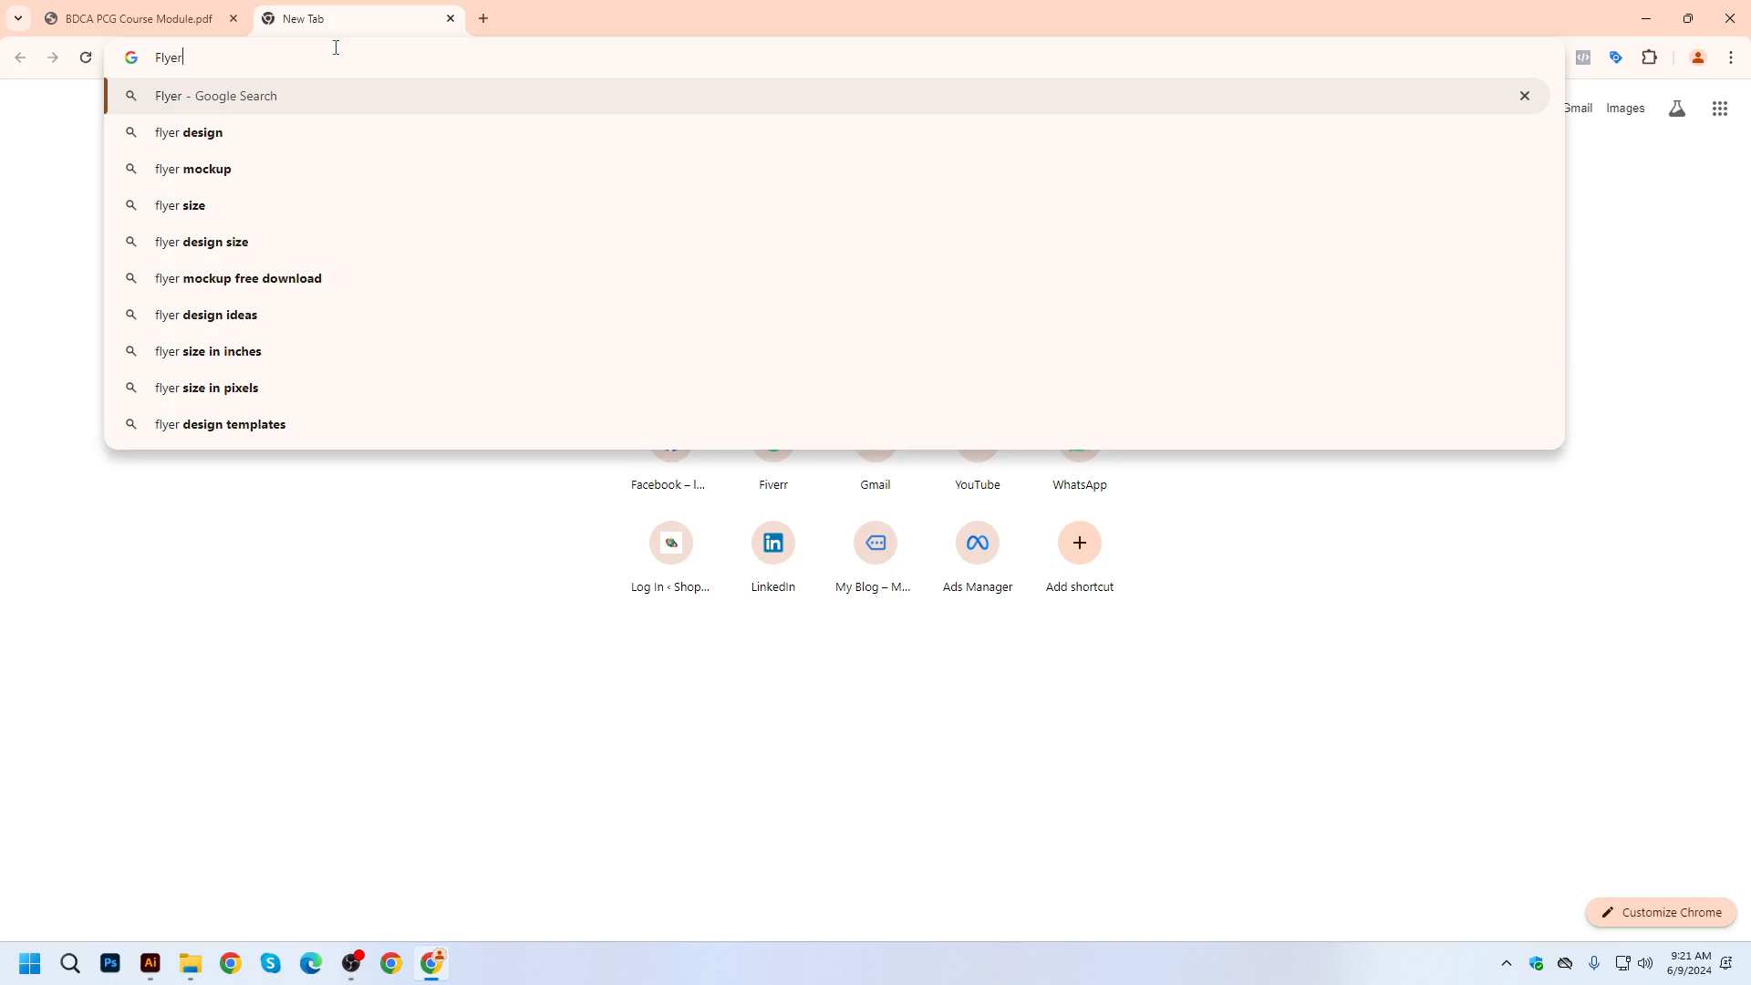
Search the web for Flyer images and preview the blue Freepik business flyer template.
{"action": "key", "text": "Return"}
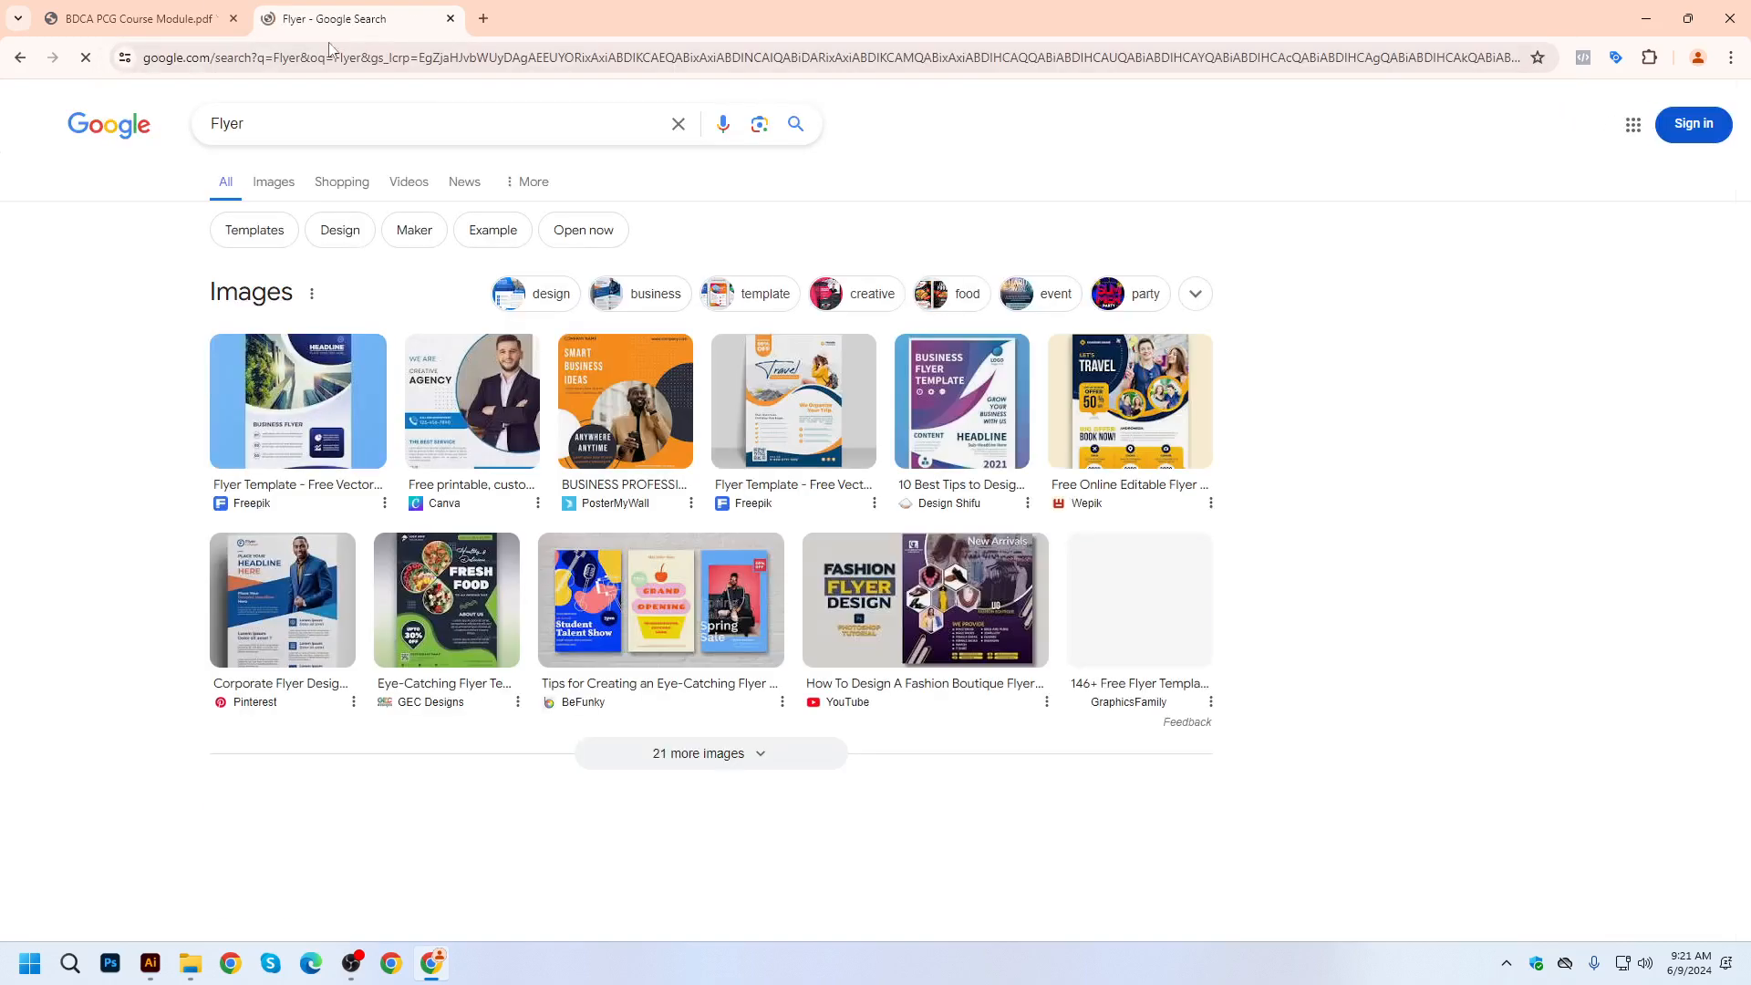
{"action": "left_click", "coordinate": [272, 180]}
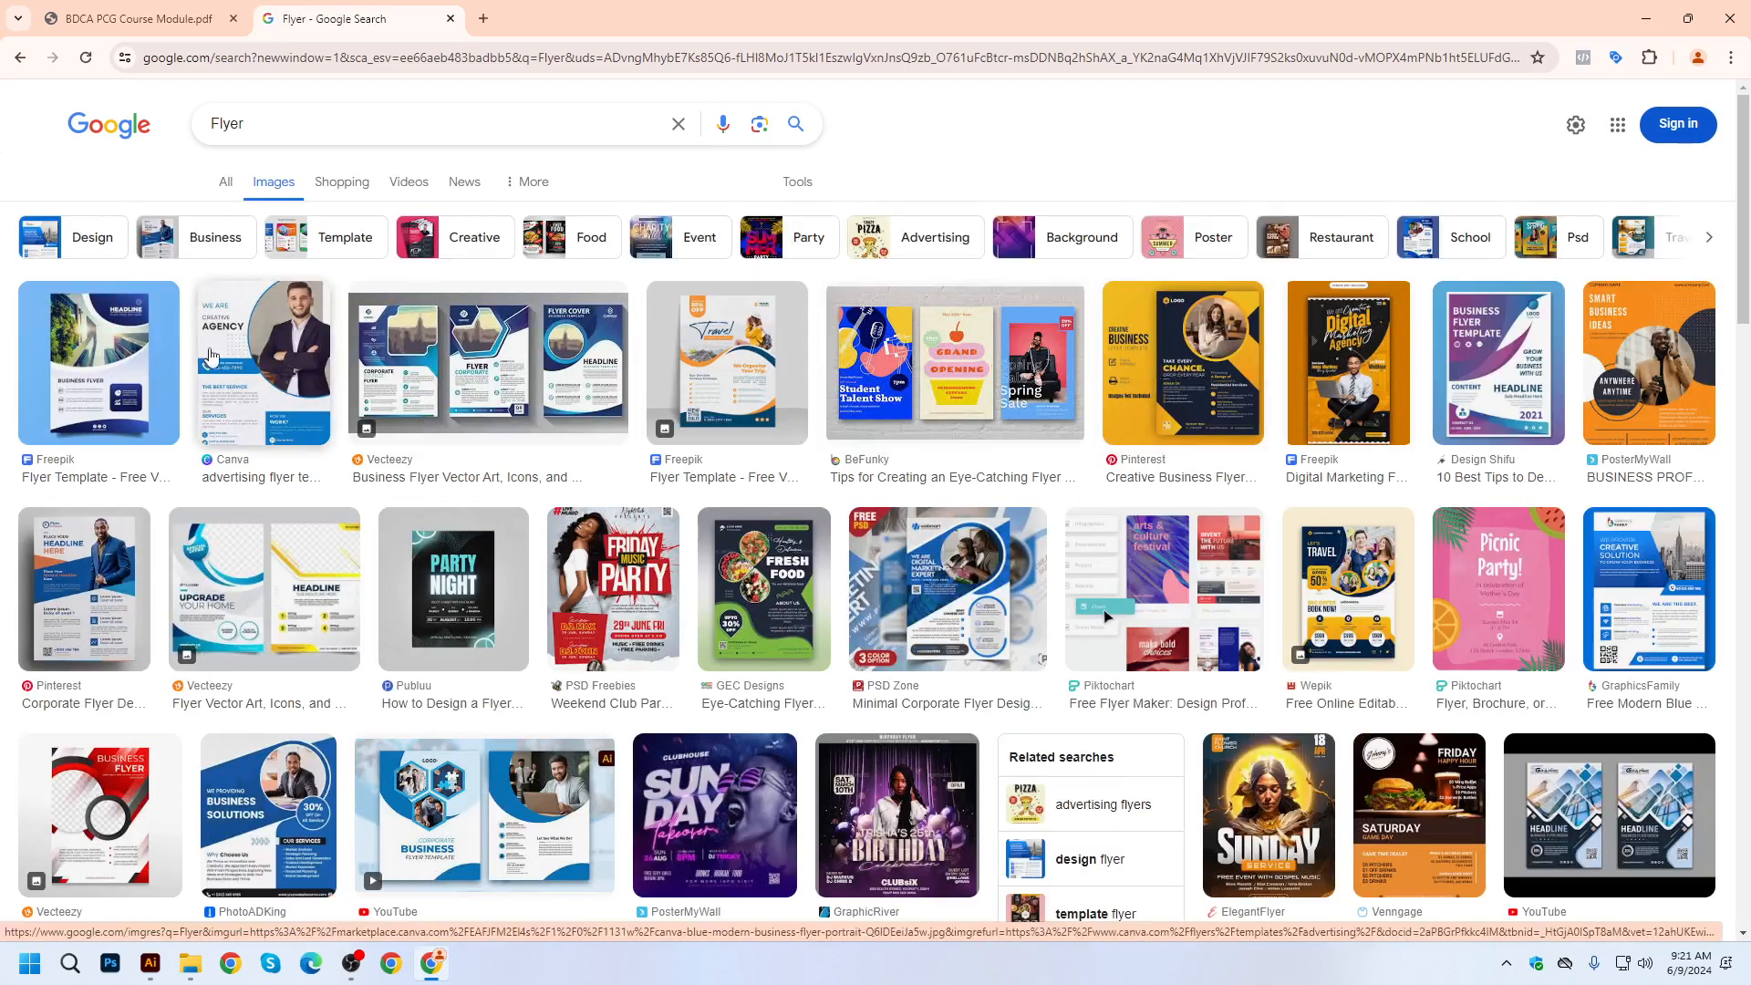
{"action": "left_click", "coordinate": [39, 384]}
Search for brochure in a new browser tab and show its image results.
{"action": "key", "text": "ctrl+t"}
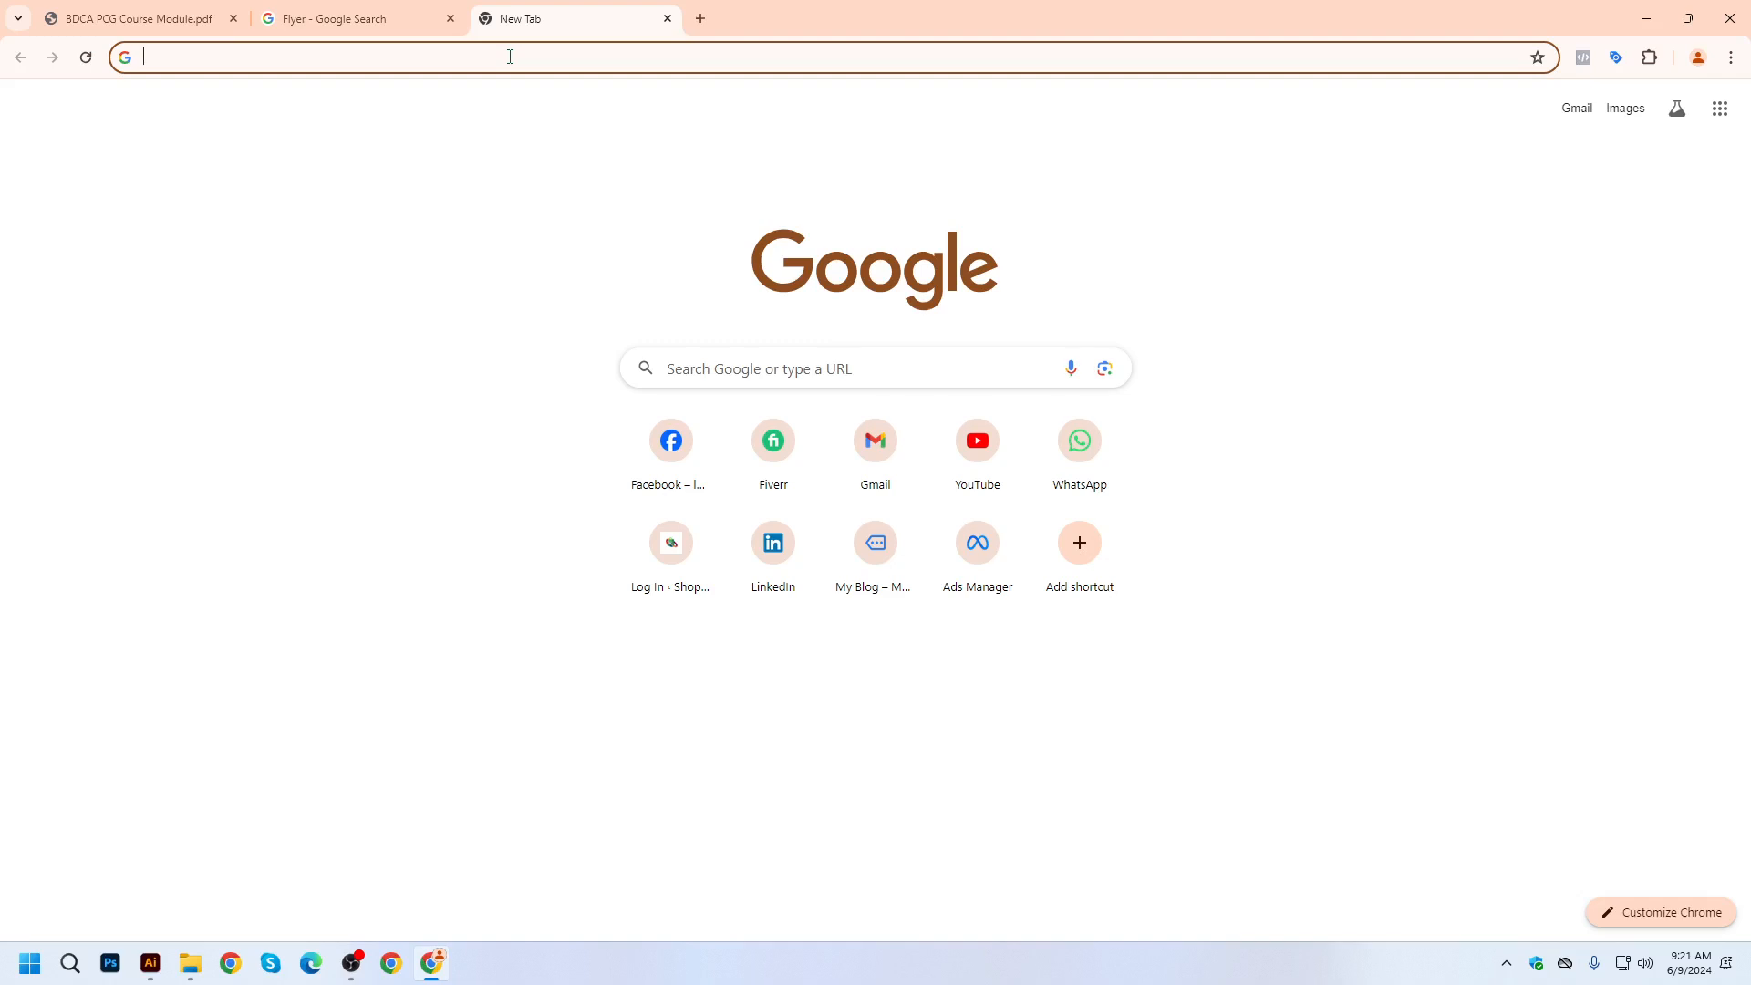
{"action": "type", "text": "broc"}
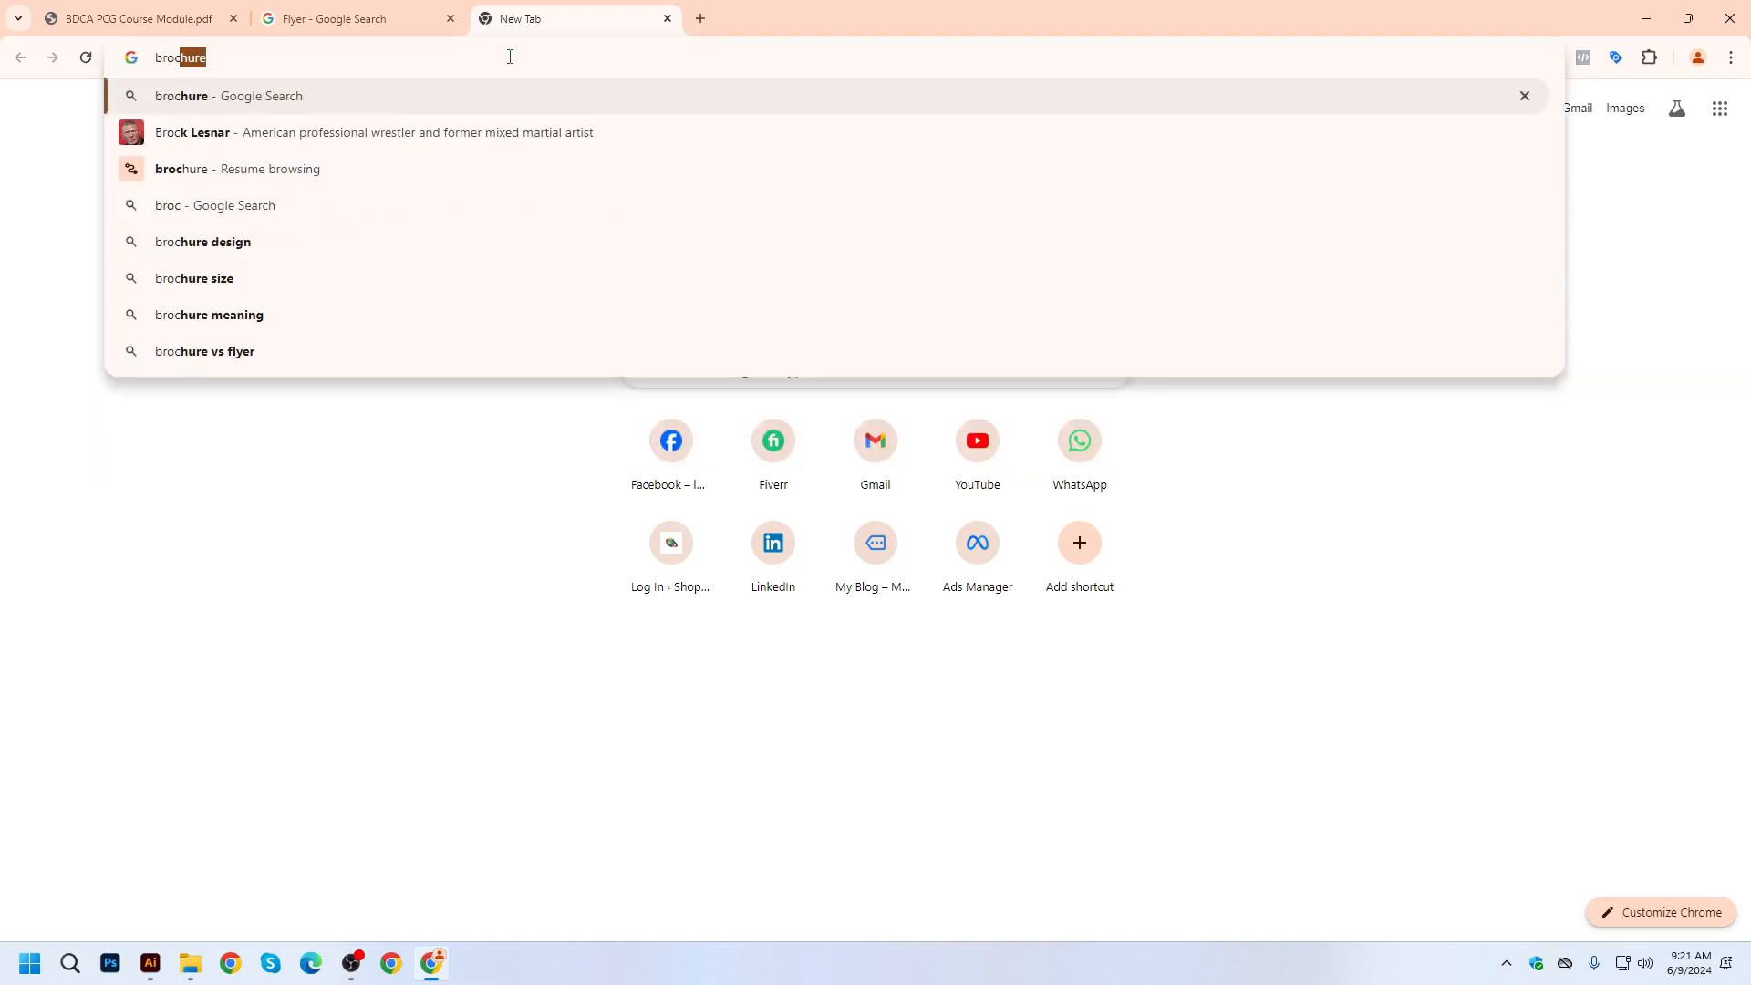
{"action": "key", "text": "BackSpace"}
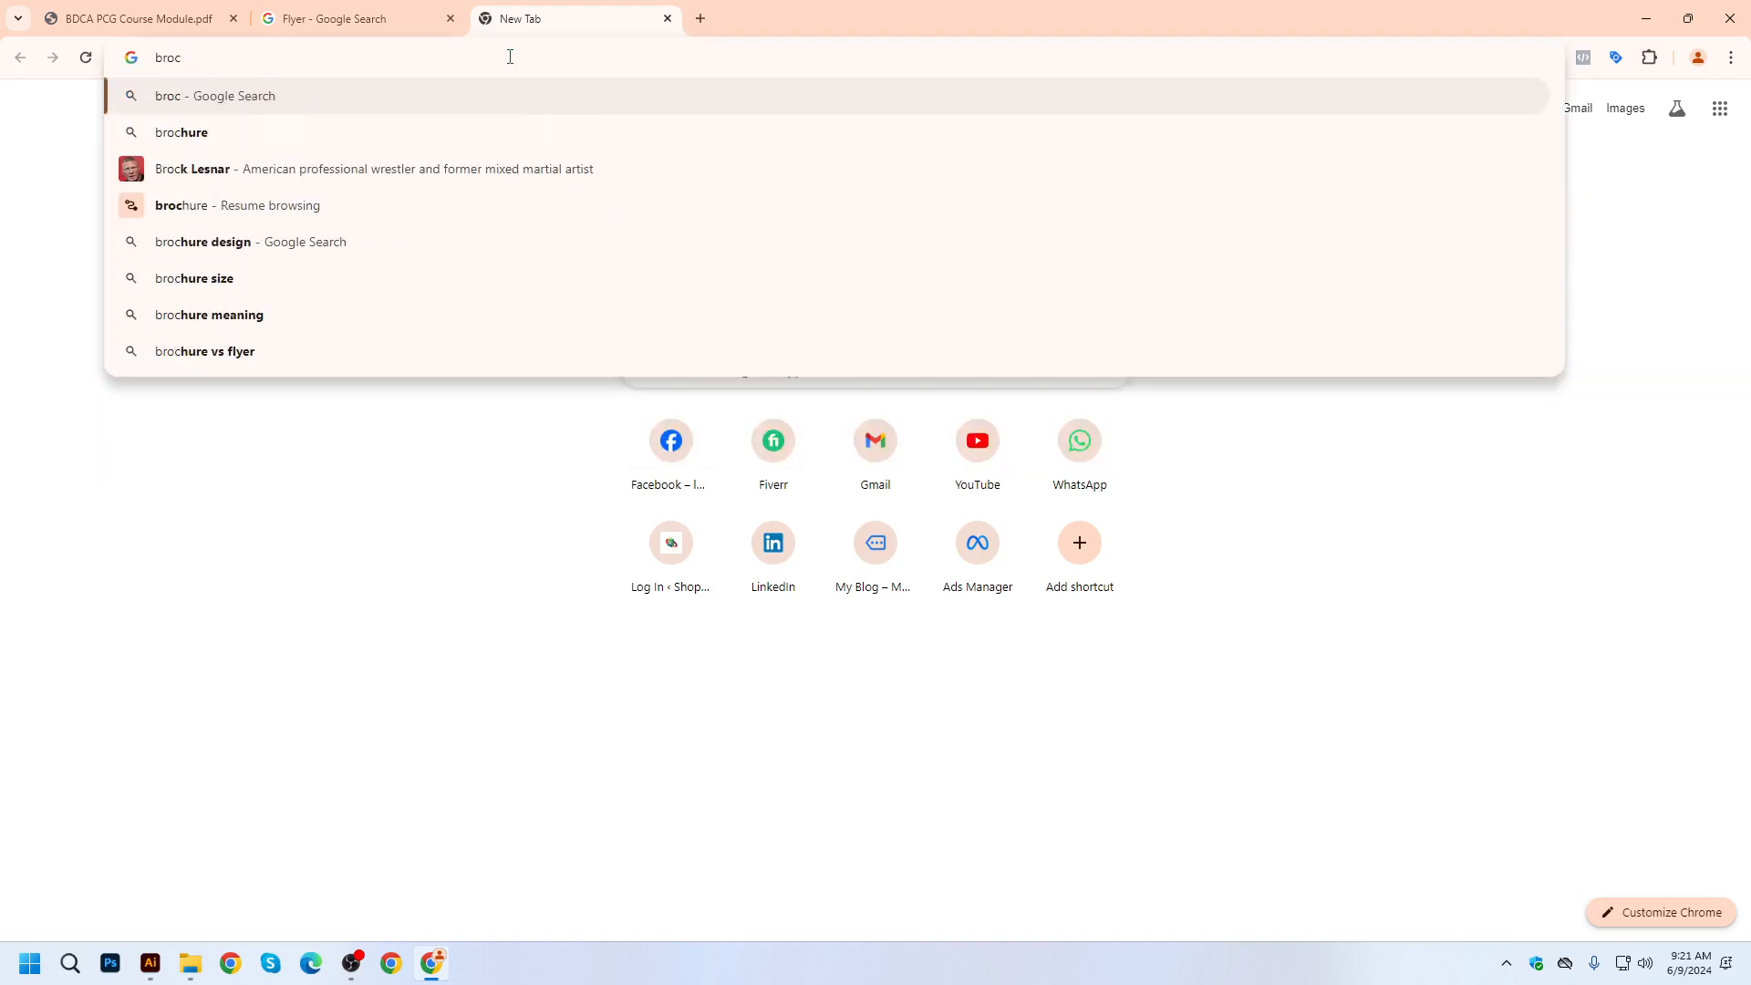
{"action": "key", "text": "Down"}
{"action": "key", "text": "Return"}
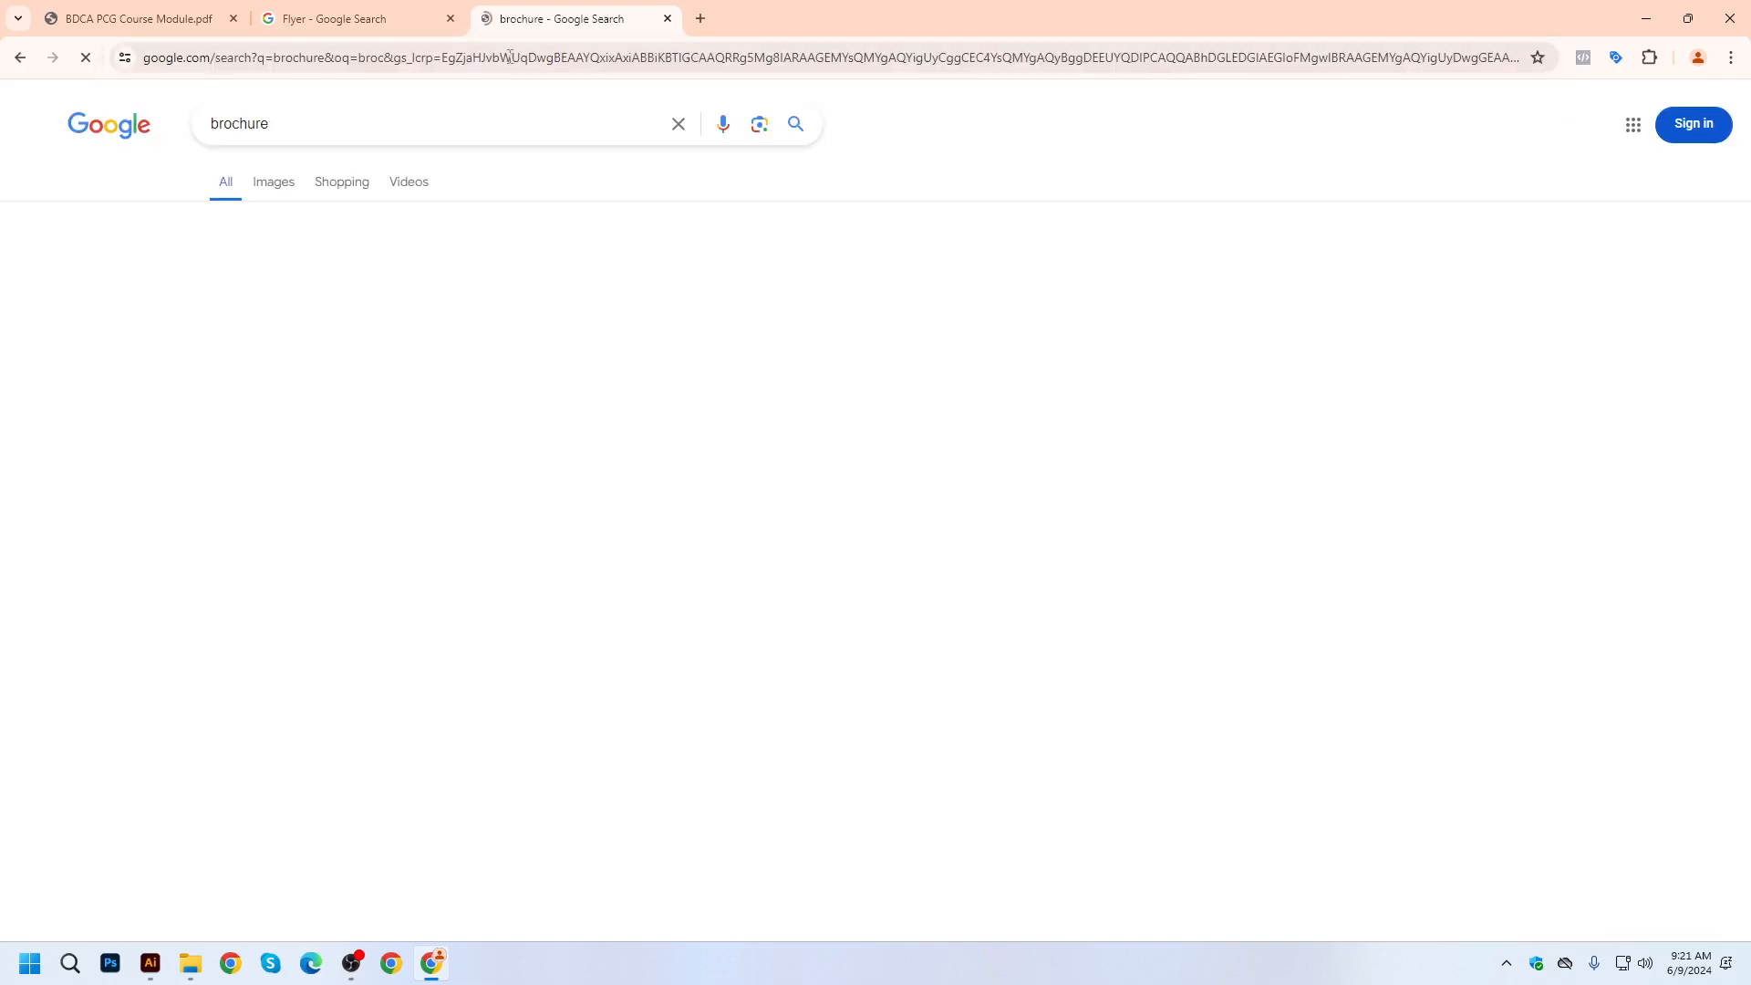
{"action": "left_click", "coordinate": [273, 182]}
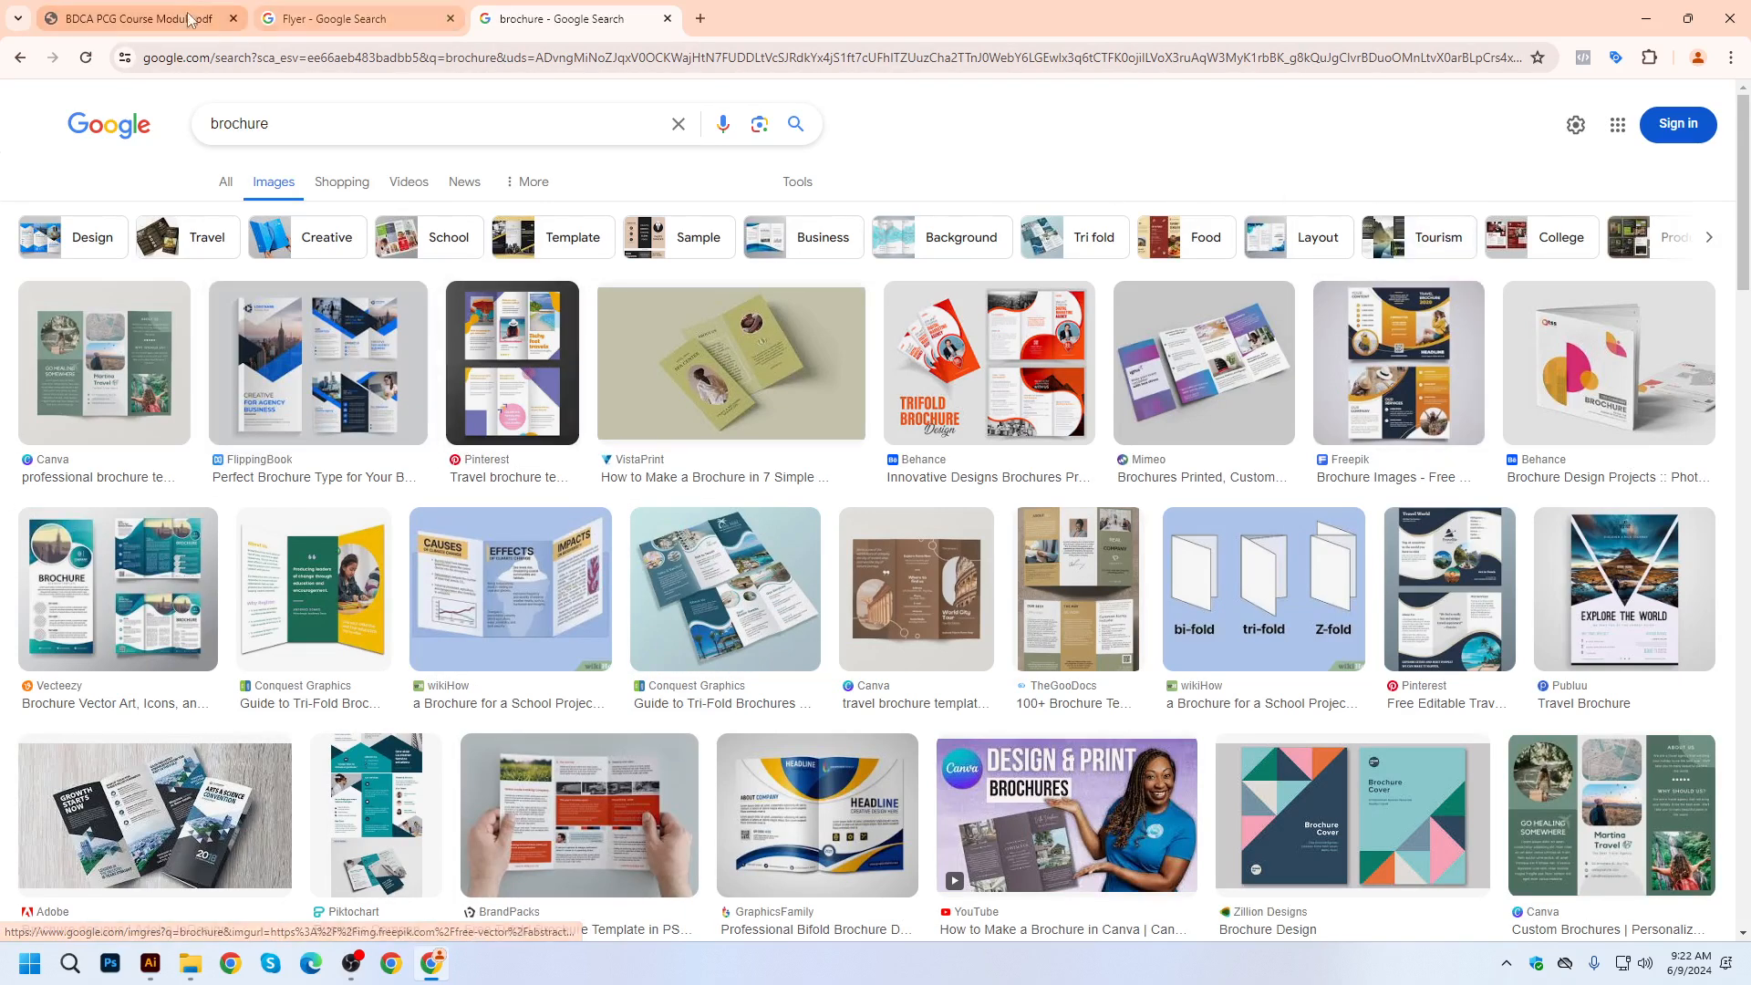
Go back to the Flyer image results and look through the flyer examples.
{"action": "left_click", "coordinate": [307, 22]}
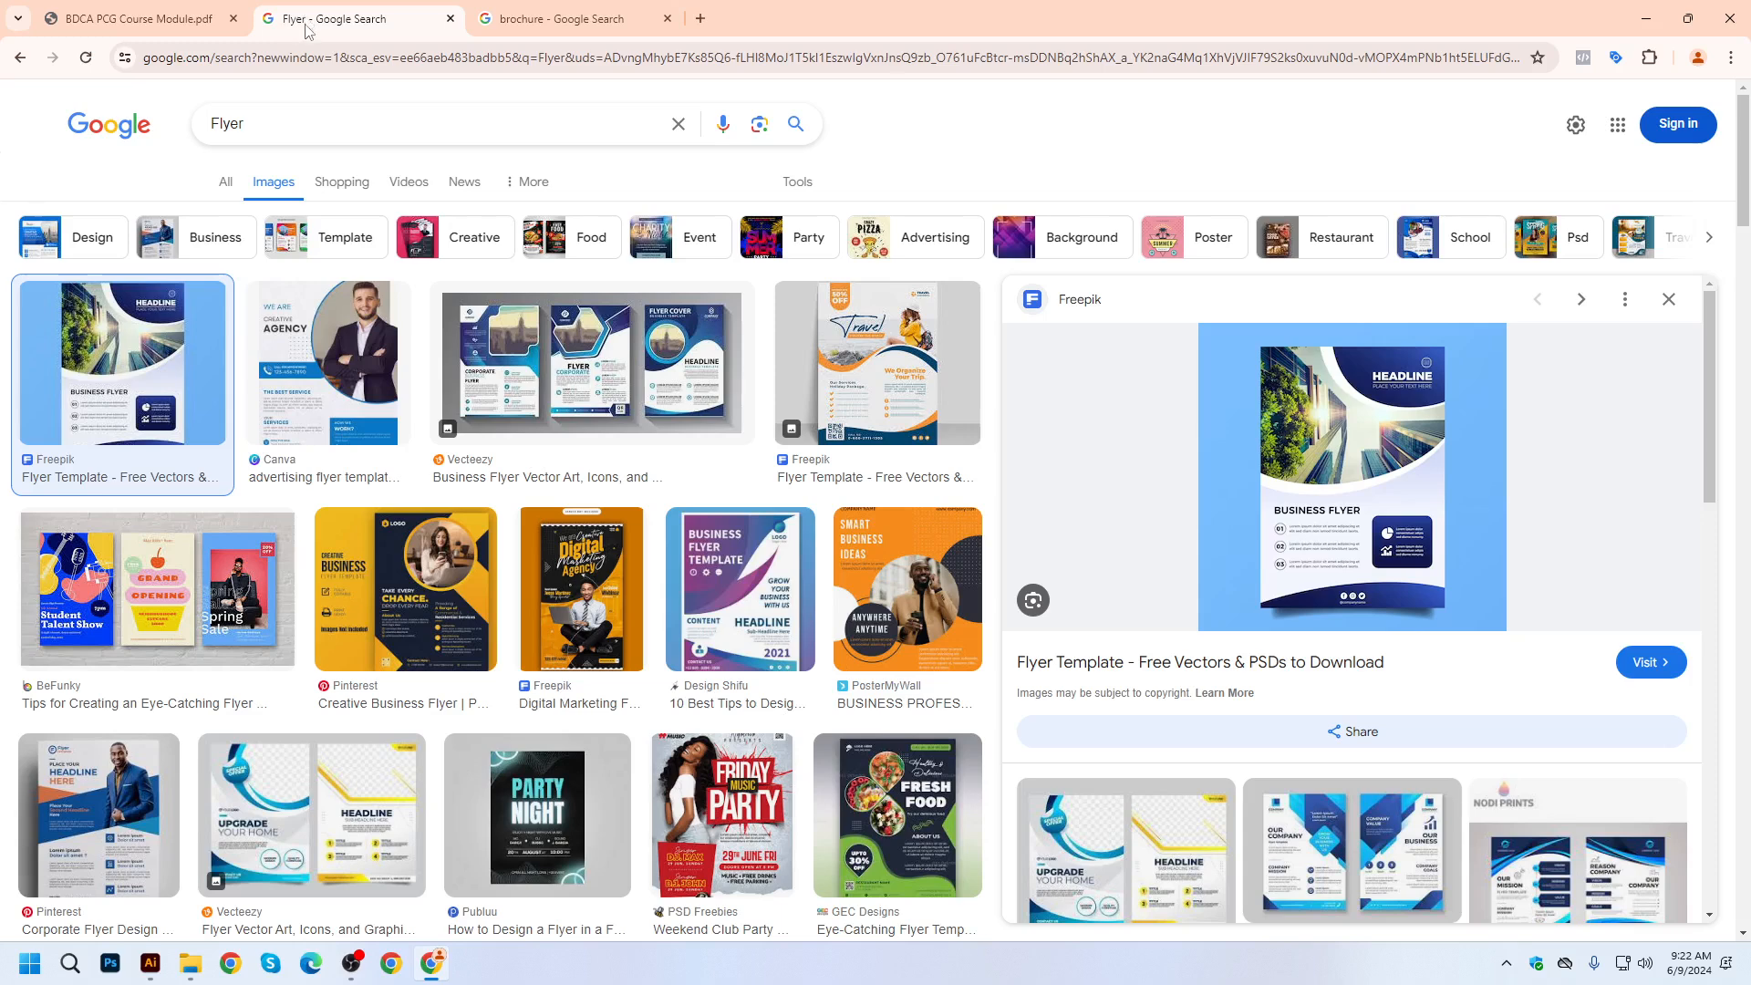
{"action": "scroll", "coordinate": [642, 565], "scroll_direction": "down", "scroll_amount": 5}
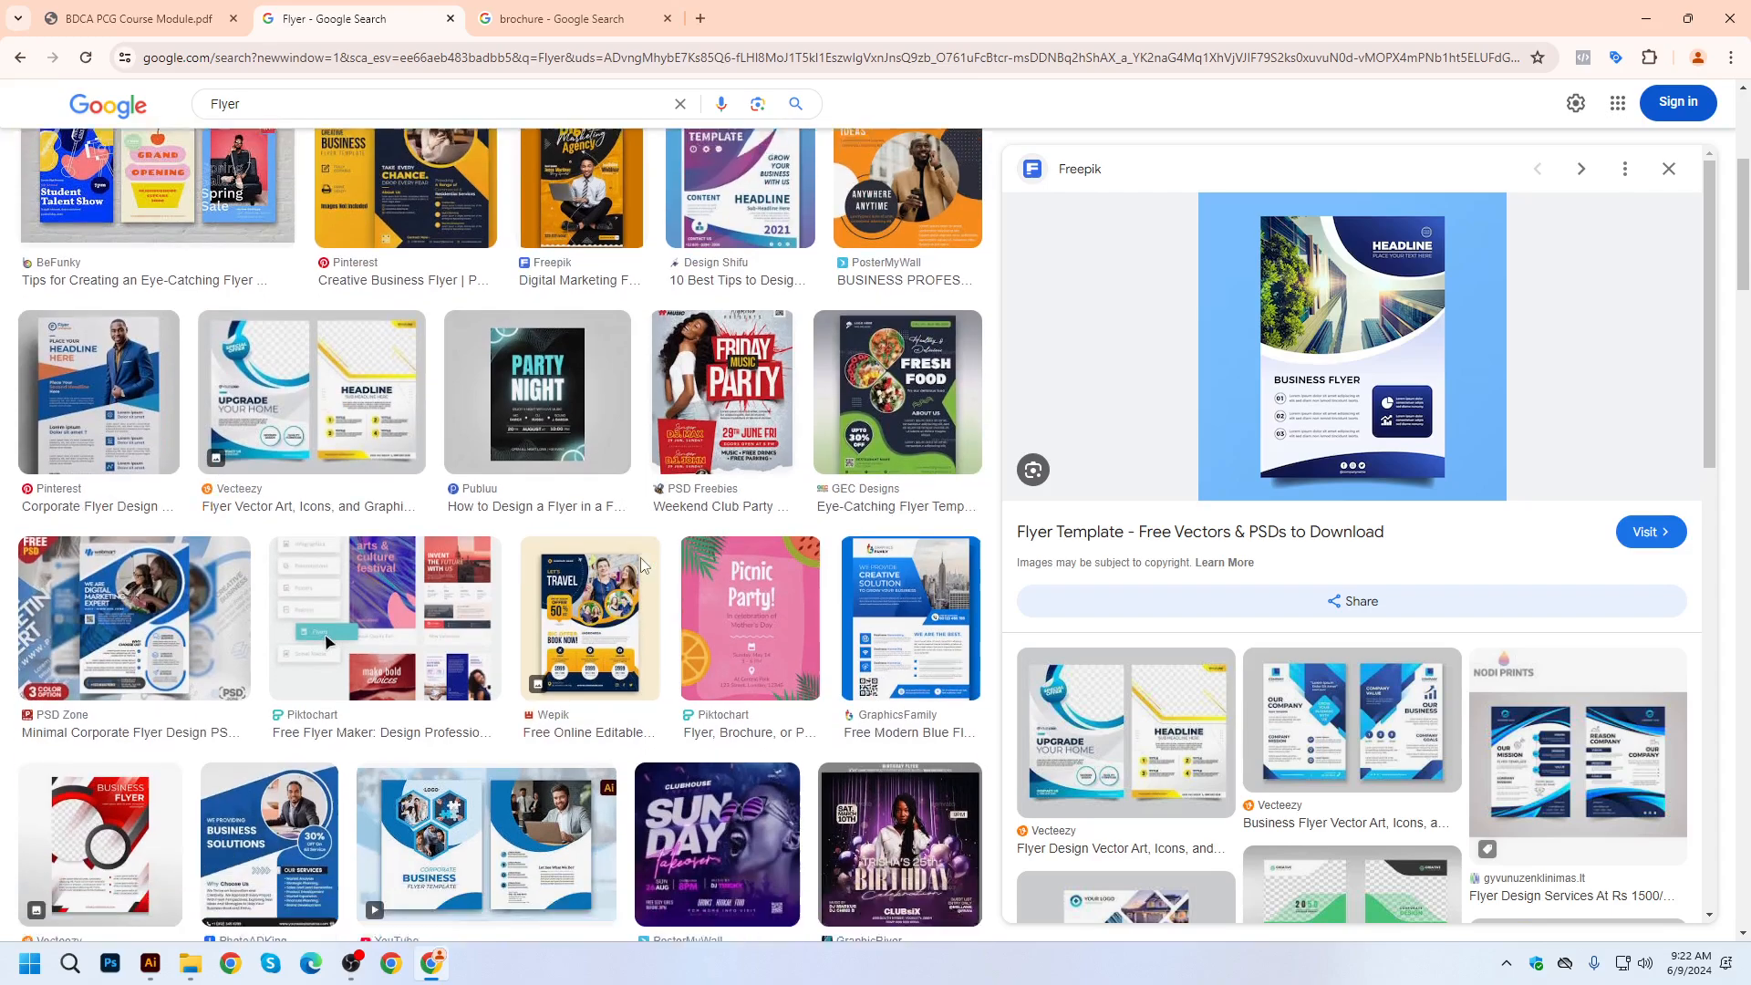
{"action": "scroll", "coordinate": [643, 565], "scroll_direction": "down", "scroll_amount": 3}
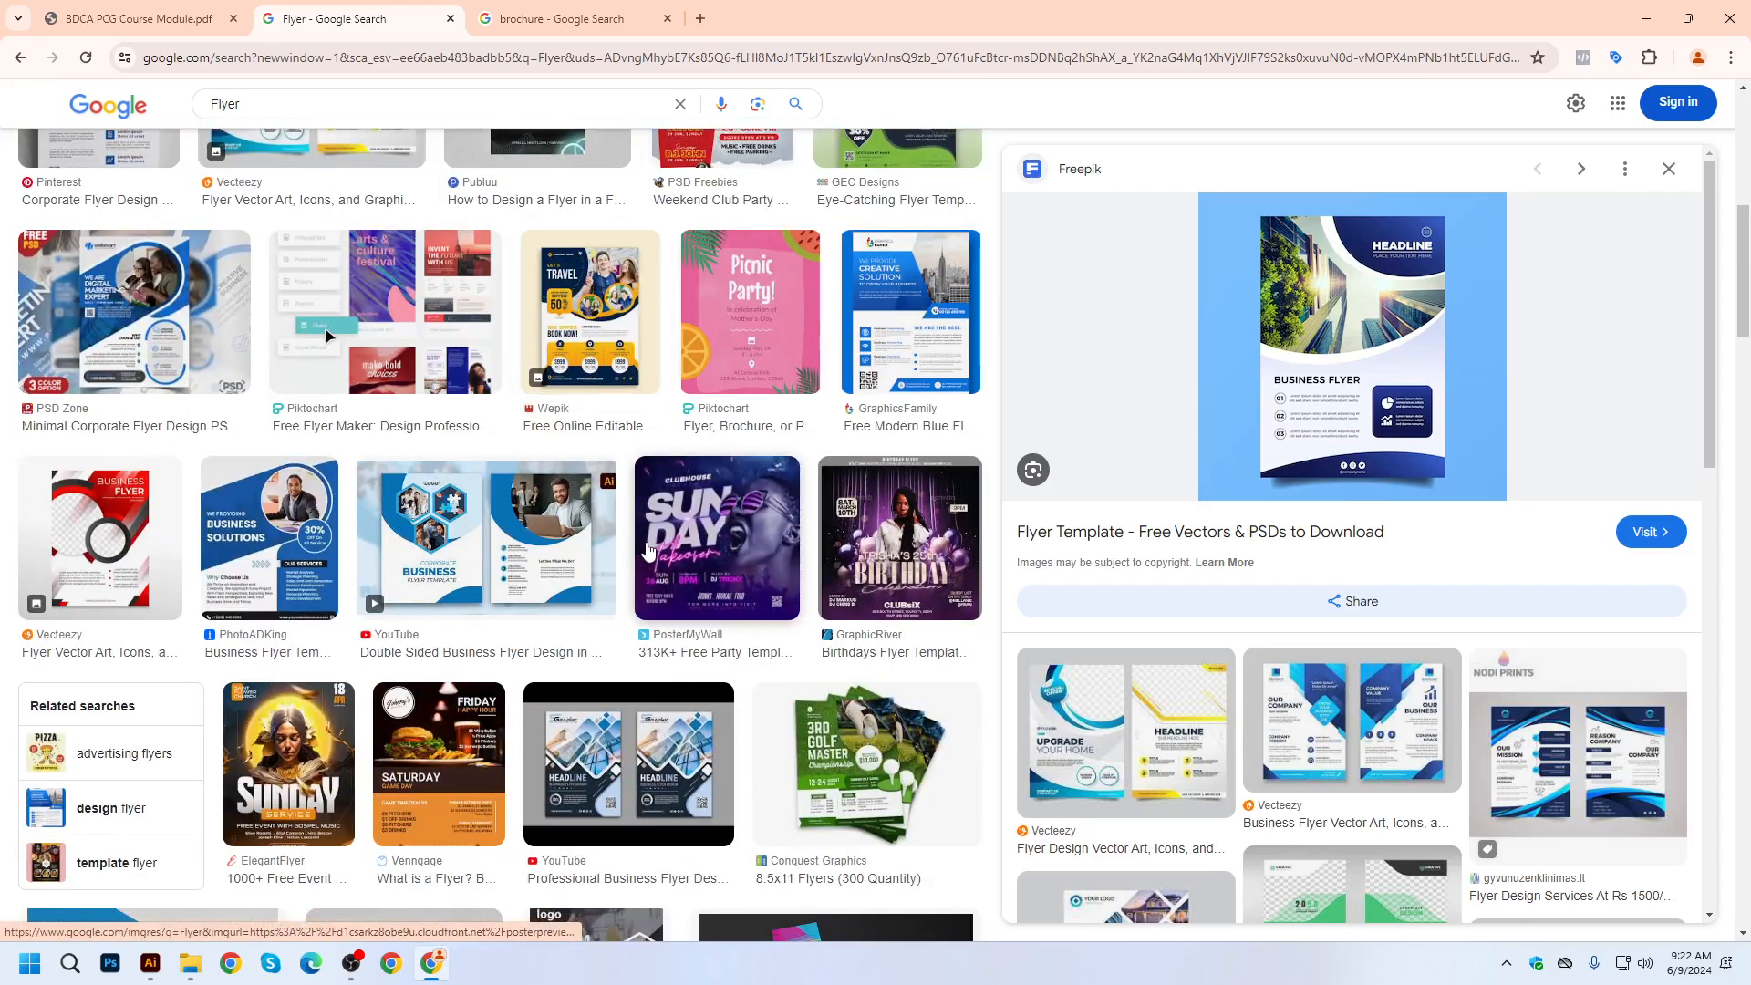
{"action": "scroll", "coordinate": [647, 549], "scroll_direction": "up", "scroll_amount": 8}
Look through the brochure image results and preview the GraphicsFamily Professional Bifold Brochure Design Template.
{"action": "left_click", "coordinate": [551, 18]}
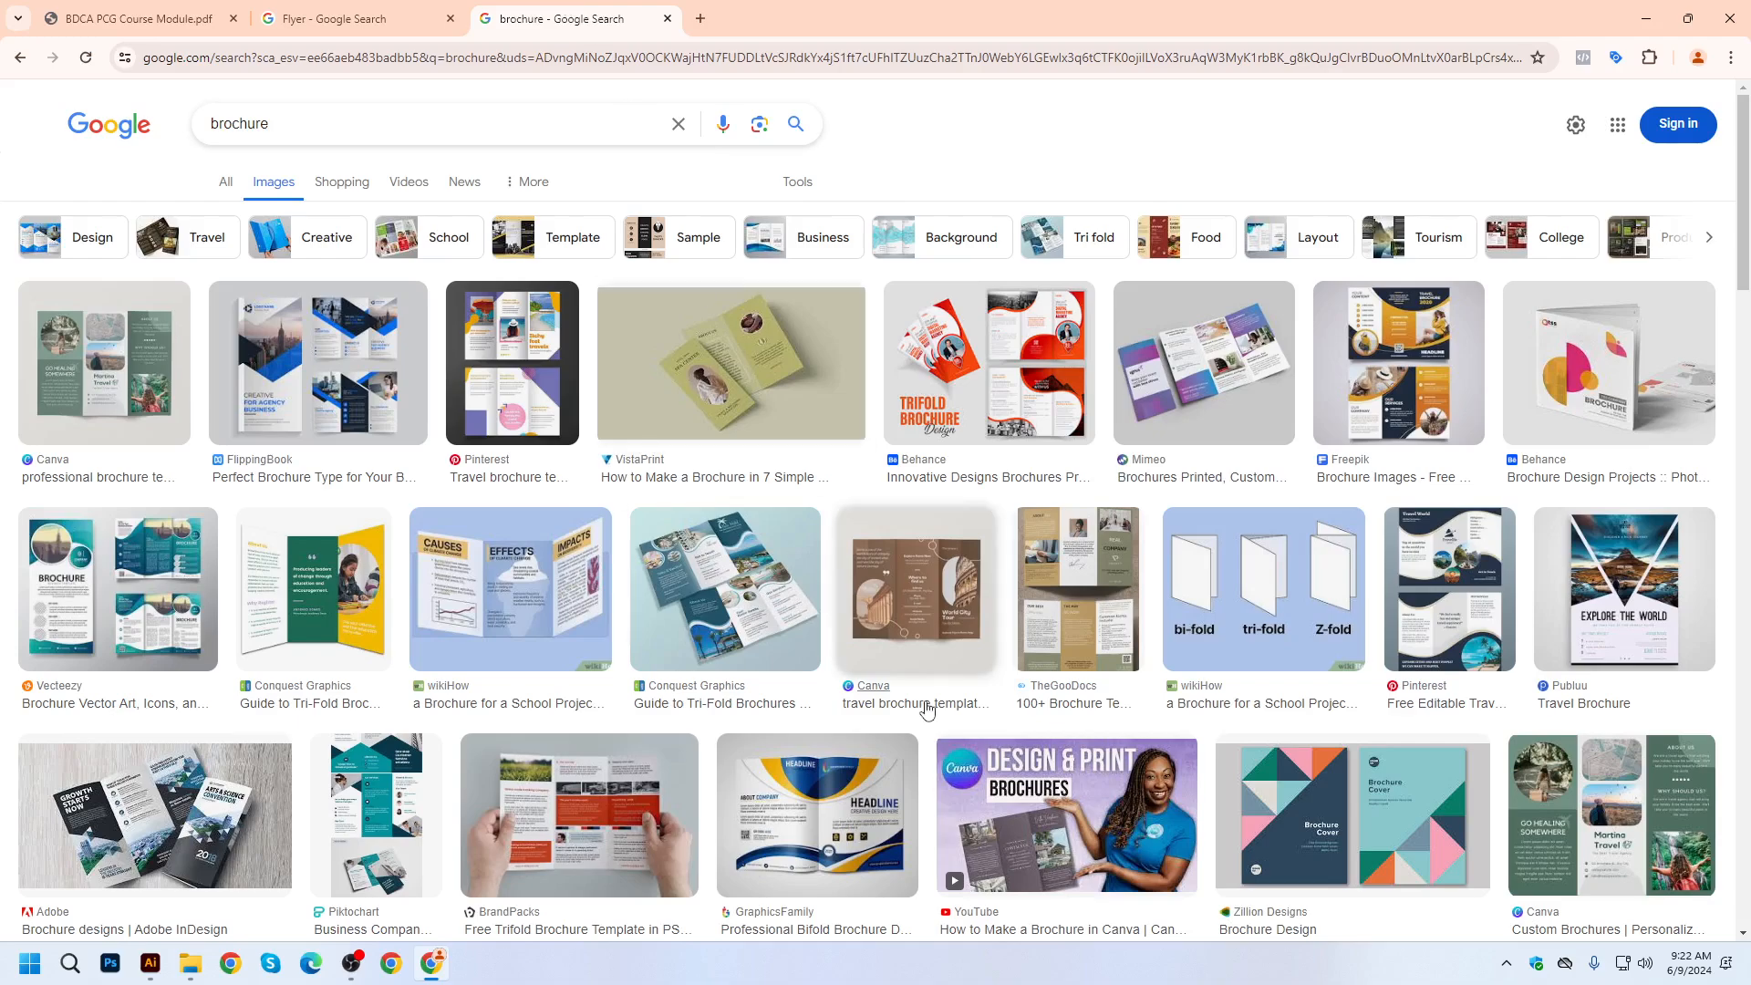
{"action": "scroll", "coordinate": [925, 710], "scroll_direction": "down", "scroll_amount": 4}
{"action": "left_click", "coordinate": [832, 479]}
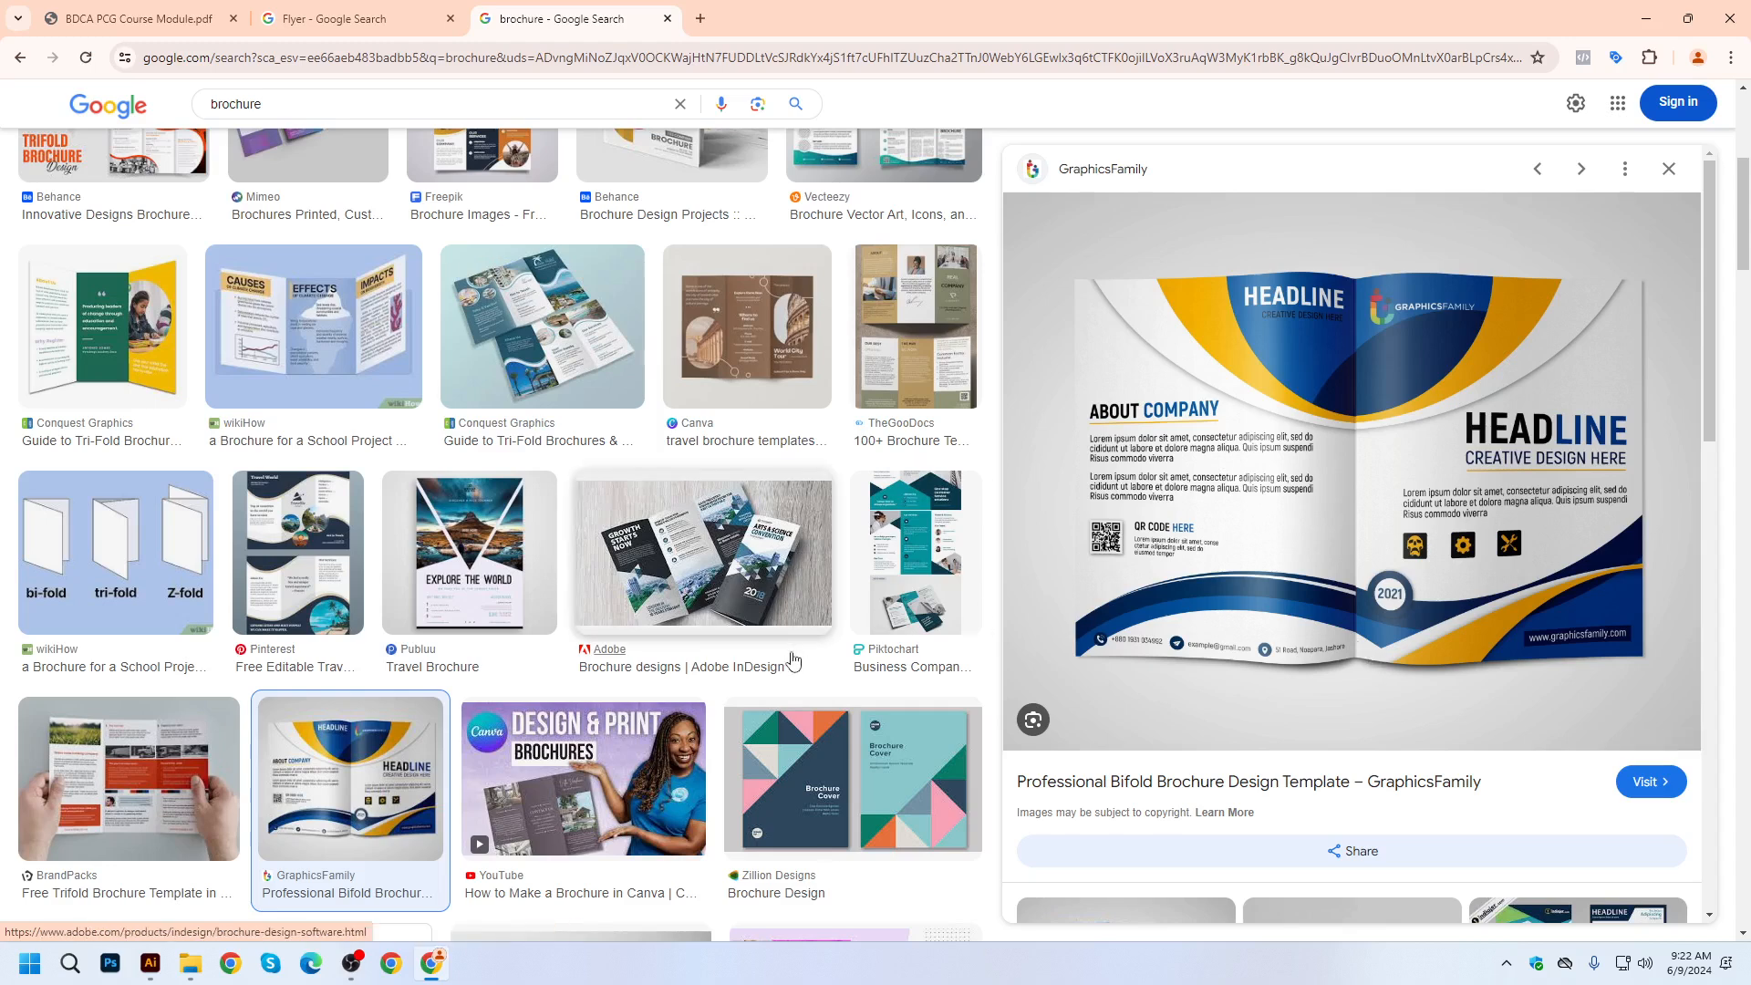
{"action": "scroll", "coordinate": [810, 653], "scroll_direction": "up", "scroll_amount": 5}
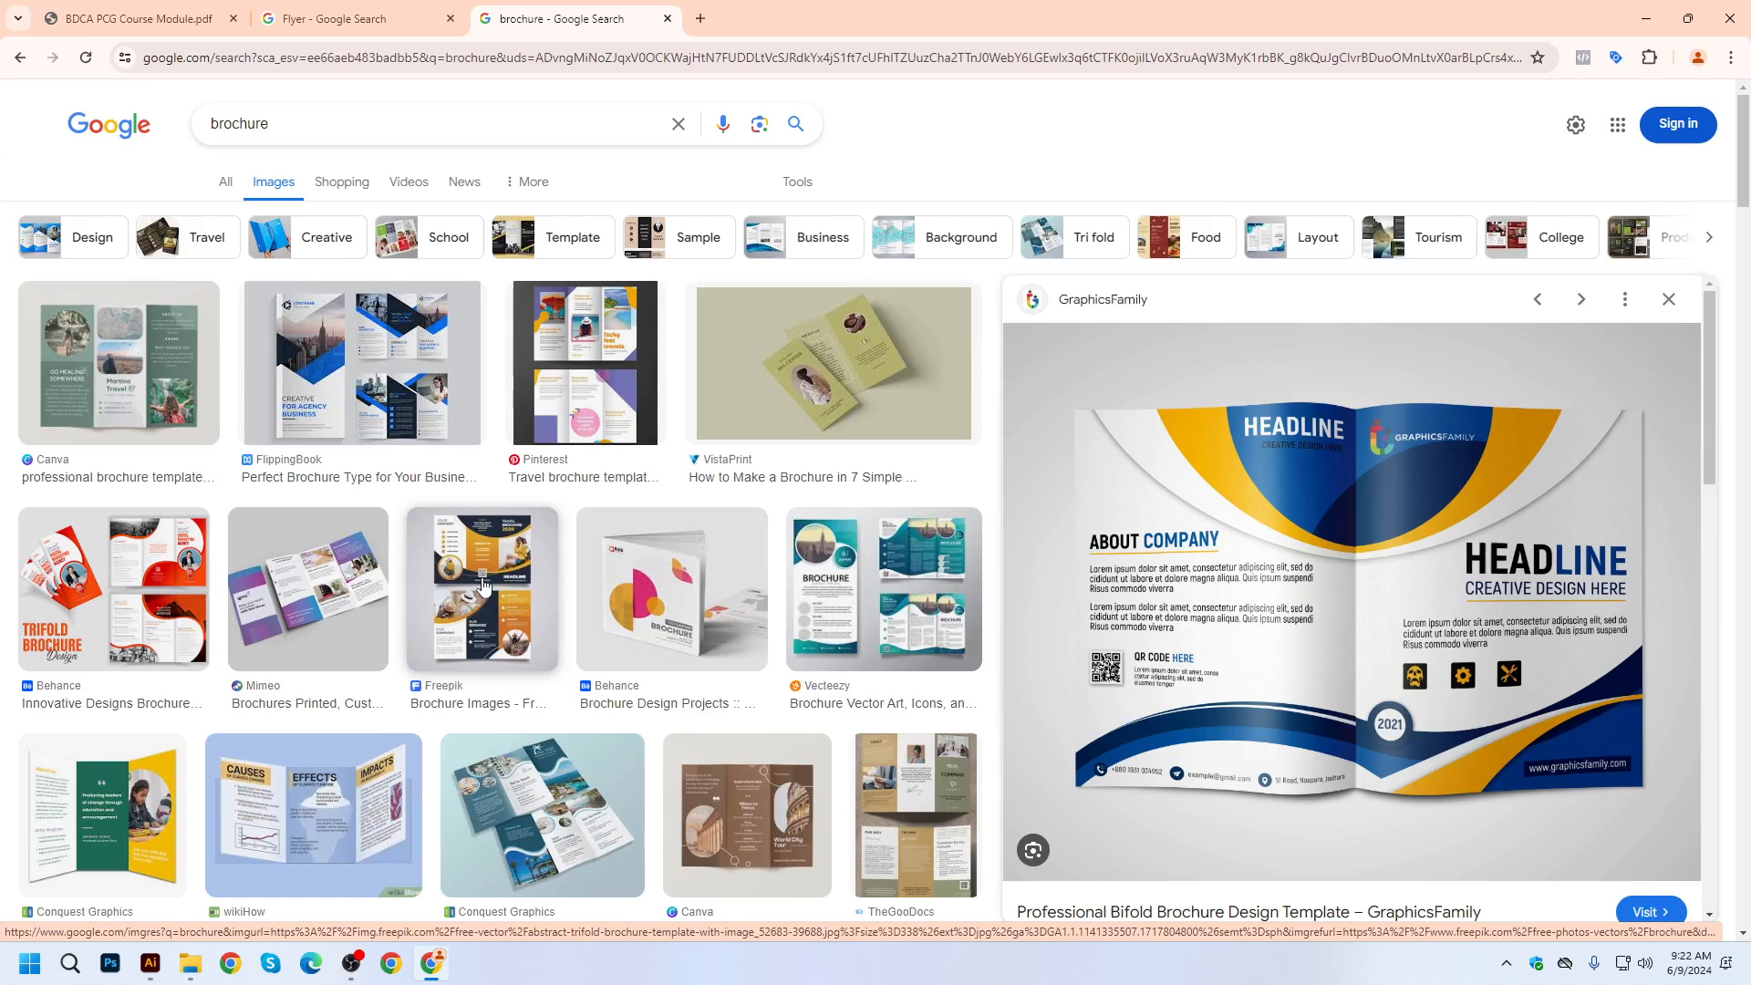
Preview Freepik's Travel flyer in the Flyer results and FlippingBook's agency business brochure in the brochure results.
{"action": "left_click", "coordinate": [405, 18]}
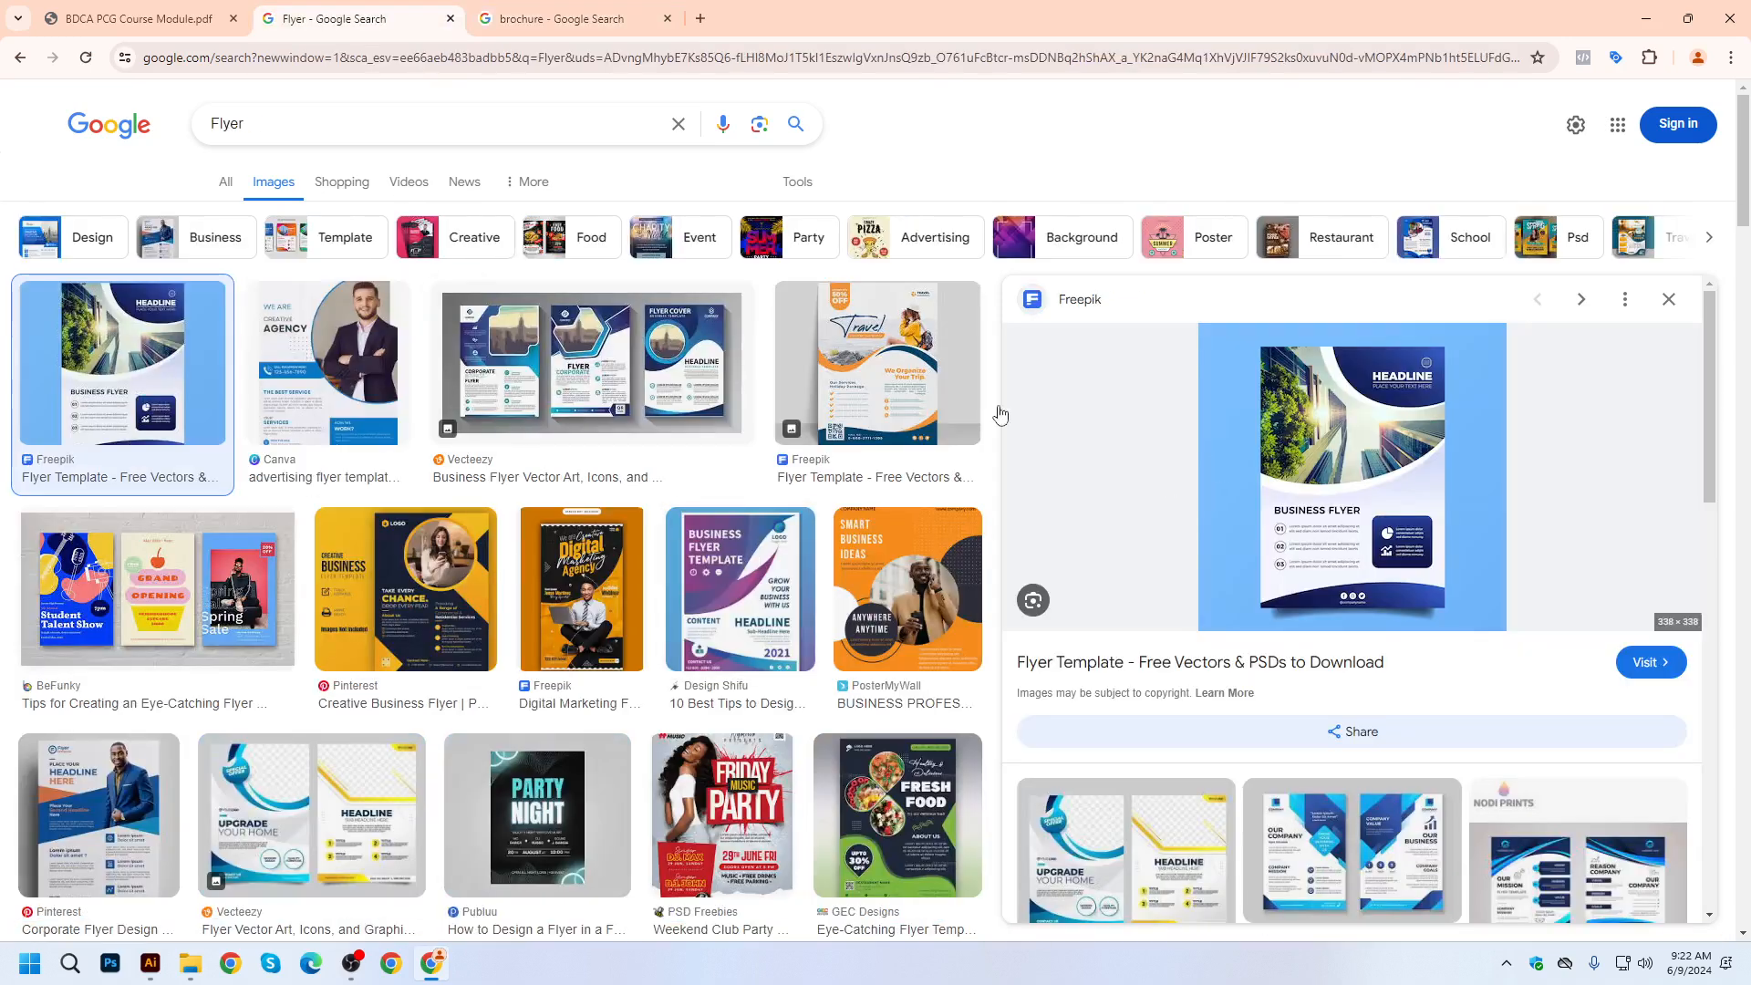
{"action": "left_click", "coordinate": [872, 345]}
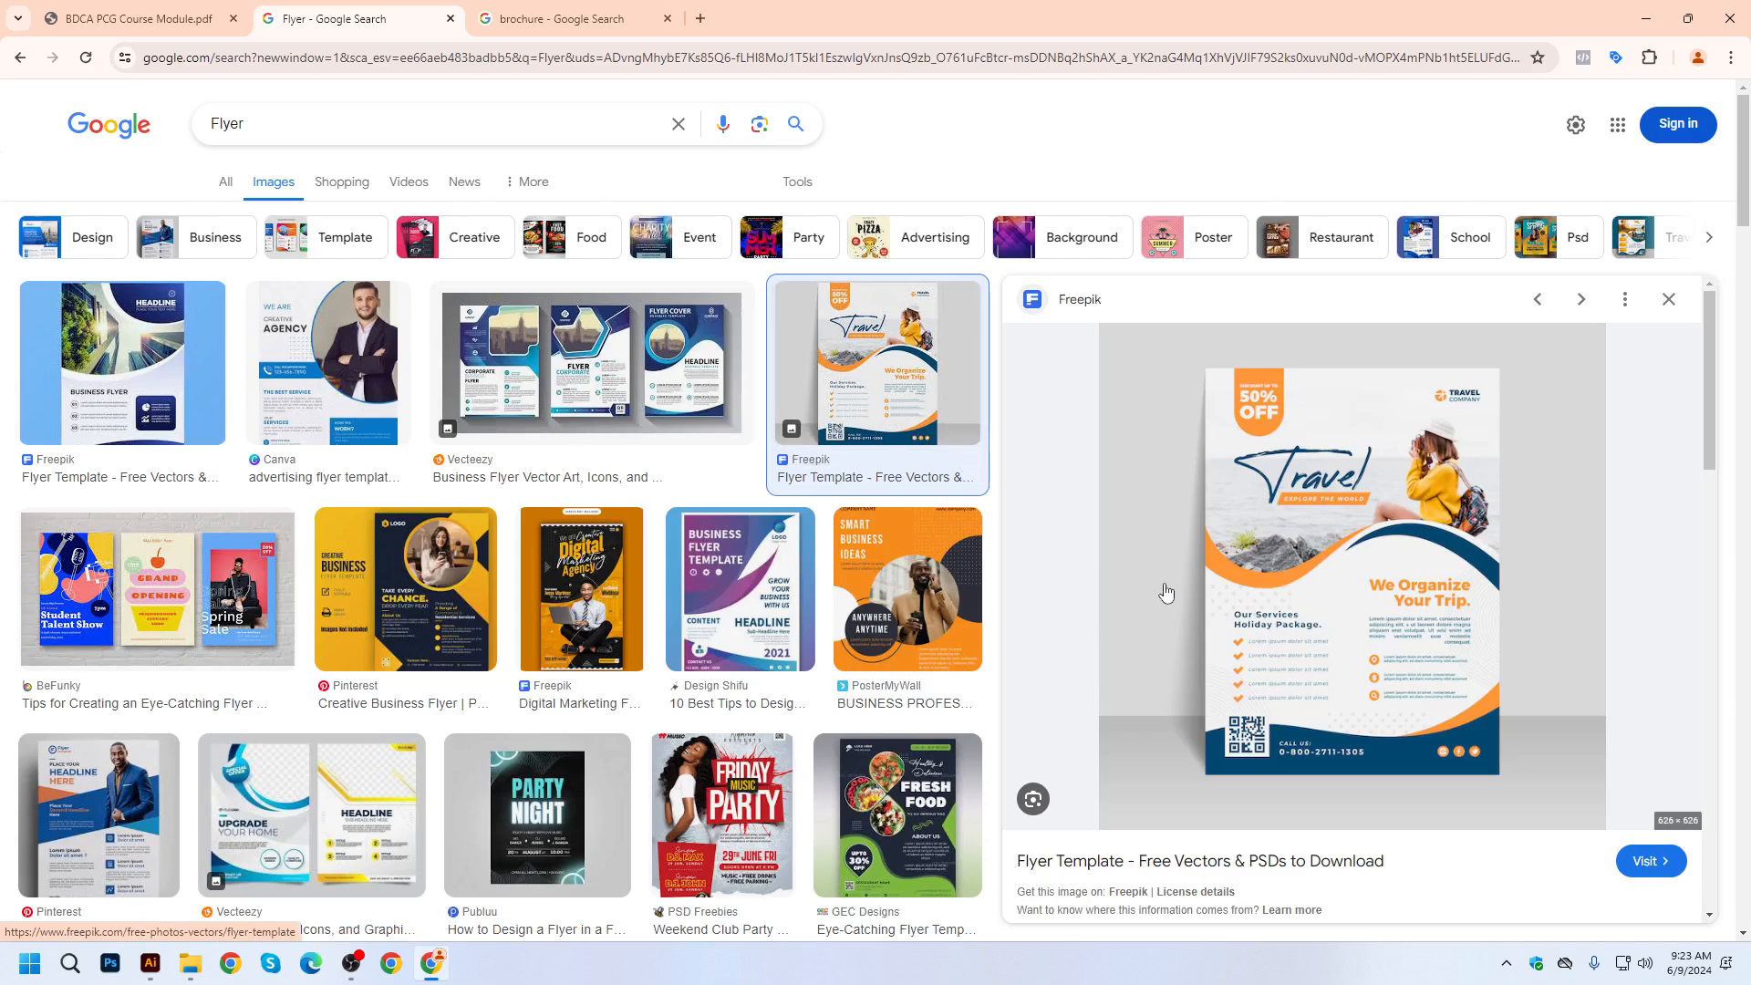
{"action": "left_click", "coordinate": [539, 18]}
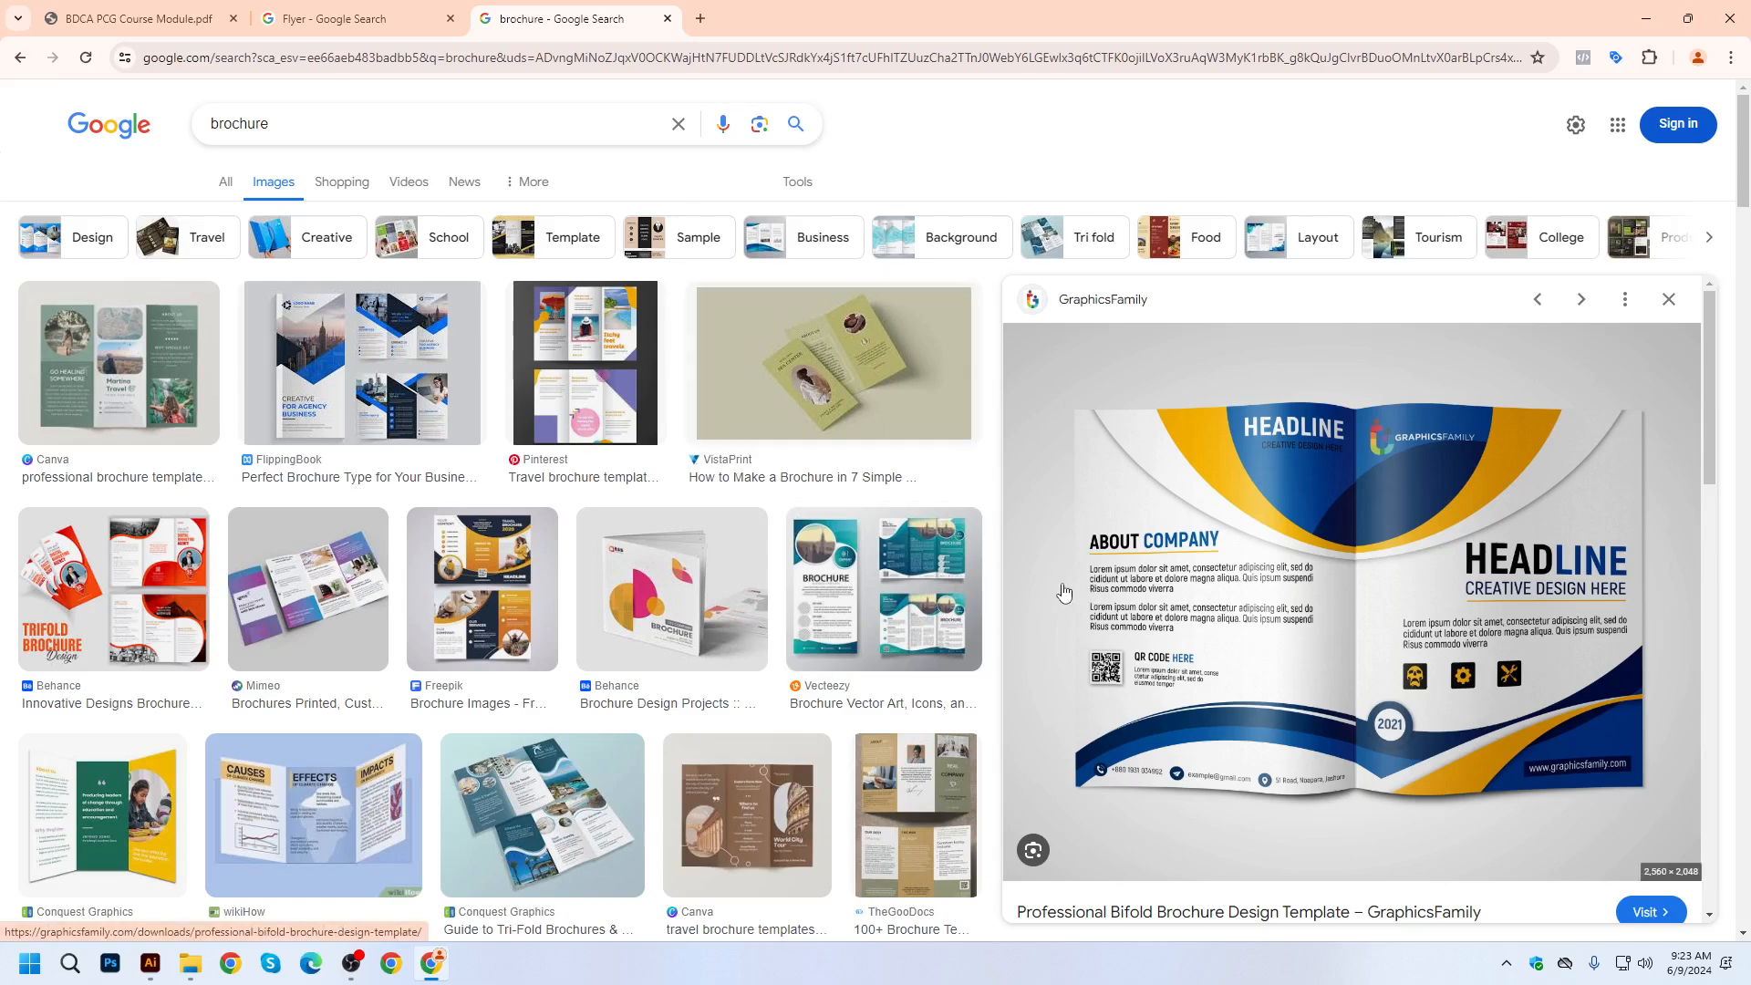
{"action": "left_click", "coordinate": [415, 387]}
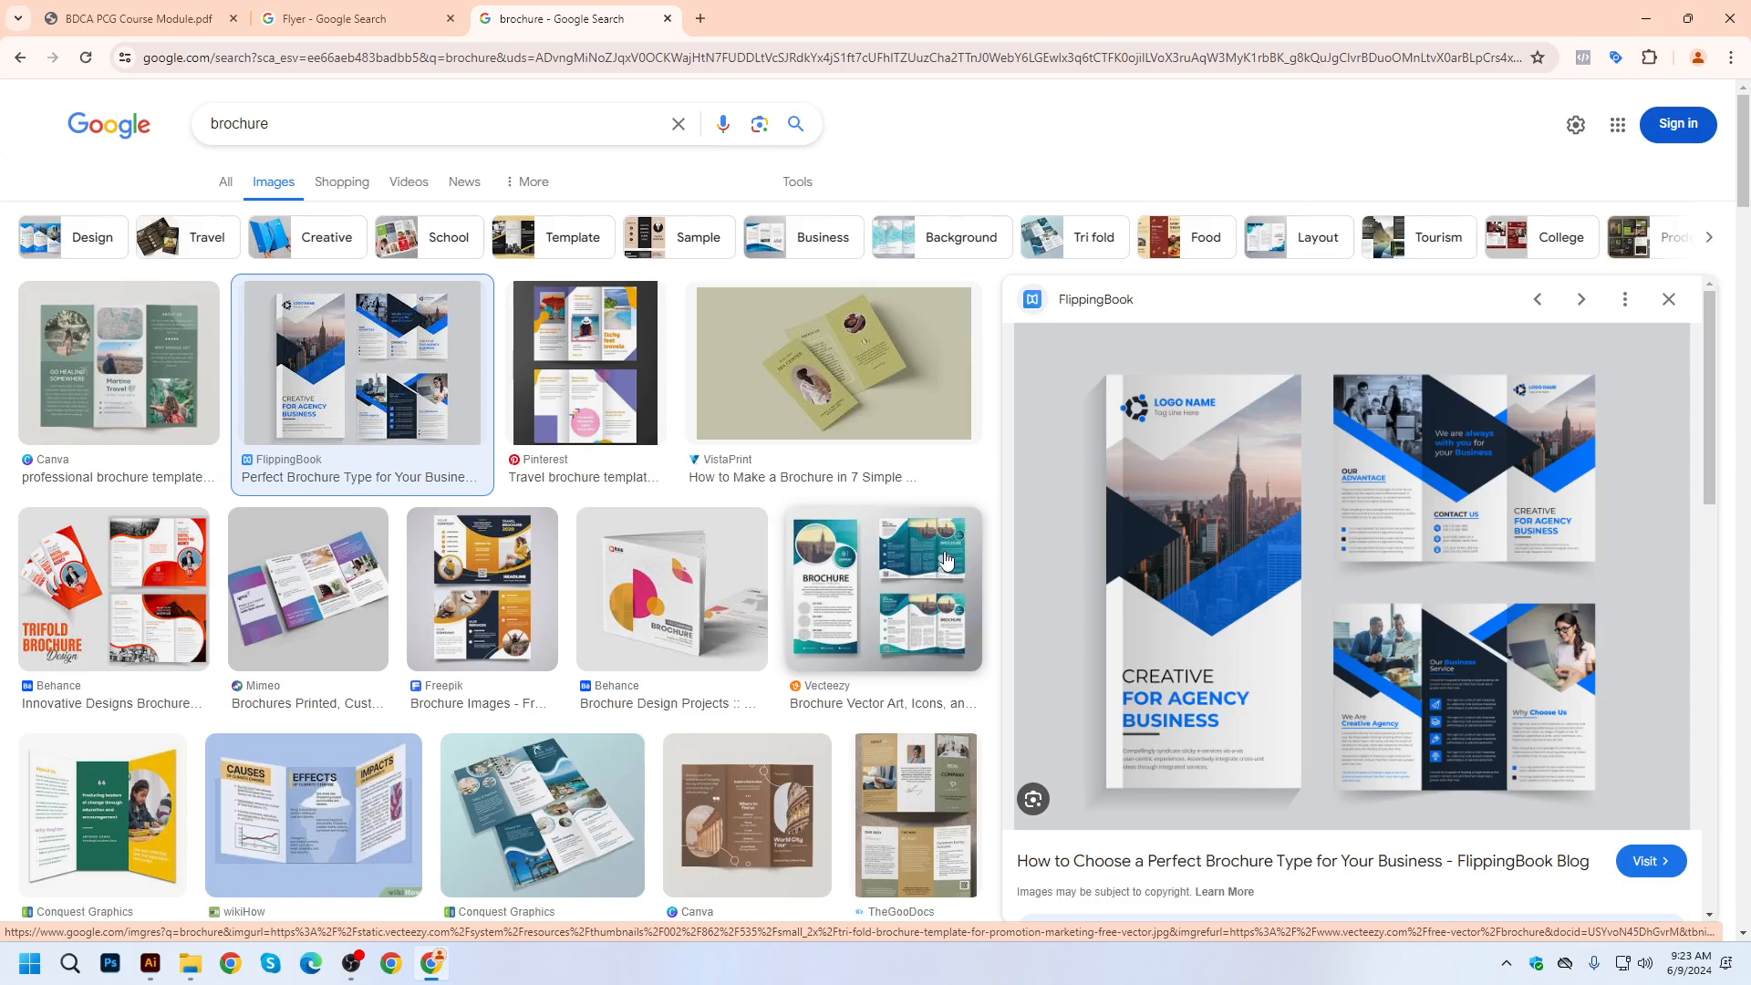
{"action": "scroll", "coordinate": [369, 581], "scroll_direction": "down", "scroll_amount": 1}
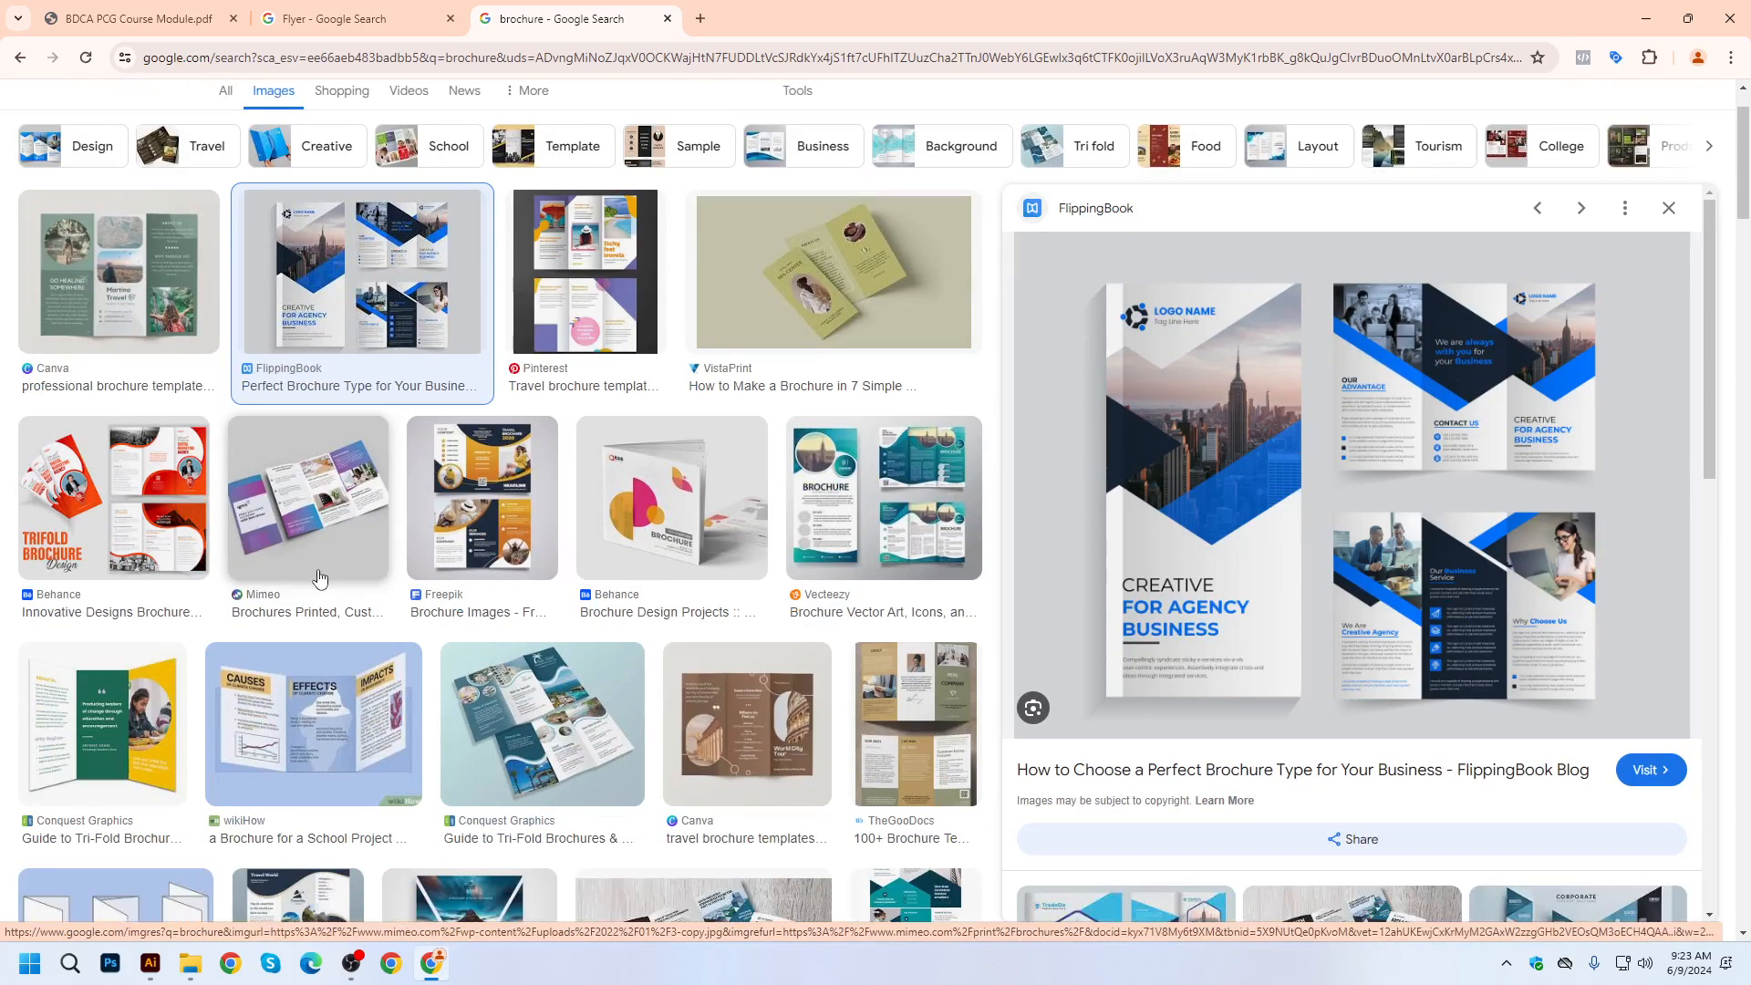
{"action": "scroll", "coordinate": [483, 557], "scroll_direction": "up", "scroll_amount": 1}
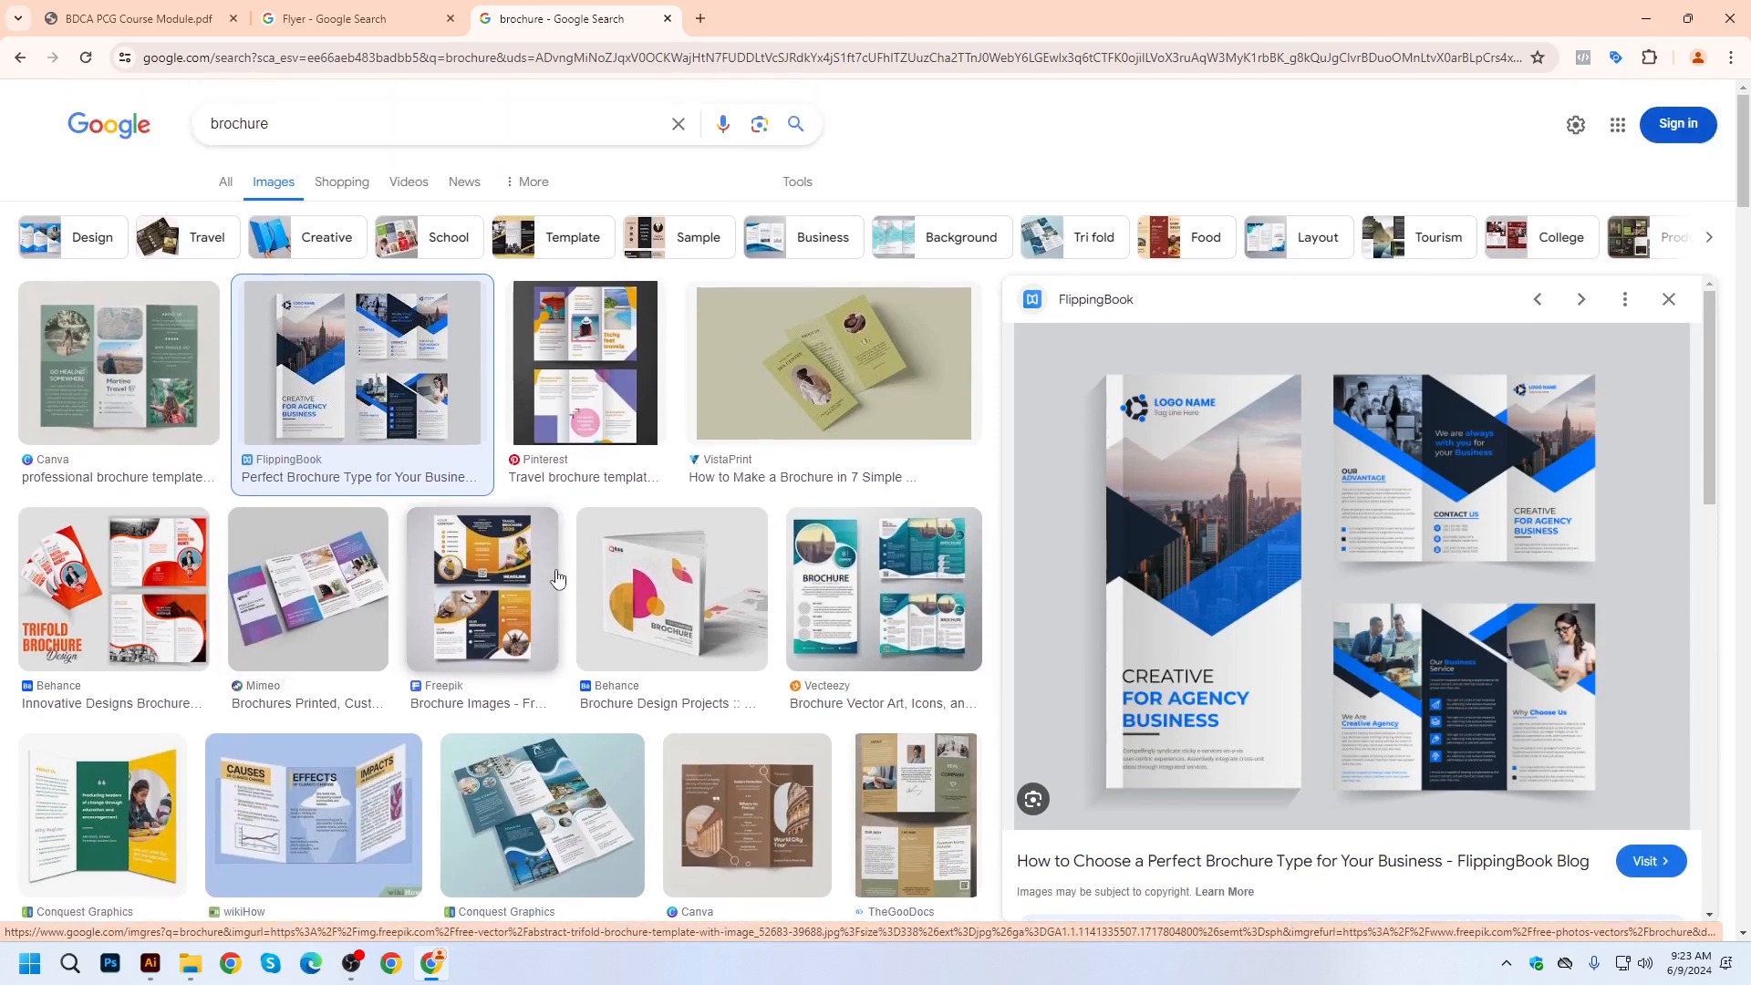
Compare the previewed Travel flyer with the previewed agency business brochure, ending on the brochure results.
{"action": "left_click", "coordinate": [338, 18]}
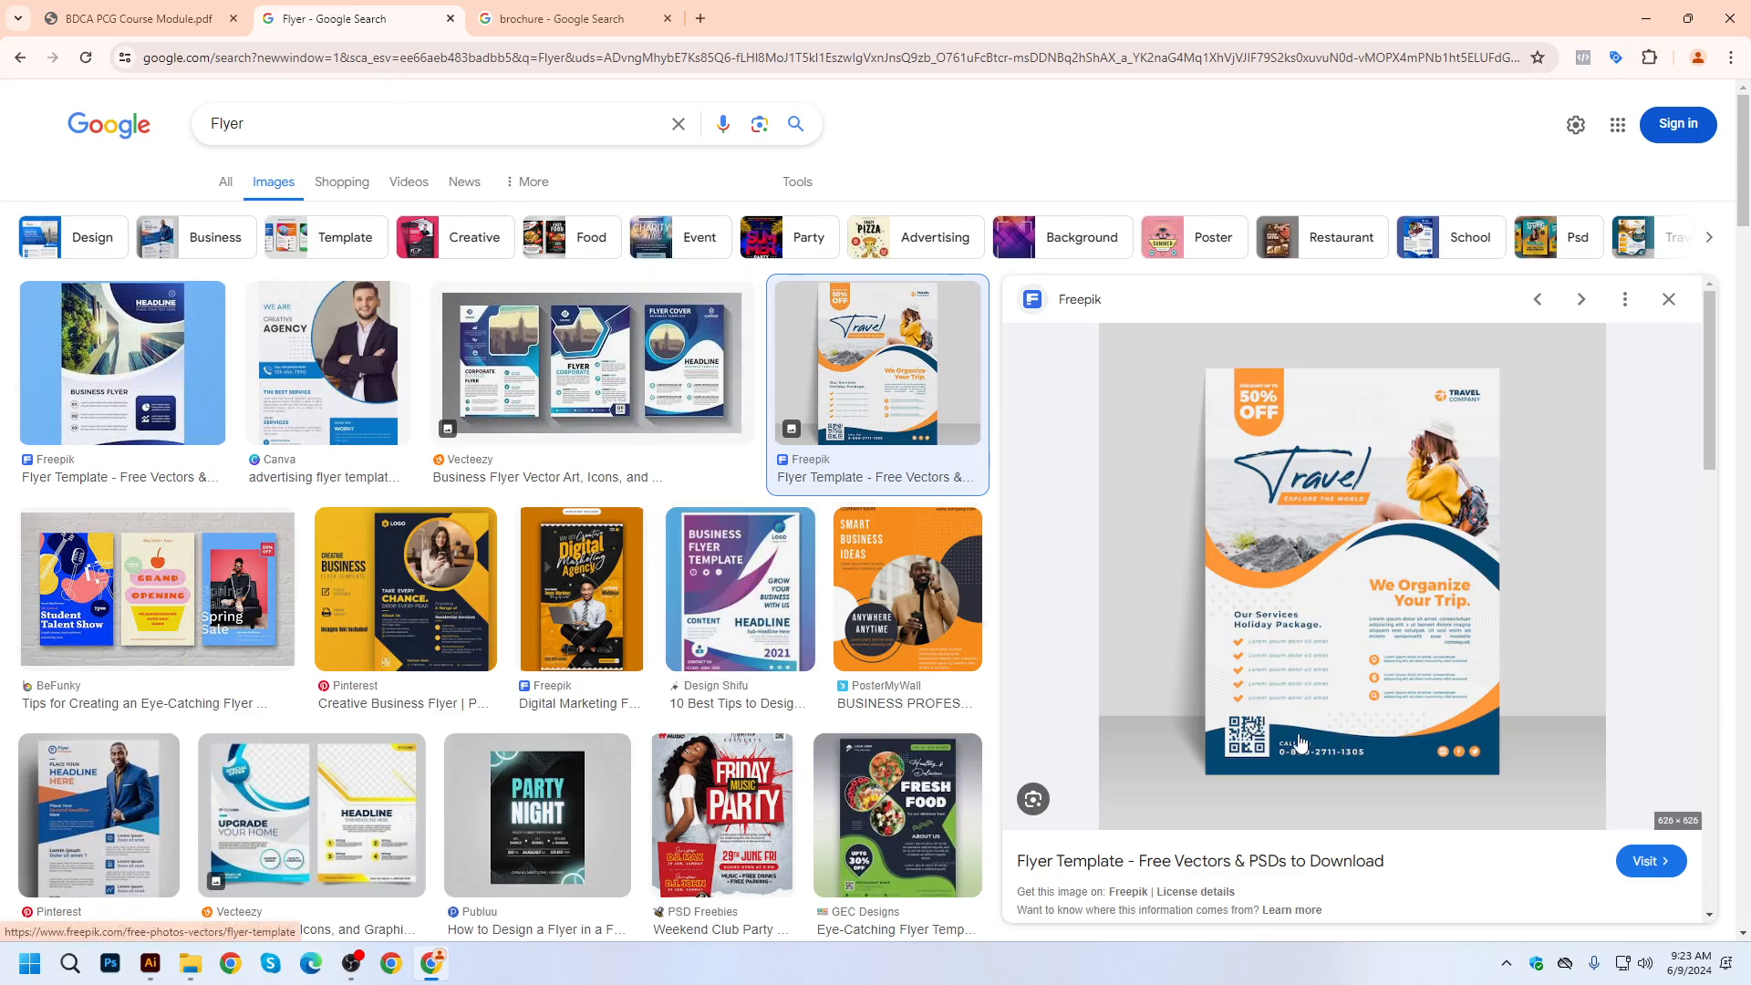
{"action": "left_click", "coordinate": [529, 18]}
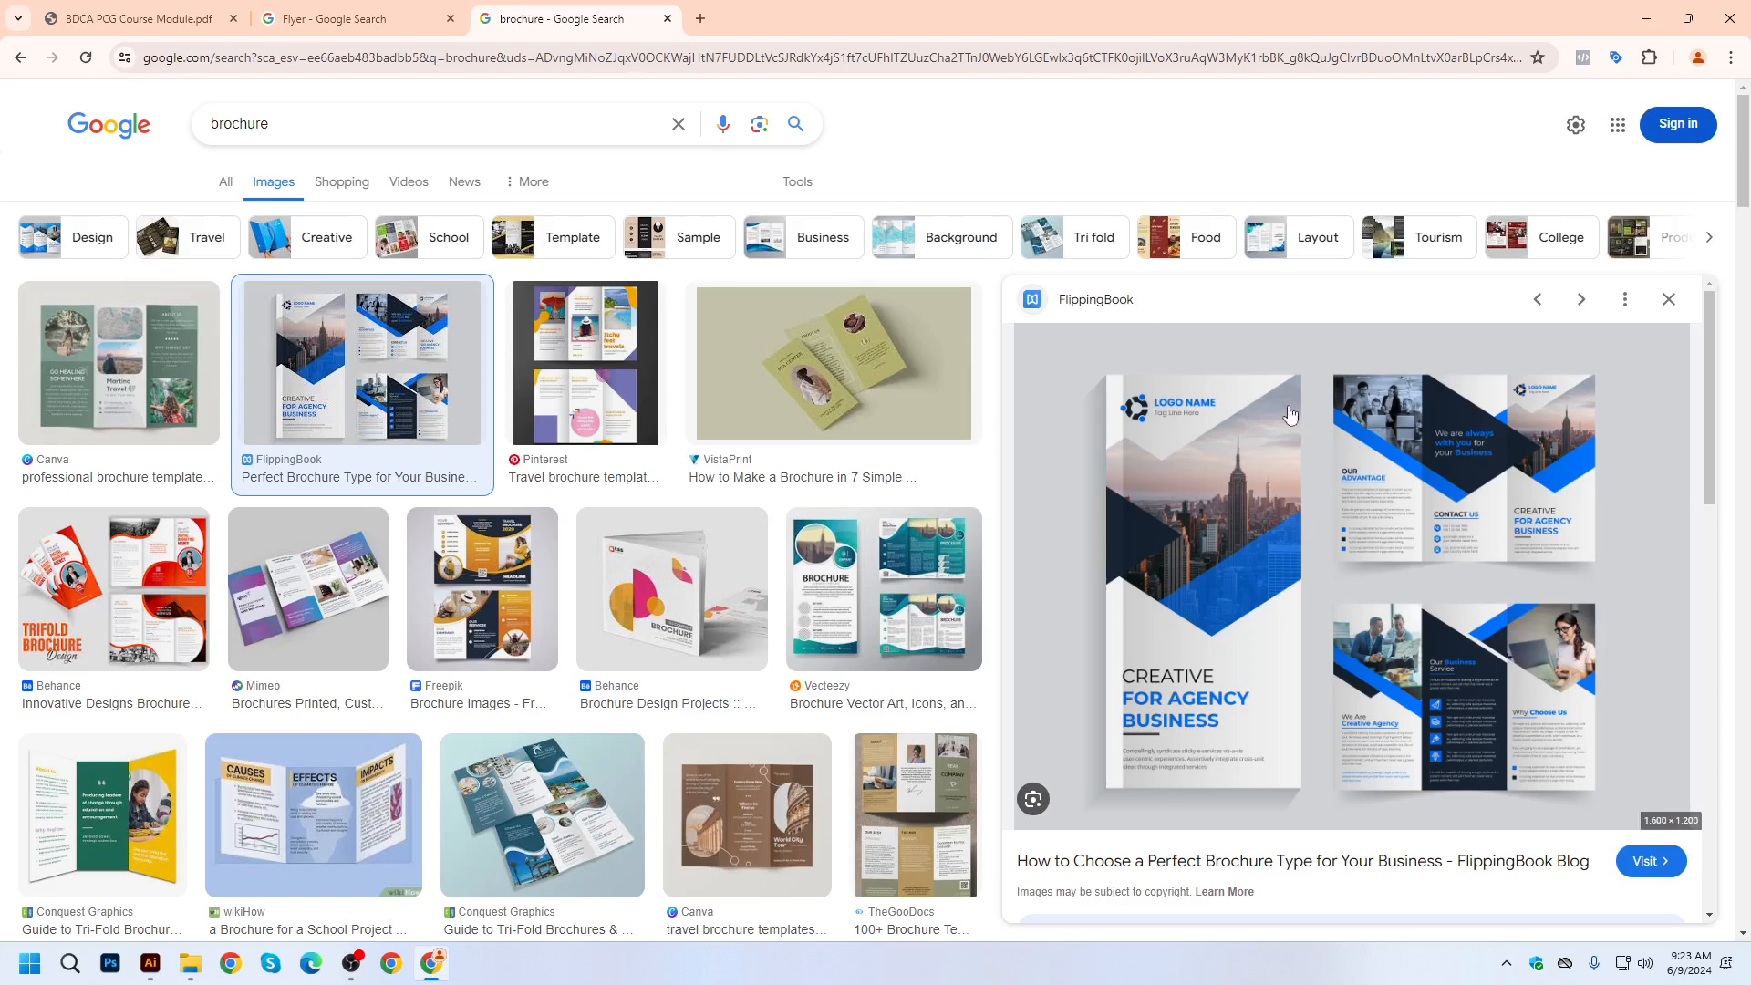
{"action": "left_click", "coordinate": [312, 11]}
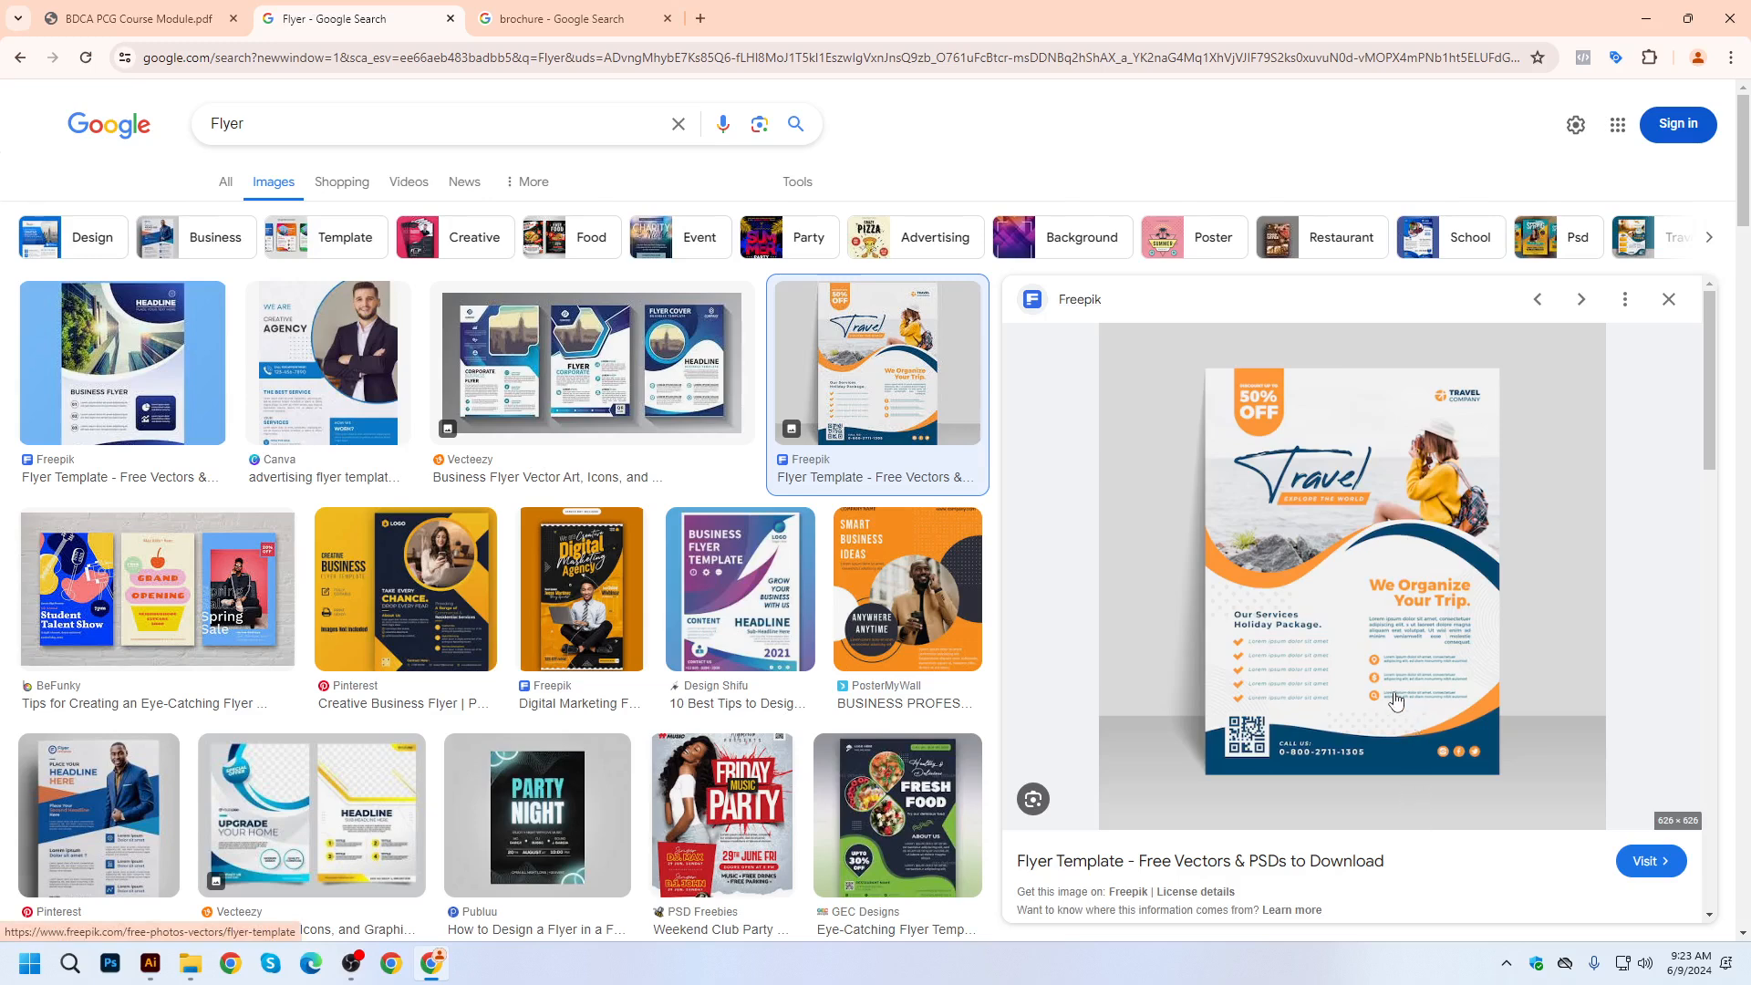
{"action": "left_click", "coordinate": [565, 18]}
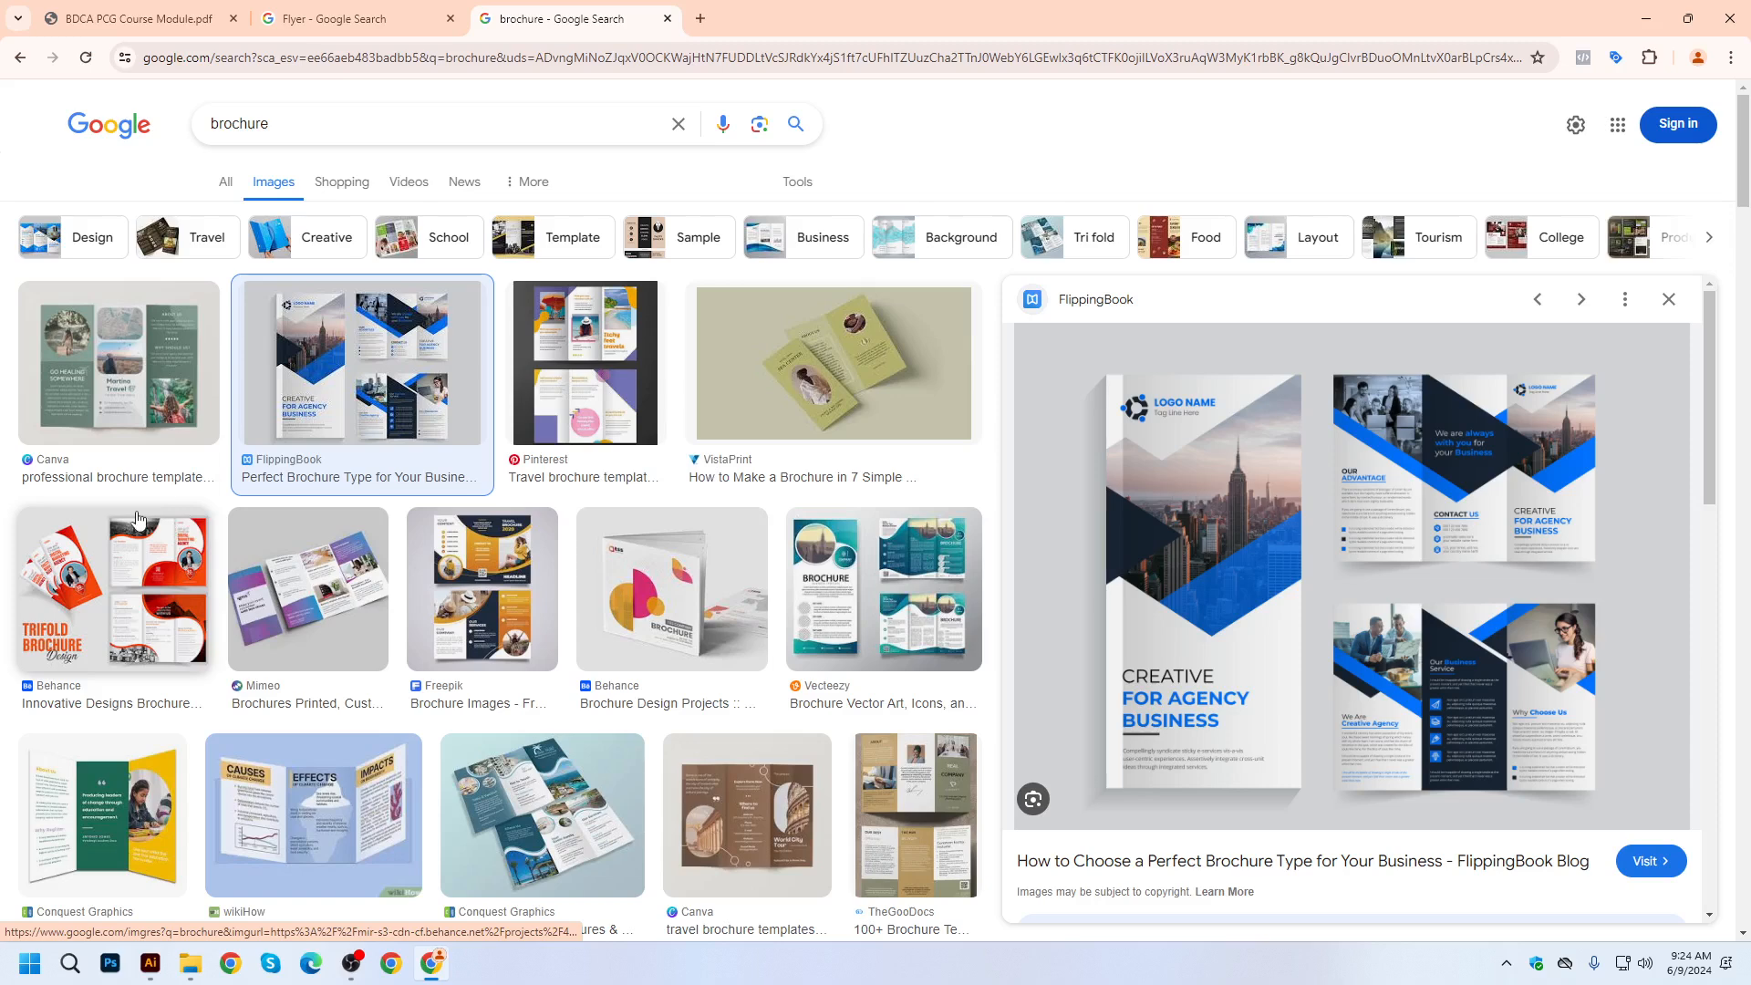
Preview Piktochart's Bi Fold Brochure Design from the related images, and the Pinterest travel brochure template from the main results.
{"action": "scroll", "coordinate": [659, 637], "scroll_direction": "down", "scroll_amount": 2}
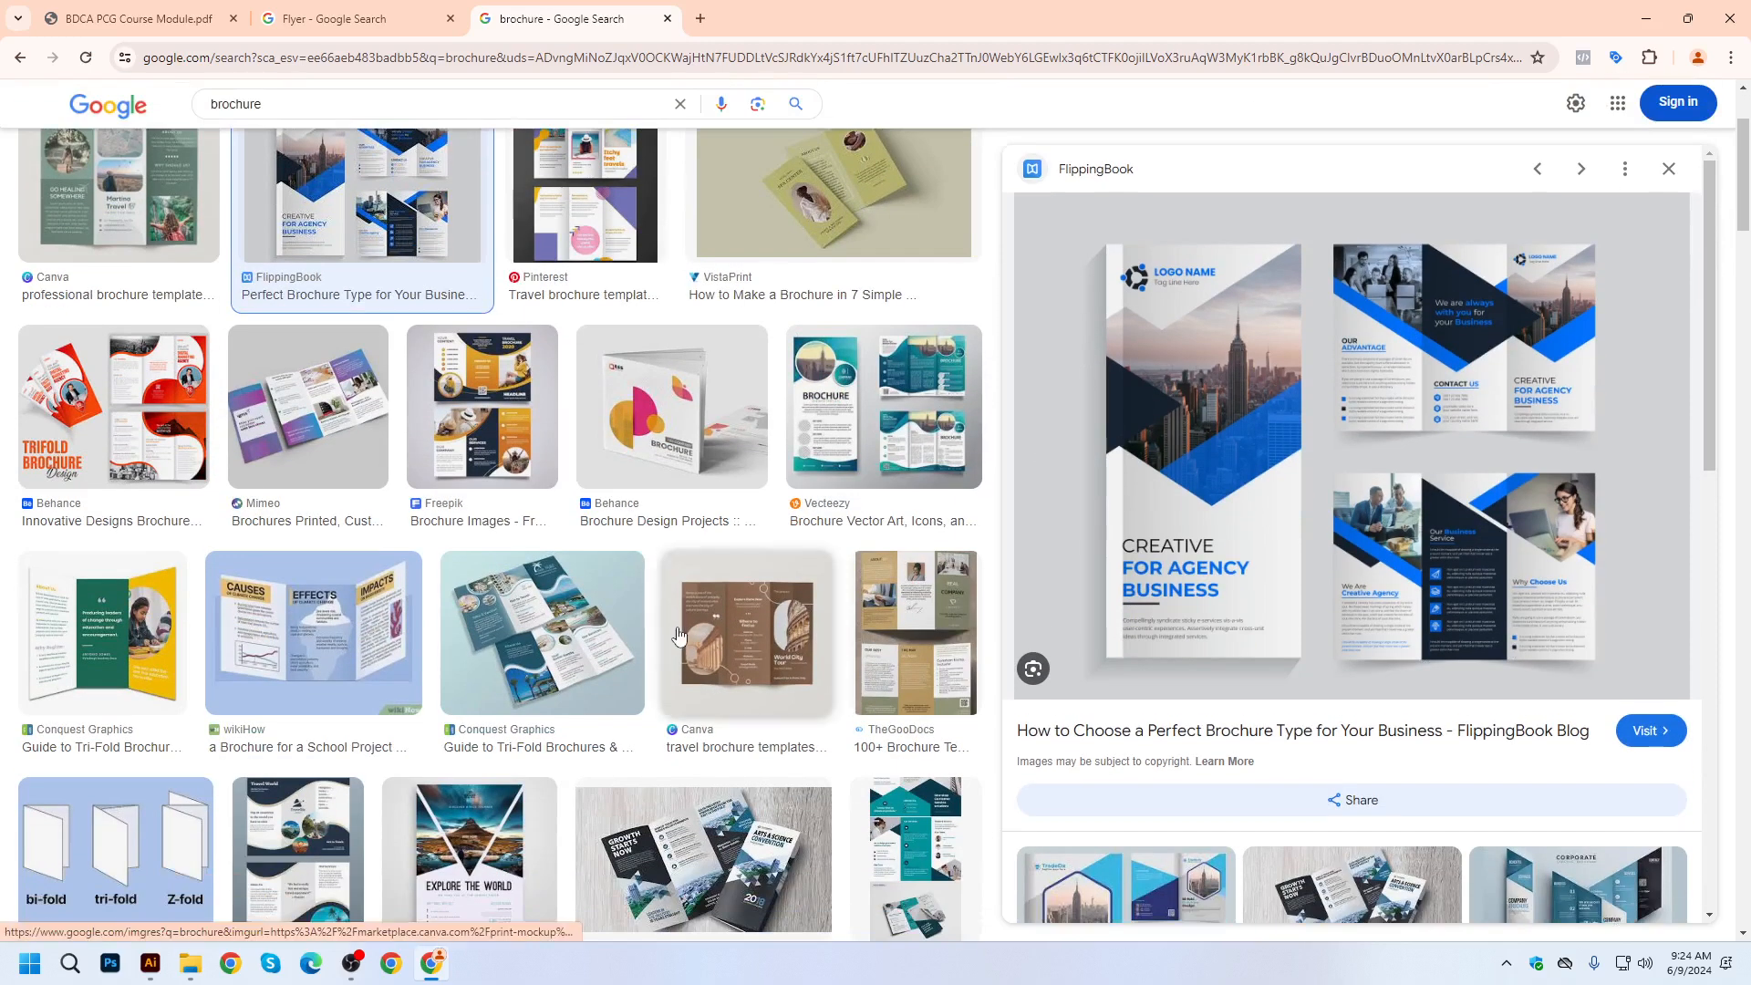
{"action": "scroll", "coordinate": [677, 634], "scroll_direction": "up", "scroll_amount": 2}
{"action": "scroll", "coordinate": [1327, 775], "scroll_direction": "down", "scroll_amount": 6}
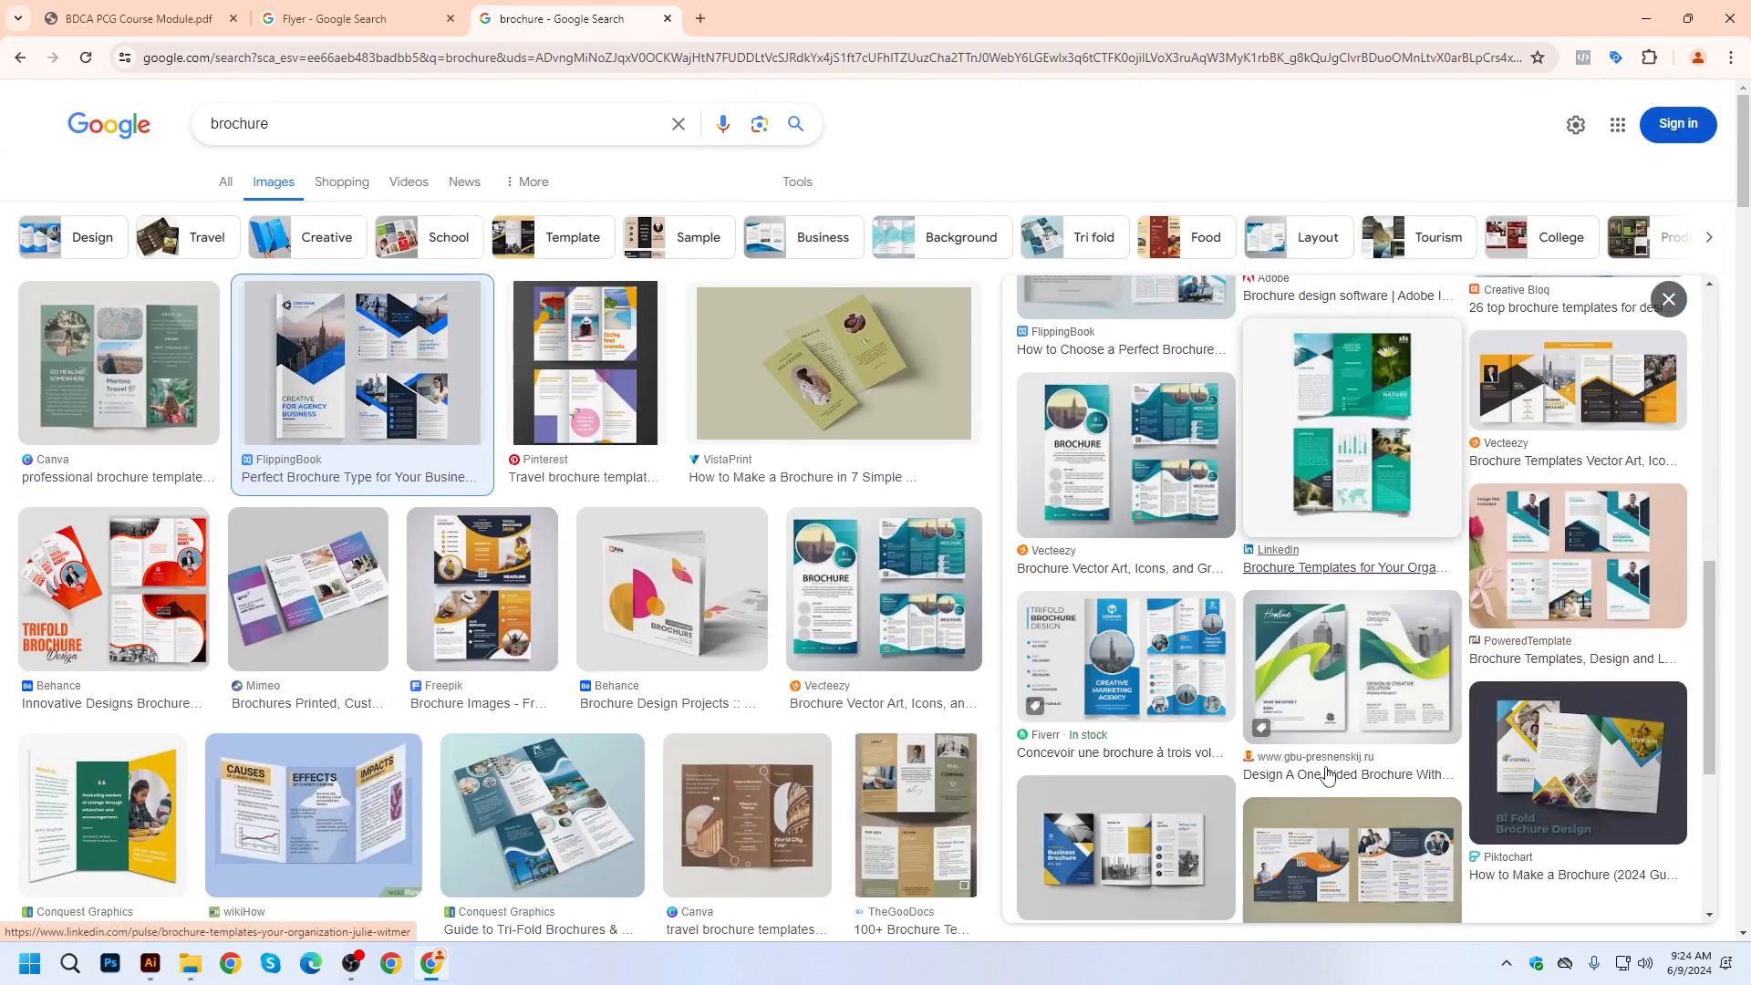
{"action": "left_click", "coordinate": [1574, 762]}
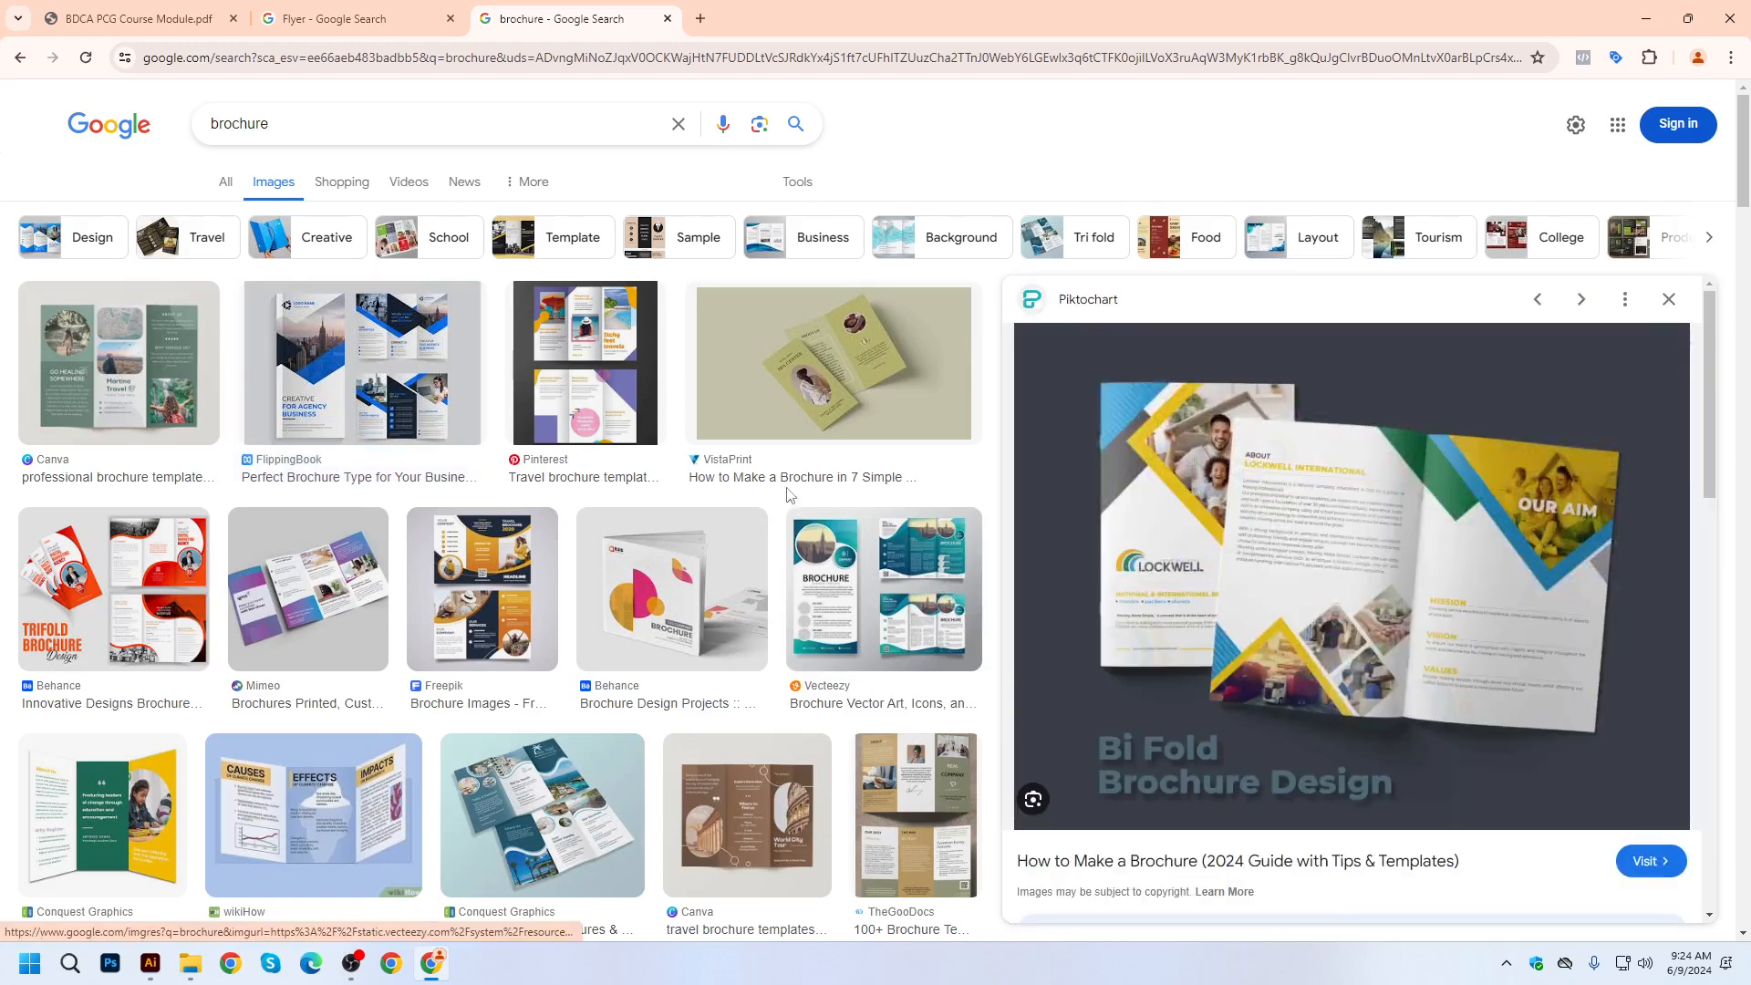
{"action": "left_click", "coordinate": [588, 393]}
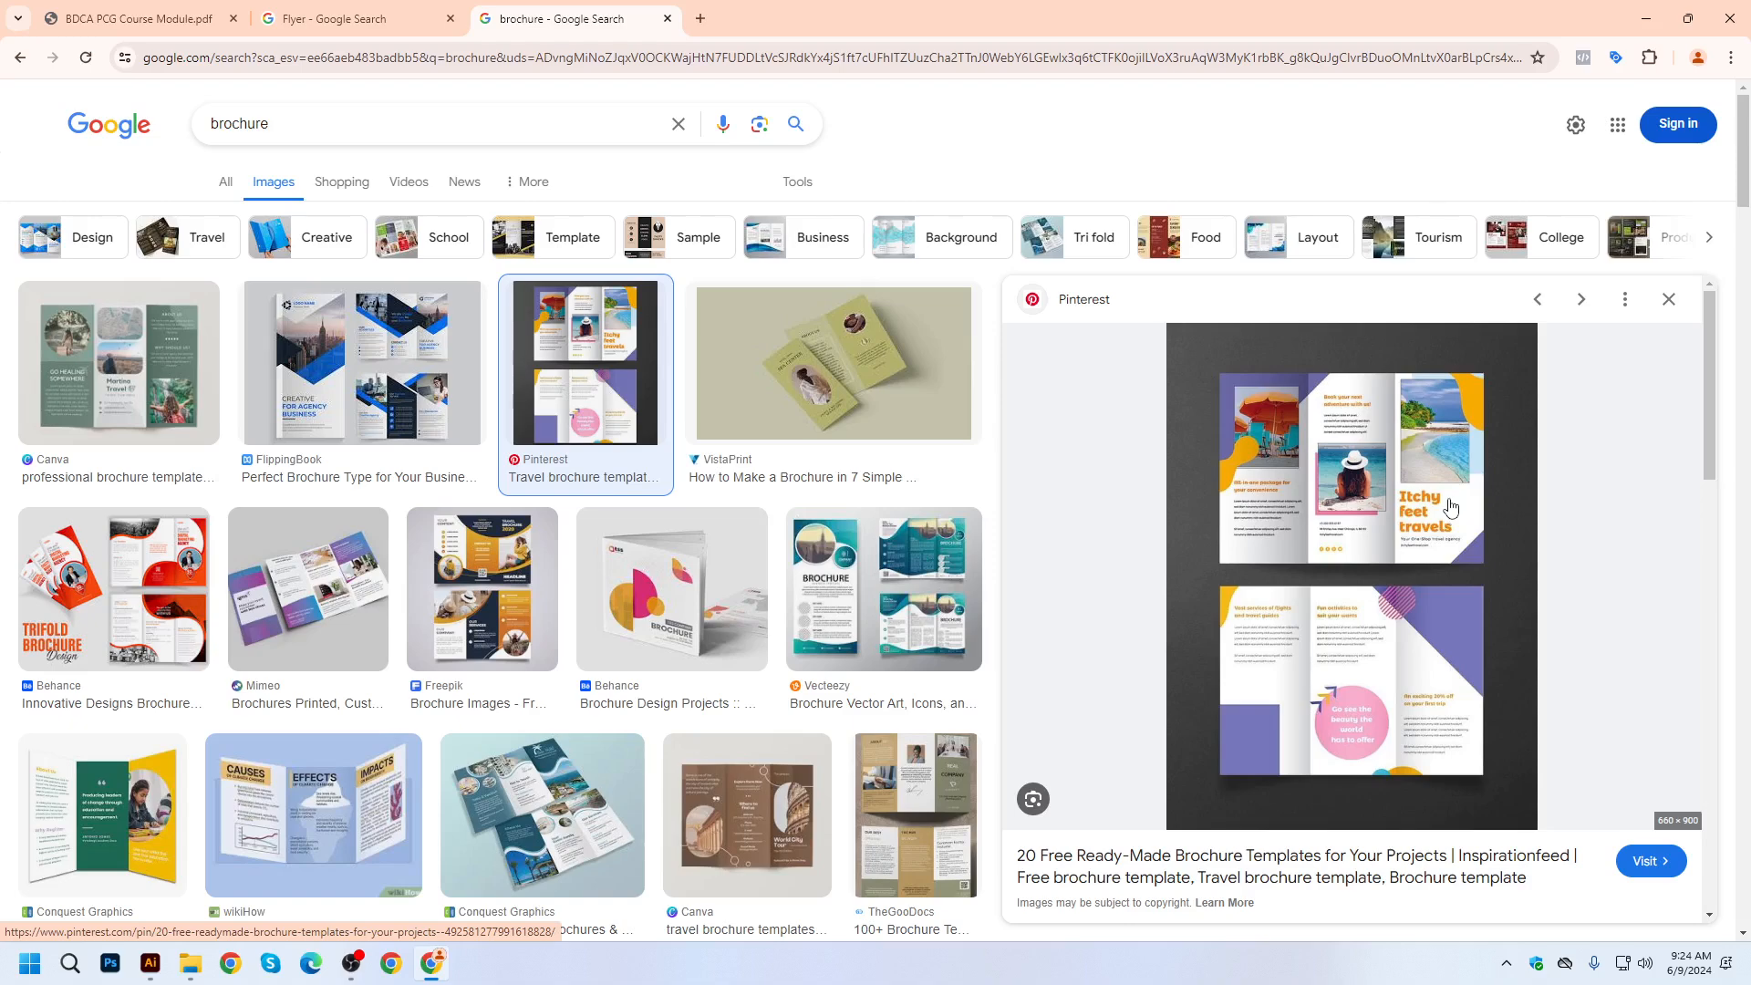
Preview wikiHow's bi-fold, tri-fold and Z-fold diagram and the related Flipsnack Blog diagram of brochure fold types.
{"action": "scroll", "coordinate": [119, 340], "scroll_direction": "down", "scroll_amount": 8}
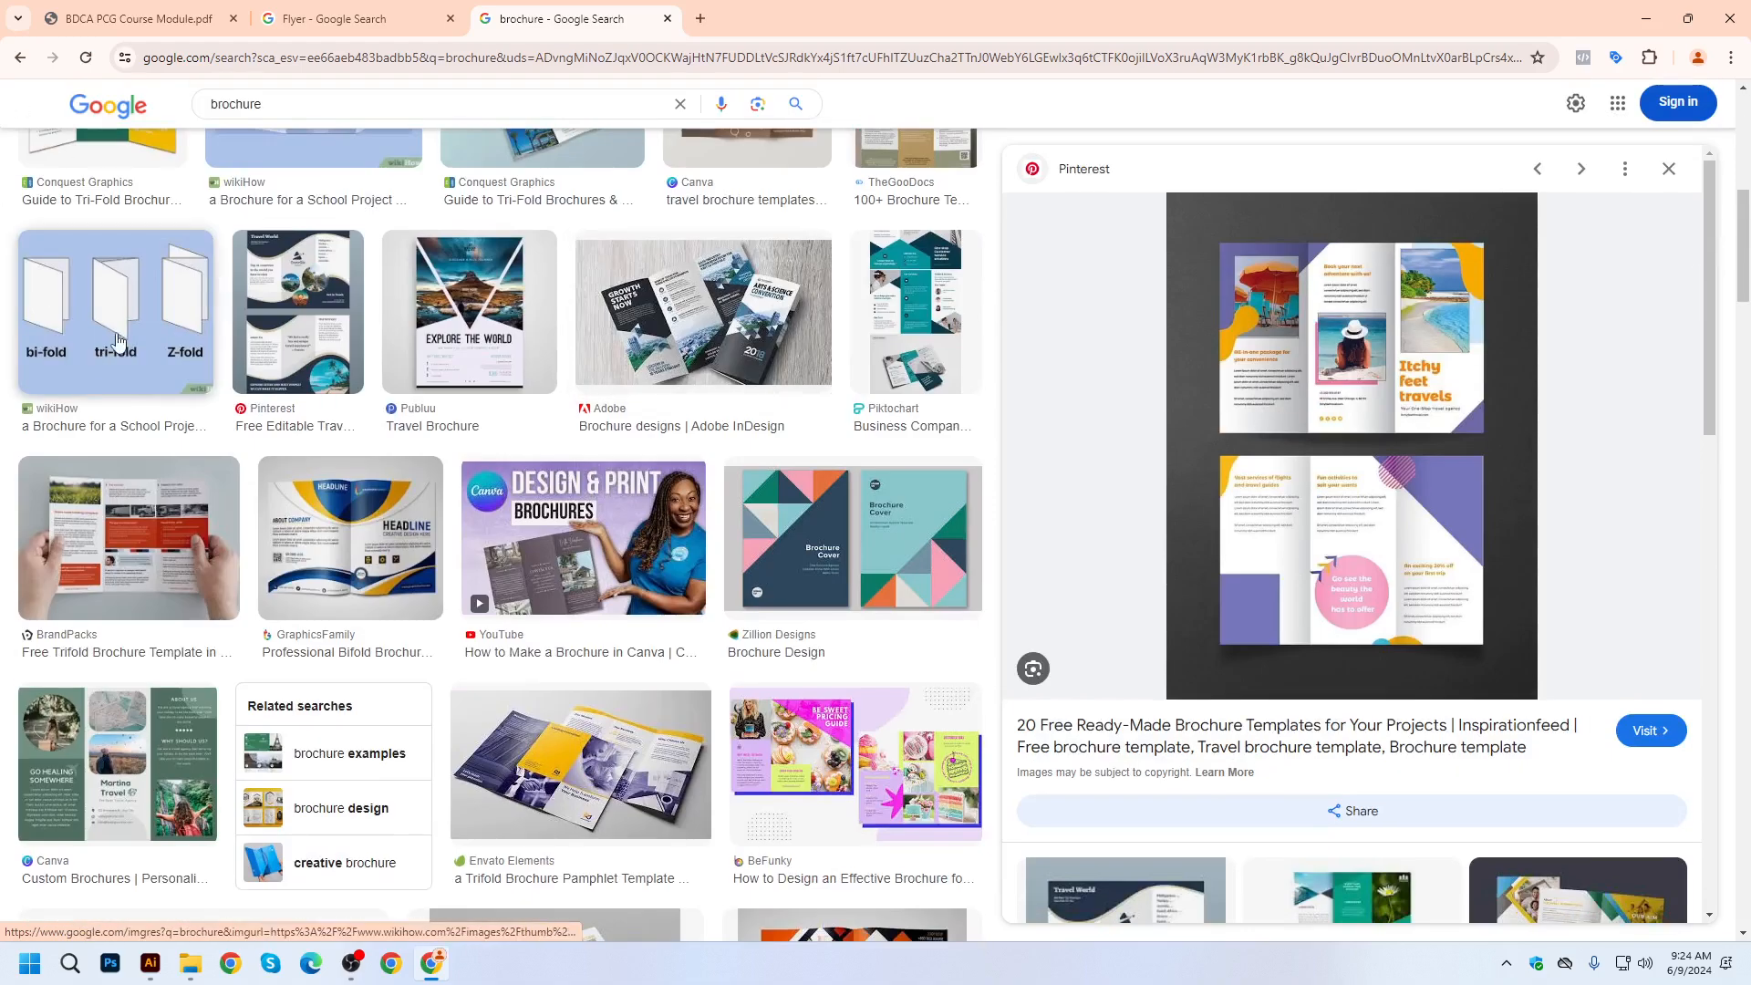
{"action": "left_click", "coordinate": [118, 339]}
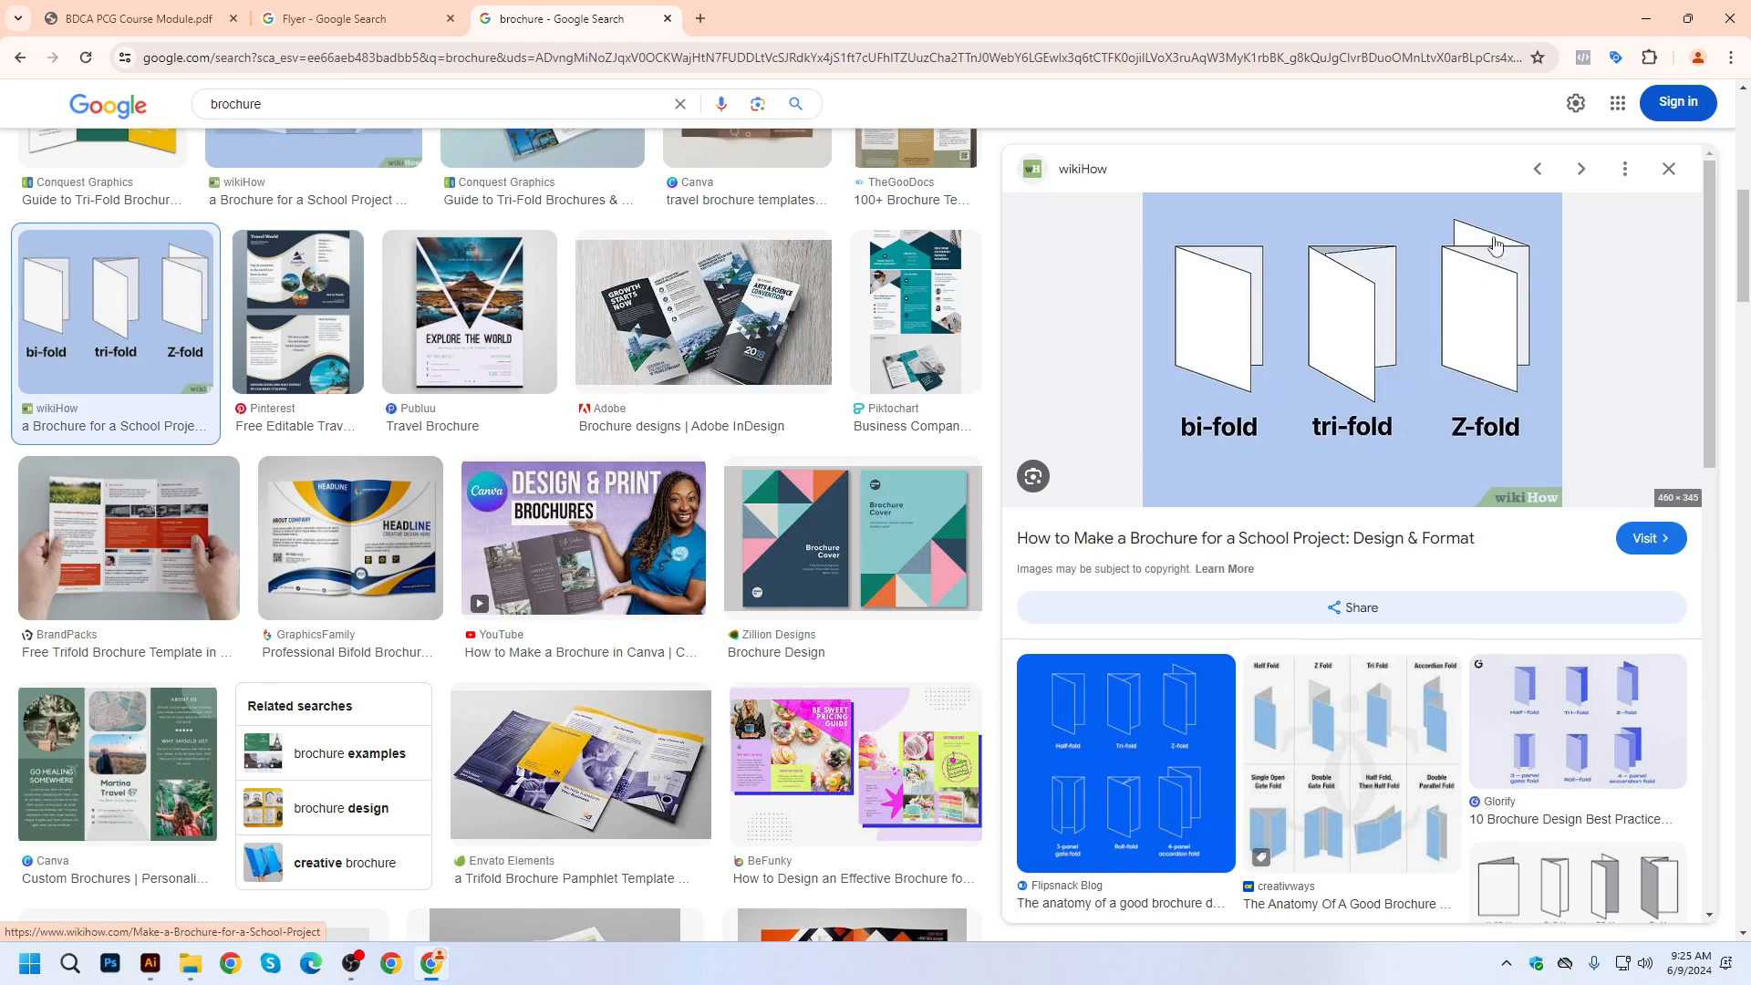
{"action": "scroll", "coordinate": [1427, 419], "scroll_direction": "down", "scroll_amount": 3}
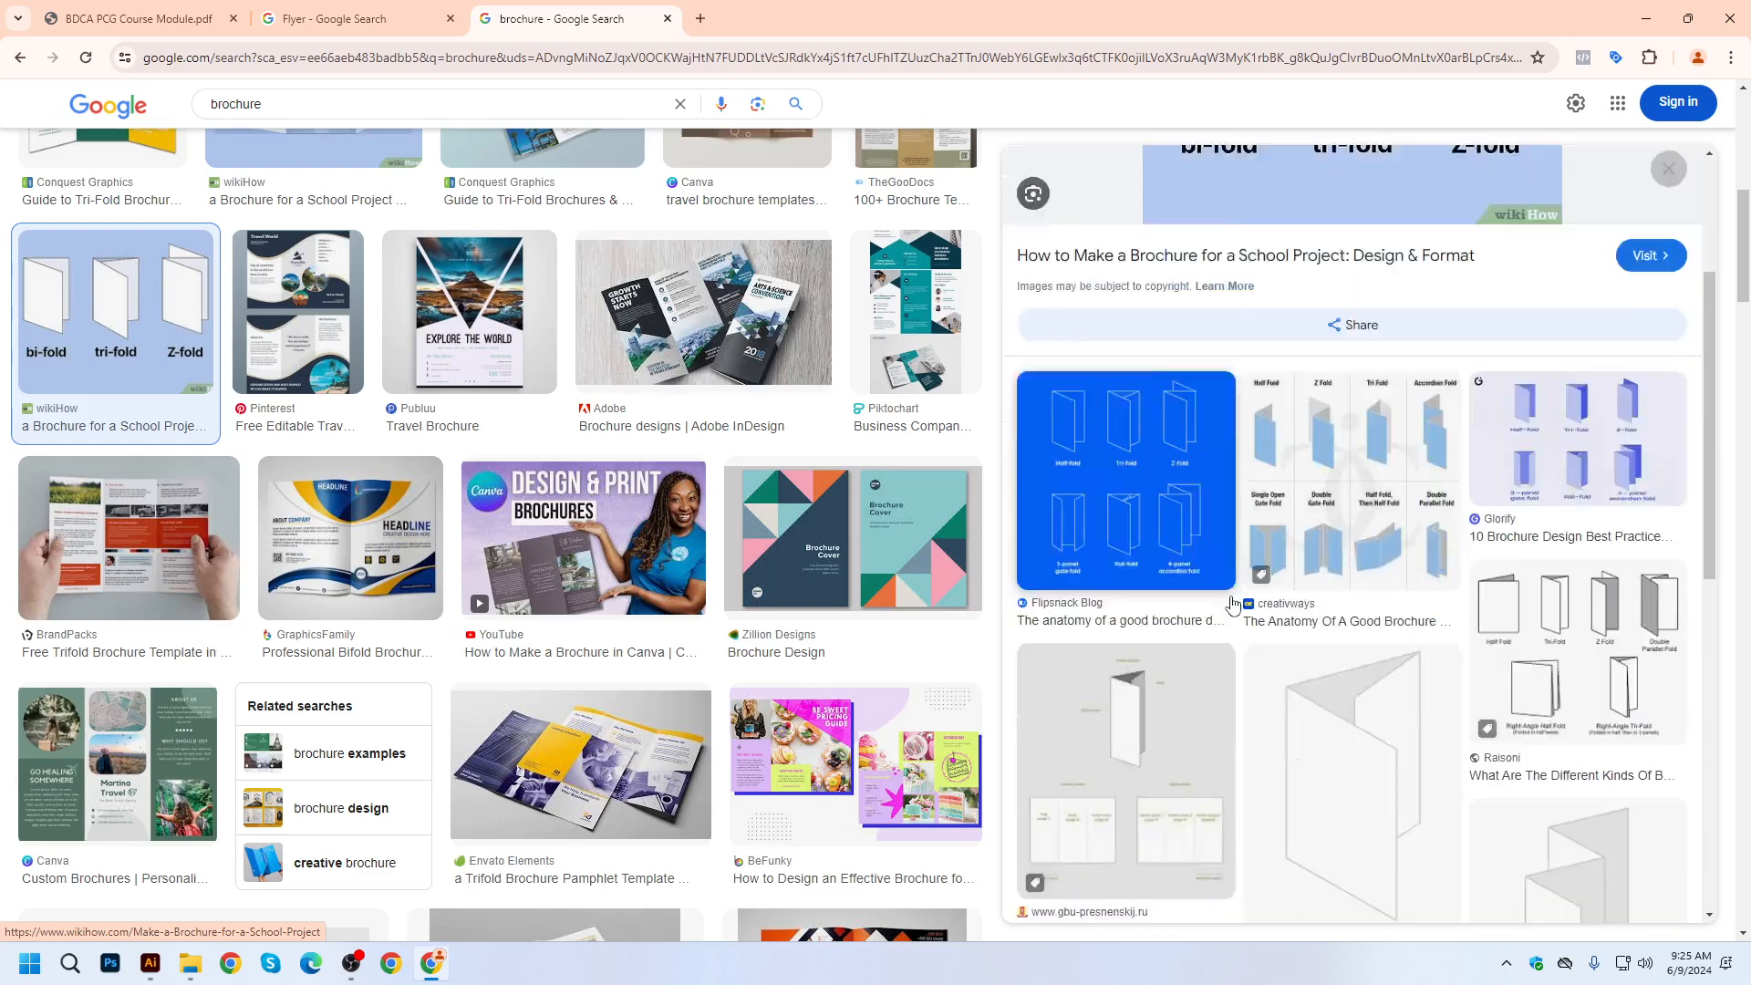
{"action": "left_click", "coordinate": [1167, 419]}
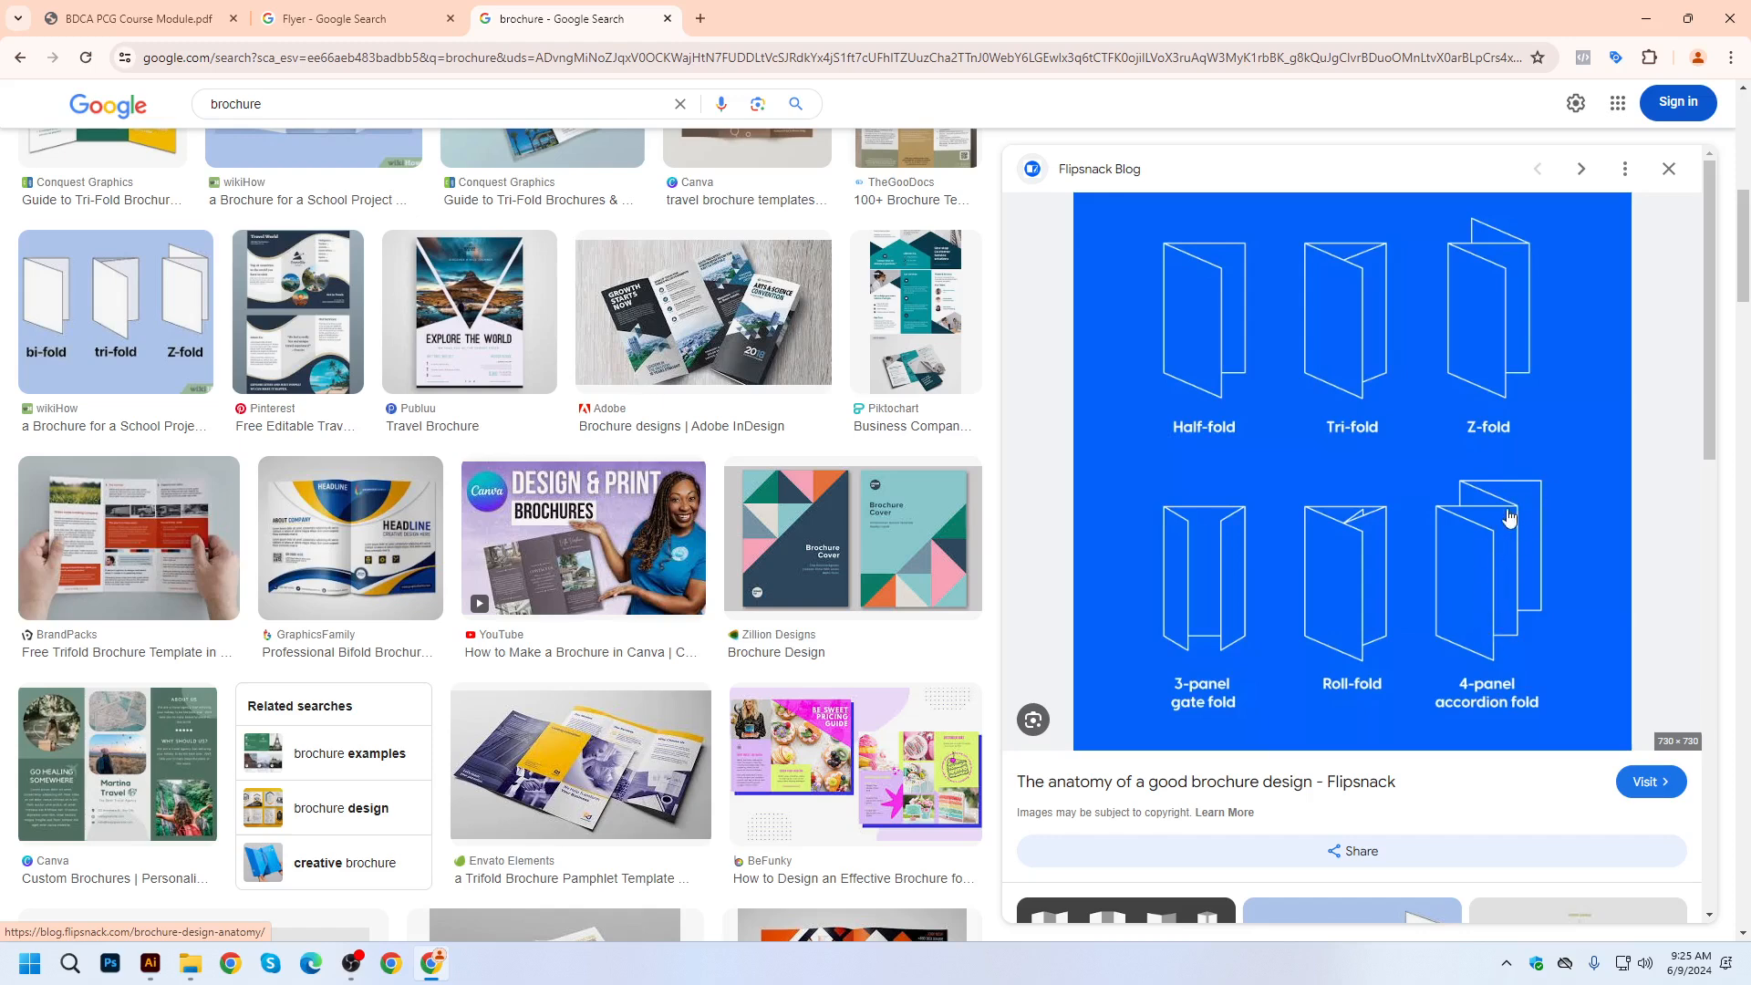
Look through further brochure design examples and the related diagrams of brochure folds.
{"action": "scroll", "coordinate": [1261, 641], "scroll_direction": "down", "scroll_amount": 5}
{"action": "scroll", "coordinate": [855, 641], "scroll_direction": "down", "scroll_amount": 7}
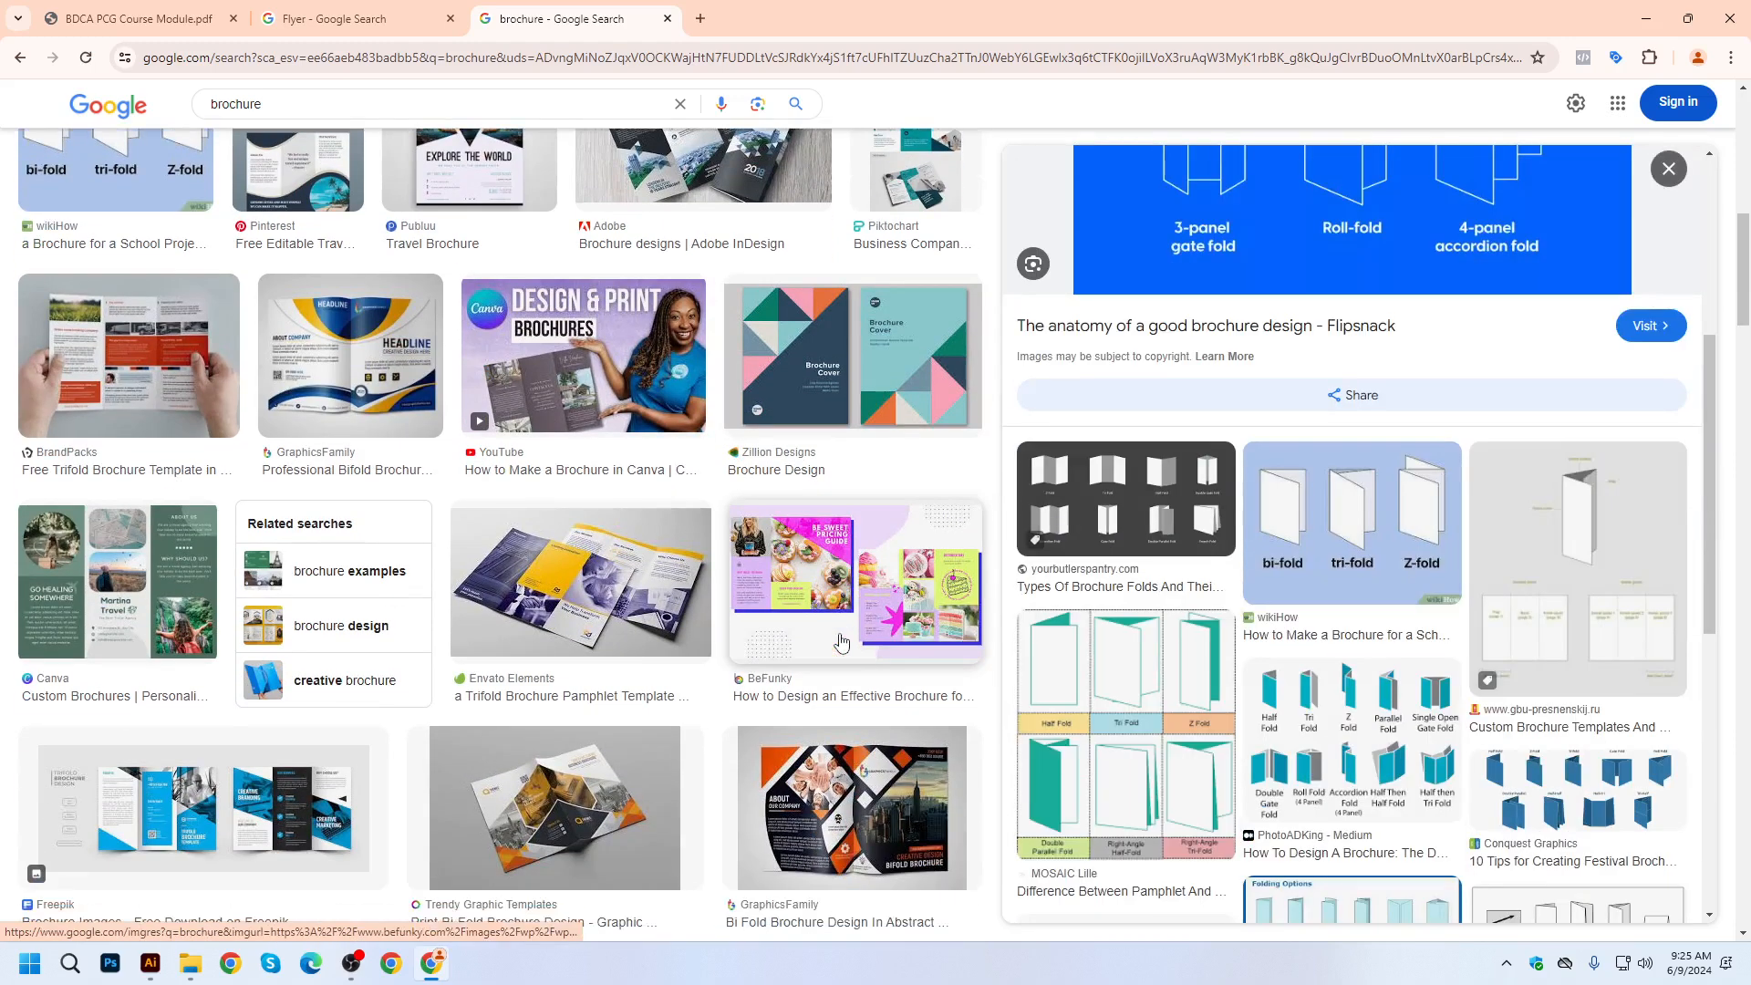
{"action": "scroll", "coordinate": [855, 641], "scroll_direction": "down", "scroll_amount": 6}
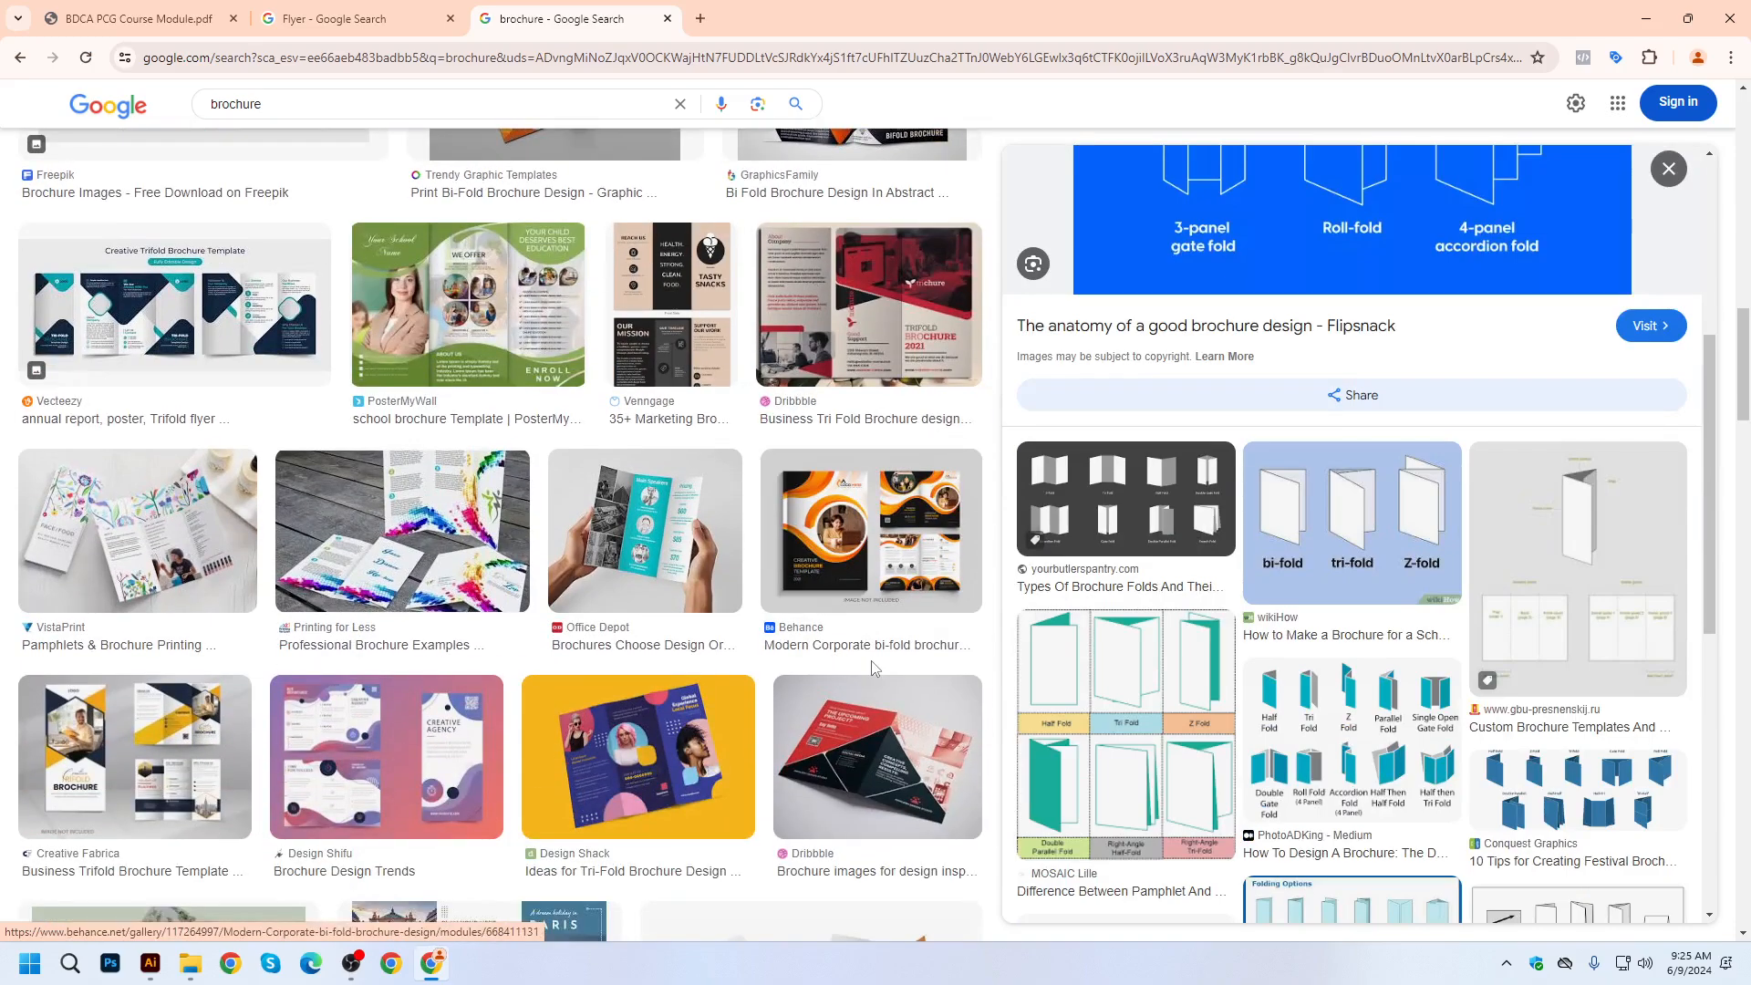
{"action": "scroll", "coordinate": [757, 609], "scroll_direction": "down", "scroll_amount": 9}
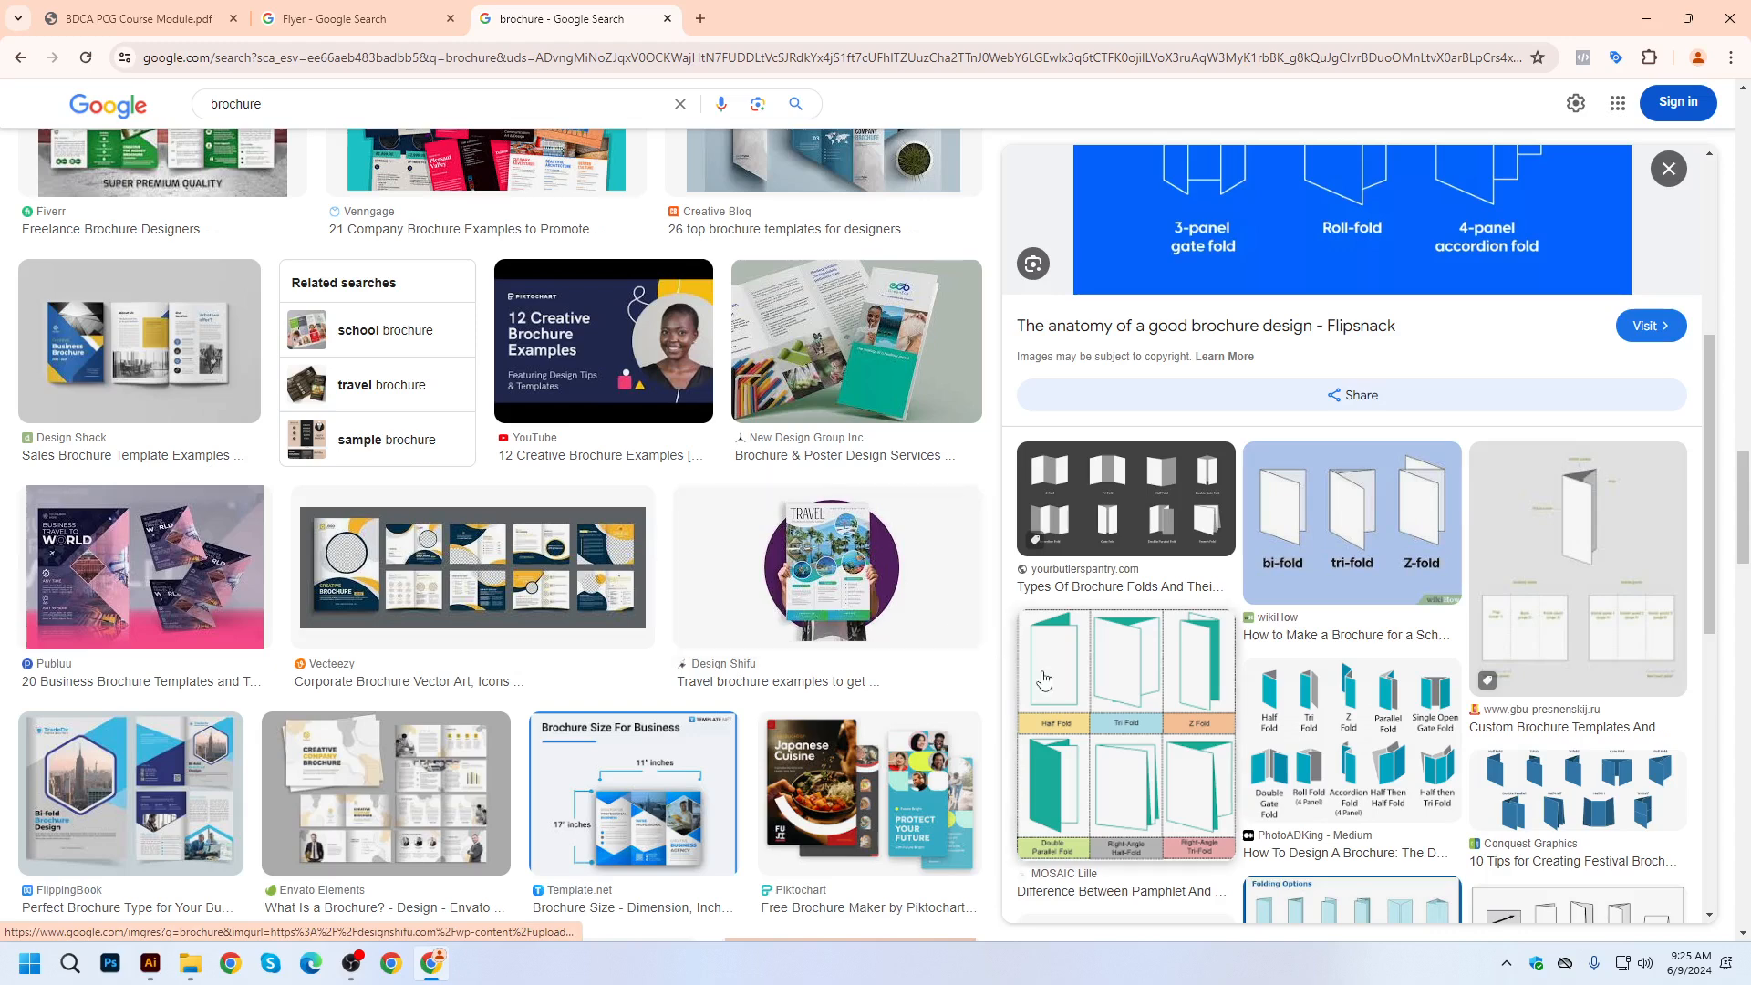
{"action": "scroll", "coordinate": [1071, 700], "scroll_direction": "down", "scroll_amount": 2}
{"action": "scroll", "coordinate": [1071, 700], "scroll_direction": "down", "scroll_amount": 3}
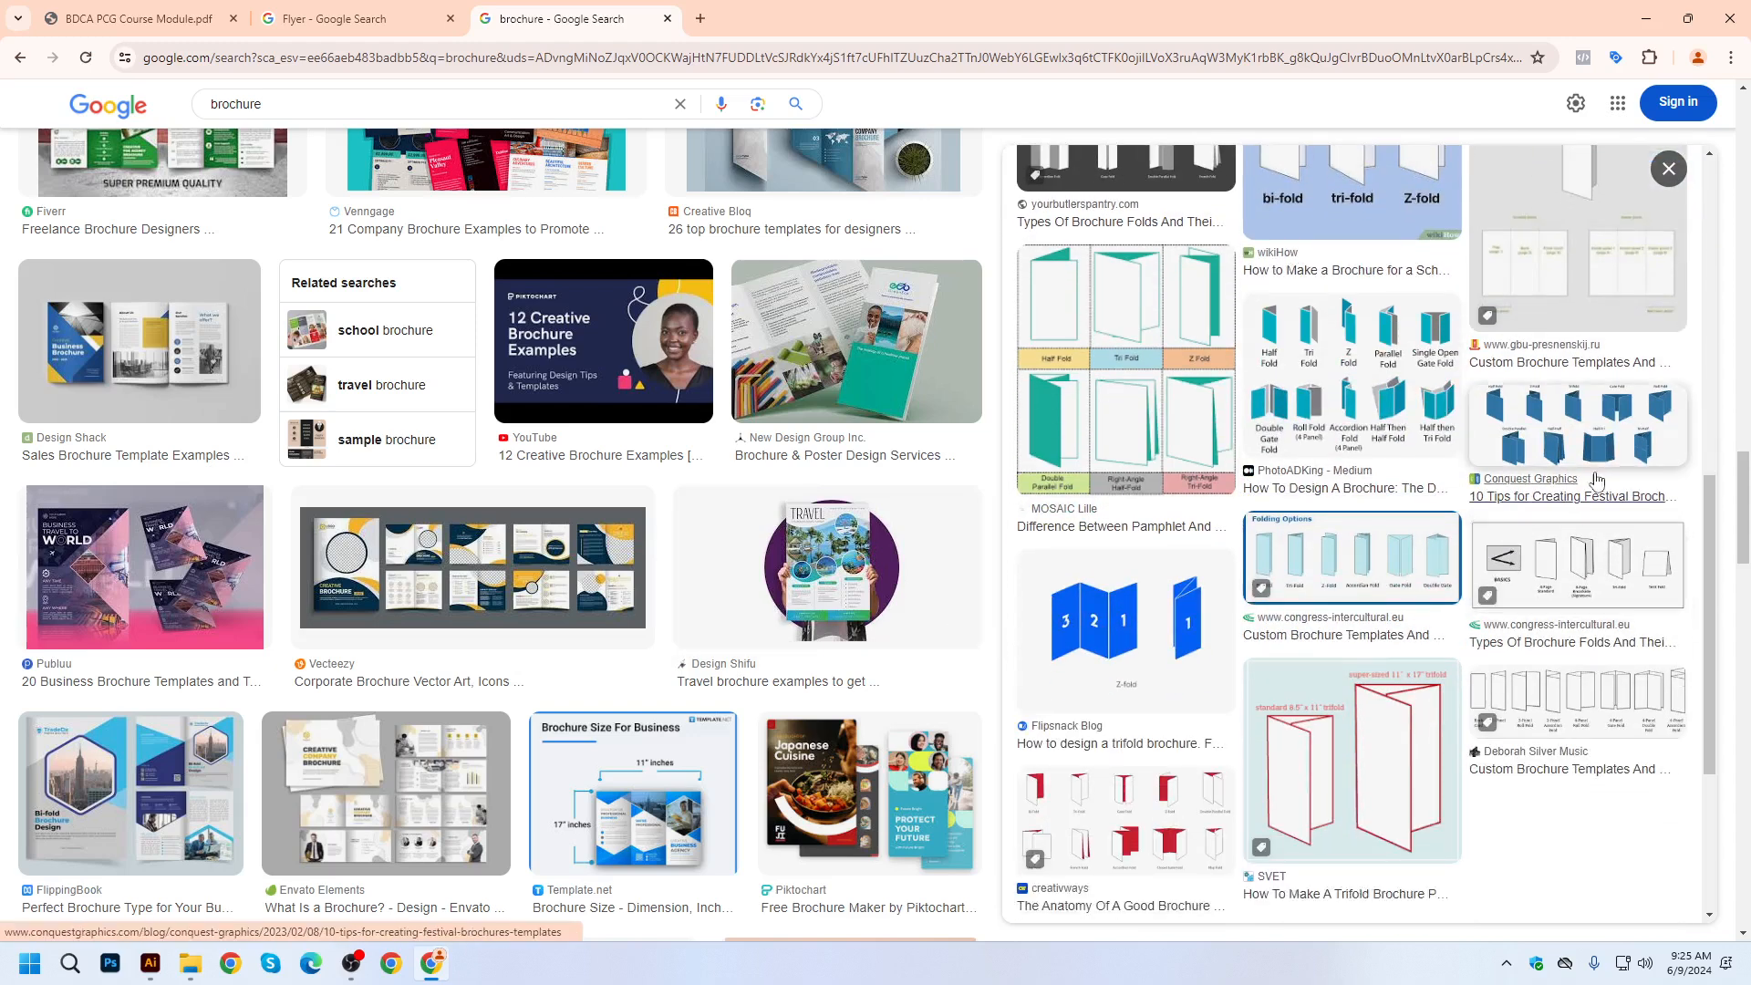
Preview the Conquest Graphics diagram of brochure fold types and look over its related fold diagrams.
{"action": "left_click", "coordinate": [1597, 422]}
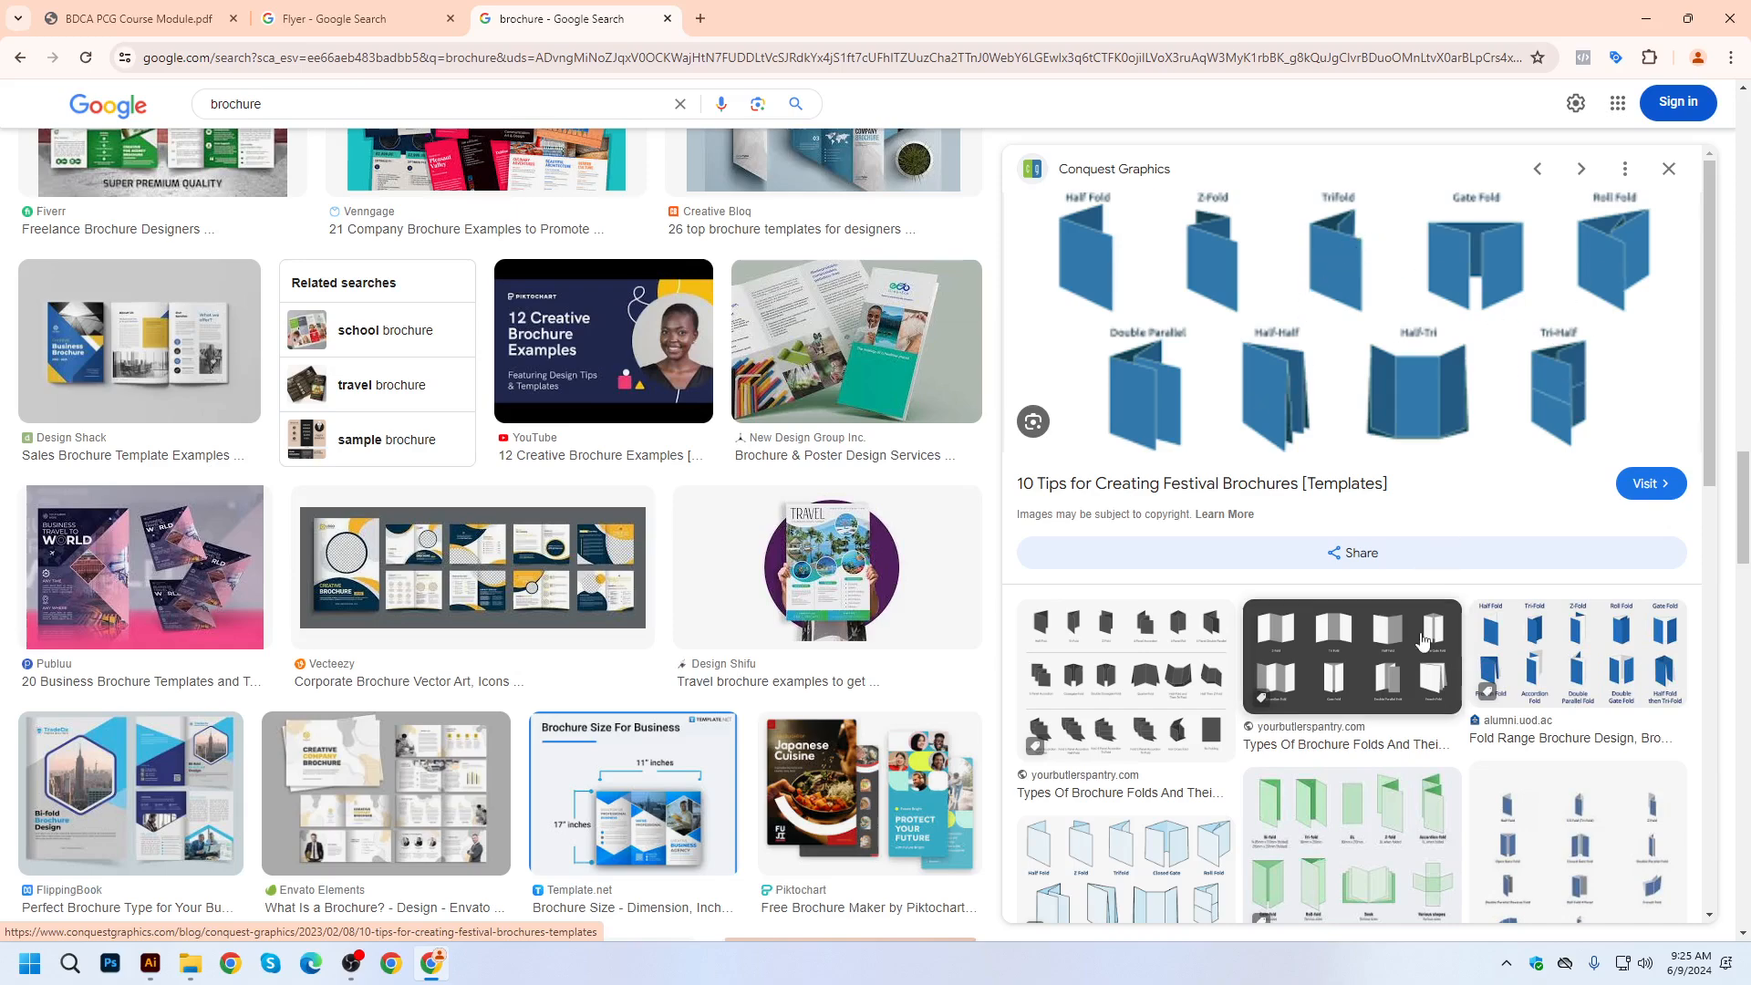
{"action": "scroll", "coordinate": [1367, 693], "scroll_direction": "down", "scroll_amount": 2}
{"action": "scroll", "coordinate": [638, 511], "scroll_direction": "up", "scroll_amount": 9}
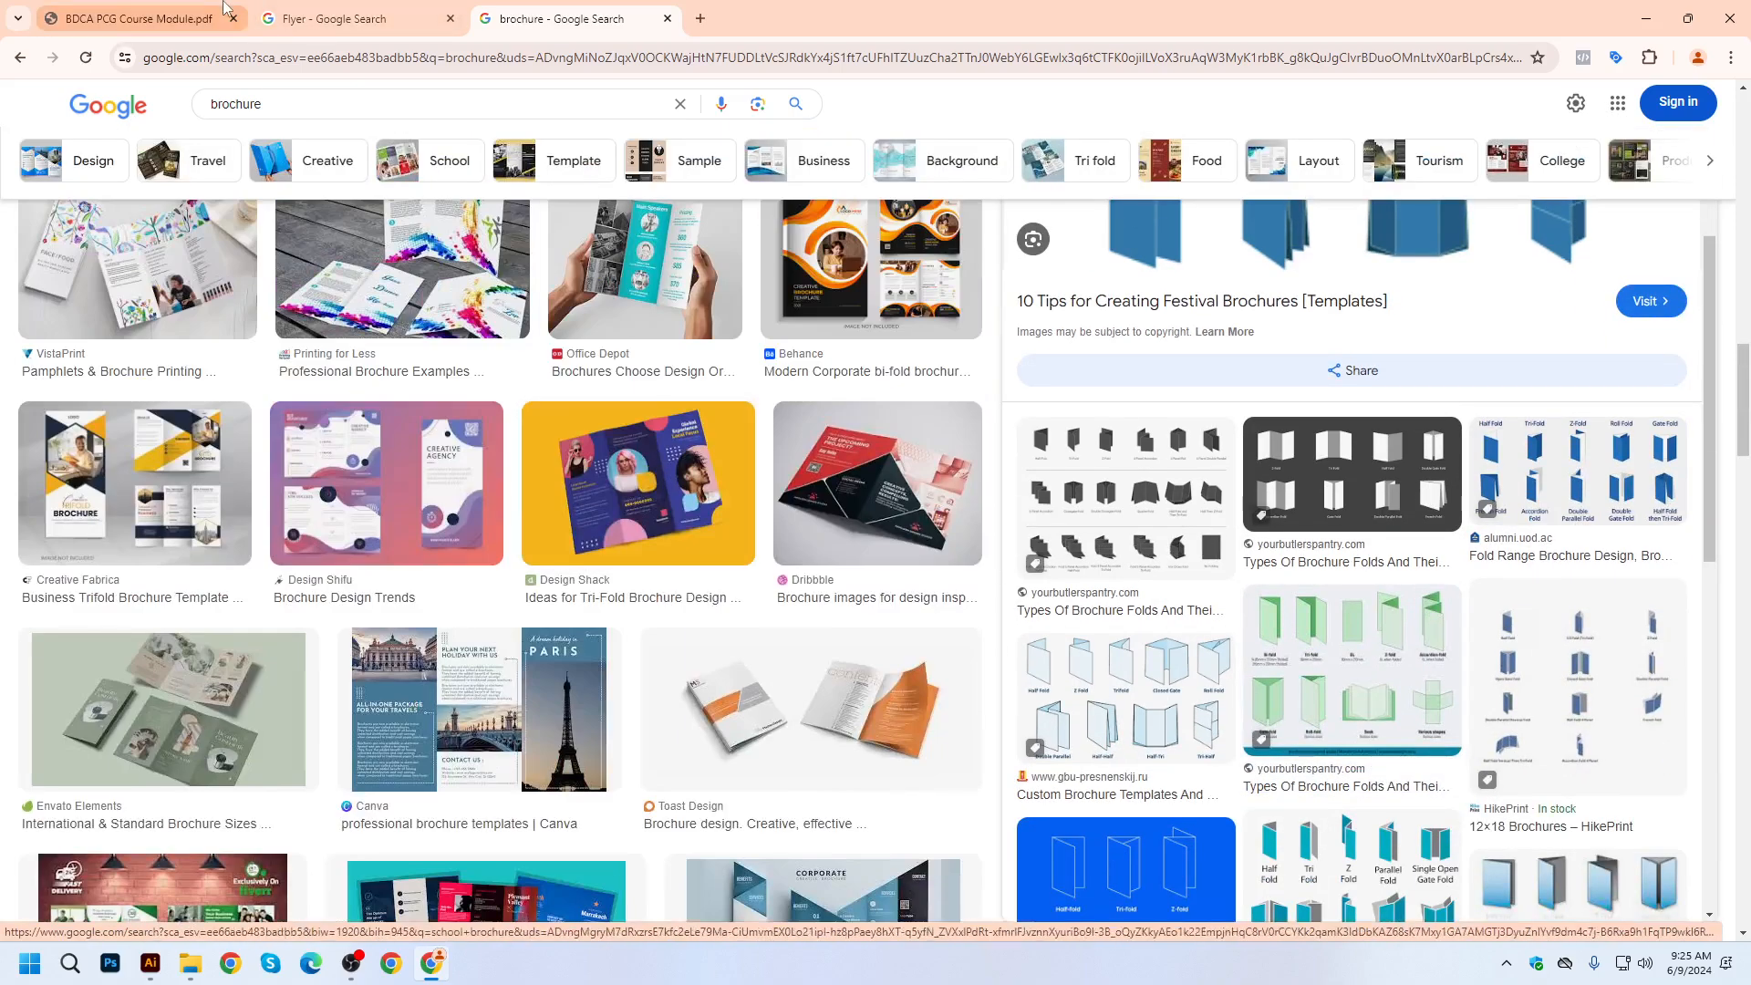
Return to the Flyer image results and preview Pinterest's Corporate Flyer Design.
{"action": "left_click", "coordinate": [324, 24]}
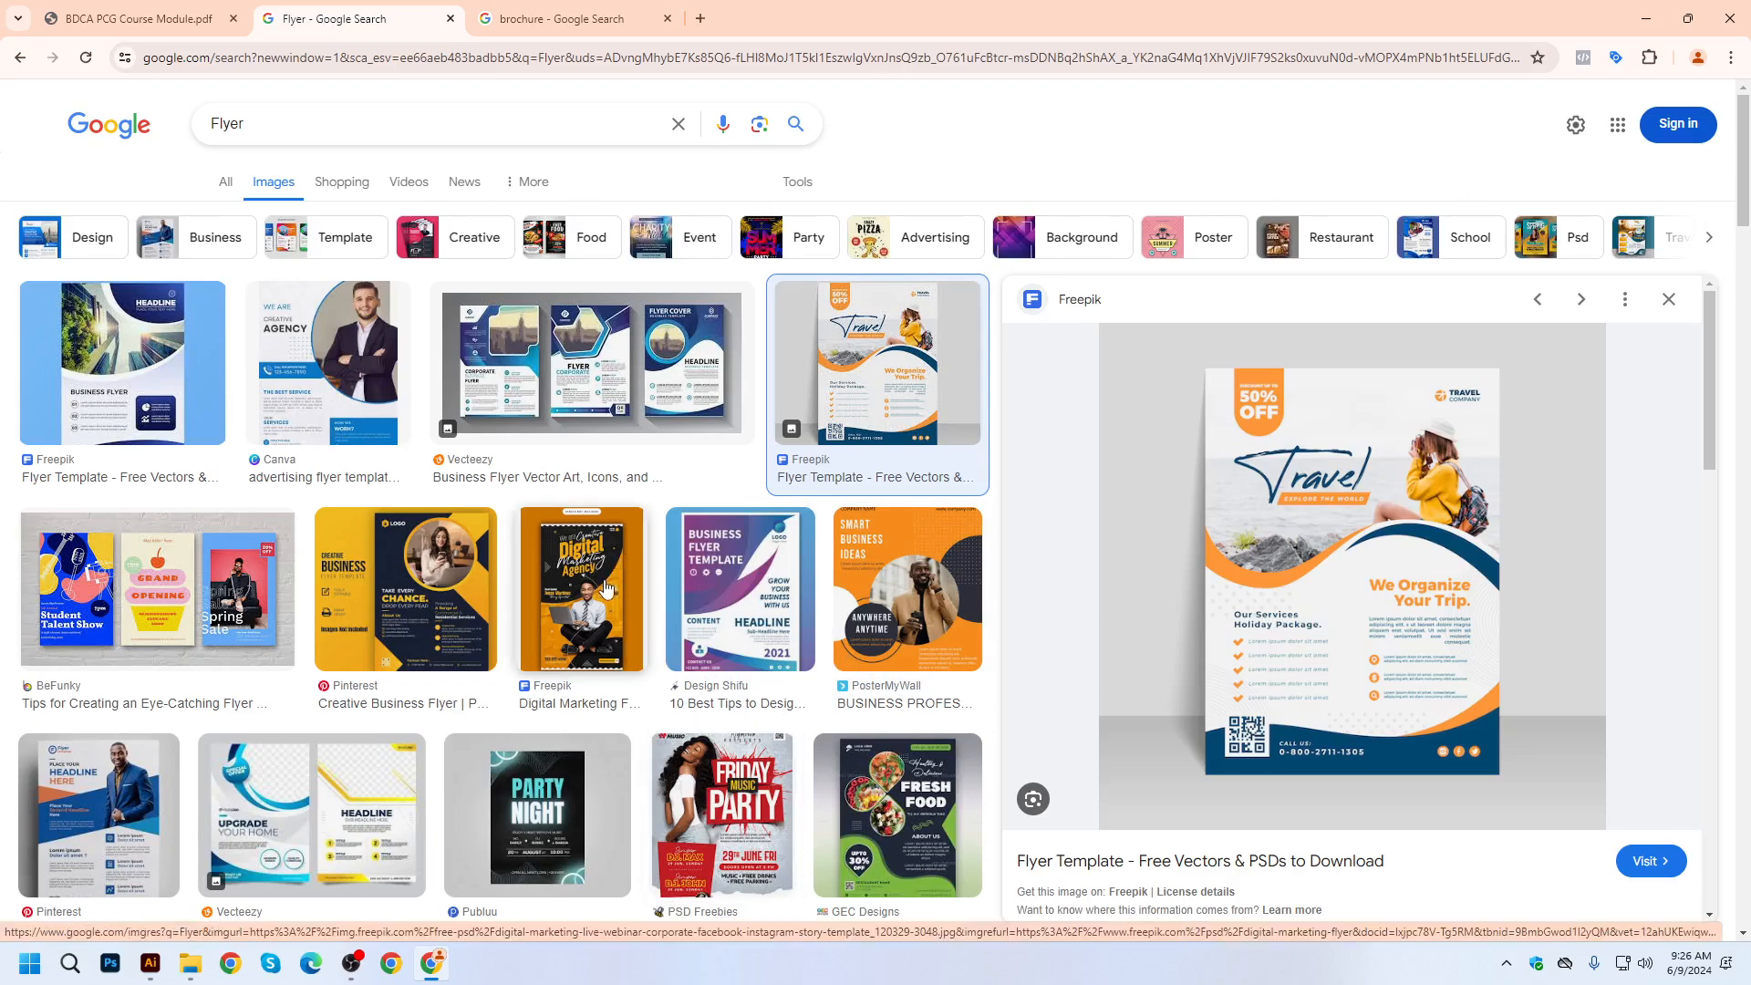
{"action": "scroll", "coordinate": [588, 593], "scroll_direction": "down", "scroll_amount": 3}
{"action": "left_click", "coordinate": [98, 451]}
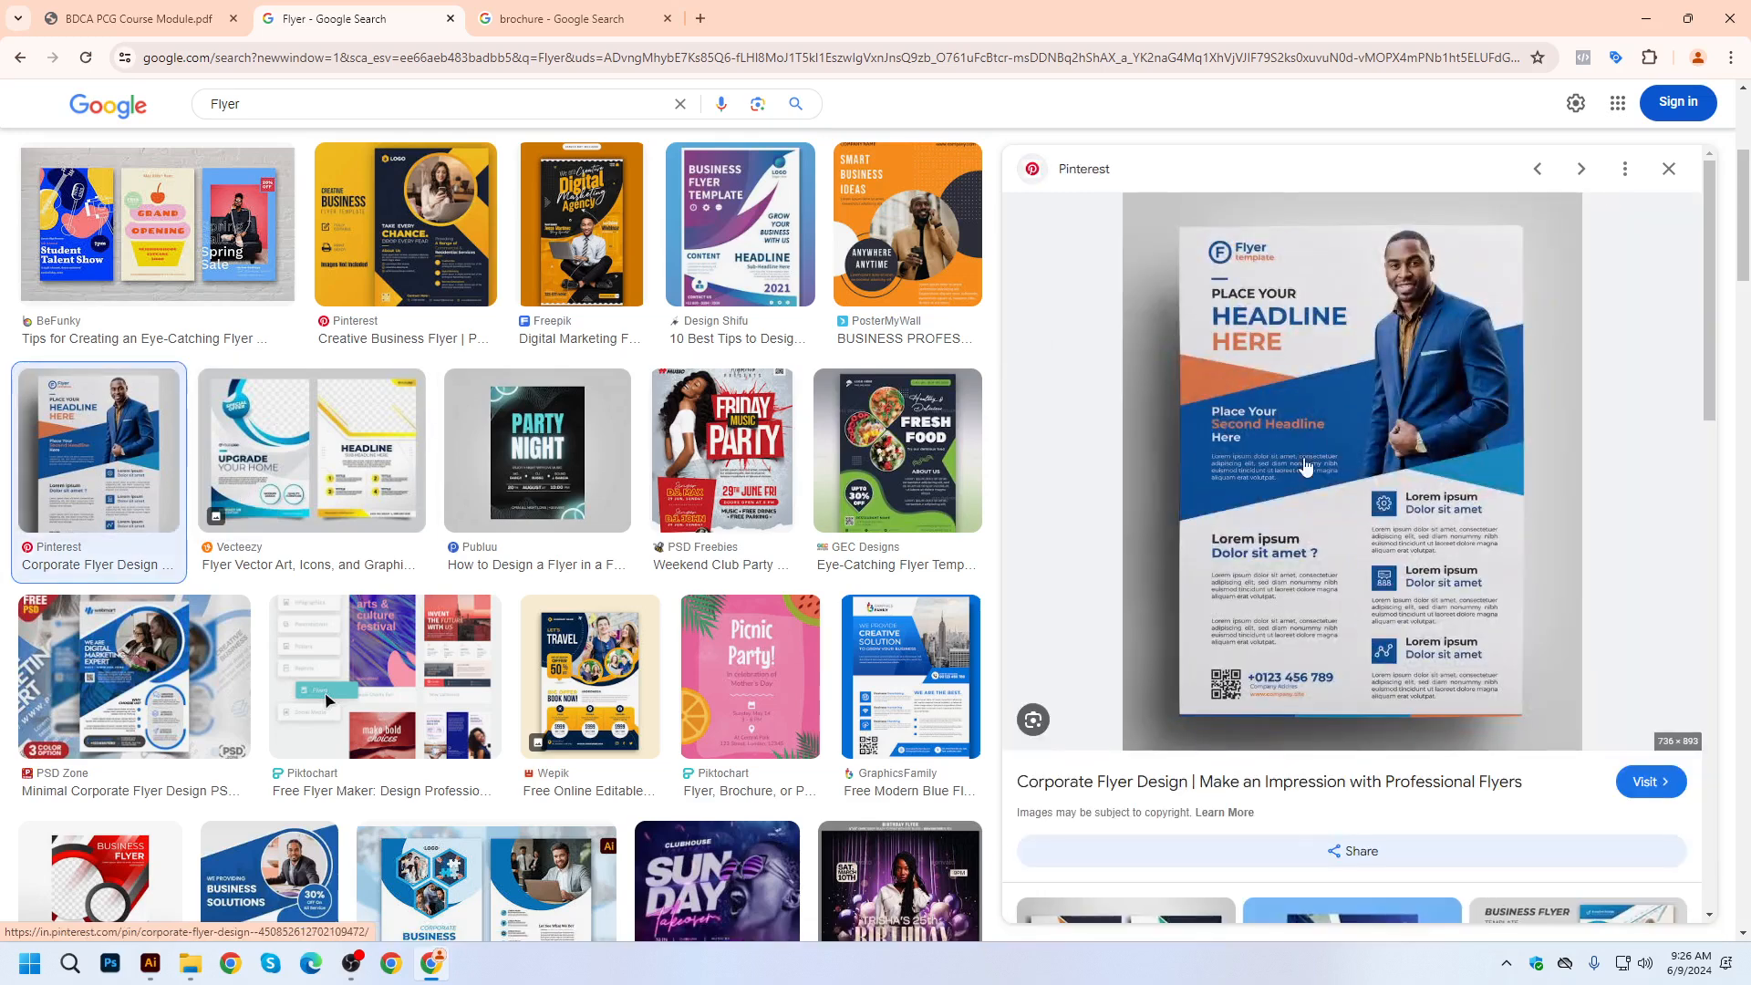
Compare the brochure examples and the Conquest Graphics fold diagram with the previewed corporate flyer, ending on the flyer results.
{"action": "left_click", "coordinate": [534, 9]}
{"action": "scroll", "coordinate": [808, 609], "scroll_direction": "up", "scroll_amount": 5}
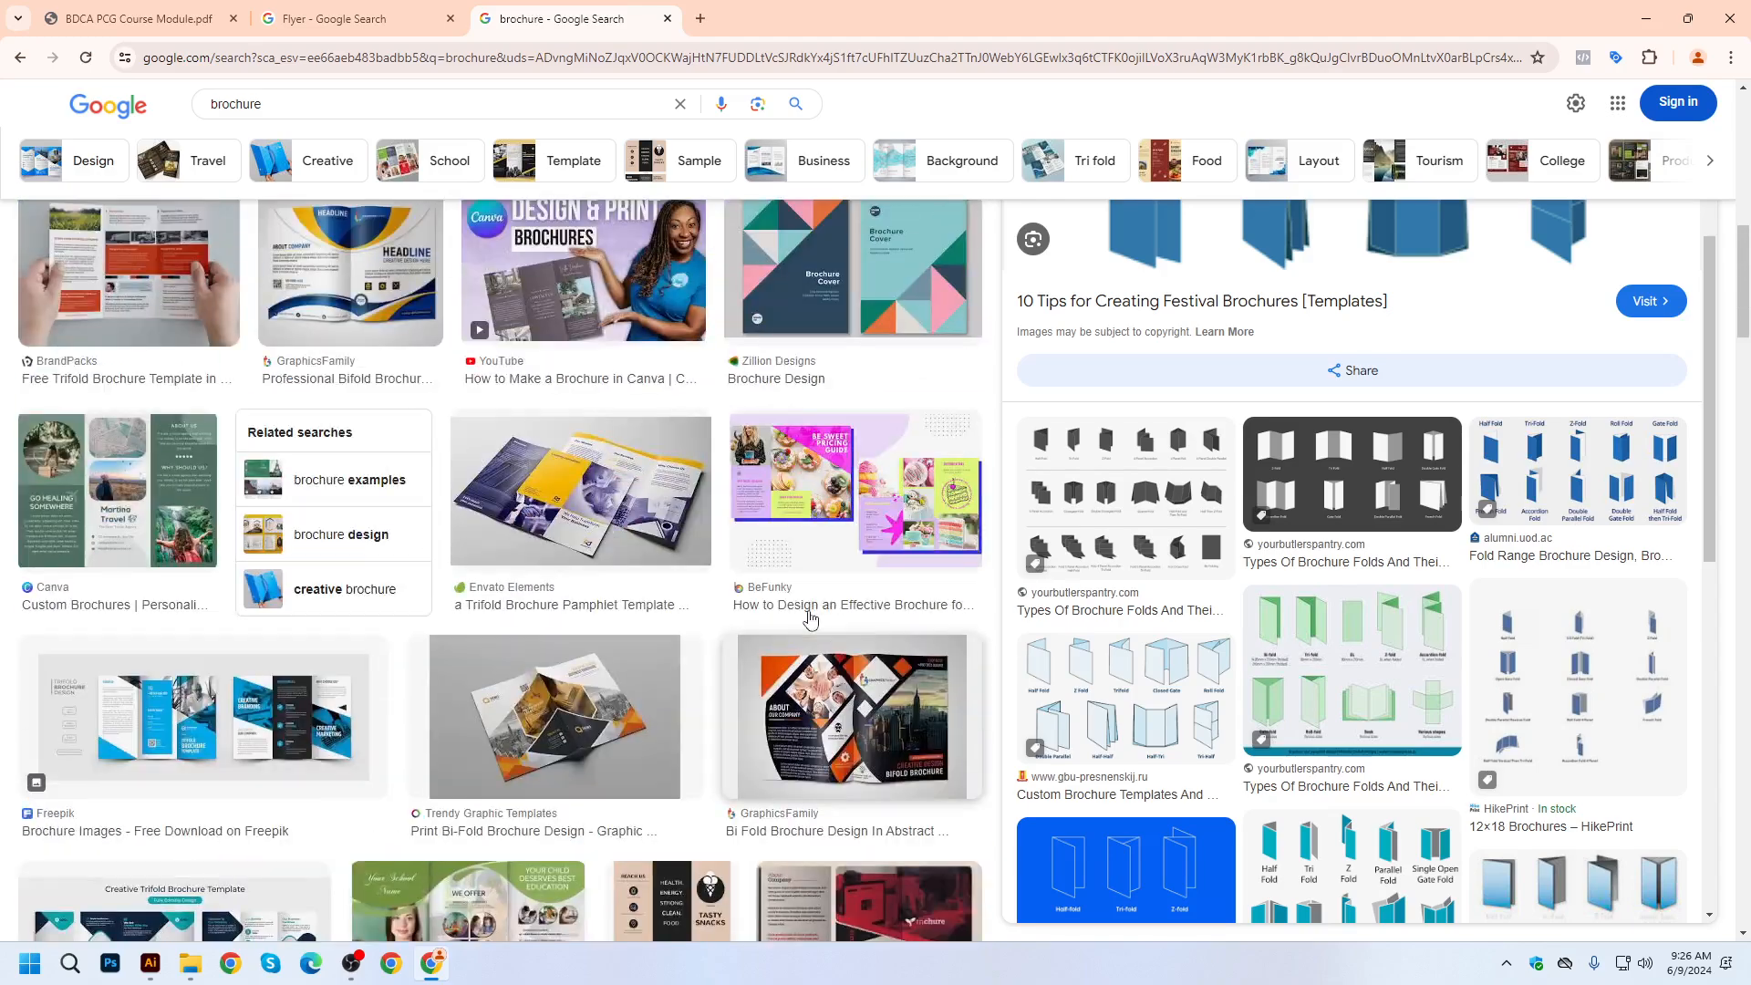
{"action": "scroll", "coordinate": [809, 609], "scroll_direction": "up", "scroll_amount": 1}
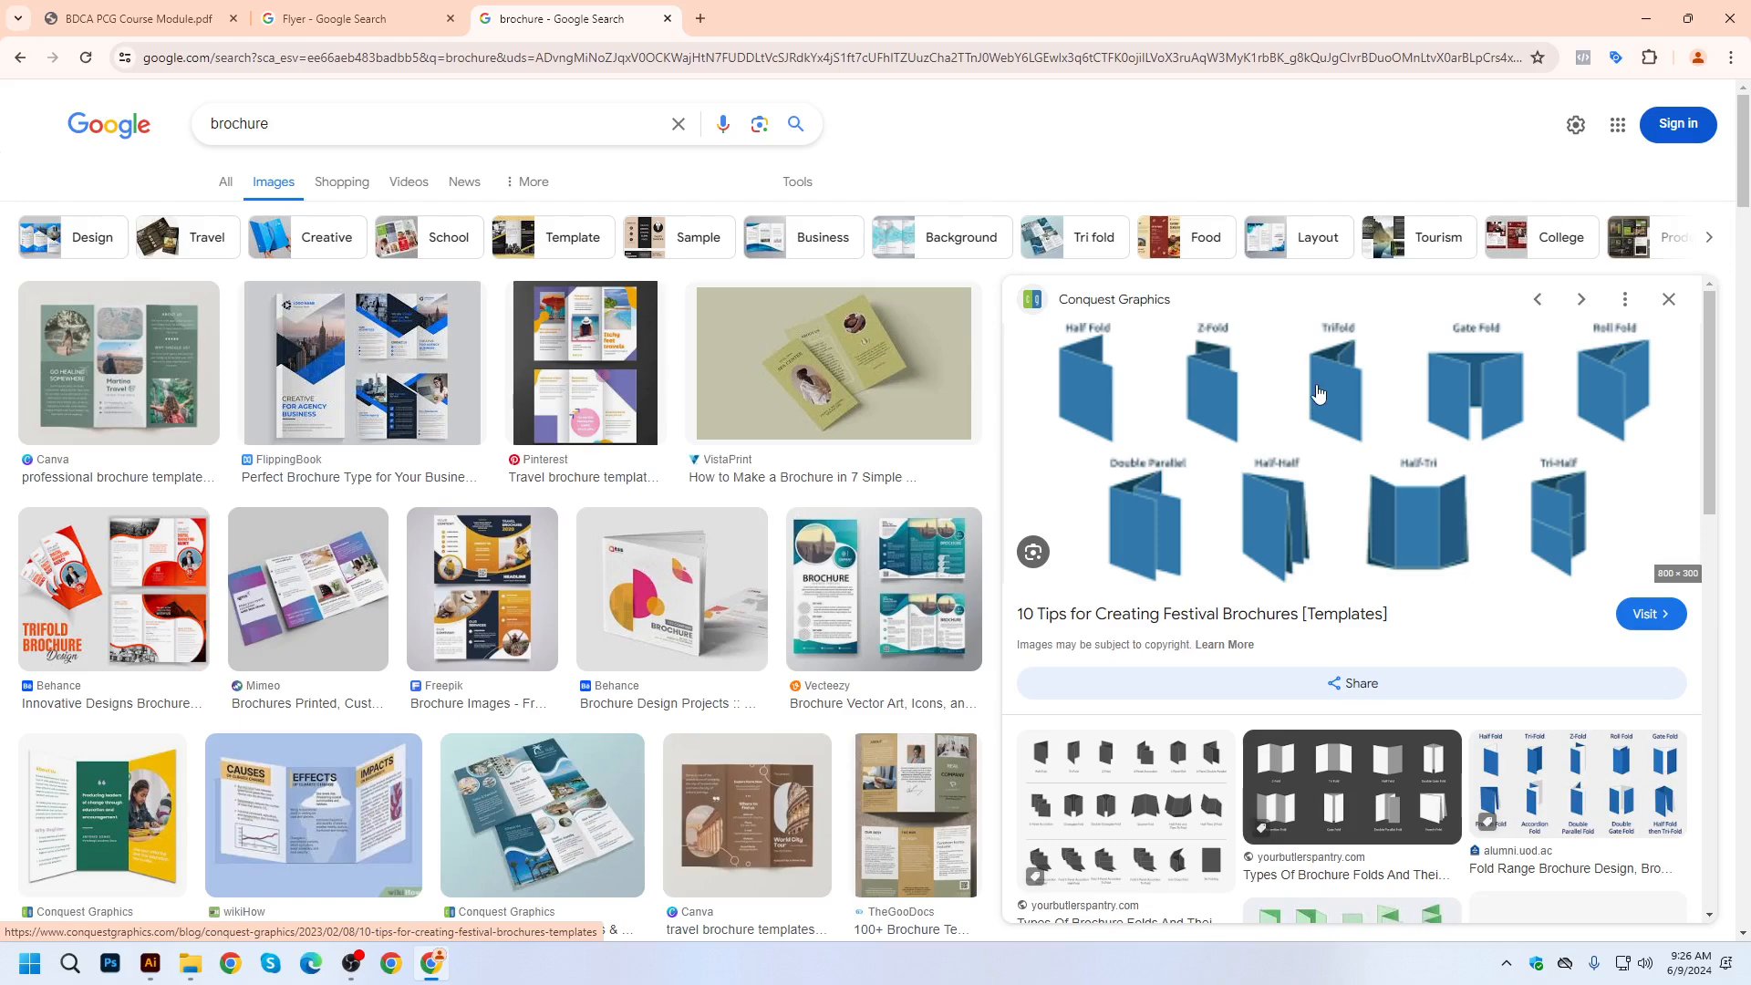
{"action": "scroll", "coordinate": [675, 602], "scroll_direction": "down", "scroll_amount": 6}
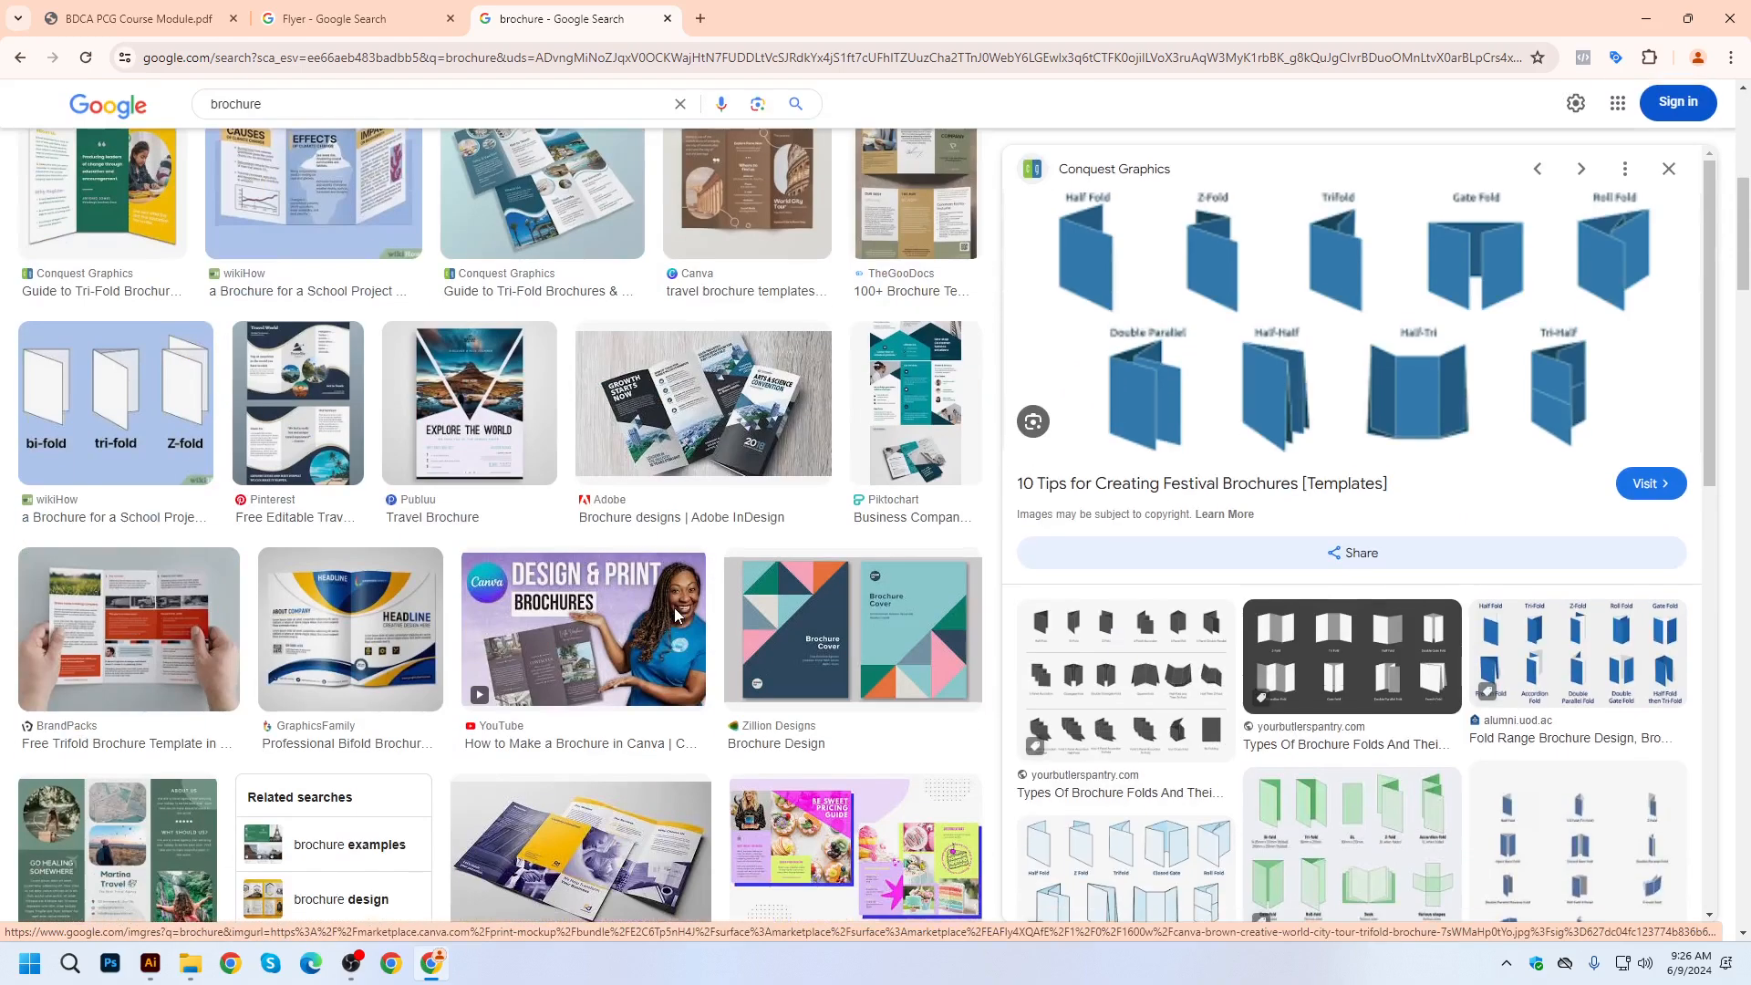
{"action": "scroll", "coordinate": [674, 607], "scroll_direction": "down", "scroll_amount": 5}
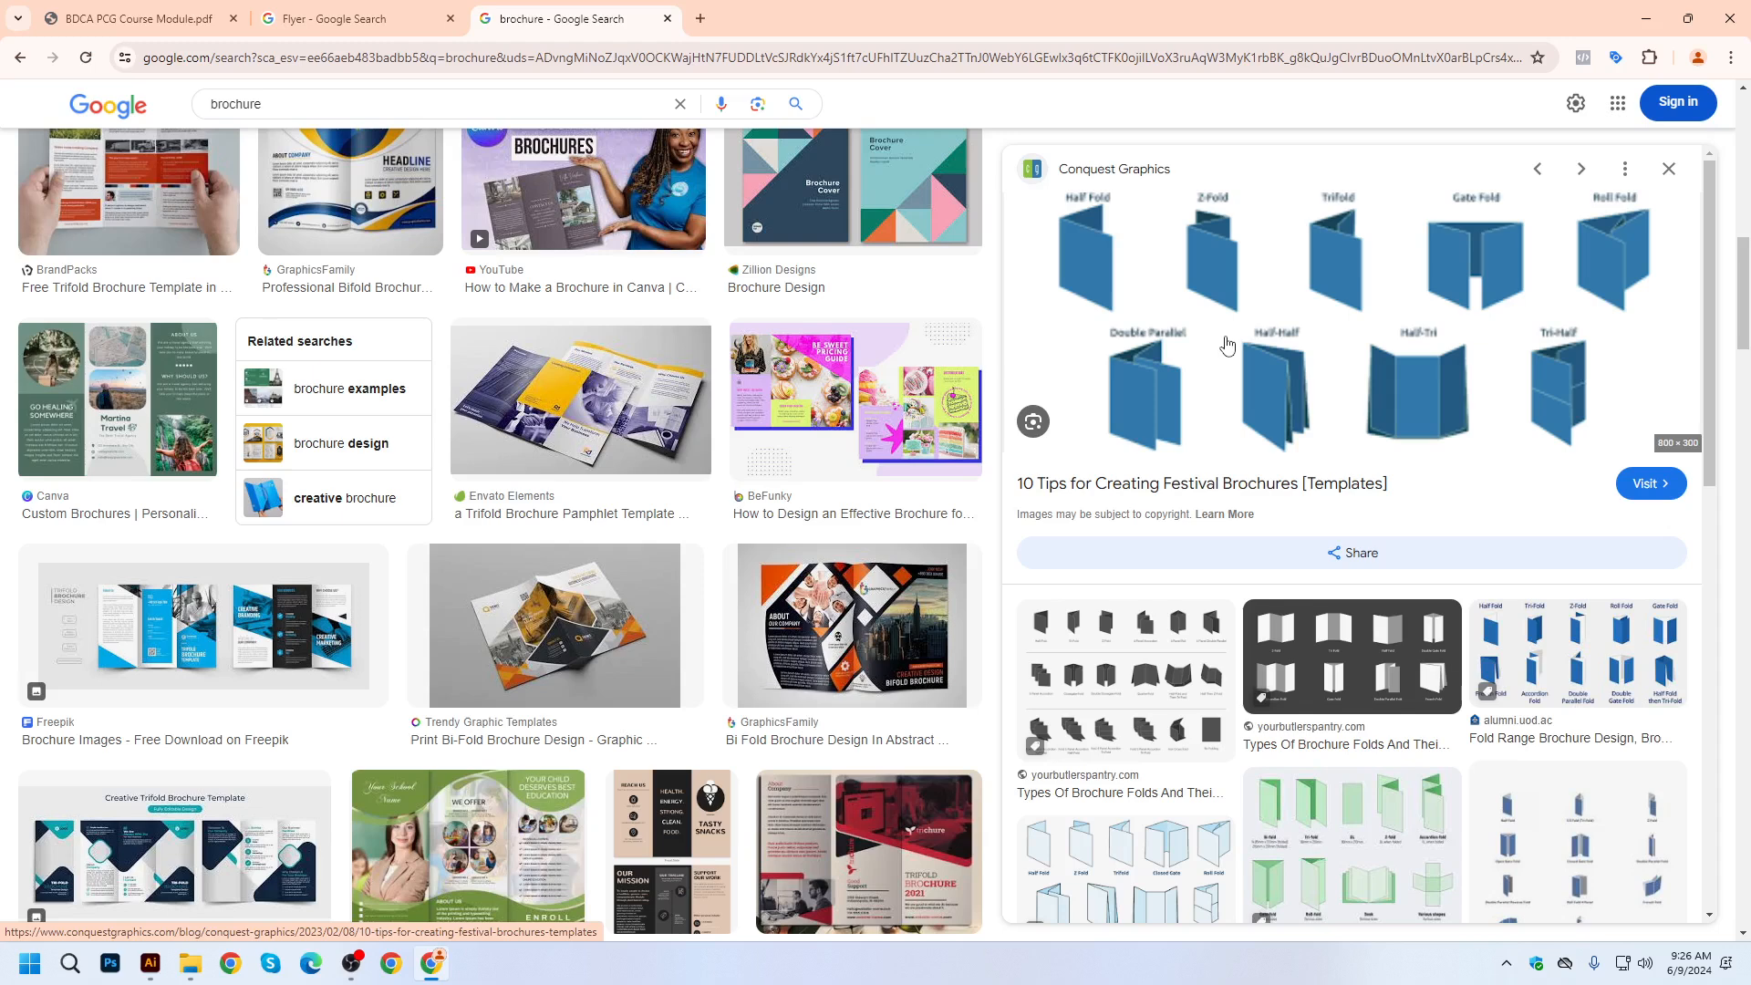
{"action": "left_click", "coordinate": [1292, 339]}
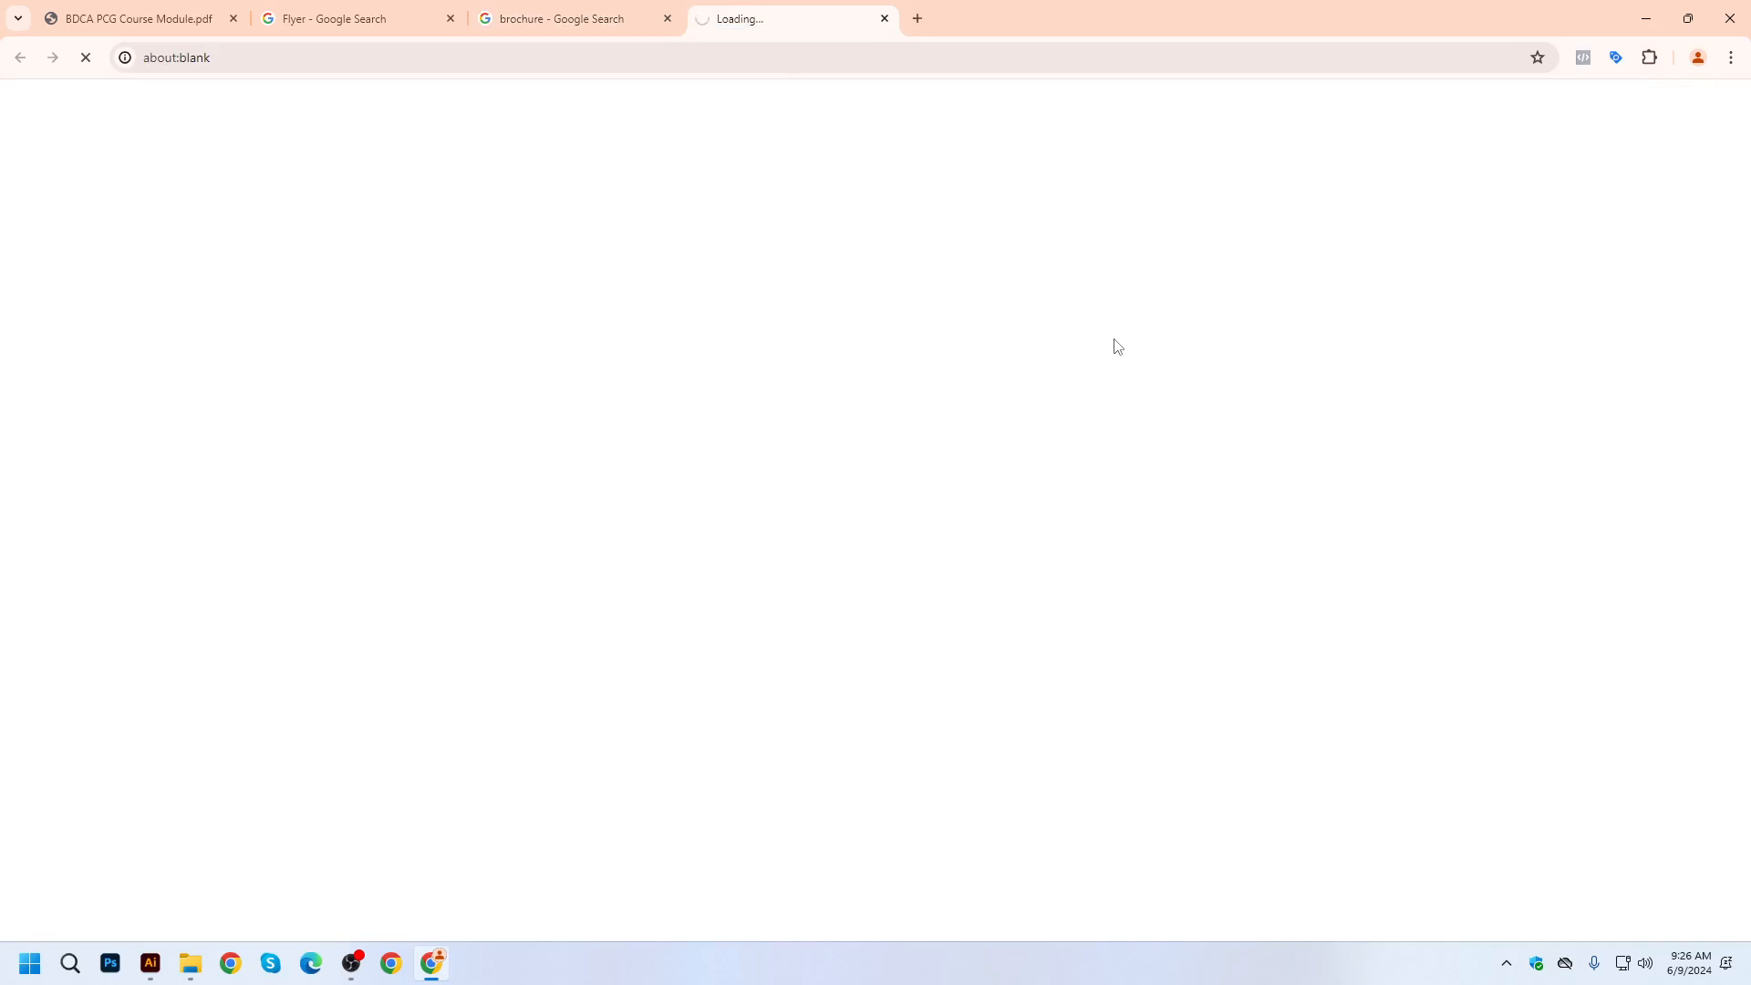
{"action": "middle_click", "coordinate": [799, 6]}
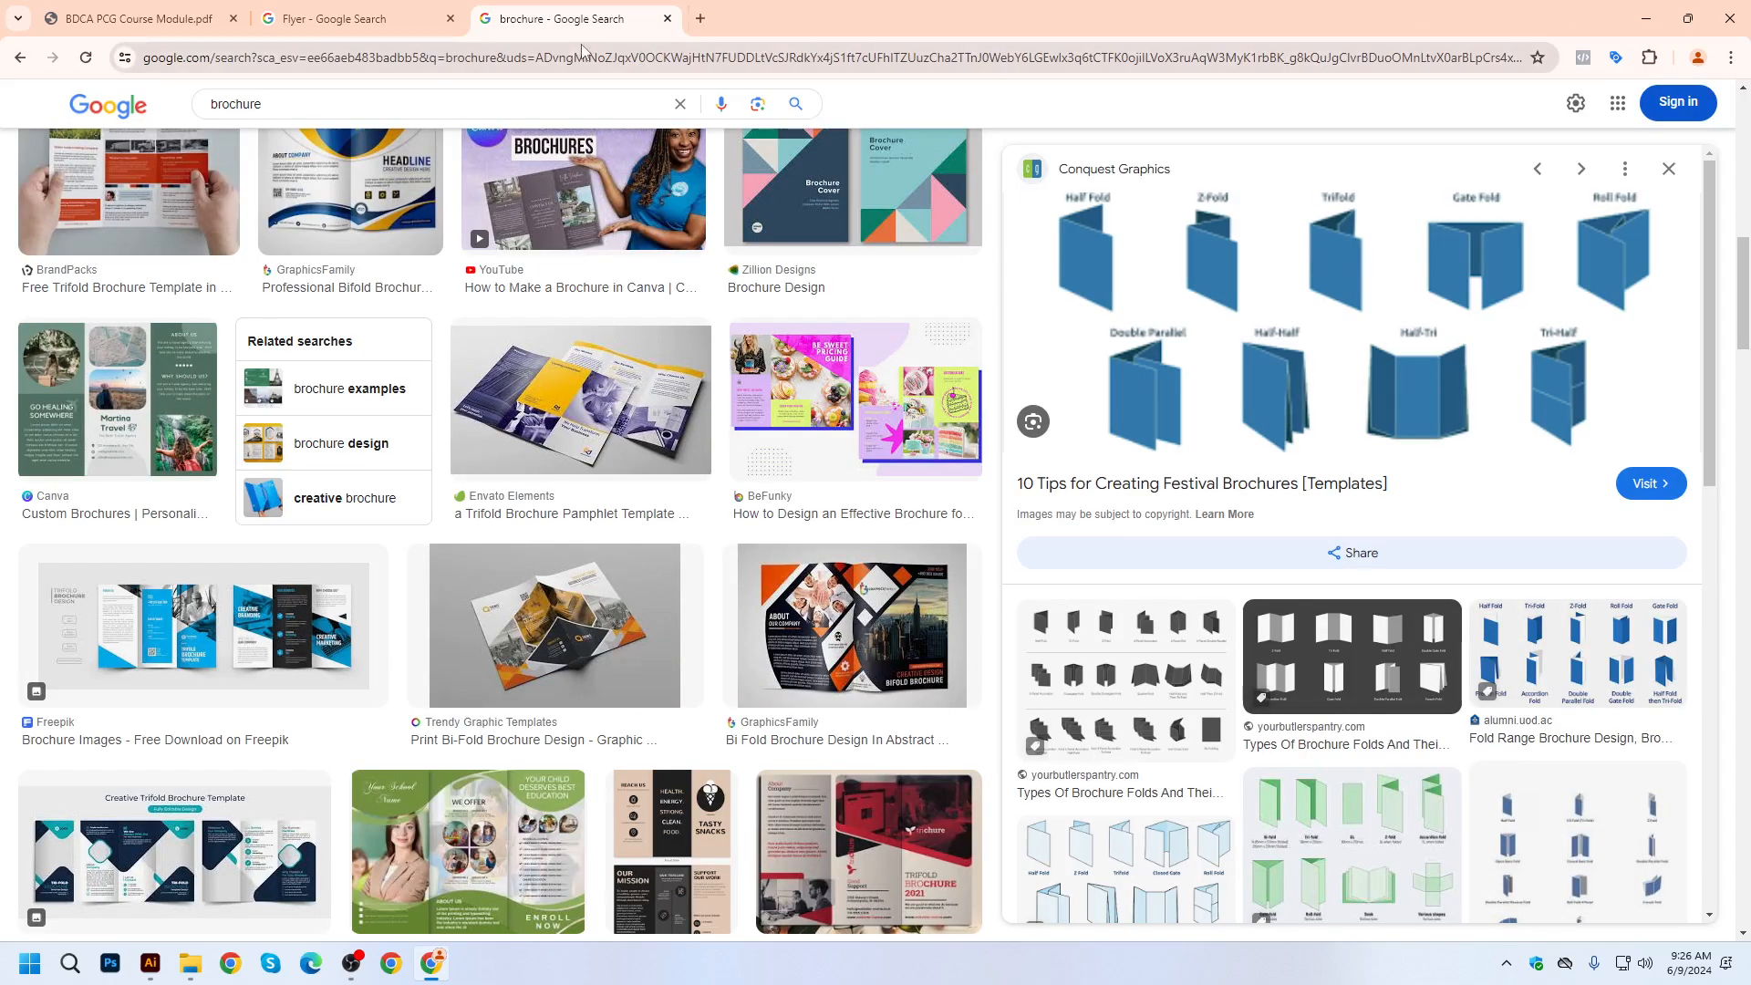
{"action": "left_click", "coordinate": [334, 8]}
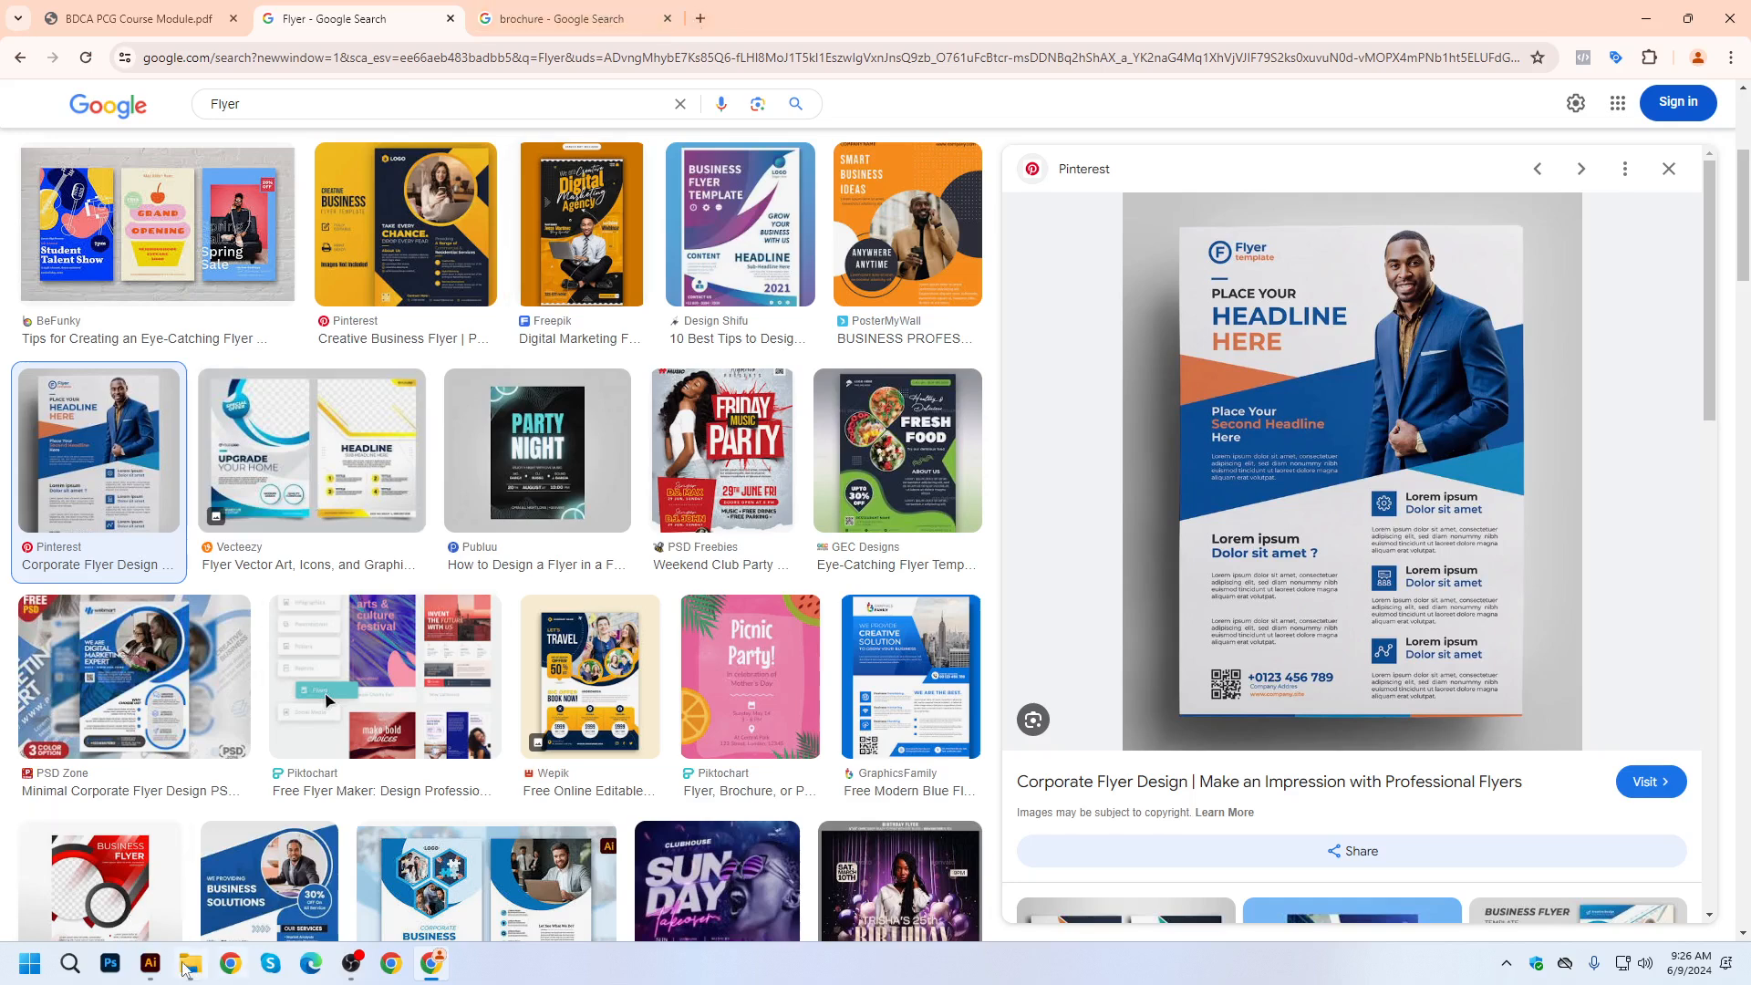
Switch to Illustrator and create a new Web-Large document of 1920 x 1080 px.
{"action": "left_click", "coordinate": [150, 963]}
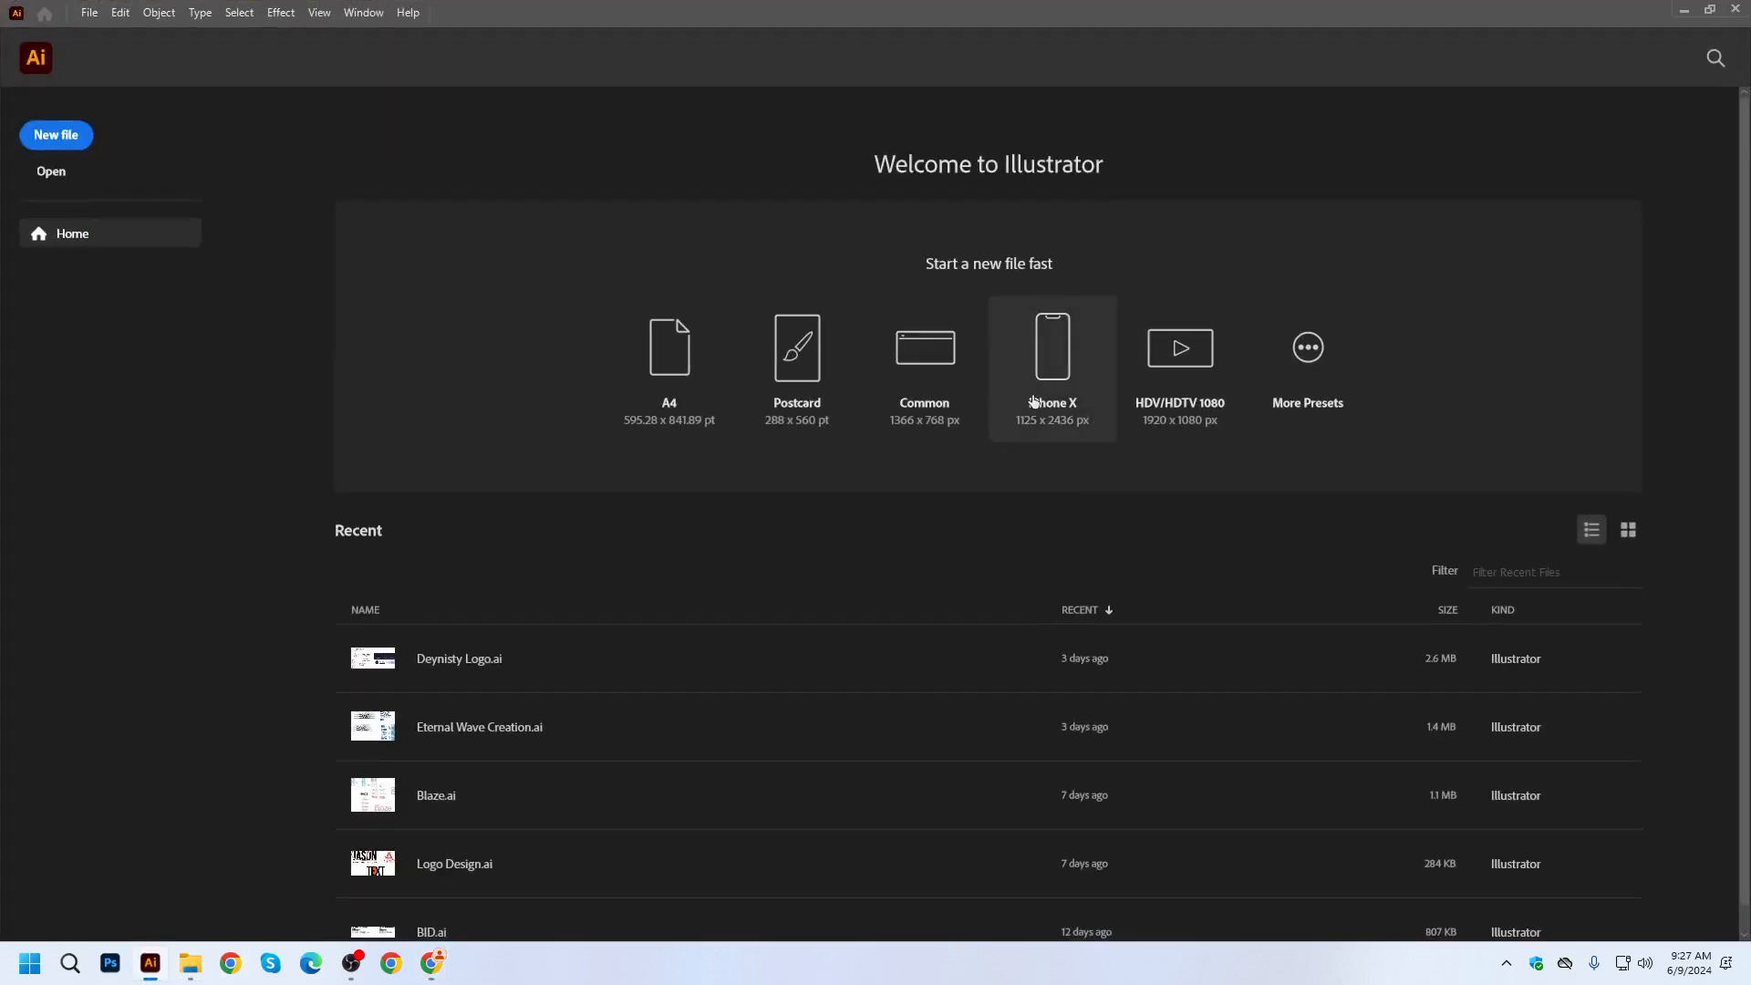
{"action": "key", "text": "ctrl+n"}
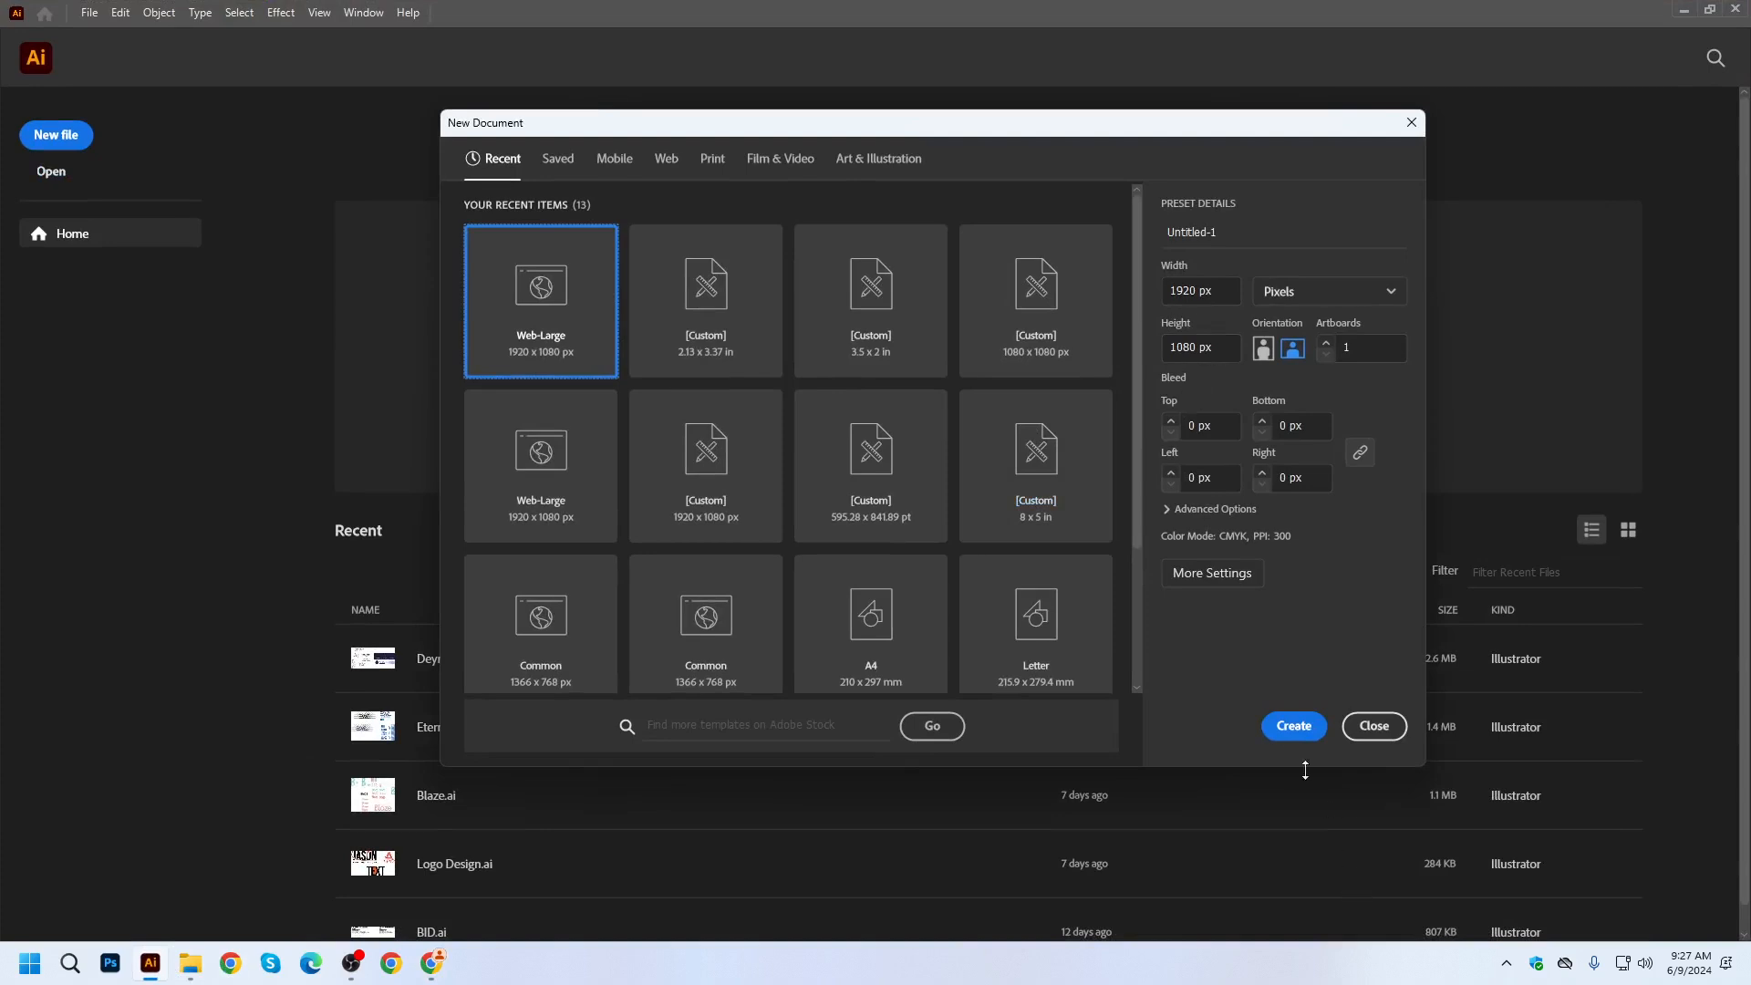
{"action": "left_click", "coordinate": [1268, 727]}
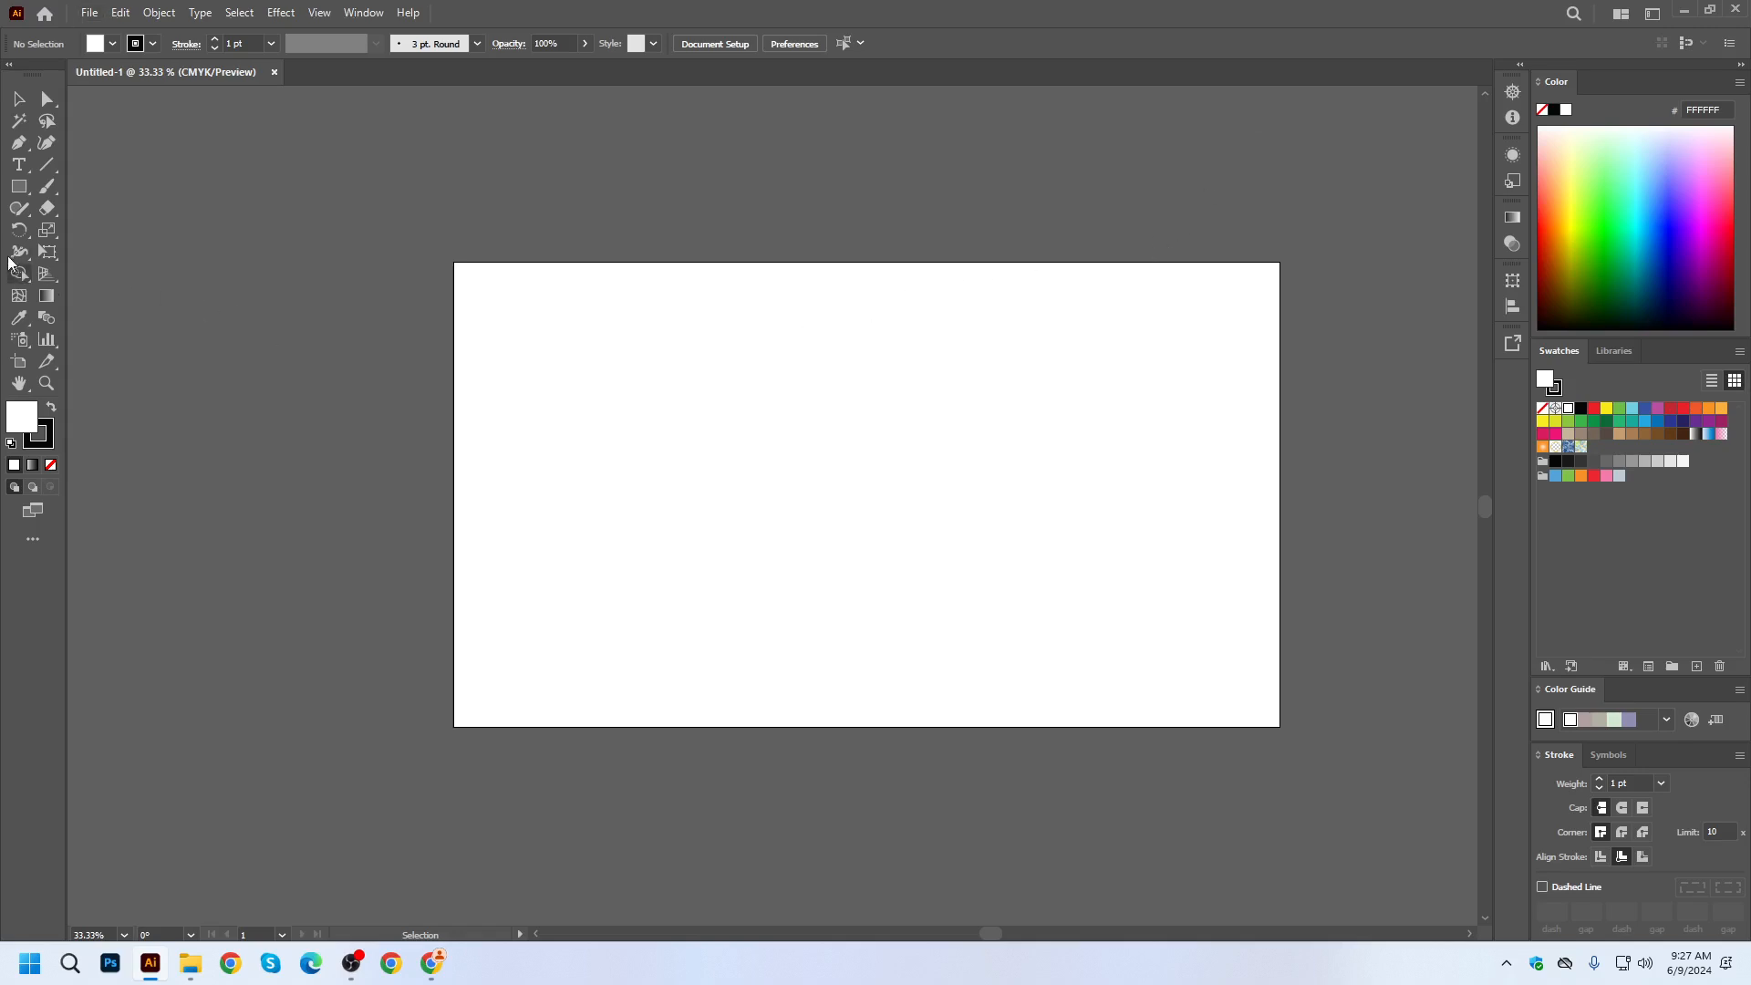
Create a second document from the A4 print preset, 210 x 297 mm in portrait orientation.
{"action": "left_click", "coordinate": [19, 187]}
{"action": "key", "text": "ctrl+n"}
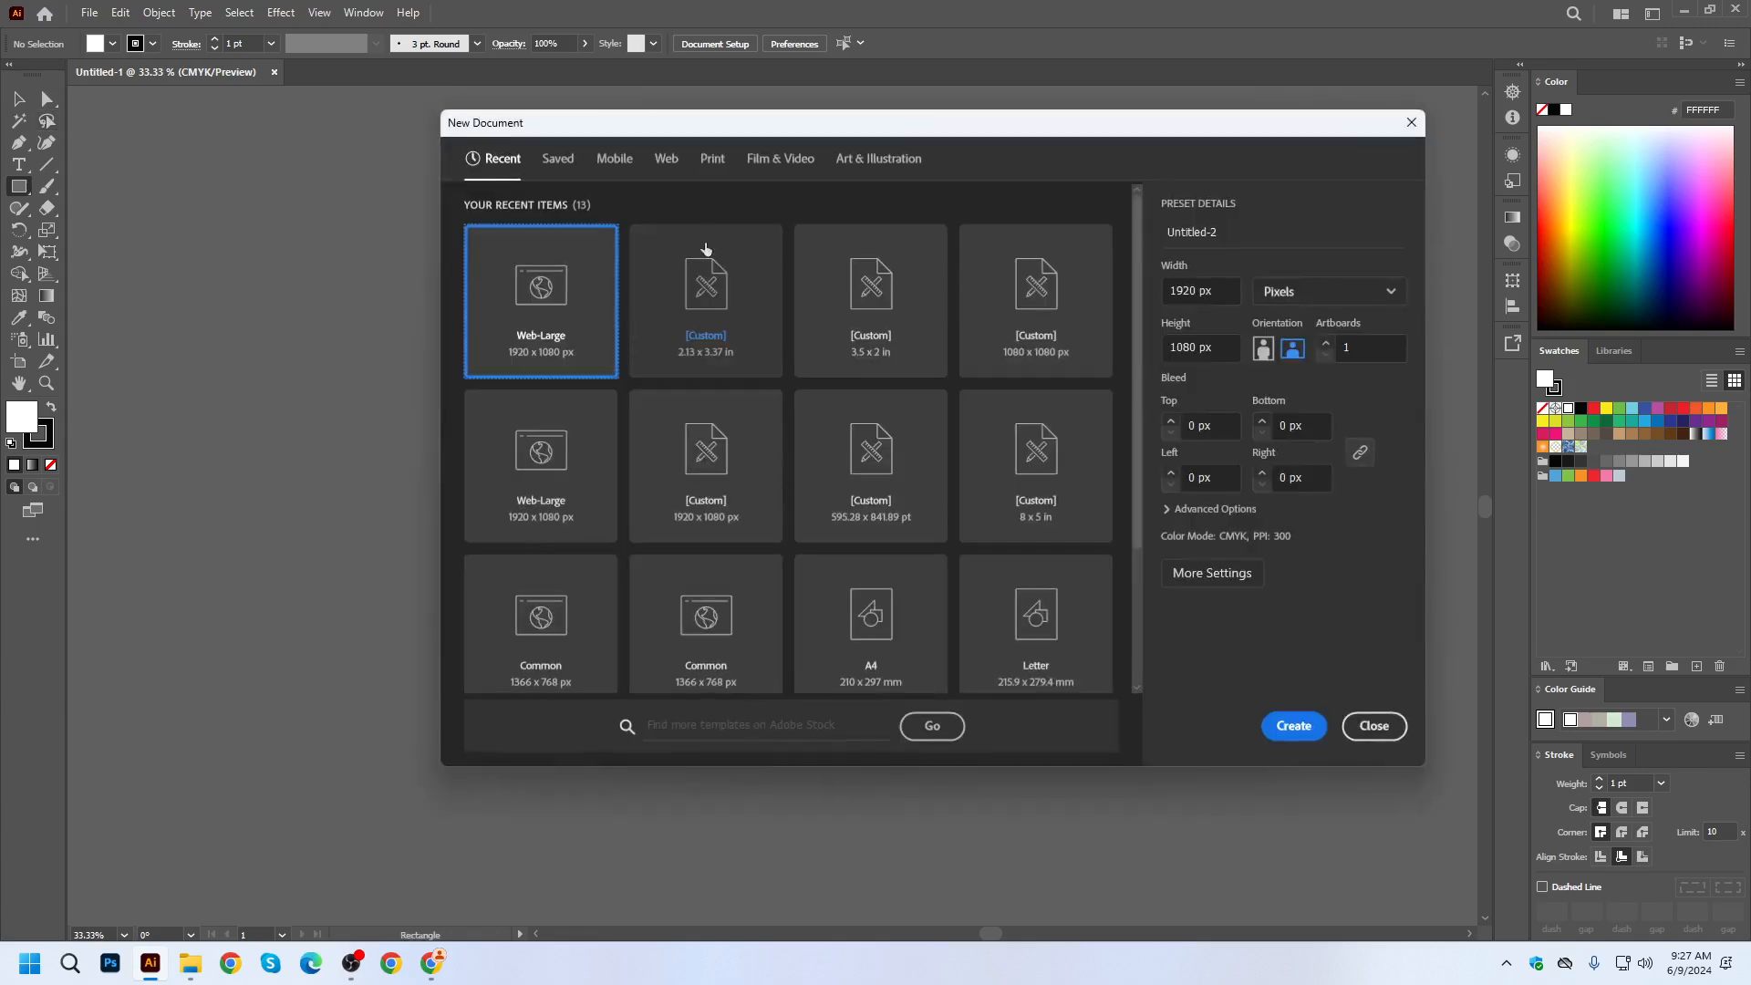
{"action": "left_click", "coordinate": [711, 160]}
{"action": "left_click", "coordinate": [730, 310]}
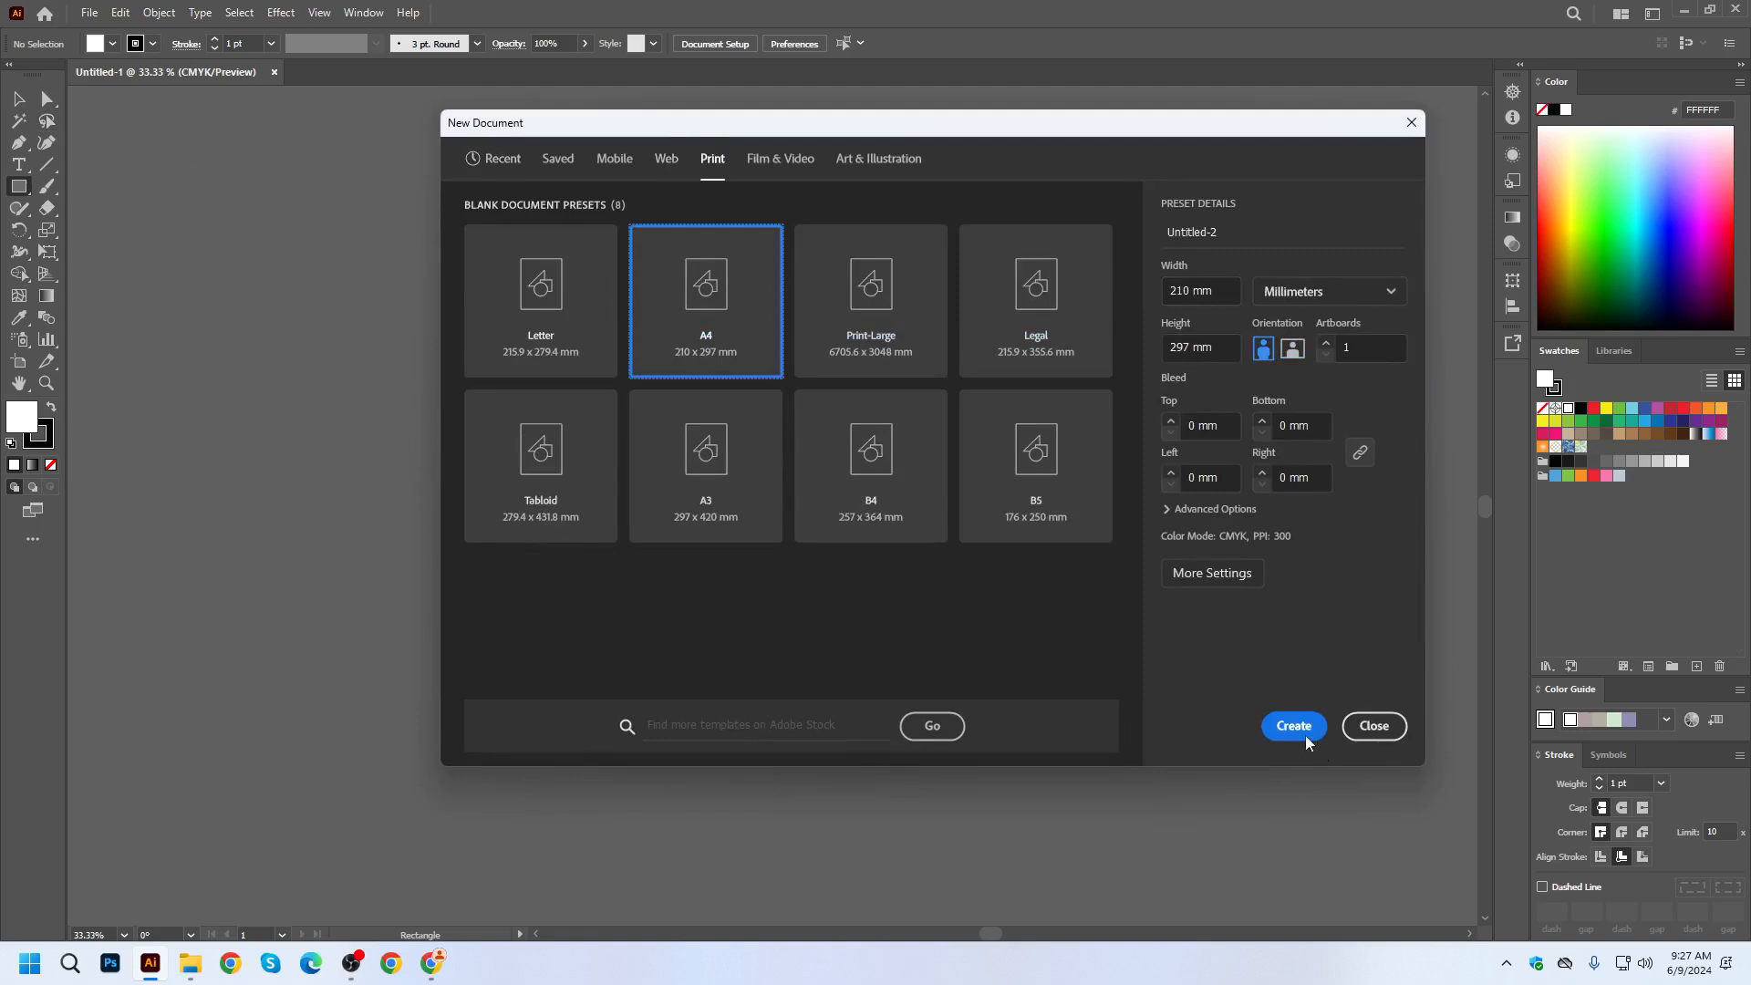
{"action": "left_click", "coordinate": [1304, 736]}
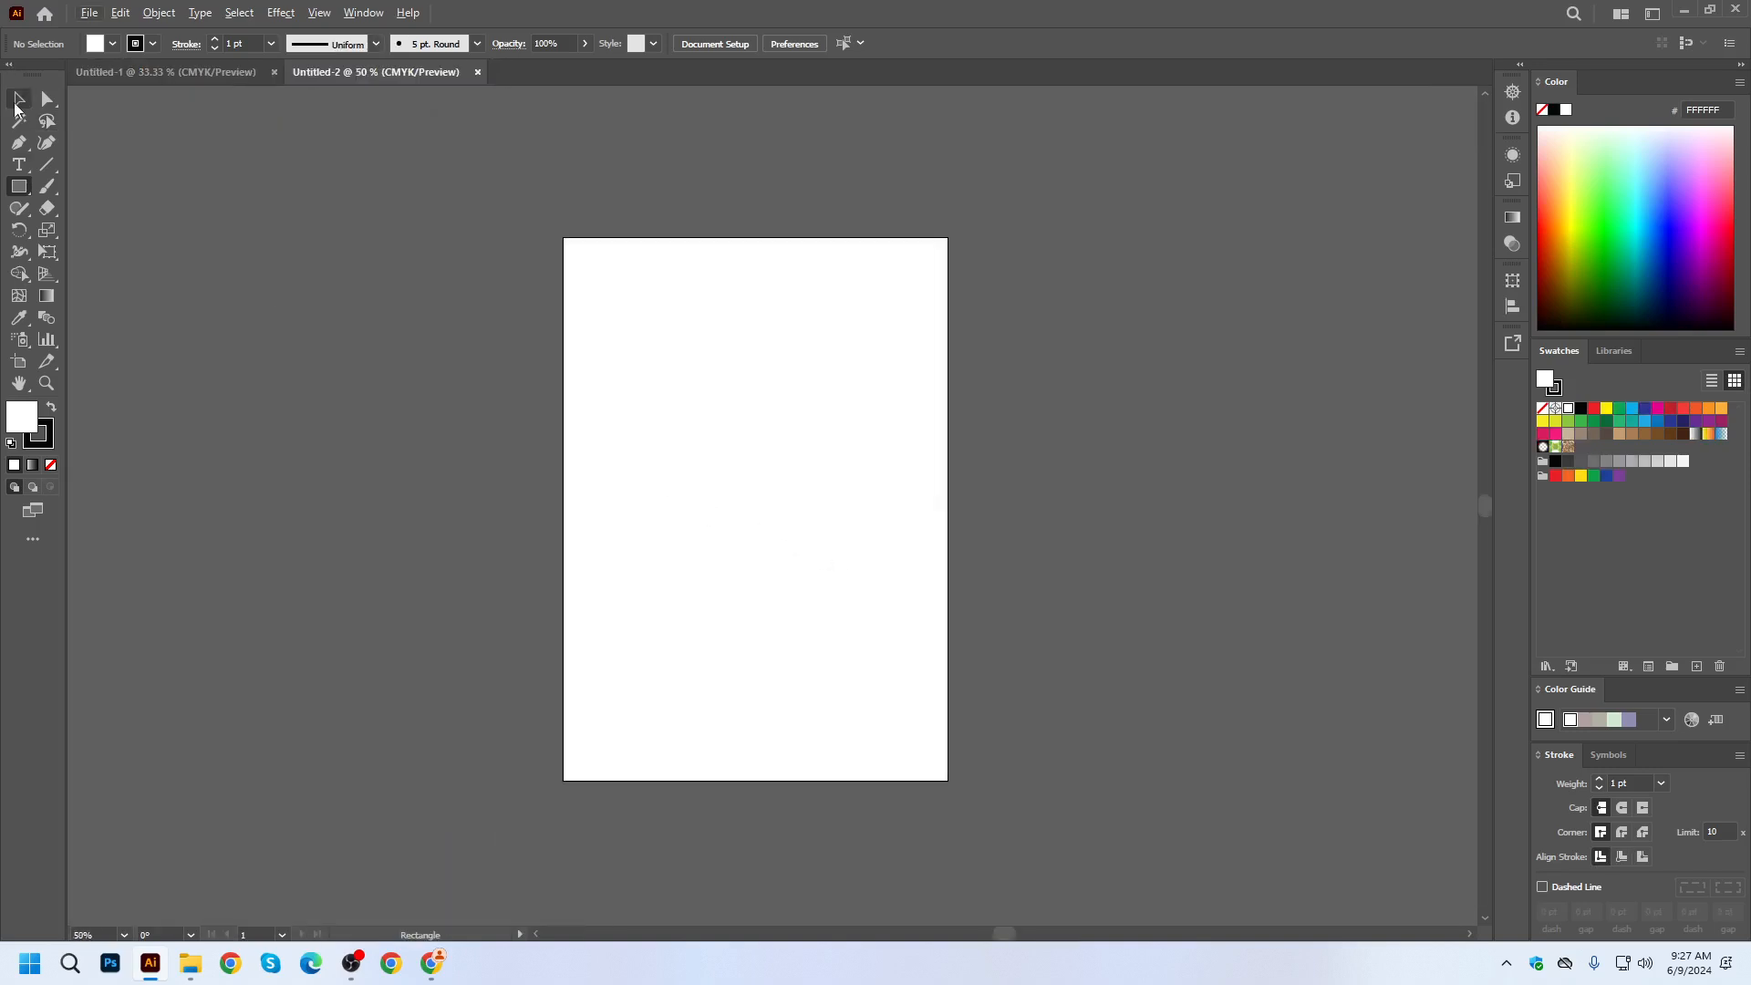
{"action": "left_click", "coordinate": [18, 100]}
{"action": "scroll", "coordinate": [580, 476], "scroll_direction": "up", "scroll_amount": 1}
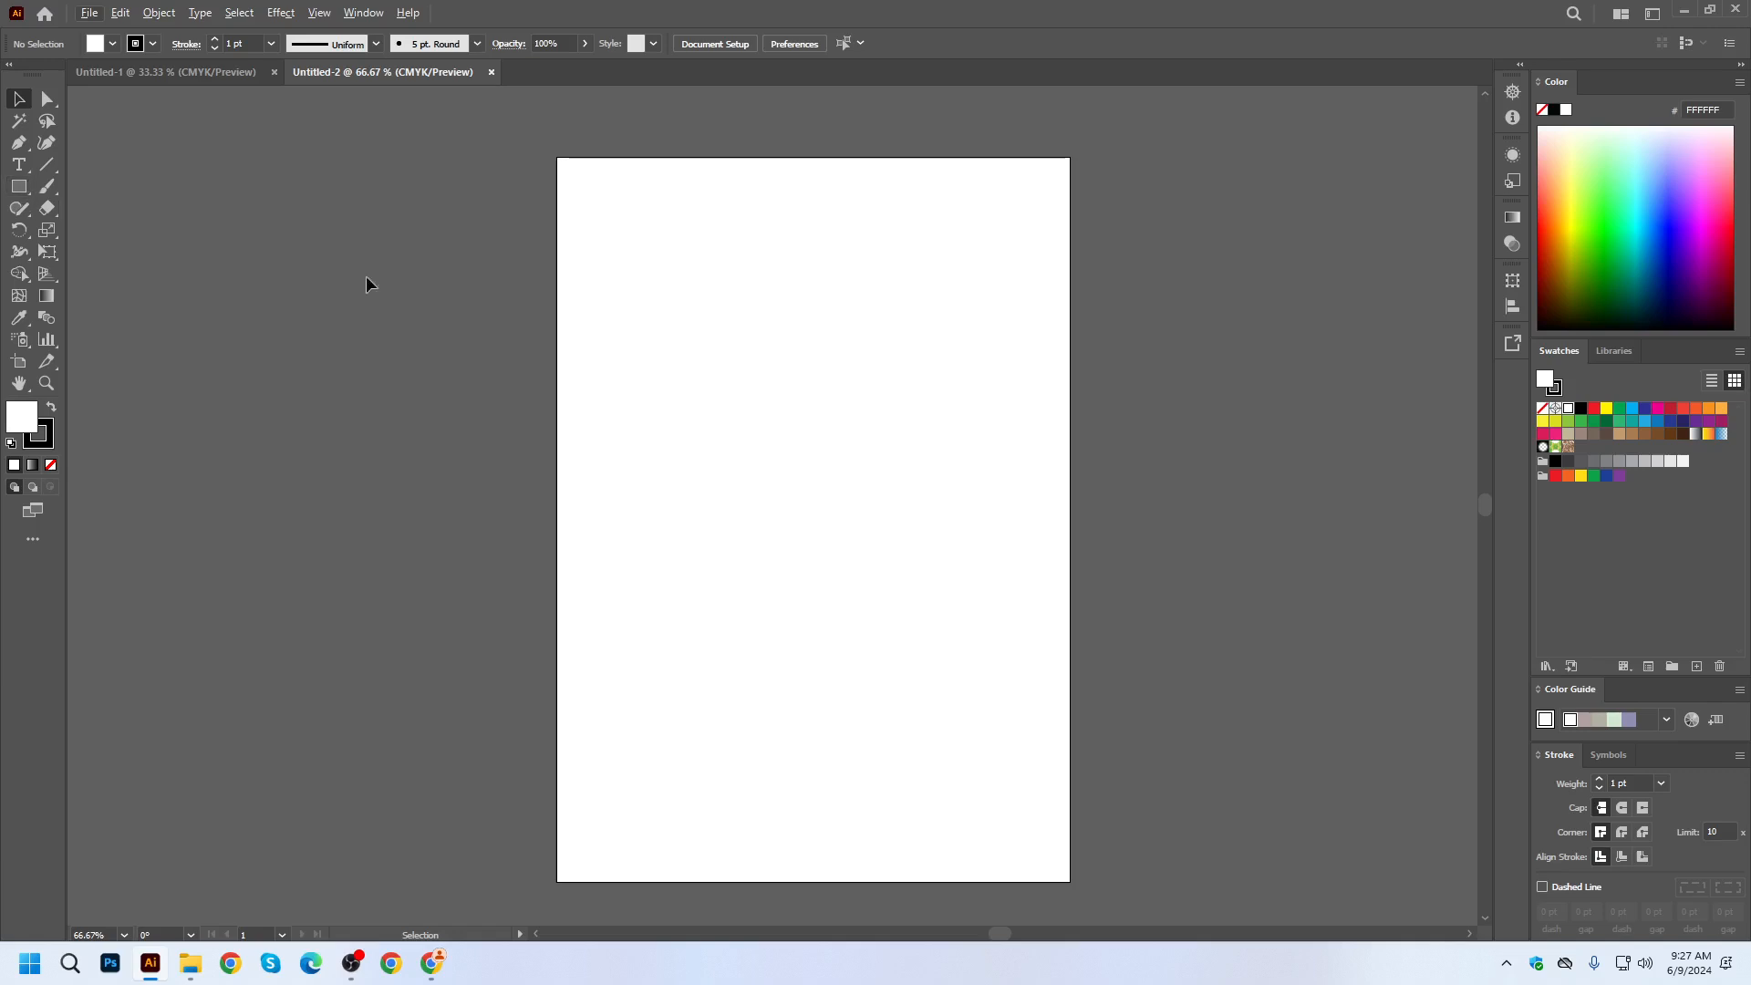
Draw a portrait rectangle about 105 x 163 mm on the A4 artboard and fill it with green.
{"action": "left_click", "coordinate": [19, 186]}
{"action": "left_click_drag", "start_coordinate": [639, 303], "coordinate": [895, 701]}
{"action": "left_click", "coordinate": [19, 99]}
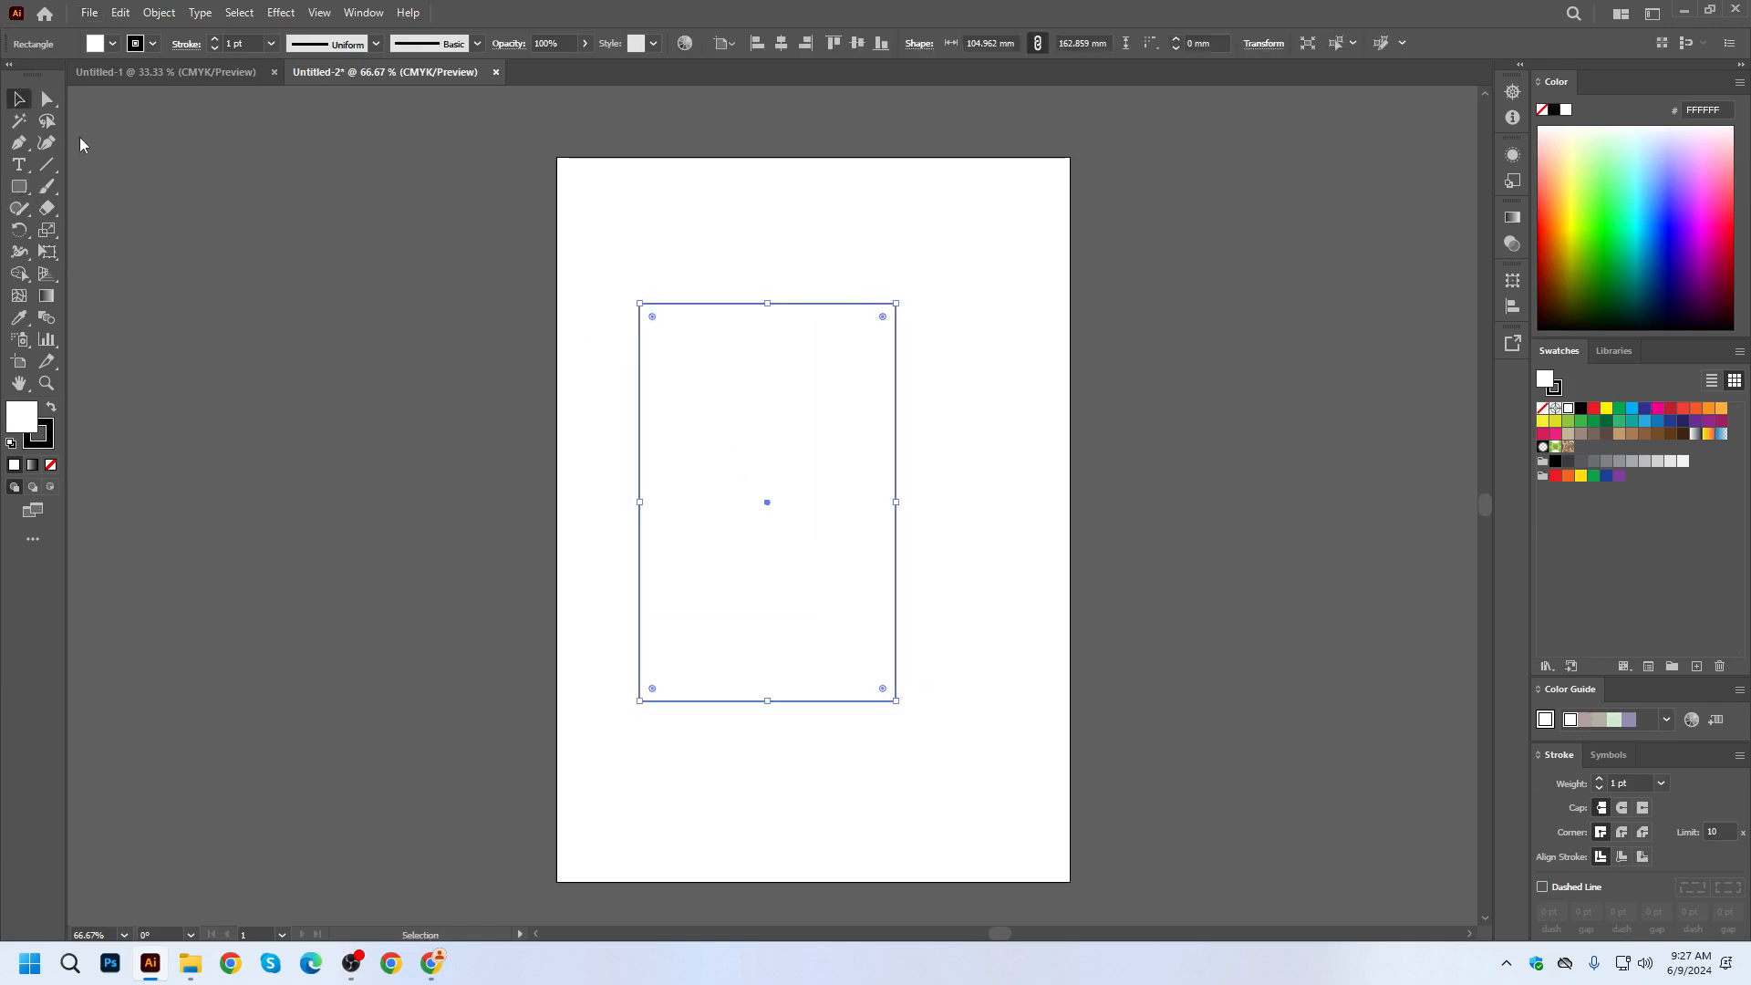
{"action": "left_click", "coordinate": [1609, 258]}
{"action": "left_click", "coordinate": [1095, 633]}
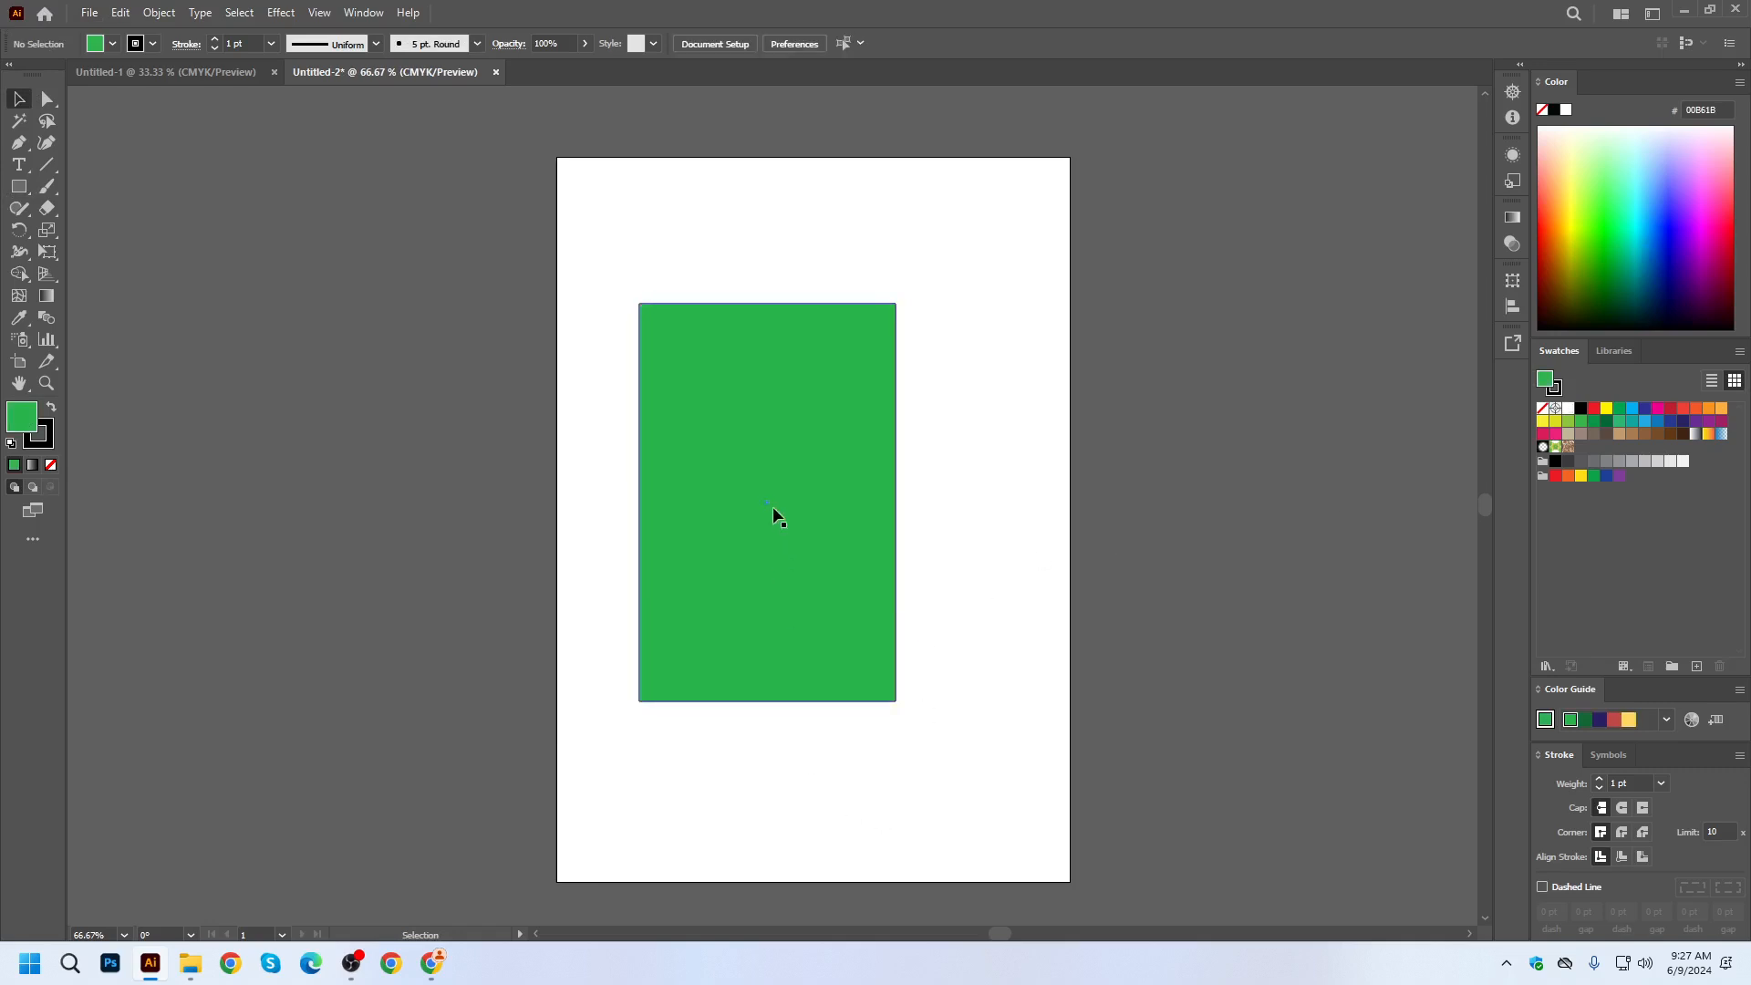
Rotate the green rectangle 90° to landscape and duplicate it so the two rectangles are stacked vertically on the artboard.
{"action": "left_click_drag", "start_coordinate": [773, 507], "coordinate": [829, 519]}
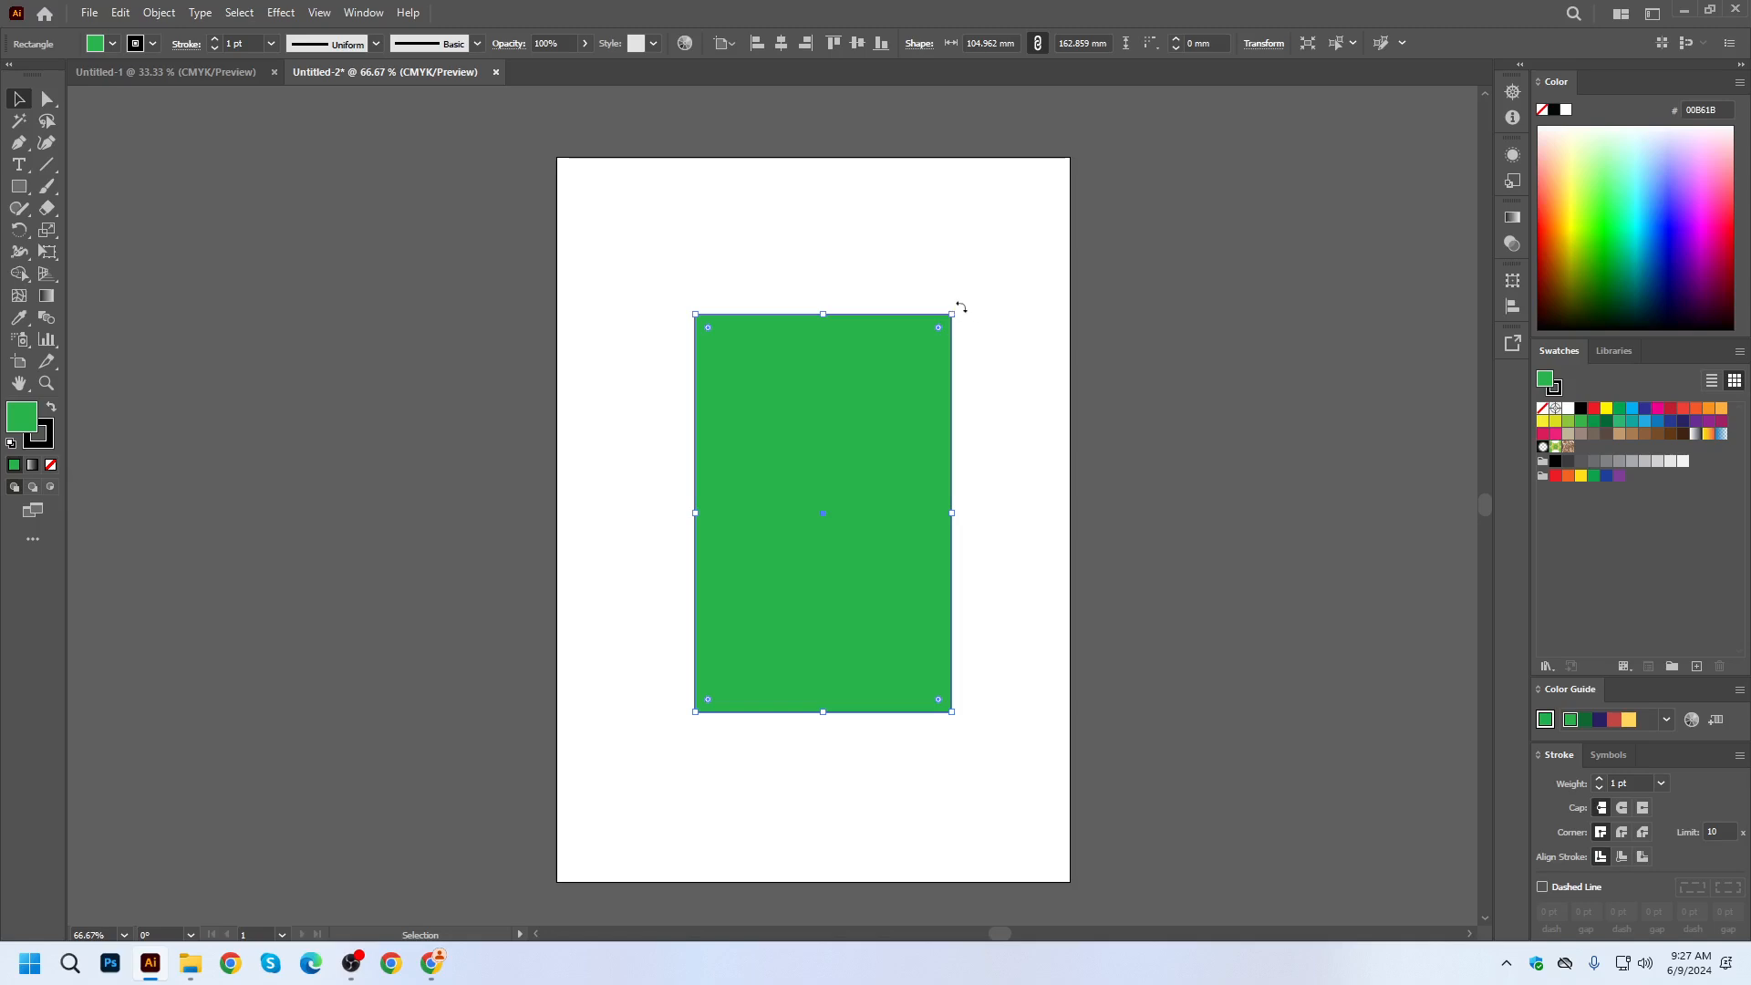
{"action": "left_click_drag", "start_coordinate": [985, 320], "coordinate": [1047, 627]}
{"action": "left_click_drag", "start_coordinate": [926, 530], "coordinate": [929, 593]}
{"action": "left_click", "coordinate": [1147, 533]}
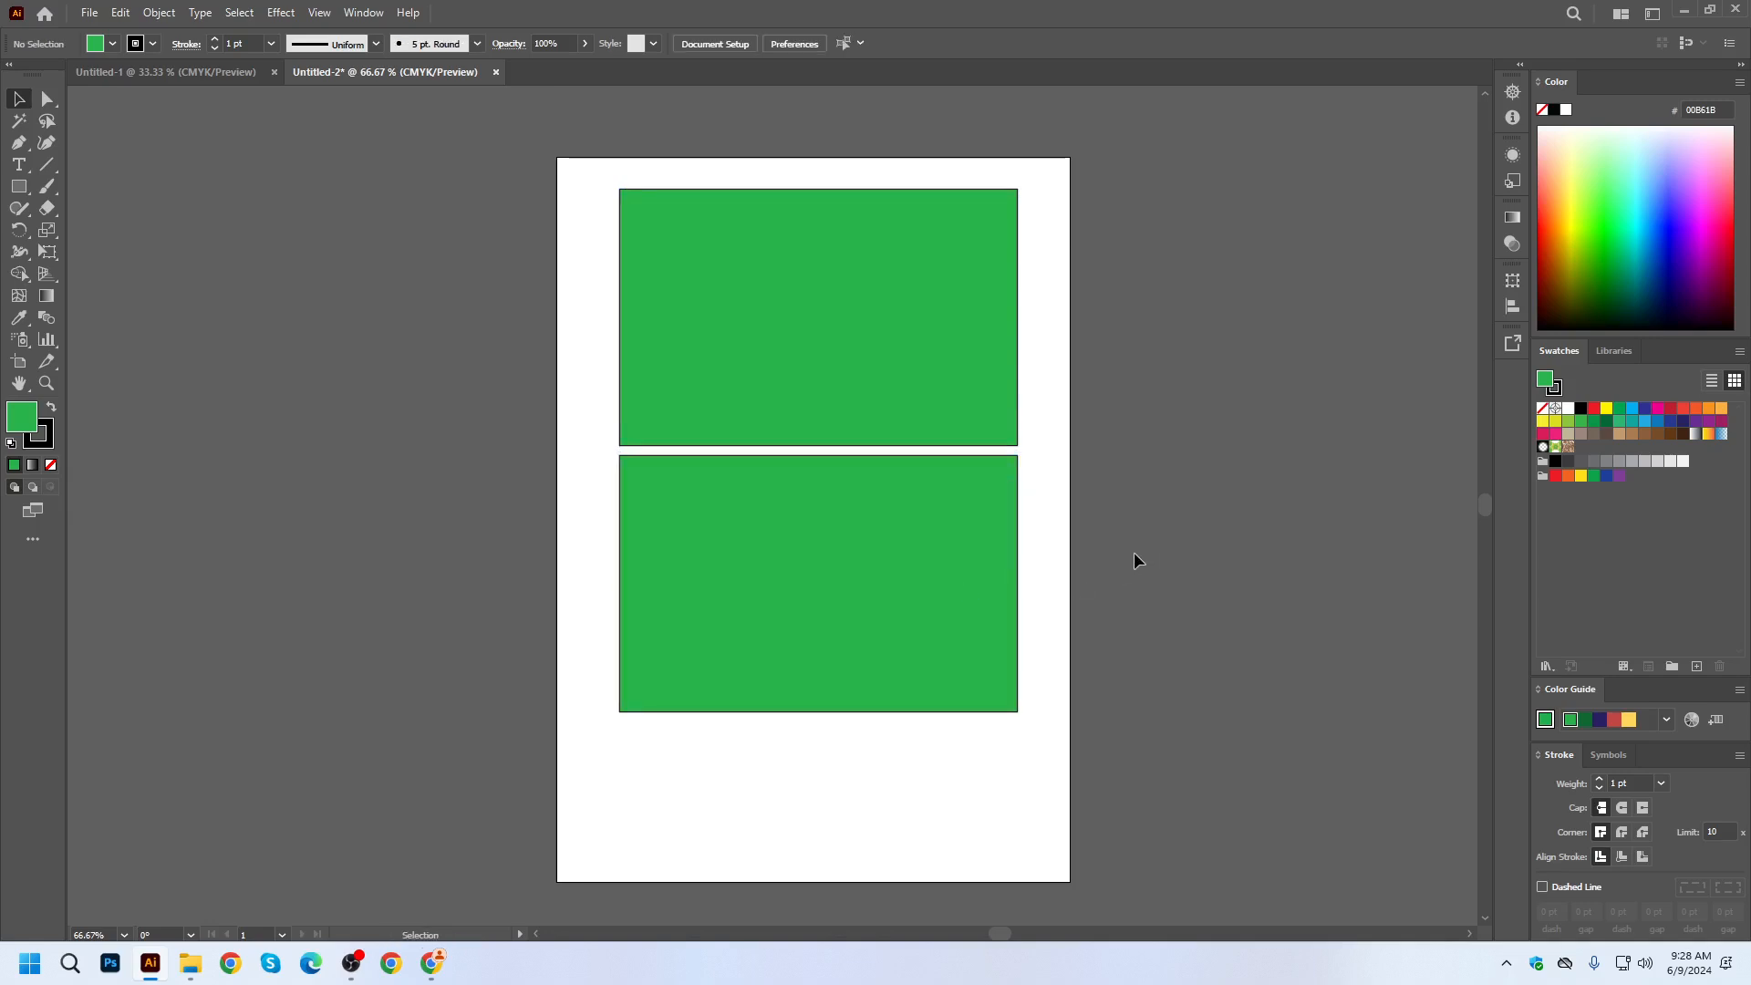
Switch to Chrome and search Google for "flyer design standard size" in a new tab.
{"action": "left_click", "coordinate": [431, 963]}
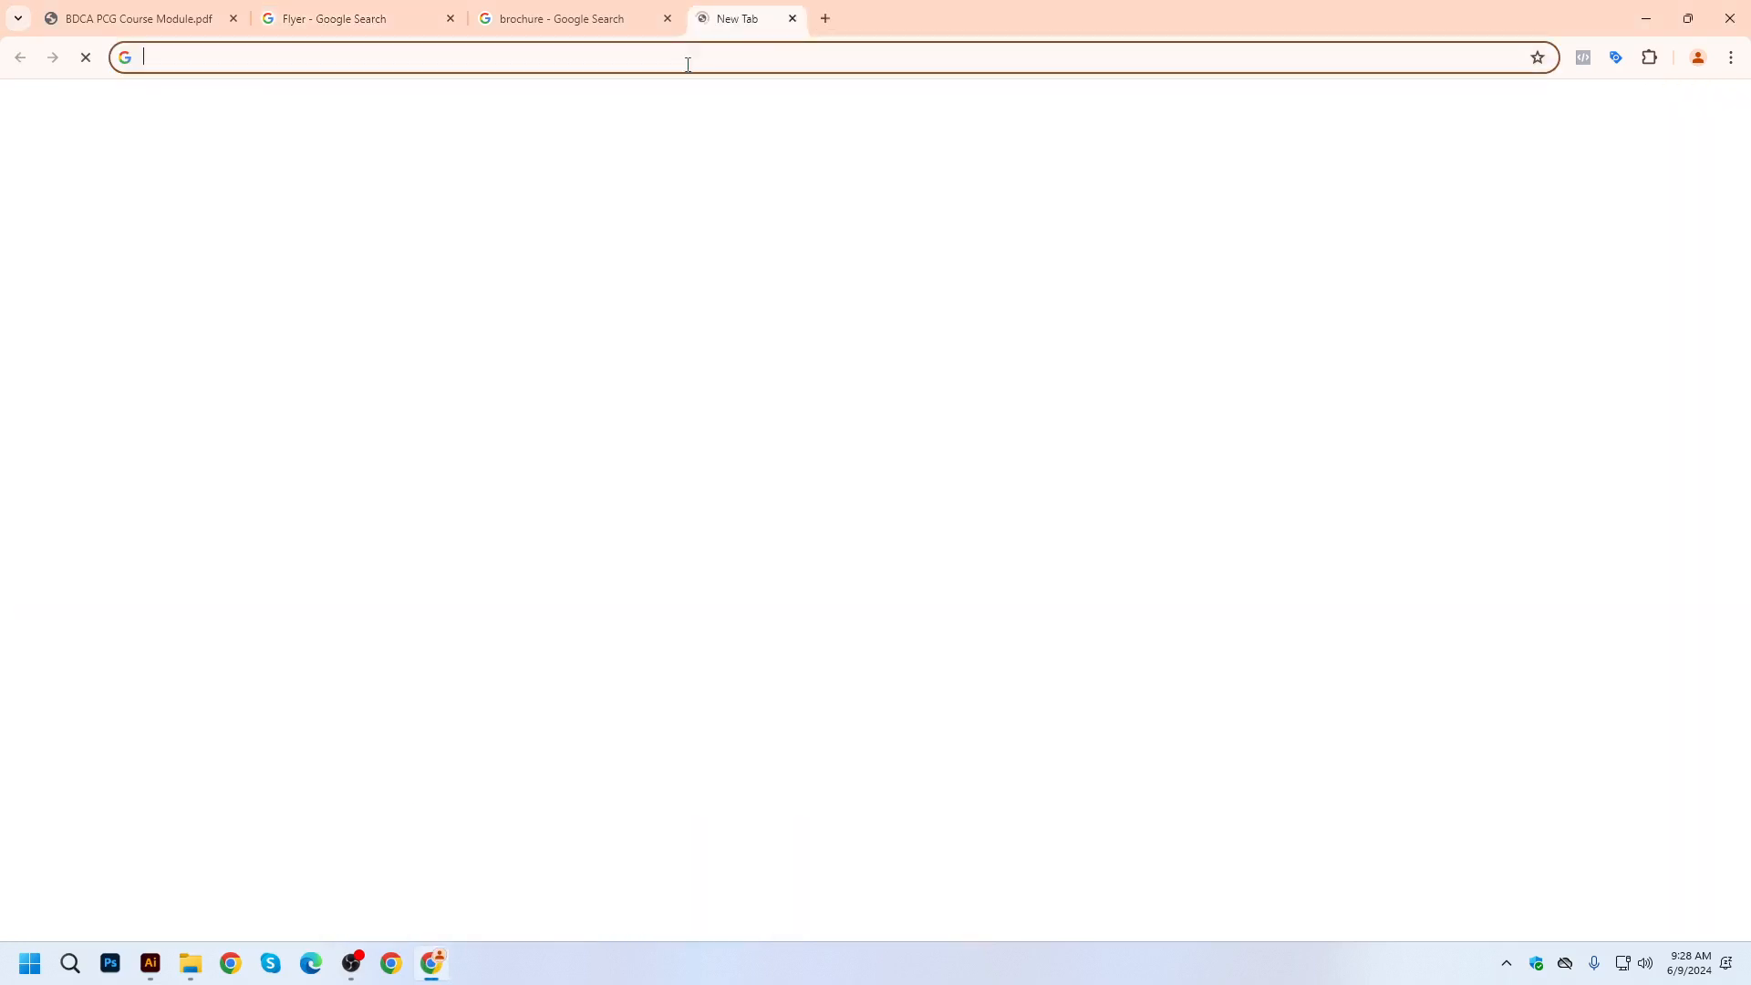
{"action": "left_click", "coordinate": [700, 18]}
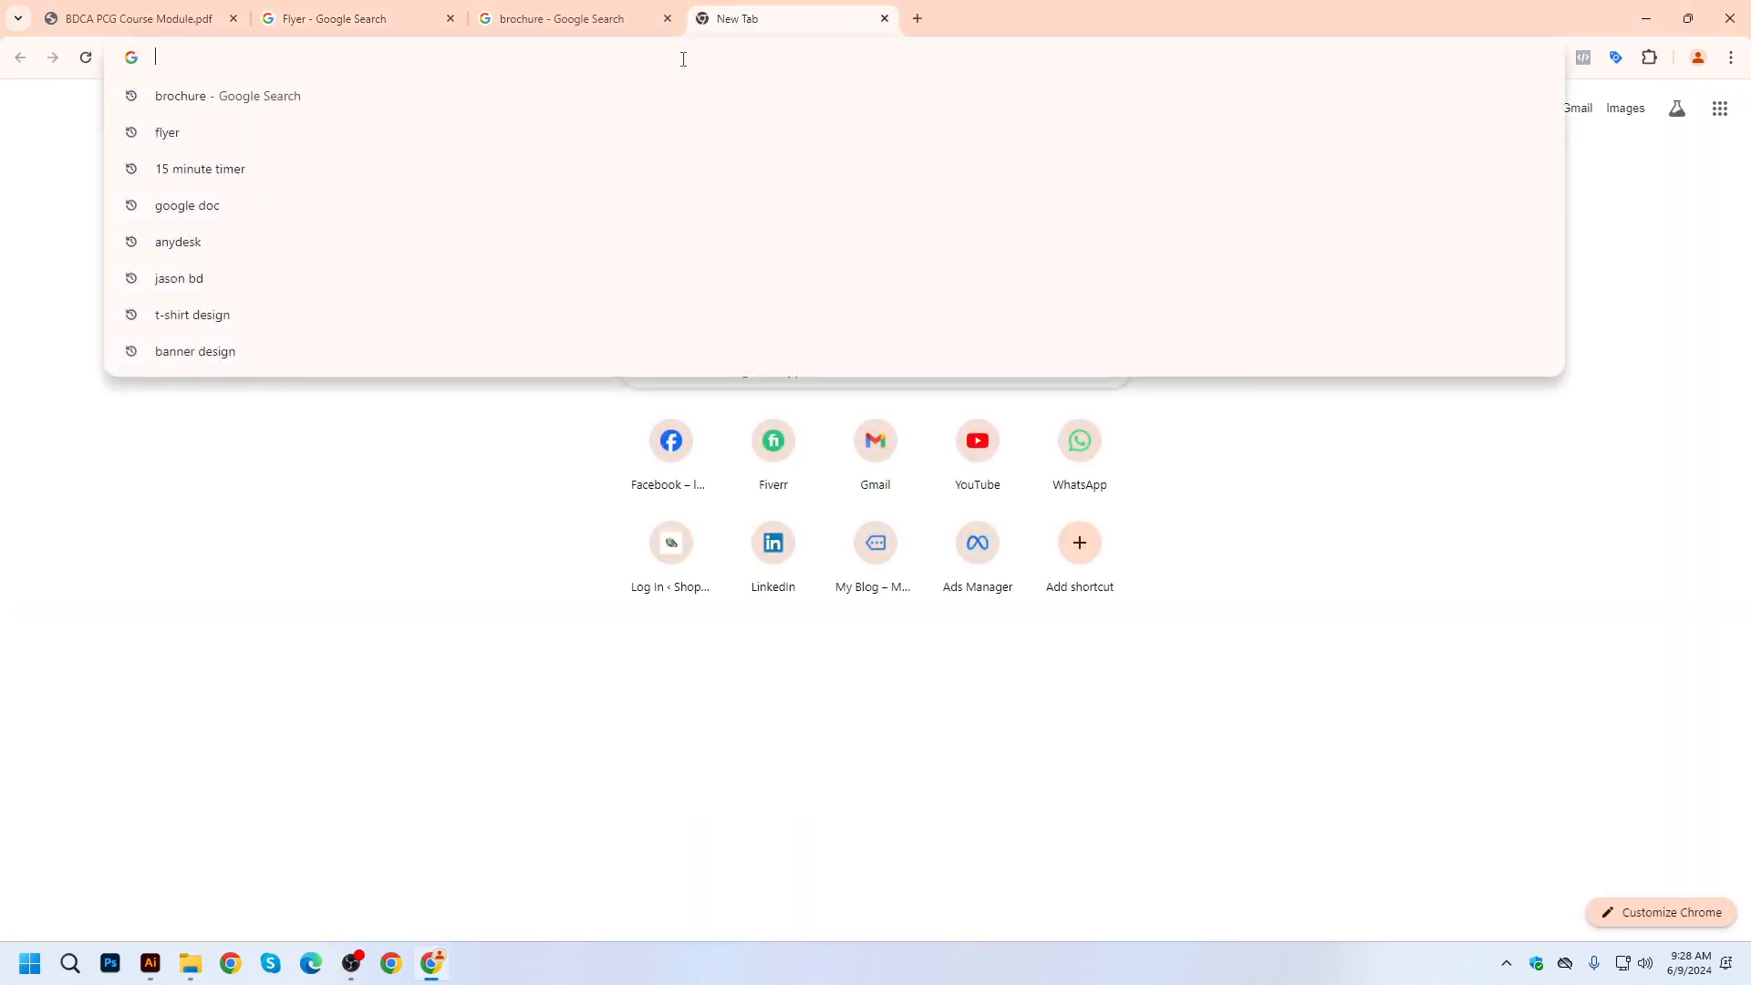
{"action": "type", "text": "flayer des"}
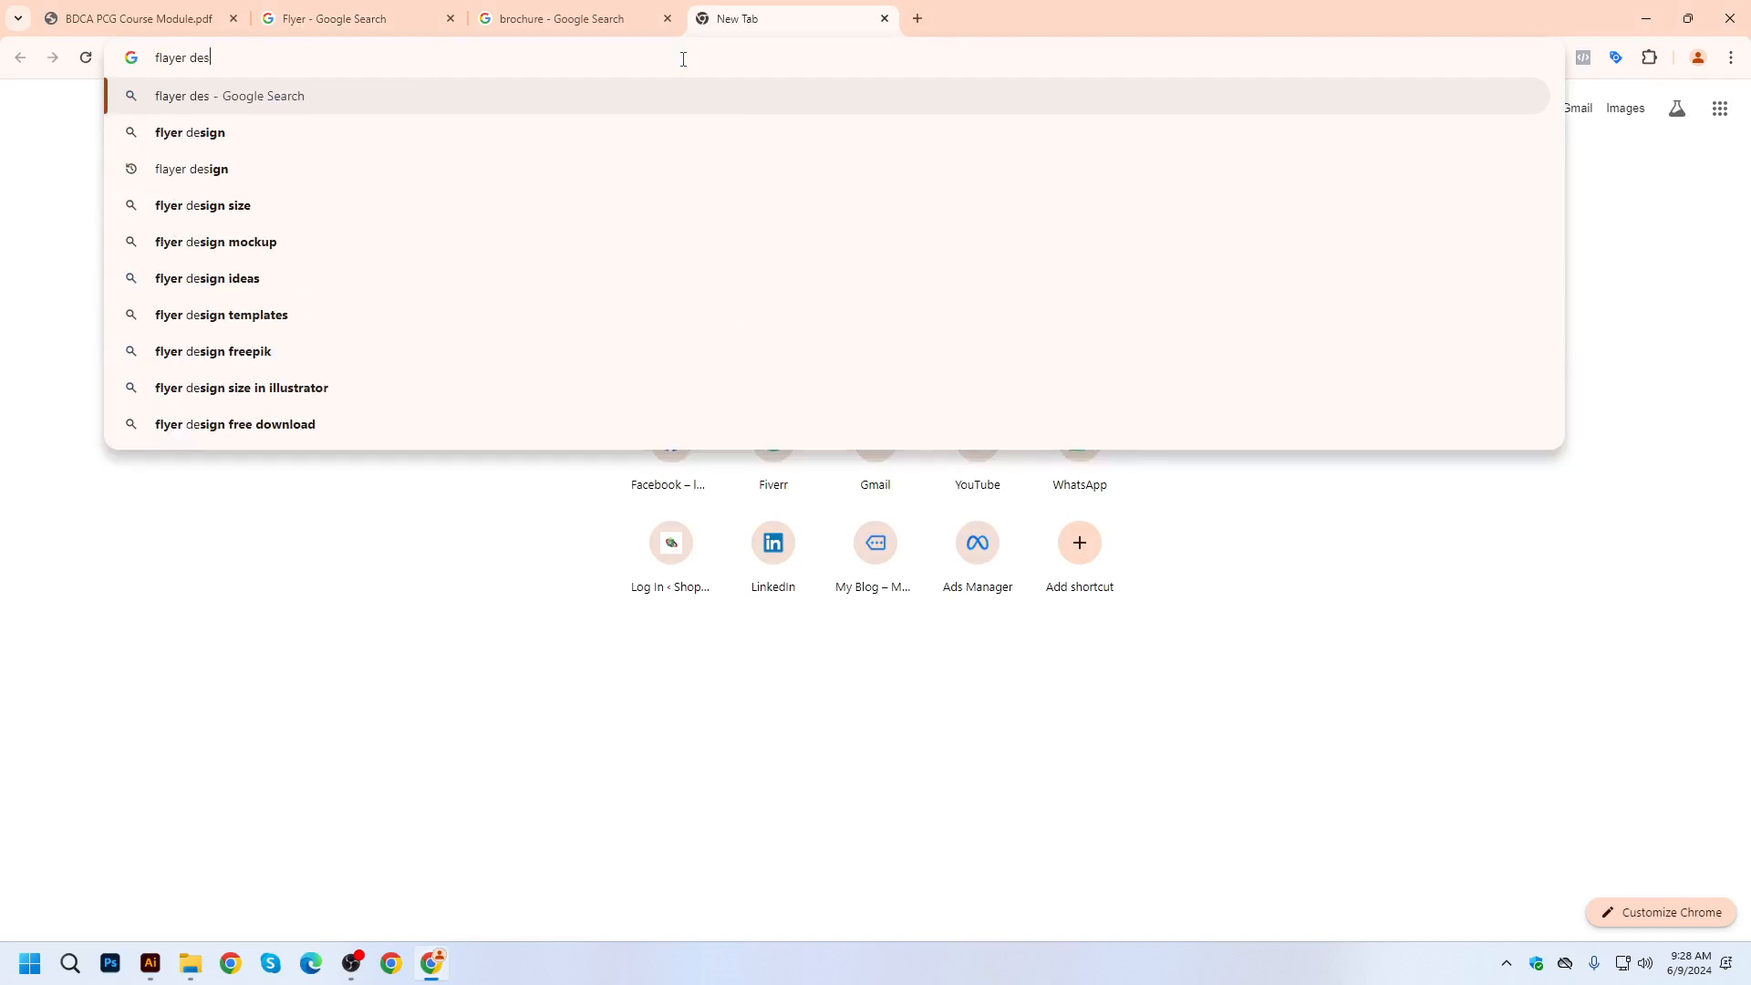
{"action": "type", "text": "ign stand"}
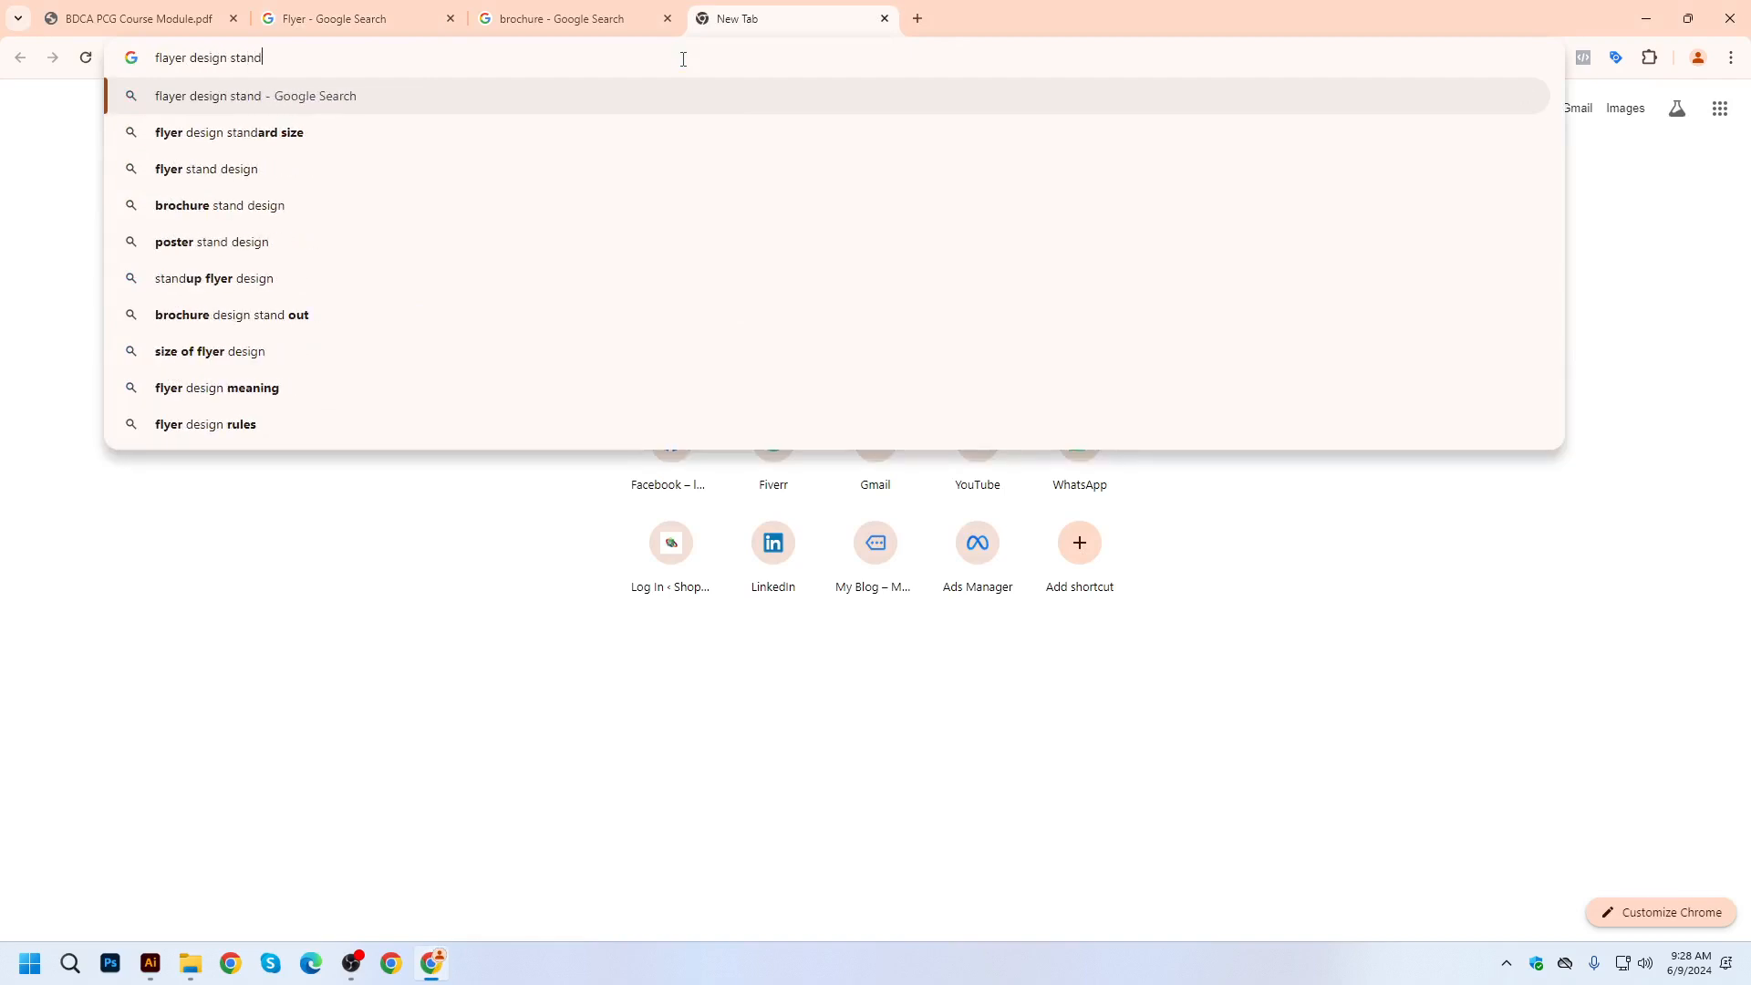
{"action": "left_click", "coordinate": [324, 132]}
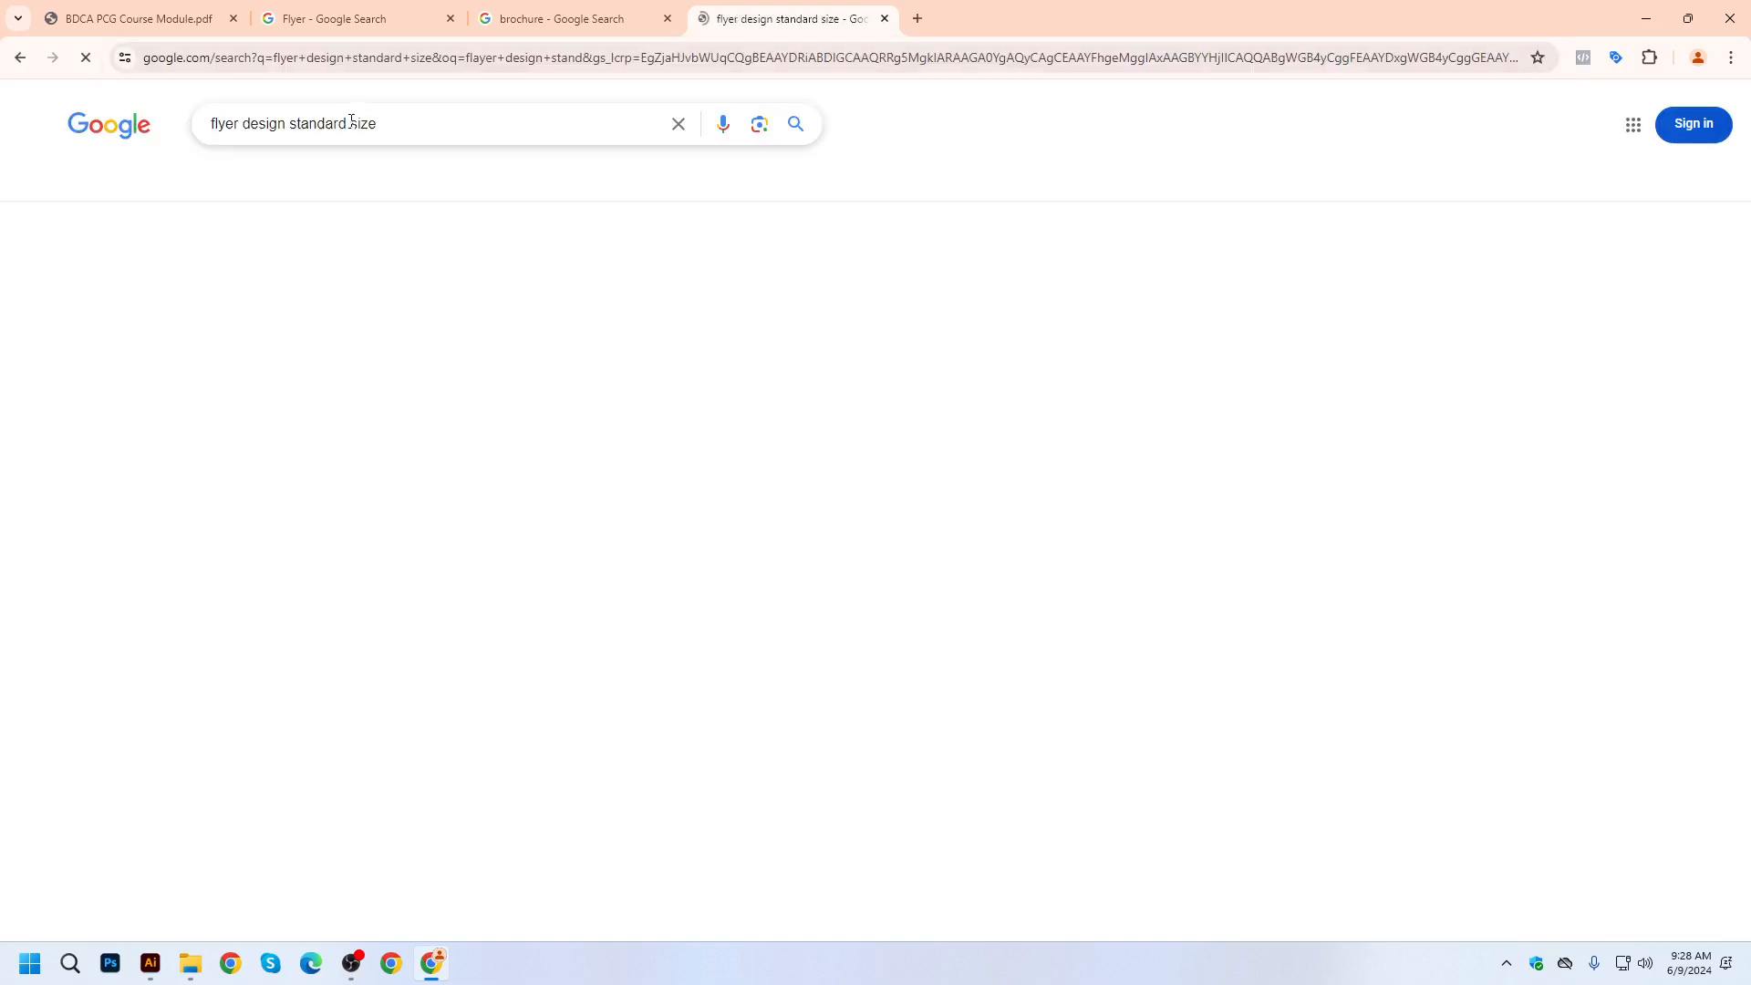
Refine the search to "flyer design standard size inches" and highlight the dimensions in the featured answer.
{"action": "left_click", "coordinate": [431, 126]}
{"action": "type", "text": "in"}
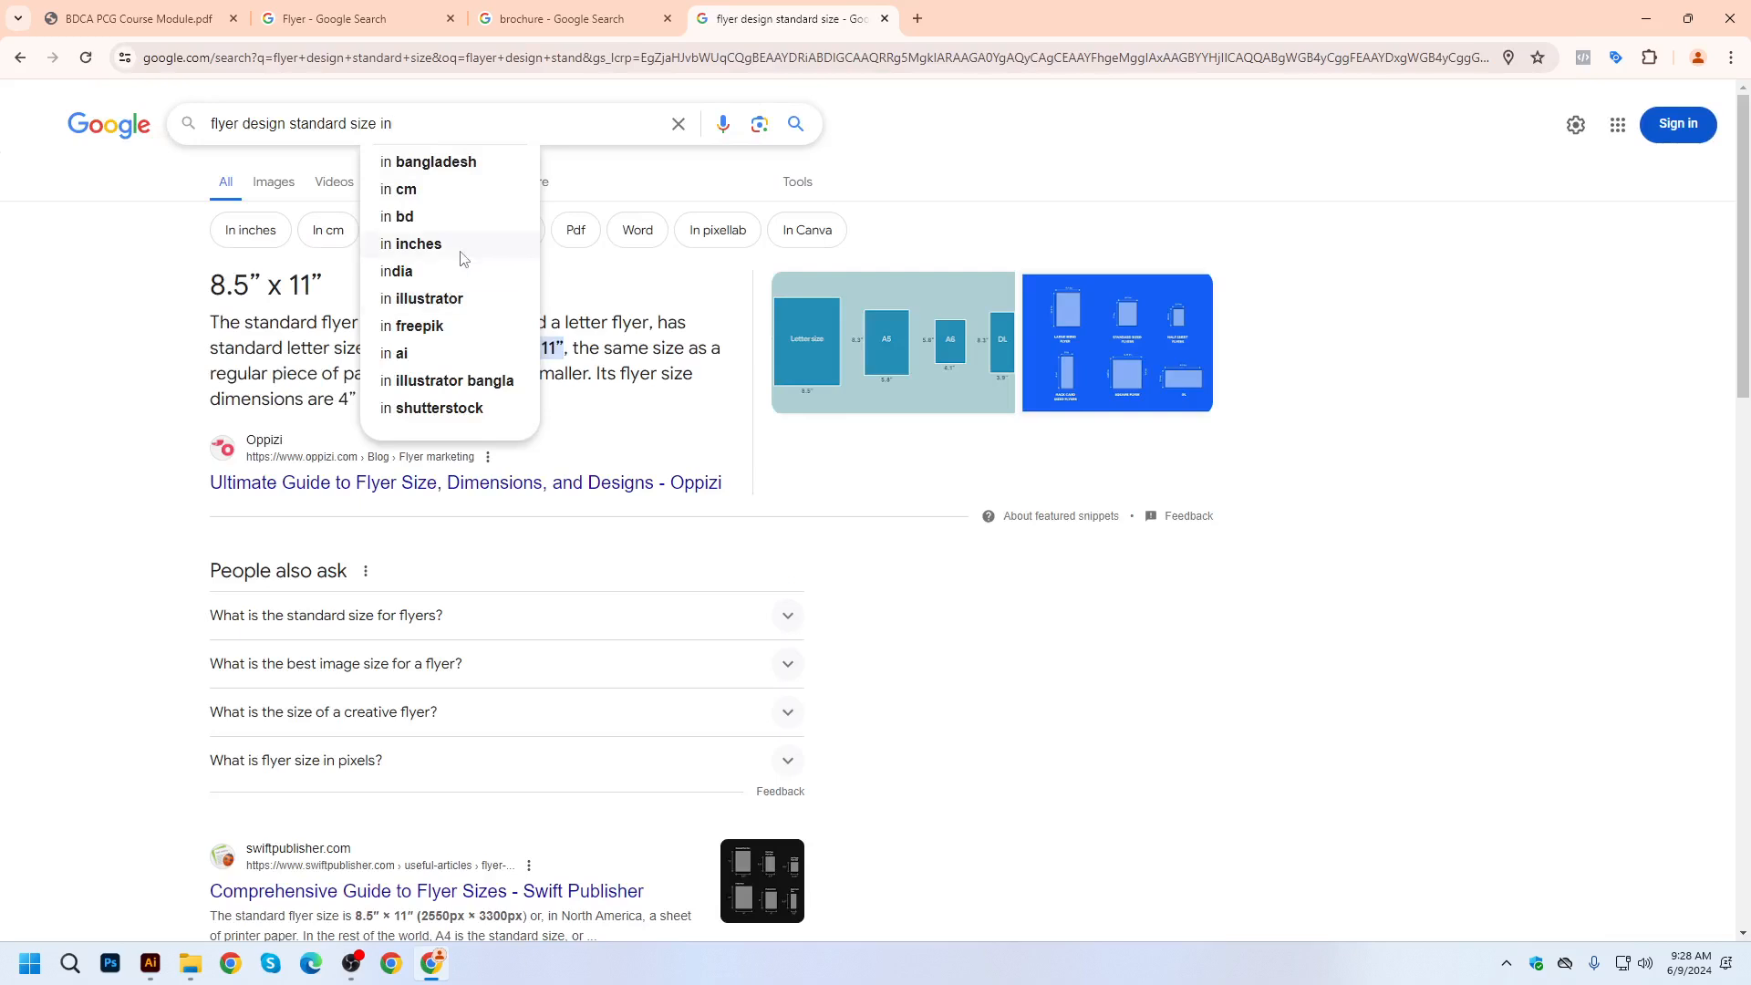
{"action": "type", "text": "ch"}
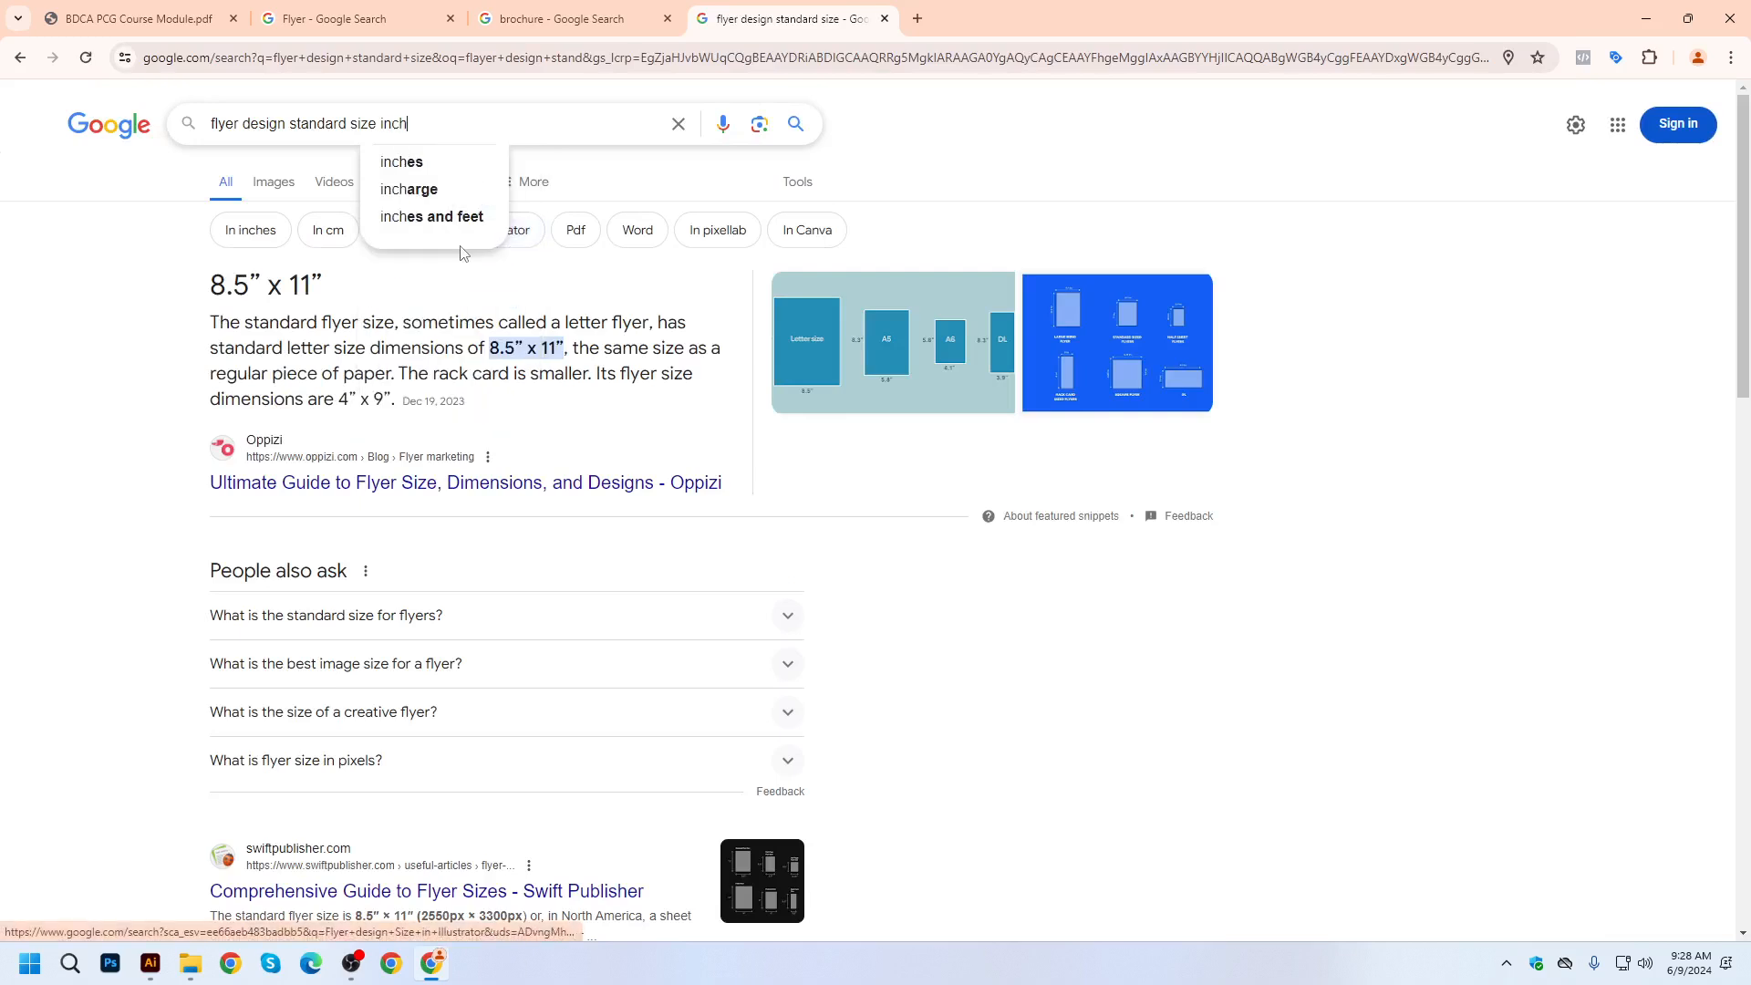
{"action": "left_click", "coordinate": [426, 161]}
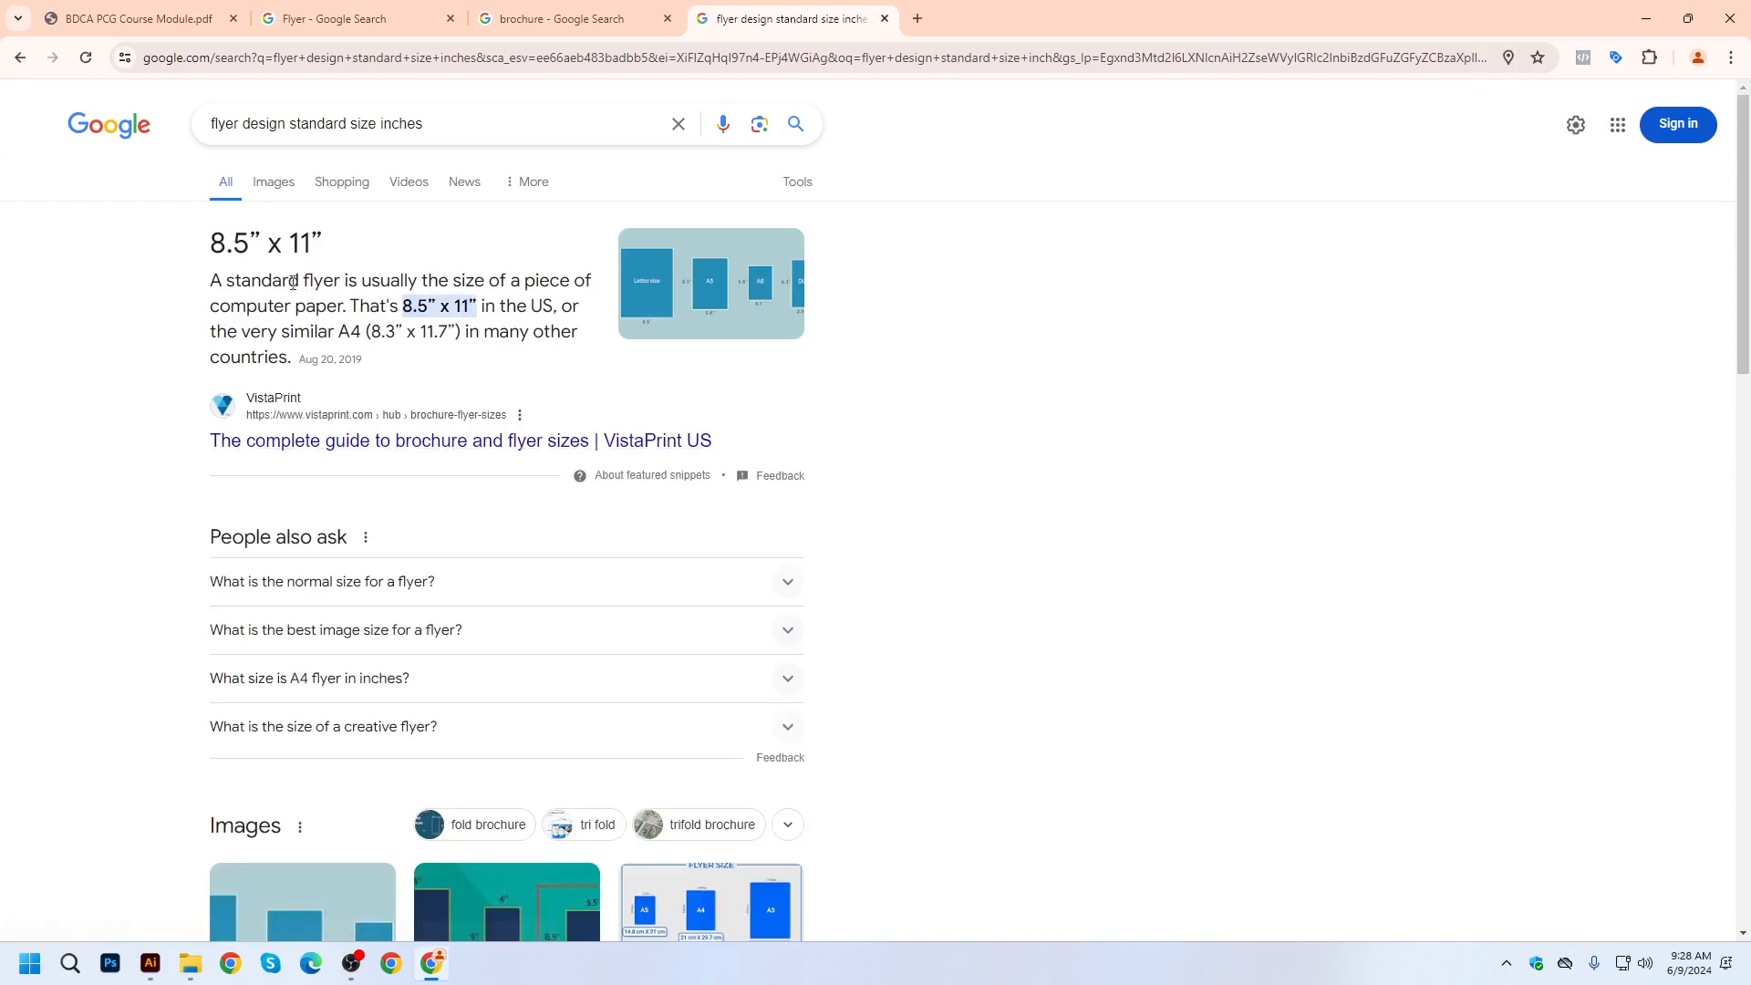
{"action": "left_click_drag", "start_coordinate": [217, 242], "coordinate": [322, 247]}
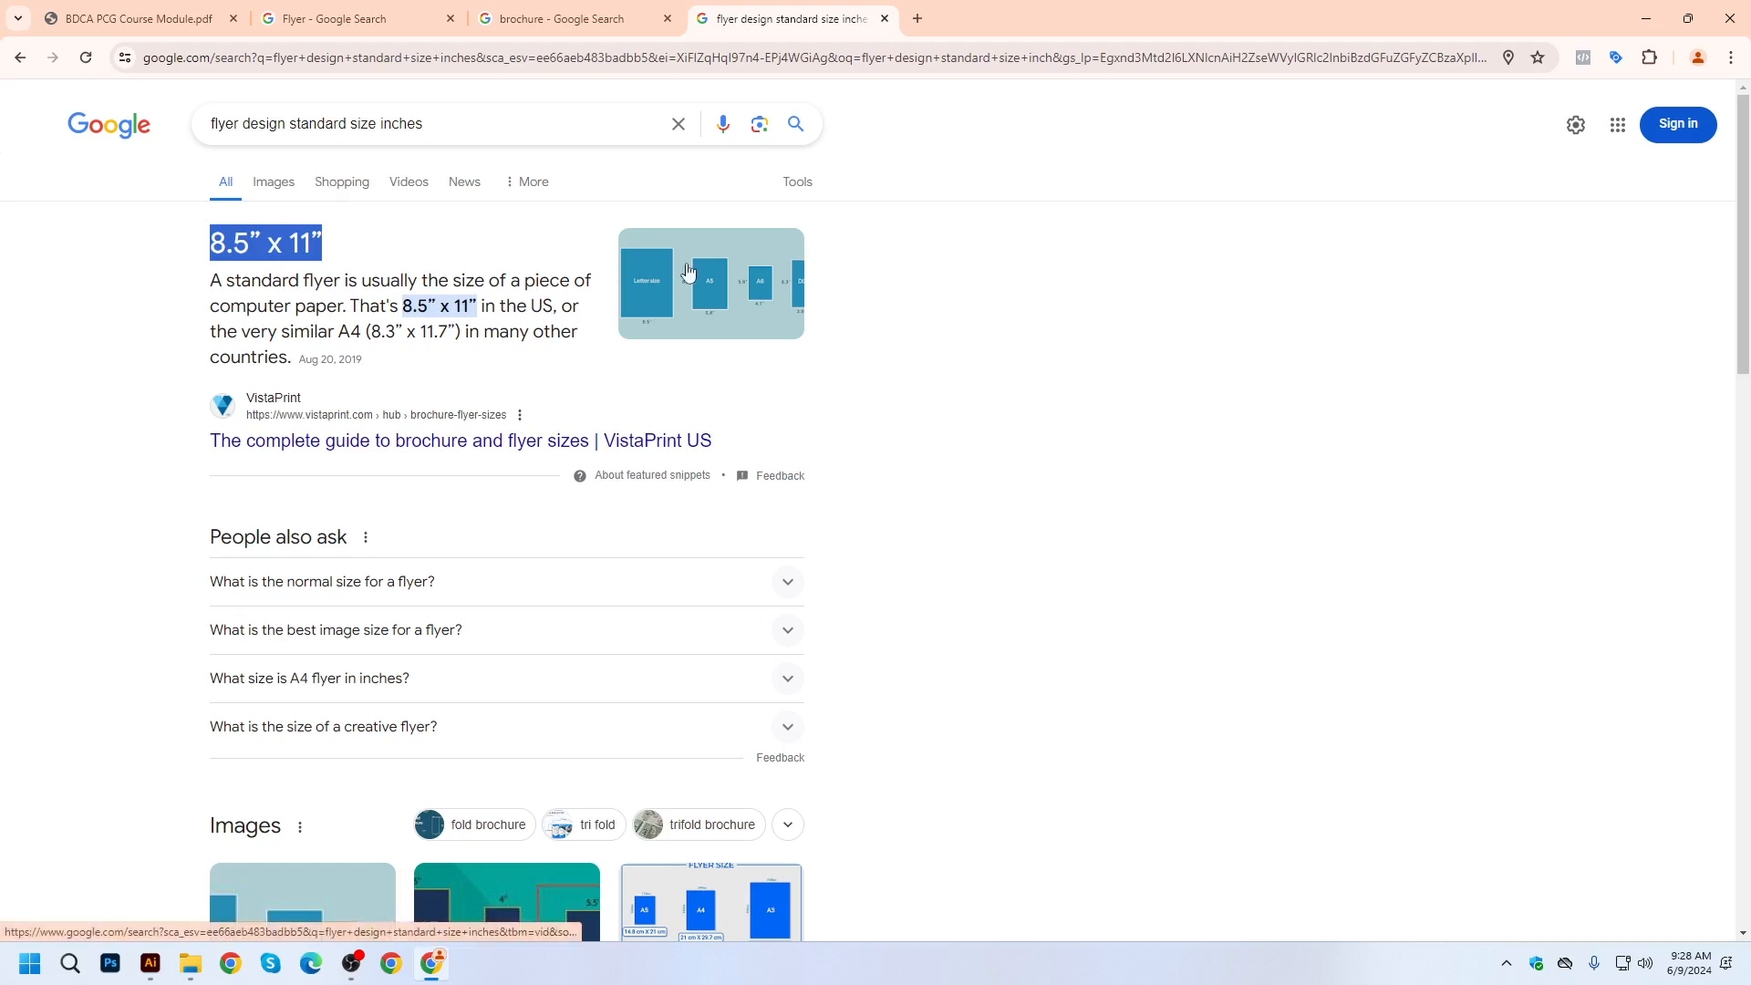
Open VistaPrint's complete guide to brochure and flyer sizes and examine its standard flyer sizes section.
{"action": "scroll", "coordinate": [720, 333], "scroll_direction": "down", "scroll_amount": 1}
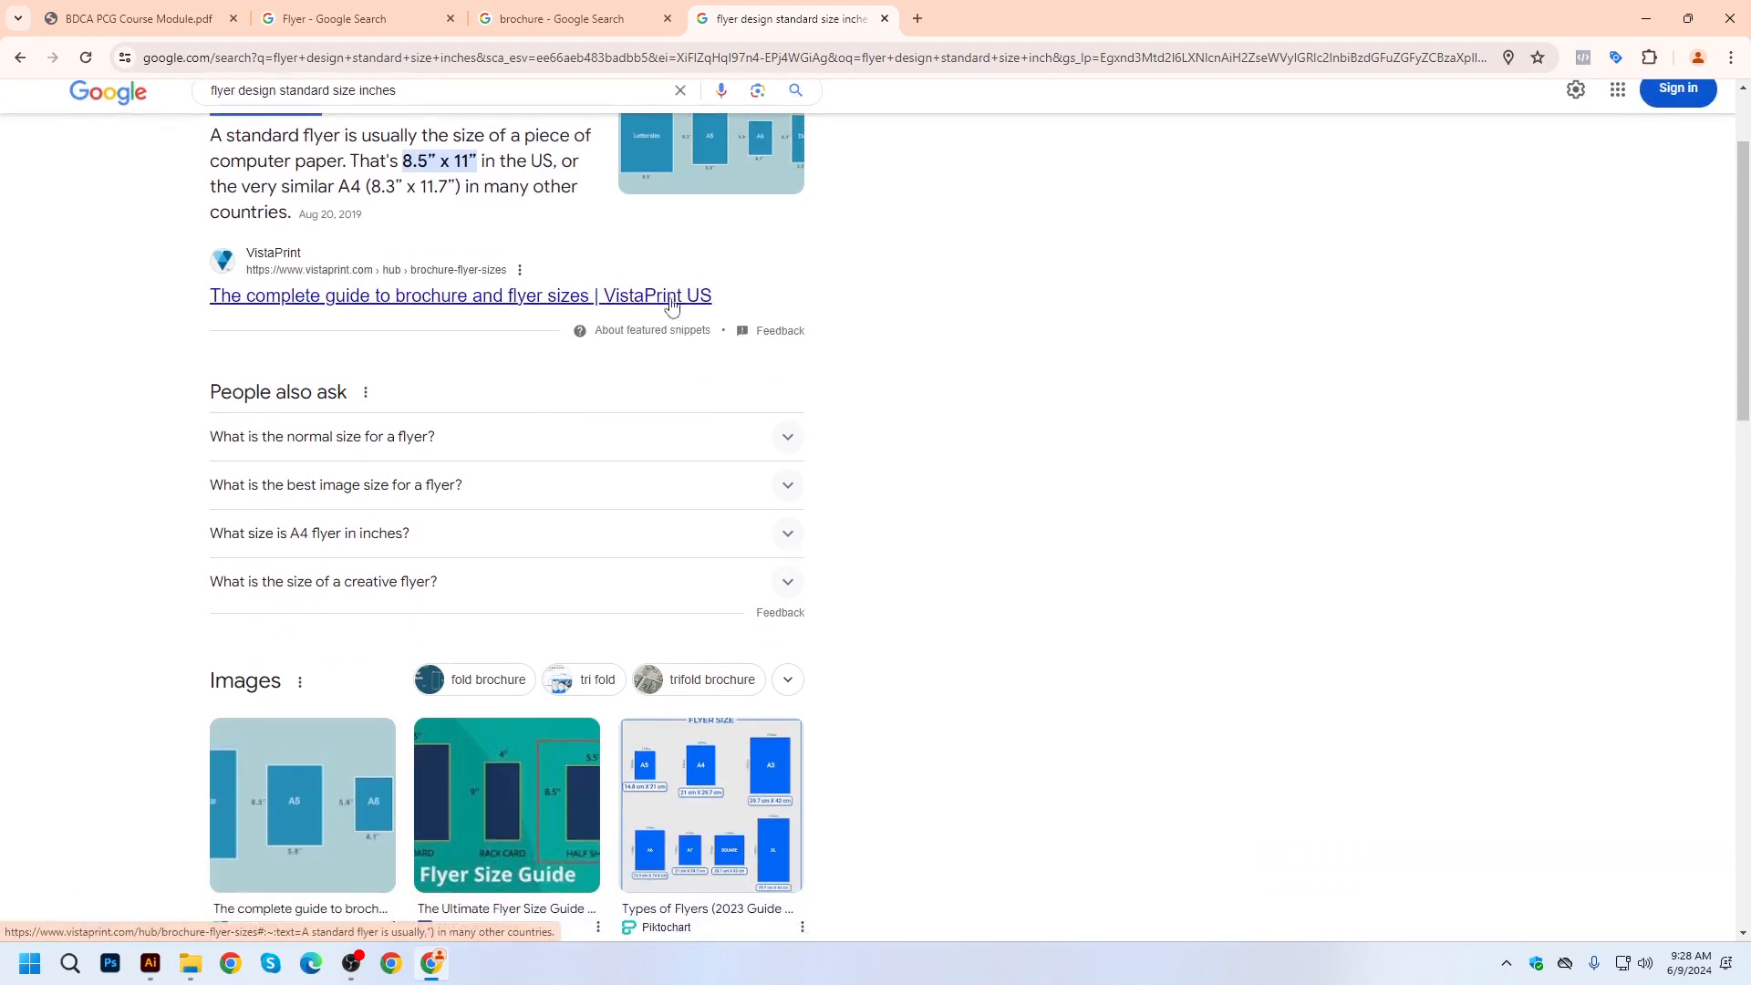
{"action": "left_click", "coordinate": [660, 297]}
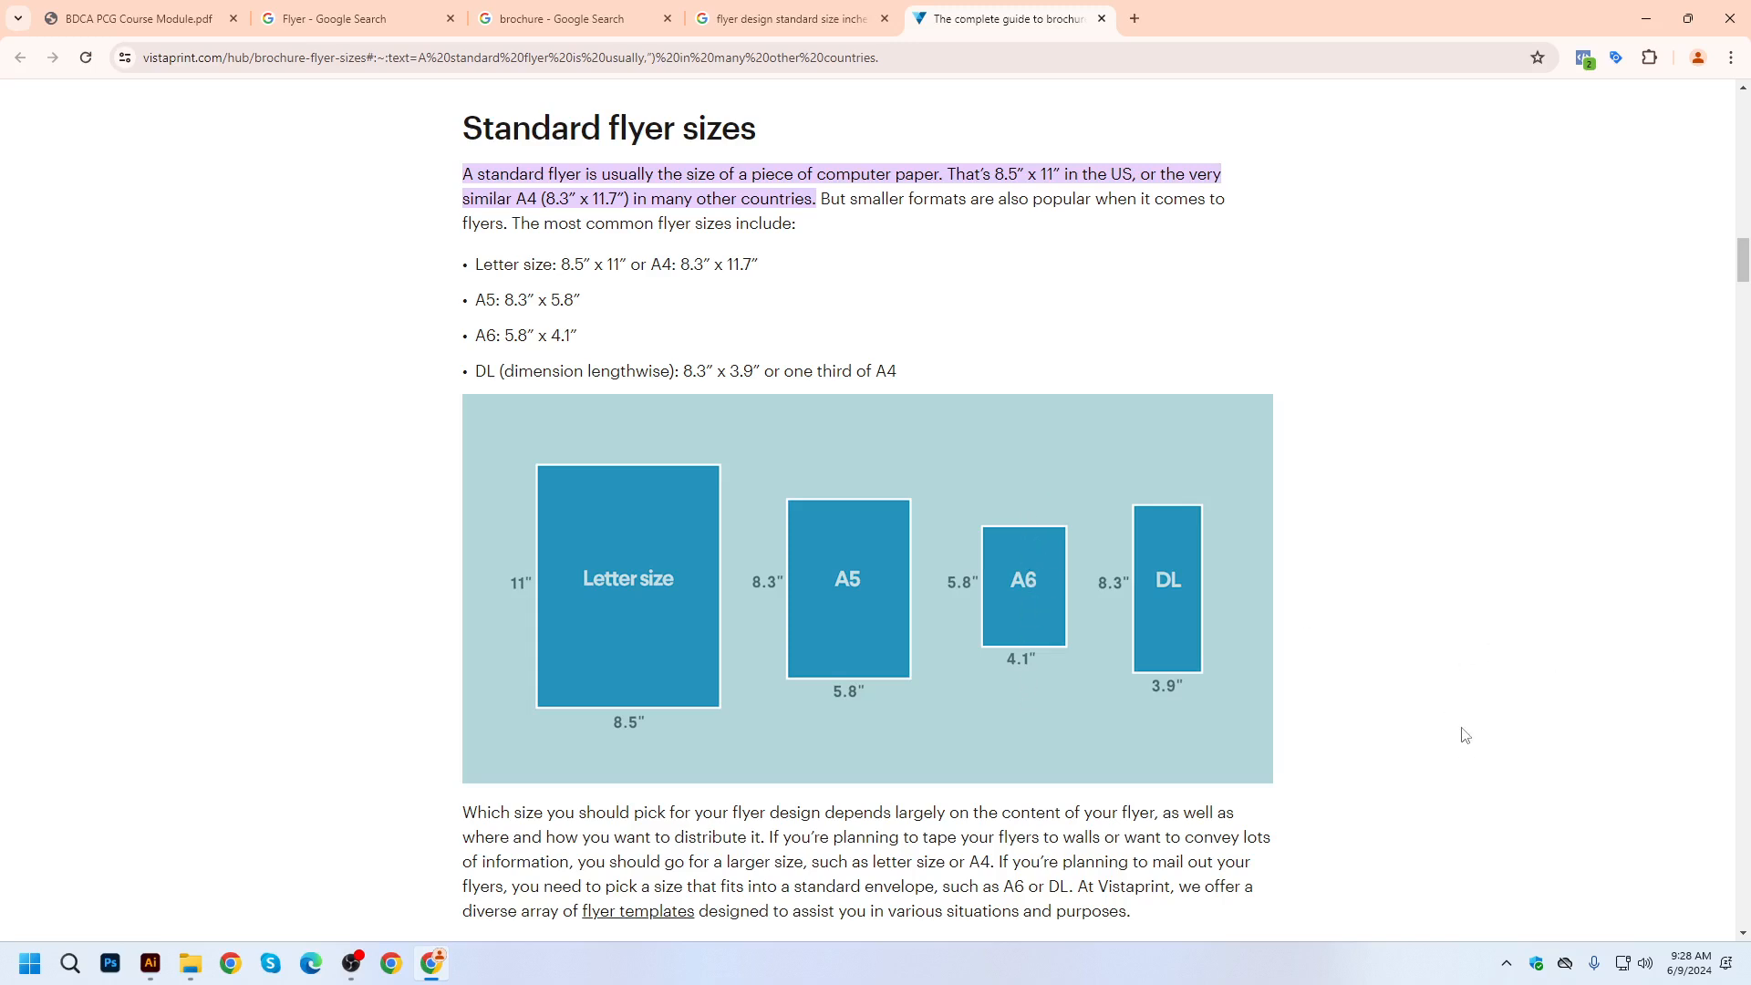
{"action": "scroll", "coordinate": [1423, 653], "scroll_direction": "up", "scroll_amount": 1}
{"action": "scroll", "coordinate": [1422, 652], "scroll_direction": "down", "scroll_amount": 2}
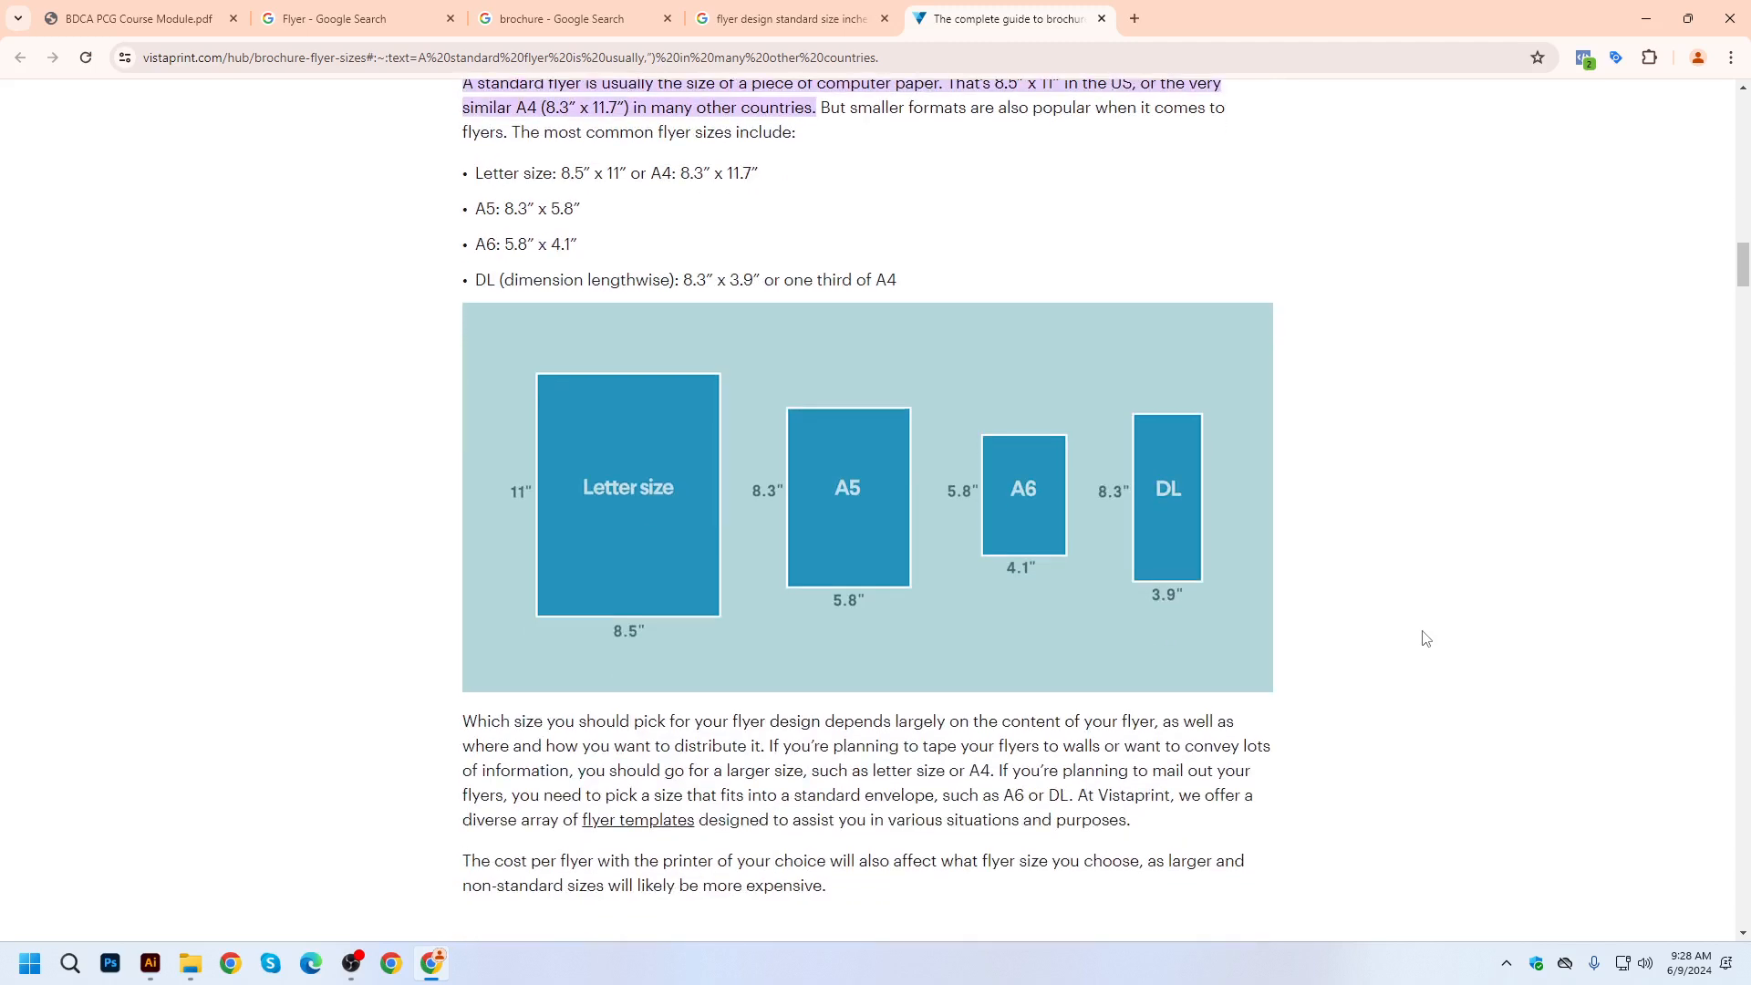
{"action": "scroll", "coordinate": [1425, 639], "scroll_direction": "down", "scroll_amount": 1}
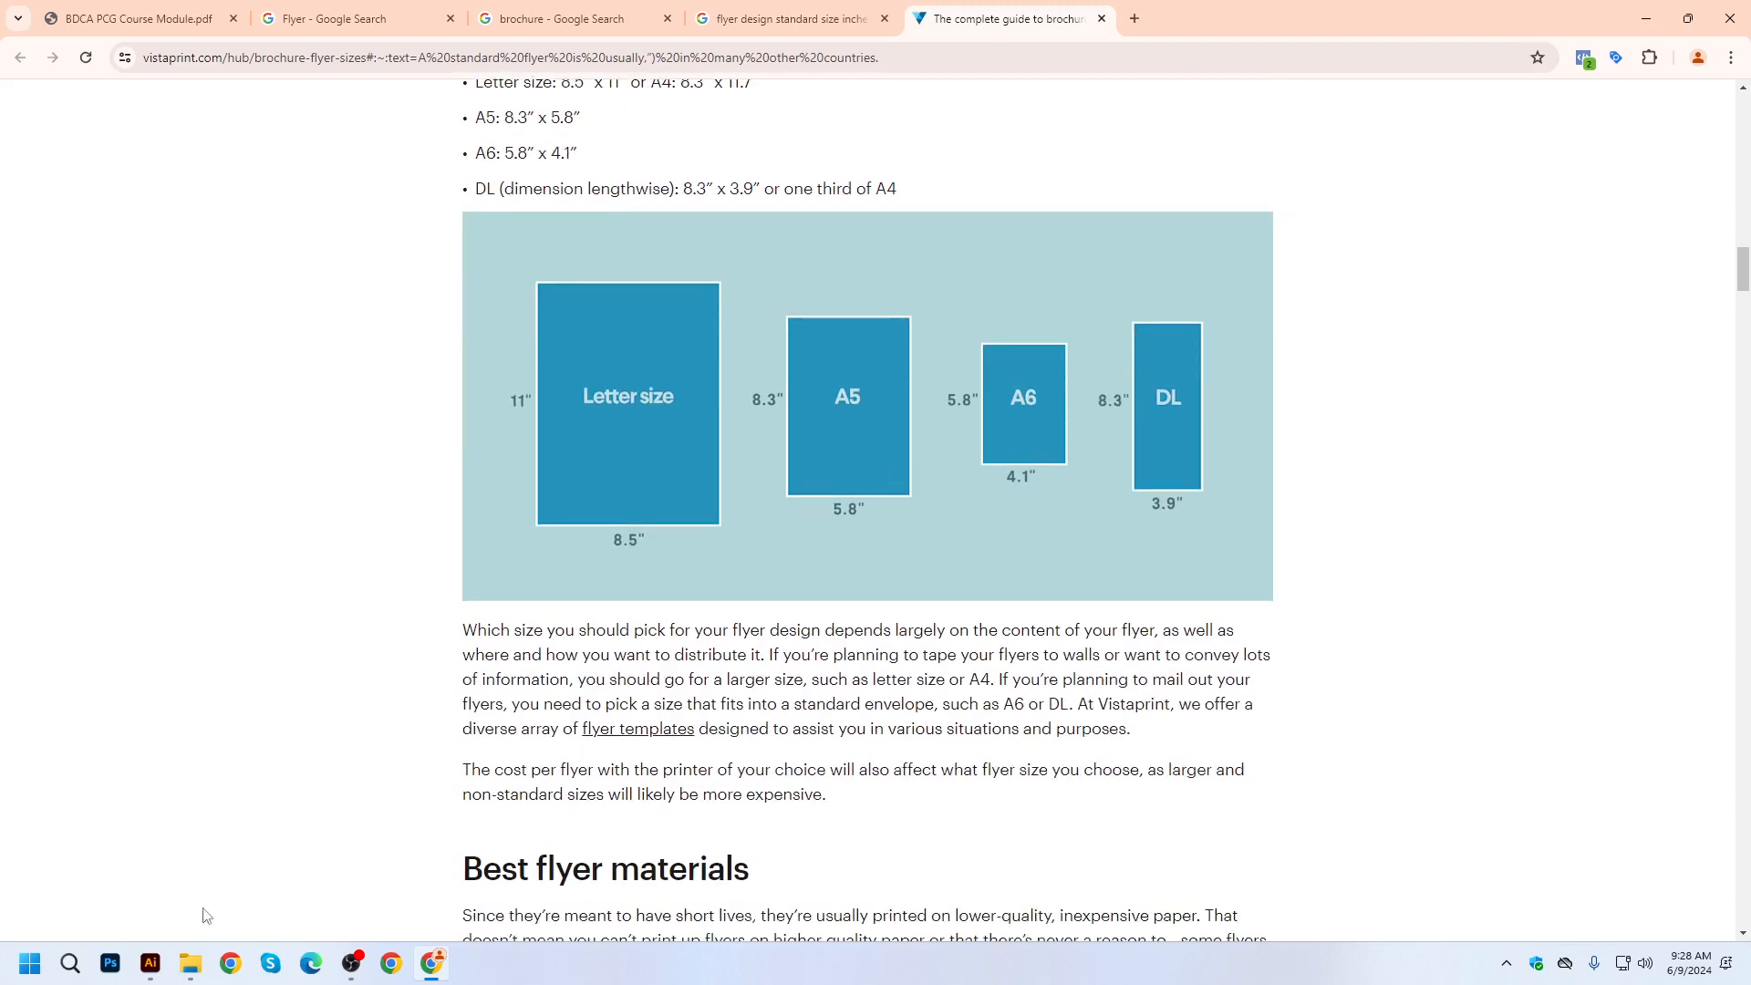
Switch to Illustrator, move one green rectangle off the artboard, and rotate and enlarge the other to portrait so it nearly fills the page.
{"action": "left_click", "coordinate": [153, 964]}
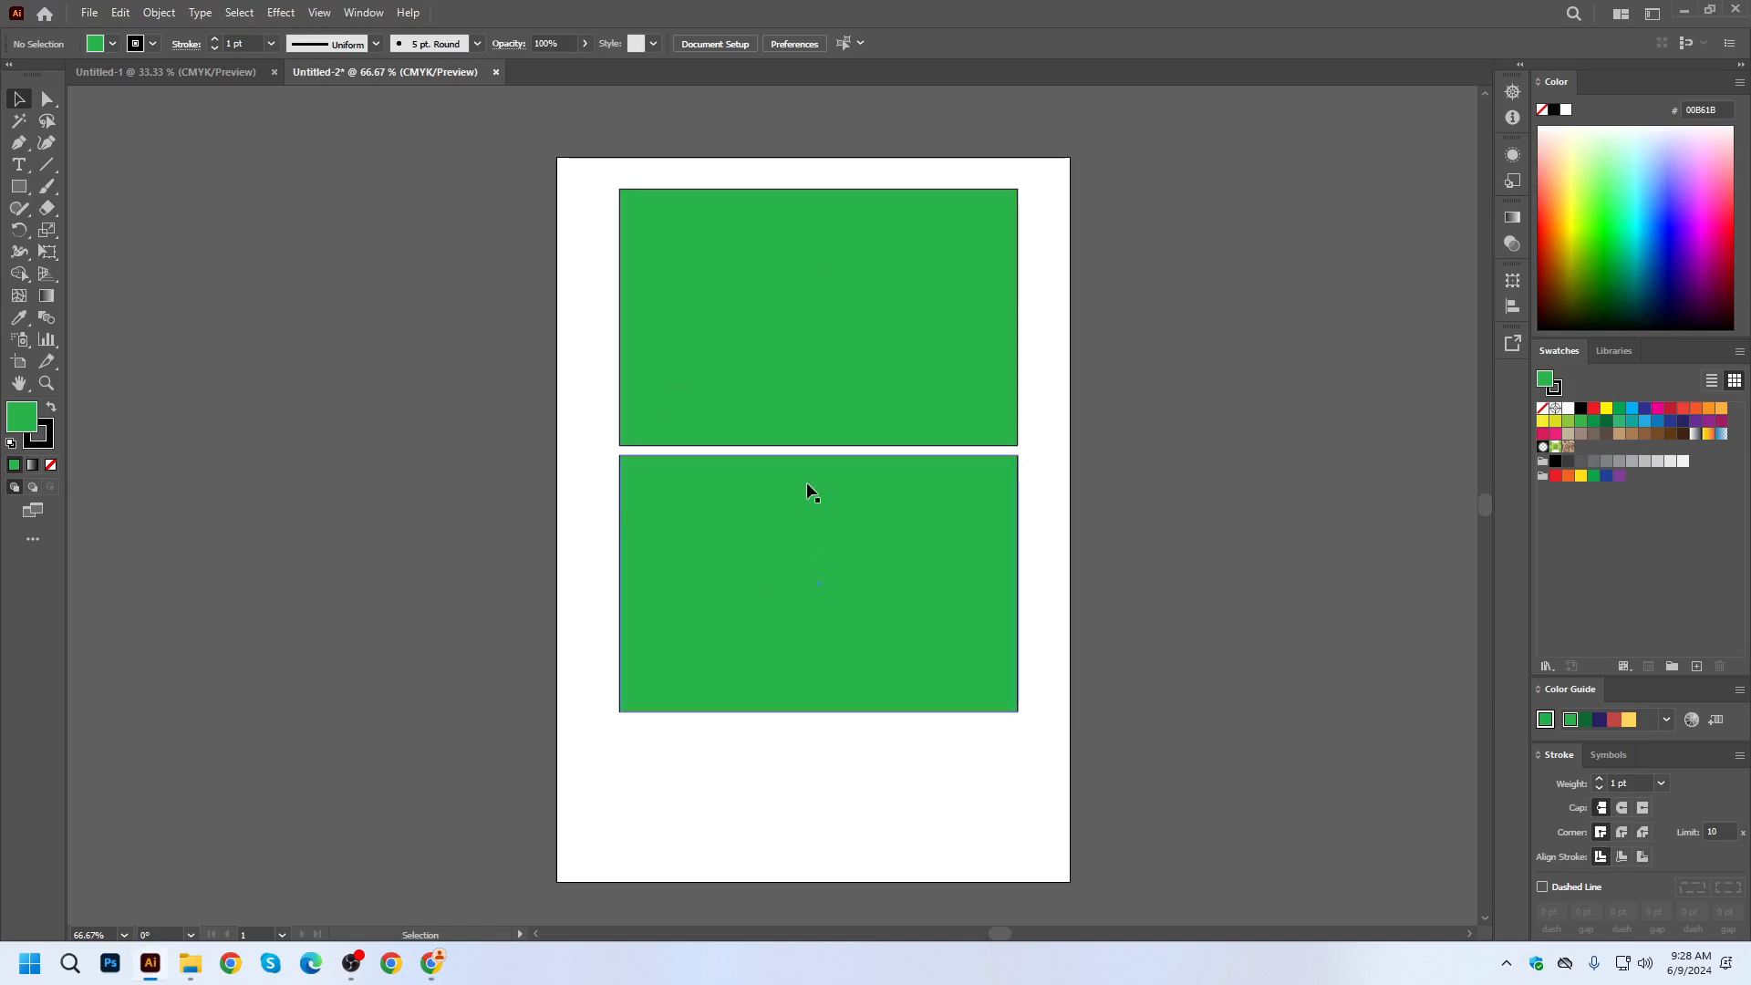
{"action": "left_click_drag", "start_coordinate": [808, 489], "coordinate": [196, 469]}
{"action": "left_click_drag", "start_coordinate": [937, 297], "coordinate": [929, 532]}
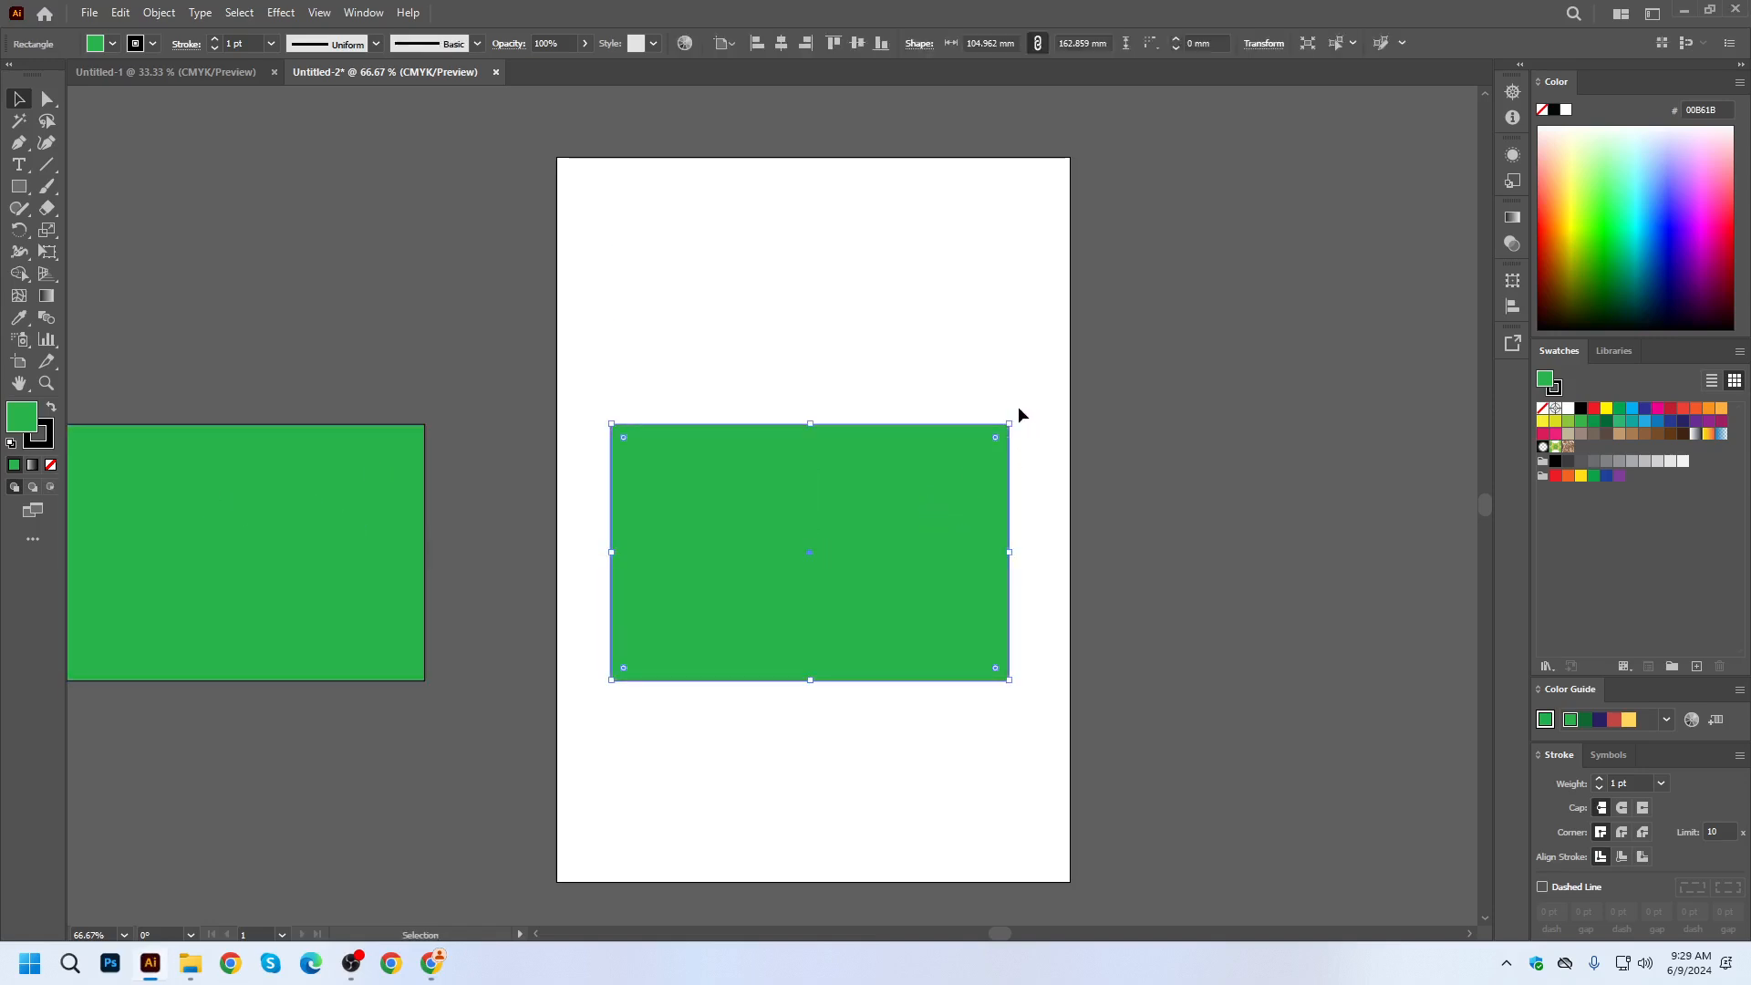
{"action": "left_click_drag", "start_coordinate": [1009, 424], "coordinate": [903, 798]}
{"action": "key", "text": "ctrl+z"}
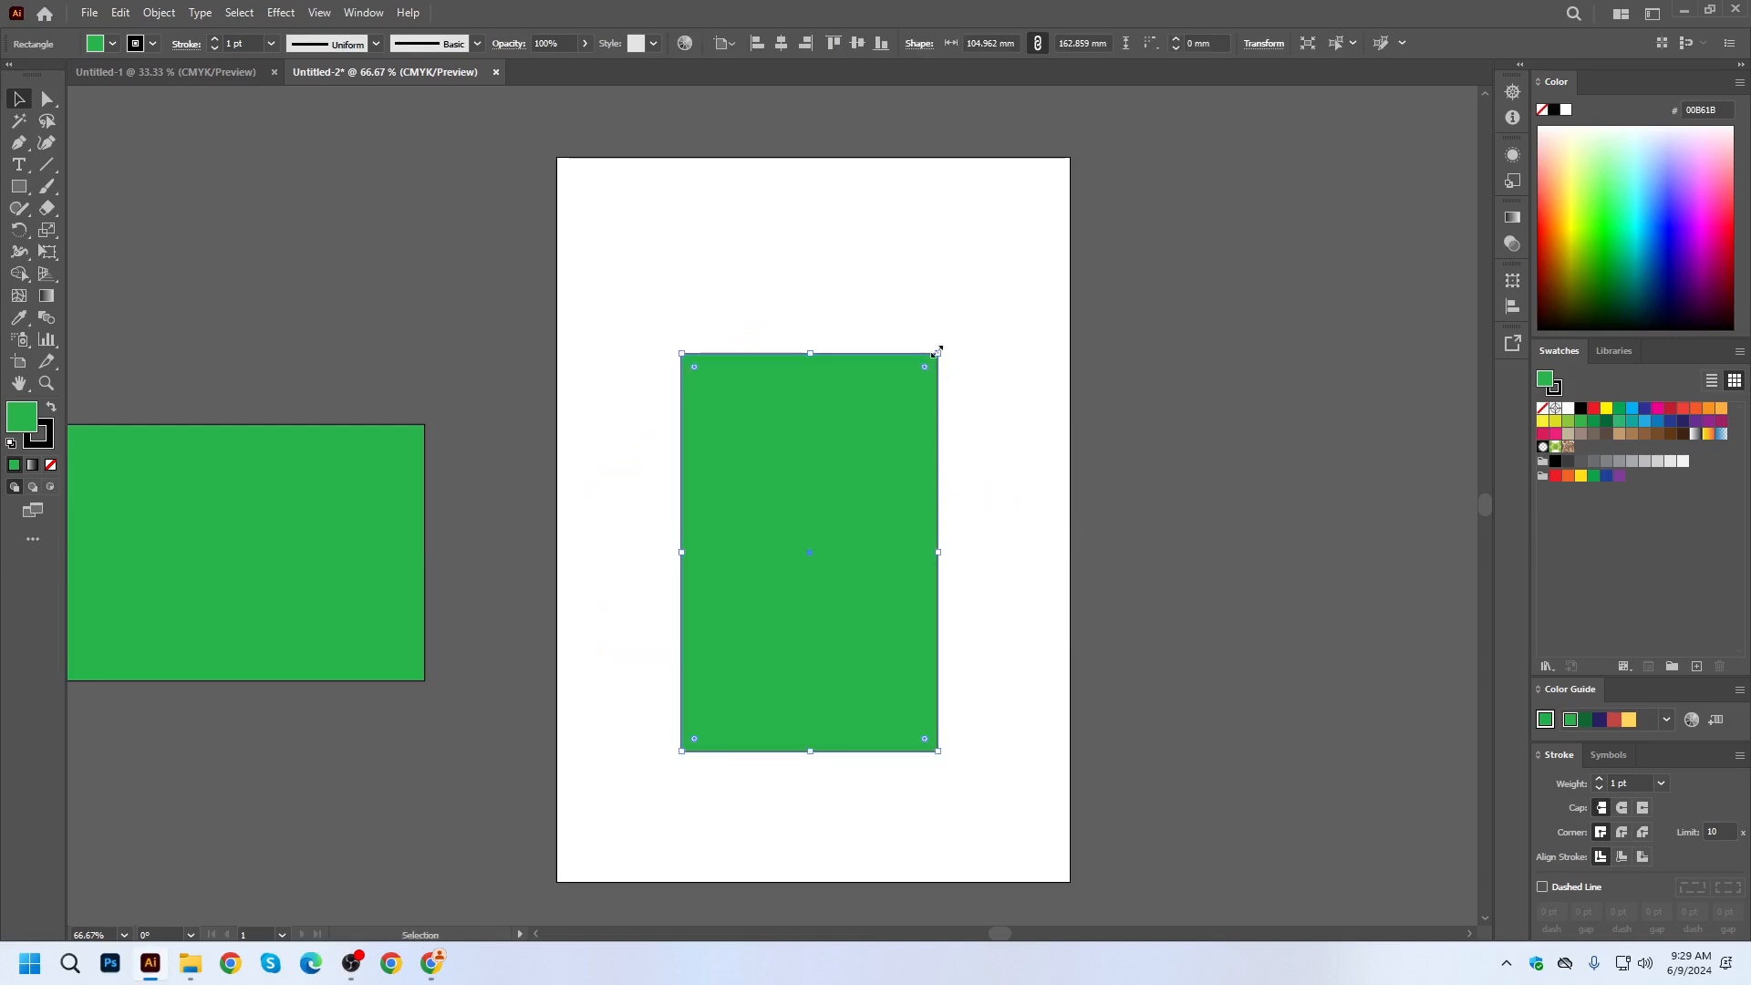
{"action": "left_click_drag", "start_coordinate": [937, 352], "coordinate": [1051, 187]}
{"action": "left_click_drag", "start_coordinate": [951, 331], "coordinate": [873, 353]}
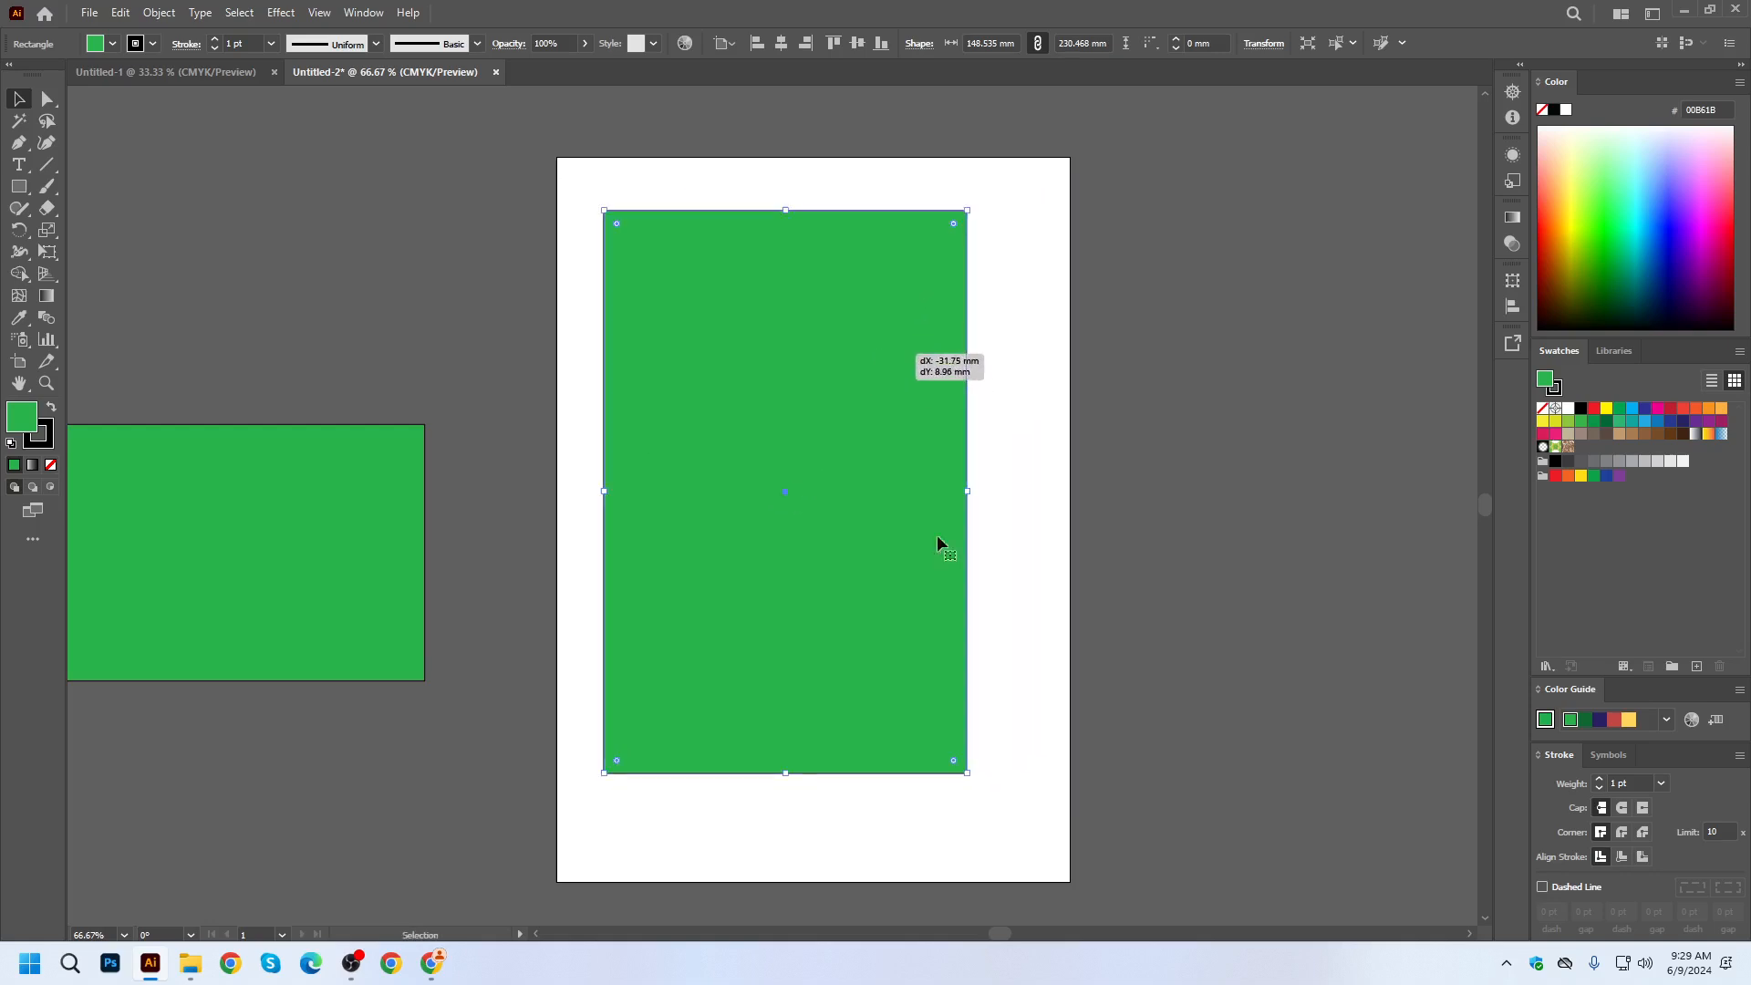
{"action": "left_click_drag", "start_coordinate": [938, 543], "coordinate": [939, 543]}
{"action": "left_click_drag", "start_coordinate": [968, 773], "coordinate": [1013, 825]}
{"action": "left_click", "coordinate": [1212, 562]}
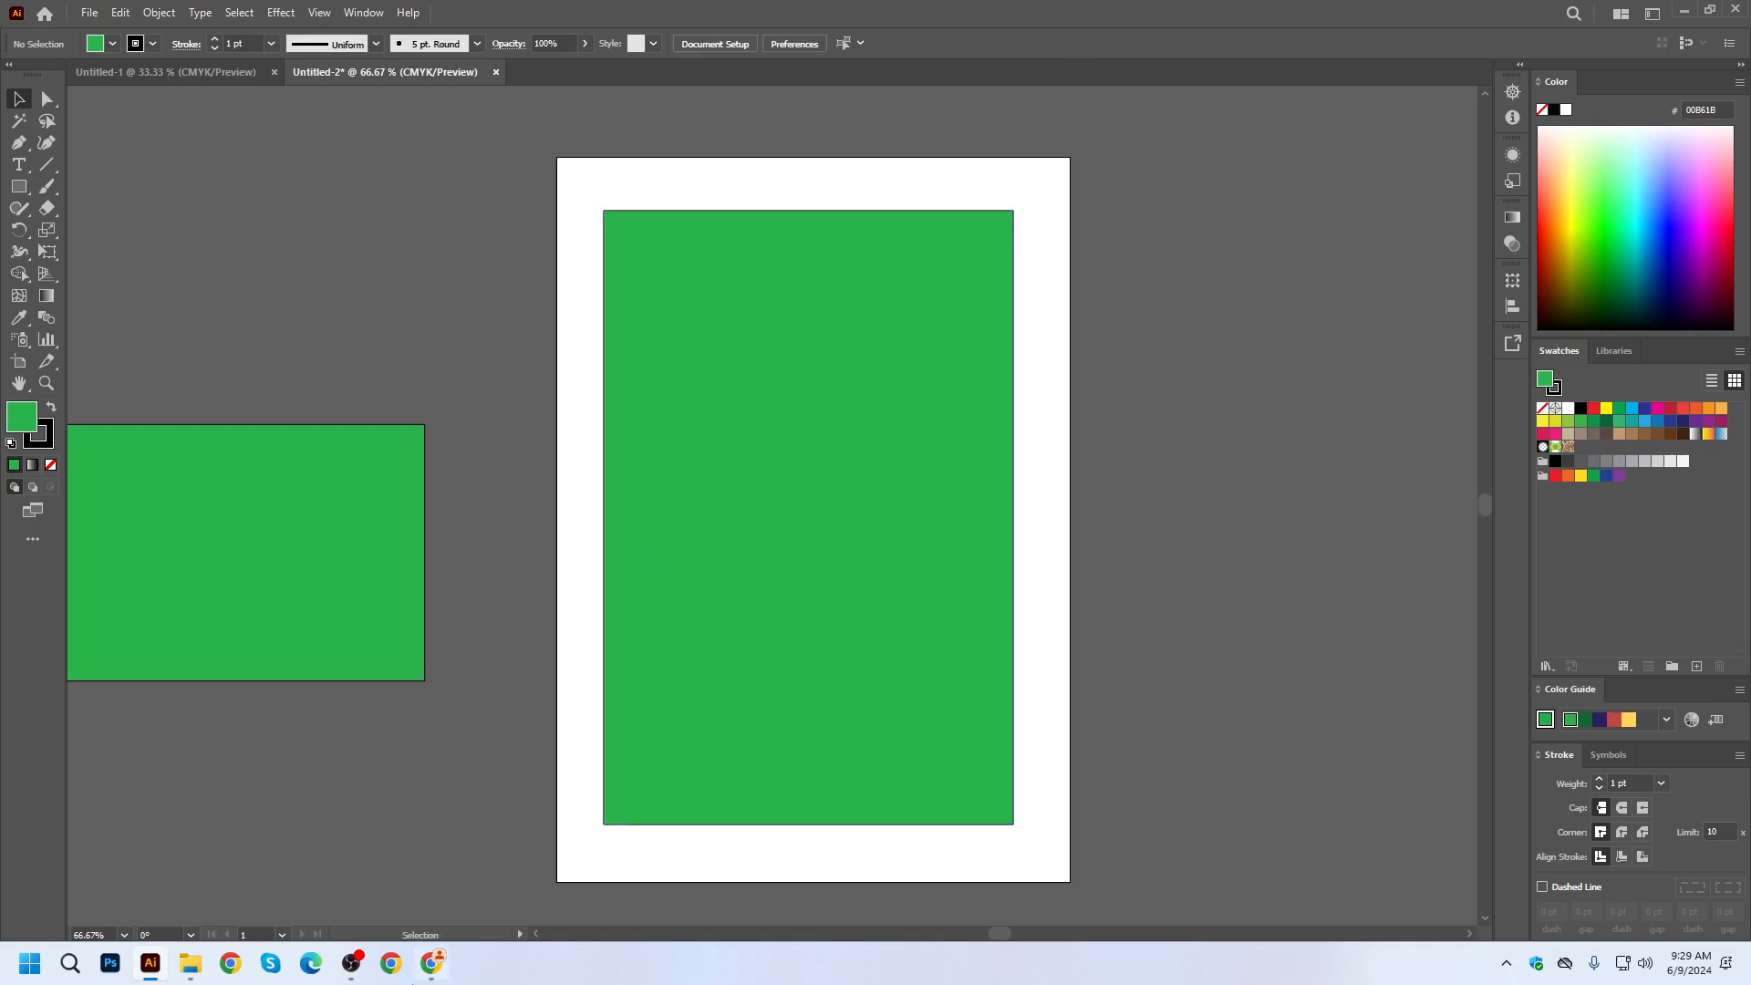
Switch to Chrome and examine the brochure fold types and standard brochure sizes in the VistaPrint guide.
{"action": "key", "text": "alt+Tab"}
{"action": "scroll", "coordinate": [956, 699], "scroll_direction": "down", "scroll_amount": 5}
{"action": "scroll", "coordinate": [956, 699], "scroll_direction": "down", "scroll_amount": 10}
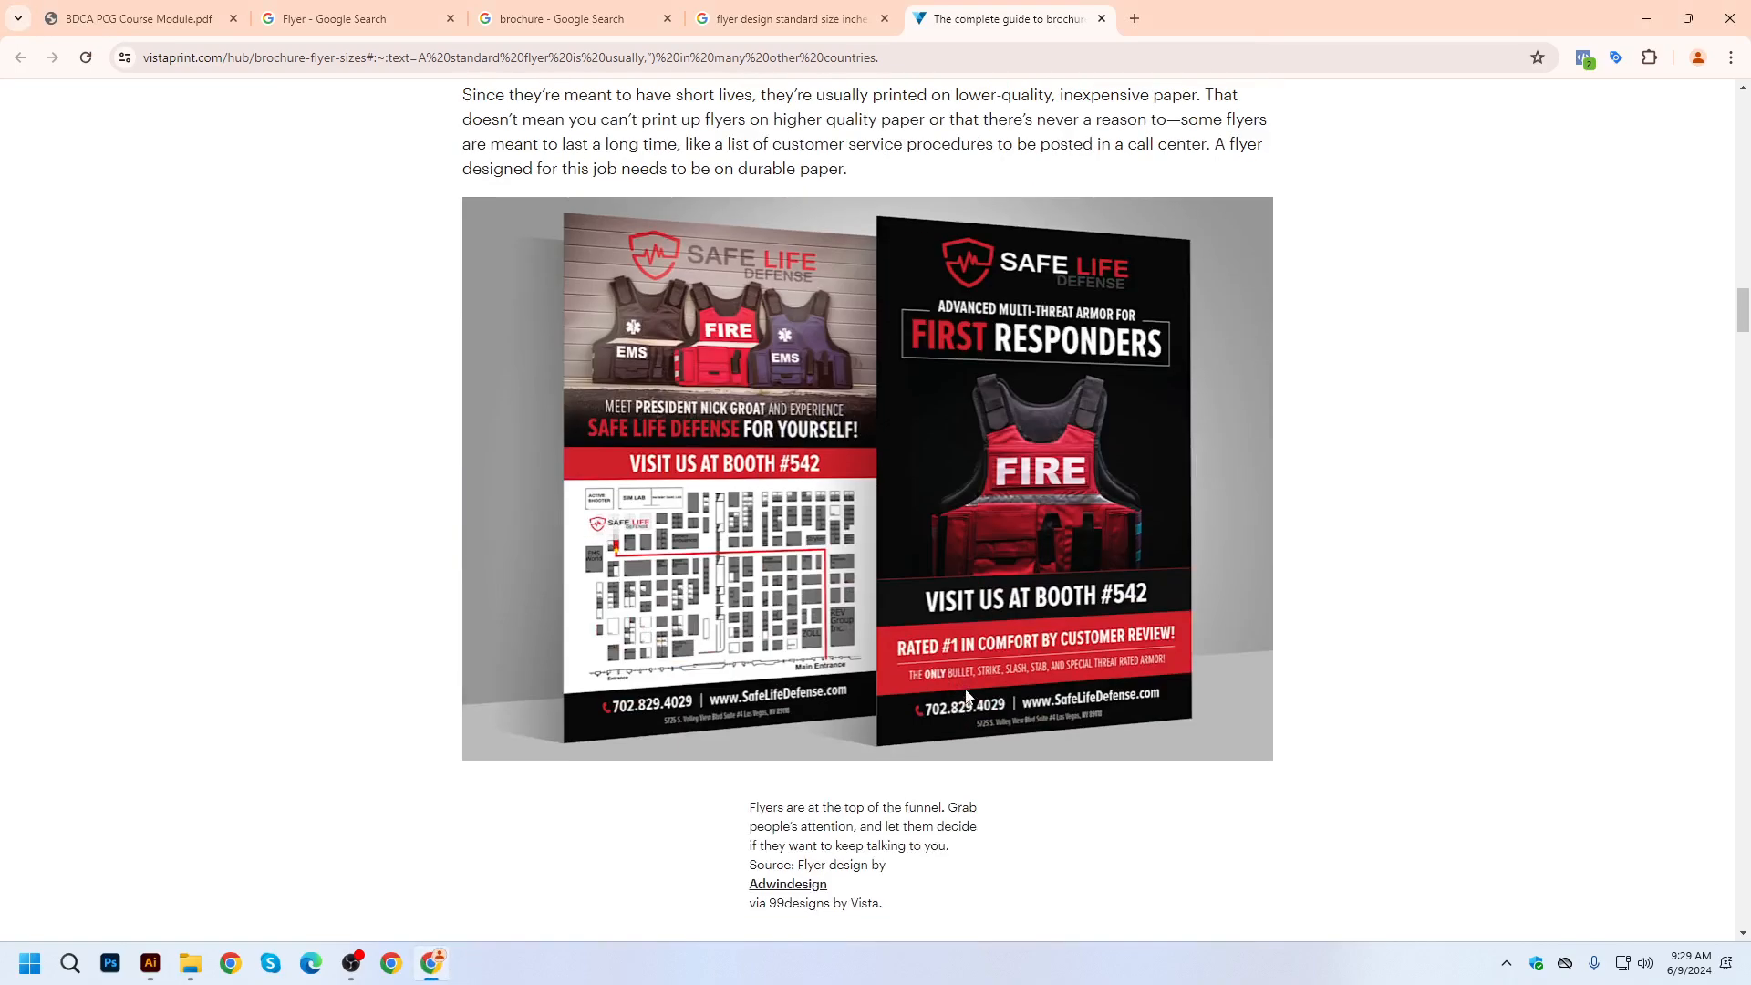
{"action": "scroll", "coordinate": [956, 698], "scroll_direction": "down", "scroll_amount": 5}
{"action": "scroll", "coordinate": [958, 598], "scroll_direction": "down", "scroll_amount": 10}
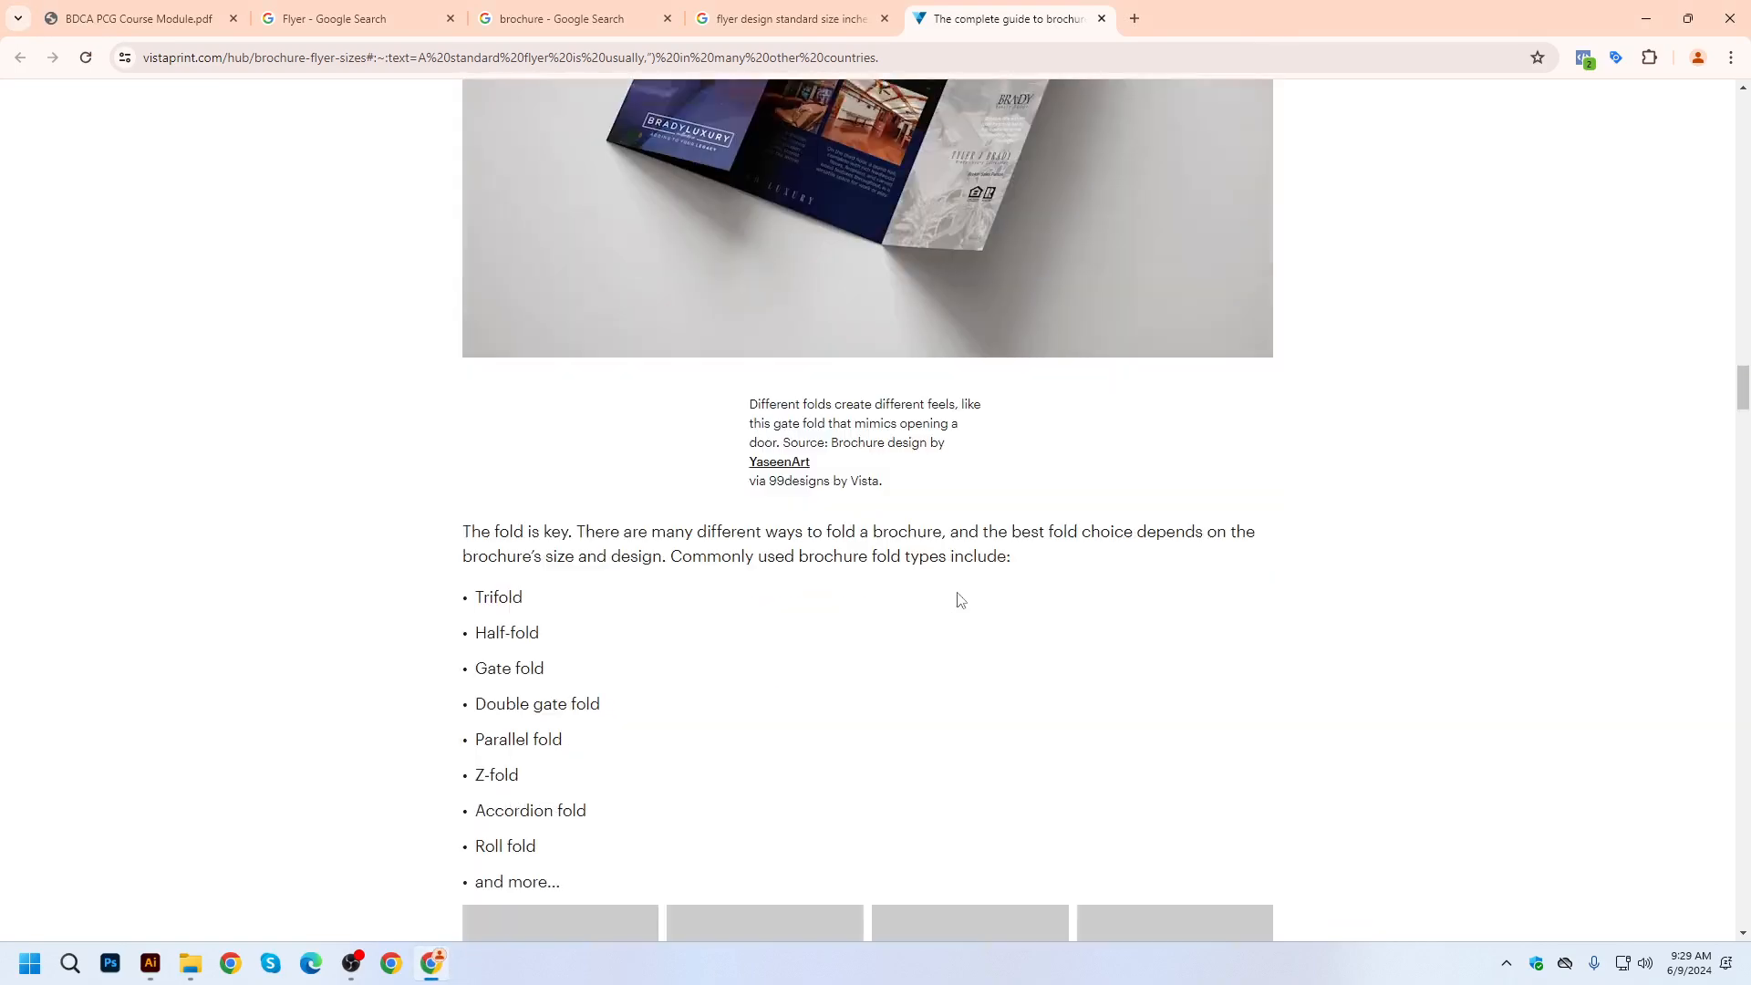
{"action": "scroll", "coordinate": [958, 598], "scroll_direction": "down", "scroll_amount": 6}
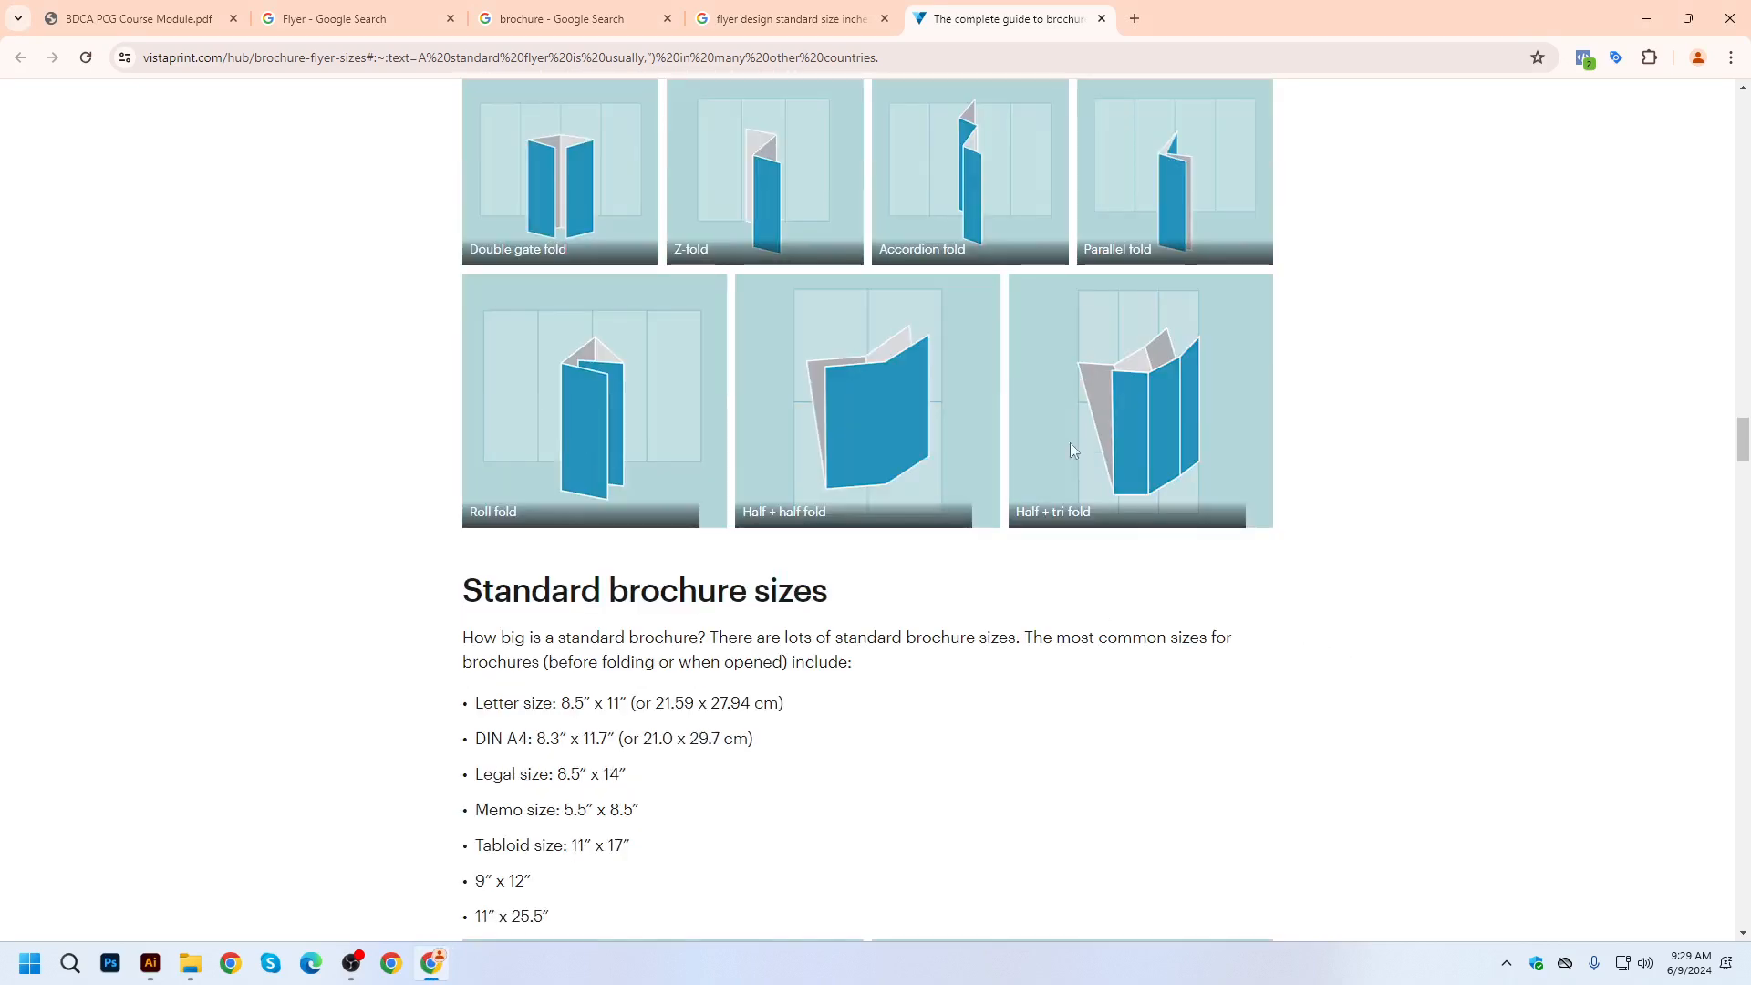
Switch to Illustrator, delete the green rectangles and close both open documents without saving.
{"action": "left_click", "coordinate": [151, 962]}
{"action": "left_click_drag", "start_coordinate": [73, 208], "coordinate": [1120, 830]}
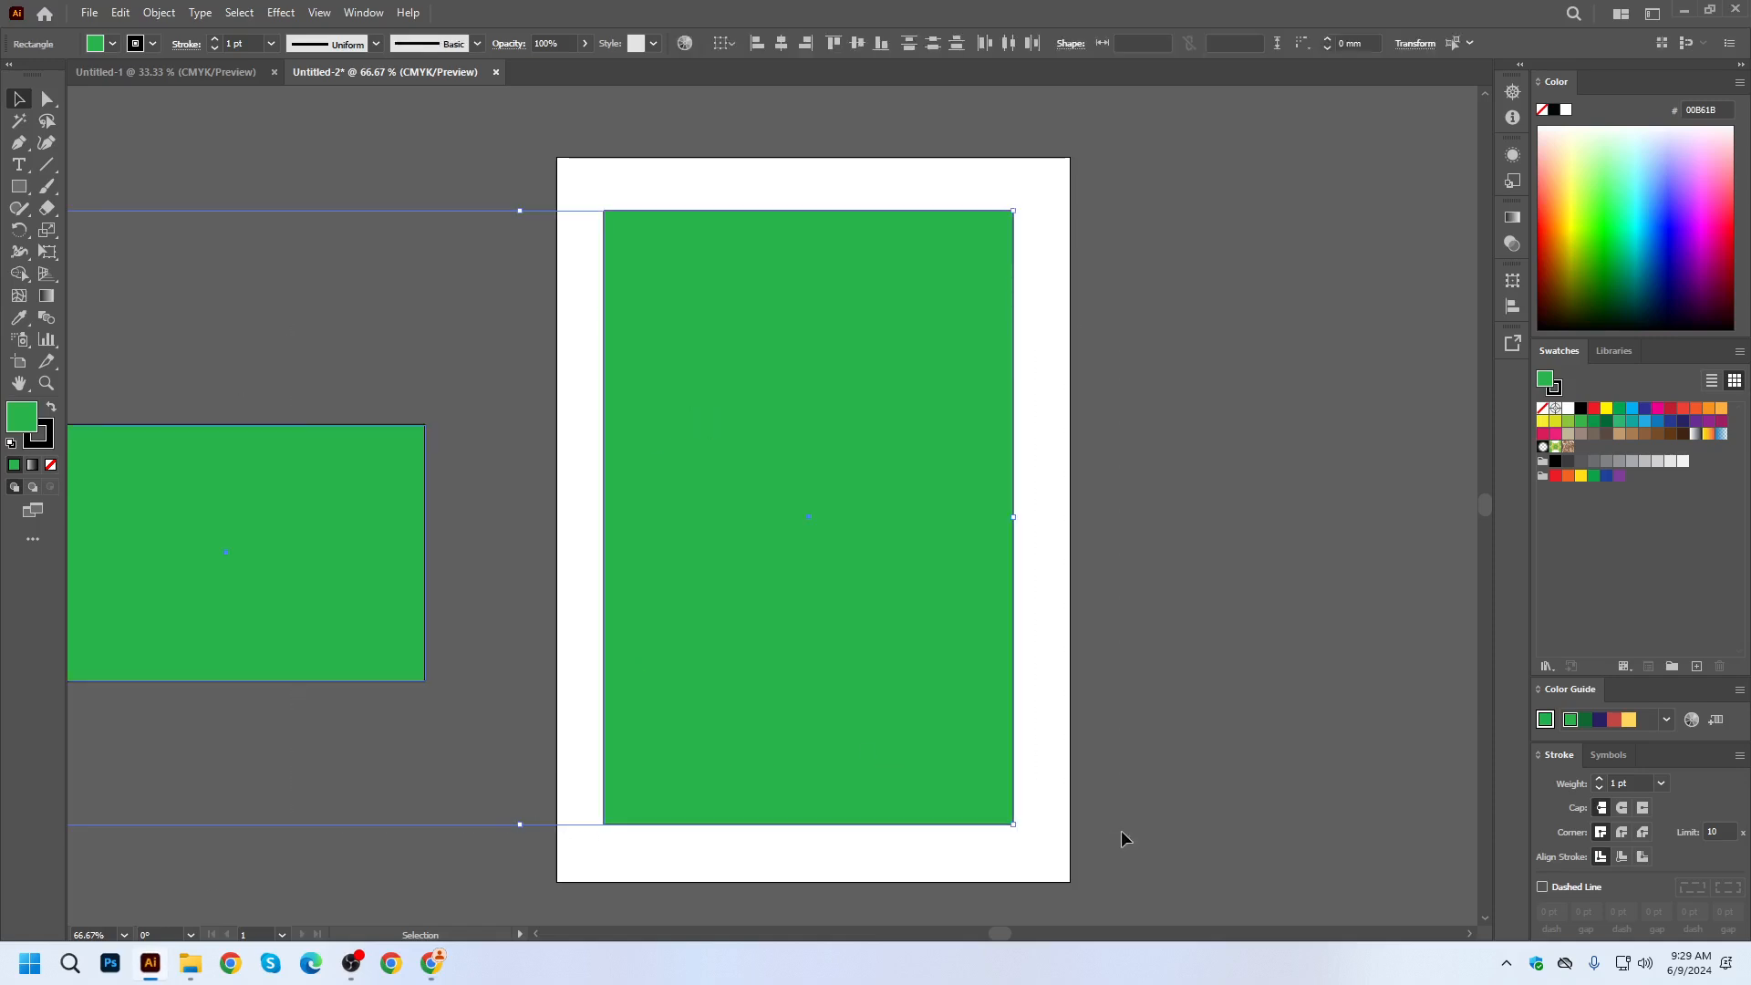
{"action": "key", "text": "Delete"}
{"action": "left_click", "coordinate": [495, 72]}
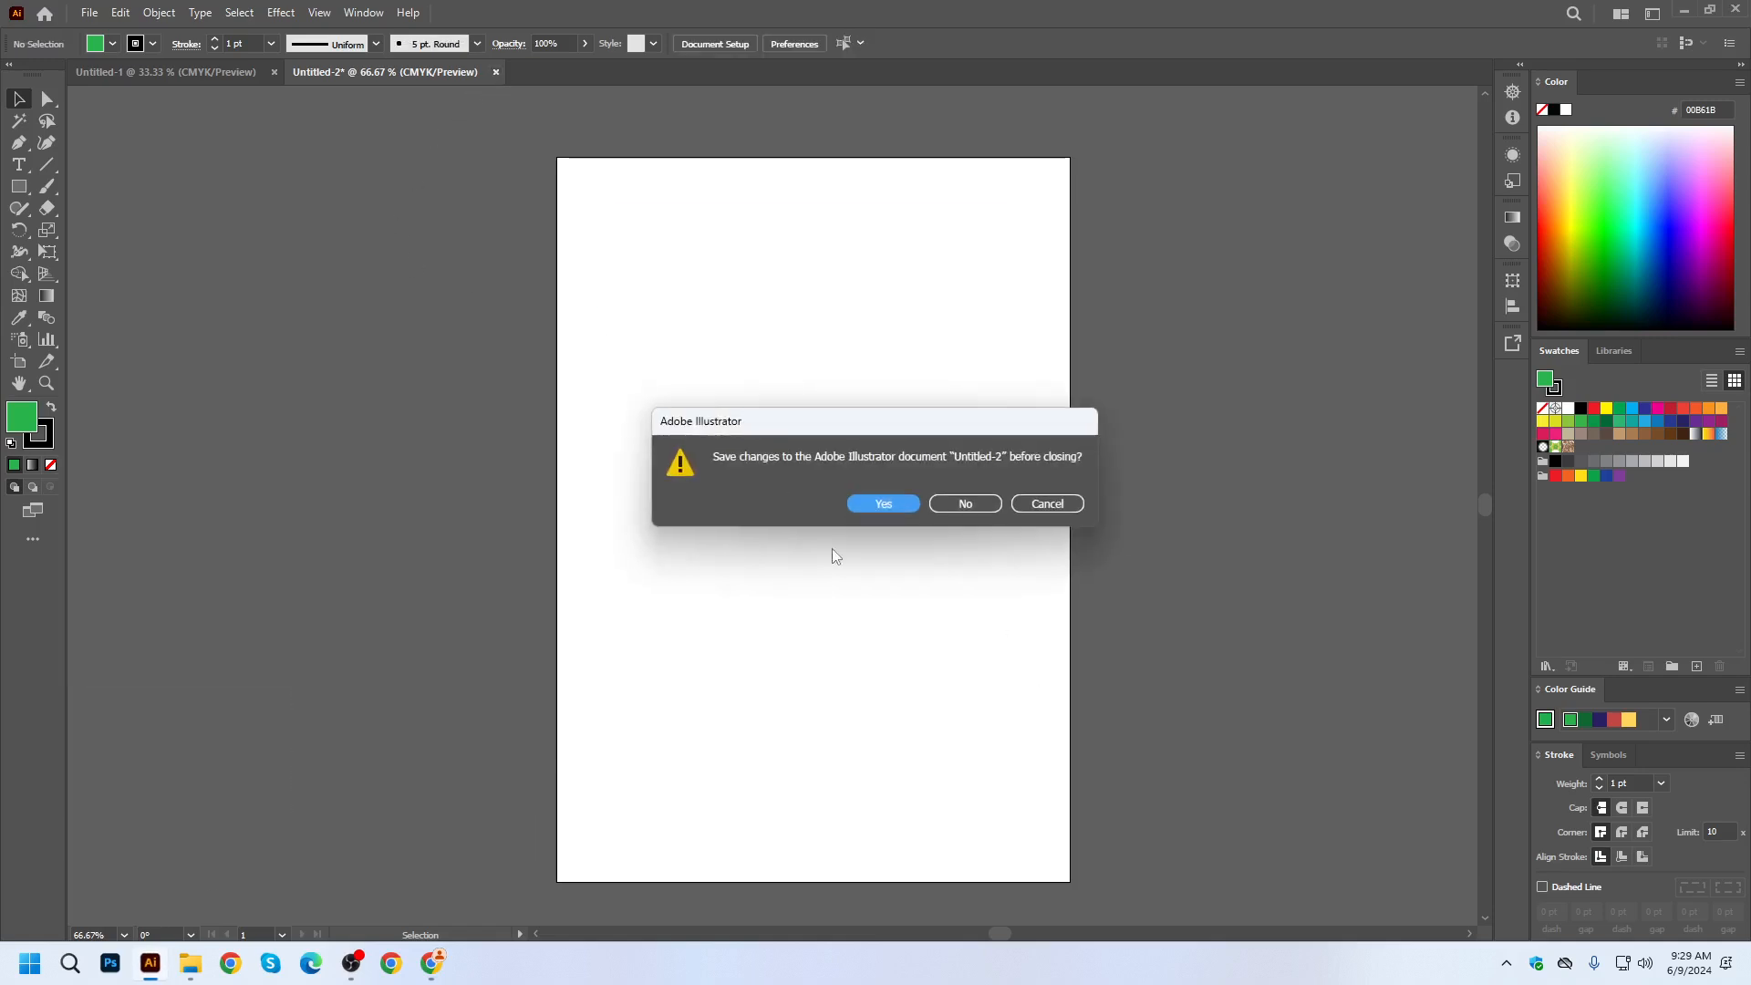
{"action": "left_click", "coordinate": [967, 504]}
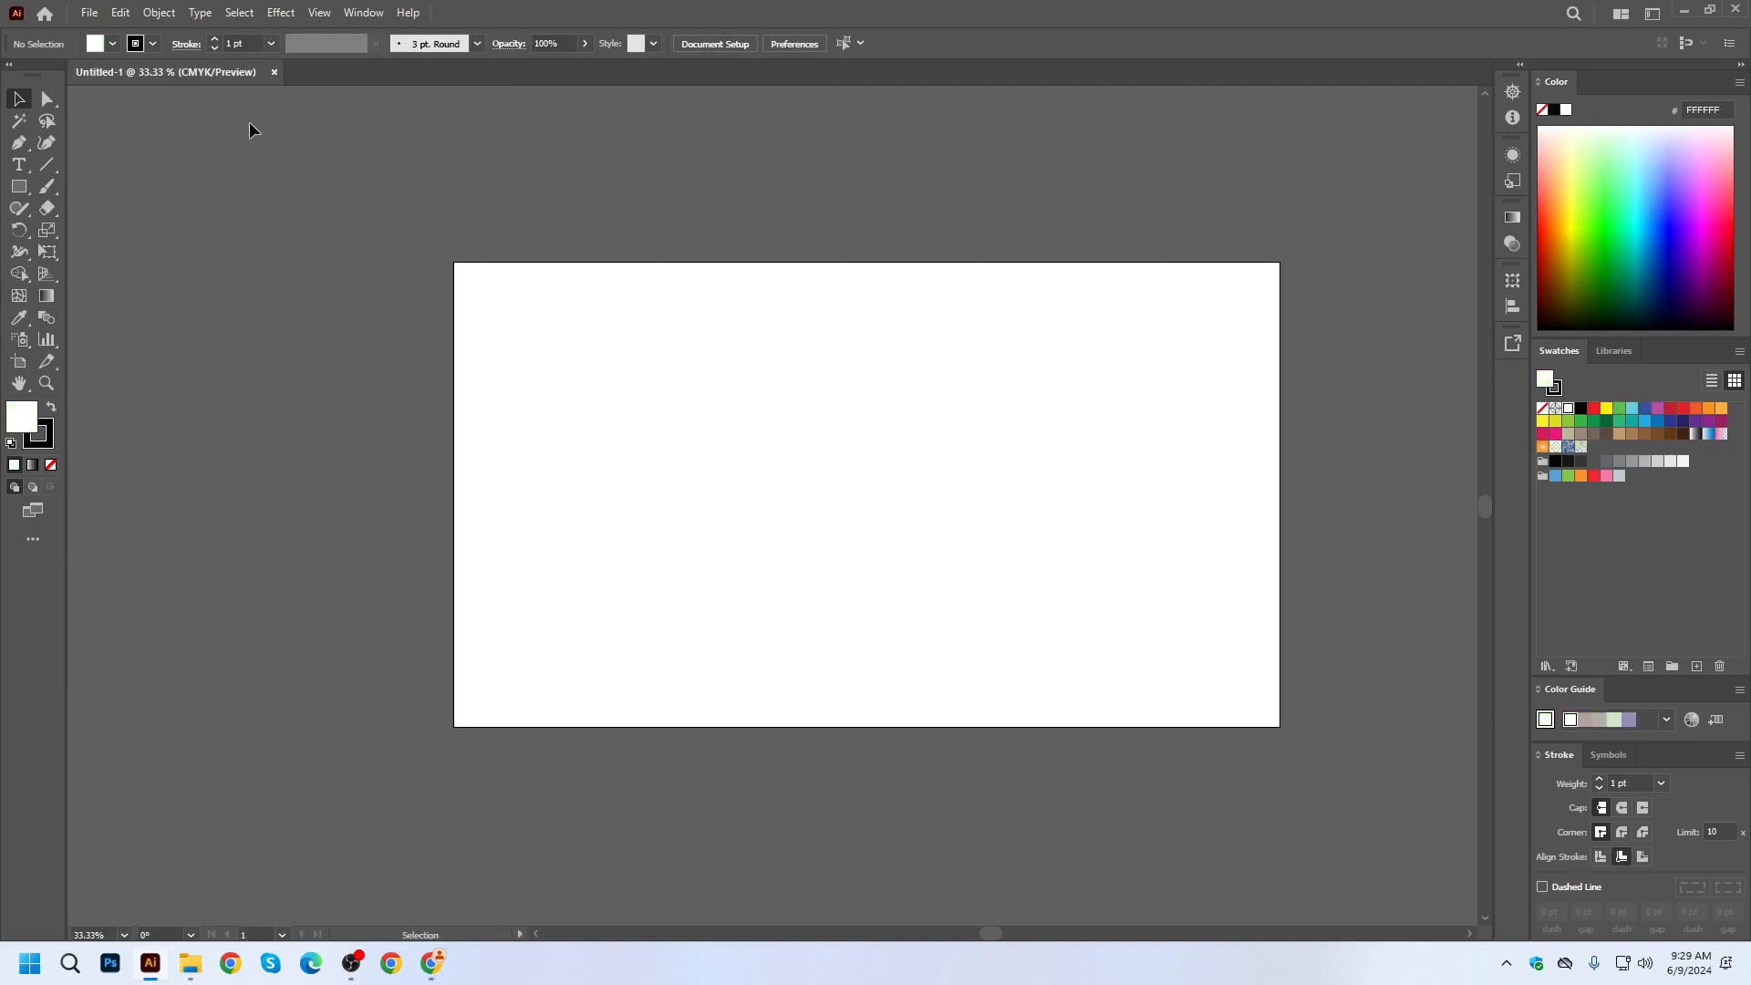
{"action": "left_click", "coordinate": [274, 72]}
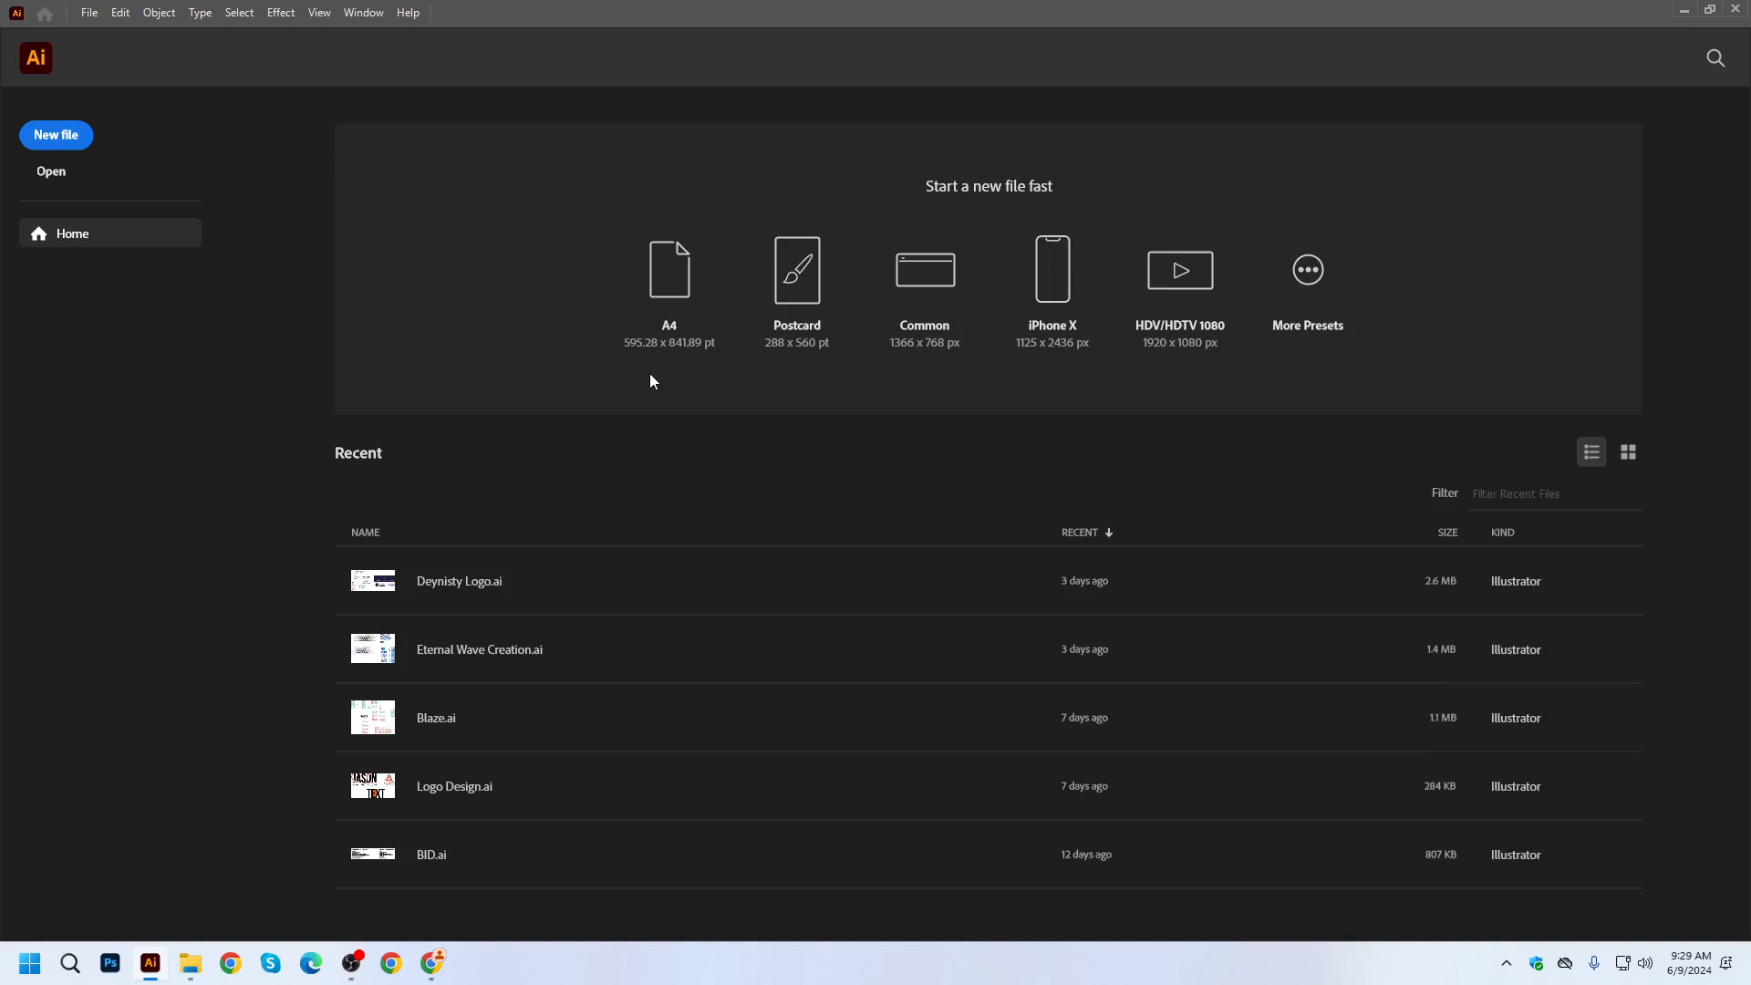
Create a new portrait Letter print document in inches, 8.5 x 11 in, with an equal bleed on all sides.
{"action": "key", "text": "ctrl+n"}
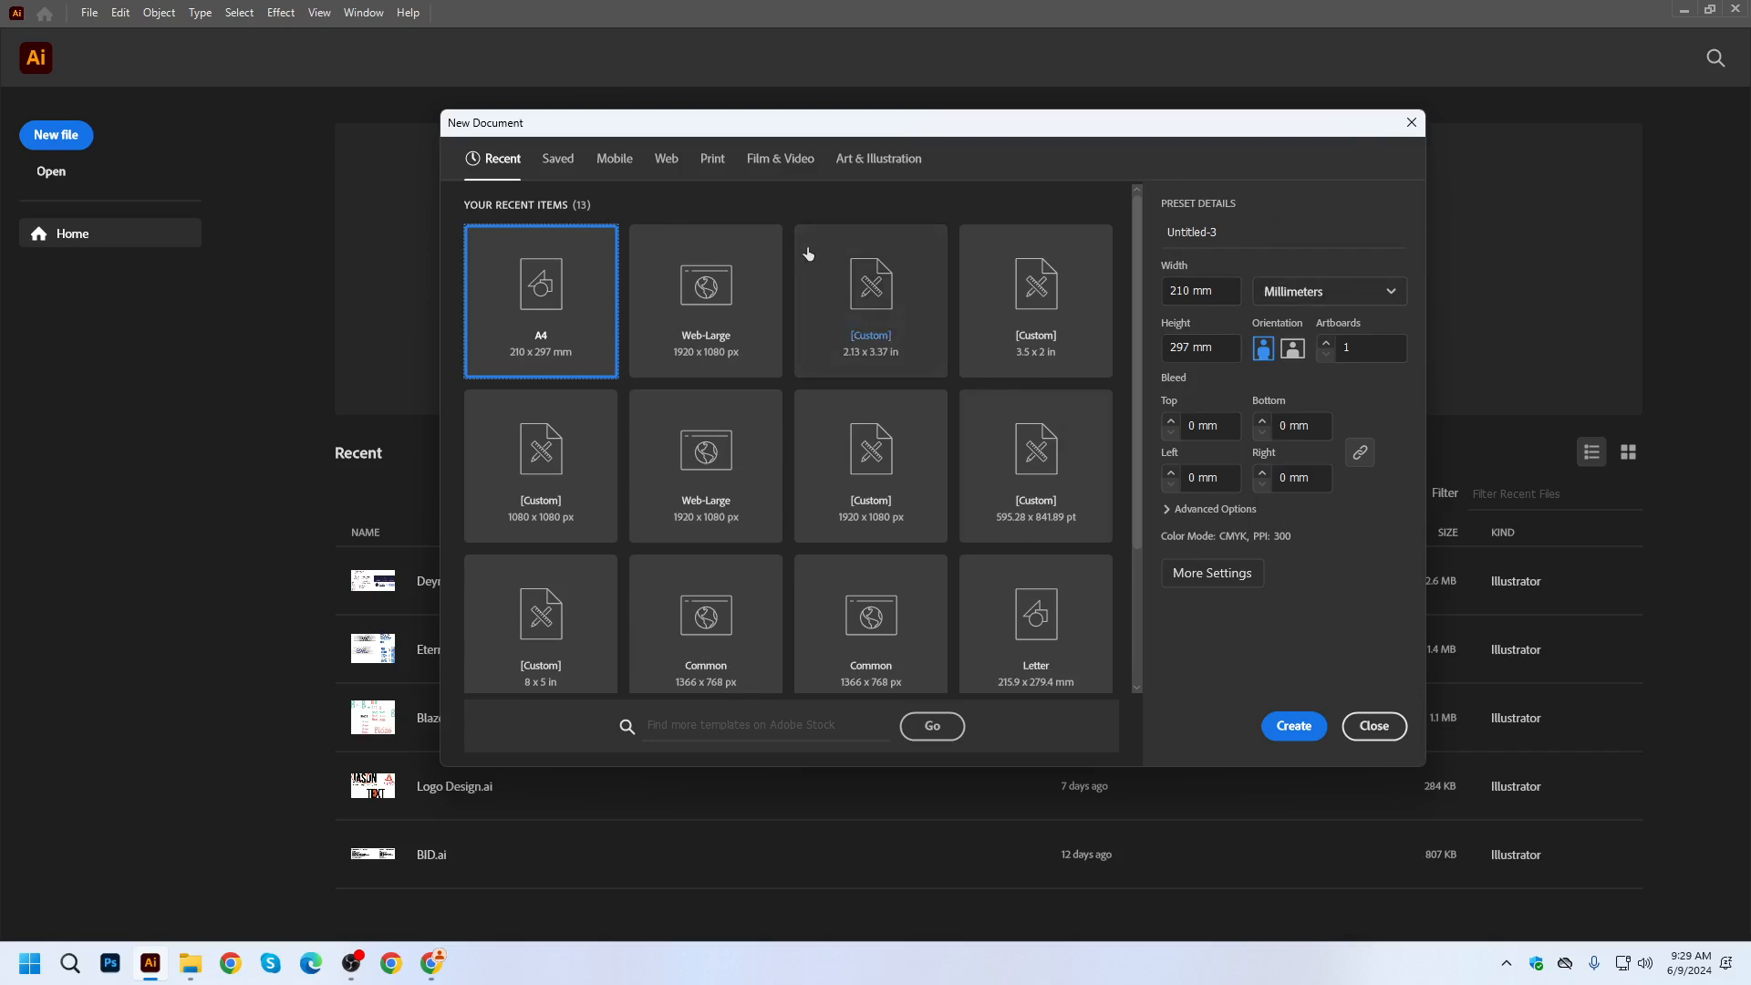
{"action": "left_click", "coordinate": [712, 159]}
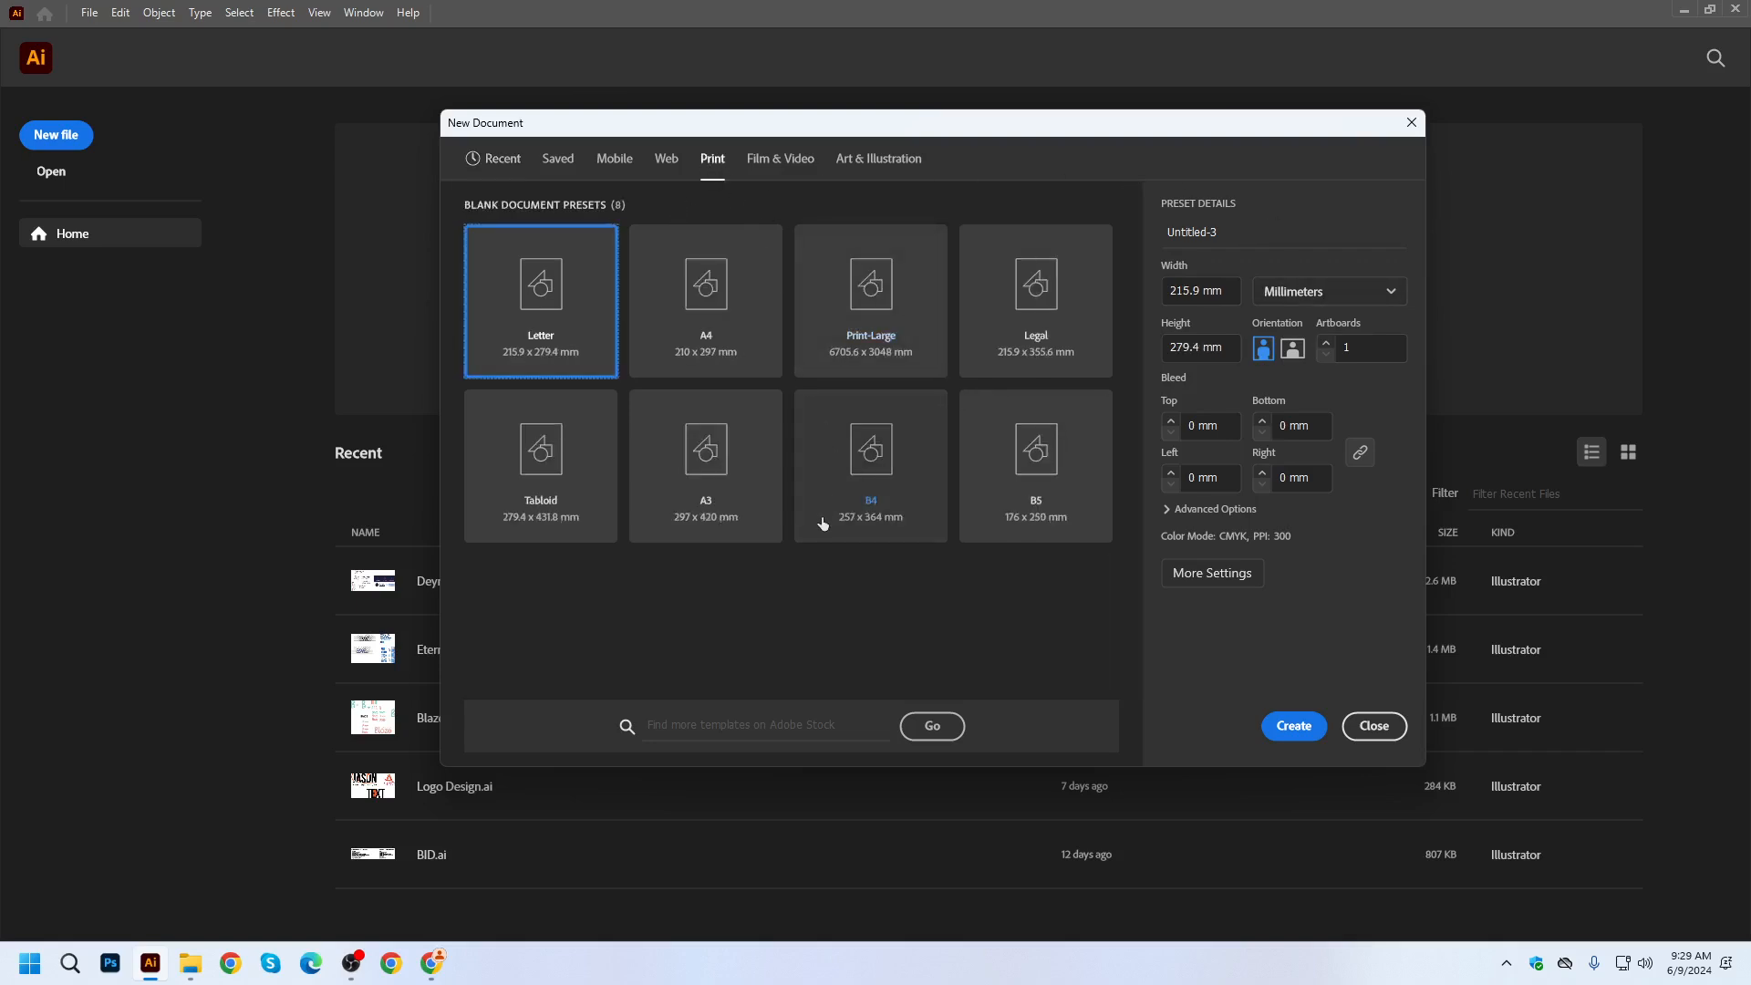
{"action": "left_click", "coordinate": [1313, 292]}
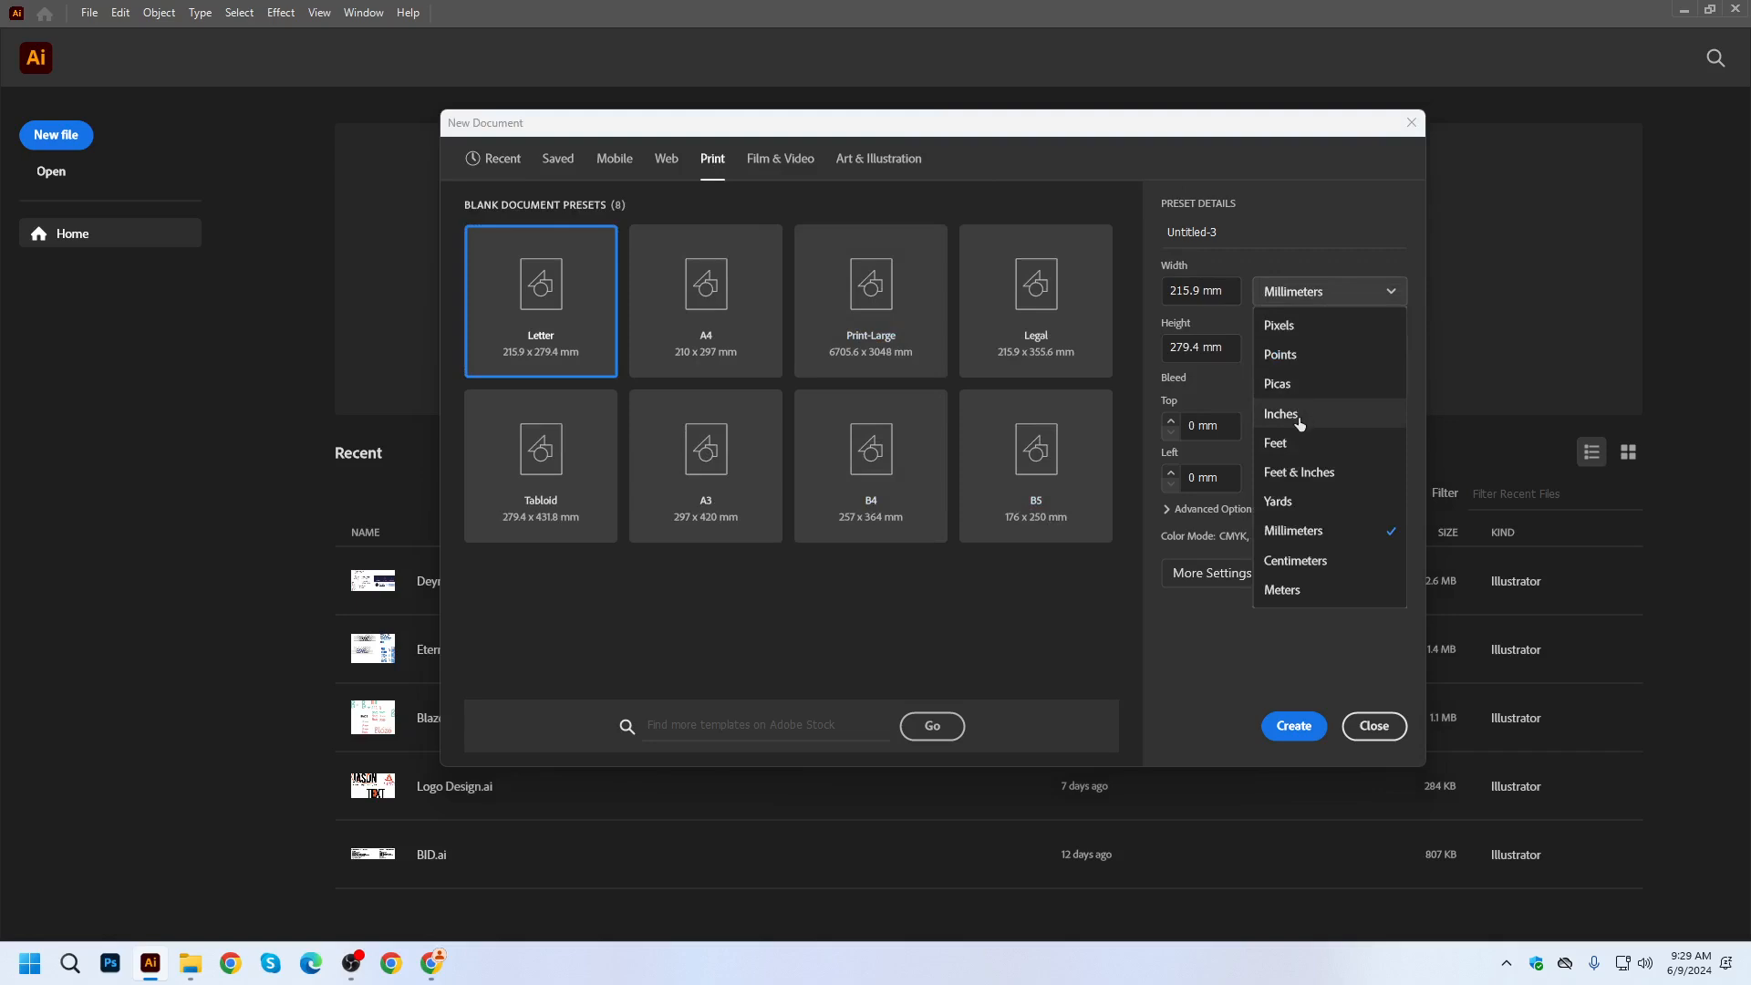
{"action": "left_click", "coordinate": [1299, 422]}
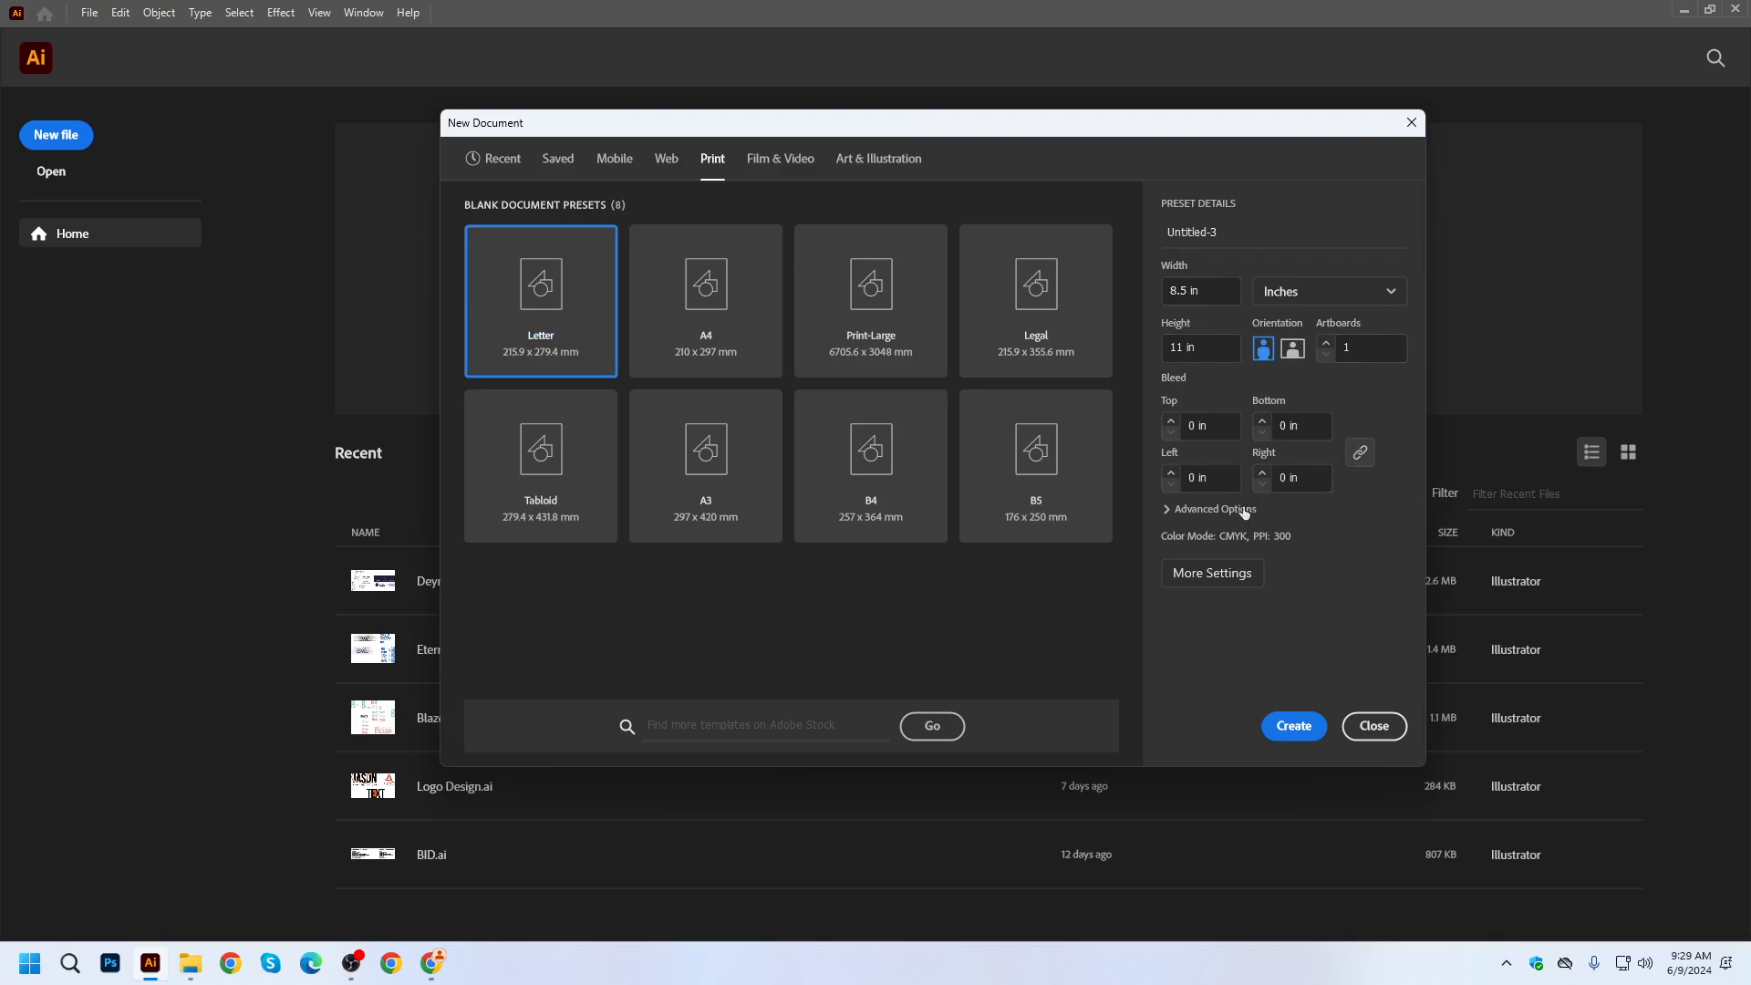
{"action": "left_click", "coordinate": [1222, 573]}
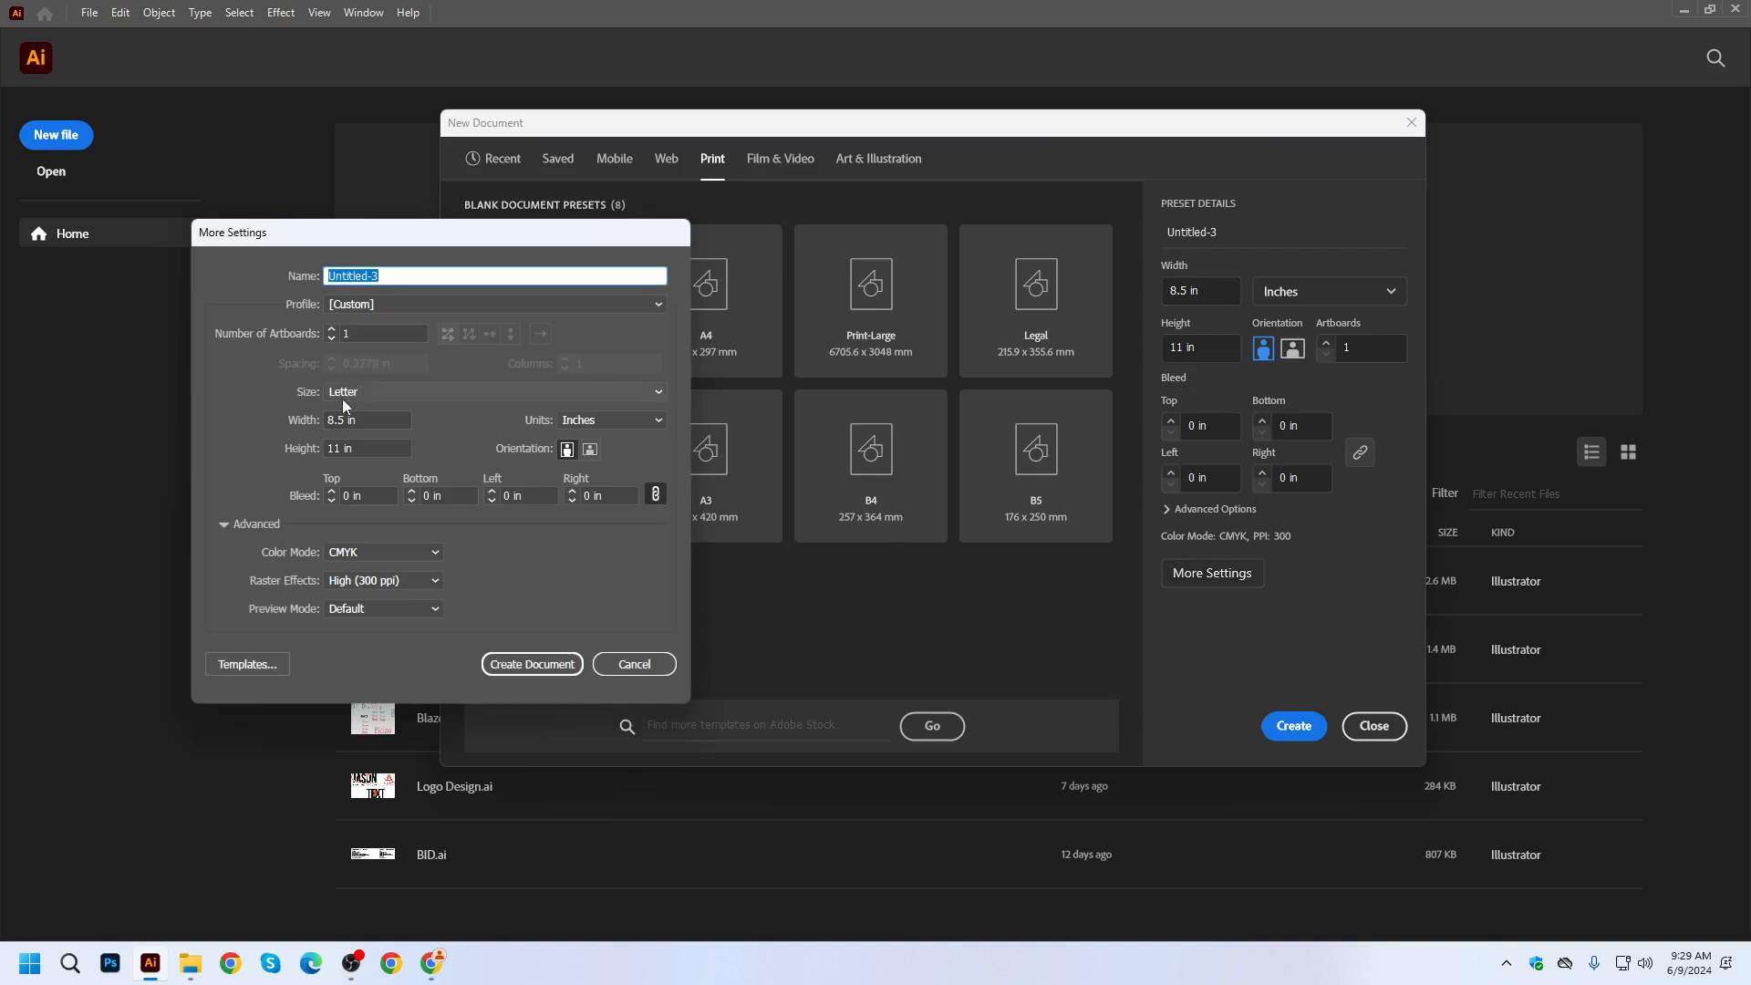
{"action": "left_click", "coordinate": [333, 501]}
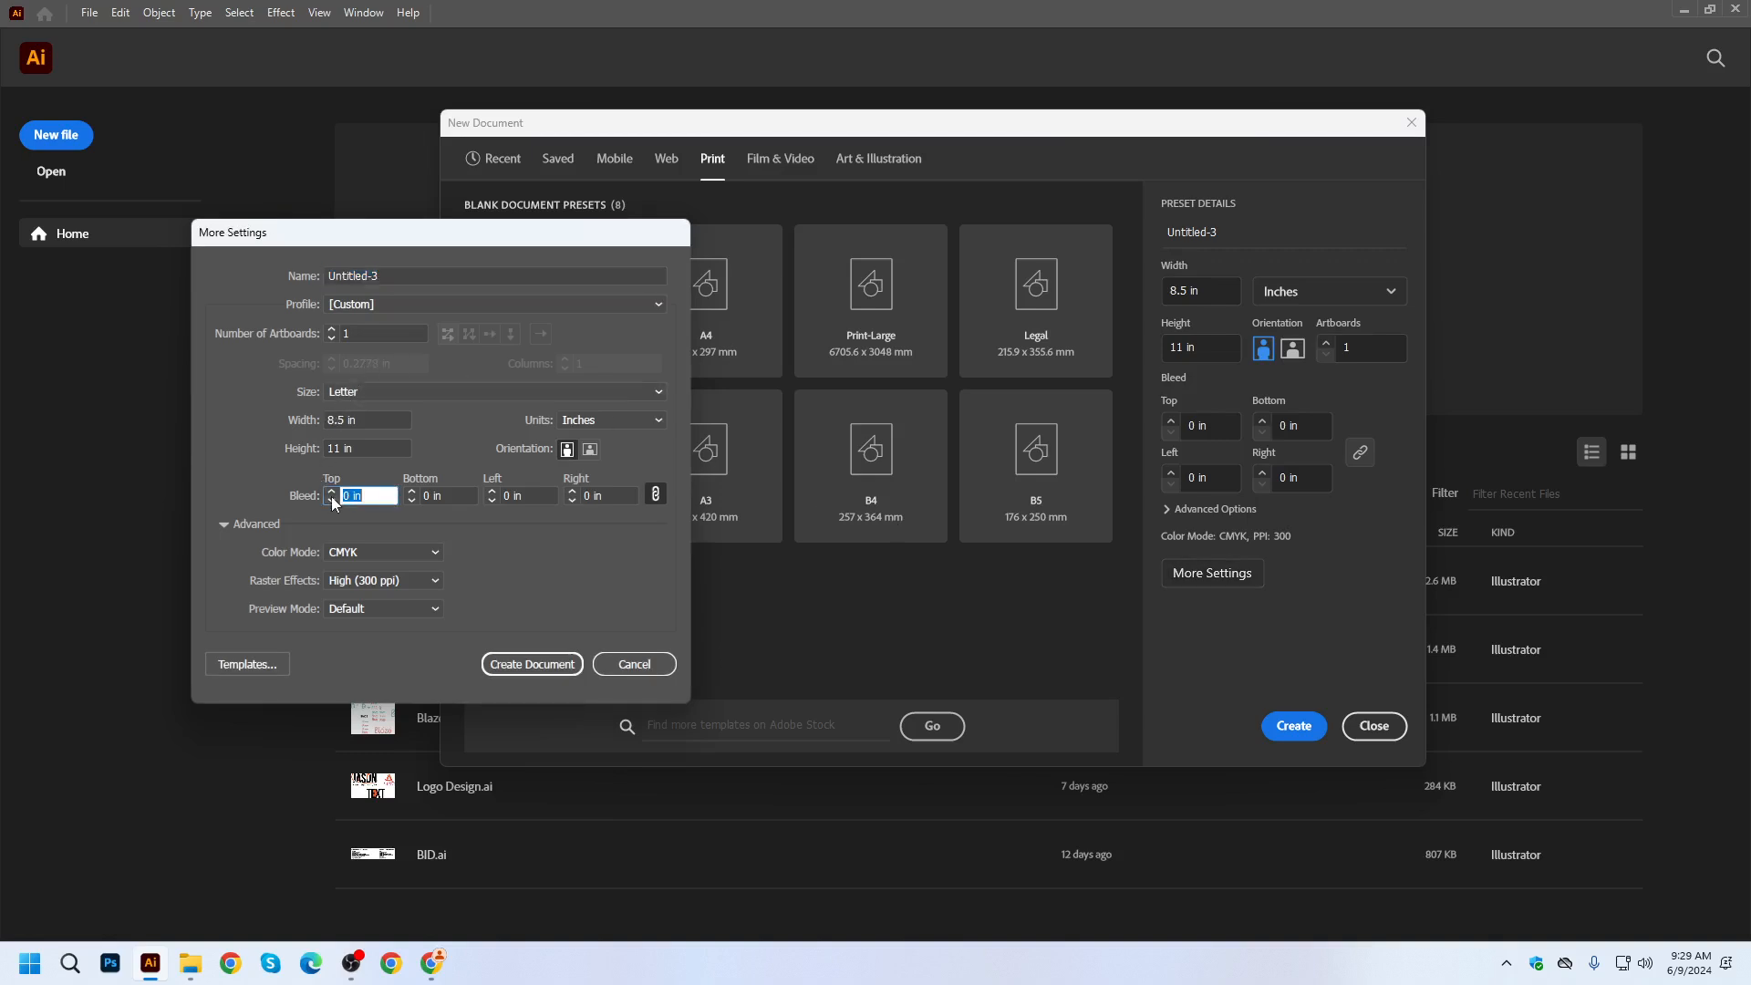
{"action": "left_click", "coordinate": [332, 490]}
{"action": "left_click", "coordinate": [532, 665]}
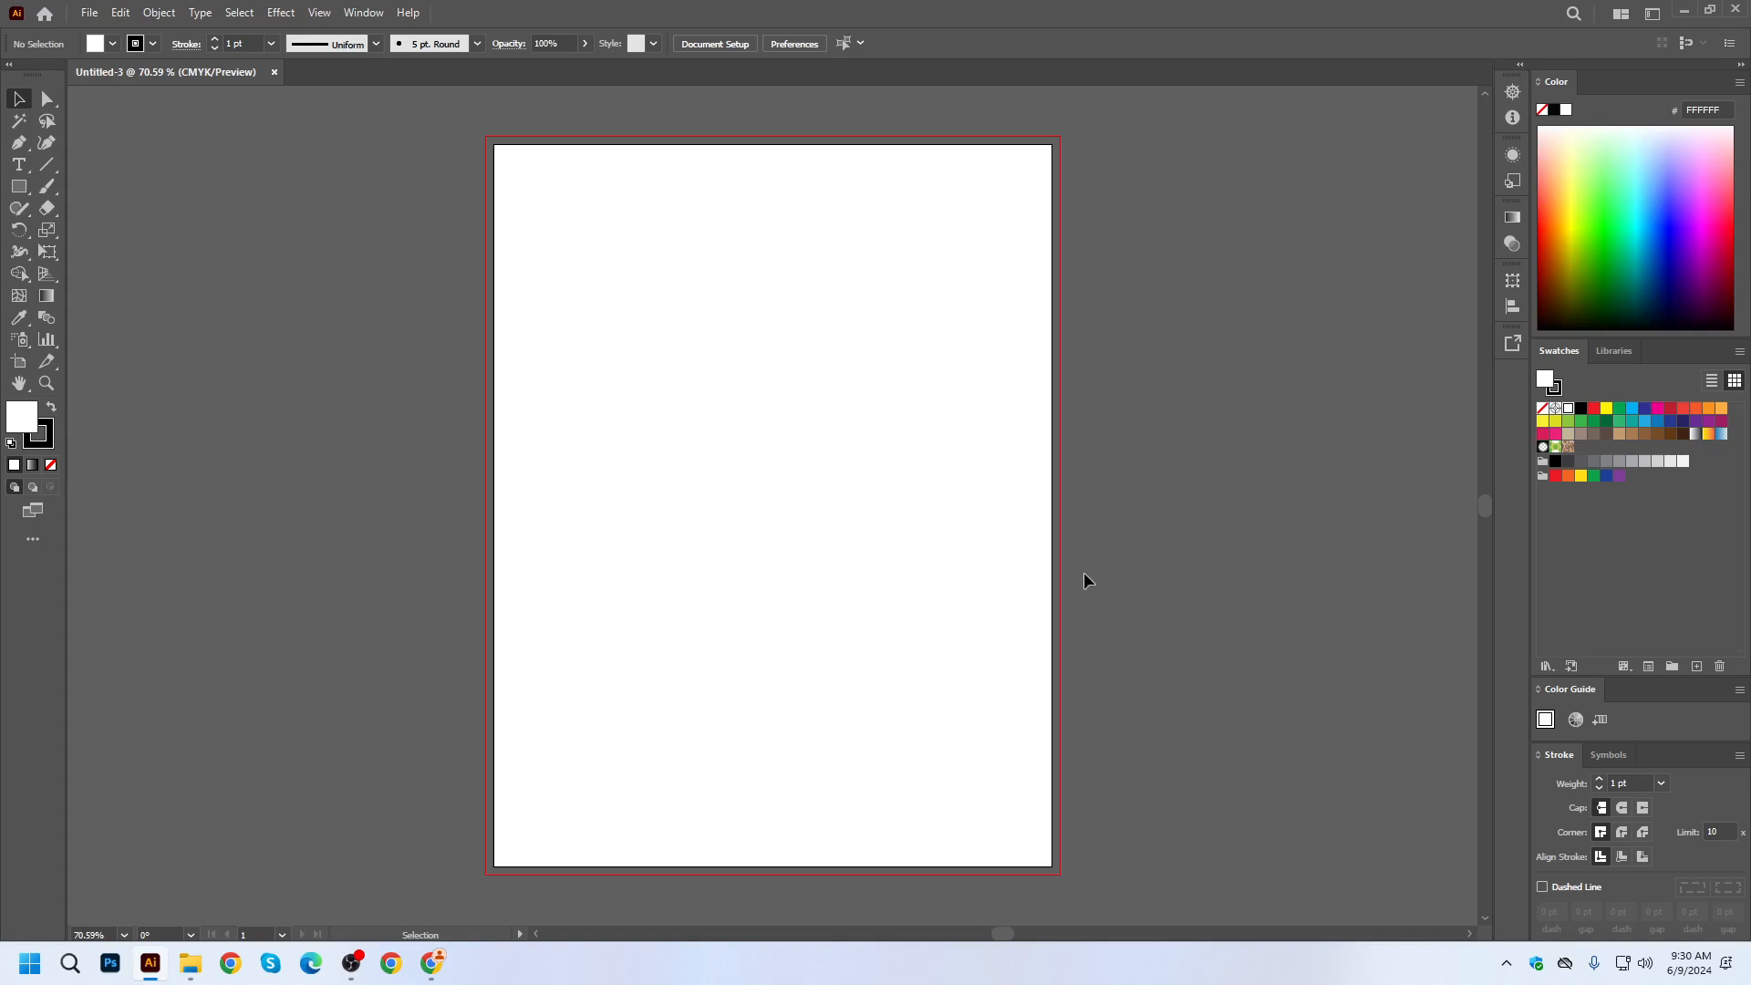
Save the document to the Desktop as "flyer design" in Illustrator 2020 format.
{"action": "key", "text": "ctrl+s"}
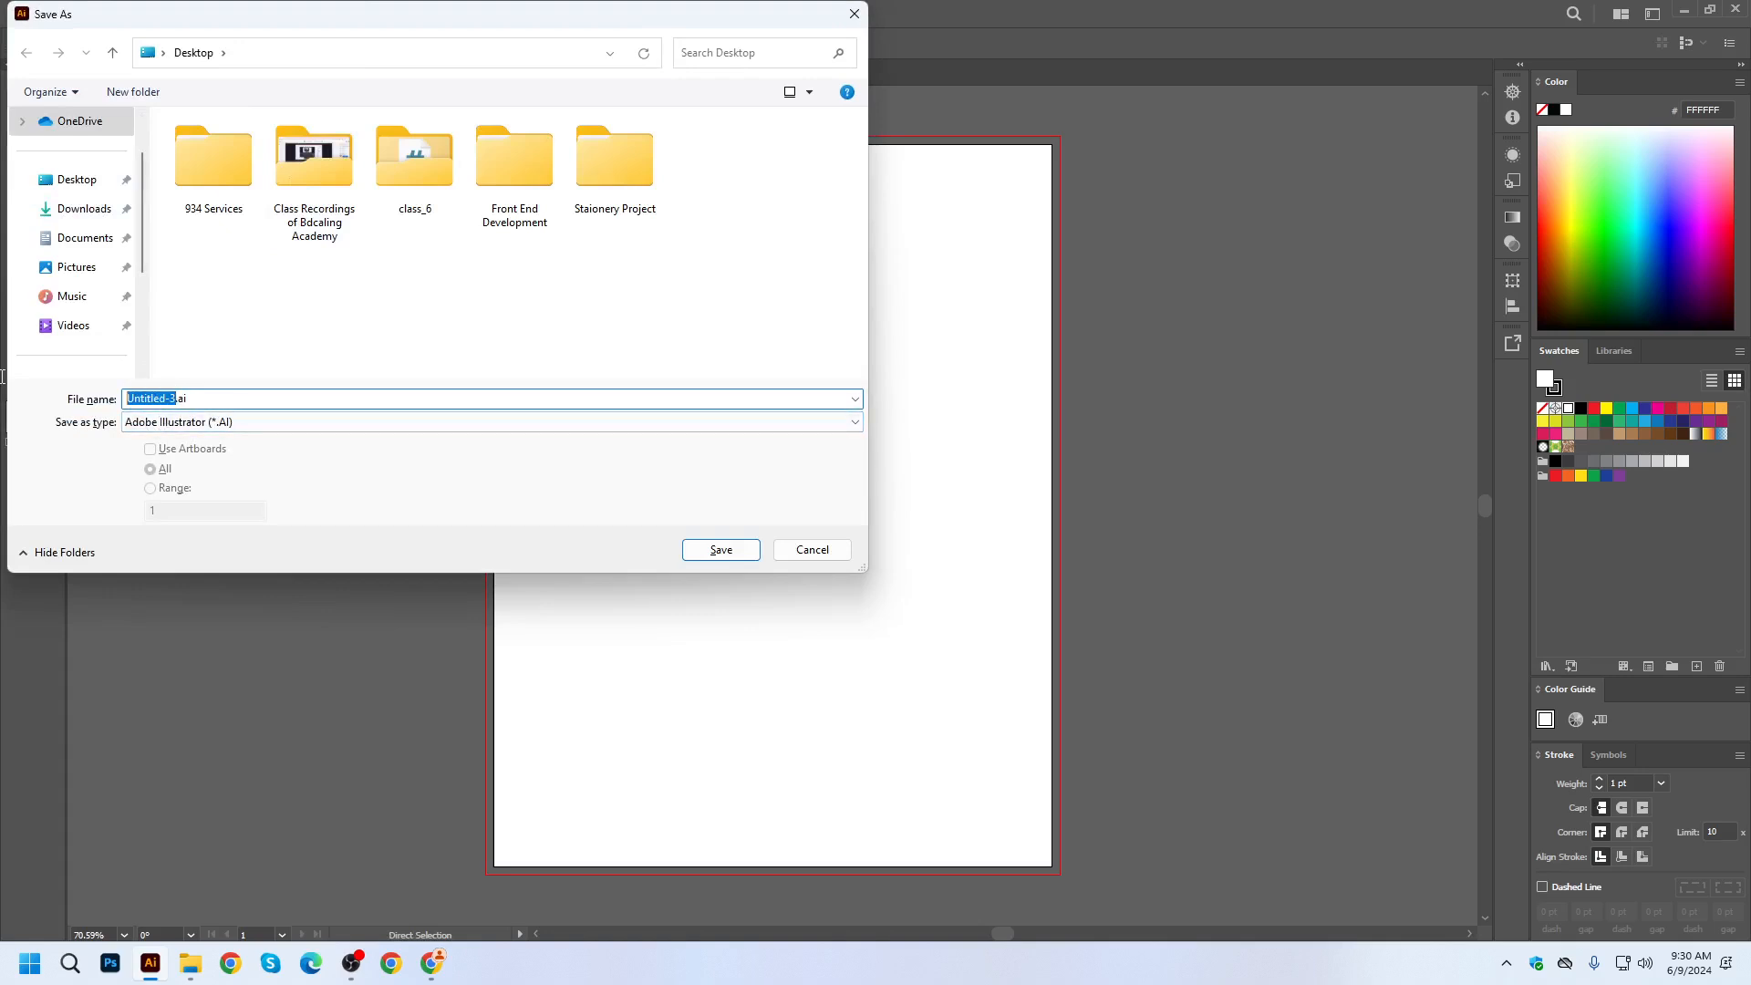
{"action": "type", "text": "flyer design"}
{"action": "key", "text": "Return"}
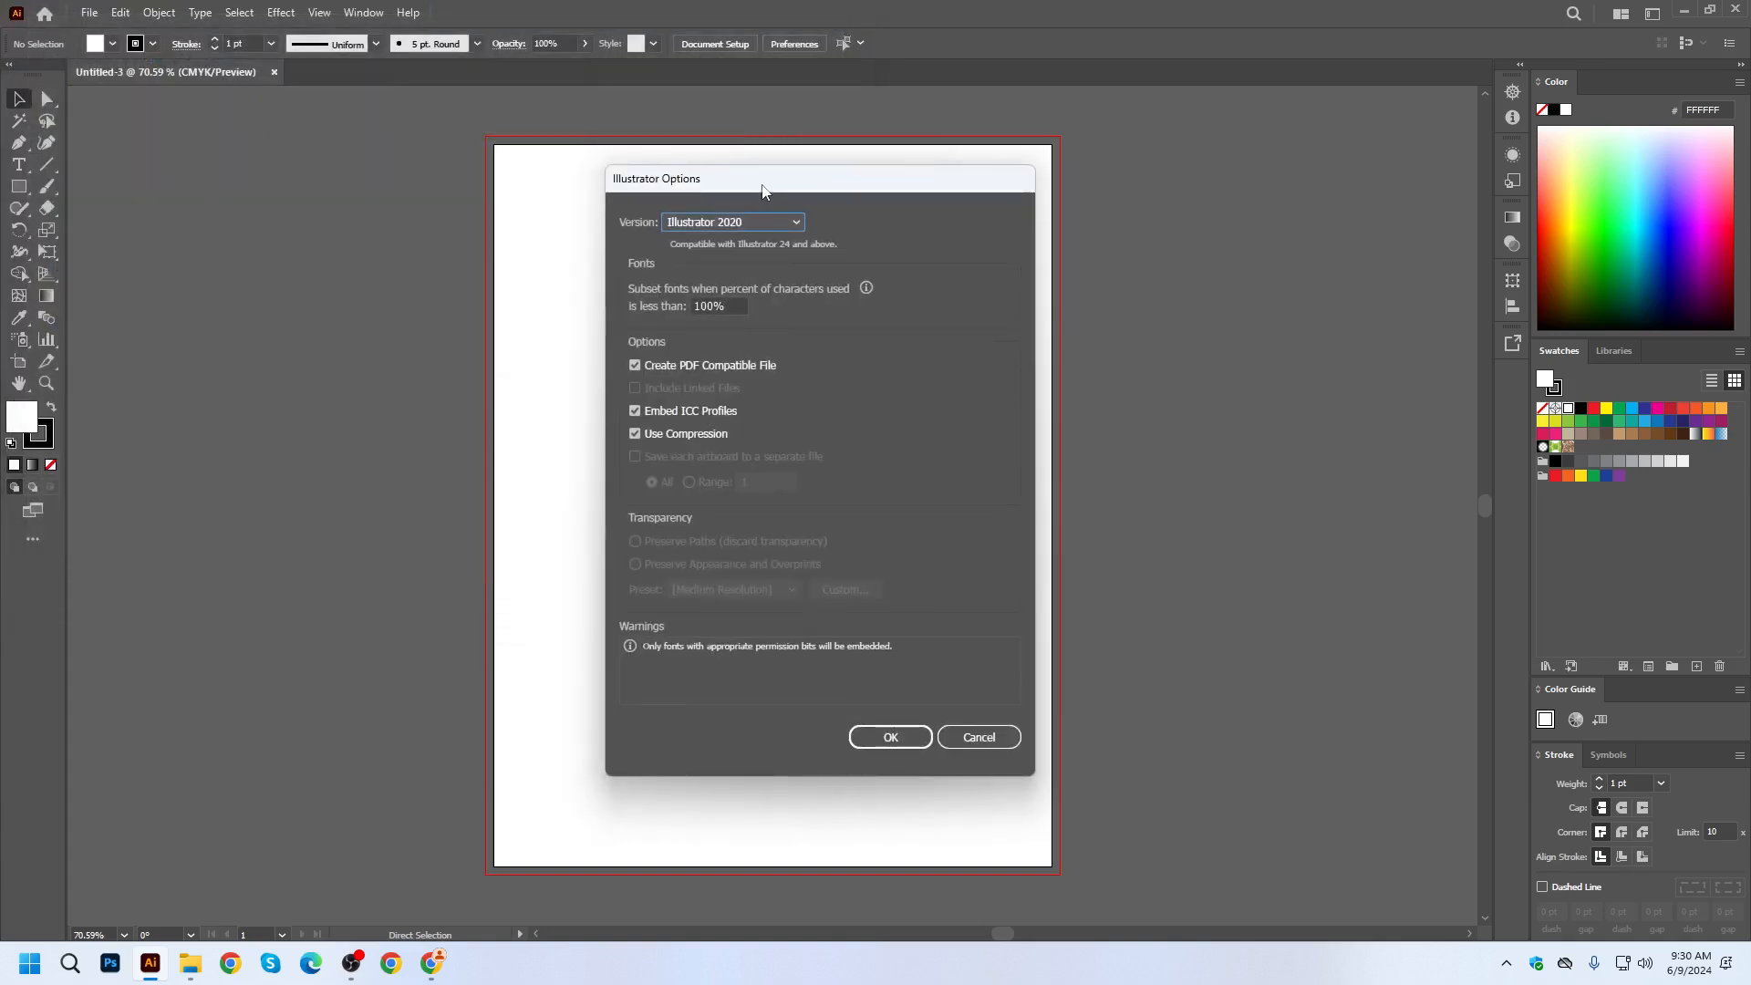
{"action": "left_click", "coordinate": [758, 222]}
{"action": "left_click", "coordinate": [759, 222]}
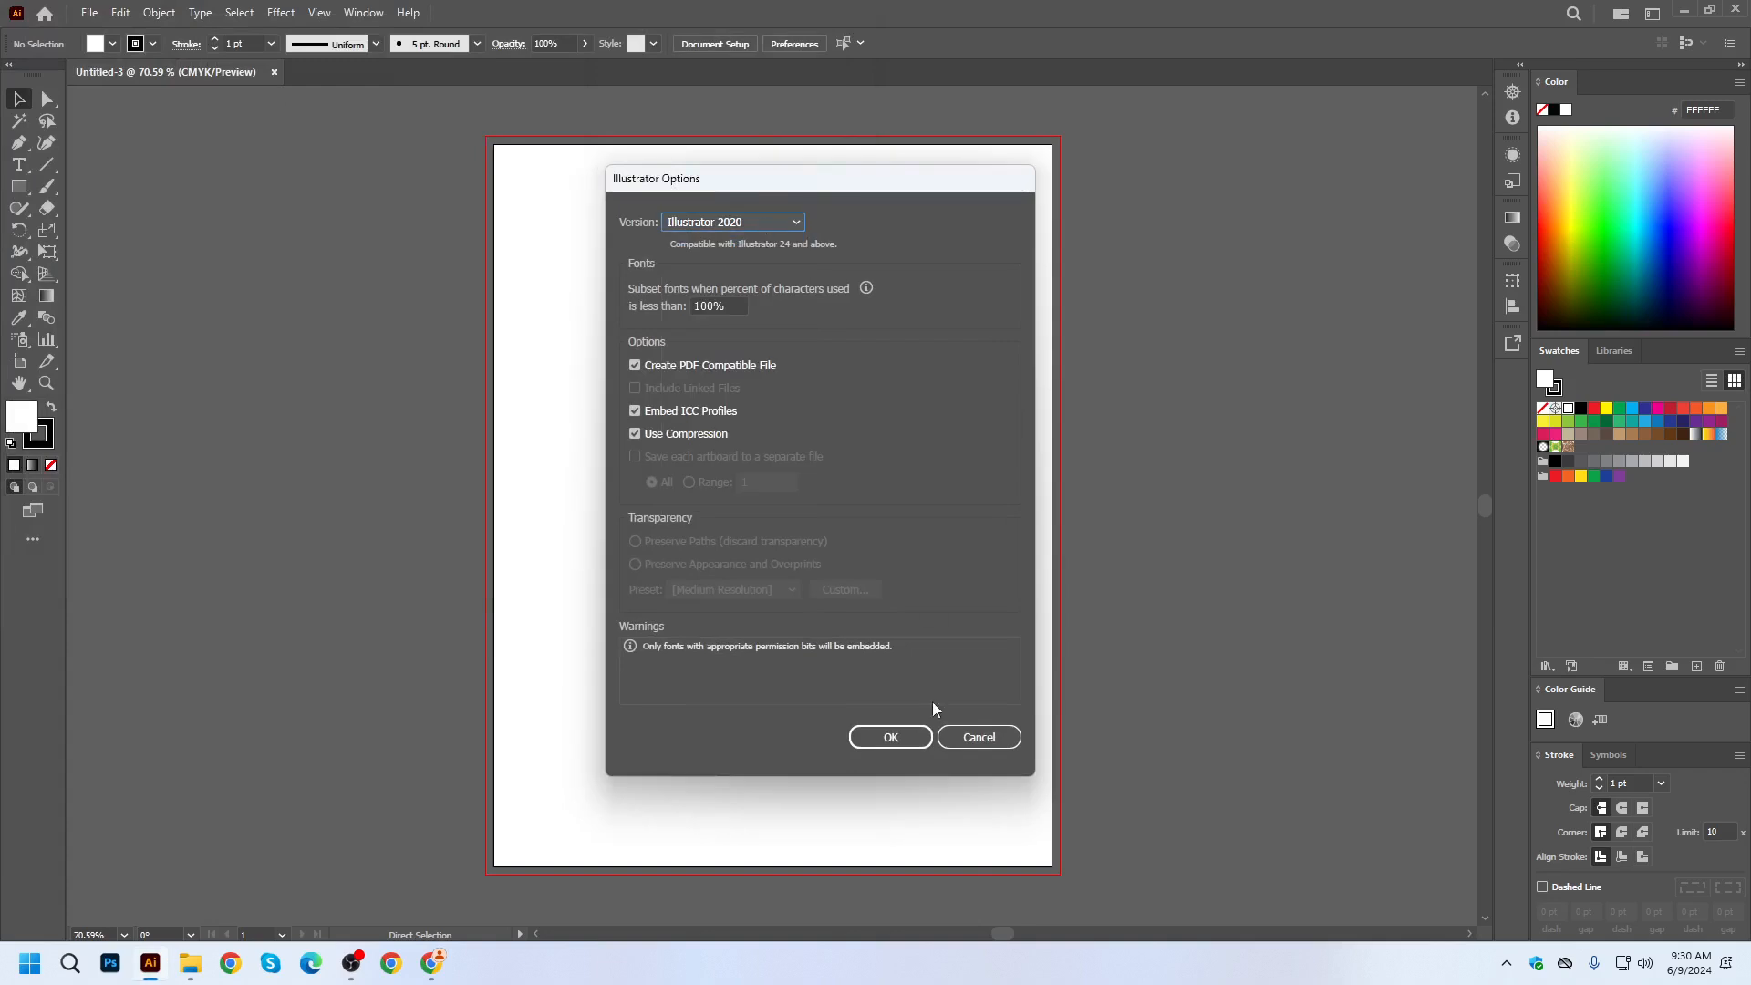
{"action": "left_click", "coordinate": [875, 740]}
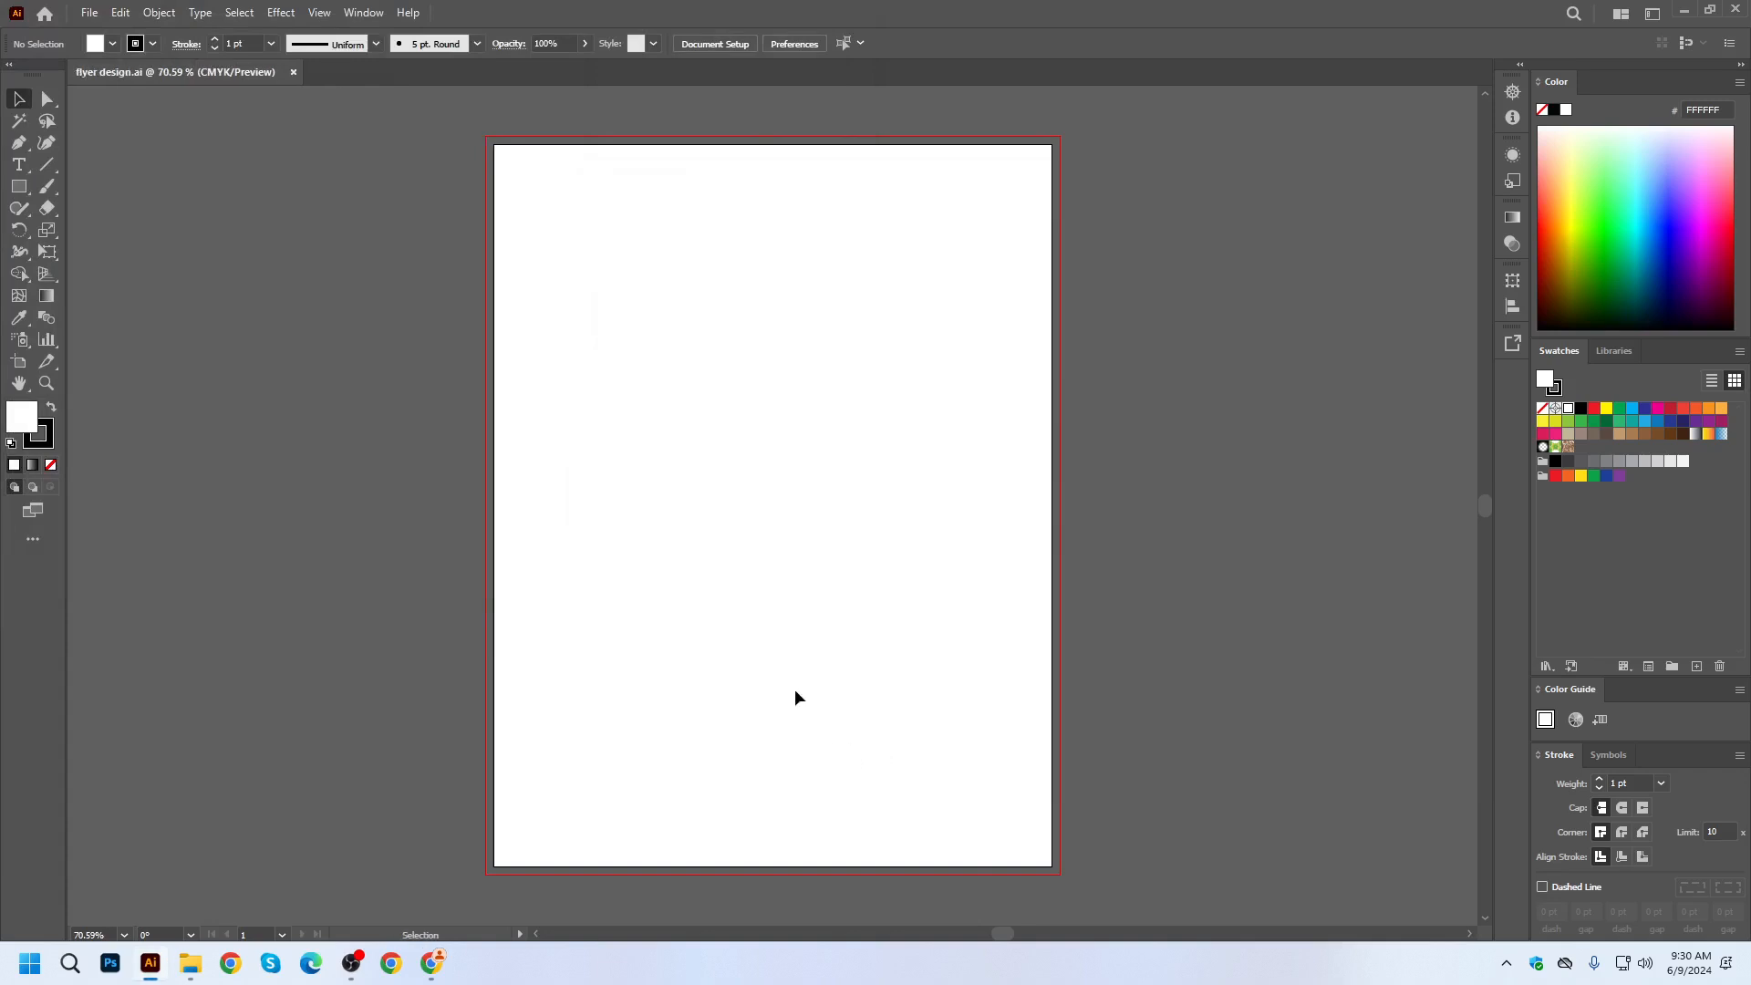
Draw a white rectangle without a stroke, 8.75 x 11.25 in, covering the artboard out to the bleed edges.
{"action": "left_click", "coordinate": [50, 466]}
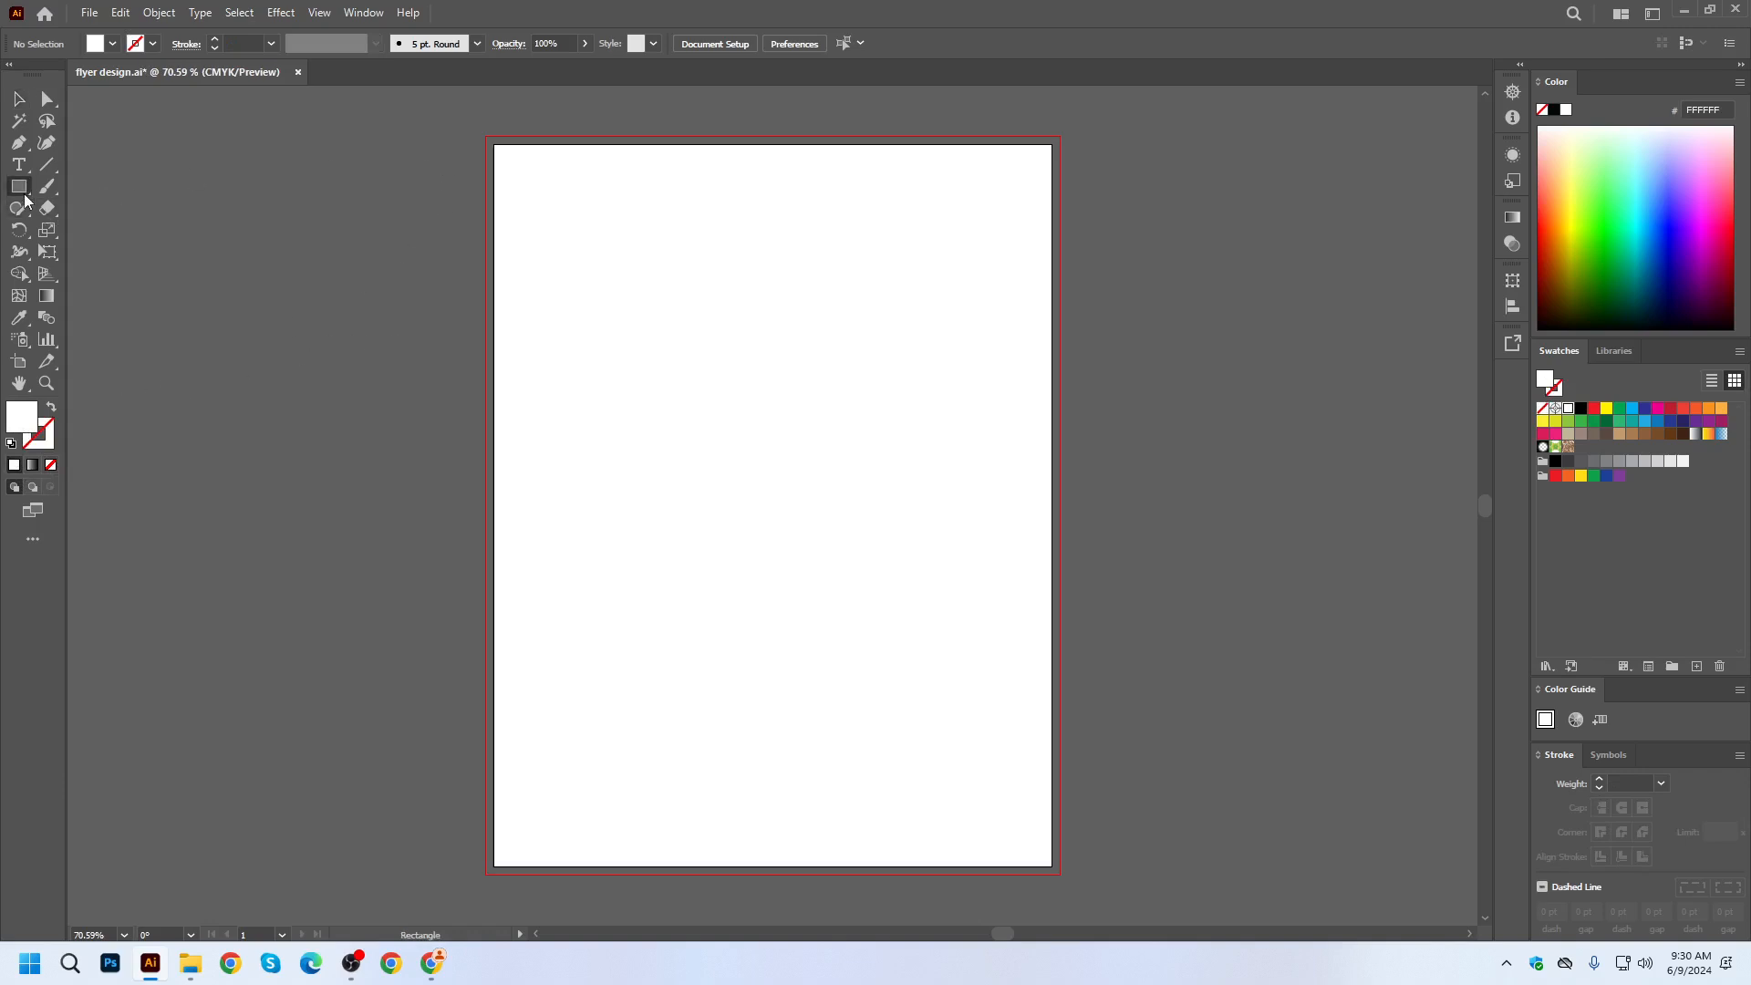
{"action": "left_click_drag", "start_coordinate": [18, 186], "coordinate": [96, 184]}
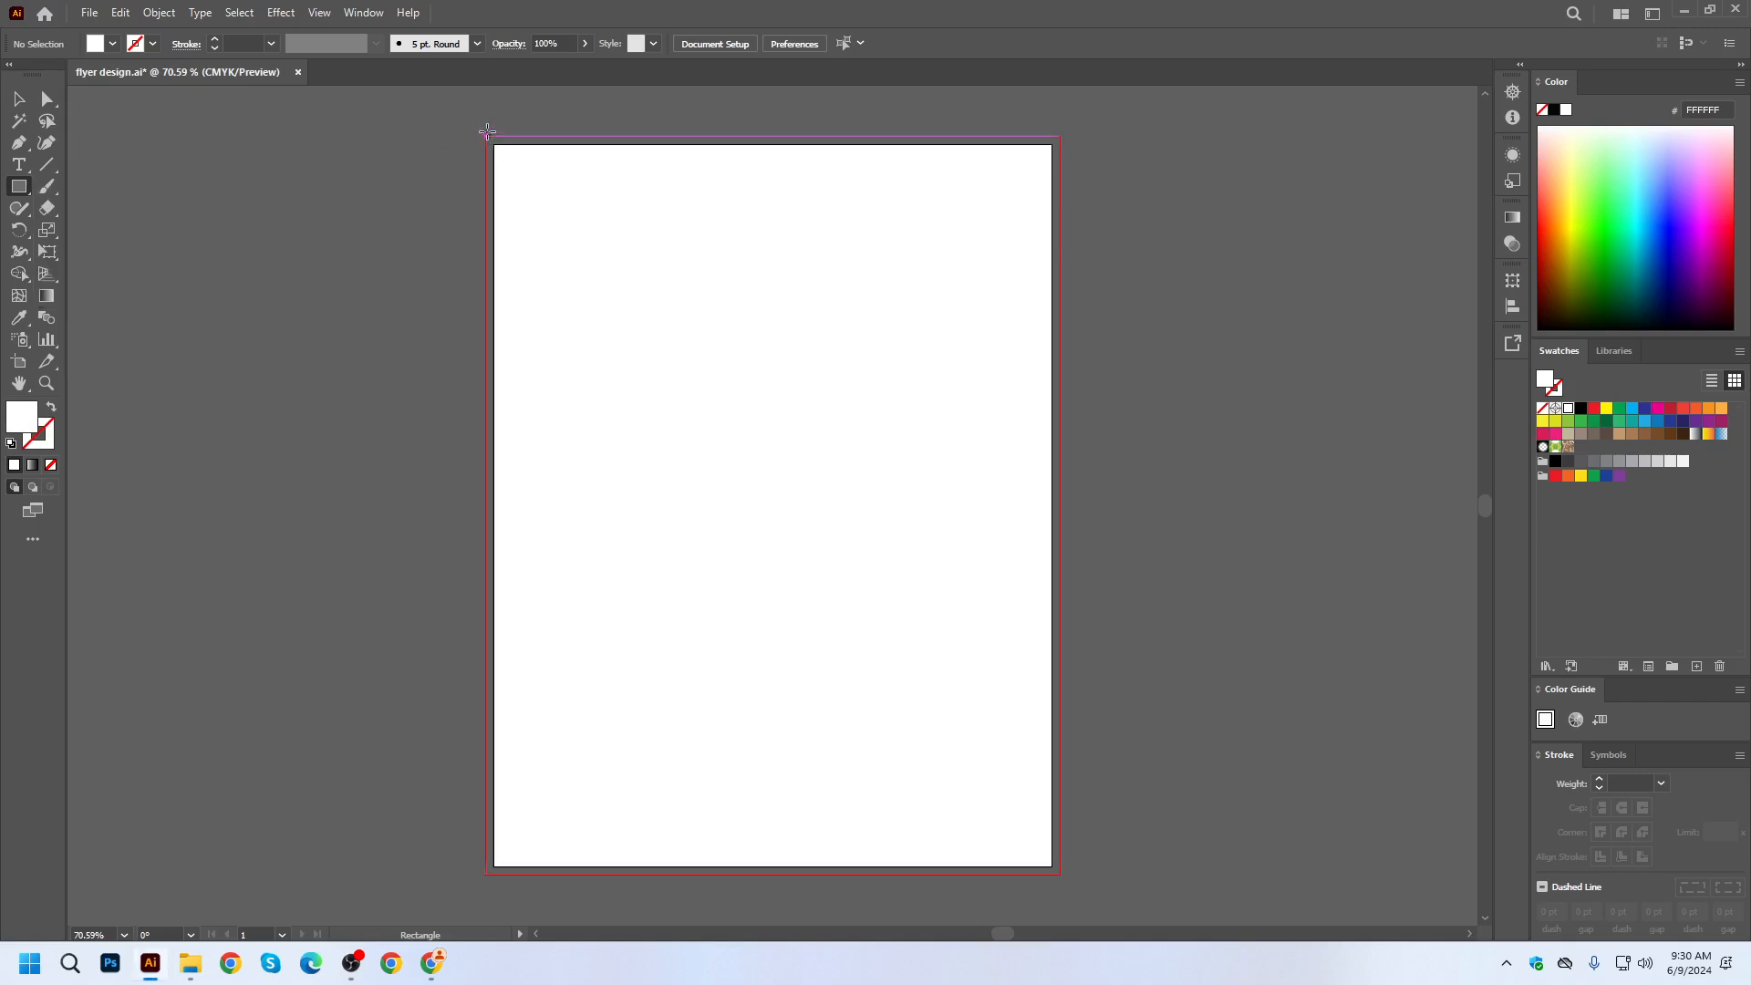
{"action": "mouse_move", "coordinate": [484, 135]}
{"action": "left_mouse_down"}
{"action": "mouse_move", "coordinate": [629, 427]}
{"action": "mouse_move", "coordinate": [963, 815]}
{"action": "mouse_move", "coordinate": [1058, 869]}
{"action": "left_mouse_up"}
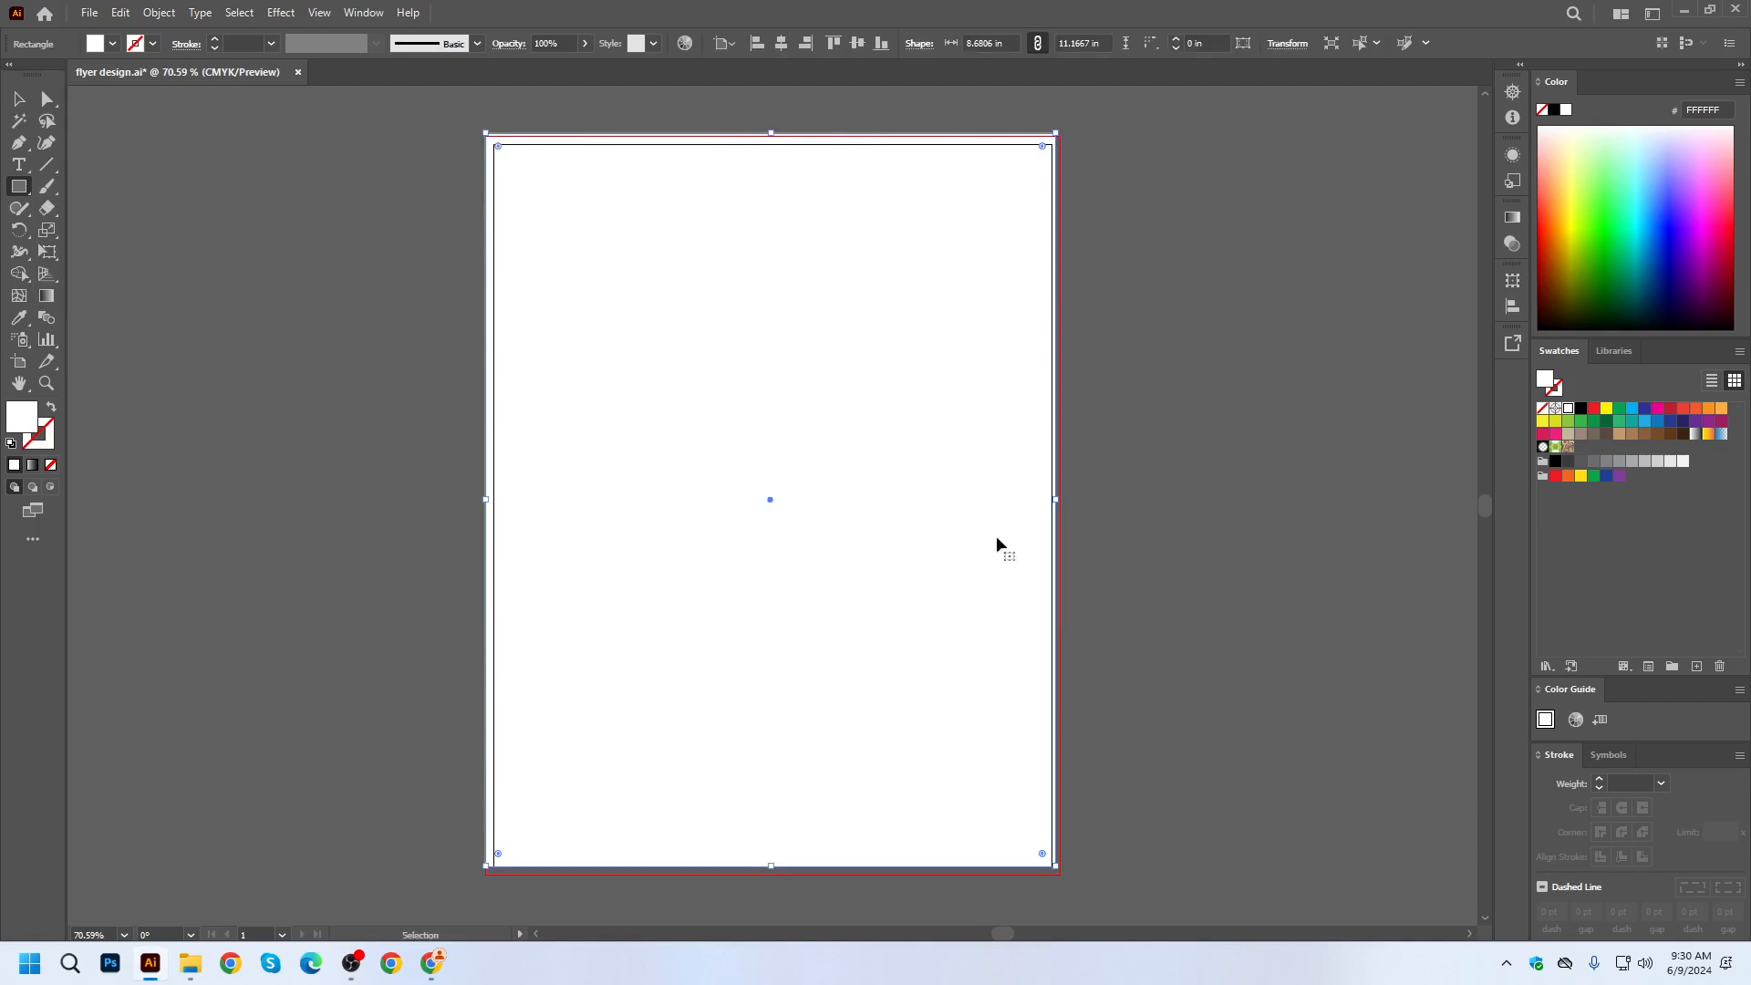
{"action": "key", "text": "ctrl+z"}
{"action": "left_click_drag", "start_coordinate": [486, 142], "coordinate": [1063, 873]}
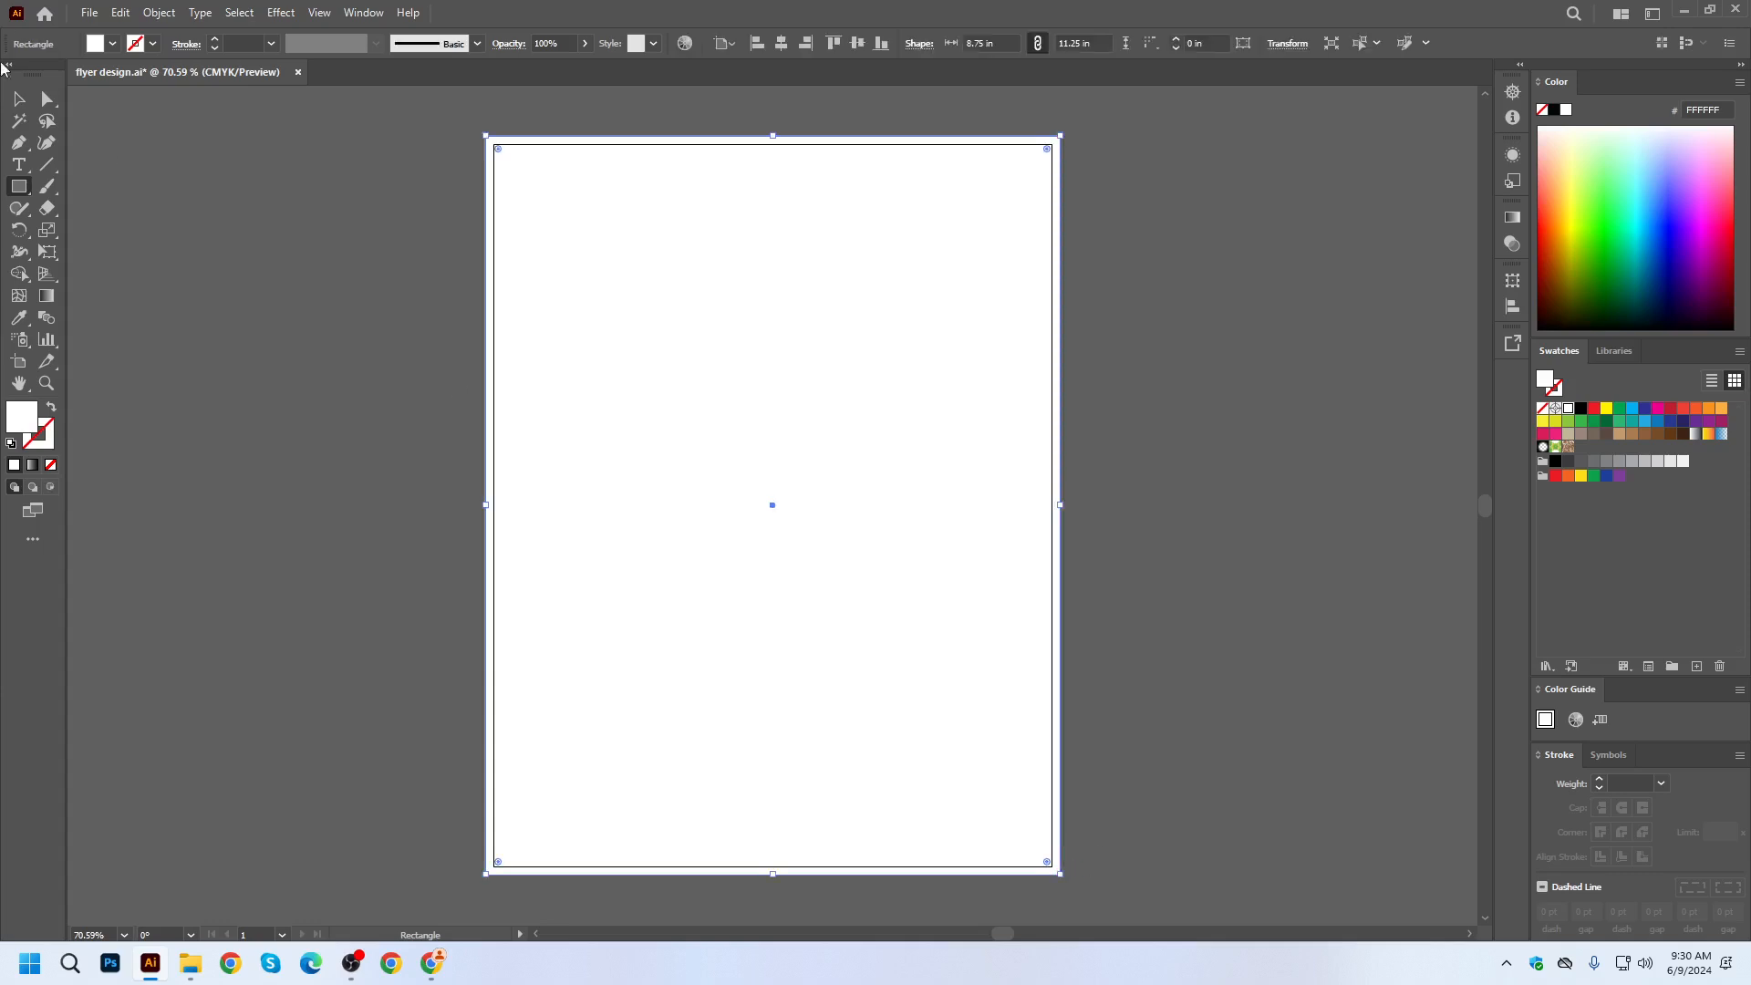
Check the white rectangle's edges against the bleed, deselect it and save the document.
{"action": "left_click", "coordinate": [19, 100]}
{"action": "scroll", "coordinate": [824, 118], "scroll_direction": "up", "scroll_amount": 15}
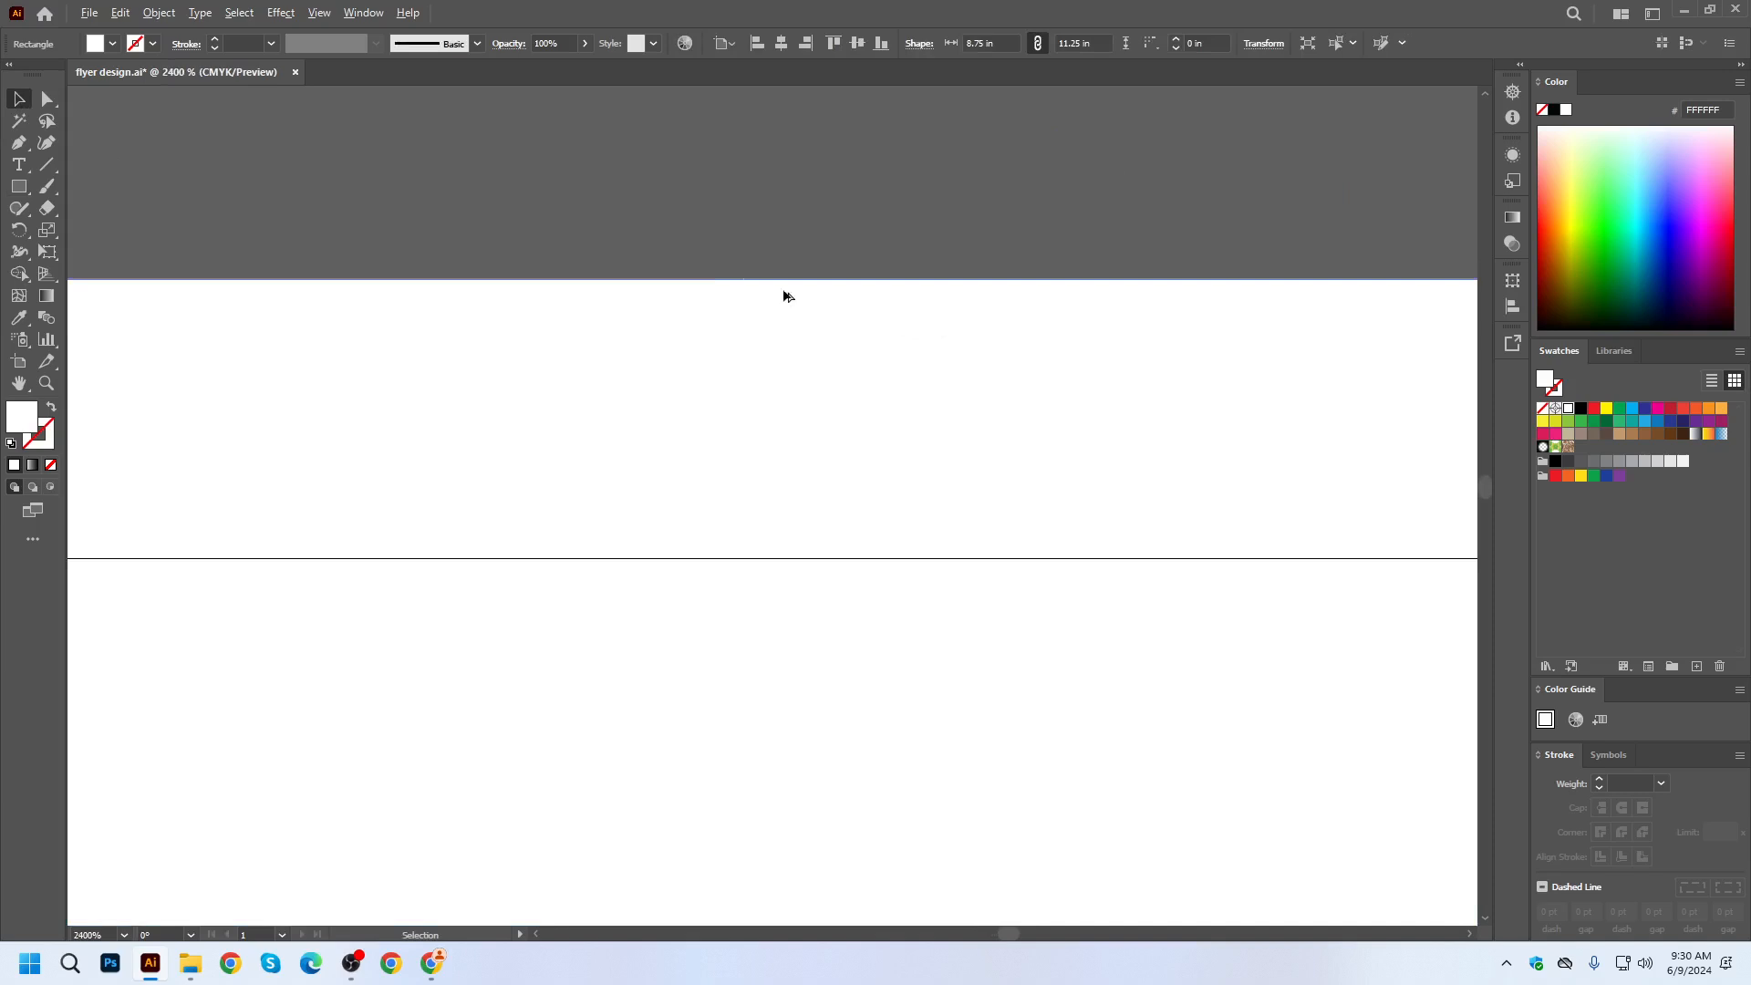
{"action": "scroll", "coordinate": [800, 293], "scroll_direction": "down", "scroll_amount": 15}
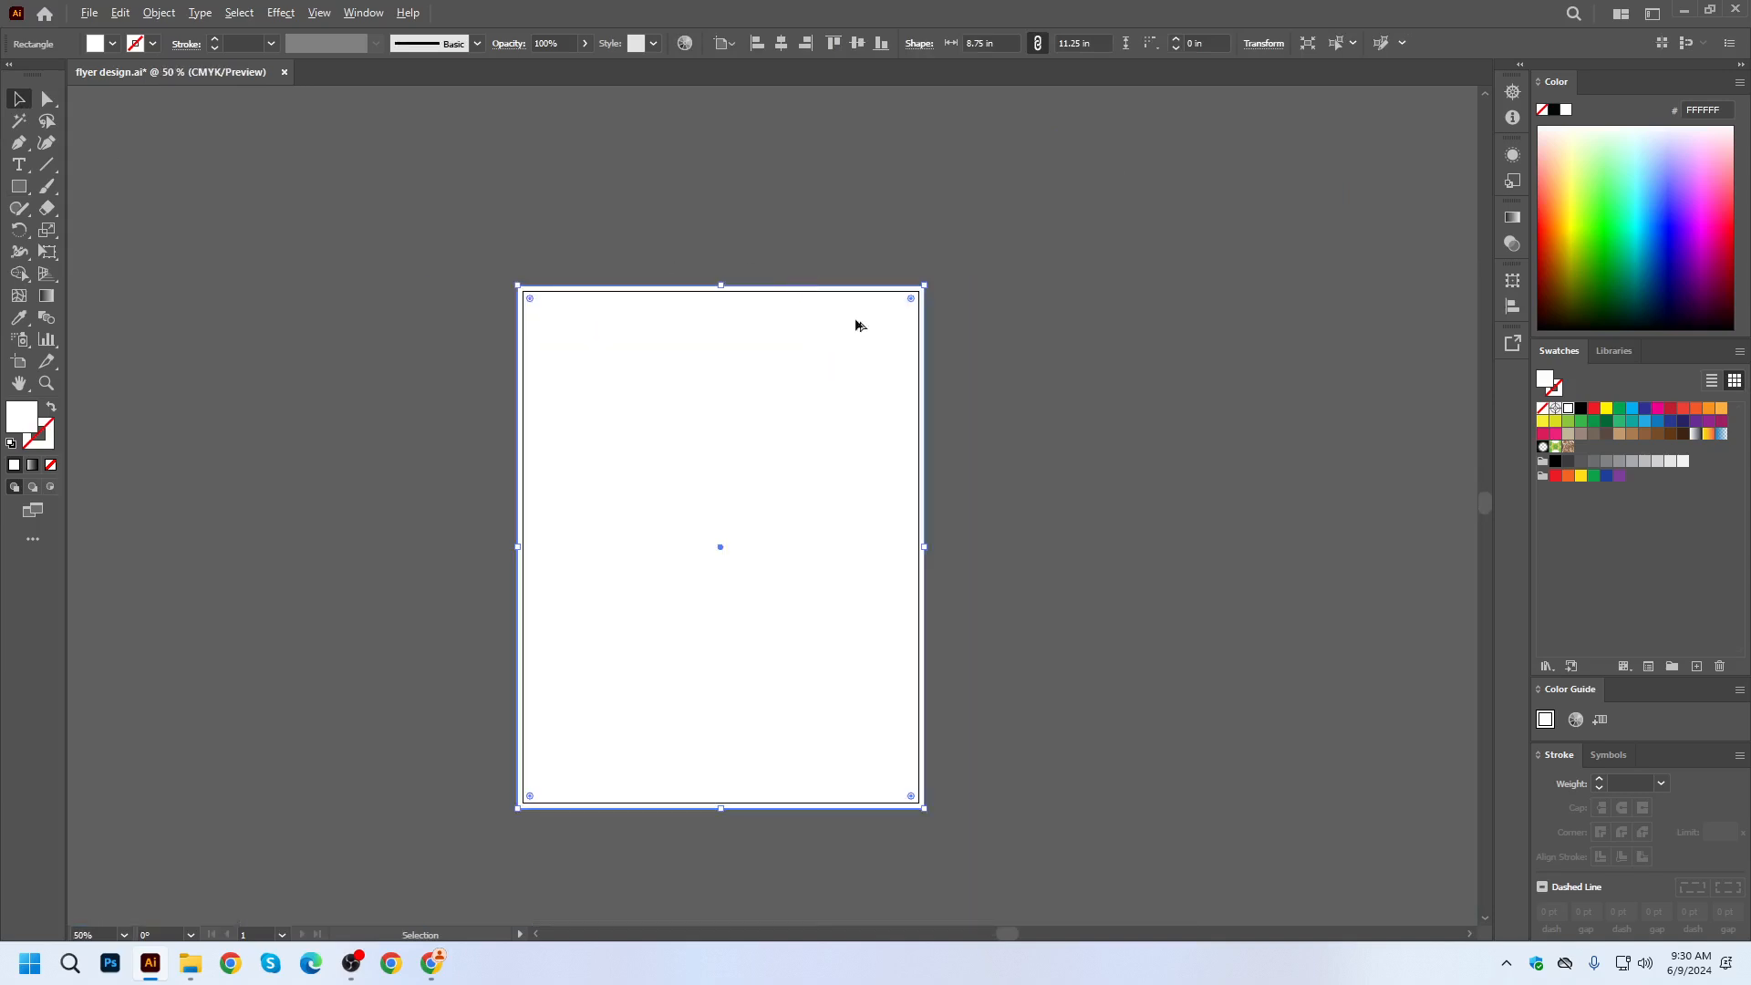
{"action": "left_click", "coordinate": [806, 394]}
{"action": "scroll", "coordinate": [648, 344], "scroll_direction": "up", "scroll_amount": 2}
{"action": "scroll", "coordinate": [1013, 363], "scroll_direction": "down", "scroll_amount": 1}
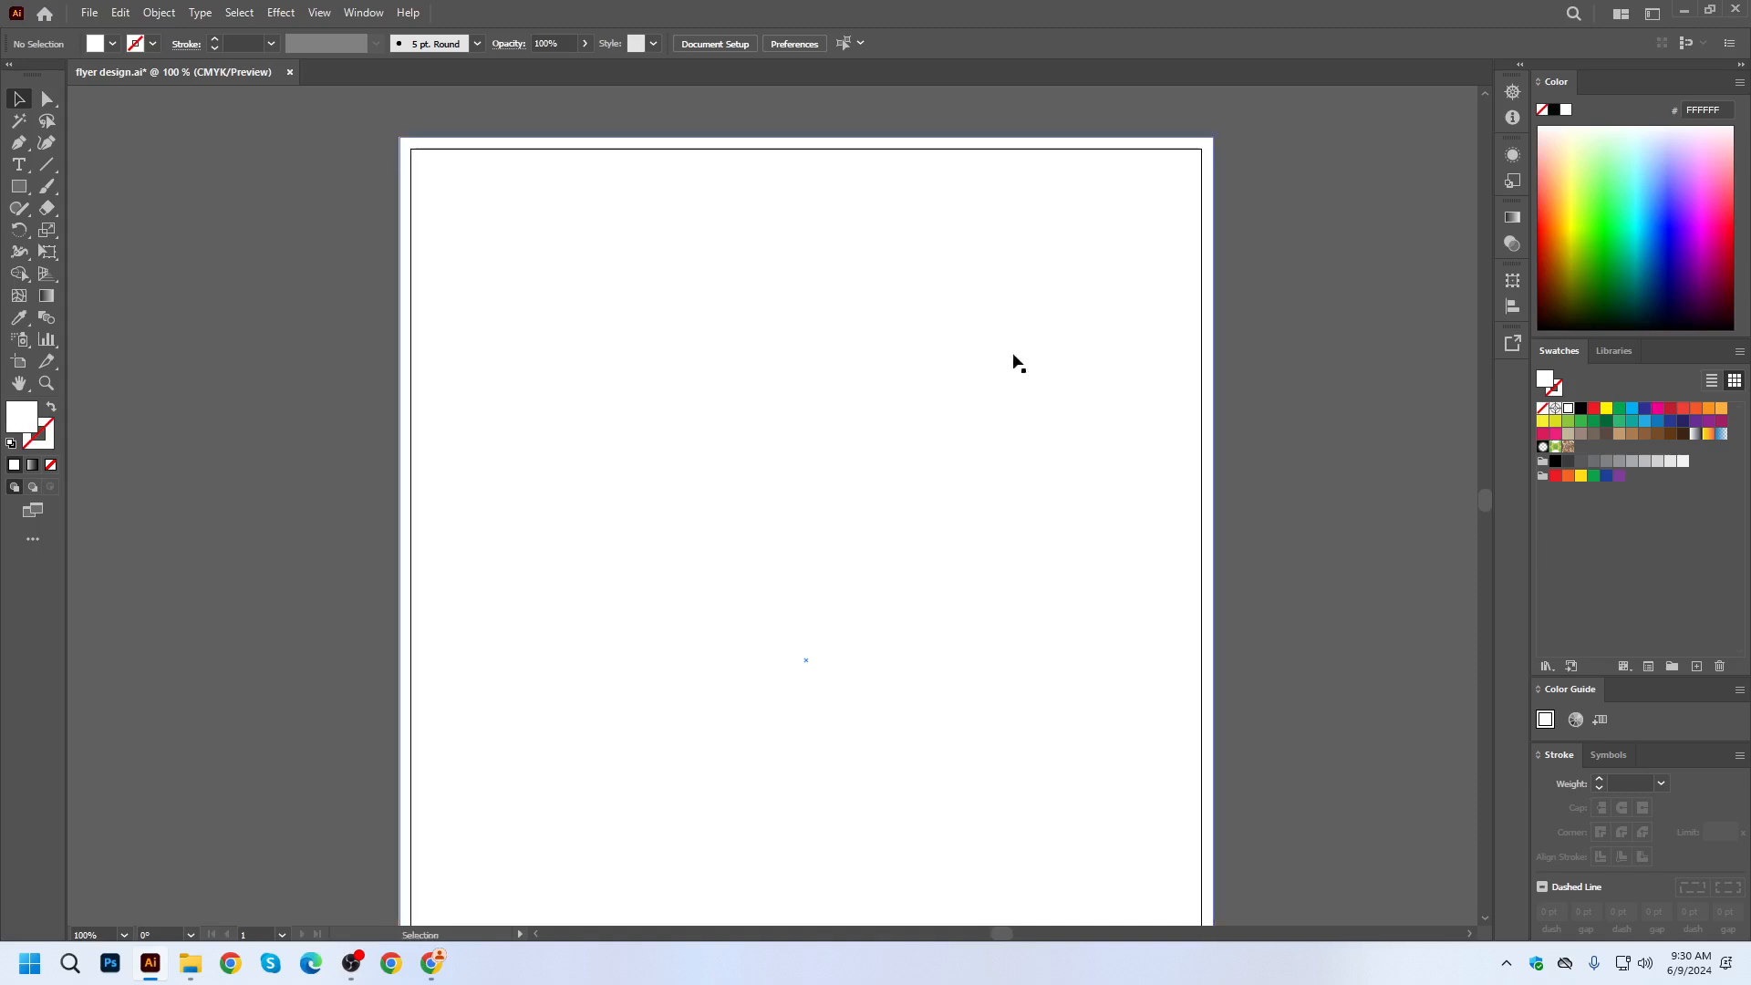
{"action": "scroll", "coordinate": [764, 332], "scroll_direction": "down", "scroll_amount": 2}
{"action": "key", "text": "ctrl+s"}
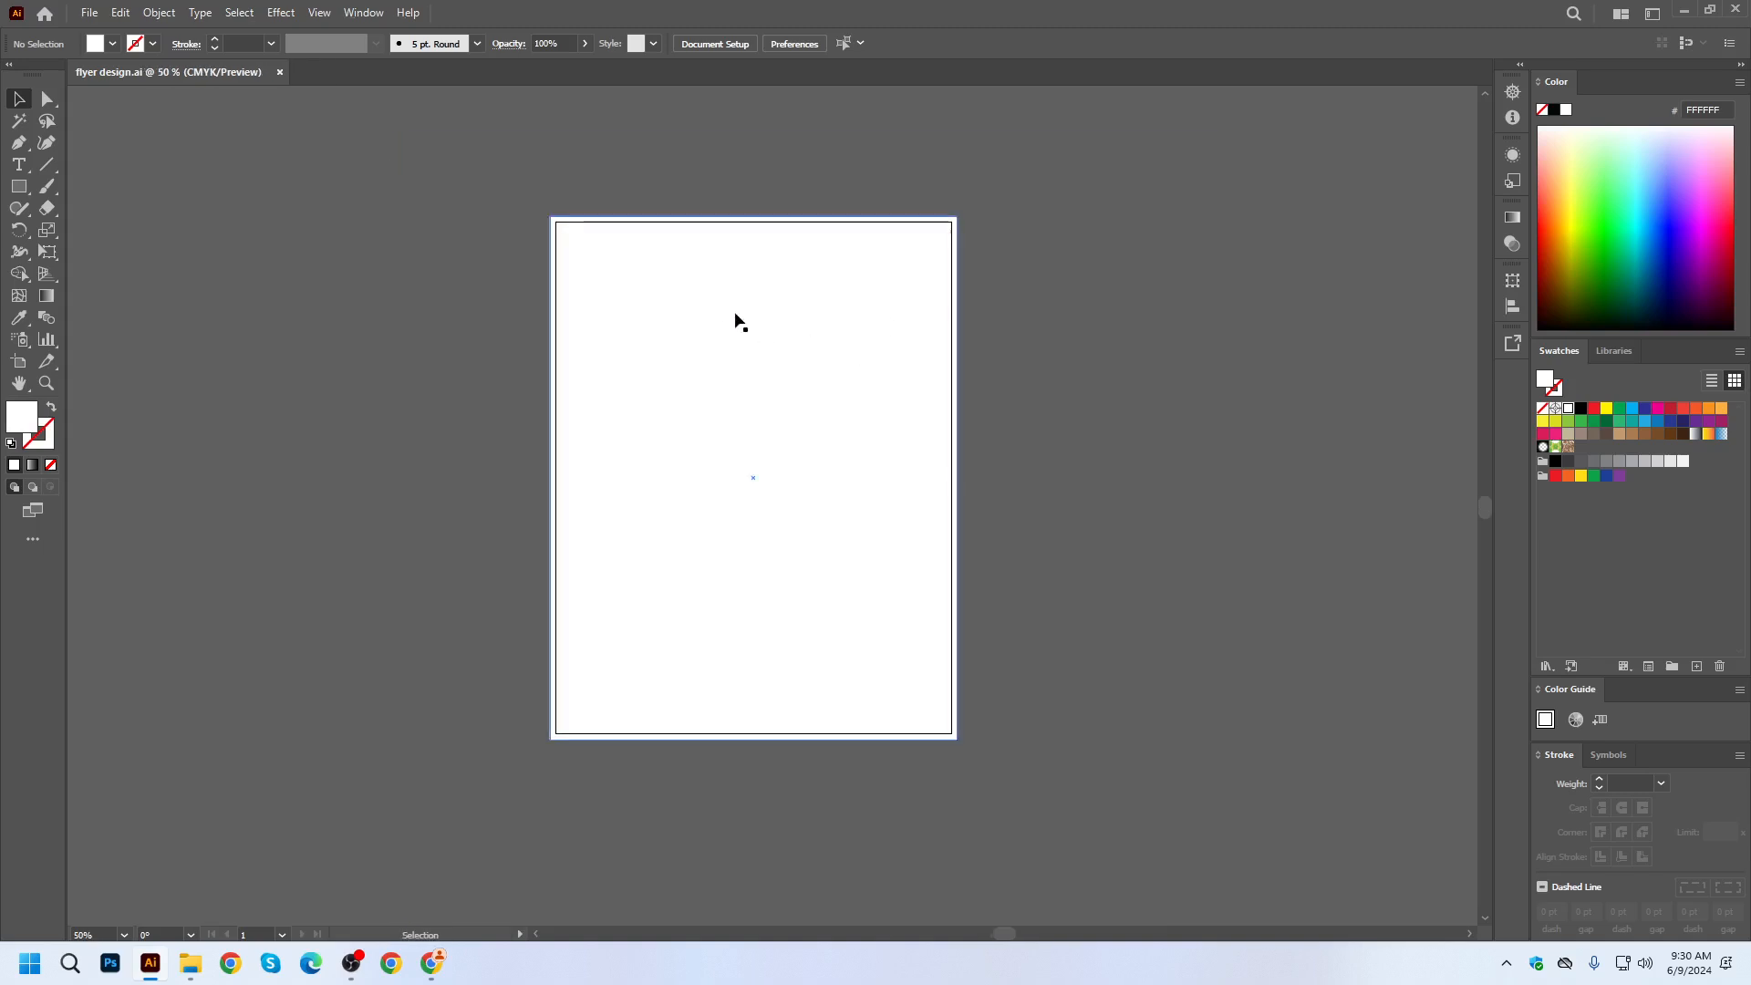
Offset the white background rectangle's path inward by -0.5 in with miter joins to create a smaller inner rectangle.
{"action": "left_click", "coordinate": [734, 312]}
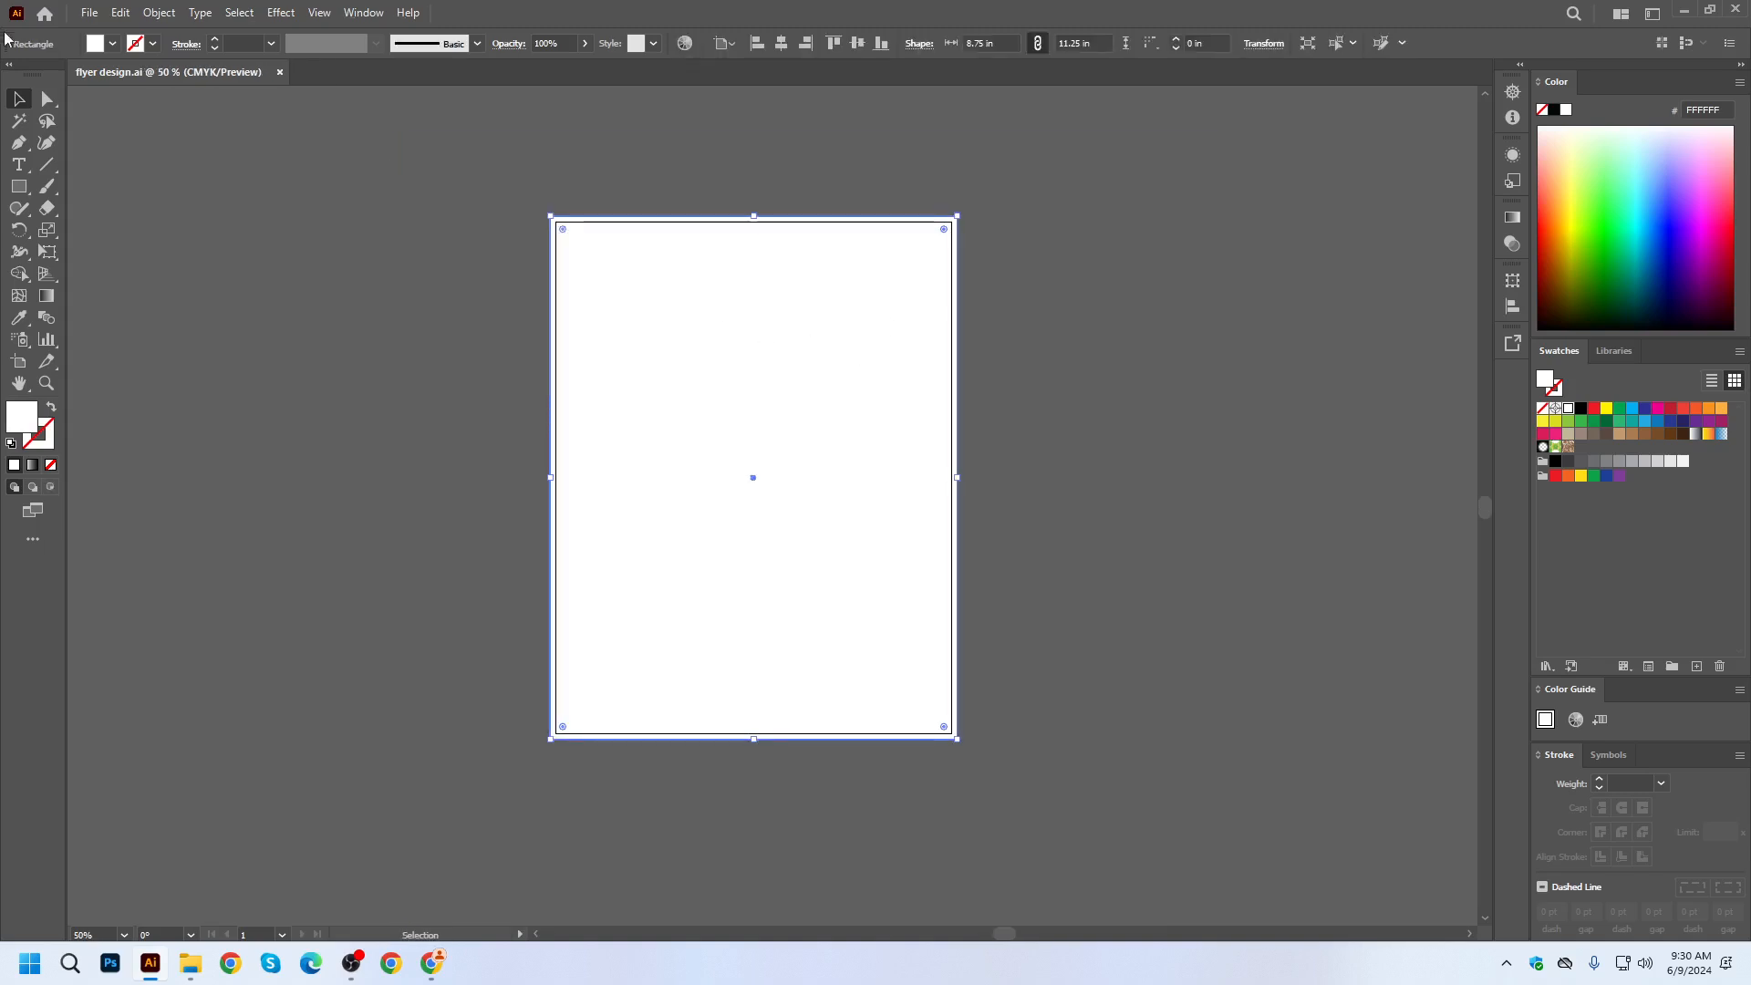
{"action": "left_click", "coordinate": [160, 18]}
{"action": "mouse_move", "coordinate": [219, 476]}
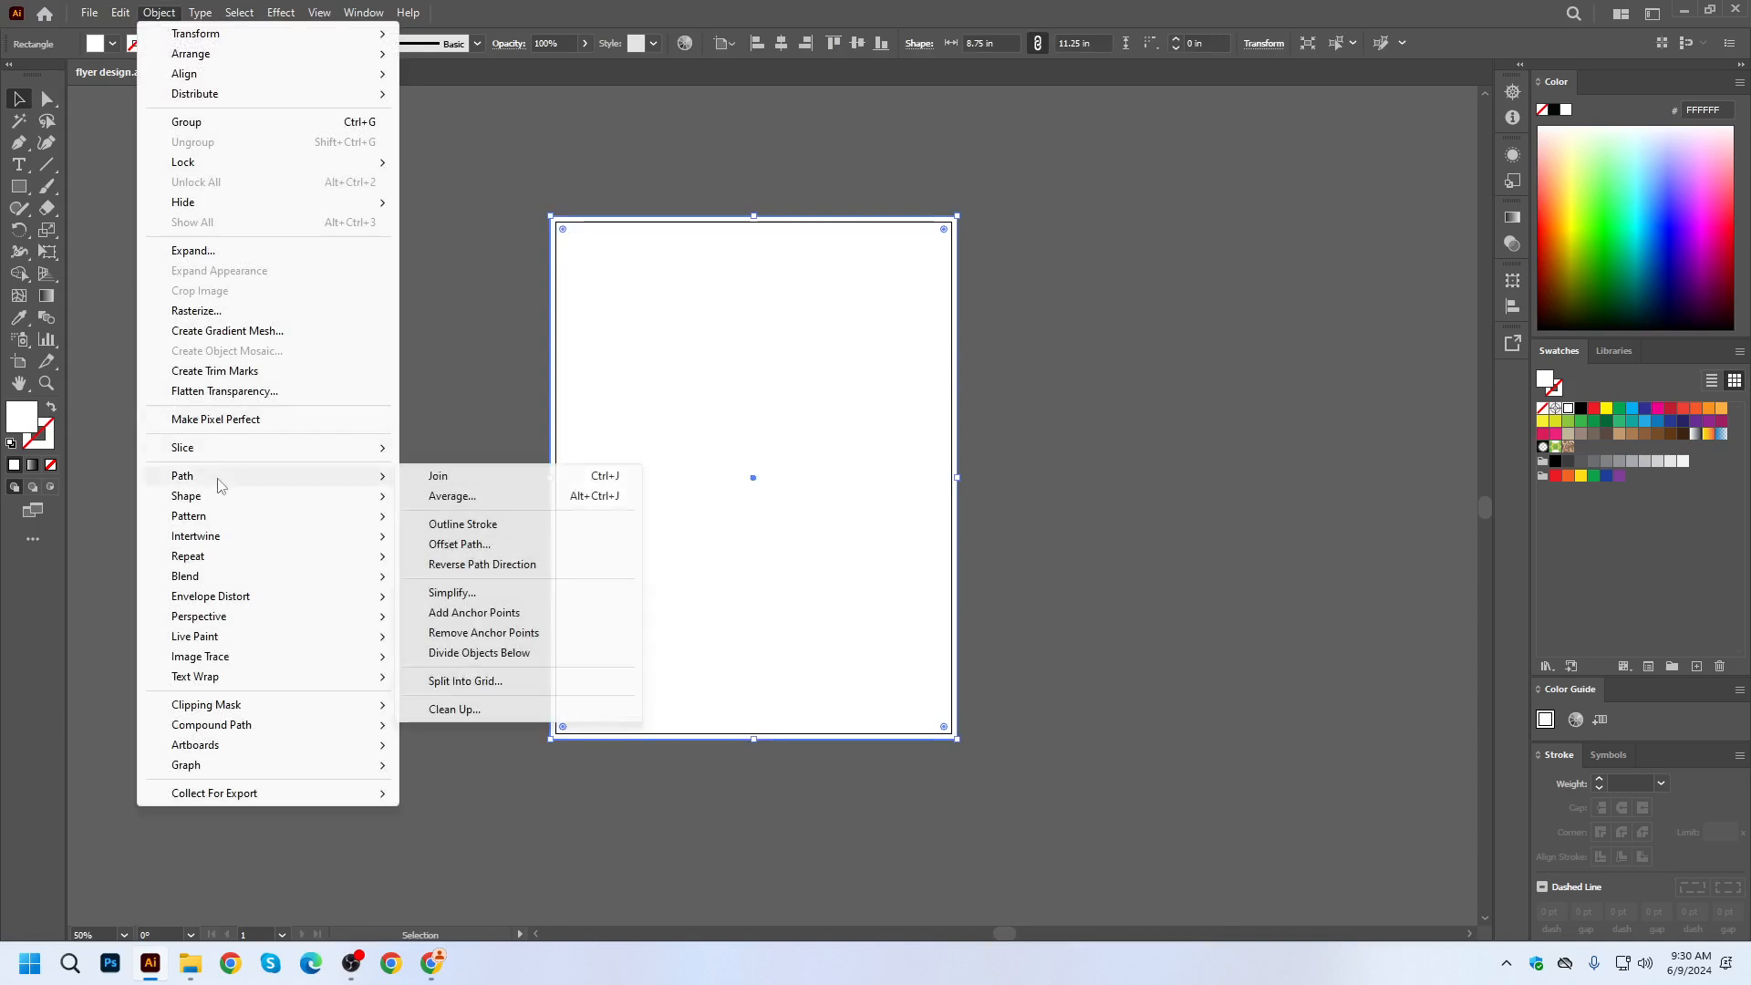
{"action": "left_click", "coordinate": [461, 544]}
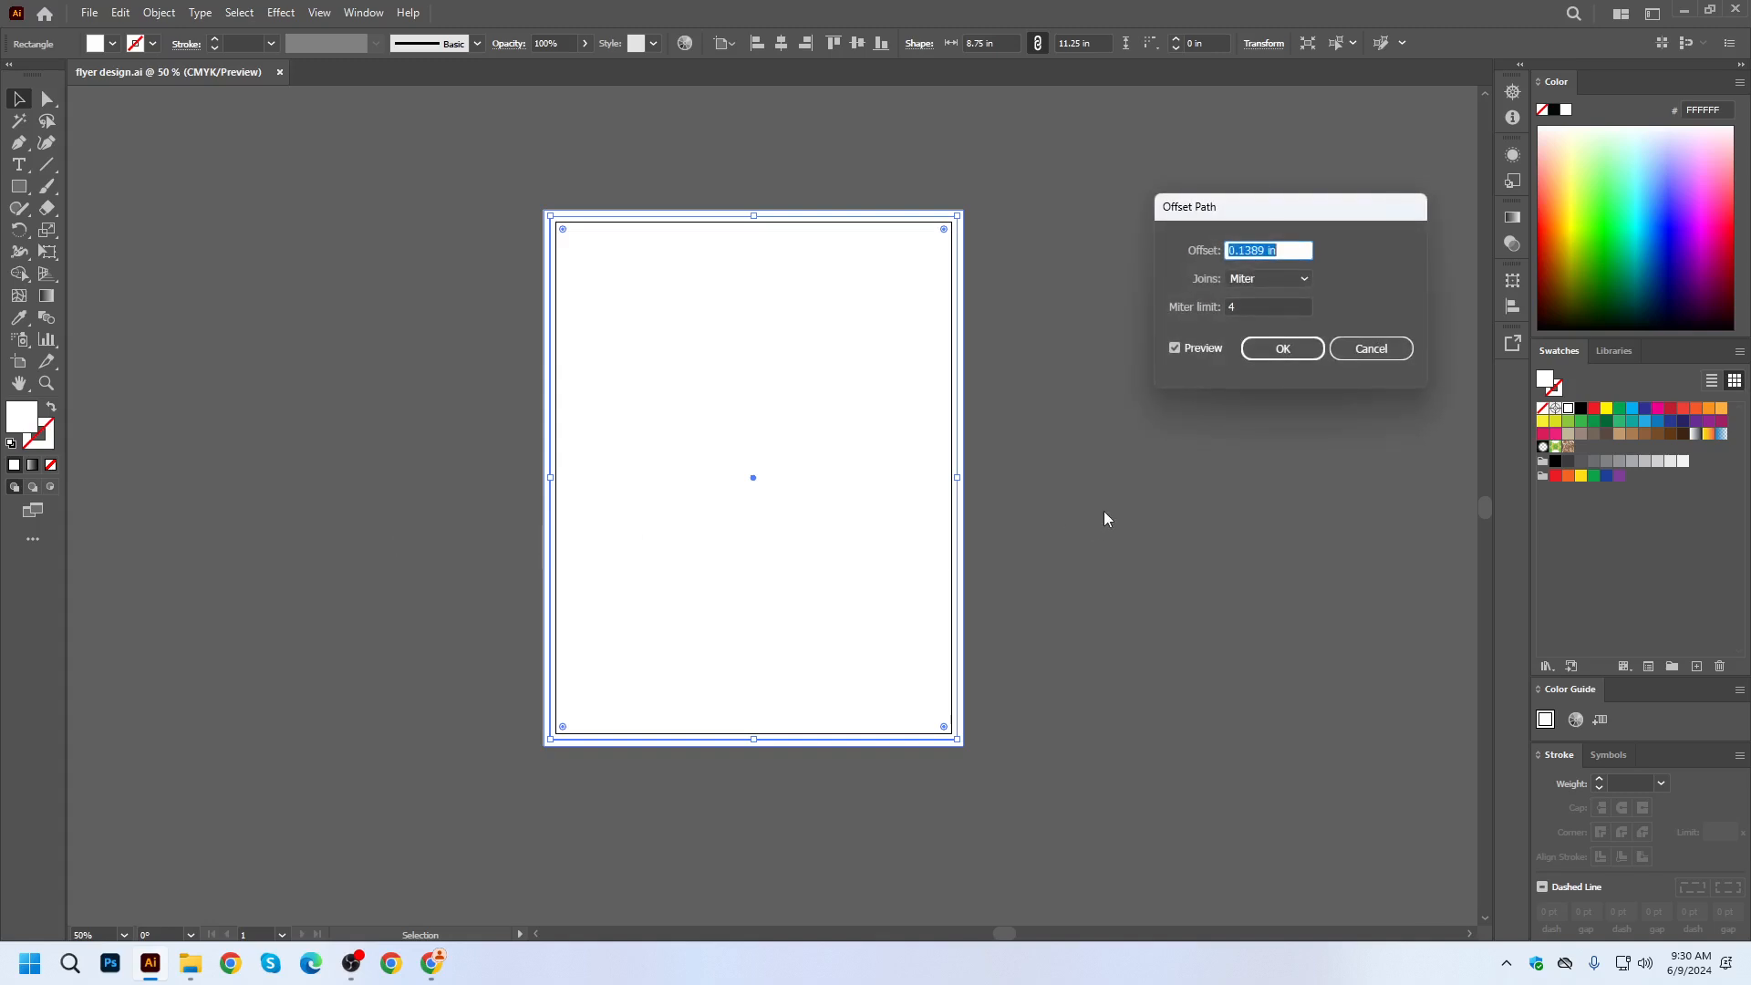
{"action": "left_click", "coordinate": [1291, 253]}
{"action": "scroll", "coordinate": [1290, 253], "scroll_direction": "down", "scroll_amount": 6}
{"action": "scroll", "coordinate": [1290, 253], "scroll_direction": "up", "scroll_amount": 2}
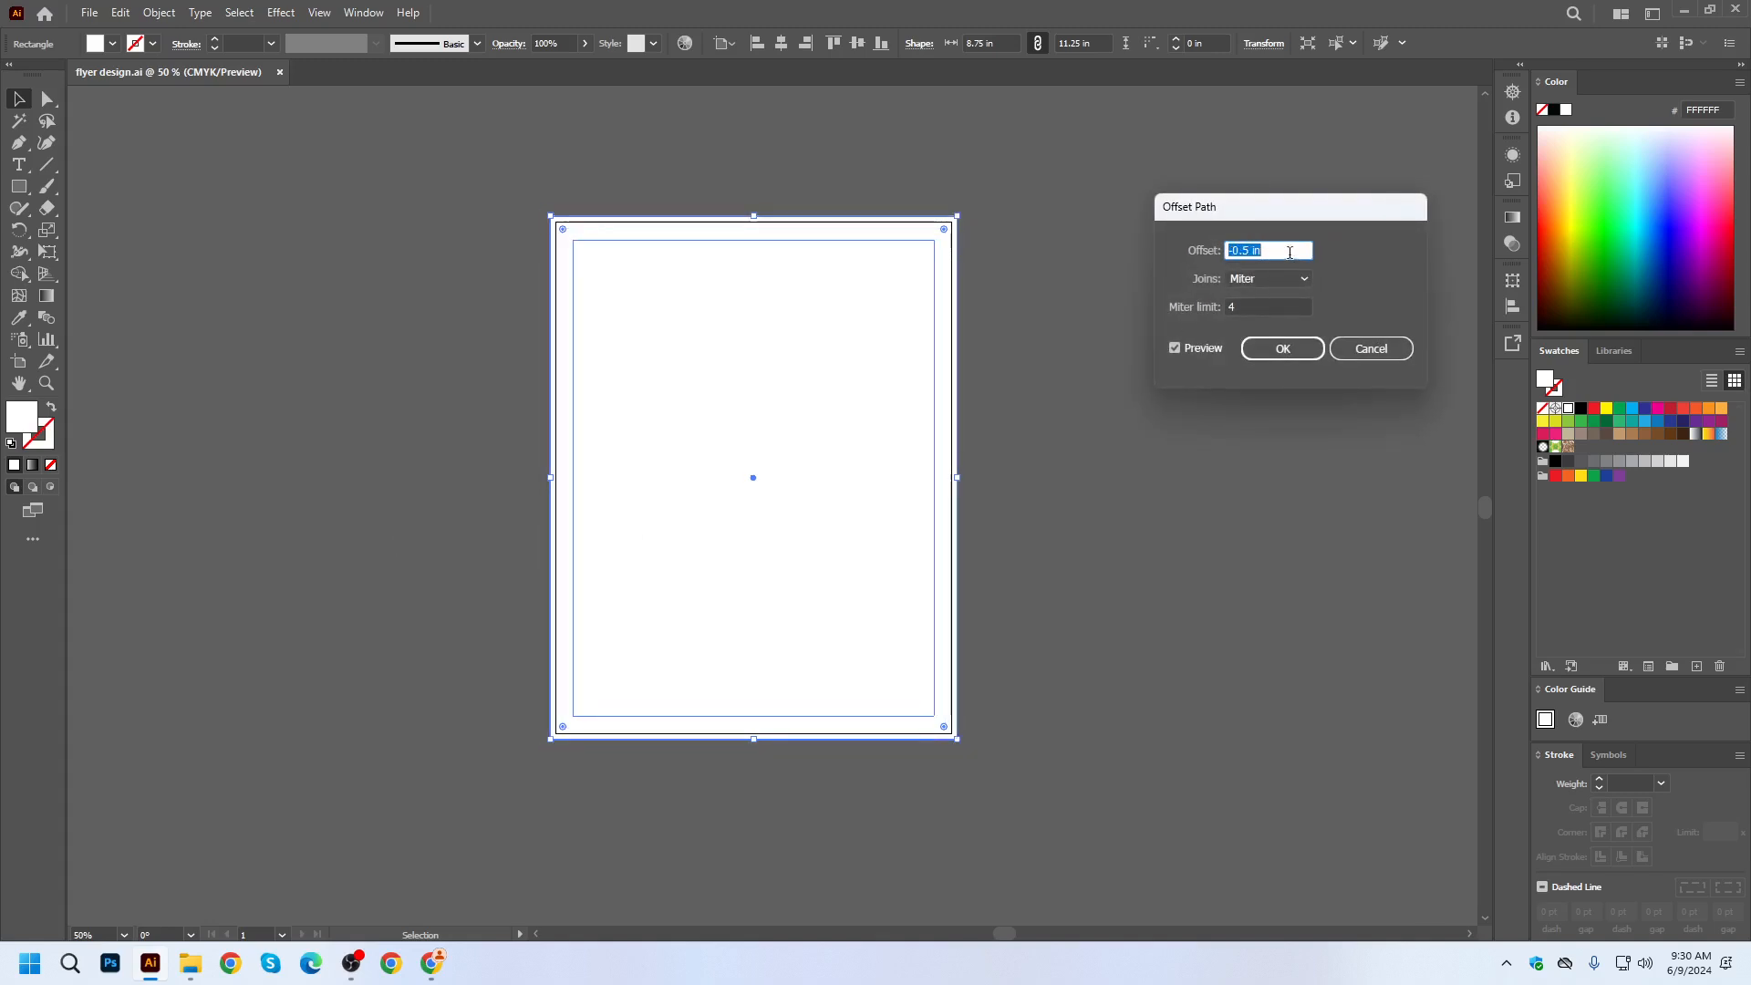
{"action": "scroll", "coordinate": [1290, 253], "scroll_direction": "down", "scroll_amount": 1}
{"action": "left_click", "coordinate": [1273, 353]}
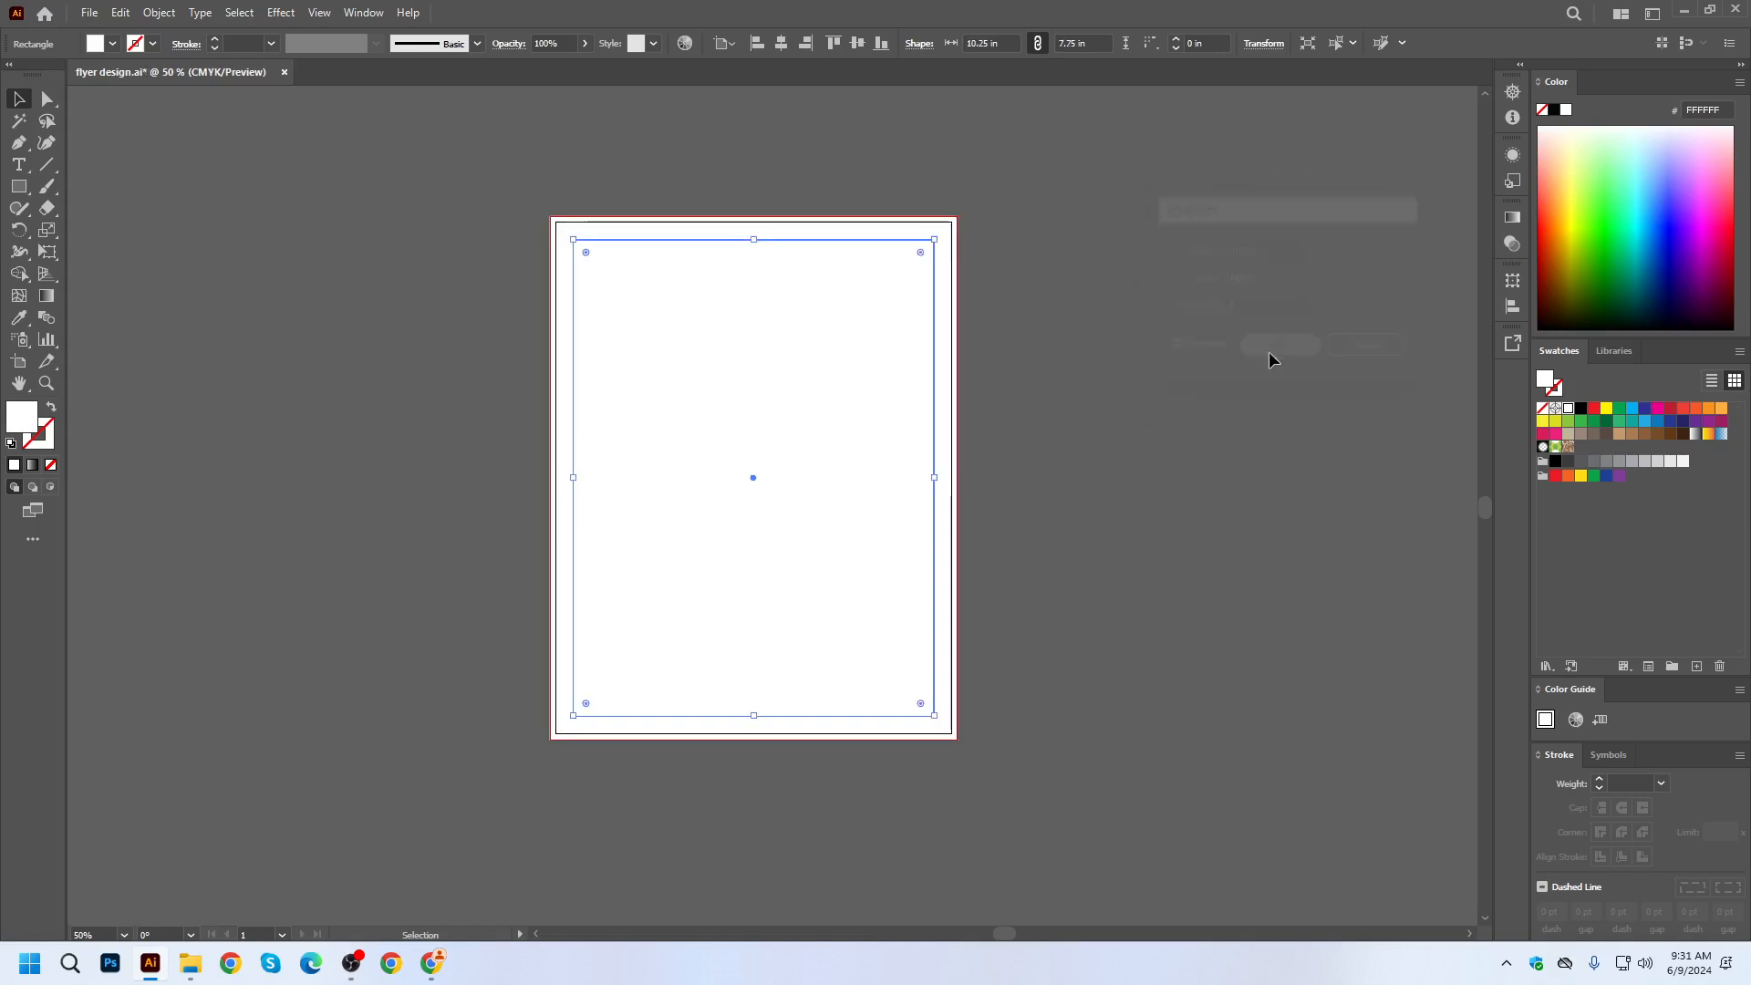
Convert the inner rectangle into guides marking the safe margin and save the document.
{"action": "right_click", "coordinate": [930, 355]}
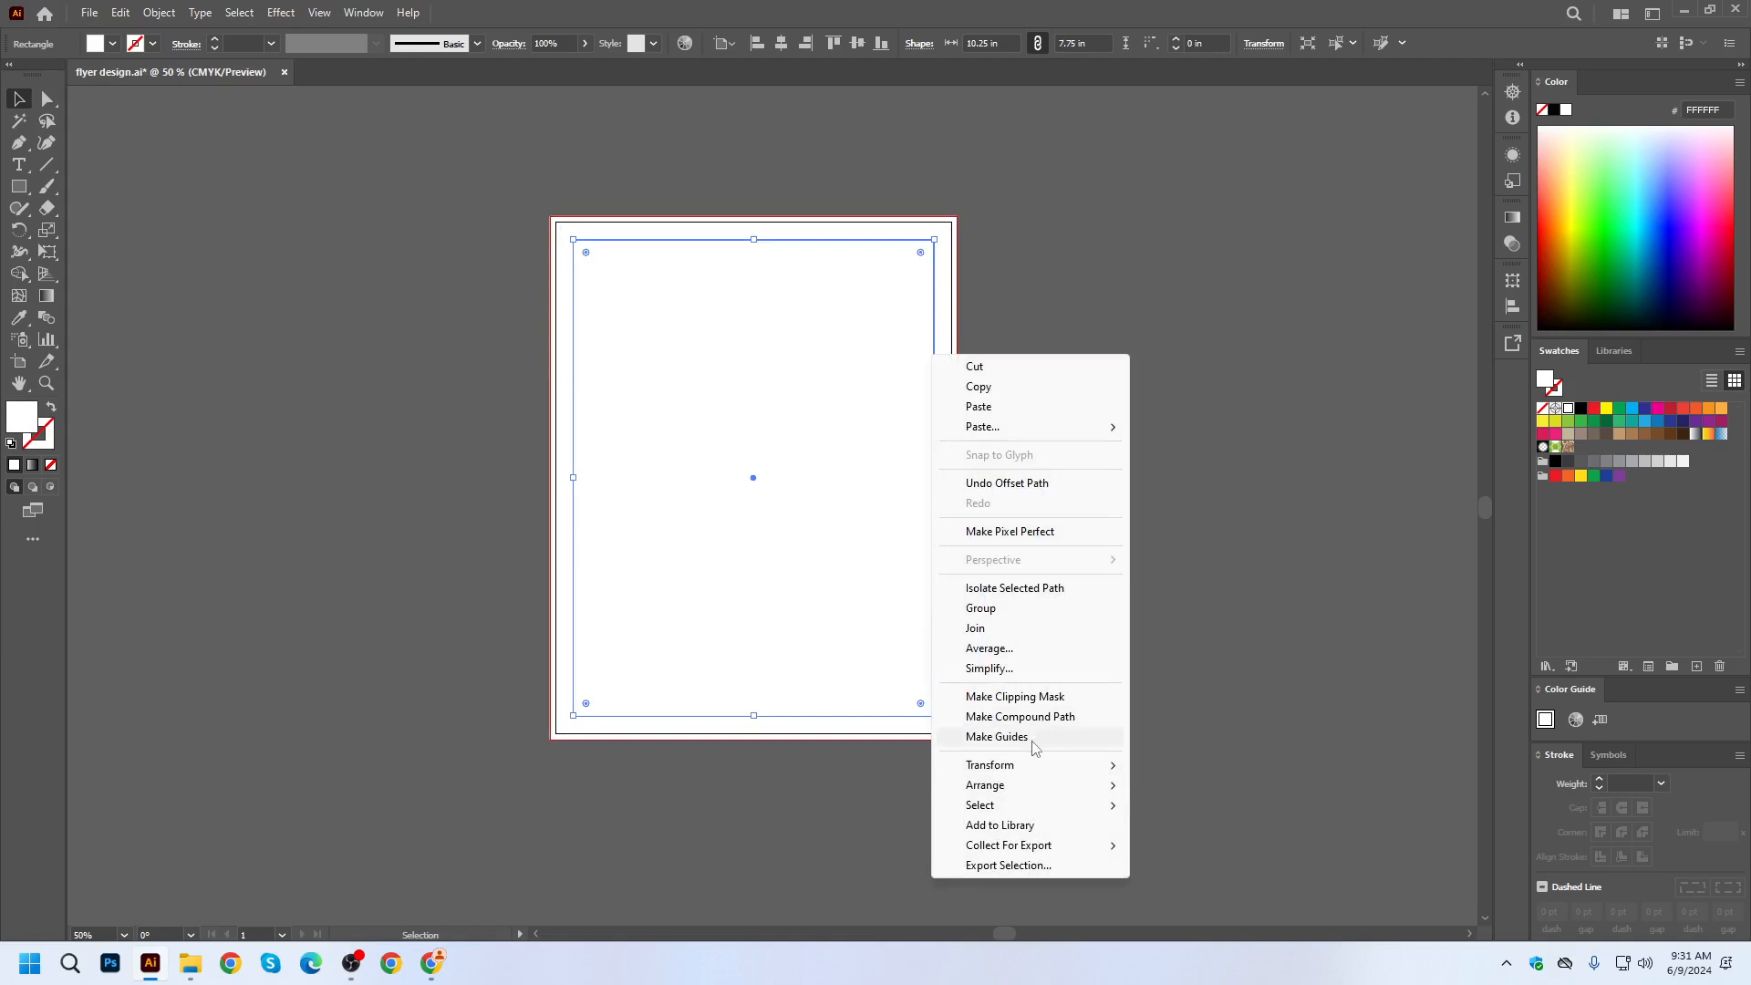
{"action": "left_click", "coordinate": [997, 737]}
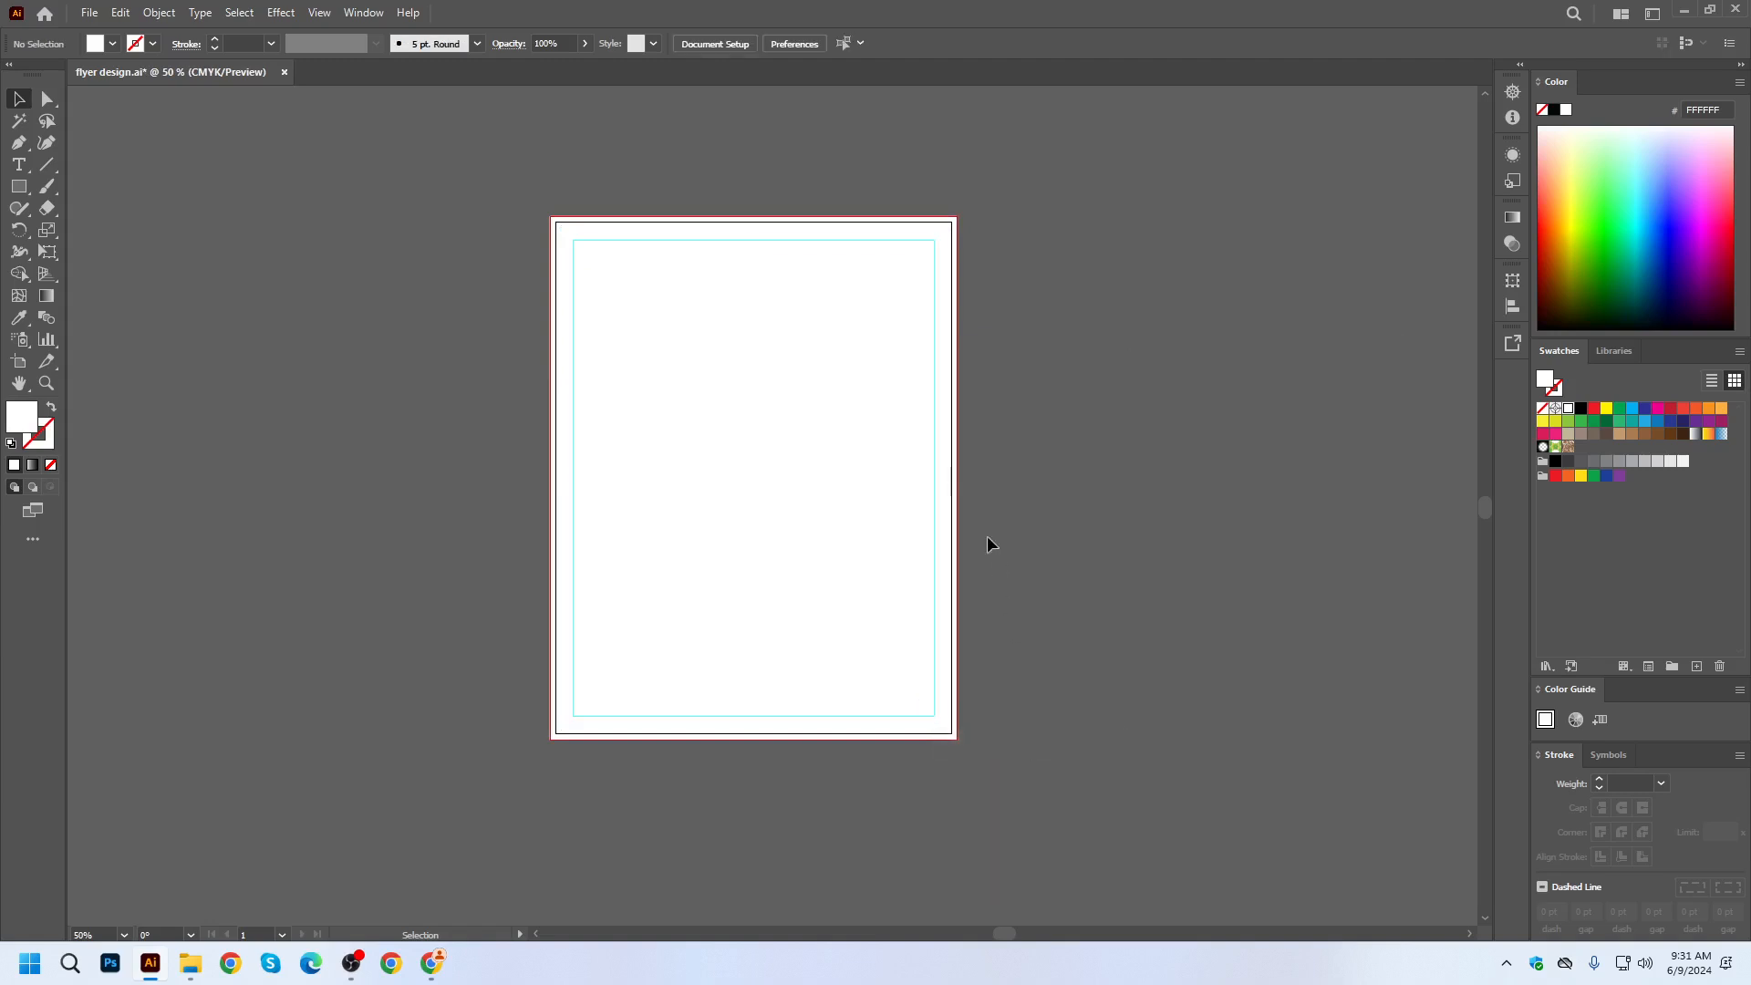
{"action": "right_click", "coordinate": [935, 428]}
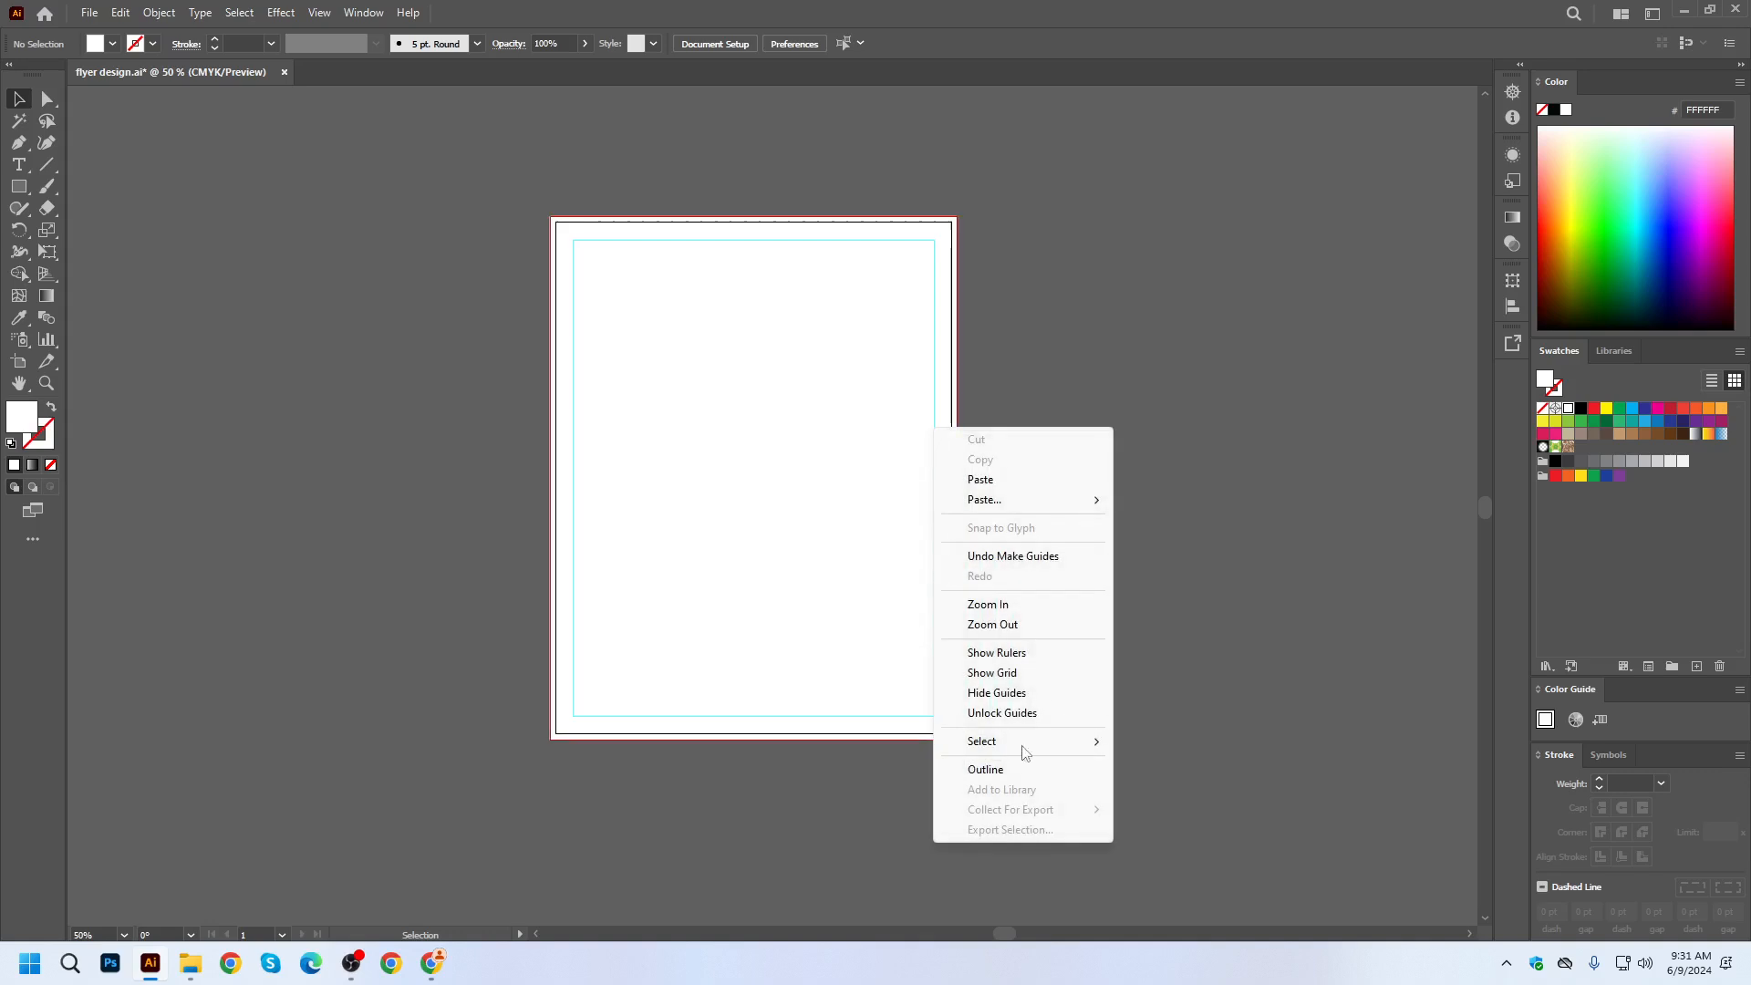
{"action": "left_click", "coordinate": [1091, 256]}
{"action": "key", "text": "ctrl+s"}
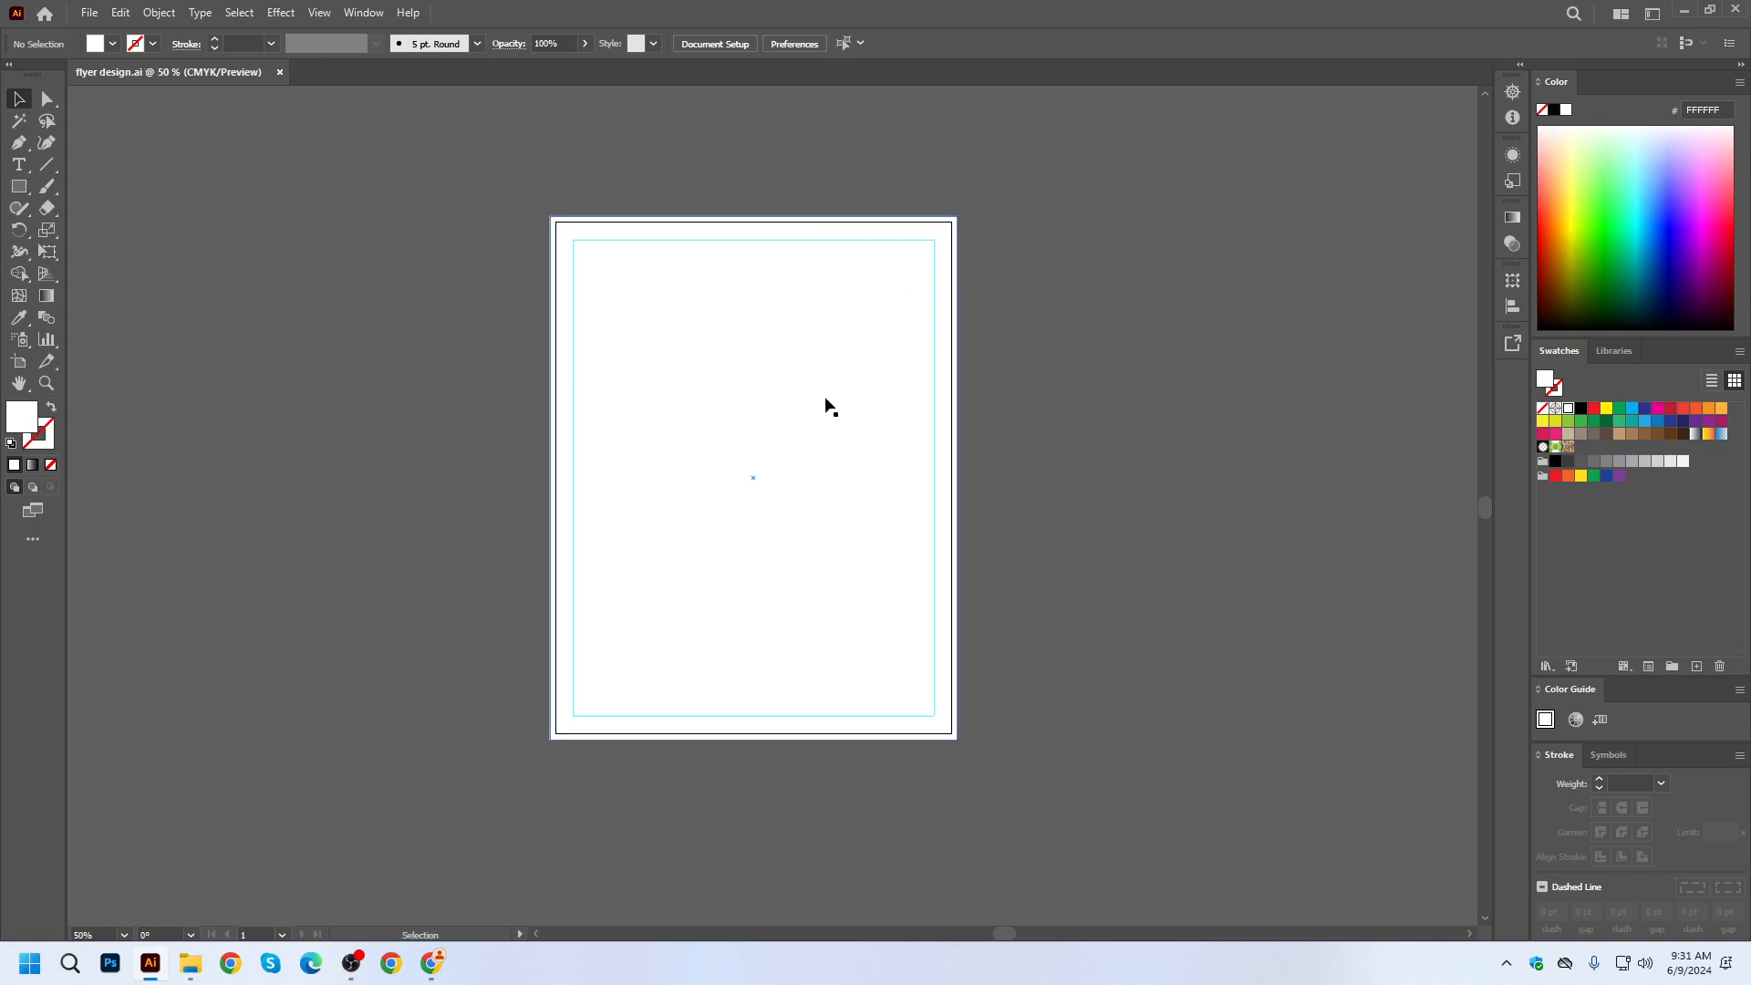
{"action": "scroll", "coordinate": [824, 369], "scroll_direction": "up", "scroll_amount": 1}
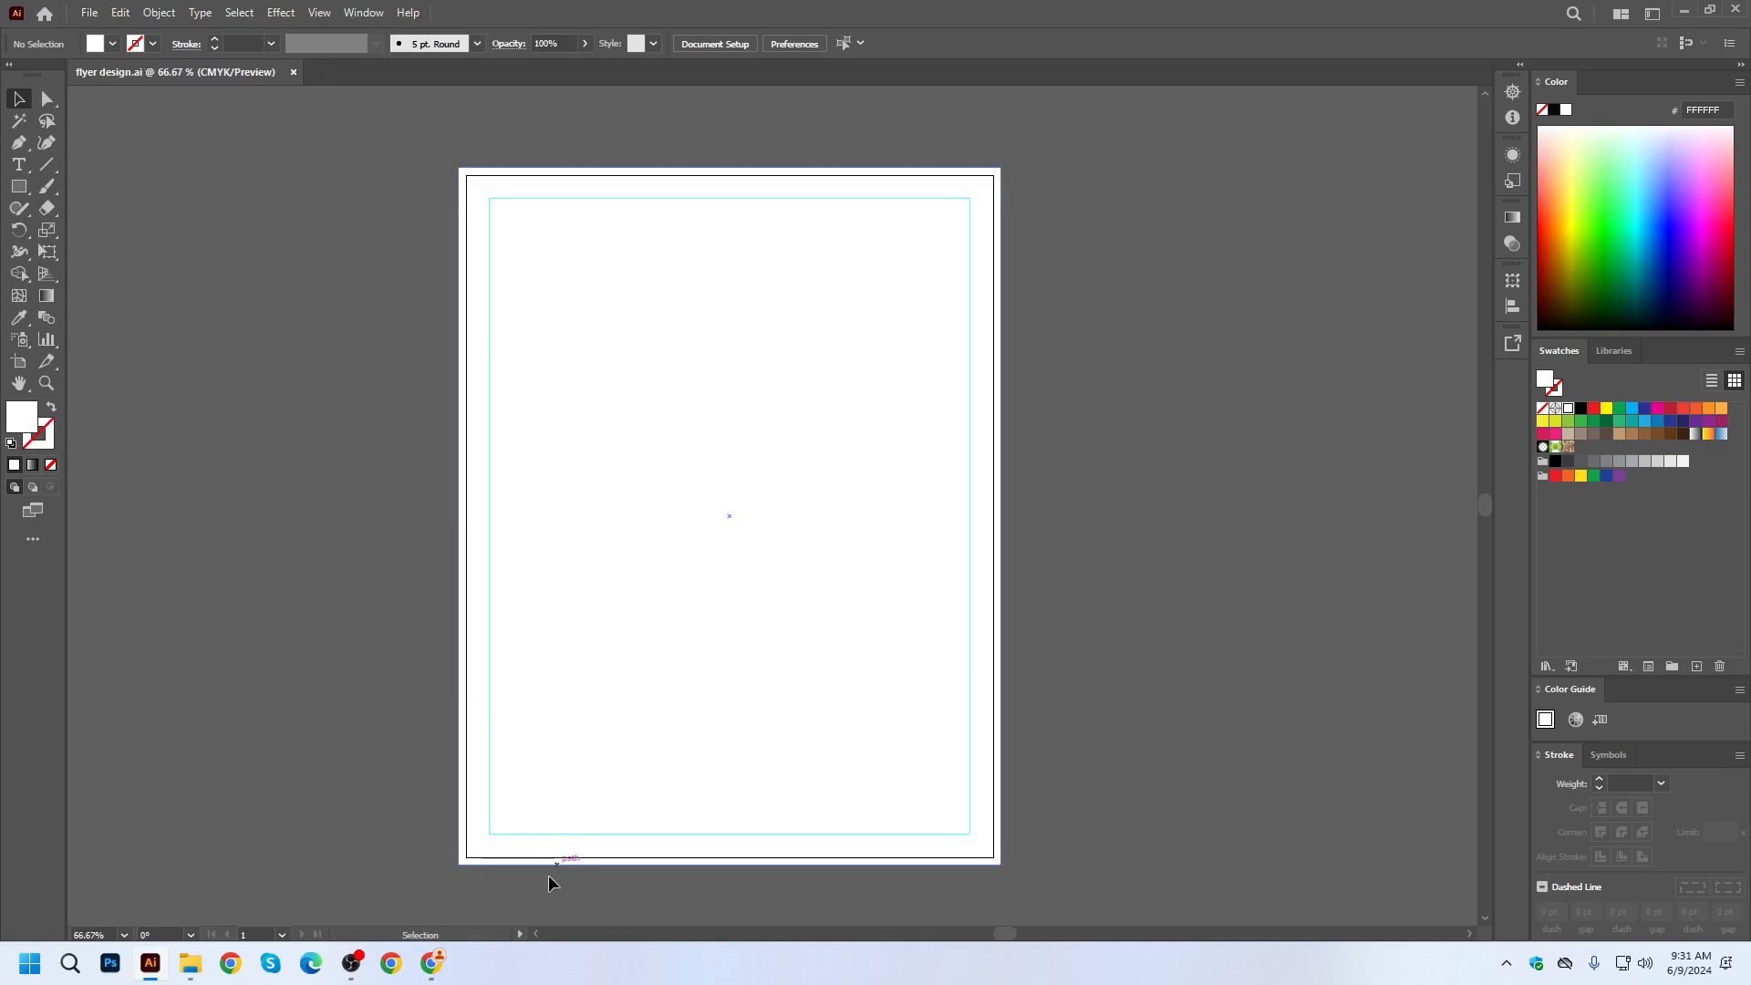
Switch to Chrome and look through the brochure and flyer size guide, the brochure images and the flyer image examples.
{"action": "left_click", "coordinate": [432, 962]}
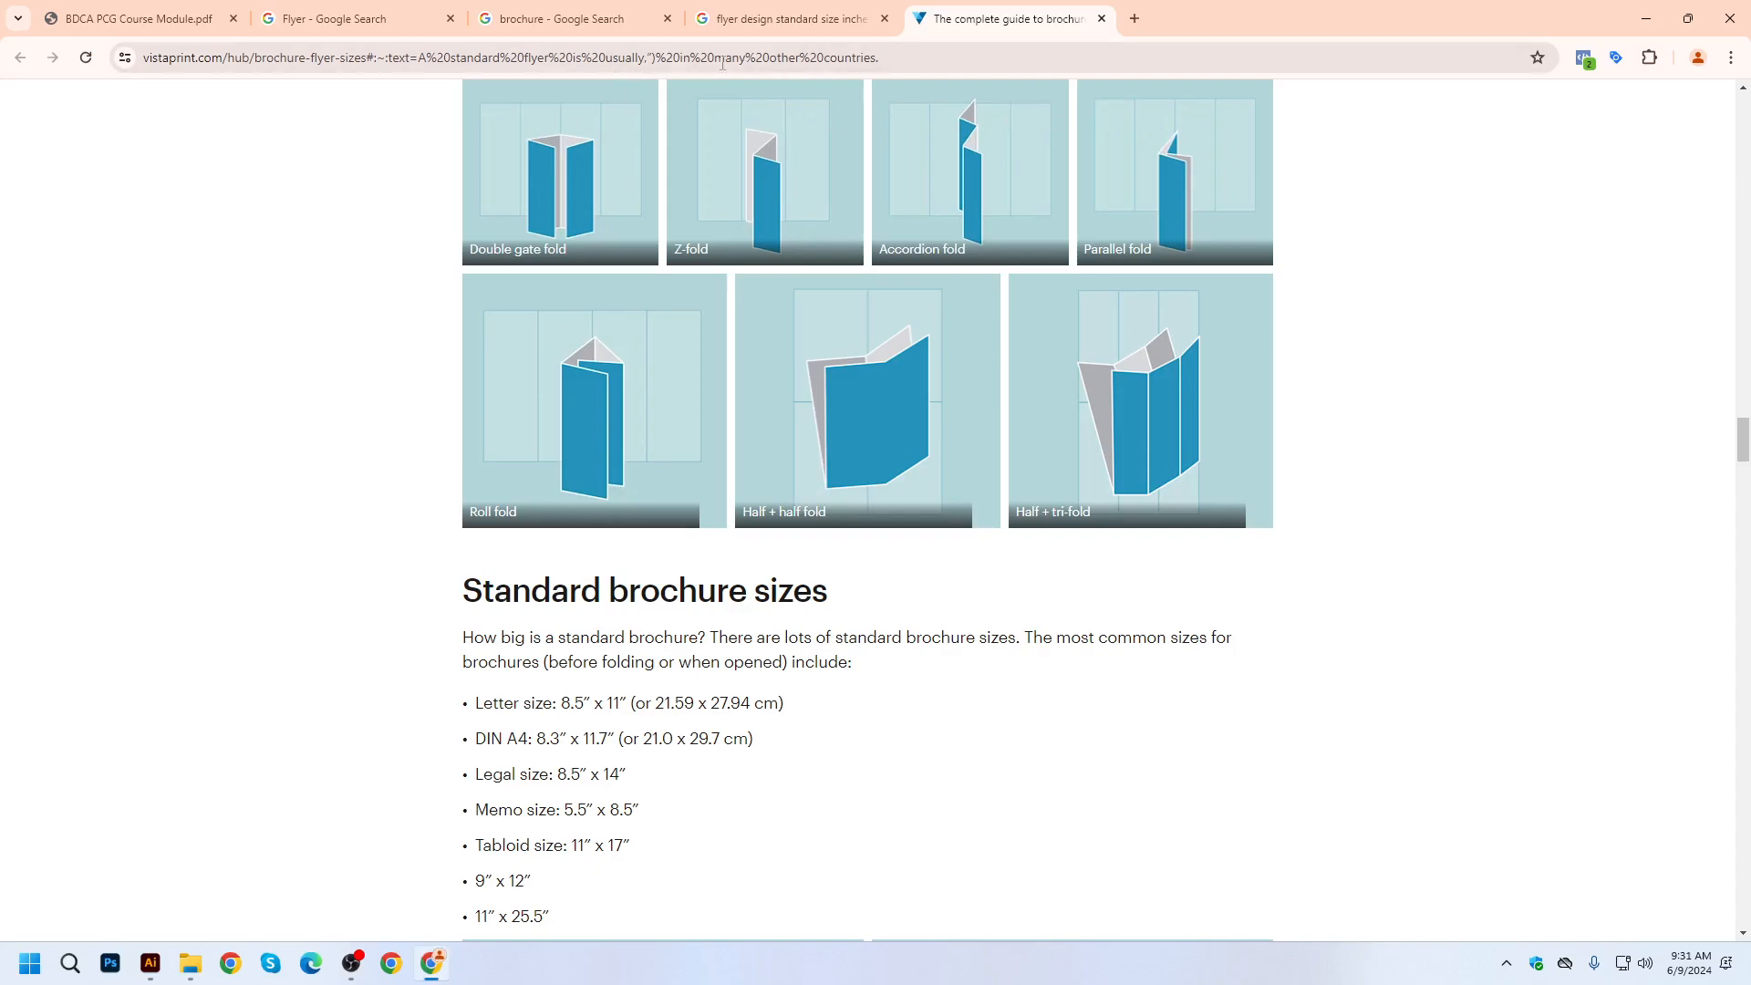
{"action": "scroll", "coordinate": [691, 374], "scroll_direction": "up", "scroll_amount": 20}
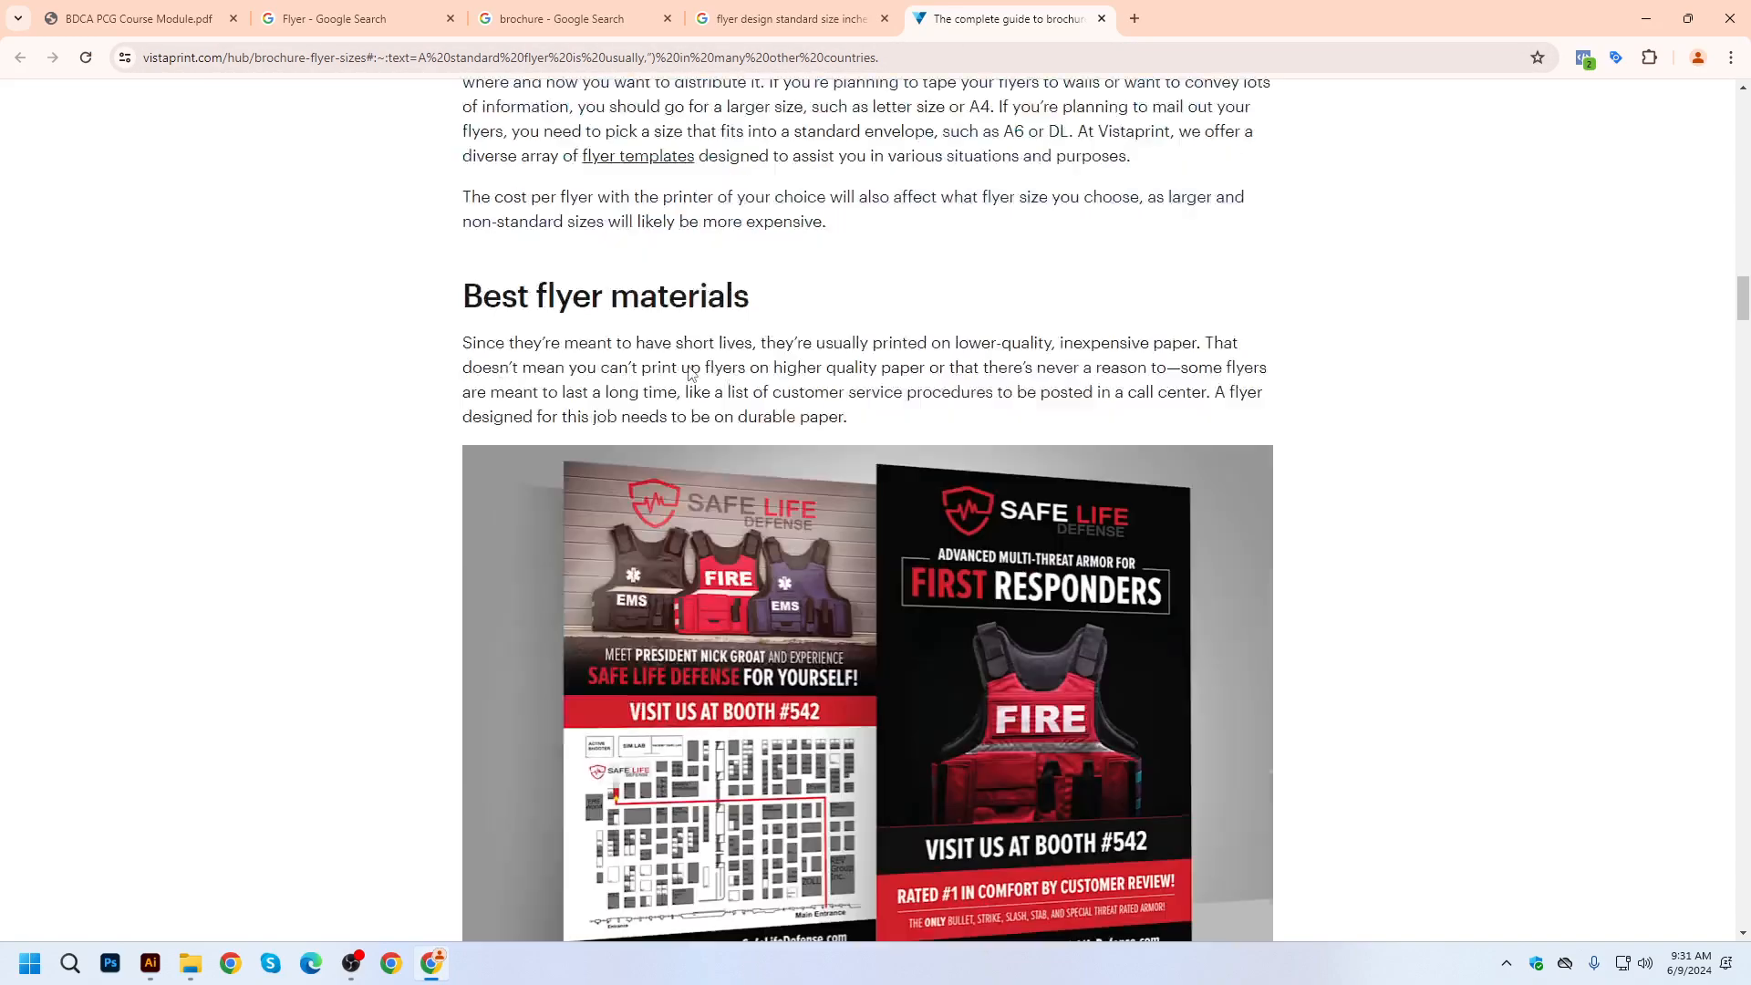
{"action": "scroll", "coordinate": [691, 373], "scroll_direction": "up", "scroll_amount": 3}
{"action": "scroll", "coordinate": [1743, 336], "scroll_direction": "up", "scroll_amount": 15}
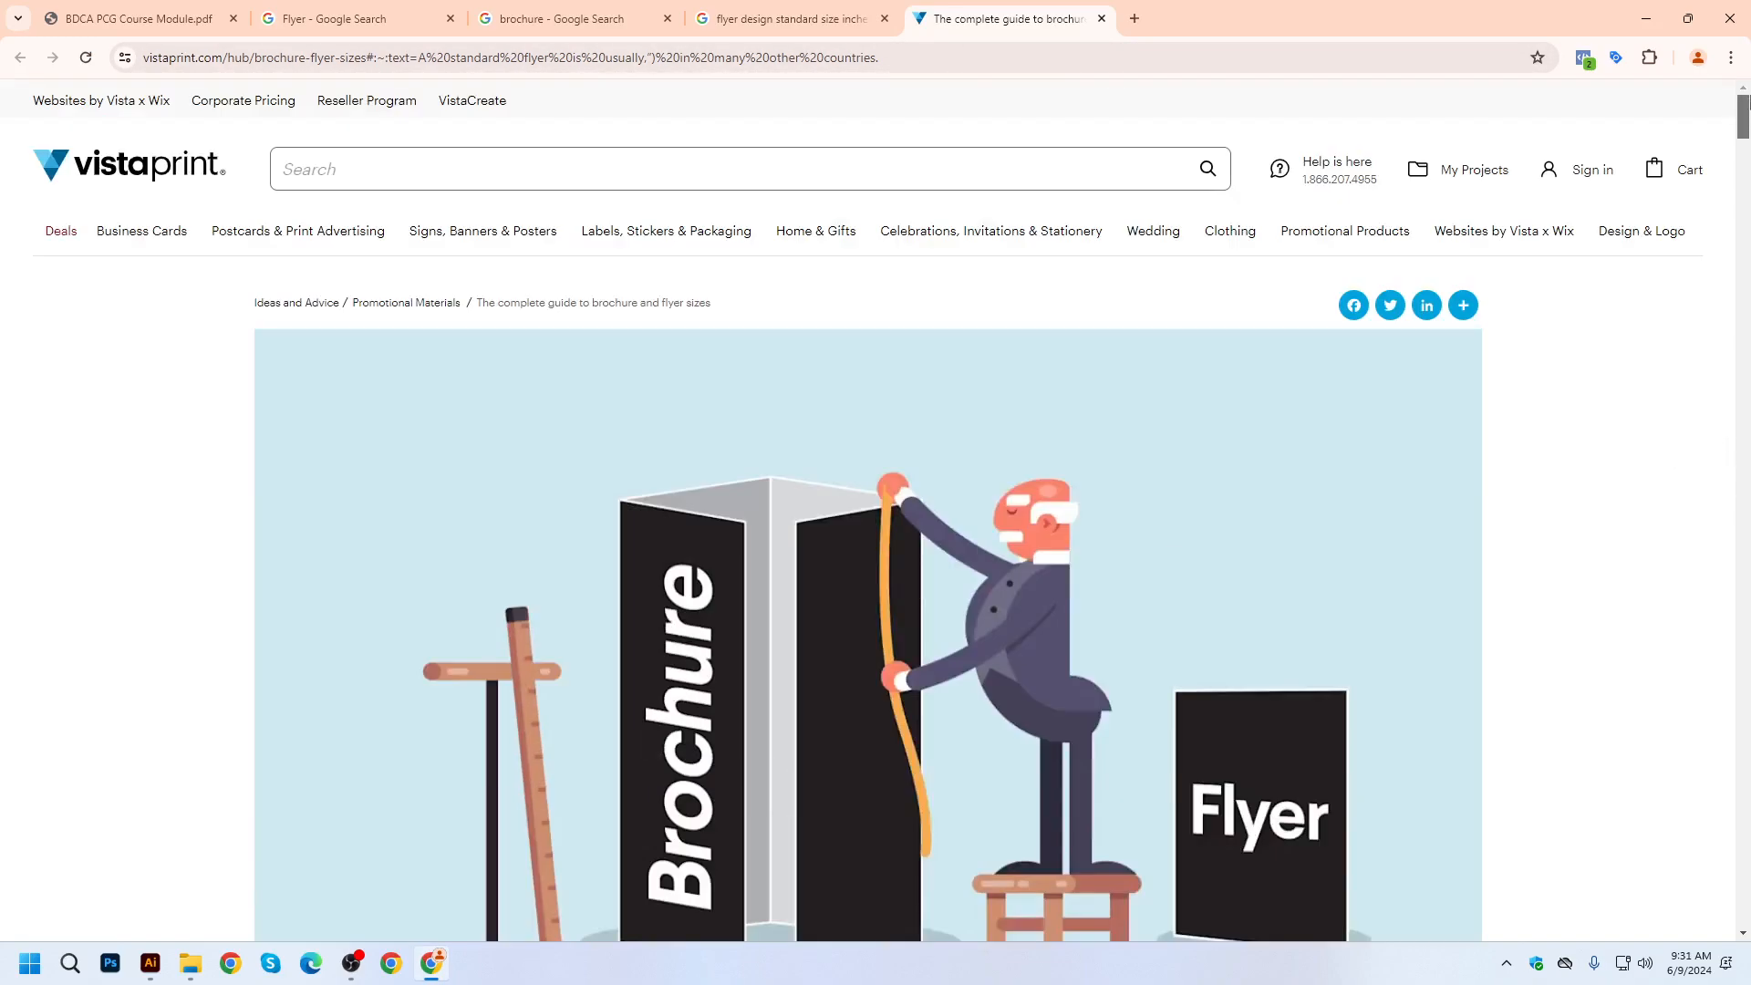
{"action": "left_click", "coordinate": [567, 11]}
{"action": "scroll", "coordinate": [734, 449], "scroll_direction": "up", "scroll_amount": 10}
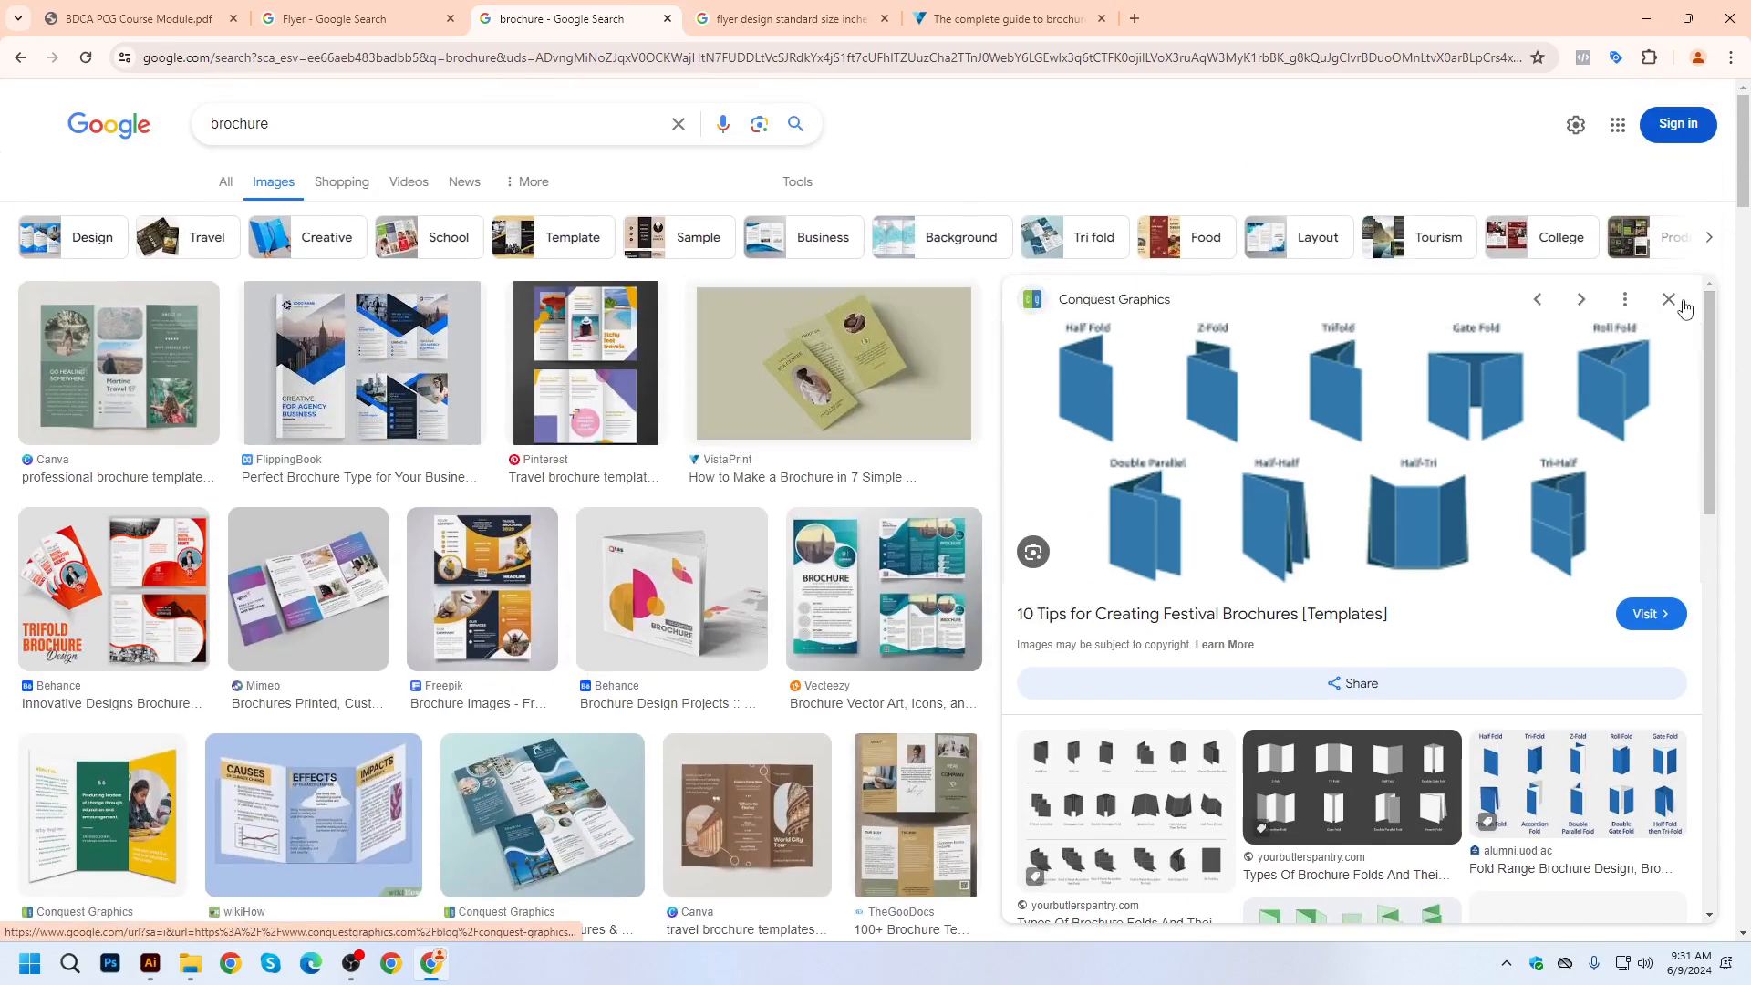
{"action": "left_click", "coordinate": [1668, 299]}
{"action": "left_click", "coordinate": [260, 16]}
{"action": "scroll", "coordinate": [764, 616], "scroll_direction": "up", "scroll_amount": 1}
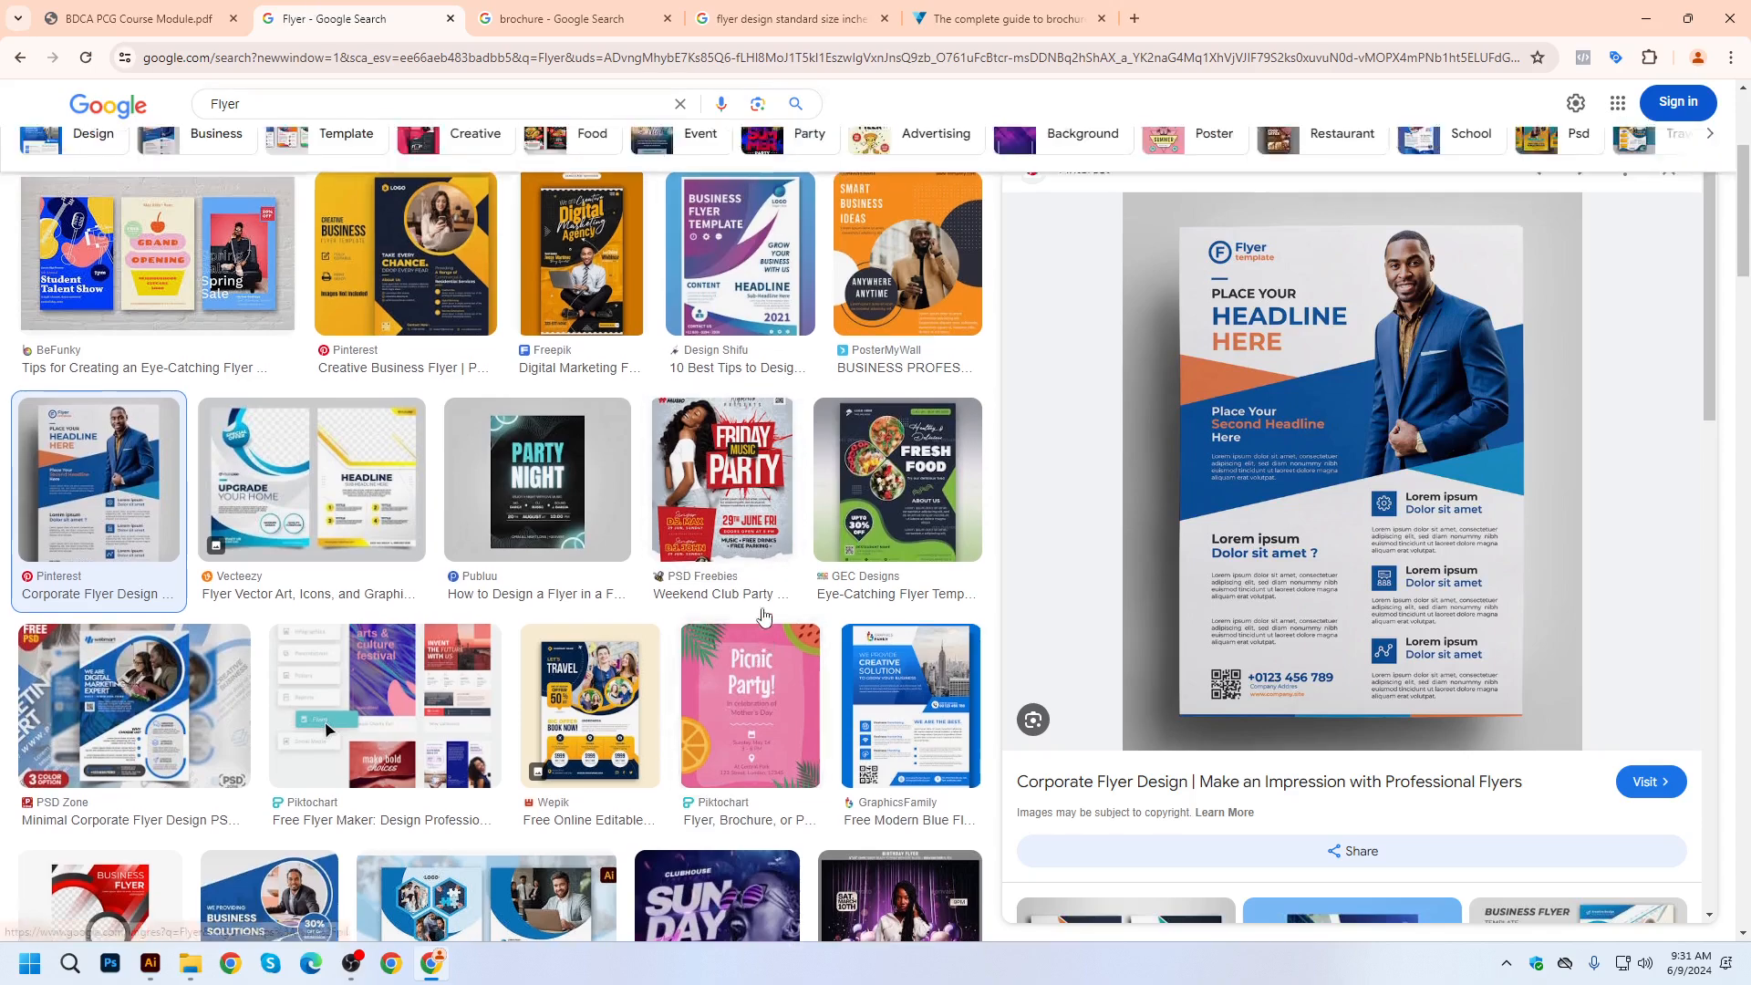
{"action": "scroll", "coordinate": [764, 616], "scroll_direction": "up", "scroll_amount": 3}
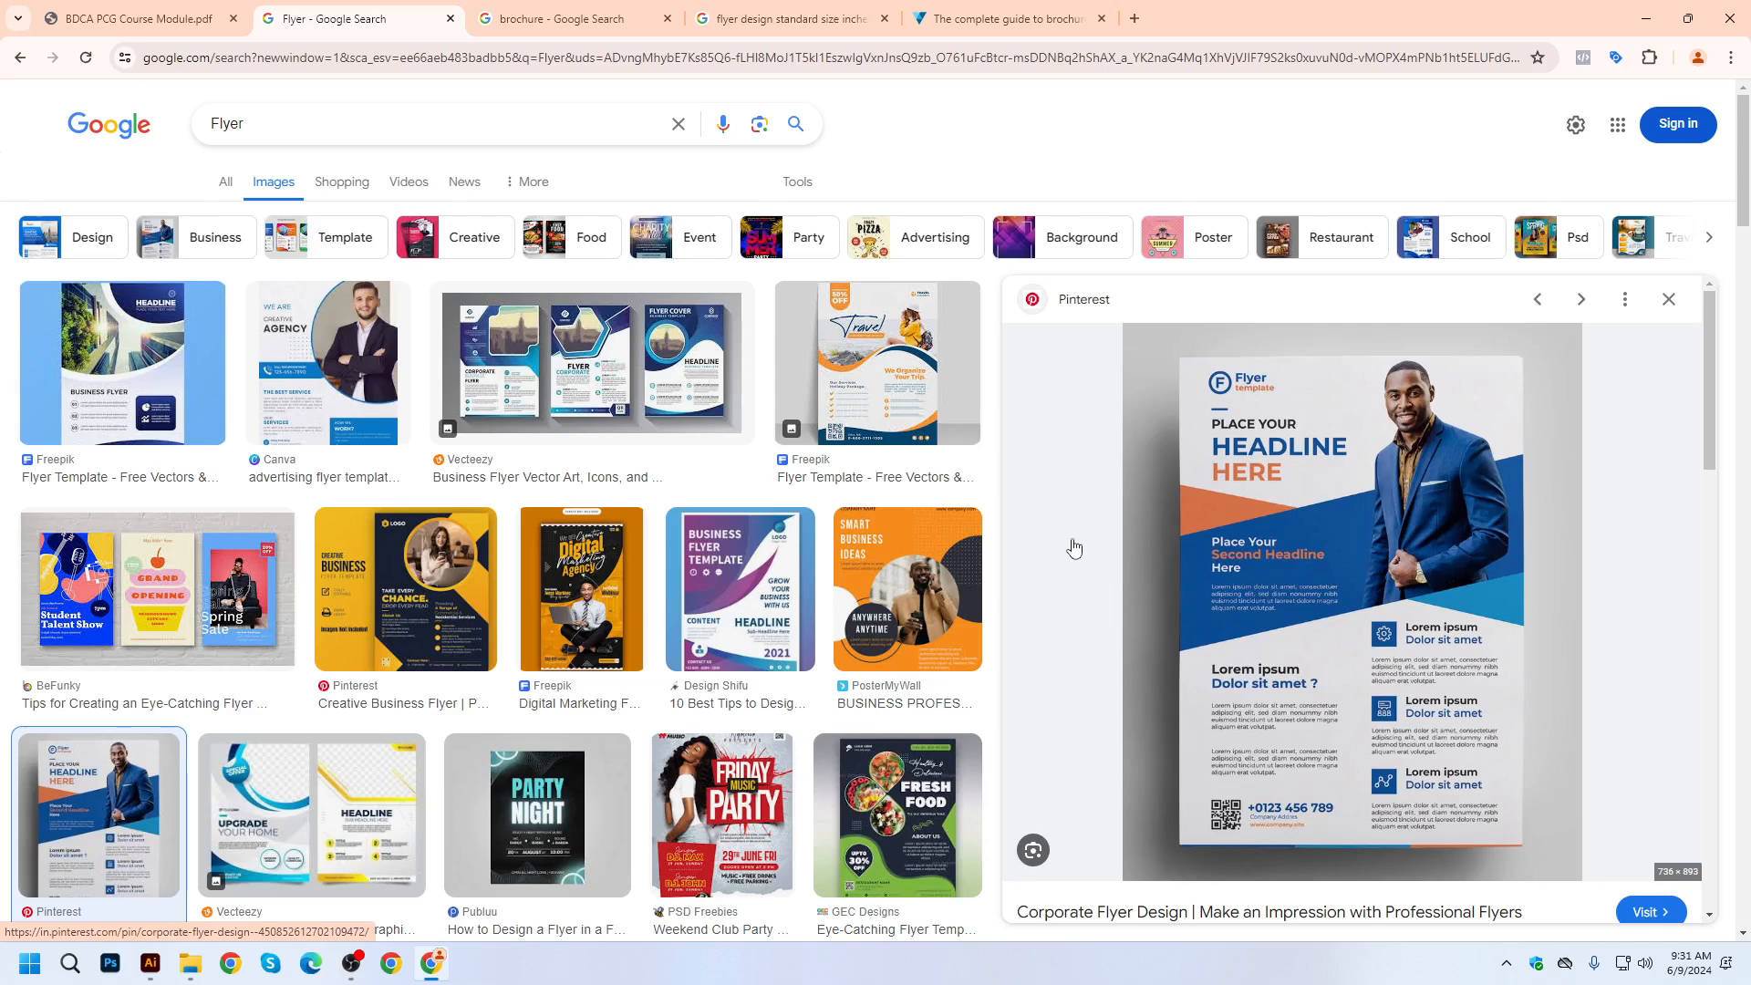
{"action": "key", "text": "Up"}
{"action": "key", "text": "Up"}
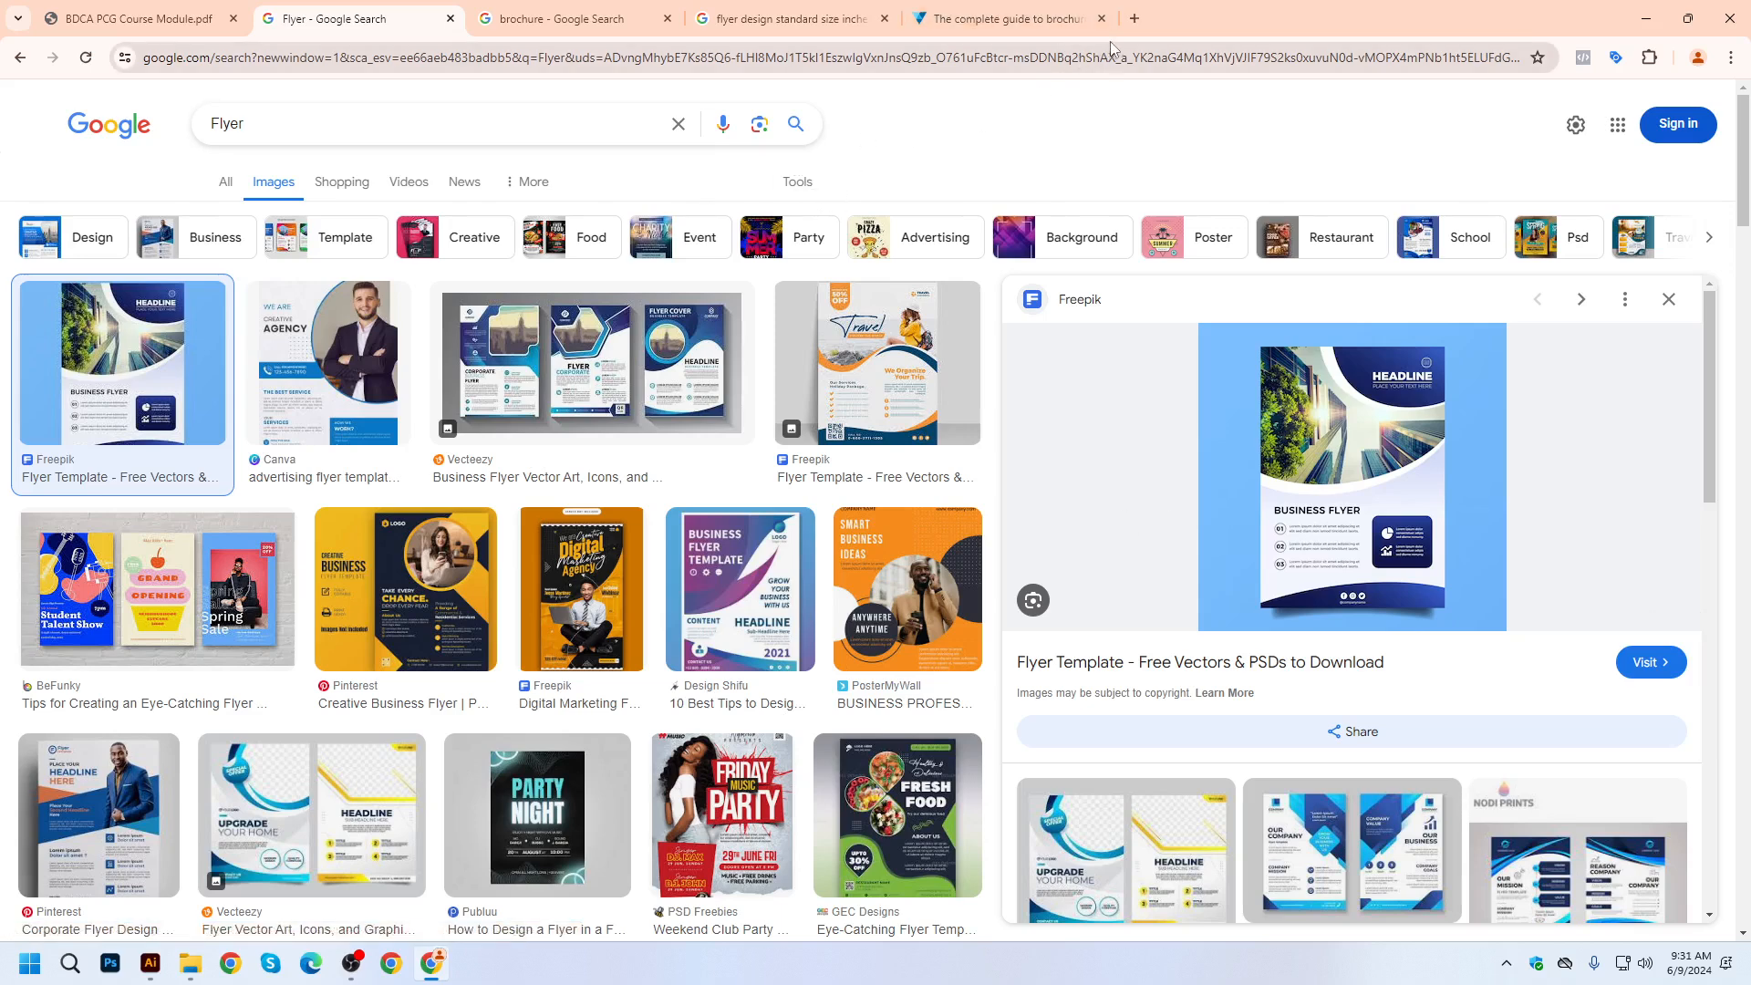
Search Google for "bdcalling academy" in a new tab and show the image results.
{"action": "left_click", "coordinate": [1134, 20]}
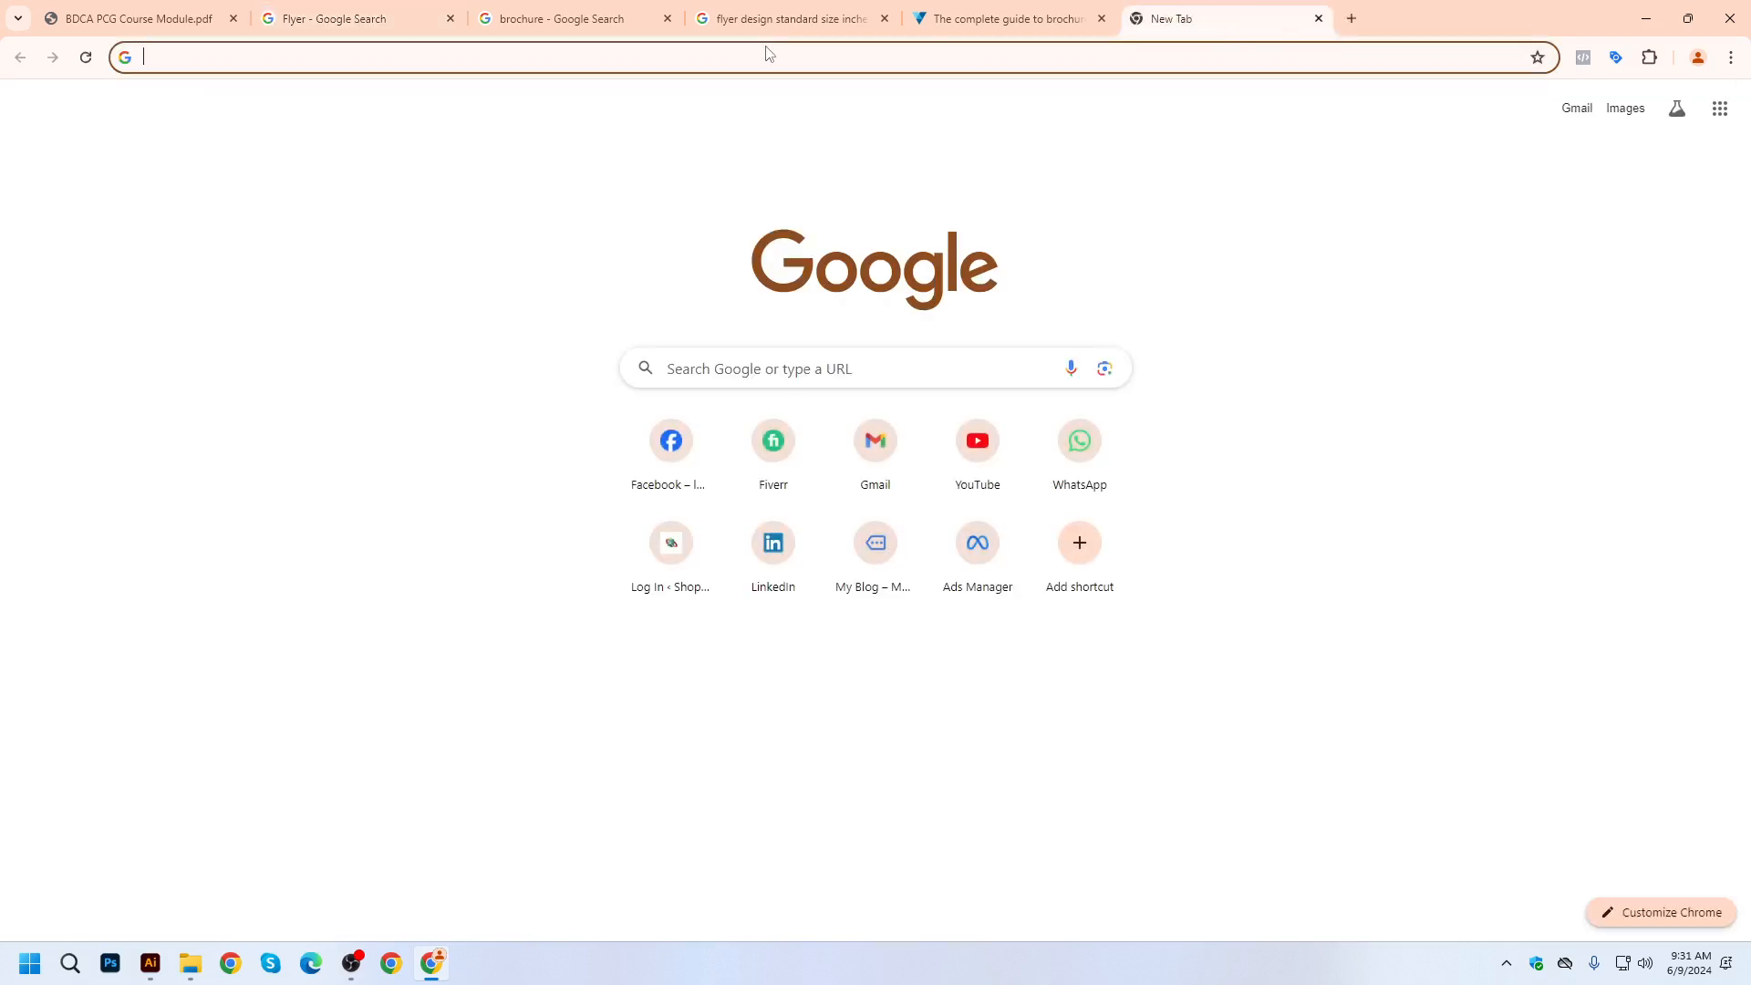
{"action": "type", "text": "ndc"}
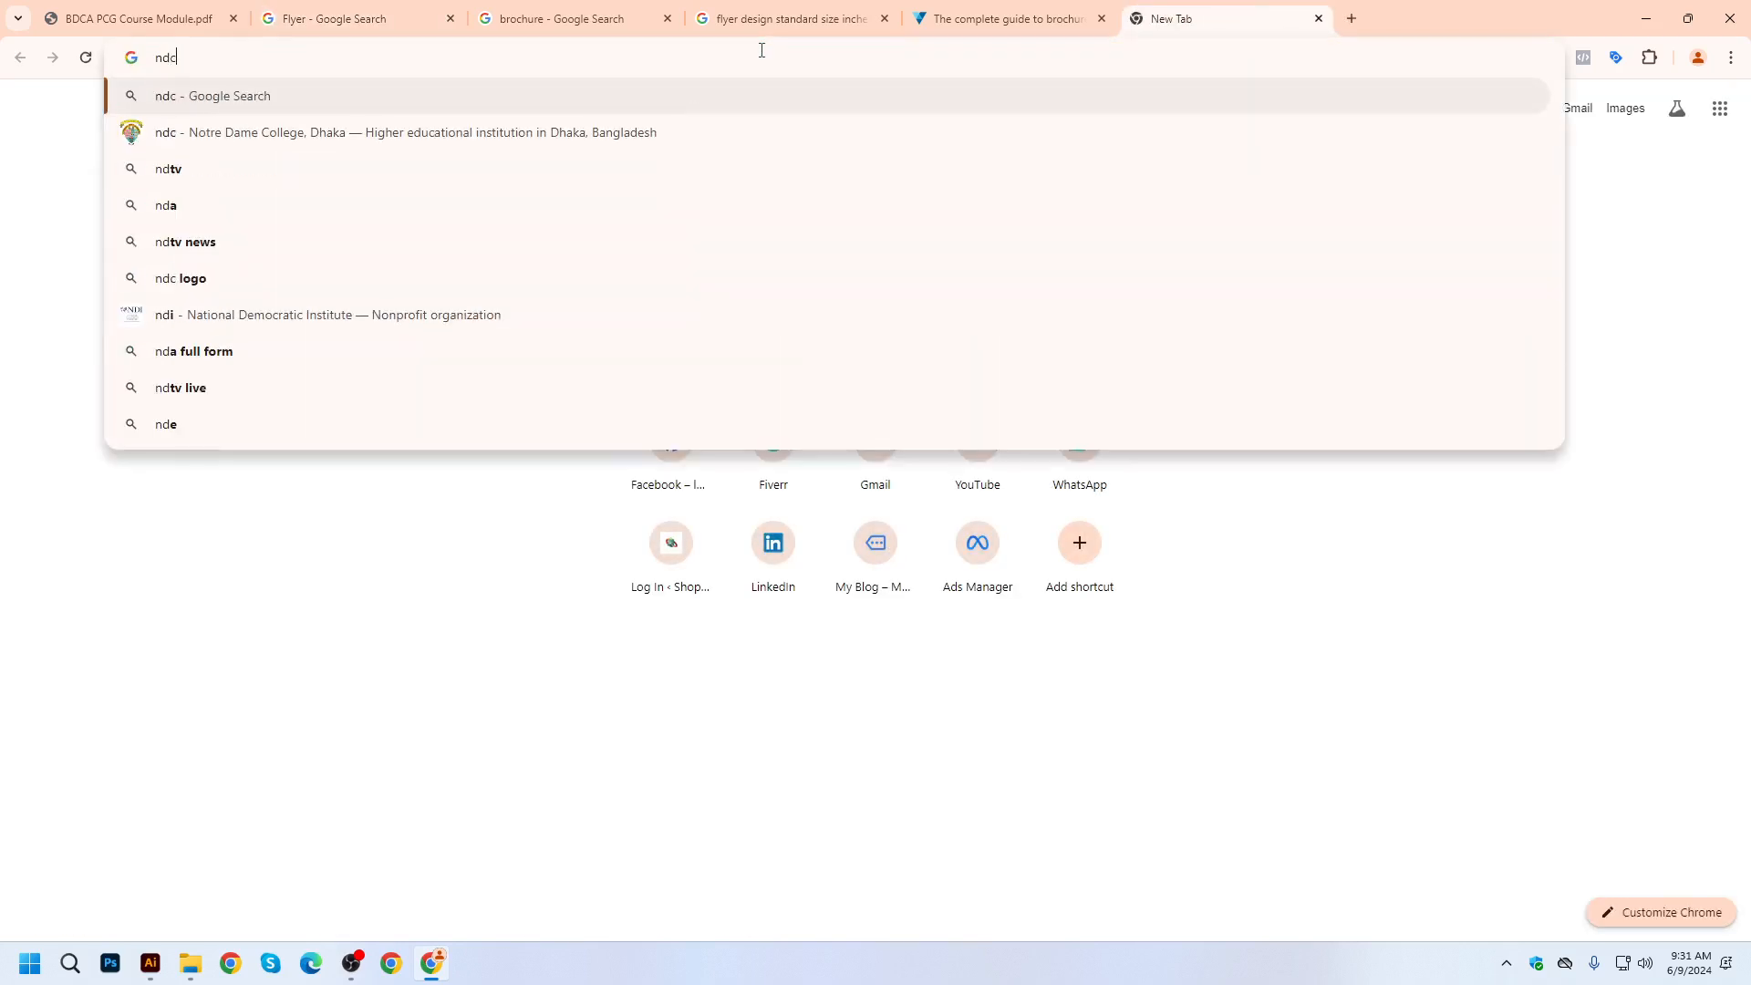
{"action": "key", "text": "BackSpace"}
{"action": "key", "text": "BackSpace"}
{"action": "key", "text": "BackSpace"}
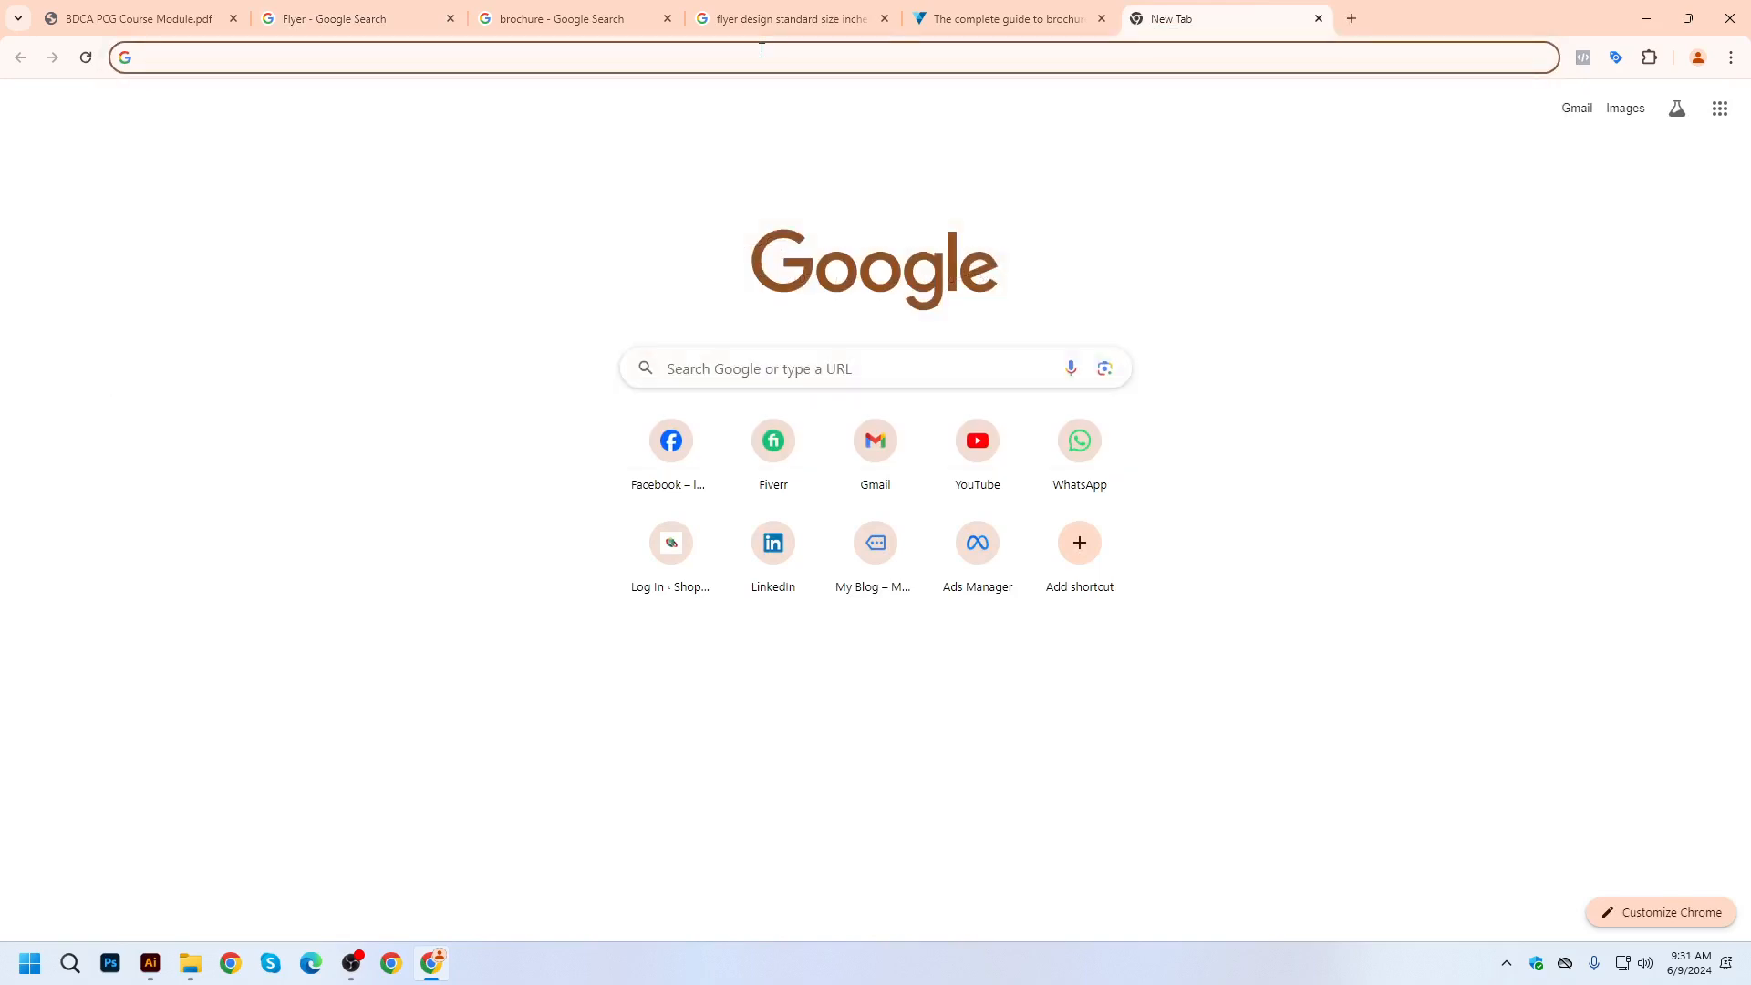
{"action": "type", "text": "bdcallin"}
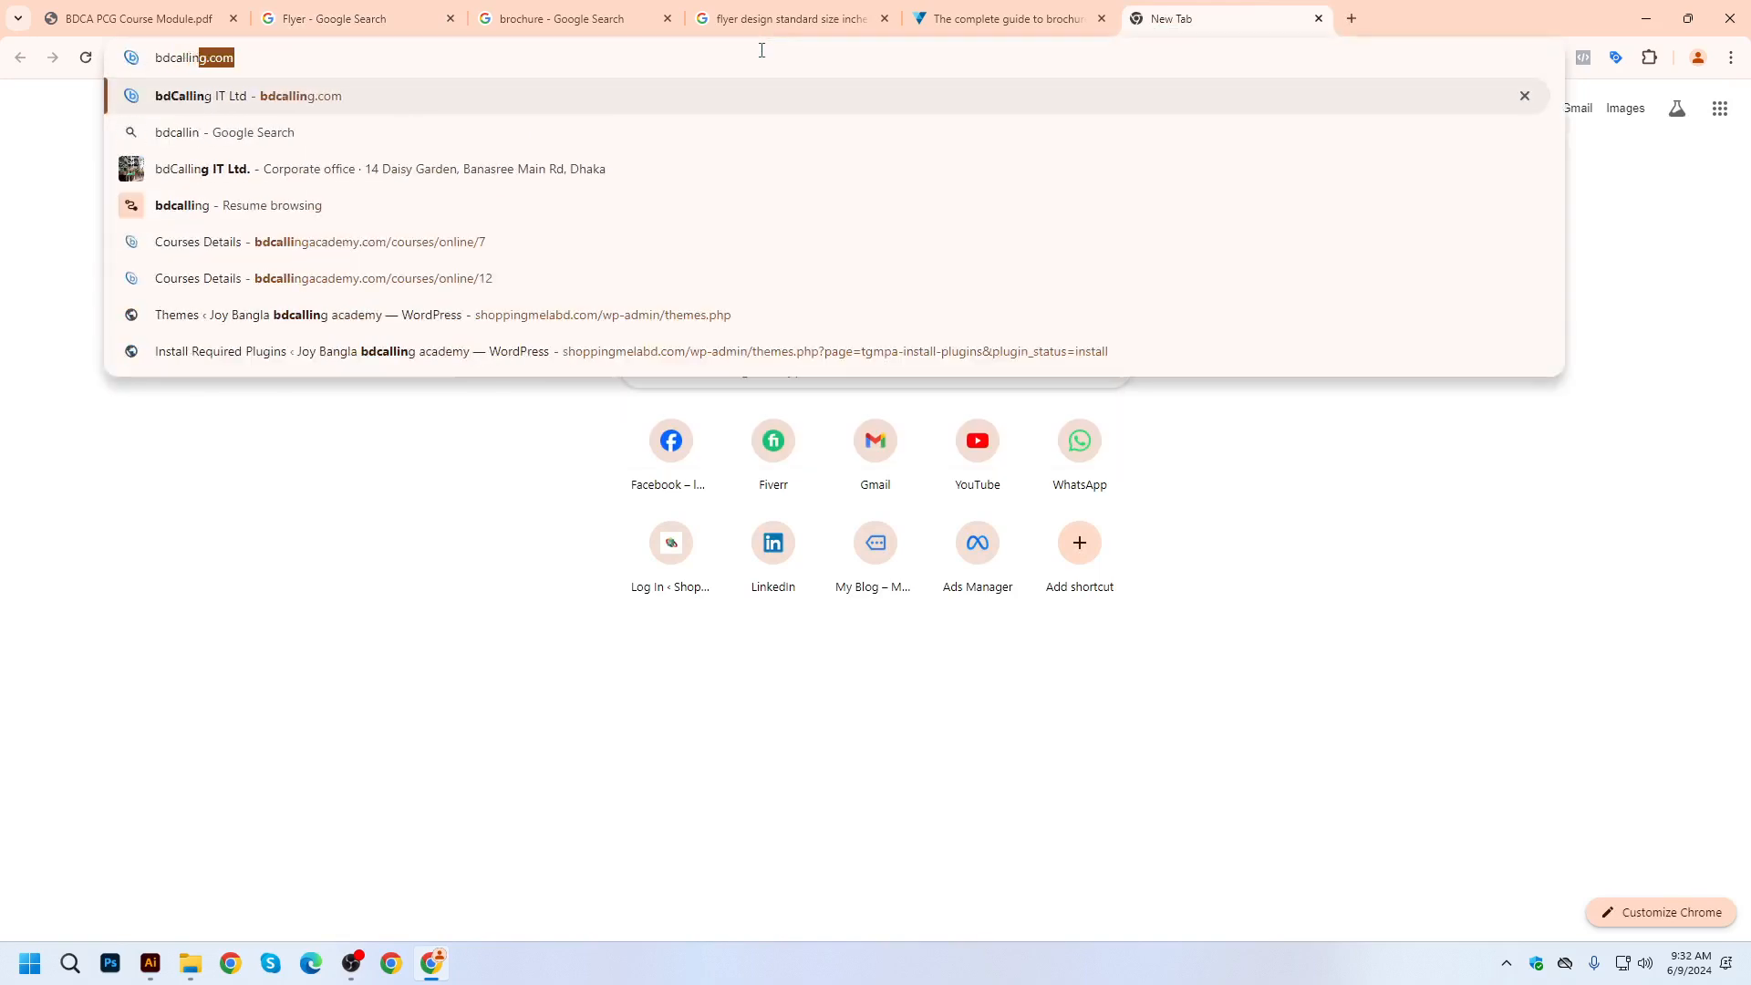
{"action": "type", "text": "g"}
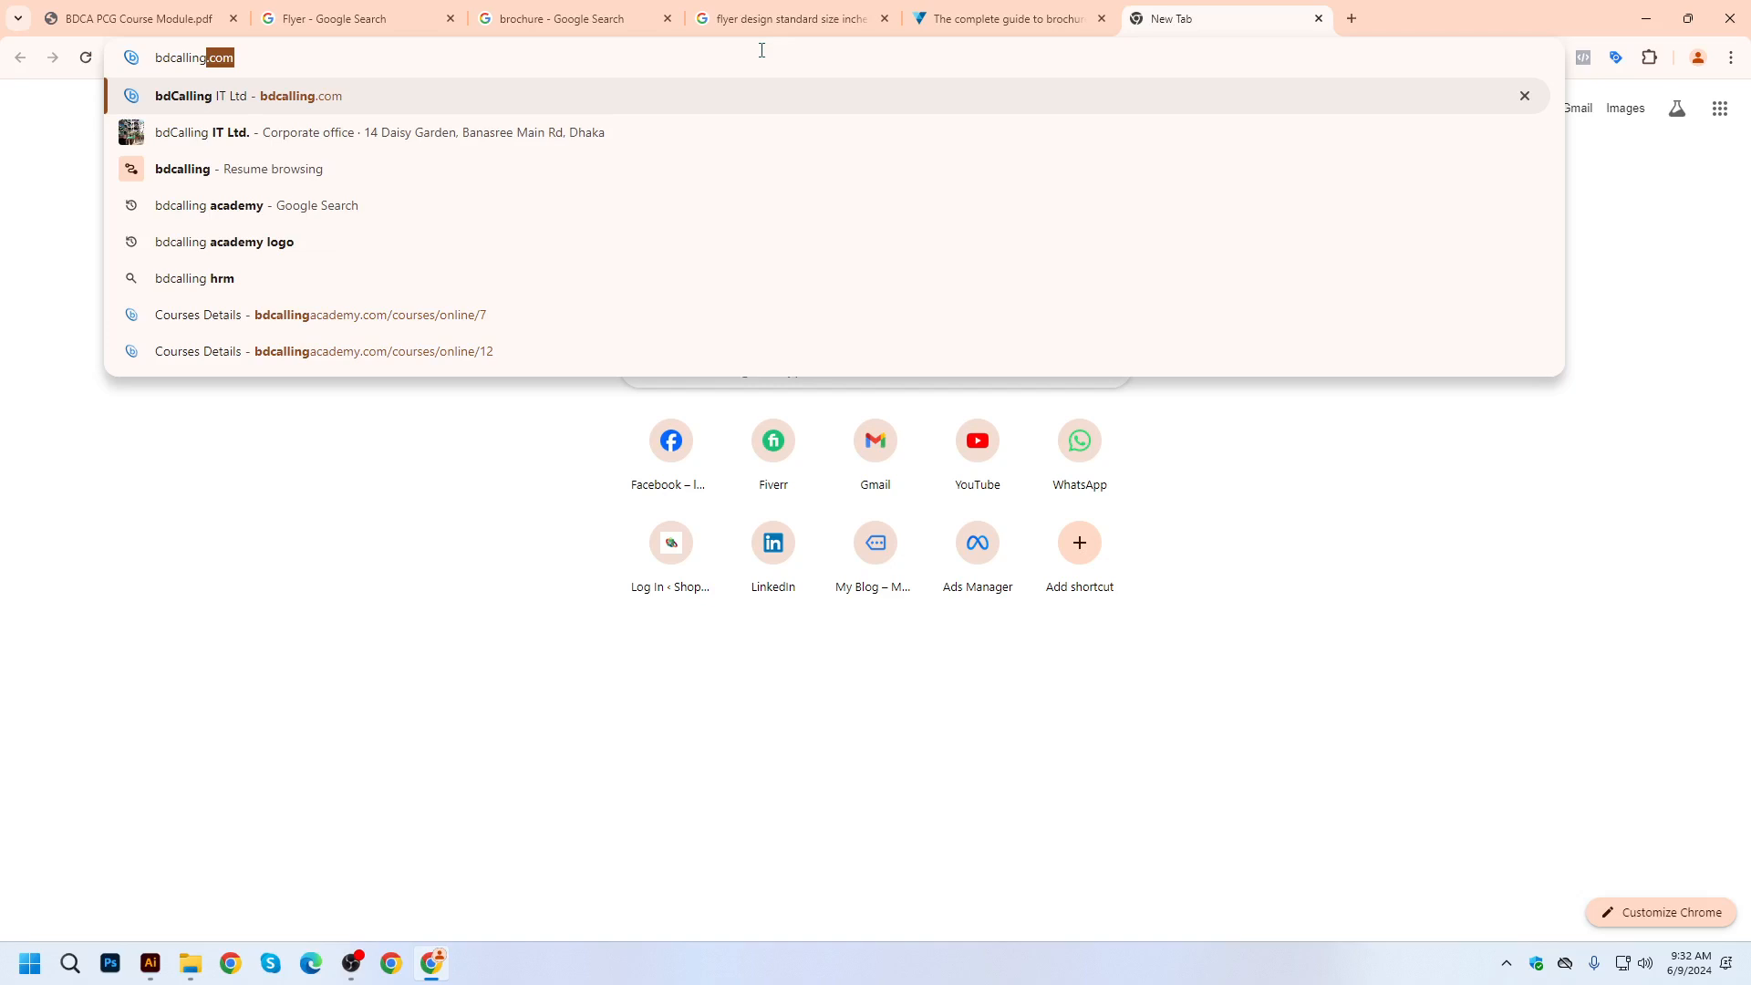
{"action": "key", "text": "Down"}
{"action": "key", "text": "Down"}
{"action": "key", "text": "Down"}
{"action": "key", "text": "Return"}
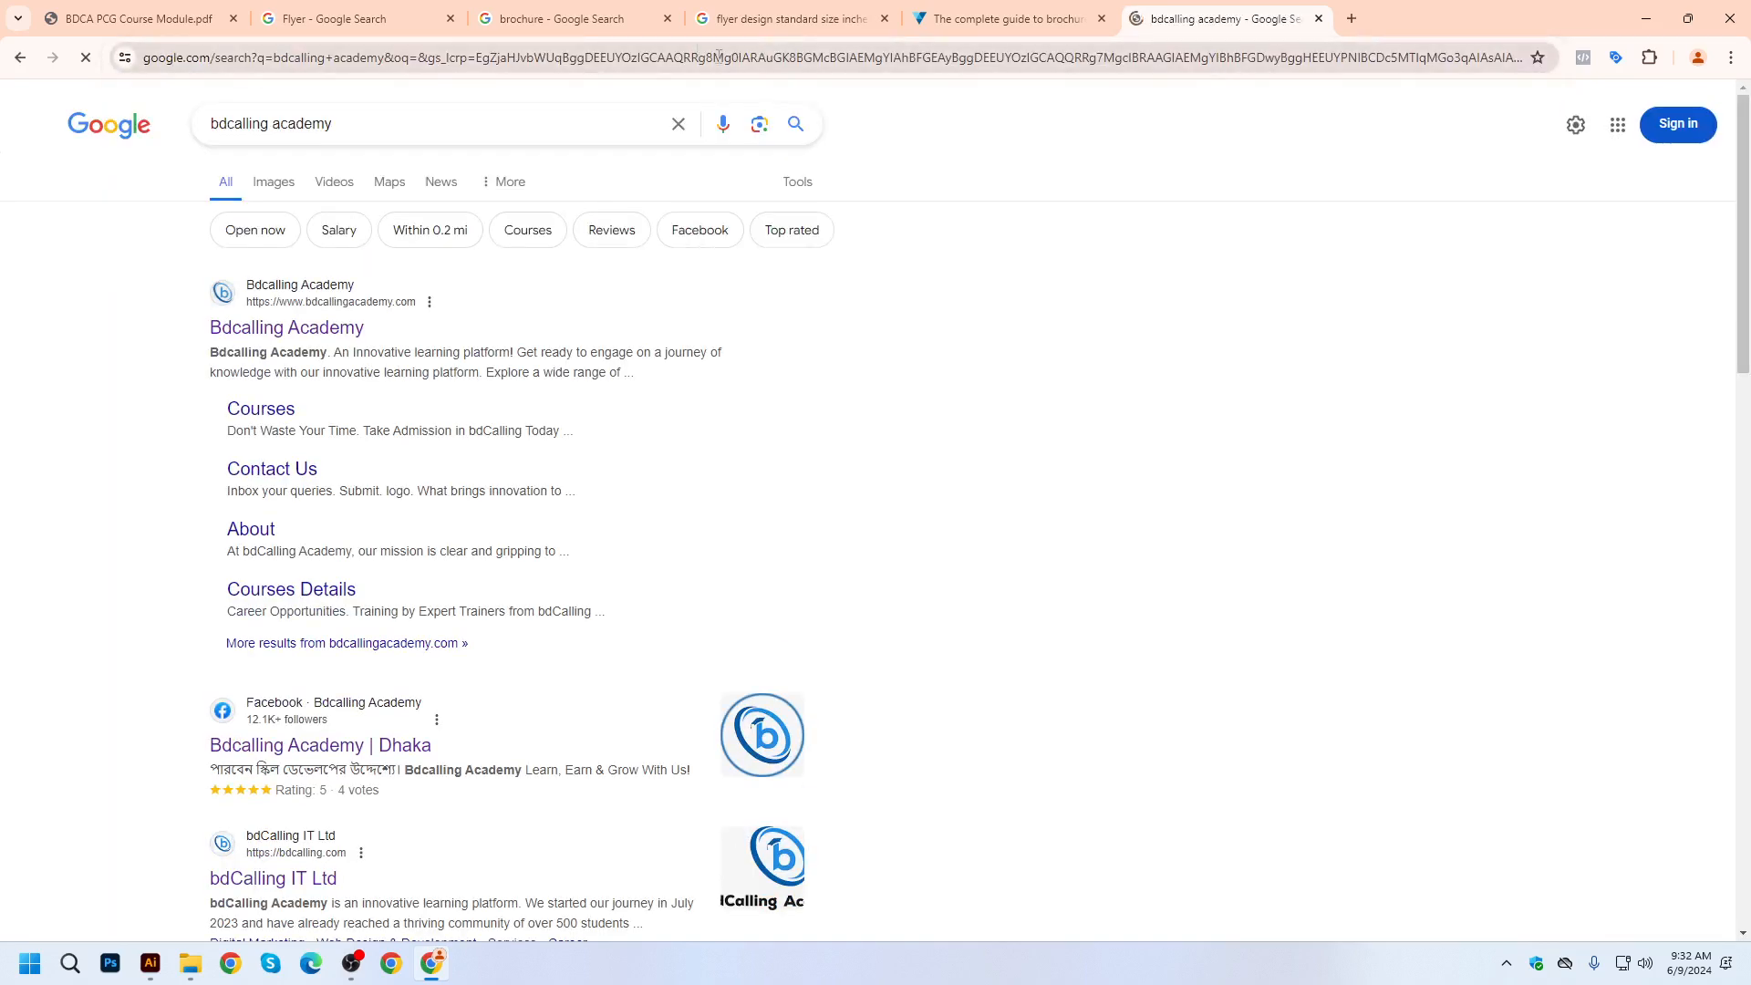
{"action": "left_click", "coordinate": [279, 192]}
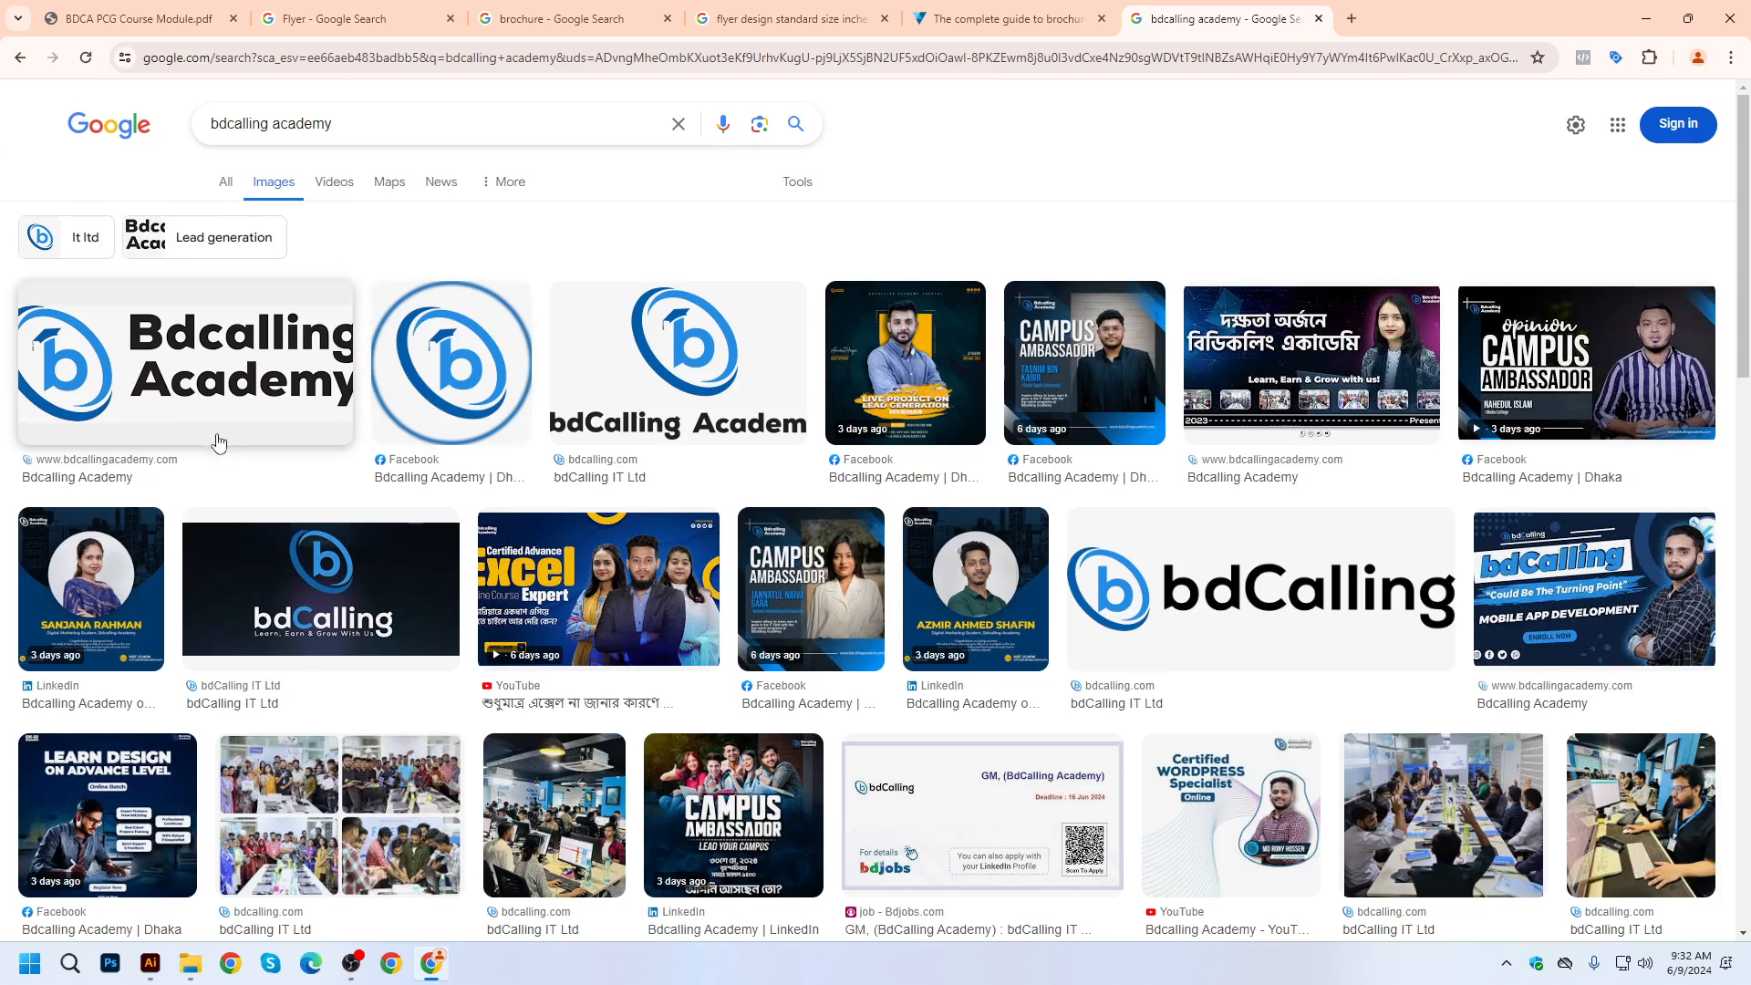
{"action": "left_click", "coordinate": [260, 422]}
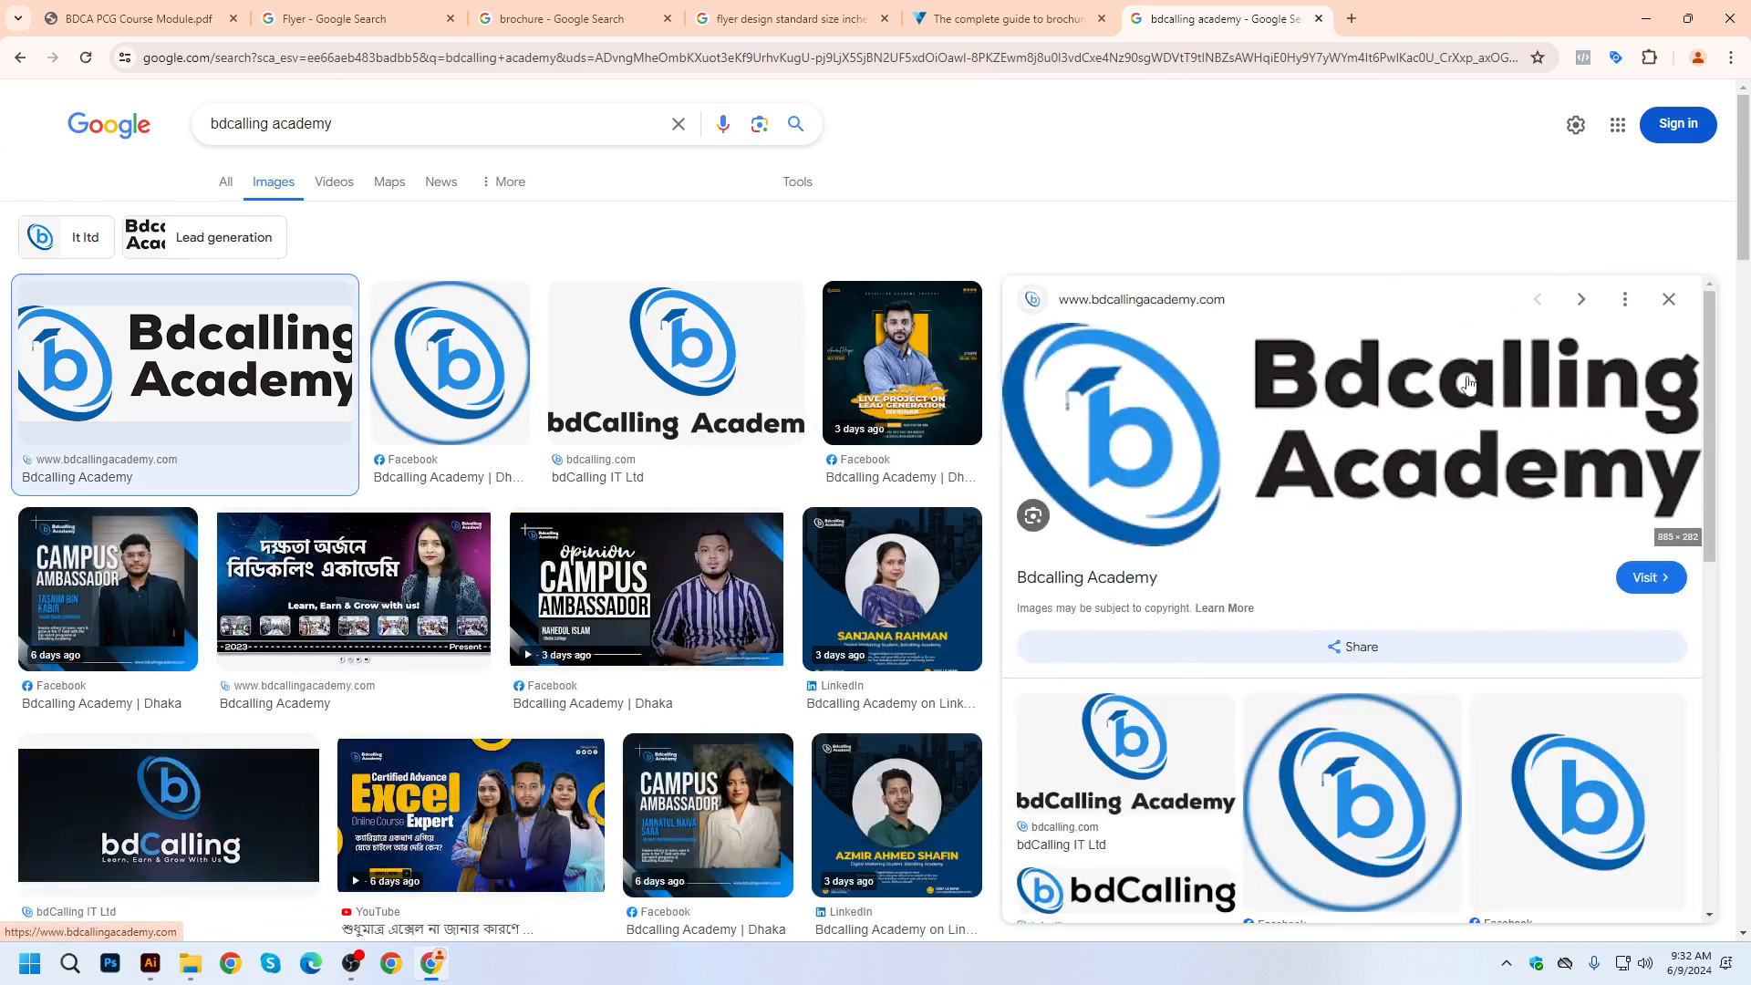
{"action": "right_click", "coordinate": [1279, 421]}
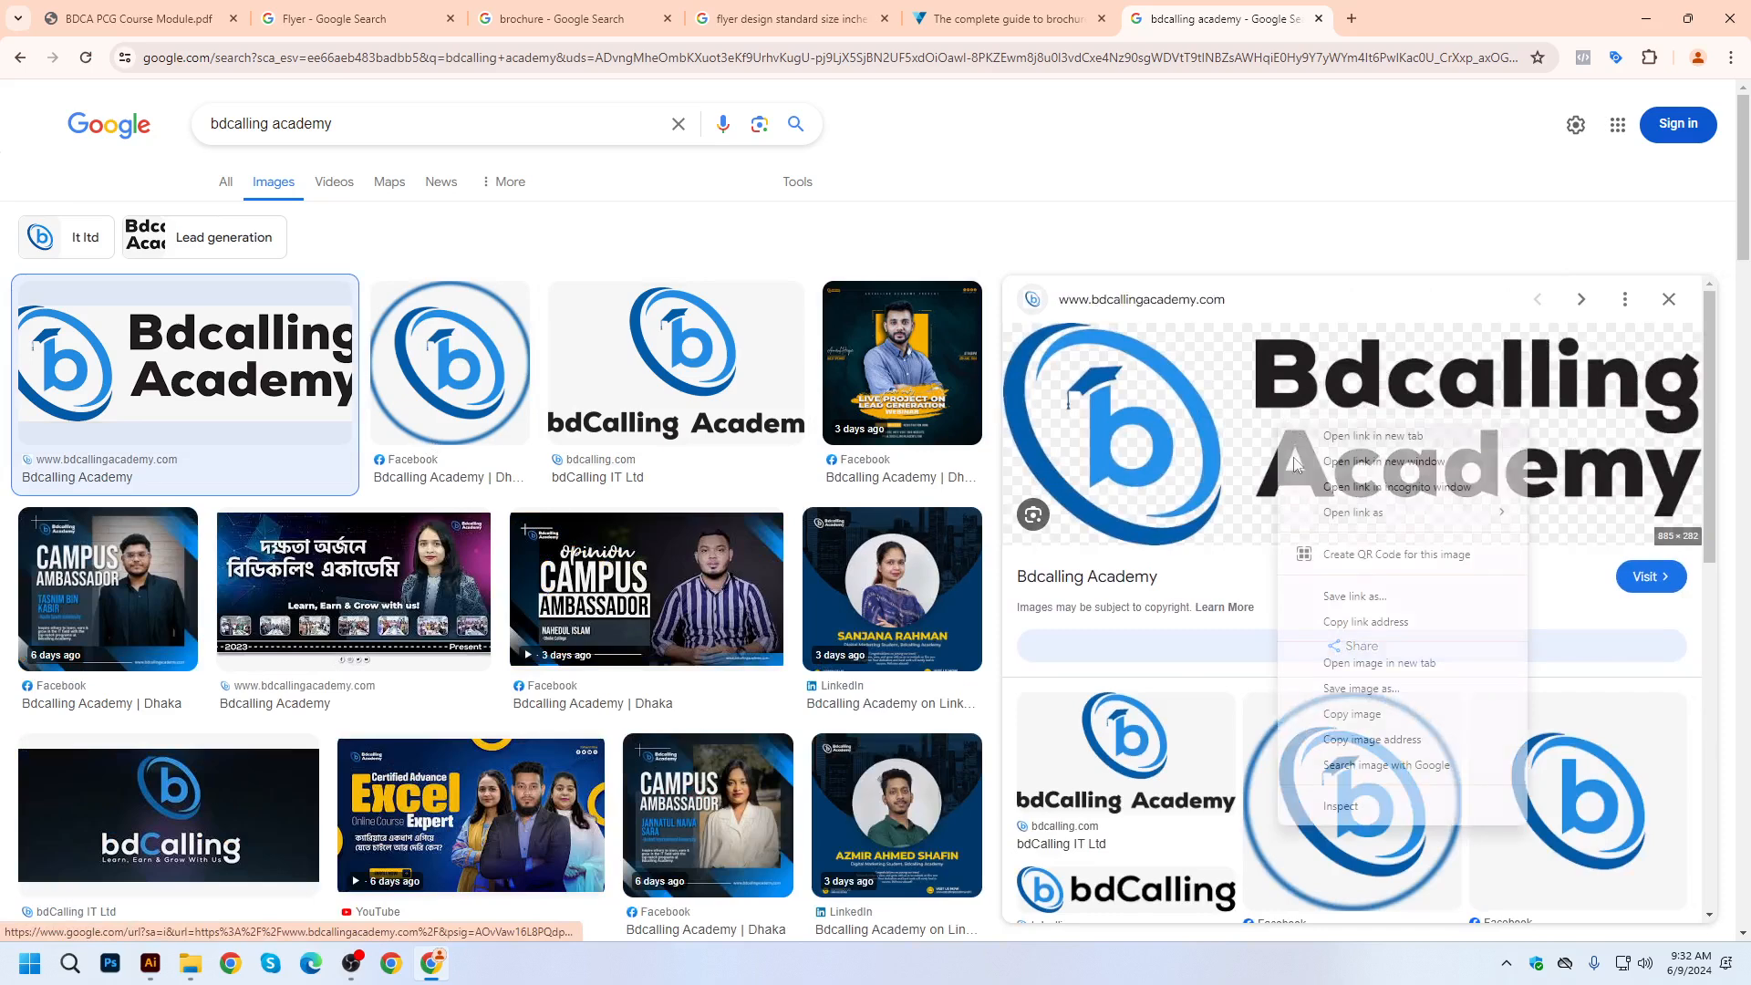
{"action": "left_click", "coordinate": [1342, 691]}
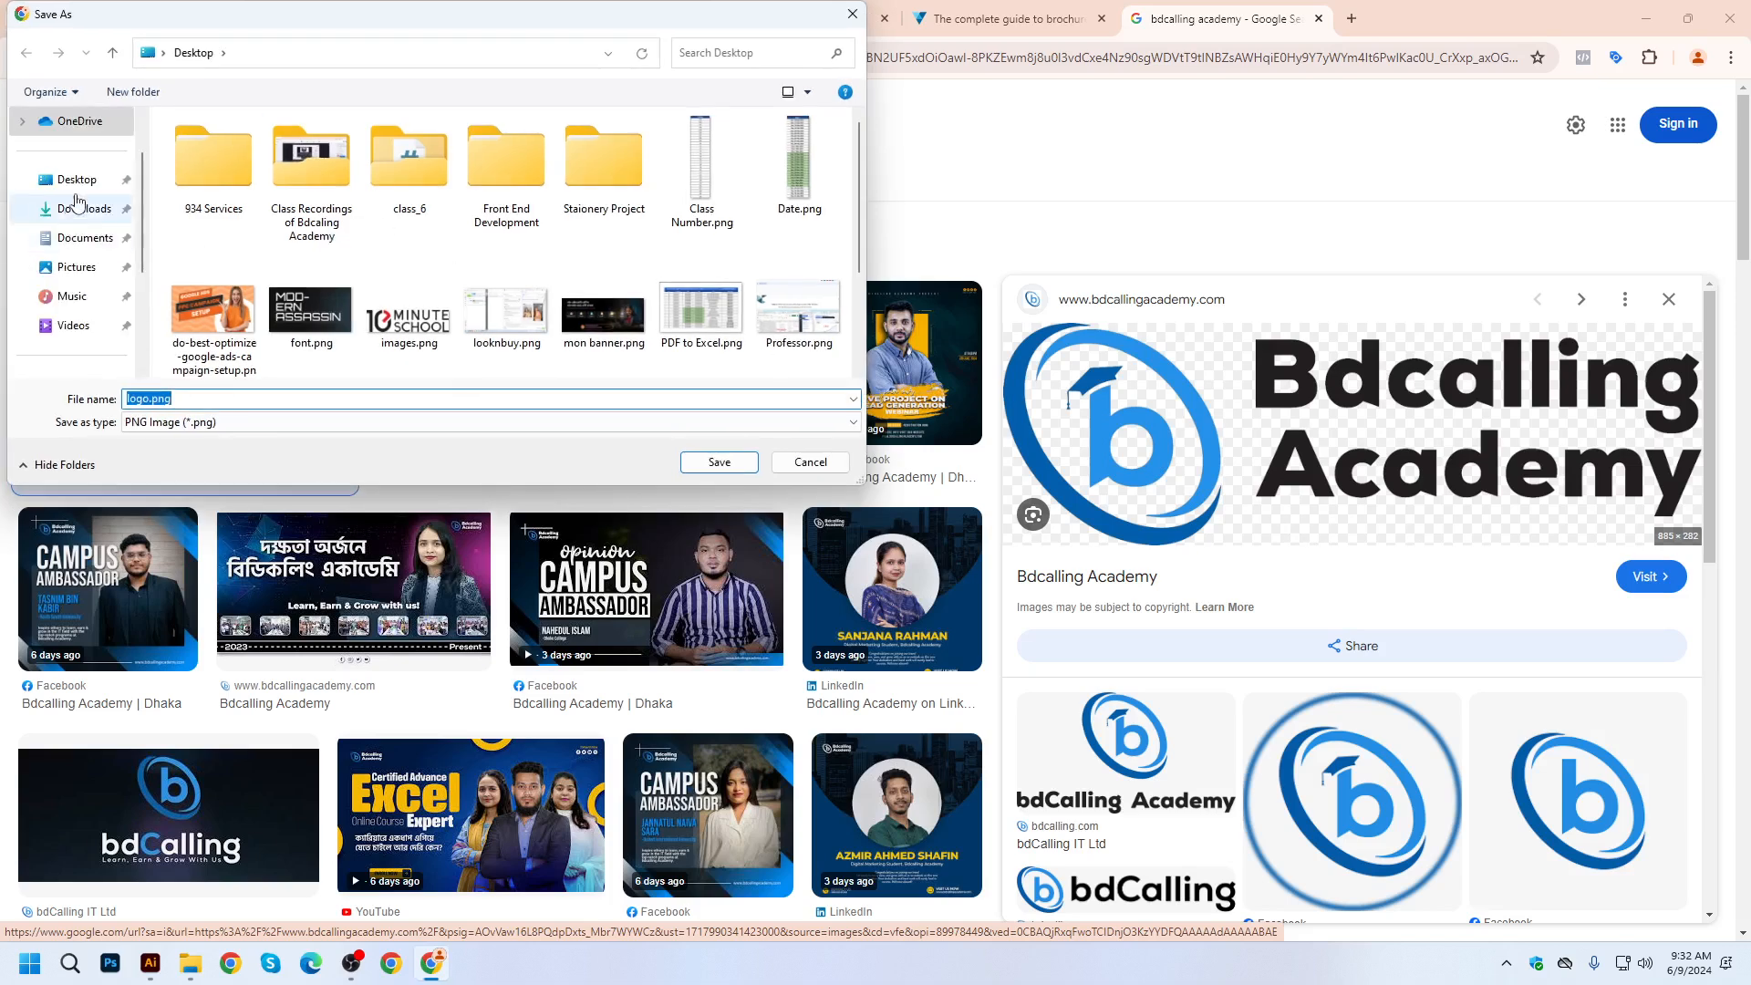
{"action": "scroll", "coordinate": [472, 253], "scroll_direction": "down", "scroll_amount": 1}
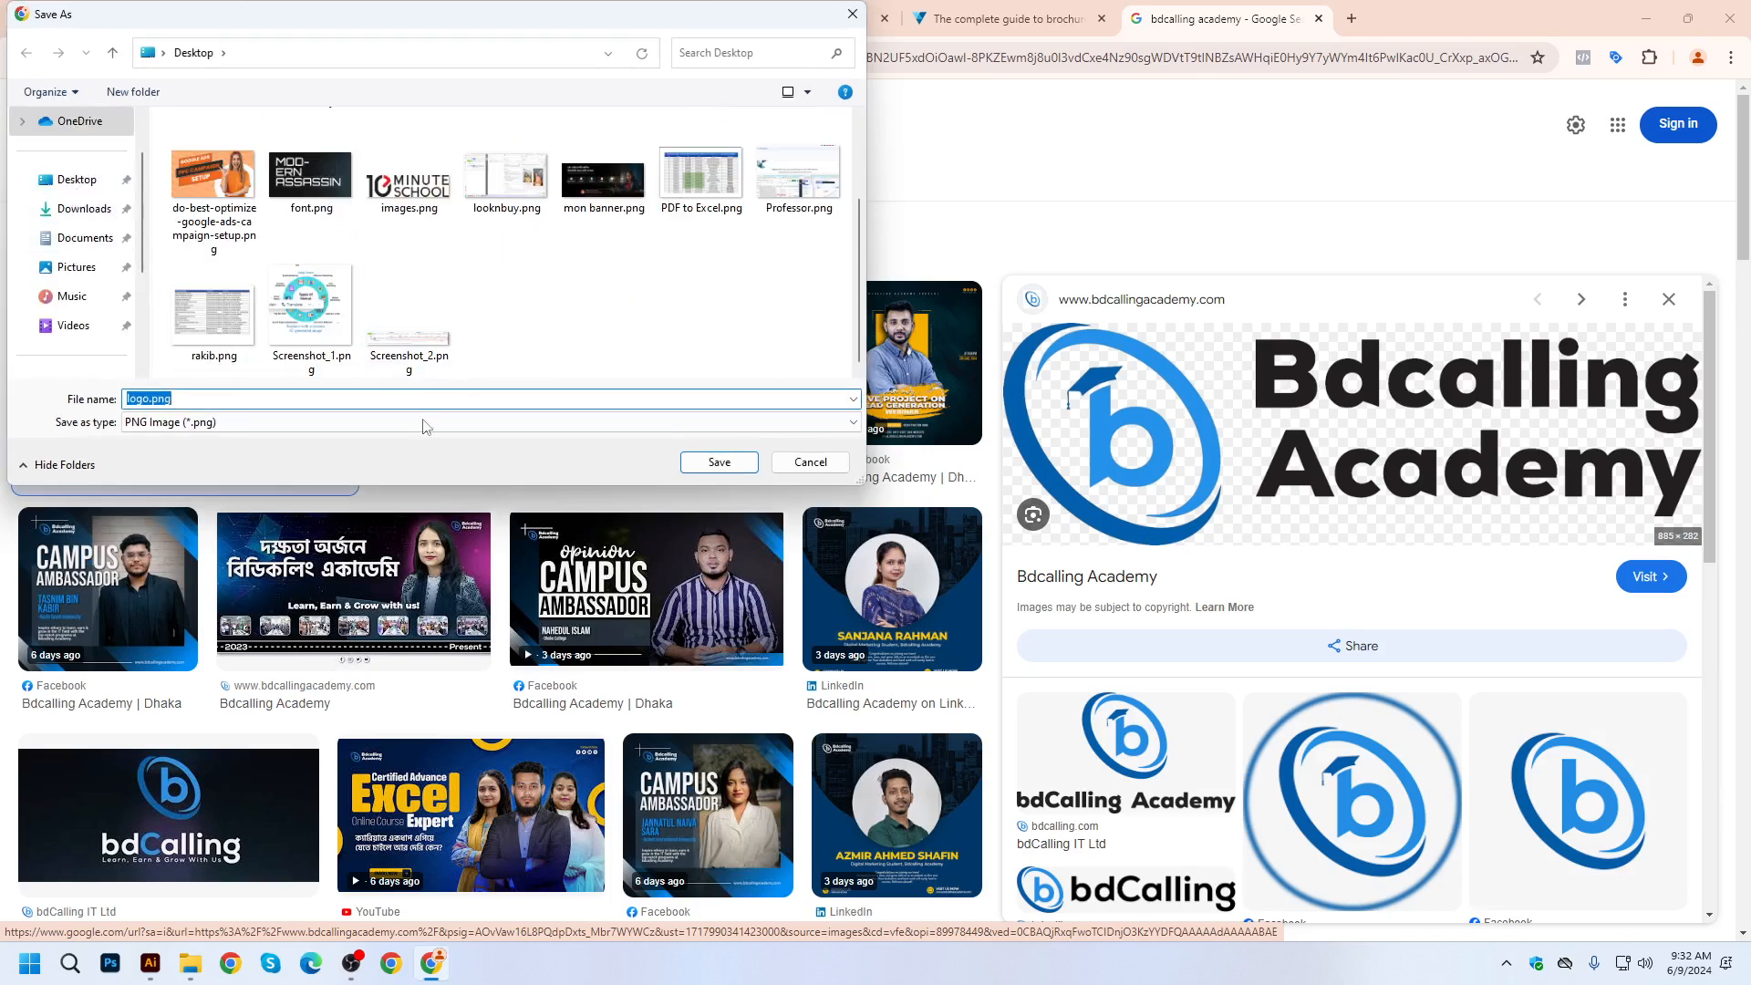
{"action": "left_click", "coordinate": [701, 465]}
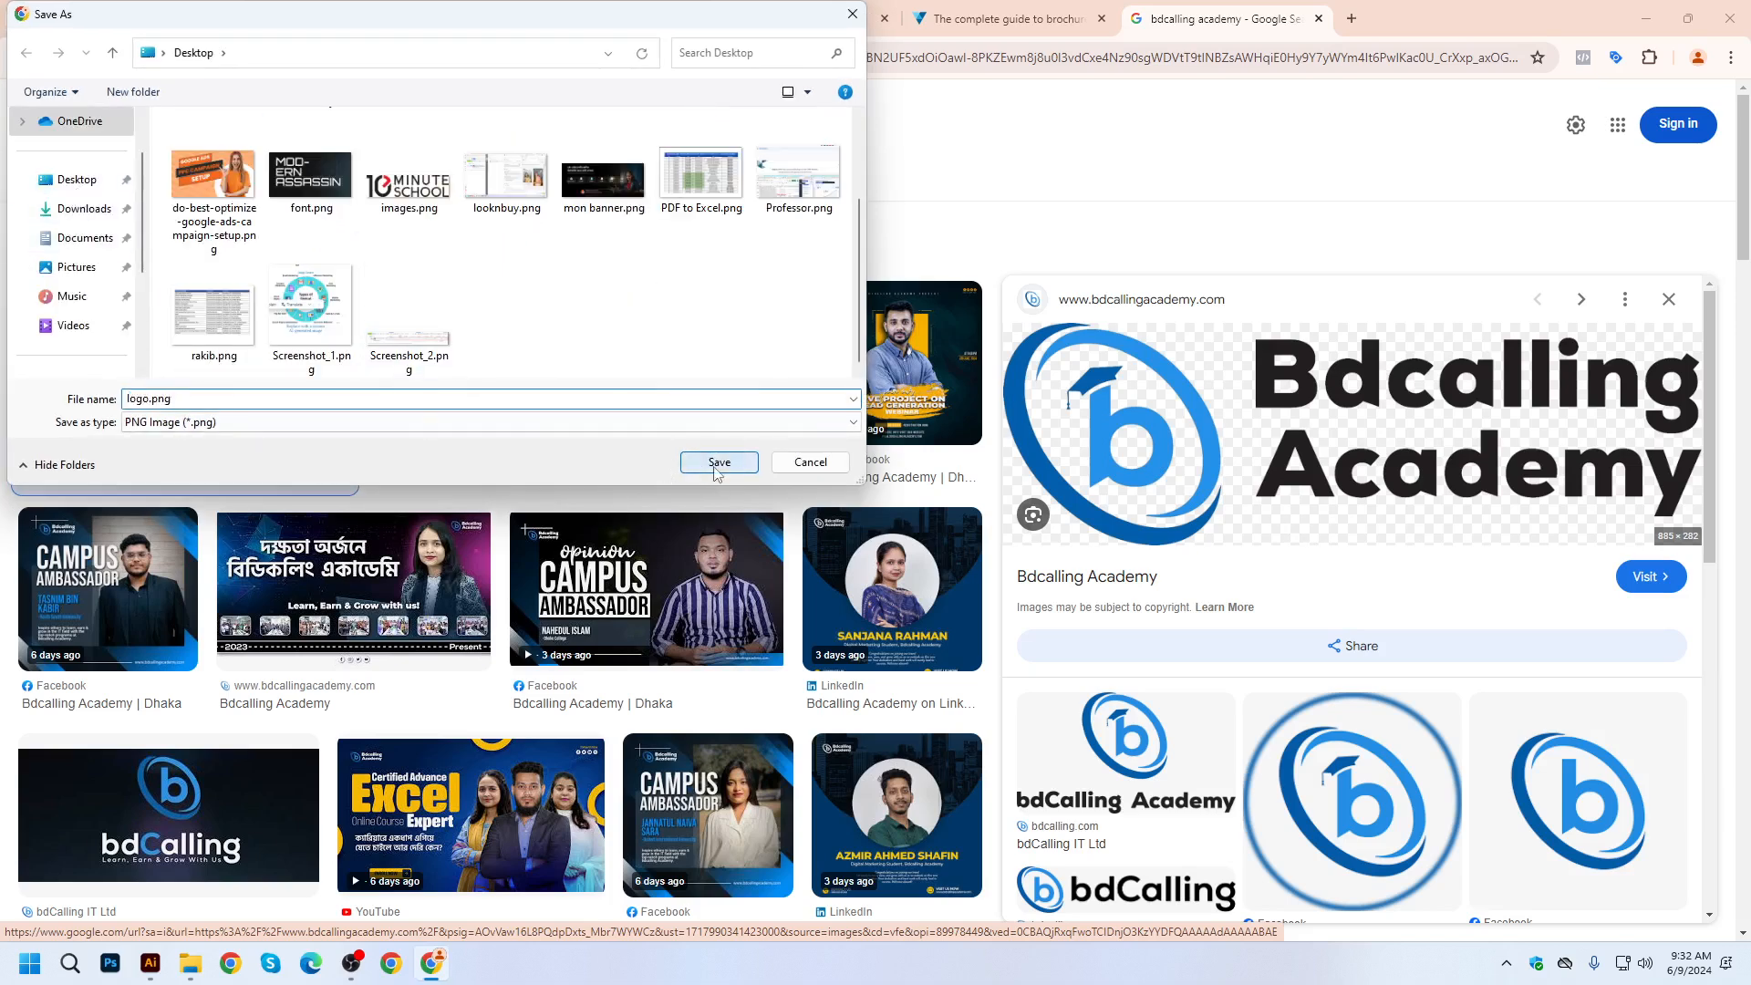
Save the iBOS Limited group photo of the agreement handover to the Desktop as bdCalling.jpg.
{"action": "scroll", "coordinate": [993, 465], "scroll_direction": "down", "scroll_amount": 6}
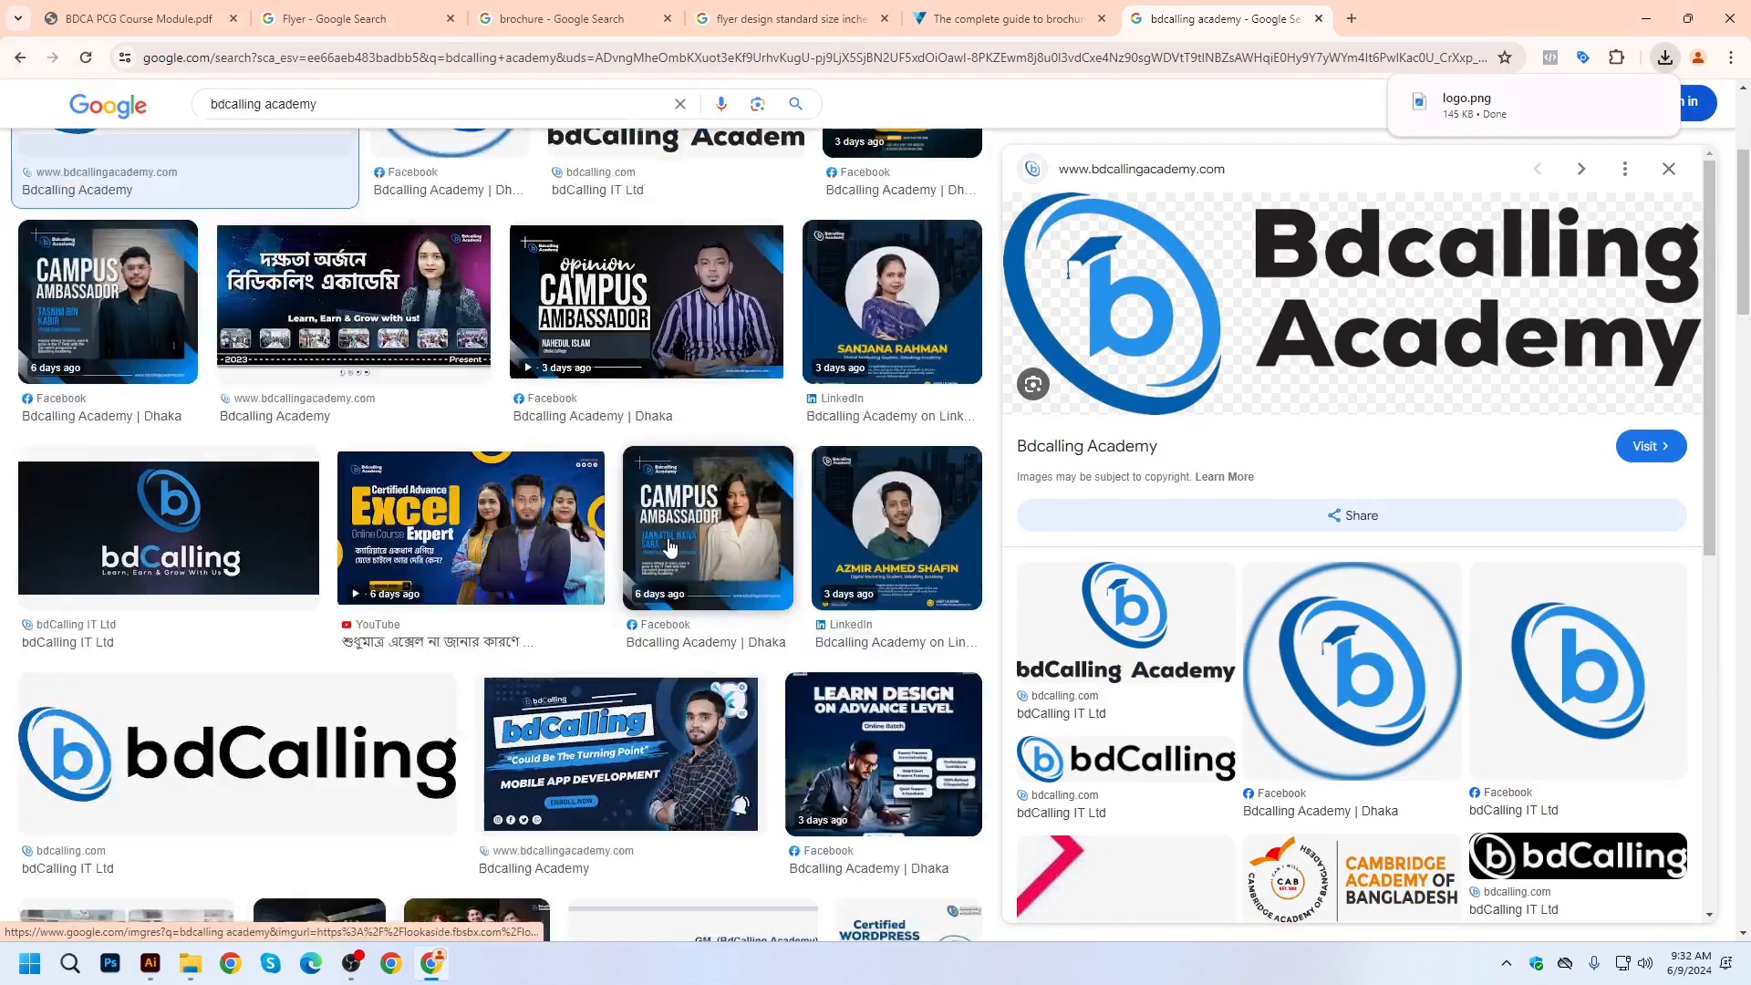
{"action": "left_click", "coordinate": [1669, 171]}
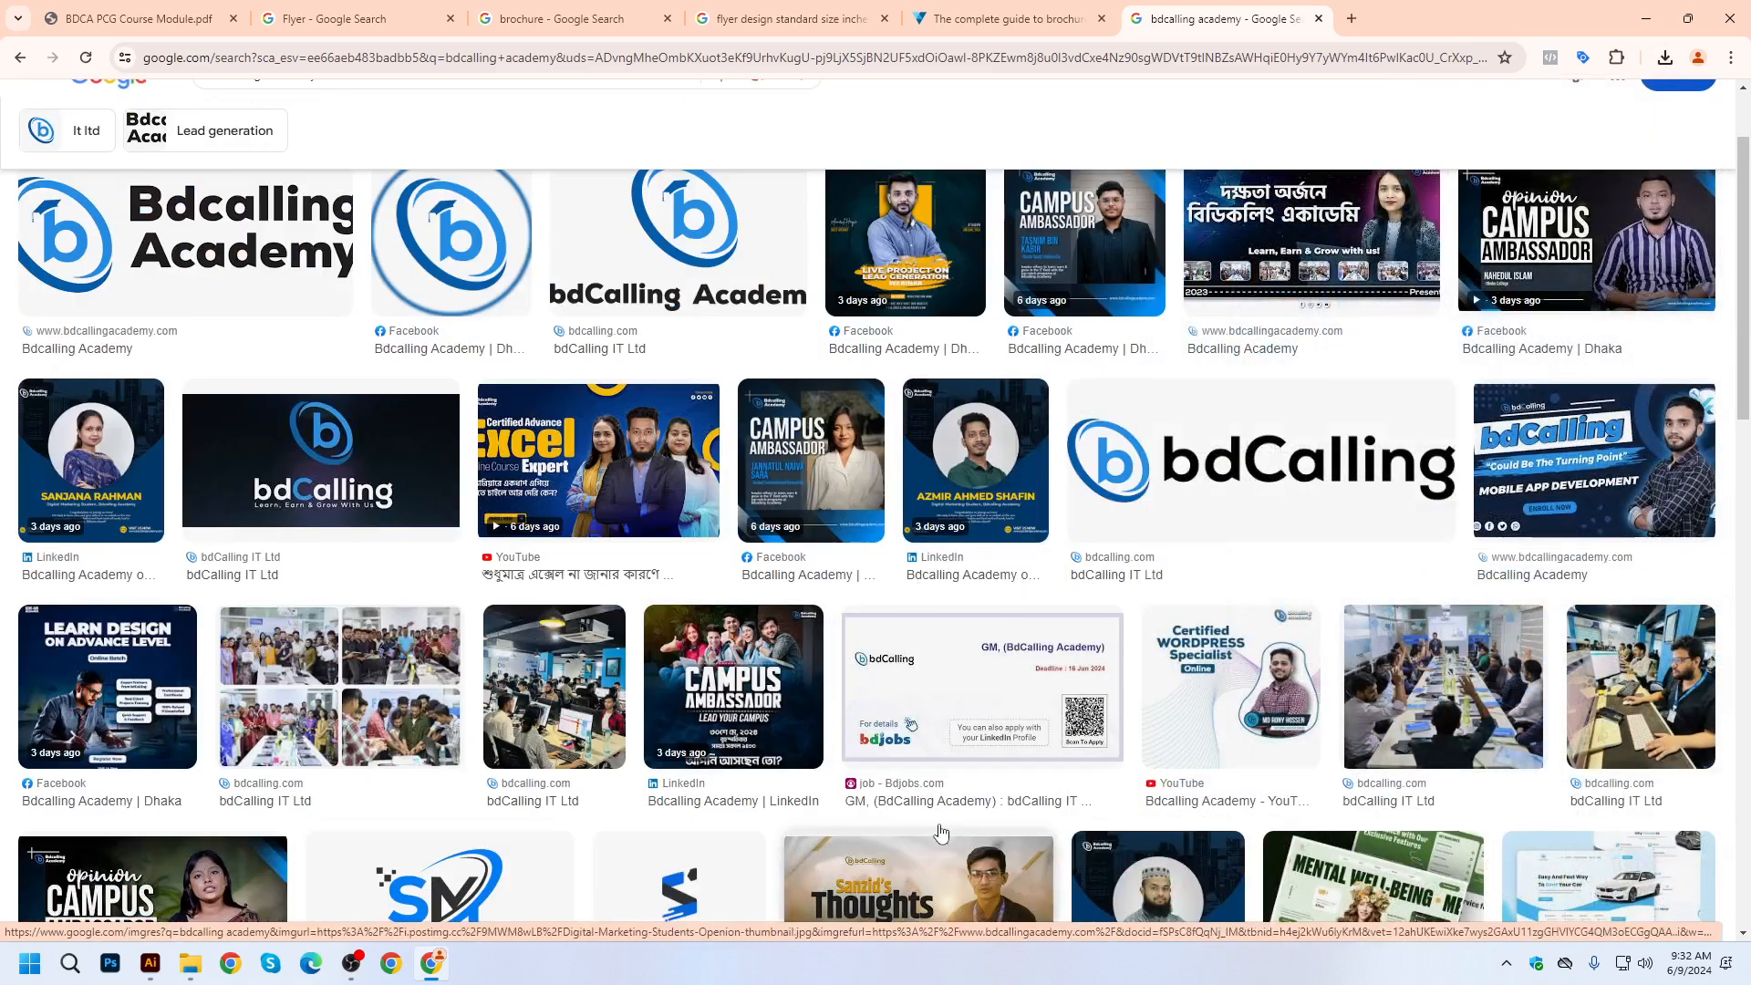
{"action": "scroll", "coordinate": [1042, 489], "scroll_direction": "down", "scroll_amount": 2}
{"action": "left_click", "coordinate": [1469, 519]}
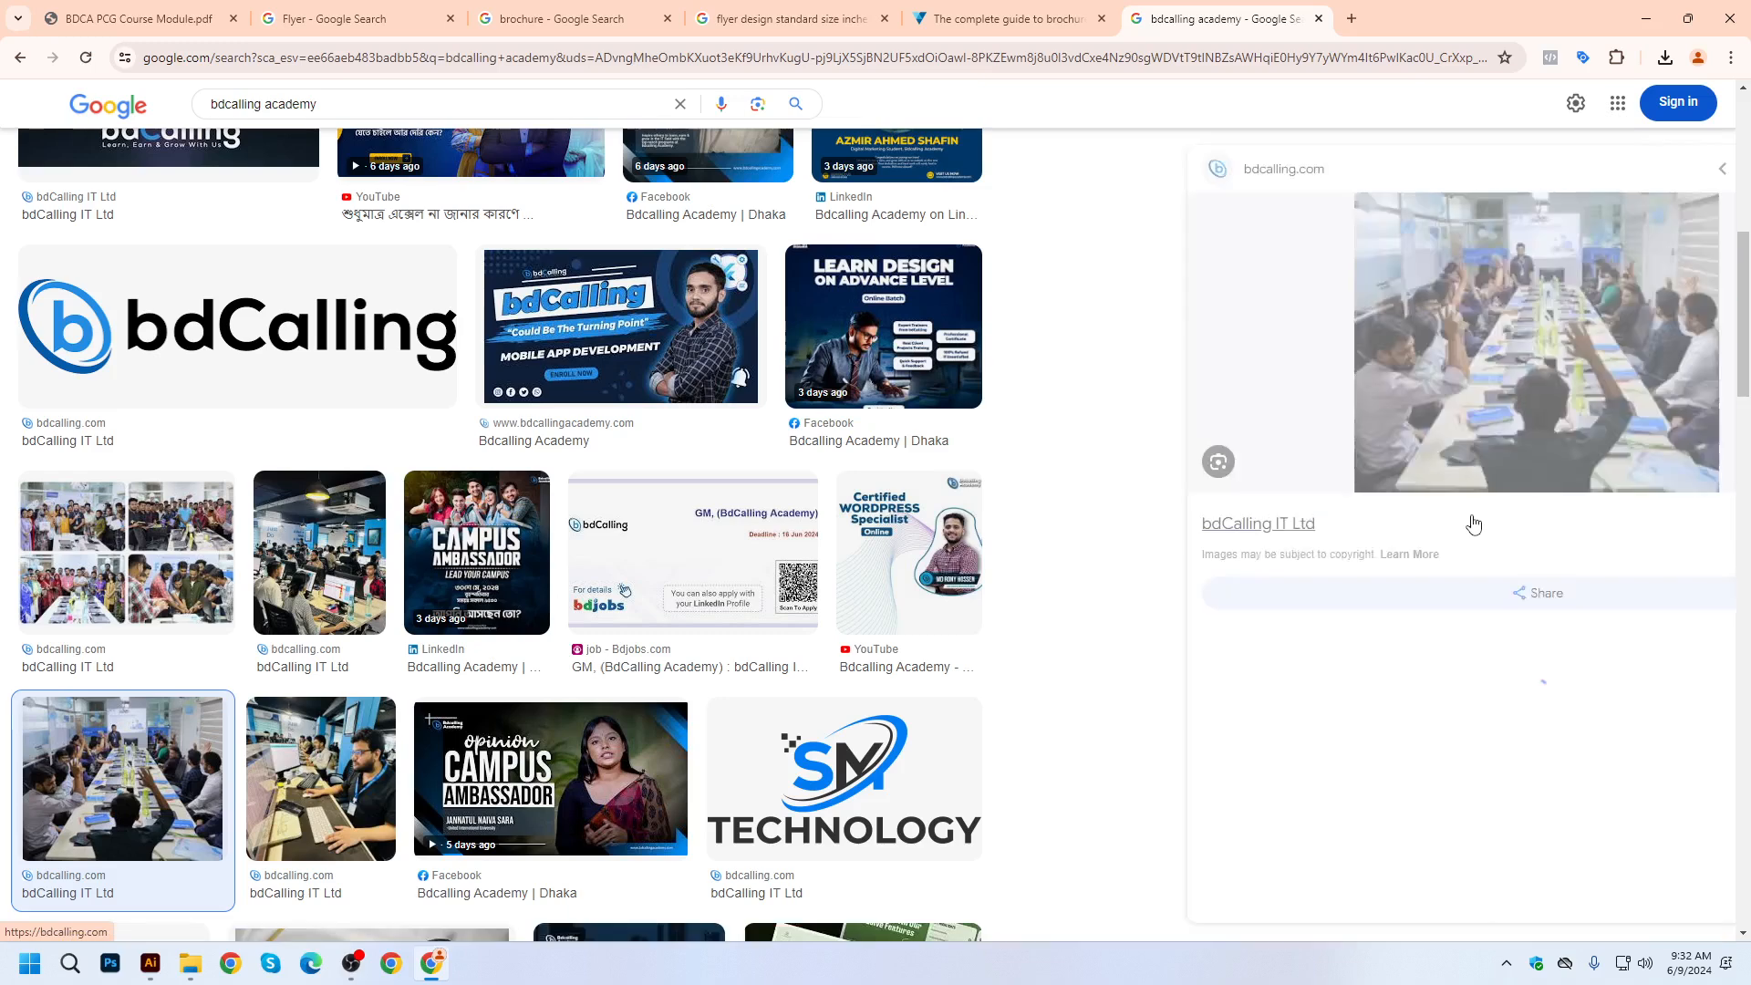
{"action": "scroll", "coordinate": [1470, 523], "scroll_direction": "down", "scroll_amount": 3}
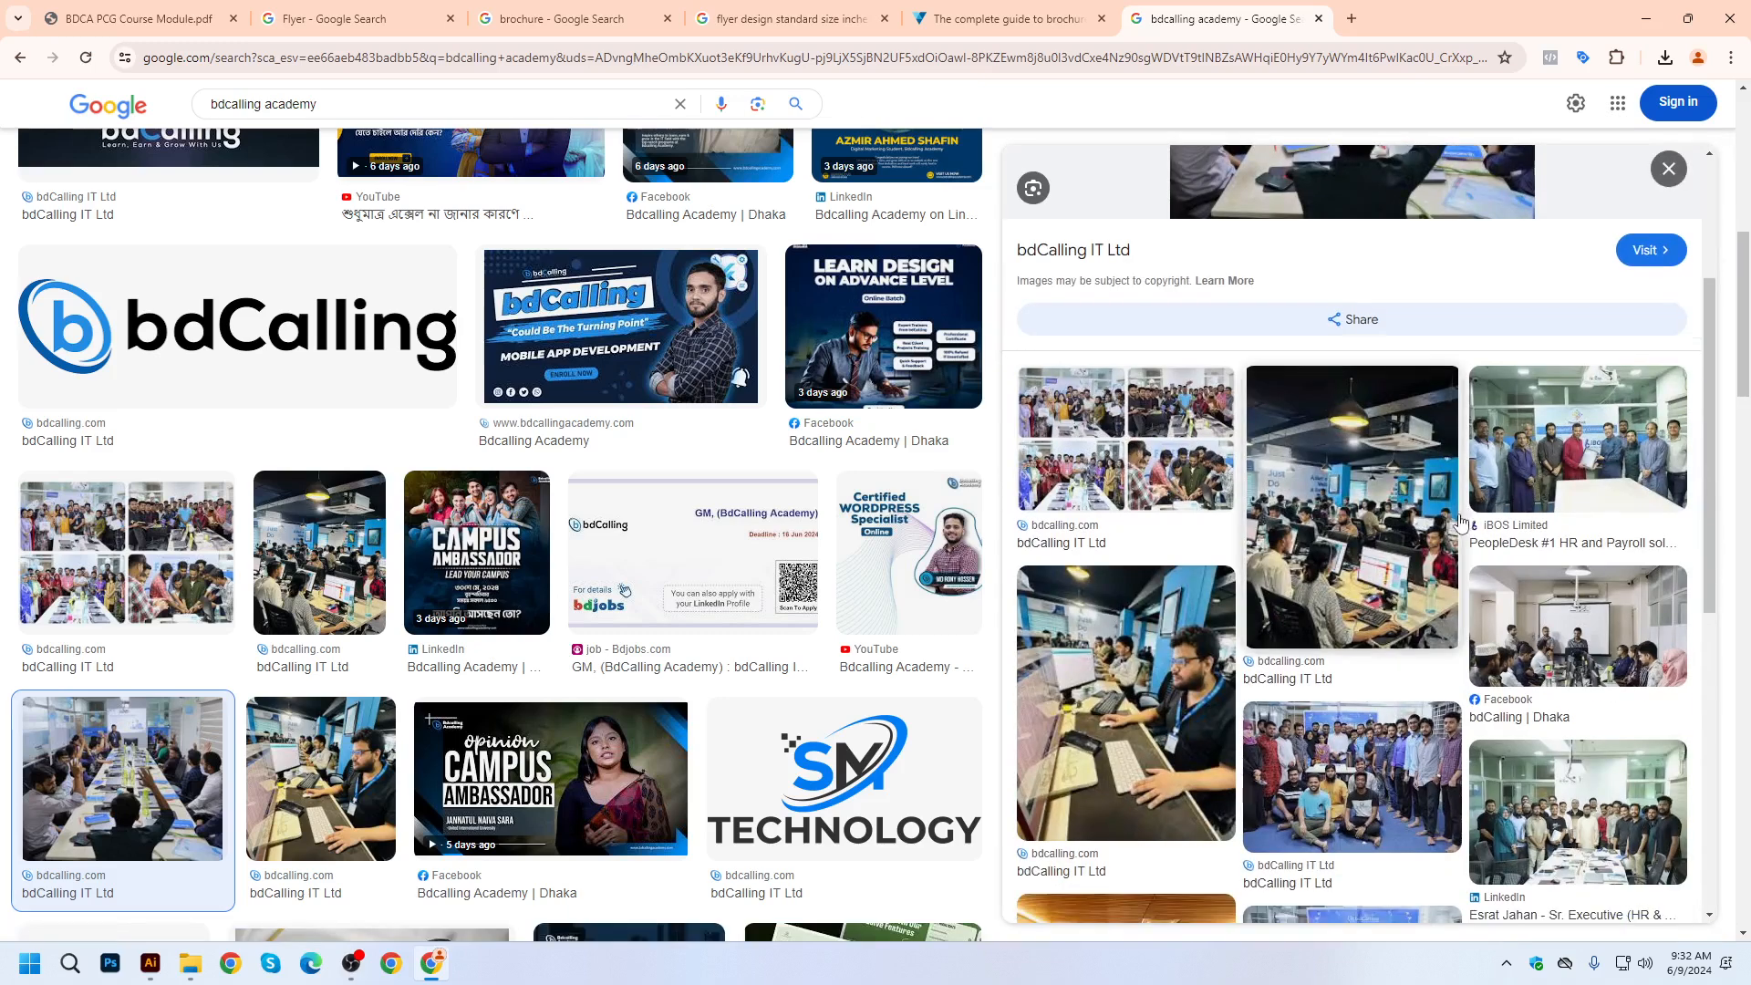
{"action": "left_click", "coordinate": [1630, 442]}
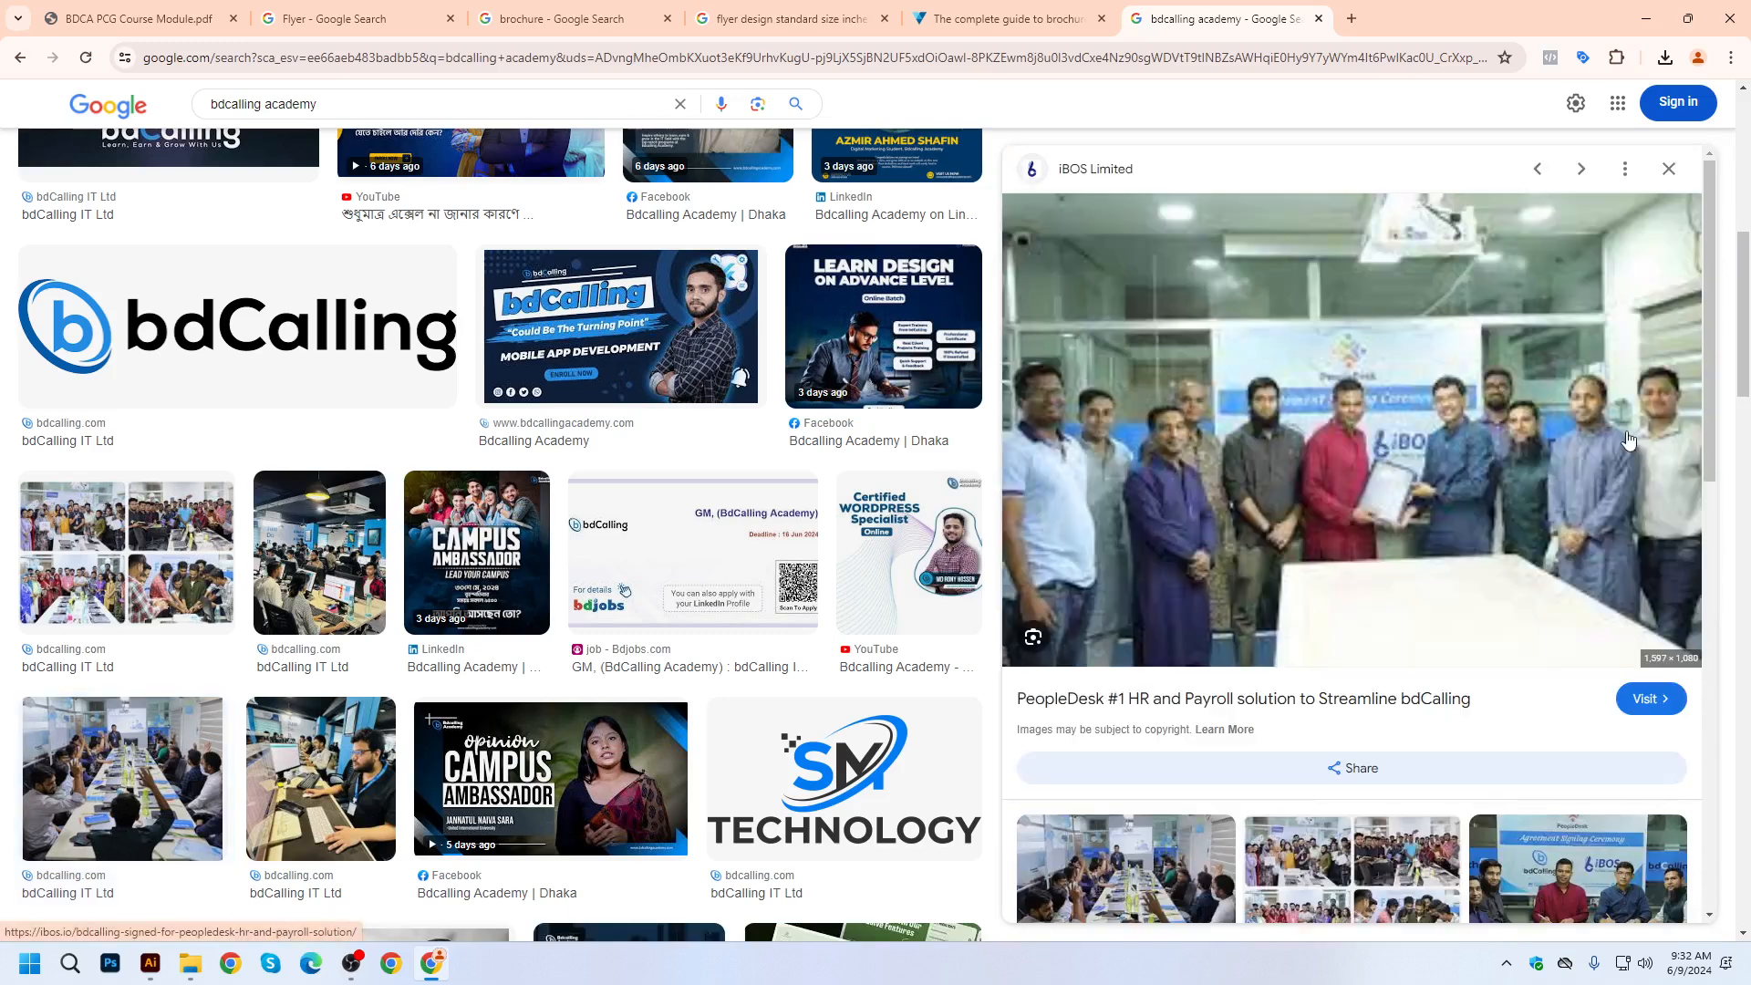
{"action": "right_click", "coordinate": [1270, 374]}
{"action": "left_click", "coordinate": [1316, 643]}
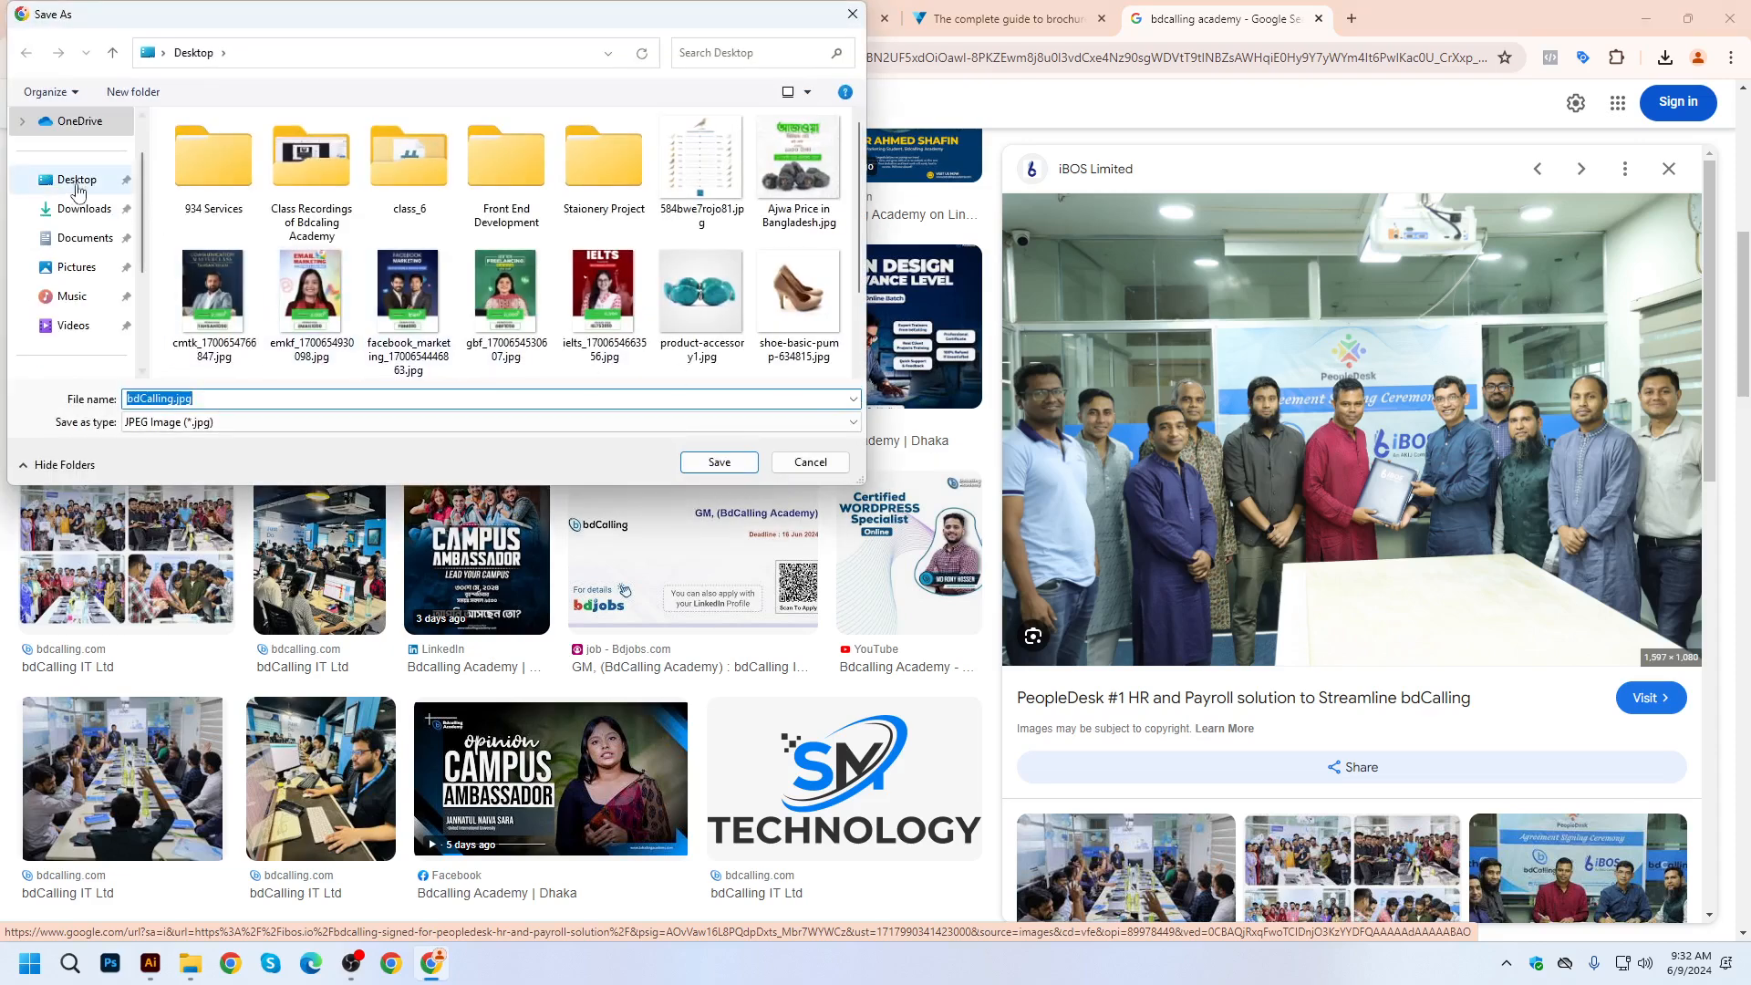
{"action": "left_click", "coordinate": [692, 463]}
Open the bdCalling IT Ltd cake-cutting photo from the related images and save it to the Desktop as bdc memory3.png.
{"action": "scroll", "coordinate": [1423, 671], "scroll_direction": "down", "scroll_amount": 3}
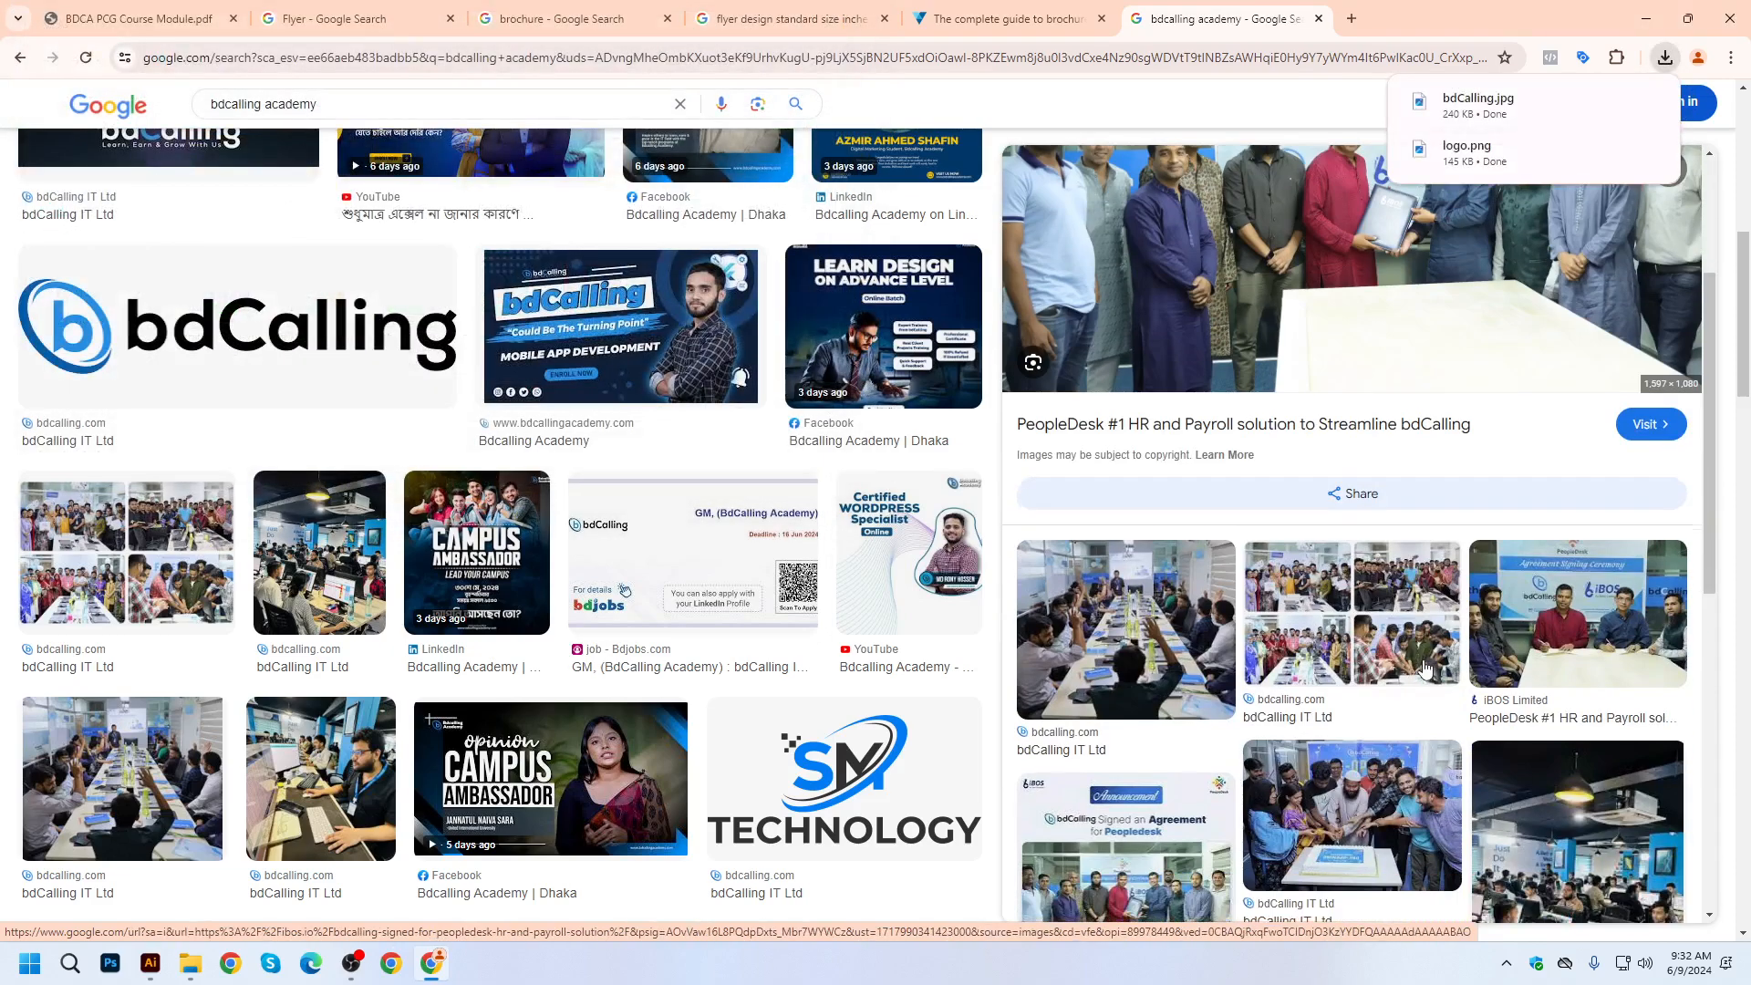
{"action": "scroll", "coordinate": [1425, 670], "scroll_direction": "down", "scroll_amount": 2}
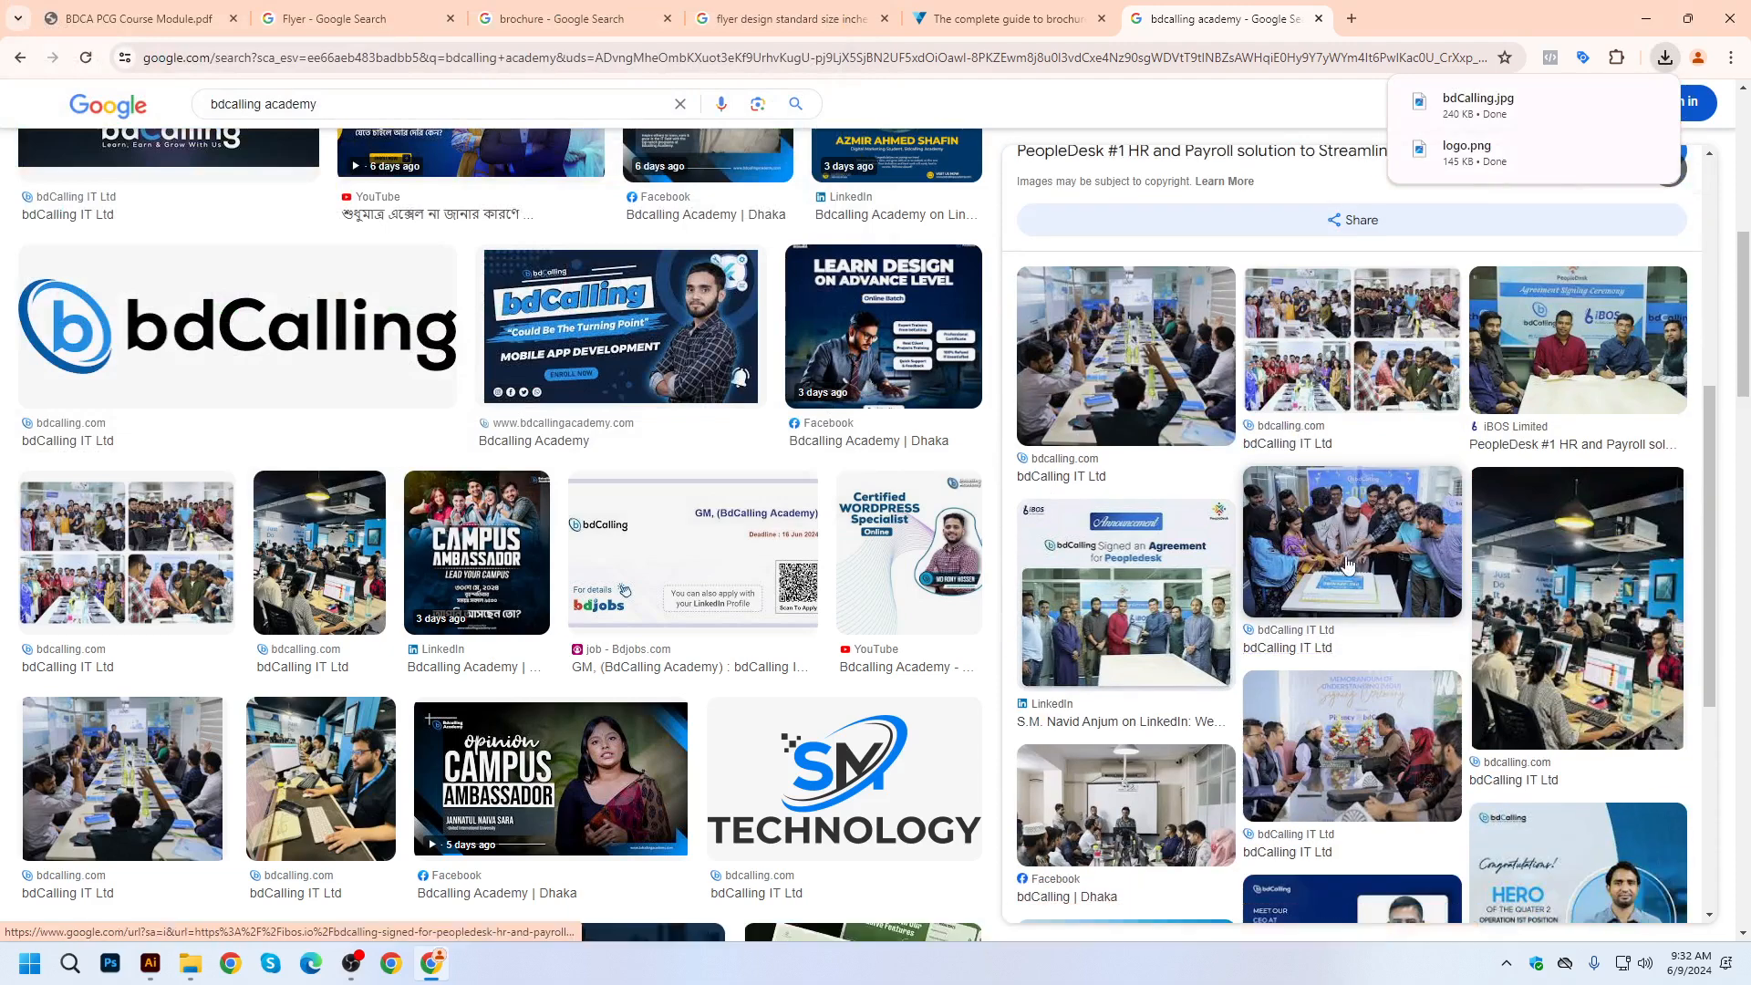
{"action": "left_click", "coordinate": [1341, 556]}
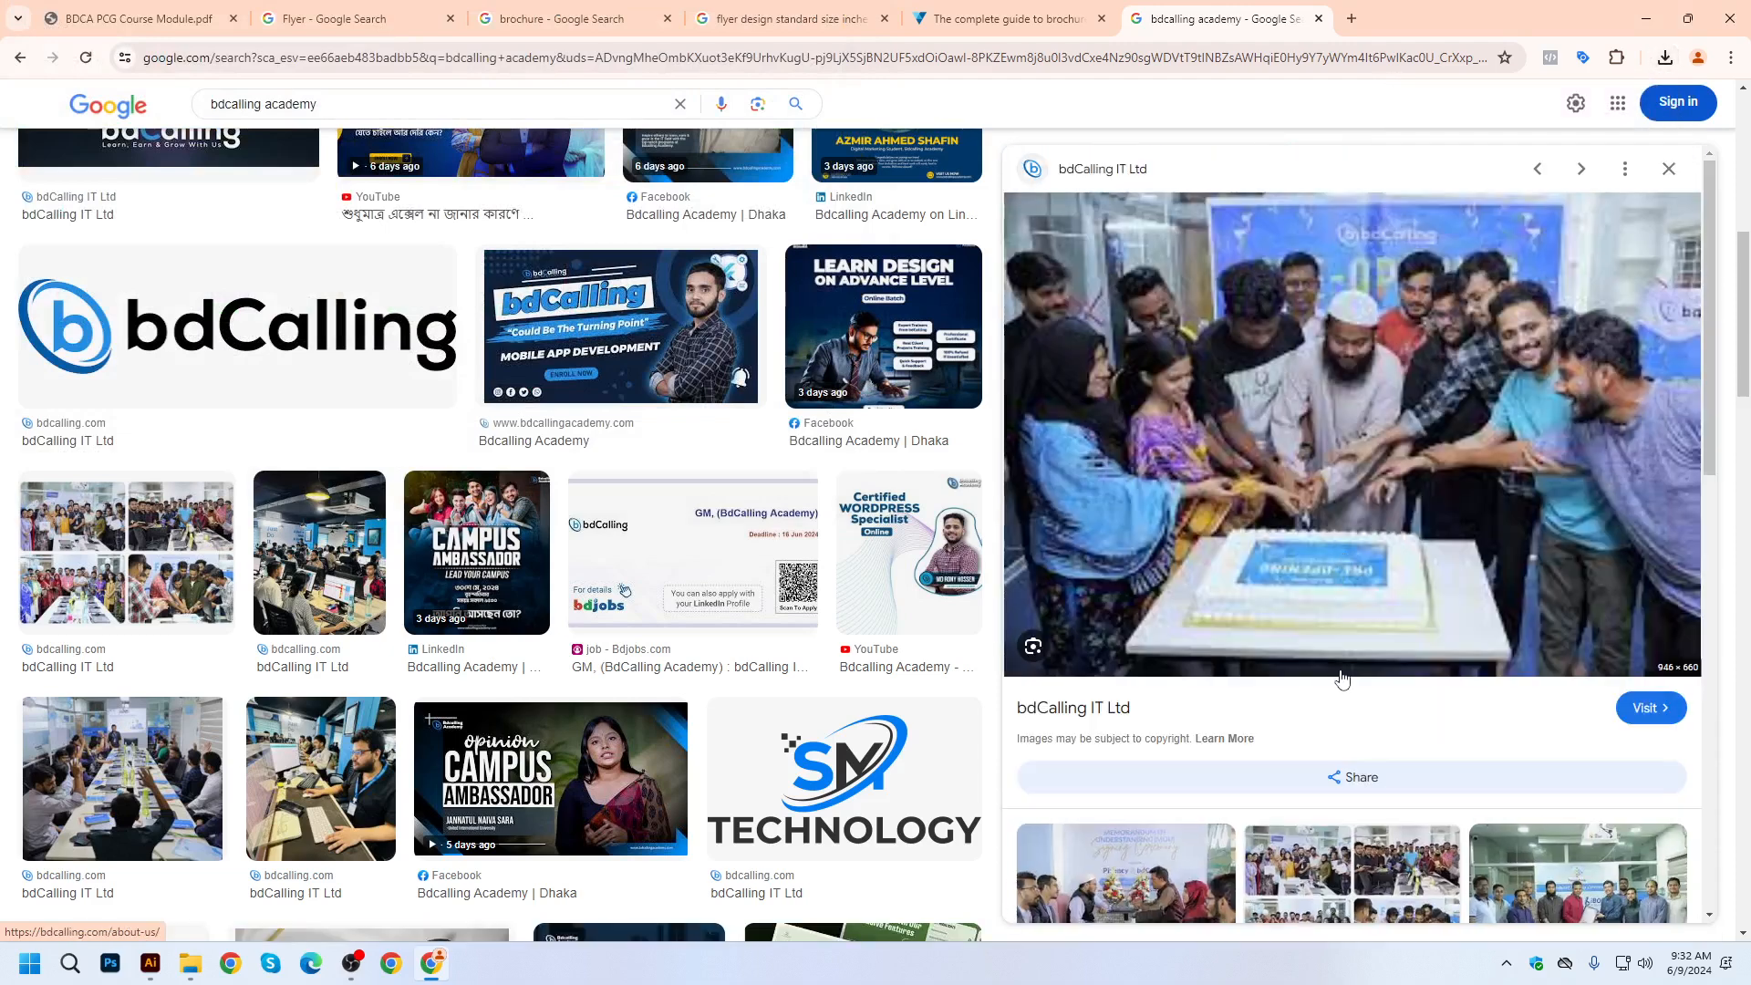
{"action": "right_click", "coordinate": [1233, 380]}
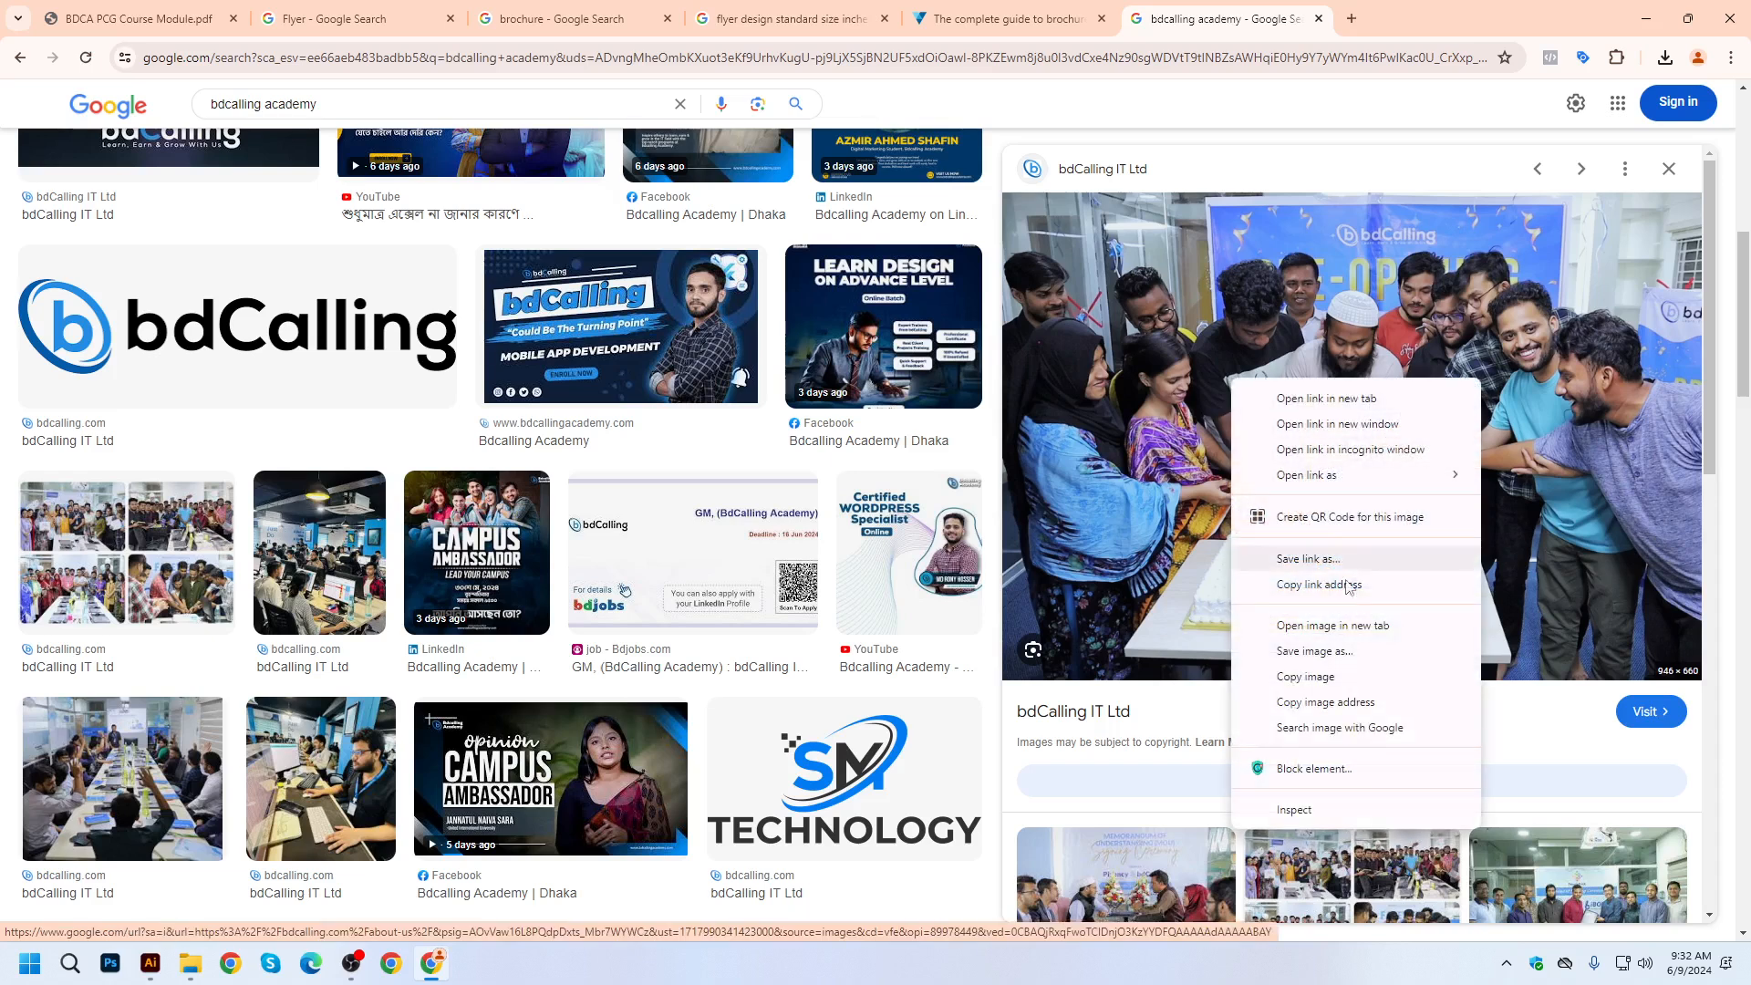
{"action": "left_click", "coordinate": [1319, 653]}
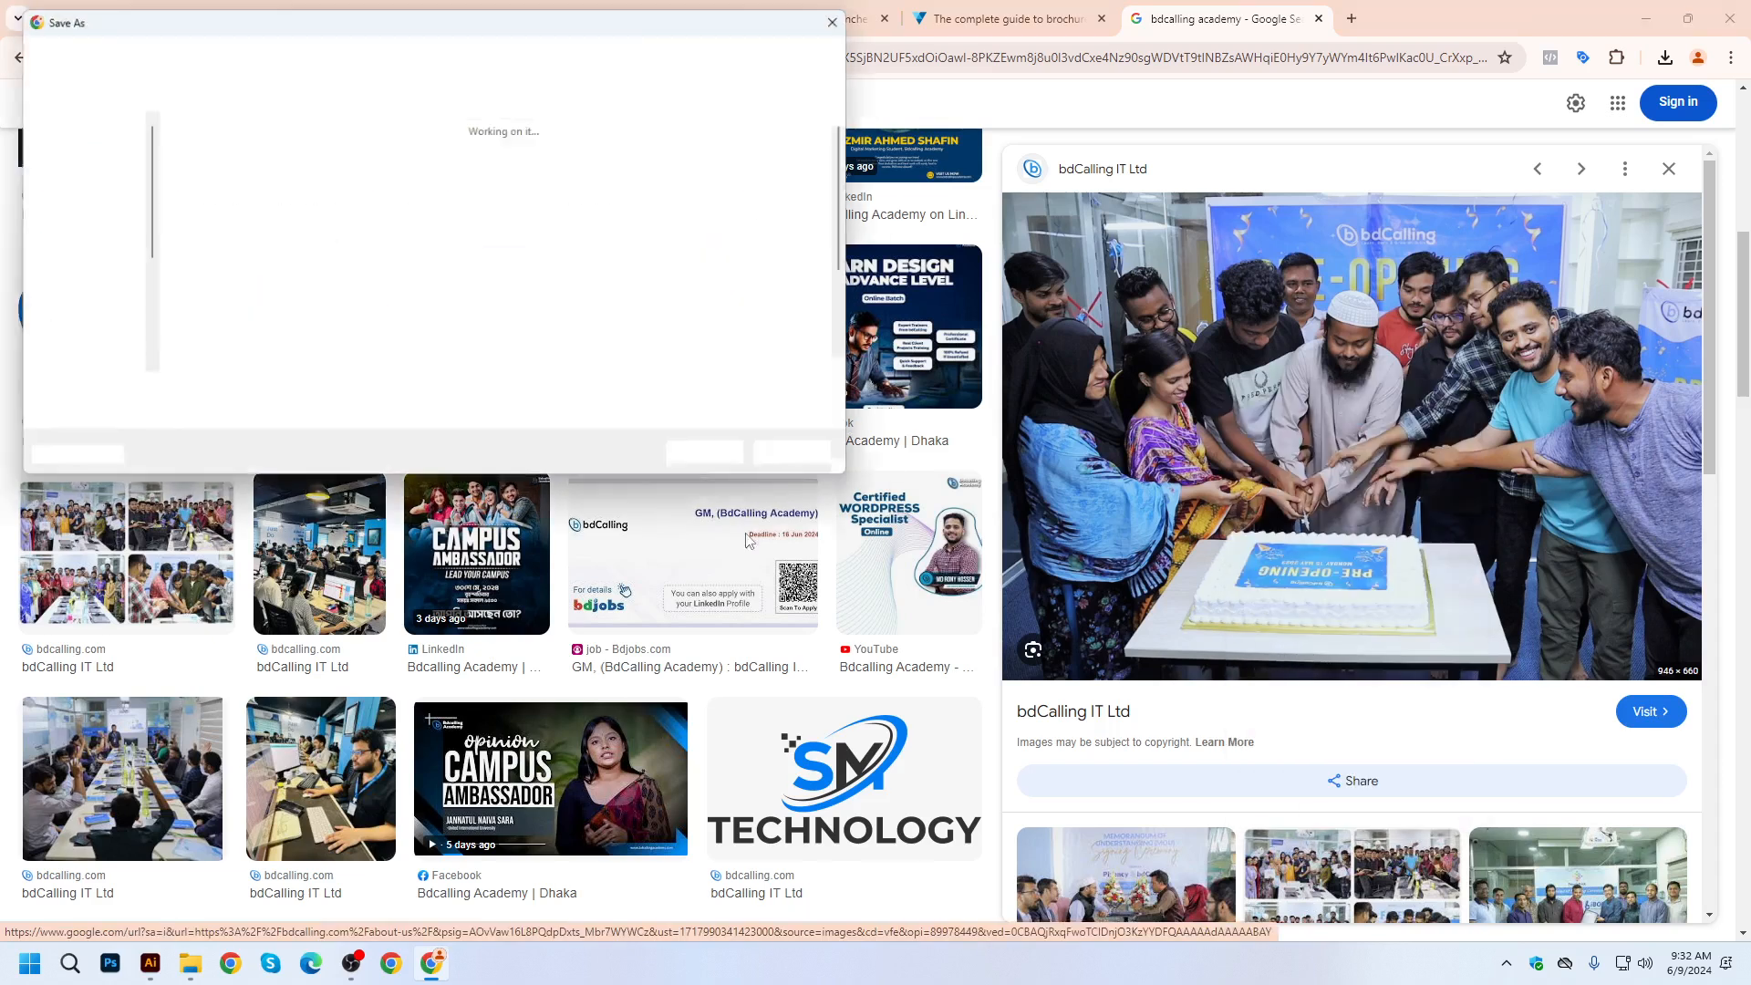
{"action": "left_click", "coordinate": [719, 462]}
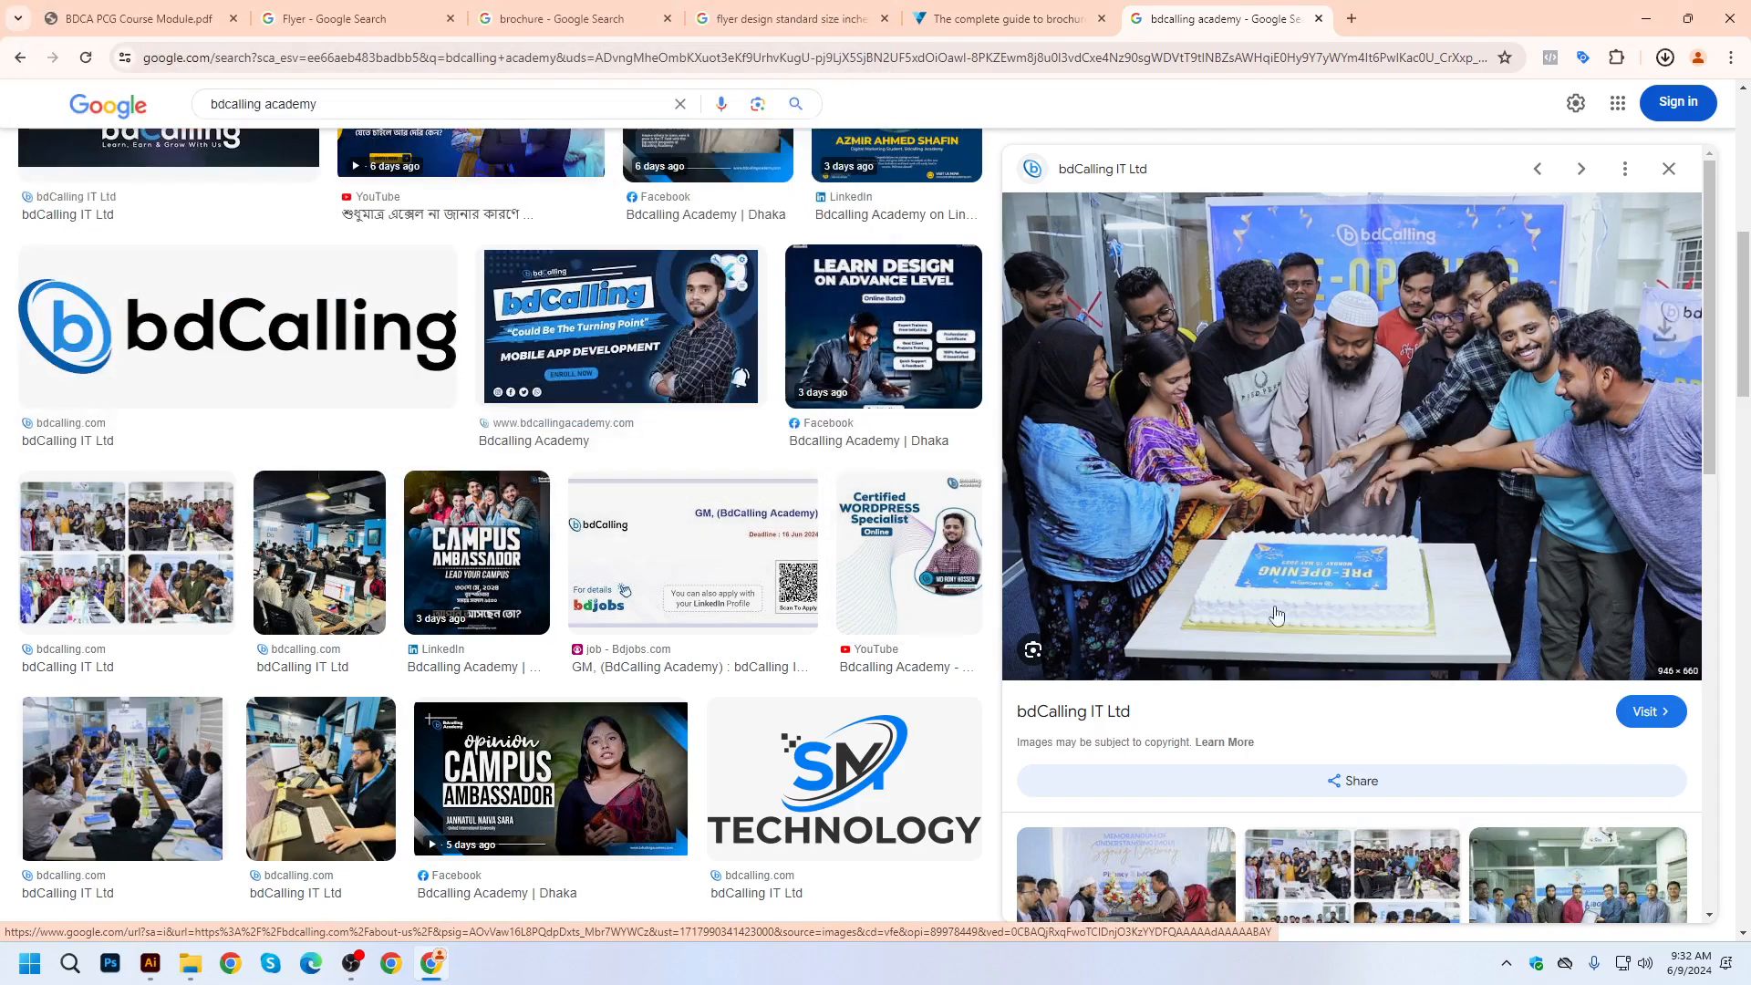
Open the bdcalling.com photo of a man working at an office desk and save it to the Desktop as About_Us1.png.
{"action": "scroll", "coordinate": [1428, 692], "scroll_direction": "down", "scroll_amount": 3}
{"action": "scroll", "coordinate": [1428, 692], "scroll_direction": "down", "scroll_amount": 2}
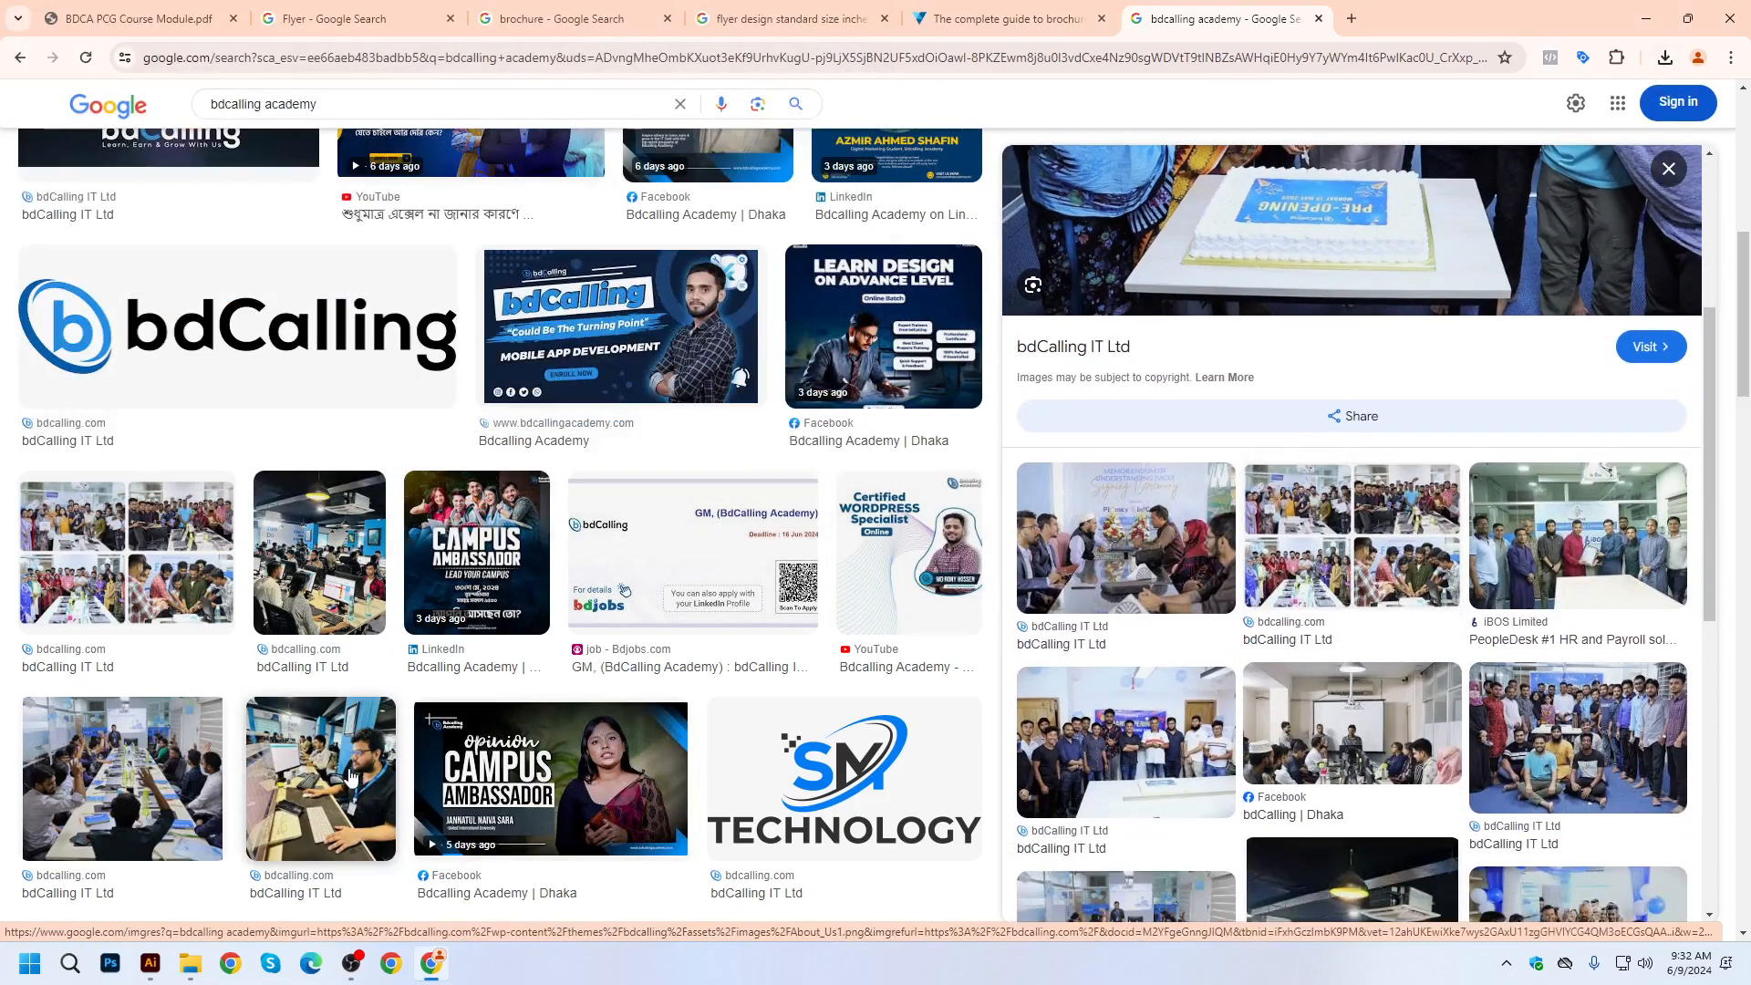
{"action": "left_click", "coordinate": [1324, 667]}
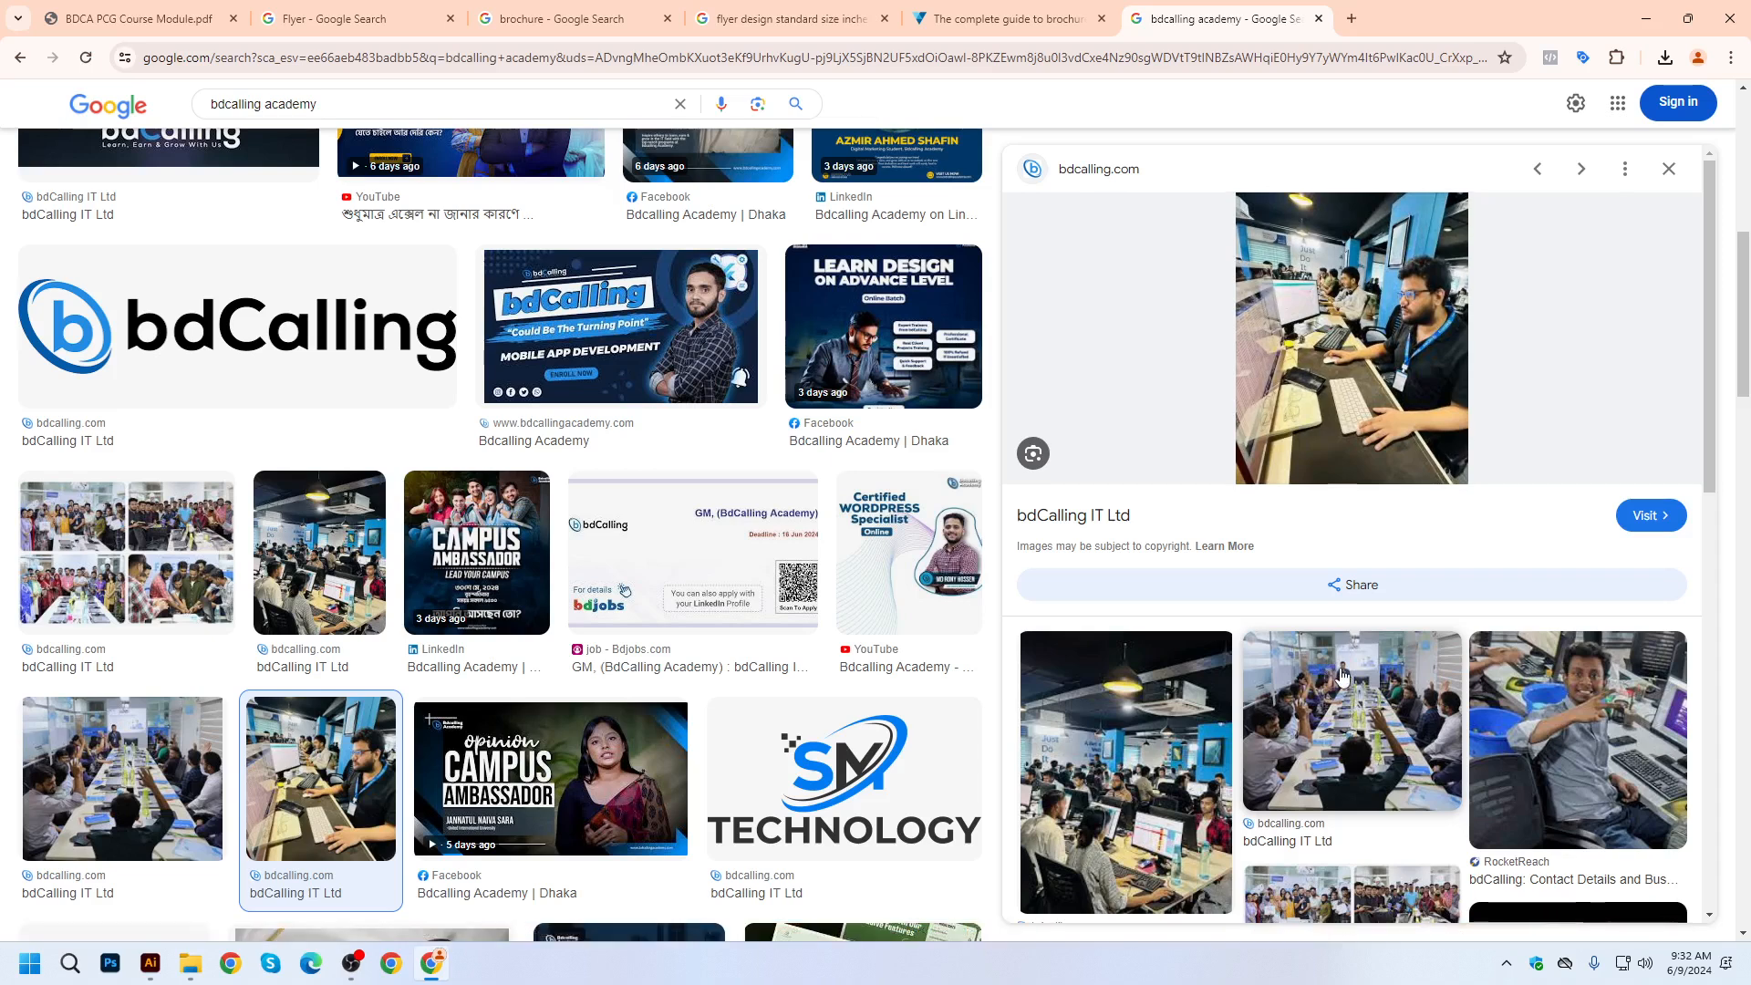
{"action": "right_click", "coordinate": [1354, 285]}
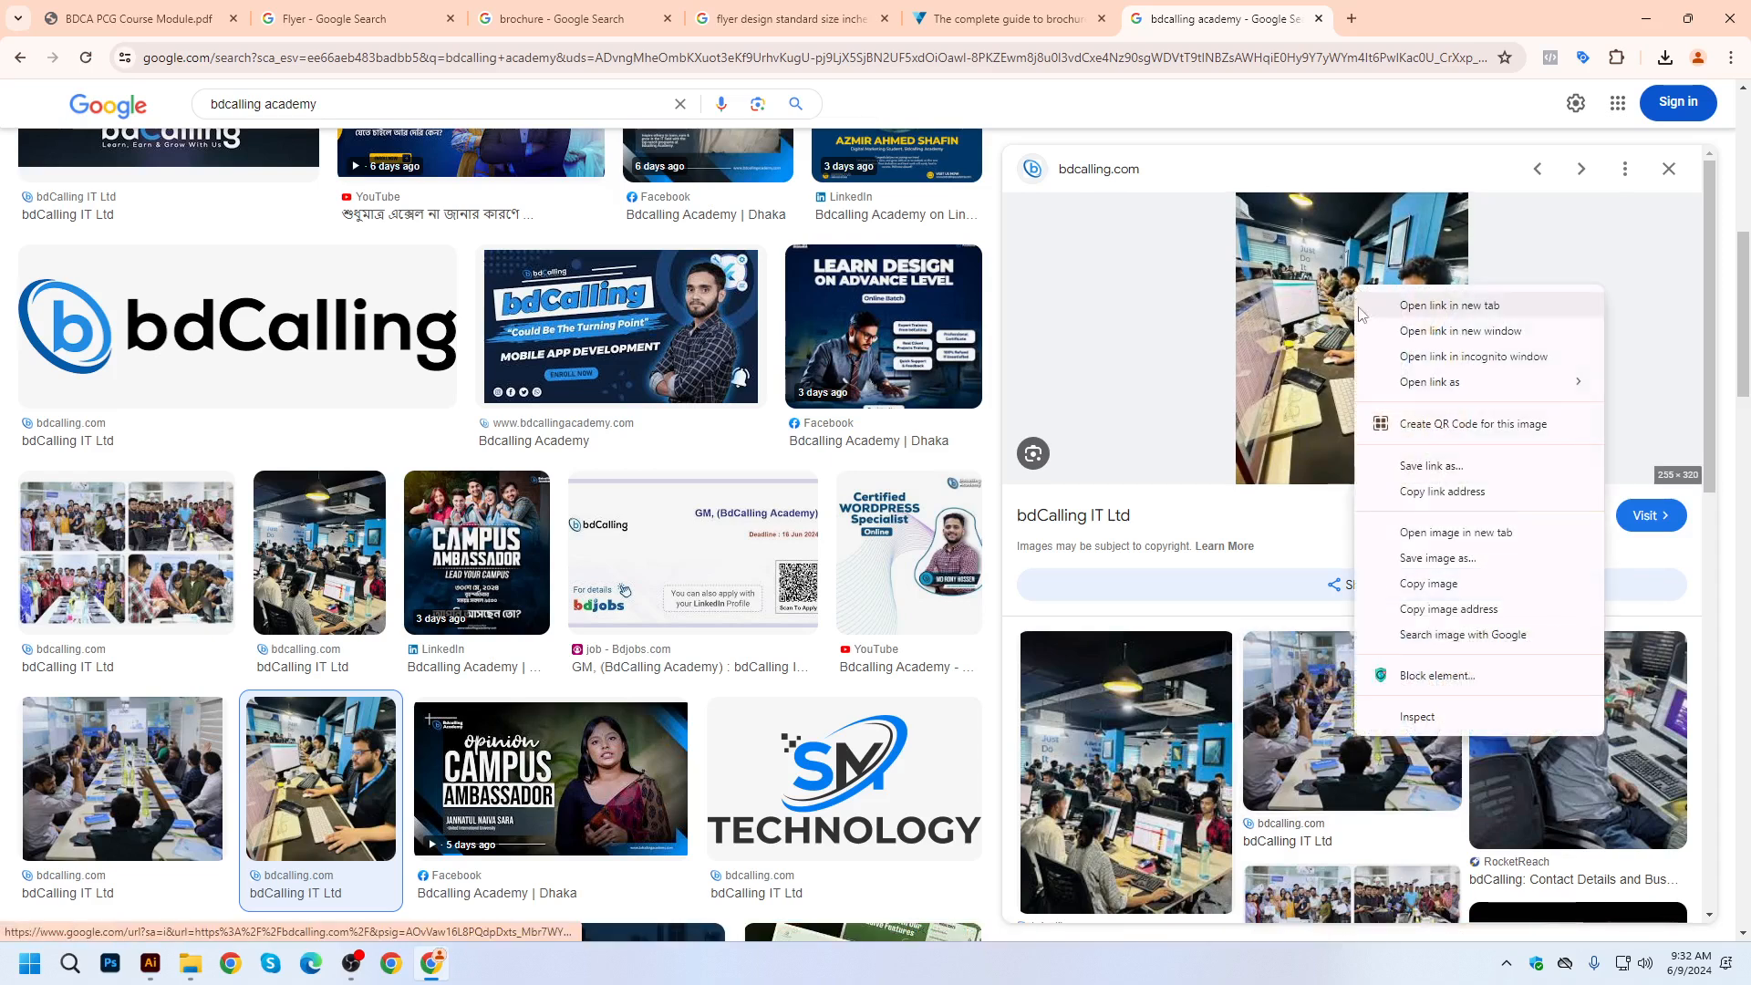
{"action": "left_click", "coordinate": [1417, 559]}
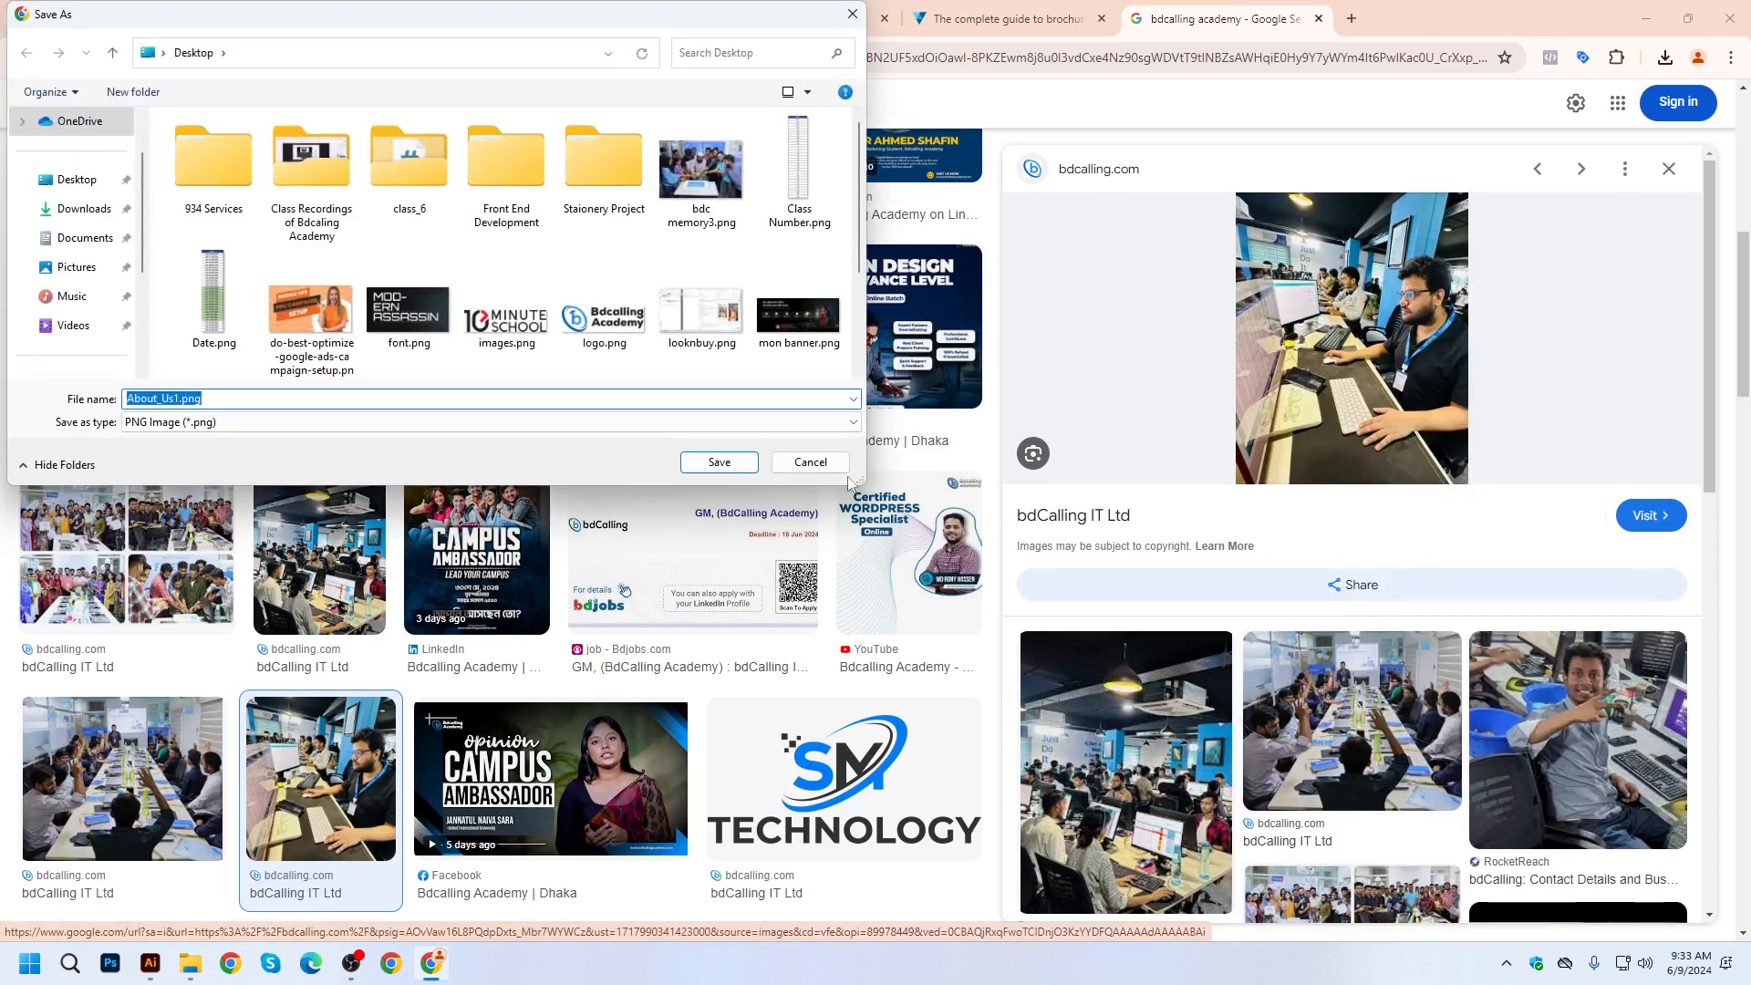
{"action": "left_click", "coordinate": [719, 462]}
Find the bdcalling.com photo of people raising hands around a meeting table and save it to the Desktop as Students area.png.
{"action": "scroll", "coordinate": [1147, 581], "scroll_direction": "down", "scroll_amount": 2}
{"action": "scroll", "coordinate": [1147, 581], "scroll_direction": "down", "scroll_amount": 4}
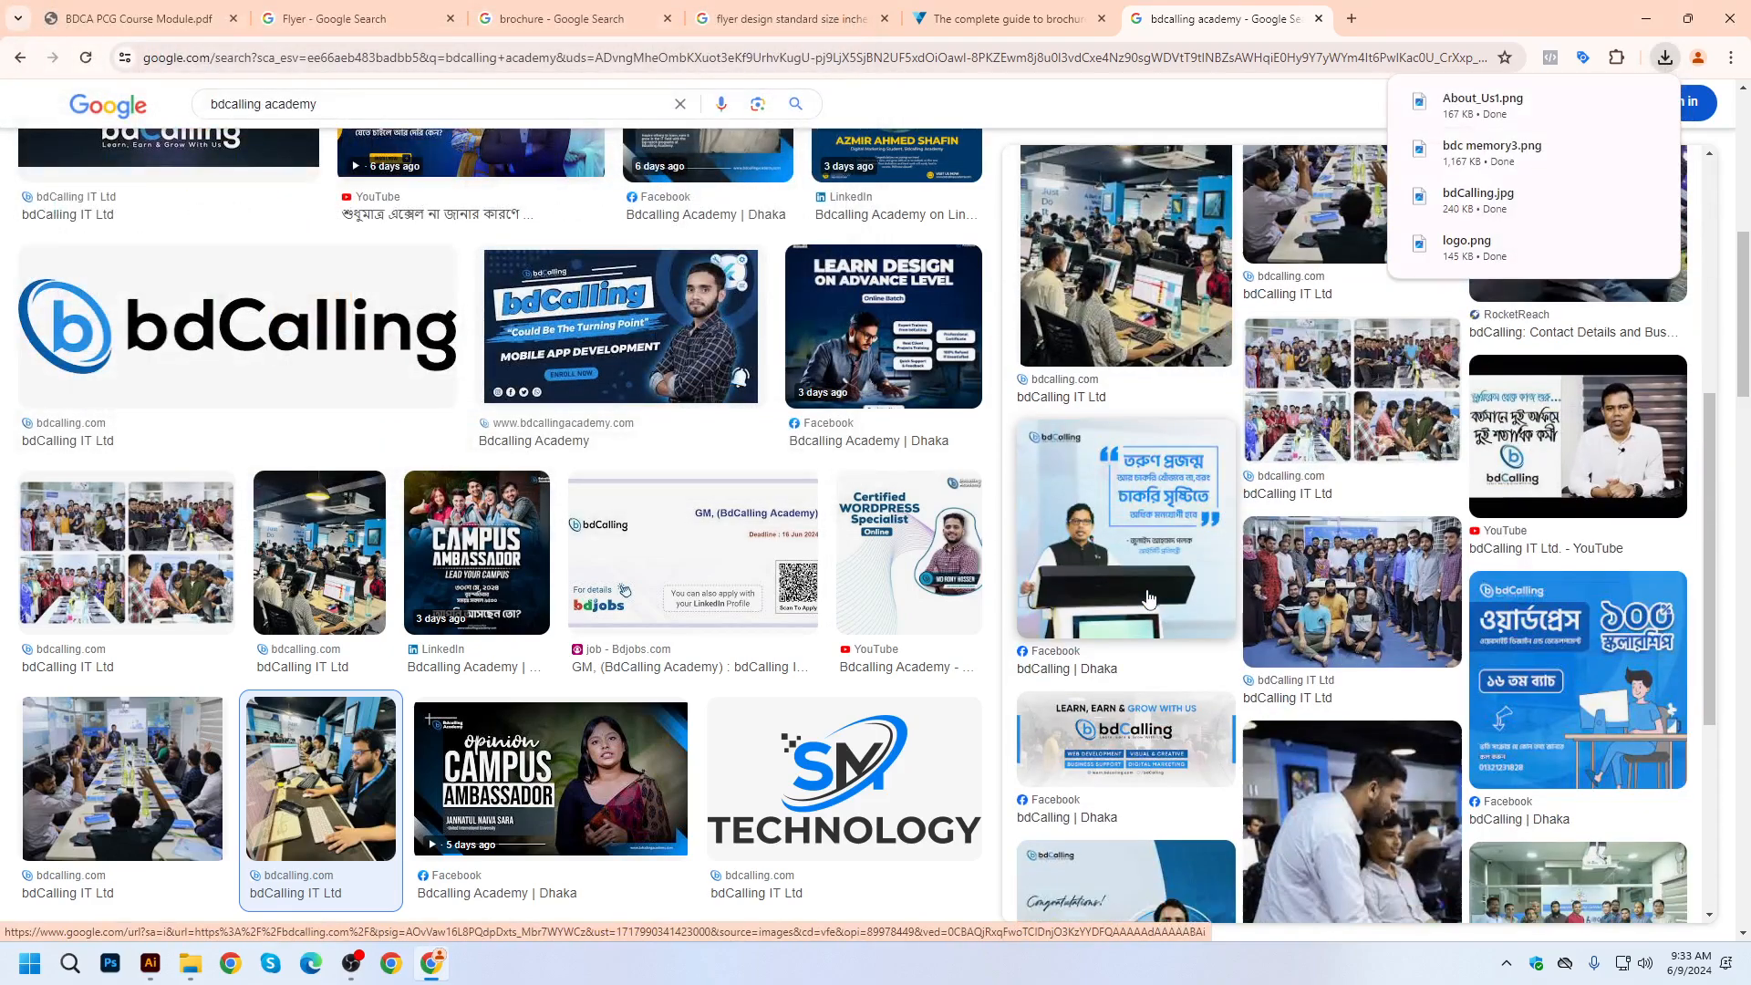
{"action": "scroll", "coordinate": [1147, 602], "scroll_direction": "down", "scroll_amount": 2}
{"action": "scroll", "coordinate": [739, 611], "scroll_direction": "down", "scroll_amount": 3}
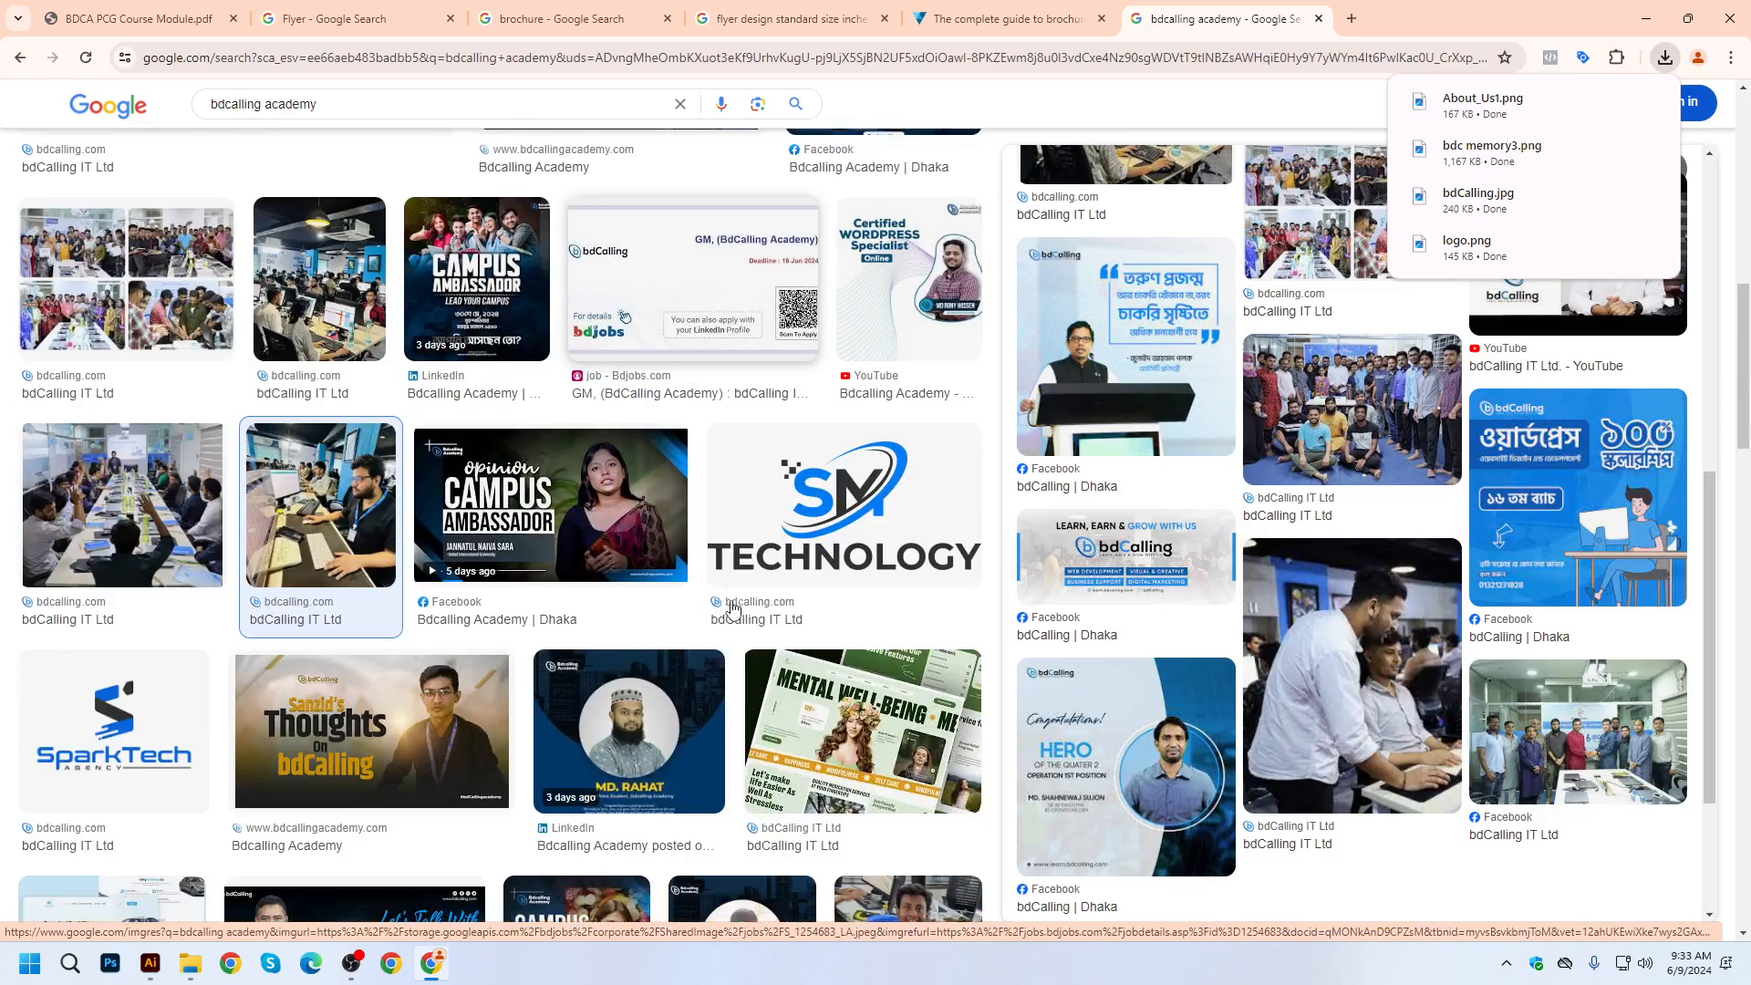
{"action": "scroll", "coordinate": [753, 613], "scroll_direction": "down", "scroll_amount": 4}
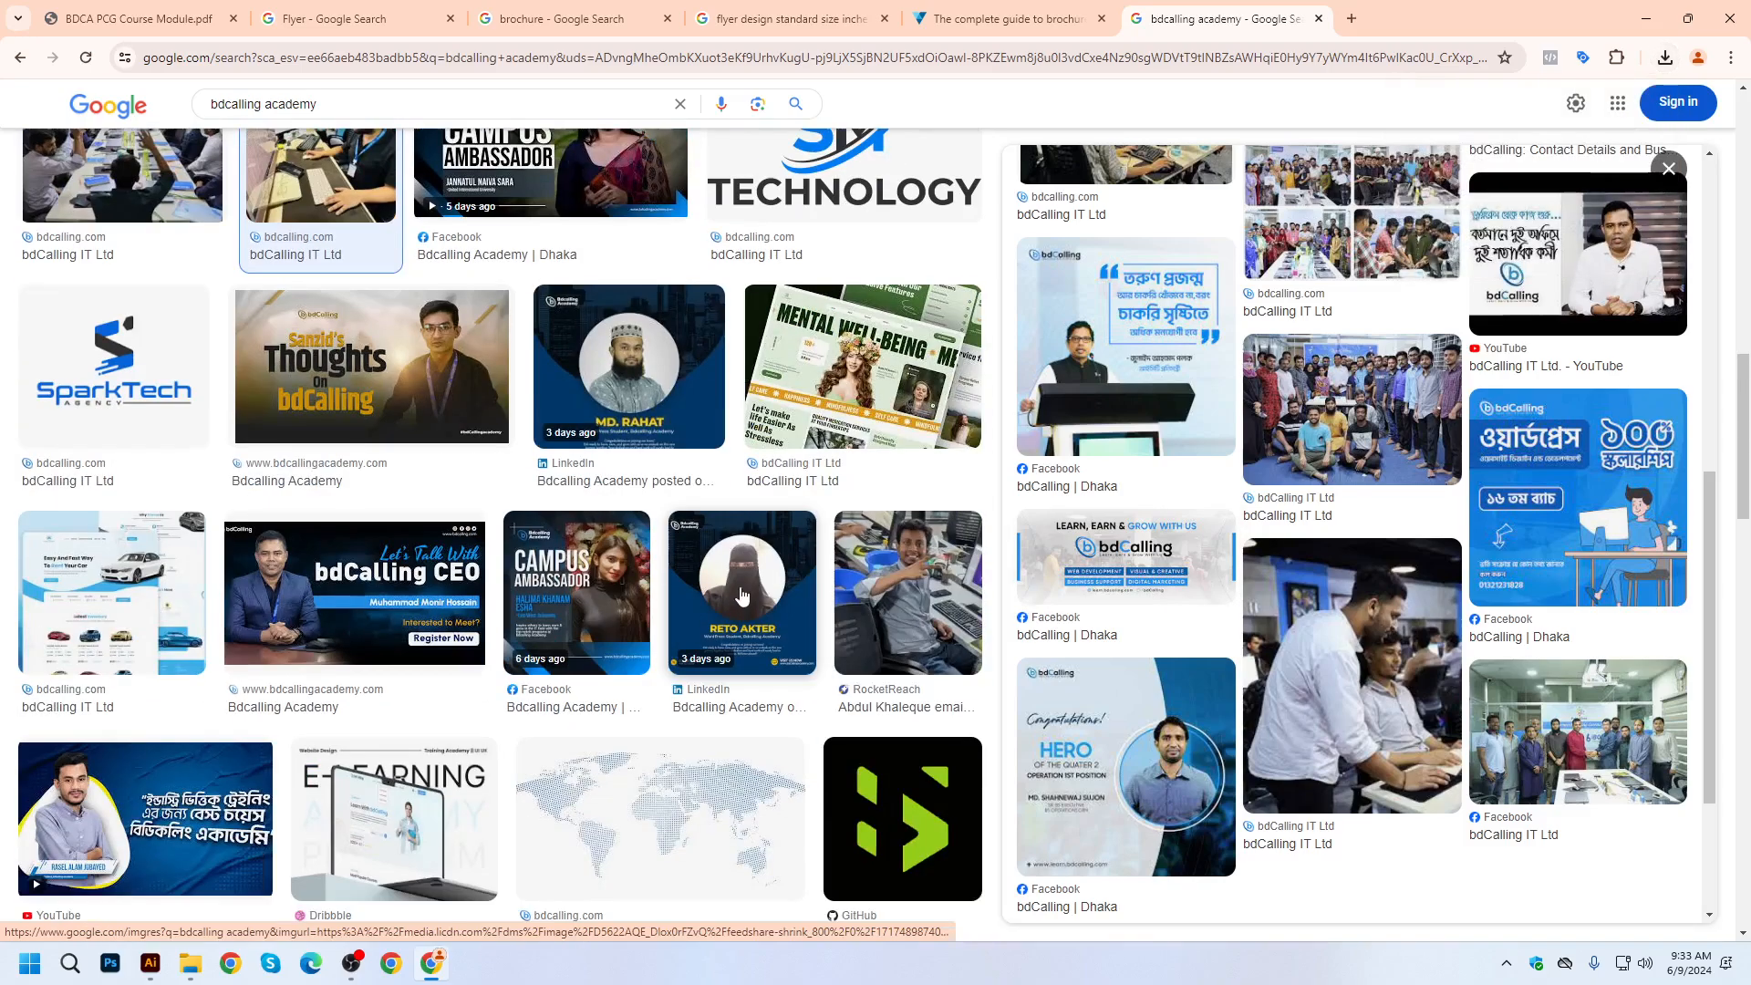
{"action": "scroll", "coordinate": [210, 525], "scroll_direction": "up", "scroll_amount": 5}
{"action": "left_click", "coordinate": [211, 524]}
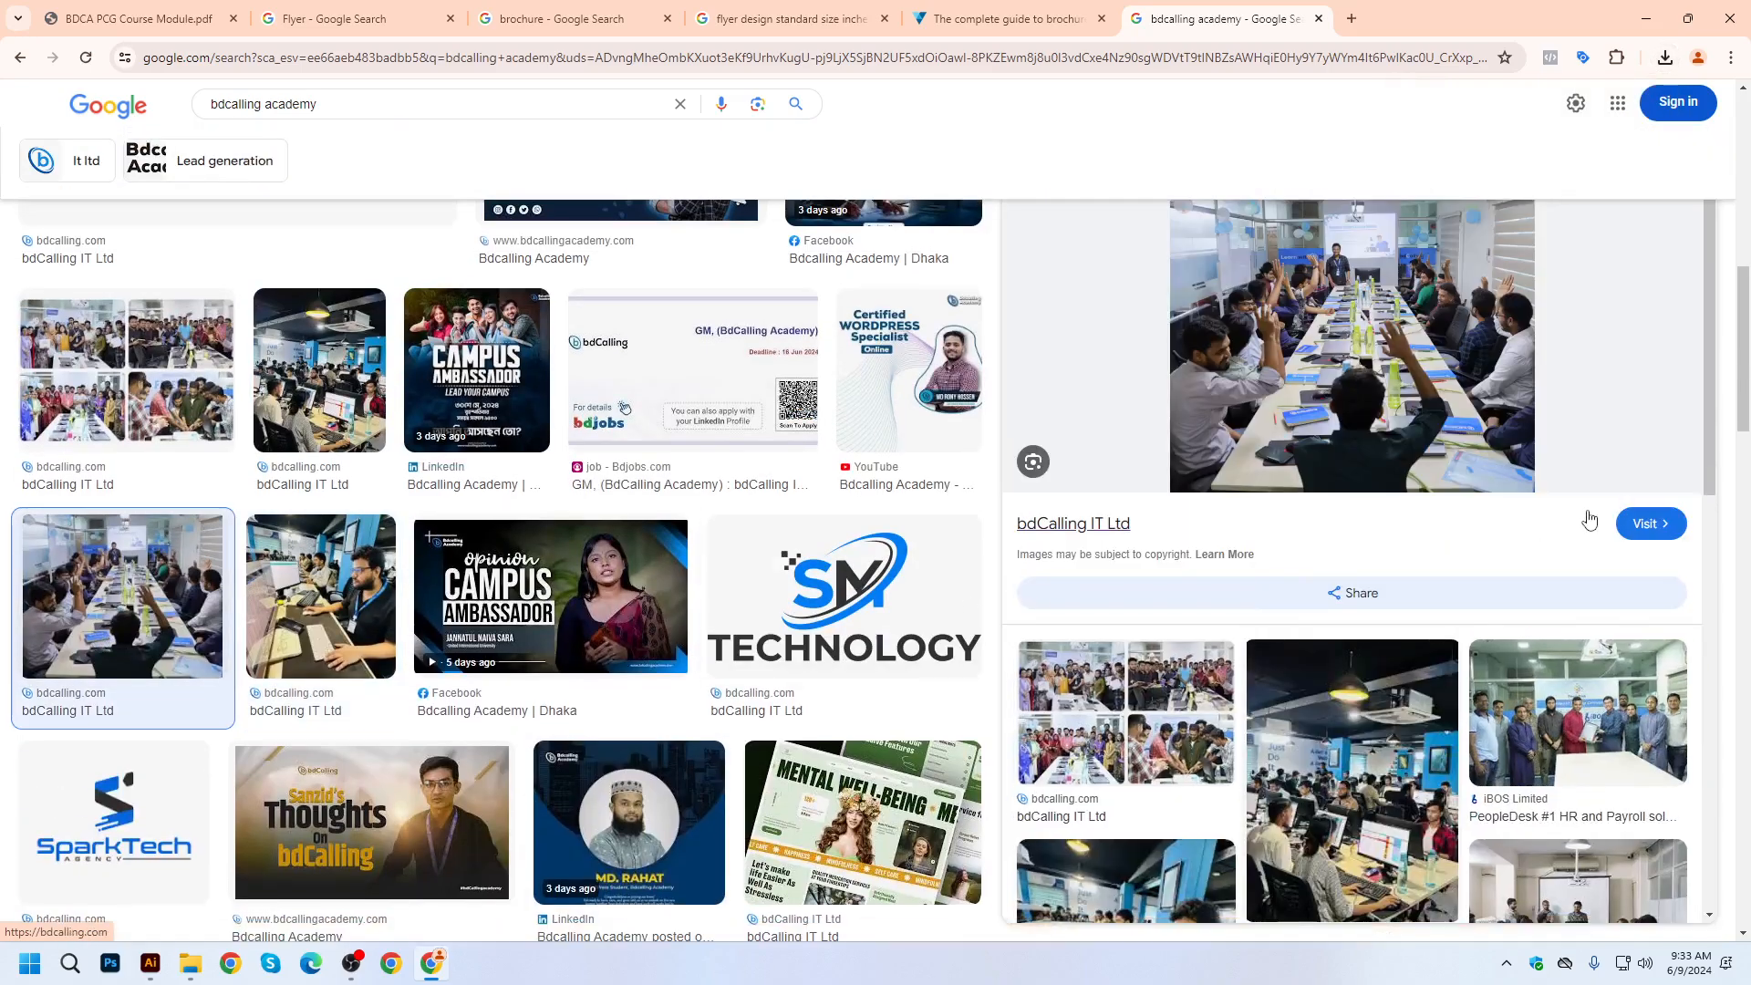
{"action": "right_click", "coordinate": [1288, 284]}
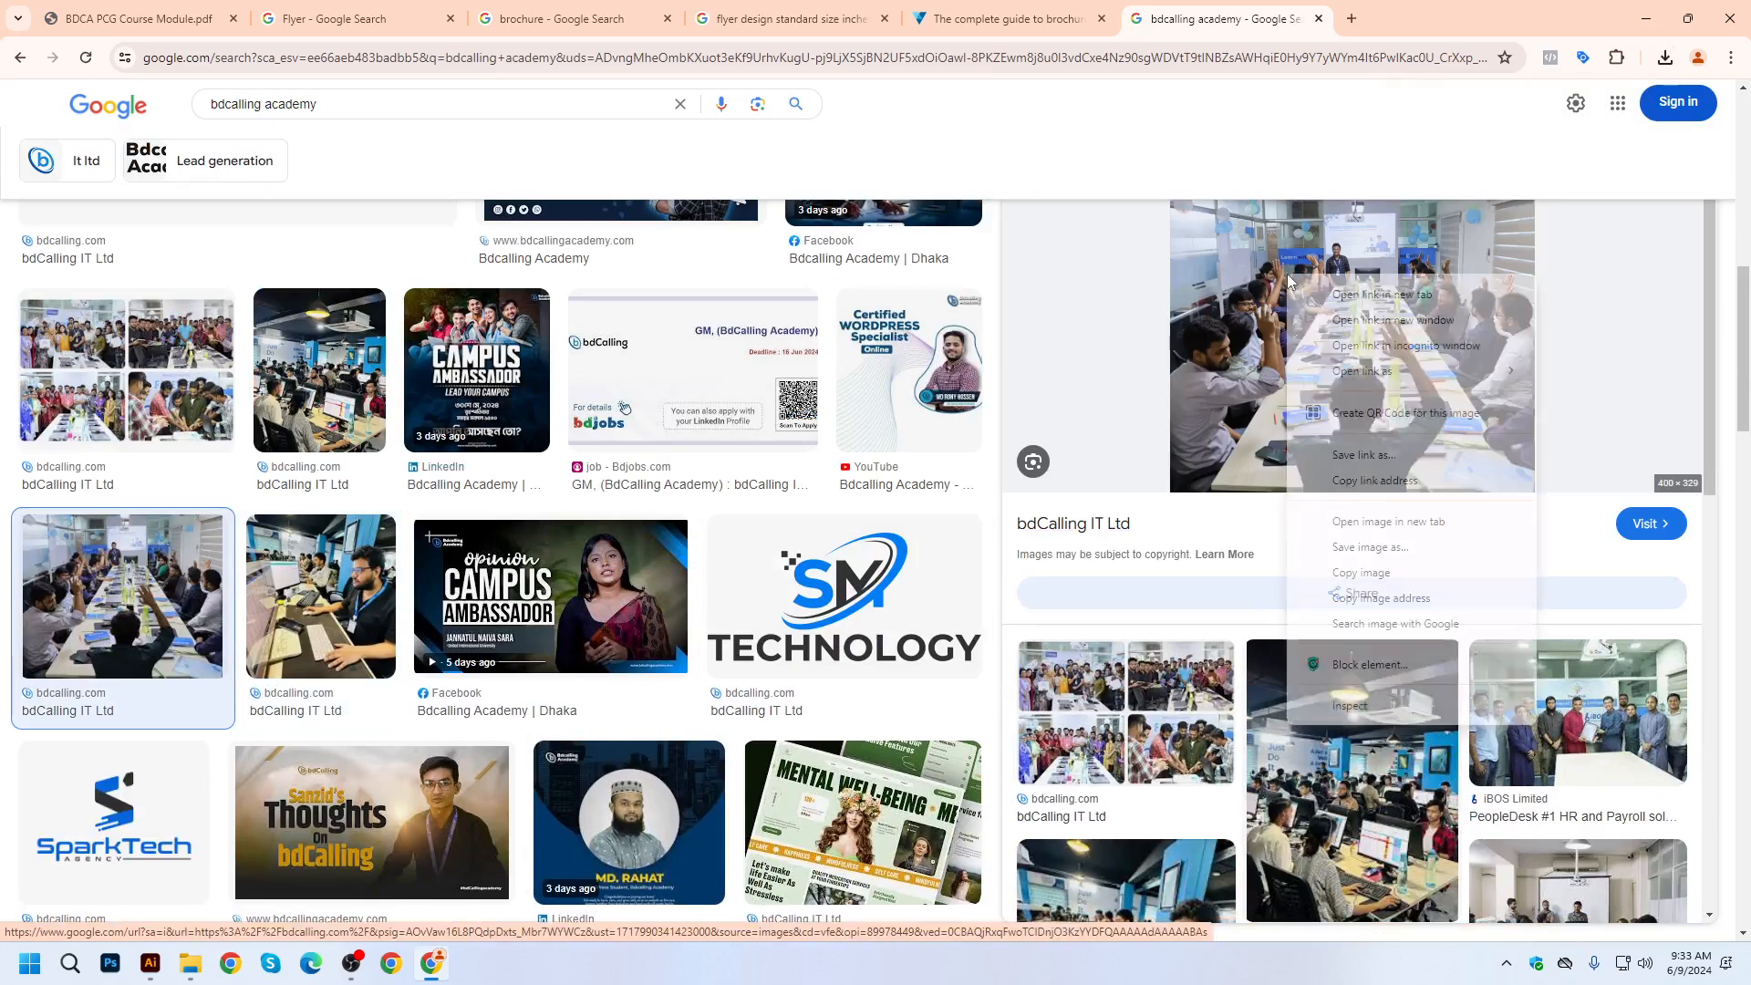
{"action": "left_click", "coordinate": [1370, 547]}
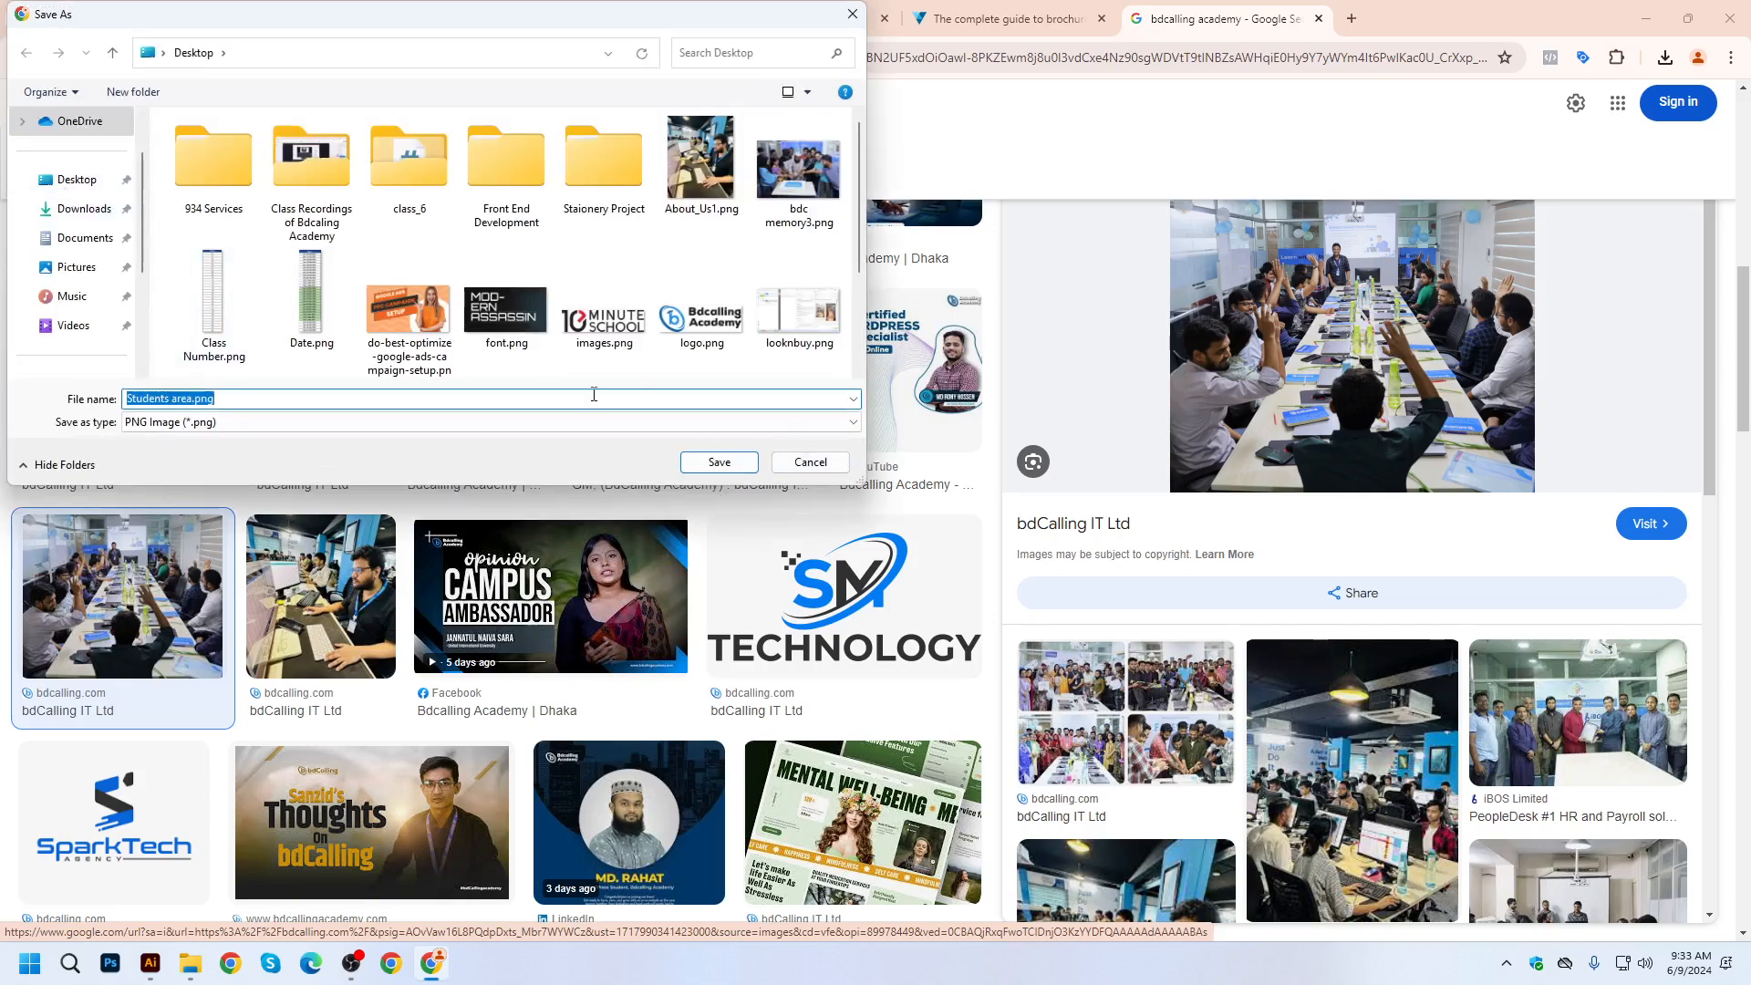
{"action": "left_click", "coordinate": [719, 462]}
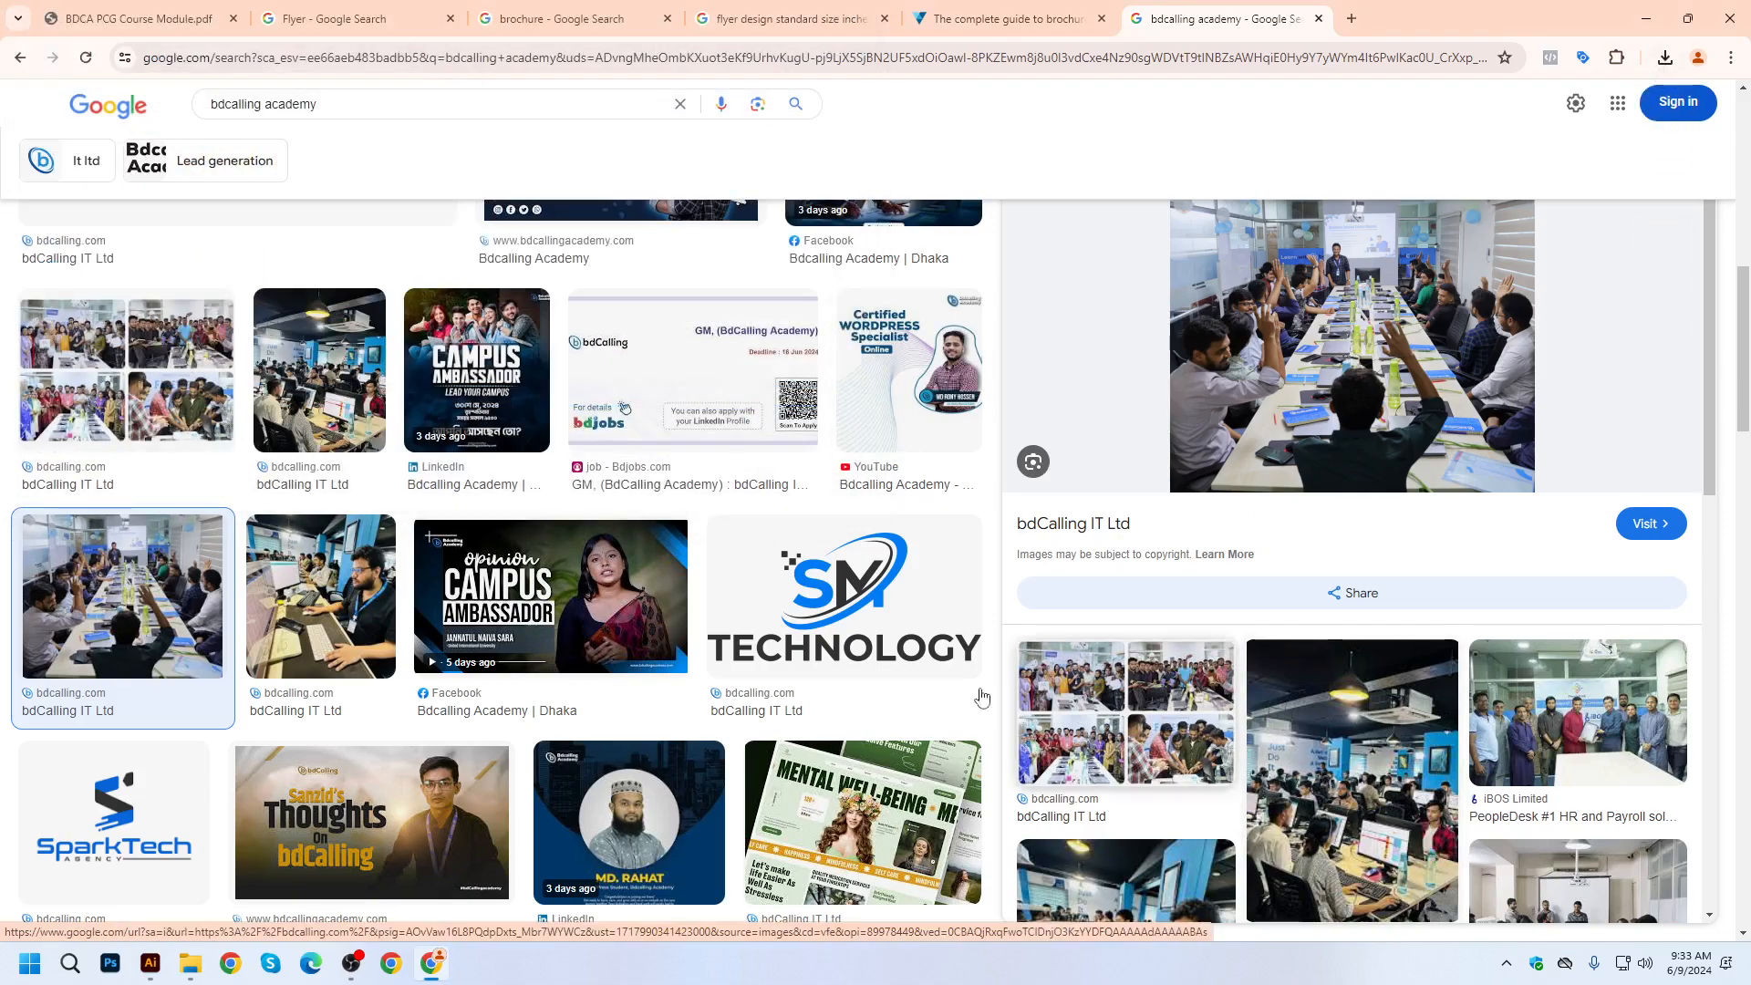
Close the photo preview, then search Google for "4 shape flower" in the size guide's tab and show the image results.
{"action": "scroll", "coordinate": [628, 643], "scroll_direction": "up", "scroll_amount": 5}
{"action": "scroll", "coordinate": [628, 643], "scroll_direction": "up", "scroll_amount": 5}
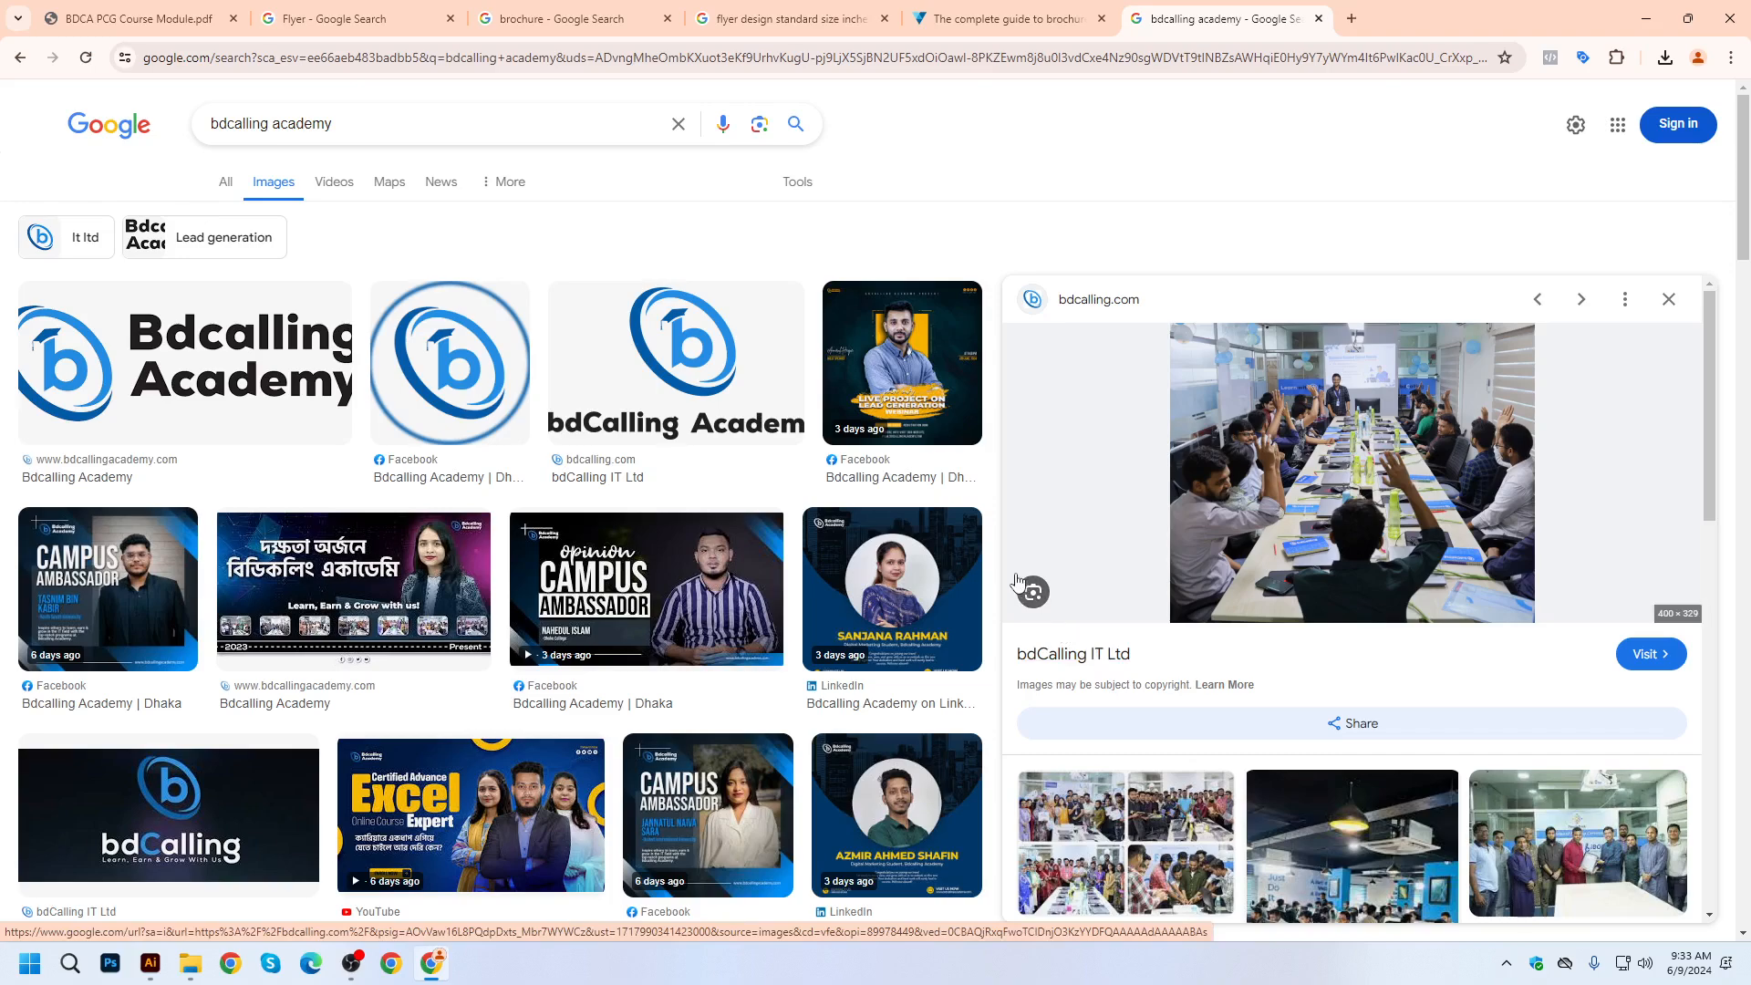
{"action": "left_click", "coordinate": [1669, 303]}
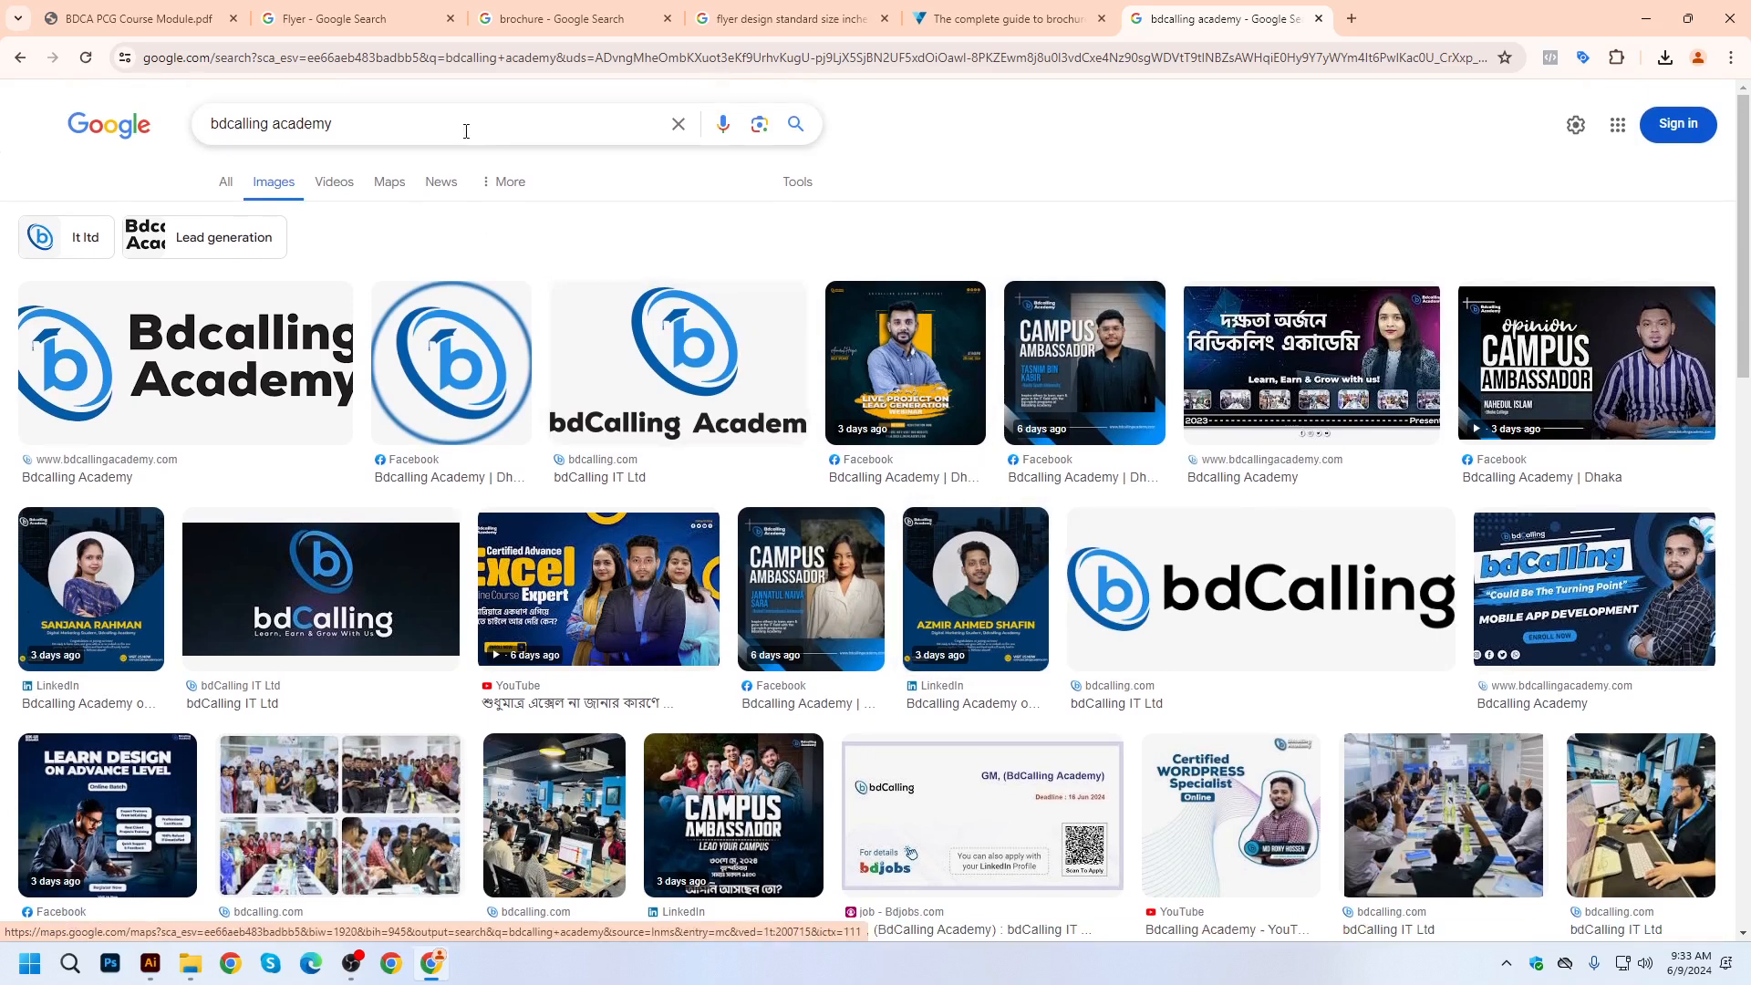
{"action": "left_click", "coordinate": [677, 125]}
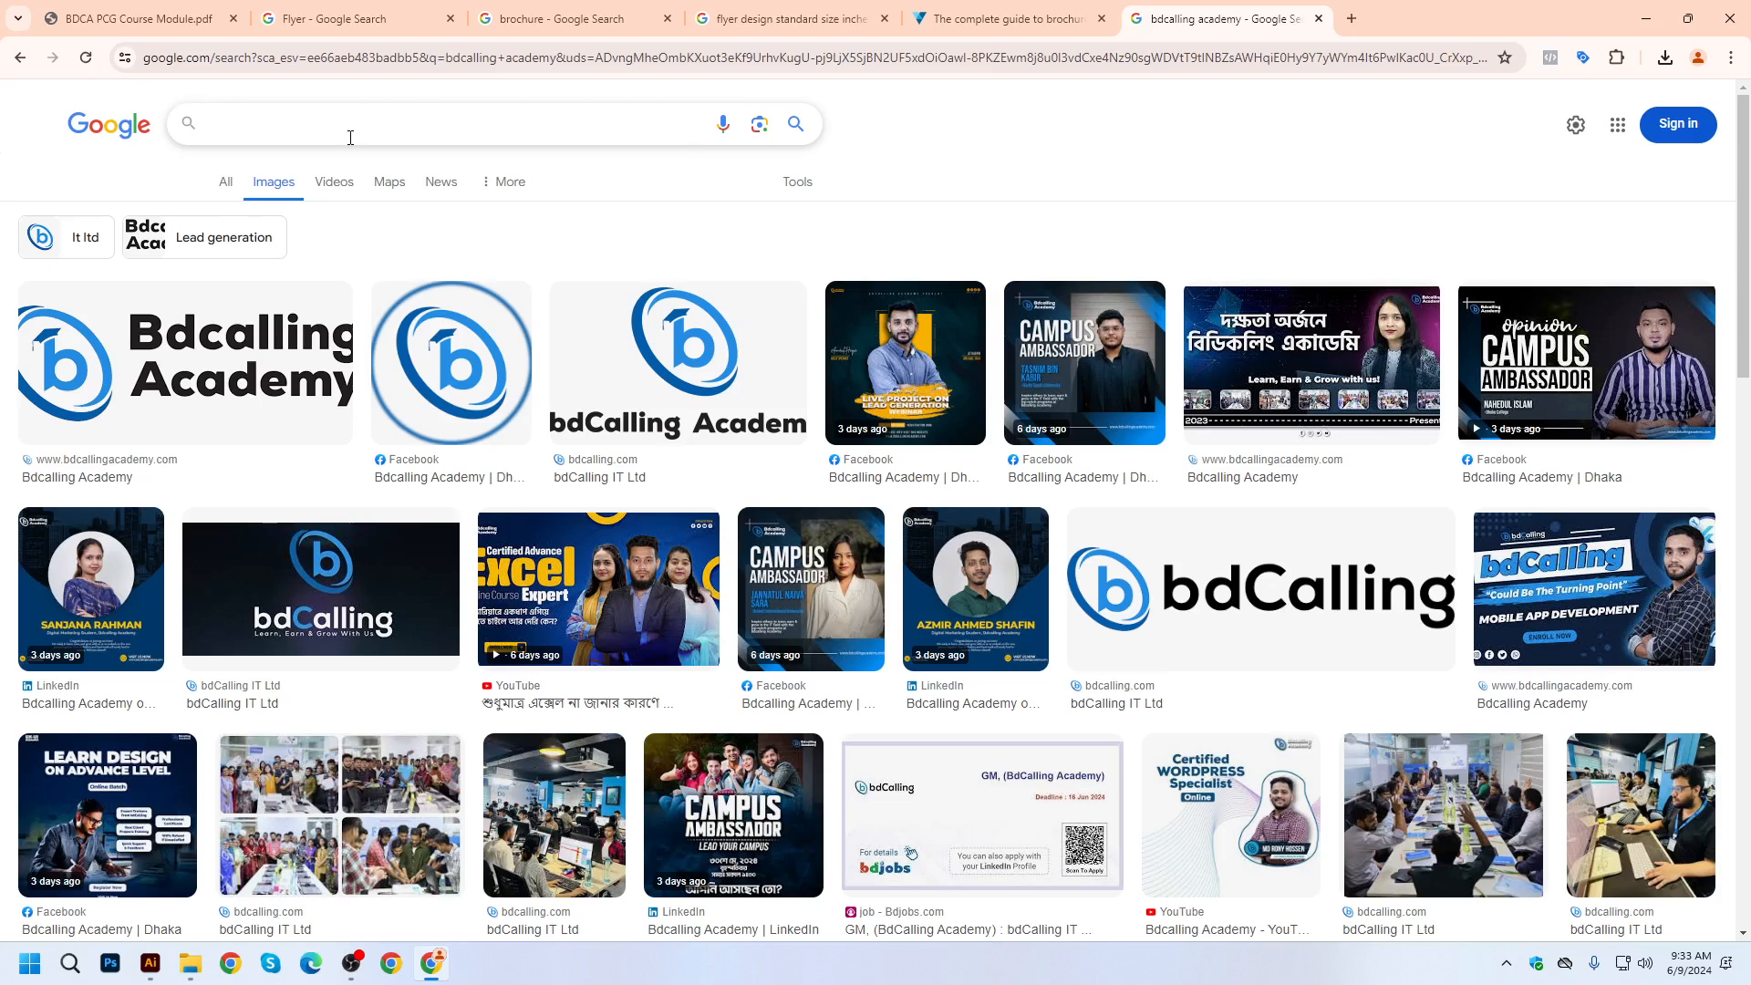
{"action": "left_click", "coordinate": [1023, 20]}
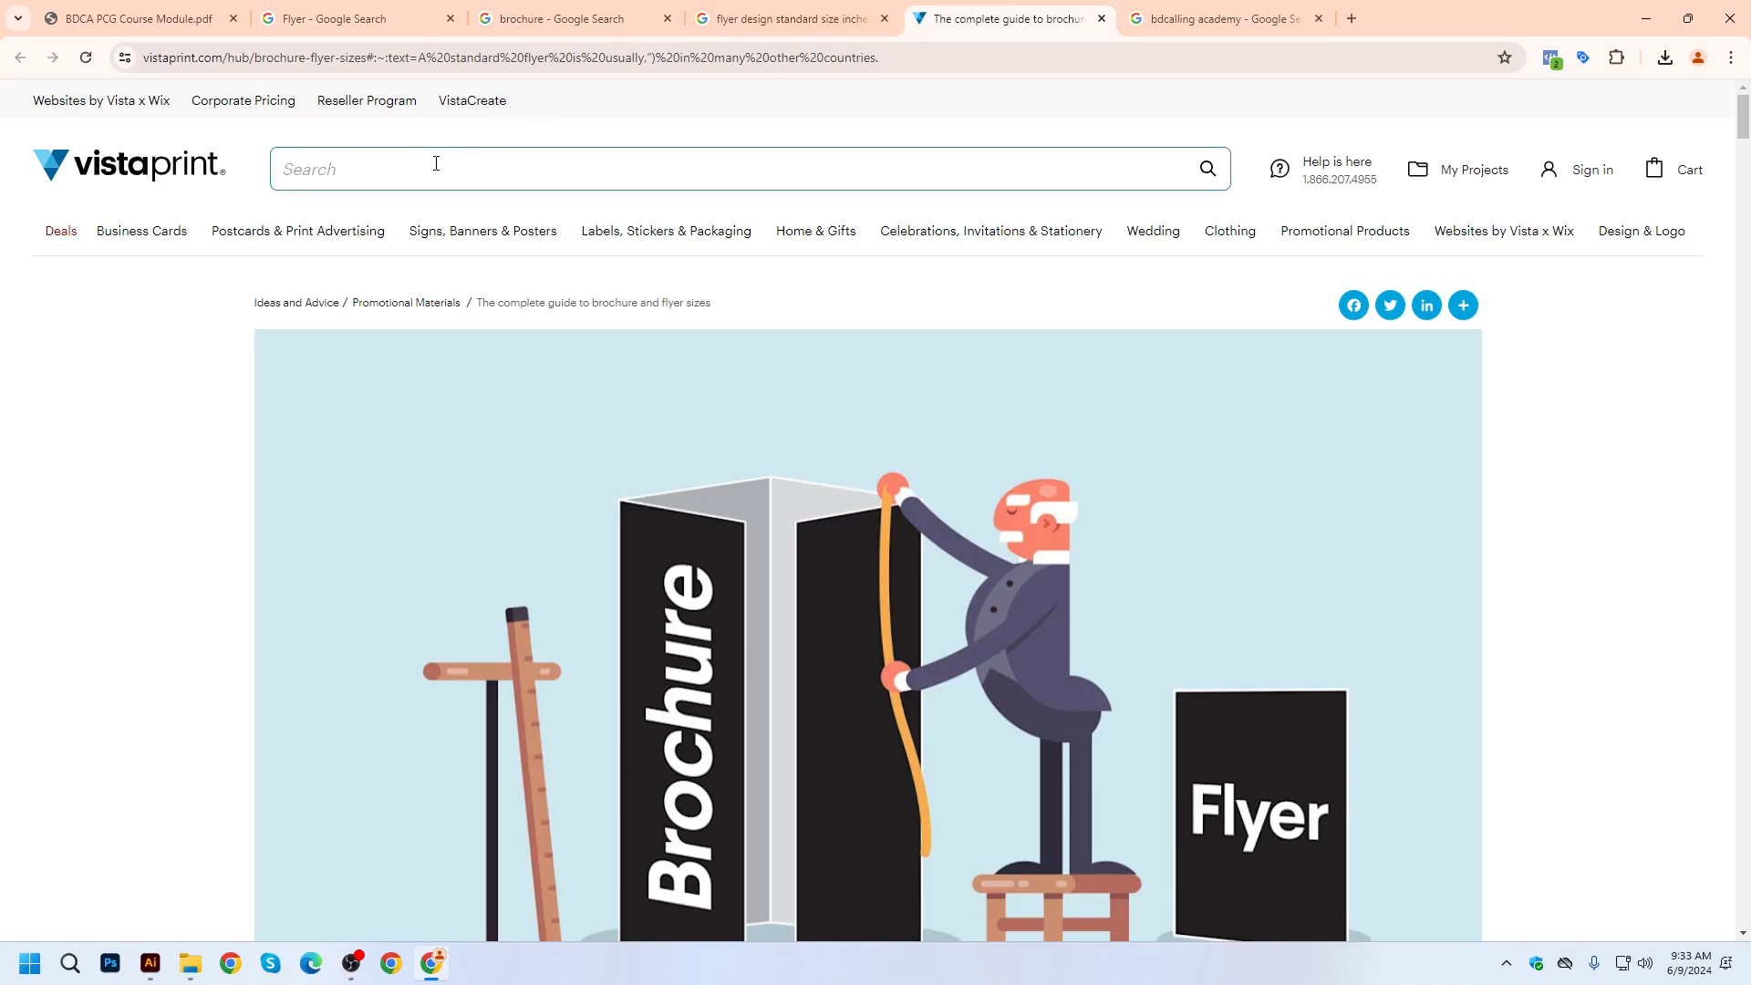
{"action": "type", "text": "4"}
{"action": "left_click", "coordinate": [595, 64]}
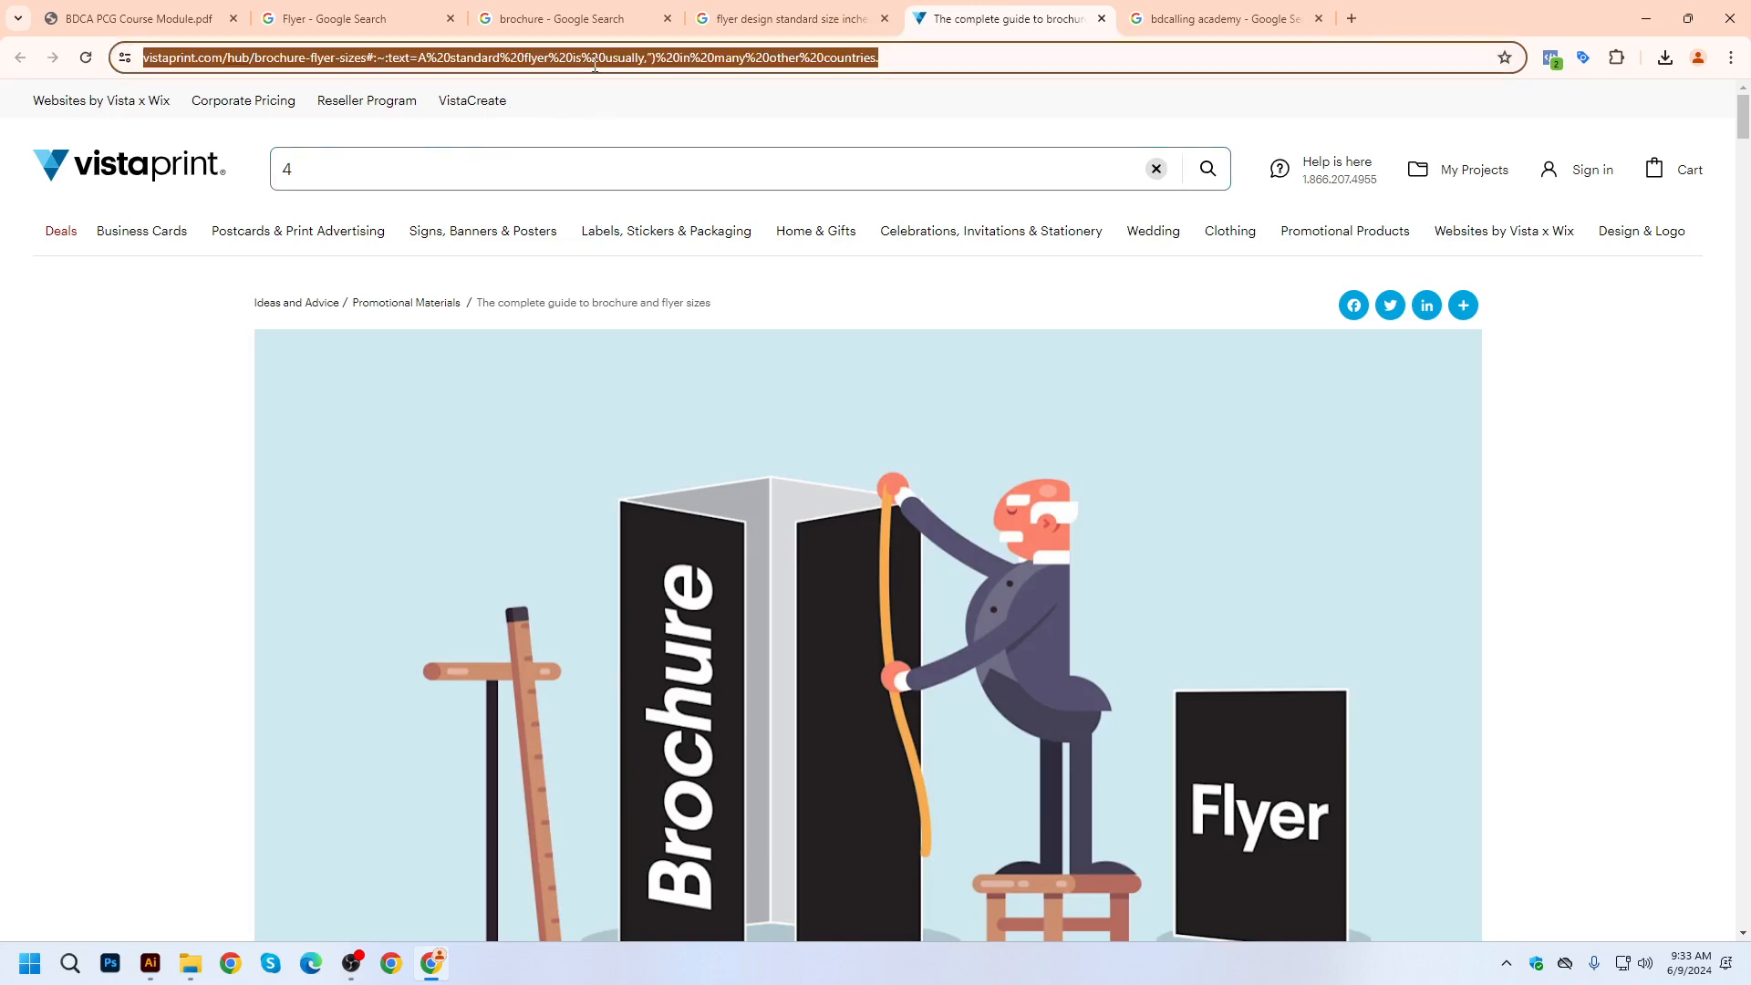
{"action": "type", "text": "4 shap"}
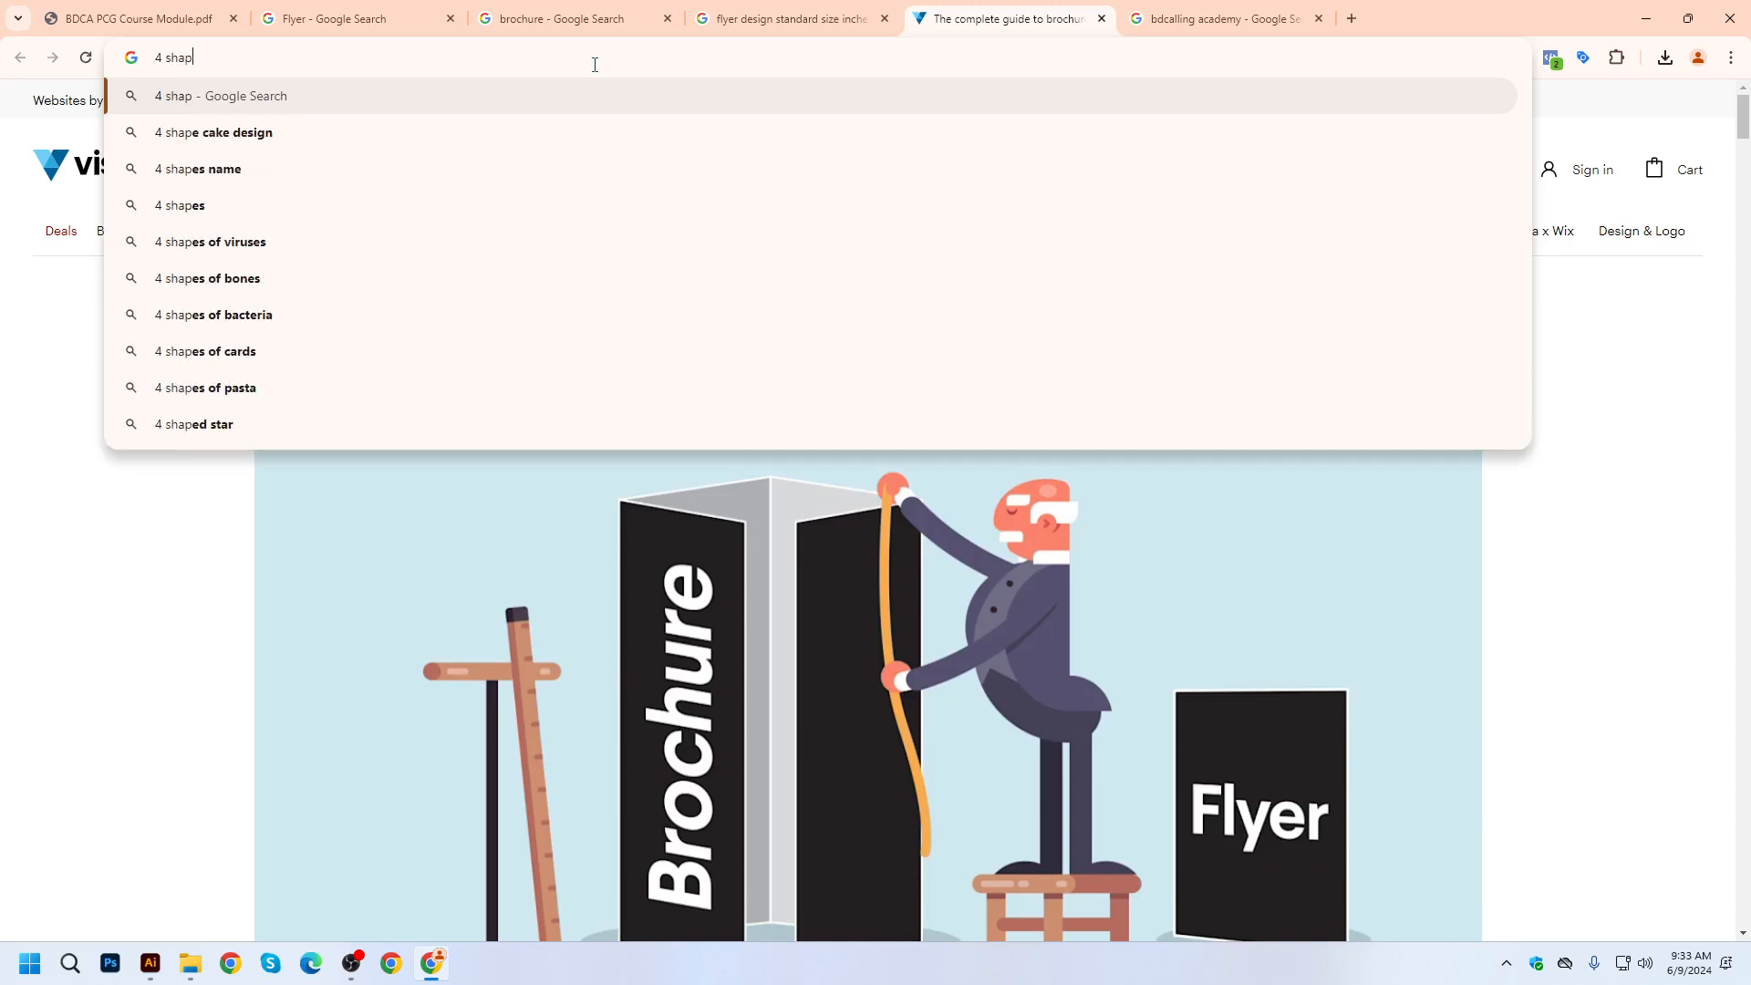
{"action": "type", "text": "e flower"}
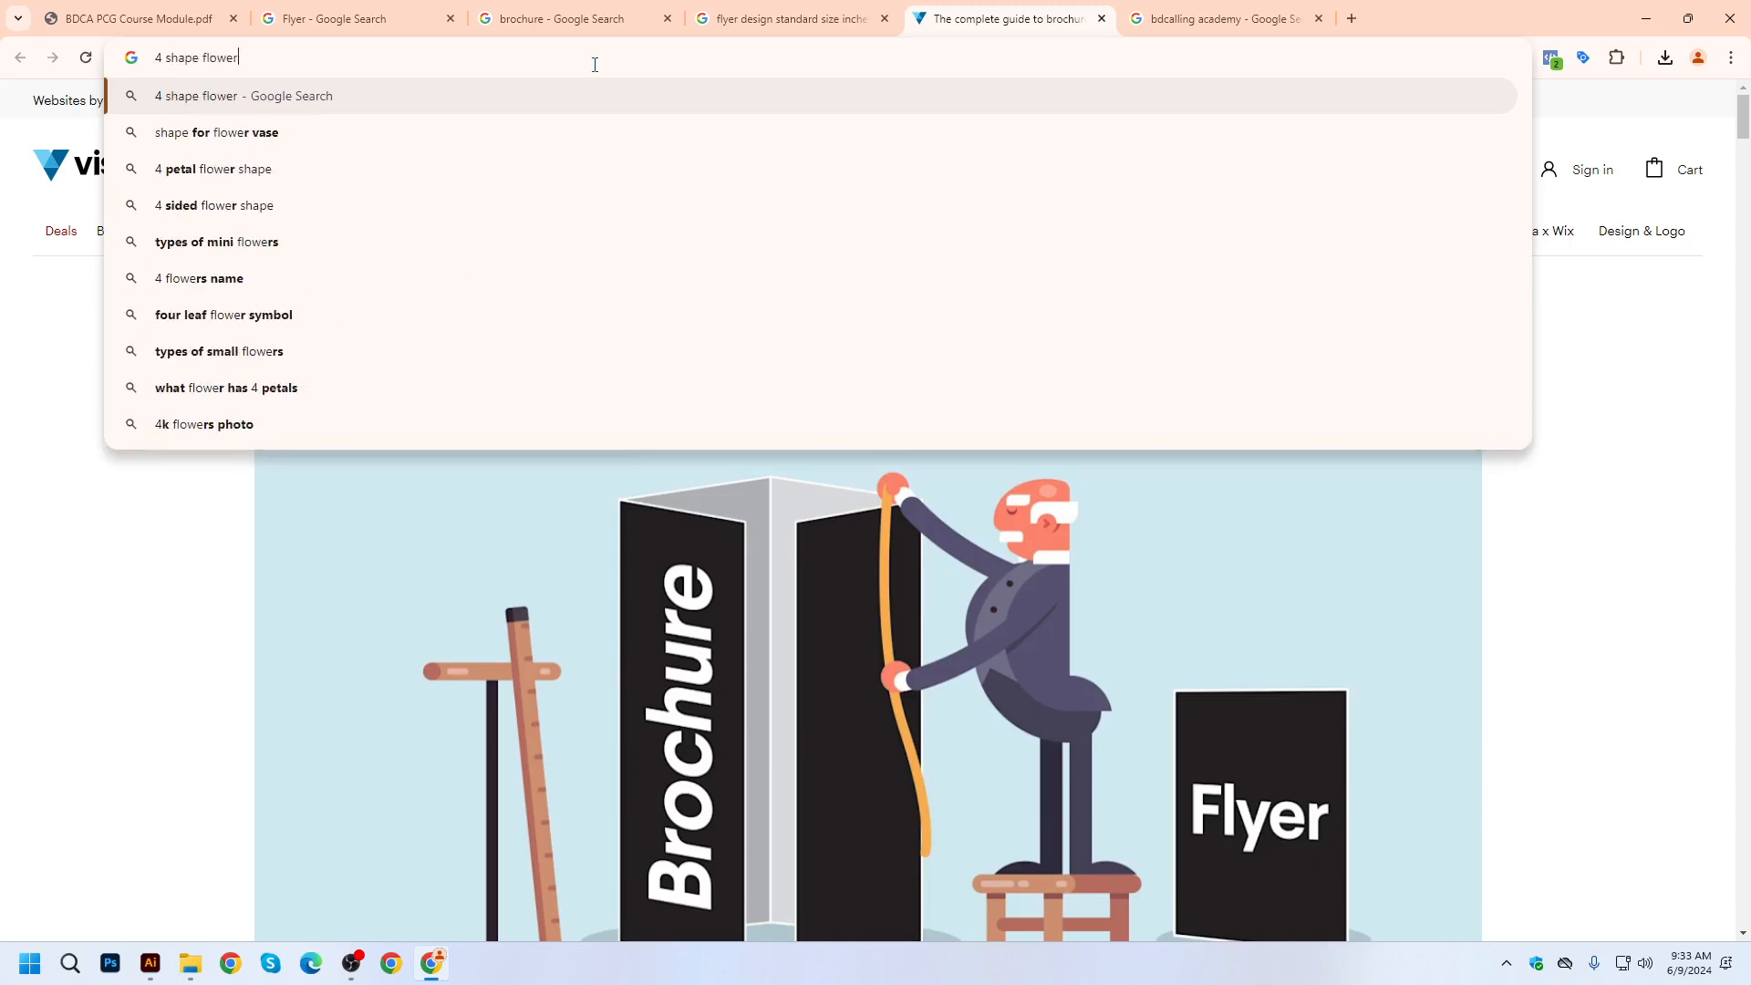
{"action": "key", "text": "Return"}
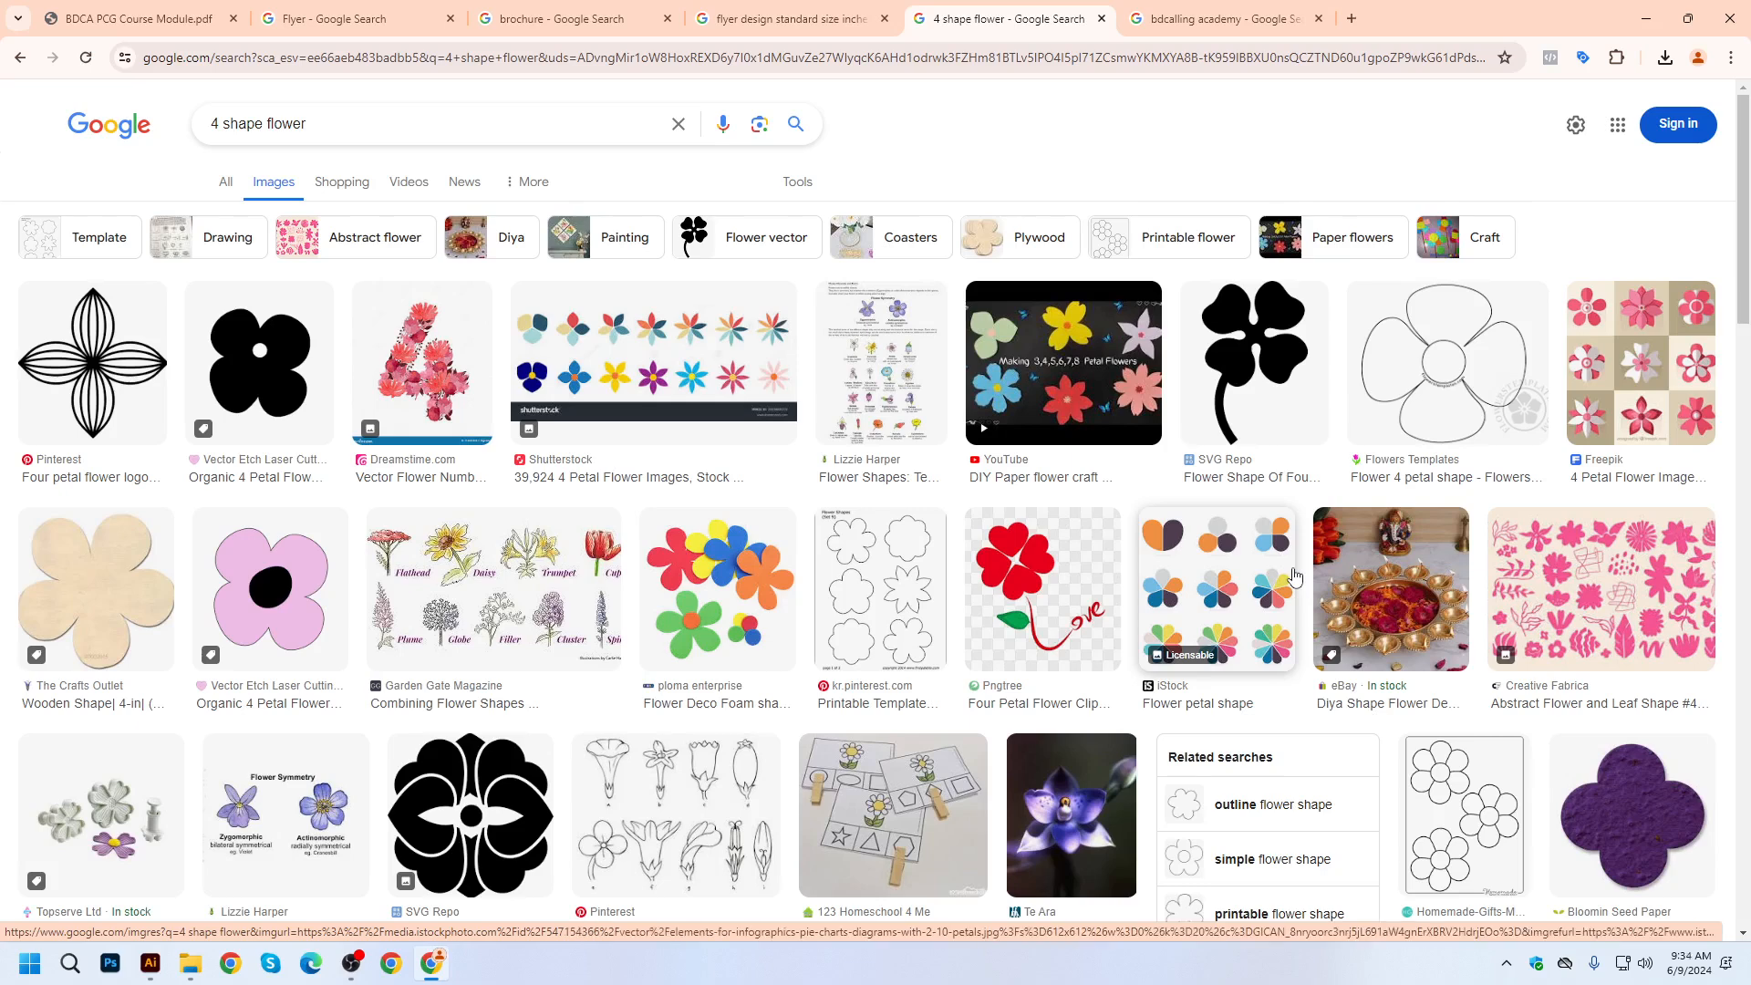
Look through the flower shape images, previewing the Organic 4 Petal Flower and the Alamy four leaf clover icon.
{"action": "left_click", "coordinate": [258, 357]}
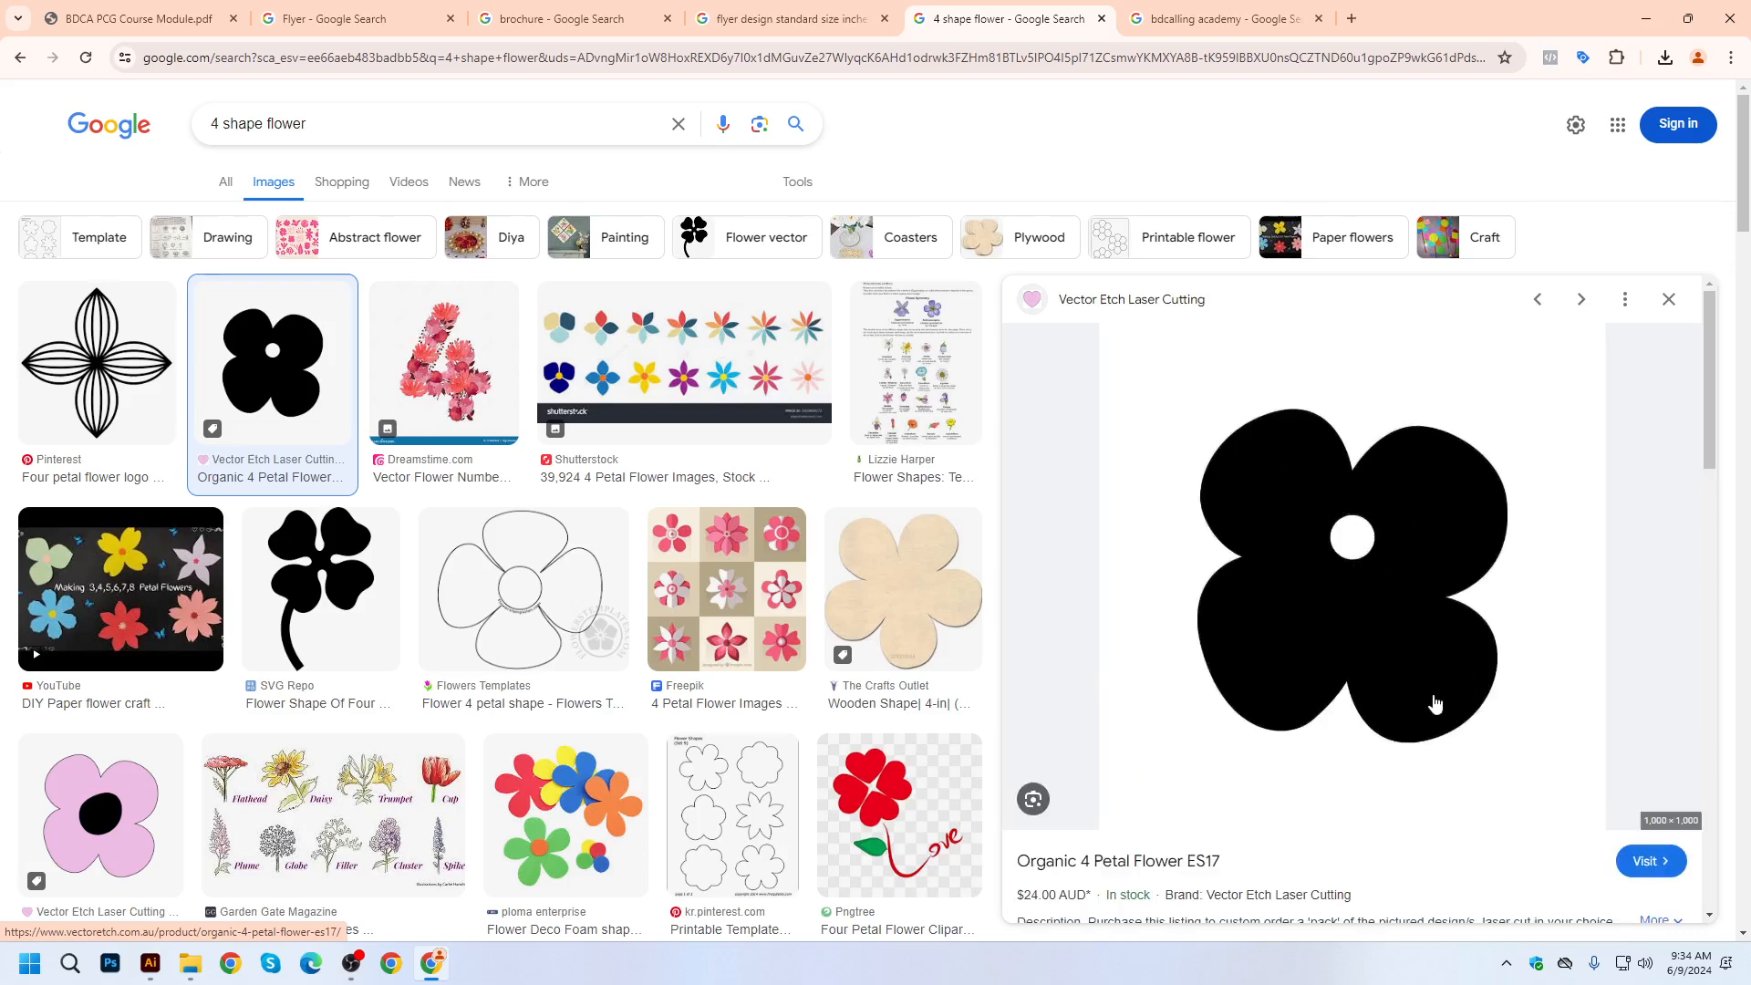
{"action": "scroll", "coordinate": [690, 793], "scroll_direction": "down", "scroll_amount": 12}
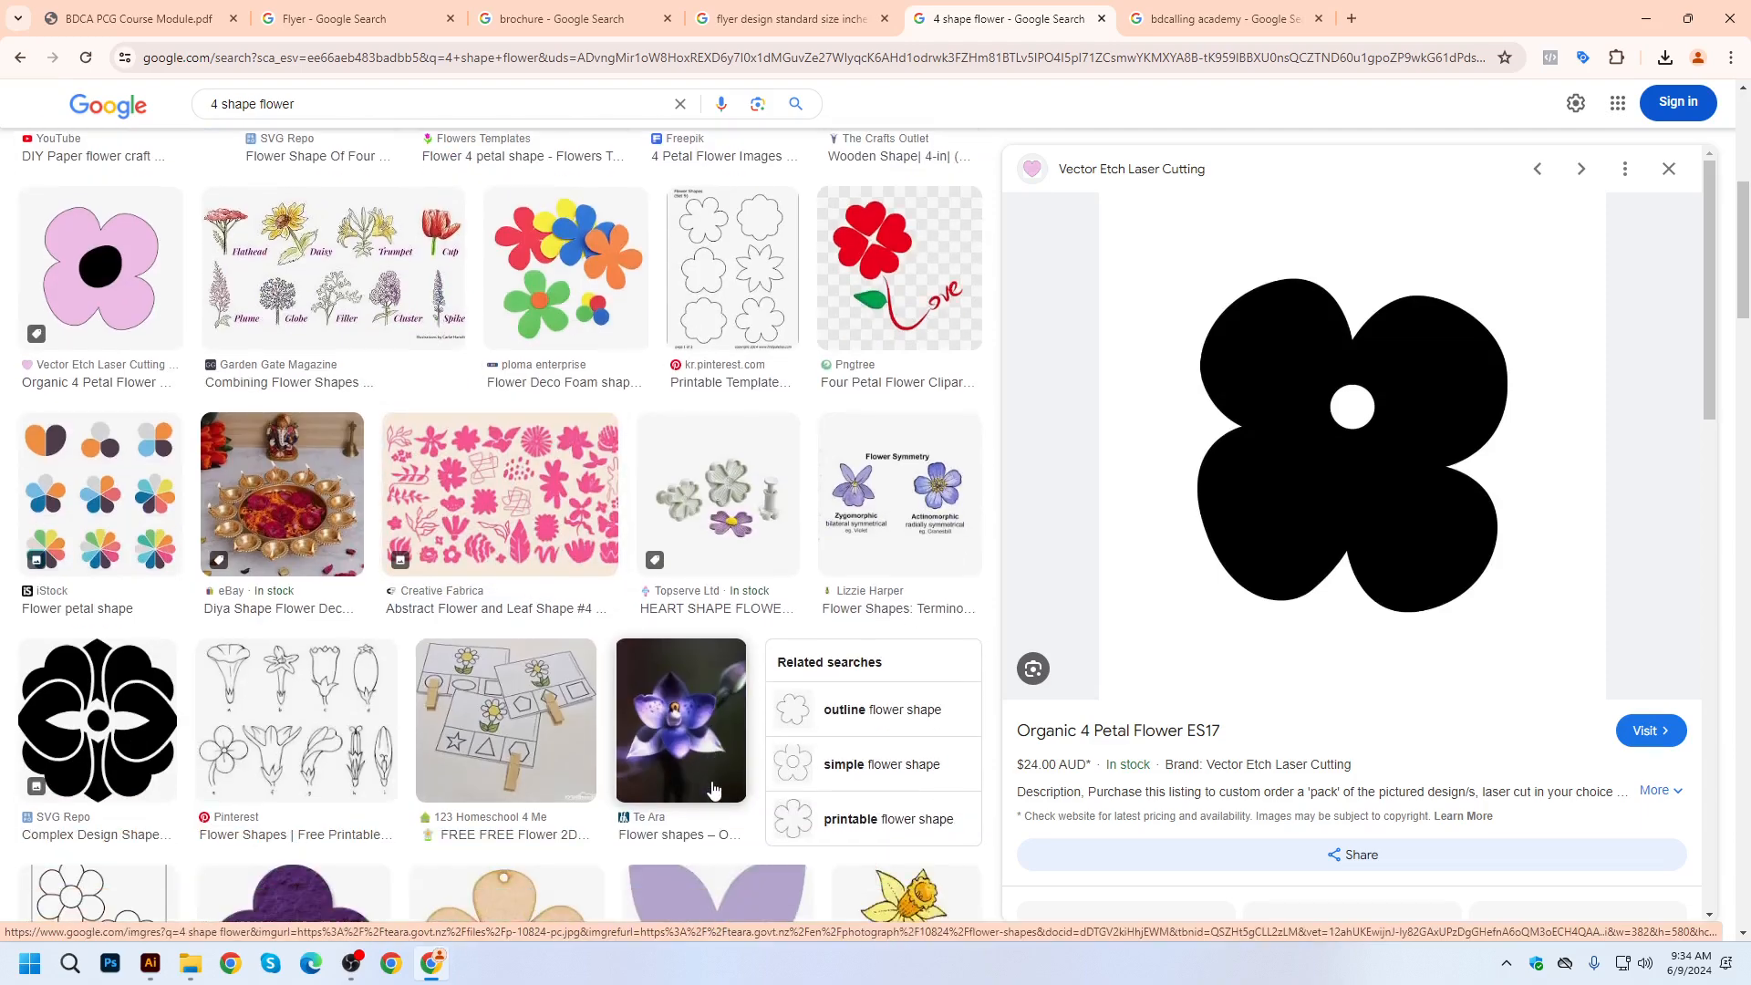
{"action": "scroll", "coordinate": [690, 792], "scroll_direction": "down", "scroll_amount": 9}
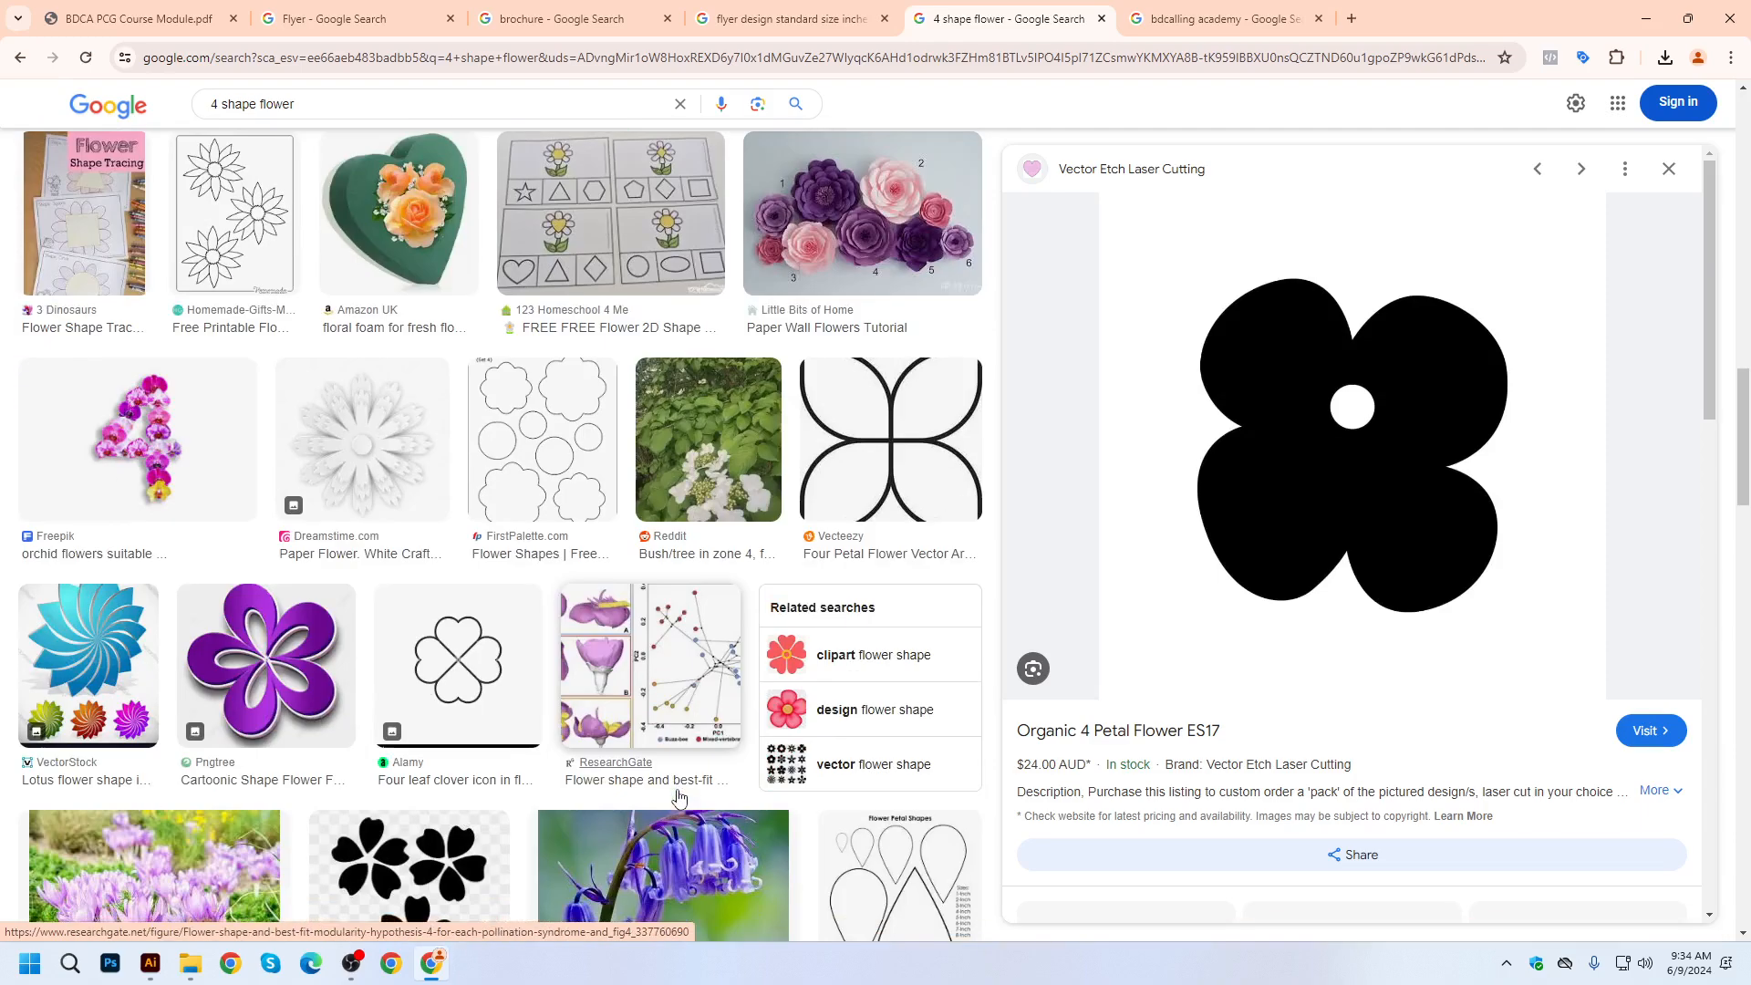
{"action": "scroll", "coordinate": [677, 798], "scroll_direction": "down", "scroll_amount": 4}
{"action": "left_click", "coordinate": [469, 310]}
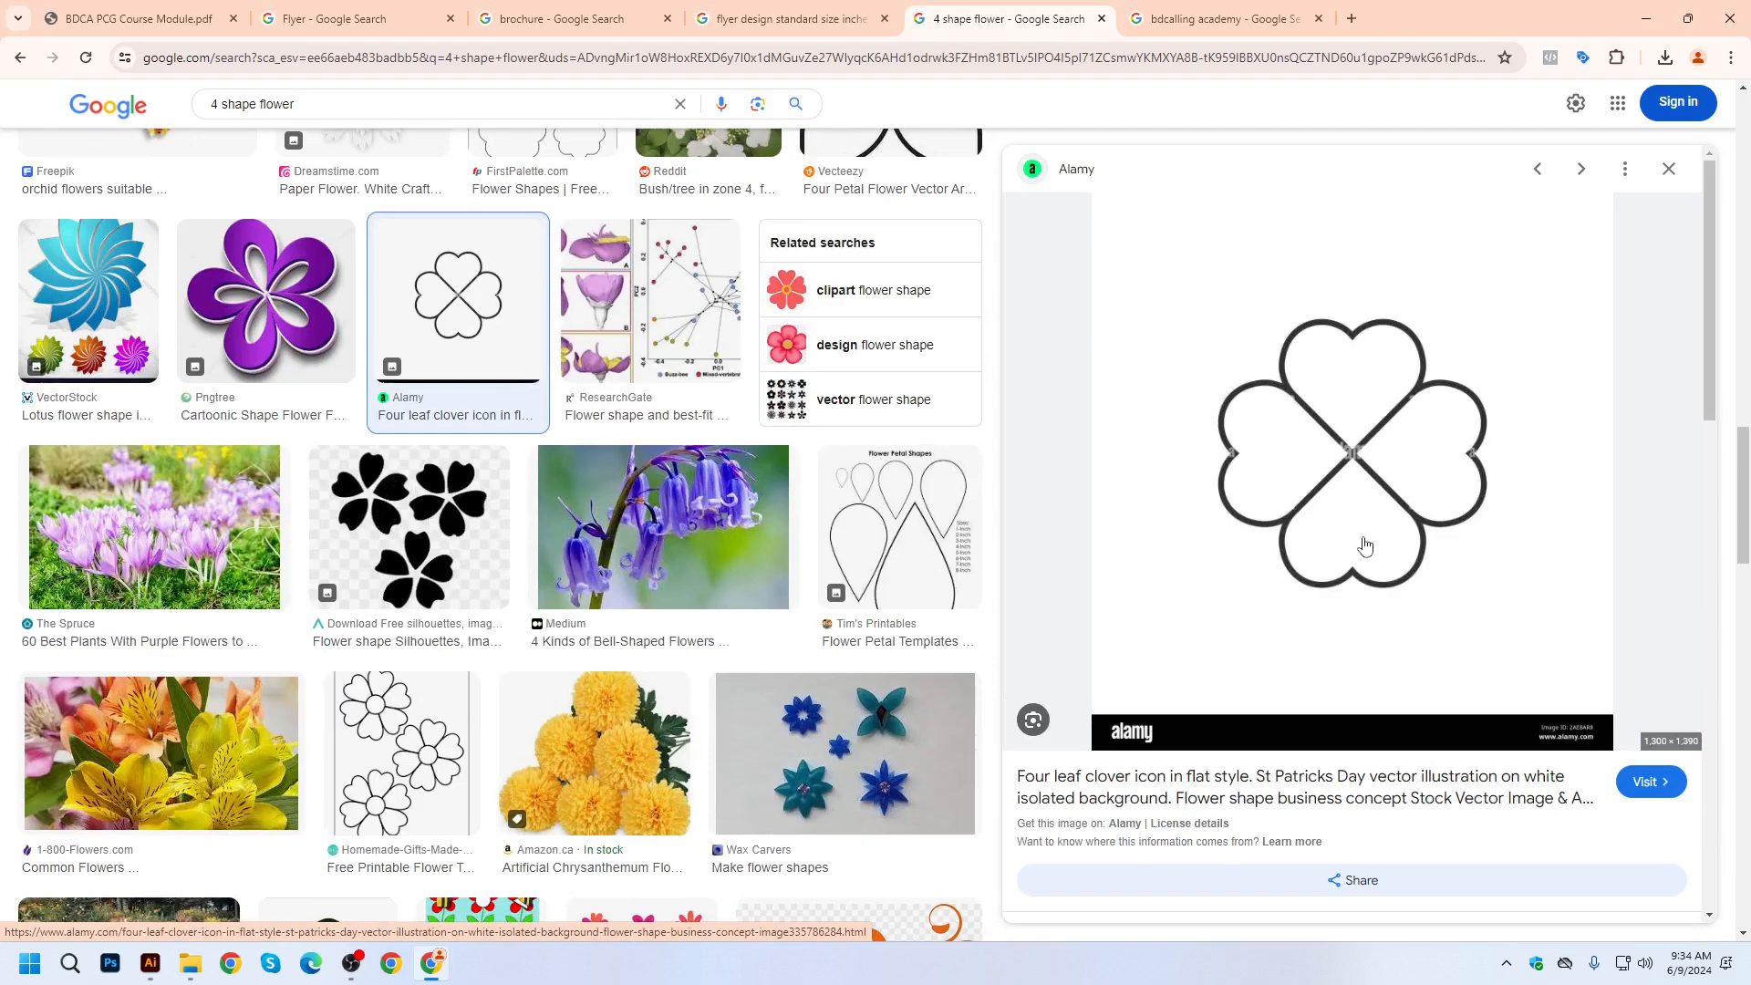
Browse the related clover images and the remaining "4 shape flower" results for four-petal shape references.
{"action": "scroll", "coordinate": [1360, 545], "scroll_direction": "down", "scroll_amount": 7}
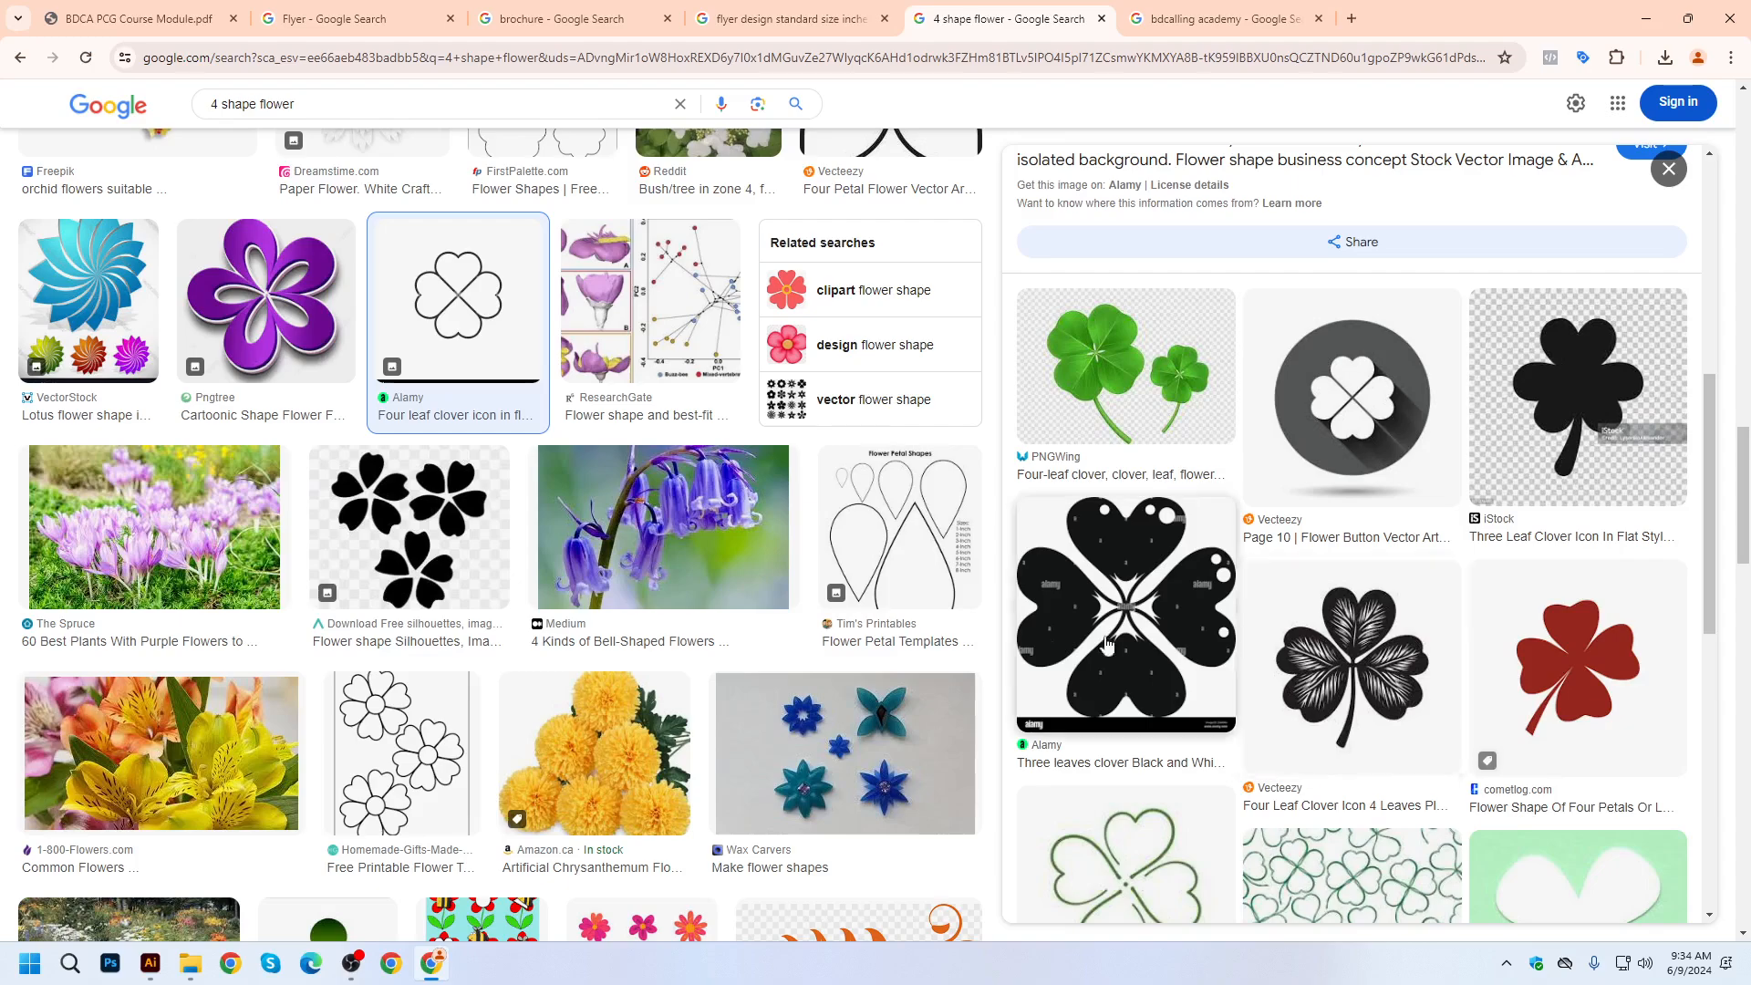
{"action": "scroll", "coordinate": [820, 649], "scroll_direction": "down", "scroll_amount": 14}
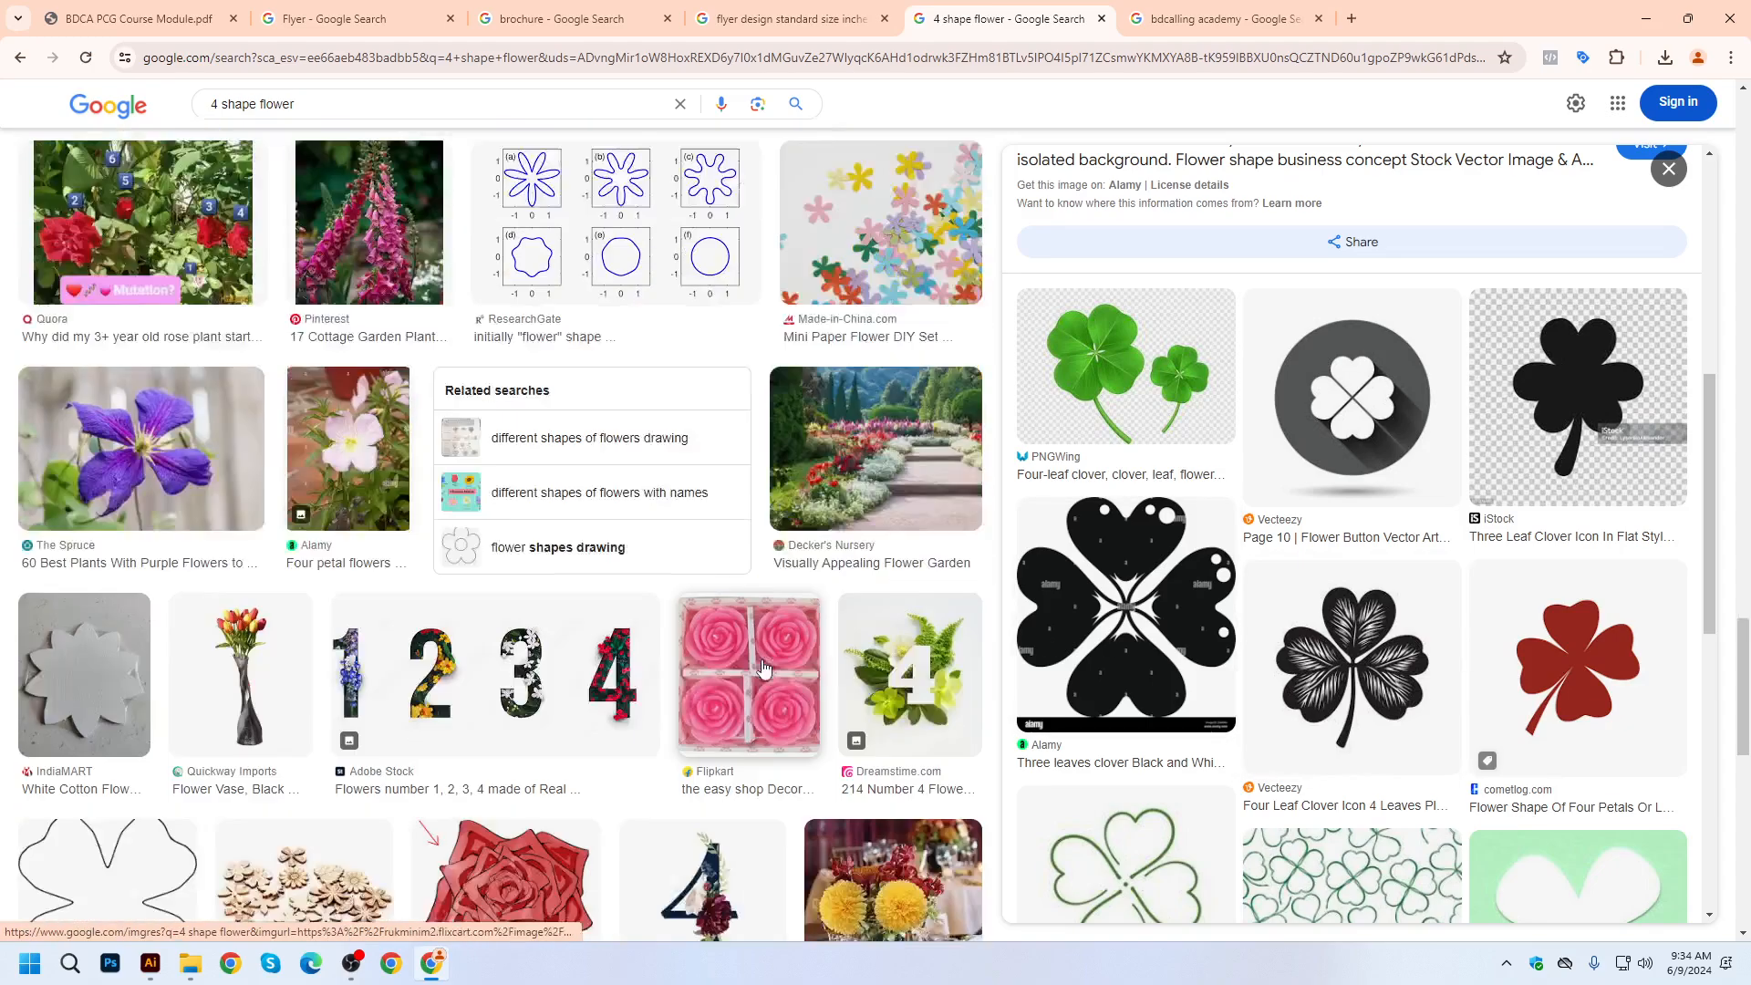
{"action": "scroll", "coordinate": [681, 622], "scroll_direction": "down", "scroll_amount": 5}
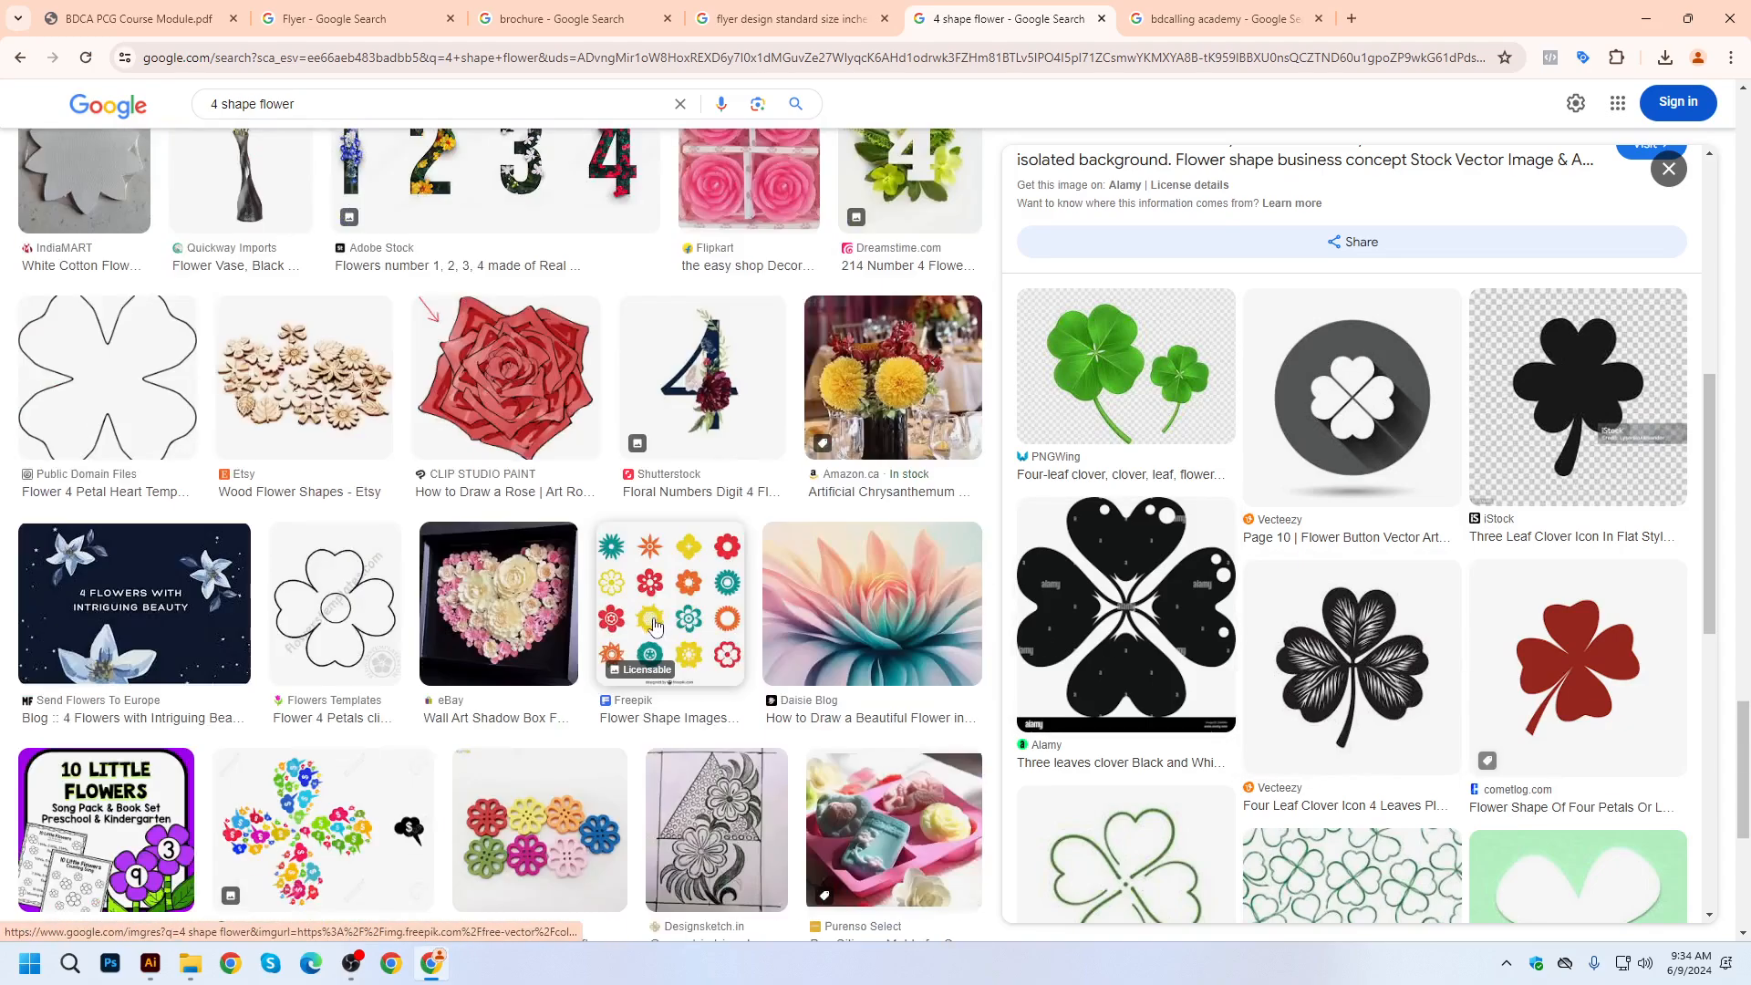
{"action": "scroll", "coordinate": [649, 611], "scroll_direction": "down", "scroll_amount": 6}
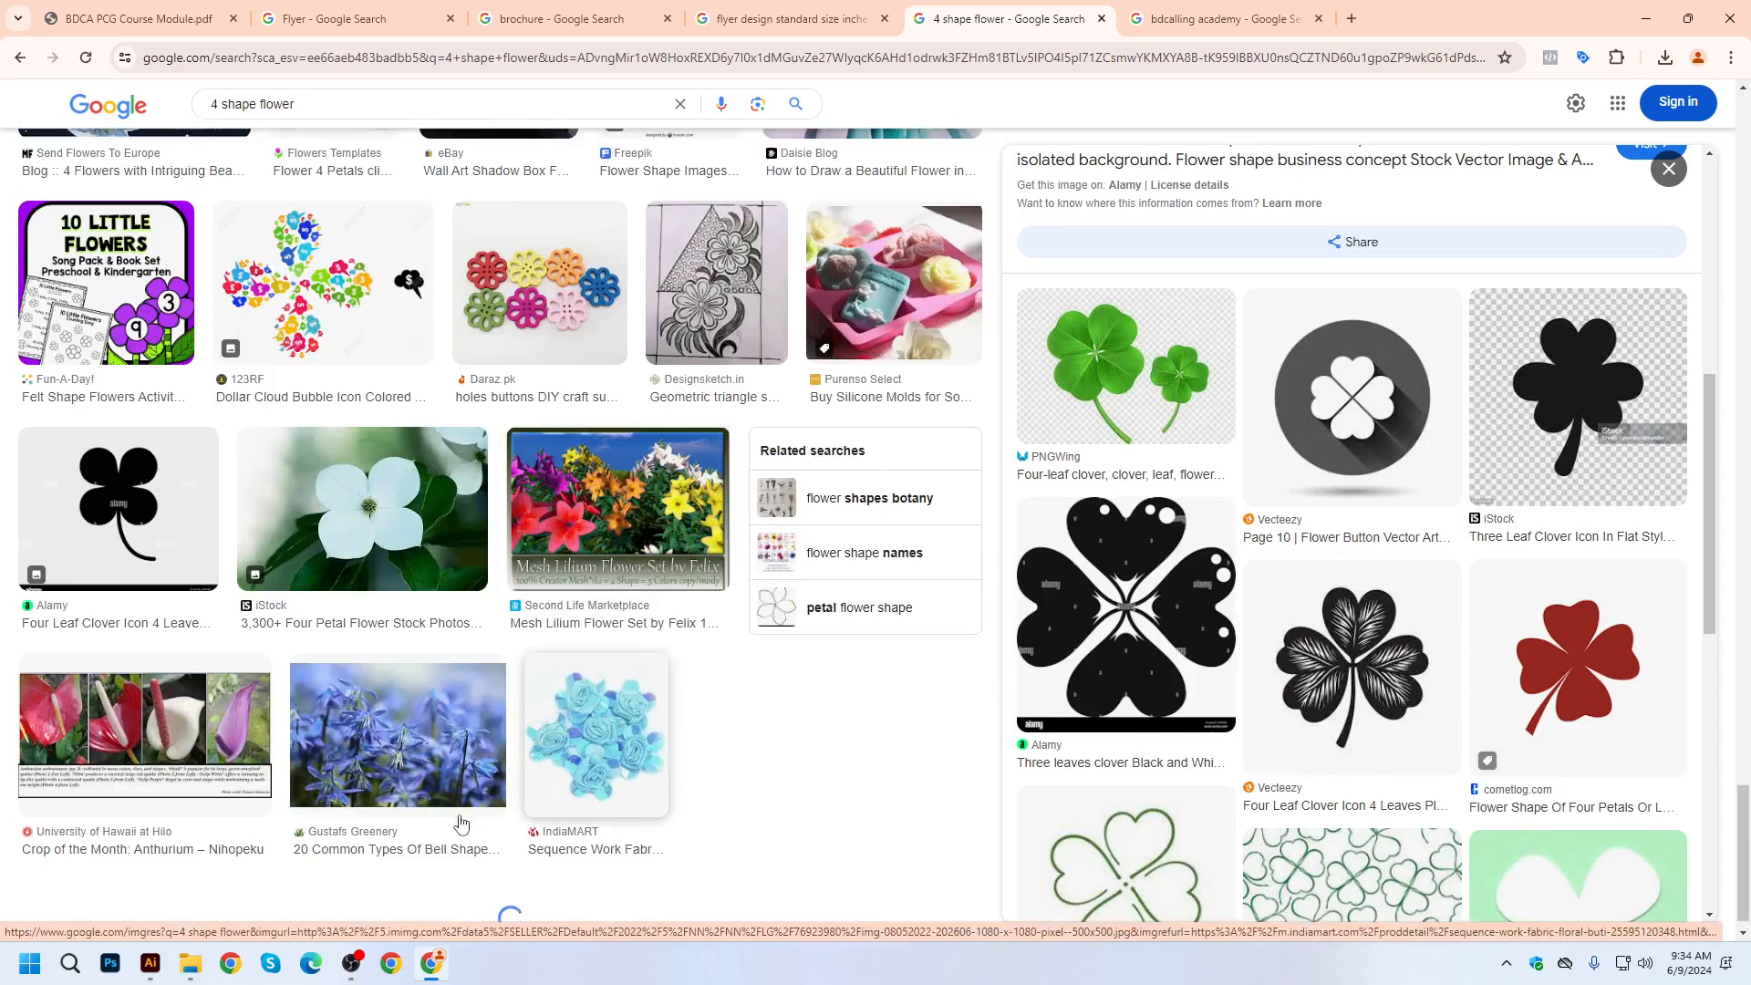
Switch to Illustrator and draw a white square of about 2.75 in on the canvas beside the flyer artboard.
{"action": "left_click", "coordinate": [150, 972]}
{"action": "left_click_drag", "start_coordinate": [1217, 375], "coordinate": [997, 431]}
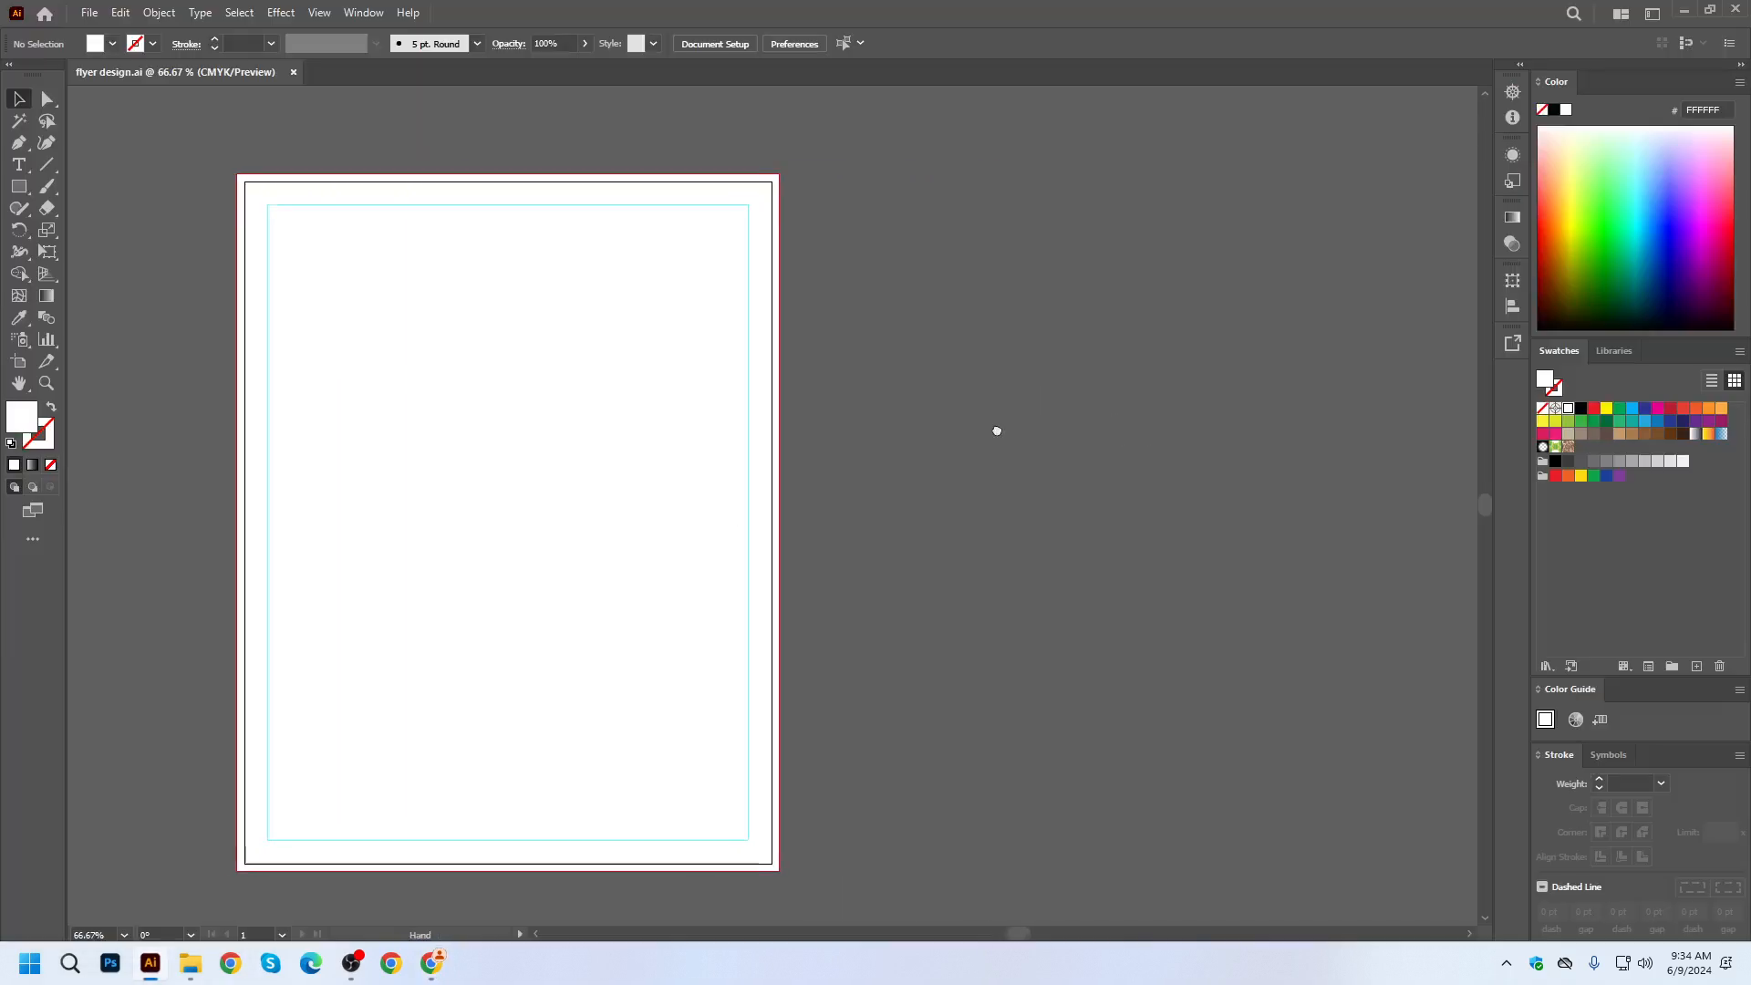
{"action": "left_click", "coordinate": [18, 186]}
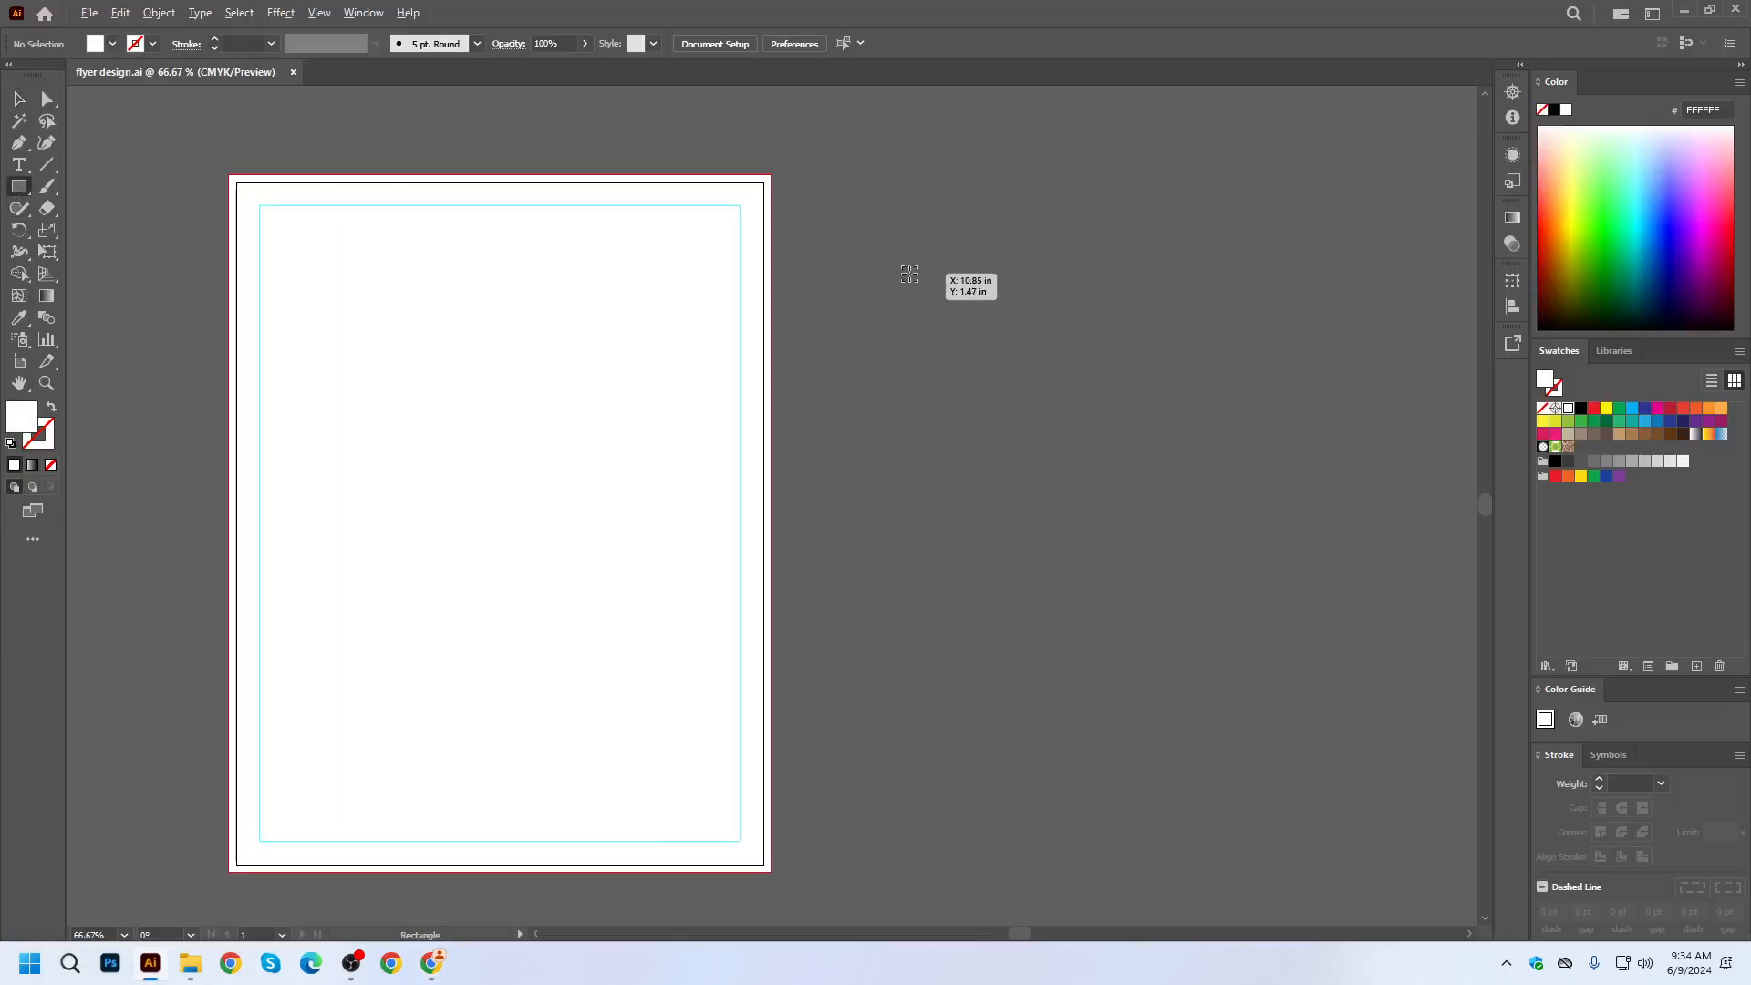
{"action": "left_click_drag", "start_coordinate": [909, 273], "coordinate": [995, 358]}
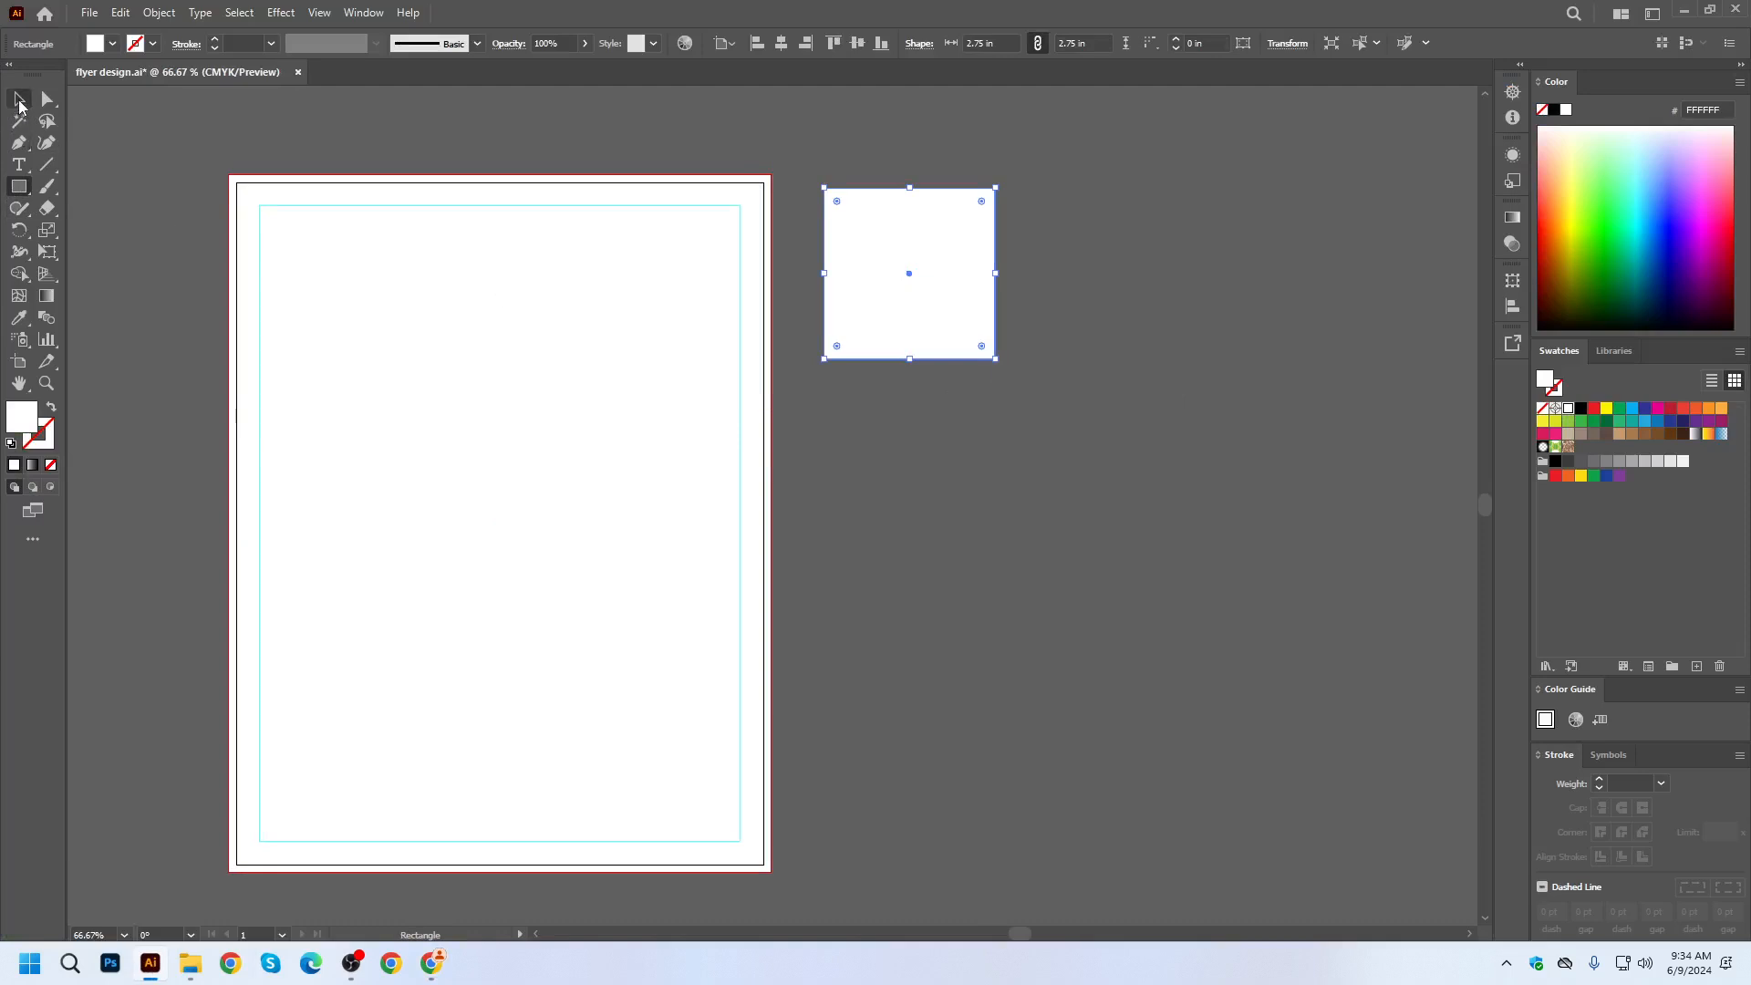
{"action": "left_click", "coordinate": [19, 101]}
{"action": "left_click", "coordinate": [1153, 333]}
{"action": "left_click_drag", "start_coordinate": [966, 266], "coordinate": [1147, 313]}
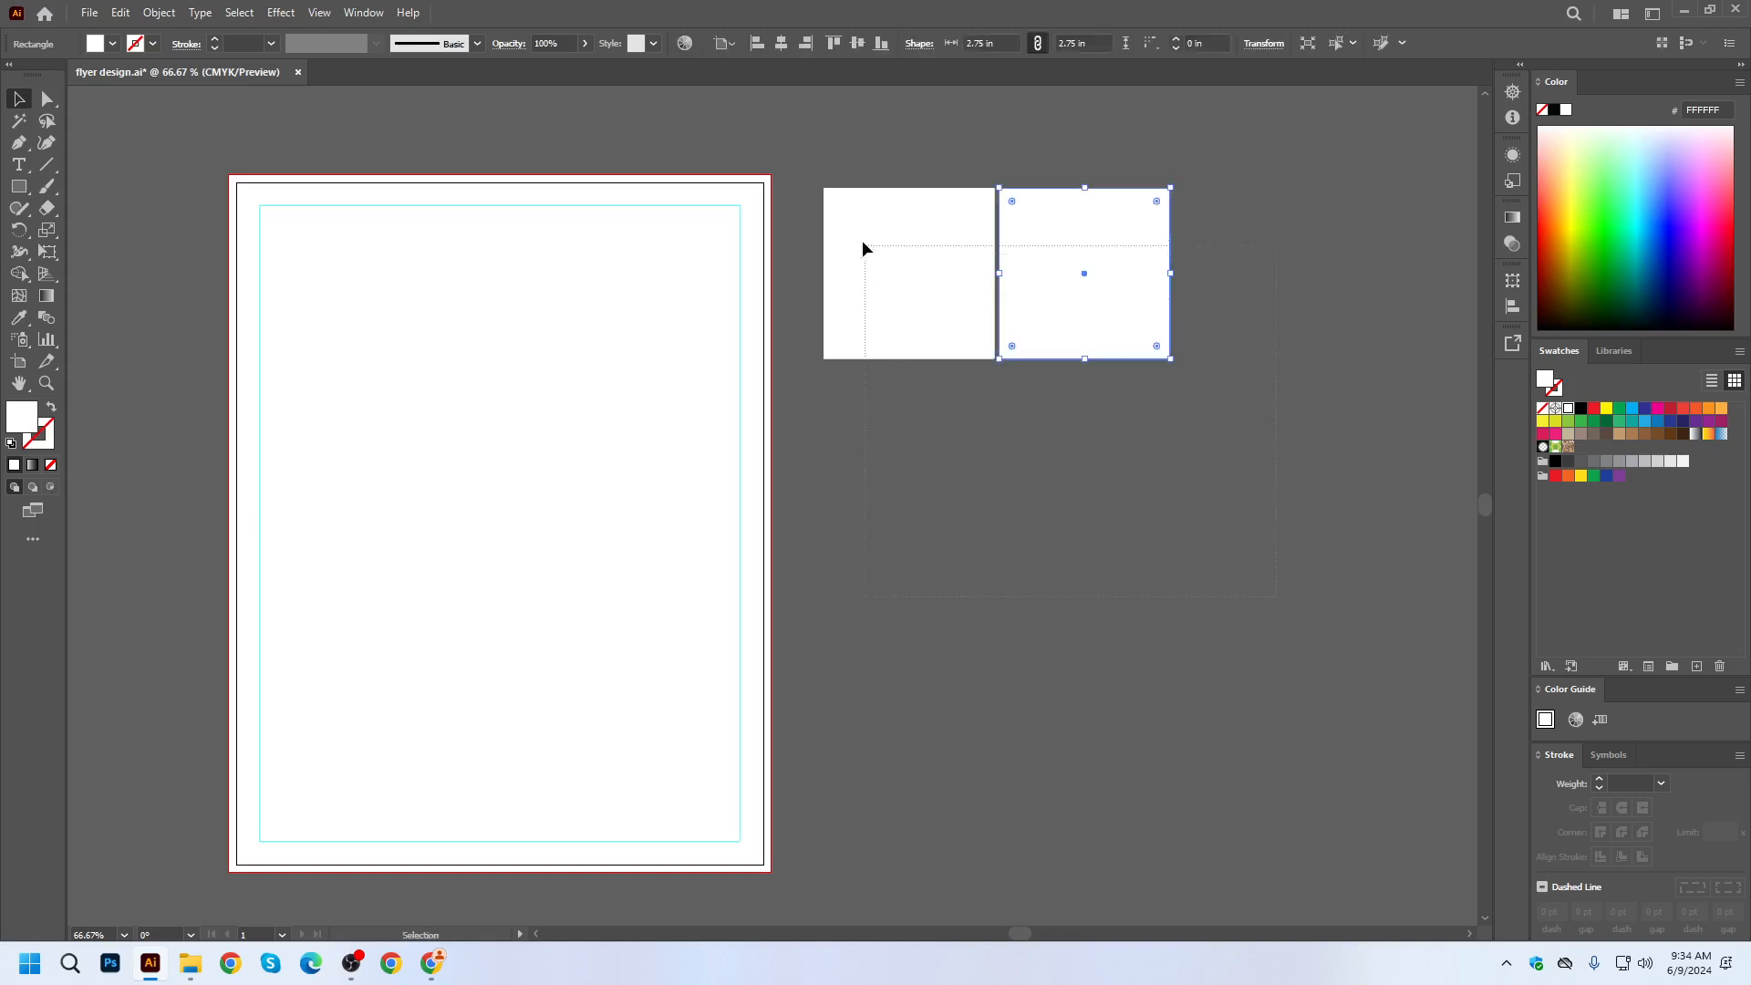
{"action": "left_click", "coordinate": [1174, 586]}
{"action": "left_click", "coordinate": [1135, 301]}
{"action": "key", "text": "Delete"}
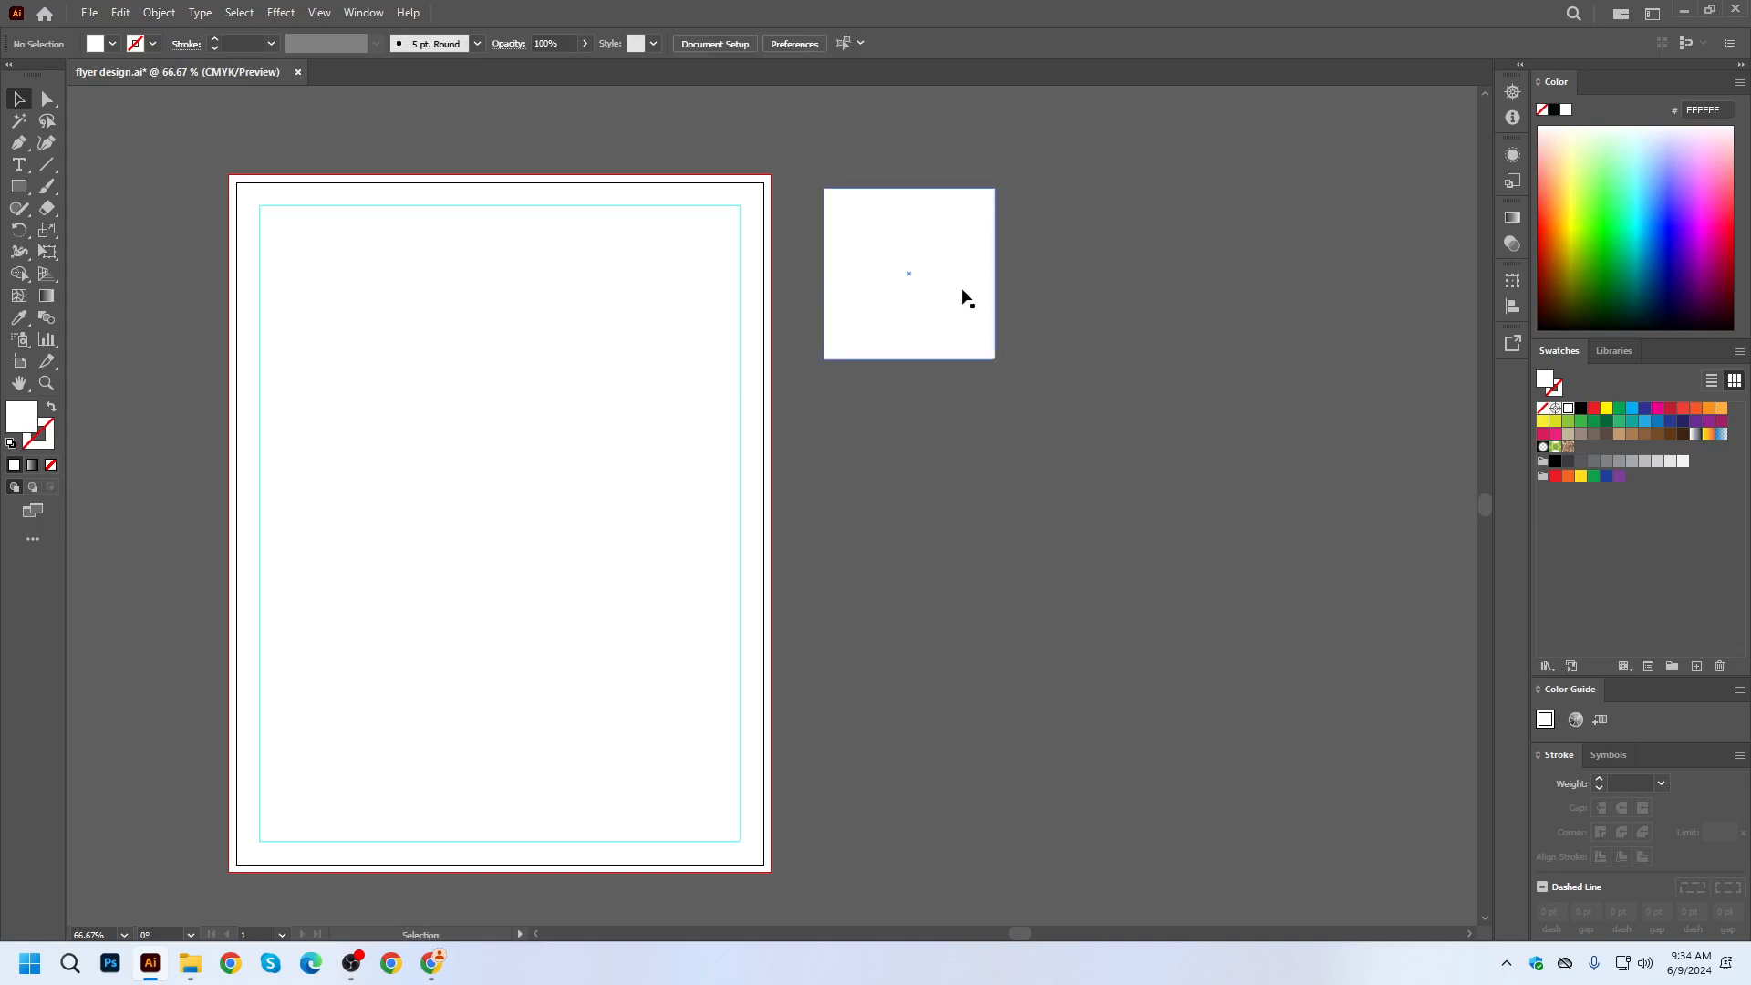
Enlarge the white square beside the artboard proportionally to about 8.4 in per side.
{"action": "left_click", "coordinate": [965, 297]}
{"action": "left_click_drag", "start_coordinate": [999, 365], "coordinate": [809, 740]}
{"action": "left_click", "coordinate": [809, 741]}
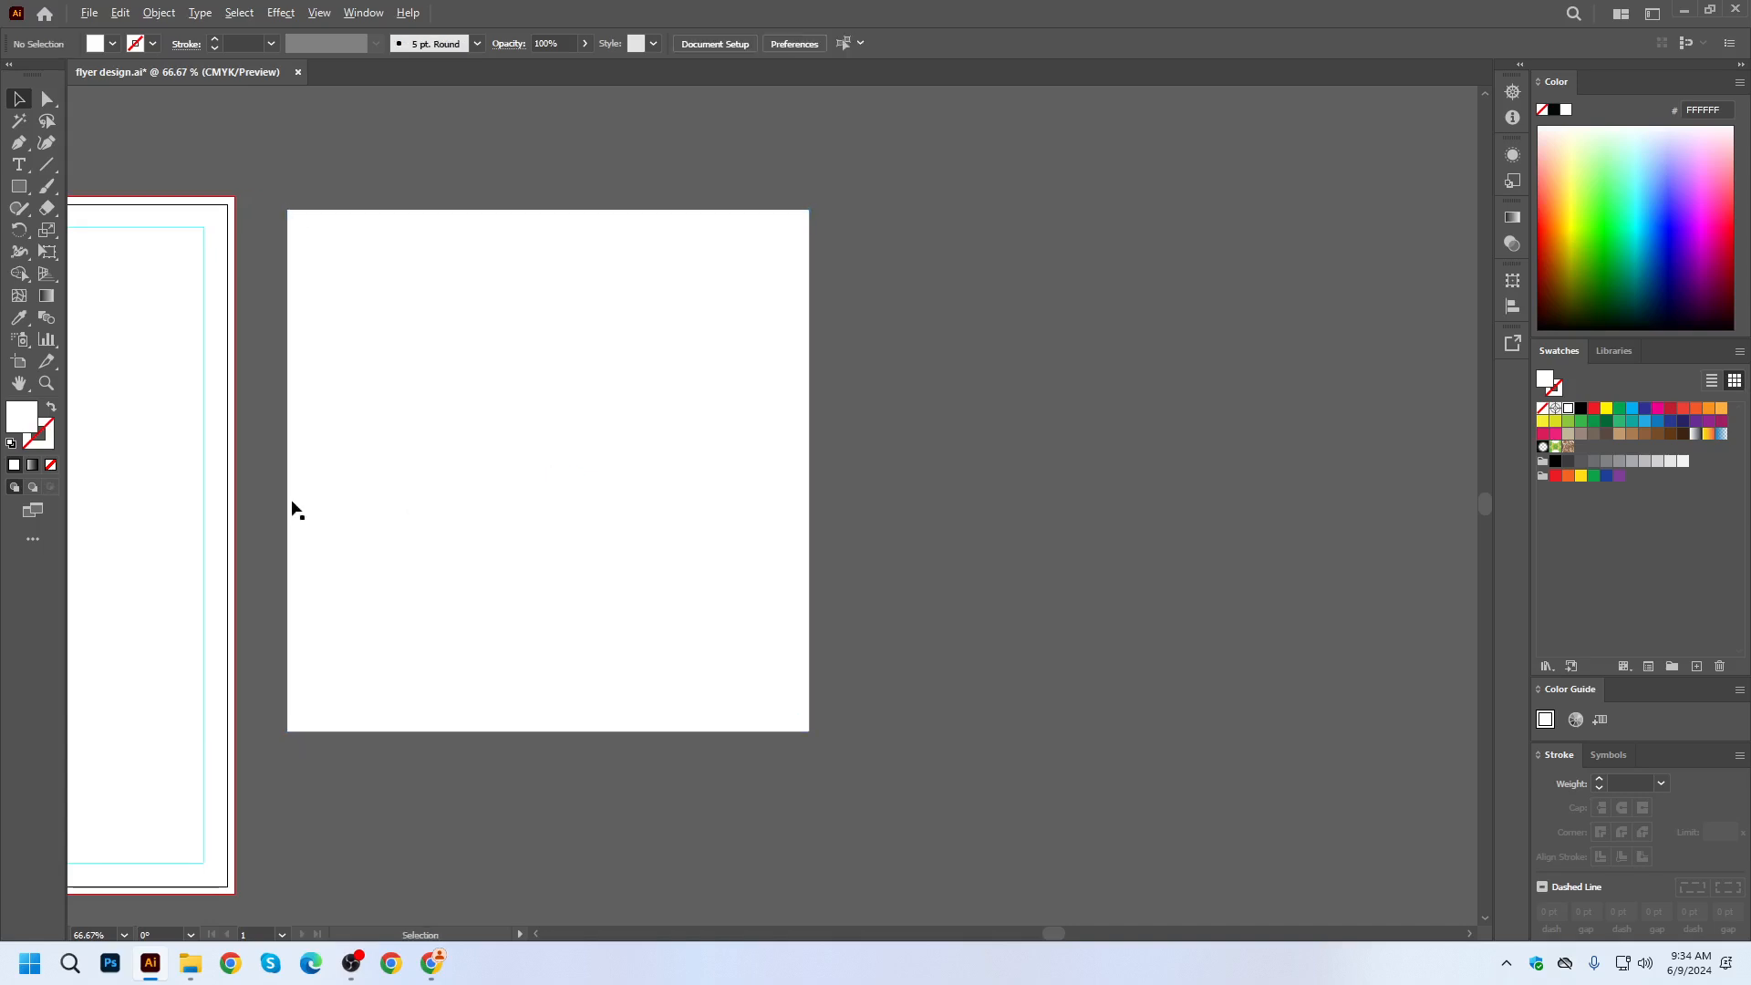
Draw a small white square of about 0.71 in on the empty canvas to the right of the large square.
{"action": "key", "text": "ctrl+minus"}
{"action": "key", "text": "ctrl+minus"}
{"action": "left_click", "coordinate": [18, 186]}
{"action": "key", "text": "ctrl+plus"}
{"action": "key", "text": "ctrl+plus"}
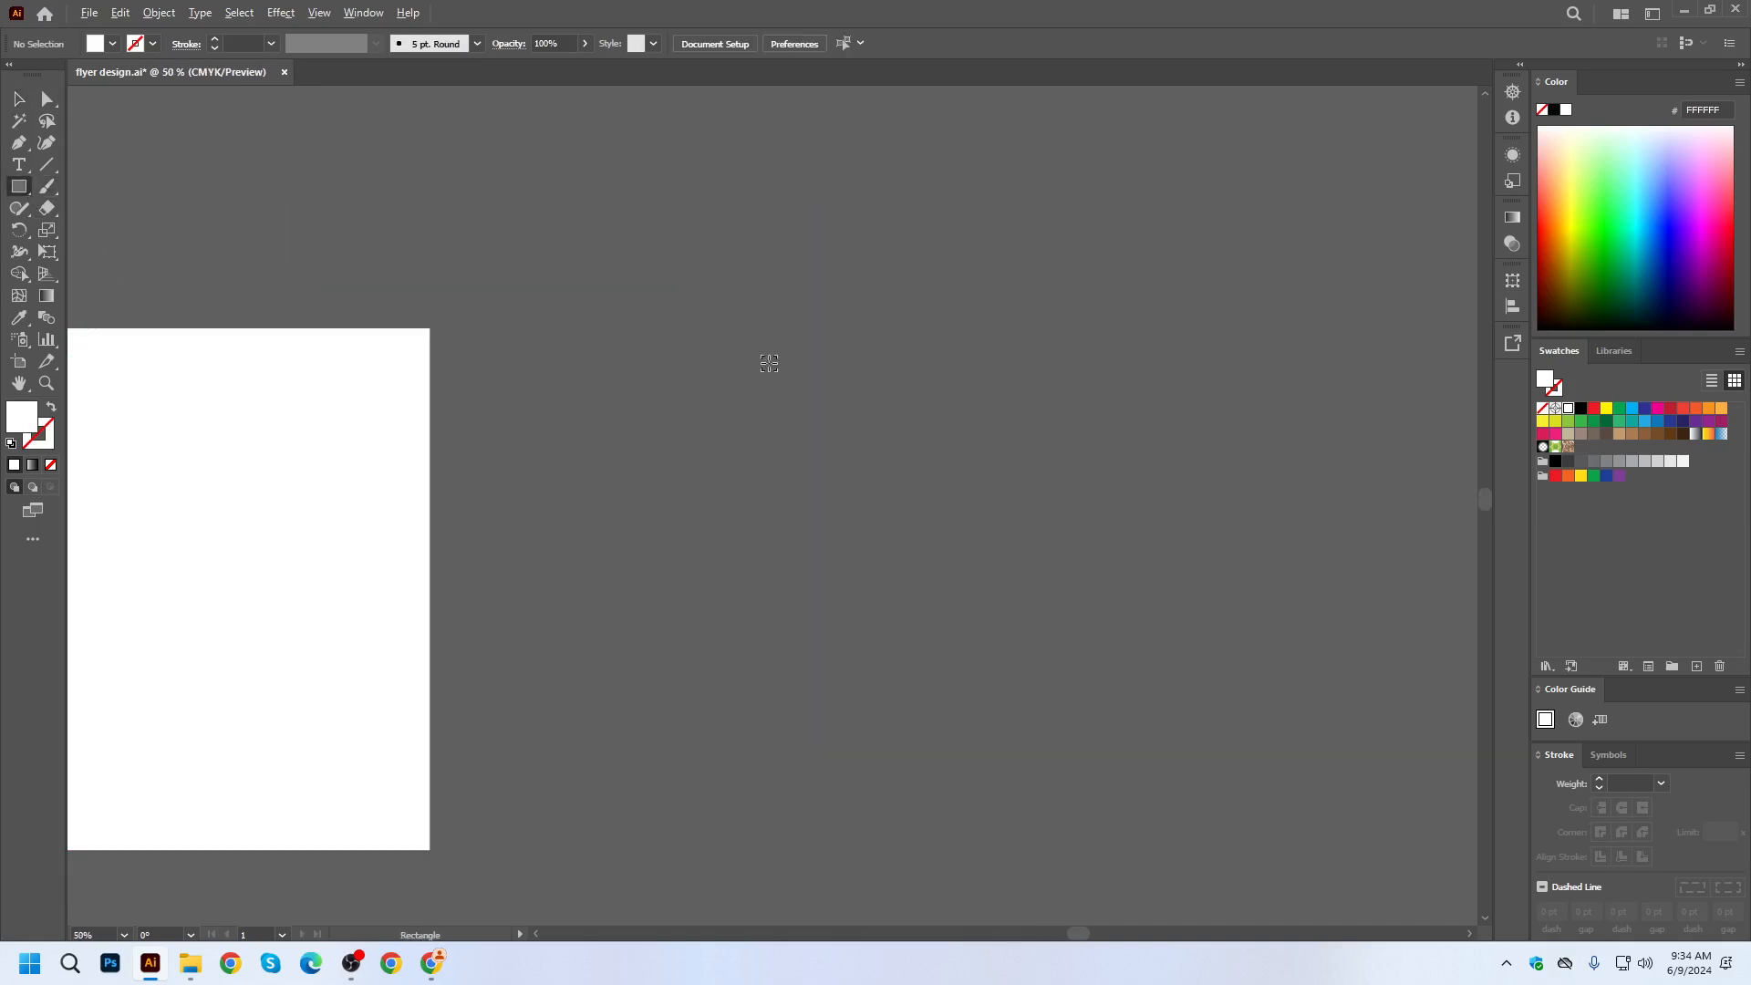
{"action": "left_click_drag", "start_coordinate": [692, 337], "coordinate": [716, 356]}
{"action": "left_click", "coordinate": [18, 98]}
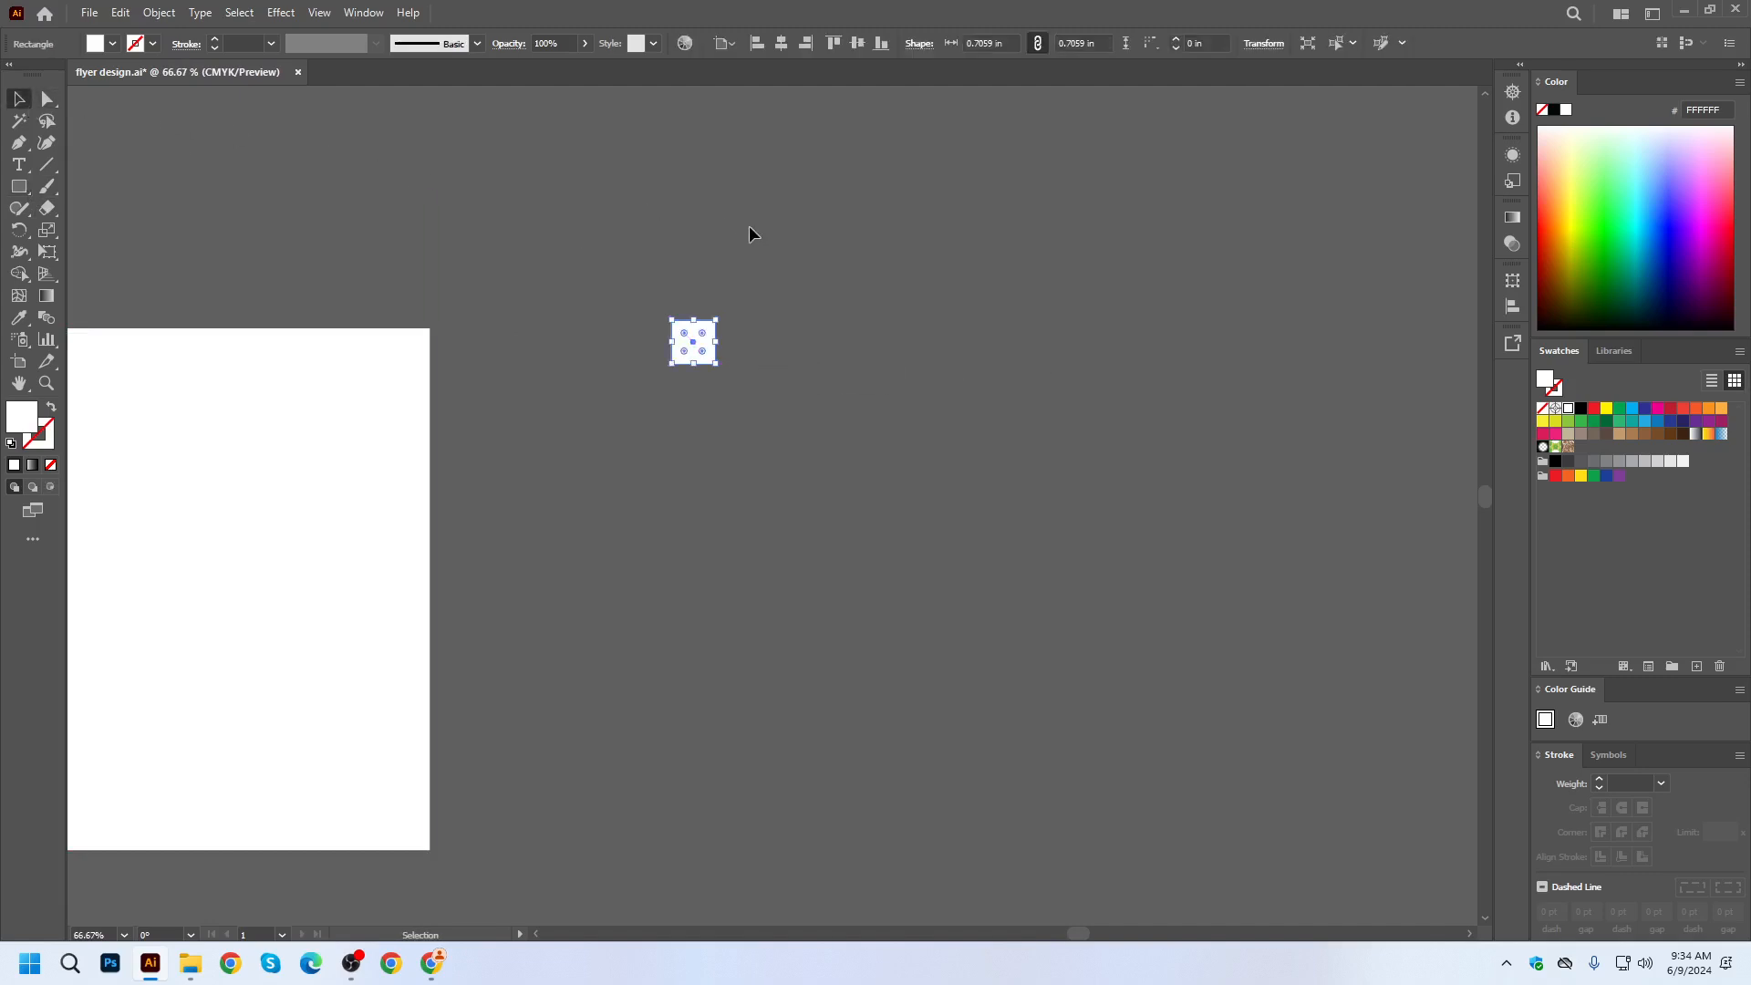
{"action": "left_click", "coordinate": [749, 229]}
Duplicate the small square sideways with a narrow gap and repeat the copy to form a row of ten squares.
{"action": "left_click_drag", "start_coordinate": [695, 343], "coordinate": [746, 341]}
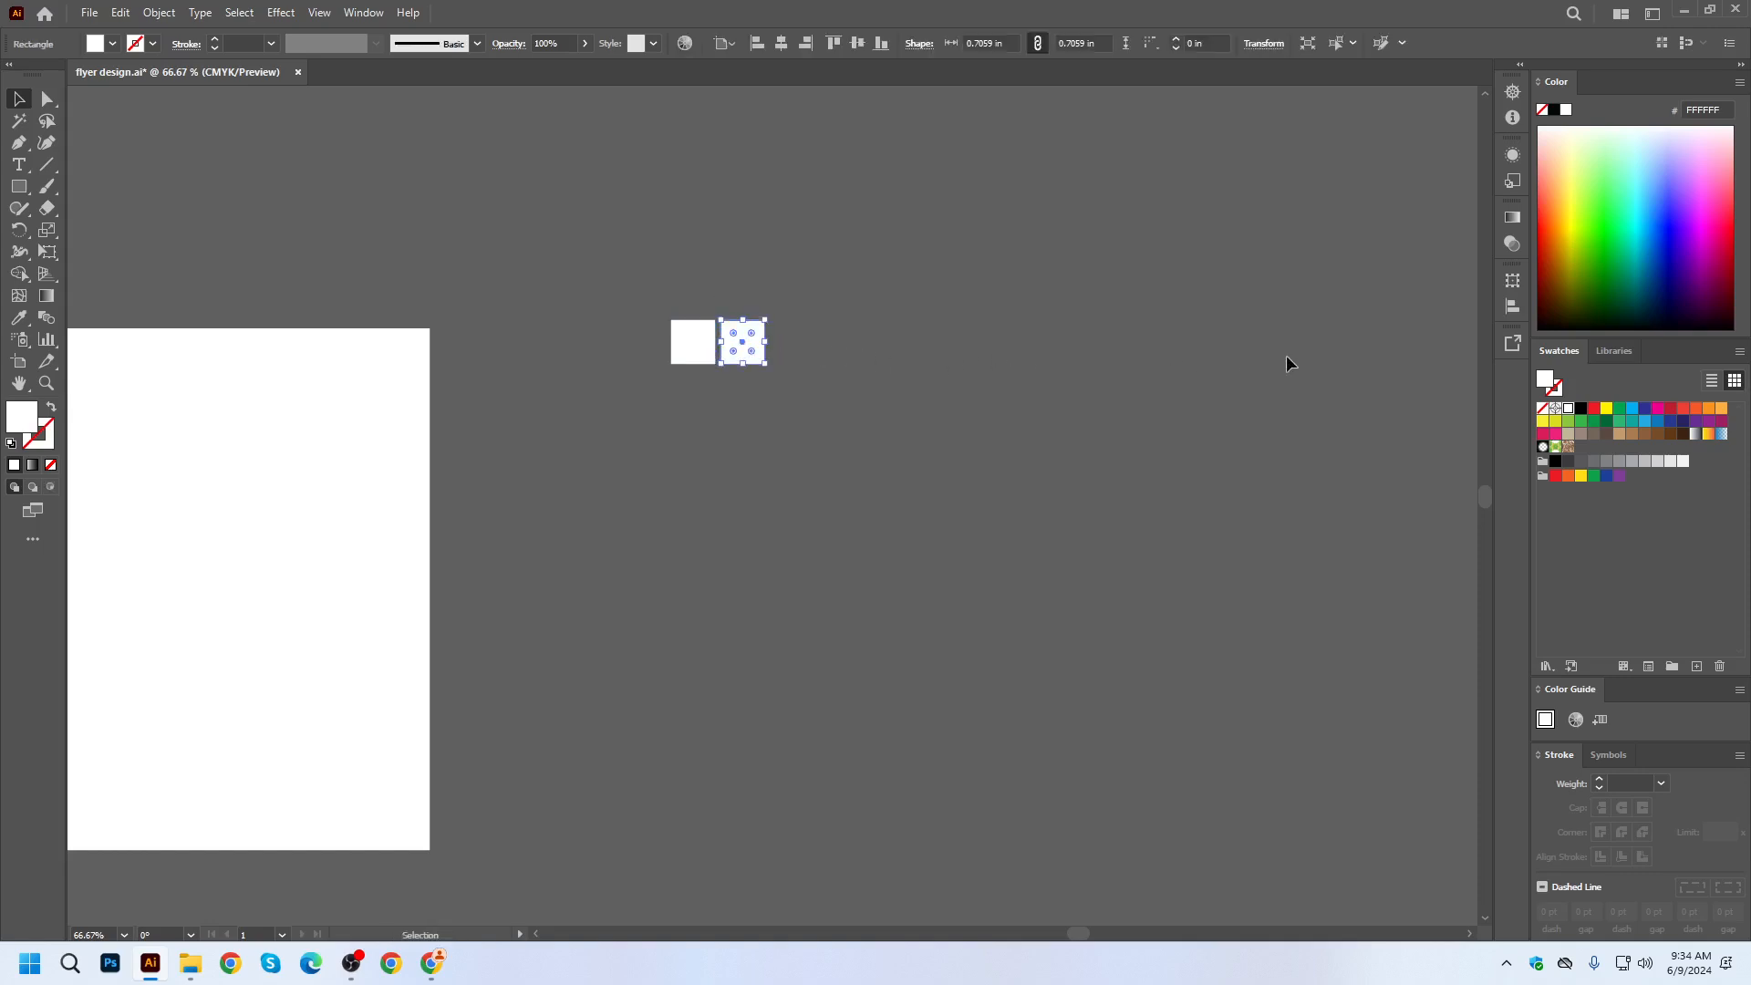
{"action": "key", "text": "ctrl+d"}
{"action": "key", "text": "ctrl+d"}
{"action": "key", "text": "ctrl+d"}
{"action": "key", "text": "ctrl+d"}
{"action": "key", "text": "ctrl+d"}
{"action": "key", "text": "ctrl+d"}
{"action": "key", "text": "ctrl+d"}
{"action": "key", "text": "ctrl+d"}
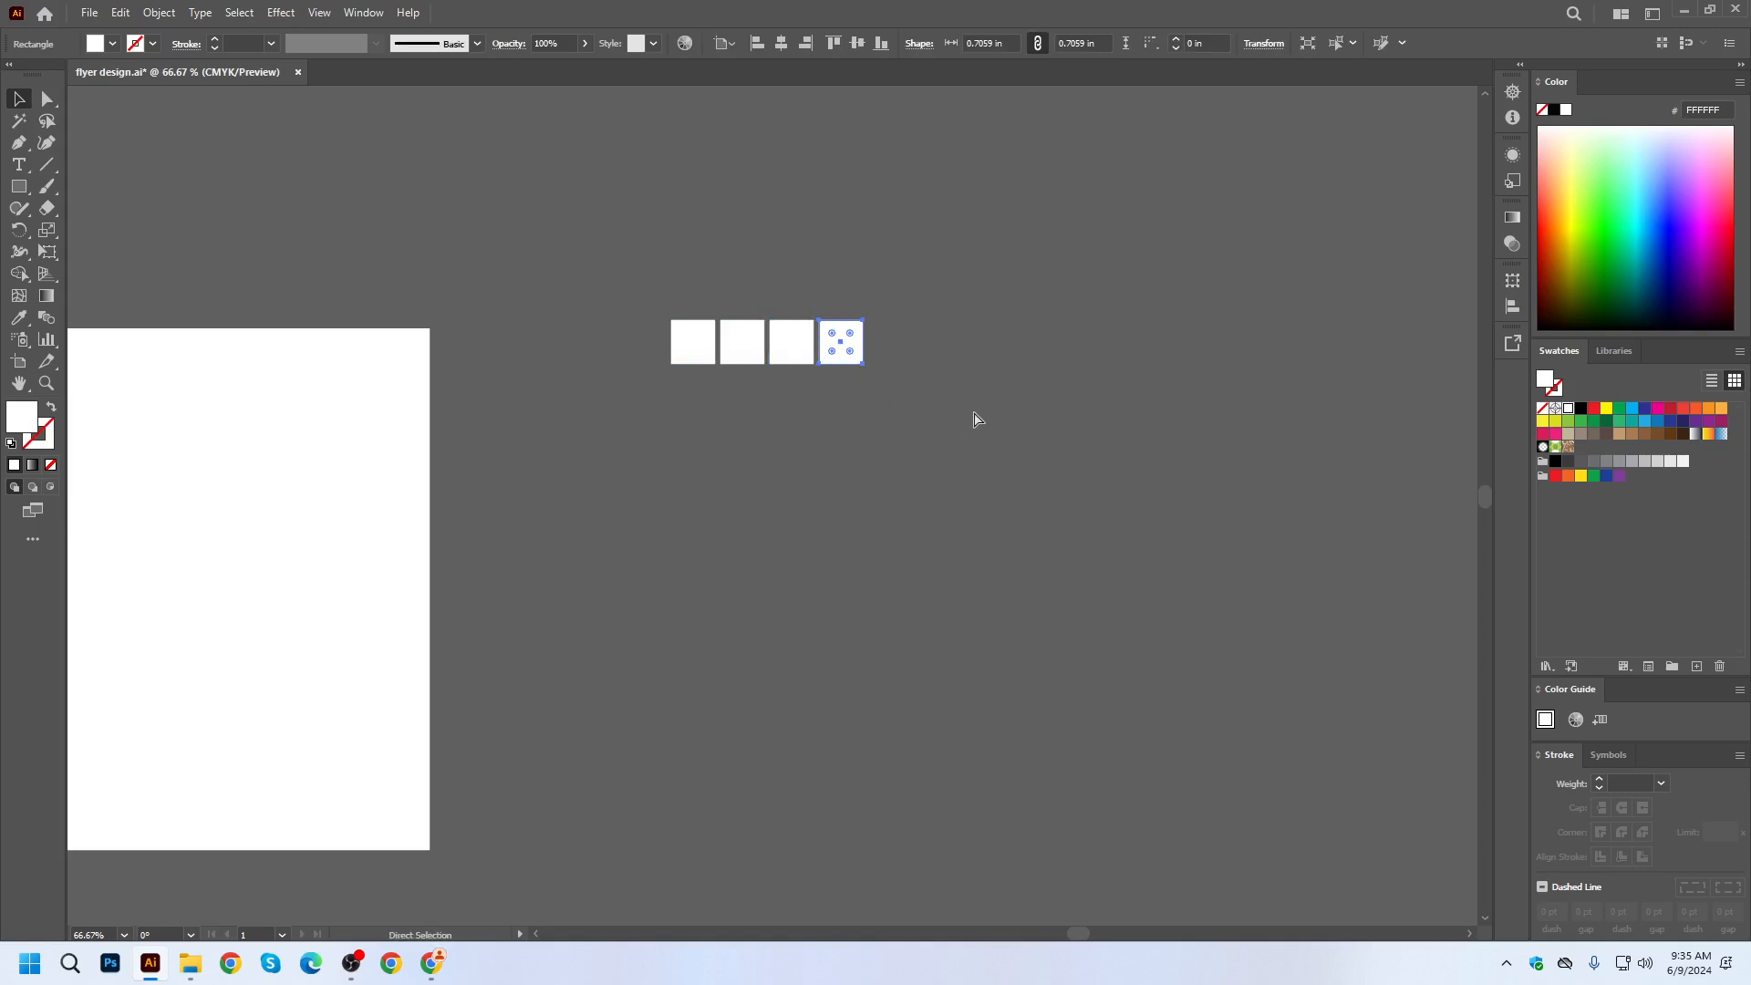
Duplicate the whole row of squares downward with a narrow gap and repeat the copy to form seven rows.
{"action": "key", "text": "ctrl+a"}
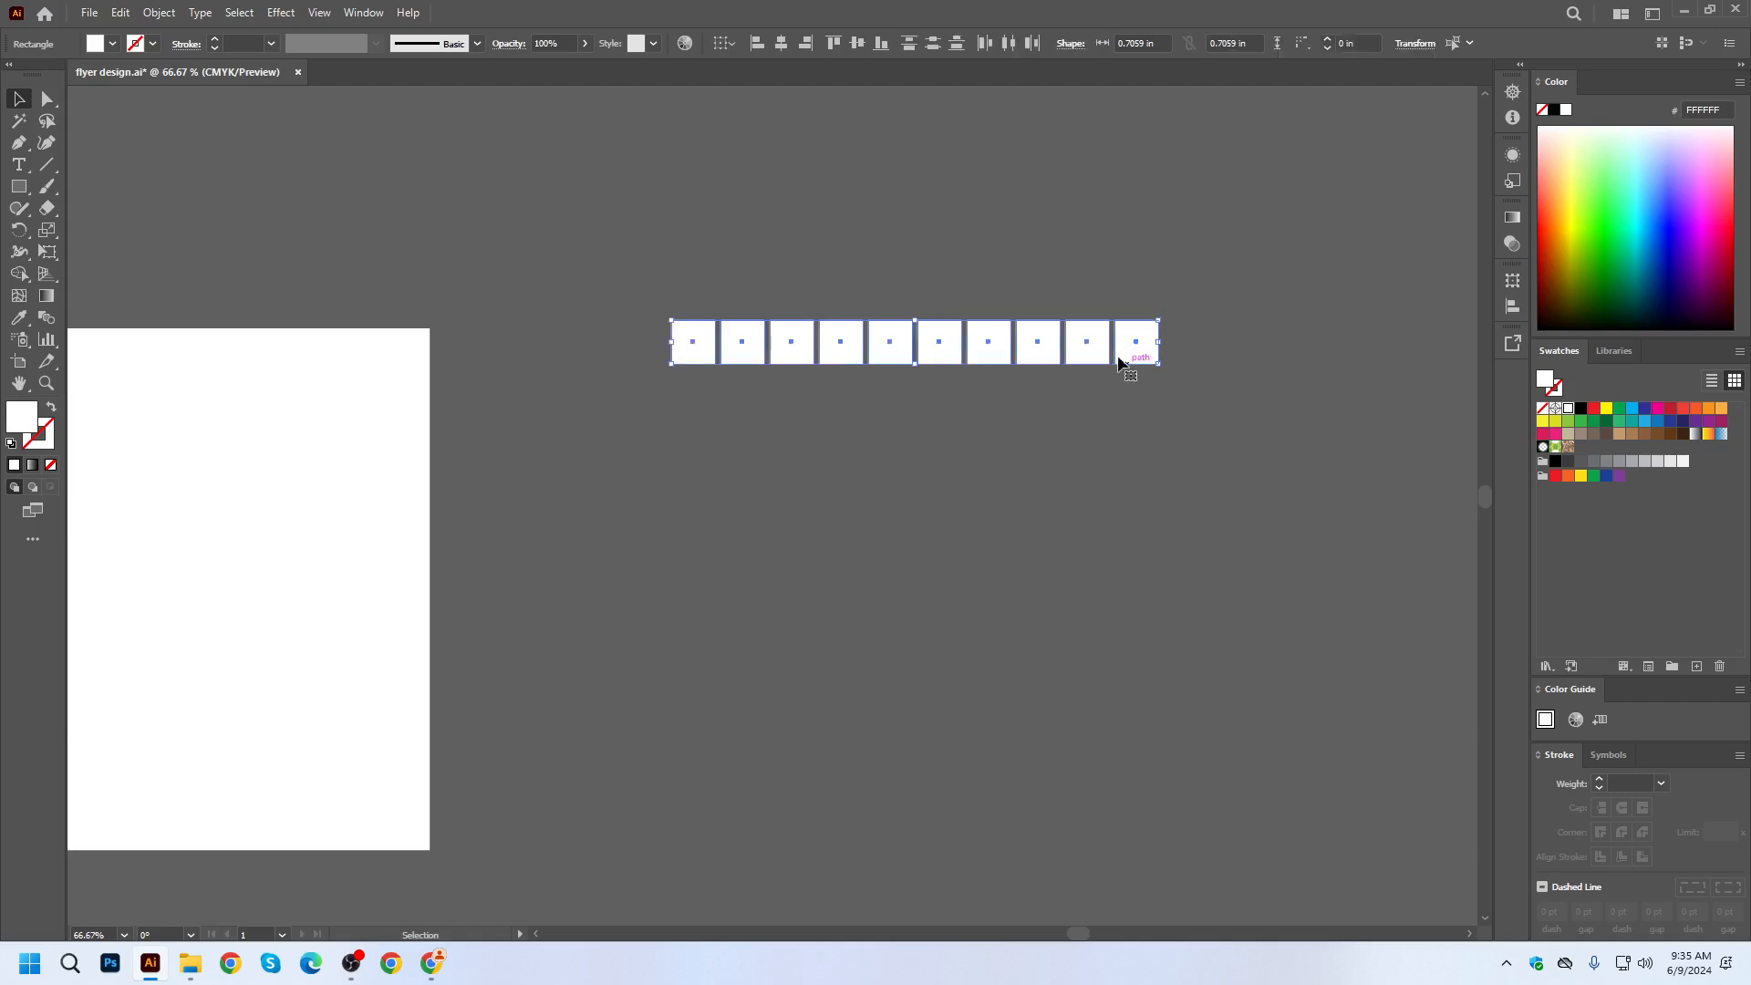
{"action": "left_click_drag", "start_coordinate": [1135, 363], "coordinate": [1103, 397]}
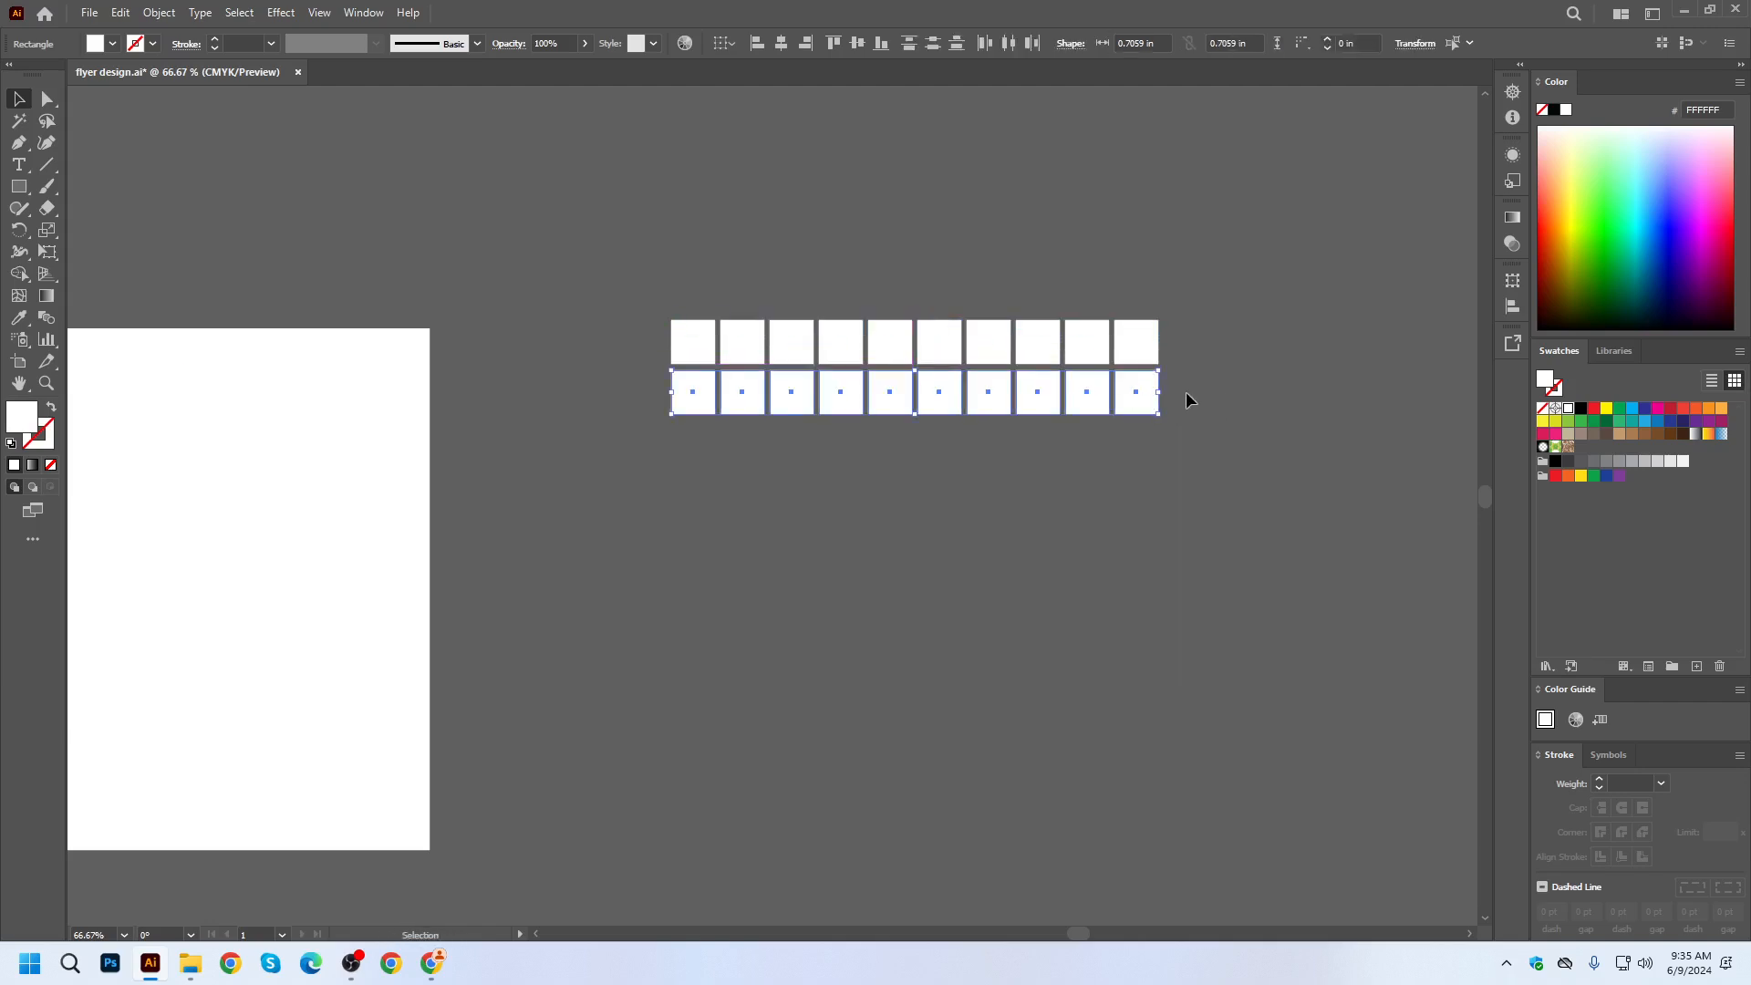
{"action": "key", "text": "ctrl+d"}
{"action": "key", "text": "ctrl+d"}
{"action": "key", "text": "ctrl+d"}
{"action": "key", "text": "ctrl+d"}
{"action": "key", "text": "ctrl+d"}
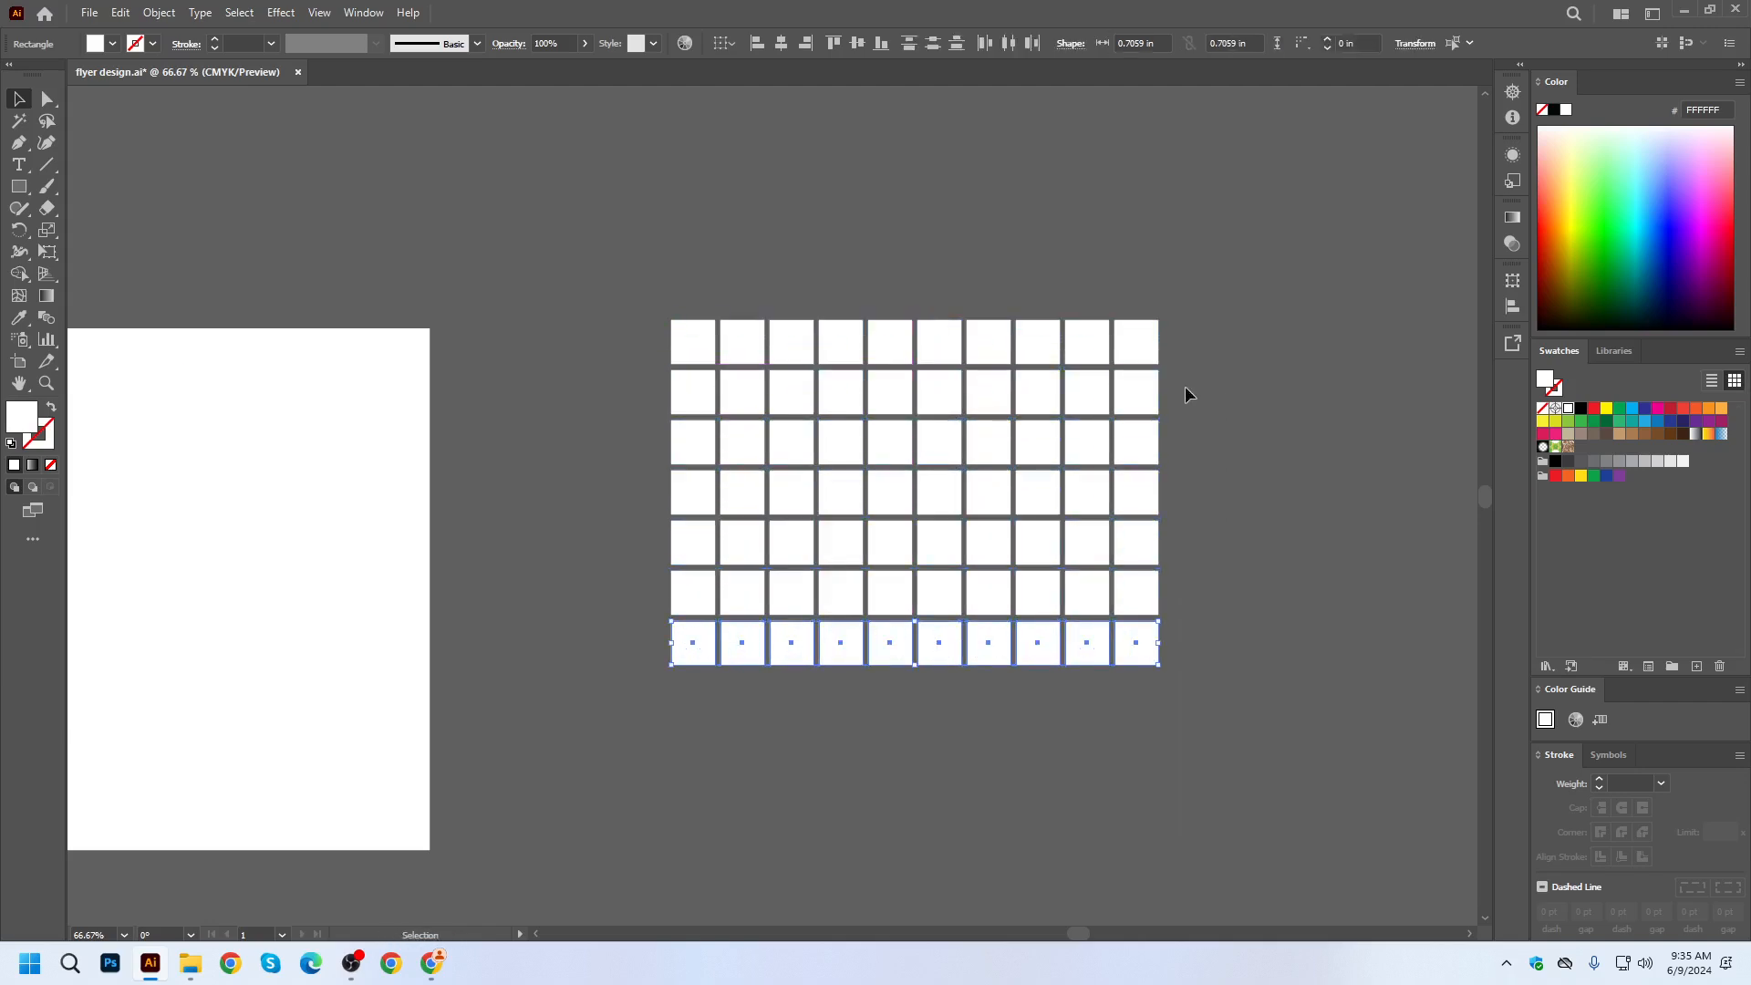
{"action": "left_click", "coordinate": [1212, 352]}
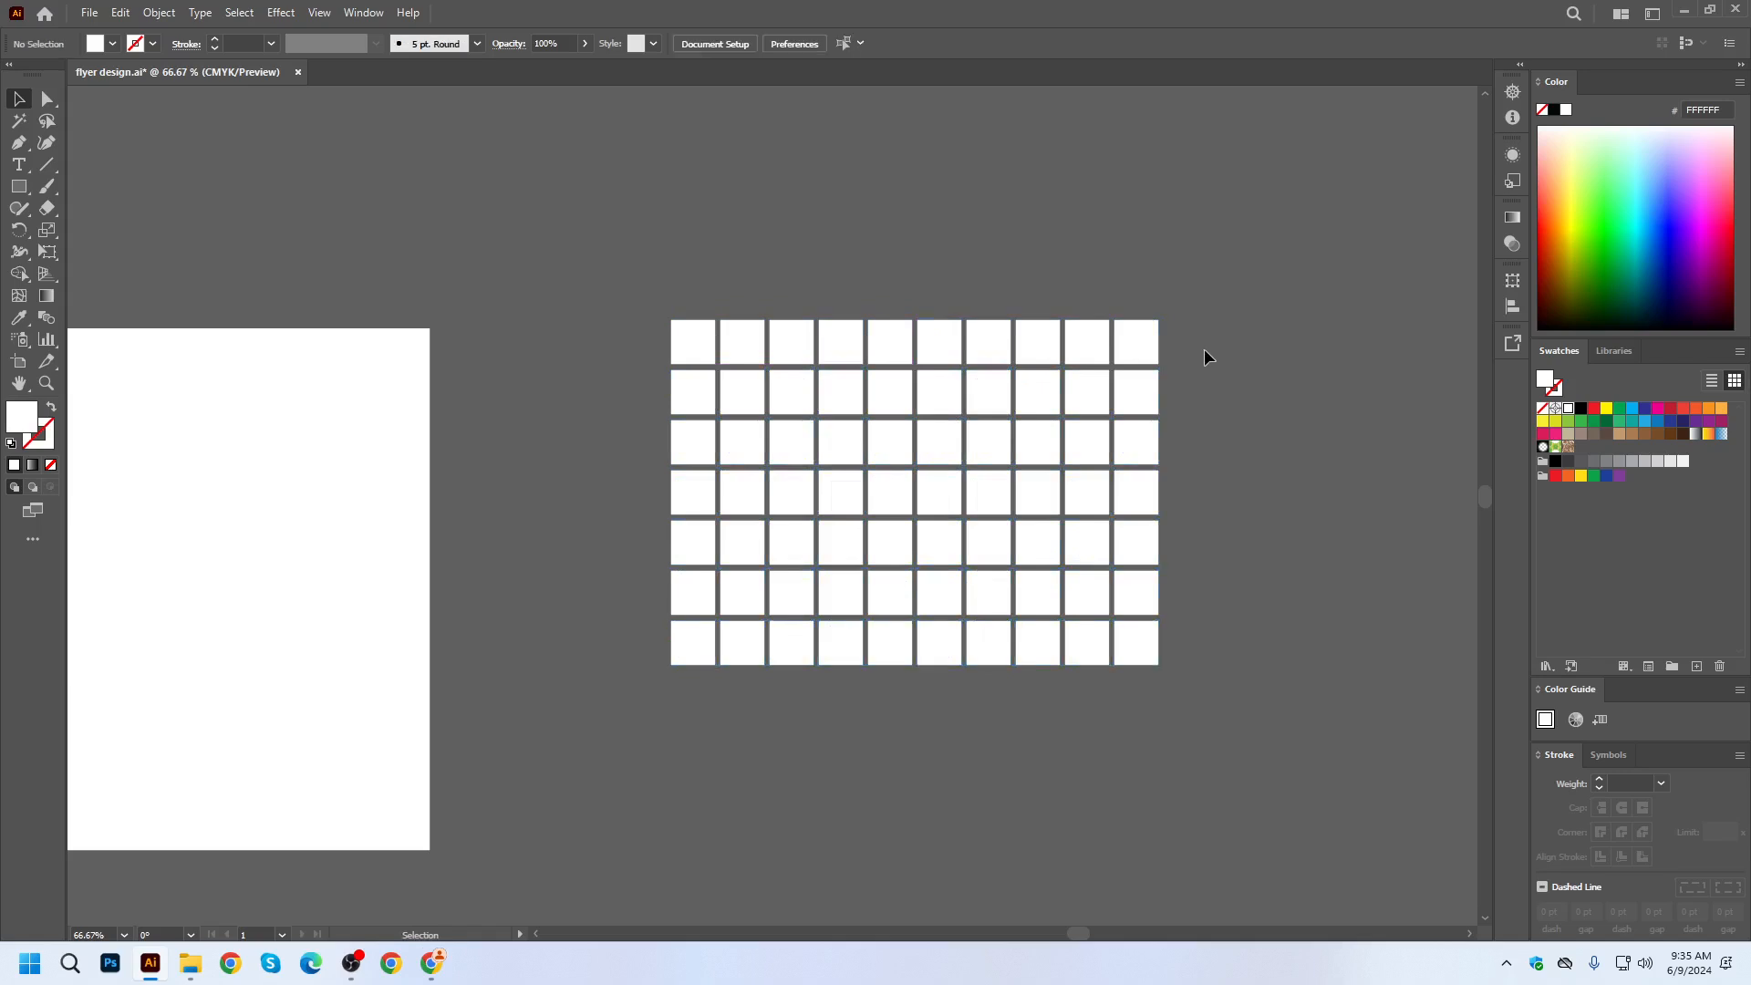
{"action": "scroll", "coordinate": [1208, 461], "scroll_direction": "down", "scroll_amount": 2}
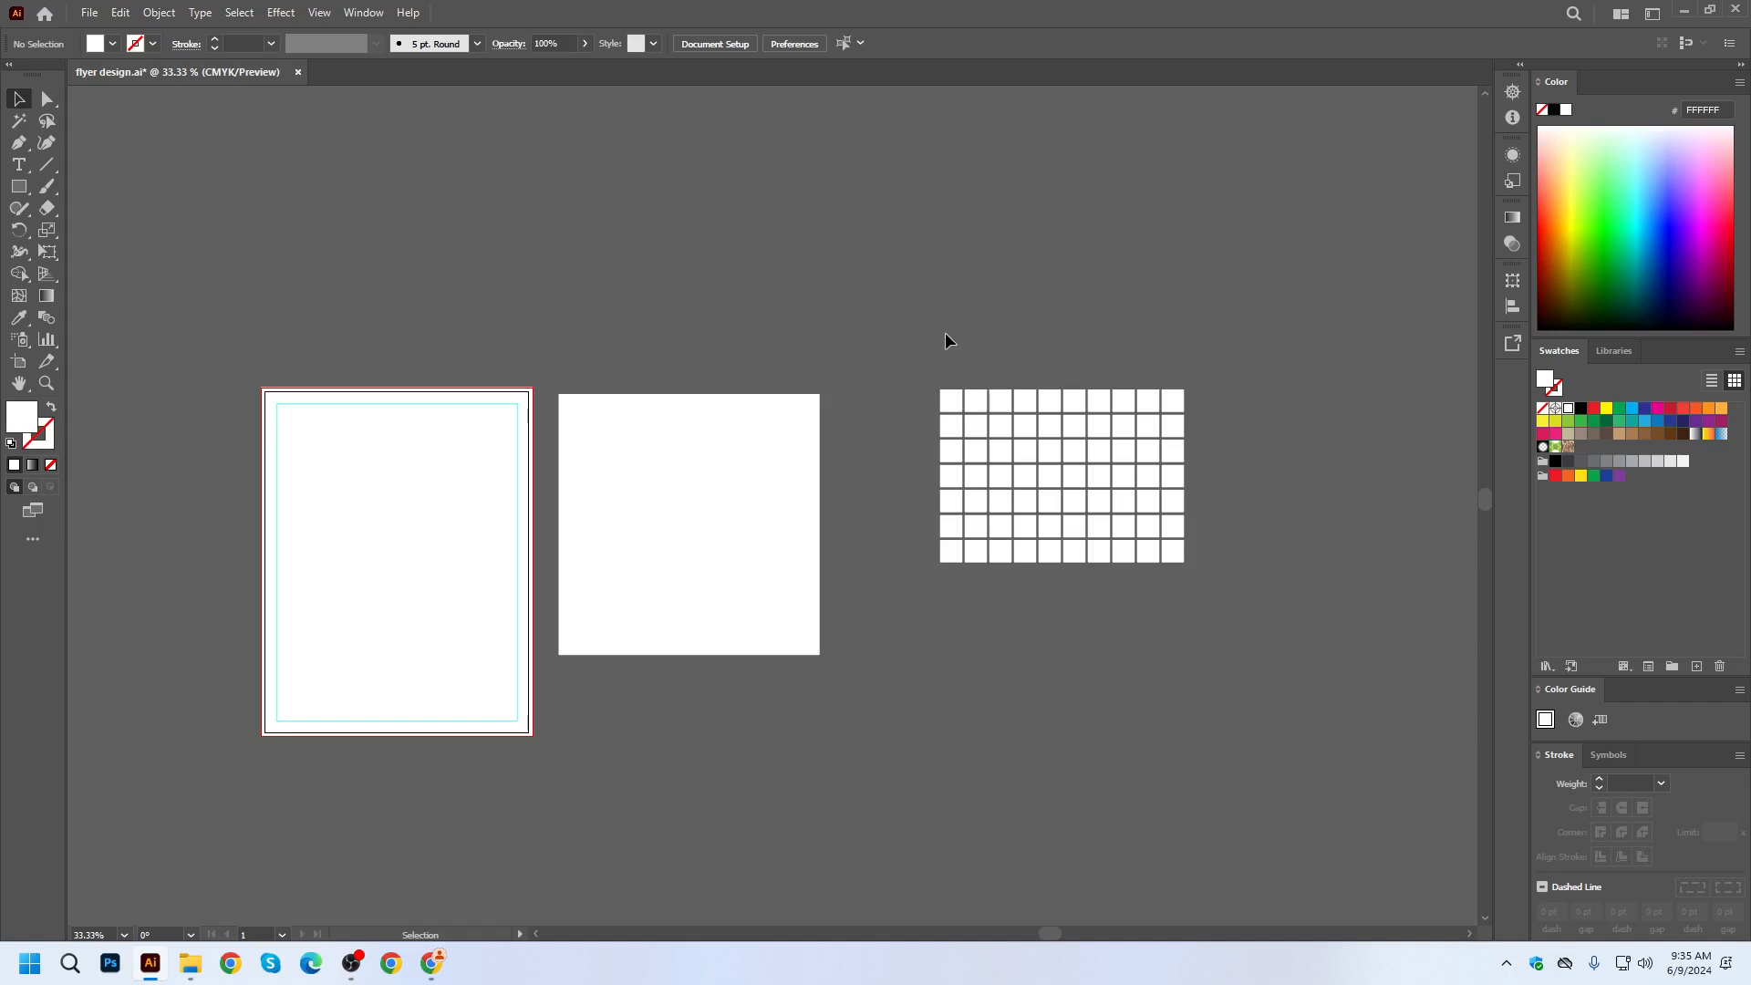
{"action": "left_click", "coordinate": [164, 13]}
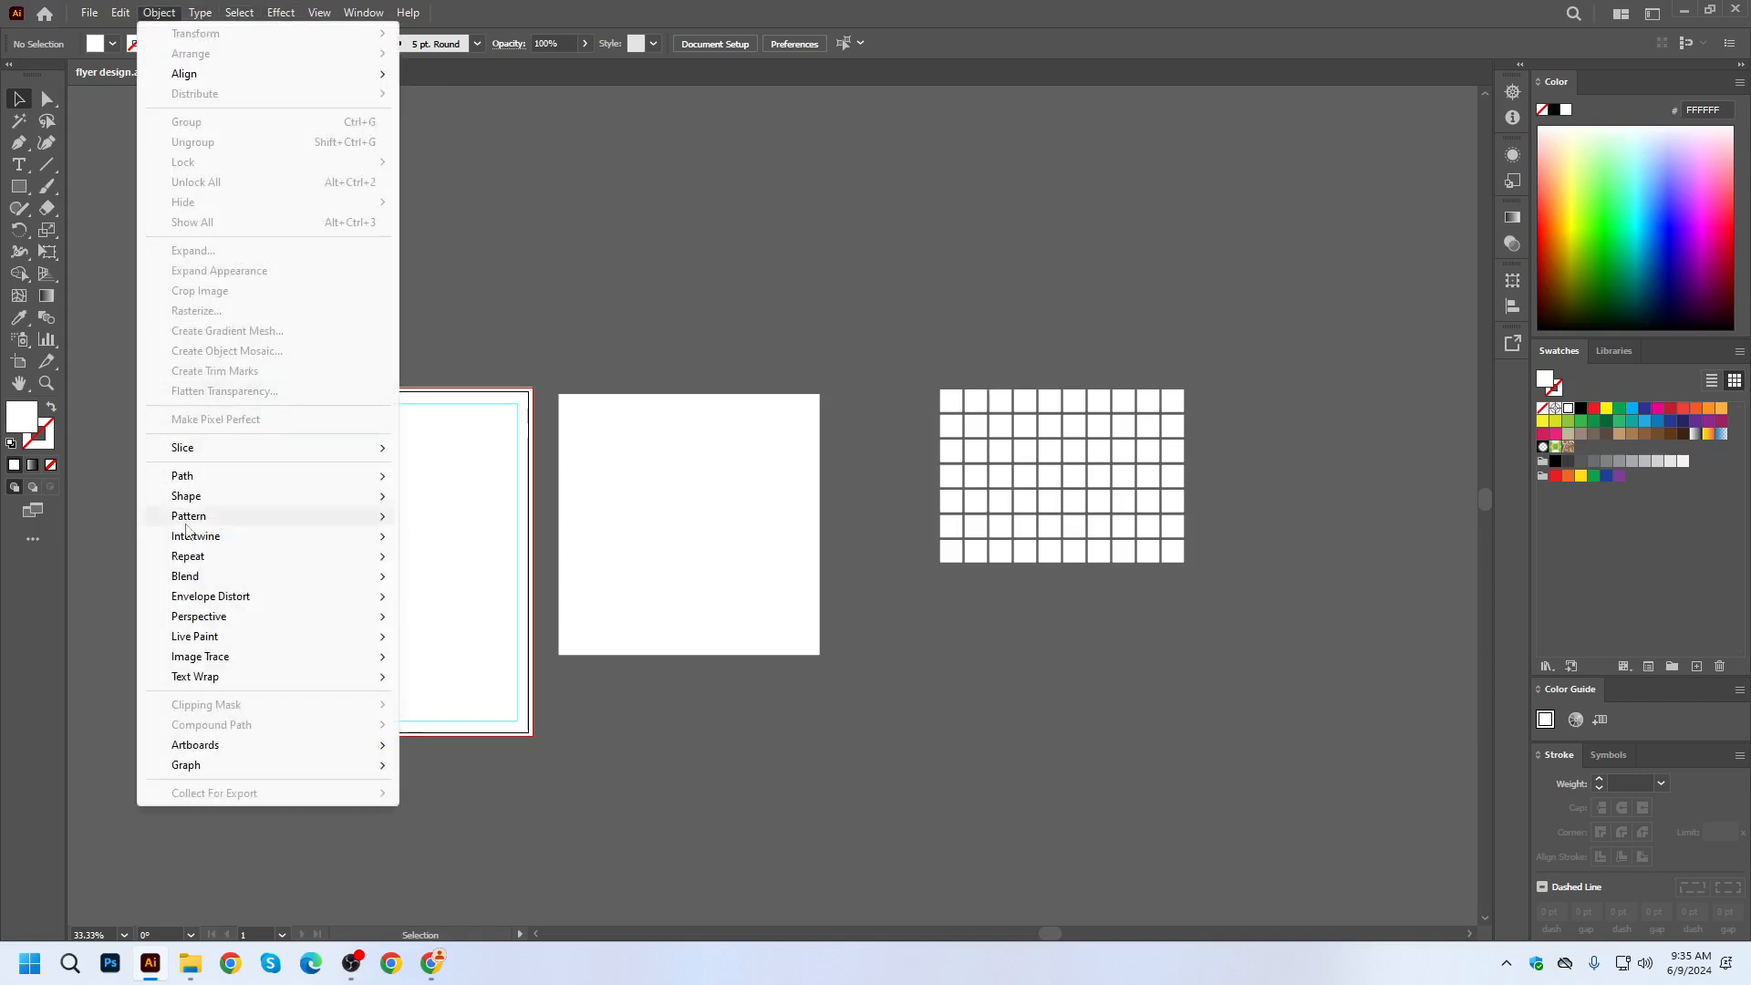
{"action": "mouse_move", "coordinate": [264, 561]}
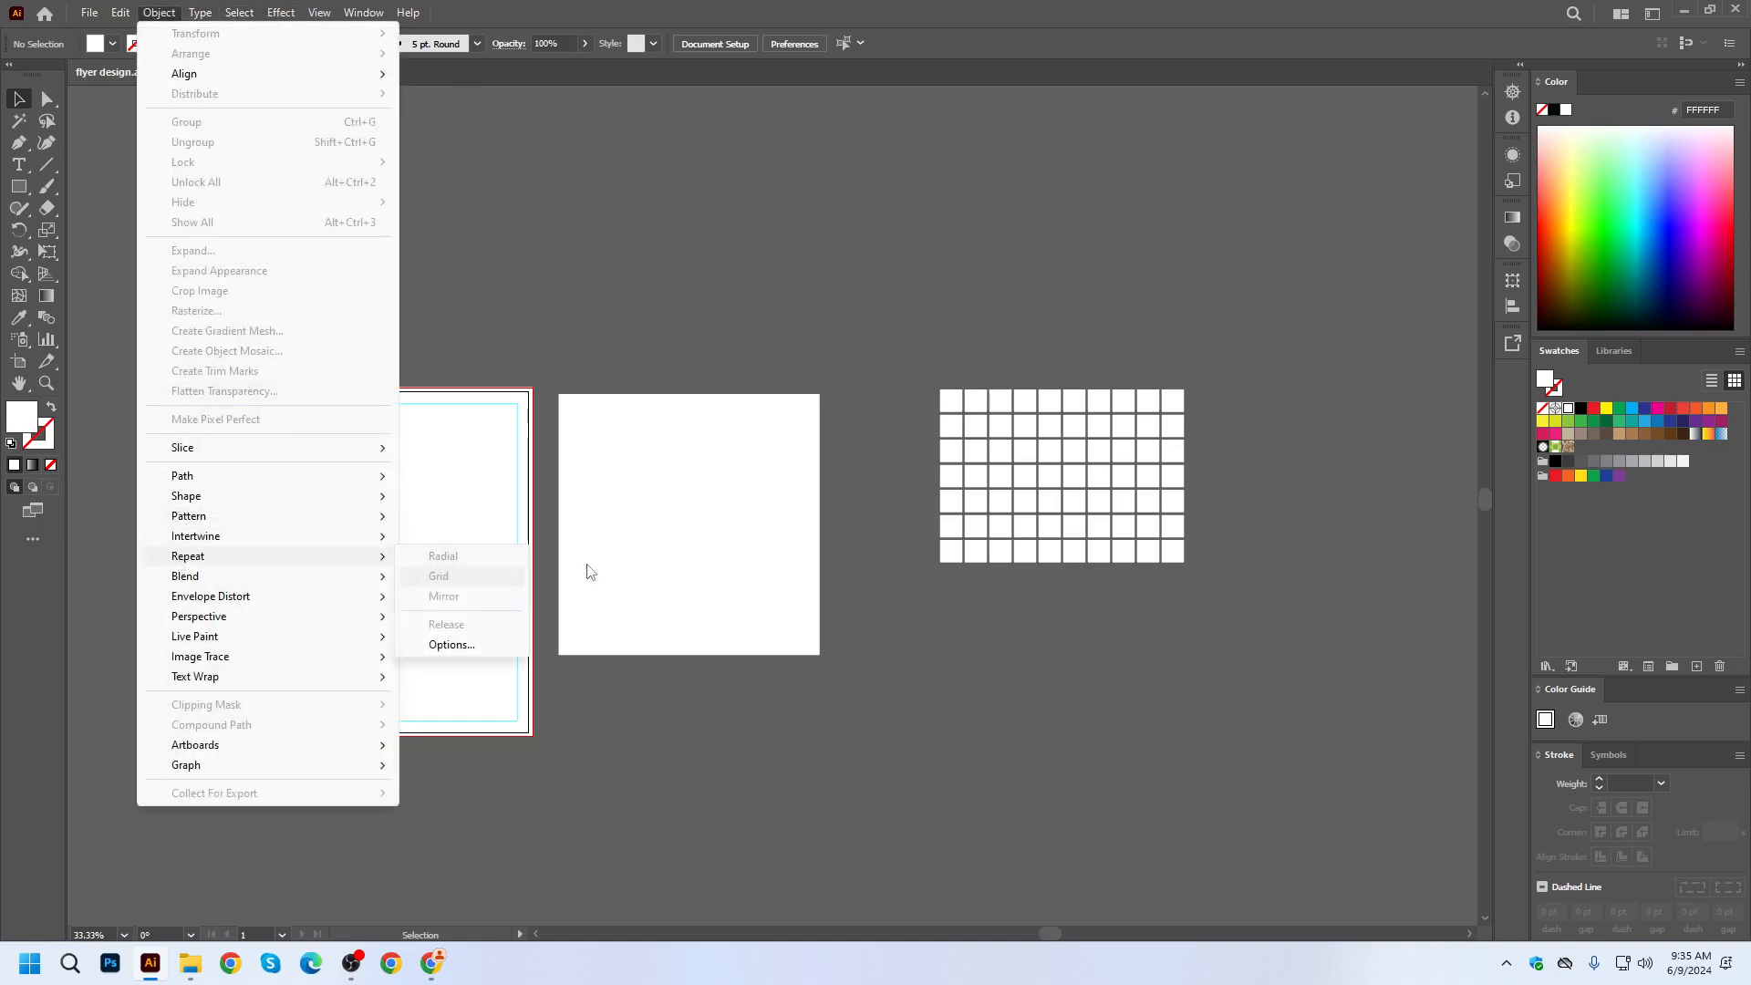
{"action": "left_click", "coordinate": [976, 297]}
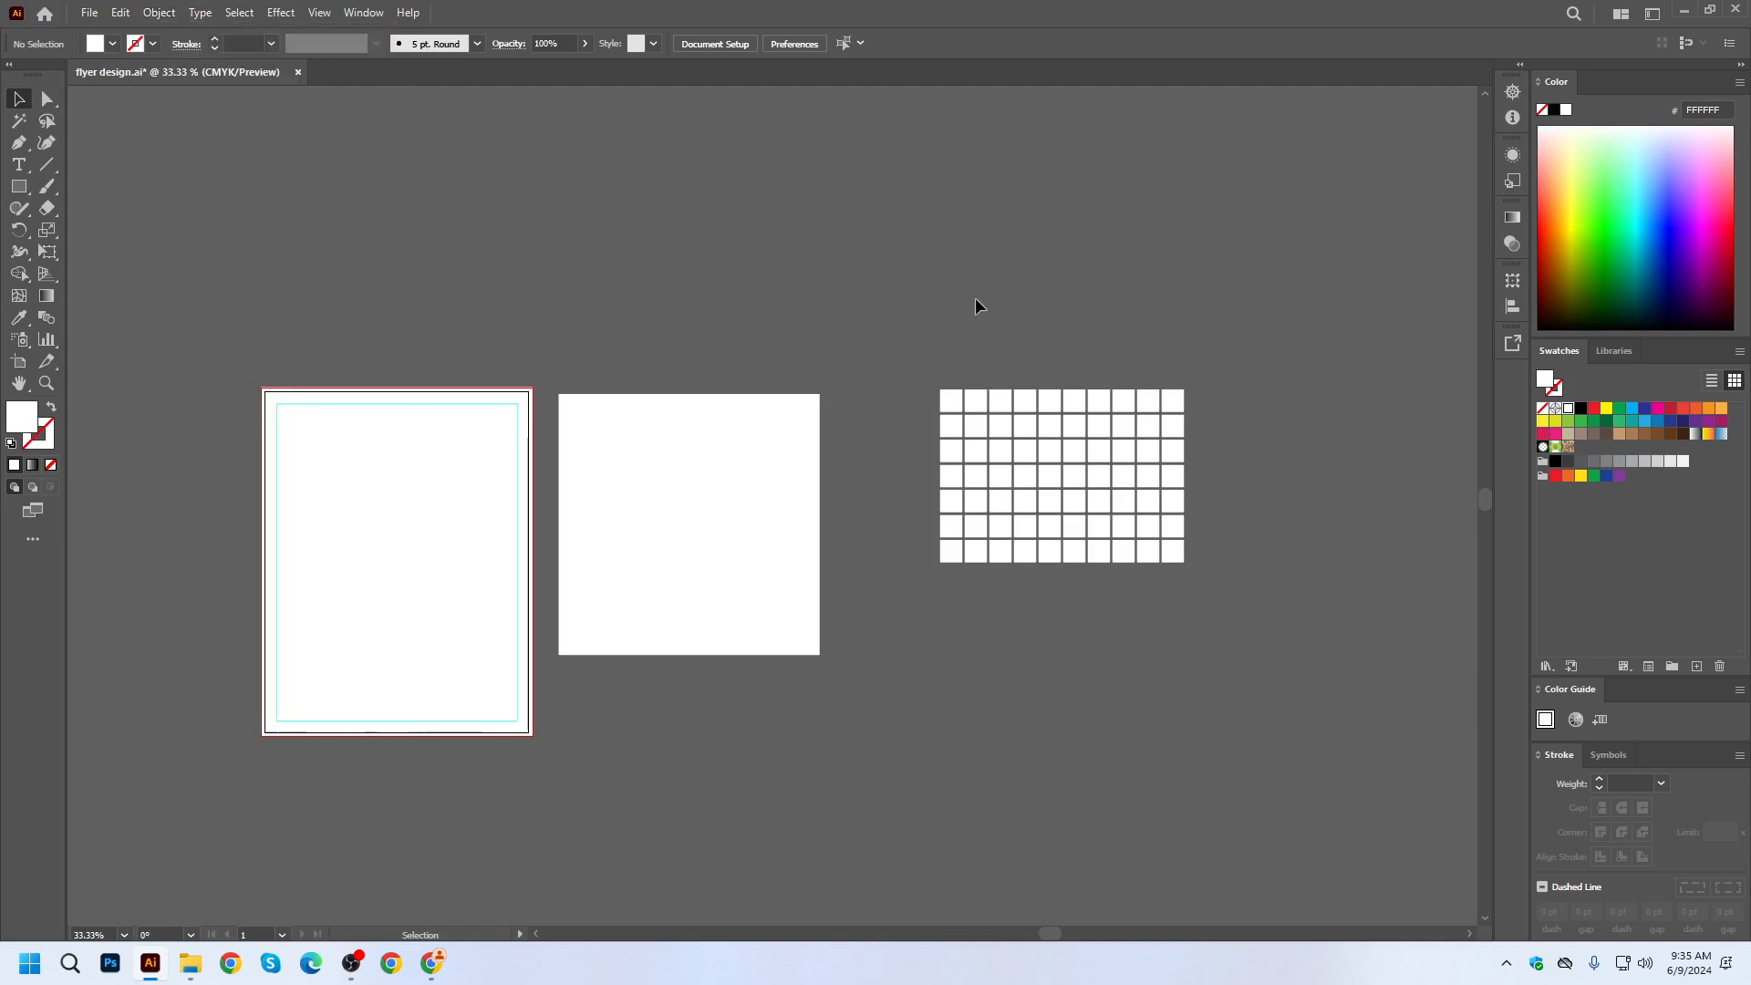
Open Split Into Grid for the large white square and turn on its preview, keeping the square in view.
{"action": "scroll", "coordinate": [680, 500], "scroll_direction": "up", "scroll_amount": 2}
{"action": "left_click_drag", "start_coordinate": [623, 509], "coordinate": [631, 493]}
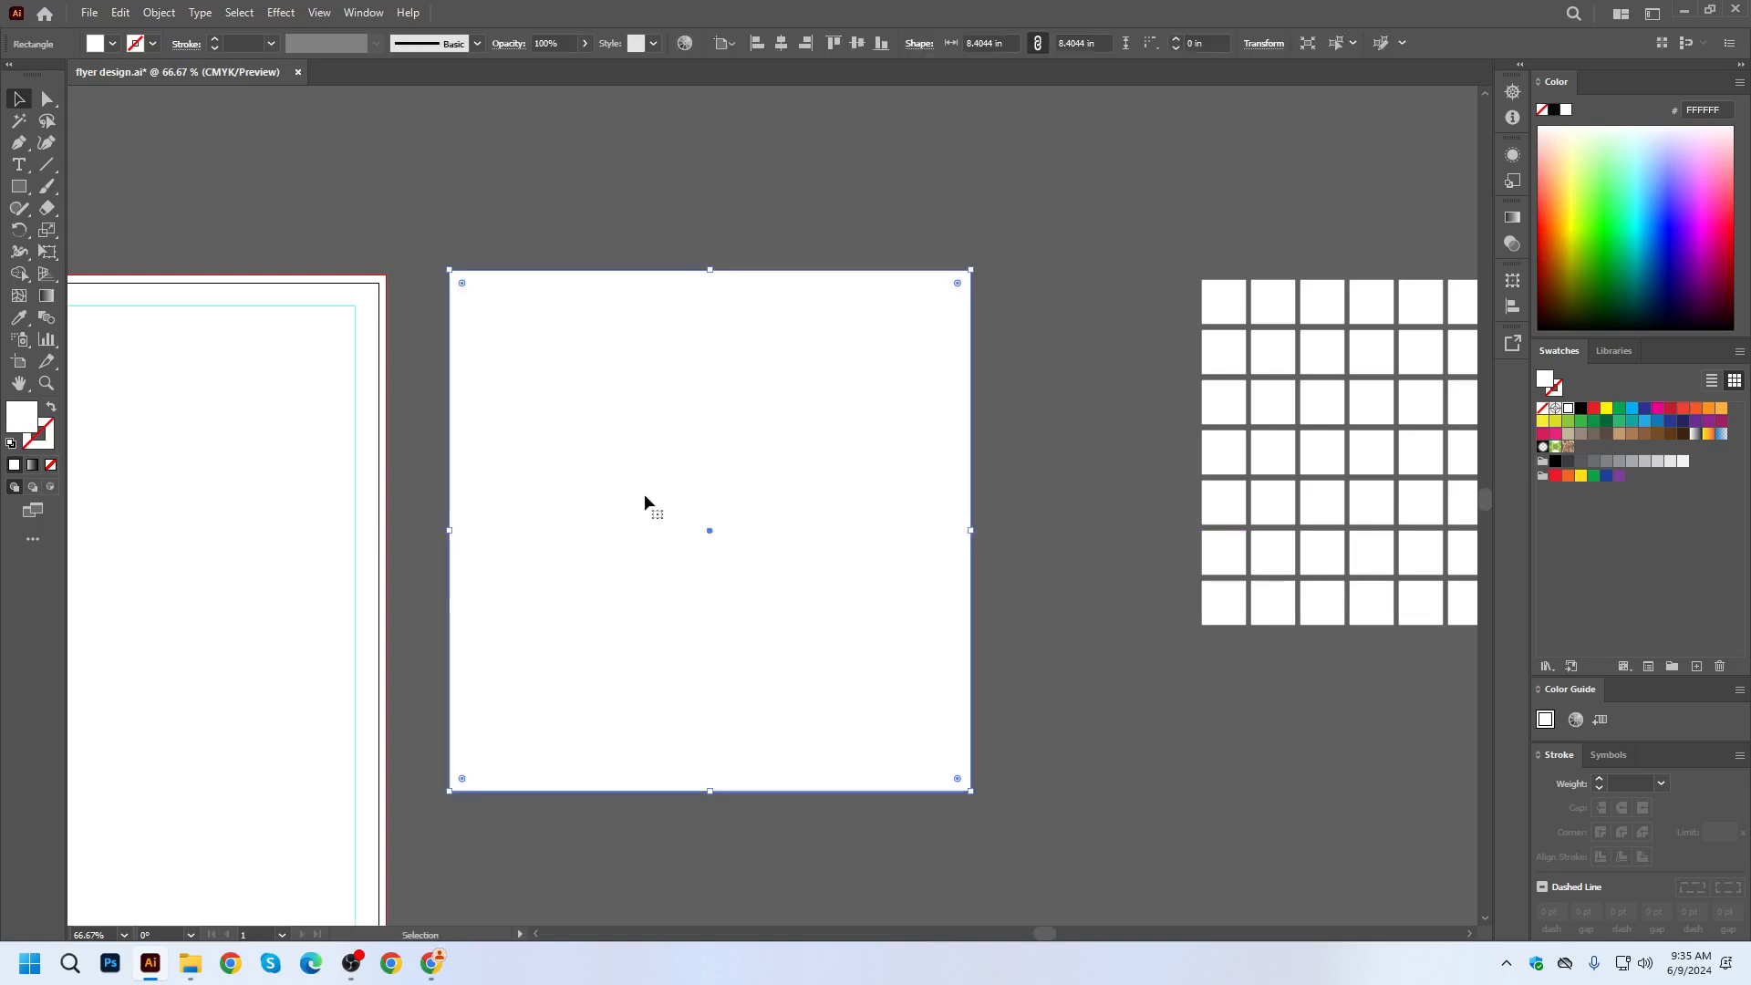
{"action": "left_click", "coordinate": [159, 13]}
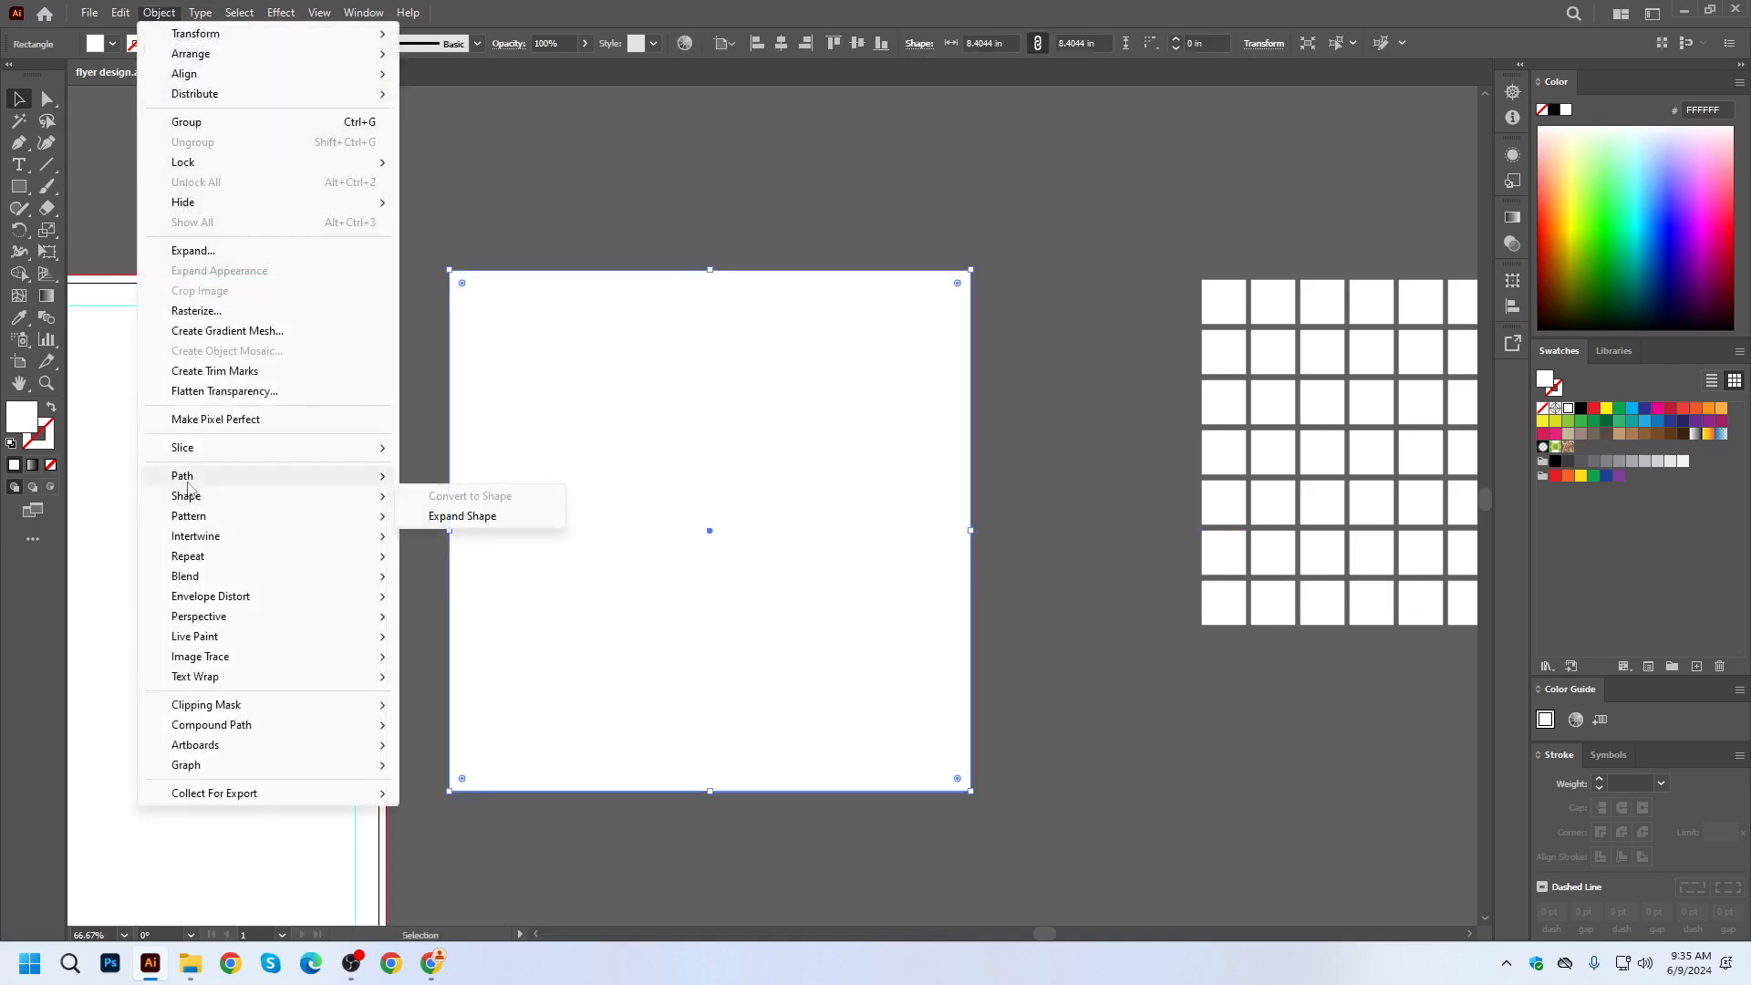
{"action": "mouse_move", "coordinate": [228, 475]}
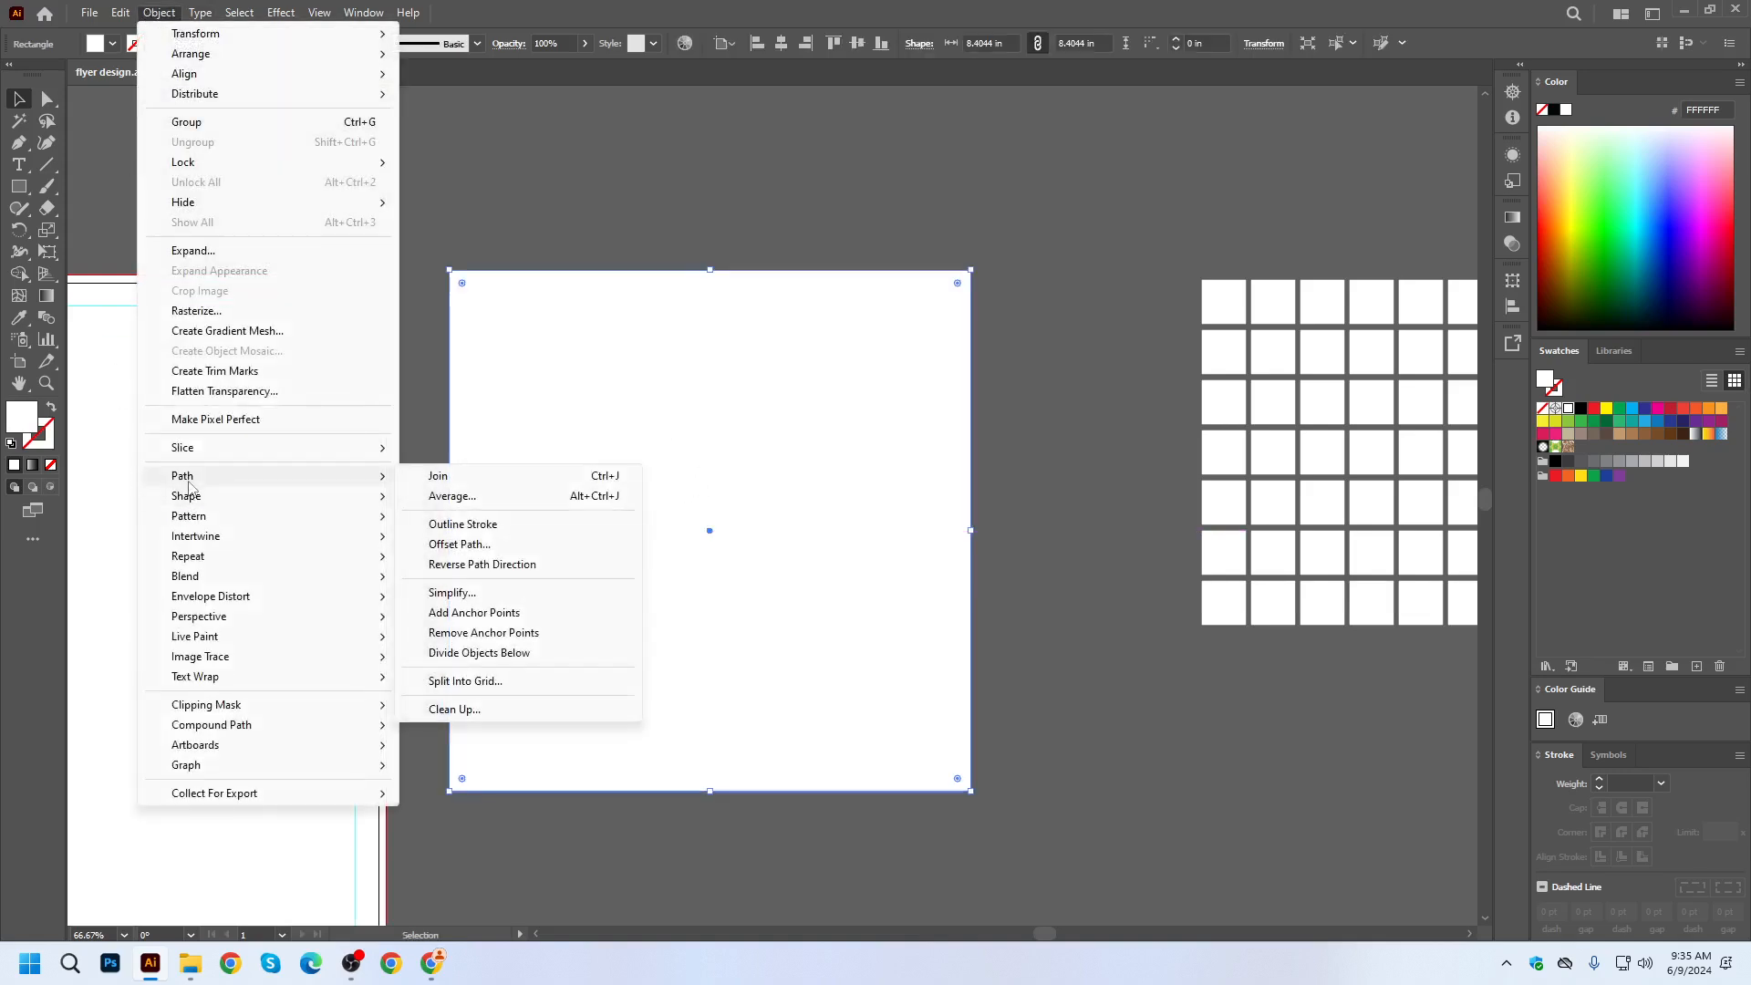
{"action": "left_click", "coordinate": [497, 686]}
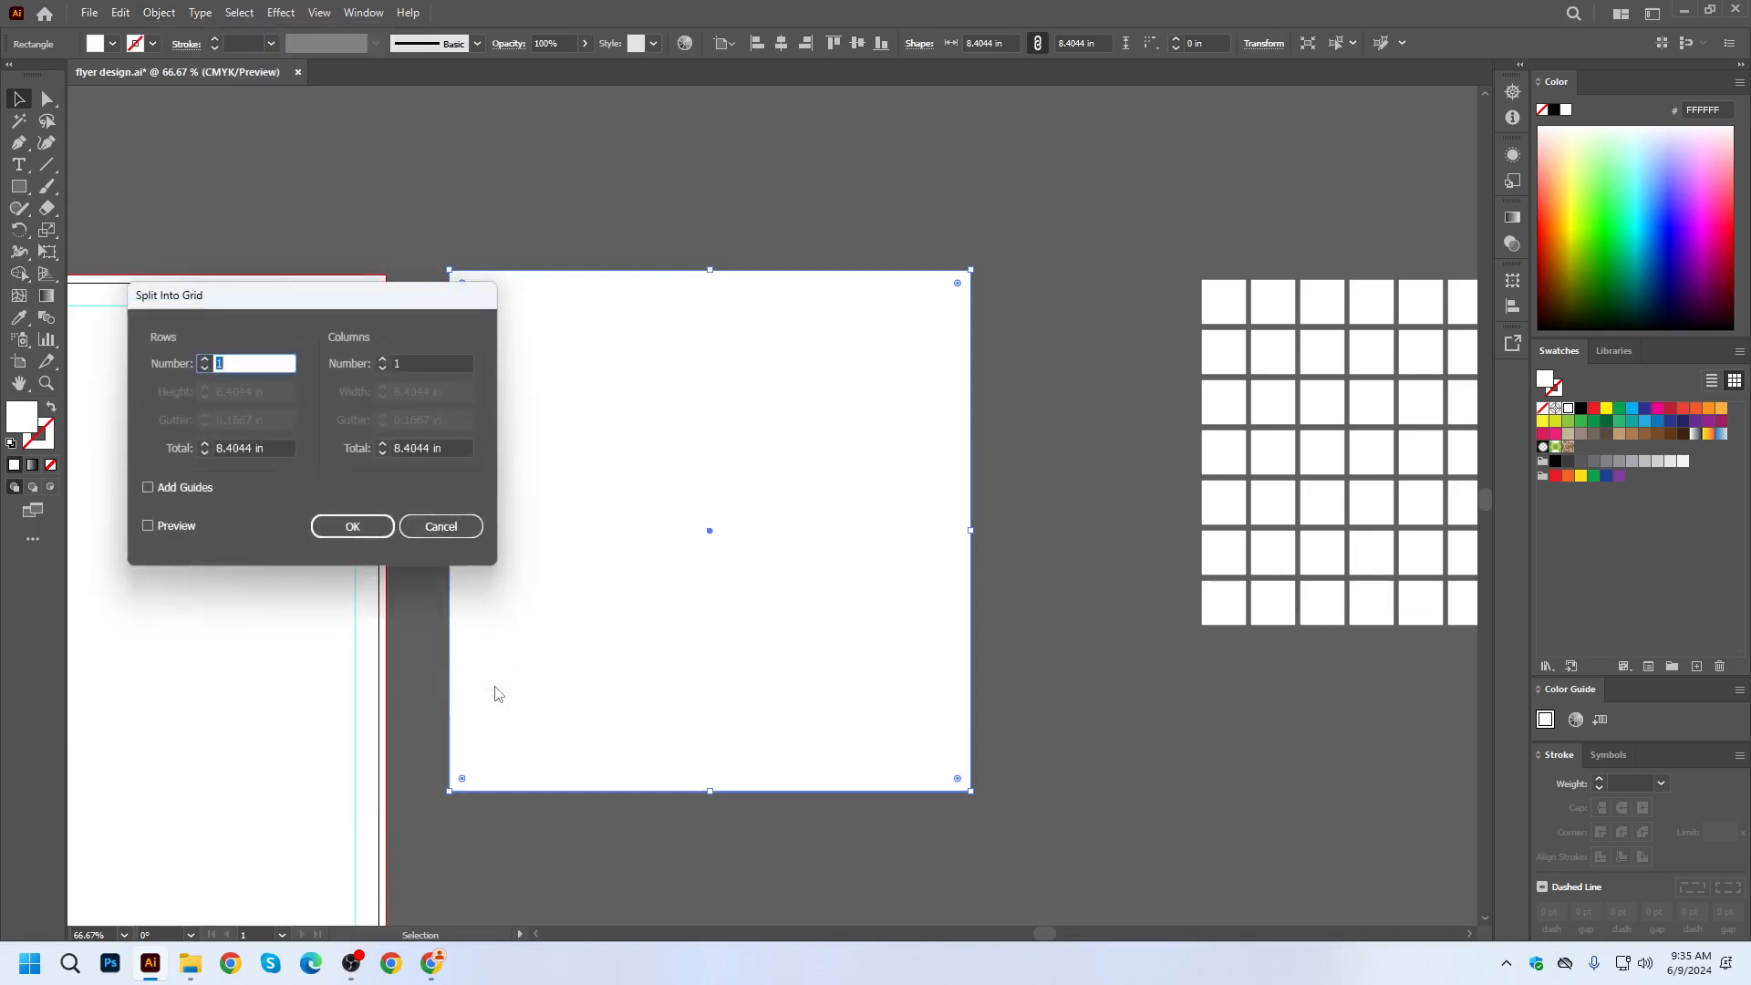
{"action": "left_click_drag", "start_coordinate": [270, 287], "coordinate": [1339, 219]}
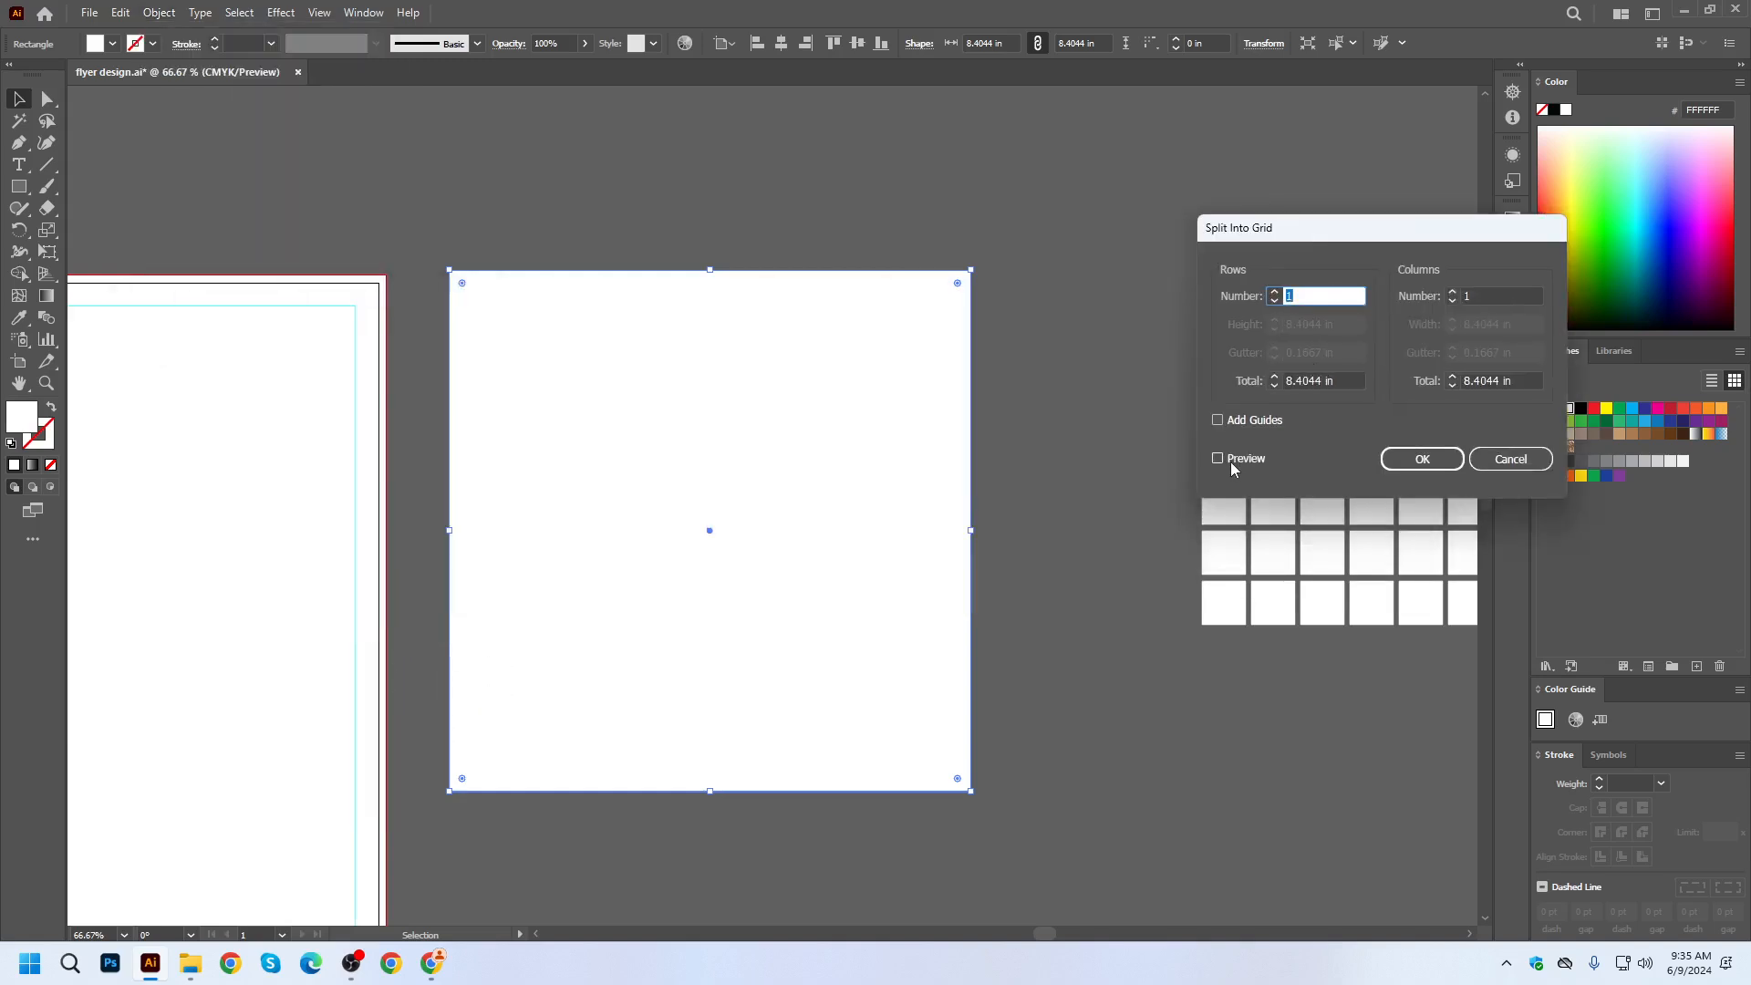
{"action": "left_click", "coordinate": [1231, 468]}
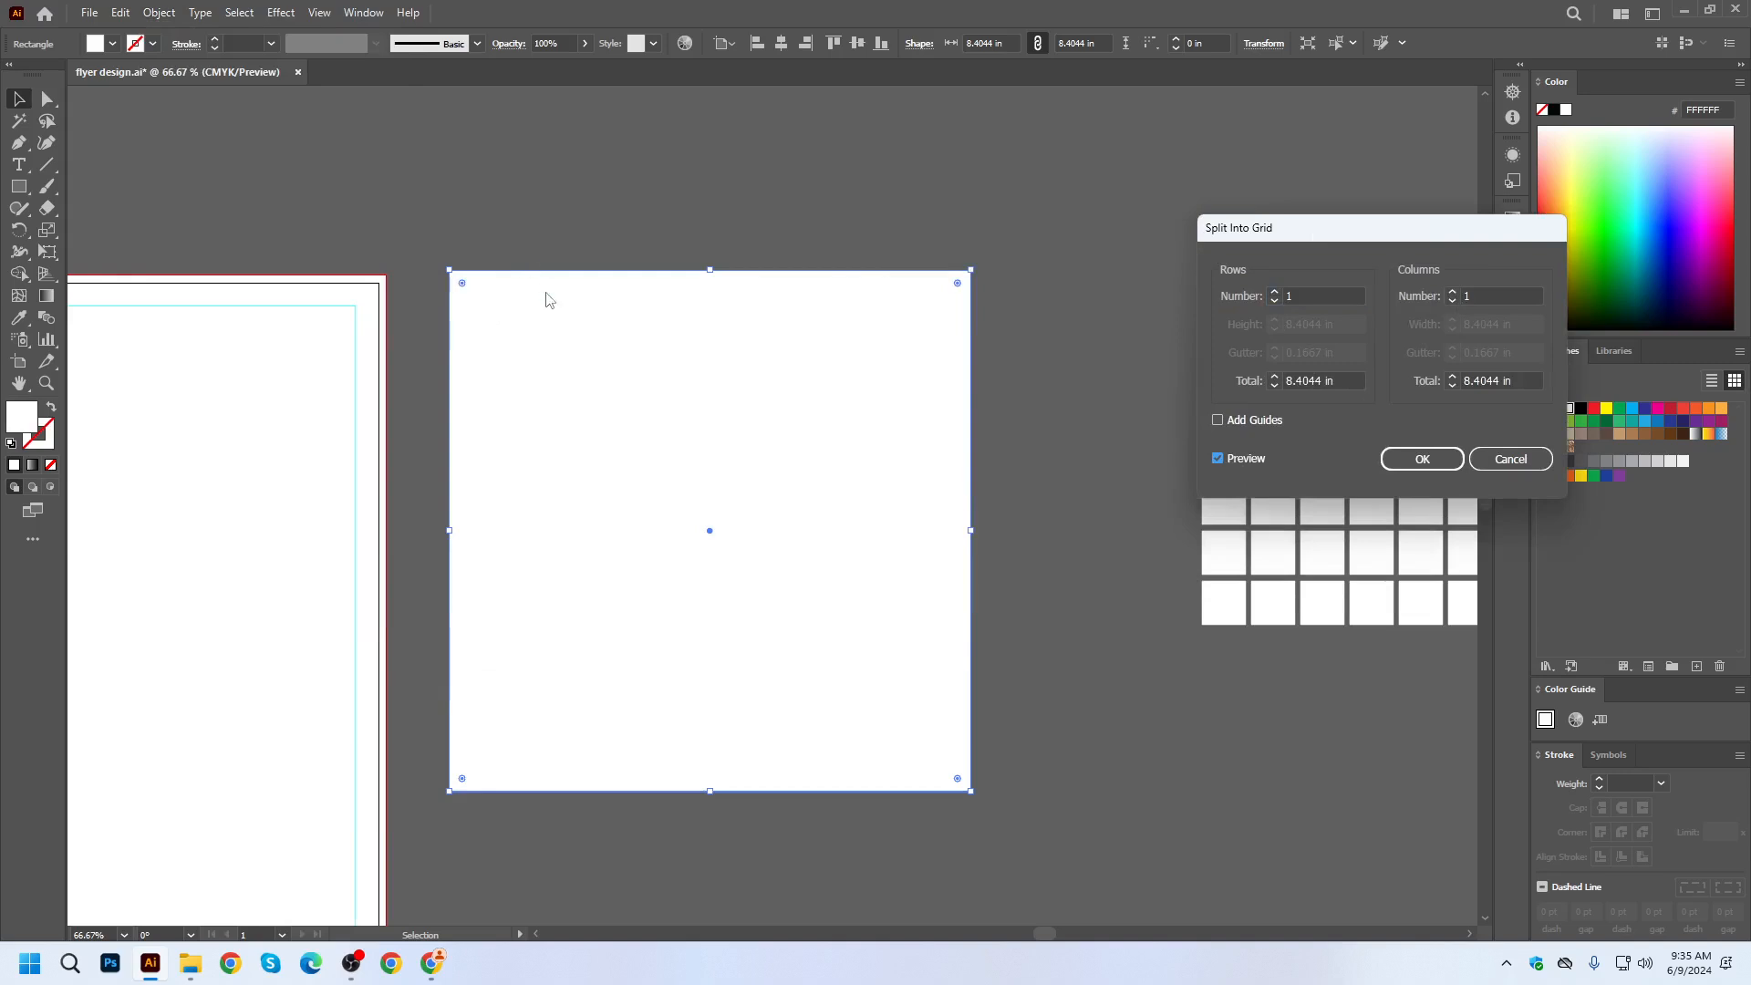
Set the number of grid rows for the large square to 10.
{"action": "left_click", "coordinate": [1318, 296]}
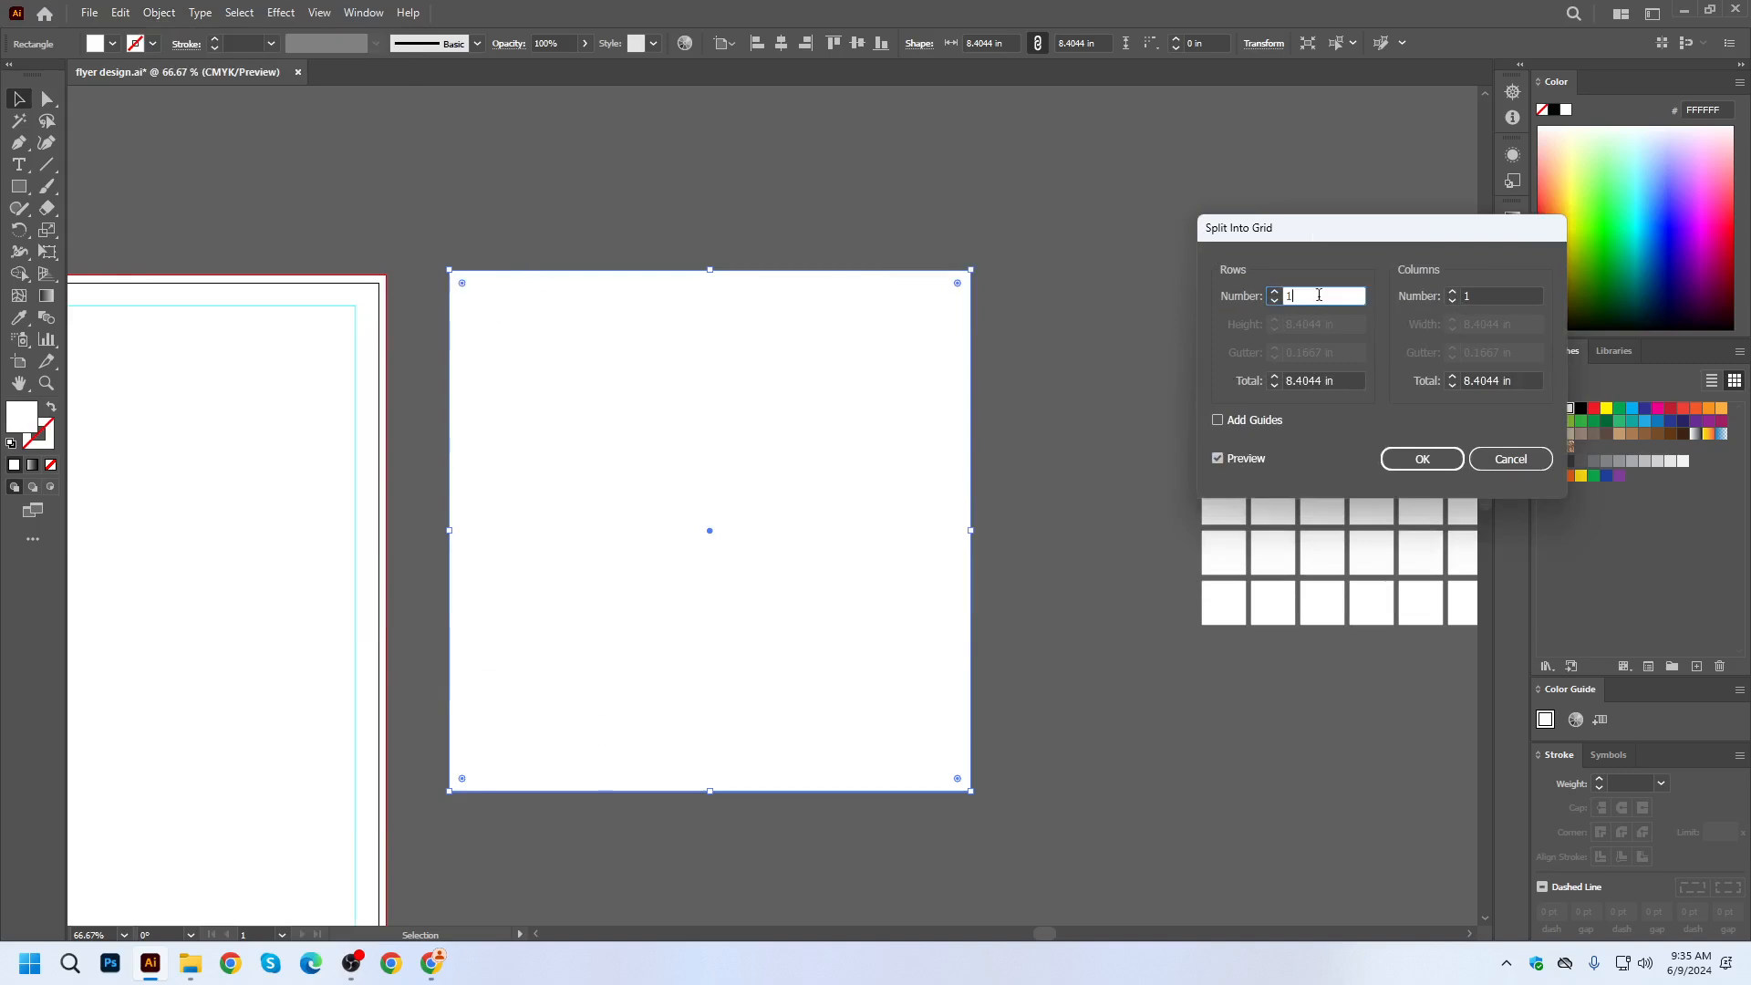
{"action": "key", "text": "Up"}
{"action": "key", "text": "Up"}
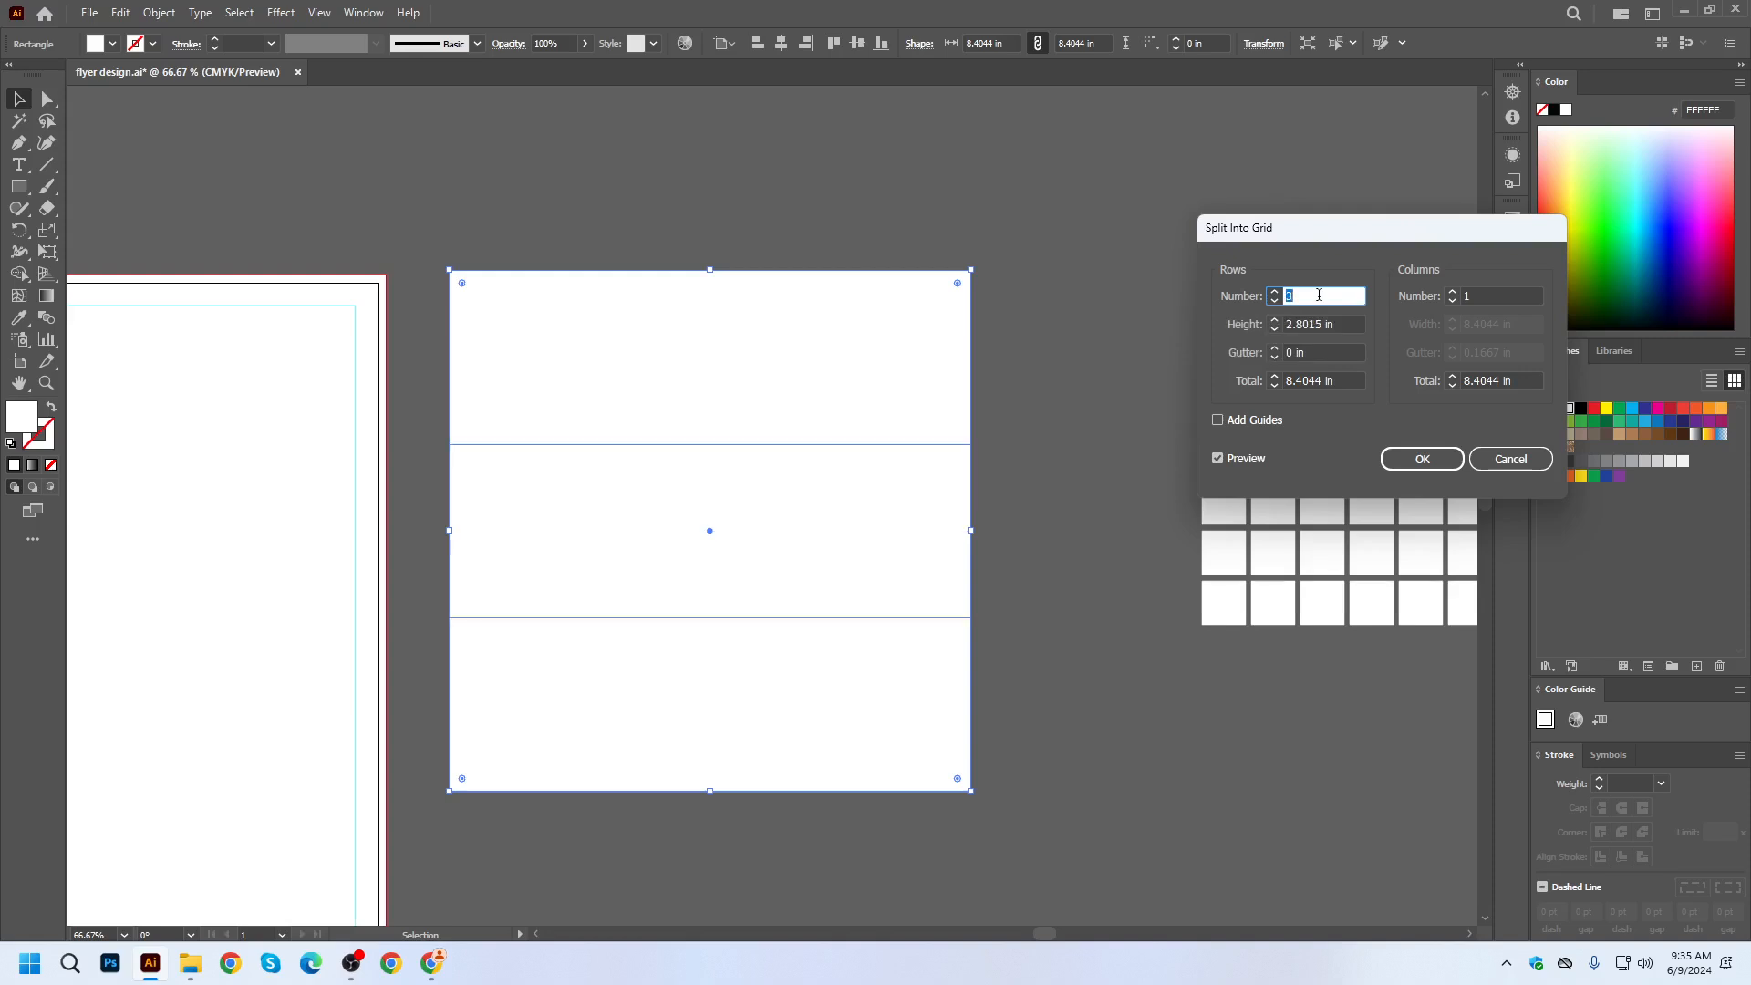
{"action": "key", "text": "Up"}
{"action": "key", "text": "Up"}
{"action": "key", "text": "Up"}
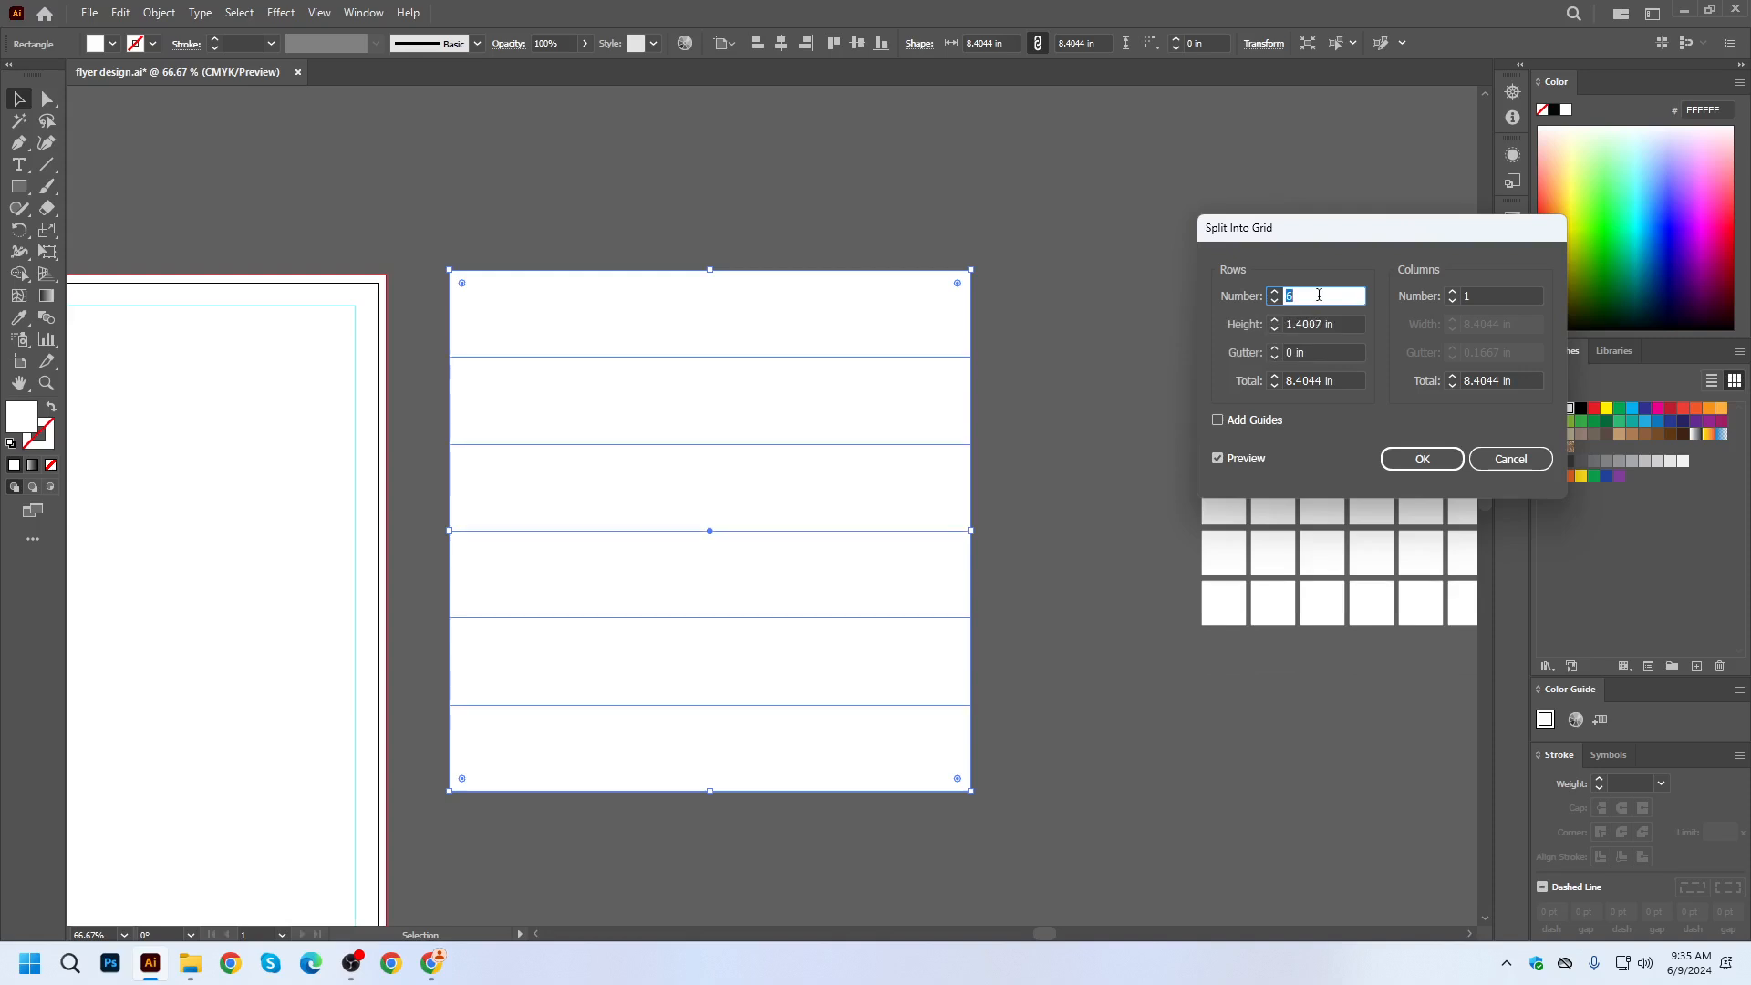
{"action": "key", "text": "Up"}
{"action": "key", "text": "Up"}
{"action": "key", "text": "Up"}
{"action": "key", "text": "Up"}
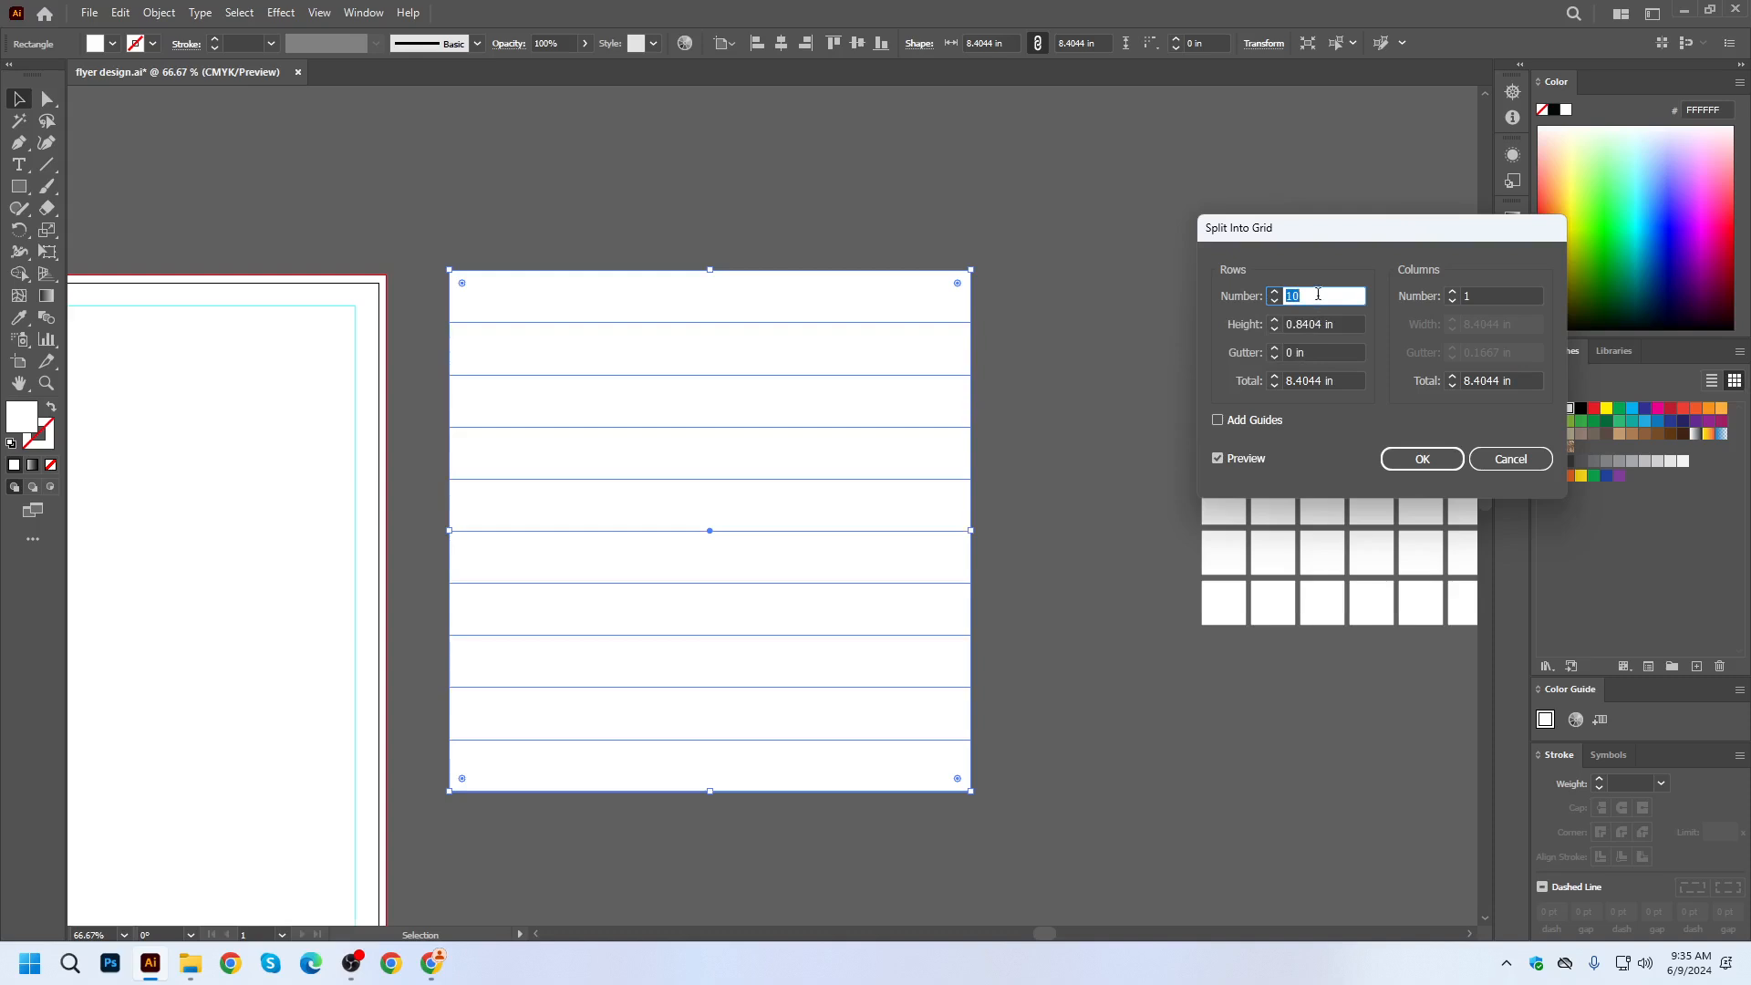
Set the number of grid columns to 7 and keep the dialog clear of the previewed square.
{"action": "left_click", "coordinate": [1483, 298]}
{"action": "key", "text": "Up"}
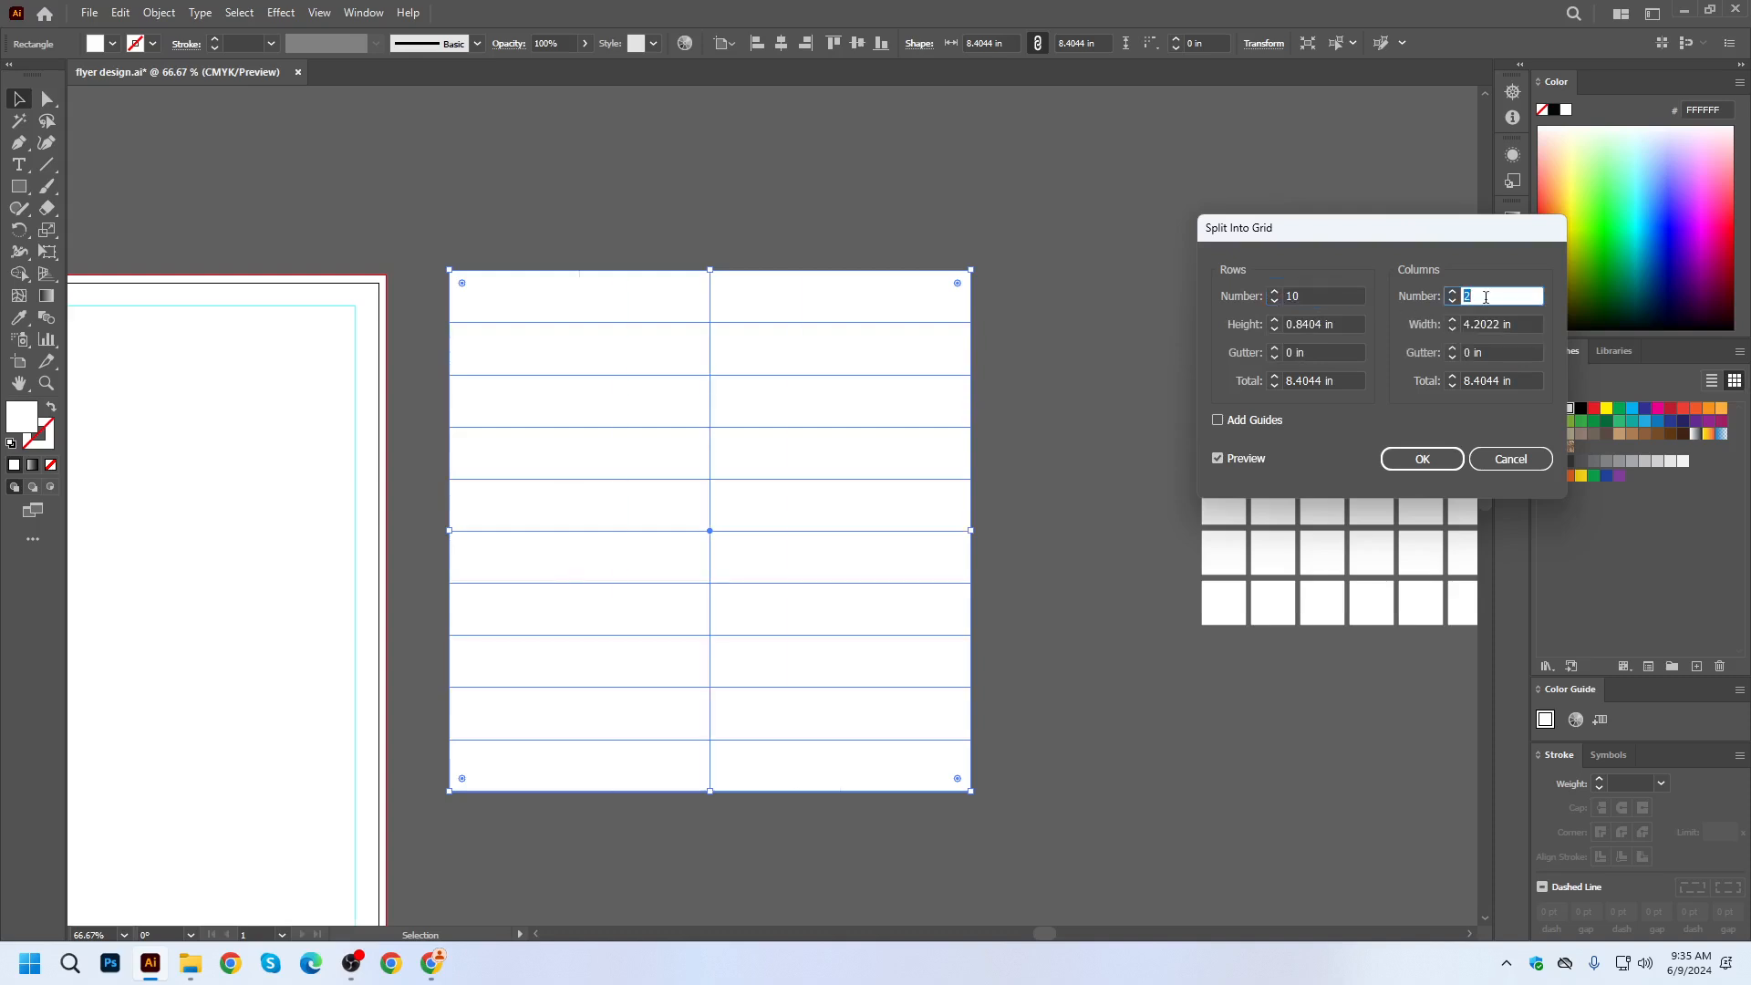
{"action": "key", "text": "Up"}
{"action": "key", "text": "Up"}
{"action": "key", "text": "Up"}
{"action": "key", "text": "Up"}
{"action": "key", "text": "Up"}
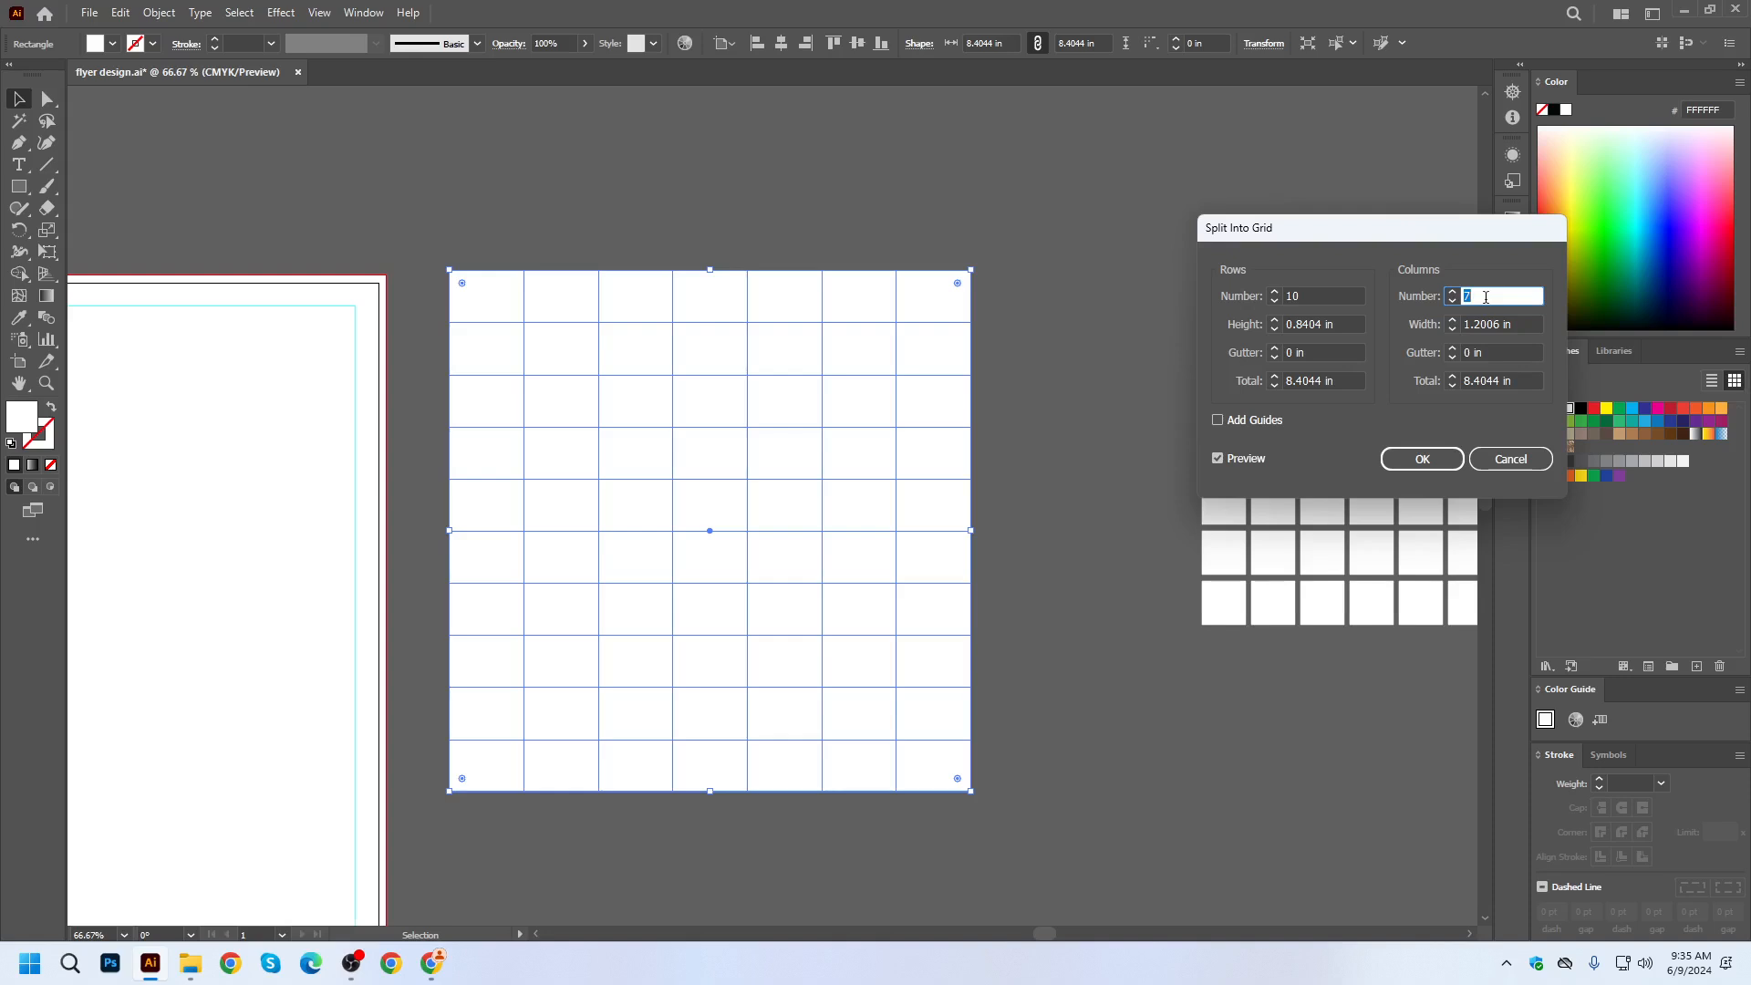
{"action": "left_click_drag", "start_coordinate": [1294, 239], "coordinate": [916, 458]}
{"action": "left_click_drag", "start_coordinate": [1118, 461], "coordinate": [1469, 258]}
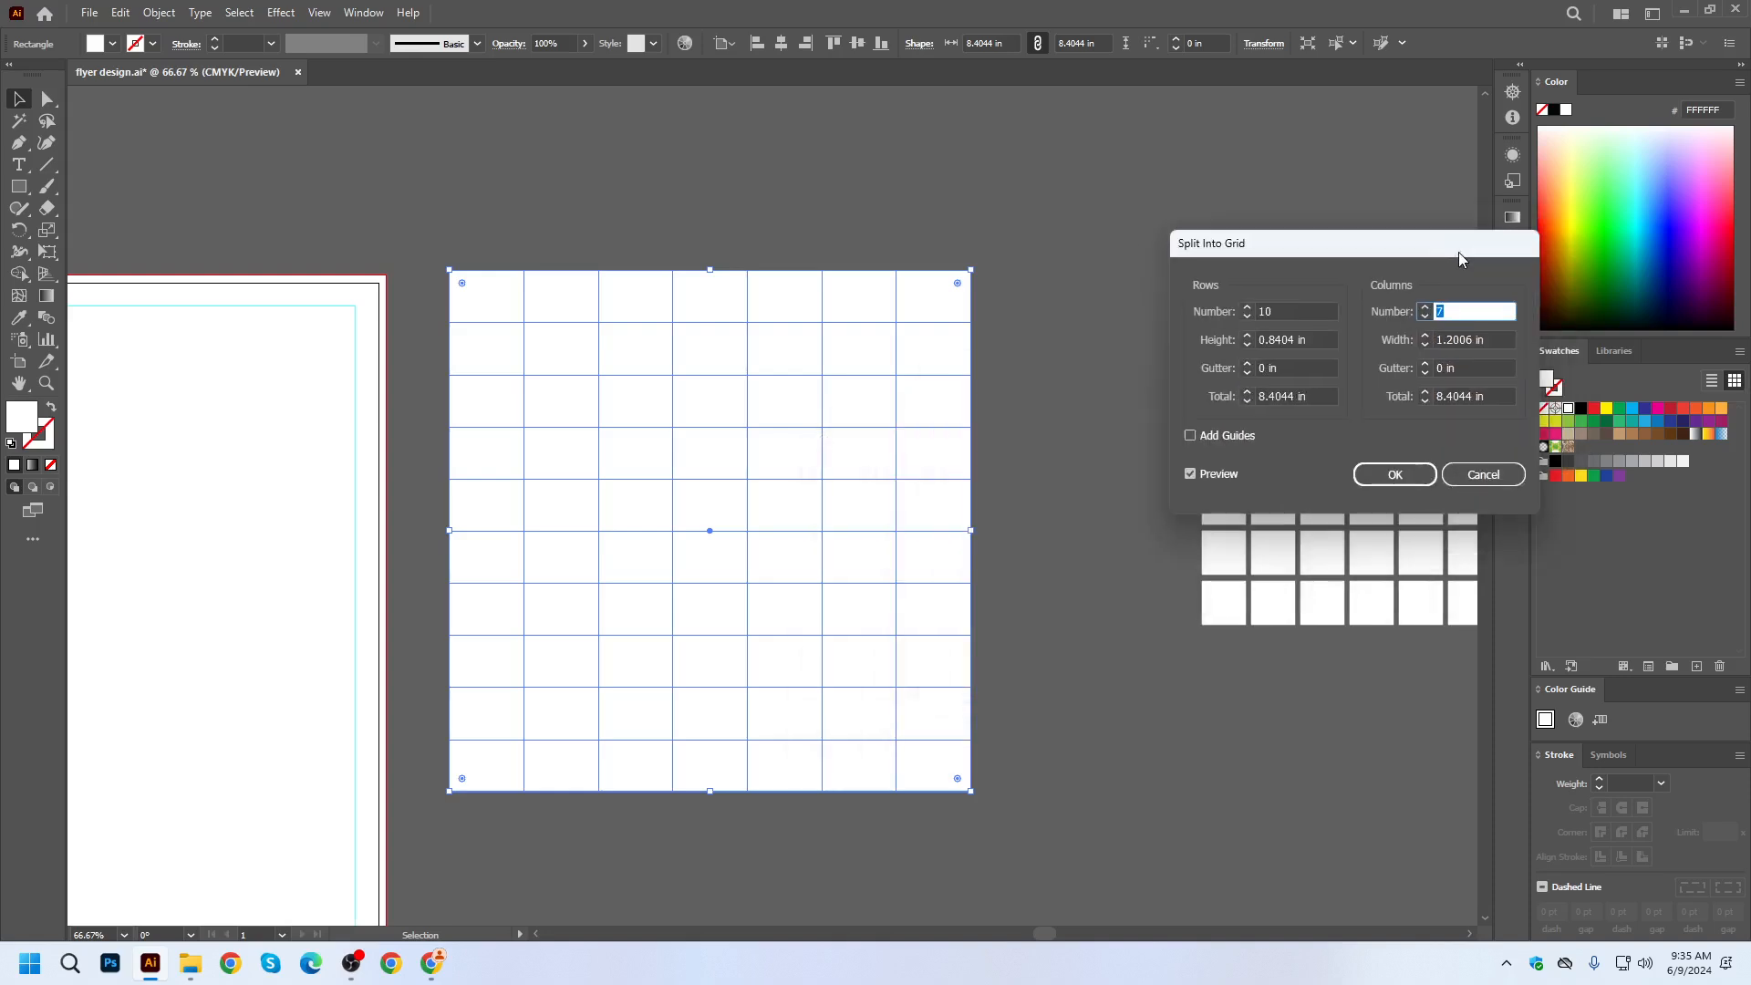
Set both the row gutter and the column gutter of the grid to 0.125 in.
{"action": "left_click", "coordinate": [1282, 365]}
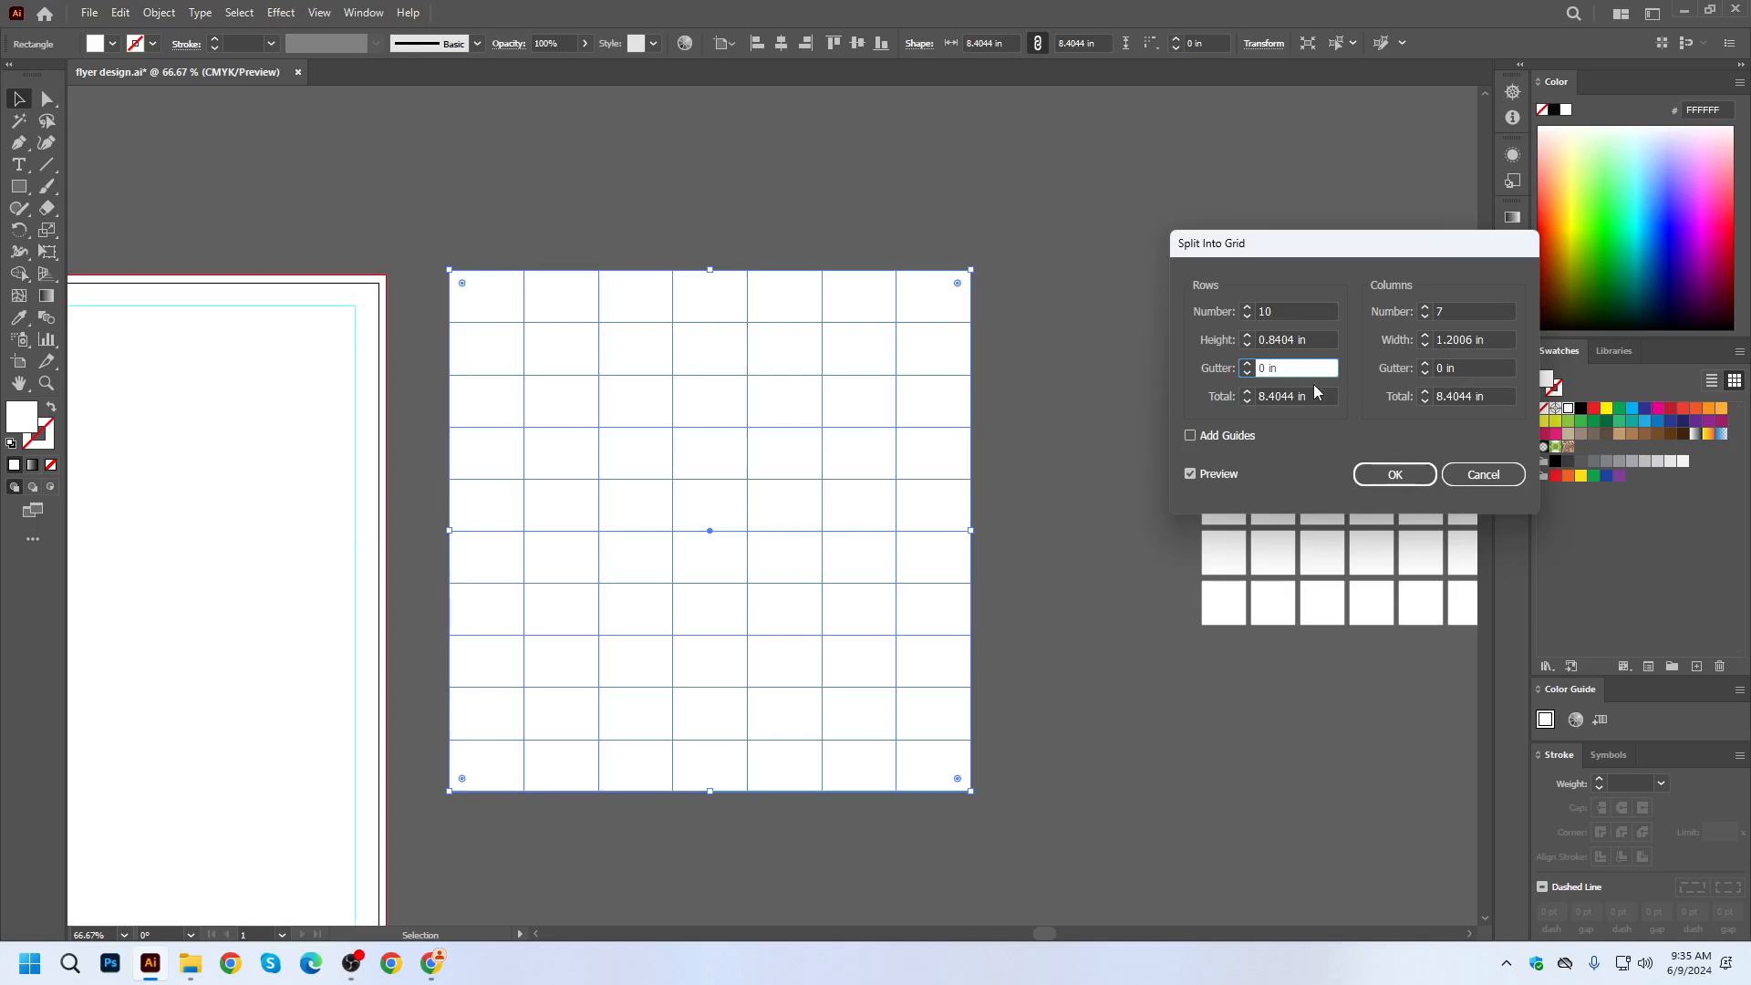
{"action": "key", "text": "Up"}
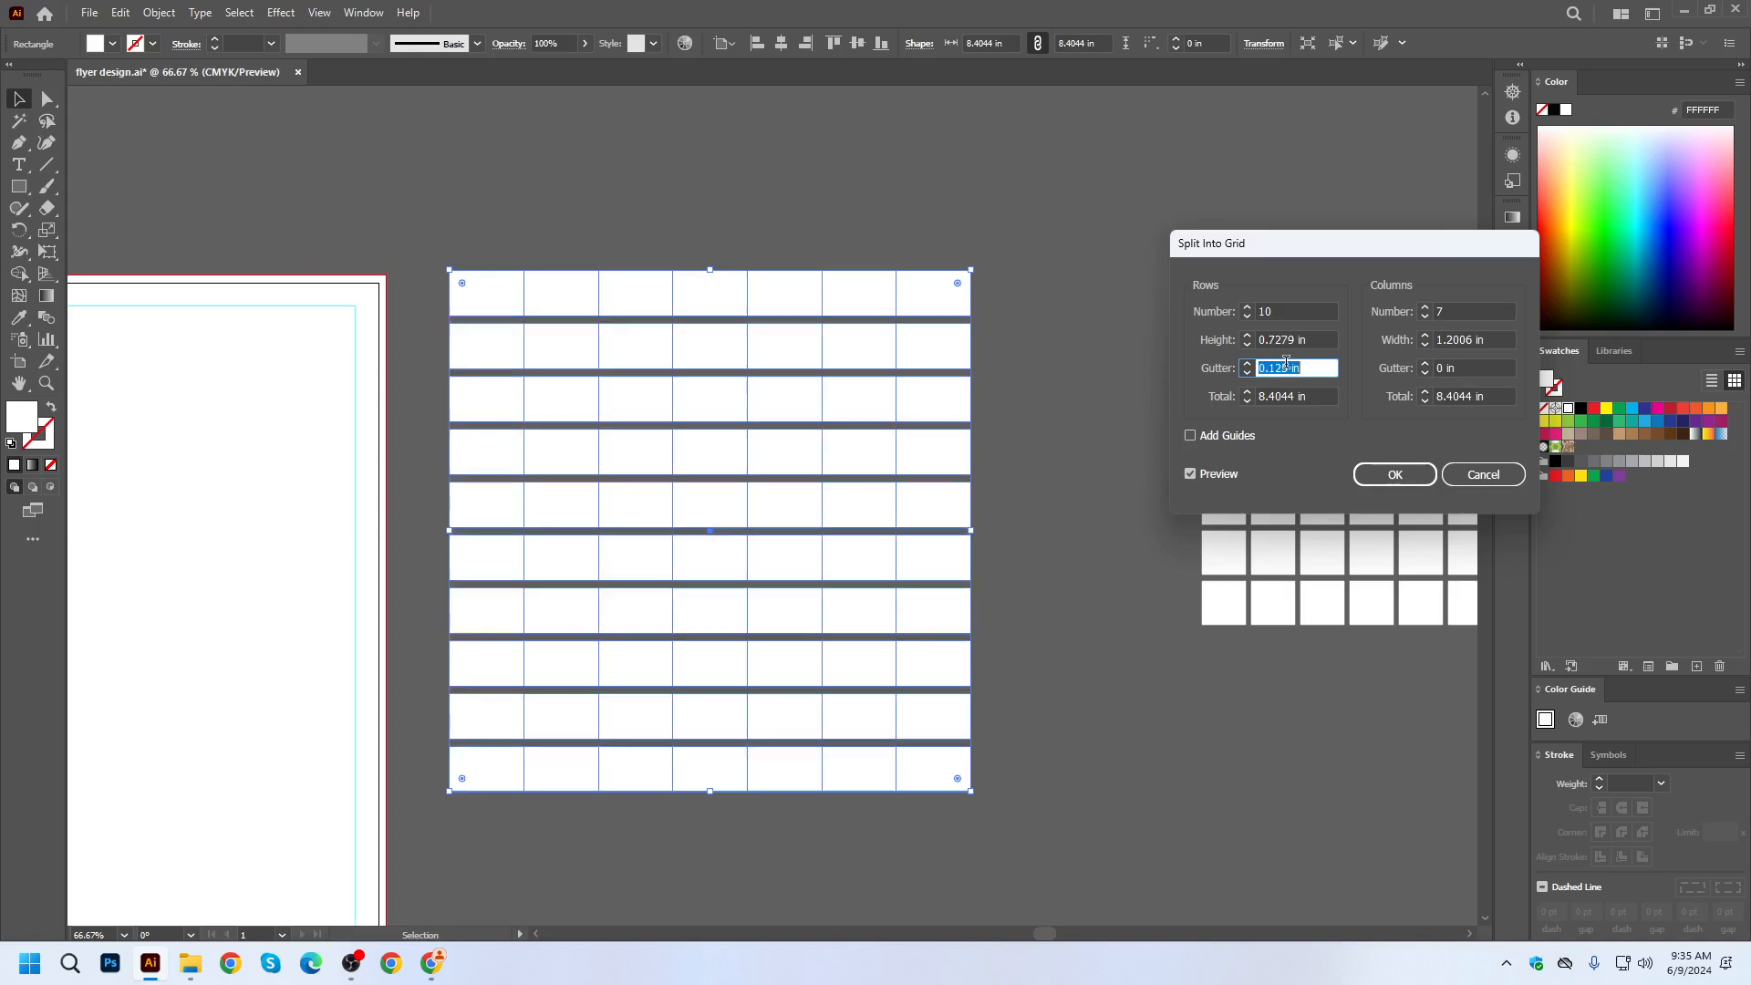
{"action": "left_click", "coordinate": [1486, 369]}
{"action": "key", "text": "Up"}
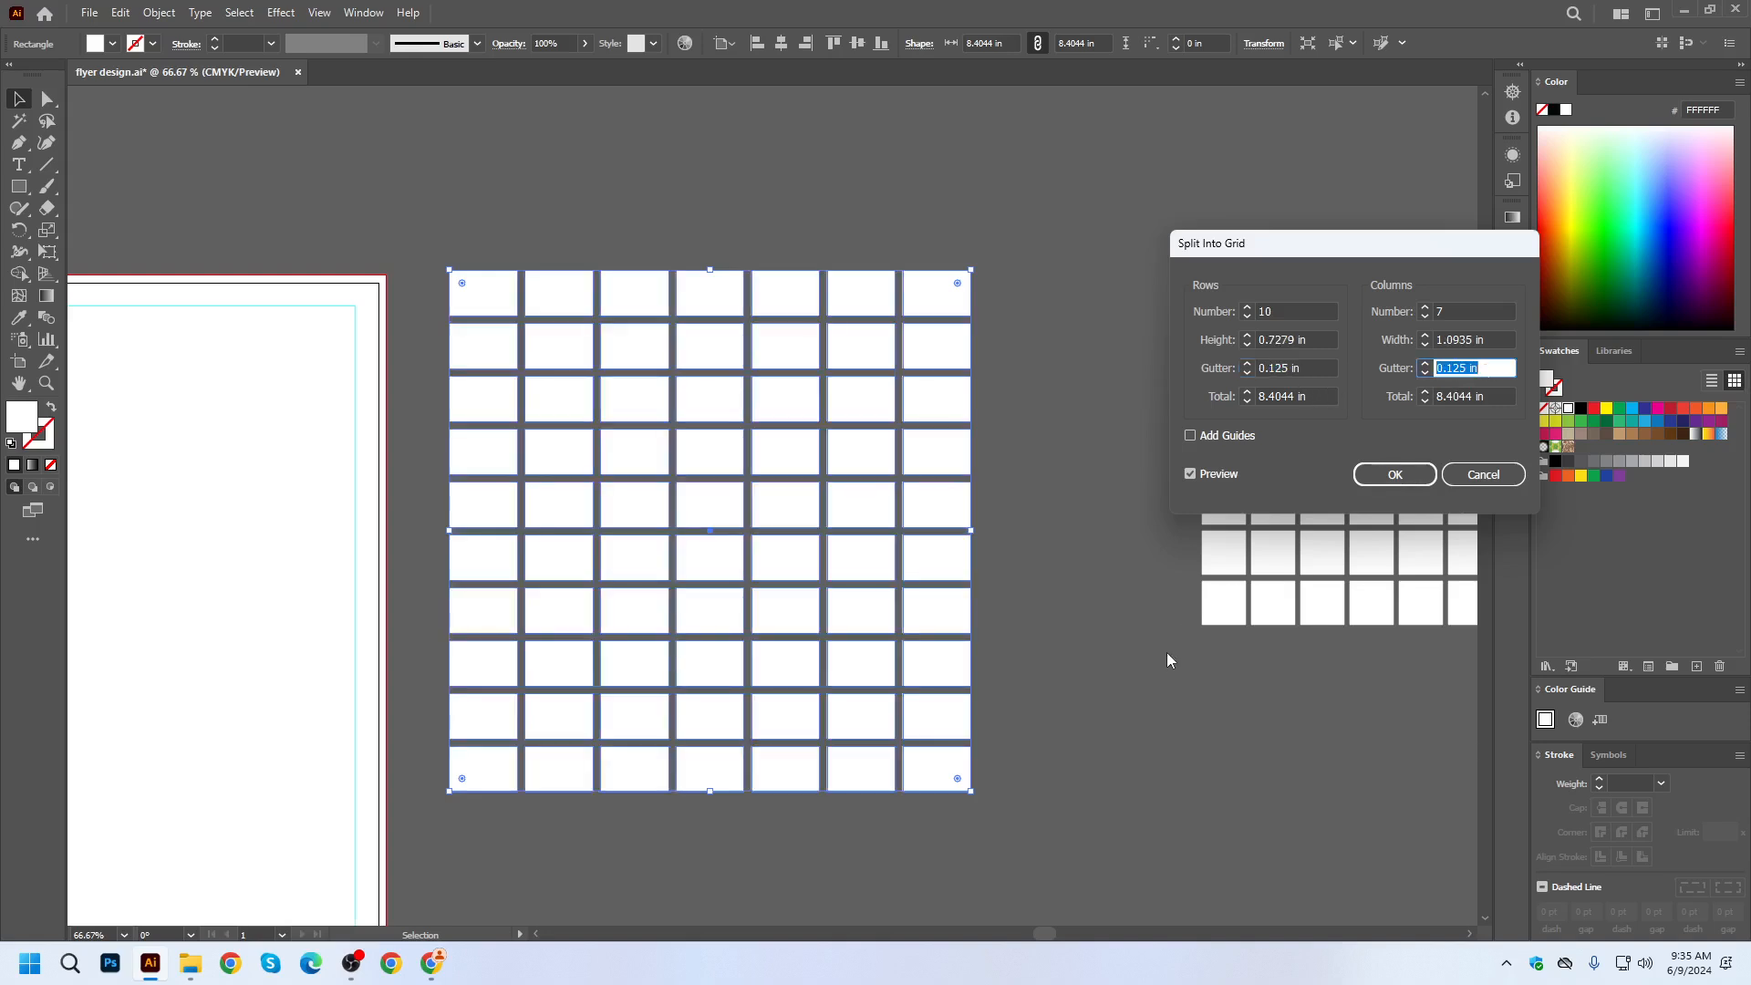
Reduce the grid split to 2 rows and 2 columns.
{"action": "left_click", "coordinate": [1286, 313]}
{"action": "scroll", "coordinate": [1285, 313], "scroll_direction": "up", "scroll_amount": 6}
{"action": "scroll", "coordinate": [1293, 313], "scroll_direction": "down", "scroll_amount": 11}
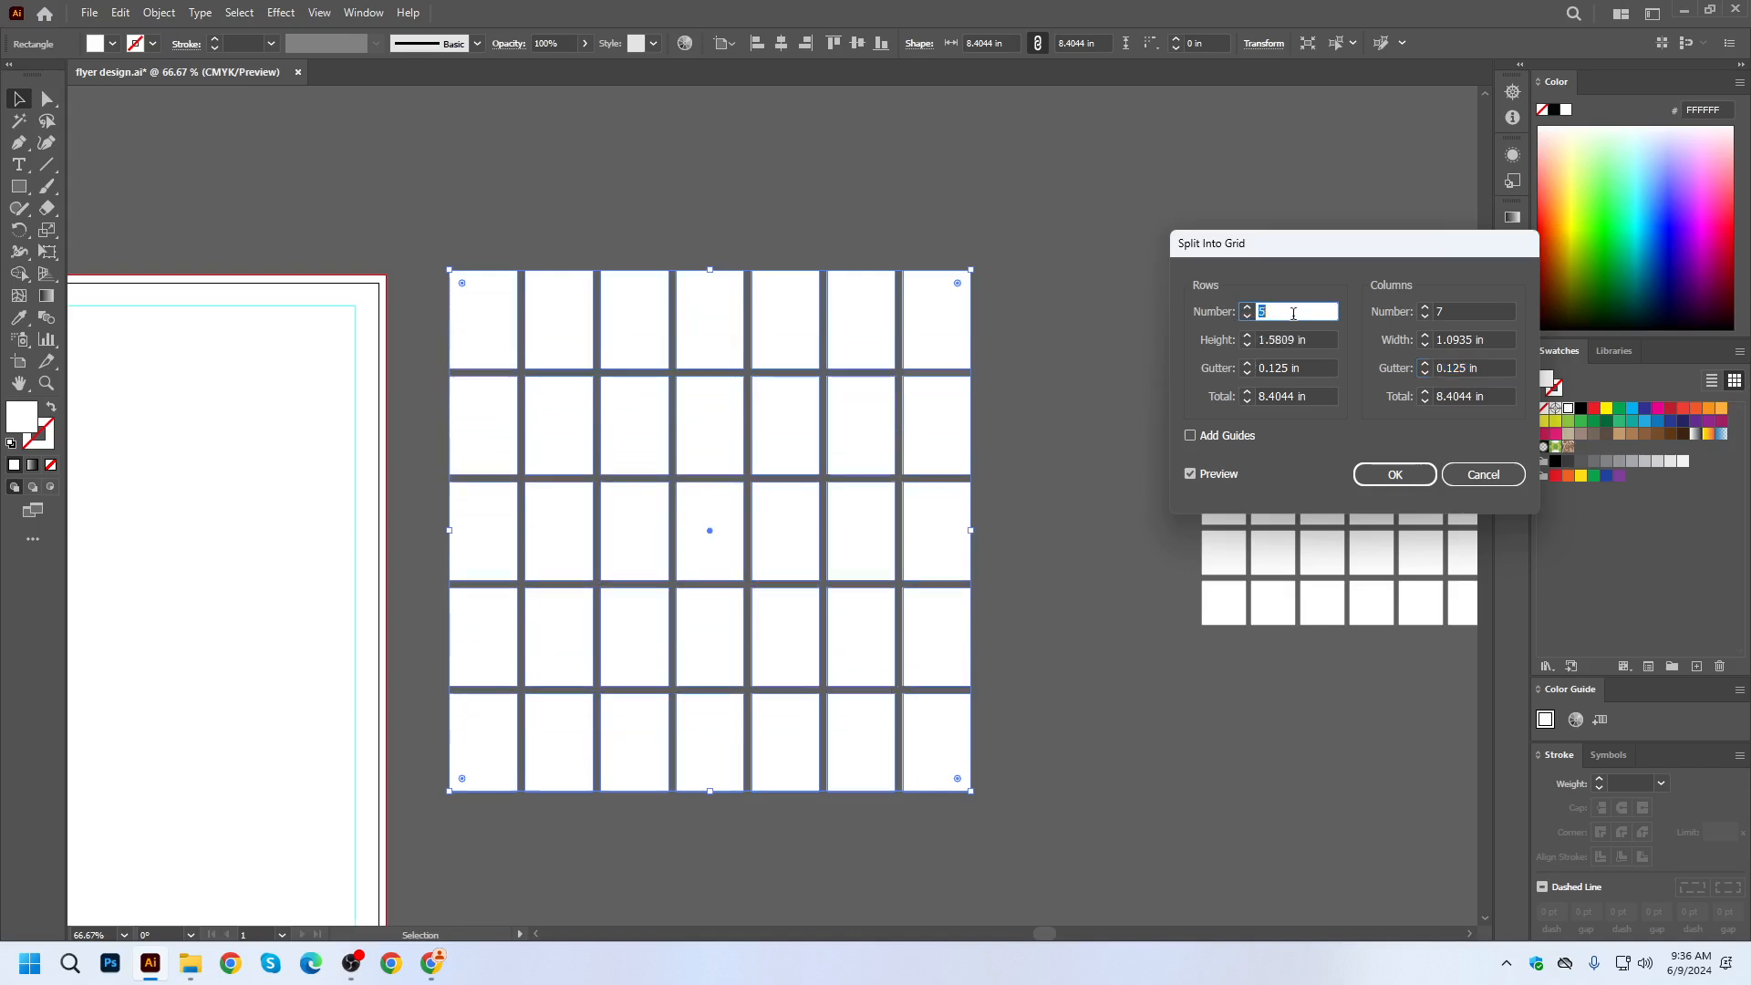
{"action": "scroll", "coordinate": [1293, 313], "scroll_direction": "down", "scroll_amount": 1}
{"action": "left_click", "coordinate": [1446, 310]}
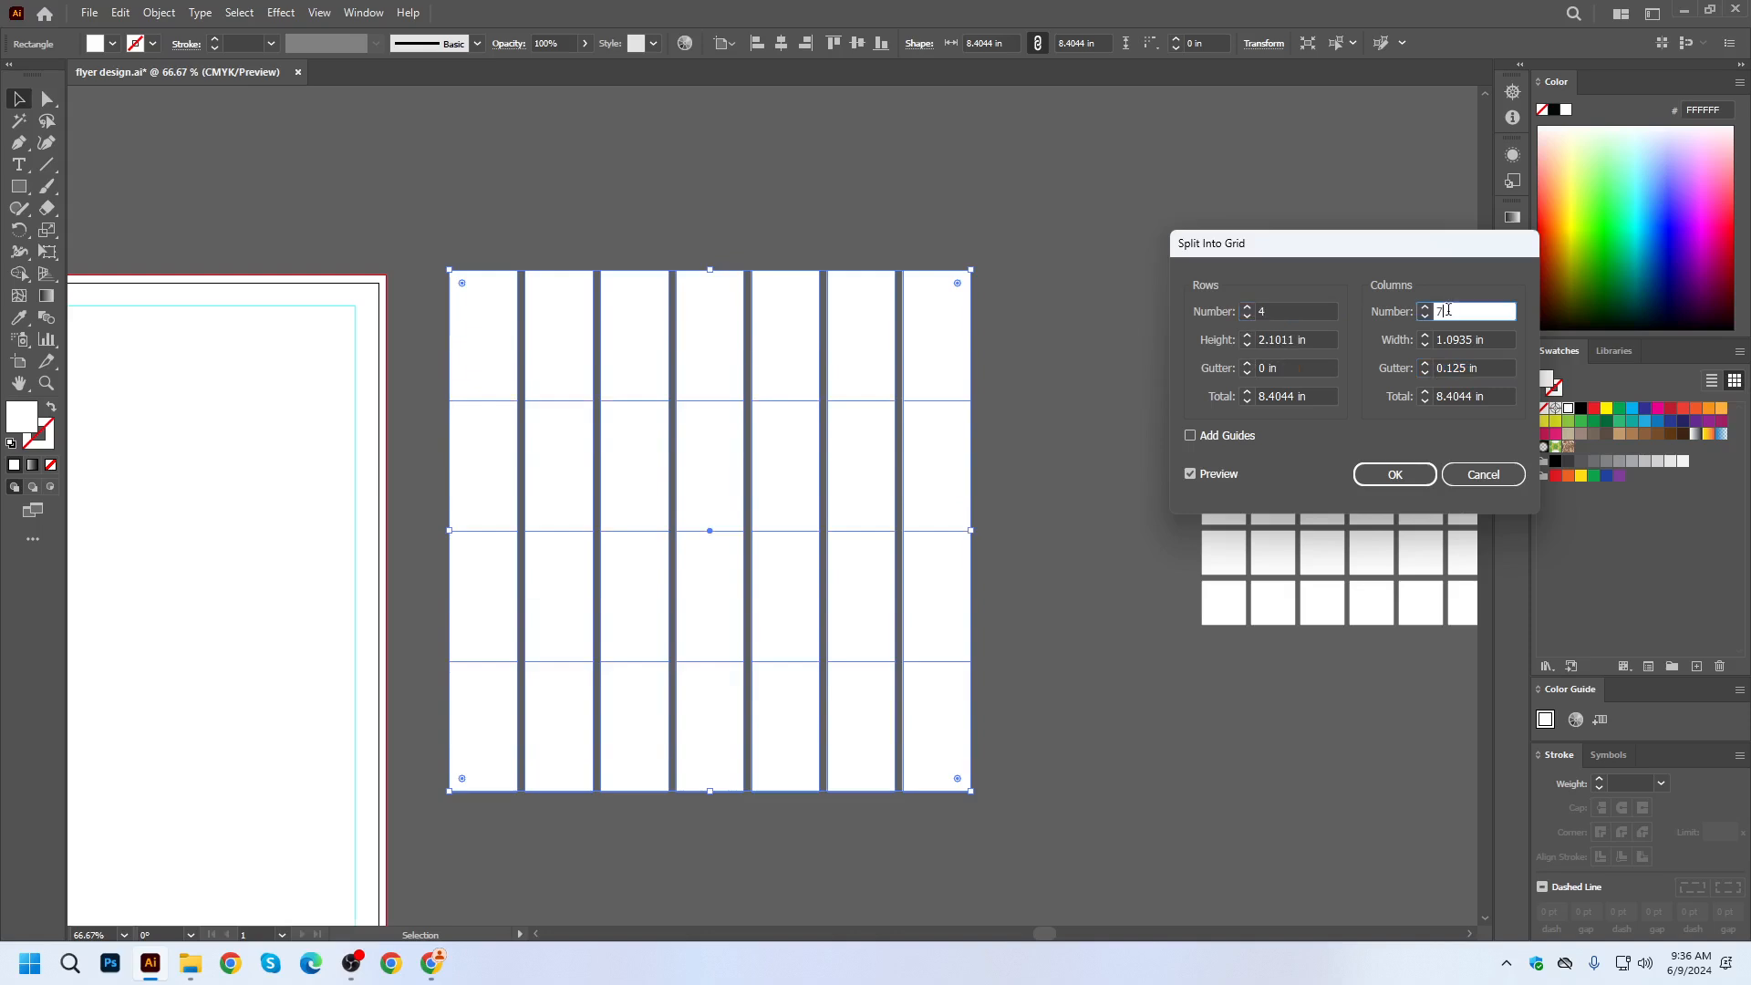
{"action": "scroll", "coordinate": [1448, 307], "scroll_direction": "down", "scroll_amount": 2}
{"action": "scroll", "coordinate": [1447, 305], "scroll_direction": "down", "scroll_amount": 4}
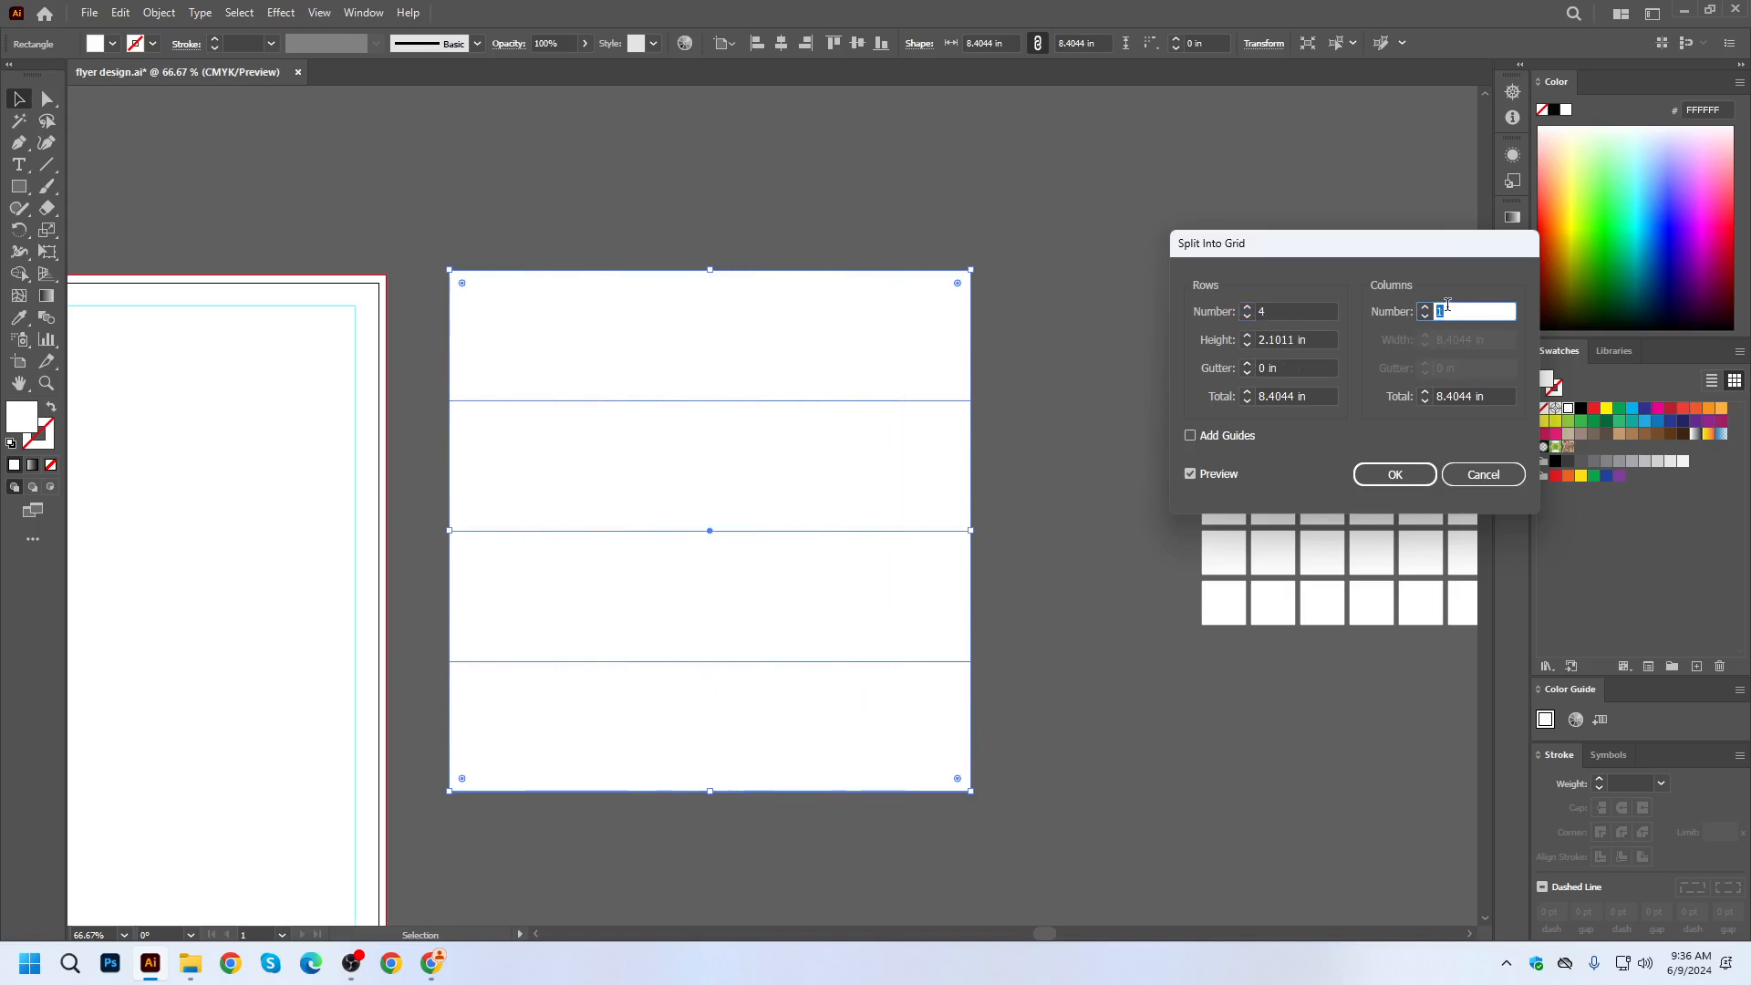
{"action": "scroll", "coordinate": [1447, 304], "scroll_direction": "up", "scroll_amount": 1}
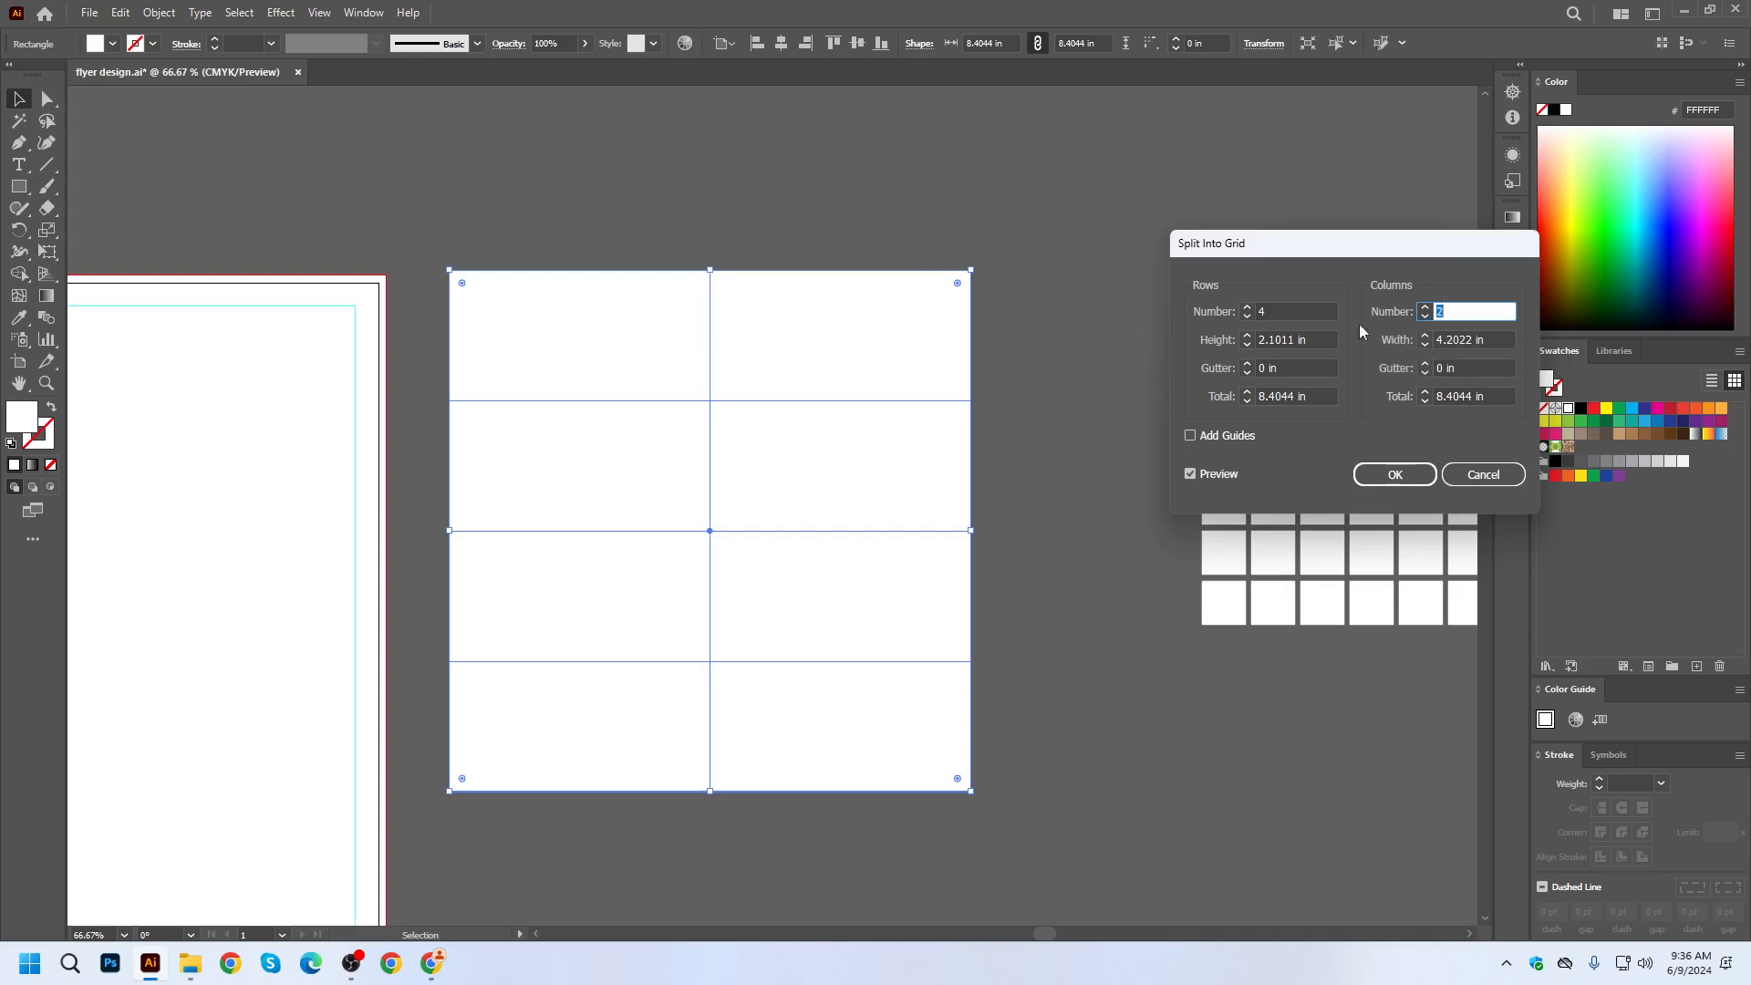
{"action": "scroll", "coordinate": [1277, 308], "scroll_direction": "down", "scroll_amount": 2}
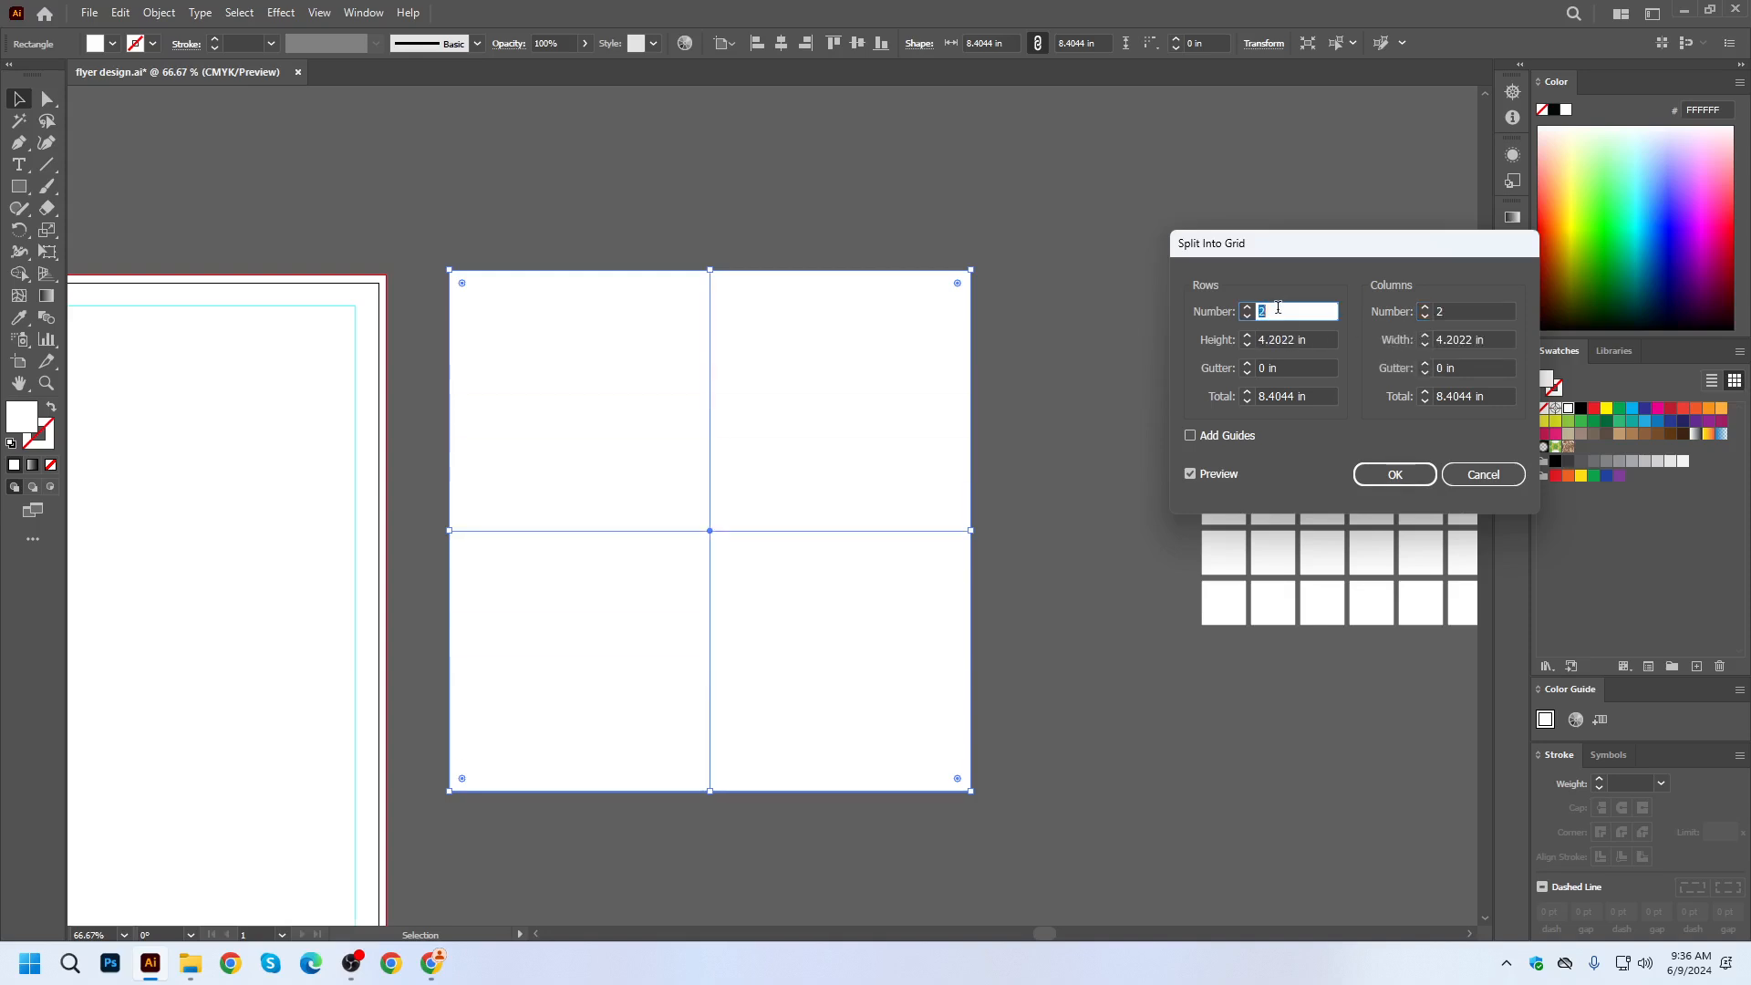
Give the rows and columns of the two-by-two grid a 0.125 in gutter and apply the split.
{"action": "left_click", "coordinate": [1297, 362]}
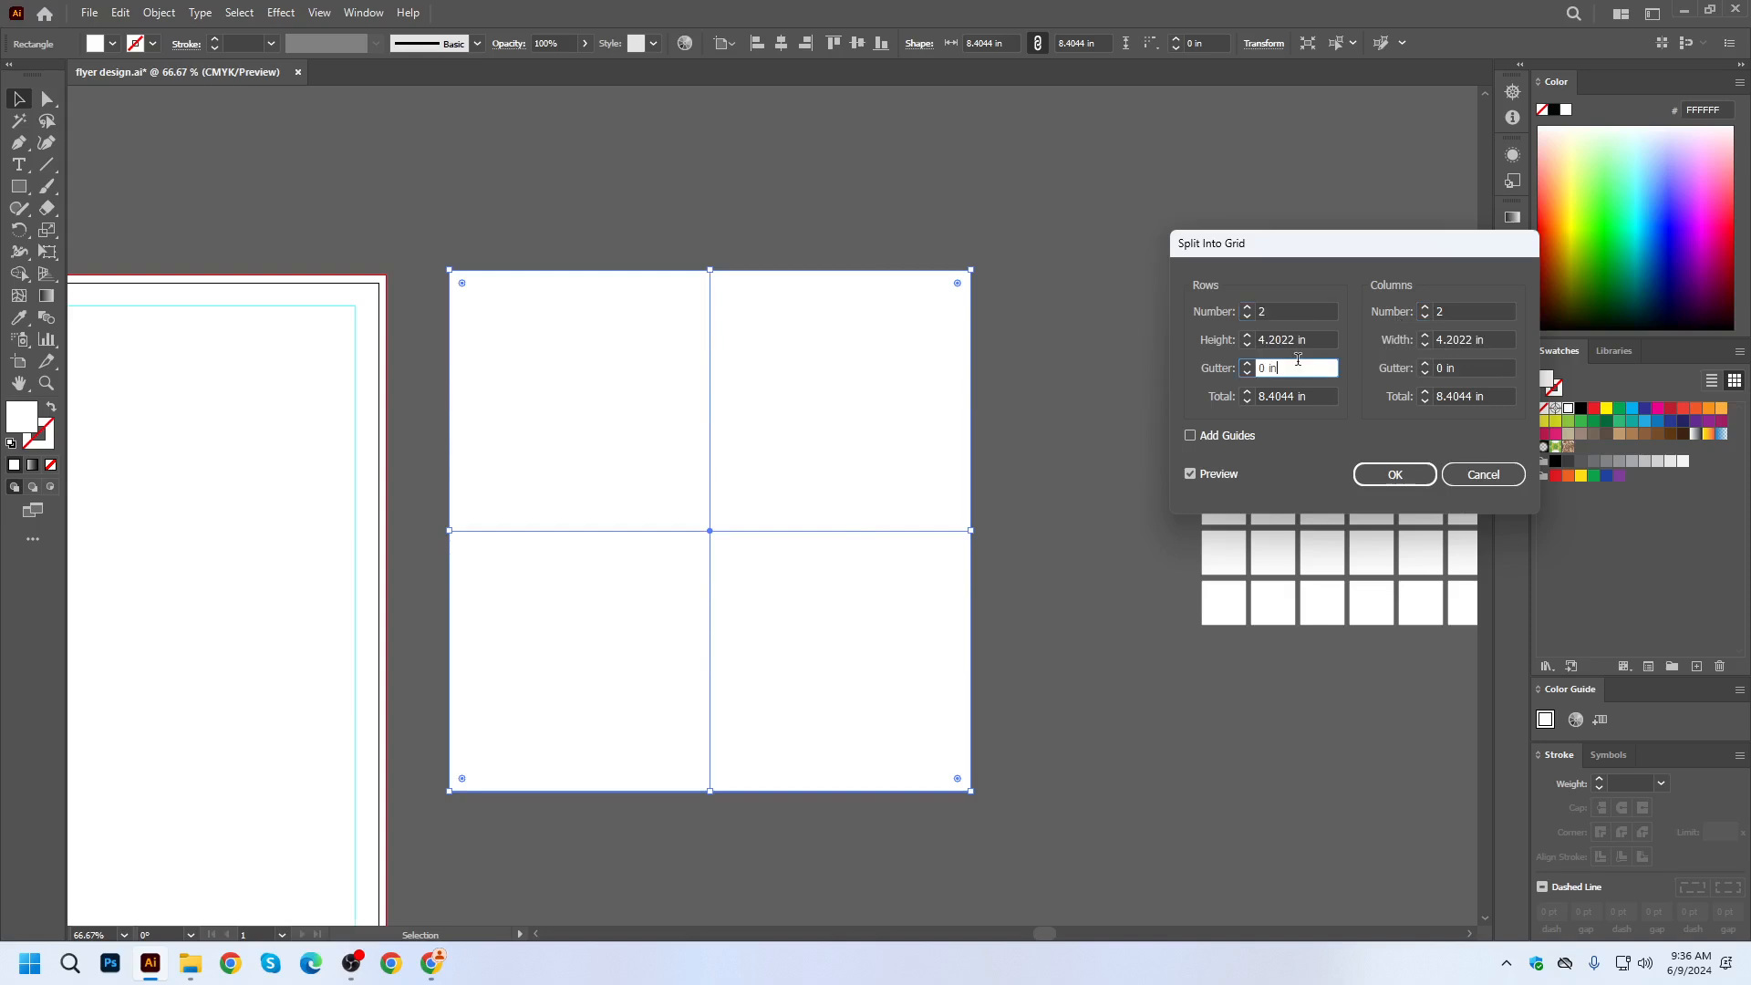
{"action": "scroll", "coordinate": [1297, 362], "scroll_direction": "up", "scroll_amount": 1}
{"action": "left_click", "coordinate": [1461, 367]}
{"action": "scroll", "coordinate": [1460, 367], "scroll_direction": "up", "scroll_amount": 1}
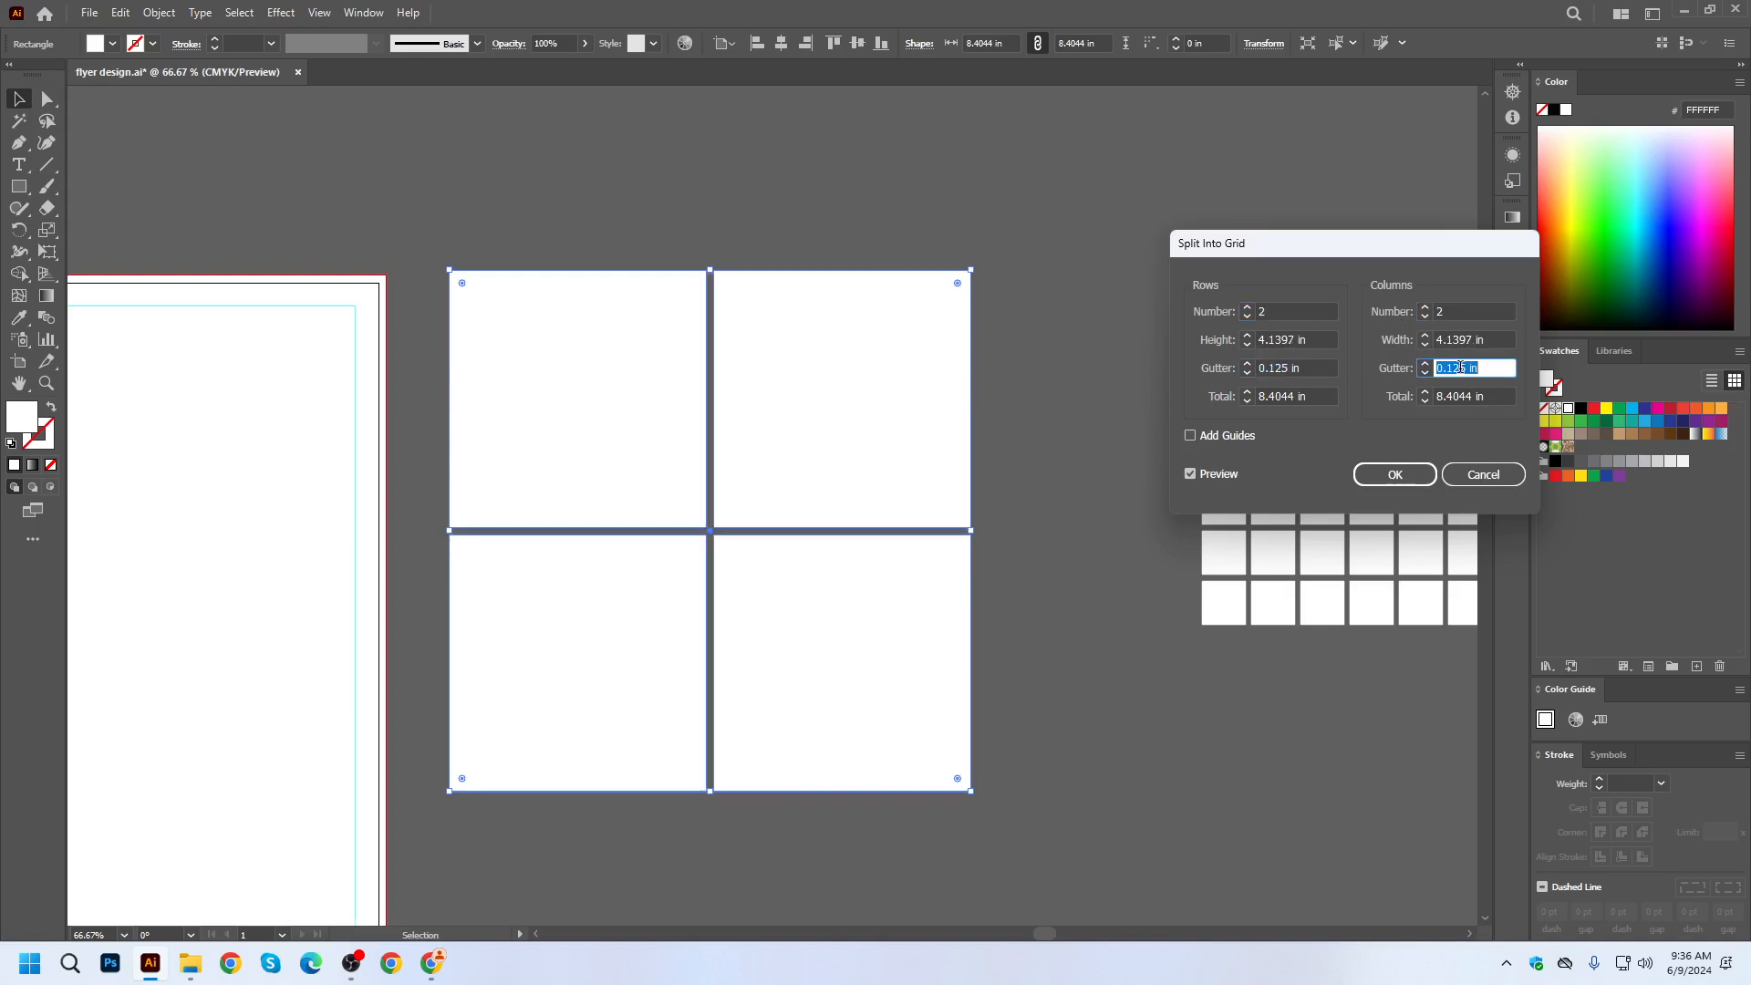
{"action": "left_click", "coordinate": [1395, 474]}
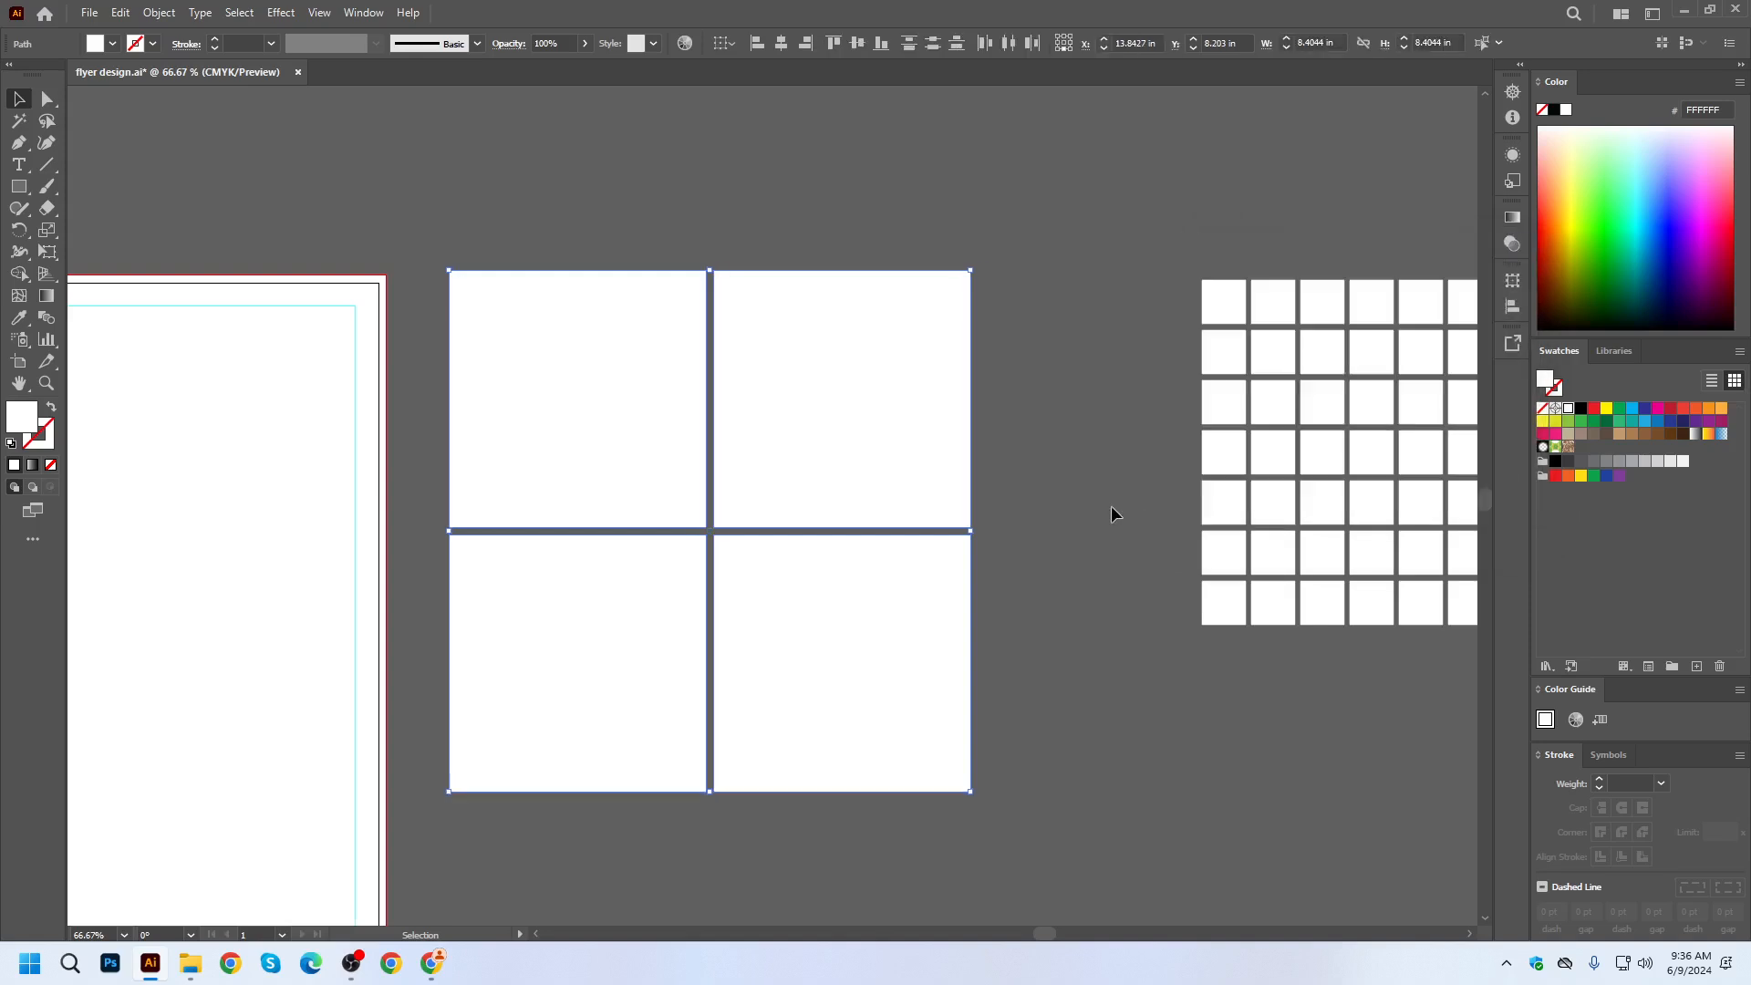
Delete the entire grid of small squares, keeping the four large squares beside the artboard.
{"action": "left_click", "coordinate": [1113, 780]}
{"action": "scroll", "coordinate": [1137, 657], "scroll_direction": "right", "scroll_amount": 2}
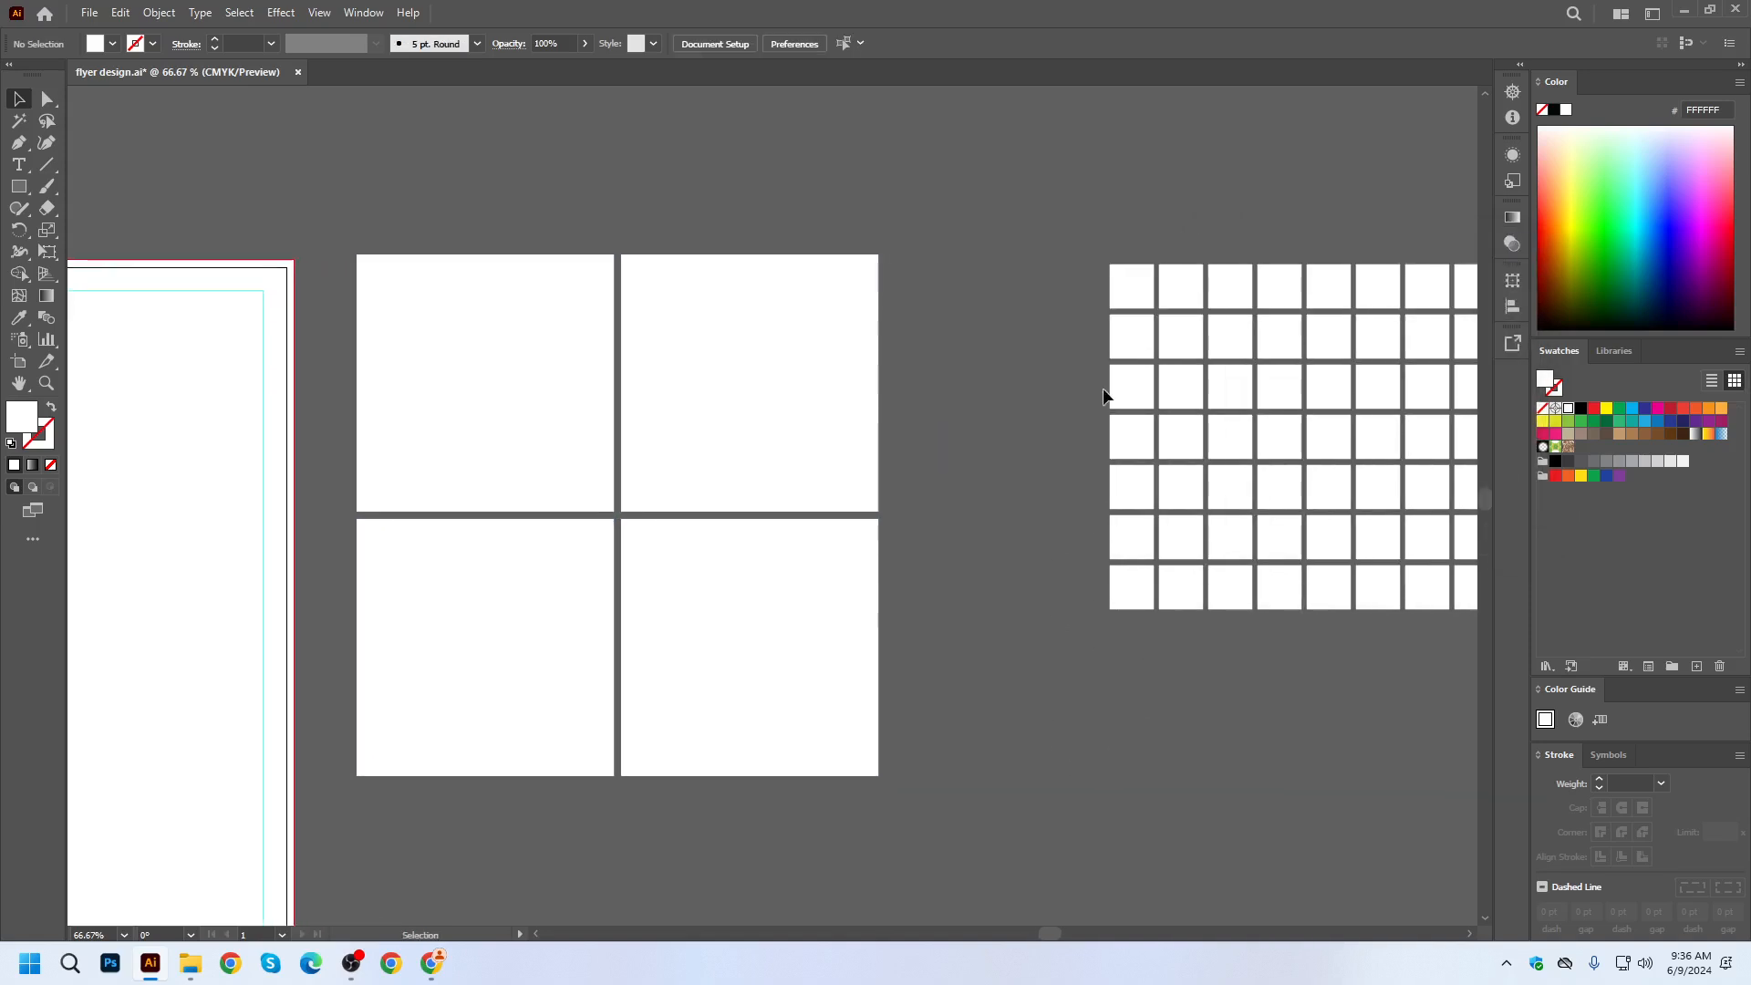
{"action": "scroll", "coordinate": [1080, 310], "scroll_direction": "down", "scroll_amount": 1}
{"action": "left_click_drag", "start_coordinate": [1408, 511], "coordinate": [1408, 517]}
{"action": "key", "text": "Delete"}
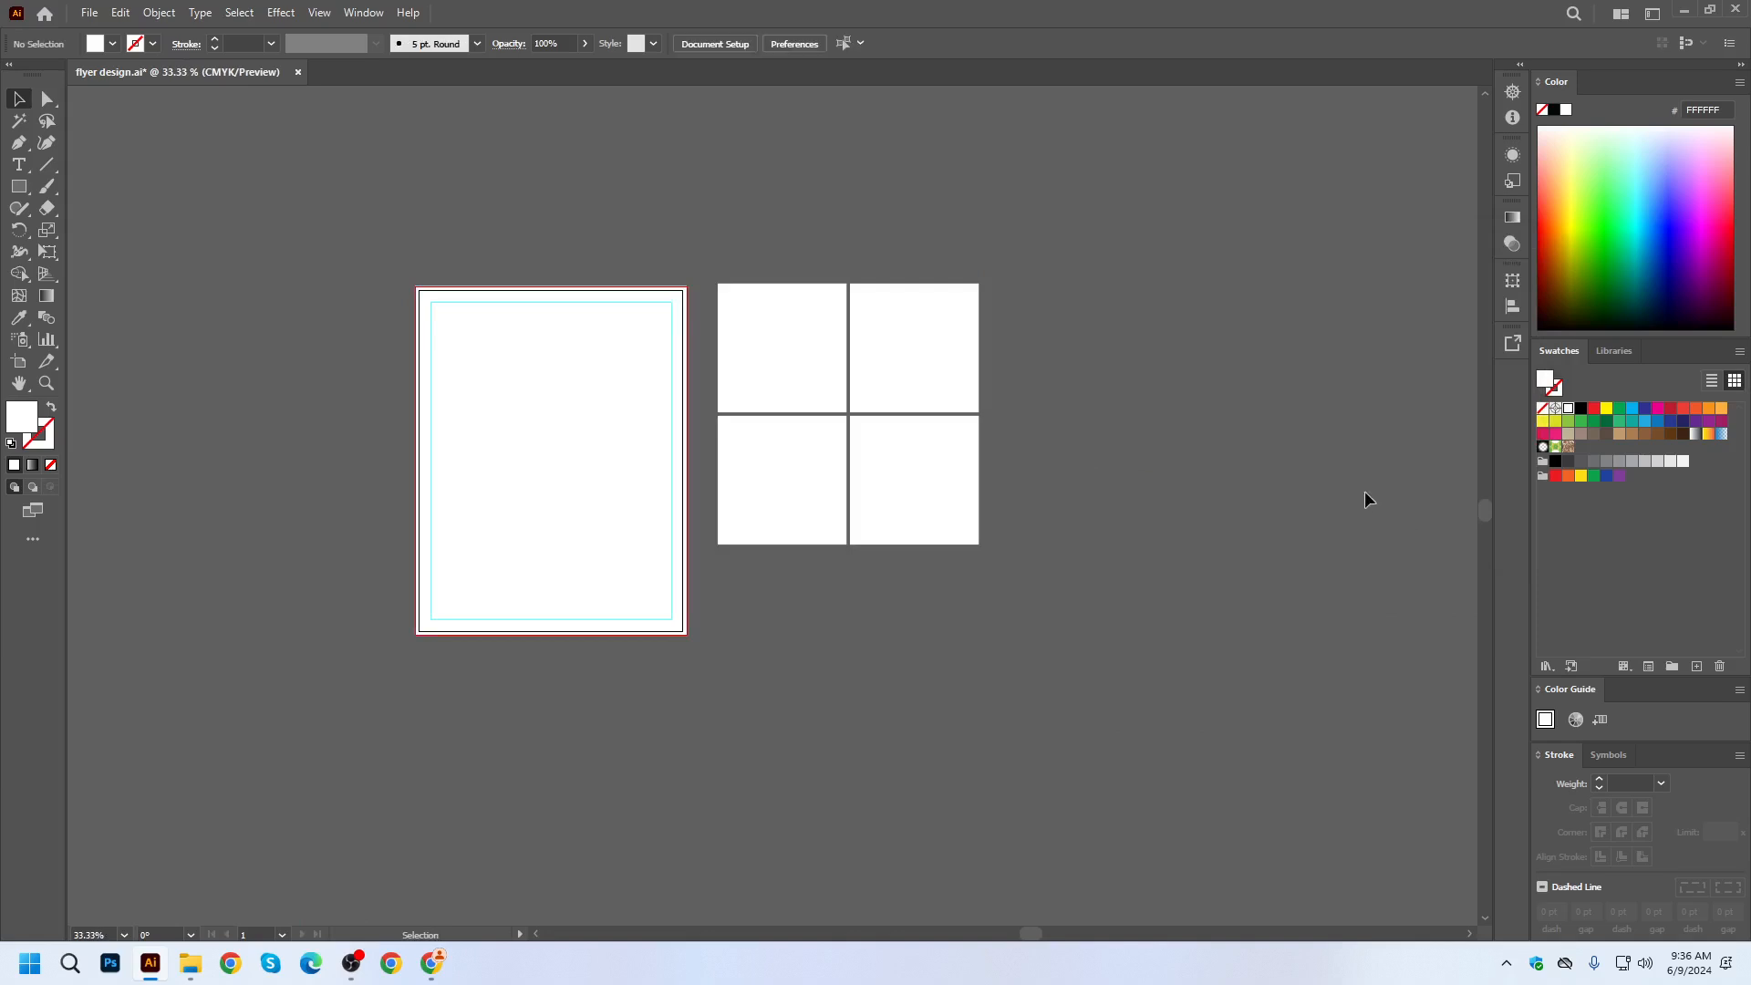
{"action": "scroll", "coordinate": [786, 364], "scroll_direction": "up", "scroll_amount": 1}
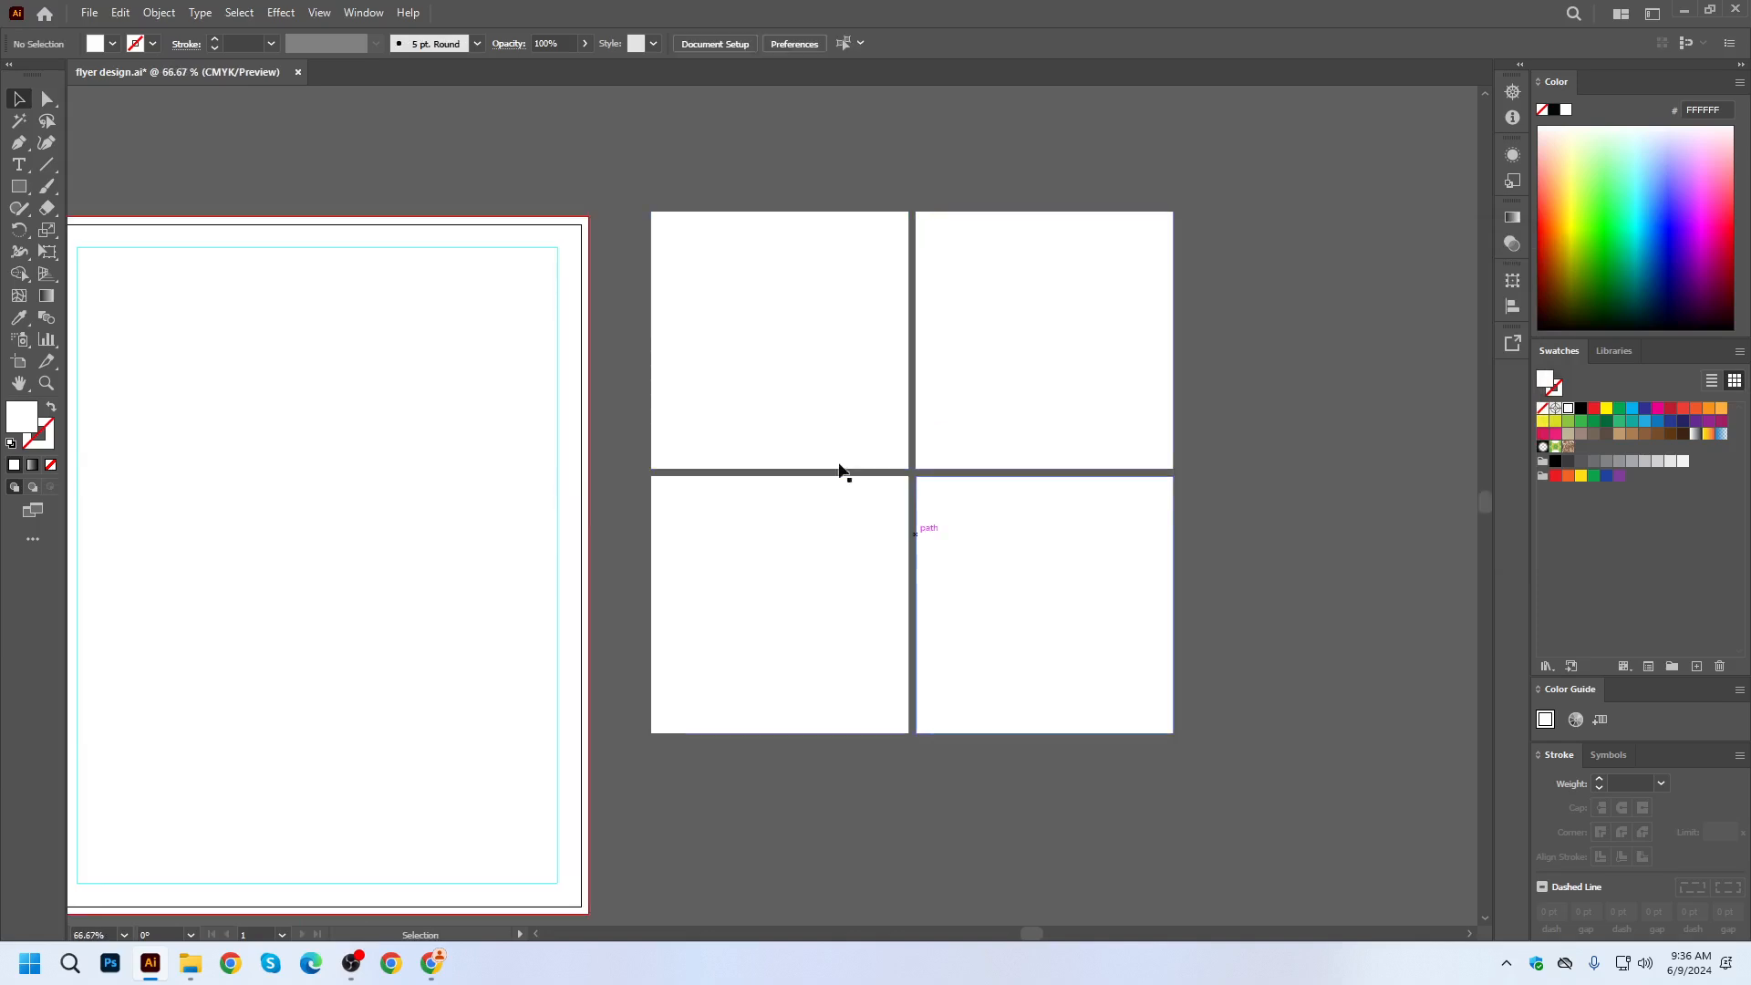
Shorten the upper two squares from their top edge so the four-piece block is about 7.54 in tall.
{"action": "left_click_drag", "start_coordinate": [625, 173], "coordinate": [1141, 366]}
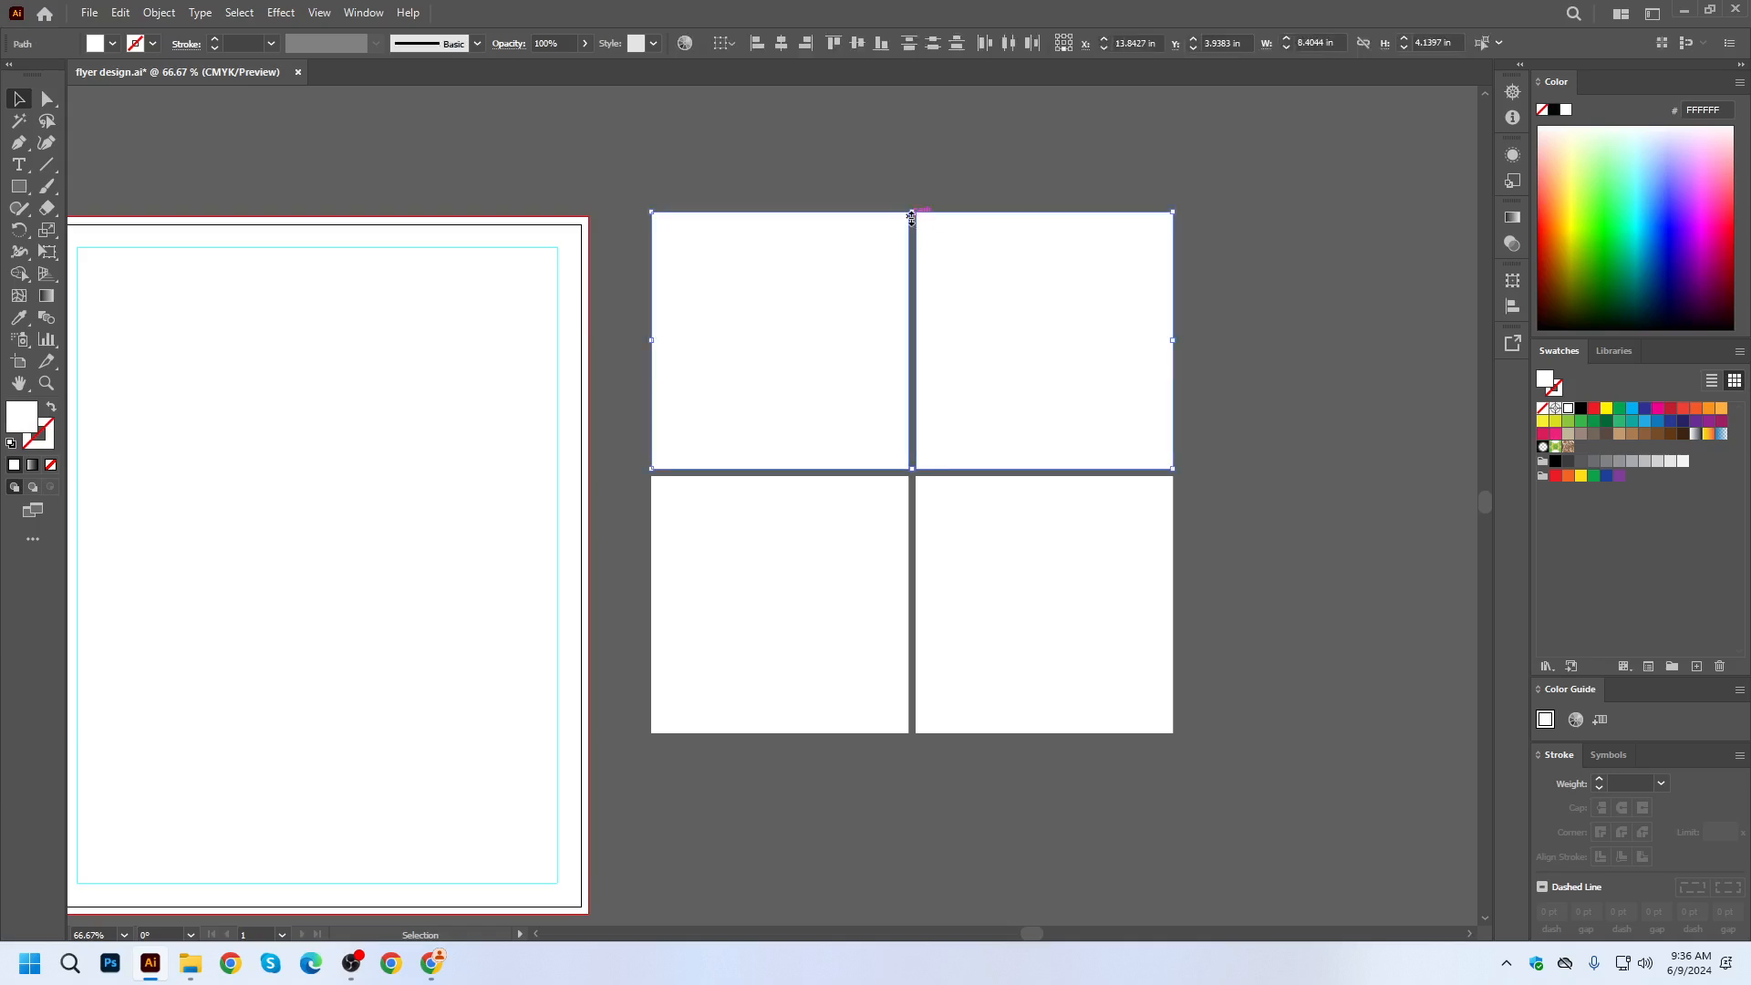
{"action": "left_click_drag", "start_coordinate": [912, 212], "coordinate": [909, 269]}
{"action": "left_click", "coordinate": [1038, 184]}
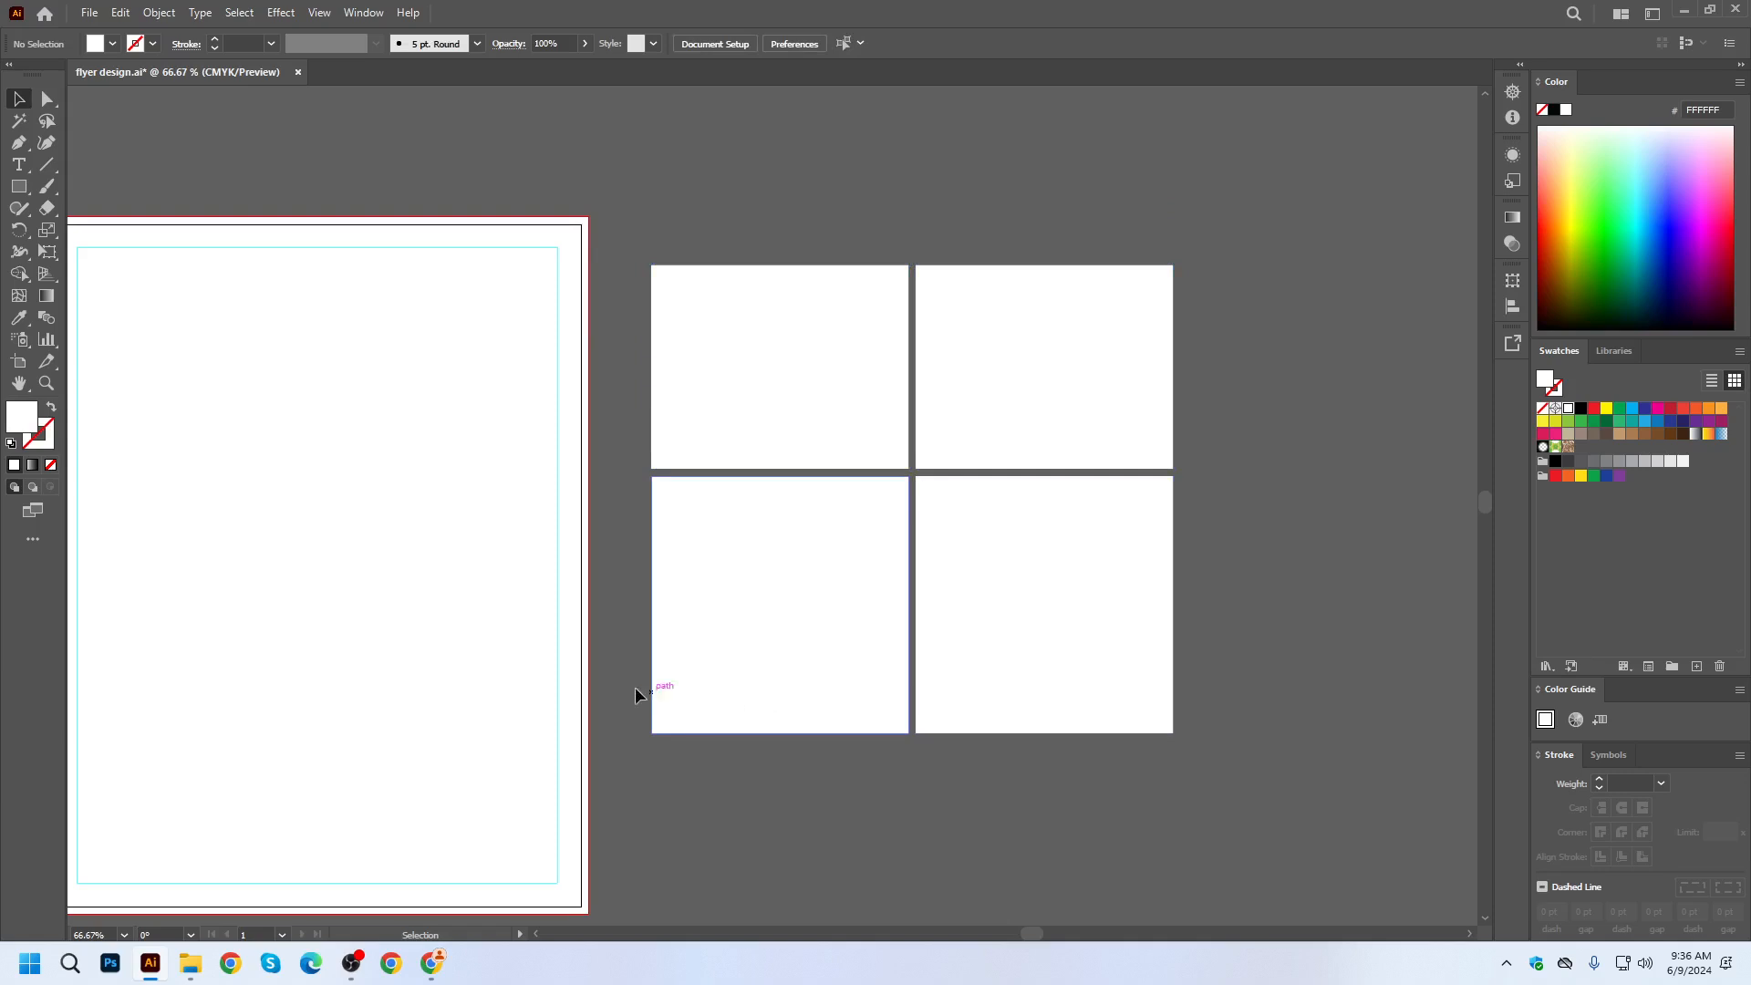
Move the inner corner points of all four squares up and left so the gaps between them run at a slant.
{"action": "left_click", "coordinate": [52, 104]}
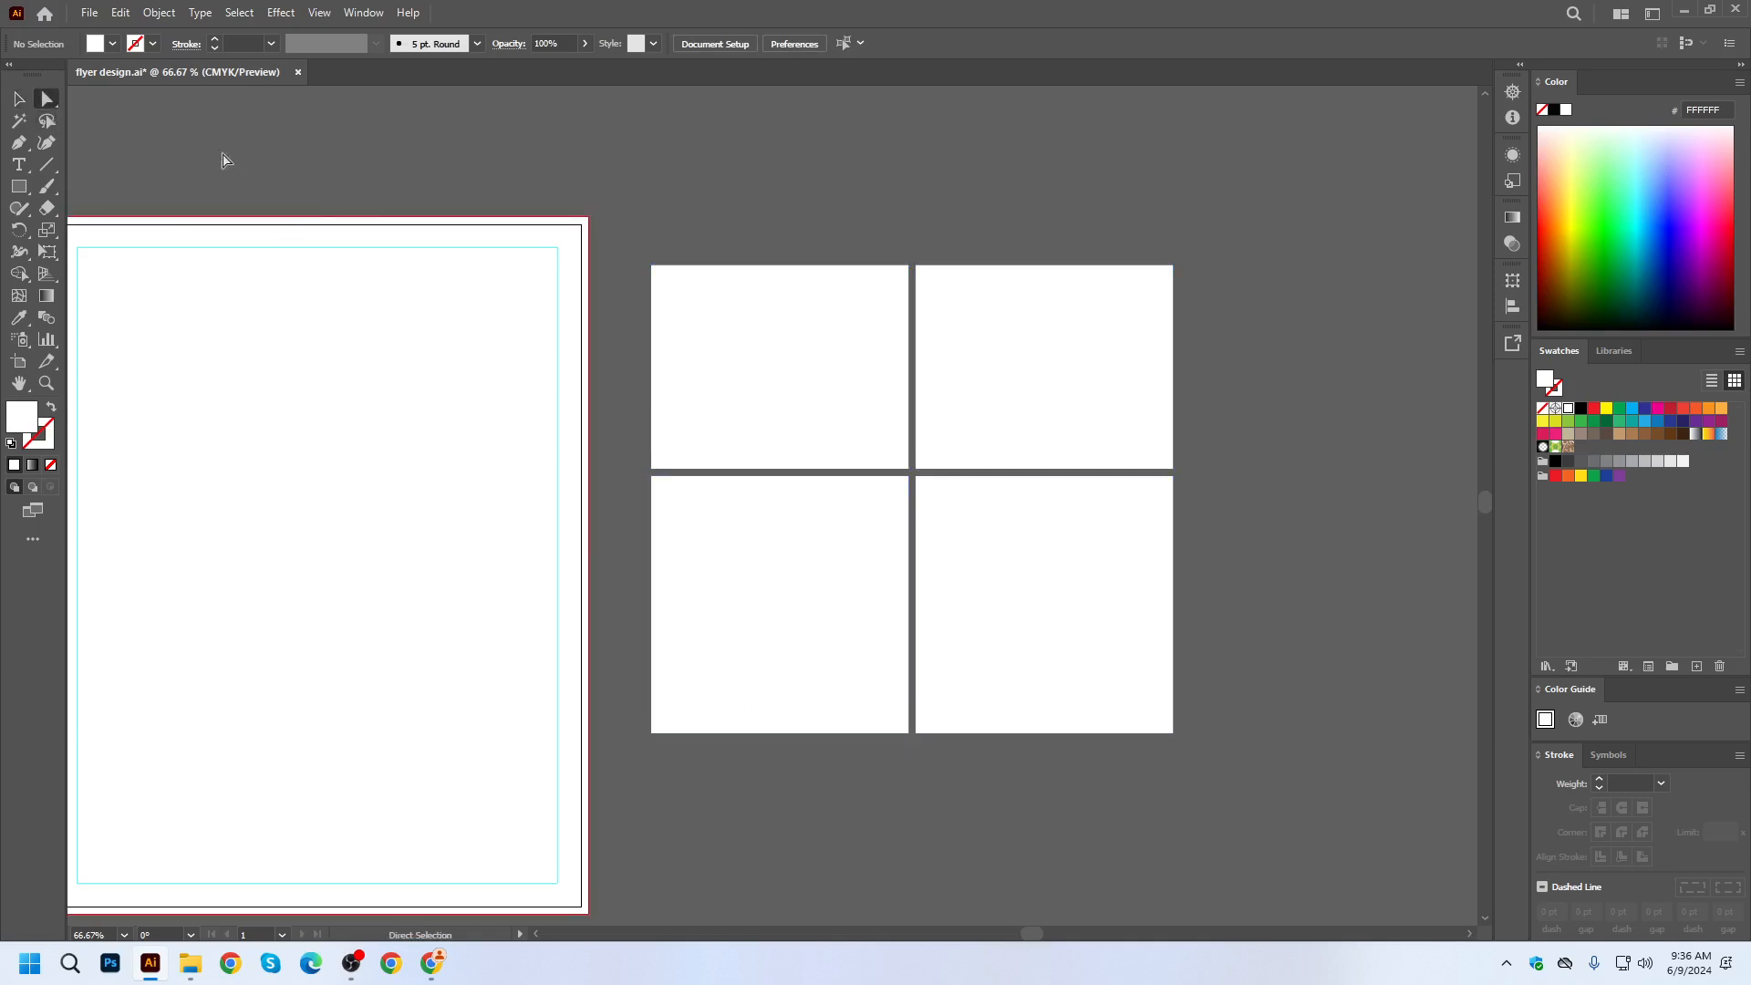
{"action": "left_click_drag", "start_coordinate": [910, 471], "coordinate": [873, 449]}
{"action": "left_click", "coordinate": [916, 470]}
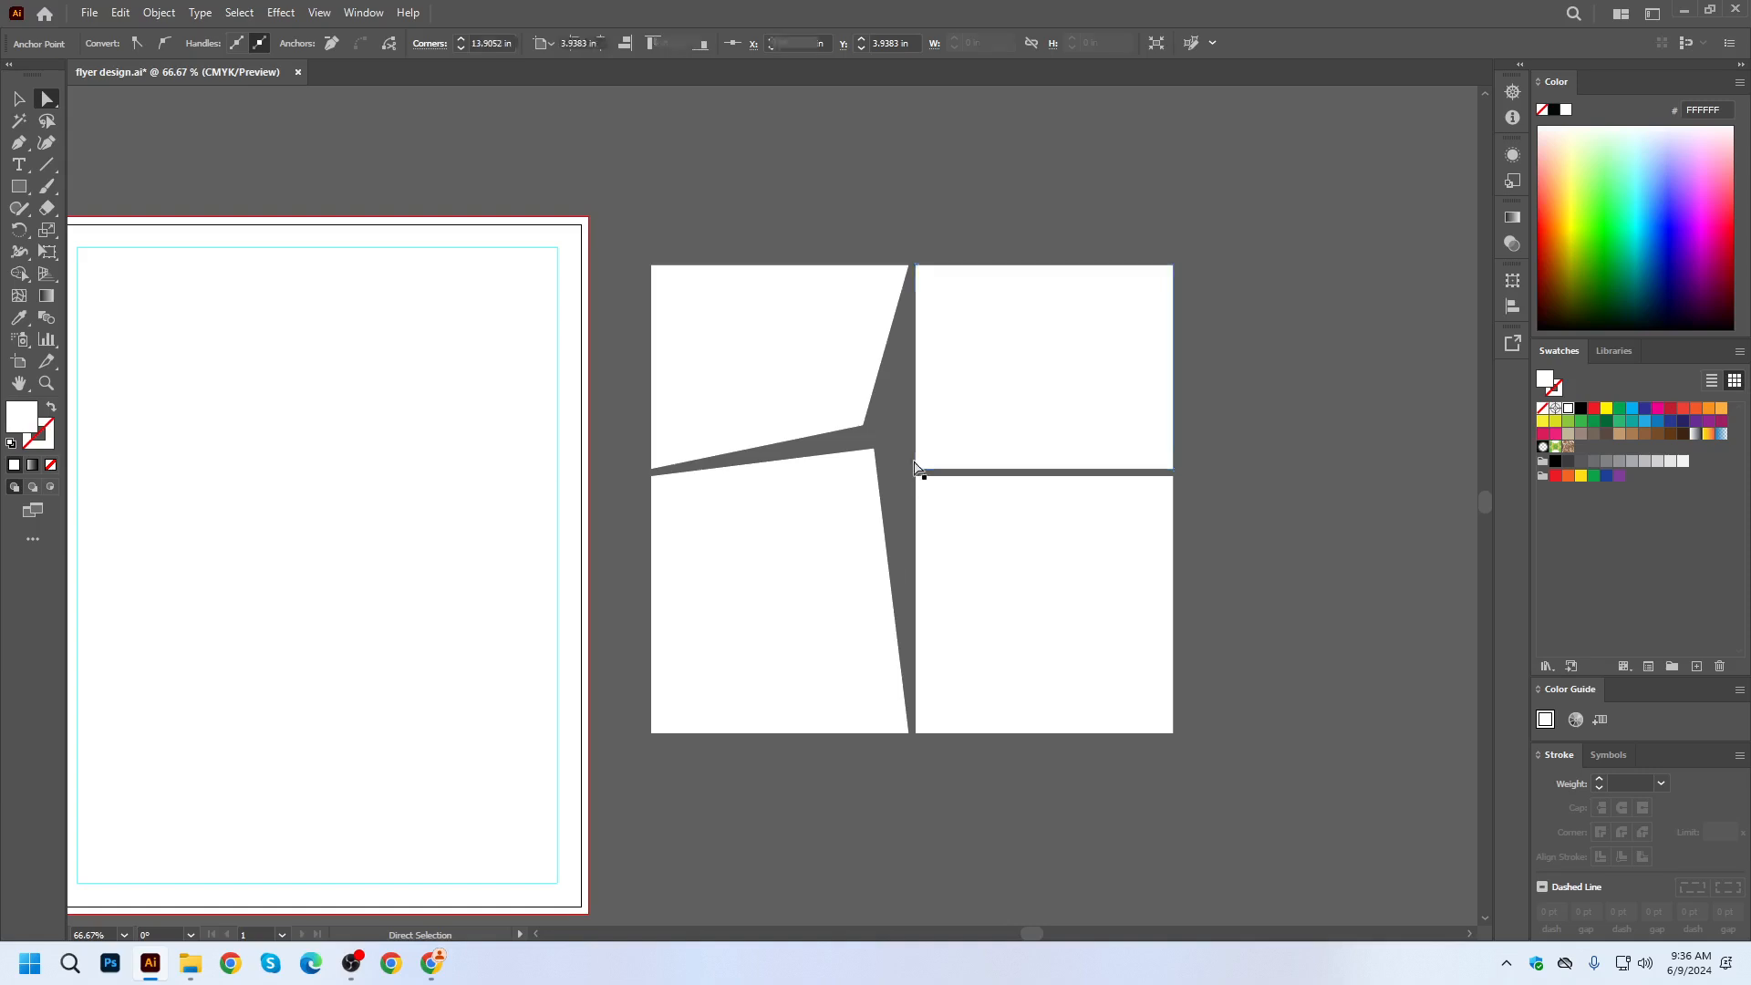
{"action": "mouse_move", "coordinate": [915, 471]}
{"action": "left_mouse_down"}
{"action": "mouse_move", "coordinate": [892, 435]}
{"action": "mouse_move", "coordinate": [911, 475]}
{"action": "mouse_move", "coordinate": [861, 445]}
{"action": "mouse_move", "coordinate": [882, 430]}
{"action": "mouse_move", "coordinate": [889, 462]}
{"action": "left_mouse_up"}
{"action": "left_click", "coordinate": [876, 451]}
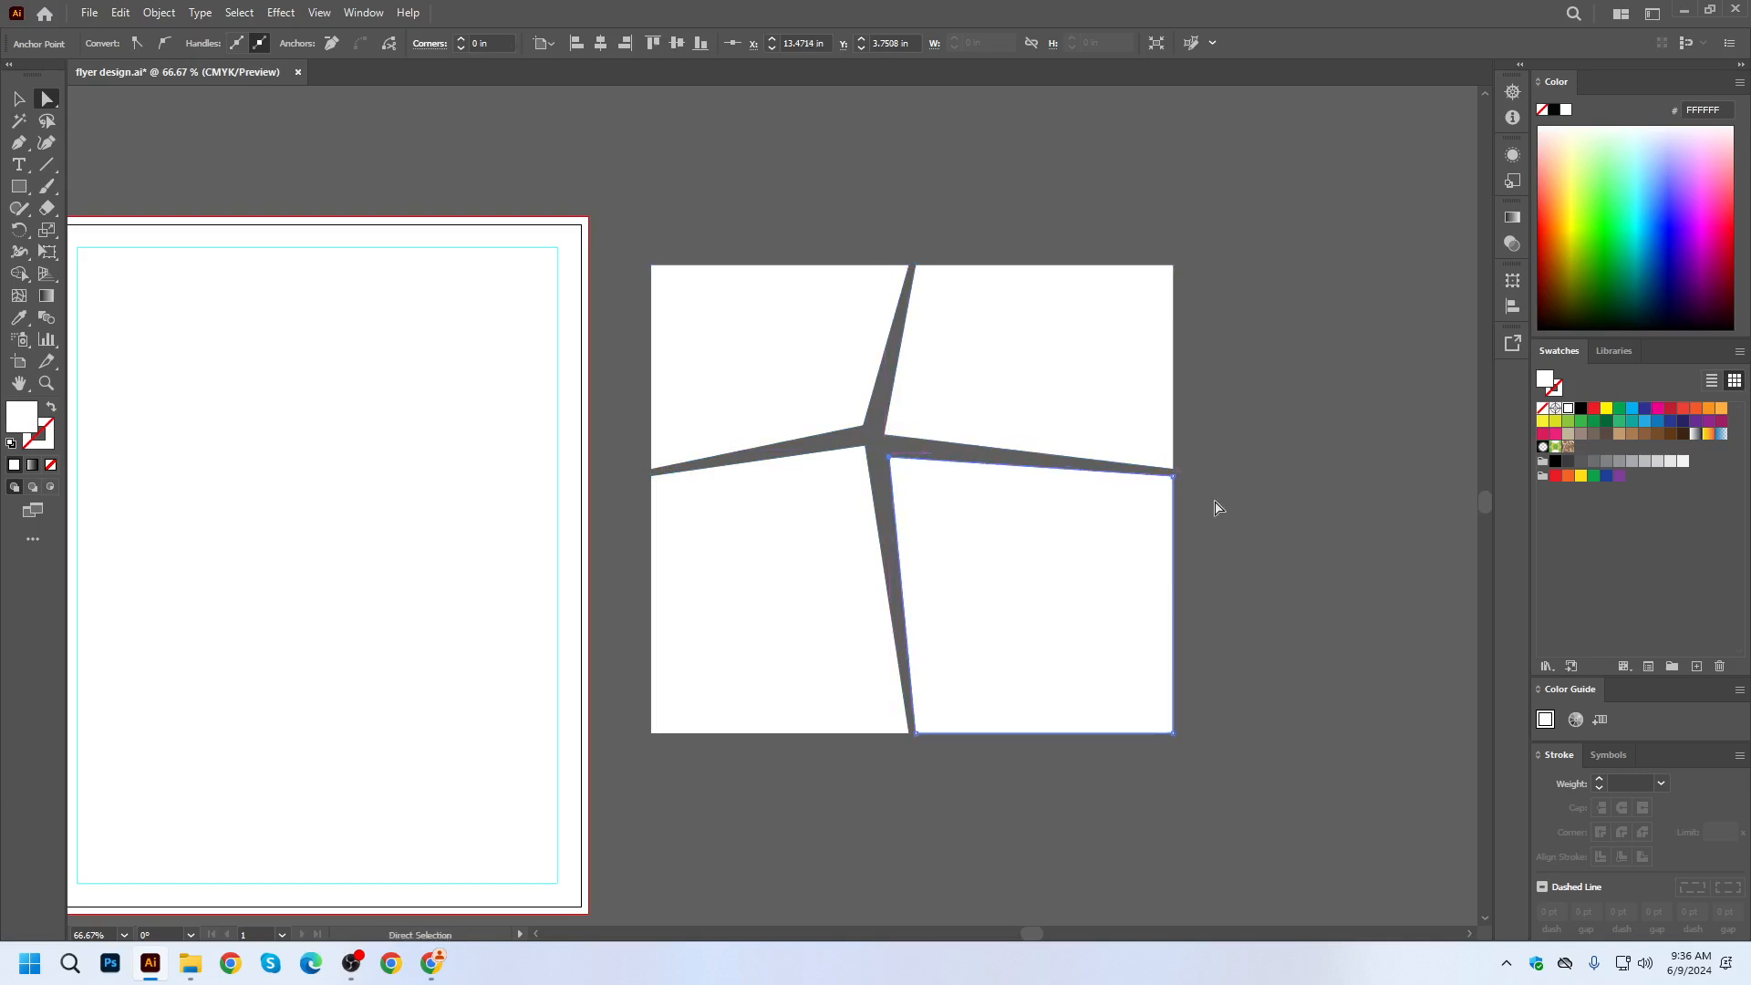
{"action": "left_click", "coordinate": [1216, 504]}
{"action": "scroll", "coordinate": [1067, 532], "scroll_direction": "down", "scroll_amount": 2}
Round every corner of the four panels to a radius of about 0.68 in.
{"action": "left_click", "coordinate": [18, 100]}
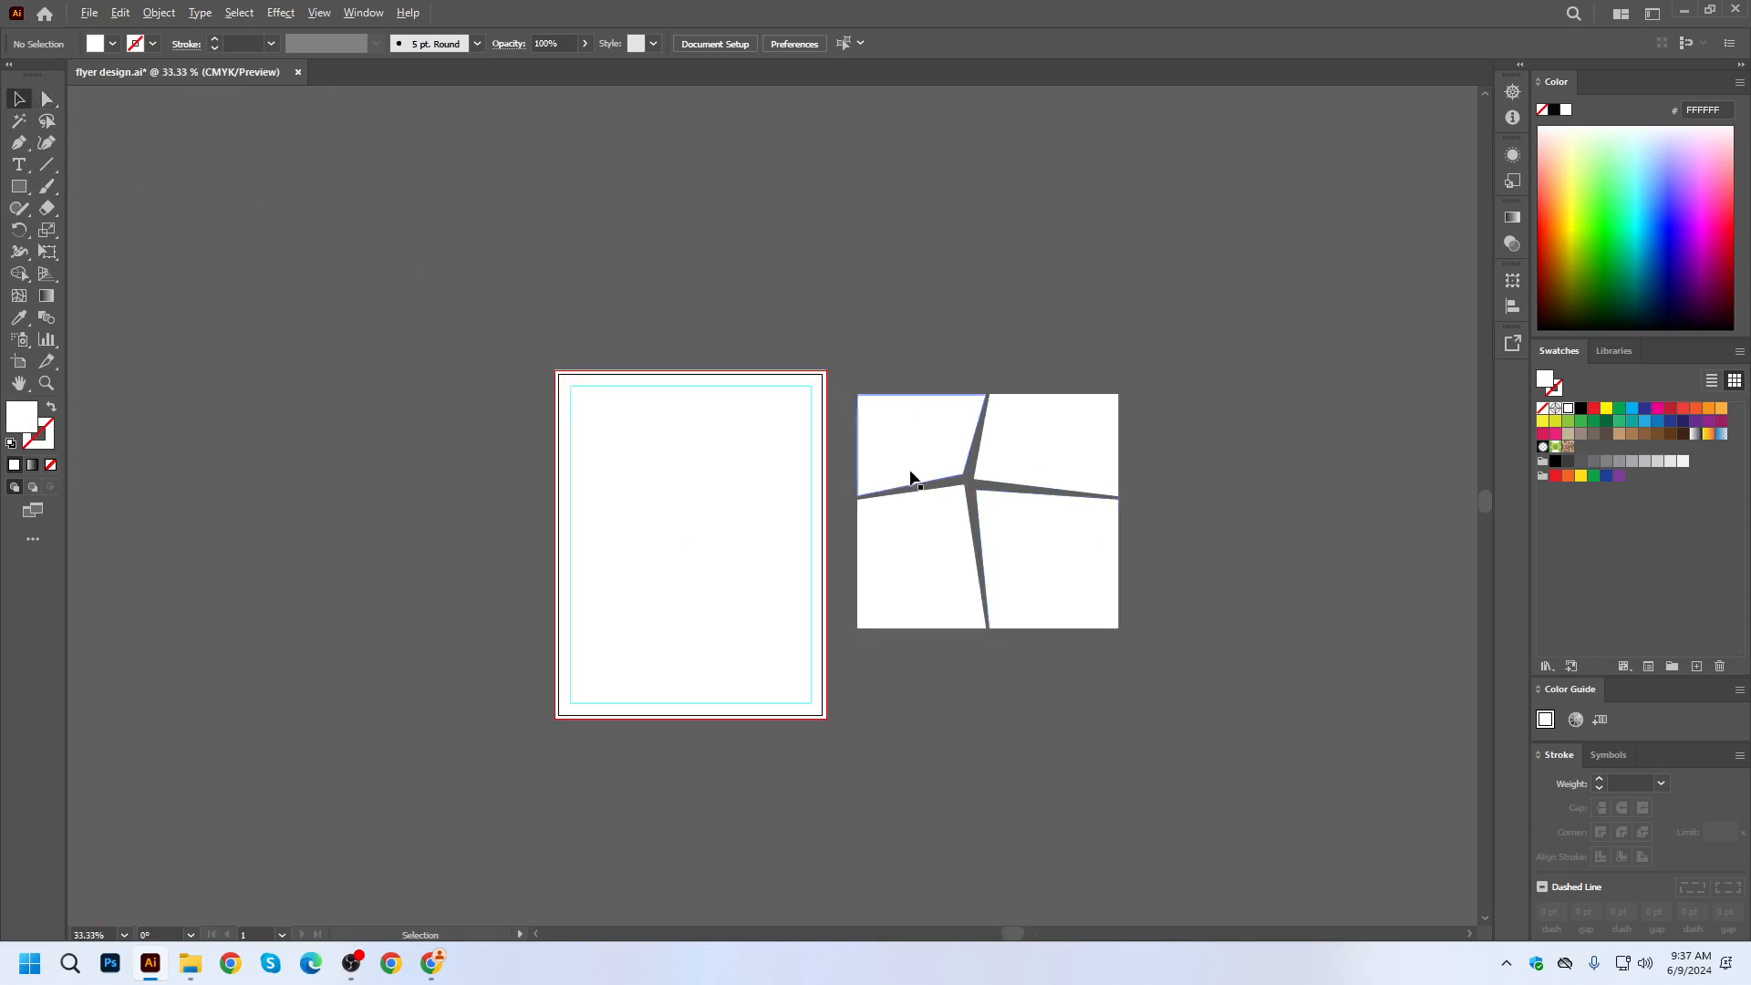
{"action": "scroll", "coordinate": [910, 473], "scroll_direction": "up", "scroll_amount": 2}
{"action": "left_click", "coordinate": [1211, 734]}
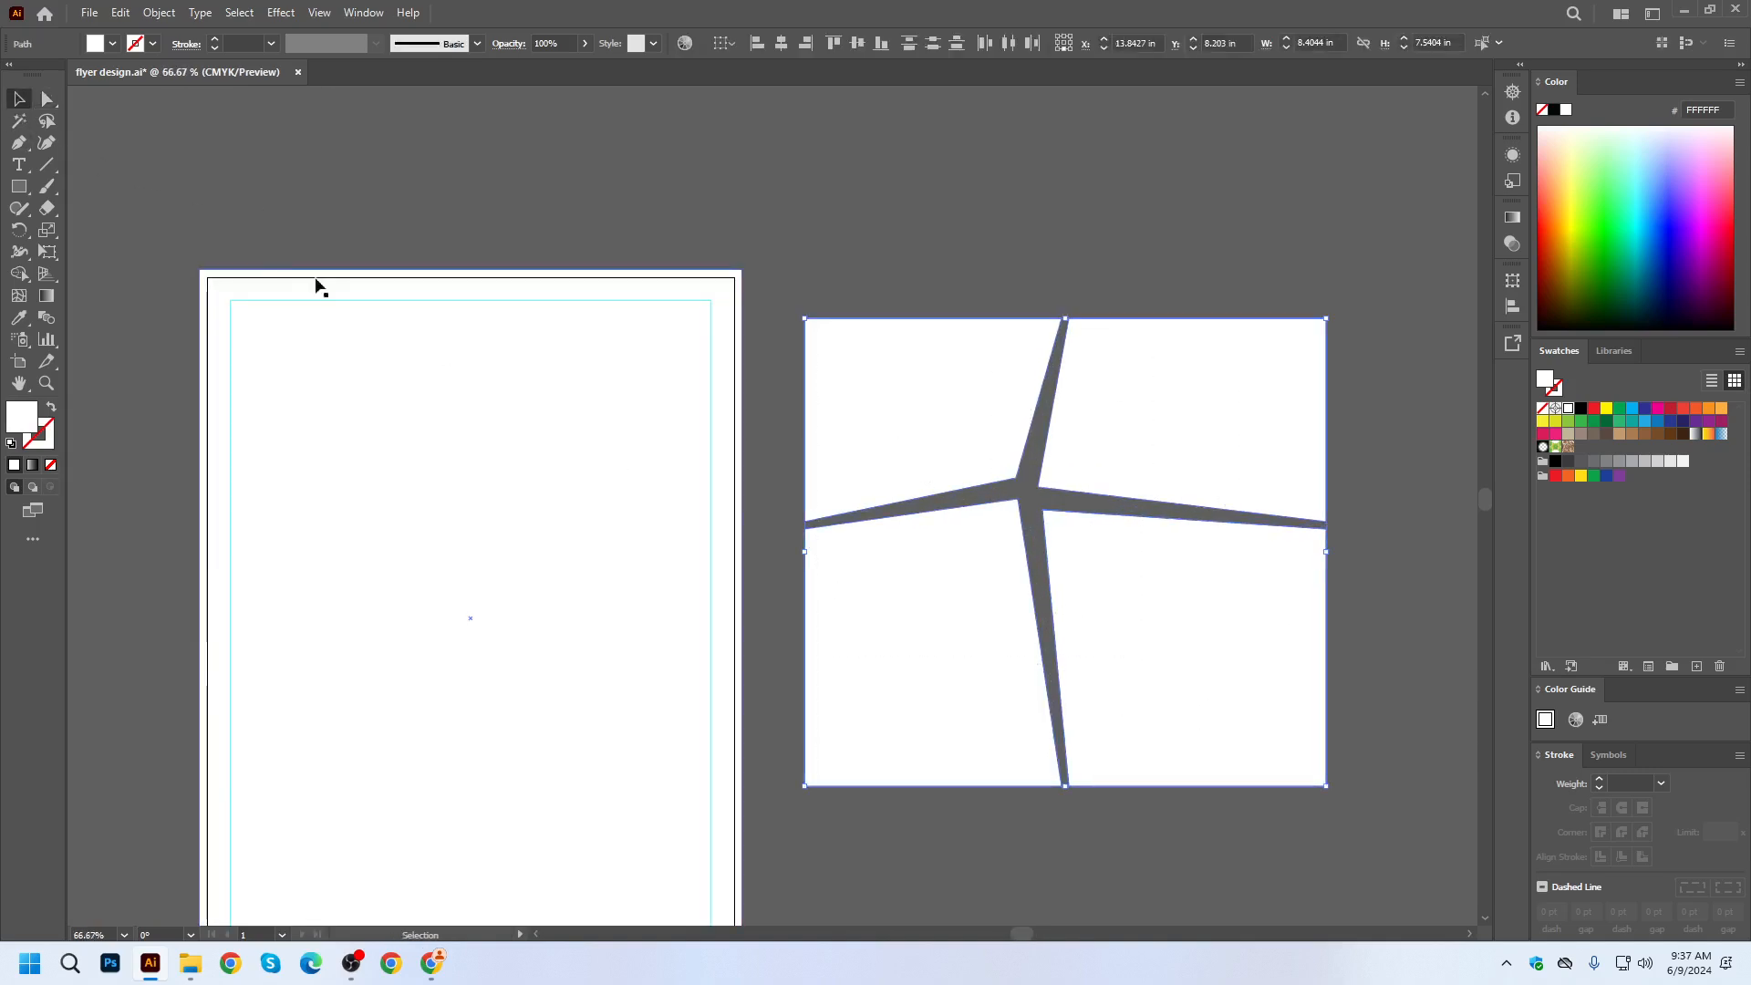
{"action": "left_click", "coordinate": [48, 98]}
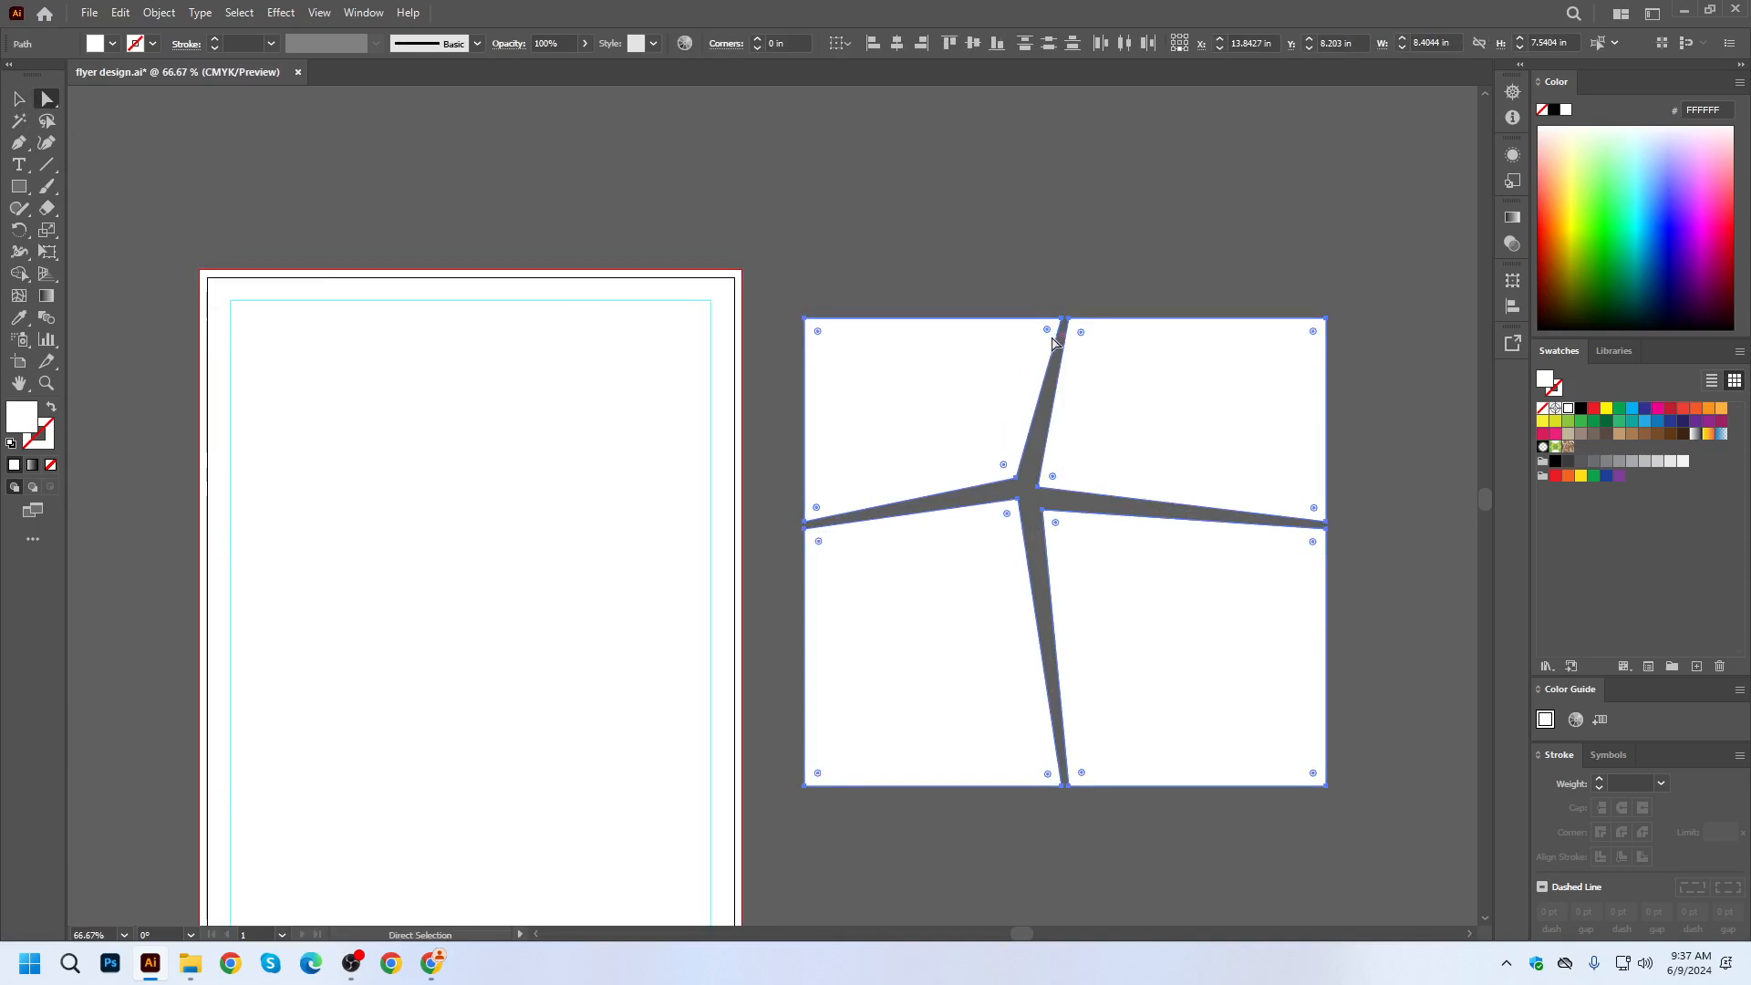
{"action": "left_click_drag", "start_coordinate": [1046, 329], "coordinate": [1014, 377]}
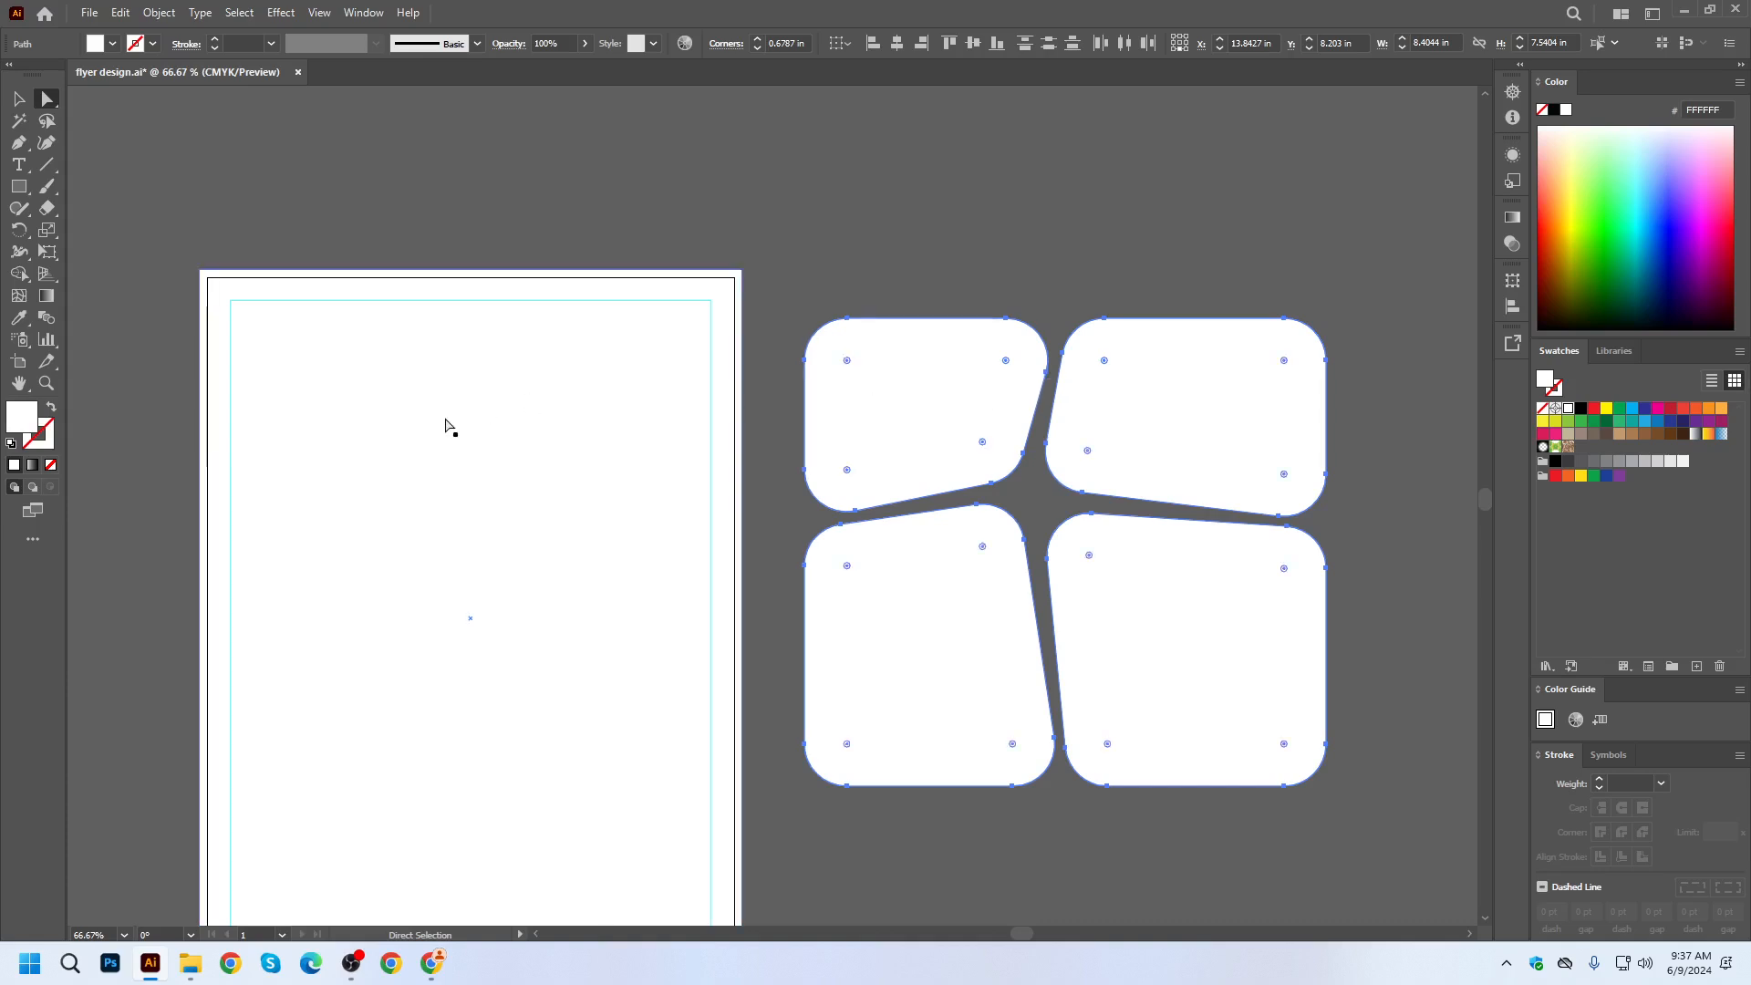
{"action": "left_click", "coordinate": [18, 98]}
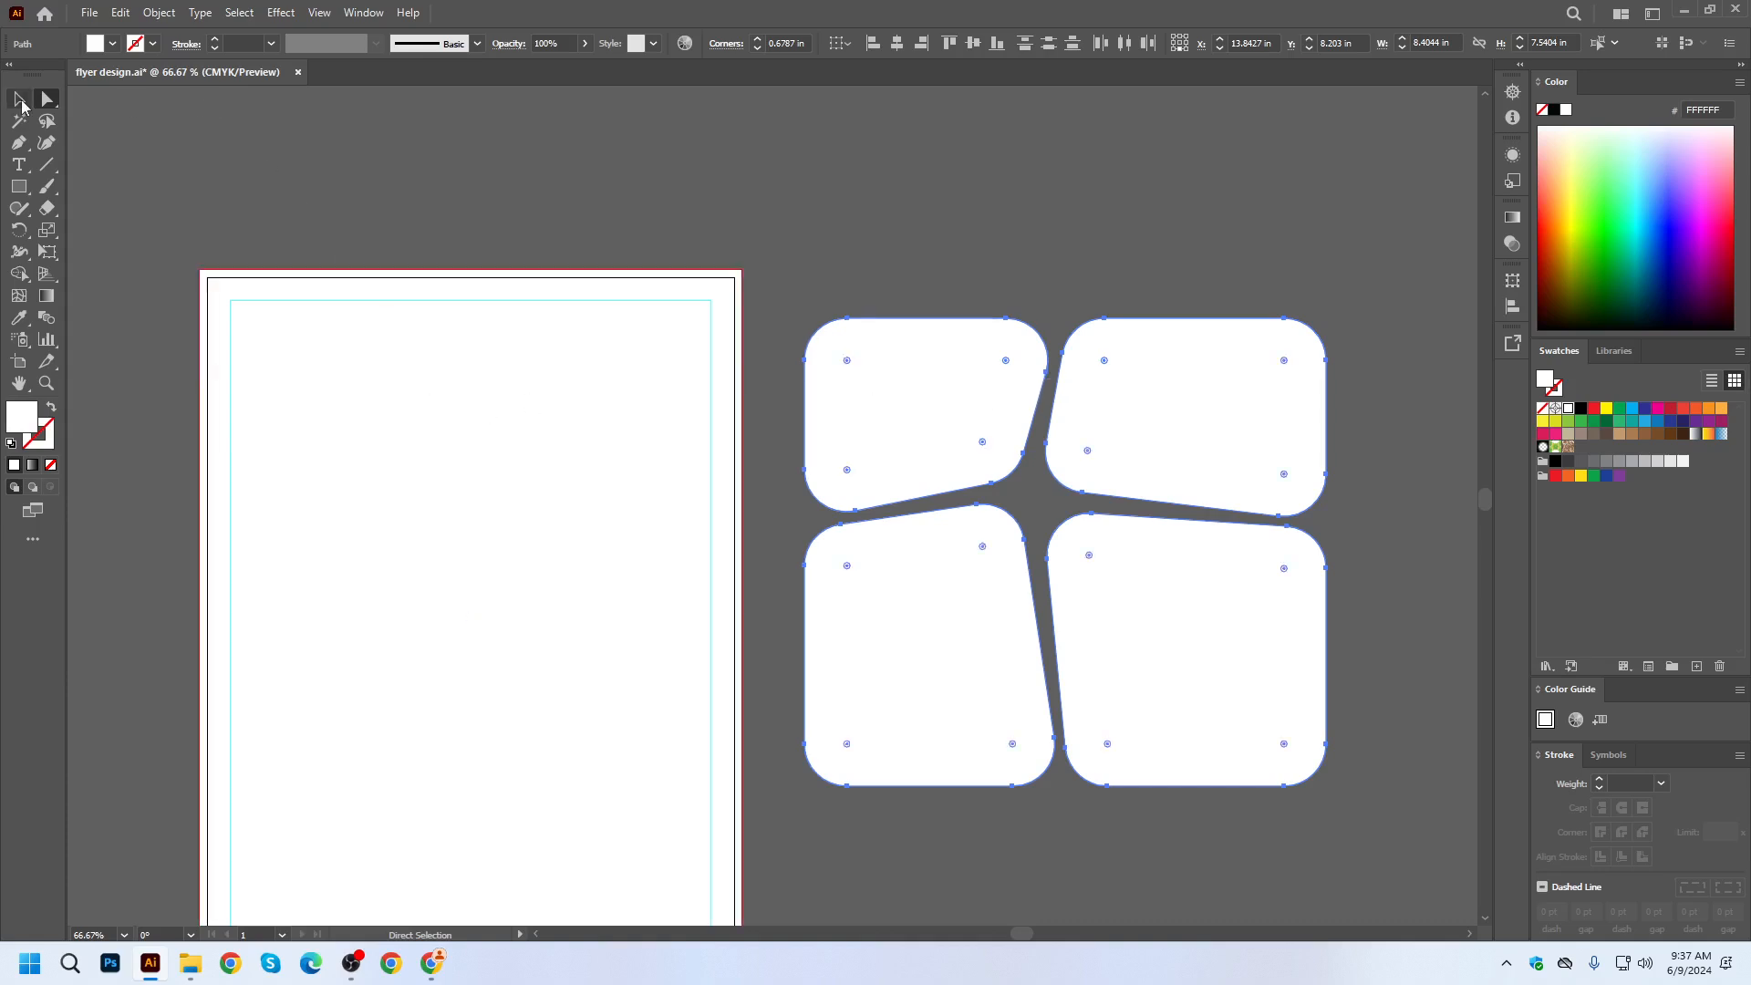
{"action": "left_click", "coordinate": [1180, 203]}
Inspect the rounded panels at the central gap and undo the corner rounding.
{"action": "scroll", "coordinate": [1081, 432], "scroll_direction": "up", "scroll_amount": 1}
{"action": "scroll", "coordinate": [1080, 432], "scroll_direction": "up", "scroll_amount": 1}
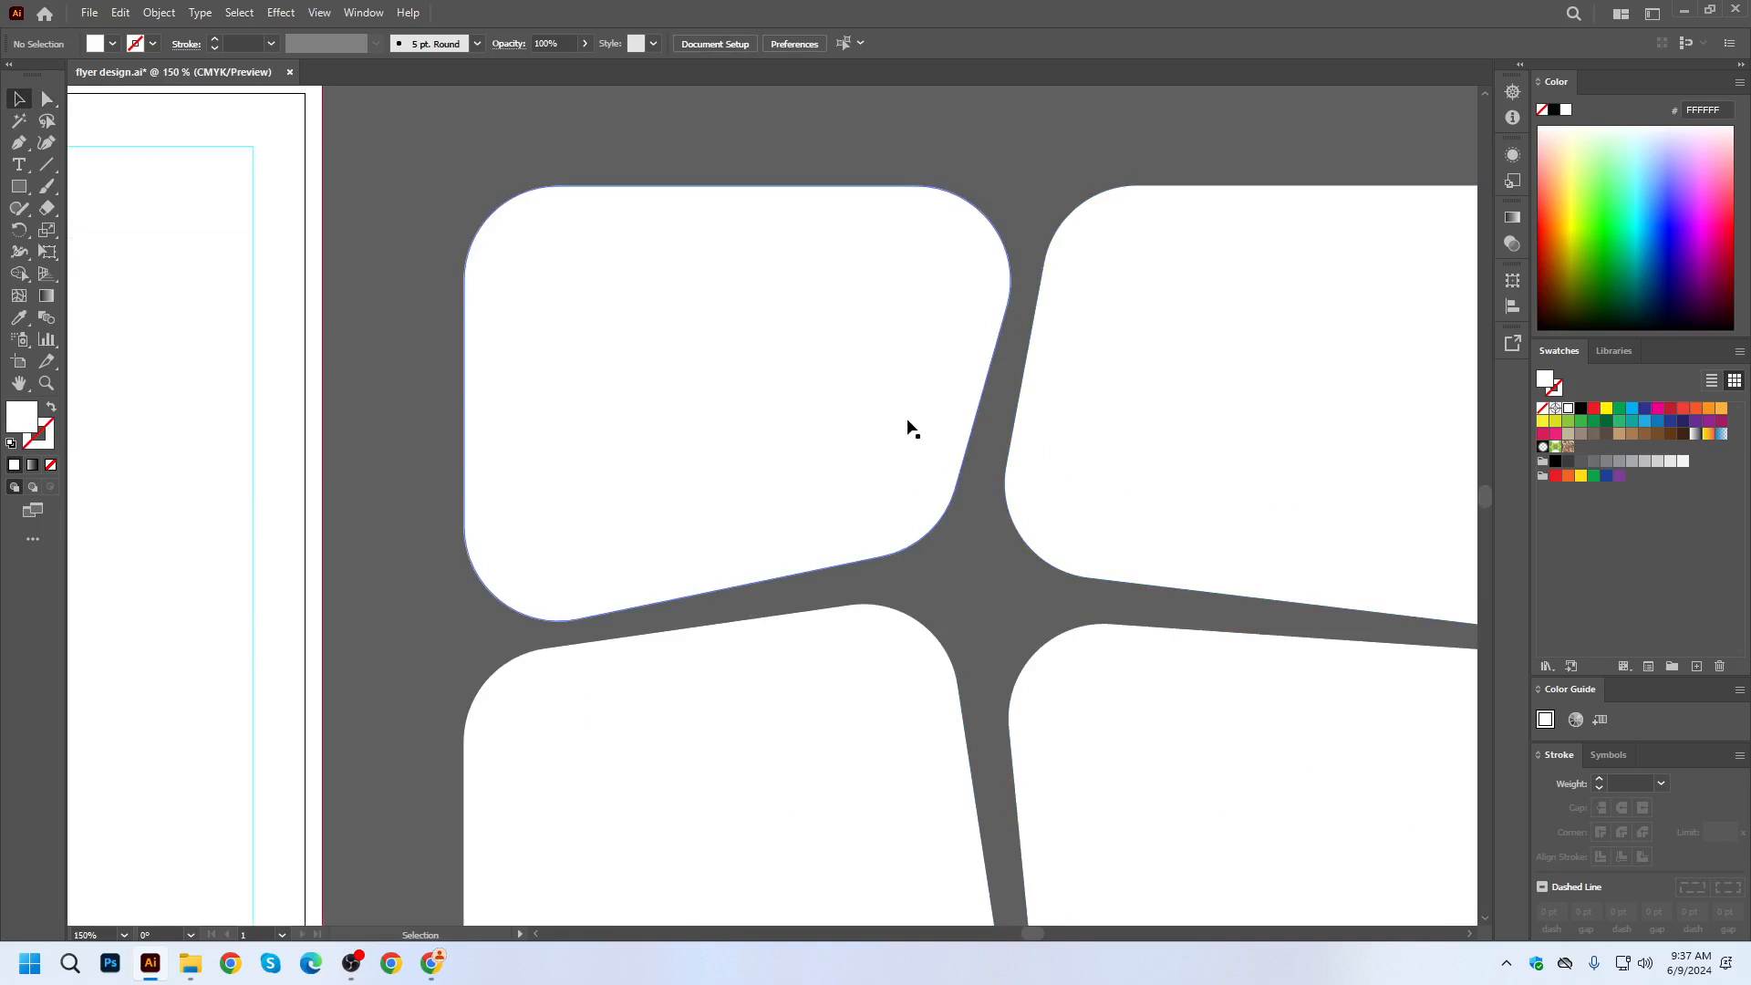
{"action": "scroll", "coordinate": [908, 429], "scroll_direction": "down", "scroll_amount": 3}
{"action": "scroll", "coordinate": [939, 436], "scroll_direction": "up", "scroll_amount": 4}
{"action": "left_click_drag", "start_coordinate": [895, 463], "coordinate": [901, 468]}
{"action": "key", "text": "ctrl+z"}
{"action": "key", "text": "ctrl+z"}
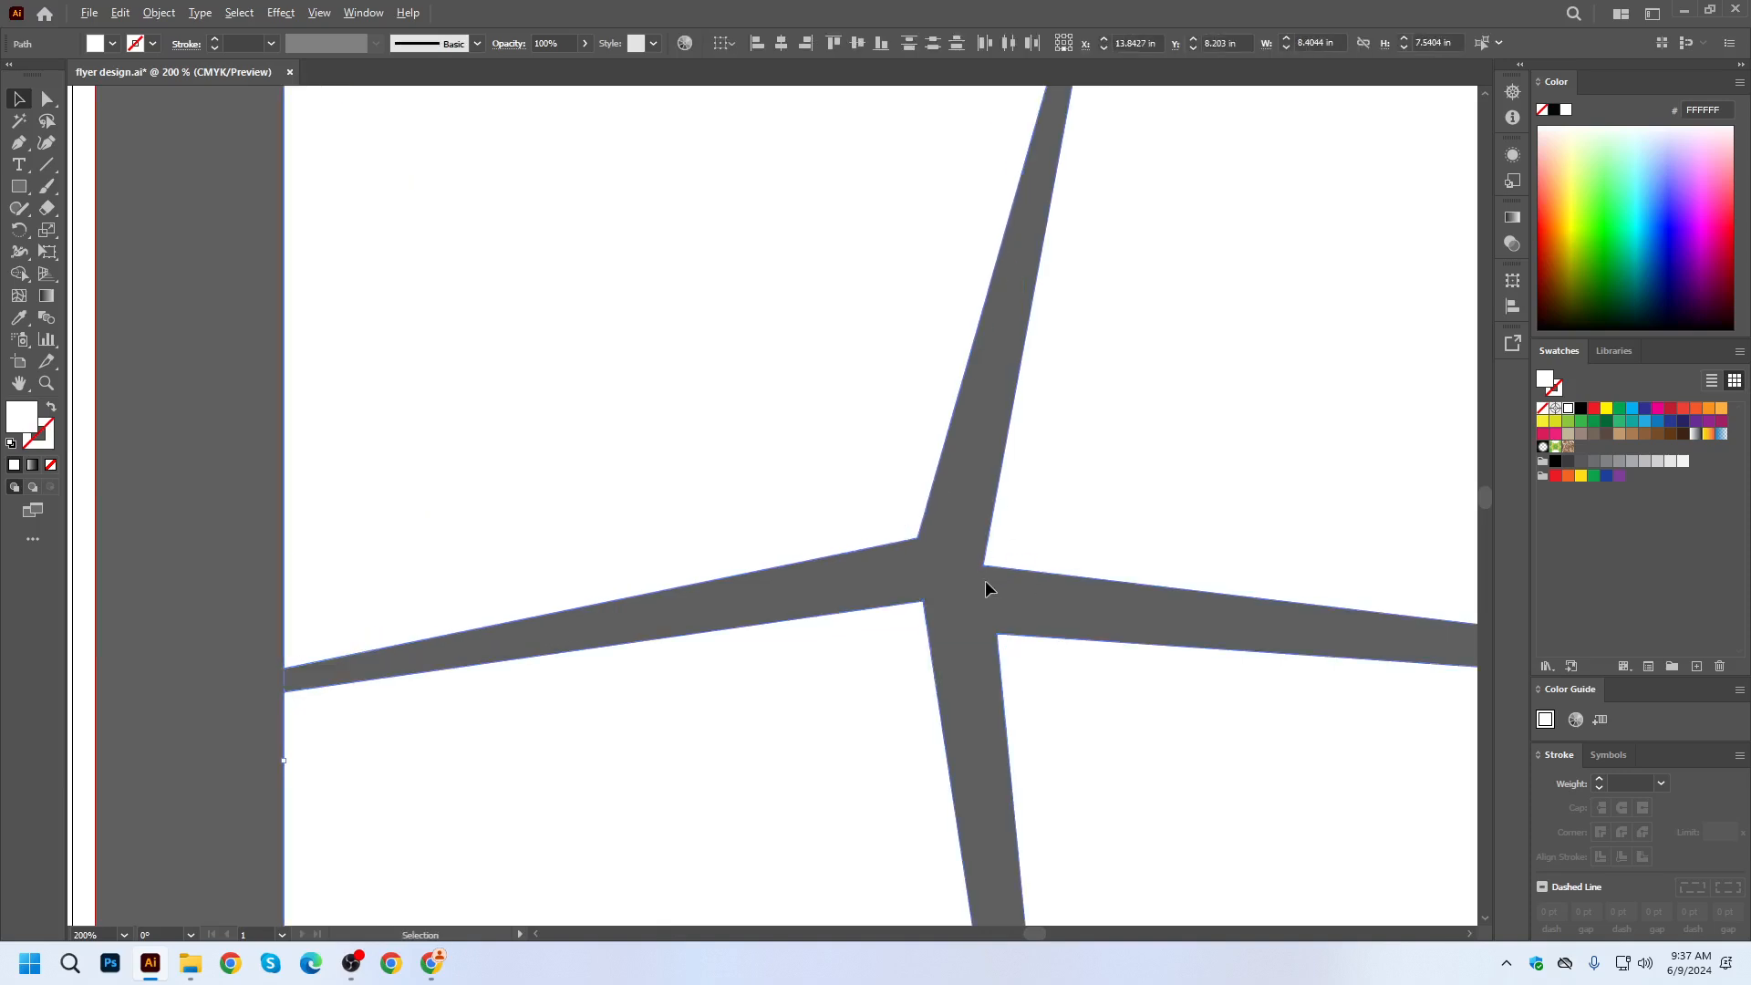
Reposition the panels' inner corner points around the central junction to bring them closer together and narrow the gaps.
{"action": "left_click", "coordinate": [985, 579]}
{"action": "key", "text": "a"}
{"action": "left_click_drag", "start_coordinate": [925, 599], "coordinate": [933, 578]}
{"action": "left_click", "coordinate": [1008, 640]}
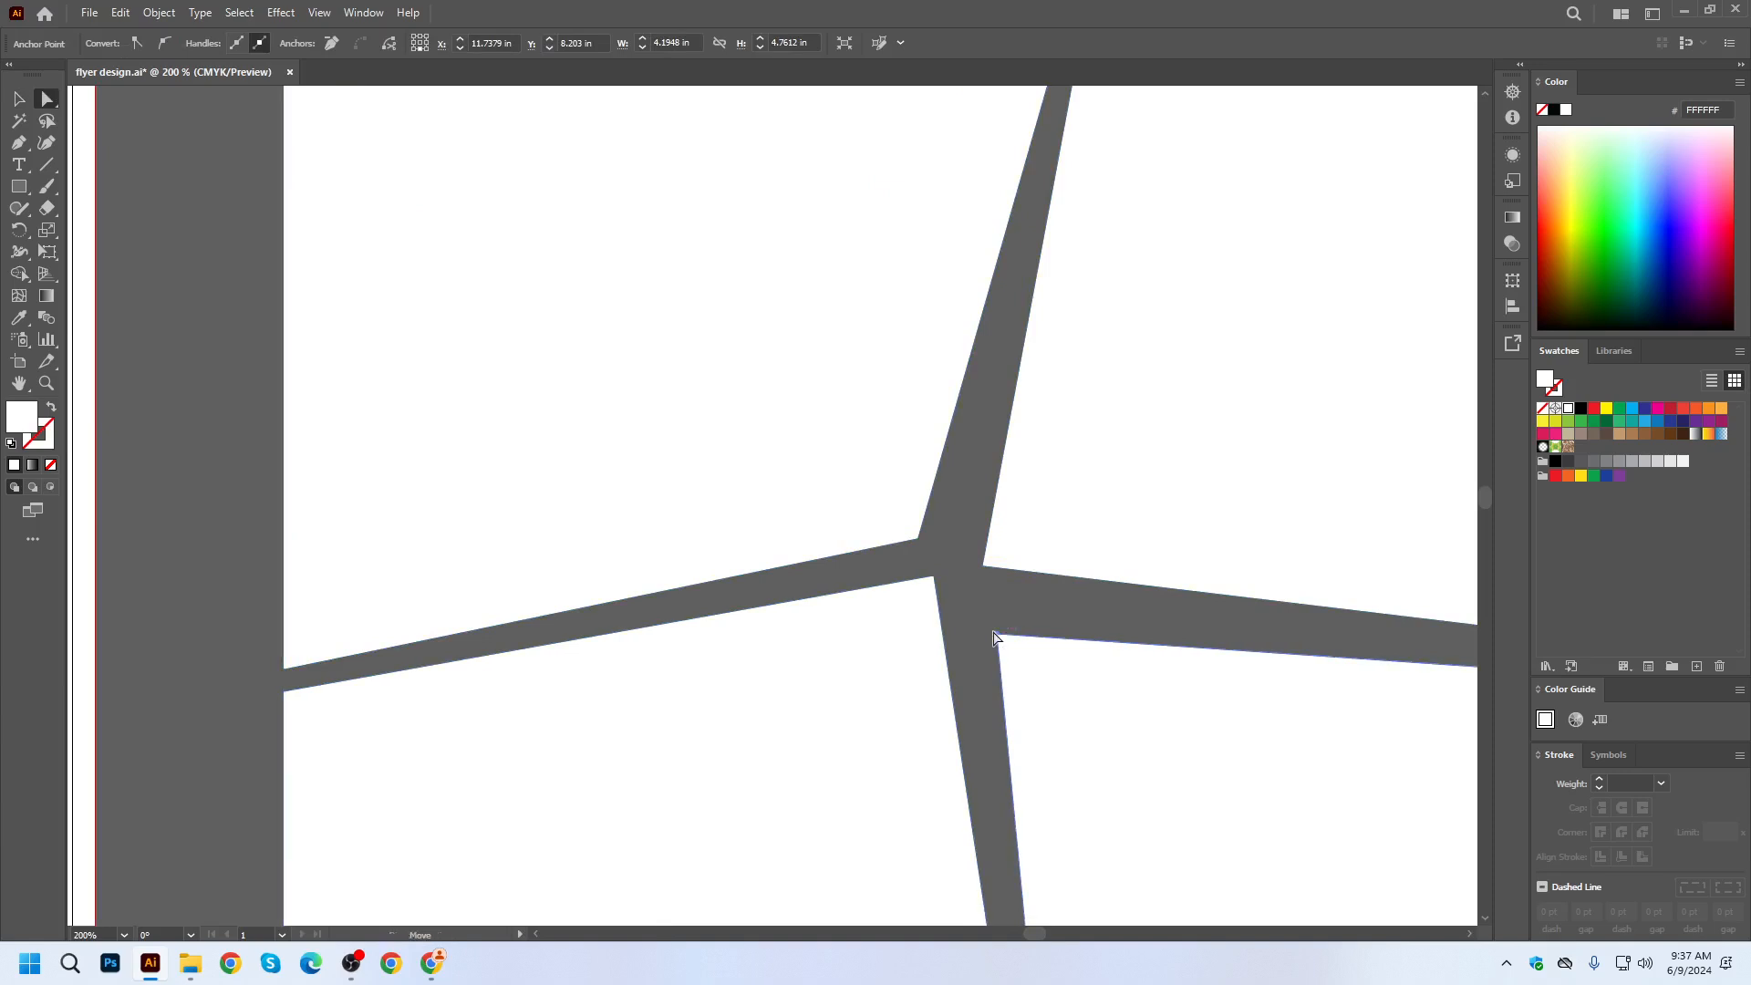
{"action": "left_click_drag", "start_coordinate": [1006, 641], "coordinate": [963, 549]}
{"action": "scroll", "coordinate": [989, 588], "scroll_direction": "down", "scroll_amount": 2}
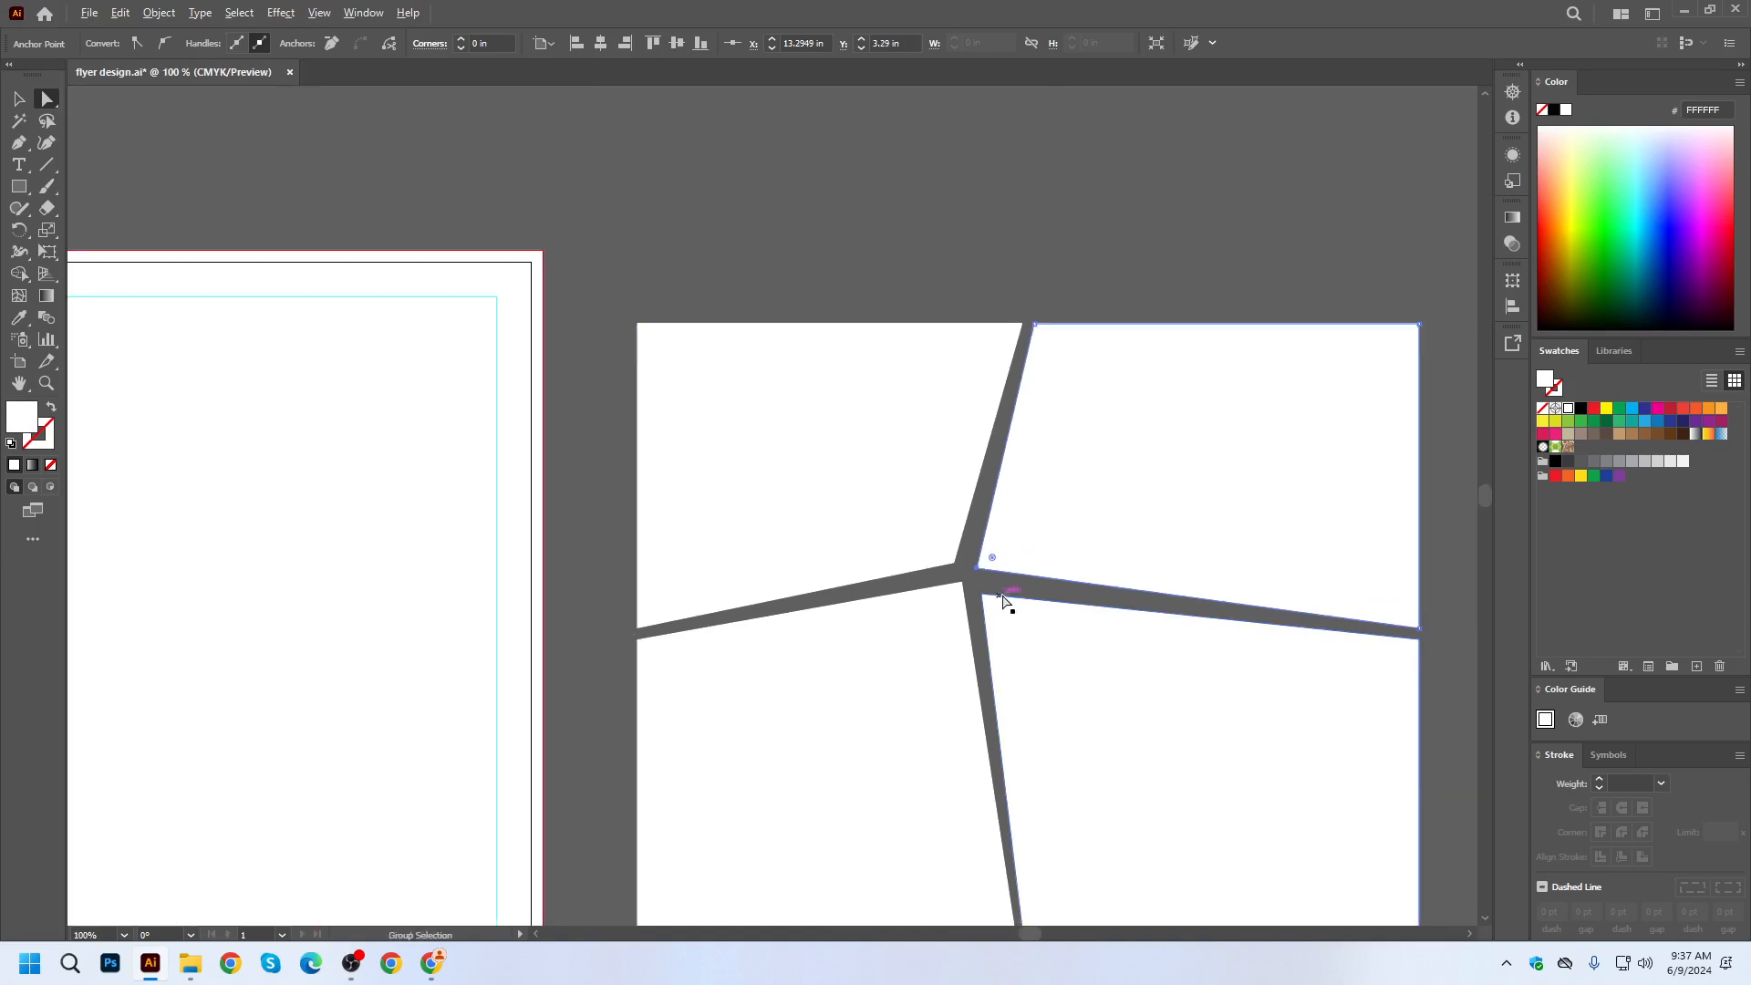
{"action": "left_click", "coordinate": [18, 99]}
{"action": "left_click", "coordinate": [898, 289]}
{"action": "scroll", "coordinate": [922, 336], "scroll_direction": "down", "scroll_amount": 2}
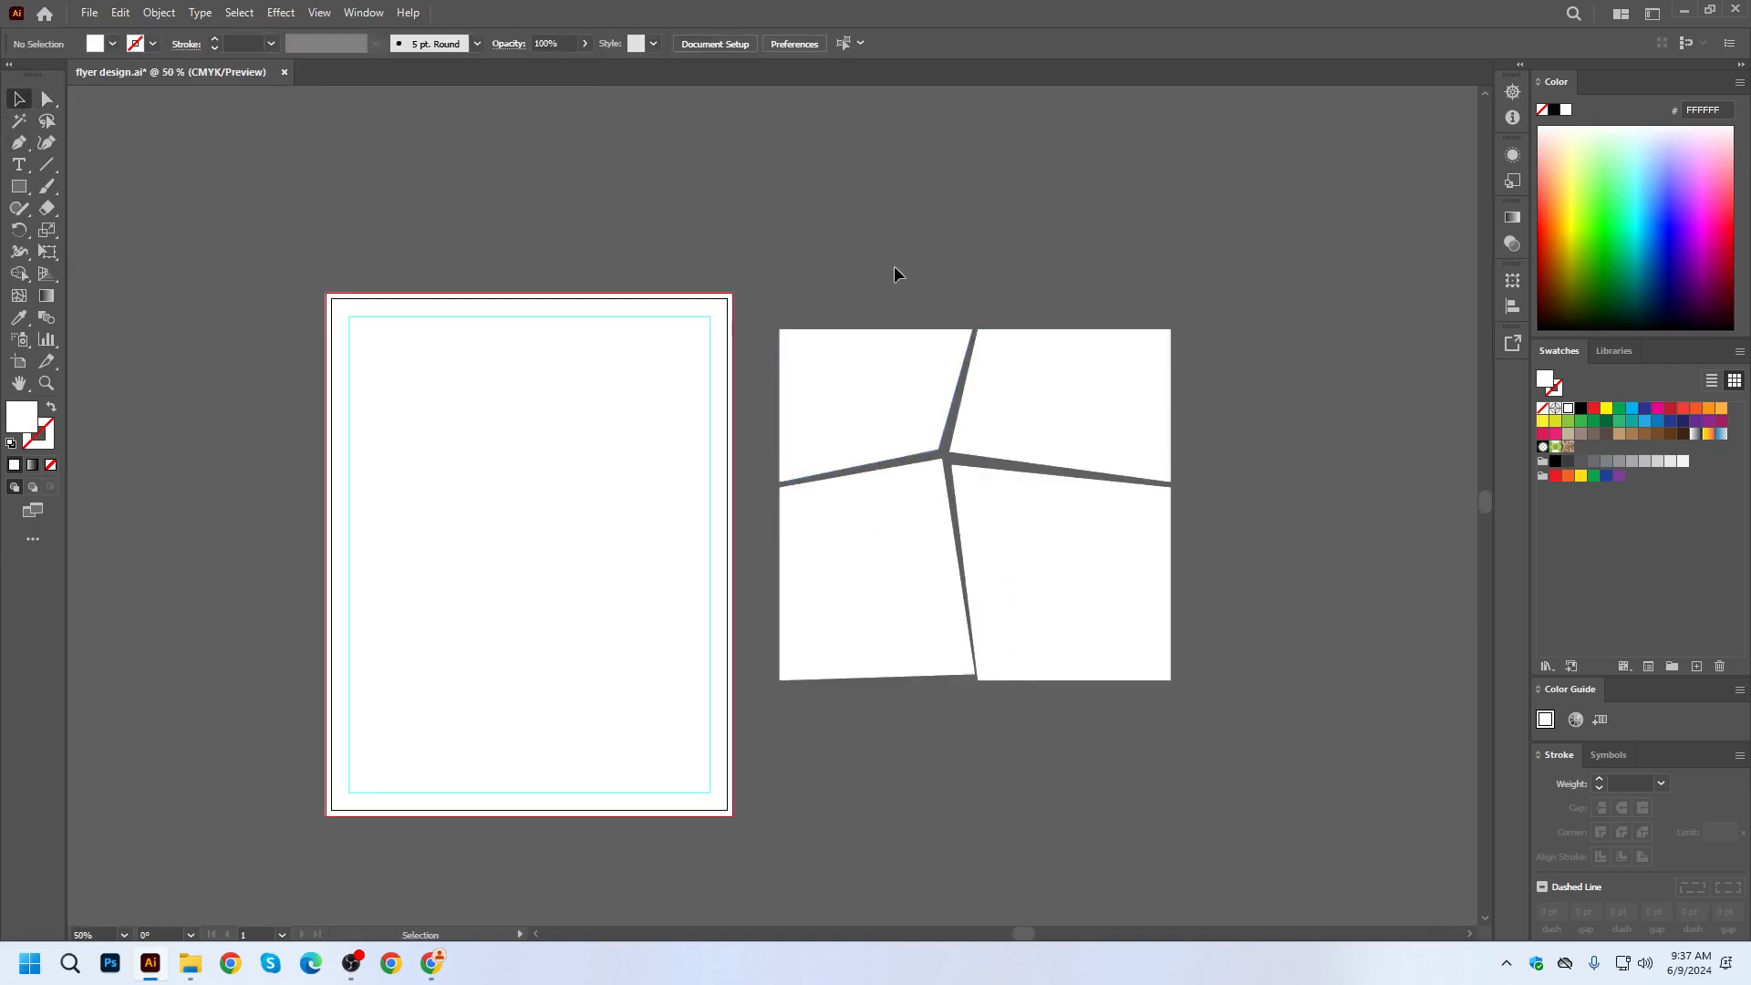
Move the lower-left panel's bottom inner corner level with the block's bottom edge, leaving a narrow gap to its neighbour.
{"action": "scroll", "coordinate": [917, 500], "scroll_direction": "up", "scroll_amount": 1}
{"action": "left_click", "coordinate": [46, 98]}
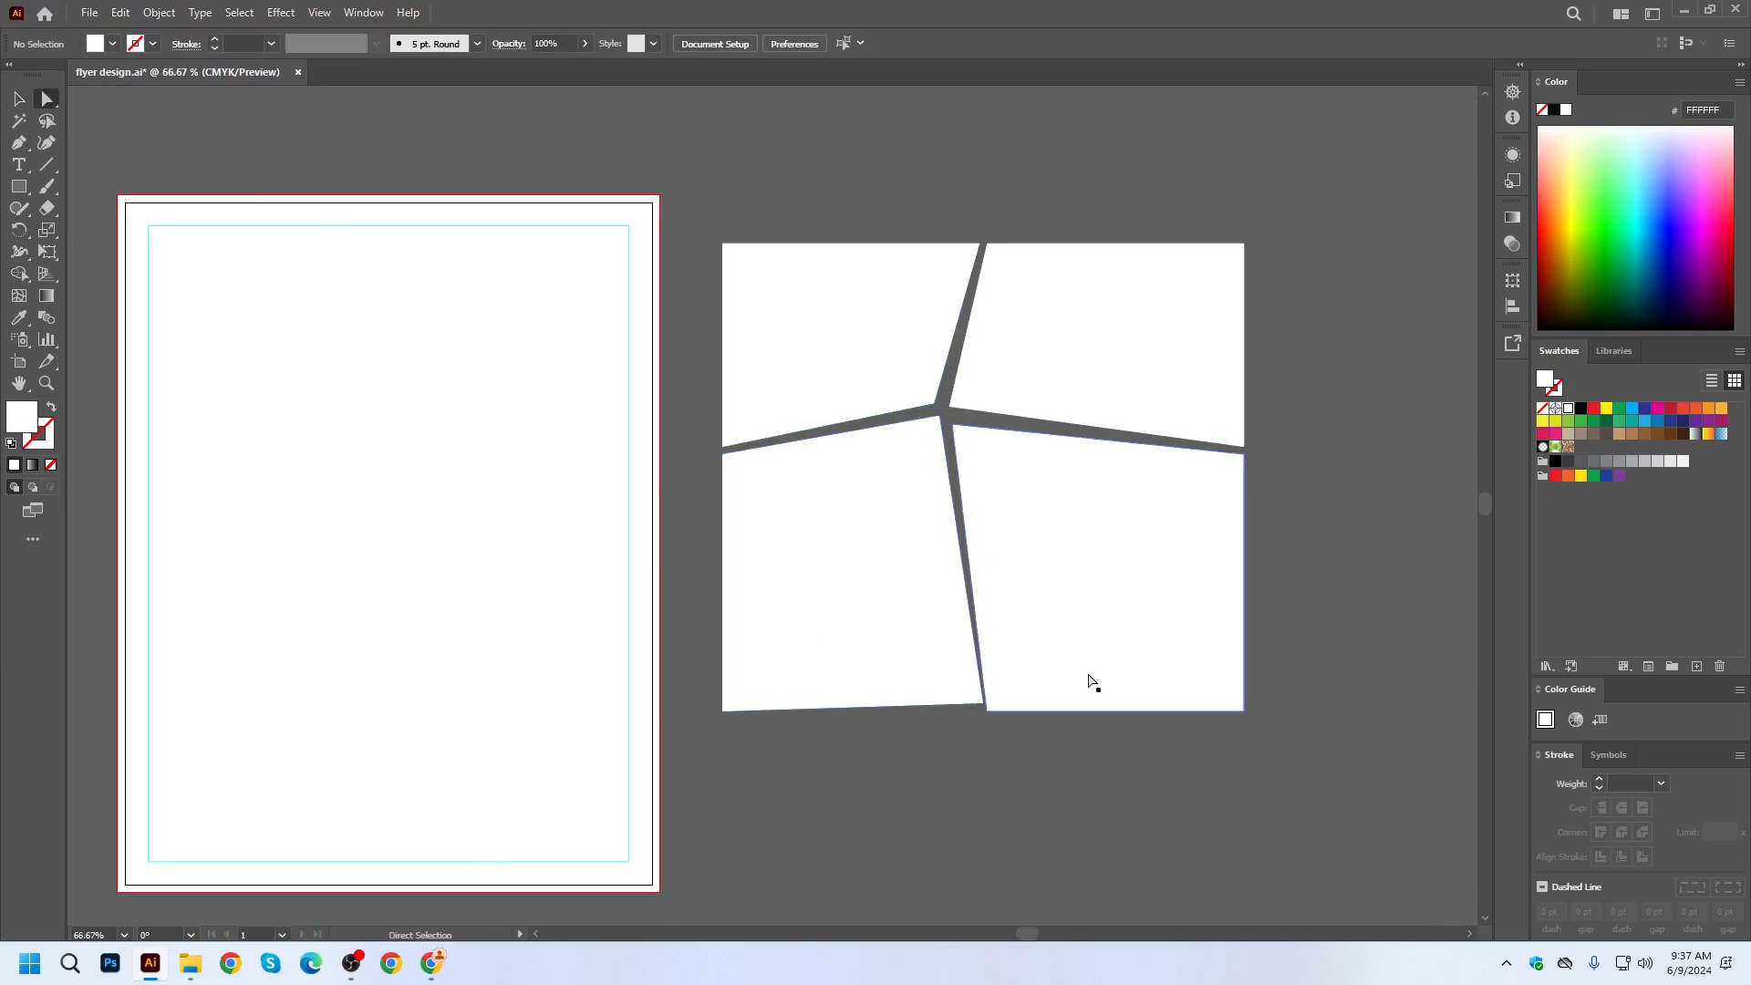
{"action": "left_click_drag", "start_coordinate": [985, 710], "coordinate": [977, 709]}
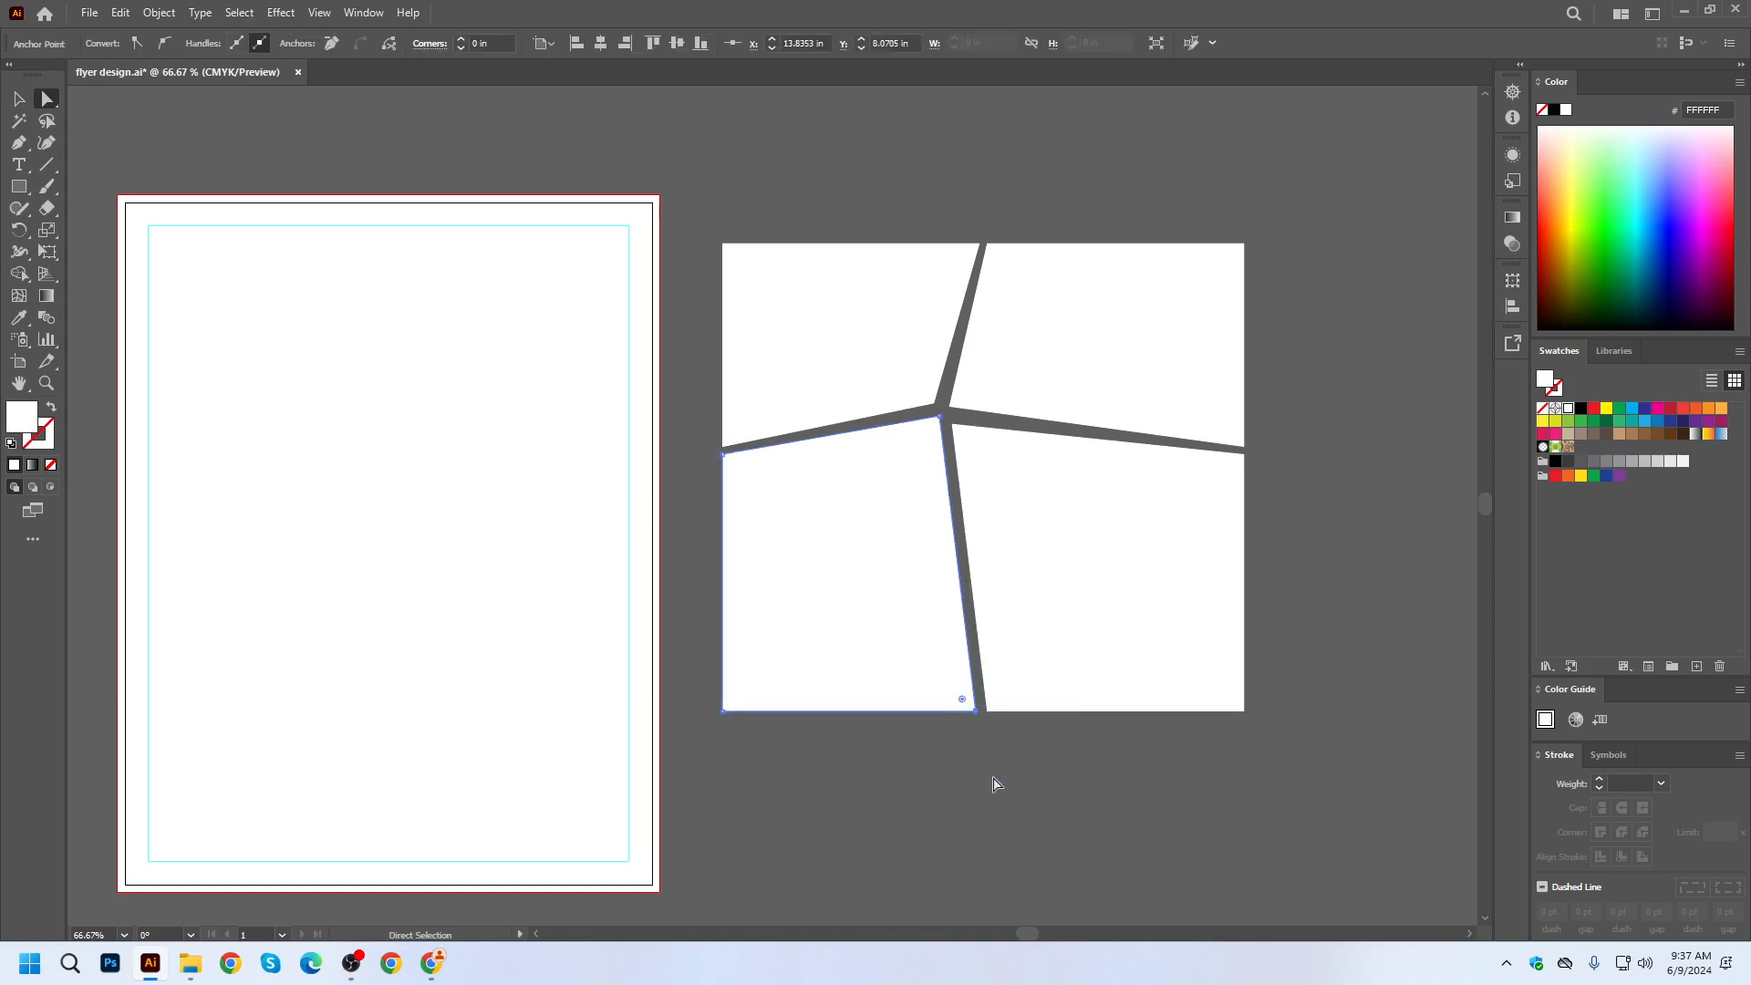
{"action": "left_click", "coordinate": [996, 781]}
Round all corners of the four panels slightly and rotate the block about 45 degrees counterclockwise into a diamond.
{"action": "left_click", "coordinate": [24, 102]}
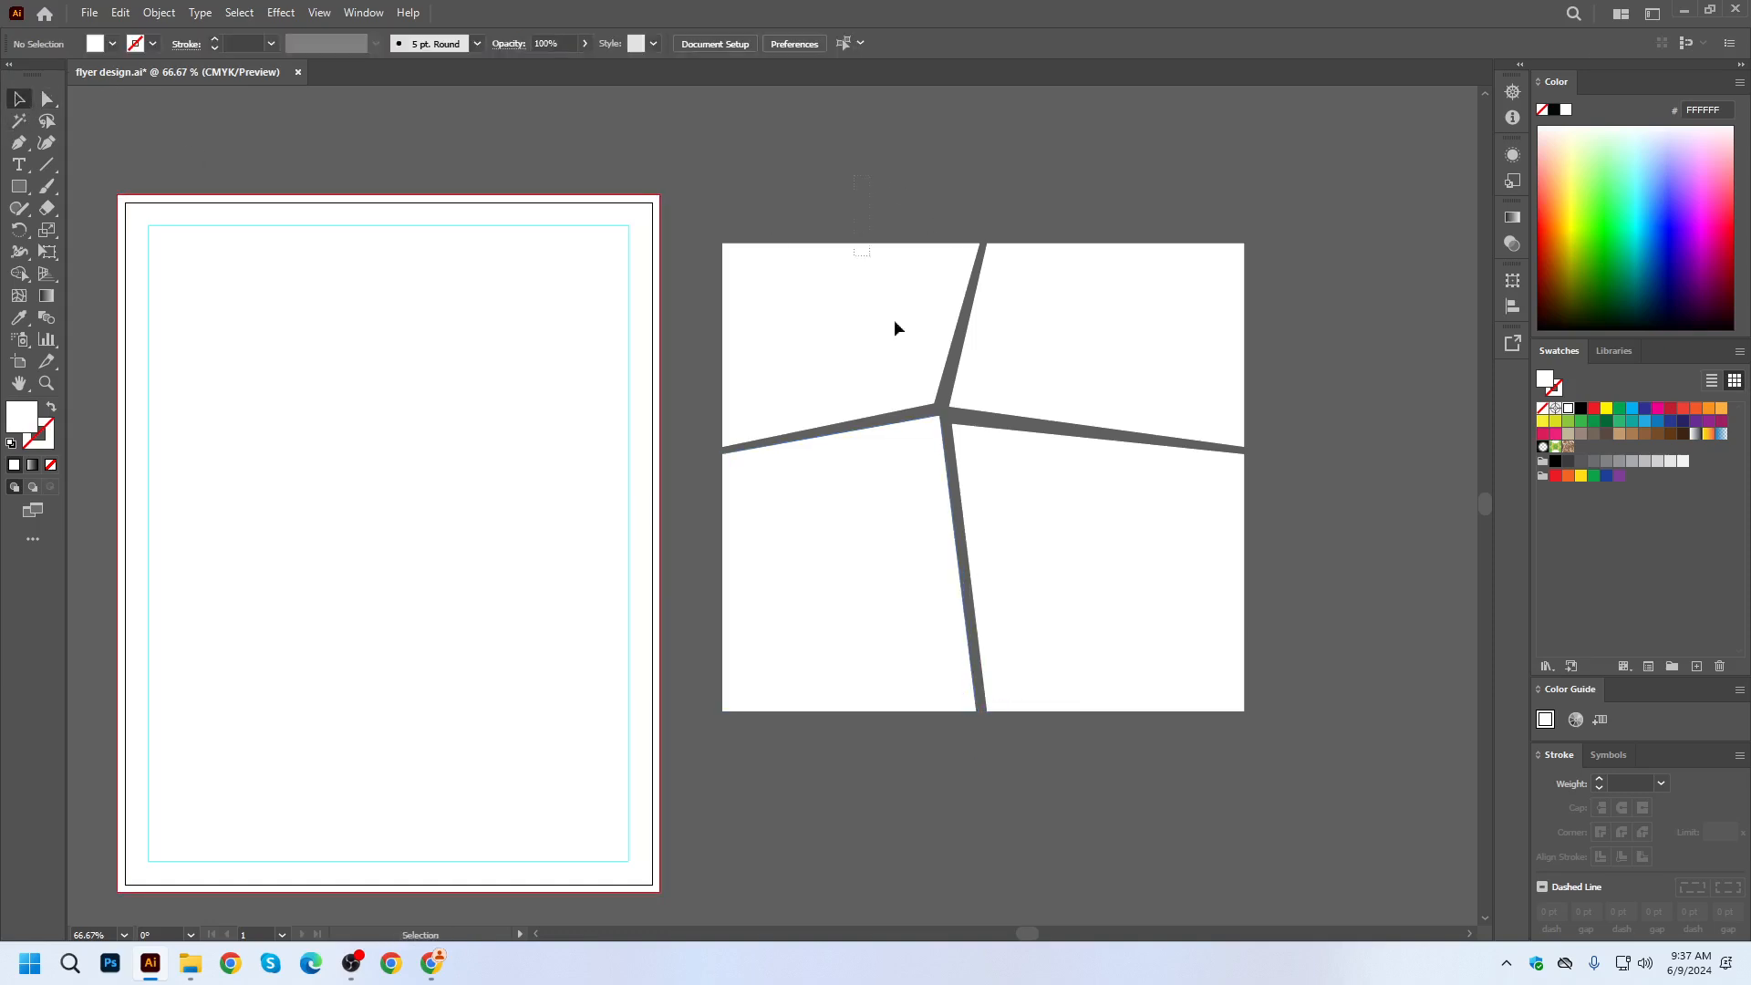
{"action": "left_click", "coordinate": [896, 330]}
{"action": "left_click", "coordinate": [48, 98]}
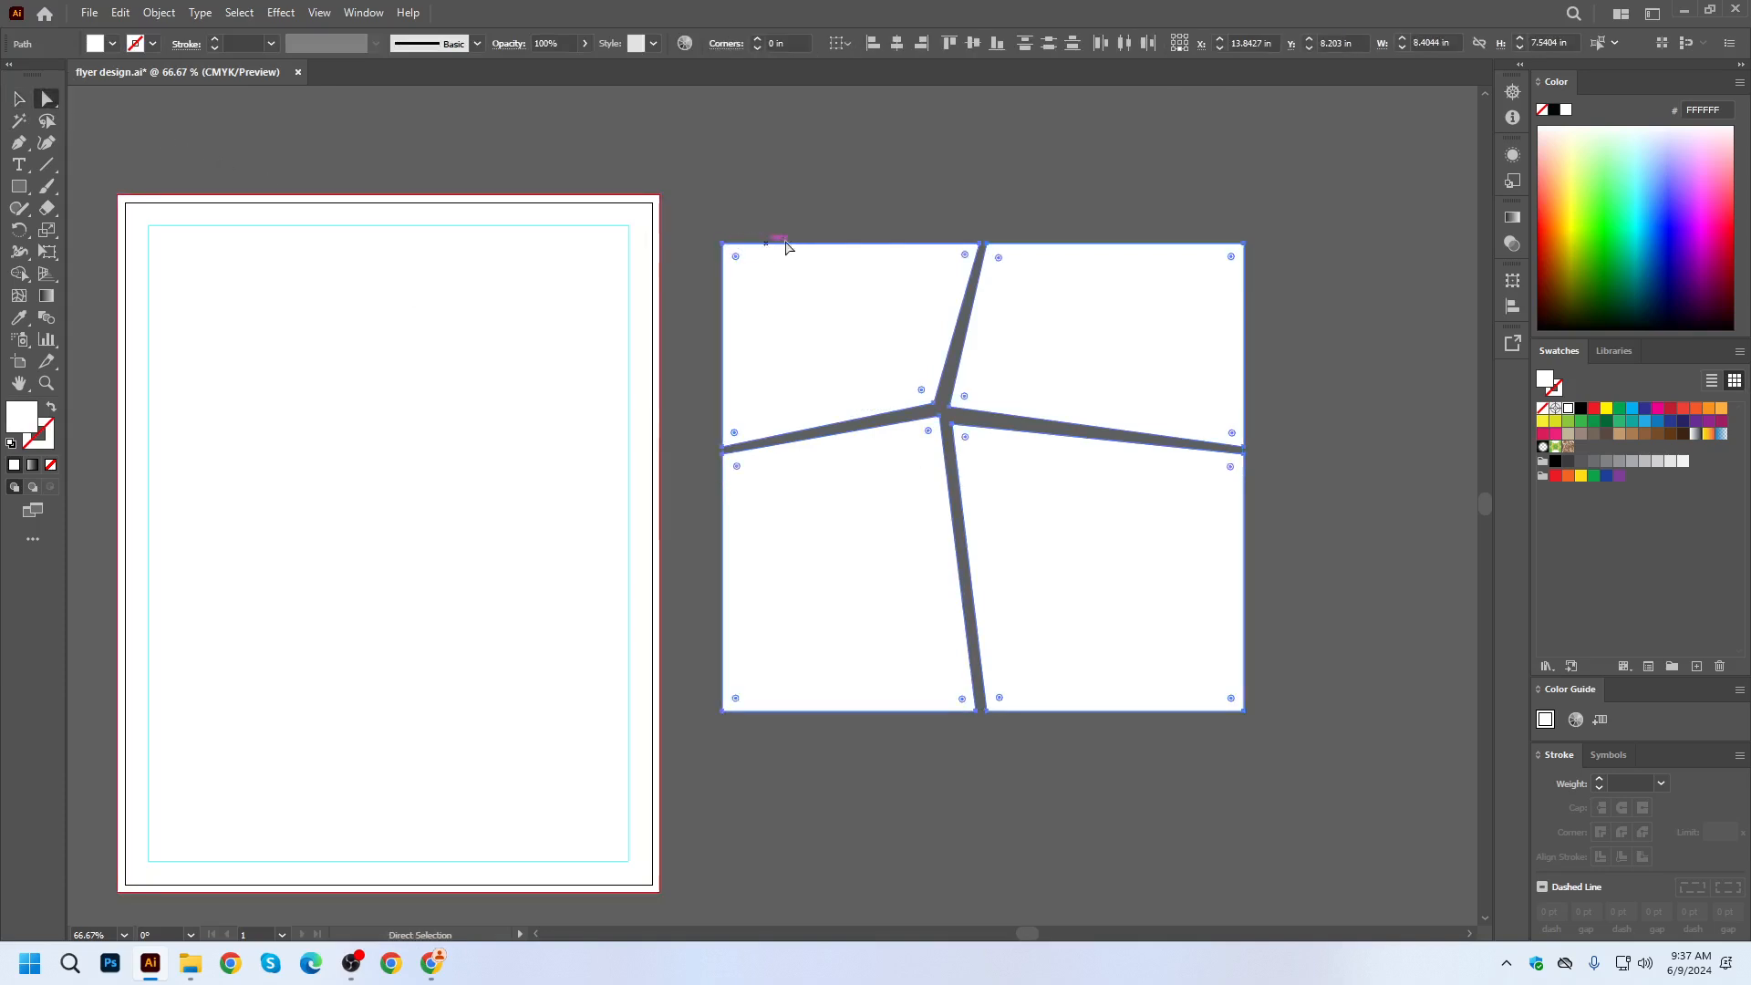
{"action": "left_click_drag", "start_coordinate": [963, 262], "coordinate": [953, 273]}
{"action": "left_click", "coordinate": [20, 99]}
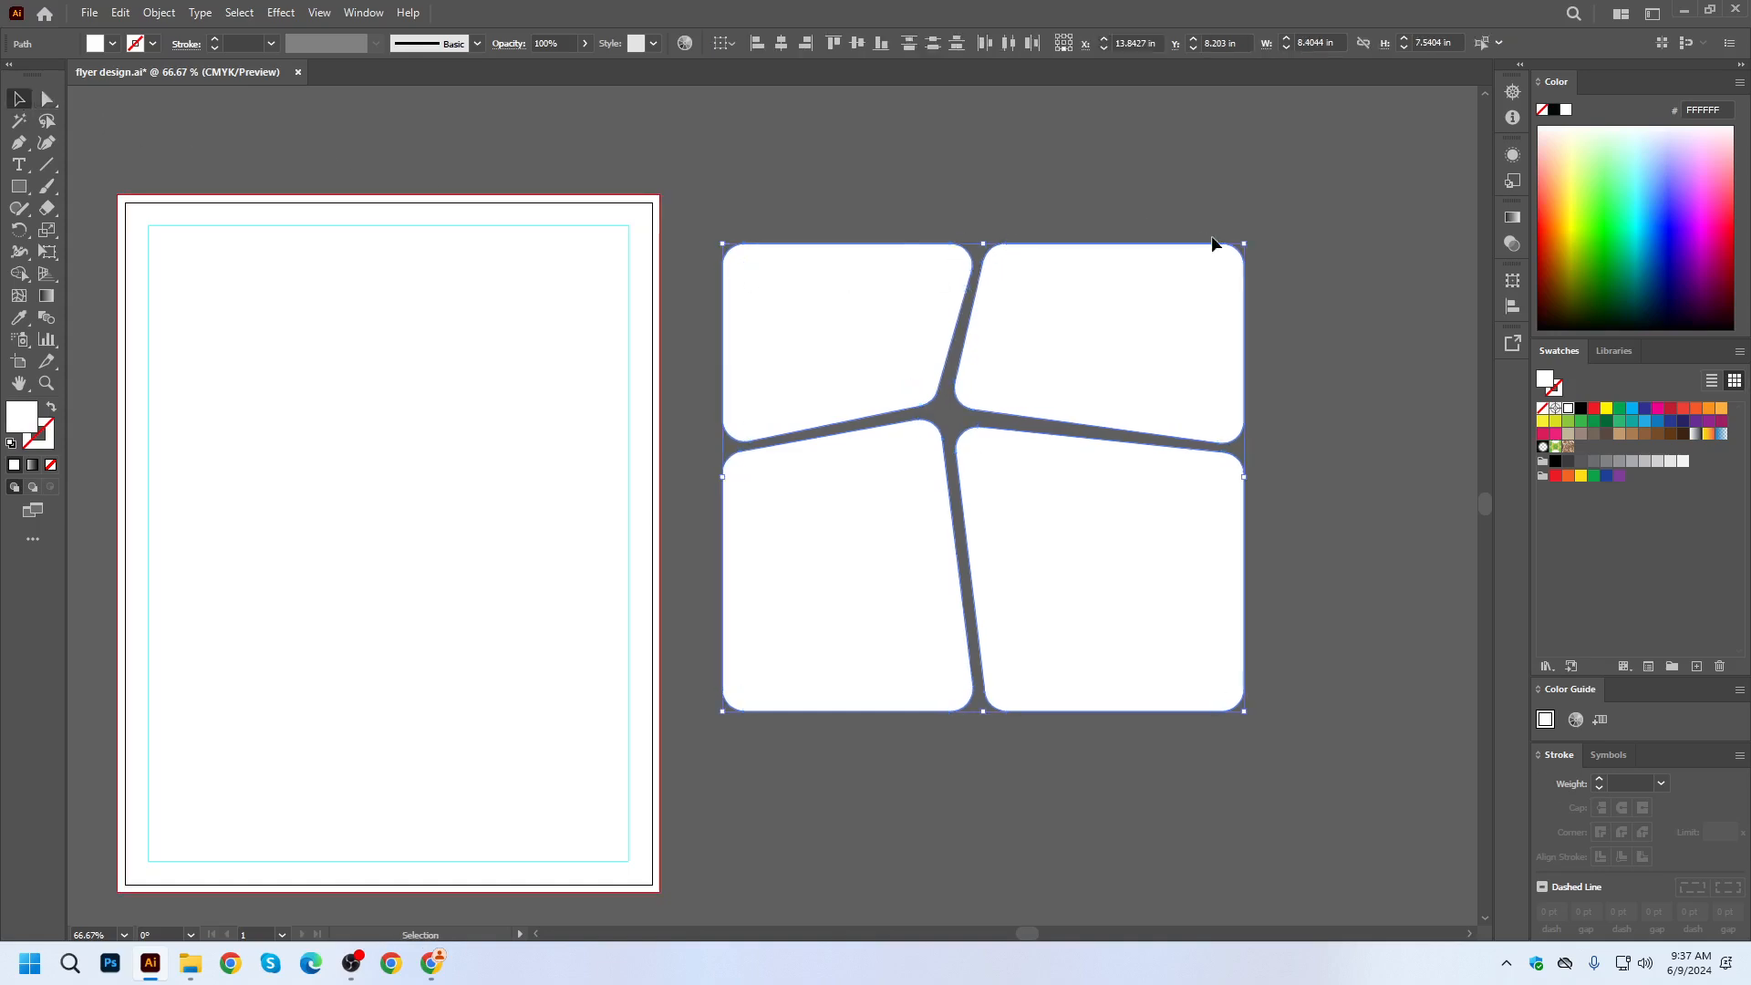
{"action": "left_click_drag", "start_coordinate": [1252, 251], "coordinate": [1026, 201]}
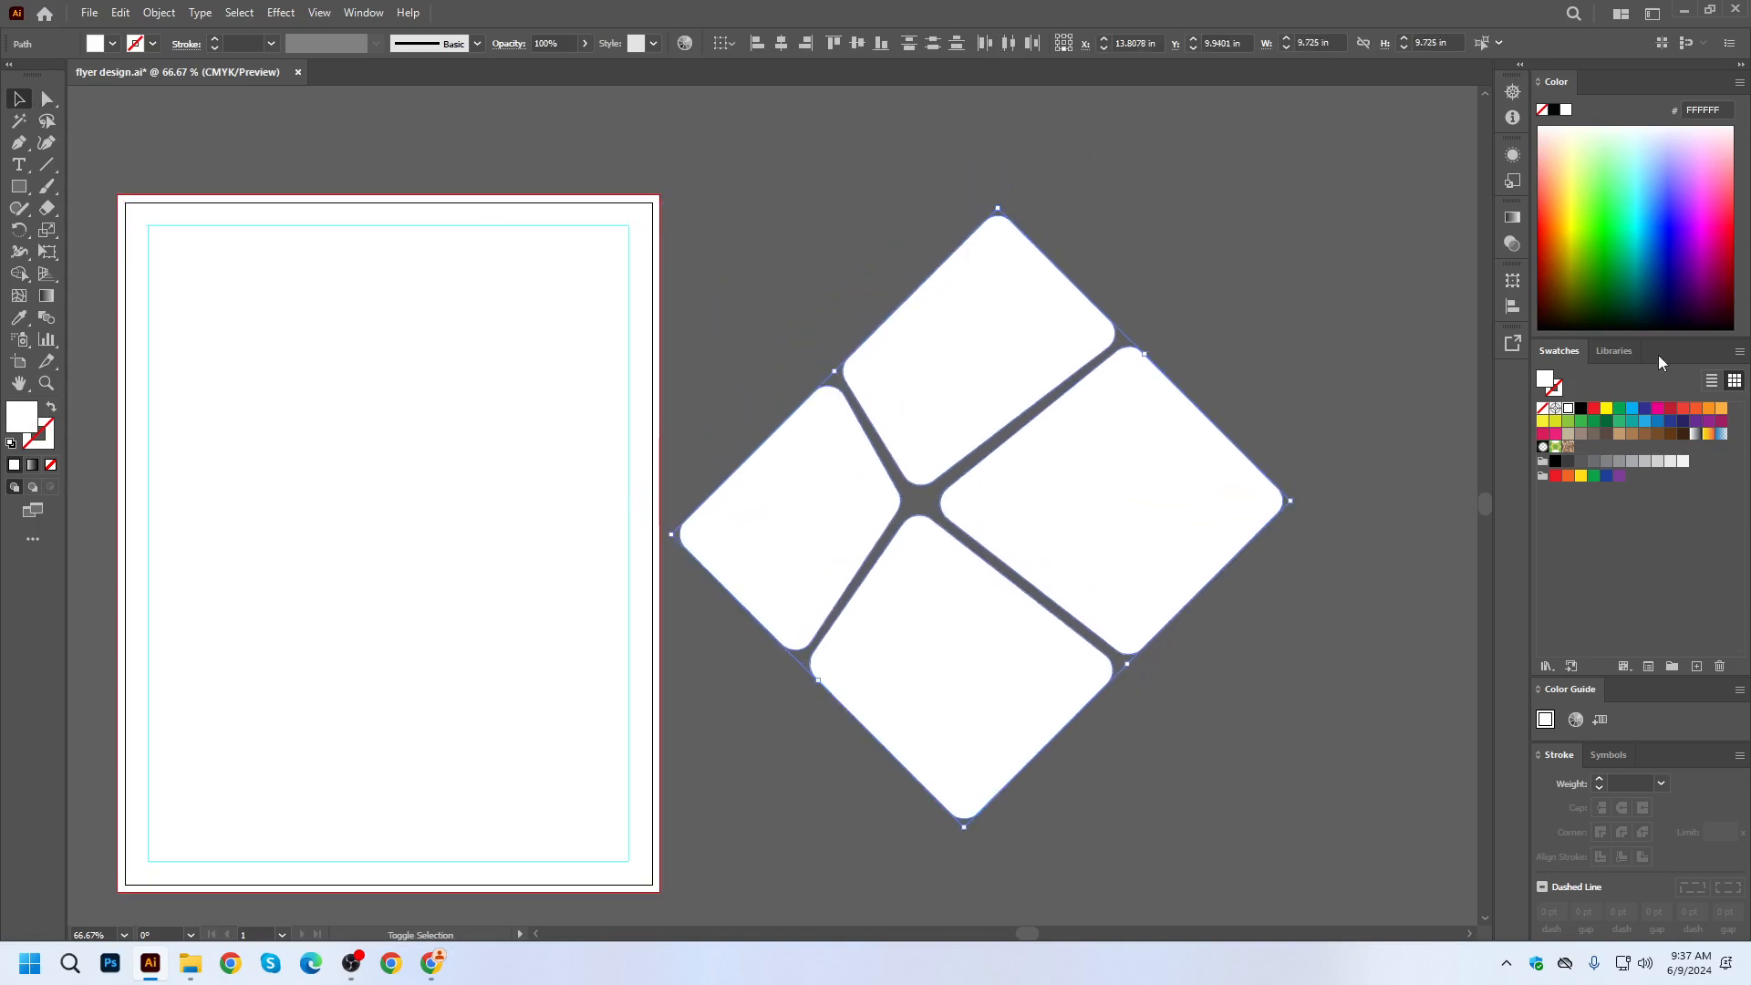
Fill the four-panel block with a cyan-blue colour and move it onto the upper part of the artboard.
{"action": "left_click", "coordinate": [1645, 241]}
{"action": "scroll", "coordinate": [1222, 438], "scroll_direction": "down", "scroll_amount": 2}
{"action": "left_click_drag", "start_coordinate": [1189, 479], "coordinate": [863, 413]}
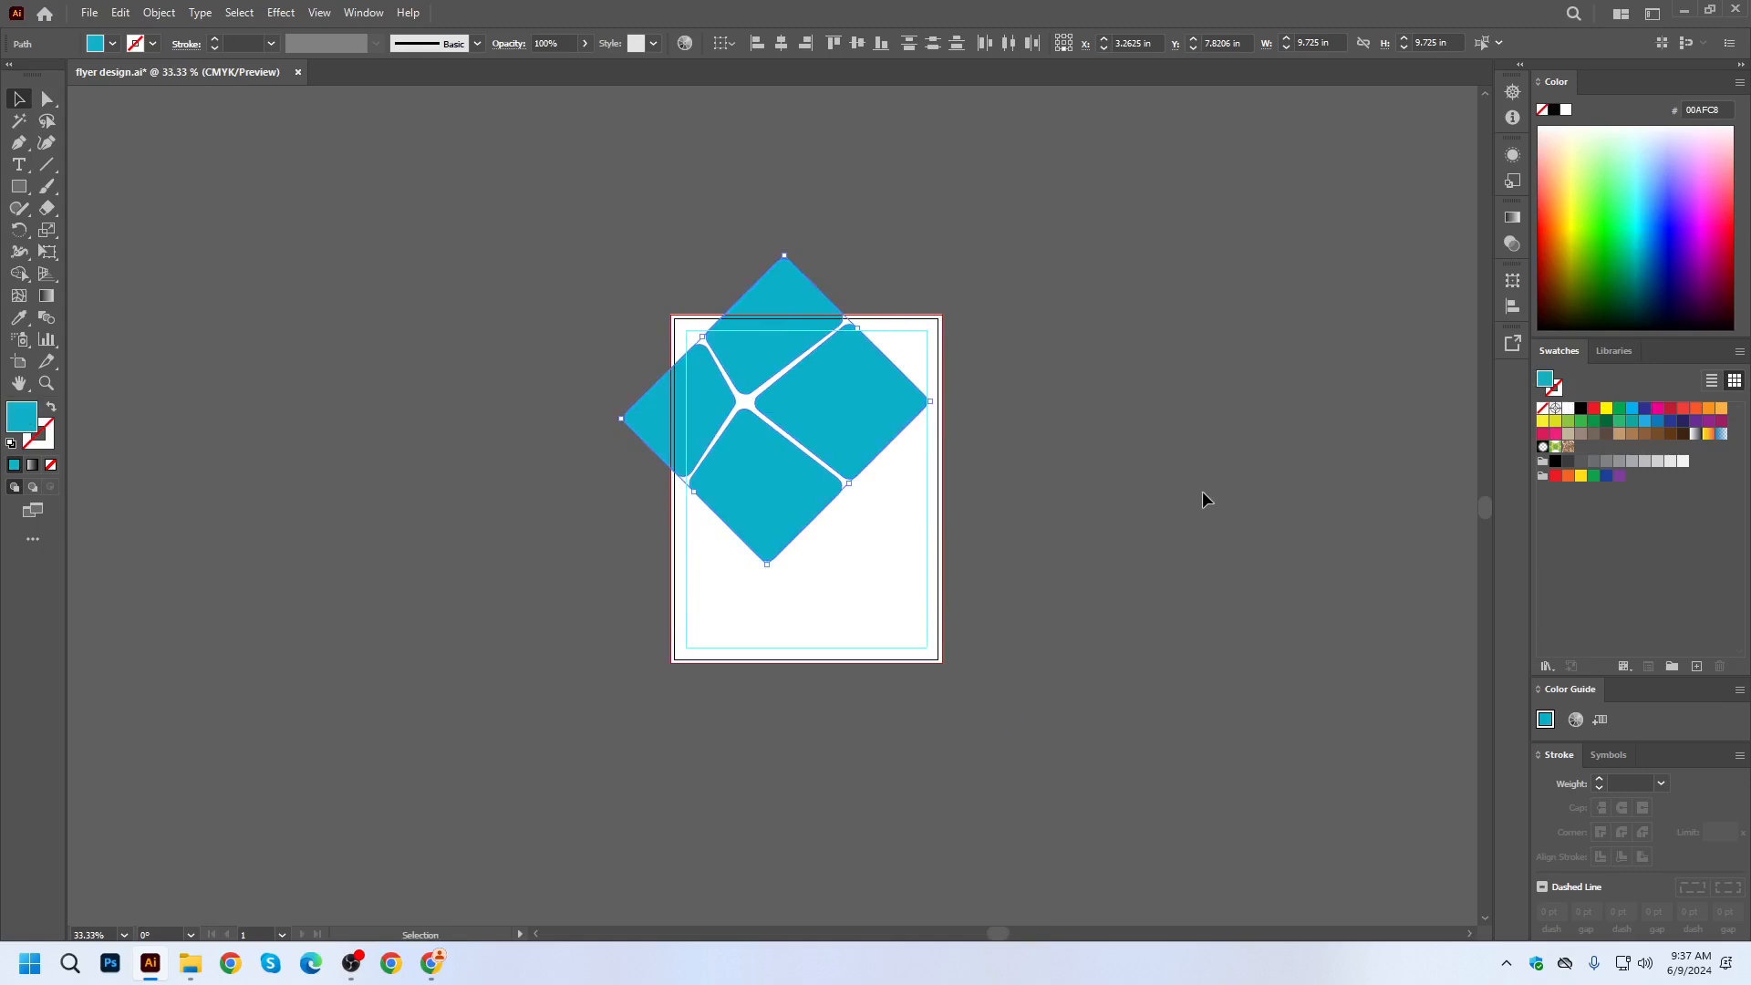
{"action": "scroll", "coordinate": [752, 301], "scroll_direction": "up", "scroll_amount": 2}
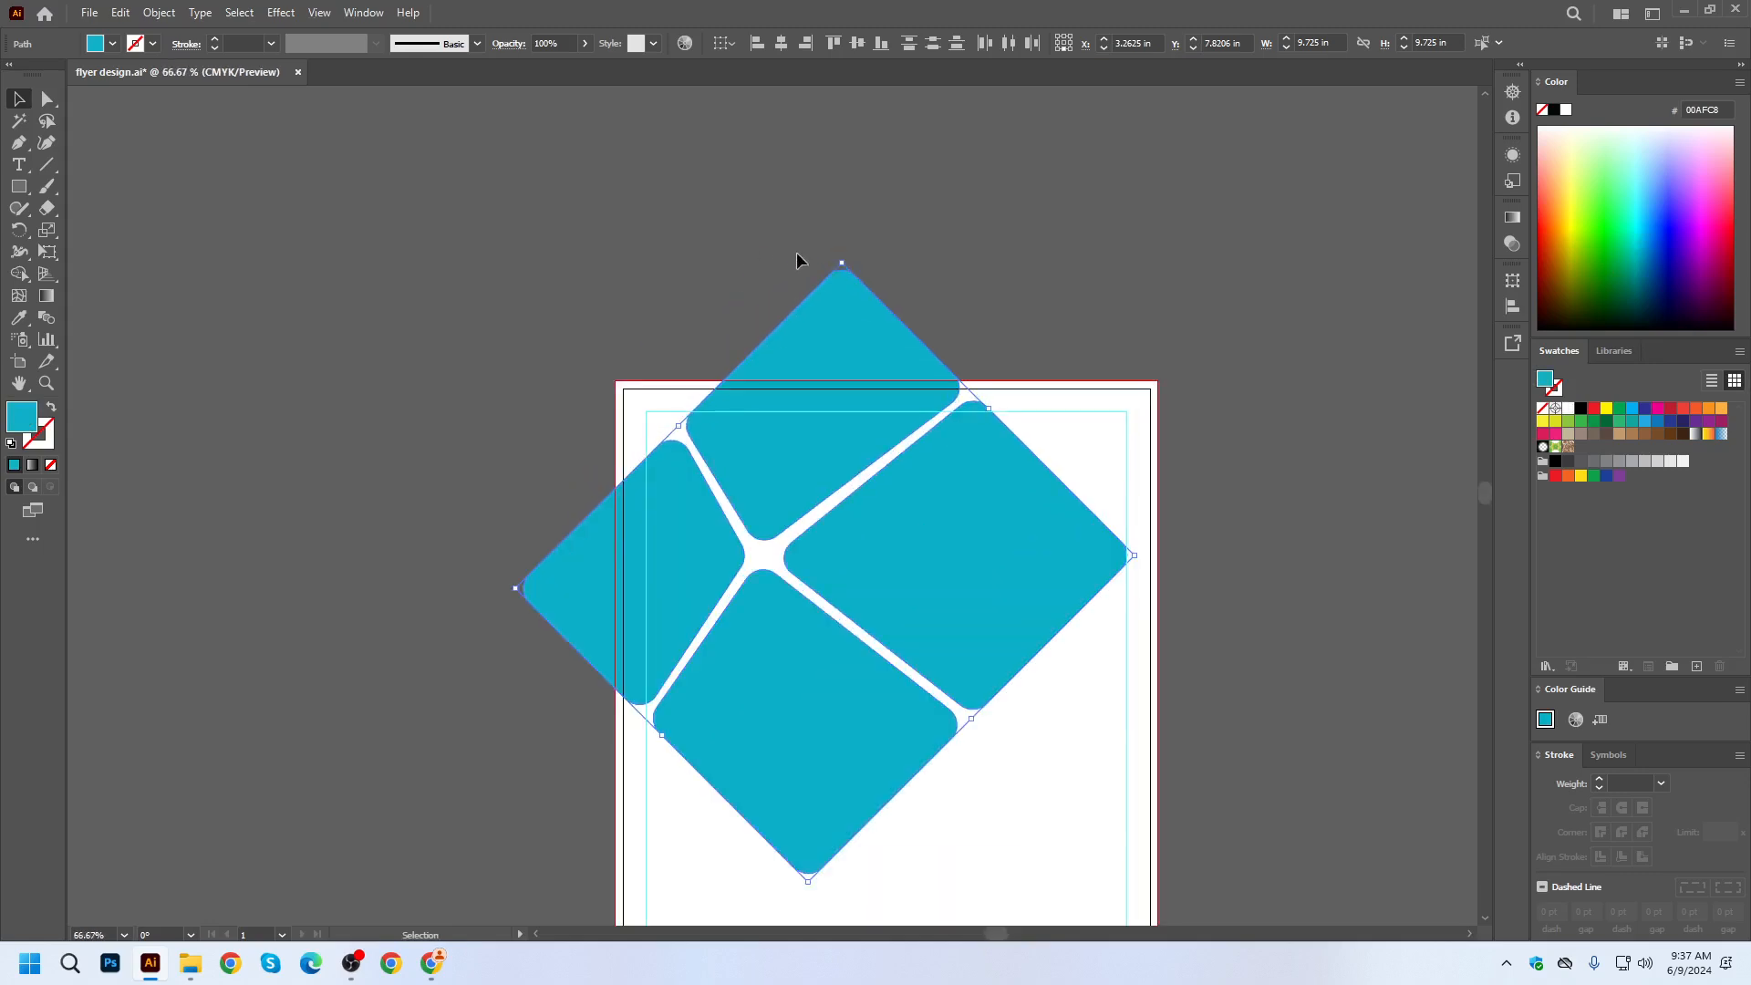
Shrink the block to about 8.9 in wide, rotate it slightly clockwise over the artboard's upper-left corner, and save the document.
{"action": "left_click_drag", "start_coordinate": [846, 265], "coordinate": [824, 287]}
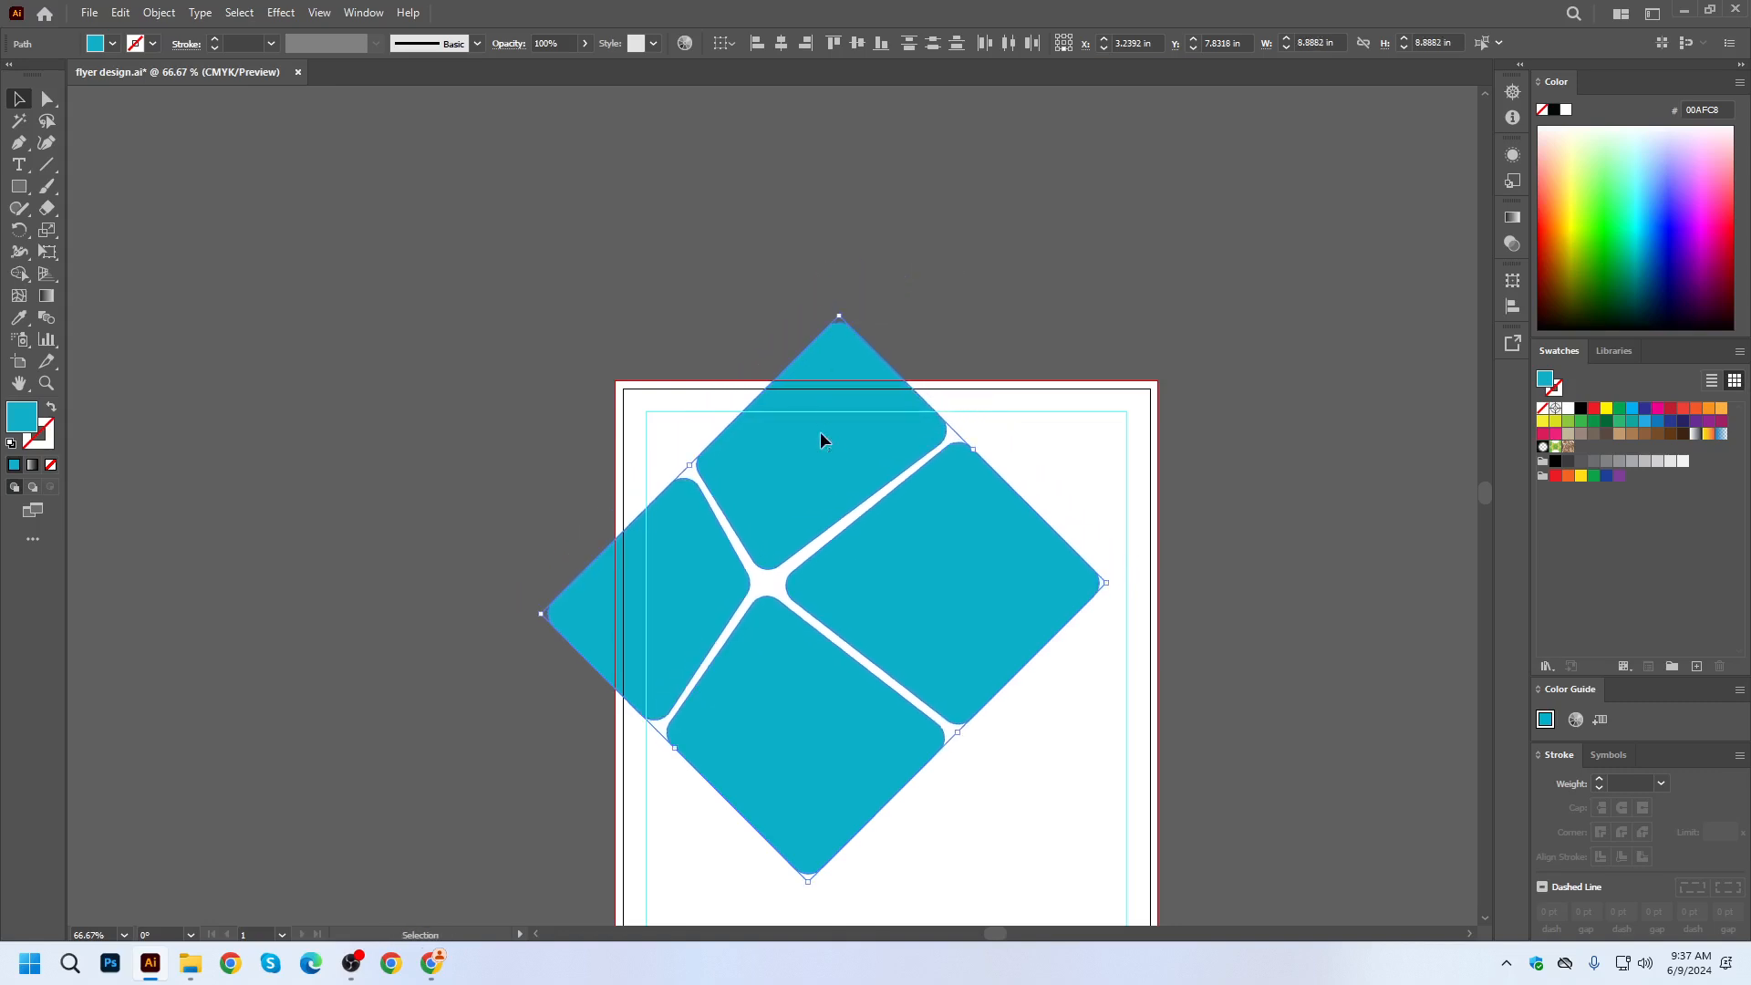
{"action": "left_click_drag", "start_coordinate": [819, 440], "coordinate": [785, 397]}
{"action": "left_click_drag", "start_coordinate": [808, 269], "coordinate": [845, 298]}
{"action": "left_click_drag", "start_coordinate": [780, 430], "coordinate": [804, 447]}
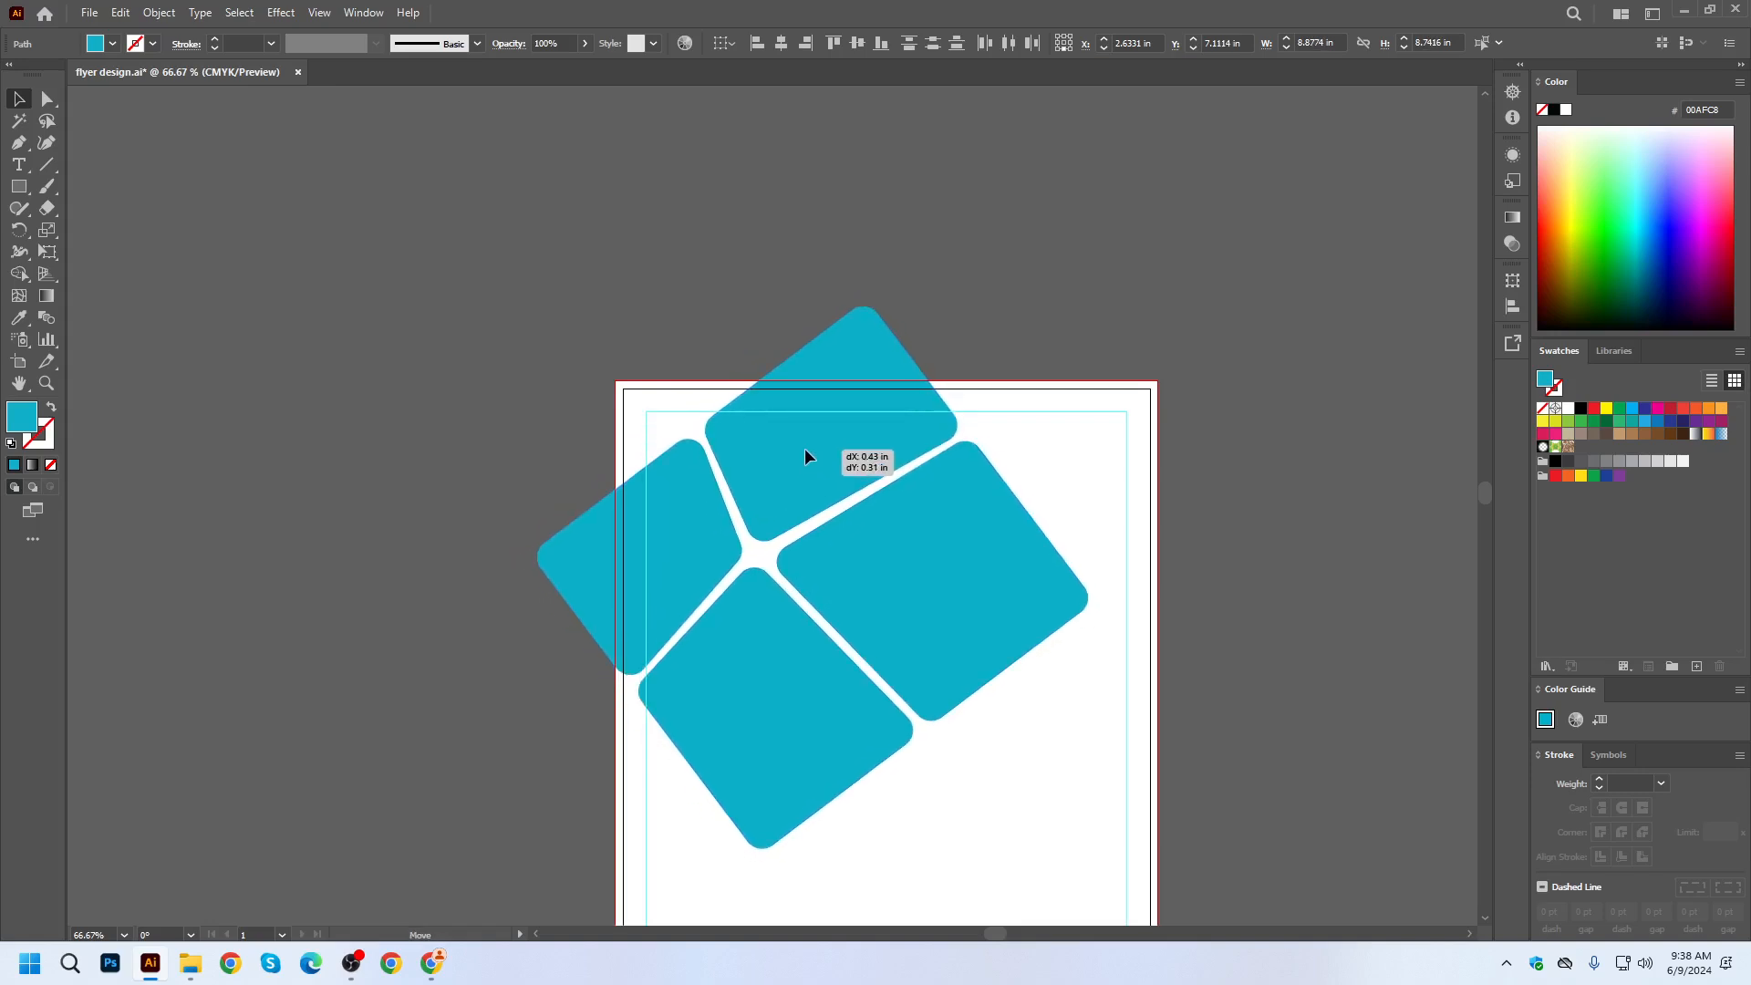
{"action": "left_click_drag", "start_coordinate": [804, 447], "coordinate": [796, 452]}
{"action": "left_click", "coordinate": [640, 330]}
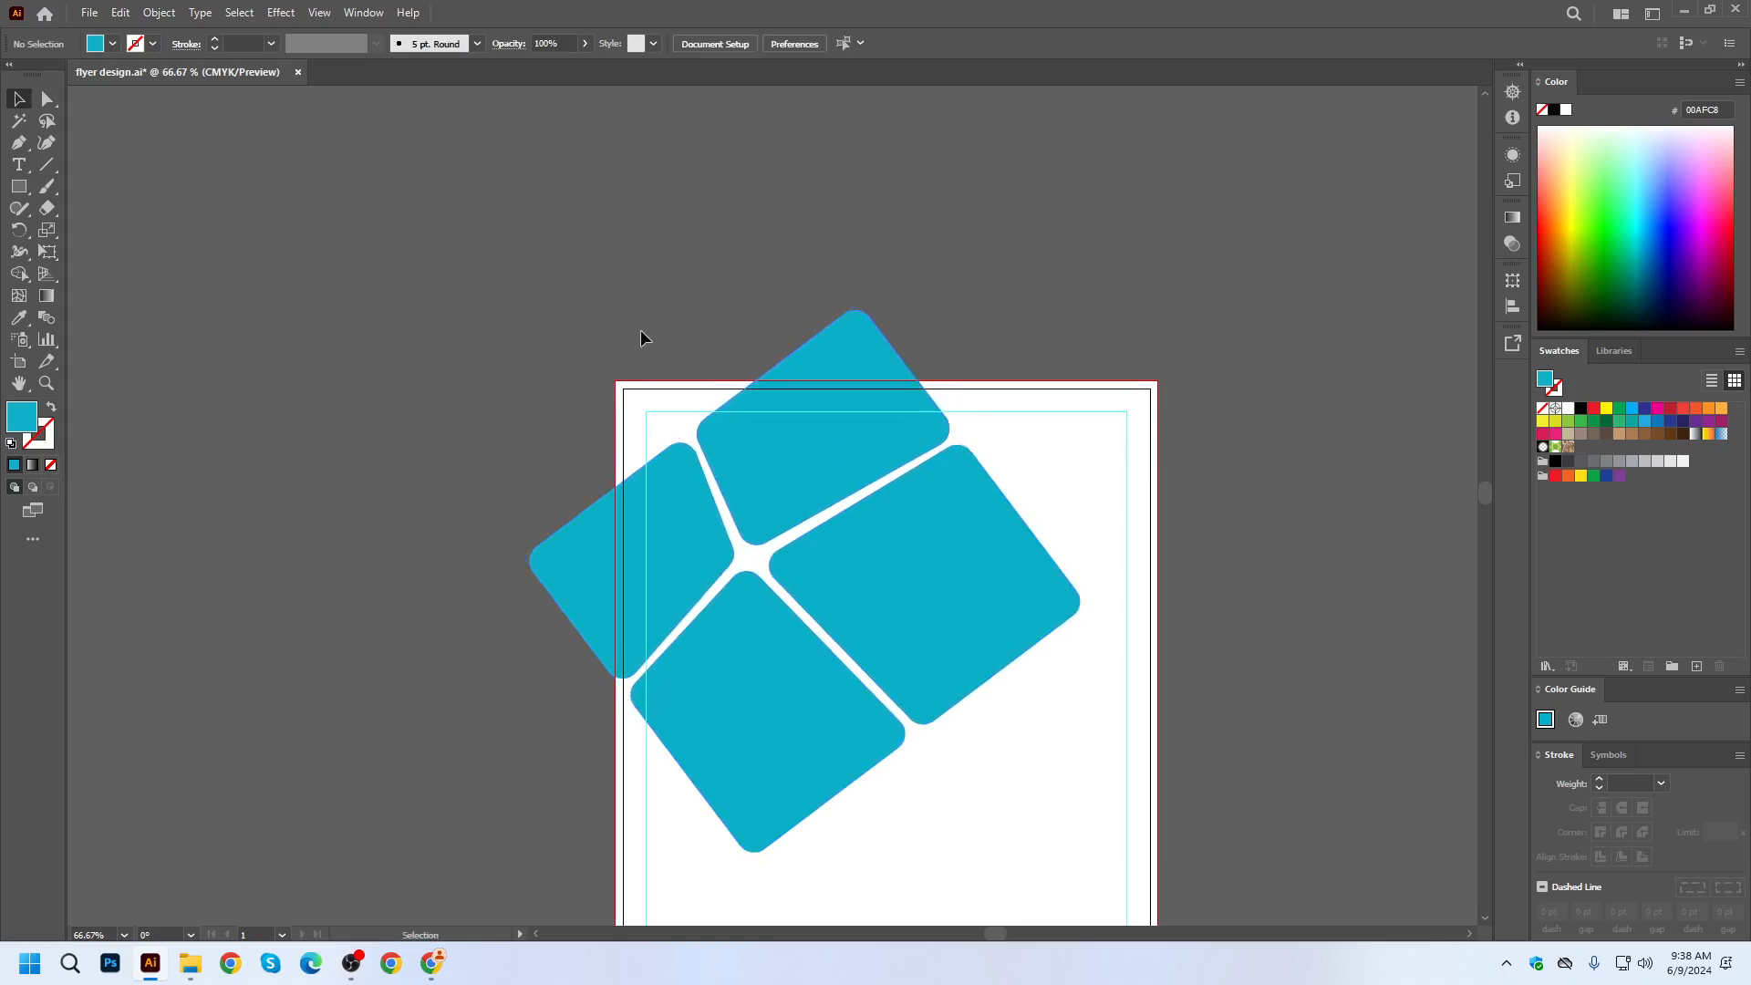
{"action": "scroll", "coordinate": [640, 330], "scroll_direction": "down", "scroll_amount": 2}
{"action": "scroll", "coordinate": [643, 379], "scroll_direction": "up", "scroll_amount": 1}
{"action": "key", "text": "ctrl+s"}
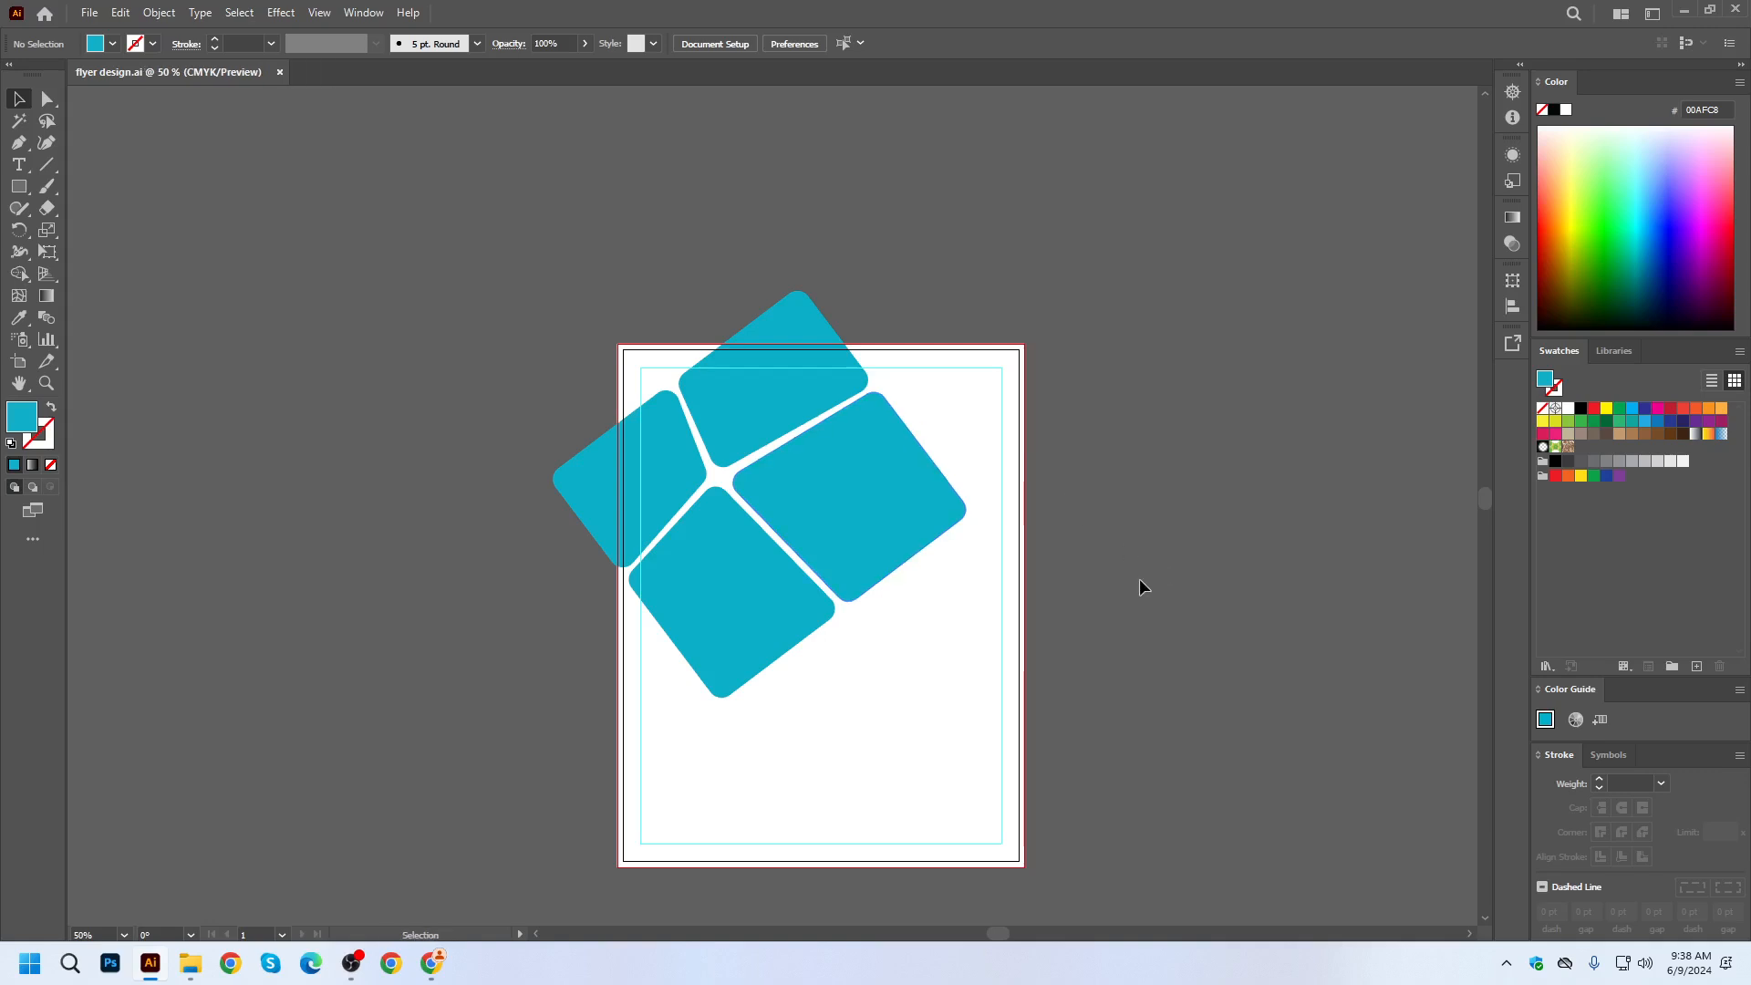
Group the four panels and nudge the group slightly to the right.
{"action": "left_click_drag", "start_coordinate": [1141, 587], "coordinate": [1192, 559]}
{"action": "left_click", "coordinate": [740, 439]}
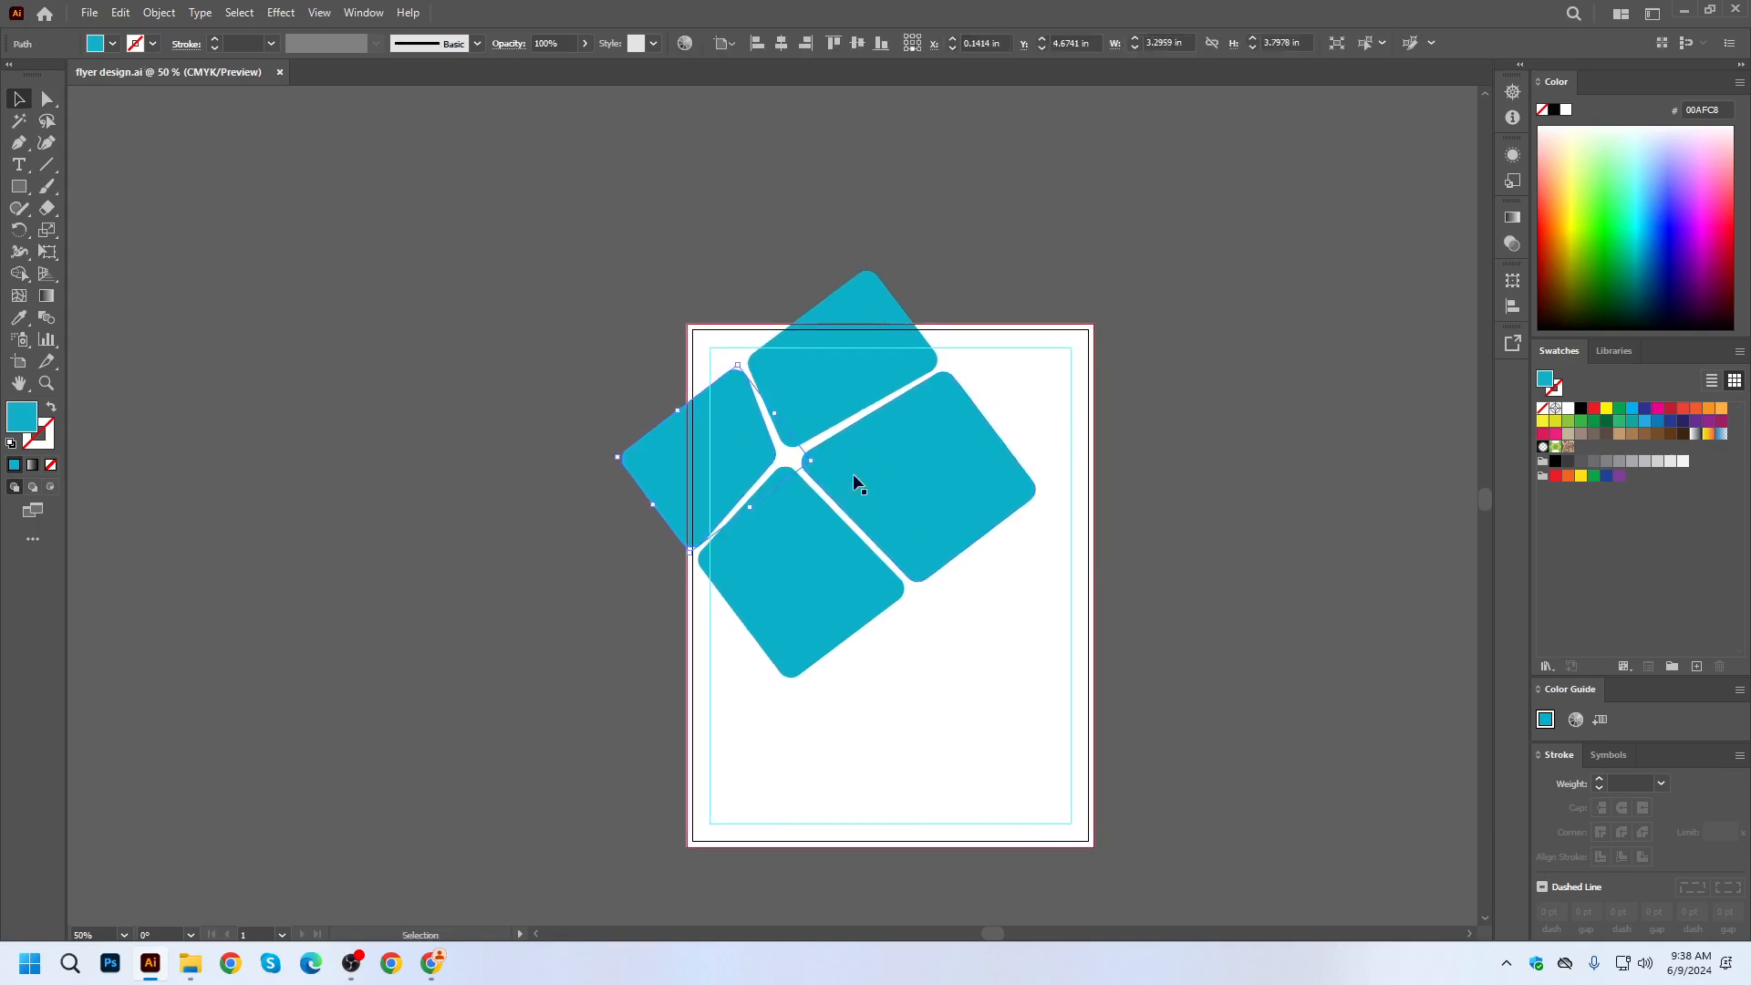
{"action": "left_click", "coordinate": [903, 539]}
{"action": "left_click_drag", "start_coordinate": [914, 505], "coordinate": [927, 505]}
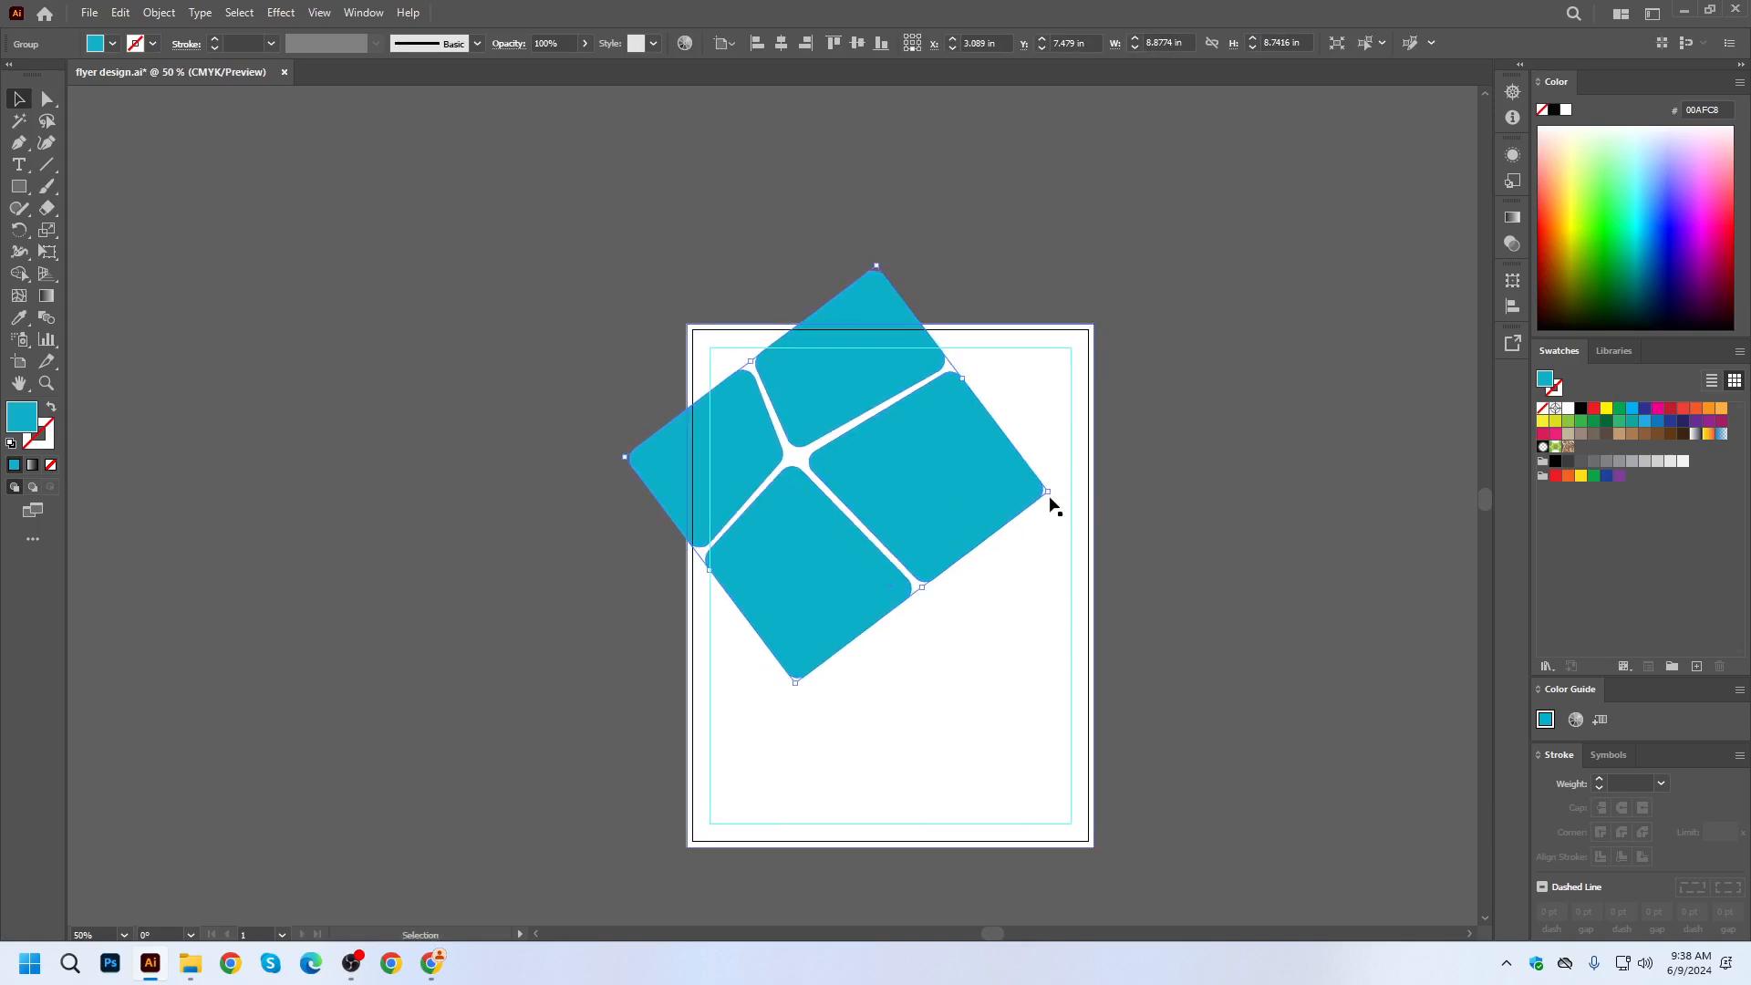
{"action": "left_click", "coordinate": [1229, 631]}
Place logo.png and the four academy photos from the desktop into the flyer document and embed them.
{"action": "left_click_drag", "start_coordinate": [1238, 584], "coordinate": [1147, 592]}
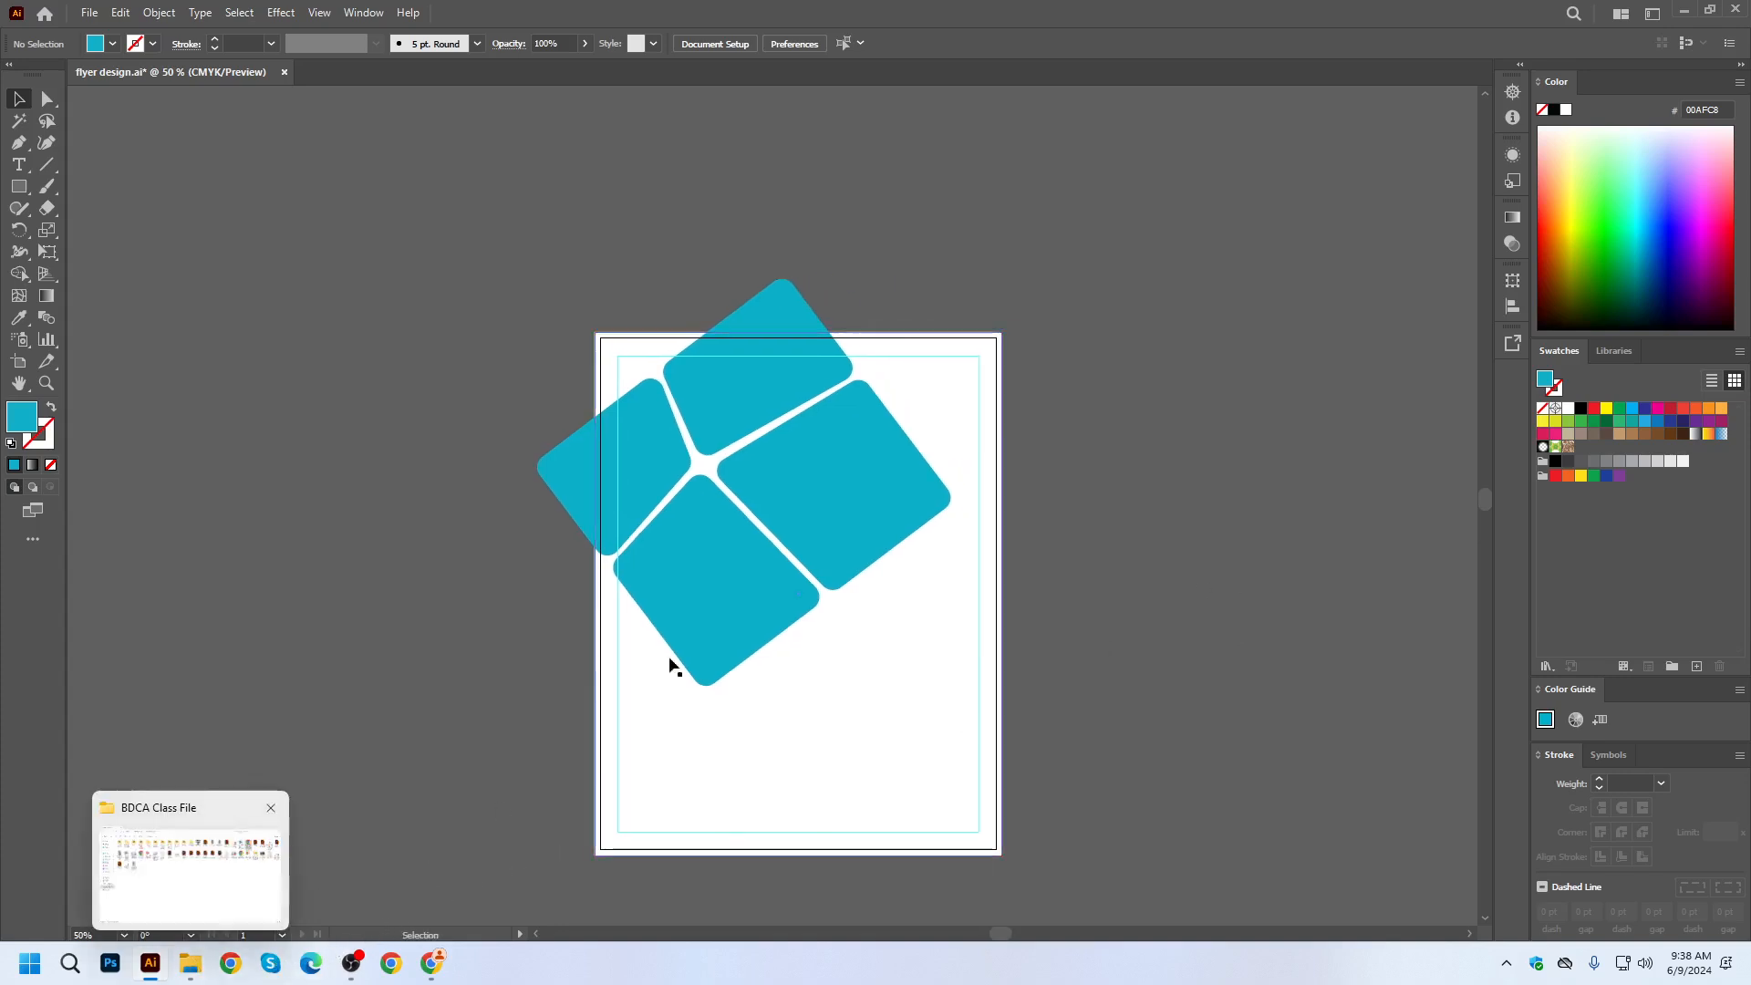
{"action": "key", "text": "super+d"}
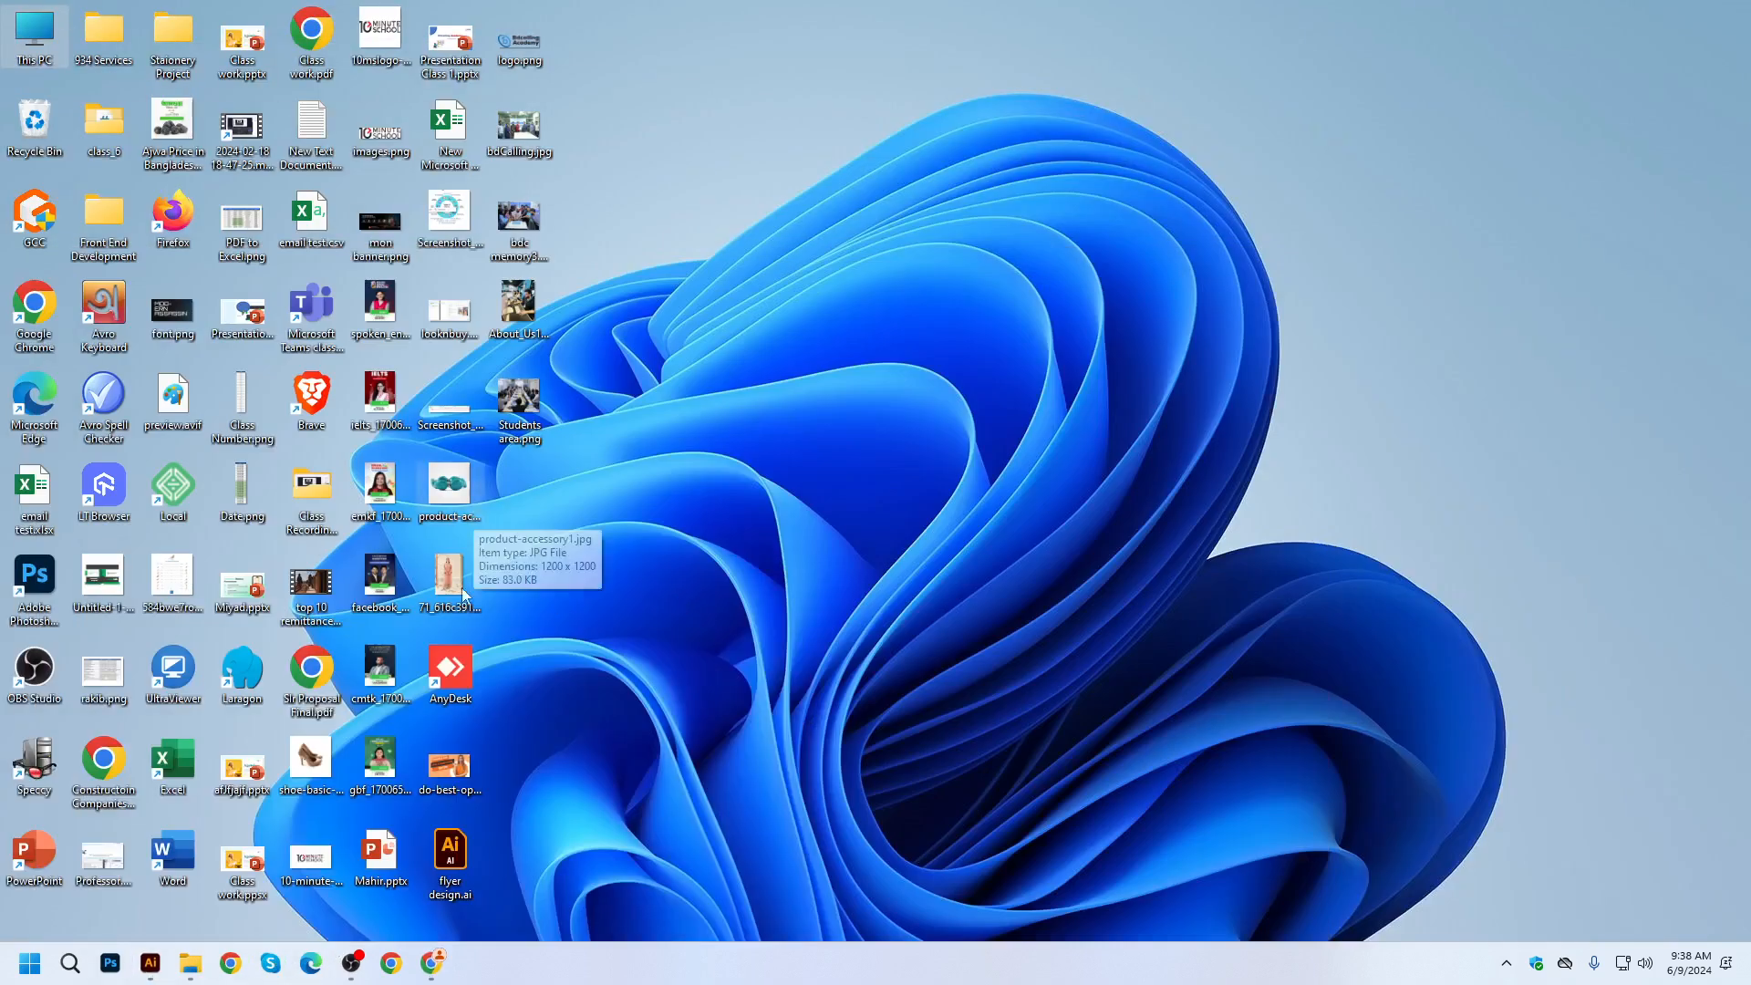
{"action": "left_click_drag", "start_coordinate": [714, 560], "coordinate": [507, 3]}
{"action": "left_click_drag", "start_coordinate": [511, 401], "coordinate": [517, 479]}
{"action": "scroll", "coordinate": [994, 501], "scroll_direction": "down", "scroll_amount": 3, "text": "alt"}
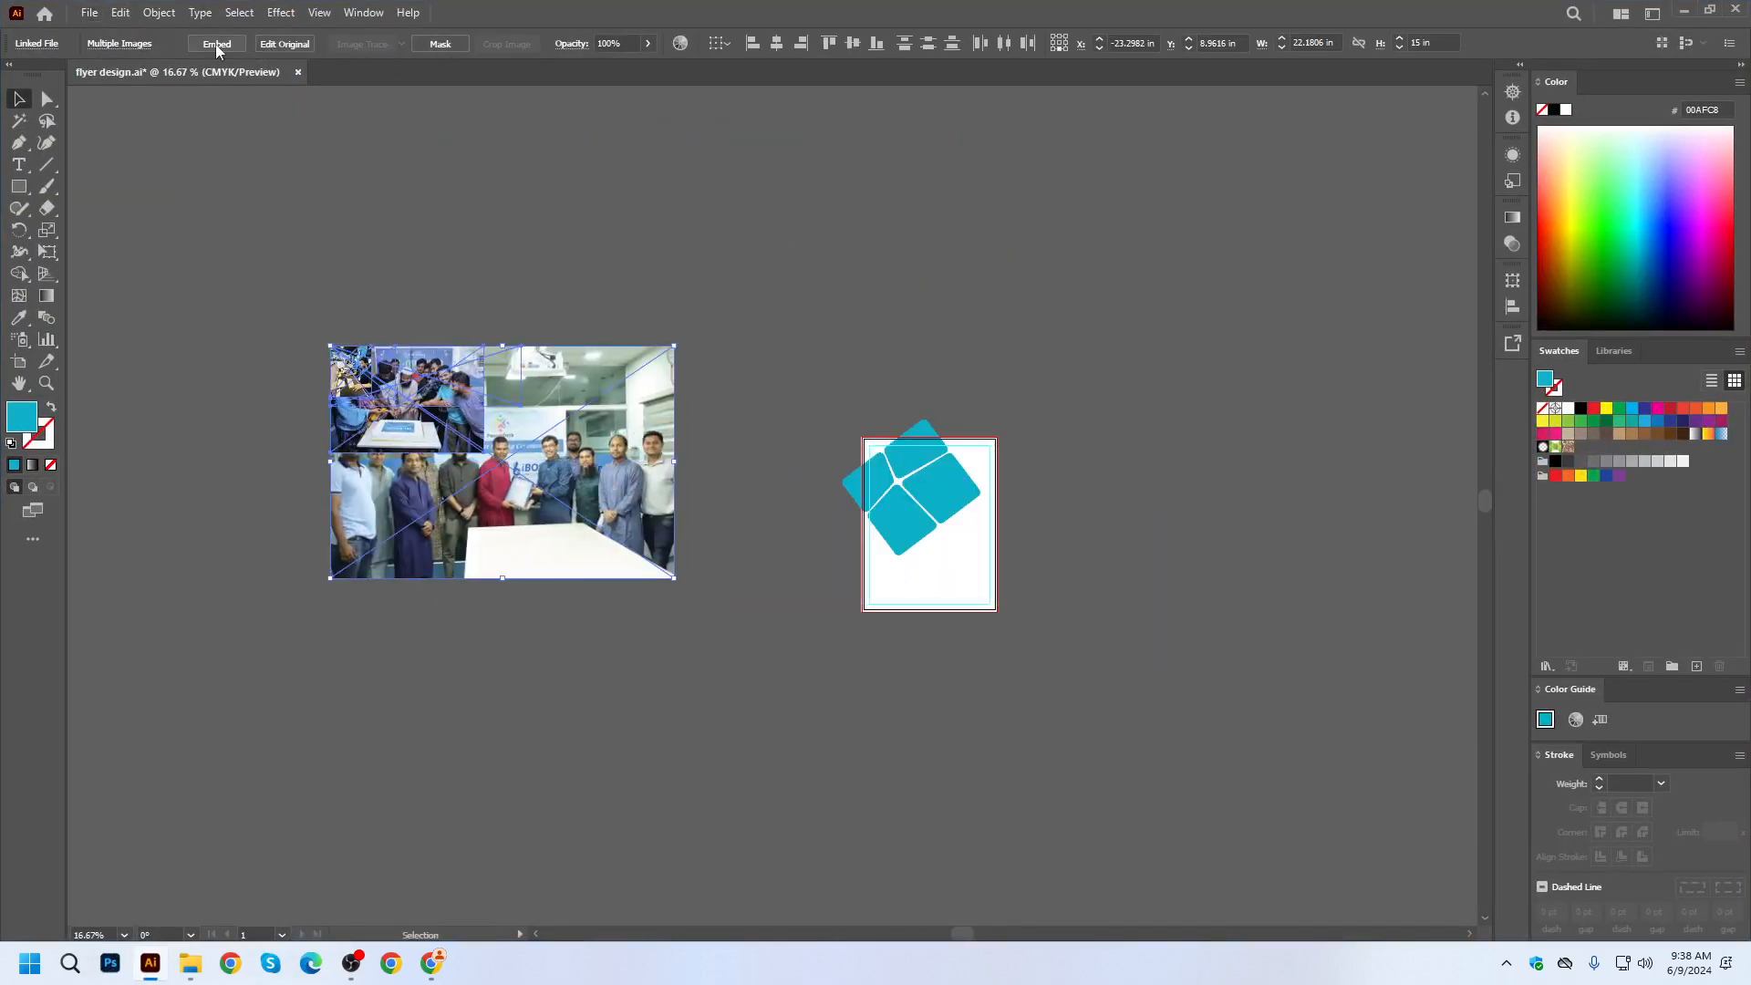
Move the large group photo and the cake-cutting photo apart in the empty area beside the artboard.
{"action": "left_click", "coordinate": [707, 315]}
{"action": "left_click_drag", "start_coordinate": [580, 516], "coordinate": [652, 749]}
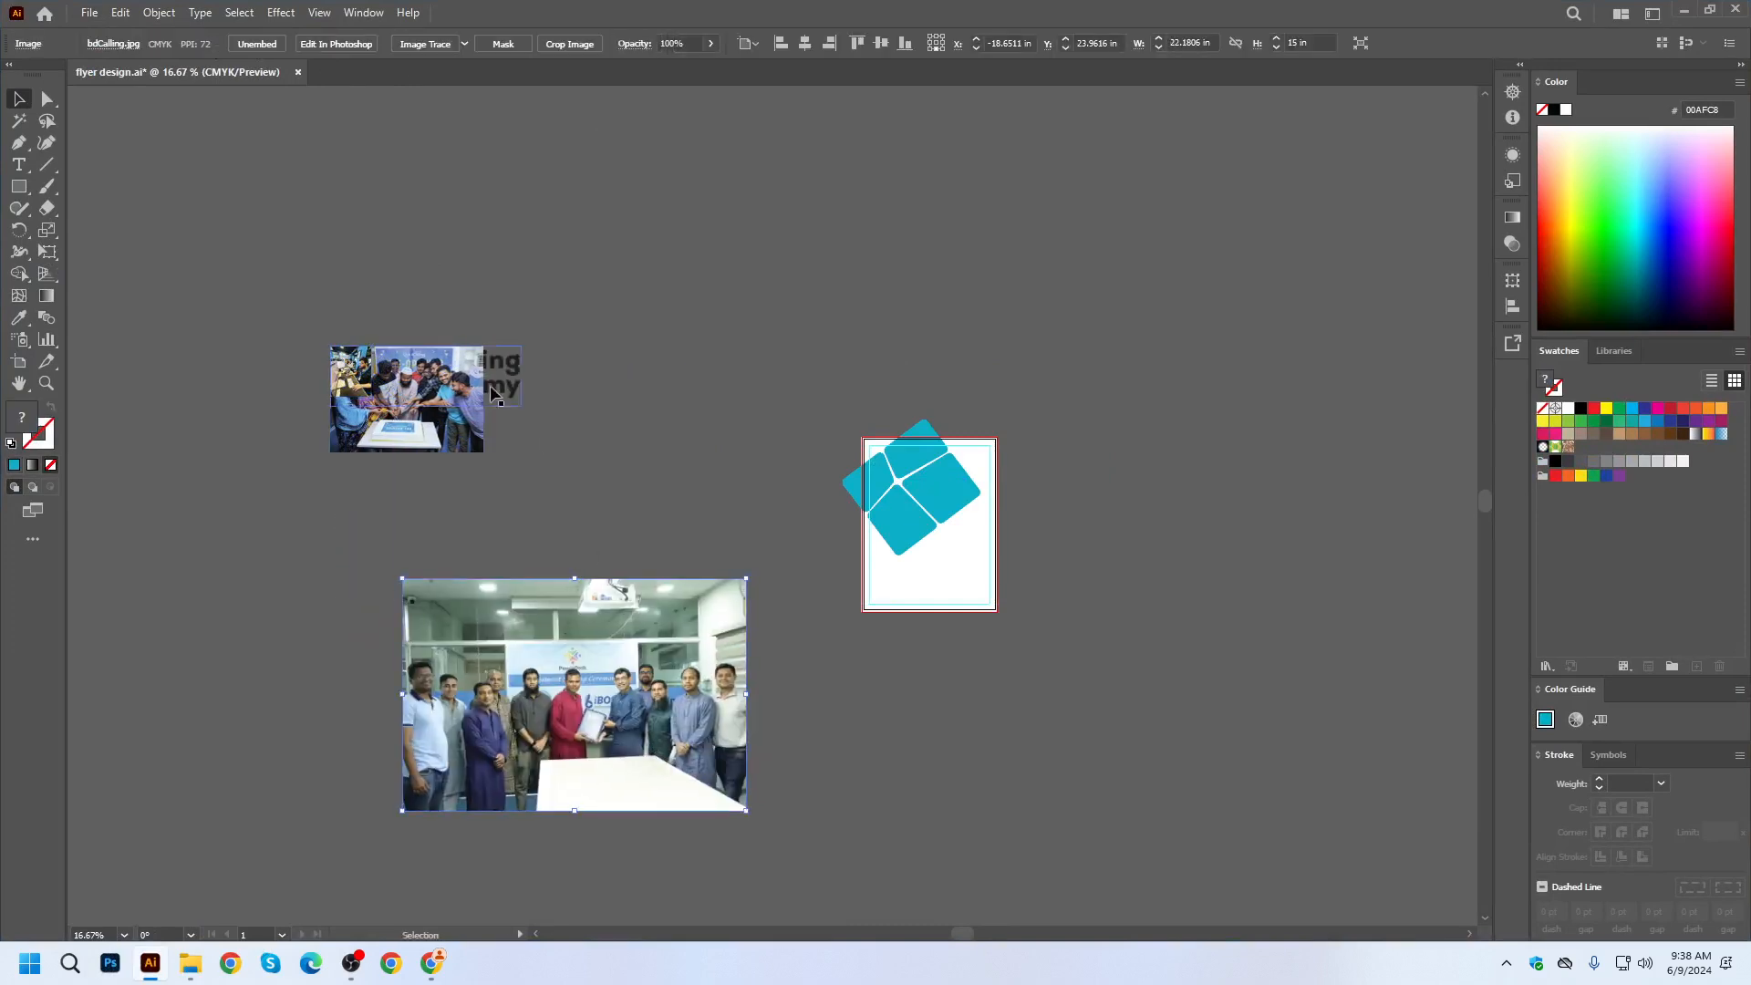
{"action": "left_click_drag", "start_coordinate": [456, 360], "coordinate": [697, 392]}
Scale the Bdcalling Academy logo down and place it inside the margin guides at the artboard's upper-right corner.
{"action": "left_click_drag", "start_coordinate": [355, 383], "coordinate": [971, 435]}
{"action": "scroll", "coordinate": [983, 360], "scroll_direction": "up", "scroll_amount": 3}
{"action": "scroll", "coordinate": [969, 436], "scroll_direction": "up", "scroll_amount": 2}
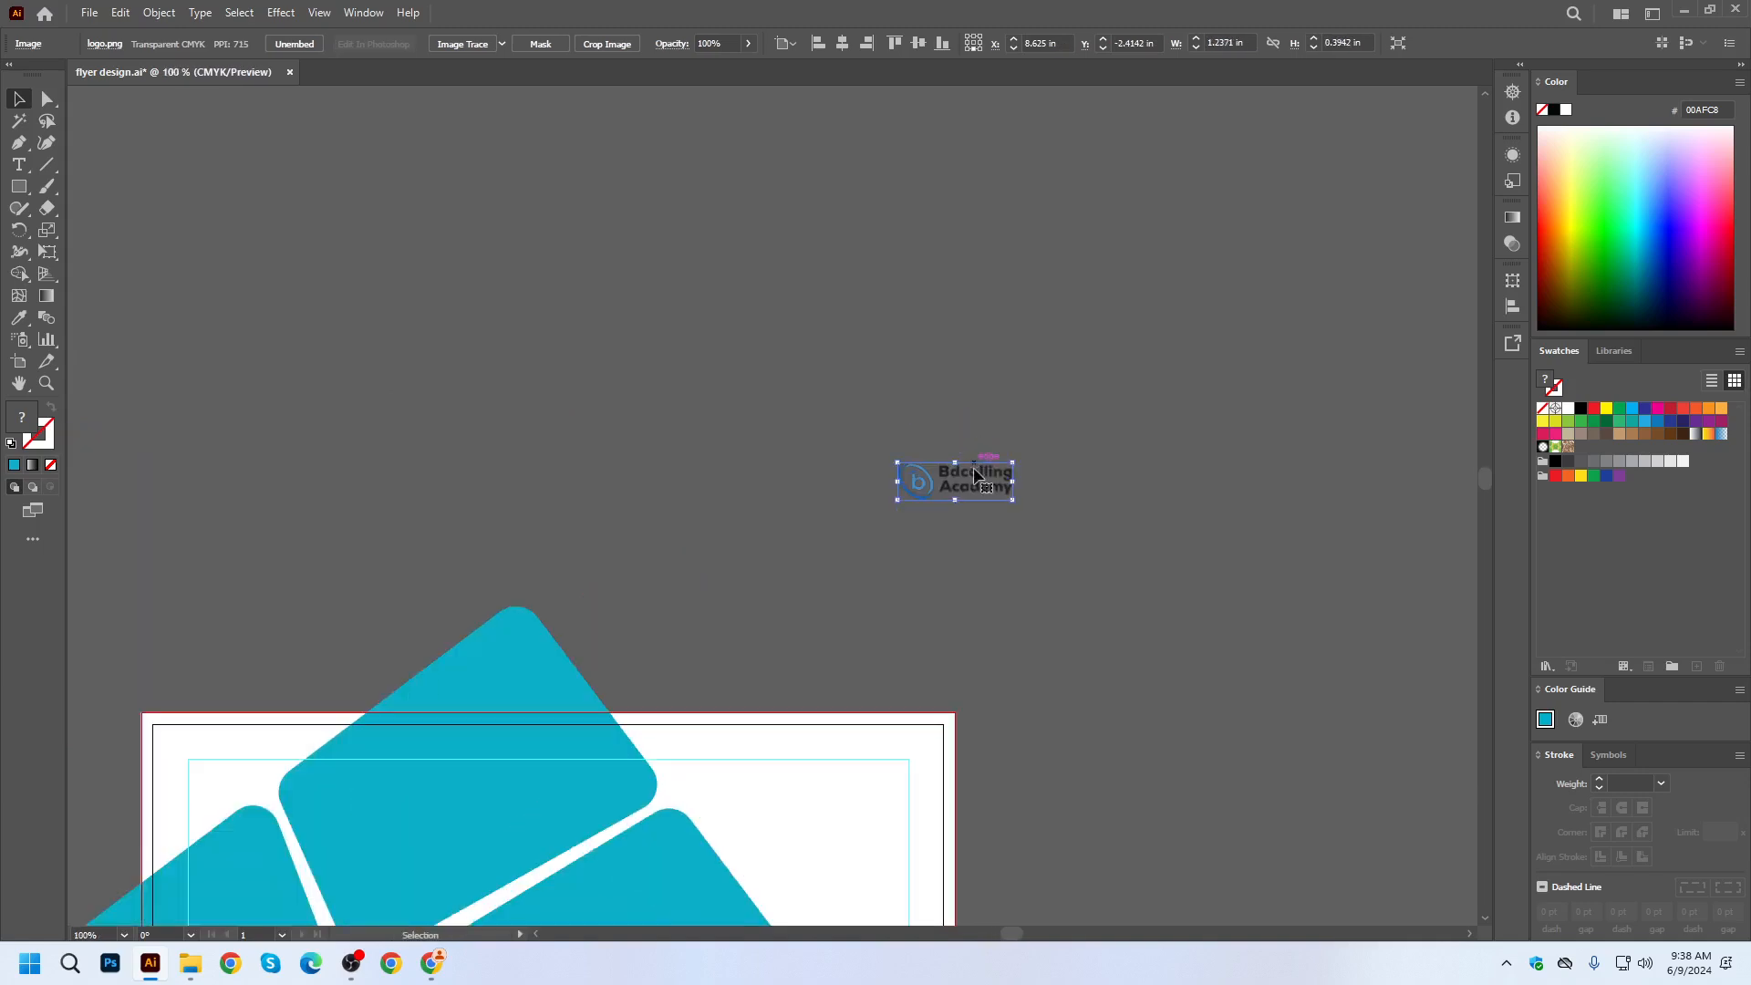
{"action": "left_click_drag", "start_coordinate": [984, 596], "coordinate": [1133, 395]}
{"action": "left_click_drag", "start_coordinate": [1117, 298], "coordinate": [890, 620]}
{"action": "left_click", "coordinate": [1058, 337]}
{"action": "scroll", "coordinate": [1028, 468], "scroll_direction": "up", "scroll_amount": 3}
{"action": "left_click_drag", "start_coordinate": [1056, 705], "coordinate": [1141, 219]}
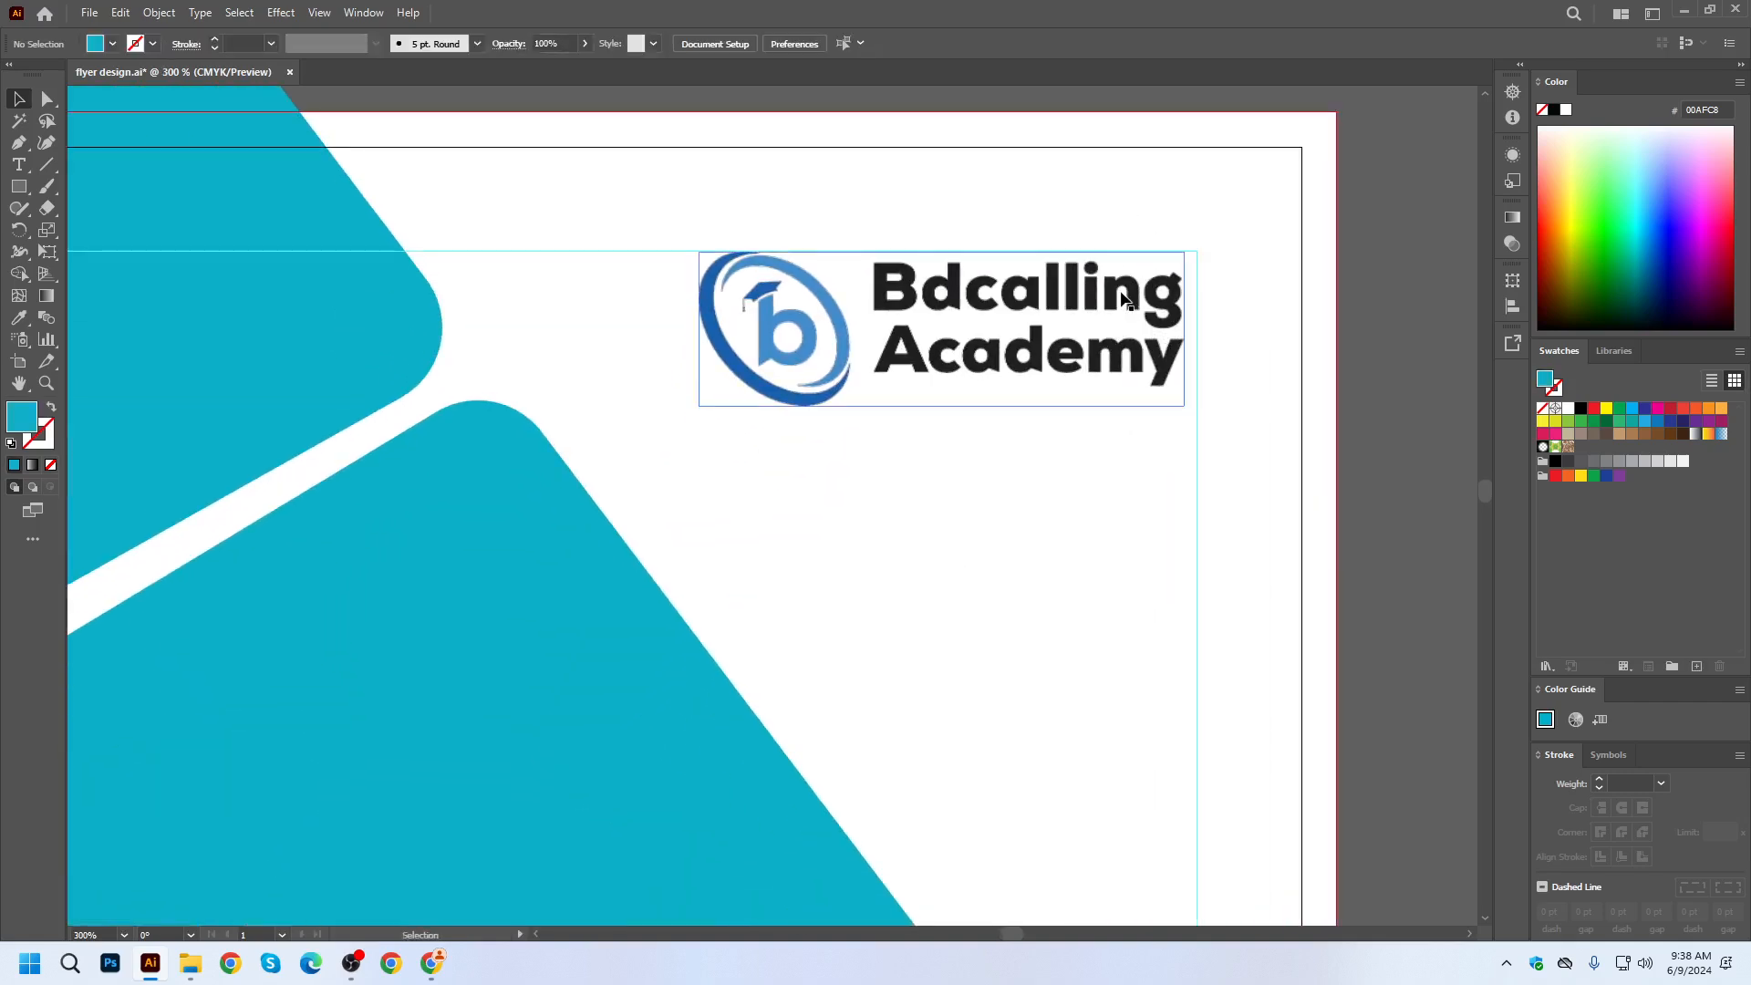
{"action": "scroll", "coordinate": [949, 282], "scroll_direction": "up", "scroll_amount": 1}
{"action": "scroll", "coordinate": [949, 282], "scroll_direction": "down", "scroll_amount": 4}
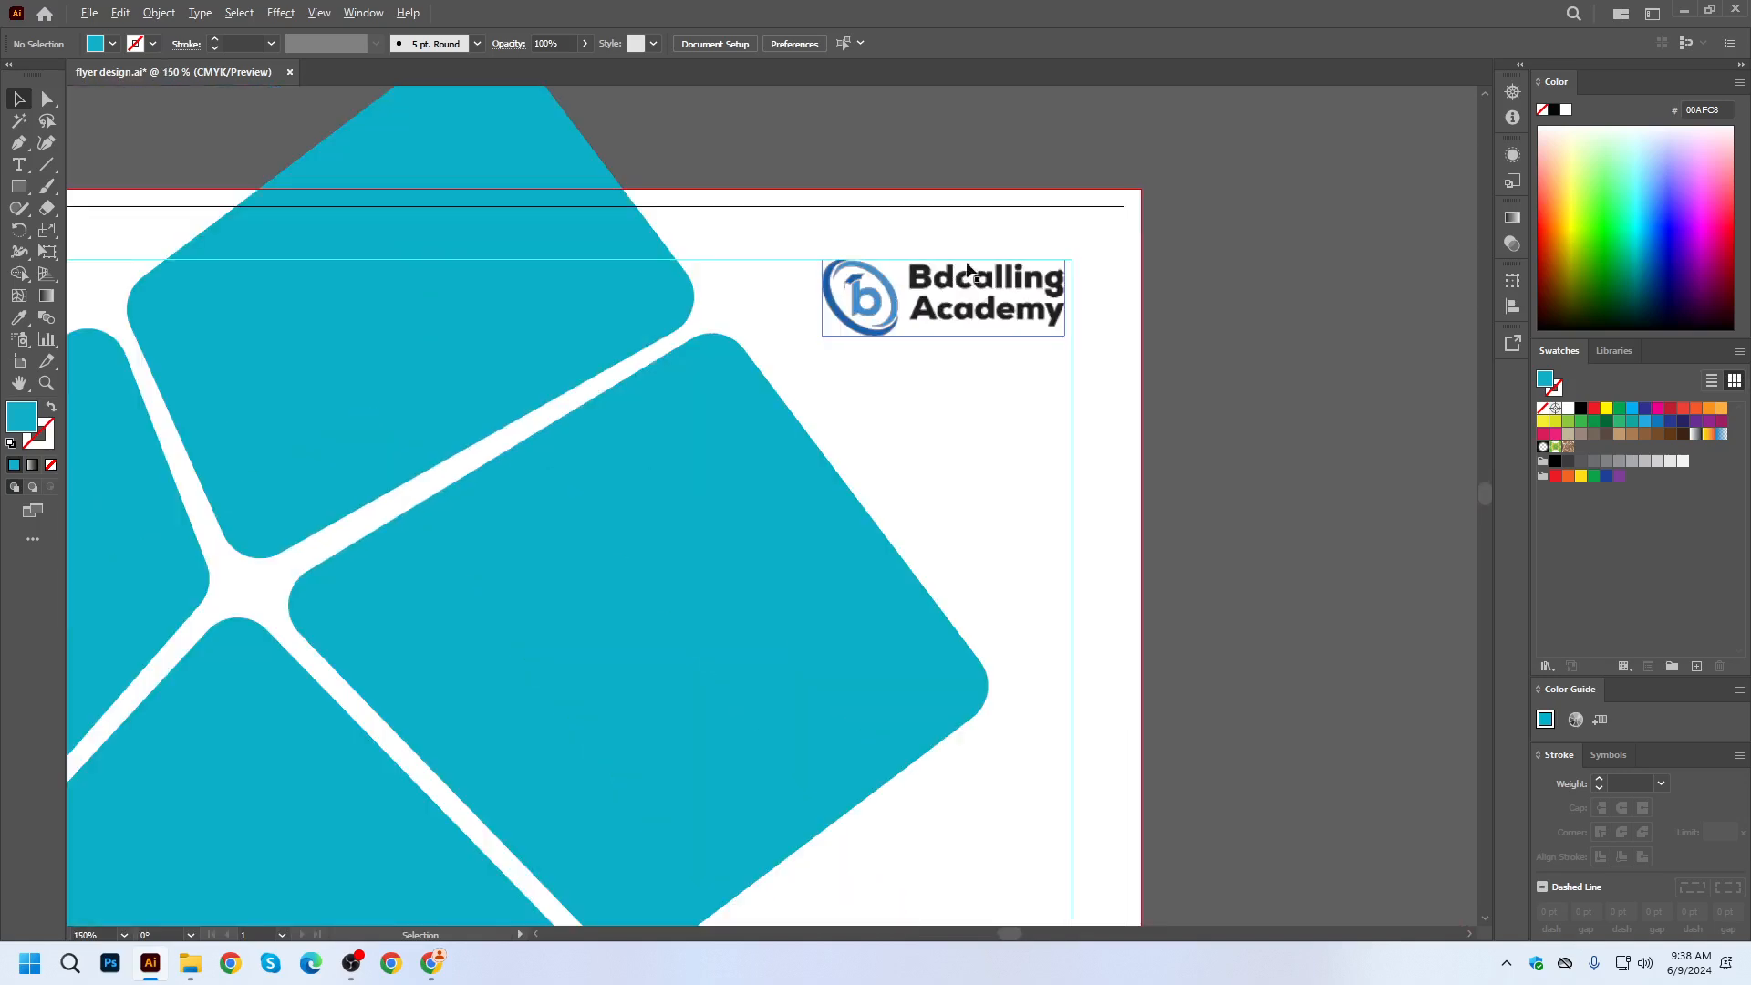
Fit the artboard in view and enlarge the logo slightly from its lower-left corner.
{"action": "scroll", "coordinate": [1300, 265], "scroll_direction": "down", "scroll_amount": 4}
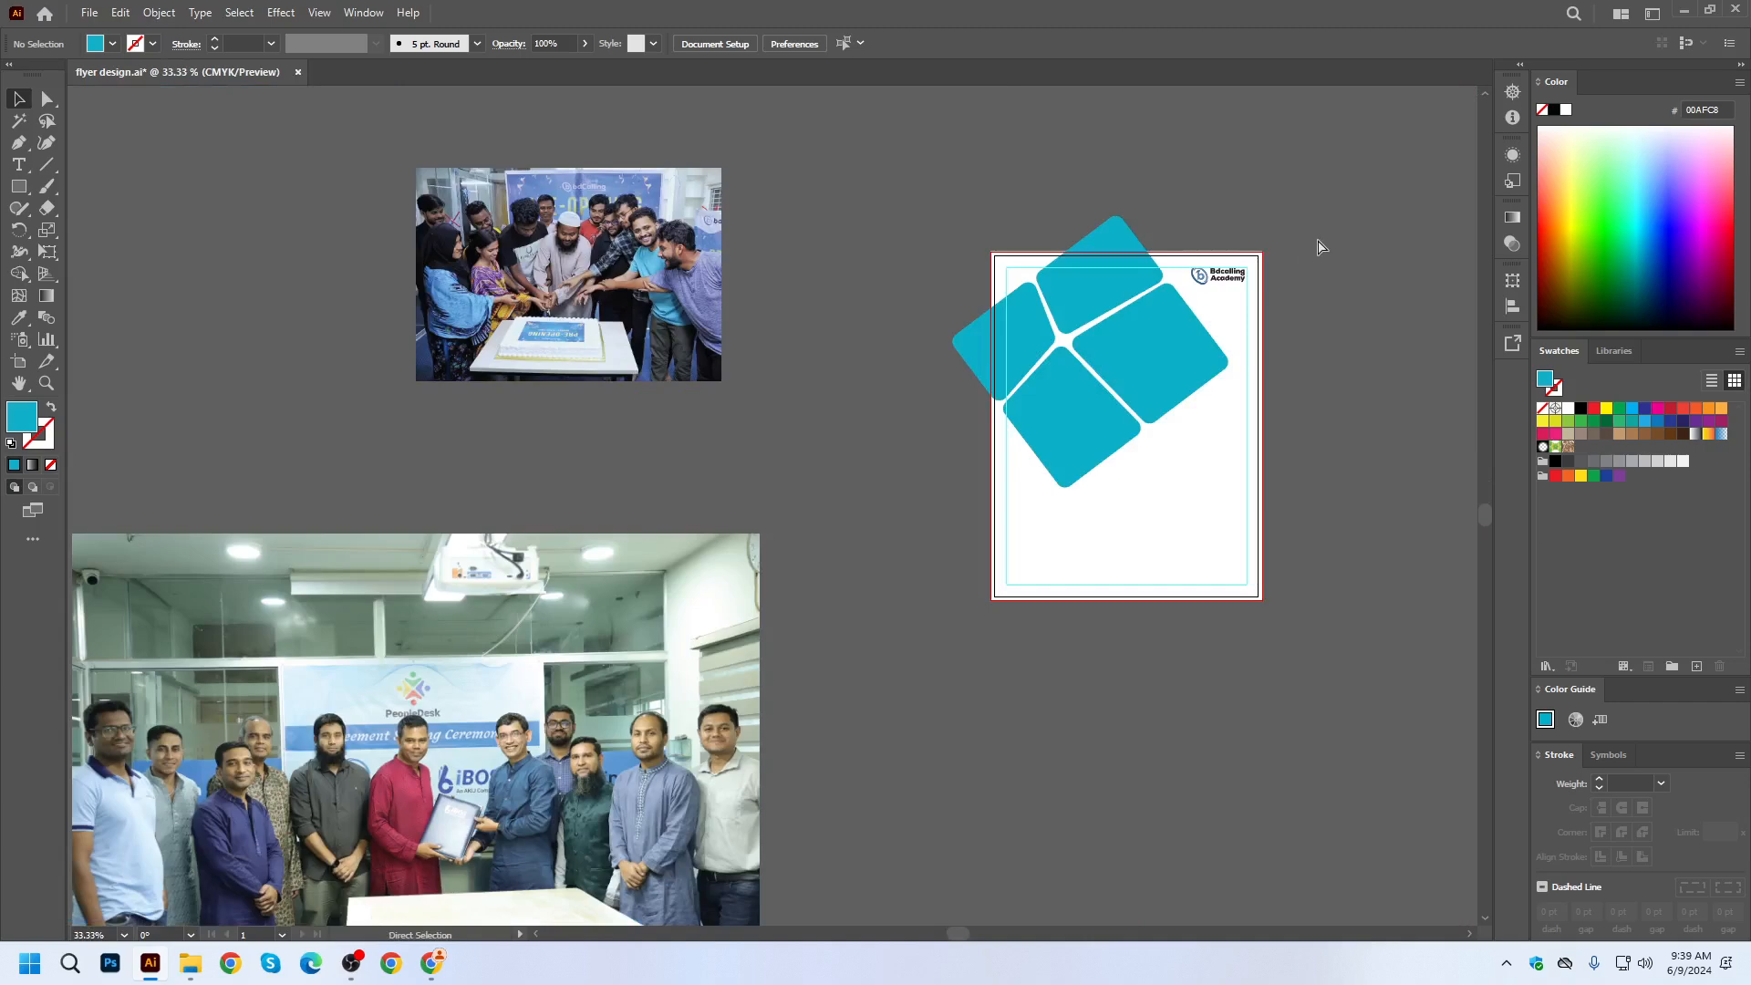
{"action": "key", "text": "ctrl+1"}
{"action": "key", "text": "ctrl+0"}
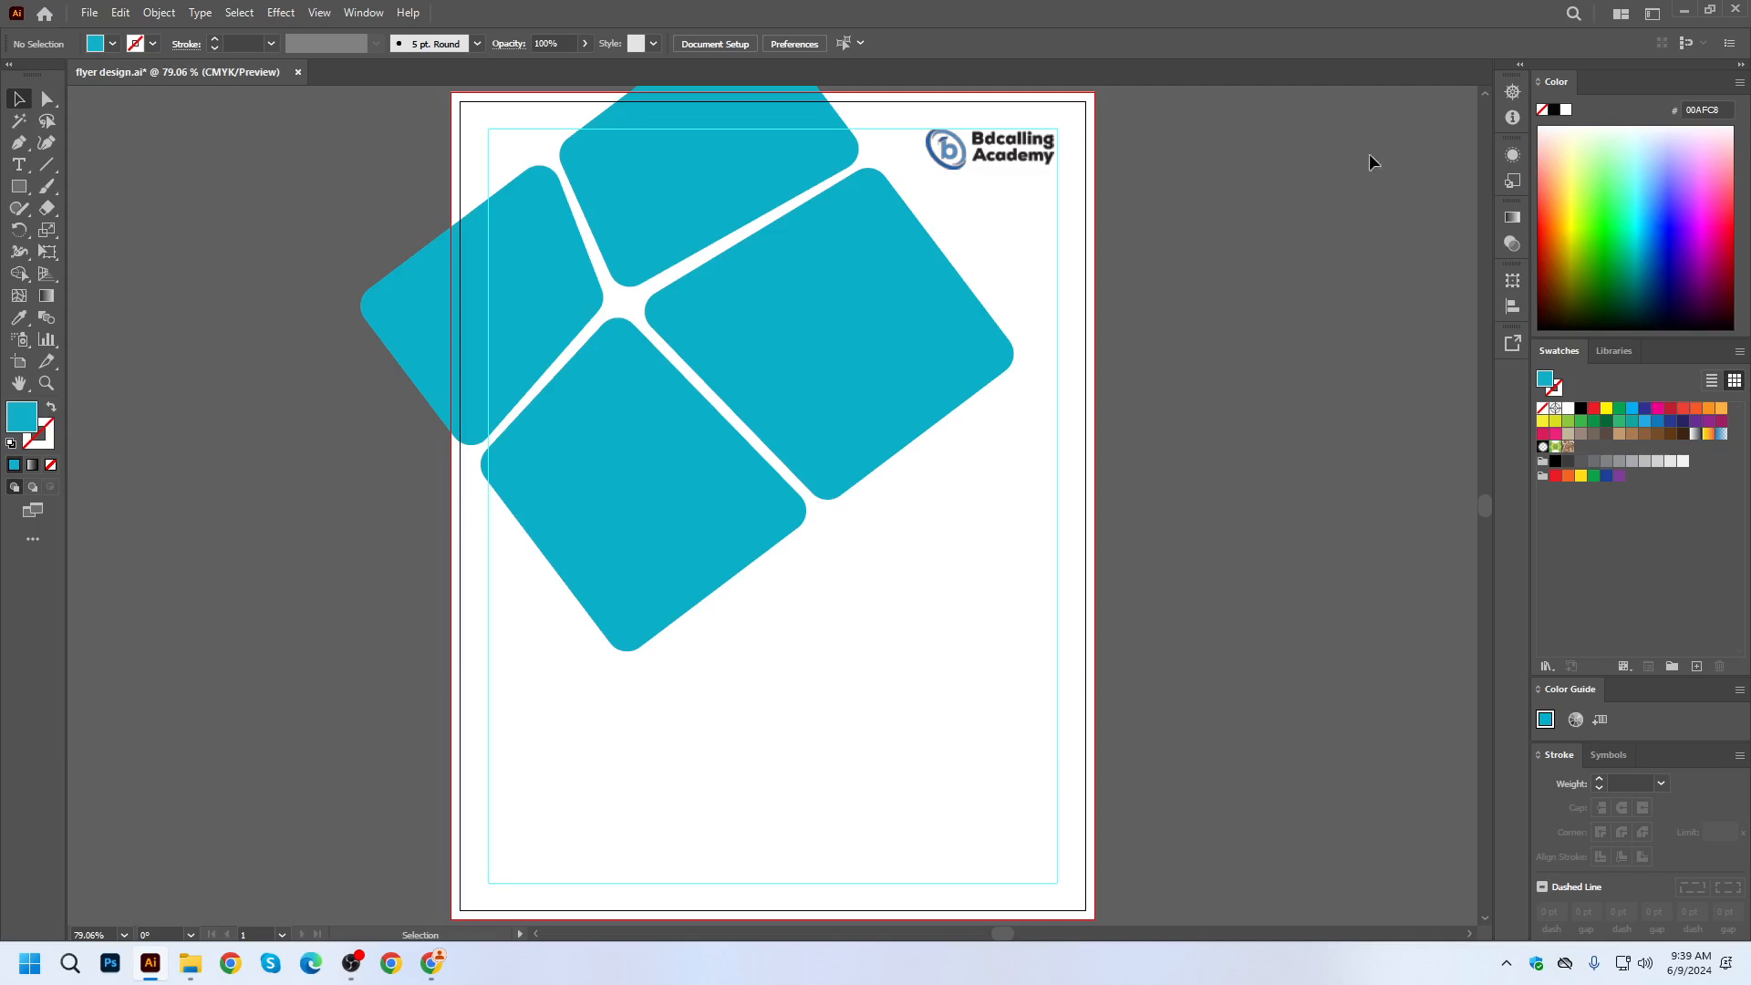
{"action": "left_click", "coordinate": [949, 161]}
{"action": "left_click_drag", "start_coordinate": [926, 169], "coordinate": [913, 177]}
{"action": "left_click", "coordinate": [1261, 309]}
Duplicate the four-panel group into the empty area to the right of the artboard.
{"action": "scroll", "coordinate": [1204, 359], "scroll_direction": "down", "scroll_amount": 3}
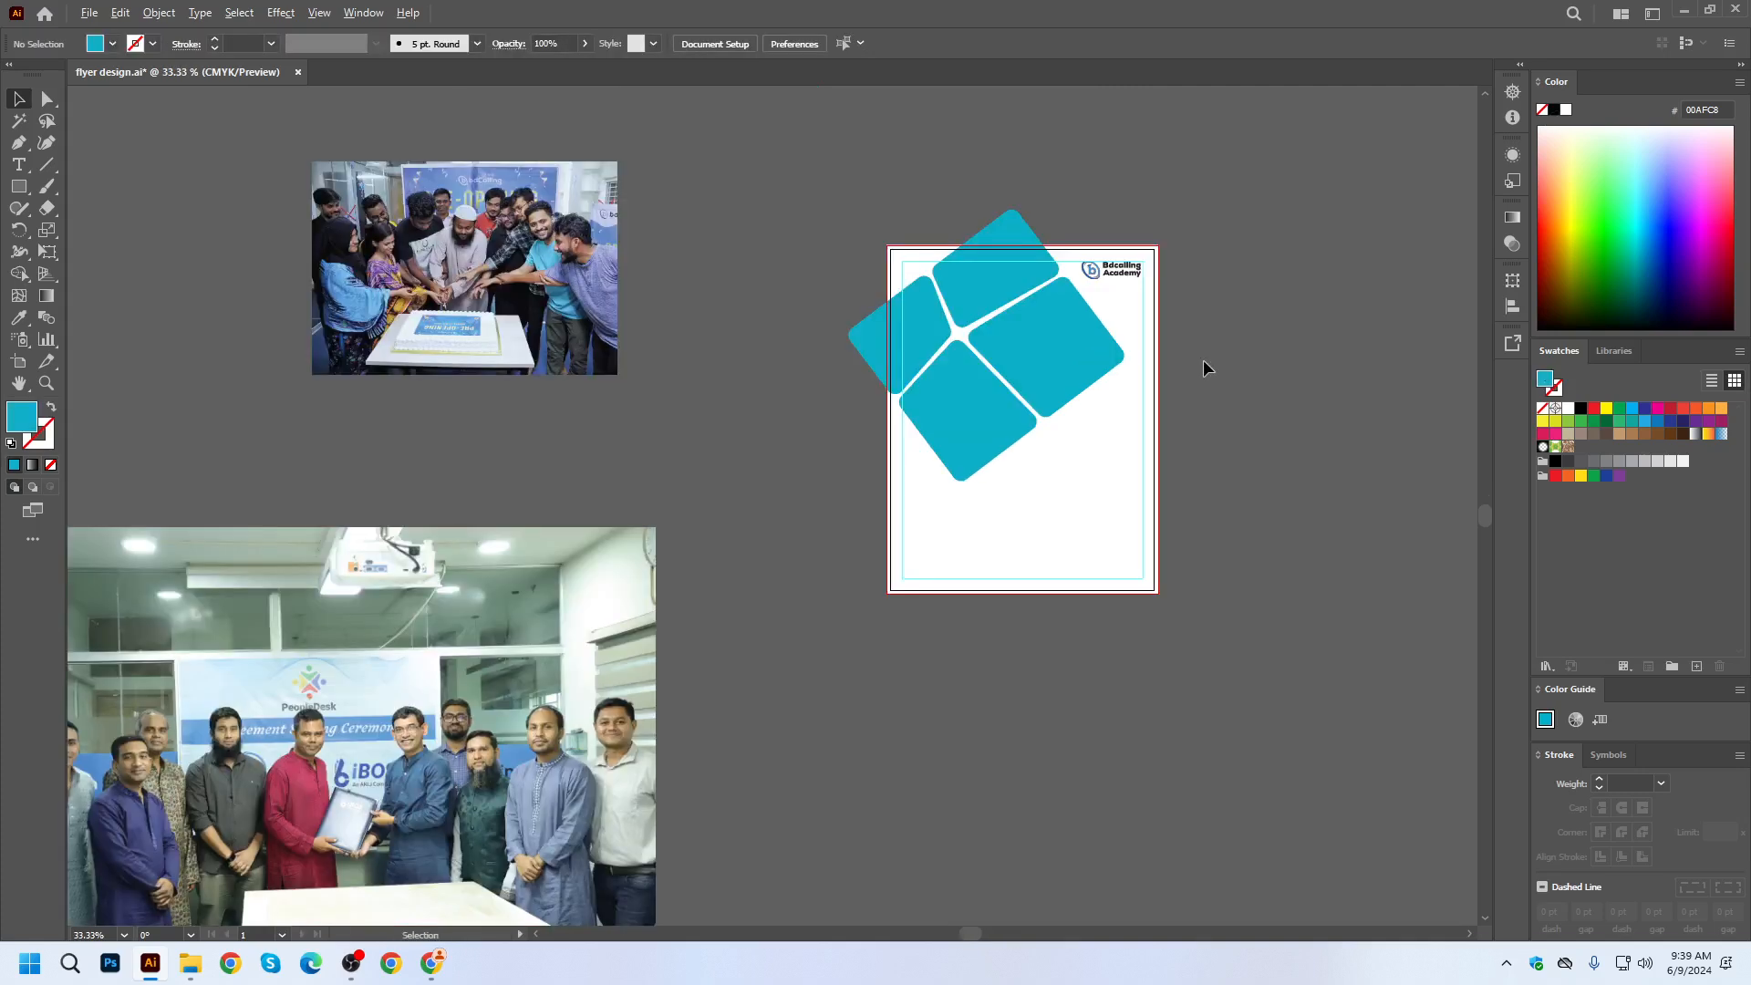
{"action": "scroll", "coordinate": [1177, 259], "scroll_direction": "up", "scroll_amount": 2}
{"action": "scroll", "coordinate": [1144, 310], "scroll_direction": "down", "scroll_amount": 2}
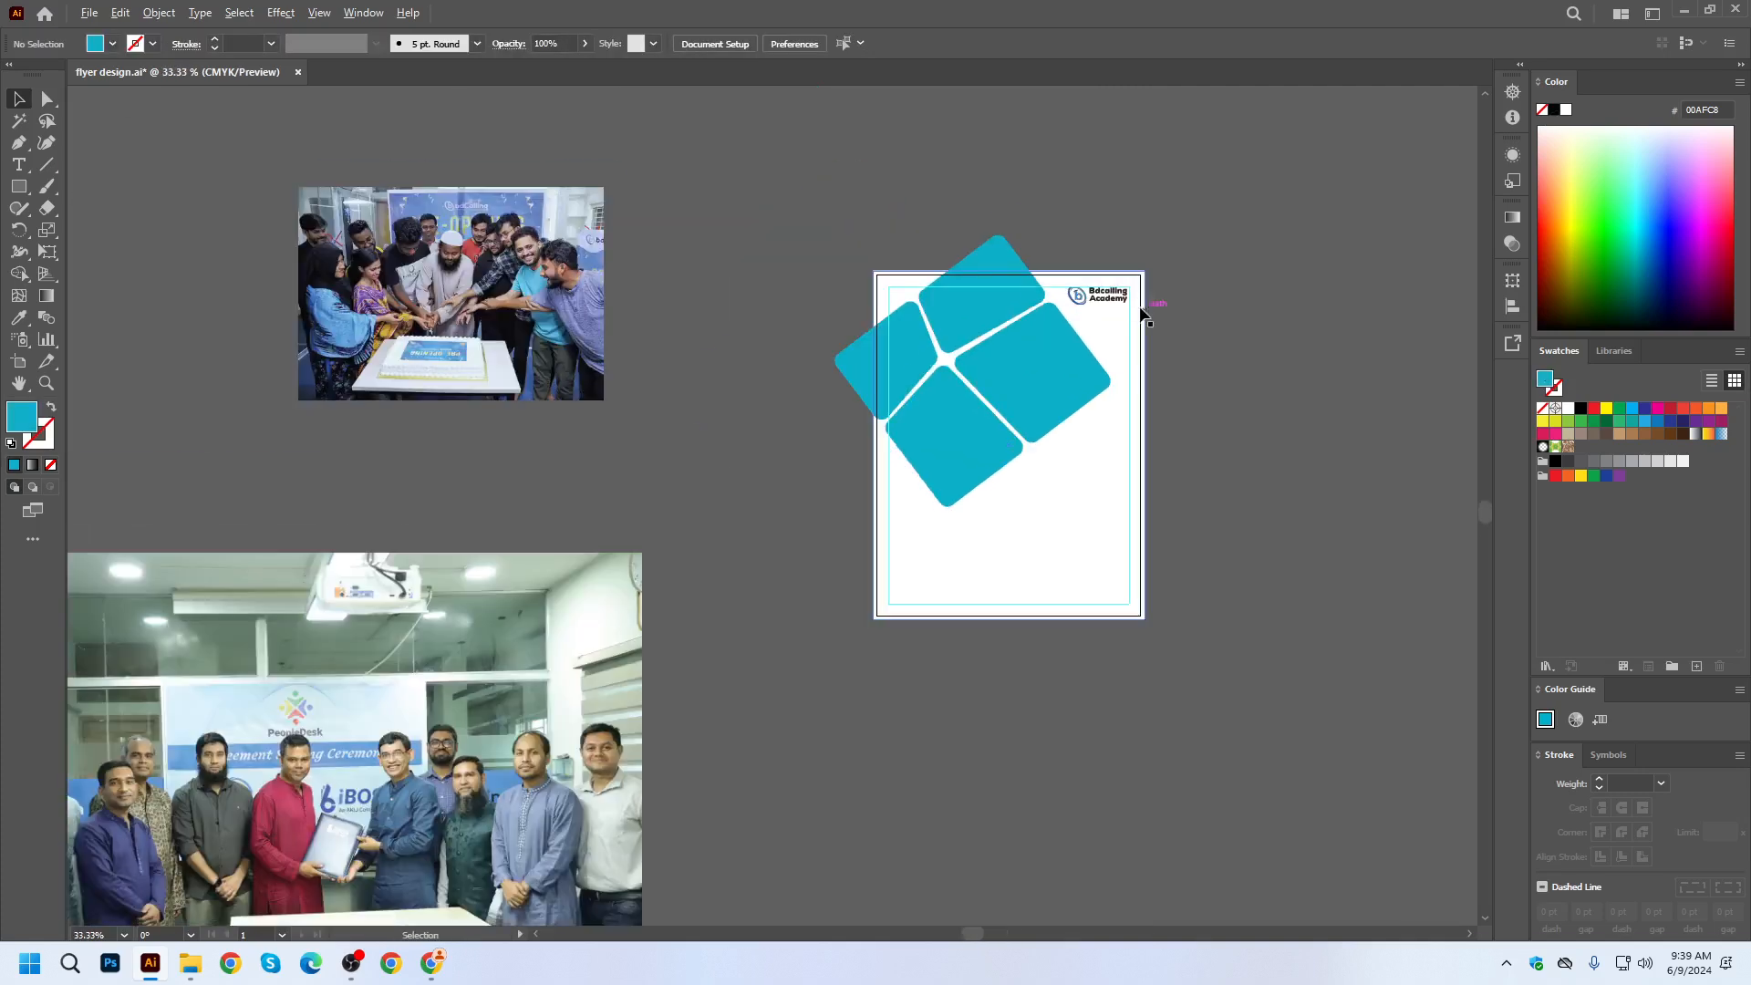
{"action": "left_click", "coordinate": [937, 319]}
{"action": "left_click_drag", "start_coordinate": [974, 385], "coordinate": [1415, 402]}
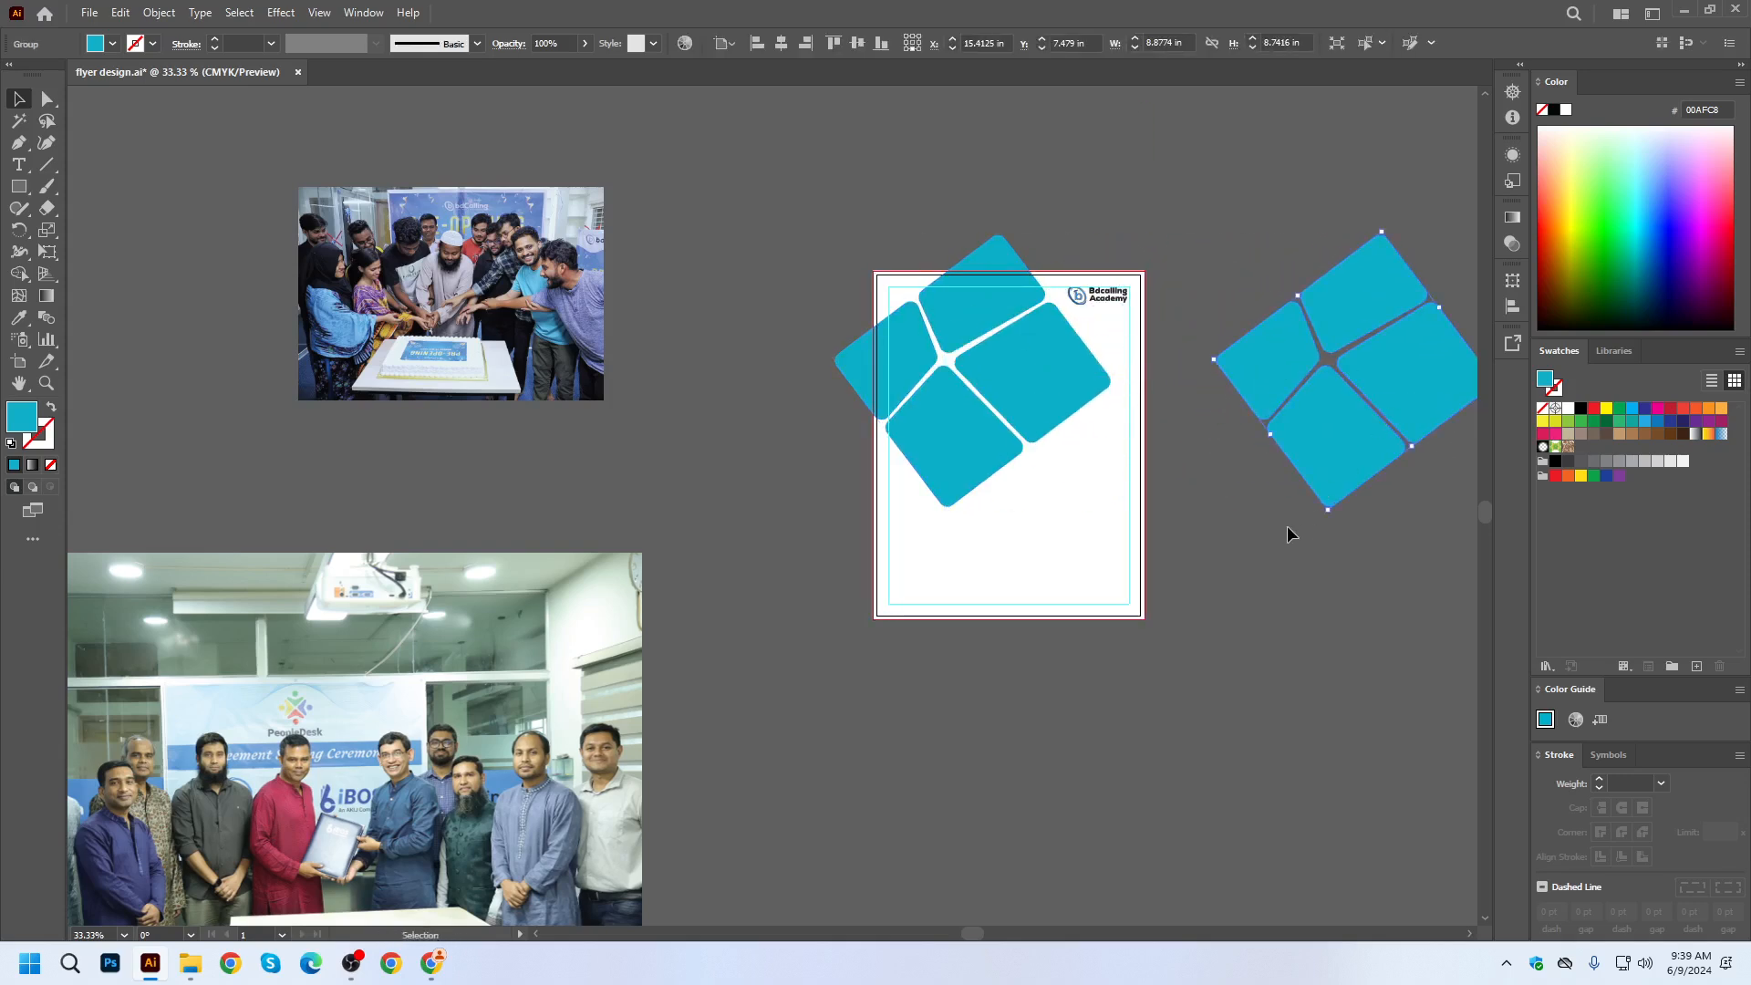
{"action": "left_click", "coordinate": [1283, 529]}
Move the meeting-room photo and the office desk photo closer to the artboard.
{"action": "left_click_drag", "start_coordinate": [1231, 582], "coordinate": [1245, 520]}
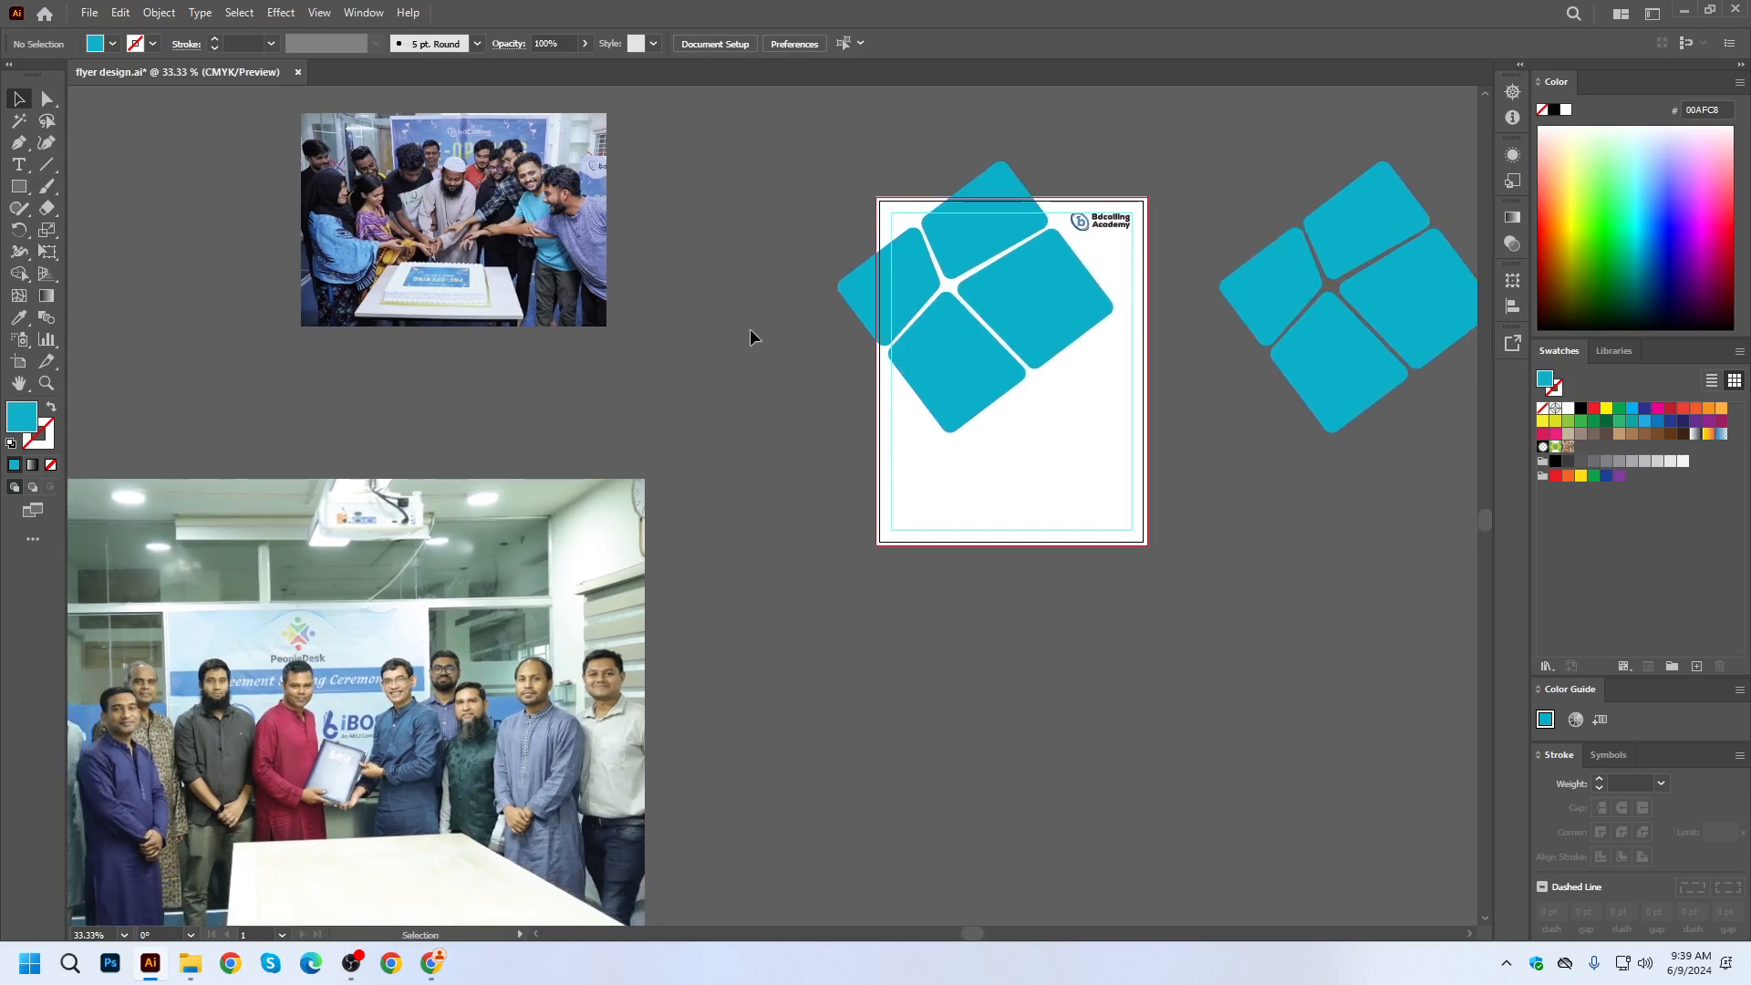
{"action": "scroll", "coordinate": [726, 325], "scroll_direction": "down", "scroll_amount": 2}
{"action": "scroll", "coordinate": [282, 91], "scroll_direction": "up", "scroll_amount": 1}
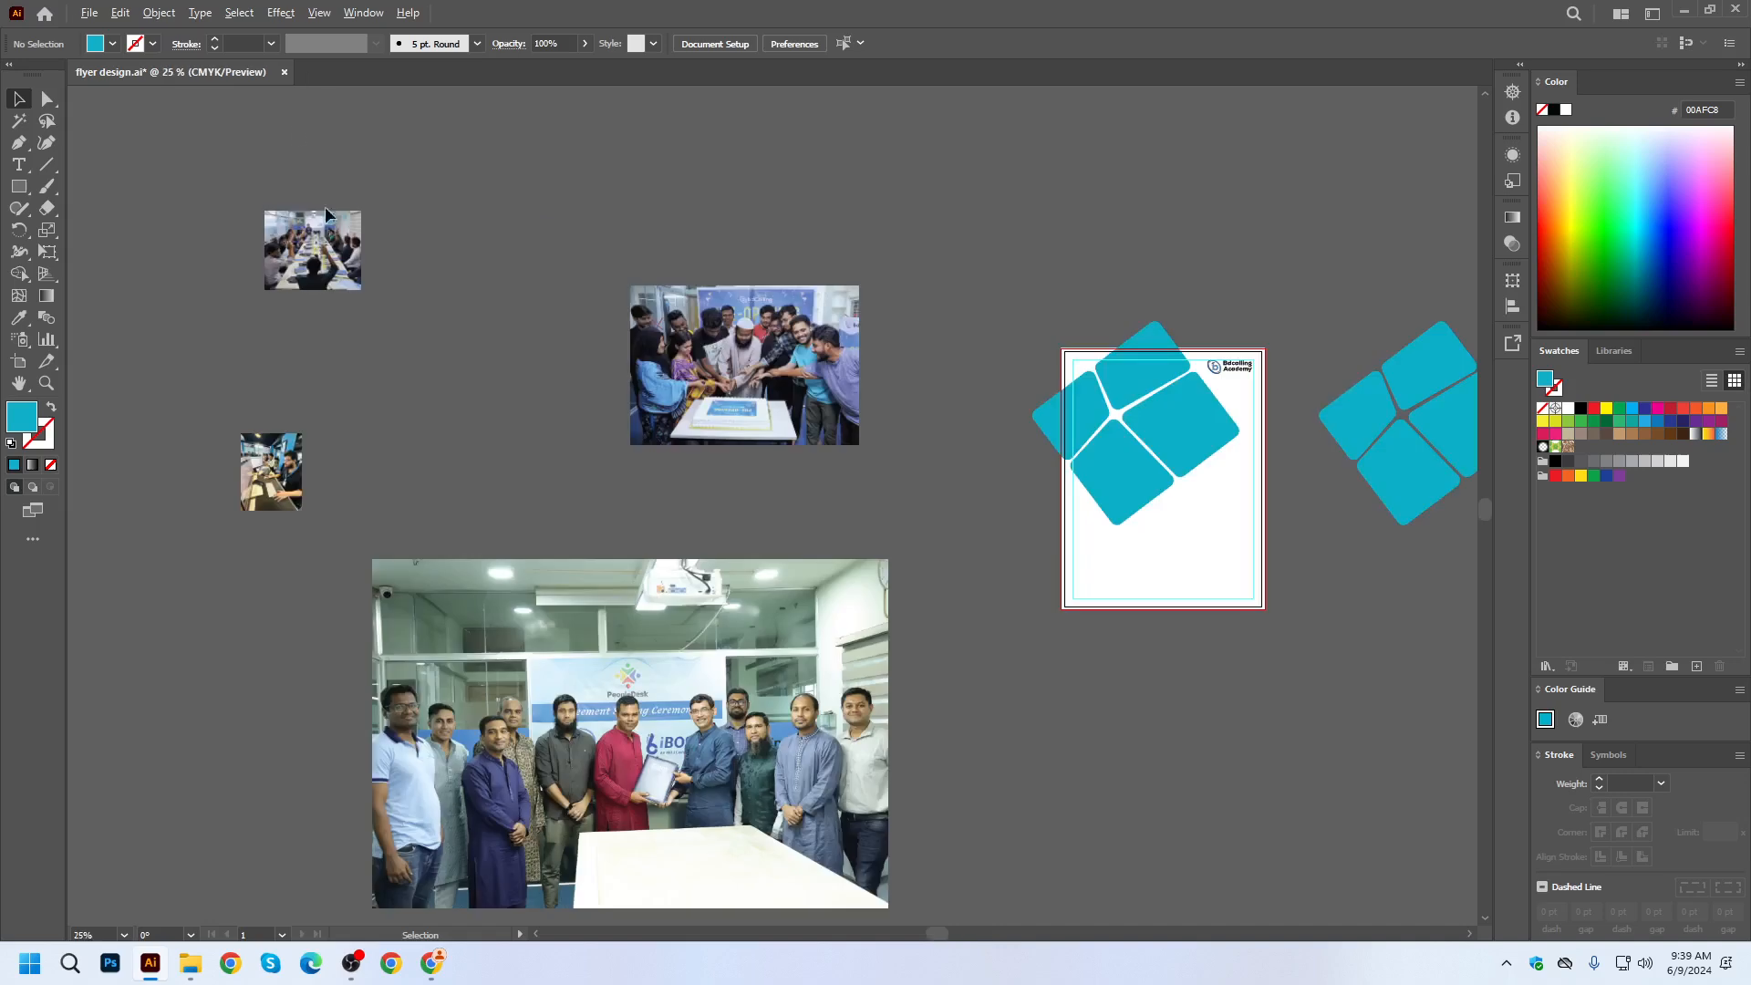
{"action": "left_click_drag", "start_coordinate": [330, 255], "coordinate": [899, 481]}
{"action": "left_click_drag", "start_coordinate": [331, 476], "coordinate": [1080, 360]}
Ungroup the four panels on the artboard so that each can be selected separately.
{"action": "scroll", "coordinate": [1109, 423], "scroll_direction": "up", "scroll_amount": 3}
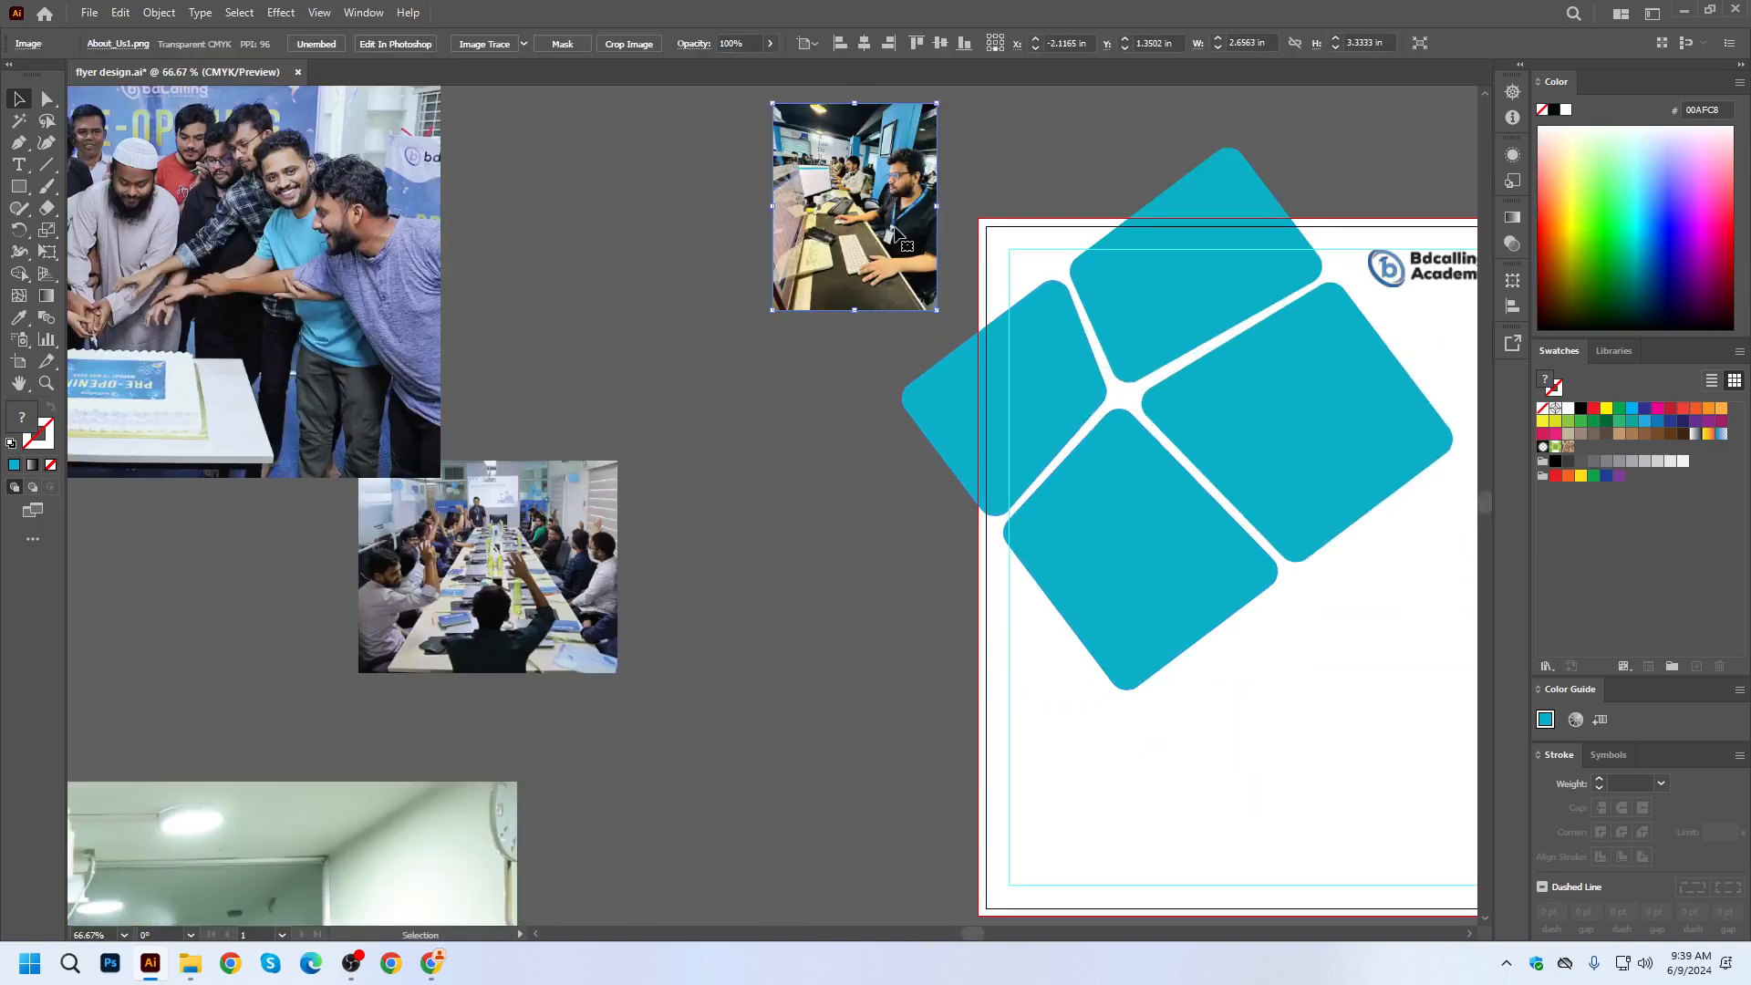
{"action": "left_click", "coordinate": [1047, 398]}
{"action": "right_click", "coordinate": [1048, 397]}
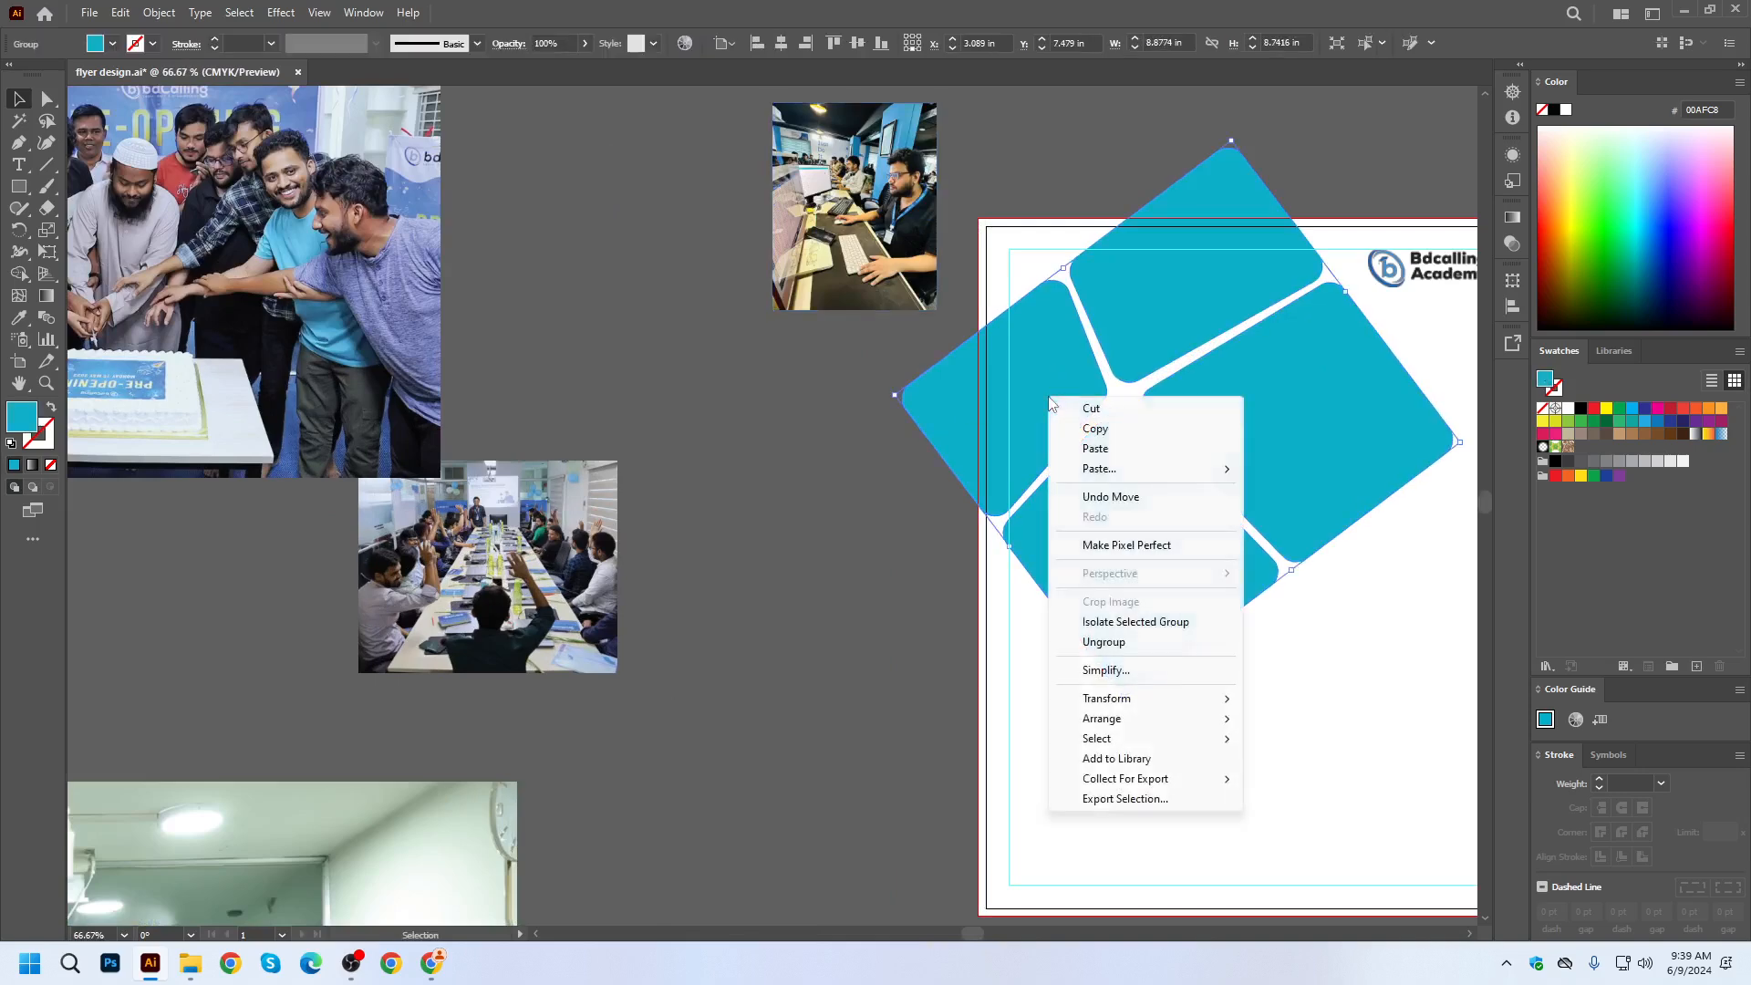
{"action": "left_click", "coordinate": [1103, 642]}
{"action": "left_click", "coordinate": [1058, 638]}
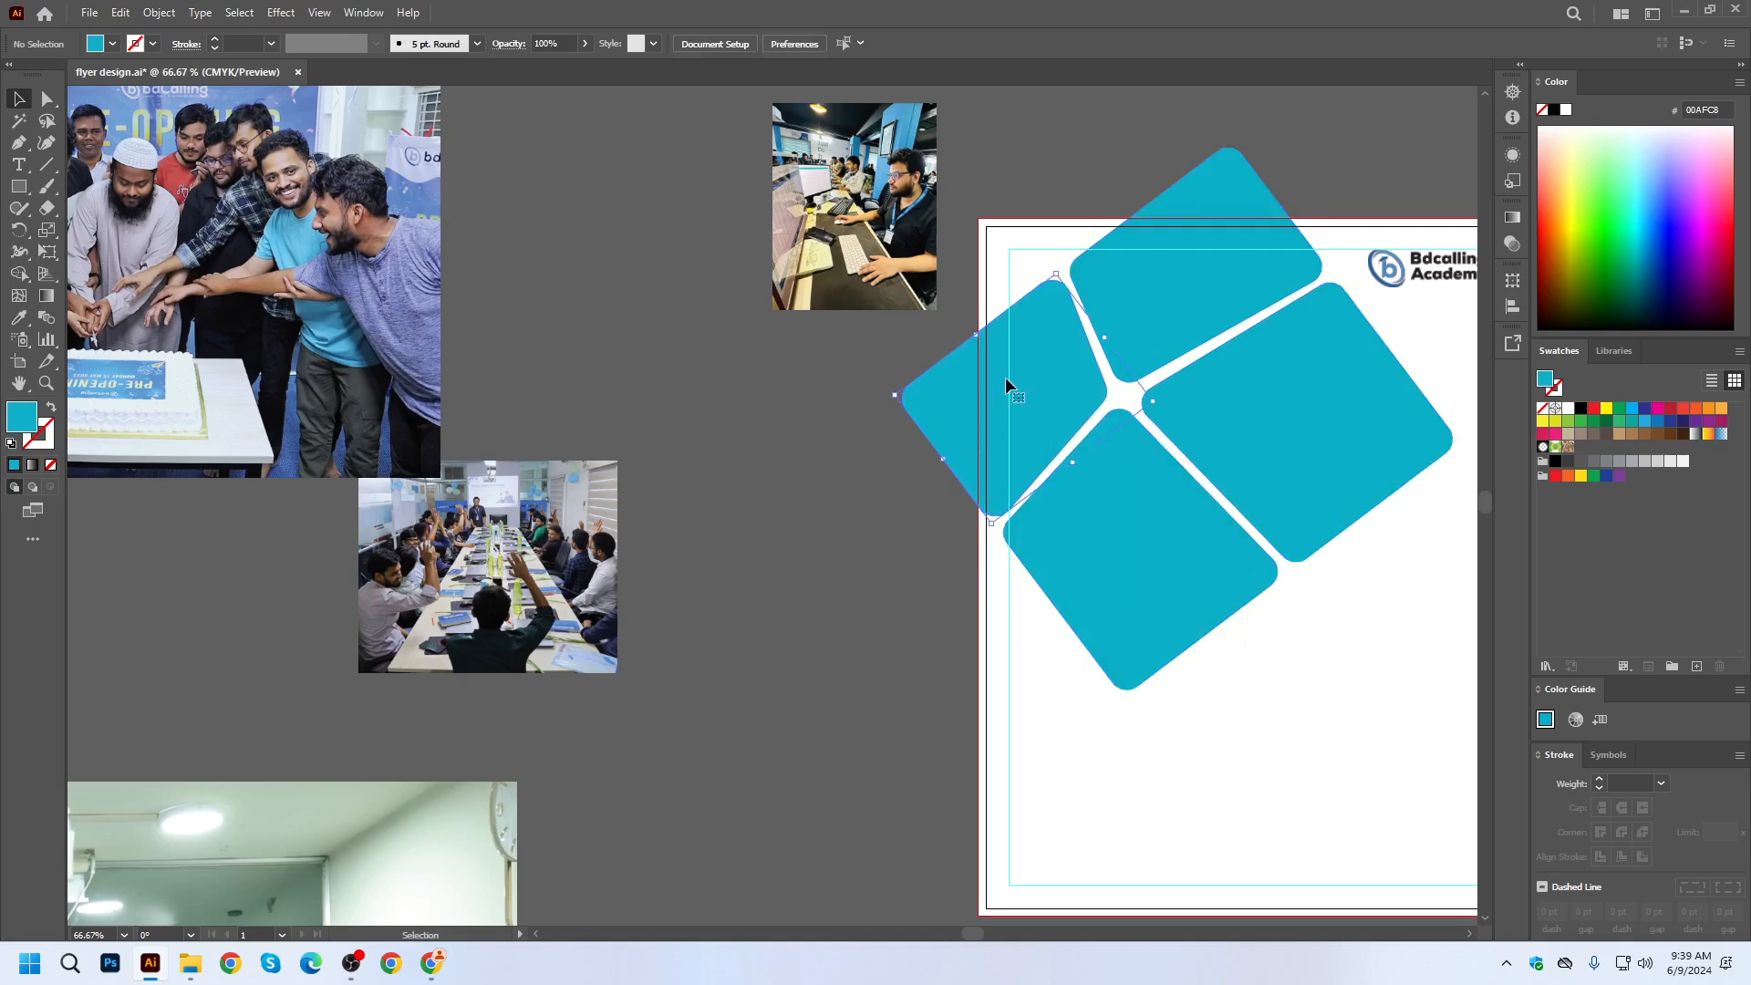
Place the office desk photo over the leftmost panel, enlarge it to about 3.34 by 4.19 in, and fine-tune its horizontal position.
{"action": "left_click_drag", "start_coordinate": [870, 202], "coordinate": [1025, 384]}
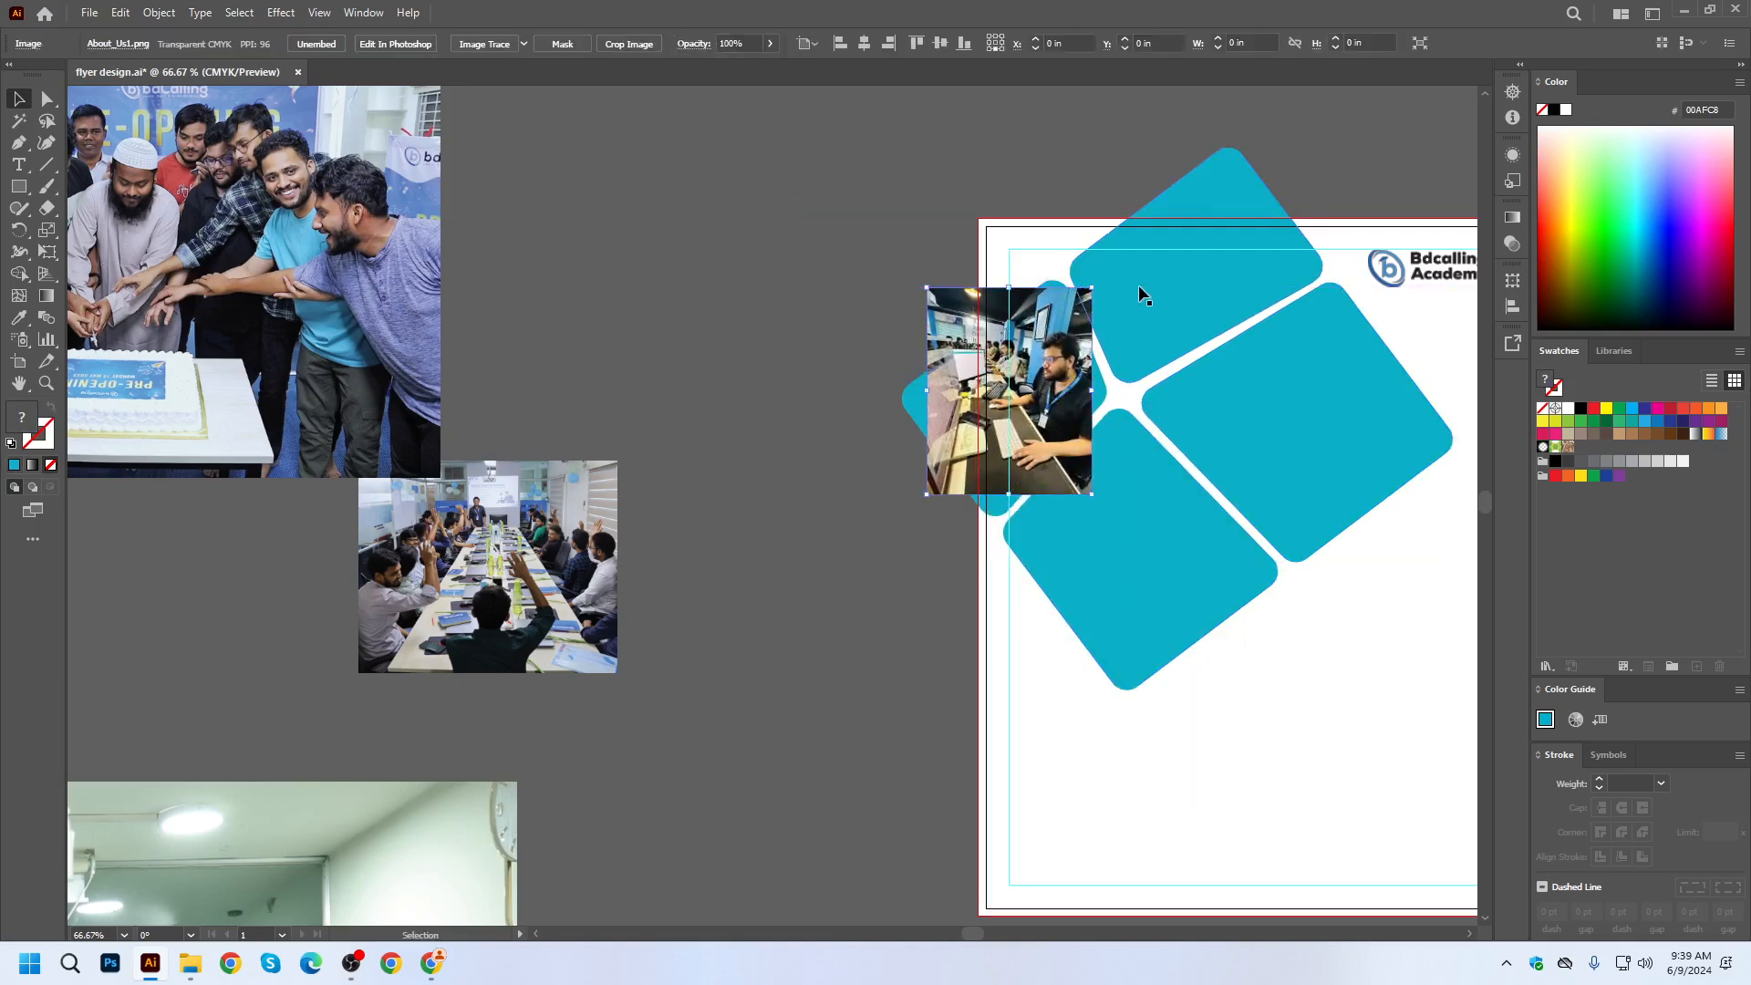
{"action": "left_click_drag", "start_coordinate": [1091, 288], "coordinate": [1126, 262]}
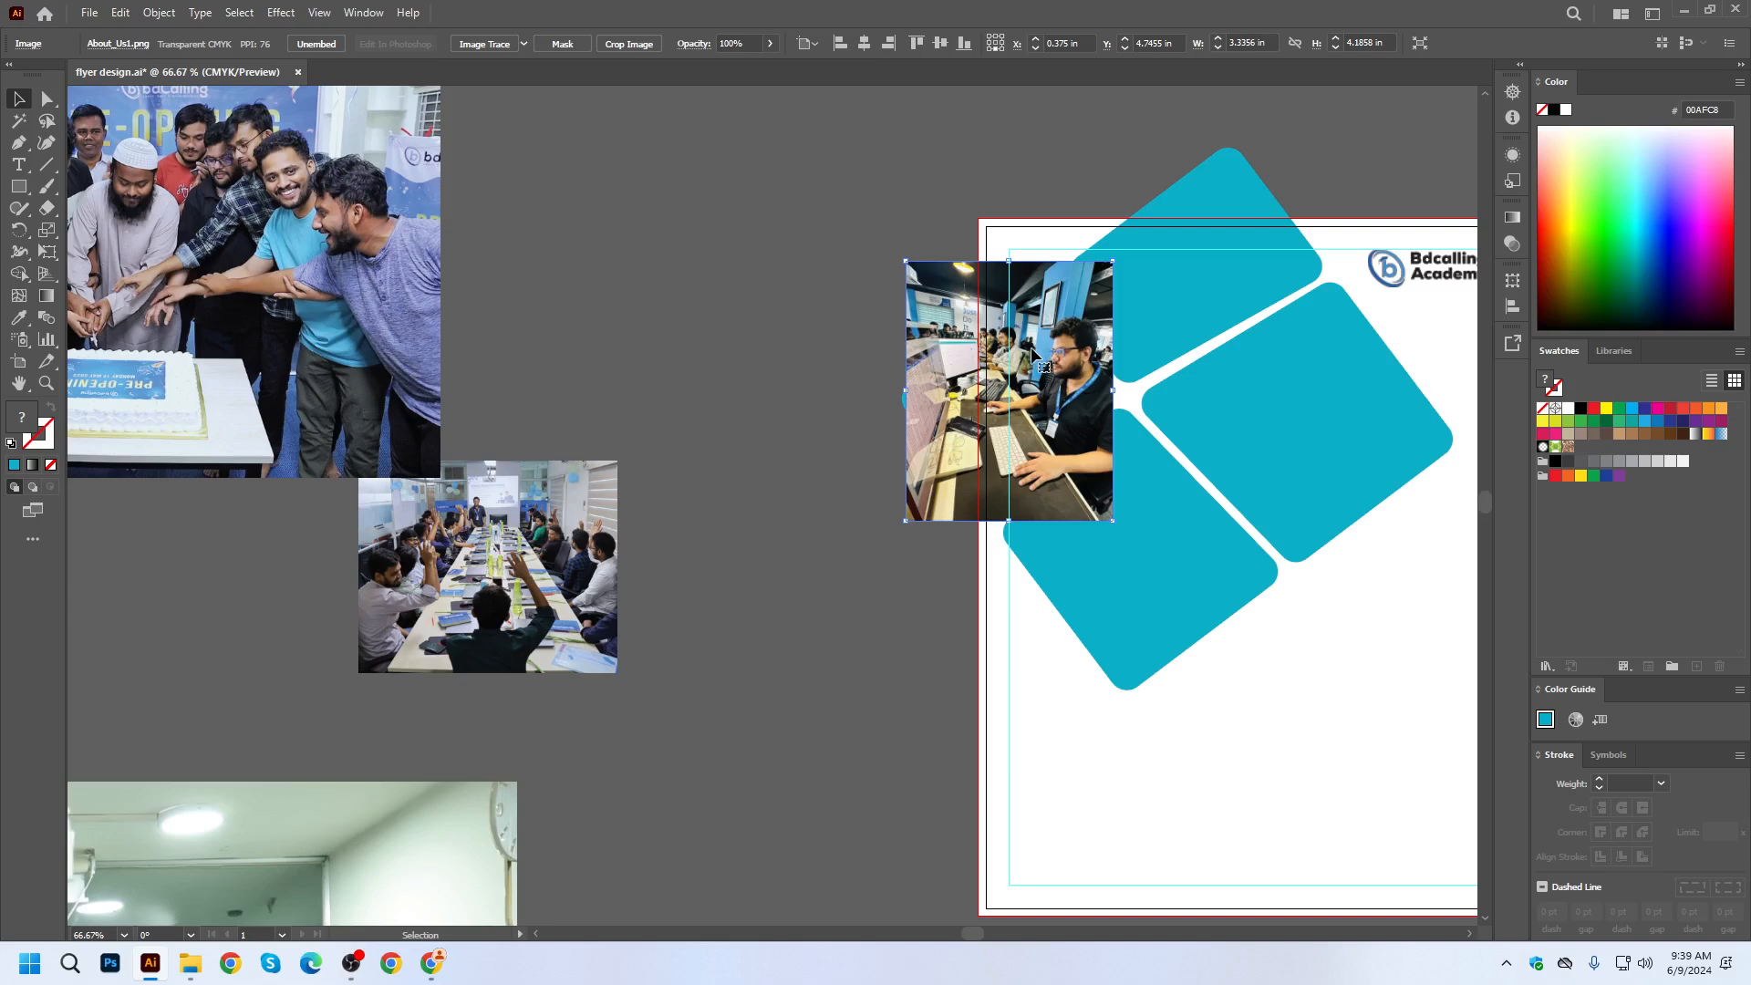
{"action": "key", "text": "Left"}
{"action": "key", "text": "Left"}
{"action": "key", "text": "Left"}
{"action": "key", "text": "Left"}
{"action": "key", "text": "Left"}
{"action": "key", "text": "Left"}
{"action": "key", "text": "Left"}
{"action": "key", "text": "Left"}
{"action": "key", "text": "Left"}
{"action": "key", "text": "Left"}
{"action": "key", "text": "Left"}
{"action": "key", "text": "Left"}
{"action": "key", "text": "Left"}
{"action": "key", "text": "Left"}
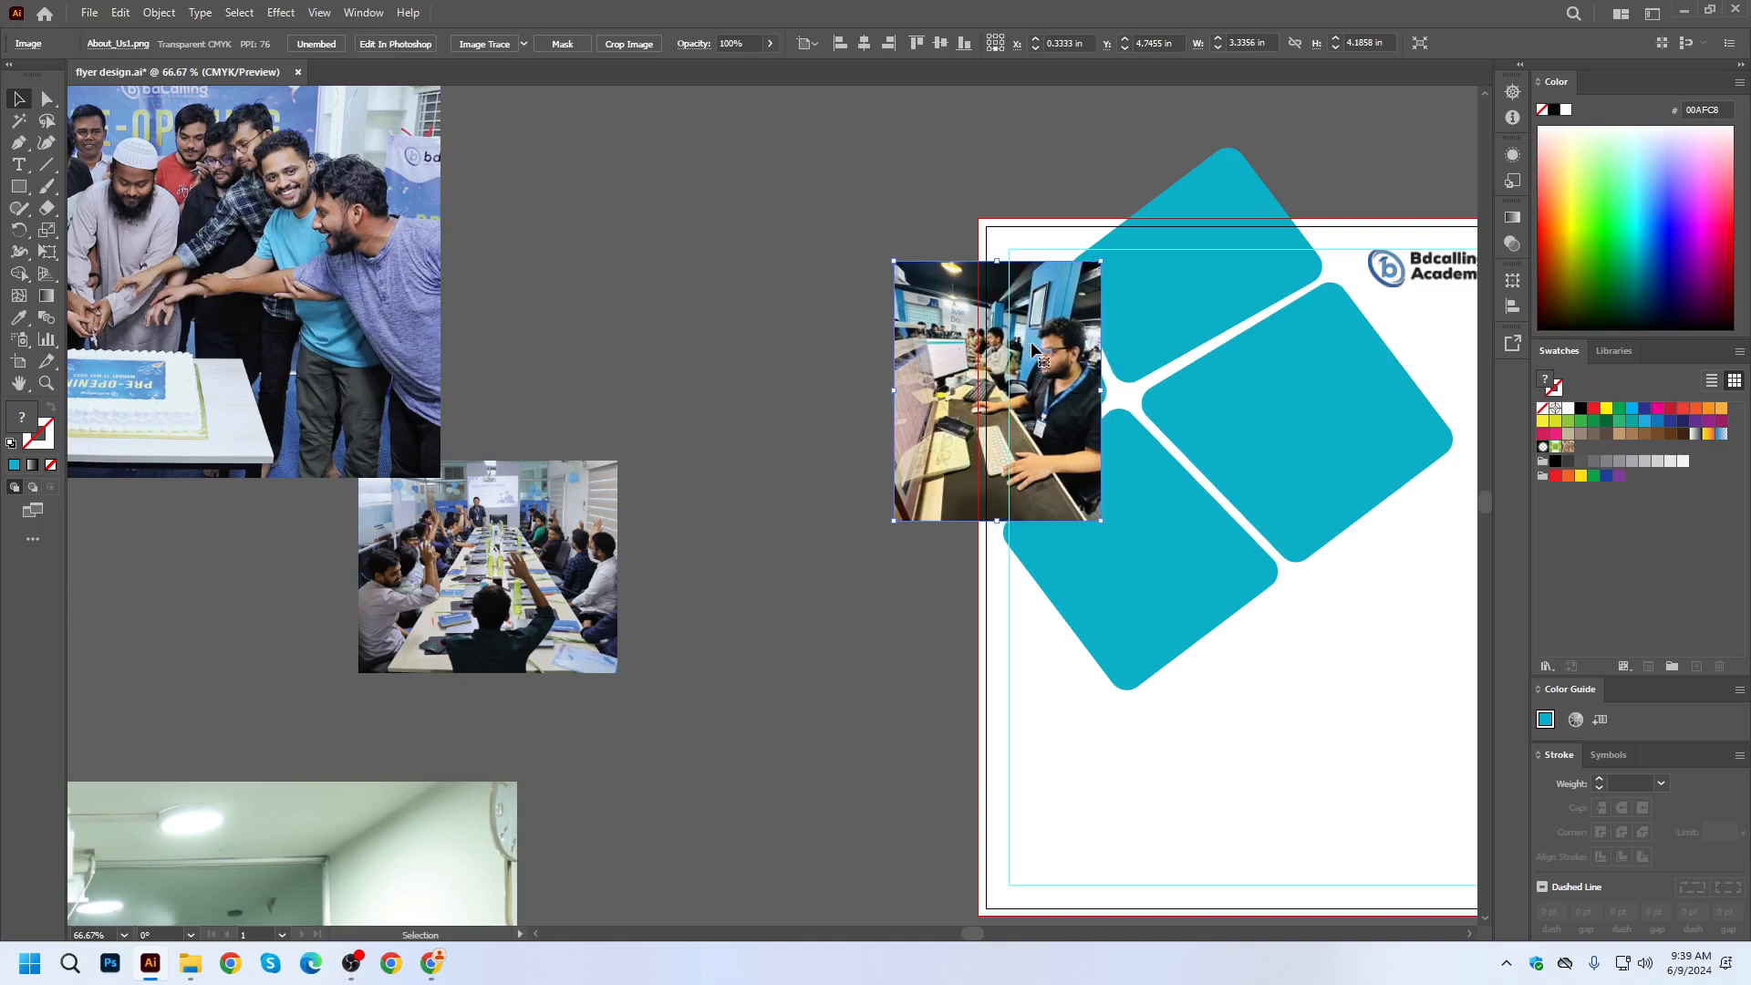
{"action": "key", "text": "Right"}
{"action": "key", "text": "Right"}
{"action": "key", "text": "Right"}
{"action": "key", "text": "Right"}
{"action": "key", "text": "Right"}
{"action": "key", "text": "Right"}
{"action": "key", "text": "Right"}
{"action": "key", "text": "Right"}
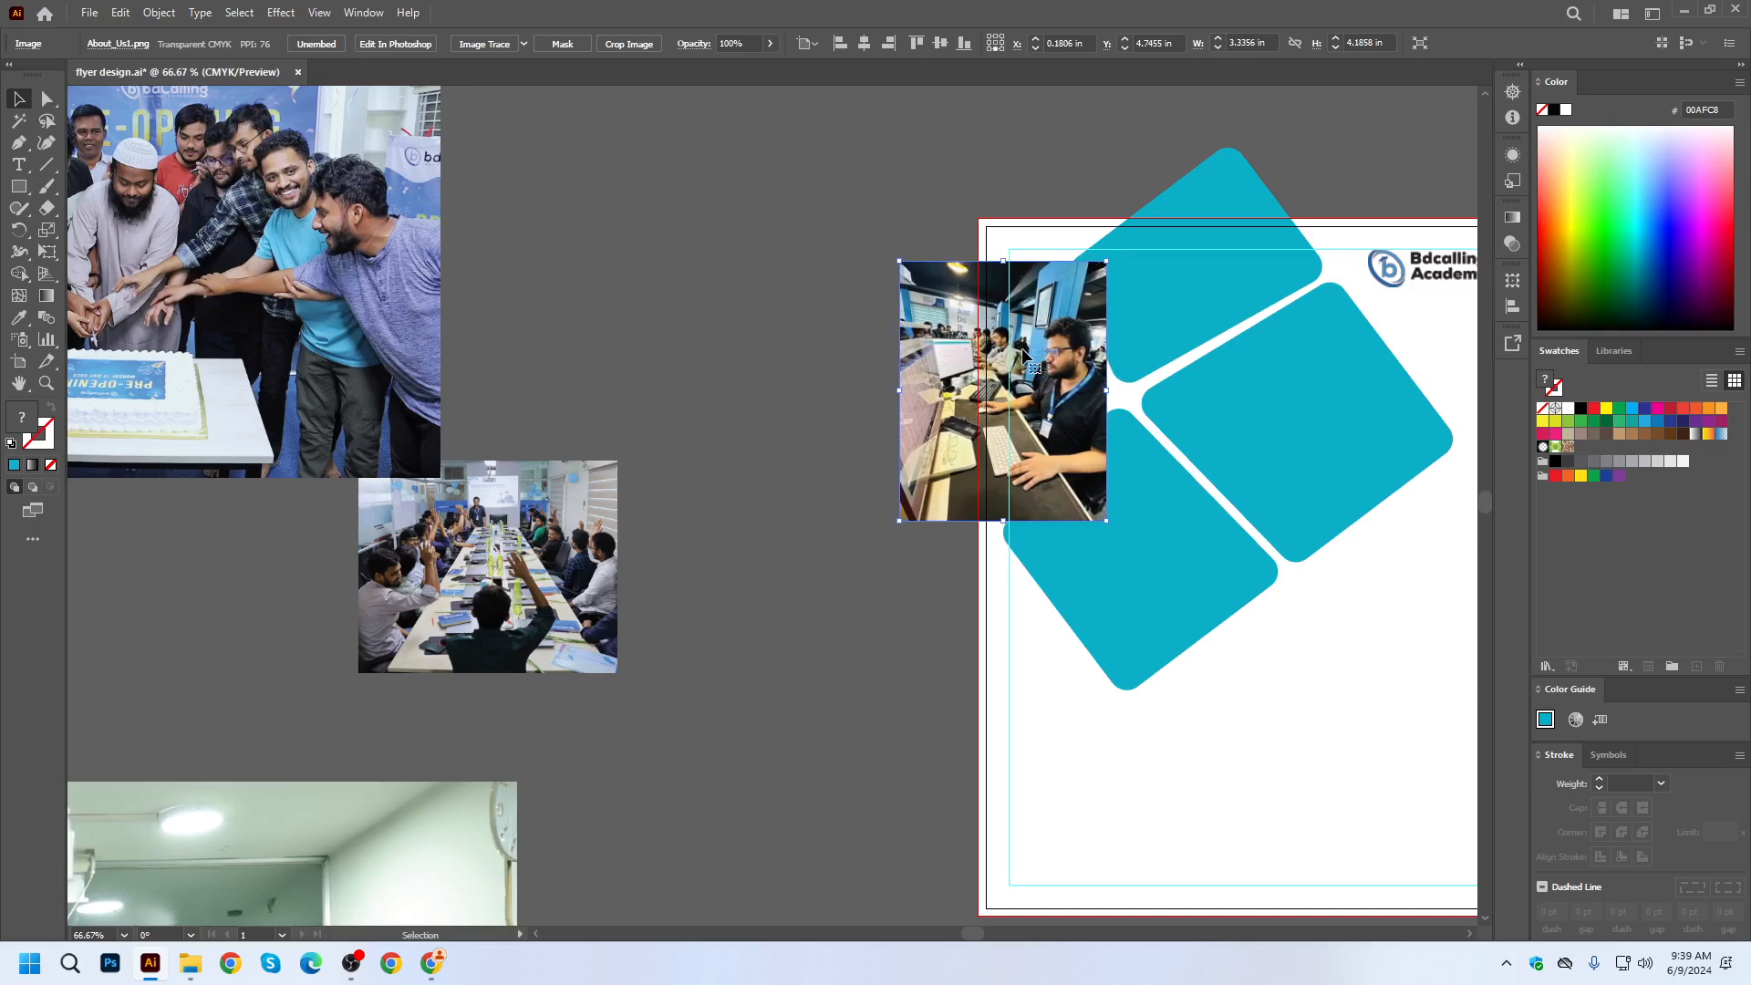
{"action": "key", "text": "Right"}
{"action": "key", "text": "Right"}
{"action": "key", "text": "Right"}
{"action": "key", "text": "Right"}
{"action": "key", "text": "Right"}
{"action": "key", "text": "Right"}
{"action": "key", "text": "Right"}
{"action": "key", "text": "Right"}
{"action": "key", "text": "Right"}
{"action": "key", "text": "Right"}
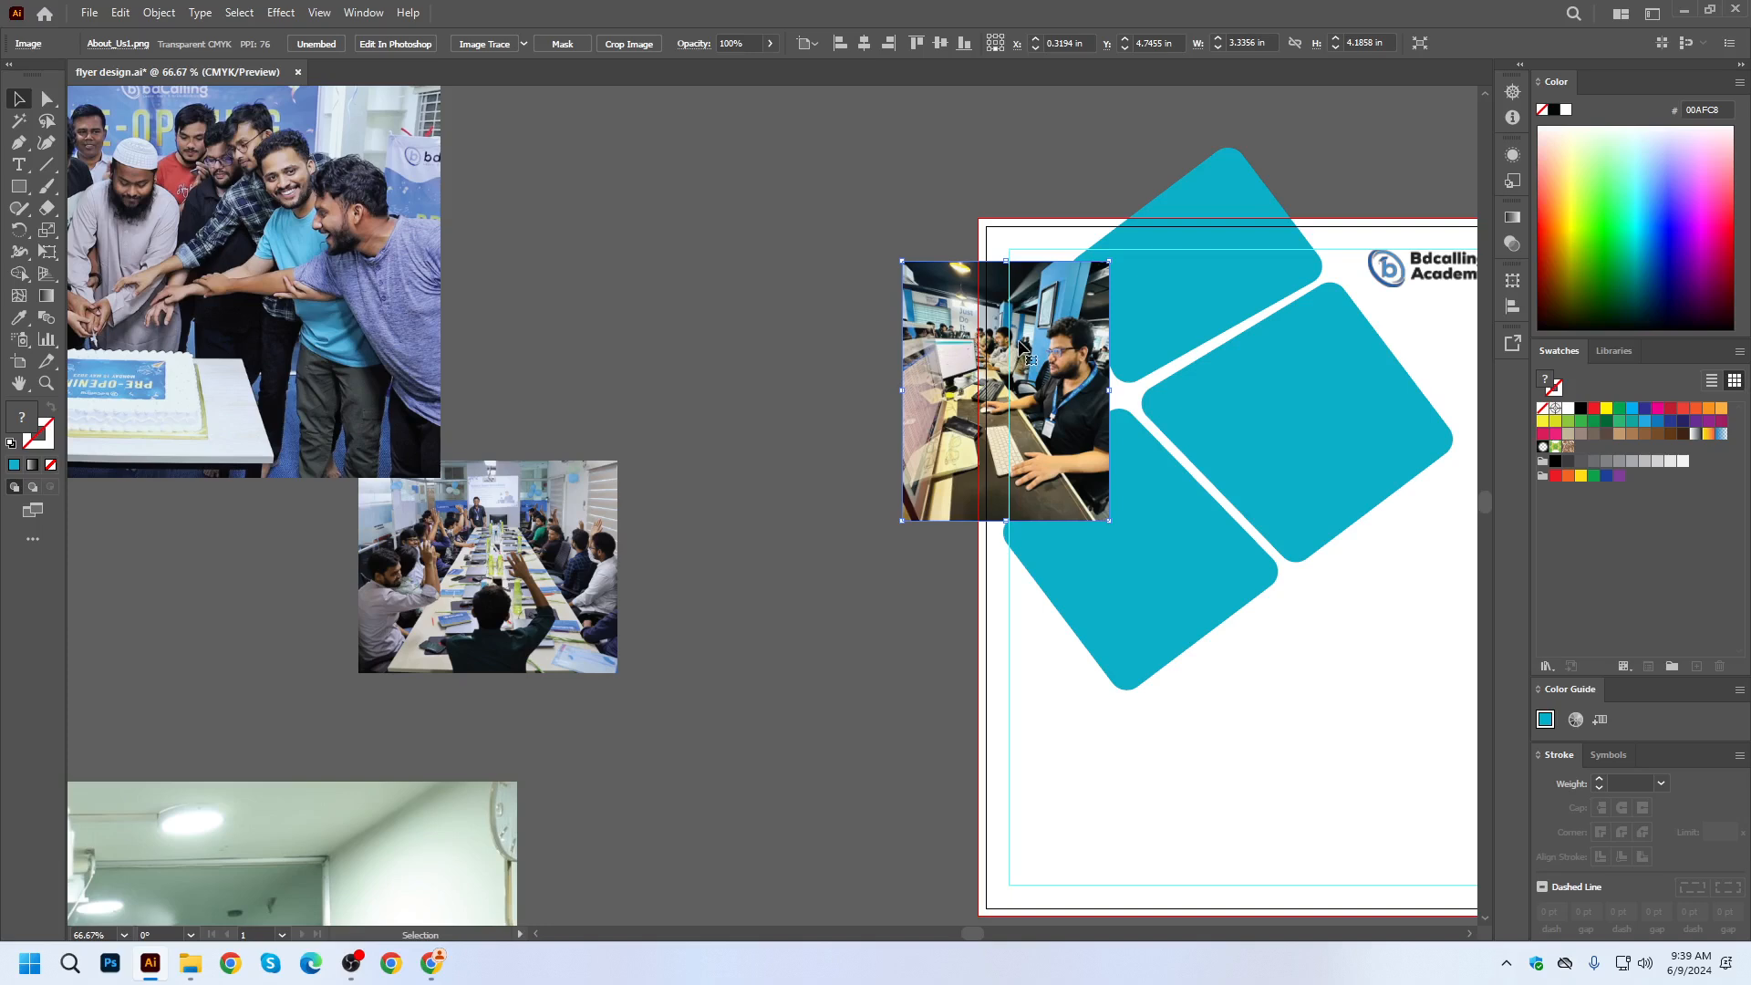
Send the desk photo behind the panels and clip it to the leftmost panel's shape with a clipping mask.
{"action": "right_click", "coordinate": [981, 373]}
{"action": "mouse_move", "coordinate": [1044, 618]}
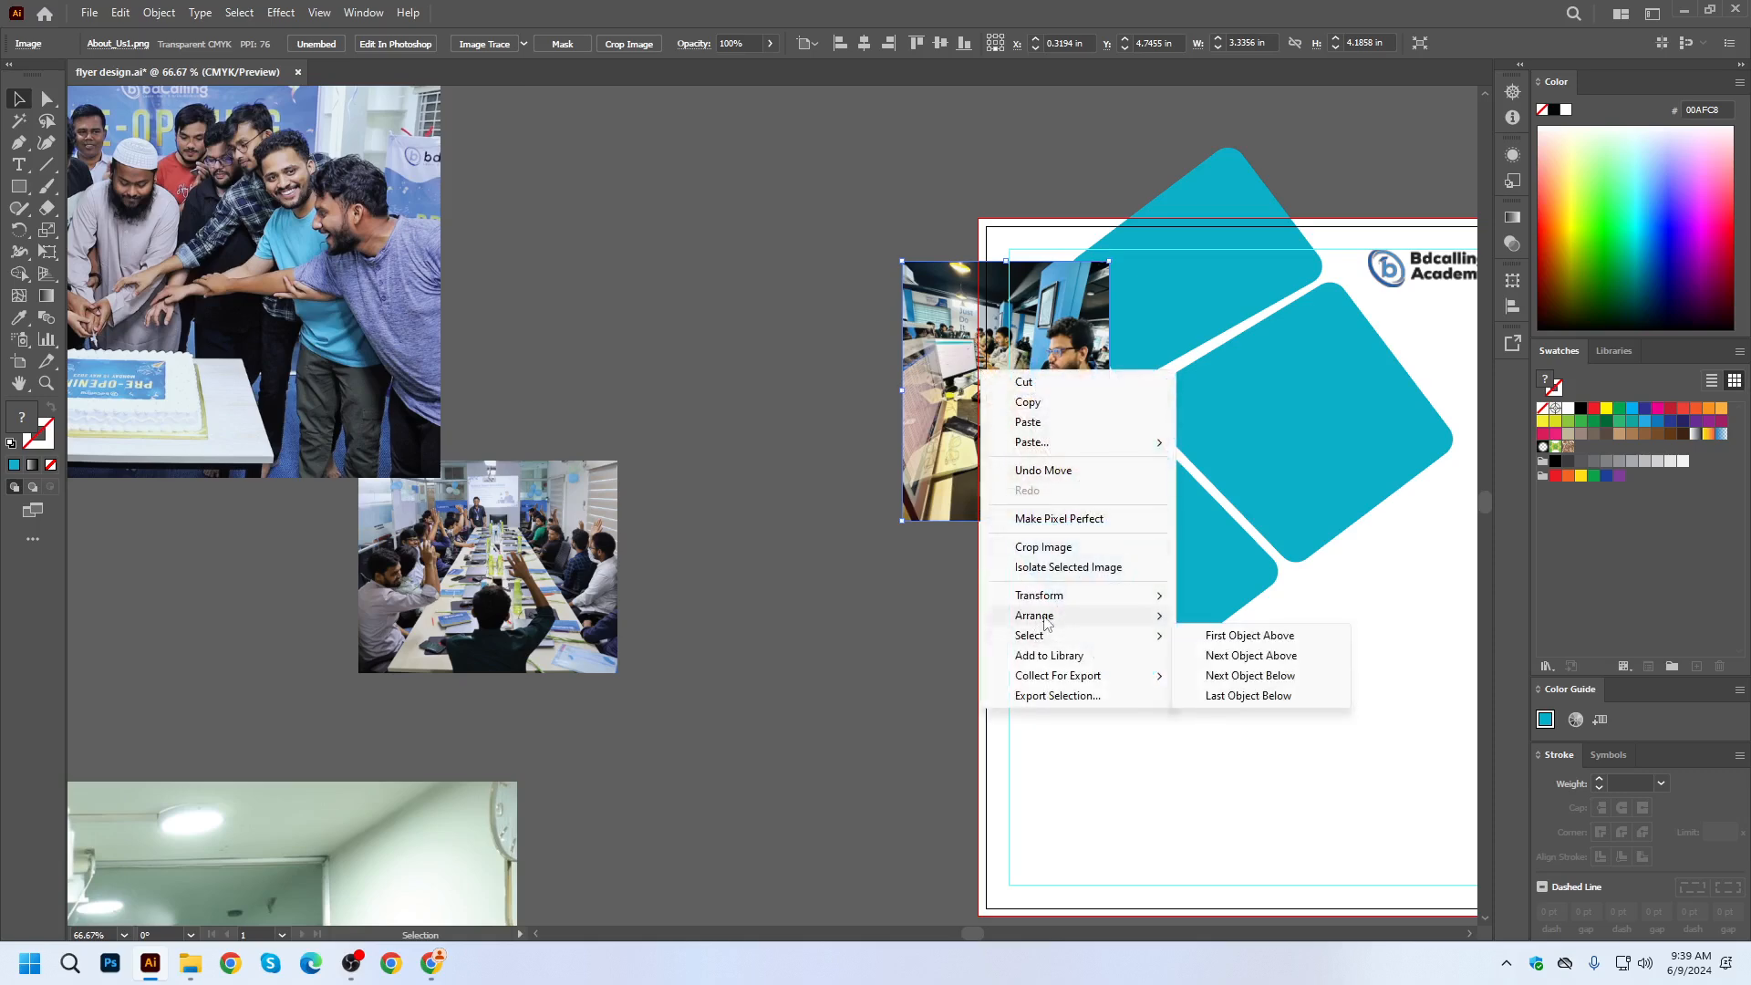
{"action": "left_click", "coordinate": [1228, 676]}
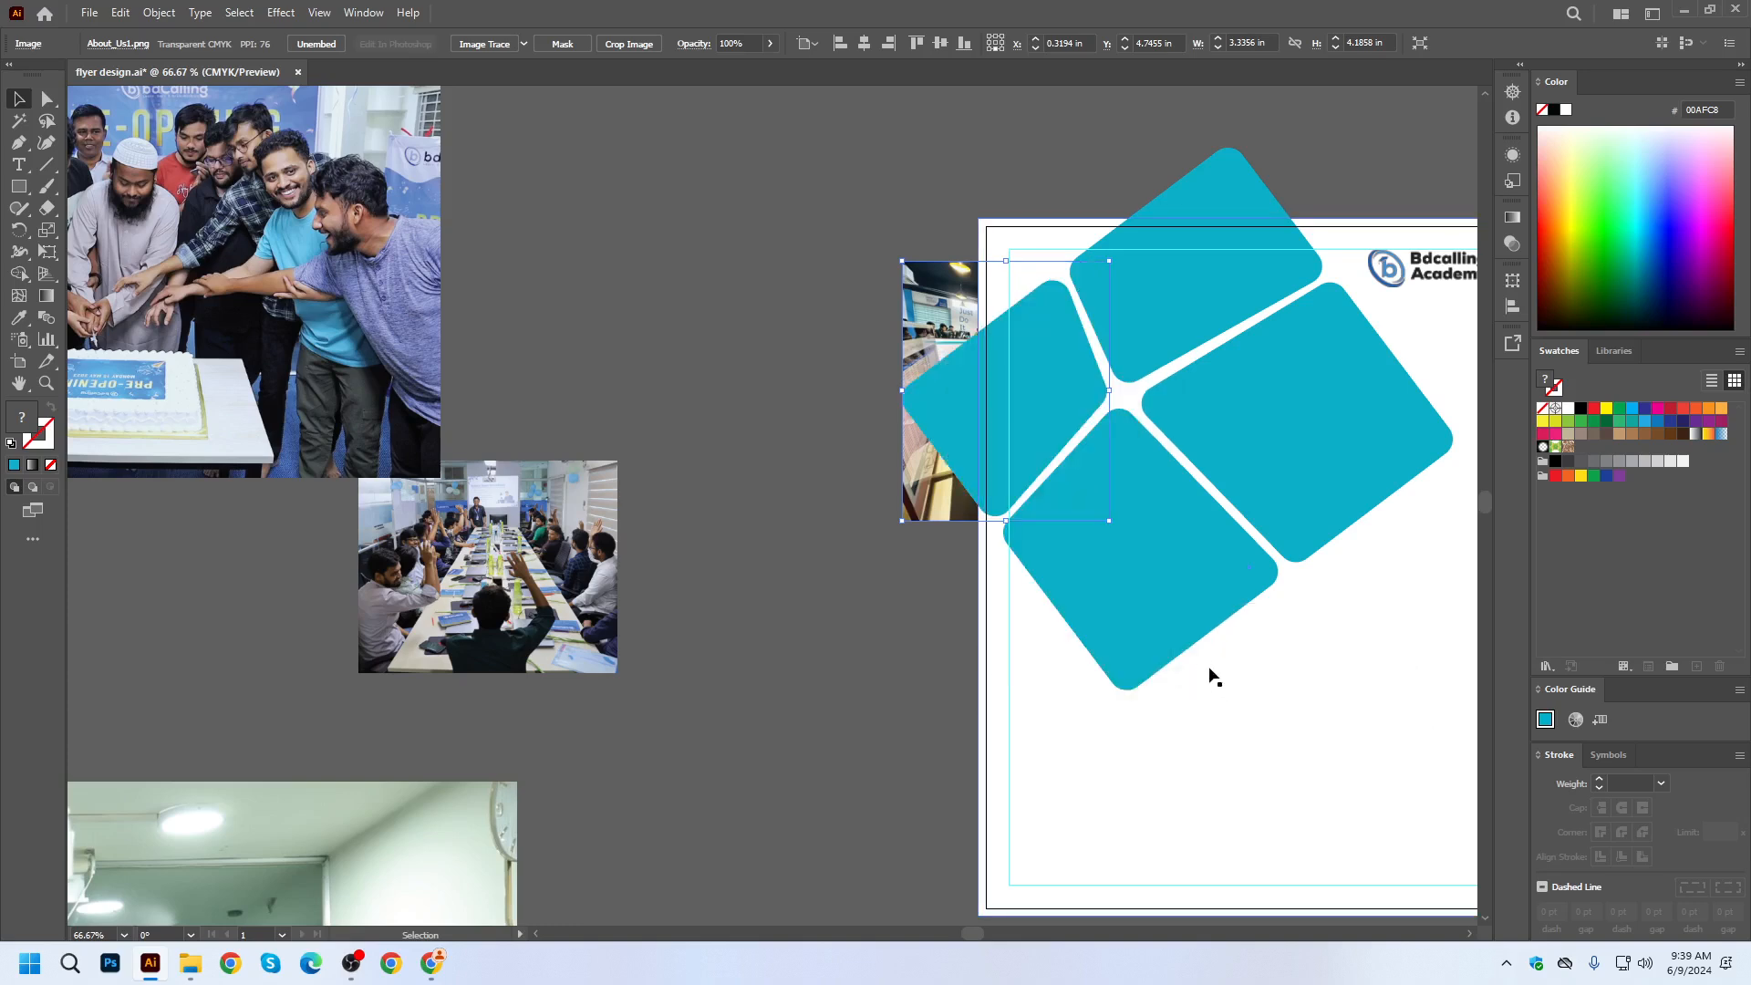
{"action": "left_click", "coordinate": [949, 391], "text": "shift"}
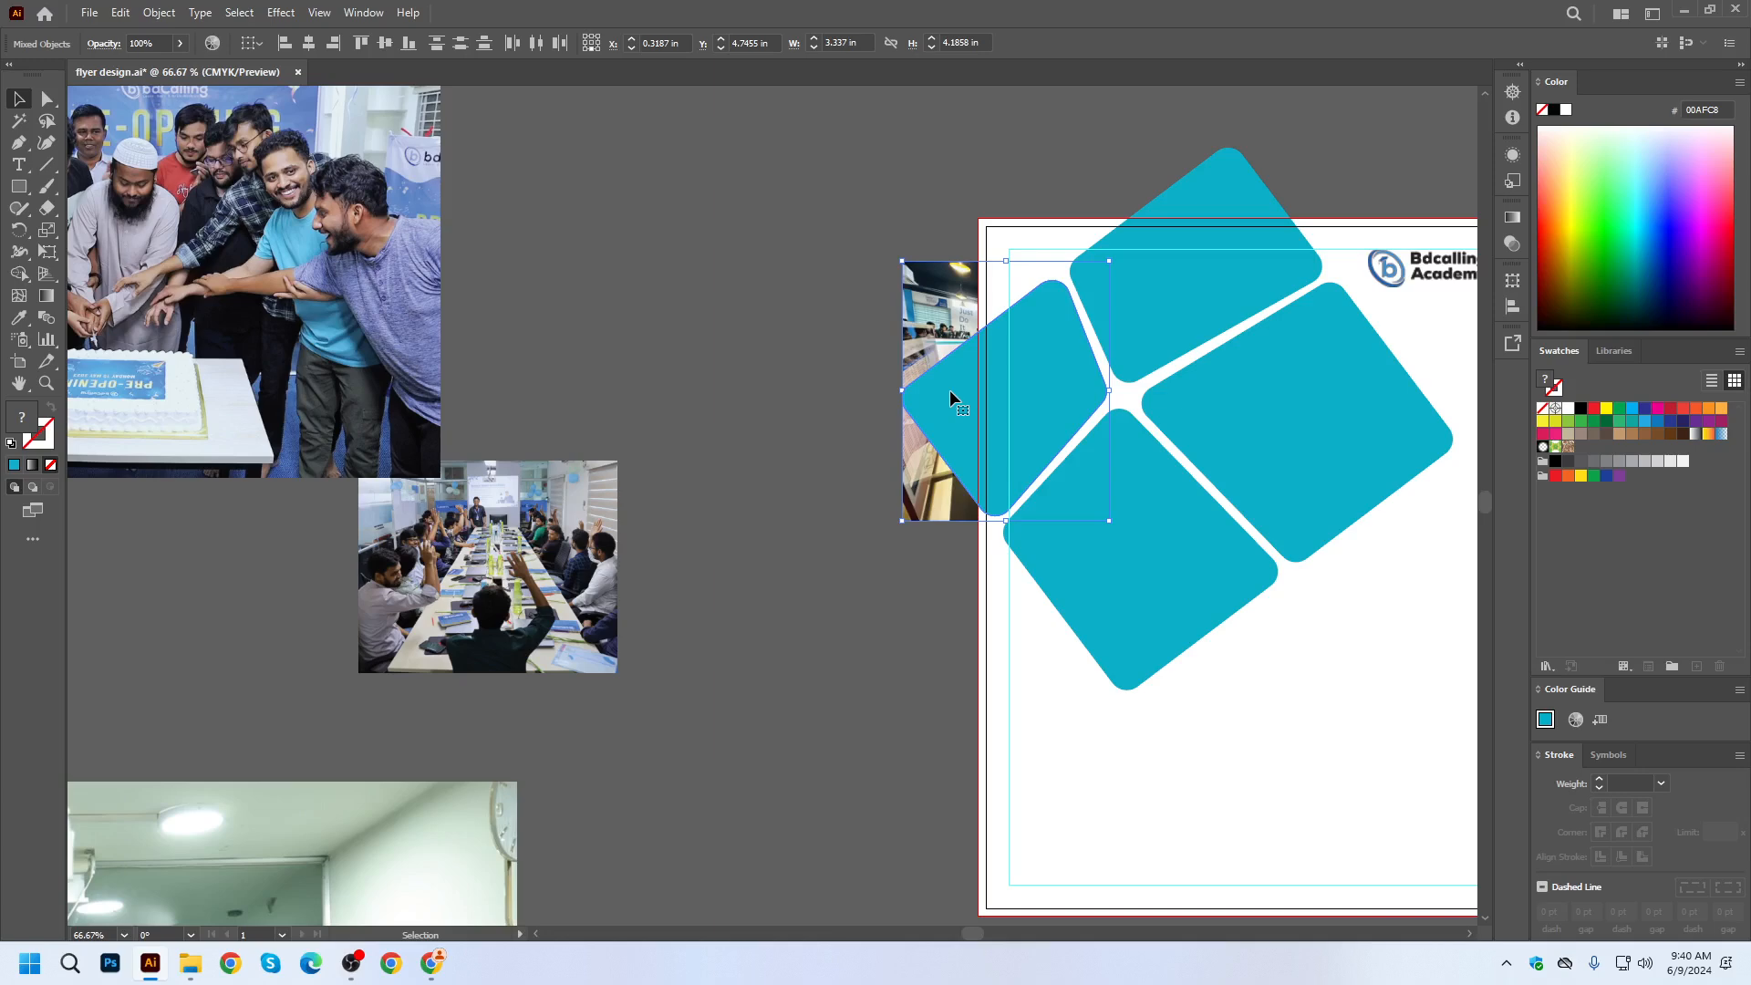
{"action": "key", "text": "ctrl+7"}
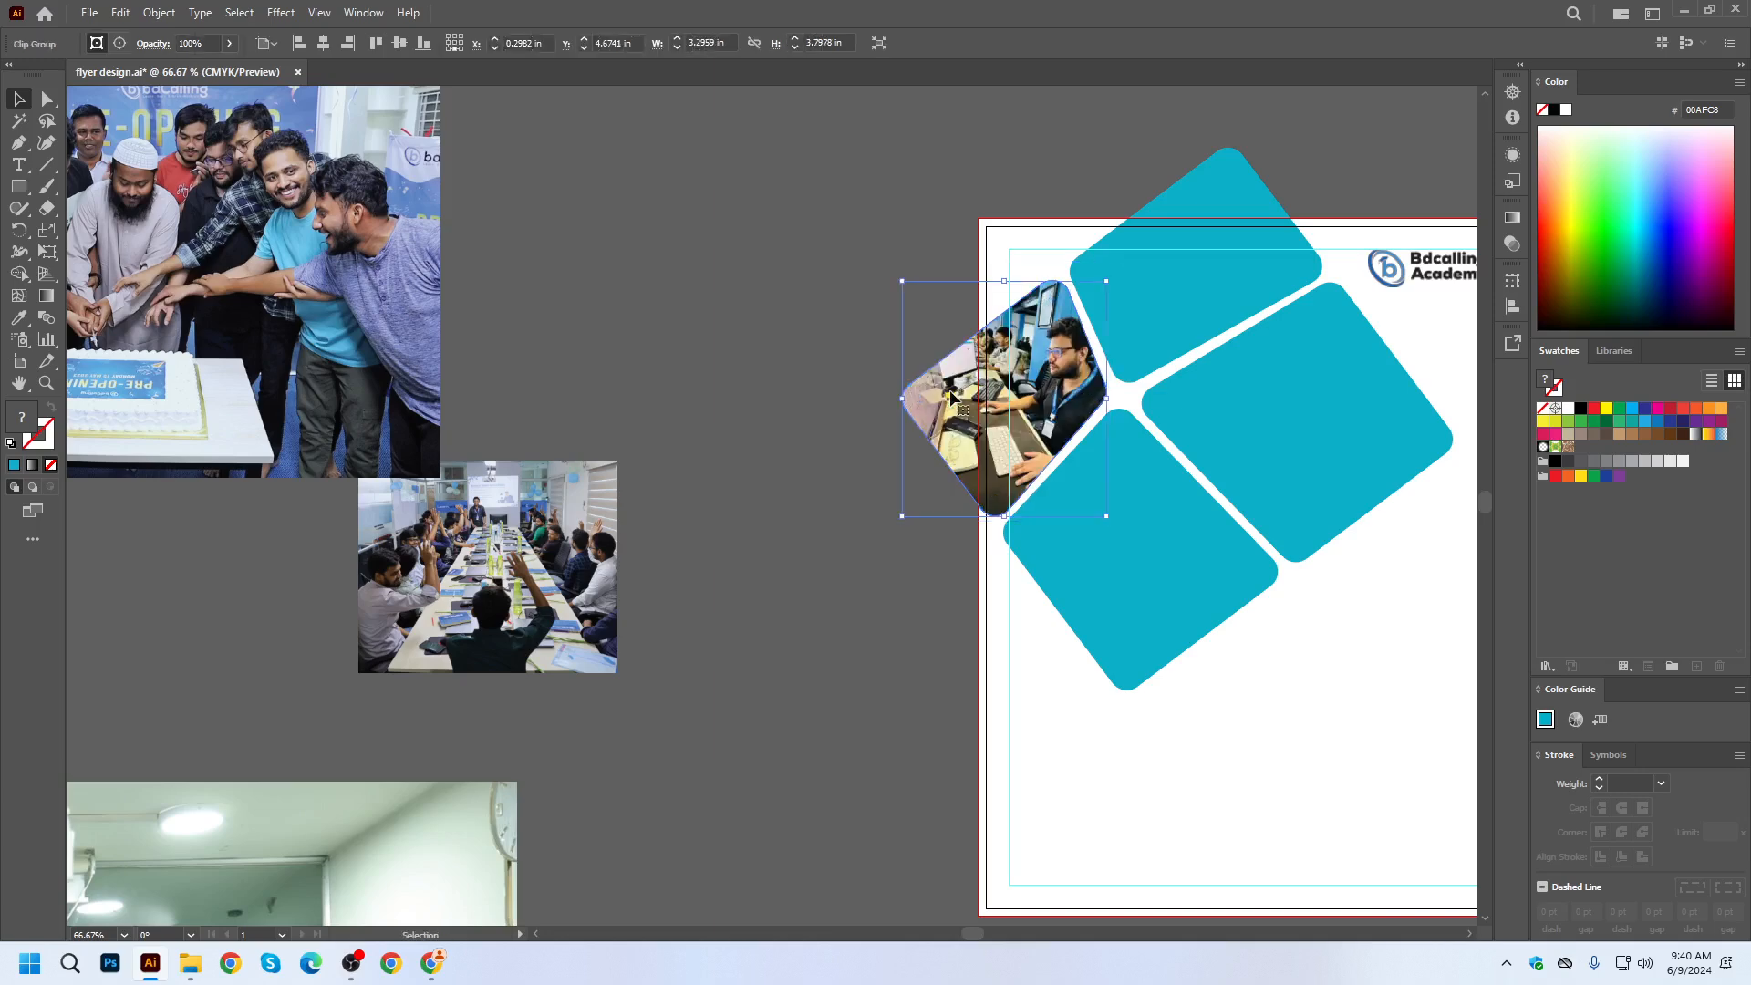
{"action": "scroll", "coordinate": [1072, 364], "scroll_direction": "up", "scroll_amount": 2}
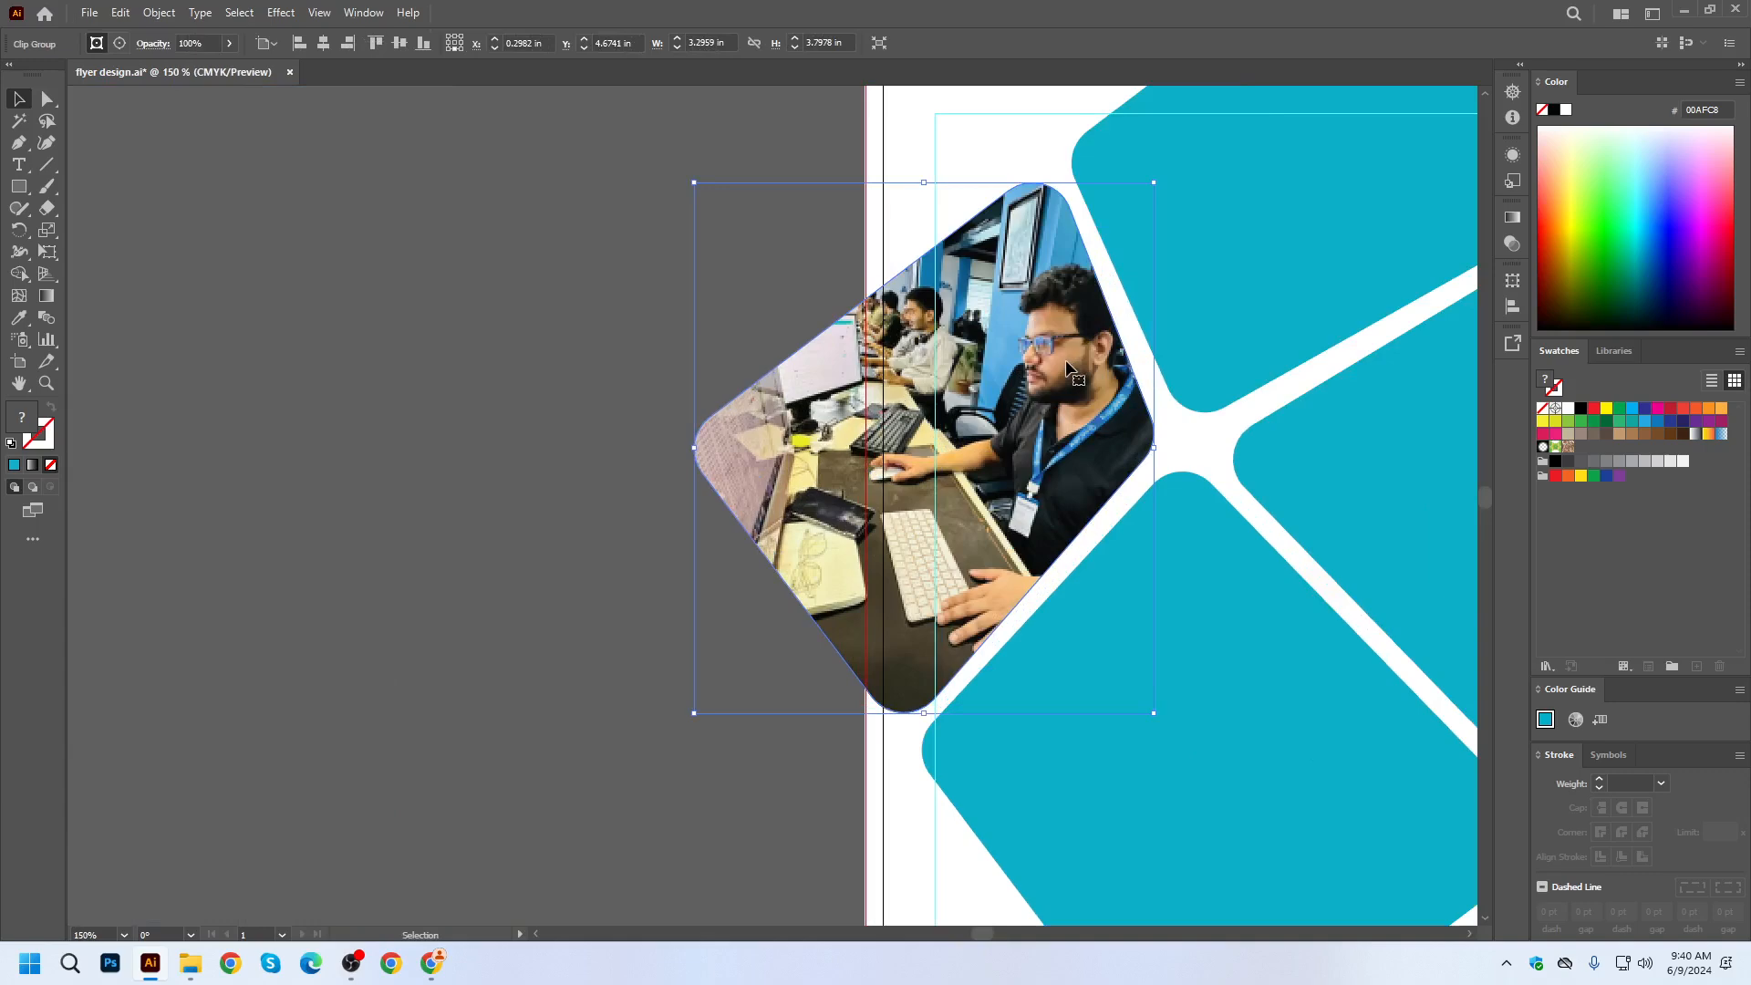
Move the signing-ceremony group photo over the artboard's panels and shrink it to about 11.61 by 7.85 in.
{"action": "scroll", "coordinate": [1071, 369], "scroll_direction": "down", "scroll_amount": 3}
{"action": "left_click", "coordinate": [774, 365]}
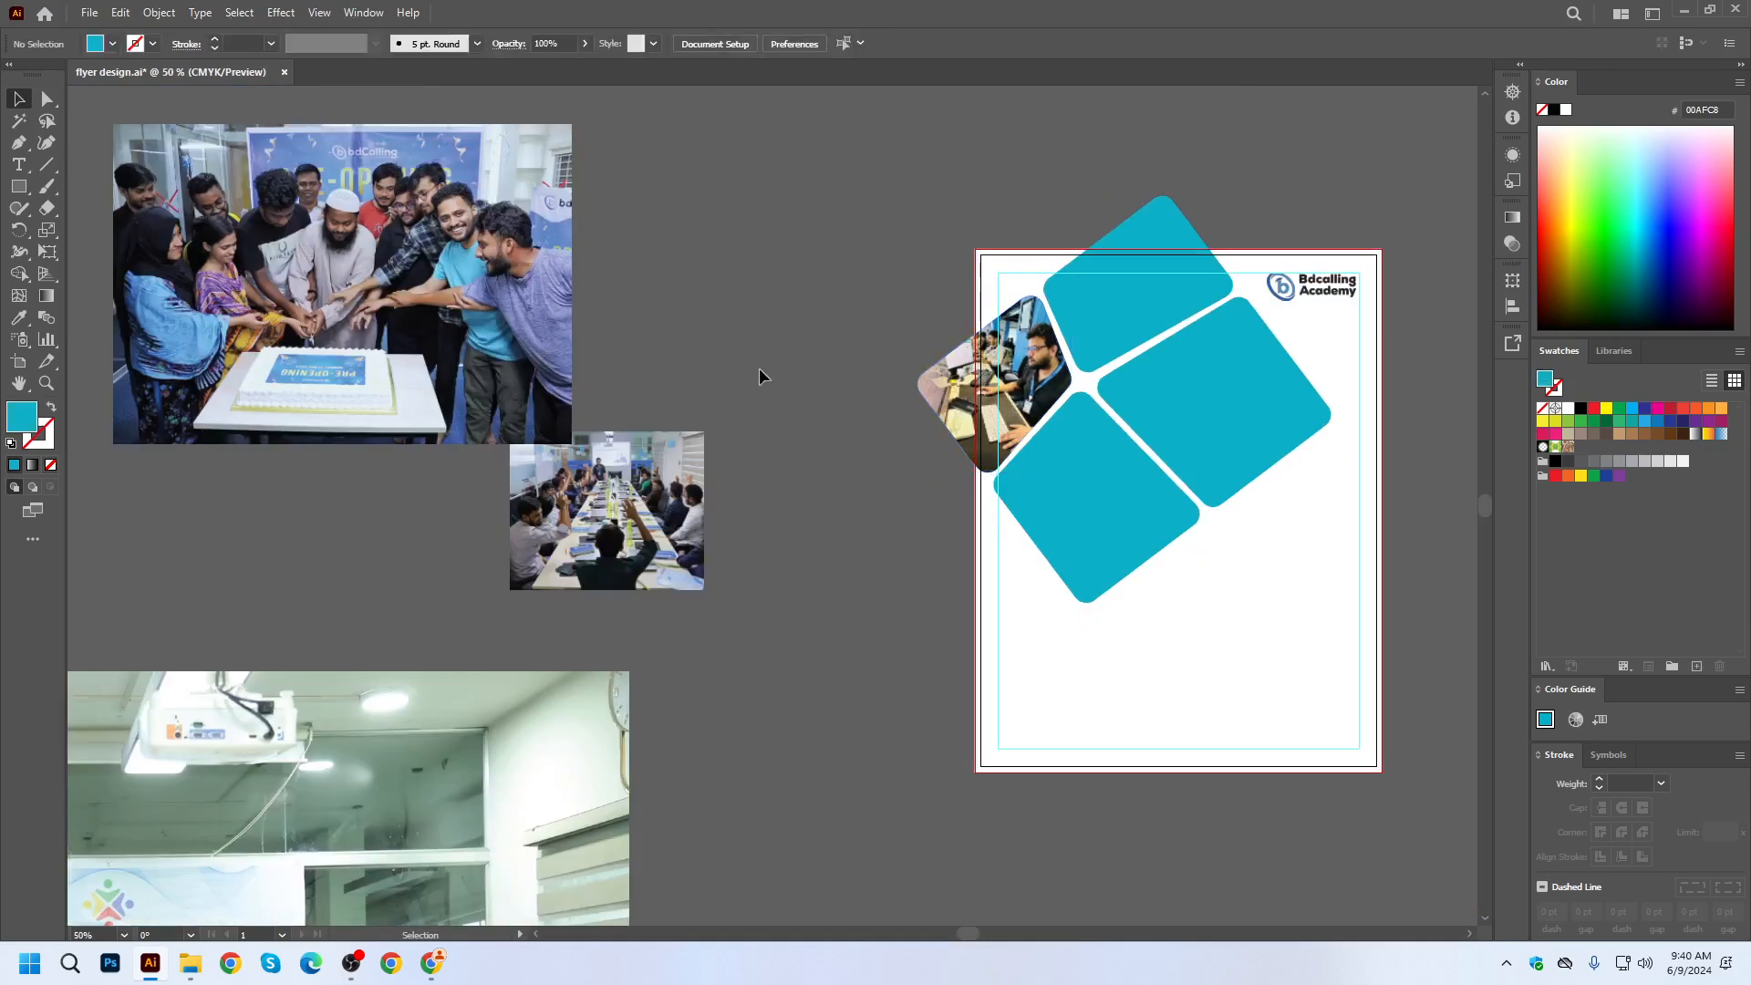
{"action": "scroll", "coordinate": [803, 365], "scroll_direction": "down", "scroll_amount": 1}
{"action": "left_click_drag", "start_coordinate": [740, 567], "coordinate": [812, 447]}
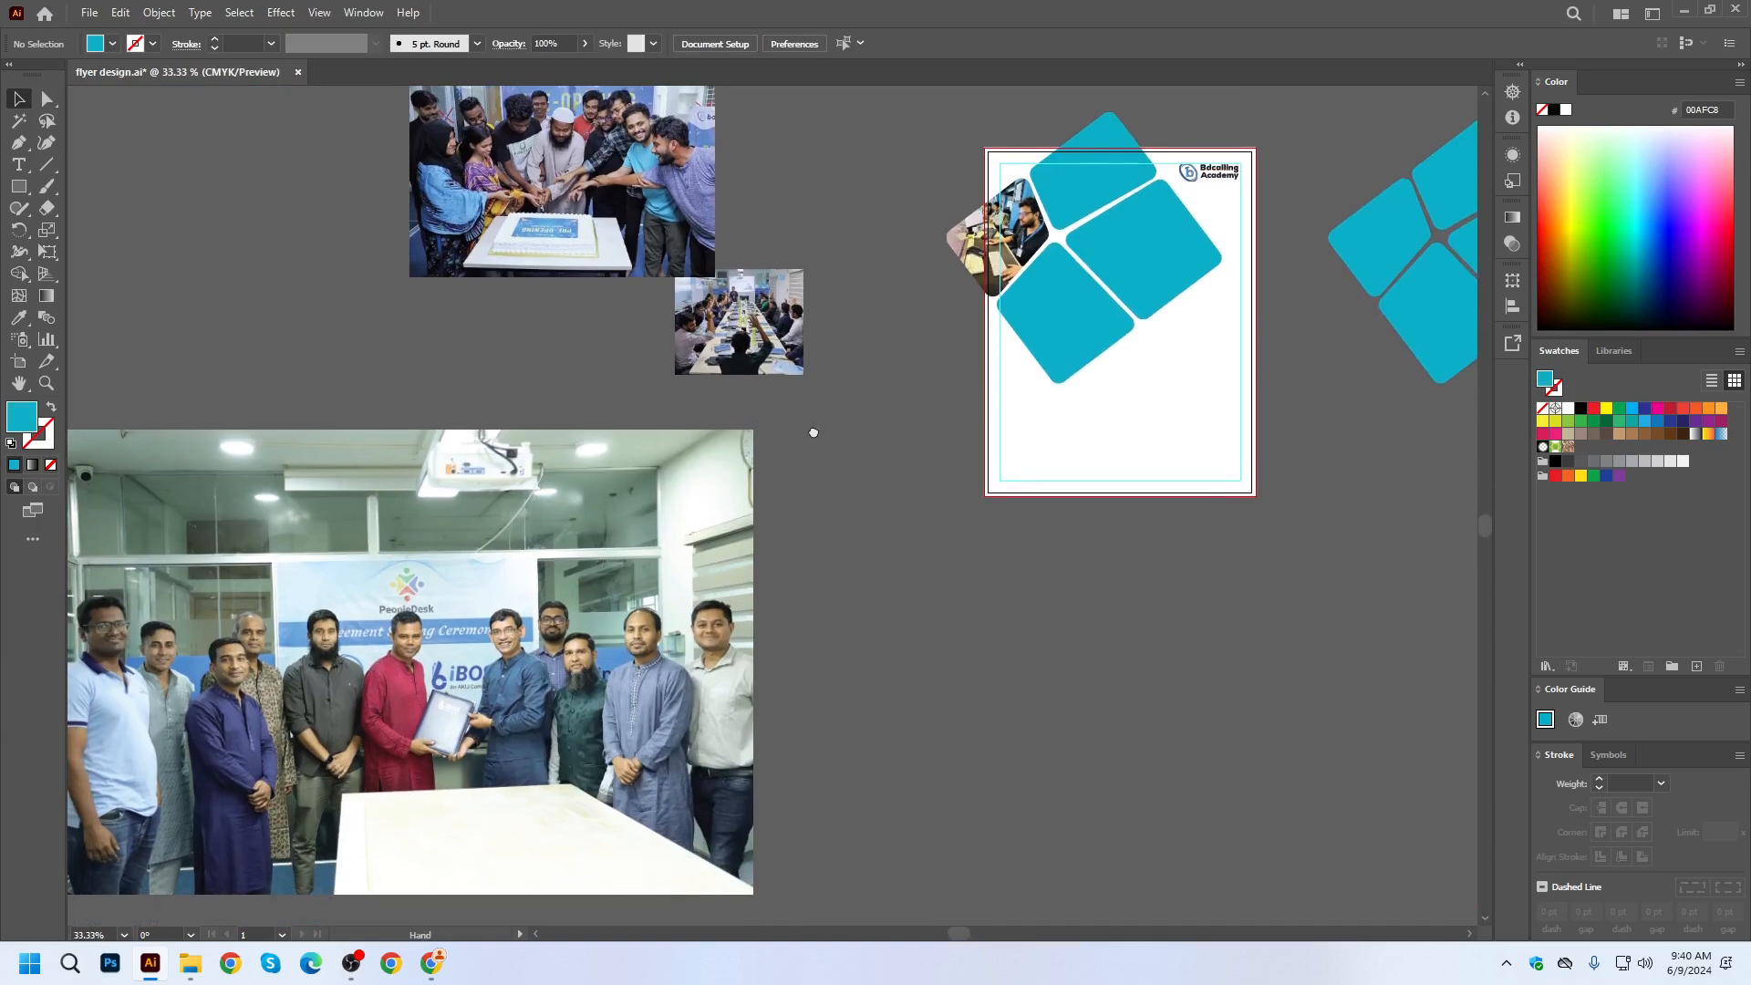
{"action": "scroll", "coordinate": [791, 445], "scroll_direction": "down", "scroll_amount": 1}
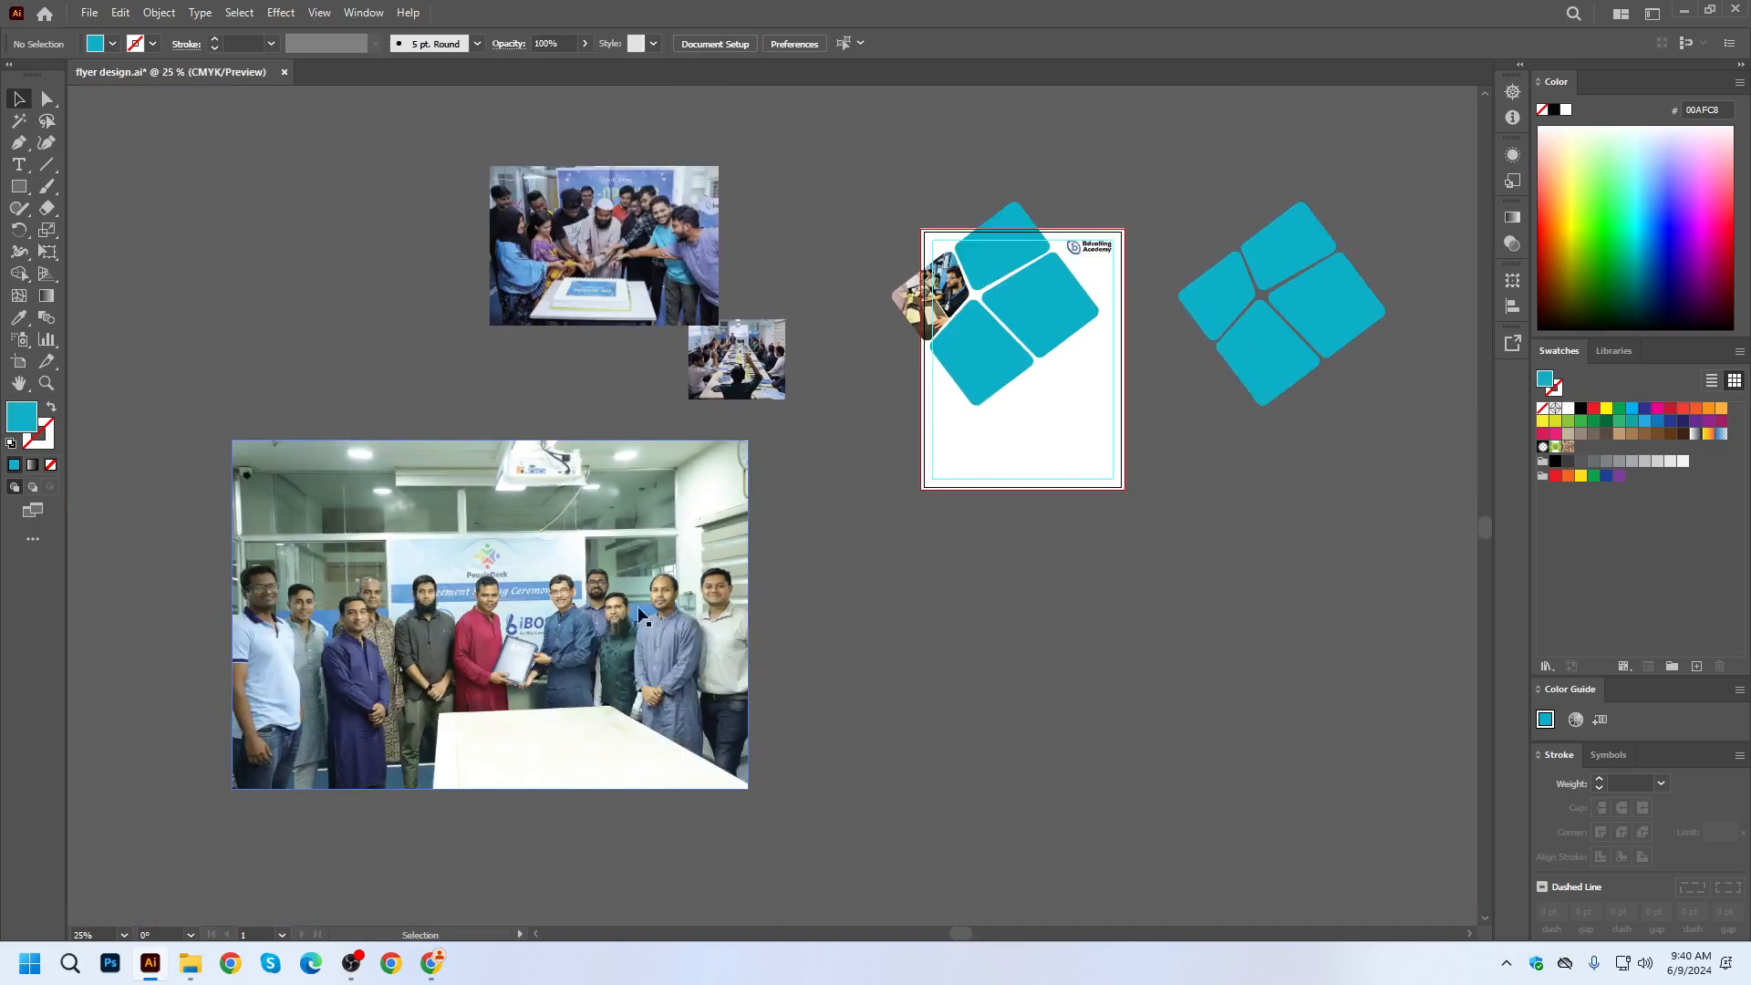
{"action": "left_click_drag", "start_coordinate": [481, 704], "coordinate": [1012, 389]}
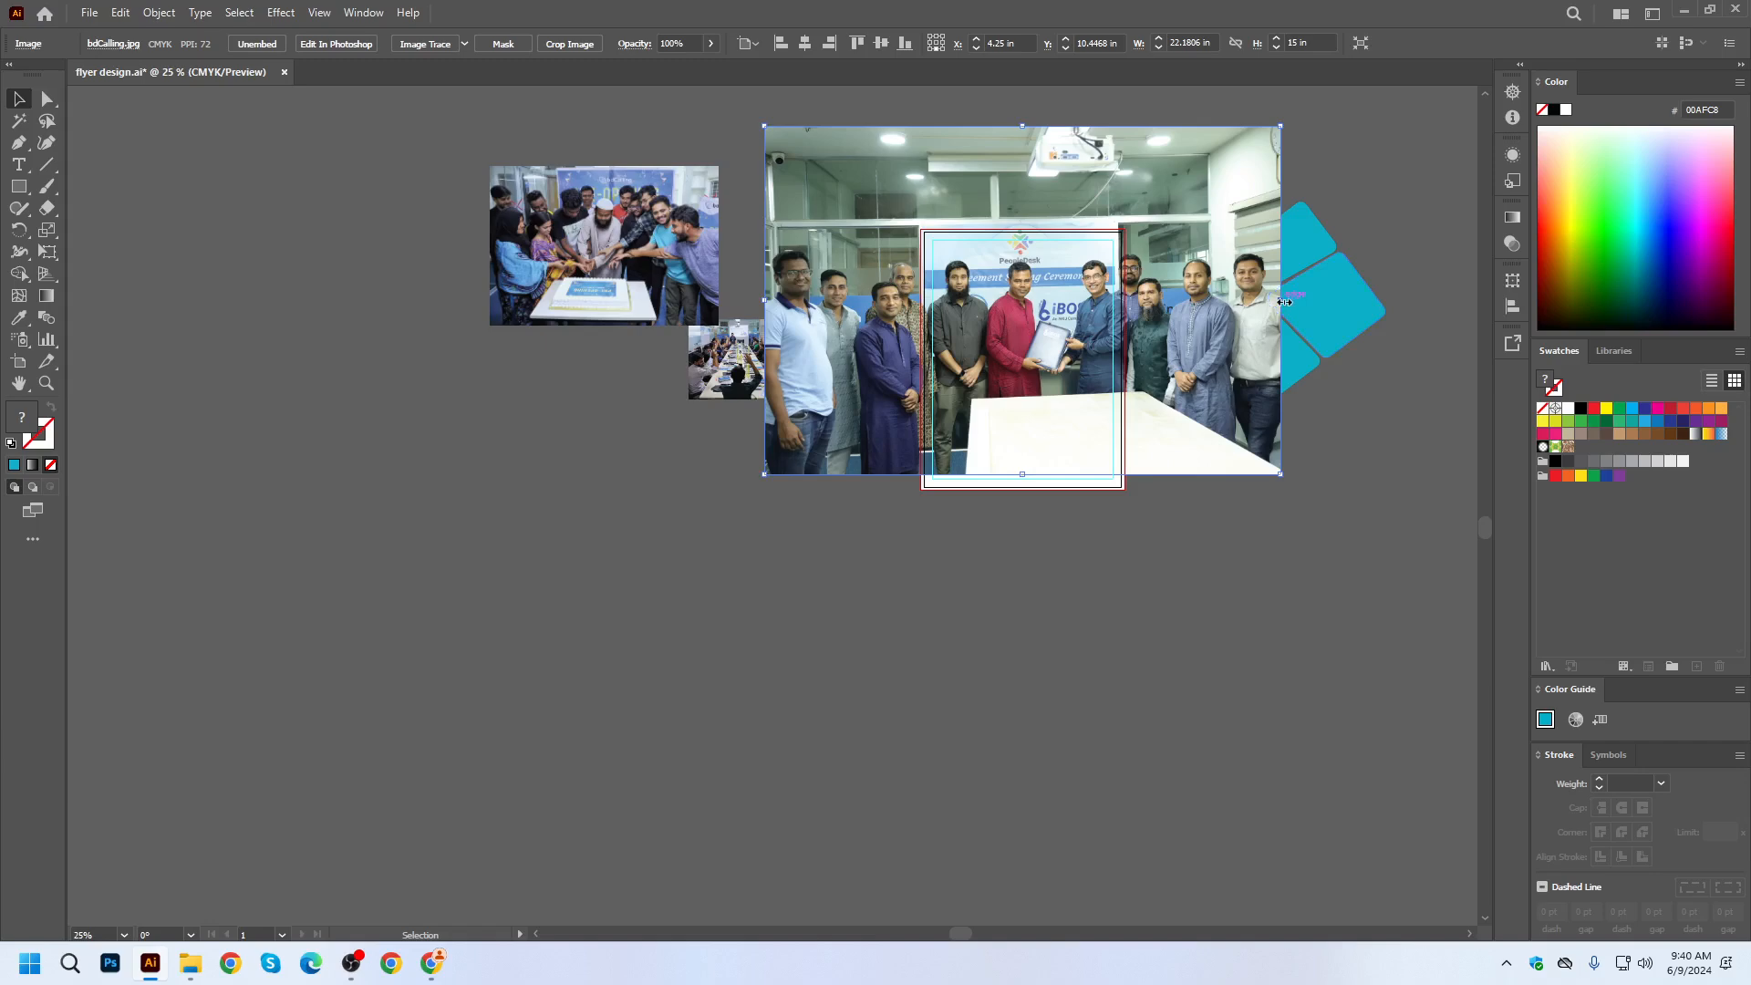
{"action": "left_click_drag", "start_coordinate": [1284, 301], "coordinate": [1131, 324]}
Send the ceremony photo to the back and clip it to the rightmost panel's shape with a clipping mask.
{"action": "scroll", "coordinate": [1080, 294], "scroll_direction": "up", "scroll_amount": 4}
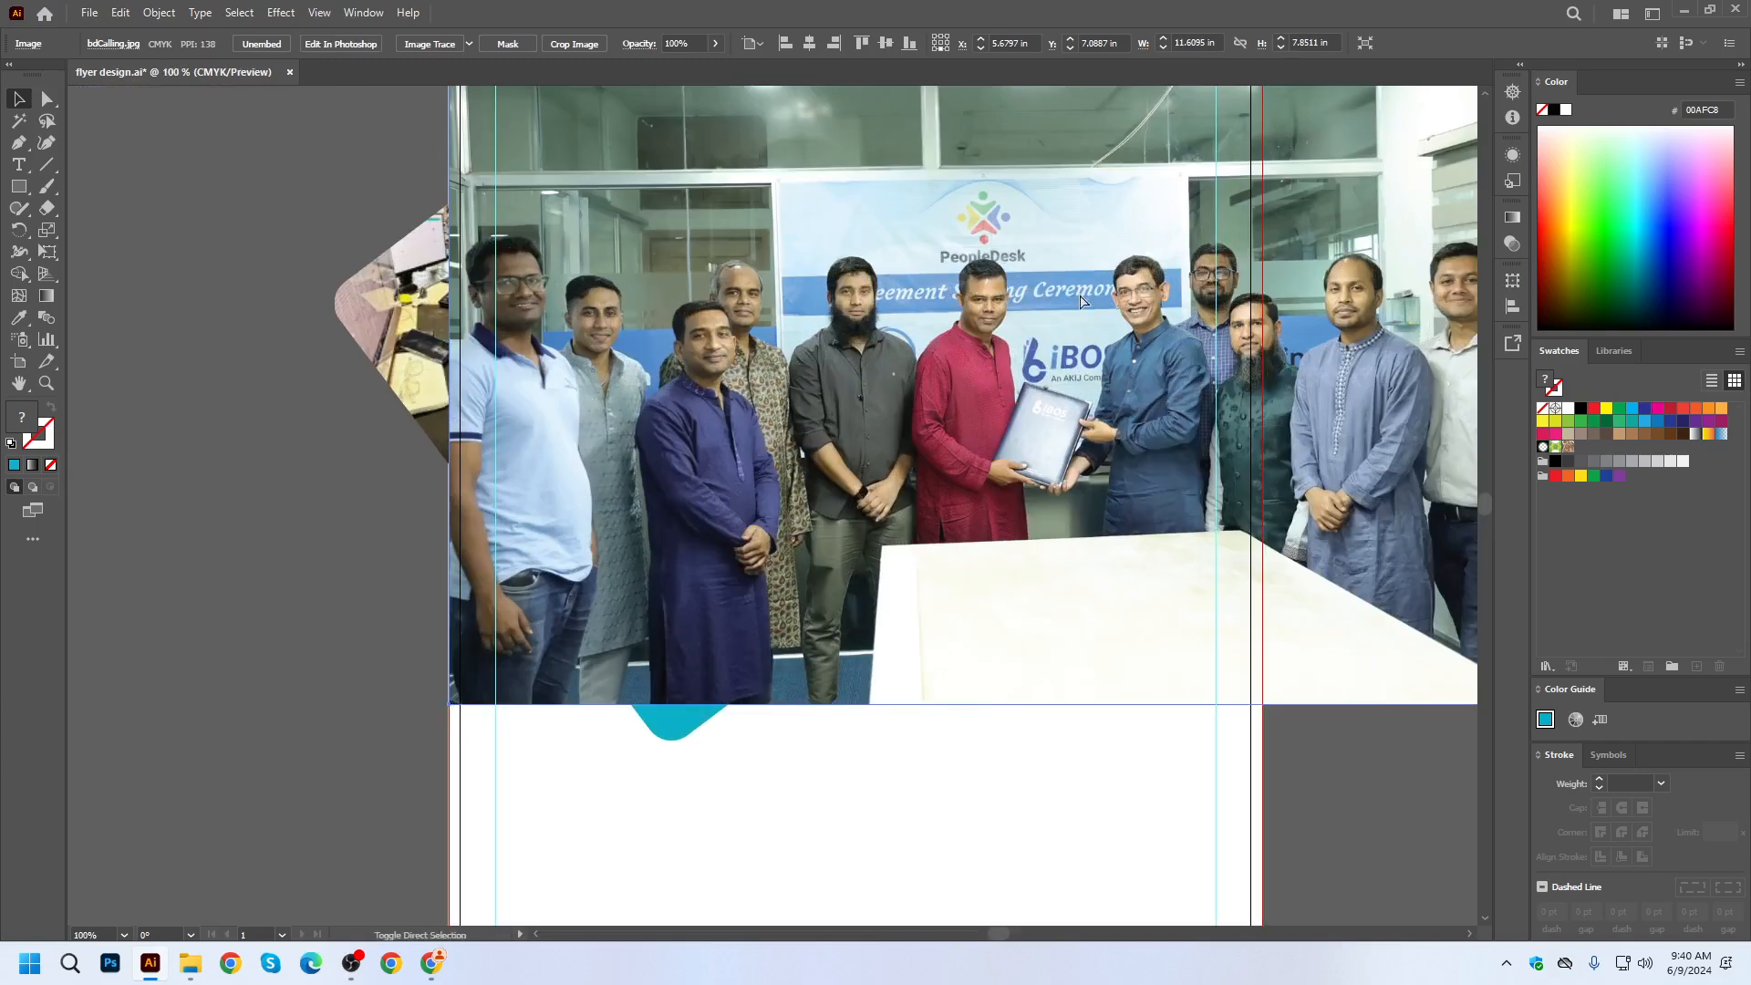
{"action": "key", "text": "ctrl+shift+bracketleft"}
{"action": "scroll", "coordinate": [990, 363], "scroll_direction": "down", "scroll_amount": 2}
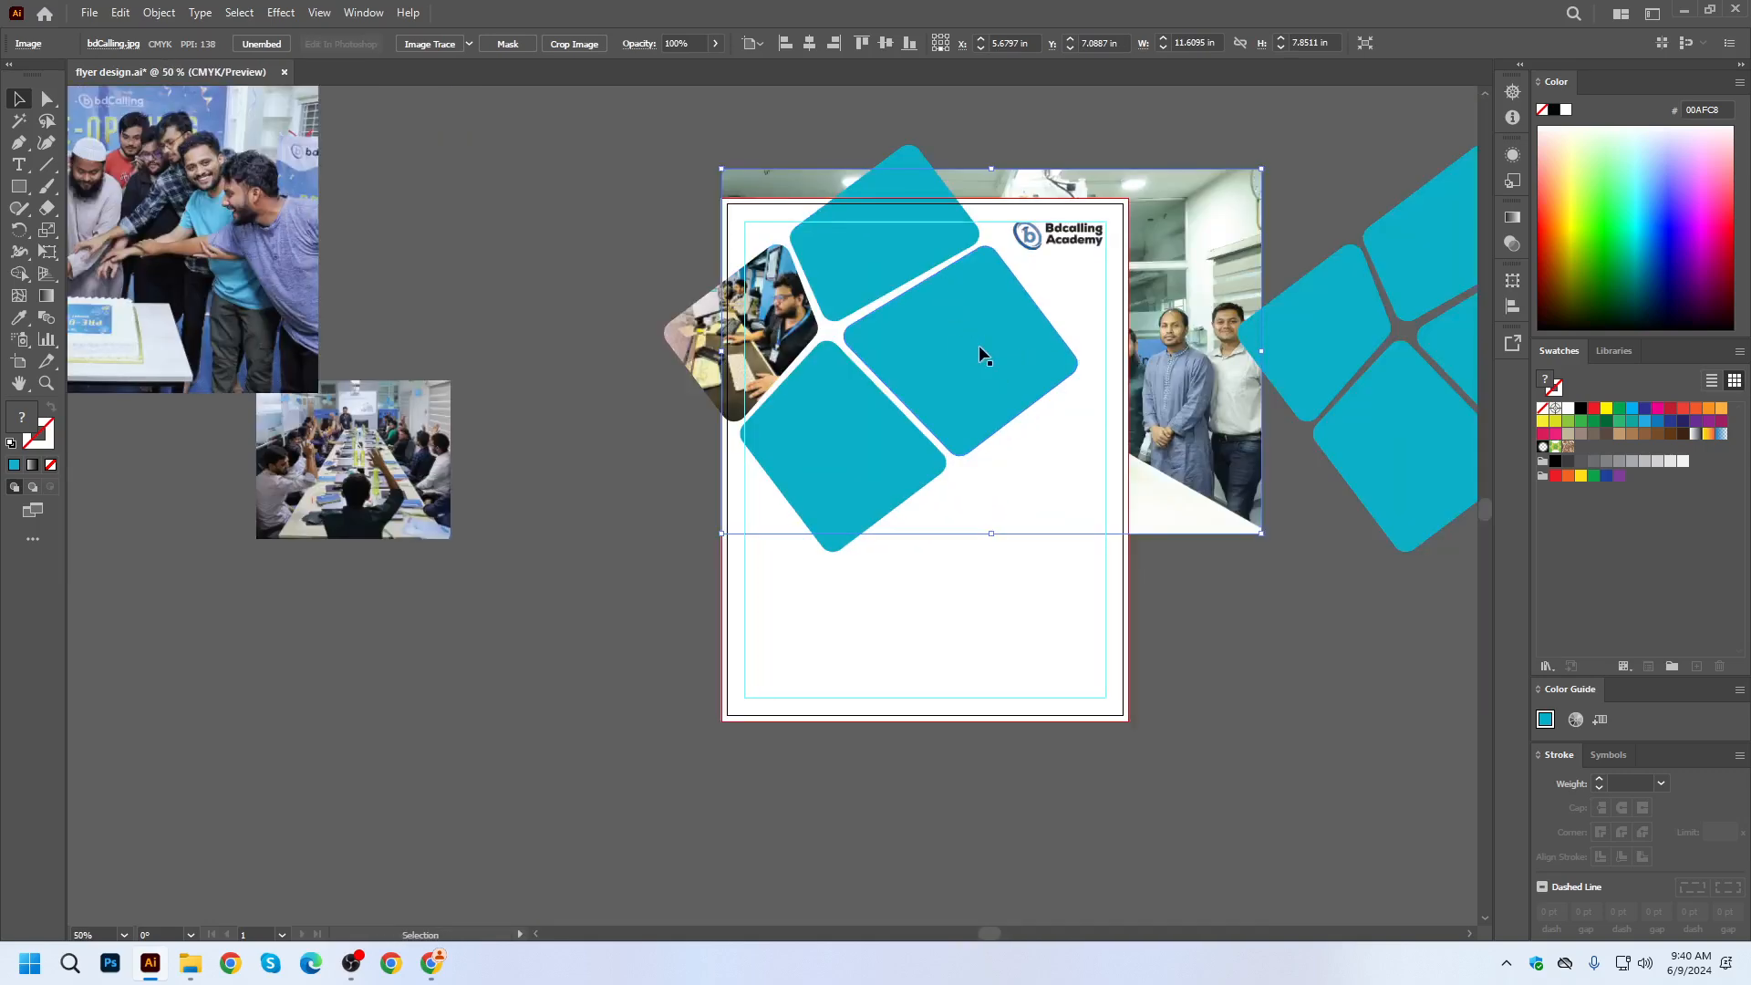
{"action": "left_click", "coordinate": [981, 347], "text": "shift"}
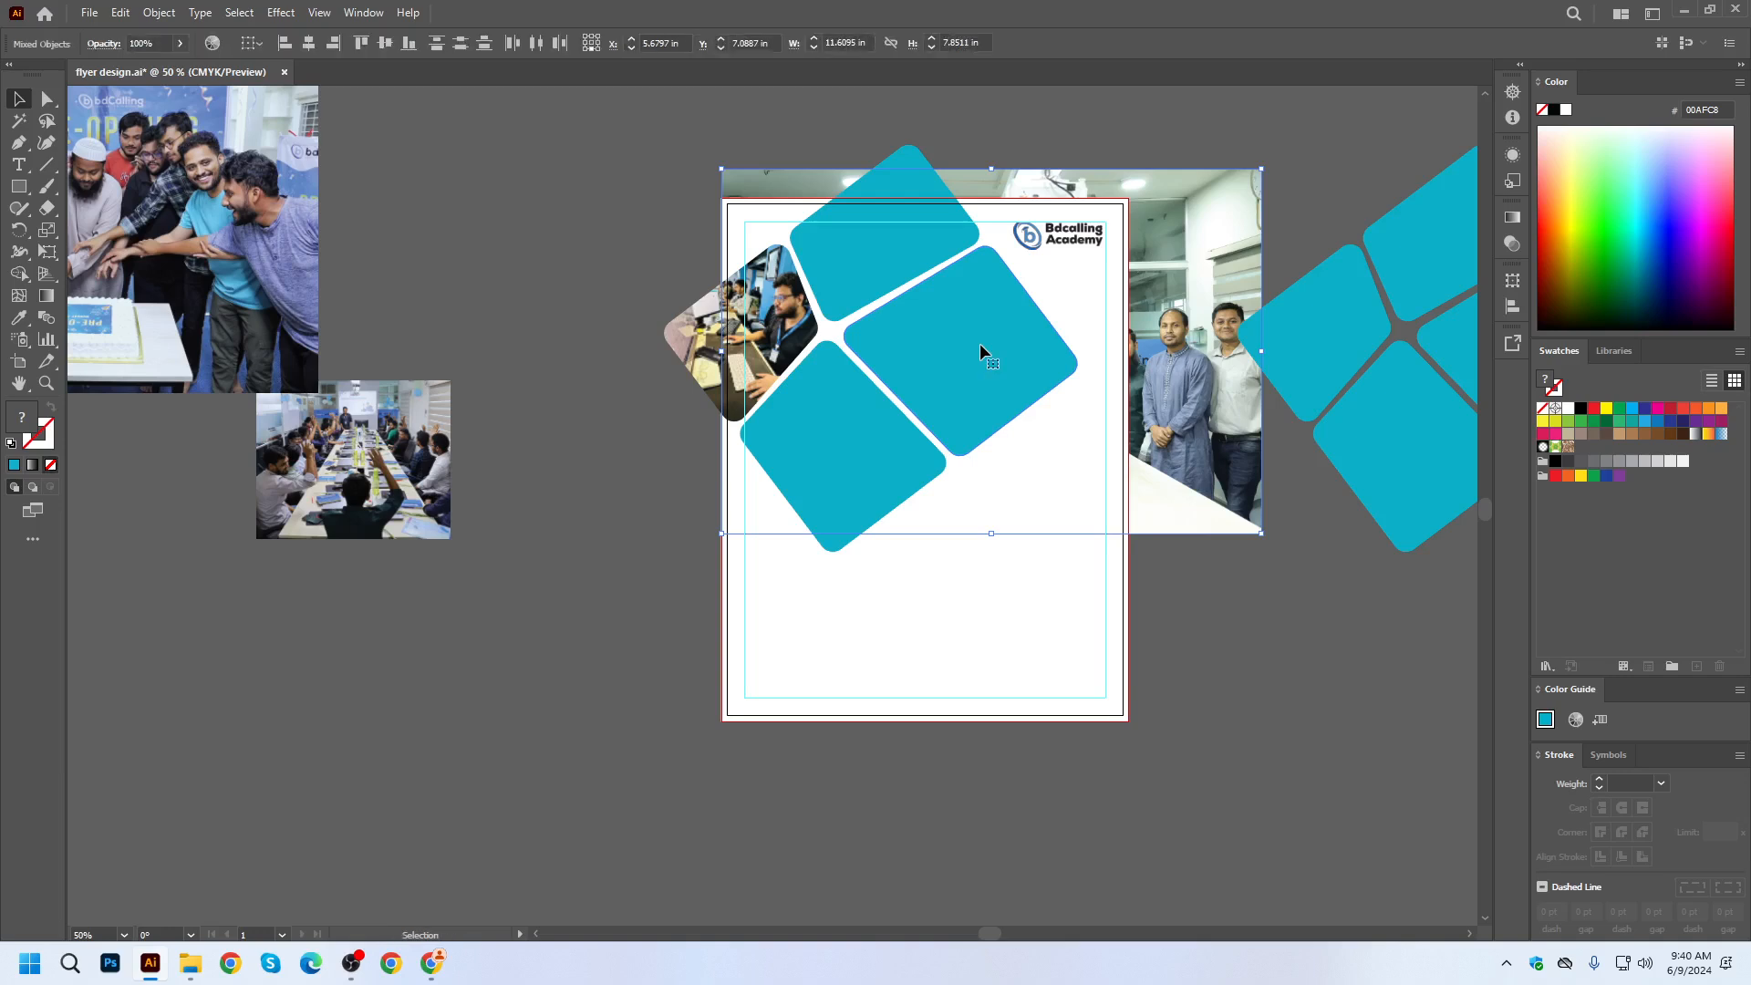
{"action": "key", "text": "ctrl+7"}
{"action": "scroll", "coordinate": [978, 342], "scroll_direction": "up", "scroll_amount": 1}
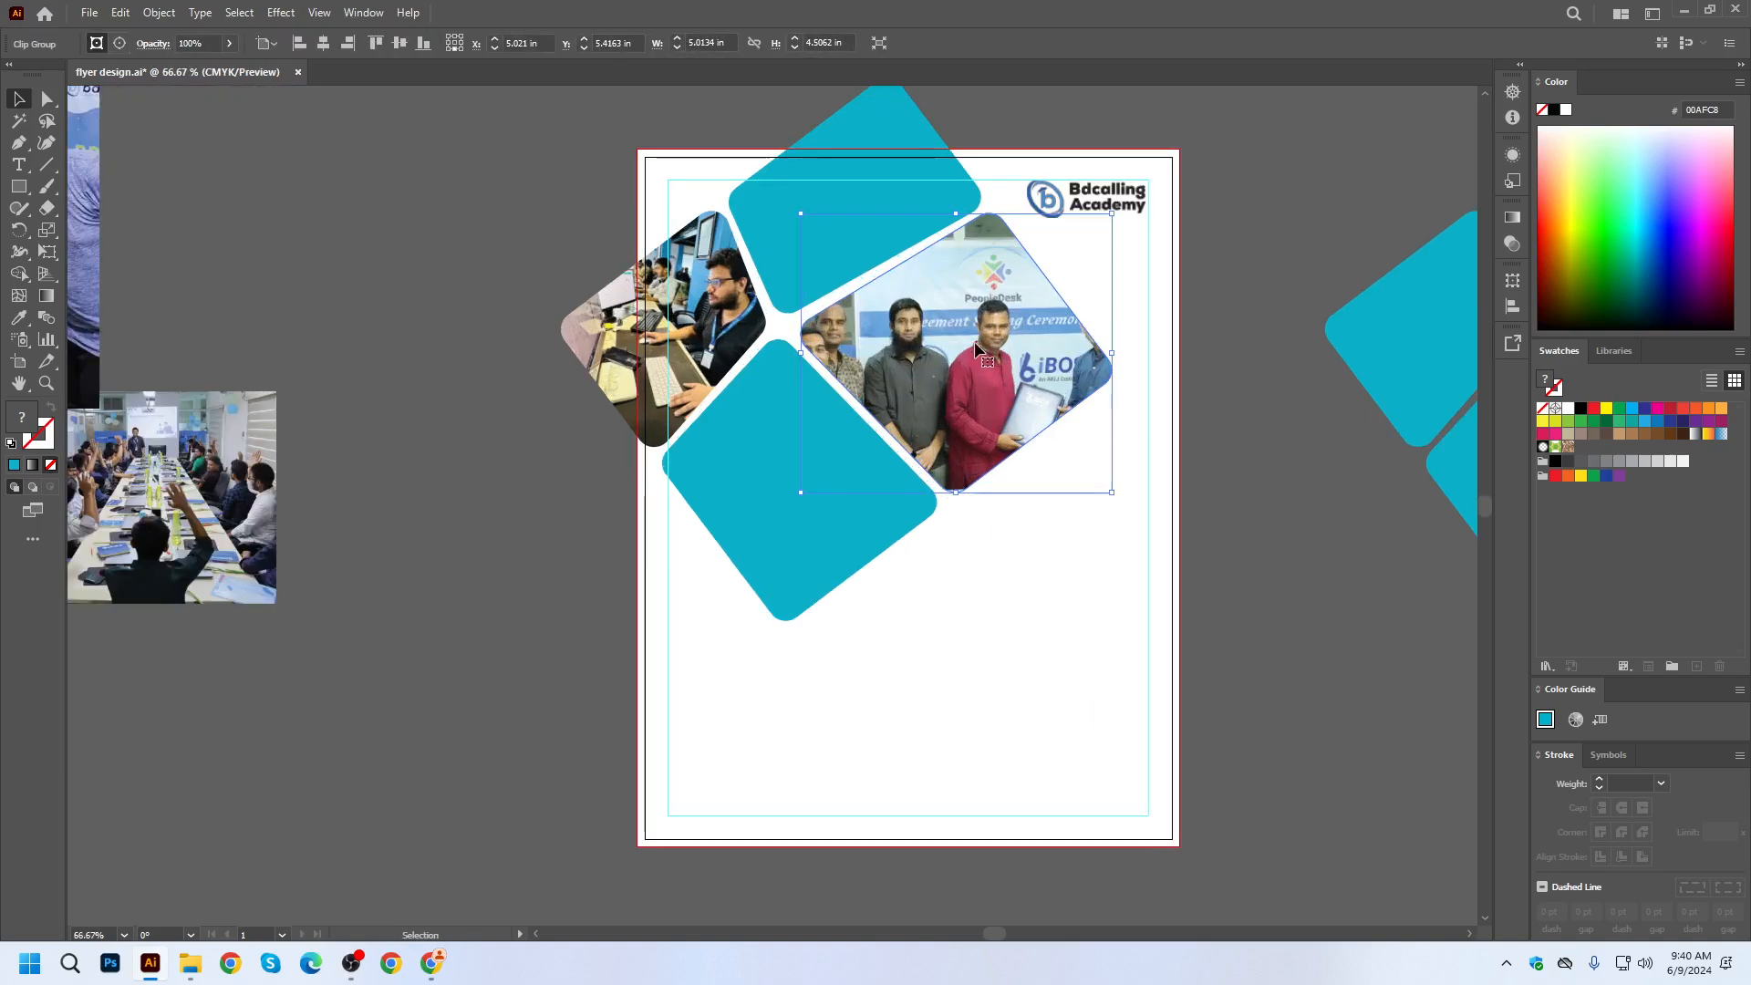
{"action": "left_click_drag", "start_coordinate": [1092, 356], "coordinate": [1005, 420]}
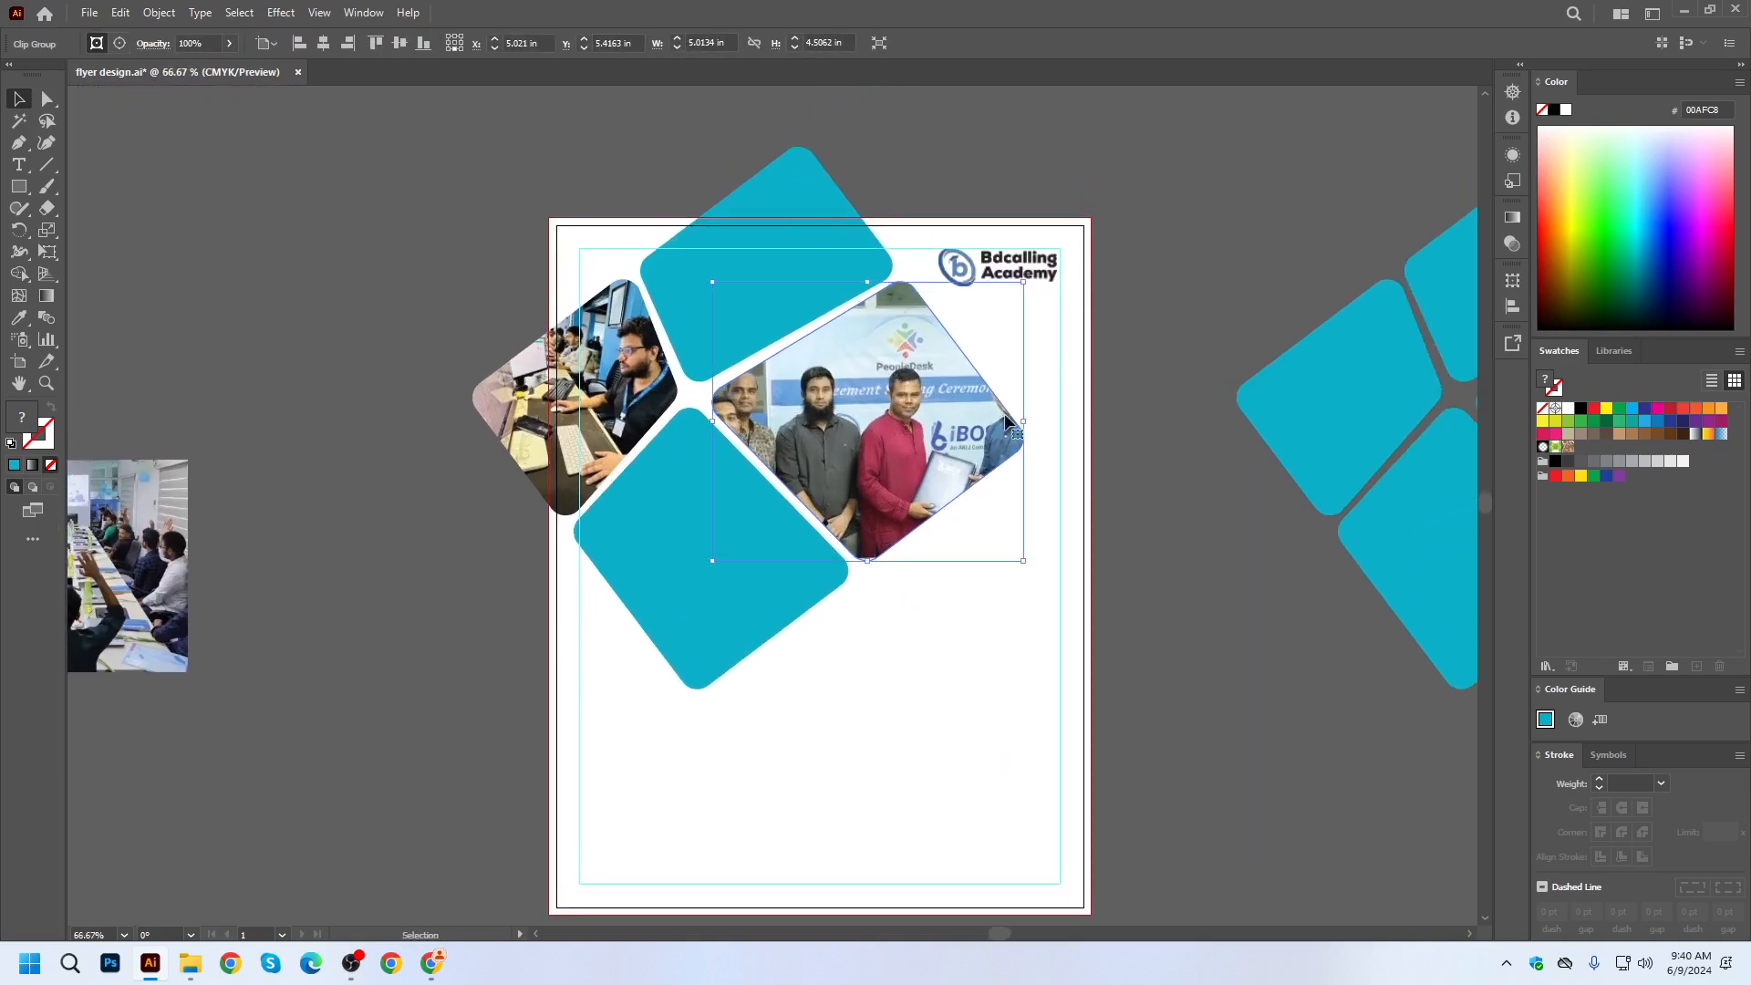
Isolate the ceremony photo's clip group, shrink the image to about 9.64 by 6.52 in, and reposition it within the mask.
{"action": "double_click", "coordinate": [890, 398]}
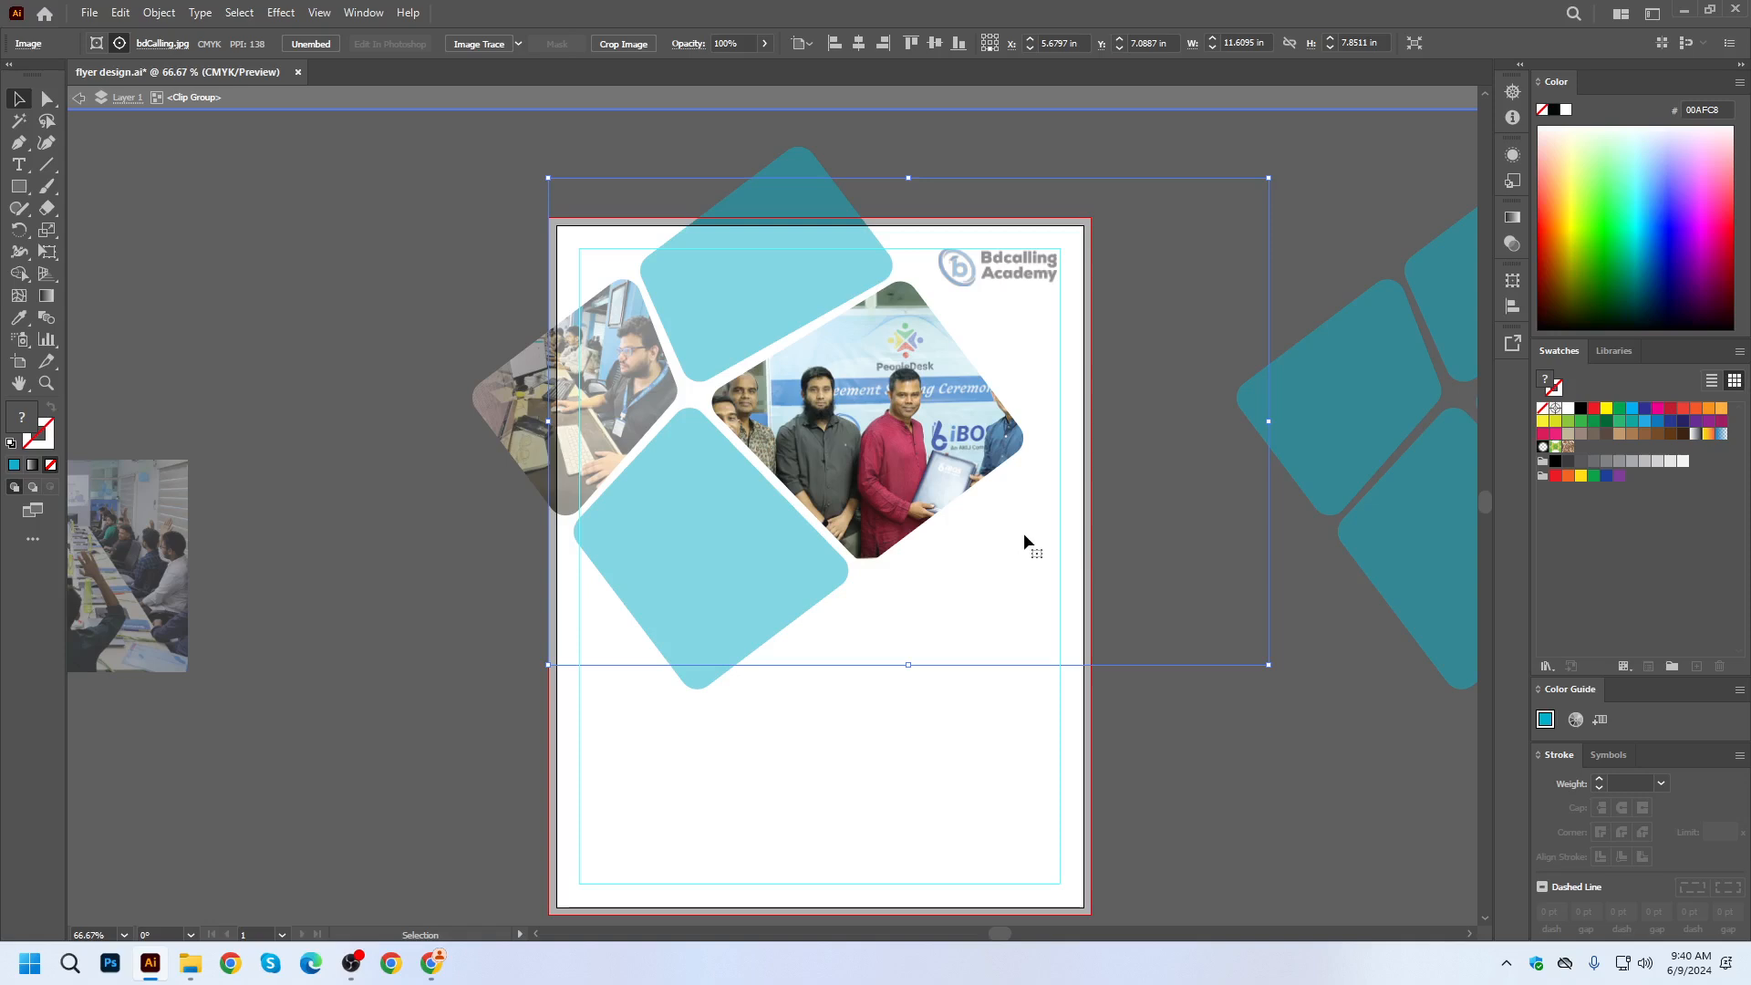
{"action": "left_click_drag", "start_coordinate": [1136, 554], "coordinate": [1096, 537]}
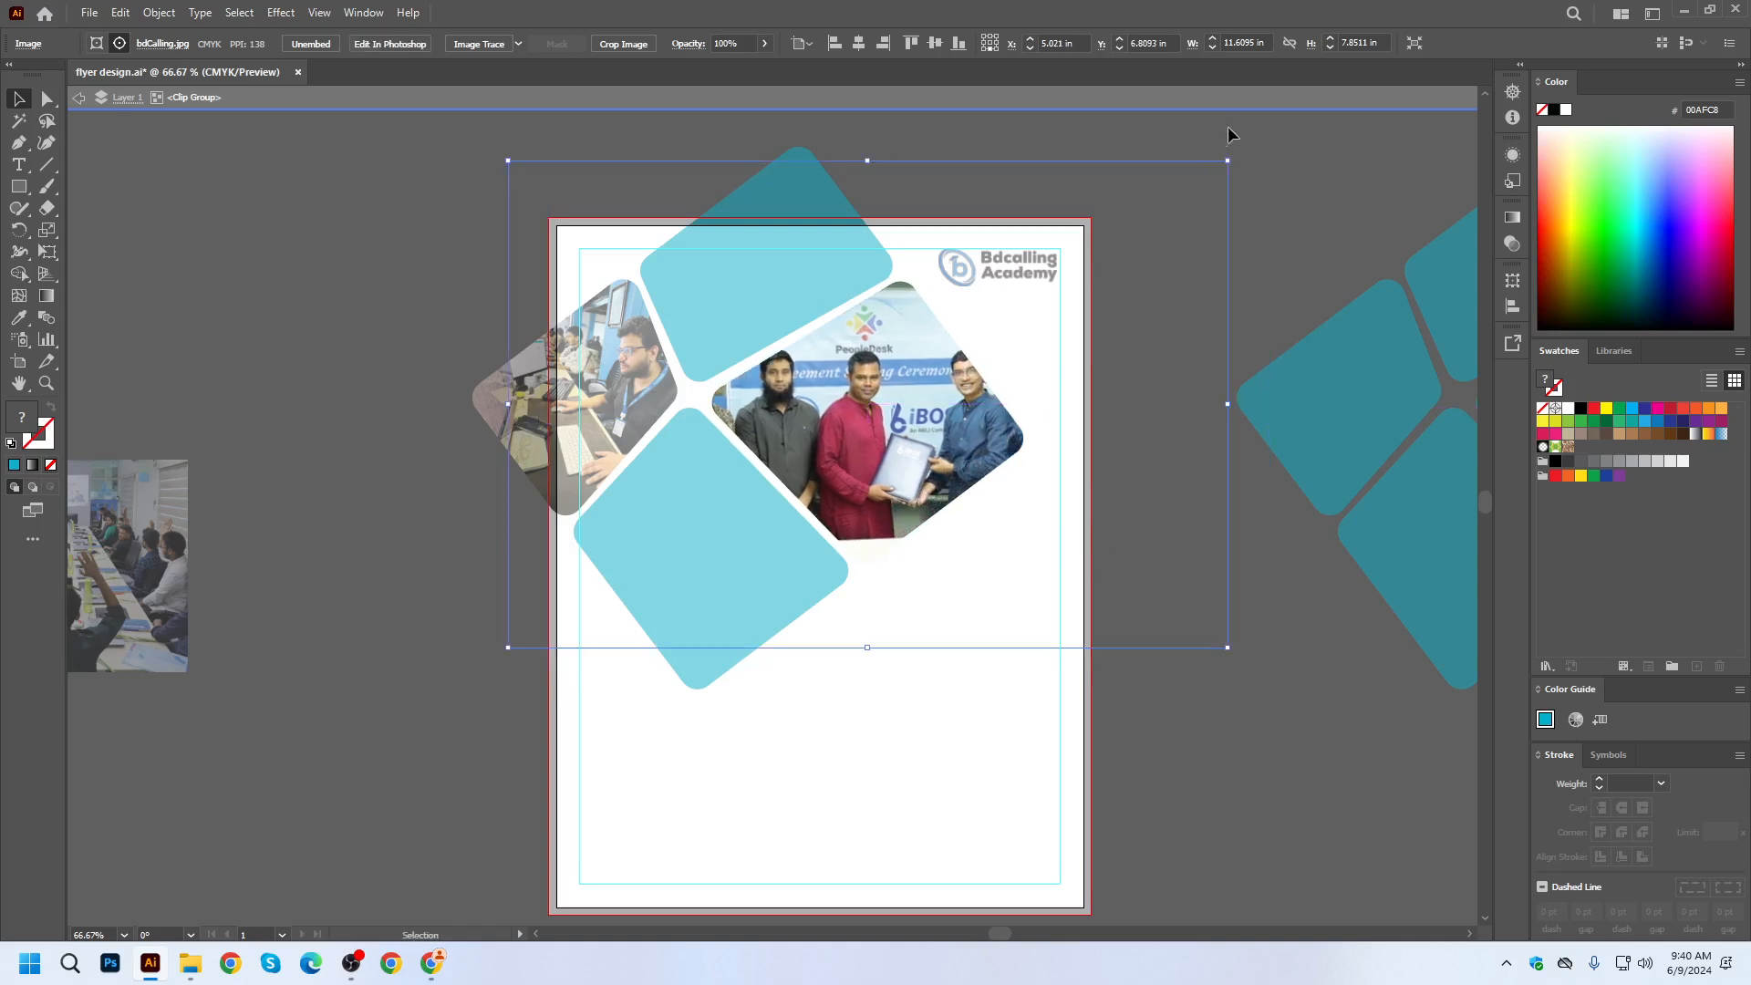
{"action": "left_click_drag", "start_coordinate": [1227, 162], "coordinate": [1144, 217]}
{"action": "mouse_move", "coordinate": [899, 418]}
{"action": "left_mouse_down"}
{"action": "mouse_move", "coordinate": [885, 437]}
{"action": "mouse_move", "coordinate": [894, 409]}
{"action": "left_mouse_up"}
{"action": "left_click_drag", "start_coordinate": [1135, 211], "coordinate": [1159, 183]}
{"action": "double_click", "coordinate": [1063, 129]}
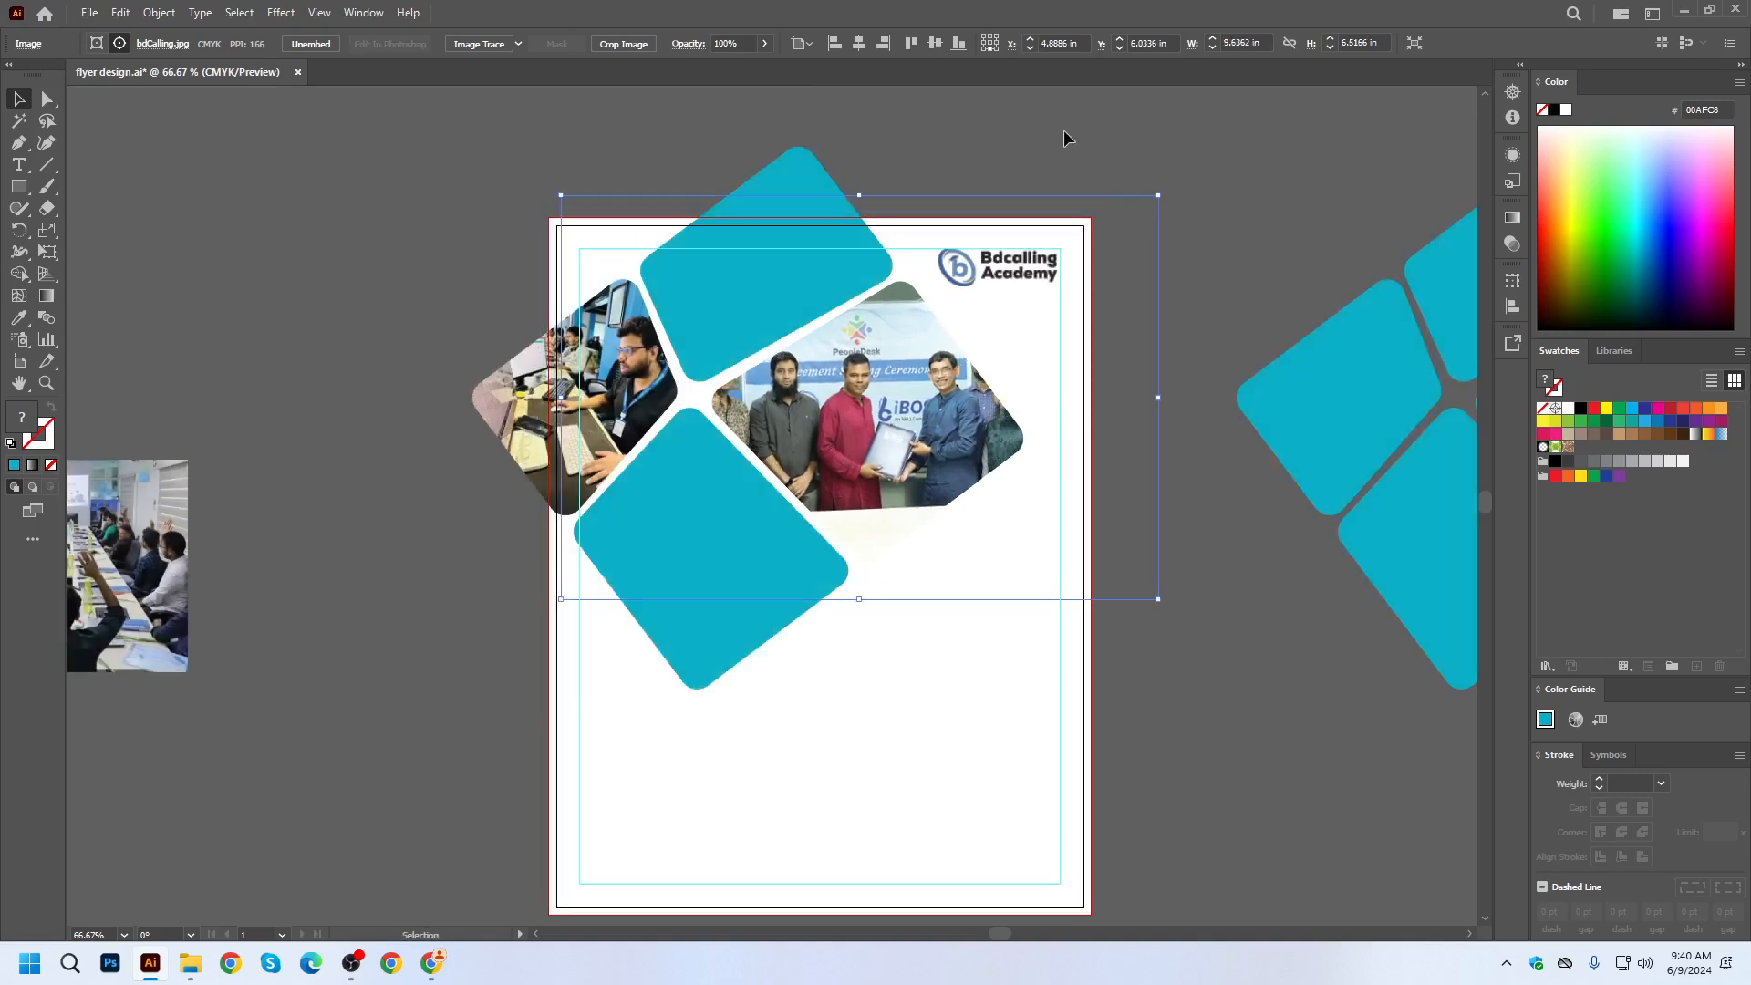
Resize the ceremony photo inside its mask to about 12.83 by 8.67 in and center the two men holding the plaque within the panel.
{"action": "scroll", "coordinate": [1132, 347], "scroll_direction": "down", "scroll_amount": 2}
{"action": "scroll", "coordinate": [1031, 383], "scroll_direction": "up", "scroll_amount": 2}
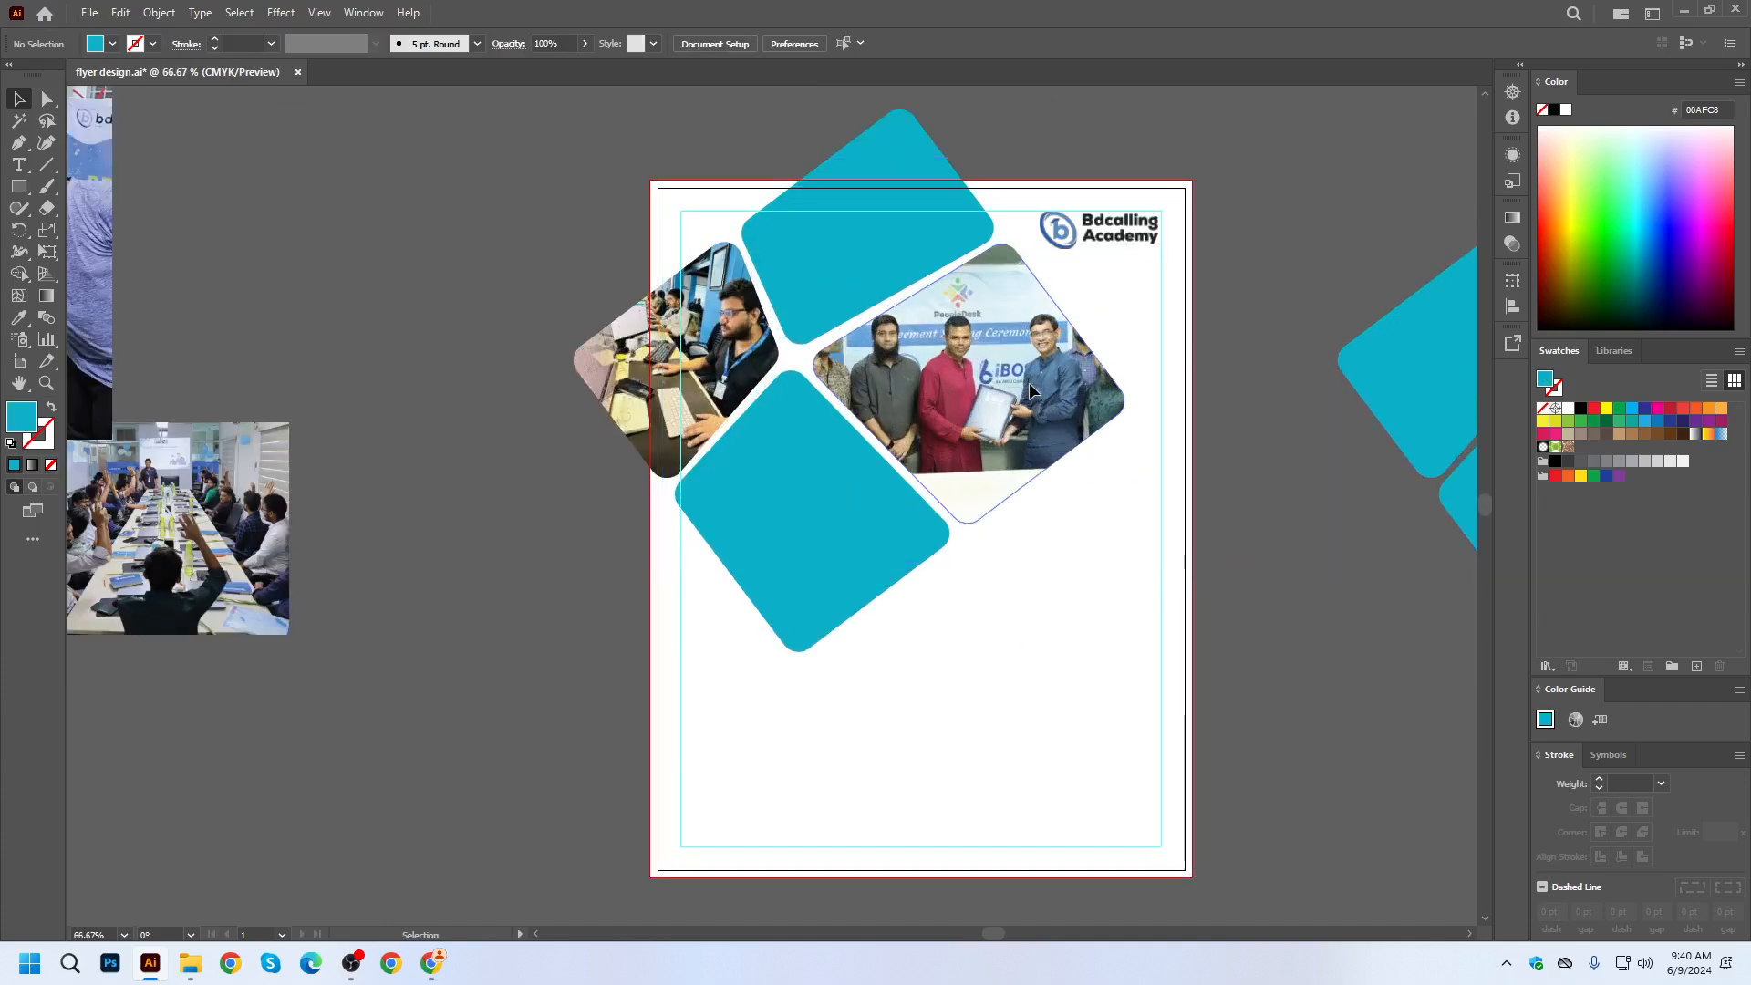
{"action": "left_click", "coordinate": [1029, 382]}
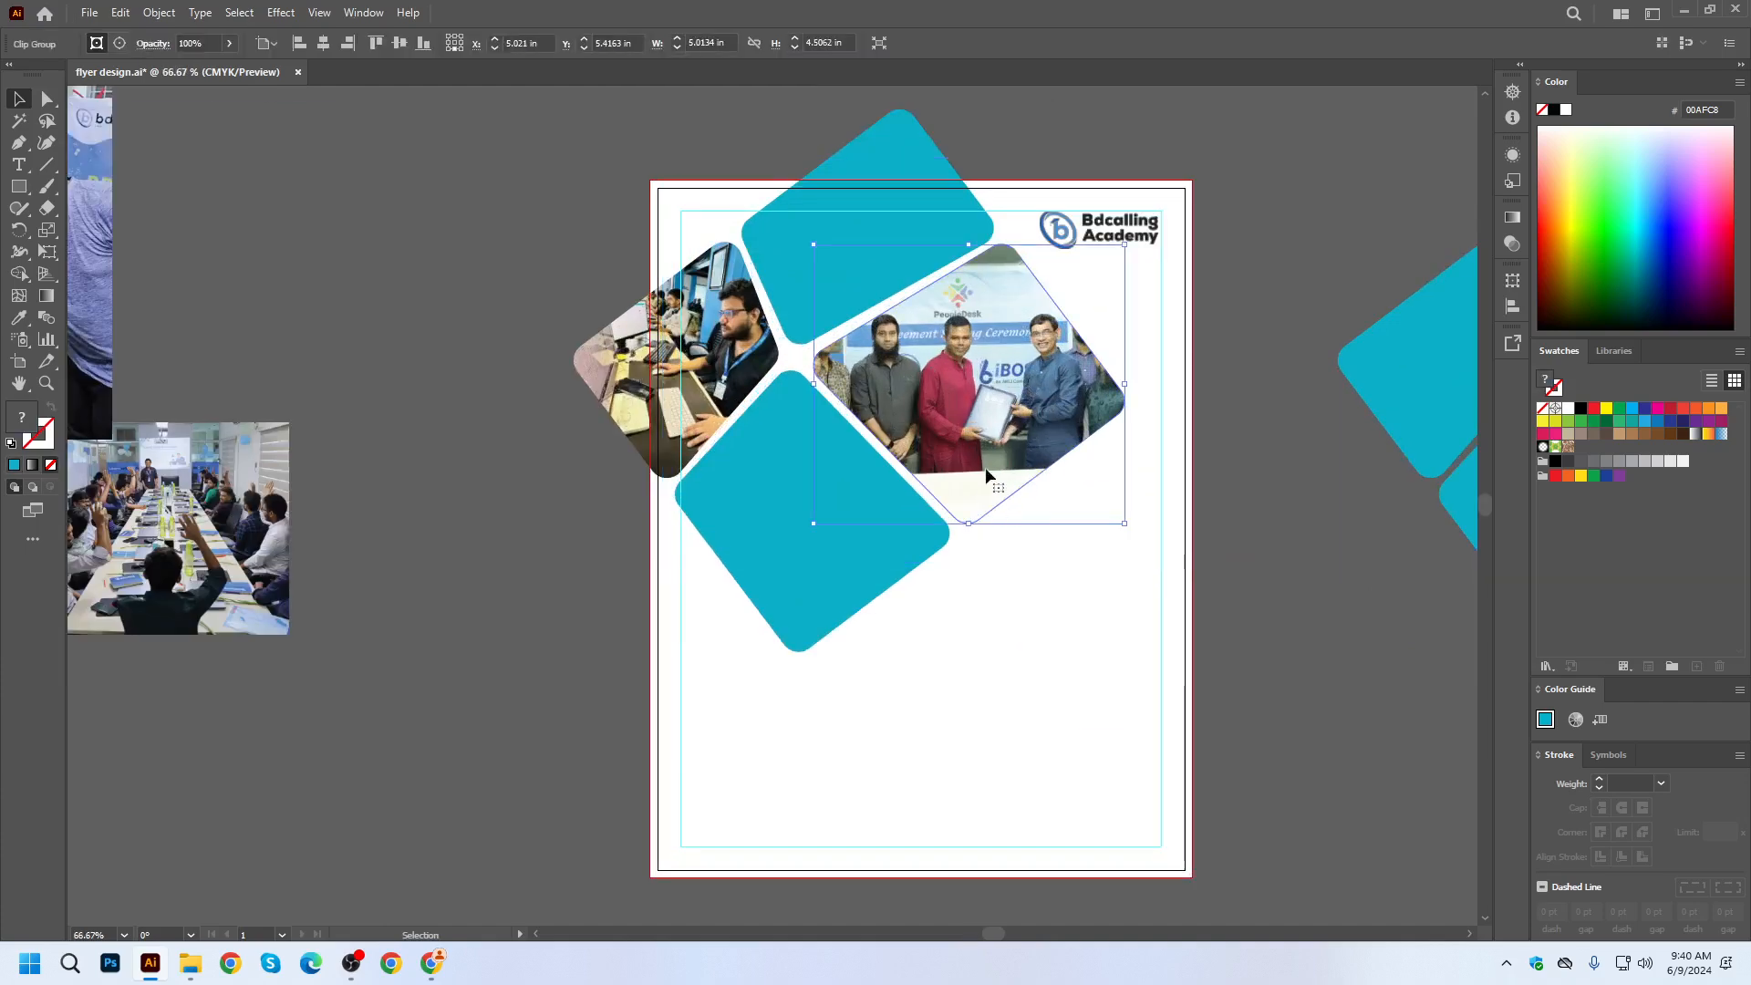
{"action": "scroll", "coordinate": [984, 467], "scroll_direction": "down", "scroll_amount": 3}
{"action": "left_click", "coordinate": [1133, 548]}
{"action": "scroll", "coordinate": [985, 480], "scroll_direction": "up", "scroll_amount": 4}
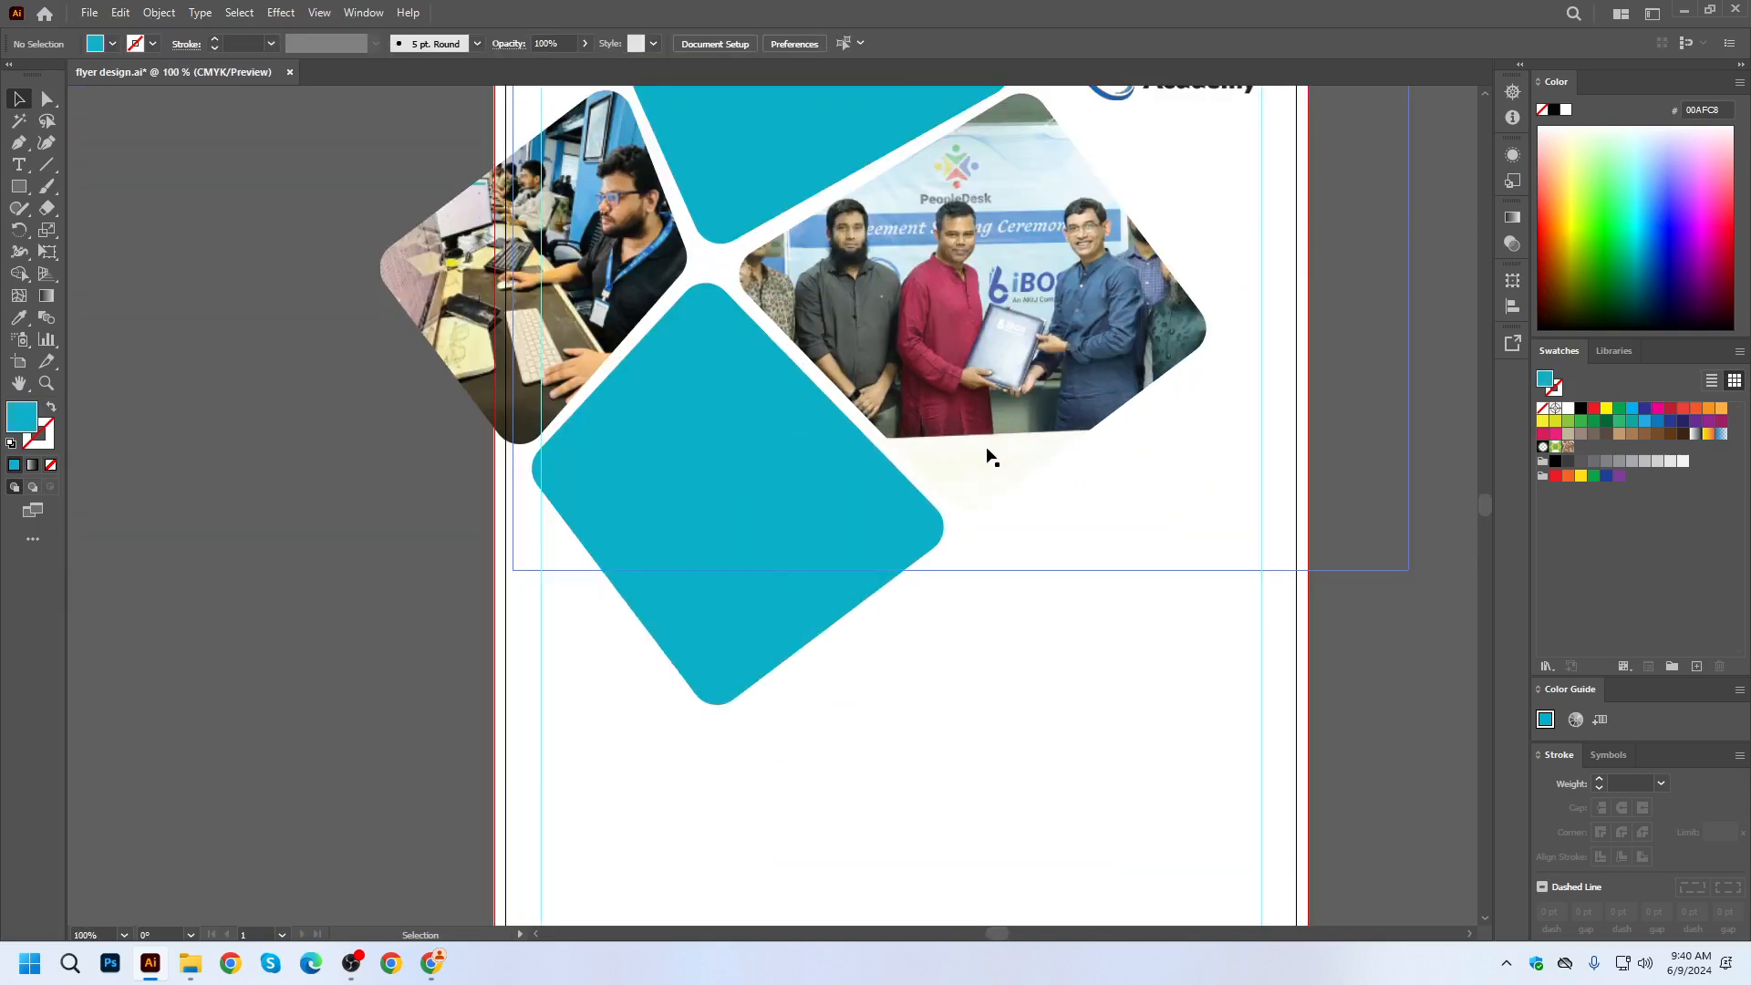
{"action": "double_click", "coordinate": [987, 446]}
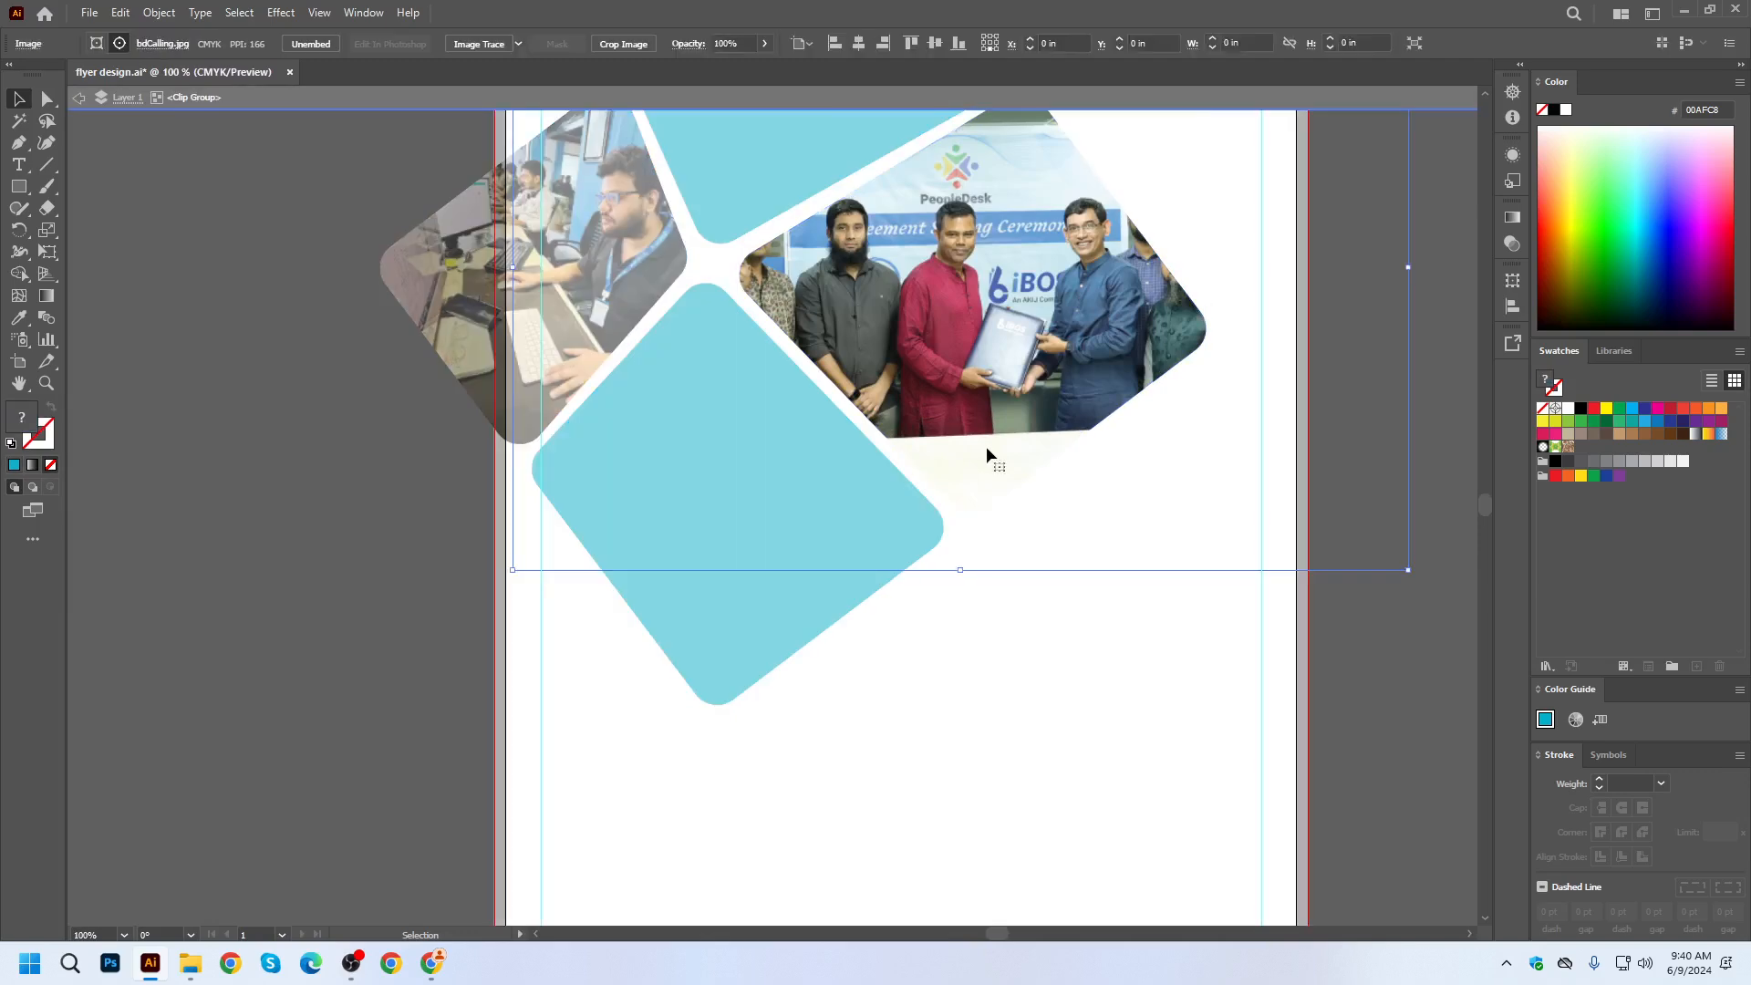
{"action": "scroll", "coordinate": [987, 445], "scroll_direction": "down", "scroll_amount": 2}
{"action": "left_click_drag", "start_coordinate": [1183, 499], "coordinate": [1289, 566]}
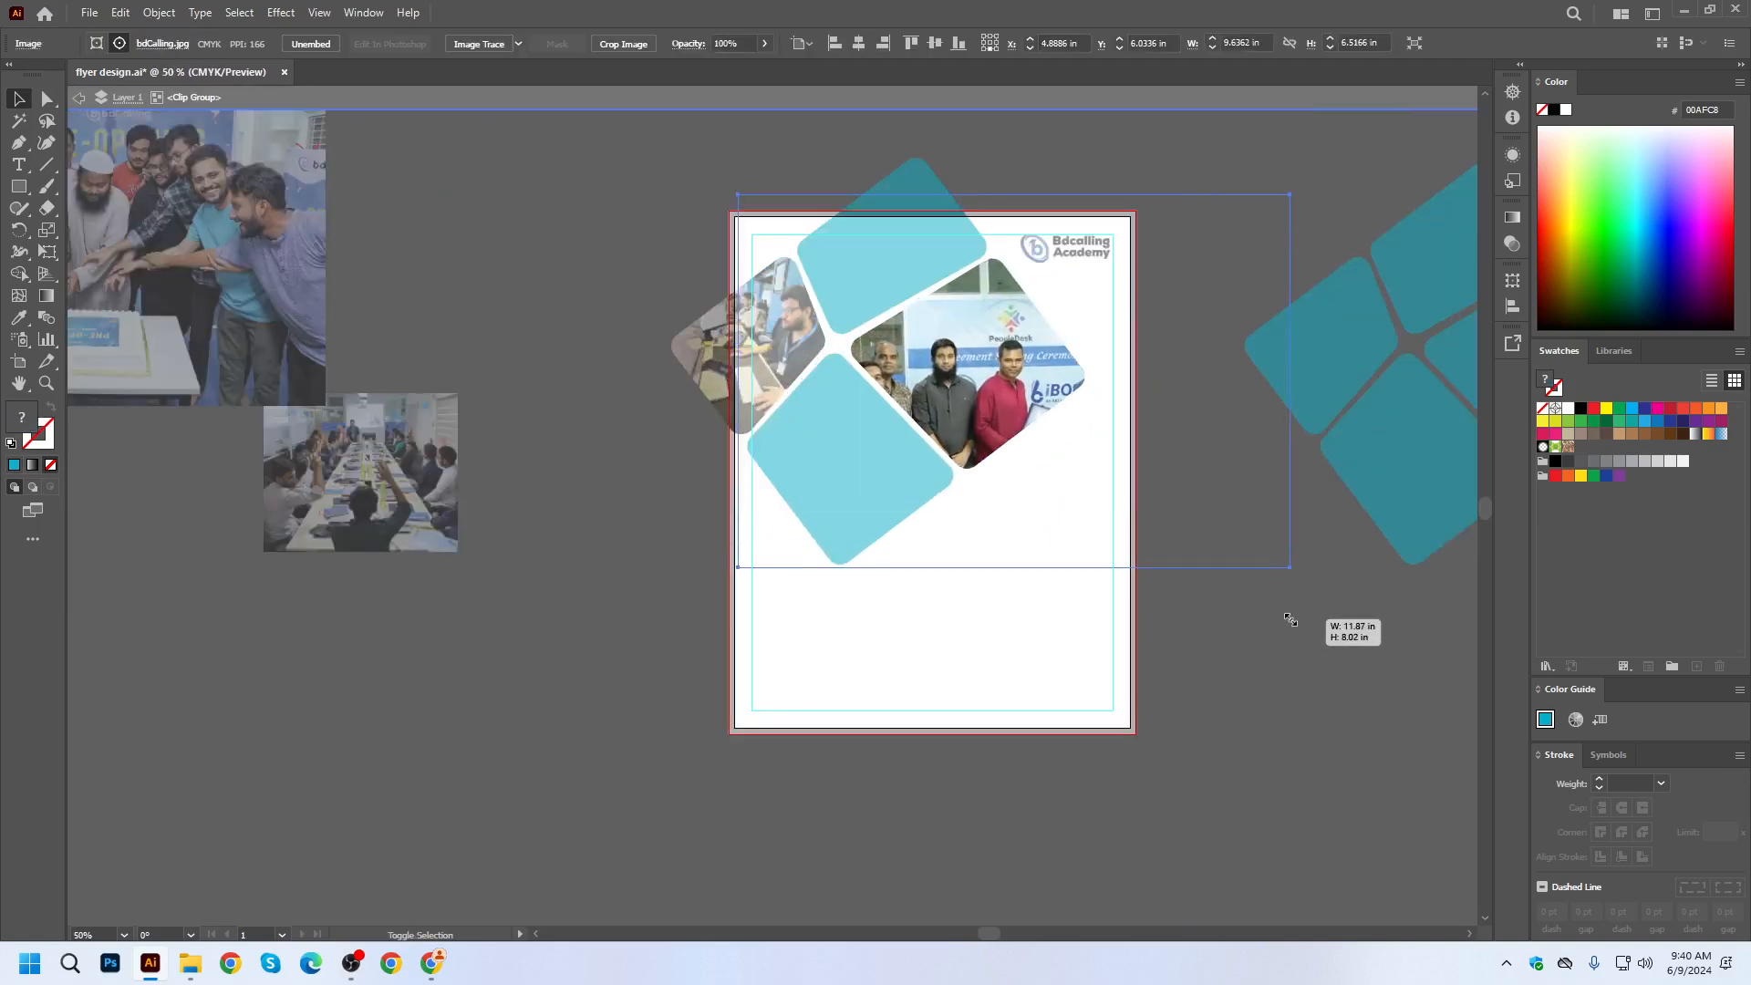
{"action": "left_click_drag", "start_coordinate": [984, 359], "coordinate": [917, 341]}
{"action": "left_click_drag", "start_coordinate": [1219, 177], "coordinate": [1249, 157]}
{"action": "left_click_drag", "start_coordinate": [992, 357], "coordinate": [993, 347]}
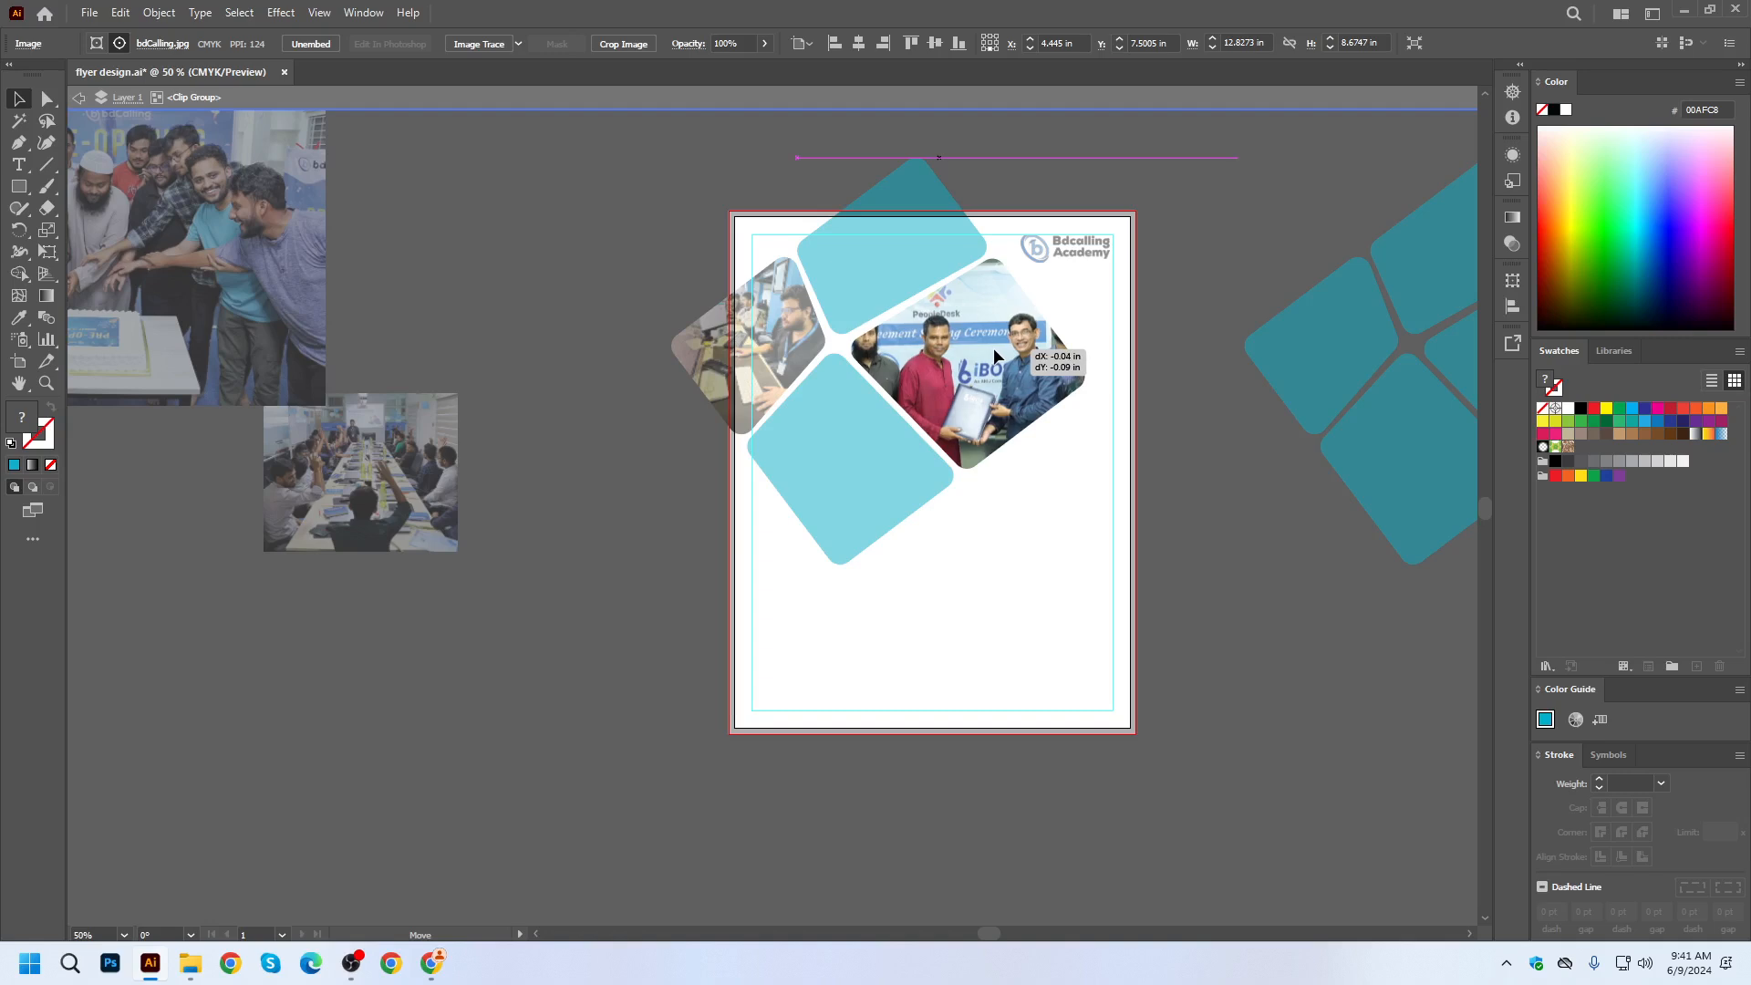
{"action": "left_click", "coordinate": [1036, 116]}
{"action": "double_click", "coordinate": [1055, 109]}
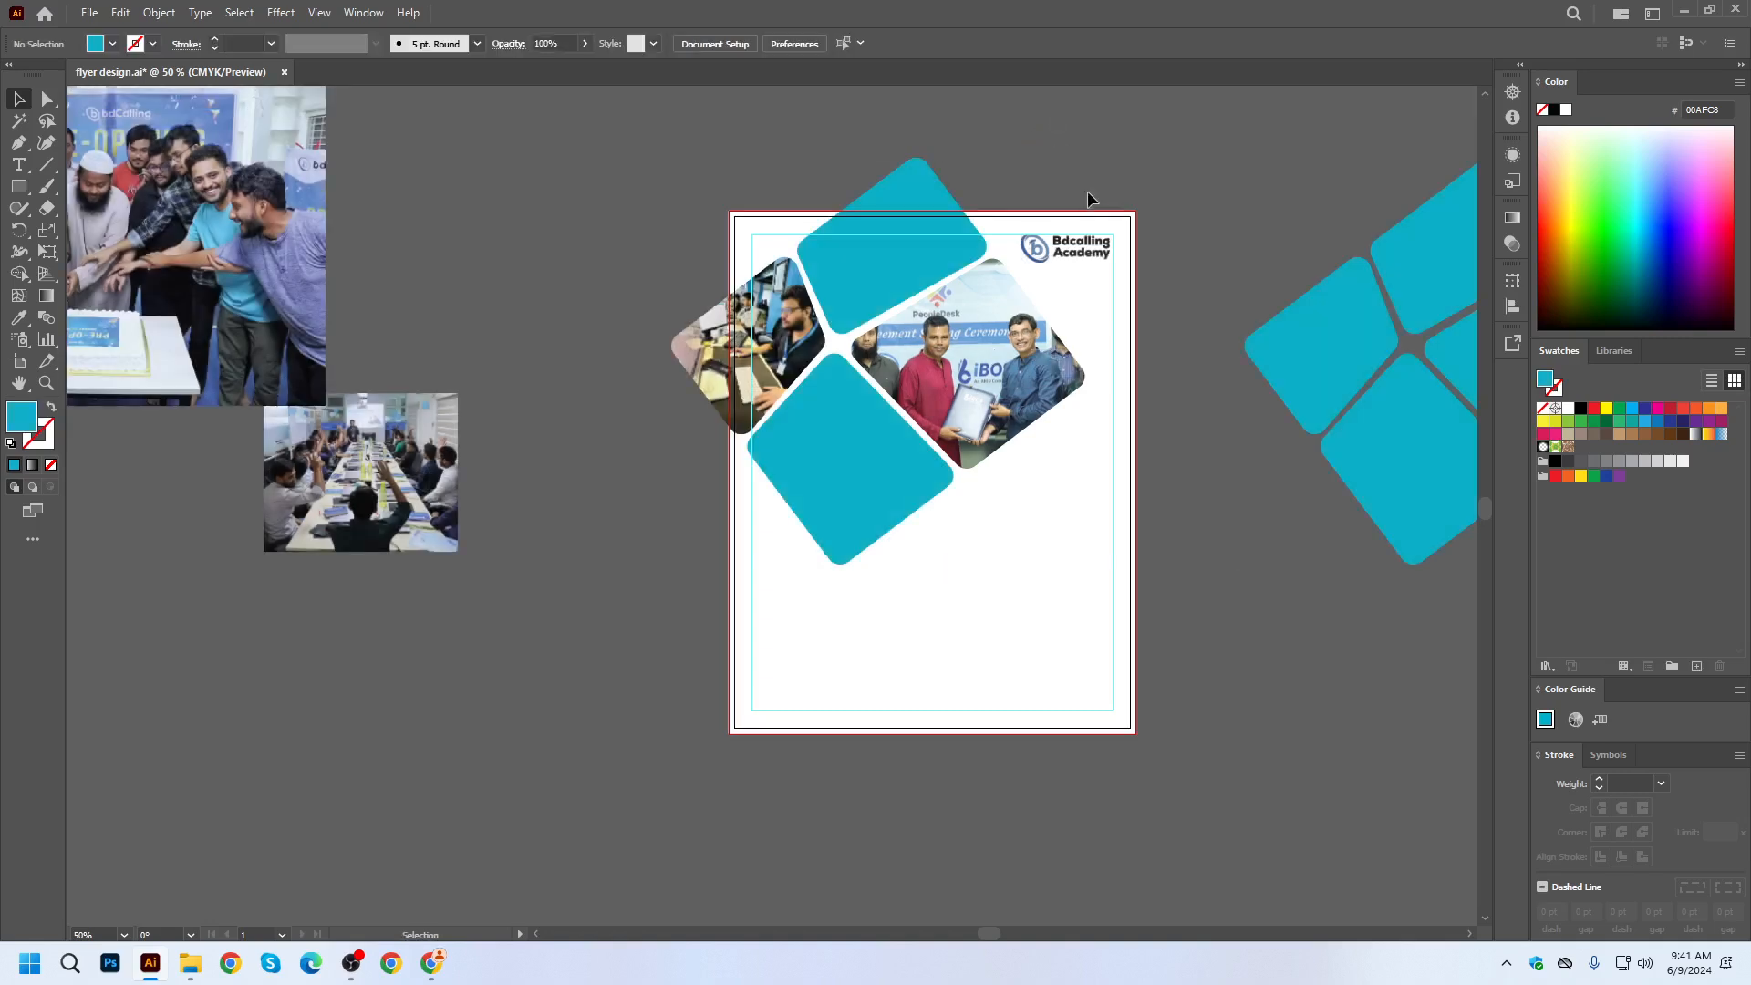
Place the cake-cutting photo over the lower panel on the artboard and shrink it to about 7.42 by 5.18 in.
{"action": "scroll", "coordinate": [1127, 461], "scroll_direction": "down", "scroll_amount": 1}
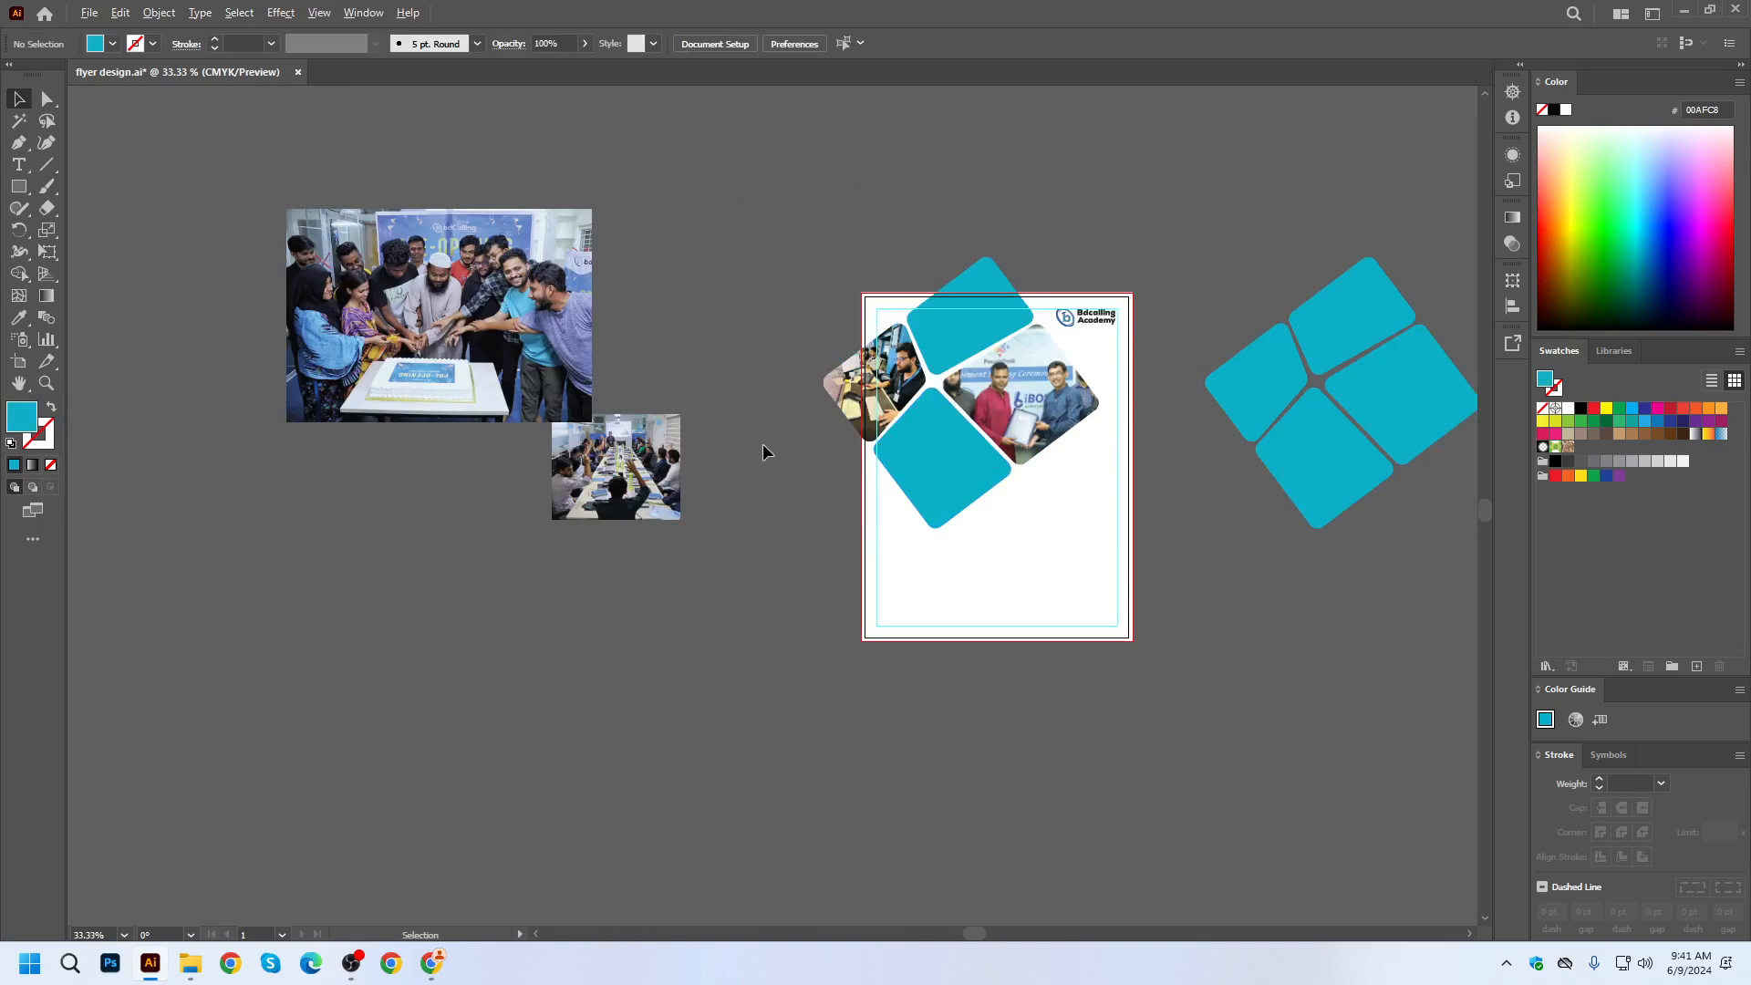
{"action": "left_click_drag", "start_coordinate": [959, 412], "coordinate": [999, 412]}
{"action": "left_click_drag", "start_coordinate": [1110, 442], "coordinate": [1021, 483]}
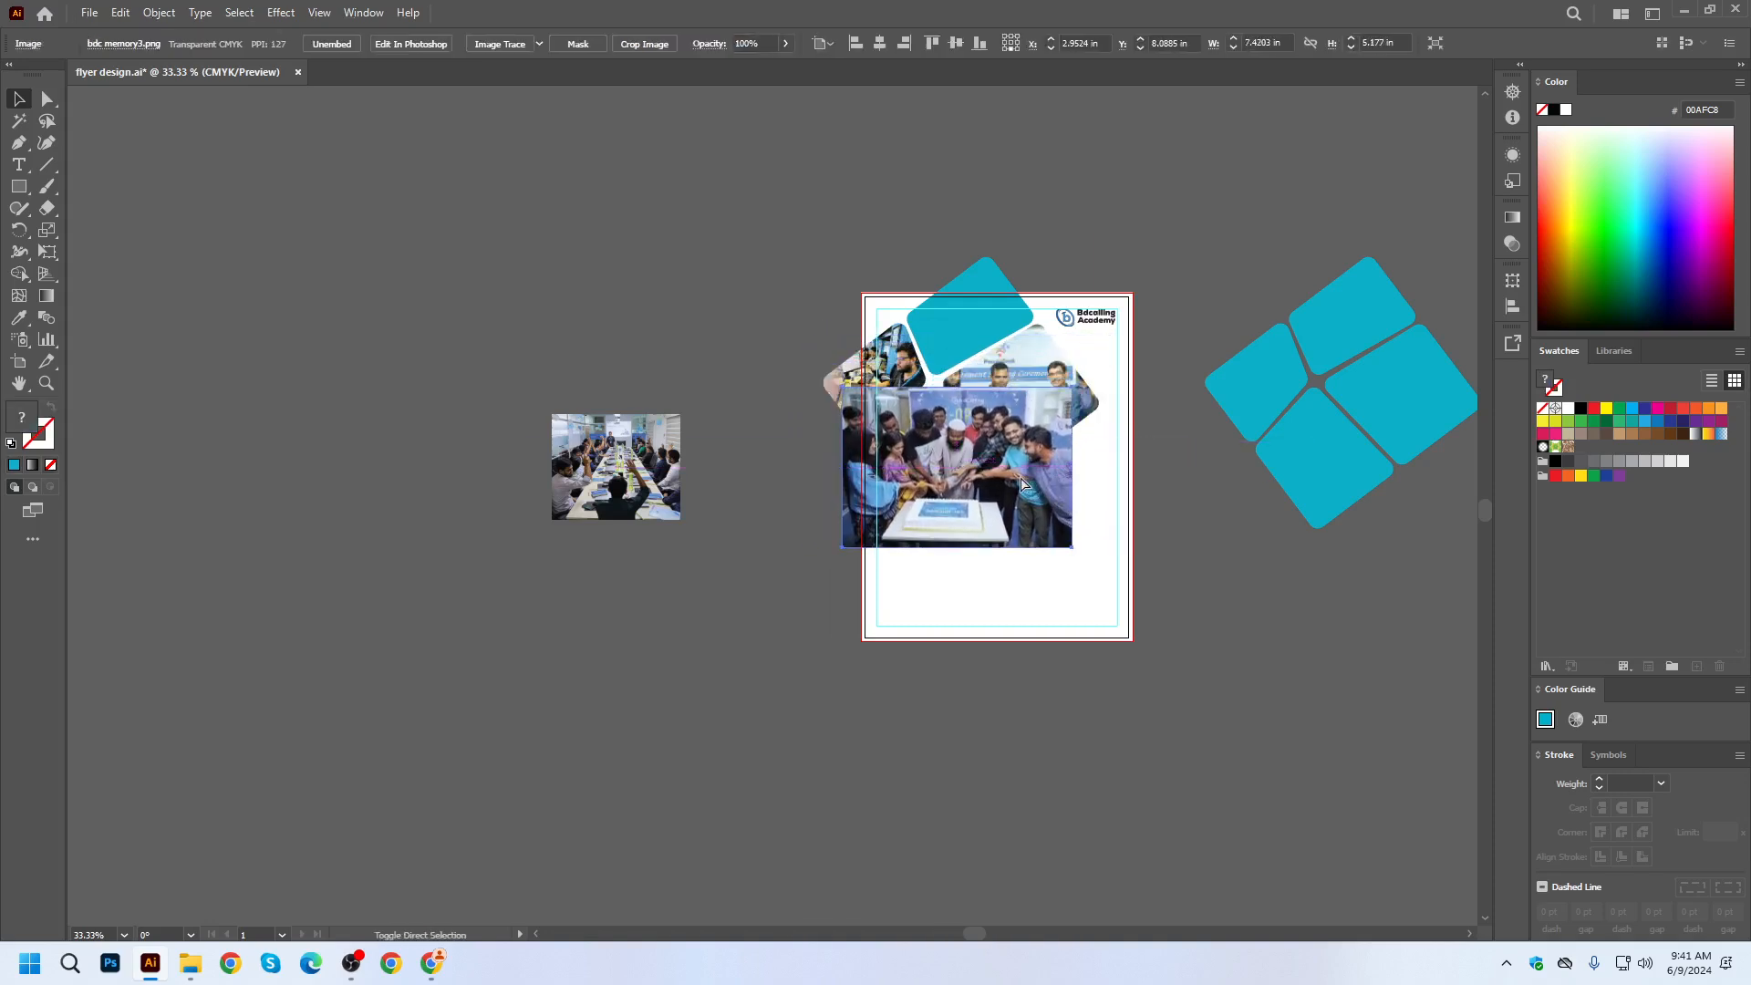
Send the cake-cutting photo to the back and clip it to the lower panel's shape with a clipping mask.
{"action": "key", "text": "ctrl+shift+bracketleft"}
{"action": "scroll", "coordinate": [1012, 482], "scroll_direction": "up", "scroll_amount": 1}
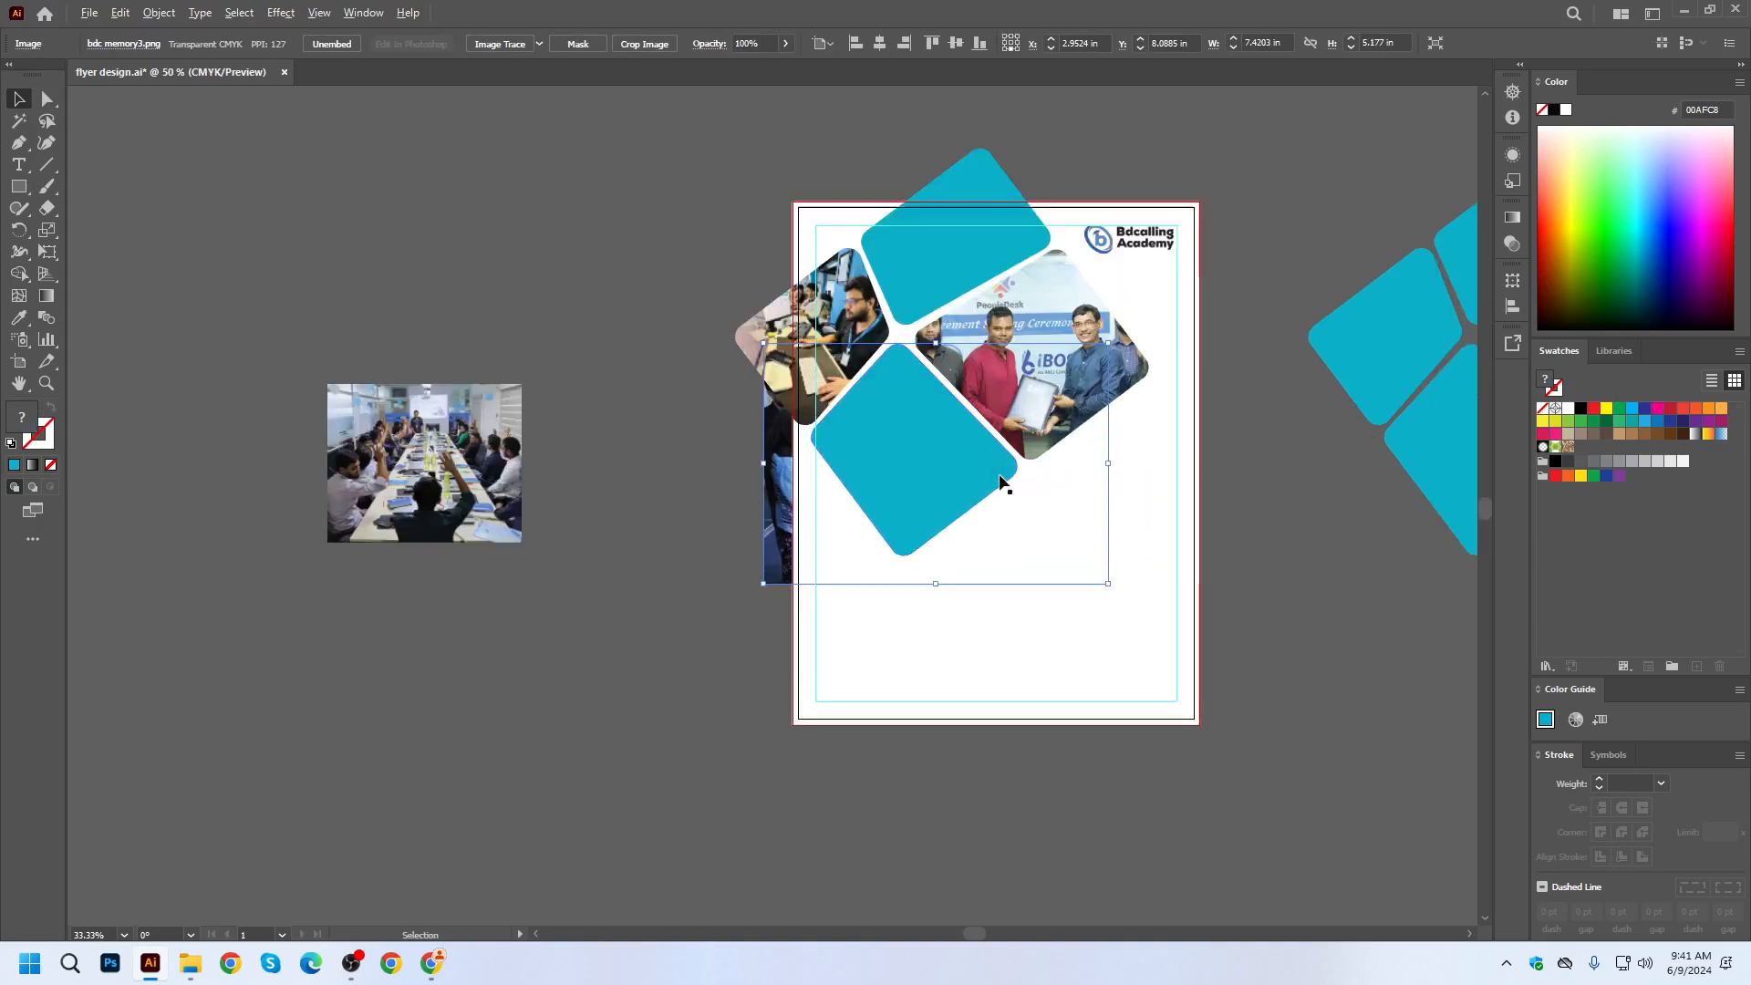
{"action": "left_click", "coordinate": [923, 436], "text": "shift"}
{"action": "key", "text": "ctrl"}
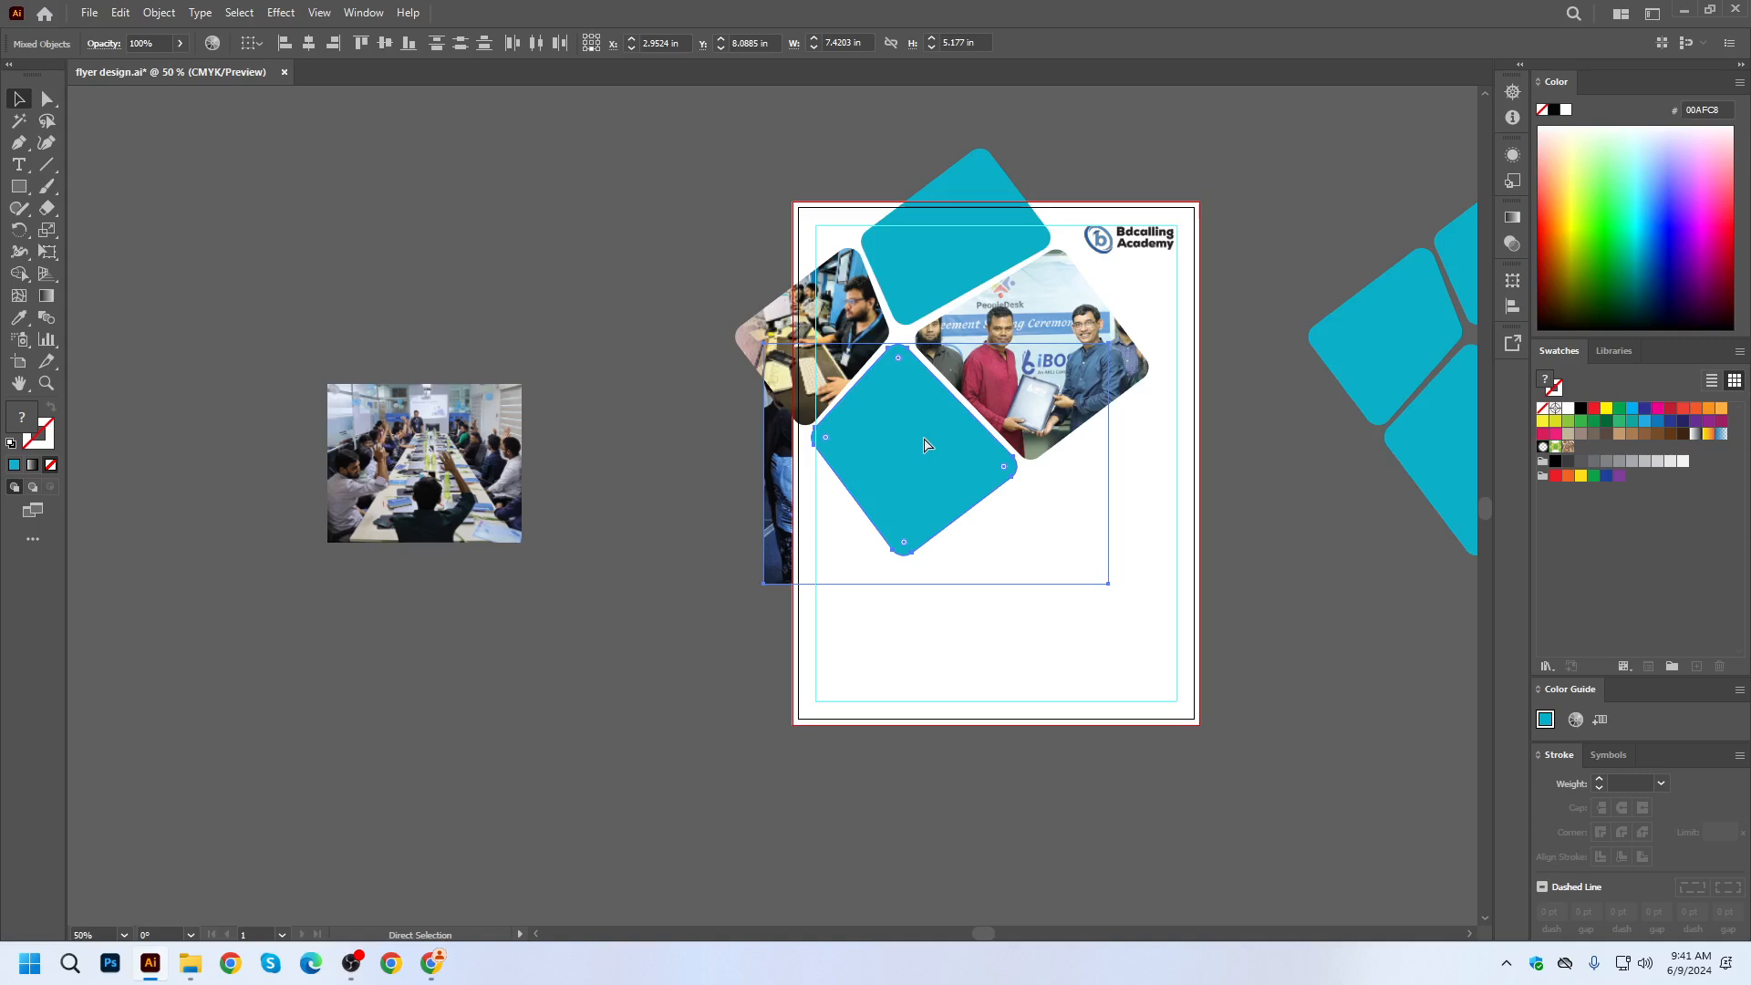
{"action": "key", "text": "ctrl+7"}
Enlarge the cake-cutting photo inside its mask to about 7.81 by 5.45 in, shift it slightly, and exit isolation.
{"action": "double_click", "coordinate": [907, 452]}
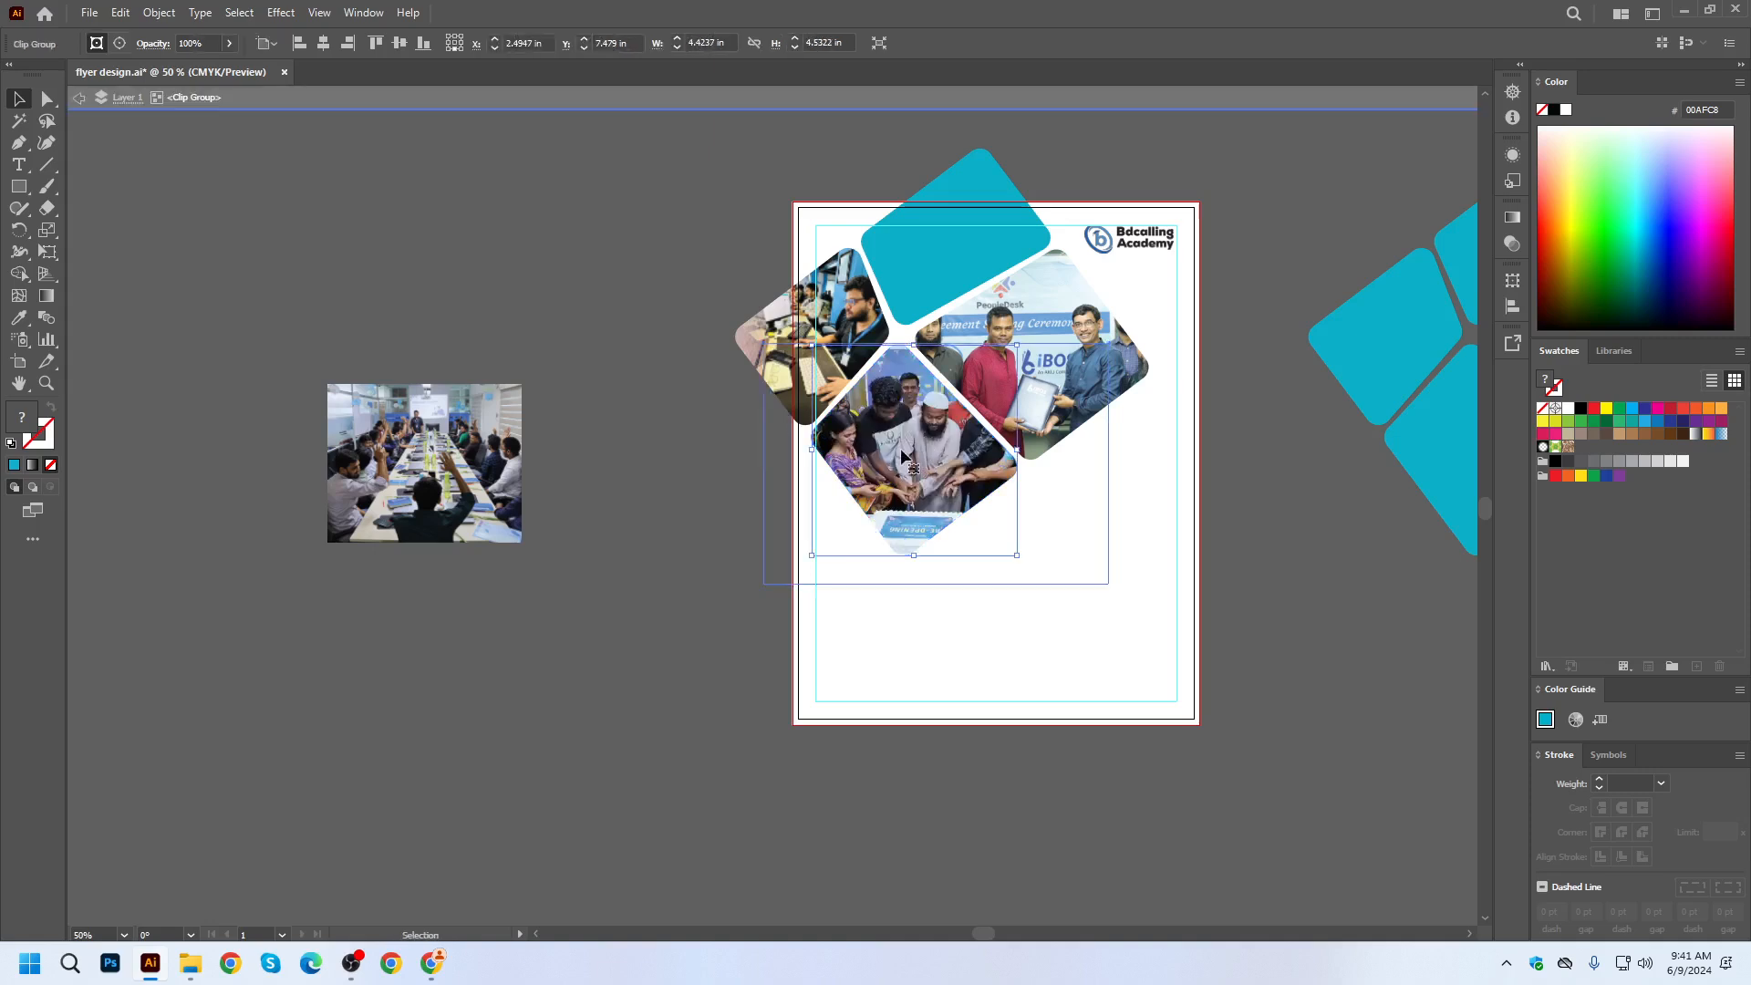
{"action": "scroll", "coordinate": [901, 458], "scroll_direction": "up", "scroll_amount": 2}
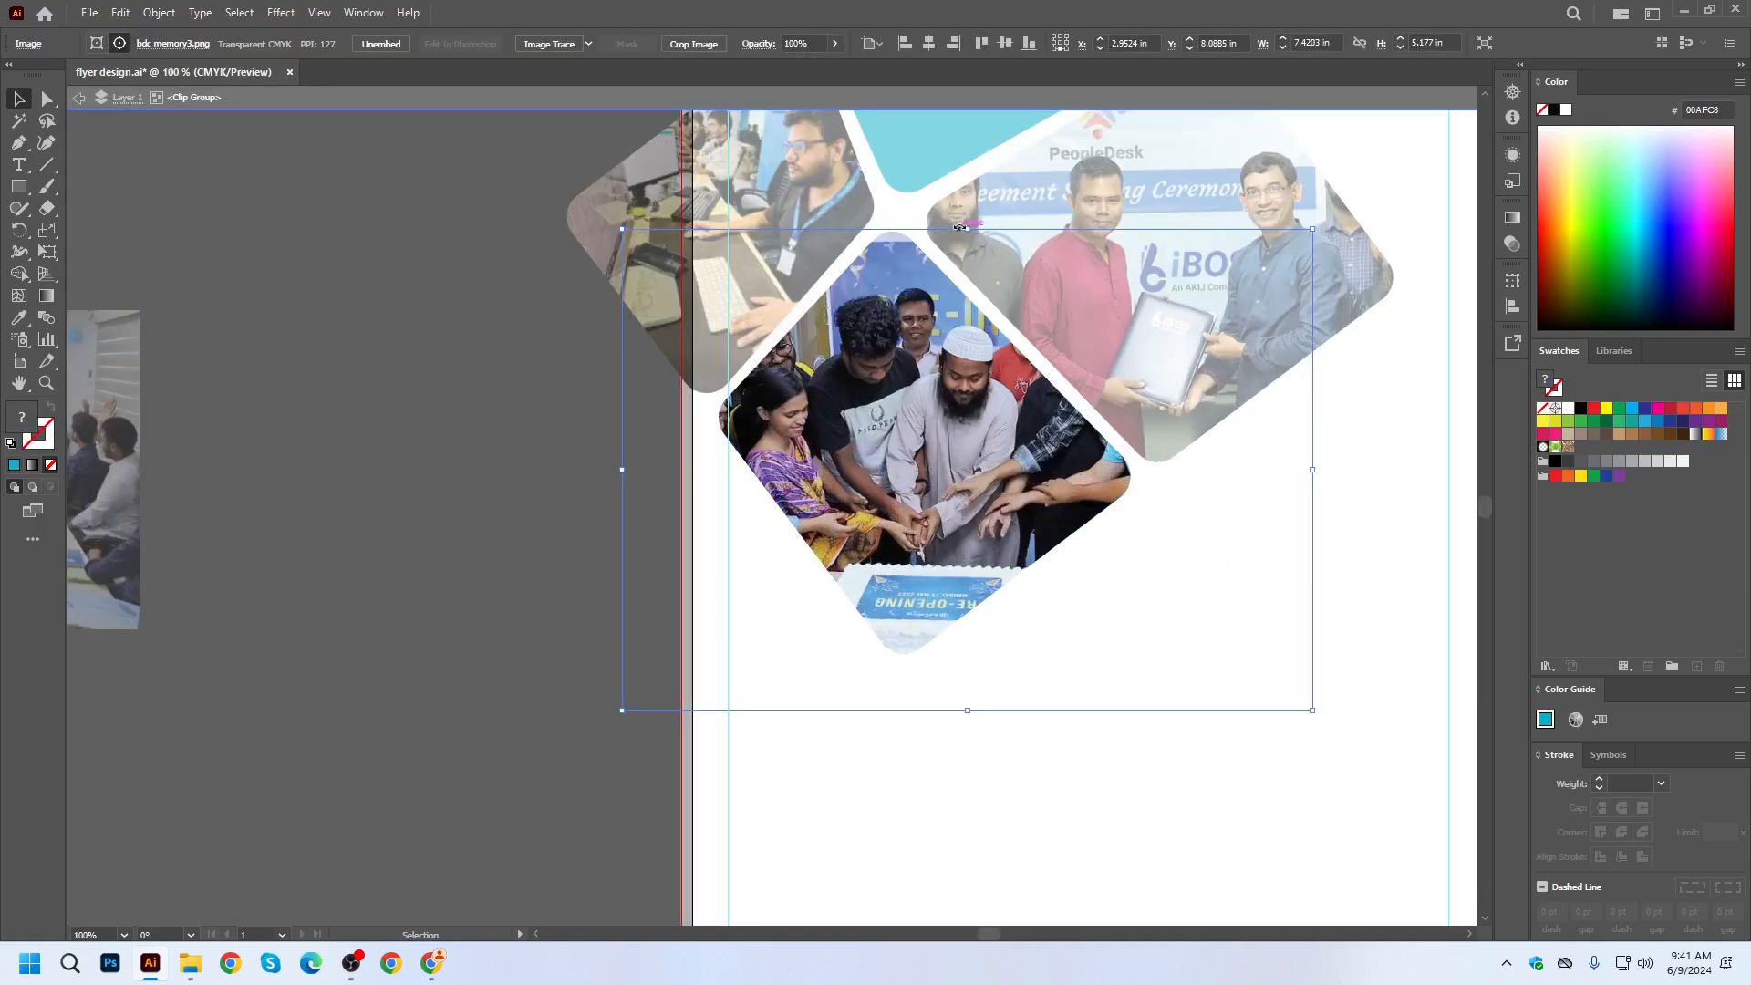
{"action": "left_click_drag", "start_coordinate": [970, 233], "coordinate": [970, 220]}
{"action": "left_click_drag", "start_coordinate": [963, 458], "coordinate": [943, 442]}
{"action": "key", "text": "Escape"}
Duplicate the clipped office desk photo onto the empty pasteboard beyond the meeting-room photo.
{"action": "key", "text": "ctrl+minus"}
{"action": "key", "text": "ctrl+minus"}
{"action": "key", "text": "ctrl+minus"}
{"action": "key", "text": "ctrl+minus"}
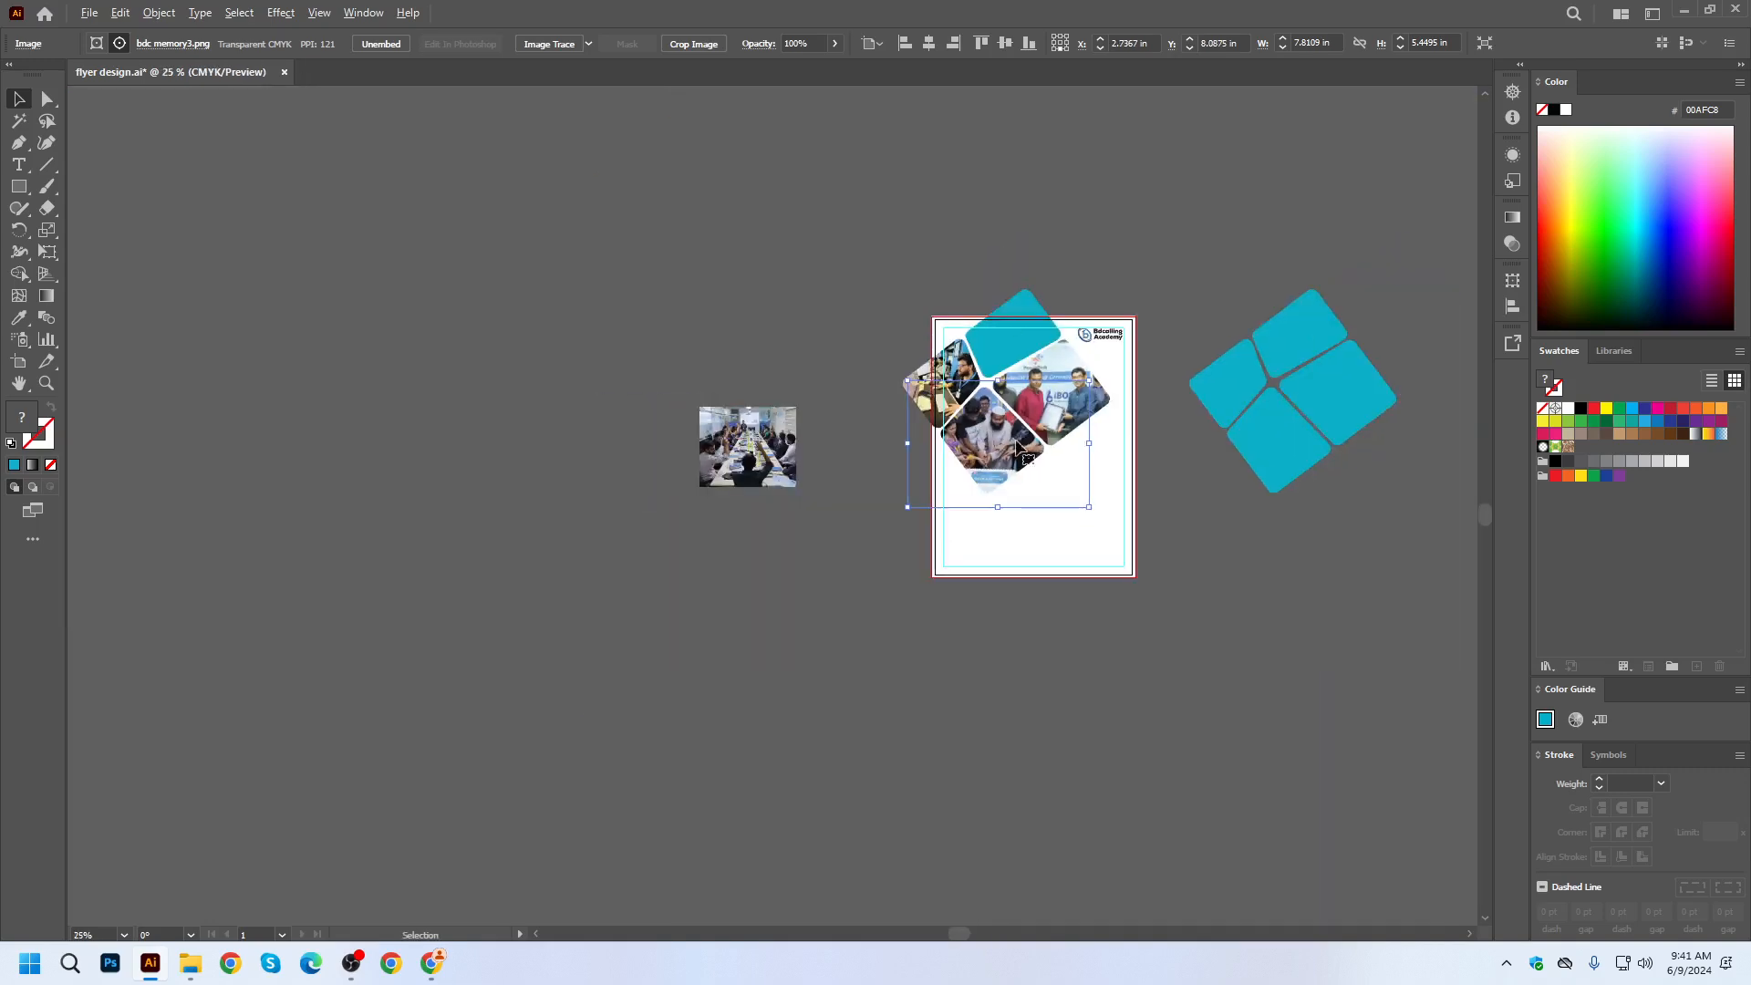
{"action": "left_click", "coordinate": [730, 428]}
{"action": "left_click", "coordinate": [1249, 518]}
{"action": "scroll", "coordinate": [1055, 473], "scroll_direction": "up", "scroll_amount": 1}
{"action": "scroll", "coordinate": [1016, 493], "scroll_direction": "down", "scroll_amount": 1}
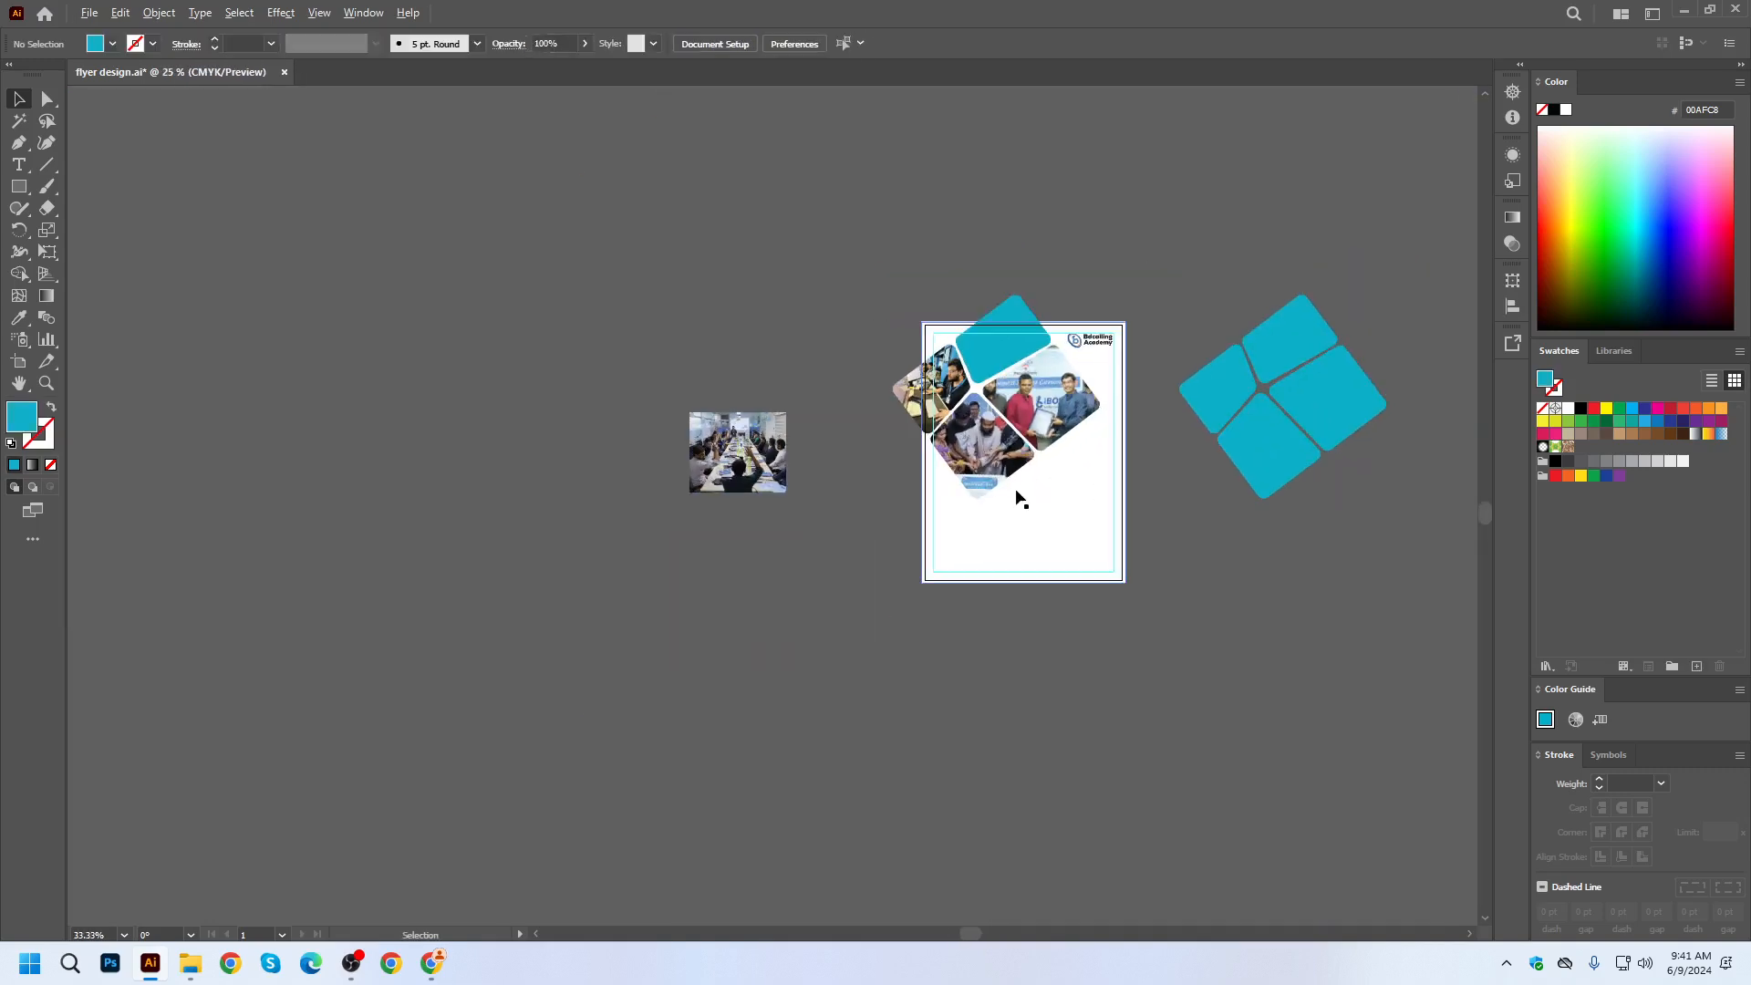
{"action": "left_click_drag", "start_coordinate": [953, 418], "coordinate": [400, 417]}
{"action": "left_click", "coordinate": [461, 531]}
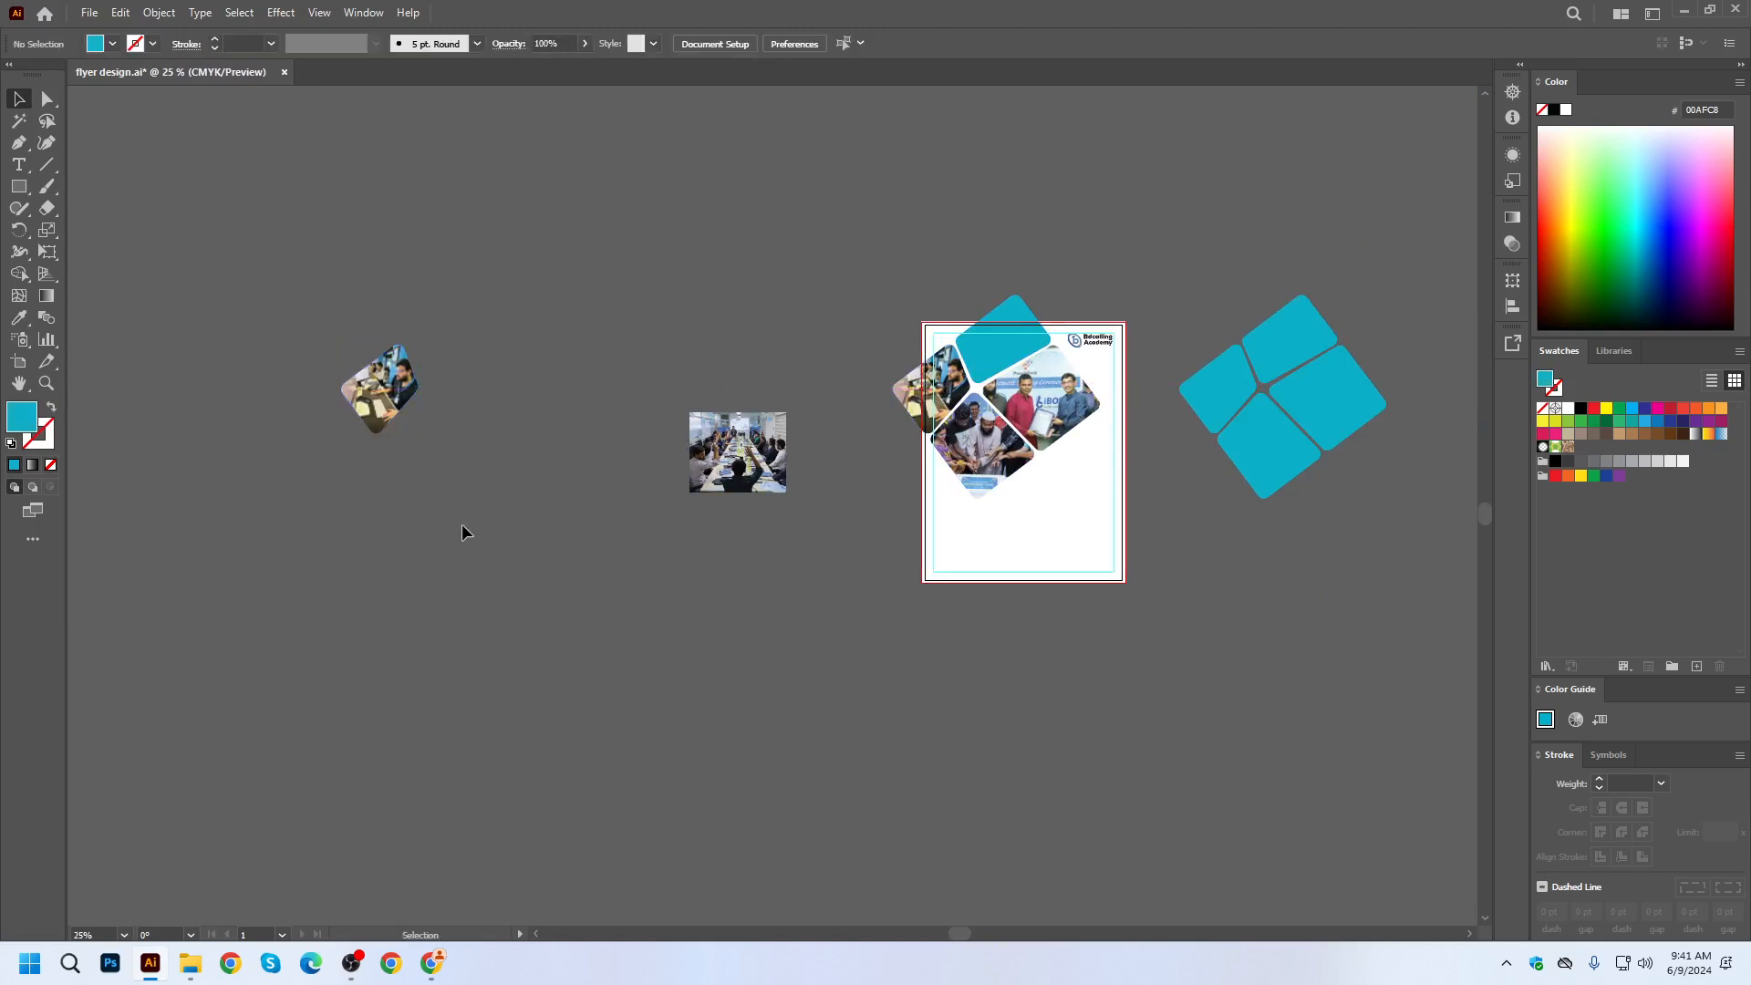
Isolate the duplicate's clip group, bring in the email marketing poster image from the file folder, and embed it.
{"action": "scroll", "coordinate": [354, 422], "scroll_direction": "up", "scroll_amount": 1}
{"action": "double_click", "coordinate": [412, 379]}
{"action": "double_click", "coordinate": [412, 381]}
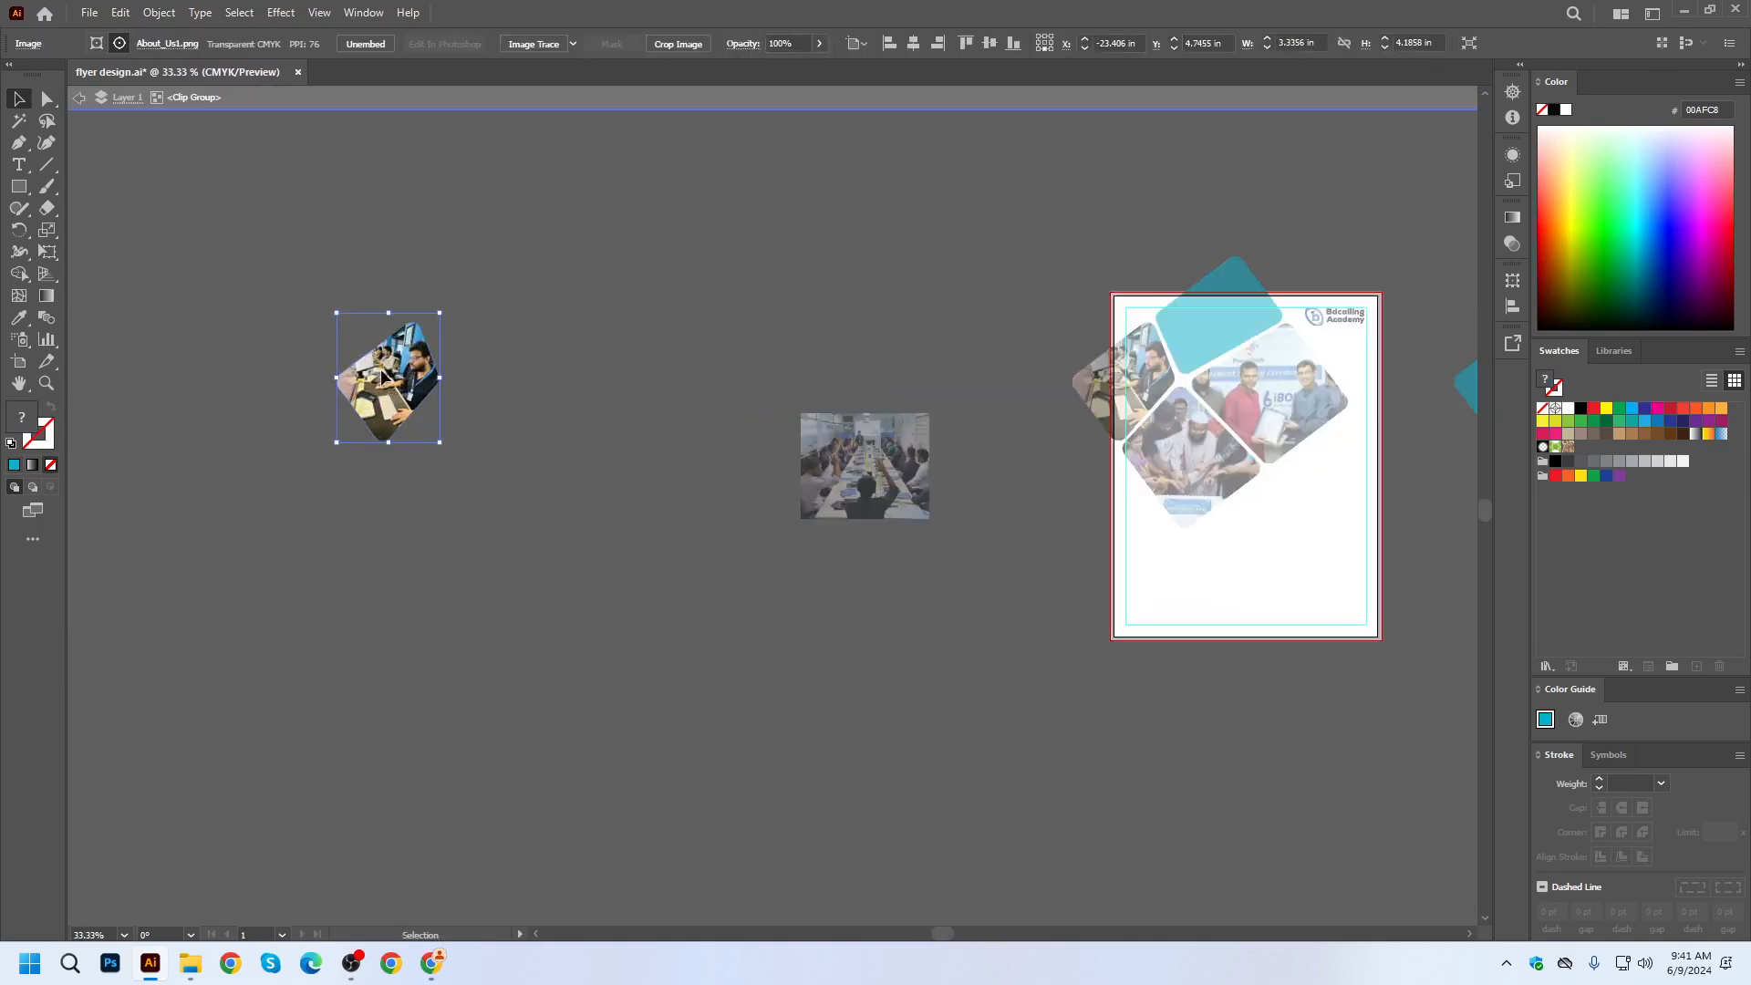
{"action": "left_click", "coordinate": [1683, 10]}
{"action": "left_click_drag", "start_coordinate": [380, 488], "coordinate": [409, 345]}
{"action": "left_click", "coordinate": [314, 44]}
Delete the old desk photo from the duplicate's mask so only the poster image fills it, and exit isolation.
{"action": "left_click", "coordinate": [440, 339]}
{"action": "key", "text": "Delete"}
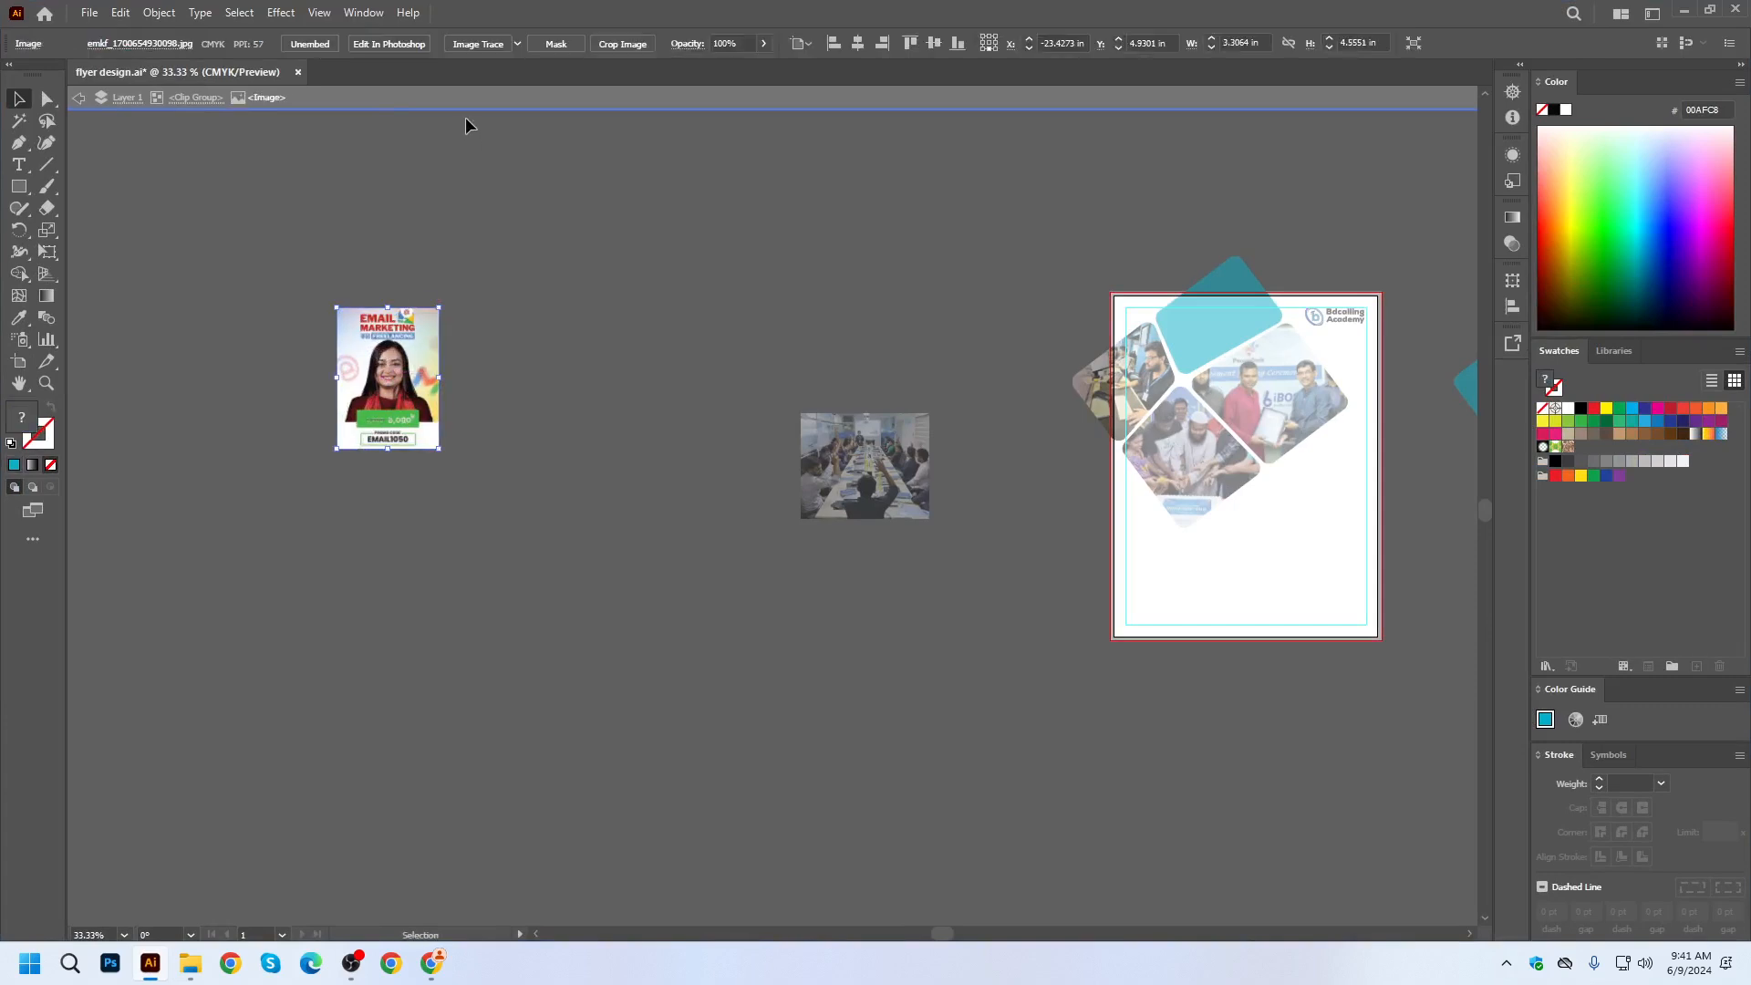
{"action": "left_click", "coordinate": [467, 102]}
{"action": "left_click", "coordinate": [669, 314]}
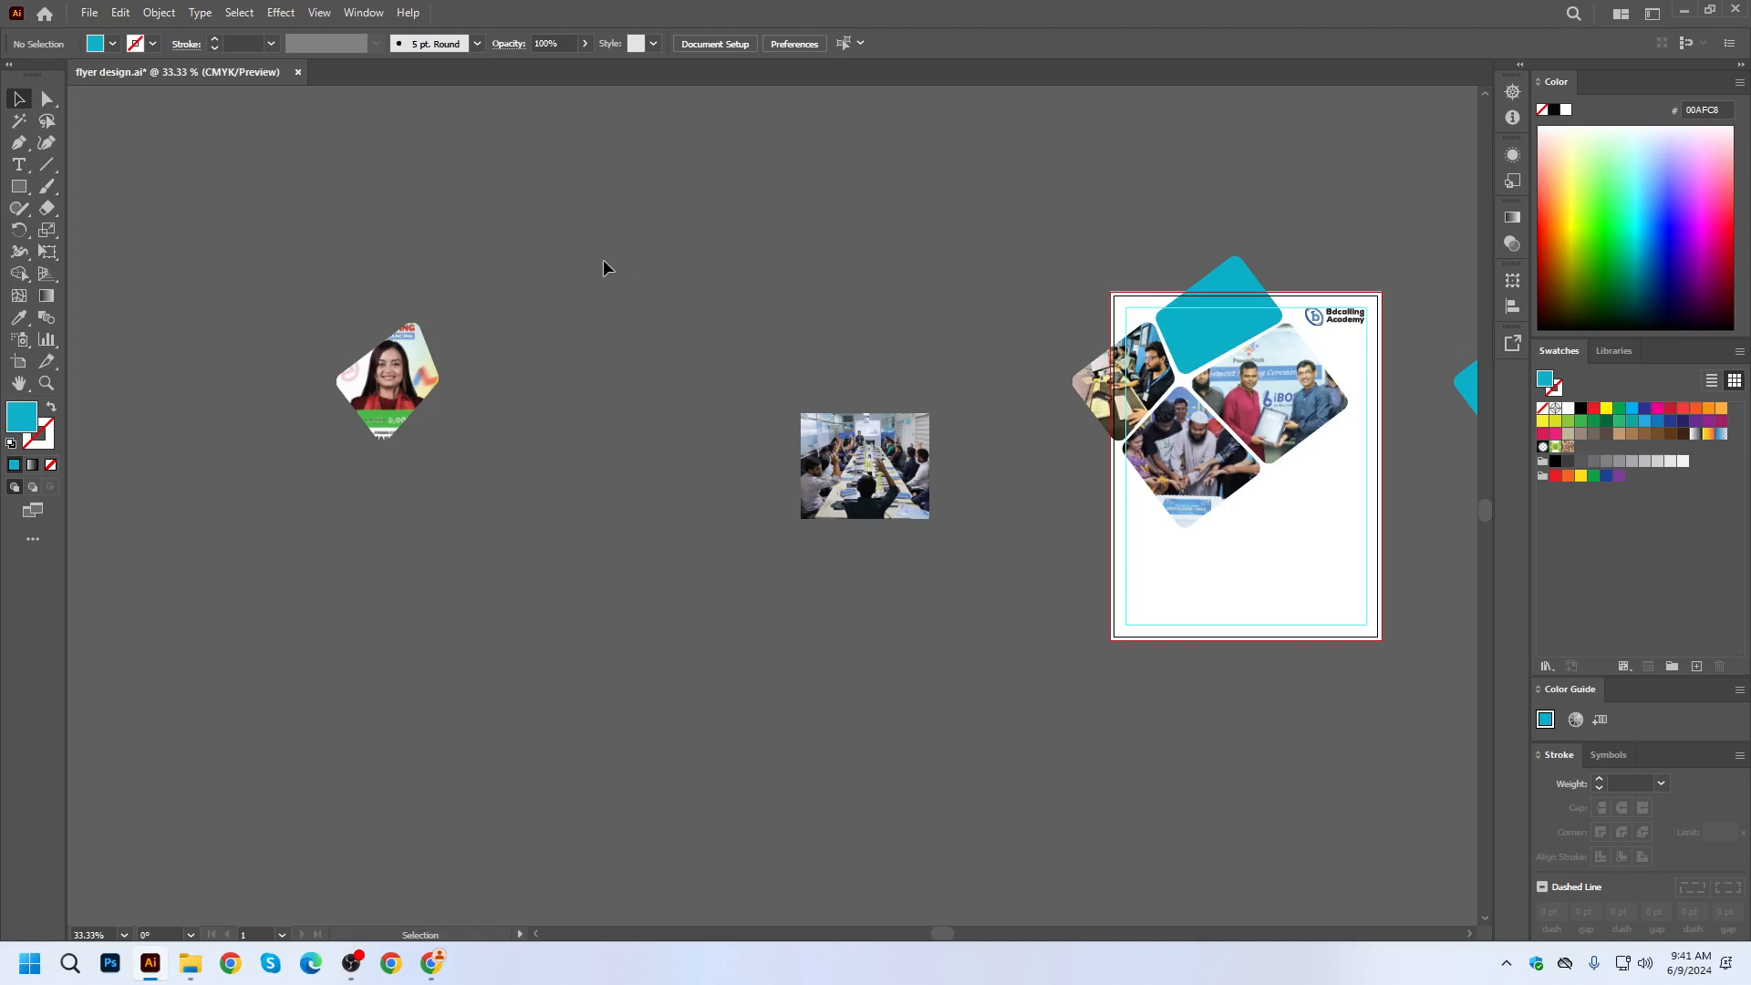
Release the duplicate's clipping mask, move the poster image off to the side, and select the freed mask shape.
{"action": "right_click", "coordinate": [374, 377]}
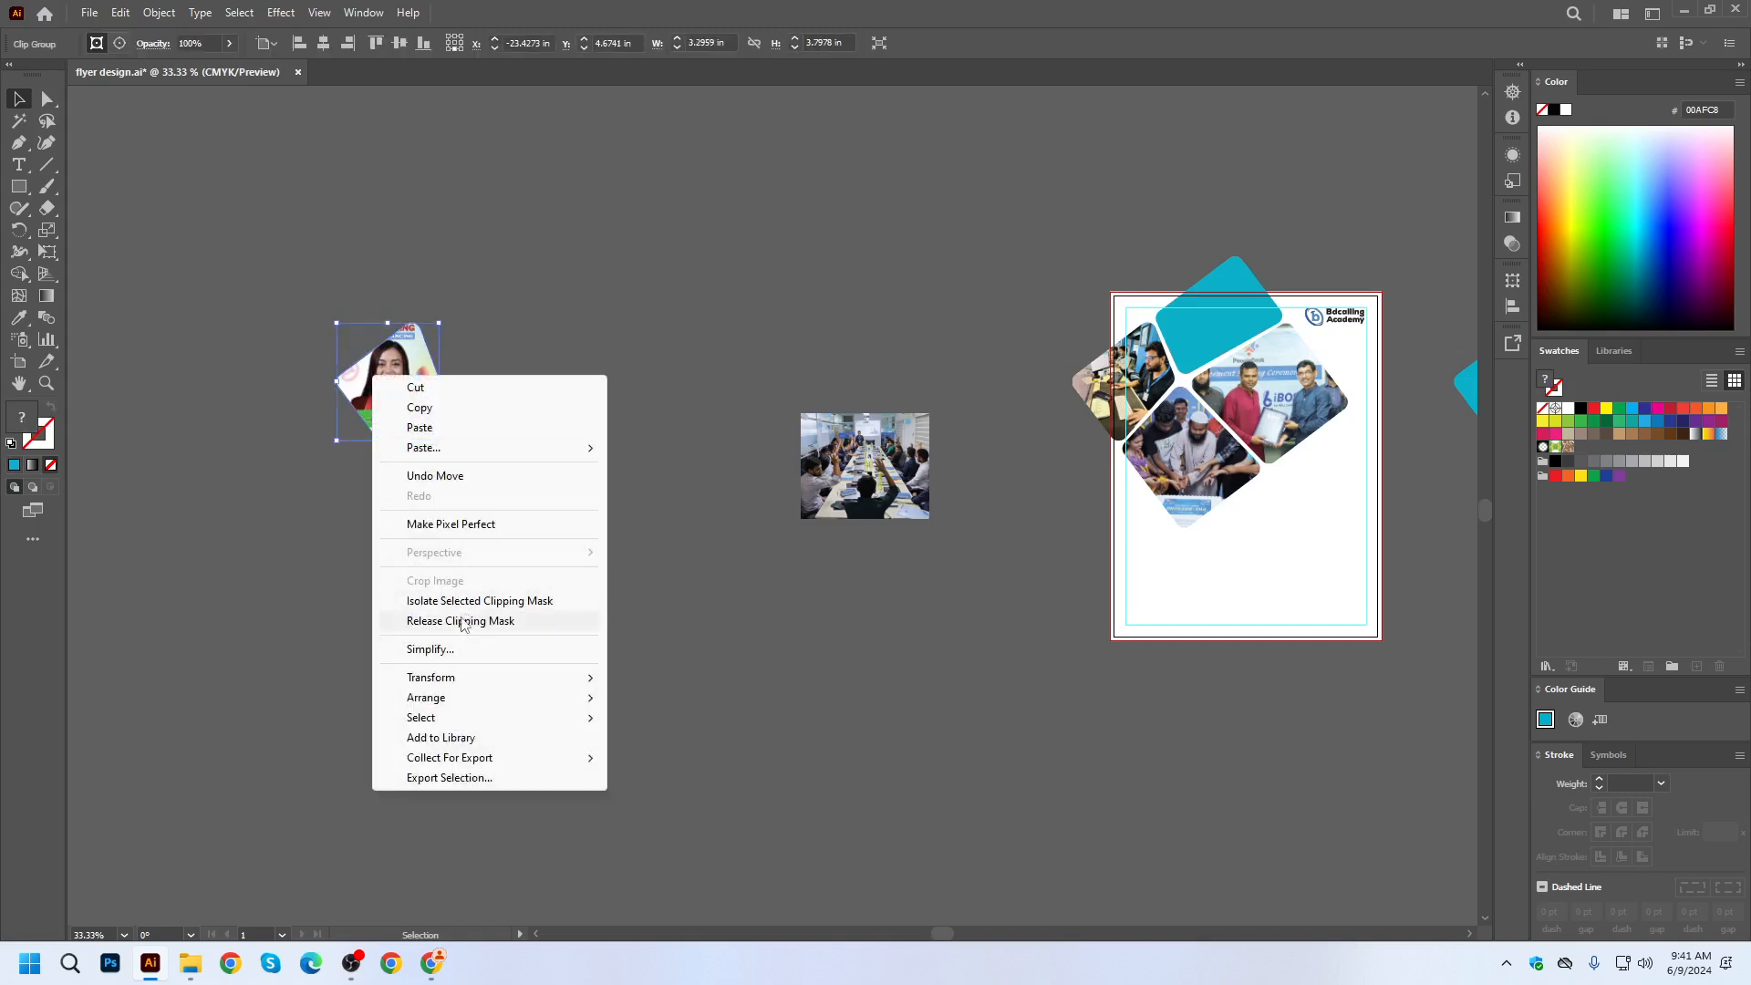
{"action": "left_click", "coordinate": [460, 623]}
{"action": "left_click_drag", "start_coordinate": [443, 390], "coordinate": [320, 391]}
{"action": "left_click_drag", "start_coordinate": [456, 423], "coordinate": [460, 428]}
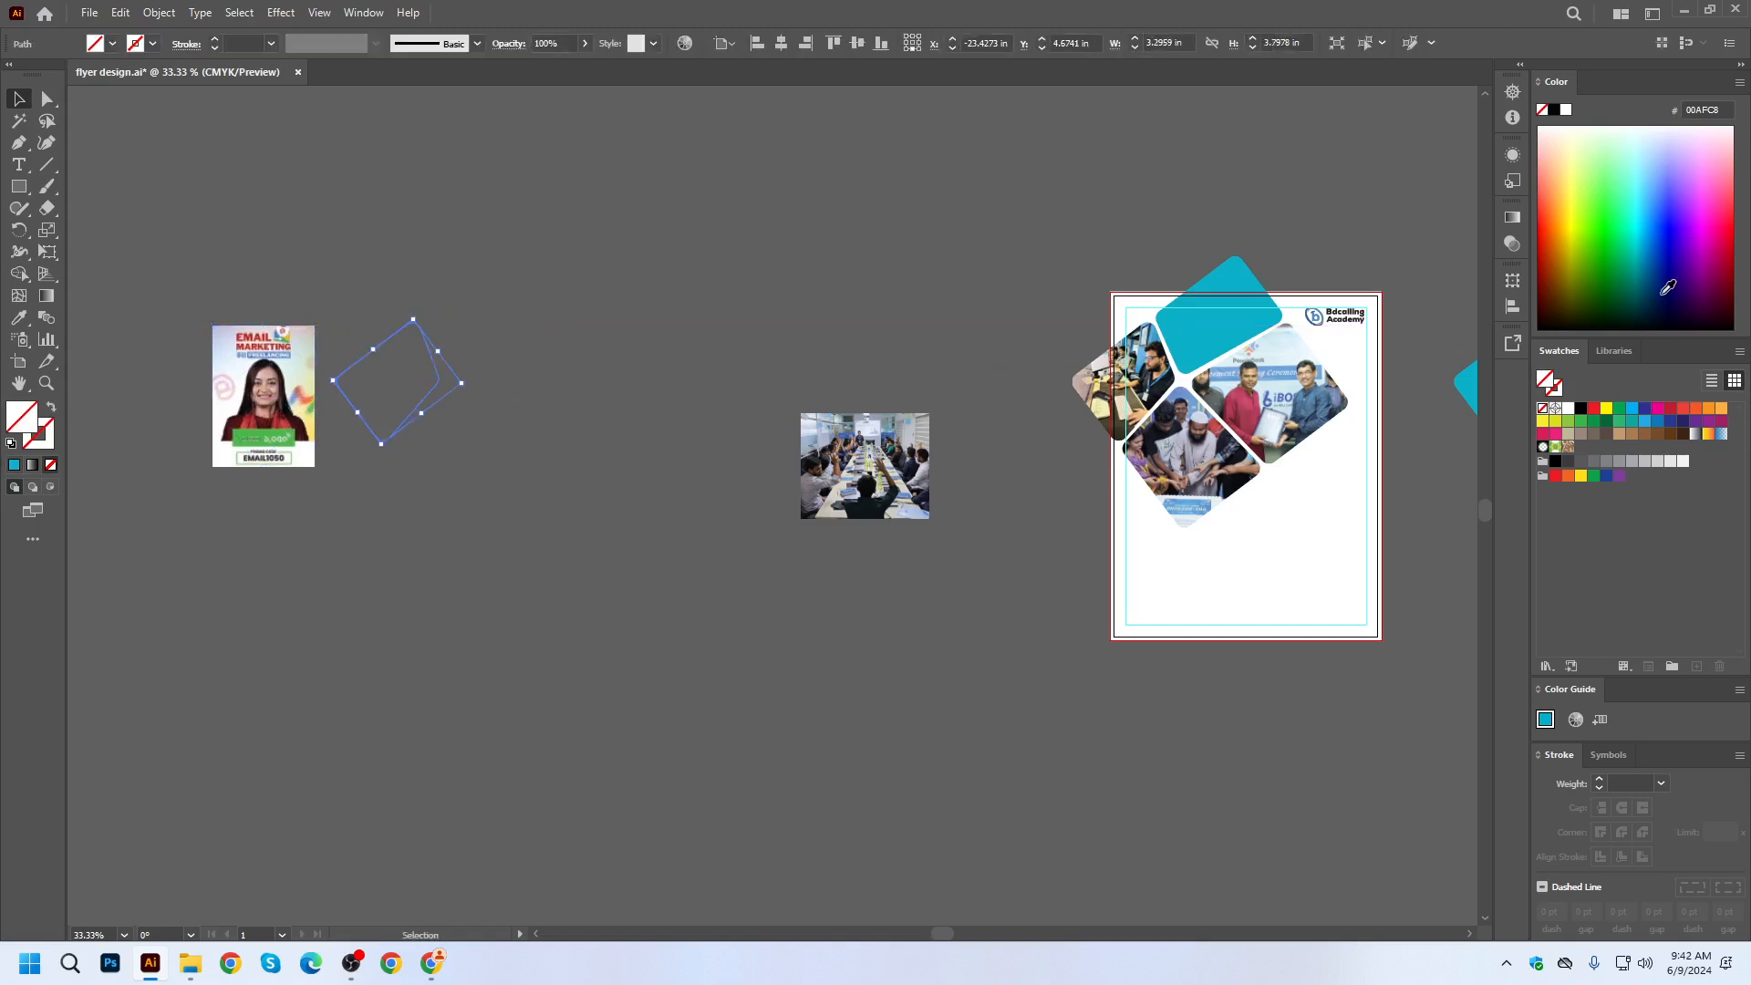
Undo the last few changes to the outline shape beside the email marketing photo.
{"action": "left_click", "coordinate": [1689, 248]}
{"action": "left_click", "coordinate": [501, 301]}
{"action": "key", "text": "ctrl+z"}
{"action": "key", "text": "ctrl+z"}
{"action": "key", "text": "ctrl+z"}
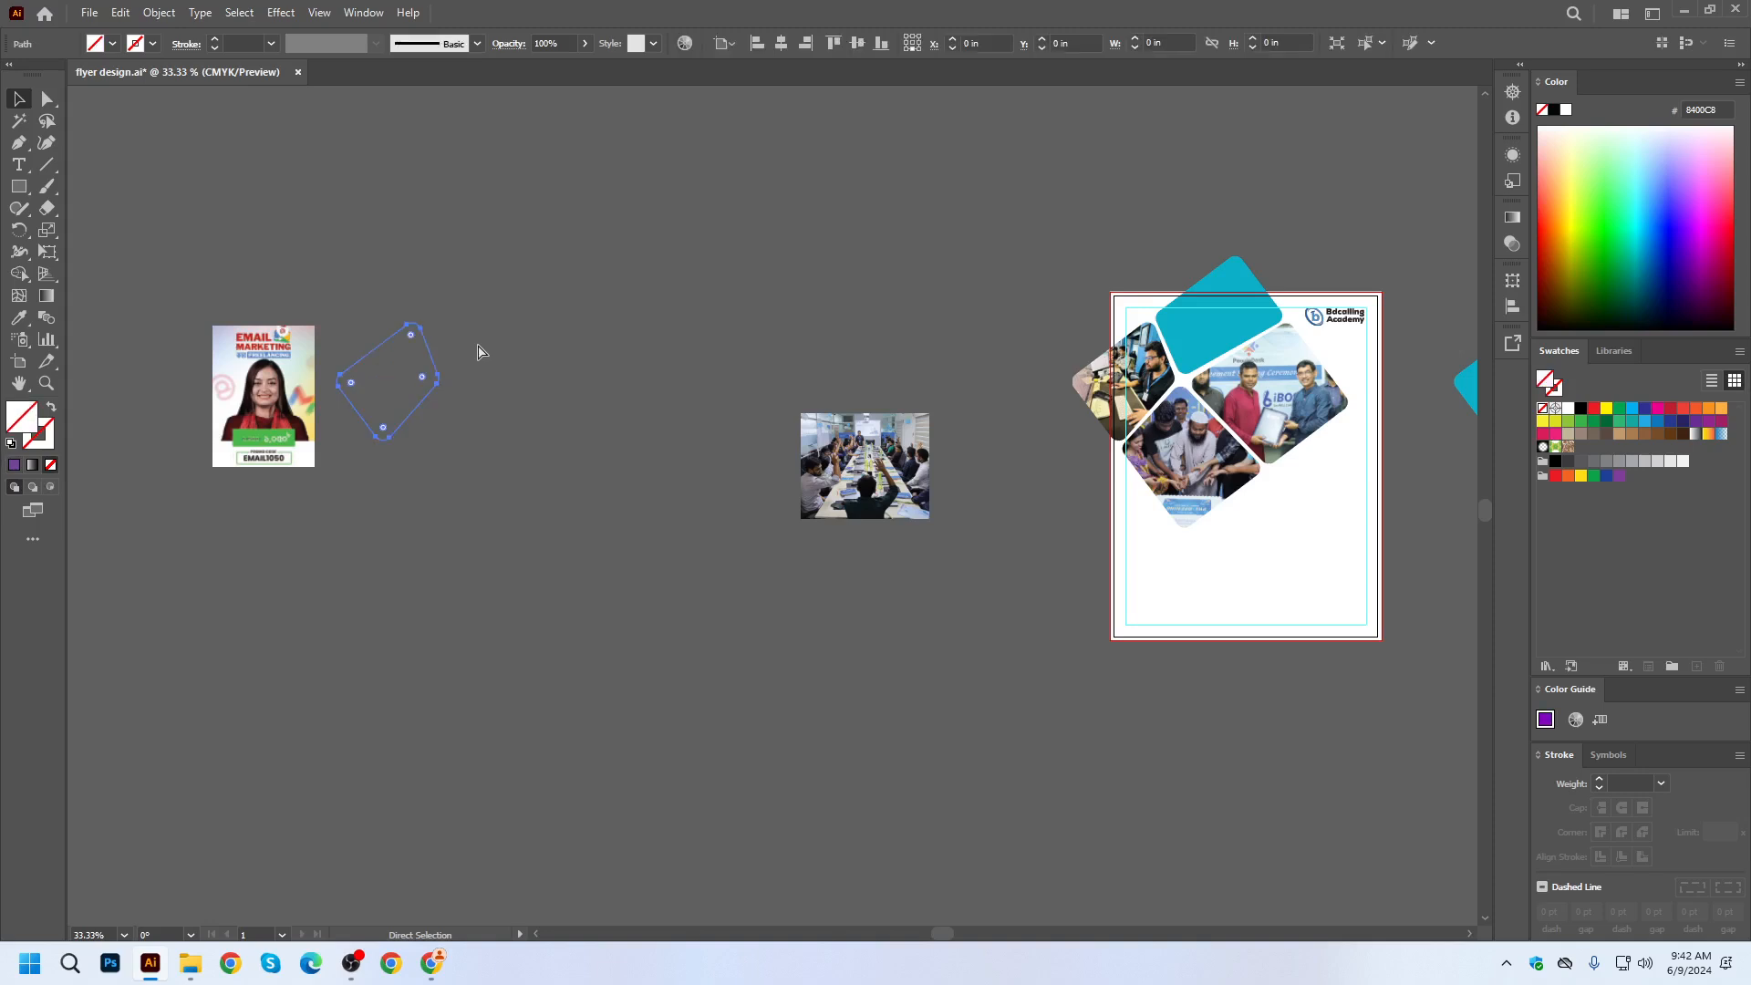
Check the clipped email marketing photo in isolation mode, leave isolation, and delete its clip group.
{"action": "double_click", "coordinate": [421, 397]}
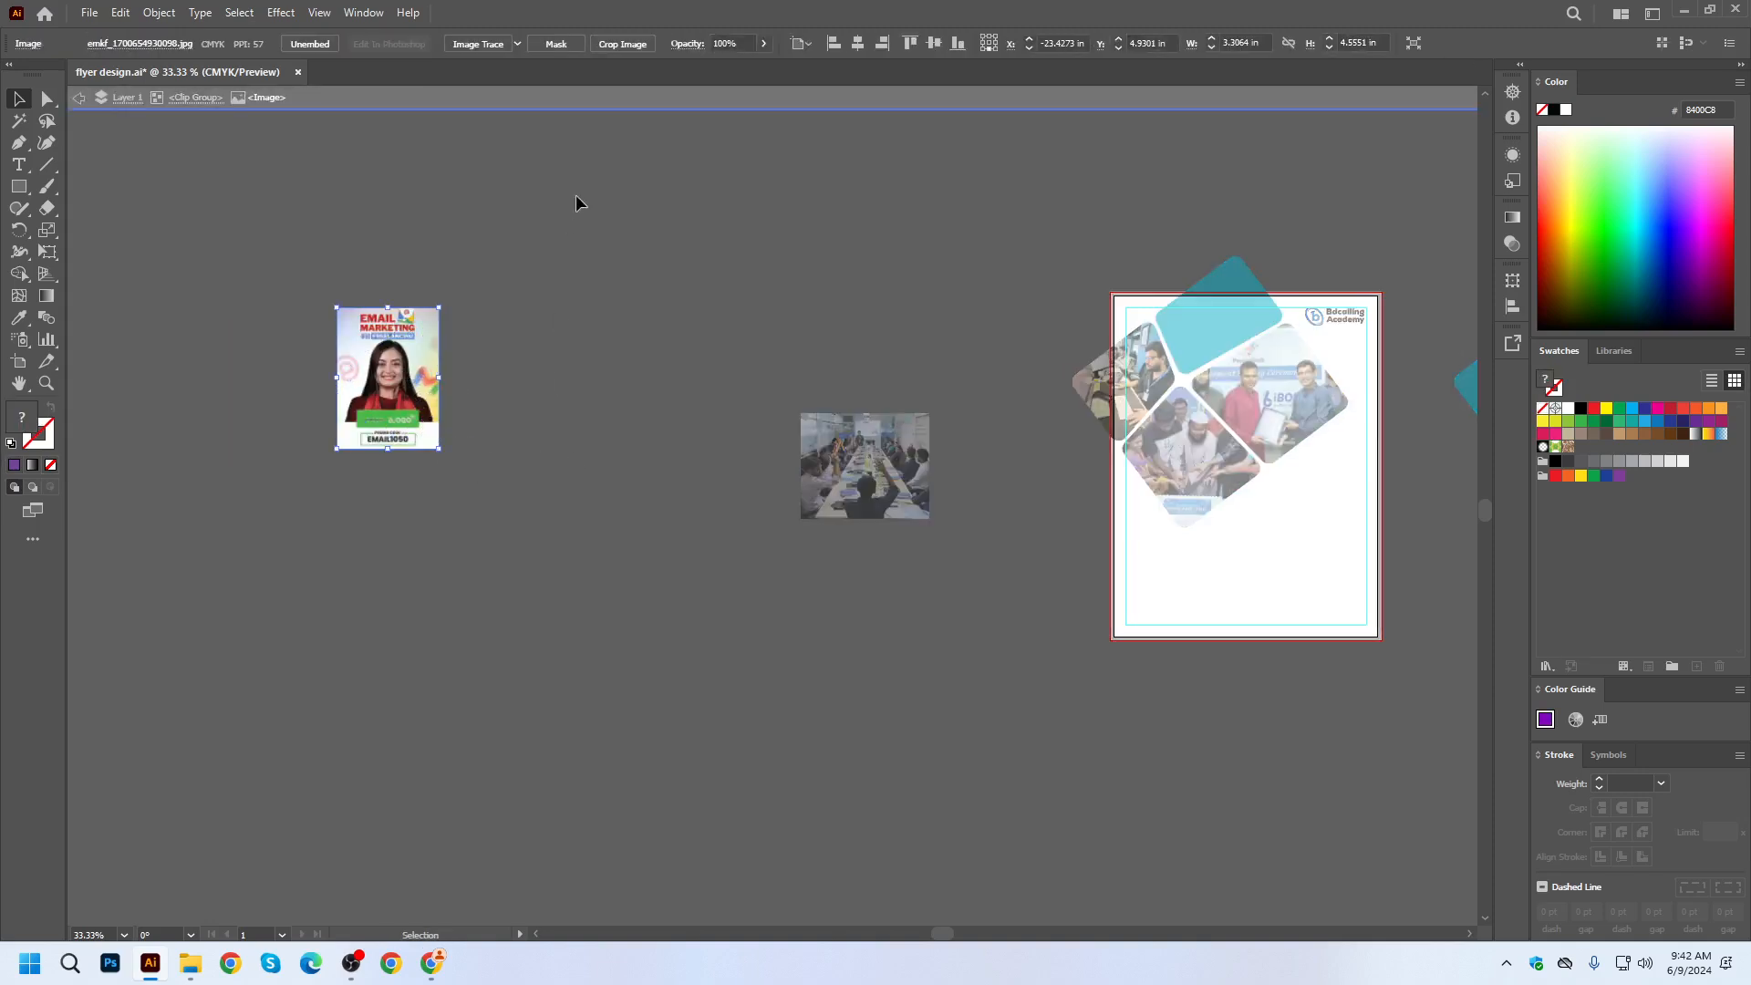
{"action": "double_click", "coordinate": [572, 369]}
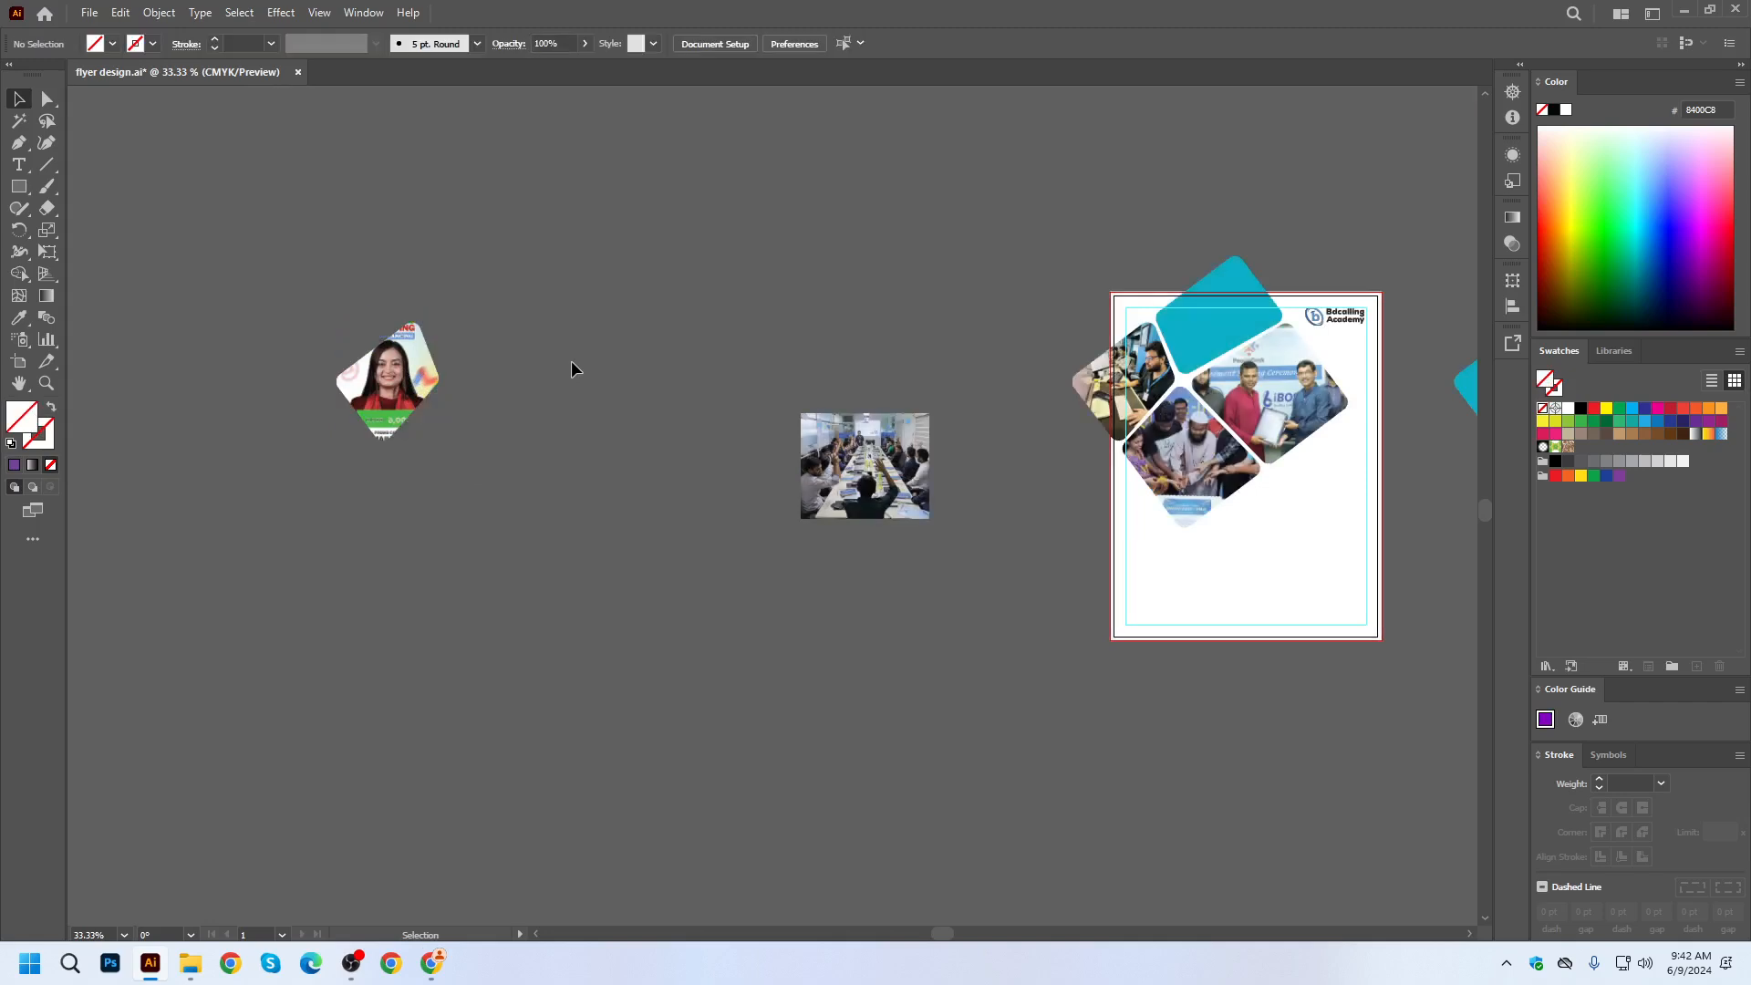
{"action": "left_click_drag", "start_coordinate": [425, 497], "coordinate": [445, 521]}
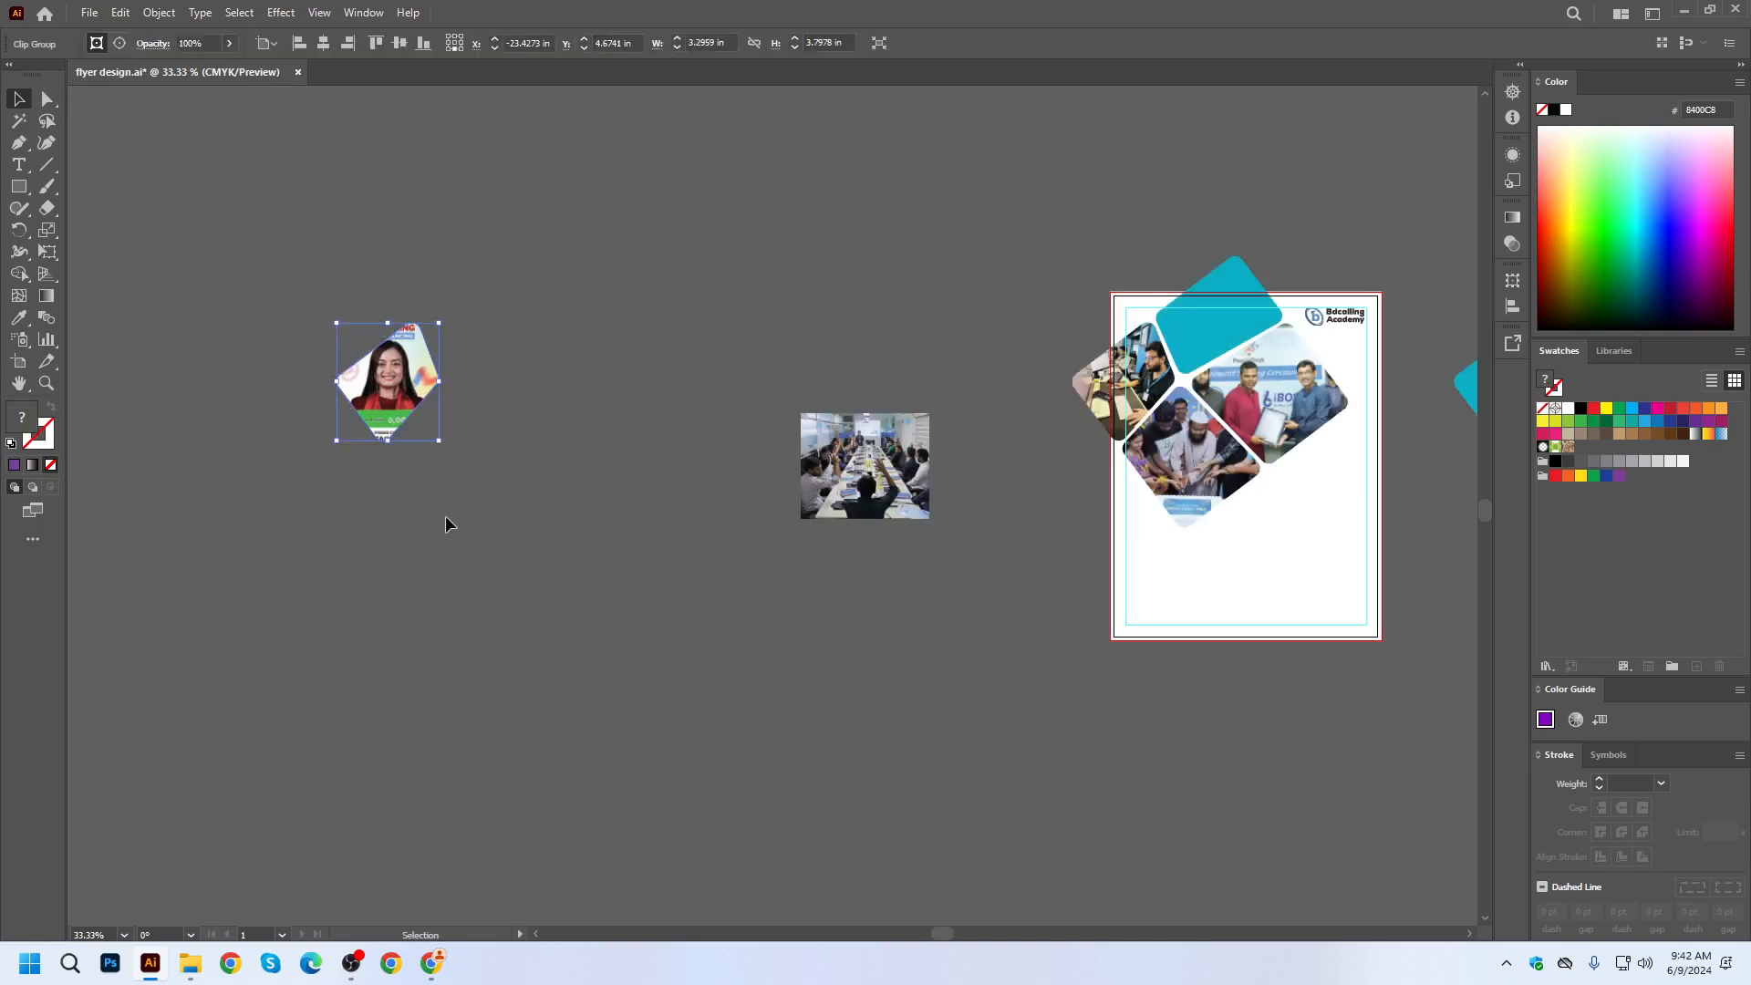
{"action": "key", "text": "Delete"}
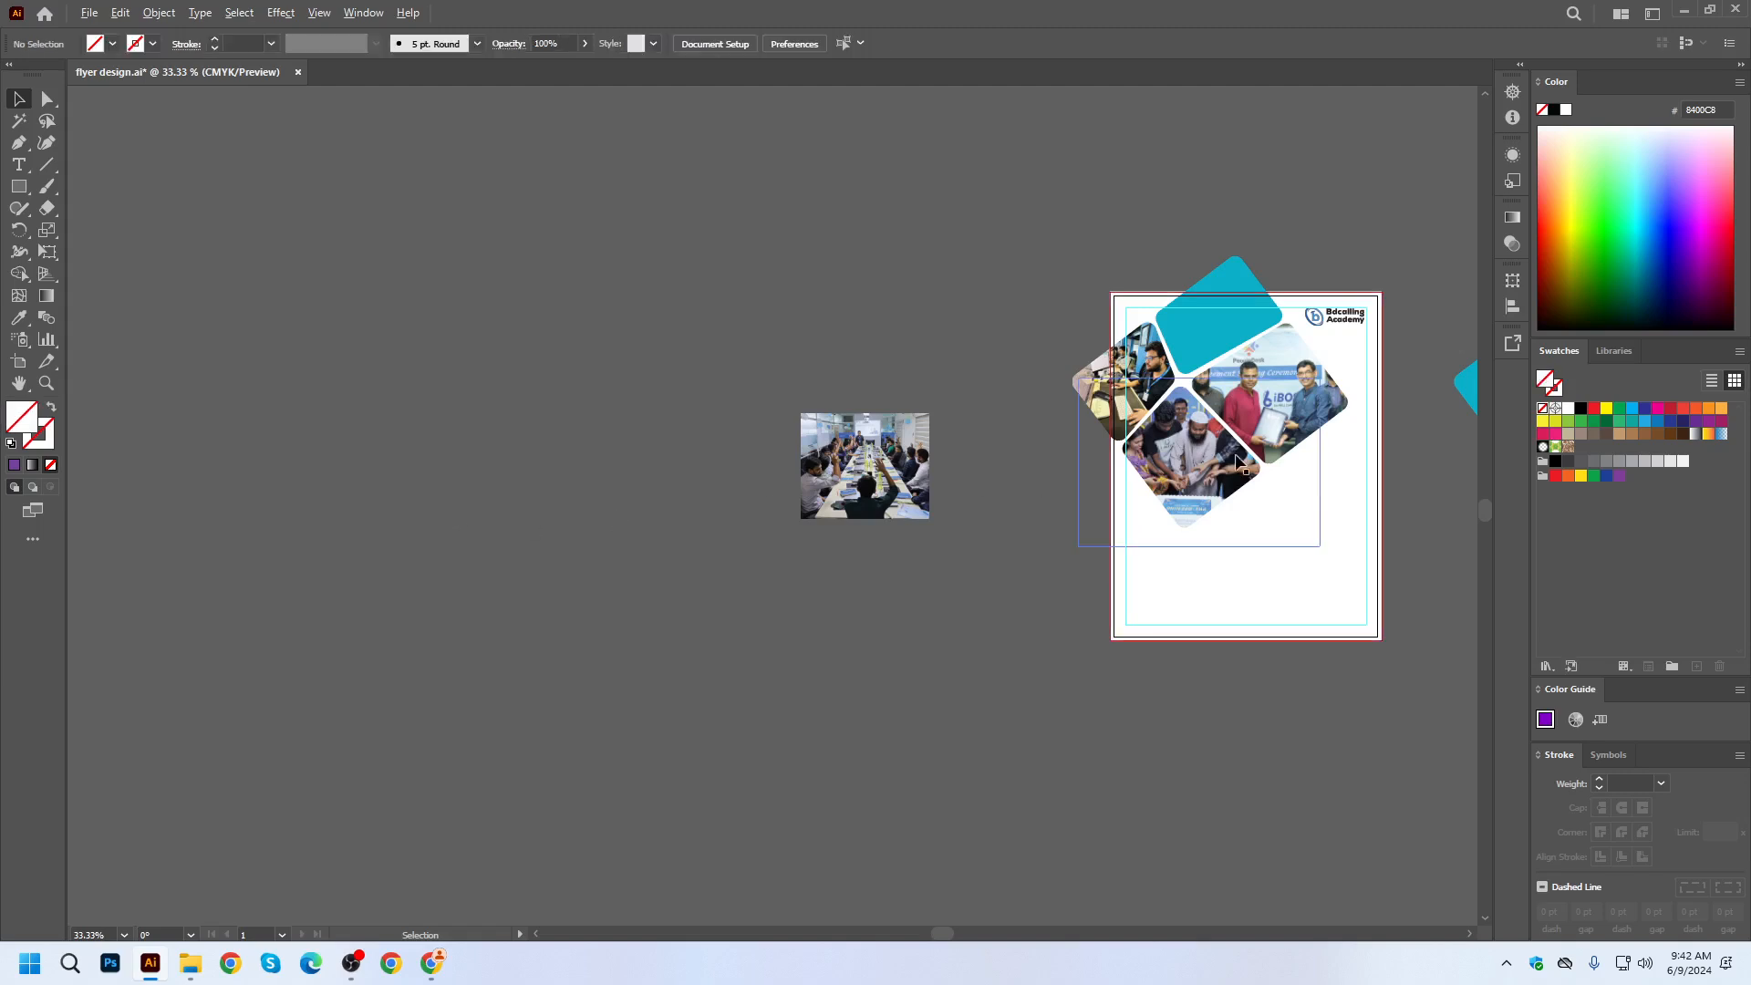
Move the meeting-room photo over the remaining cyan rounded shape on the flyer and send it to the back.
{"action": "scroll", "coordinate": [1237, 457], "scroll_direction": "up", "scroll_amount": 1}
{"action": "left_click_drag", "start_coordinate": [945, 553], "coordinate": [788, 654]}
{"action": "left_click_drag", "start_coordinate": [517, 580], "coordinate": [1046, 362]}
{"action": "left_click_drag", "start_coordinate": [1149, 275], "coordinate": [1175, 259]}
{"action": "scroll", "coordinate": [1132, 292], "scroll_direction": "up", "scroll_amount": 2}
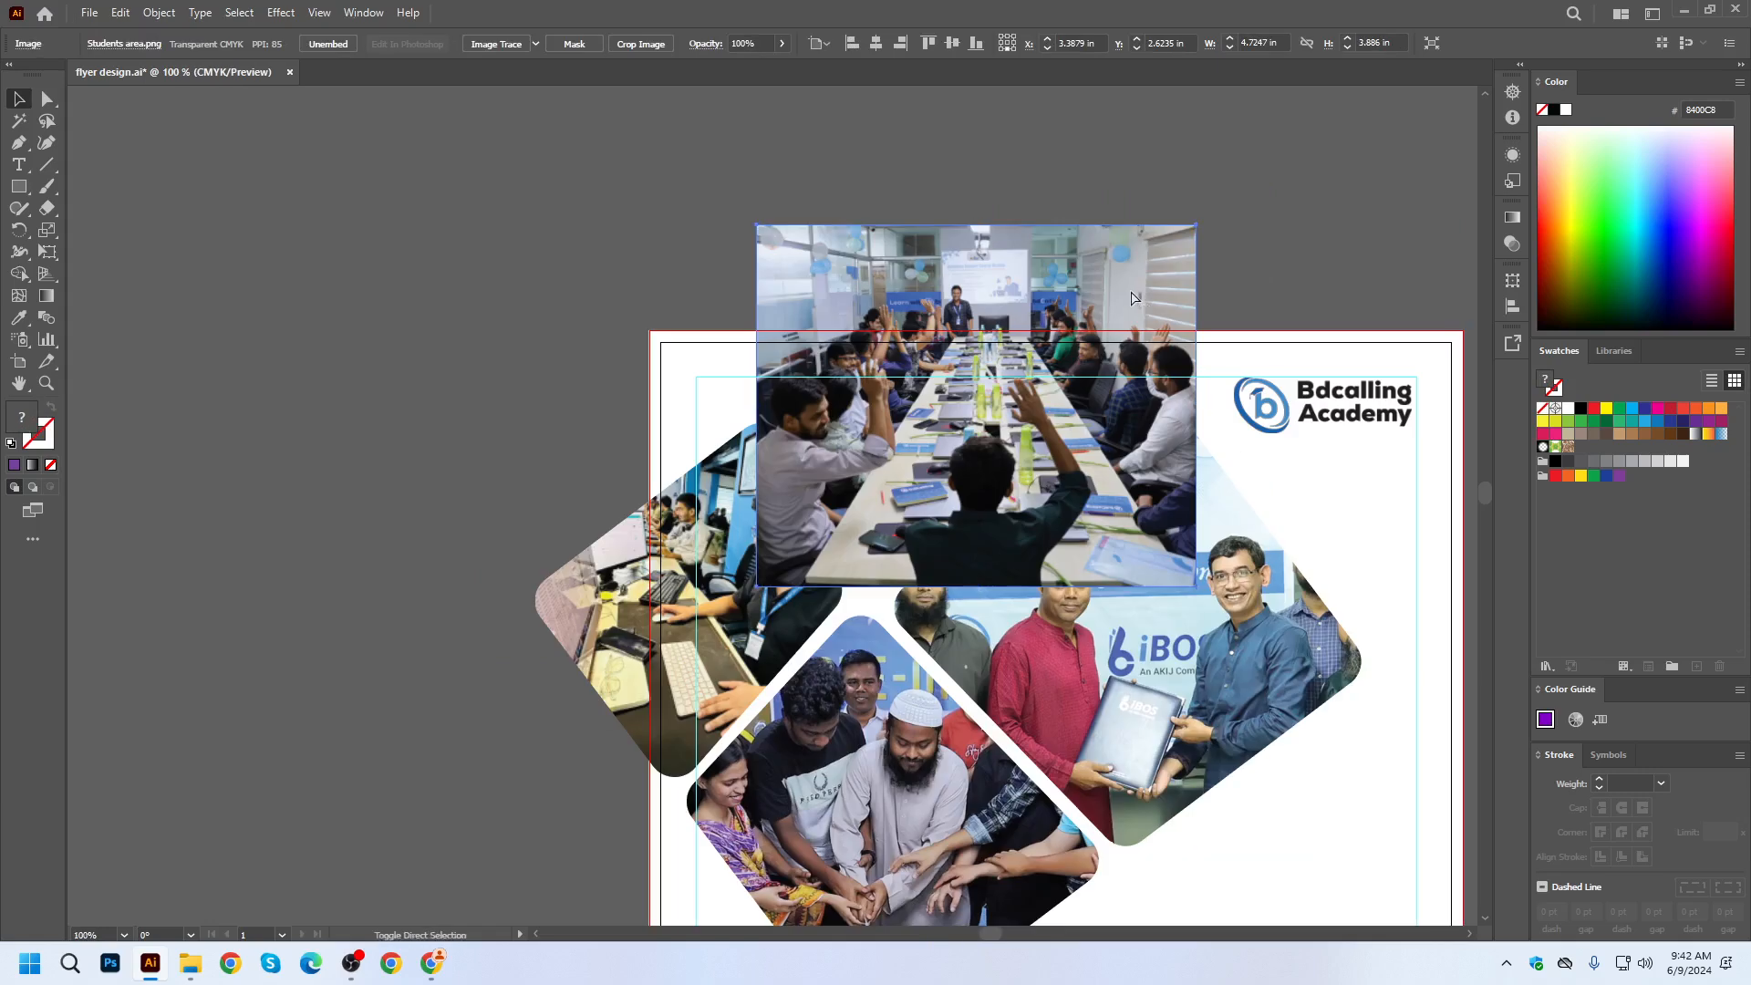
{"action": "key", "text": "ctrl+shift+bracketleft"}
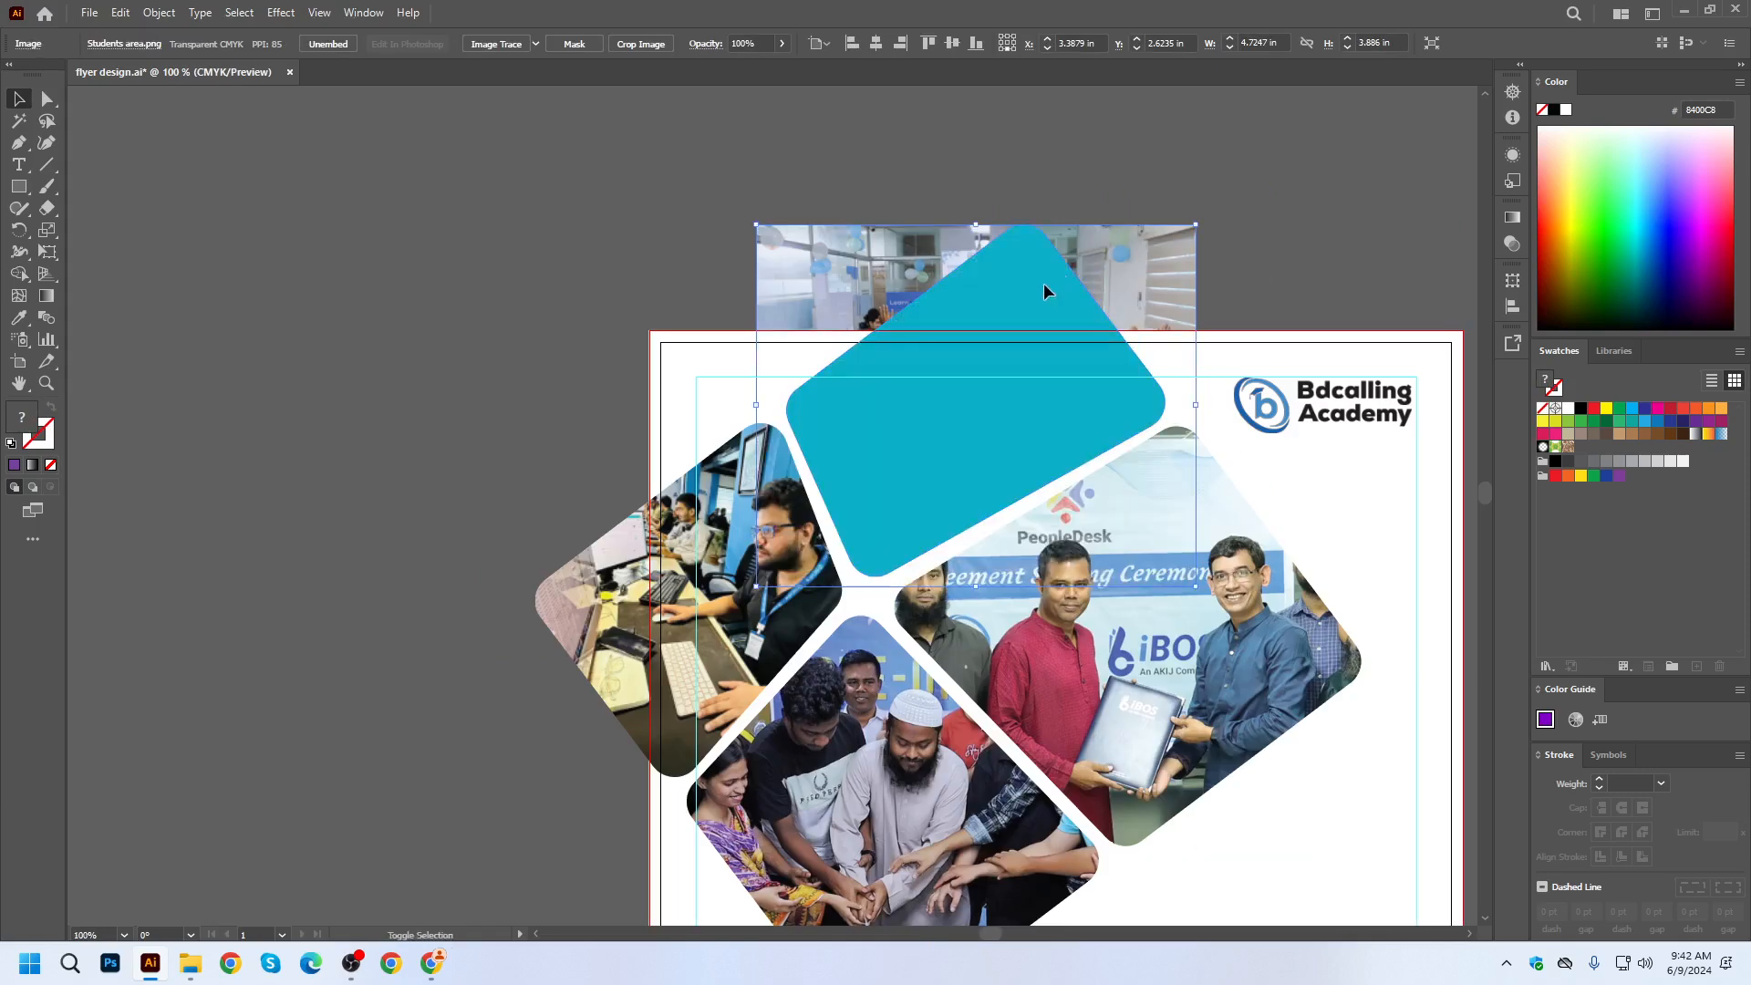
Clip the meeting-room photo to the cyan rounded shape with a clipping mask, and save the document.
{"action": "left_click", "coordinate": [1044, 288], "text": "shift"}
{"action": "key", "text": "ctrl+7"}
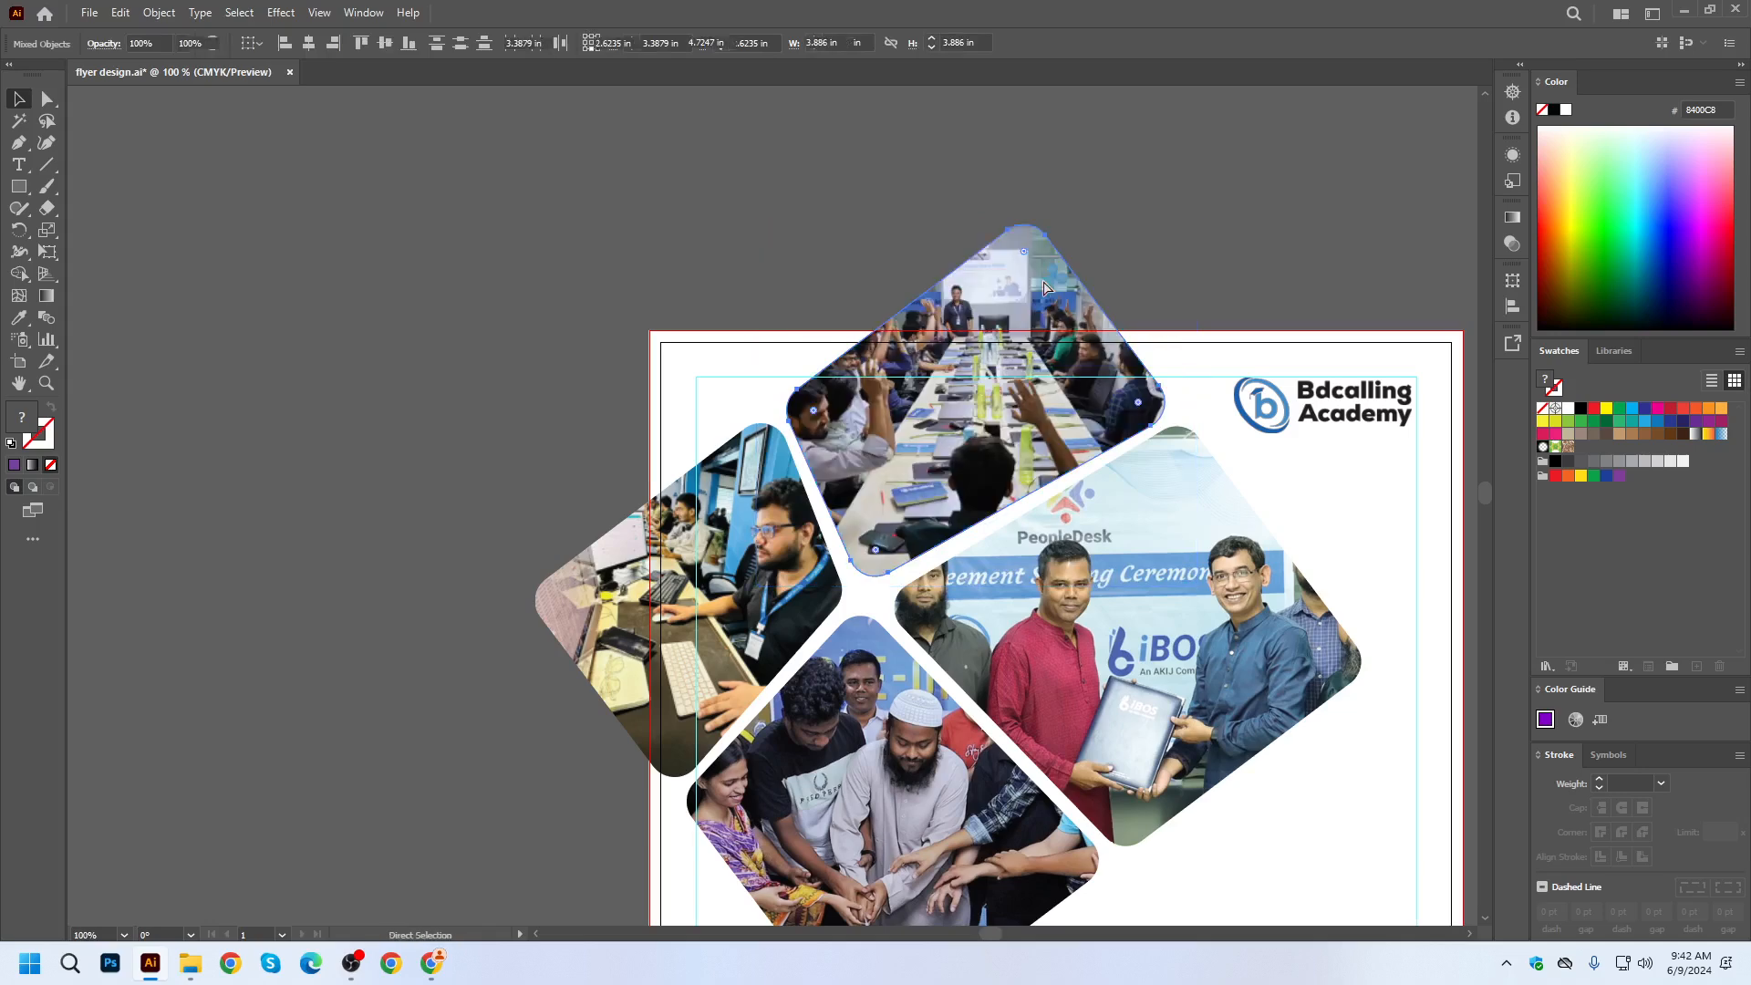
{"action": "scroll", "coordinate": [984, 302], "scroll_direction": "up", "scroll_amount": 2}
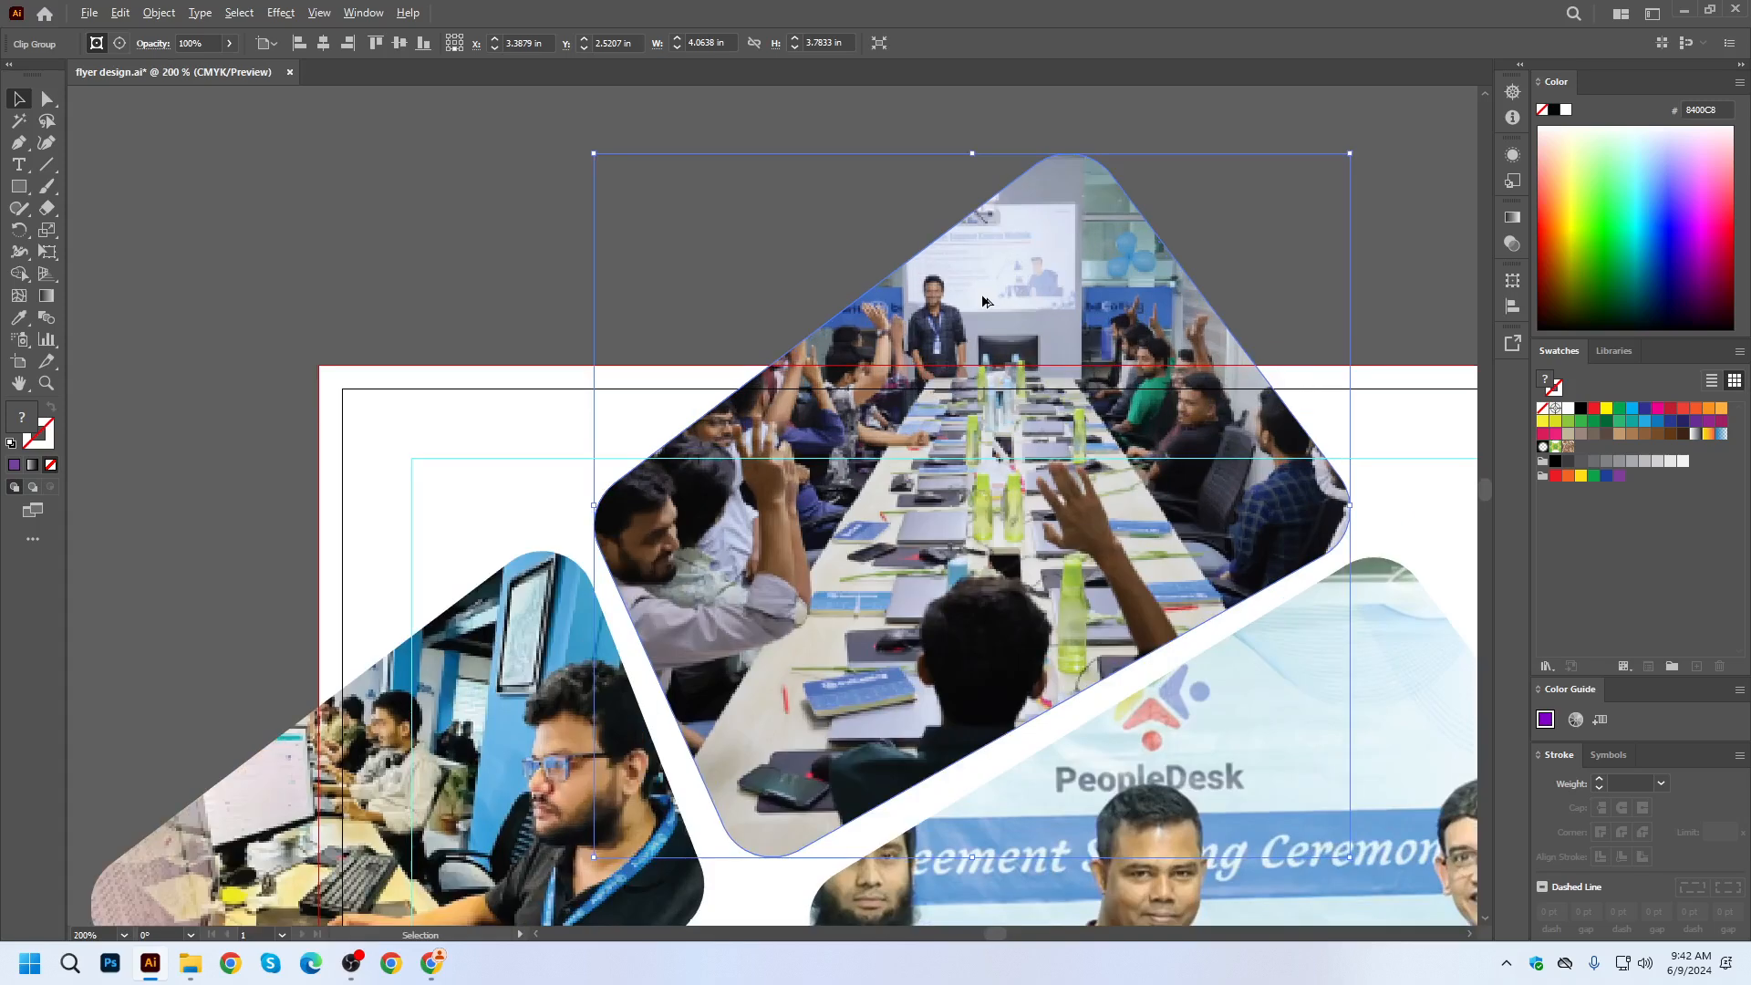
{"action": "scroll", "coordinate": [983, 301], "scroll_direction": "down", "scroll_amount": 2}
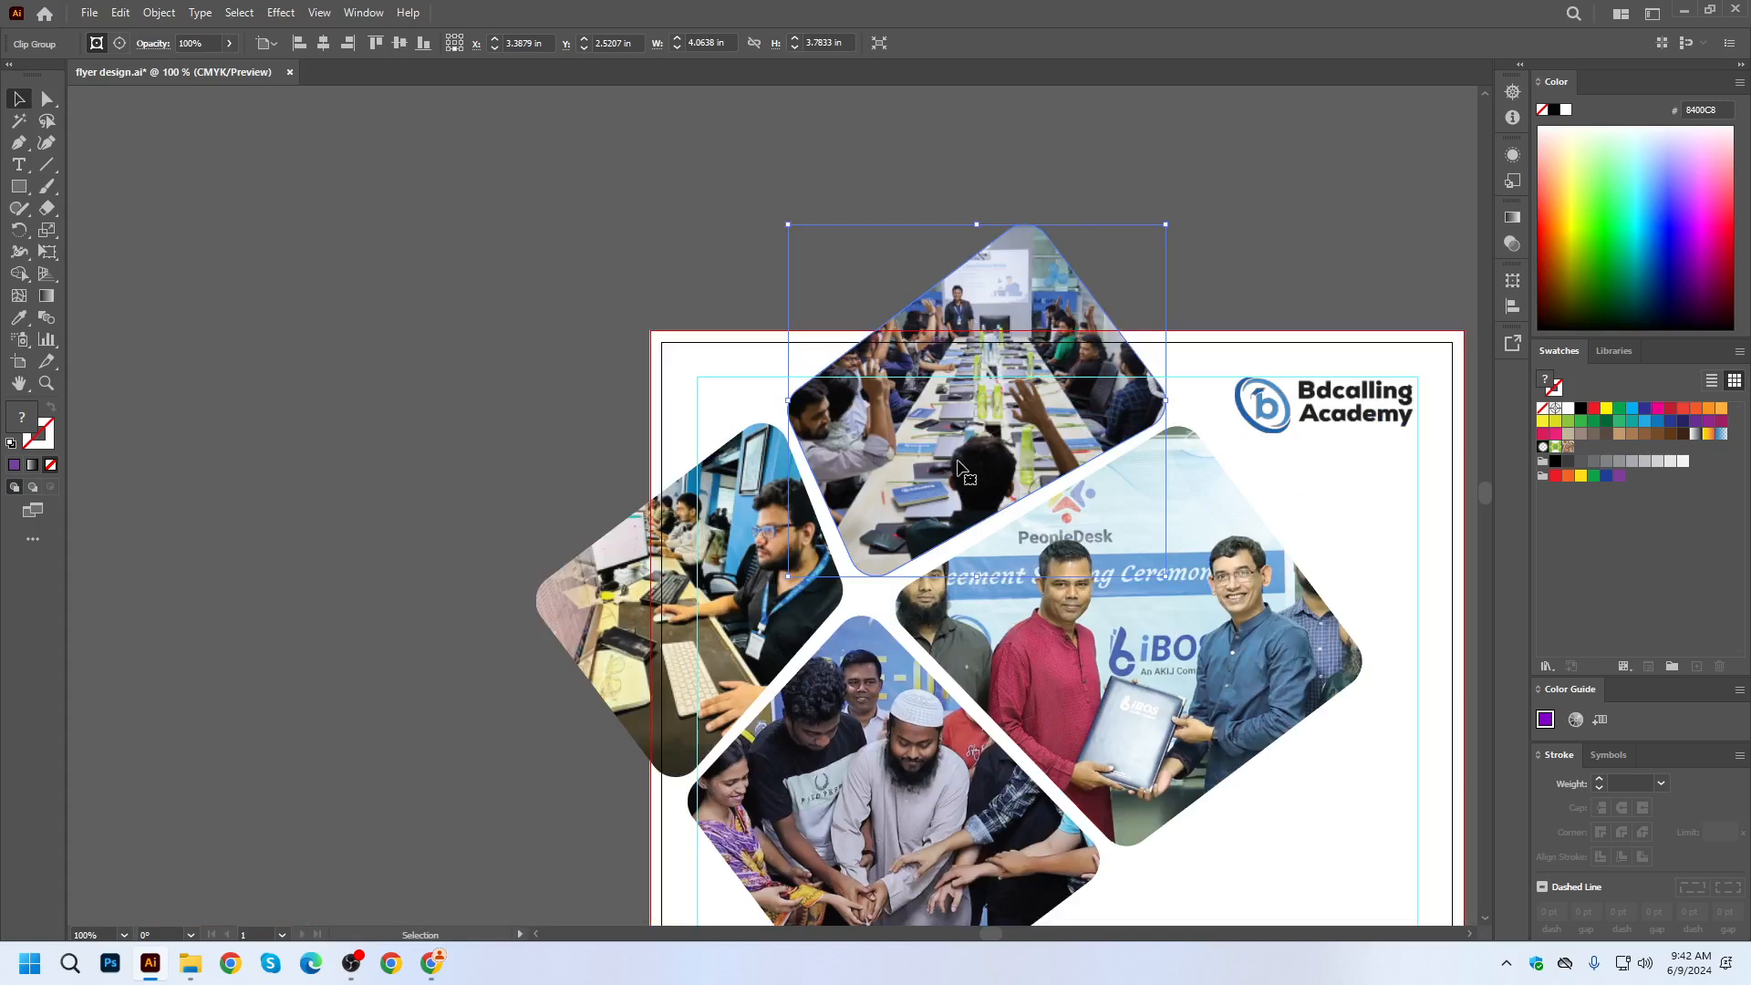
{"action": "left_click", "coordinate": [954, 204]}
{"action": "scroll", "coordinate": [902, 319], "scroll_direction": "down", "scroll_amount": 2}
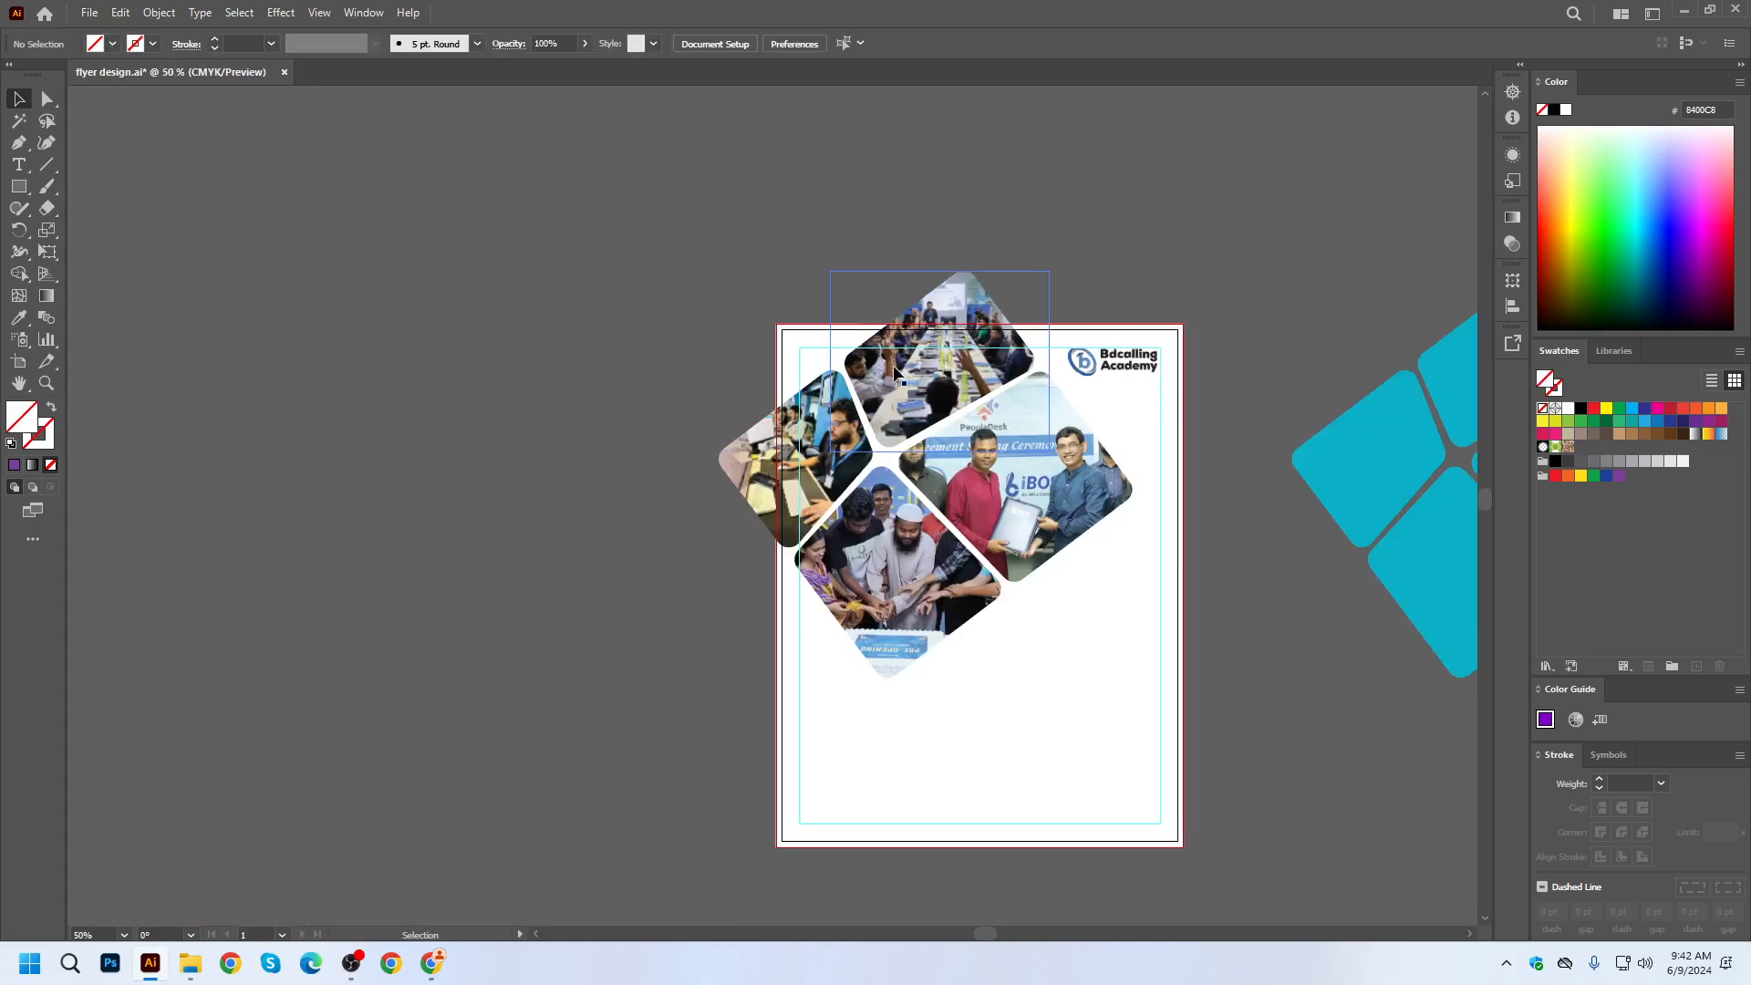
{"action": "key", "text": "ctrl+s"}
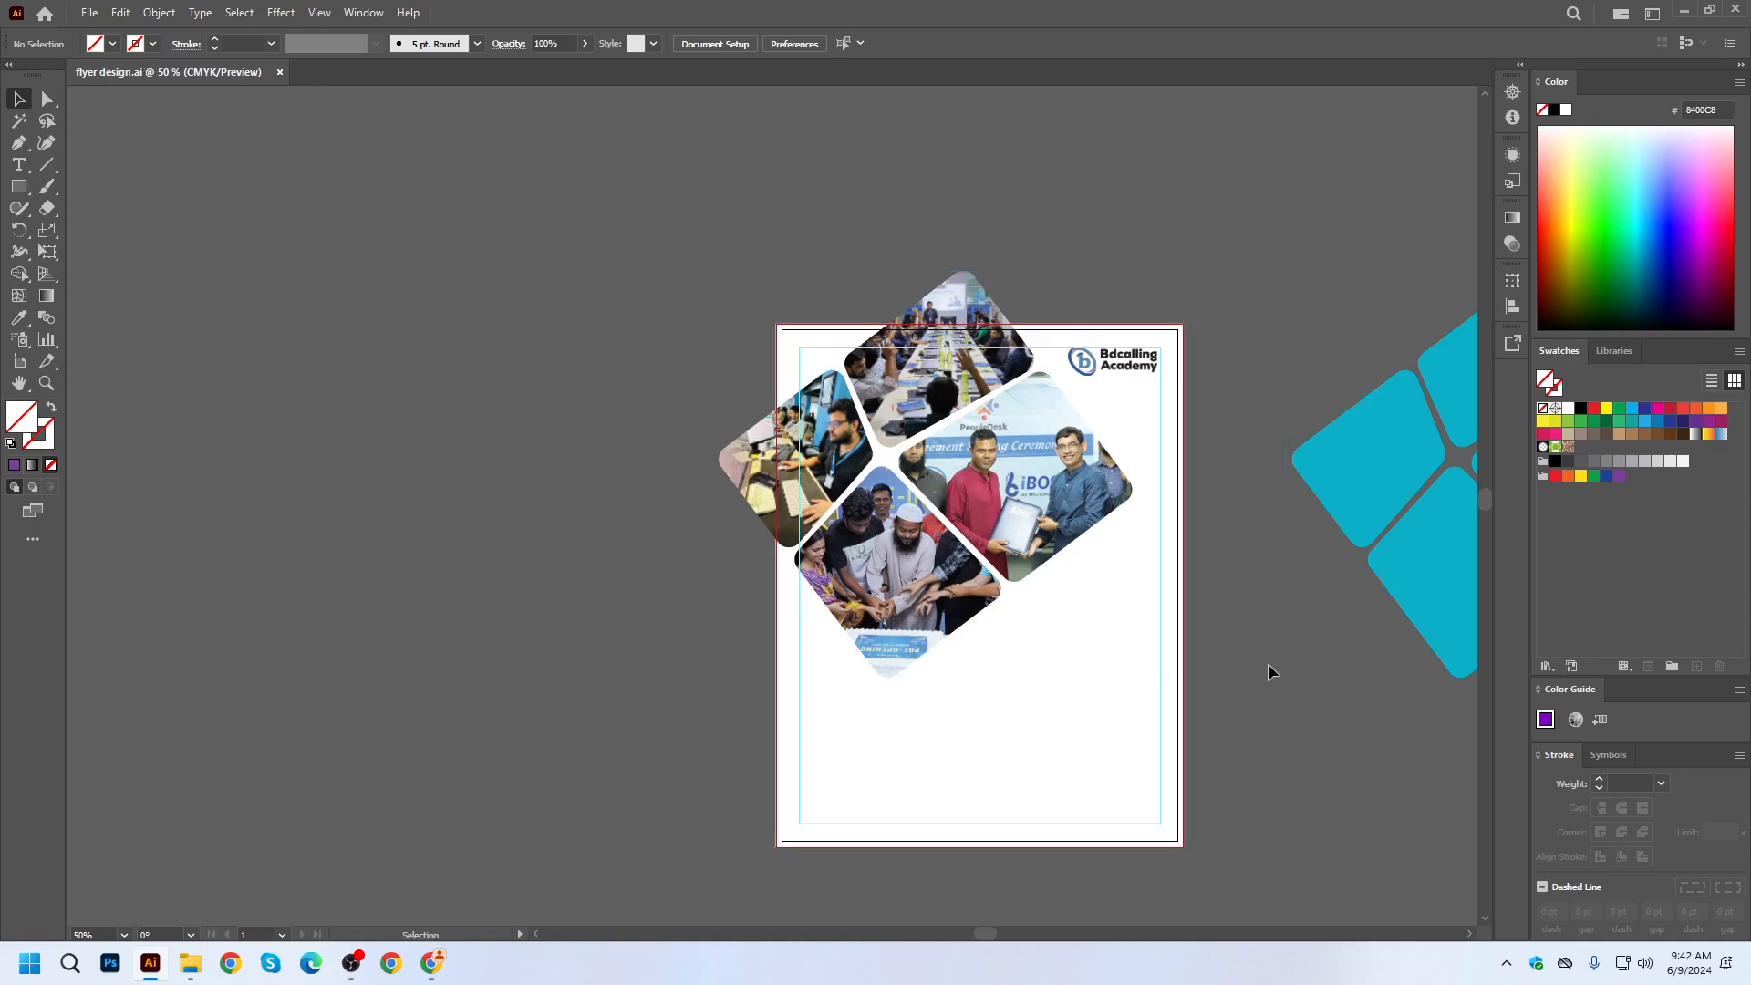
Rotate the four clipped photos together about 6.5° counterclockwise and save the document.
{"action": "left_click_drag", "start_coordinate": [1202, 641], "coordinate": [1159, 600]}
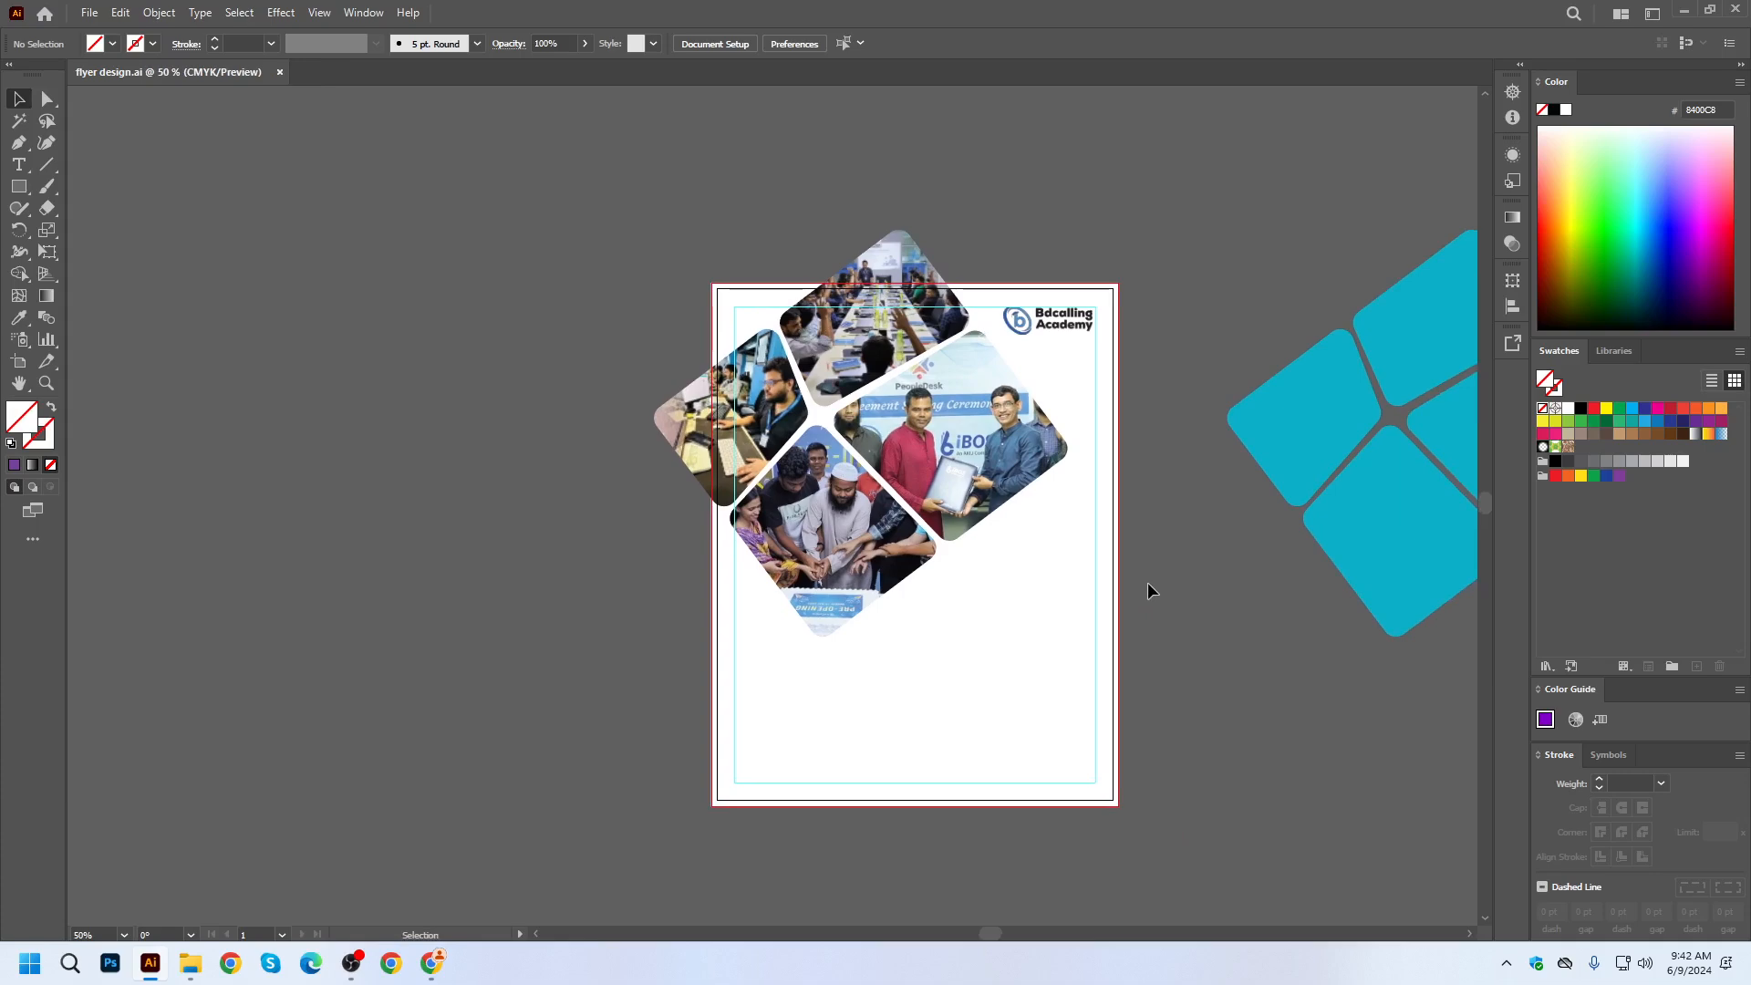
{"action": "left_click", "coordinate": [856, 502]}
{"action": "left_click", "coordinate": [949, 387], "text": "shift"}
{"action": "left_click", "coordinate": [905, 342], "text": "shift"}
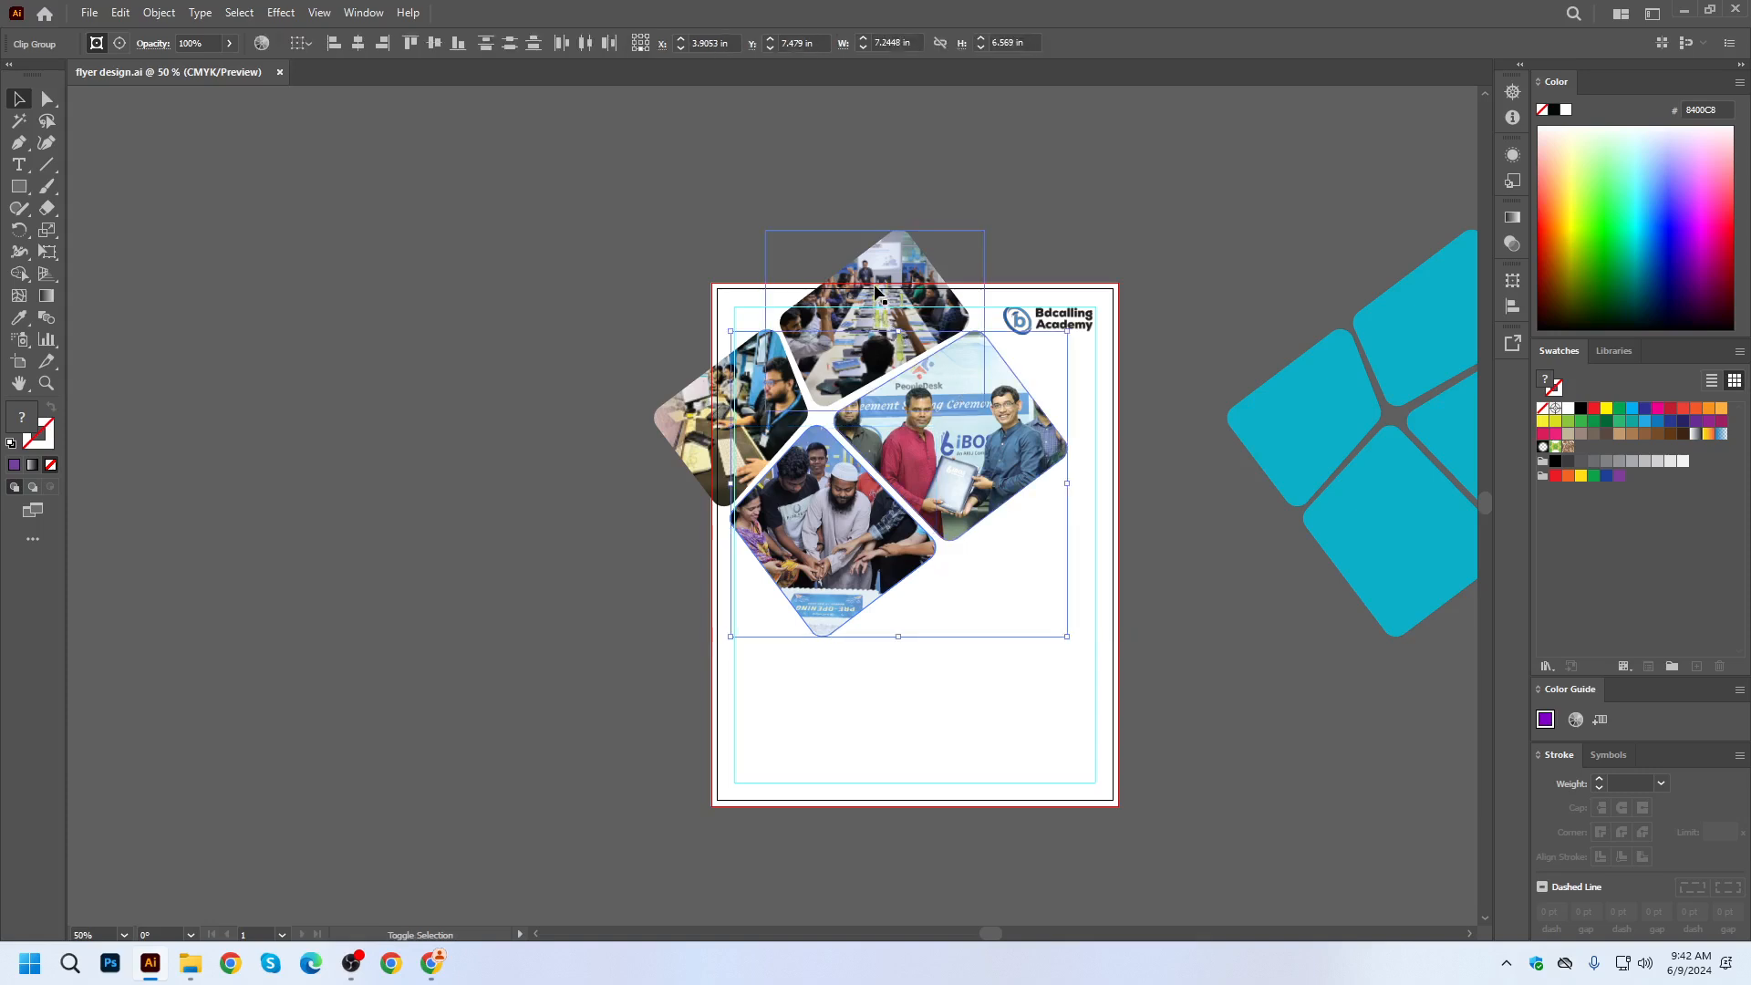
{"action": "left_click", "coordinate": [736, 372], "text": "shift"}
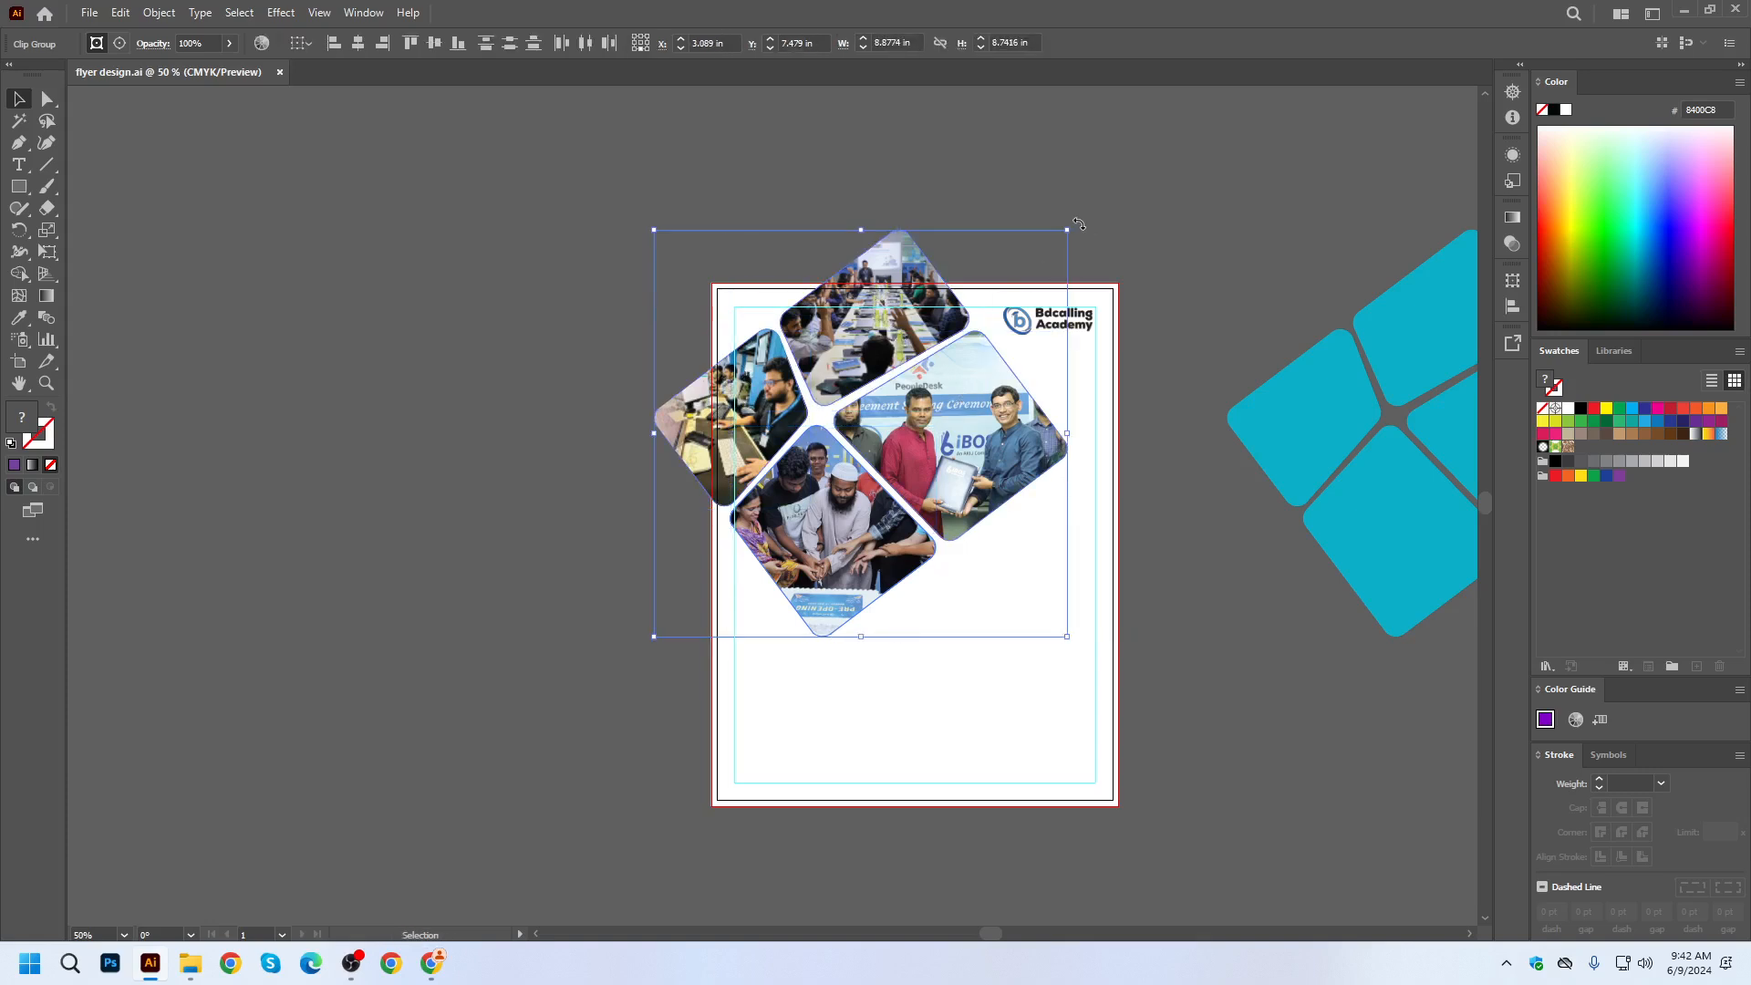
{"action": "left_click_drag", "start_coordinate": [1067, 210], "coordinate": [1052, 200]}
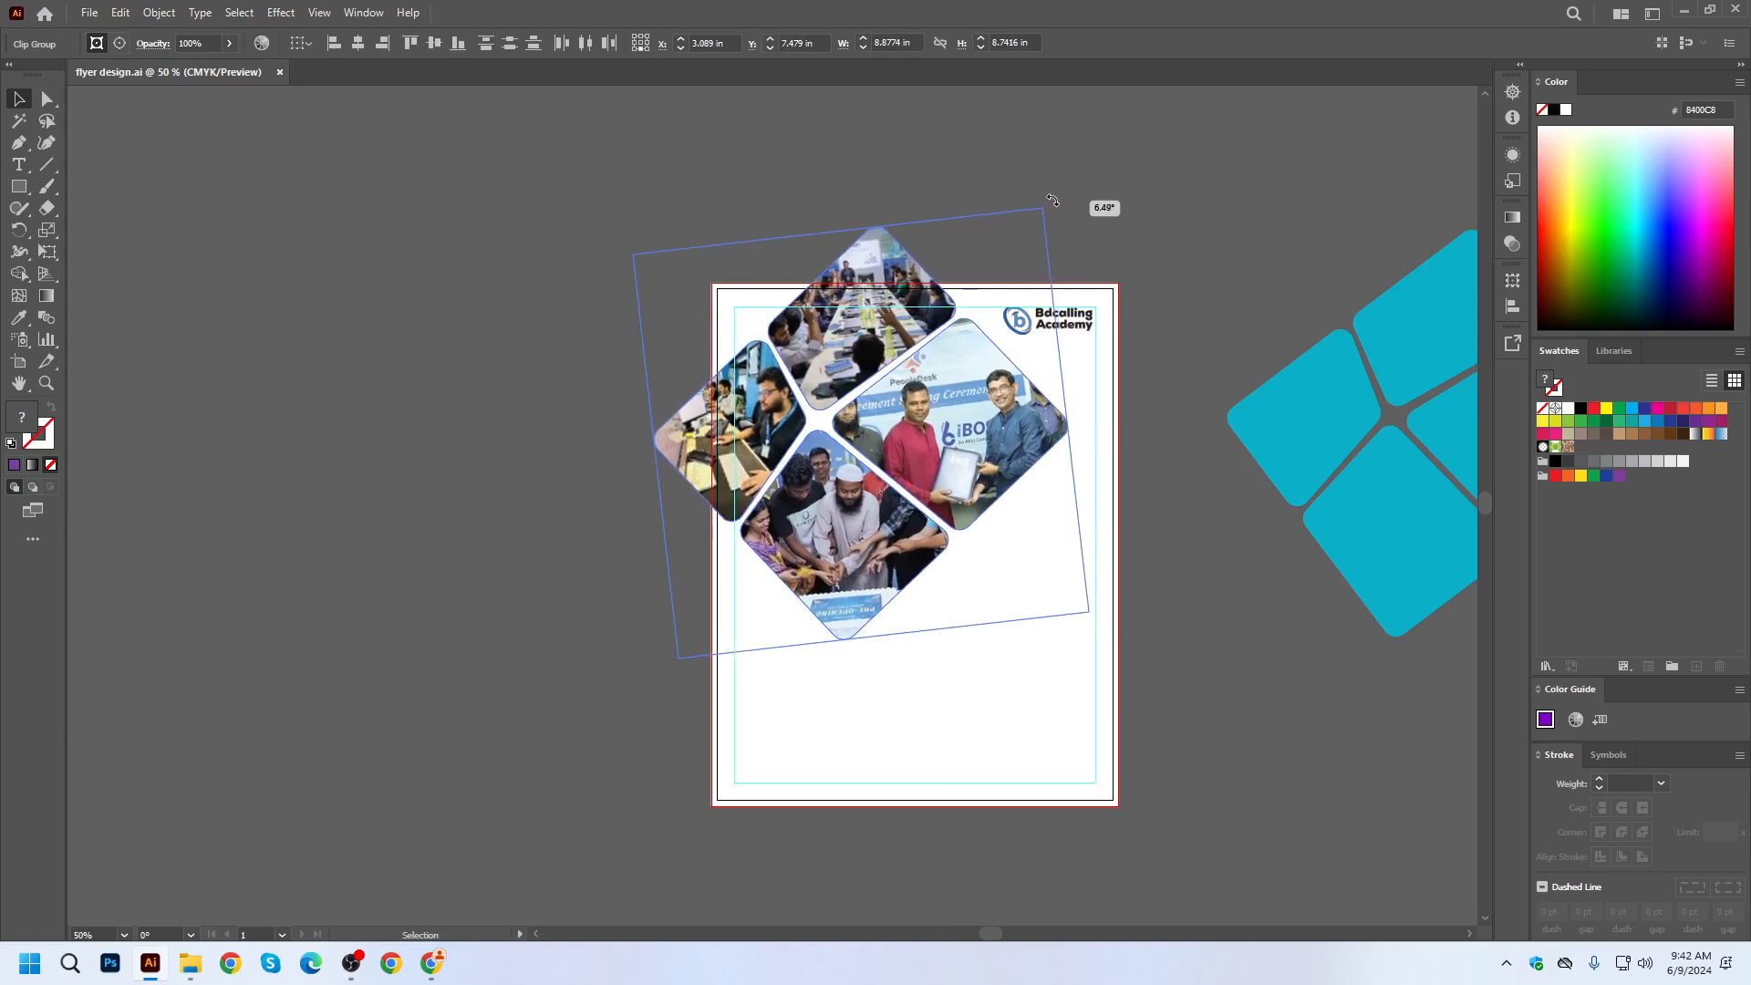
{"action": "left_click_drag", "start_coordinate": [1053, 199], "coordinate": [1052, 198]}
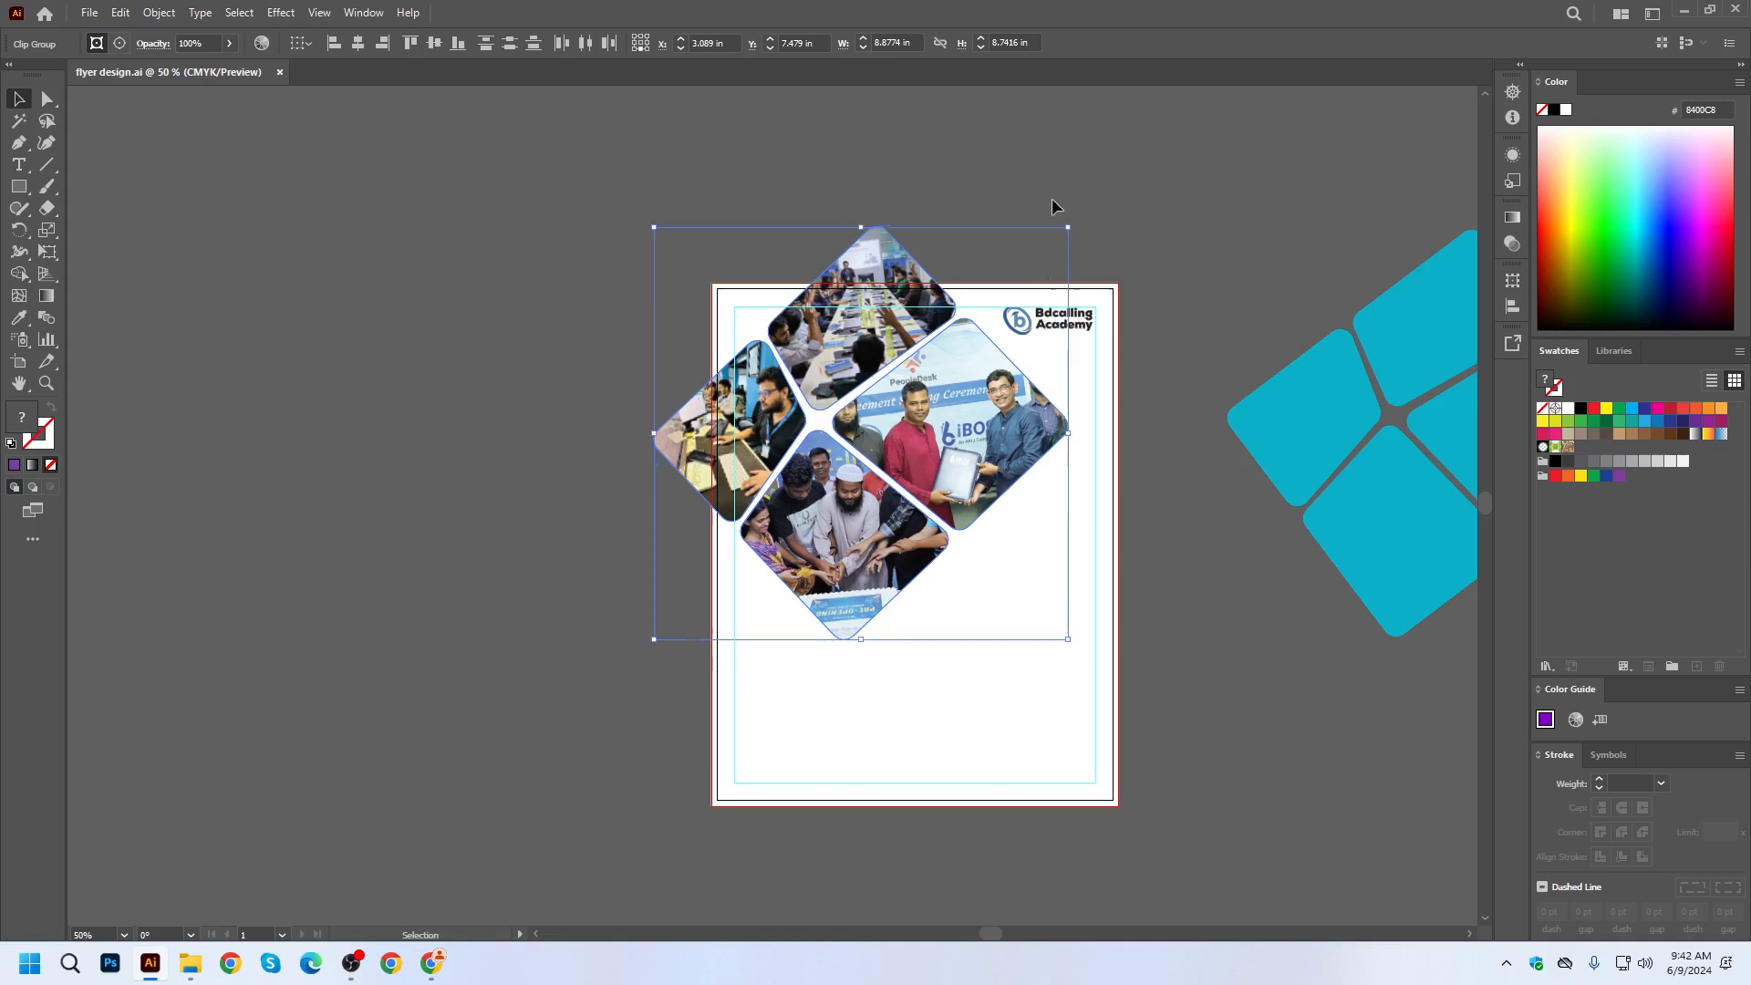
{"action": "left_click", "coordinate": [1180, 353]}
{"action": "key", "text": "ctrl+s"}
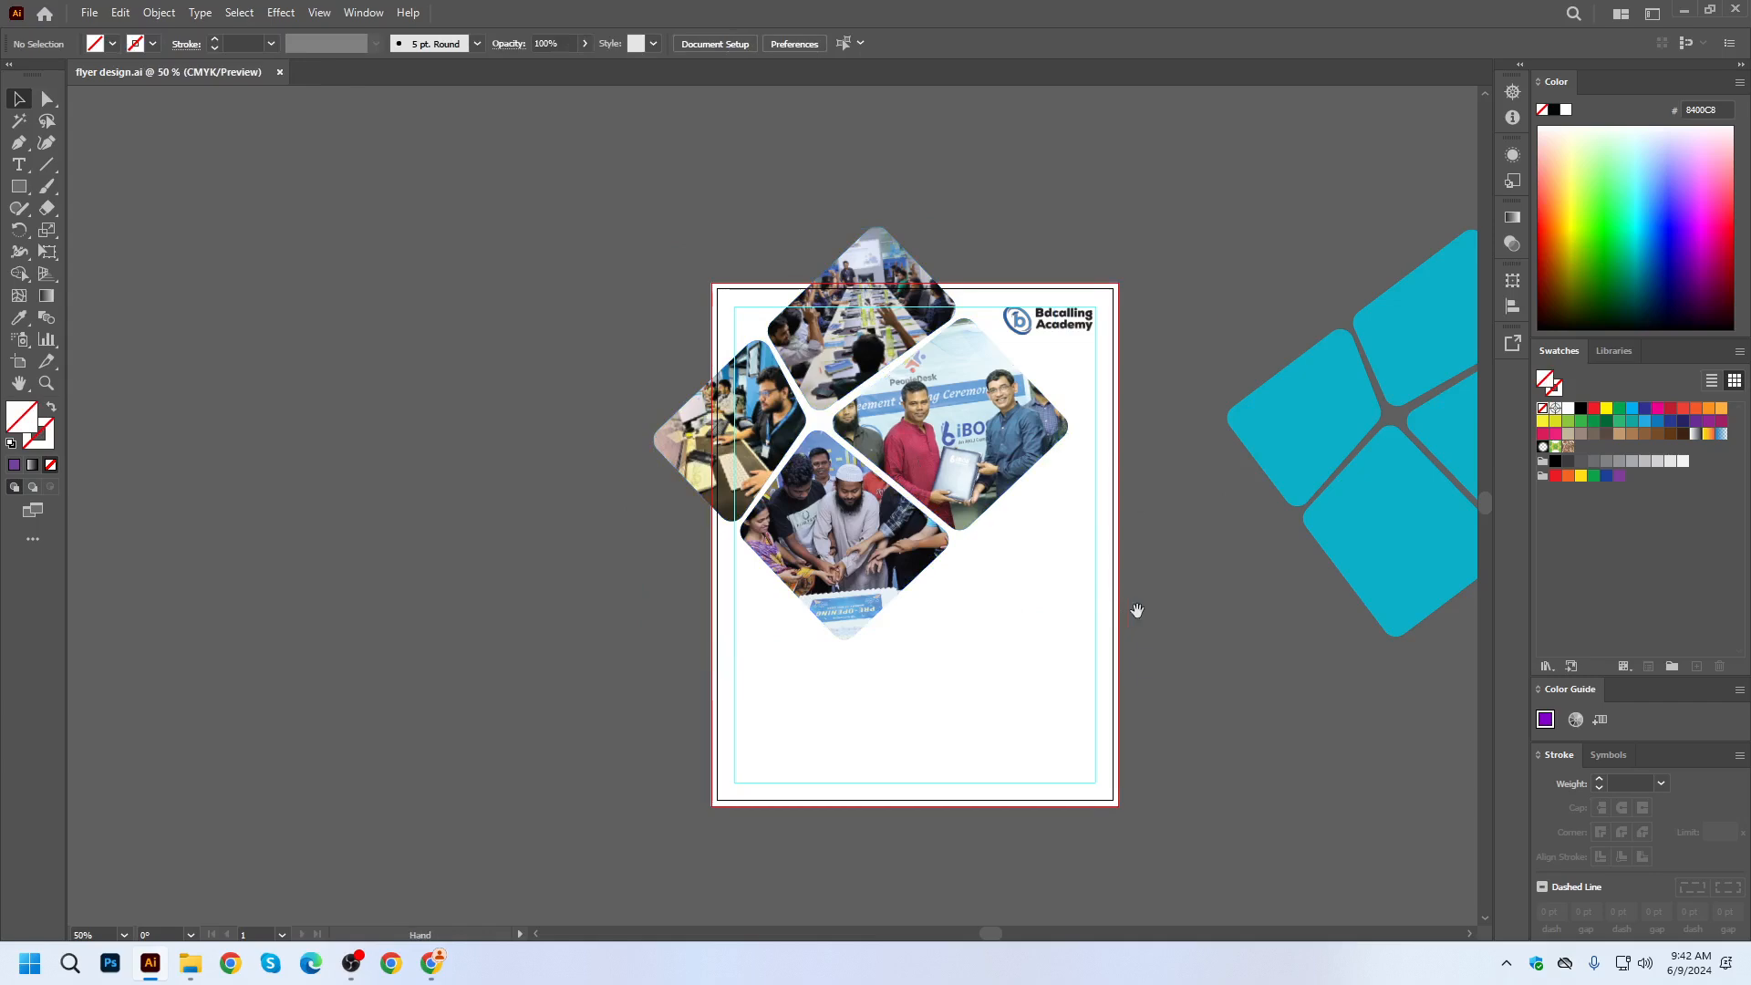
Draw a rectangle about 5.25 × 5.83 in at the flyer's lower-left corner and give it a solid purple fill.
{"action": "left_click_drag", "start_coordinate": [1133, 610], "coordinate": [1078, 575]}
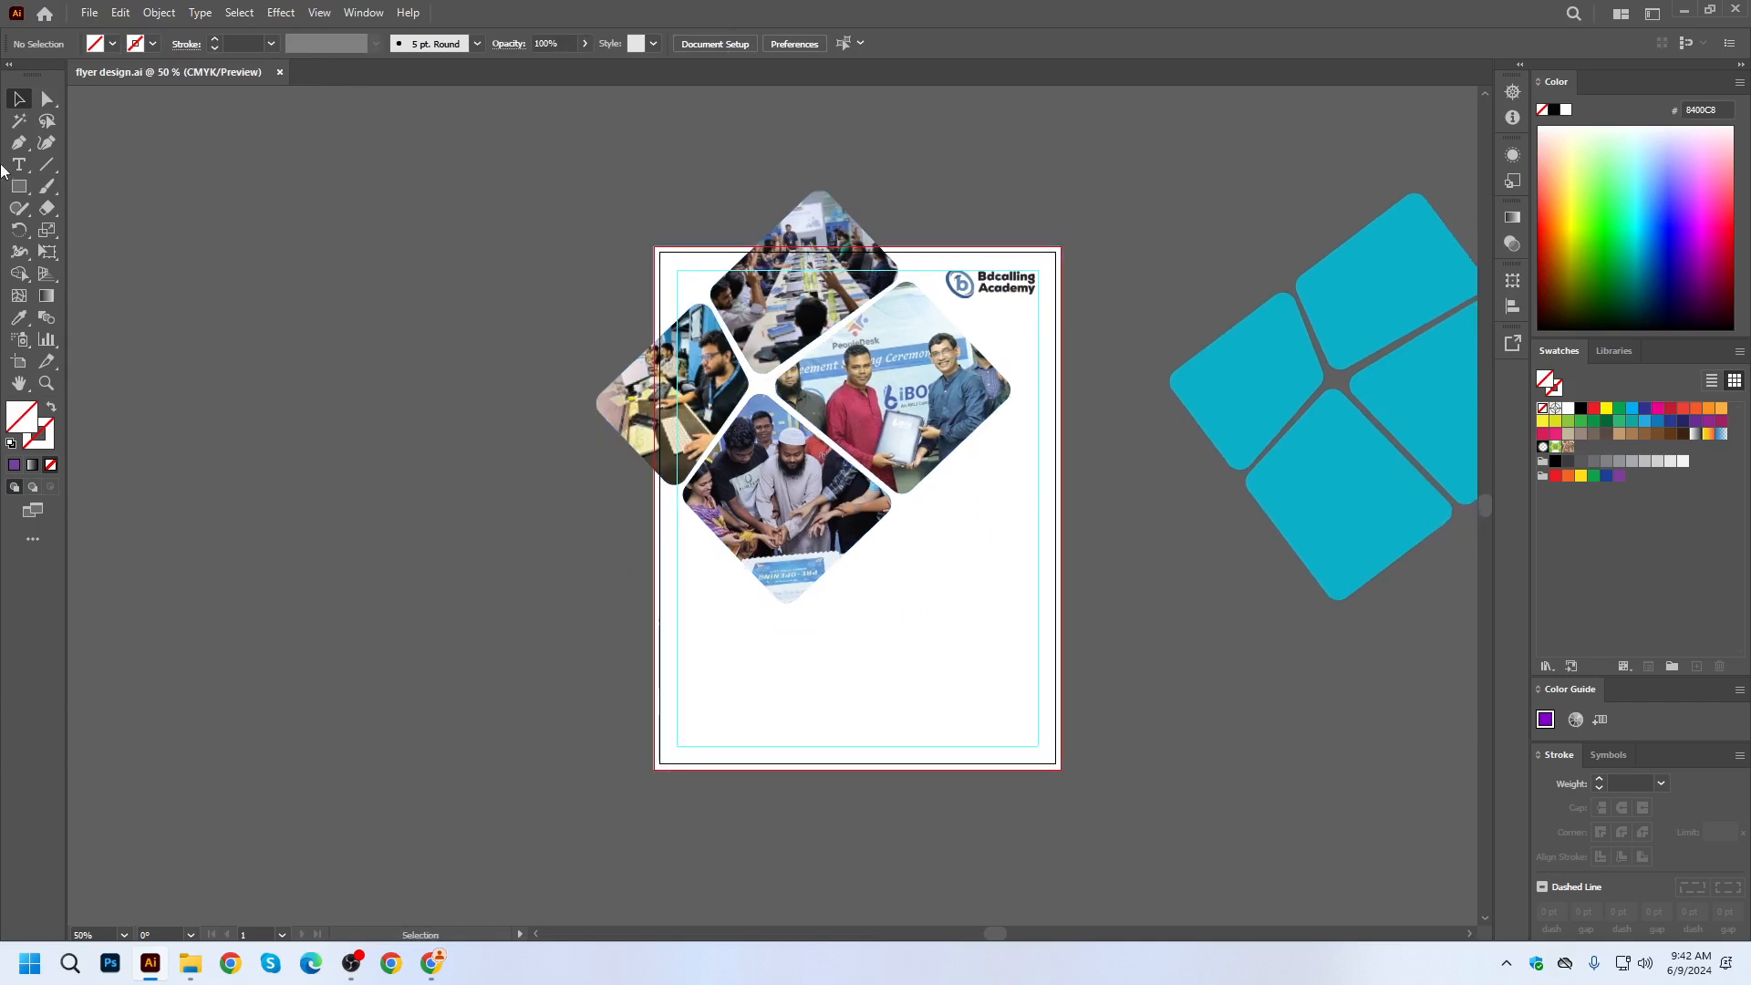
{"action": "left_click", "coordinate": [22, 145]}
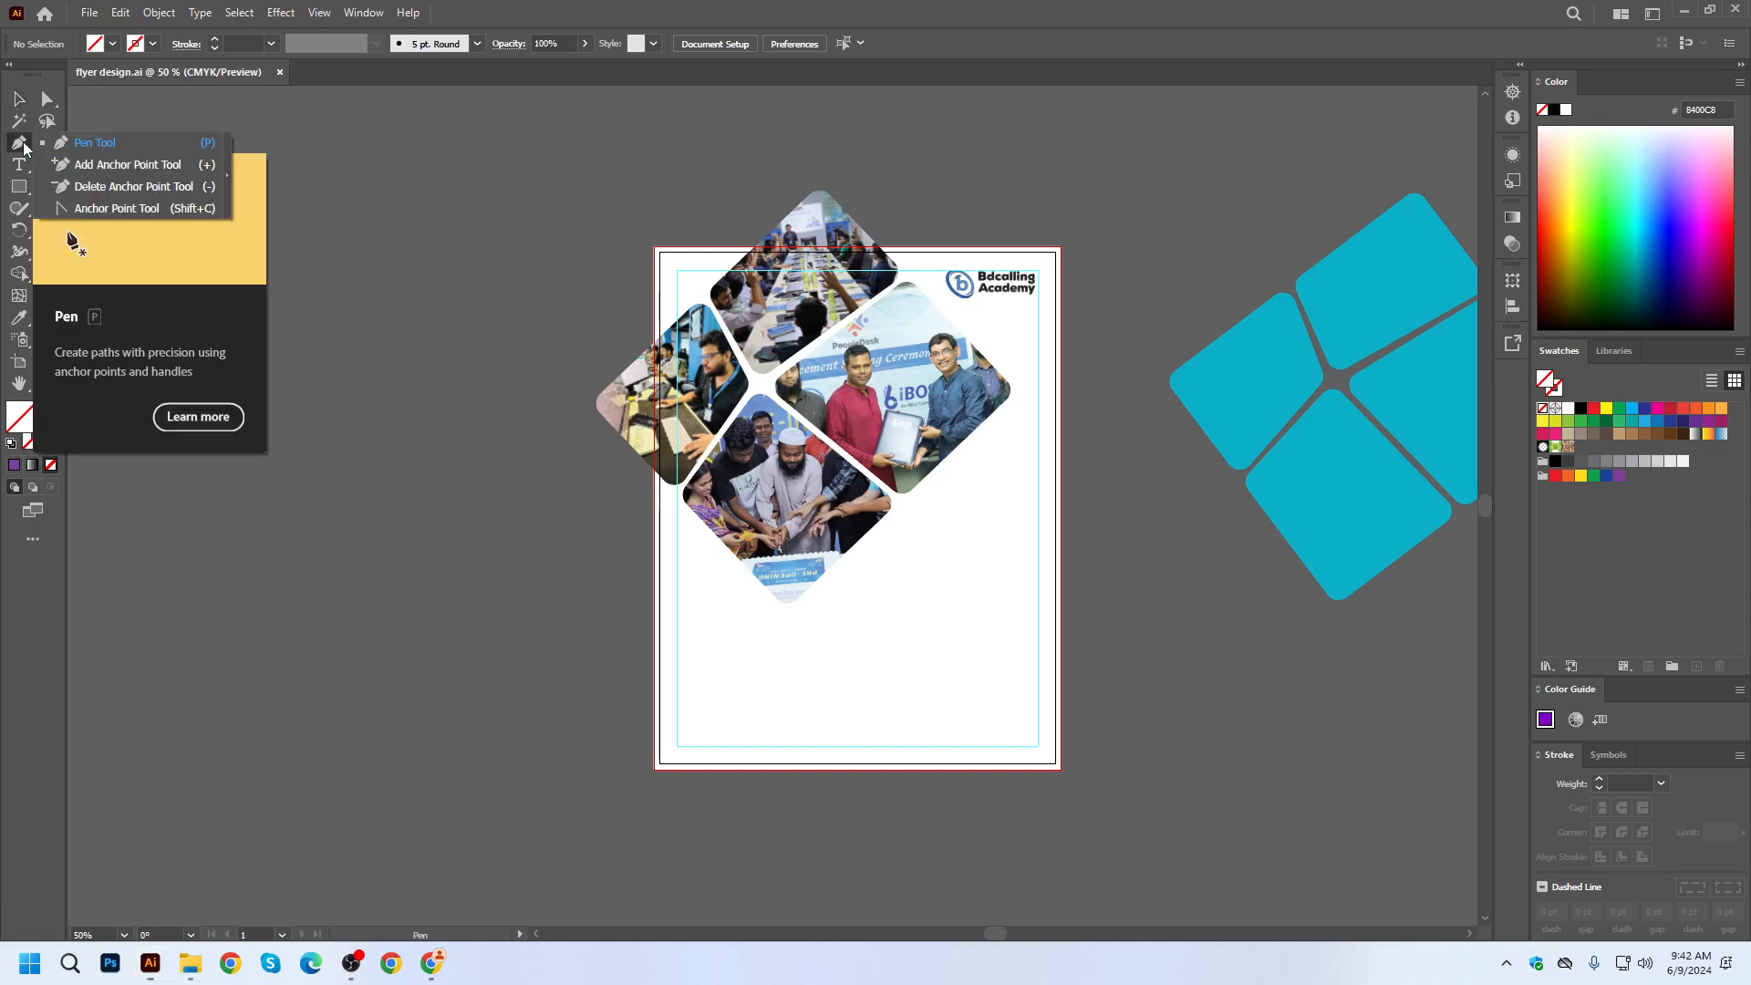
{"action": "left_click", "coordinate": [19, 186]}
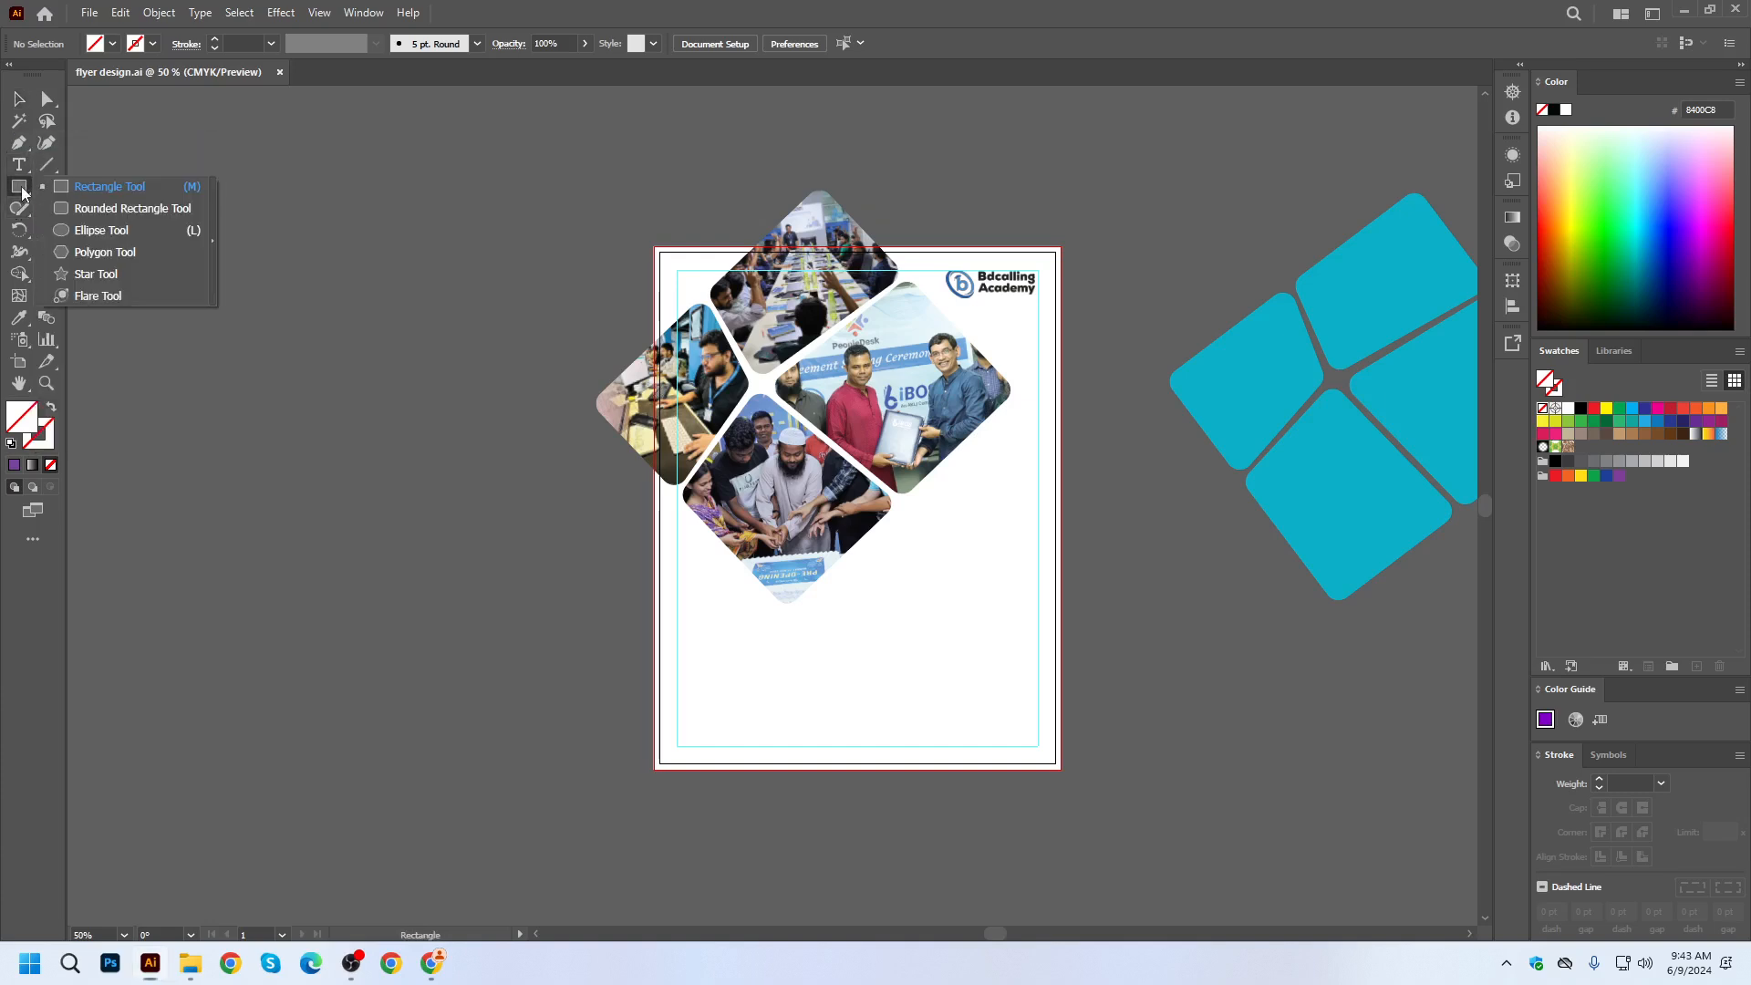
{"action": "left_click", "coordinate": [69, 186]}
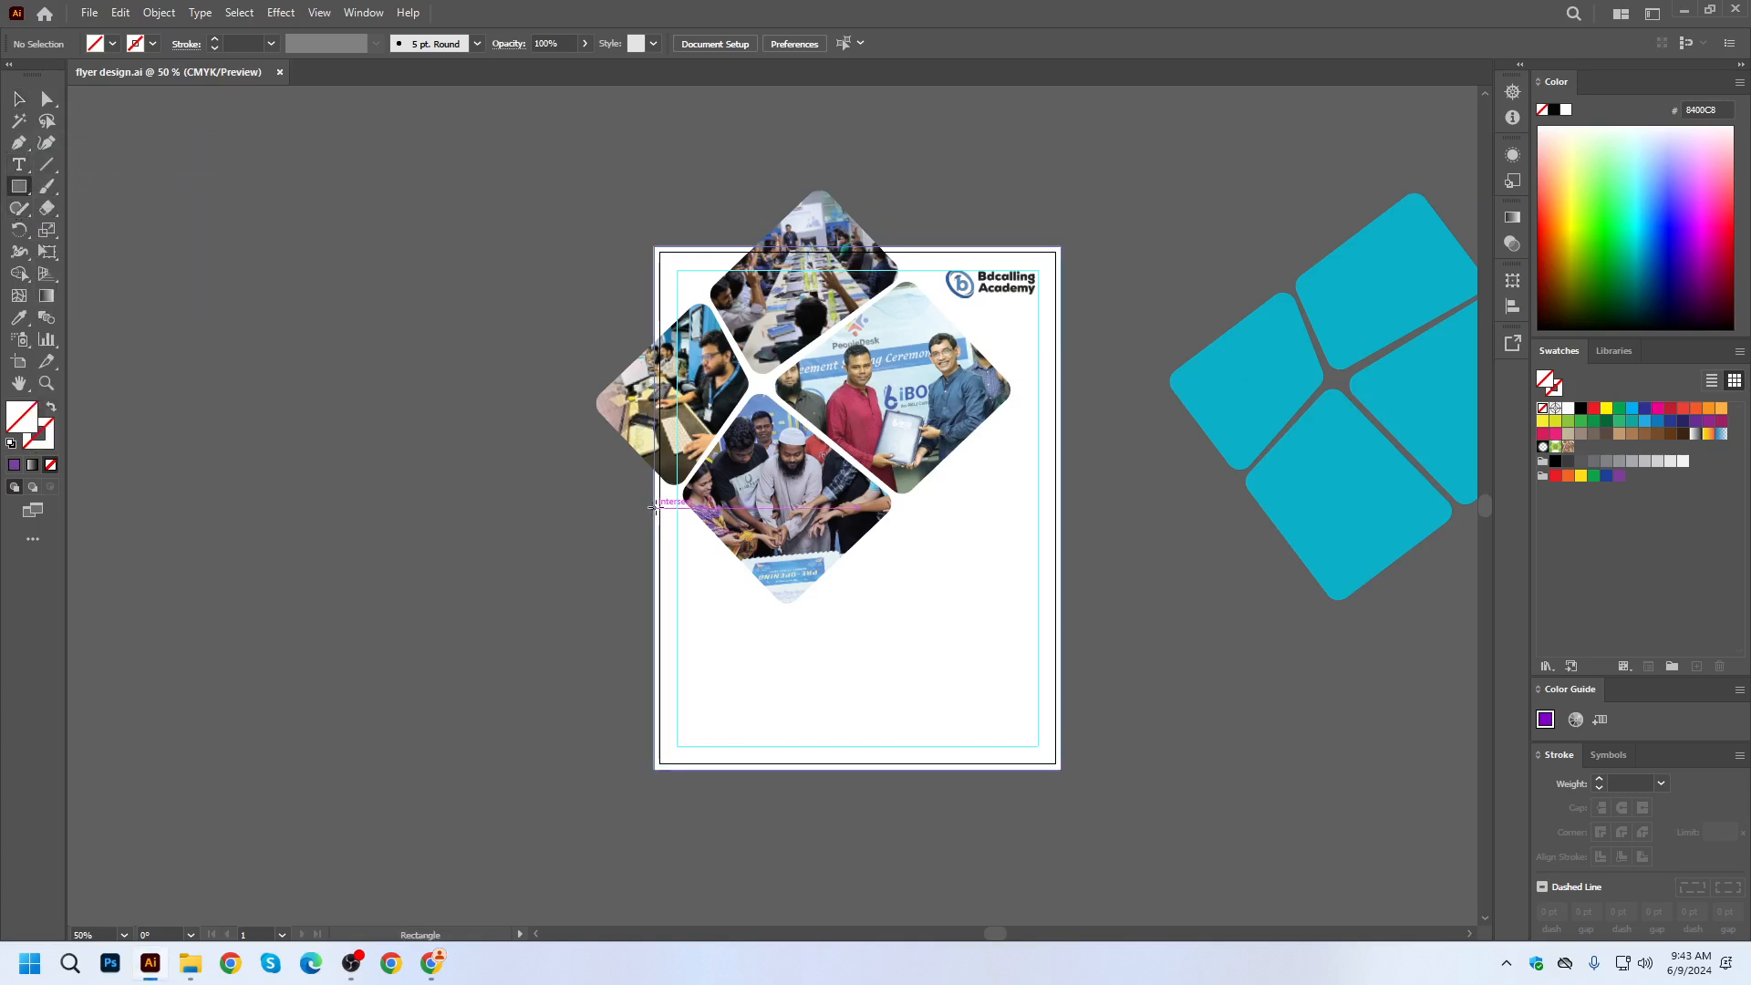
{"action": "left_click_drag", "start_coordinate": [656, 500], "coordinate": [898, 769]}
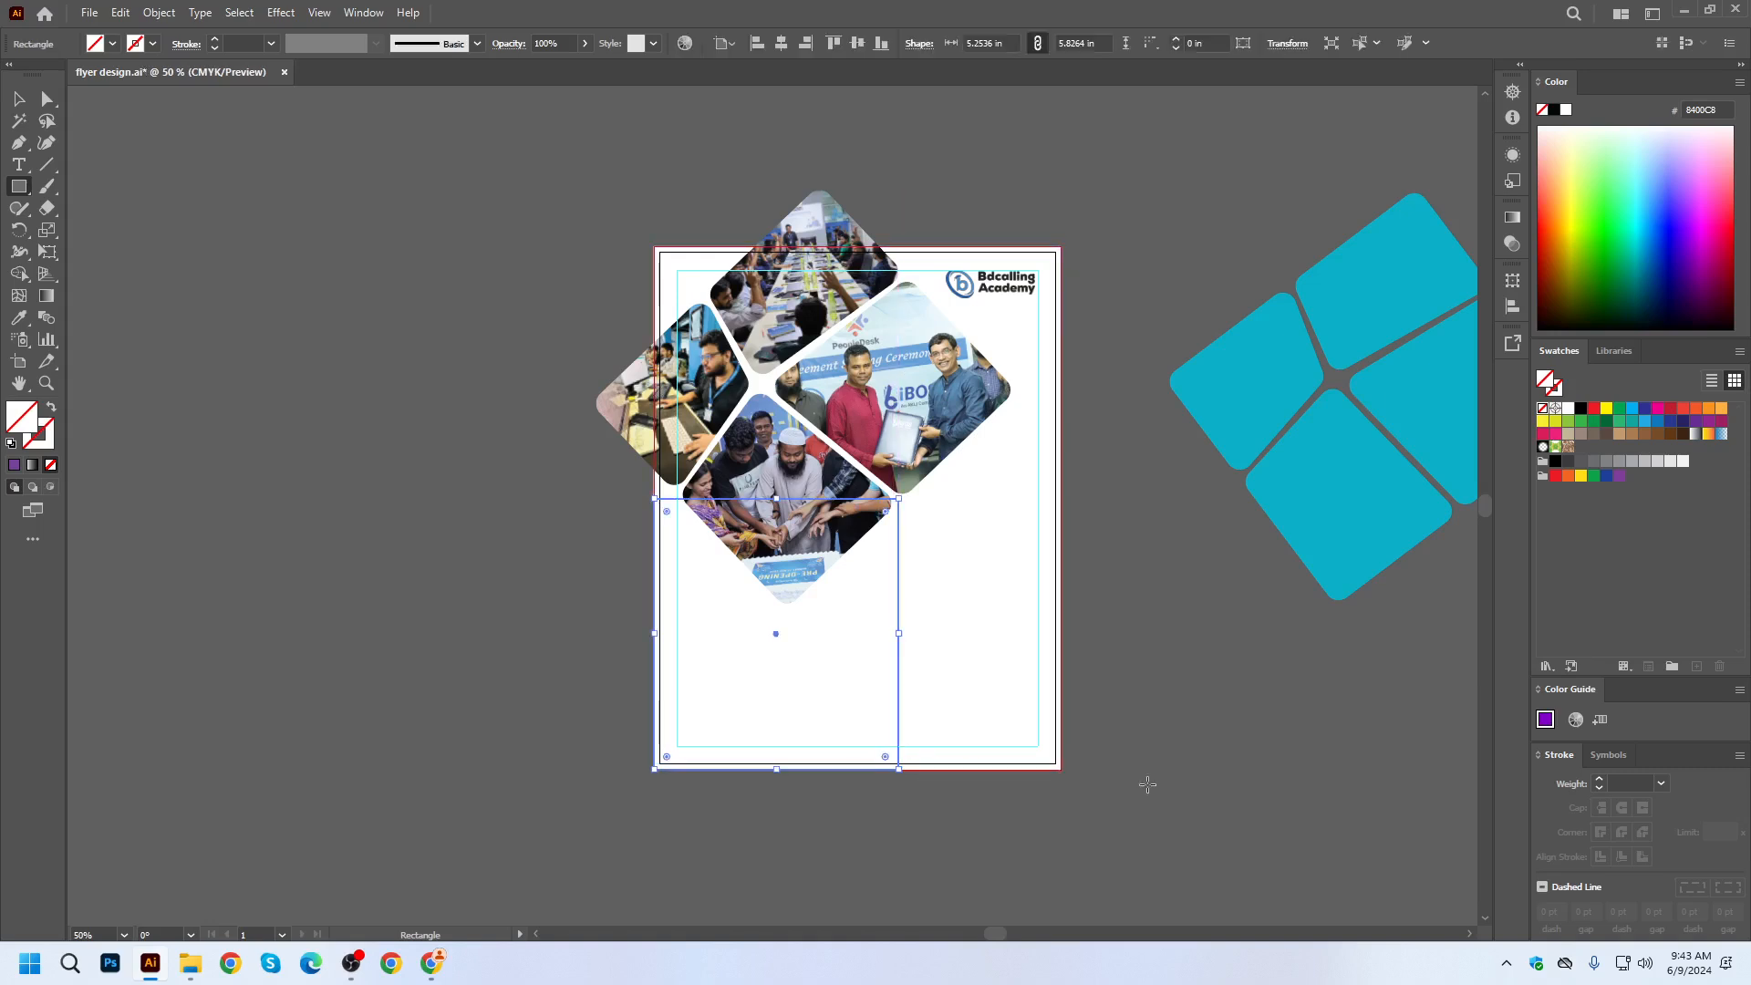
{"action": "left_click", "coordinate": [12, 466]}
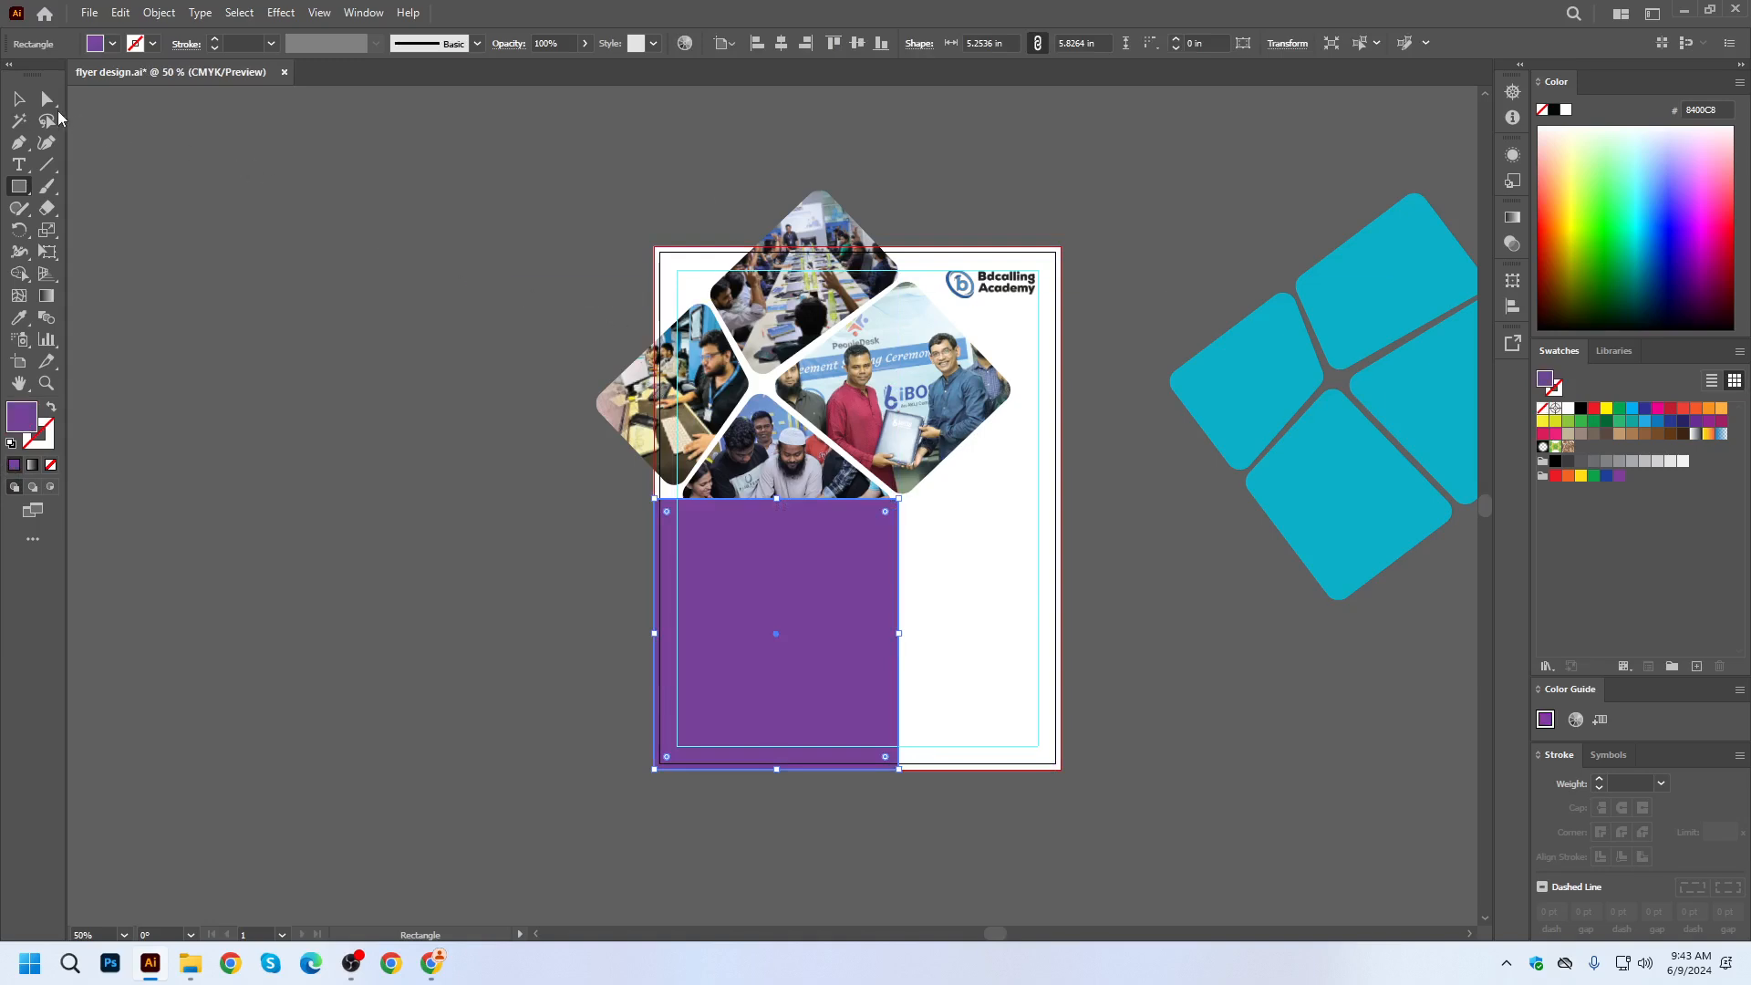
Reshape the purple rectangle into a corner triangle by moving its upper-right anchor point to the rectangle's centre.
{"action": "left_click", "coordinate": [48, 98]}
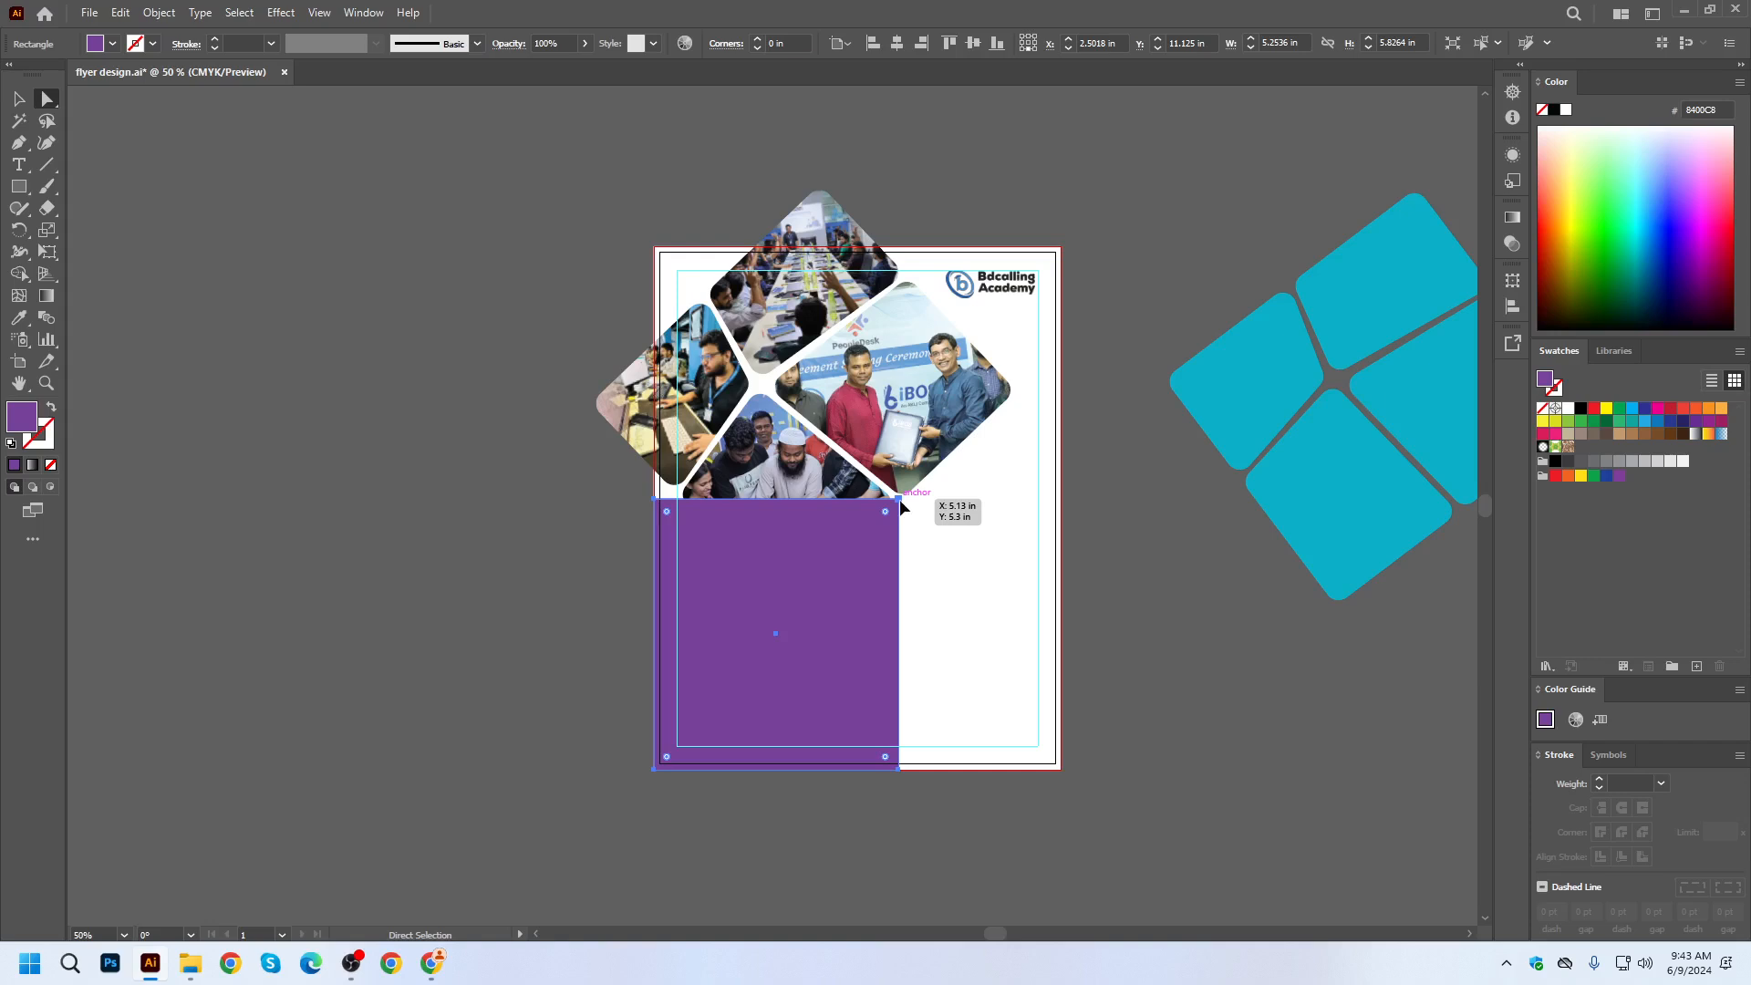
{"action": "left_click_drag", "start_coordinate": [900, 501], "coordinate": [775, 632]}
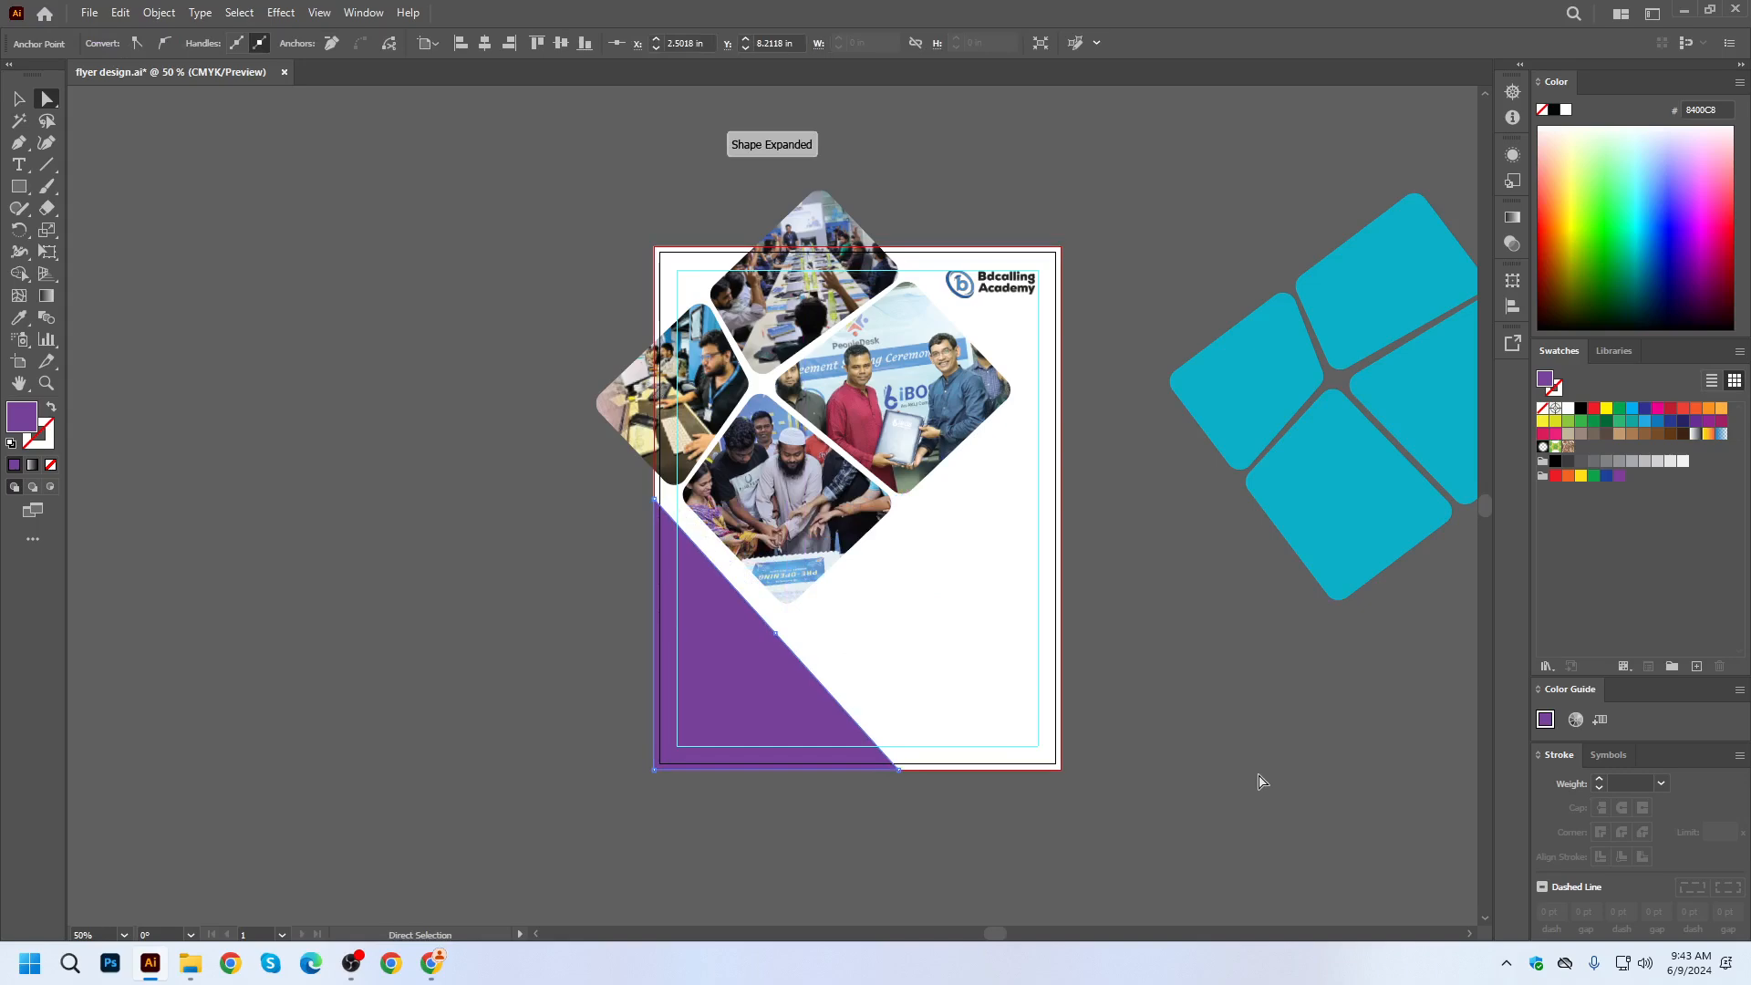
{"action": "left_click", "coordinate": [764, 674]}
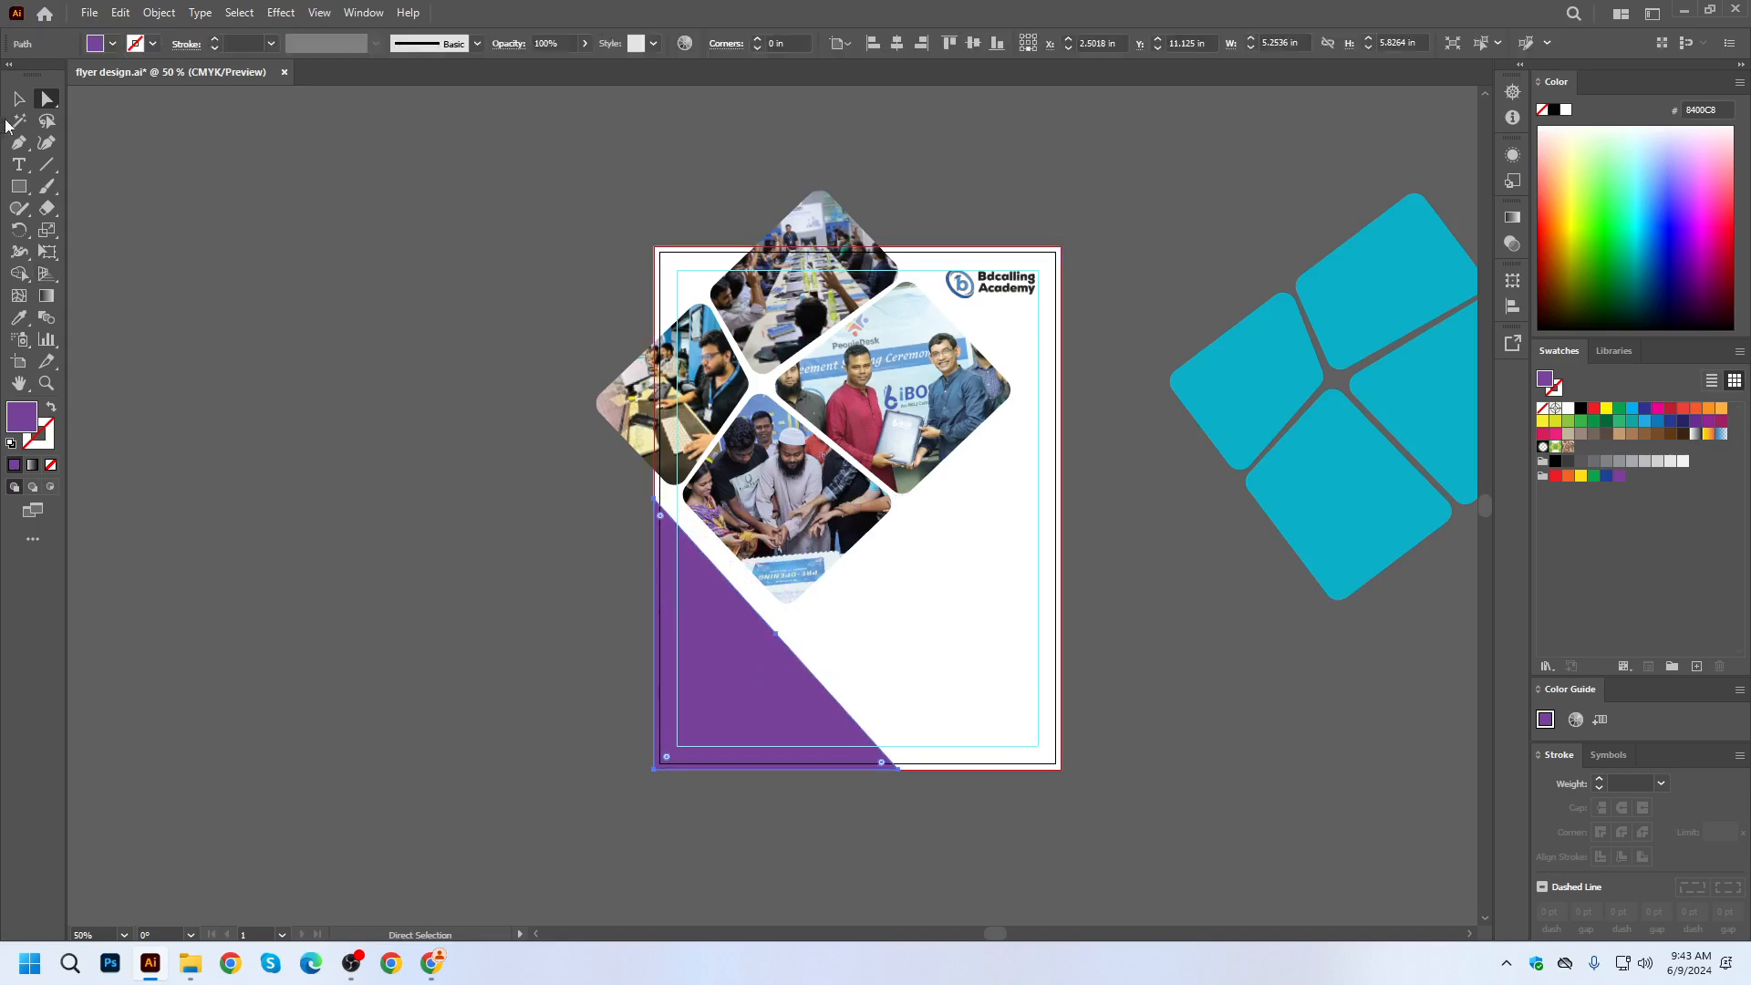
Recolour the triangle with the blue sampled from the Bdcalling Academy logo using the Eyedropper.
{"action": "left_click", "coordinate": [18, 318]}
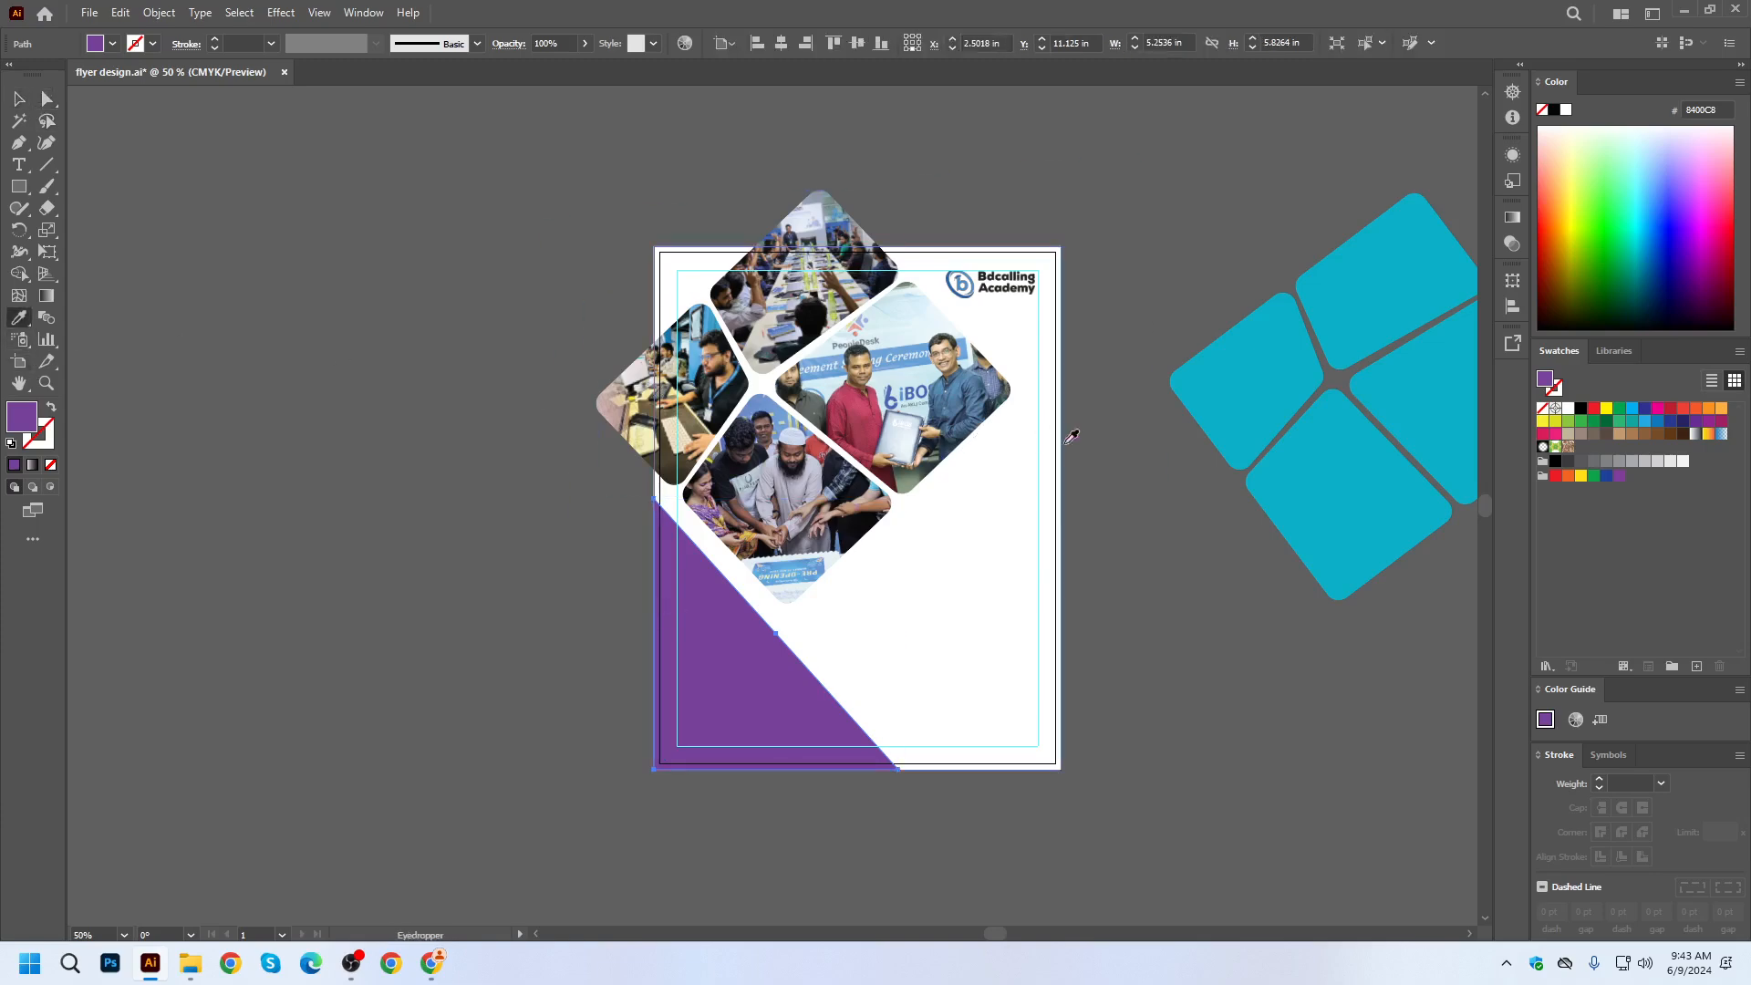
{"action": "scroll", "coordinate": [993, 252], "scroll_direction": "up", "scroll_amount": 5}
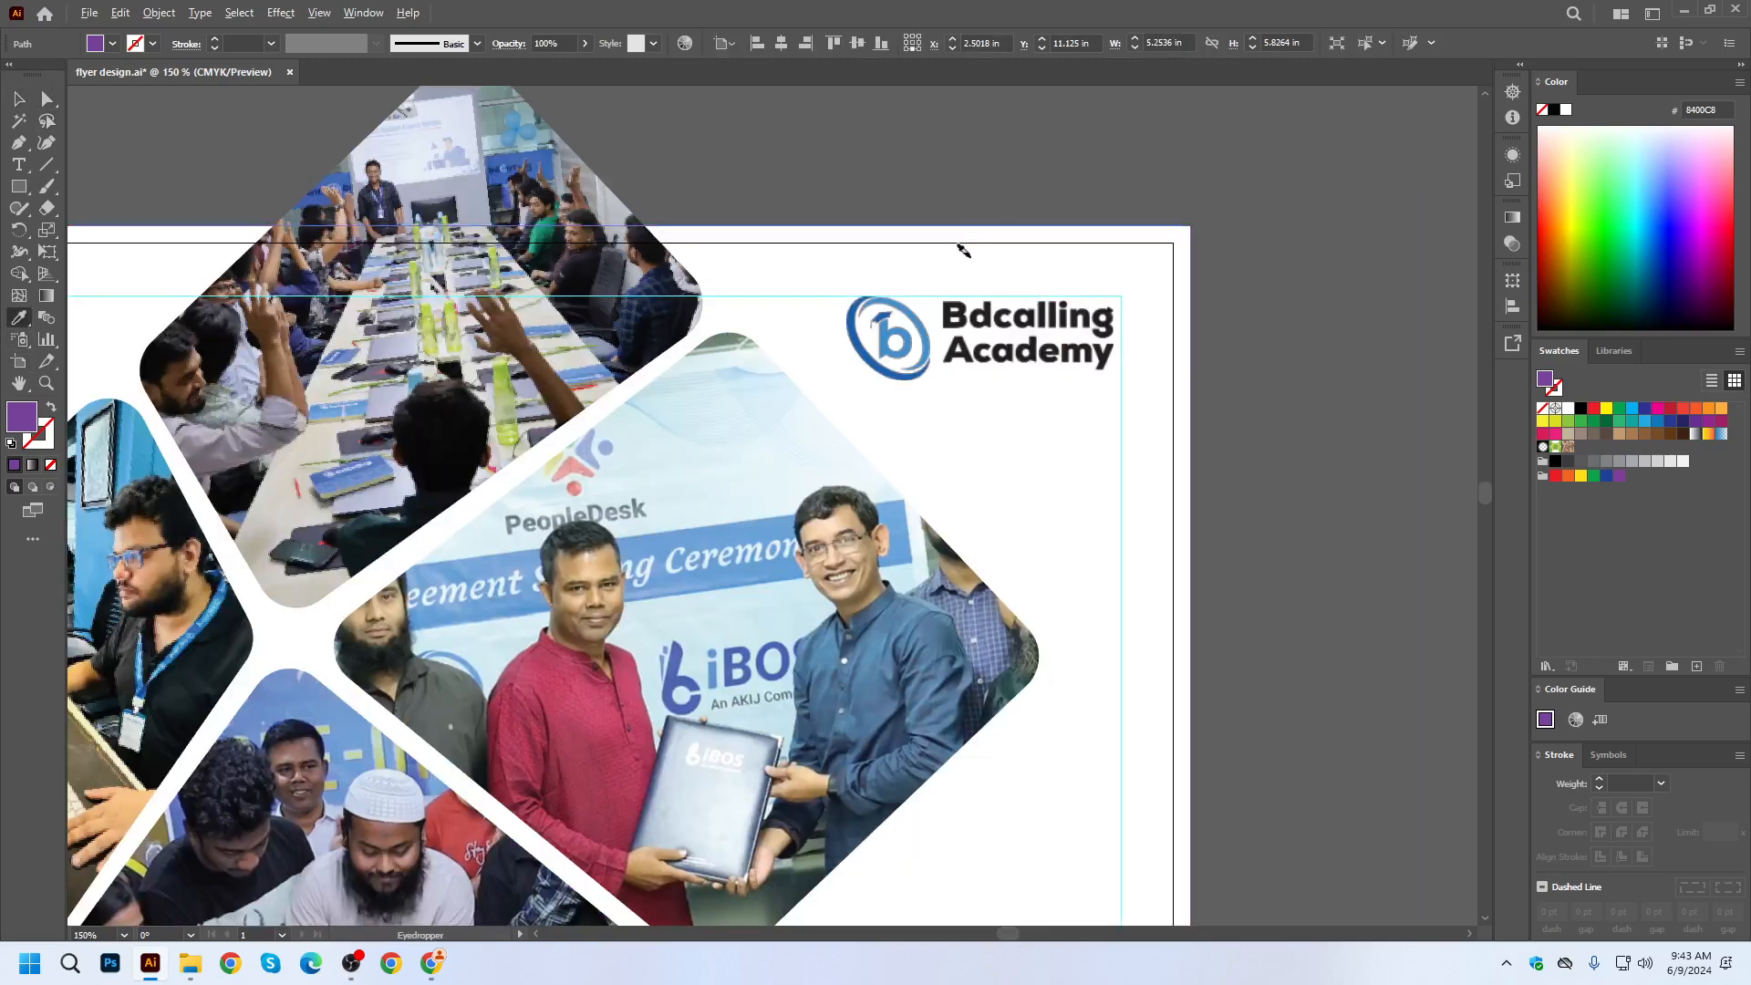
{"action": "left_click", "coordinate": [825, 374]}
{"action": "scroll", "coordinate": [825, 374], "scroll_direction": "down", "scroll_amount": 6}
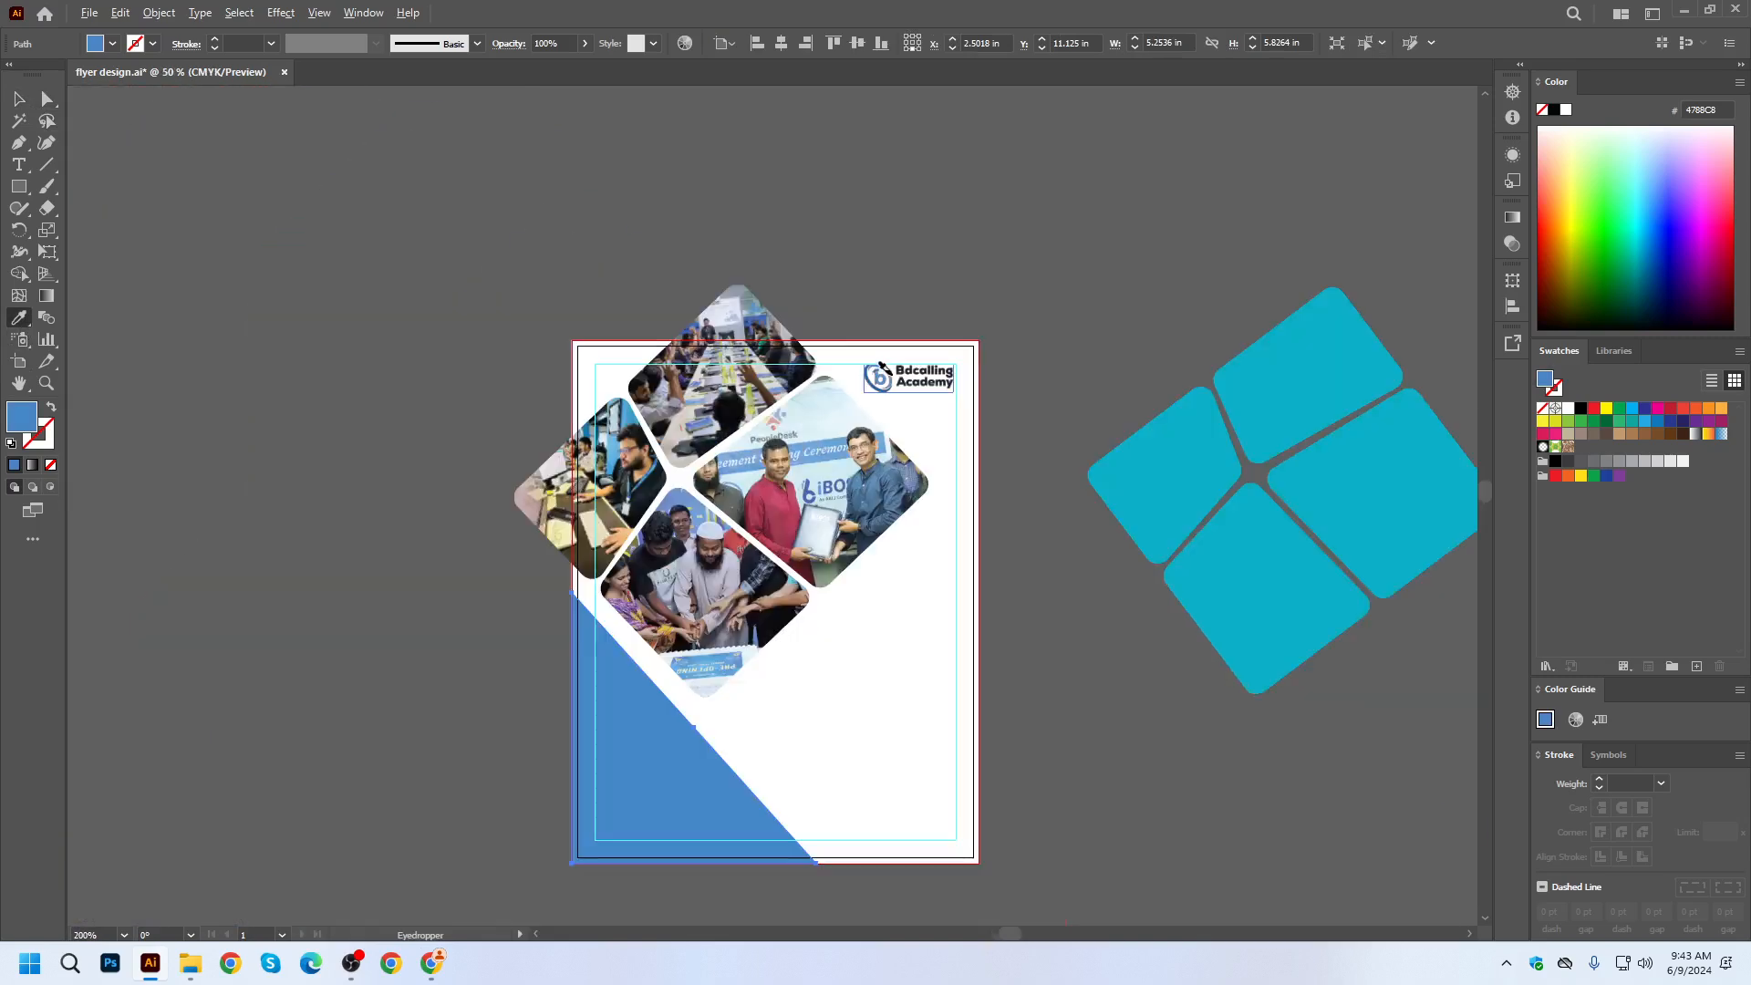
{"action": "scroll", "coordinate": [883, 366], "scroll_direction": "up", "scroll_amount": 3}
{"action": "scroll", "coordinate": [883, 366], "scroll_direction": "down", "scroll_amount": 1}
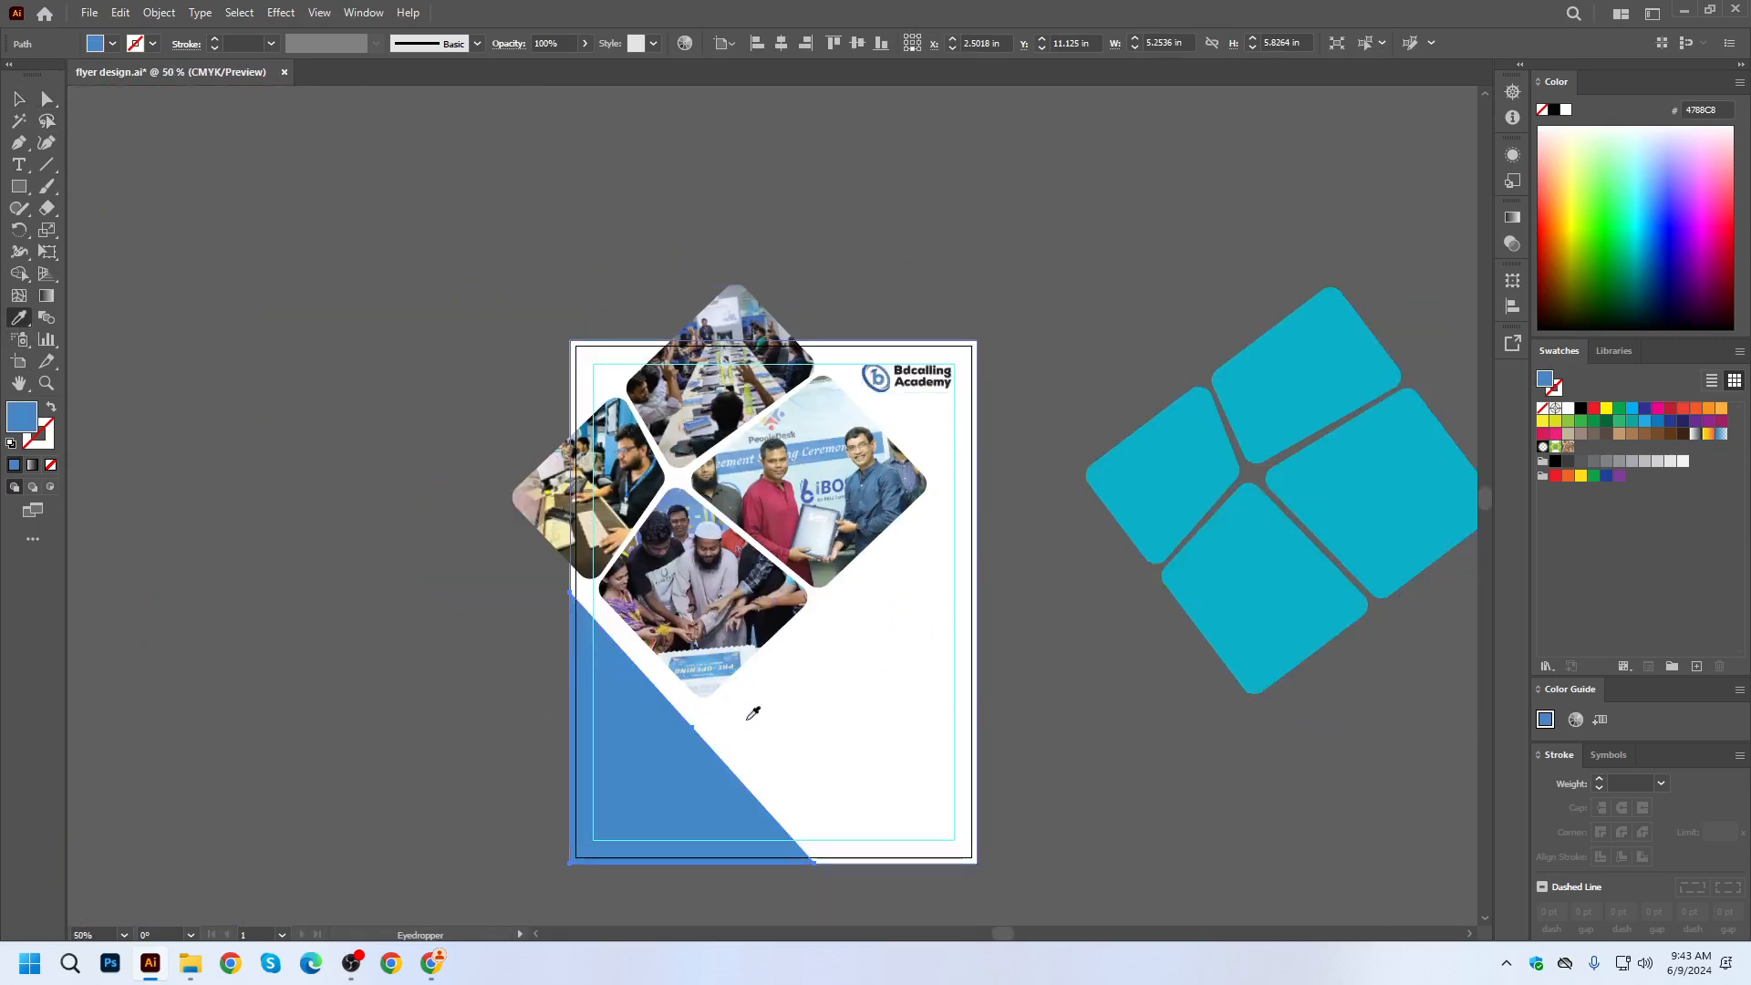
Fill the corner triangle with a linear gradient, sampling the logo's lighter blue for the first stop and its darker blue for the last.
{"action": "left_click", "coordinate": [1513, 218]}
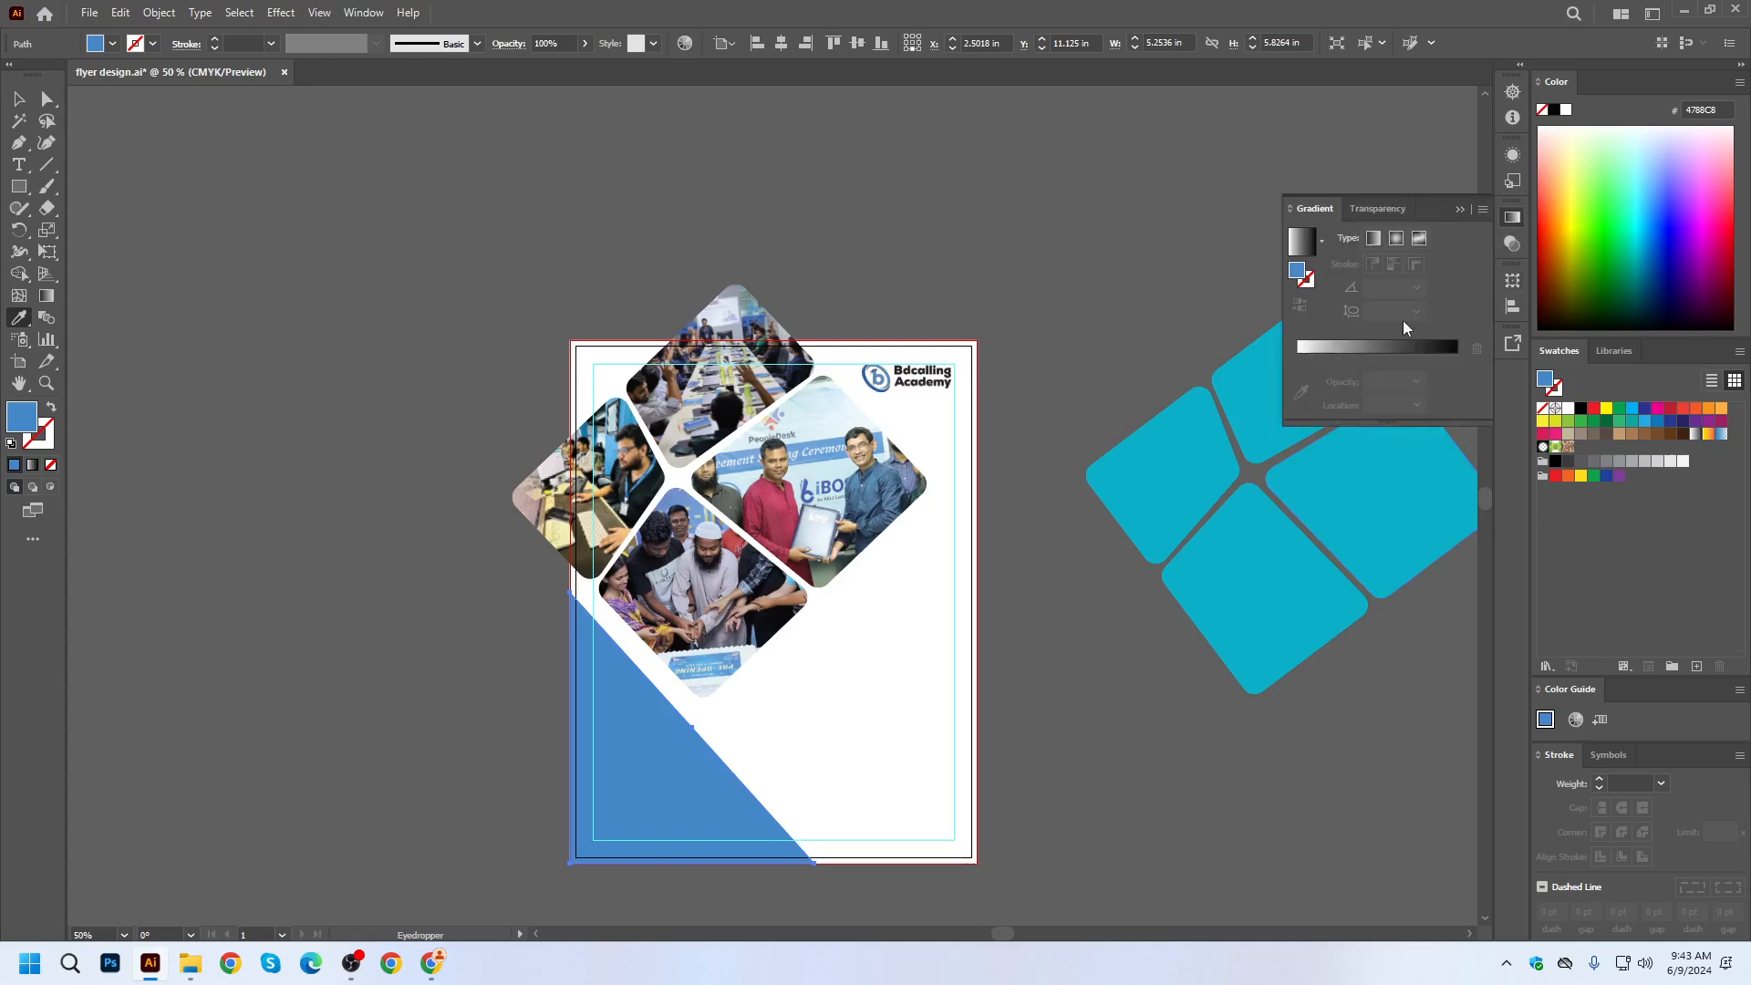
{"action": "left_click", "coordinate": [1327, 347]}
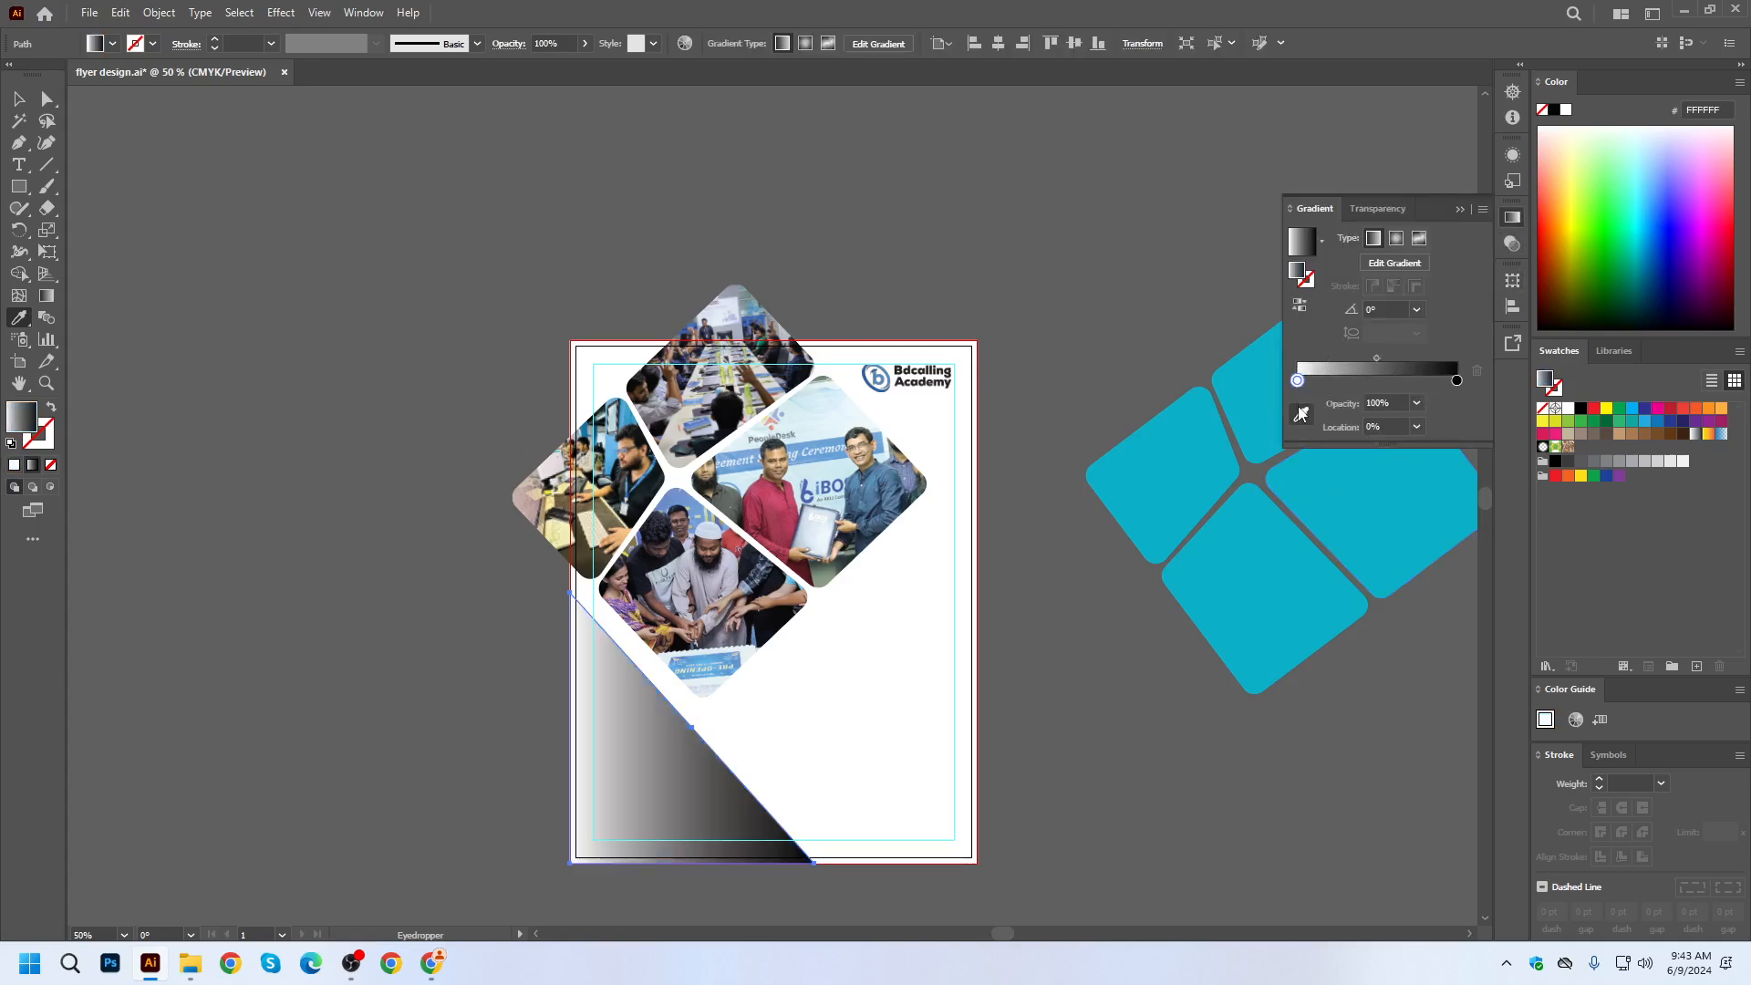
{"action": "left_click", "coordinate": [1301, 392]}
{"action": "scroll", "coordinate": [882, 388], "scroll_direction": "up", "scroll_amount": 6}
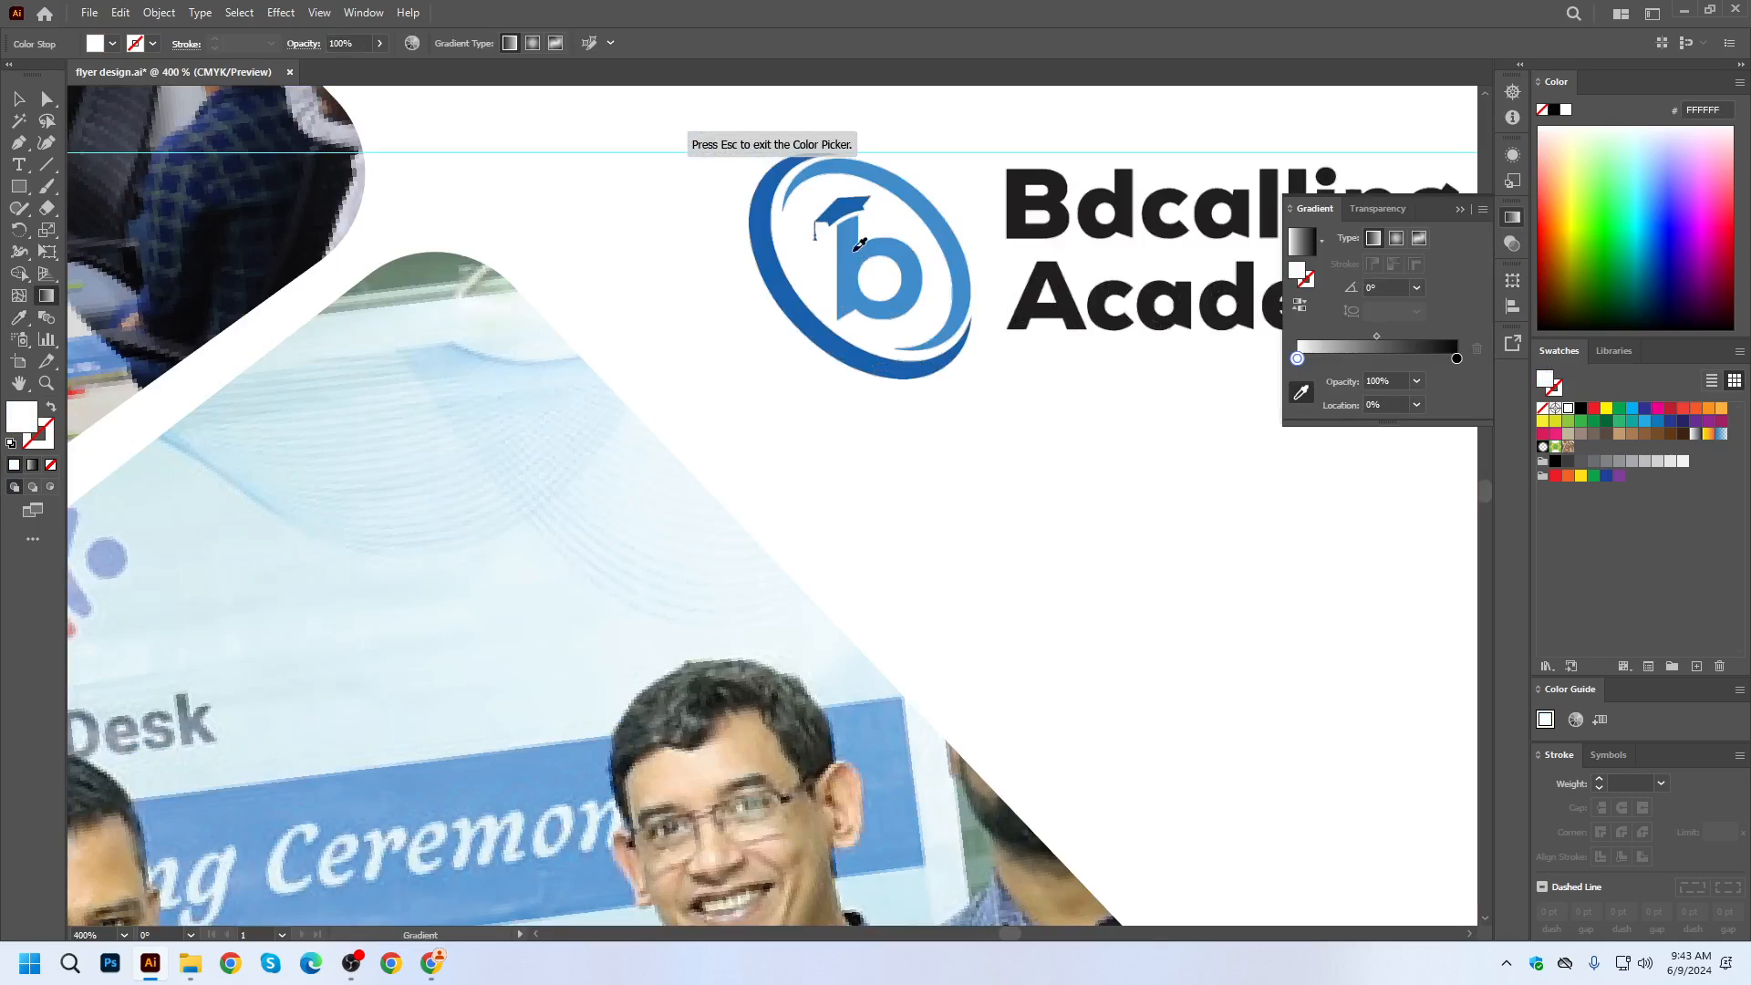
{"action": "left_click", "coordinate": [855, 247]}
{"action": "left_click", "coordinate": [1457, 358]}
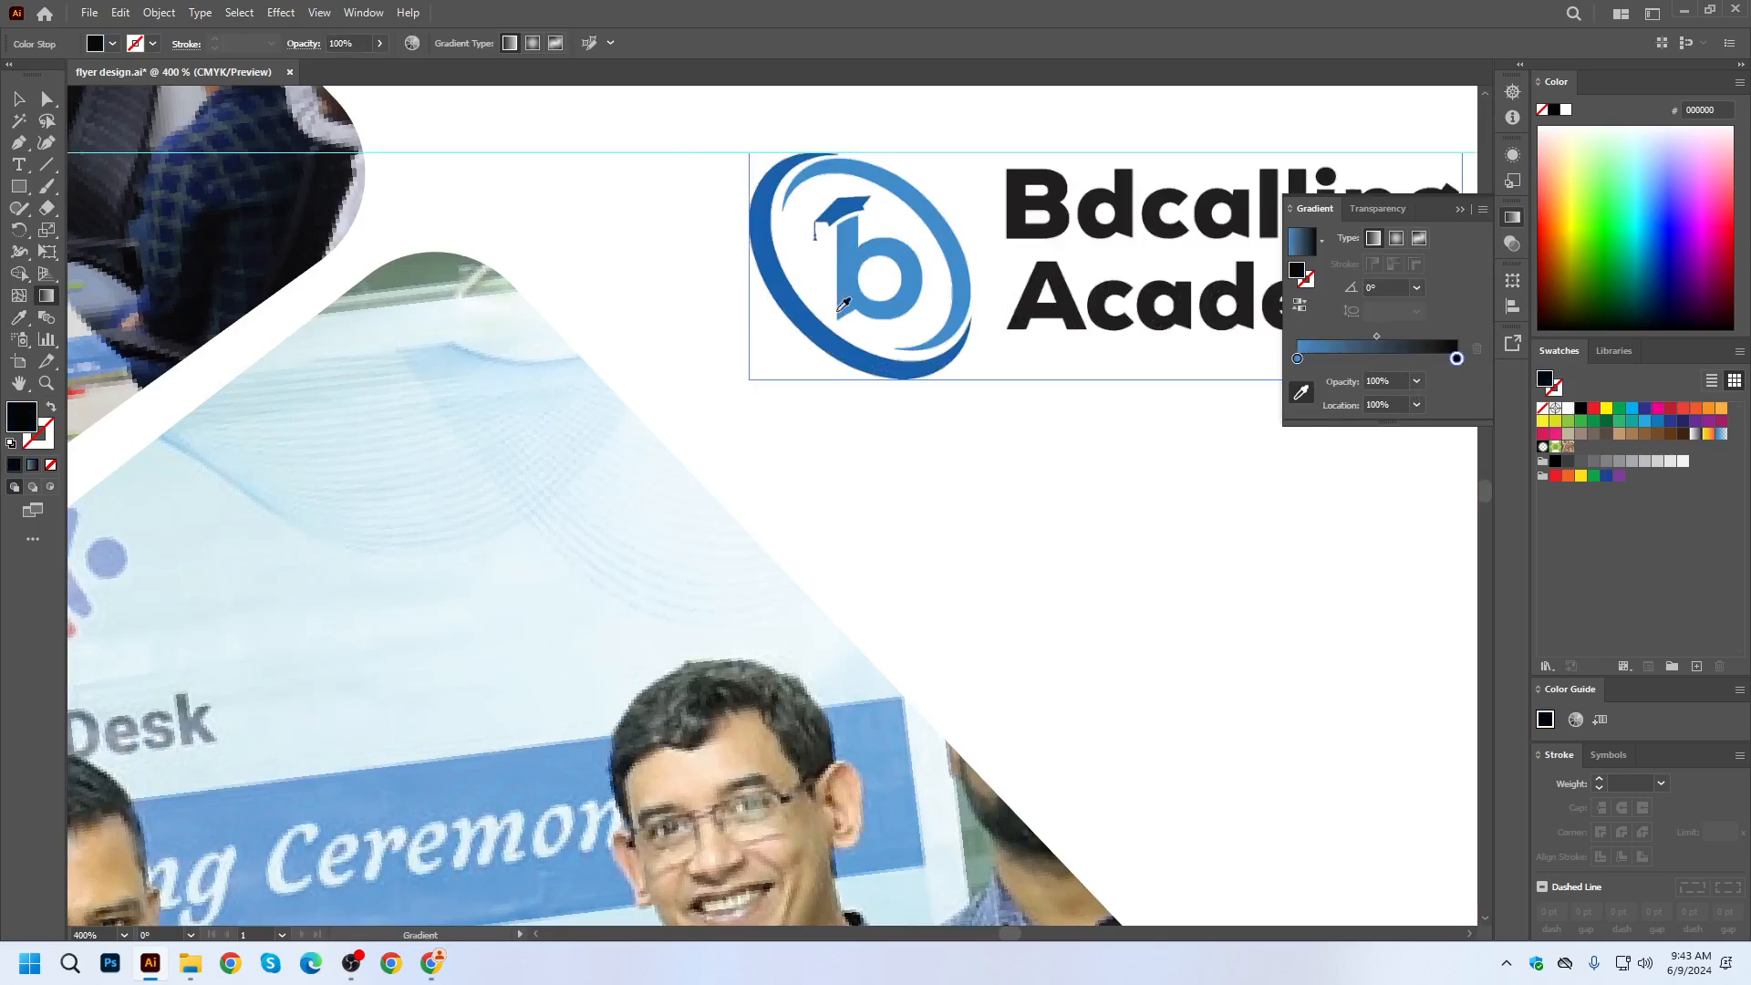
{"action": "left_click", "coordinate": [794, 291]}
{"action": "scroll", "coordinate": [832, 418], "scroll_direction": "down", "scroll_amount": 6}
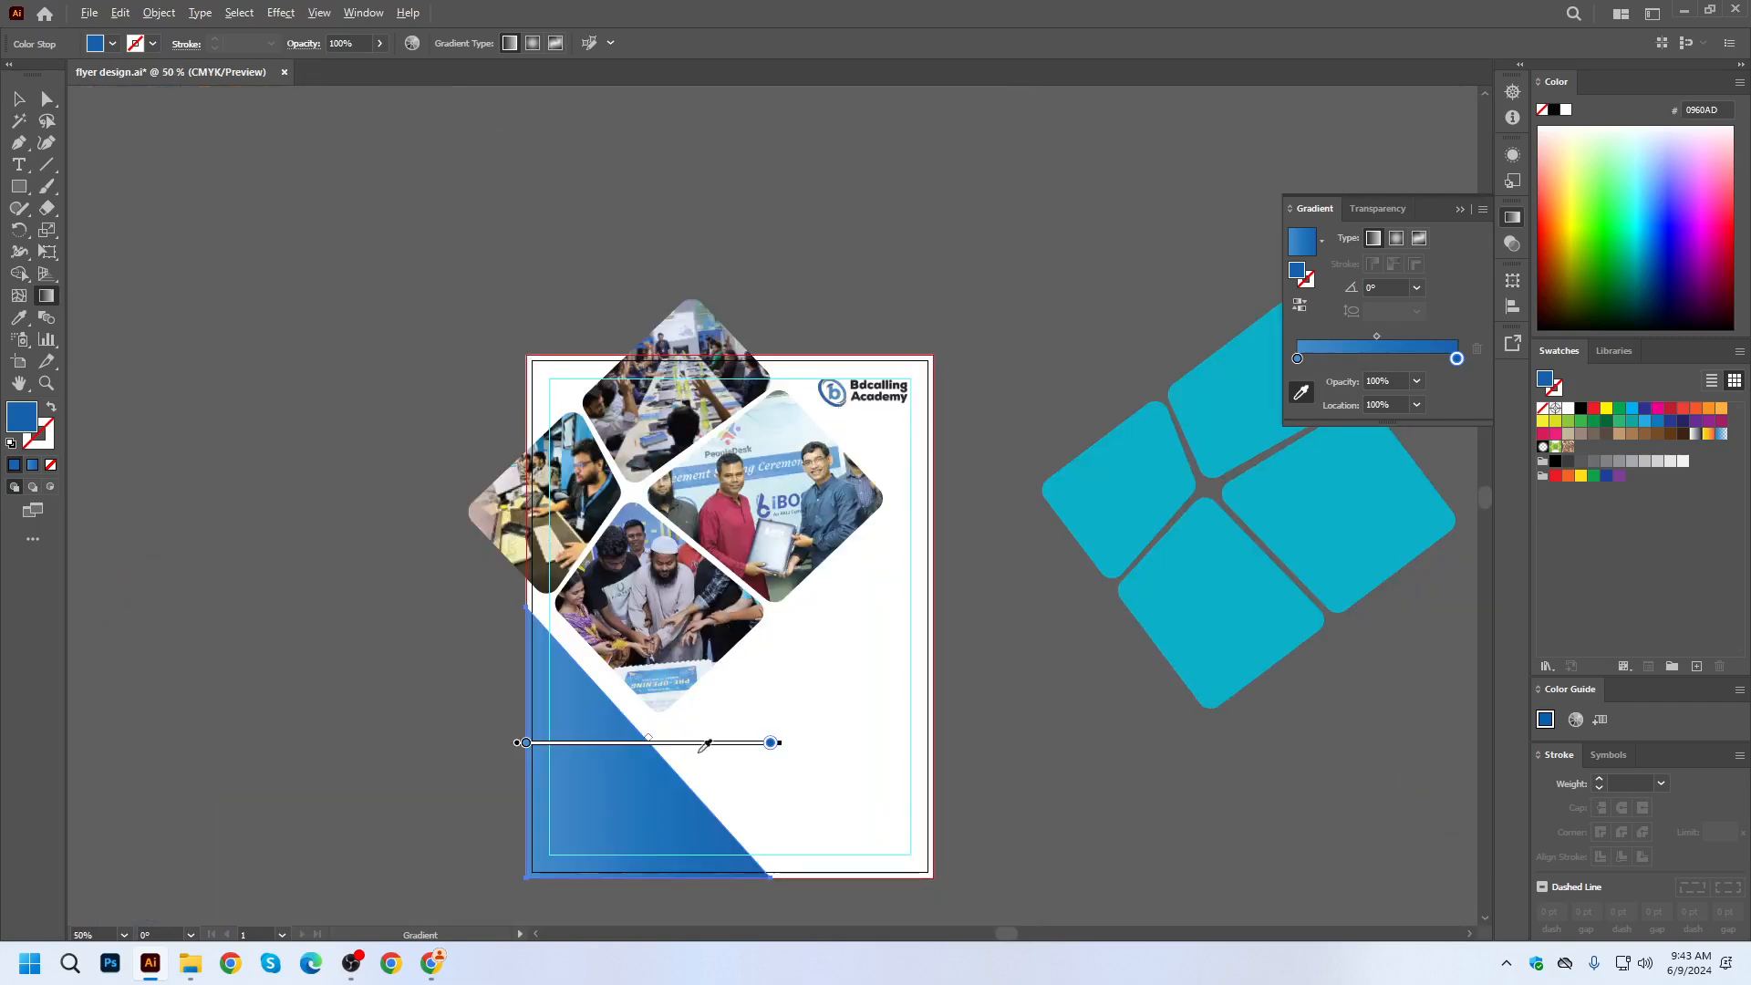
Redirect the triangle's gradient downward at about -90°, with the dark-blue end beyond the flyer's lower edge.
{"action": "left_click", "coordinate": [18, 98]}
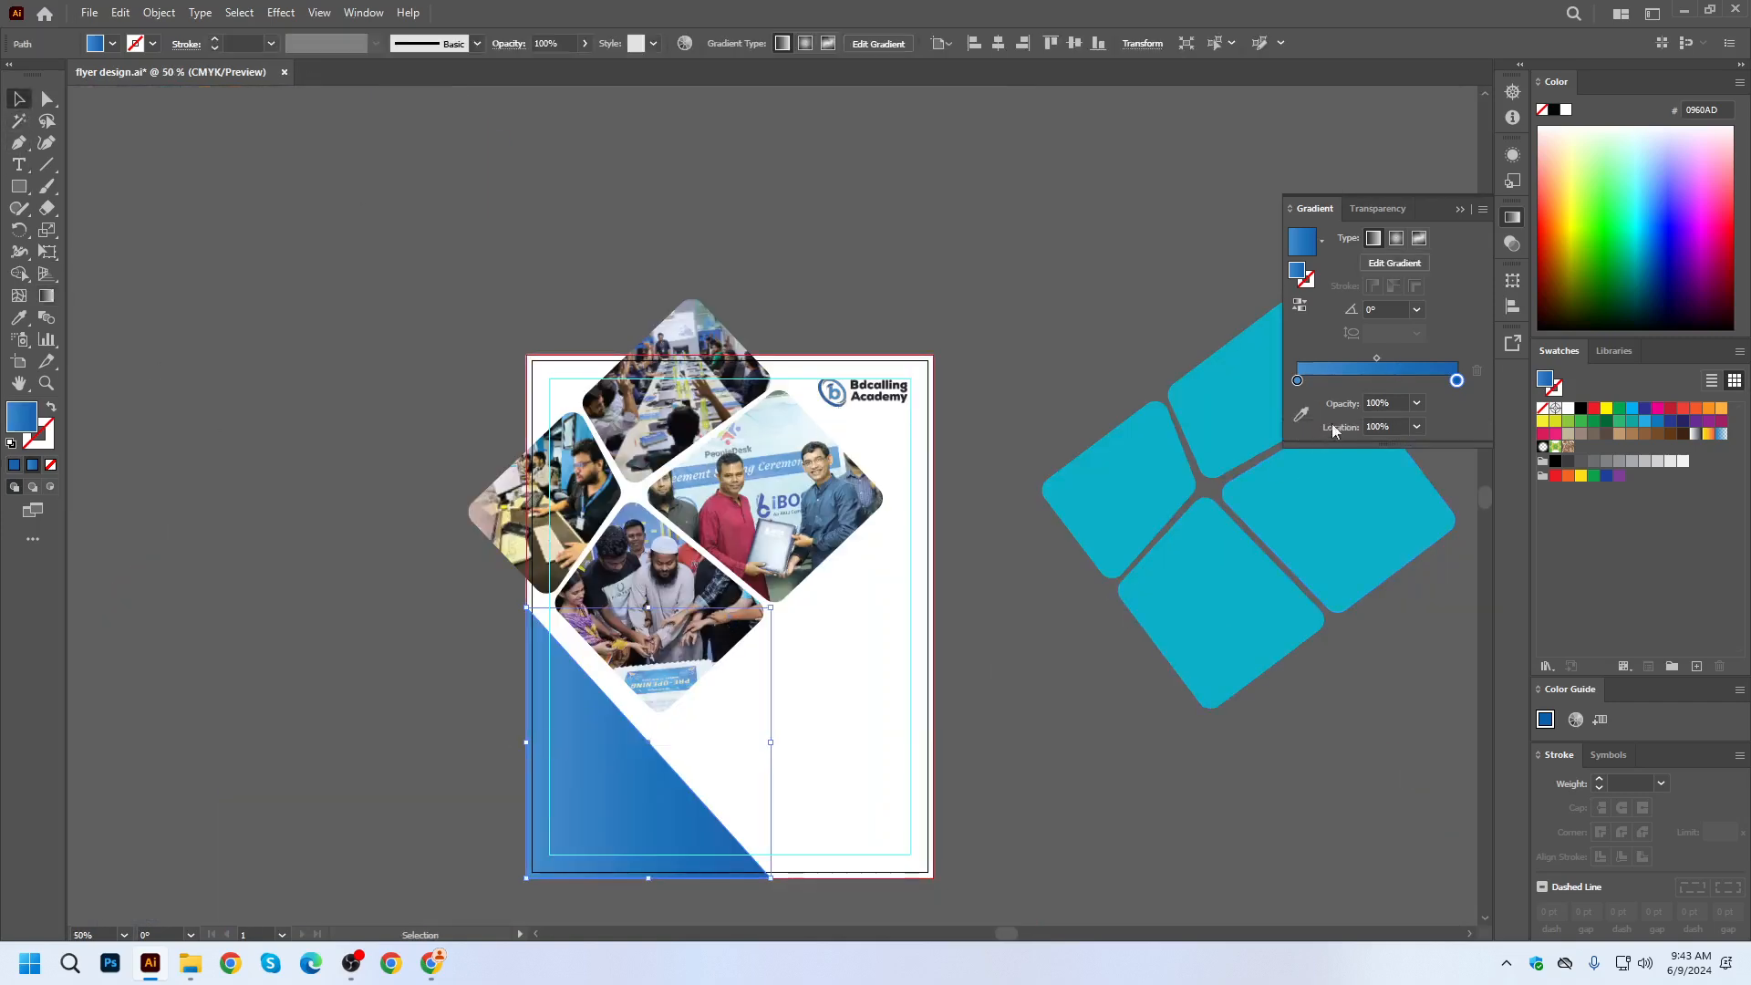
{"action": "left_click", "coordinate": [47, 296]}
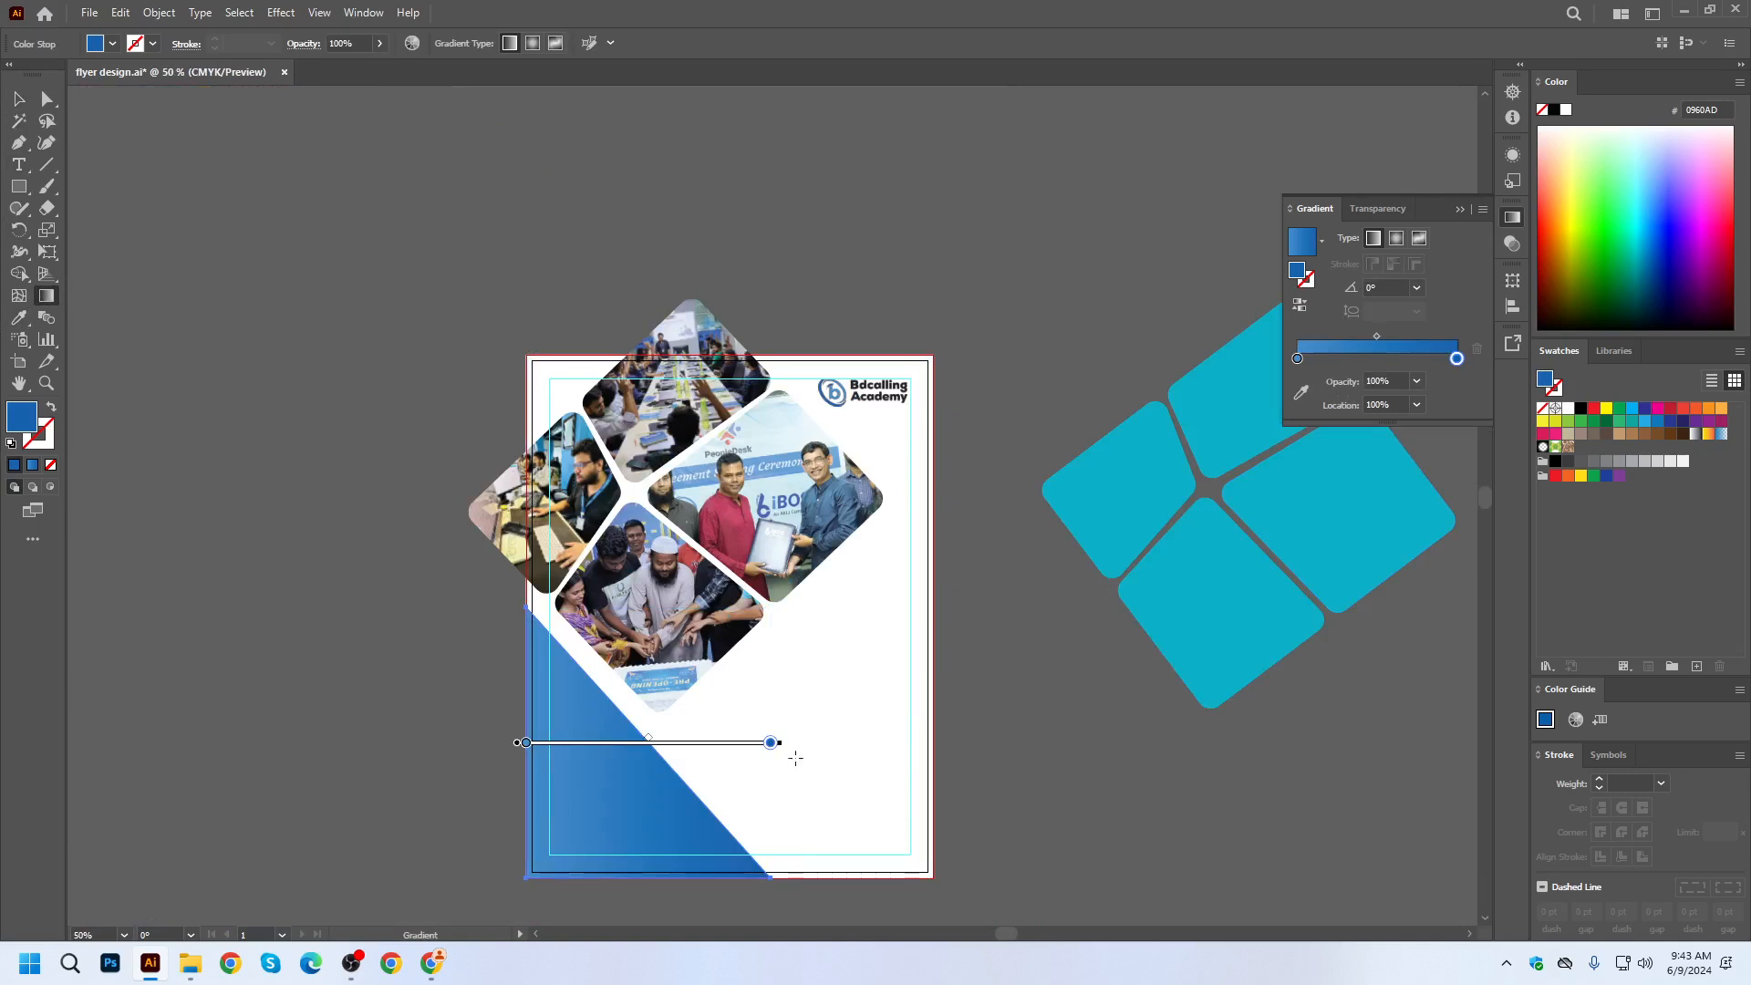
{"action": "mouse_move", "coordinate": [785, 743]}
{"action": "left_mouse_down"}
{"action": "mouse_move", "coordinate": [735, 879]}
{"action": "mouse_move", "coordinate": [684, 921]}
{"action": "mouse_move", "coordinate": [566, 922]}
{"action": "mouse_move", "coordinate": [518, 880]}
{"action": "mouse_move", "coordinate": [576, 858]}
{"action": "mouse_move", "coordinate": [421, 857]}
{"action": "left_mouse_up"}
{"action": "left_click_drag", "start_coordinate": [600, 805], "coordinate": [625, 781]}
{"action": "scroll", "coordinate": [636, 775], "scroll_direction": "down", "scroll_amount": 3}
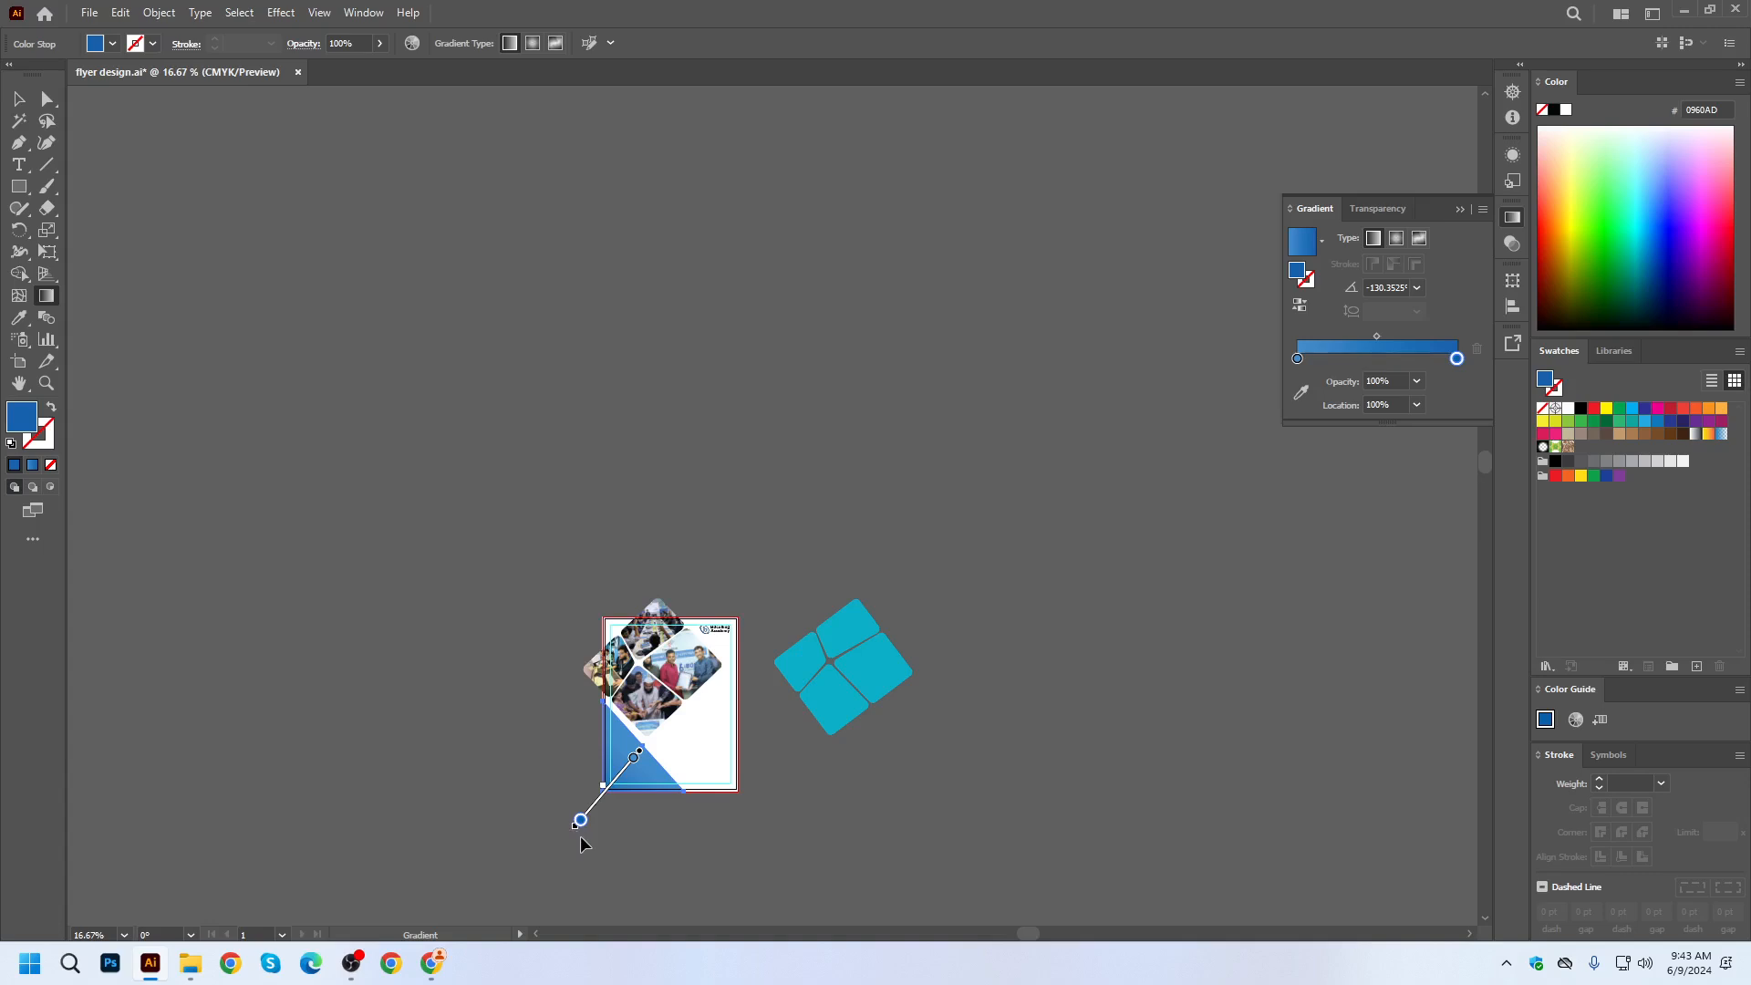
{"action": "left_click_drag", "start_coordinate": [576, 837], "coordinate": [641, 841]}
{"action": "scroll", "coordinate": [638, 832], "scroll_direction": "up", "scroll_amount": 1}
{"action": "left_click_drag", "start_coordinate": [651, 773], "coordinate": [634, 772]}
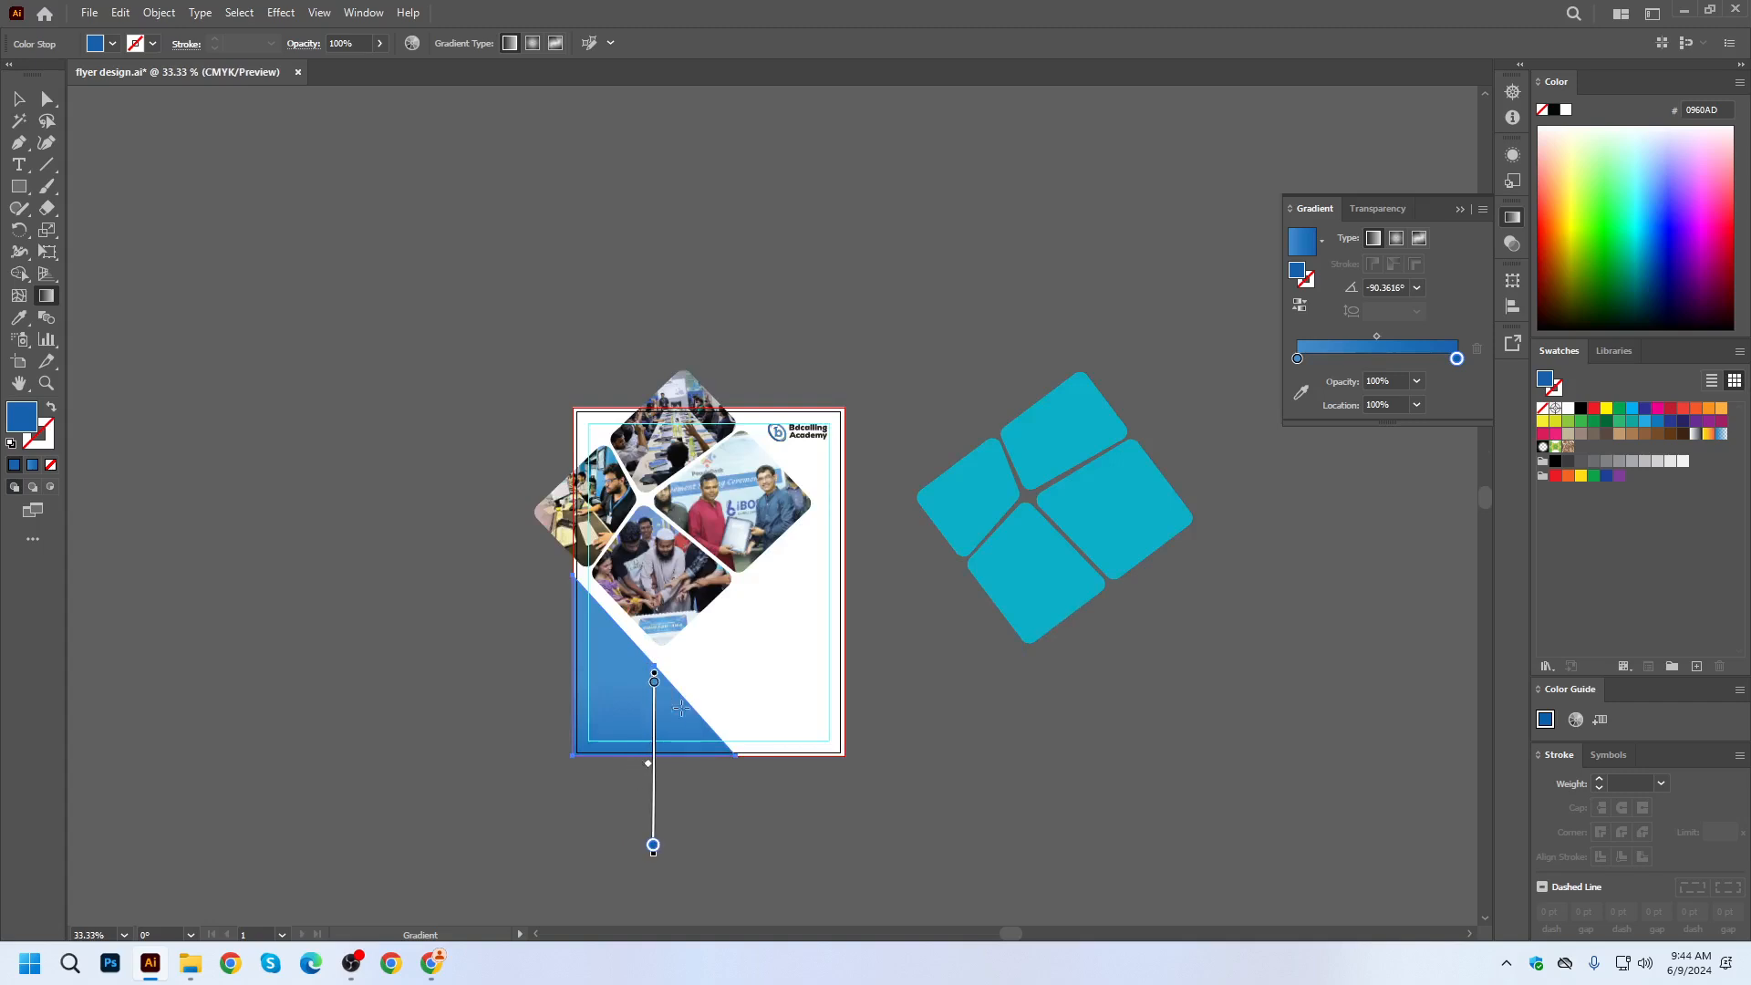
Set the green value of the gradient's light-blue stop to 158, deselect the triangle and save the document.
{"action": "double_click", "coordinate": [1297, 359]}
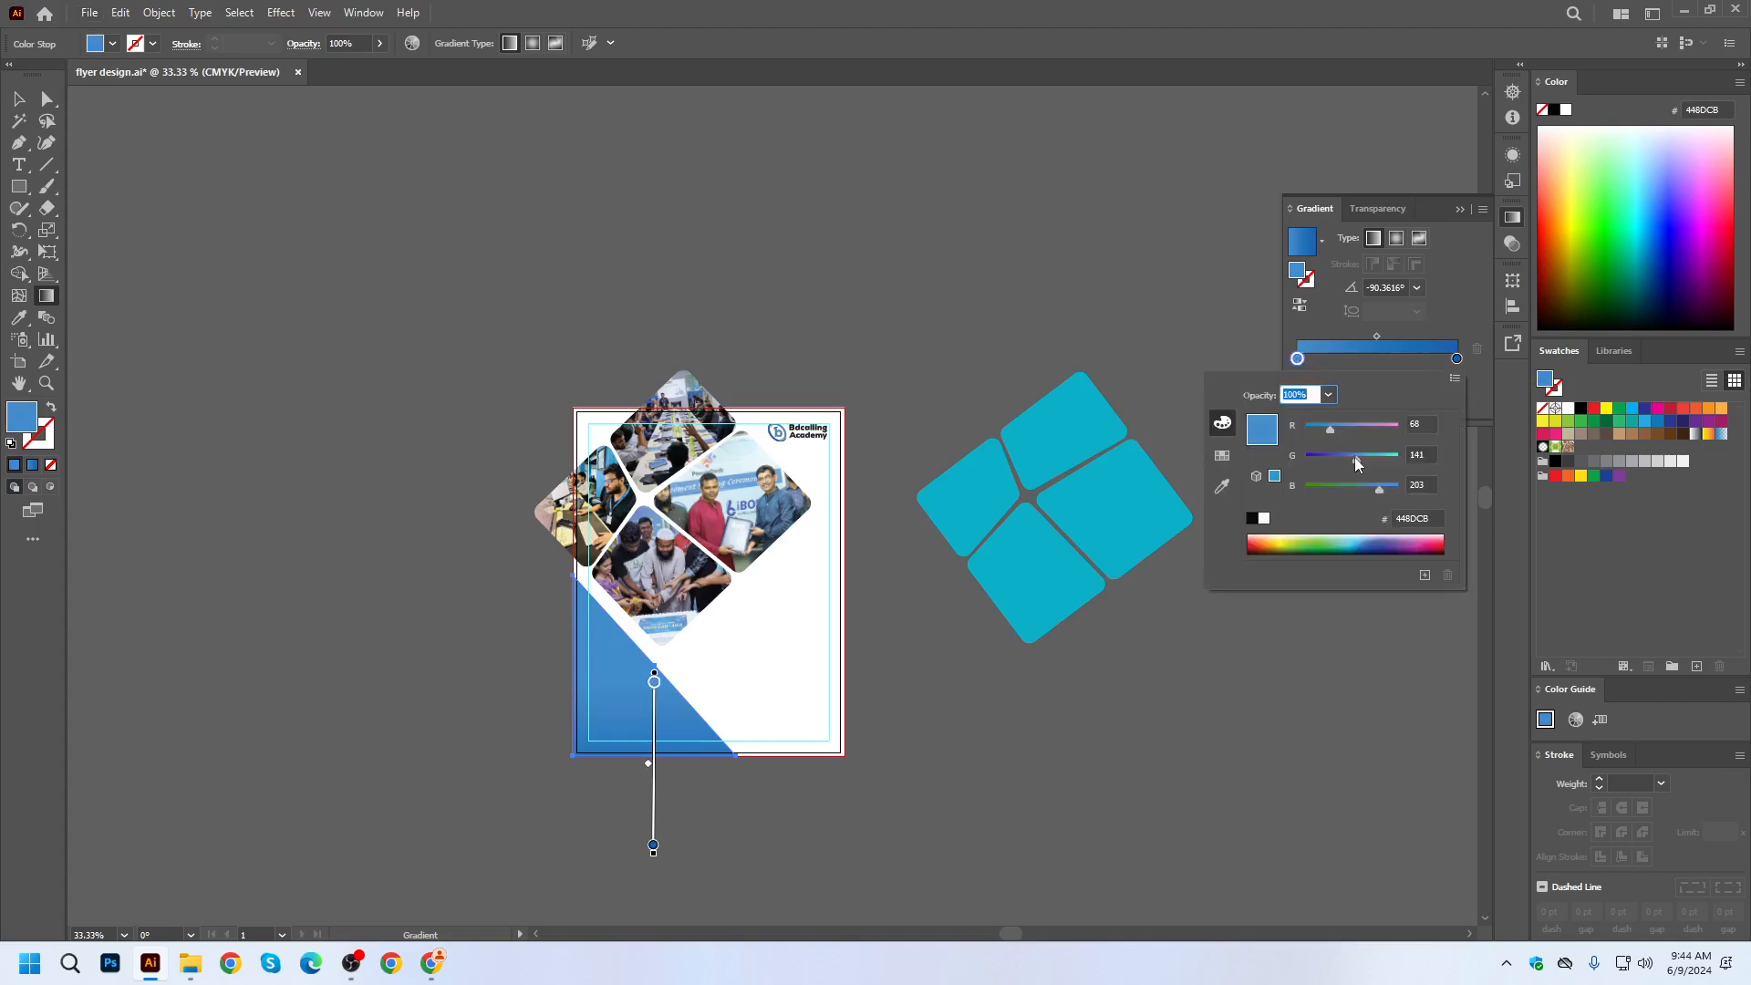
{"action": "left_click_drag", "start_coordinate": [1354, 457], "coordinate": [1361, 457]}
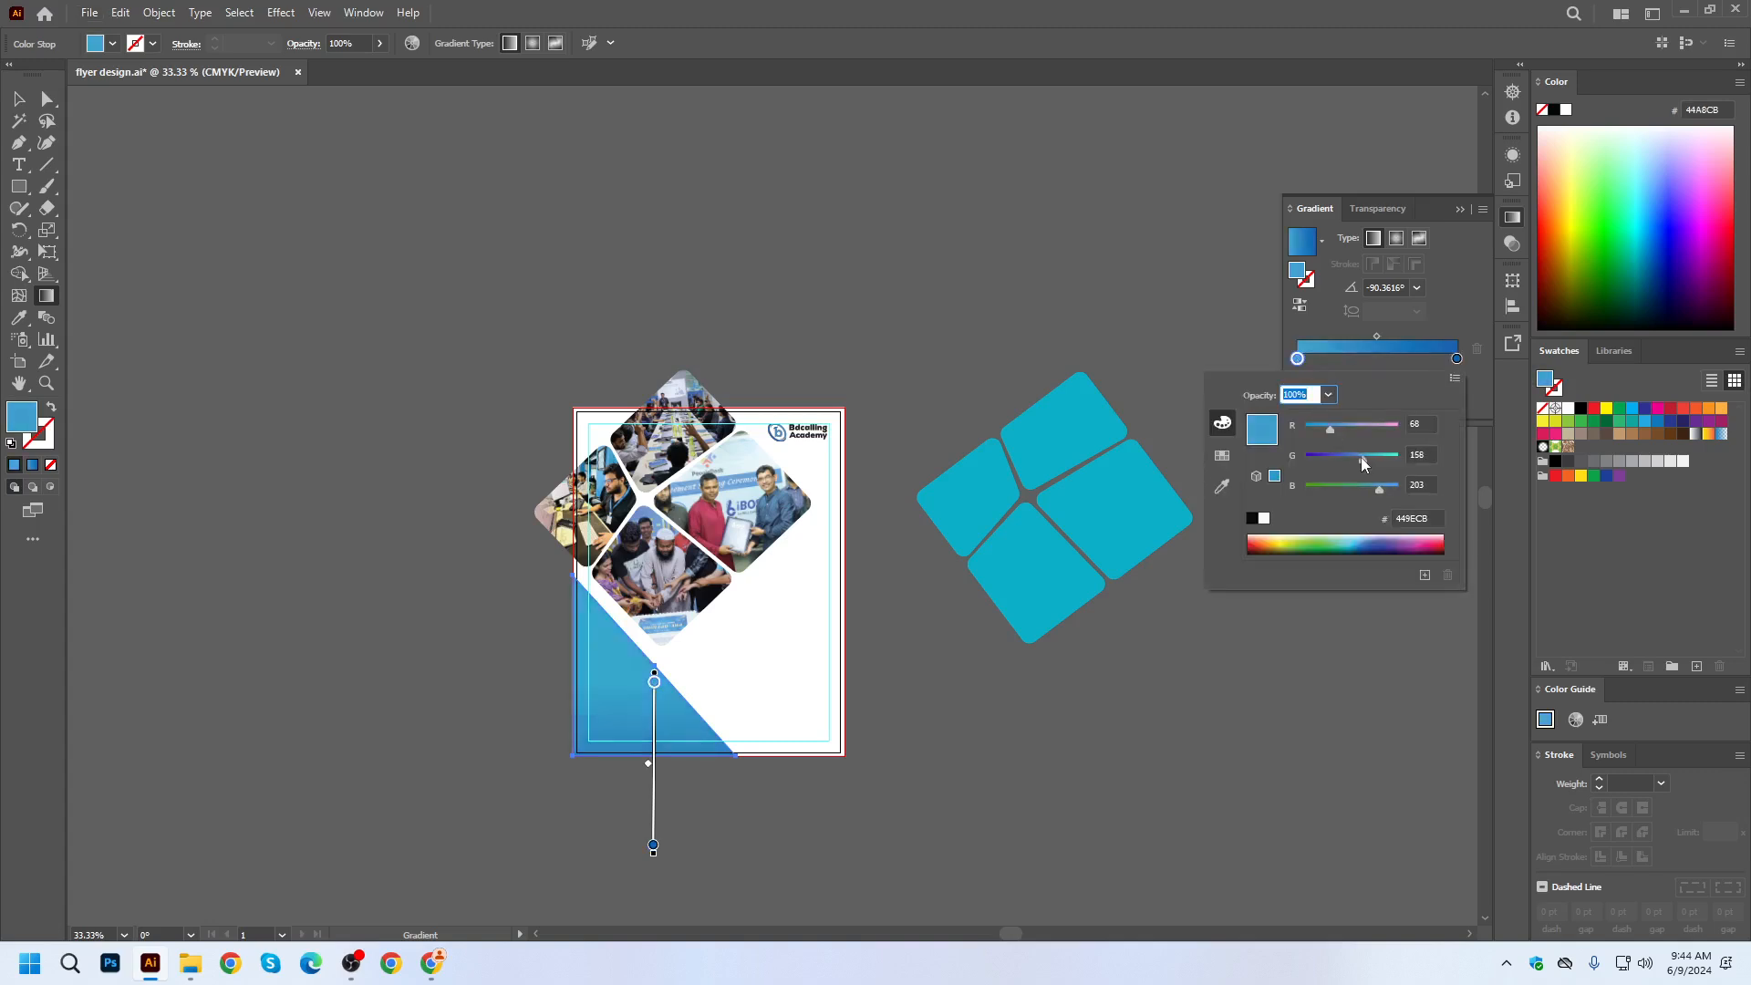
{"action": "left_click", "coordinate": [1457, 208]}
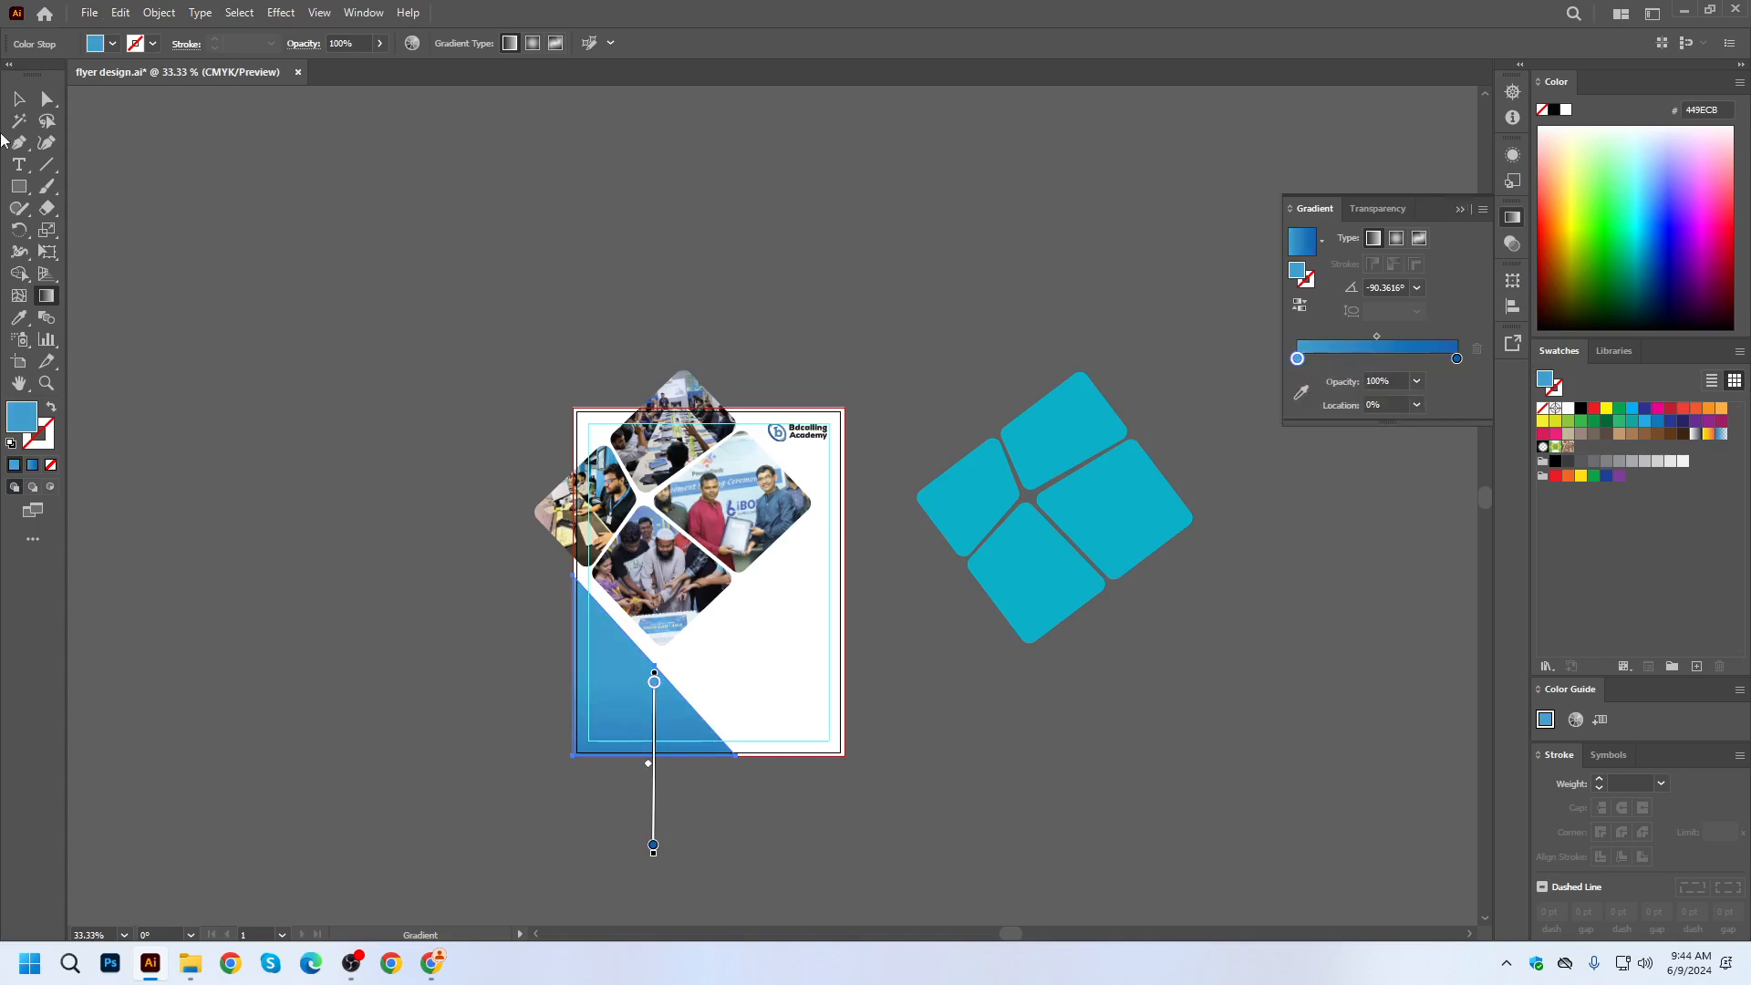
{"action": "left_click", "coordinate": [18, 99]}
{"action": "left_click", "coordinate": [773, 807]}
{"action": "scroll", "coordinate": [736, 804], "scroll_direction": "up", "scroll_amount": 2}
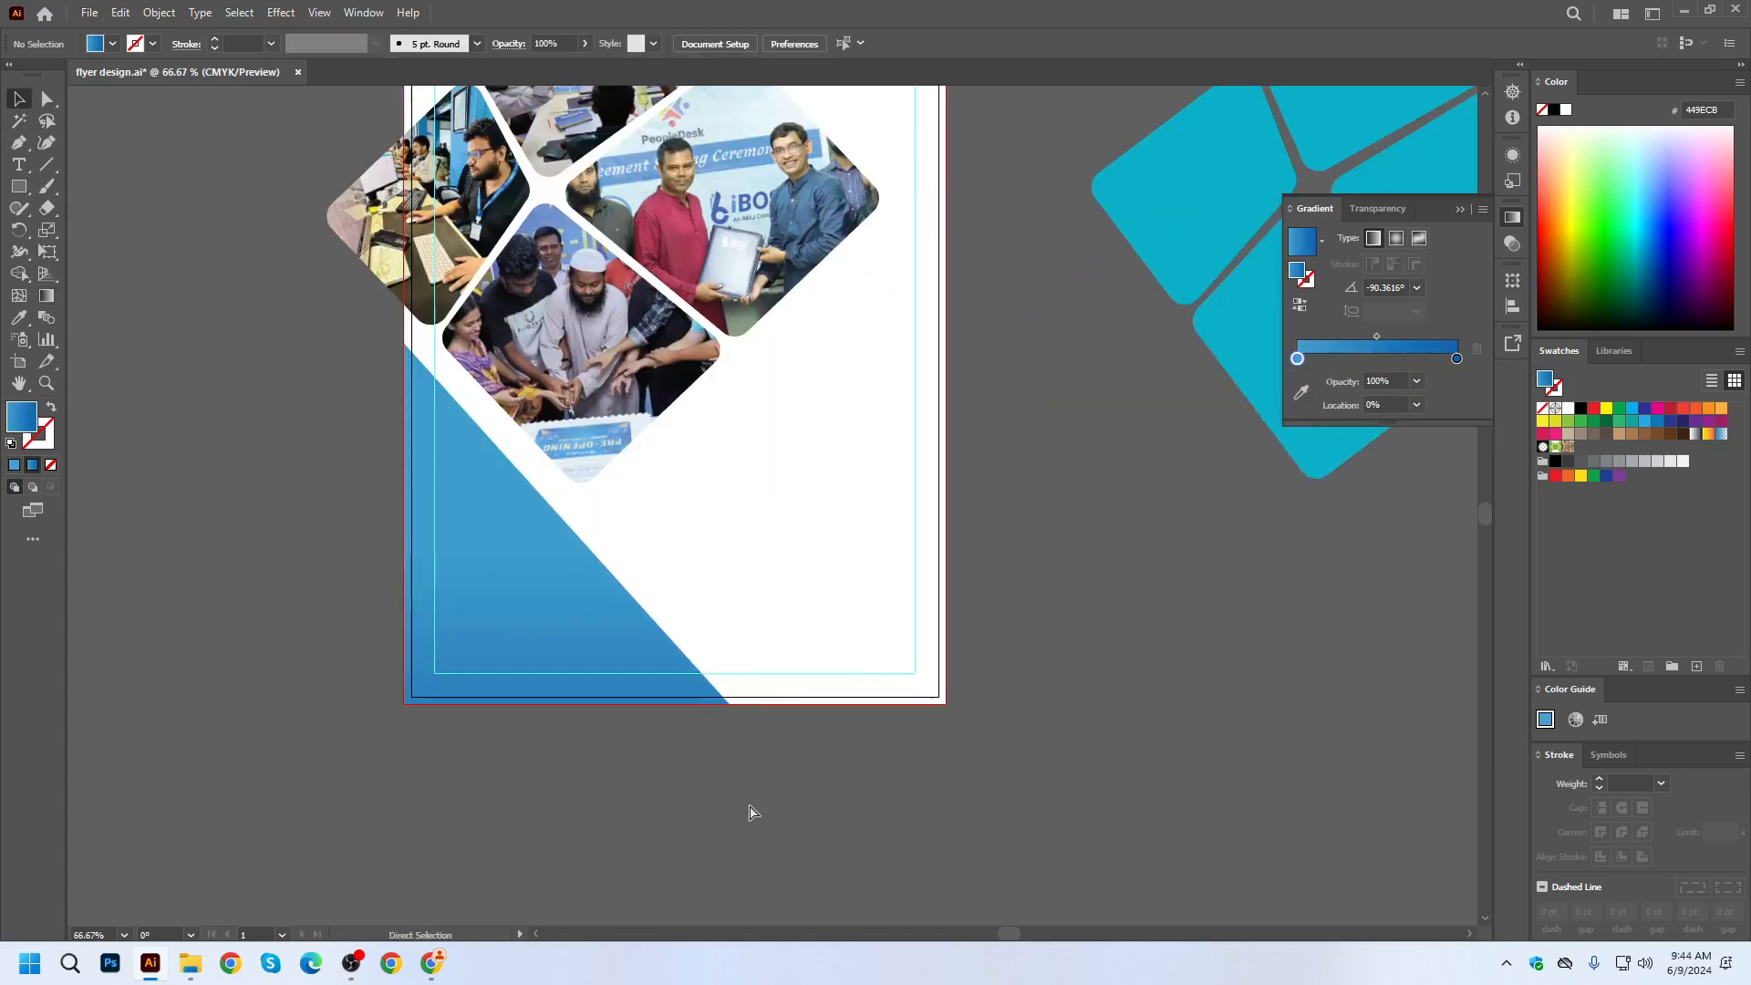
{"action": "scroll", "coordinate": [773, 706], "scroll_direction": "down", "scroll_amount": 1}
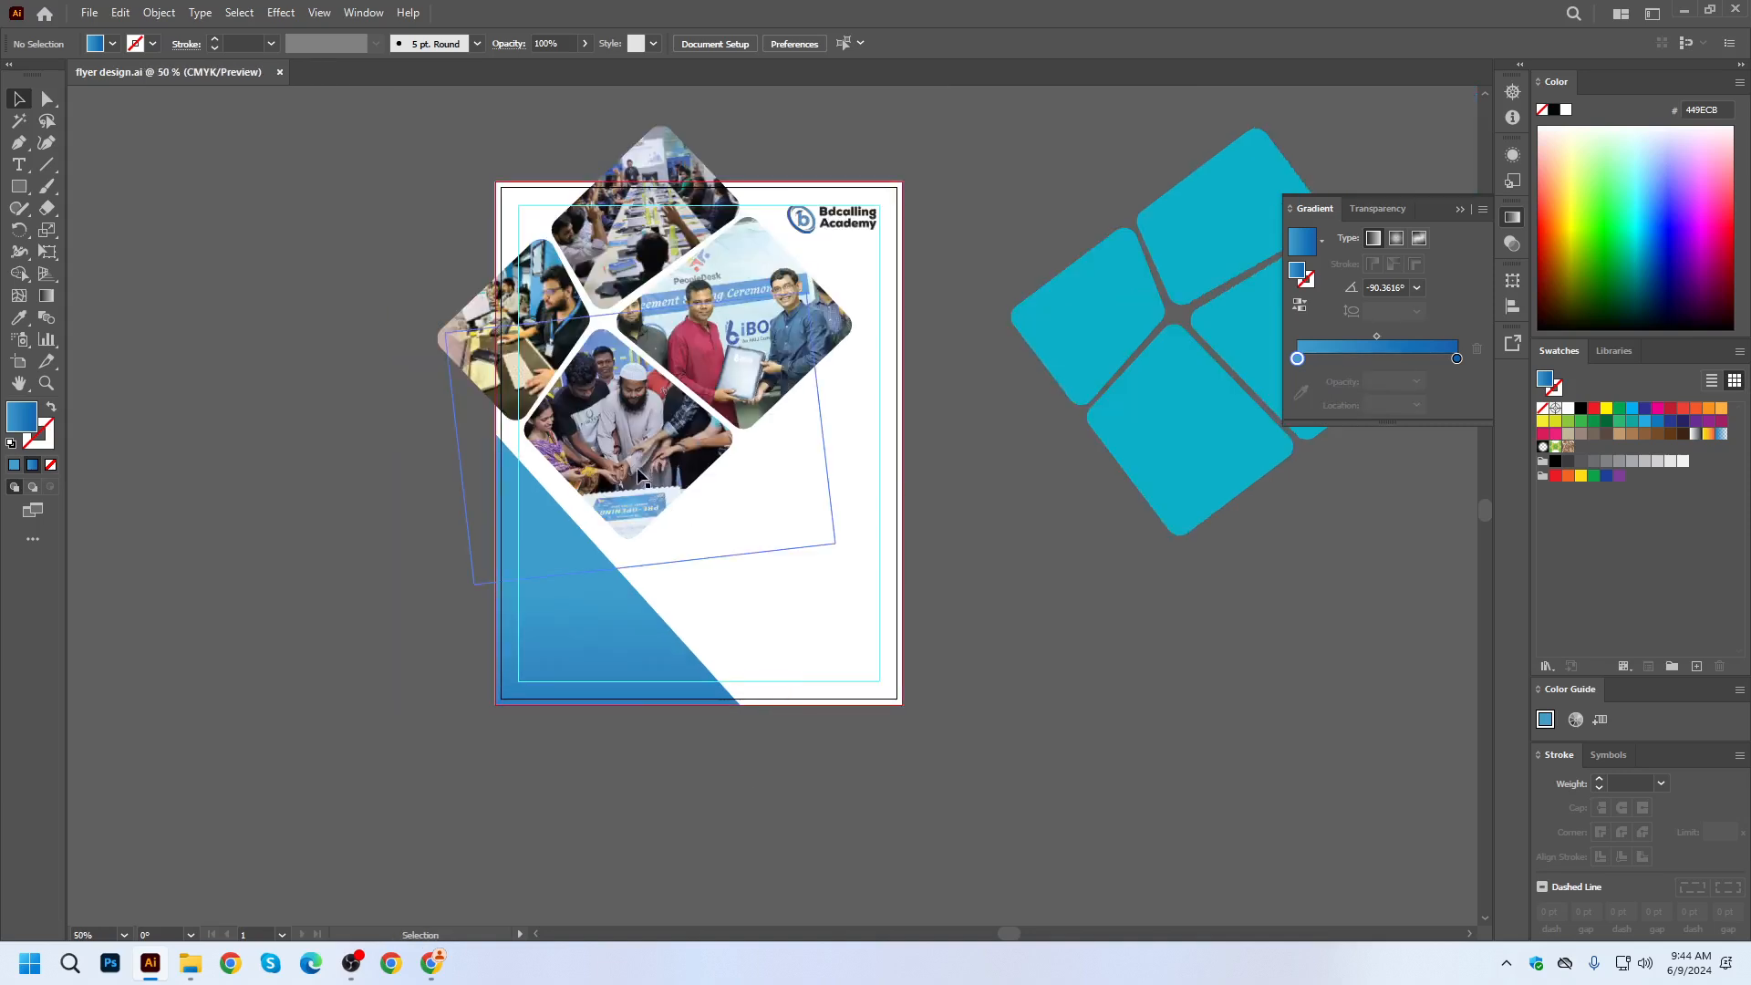
Draw a gradient-filled rectangle about 6.51 × 7.82 in at the flyer's lower-right corner, fitted to the bleed edge.
{"action": "scroll", "coordinate": [555, 444], "scroll_direction": "up", "scroll_amount": 1}
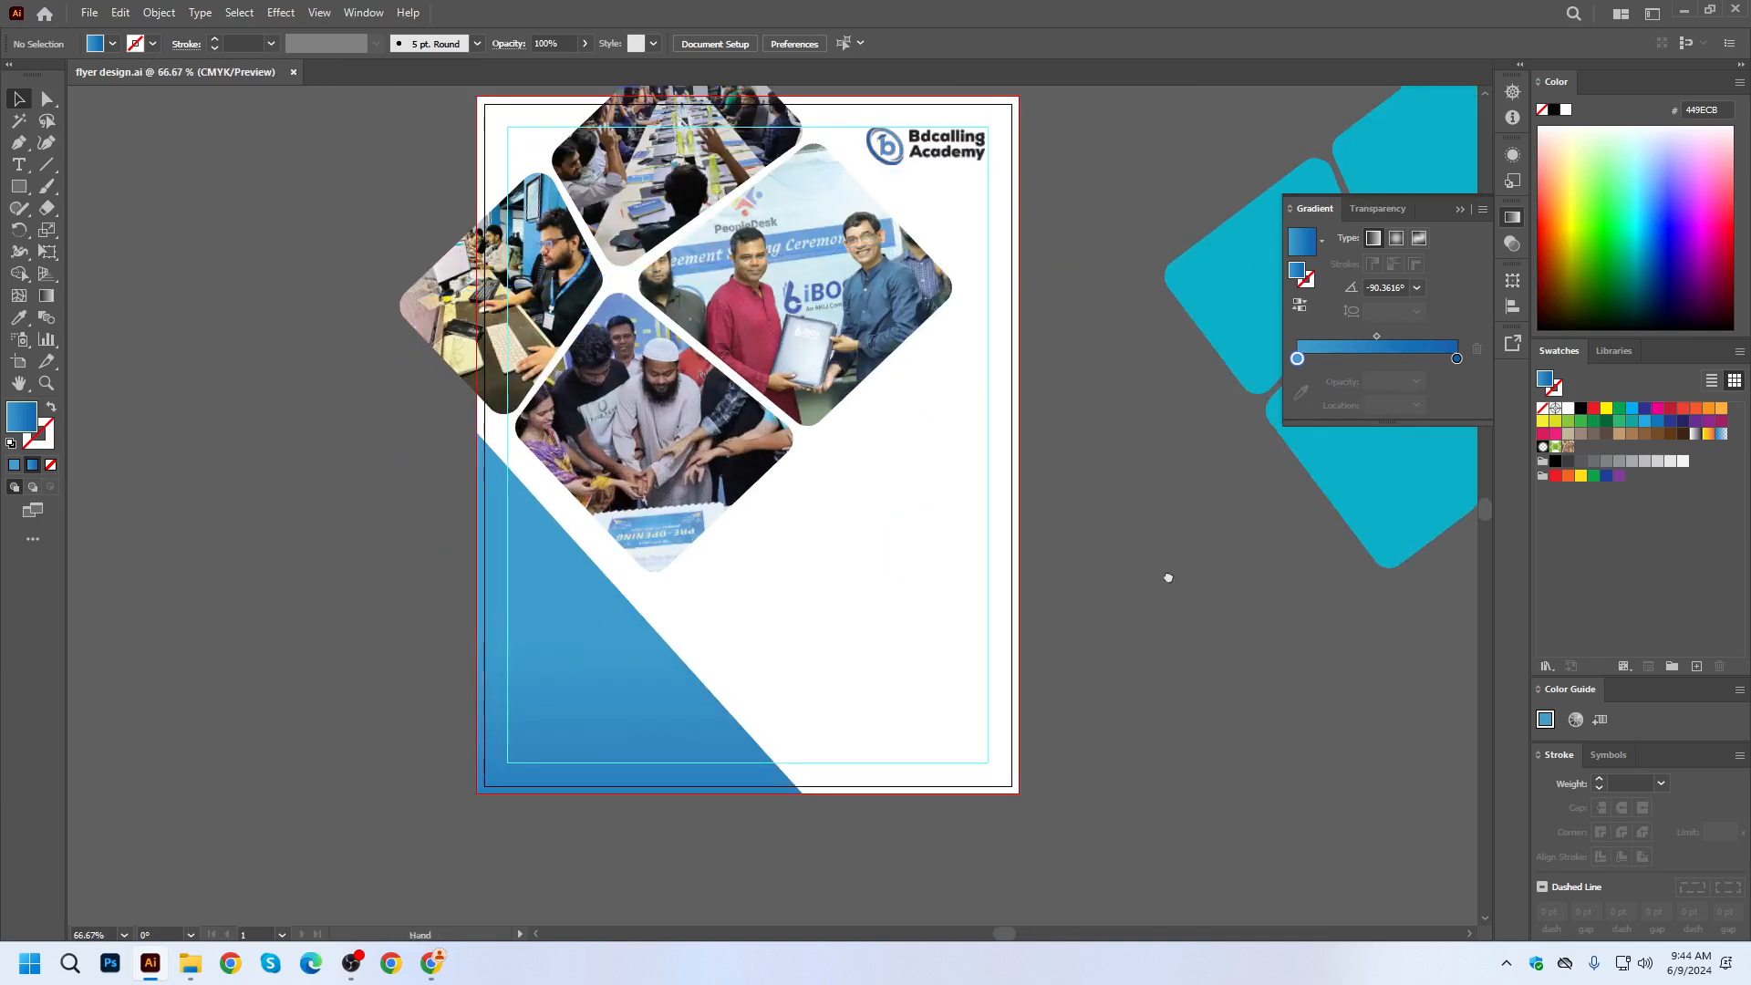
{"action": "left_click_drag", "start_coordinate": [1166, 578], "coordinate": [1092, 649]}
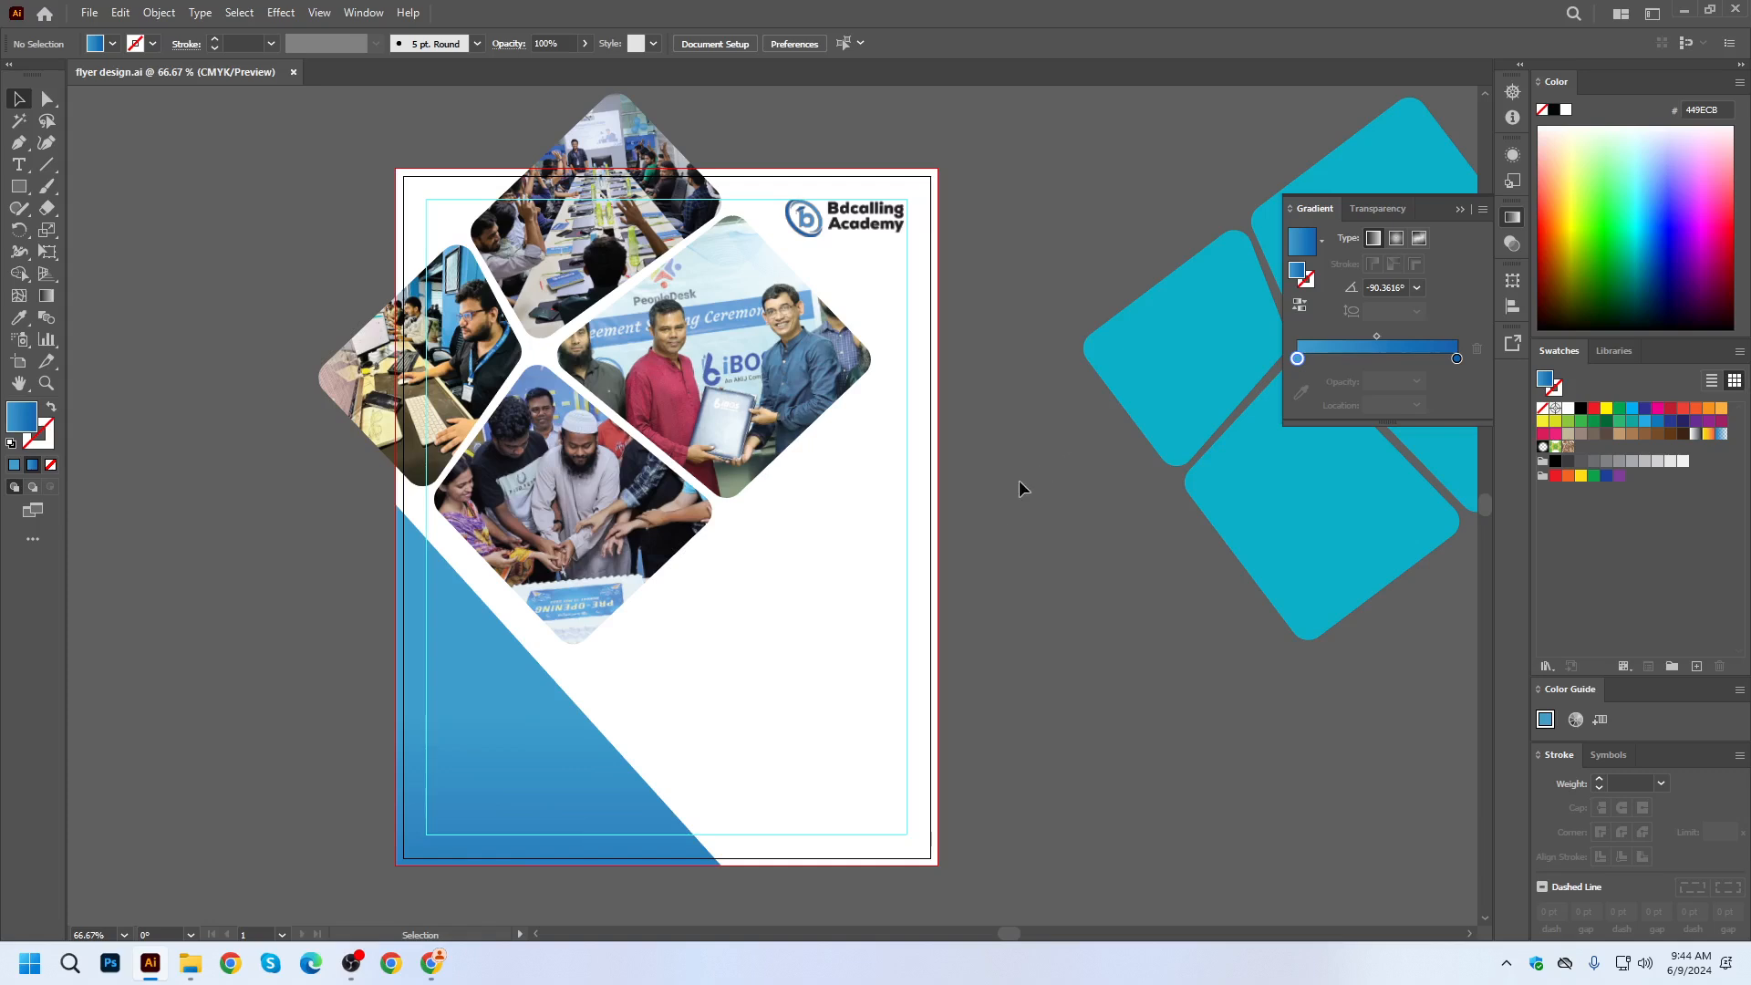
{"action": "scroll", "coordinate": [929, 556], "scroll_direction": "down", "scroll_amount": 1}
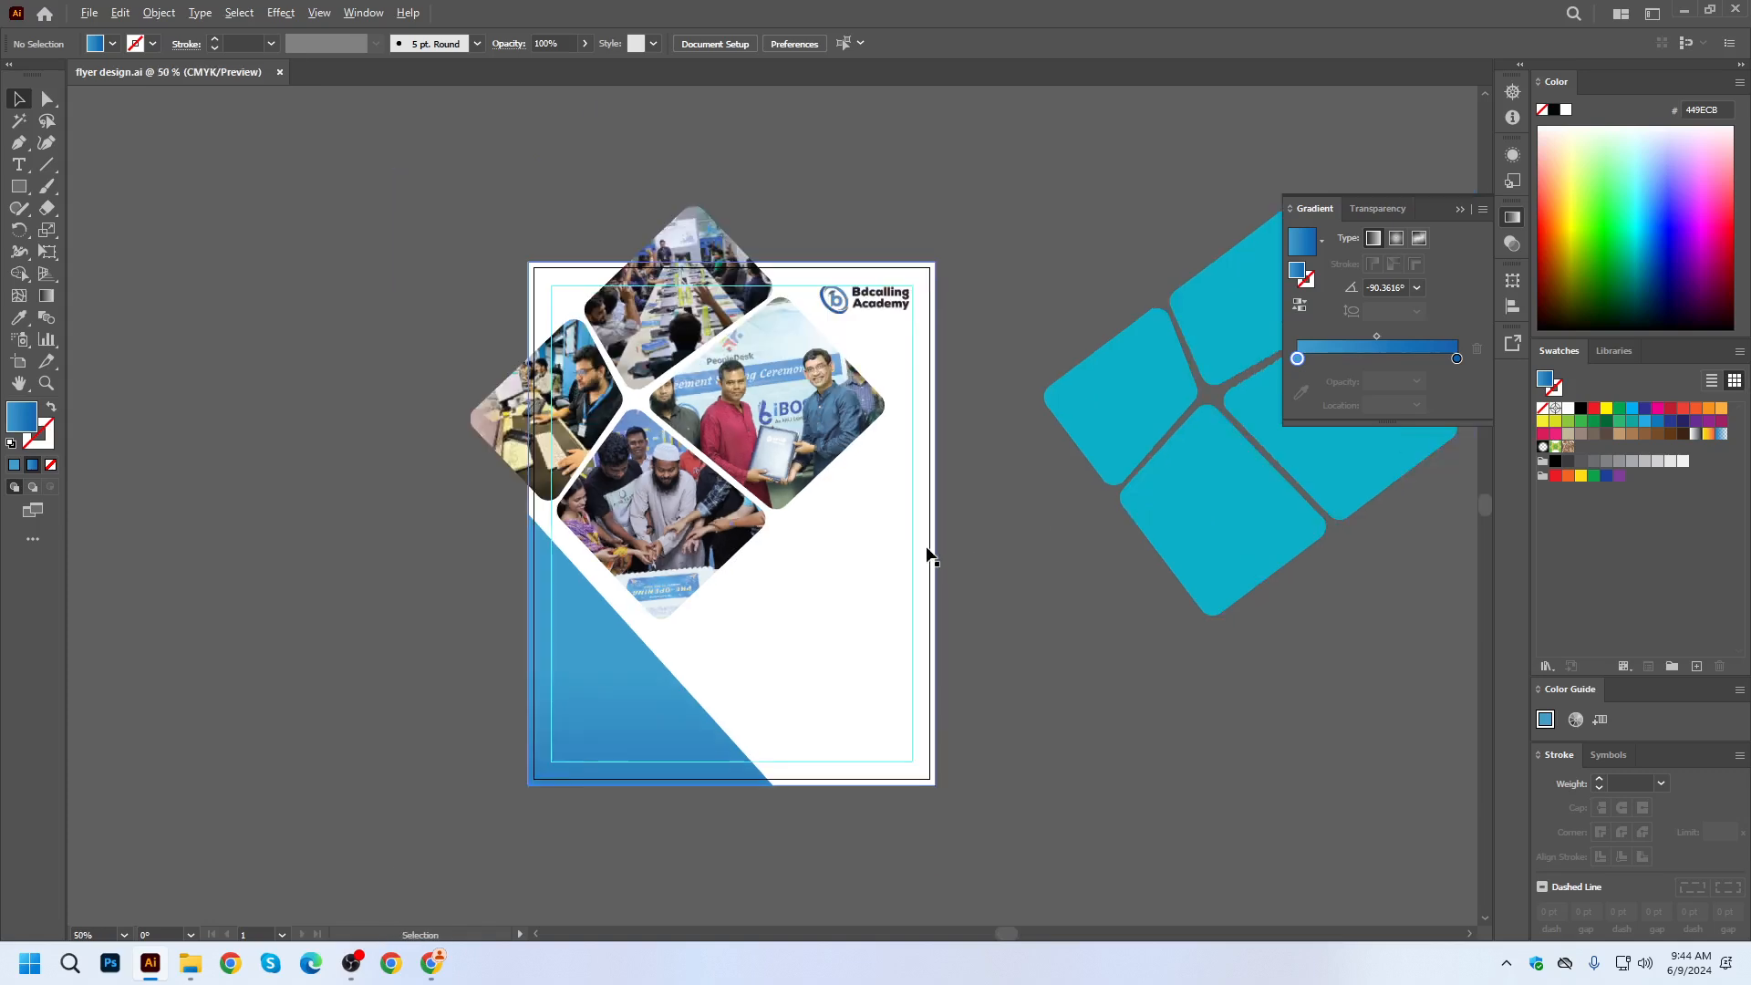
{"action": "scroll", "coordinate": [921, 568], "scroll_direction": "right", "scroll_amount": 2}
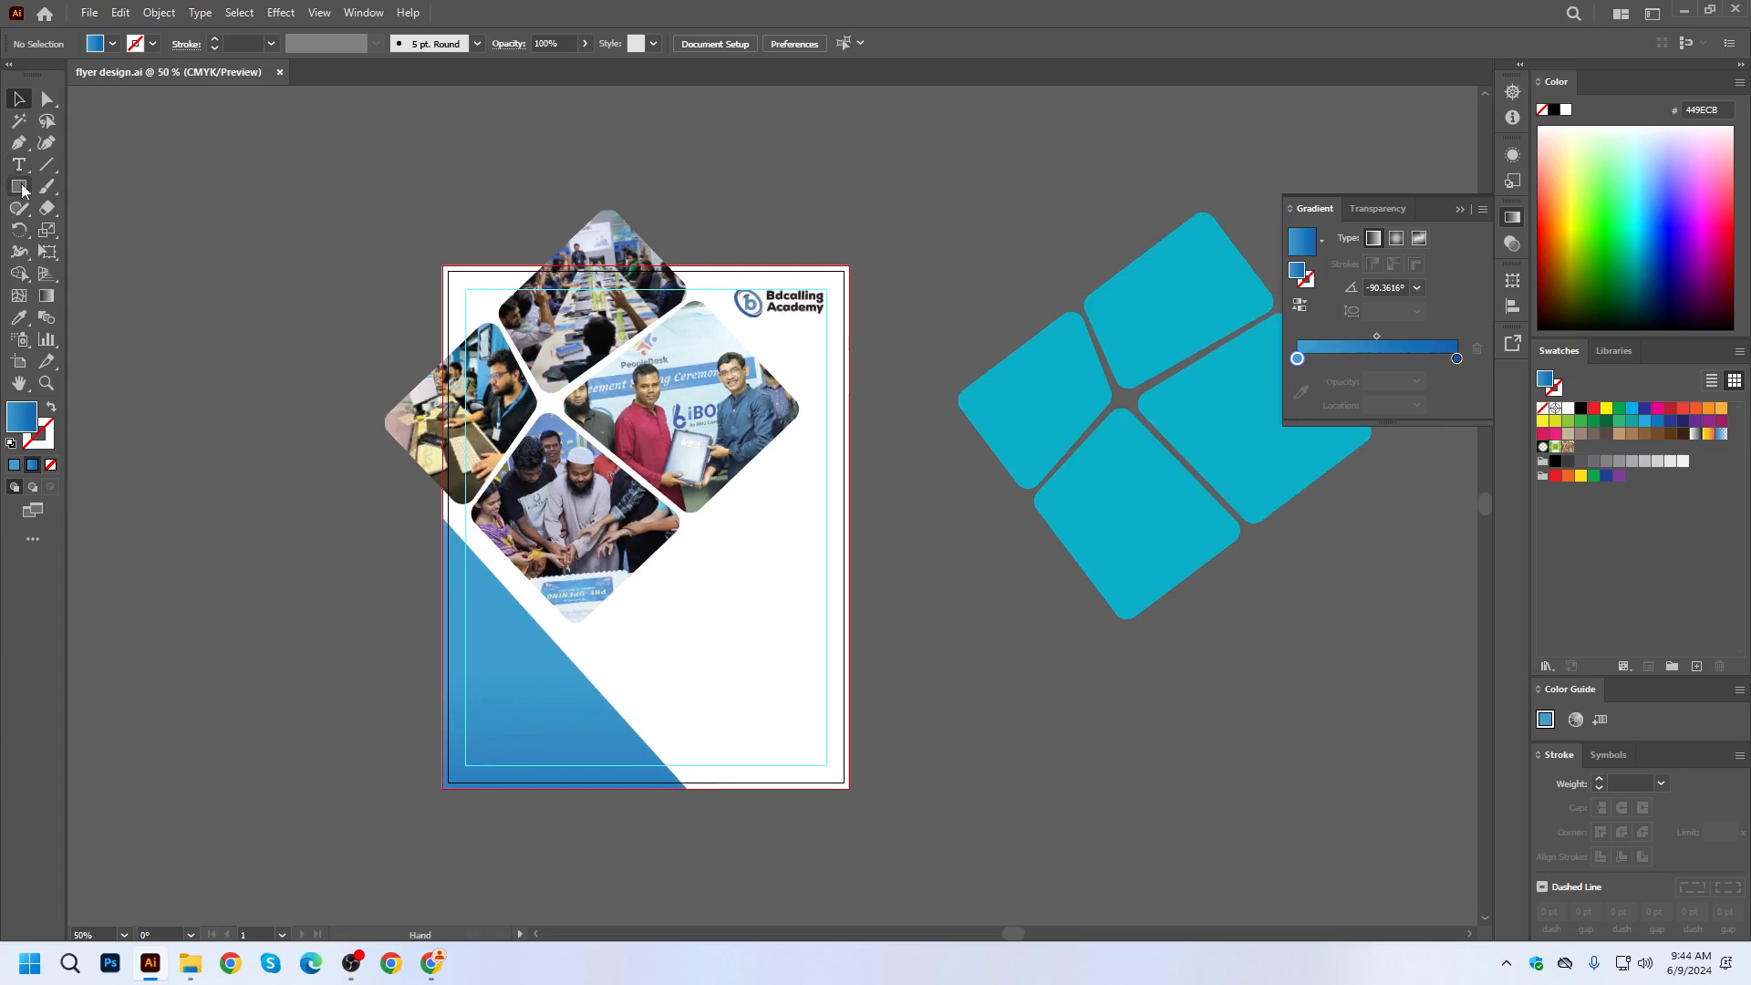
{"action": "key", "text": "m"}
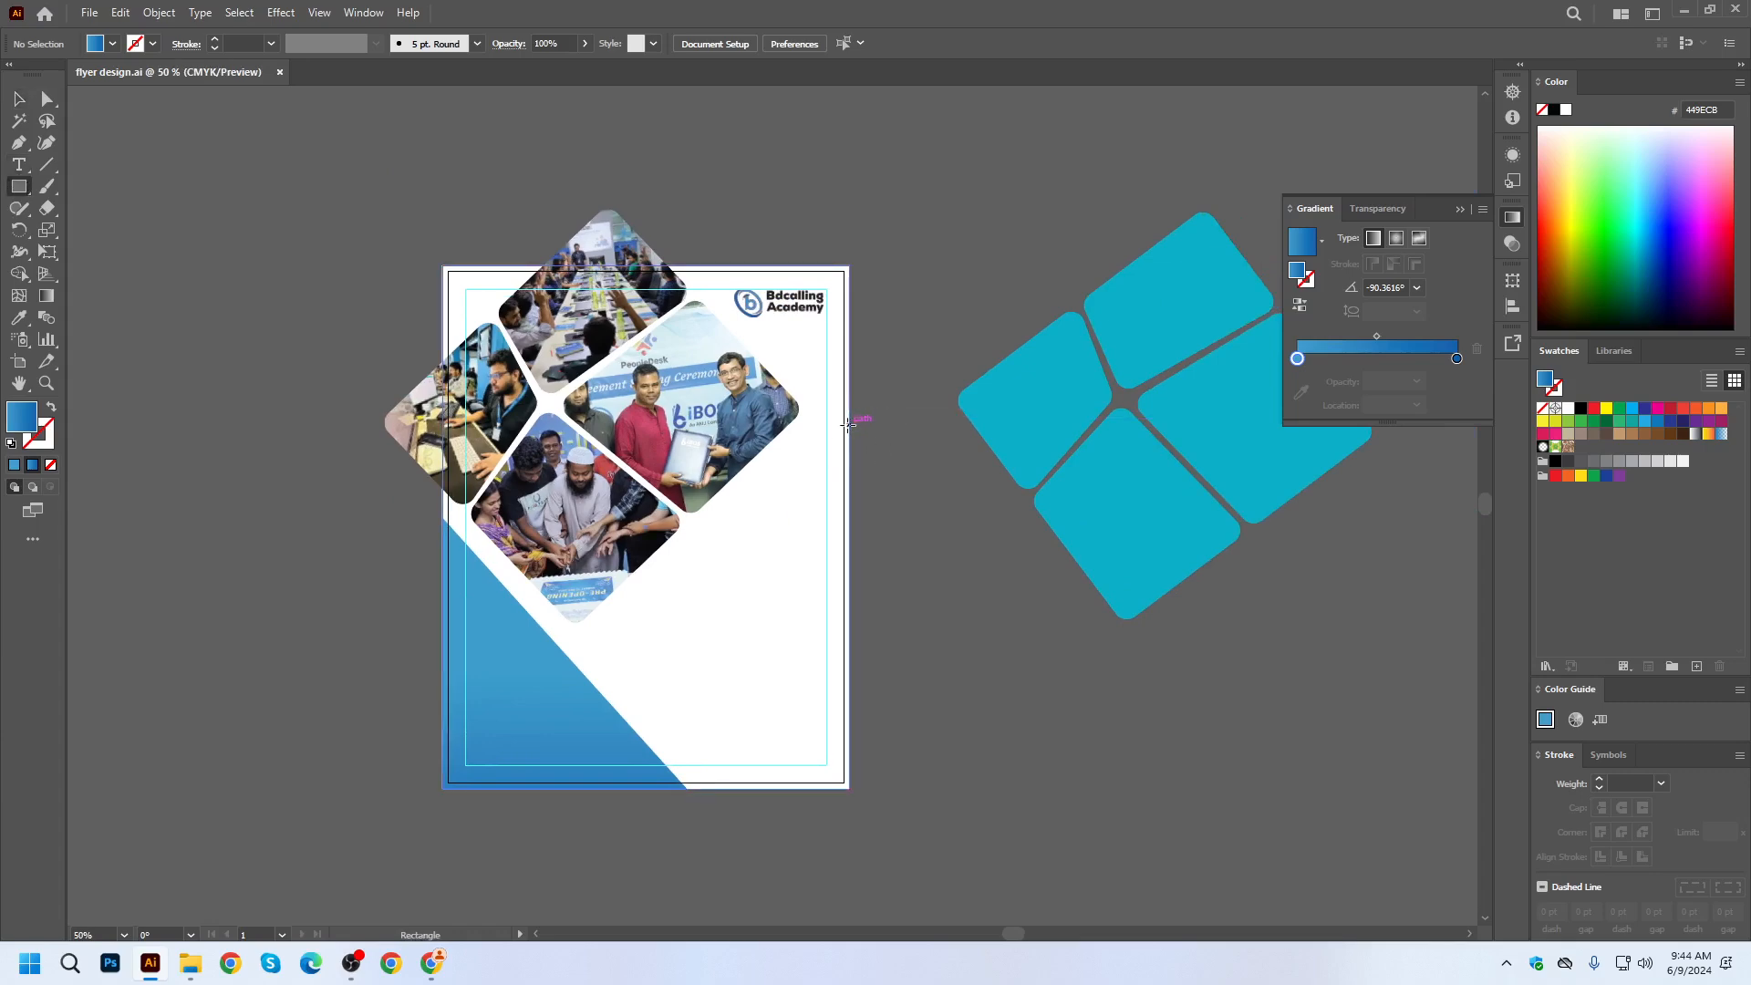
{"action": "left_click_drag", "start_coordinate": [848, 424], "coordinate": [546, 792]}
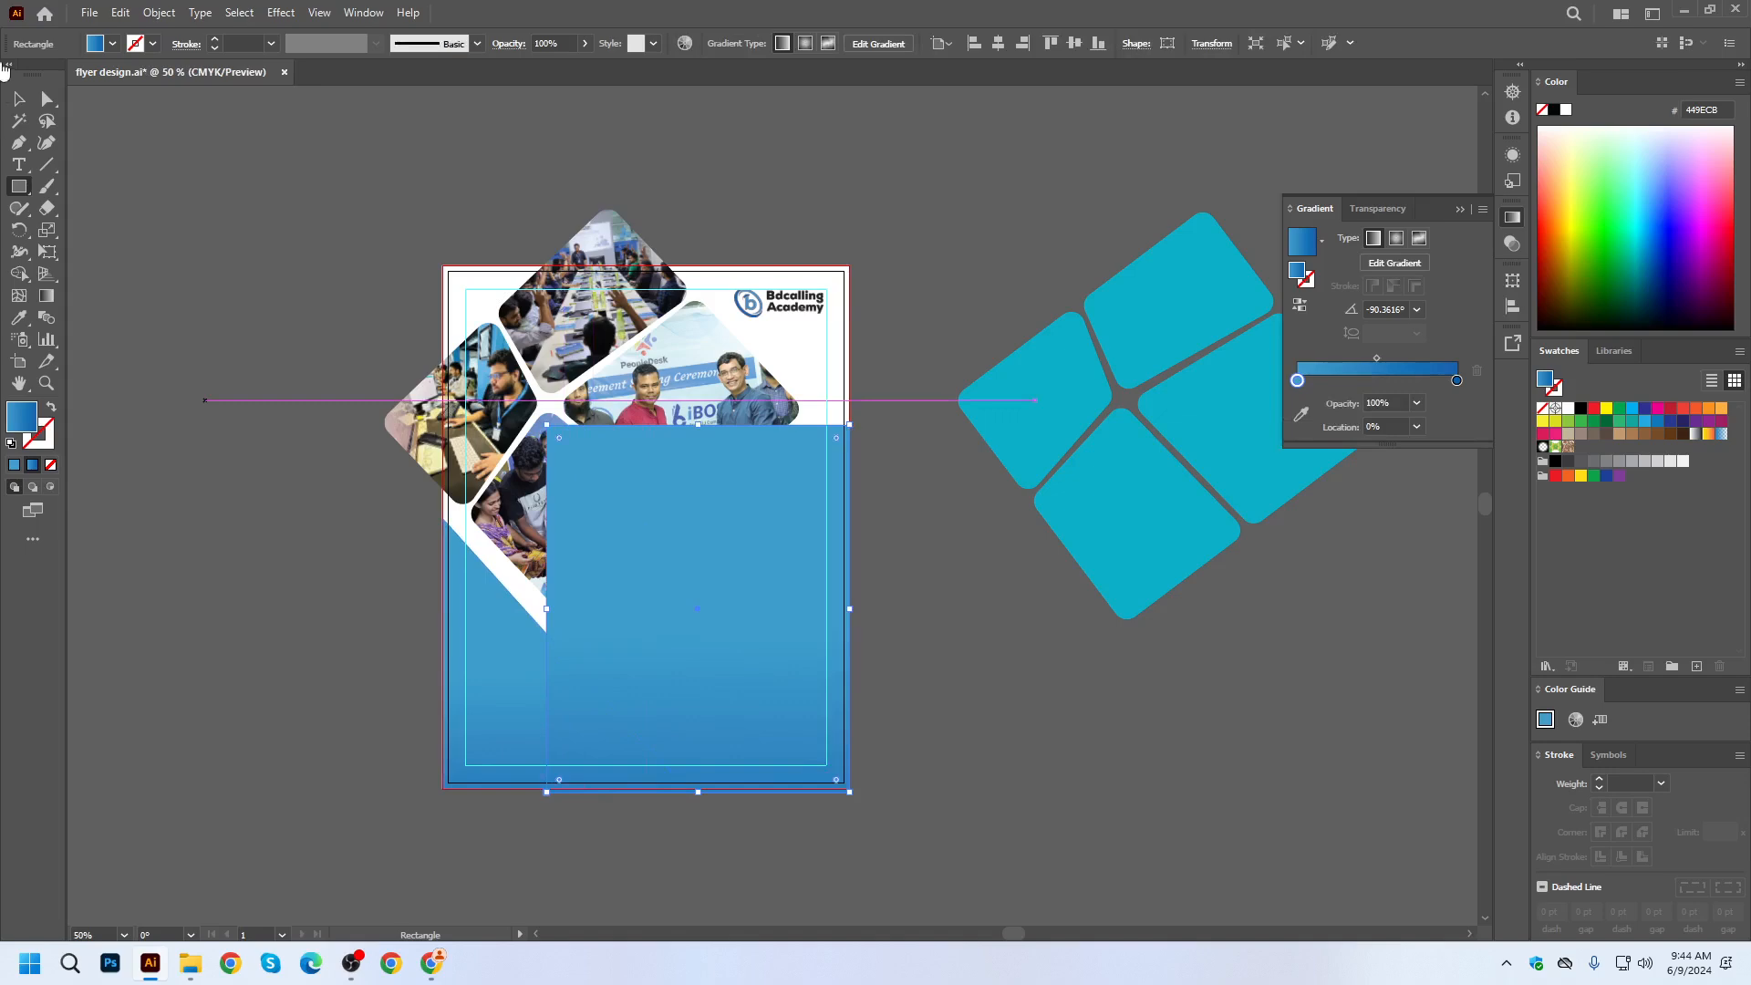
{"action": "key", "text": "v"}
{"action": "scroll", "coordinate": [756, 735], "scroll_direction": "up", "scroll_amount": 2}
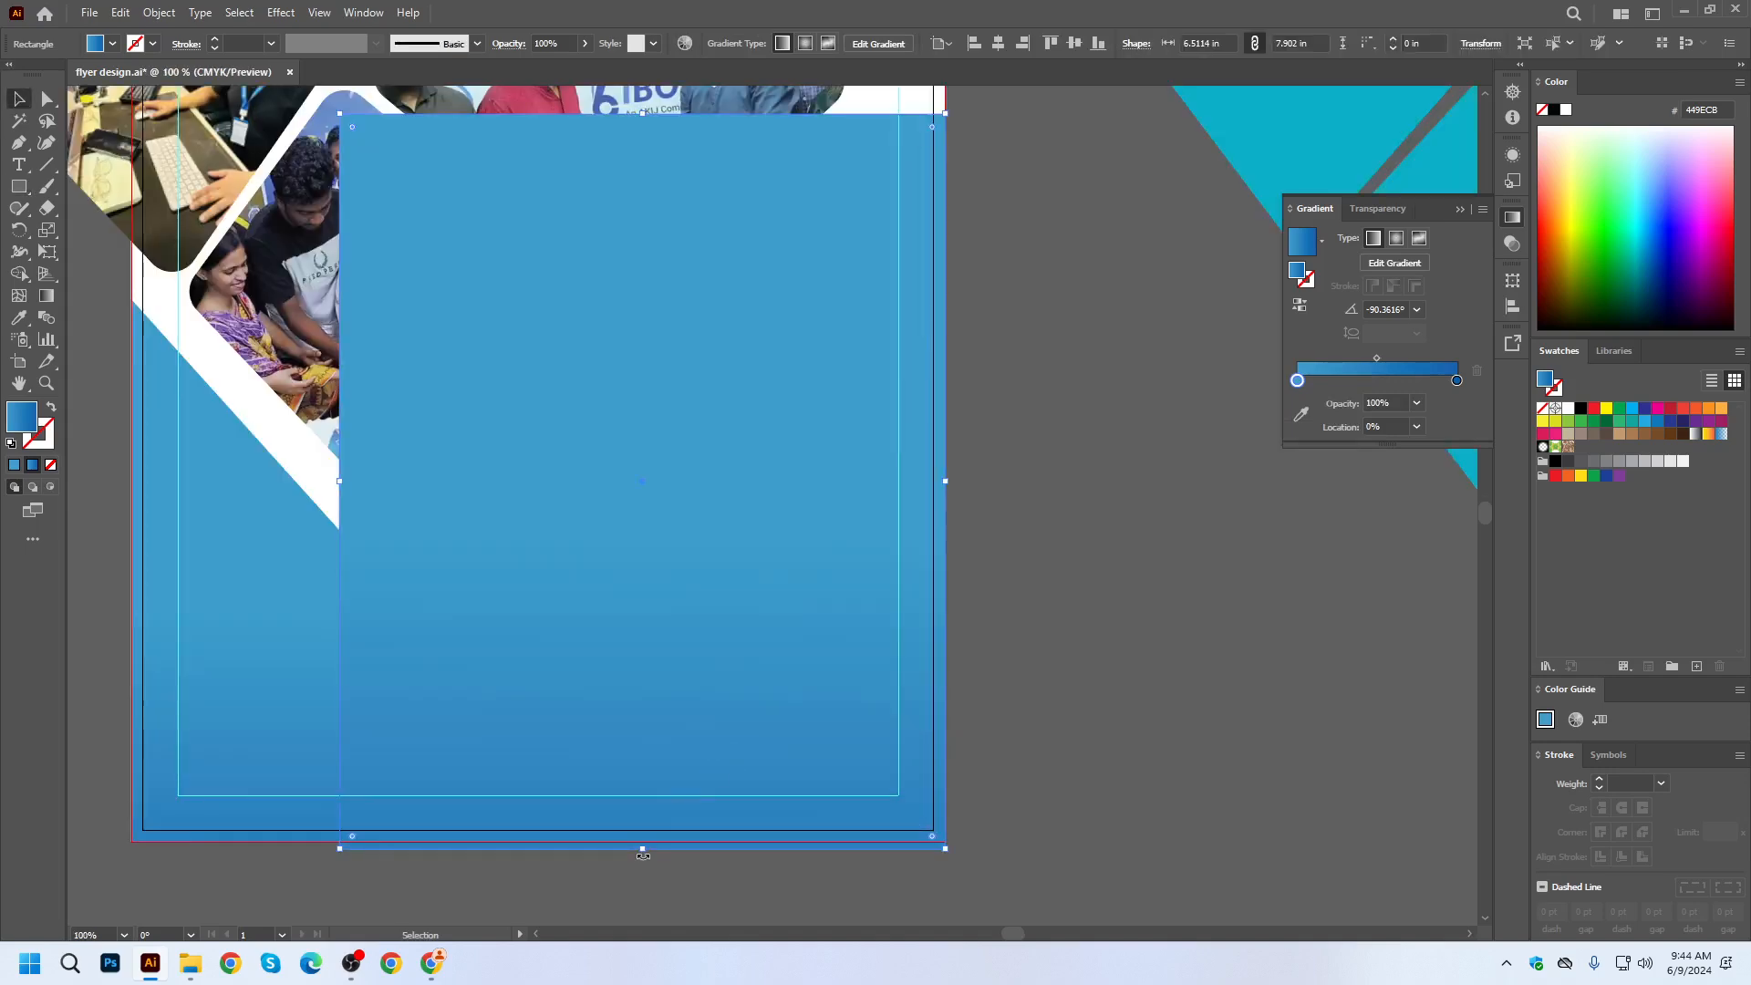
{"action": "left_click_drag", "start_coordinate": [642, 855], "coordinate": [644, 840]}
{"action": "scroll", "coordinate": [644, 841], "scroll_direction": "up", "scroll_amount": 1}
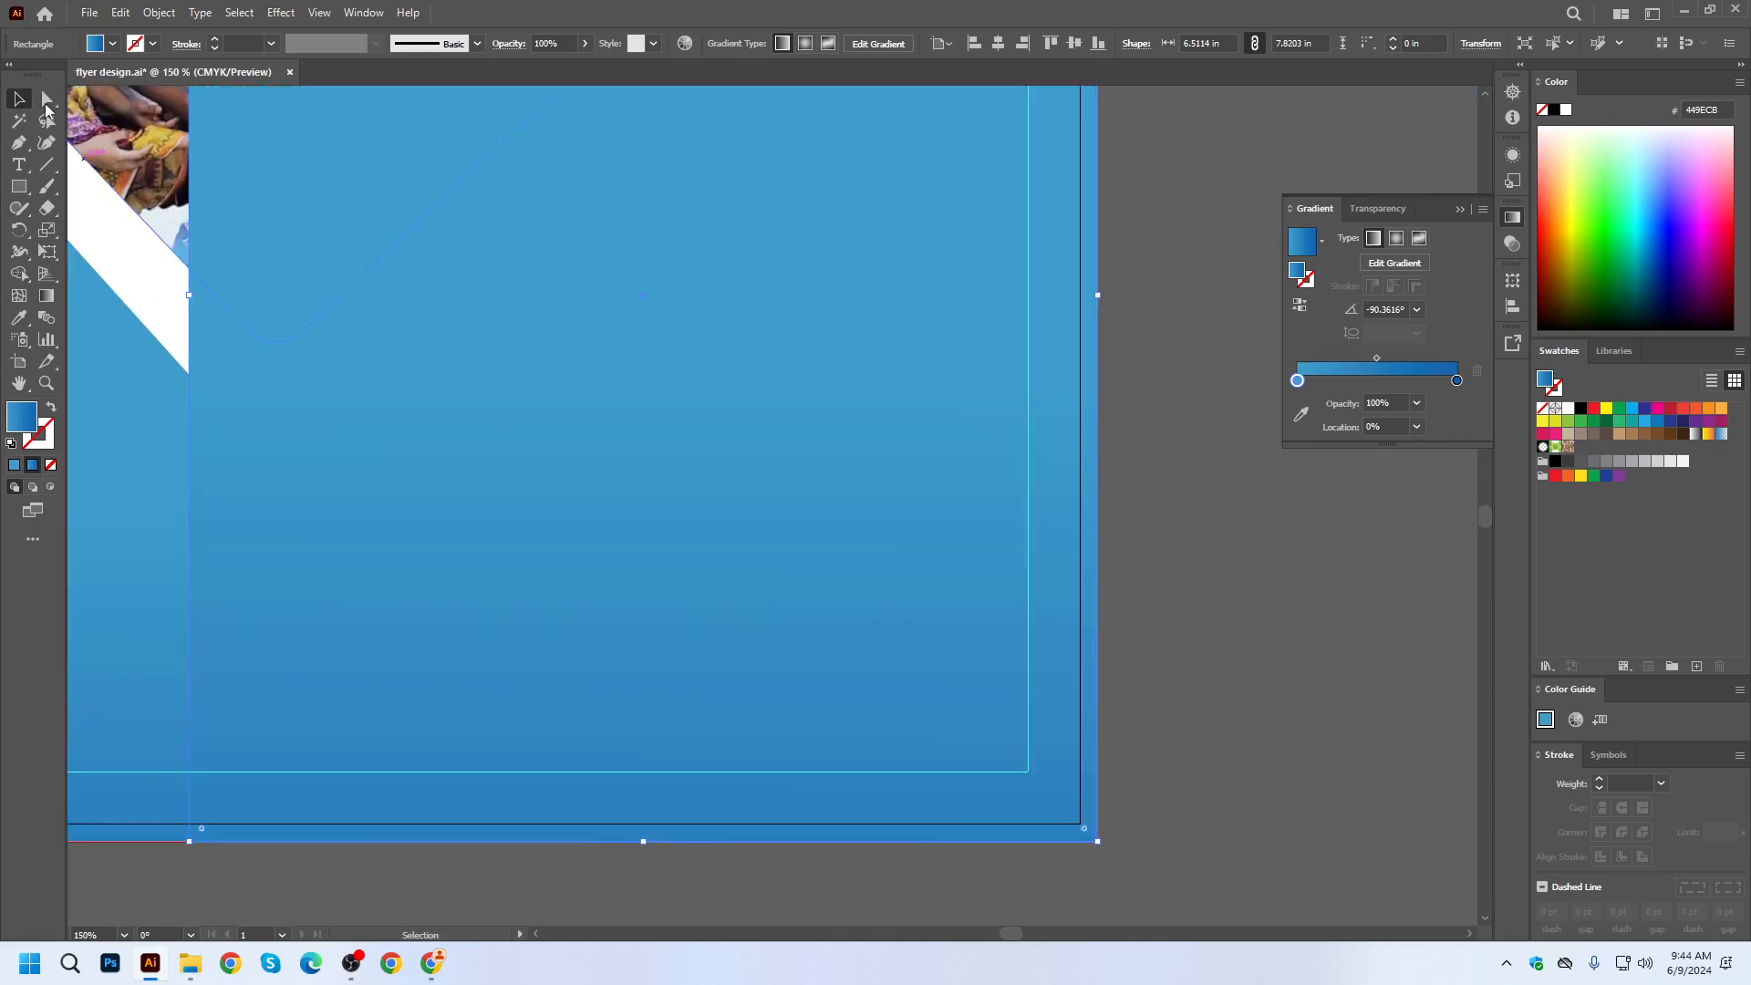
Reshape the new rectangle by moving its upper-left anchor below the lowest photo and its lower-left anchor rightward, leaving a diagonal white band.
{"action": "left_click", "coordinate": [56, 106]}
{"action": "scroll", "coordinate": [476, 566], "scroll_direction": "down", "scroll_amount": 3}
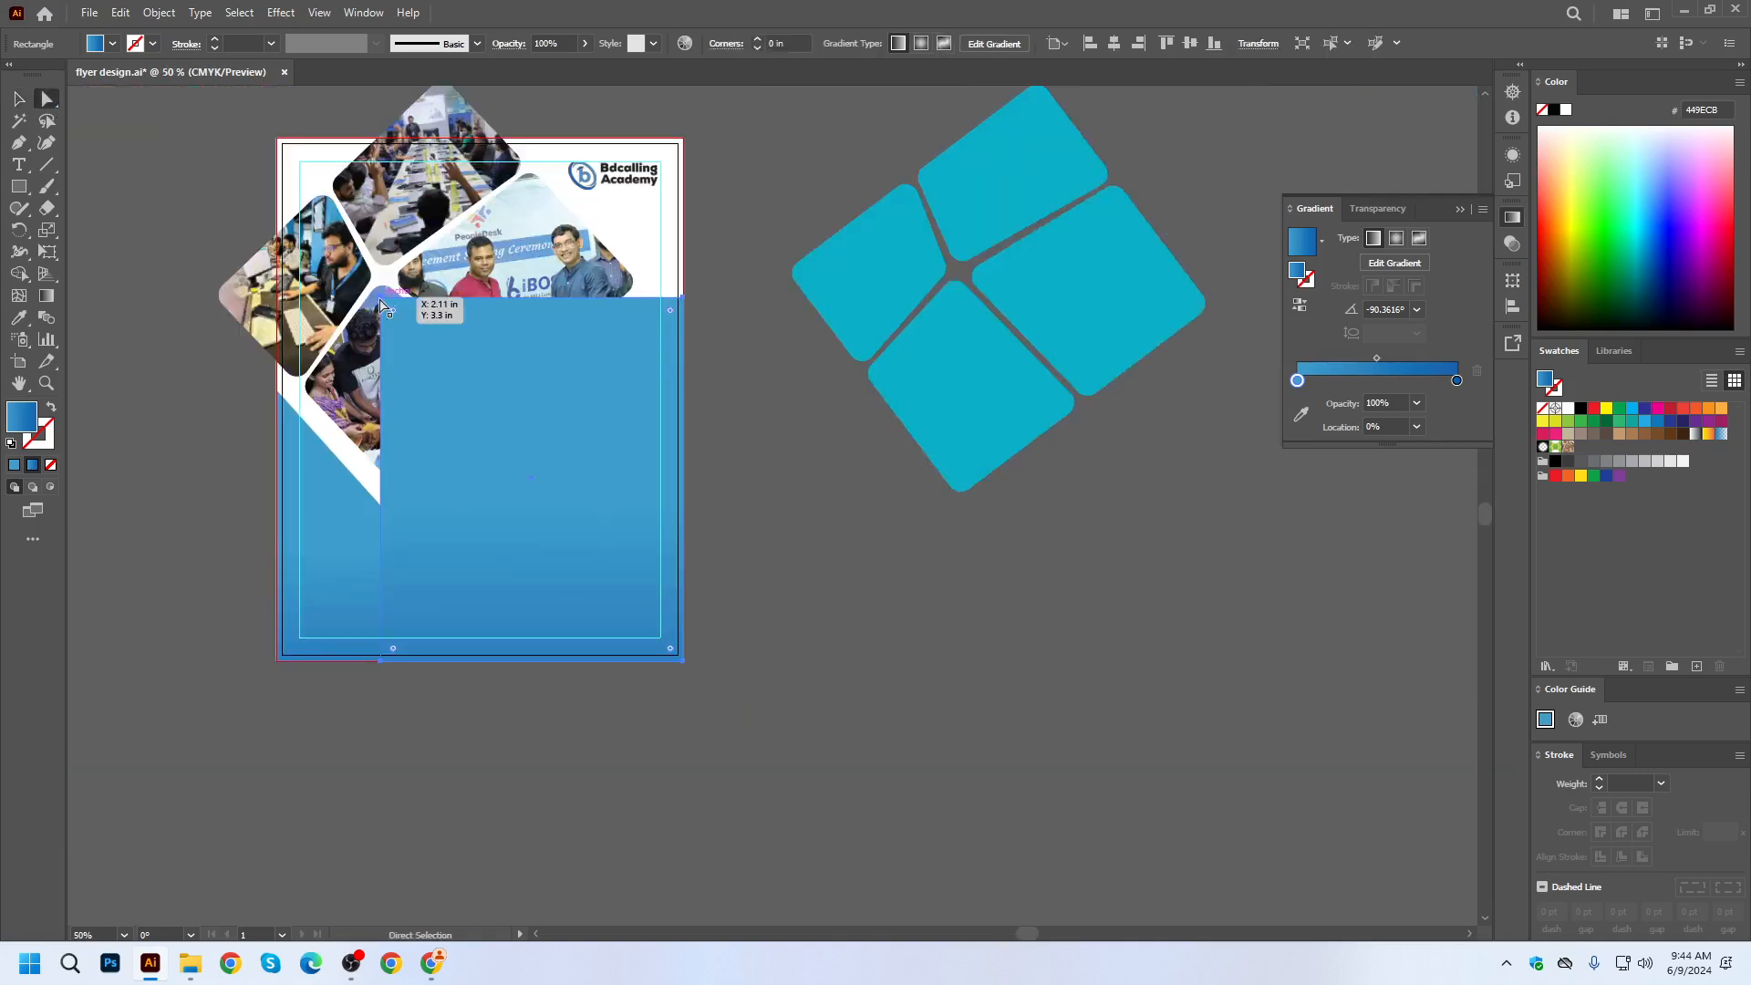
{"action": "left_click_drag", "start_coordinate": [380, 298], "coordinate": [425, 515]}
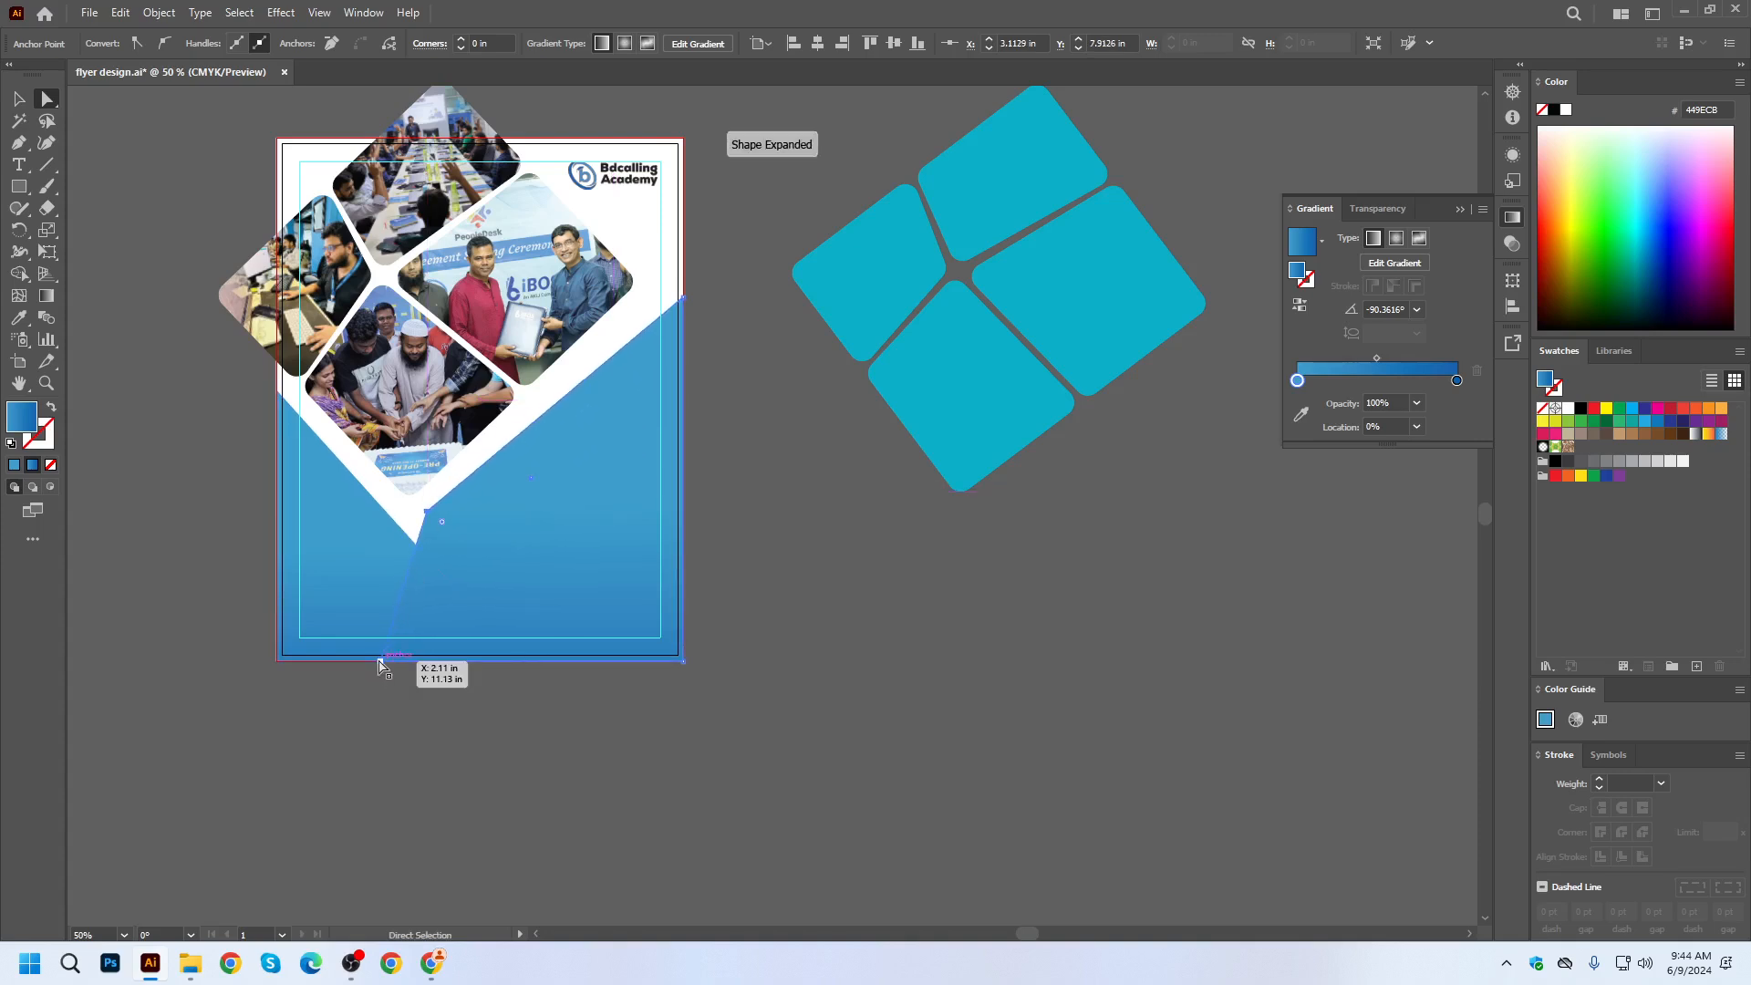
{"action": "left_click_drag", "start_coordinate": [379, 665], "coordinate": [558, 661]}
{"action": "scroll", "coordinate": [461, 537], "scroll_direction": "up", "scroll_amount": 3}
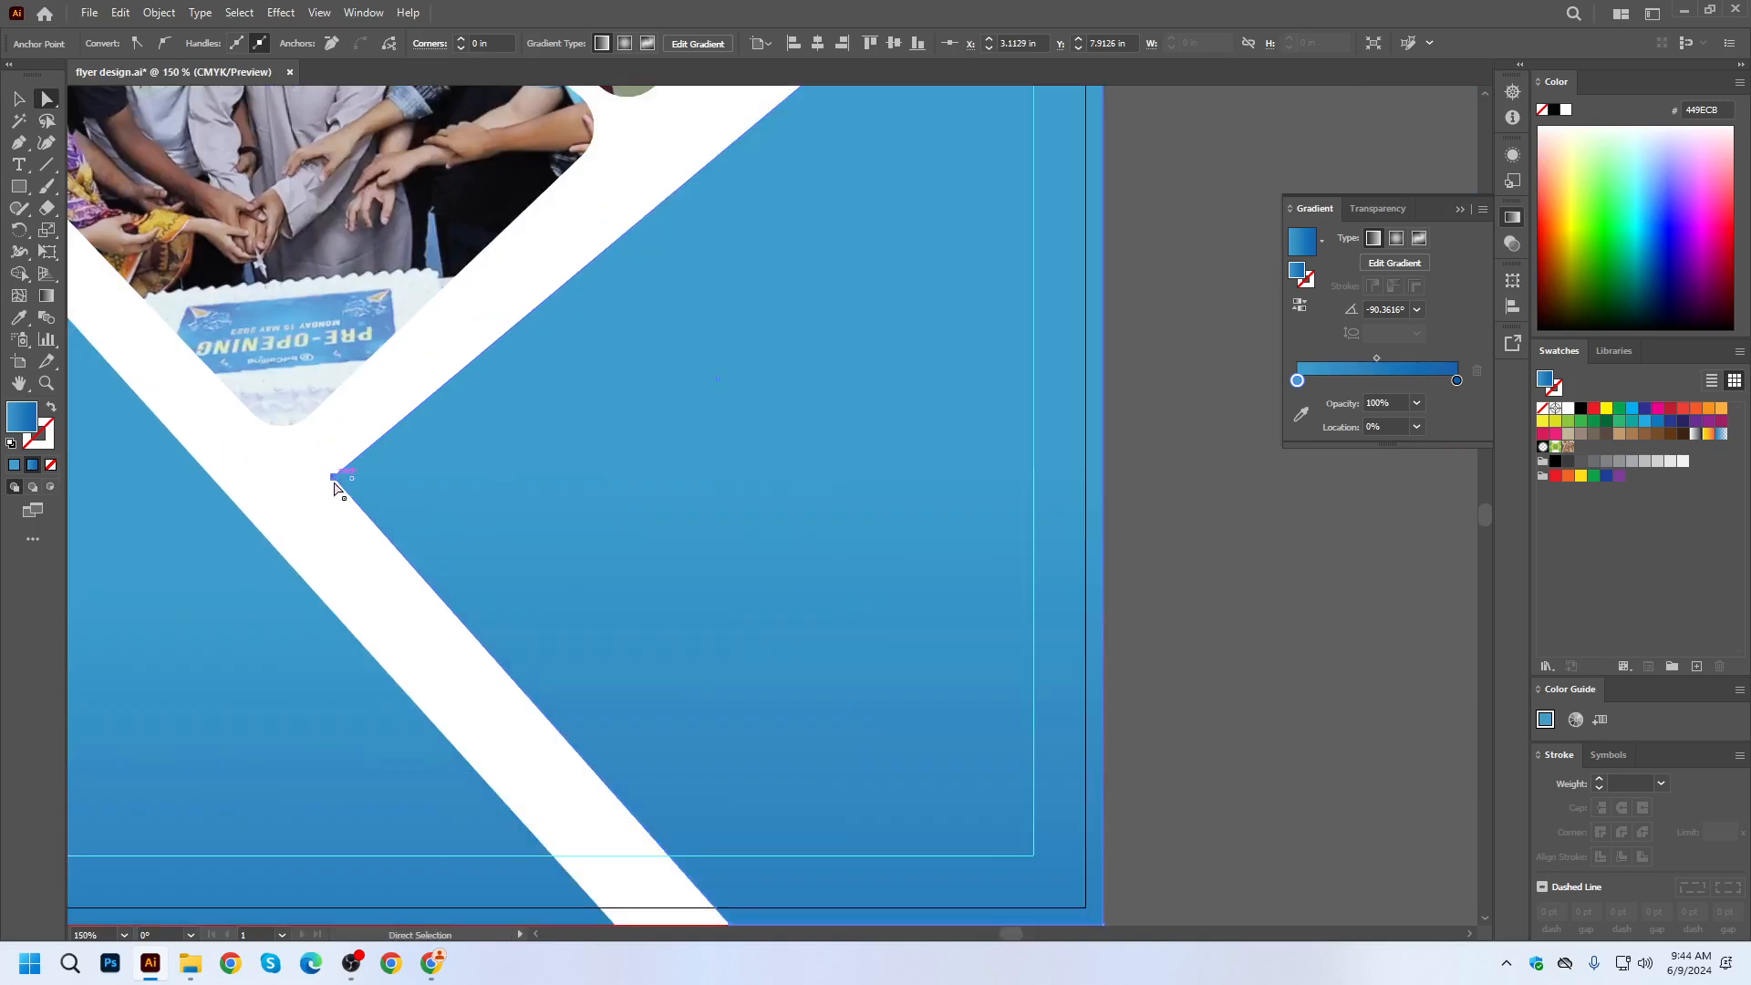
{"action": "left_click_drag", "start_coordinate": [334, 481], "coordinate": [319, 479]}
{"action": "scroll", "coordinate": [319, 479], "scroll_direction": "down", "scroll_amount": 4}
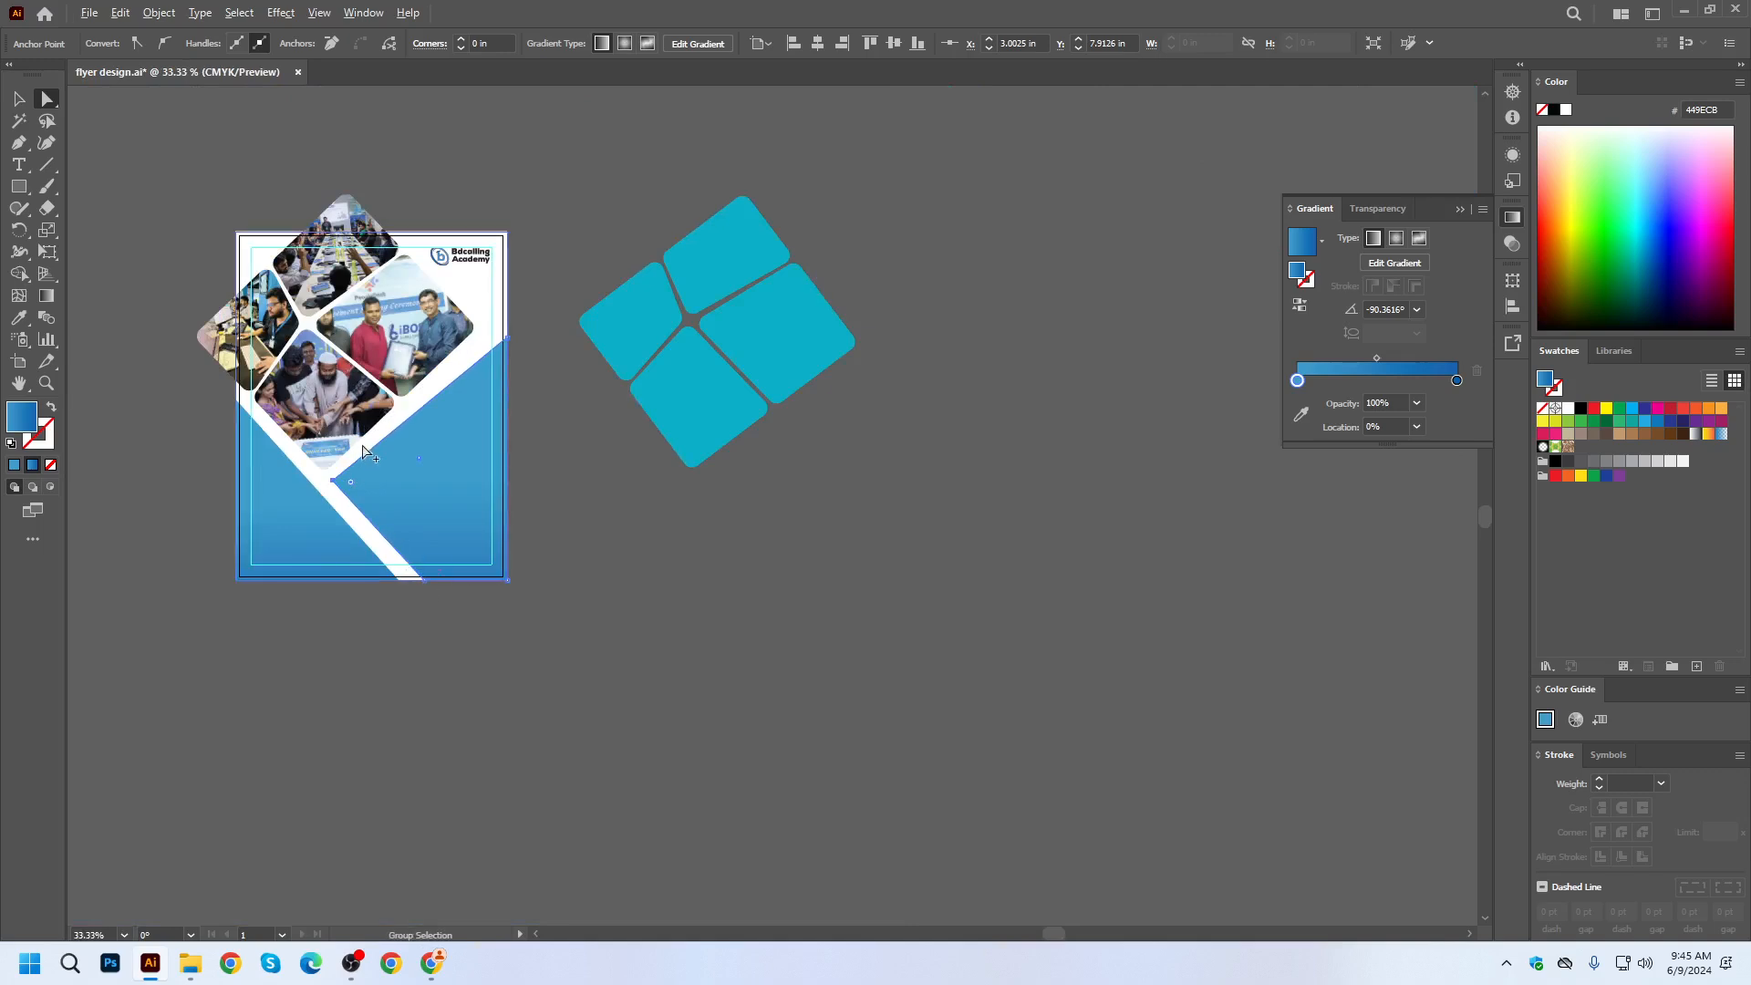
Raise the right shape's upper-right anchor to about Y 2.92 in and move its inner tip to about X 3.11, Y 8.03 in.
{"action": "scroll", "coordinate": [374, 442], "scroll_direction": "up", "scroll_amount": 2}
{"action": "left_click_drag", "start_coordinate": [628, 245], "coordinate": [626, 216]}
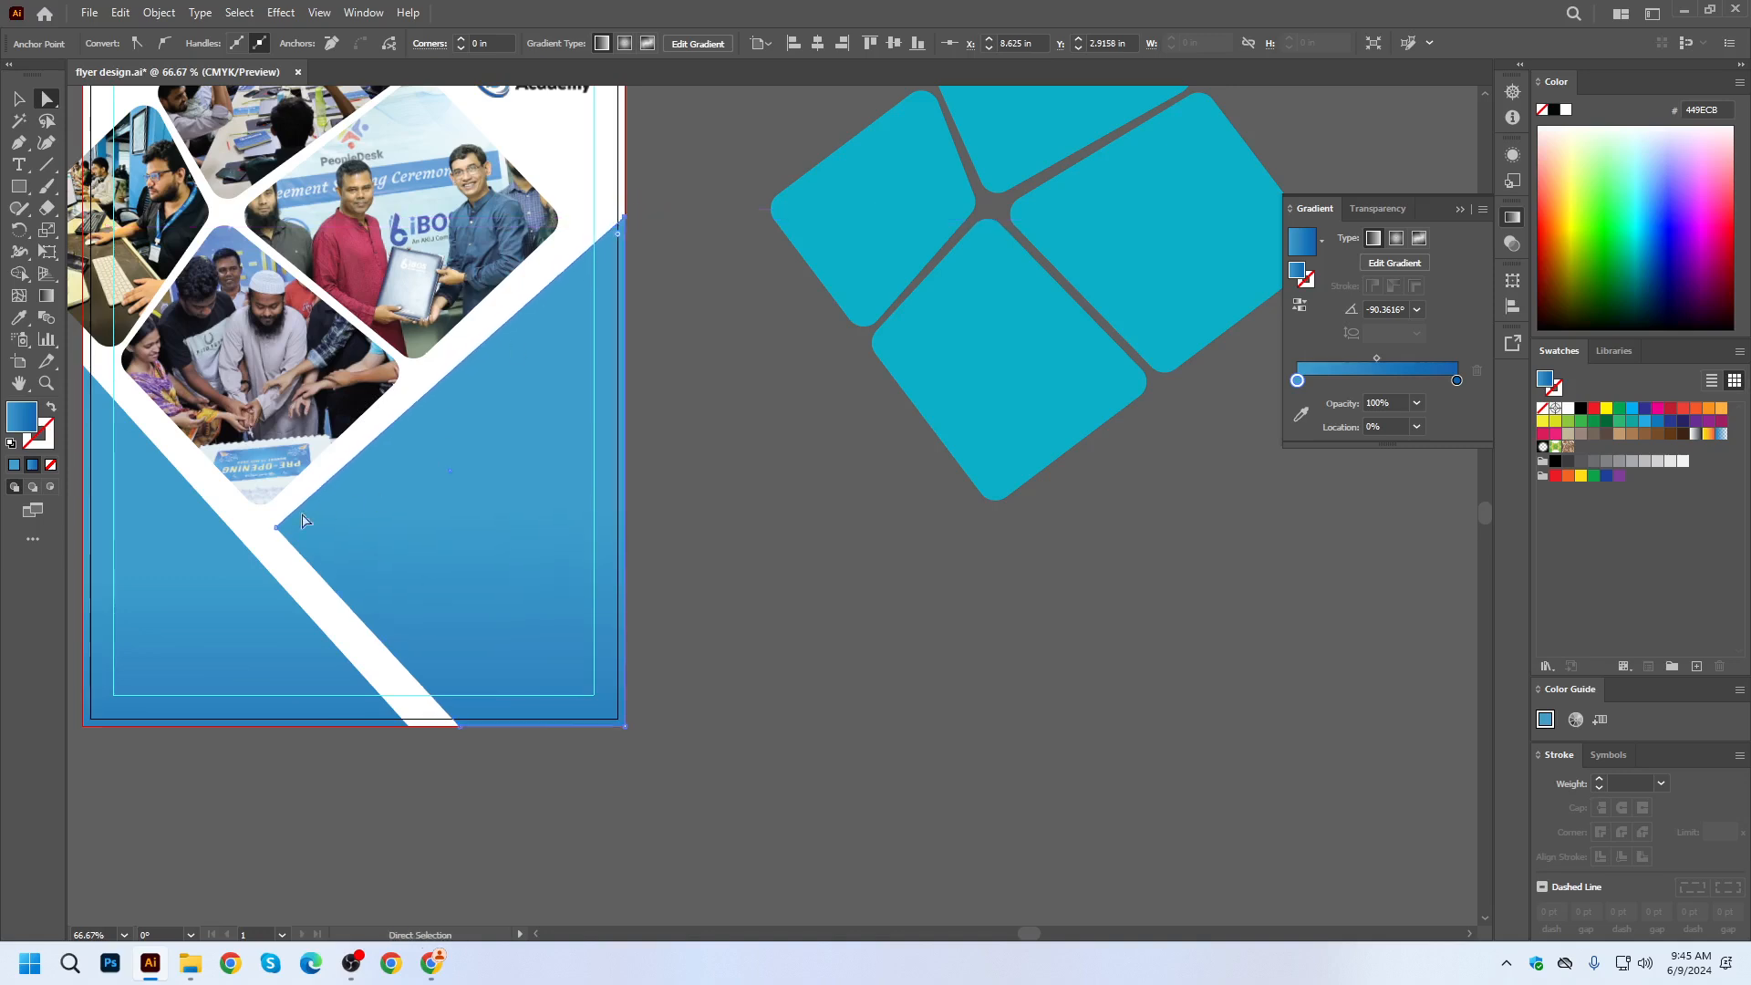
{"action": "left_click_drag", "start_coordinate": [280, 527], "coordinate": [287, 538]}
{"action": "left_click", "coordinate": [624, 219]}
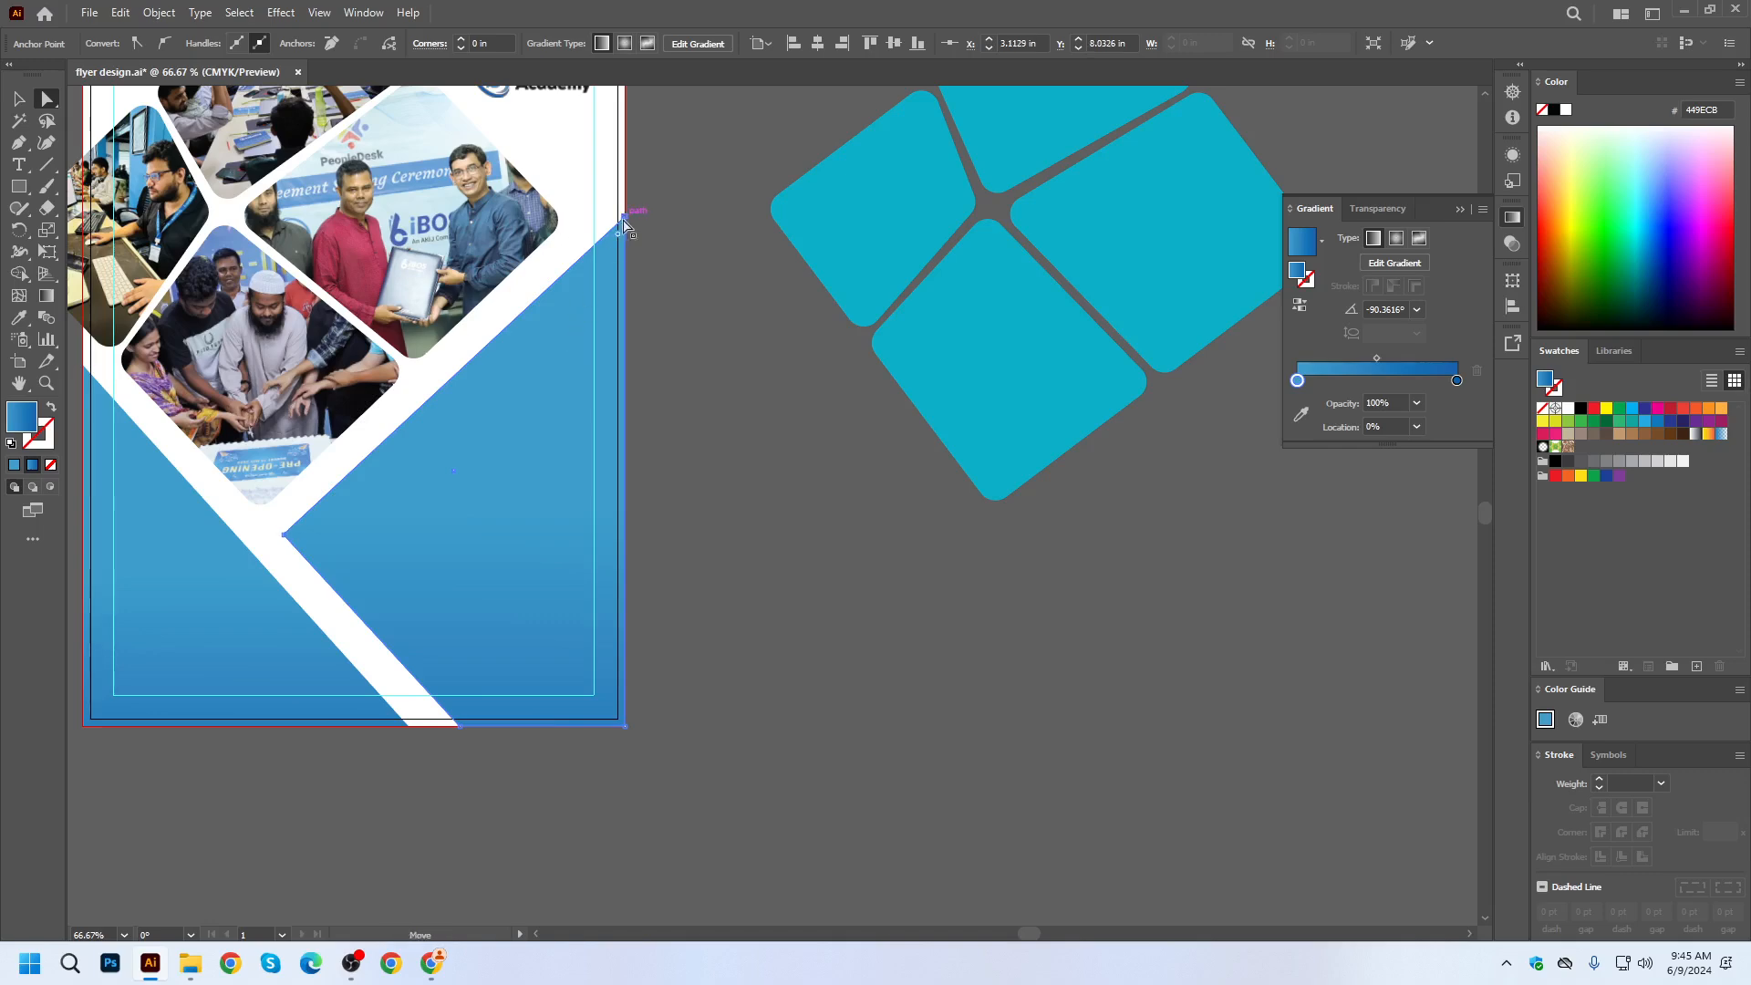
{"action": "left_click", "coordinate": [907, 684]}
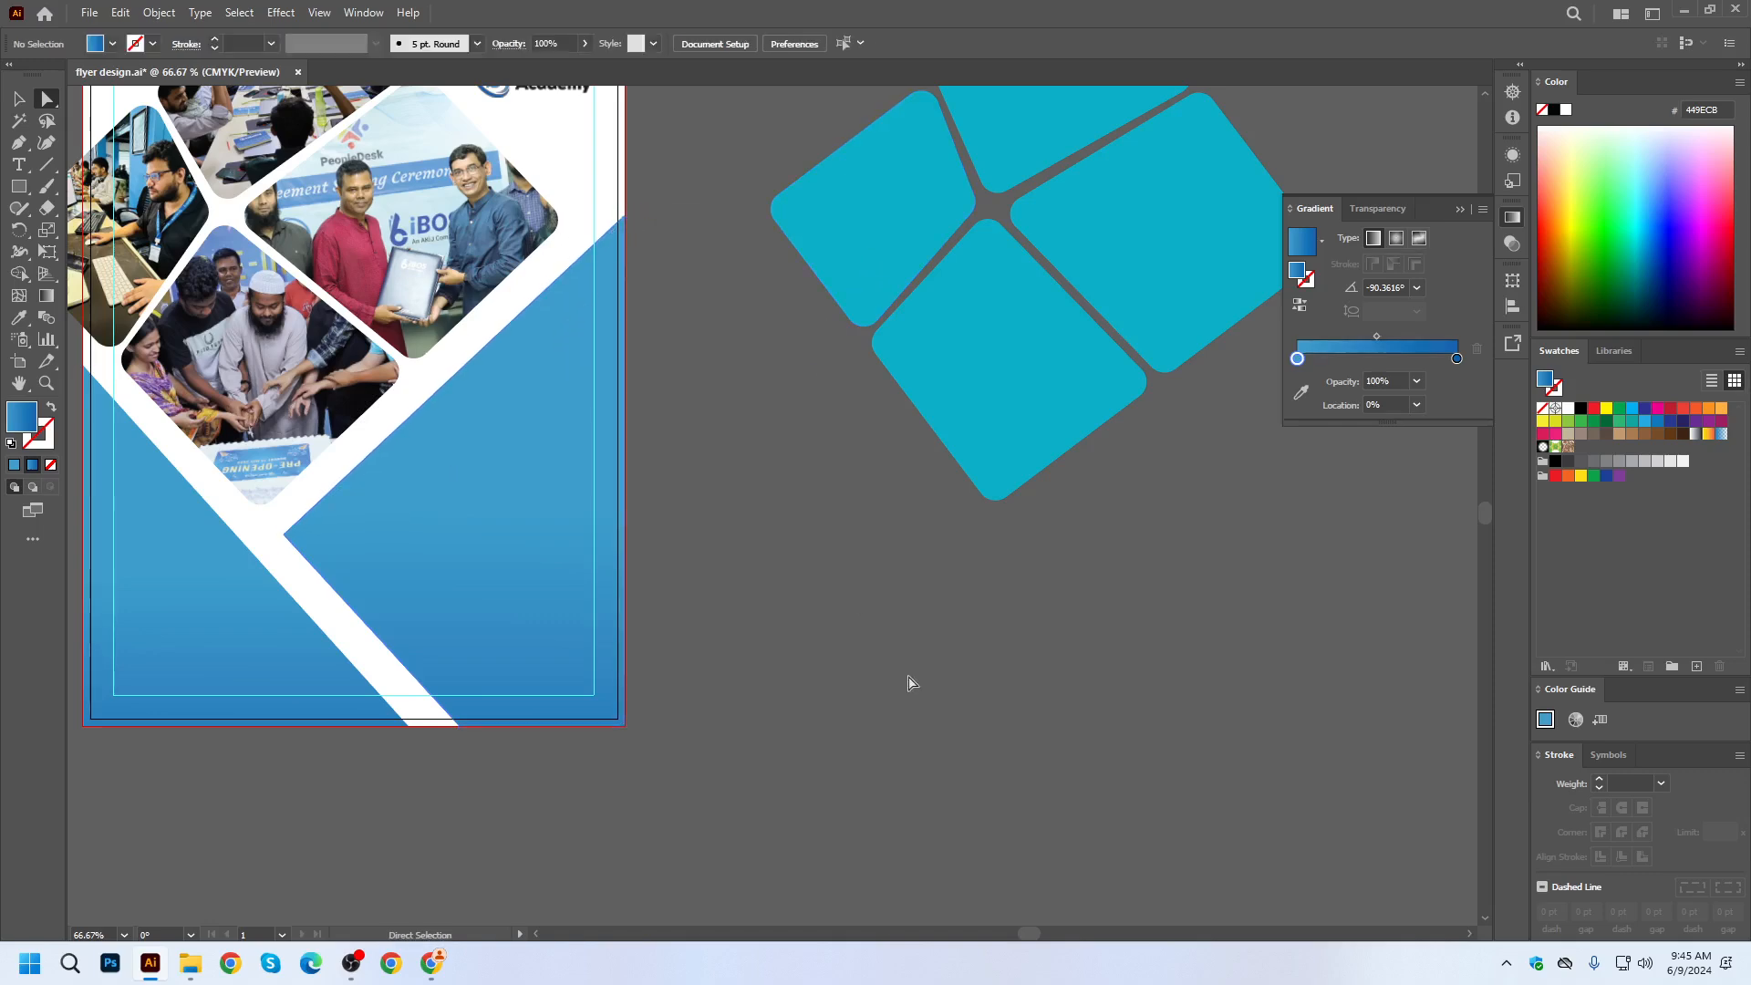
Nudge the right shape's lower-left anchor left to about X 5.93 in to even out the white band.
{"action": "scroll", "coordinate": [907, 684], "scroll_direction": "down", "scroll_amount": 2, "text": "alt"}
{"action": "scroll", "coordinate": [534, 665], "scroll_direction": "up", "scroll_amount": 2, "text": "alt"}
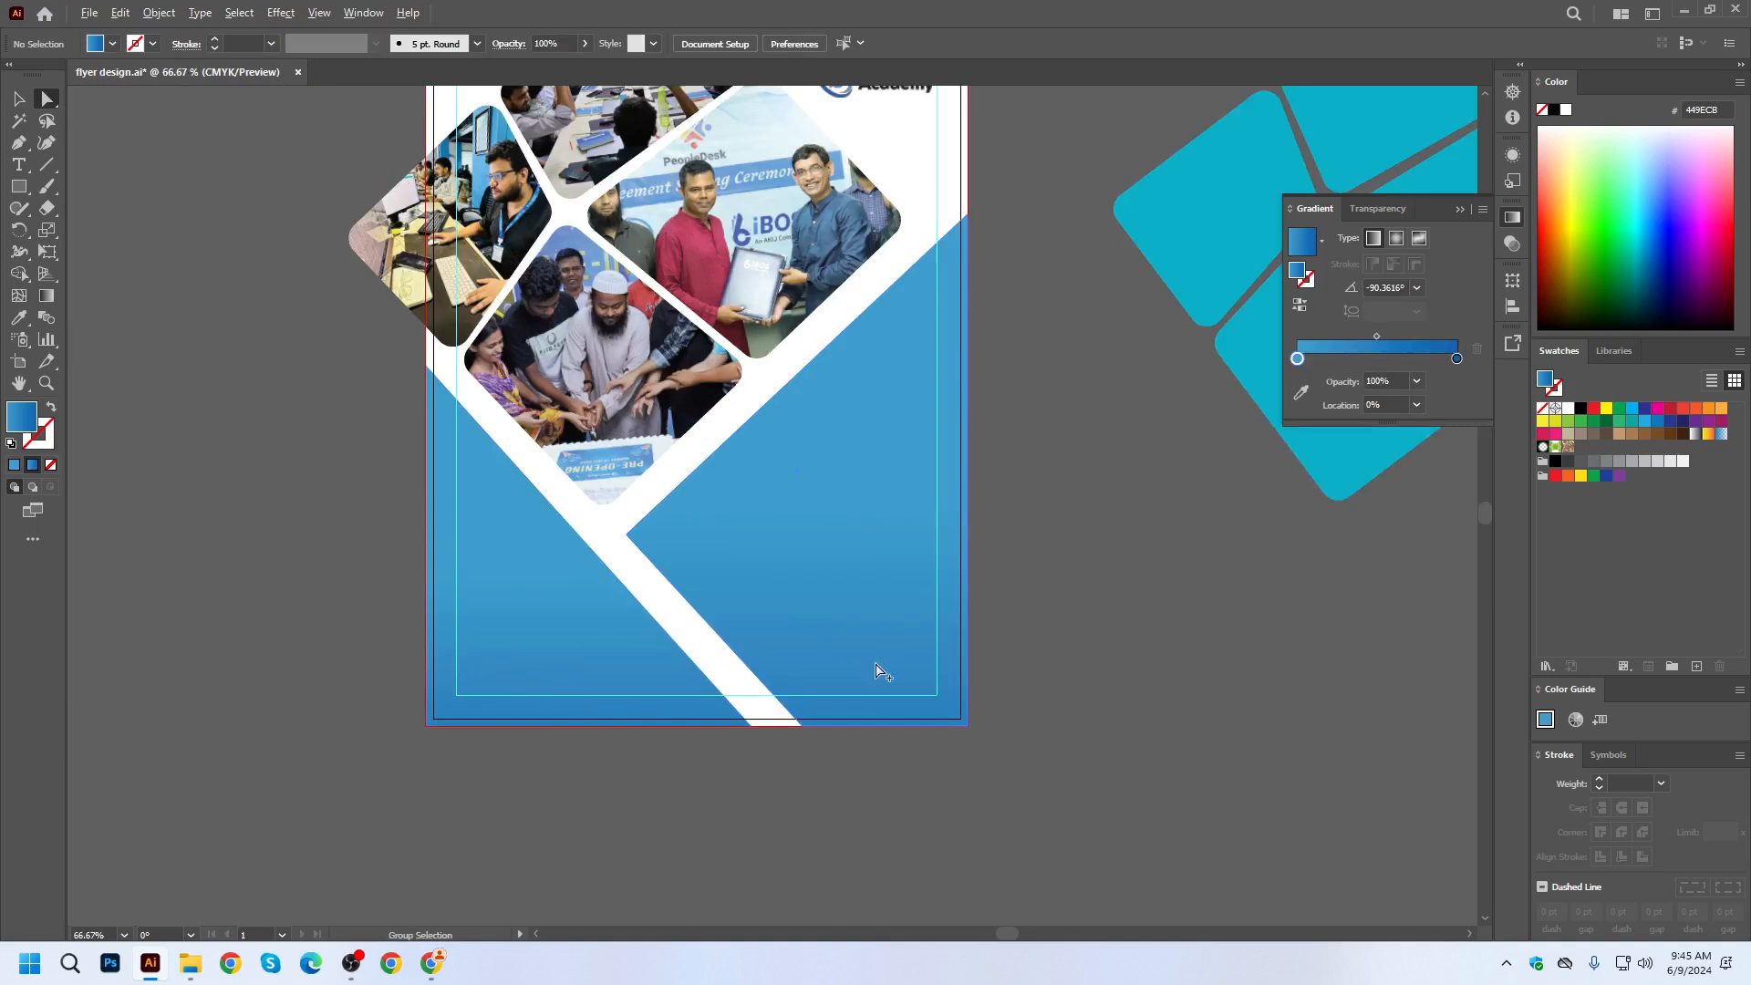
{"action": "left_click", "coordinate": [802, 729]}
{"action": "key", "text": "Left"}
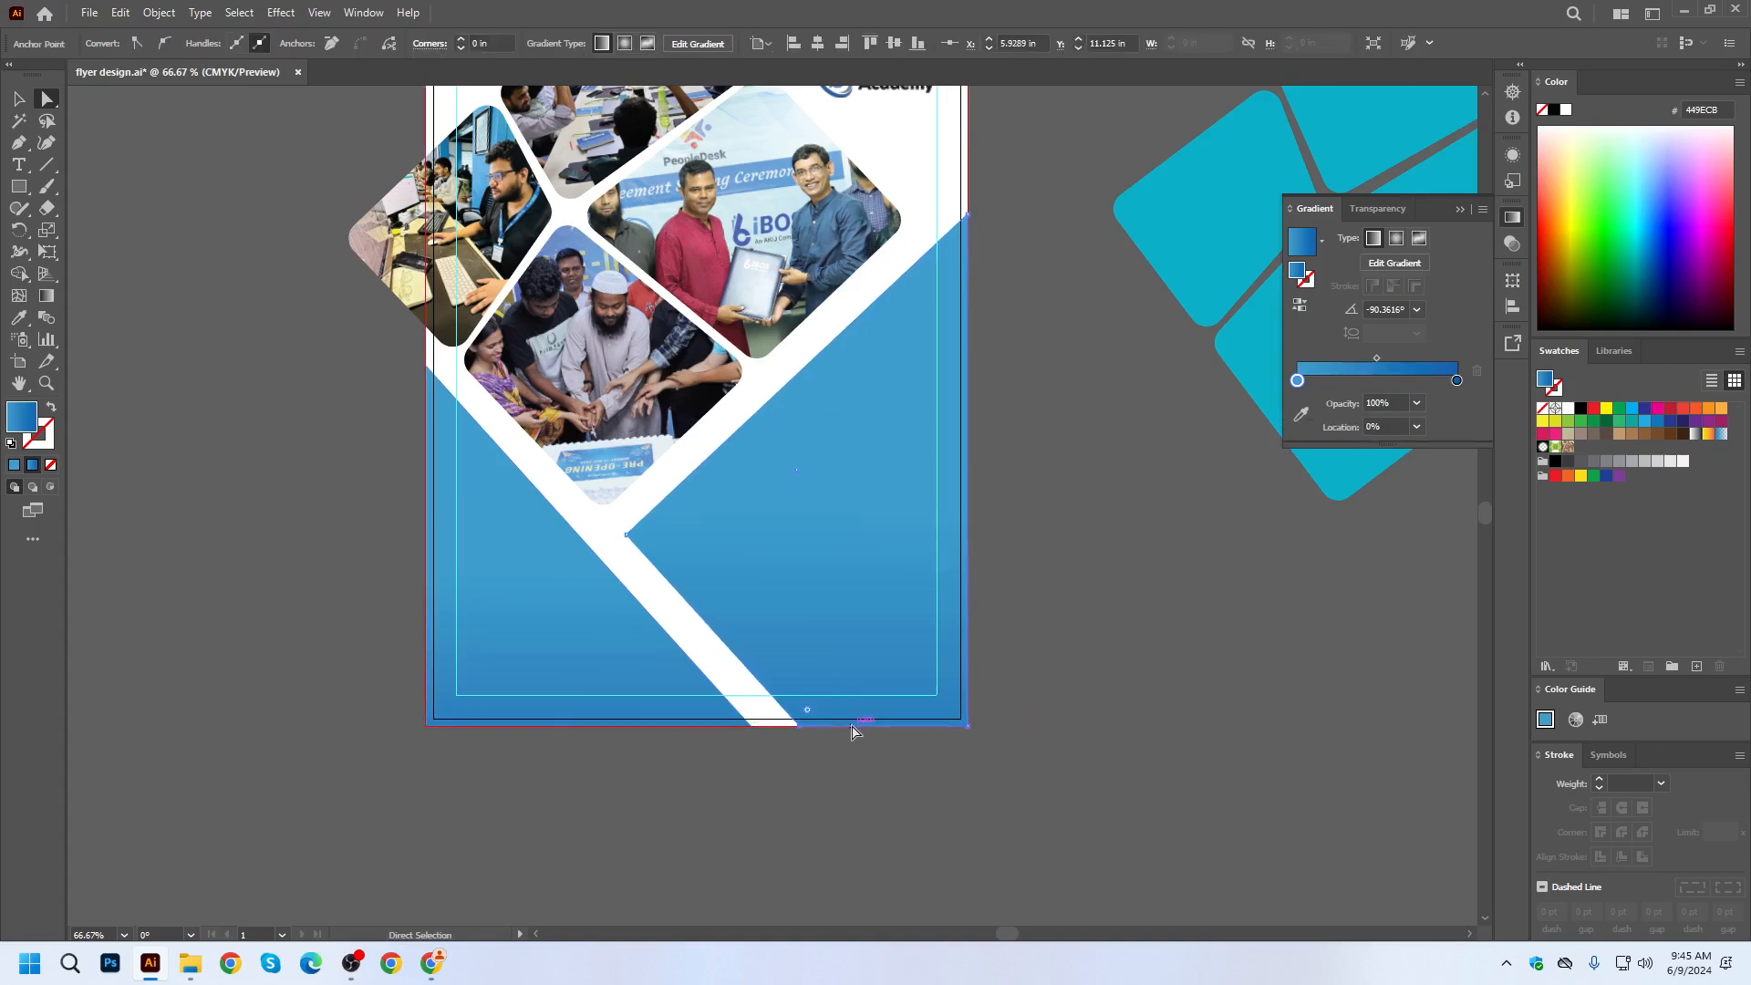
{"action": "left_click", "coordinate": [848, 799]}
{"action": "scroll", "coordinate": [715, 528], "scroll_direction": "down", "scroll_amount": 2}
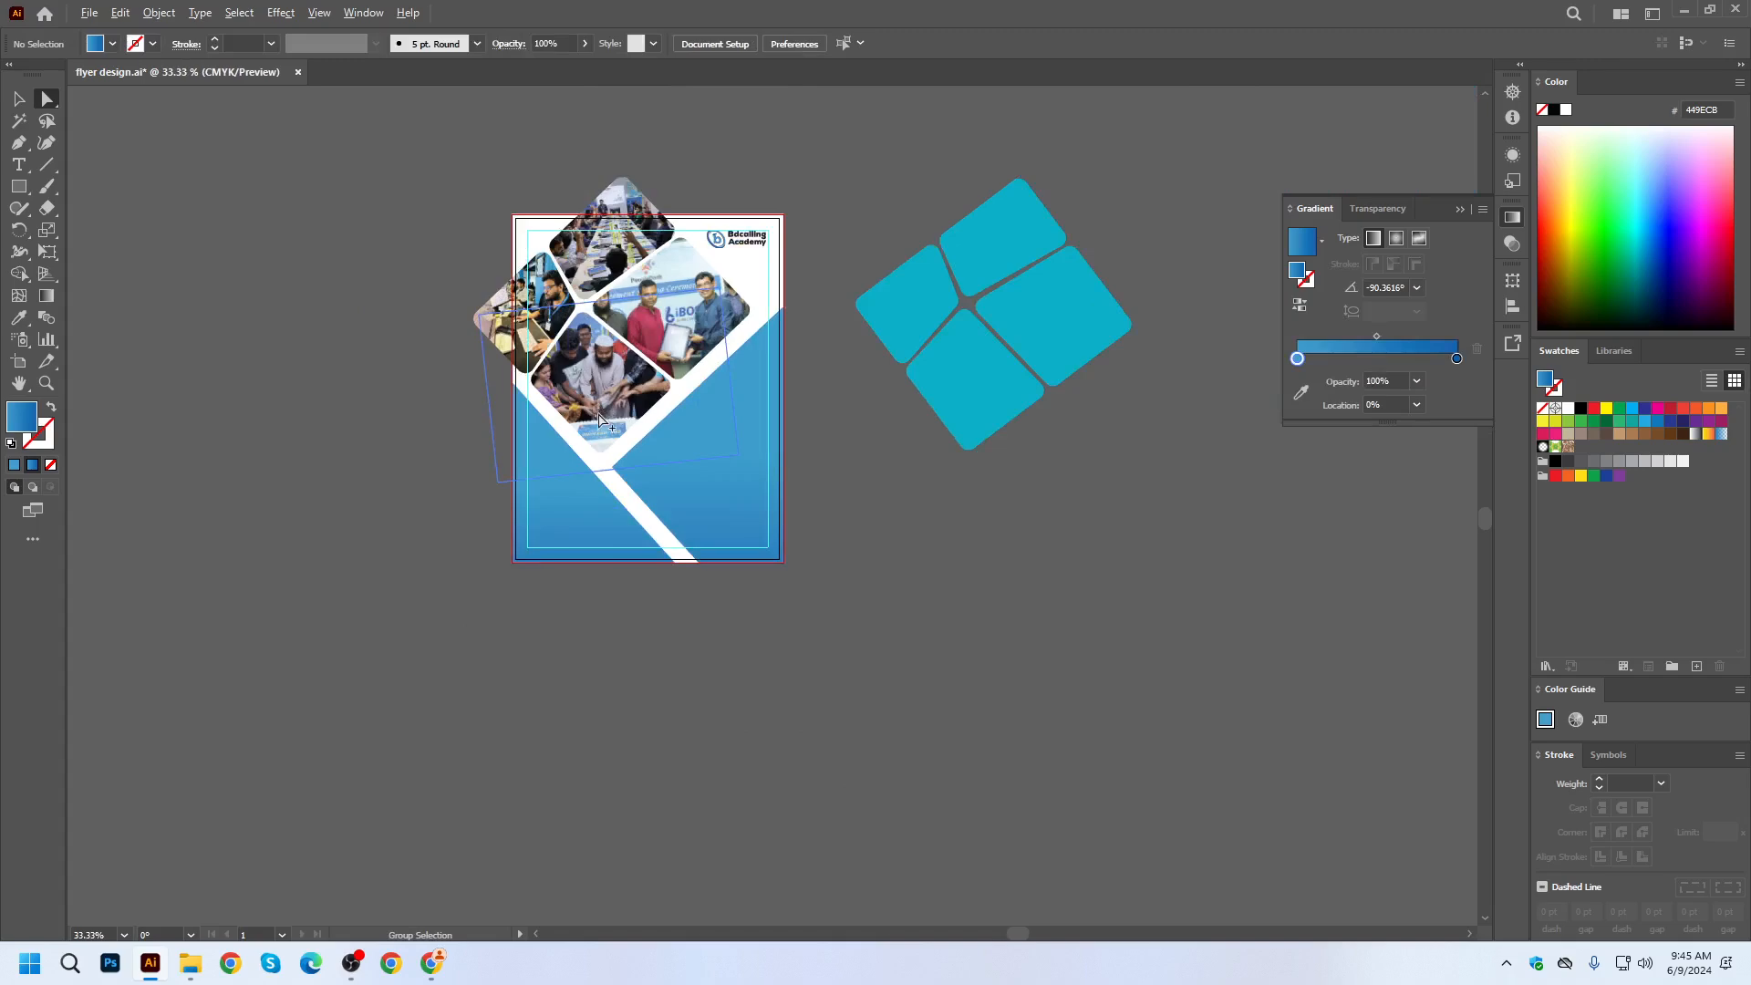
Round the inner tip of the right blue shape beneath the lowest photo using its live corner.
{"action": "scroll", "coordinate": [672, 593], "scroll_direction": "up", "scroll_amount": 3}
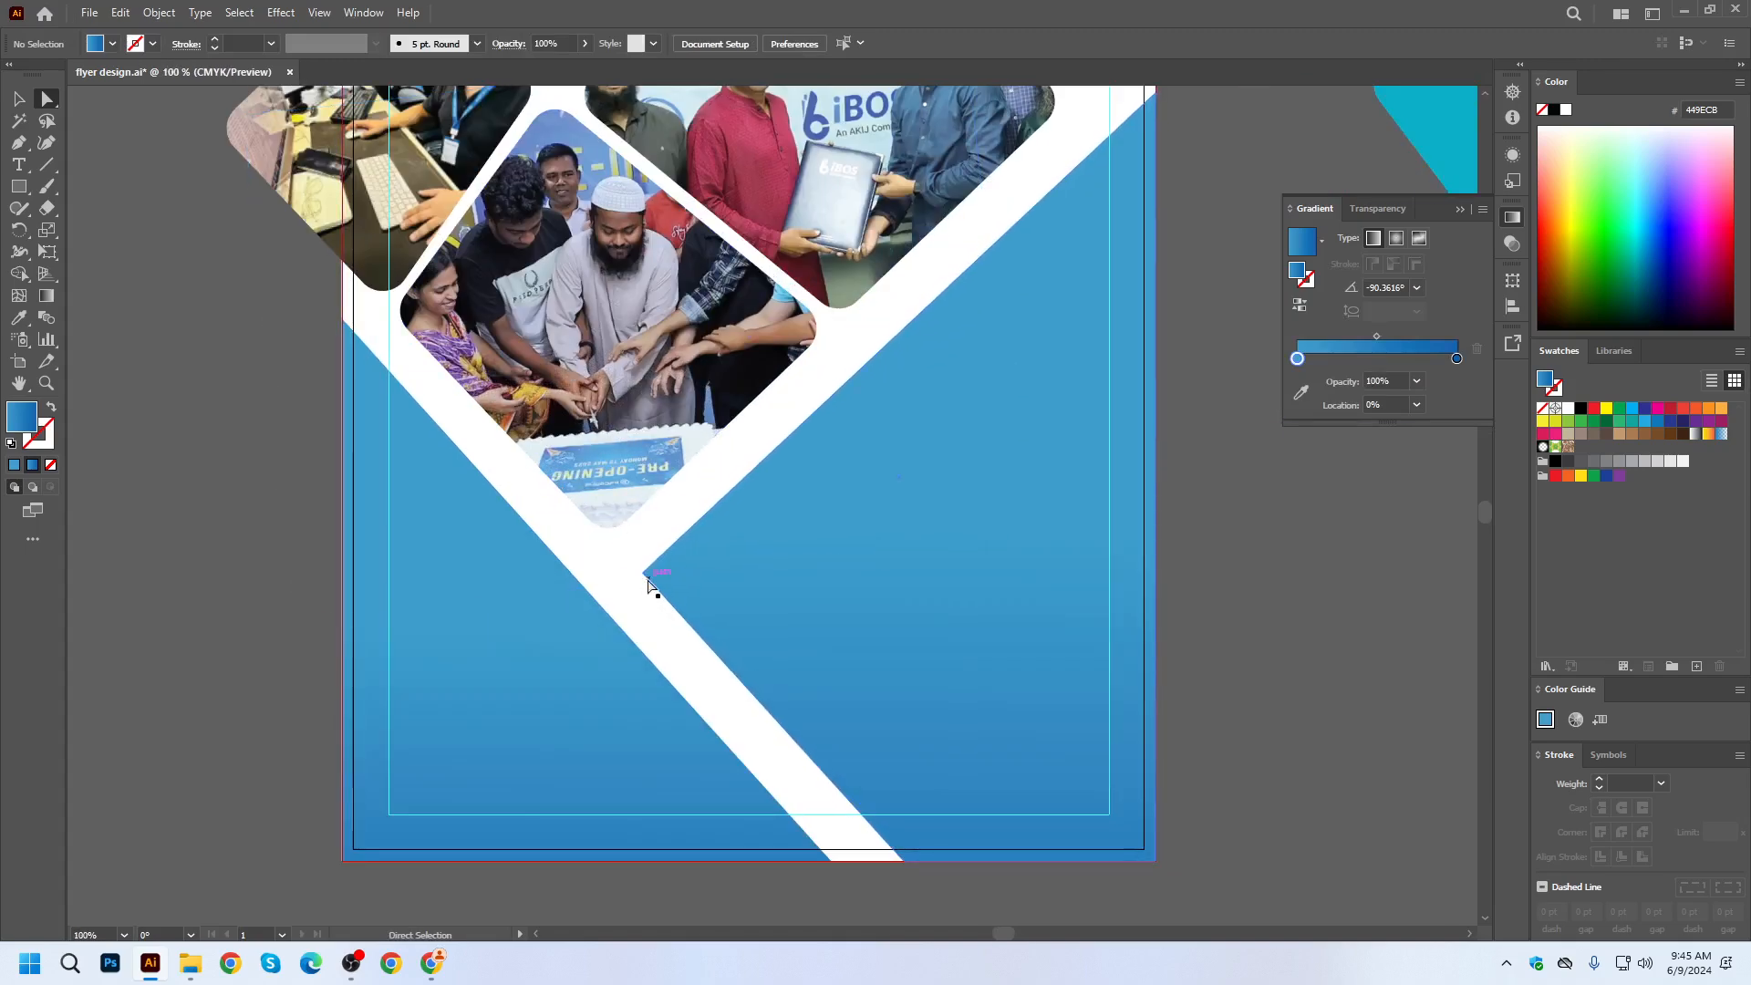
{"action": "left_click", "coordinate": [642, 578]}
{"action": "left_click_drag", "start_coordinate": [659, 575], "coordinate": [700, 593]}
{"action": "left_click", "coordinate": [1056, 622]}
{"action": "scroll", "coordinate": [821, 617], "scroll_direction": "down", "scroll_amount": 2}
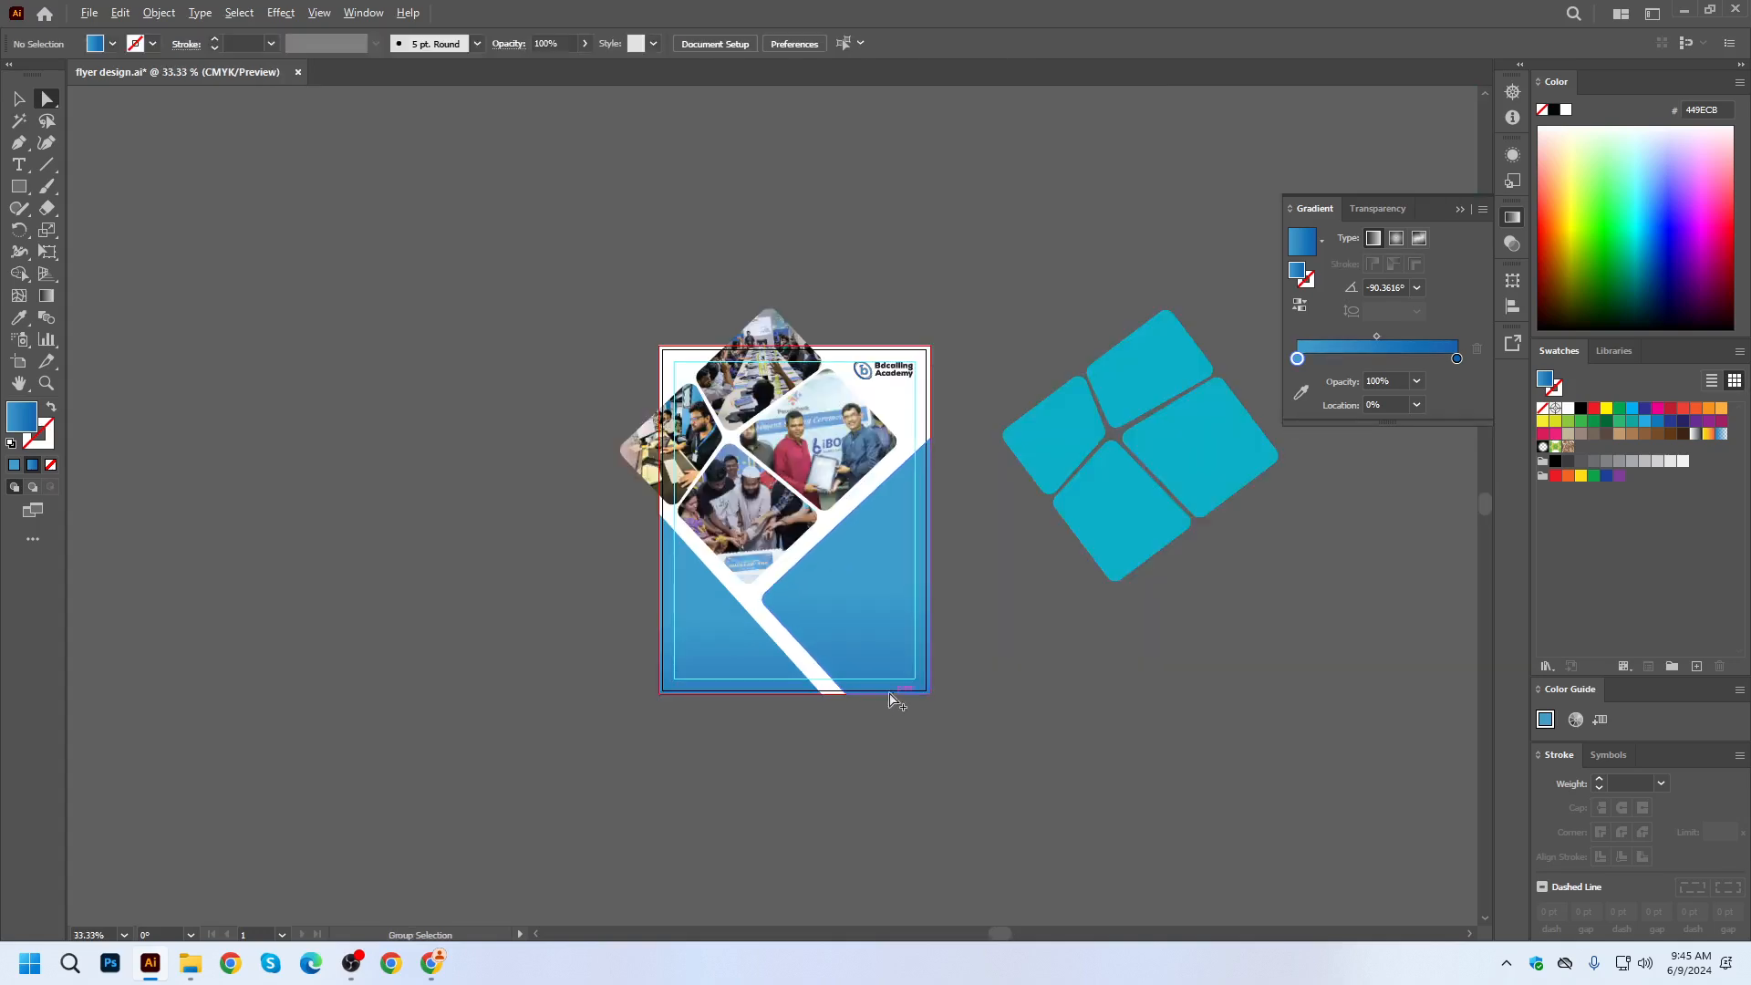
{"action": "scroll", "coordinate": [850, 501], "scroll_direction": "up", "scroll_amount": 1}
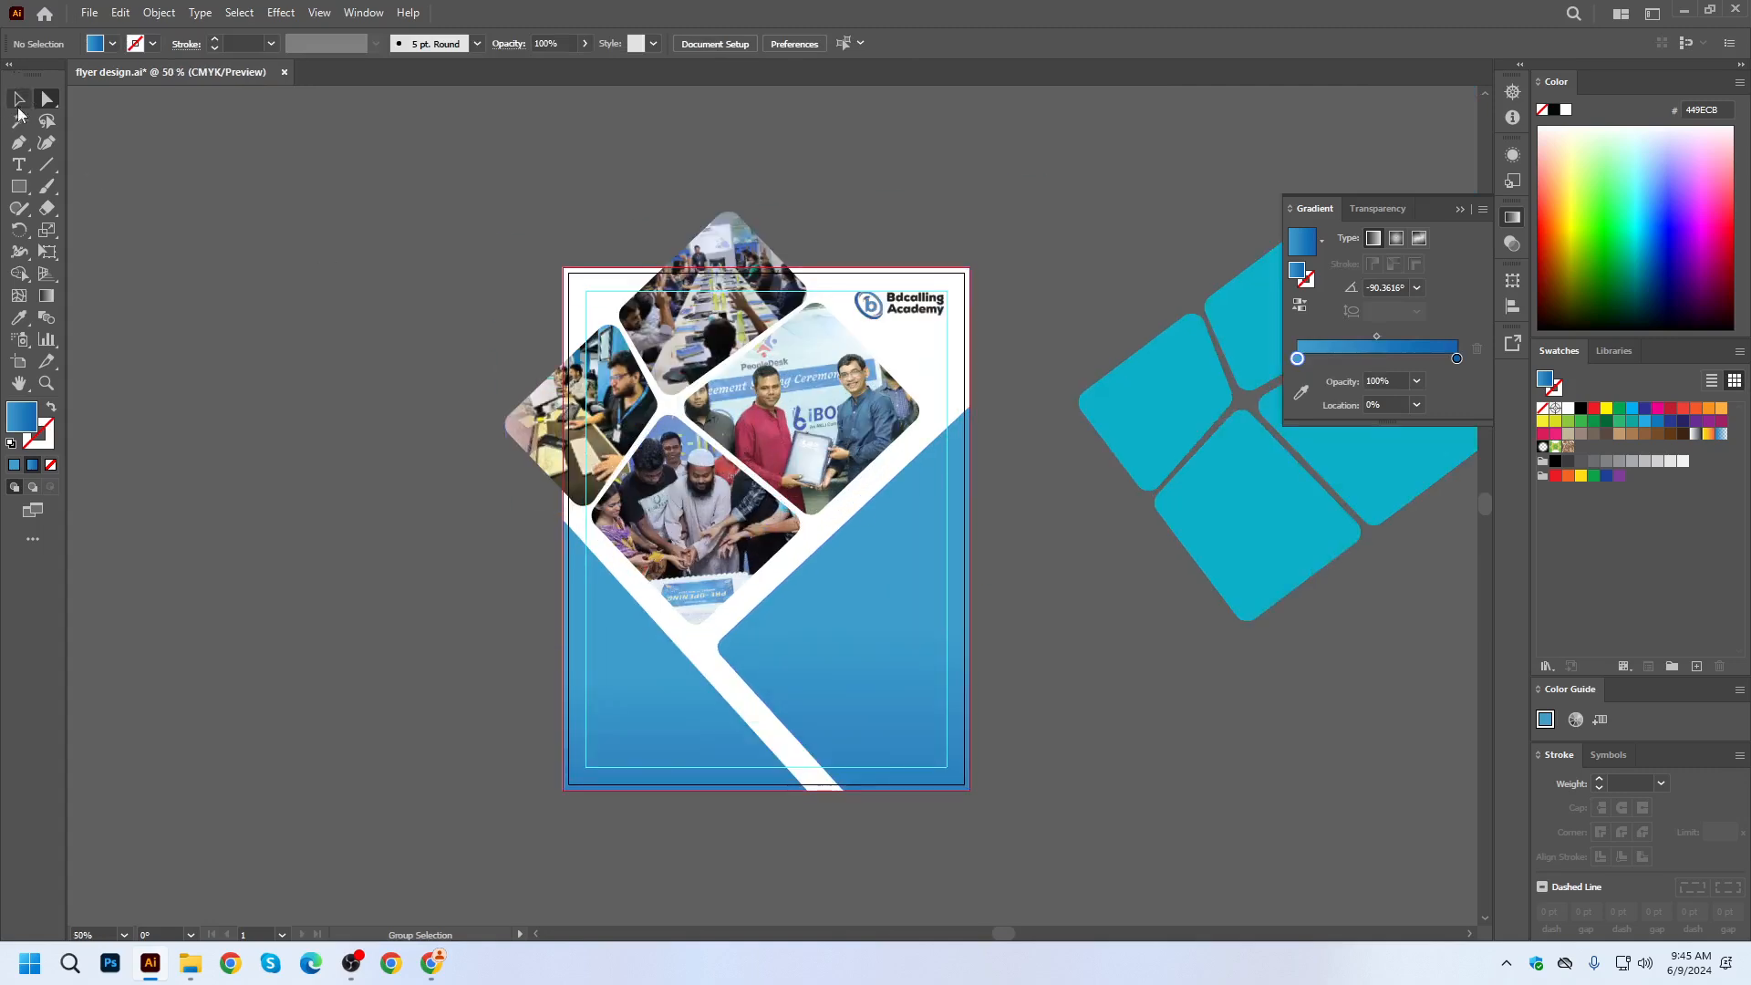
Save the flyer and open Banner.ai from the BDCA Class File folder.
{"action": "left_click", "coordinate": [19, 99]}
{"action": "key", "text": "ctrl+s"}
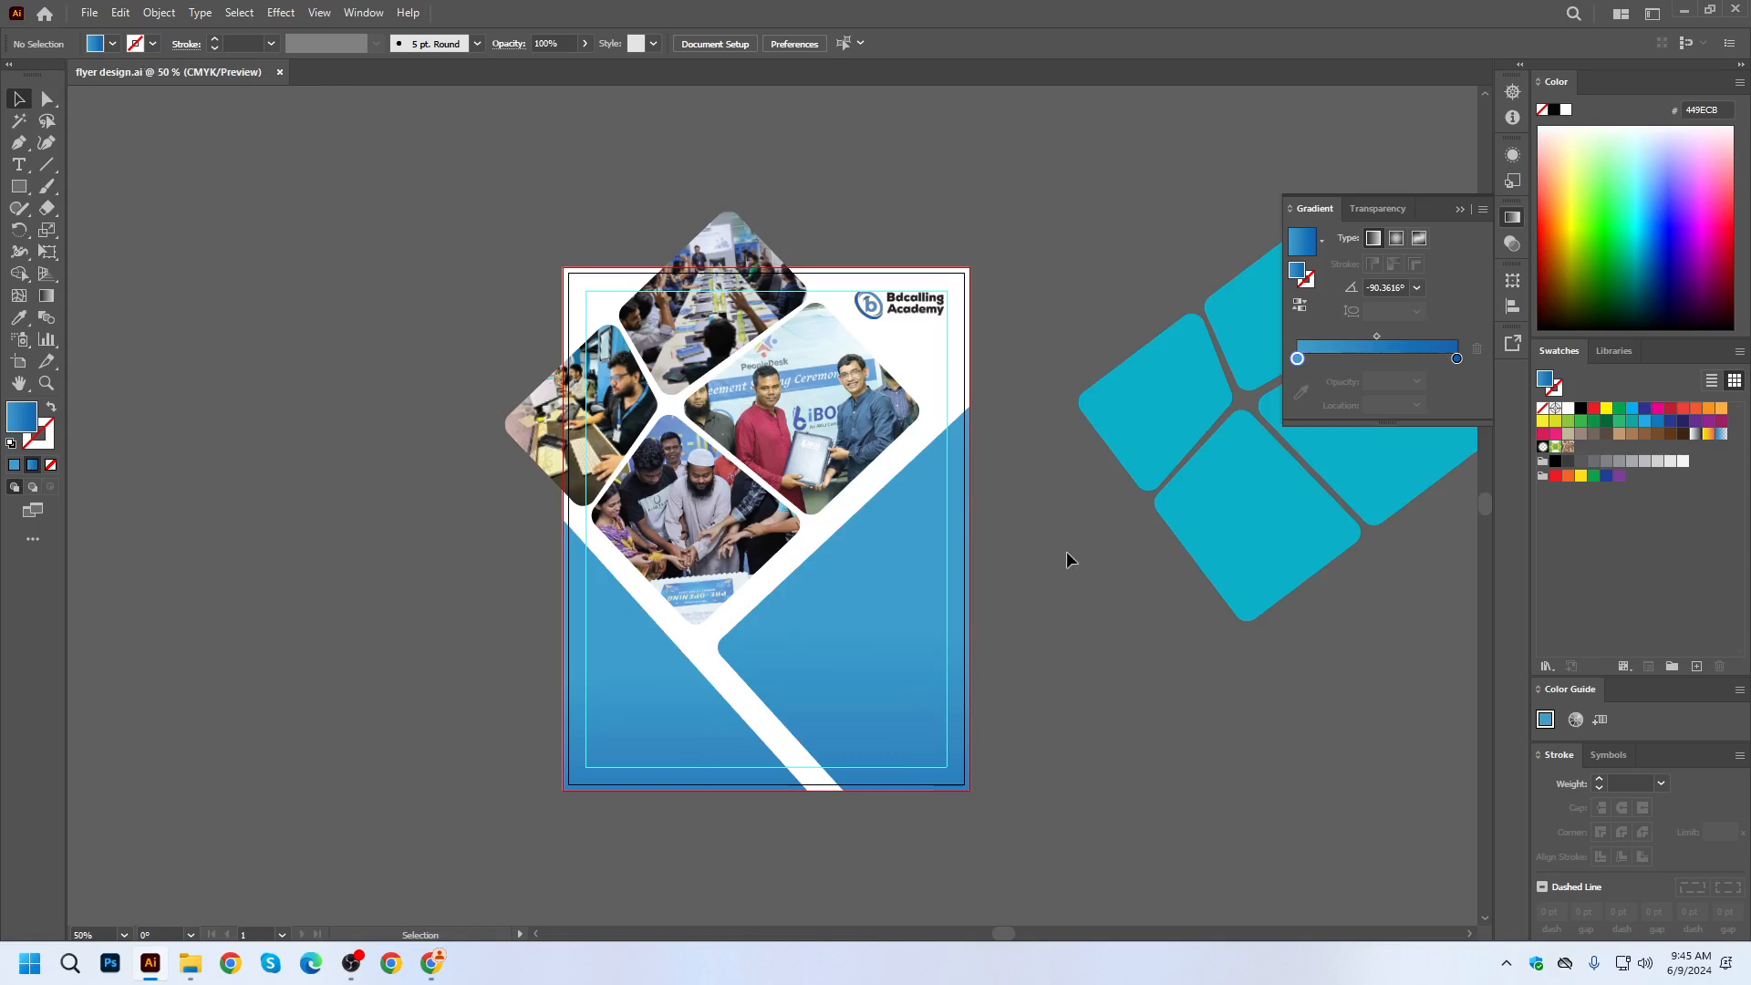
{"action": "left_click_drag", "start_coordinate": [1065, 551], "coordinate": [949, 519]}
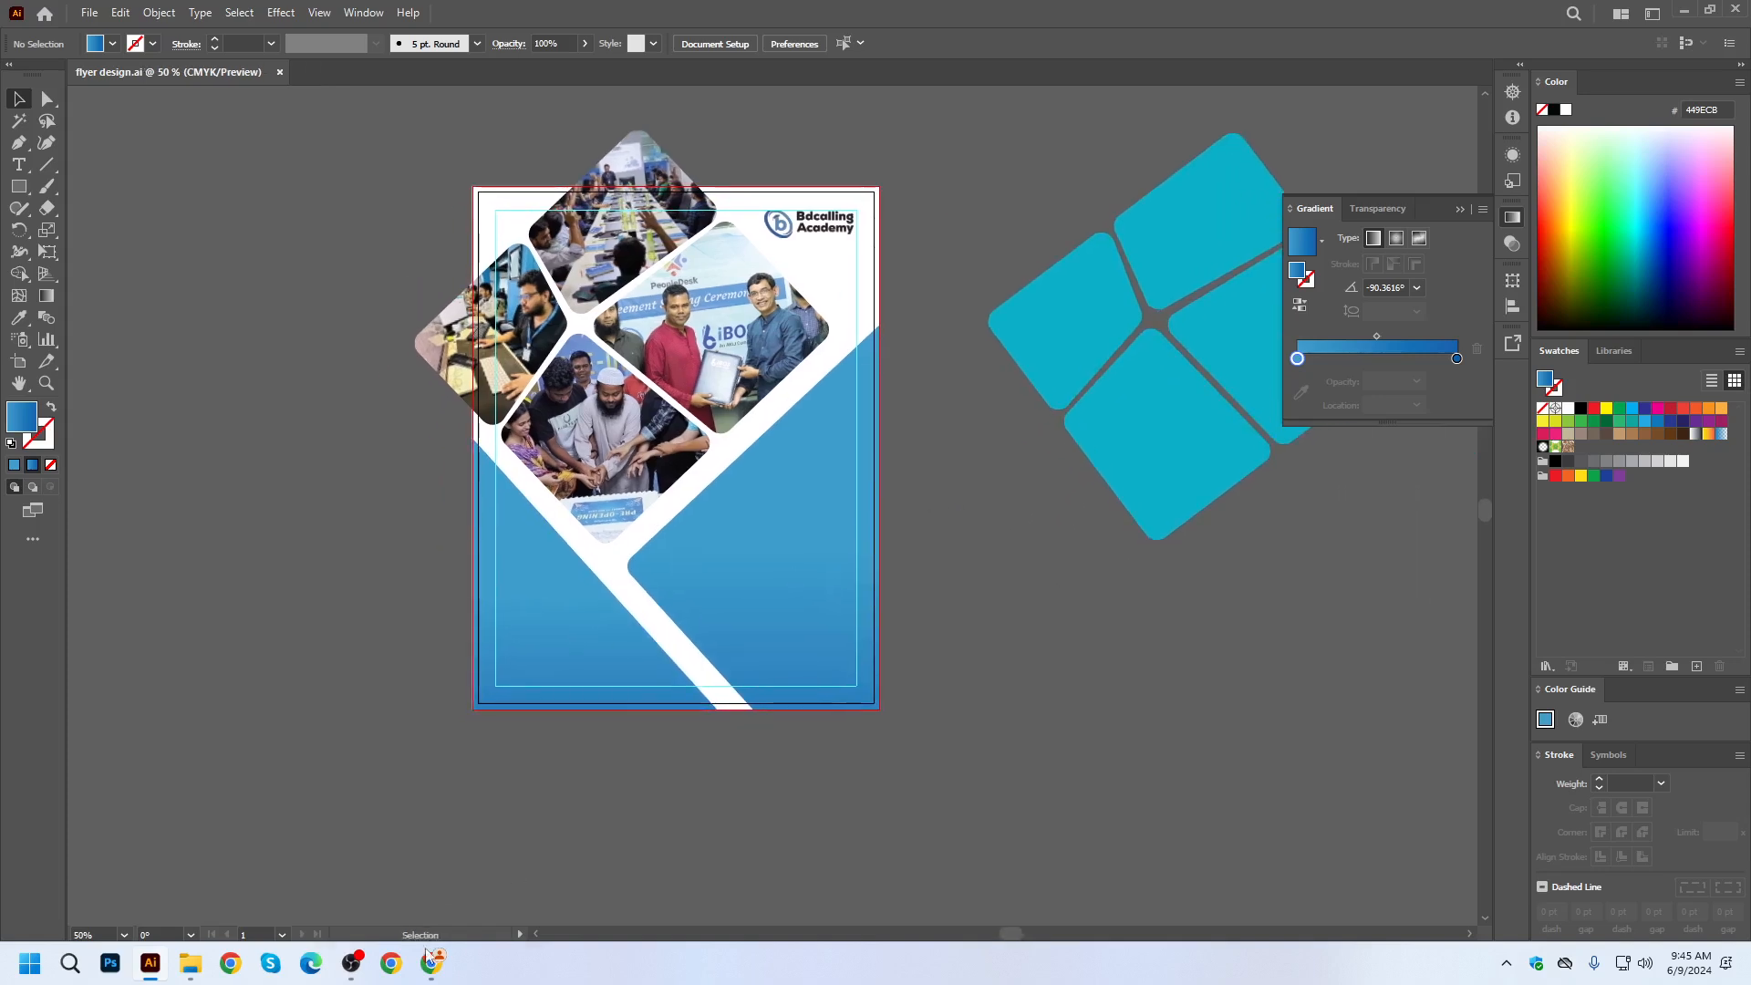
{"action": "mouse_move", "coordinate": [426, 973]}
{"action": "left_click", "coordinate": [190, 963]}
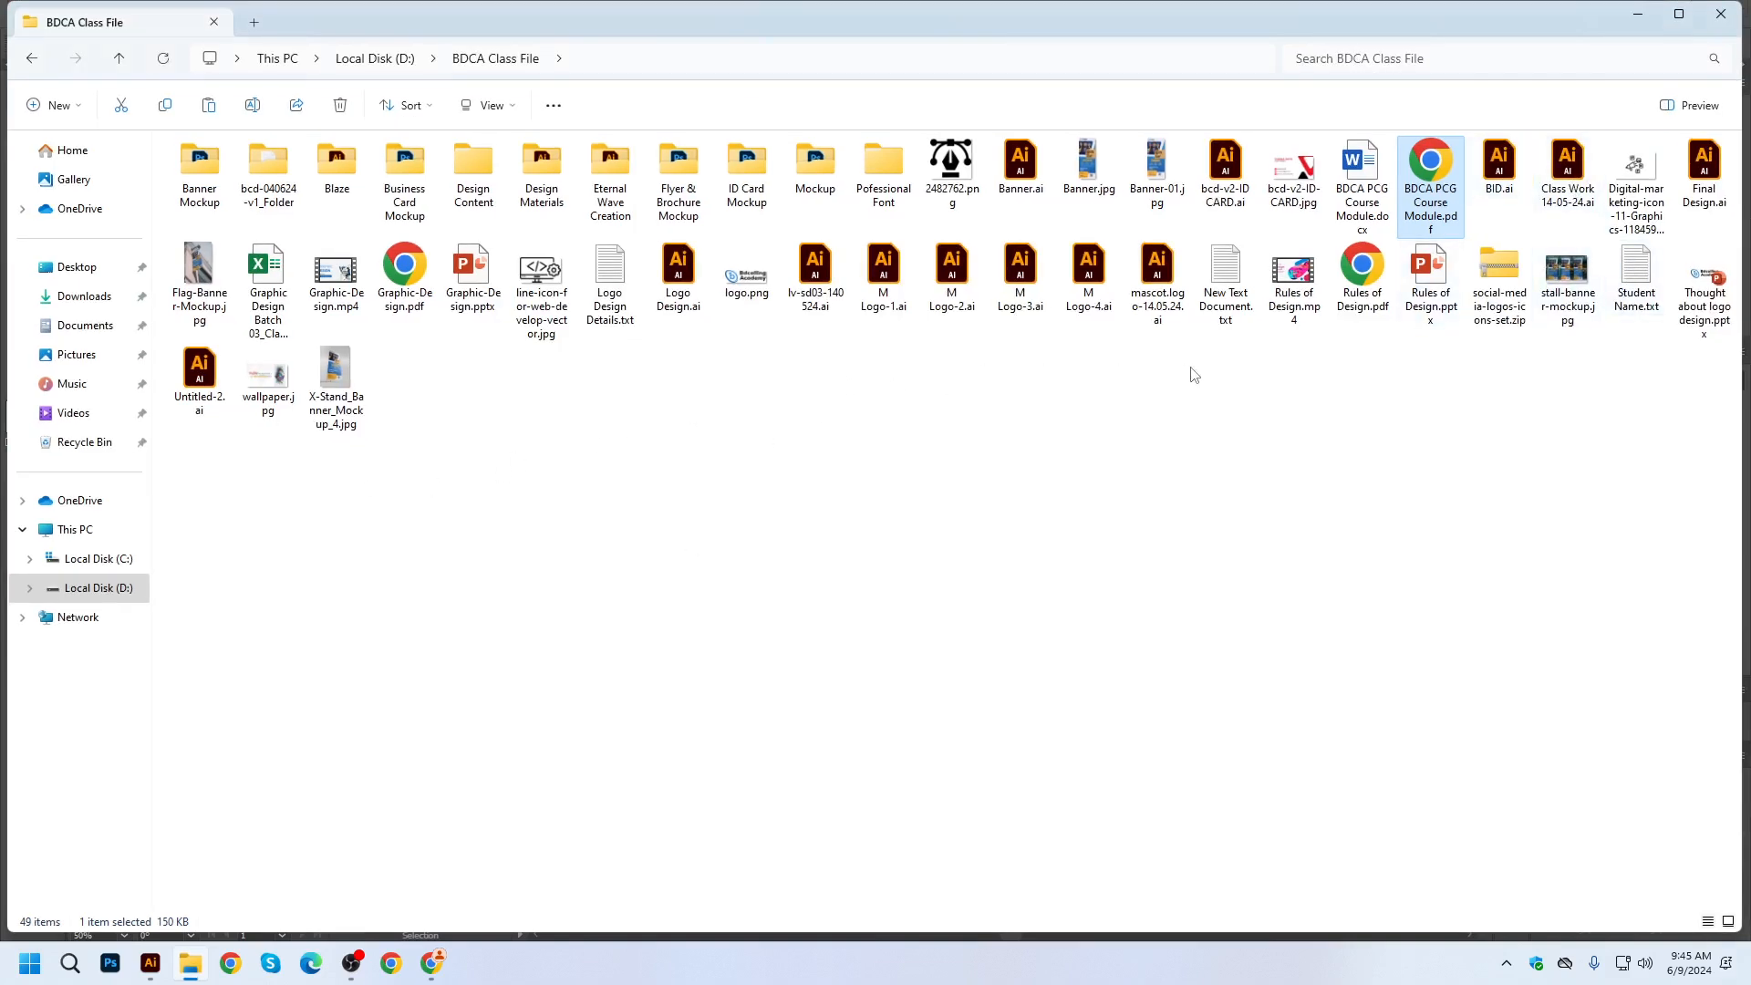
{"action": "double_click", "coordinate": [1021, 166]}
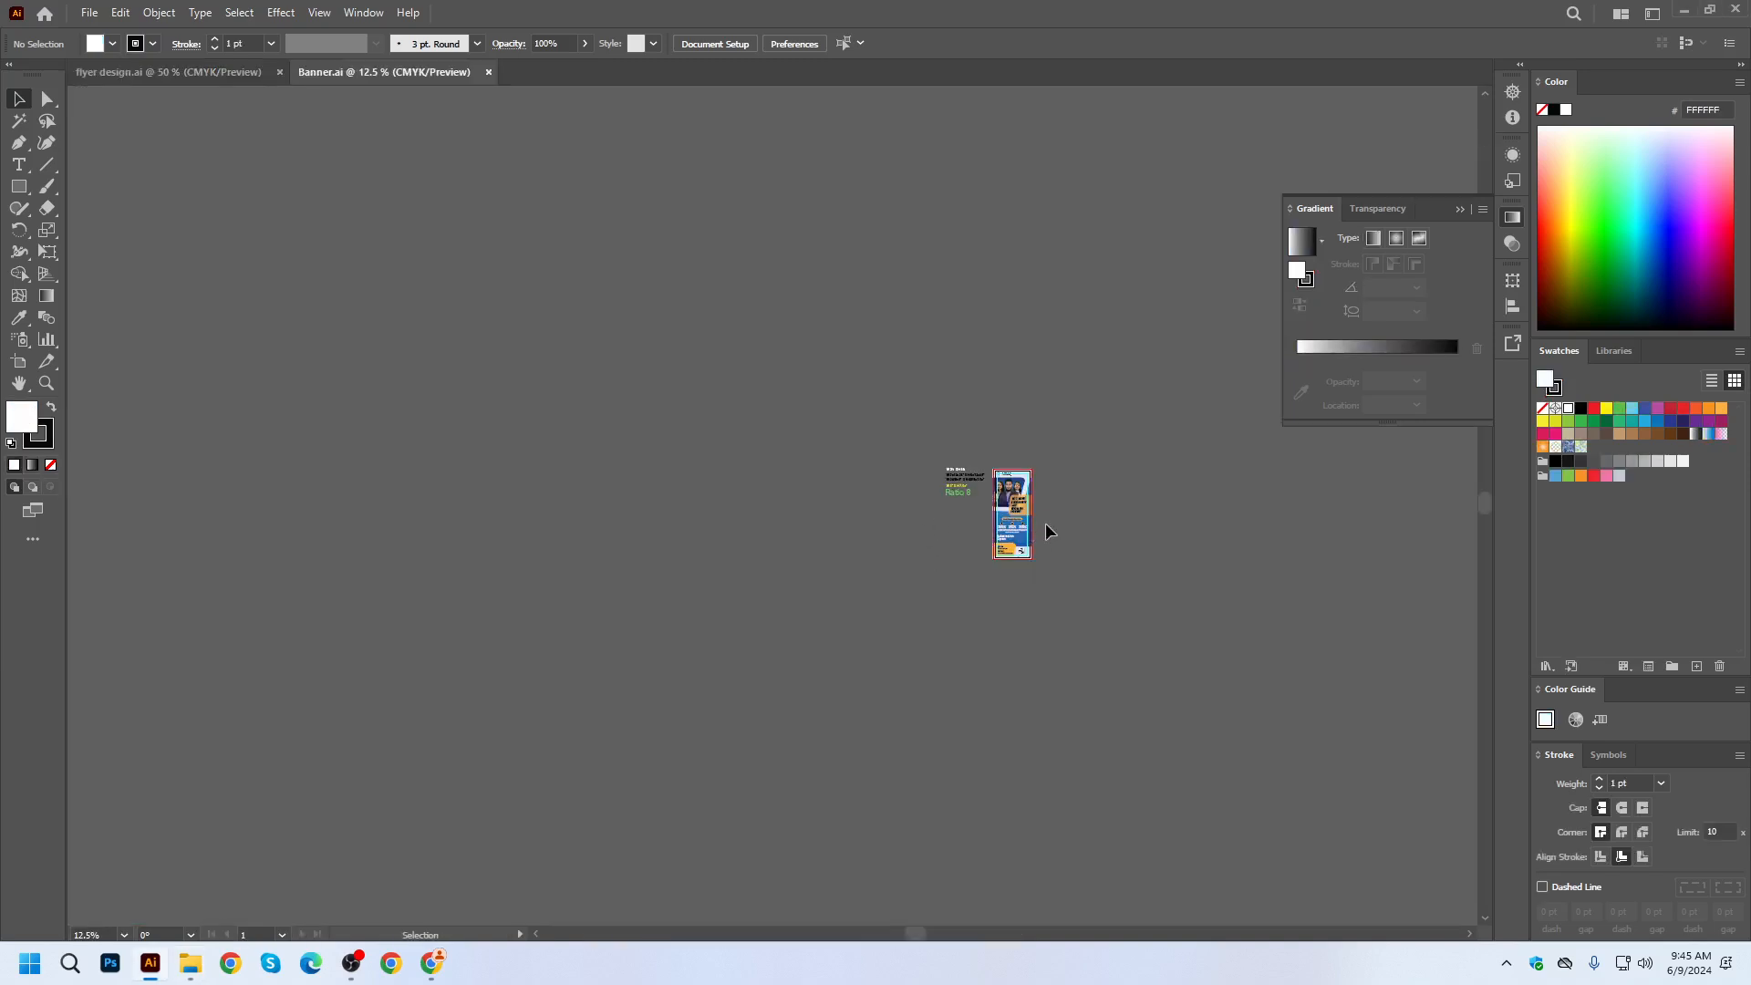
Copy the Most Popular Courses badge, the three course blocks and the paragraph beneath them from the banner into the flyer document.
{"action": "scroll", "coordinate": [1045, 523], "scroll_direction": "up", "scroll_amount": 8}
{"action": "left_click", "coordinate": [676, 518]}
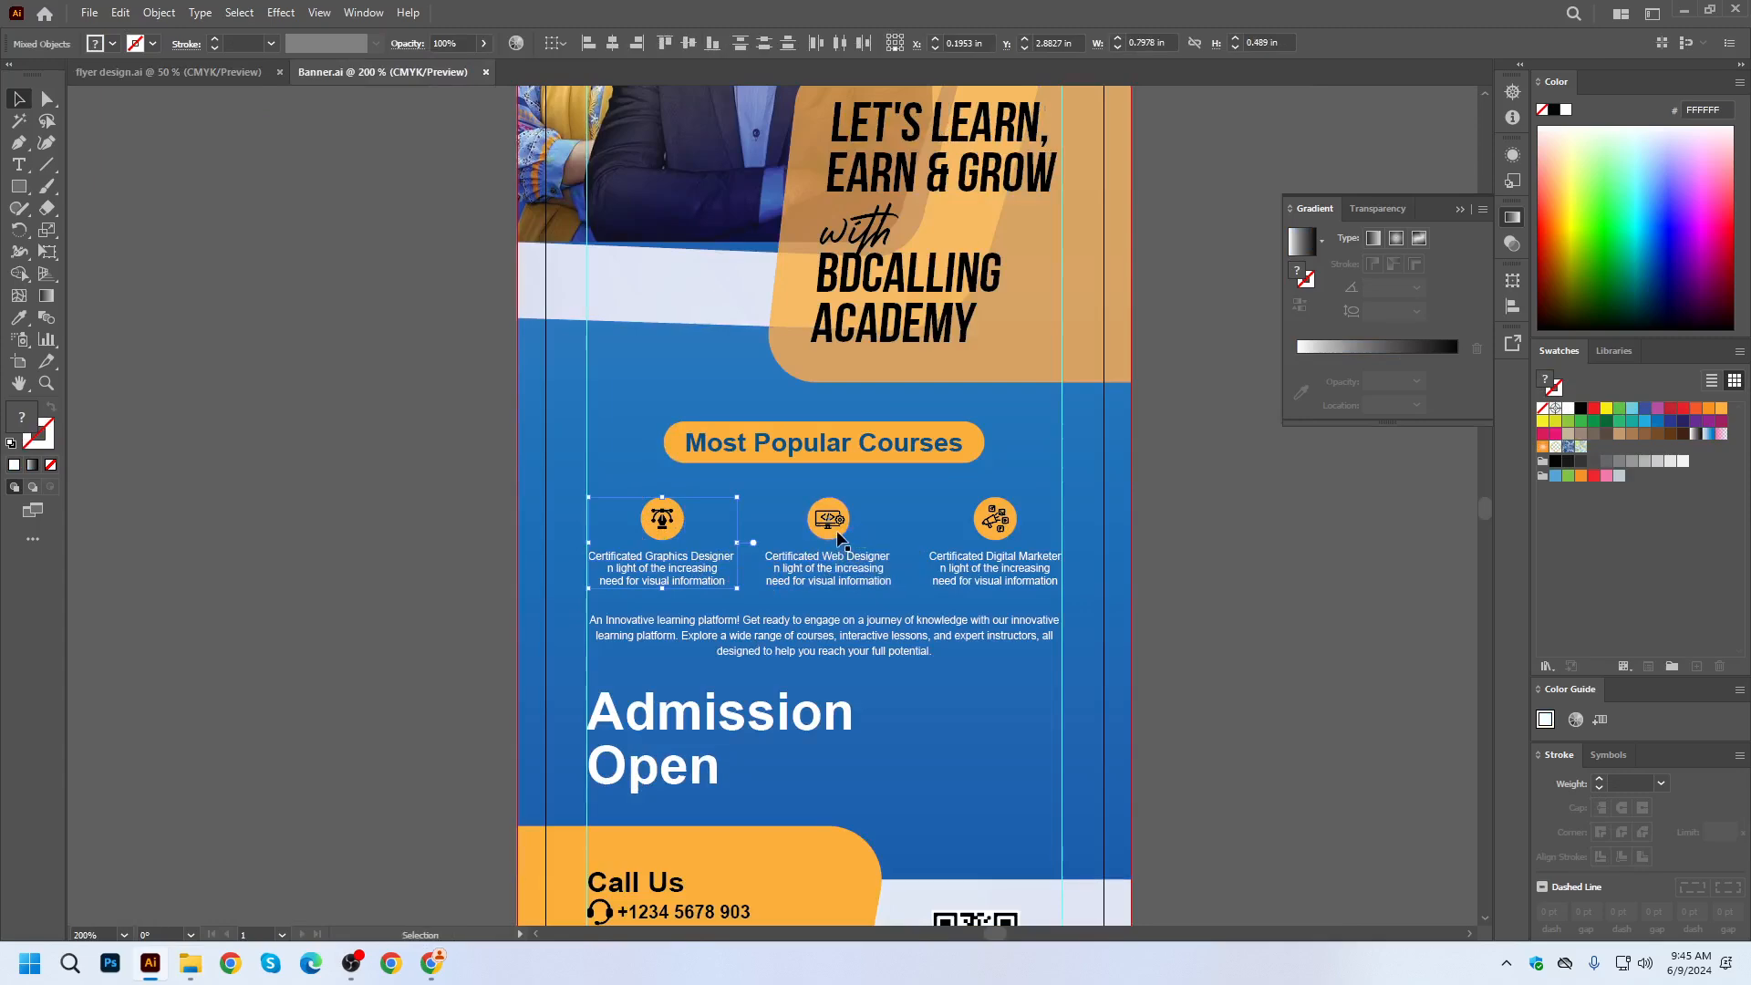
{"action": "scroll", "coordinate": [837, 537], "scroll_direction": "up", "scroll_amount": 1}
{"action": "scroll", "coordinate": [837, 532], "scroll_direction": "down", "scroll_amount": 1}
{"action": "scroll", "coordinate": [837, 537], "scroll_direction": "up", "scroll_amount": 1}
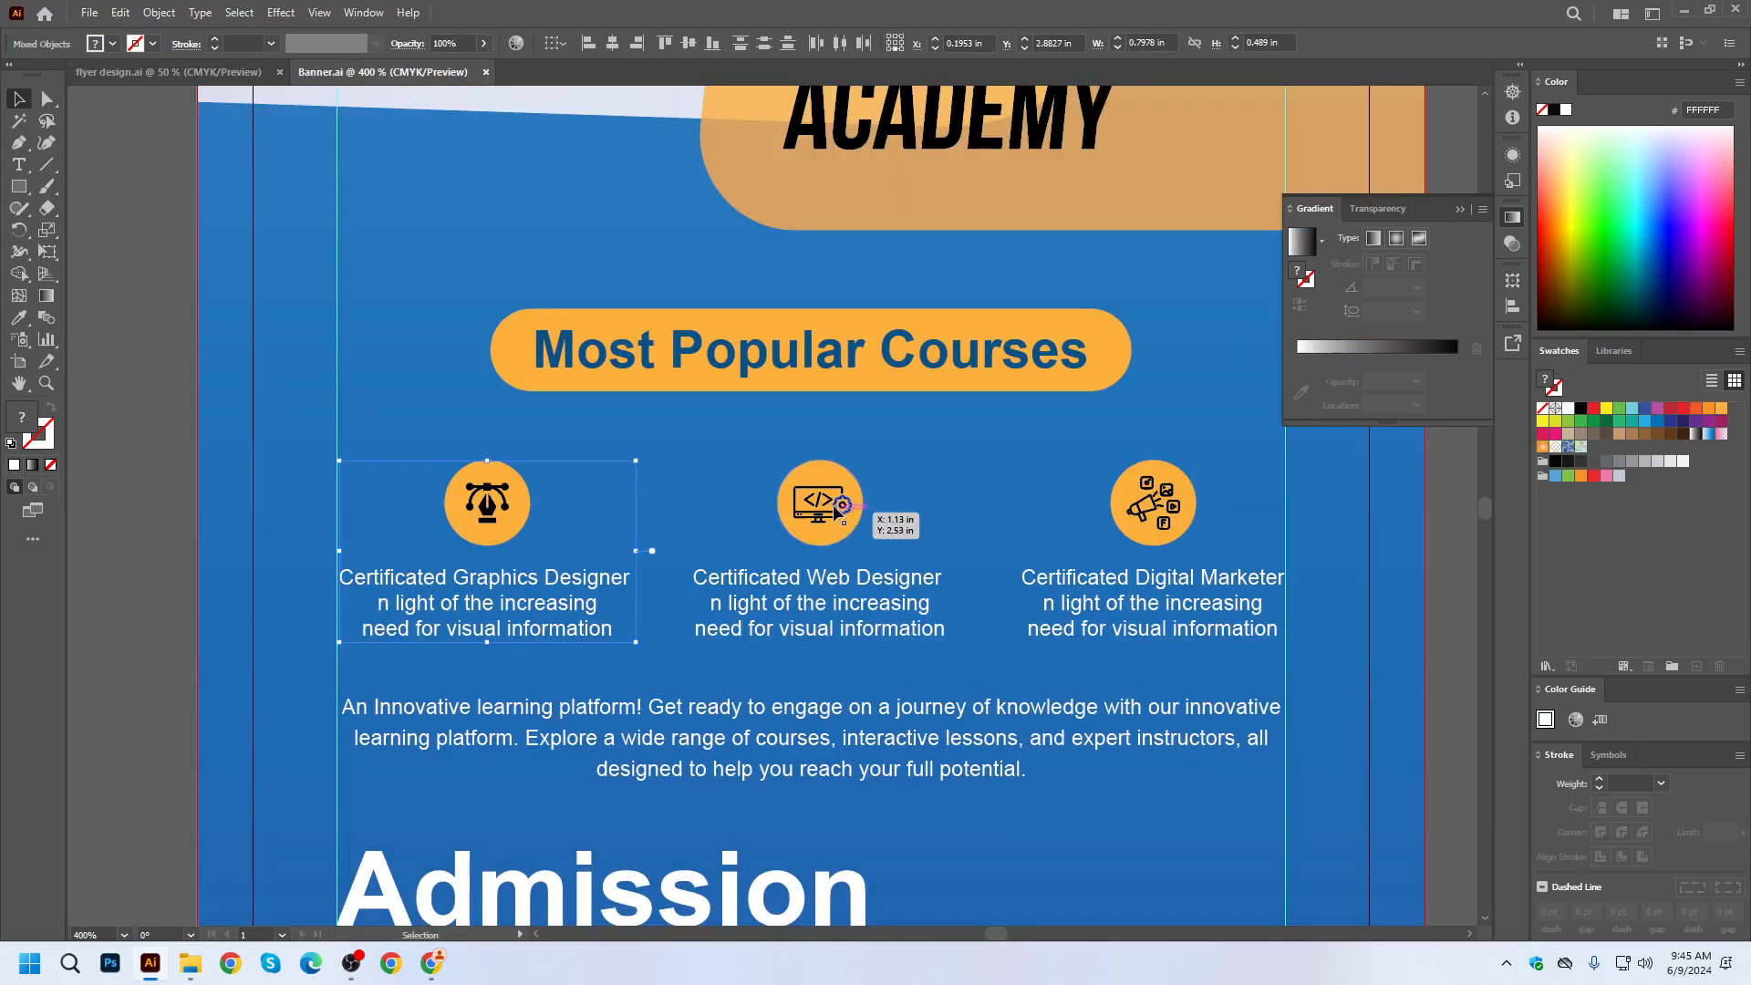
{"action": "left_click", "coordinate": [820, 506], "text": "shift"}
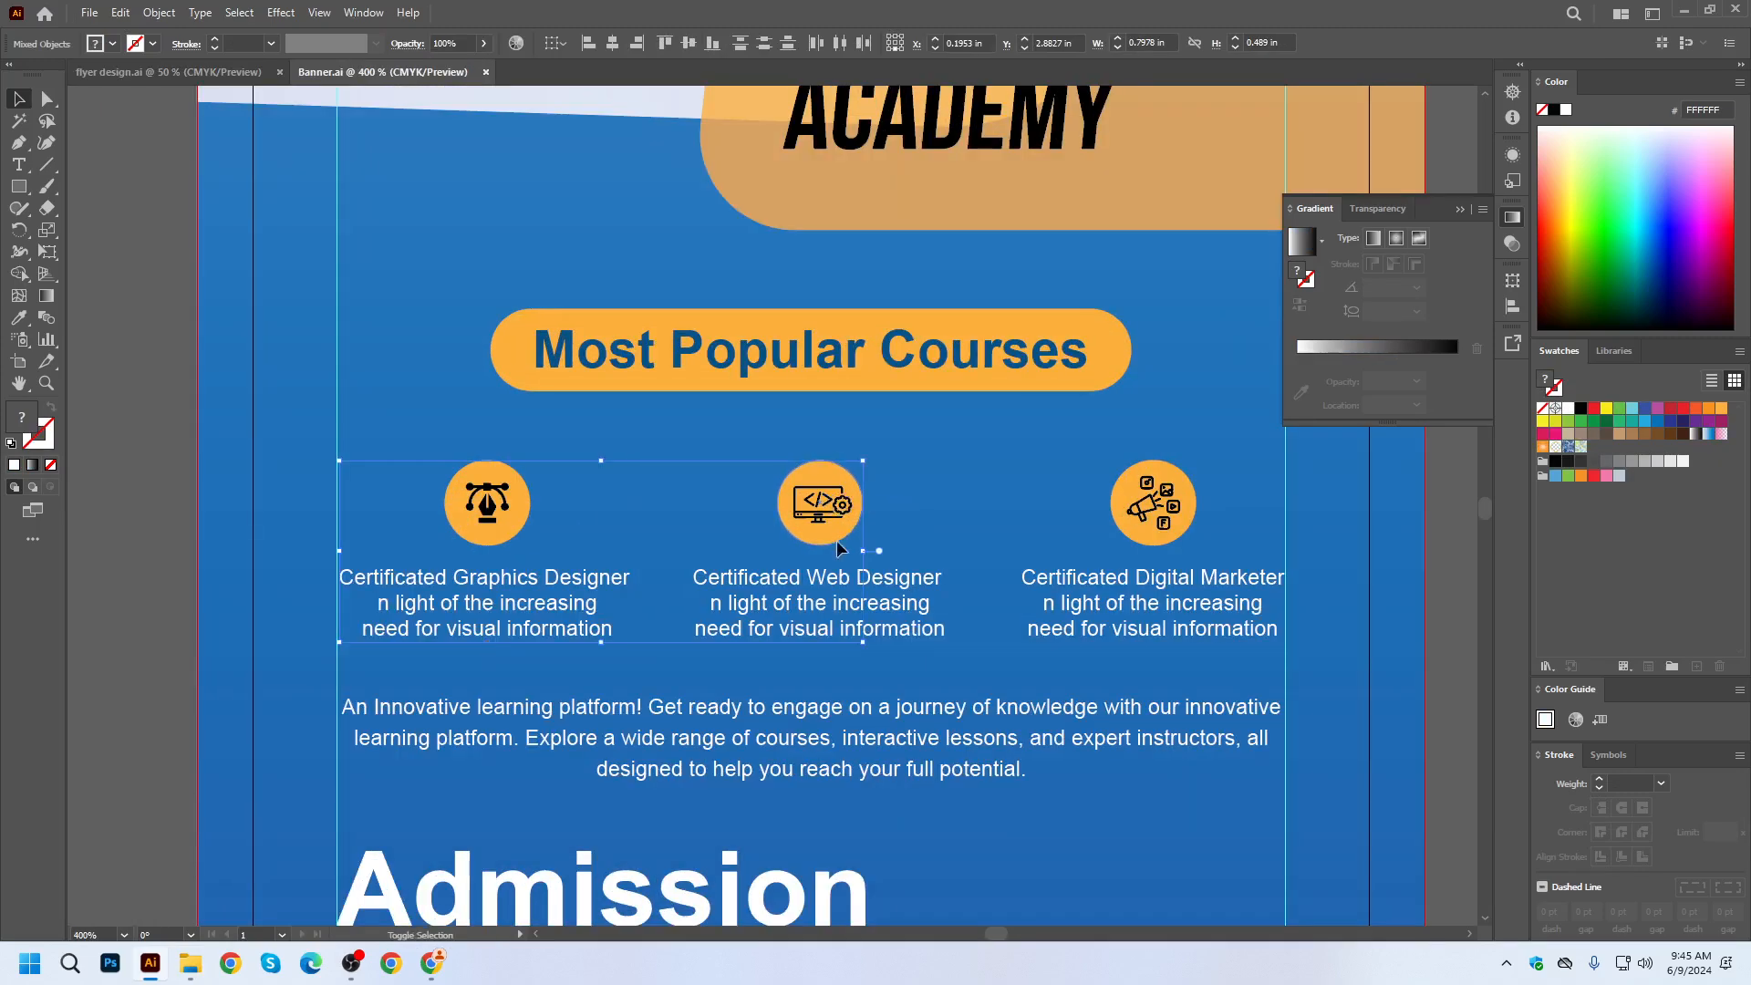
{"action": "left_click", "coordinate": [1176, 516], "text": "shift"}
{"action": "left_click", "coordinate": [980, 725], "text": "shift"}
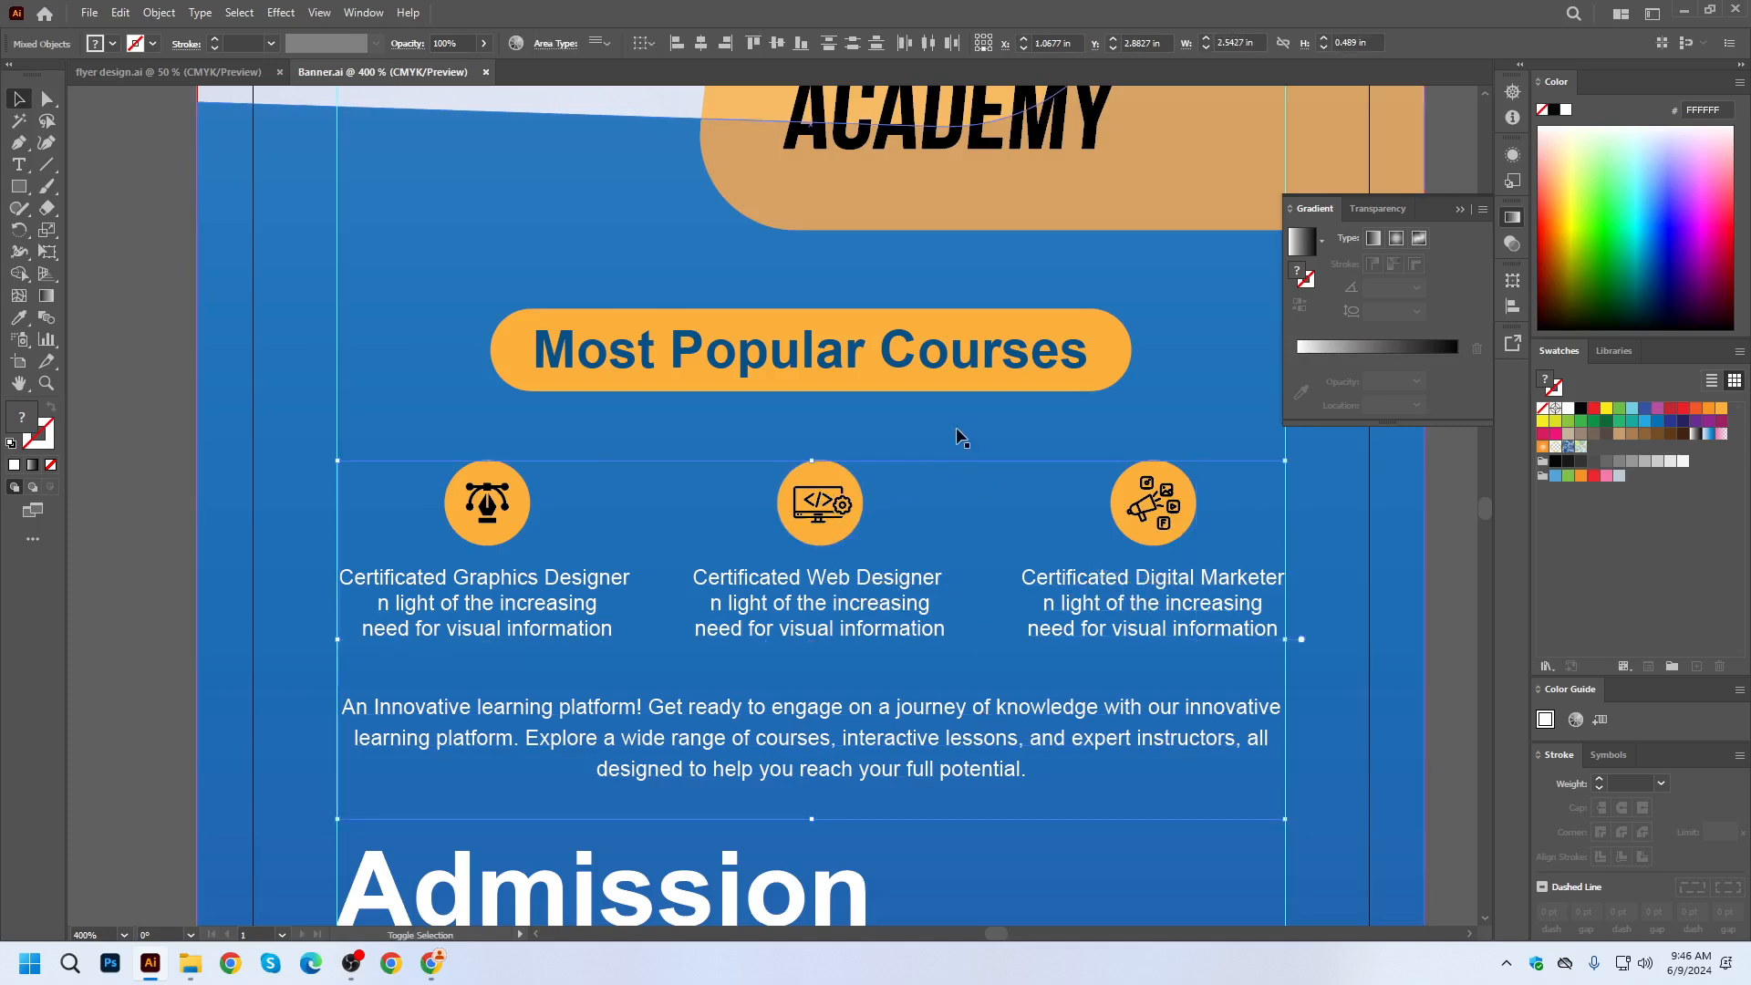
{"action": "left_click", "coordinate": [907, 365], "text": "shift"}
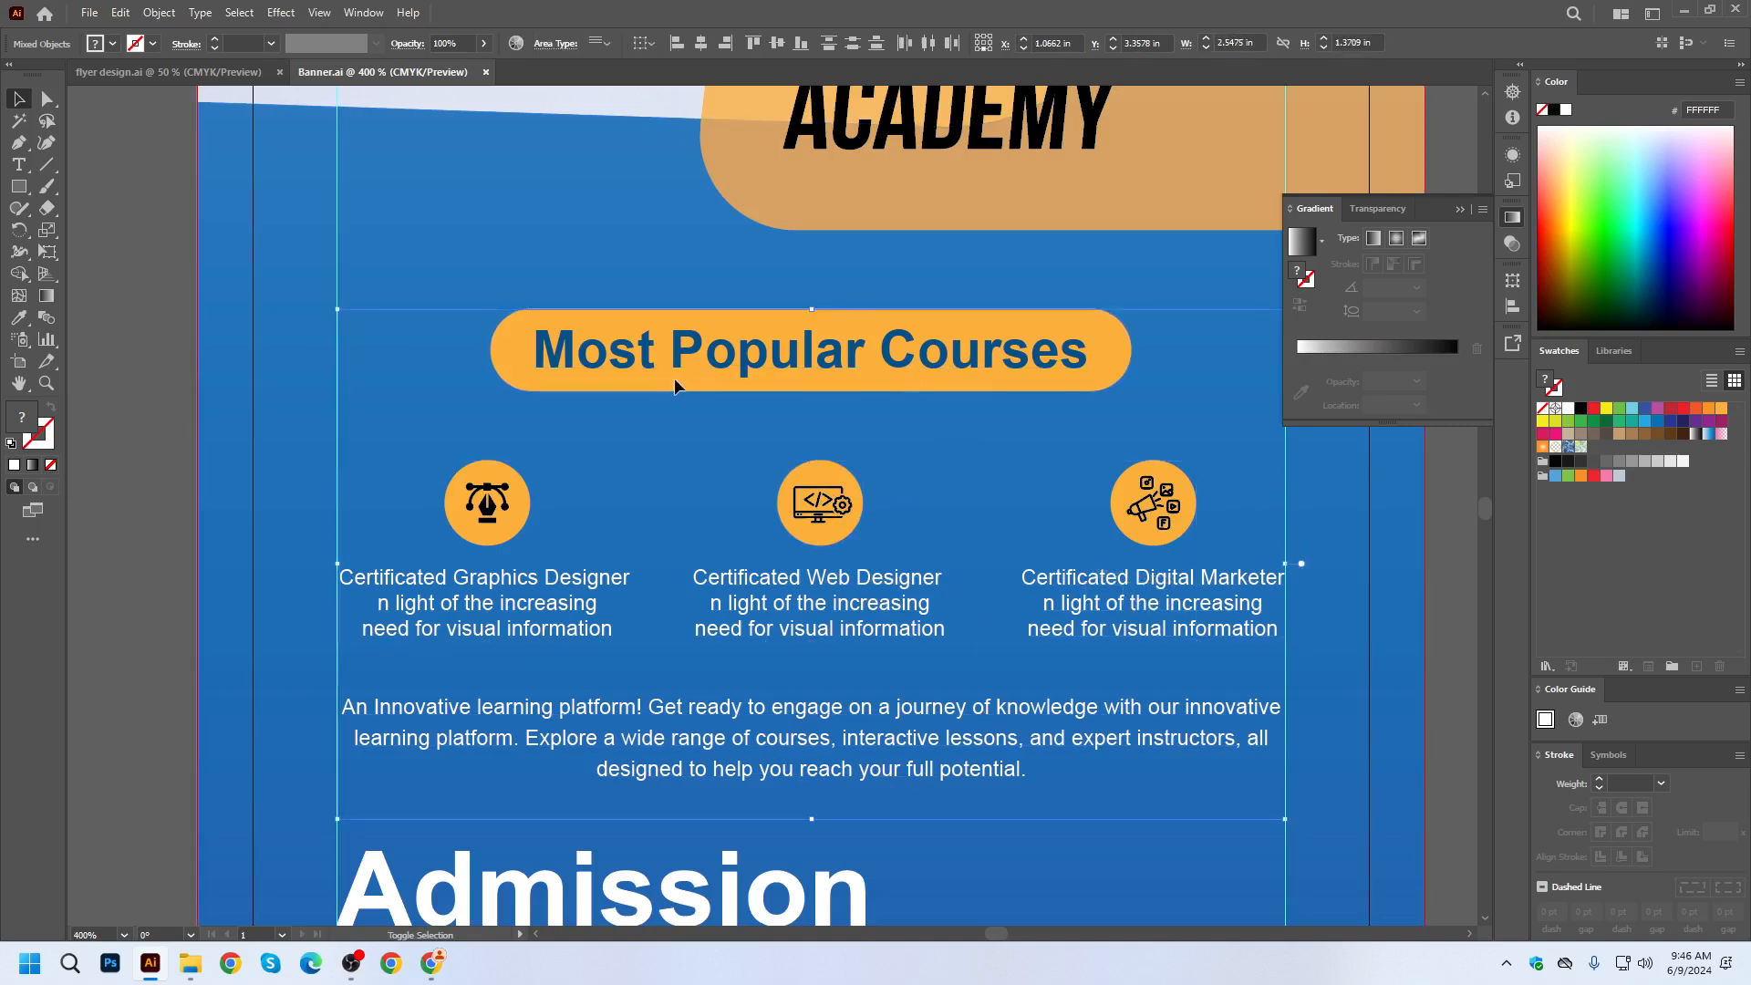
{"action": "left_click", "coordinate": [513, 353], "text": "shift"}
{"action": "left_click", "coordinate": [538, 353], "text": "shift"}
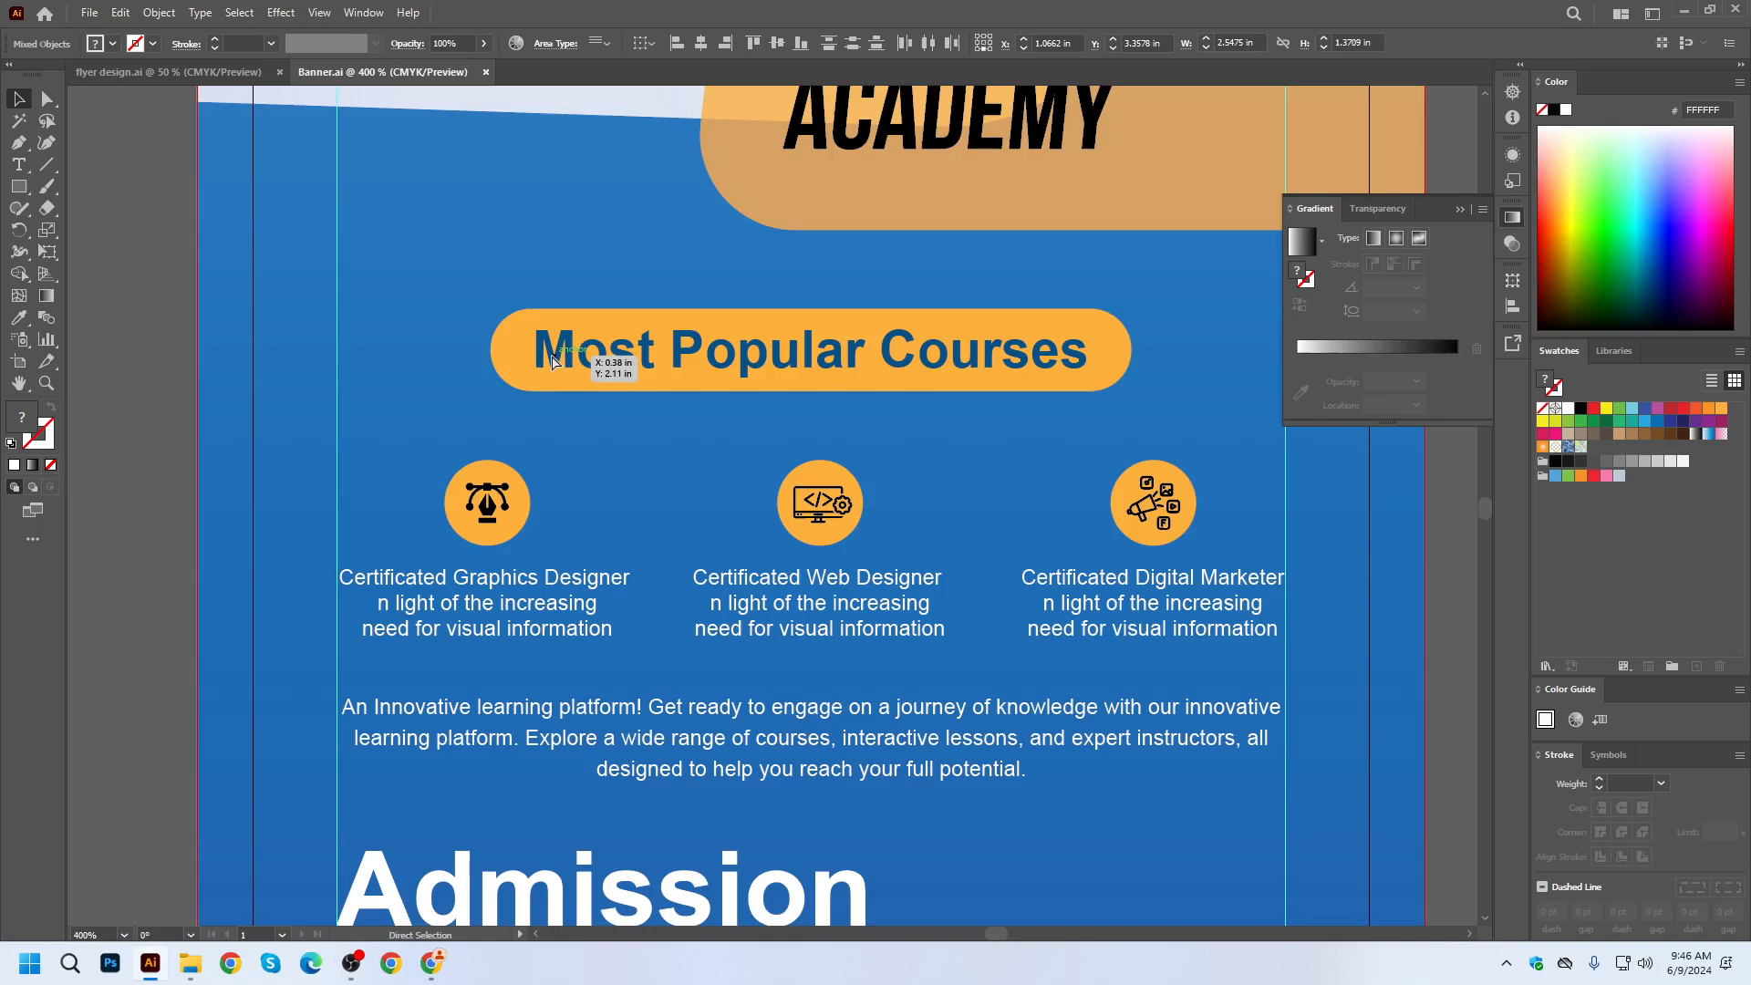
{"action": "left_click", "coordinate": [210, 74]}
{"action": "key", "text": "ctrl+v"}
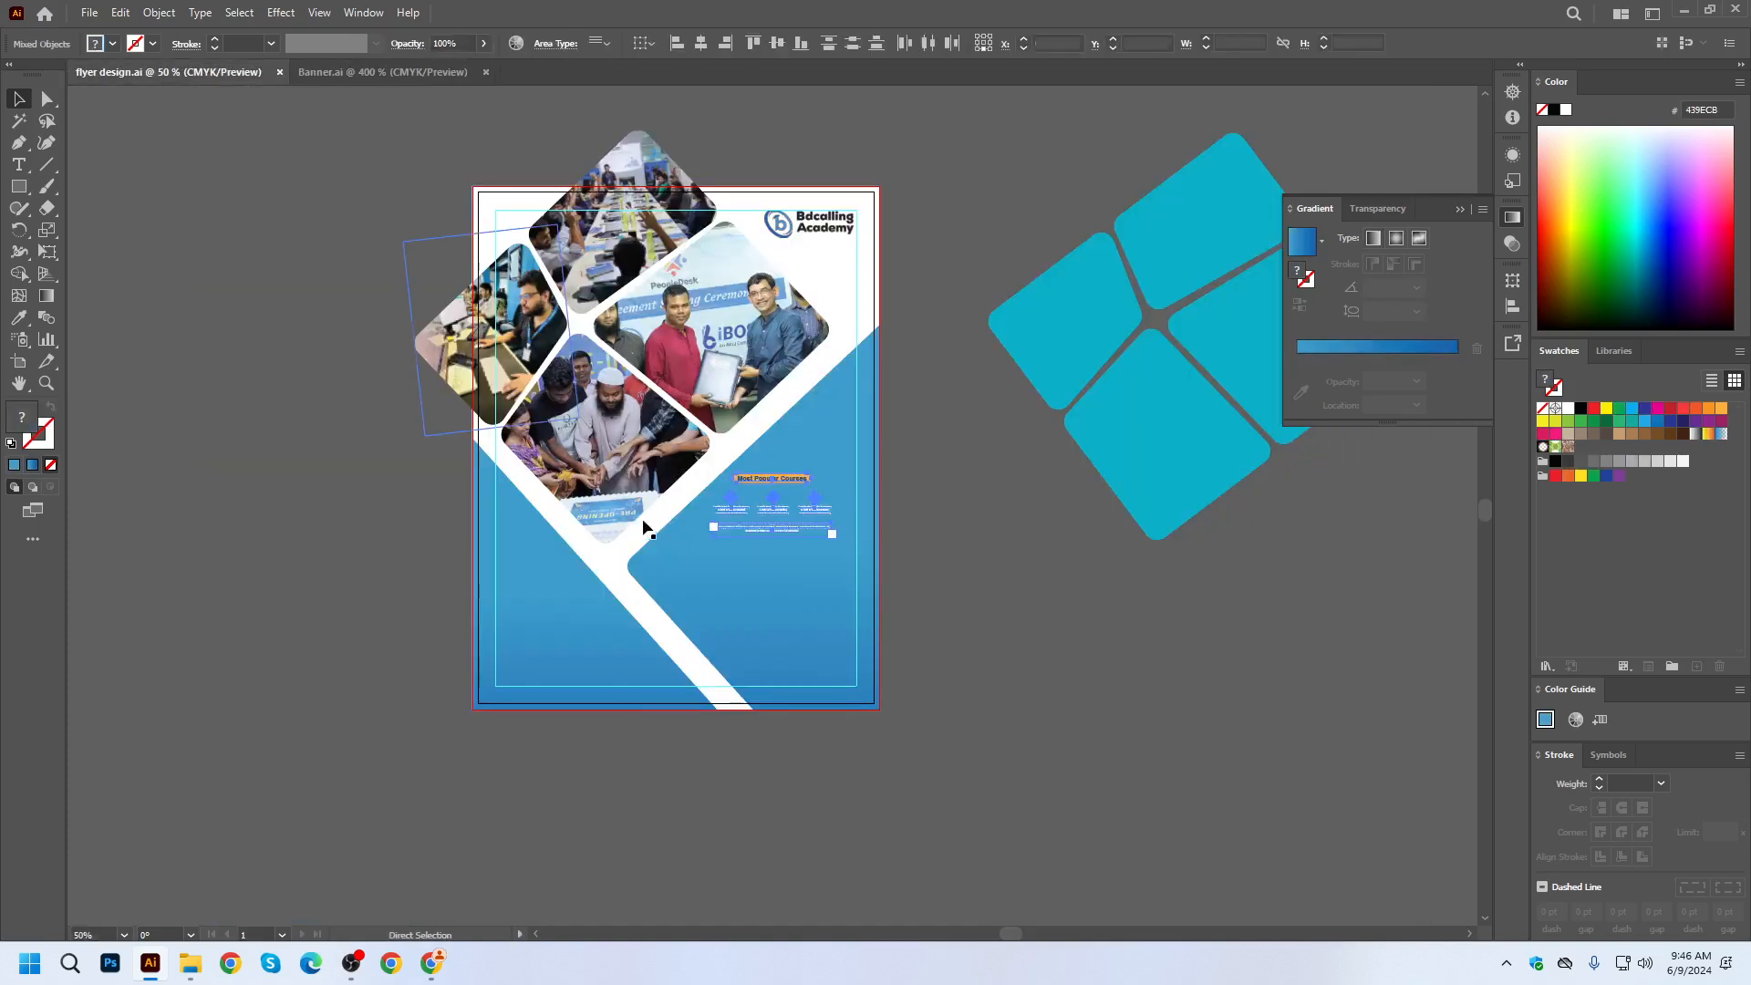
Enlarge the pasted courses content and place it on the empty canvas below the flyer.
{"action": "scroll", "coordinate": [762, 527], "scroll_direction": "down", "scroll_amount": 1}
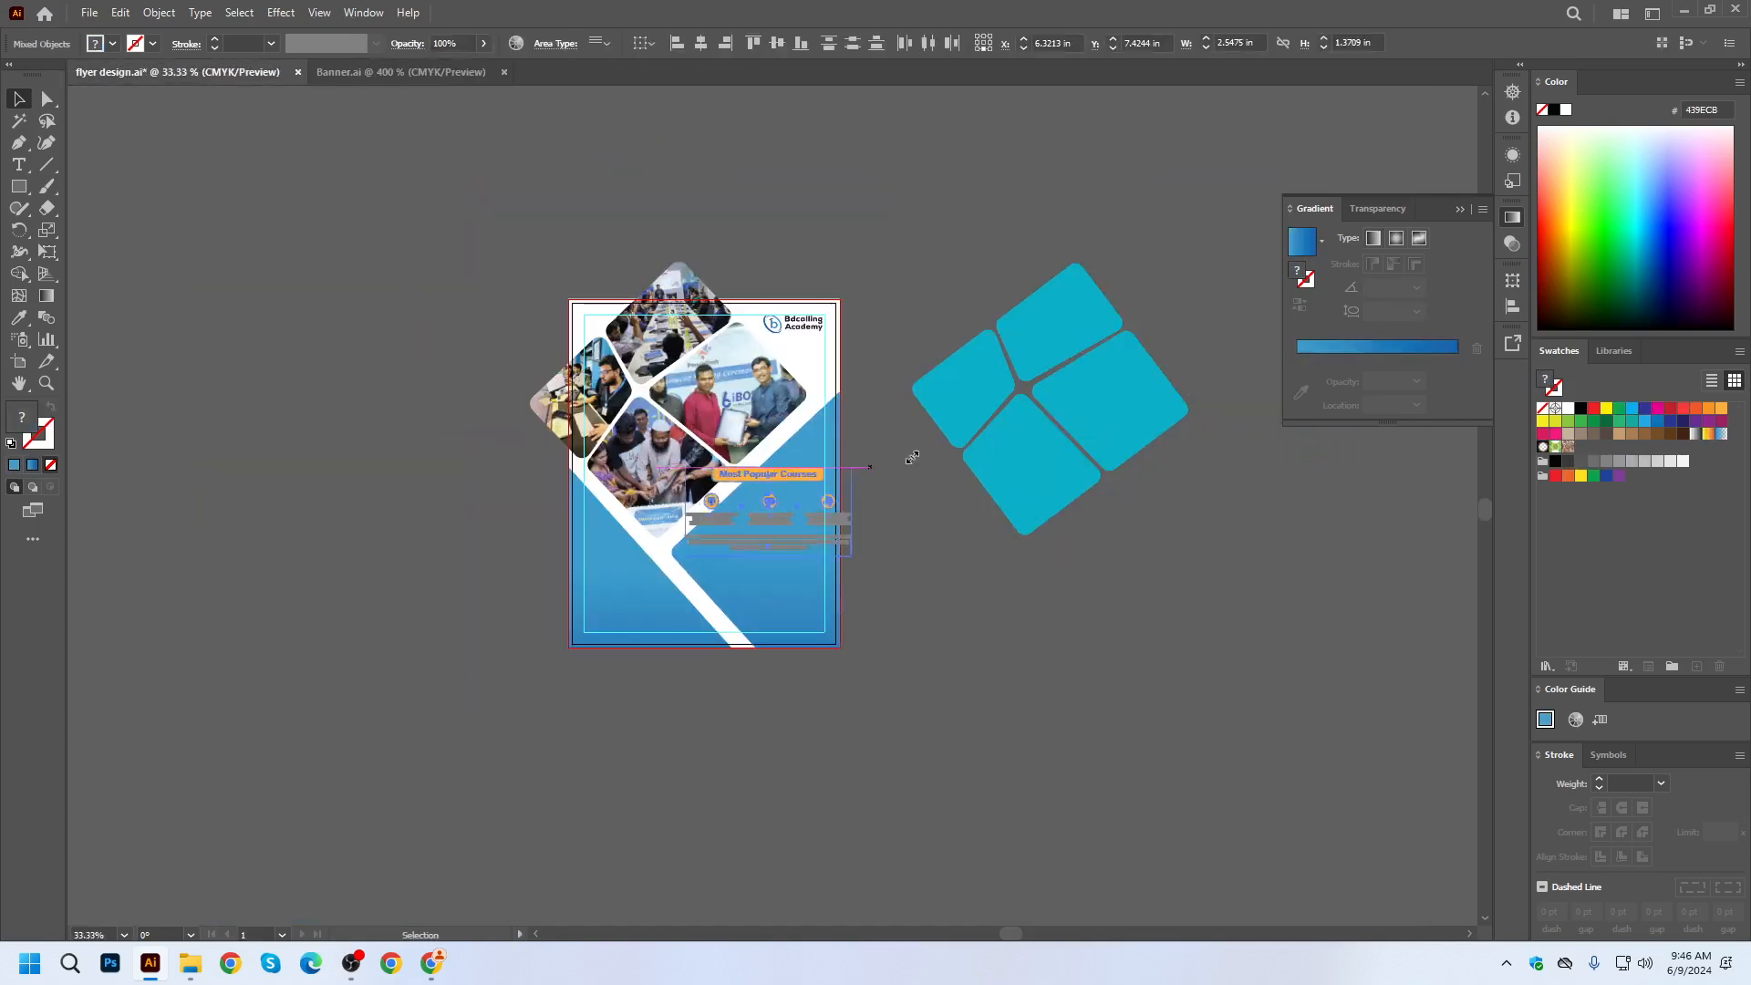
{"action": "left_click_drag", "start_coordinate": [811, 454], "coordinate": [1014, 721]}
{"action": "left_click", "coordinate": [921, 684]}
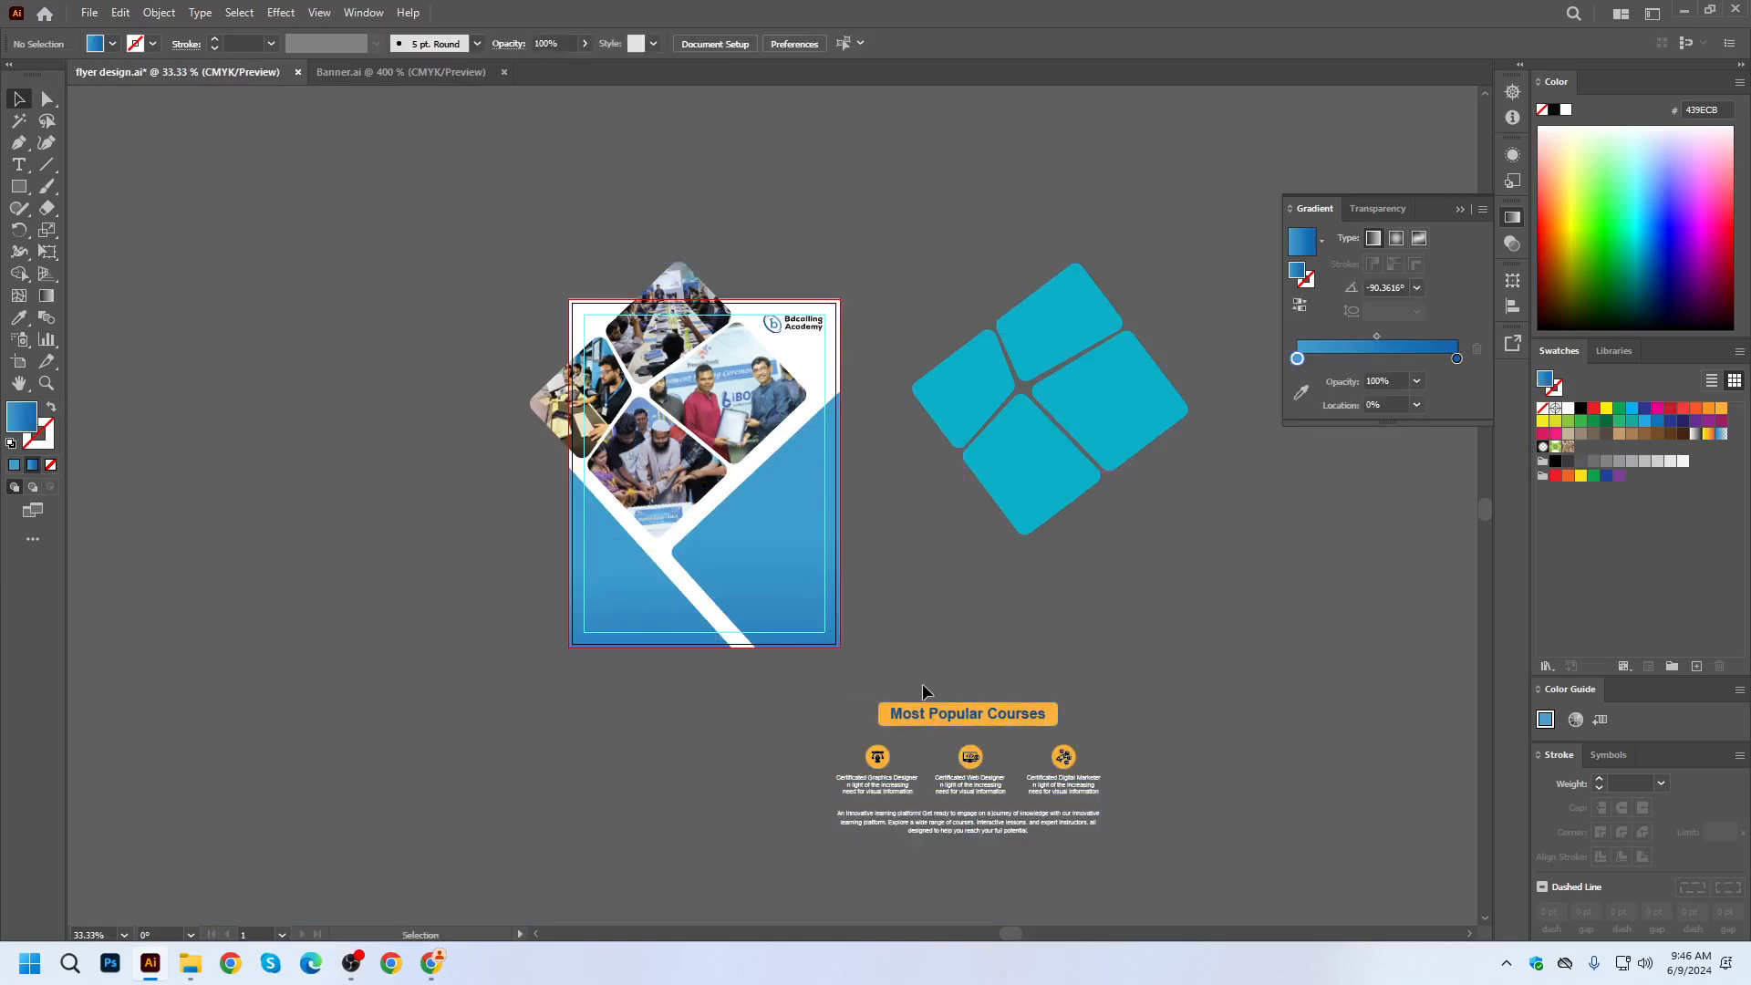
Ungroup the Most Popular Courses badge into its text and orange rectangle.
{"action": "left_click", "coordinate": [1045, 718]}
{"action": "scroll", "coordinate": [1045, 719], "scroll_direction": "up", "scroll_amount": 2}
{"action": "right_click", "coordinate": [1028, 719]}
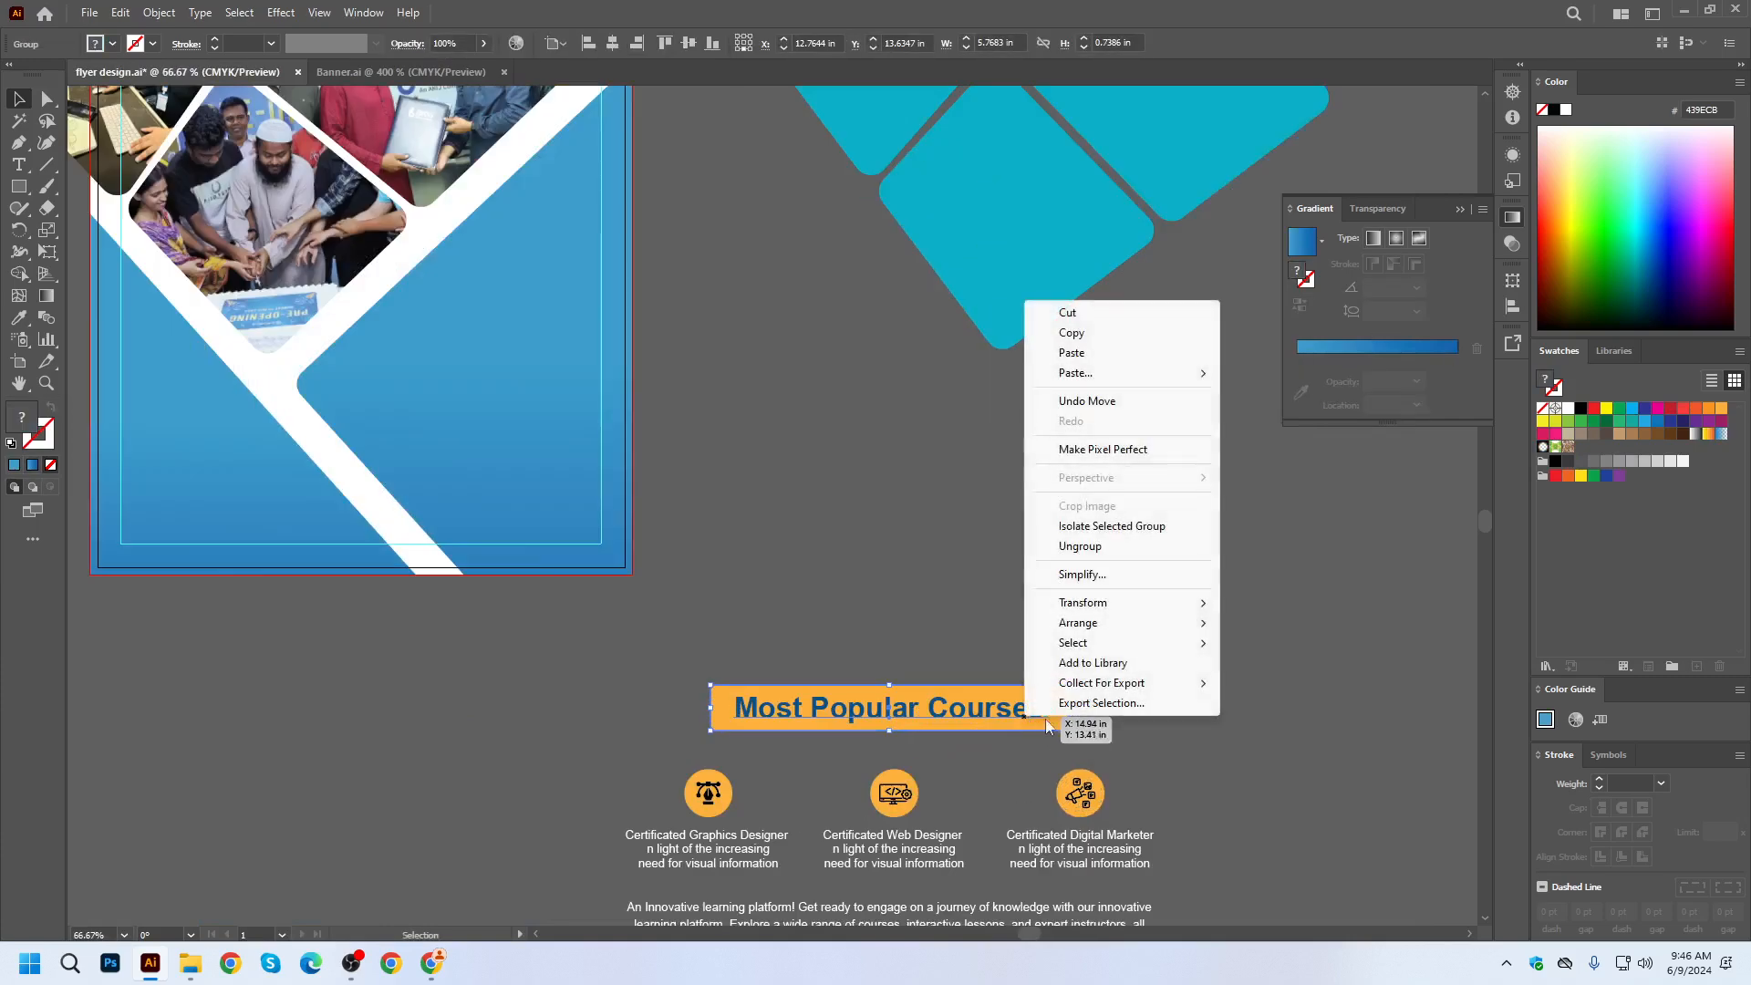
{"action": "left_click", "coordinate": [1132, 548]}
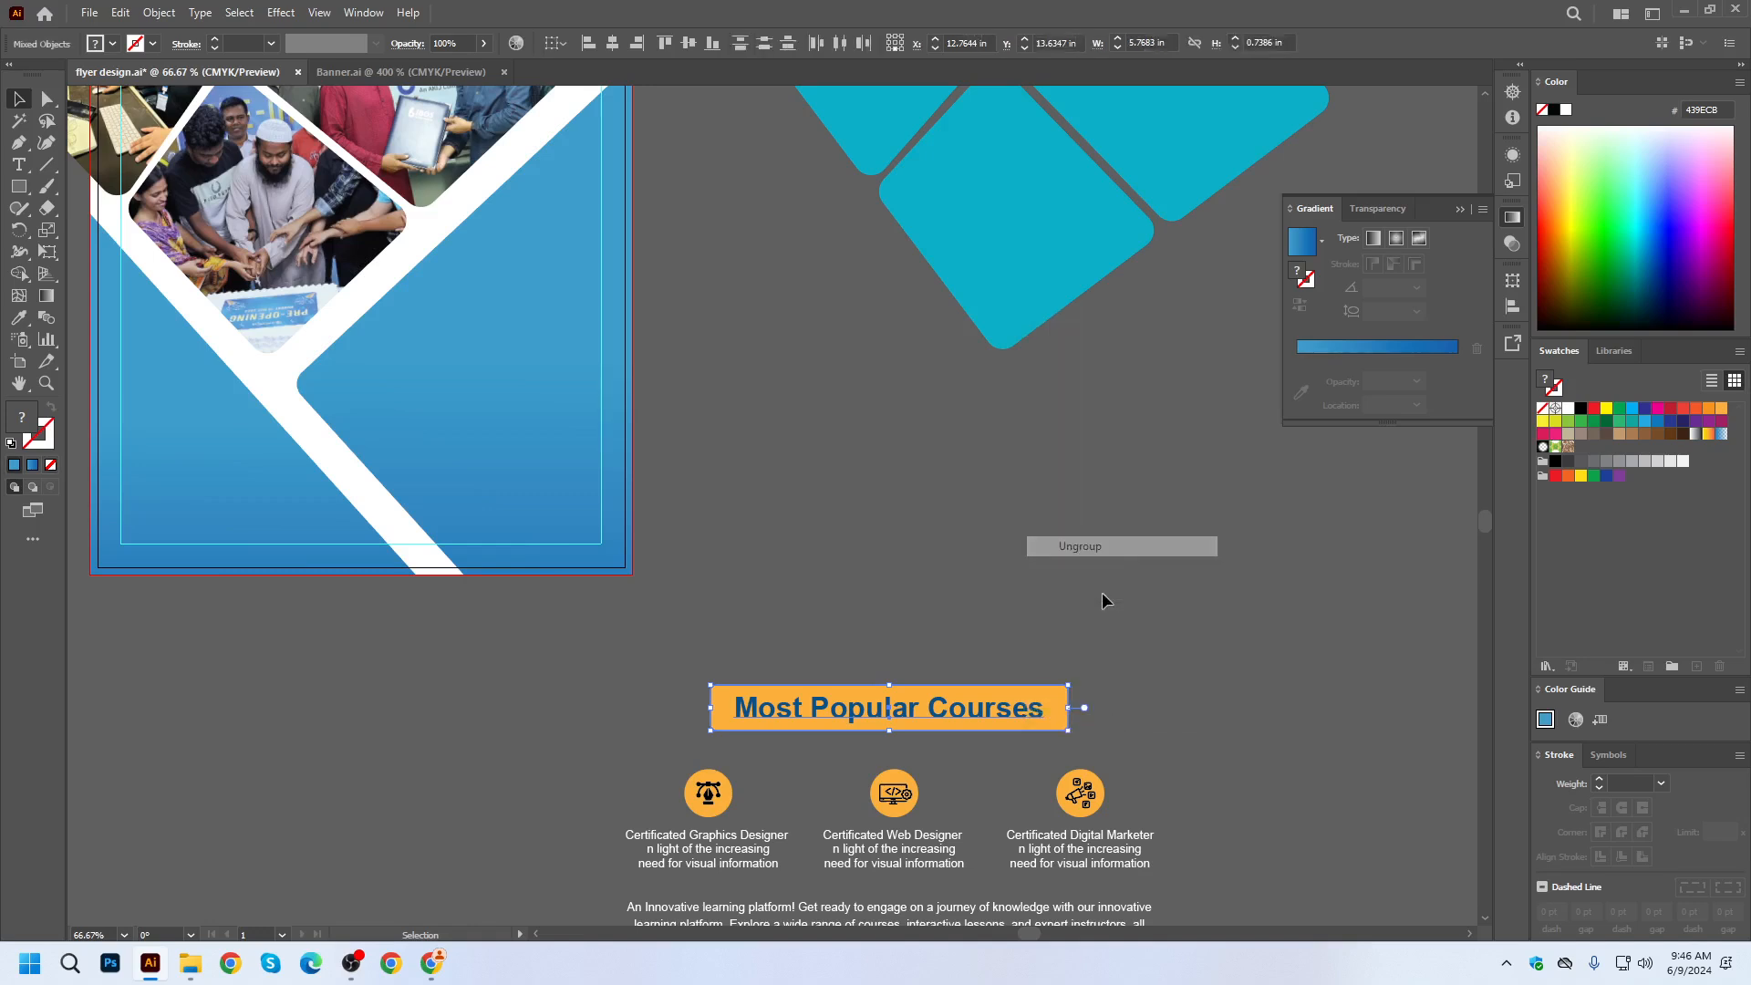
Try right-aligning the heading text with its orange rectangle.
{"action": "left_click", "coordinate": [636, 43]}
{"action": "left_click", "coordinate": [1072, 670]}
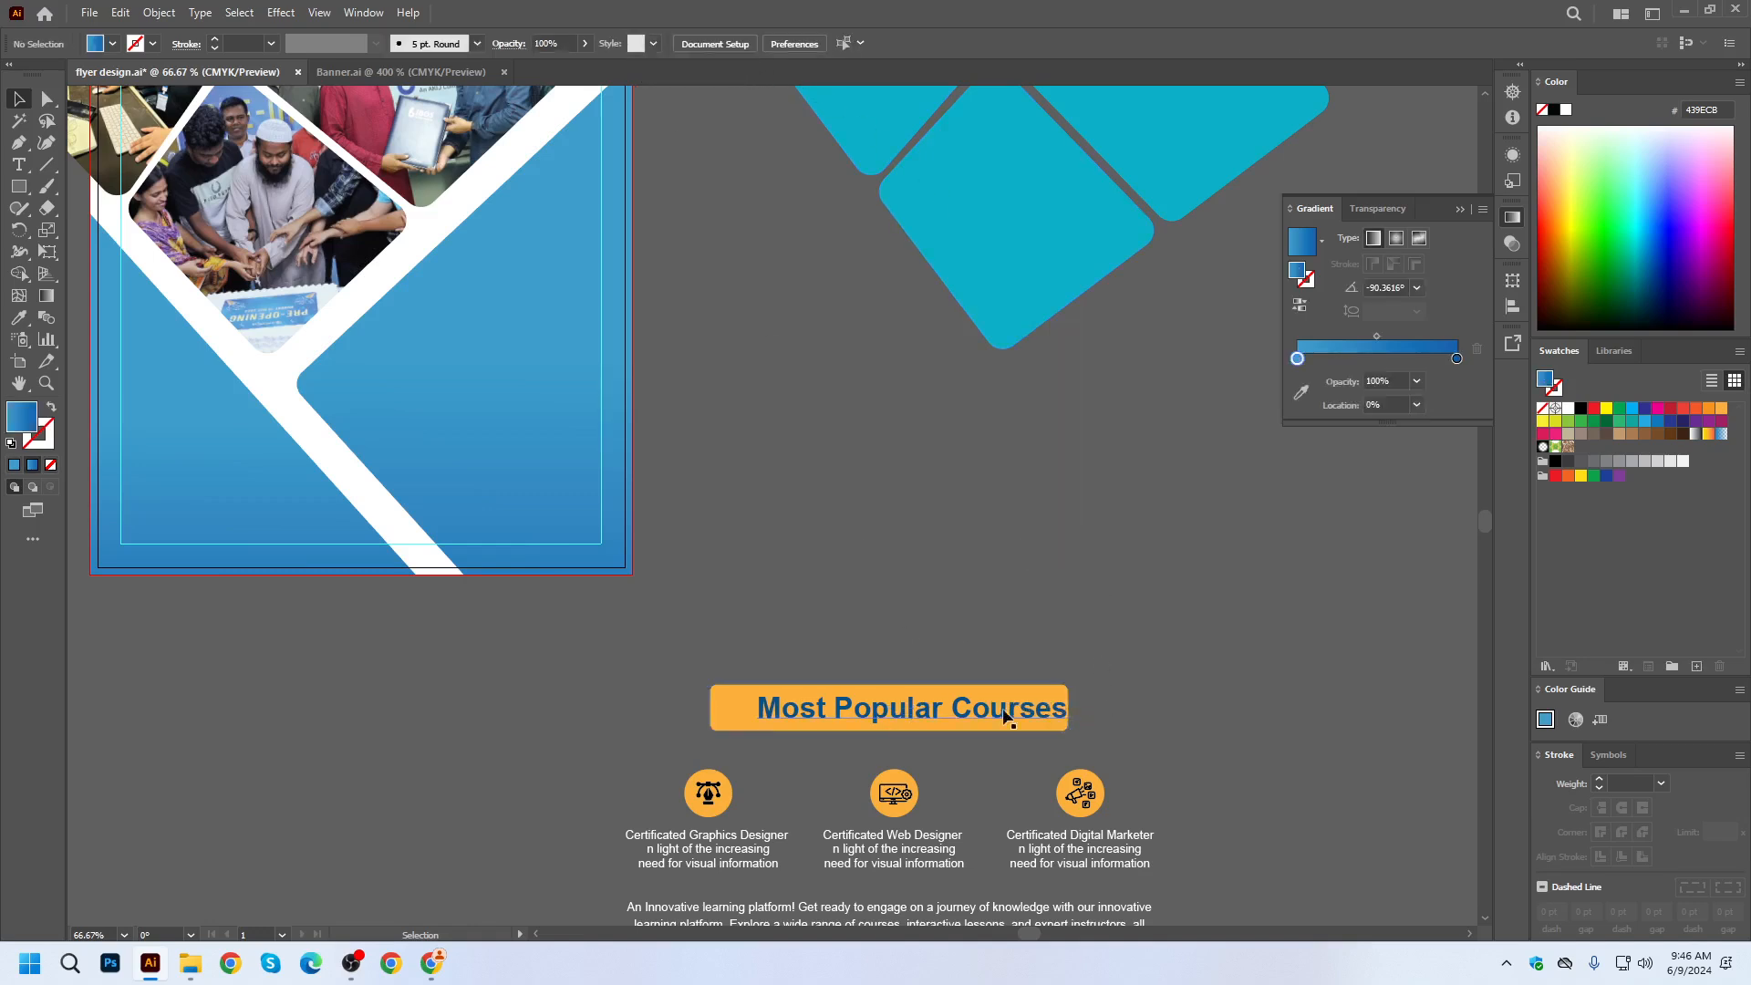
{"action": "key", "text": "ctrl+z"}
{"action": "key", "text": "ctrl+z"}
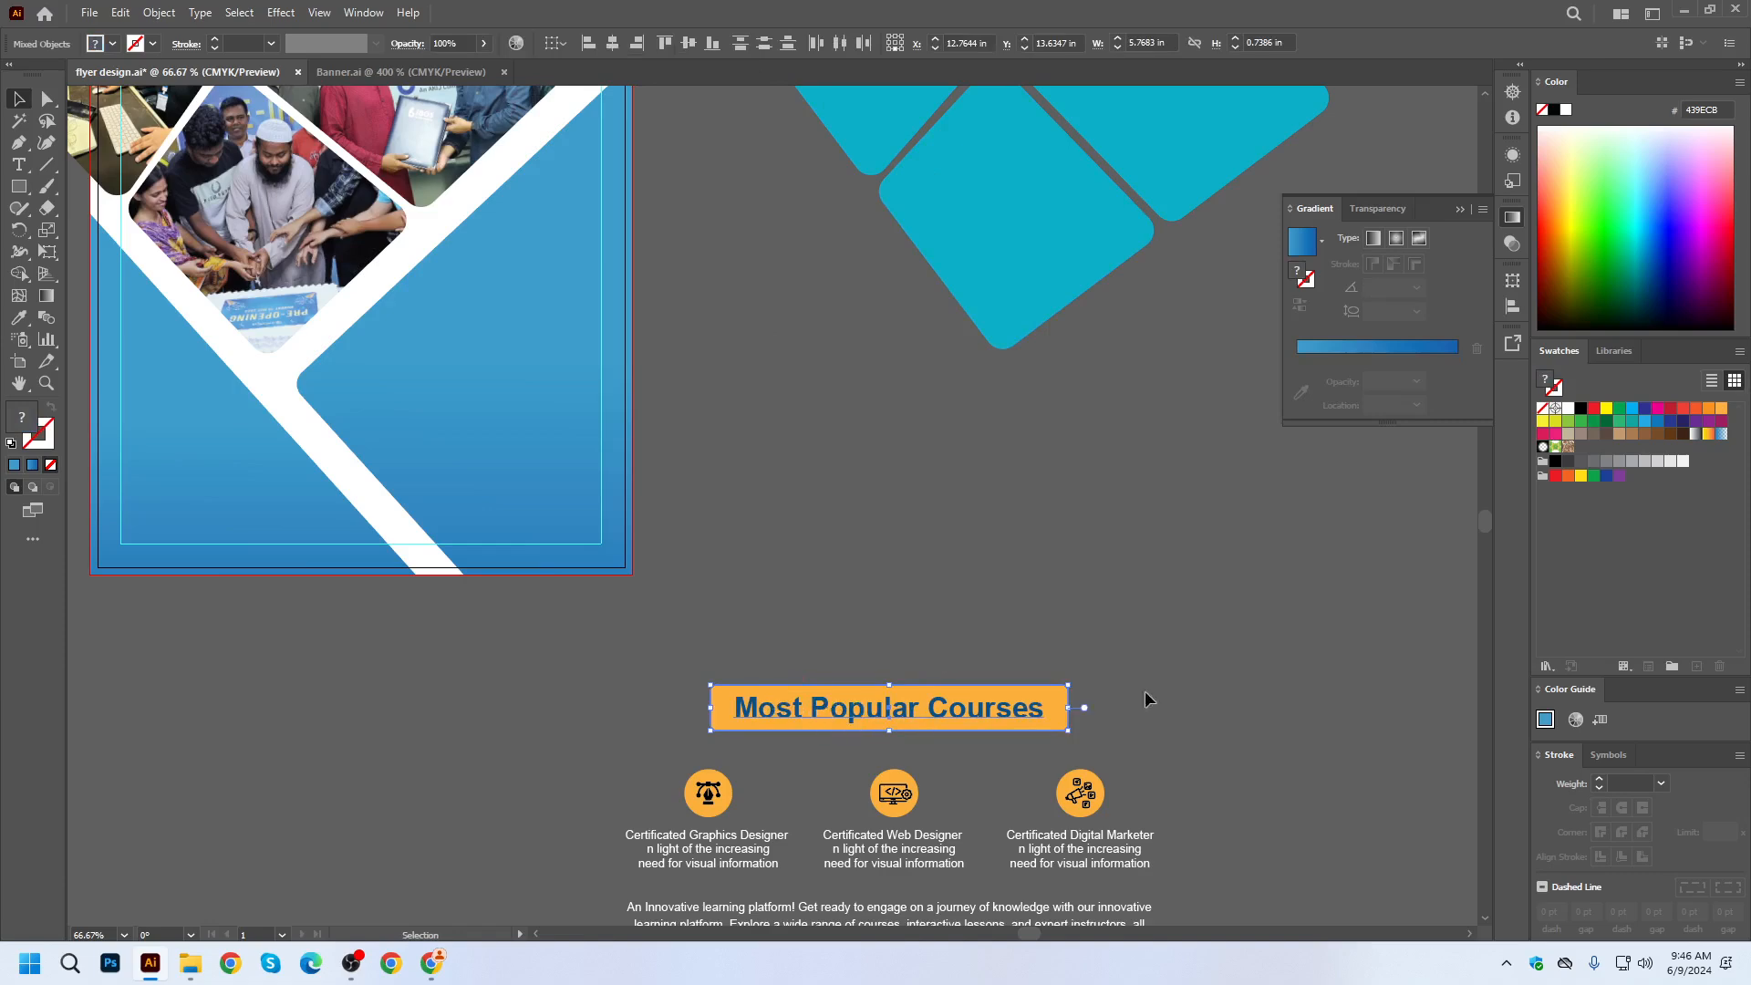
Move the Most Popular Courses text near the left end of its orange rectangle, leaving a small margin.
{"action": "left_click", "coordinate": [1079, 697]}
{"action": "left_click_drag", "start_coordinate": [1015, 721], "coordinate": [997, 709]}
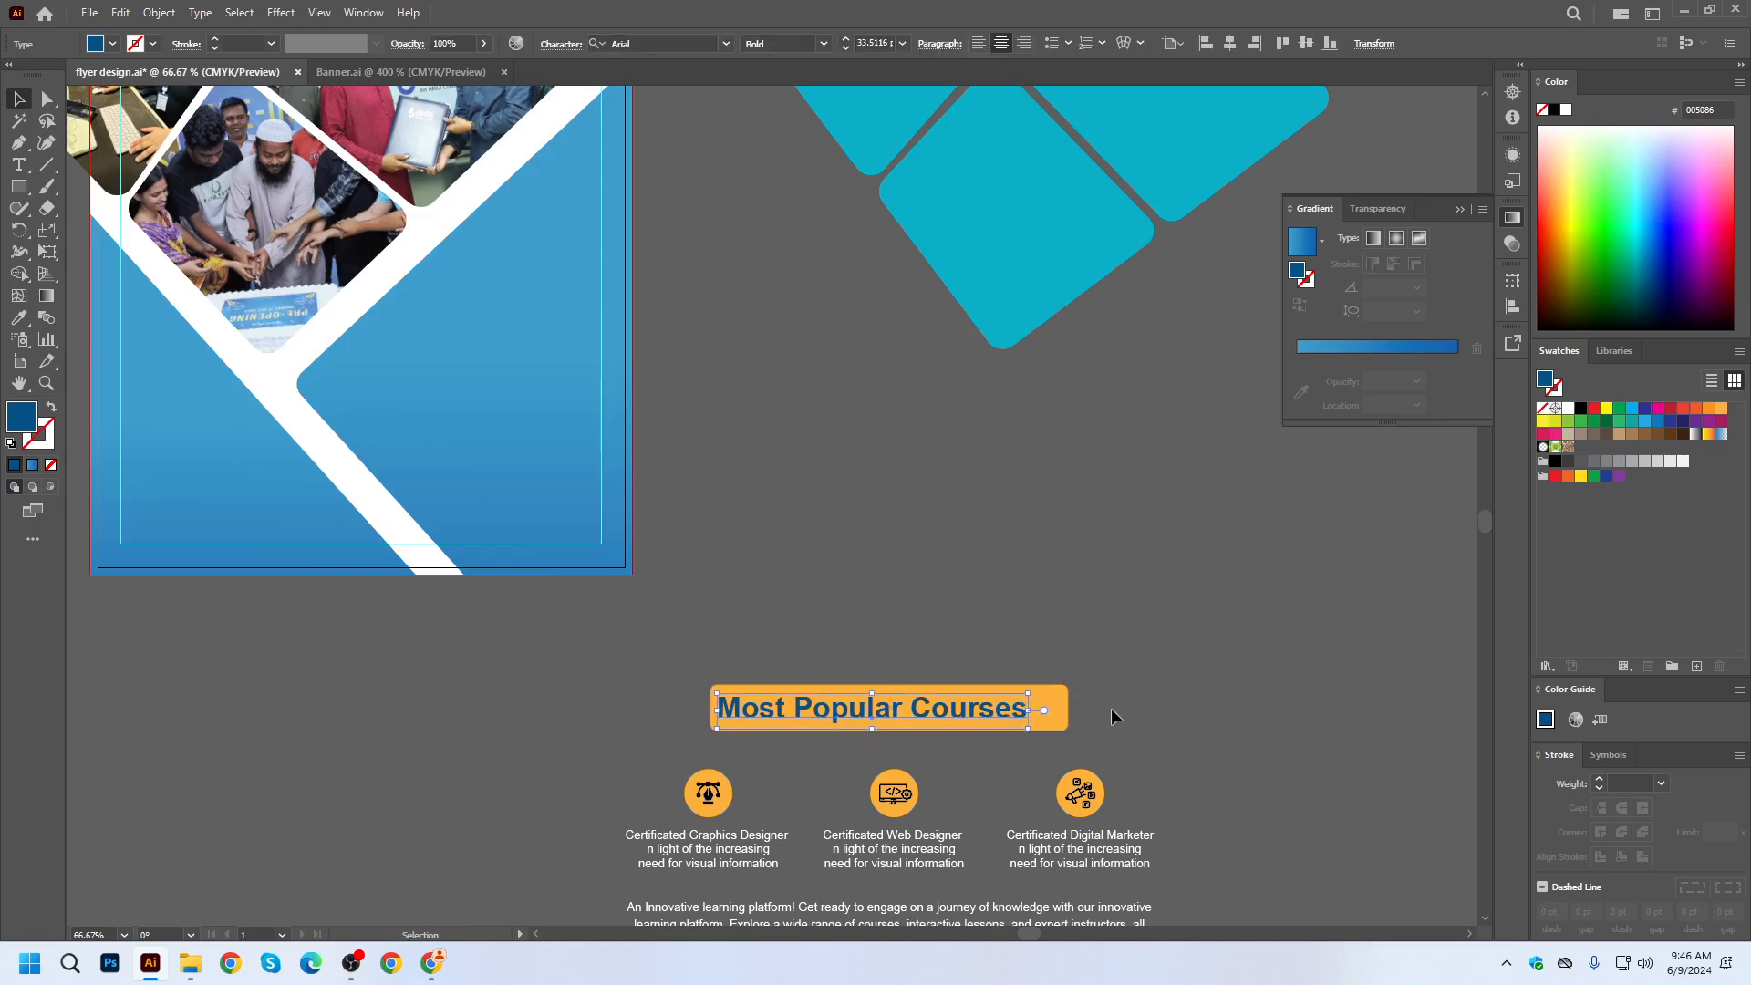
{"action": "key", "text": "Right"}
{"action": "key", "text": "Right"}
{"action": "key", "text": "Right"}
{"action": "key", "text": "Right"}
Shorten the orange rectangle to about 5.33 in wide around the heading and group it with the text.
{"action": "left_click", "coordinate": [1077, 715]}
{"action": "left_click", "coordinate": [1065, 708]}
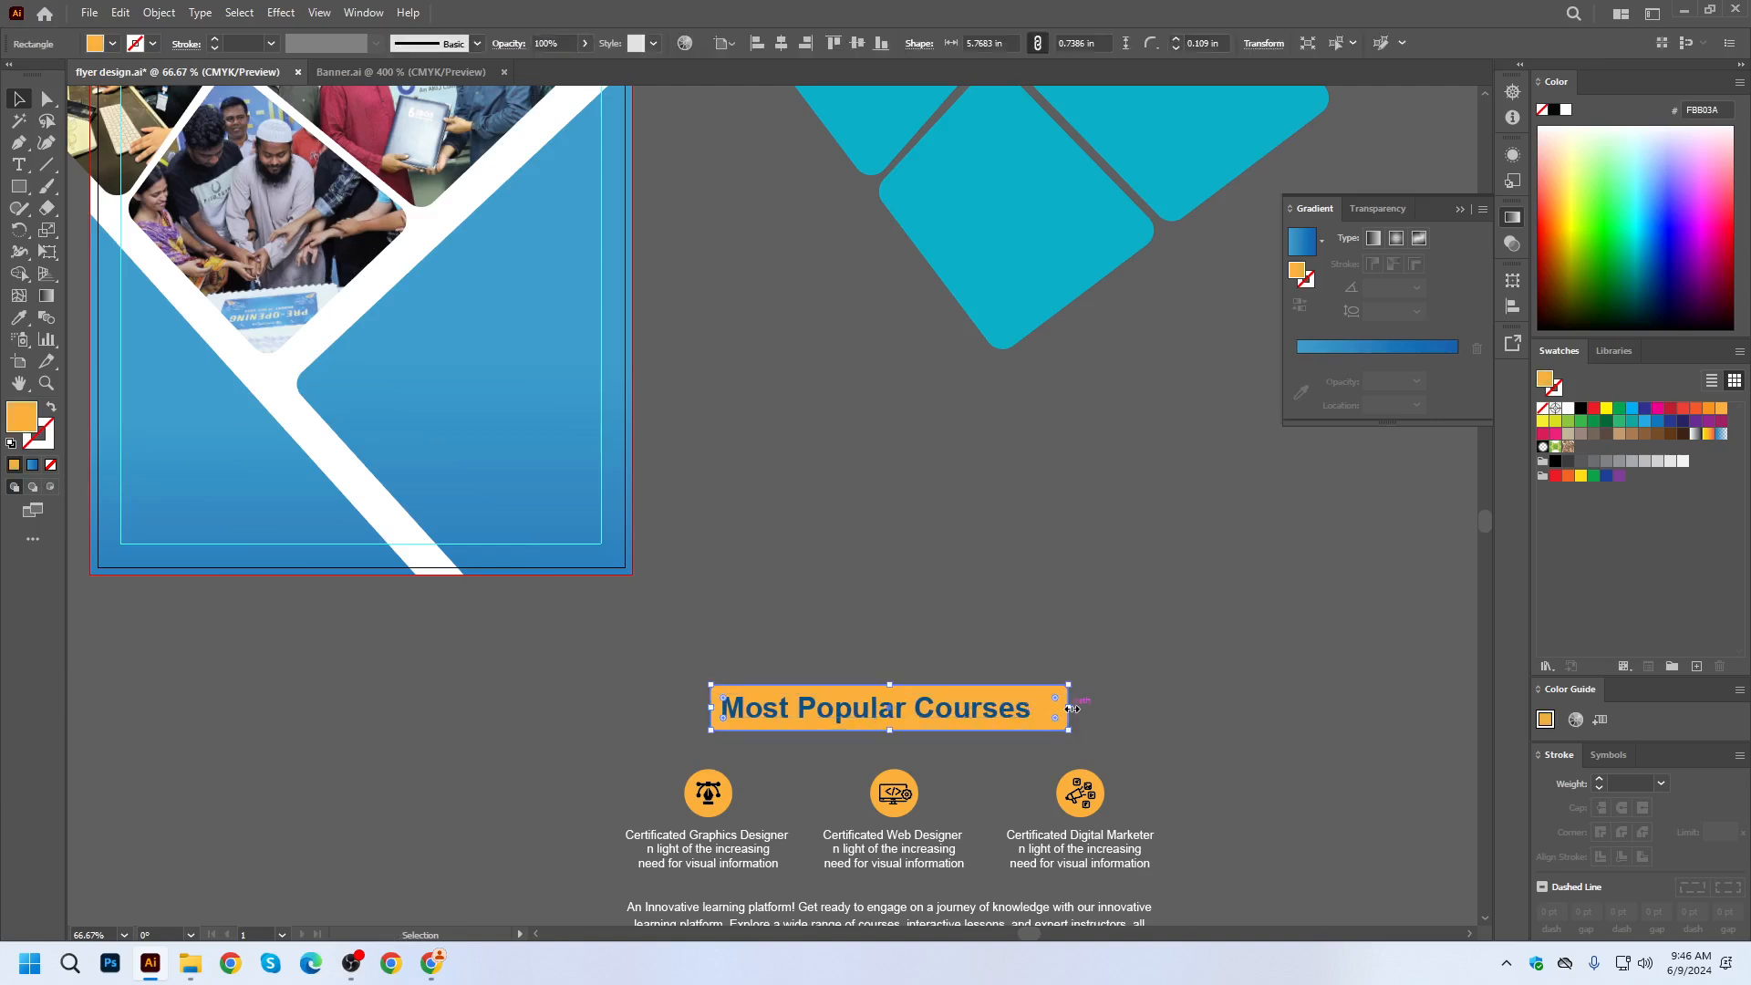
{"action": "left_click_drag", "start_coordinate": [1072, 708], "coordinate": [1040, 708]}
{"action": "left_click", "coordinate": [962, 717], "text": "shift"}
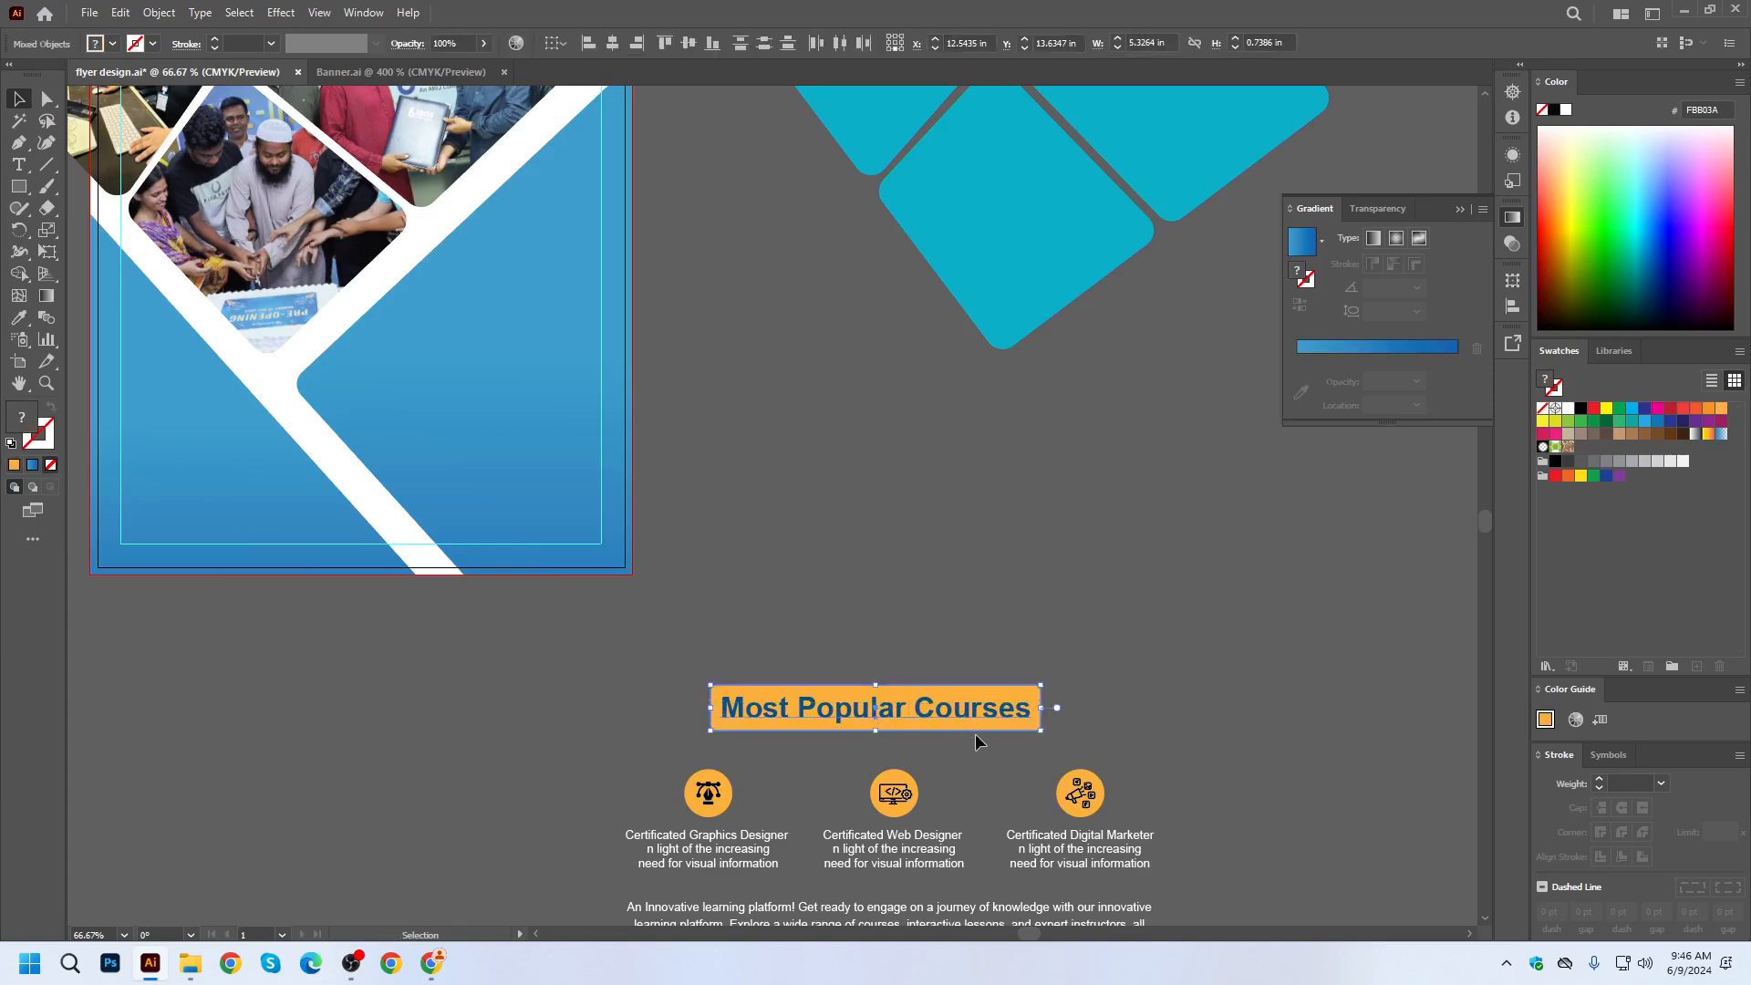
{"action": "key", "text": "ctrl+g"}
{"action": "left_click", "coordinate": [1057, 621]}
{"action": "scroll", "coordinate": [1034, 645], "scroll_direction": "down", "scroll_amount": 1}
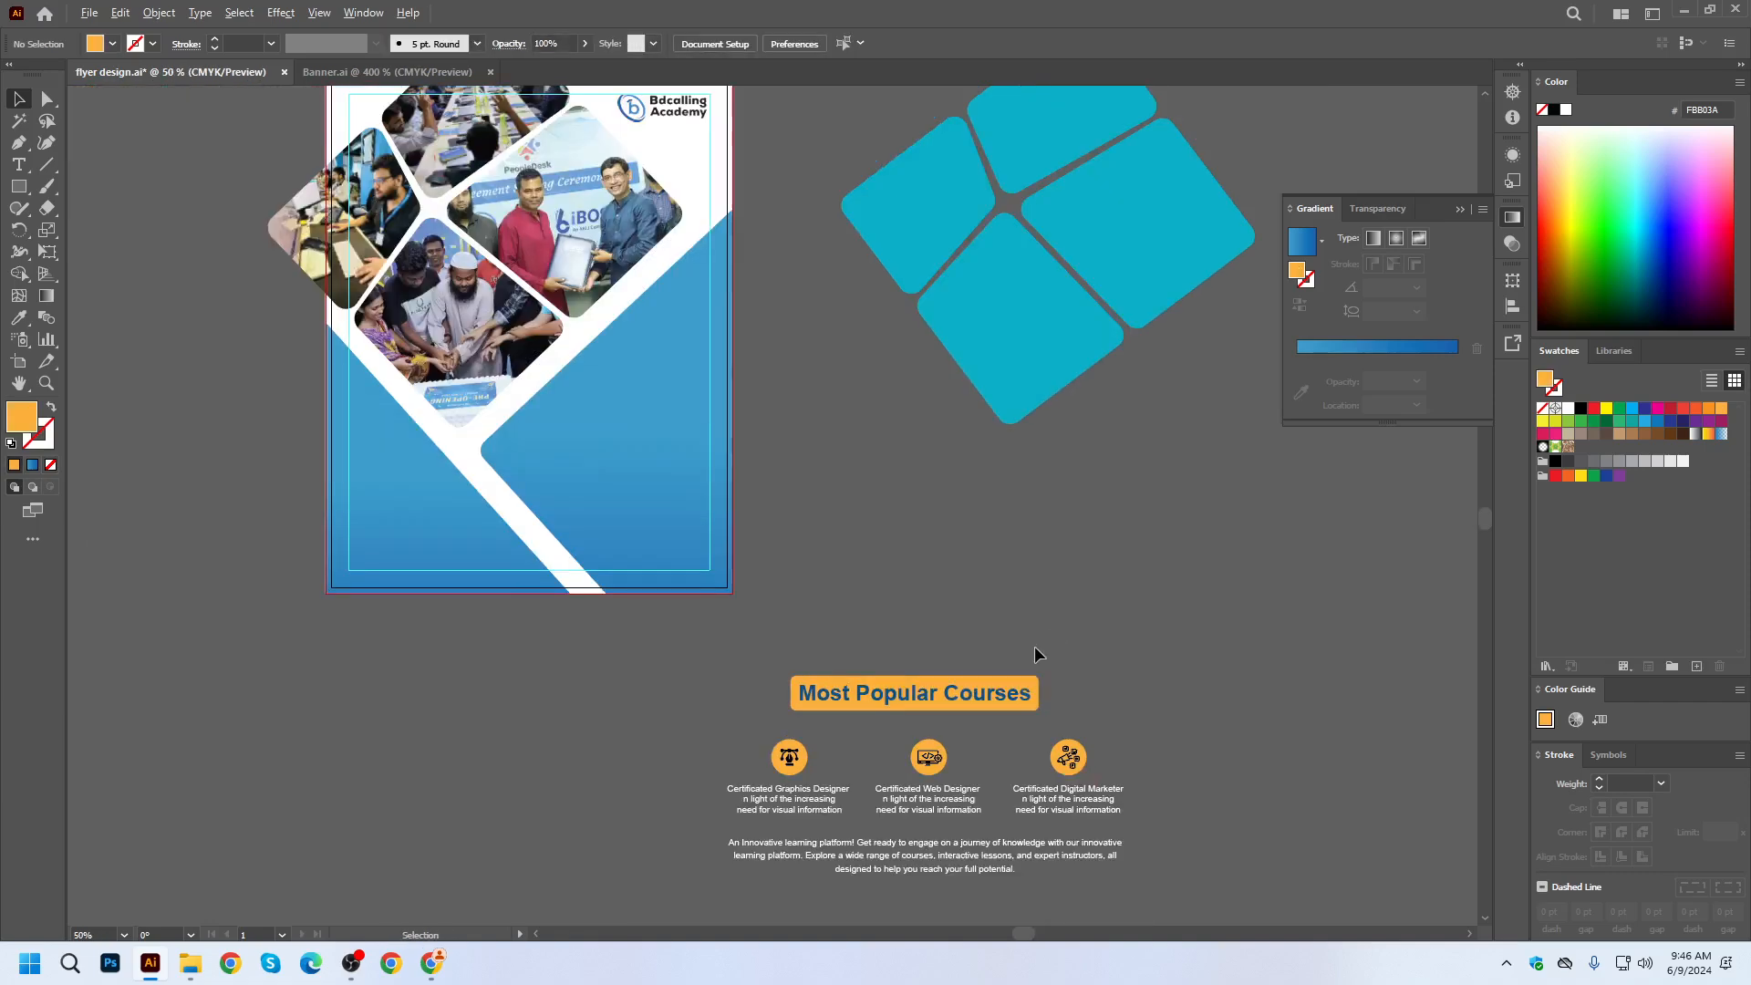
Move the badge onto the flyer's right blue shape against the right margin guide and scale it to about 2.45 in wide.
{"action": "left_click_drag", "start_coordinate": [831, 510], "coordinate": [860, 648]}
{"action": "left_click_drag", "start_coordinate": [1011, 837], "coordinate": [671, 491]}
{"action": "scroll", "coordinate": [573, 469], "scroll_direction": "up", "scroll_amount": 1}
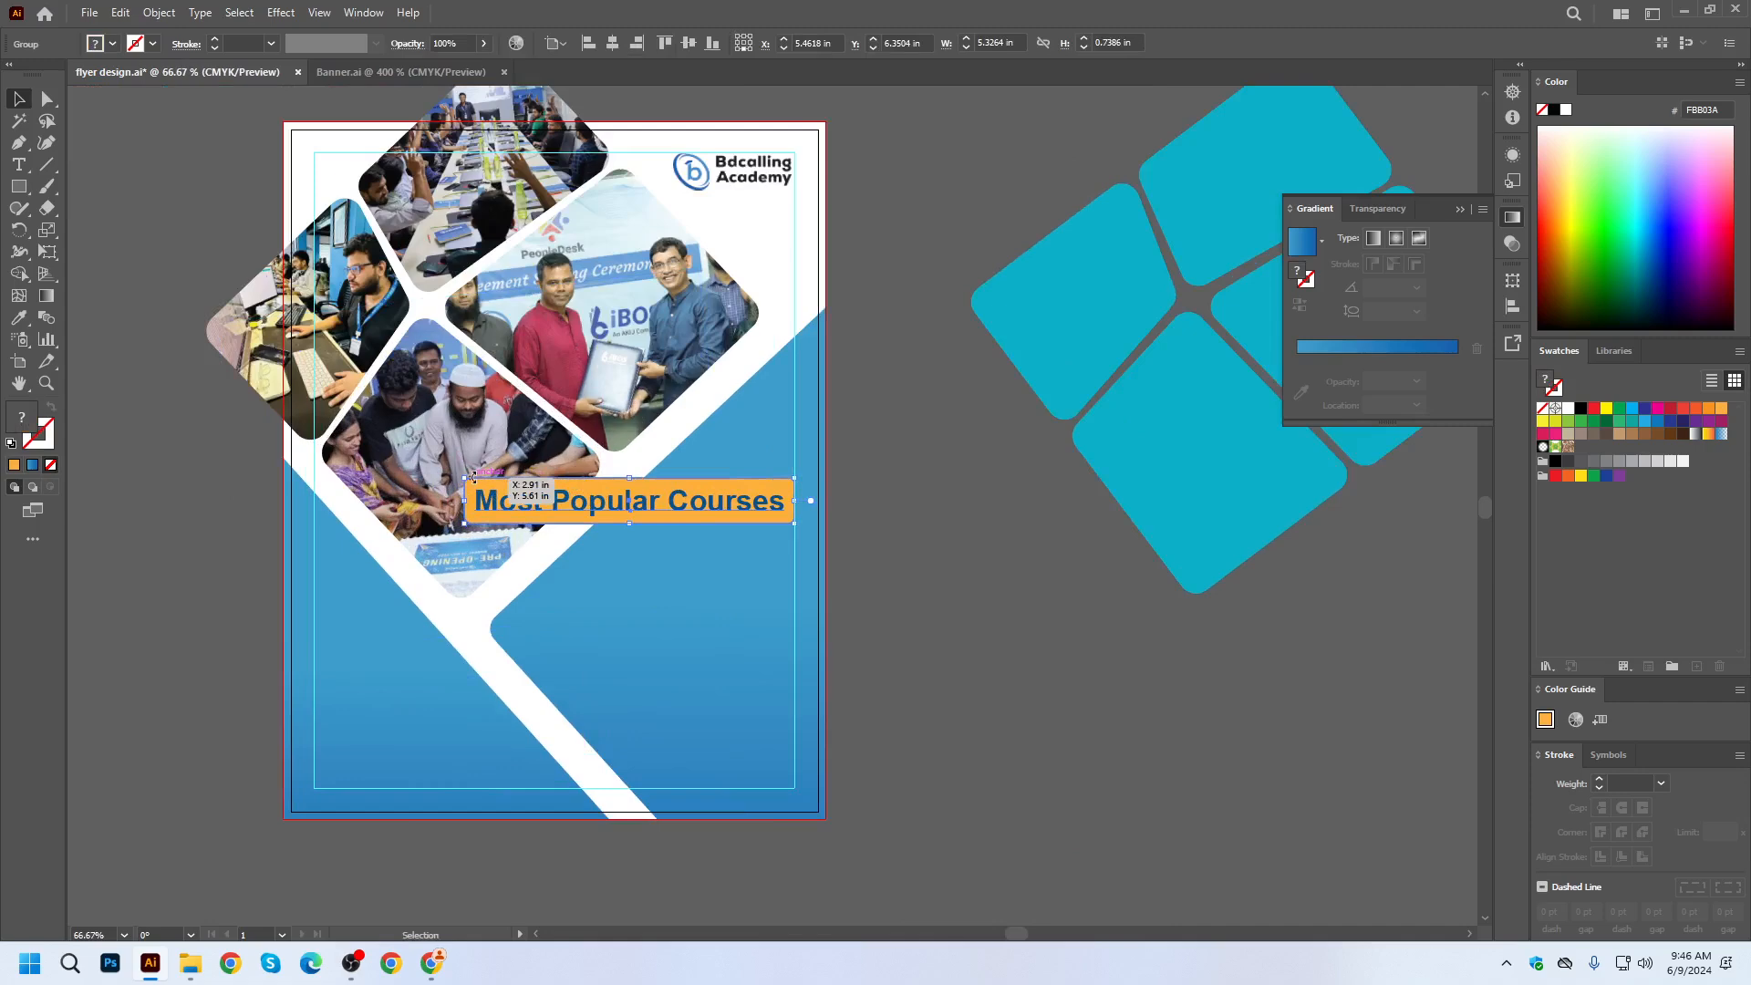
{"action": "left_click_drag", "start_coordinate": [461, 483], "coordinate": [689, 503]}
{"action": "scroll", "coordinate": [789, 511], "scroll_direction": "down", "scroll_amount": 1}
{"action": "scroll", "coordinate": [675, 503], "scroll_direction": "up", "scroll_amount": 3}
{"action": "scroll", "coordinate": [1131, 497], "scroll_direction": "up", "scroll_amount": 3}
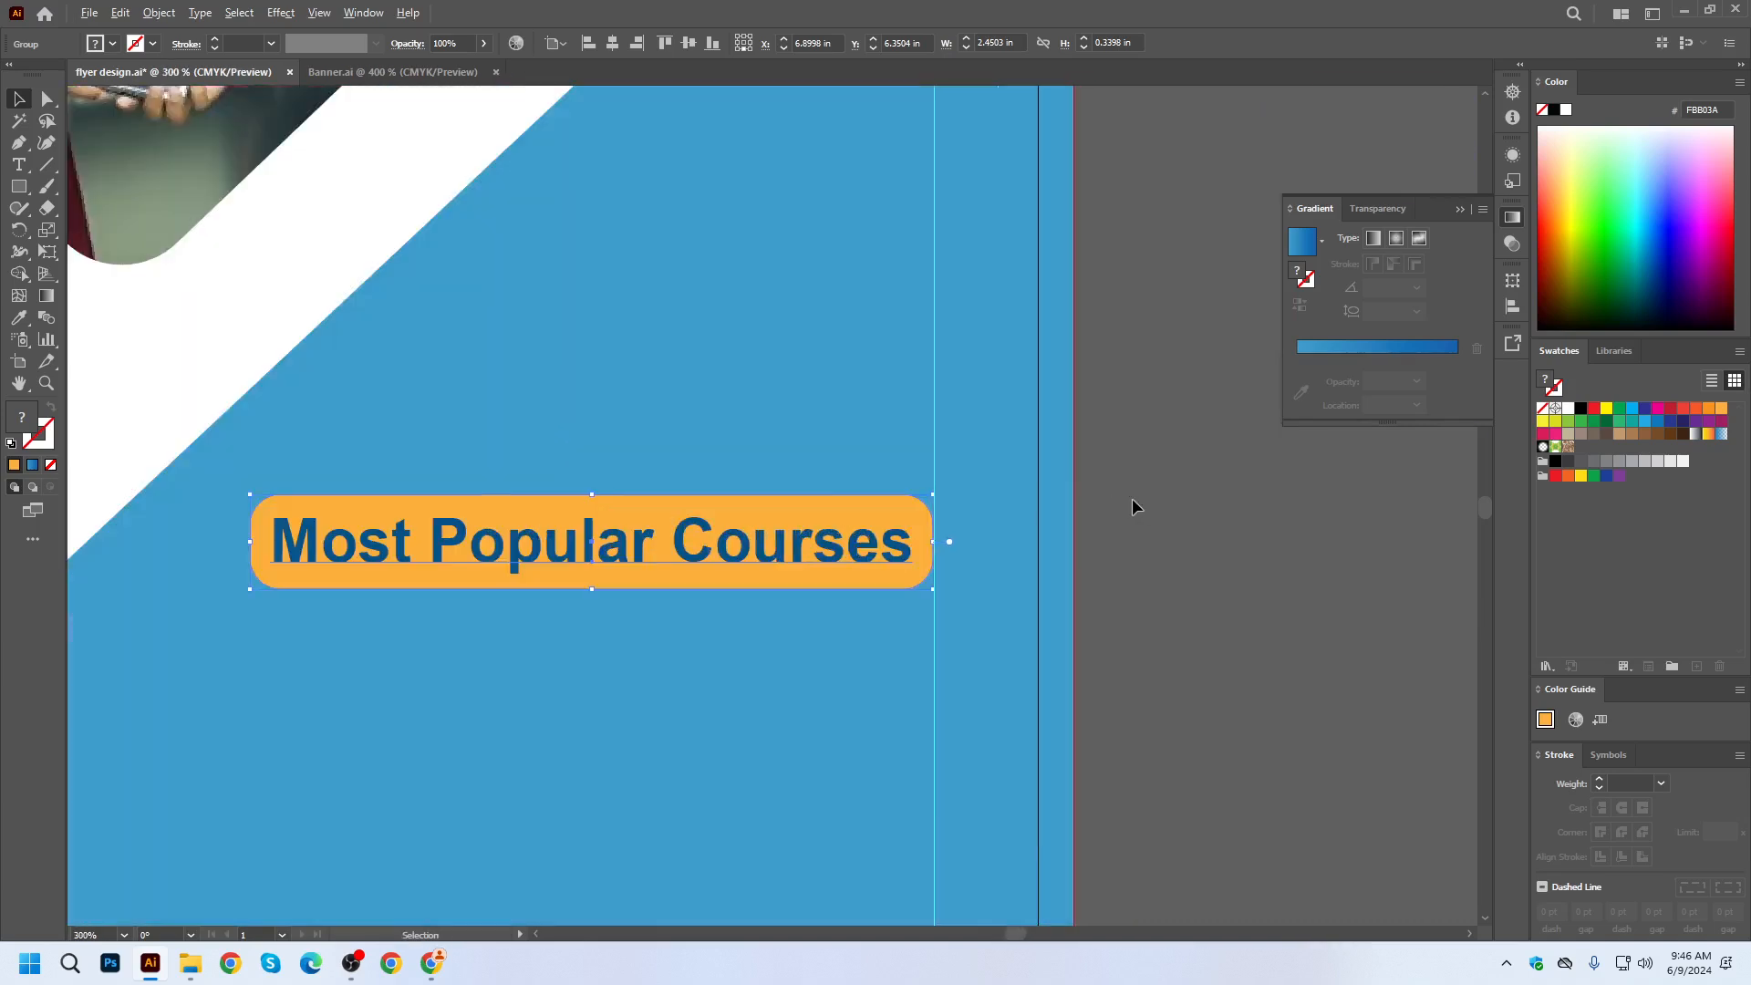
Reduce the orange badge's corner radius to about 0.058 in using its live corners.
{"action": "left_click", "coordinate": [47, 98]}
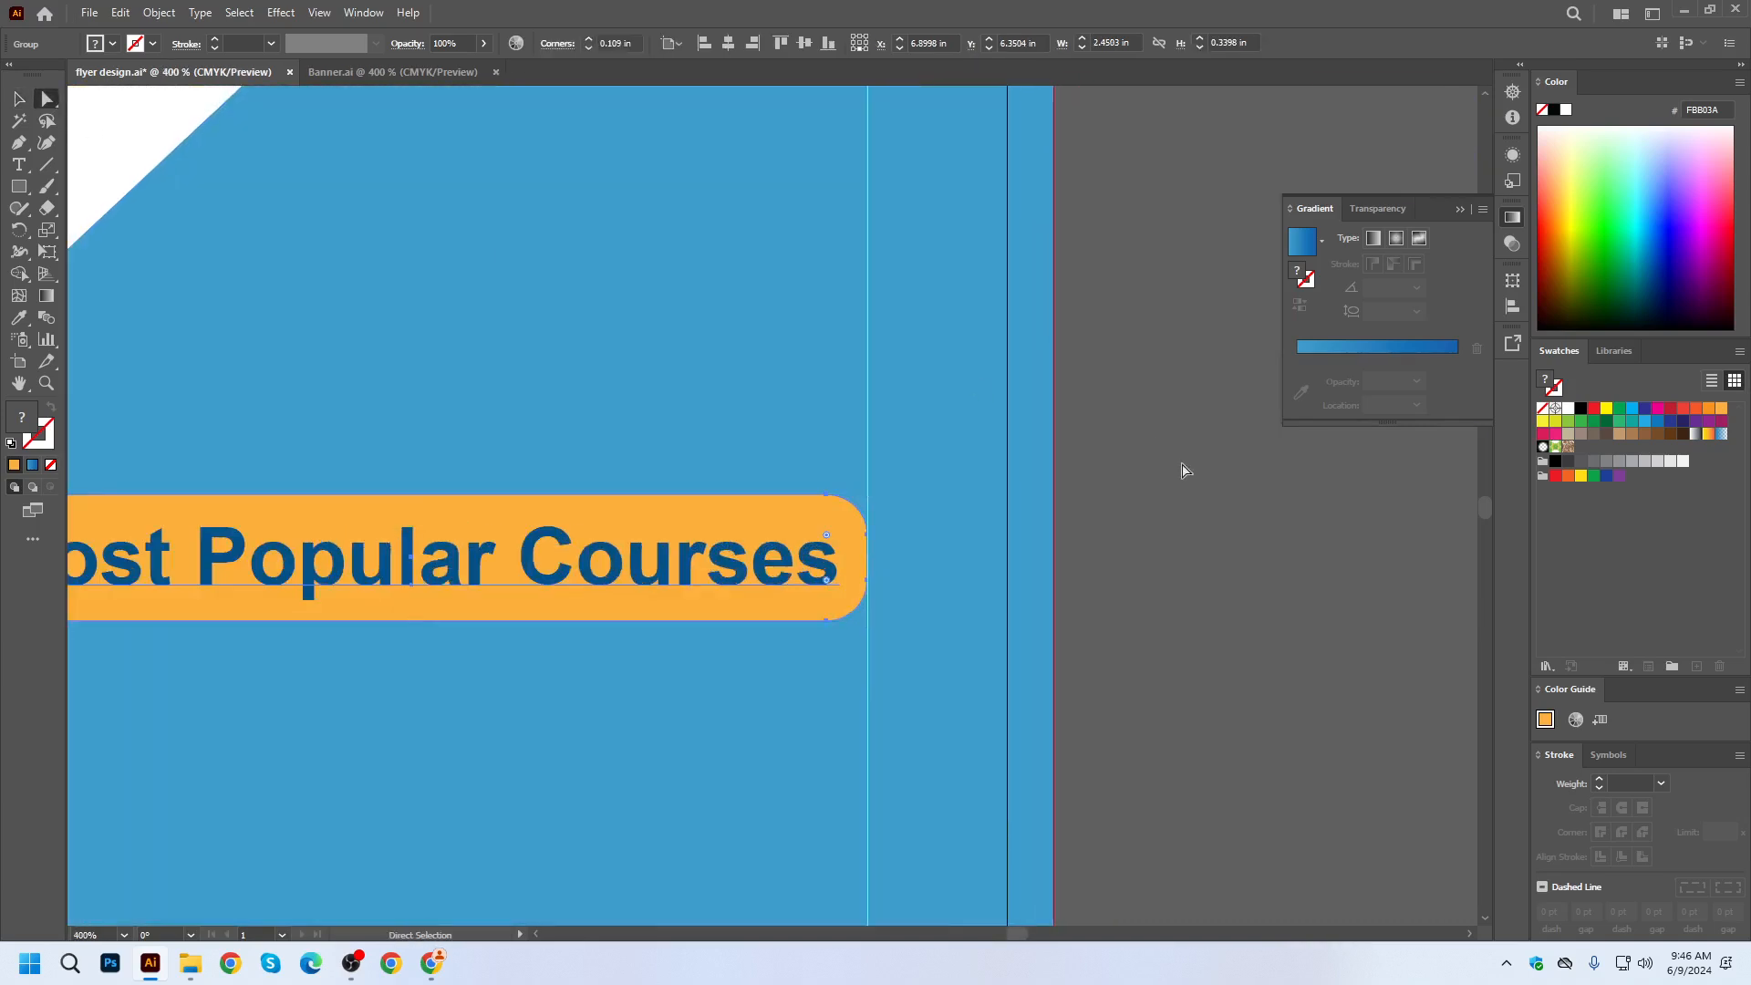
{"action": "left_click", "coordinate": [851, 508]}
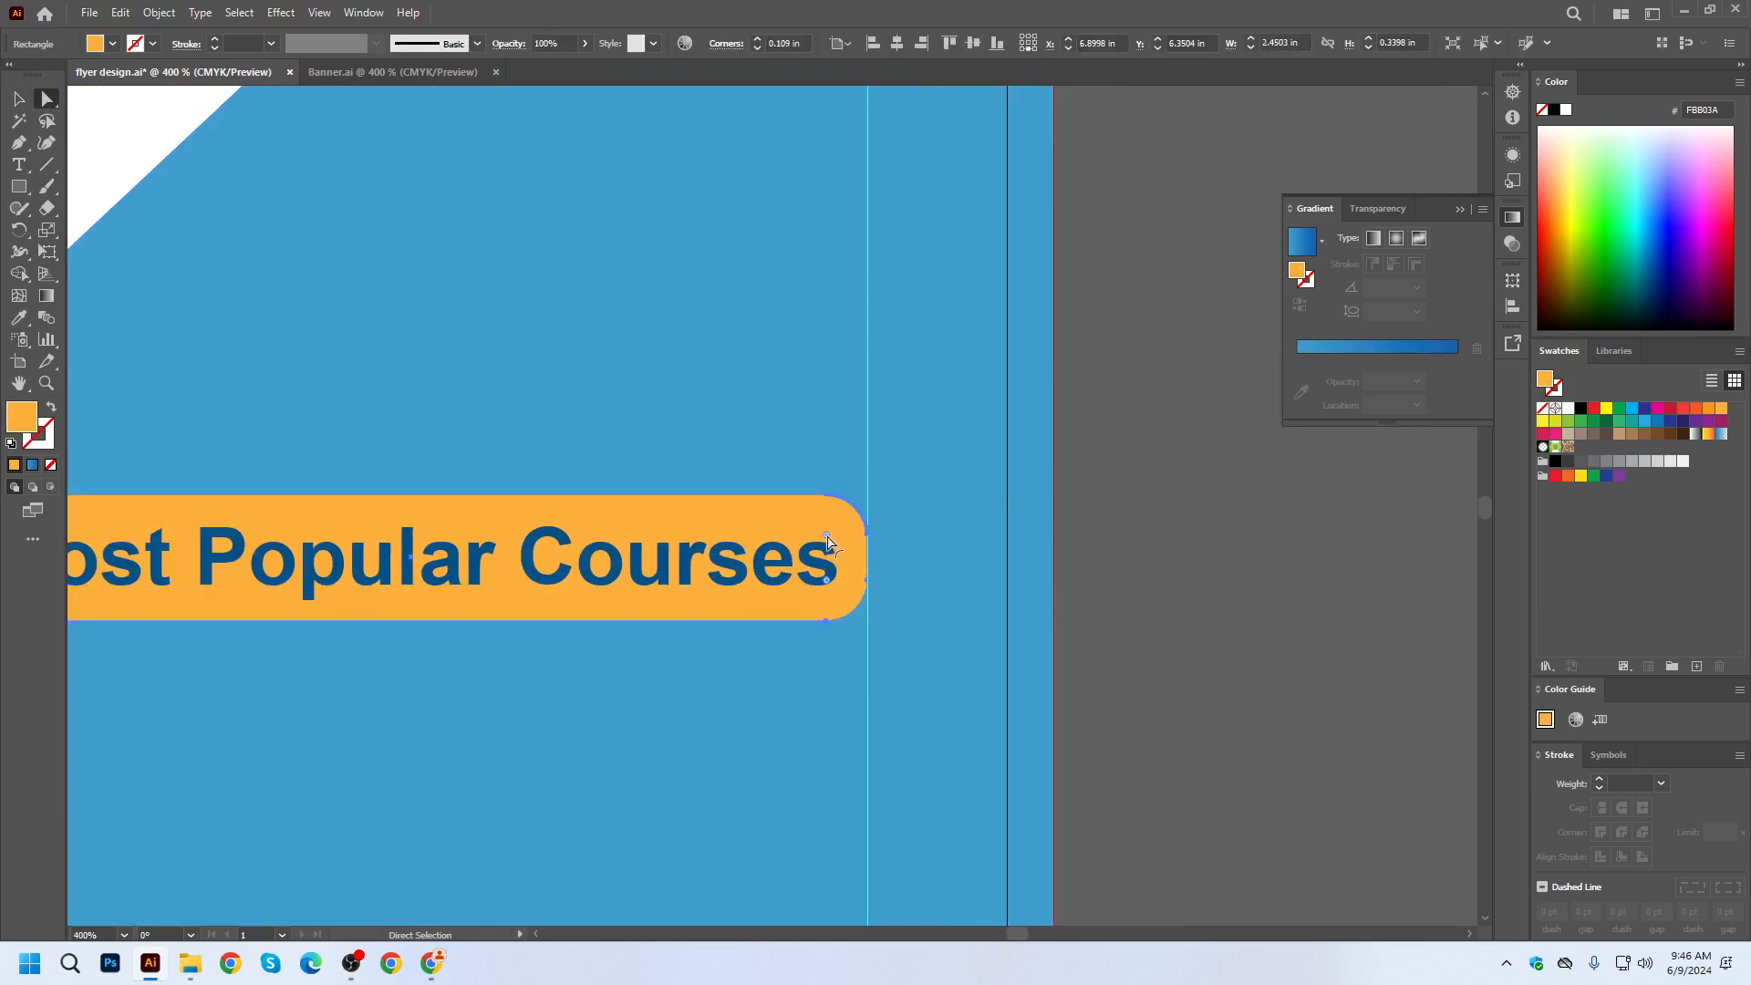
{"action": "left_click_drag", "start_coordinate": [826, 535], "coordinate": [840, 516]}
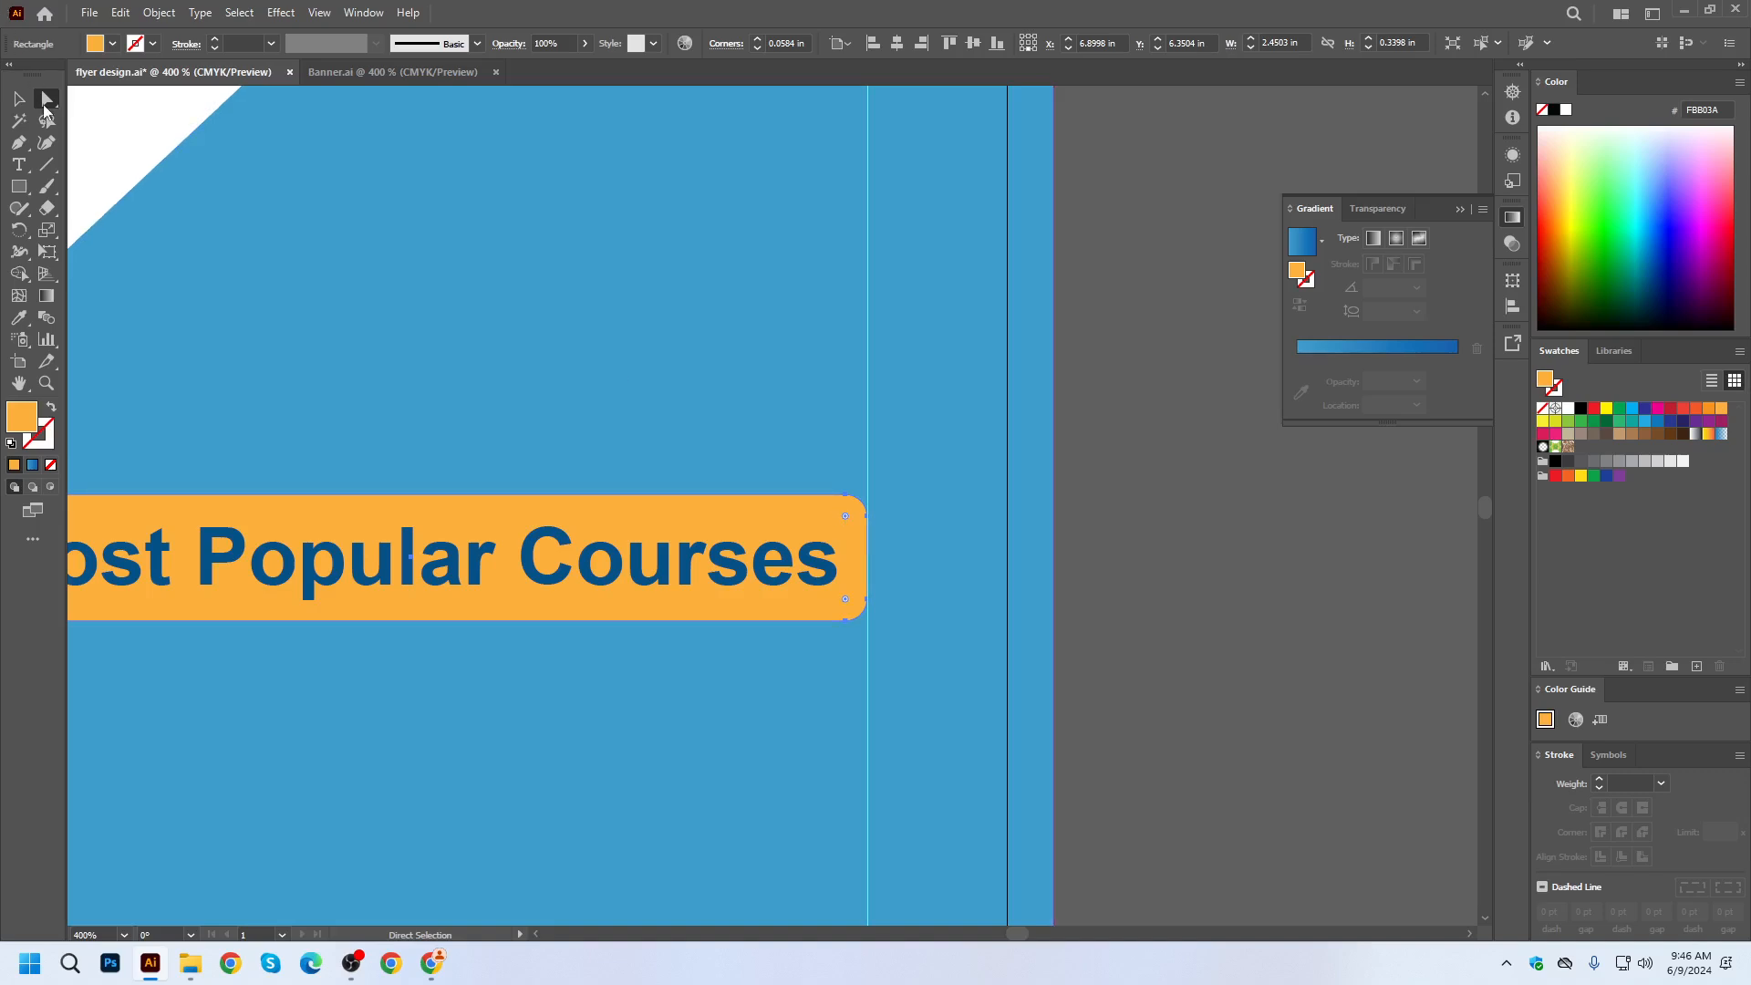
{"action": "left_click", "coordinate": [19, 98]}
{"action": "left_click", "coordinate": [1157, 434]}
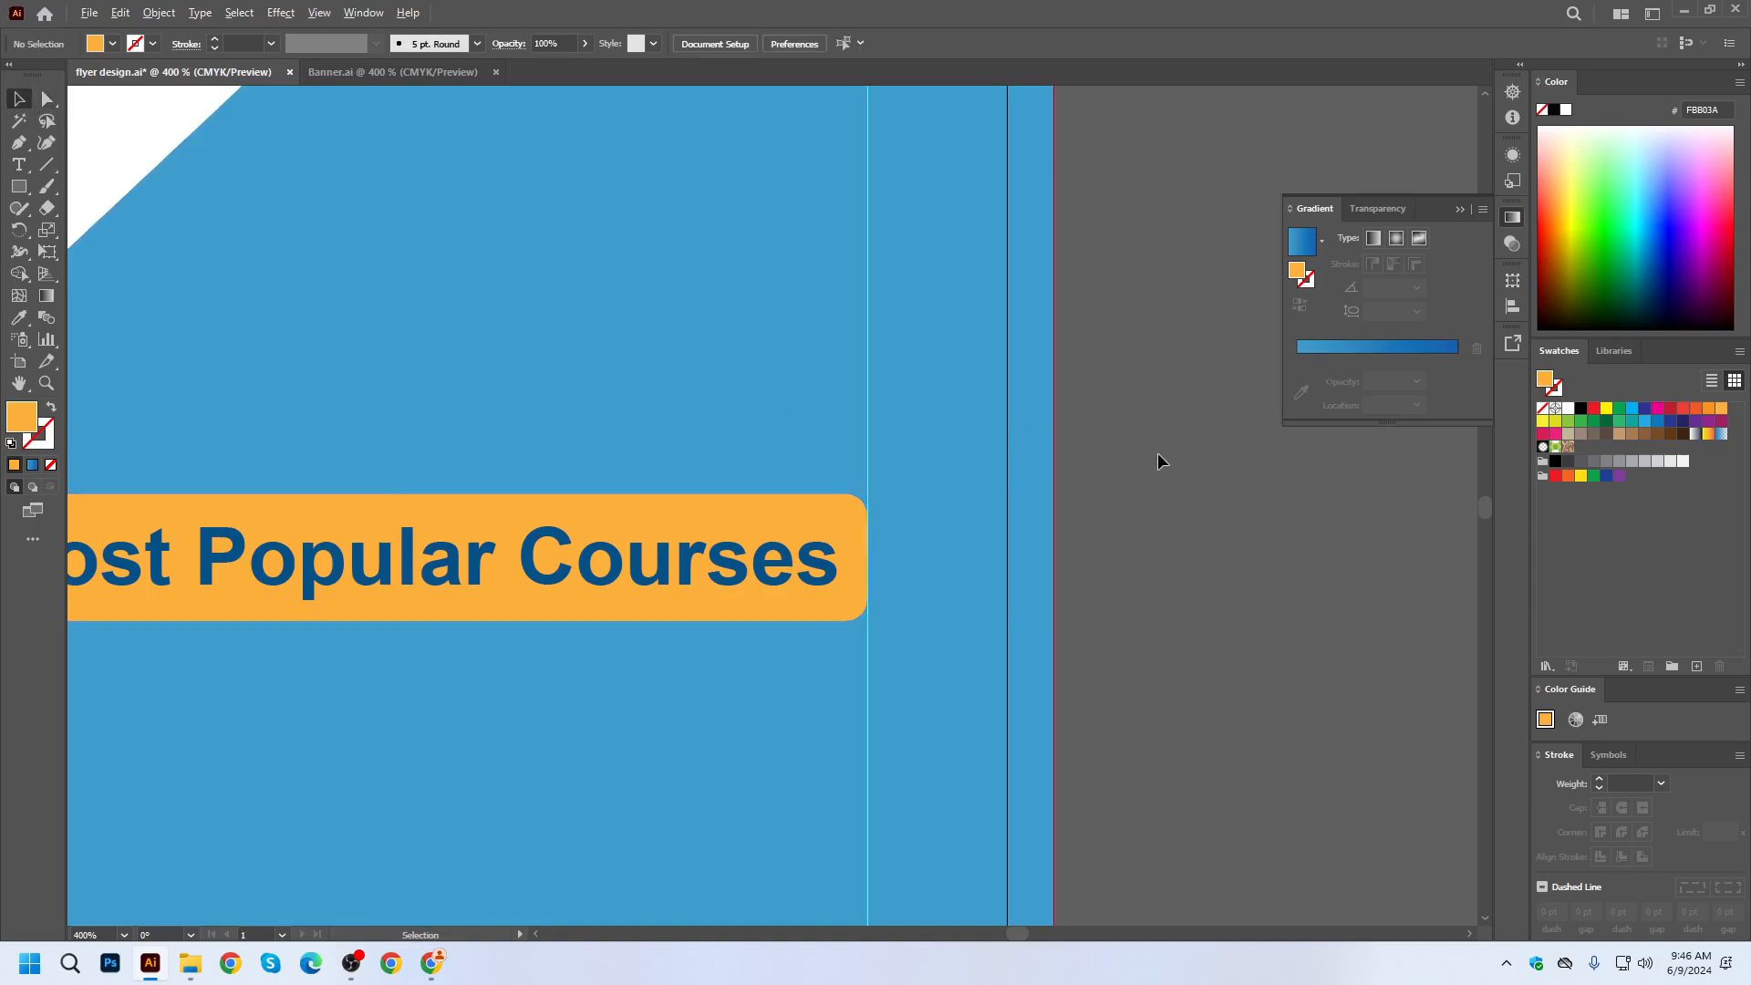
{"action": "scroll", "coordinate": [1157, 453], "scroll_direction": "down", "scroll_amount": 5}
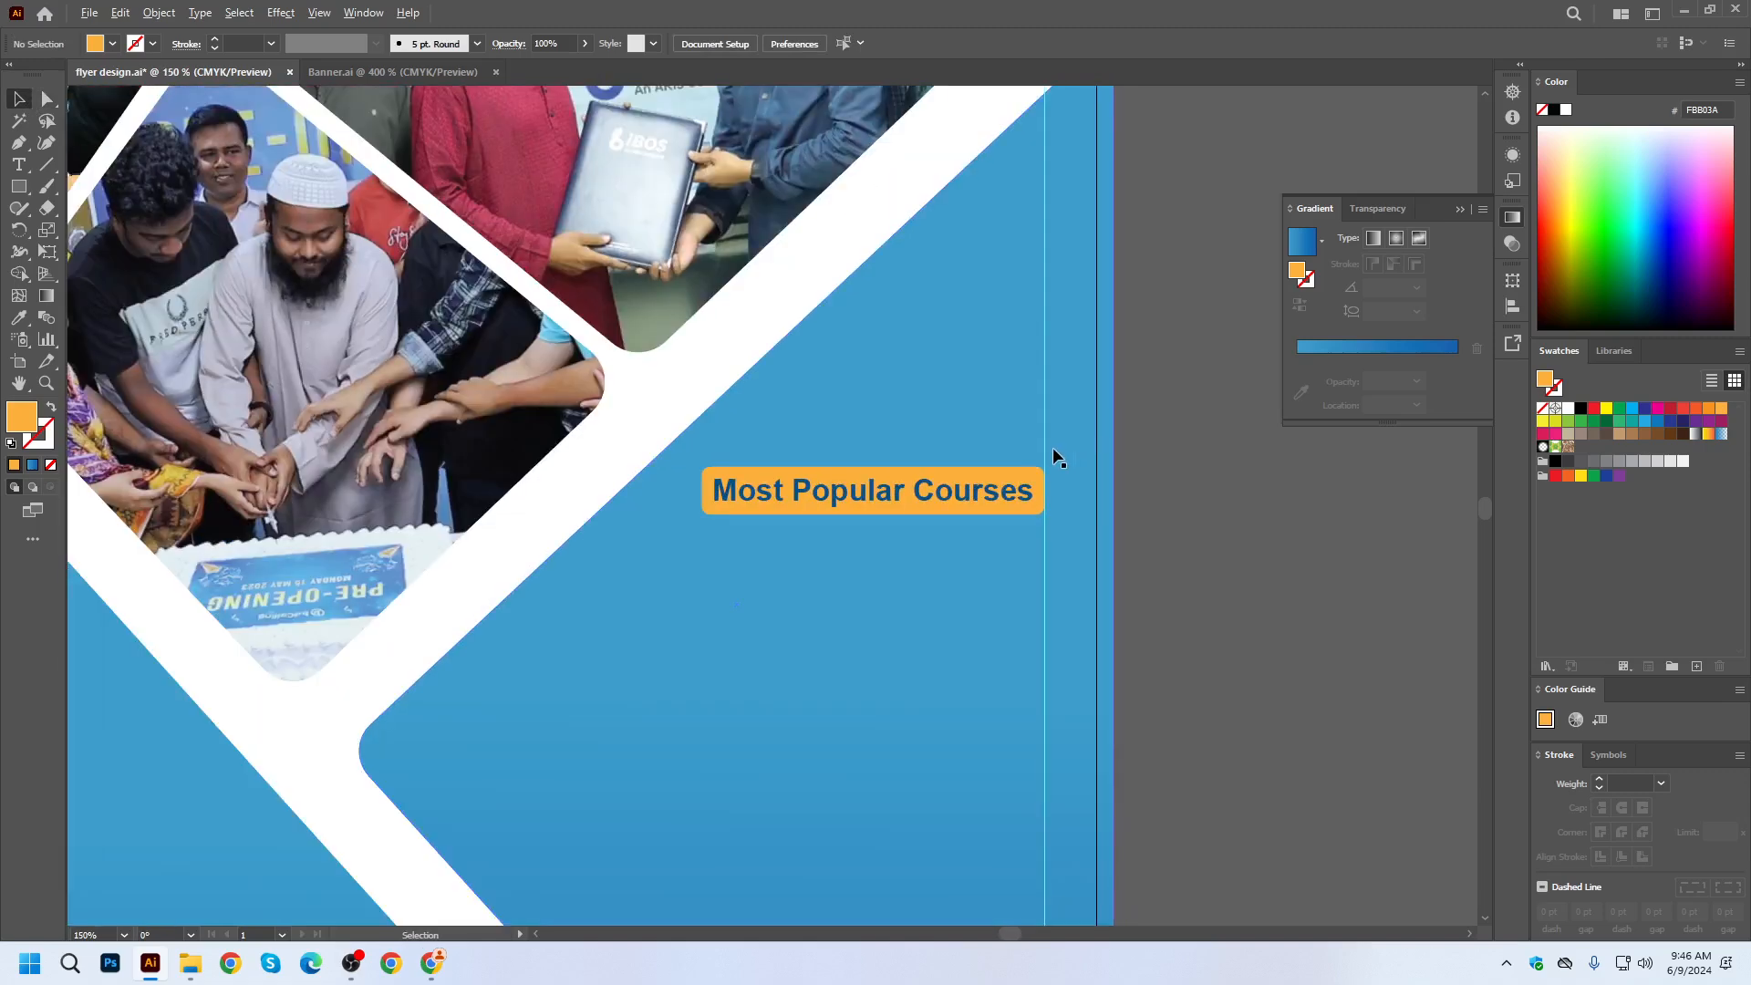
{"action": "left_click", "coordinate": [857, 483]}
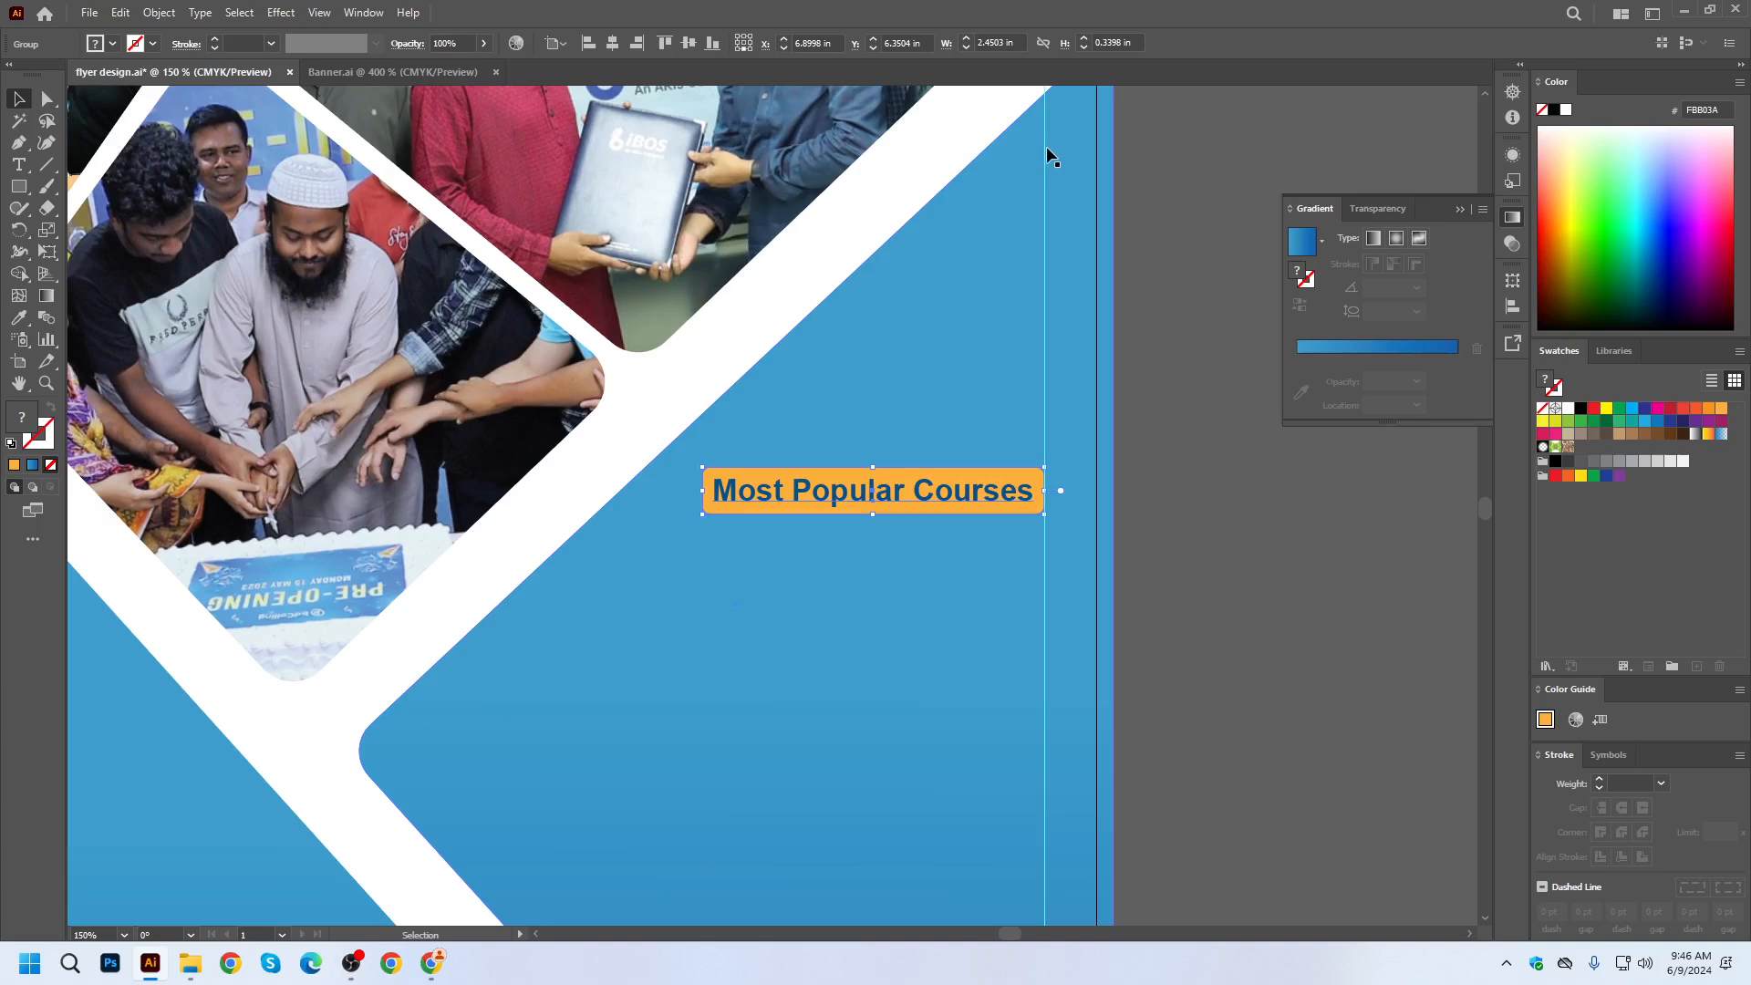
{"action": "left_click", "coordinate": [46, 99]}
{"action": "left_click", "coordinate": [1255, 477]}
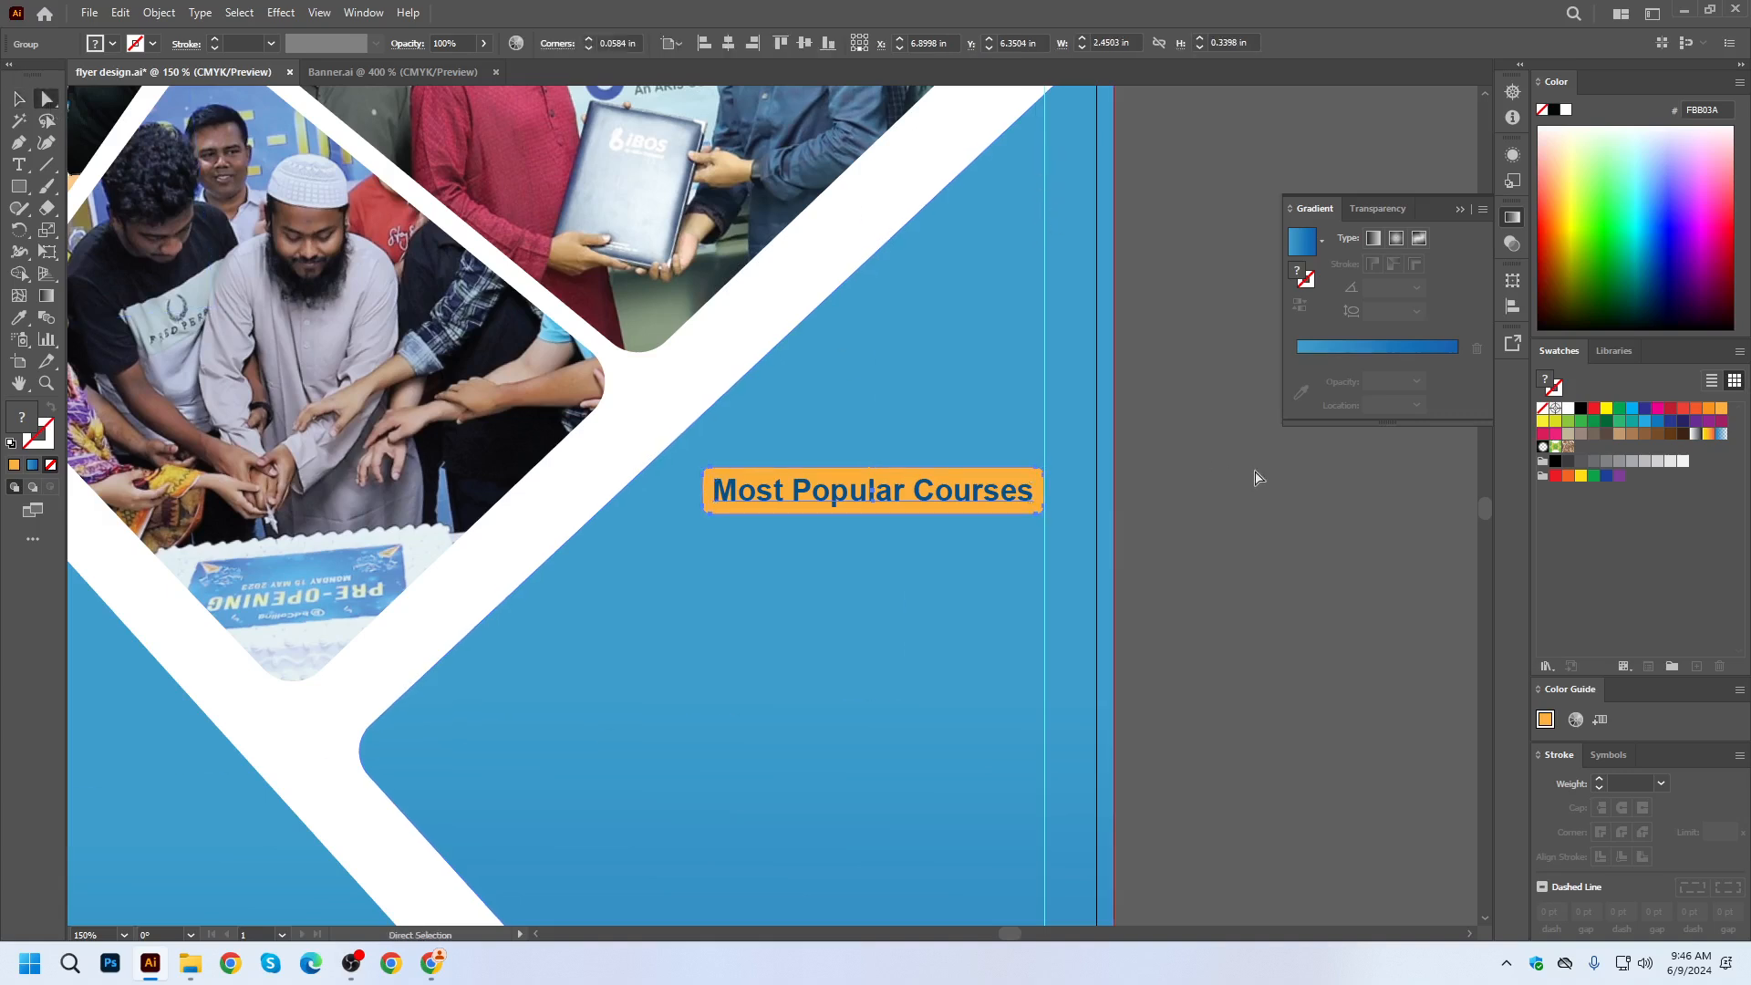
{"action": "left_click", "coordinate": [1004, 474]}
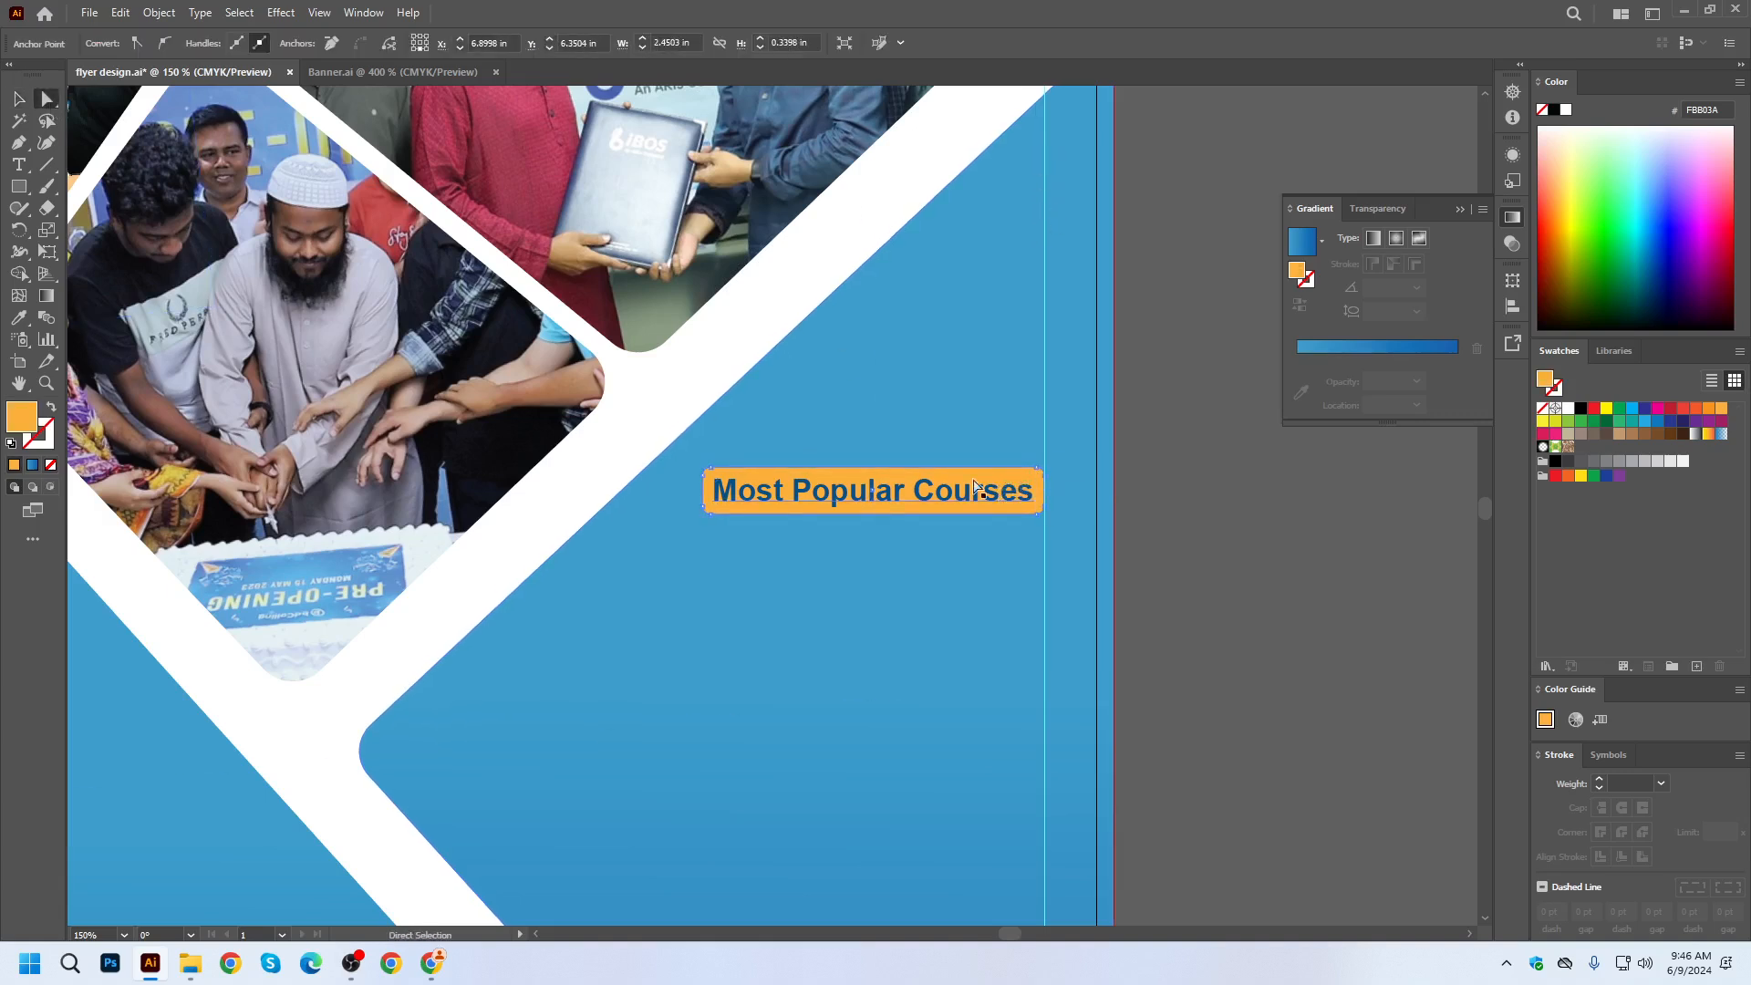
{"action": "left_click", "coordinate": [18, 98]}
{"action": "left_click", "coordinate": [1196, 390]}
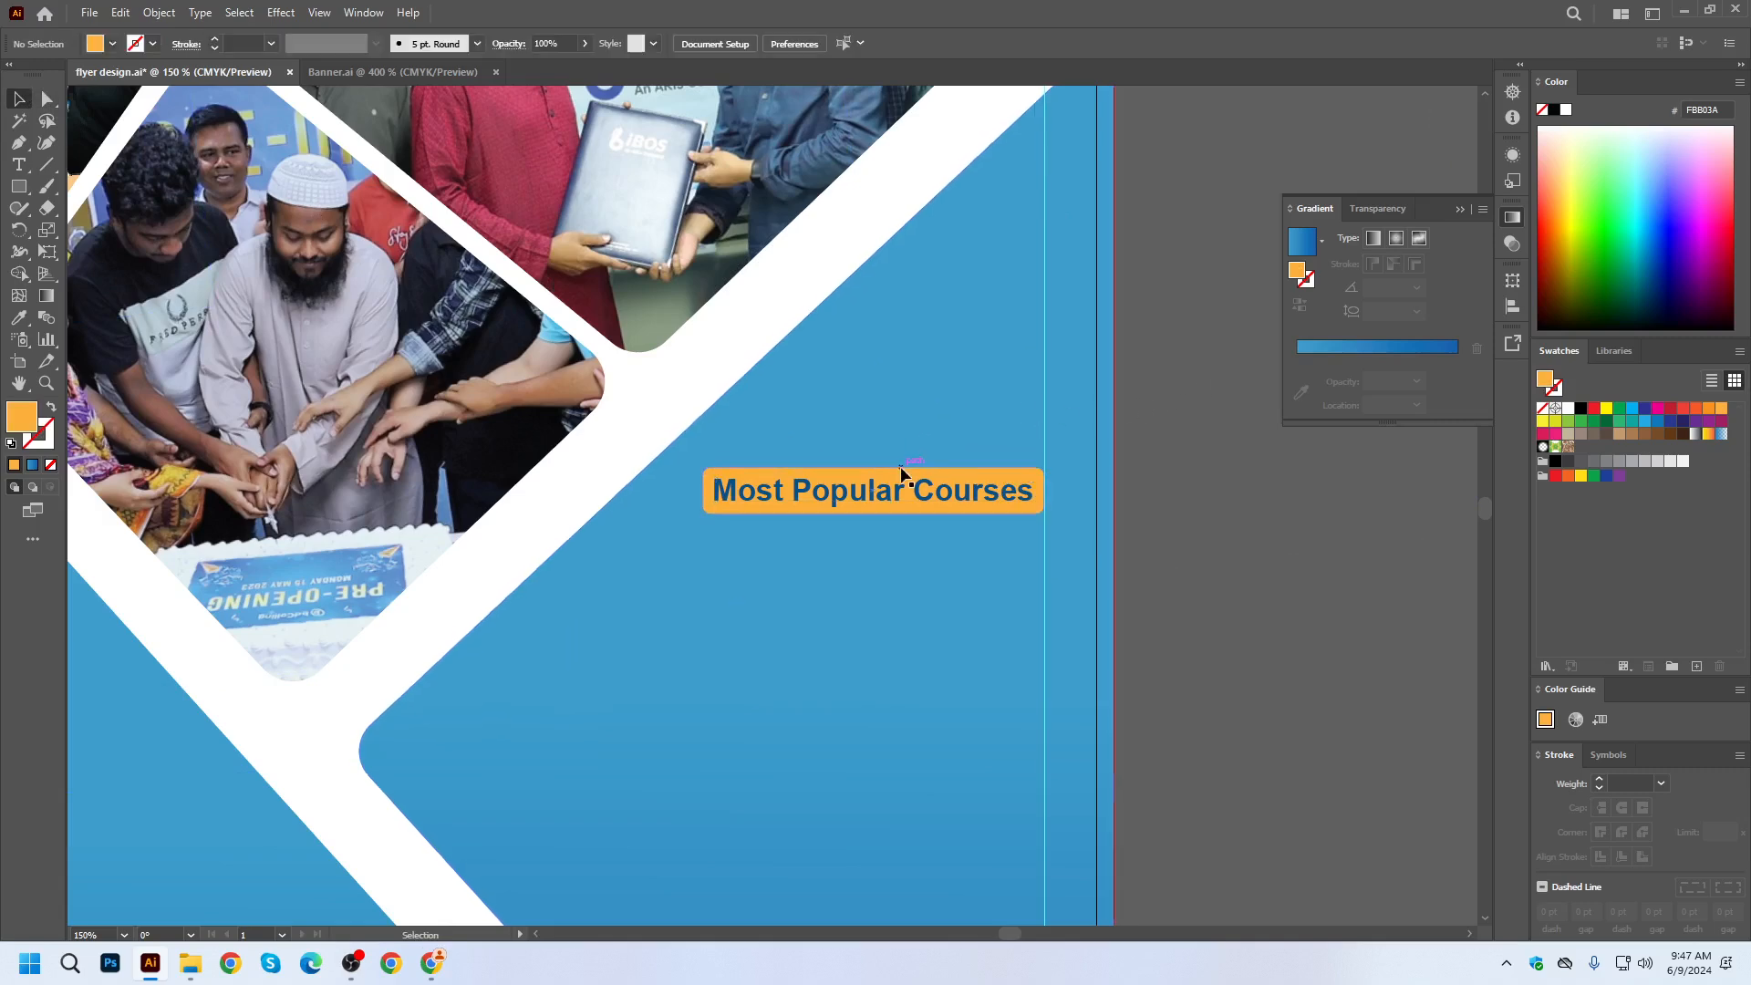
Check the Most Popular Courses badge's transform properties and corner options, and inspect its corners closely.
{"action": "left_click", "coordinate": [865, 472]}
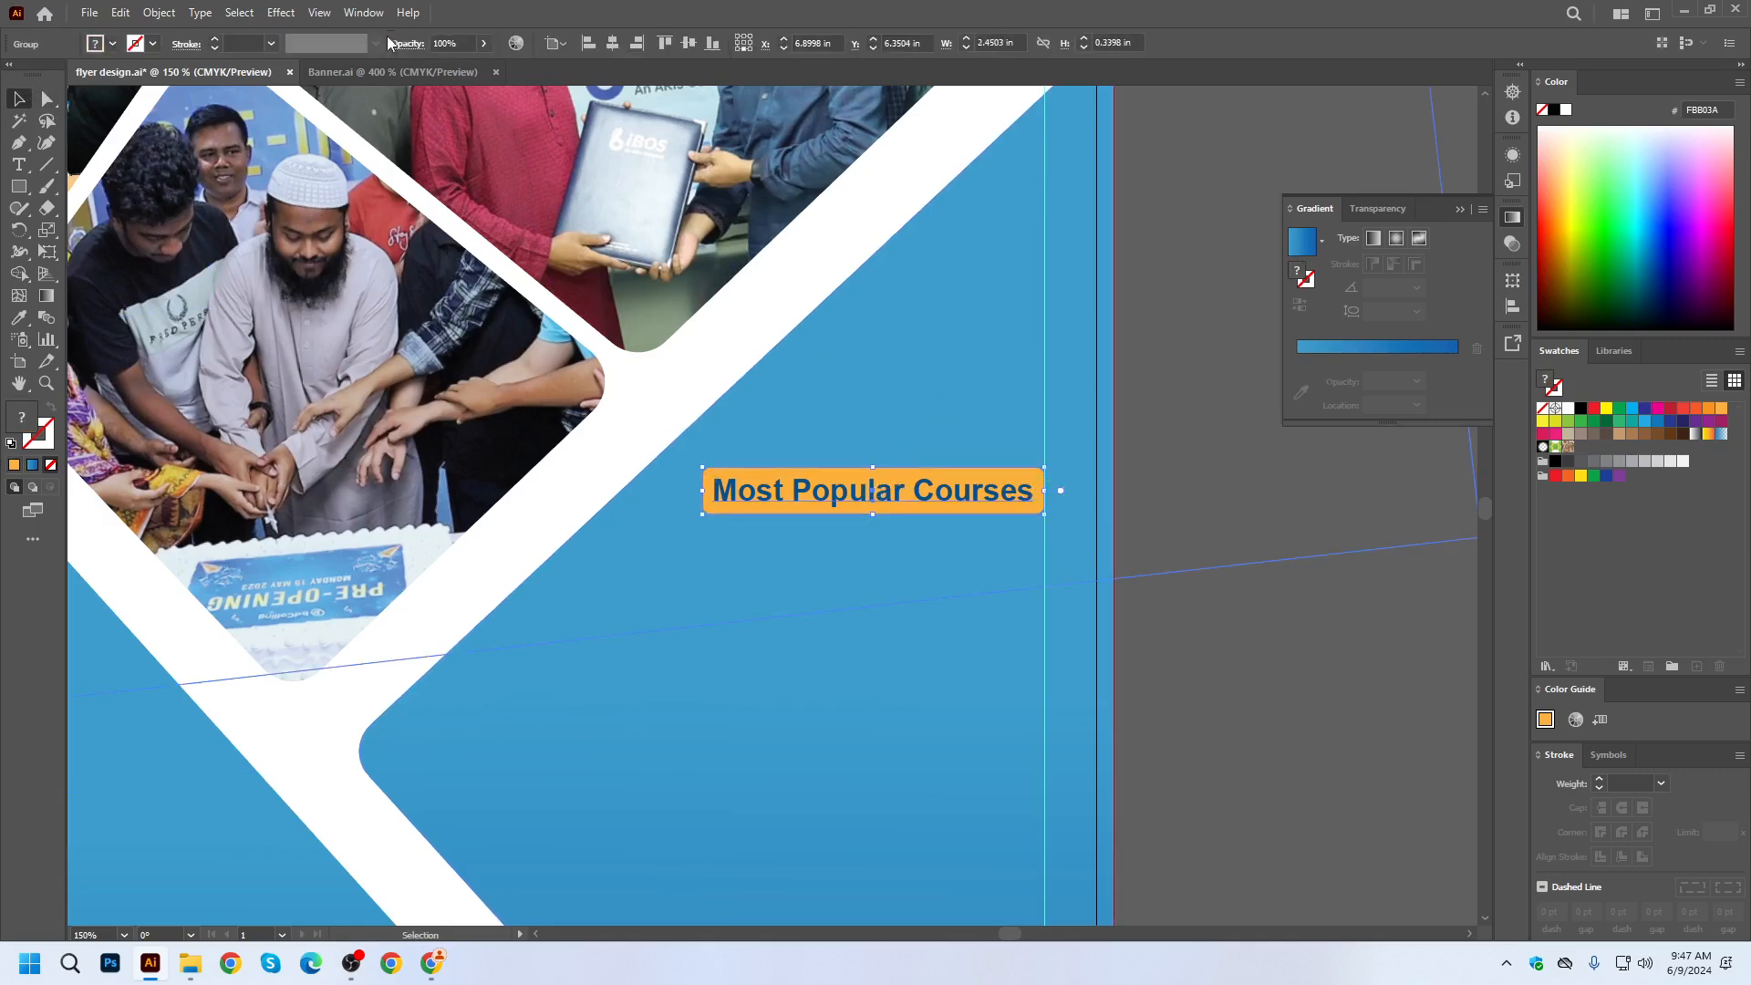
{"action": "left_click", "coordinate": [363, 12]}
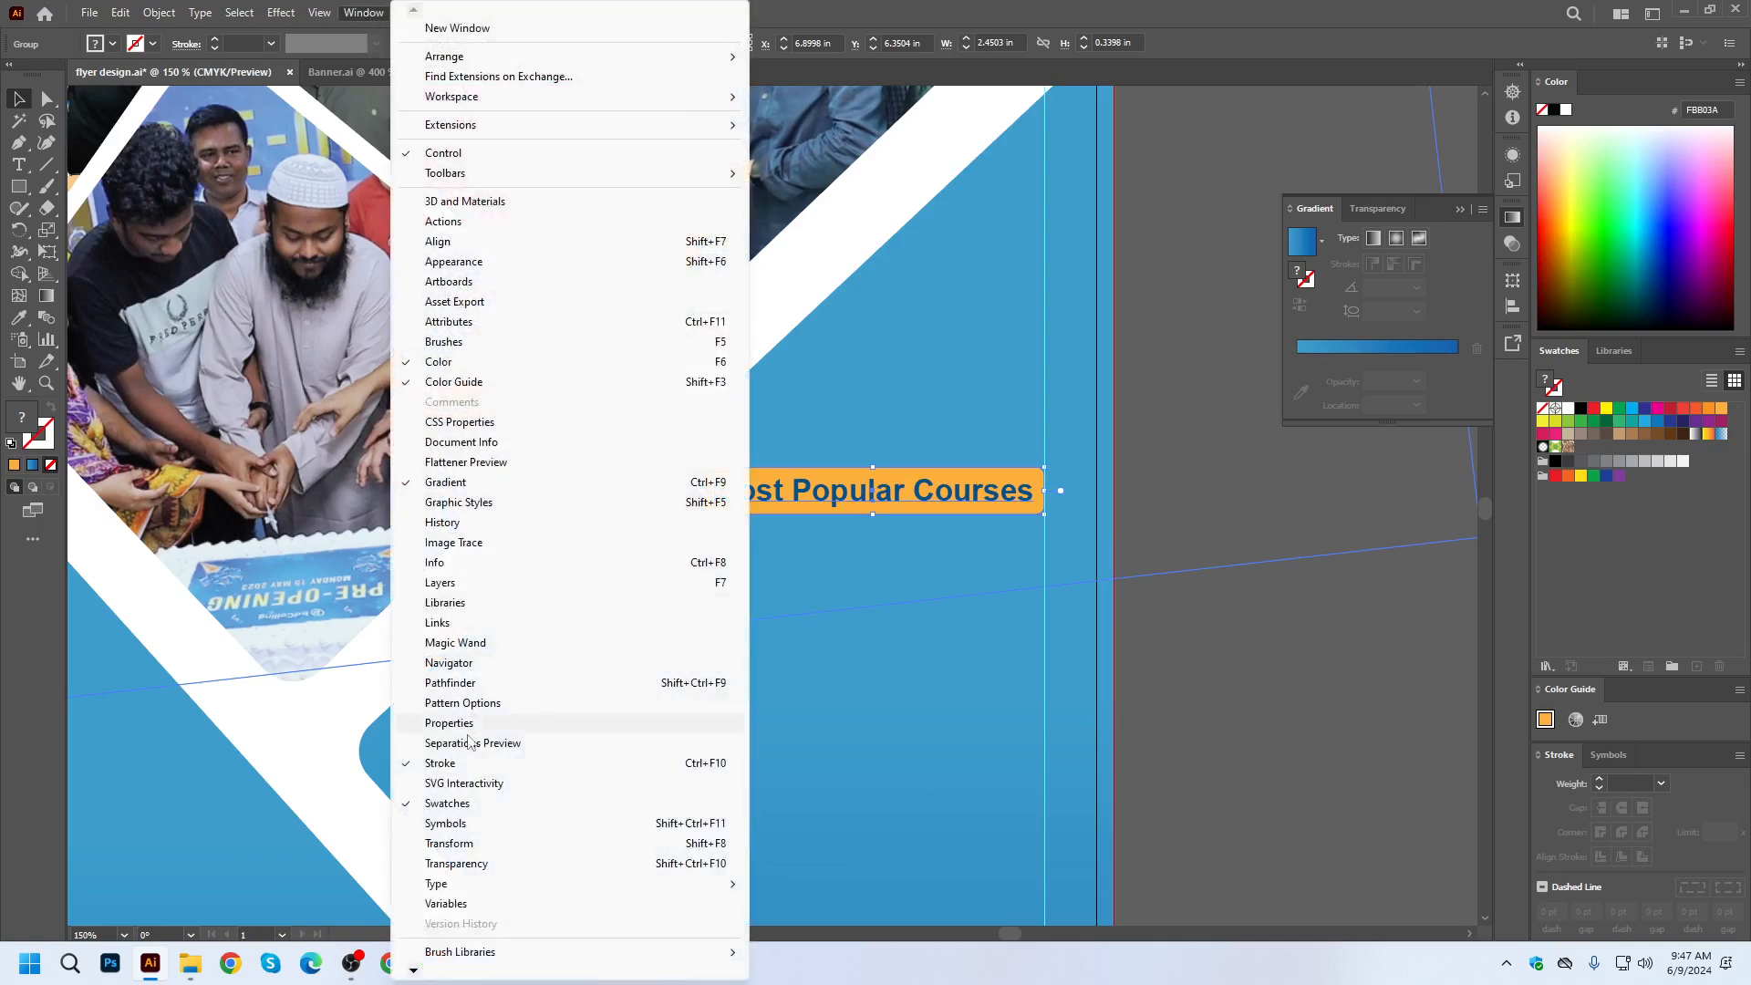
{"action": "left_click", "coordinate": [496, 843]}
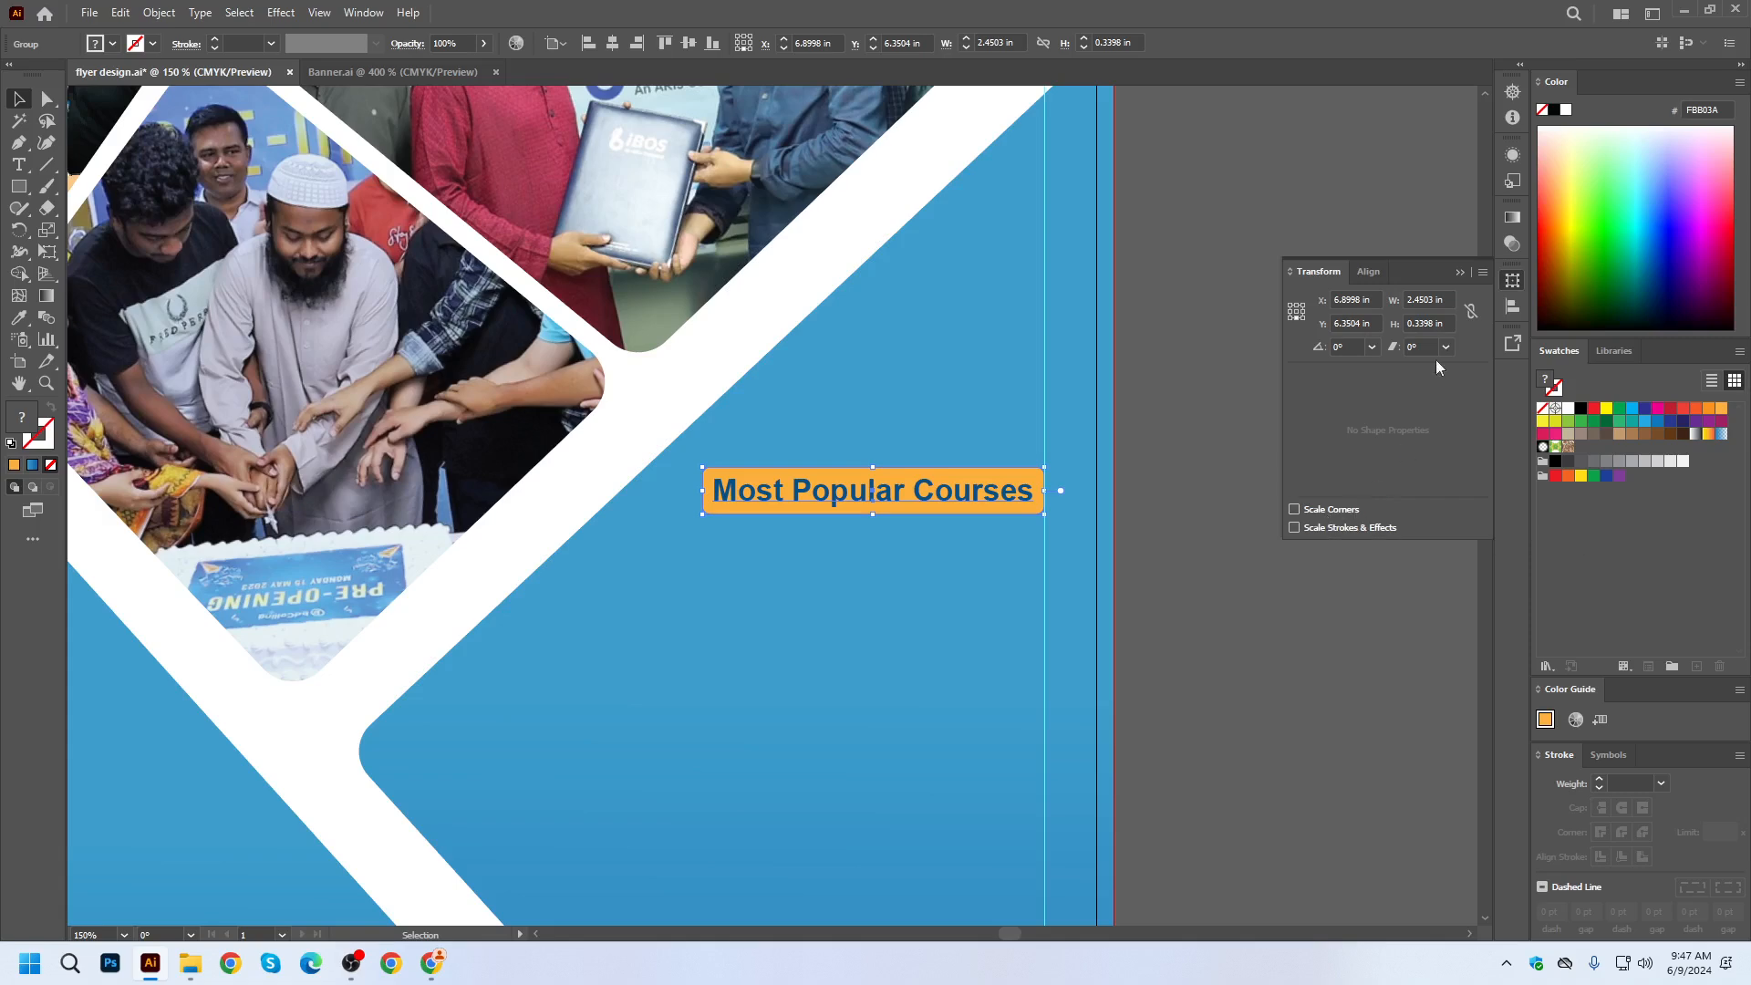
{"action": "left_click", "coordinate": [1459, 272]}
{"action": "scroll", "coordinate": [1040, 465], "scroll_direction": "up", "scroll_amount": 4}
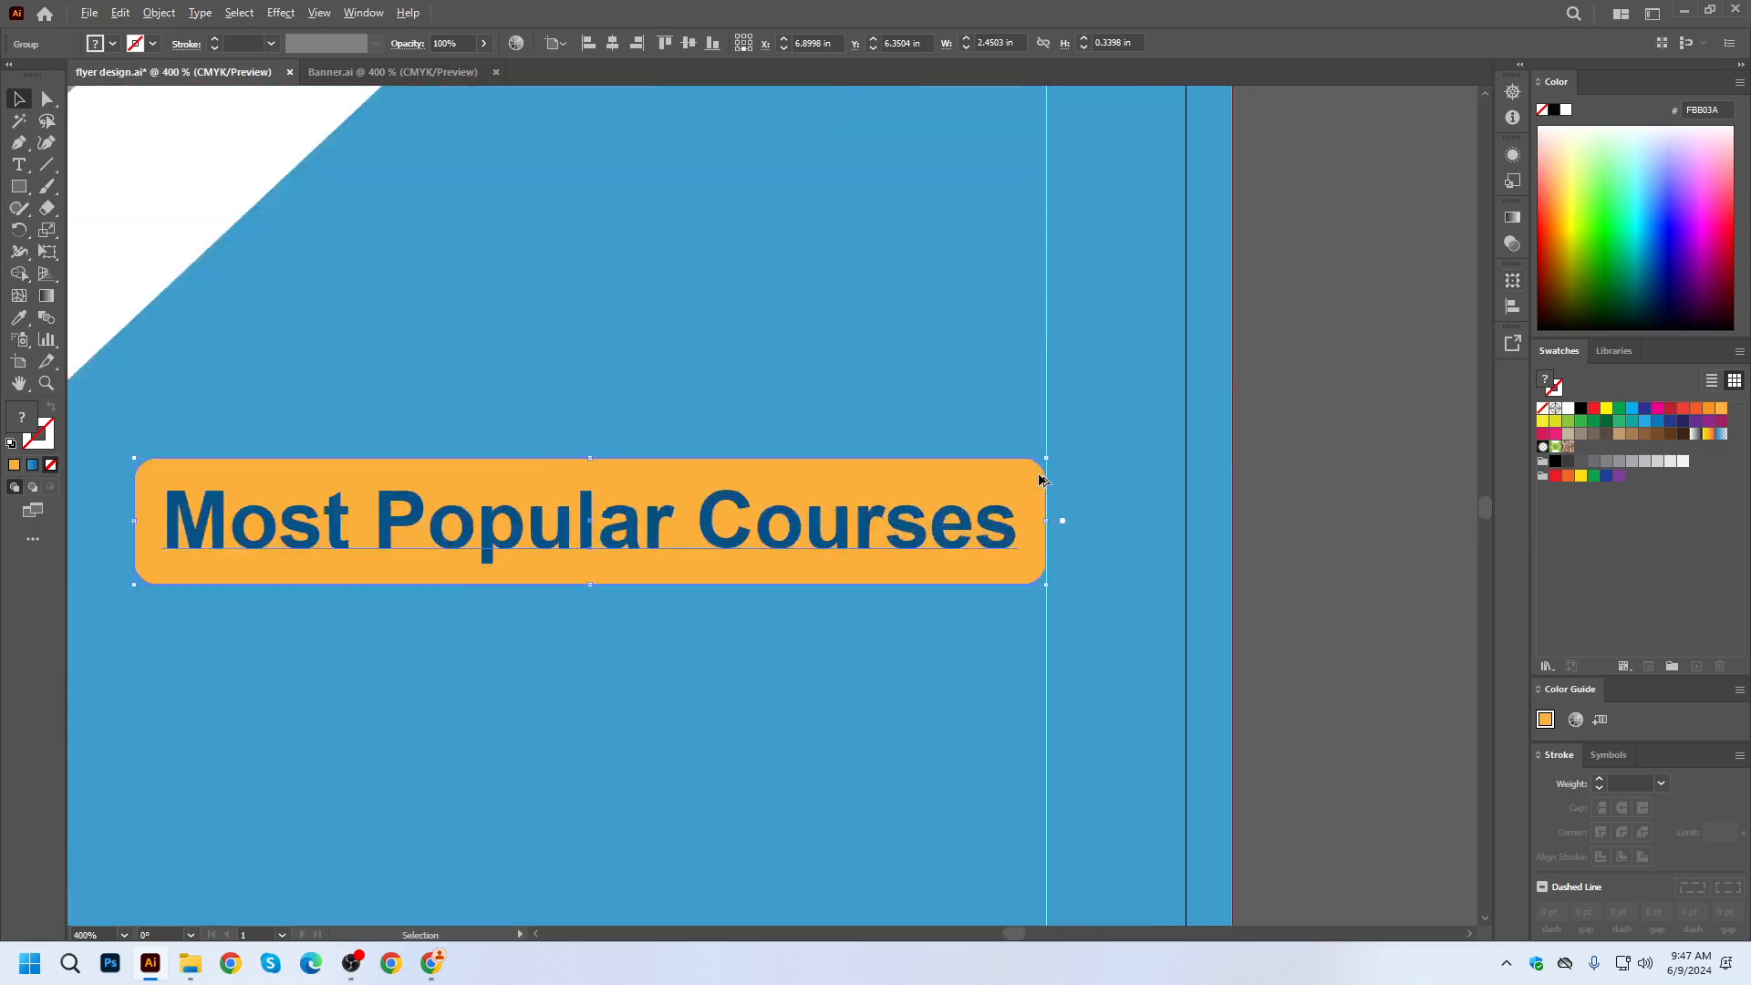
{"action": "scroll", "coordinate": [907, 449], "scroll_direction": "down", "scroll_amount": 5}
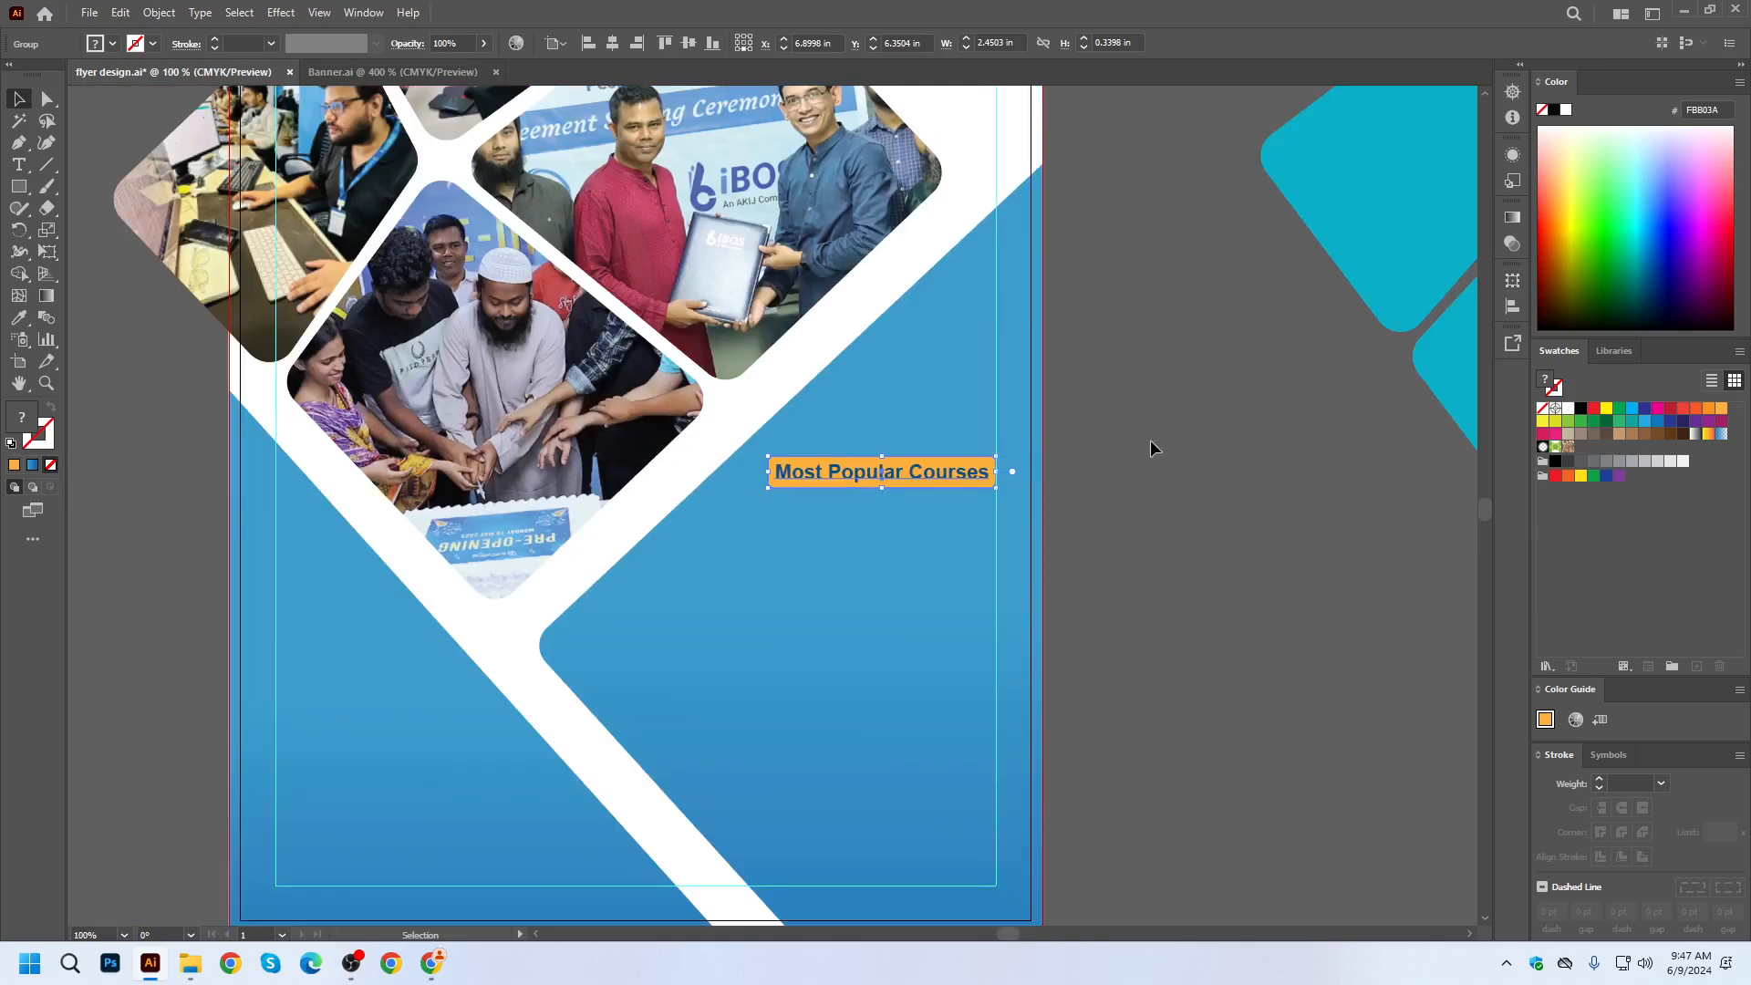
Right-align the Certificated Graphics Designer text below the flyer and shift its pen icon over the text's right end.
{"action": "scroll", "coordinate": [1150, 435], "scroll_direction": "down", "scroll_amount": 1}
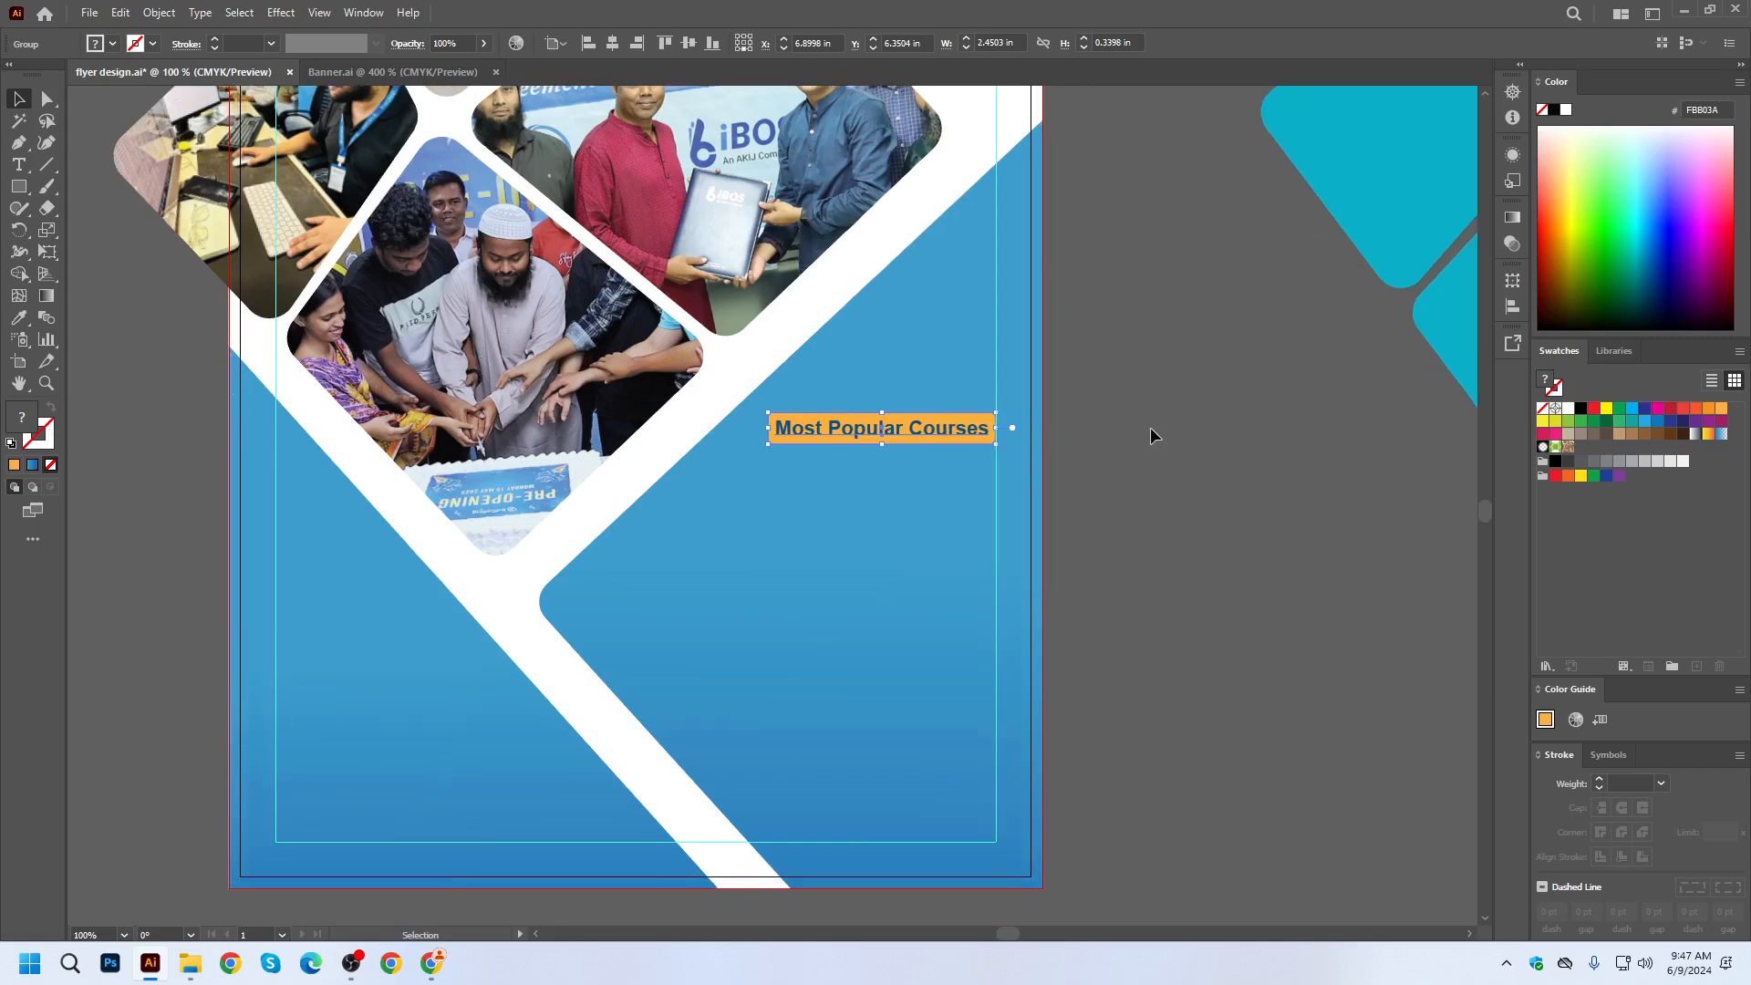
{"action": "scroll", "coordinate": [1130, 392], "scroll_direction": "down", "scroll_amount": 2}
{"action": "left_click", "coordinate": [1176, 607]}
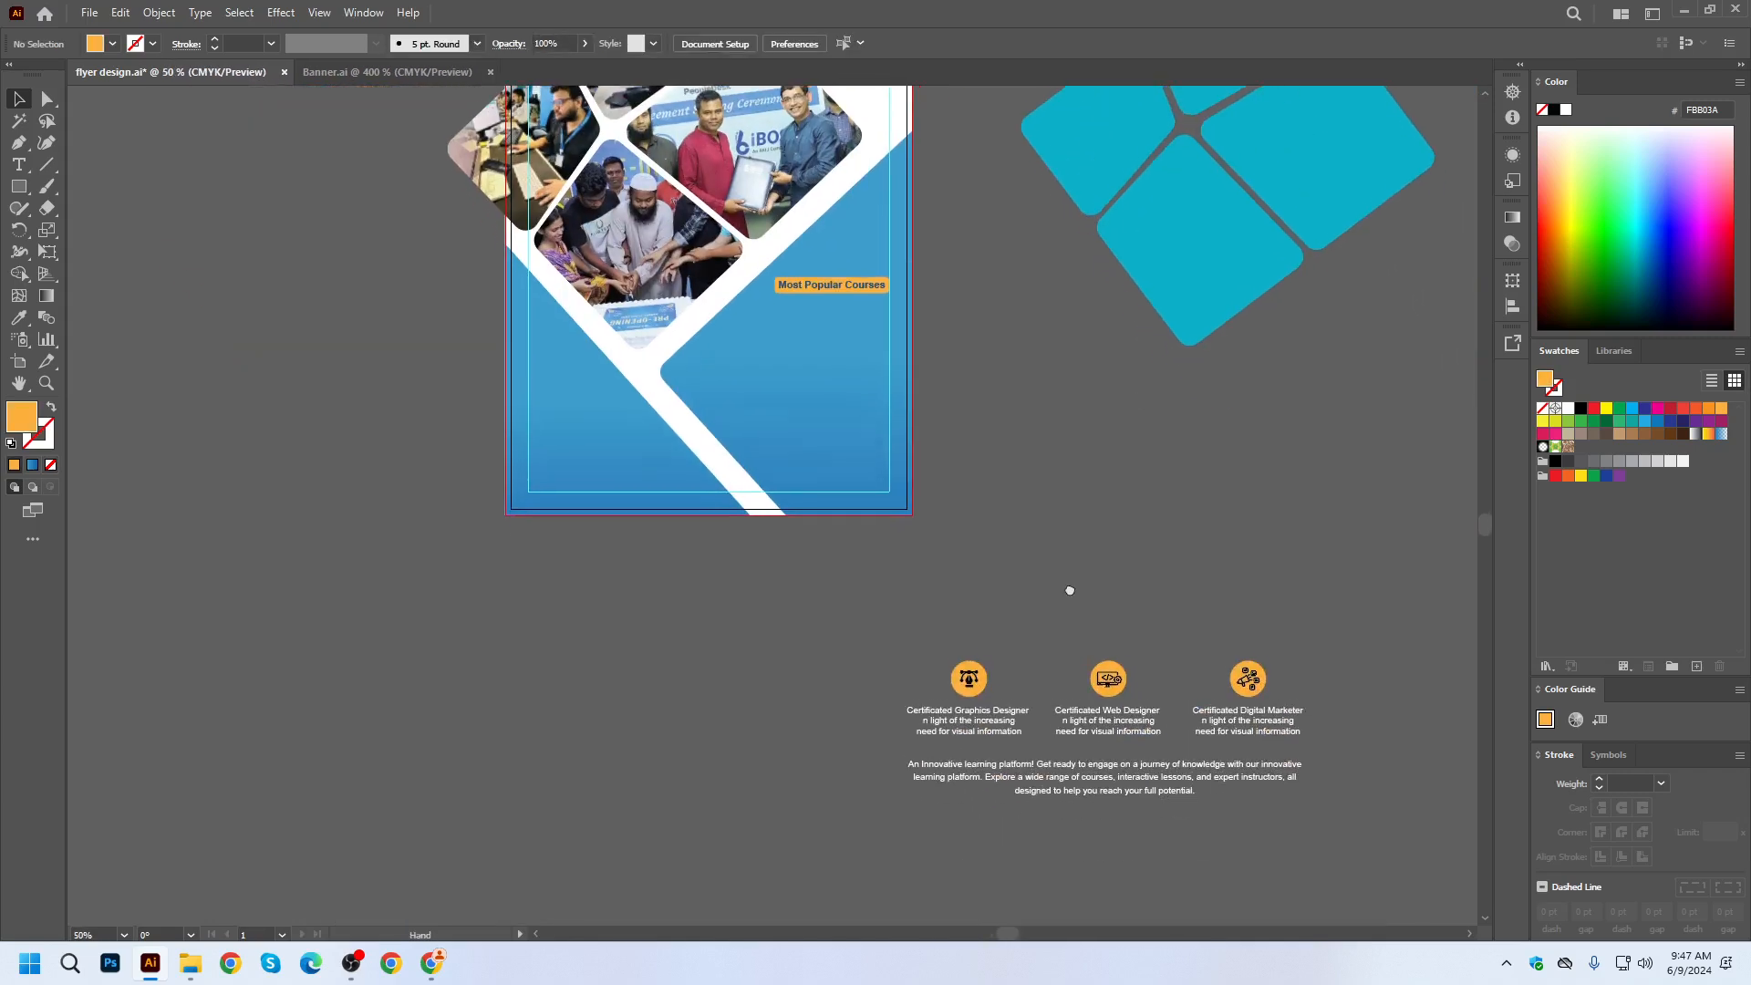
{"action": "scroll", "coordinate": [1176, 607], "scroll_direction": "down", "scroll_amount": 2}
{"action": "left_click", "coordinate": [987, 750]}
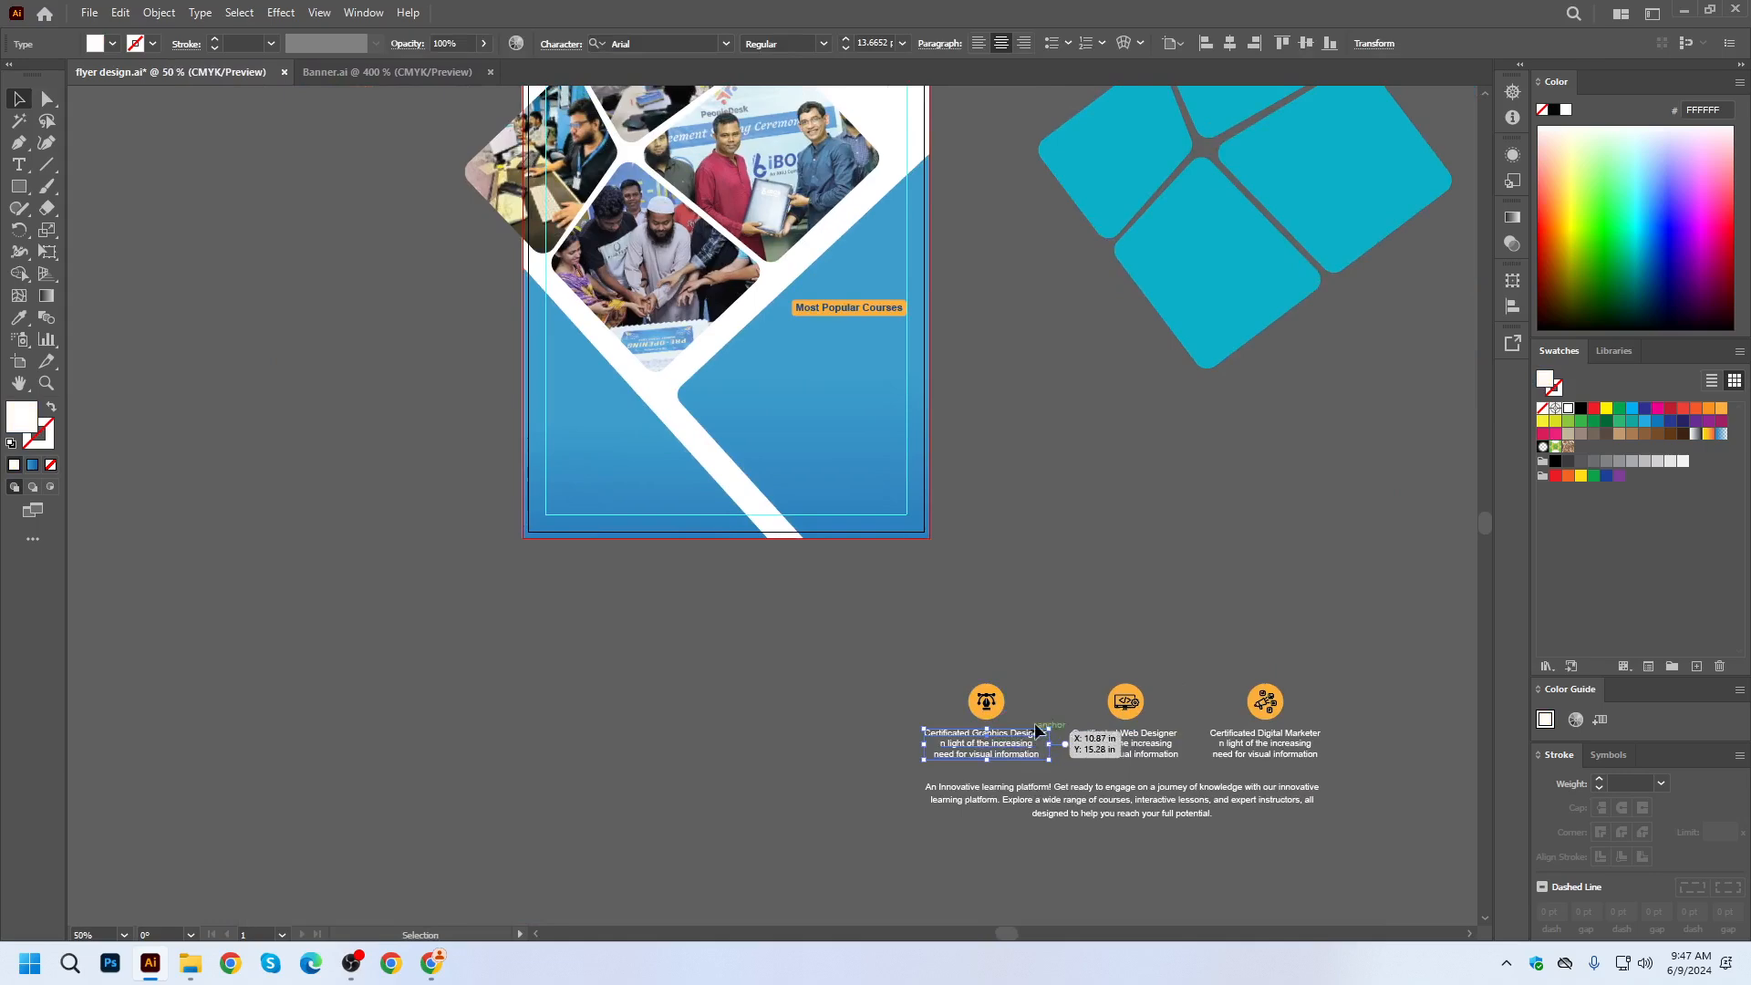
{"action": "left_click", "coordinate": [1024, 43]}
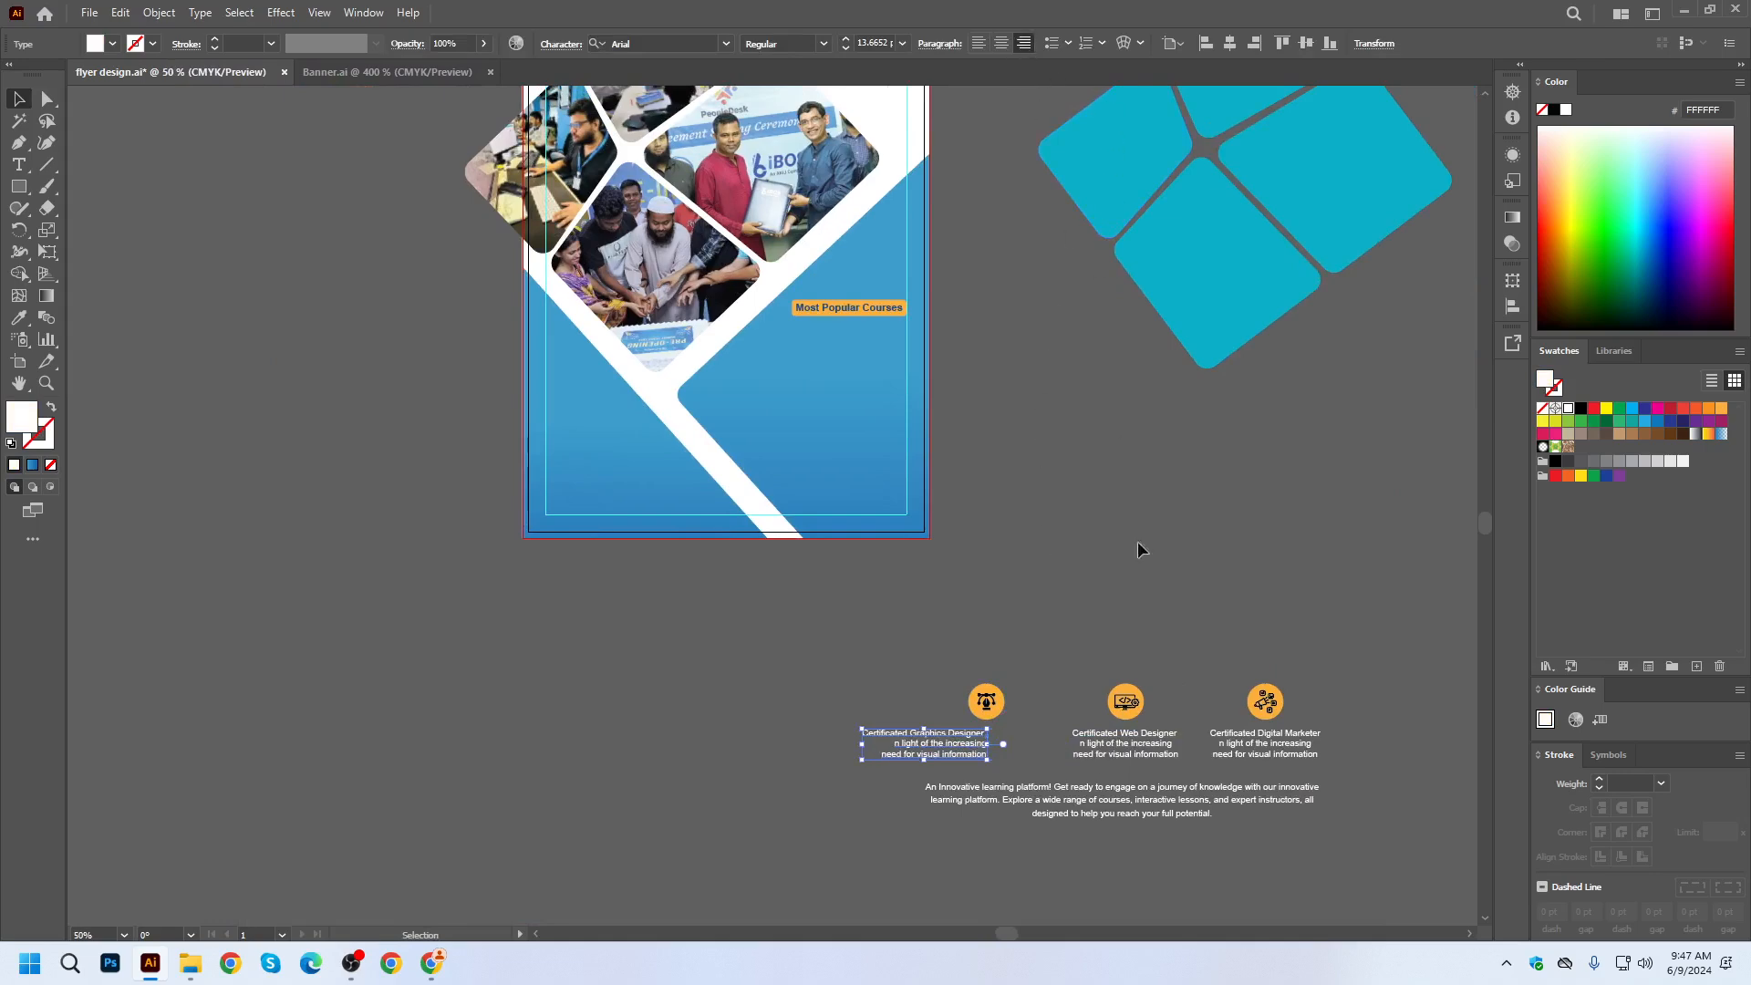
{"action": "left_click", "coordinate": [997, 738]}
{"action": "scroll", "coordinate": [996, 741], "scroll_direction": "up", "scroll_amount": 1}
{"action": "left_click_drag", "start_coordinate": [983, 686], "coordinate": [954, 686]}
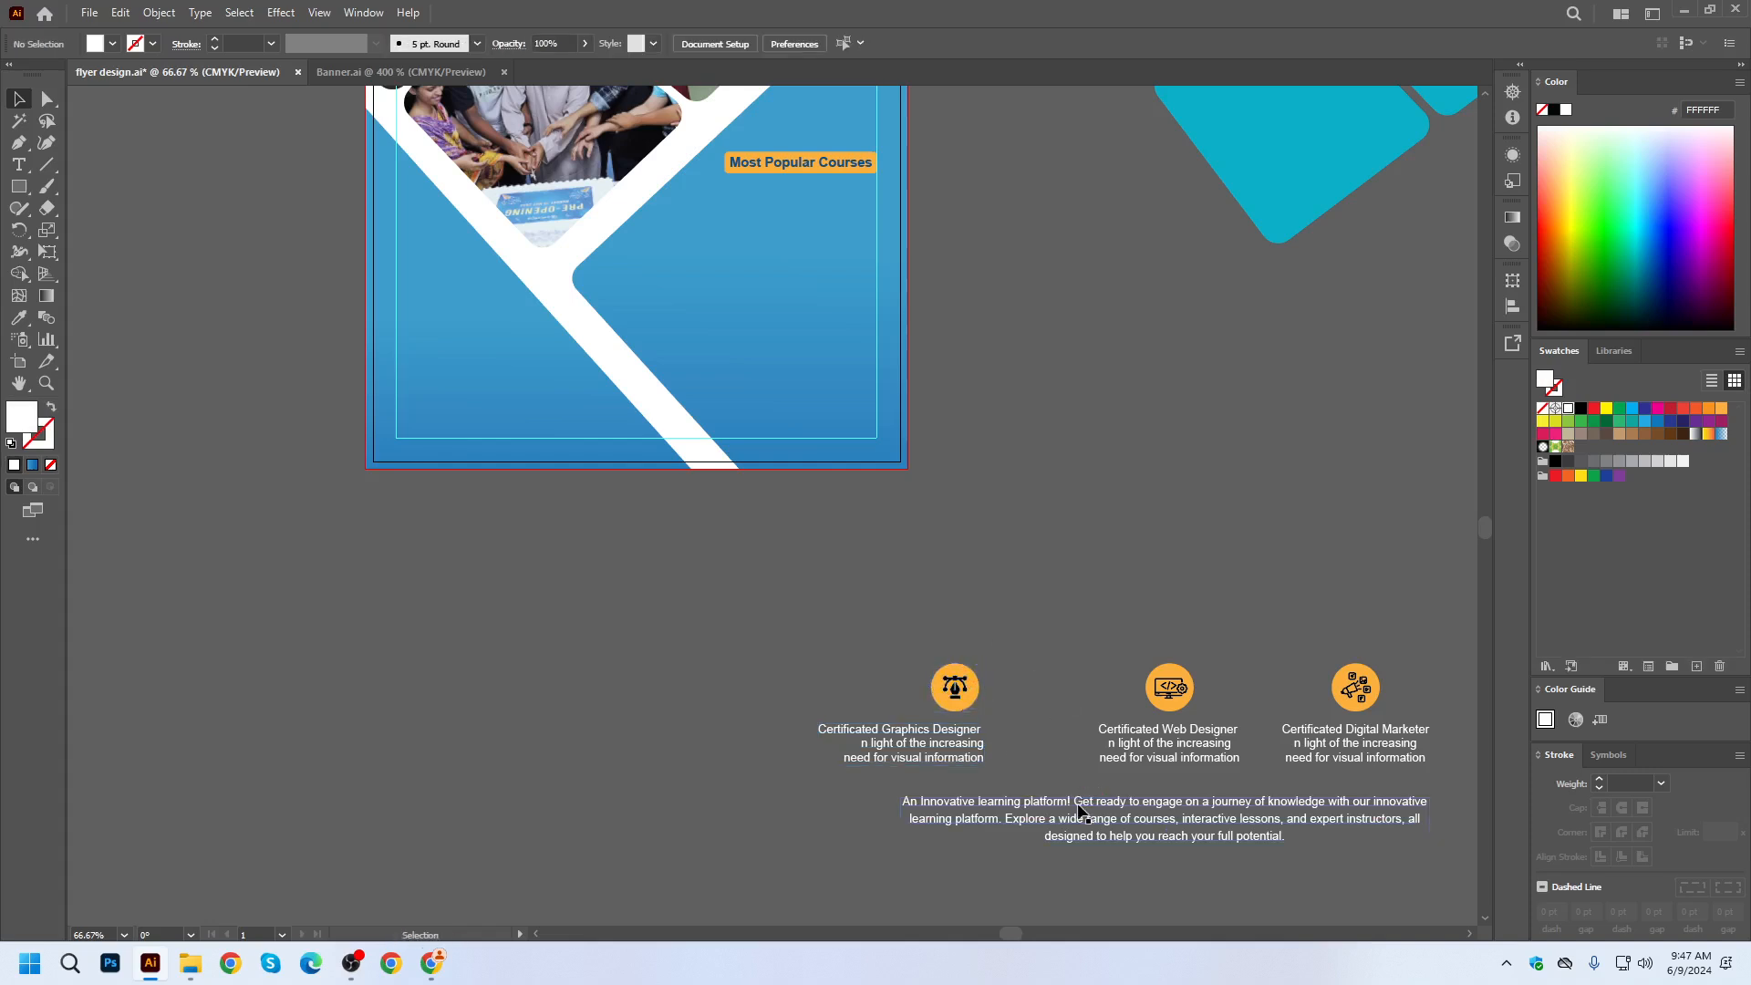
Set the Innovative learning platform paragraph aside below the flyer's left part, and right-align the Certificated Web Designer text under its icon.
{"action": "left_click_drag", "start_coordinate": [1080, 803], "coordinate": [281, 609]}
{"action": "left_click", "coordinate": [1199, 756]}
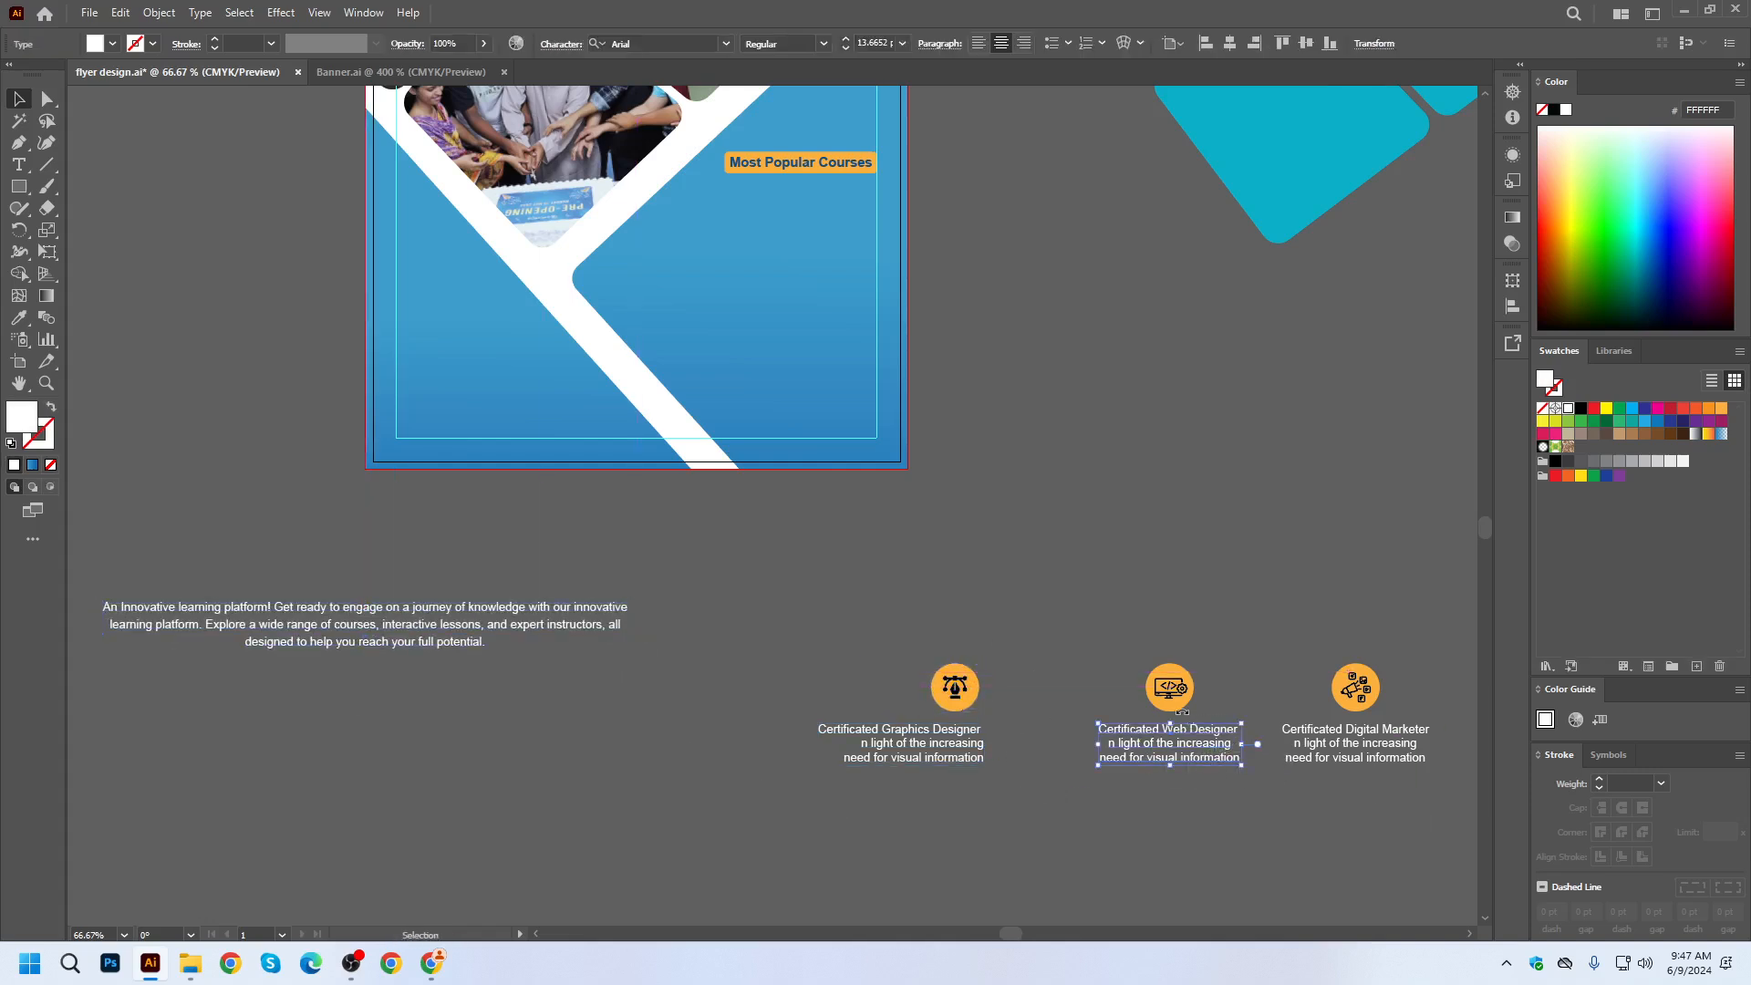
{"action": "left_click", "coordinate": [1172, 691], "text": "shift"}
{"action": "left_click", "coordinate": [1207, 552]}
{"action": "left_click", "coordinate": [1212, 730]}
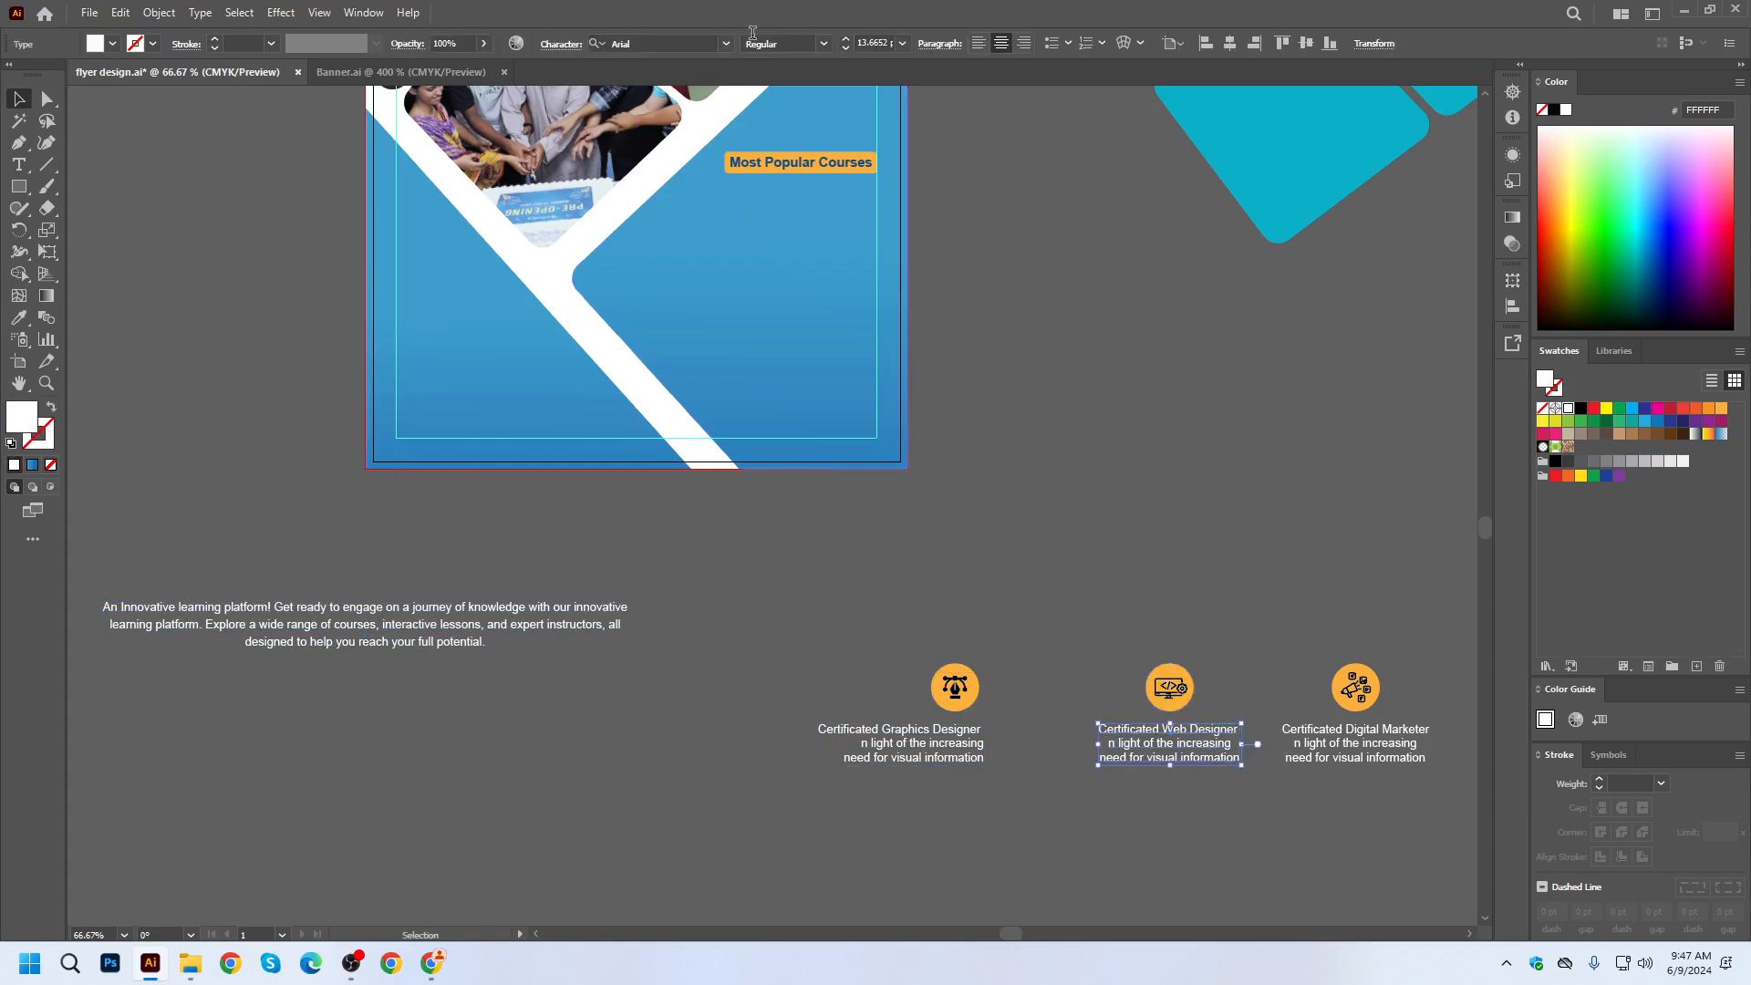
{"action": "left_click", "coordinate": [978, 44]}
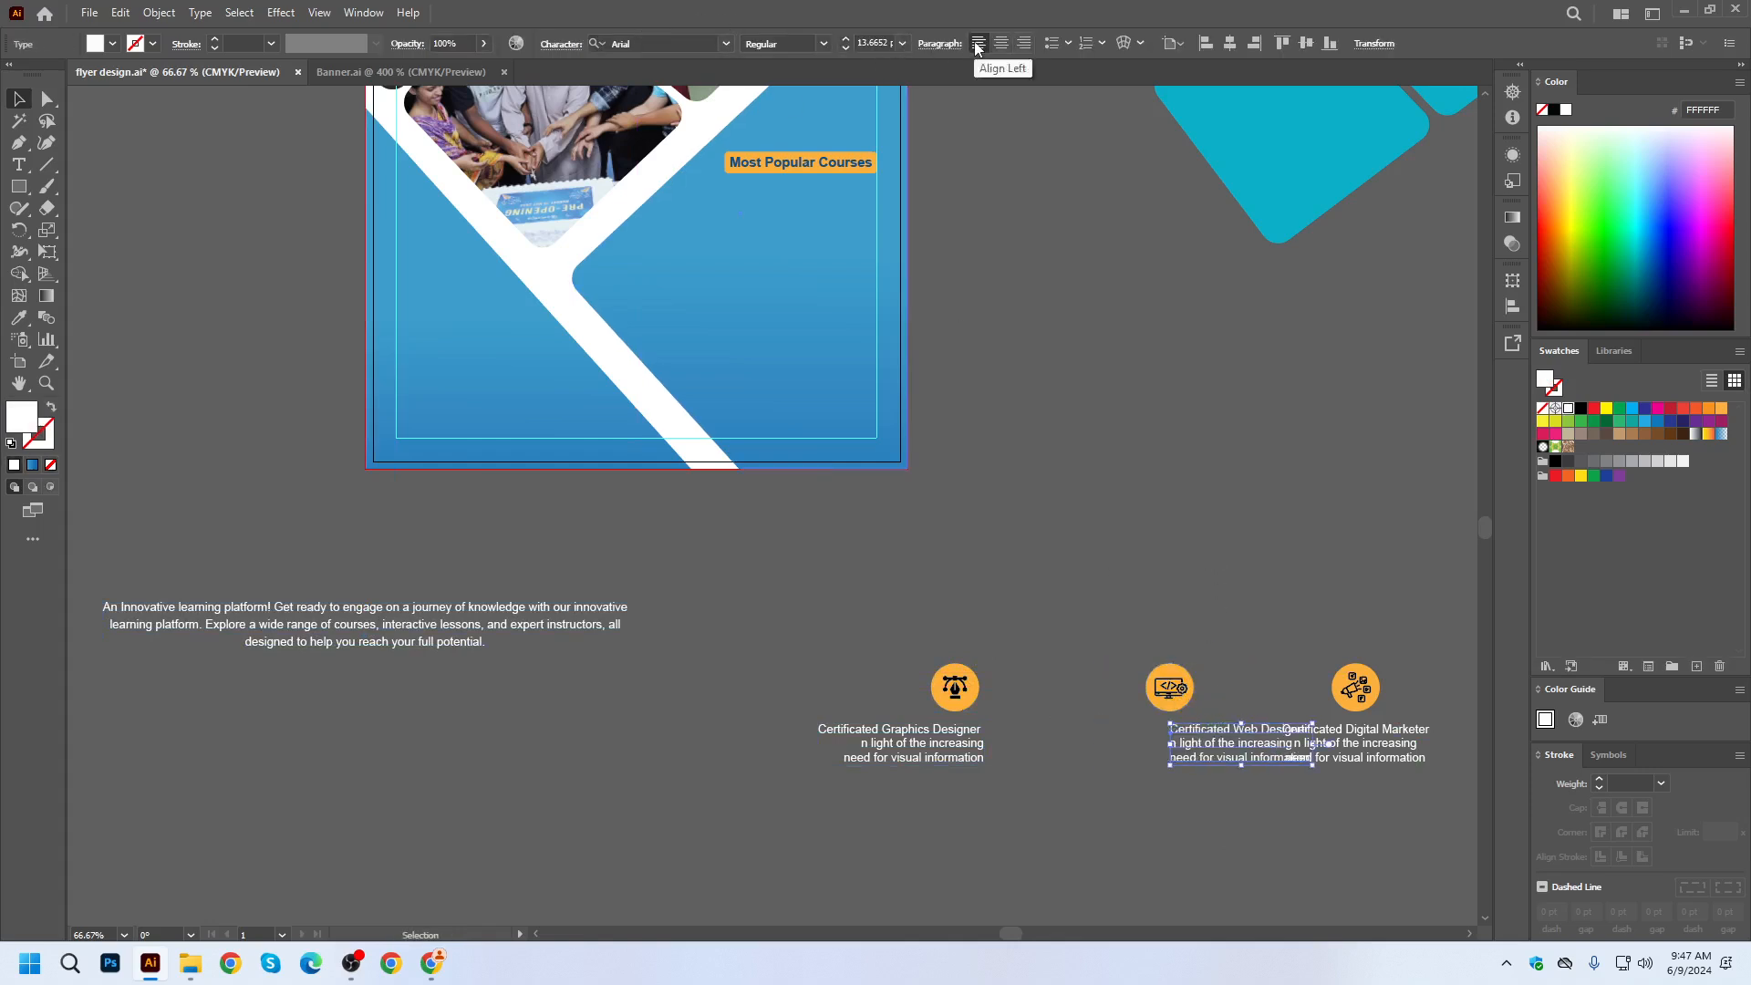
{"action": "left_click", "coordinate": [1023, 44]}
{"action": "left_click_drag", "start_coordinate": [1171, 698], "coordinate": [1152, 701]}
Right-align the Certificated Digital Marketer text and shift its megaphone icon over the text's right end.
{"action": "left_click", "coordinate": [1368, 744]}
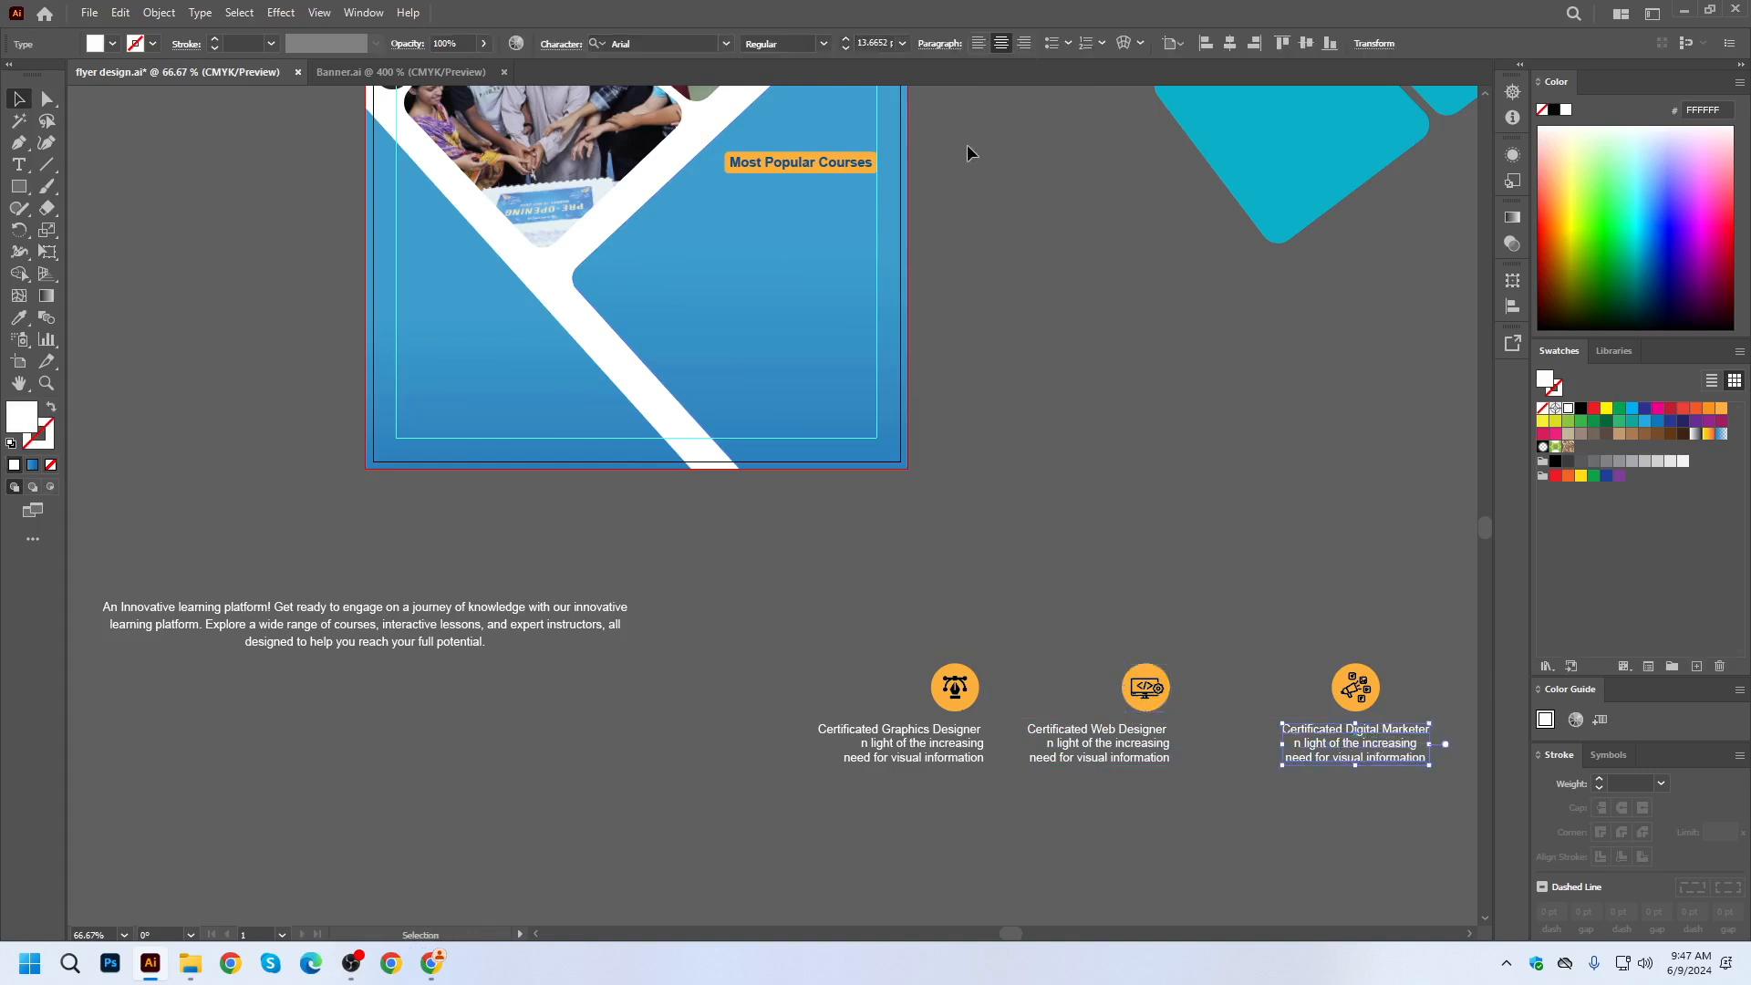
{"action": "left_click", "coordinate": [1025, 50]}
{"action": "left_click_drag", "start_coordinate": [1358, 683], "coordinate": [1334, 679]}
Delete the trailing spaces after Certificated Graphics Designer and Certificated Web Designer so the headings end flush with their right-aligned lines.
{"action": "left_click", "coordinate": [913, 642]}
{"action": "left_click_drag", "start_coordinate": [914, 642], "coordinate": [1001, 827]}
{"action": "left_click", "coordinate": [999, 777]}
{"action": "scroll", "coordinate": [998, 754], "scroll_direction": "up", "scroll_amount": 5}
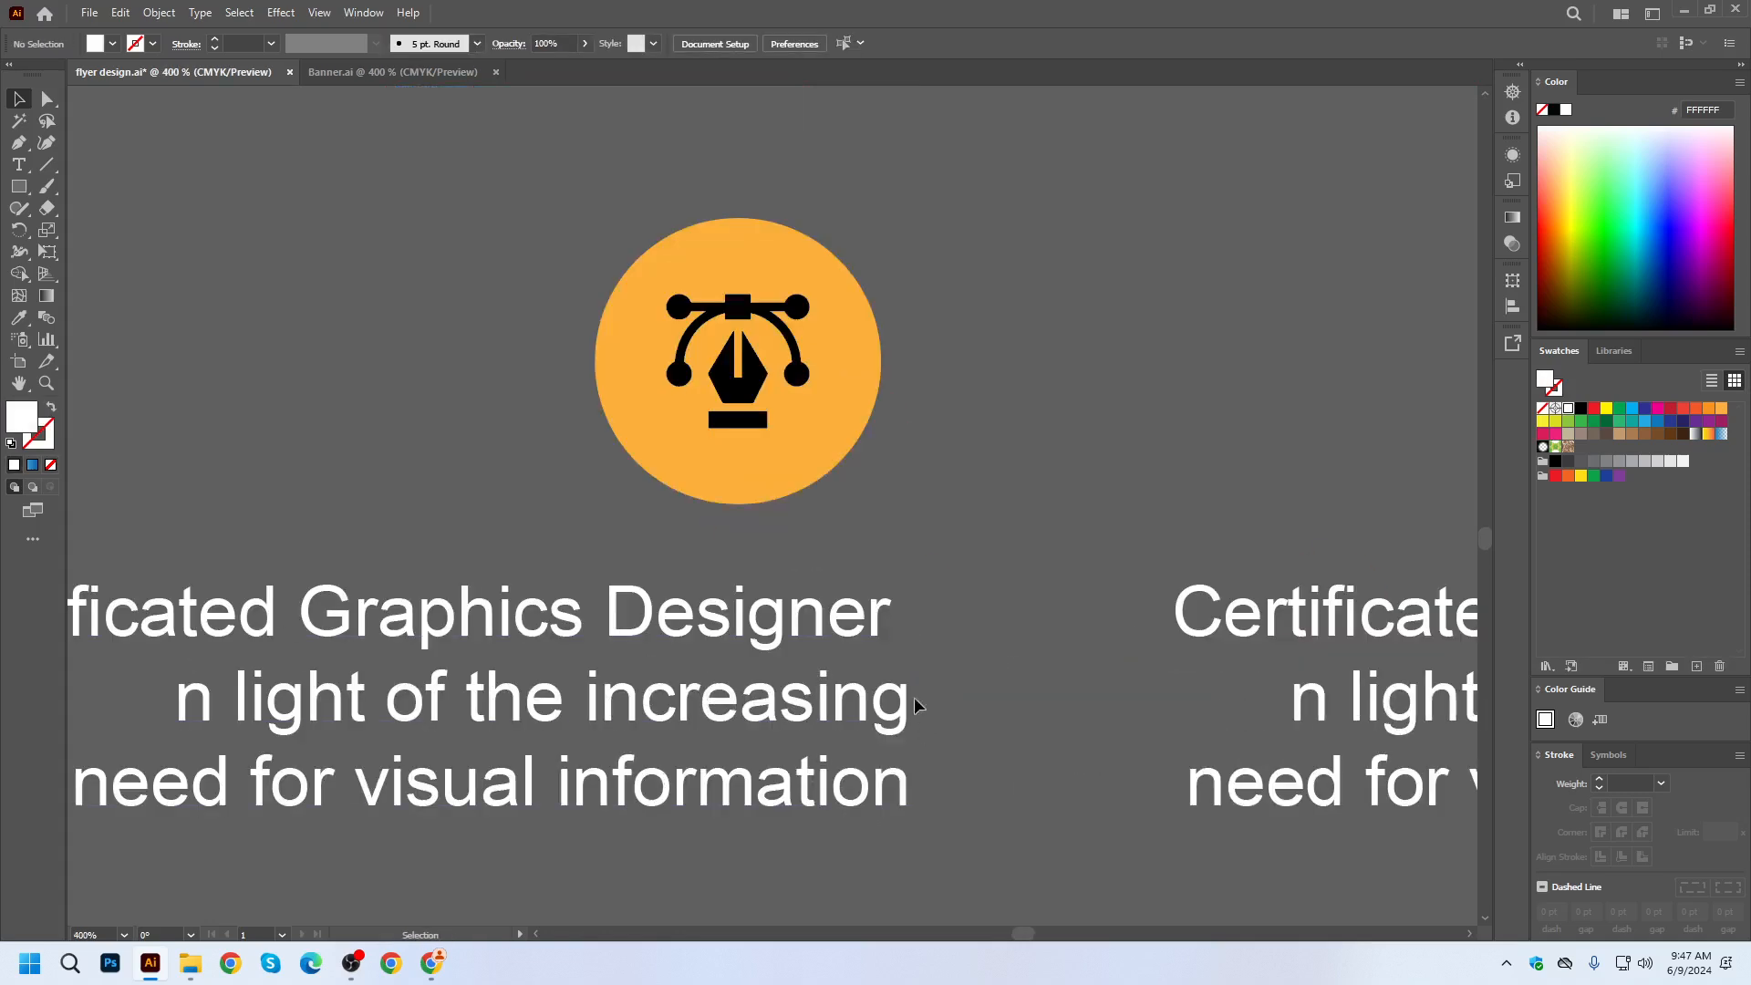
{"action": "triple_click", "coordinate": [895, 629]}
{"action": "left_click_drag", "start_coordinate": [889, 626], "coordinate": [946, 620]}
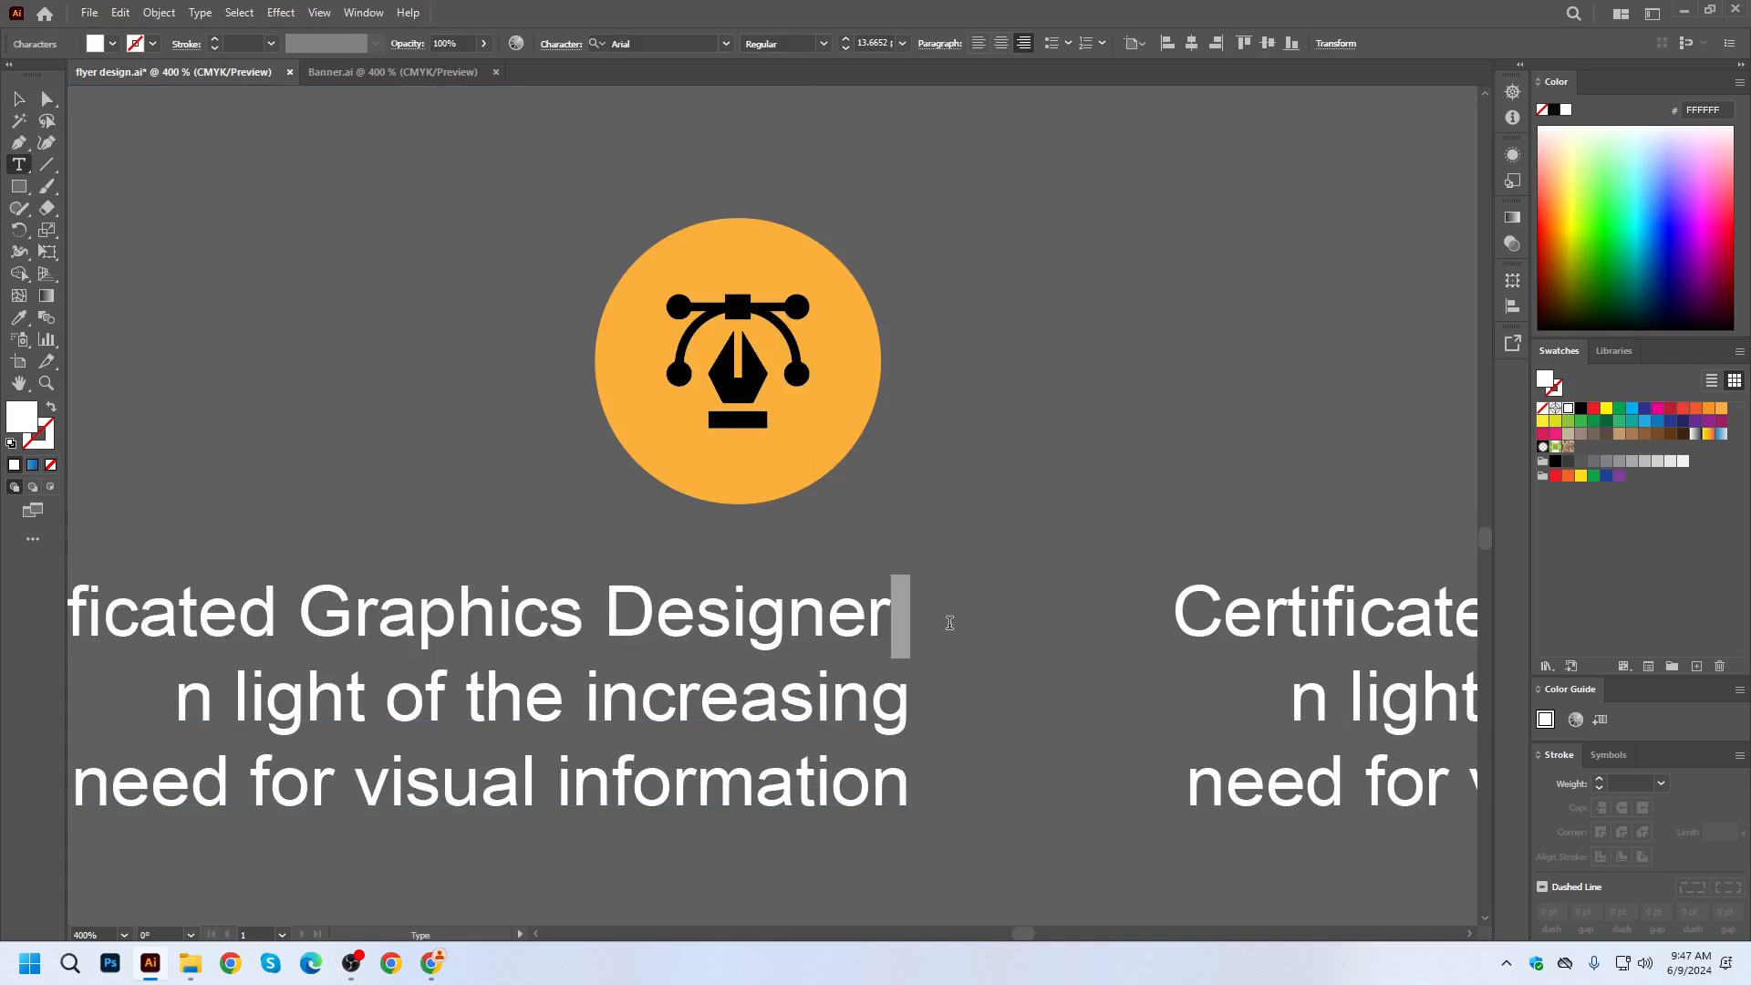
{"action": "key", "text": "BackSpace"}
{"action": "scroll", "coordinate": [733, 704], "scroll_direction": "down", "scroll_amount": 2}
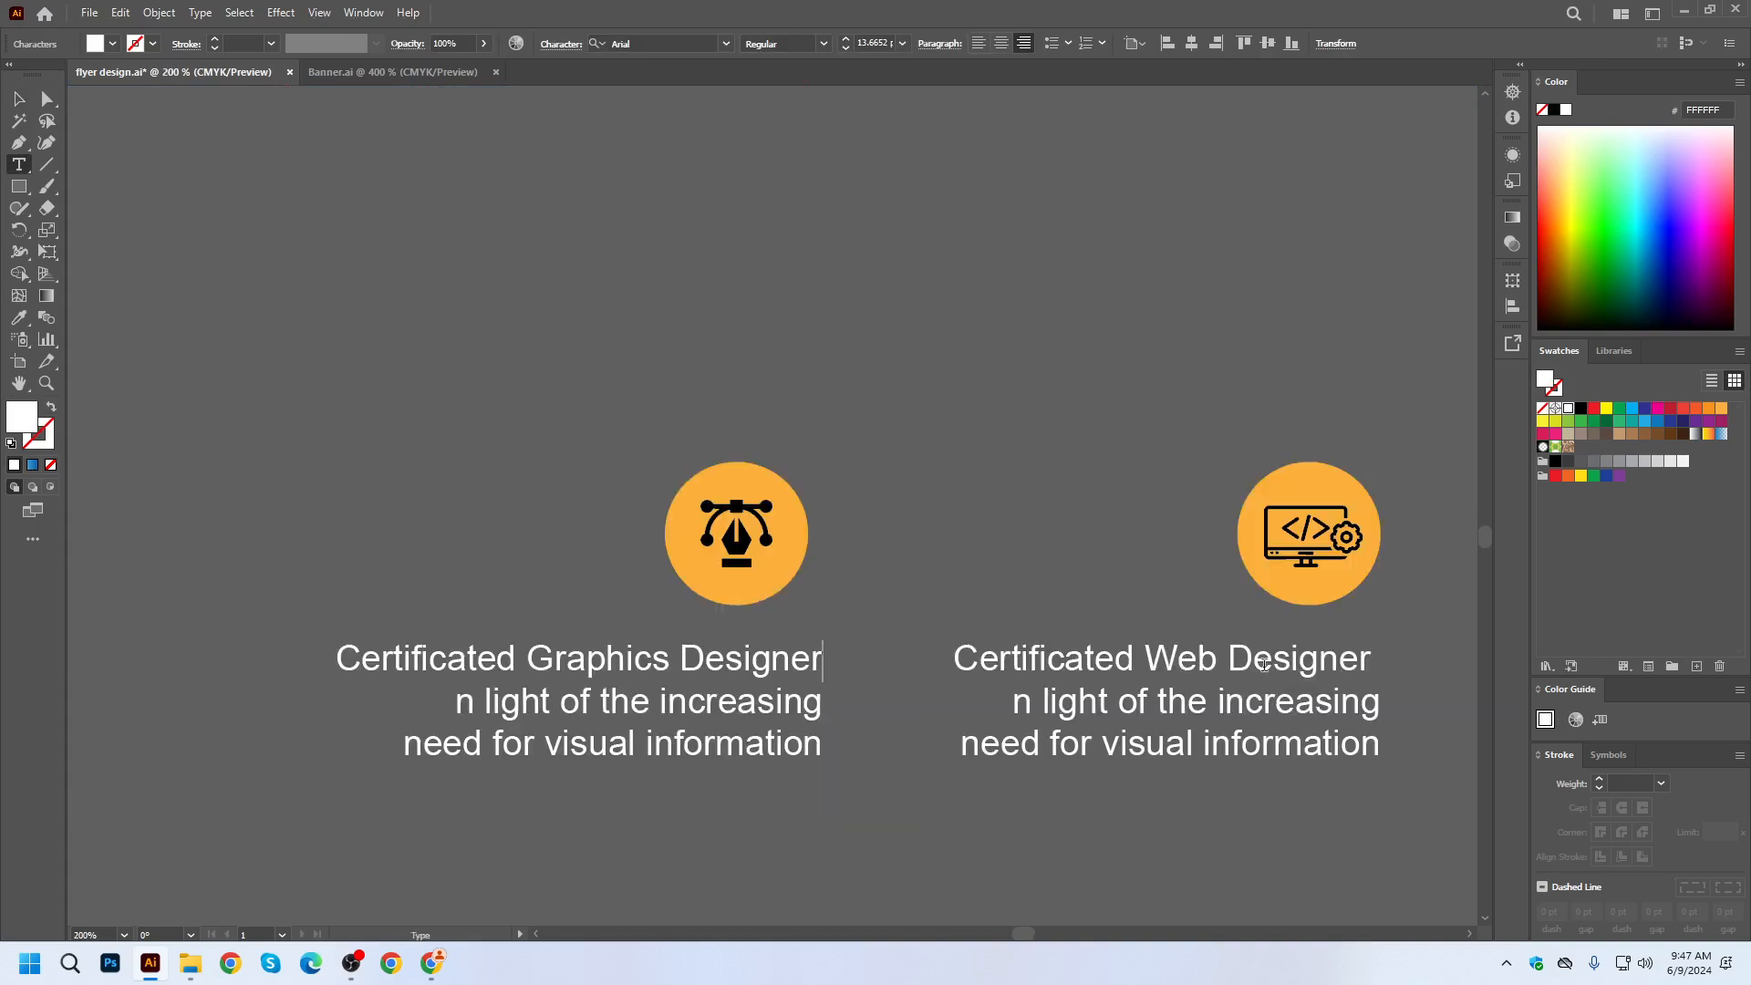
{"action": "mouse_move", "coordinate": [1358, 660]}
{"action": "left_mouse_down"}
{"action": "mouse_move", "coordinate": [1422, 669]}
{"action": "mouse_move", "coordinate": [1388, 658]}
{"action": "left_mouse_up"}
{"action": "scroll", "coordinate": [899, 720], "scroll_direction": "down", "scroll_amount": 2}
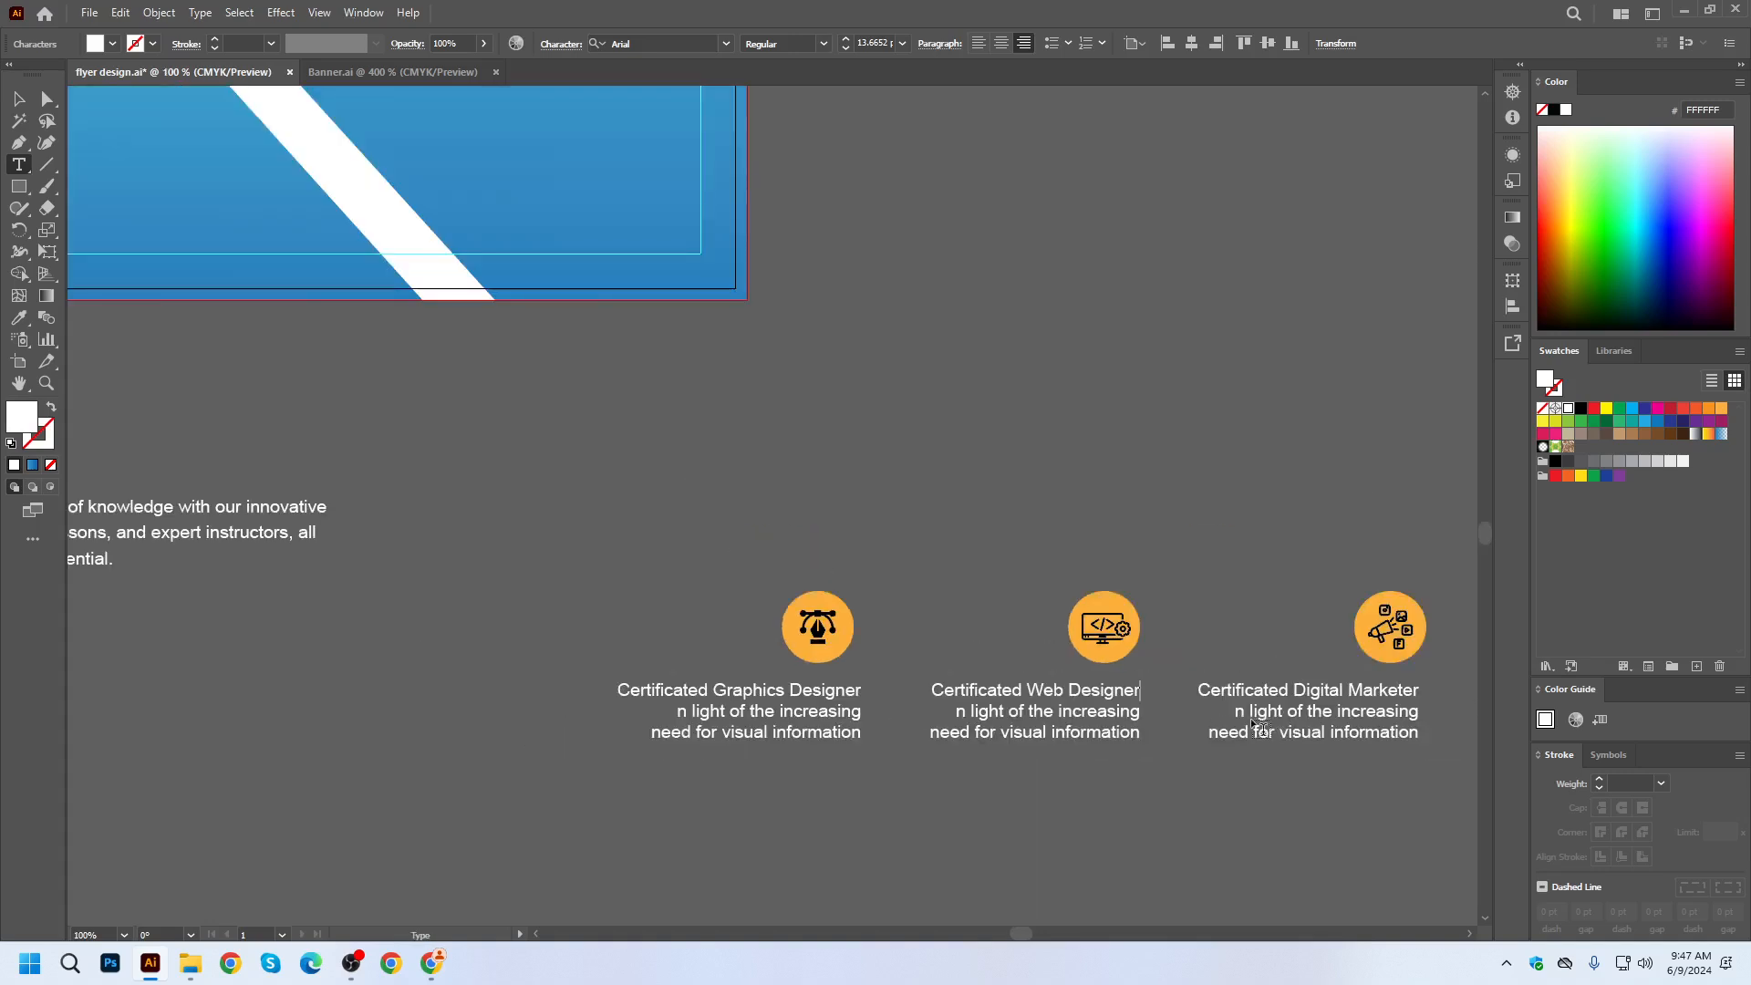
Group each of the three course icons with its own text block.
{"action": "left_click", "coordinate": [19, 99]}
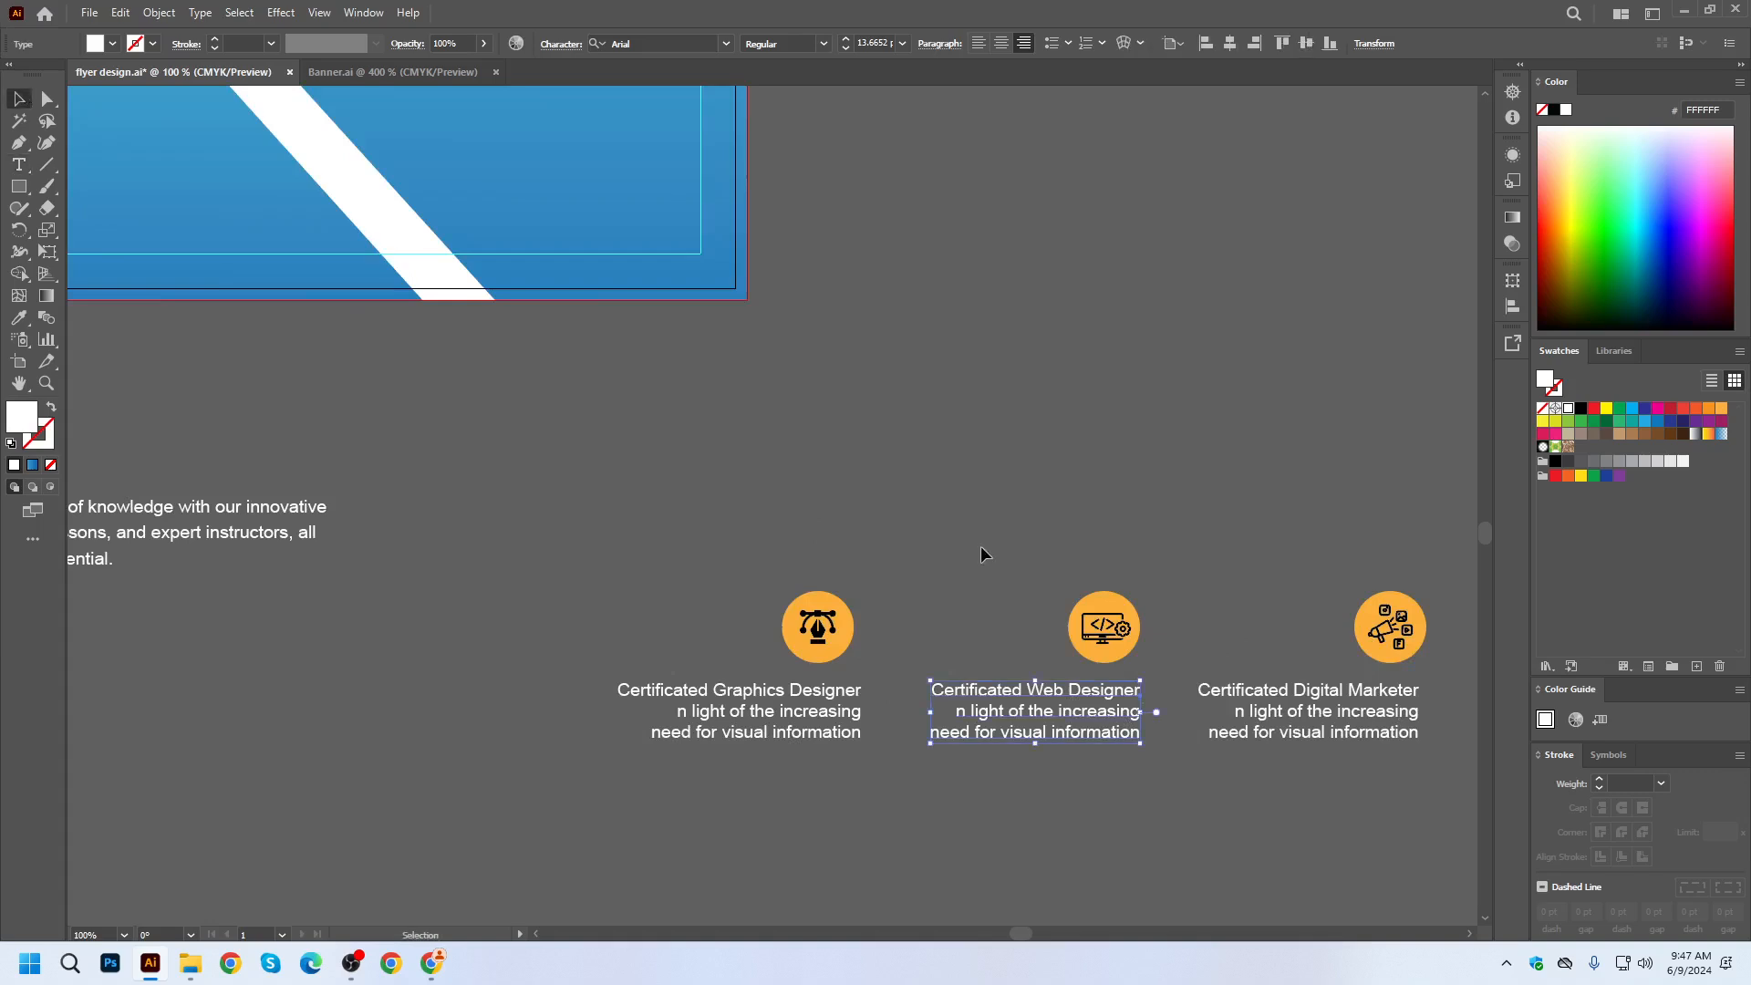
{"action": "left_click", "coordinate": [982, 545]}
{"action": "scroll", "coordinate": [972, 659], "scroll_direction": "down", "scroll_amount": 1}
{"action": "left_click_drag", "start_coordinate": [877, 731], "coordinate": [876, 731]}
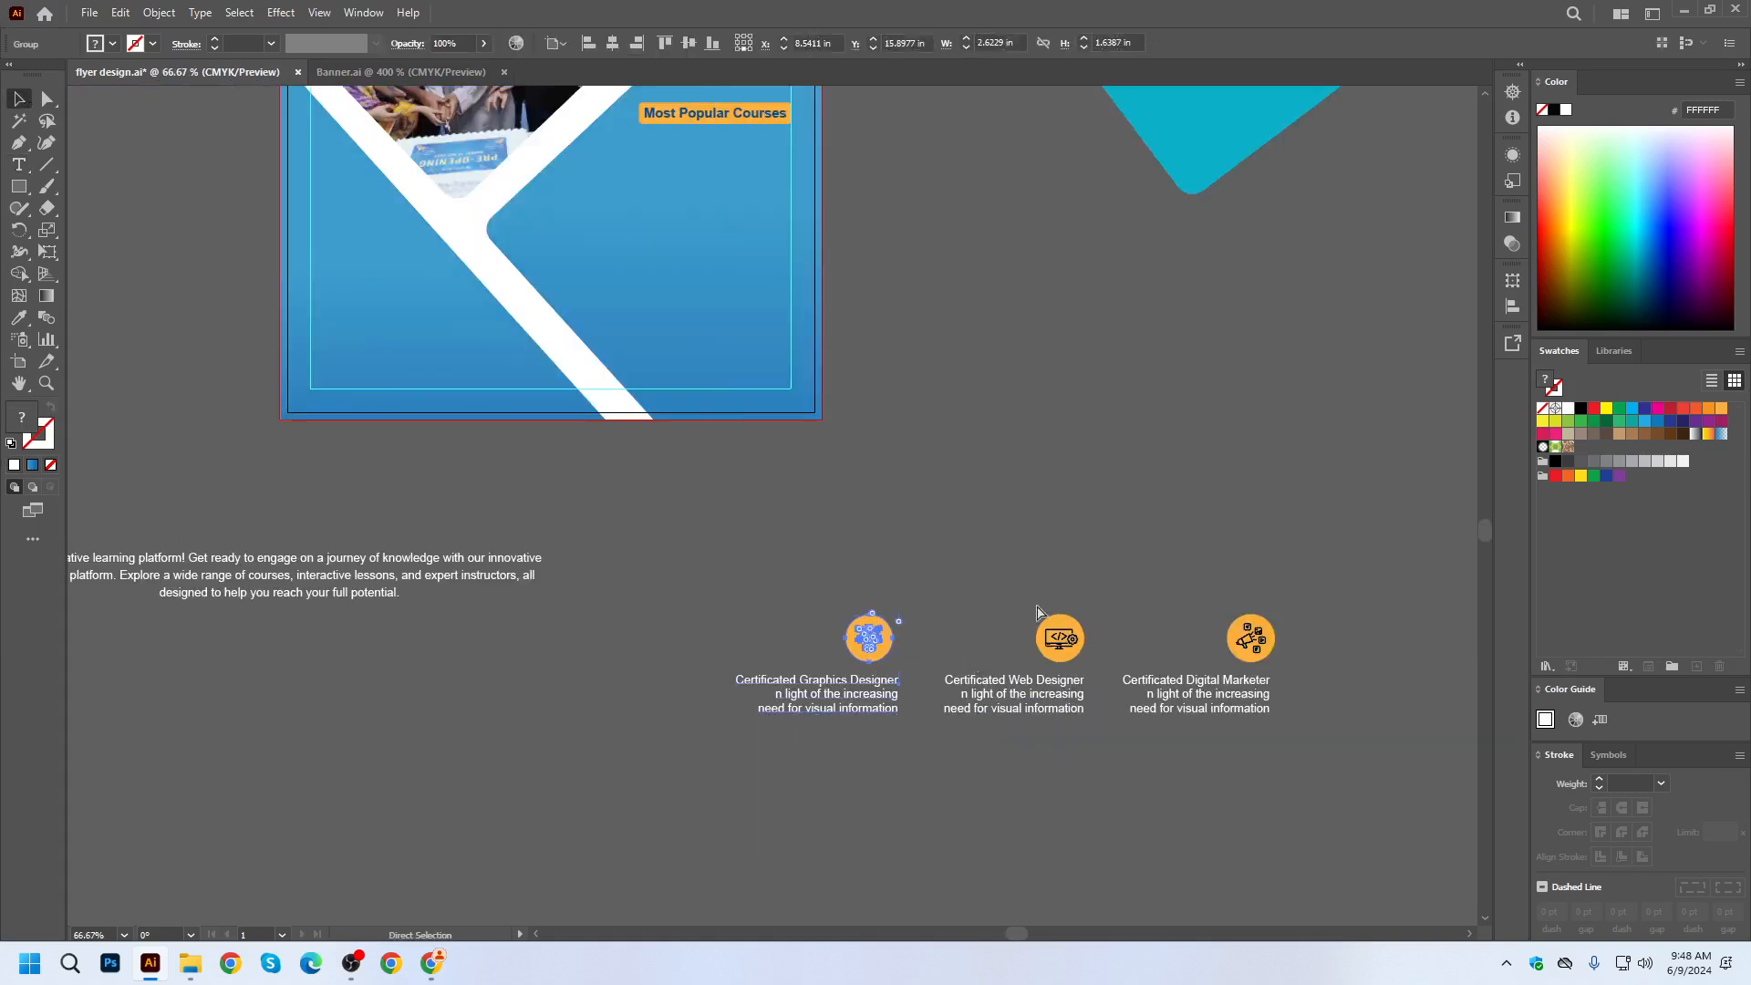
{"action": "left_click_drag", "start_coordinate": [1074, 735], "coordinate": [1092, 690]}
{"action": "left_click_drag", "start_coordinate": [1271, 736], "coordinate": [1255, 740]}
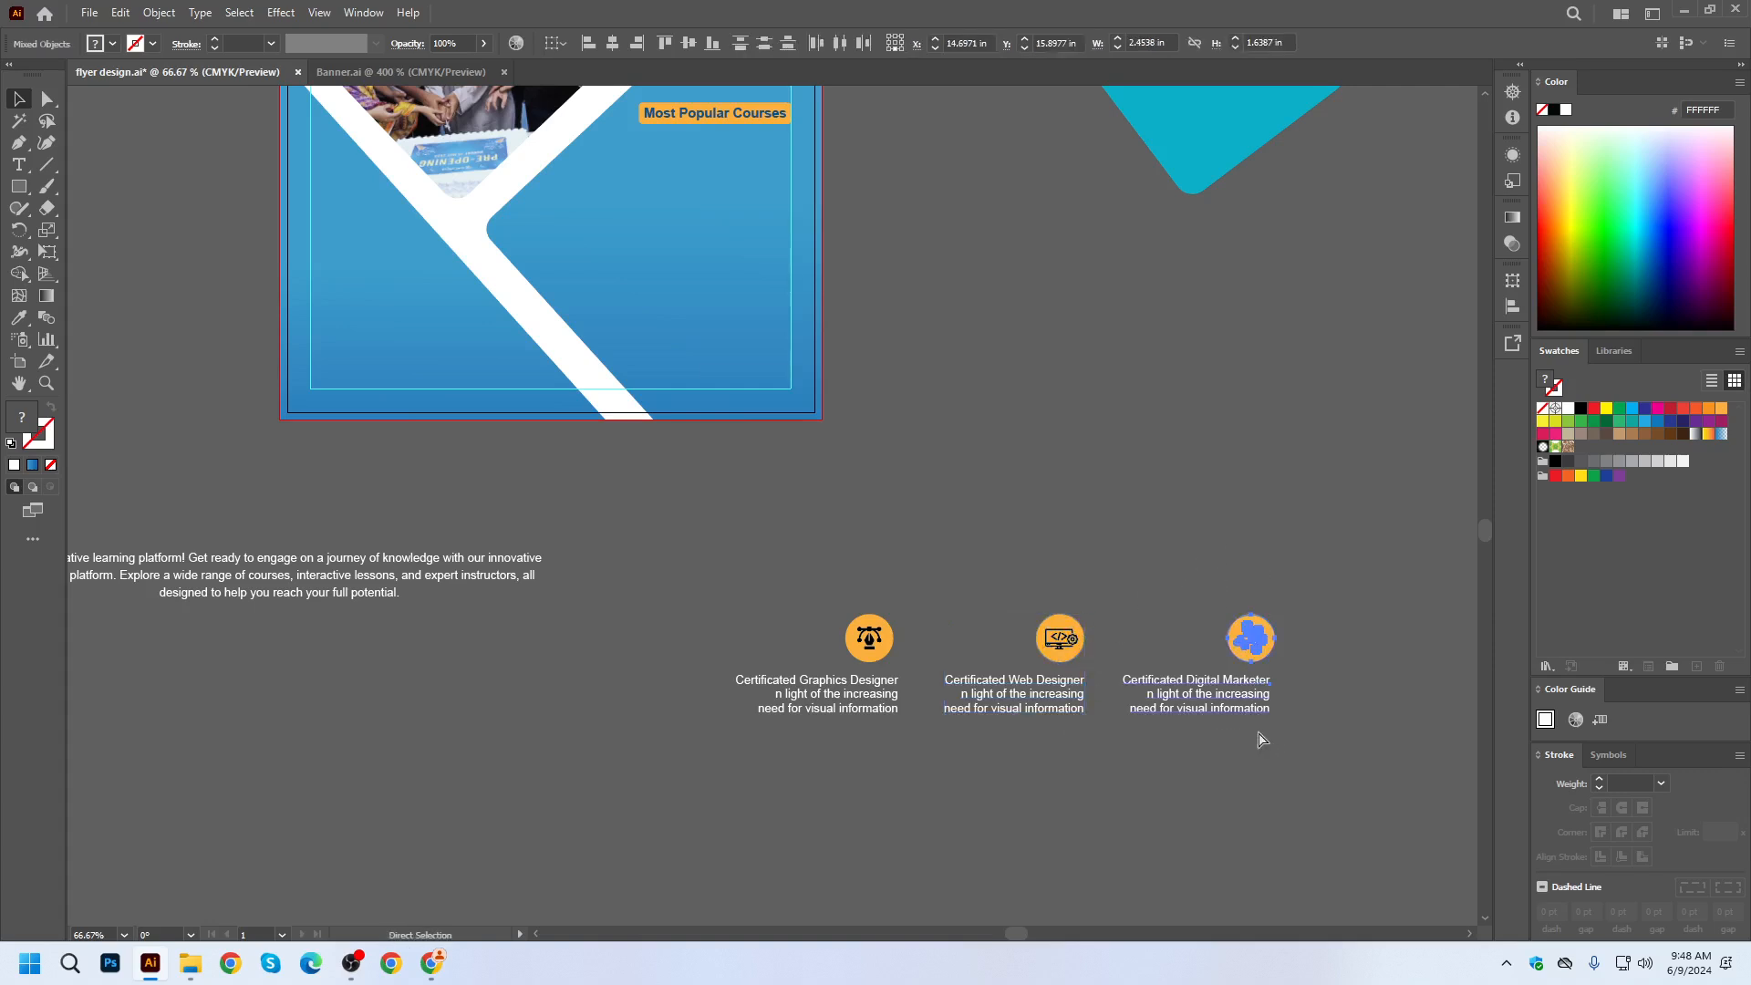
{"action": "left_click", "coordinate": [1178, 812]}
Stack the three course groups in a vertical column beside the flyer: Graphics Designer, Web Designer, Digital Marketer.
{"action": "left_click_drag", "start_coordinate": [861, 643], "coordinate": [1047, 513]}
{"action": "key", "text": "ctrl+minus"}
{"action": "key", "text": "ctrl+minus"}
{"action": "left_click_drag", "start_coordinate": [1224, 624], "coordinate": [1135, 693]}
{"action": "left_click", "coordinate": [1153, 656]}
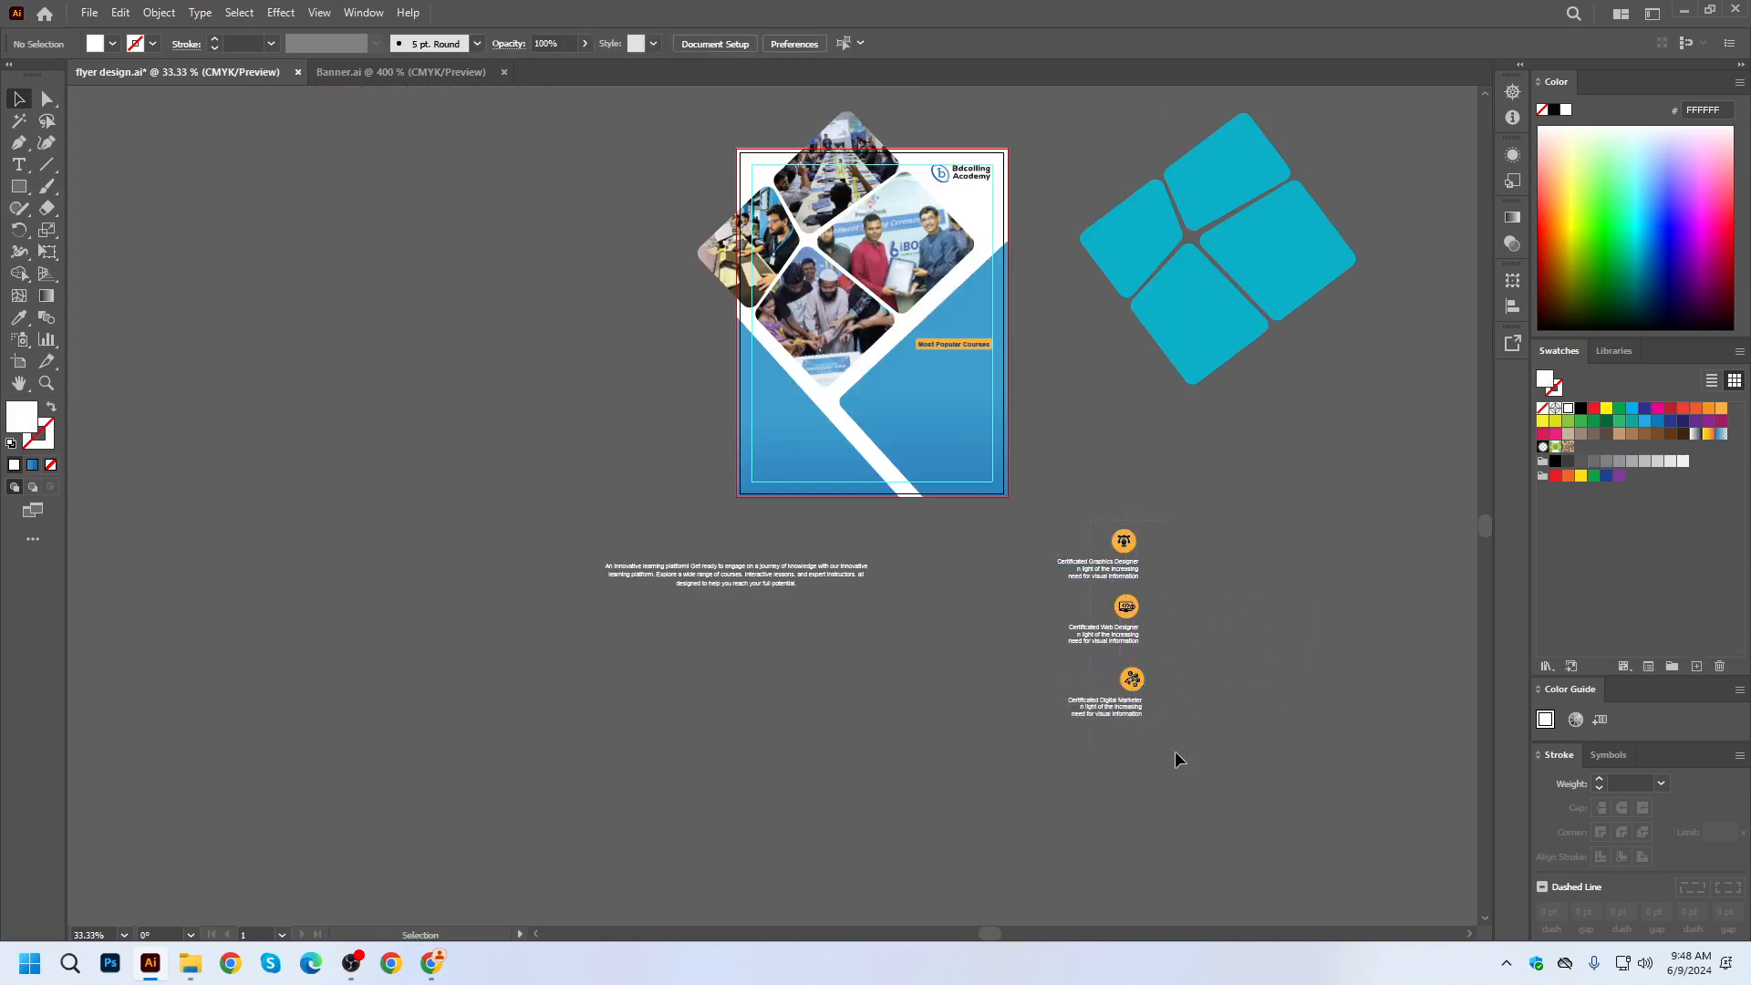
Distribute the three stacked course groups evenly by their vertical centres and align them along their right edges.
{"action": "left_click_drag", "start_coordinate": [1174, 751], "coordinate": [1112, 565]}
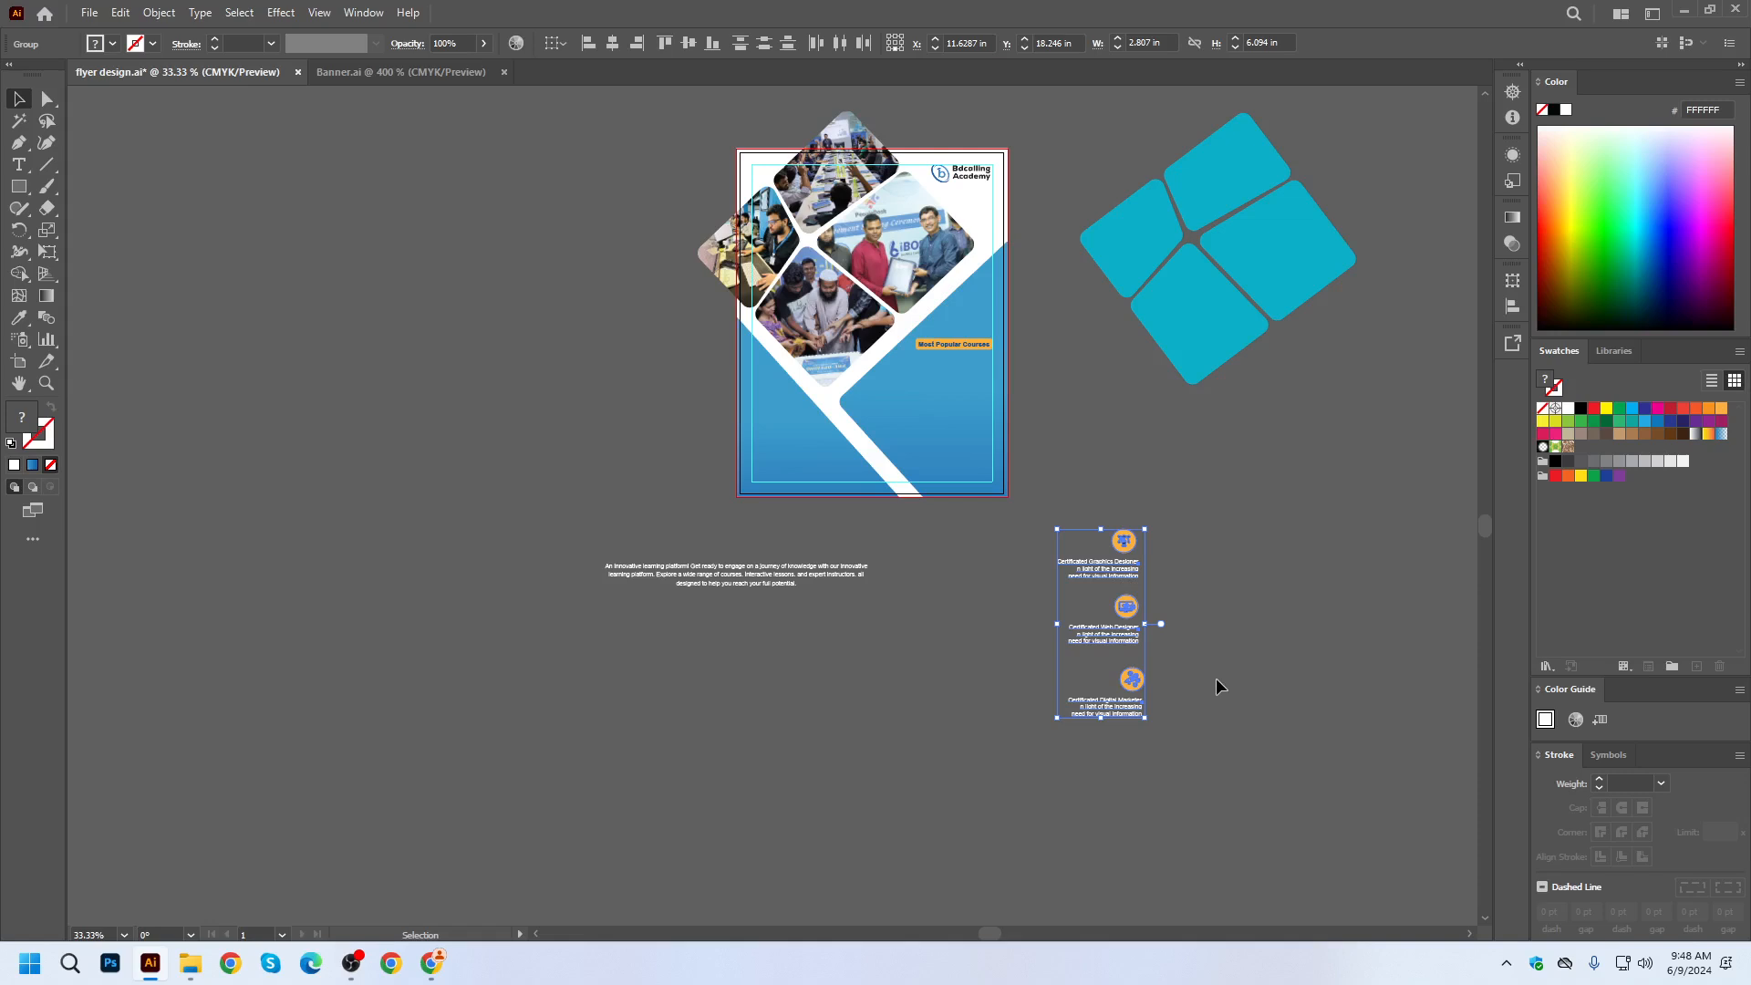
{"action": "left_click", "coordinate": [764, 43]}
{"action": "scroll", "coordinate": [1212, 664], "scroll_direction": "up", "scroll_amount": 1}
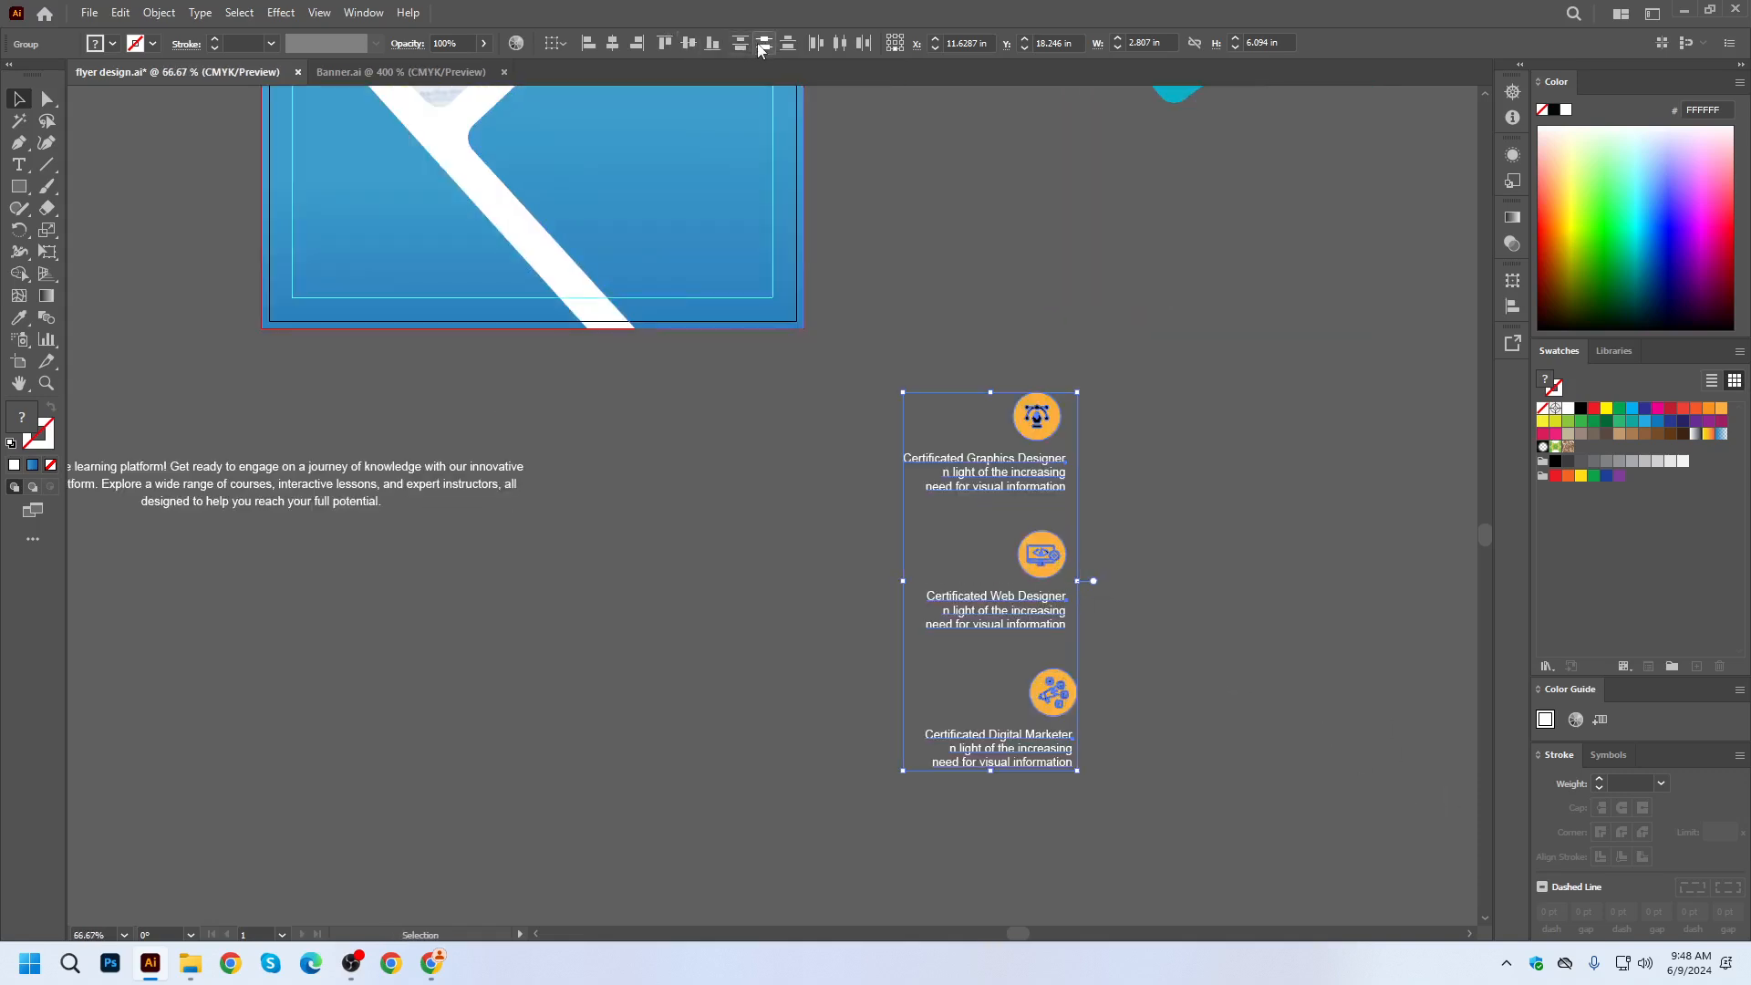
{"action": "scroll", "coordinate": [1224, 631], "scroll_direction": "down", "scroll_amount": 1}
{"action": "scroll", "coordinate": [1224, 639], "scroll_direction": "down", "scroll_amount": 1}
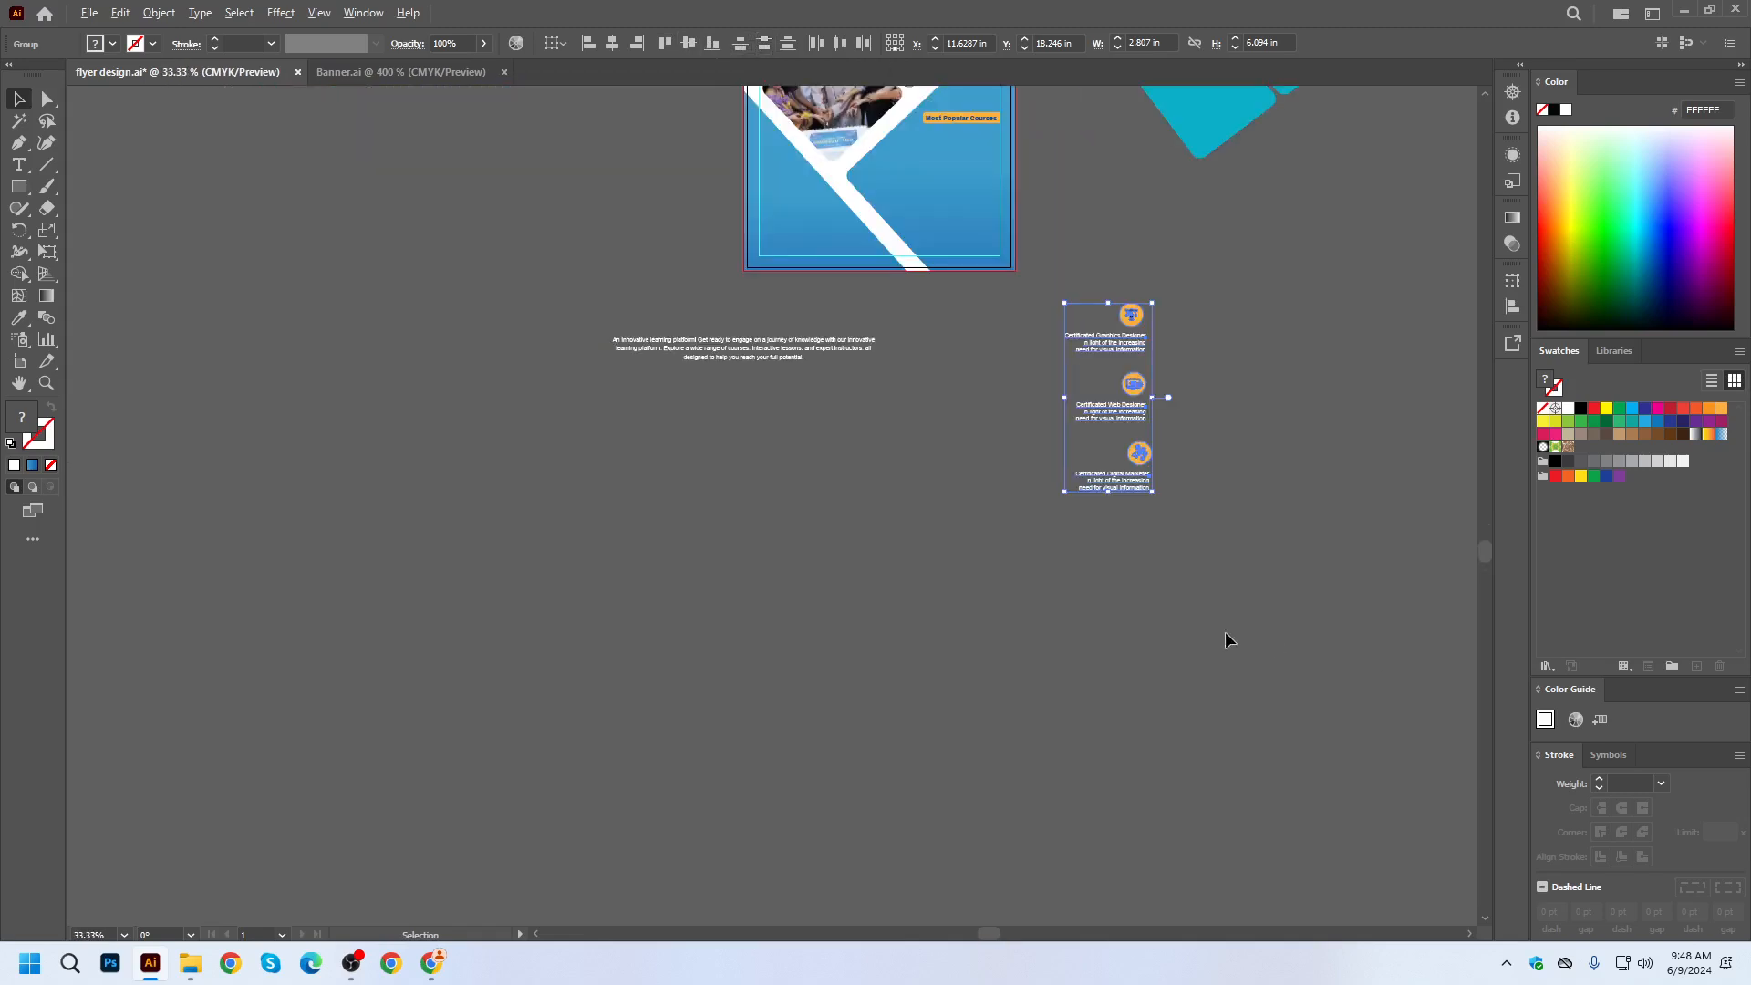
{"action": "left_click", "coordinate": [640, 43]}
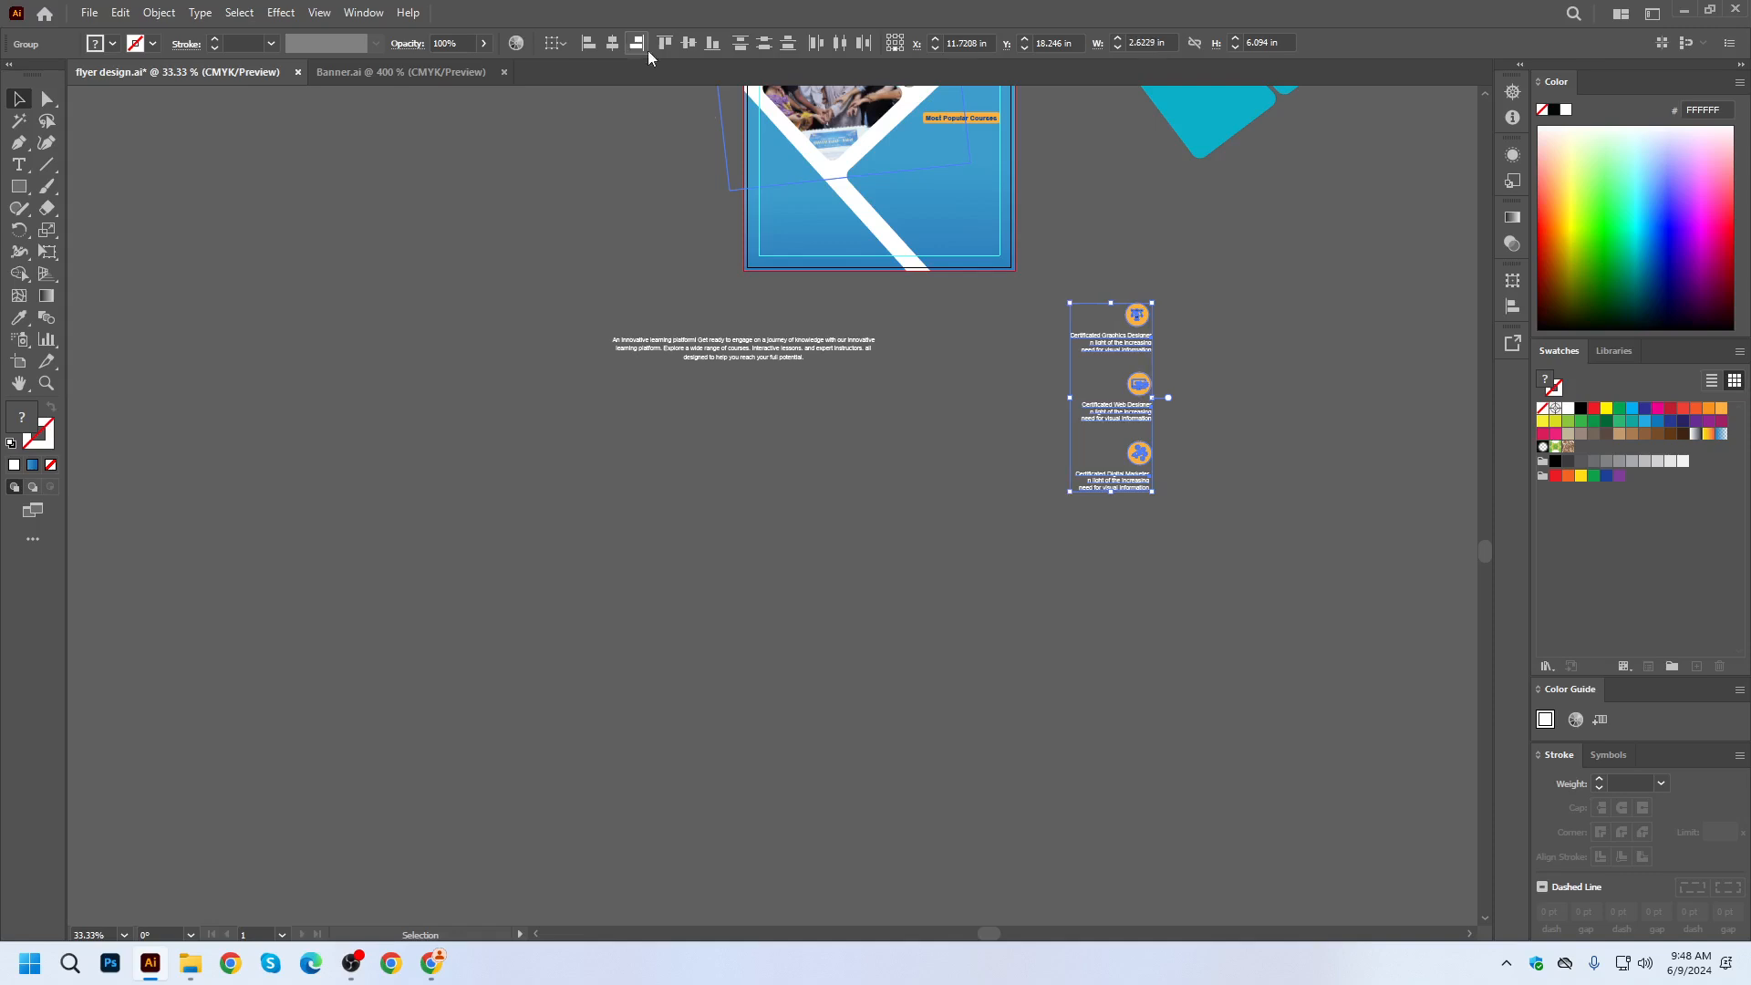
{"action": "left_click_drag", "start_coordinate": [1152, 391], "coordinate": [1151, 684]}
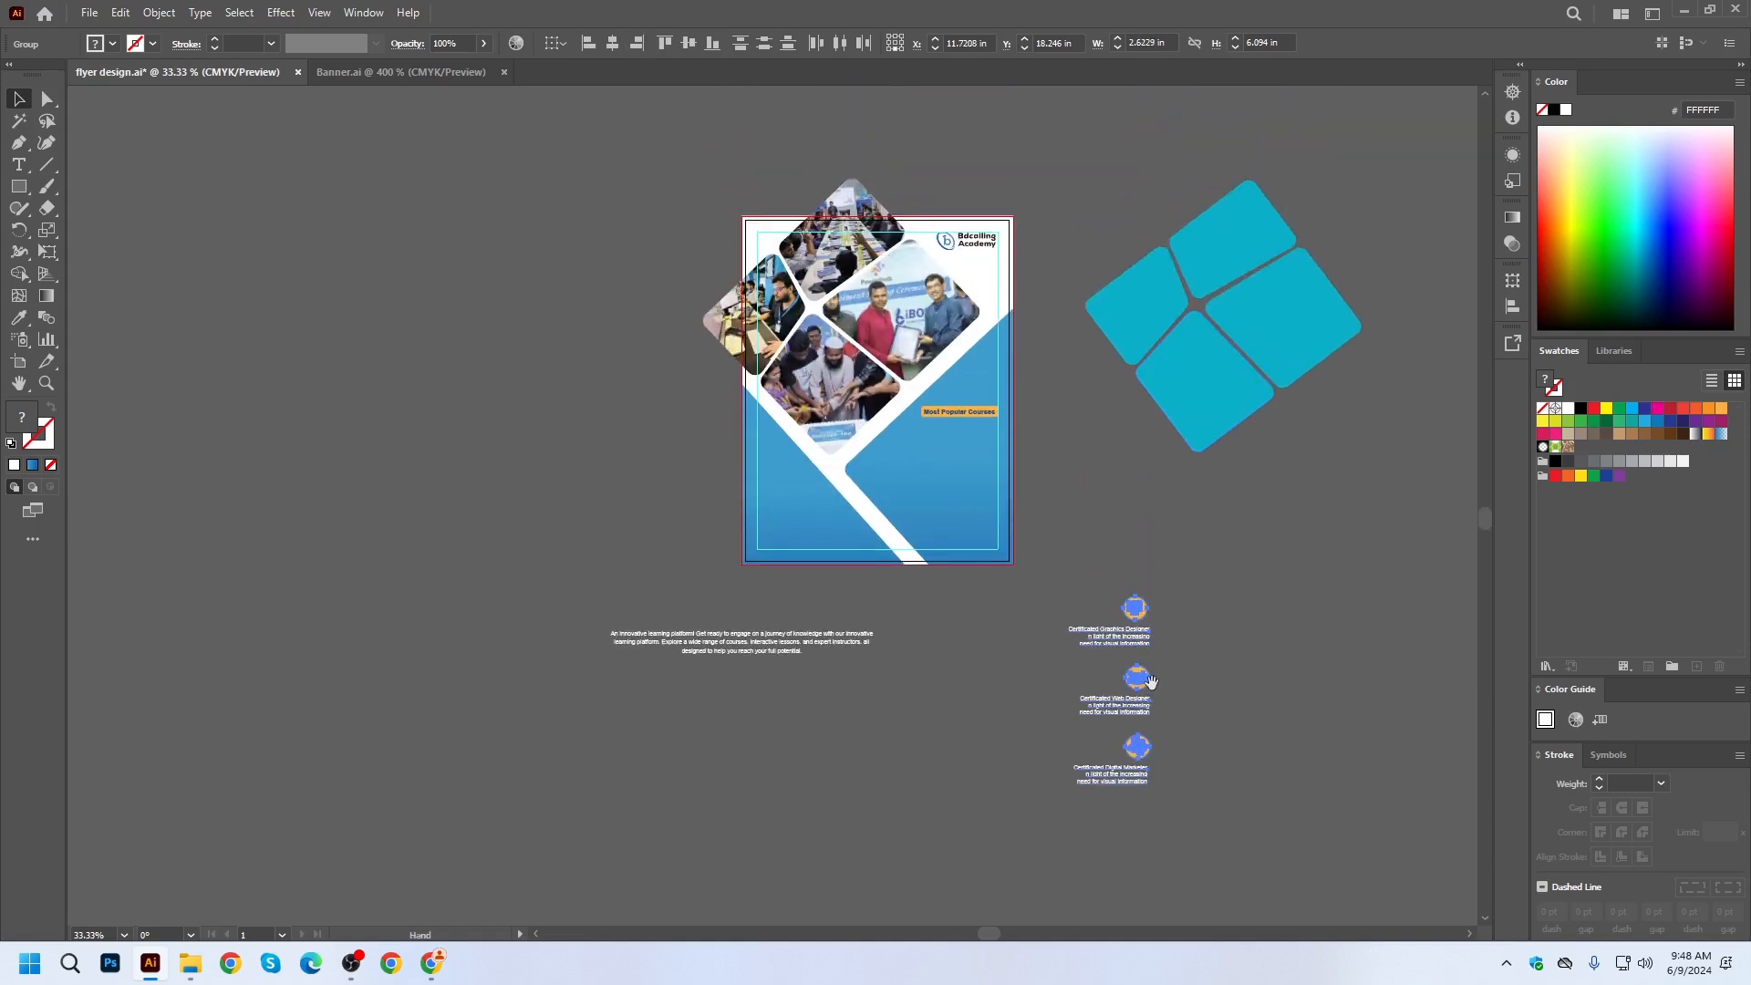
Review the Align To choices and the Align and Distribute Spacing options for the selected course groups.
{"action": "left_click", "coordinate": [554, 42]}
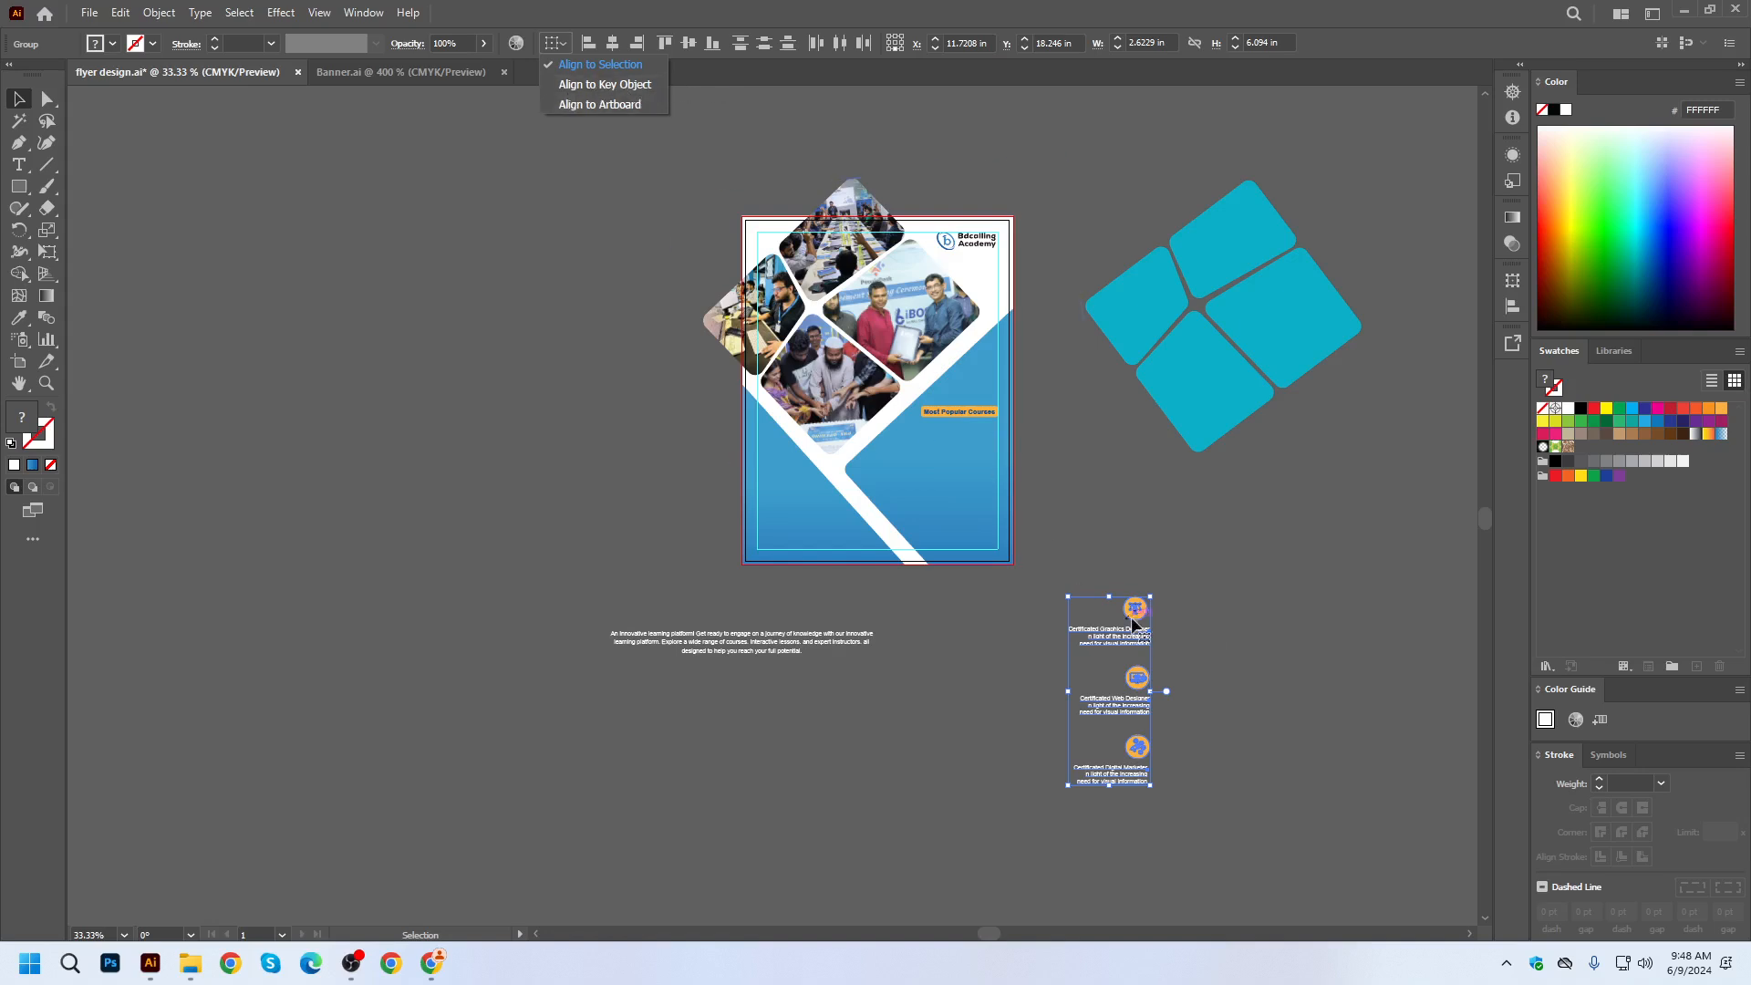
{"action": "left_click", "coordinate": [1198, 615]}
{"action": "scroll", "coordinate": [1152, 607], "scroll_direction": "up", "scroll_amount": 4}
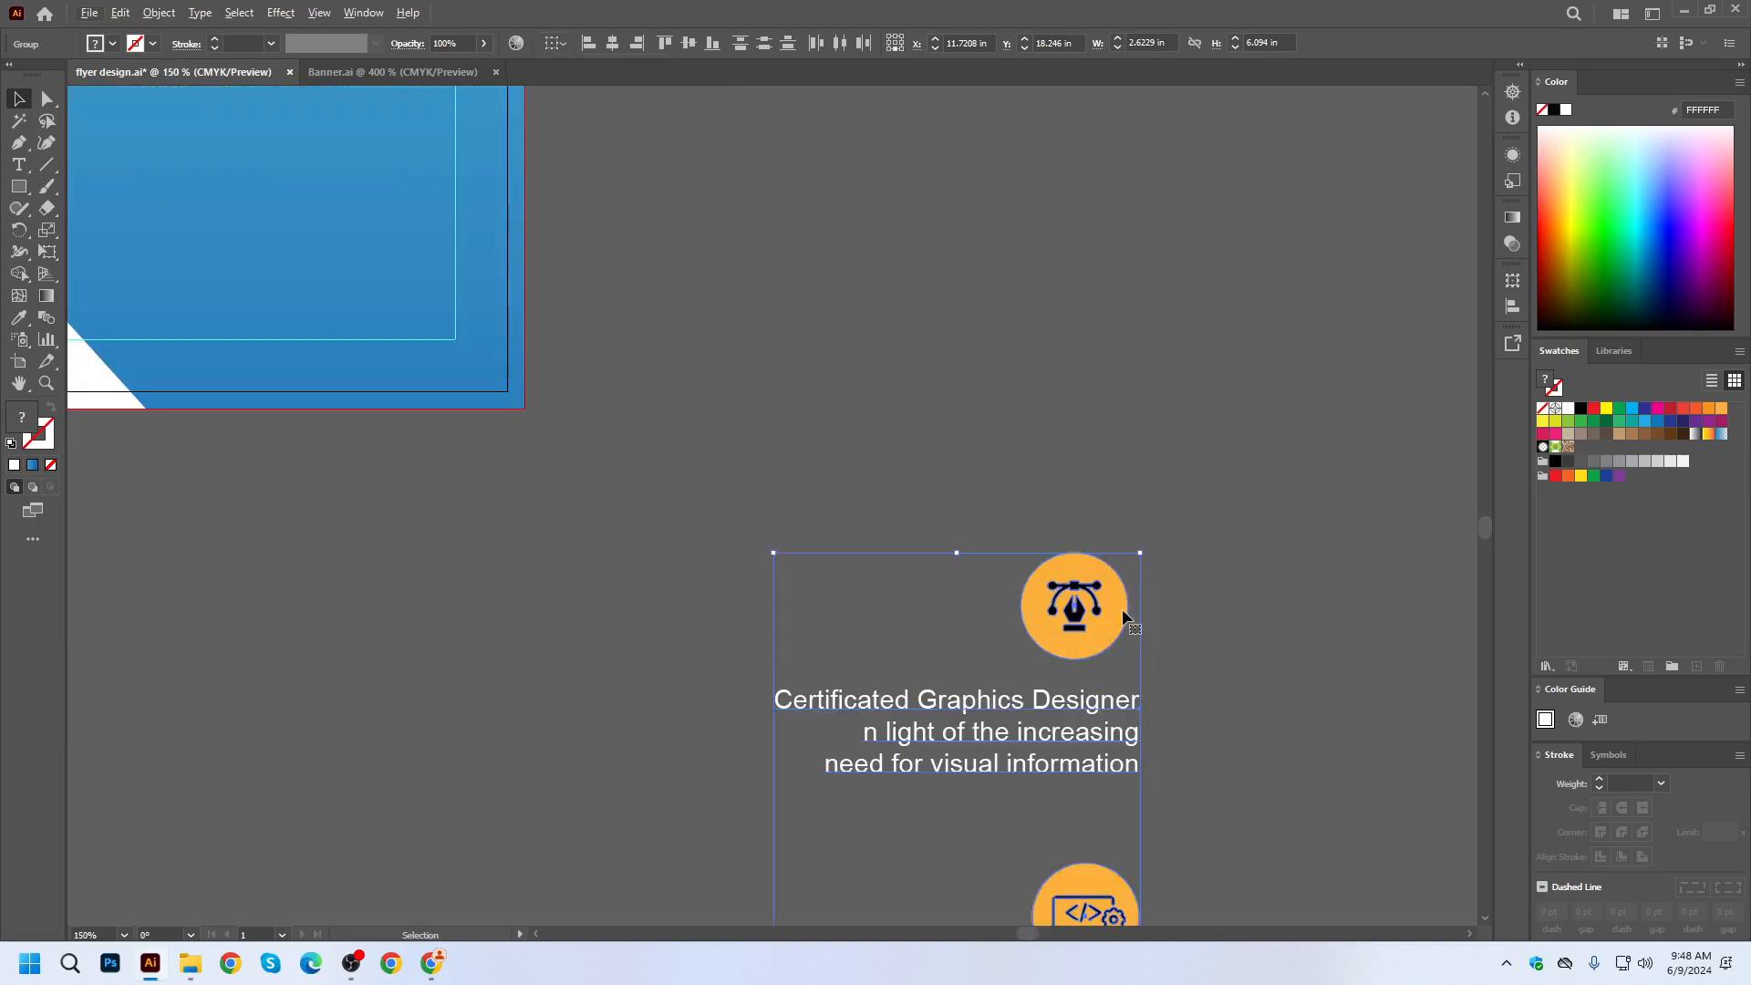
{"action": "scroll", "coordinate": [1121, 609], "scroll_direction": "down", "scroll_amount": 5}
{"action": "left_click", "coordinate": [365, 12]}
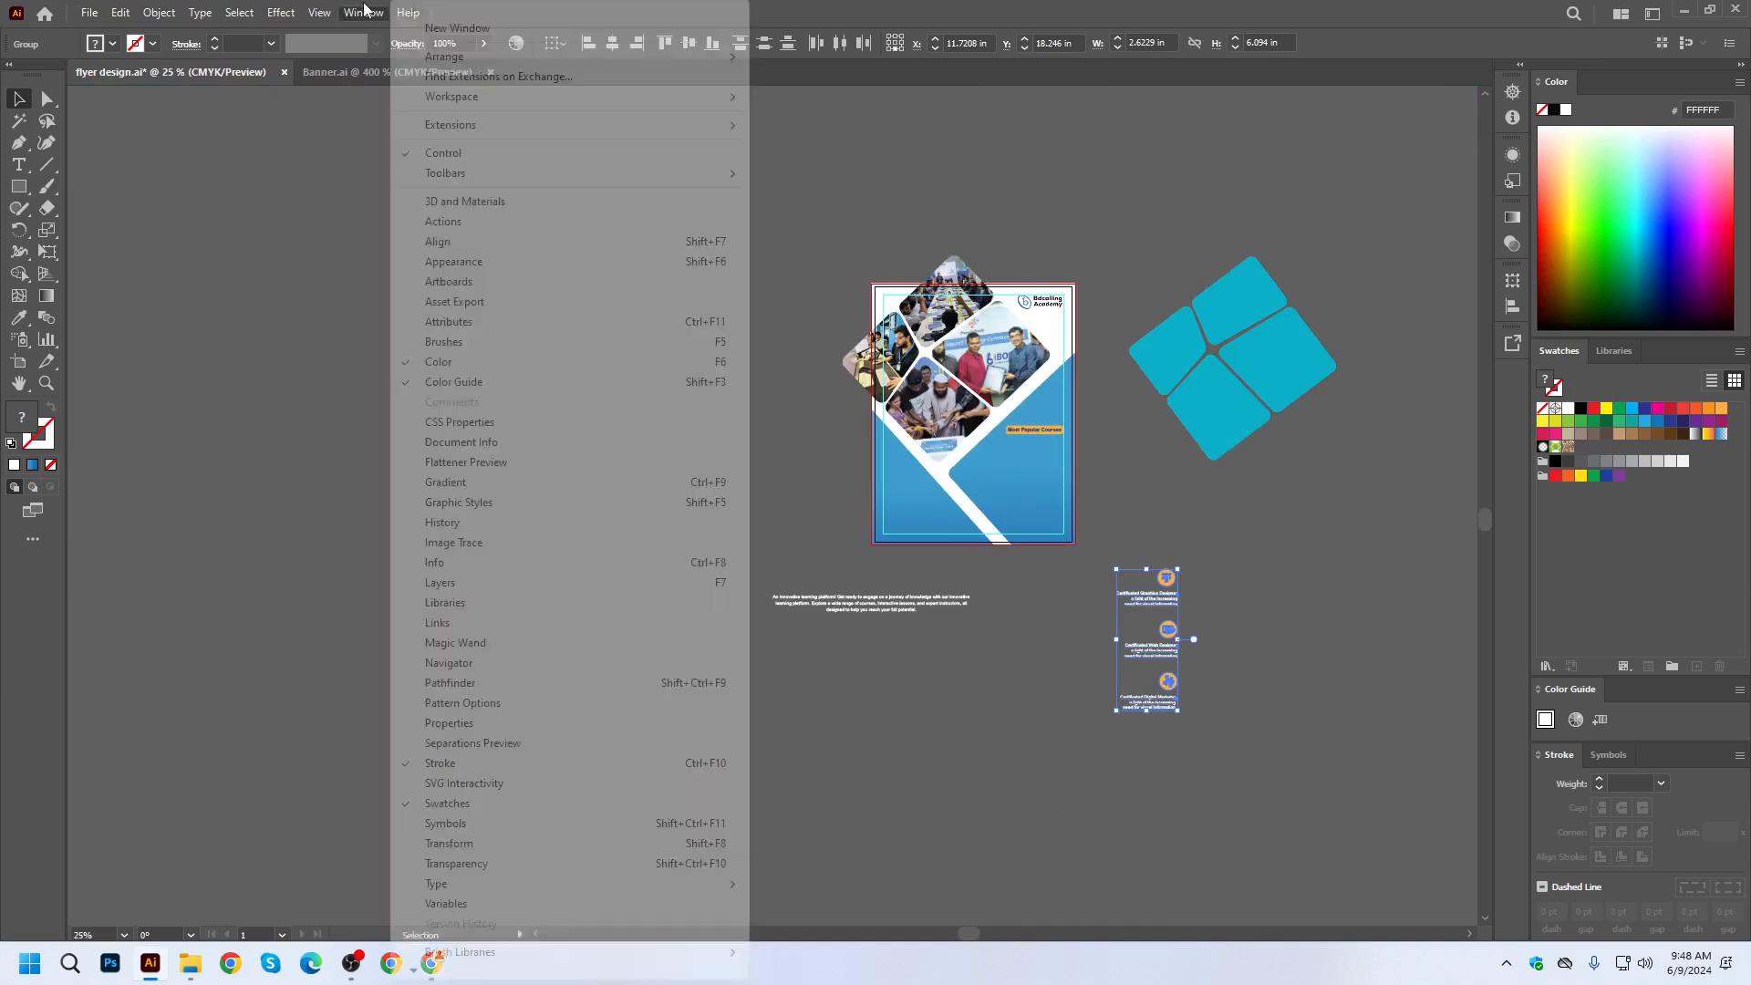
{"action": "left_click", "coordinate": [443, 242]}
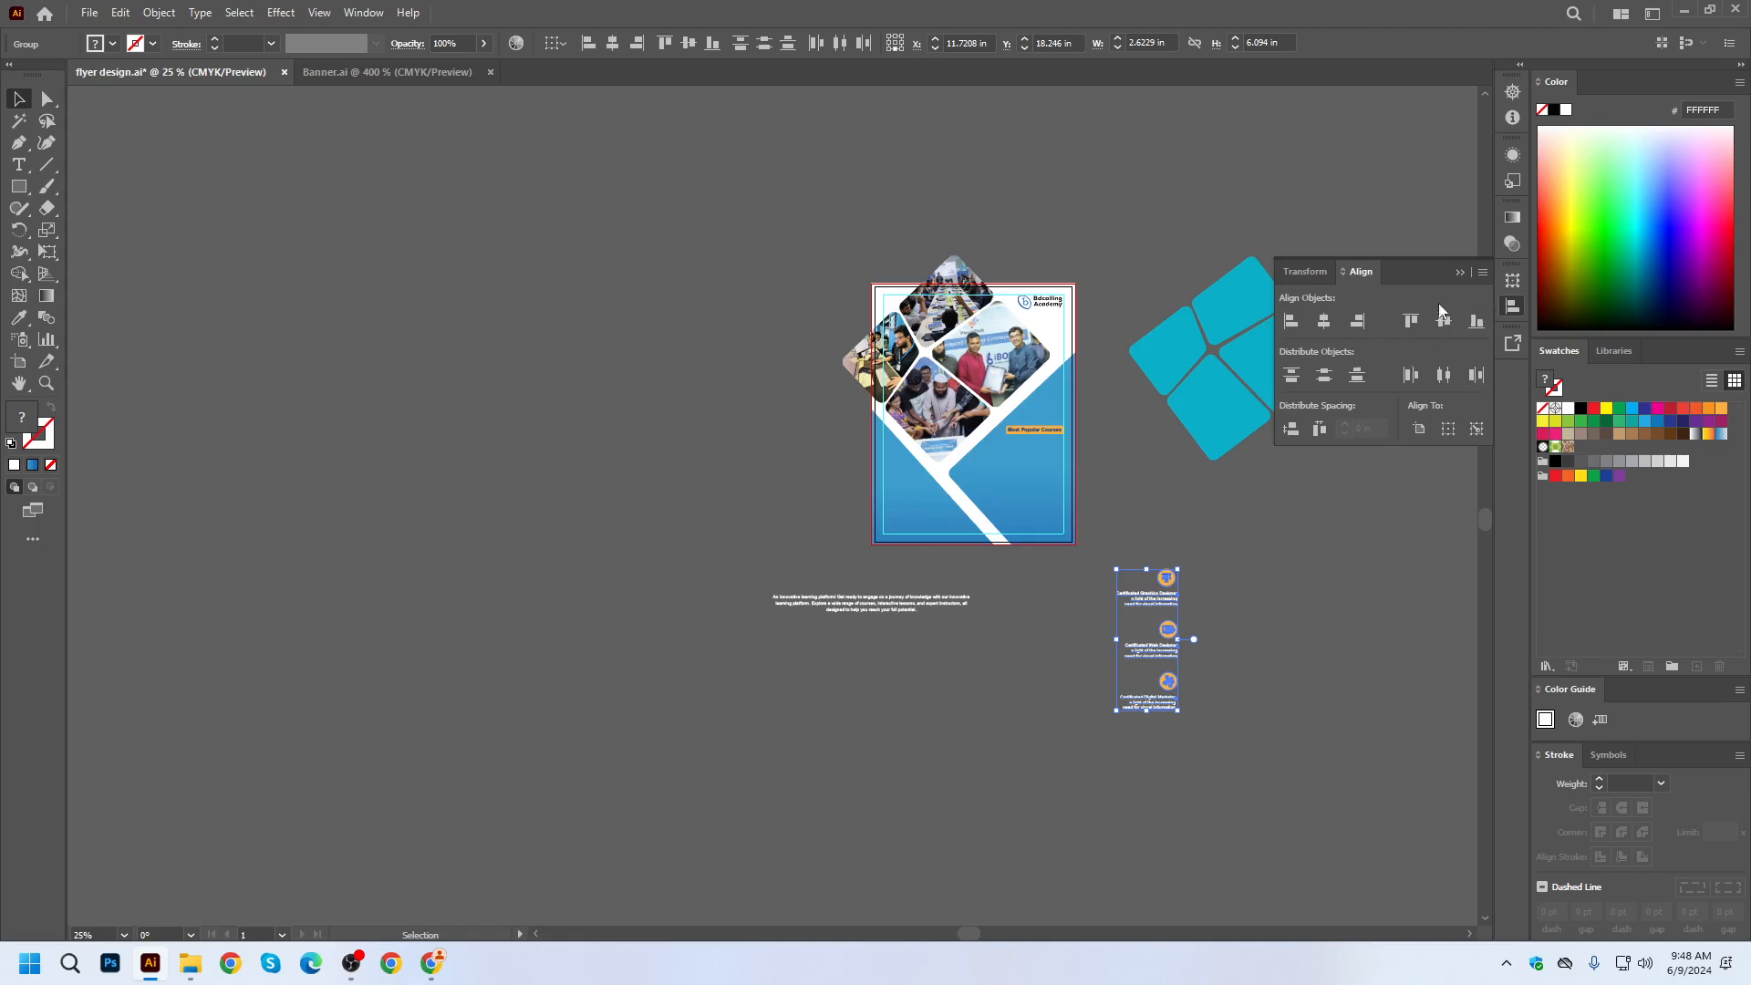
{"action": "left_click", "coordinate": [1483, 273]}
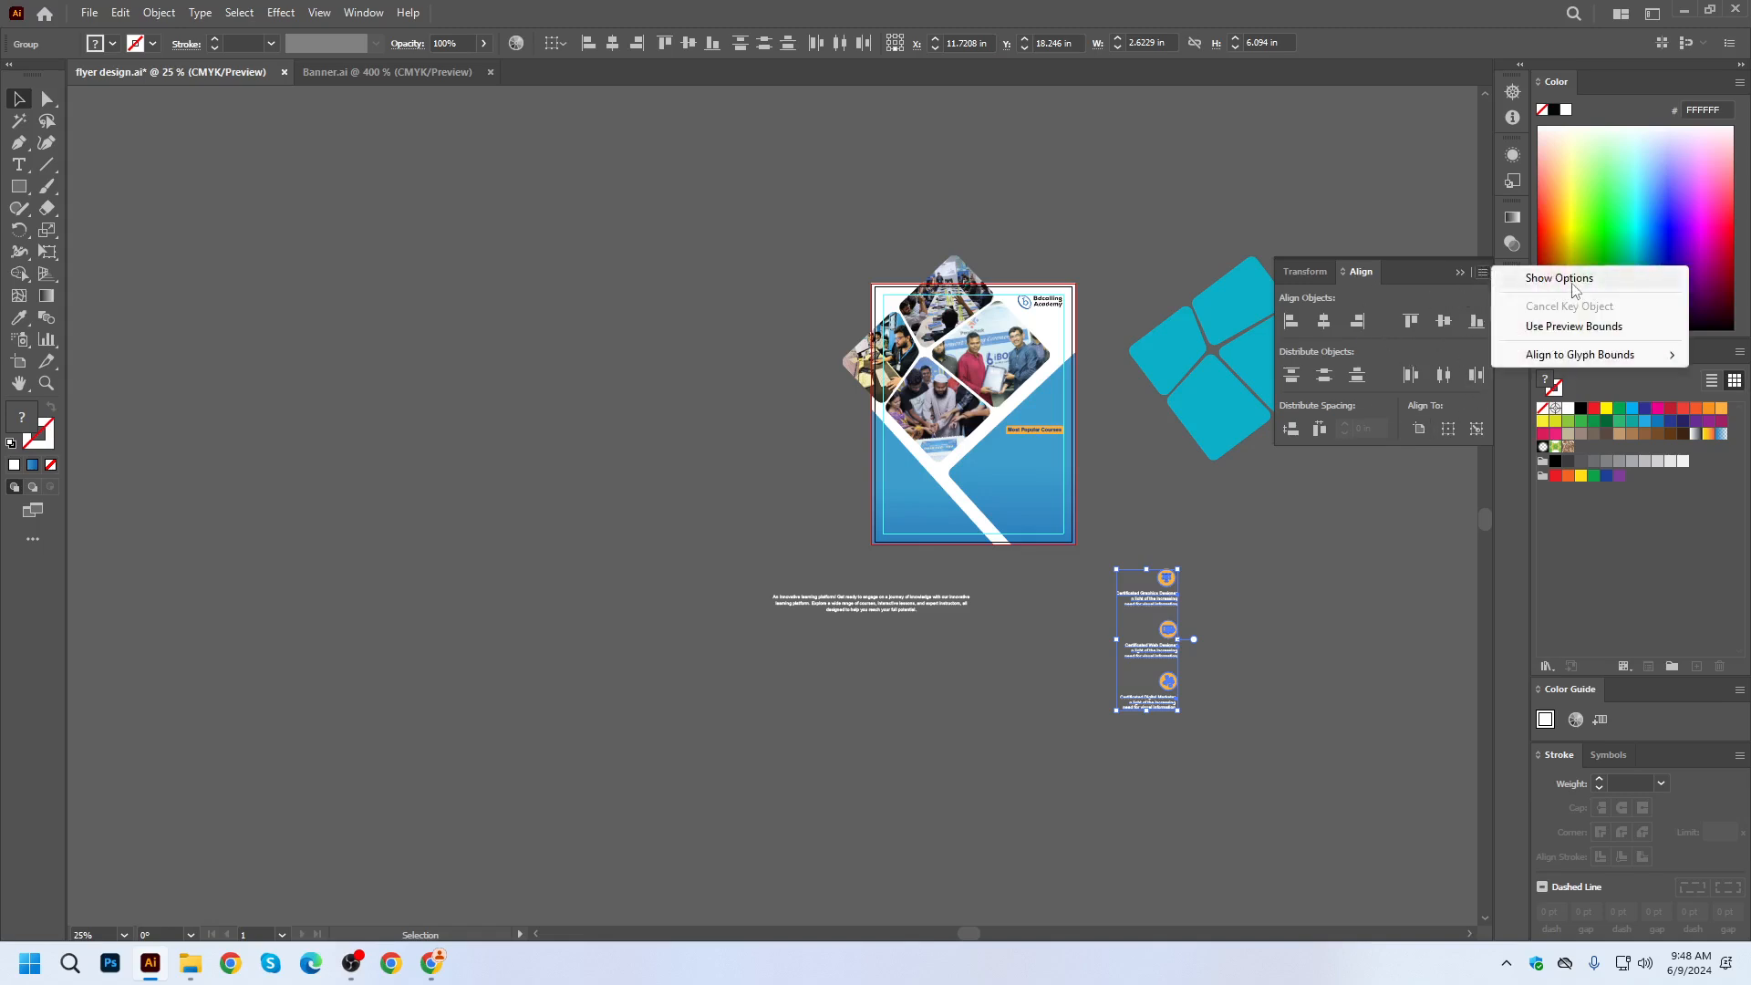
{"action": "left_click", "coordinate": [1572, 290]}
{"action": "left_click", "coordinate": [1475, 278]}
{"action": "left_click", "coordinate": [1561, 278]}
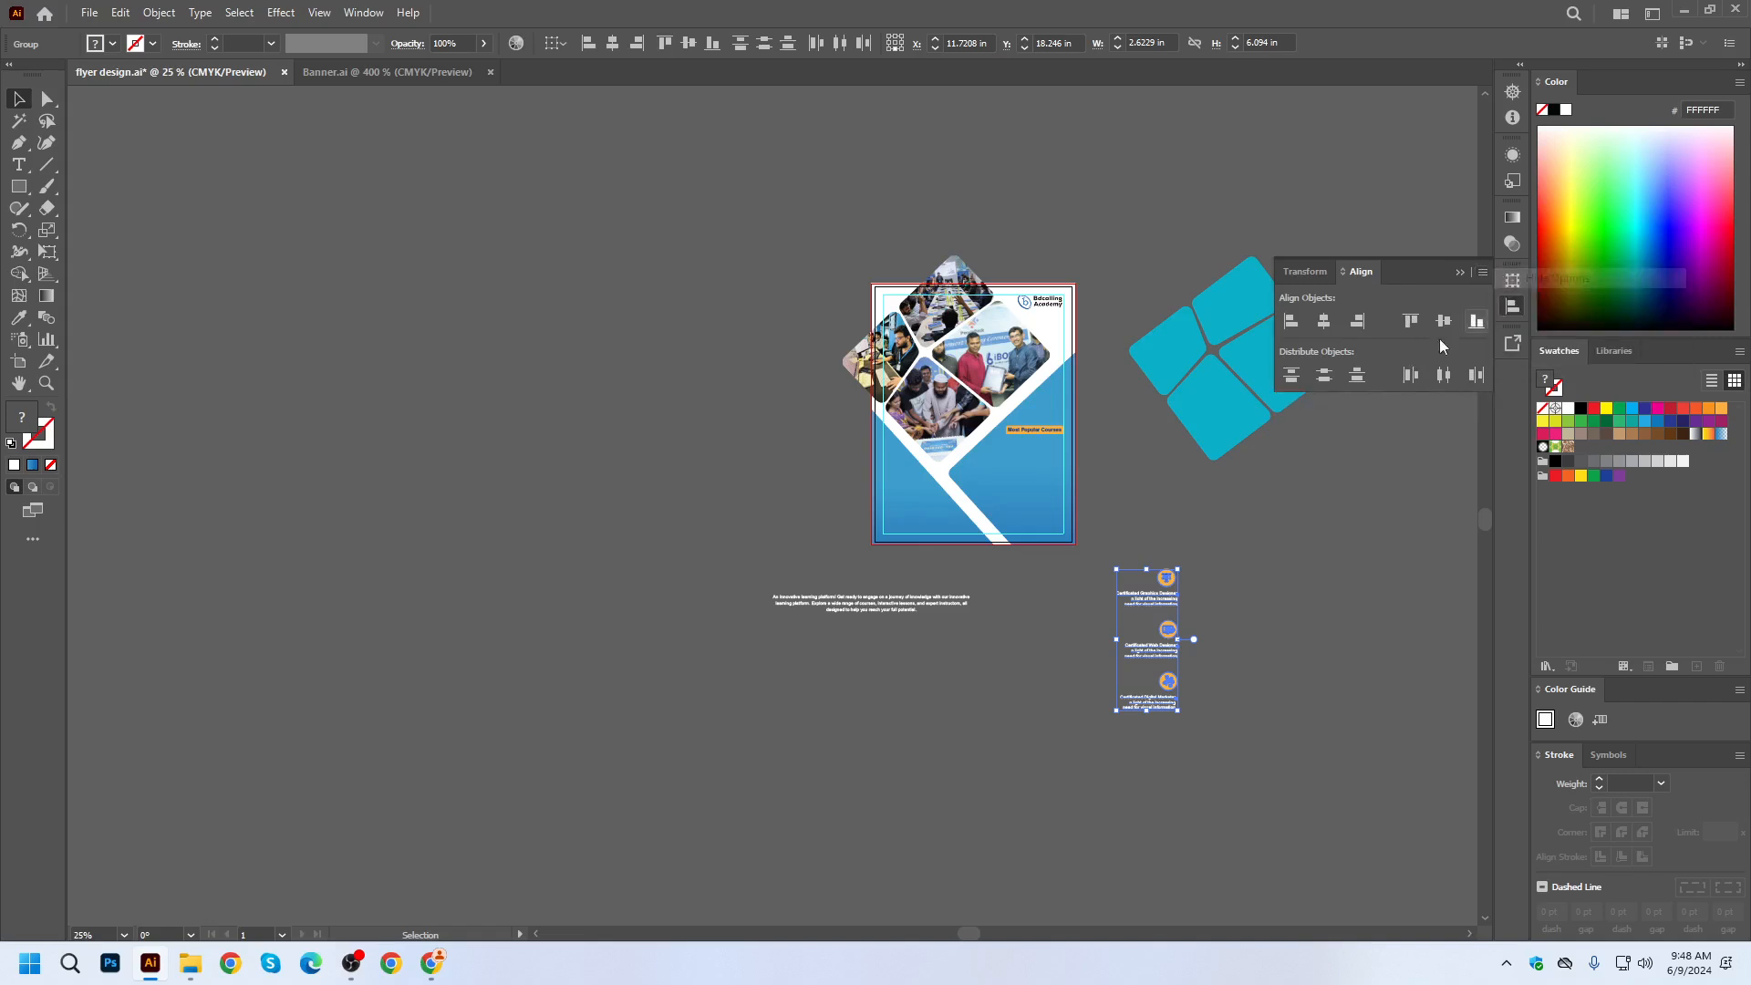
{"action": "left_click", "coordinate": [1485, 272]}
{"action": "left_click", "coordinate": [1529, 281]}
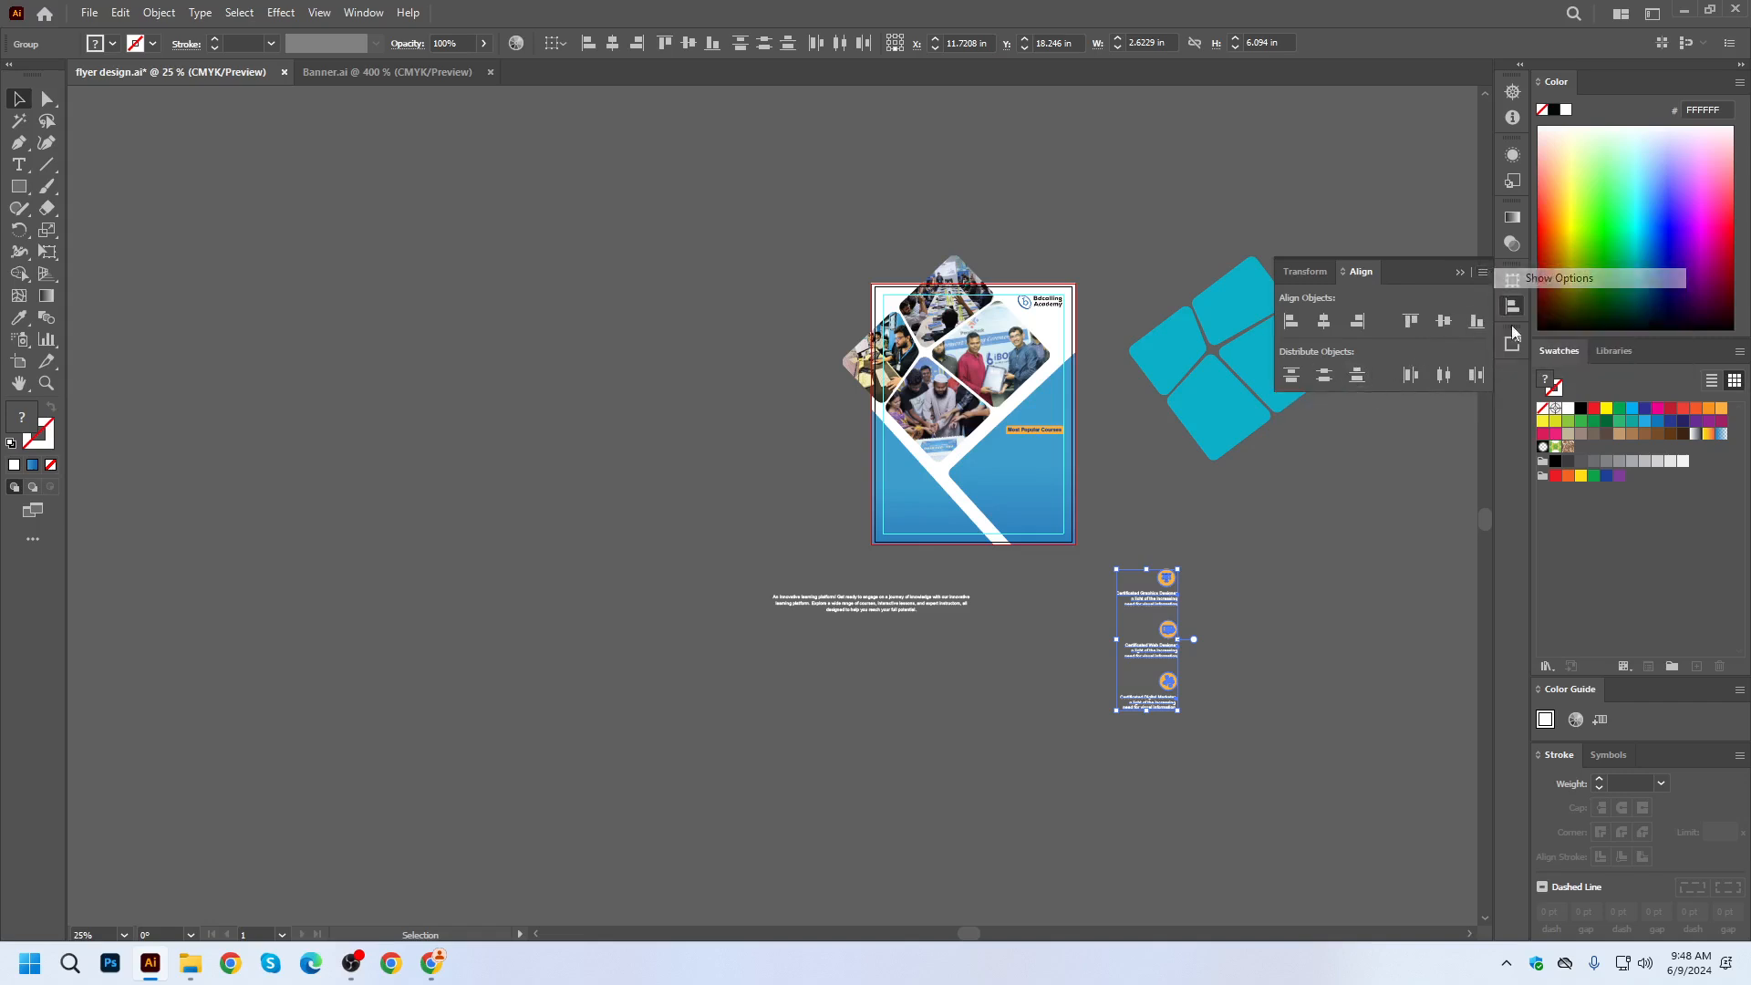
{"action": "left_click", "coordinate": [1458, 275]}
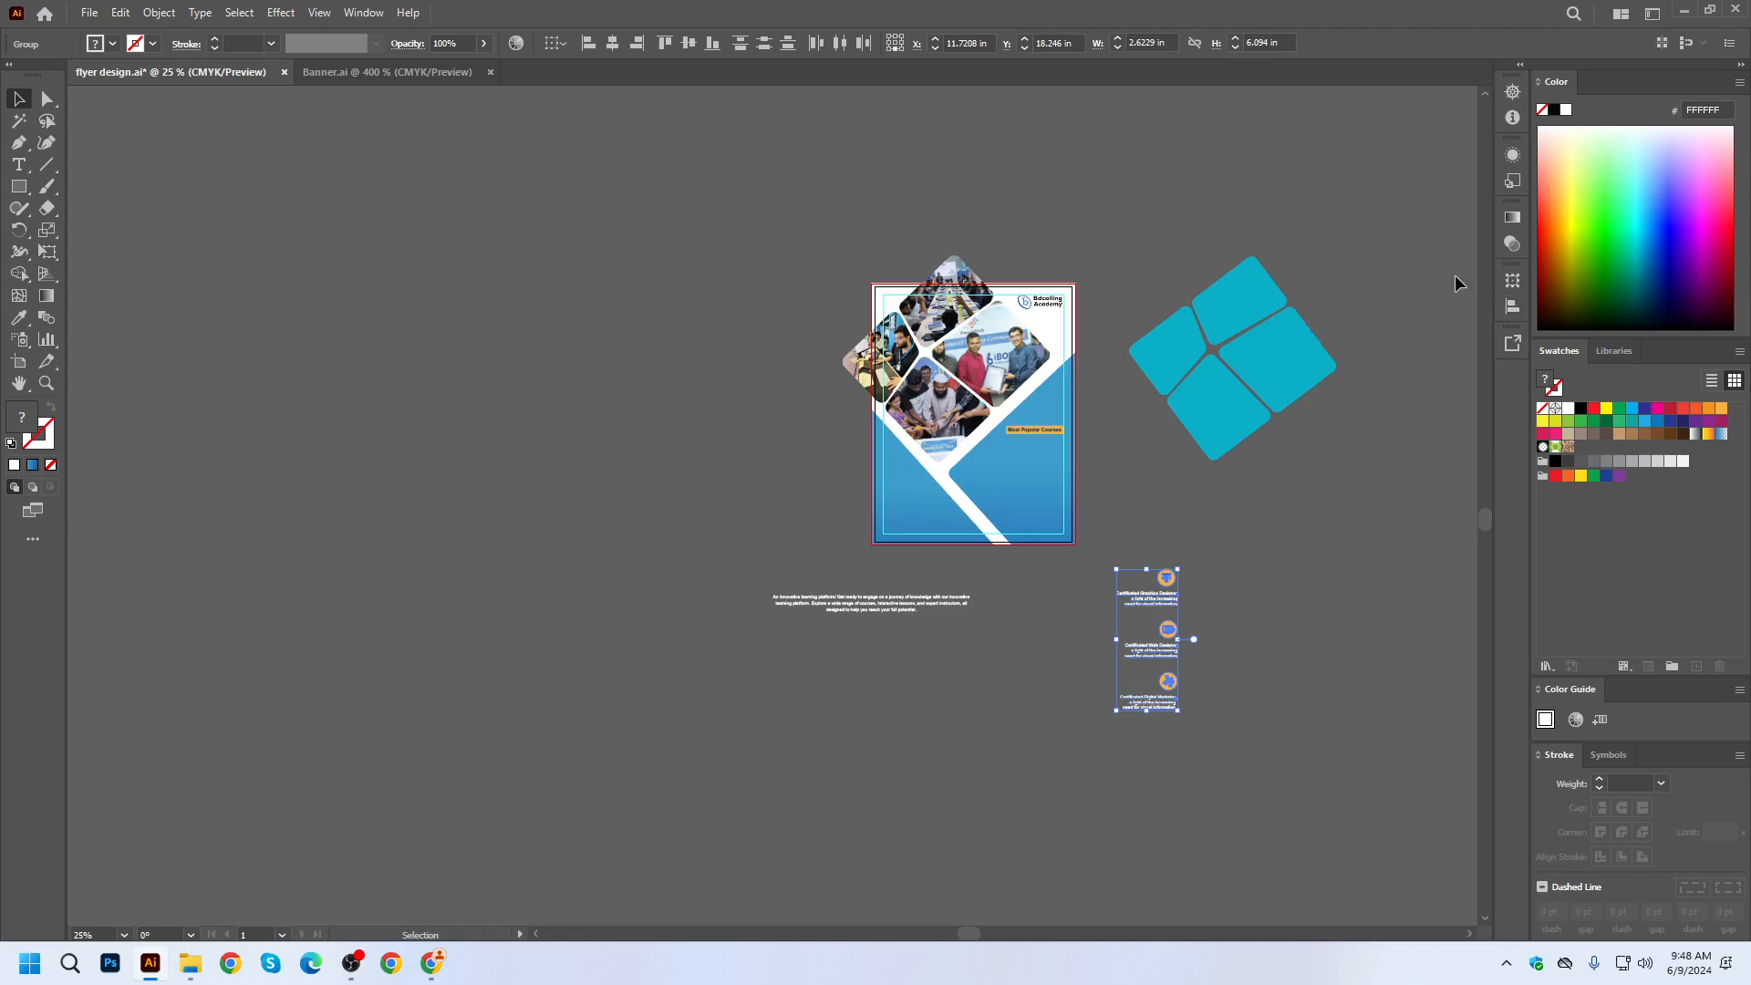
Place the column of three course groups on the flyer below the Most Popular Courses heading, against the right margin guide.
{"action": "scroll", "coordinate": [1166, 591], "scroll_direction": "up", "scroll_amount": 4}
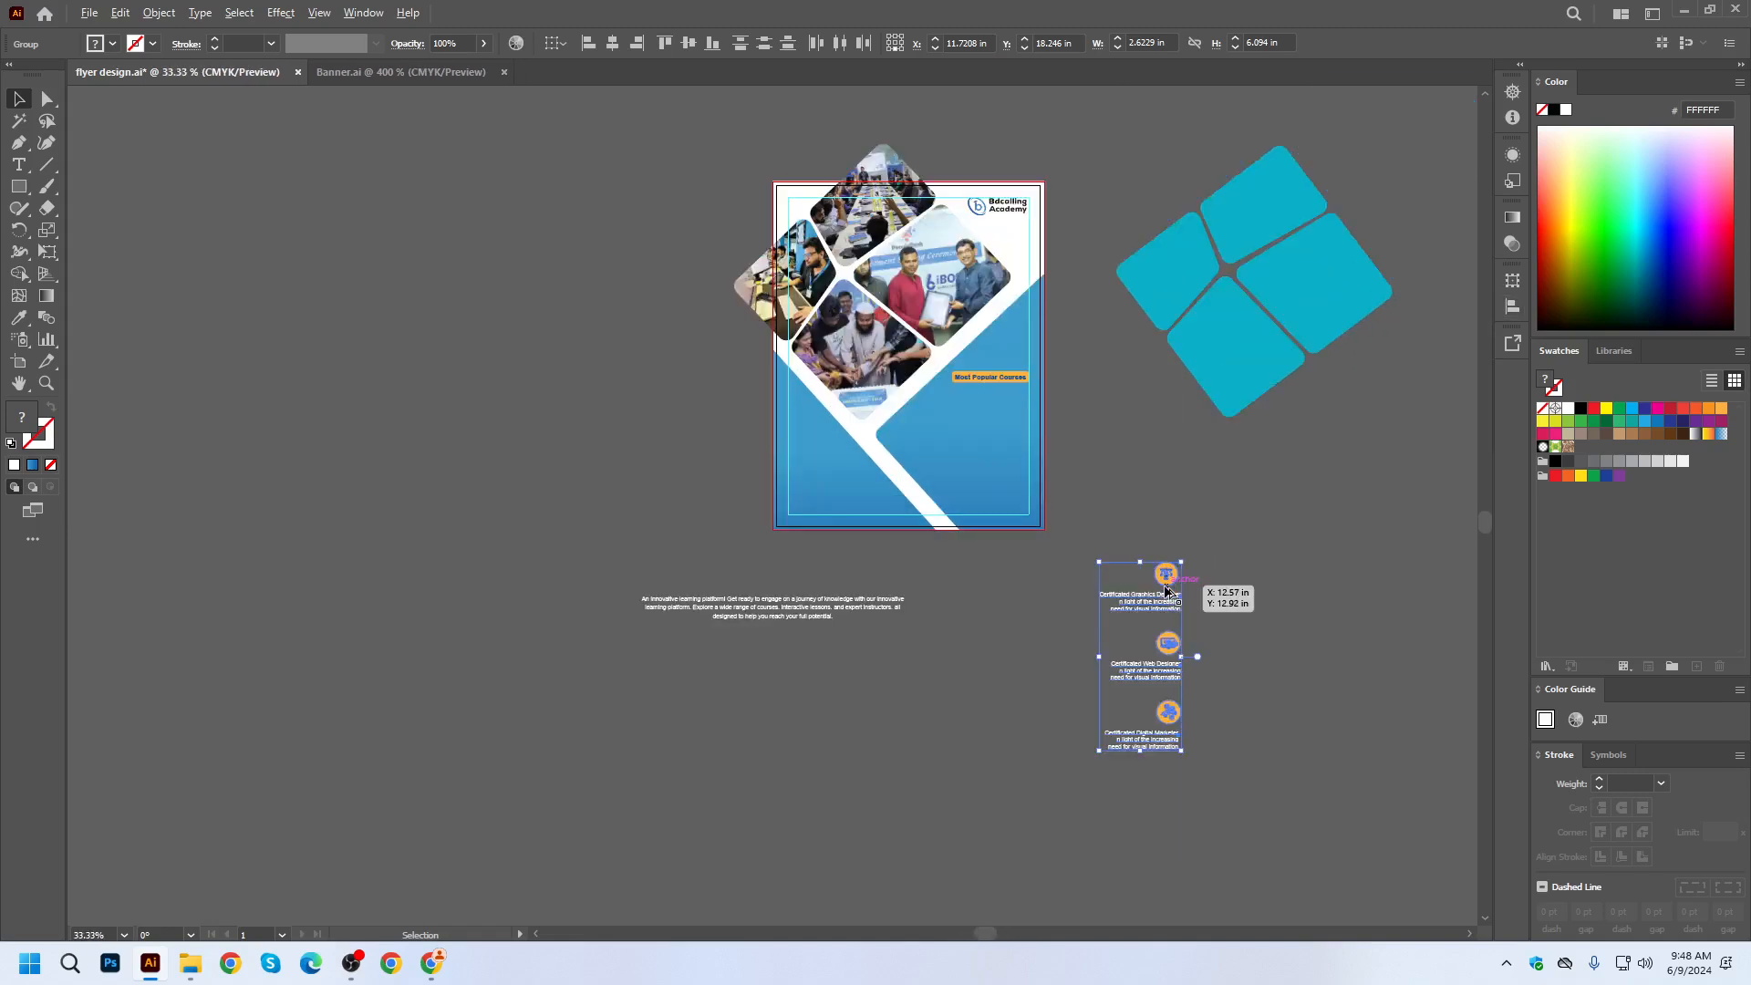
{"action": "left_click", "coordinate": [1245, 622]}
{"action": "scroll", "coordinate": [1175, 599], "scroll_direction": "down", "scroll_amount": 2}
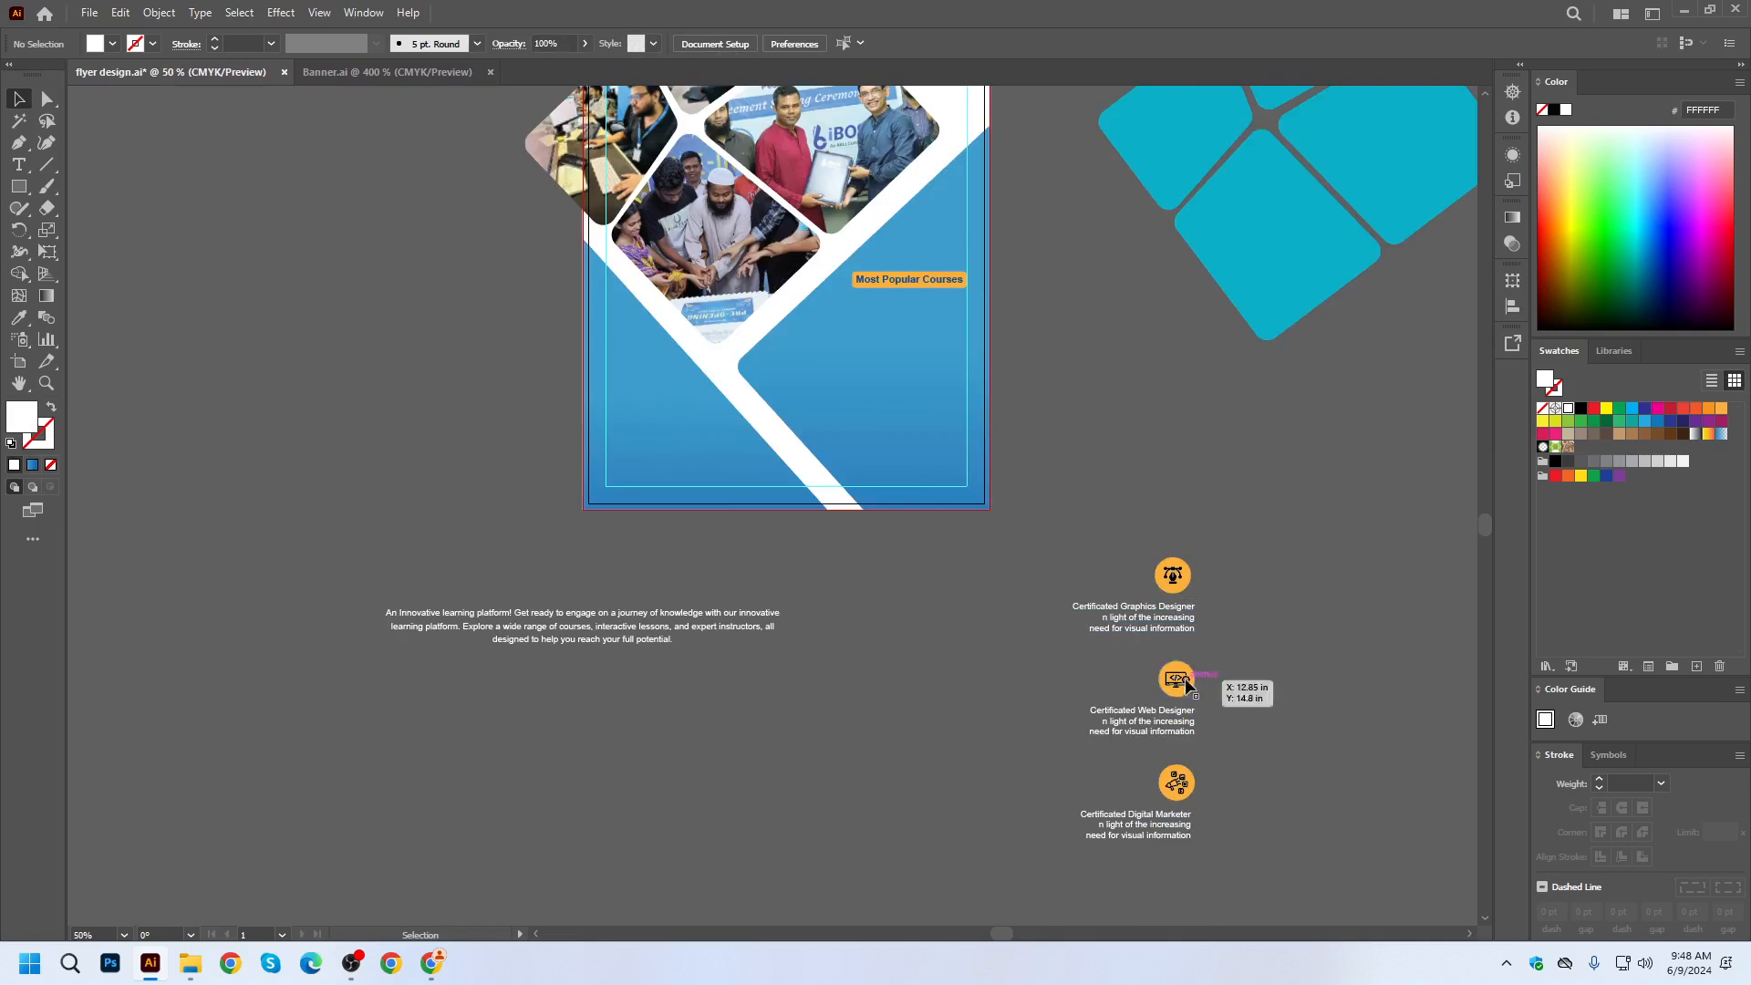
{"action": "left_click_drag", "start_coordinate": [1185, 676], "coordinate": [1184, 663]}
{"action": "left_click_drag", "start_coordinate": [1184, 775], "coordinate": [1217, 799]}
{"action": "left_click", "coordinate": [1107, 494]}
{"action": "left_click_drag", "start_coordinate": [1182, 576], "coordinate": [954, 330]}
{"action": "left_click_drag", "start_coordinate": [847, 567], "coordinate": [883, 484]}
{"action": "scroll", "coordinate": [948, 347], "scroll_direction": "up", "scroll_amount": 2}
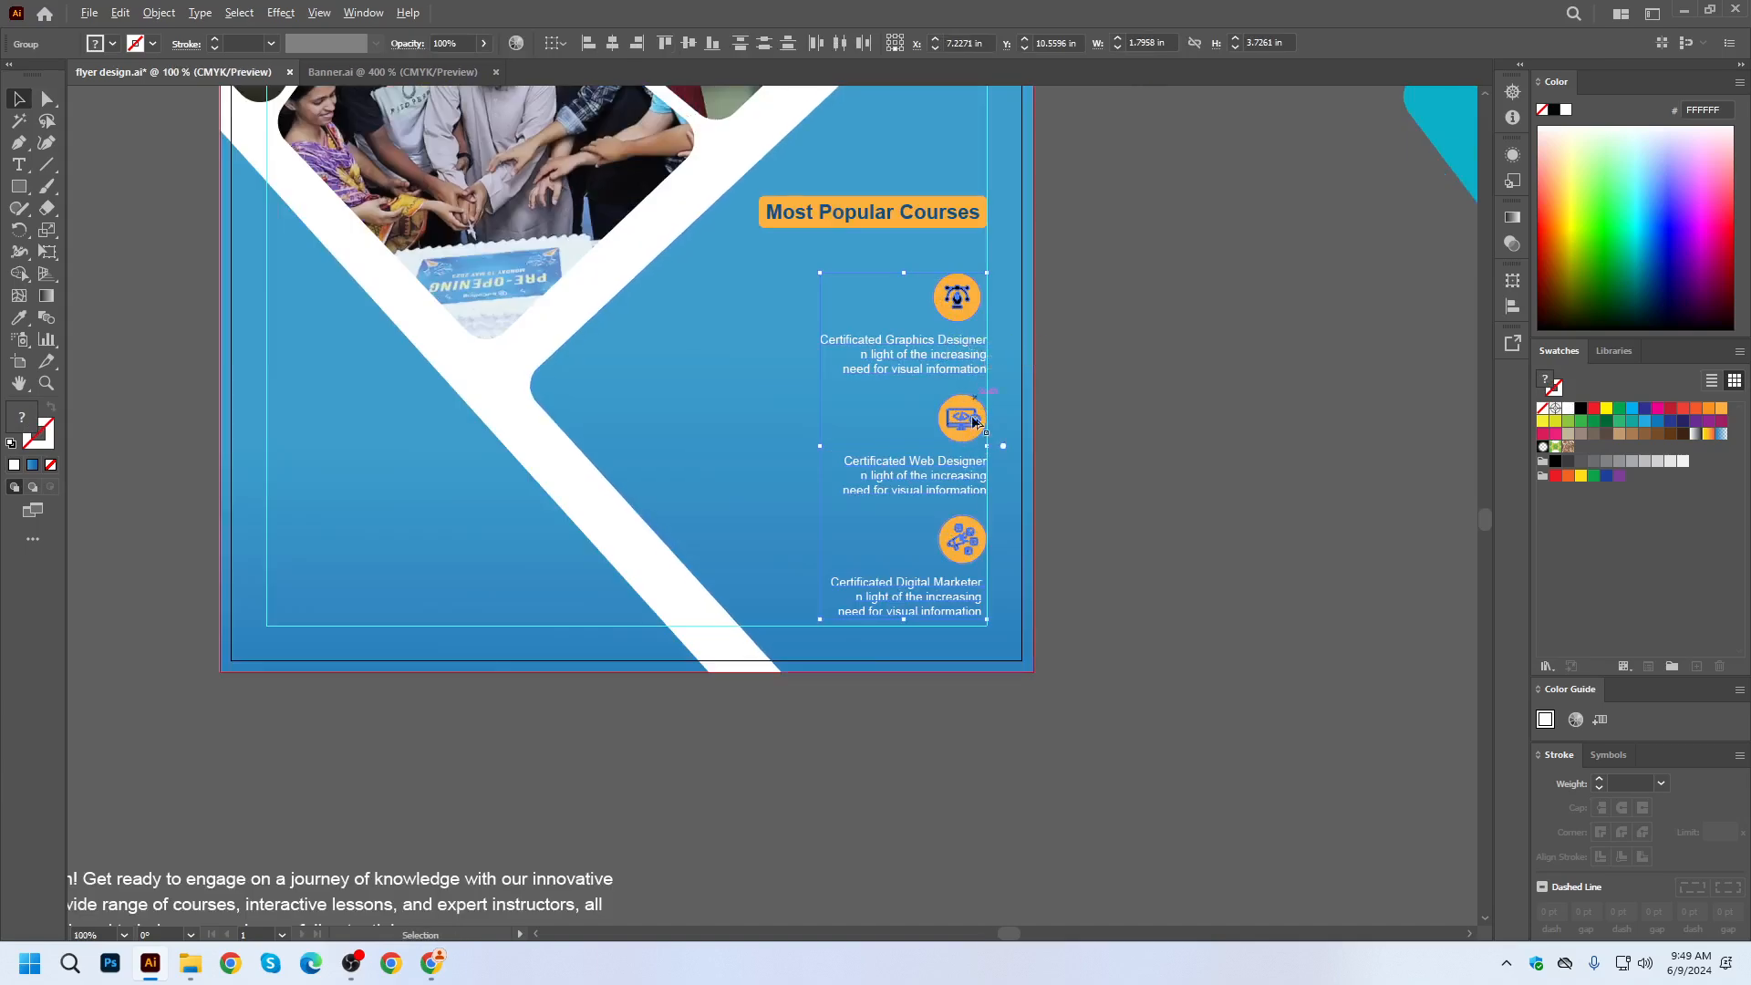
Enlarge the course column to about 1.82 × 3.78 in so it reaches the bottom margin guide, and save the flyer.
{"action": "scroll", "coordinate": [974, 421], "scroll_direction": "down", "scroll_amount": 2}
{"action": "scroll", "coordinate": [856, 625], "scroll_direction": "up", "scroll_amount": 4}
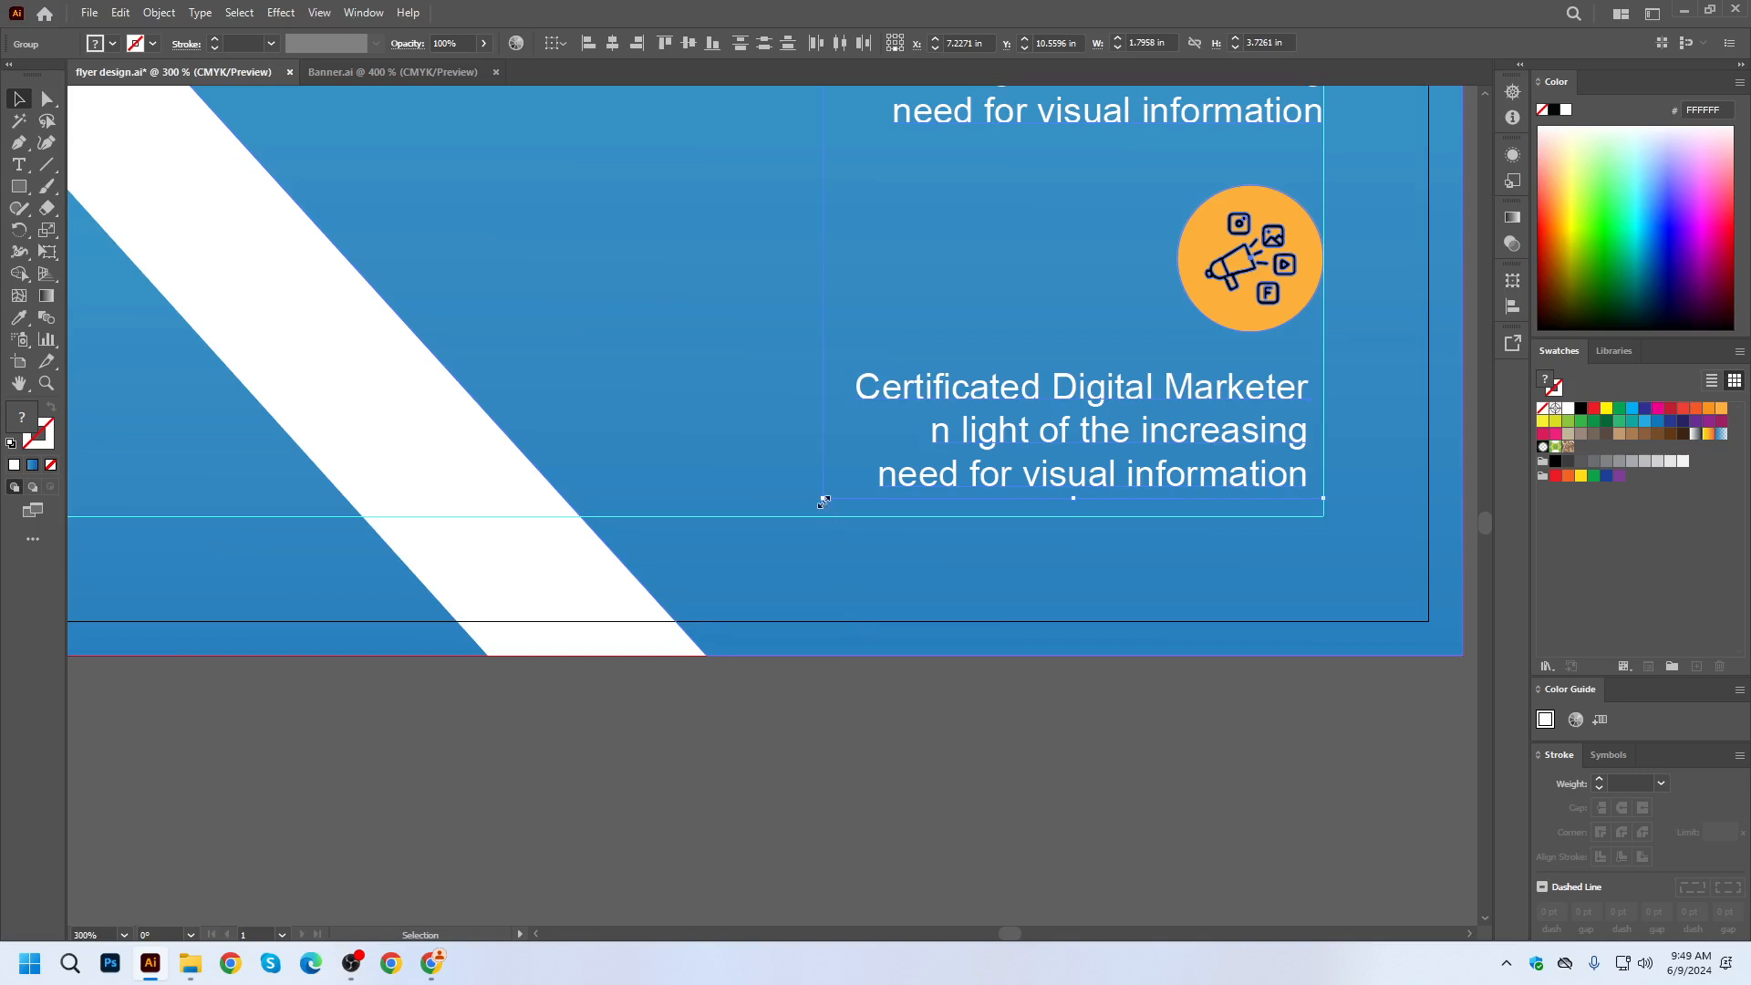
{"action": "left_click_drag", "start_coordinate": [824, 500], "coordinate": [804, 518]}
{"action": "scroll", "coordinate": [954, 729], "scroll_direction": "down", "scroll_amount": 3}
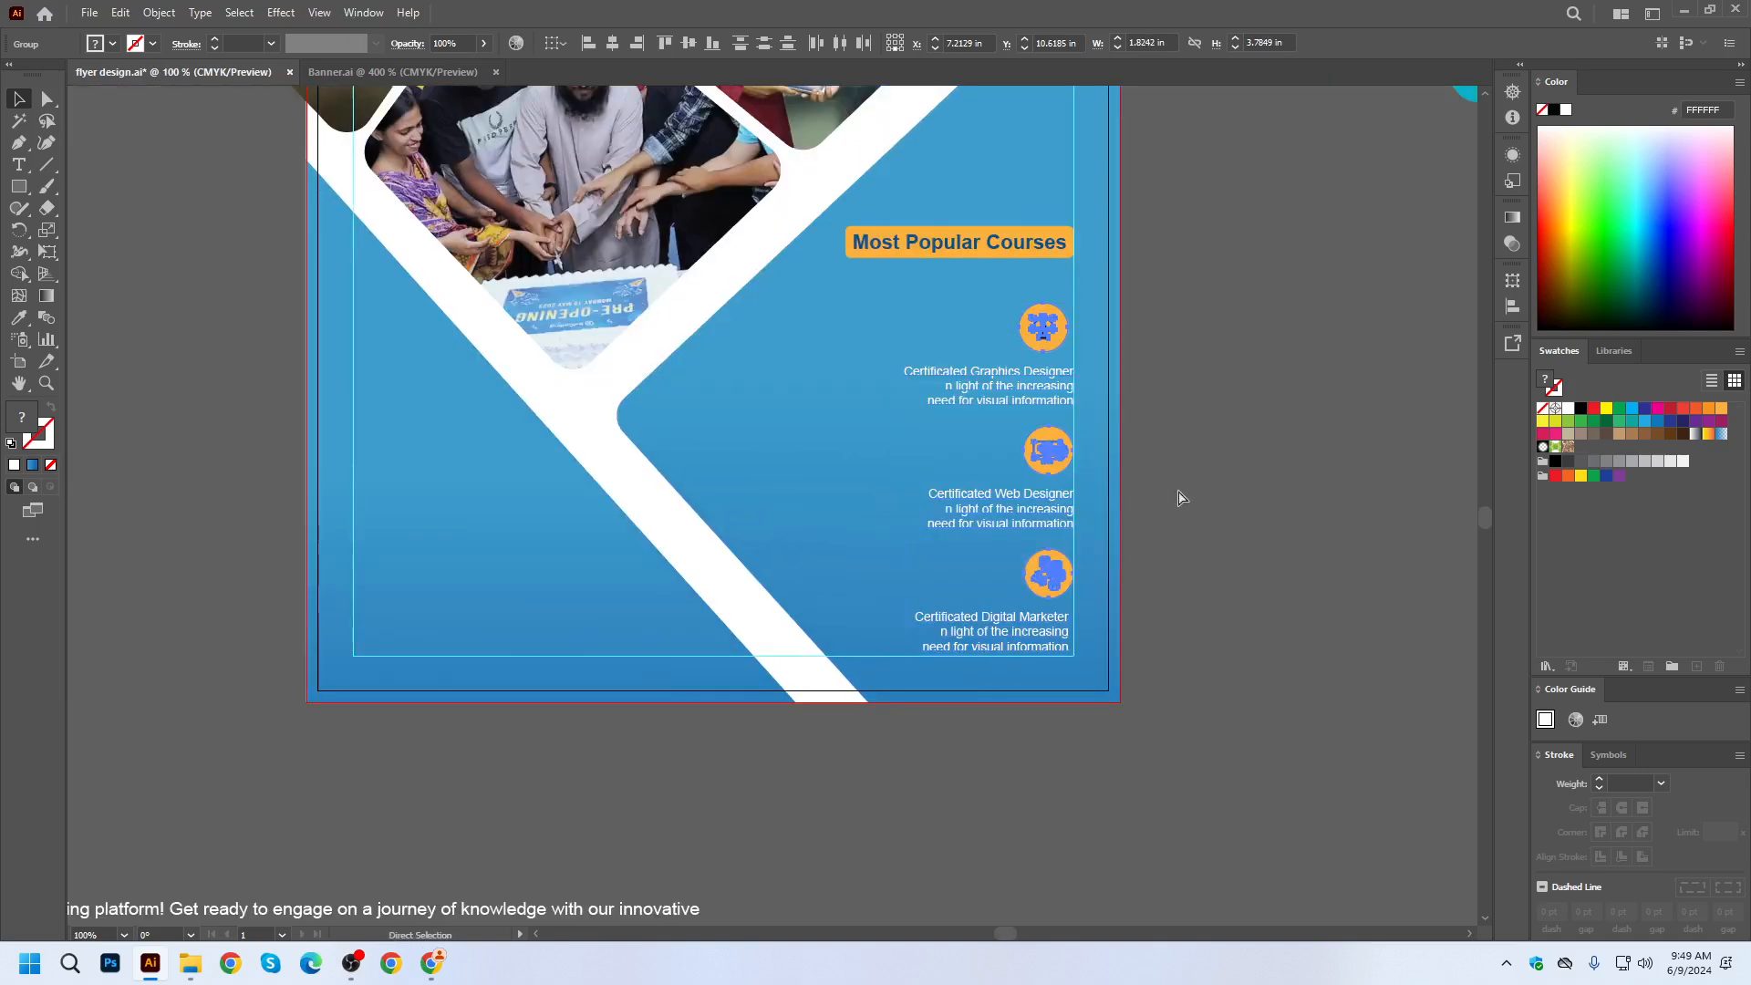
{"action": "left_click", "coordinate": [1290, 433]}
{"action": "left_click_drag", "start_coordinate": [1247, 320], "coordinate": [1236, 416]}
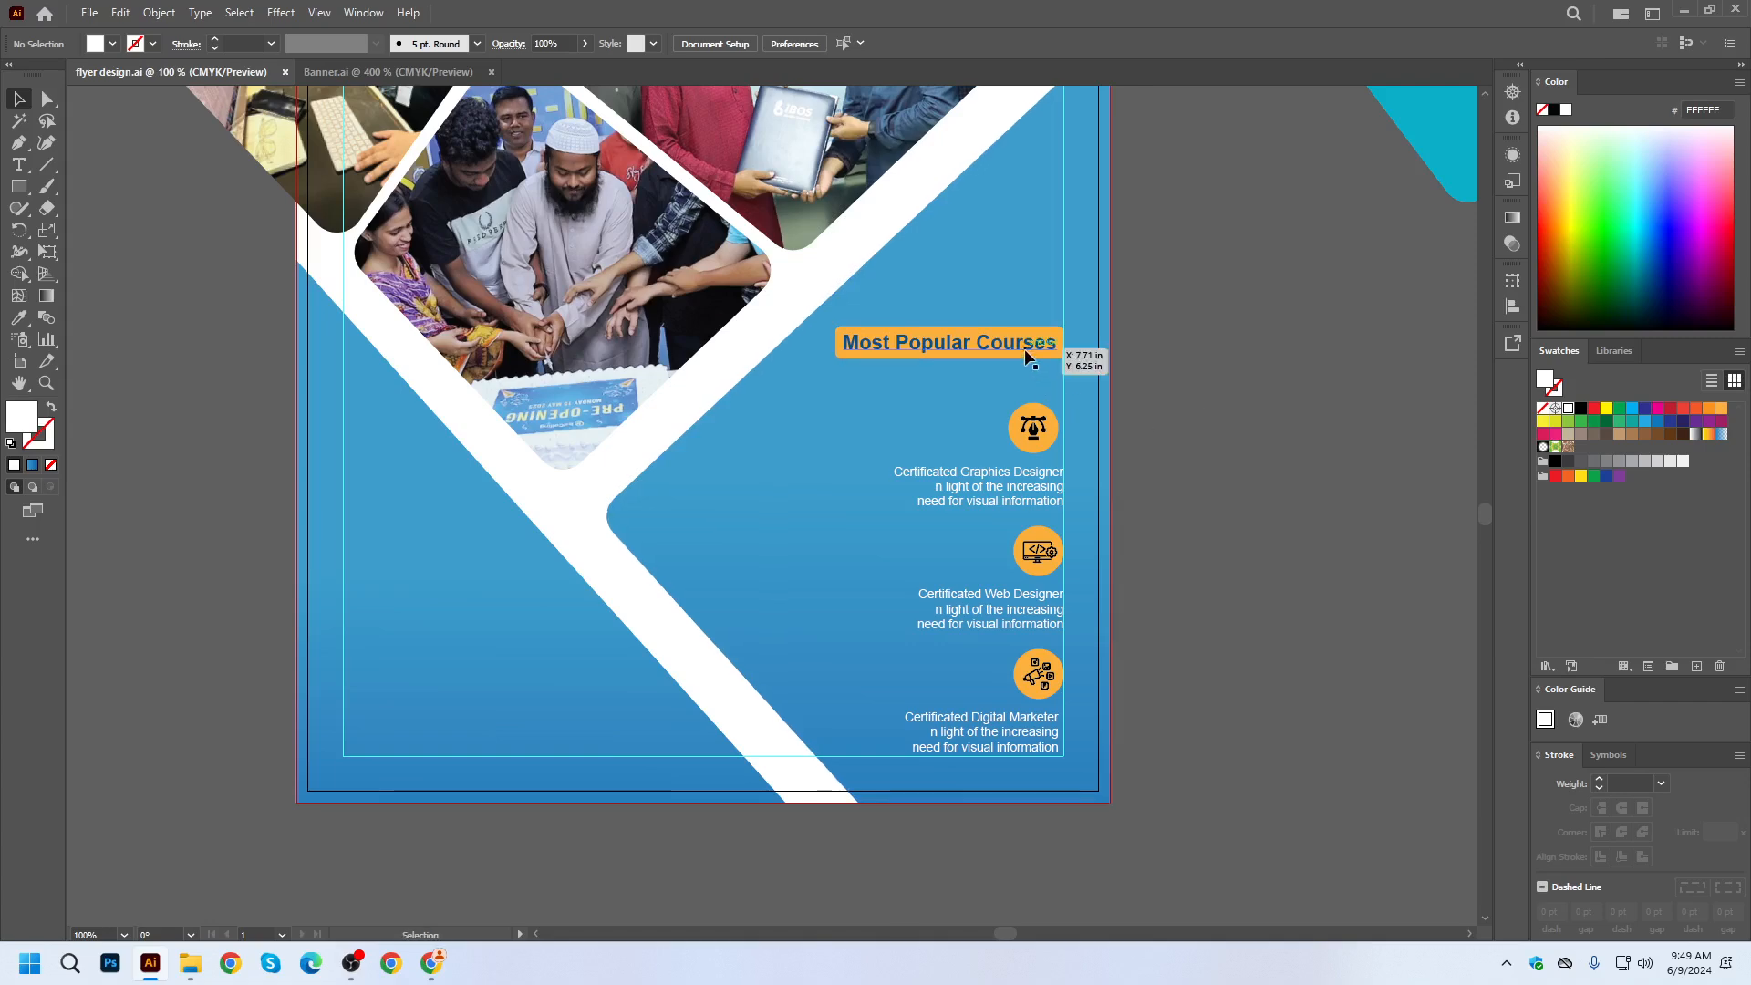
{"action": "scroll", "coordinate": [1170, 401], "scroll_direction": "down", "scroll_amount": 1}
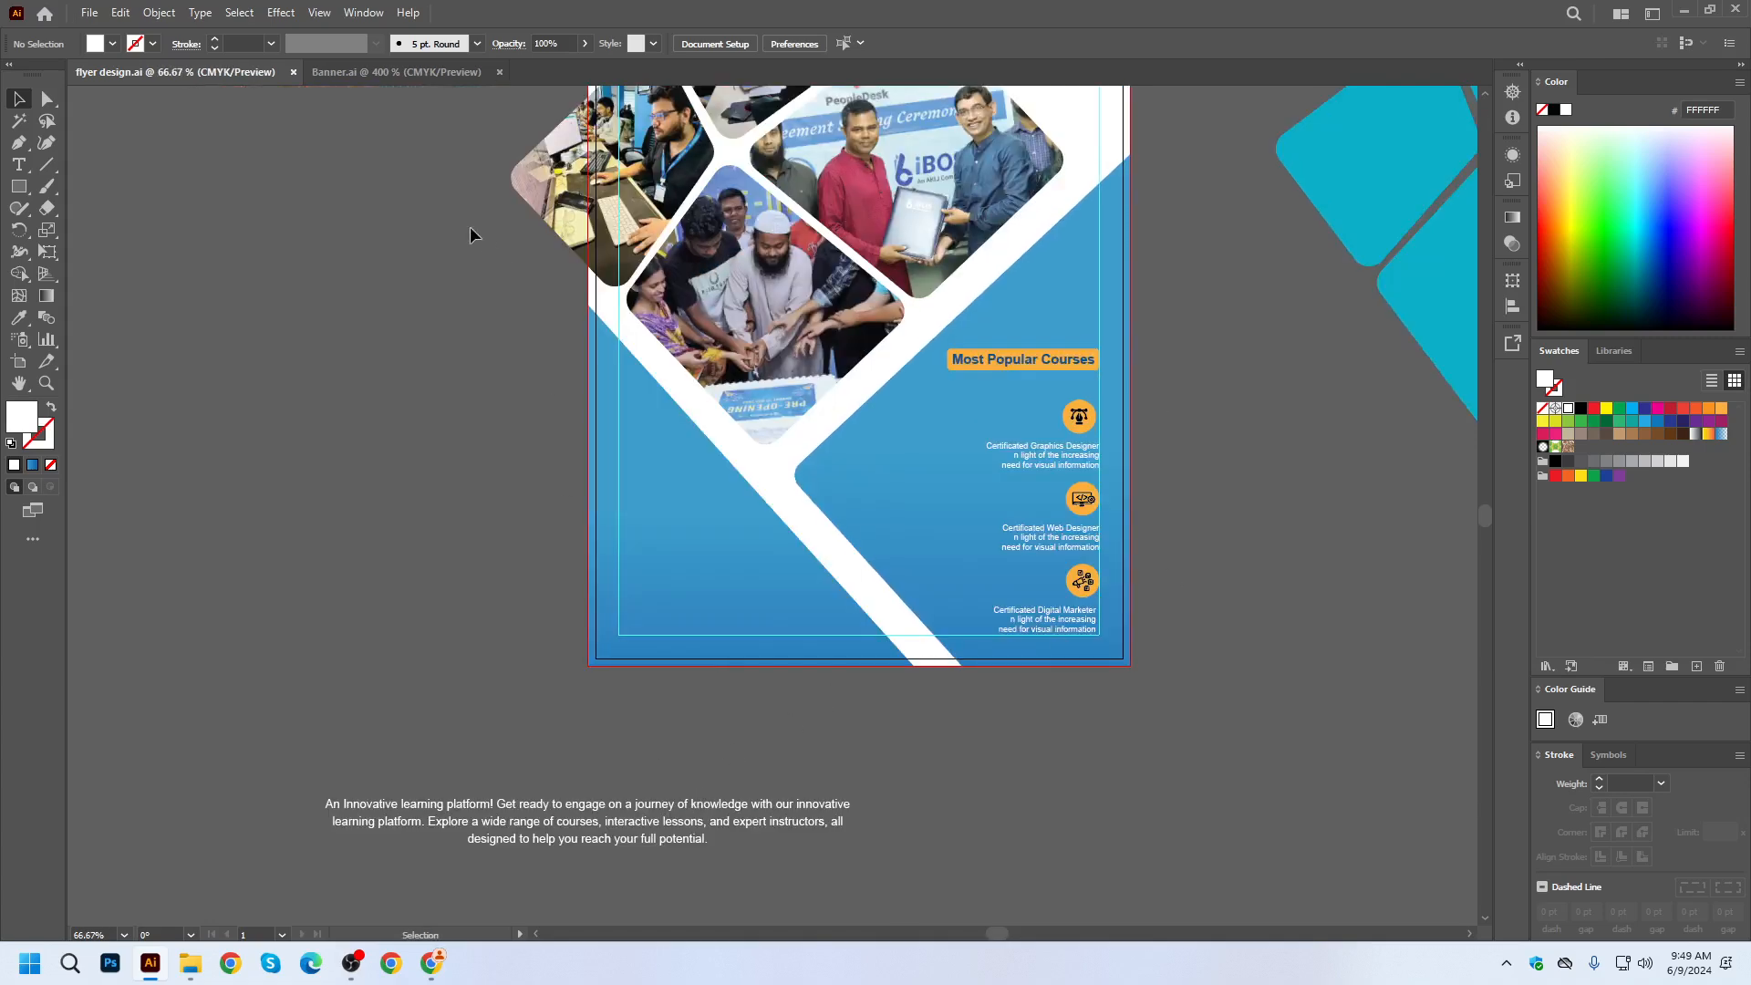
Switch to the Banner.ai document and select its contact text, headset icon and QR code together.
{"action": "left_click", "coordinate": [445, 66]}
{"action": "scroll", "coordinate": [783, 795], "scroll_direction": "down", "scroll_amount": 5}
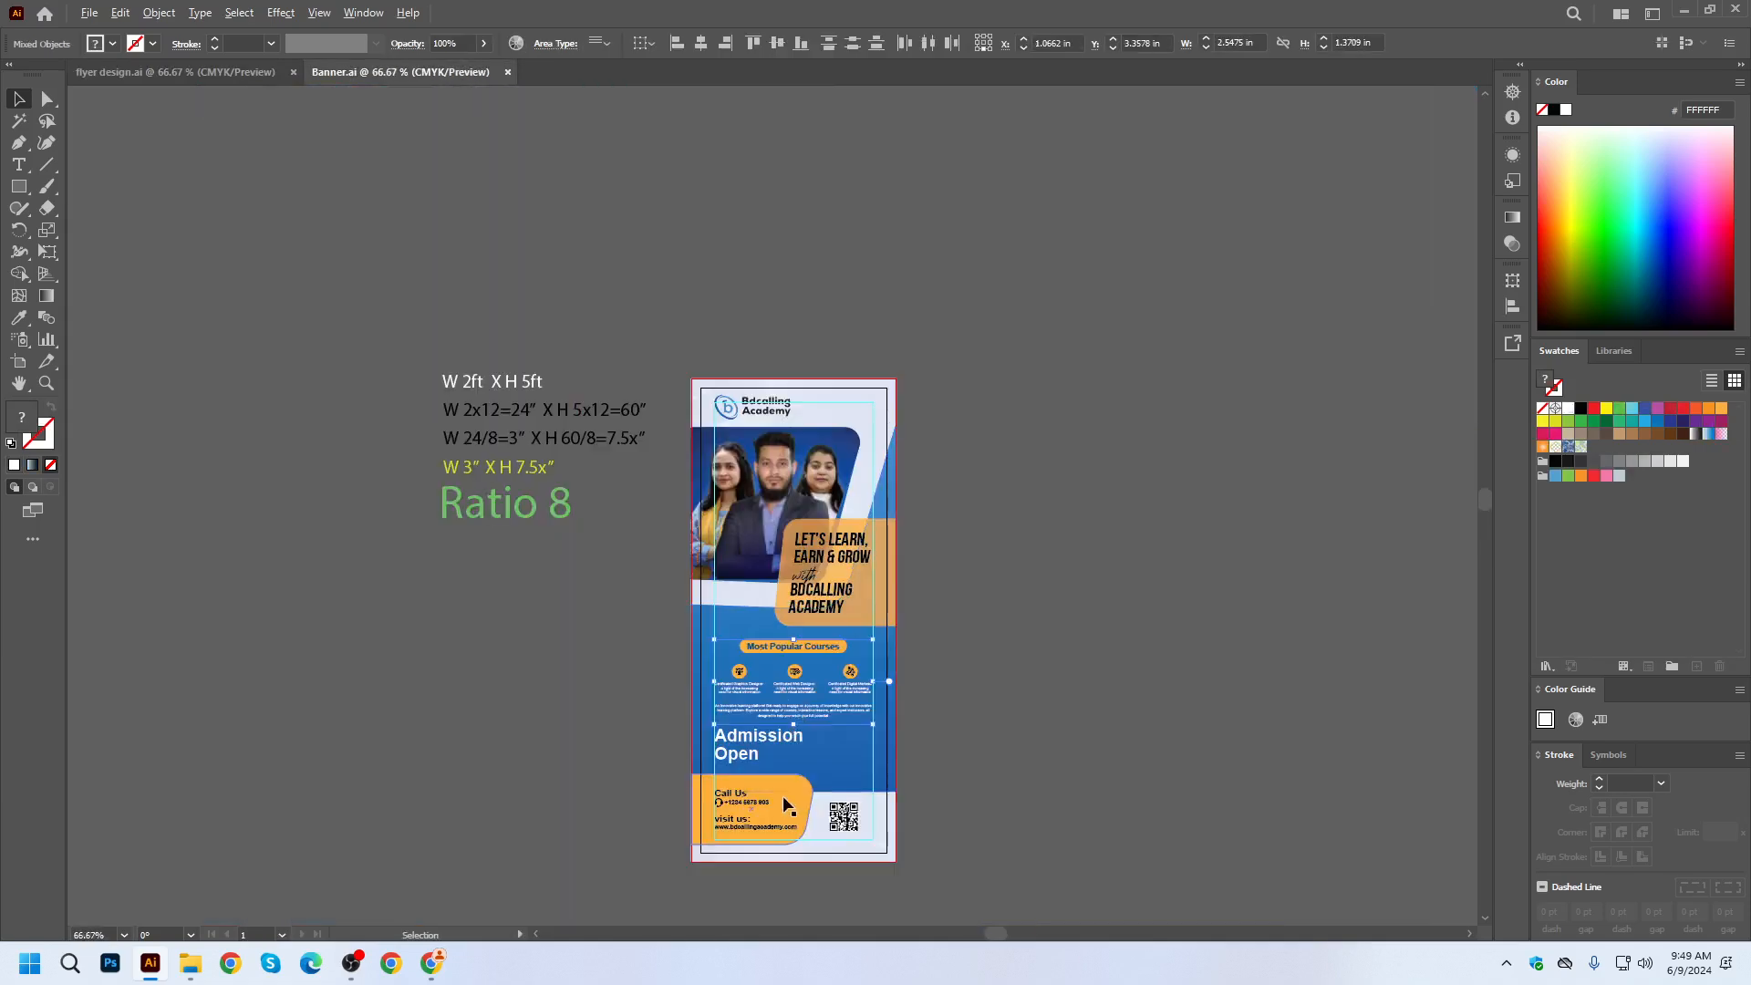
{"action": "scroll", "coordinate": [782, 795], "scroll_direction": "up", "scroll_amount": 2}
{"action": "scroll", "coordinate": [783, 795], "scroll_direction": "down", "scroll_amount": 2}
{"action": "scroll", "coordinate": [711, 729], "scroll_direction": "up", "scroll_amount": 2}
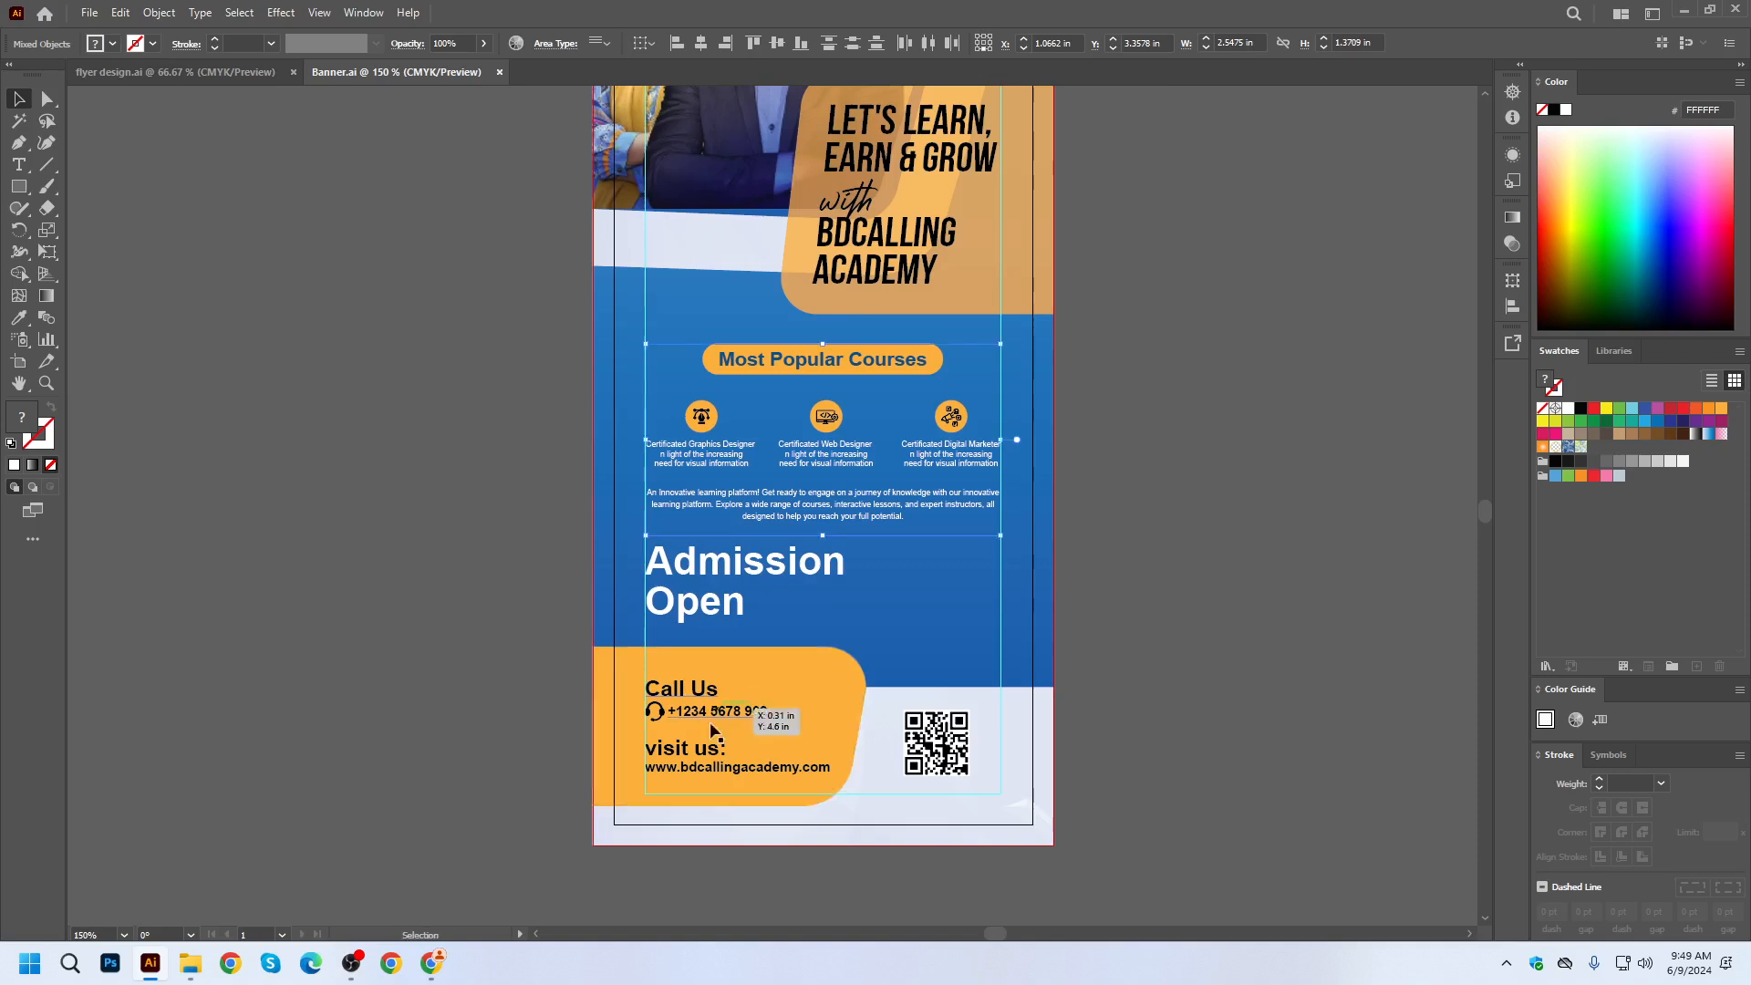
{"action": "scroll", "coordinate": [711, 730], "scroll_direction": "up", "scroll_amount": 1}
{"action": "left_click", "coordinate": [734, 750]}
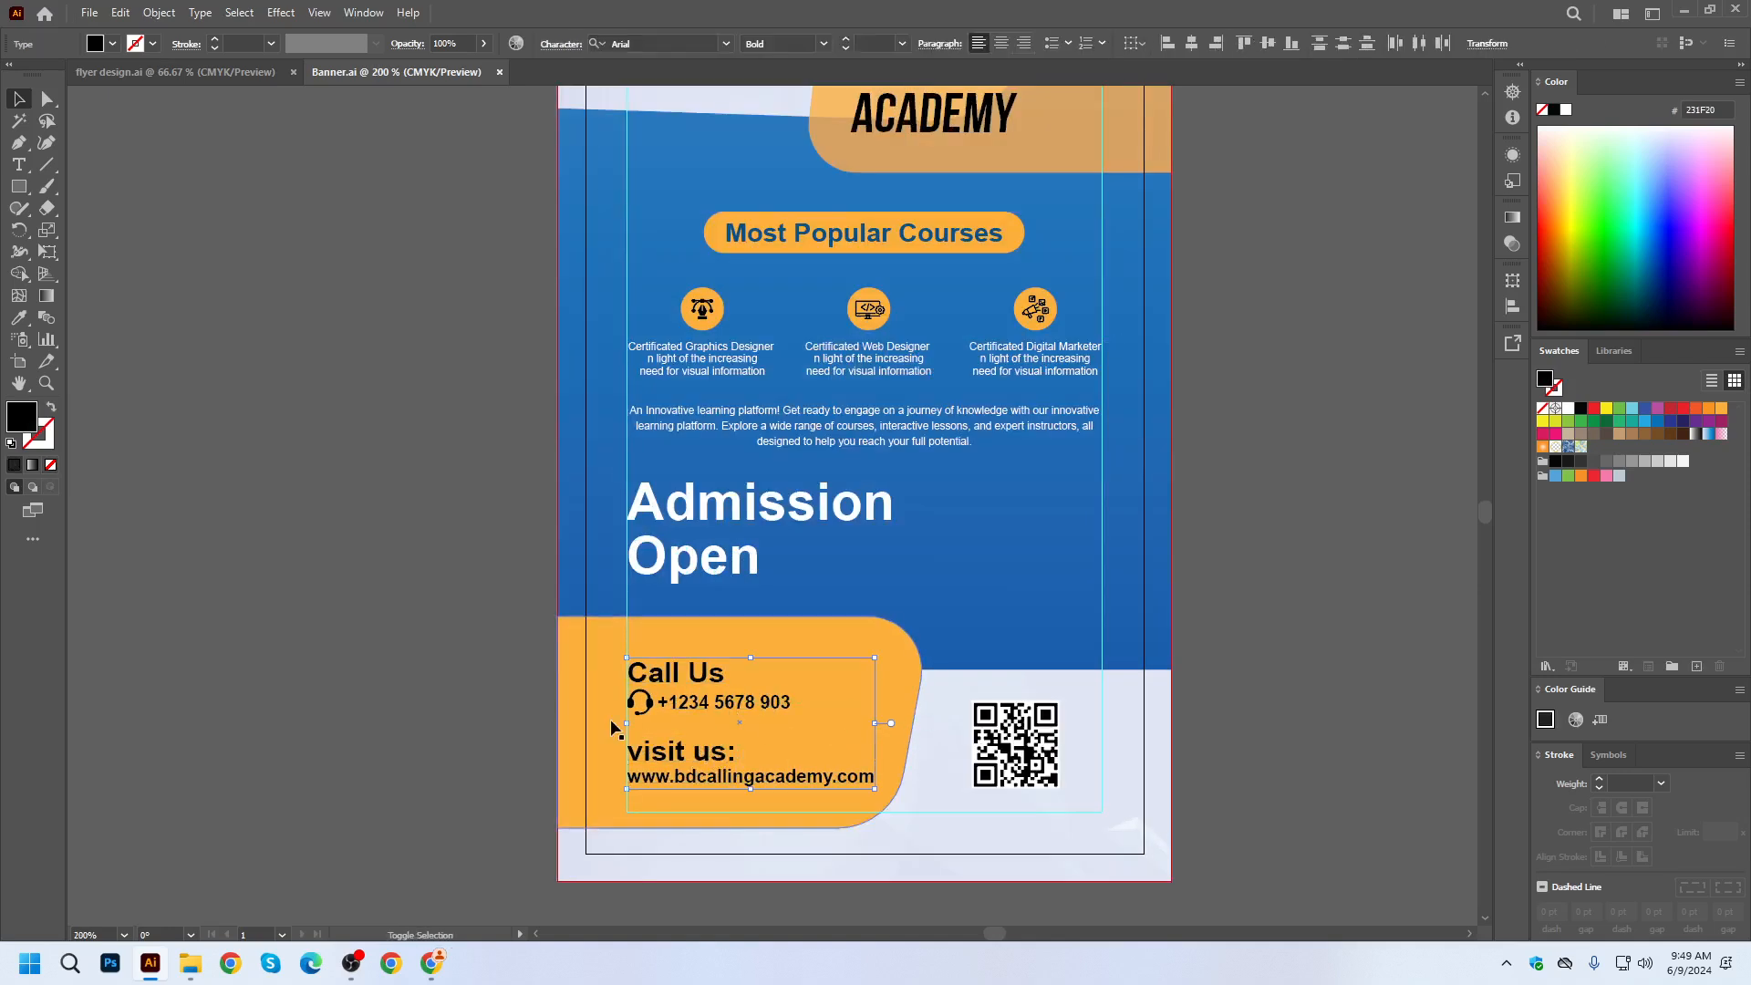
{"action": "left_click", "coordinate": [645, 702], "text": "shift"}
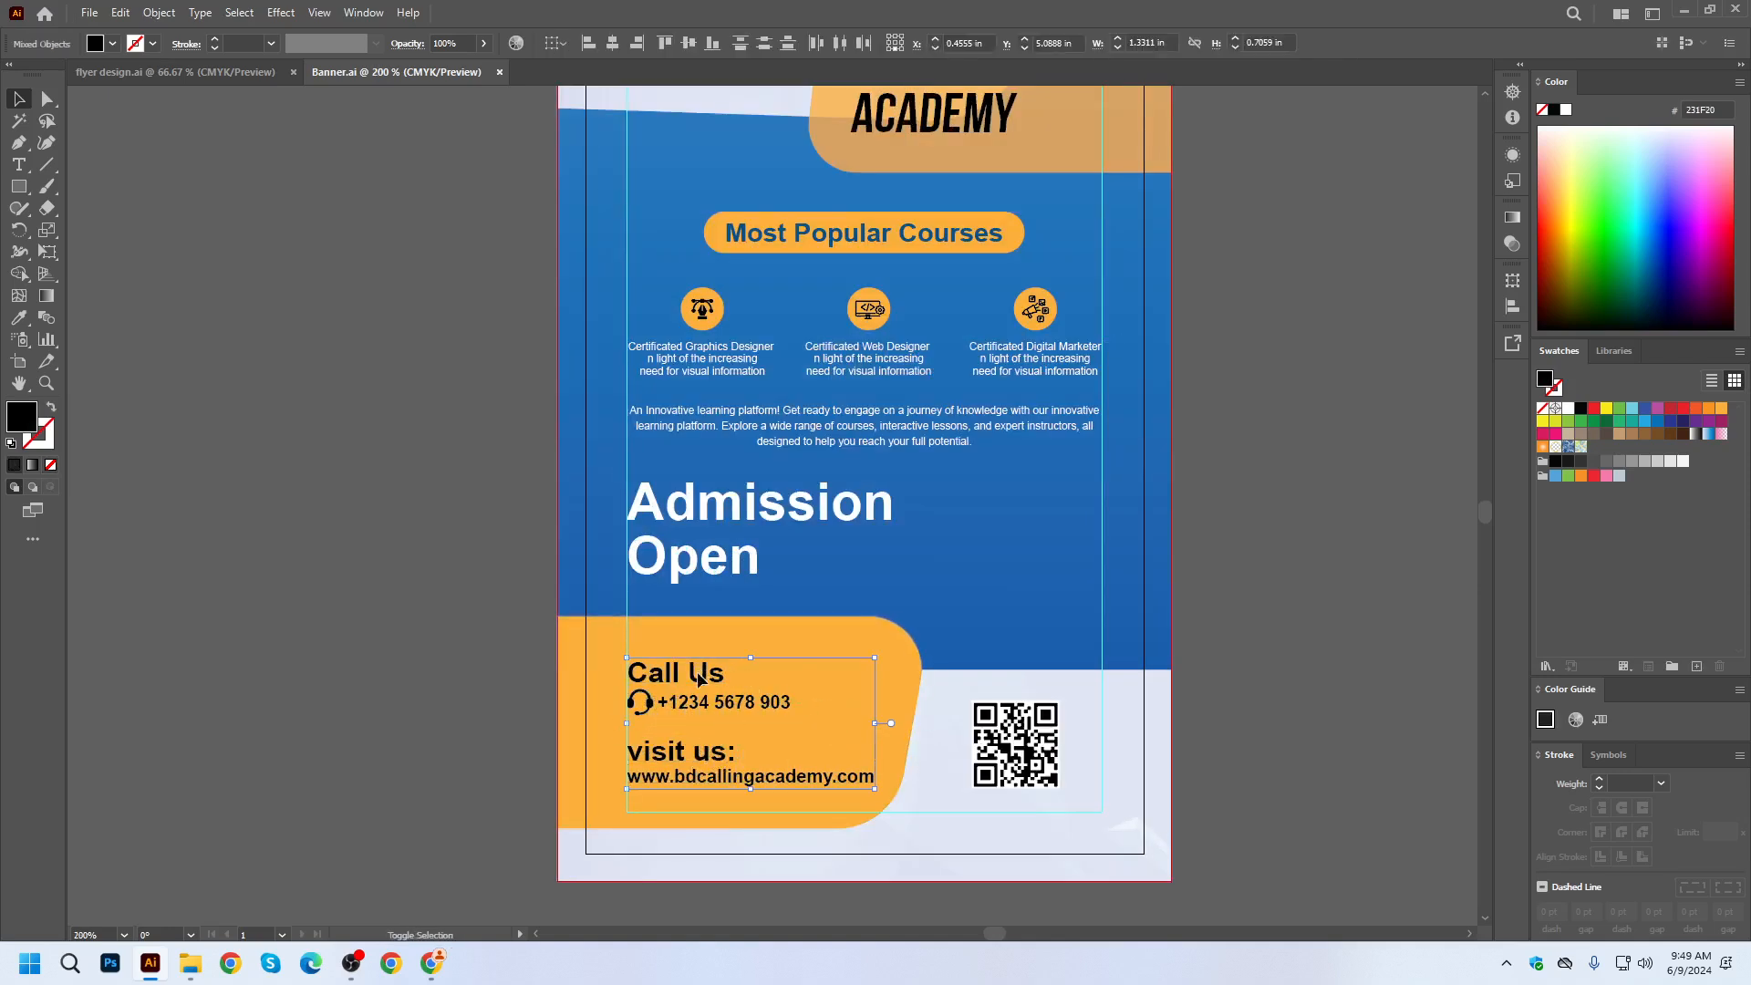
{"action": "left_click", "coordinate": [1001, 759], "text": "shift"}
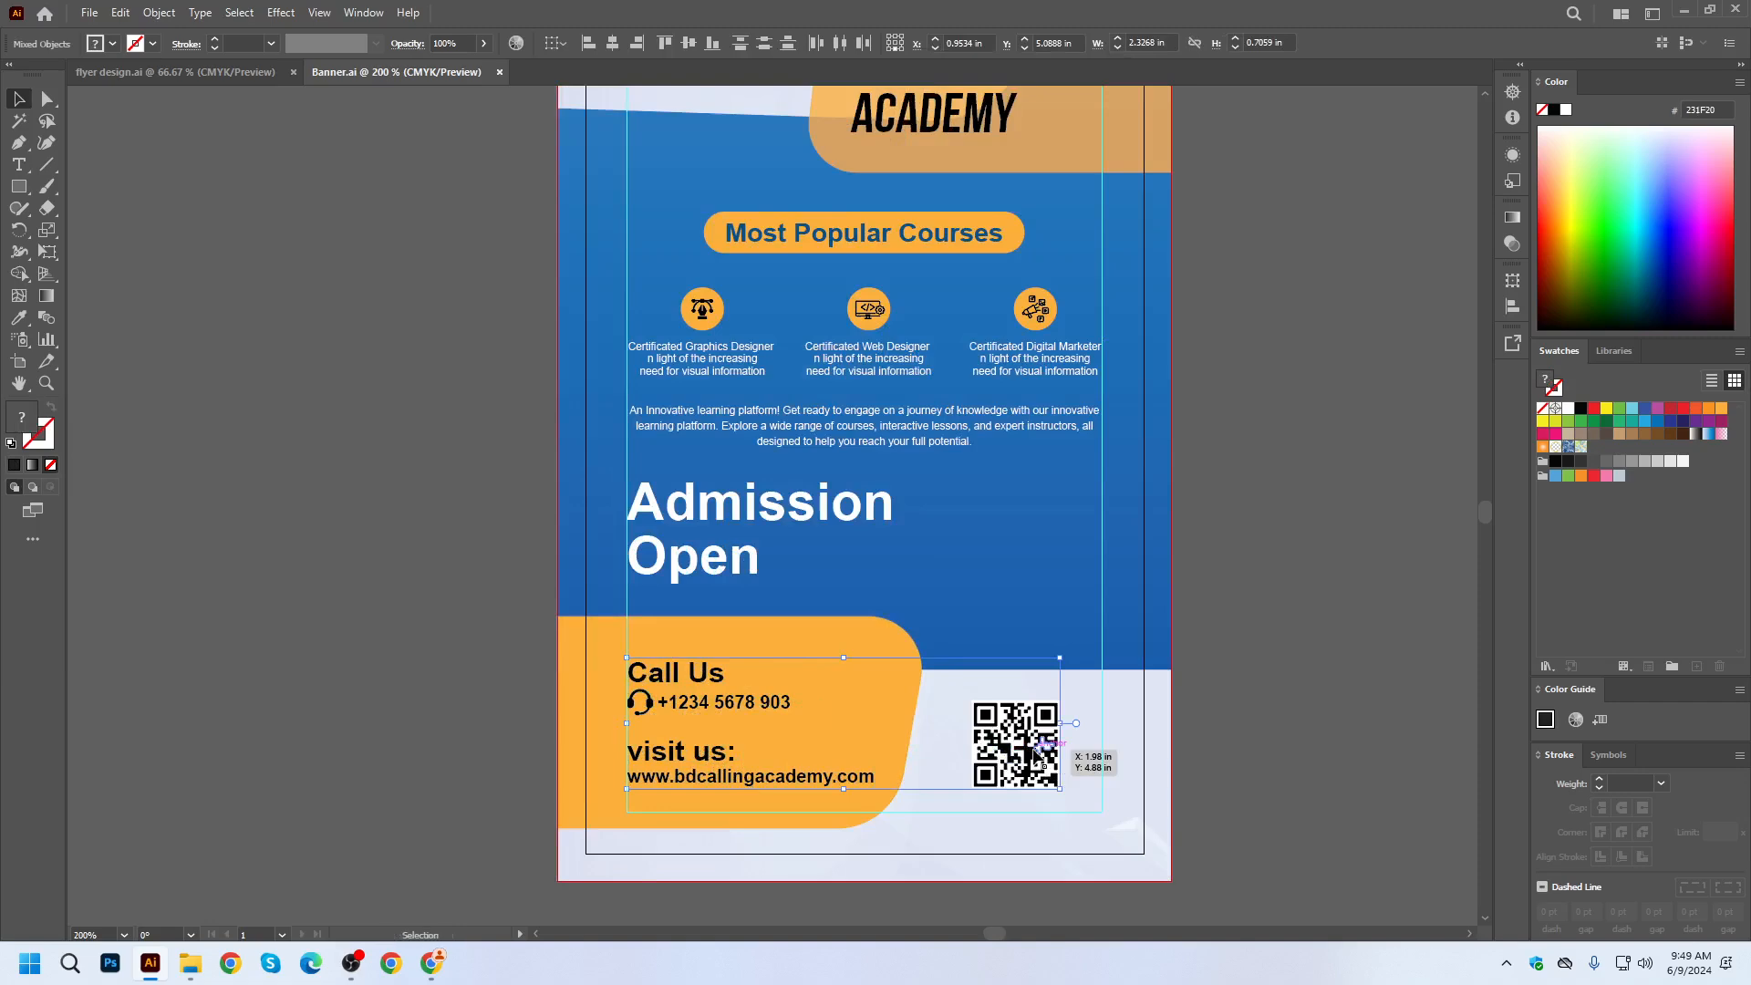
Copy the selected contact details and QR code into the flyer document and park them beside the artboard's left edge.
{"action": "left_click", "coordinate": [254, 73]}
{"action": "key", "text": "ctrl+v"}
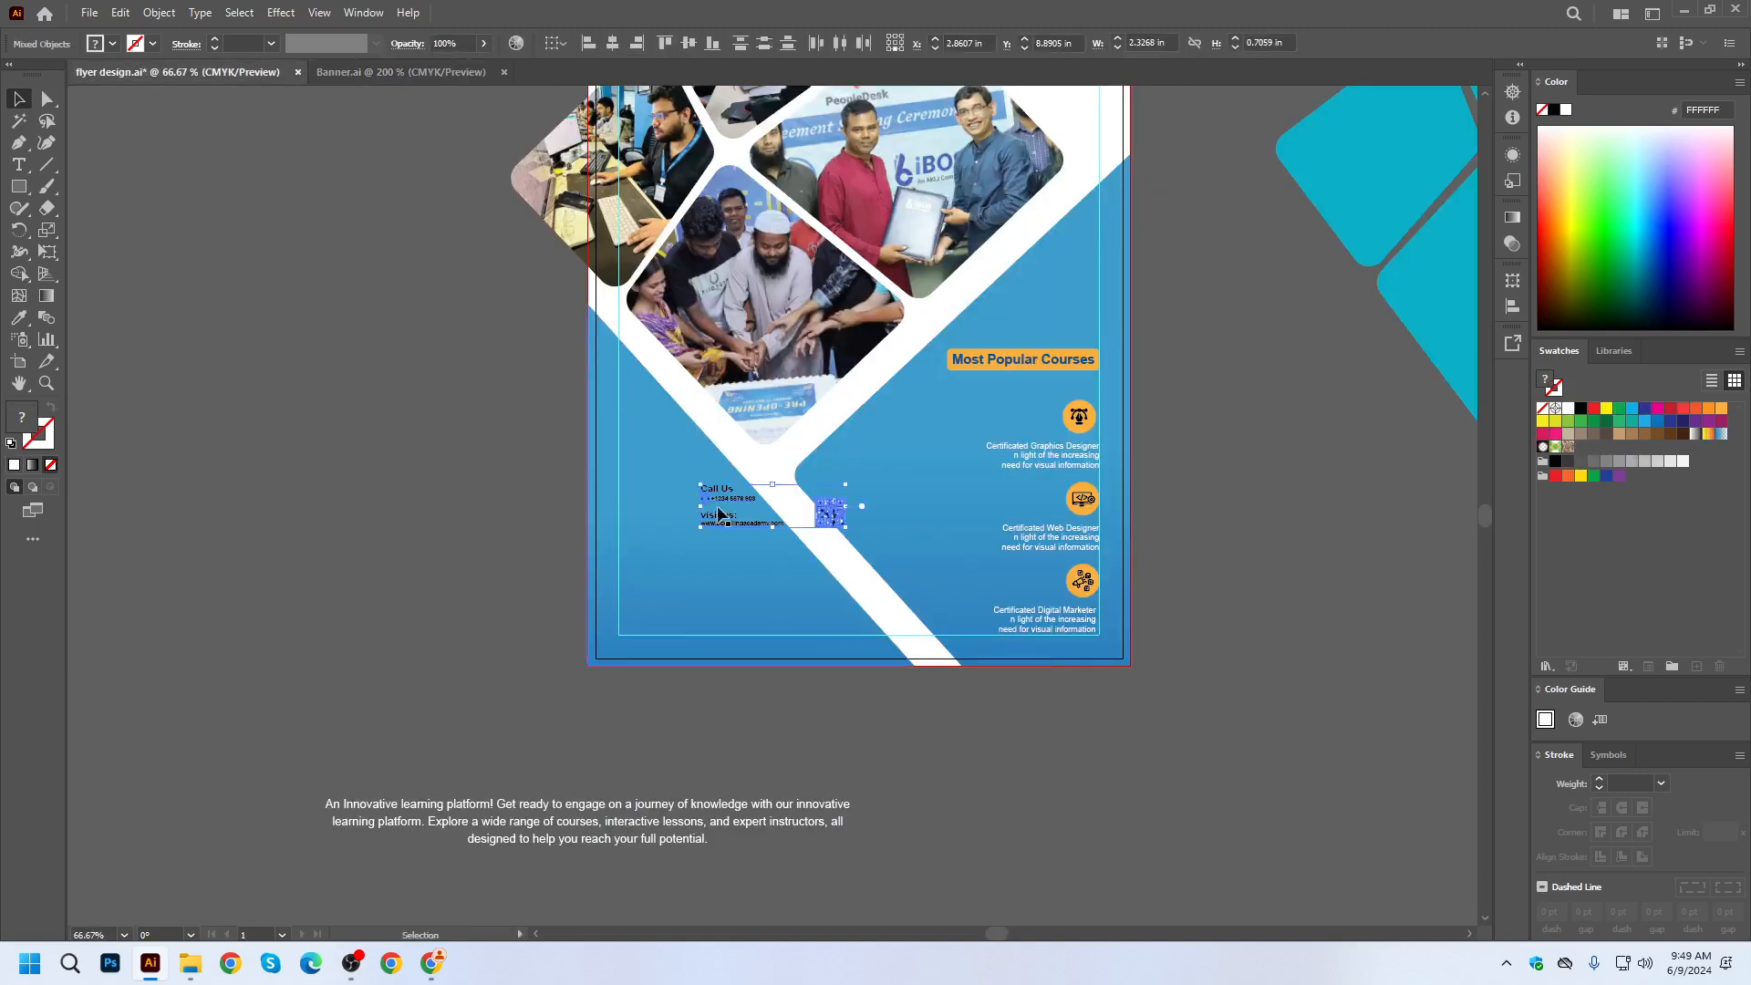
{"action": "left_click_drag", "start_coordinate": [720, 514], "coordinate": [319, 549]}
{"action": "left_click", "coordinate": [383, 635]}
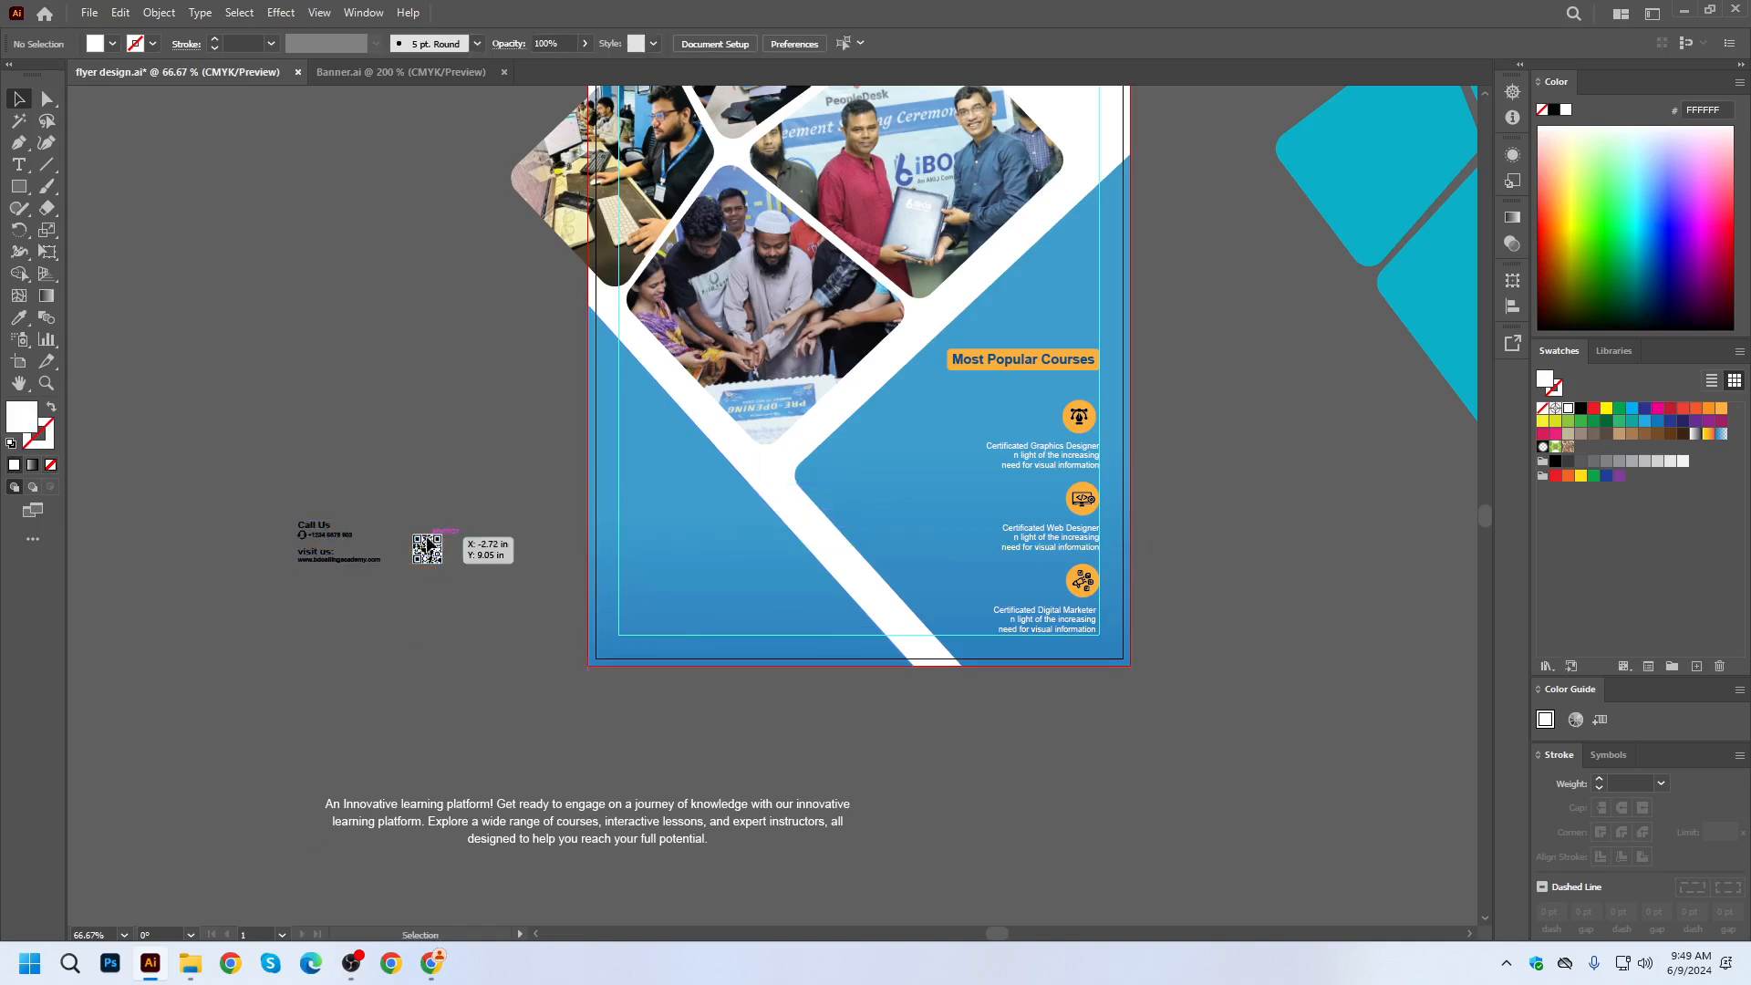
Move the QR code above the Most Popular Courses heading, flush with the right margin guide.
{"action": "left_click", "coordinate": [429, 532]}
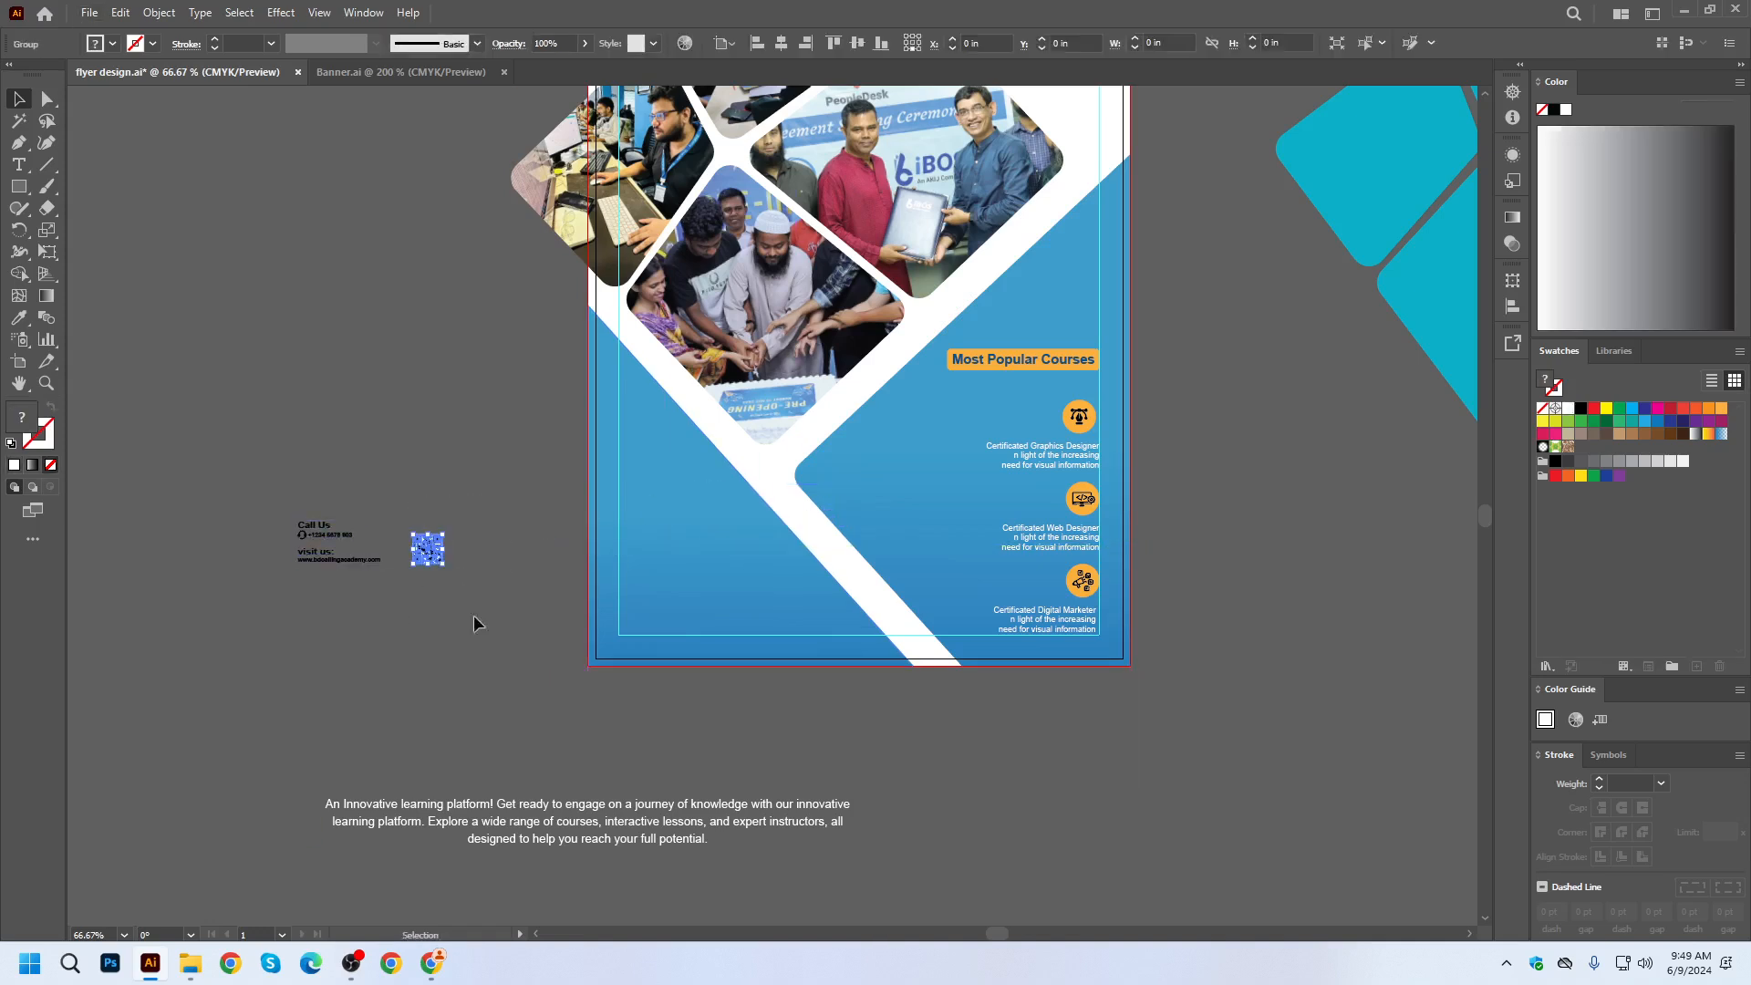
{"action": "left_click_drag", "start_coordinate": [433, 552], "coordinate": [972, 261]}
{"action": "scroll", "coordinate": [1092, 321], "scroll_direction": "up", "scroll_amount": 3}
{"action": "scroll", "coordinate": [1094, 338], "scroll_direction": "up", "scroll_amount": 2}
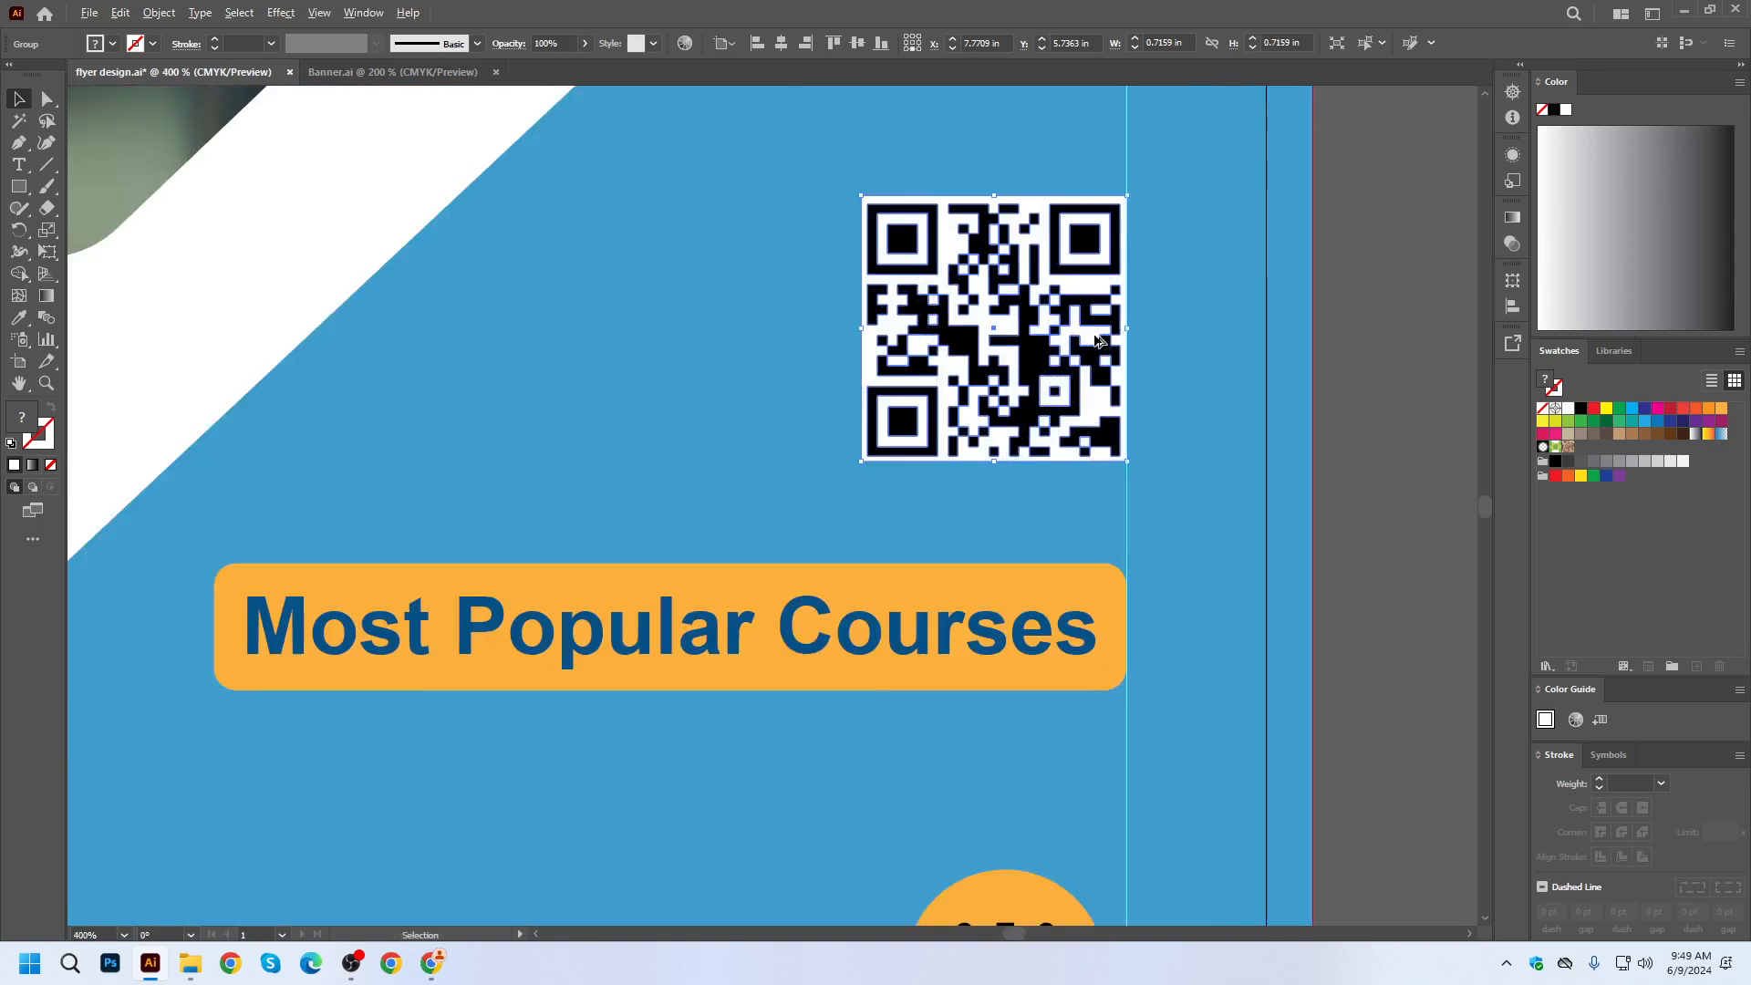
Inspect the QR code's white backing and its edges against the right margin guide.
{"action": "left_click", "coordinate": [1357, 409]}
{"action": "scroll", "coordinate": [1082, 246], "scroll_direction": "up", "scroll_amount": 2}
{"action": "left_click", "coordinate": [1055, 183]}
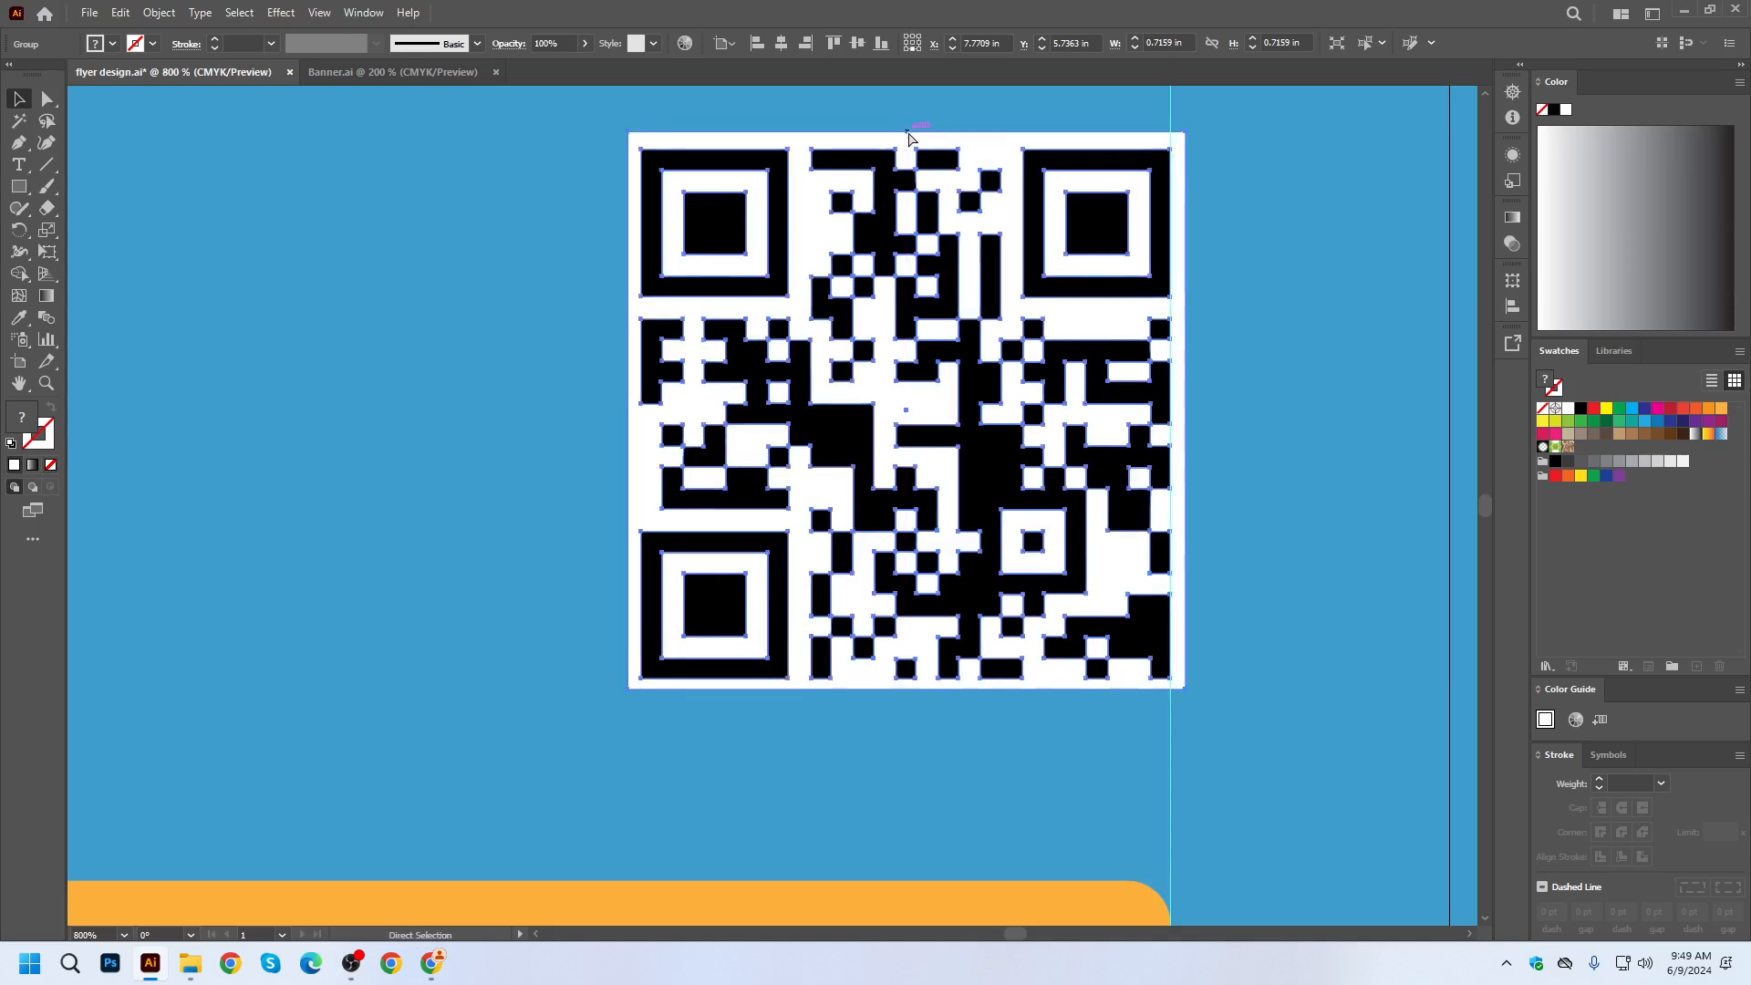
{"action": "scroll", "coordinate": [928, 481], "scroll_direction": "down", "scroll_amount": 3}
{"action": "left_click", "coordinate": [1130, 379]}
{"action": "scroll", "coordinate": [823, 344], "scroll_direction": "up", "scroll_amount": 3}
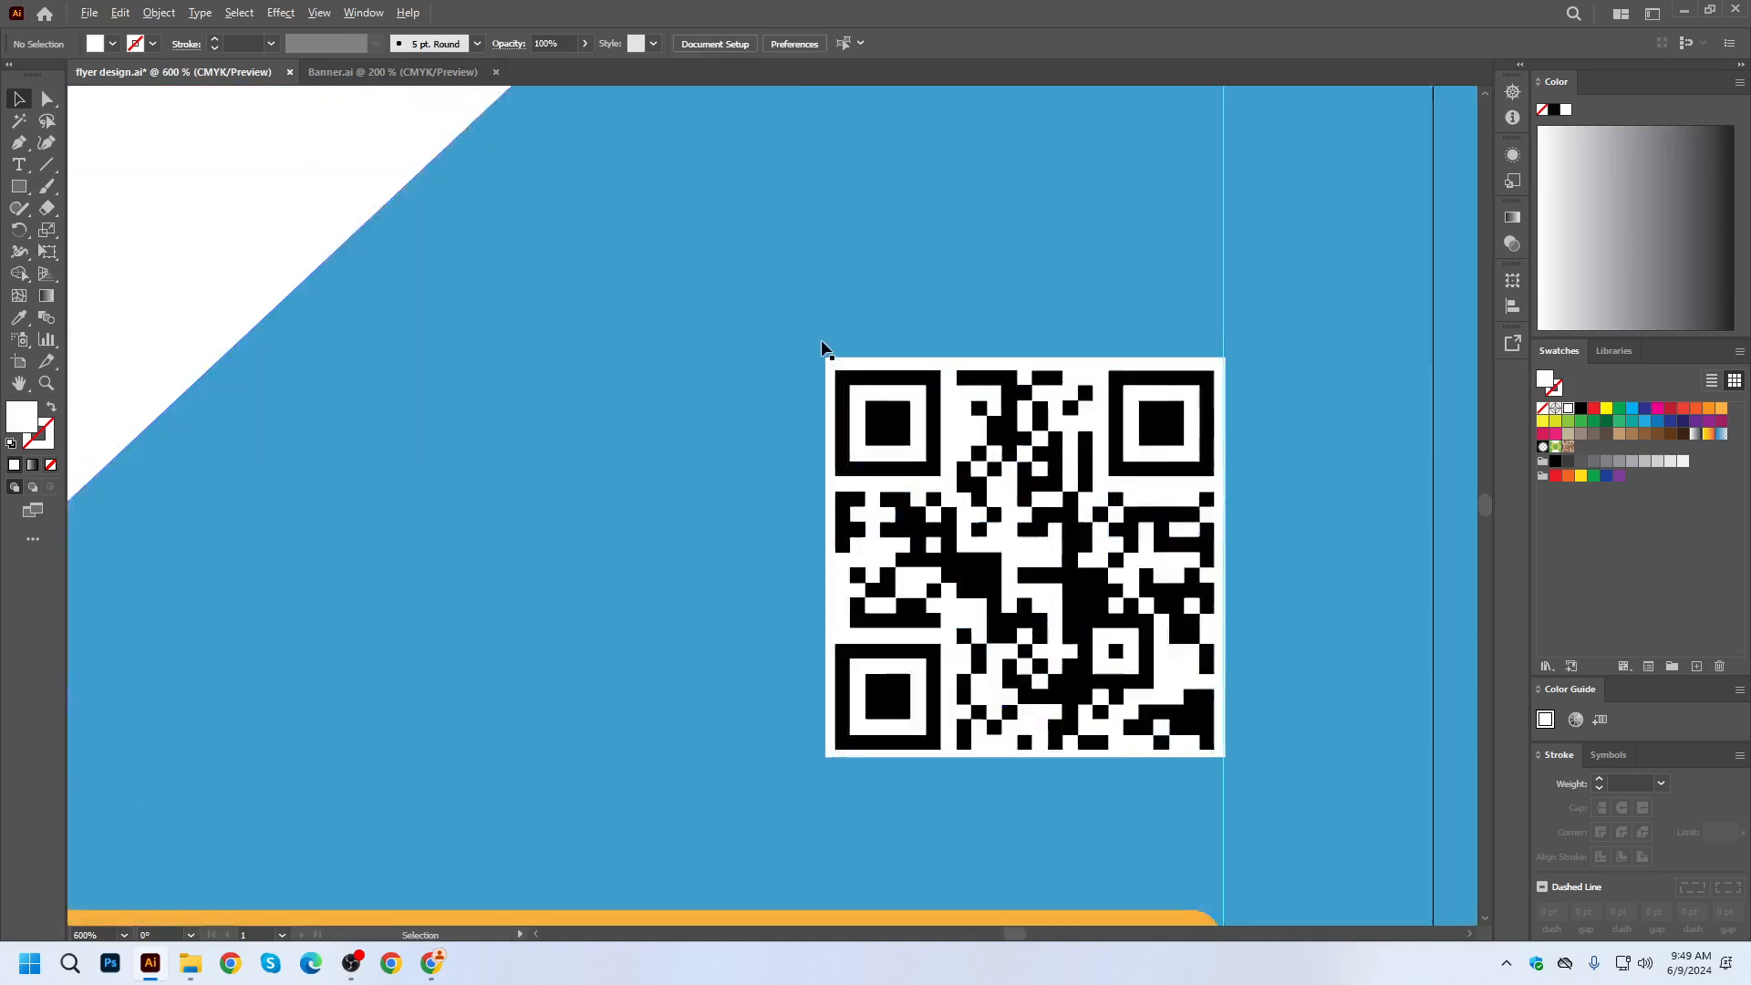
{"action": "left_click", "coordinate": [926, 374]}
{"action": "scroll", "coordinate": [854, 382], "scroll_direction": "down", "scroll_amount": 3}
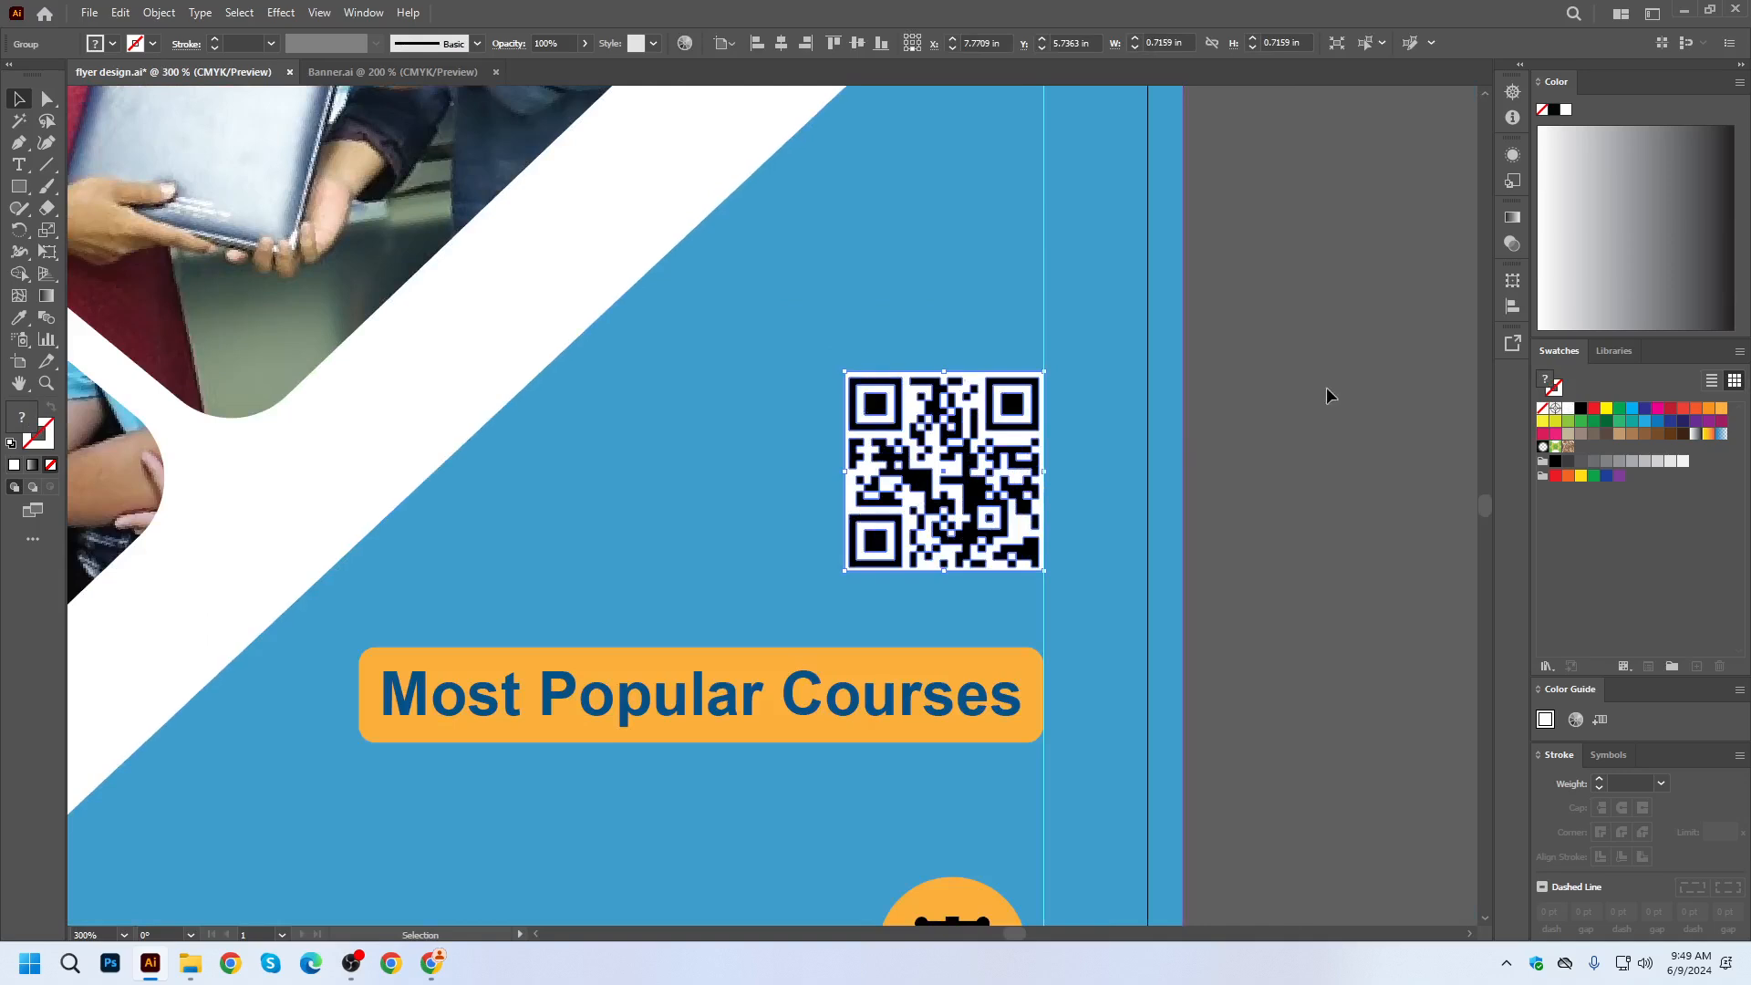
{"action": "left_click", "coordinate": [1301, 381]}
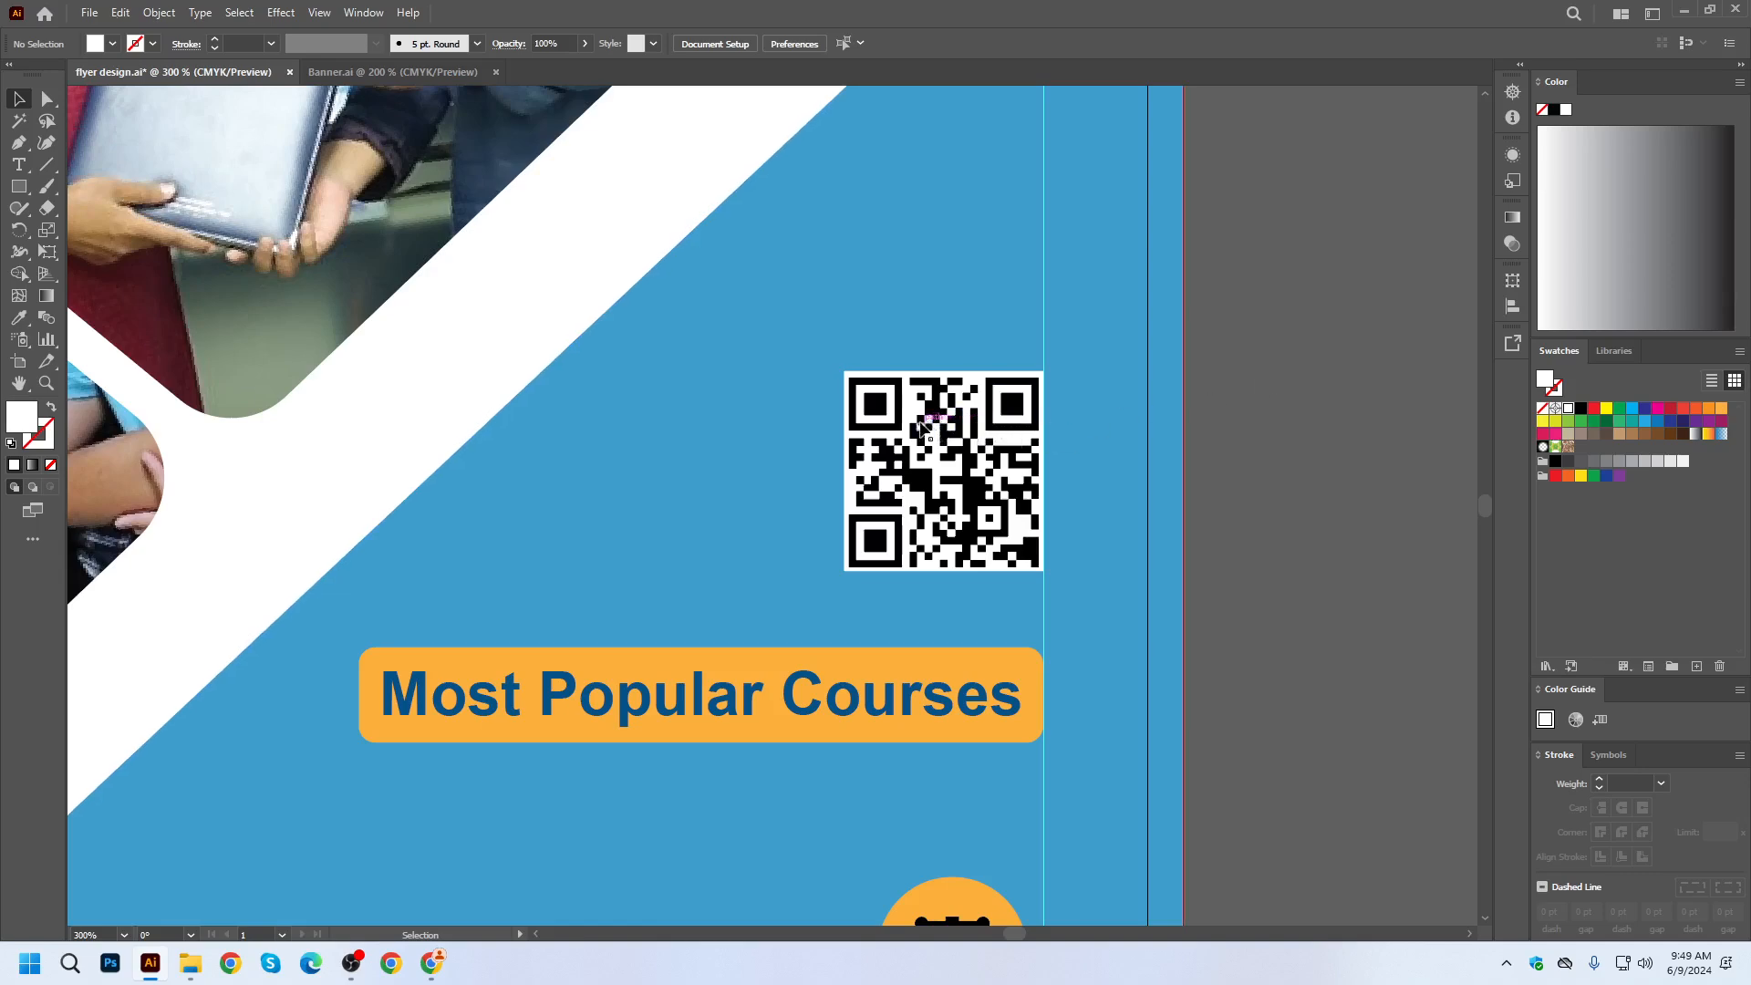
{"action": "scroll", "coordinate": [922, 429], "scroll_direction": "down", "scroll_amount": 4}
Draw six white rectangles of varying sizes on the pasteboard around the flyer.
{"action": "left_click", "coordinate": [18, 186]}
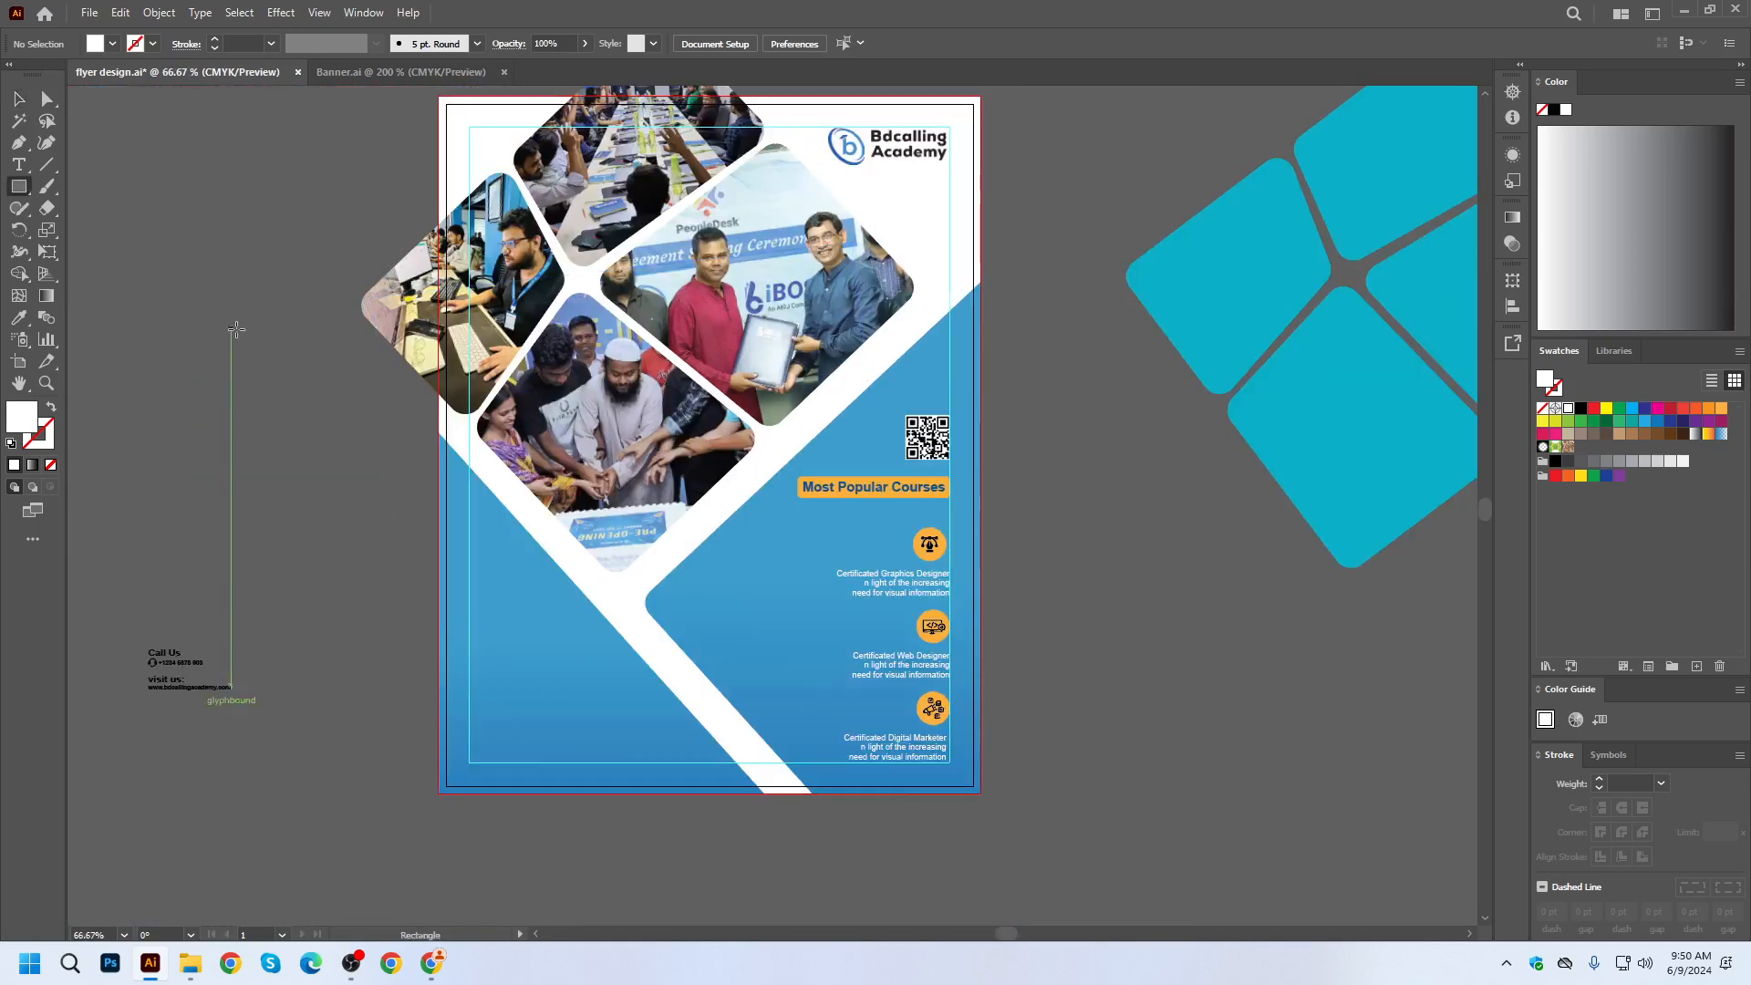
{"action": "mouse_move", "coordinate": [236, 331]}
{"action": "left_mouse_down"}
{"action": "mouse_move", "coordinate": [300, 495]}
{"action": "mouse_move", "coordinate": [398, 413]}
{"action": "left_mouse_up"}
{"action": "scroll", "coordinate": [473, 622], "scroll_direction": "down", "scroll_amount": 2}
{"action": "left_click_drag", "start_coordinate": [680, 271], "coordinate": [826, 323]}
{"action": "mouse_move", "coordinate": [988, 323]}
{"action": "left_mouse_down"}
{"action": "mouse_move", "coordinate": [1215, 442]}
{"action": "mouse_move", "coordinate": [1246, 659]}
{"action": "left_mouse_up"}
{"action": "left_click_drag", "start_coordinate": [844, 759], "coordinate": [1057, 778]}
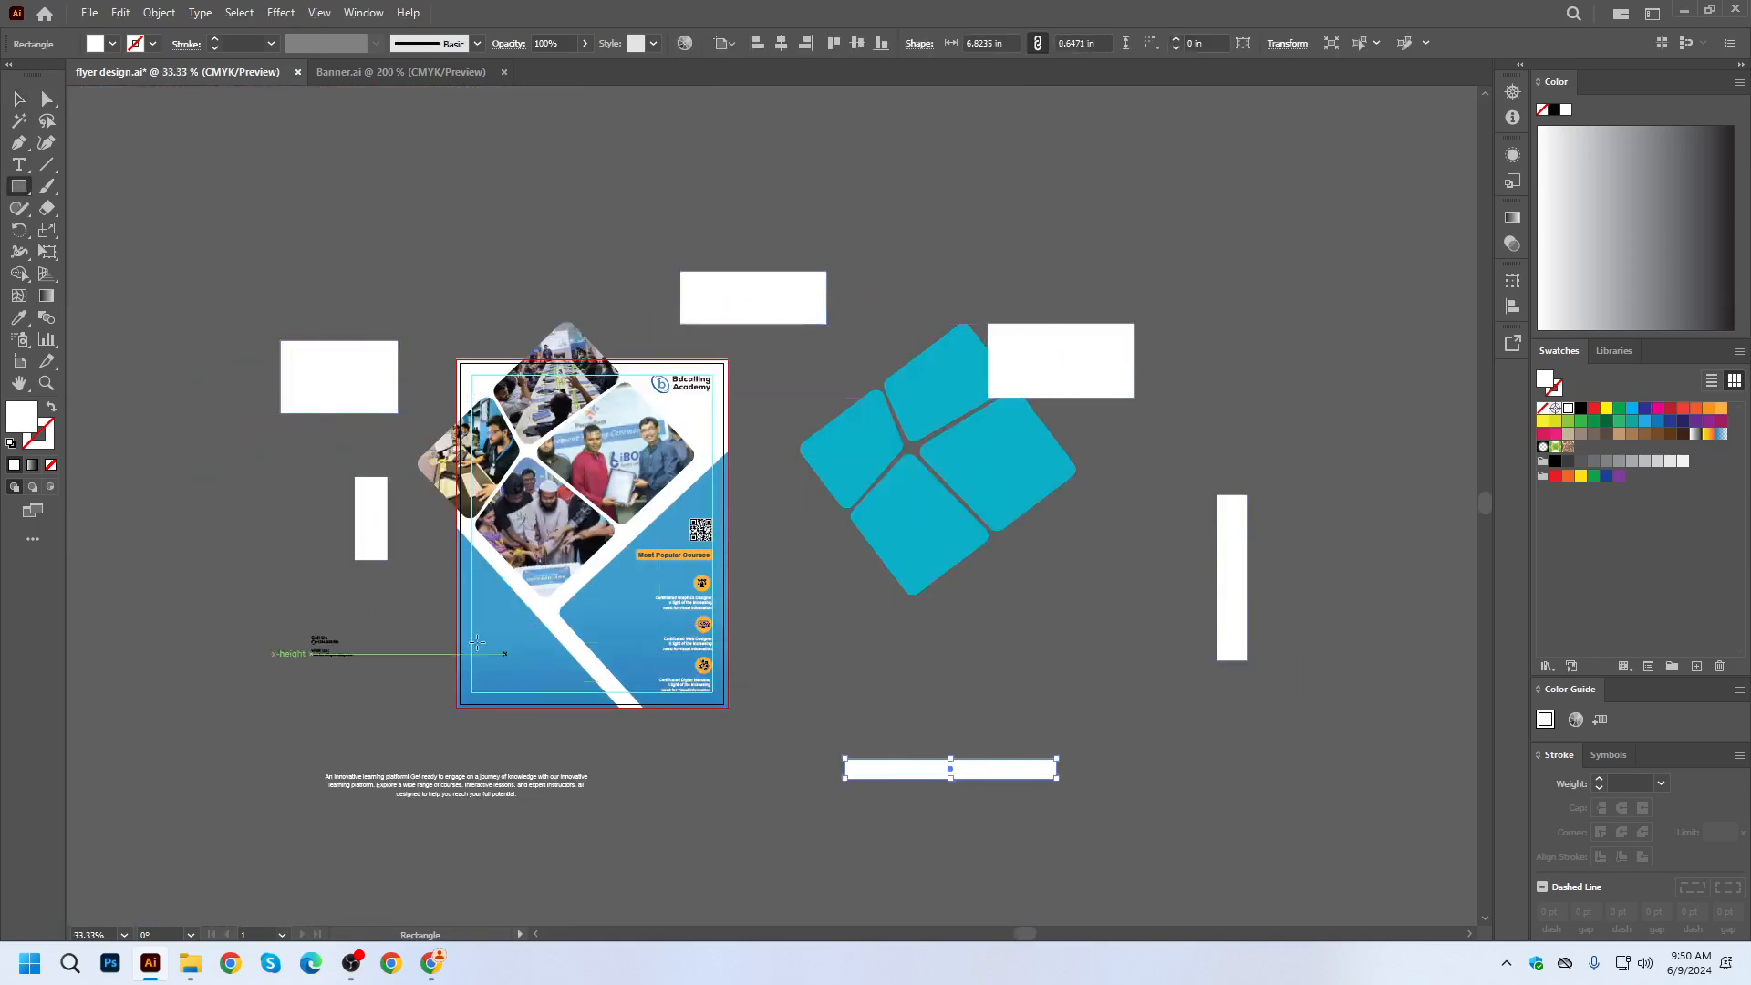
Isolate the QR code group, select its white areas with the Magic Wand, and exit isolation mode.
{"action": "key", "text": "v"}
{"action": "scroll", "coordinate": [640, 495], "scroll_direction": "up", "scroll_amount": 3}
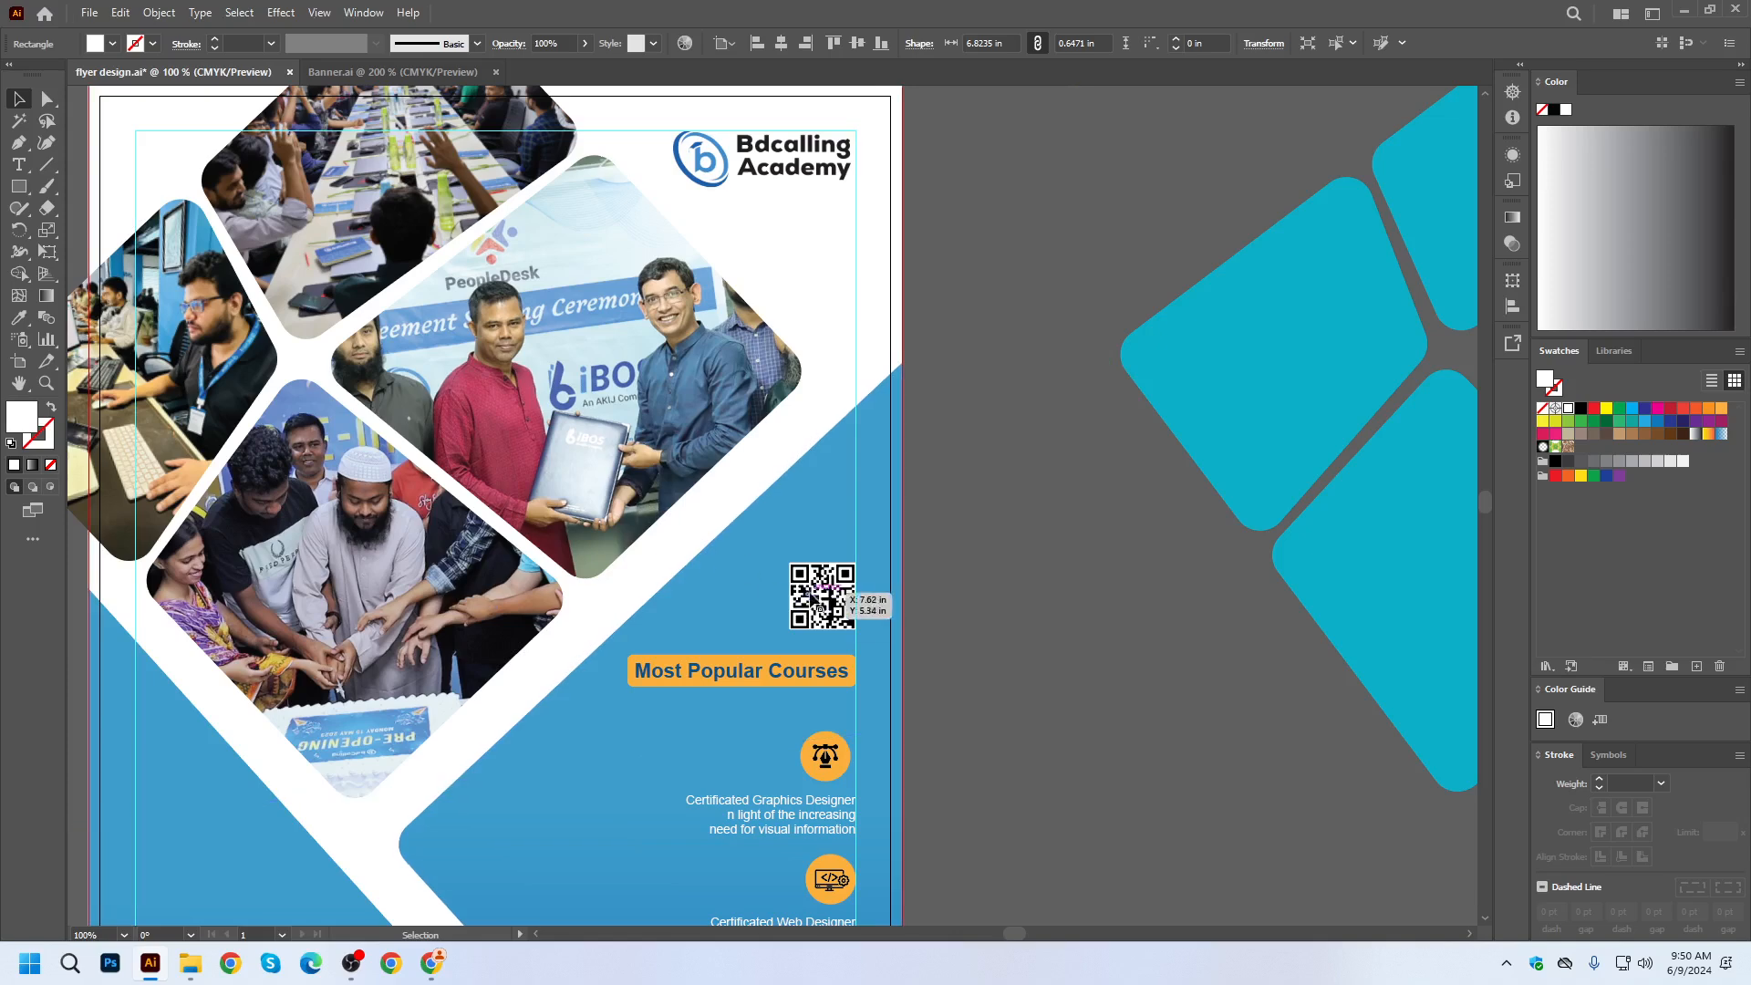
{"action": "scroll", "coordinate": [800, 579], "scroll_direction": "up", "scroll_amount": 4}
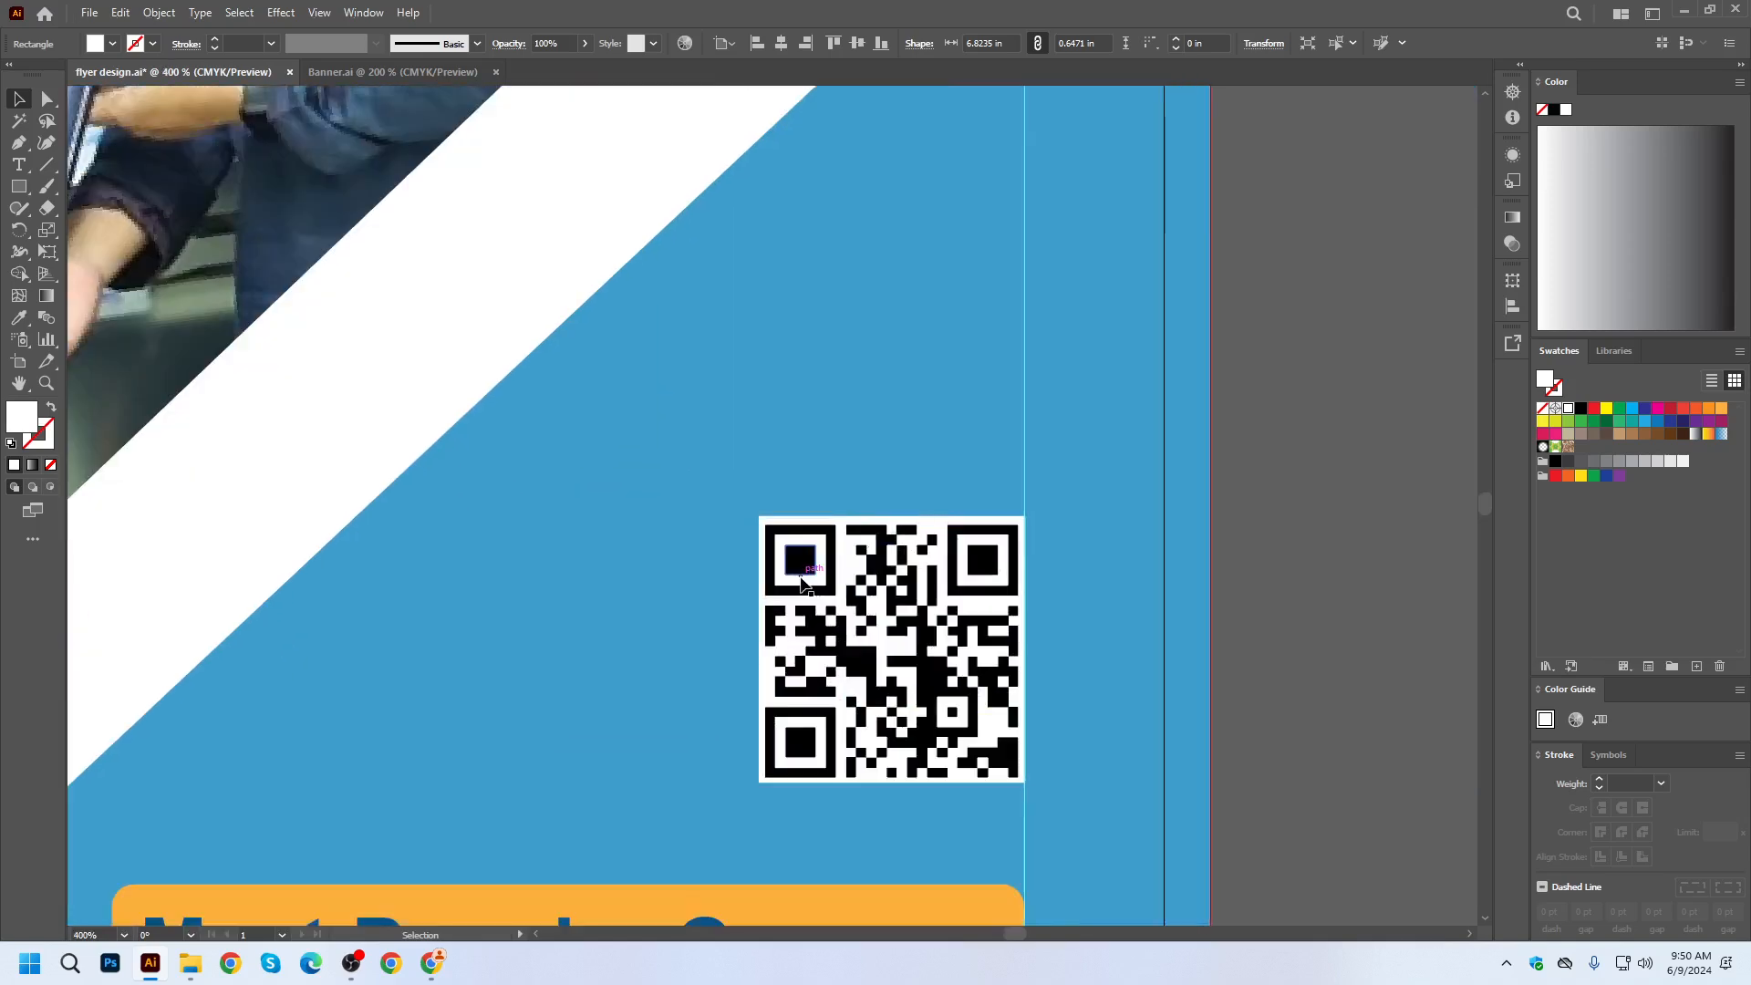
{"action": "left_click", "coordinate": [800, 533]}
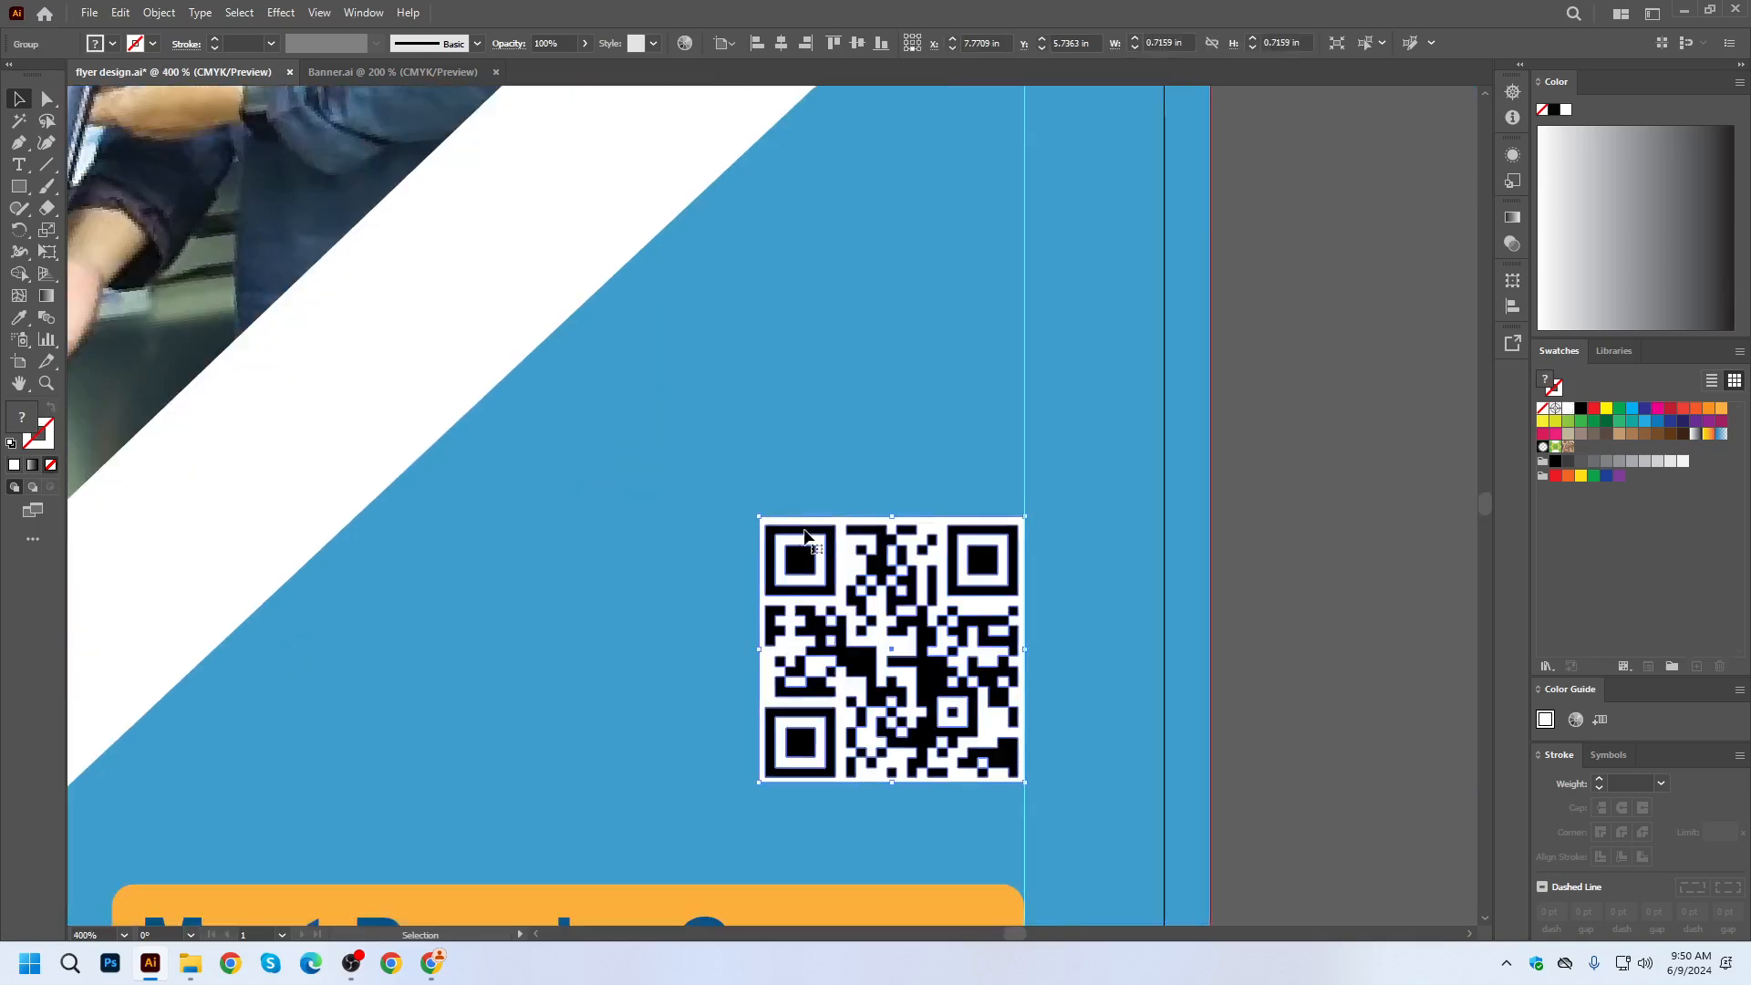
{"action": "double_click", "coordinate": [851, 565]}
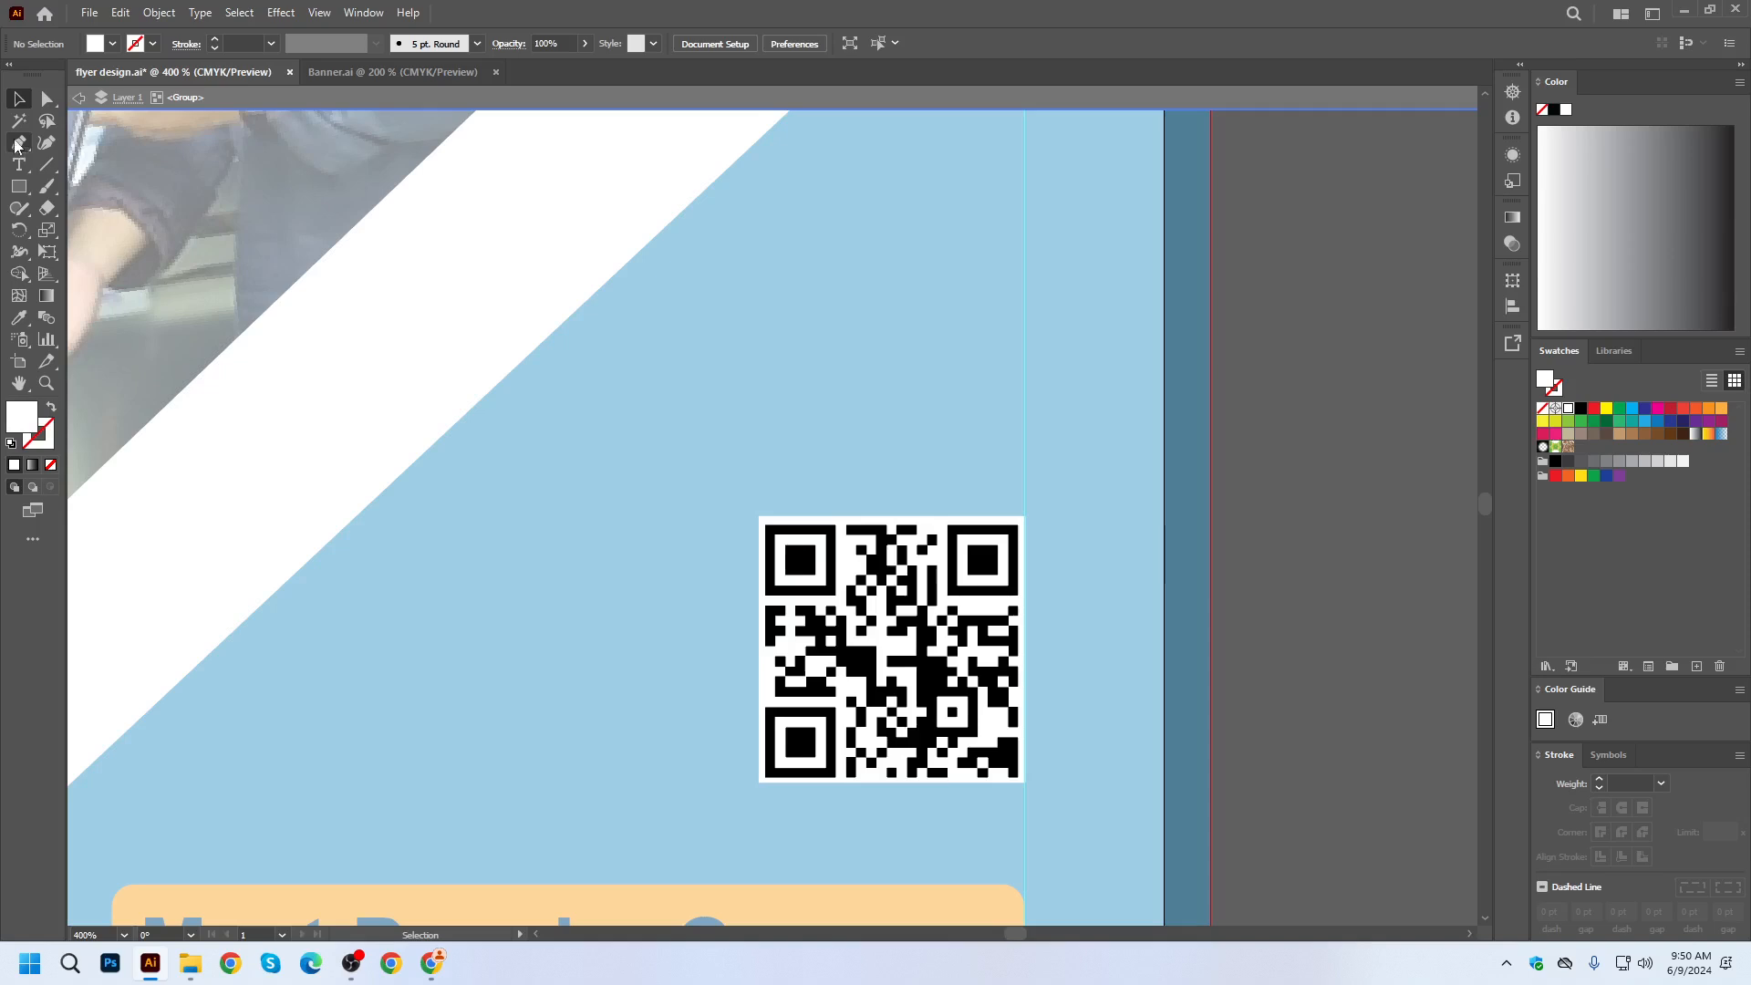
{"action": "left_click", "coordinate": [18, 120]}
{"action": "left_click", "coordinate": [930, 588]}
{"action": "scroll", "coordinate": [930, 591], "scroll_direction": "down", "scroll_amount": 3}
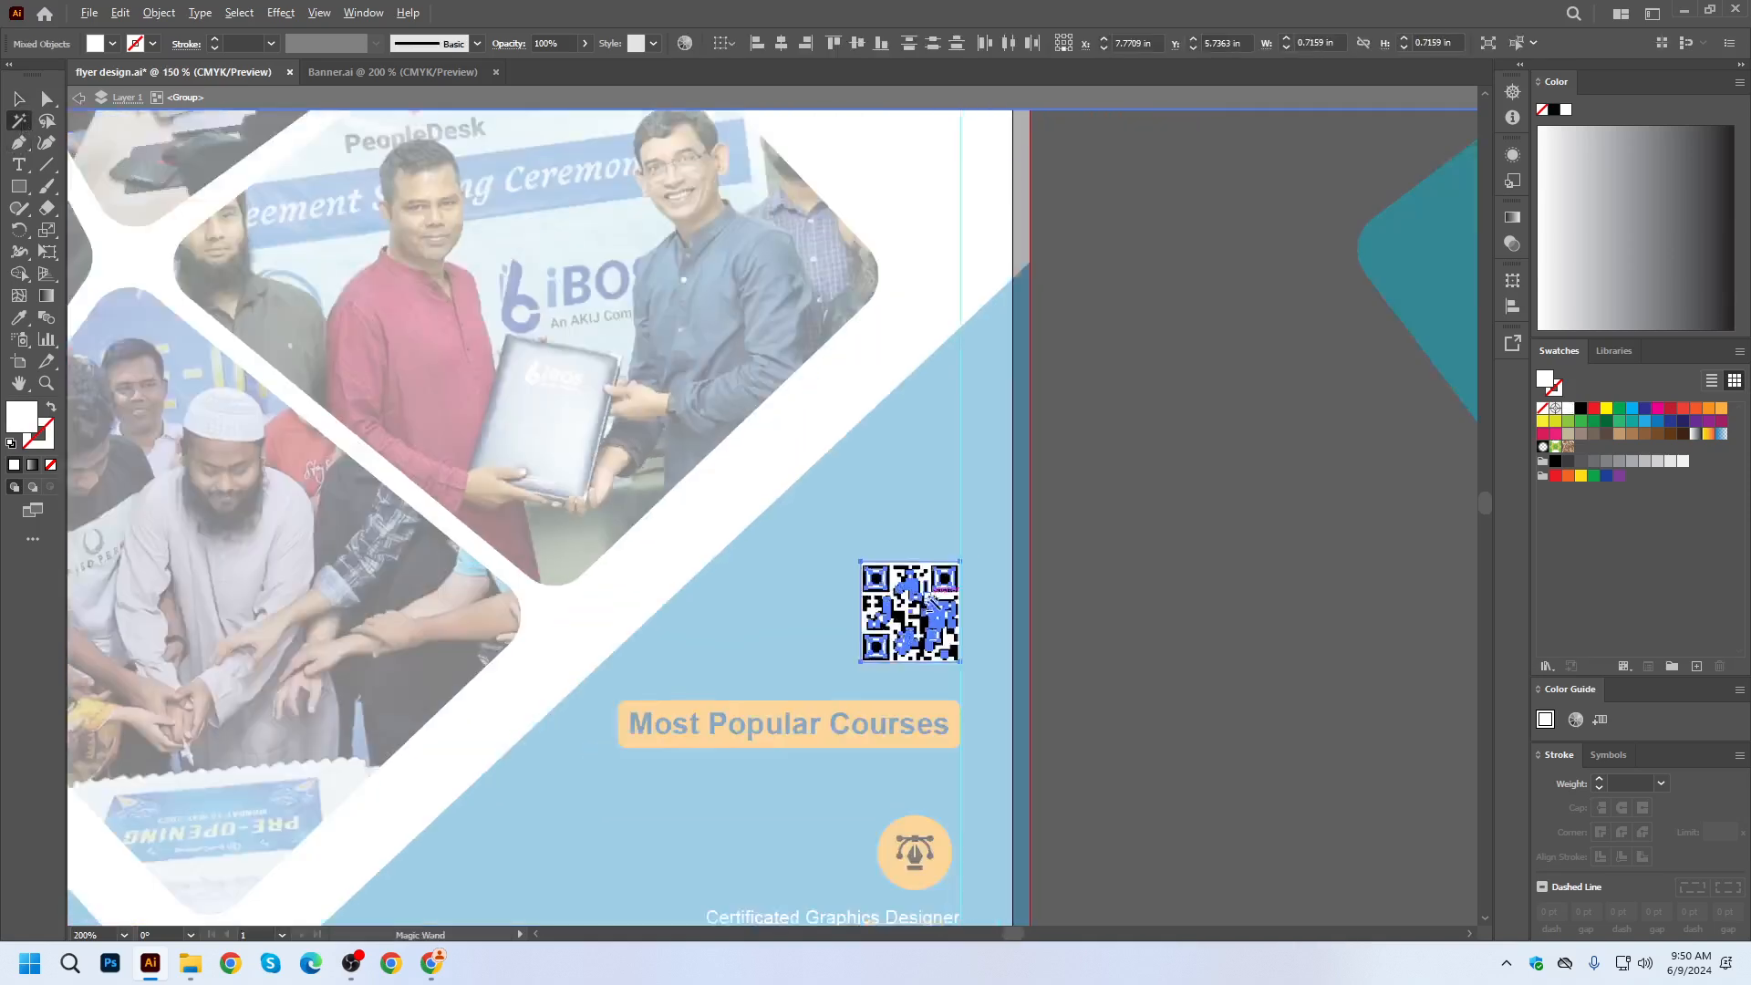
{"action": "scroll", "coordinate": [932, 602], "scroll_direction": "down", "scroll_amount": 4}
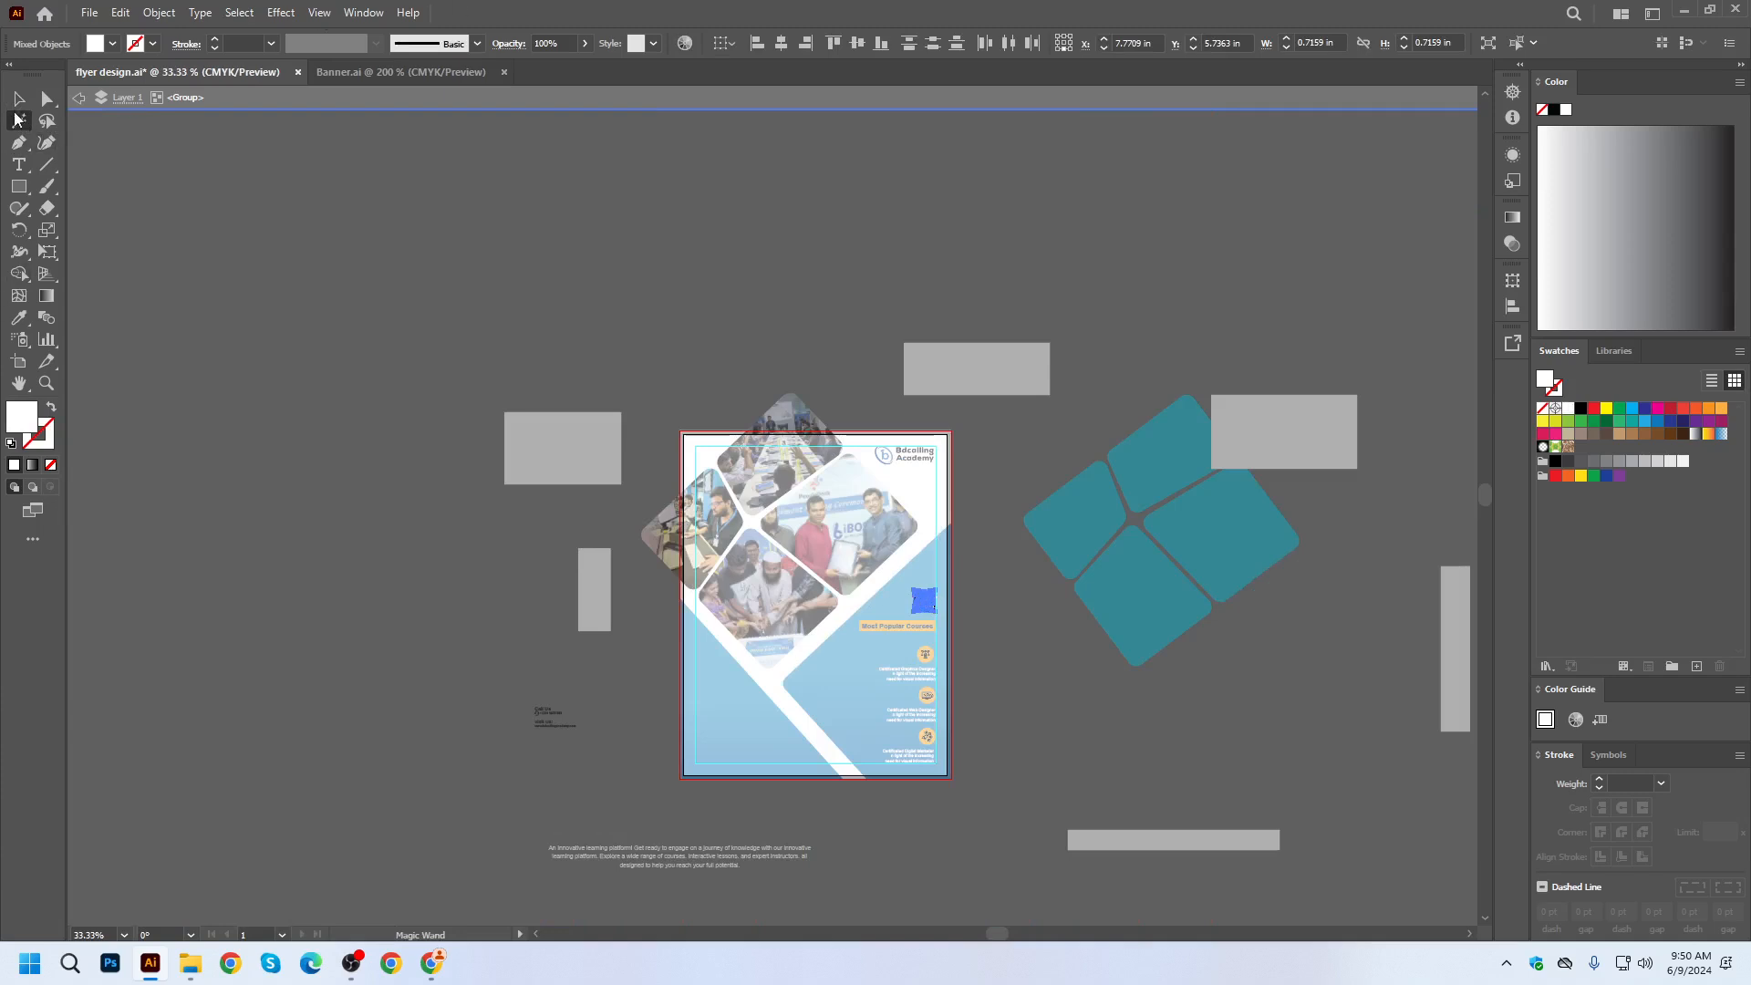
{"action": "left_click", "coordinate": [18, 97]}
{"action": "left_click", "coordinate": [242, 101]}
Examine the QR code's placement above the Most Popular Courses heading and within the whole flyer.
{"action": "scroll", "coordinate": [889, 602], "scroll_direction": "up", "scroll_amount": 2}
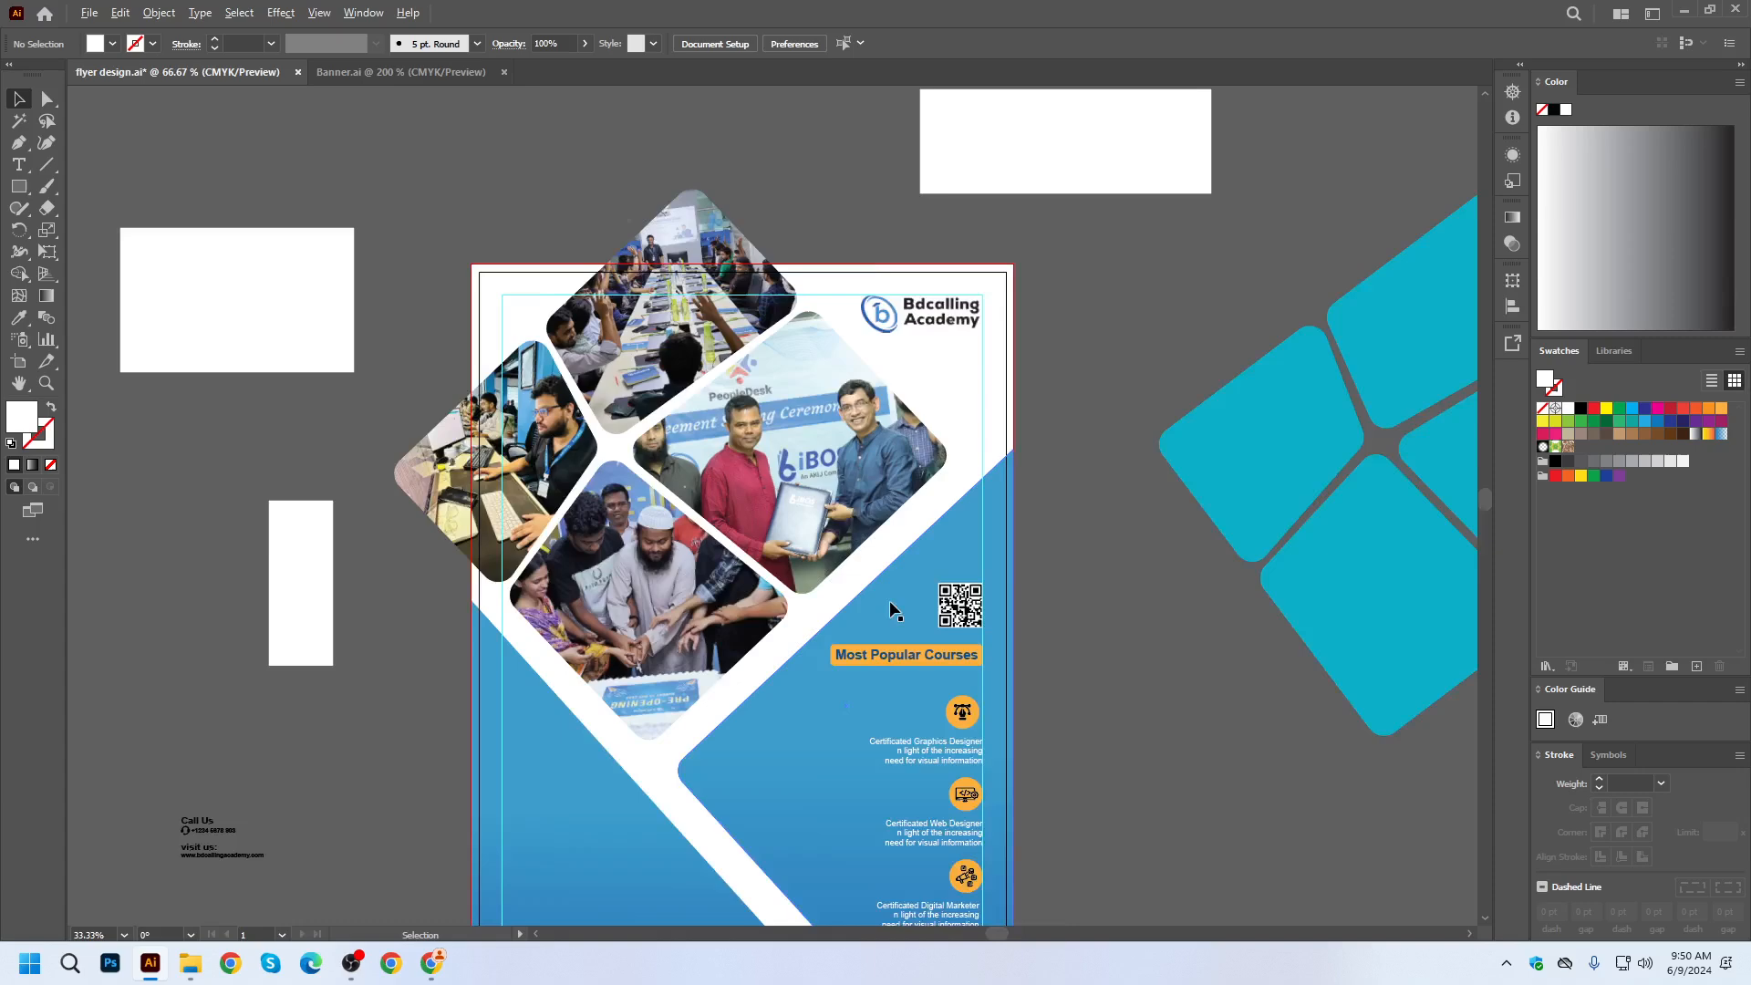
{"action": "scroll", "coordinate": [931, 606], "scroll_direction": "up", "scroll_amount": 3}
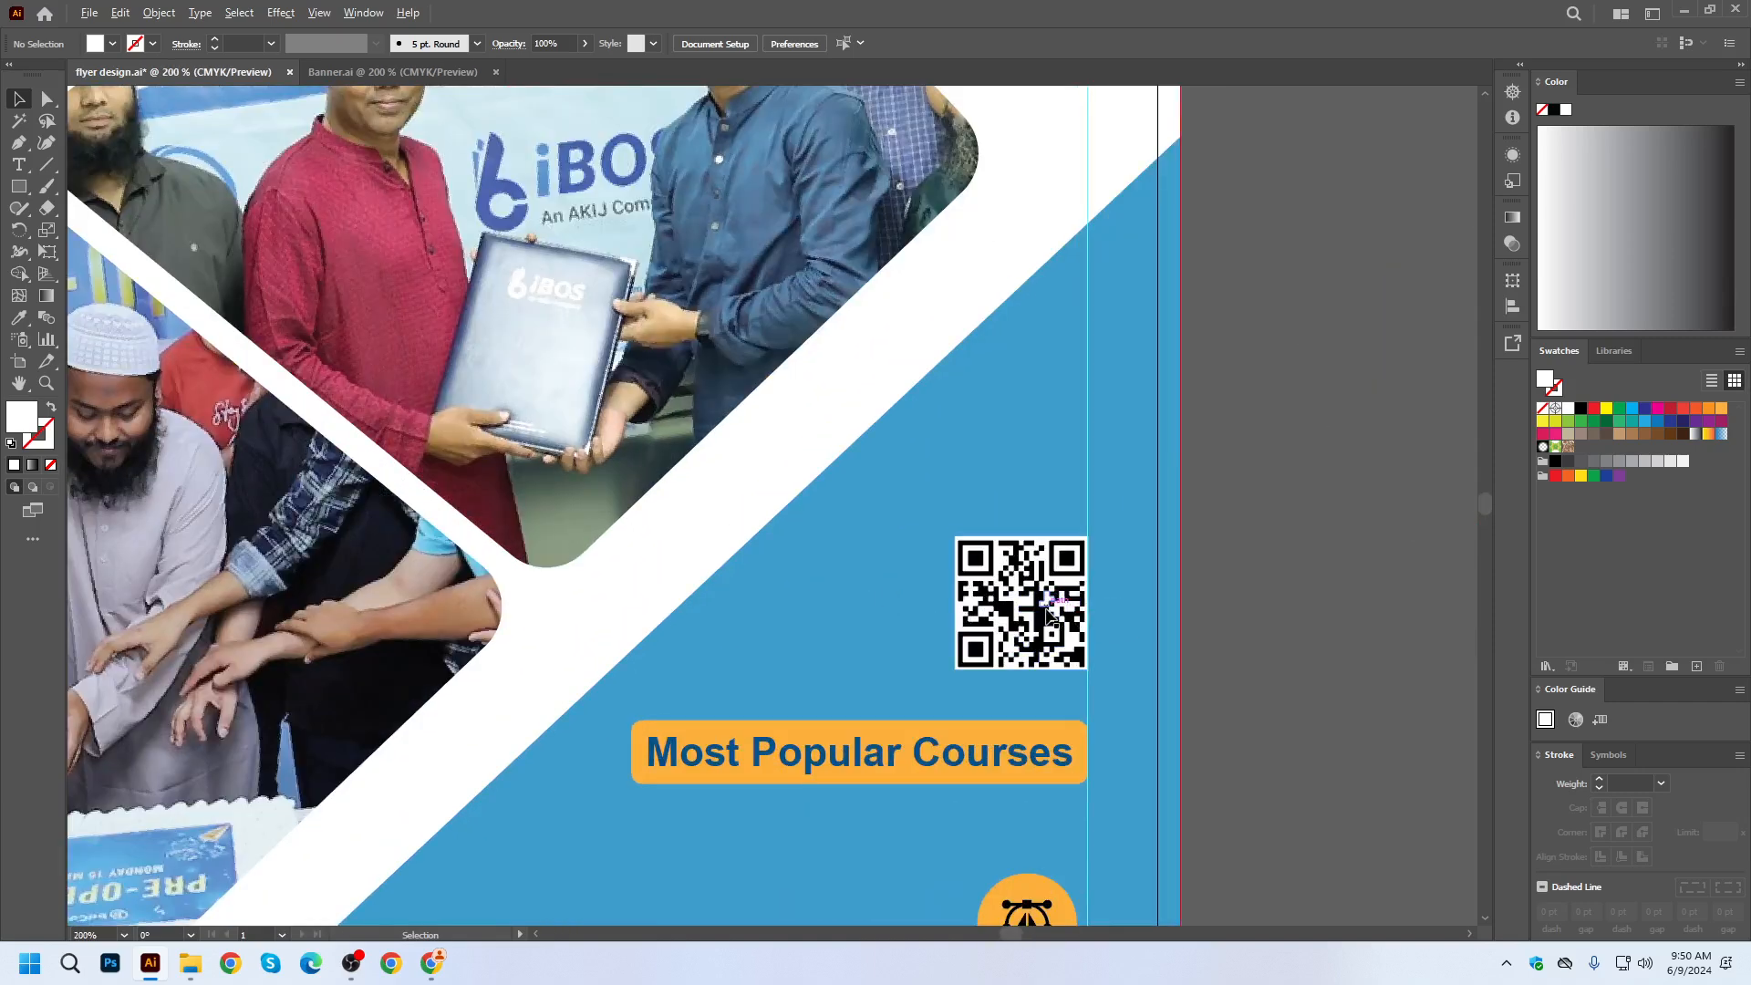
{"action": "scroll", "coordinate": [1047, 616], "scroll_direction": "down", "scroll_amount": 4}
{"action": "scroll", "coordinate": [1042, 623], "scroll_direction": "up", "scroll_amount": 4}
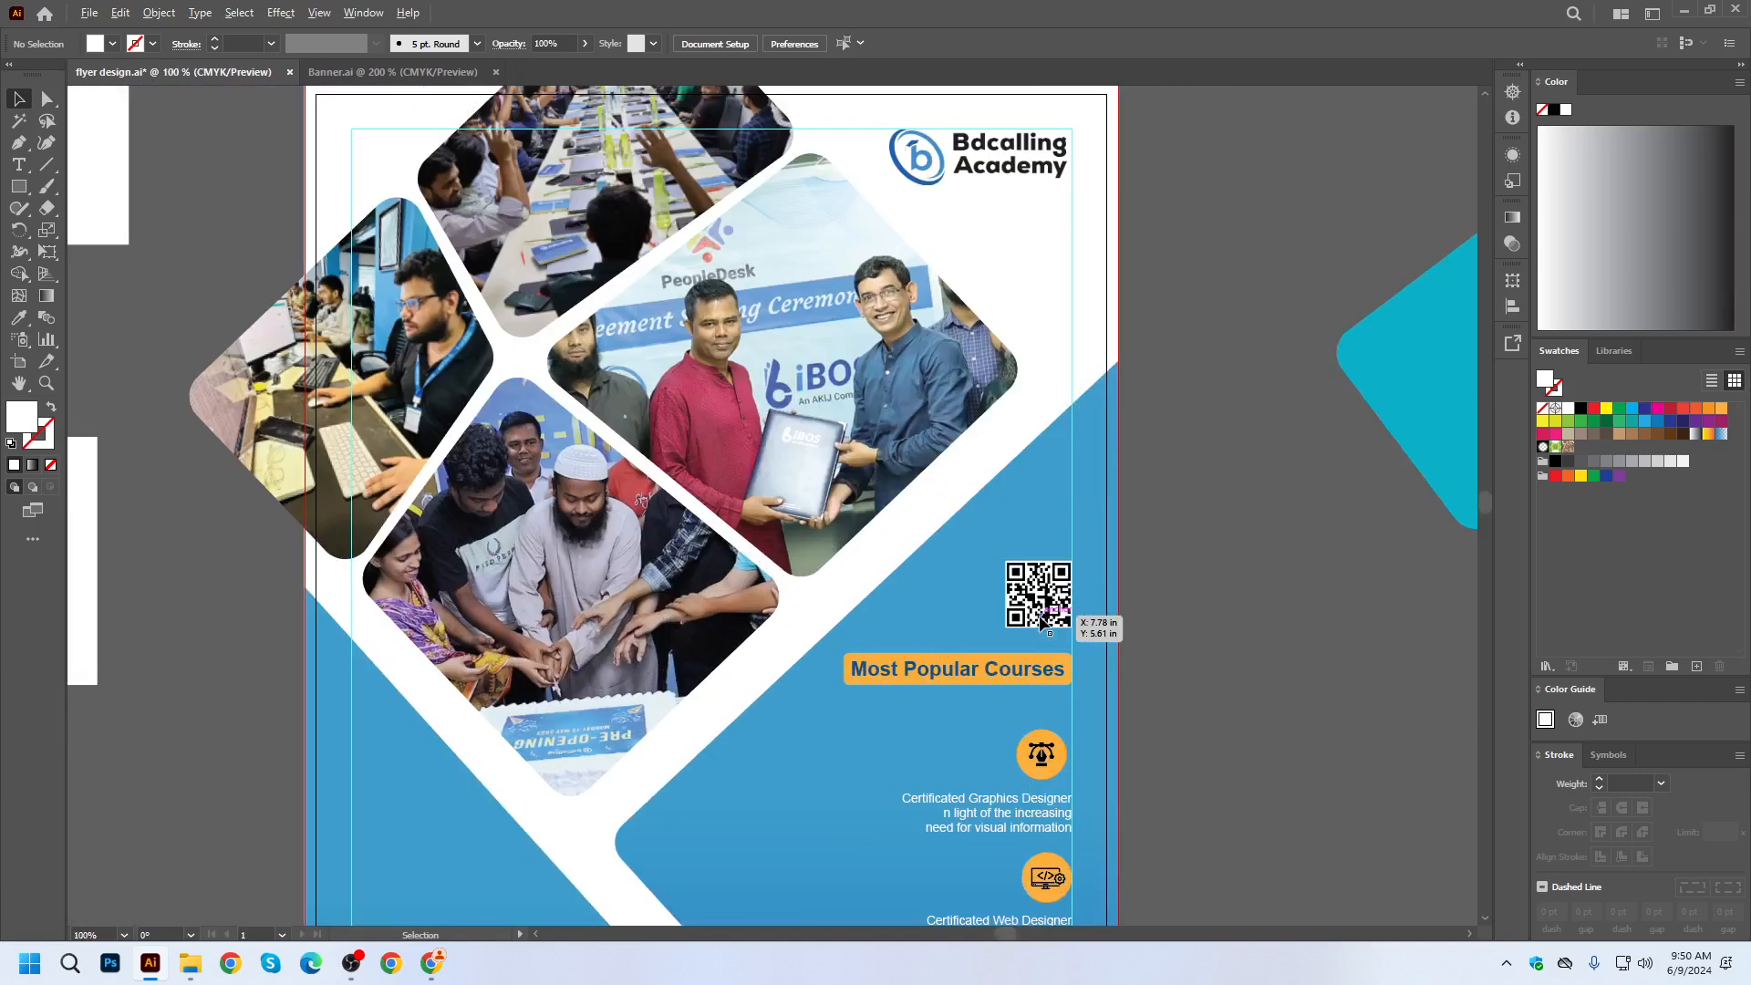
{"action": "left_click", "coordinate": [1003, 547]}
{"action": "left_click_drag", "start_coordinate": [965, 502], "coordinate": [946, 492]}
{"action": "left_click", "coordinate": [1273, 489]}
{"action": "scroll", "coordinate": [1178, 500], "scroll_direction": "down", "scroll_amount": 5}
{"action": "scroll", "coordinate": [1176, 498], "scroll_direction": "down", "scroll_amount": 1}
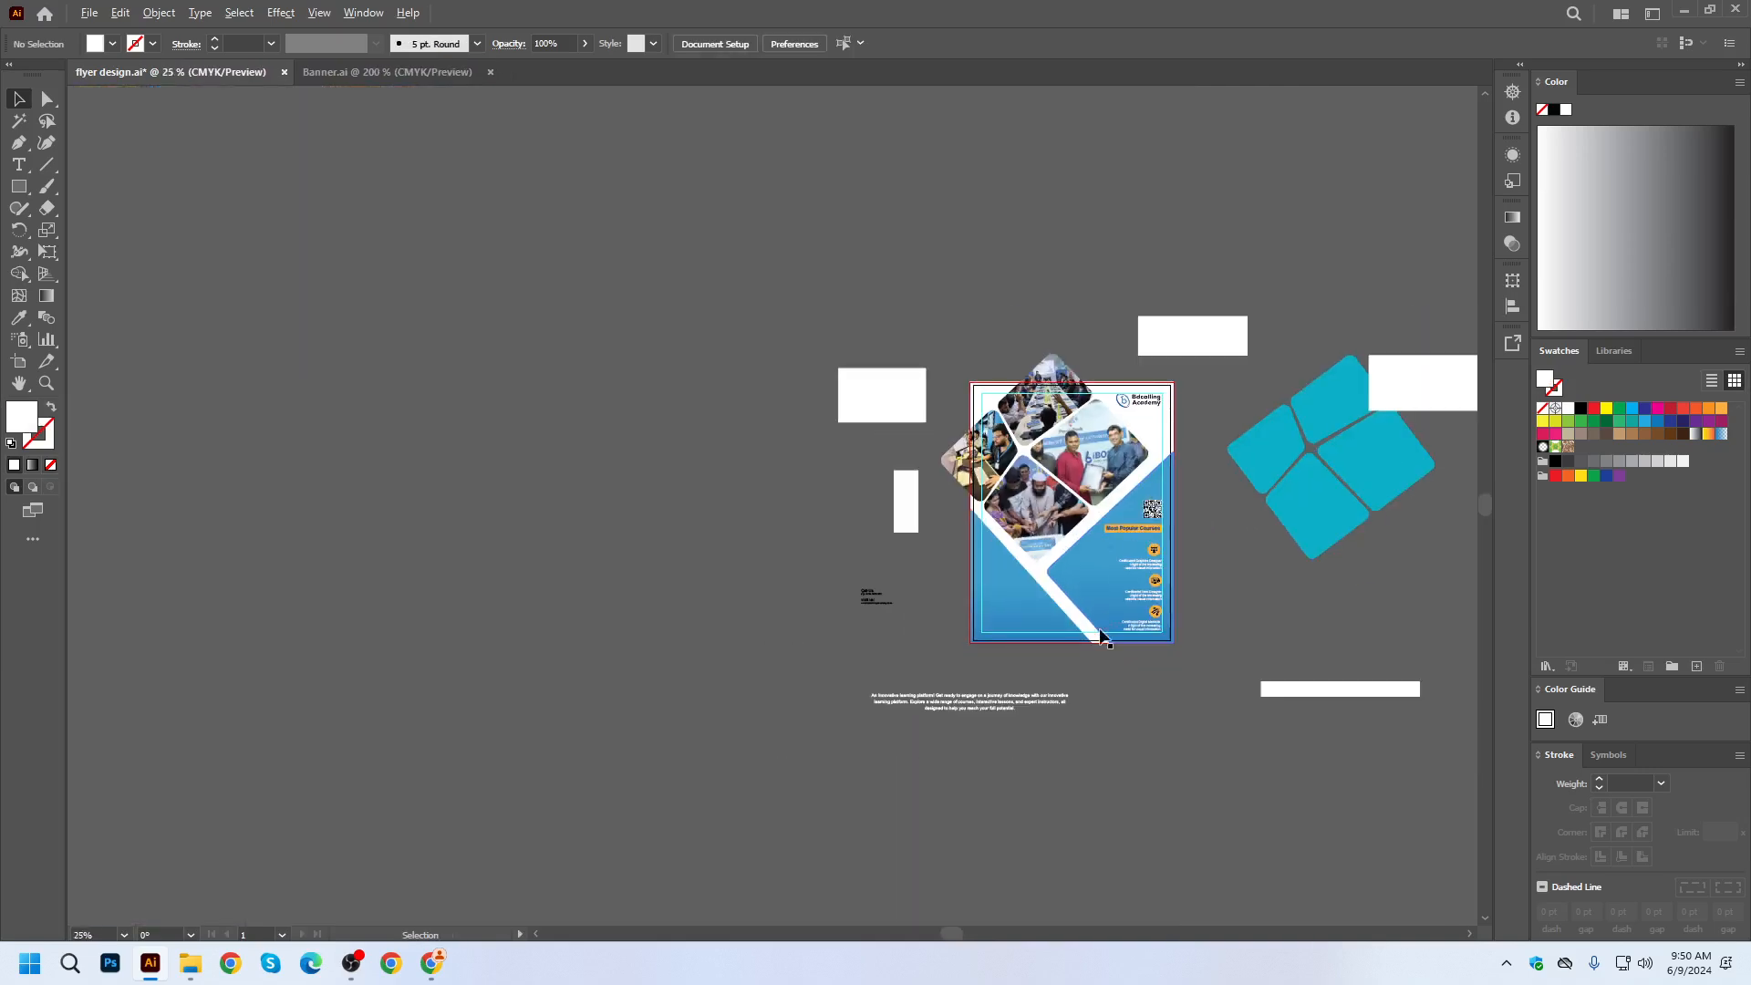
Place the Call Us and visit us details in the flyer's lower-left margin corner and enlarge them proportionally.
{"action": "scroll", "coordinate": [1100, 622], "scroll_direction": "up", "scroll_amount": 3}
{"action": "left_click_drag", "start_coordinate": [438, 523], "coordinate": [604, 631]}
{"action": "left_click_drag", "start_coordinate": [514, 552], "coordinate": [809, 606]}
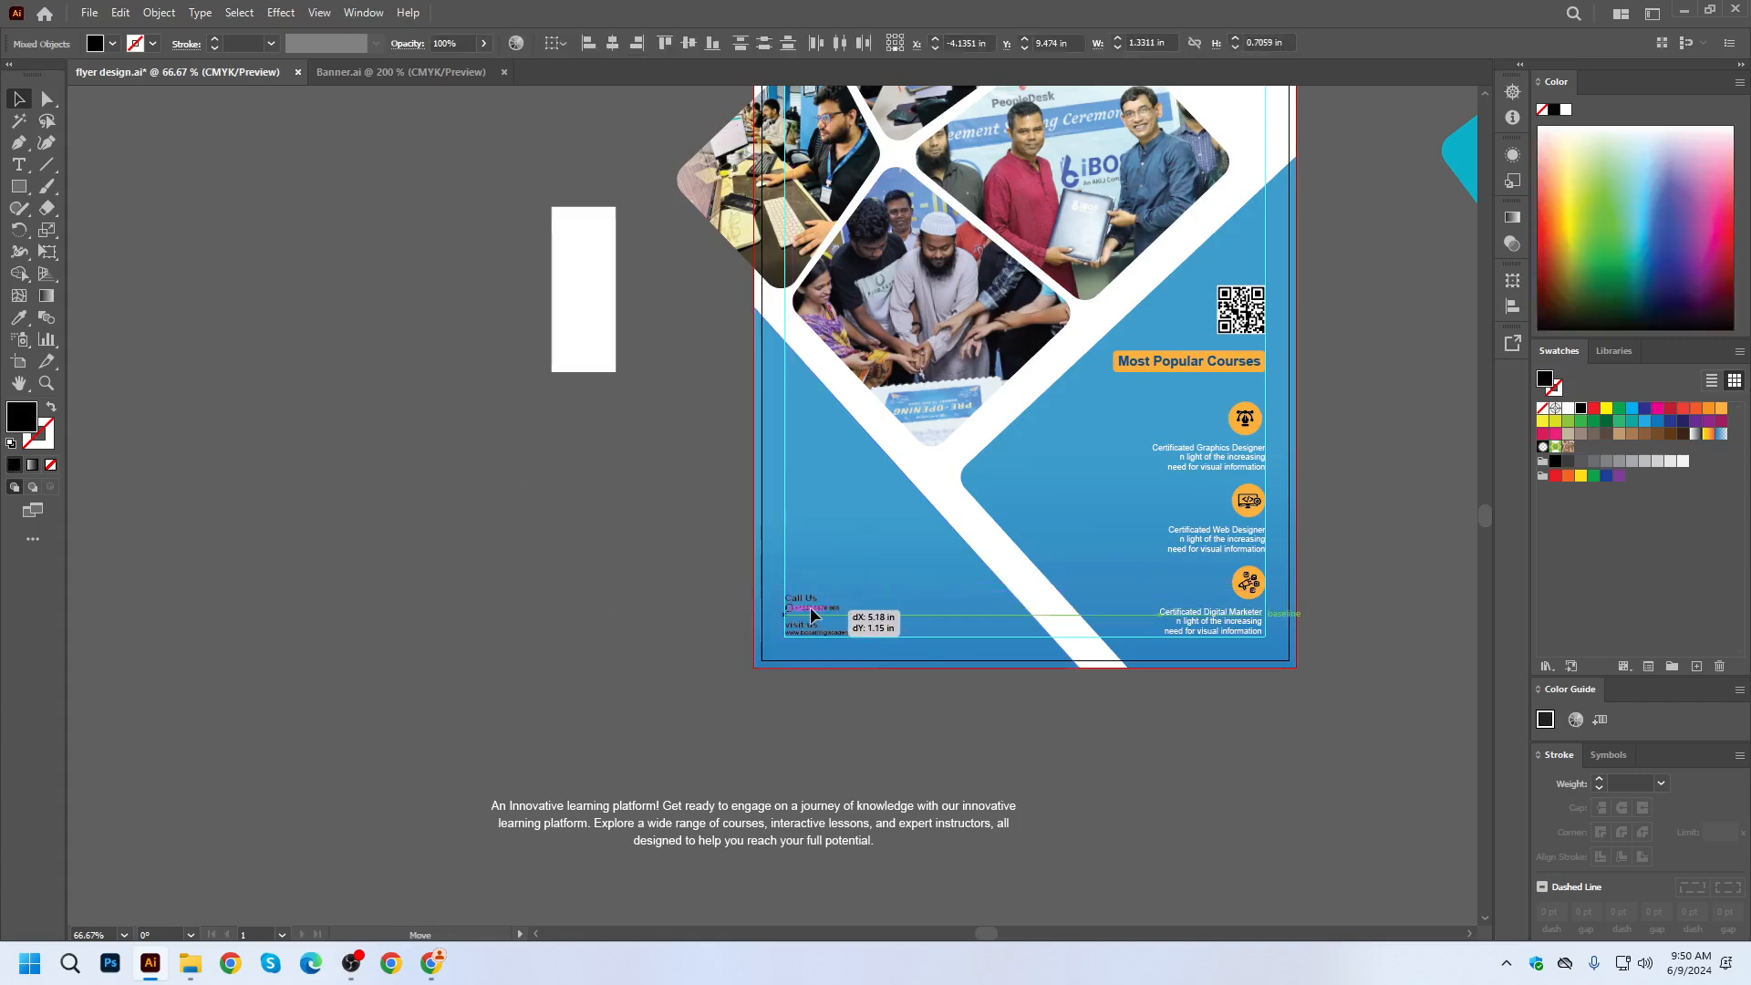
{"action": "scroll", "coordinate": [808, 606], "scroll_direction": "up", "scroll_amount": 10}
{"action": "left_click_drag", "start_coordinate": [715, 749], "coordinate": [823, 456]}
{"action": "scroll", "coordinate": [822, 456], "scroll_direction": "down", "scroll_amount": 4}
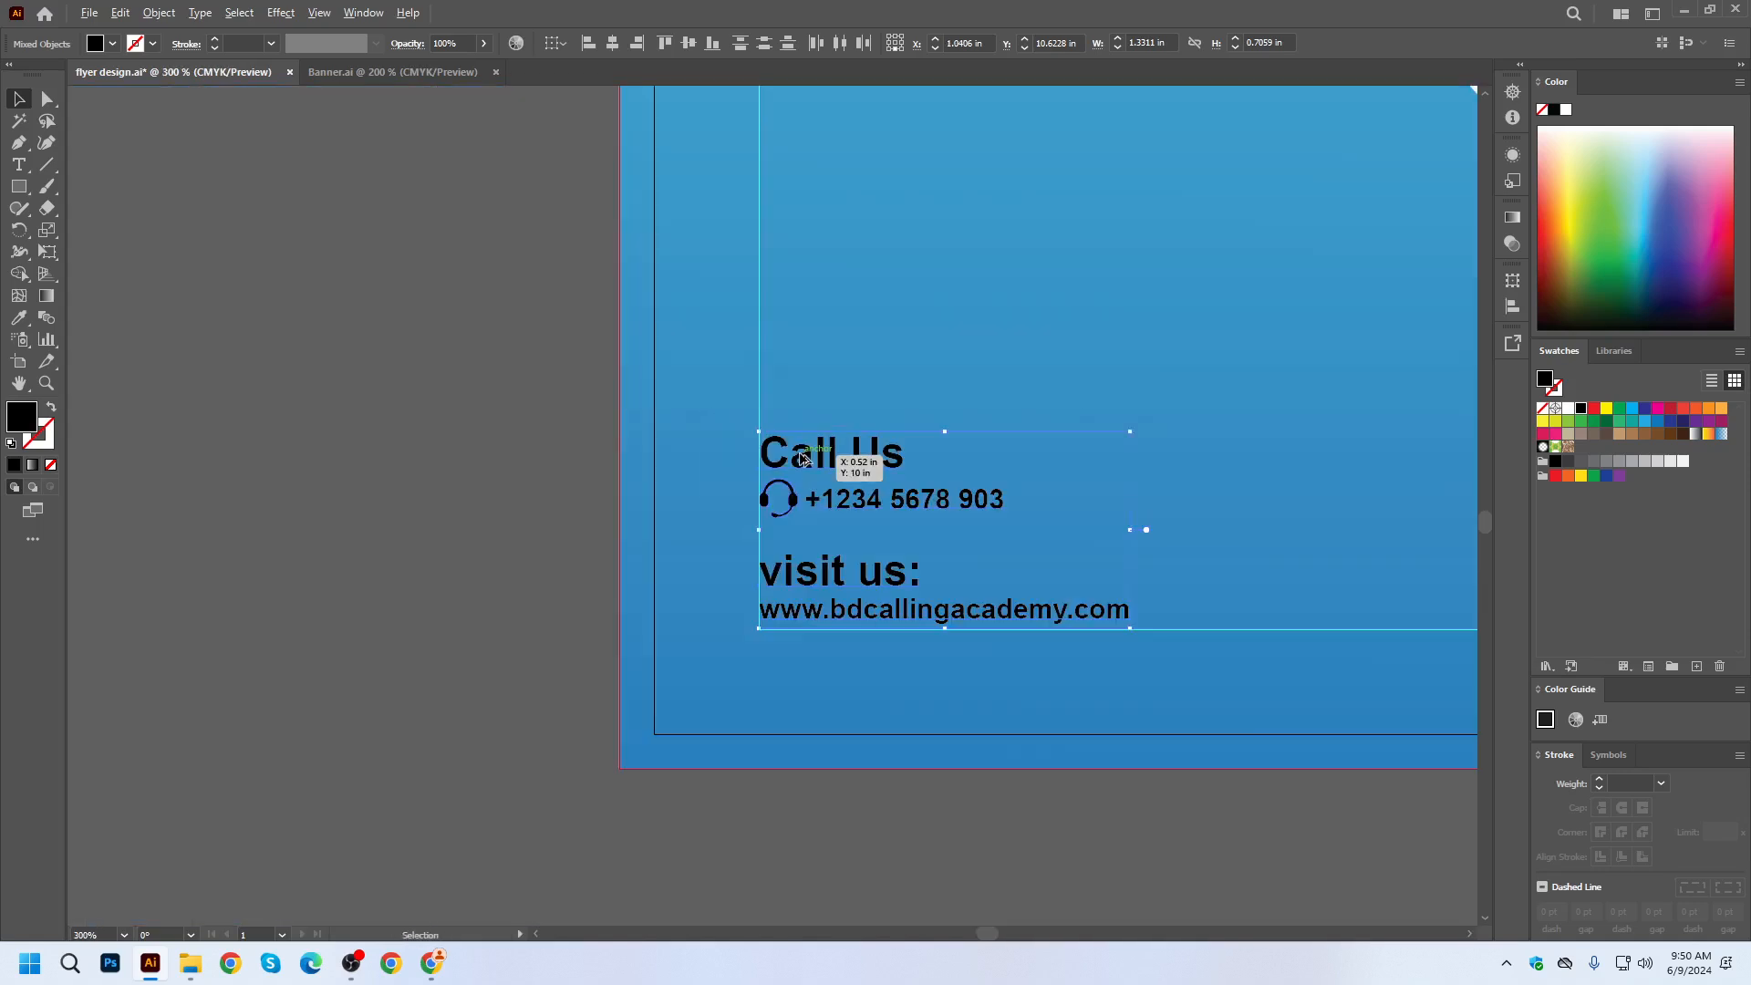
{"action": "left_click_drag", "start_coordinate": [1131, 436], "coordinate": [1365, 308]}
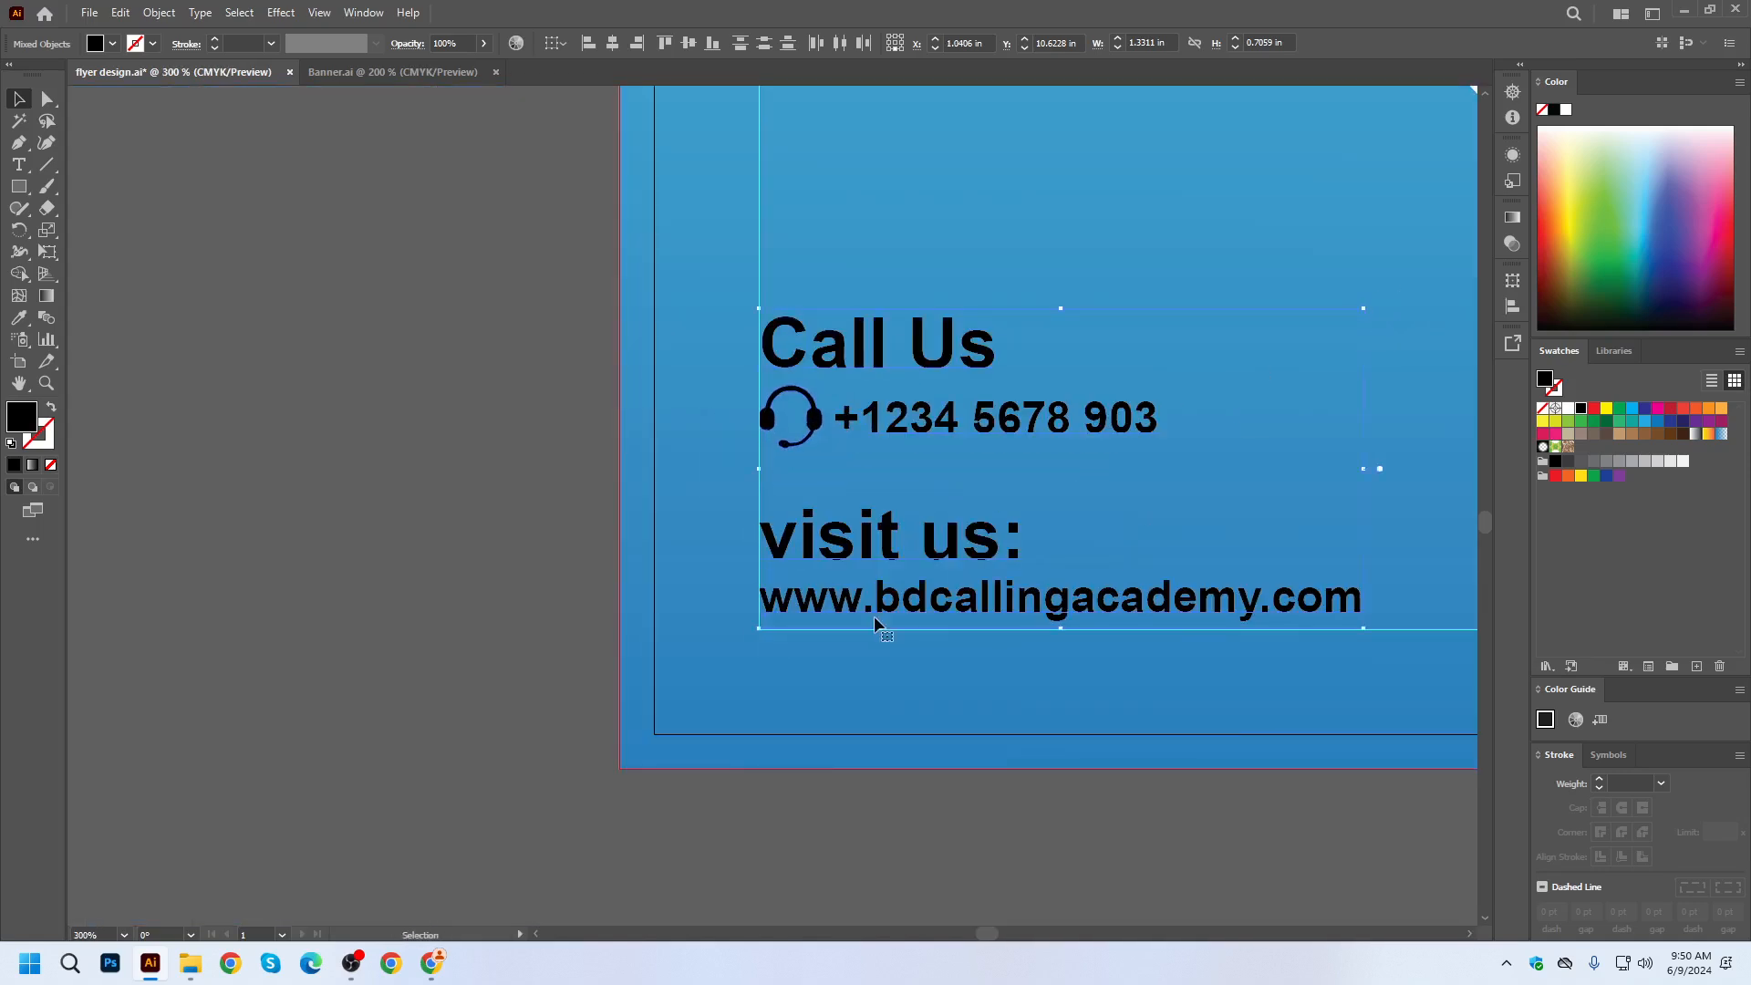
Enlarge the Call Us and visit us details proportionally to about 2.46 in wide and fill them with white.
{"action": "scroll", "coordinate": [880, 618], "scroll_direction": "down", "scroll_amount": 3}
{"action": "scroll", "coordinate": [862, 627], "scroll_direction": "down", "scroll_amount": 1}
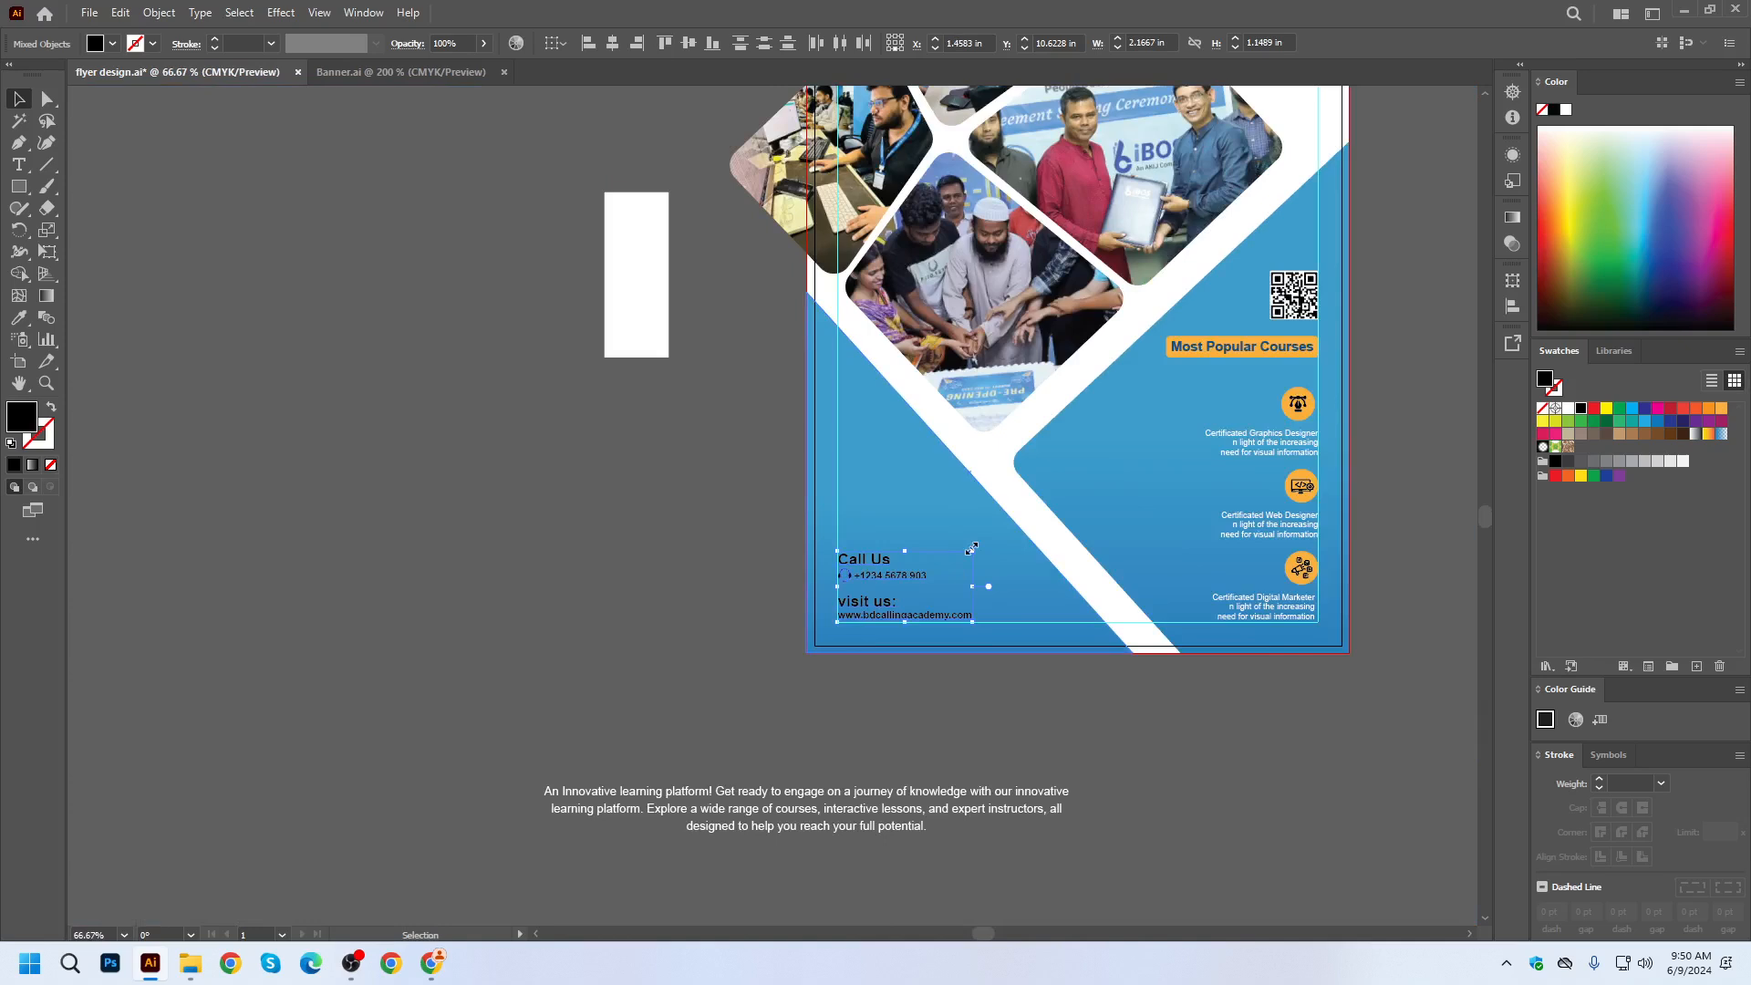
{"action": "left_click_drag", "start_coordinate": [971, 548], "coordinate": [990, 541]}
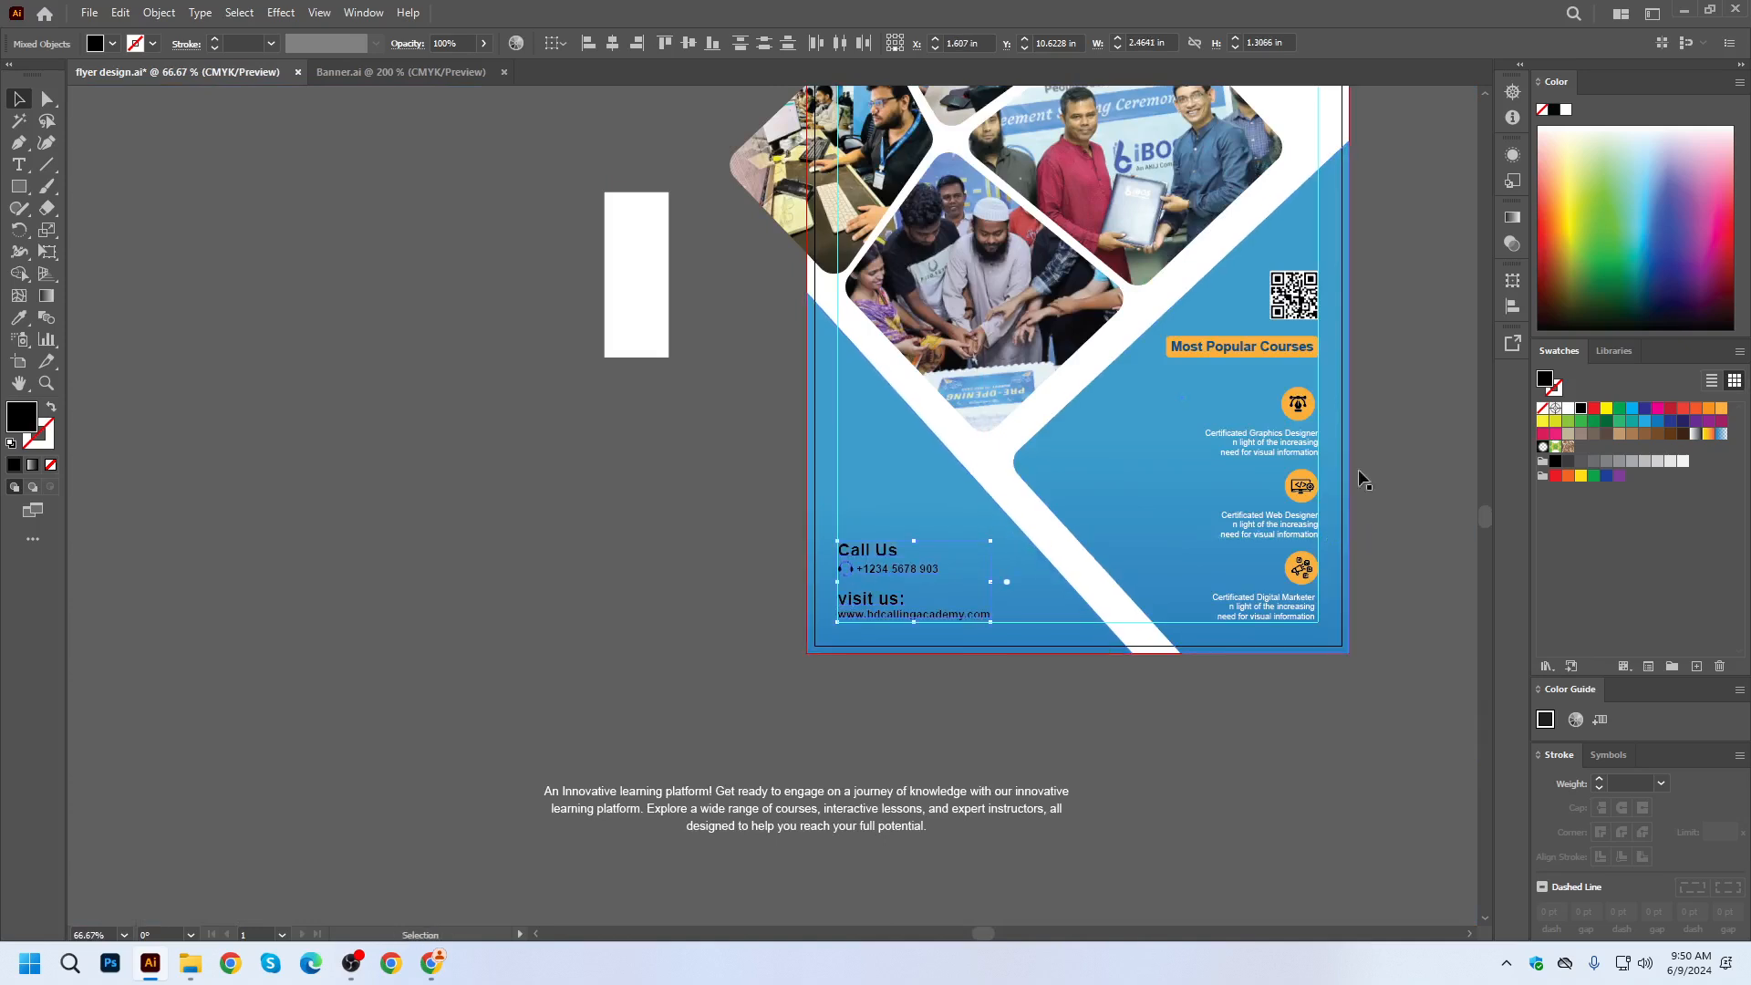
{"action": "left_click", "coordinate": [1568, 409]}
{"action": "left_click", "coordinate": [1091, 719]}
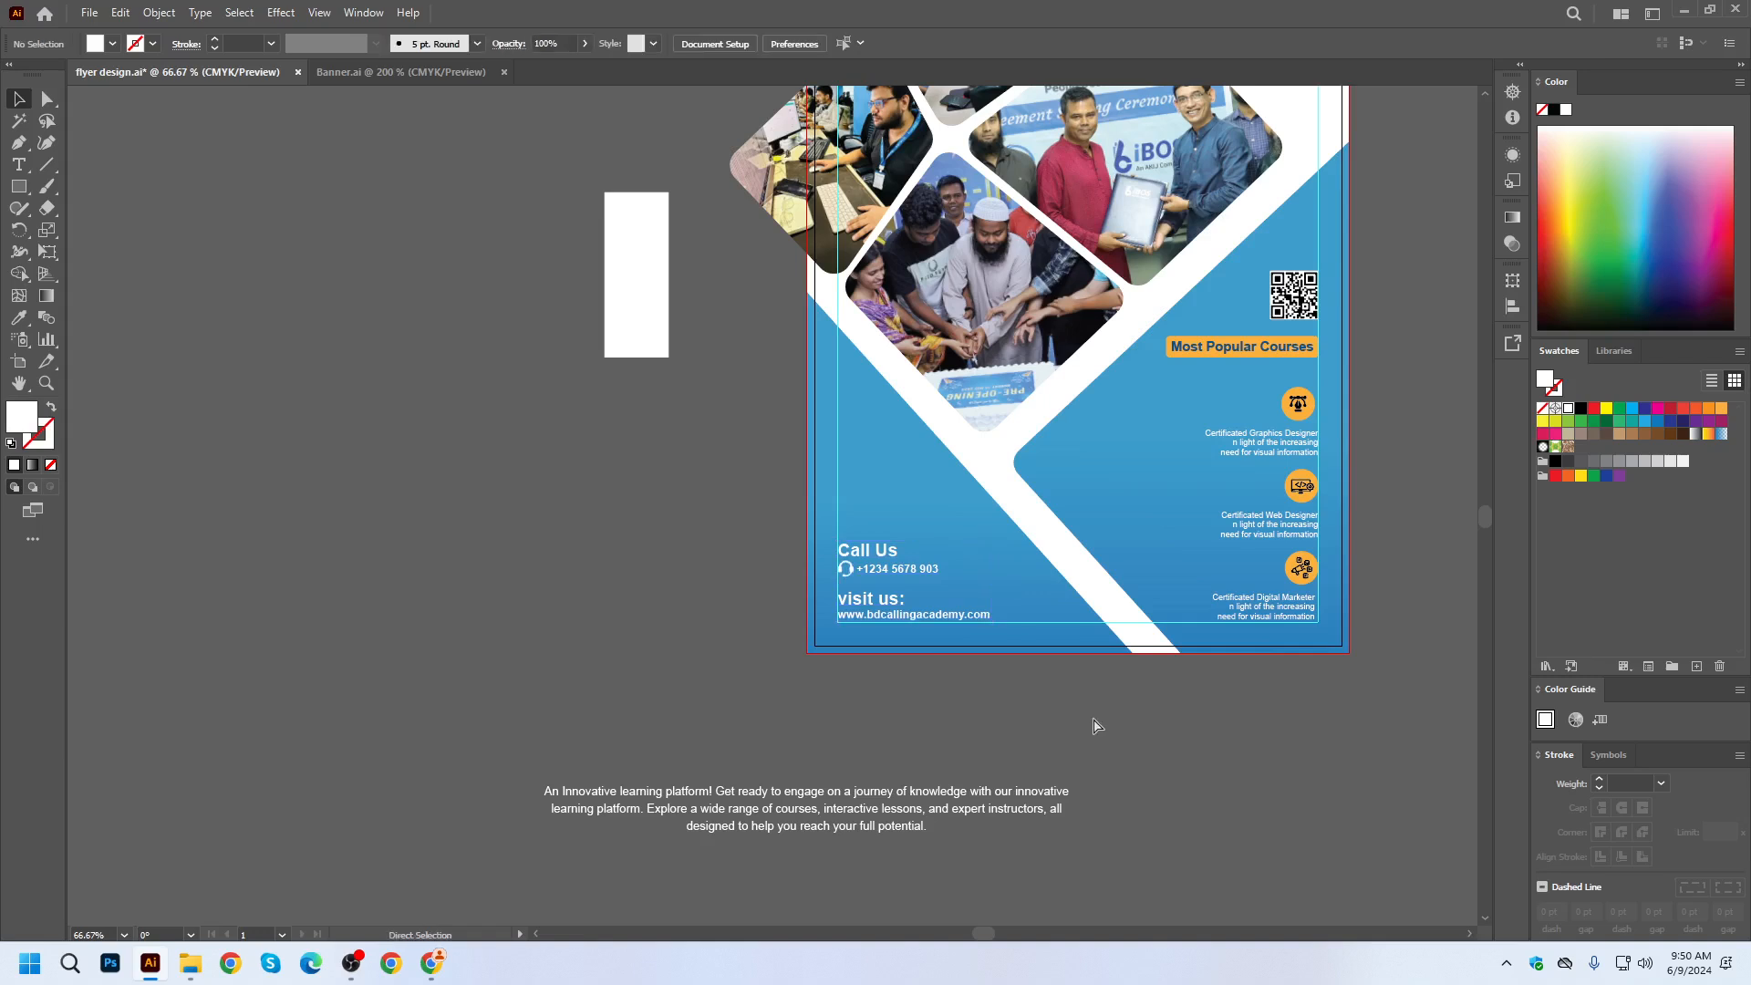
Move the introductory paragraph closer to the flyer, left-align its text, and narrow its frame to a five-line width.
{"action": "left_click_drag", "start_coordinate": [734, 792], "coordinate": [522, 669]}
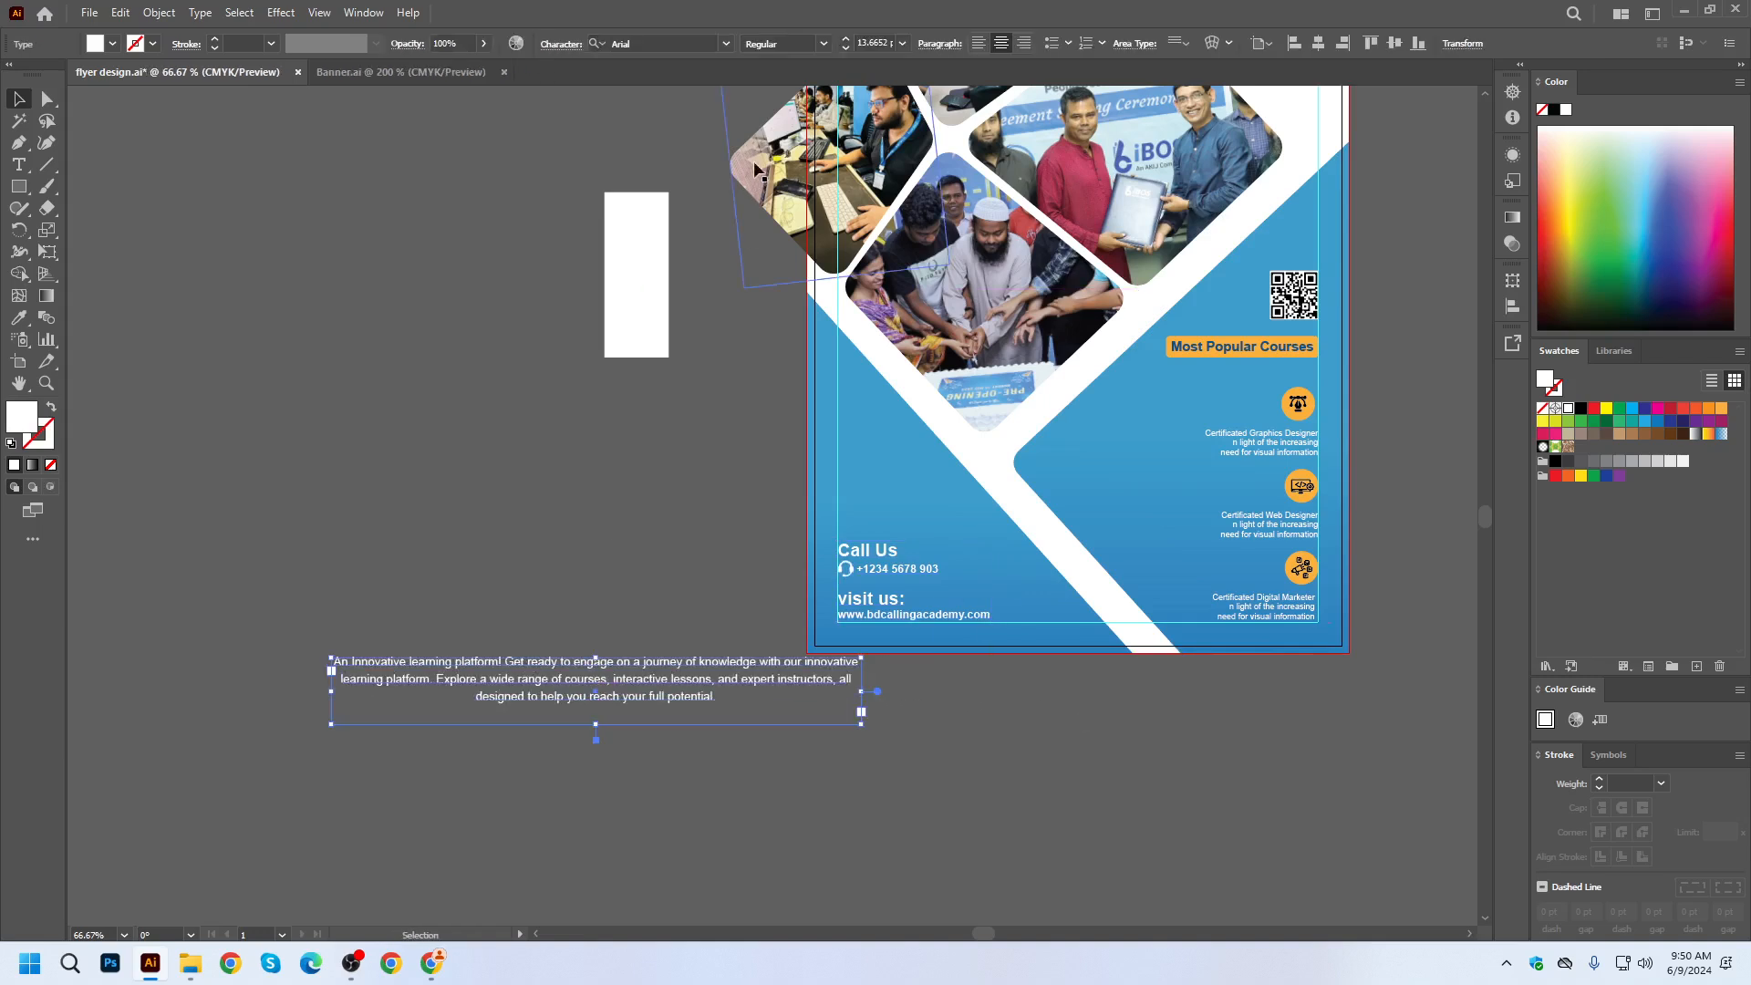
{"action": "left_click", "coordinate": [978, 43]}
{"action": "scroll", "coordinate": [622, 704], "scroll_direction": "up", "scroll_amount": 1}
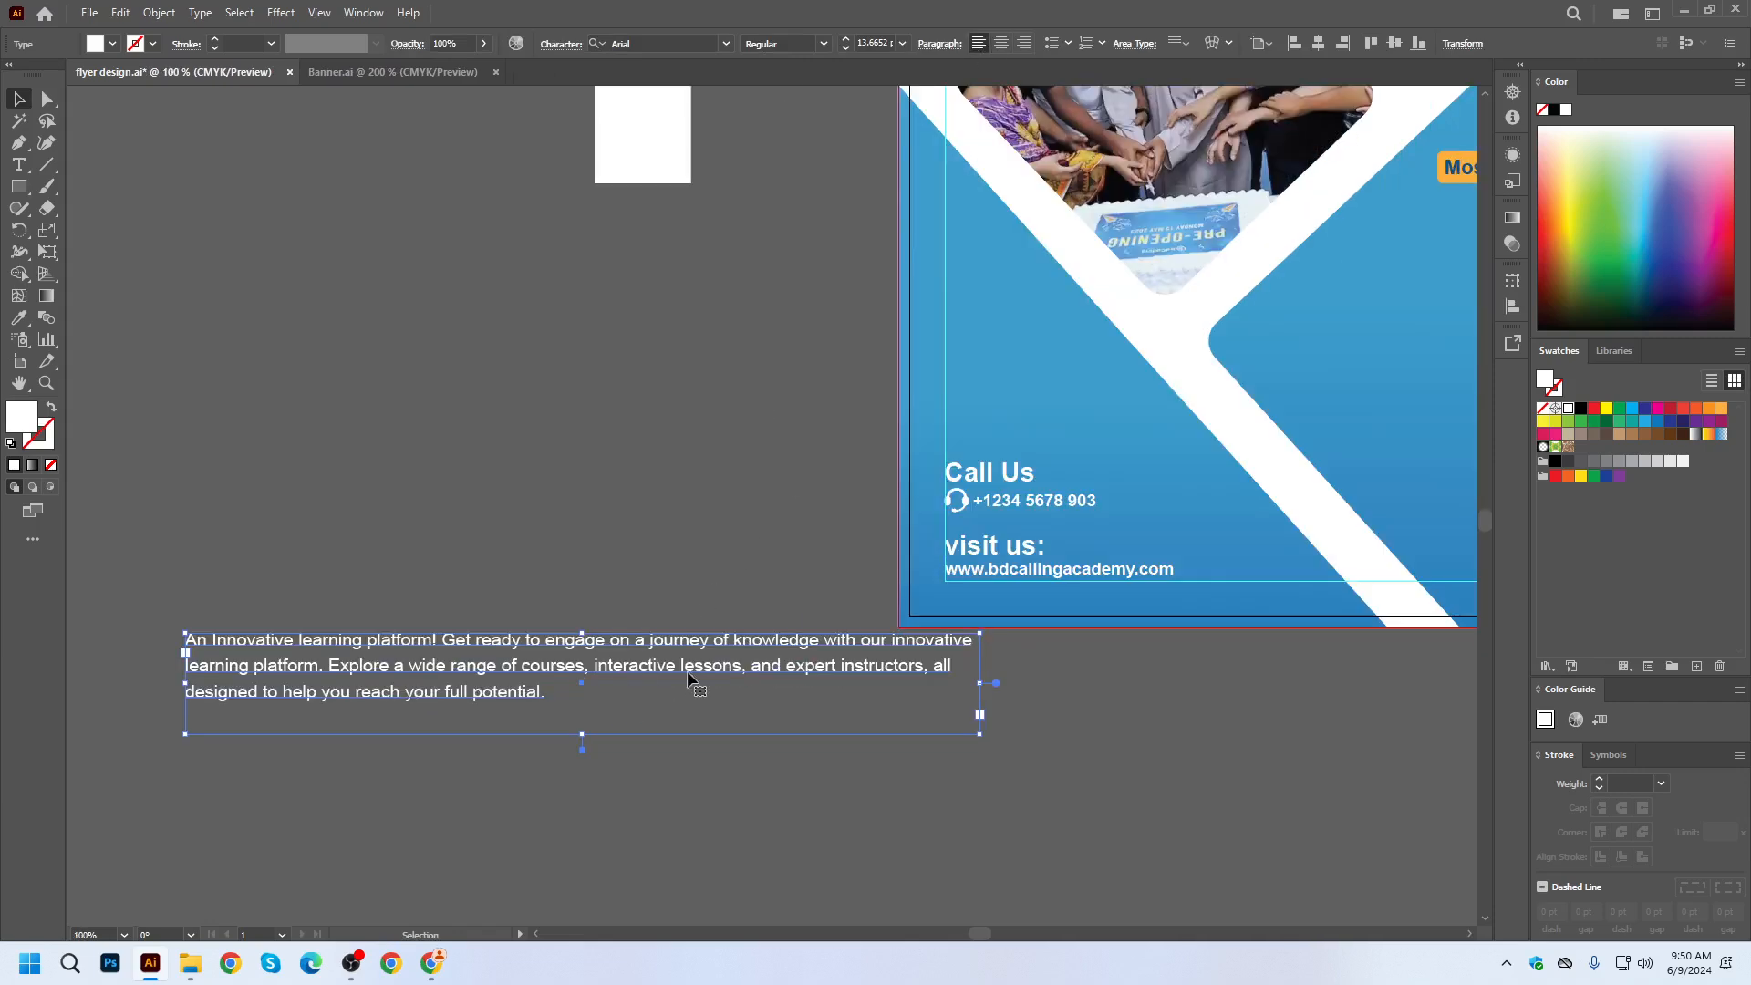
{"action": "left_click_drag", "start_coordinate": [979, 734], "coordinate": [609, 769]}
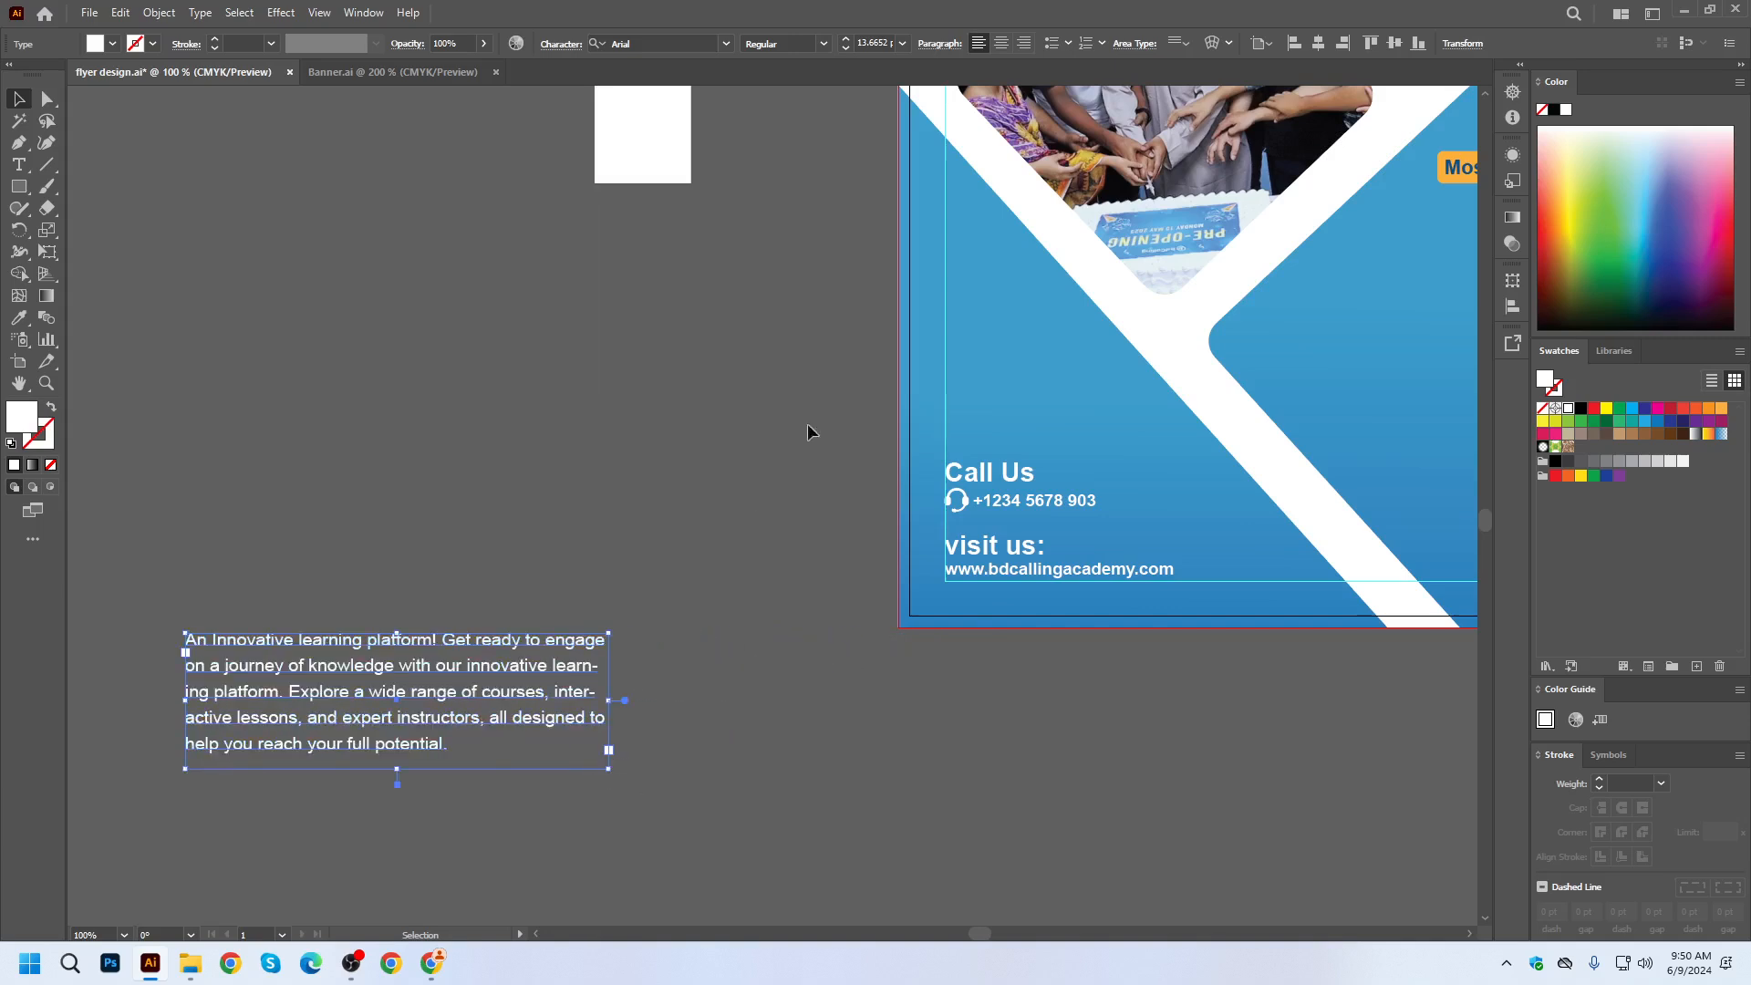
Turn off automatic hyphenation for the introductory paragraph and place it just below the flyer's lower-left area.
{"action": "left_click", "coordinate": [935, 44]}
{"action": "left_click", "coordinate": [761, 225]}
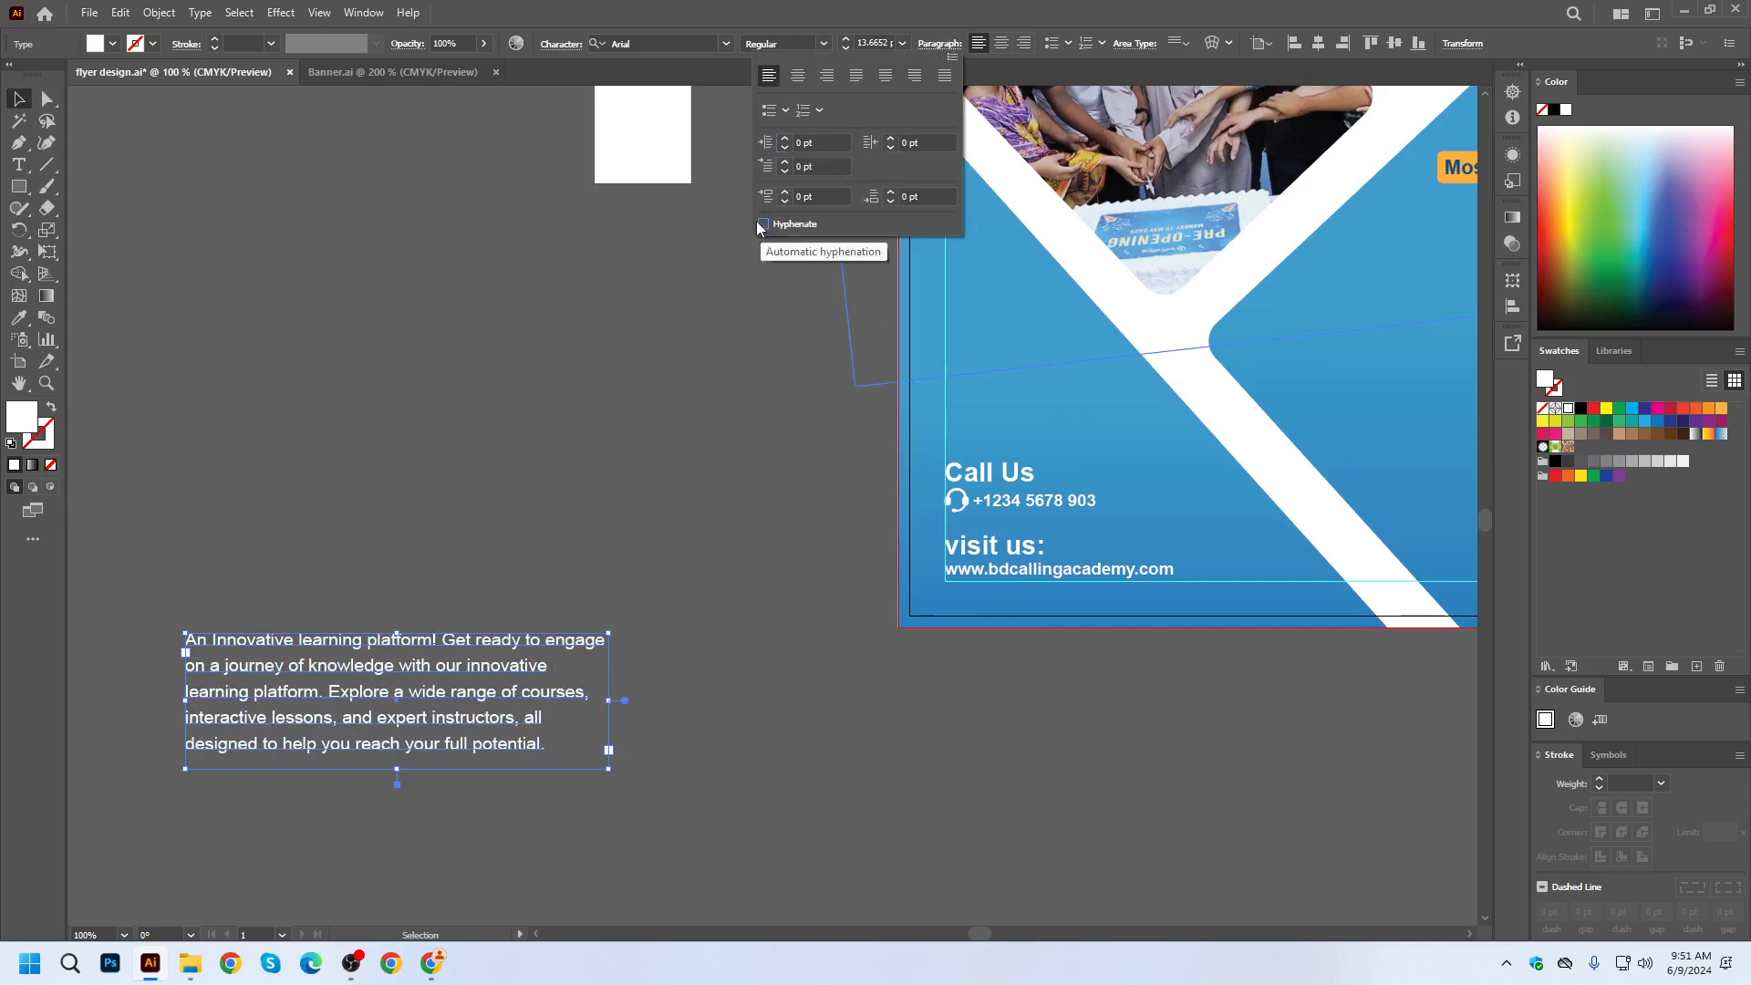
{"action": "left_click", "coordinate": [710, 702]}
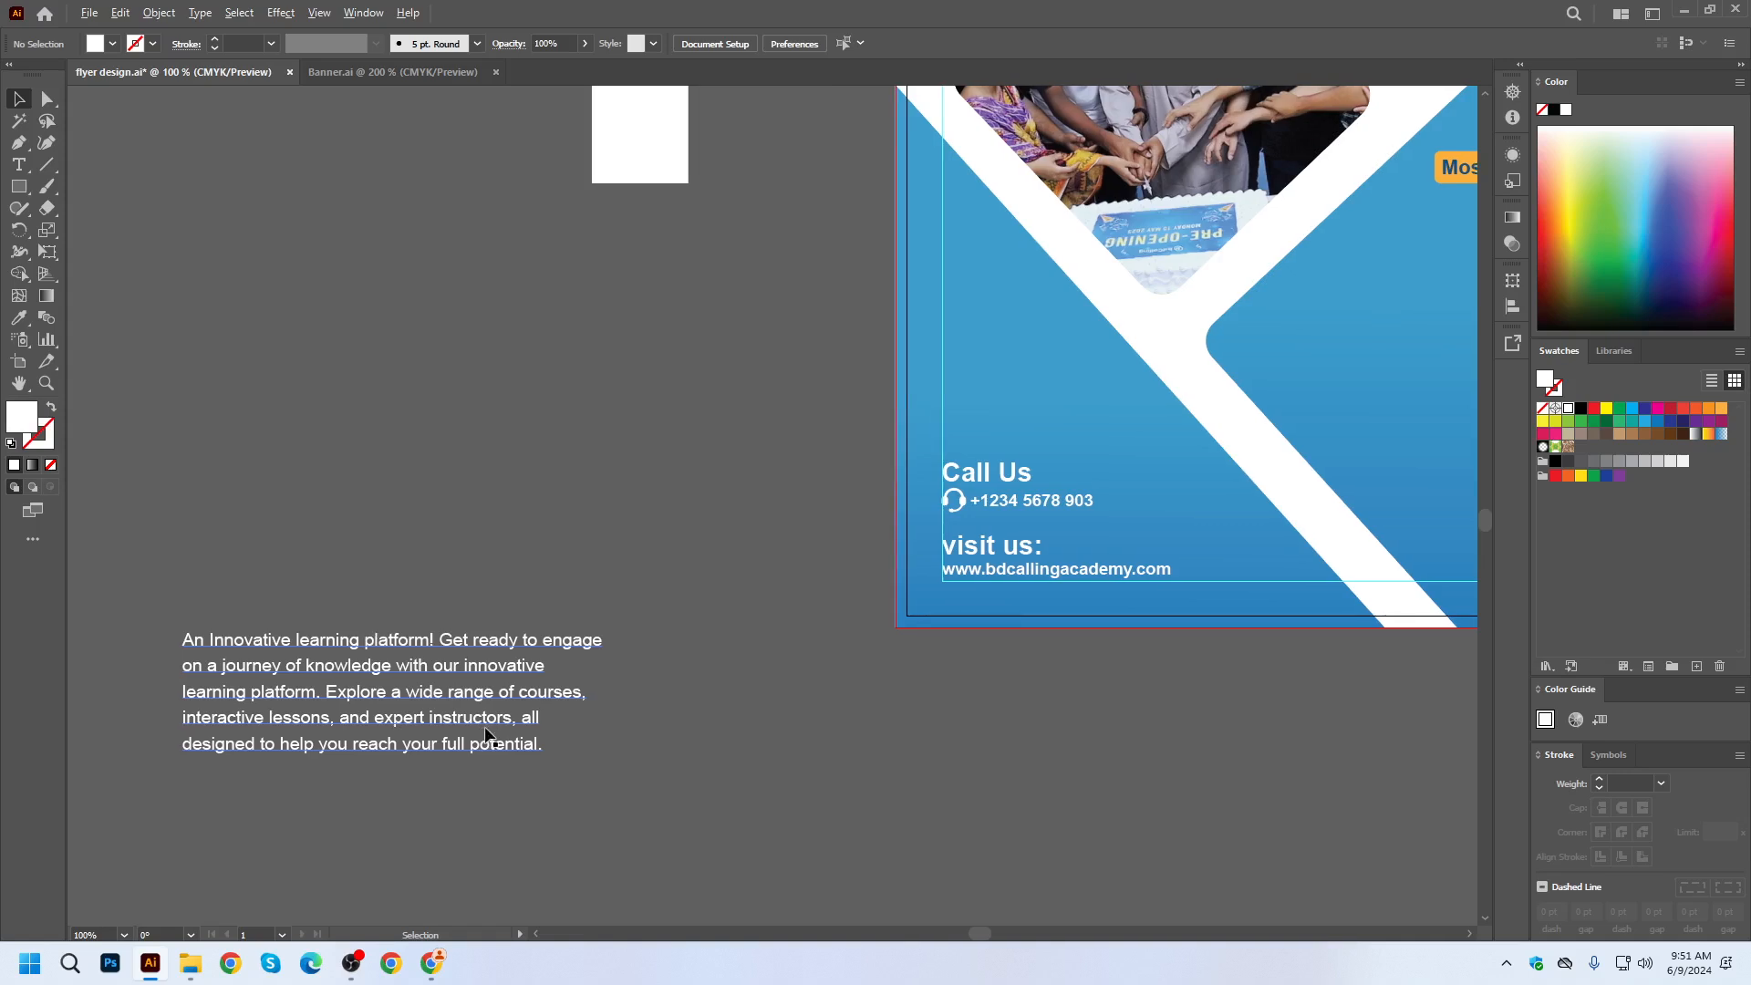
{"action": "scroll", "coordinate": [478, 730], "scroll_direction": "down", "scroll_amount": 1}
{"action": "left_click_drag", "start_coordinate": [560, 736], "coordinate": [1044, 770]}
{"action": "scroll", "coordinate": [837, 599], "scroll_direction": "up", "scroll_amount": 1}
Move the Call Us and visit us details, including the headset icon, straight up by about 1.46 in.
{"action": "left_click", "coordinate": [821, 613]}
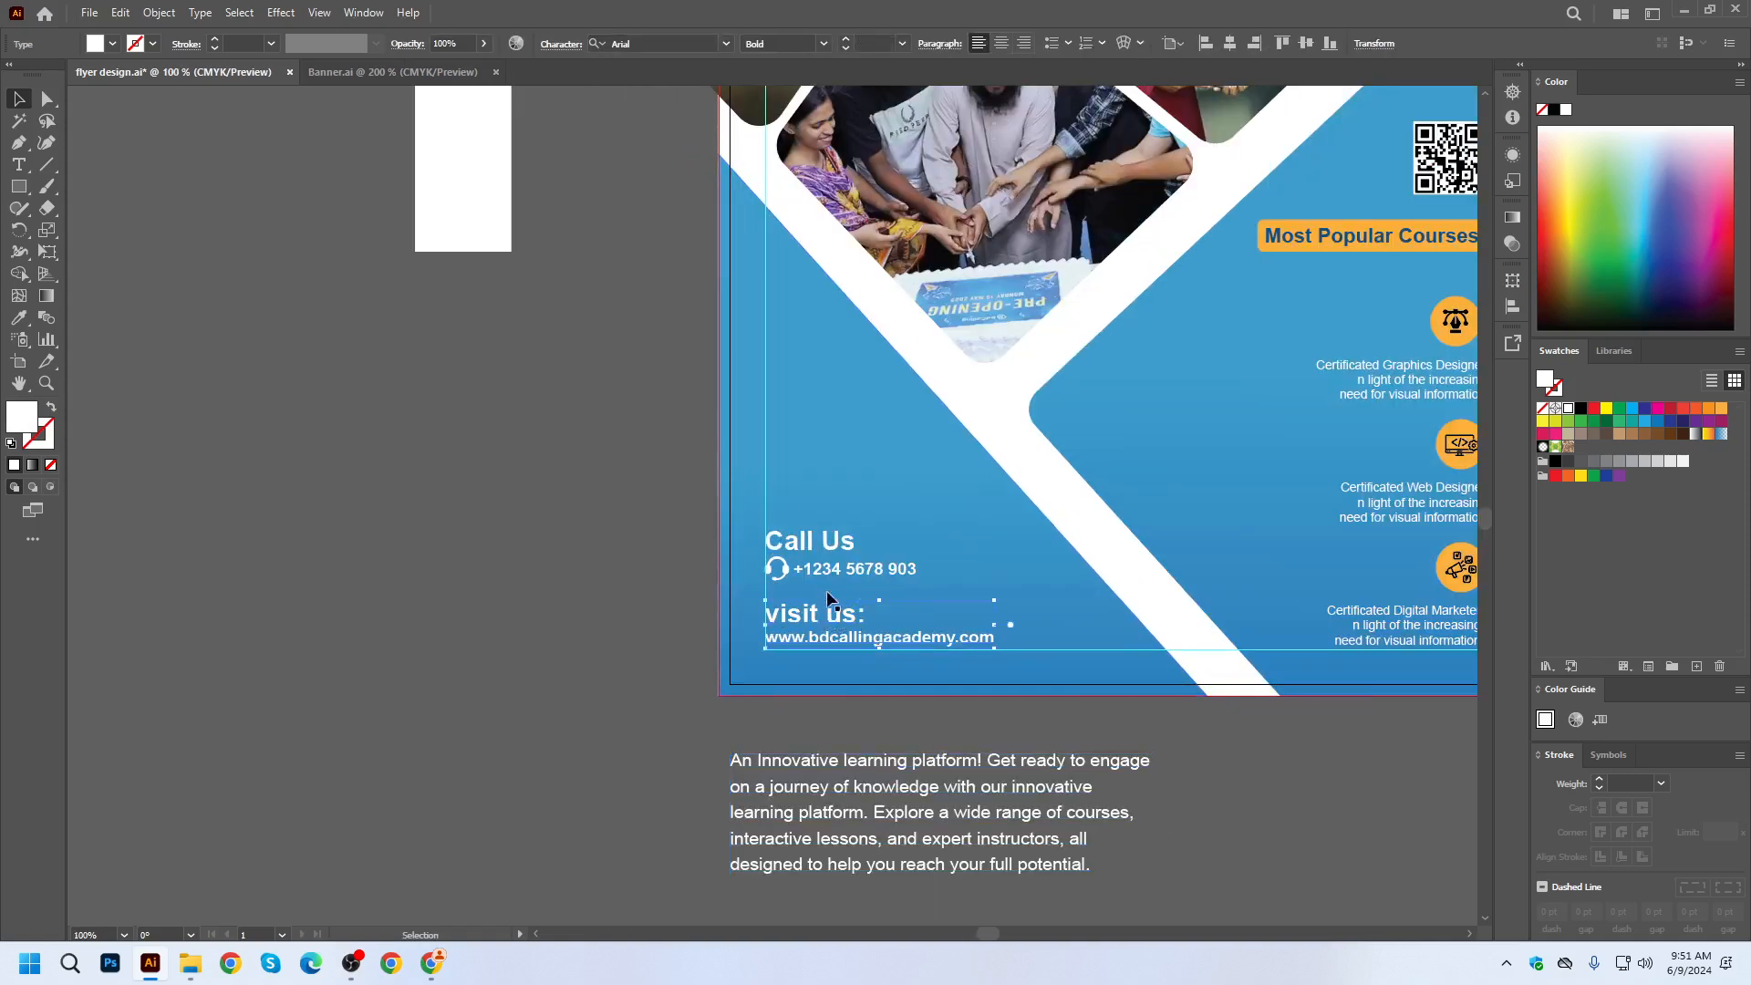
{"action": "left_click", "coordinate": [823, 575], "text": "shift"}
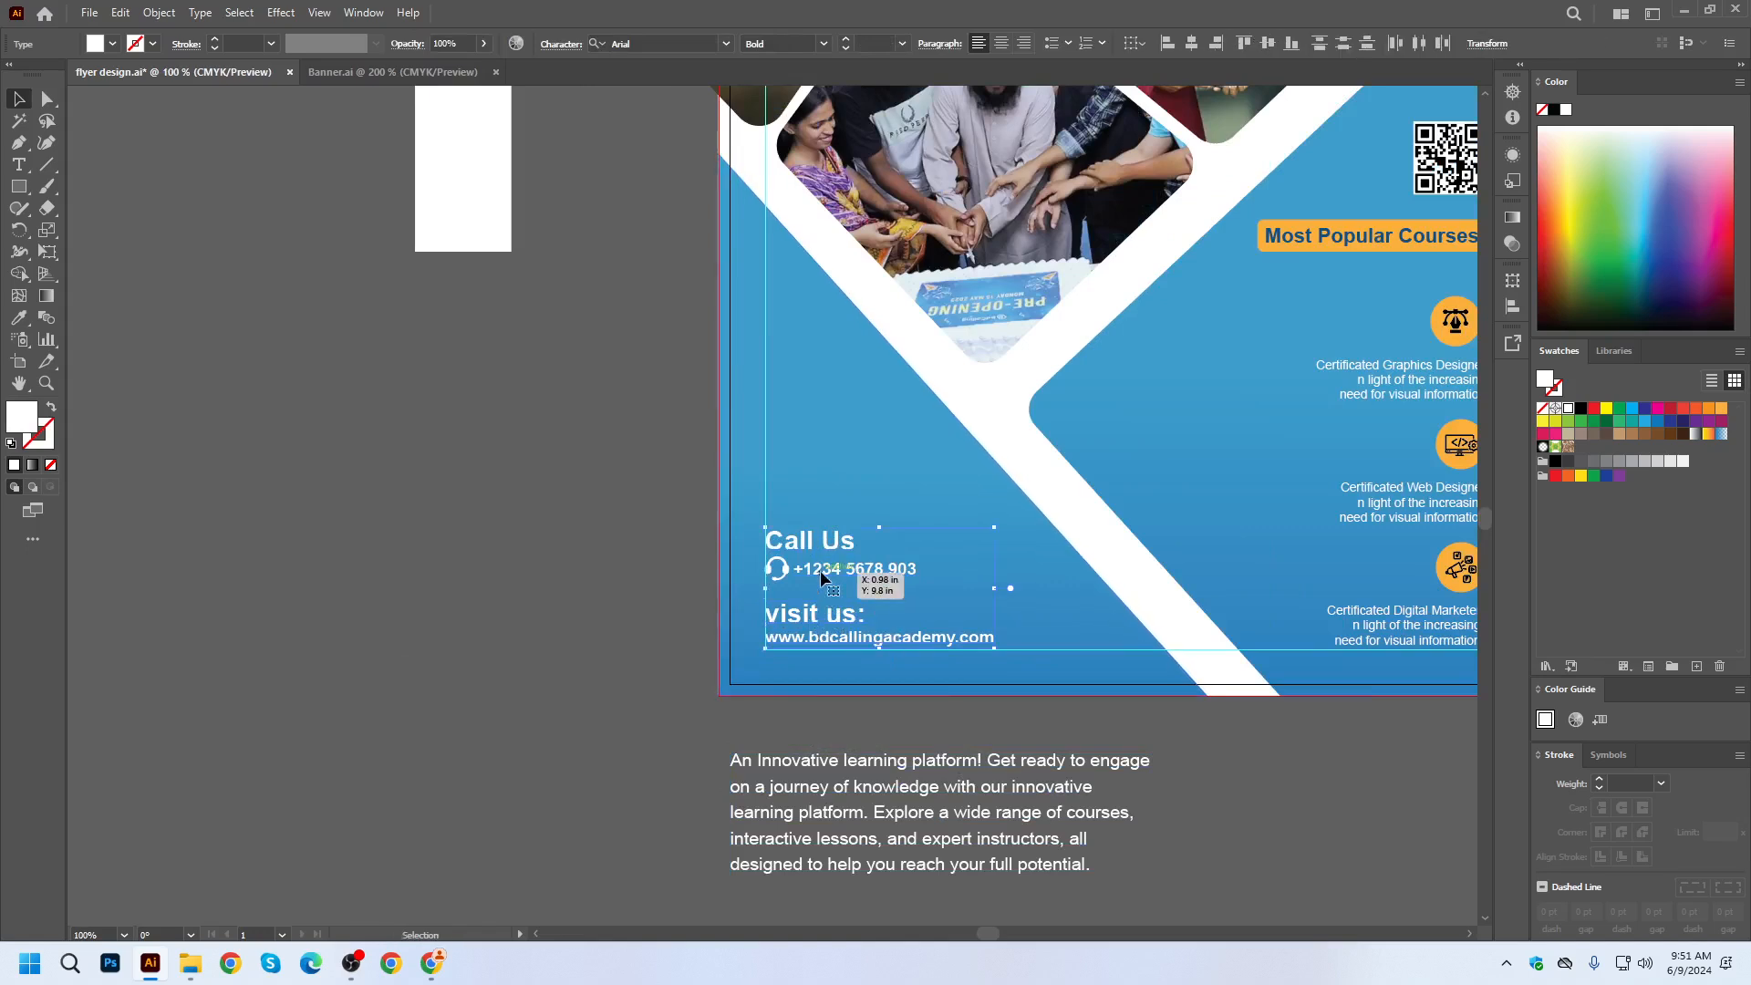
{"action": "left_click_drag", "start_coordinate": [823, 575], "coordinate": [825, 467]}
{"action": "key", "text": "ctrl+z"}
{"action": "left_click", "coordinate": [780, 571], "text": "shift"}
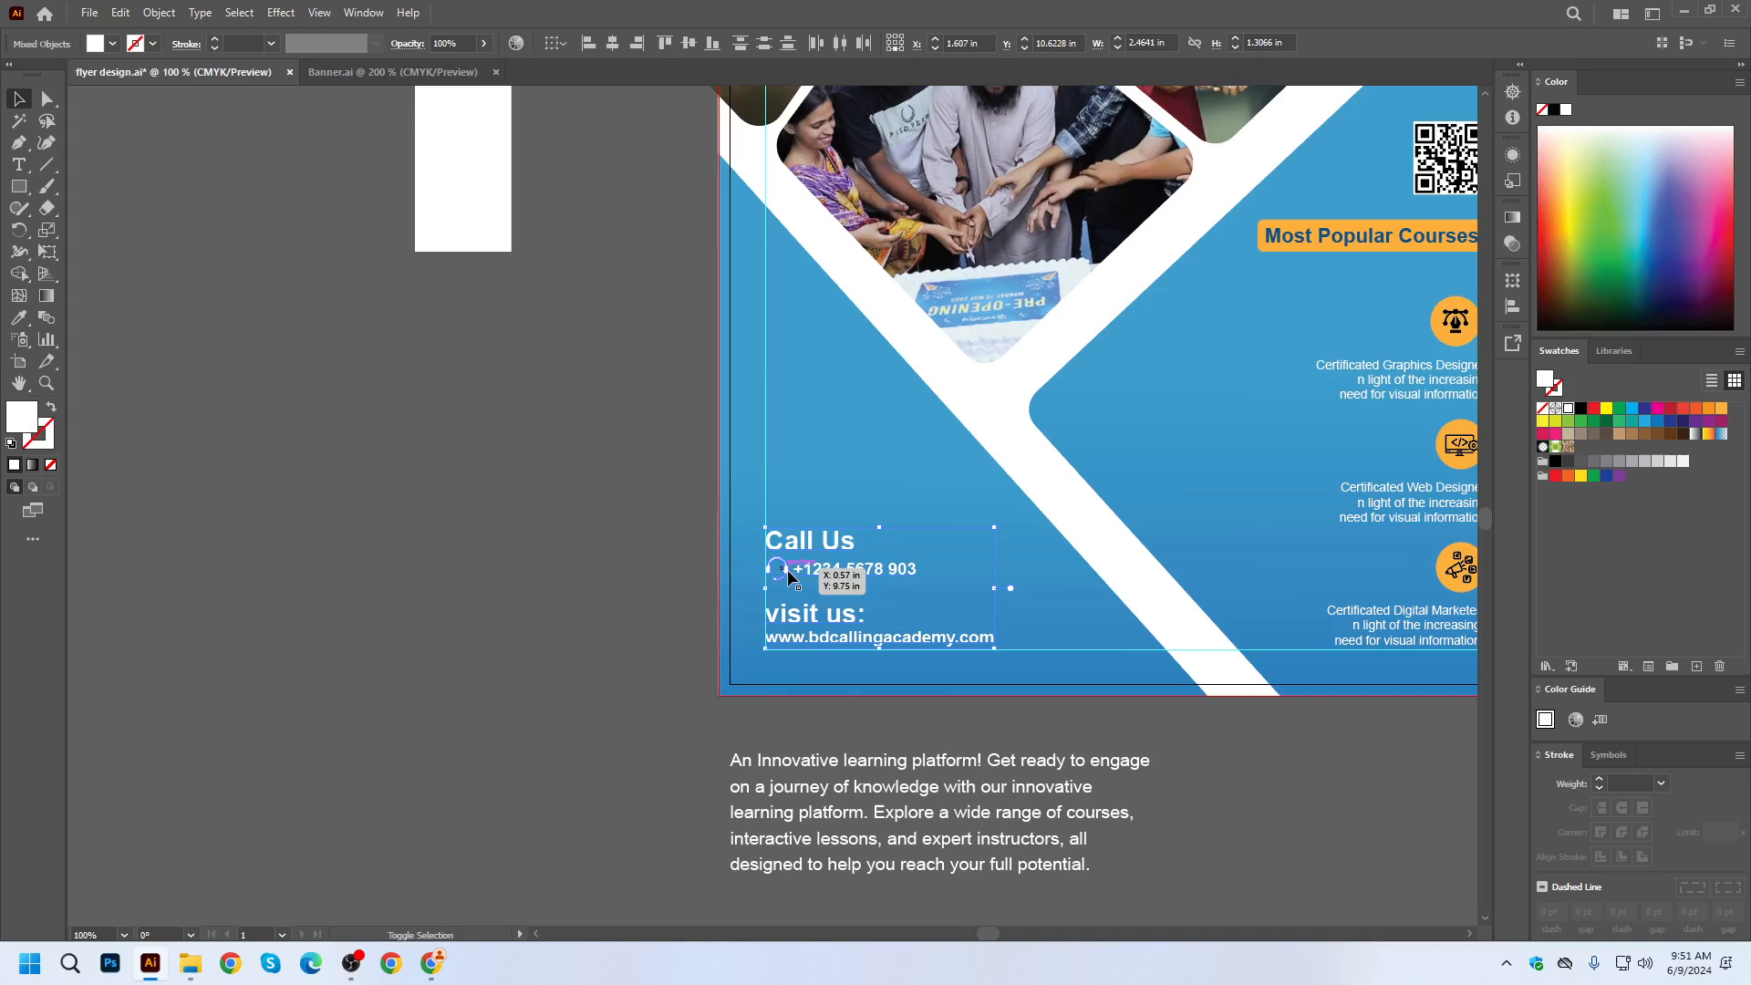
{"action": "left_click_drag", "start_coordinate": [820, 580], "coordinate": [819, 444]}
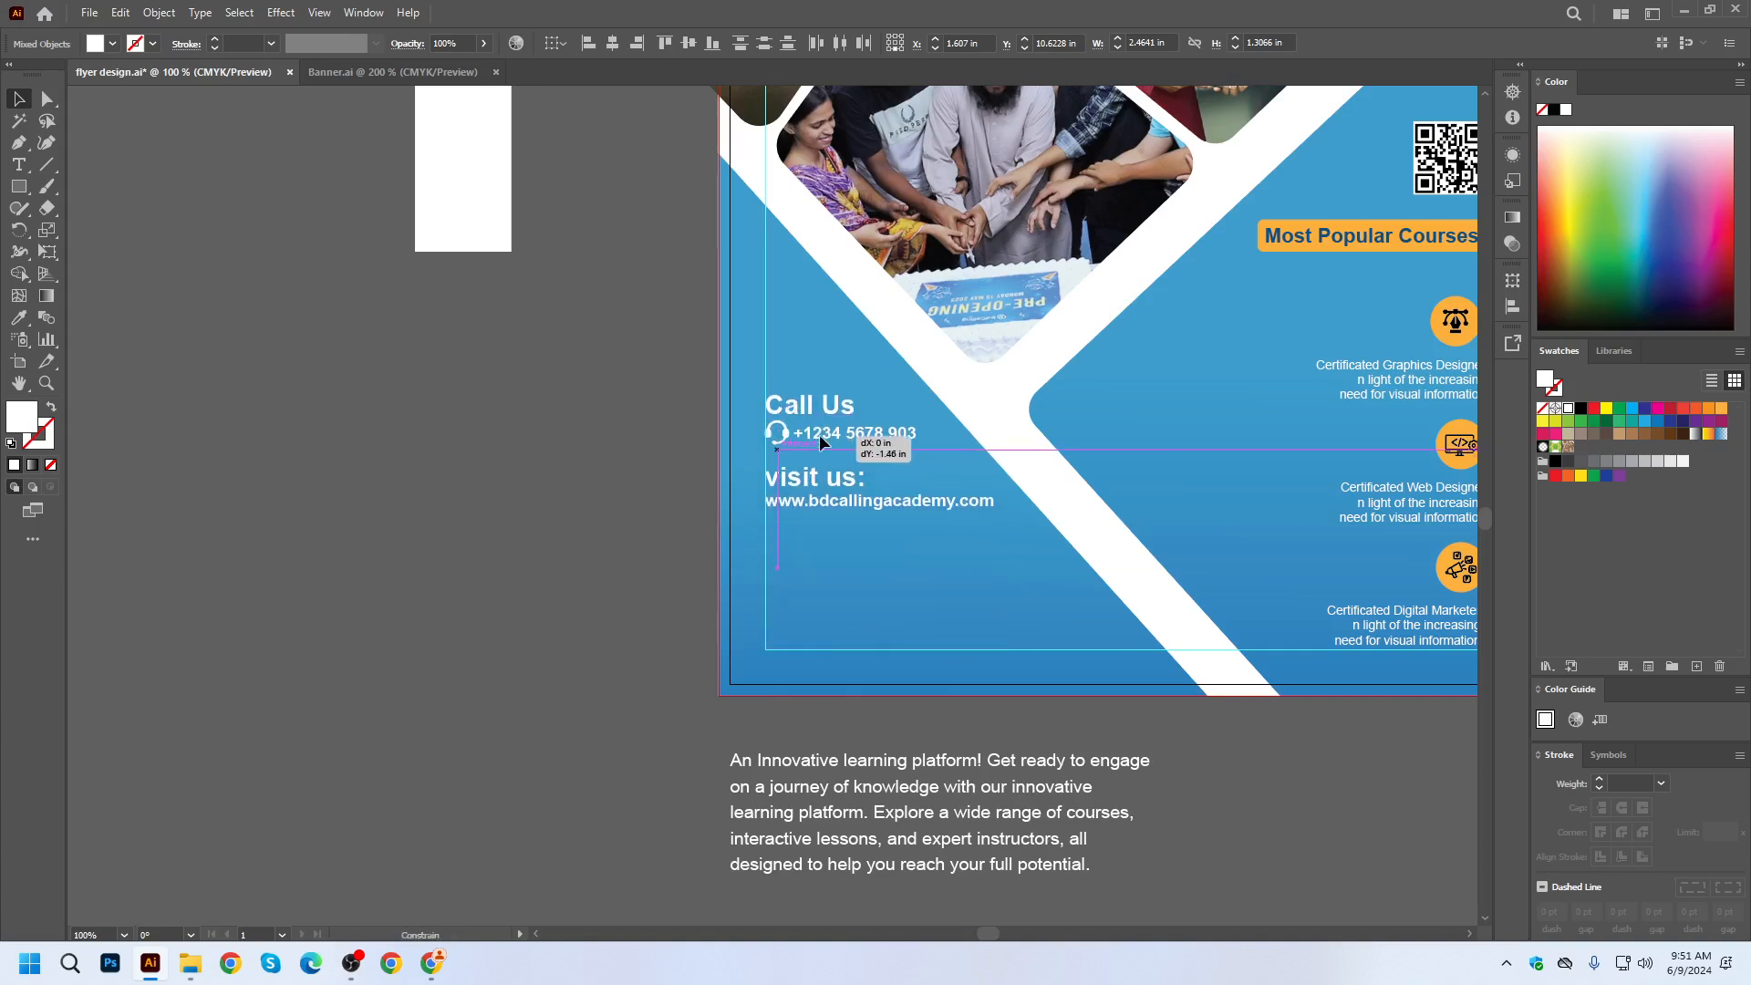
Cut the paragraph so it ends with "interactive lessons." and narrow its text frame to a four-line width.
{"action": "left_click", "coordinate": [867, 825]}
{"action": "double_click", "coordinate": [940, 850]}
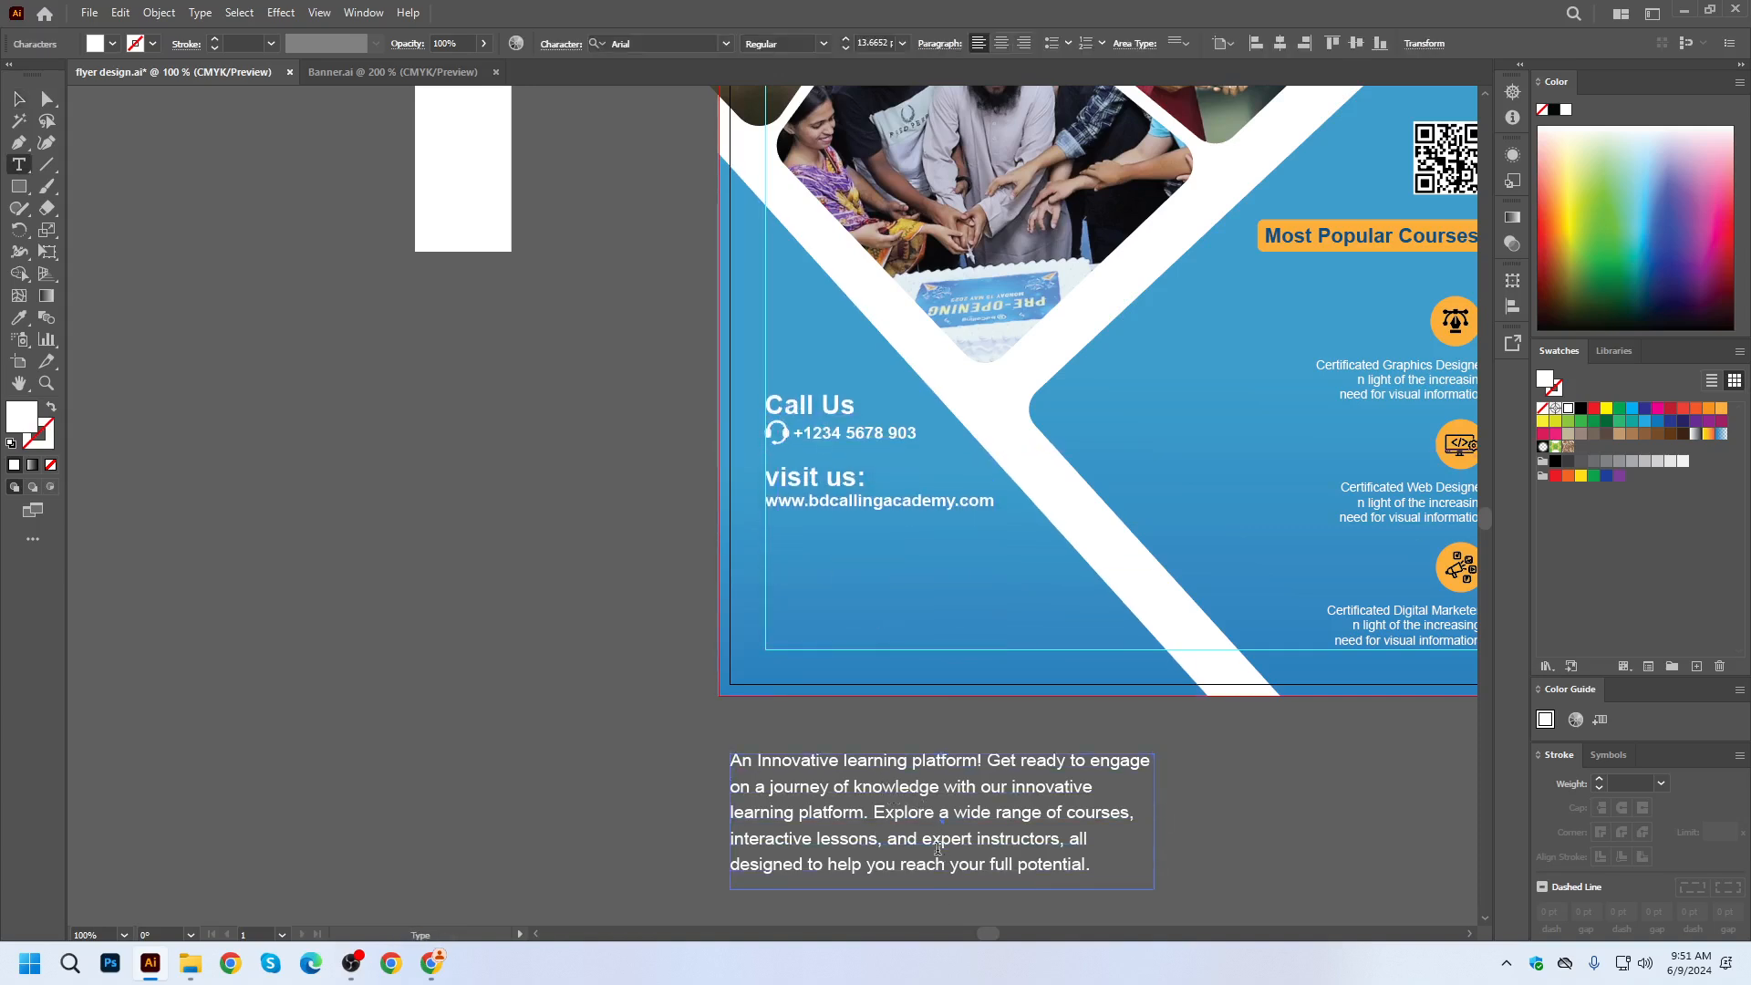
{"action": "left_click_drag", "start_coordinate": [884, 838], "coordinate": [1189, 879]}
{"action": "key", "text": "BackSpace"}
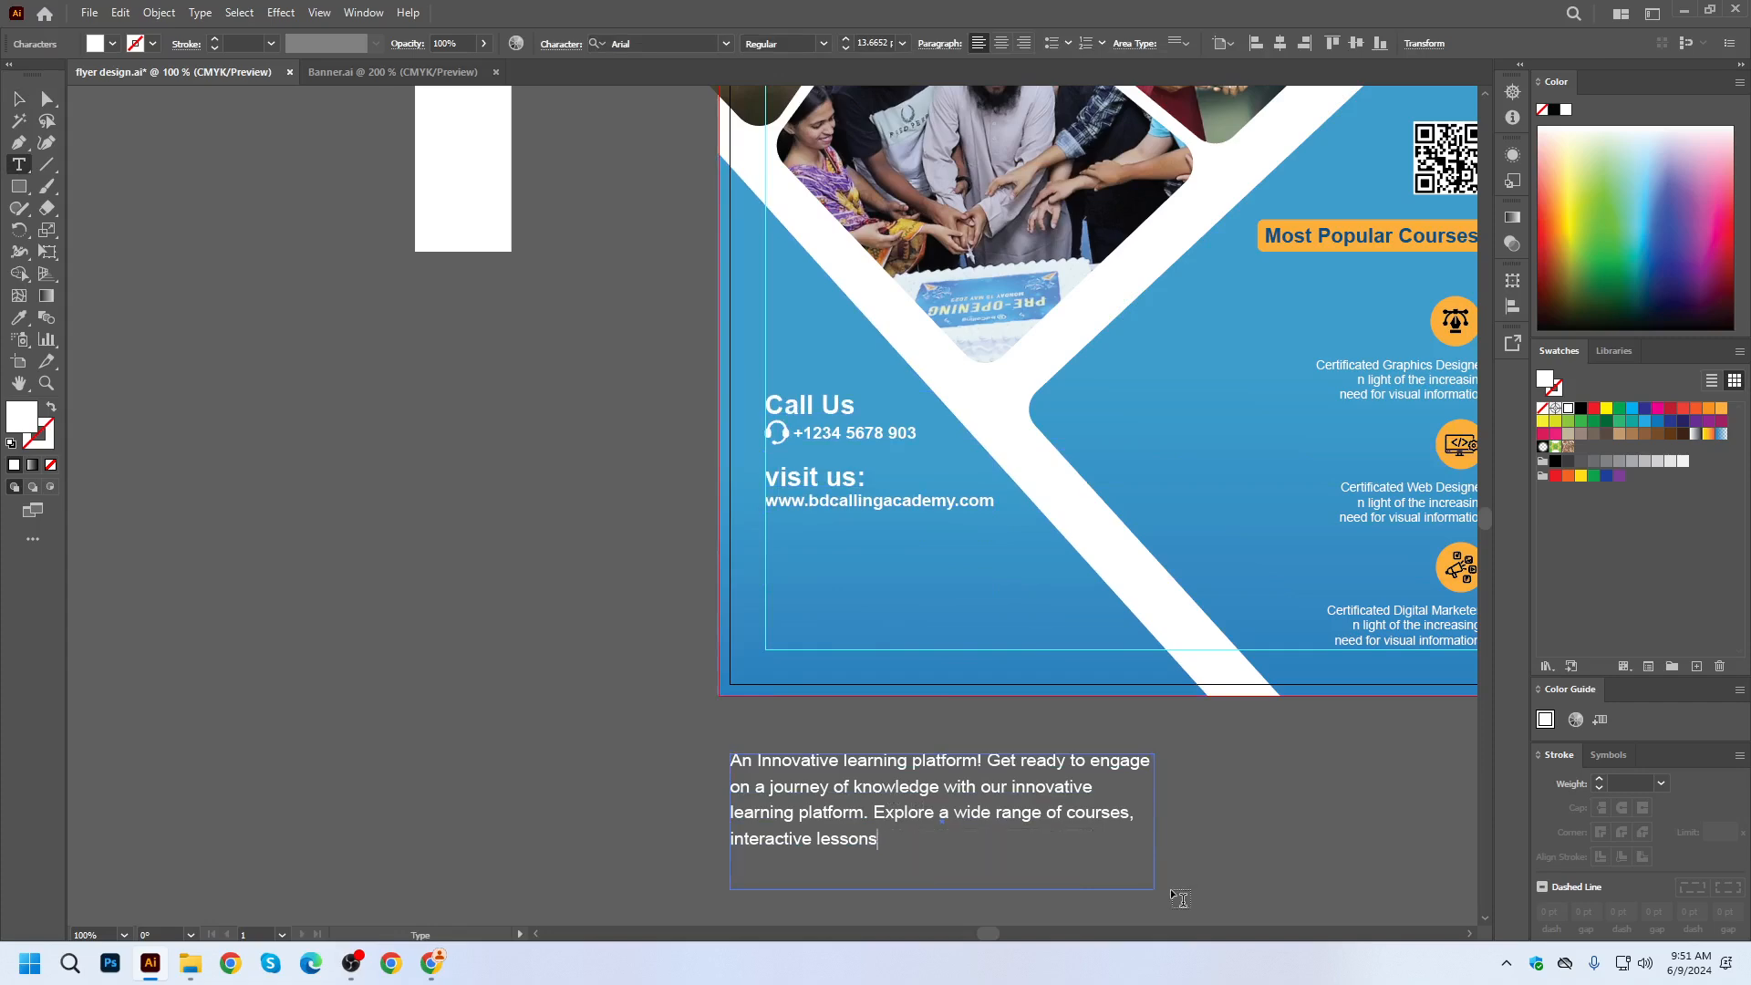
{"action": "left_click", "coordinate": [14, 102]}
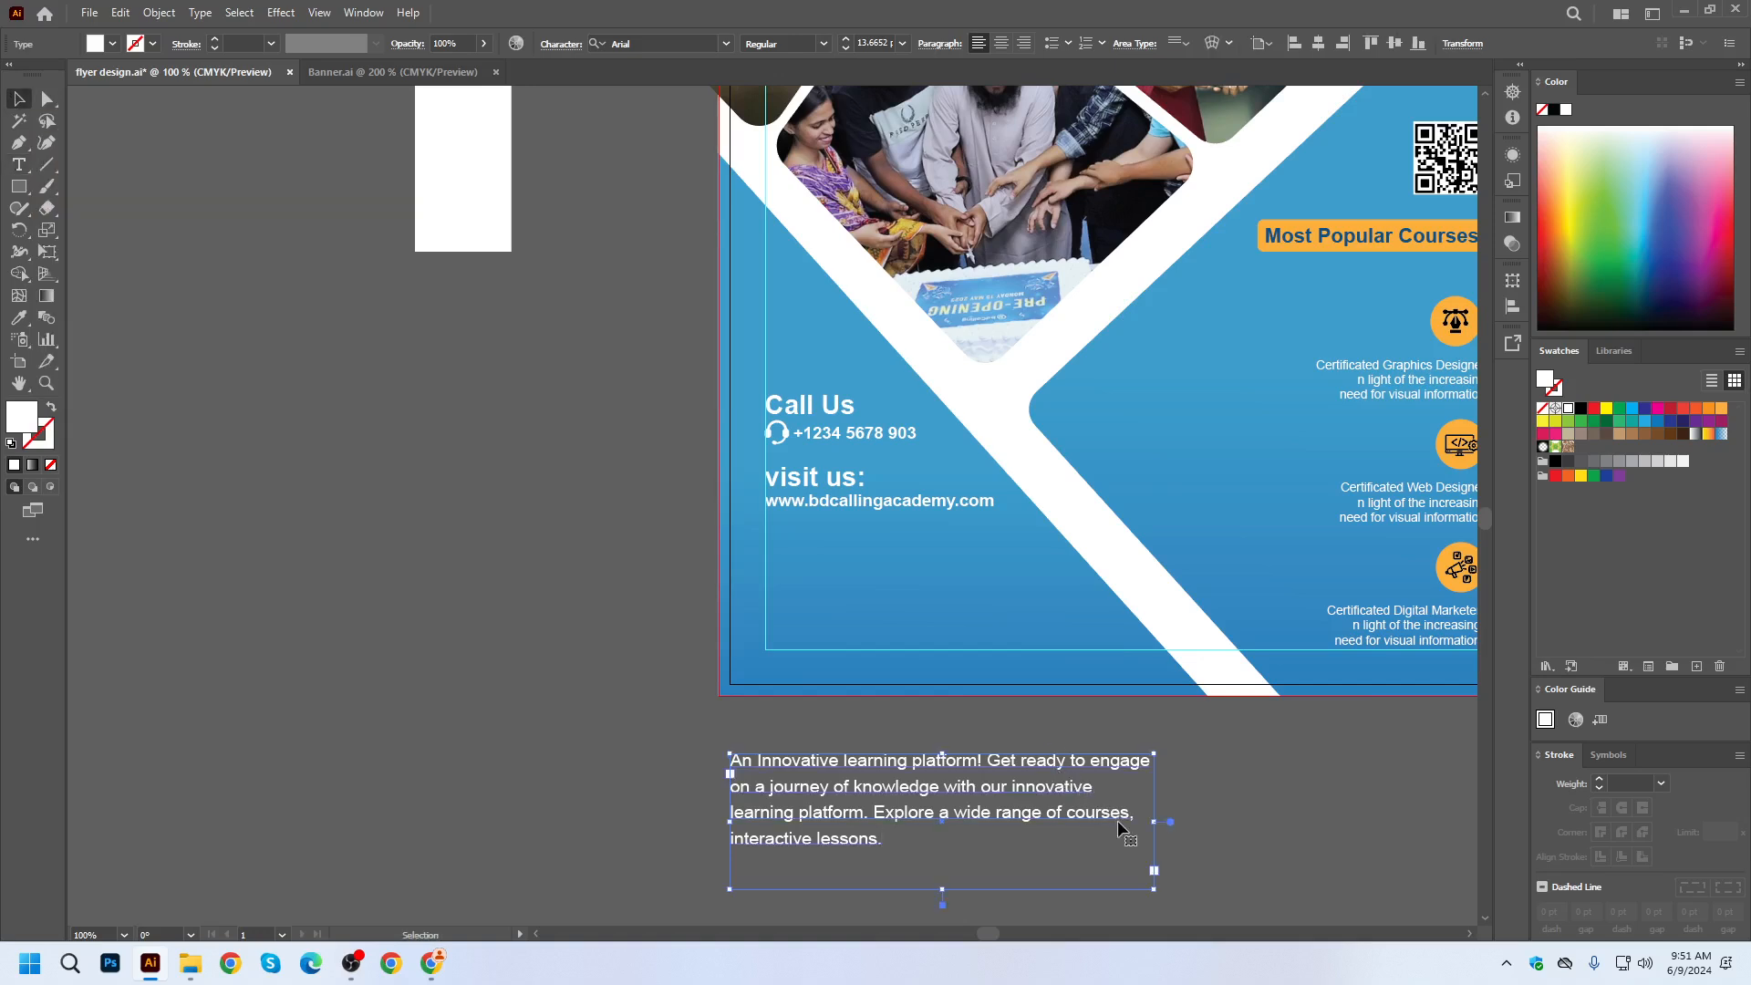
{"action": "left_click_drag", "start_coordinate": [1152, 821], "coordinate": [1085, 812]}
{"action": "left_click", "coordinate": [1211, 852]}
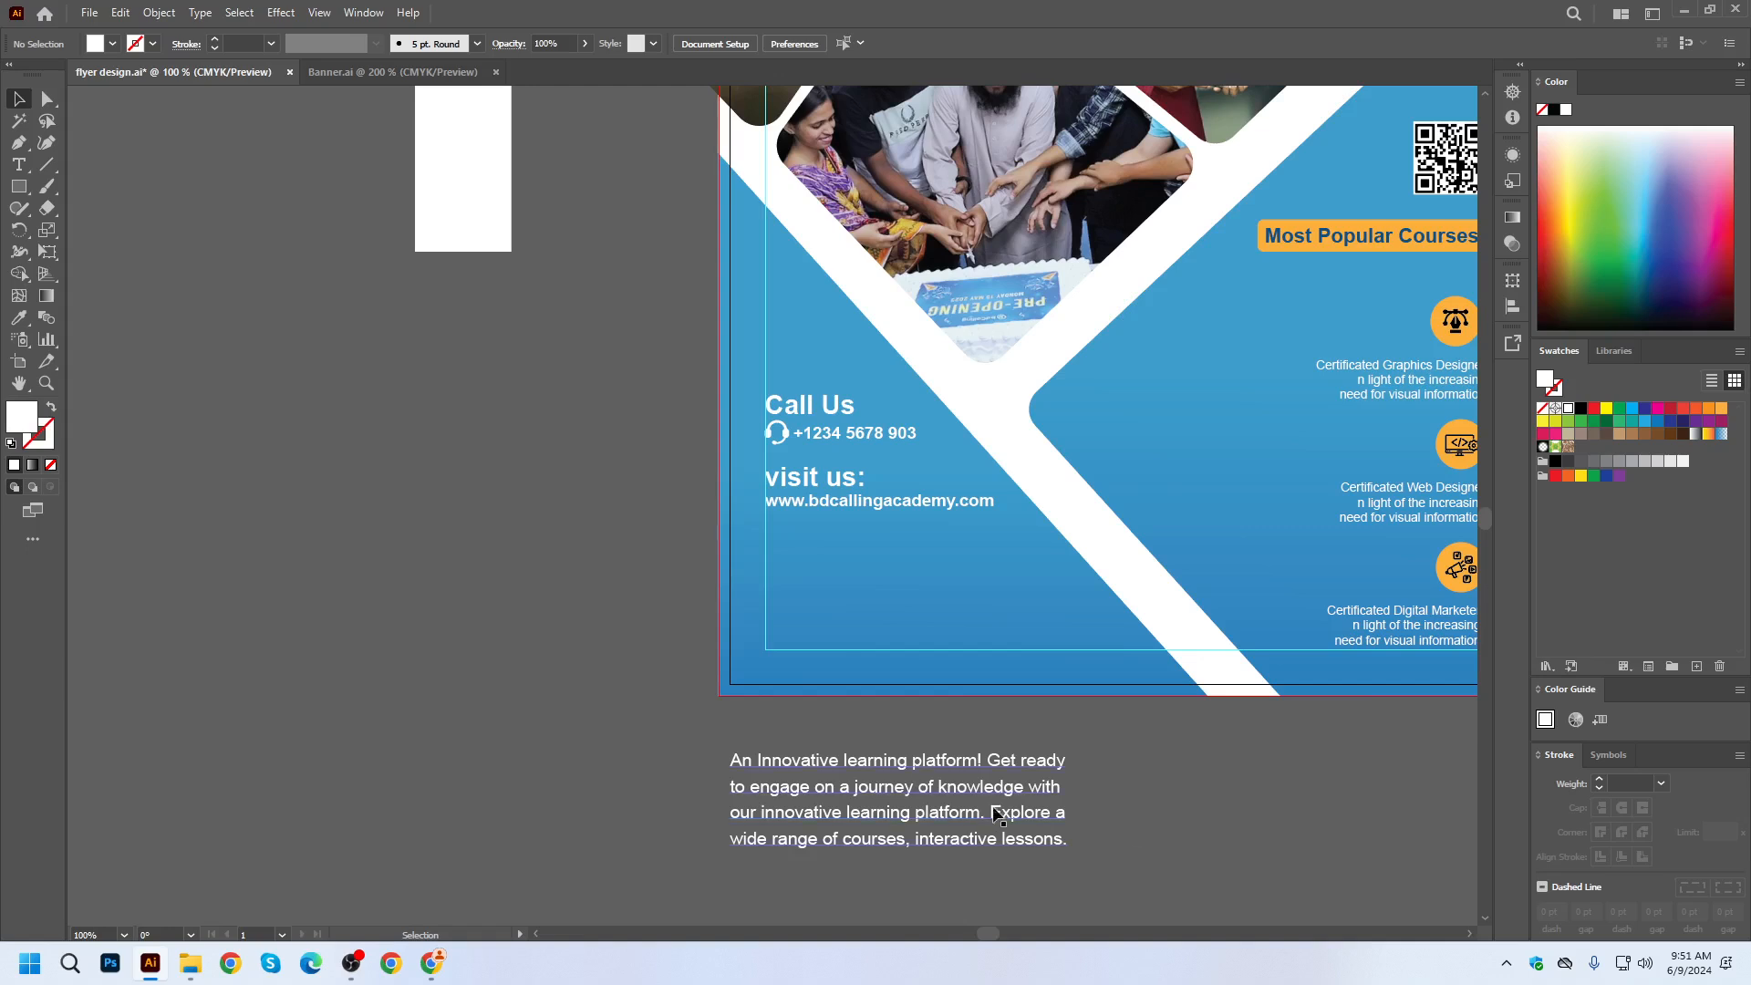
Place the paragraph below the website address on the left margin guide and delete its sentence starting with "Explore a wide range of courses".
{"action": "left_click_drag", "start_coordinate": [944, 816], "coordinate": [981, 611]}
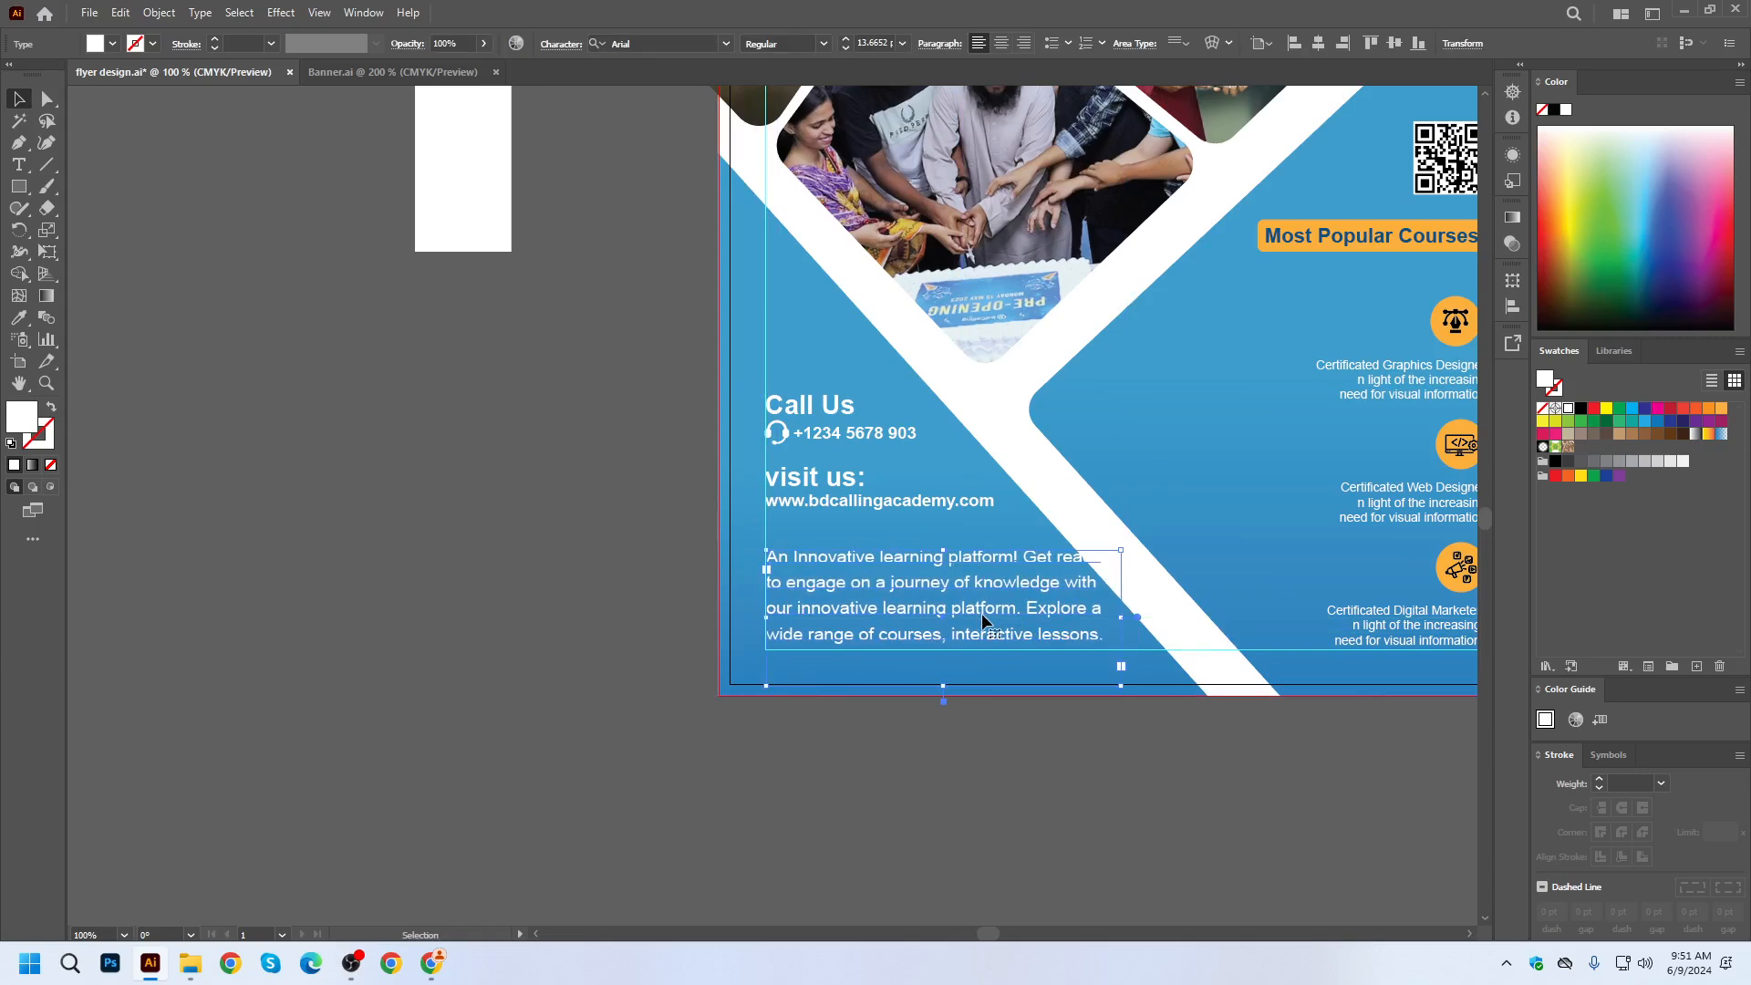
{"action": "double_click", "coordinate": [981, 612]}
{"action": "key", "text": "ctrl+a"}
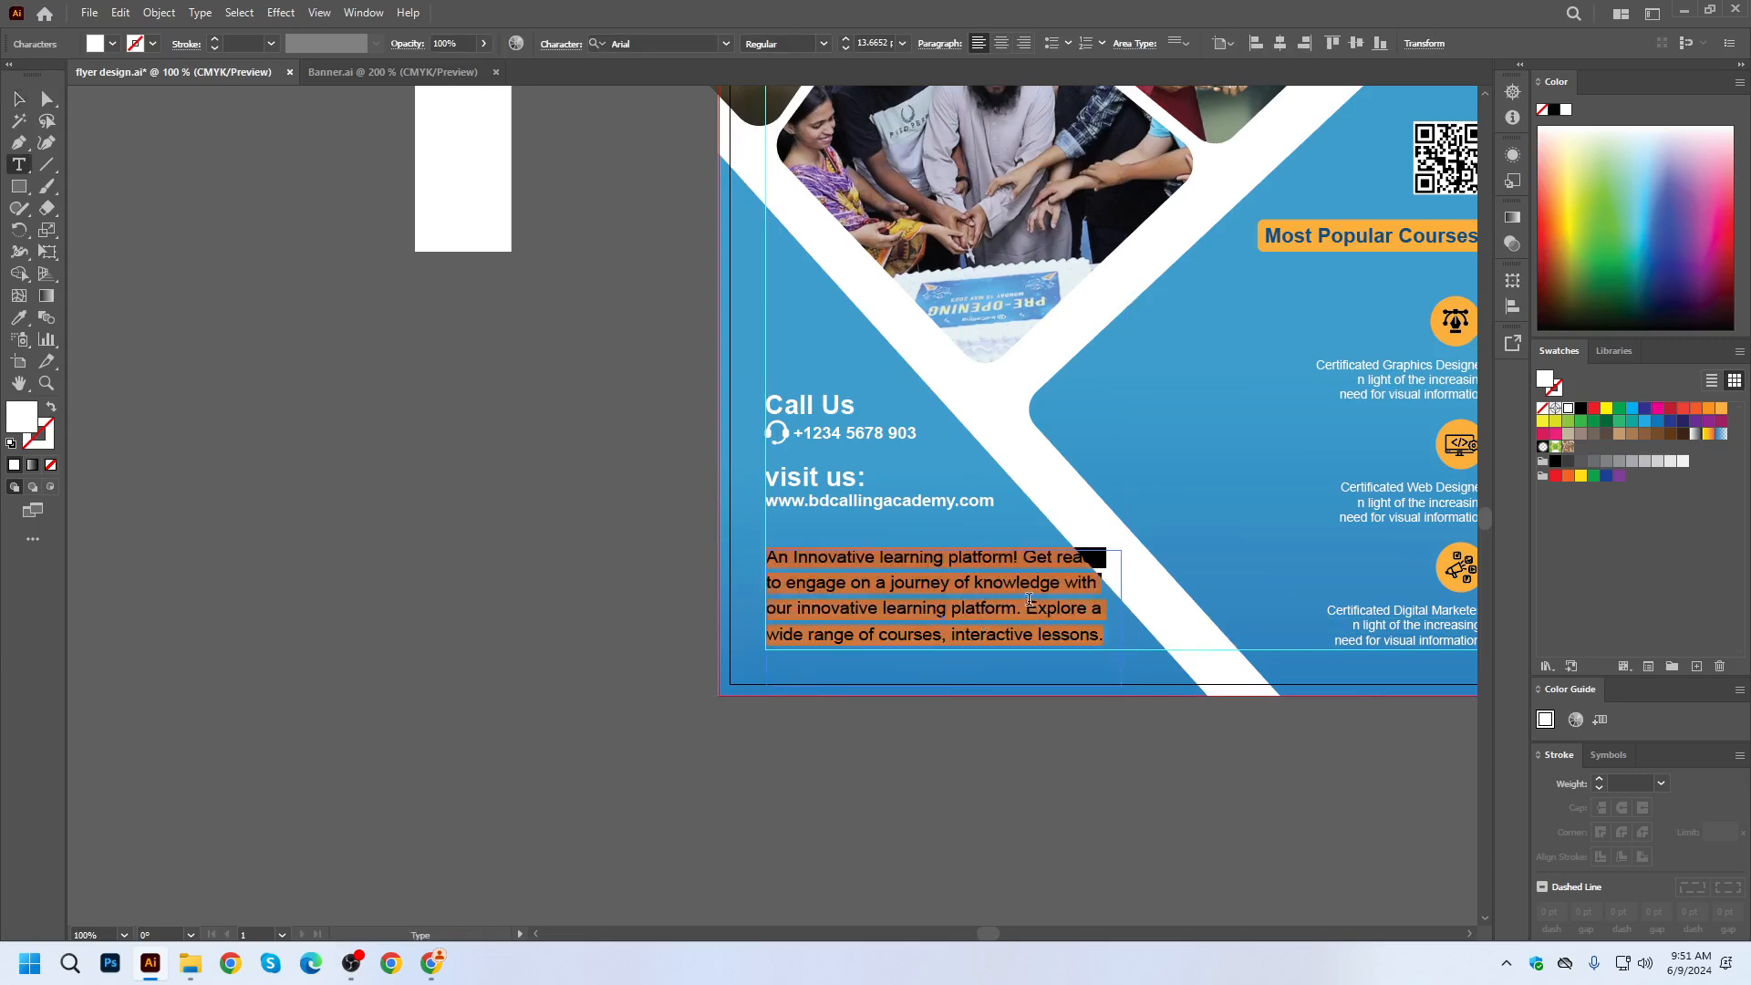
{"action": "left_click_drag", "start_coordinate": [1027, 601], "coordinate": [1115, 656]}
{"action": "key", "text": "BackSpace"}
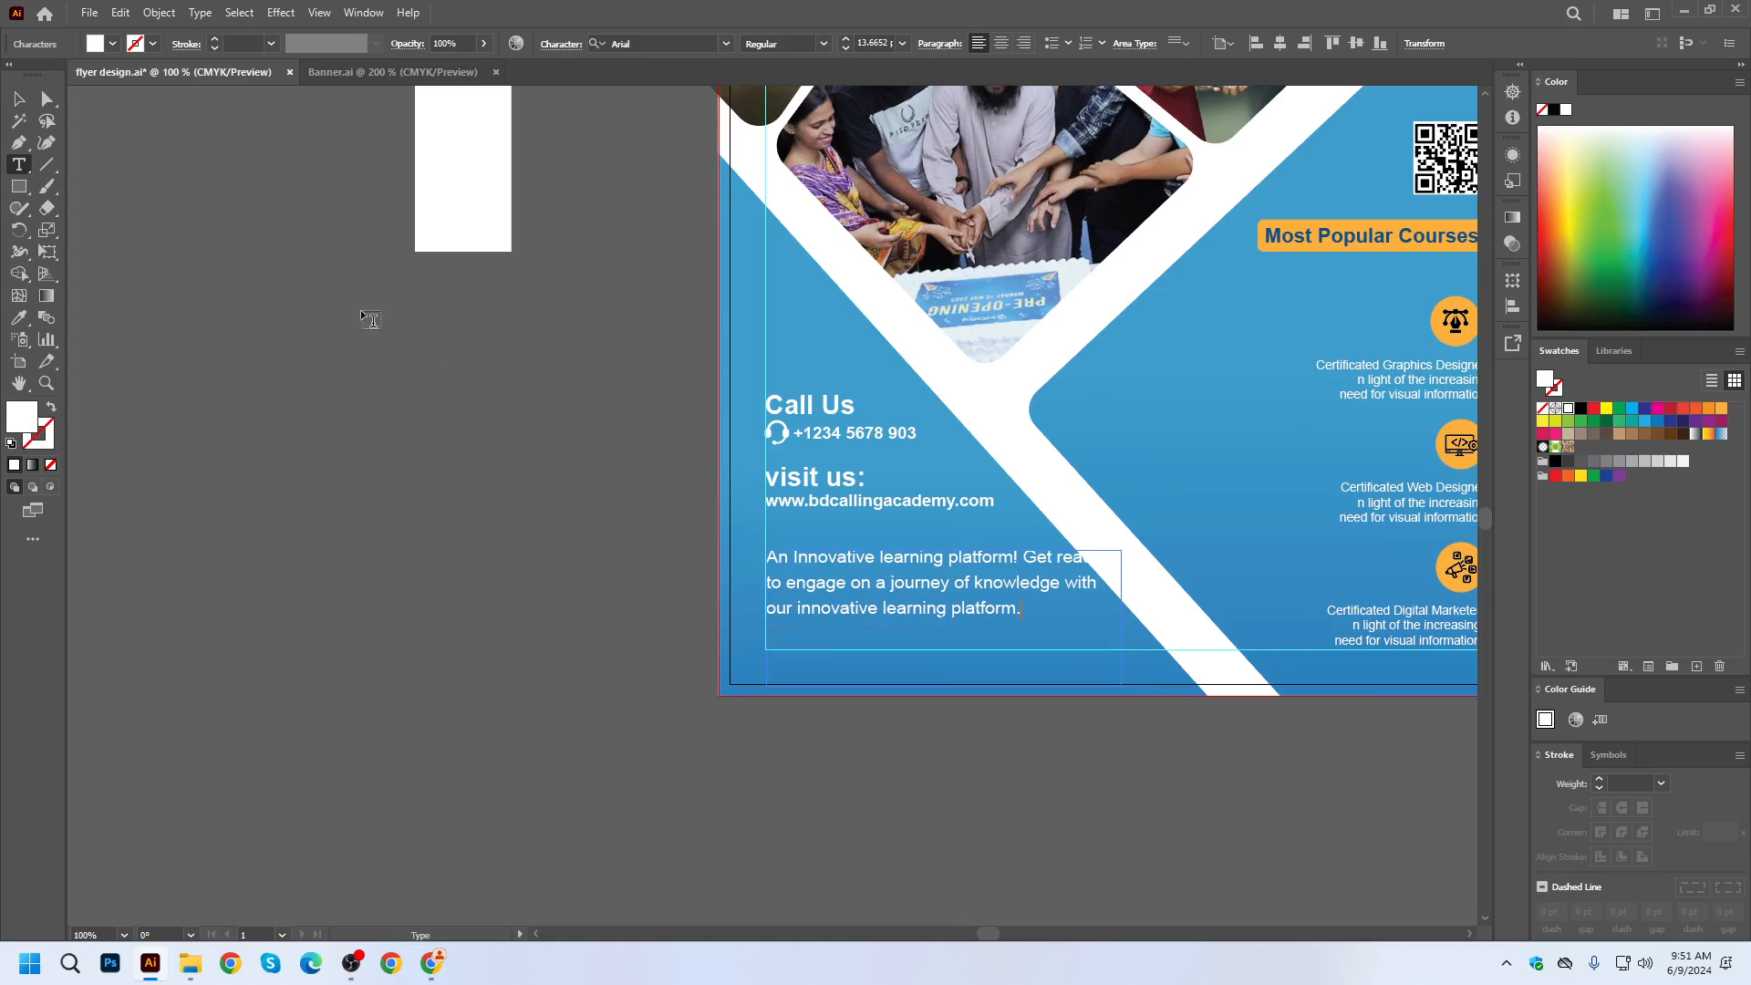
Fit the paragraph at 11 pt into a narrower, shorter frame and lower it onto the flyer's bottom margin guide.
{"action": "left_click", "coordinate": [18, 98]}
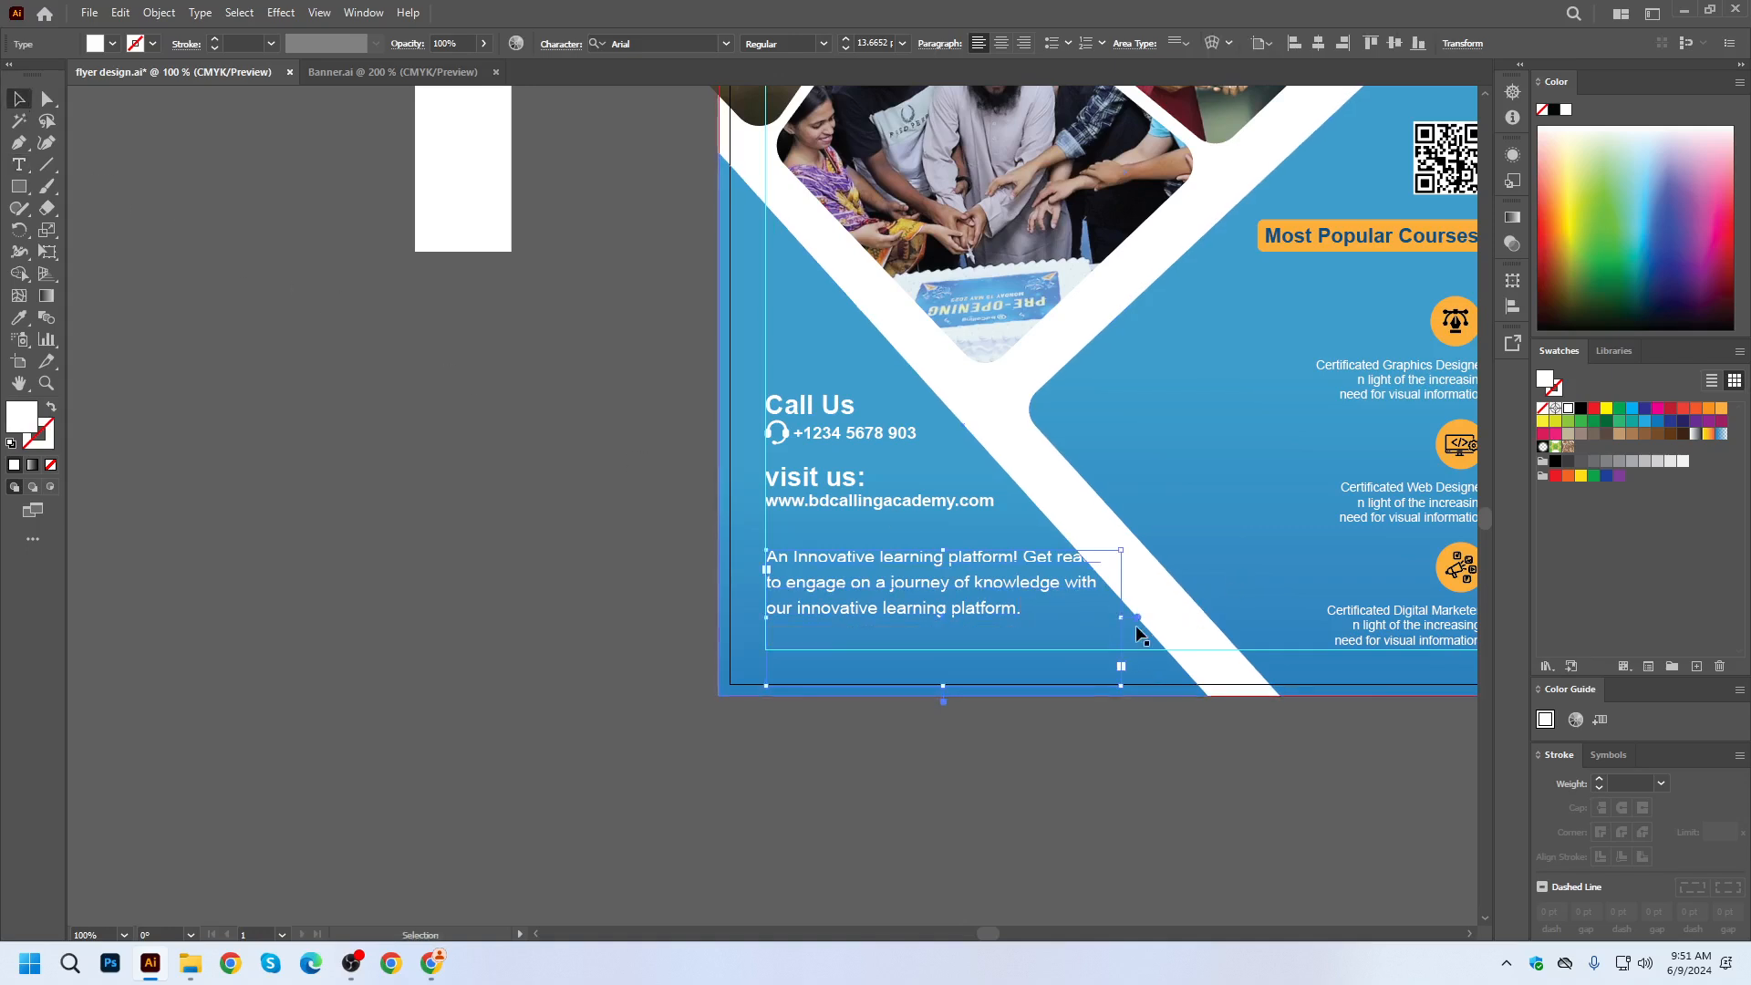
{"action": "left_click_drag", "start_coordinate": [1120, 619], "coordinate": [1061, 625]}
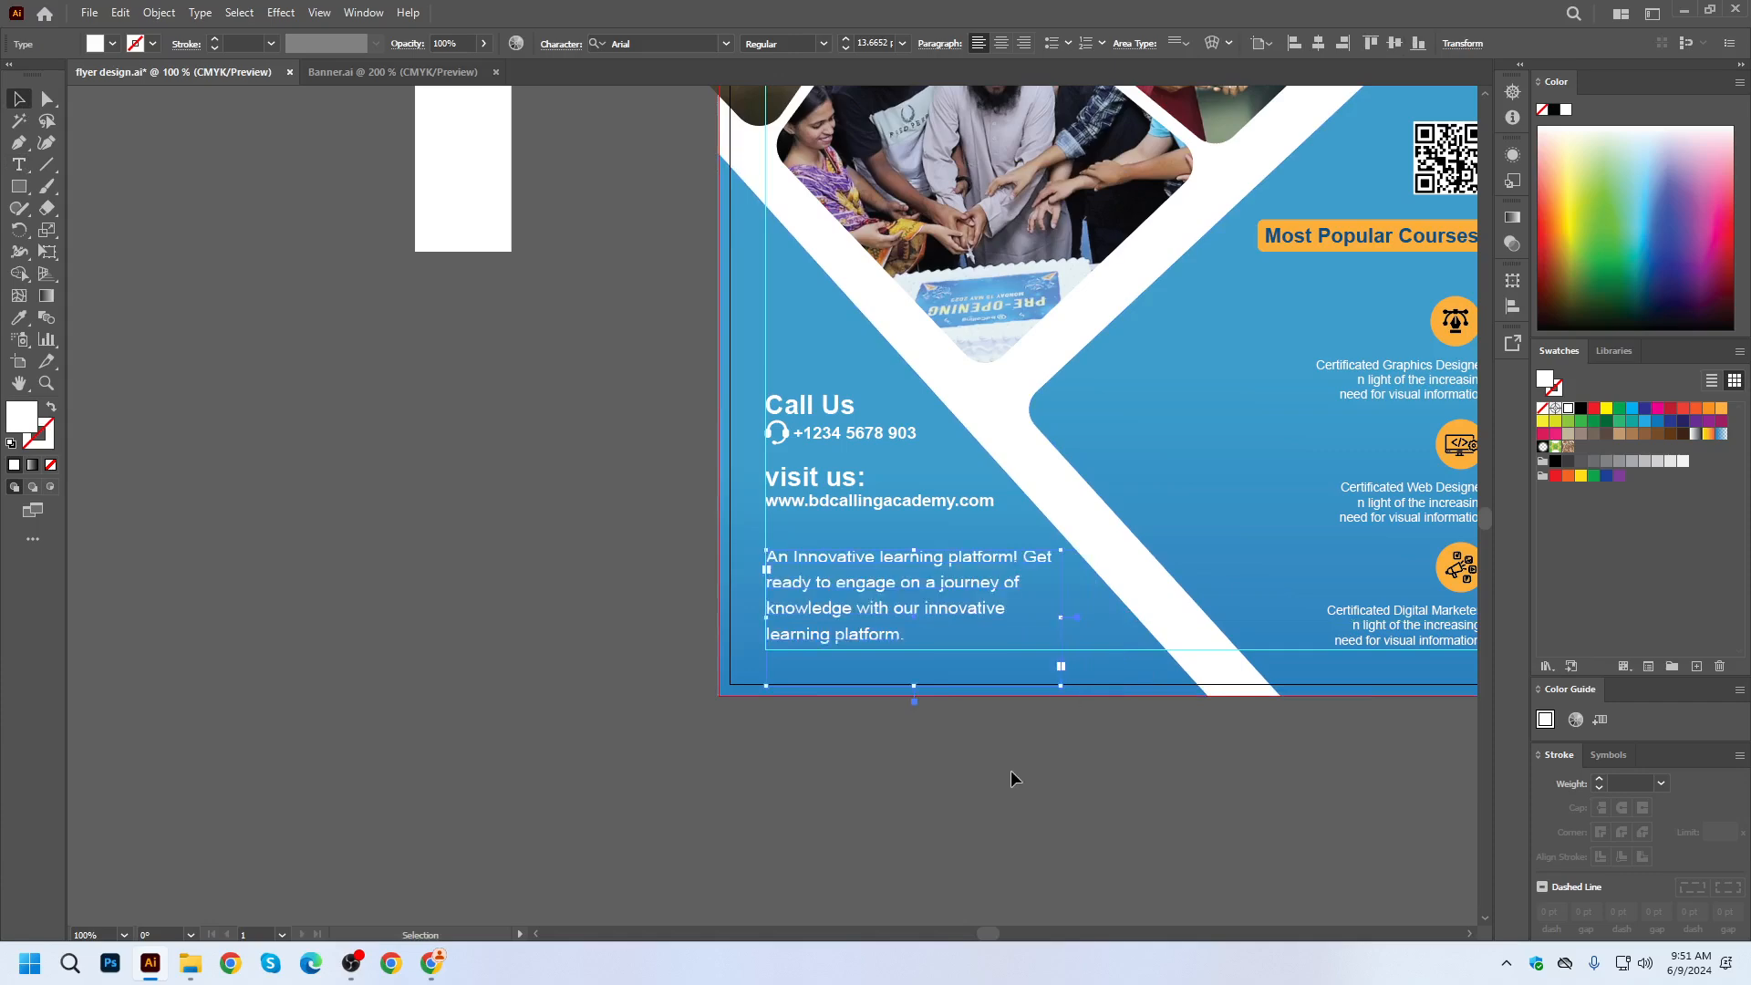
{"action": "left_click", "coordinate": [845, 48]}
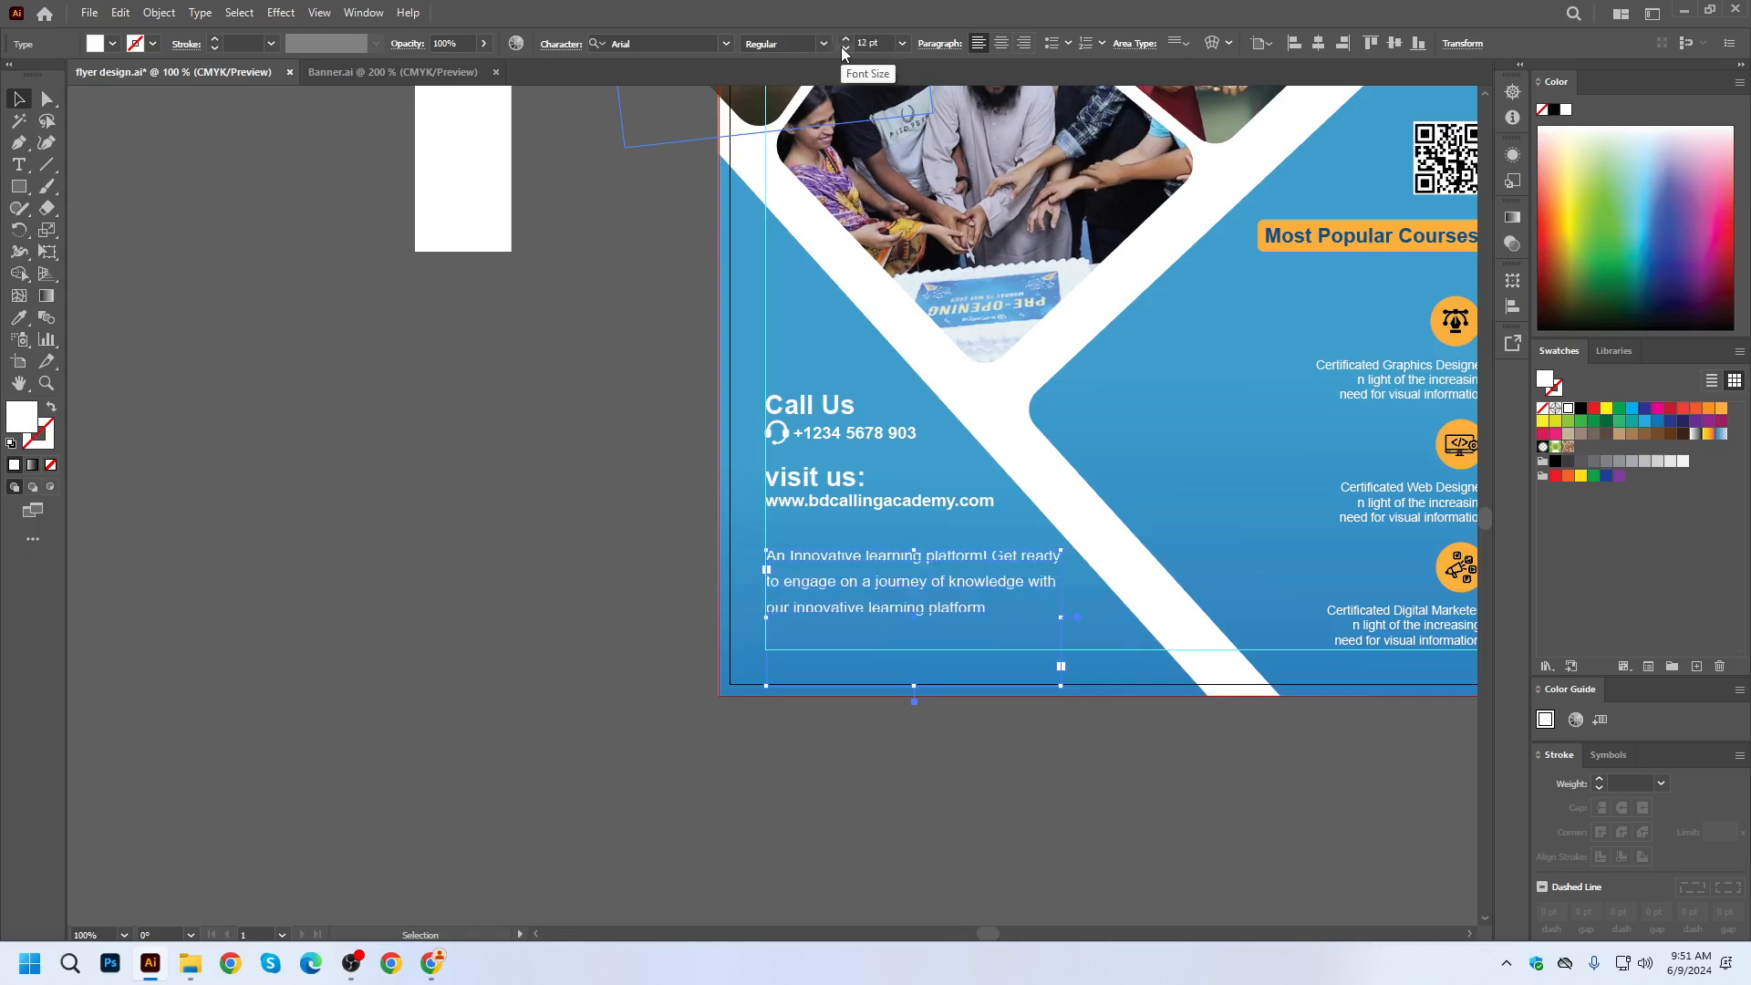
{"action": "left_click", "coordinate": [845, 50]}
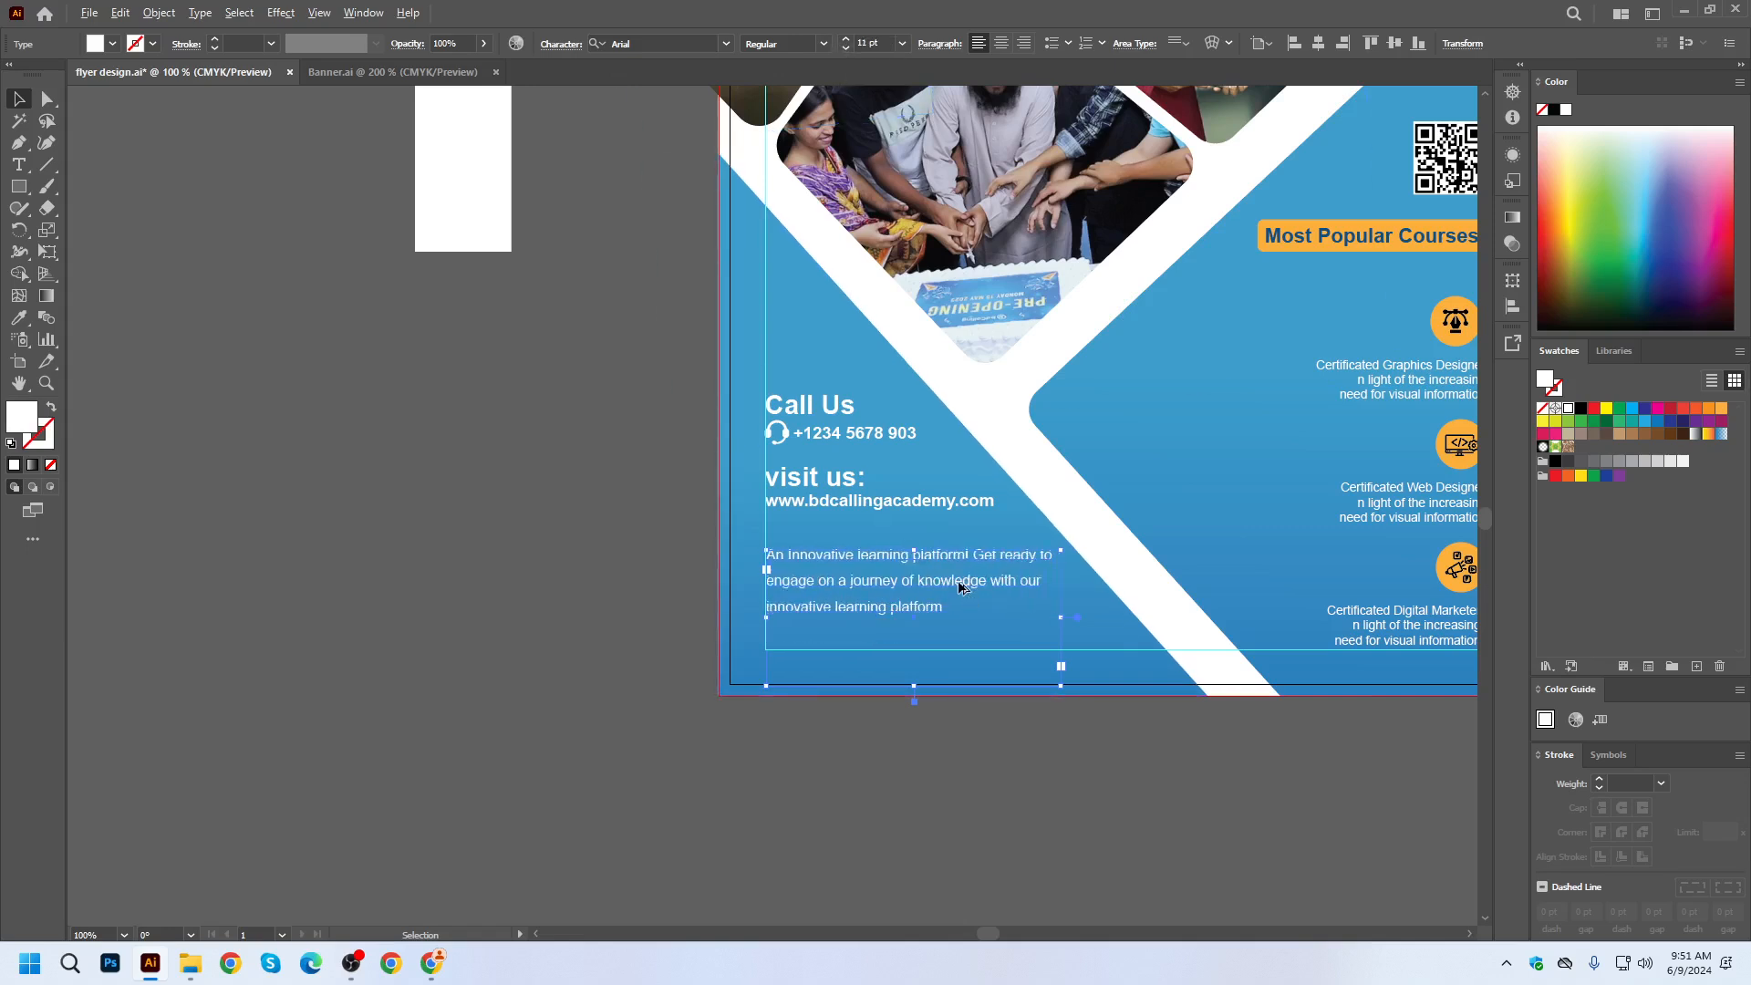
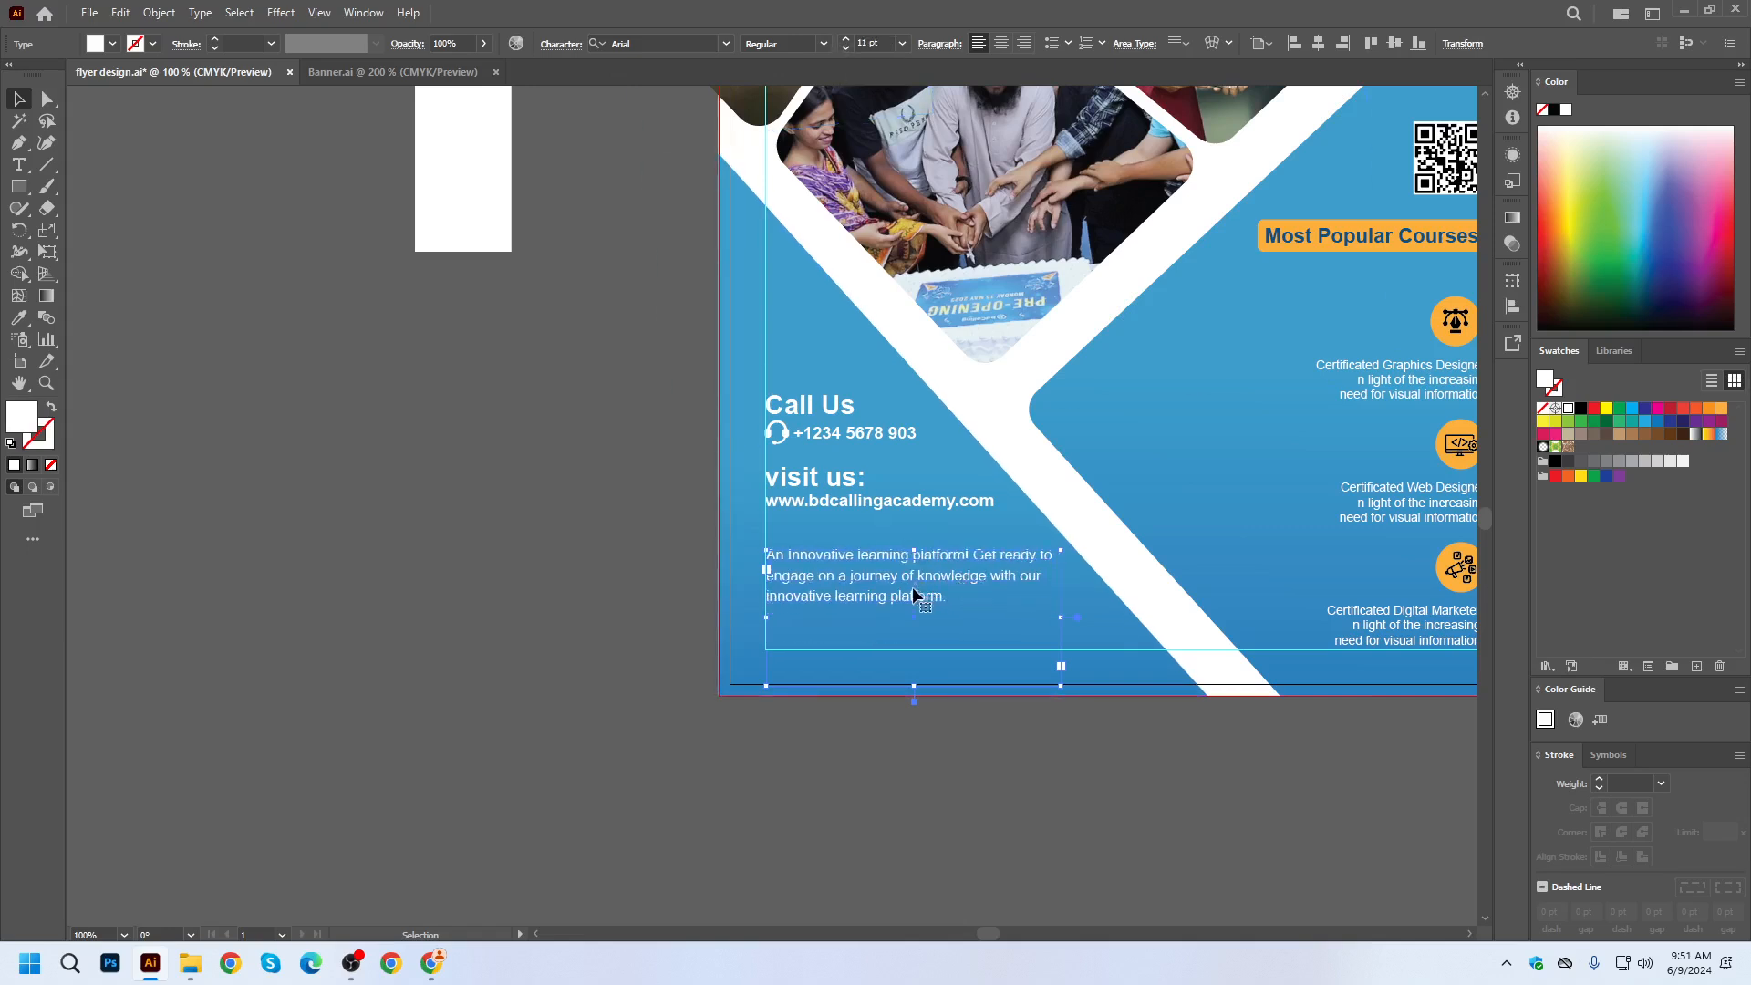
{"action": "left_click_drag", "start_coordinate": [914, 691], "coordinate": [906, 636]}
{"action": "left_click", "coordinate": [909, 764]}
Add an "About Us" text on the pasteboard and copy the Call Us heading's formatting to it with the Eyedropper.
{"action": "left_click", "coordinate": [18, 168]}
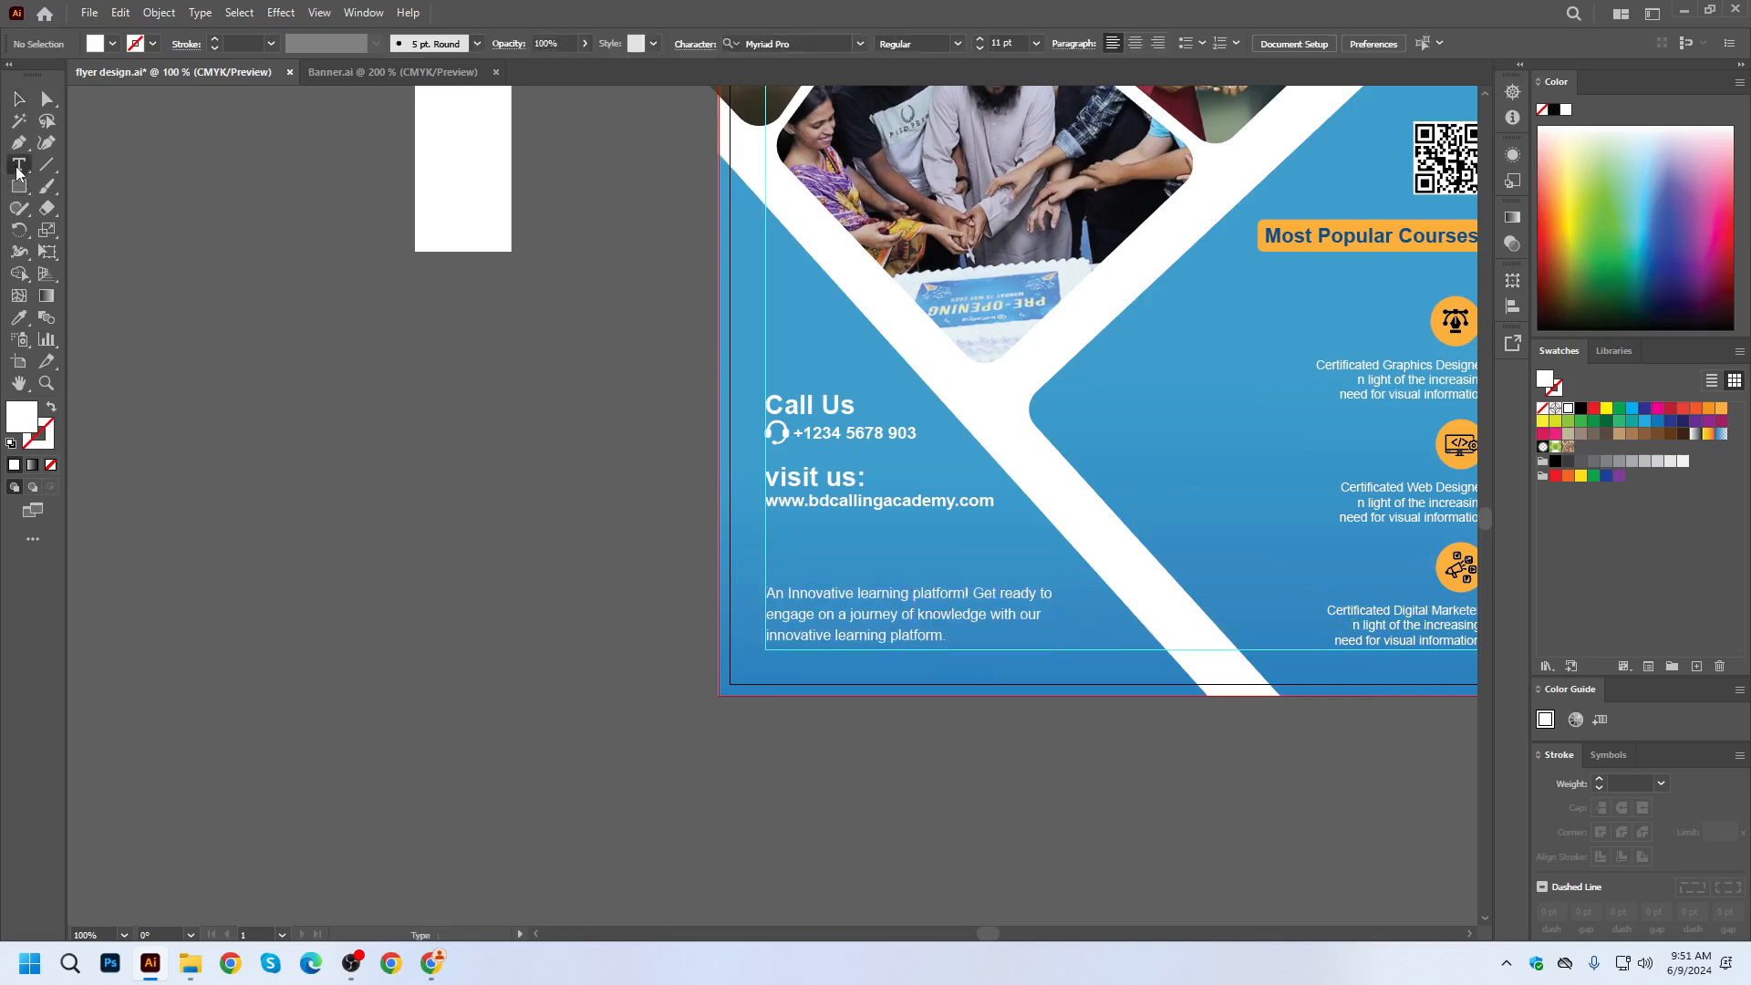
{"action": "left_click", "coordinate": [469, 565]}
{"action": "type", "text": "About Us"}
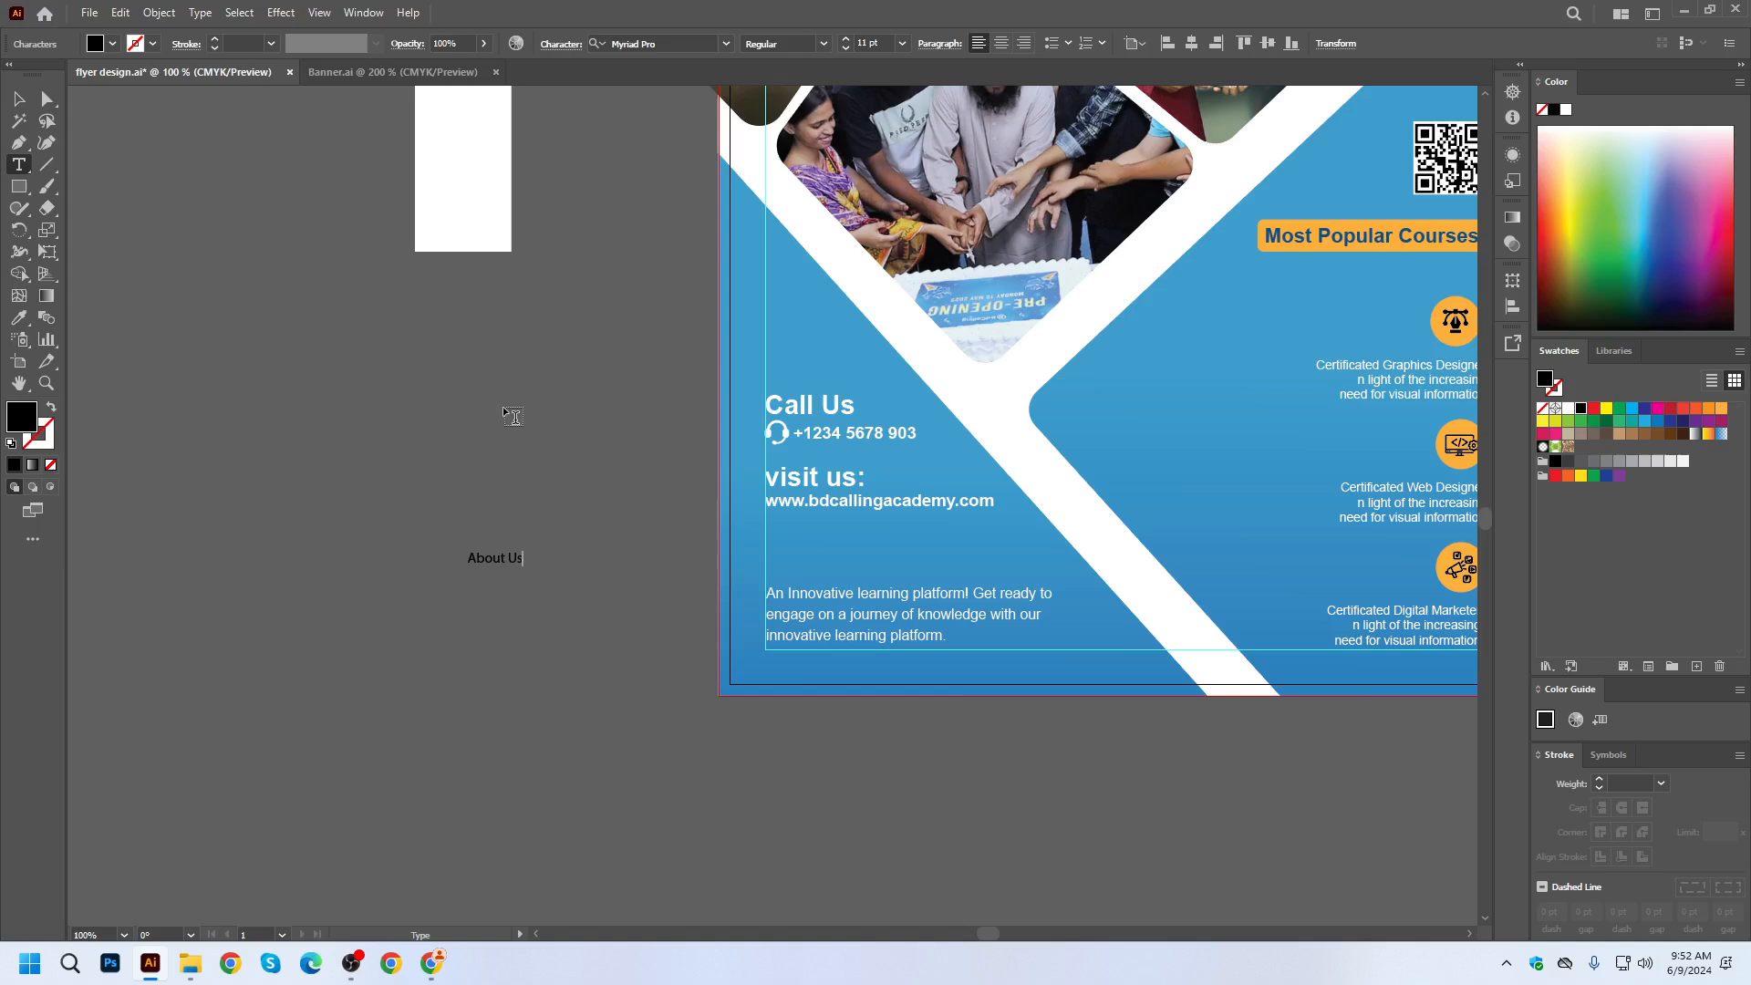
{"action": "left_click", "coordinate": [19, 98]}
{"action": "left_click", "coordinate": [19, 317]}
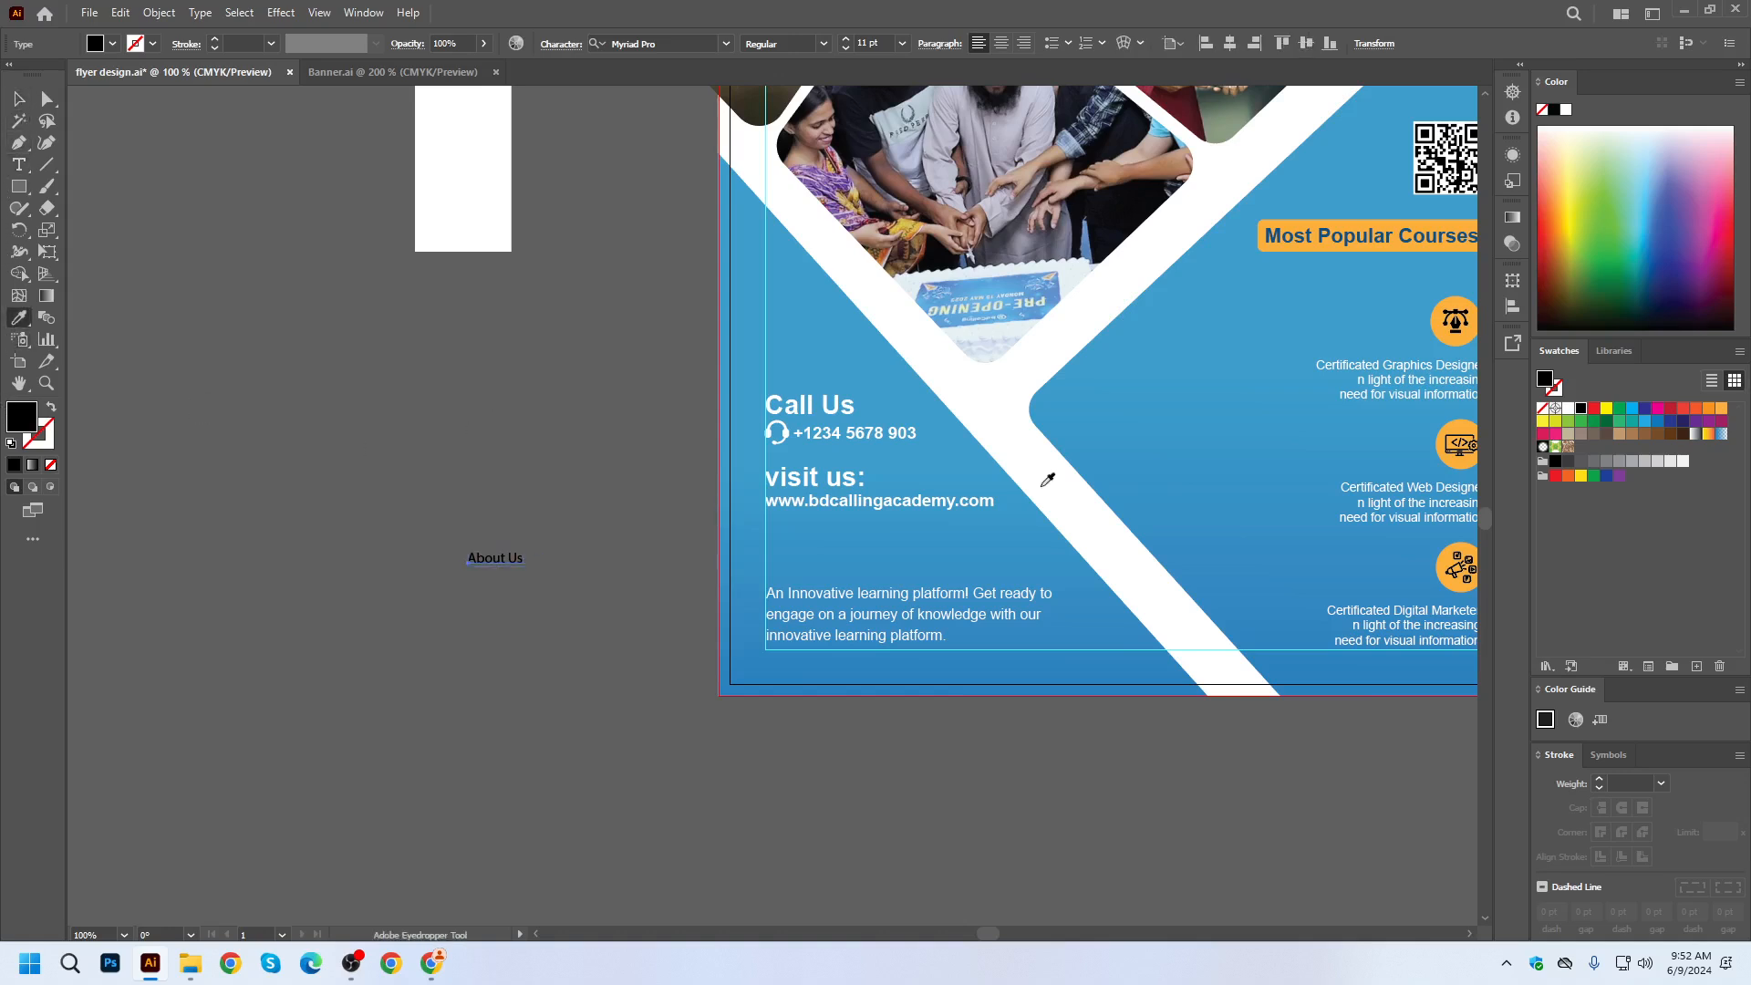
{"action": "left_click", "coordinate": [793, 406]}
{"action": "left_click", "coordinate": [18, 98]}
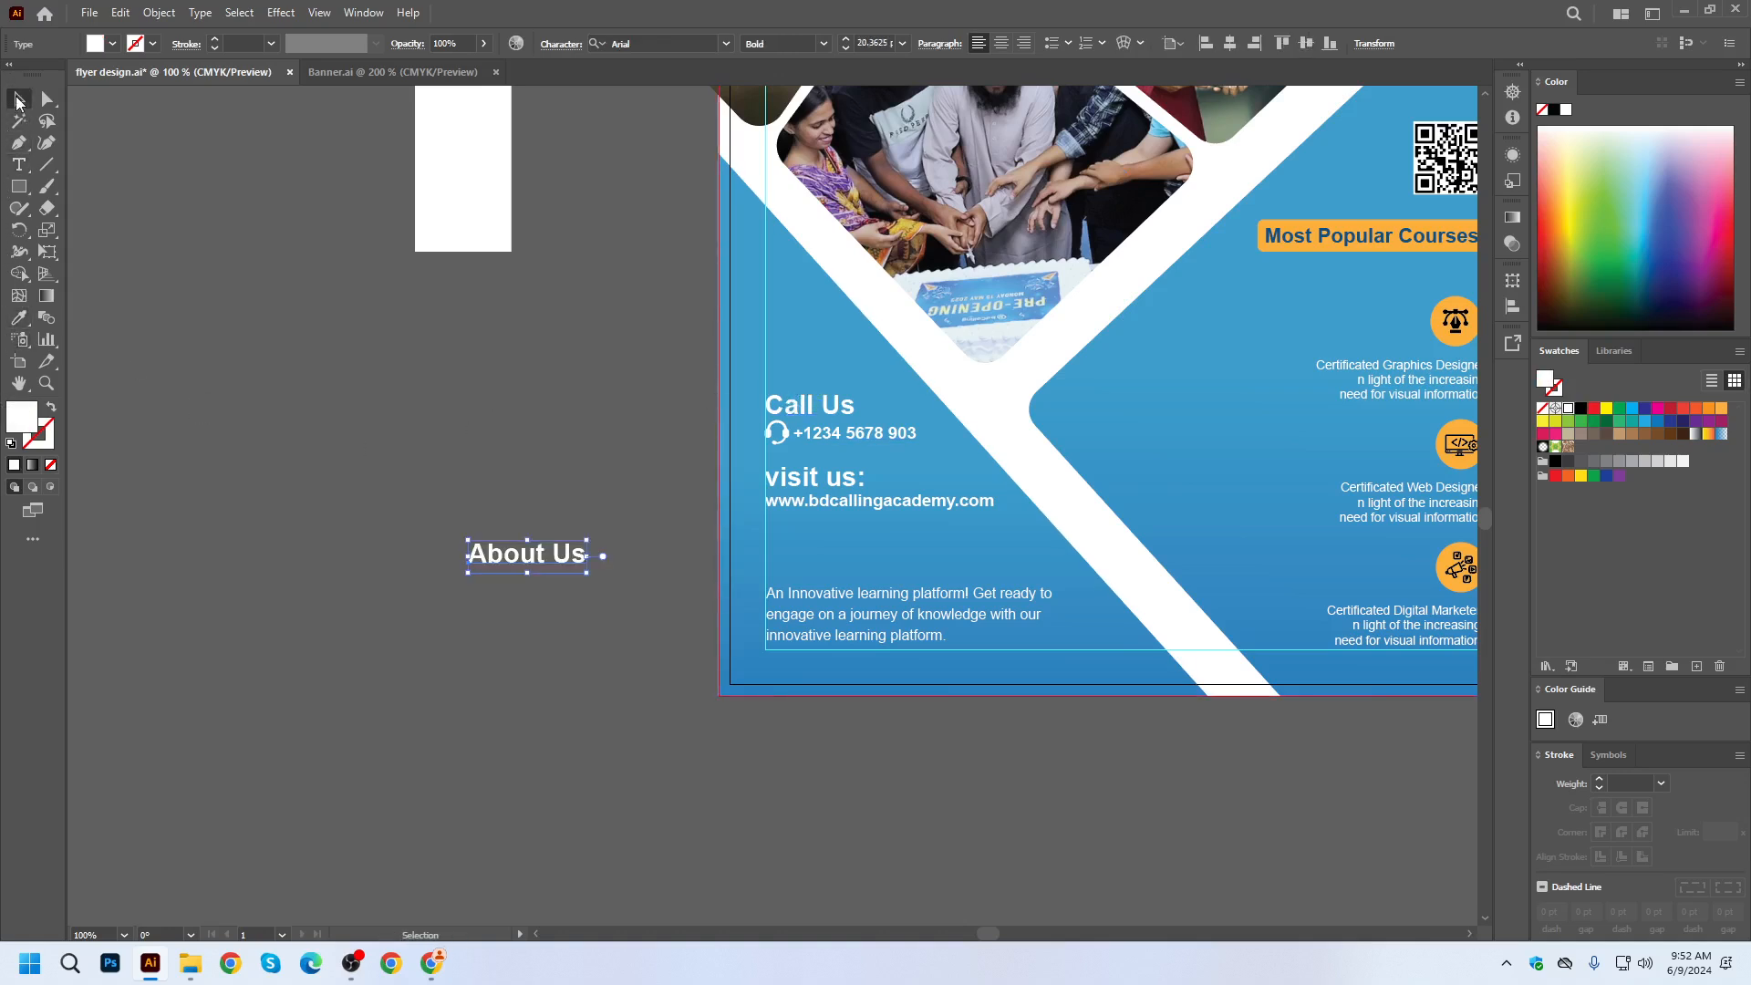
Place the About Us heading above the paragraph on the left margin guide and set its font size to 15 pt.
{"action": "left_click", "coordinate": [558, 665]}
{"action": "scroll", "coordinate": [558, 665], "scroll_direction": "up", "scroll_amount": 3}
{"action": "left_click_drag", "start_coordinate": [580, 454], "coordinate": [1158, 467]}
{"action": "left_click_drag", "start_coordinate": [983, 771], "coordinate": [649, 795]}
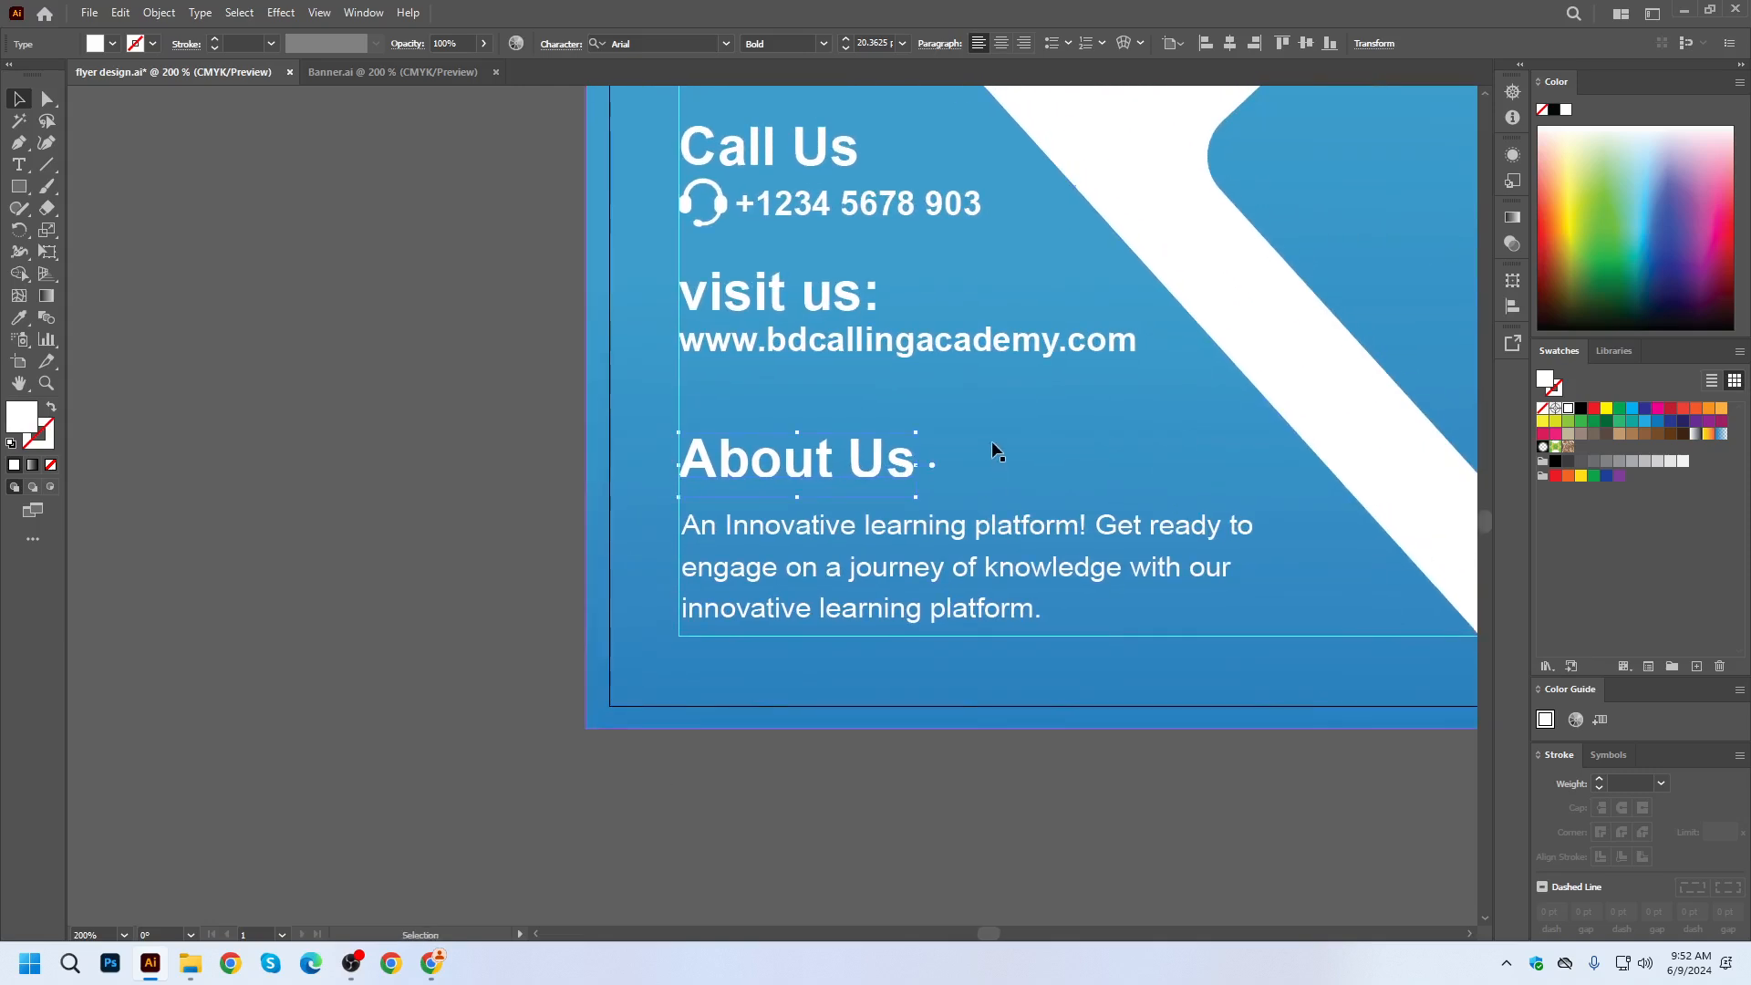
{"action": "left_click", "coordinate": [845, 51]}
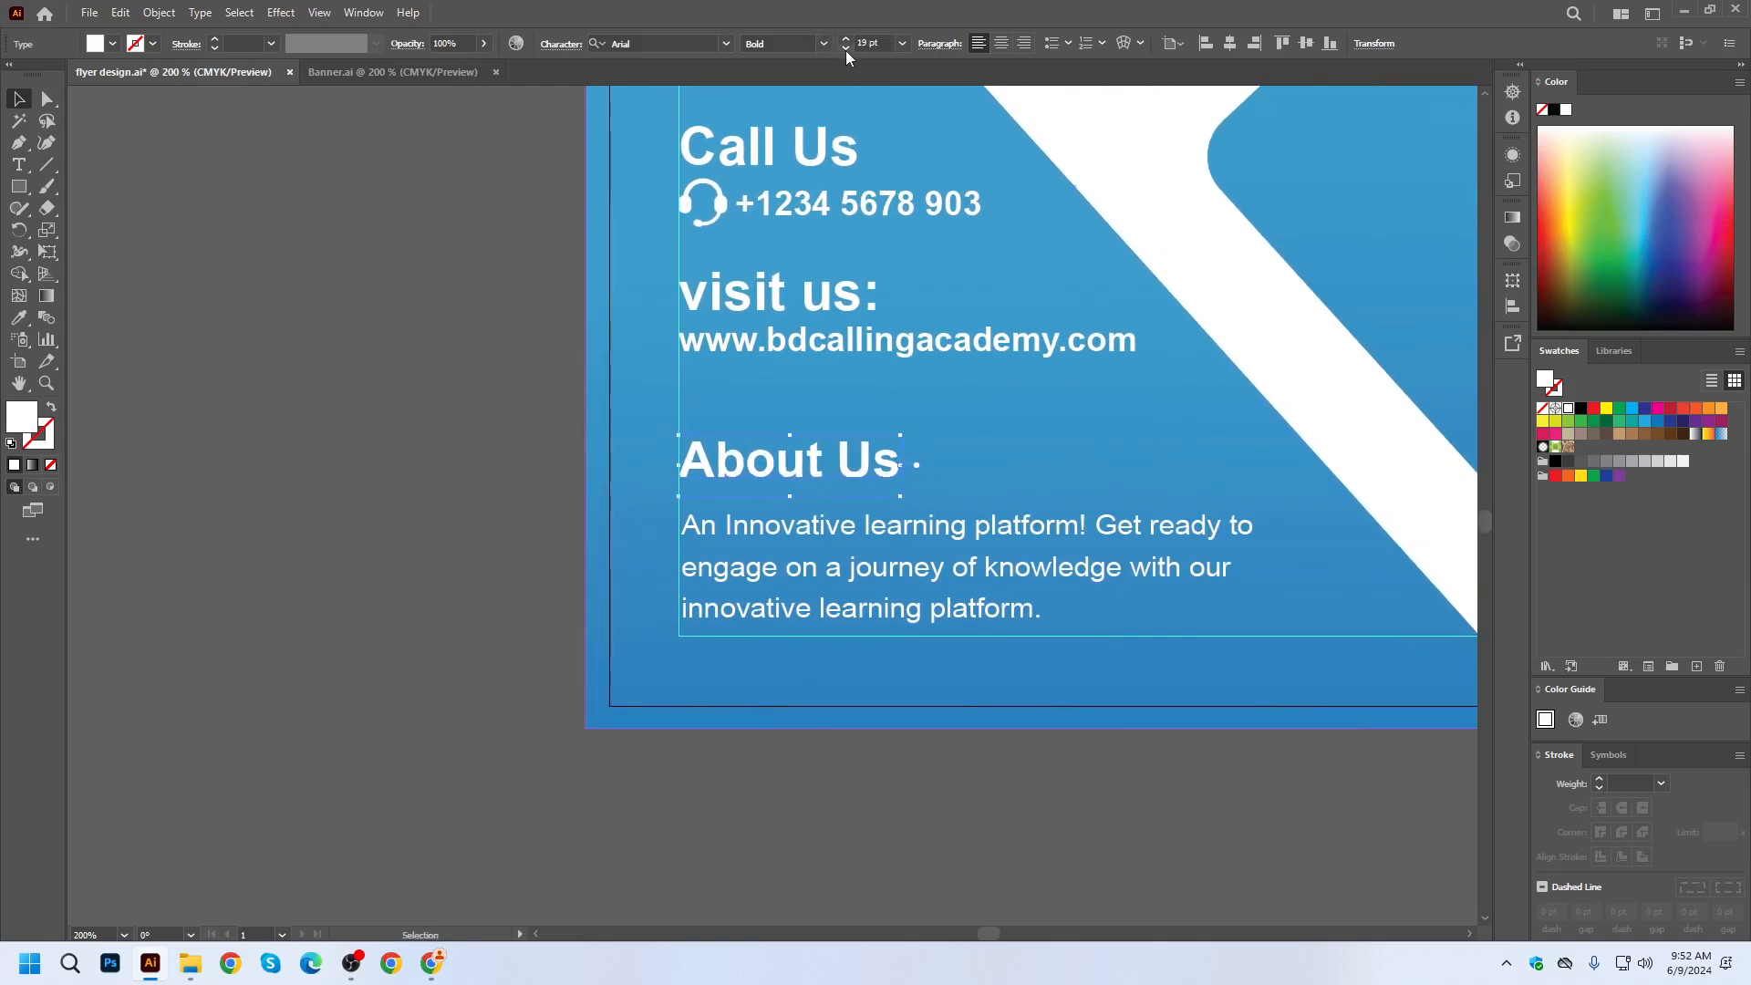
{"action": "left_click", "coordinate": [845, 51]}
{"action": "left_click", "coordinate": [845, 51]}
{"action": "left_click", "coordinate": [845, 51]}
{"action": "left_click", "coordinate": [845, 51]}
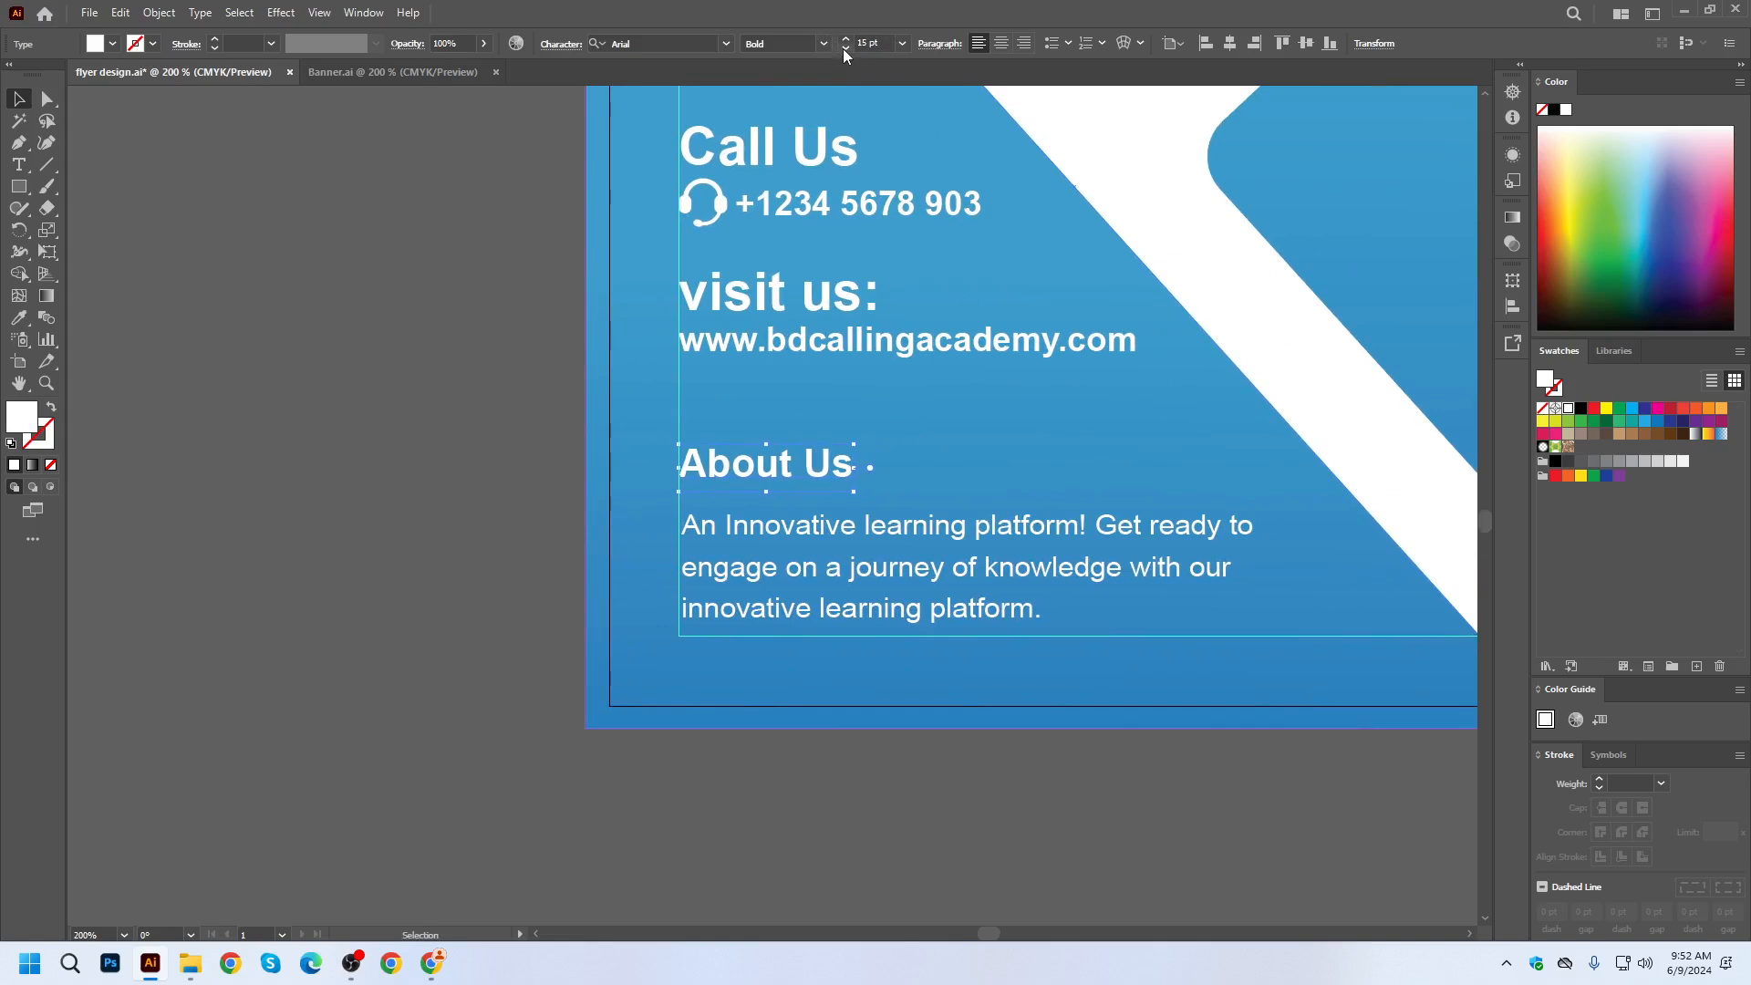
Draw a horizontal line about 1.51 in long between the About Us heading and its paragraph, with a white stroke.
{"action": "left_click", "coordinate": [47, 164]}
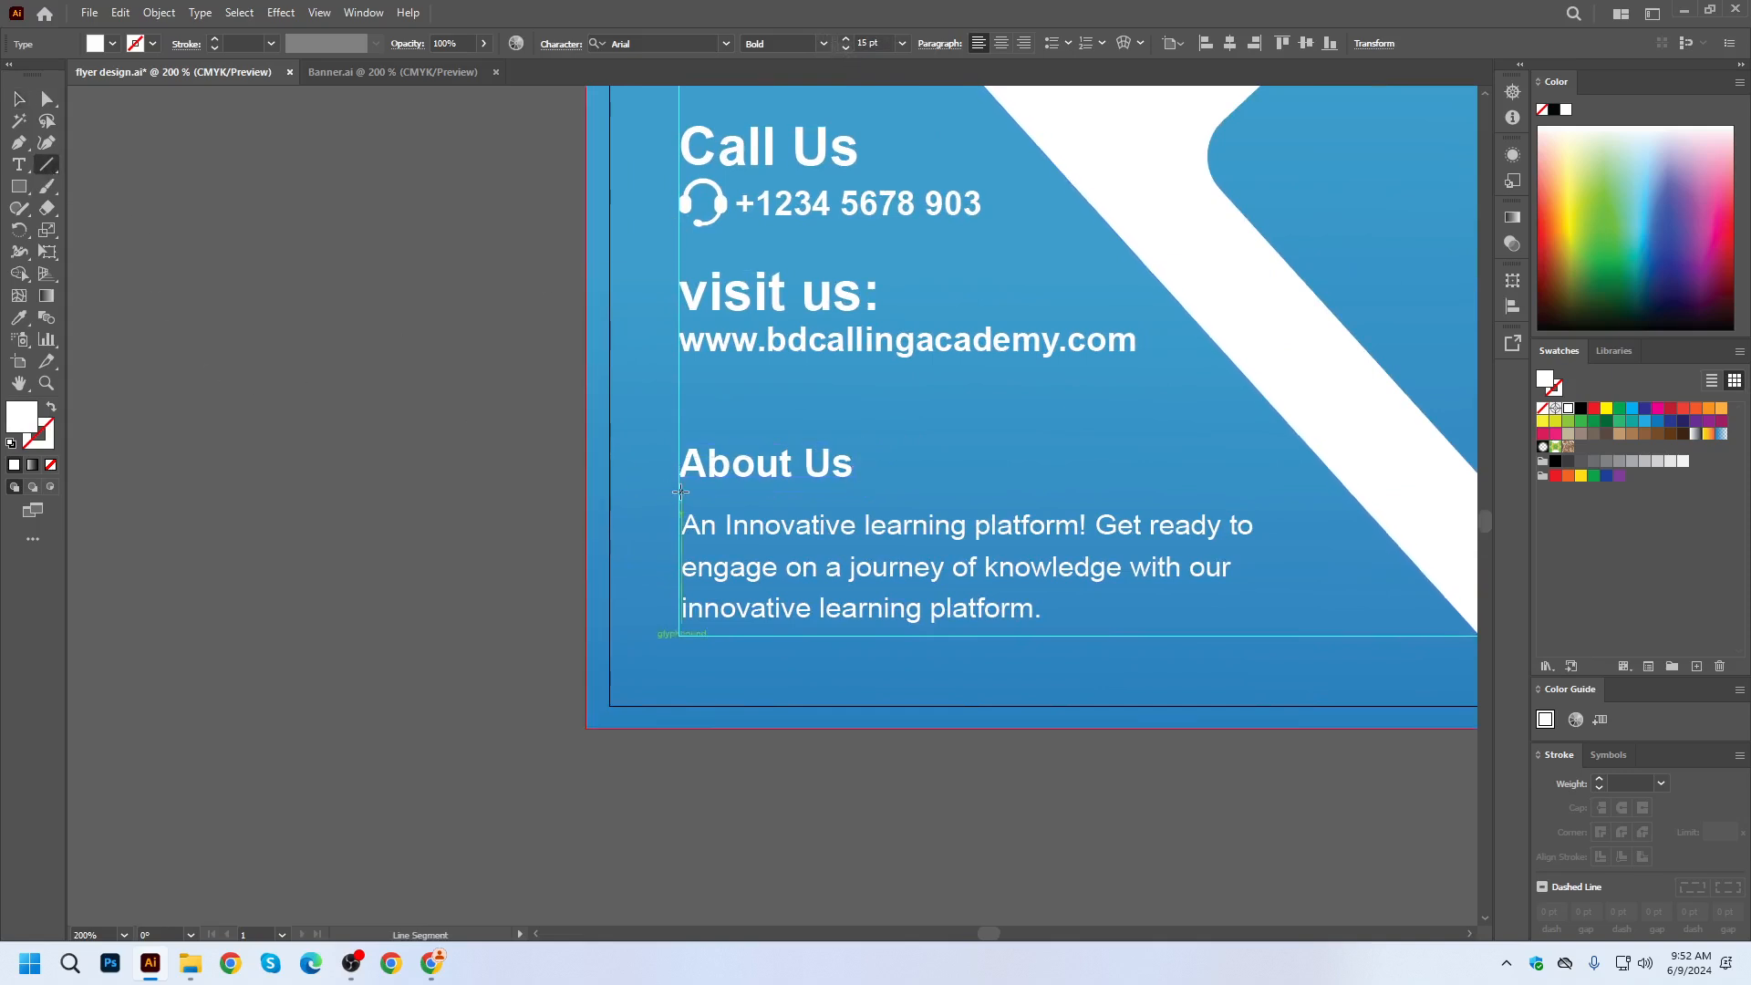
{"action": "mouse_move", "coordinate": [678, 492]}
{"action": "left_mouse_down"}
{"action": "mouse_move", "coordinate": [1002, 498]}
{"action": "mouse_move", "coordinate": [962, 492]}
{"action": "left_mouse_up"}
{"action": "left_click", "coordinate": [47, 435]}
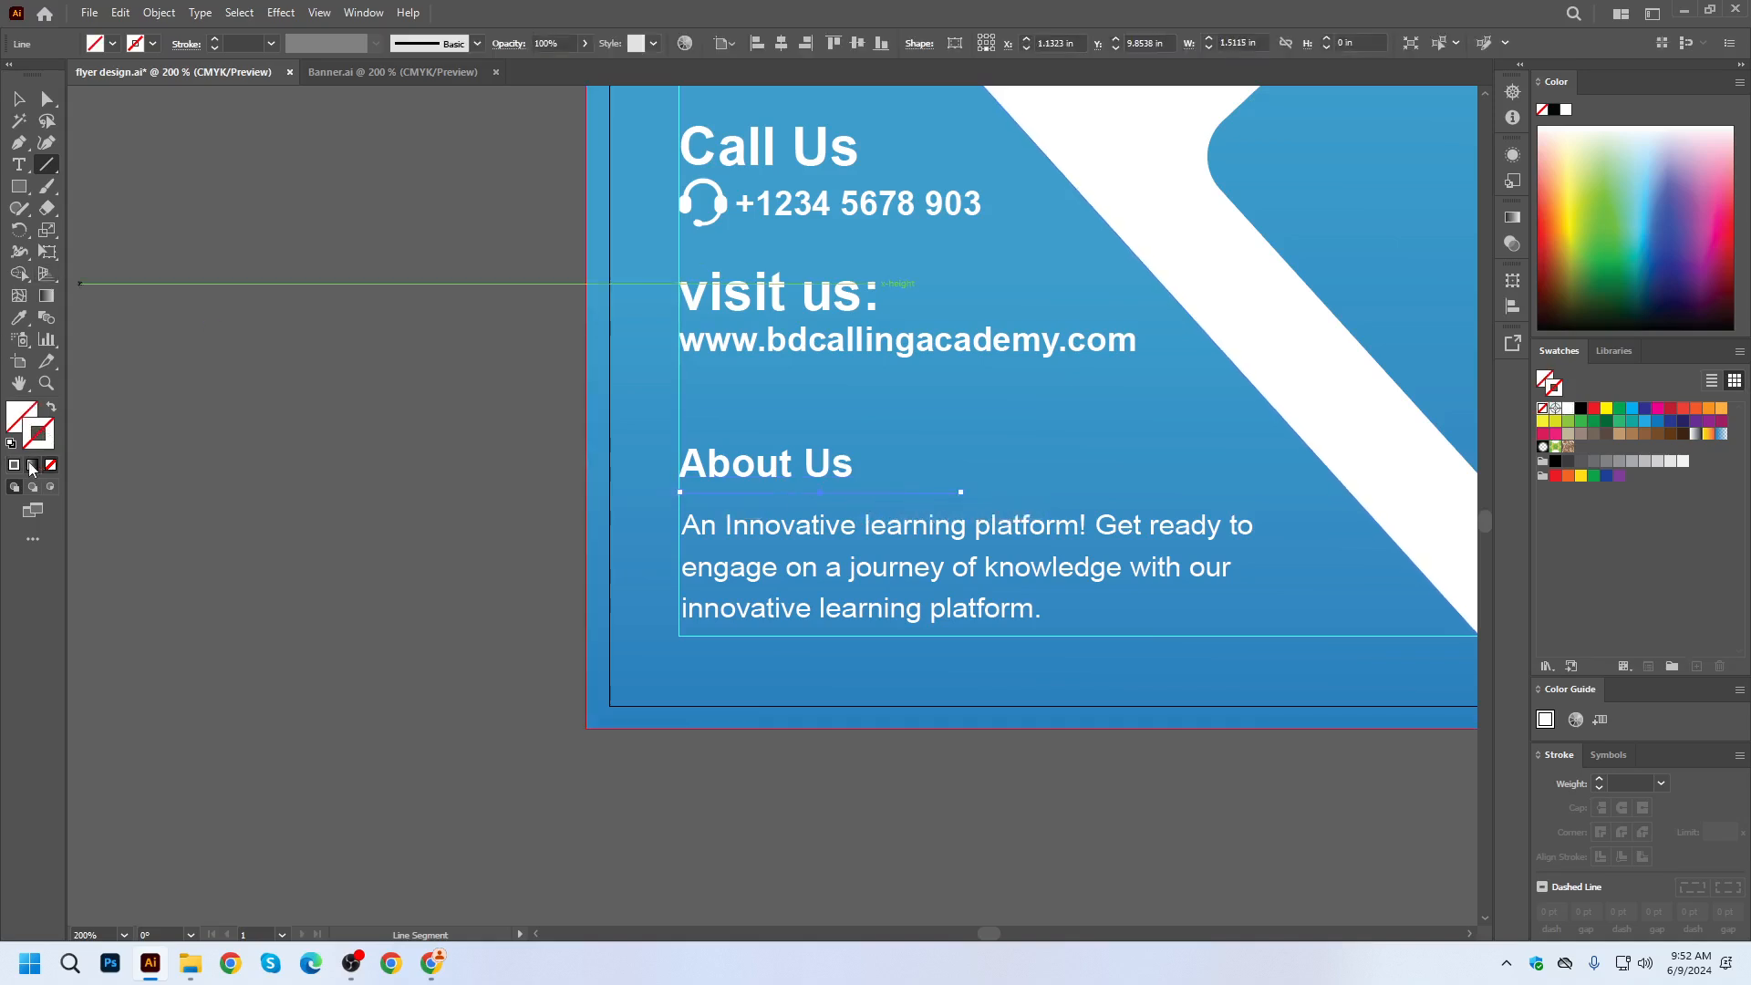
{"action": "left_click", "coordinate": [14, 465]}
{"action": "left_click", "coordinate": [18, 103]}
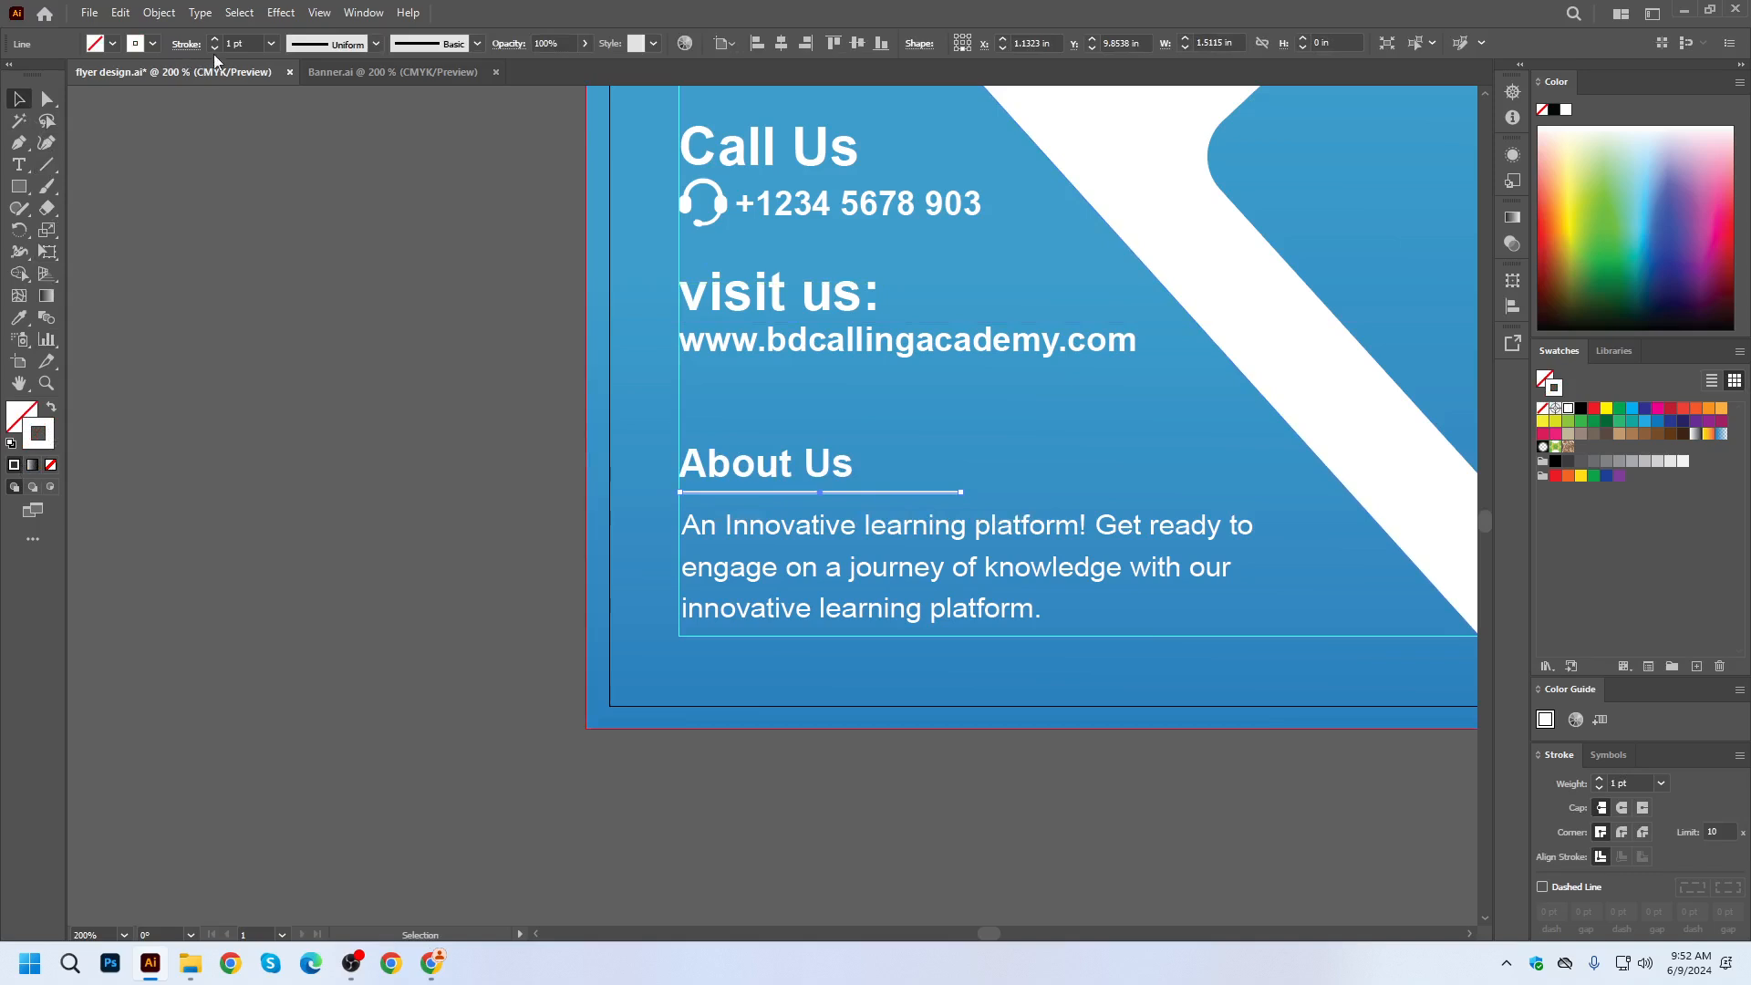
Set the stroke weight of the line under About Us to 0.25 pt.
{"action": "left_click", "coordinate": [214, 48]}
{"action": "left_click", "coordinate": [215, 48]}
{"action": "left_click", "coordinate": [214, 49]}
{"action": "left_click", "coordinate": [519, 663]}
{"action": "scroll", "coordinate": [839, 520], "scroll_direction": "up", "scroll_amount": 5}
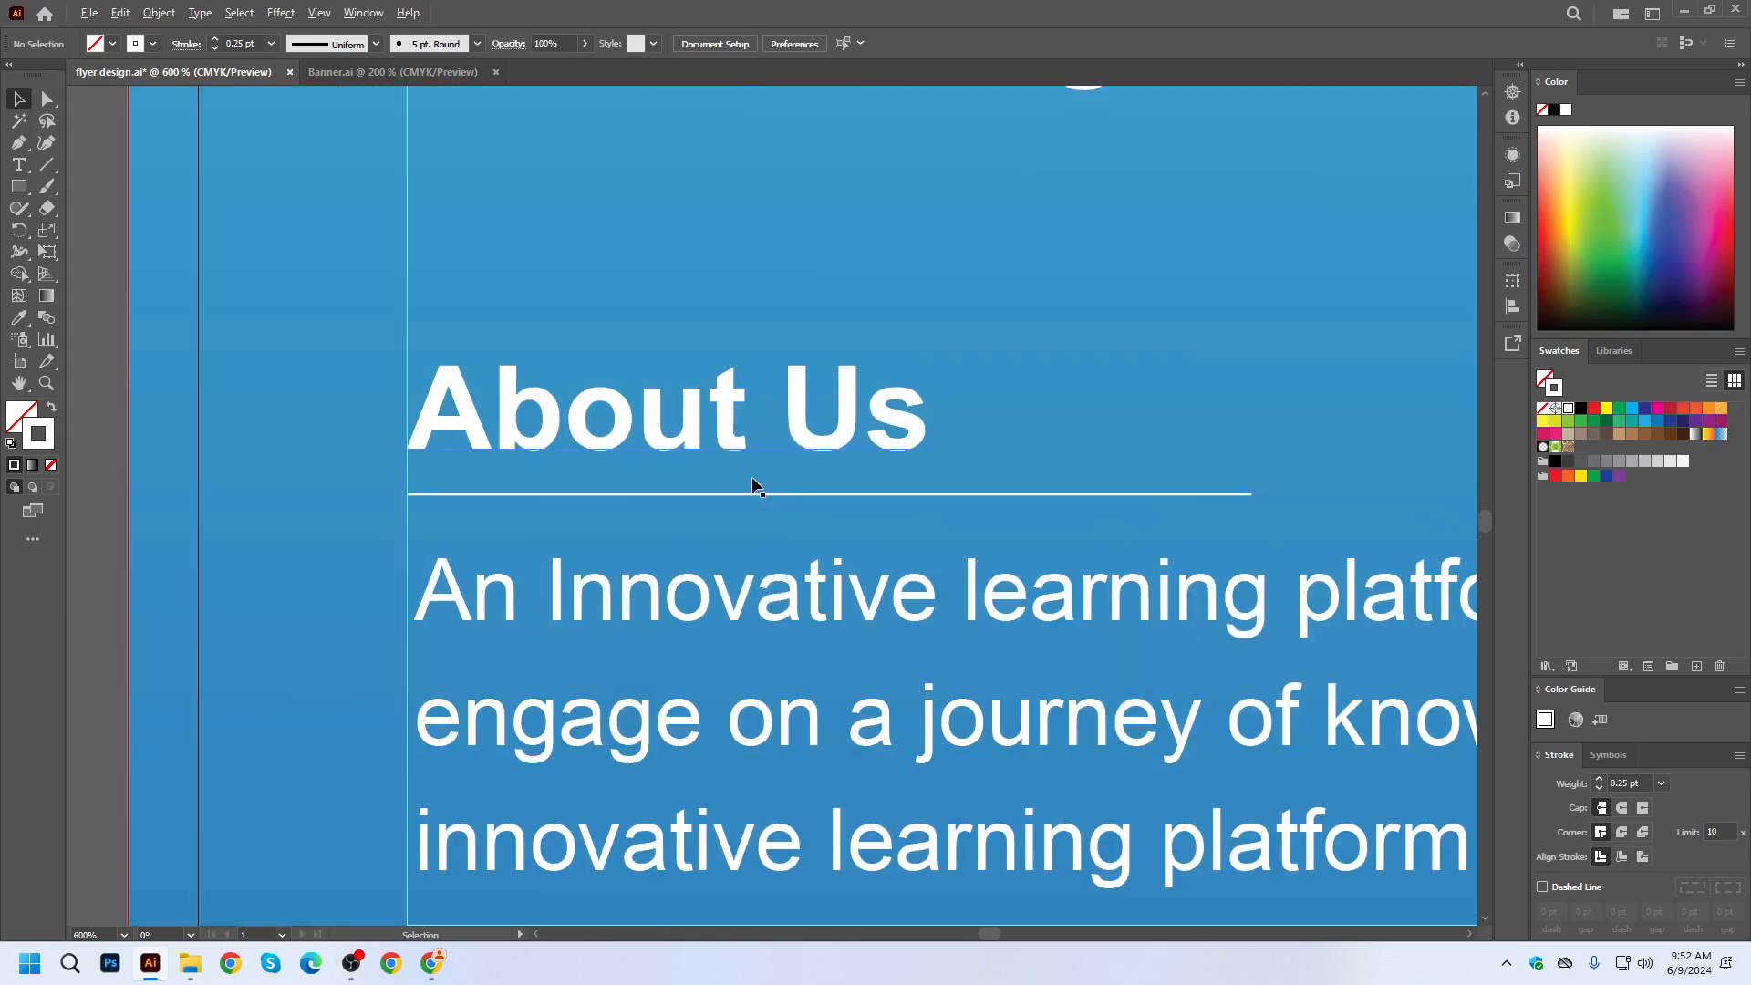
Set the line under About Us to a 0.5 pt stroke and move the heading down about 0.02 in toward it.
{"action": "left_click", "coordinate": [747, 503]}
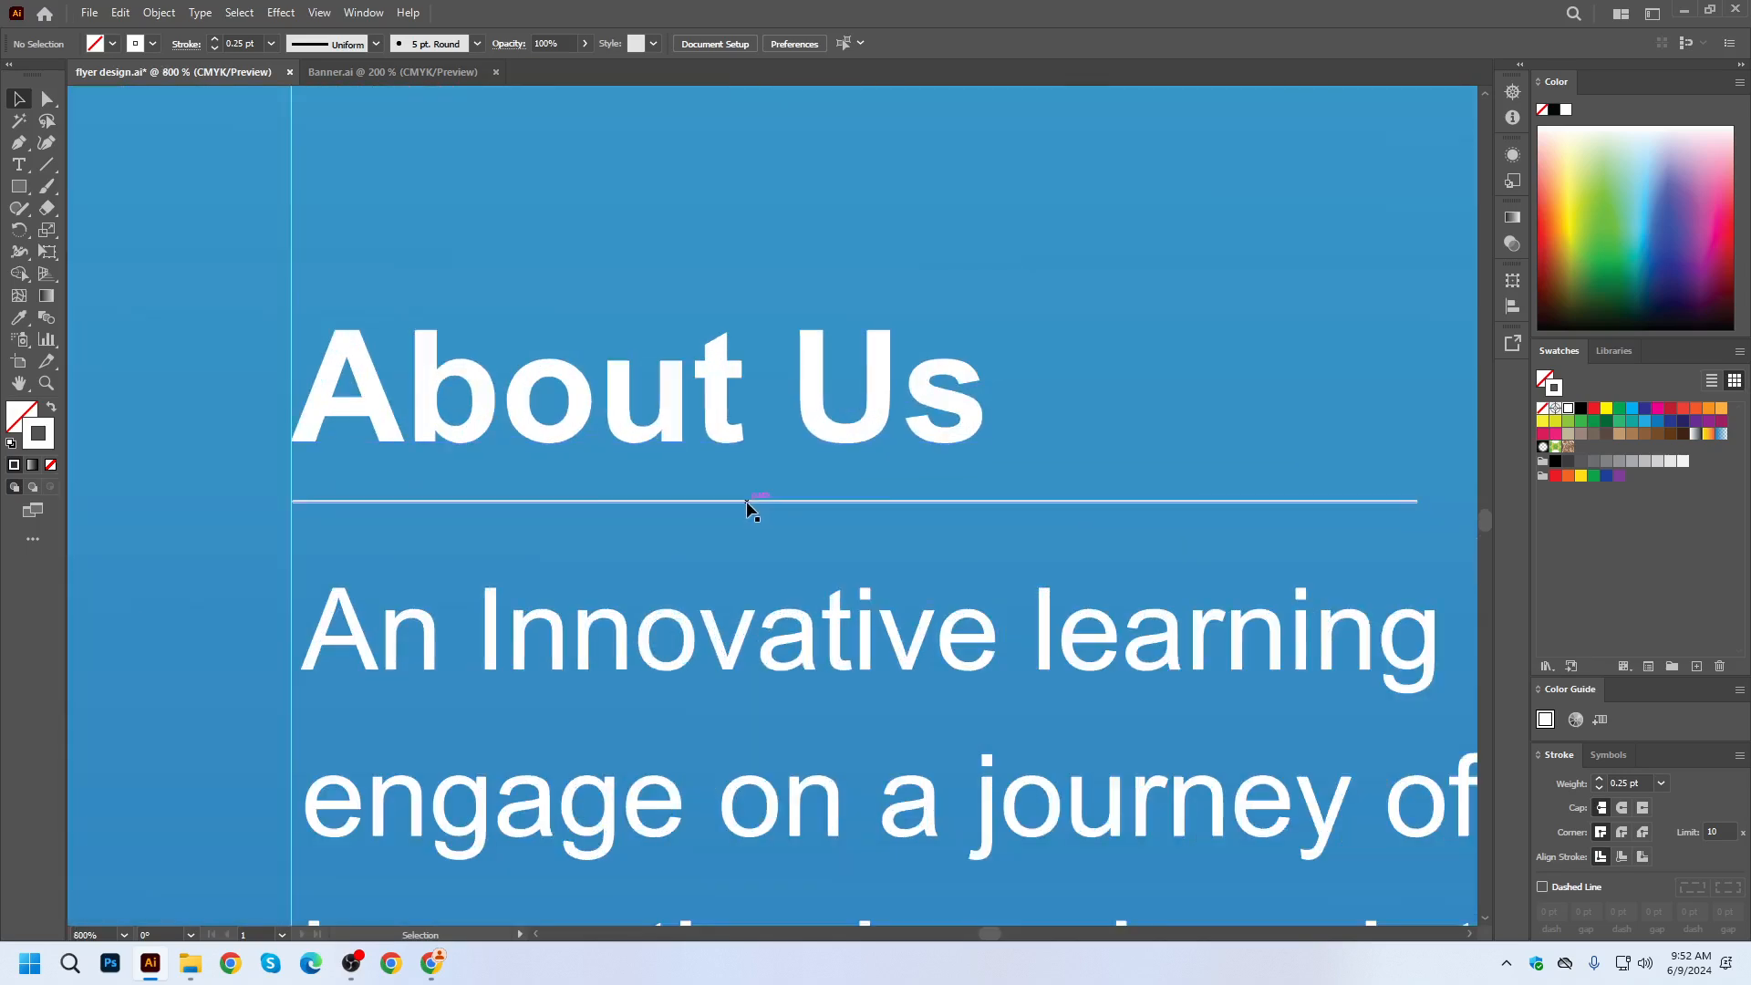
{"action": "left_click", "coordinate": [214, 39]}
{"action": "left_click_drag", "start_coordinate": [520, 404], "coordinate": [520, 420]}
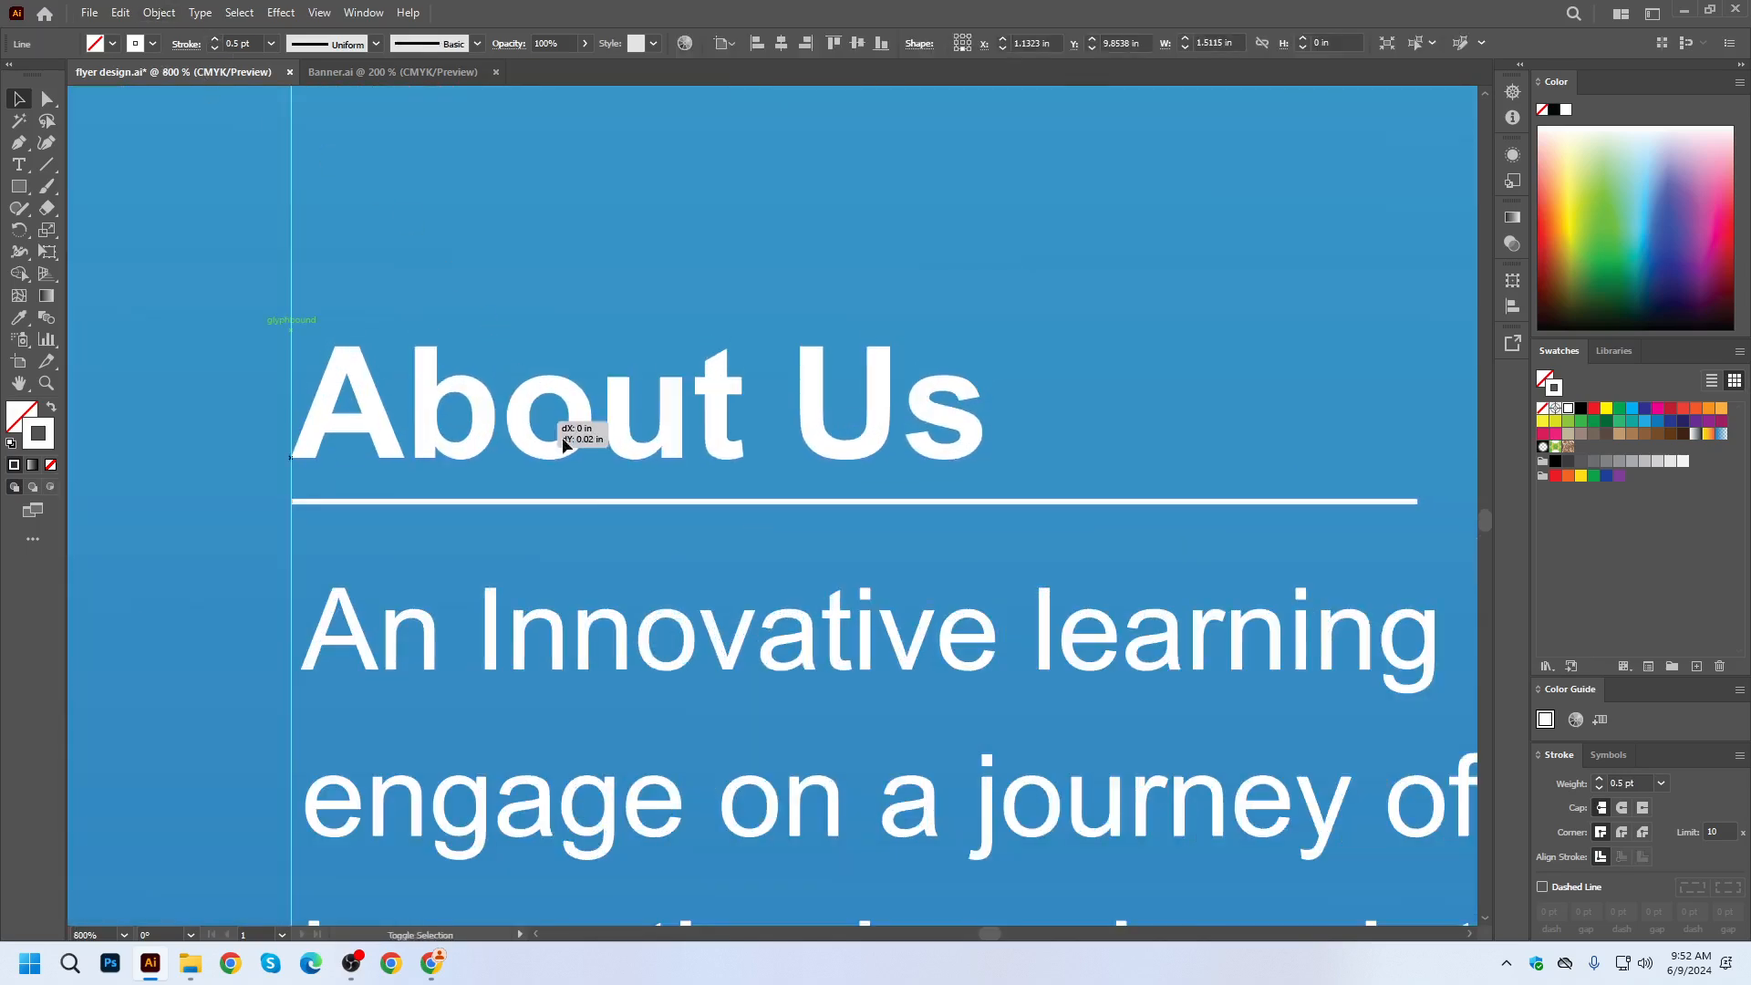
{"action": "scroll", "coordinate": [774, 480], "scroll_direction": "down", "scroll_amount": 4}
{"action": "left_click", "coordinate": [394, 654]}
{"action": "scroll", "coordinate": [540, 698], "scroll_direction": "down", "scroll_amount": 2}
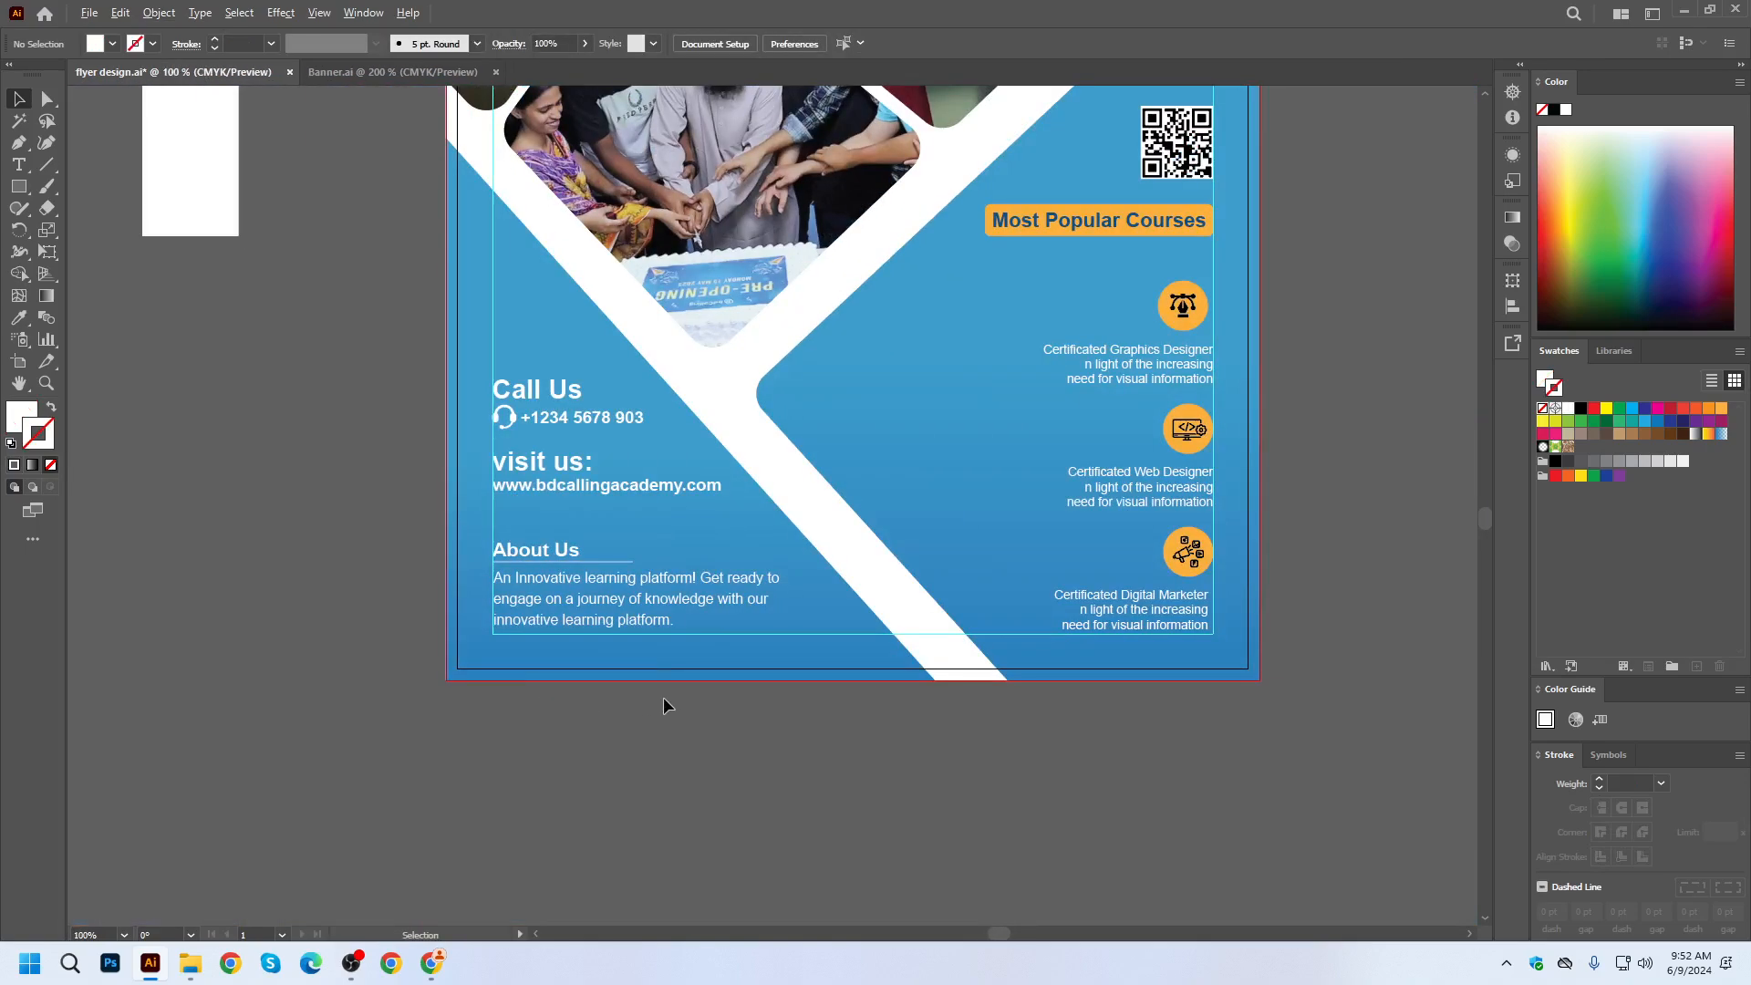
Save the flyer file.
{"action": "scroll", "coordinate": [675, 697], "scroll_direction": "down", "scroll_amount": 2}
{"action": "key", "text": "ctrl+s"}
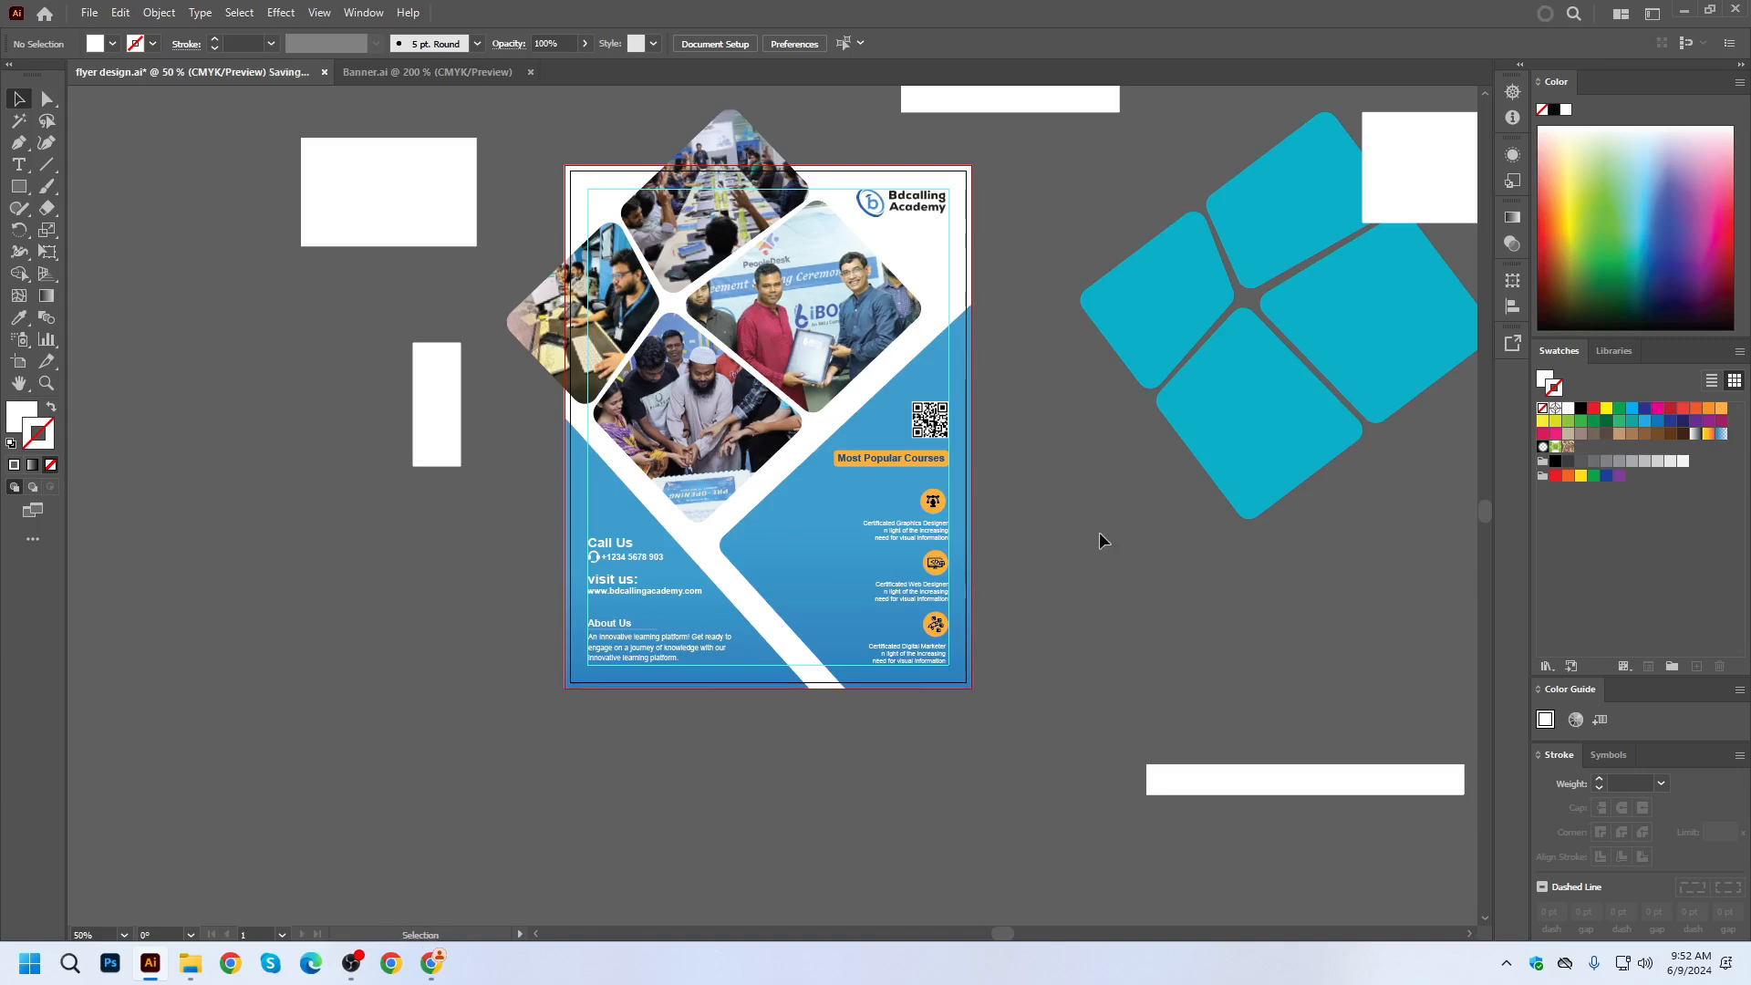
{"action": "left_click_drag", "start_coordinate": [1062, 497], "coordinate": [1137, 547]}
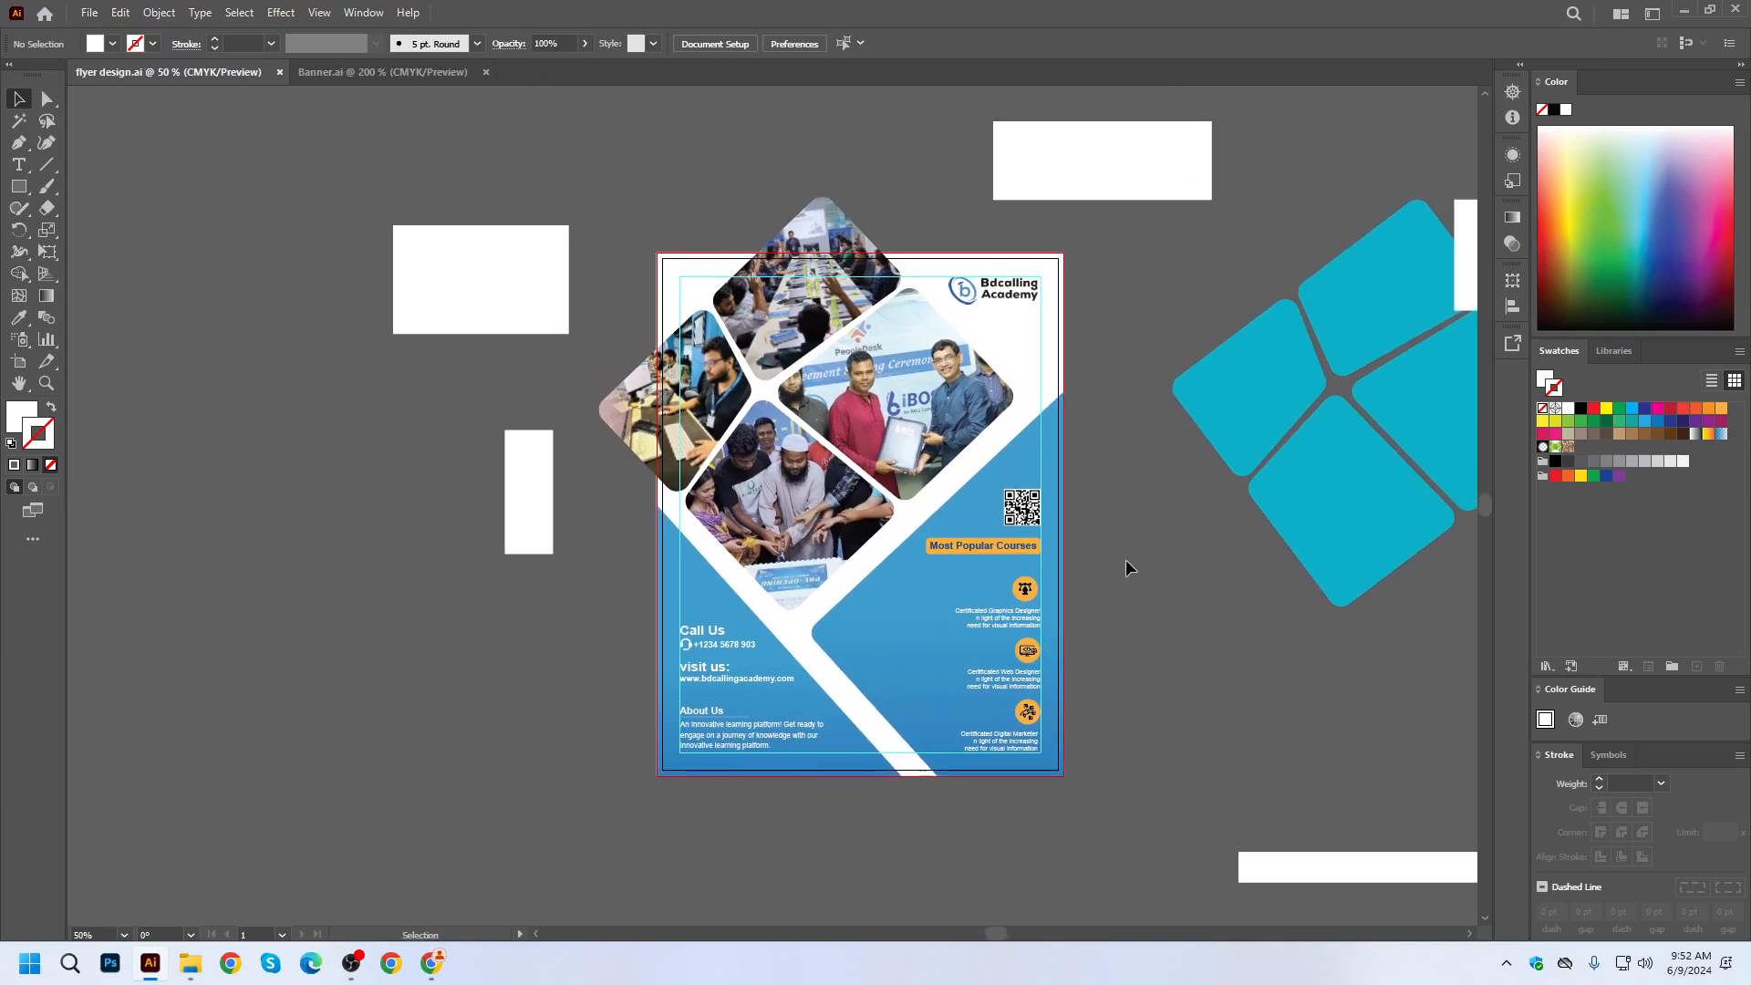
{"action": "scroll", "coordinate": [1061, 600], "scroll_direction": "up", "scroll_amount": 1}
{"action": "scroll", "coordinate": [1032, 607], "scroll_direction": "up", "scroll_amount": 1}
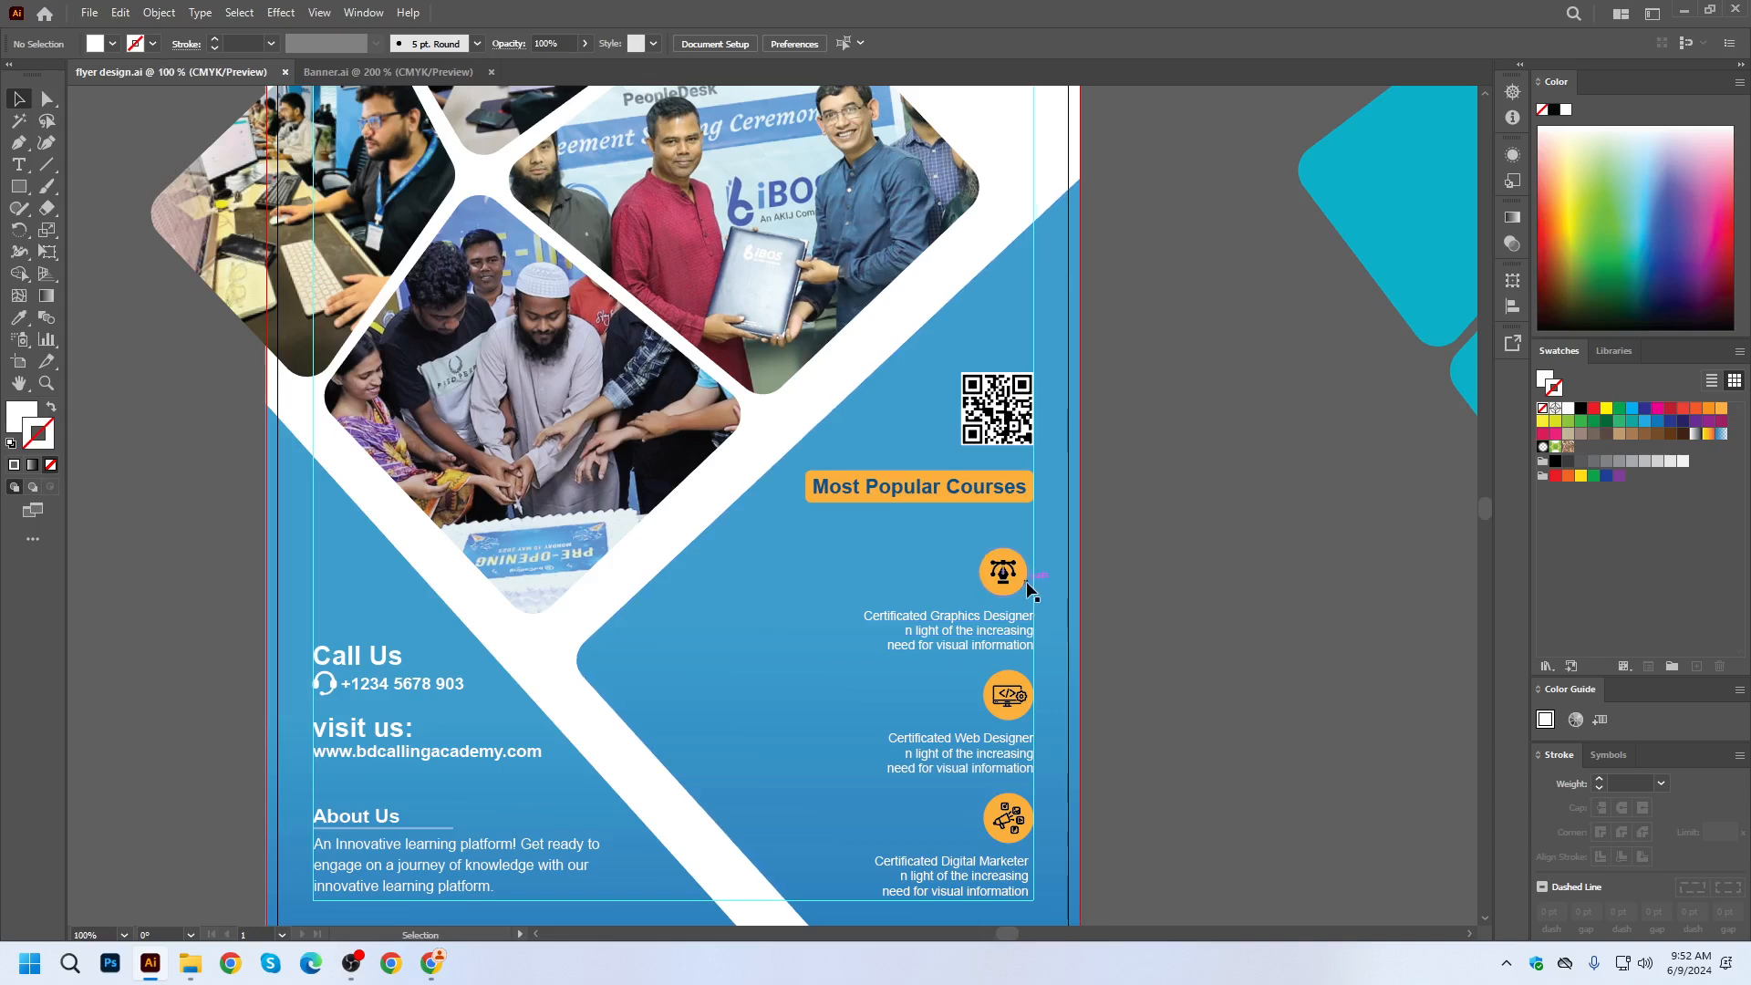
{"action": "left_click", "coordinate": [50, 97]}
{"action": "left_click", "coordinate": [824, 502]}
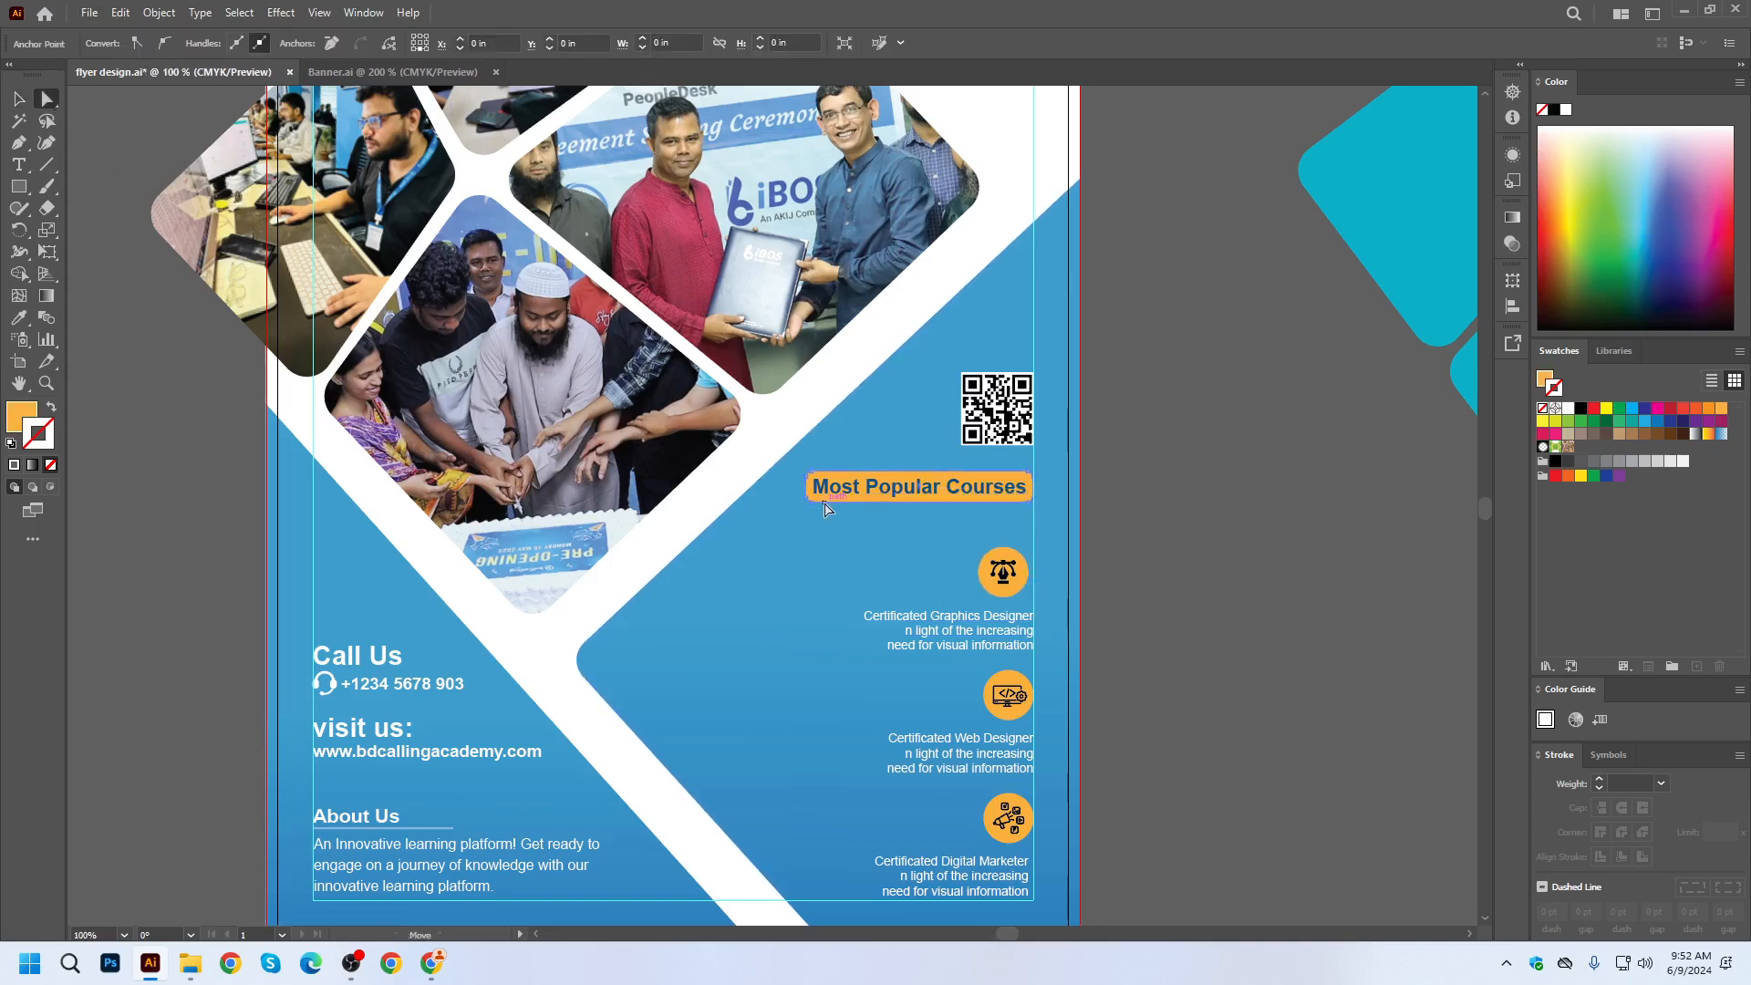
{"action": "left_click", "coordinate": [1020, 588]}
{"action": "left_click", "coordinate": [165, 143]}
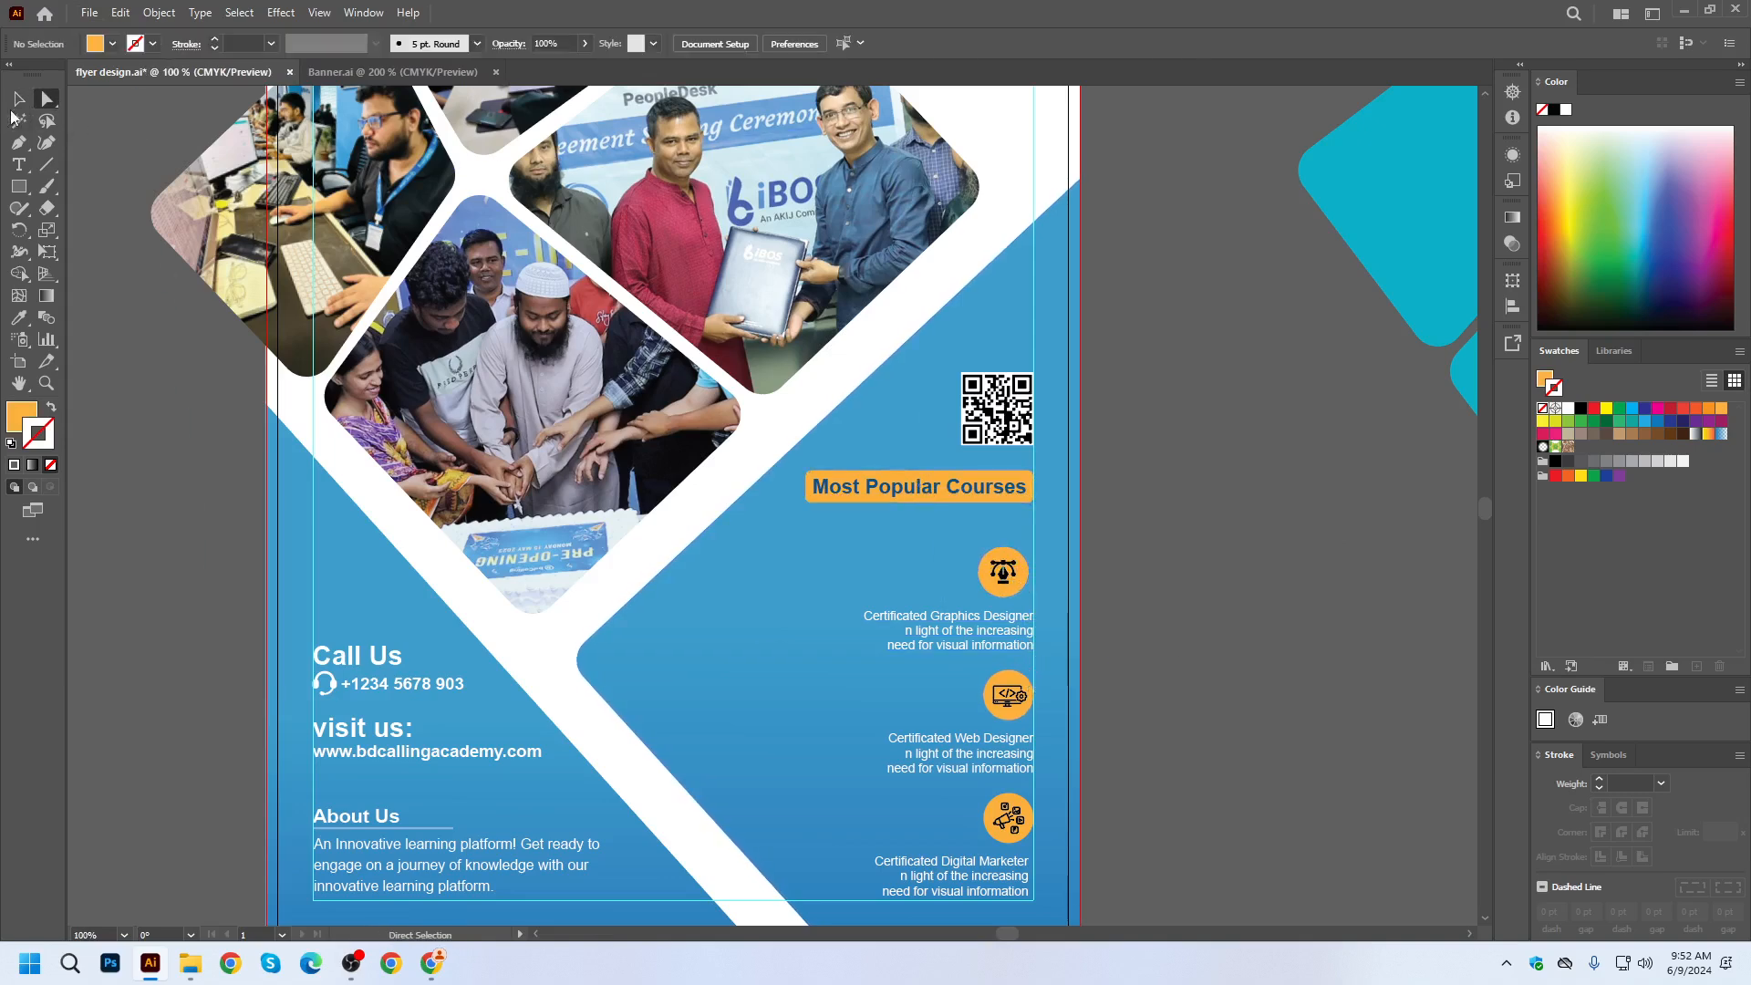
Try a white fill on the orange Most Popular Courses badge and three icon circles, selected together with the Magic Wand, and undo it.
{"action": "left_click", "coordinate": [19, 120]}
{"action": "left_click", "coordinate": [837, 497]}
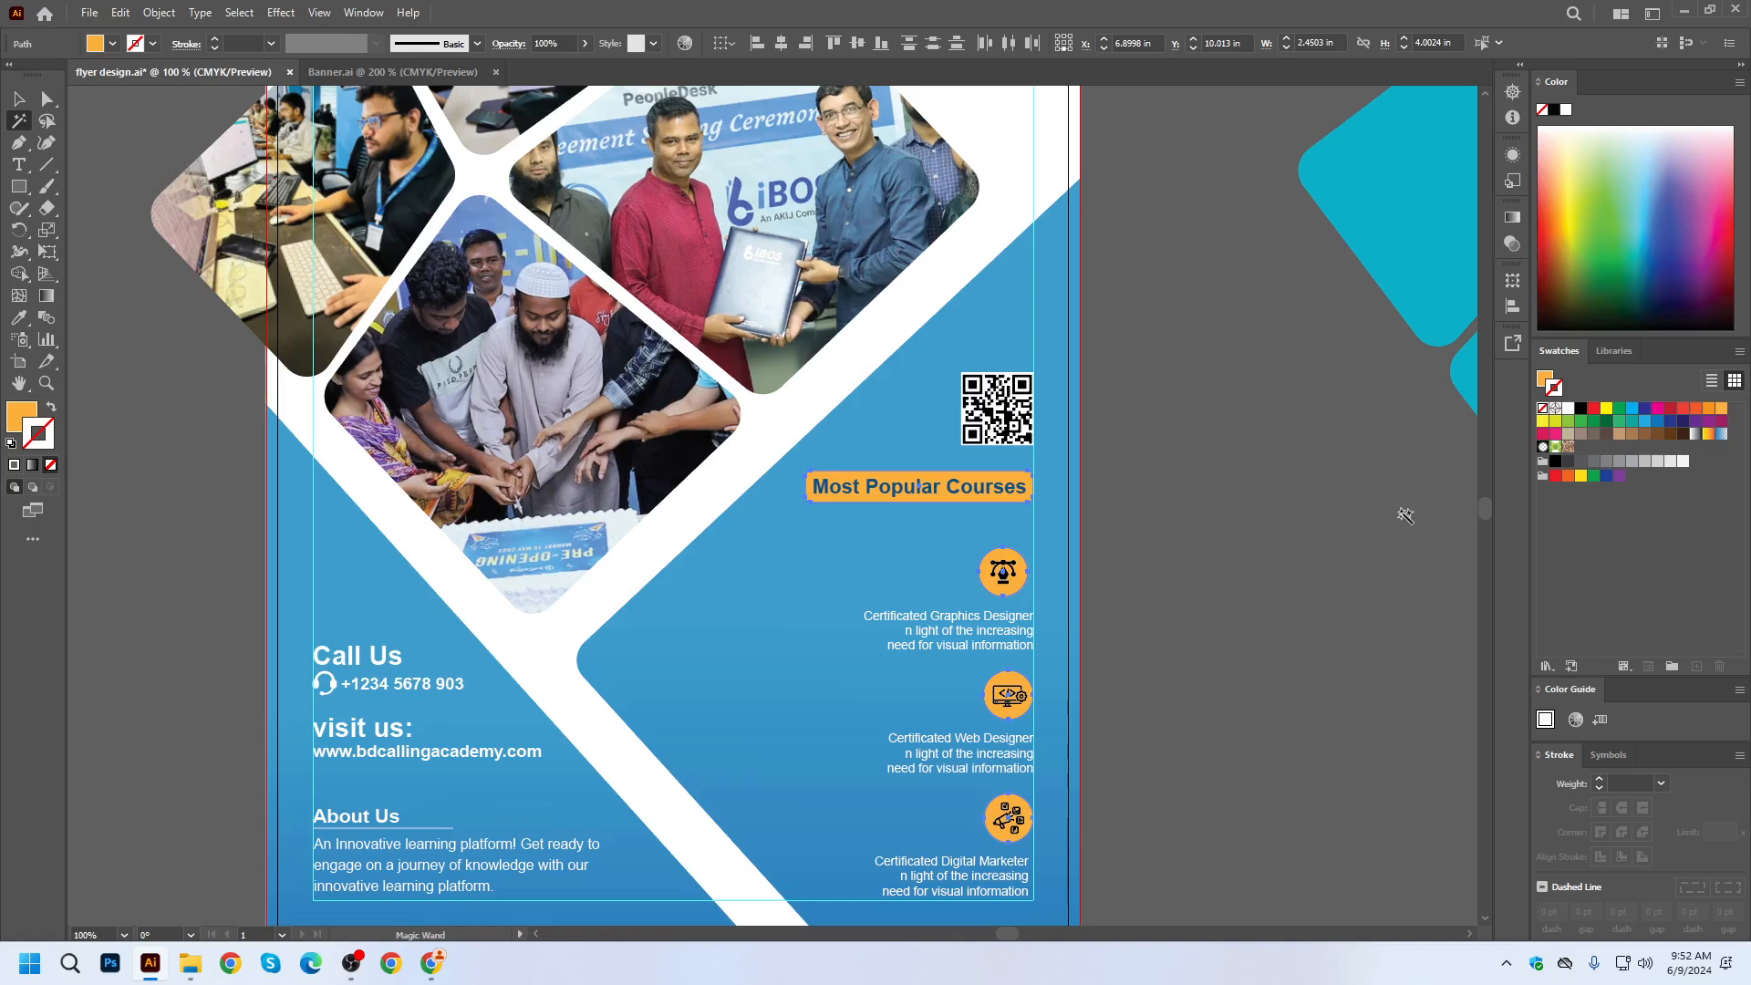
{"action": "left_click", "coordinate": [31, 415]}
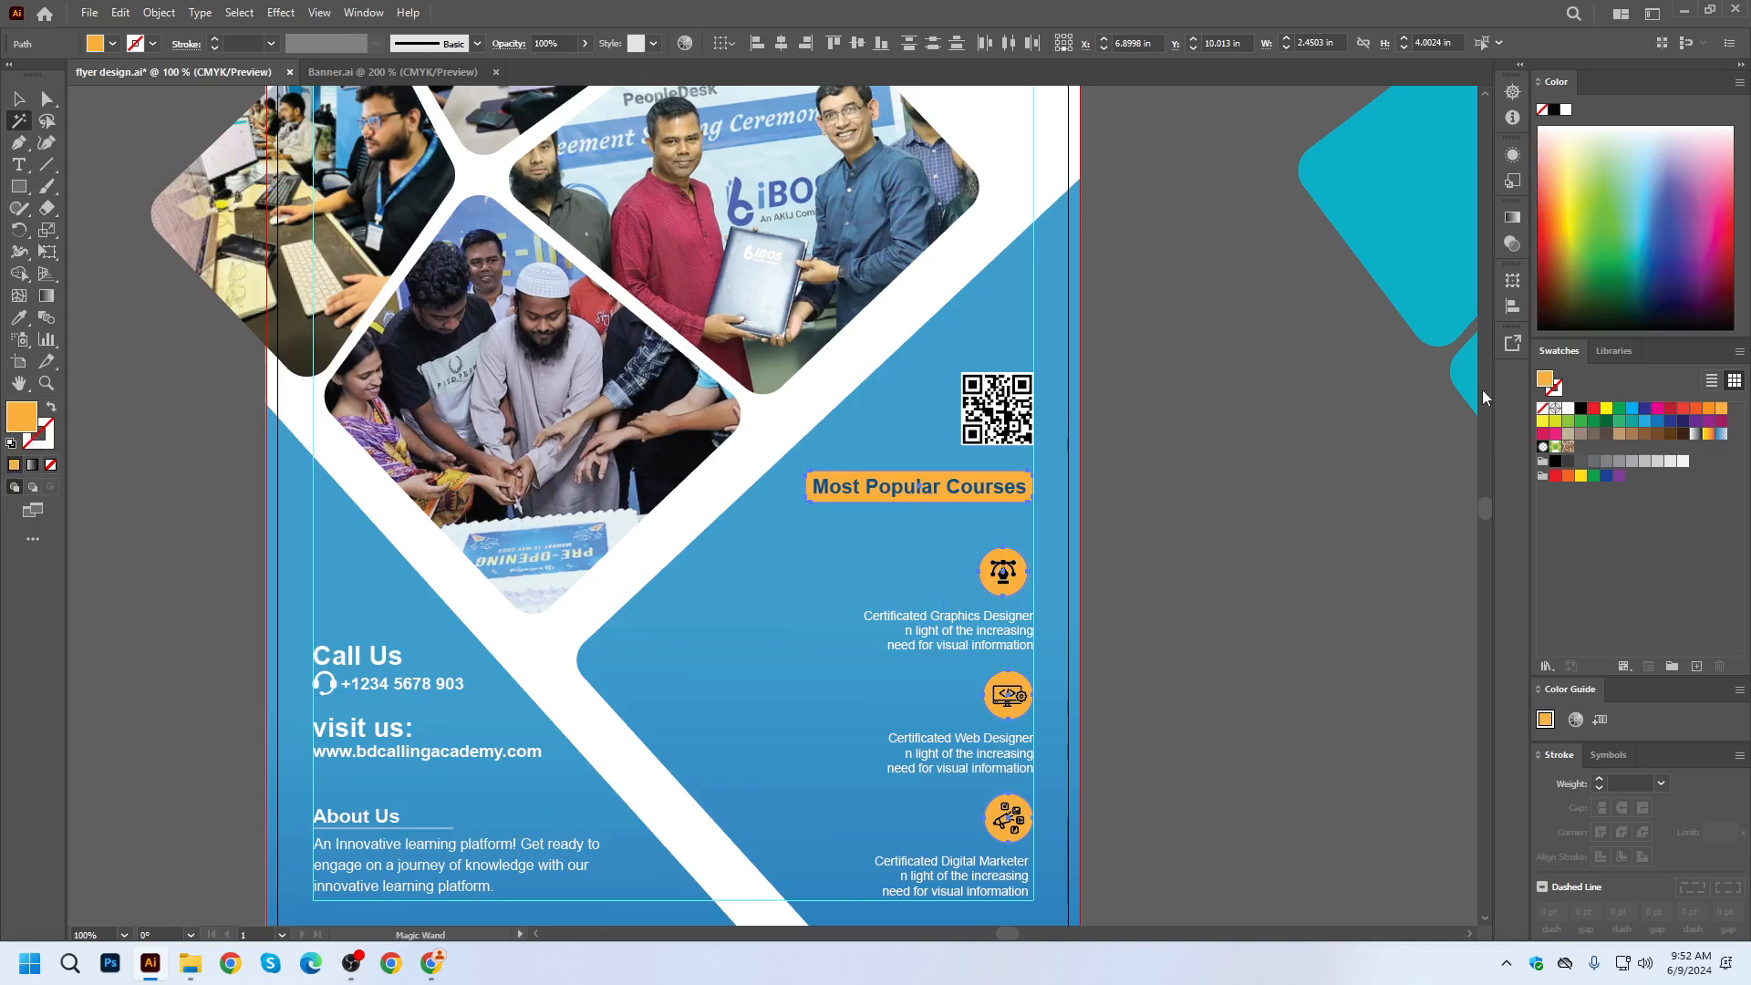
{"action": "left_click", "coordinate": [1565, 409]}
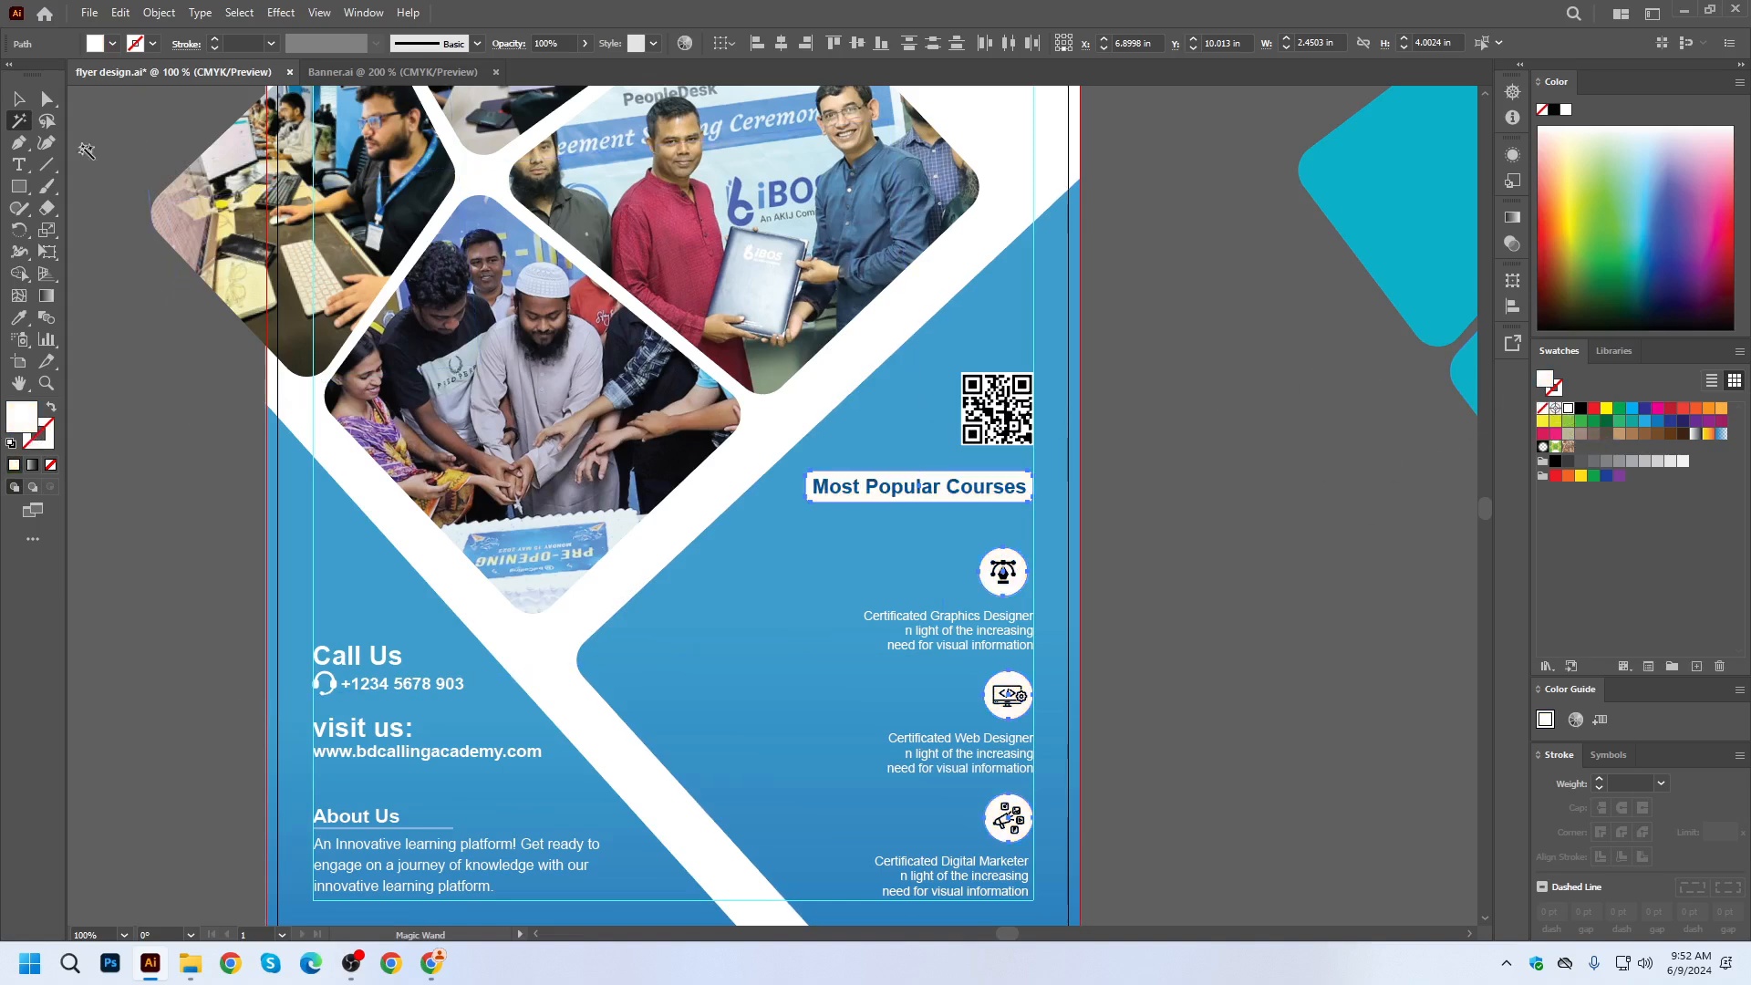
{"action": "left_click", "coordinate": [20, 100]}
{"action": "left_click", "coordinate": [1366, 545]}
{"action": "scroll", "coordinate": [1366, 546], "scroll_direction": "down", "scroll_amount": 1}
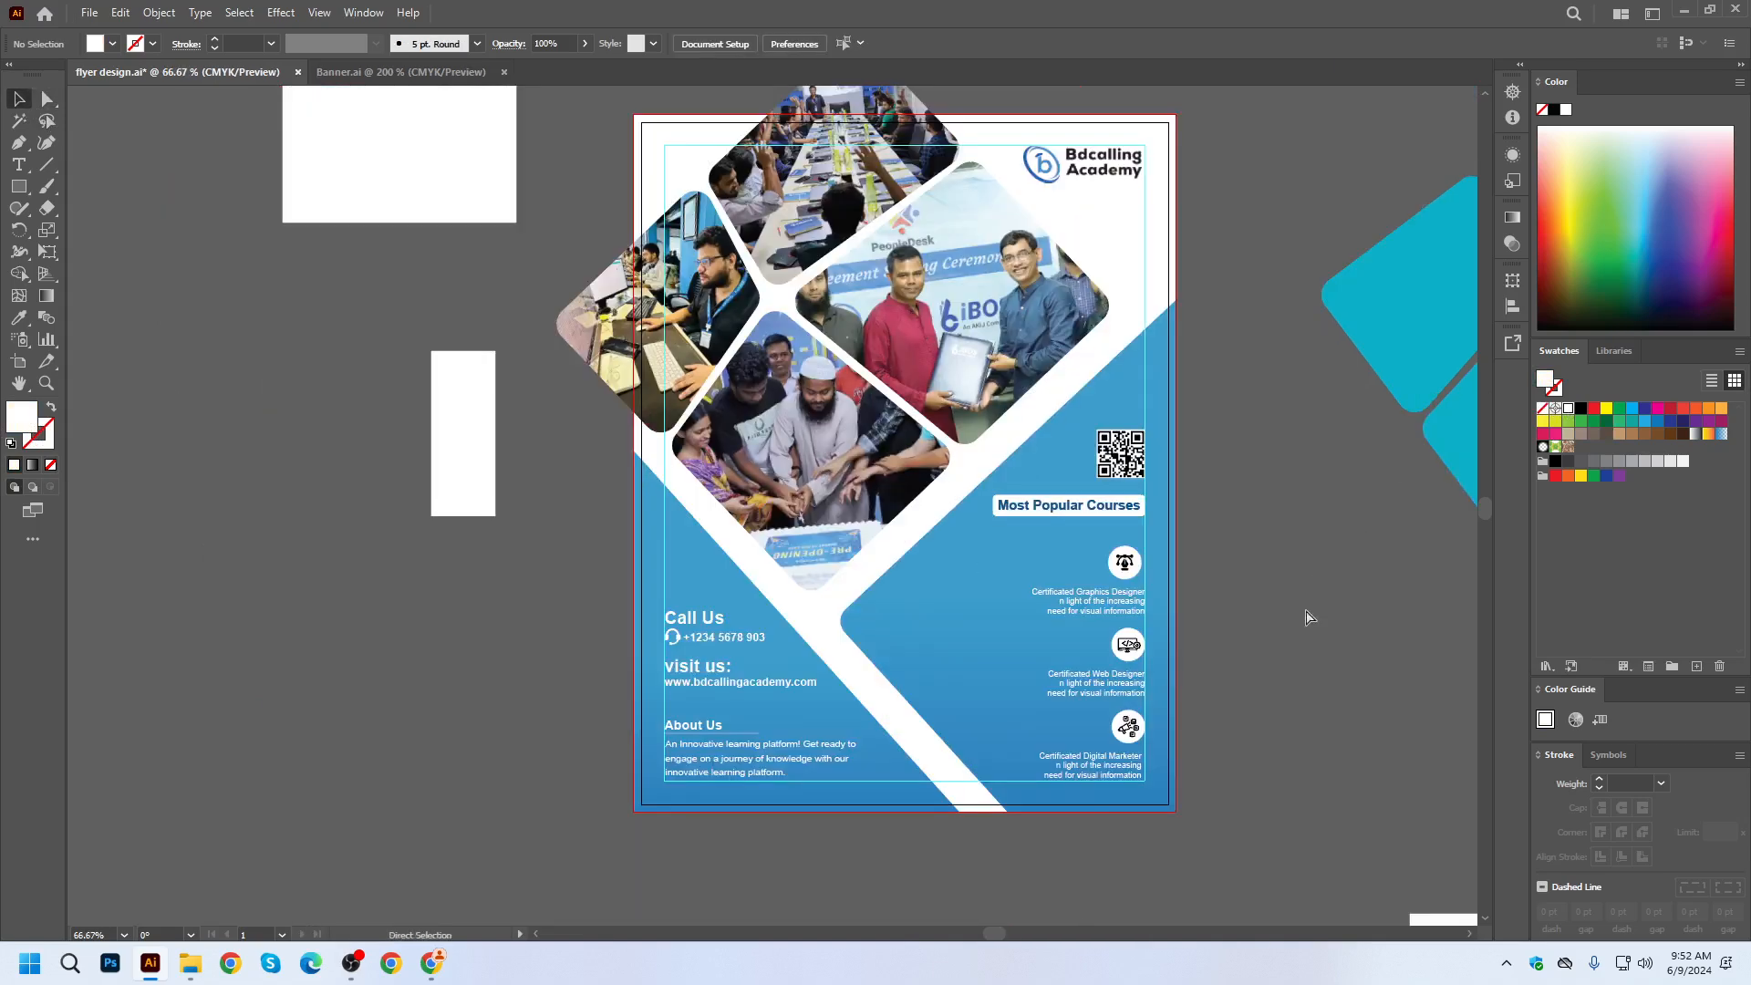
{"action": "key", "text": "ctrl+z"}
Save the flyer and delete all the leftover white rectangles on the pasteboard around the artboard.
{"action": "key", "text": "ctrl+s"}
{"action": "scroll", "coordinate": [859, 626], "scroll_direction": "down", "scroll_amount": 1}
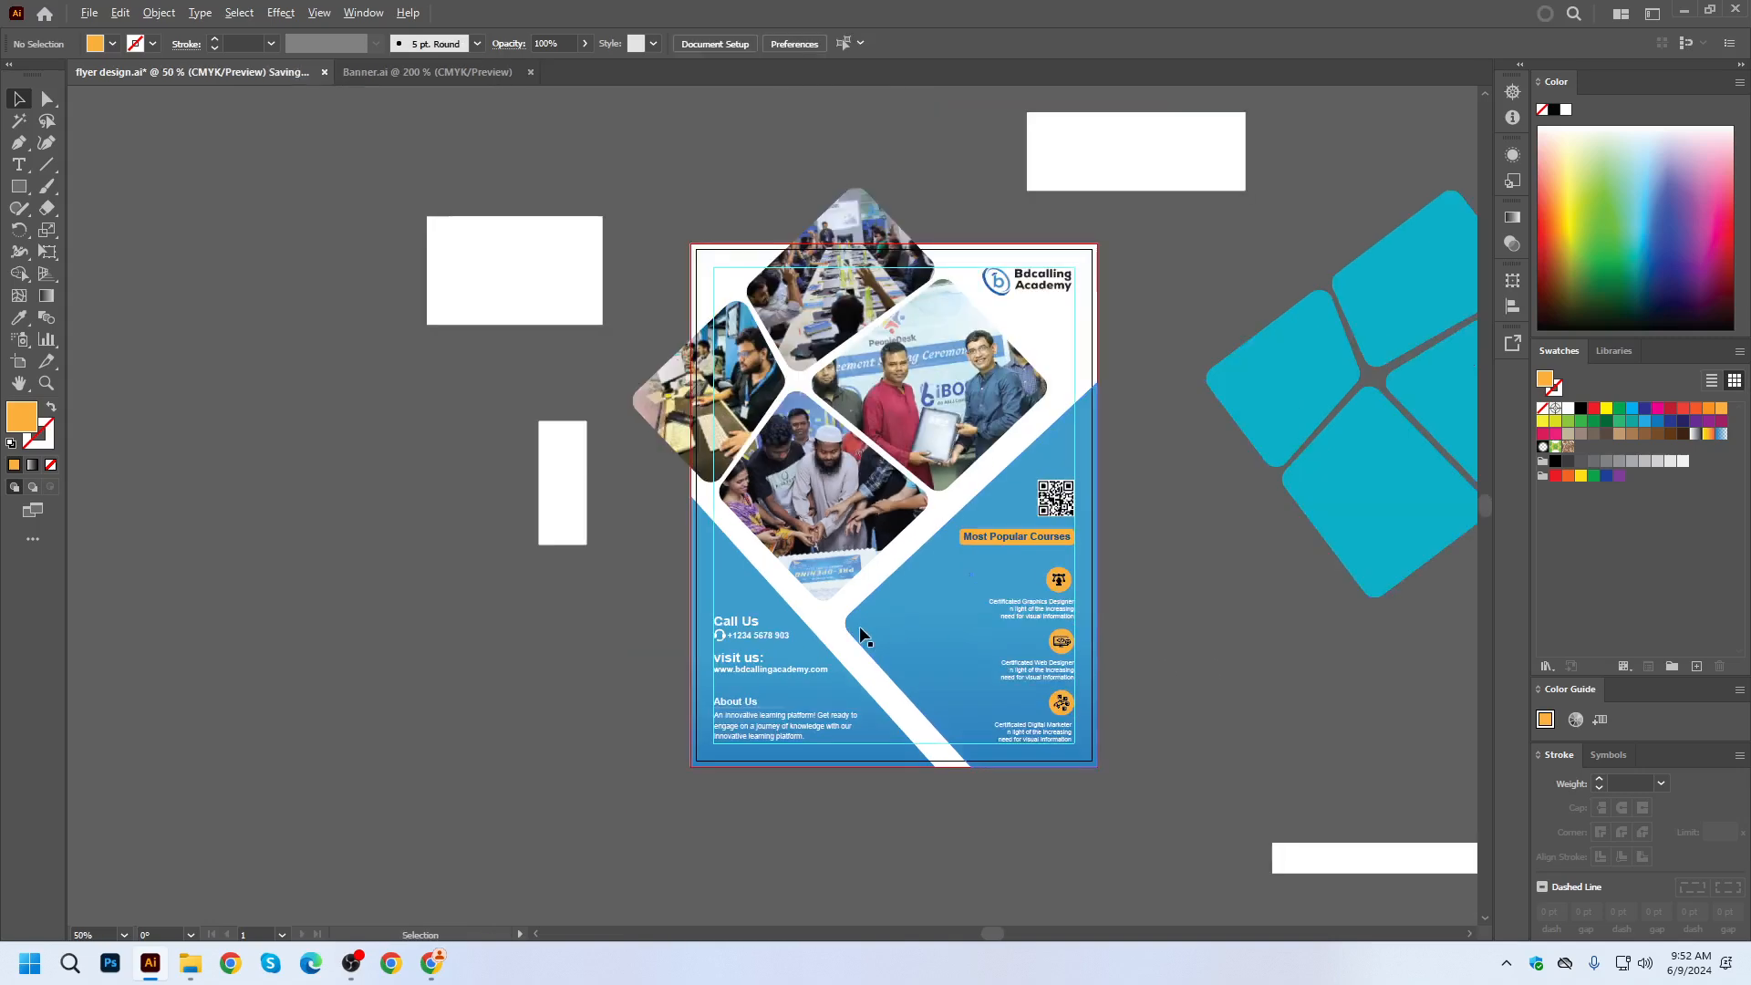
{"action": "scroll", "coordinate": [510, 489], "scroll_direction": "down", "scroll_amount": 1}
{"action": "left_click", "coordinate": [541, 511]}
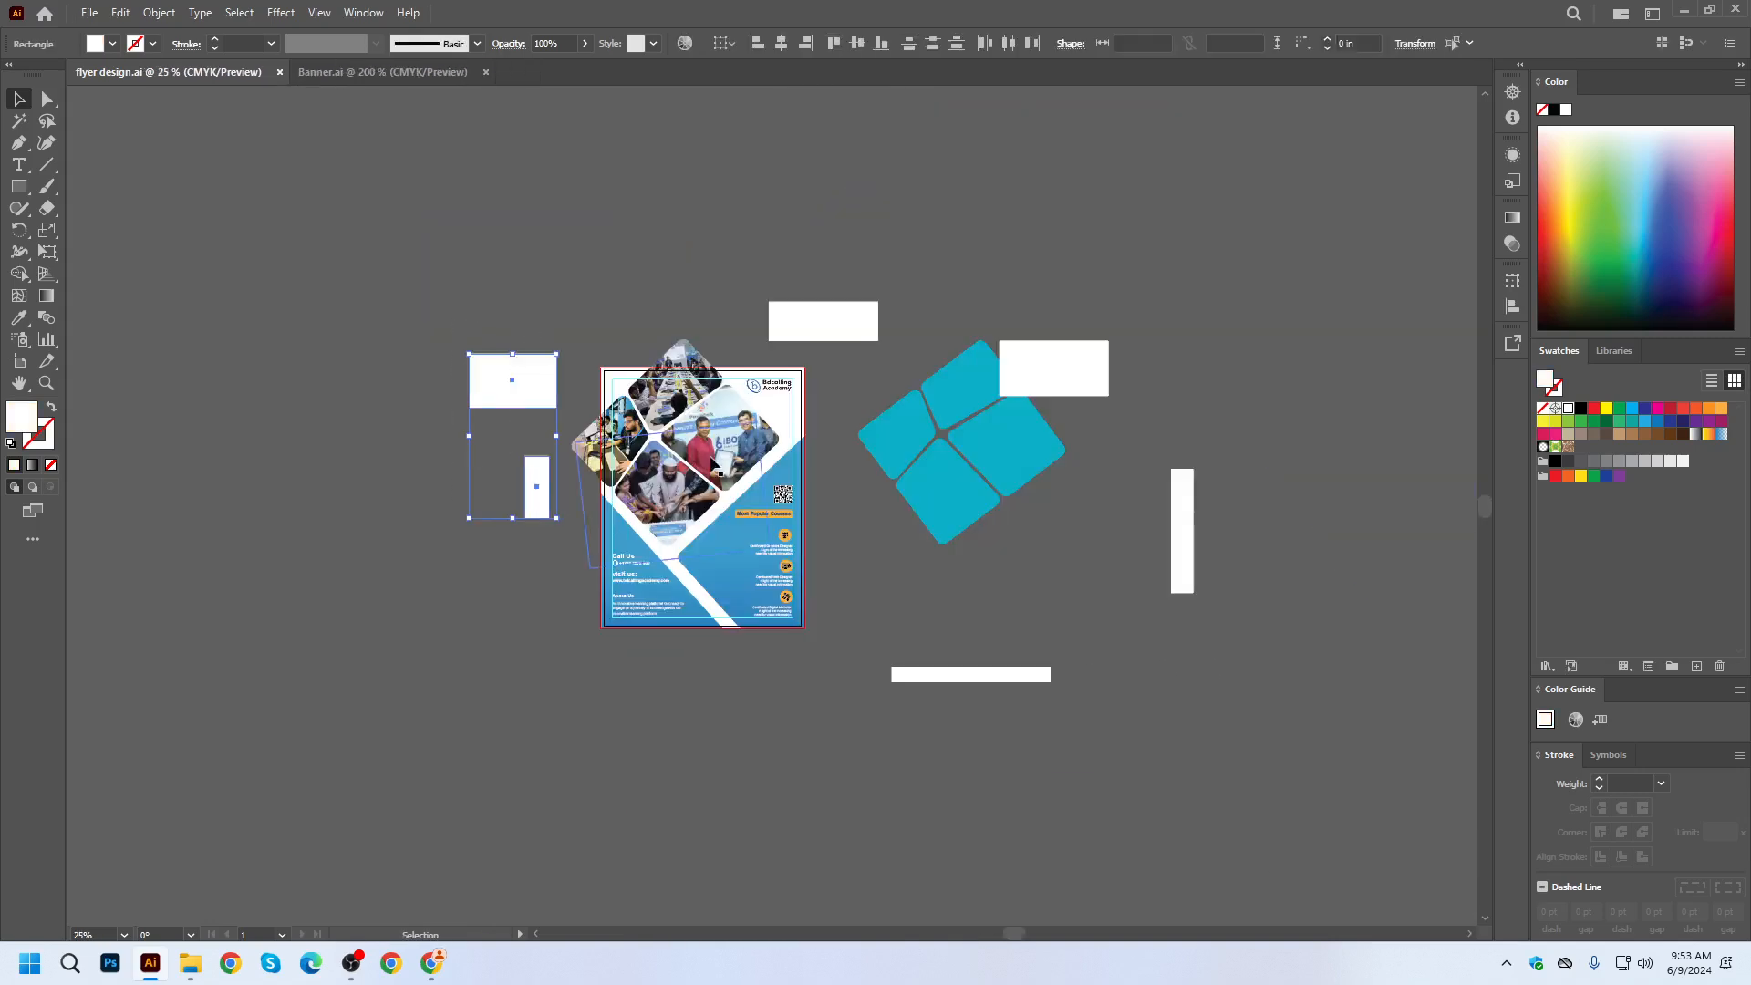
{"action": "key", "text": "Delete"}
{"action": "left_click_drag", "start_coordinate": [863, 336], "coordinate": [1085, 407]}
{"action": "key", "text": "Delete"}
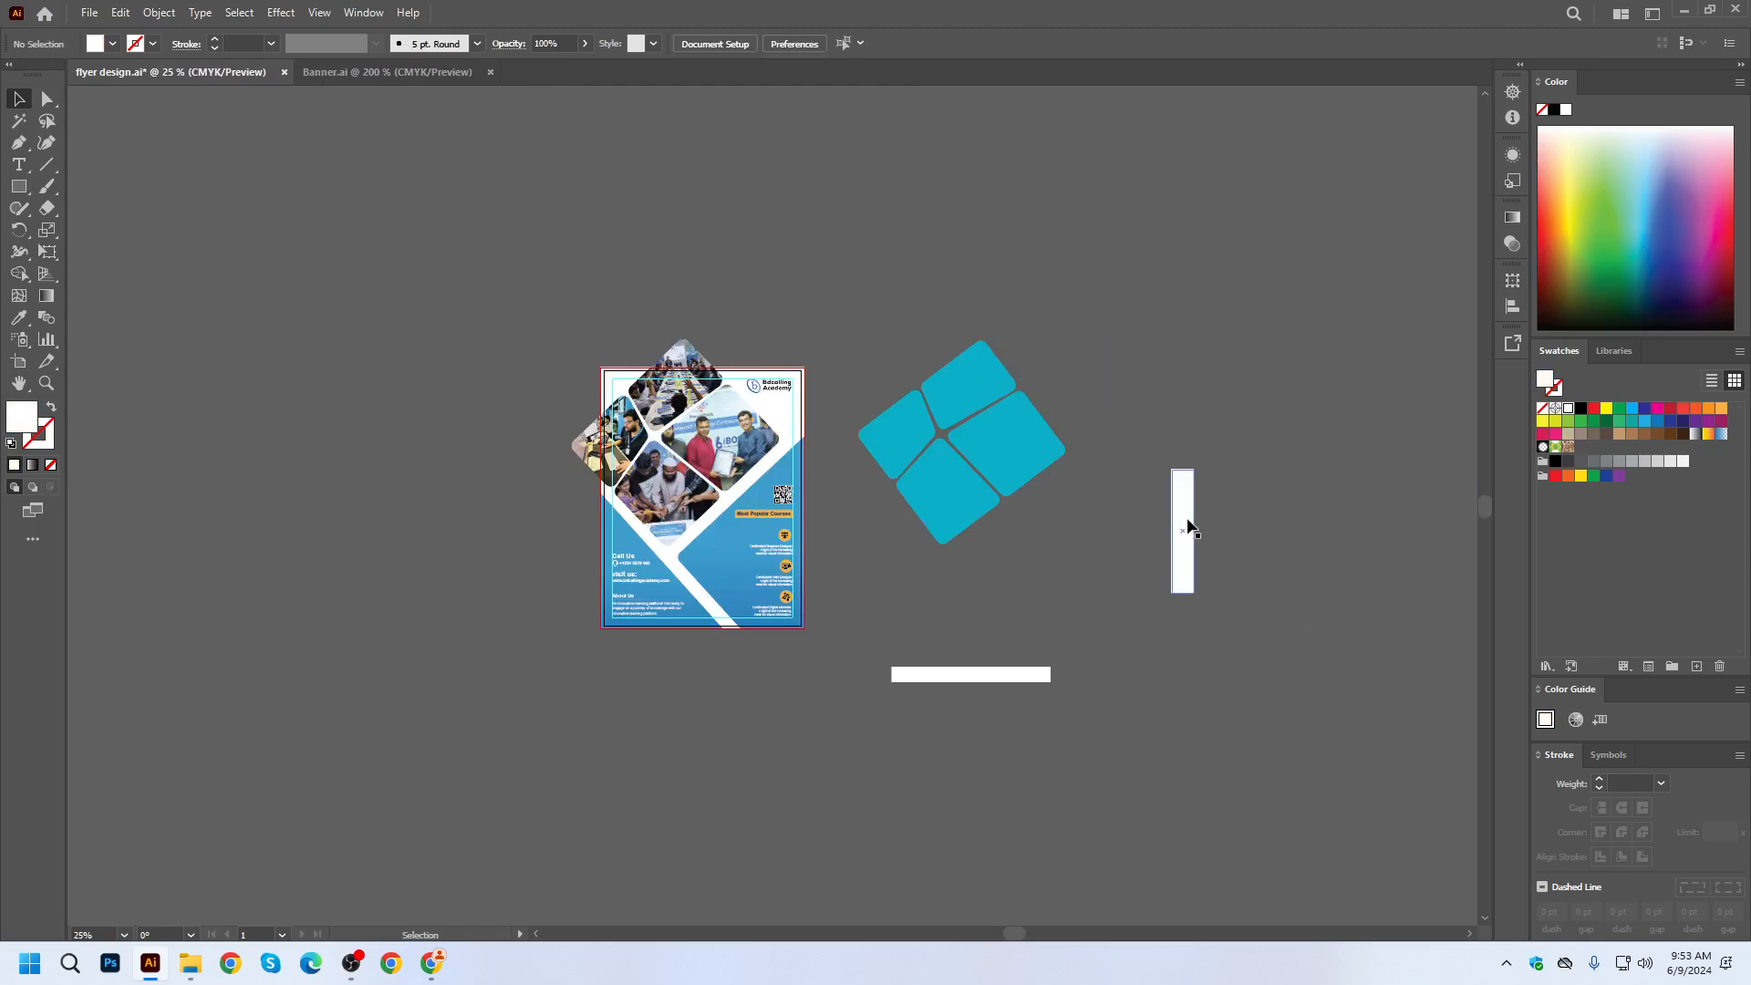
{"action": "left_click", "coordinate": [1186, 525]}
{"action": "key", "text": "Delete"}
{"action": "left_click", "coordinate": [980, 674]}
{"action": "key", "text": "Delete"}
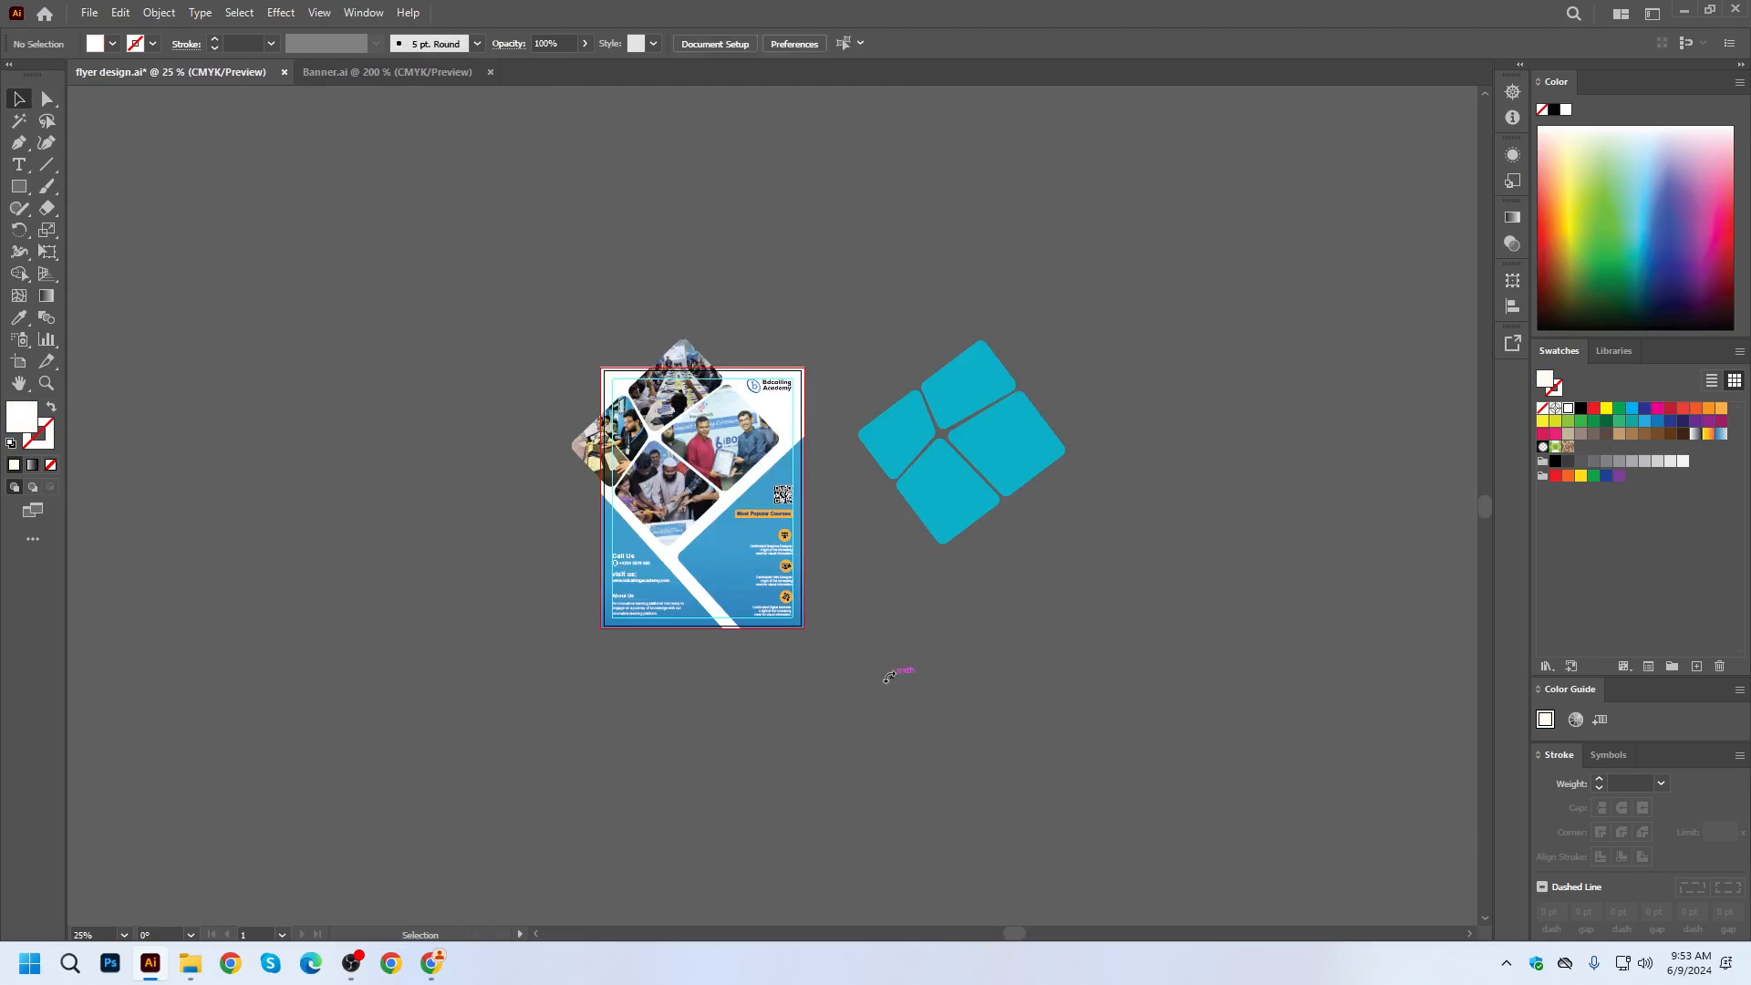
Check the flyer's trimmed appearance in Trim View and return to the normal preview.
{"action": "scroll", "coordinate": [730, 502], "scroll_direction": "up", "scroll_amount": 2}
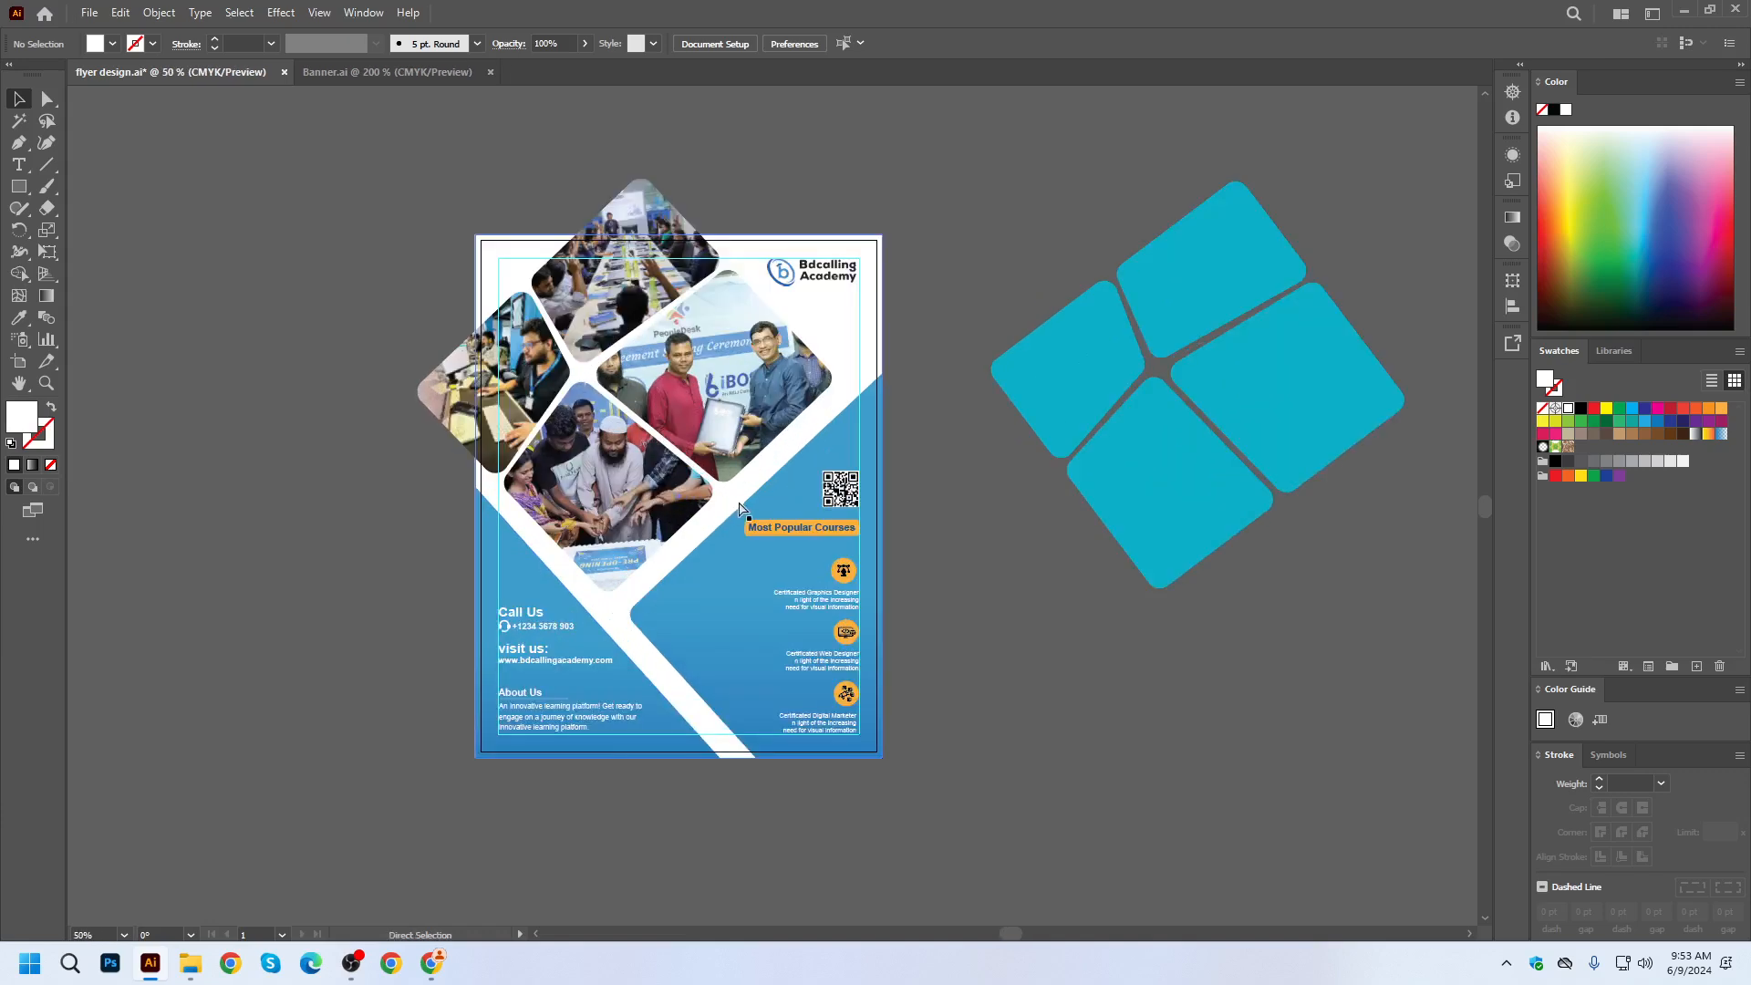
{"action": "left_click", "coordinate": [315, 18]}
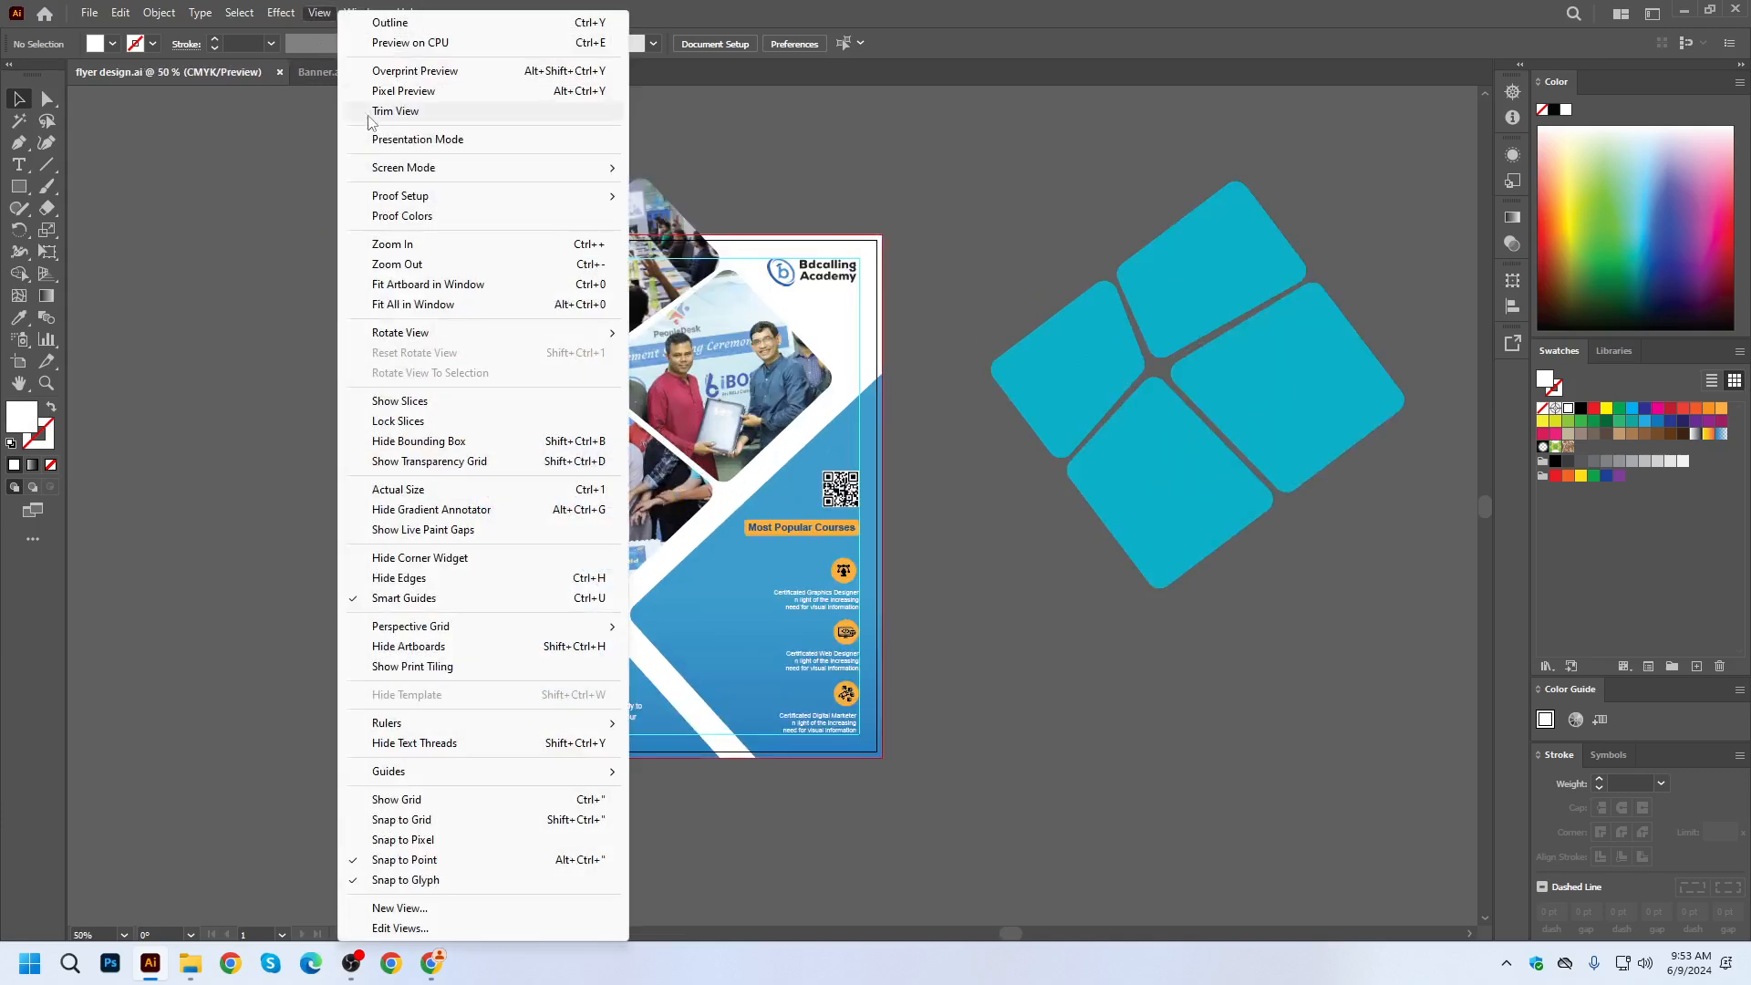
{"action": "left_click", "coordinate": [371, 113]}
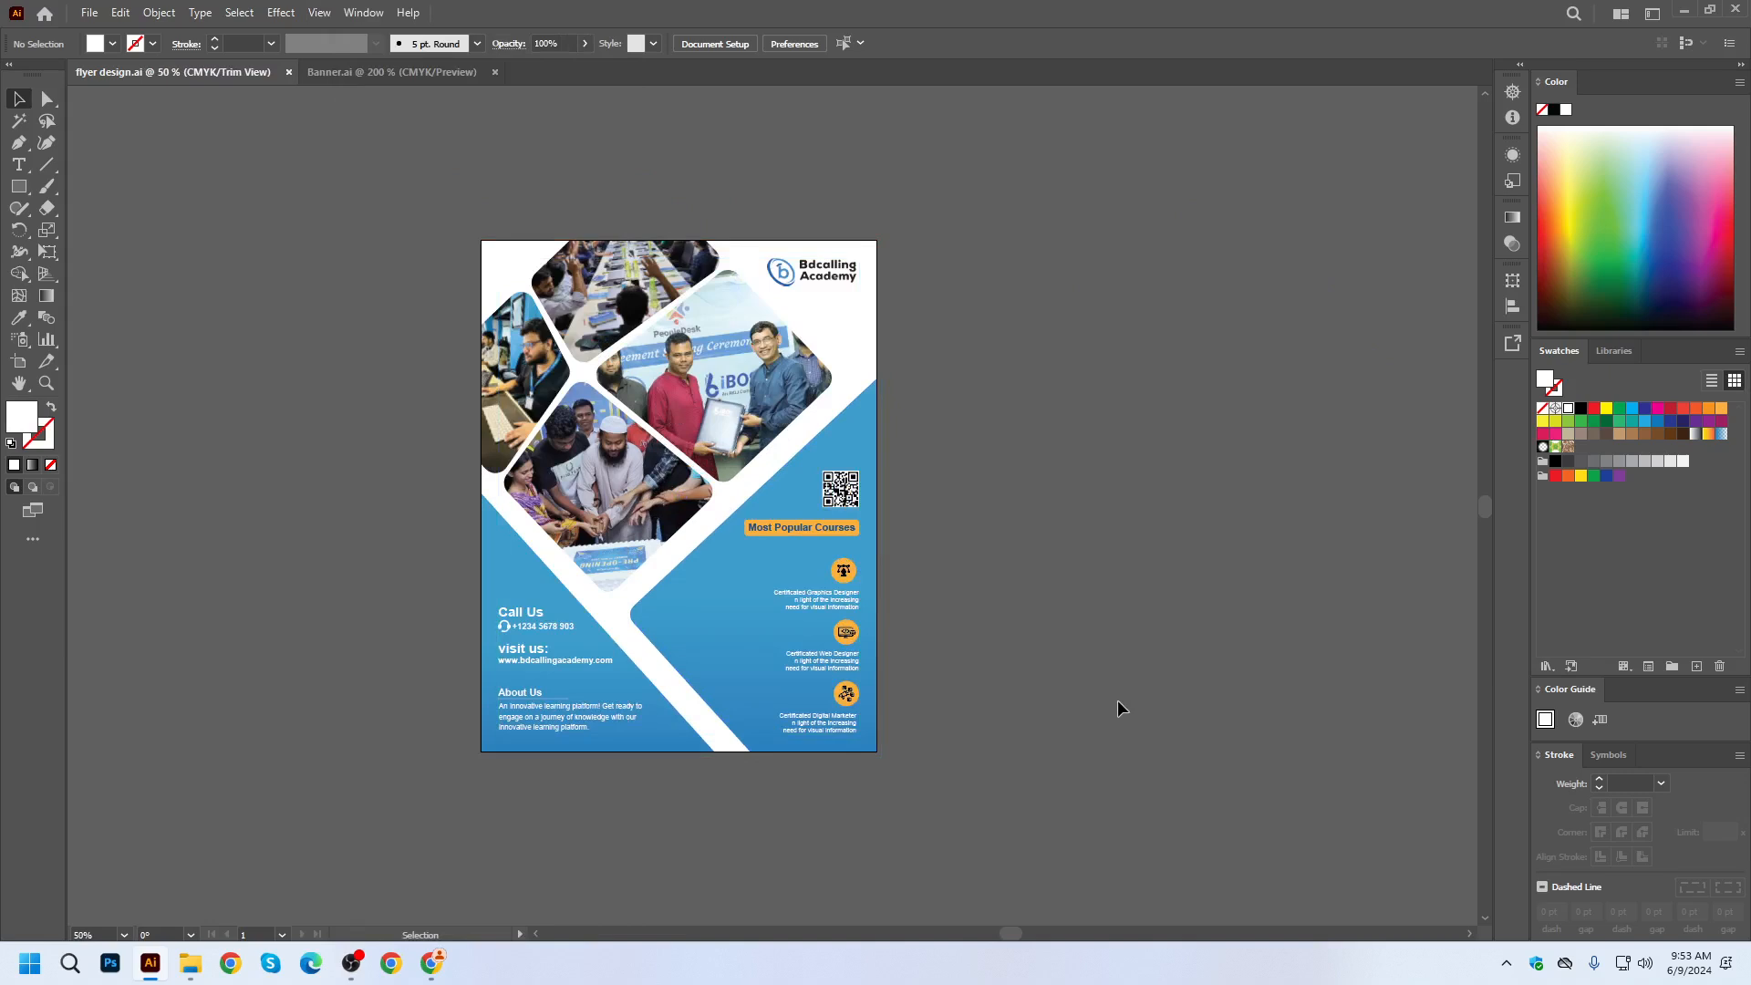
{"action": "left_click", "coordinate": [320, 13]}
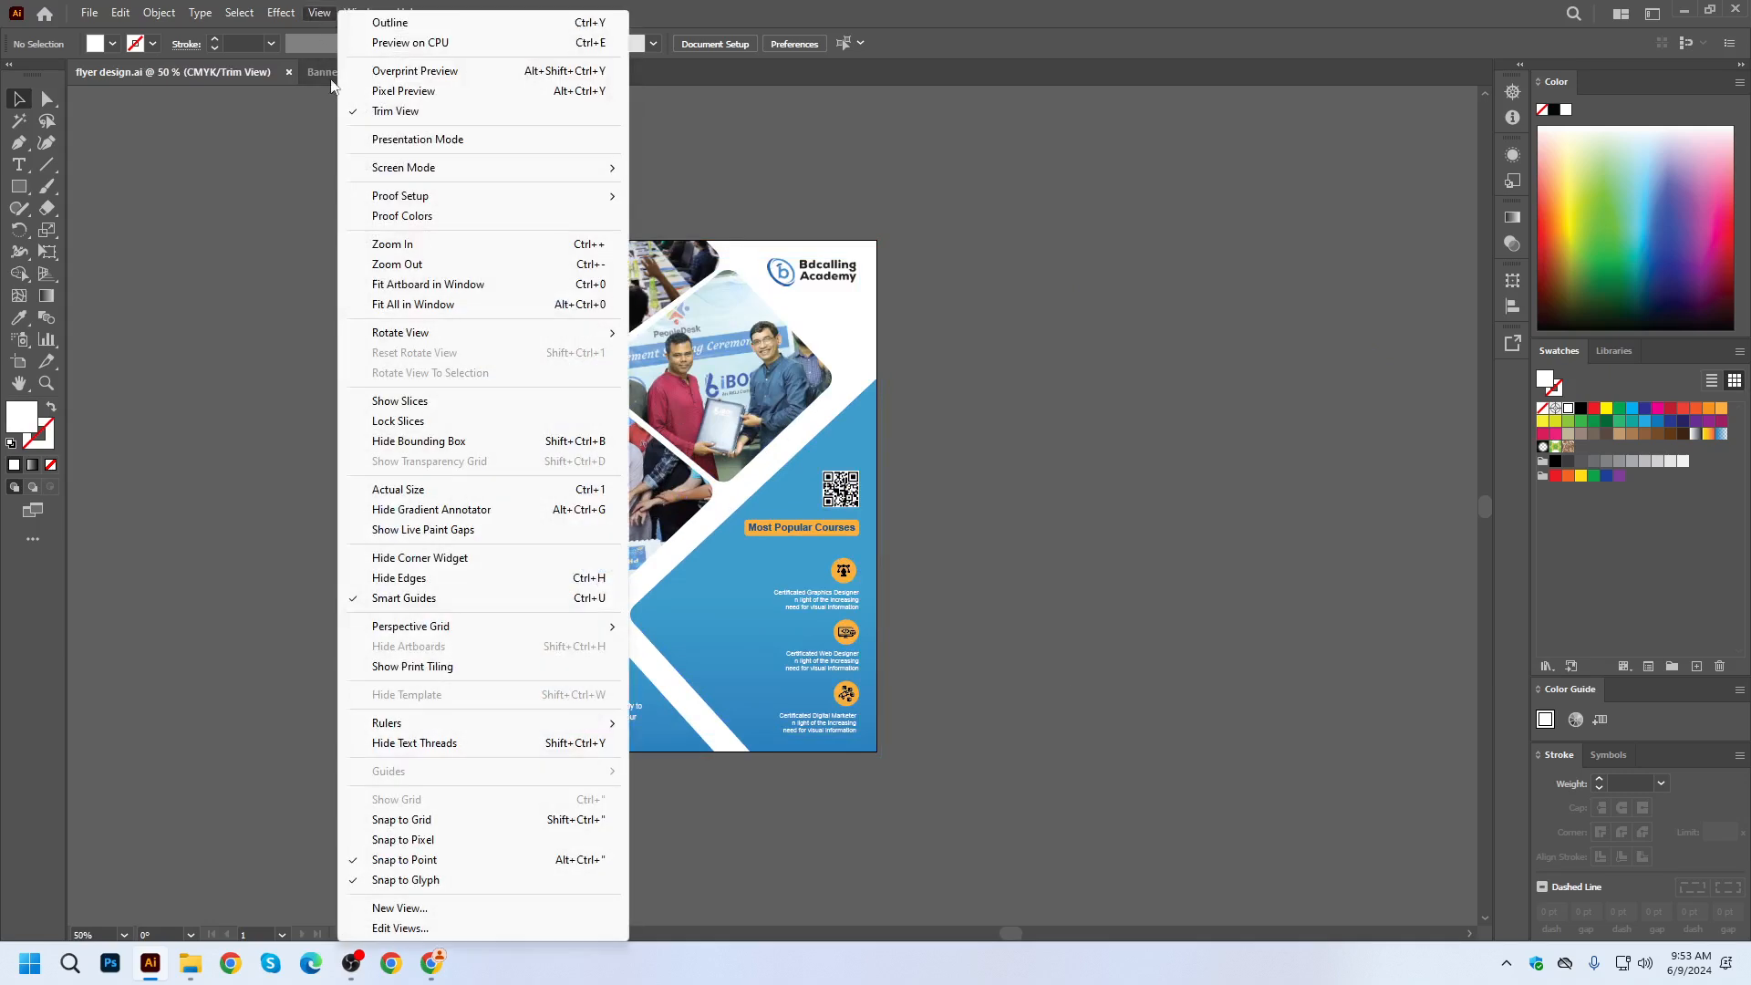
{"action": "left_click", "coordinate": [371, 111]}
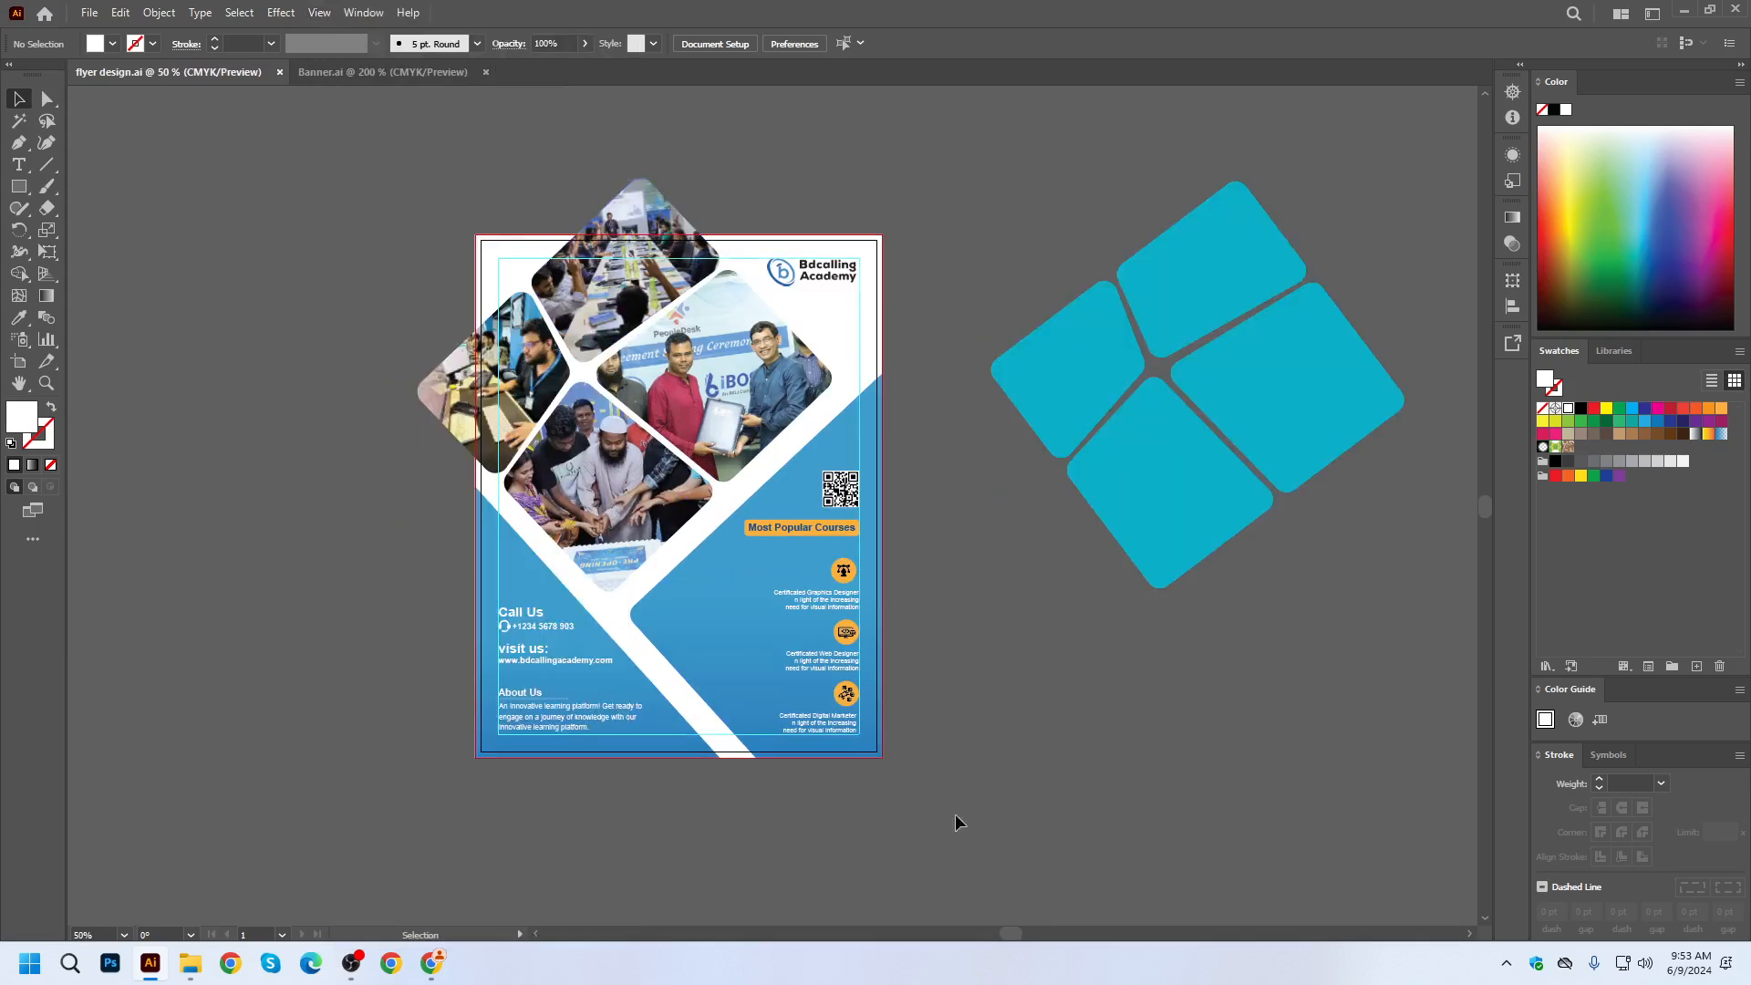
Switch to Chrome and search Google Images for "it tech background".
{"action": "left_click", "coordinate": [432, 961]}
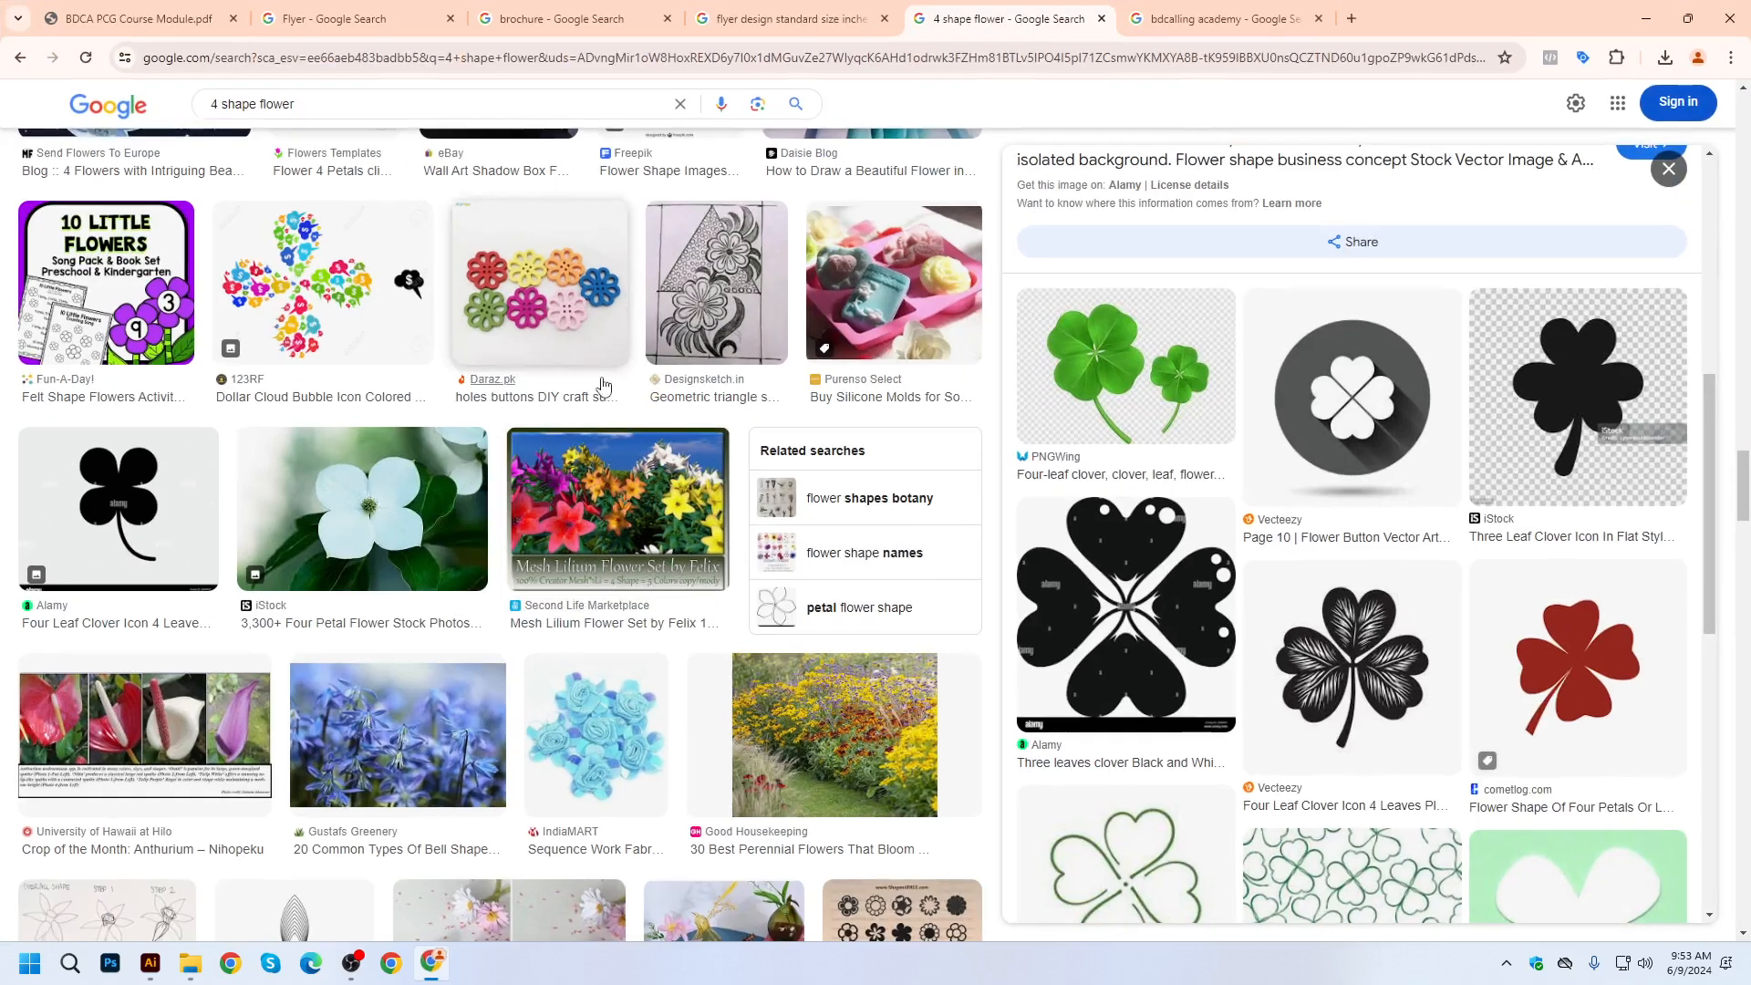
{"action": "triple_click", "coordinate": [305, 104]}
{"action": "type", "text": "IT"}
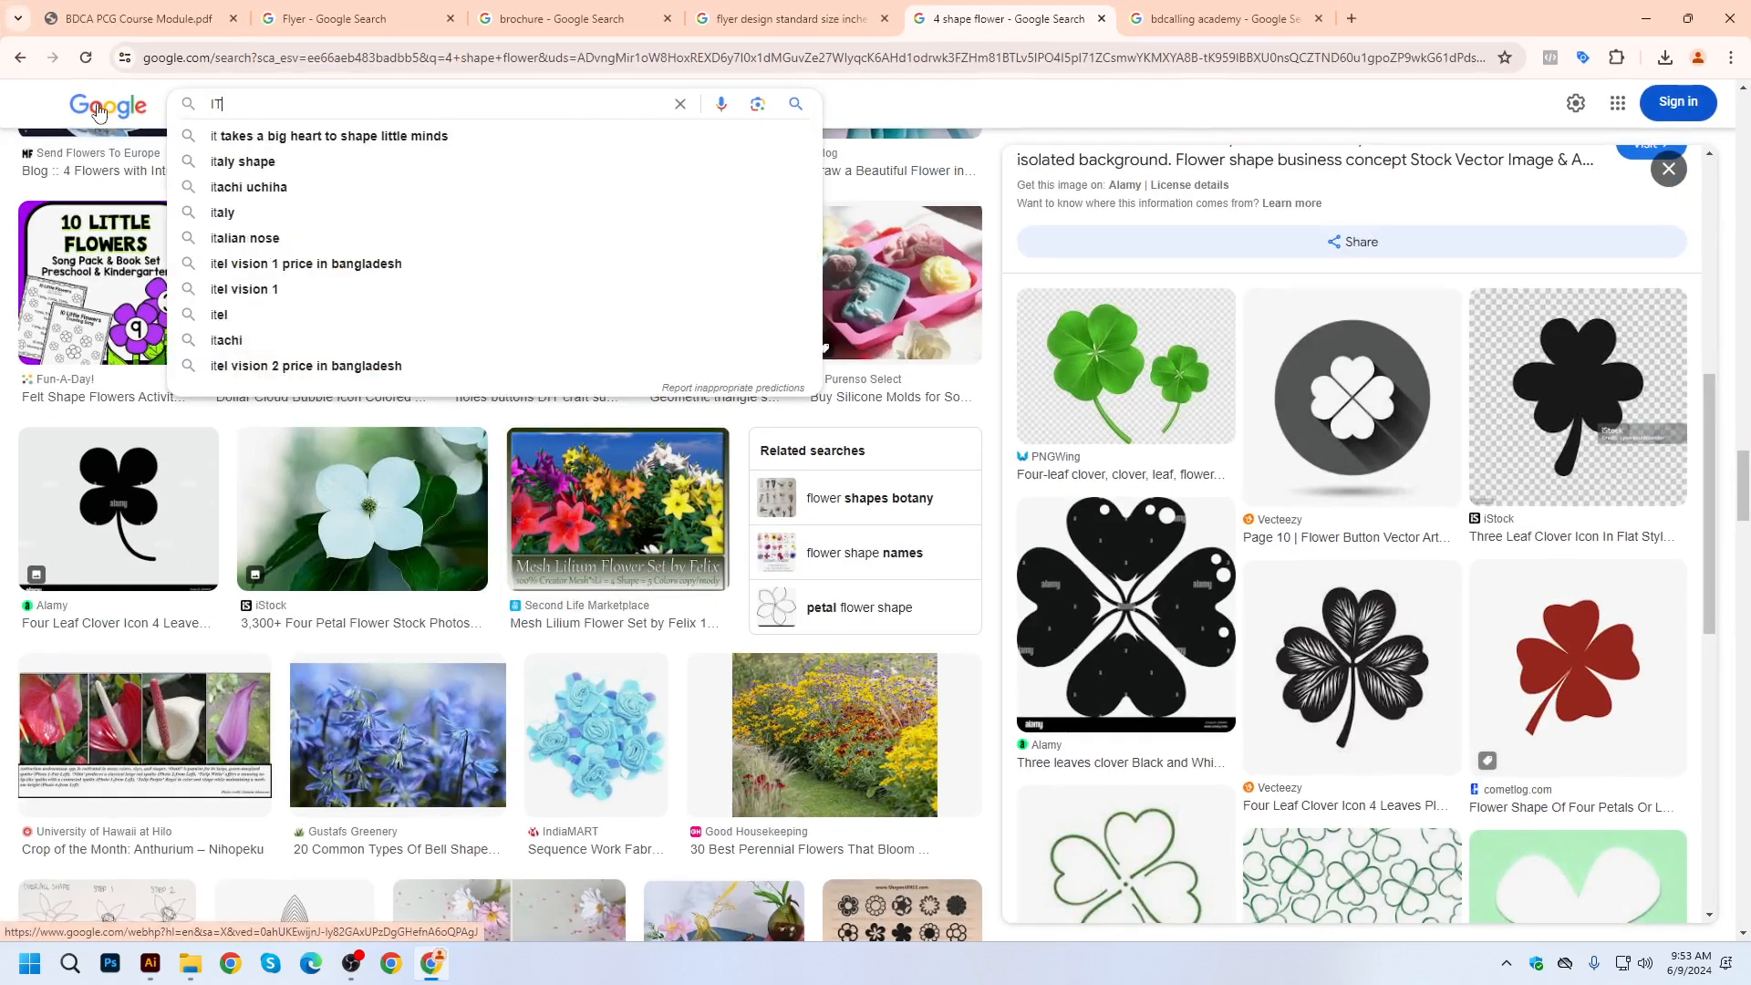
{"action": "type", "text": " tec"}
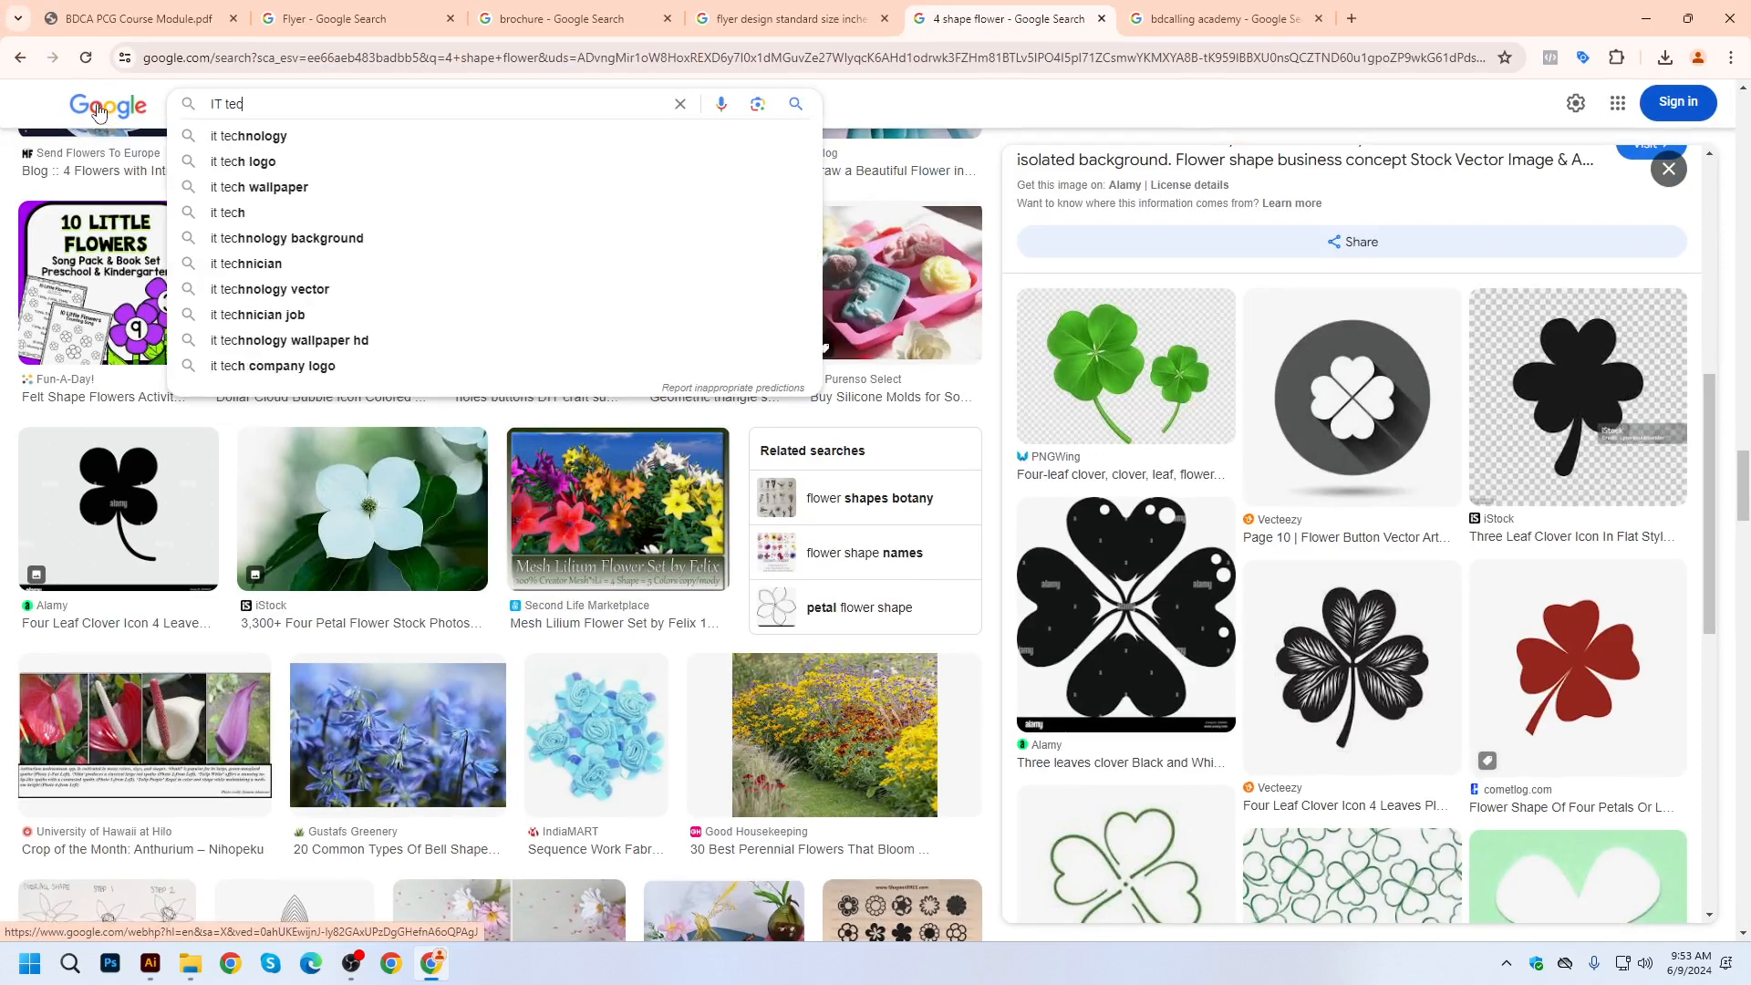
{"action": "type", "text": "h bac"}
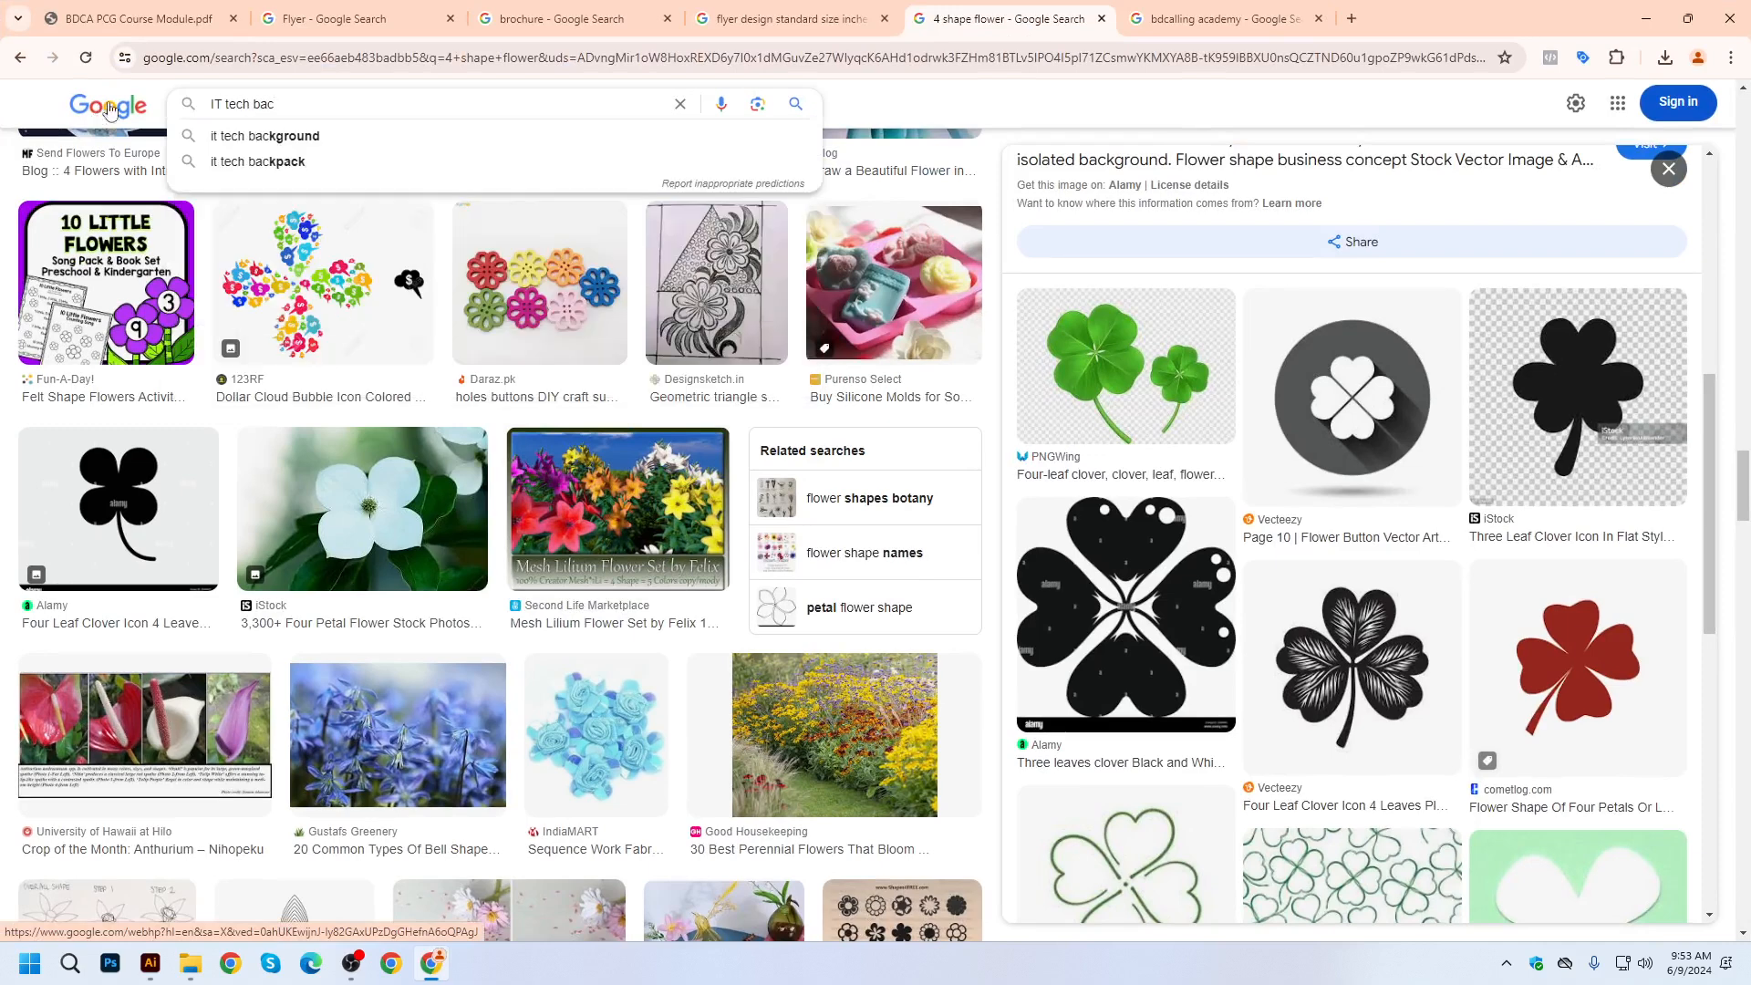
{"action": "left_click", "coordinate": [226, 138]}
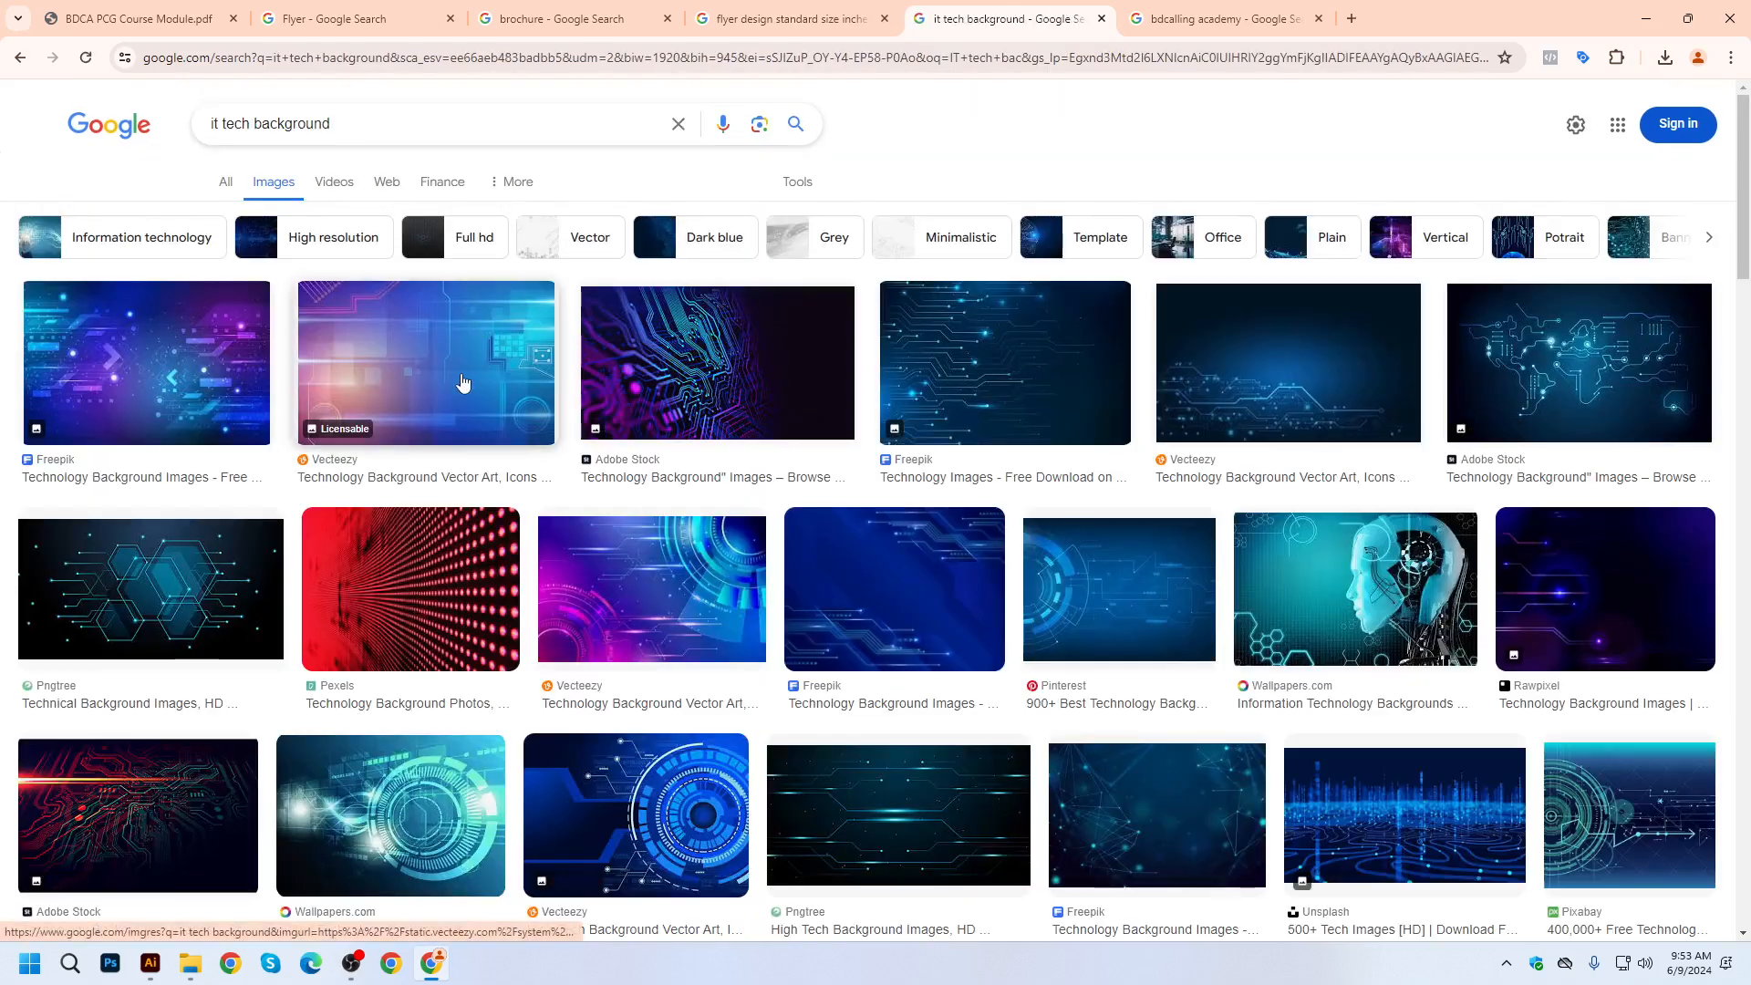
Browse the technology background results, previewing the purple-blue circuit and dark blue hexagon images from Vecteezy and the related images.
{"action": "left_click", "coordinate": [426, 364]}
{"action": "scroll", "coordinate": [742, 633], "scroll_direction": "down", "scroll_amount": 6}
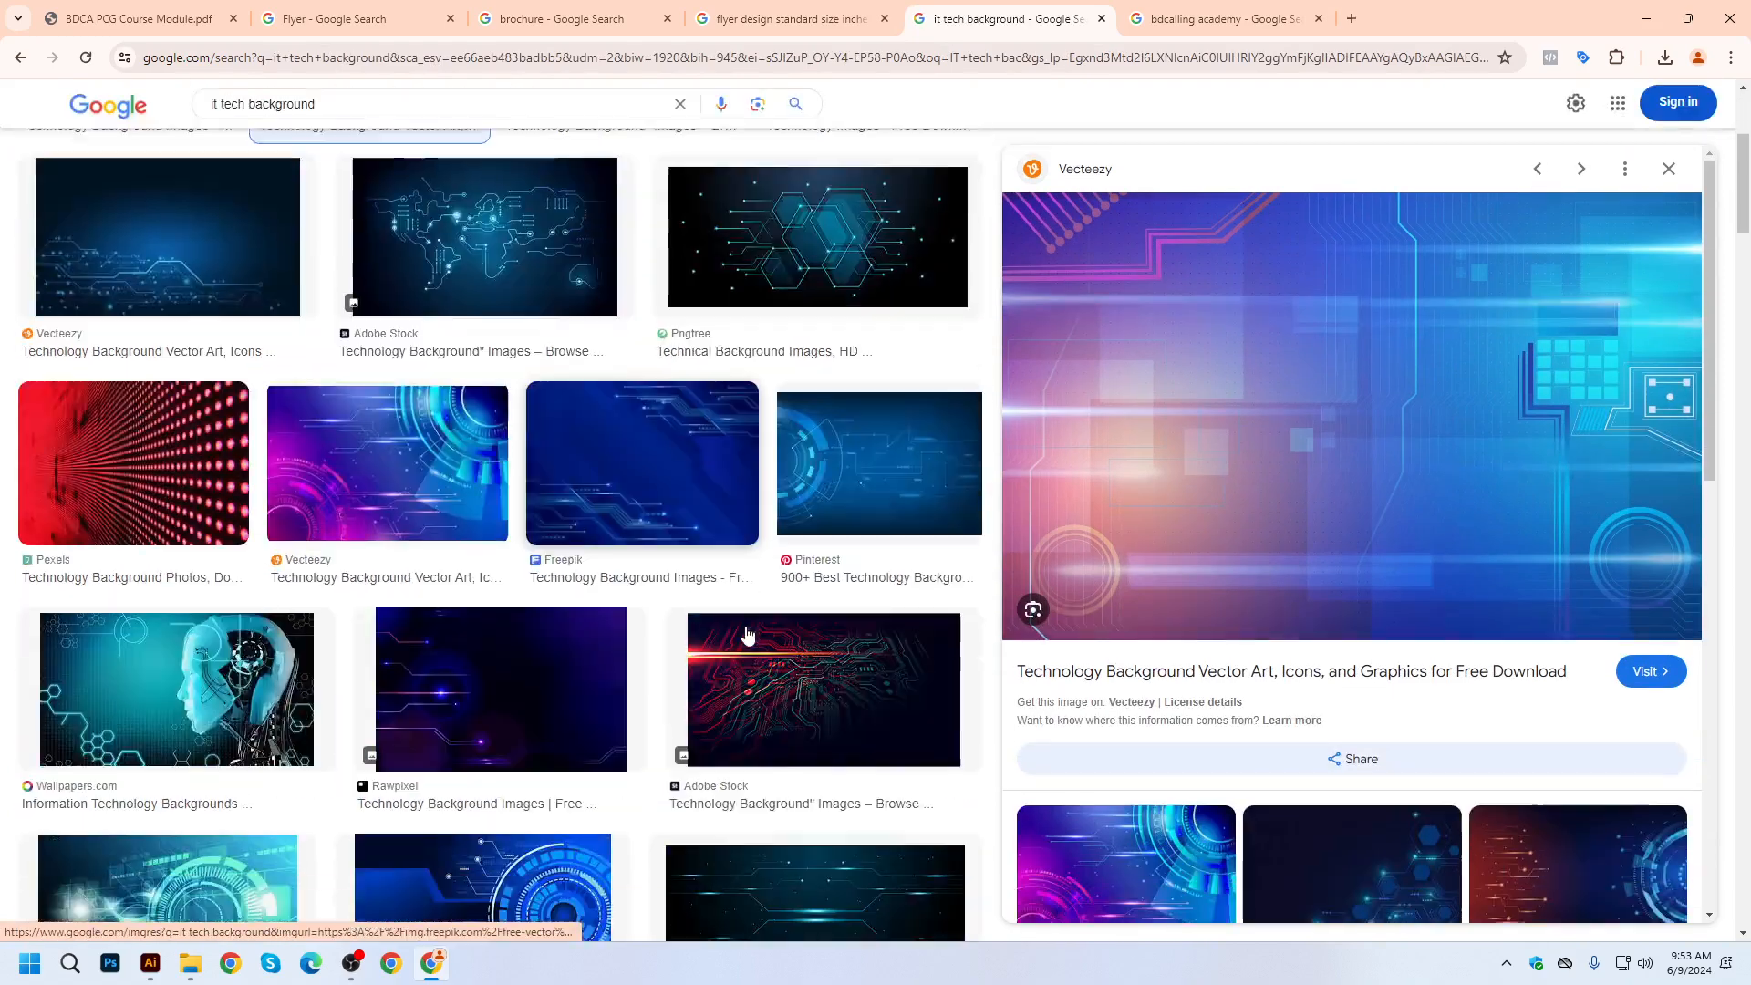
{"action": "left_click", "coordinate": [1669, 168]}
{"action": "scroll", "coordinate": [1313, 606], "scroll_direction": "down", "scroll_amount": 5}
{"action": "scroll", "coordinate": [1311, 606], "scroll_direction": "down", "scroll_amount": 2}
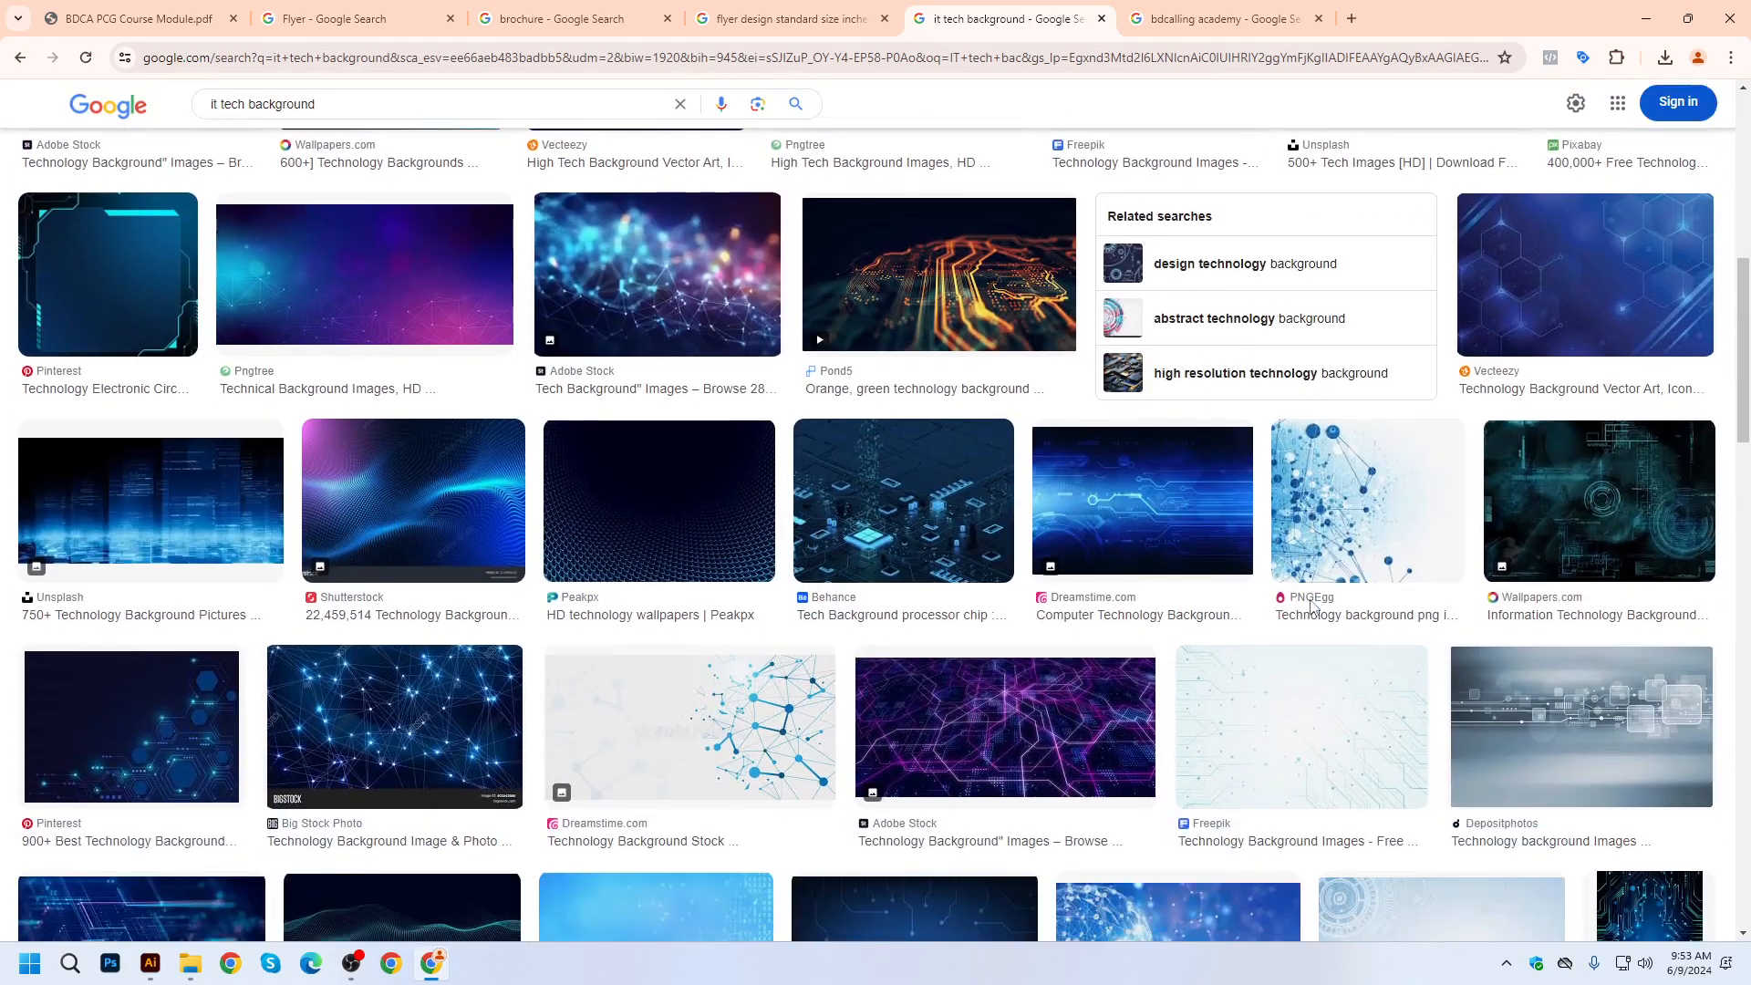
{"action": "left_click", "coordinate": [1496, 310]}
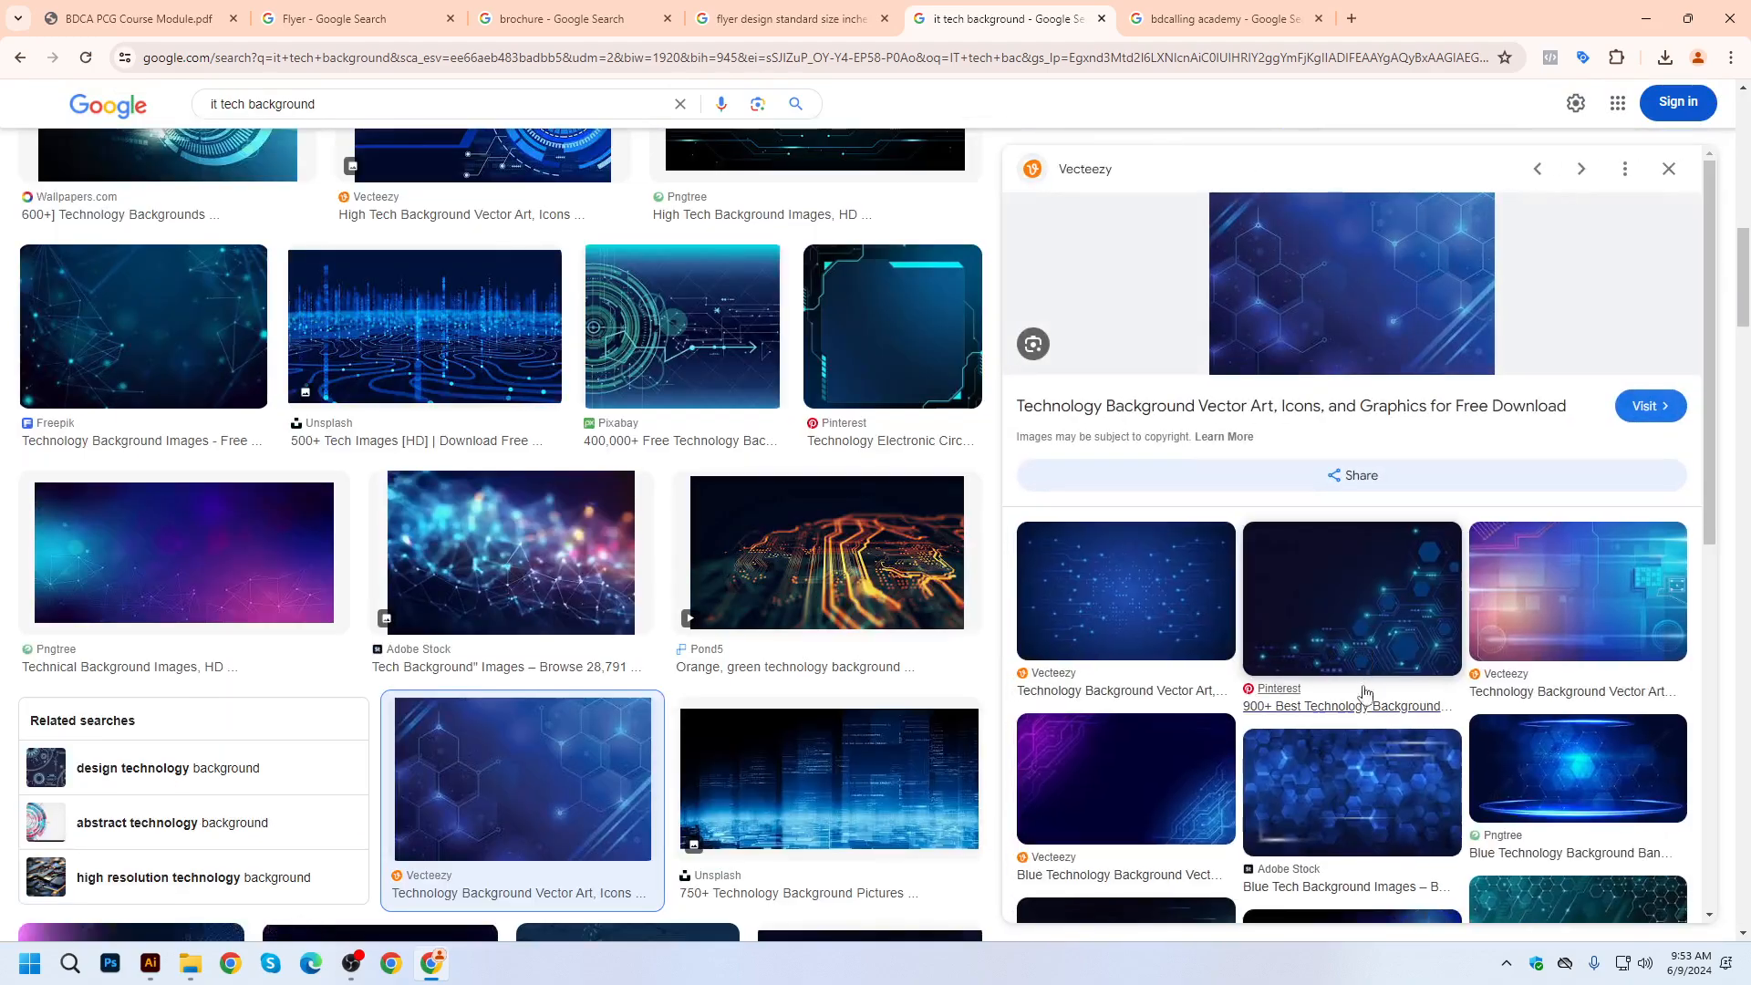
{"action": "scroll", "coordinate": [1368, 674], "scroll_direction": "down", "scroll_amount": 8}
{"action": "scroll", "coordinate": [447, 607], "scroll_direction": "down", "scroll_amount": 10}
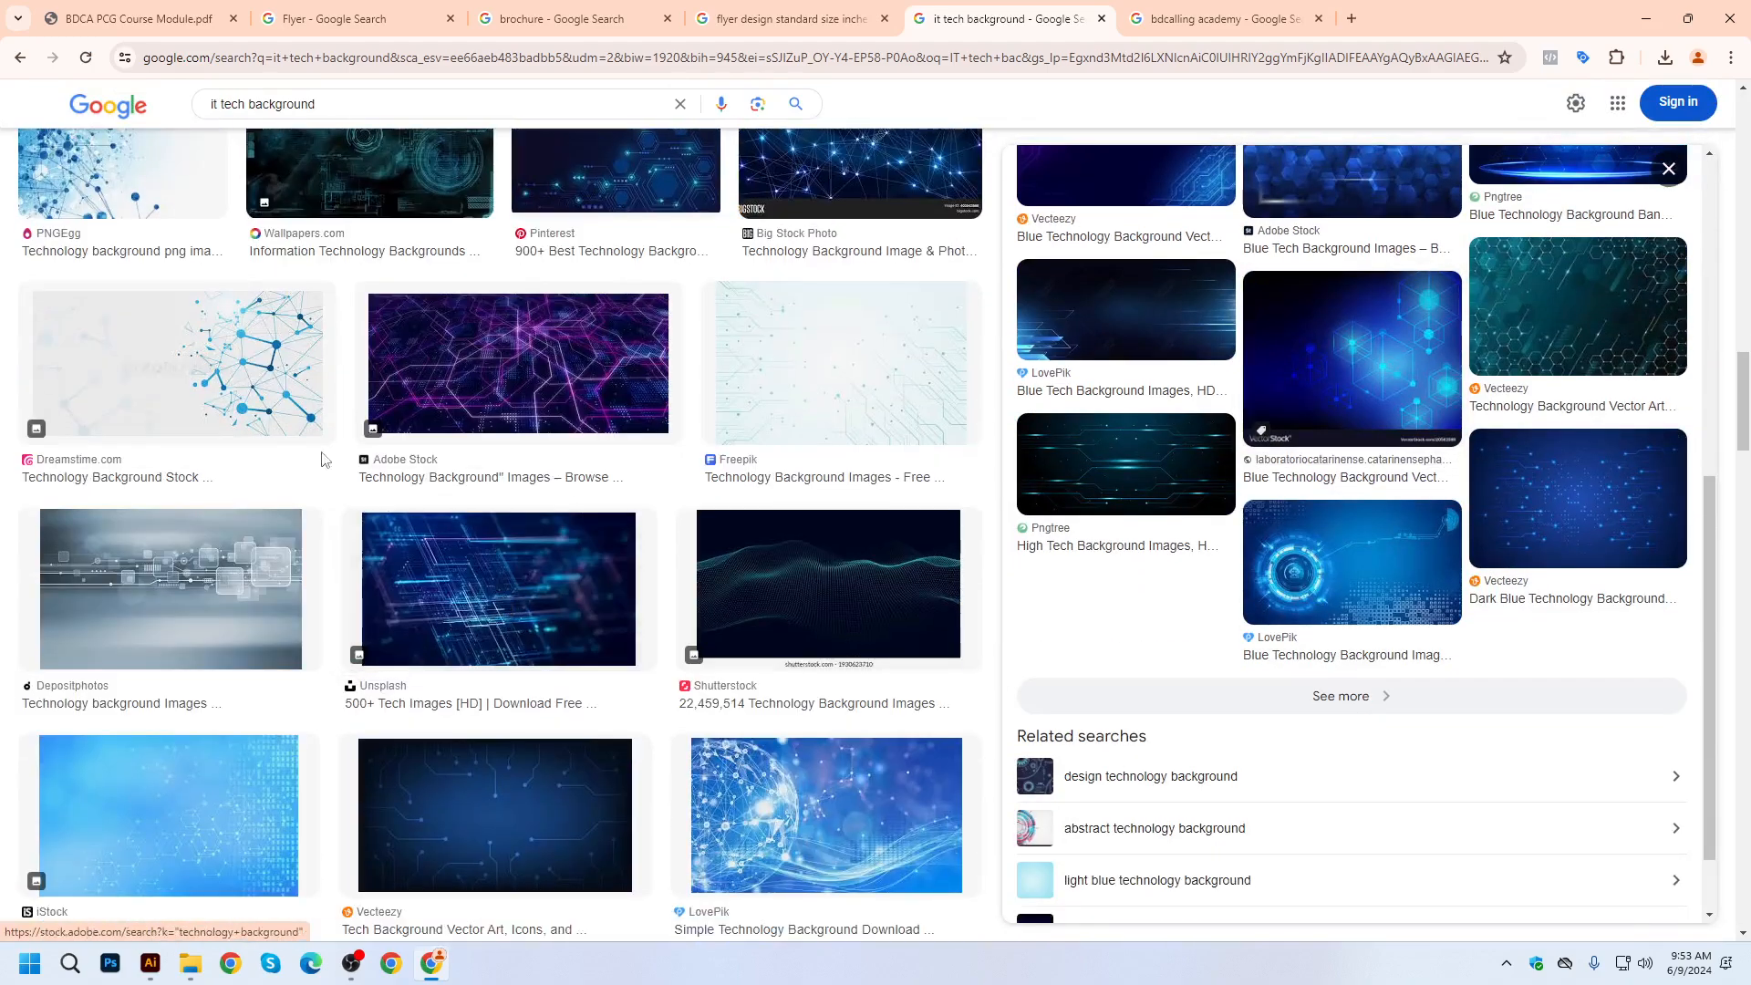
Open the Freepik light-blue network-line background through the Dreamstime result's similar images and copy the image.
{"action": "left_click", "coordinate": [218, 410]}
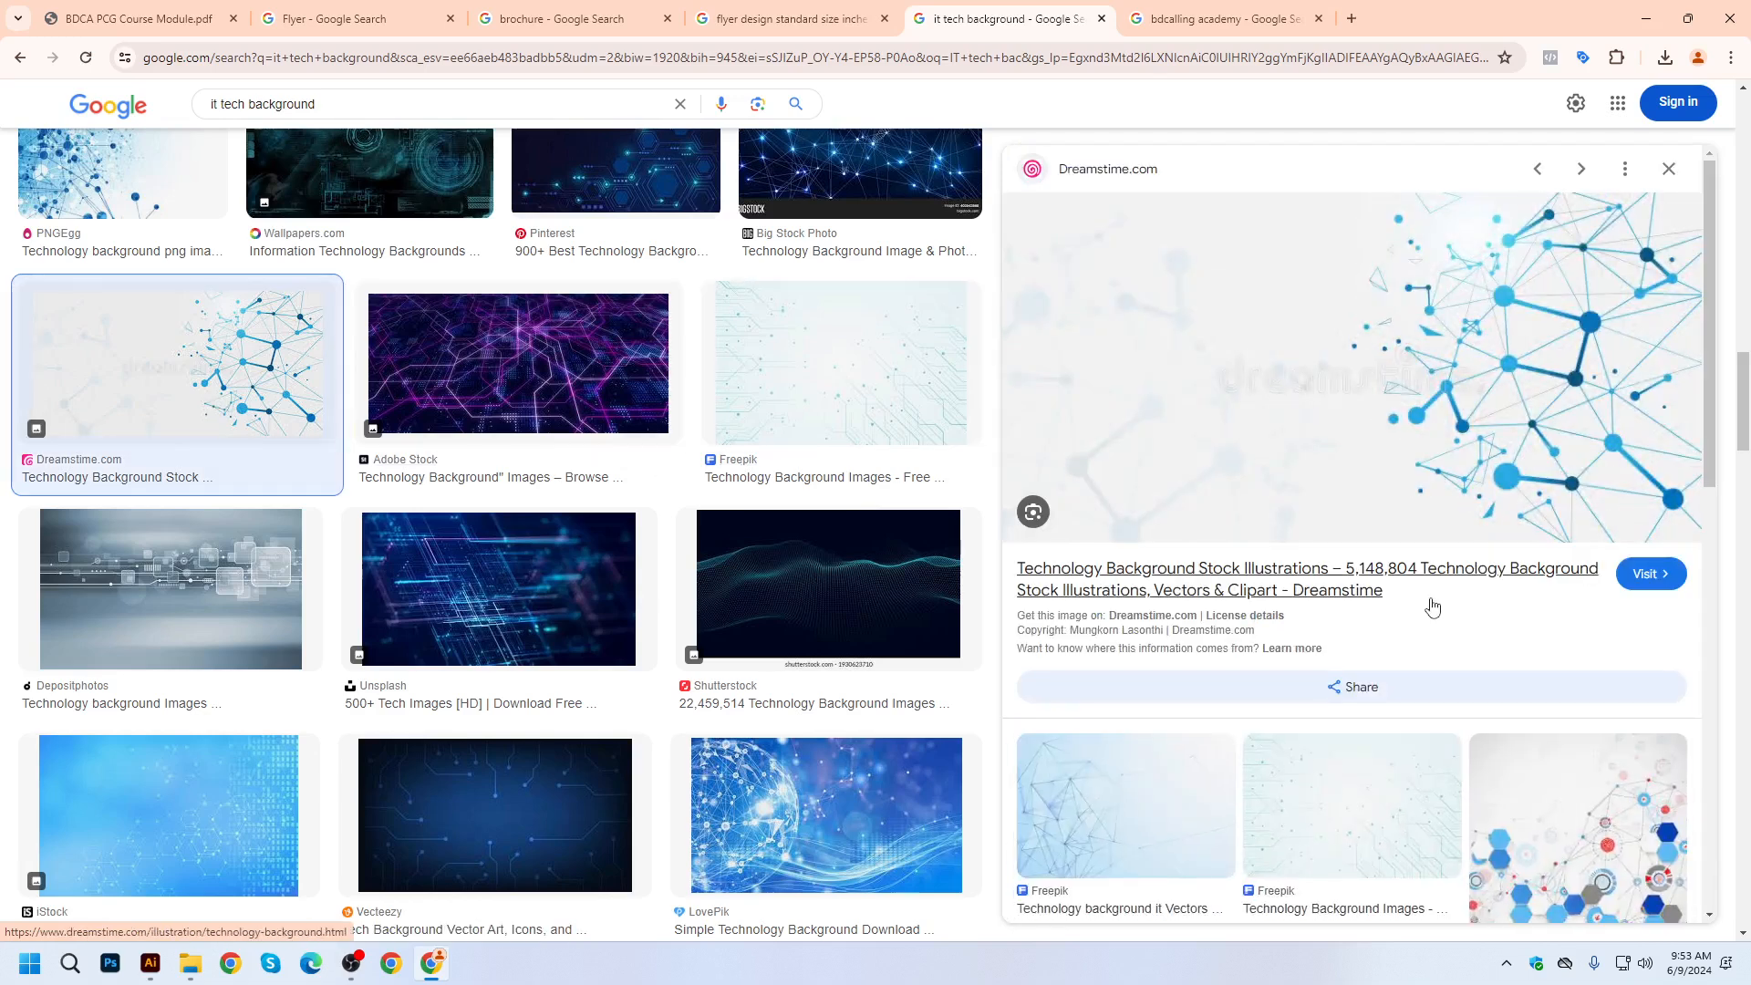
{"action": "left_click", "coordinate": [1167, 807]}
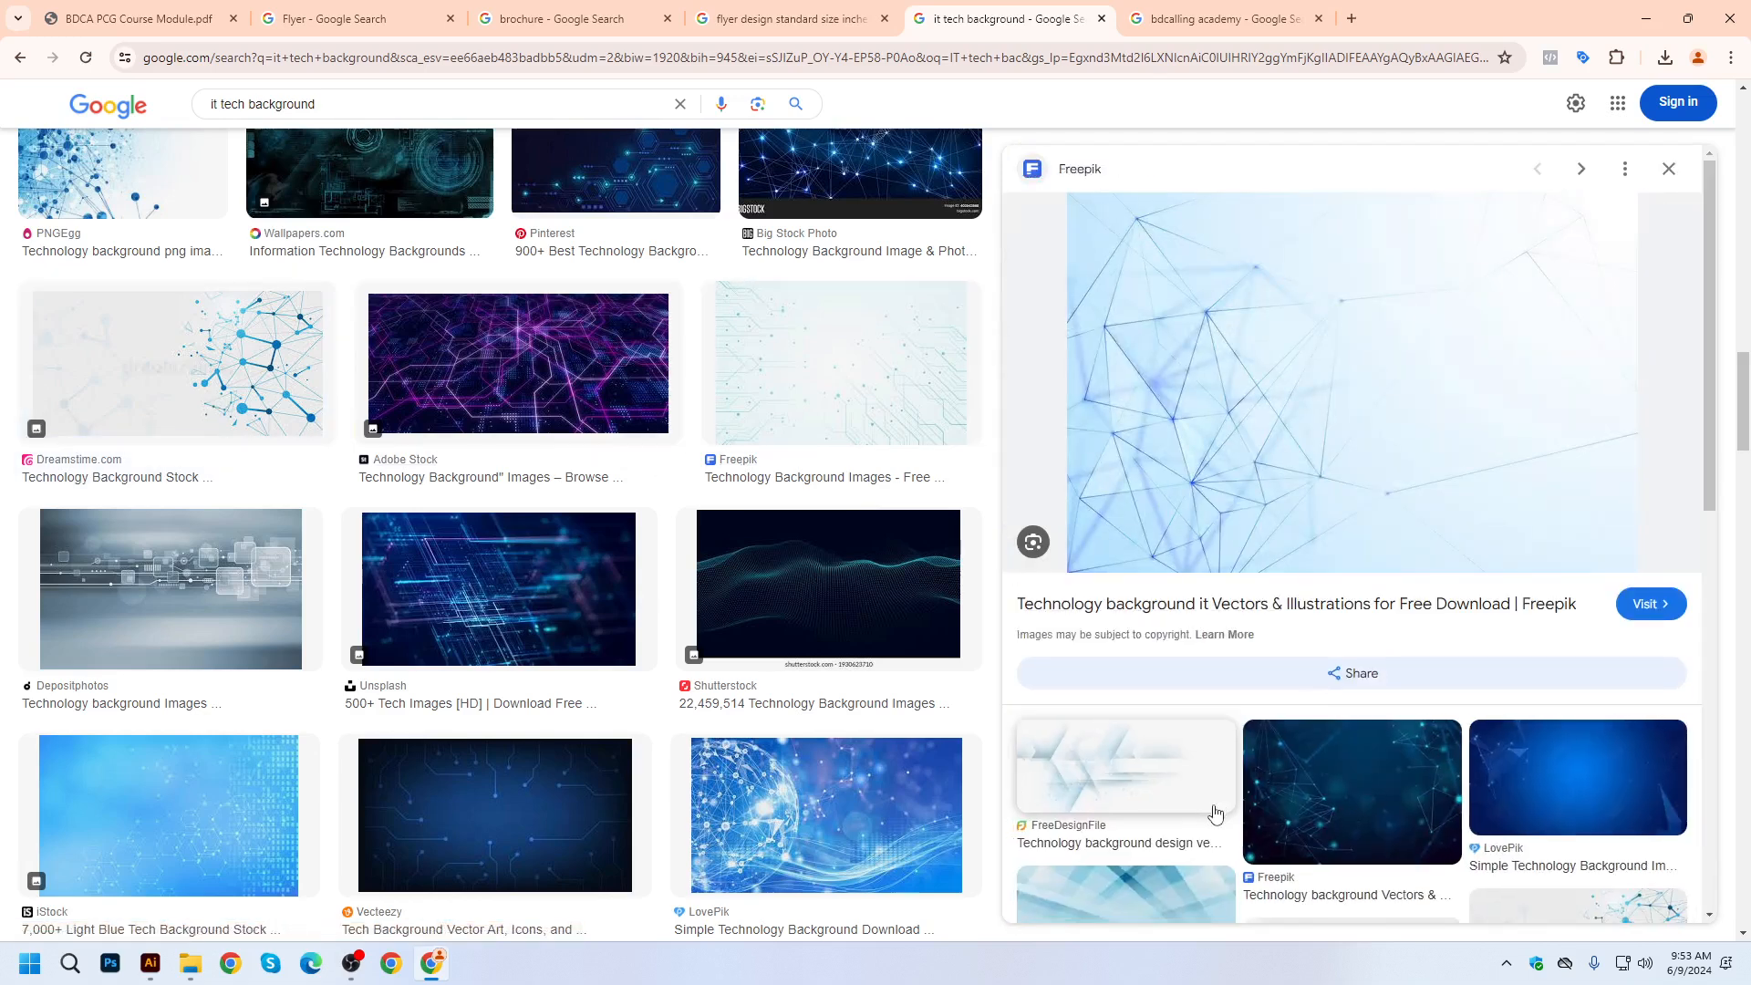
{"action": "right_click", "coordinate": [1216, 298]}
{"action": "left_click", "coordinate": [1308, 604]}
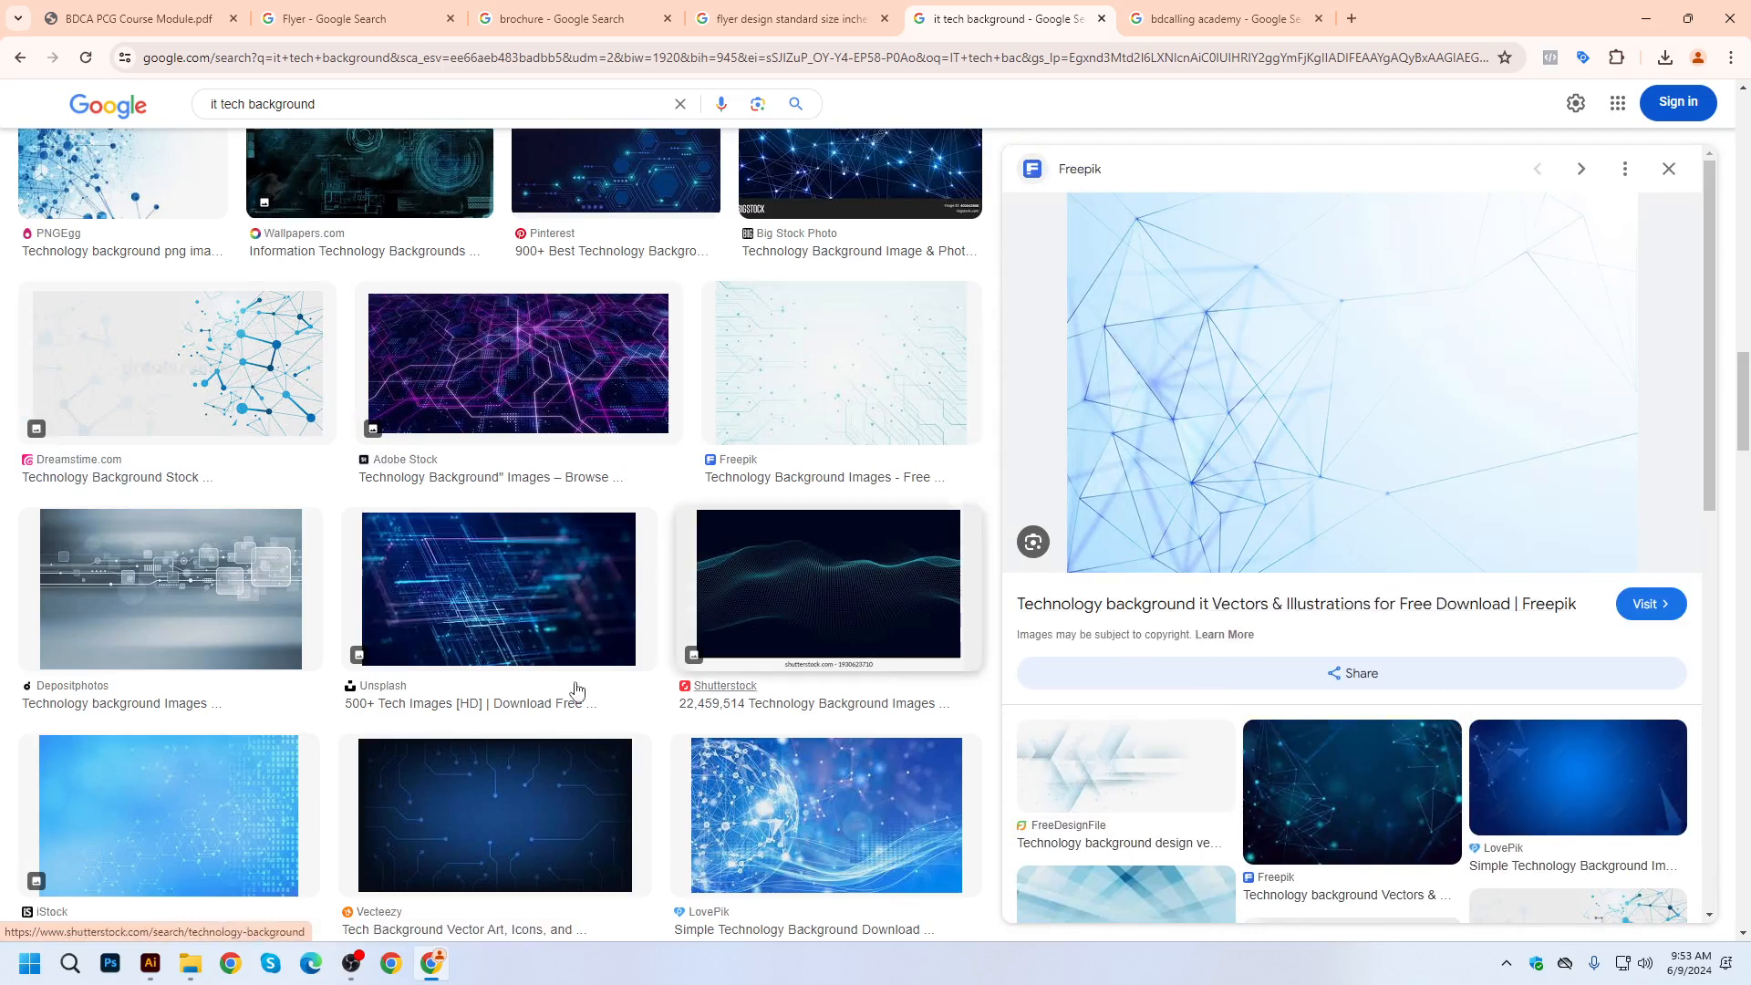
Copy iStock's light-blue hexagon tech background from the image results and paste it into the flyer document in Illustrator.
{"action": "scroll", "coordinate": [489, 695], "scroll_direction": "down", "scroll_amount": 3}
{"action": "left_click", "coordinate": [162, 565]}
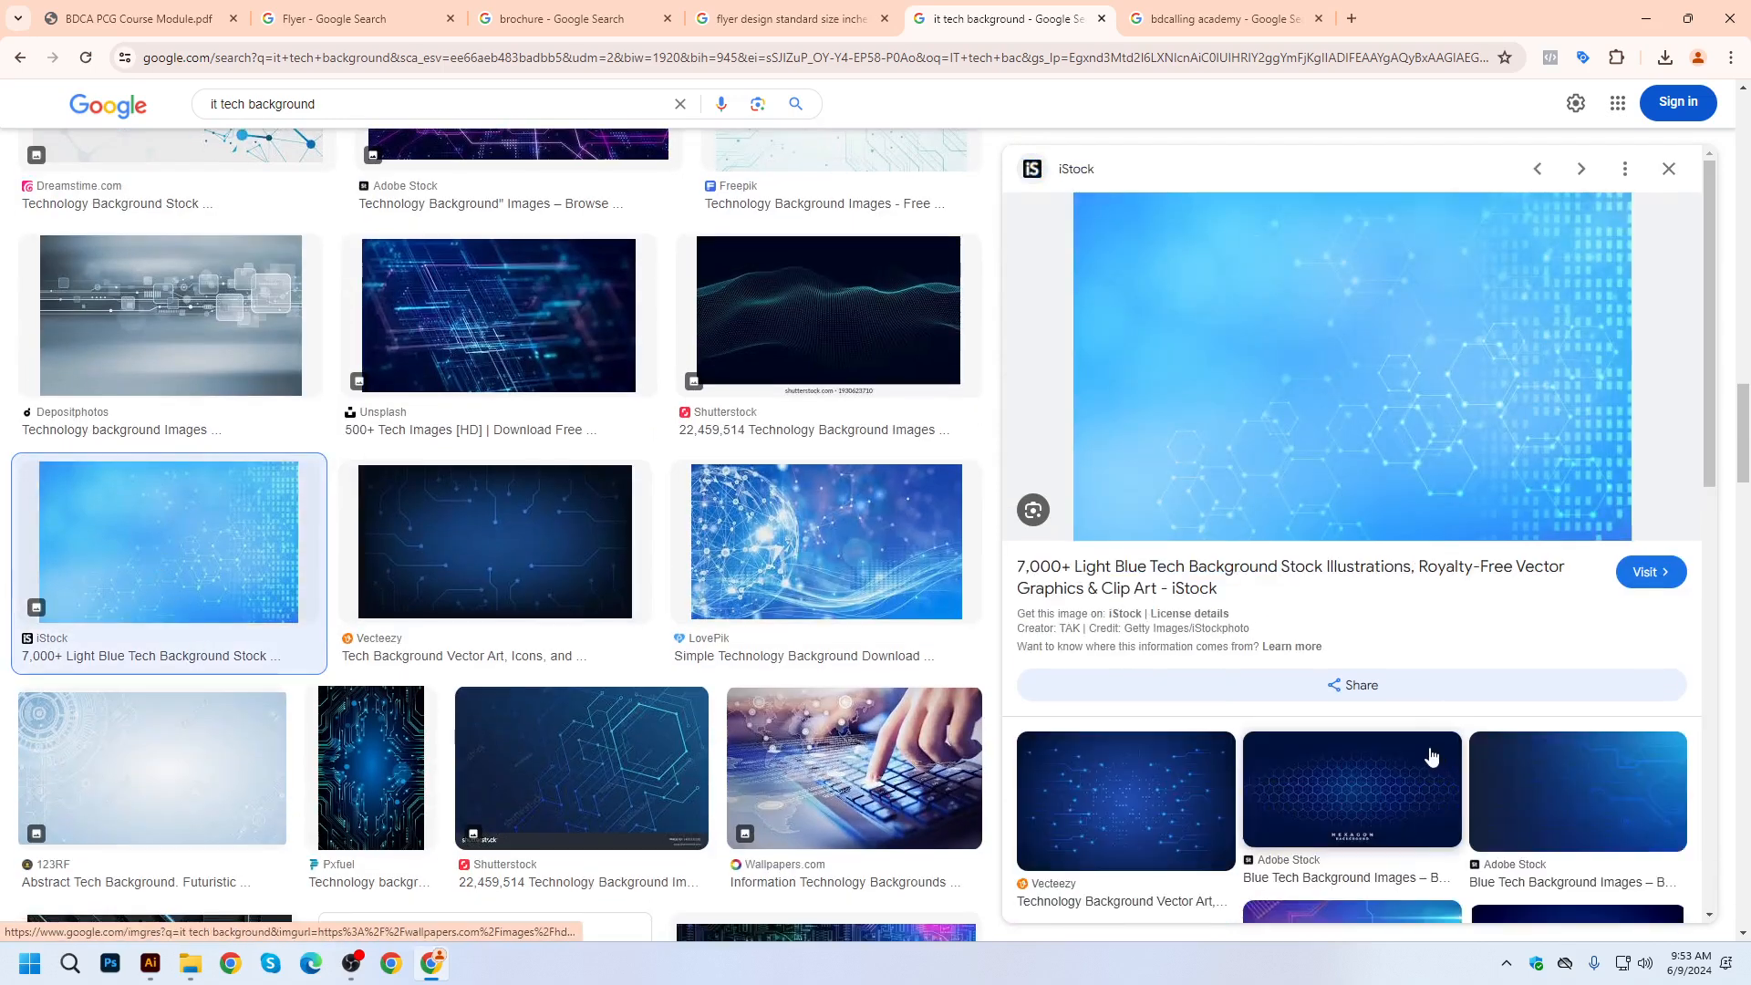
{"action": "right_click", "coordinate": [1295, 261]}
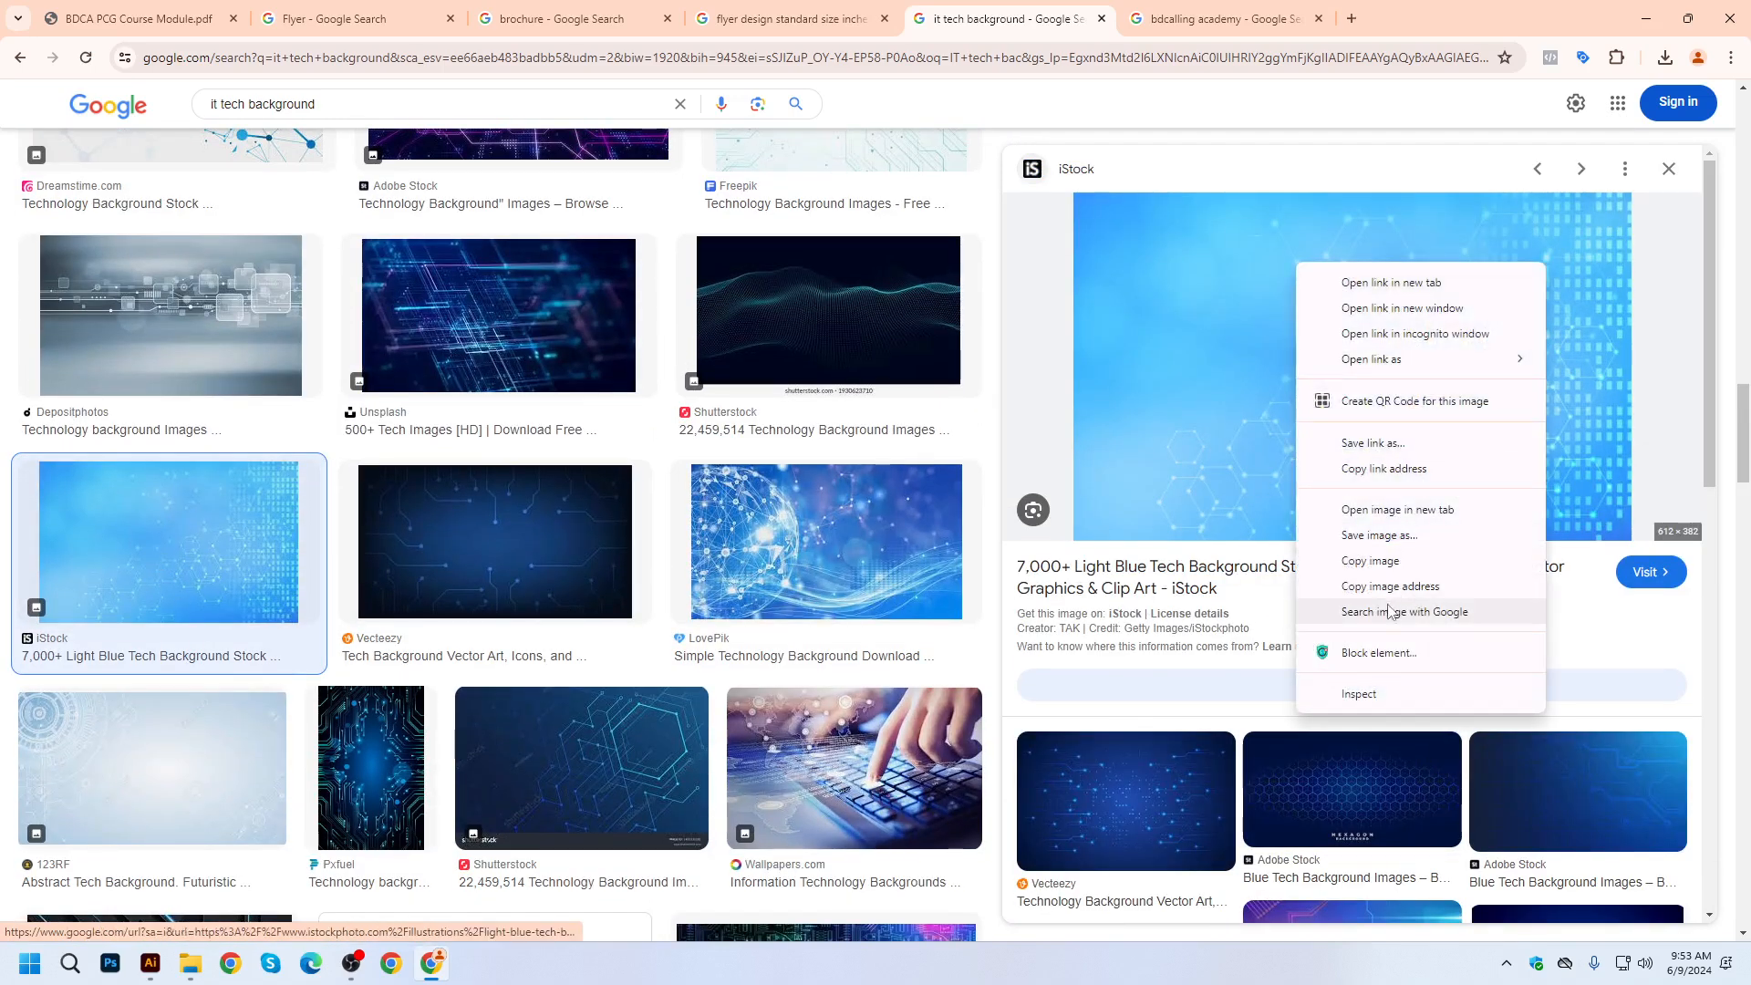
{"action": "left_click", "coordinate": [1368, 560]}
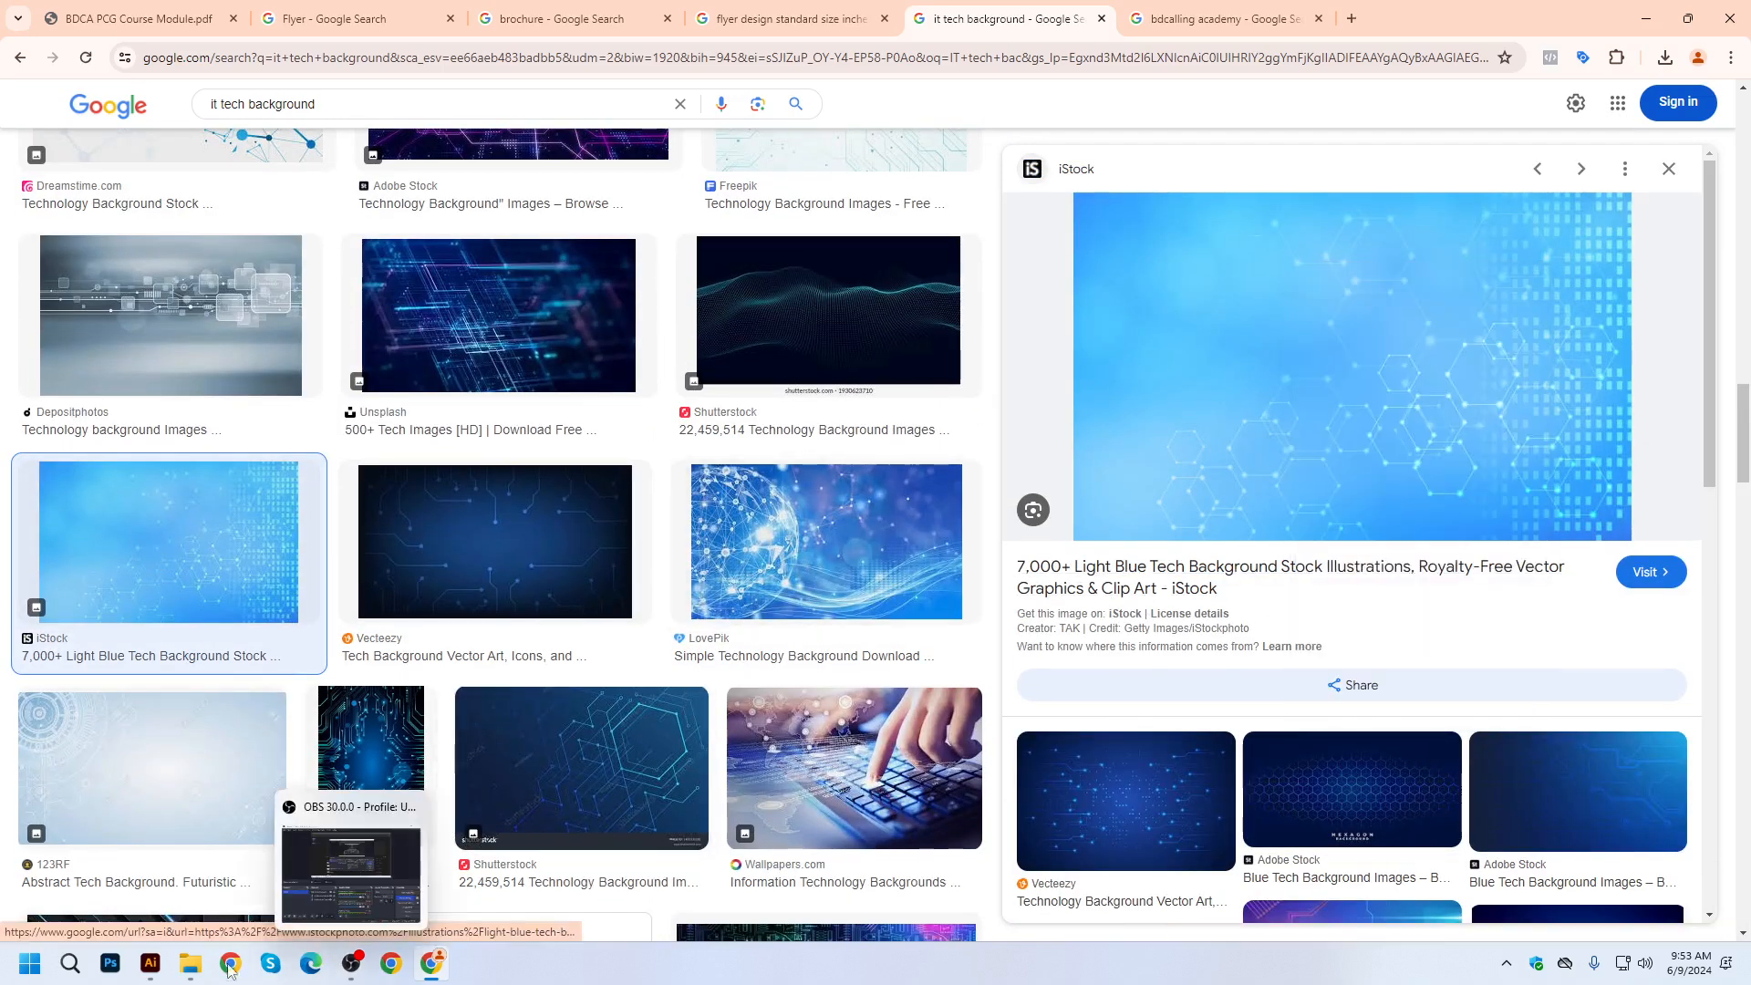
{"action": "left_click", "coordinate": [152, 972]}
{"action": "key", "text": "ctrl+v"}
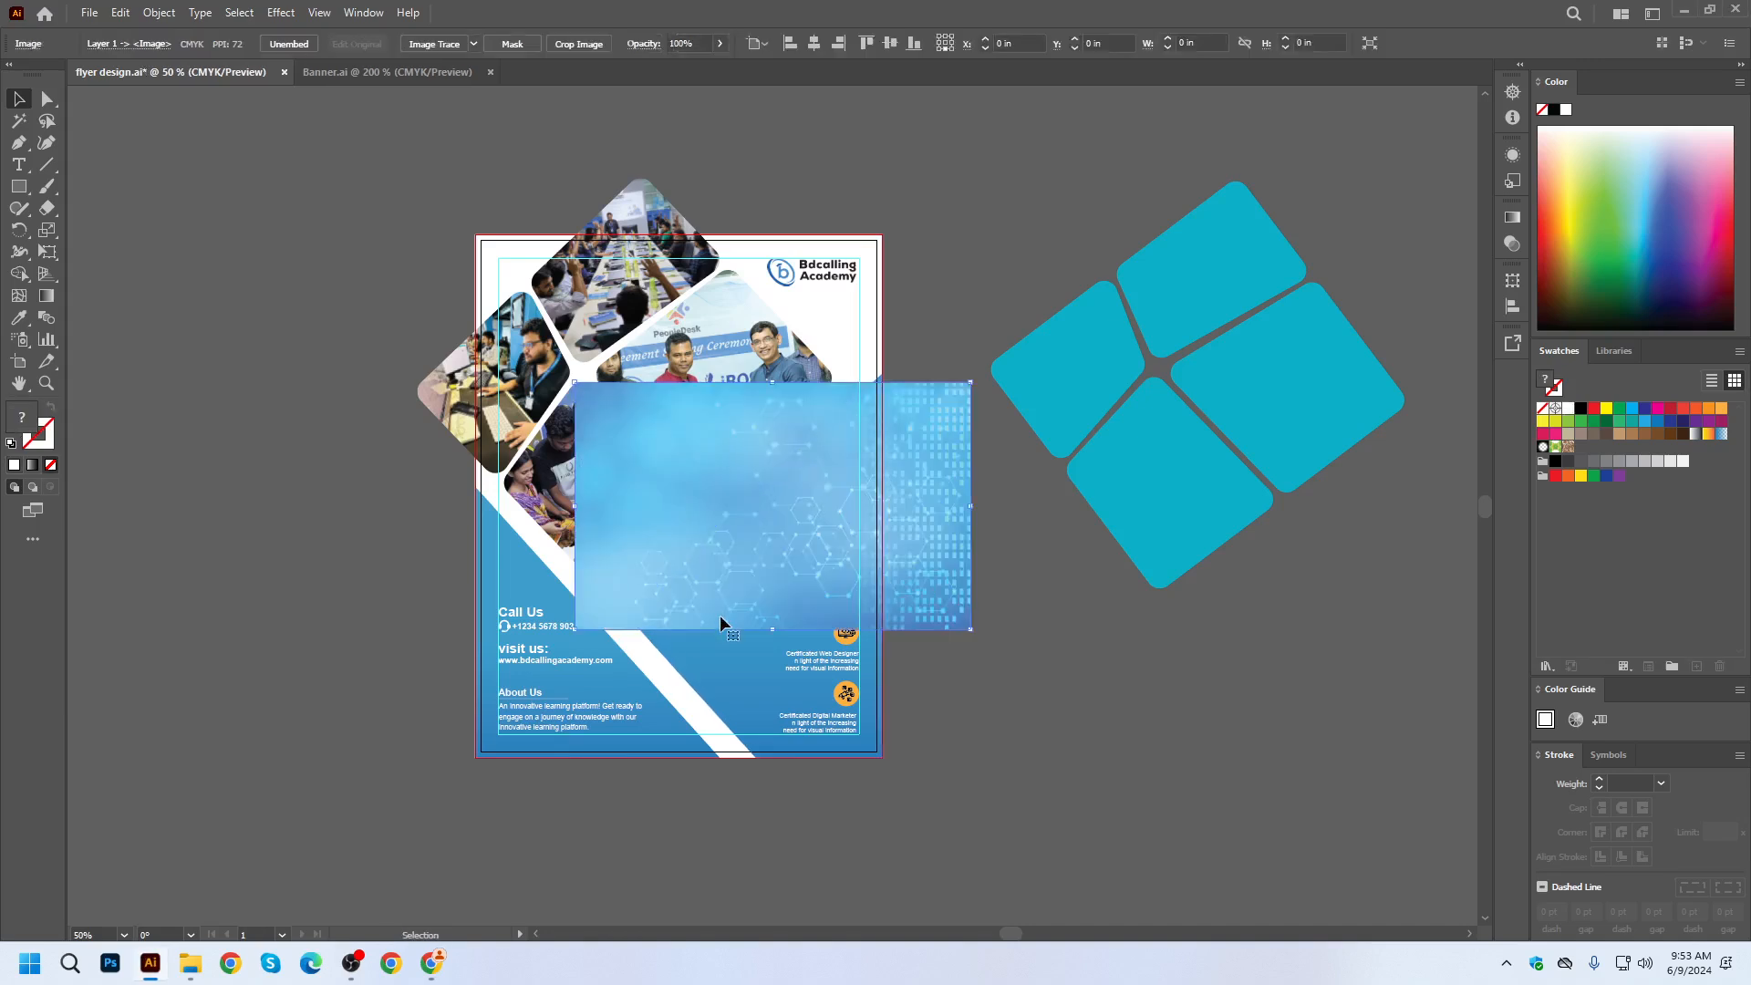
Rotate the pasted tech image 90° and align its upper-left corner with the corner of the flyer's bleed.
{"action": "left_click_drag", "start_coordinate": [981, 374], "coordinate": [642, 296]}
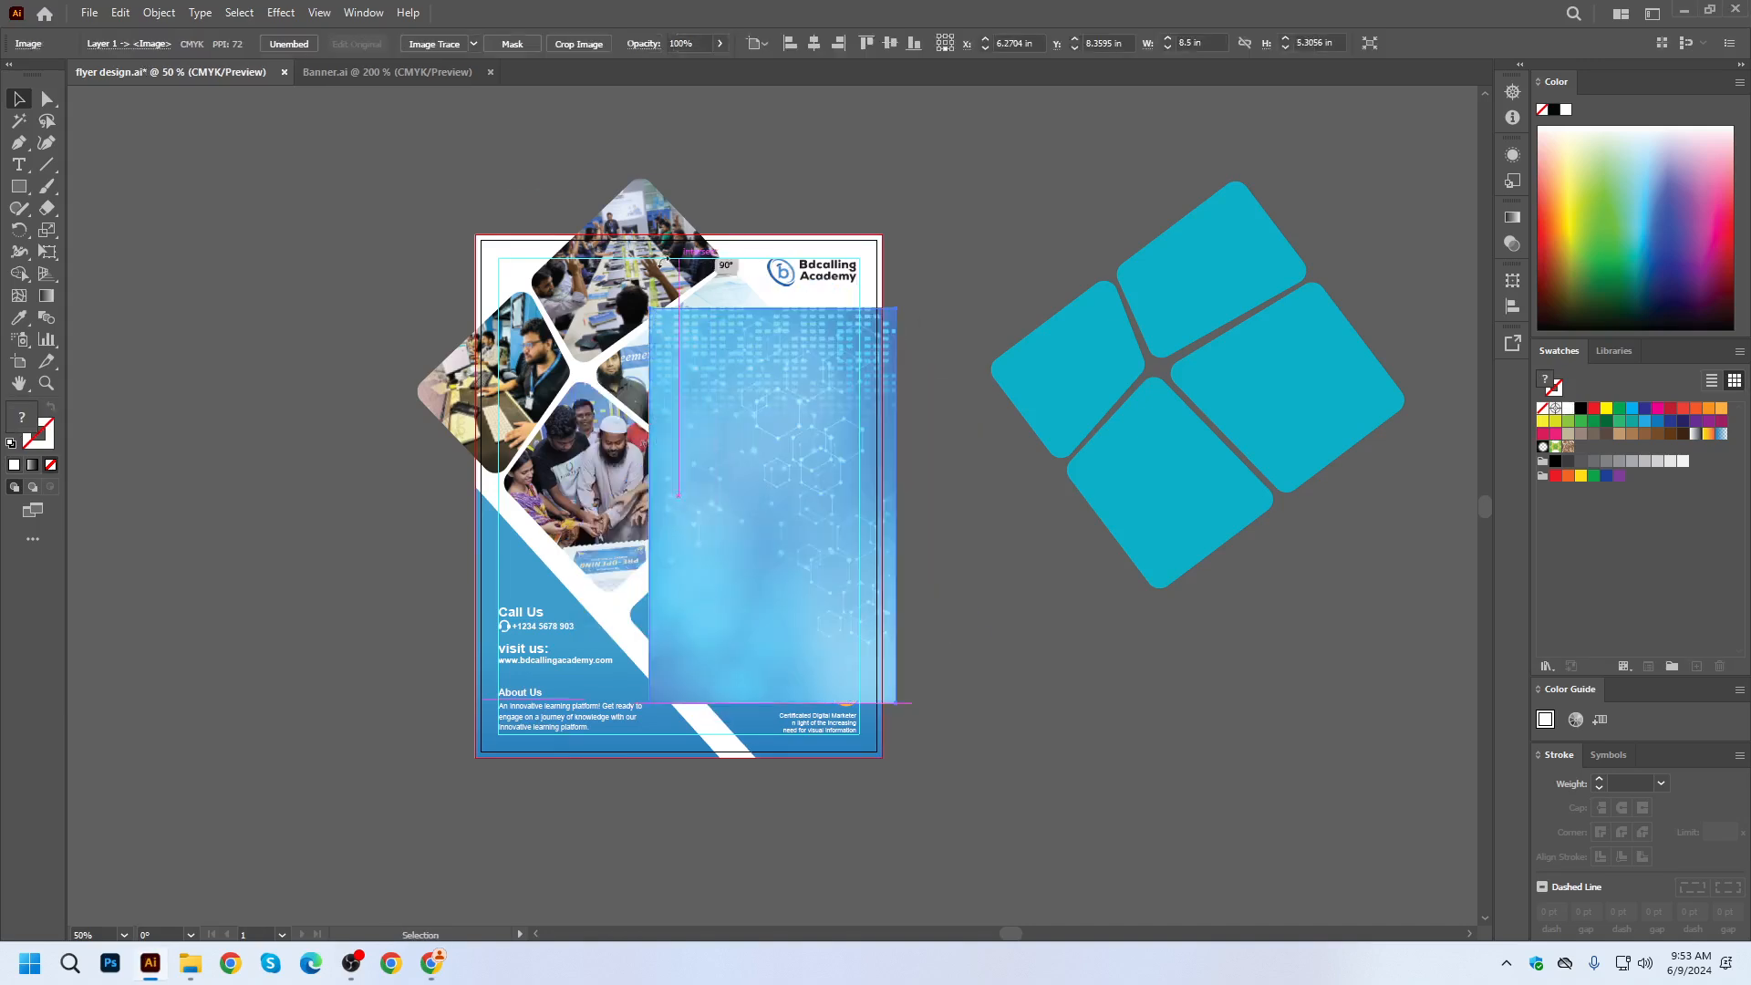
{"action": "left_click_drag", "start_coordinate": [714, 407], "coordinate": [547, 352]}
{"action": "key", "text": "ctrl+equal"}
{"action": "key", "text": "ctrl+equal"}
{"action": "key", "text": "ctrl+equal"}
{"action": "key", "text": "ctrl+equal"}
{"action": "key", "text": "ctrl+equal"}
{"action": "key", "text": "ctrl+equal"}
{"action": "key", "text": "ctrl+equal"}
{"action": "key", "text": "ctrl+equal"}
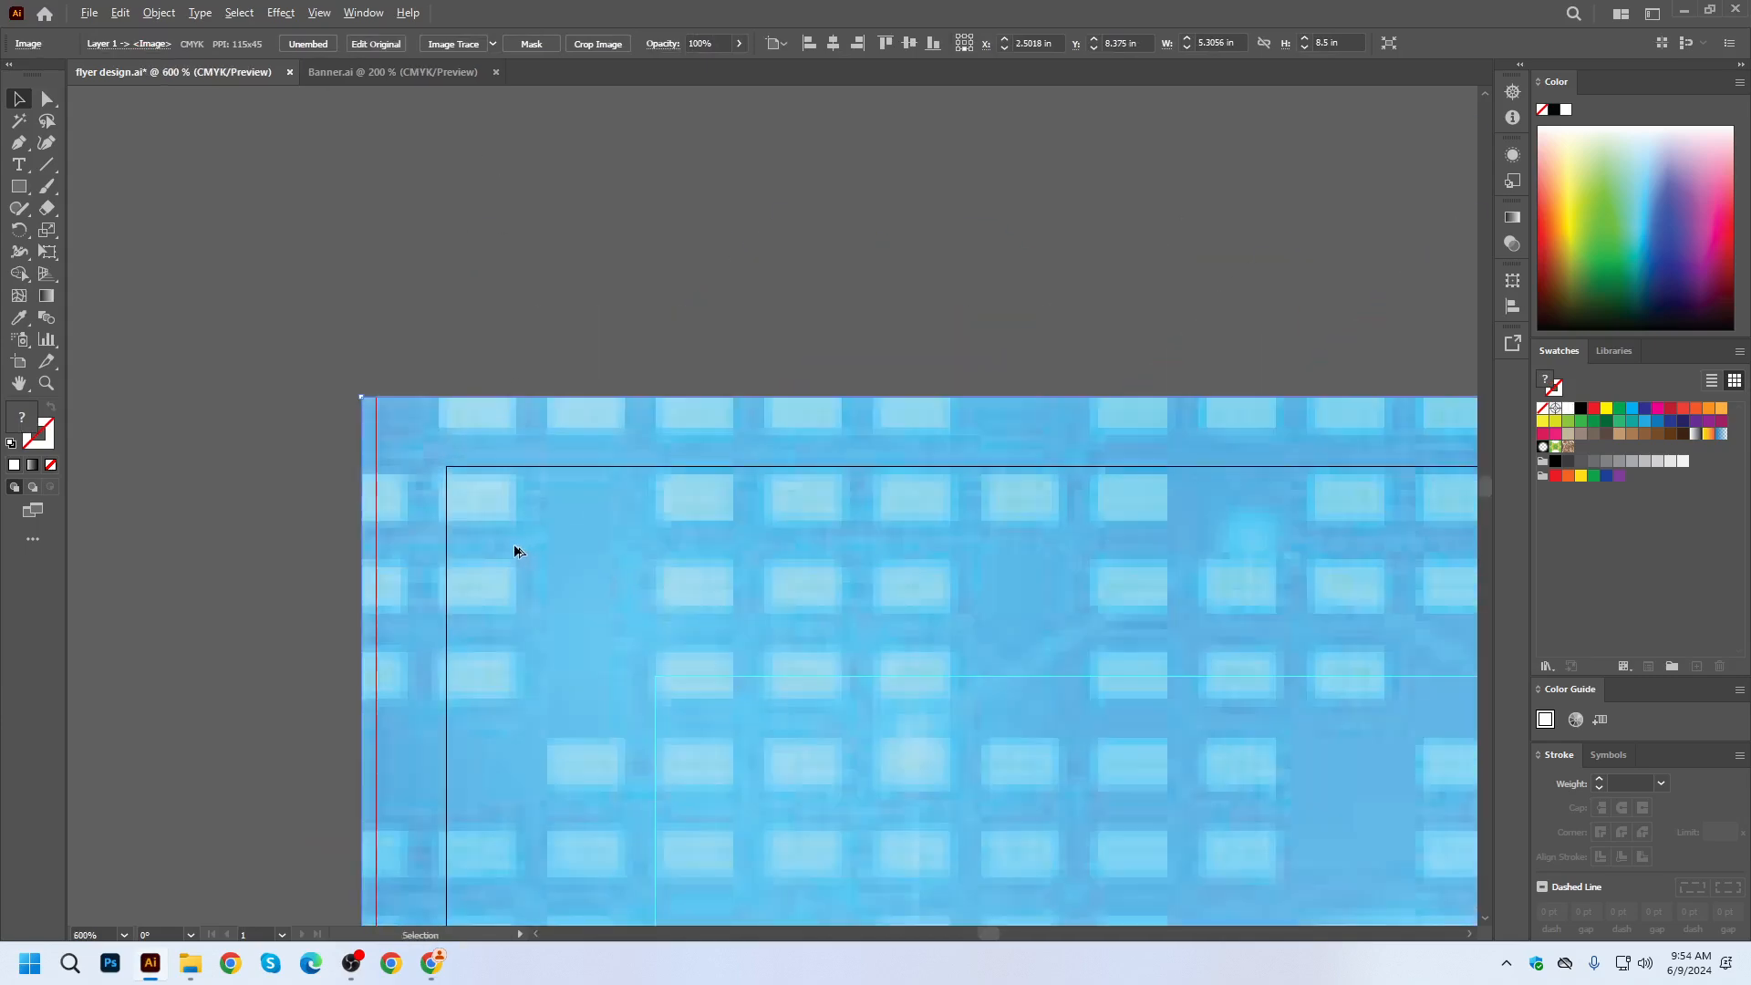
{"action": "left_click_drag", "start_coordinate": [372, 391], "coordinate": [392, 396]}
Stretch the tech image to cover the flyer's full bleed area, 8.75 in wide and 11.25 in high.
{"action": "key", "text": "ctrl+minus"}
{"action": "key", "text": "ctrl+minus"}
{"action": "key", "text": "ctrl+minus"}
{"action": "key", "text": "ctrl+minus"}
{"action": "key", "text": "ctrl+minus"}
{"action": "key", "text": "ctrl+minus"}
{"action": "key", "text": "ctrl+minus"}
{"action": "key", "text": "ctrl+minus"}
{"action": "key", "text": "ctrl+minus"}
{"action": "left_click_drag", "start_coordinate": [585, 644], "coordinate": [636, 900]}
{"action": "key", "text": "ctrl+equal"}
{"action": "key", "text": "ctrl+equal"}
{"action": "key", "text": "ctrl+equal"}
{"action": "key", "text": "ctrl+equal"}
{"action": "key", "text": "ctrl+equal"}
{"action": "key", "text": "ctrl+equal"}
{"action": "key", "text": "ctrl+equal"}
{"action": "key", "text": "ctrl+equal"}
{"action": "key", "text": "ctrl+equal"}
{"action": "key", "text": "ctrl+equal"}
{"action": "key", "text": "ctrl+equal"}
{"action": "key", "text": "ctrl+minus"}
{"action": "key", "text": "ctrl+minus"}
{"action": "key", "text": "ctrl+minus"}
{"action": "key", "text": "ctrl+minus"}
{"action": "key", "text": "ctrl+minus"}
{"action": "key", "text": "ctrl+minus"}
{"action": "key", "text": "ctrl+minus"}
{"action": "key", "text": "ctrl+minus"}
{"action": "key", "text": "ctrl+minus"}
{"action": "key", "text": "ctrl+minus"}
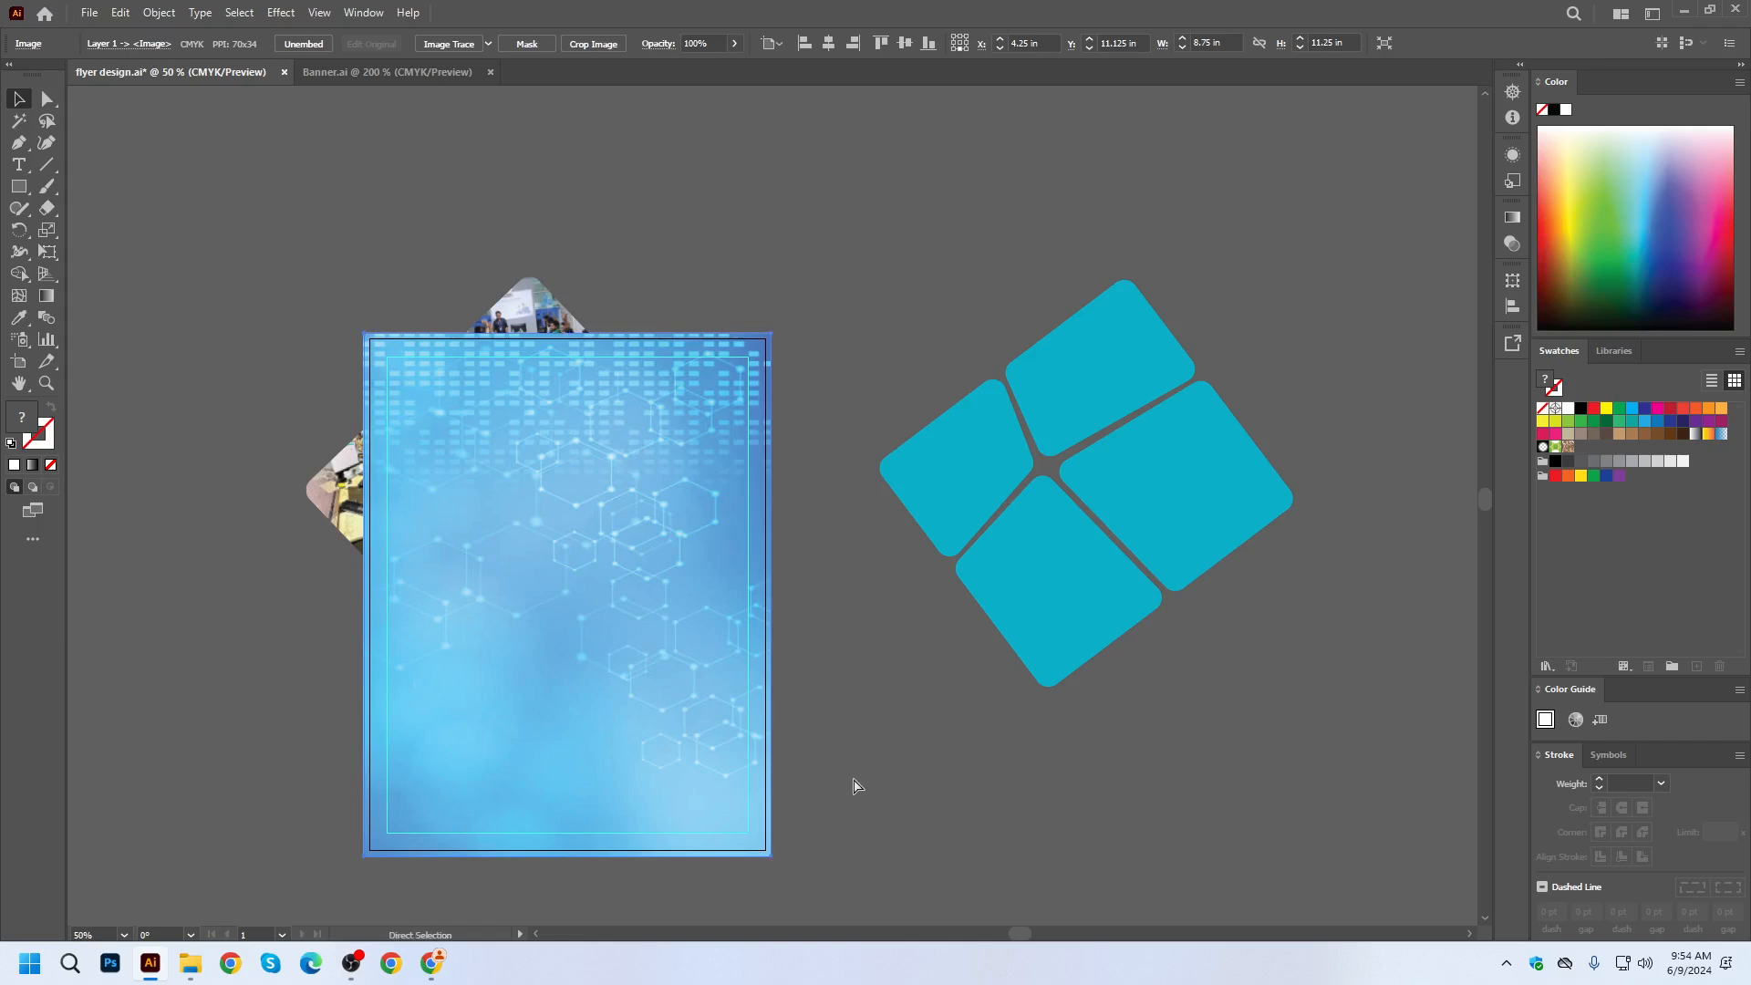
Send the tech image behind all the flyer artwork and set its opacity to 10%.
{"action": "key", "text": "ctrl+shift+bracketleft"}
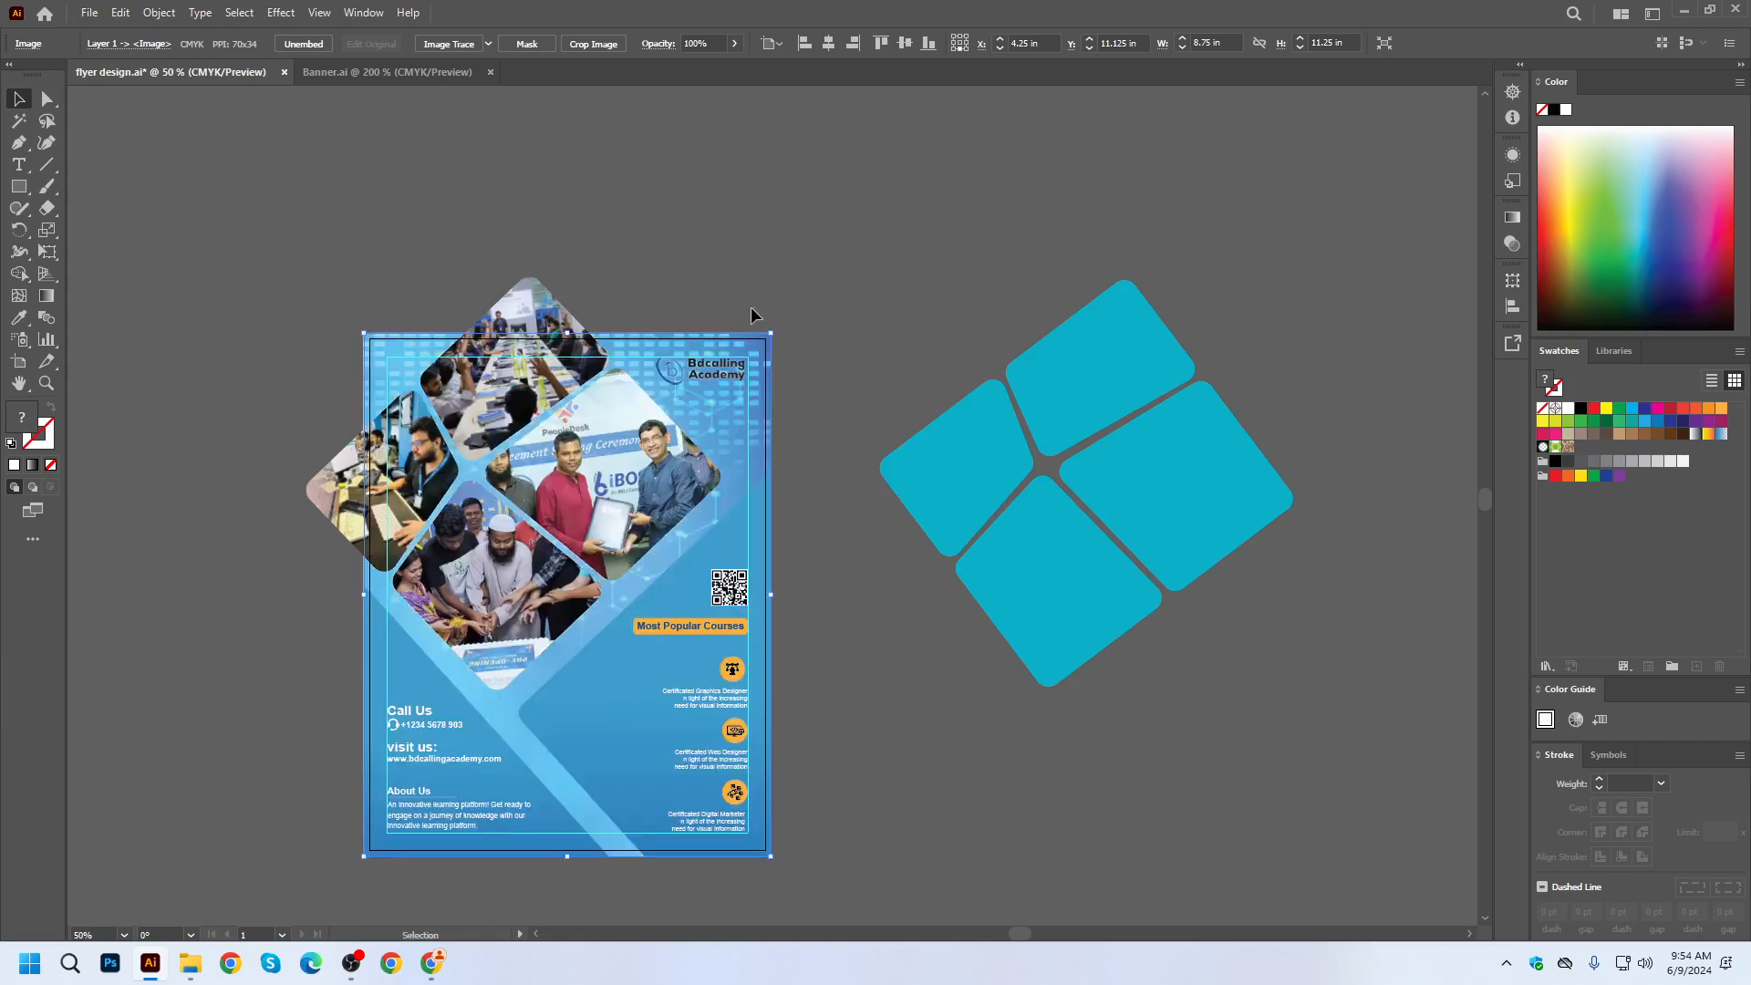
{"action": "left_click_drag", "start_coordinate": [695, 44], "coordinate": [620, 38]}
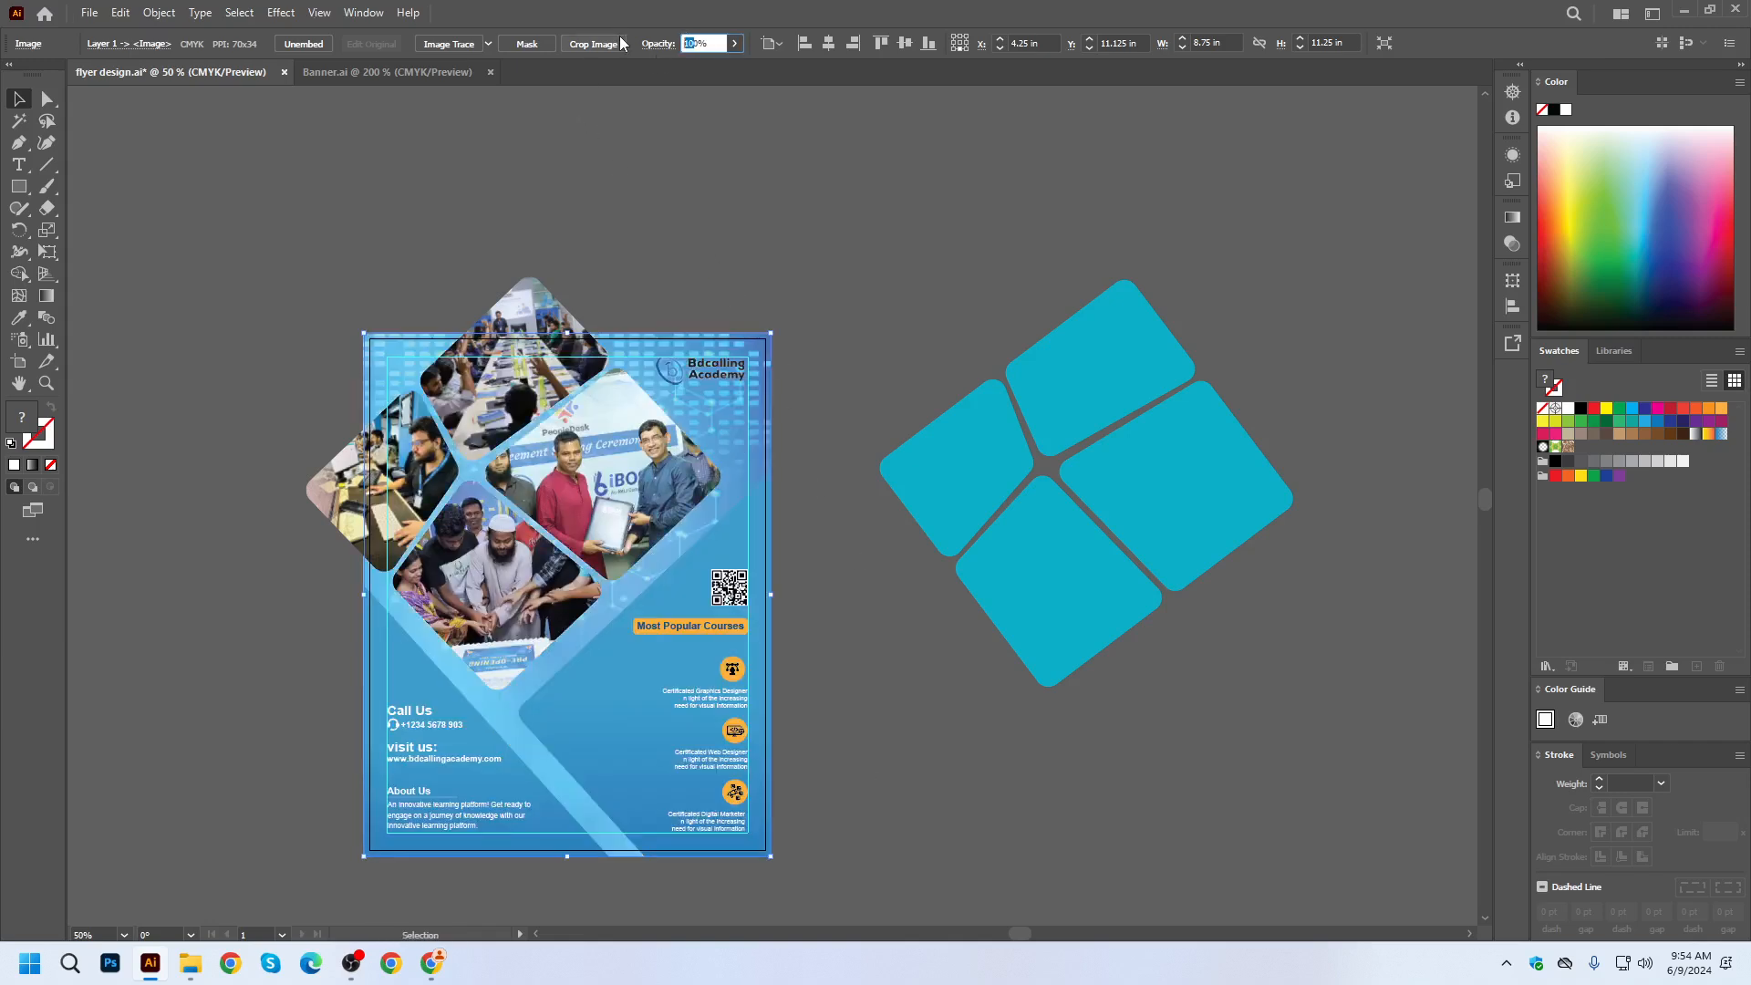
{"action": "type", "text": "10"}
{"action": "key", "text": "Return"}
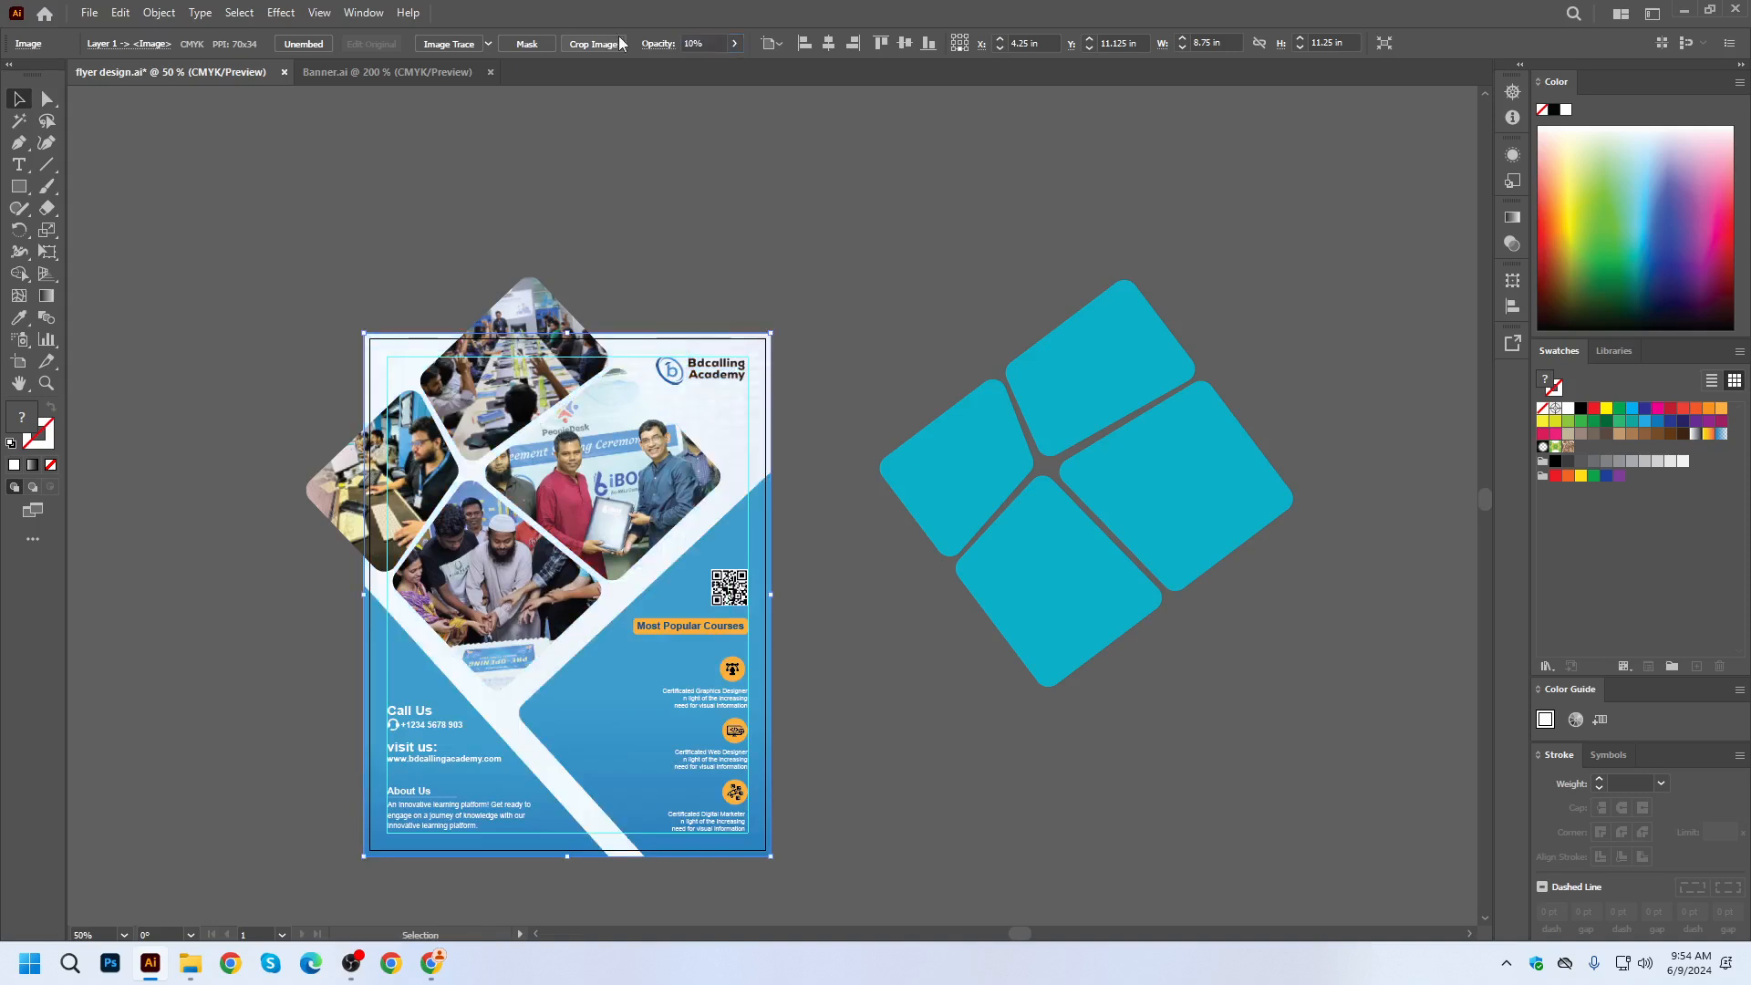
{"action": "left_click", "coordinate": [773, 226]}
{"action": "scroll", "coordinate": [878, 492], "scroll_direction": "up", "scroll_amount": 2}
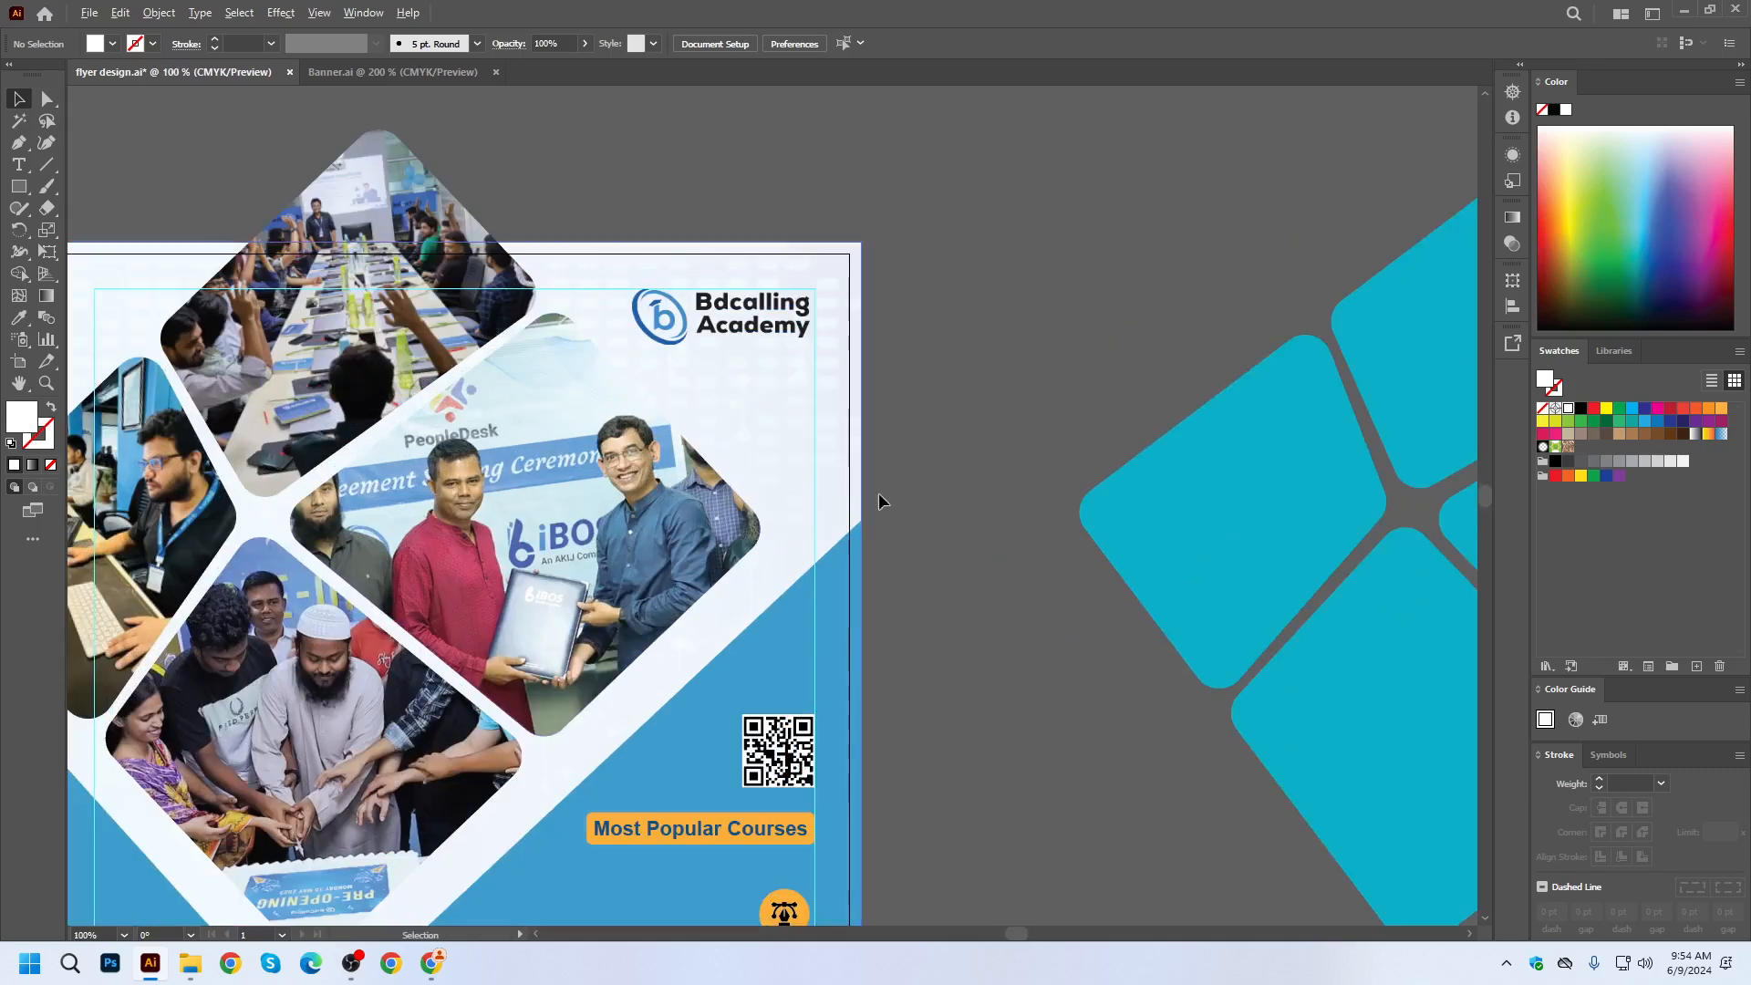
{"action": "scroll", "coordinate": [885, 443], "scroll_direction": "down", "scroll_amount": 3}
{"action": "scroll", "coordinate": [788, 552], "scroll_direction": "up", "scroll_amount": 1}
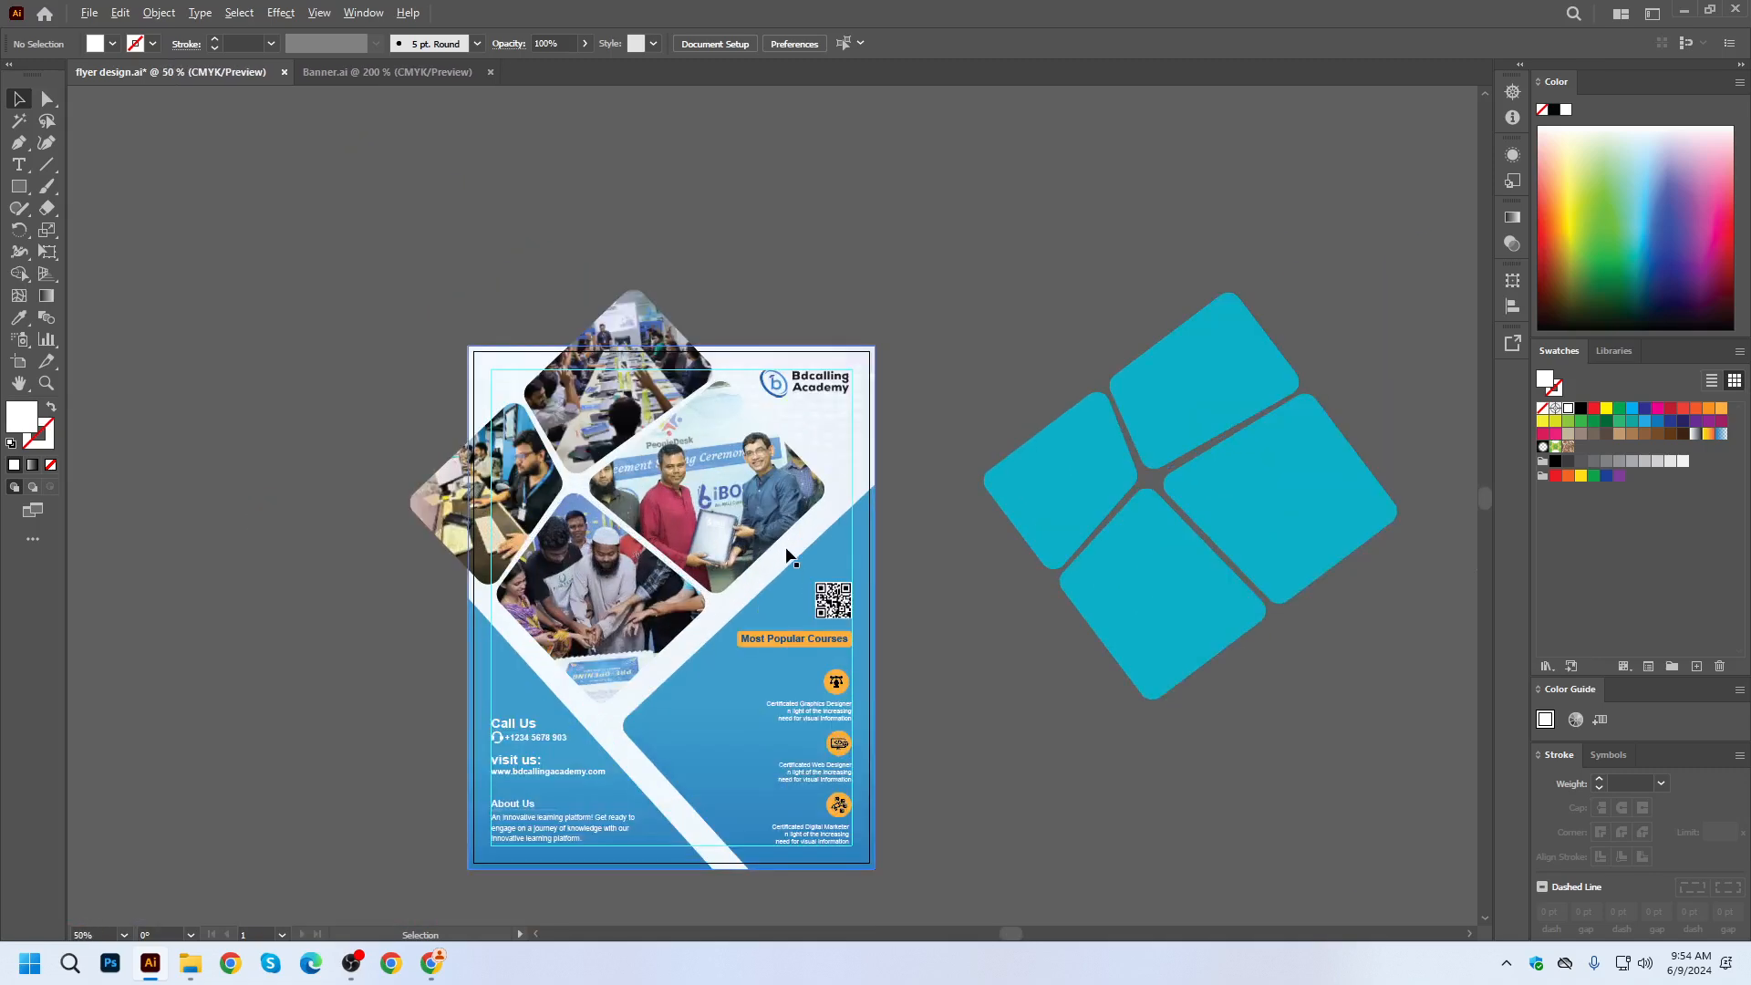
Apply Offset Path with a 0.1 in offset and miter joins to the group of four teal diamond shapes beside the flyer.
{"action": "left_click", "coordinate": [1228, 405]}
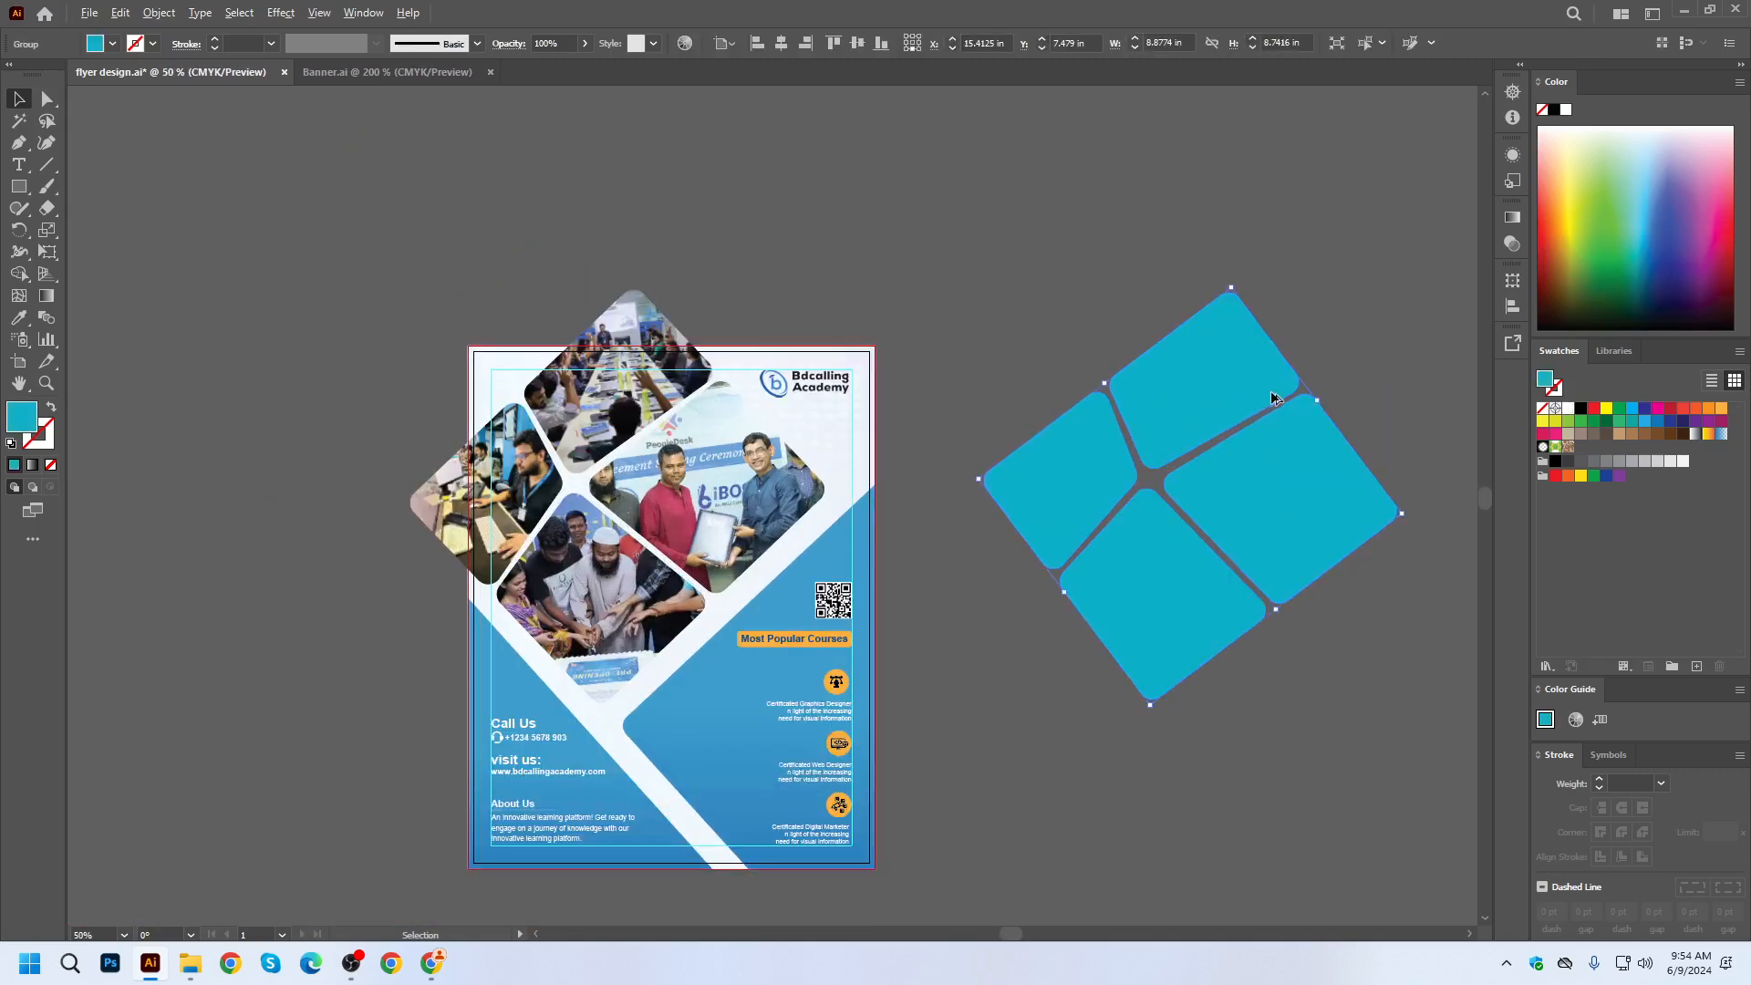
{"action": "scroll", "coordinate": [1272, 399], "scroll_direction": "up", "scroll_amount": 1}
{"action": "left_click_drag", "start_coordinate": [1272, 398], "coordinate": [669, 390]}
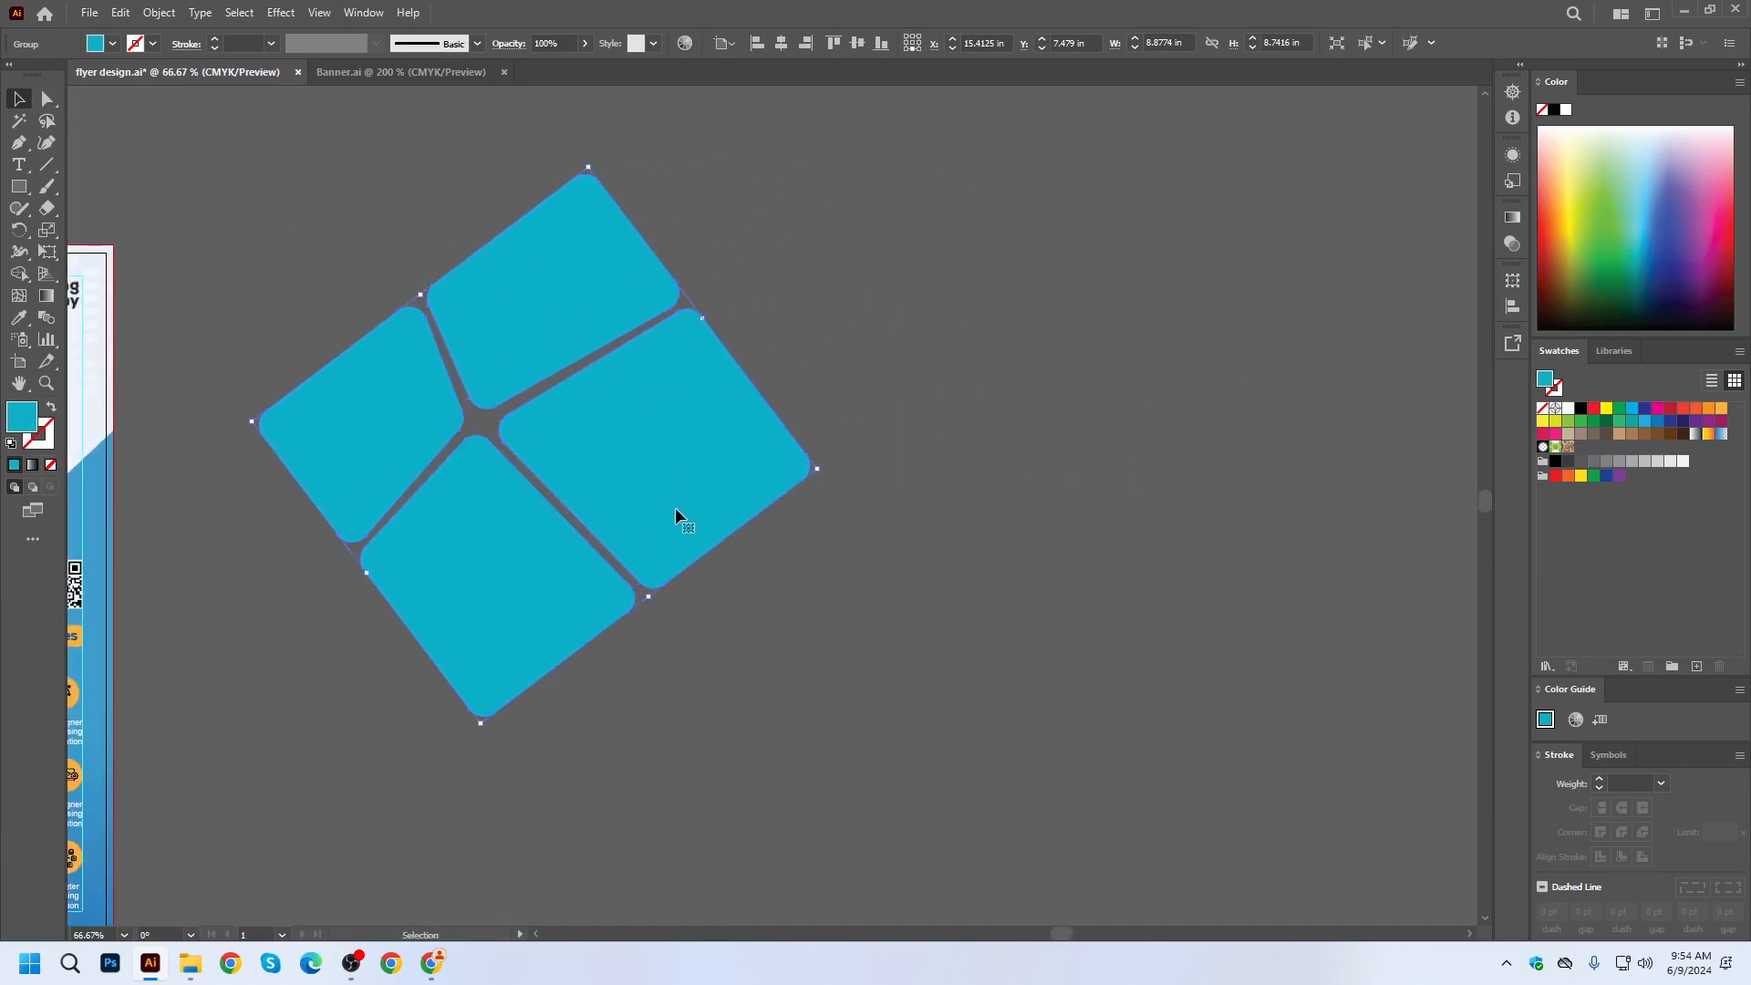
{"action": "left_click", "coordinate": [158, 11]}
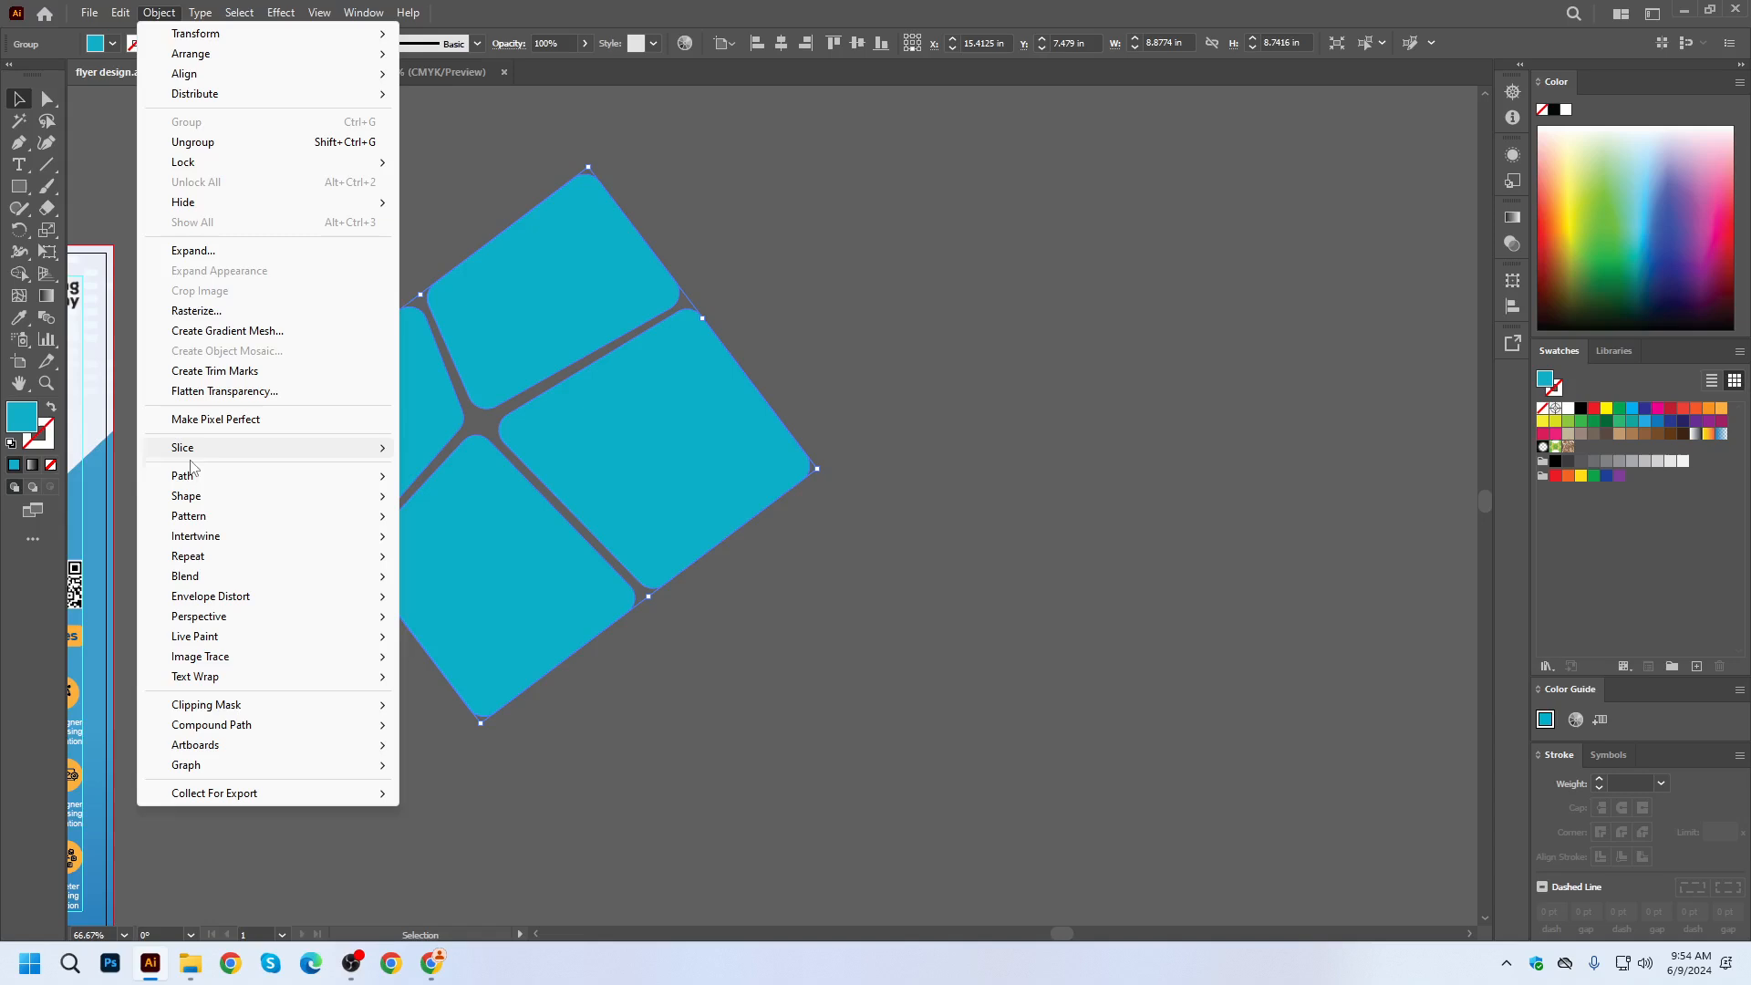
{"action": "mouse_move", "coordinate": [193, 480]}
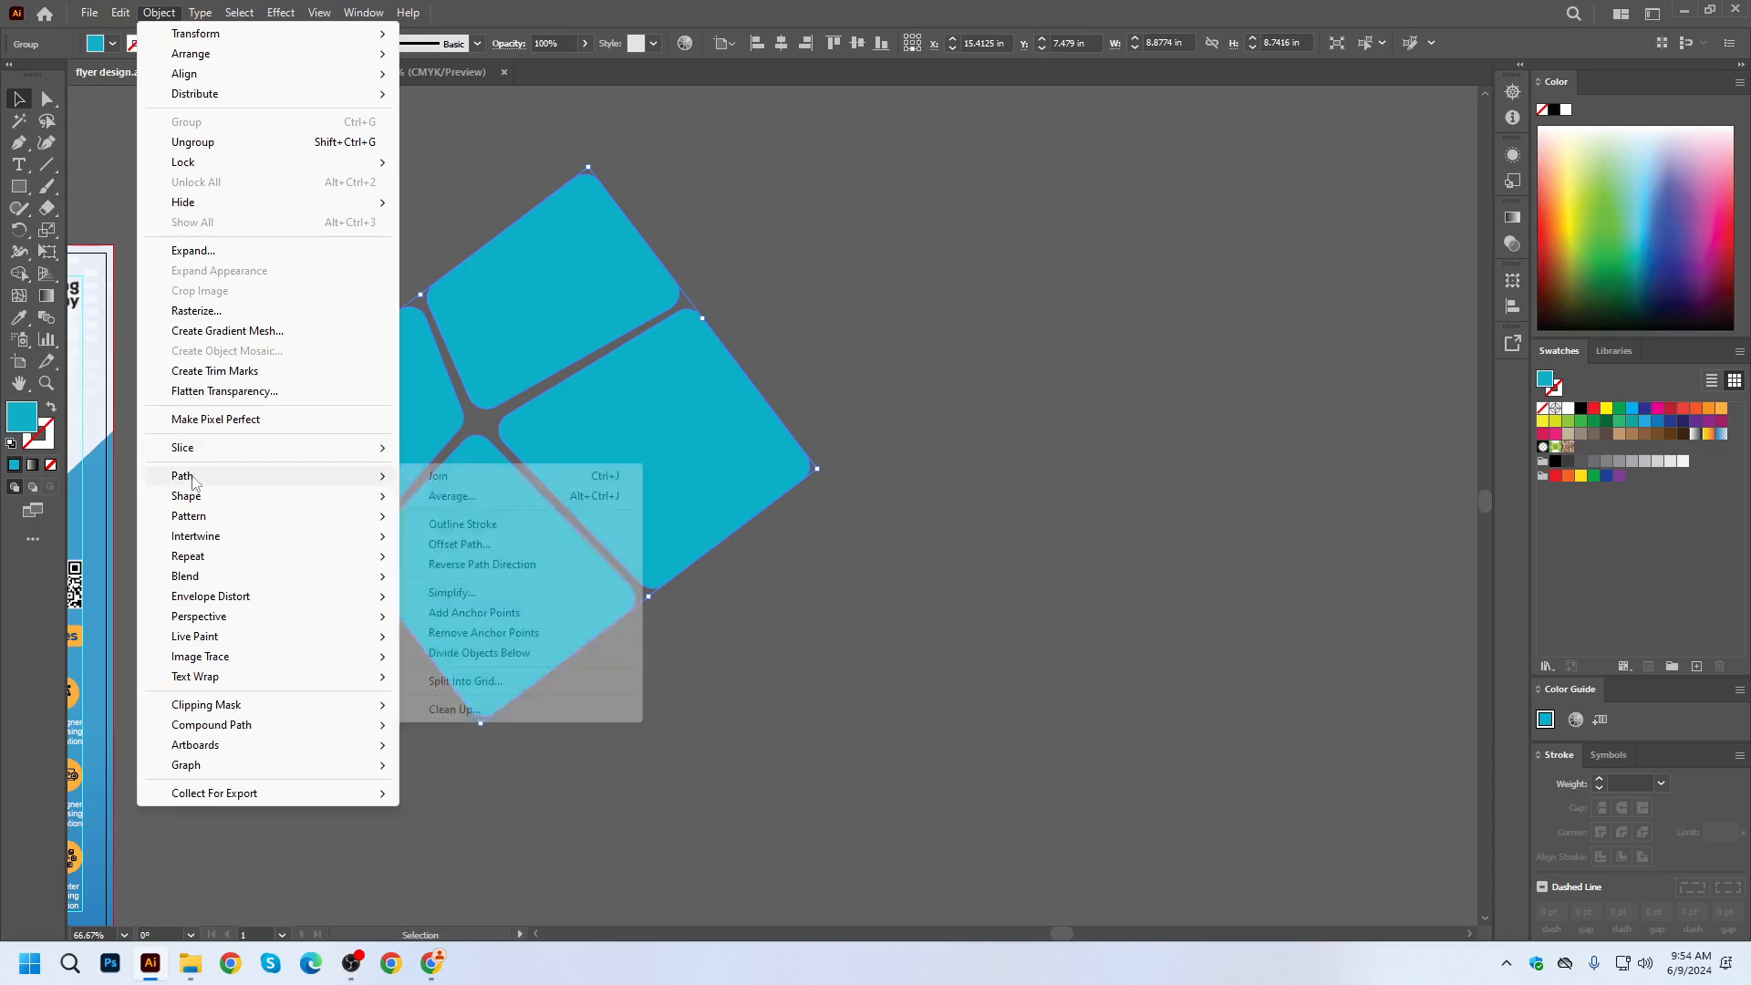
{"action": "left_click", "coordinate": [458, 543]}
{"action": "key", "text": "Up"}
{"action": "key", "text": "Up"}
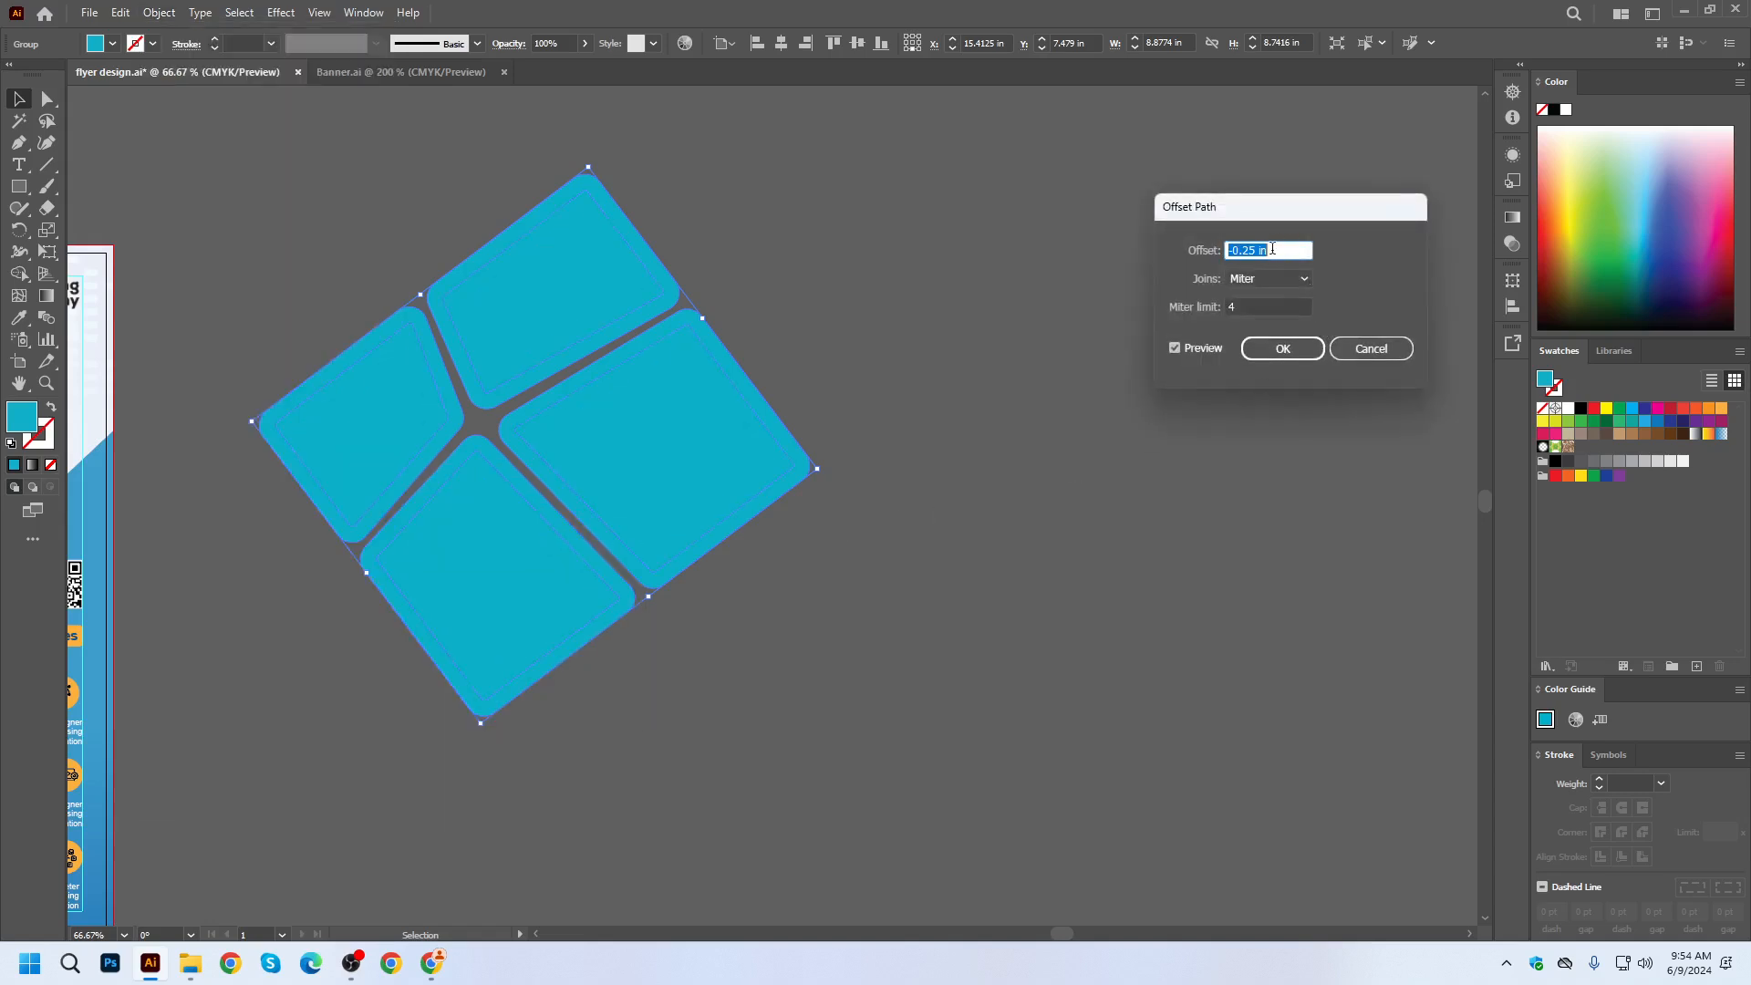
{"action": "scroll", "coordinate": [1272, 249], "scroll_direction": "up", "scroll_amount": 3}
{"action": "scroll", "coordinate": [1272, 249], "scroll_direction": "down", "scroll_amount": 3}
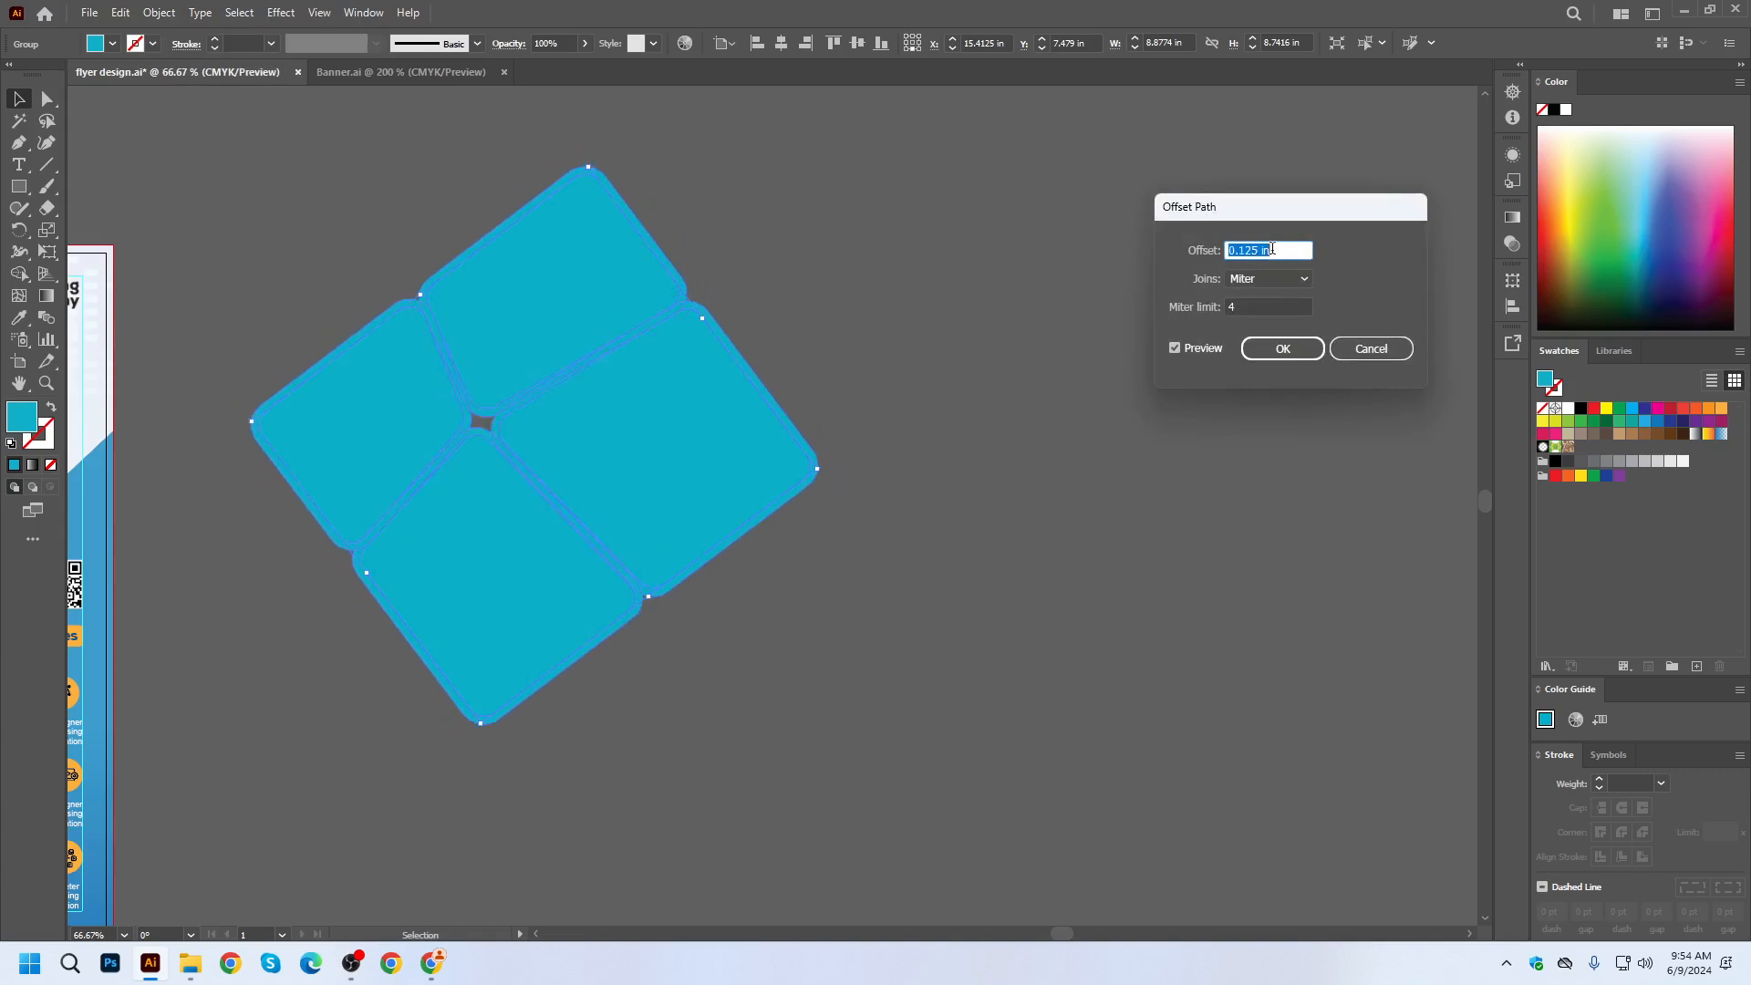
{"action": "scroll", "coordinate": [1271, 249], "scroll_direction": "up", "scroll_amount": 1}
{"action": "key", "text": "BackSpace"}
{"action": "left_click", "coordinate": [1185, 351]}
{"action": "left_click", "coordinate": [1185, 351]}
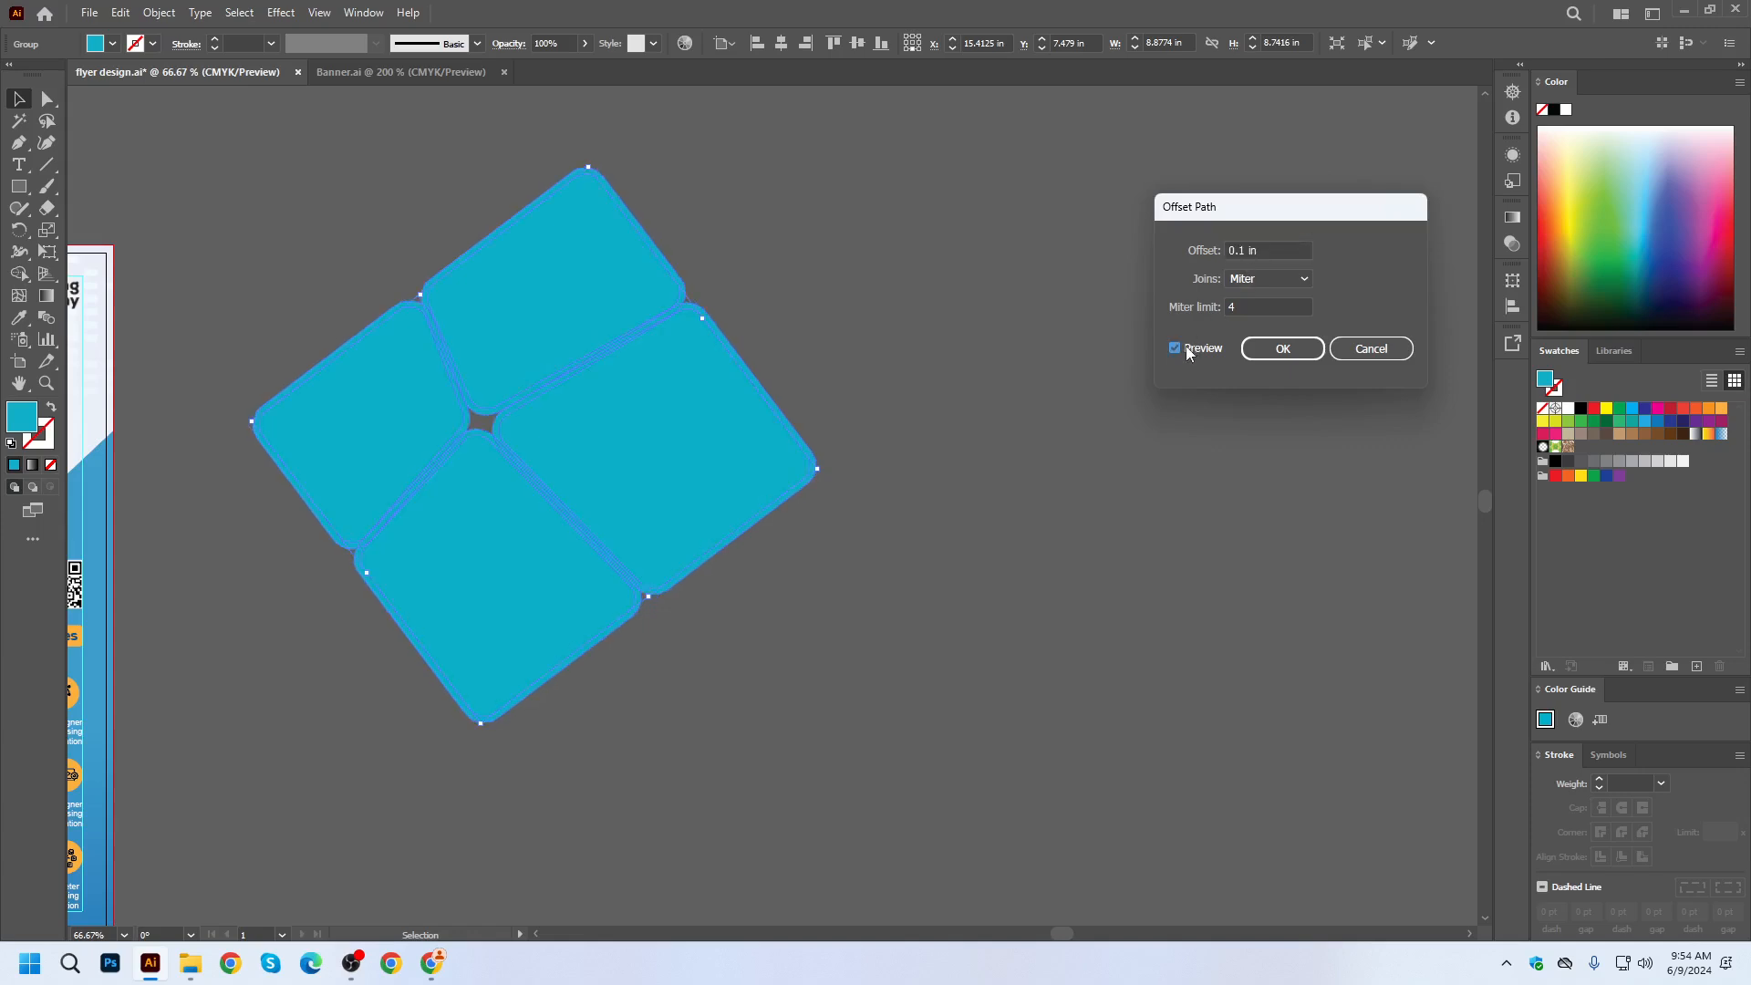
{"action": "left_click", "coordinate": [1281, 348]}
Ungroup the teal shapes and move the four original diamonds away from their enlarged offset copies.
{"action": "left_click_drag", "start_coordinate": [660, 481], "coordinate": [881, 430]}
{"action": "right_click", "coordinate": [883, 408]}
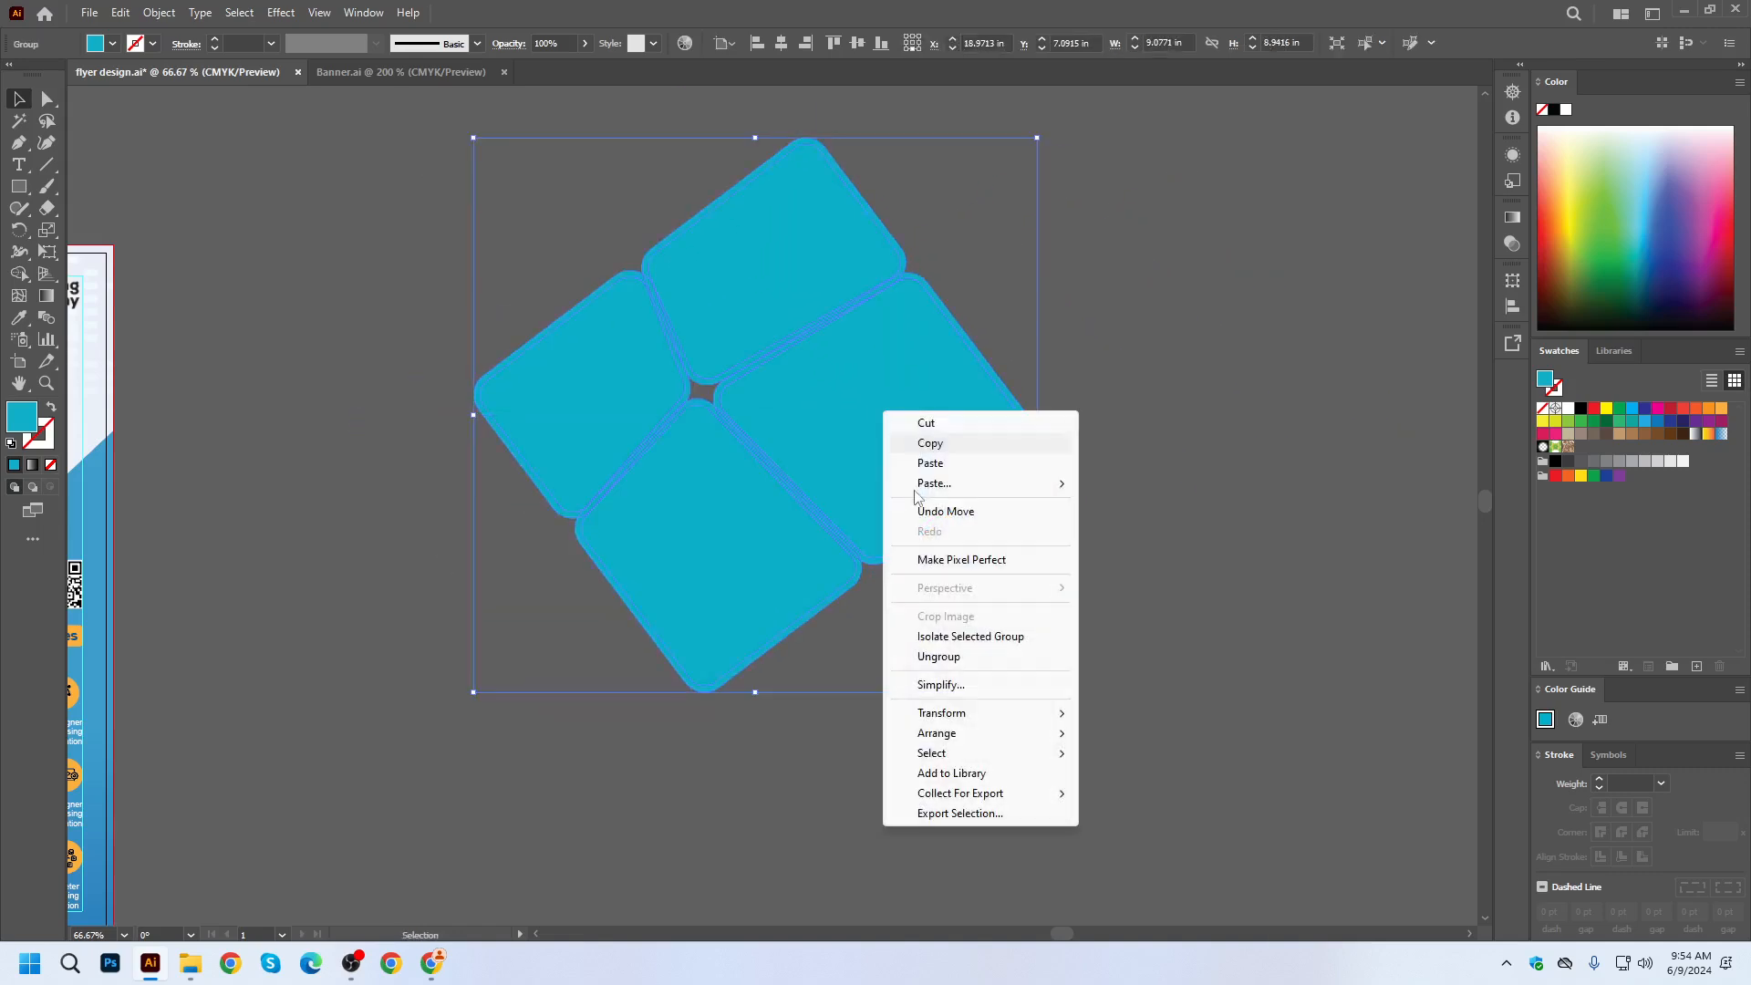
{"action": "left_click", "coordinate": [940, 655]}
{"action": "left_click", "coordinate": [1242, 496]}
{"action": "left_click", "coordinate": [880, 379]}
{"action": "left_click", "coordinate": [790, 254], "text": "shift"}
{"action": "left_click", "coordinate": [620, 360], "text": "shift"}
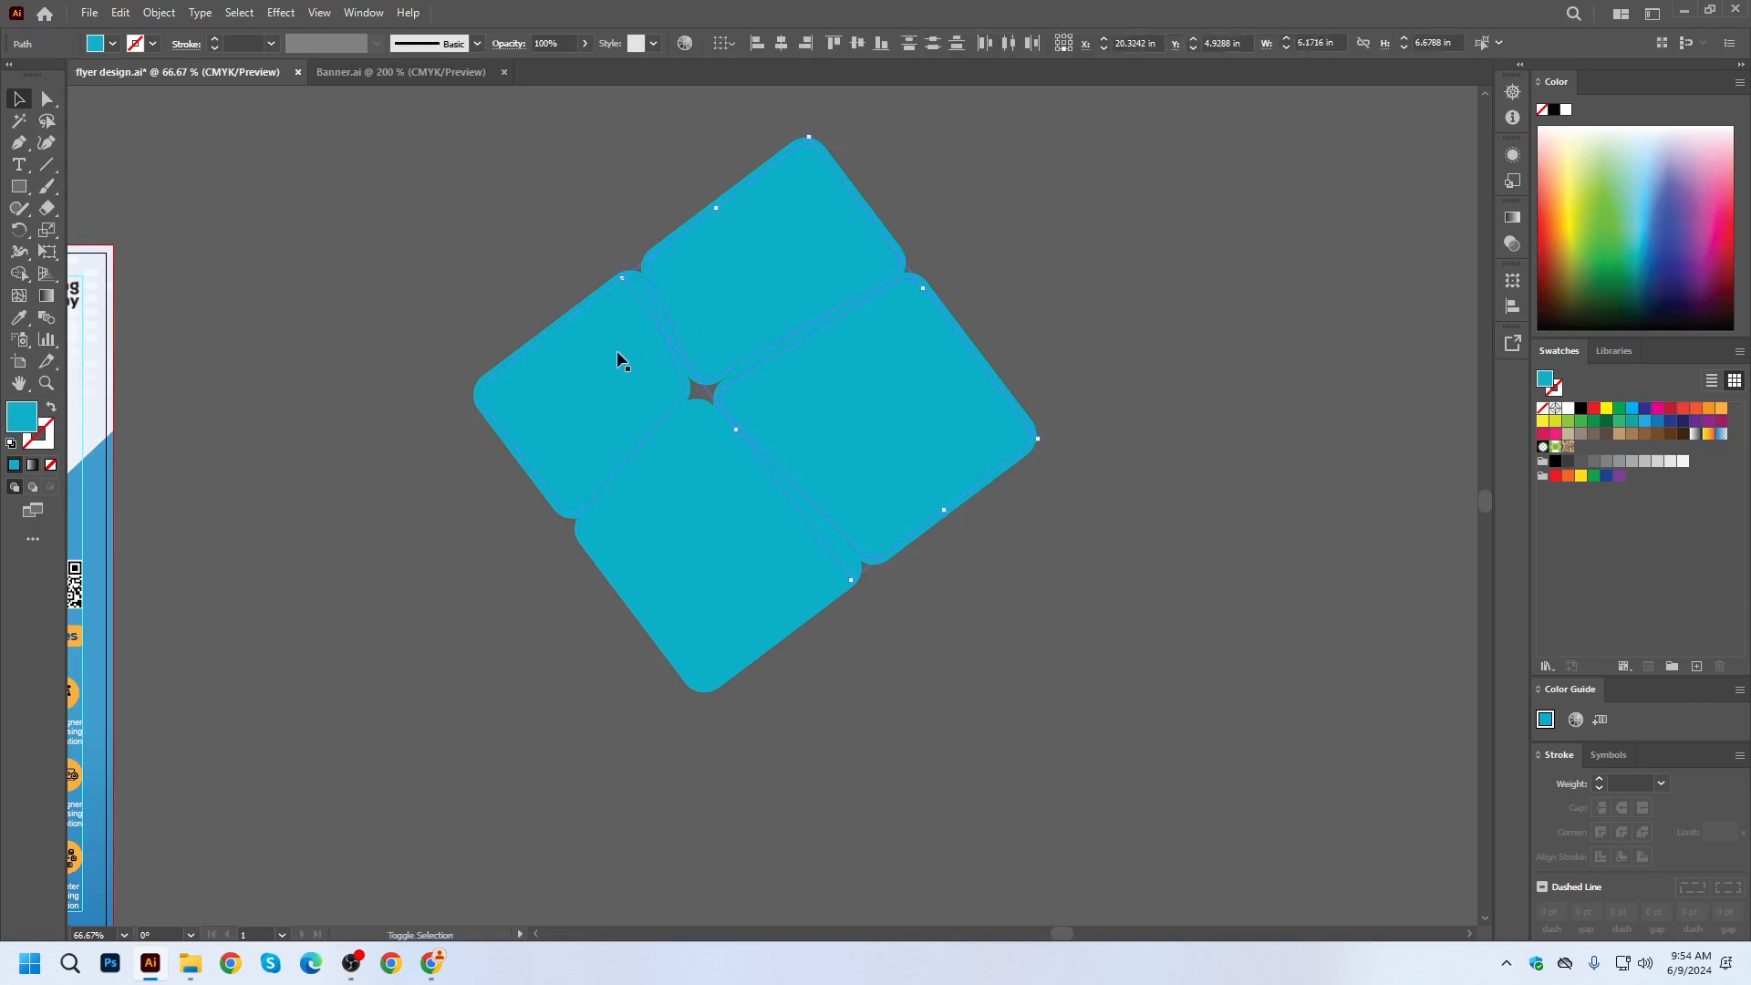
{"action": "scroll", "coordinate": [742, 533], "scroll_direction": "down", "scroll_amount": 3}
{"action": "left_click_drag", "start_coordinate": [730, 520], "coordinate": [1244, 516]}
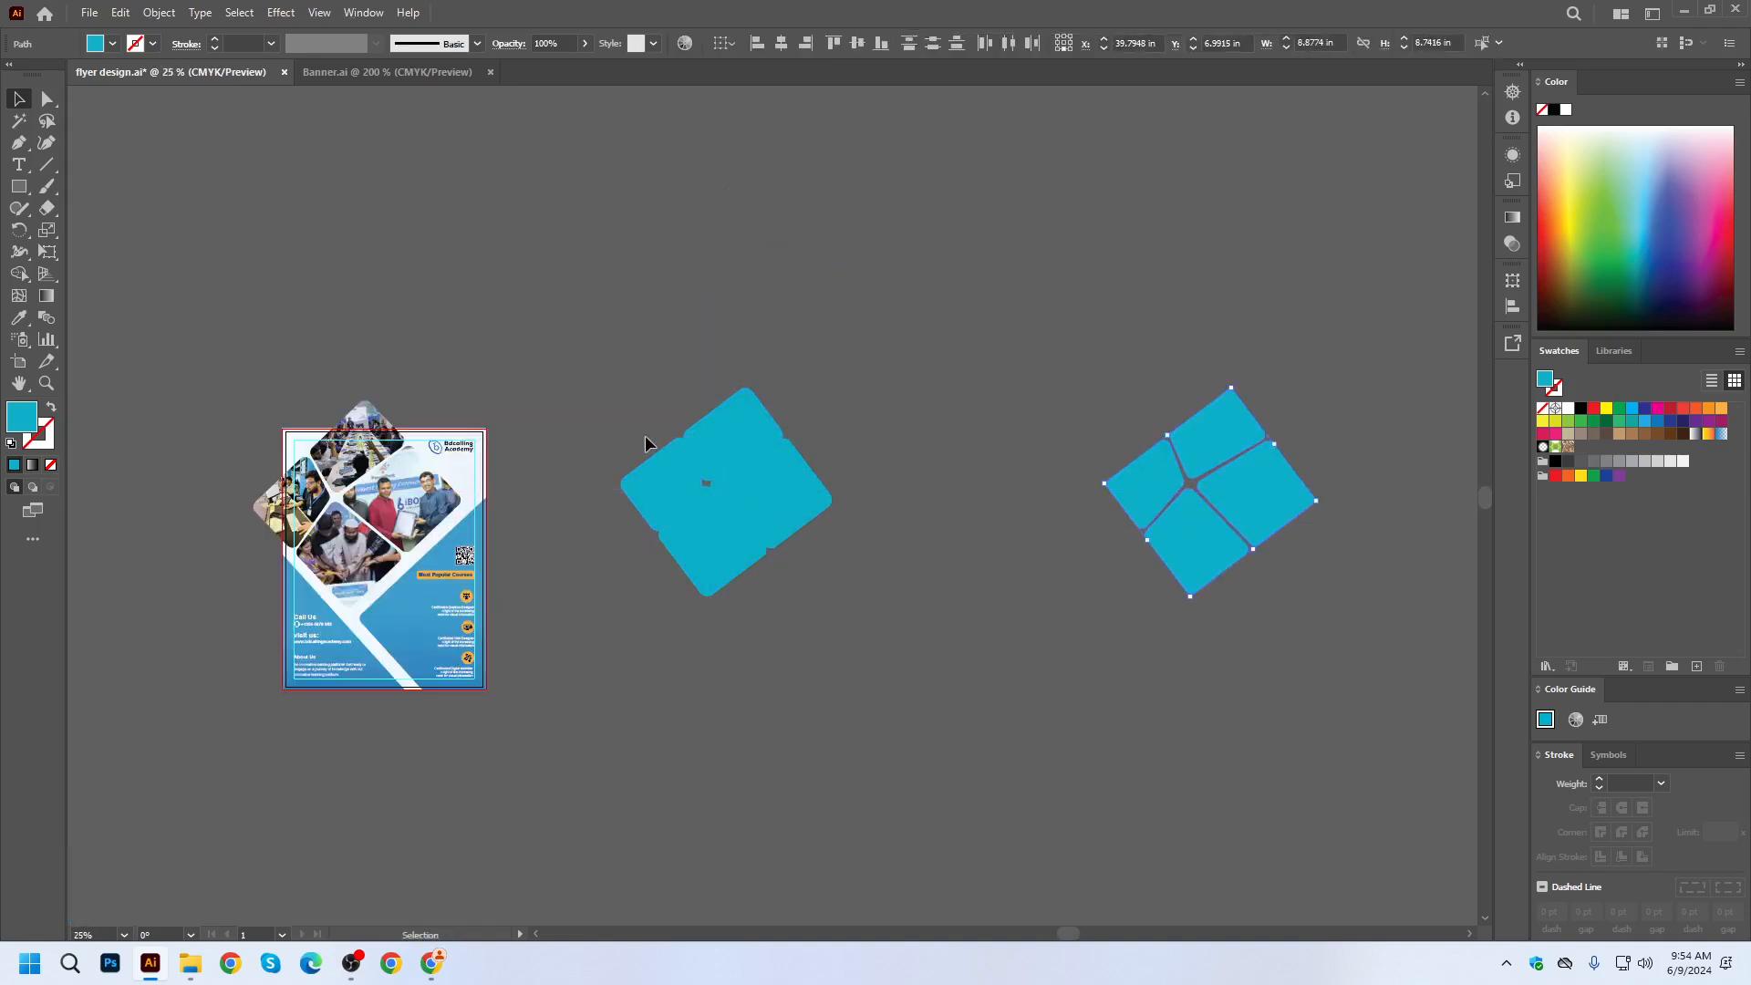
Group the enlarged teal shapes, move them onto the flyer and fit them, slightly rotated, behind the four photos as borders.
{"action": "left_click_drag", "start_coordinate": [833, 602], "coordinate": [831, 602]}
{"action": "scroll", "coordinate": [583, 614], "scroll_direction": "up", "scroll_amount": 1}
{"action": "left_click_drag", "start_coordinate": [582, 614], "coordinate": [848, 629]}
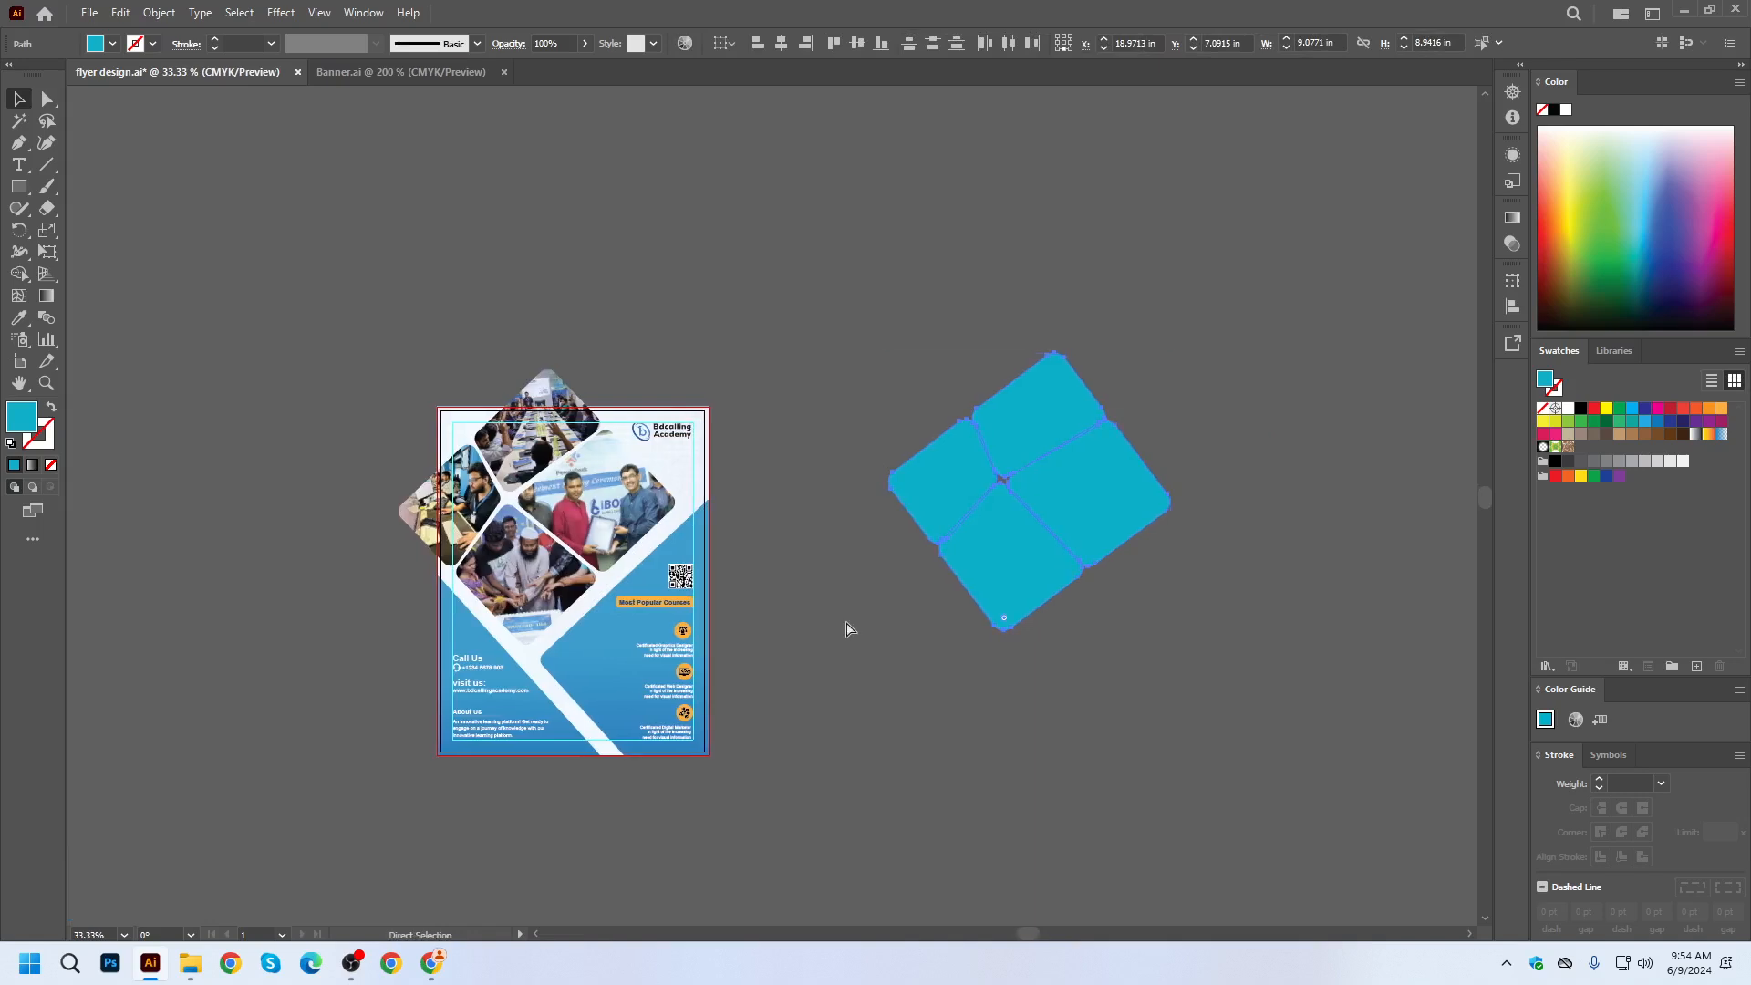
{"action": "left_click_drag", "start_coordinate": [1015, 473], "coordinate": [589, 471]}
{"action": "scroll", "coordinate": [630, 497], "scroll_direction": "up", "scroll_amount": 3}
{"action": "scroll", "coordinate": [629, 497], "scroll_direction": "down", "scroll_amount": 2}
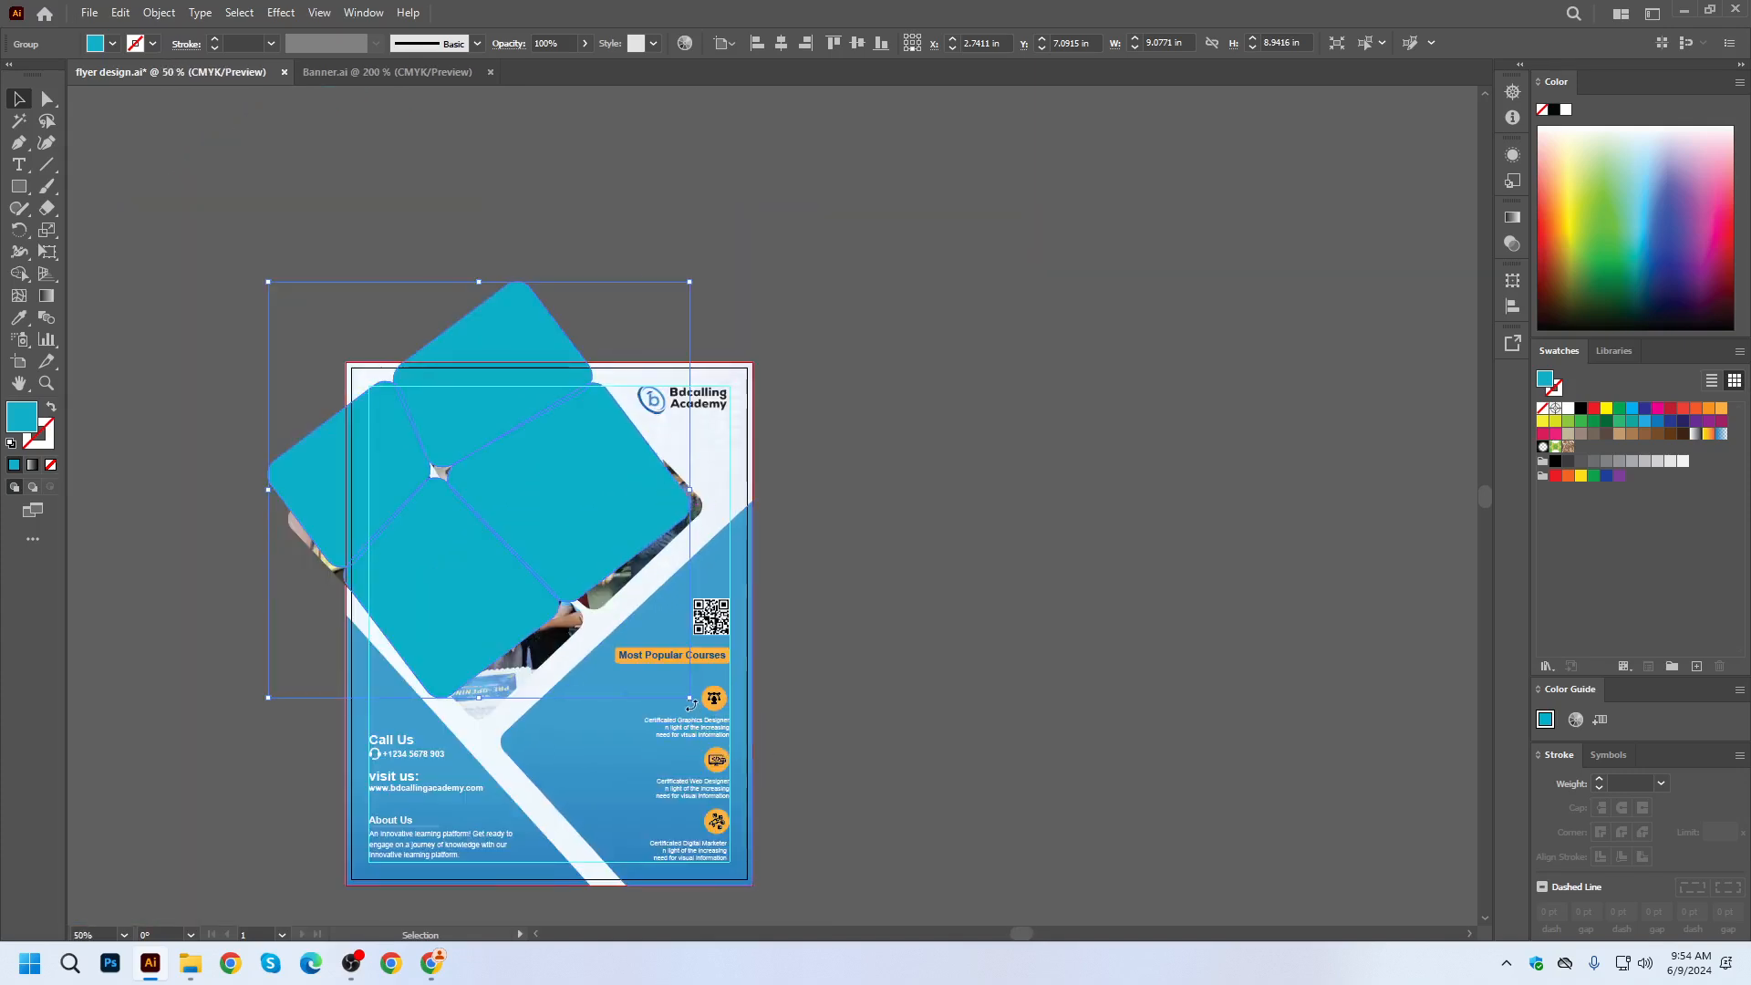
{"action": "left_click_drag", "start_coordinate": [691, 703], "coordinate": [701, 677]}
{"action": "key", "text": "ctrl+z"}
{"action": "left_click_drag", "start_coordinate": [577, 450], "coordinate": [591, 463]}
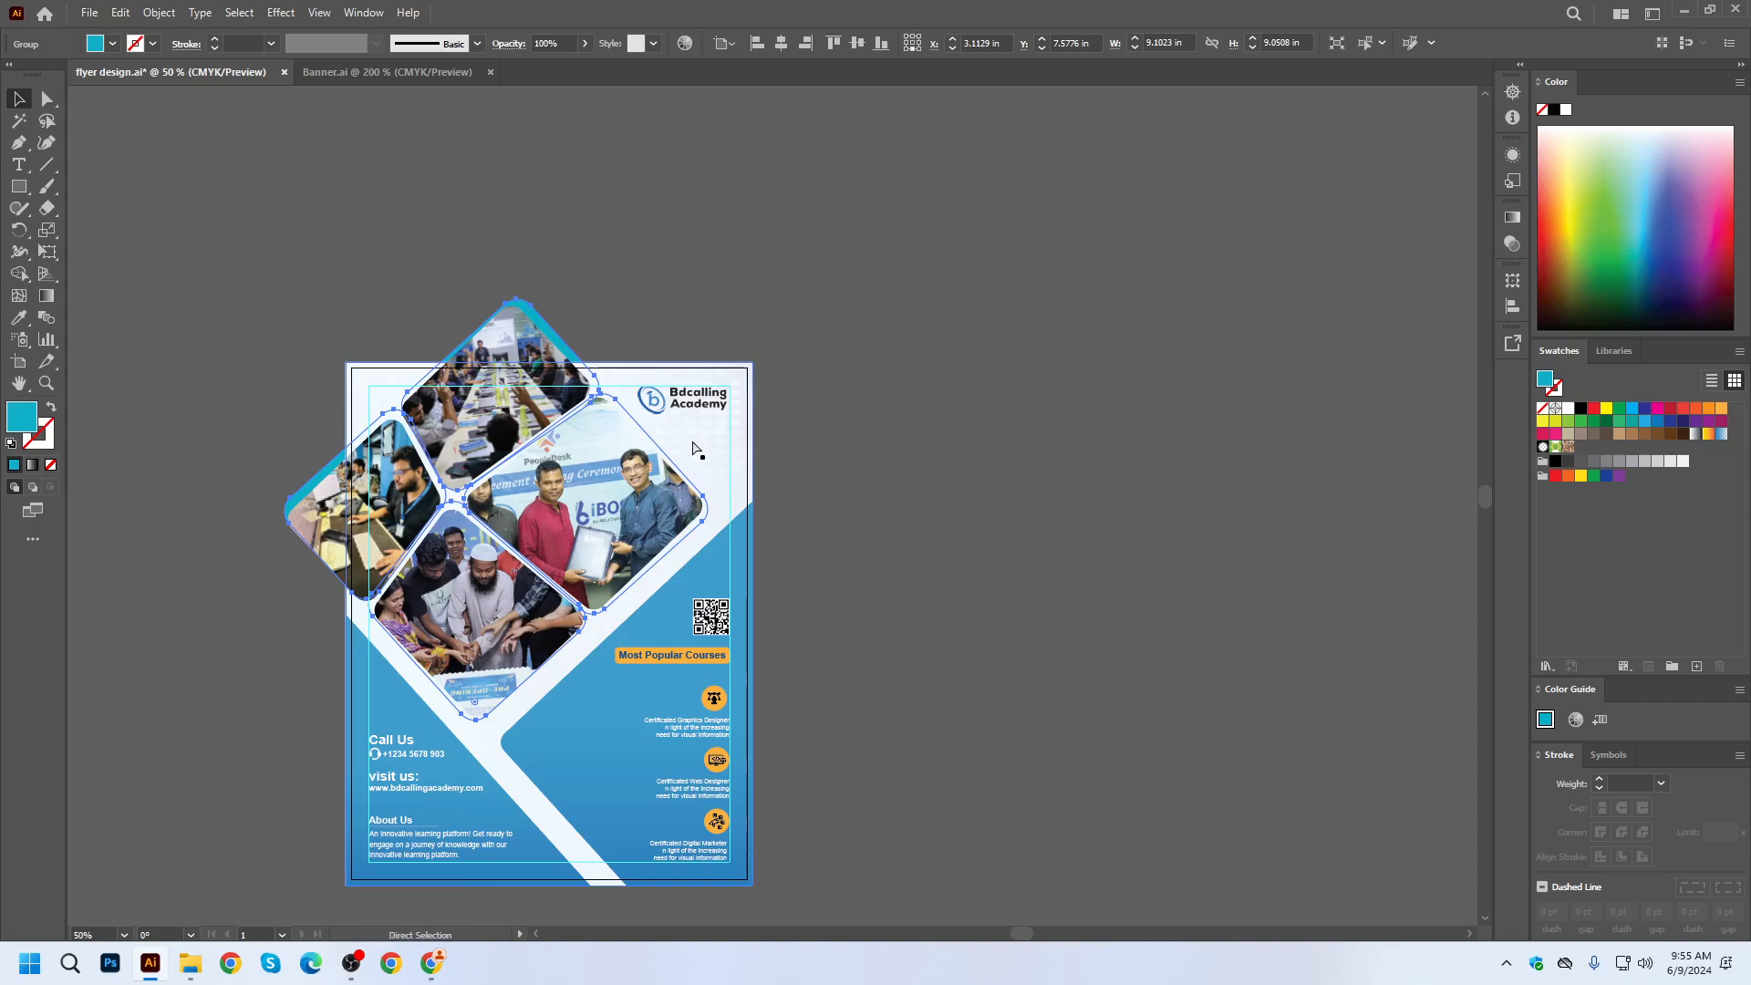
Nudge the teal border group to even the photo margins and scale it down to about 8.94 in wide.
{"action": "key", "text": "ctrl+equal"}
{"action": "key", "text": "ctrl+equal"}
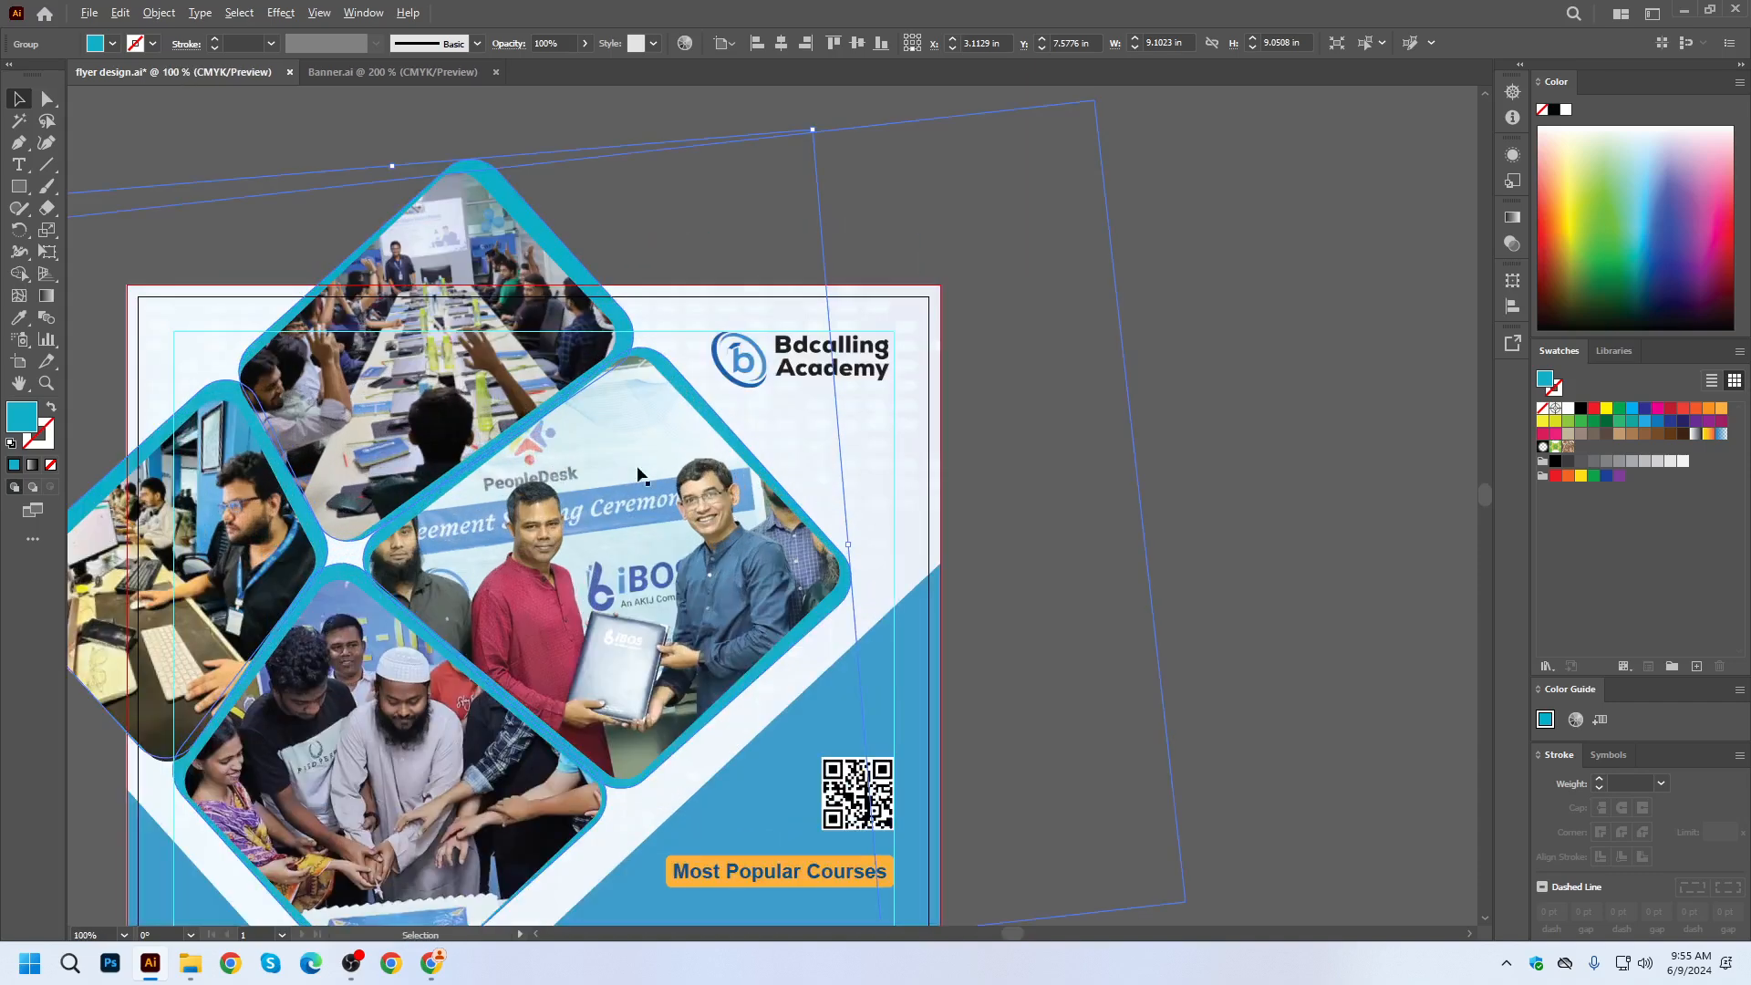
{"action": "scroll", "coordinate": [641, 474], "scroll_direction": "left", "scroll_amount": 2}
{"action": "scroll", "coordinate": [641, 474], "scroll_direction": "down", "scroll_amount": 1}
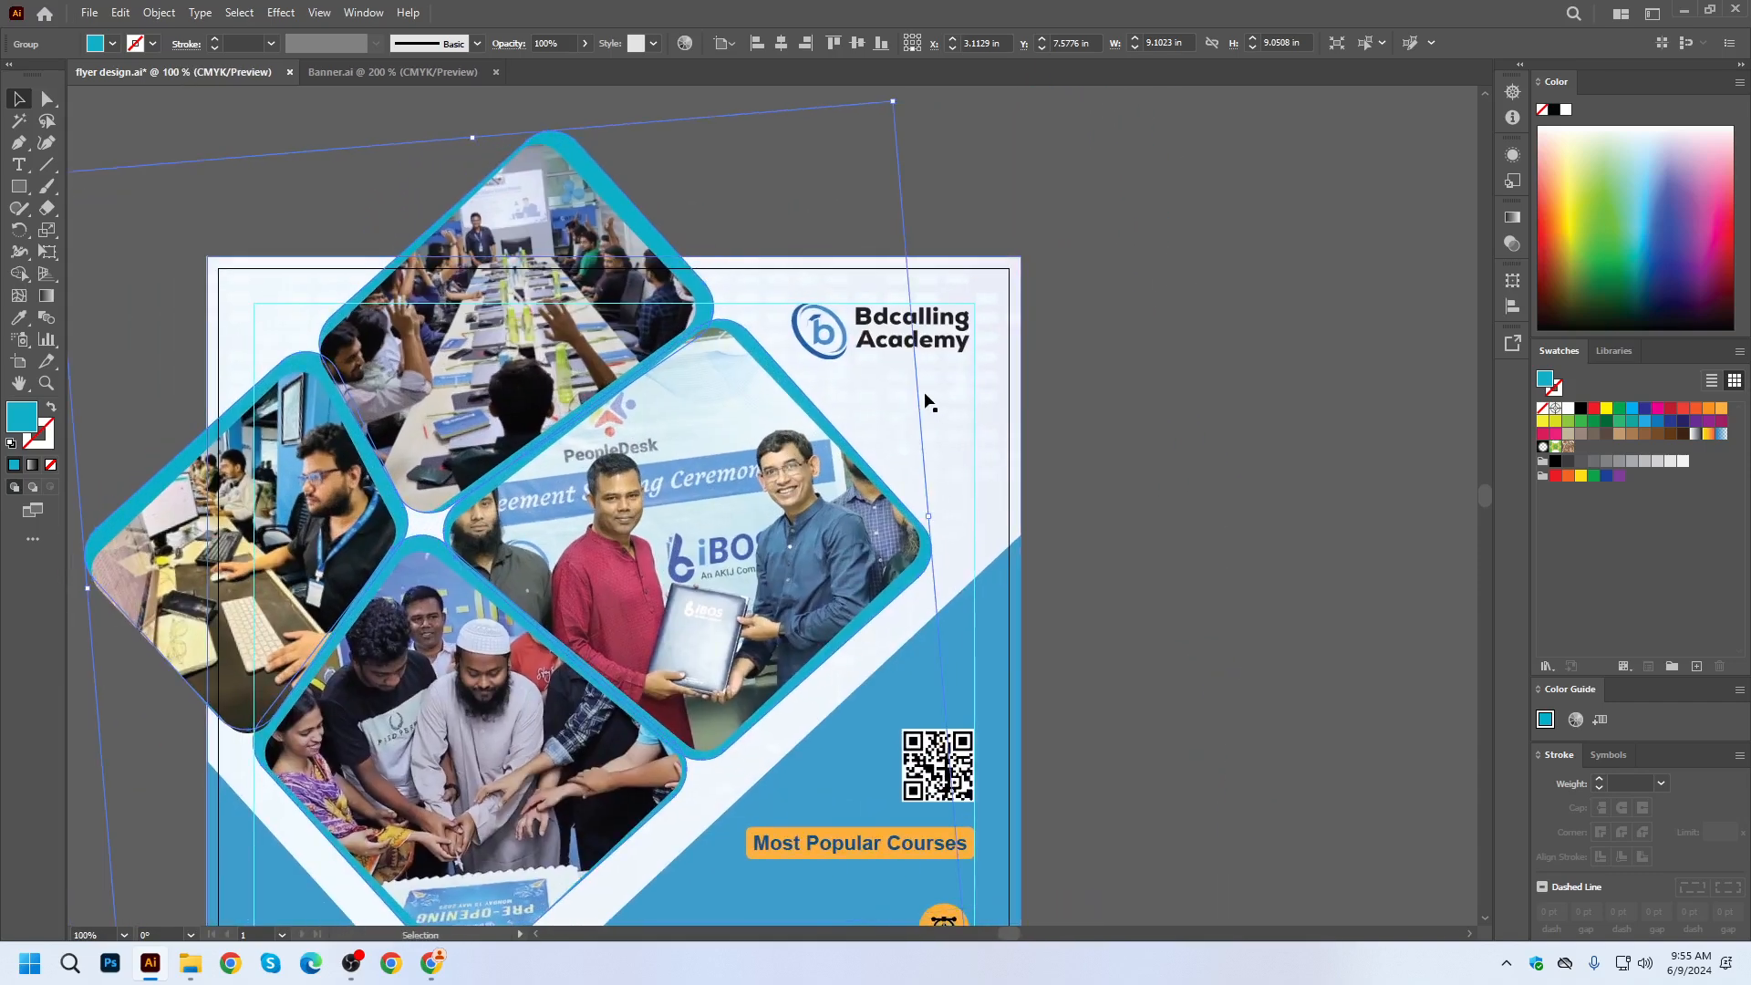
{"action": "key", "text": "Down"}
{"action": "key", "text": "Down"}
{"action": "key", "text": "Down"}
{"action": "key", "text": "Down"}
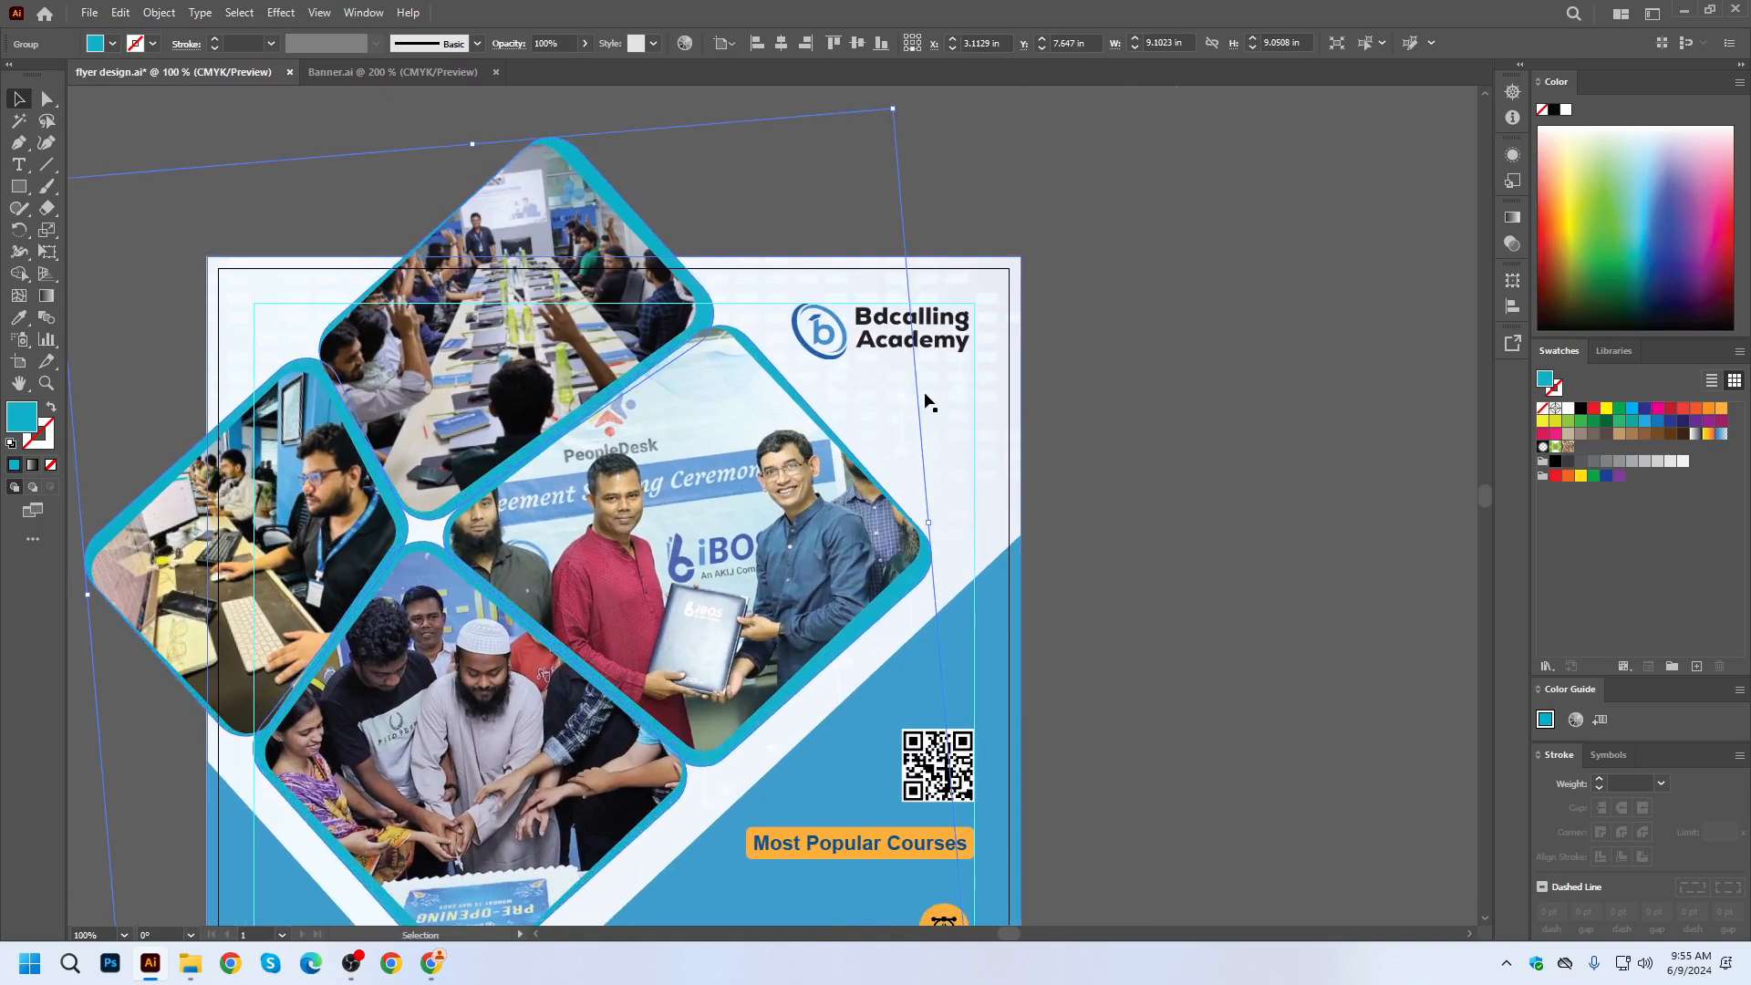
{"action": "key", "text": "Up"}
{"action": "key", "text": "Up"}
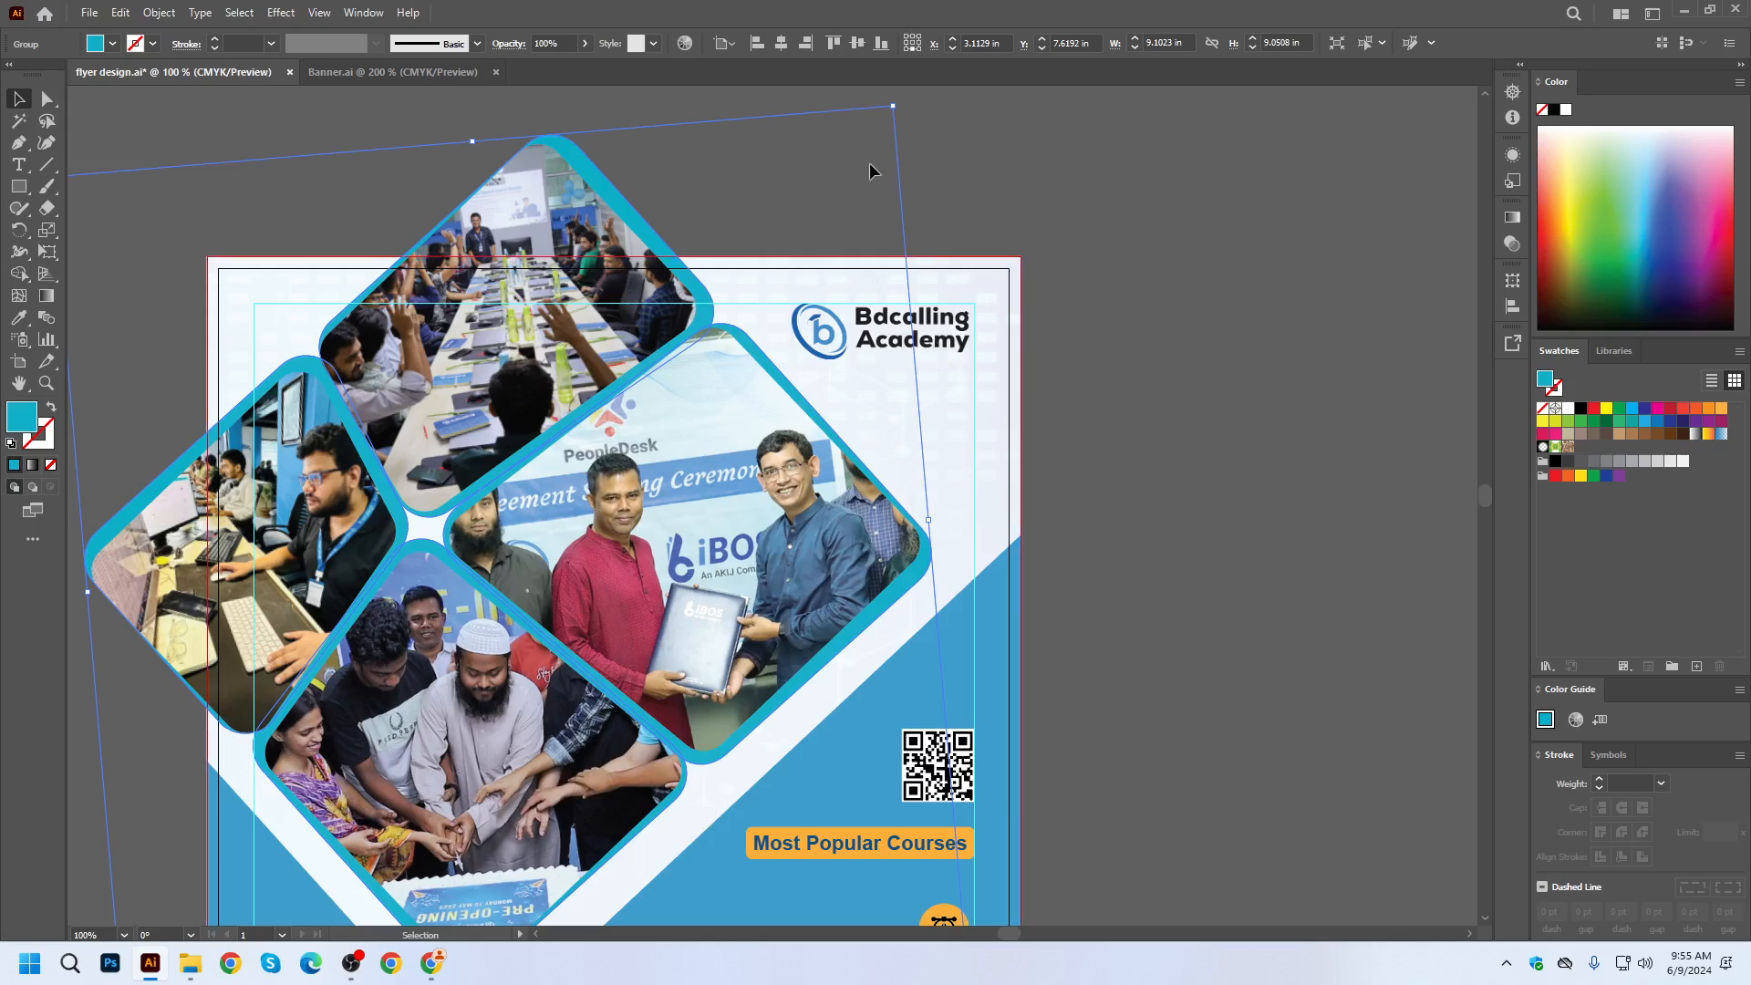
{"action": "left_click_drag", "start_coordinate": [893, 107], "coordinate": [887, 115]}
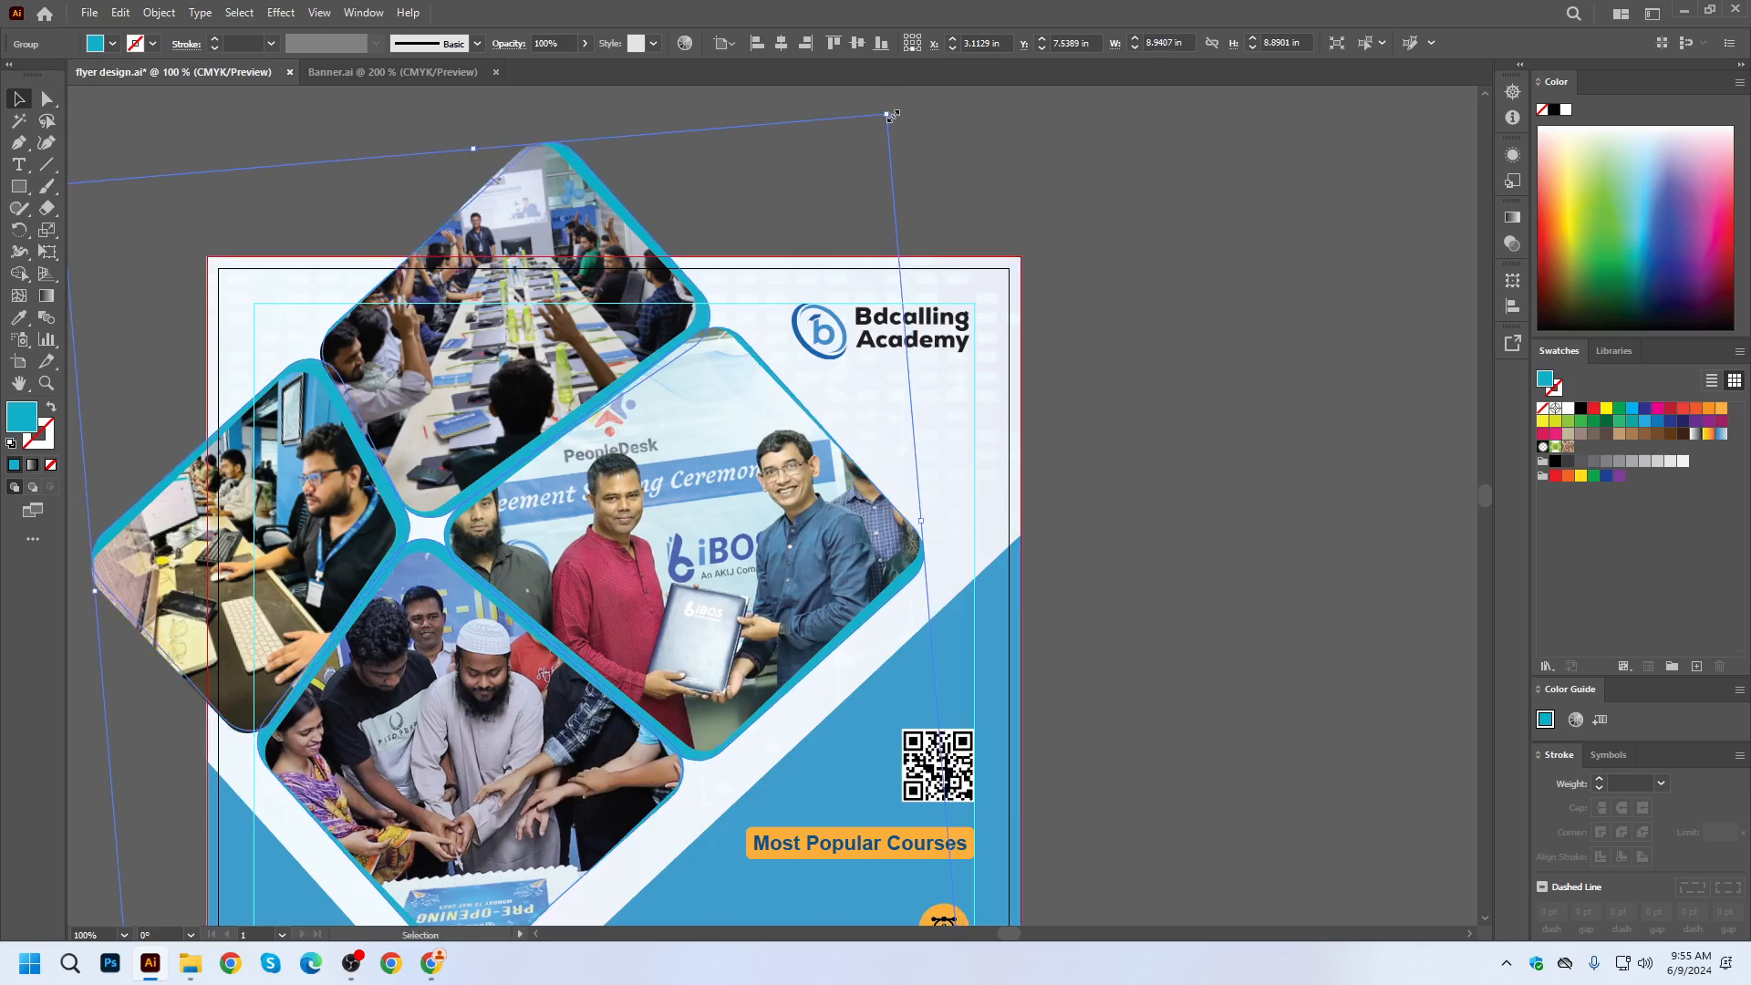
{"action": "left_click", "coordinate": [1188, 356]}
{"action": "scroll", "coordinate": [871, 438], "scroll_direction": "down", "scroll_amount": 2}
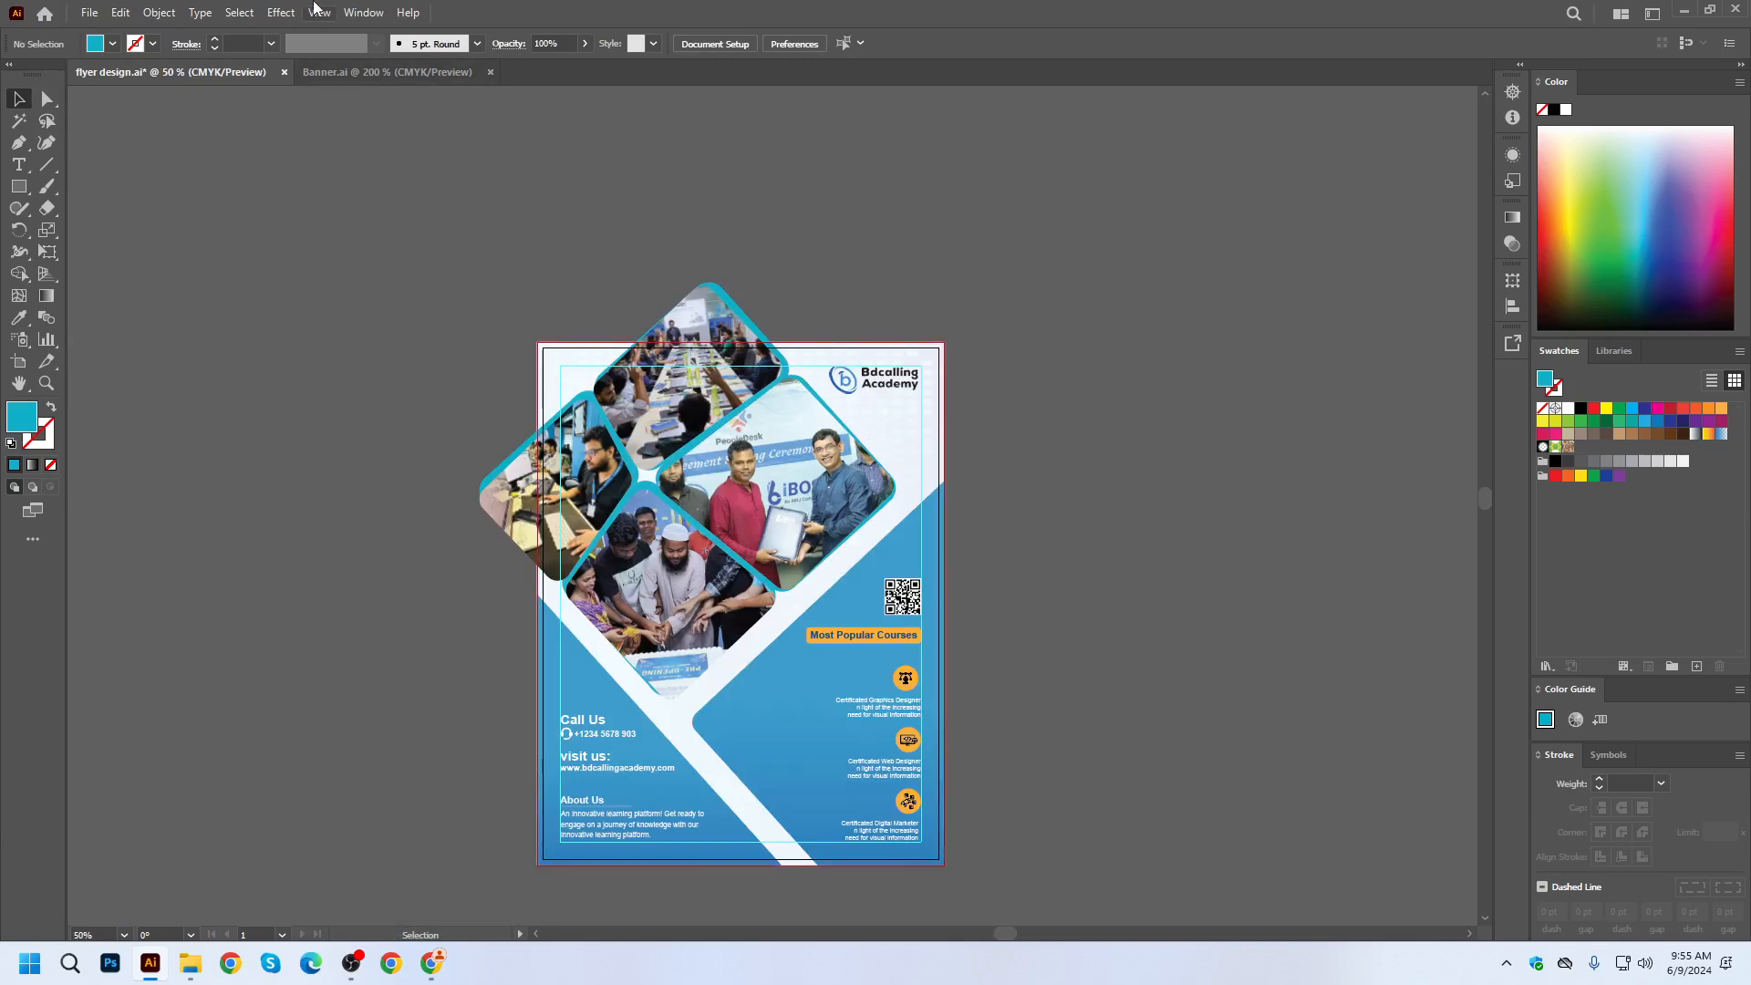
Turn on Trim View to preview the flyer cropped to its artboard.
{"action": "left_click", "coordinate": [318, 13]}
{"action": "left_click", "coordinate": [389, 113]}
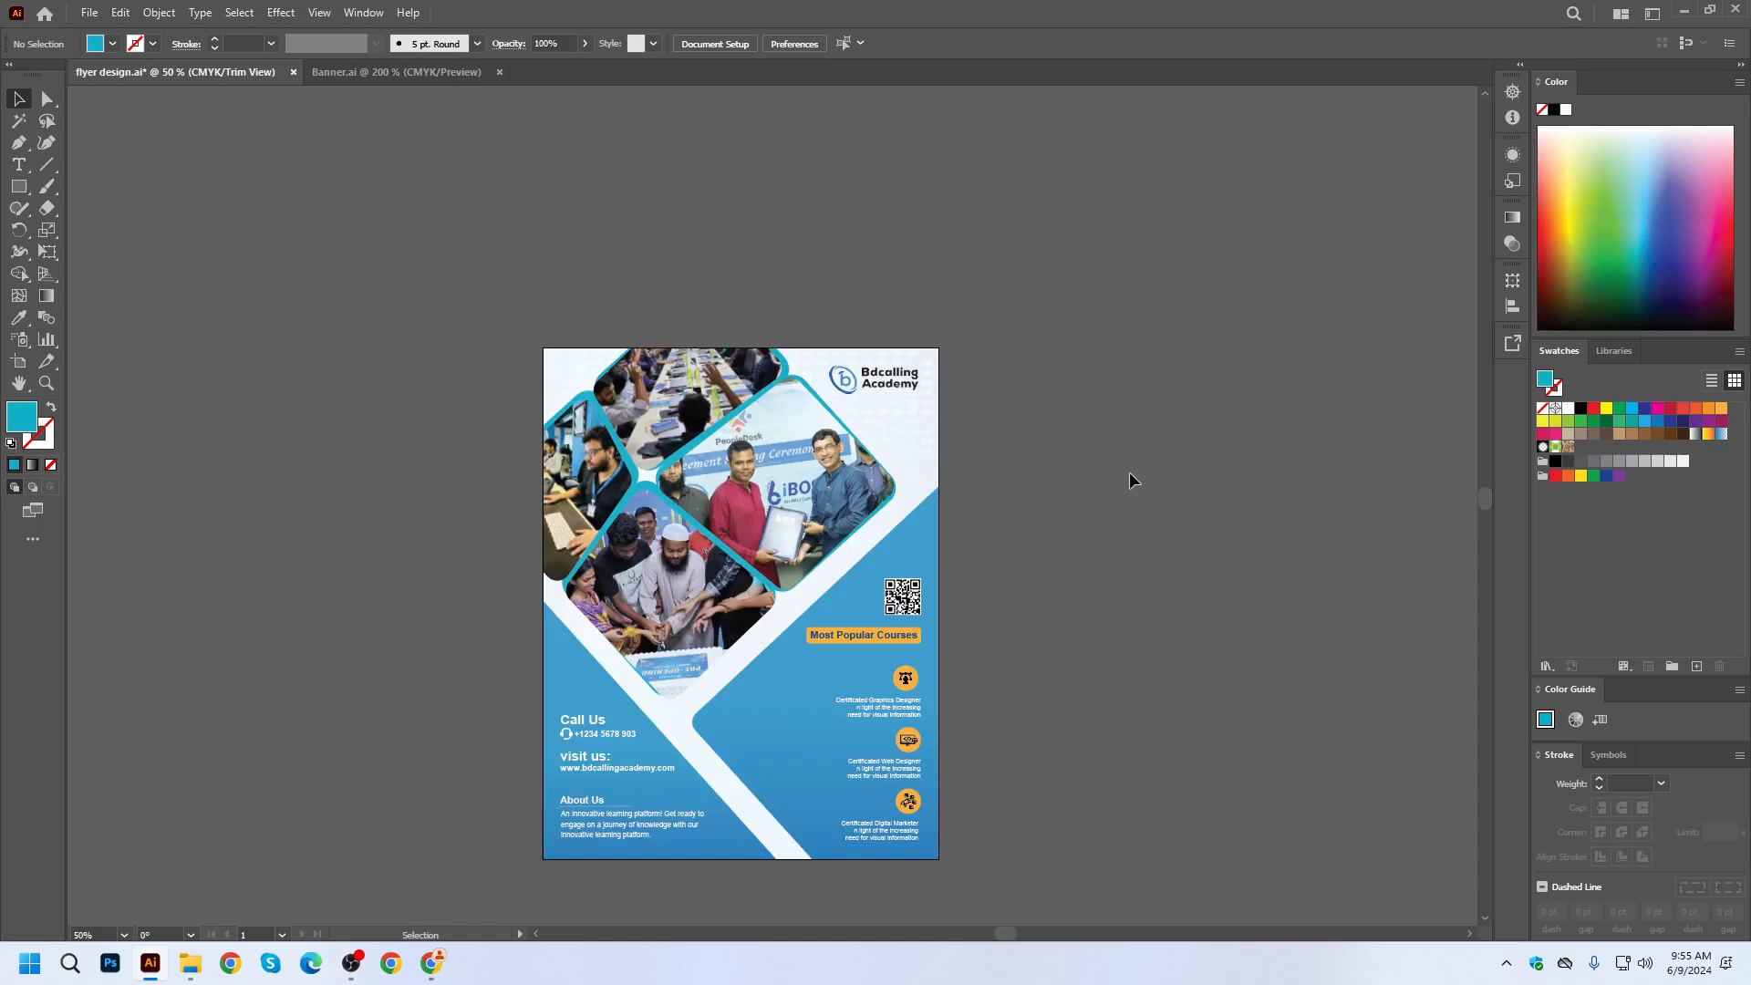
{"action": "scroll", "coordinate": [1127, 478], "scroll_direction": "down", "scroll_amount": 1}
{"action": "scroll", "coordinate": [1128, 477], "scroll_direction": "up", "scroll_amount": 1}
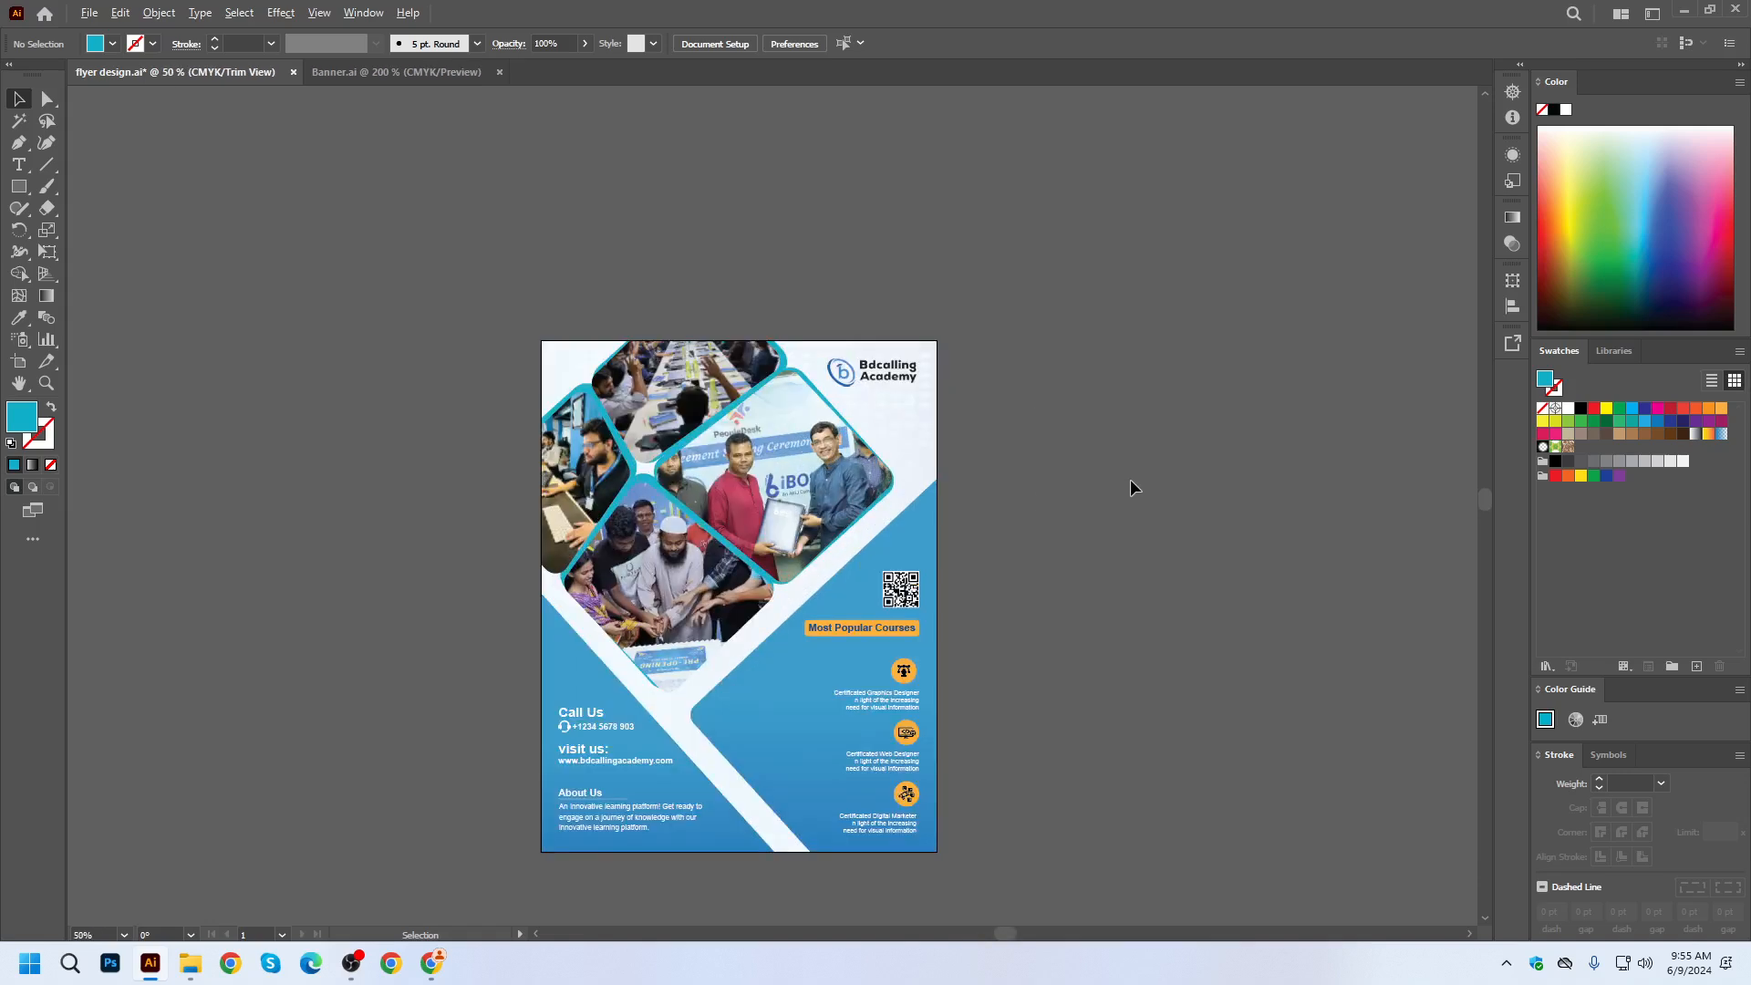
Turn off Trim View, remove the teal border group from behind the four photos and save the flyer document.
{"action": "key", "text": "ctrl+a"}
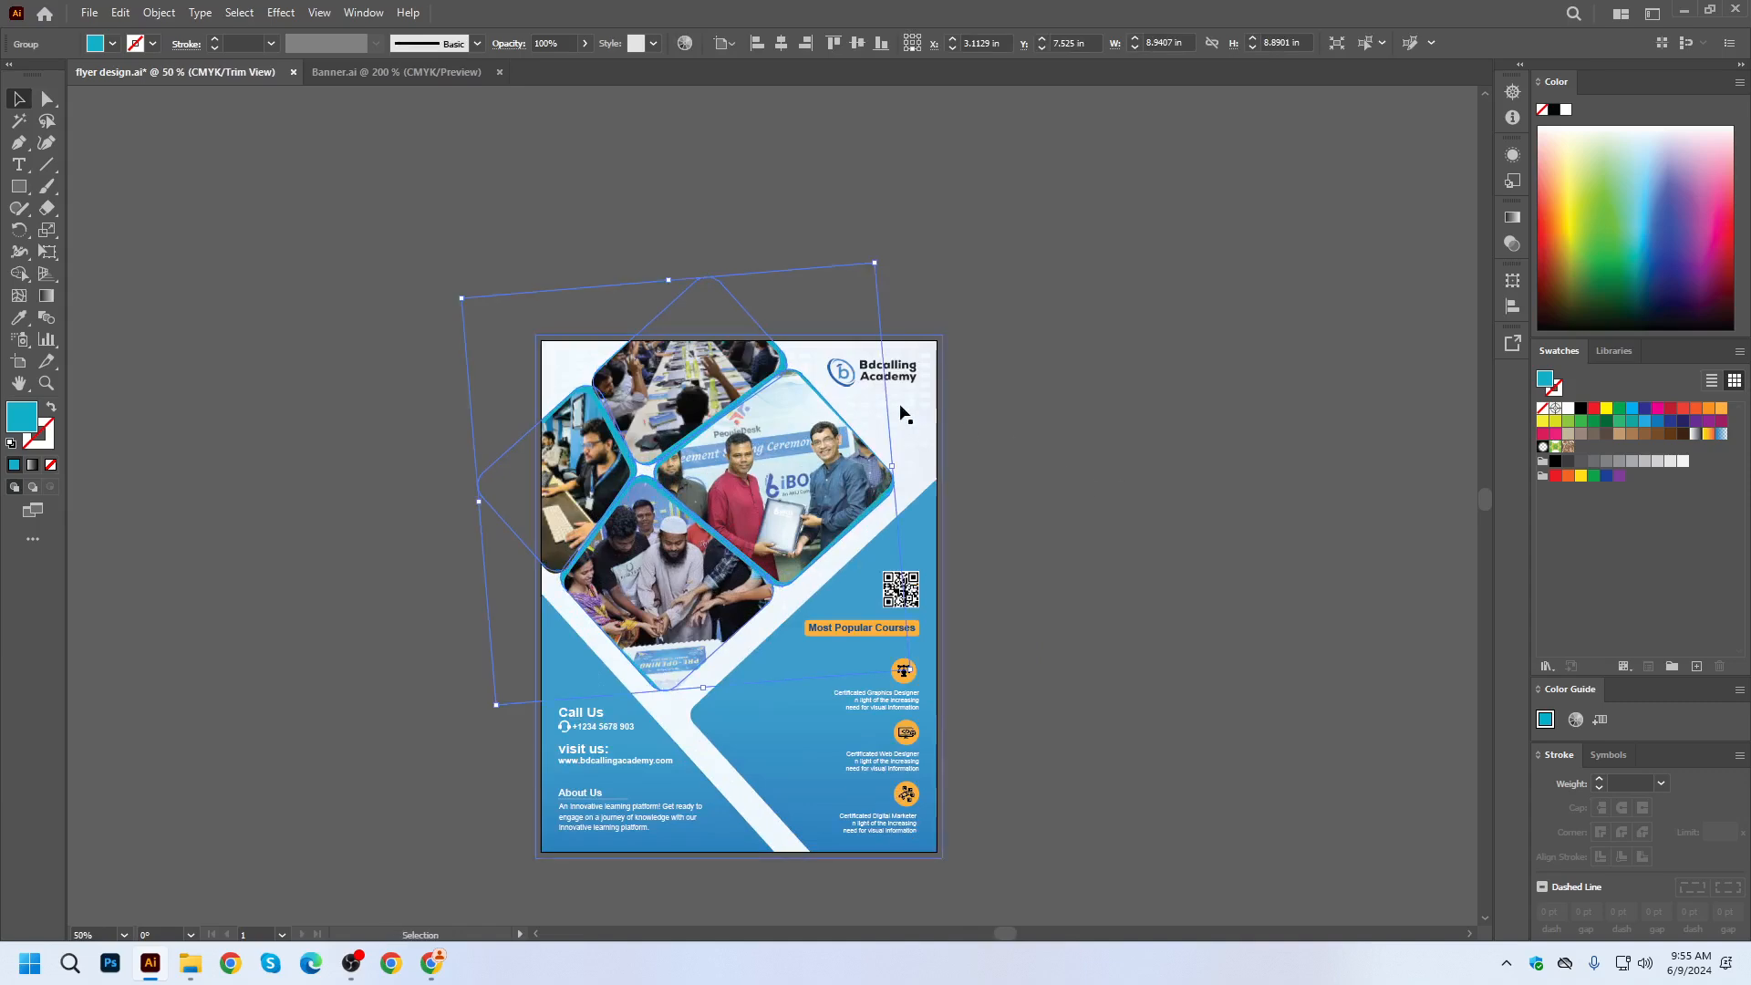
{"action": "left_click", "coordinate": [319, 13]}
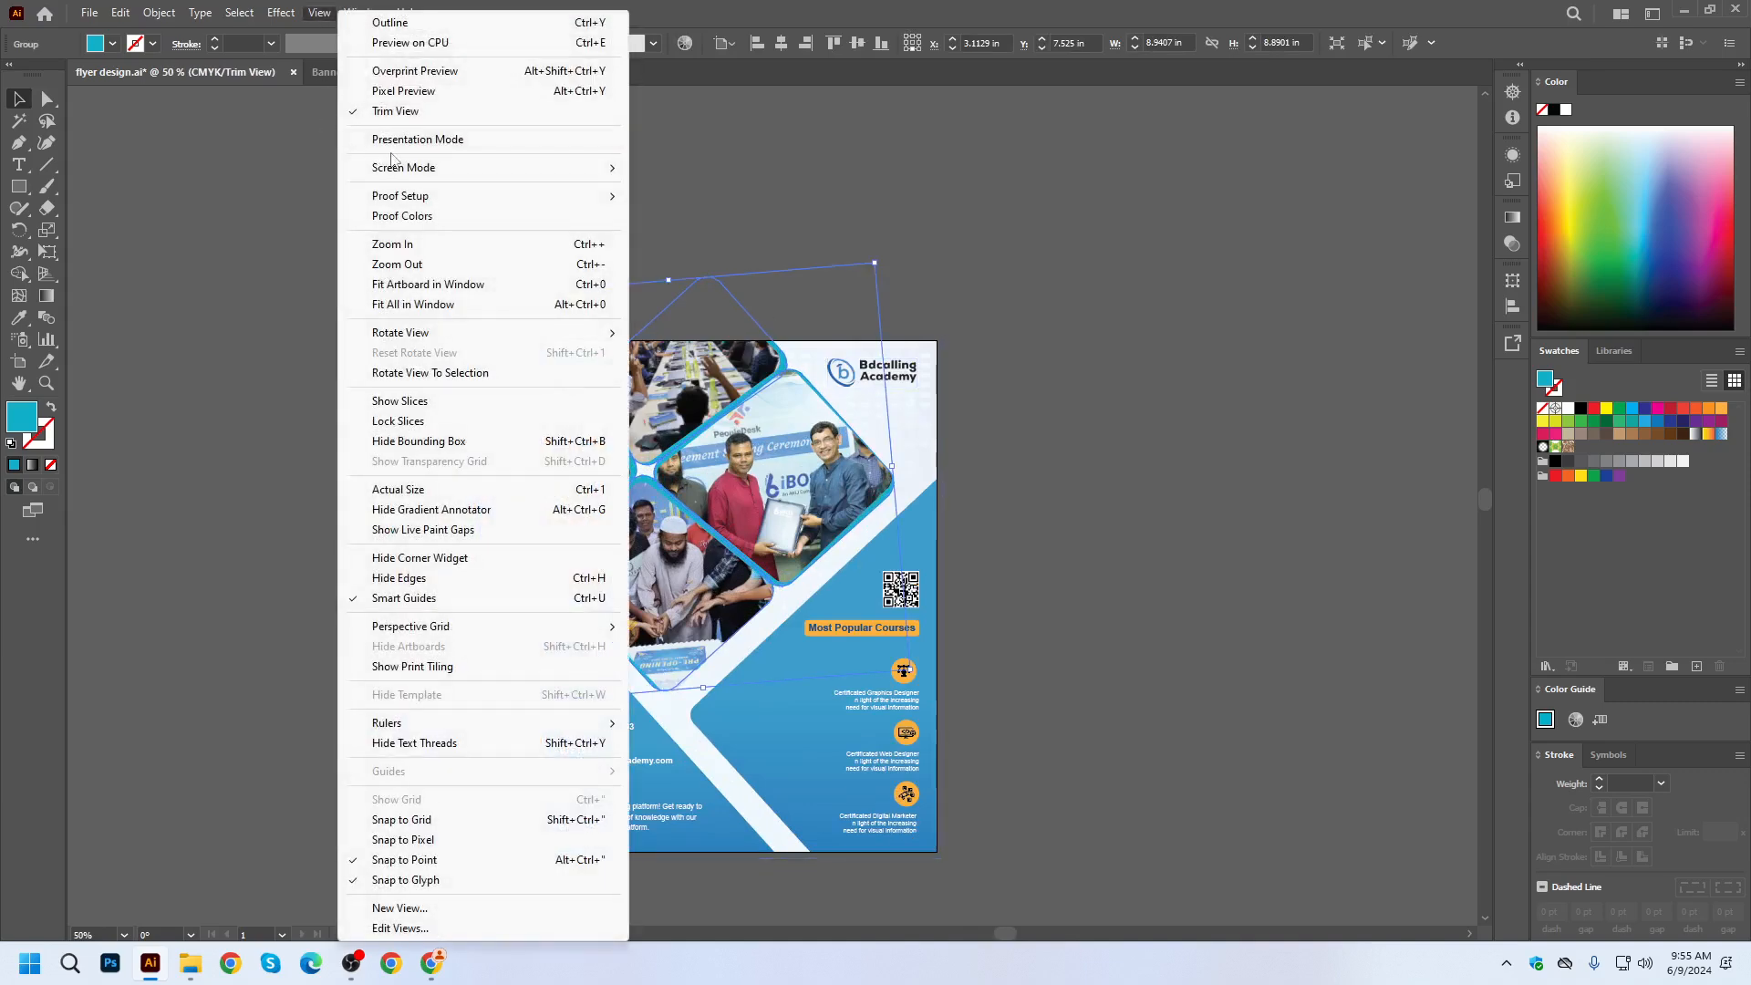
{"action": "left_click", "coordinate": [422, 113]}
{"action": "left_click", "coordinate": [1010, 363]}
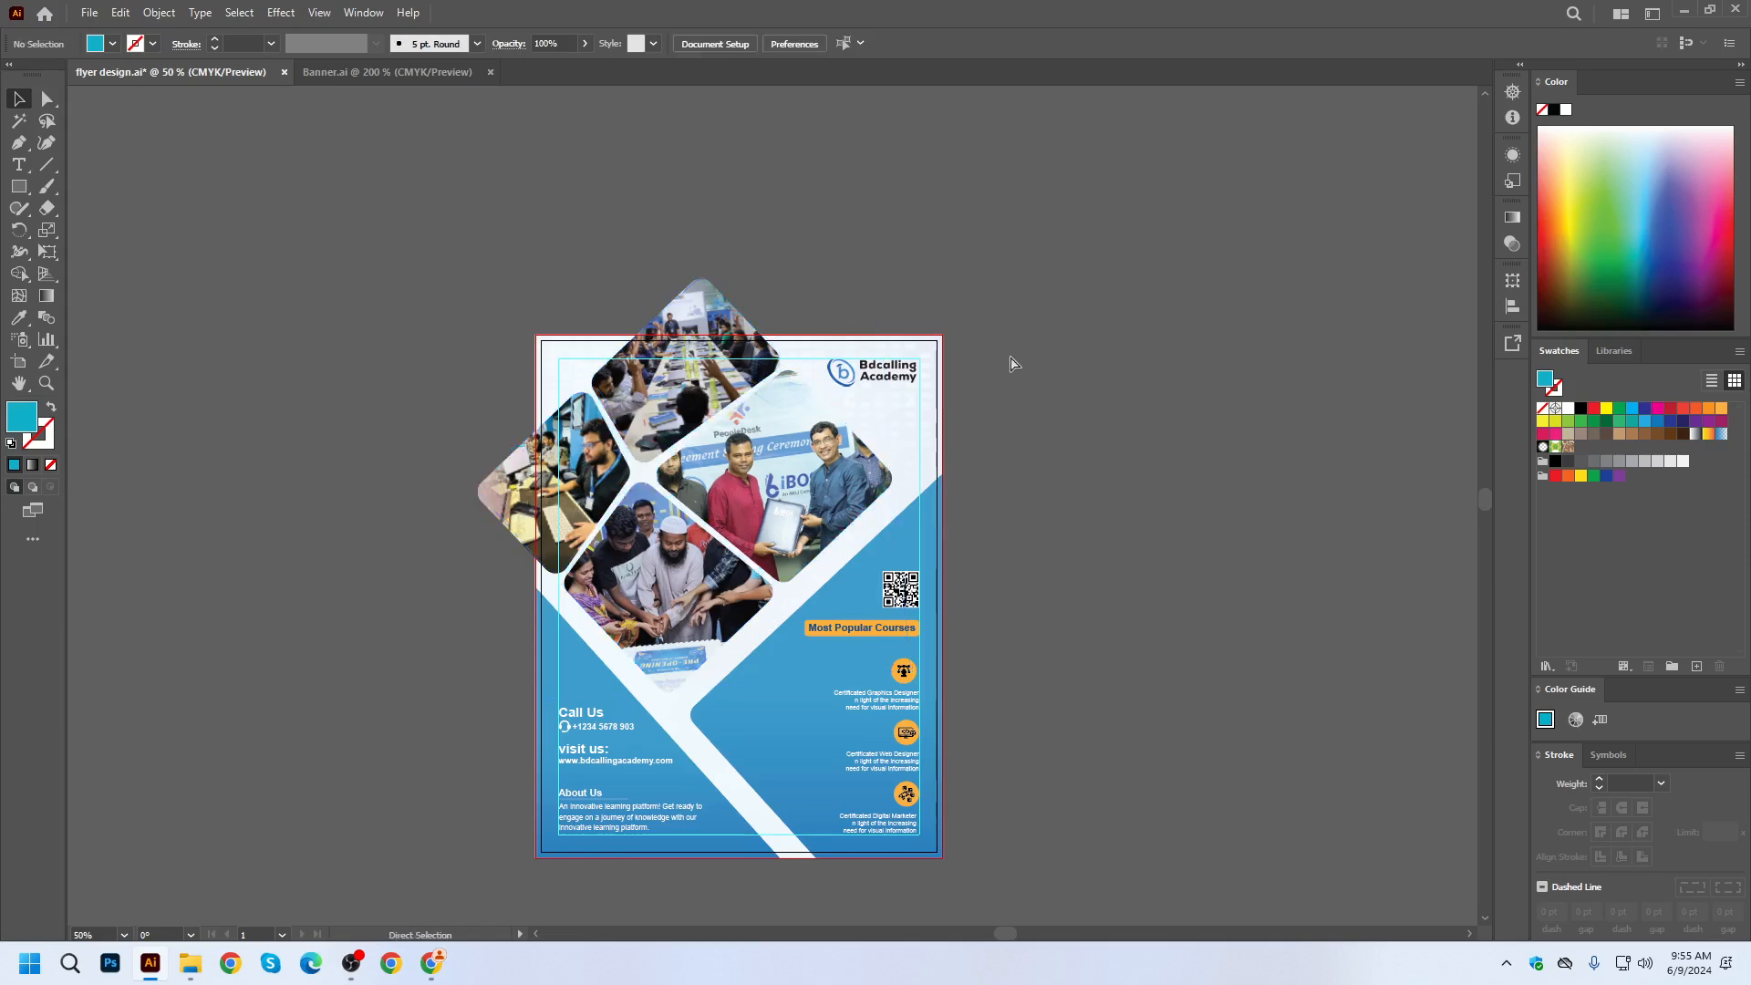
{"action": "scroll", "coordinate": [1064, 513], "scroll_direction": "down", "scroll_amount": 2}
{"action": "scroll", "coordinate": [1064, 512], "scroll_direction": "right", "scroll_amount": 2}
{"action": "key", "text": "ctrl+s"}
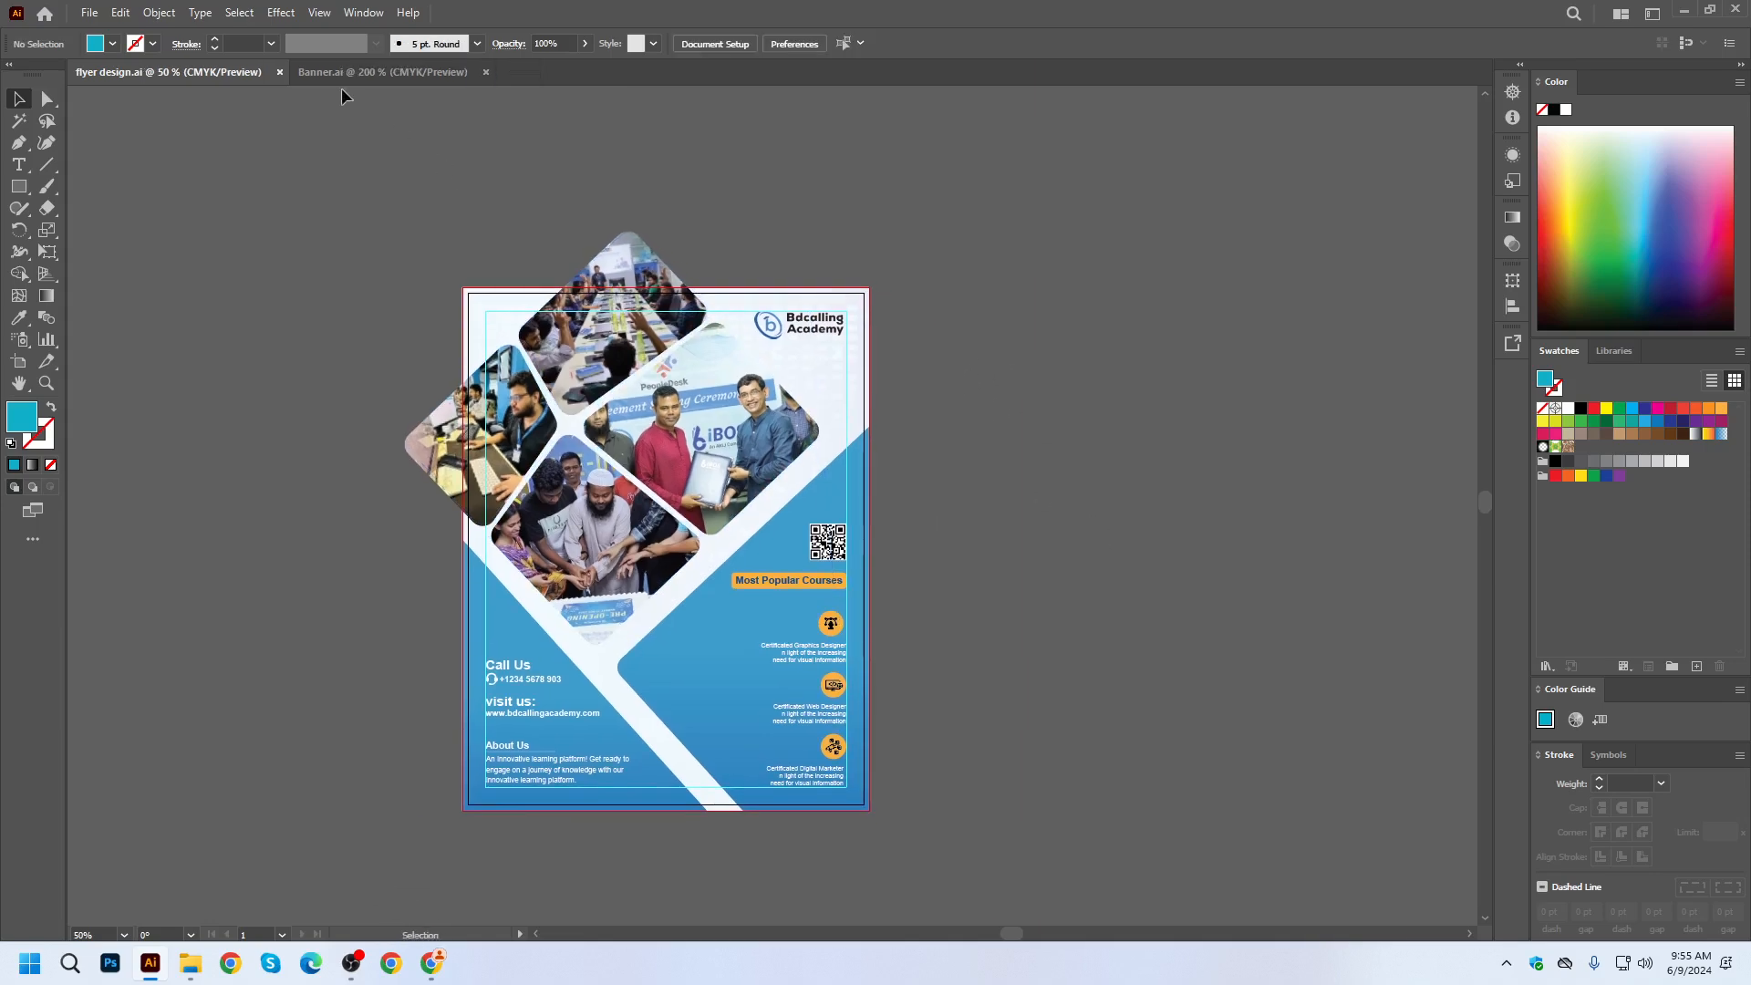
Check the borderless flyer in Trim View, then return to the normal preview.
{"action": "left_click", "coordinate": [318, 12]}
{"action": "left_click", "coordinate": [422, 112]}
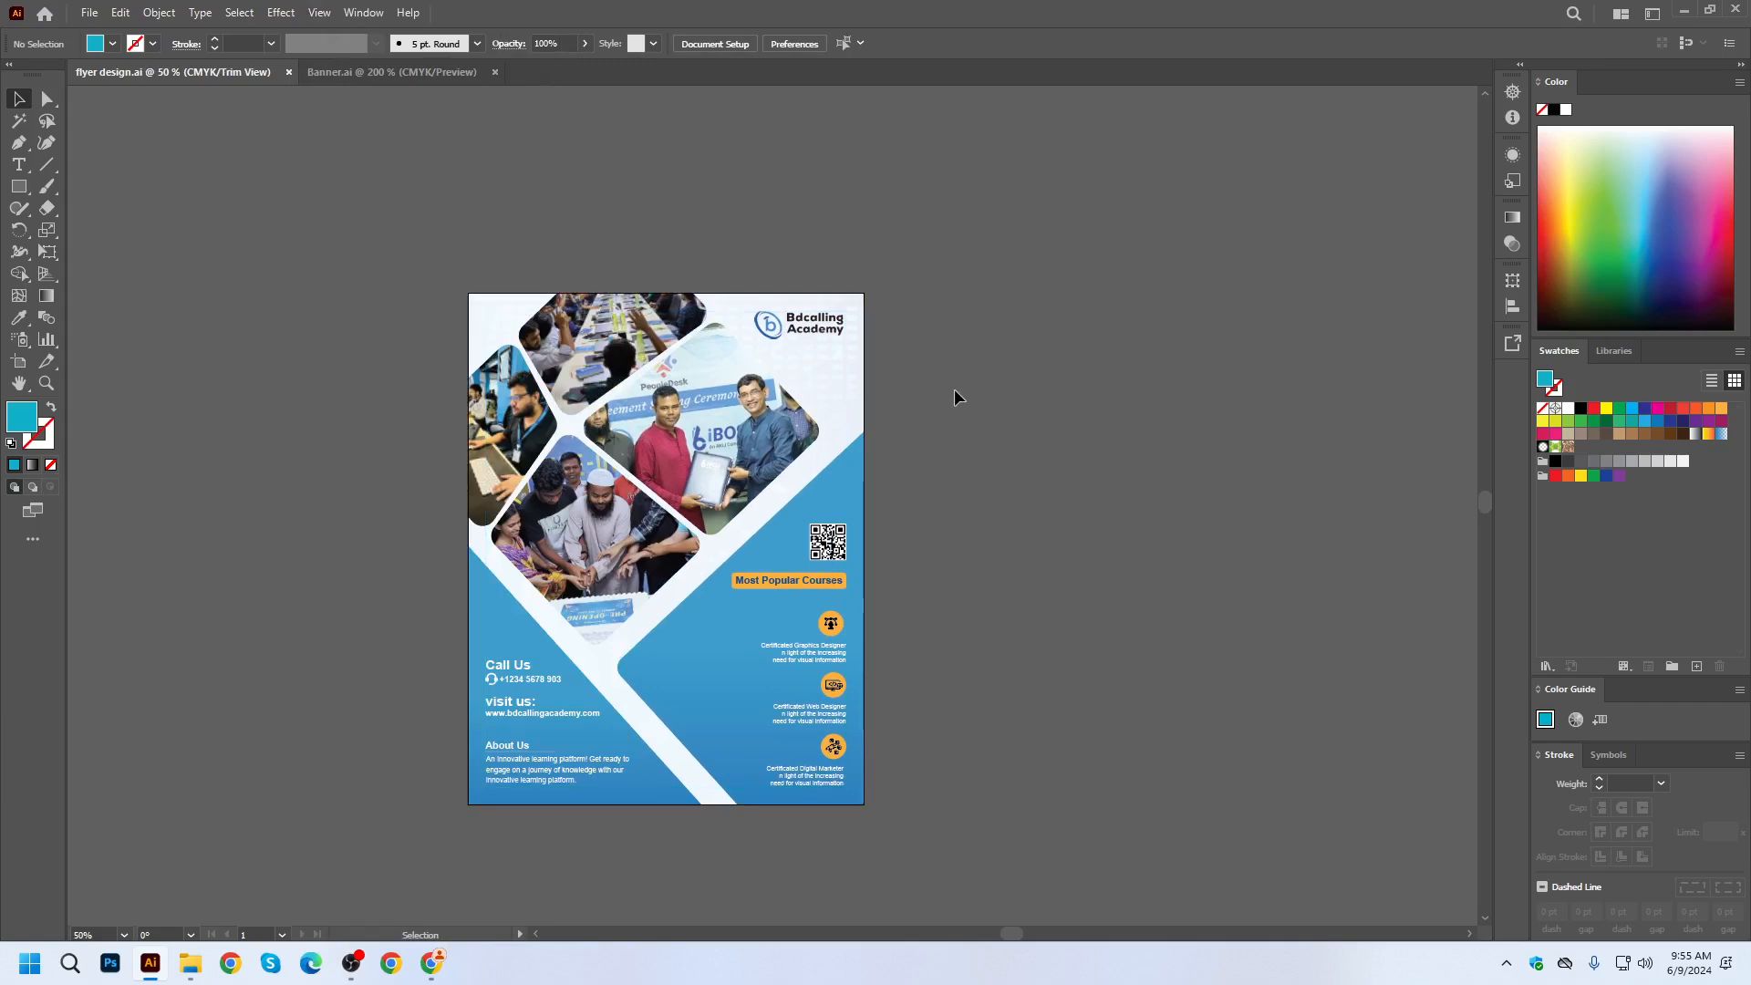
{"action": "left_click", "coordinate": [318, 13]}
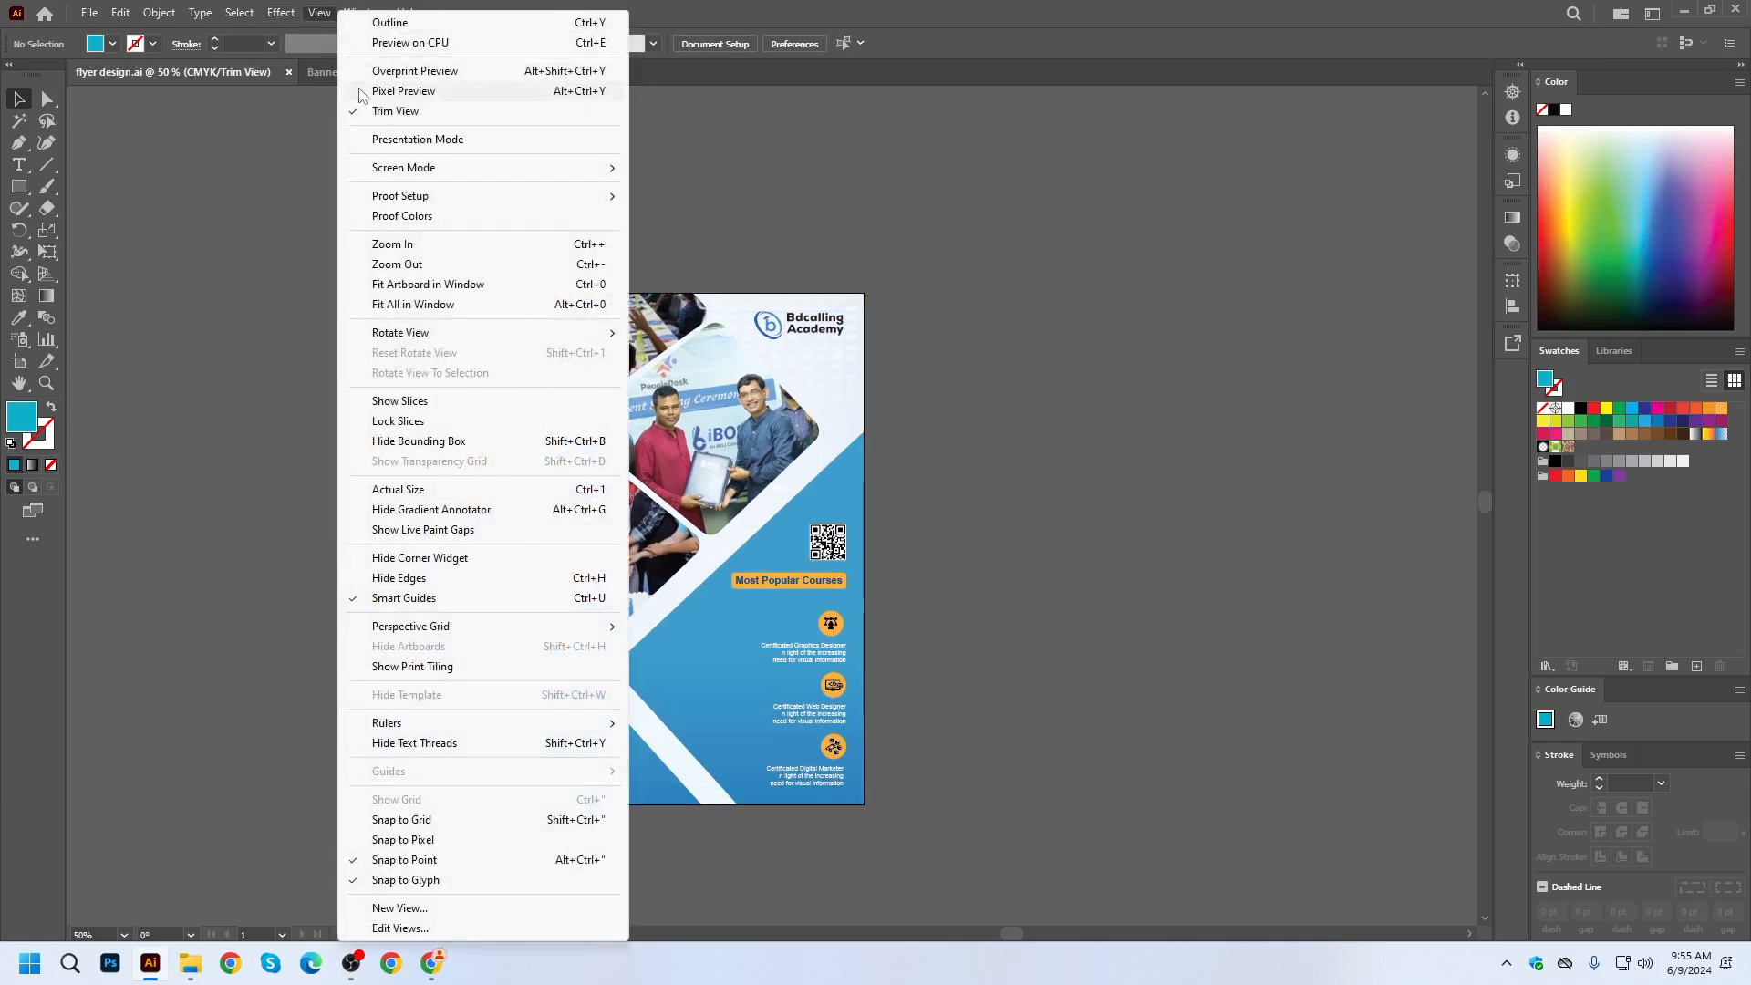
{"action": "left_click", "coordinate": [386, 114]}
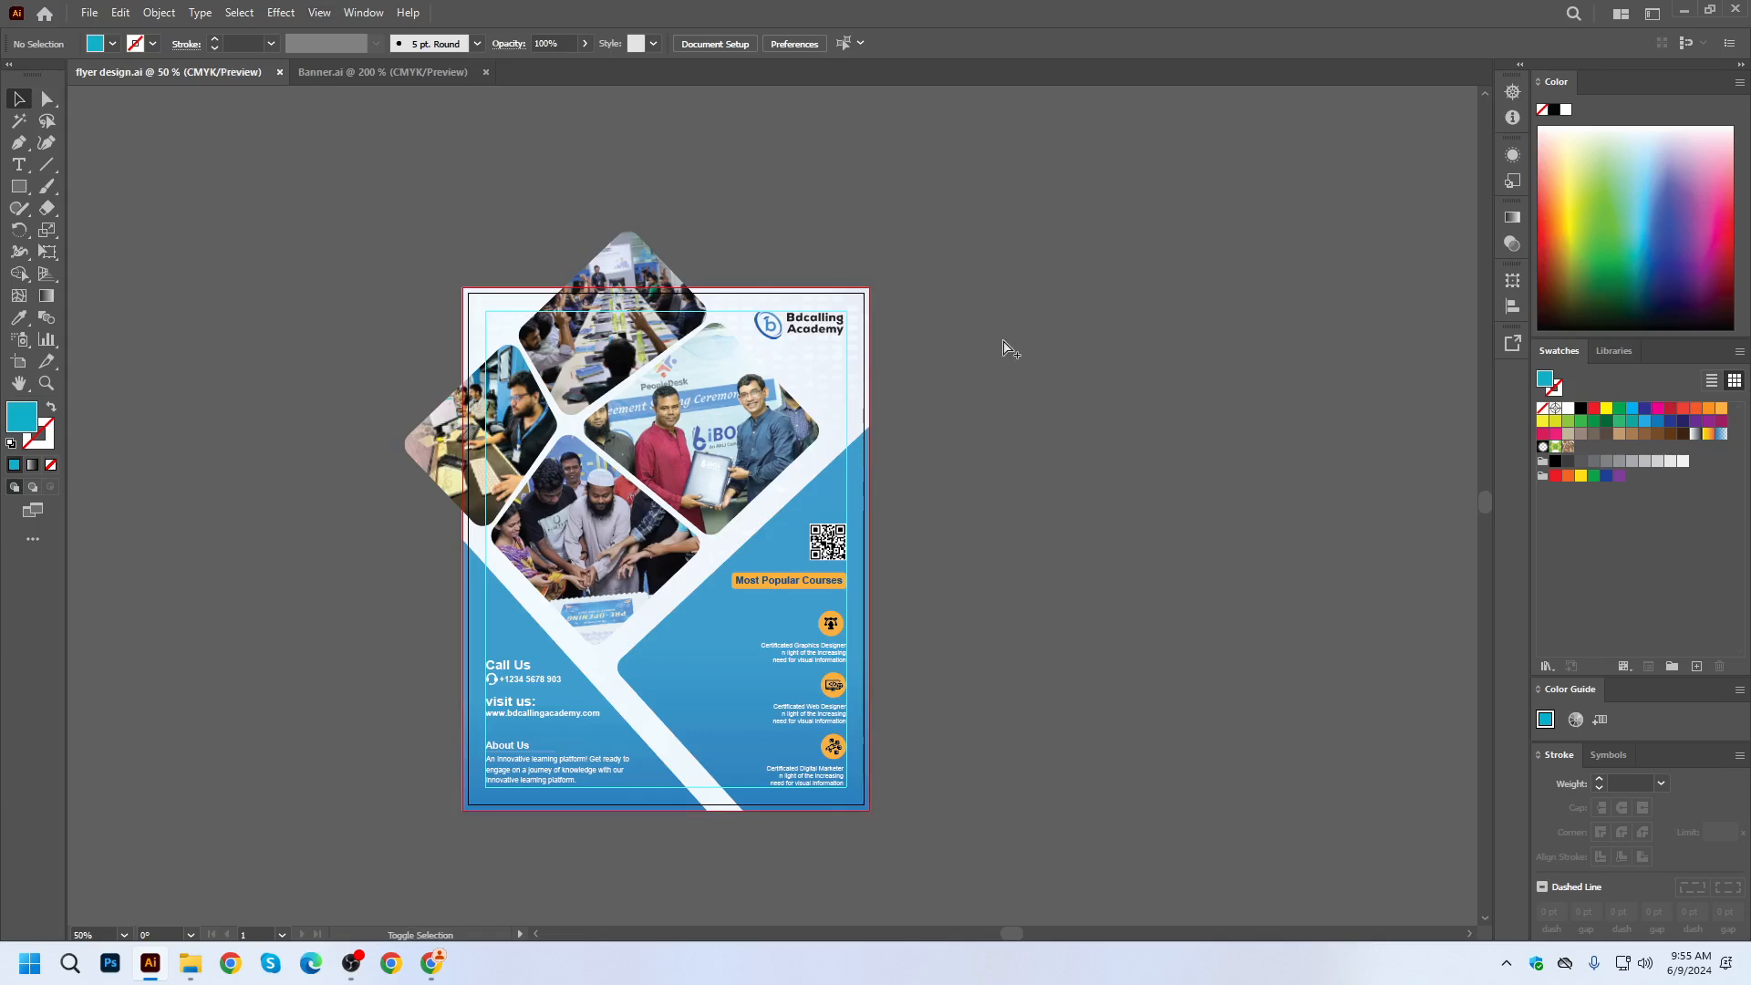
Export the flyer with Save for Web as a JPEG at 200 percent, anti-aliasing None, named flyer-design.jpg on the Desktop.
{"action": "key", "text": "ctrl+alt+shift+s"}
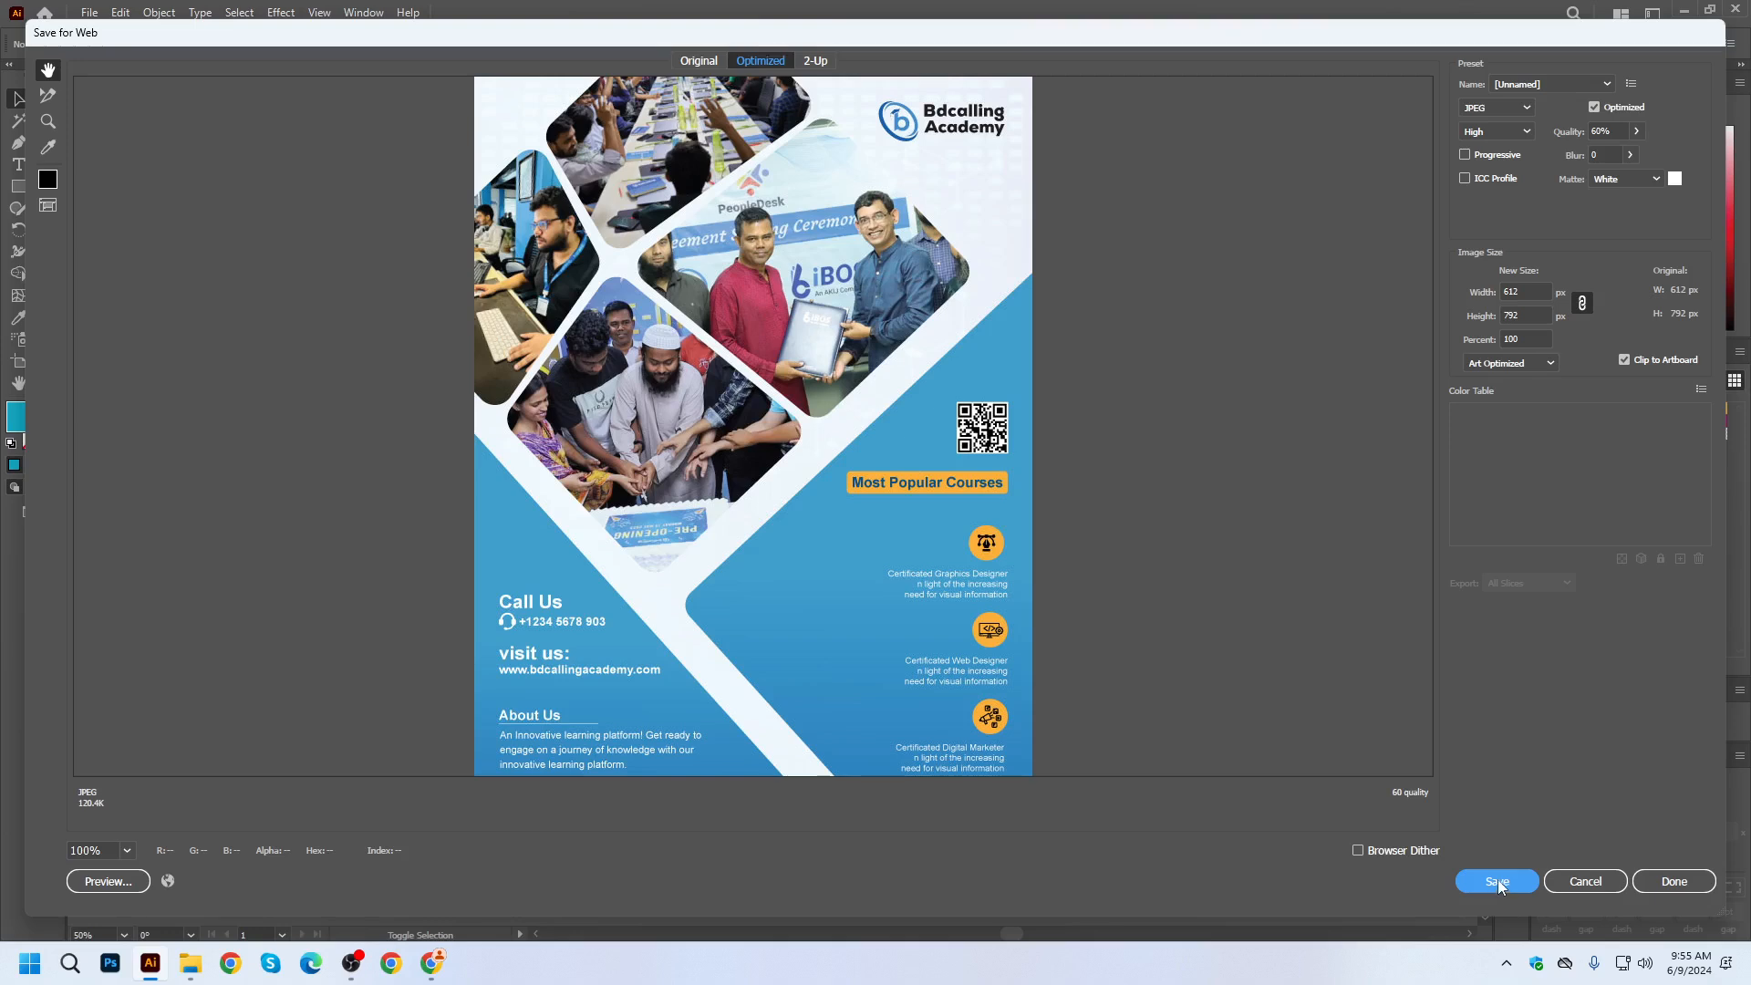
{"action": "left_click_drag", "start_coordinate": [1524, 339], "coordinate": [1328, 337]}
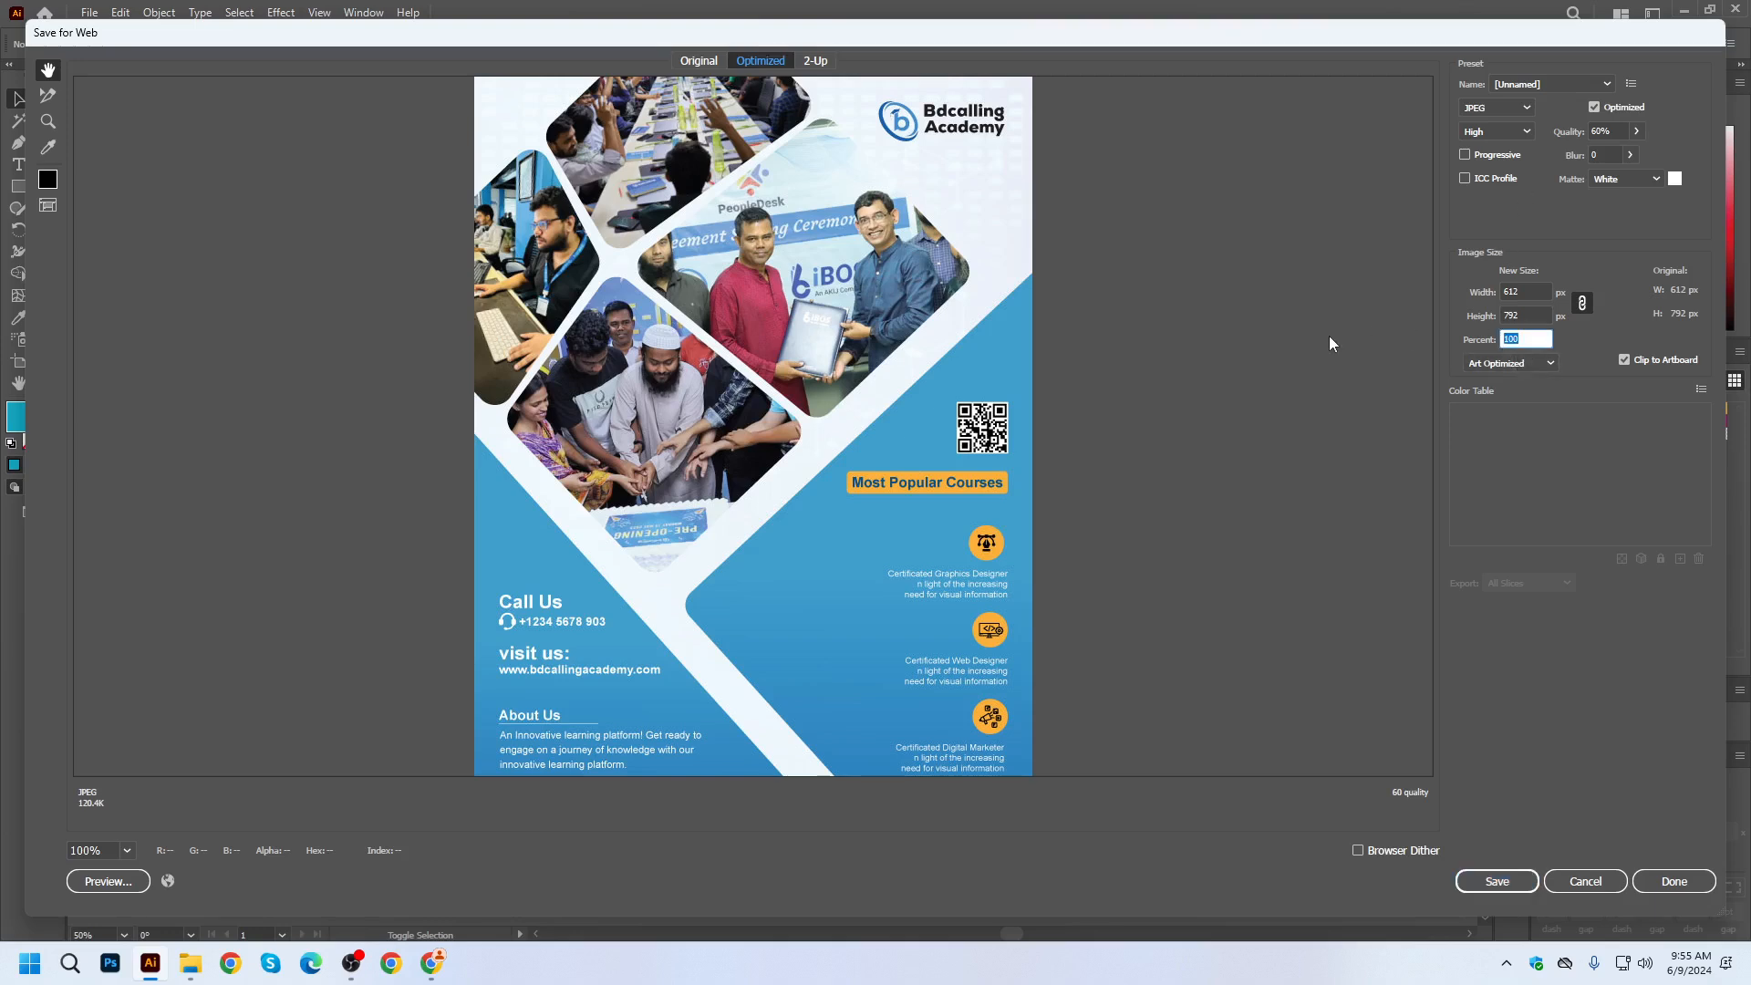
{"action": "type", "text": "200"}
{"action": "left_click", "coordinate": [1521, 362]}
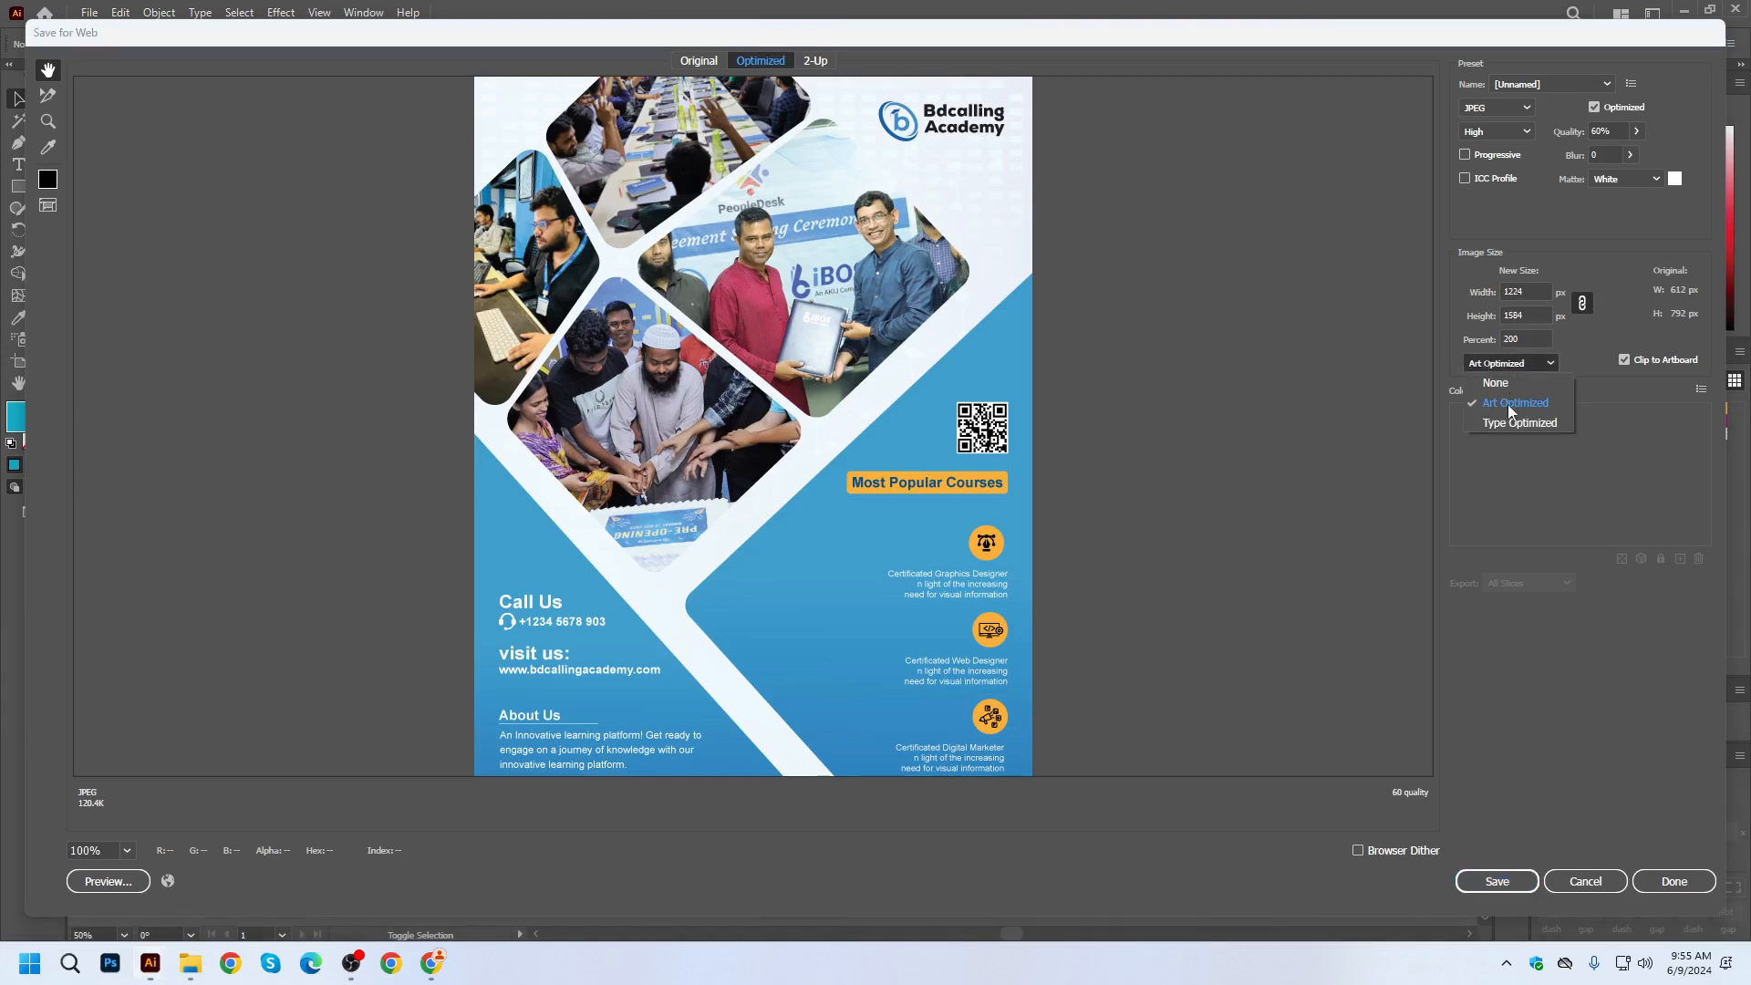
{"action": "left_click", "coordinate": [1502, 384]}
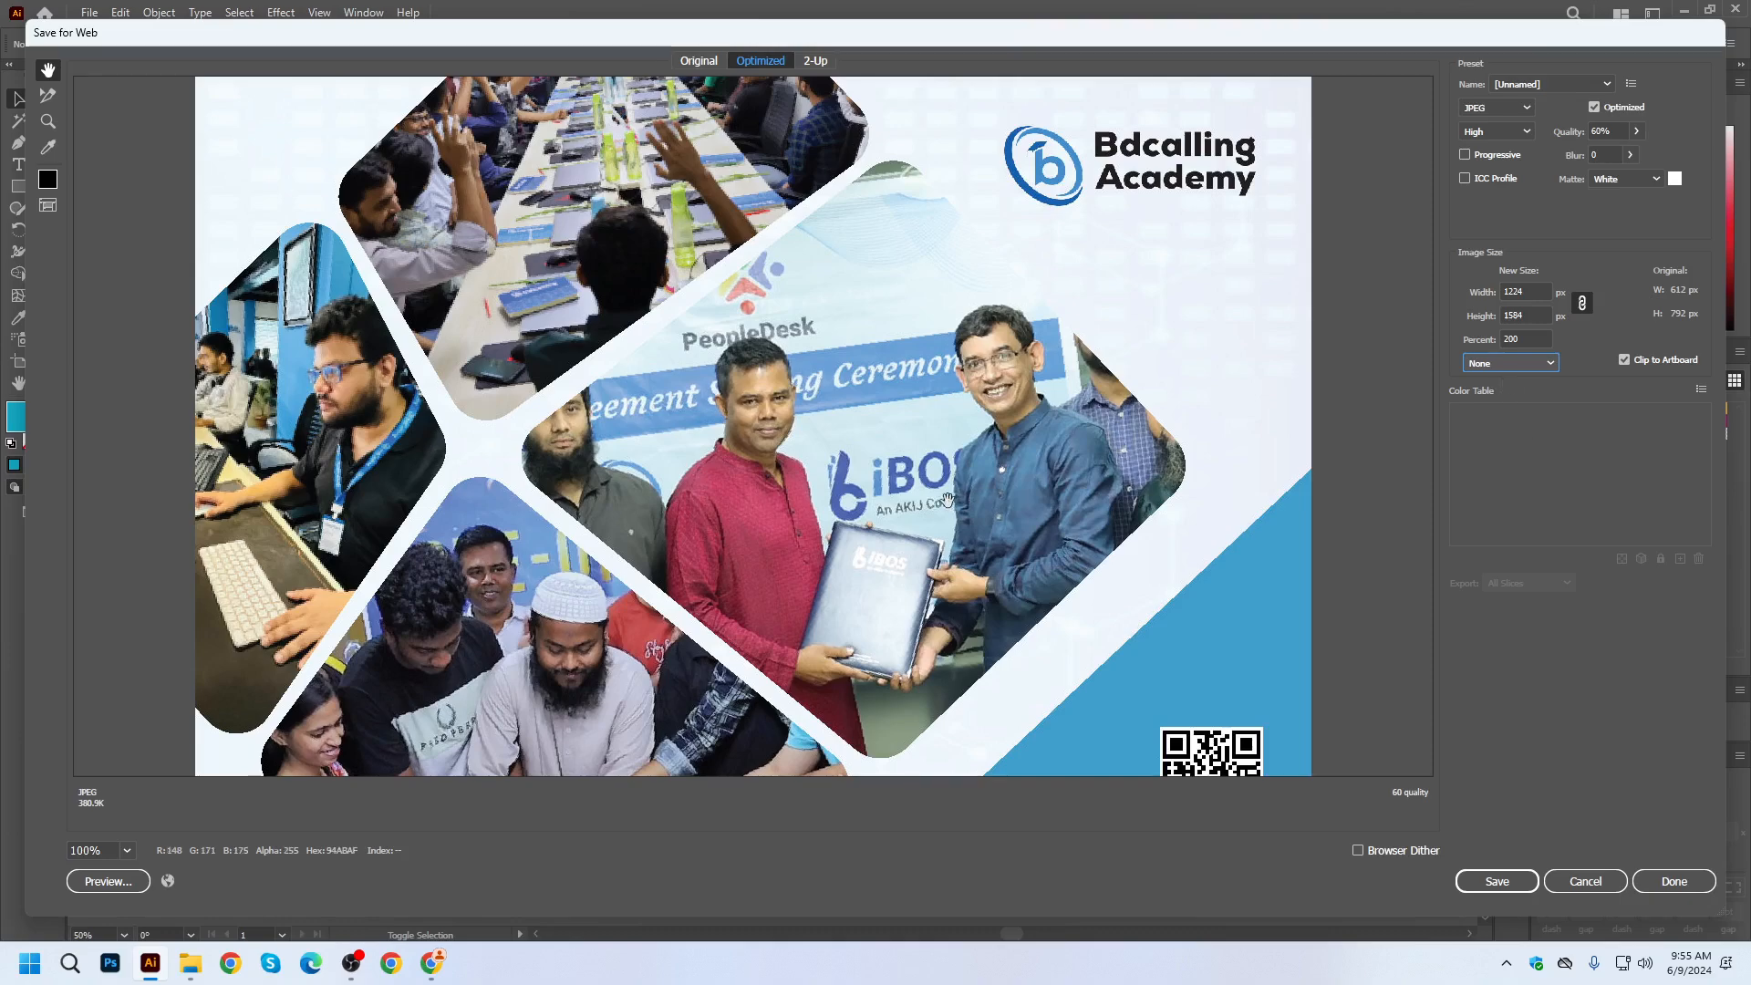
{"action": "left_click", "coordinate": [1496, 881]}
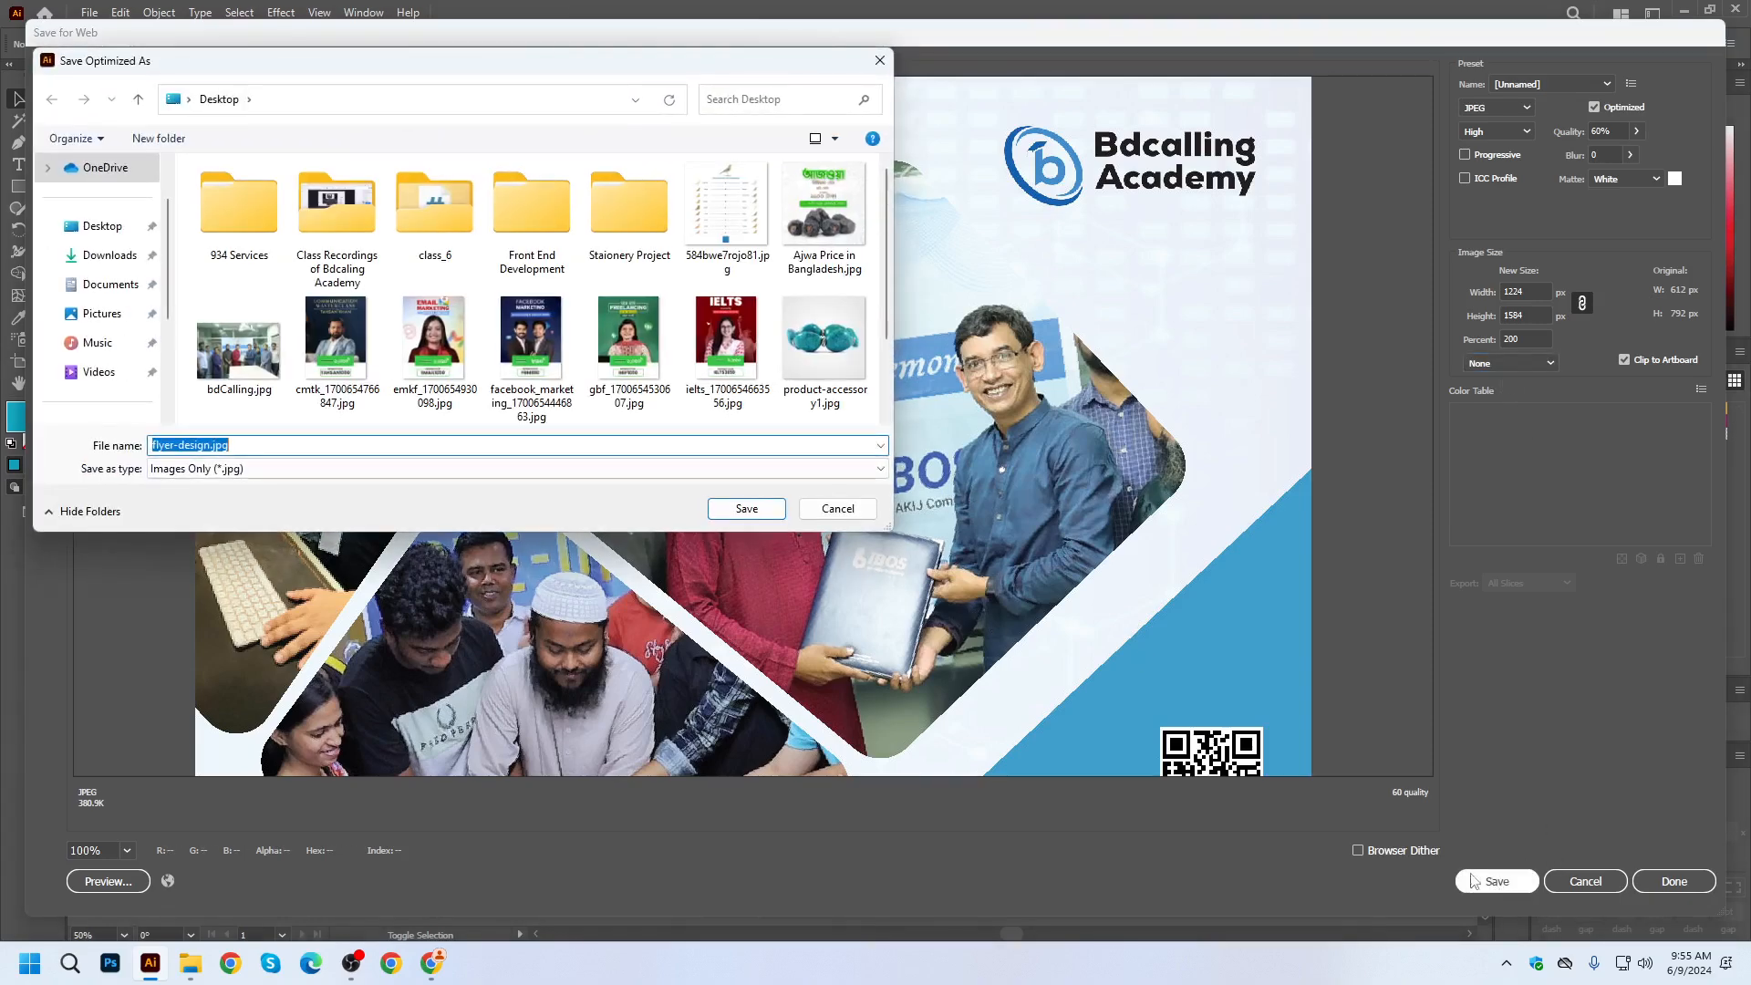
{"action": "left_click", "coordinate": [102, 225]}
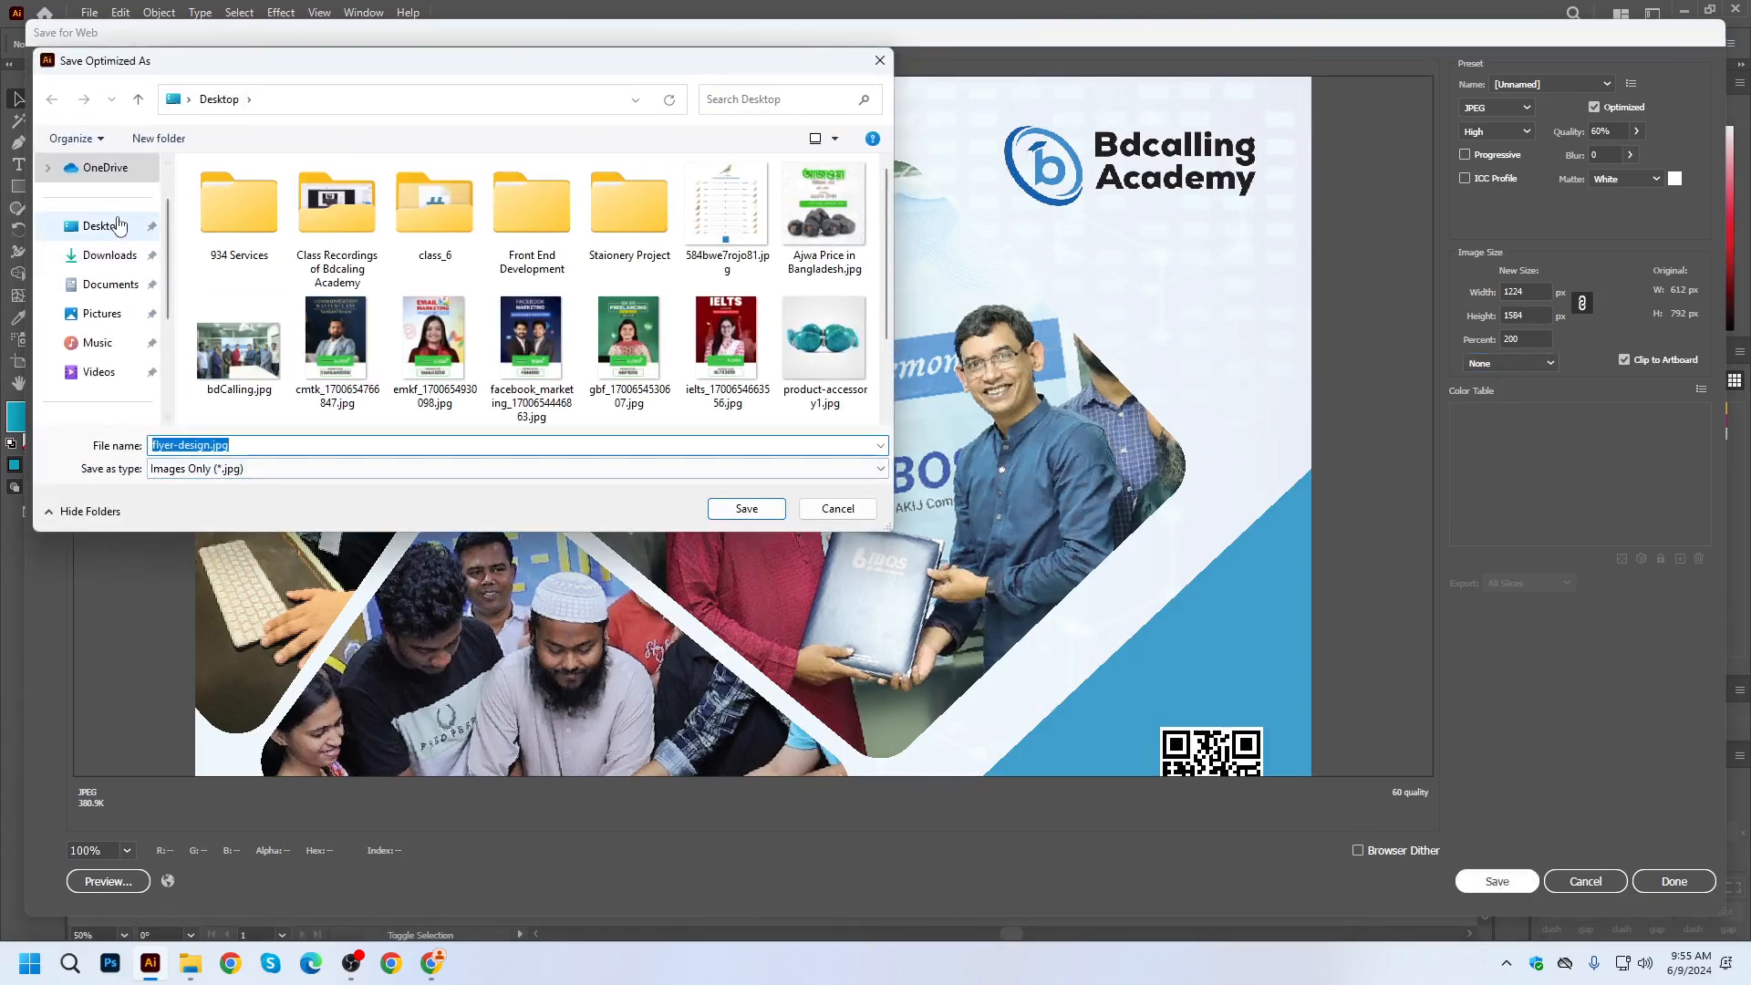
{"action": "left_click", "coordinate": [746, 507]}
Open A4-Paper-Gravity-Presentation-Mockup.psd in Photoshop from the Flyer & Brochure Mockup folder in BDCA Class File.
{"action": "left_click", "coordinate": [188, 964]}
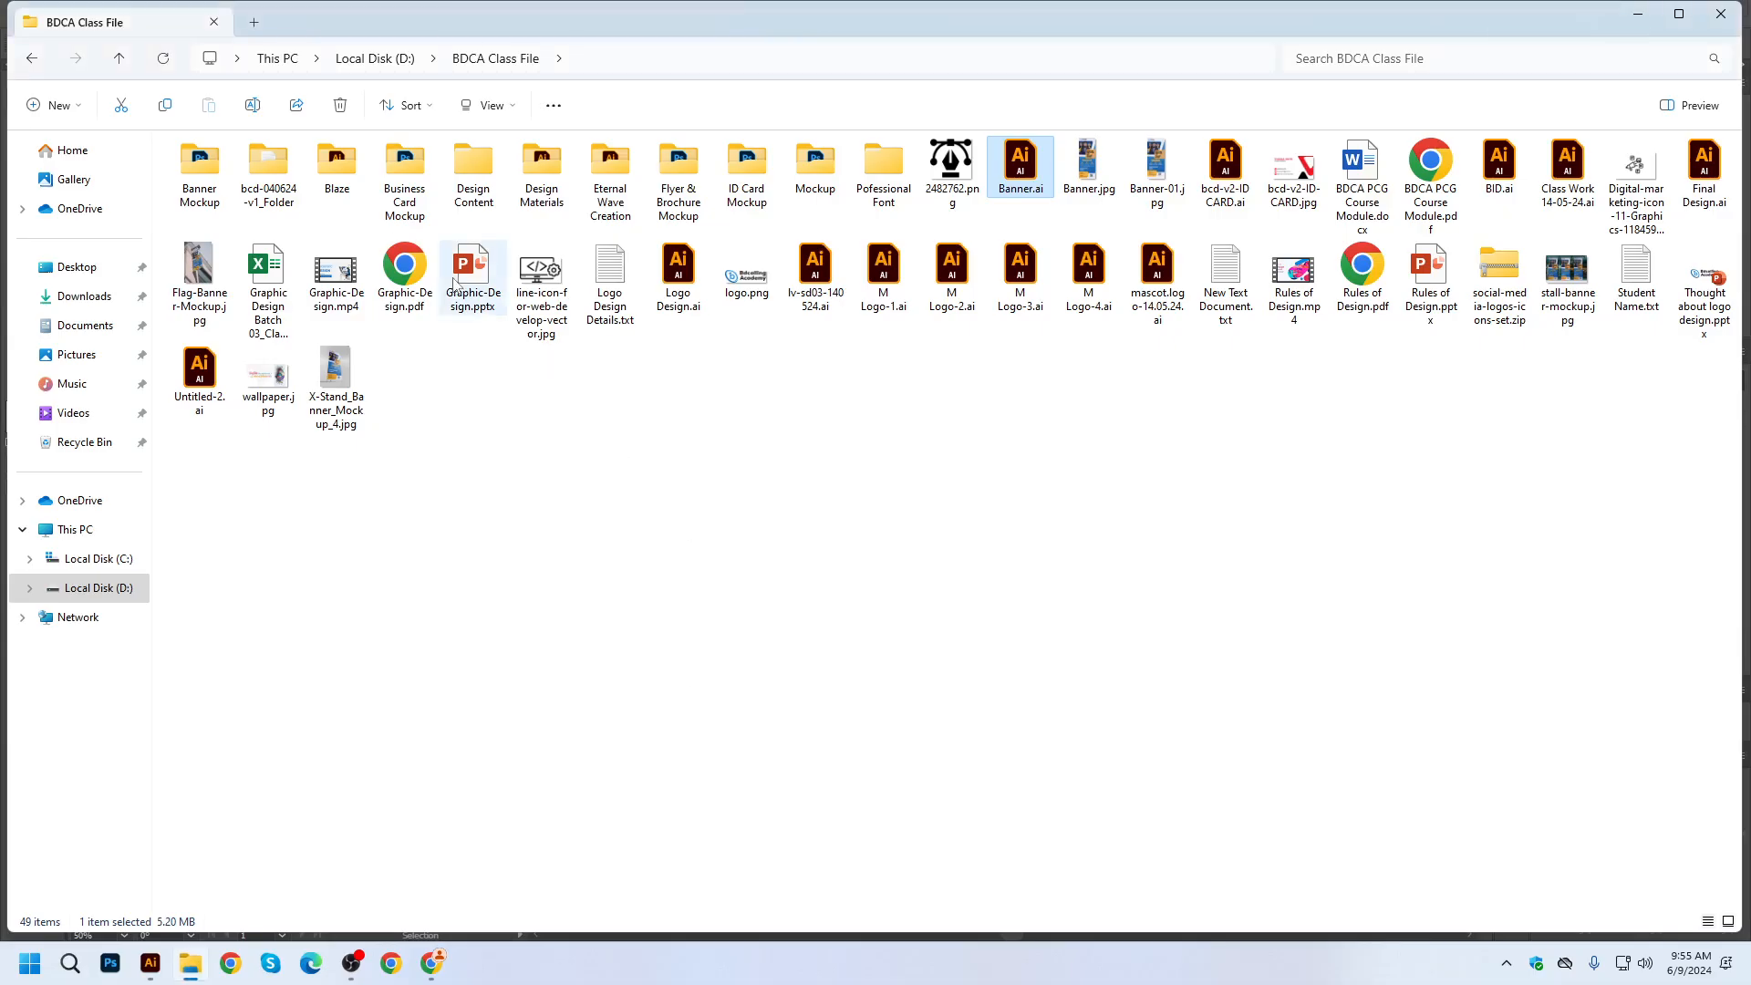
{"action": "double_click", "coordinate": [682, 180]}
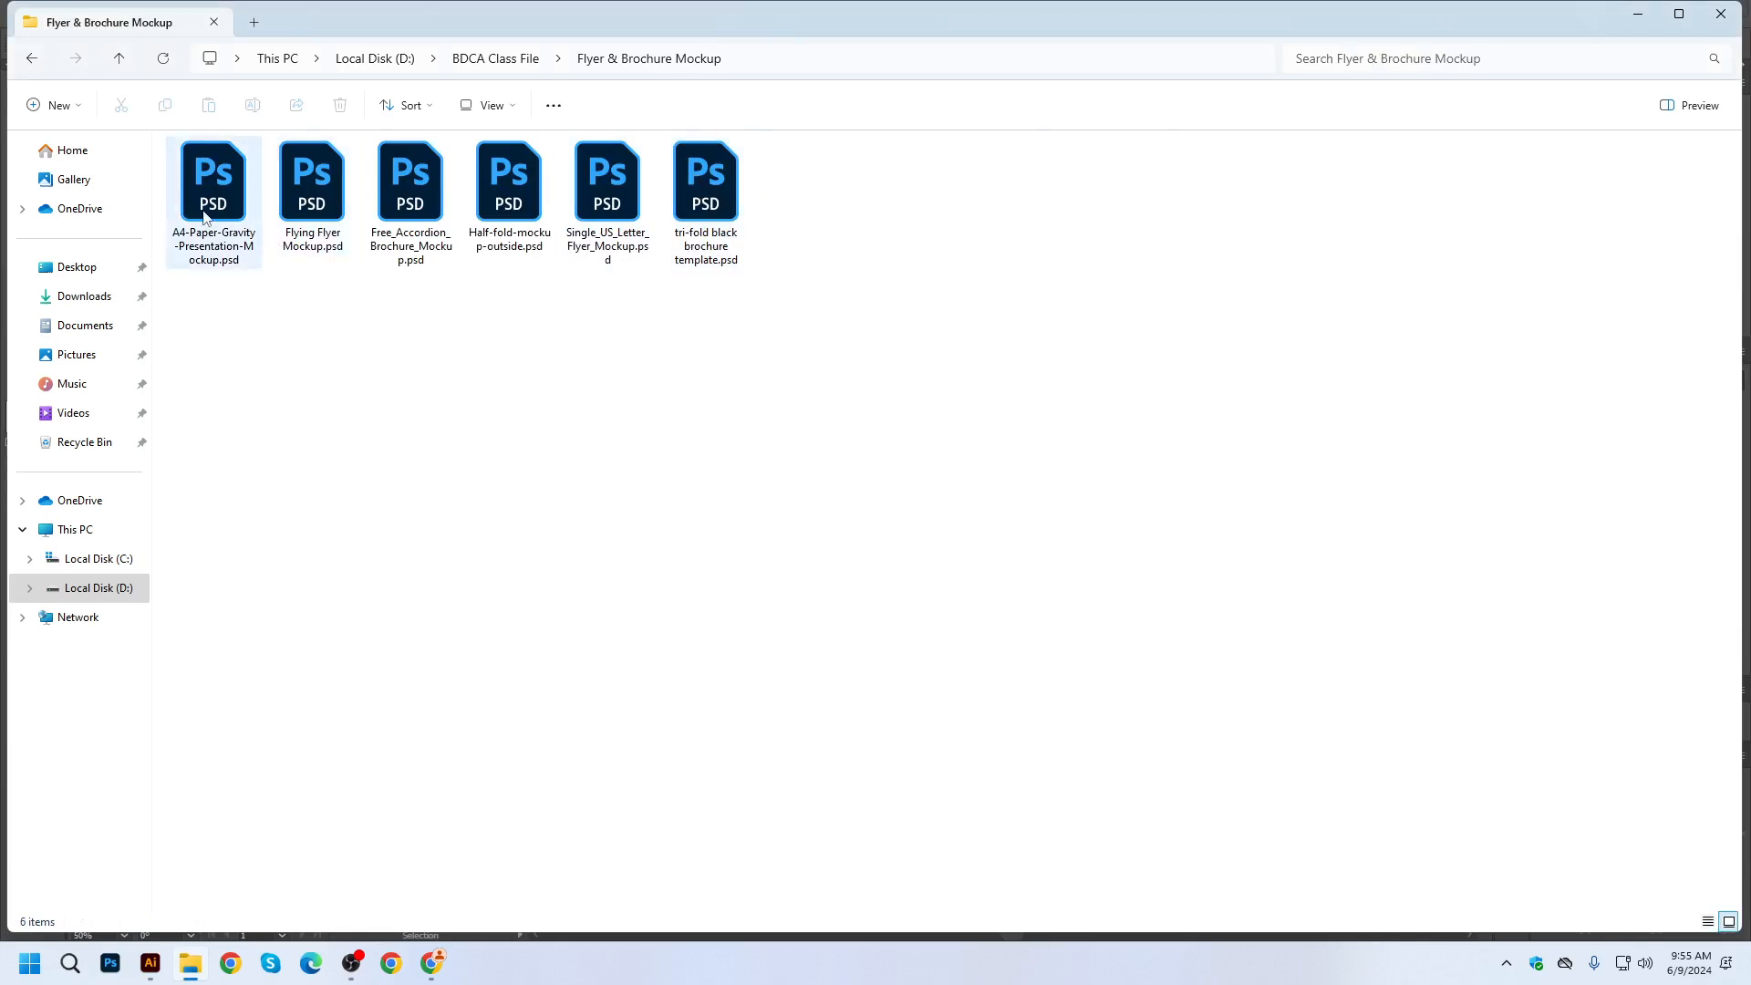
{"action": "left_click", "coordinate": [203, 214]}
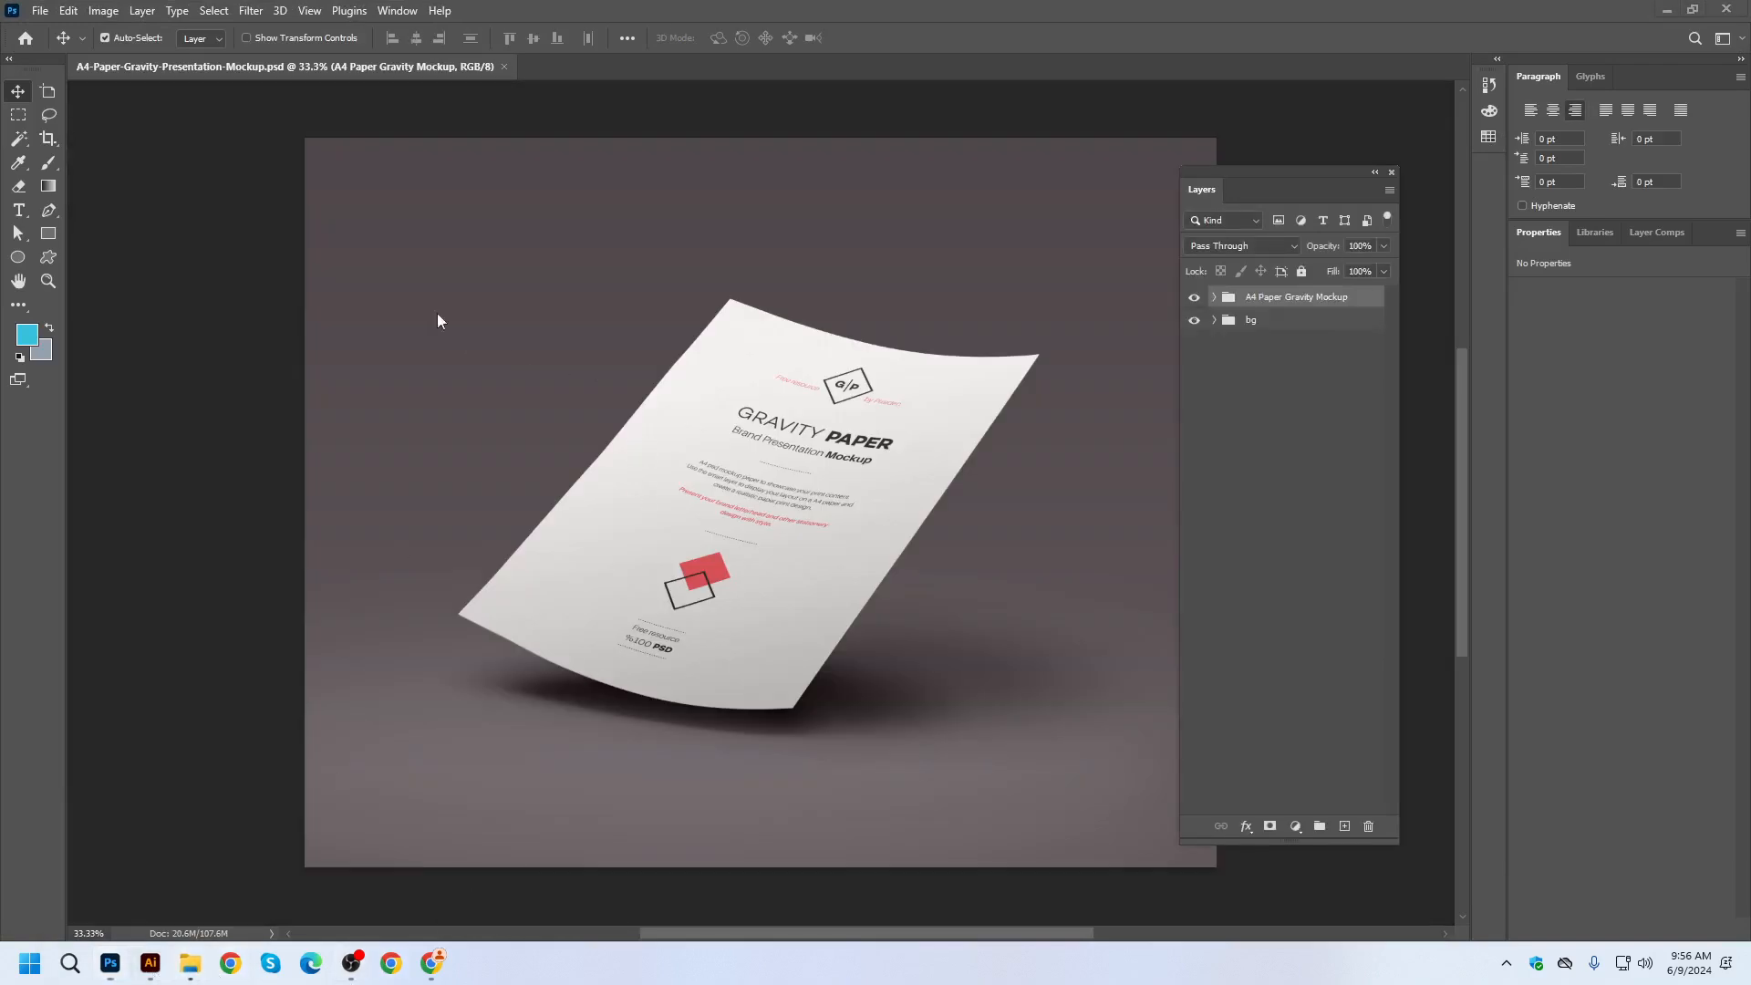
Open Flying Flyer Mockup.psd and Single_US_Letter_Flyer_Mockup.psd from the same mockup folder in Photoshop.
{"action": "left_click", "coordinate": [185, 966]}
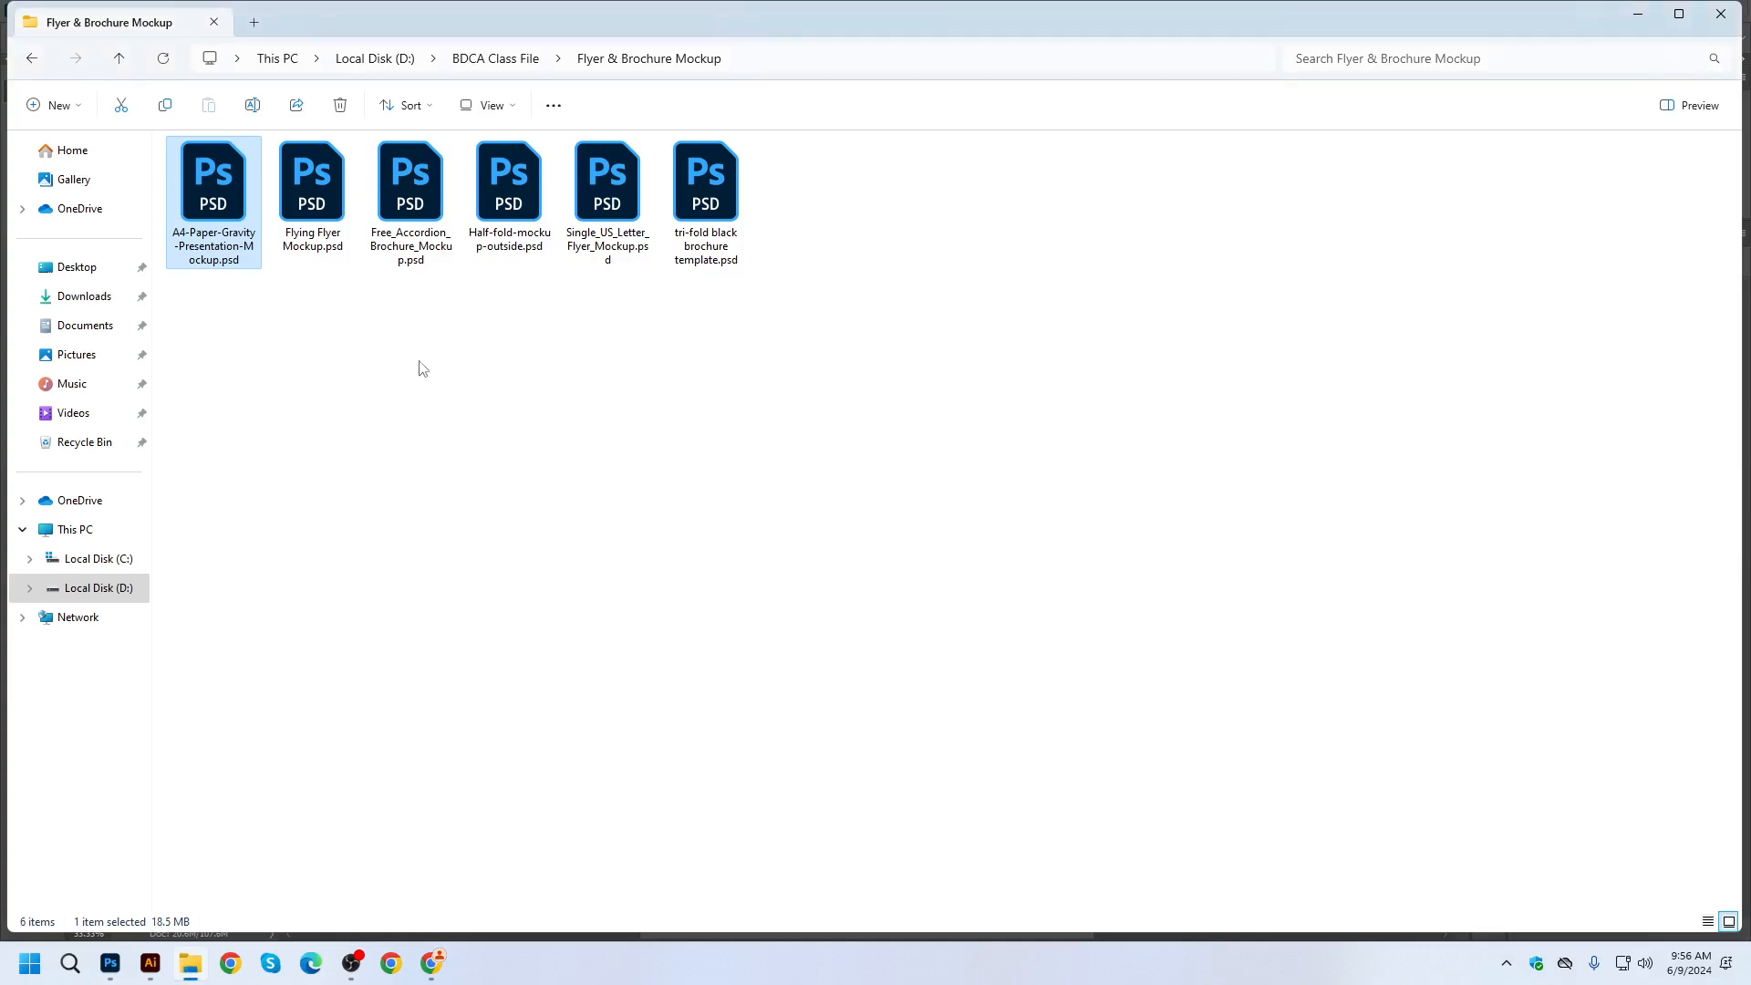
{"action": "double_click", "coordinate": [351, 230]}
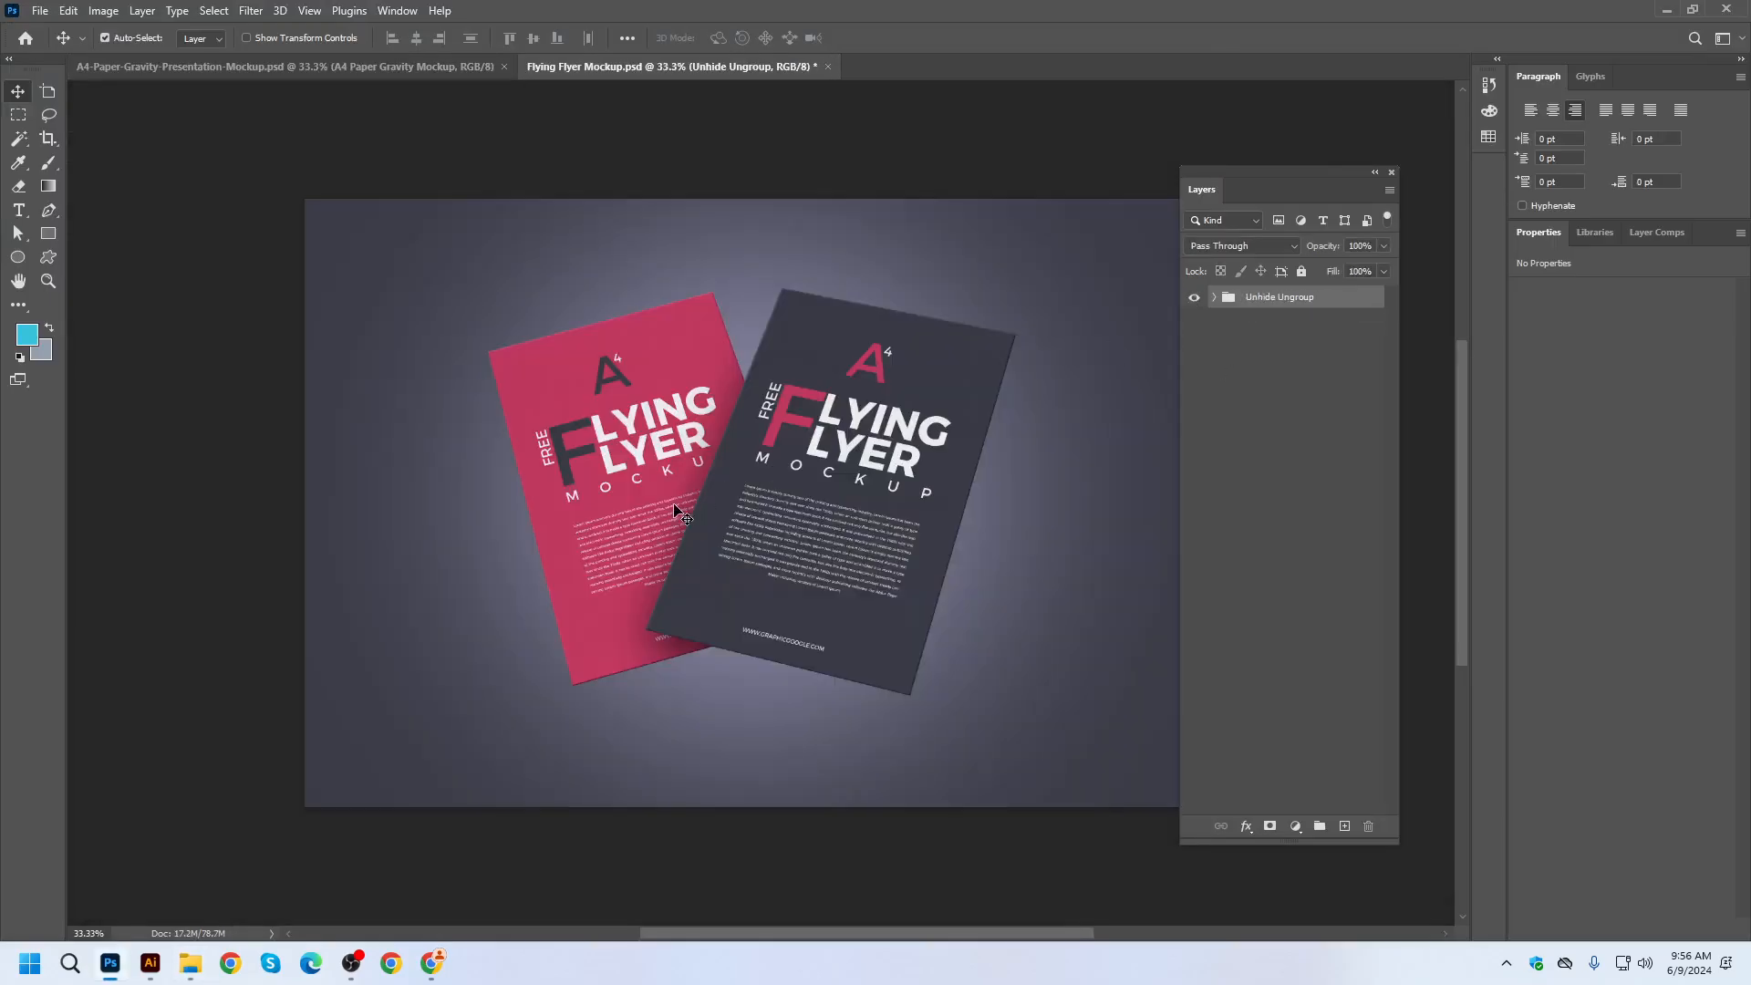
{"action": "left_click", "coordinate": [189, 963]}
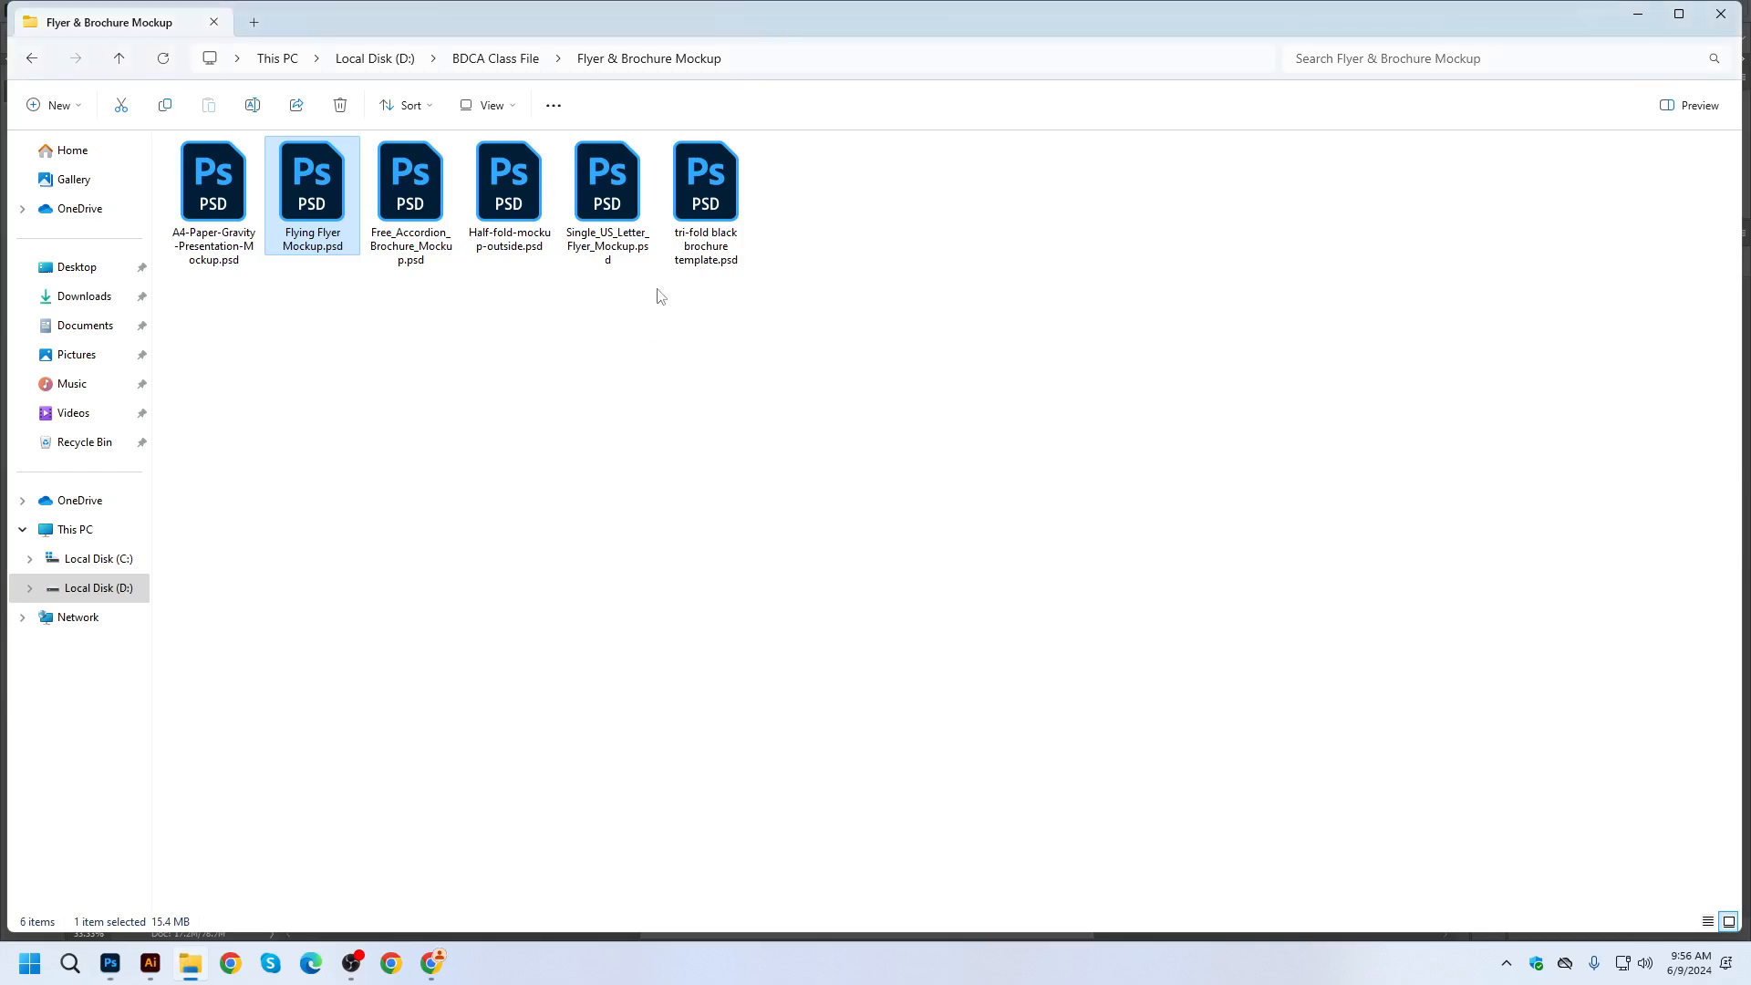
{"action": "double_click", "coordinate": [626, 222]}
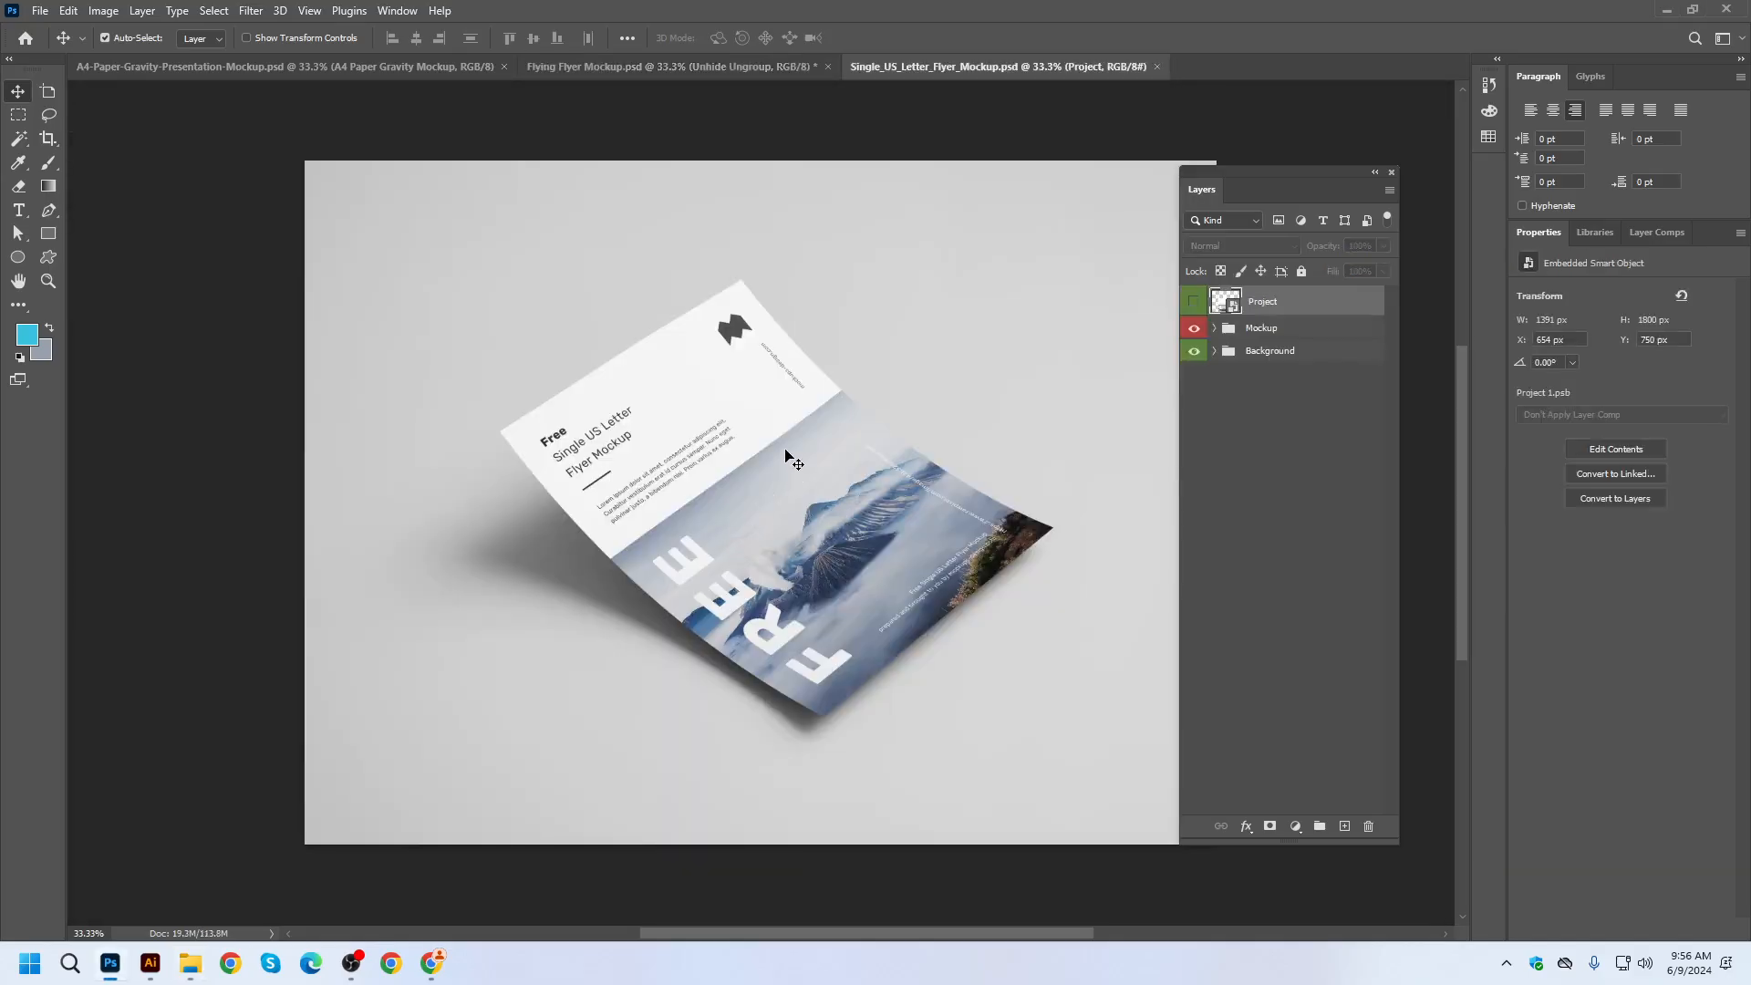
Compare the three open mockup documents and return to Flying Flyer Mockup.psd.
{"action": "left_click", "coordinate": [275, 68]}
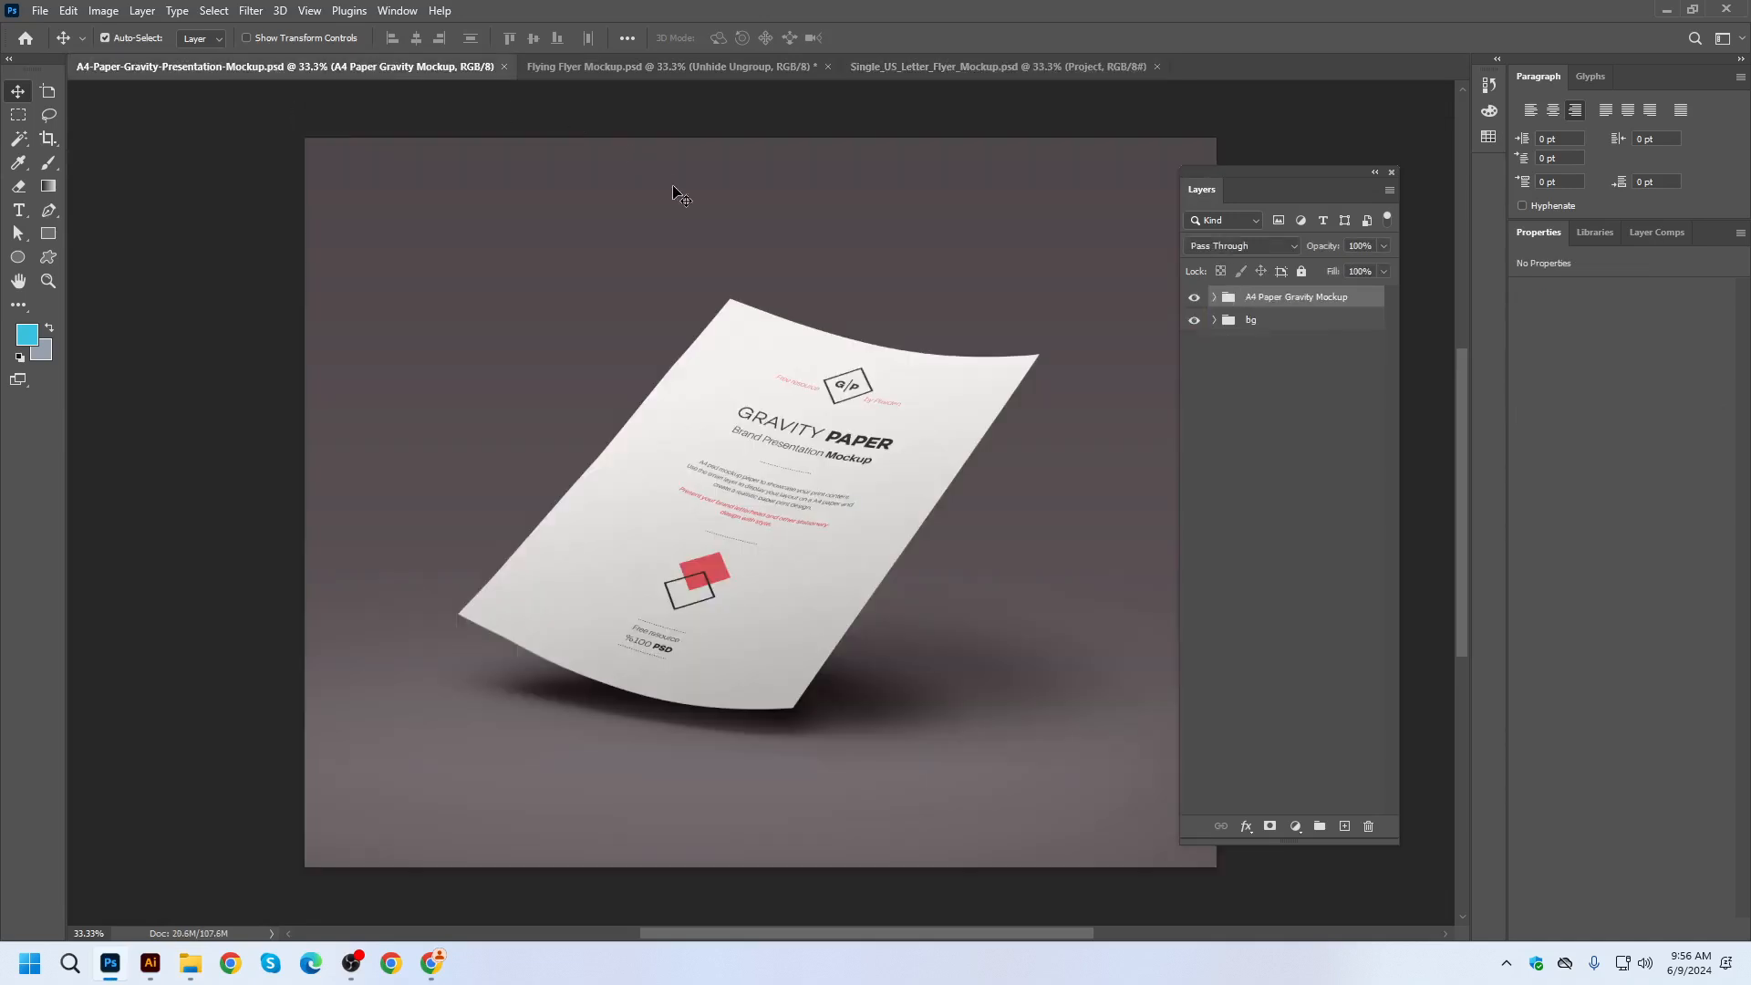
{"action": "left_click", "coordinate": [658, 70]}
{"action": "left_click", "coordinate": [913, 67]}
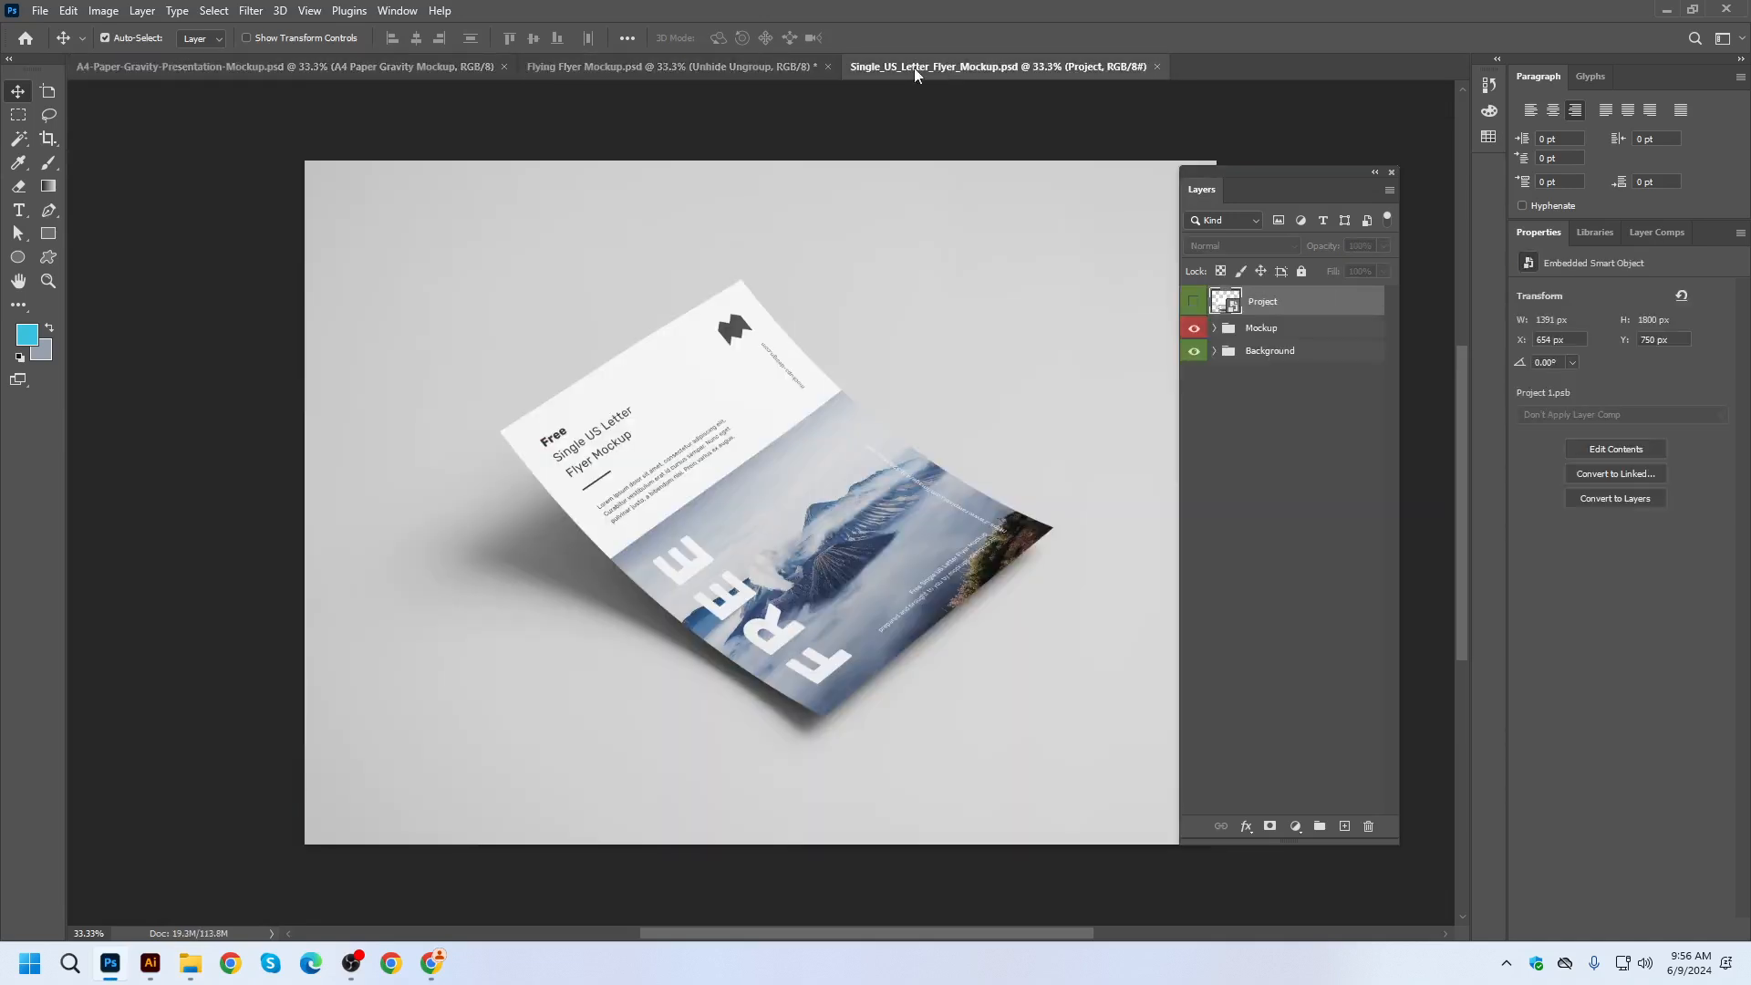
{"action": "left_click", "coordinate": [720, 75]}
{"action": "left_click", "coordinate": [911, 69]}
{"action": "left_click", "coordinate": [729, 73]}
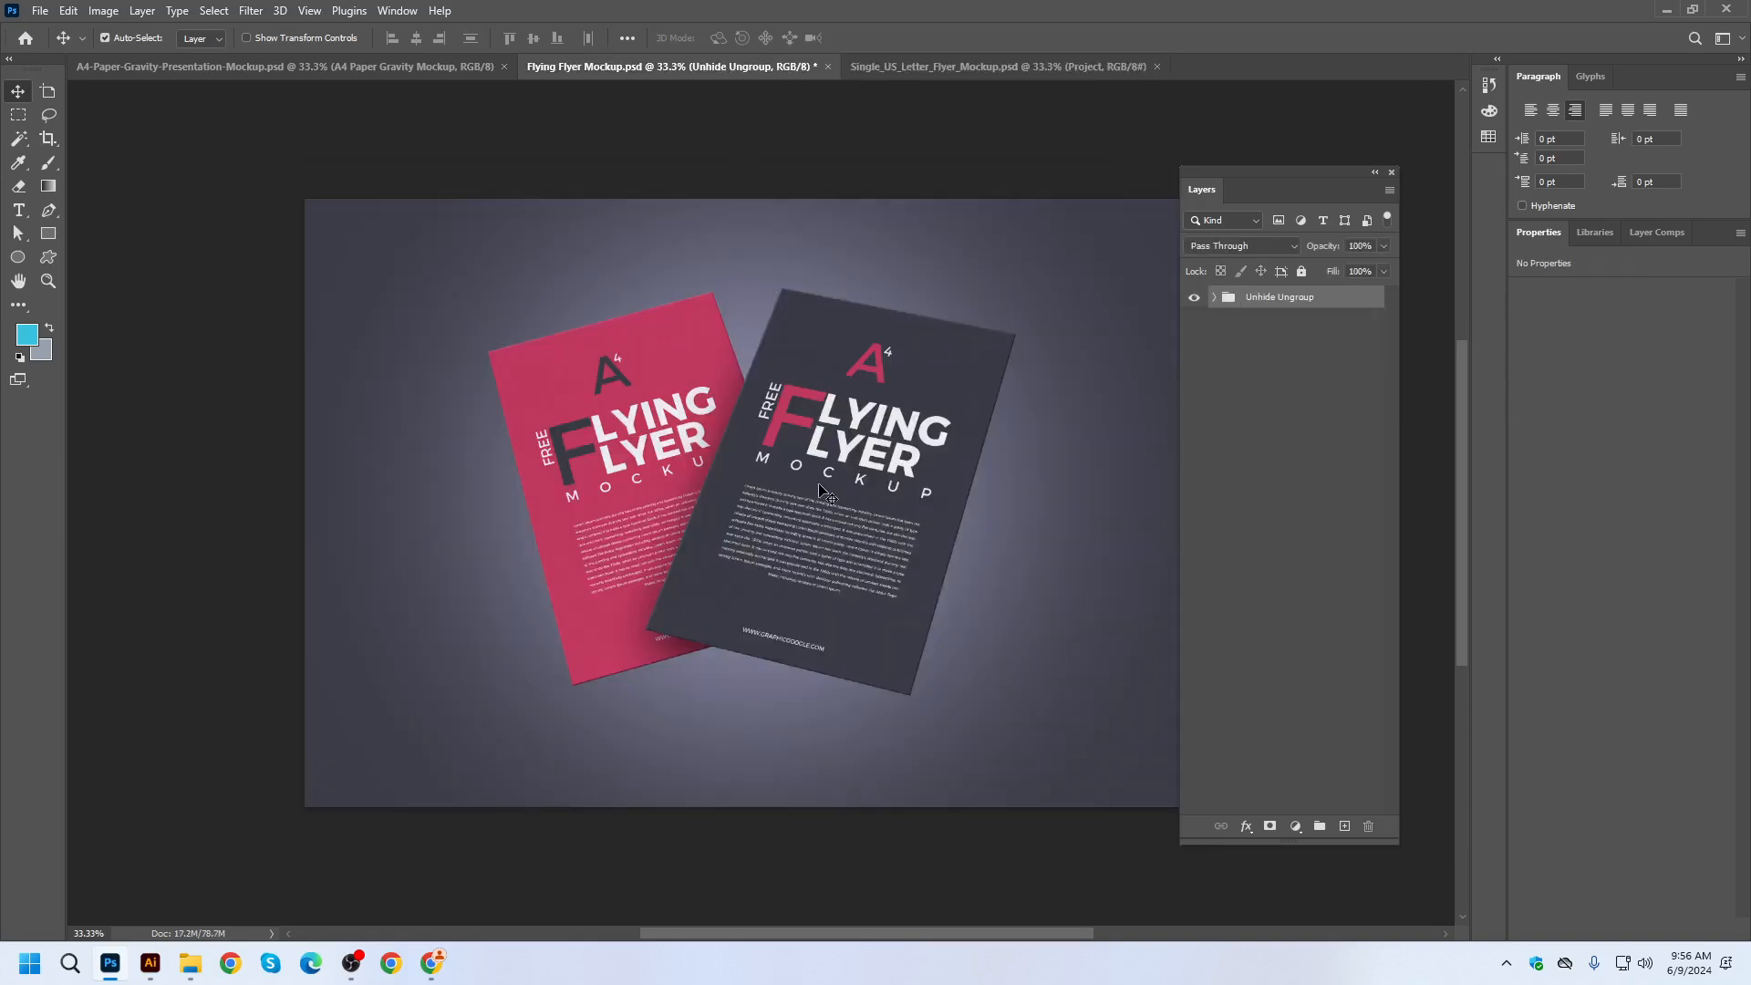
Expand the Unhide Ungroup layer group and open the contents of the Place Flyer 1 smart object.
{"action": "left_click", "coordinate": [1216, 298]}
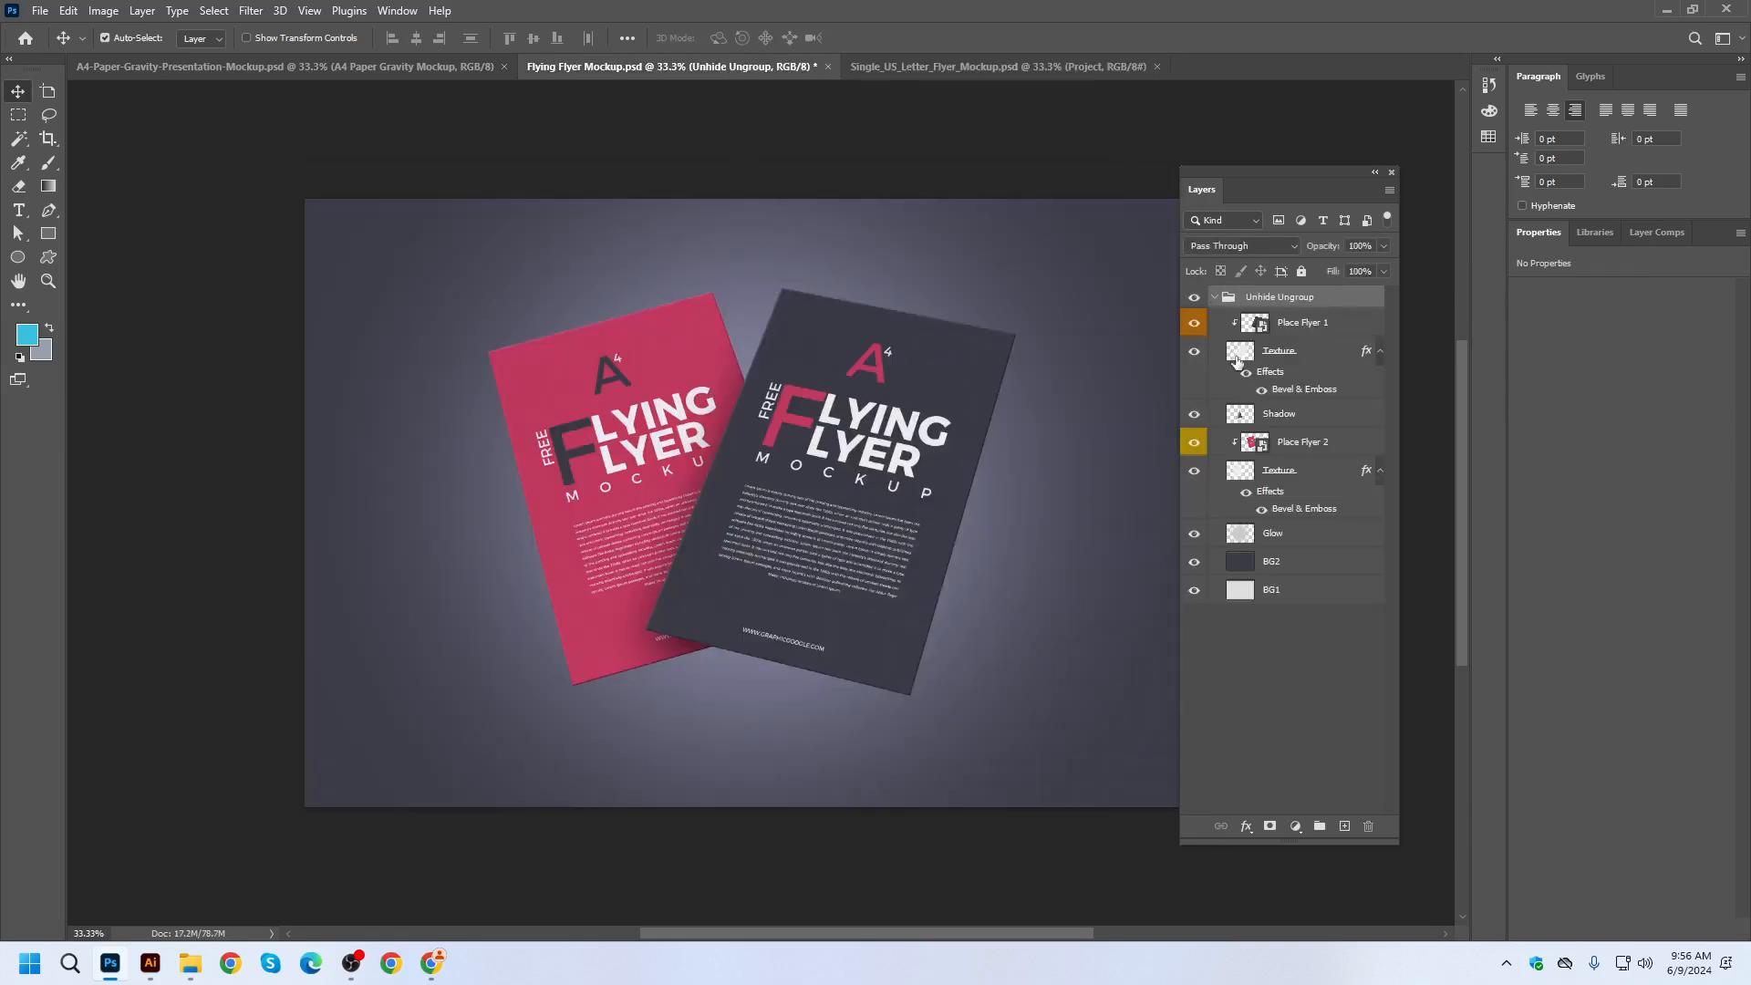
{"action": "left_click", "coordinate": [1304, 328]}
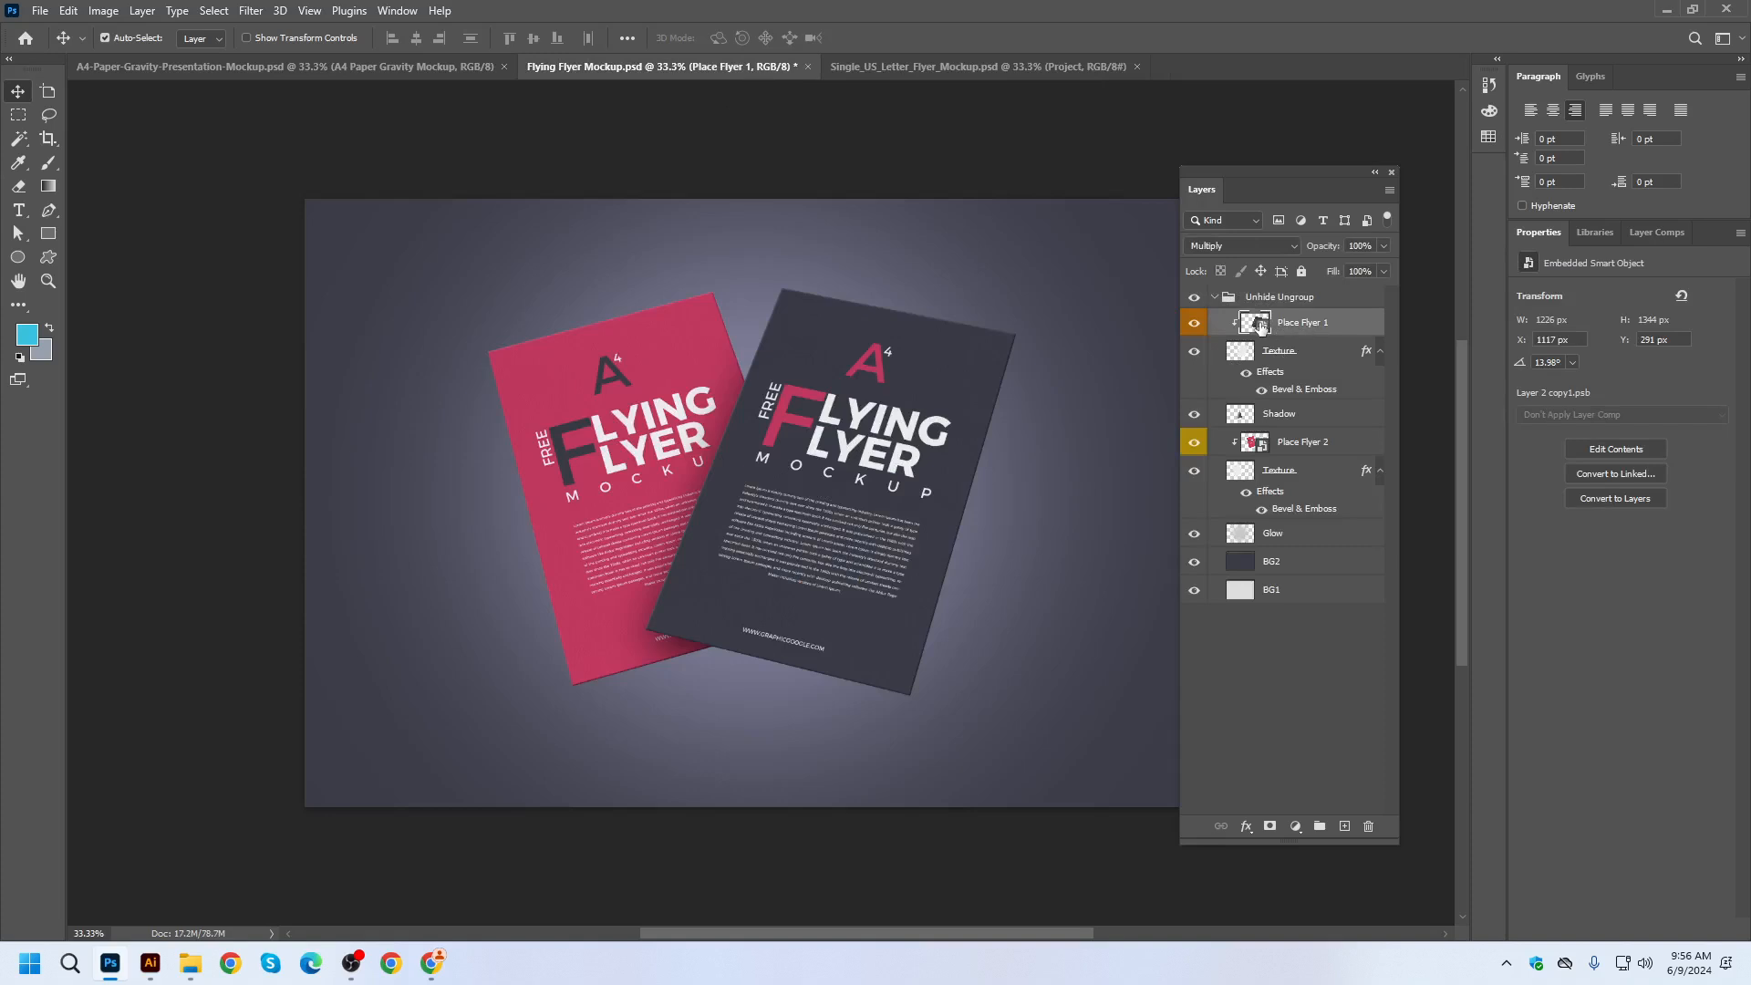
{"action": "double_click", "coordinate": [1256, 324]}
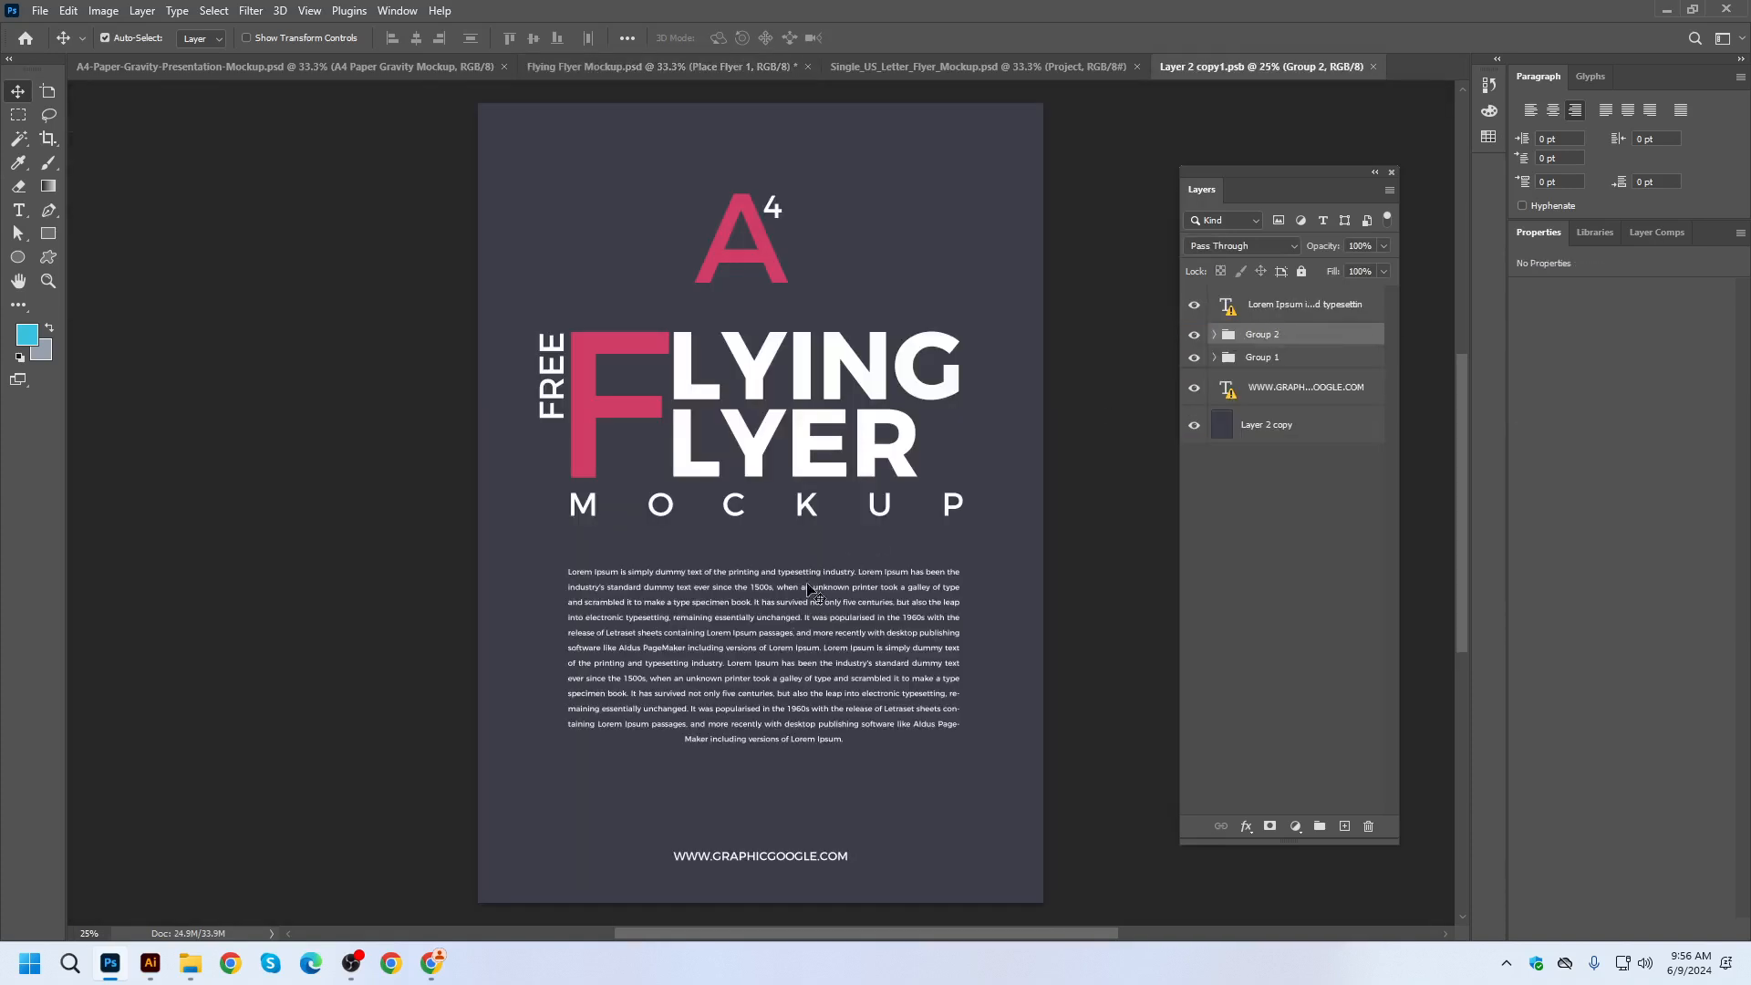
Place flyer-design.jpg from the Desktop into the smart object and stretch it to fill the whole canvas.
{"action": "key", "text": "super+d"}
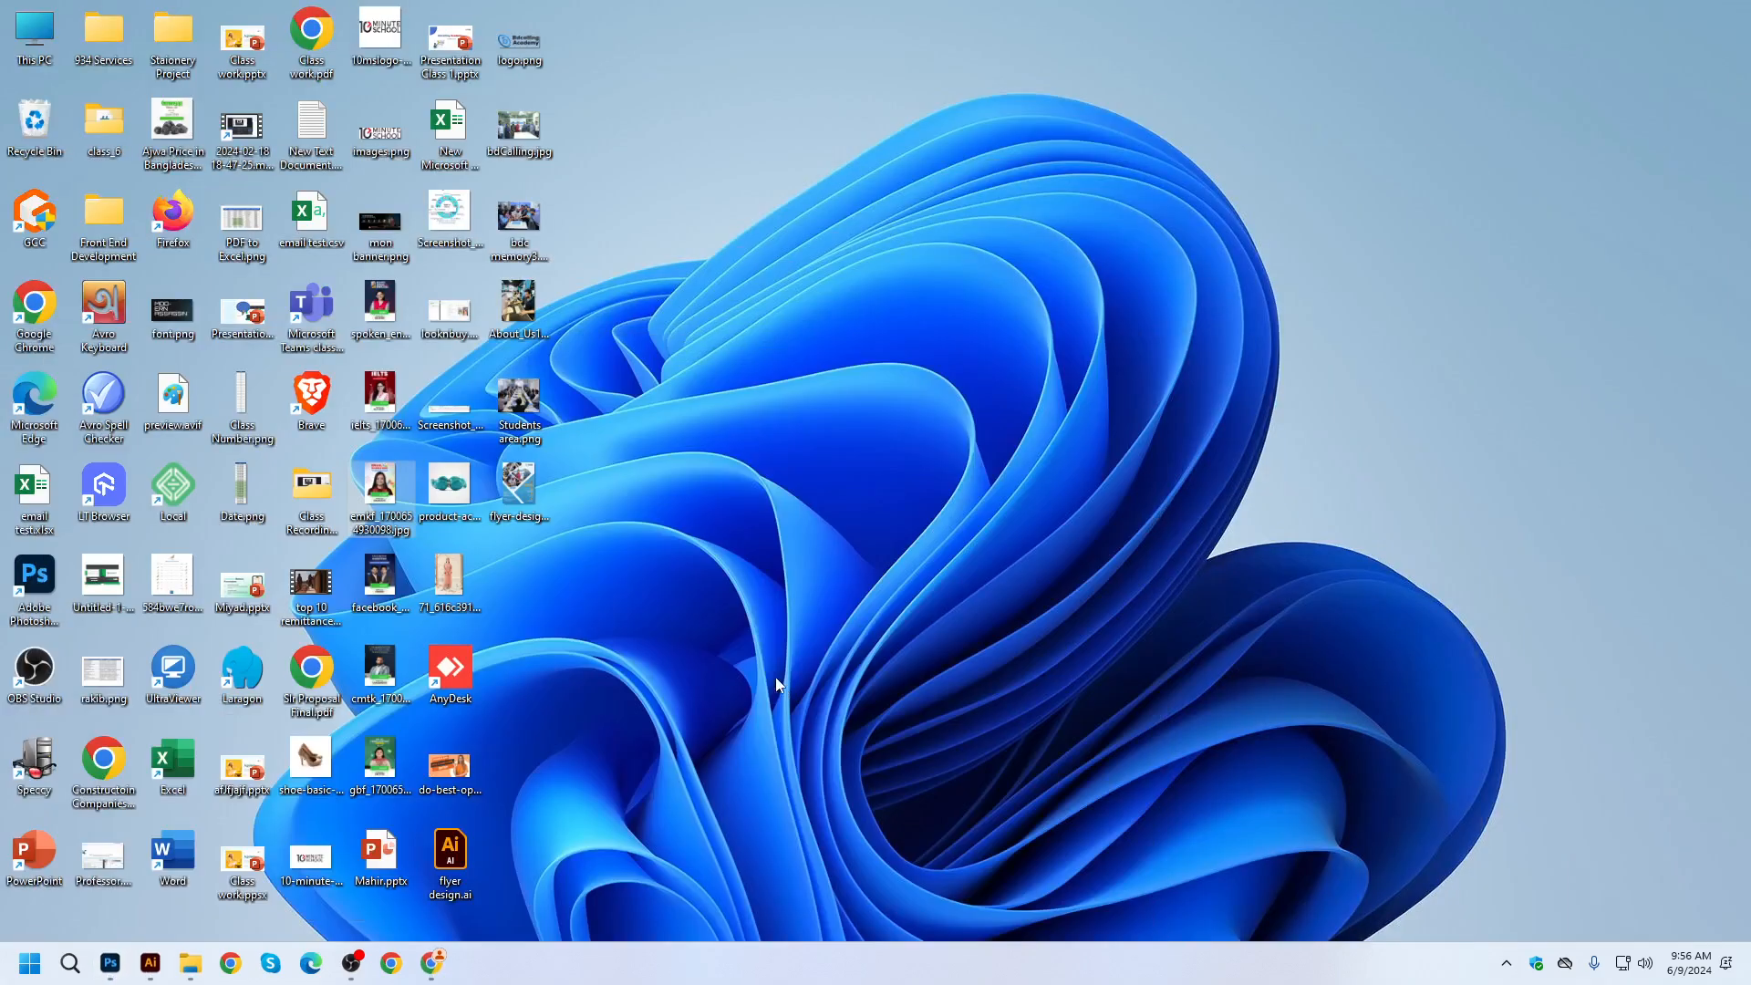
{"action": "left_click_drag", "start_coordinate": [519, 493], "coordinate": [734, 598]}
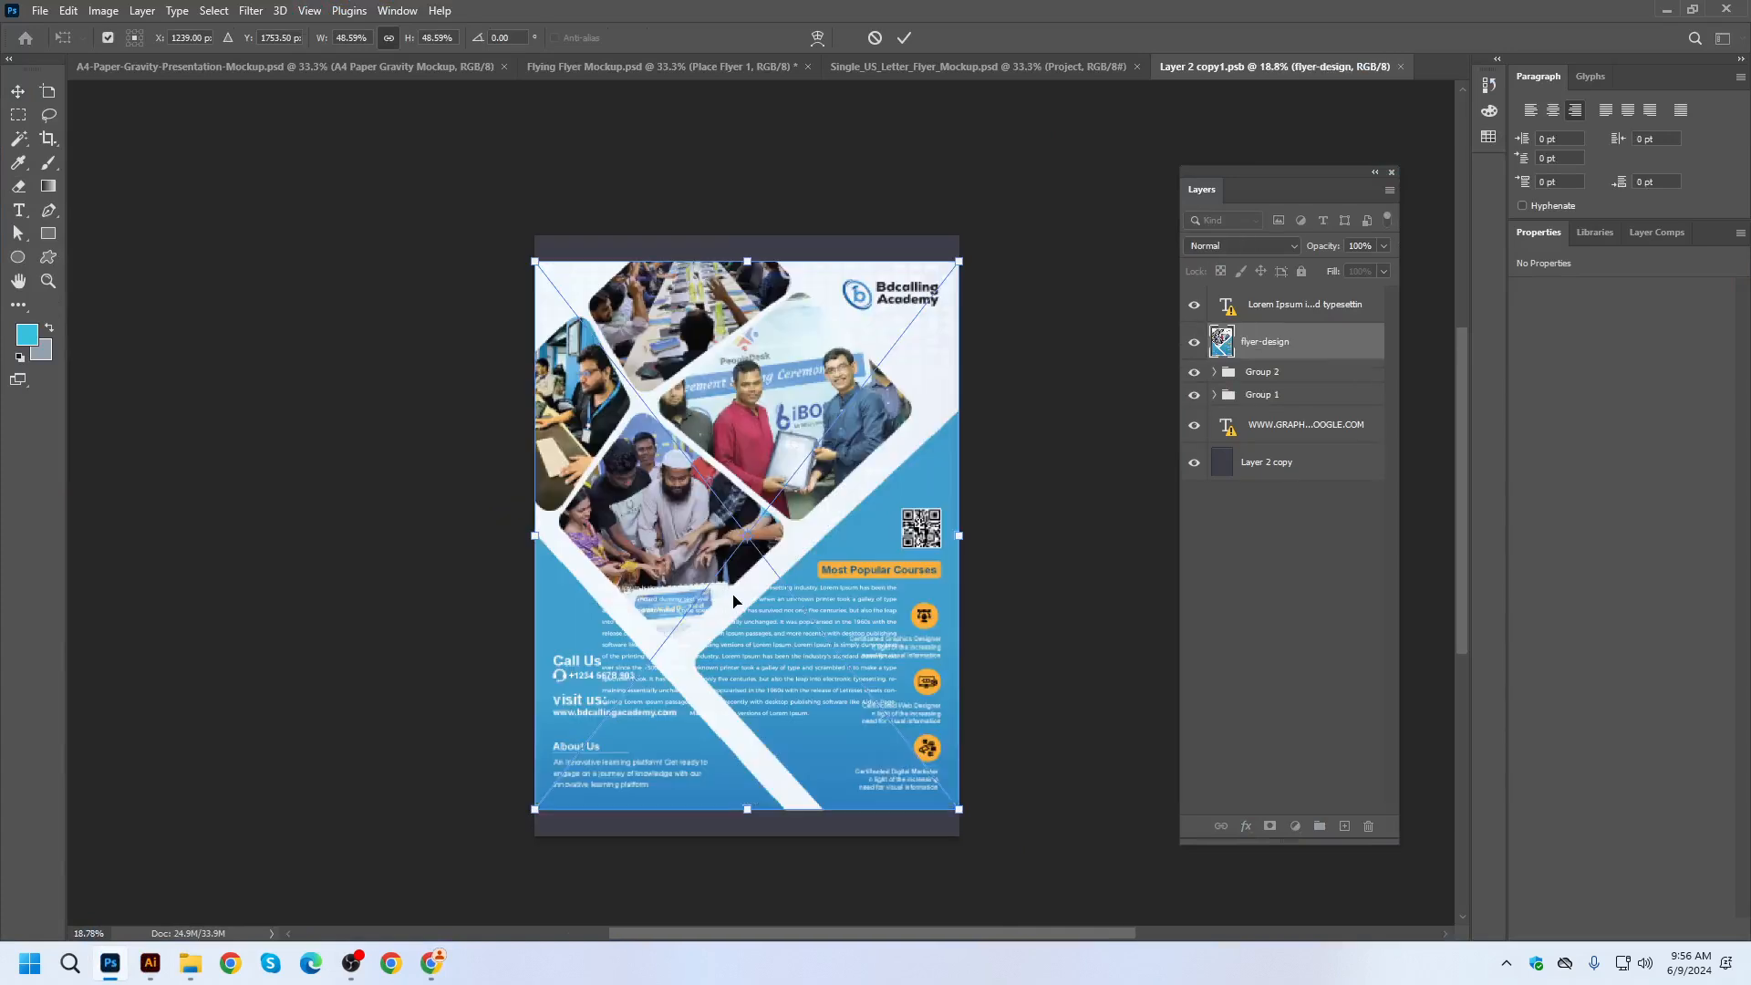
{"action": "left_click_drag", "start_coordinate": [750, 501], "coordinate": [746, 471]}
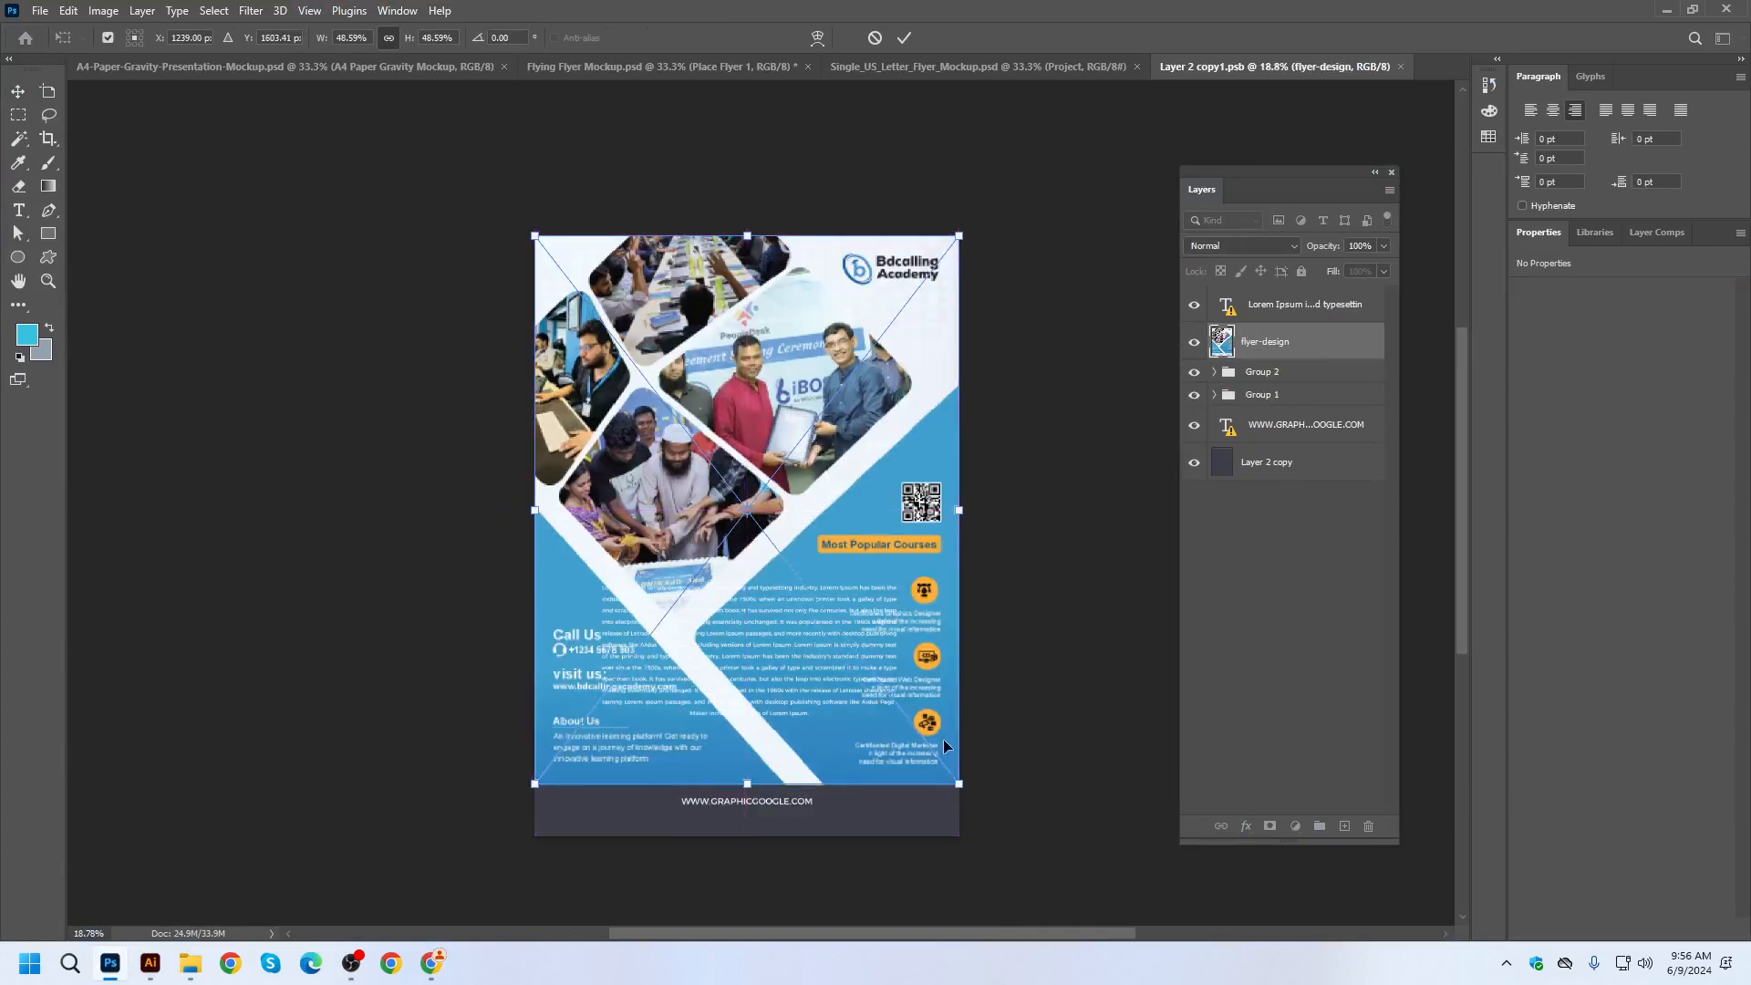
{"action": "left_click_drag", "start_coordinate": [959, 781], "coordinate": [960, 835]}
{"action": "key", "text": "Return"}
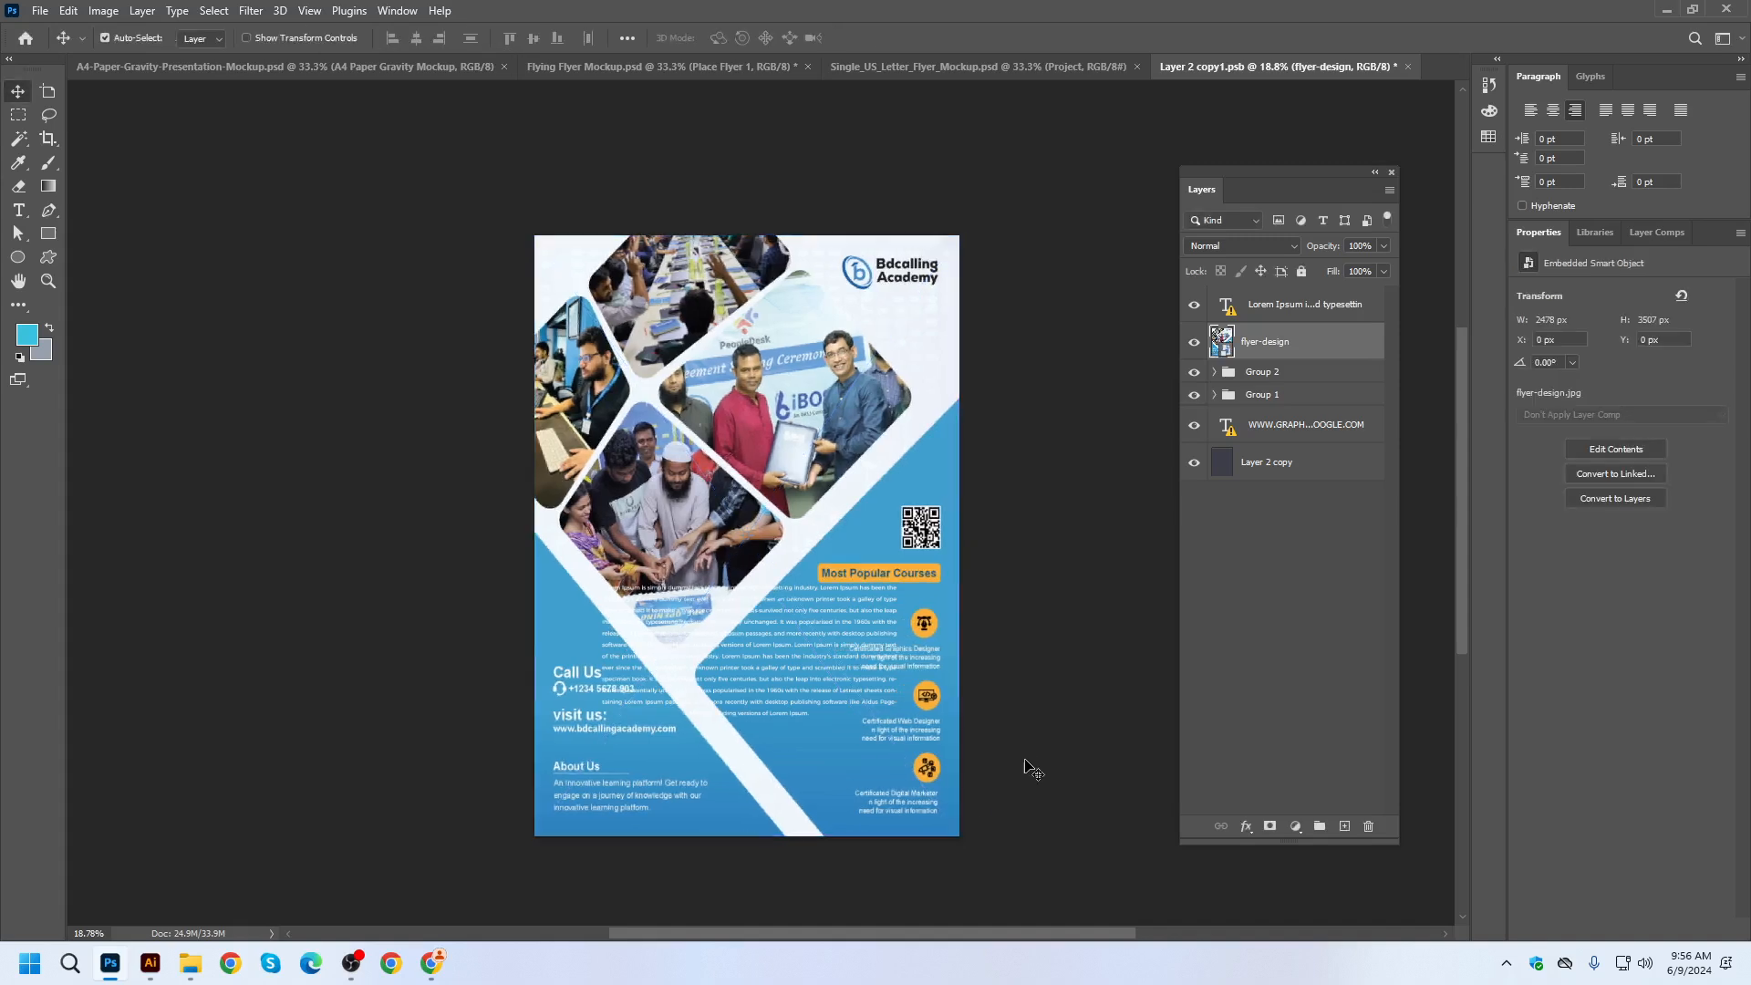
Move the flyer-design layer above the placeholder text, then save and close the smart object to update the front flyer in the mockup.
{"action": "left_click_drag", "start_coordinate": [1227, 355], "coordinate": [1249, 305]}
{"action": "scroll", "coordinate": [974, 485], "scroll_direction": "up", "scroll_amount": 1}
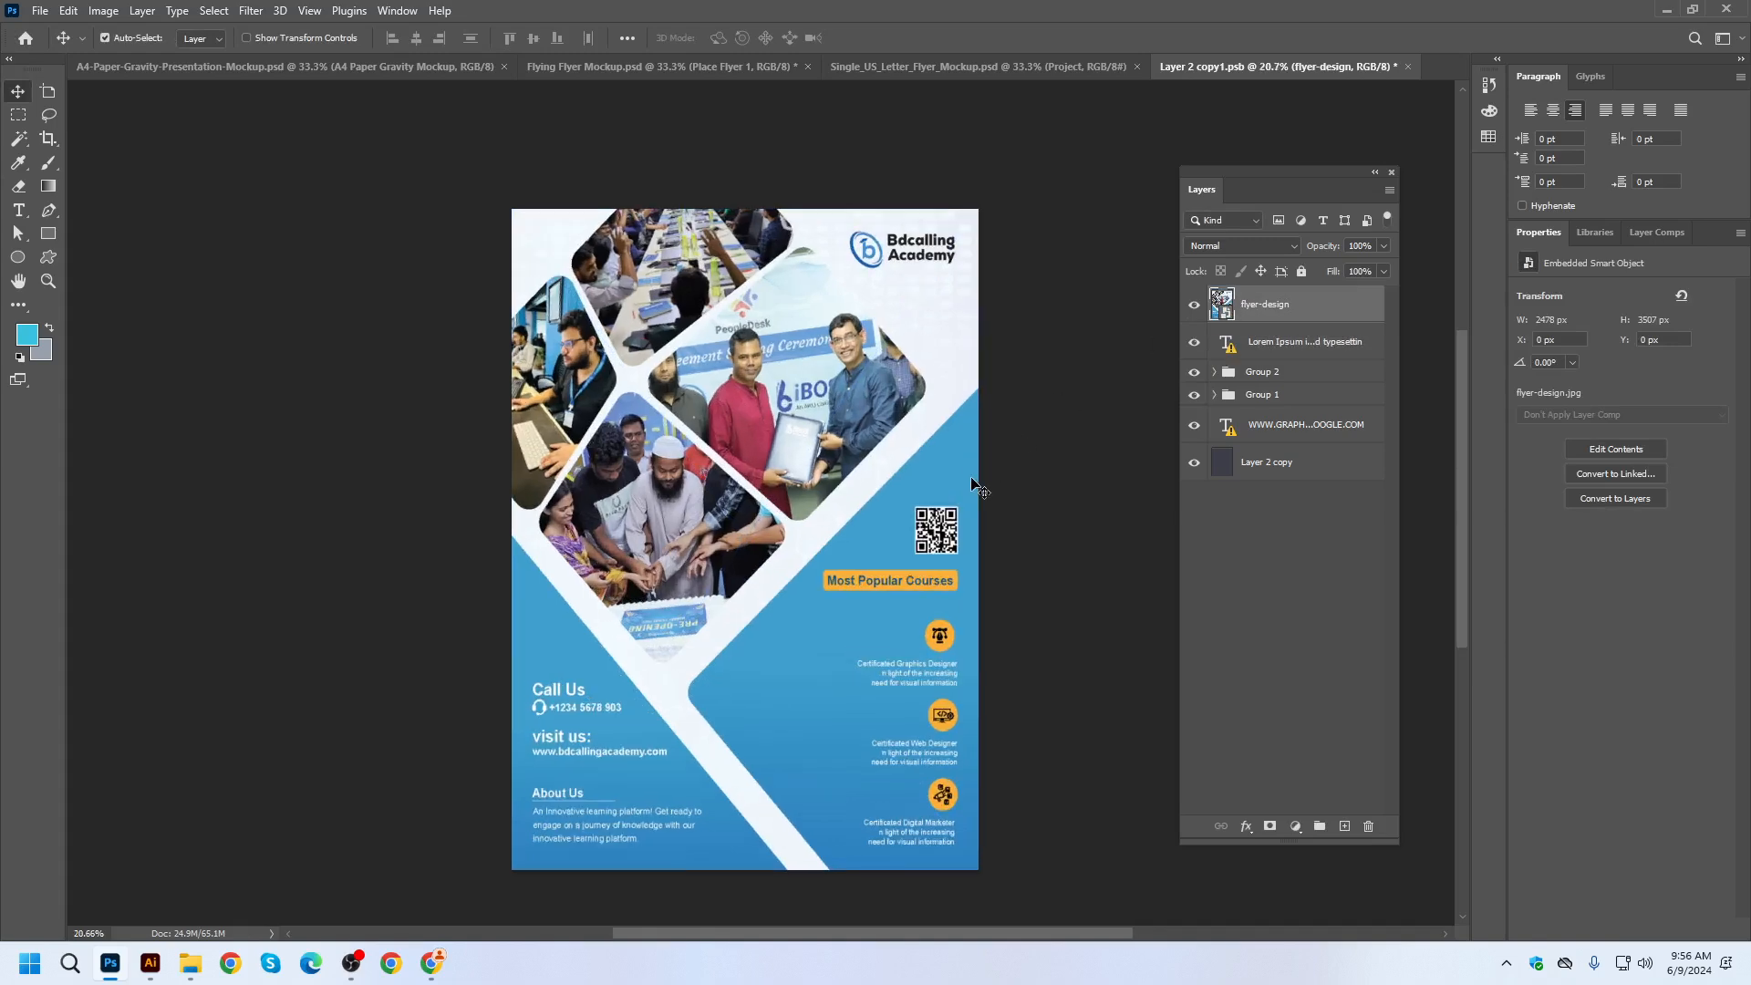
{"action": "key", "text": "ctrl+s"}
{"action": "left_click", "coordinate": [1409, 68]}
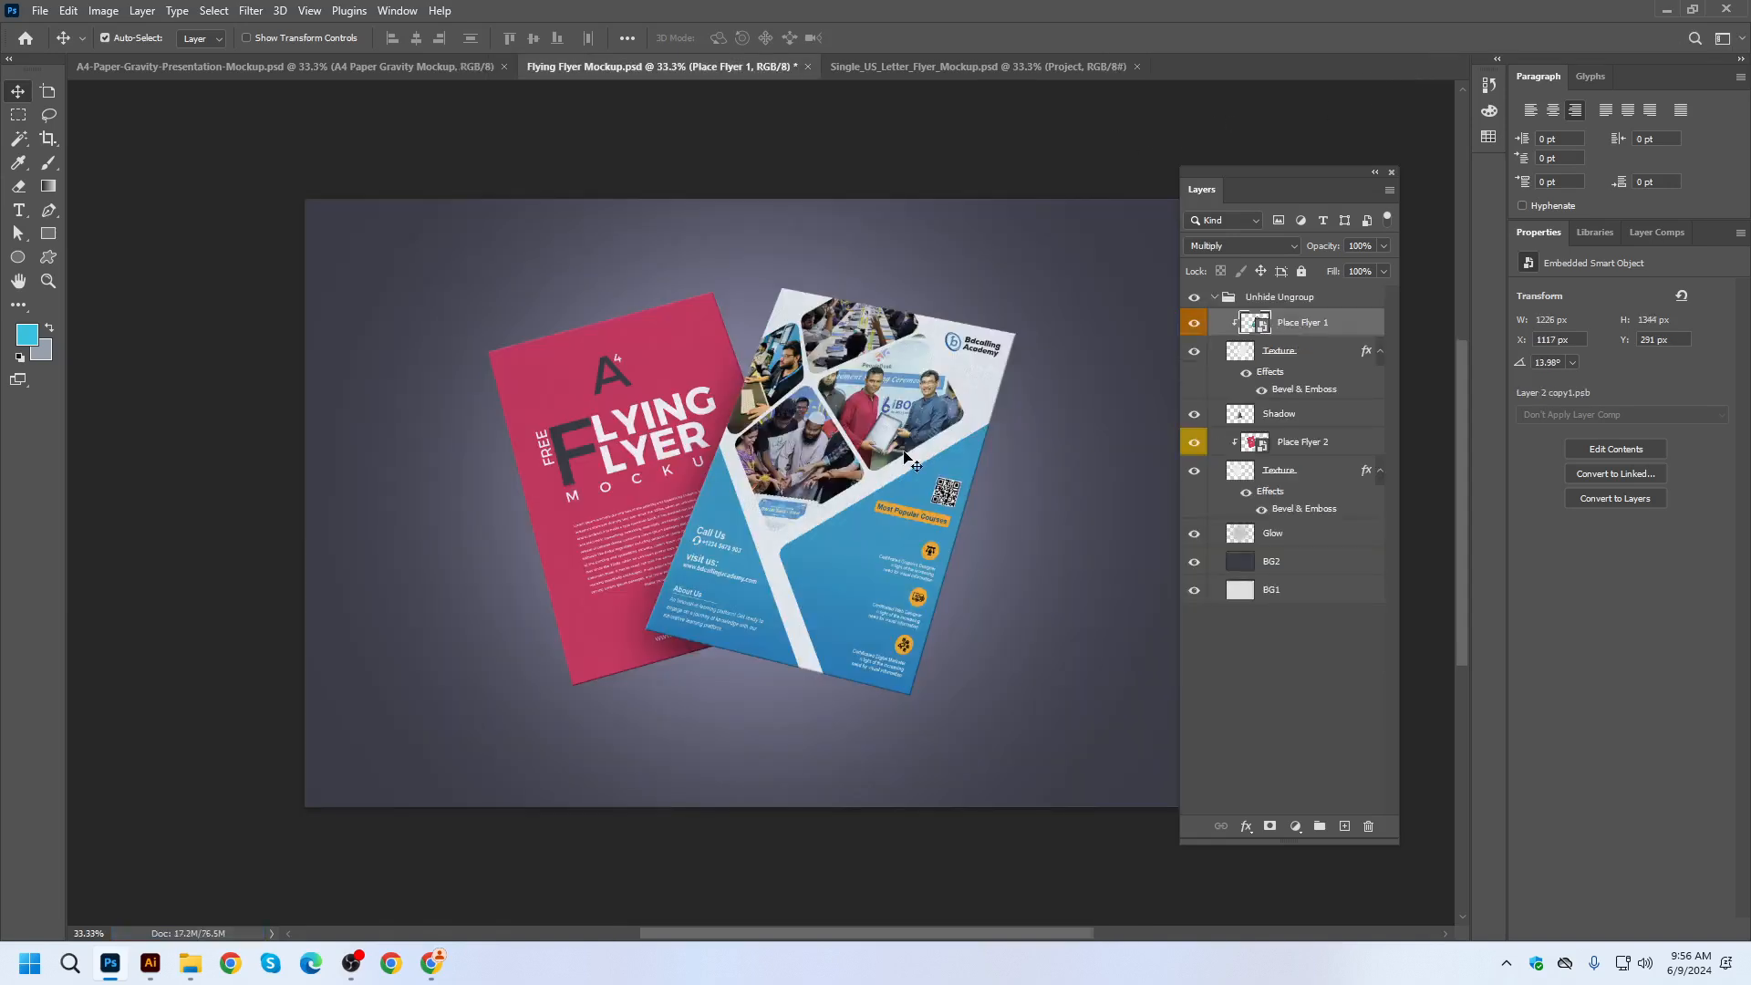
{"action": "scroll", "coordinate": [905, 454], "scroll_direction": "up", "scroll_amount": 3}
{"action": "scroll", "coordinate": [1020, 479], "scroll_direction": "down", "scroll_amount": 3}
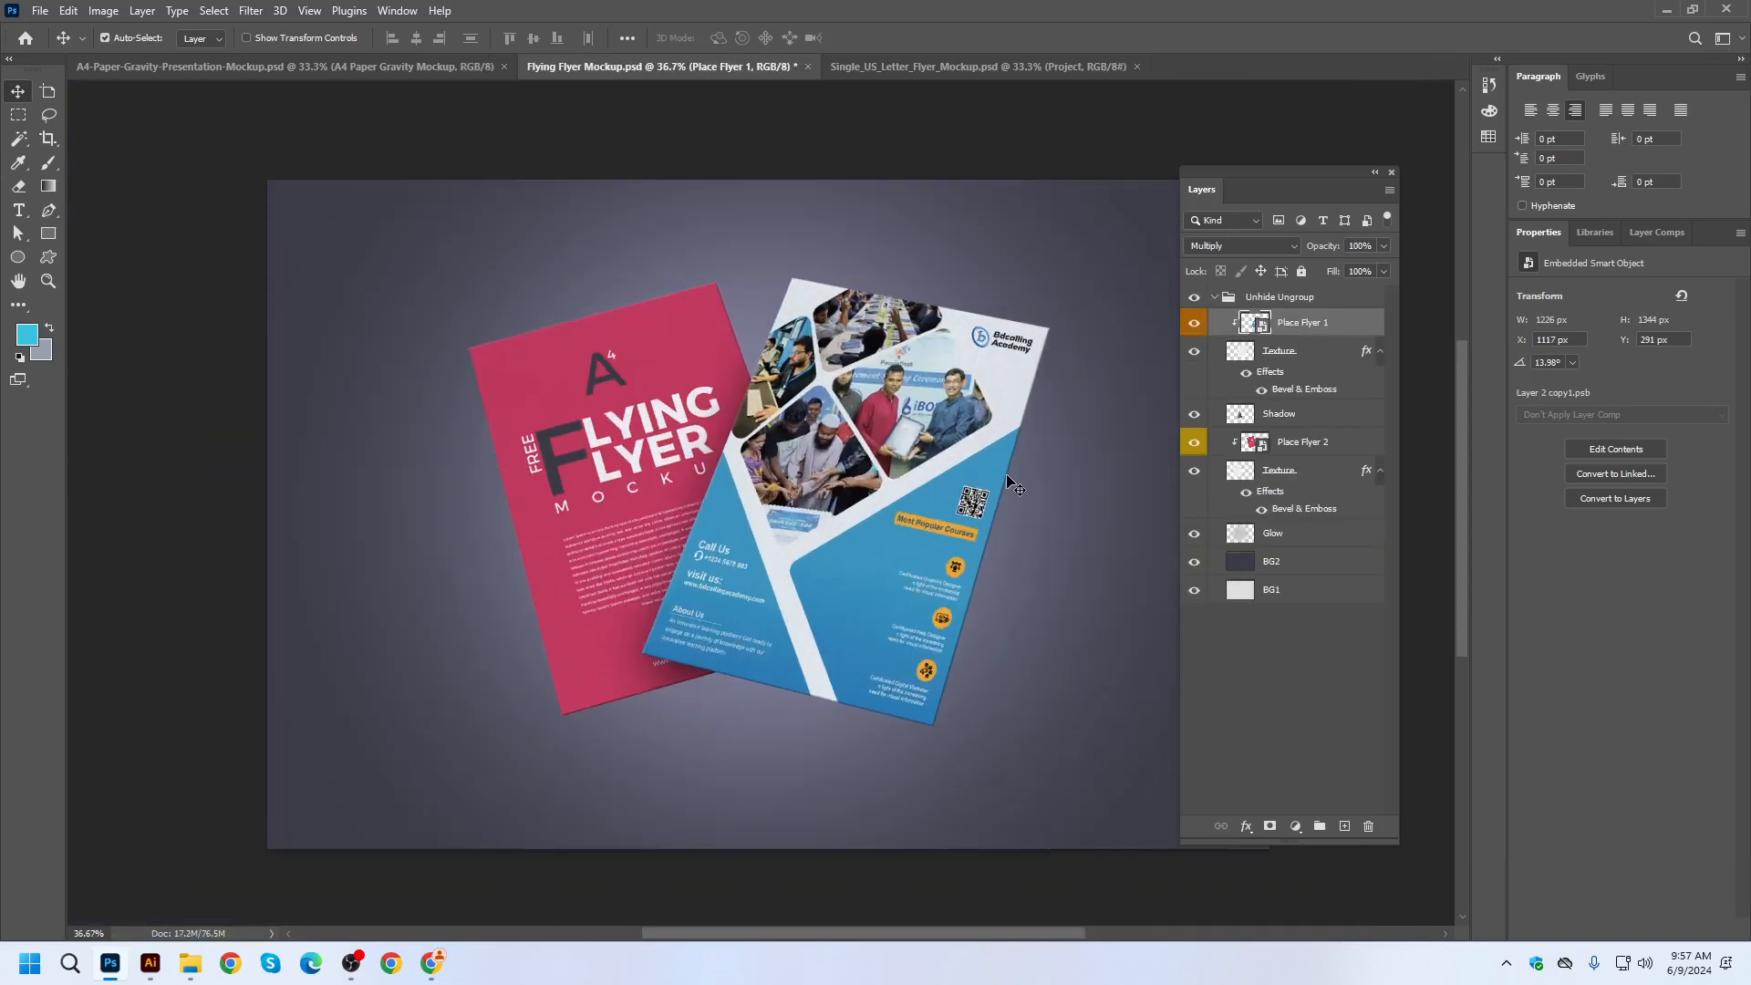
Check the paper texture on the front flyer by toggling its Texture layer's visibility, and collapse that layer's effects list.
{"action": "scroll", "coordinate": [892, 666], "scroll_direction": "up", "scroll_amount": 5}
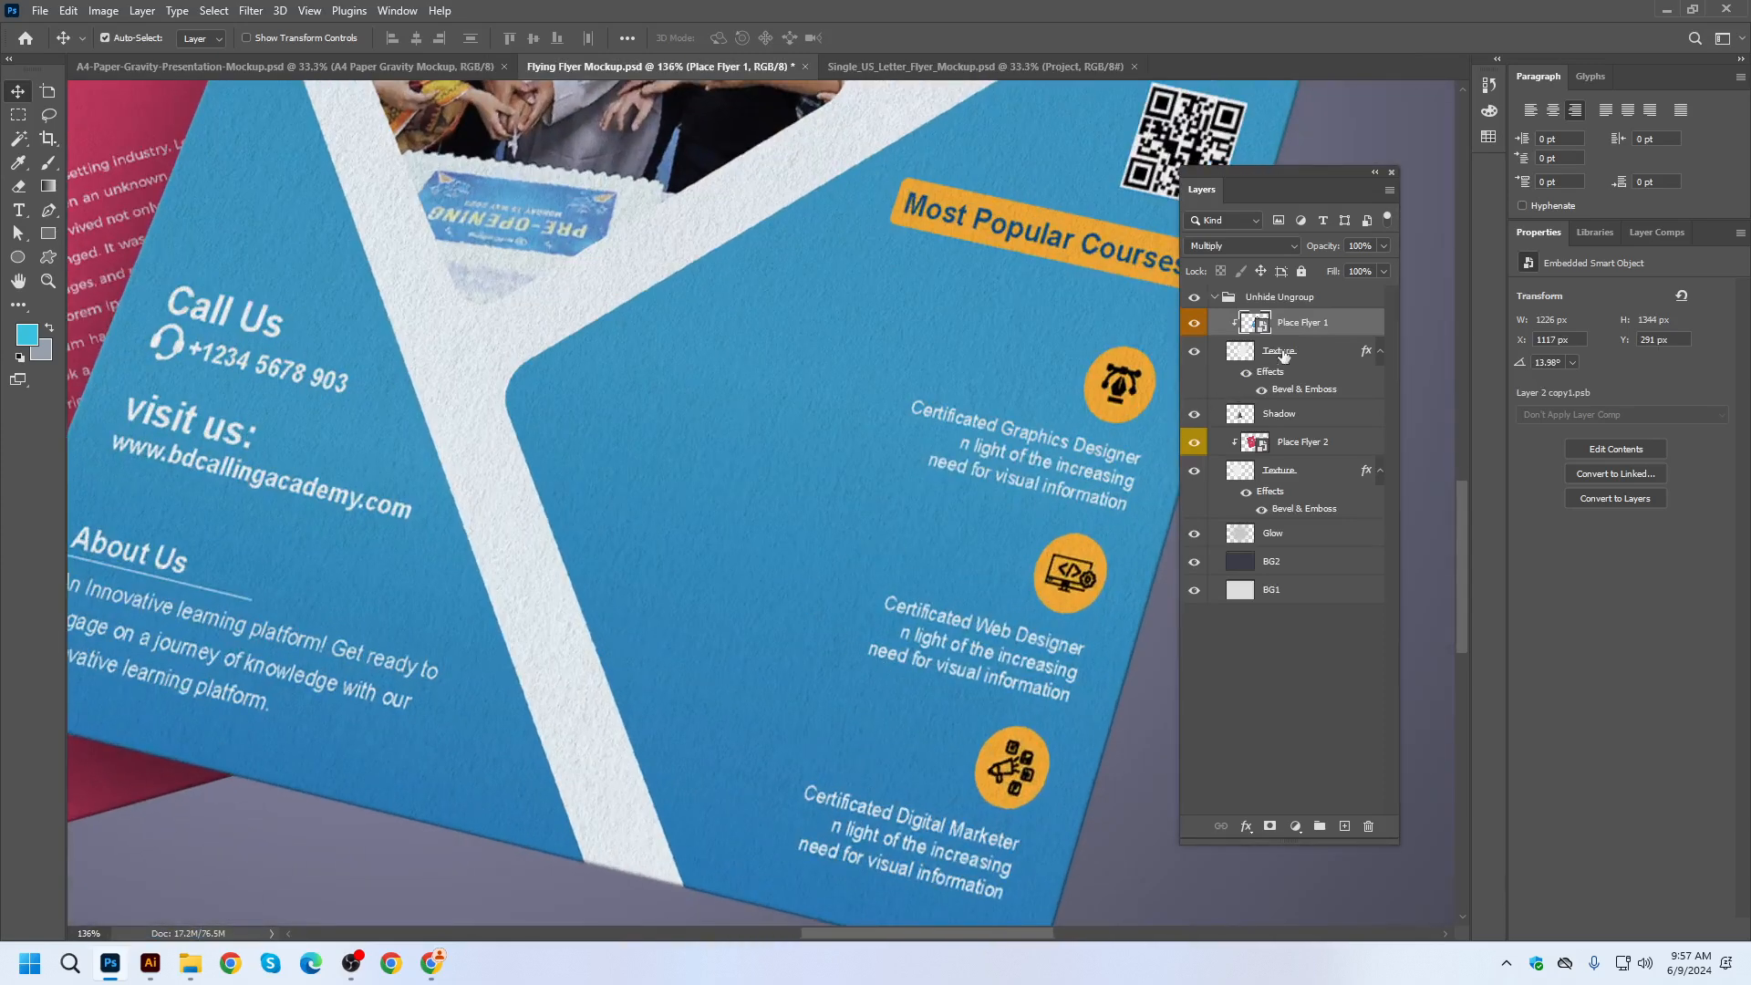
{"action": "left_click", "coordinate": [1193, 352]}
{"action": "left_click", "coordinate": [1193, 352]}
{"action": "left_click", "coordinate": [1380, 352]}
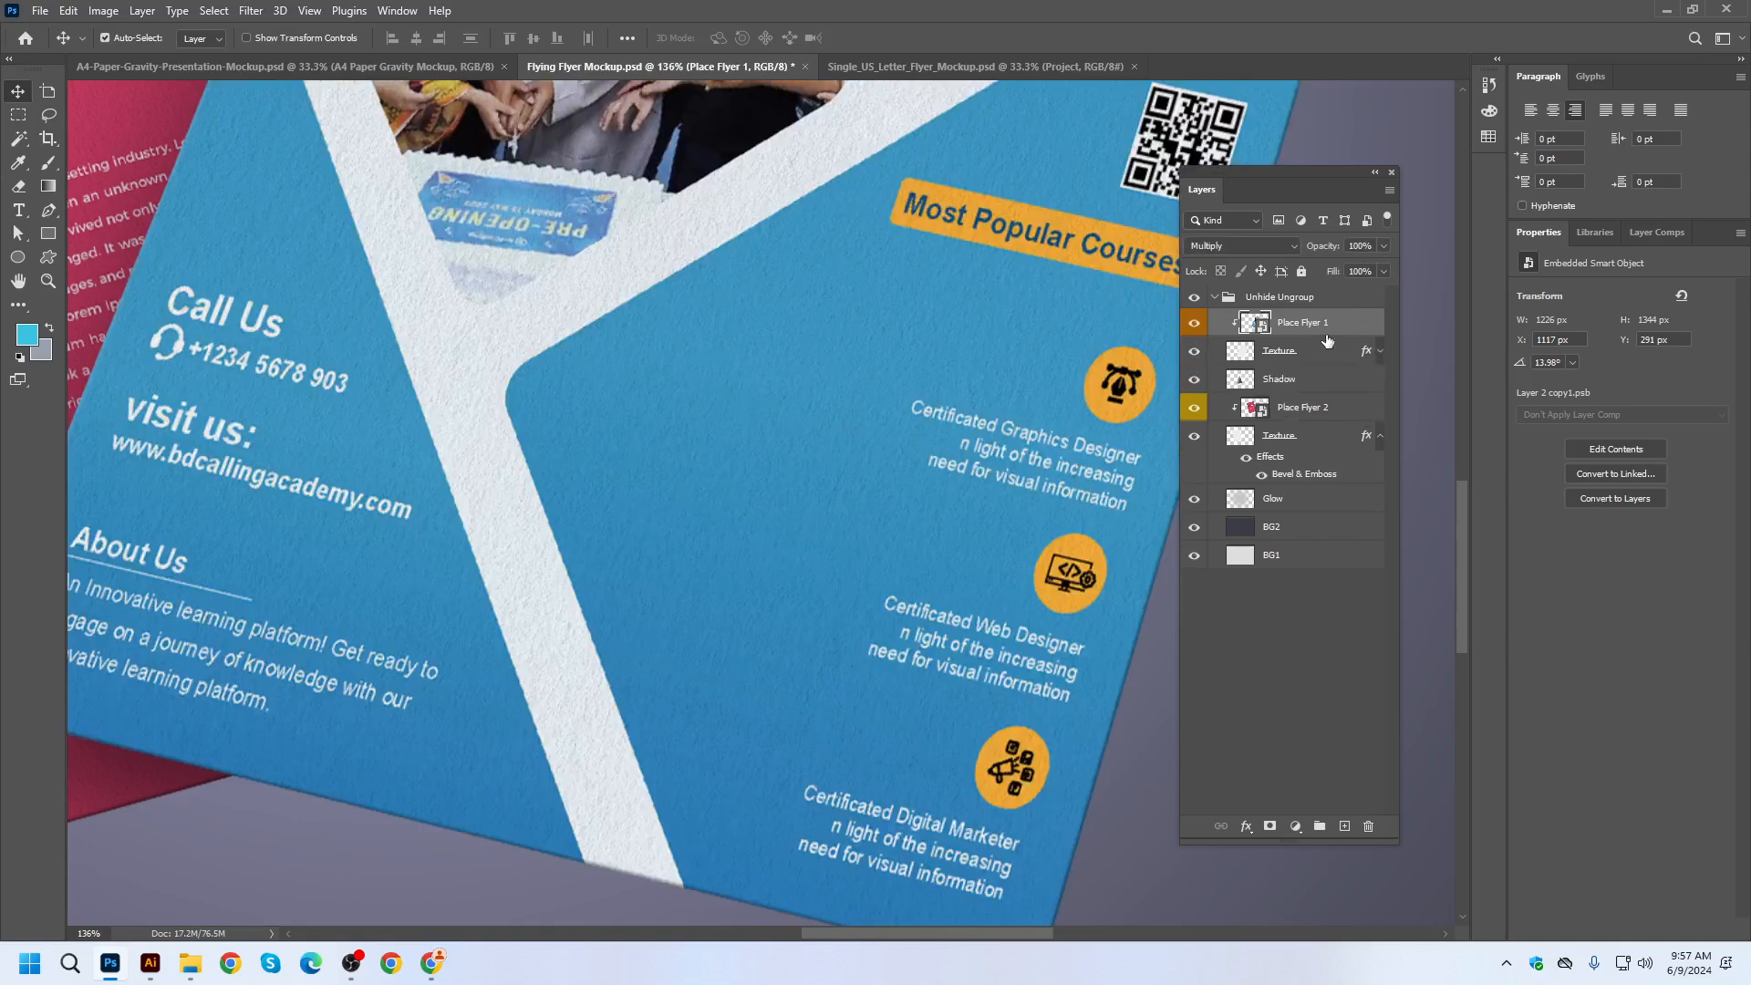
Try a lower opacity on the front flyer's Texture layer and restore it to 100%.
{"action": "left_click", "coordinate": [1290, 358]}
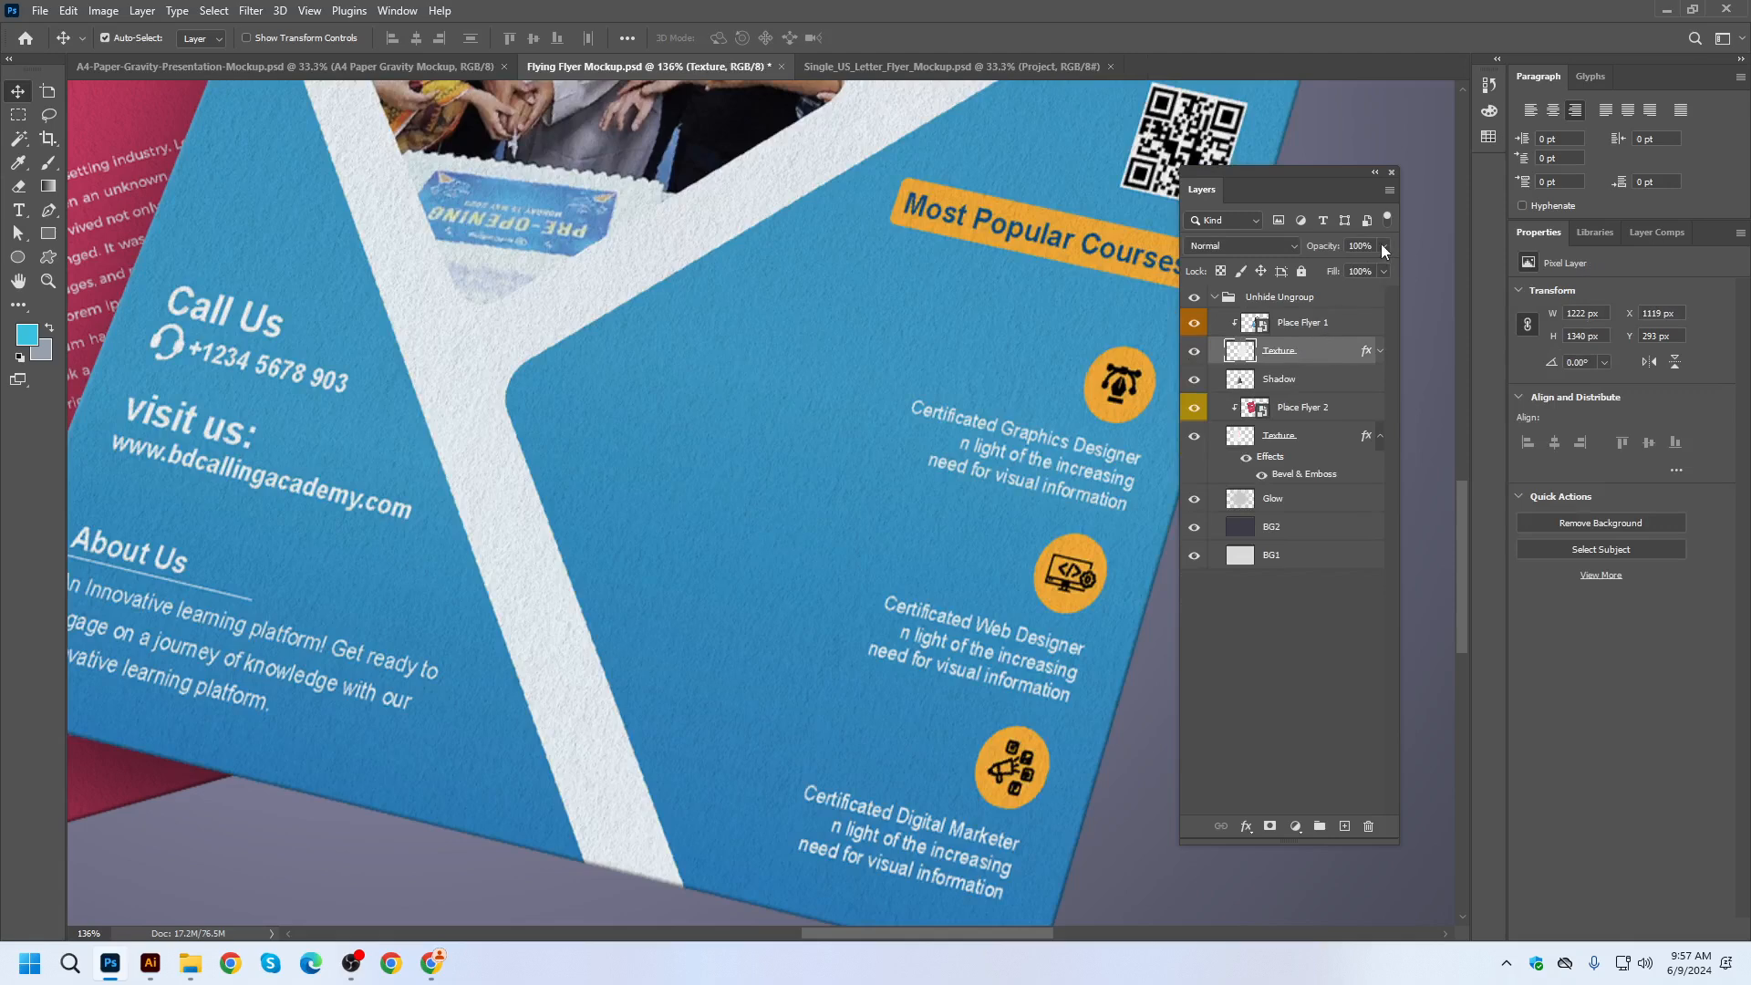
{"action": "left_click", "coordinate": [1382, 247]}
{"action": "left_click", "coordinate": [1350, 269]}
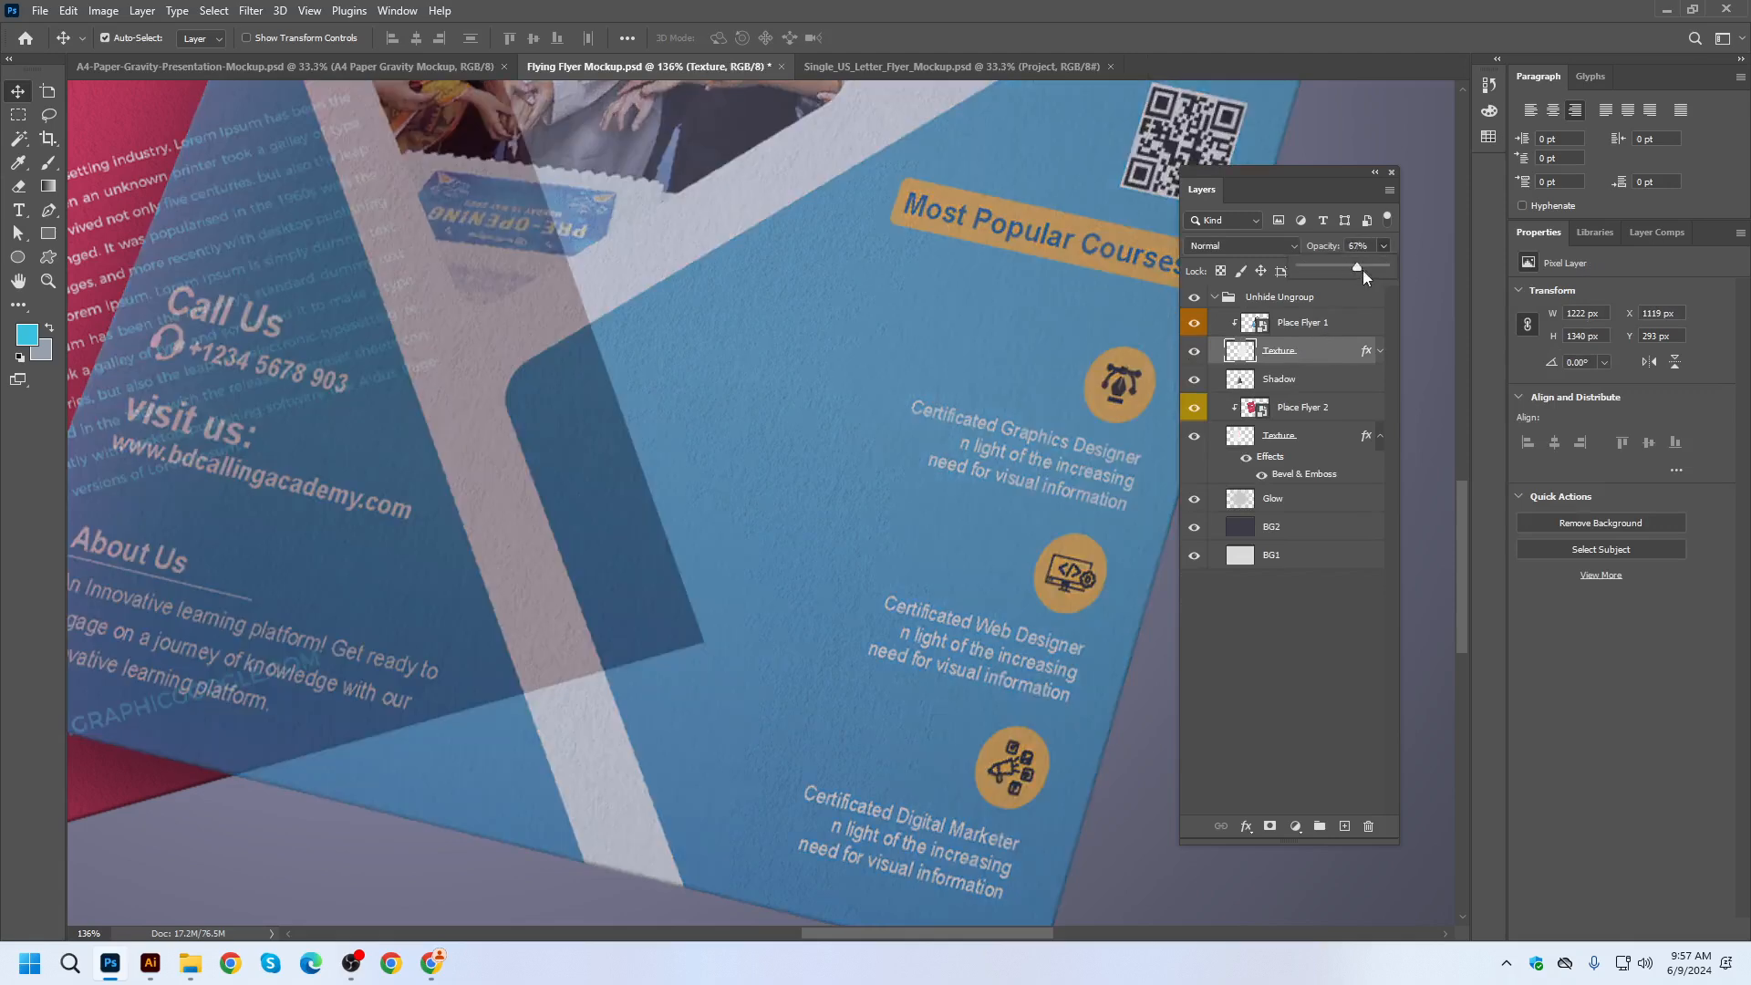
{"action": "left_click_drag", "start_coordinate": [1362, 270], "coordinate": [1402, 272]}
{"action": "left_click", "coordinate": [1307, 413]}
{"action": "scroll", "coordinate": [437, 725], "scroll_direction": "down", "scroll_amount": 4}
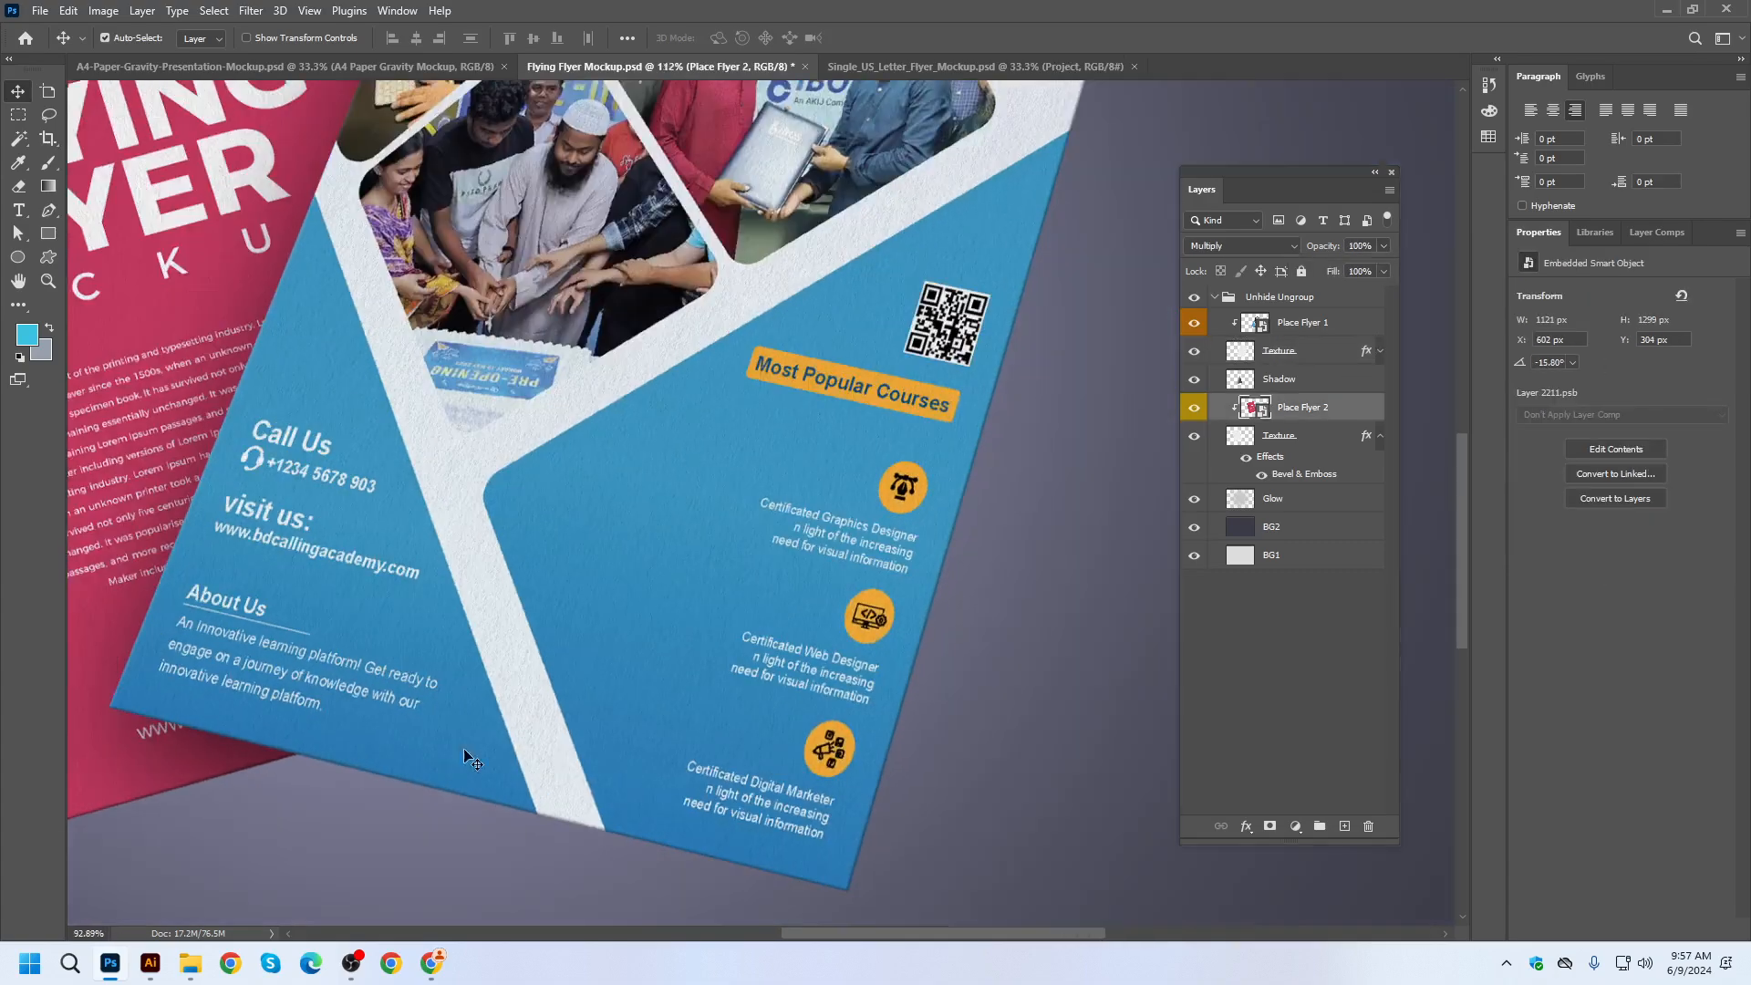
{"action": "scroll", "coordinate": [472, 761], "scroll_direction": "down", "scroll_amount": 5}
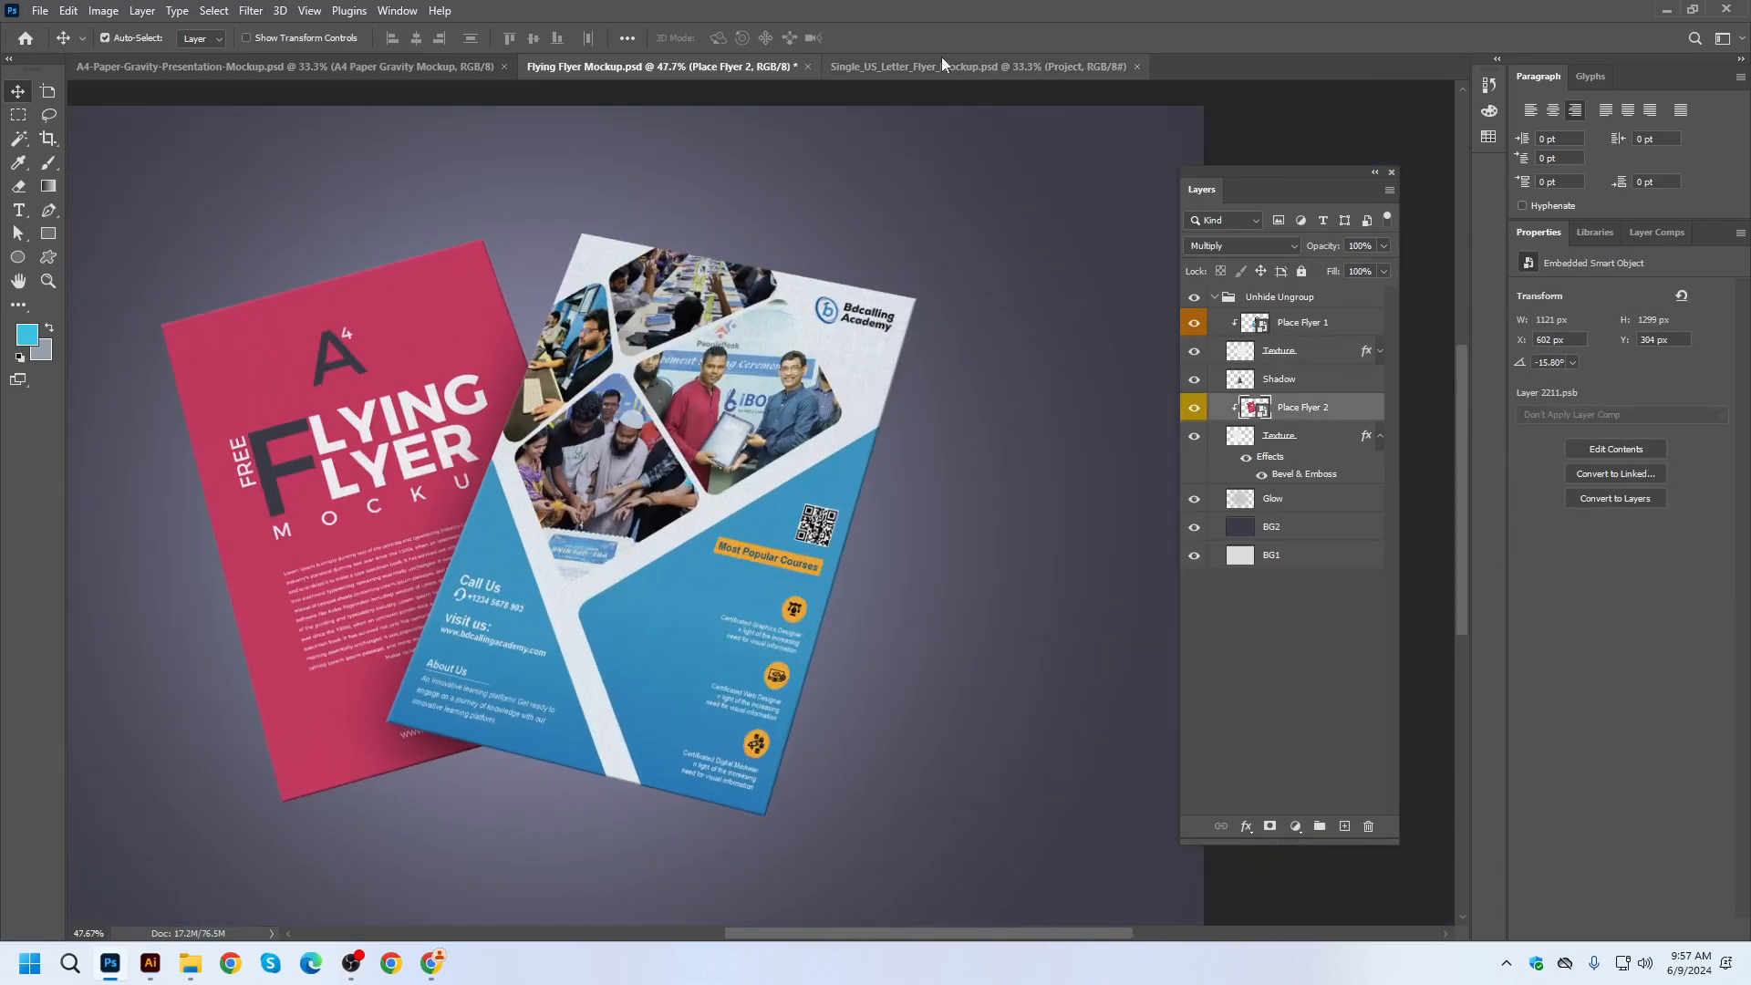
Open the Project smart object of Single_US_Letter_Flyer_Mockup.psd and place the flyer-design image from the desktop over its full canvas.
{"action": "left_click", "coordinate": [943, 65]}
{"action": "double_click", "coordinate": [1234, 308]}
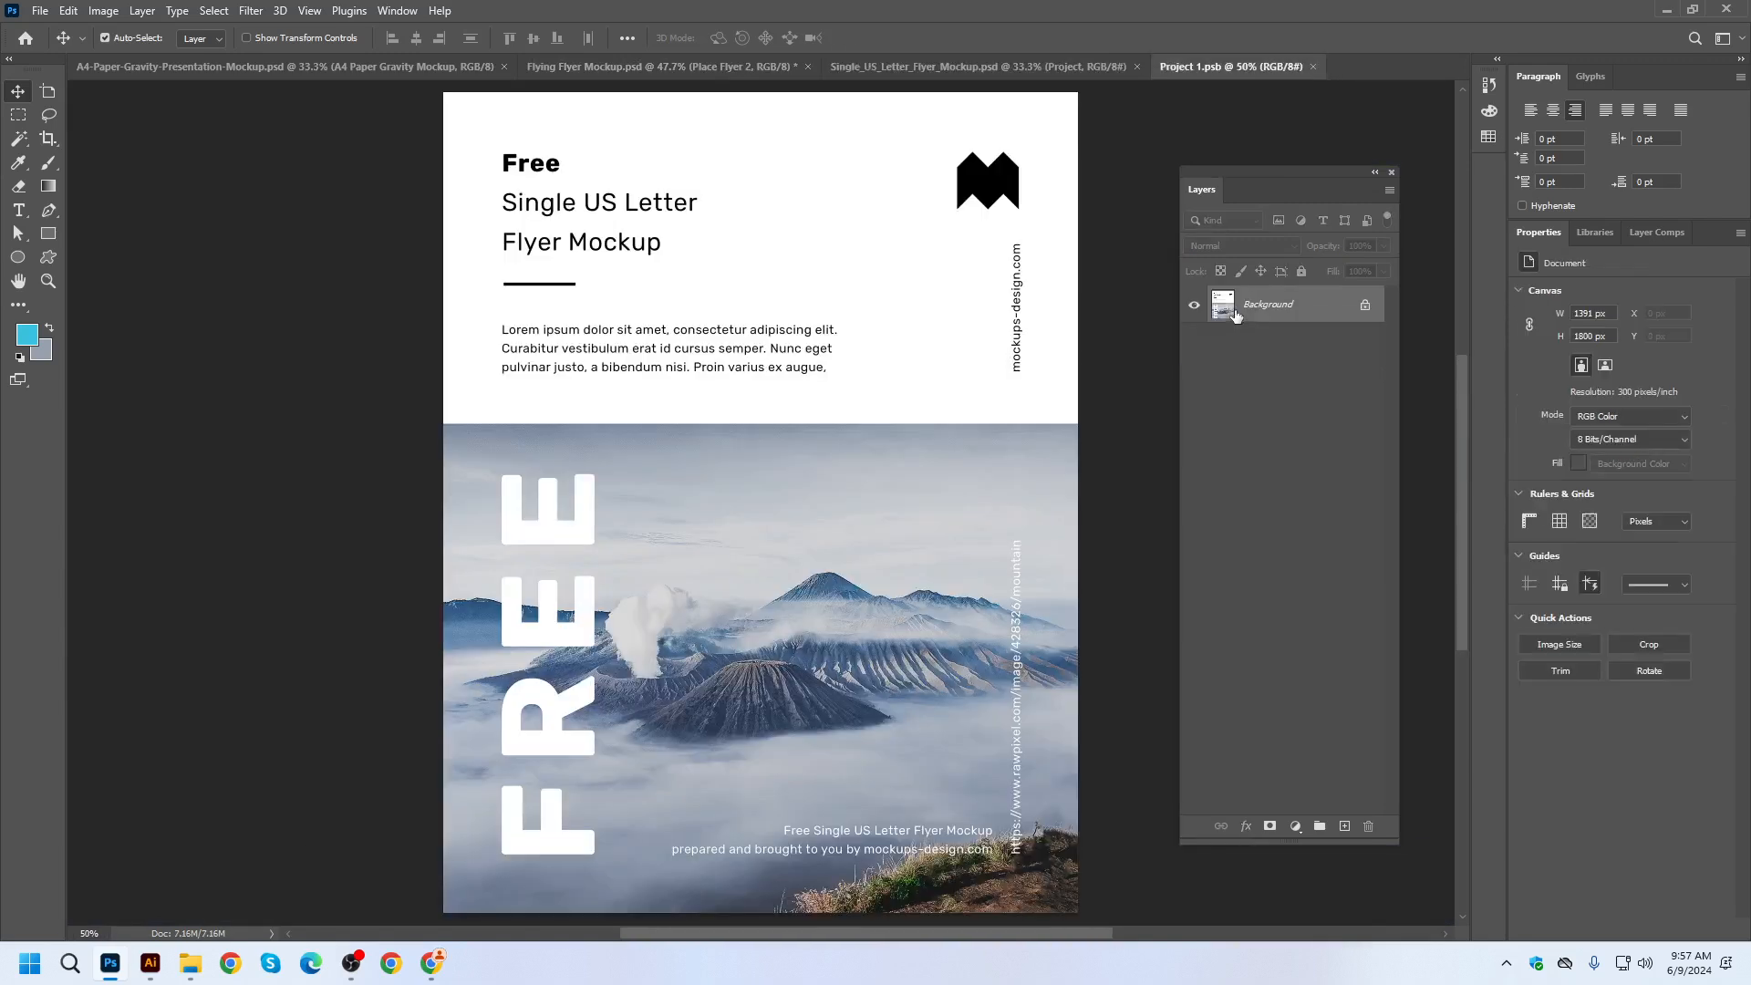
{"action": "scroll", "coordinate": [1075, 493], "scroll_direction": "down", "scroll_amount": 2}
{"action": "key", "text": "super+d"}
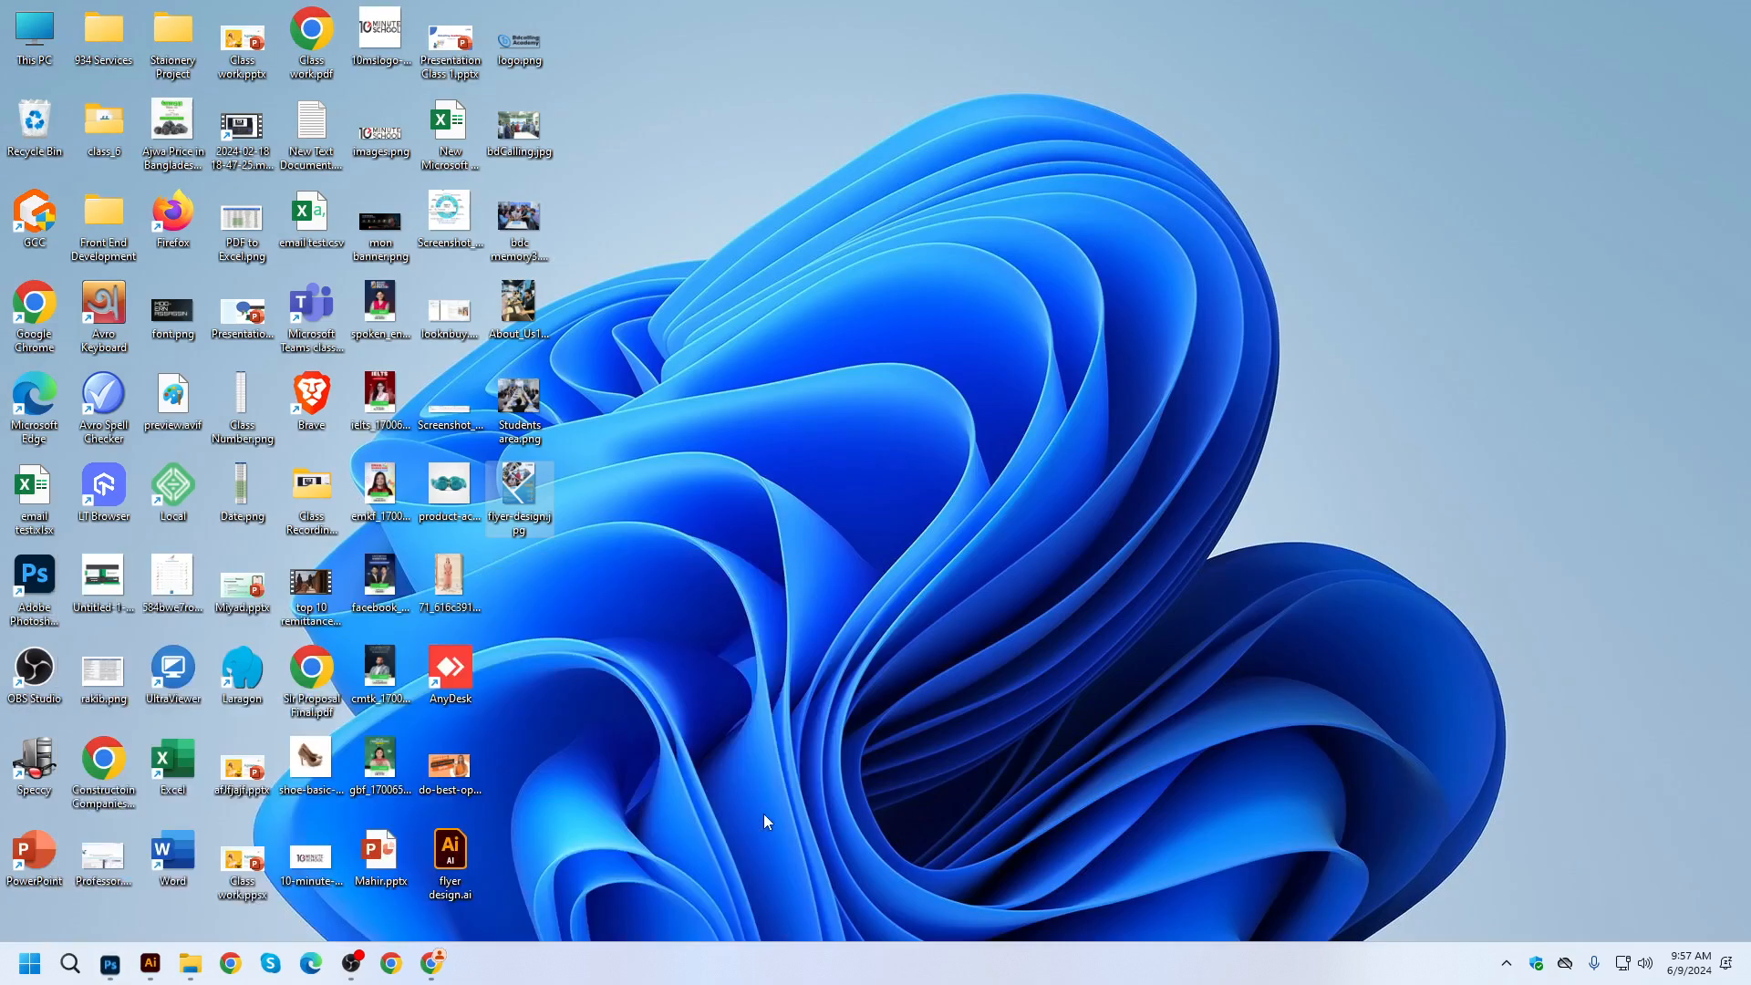
{"action": "left_click_drag", "start_coordinate": [325, 800], "coordinate": [806, 538]}
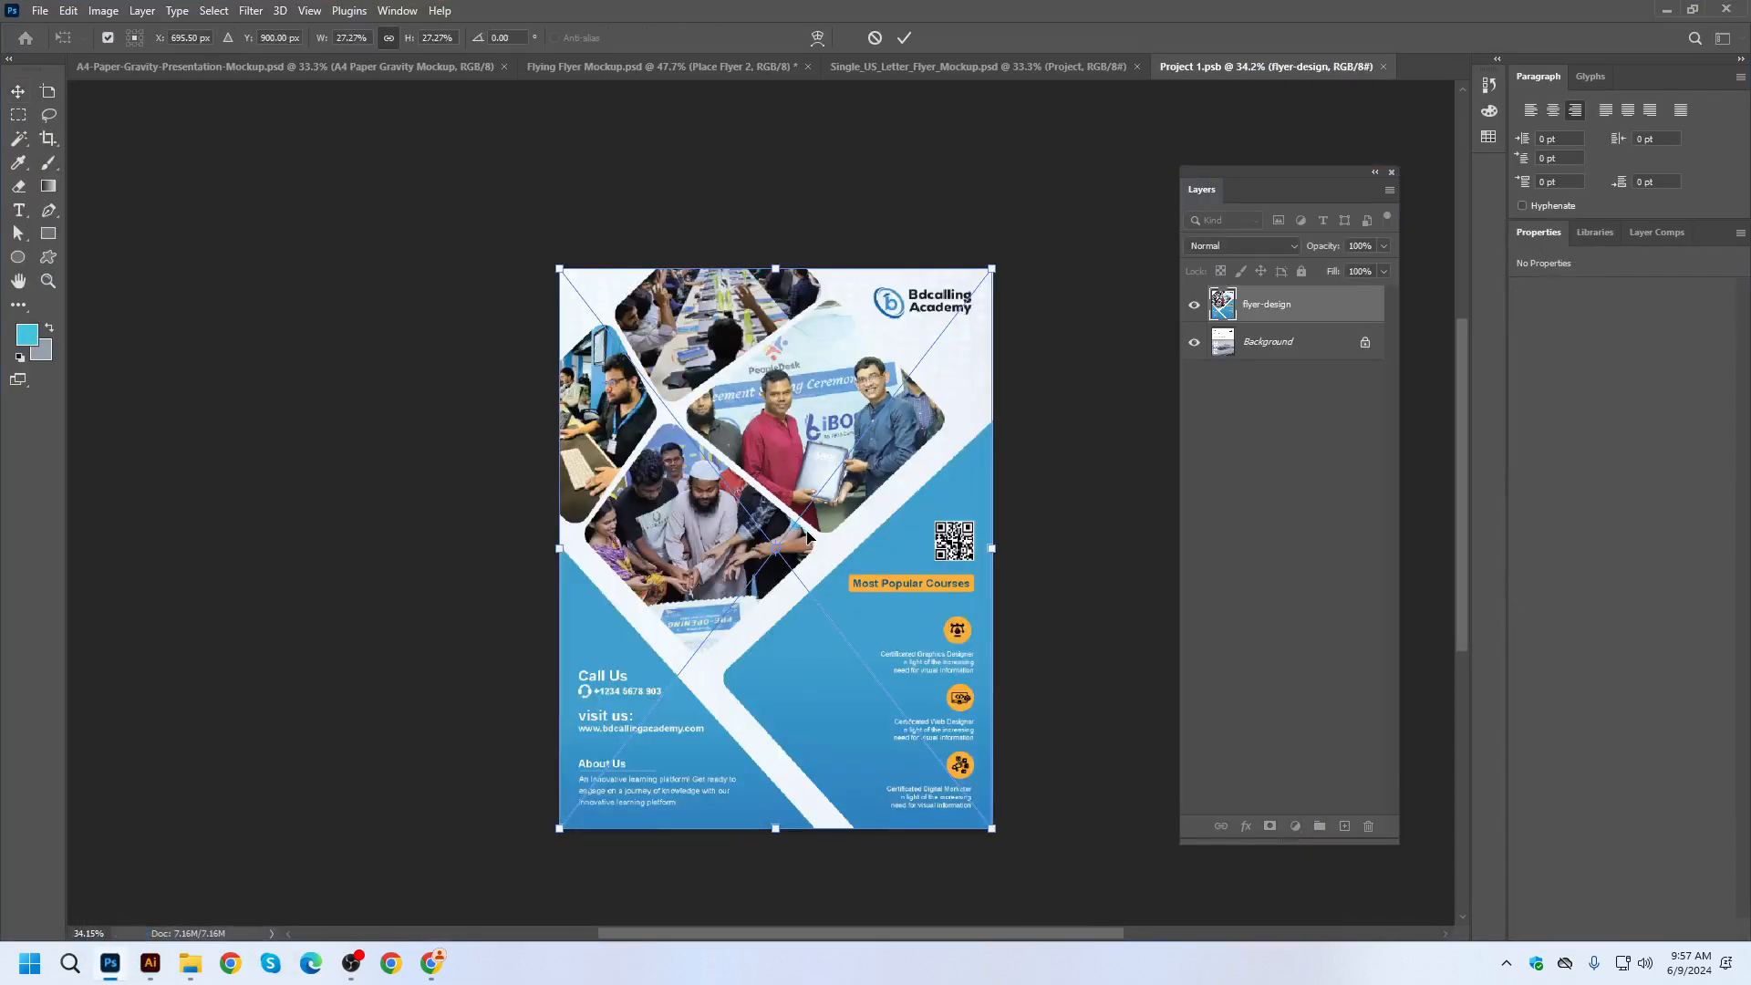
{"action": "key", "text": "Return"}
{"action": "scroll", "coordinate": [976, 501], "scroll_direction": "up", "scroll_amount": 1}
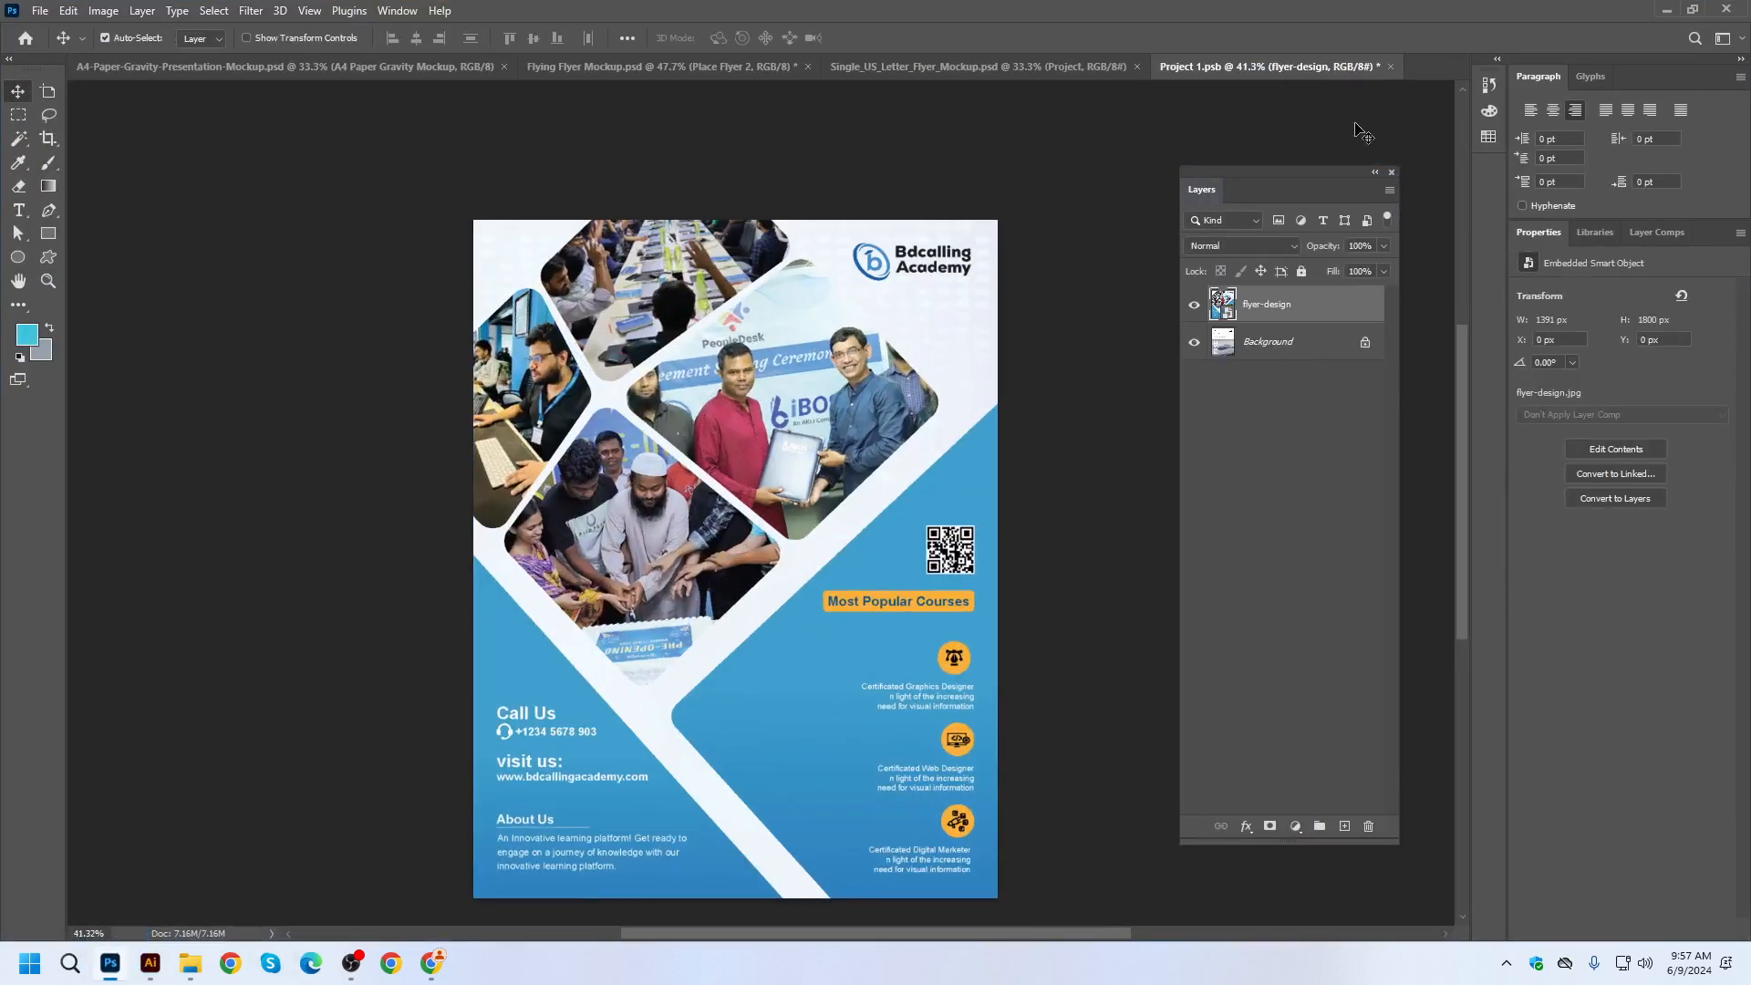
Close the smart object document, saving its changes with Maximize Compatibility enabled.
{"action": "left_click", "coordinate": [1389, 67]}
{"action": "left_click", "coordinate": [783, 358]}
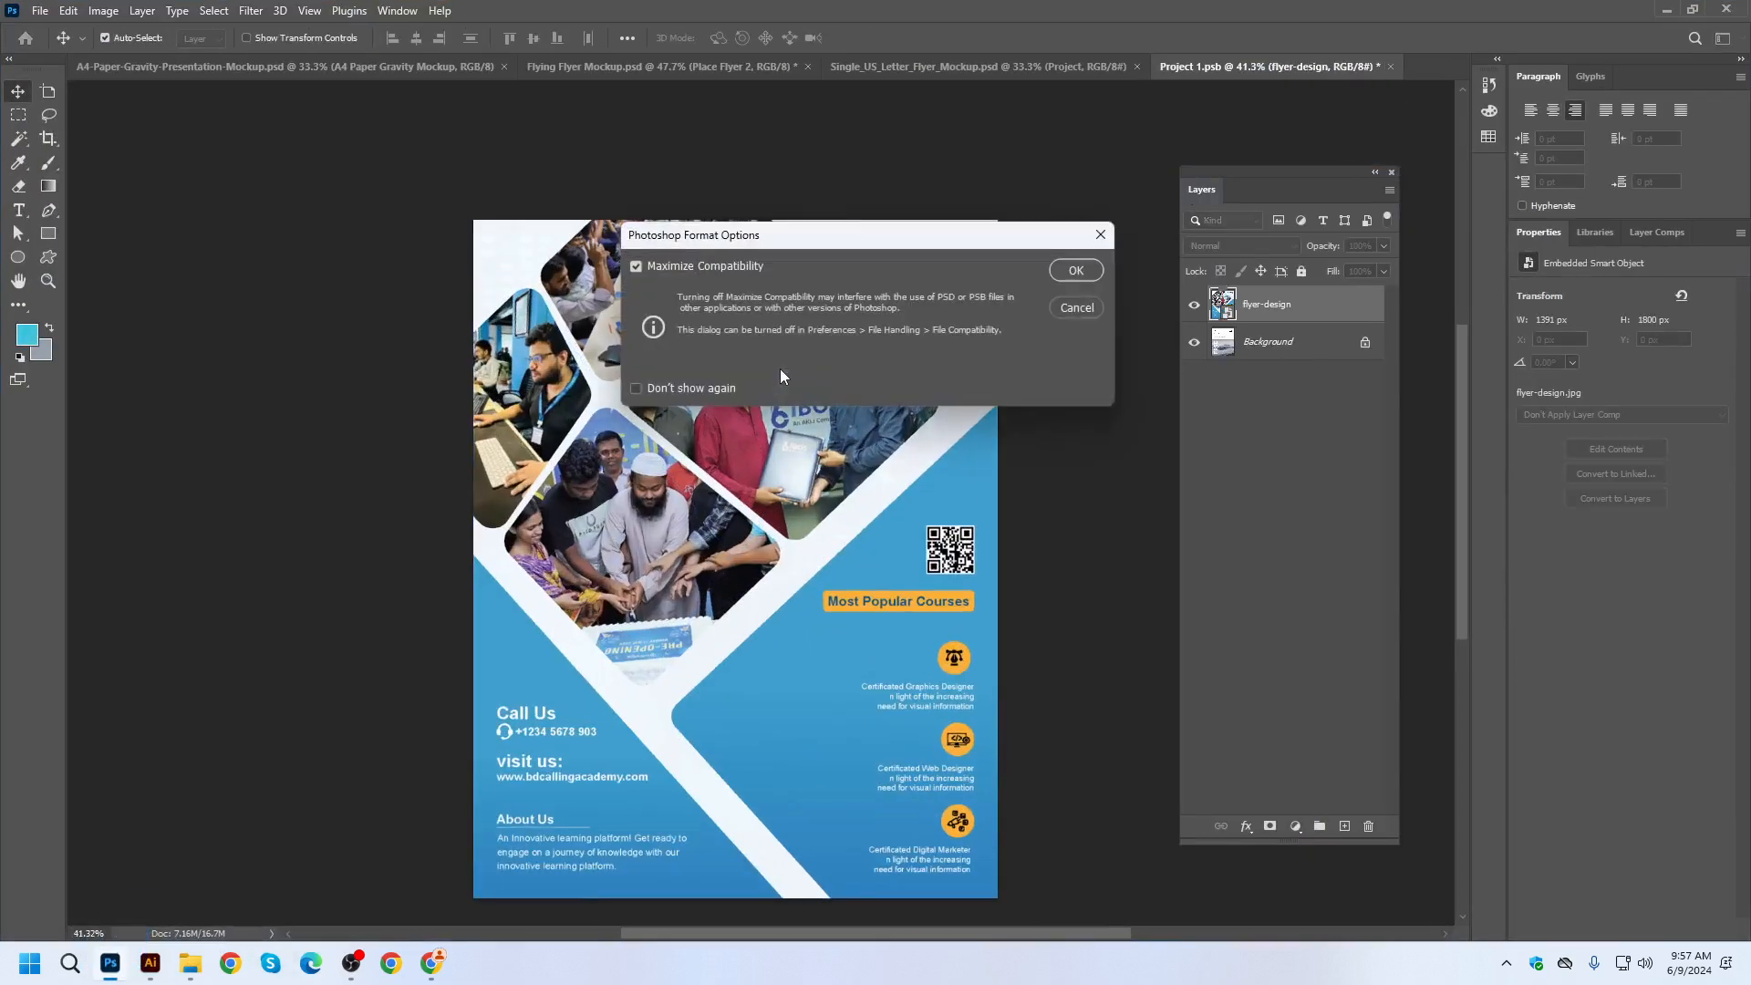
{"action": "left_click", "coordinate": [1073, 270]}
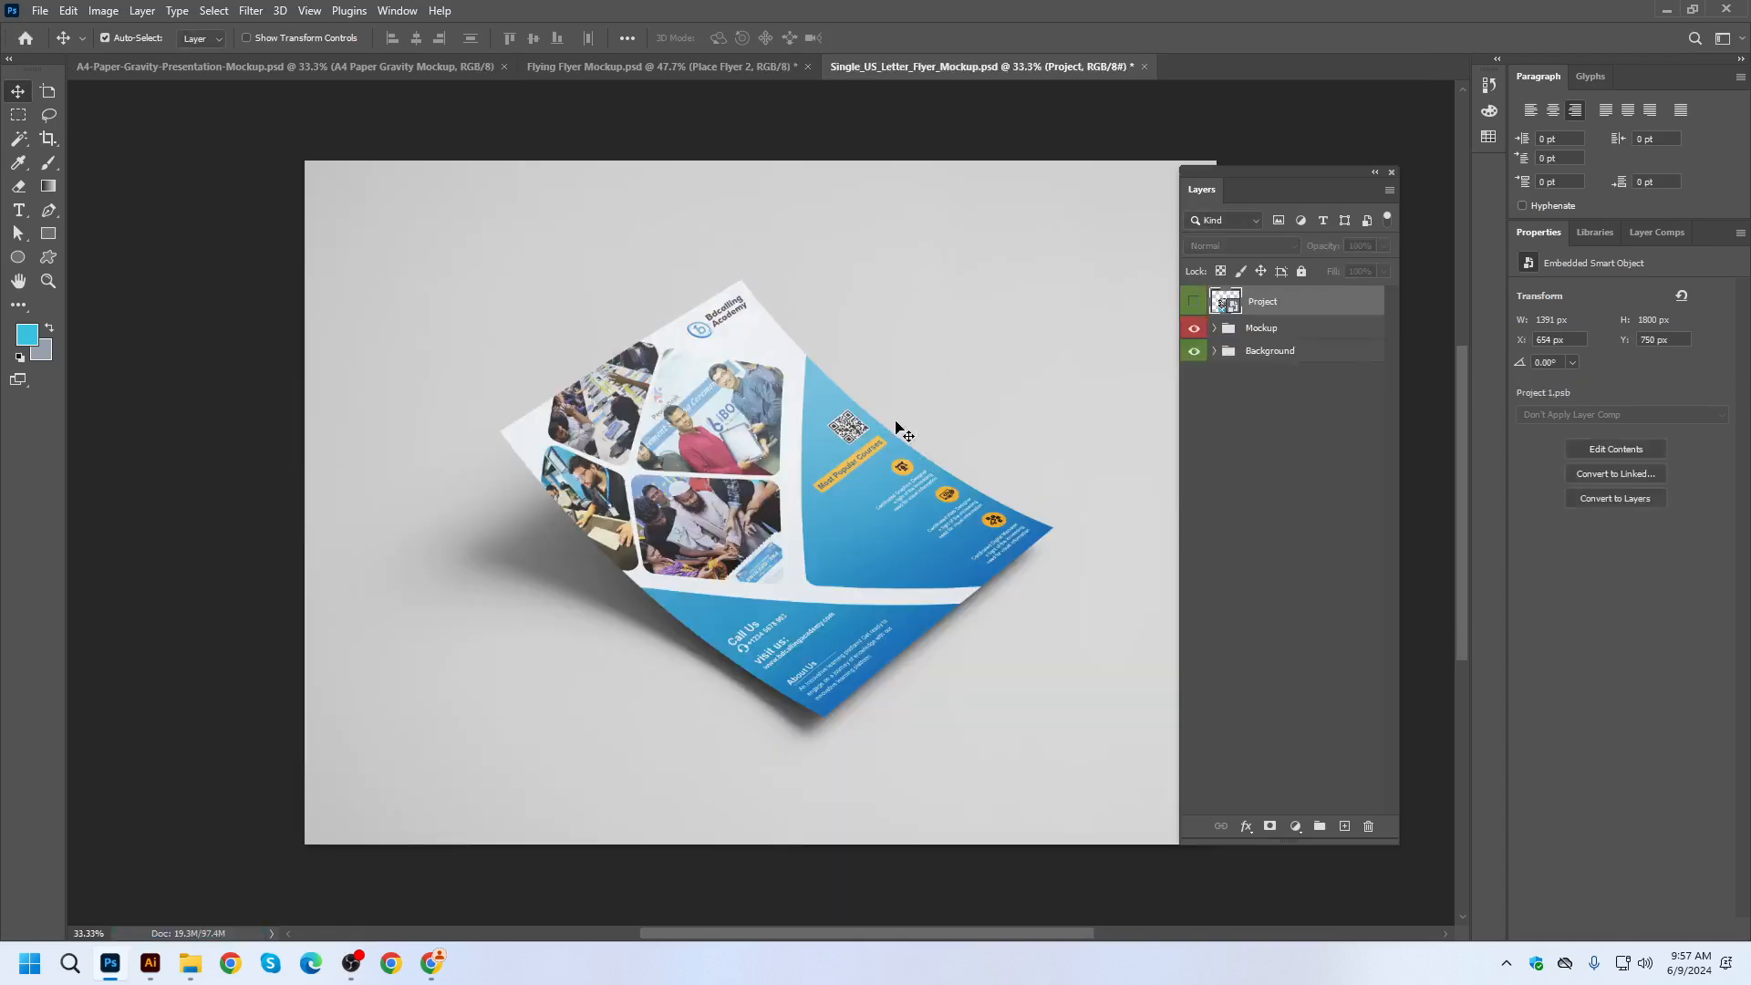
Examine the paper texture on the US Letter flyer and inspect the Contrast and Leaflet groups inside the Mockup group.
{"action": "scroll", "coordinate": [930, 511], "scroll_direction": "up", "scroll_amount": 4}
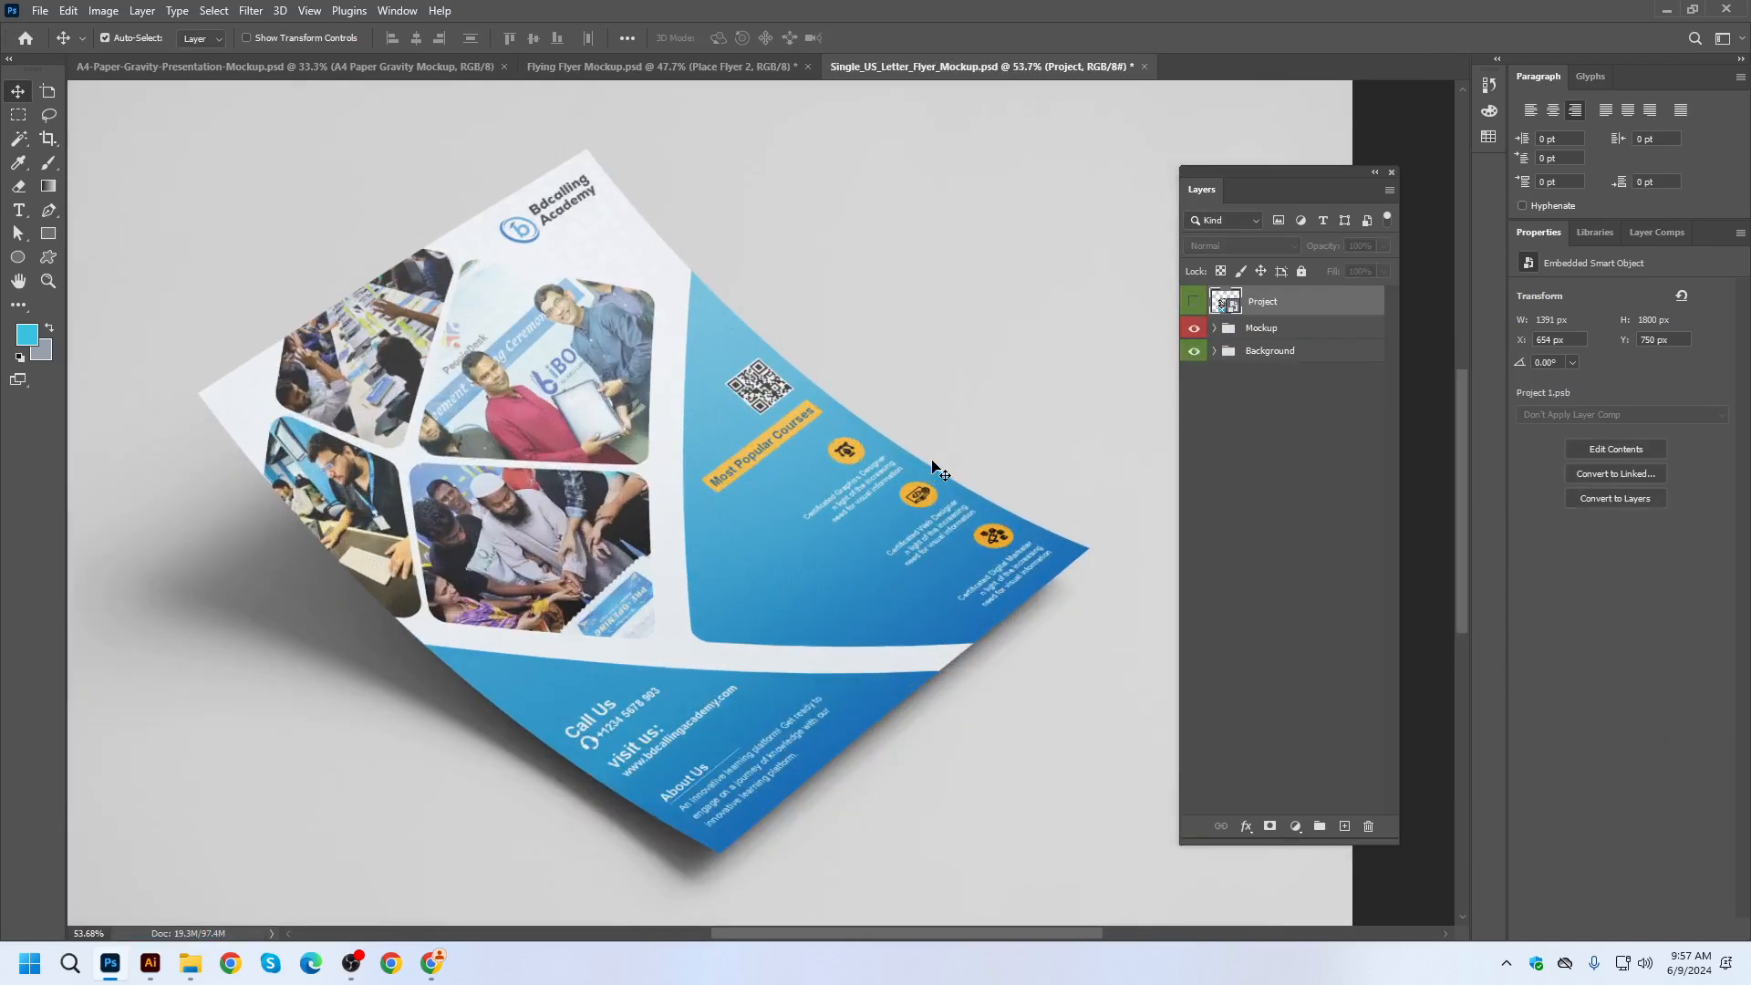
{"action": "scroll", "coordinate": [932, 465], "scroll_direction": "up", "scroll_amount": 8}
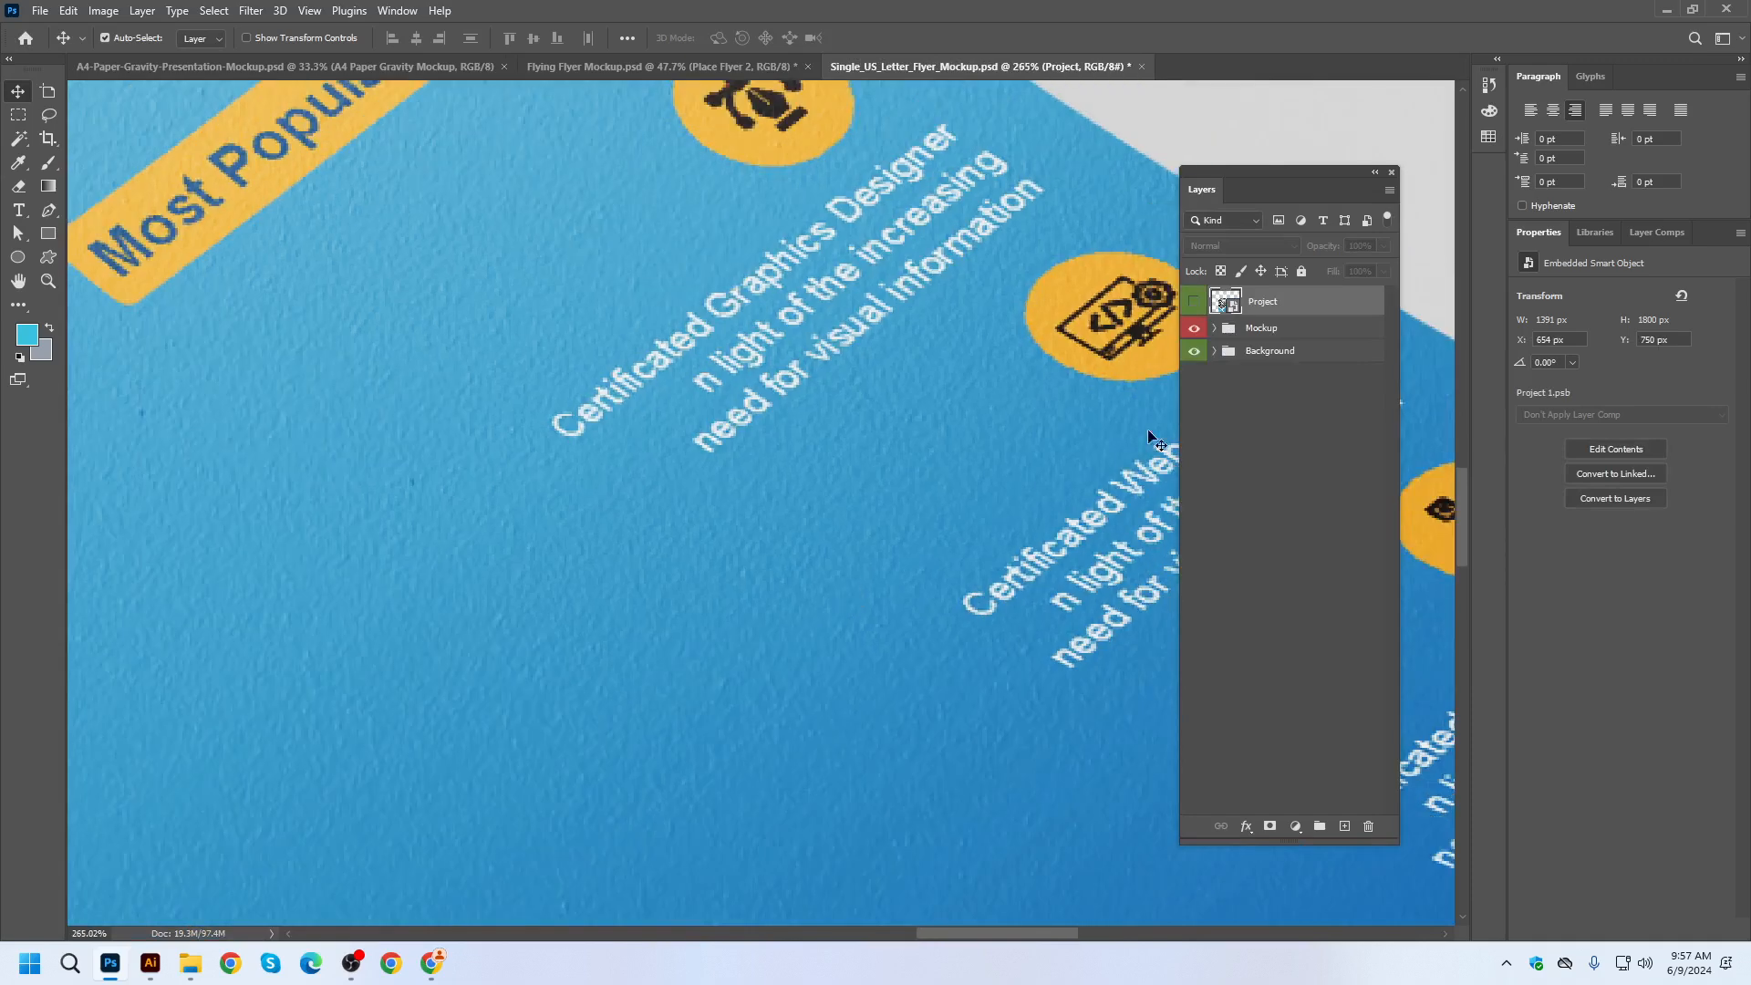
{"action": "left_click", "coordinate": [1222, 333]}
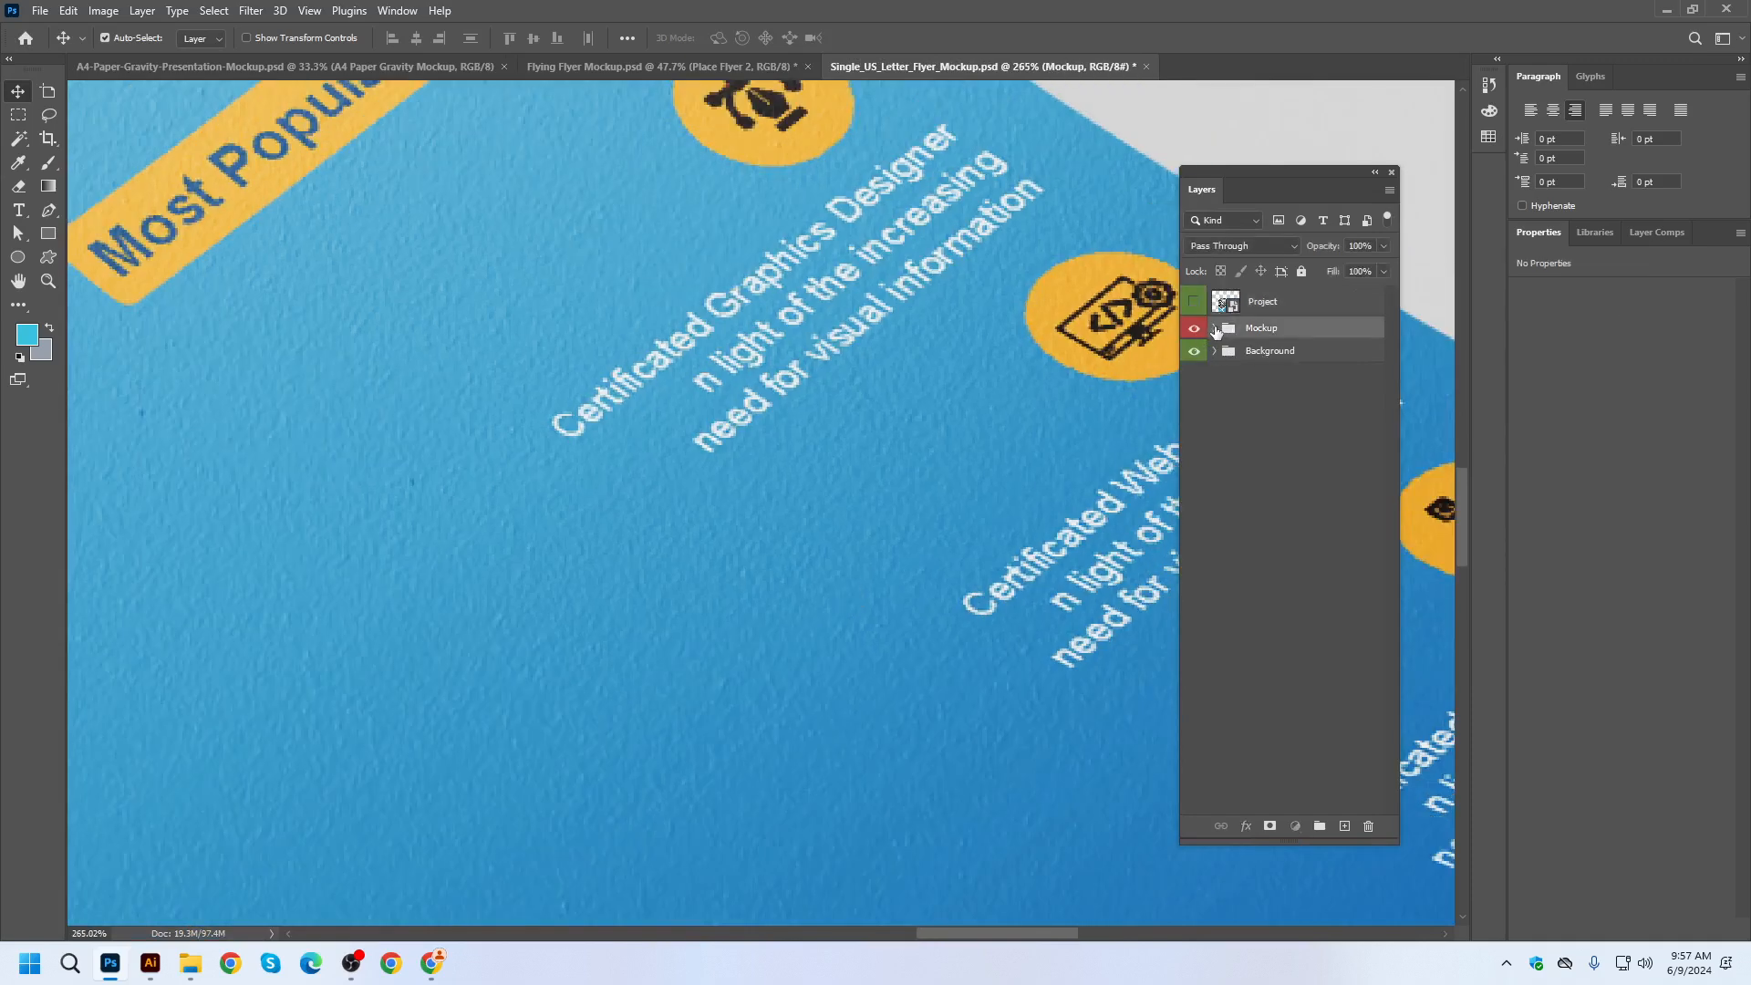
{"action": "left_click", "coordinate": [1214, 328]}
{"action": "left_click", "coordinate": [1228, 352]}
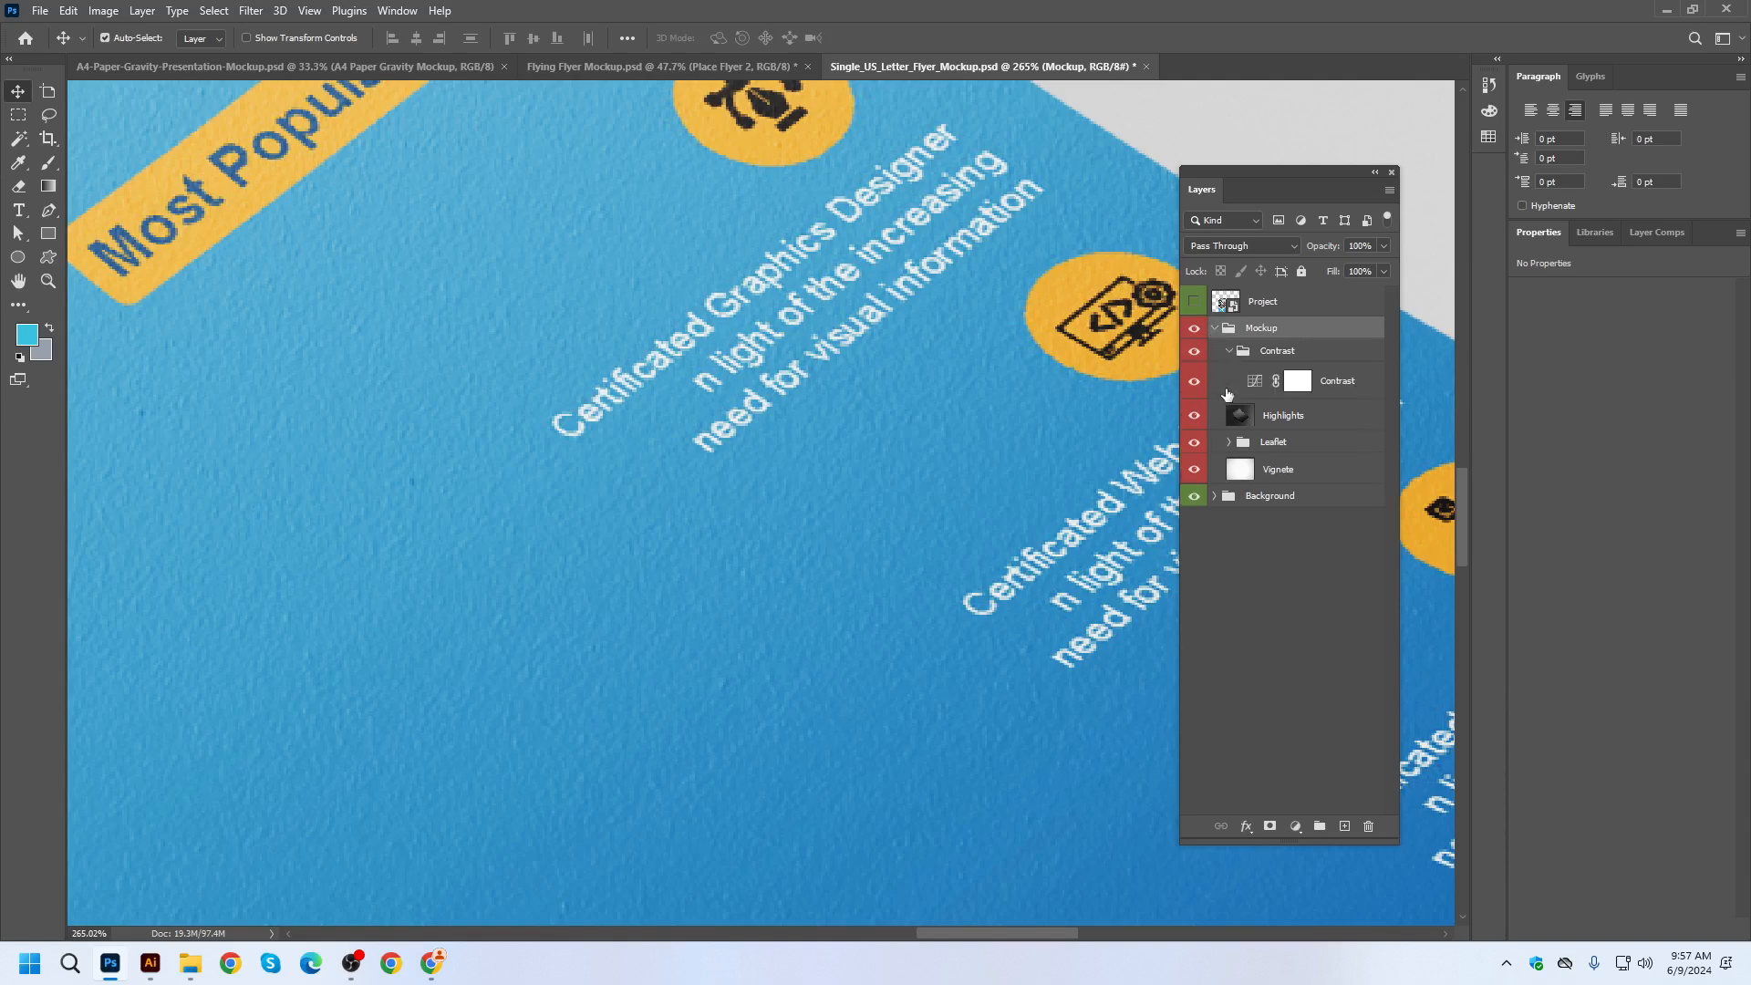
{"action": "left_click", "coordinate": [1230, 445]}
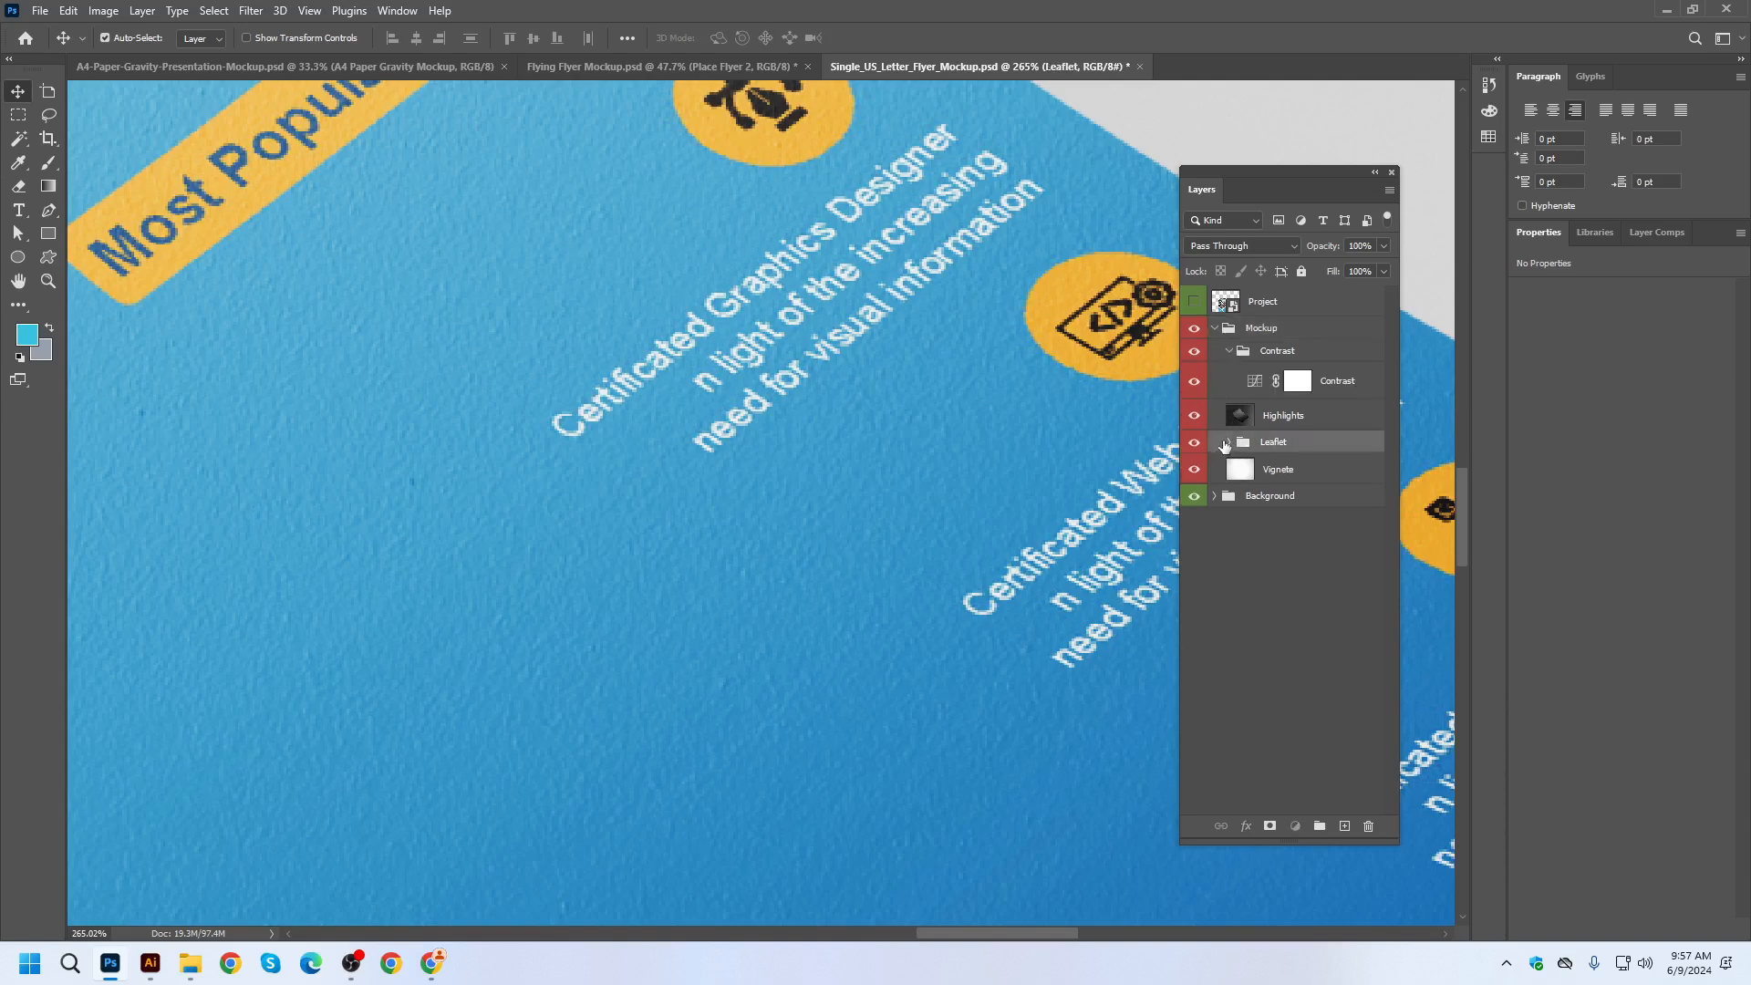
{"action": "left_click", "coordinate": [1229, 443]}
{"action": "left_click", "coordinate": [1281, 501]}
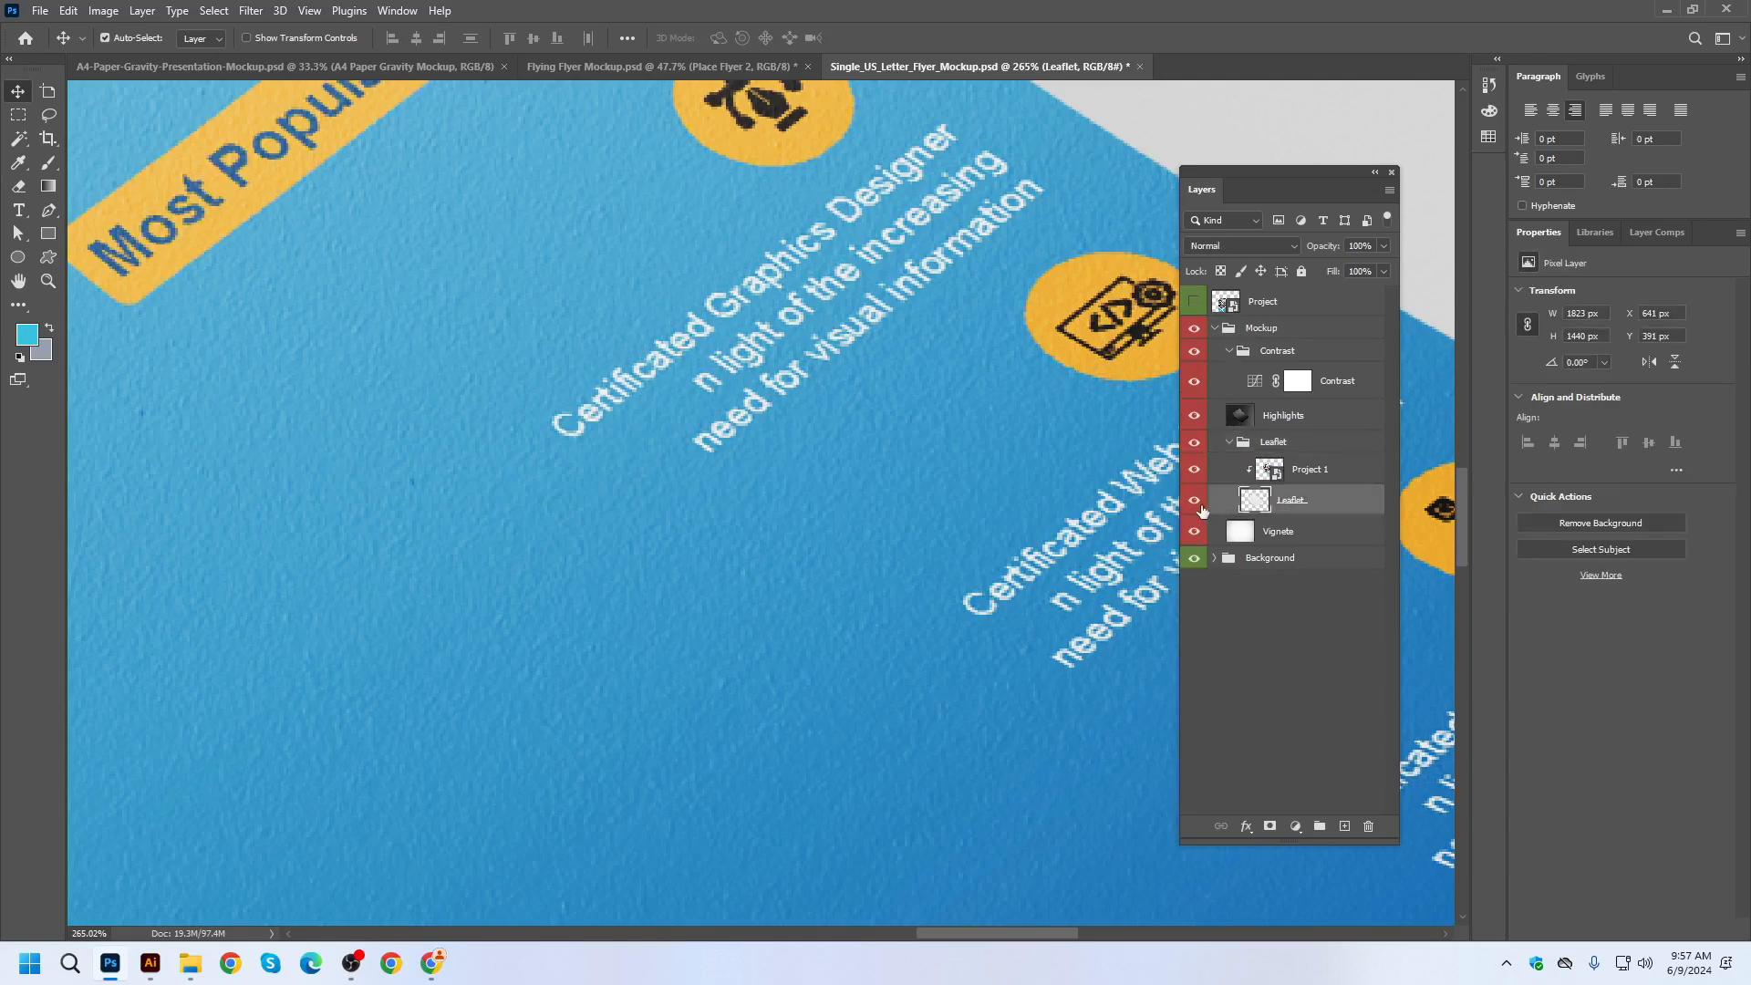
{"action": "left_click", "coordinate": [1194, 499], "text": "alt"}
{"action": "left_click", "coordinate": [1193, 499], "text": "alt"}
{"action": "left_click", "coordinate": [1229, 351]}
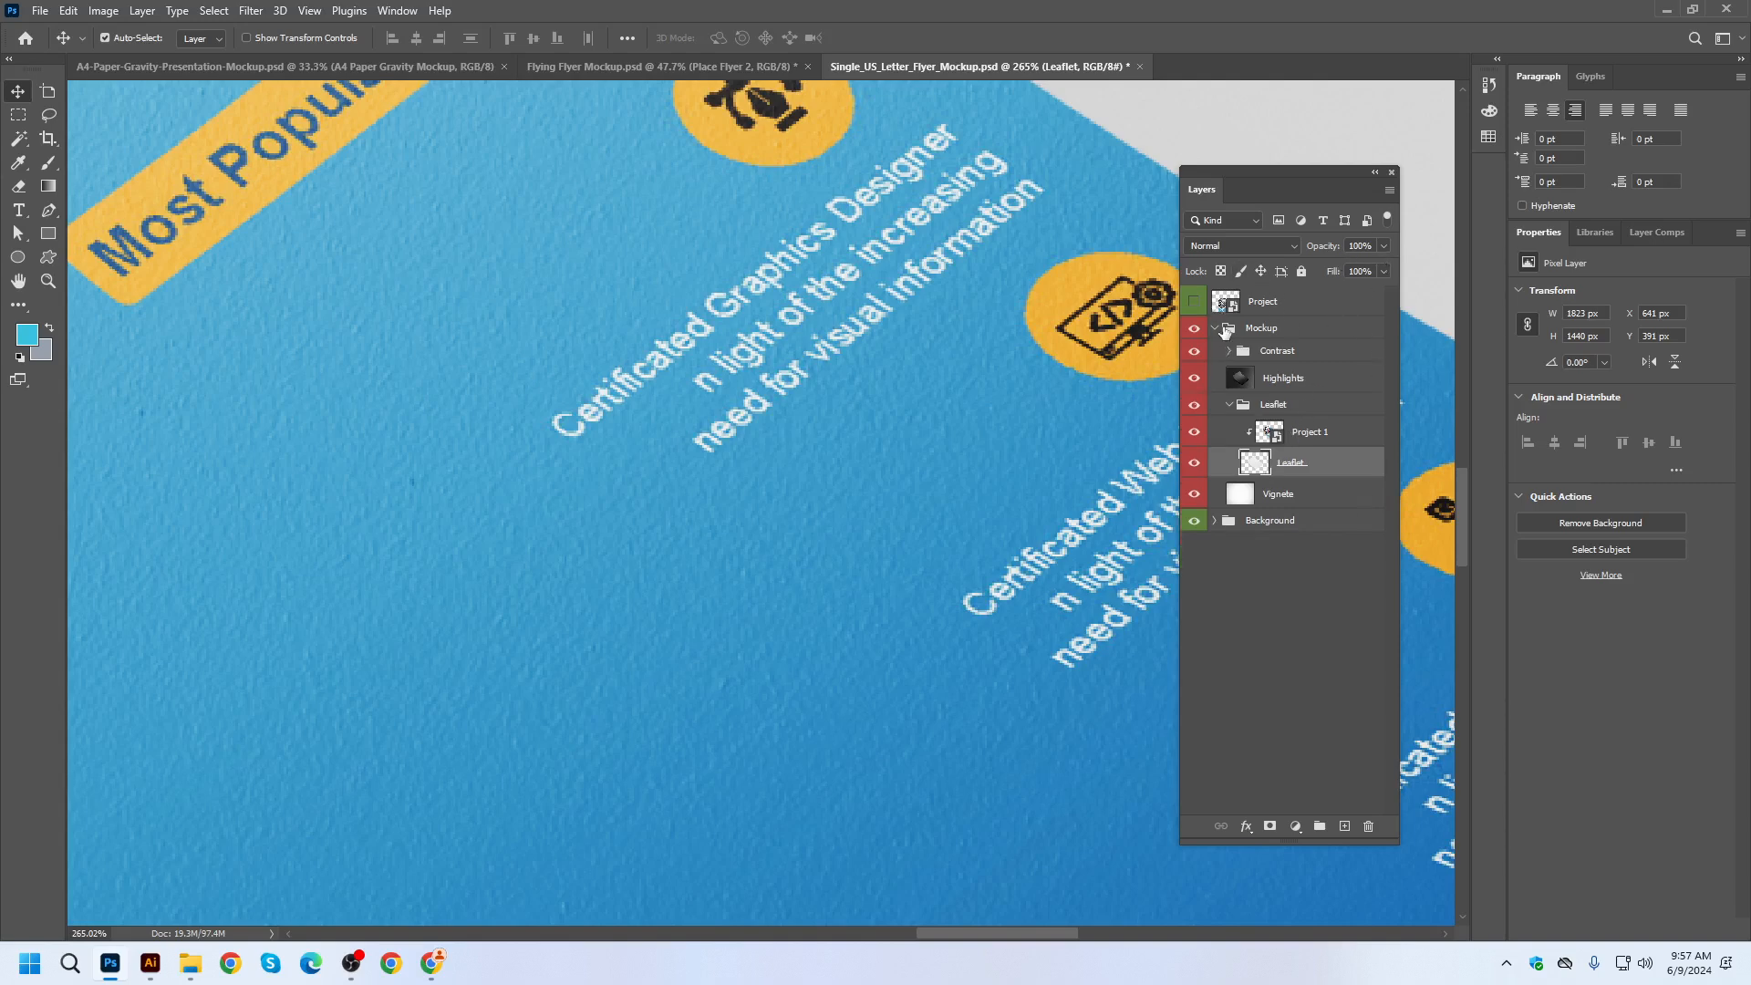
{"action": "left_click", "coordinate": [1213, 328]}
Examine the paper surface in the A4-Paper-Gravity-Presentation-Mockup.psd document.
{"action": "left_click", "coordinate": [250, 69]}
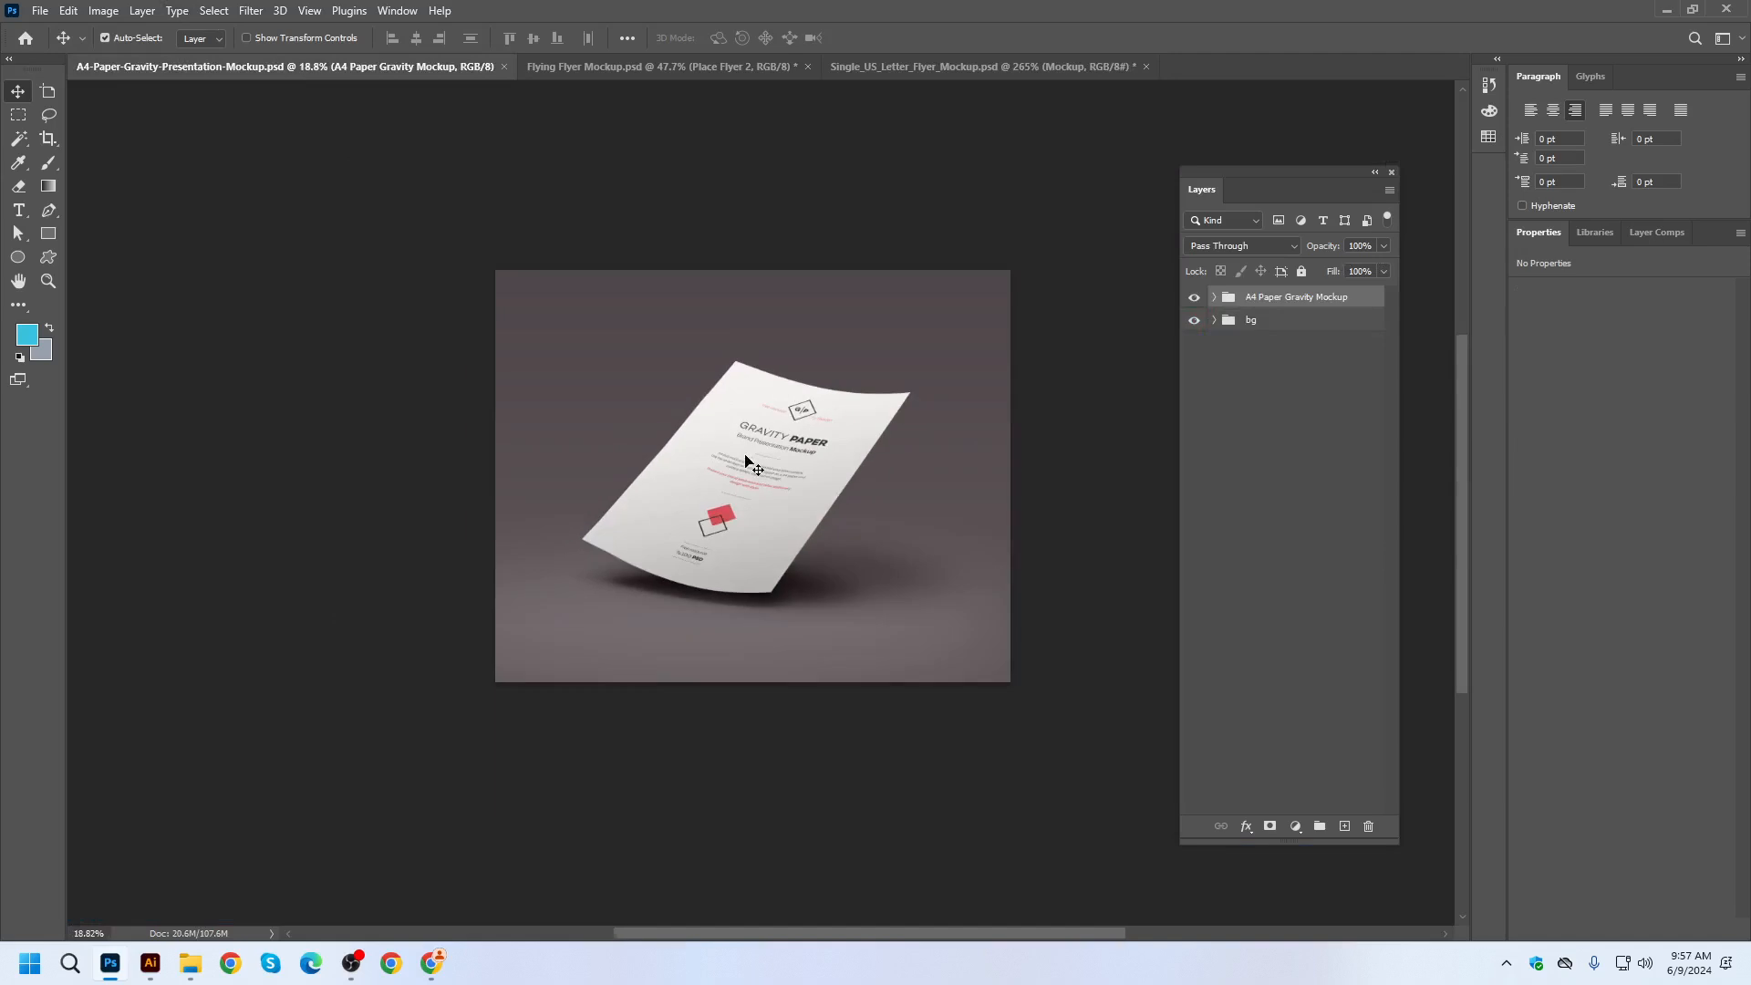
{"action": "scroll", "coordinate": [848, 544], "scroll_direction": "up", "scroll_amount": 8}
{"action": "scroll", "coordinate": [848, 544], "scroll_direction": "down", "scroll_amount": 7}
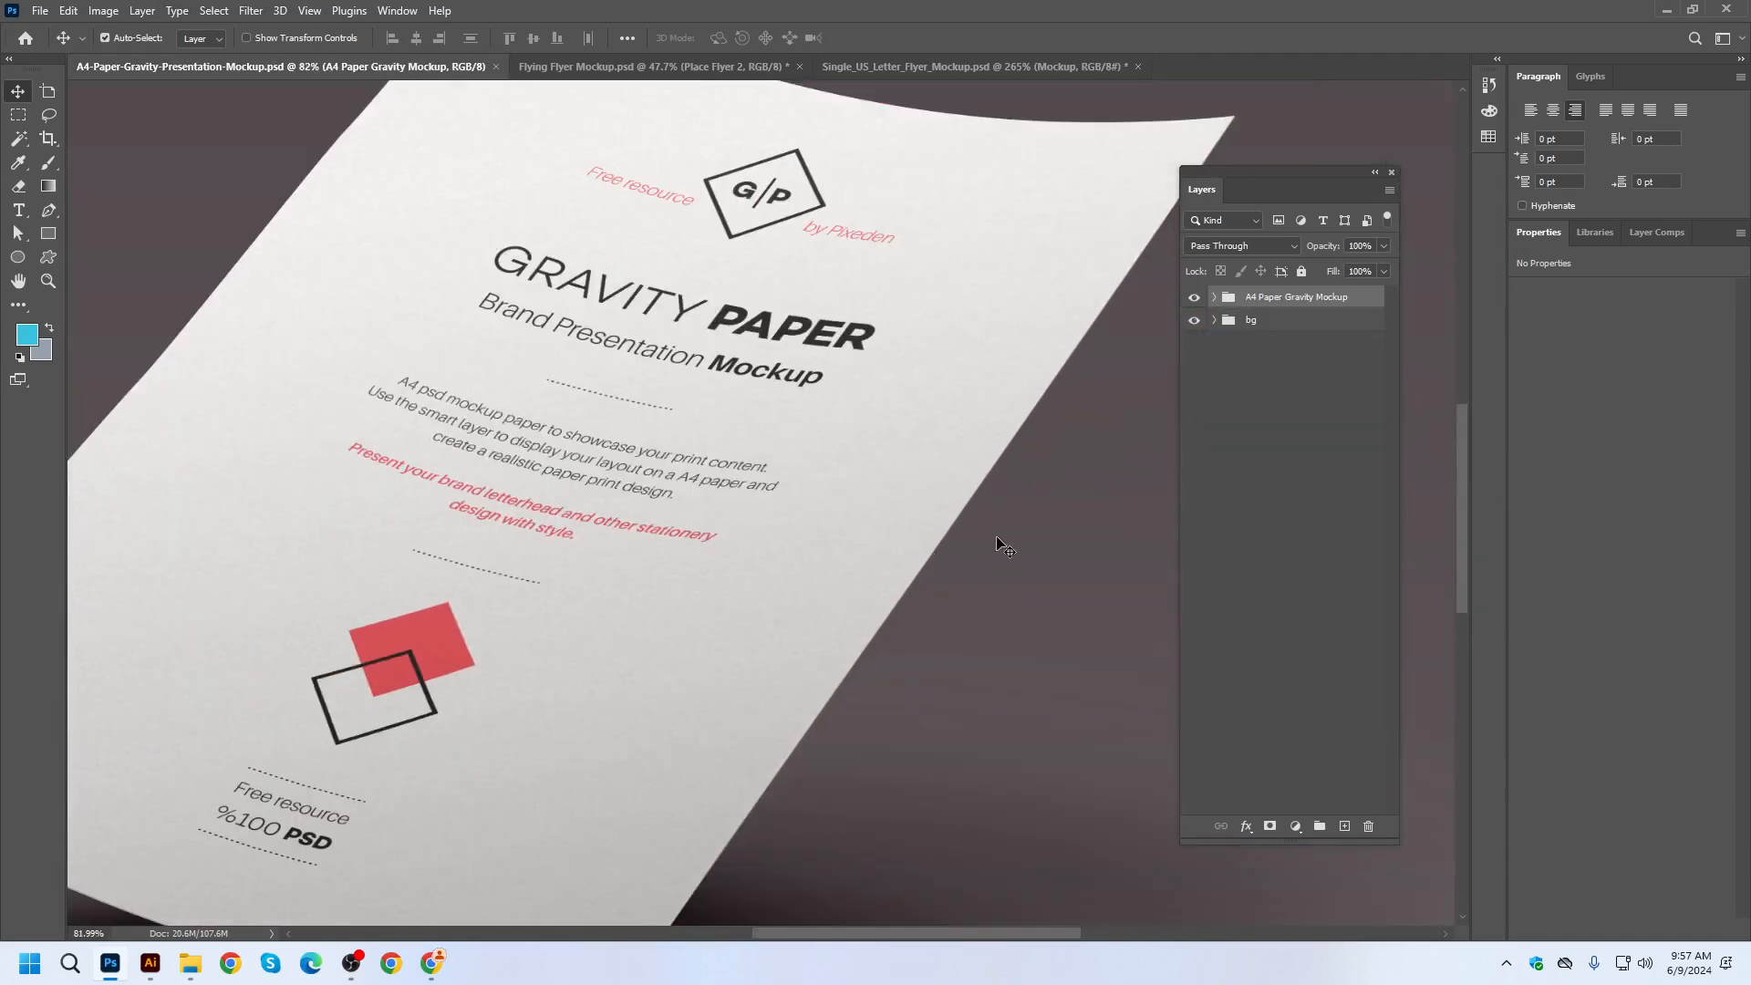
Export the US Letter flyer mockup for web as Single_US_Letter_Flyer_Mockup.jpg on the desktop.
{"action": "left_click", "coordinate": [899, 61]}
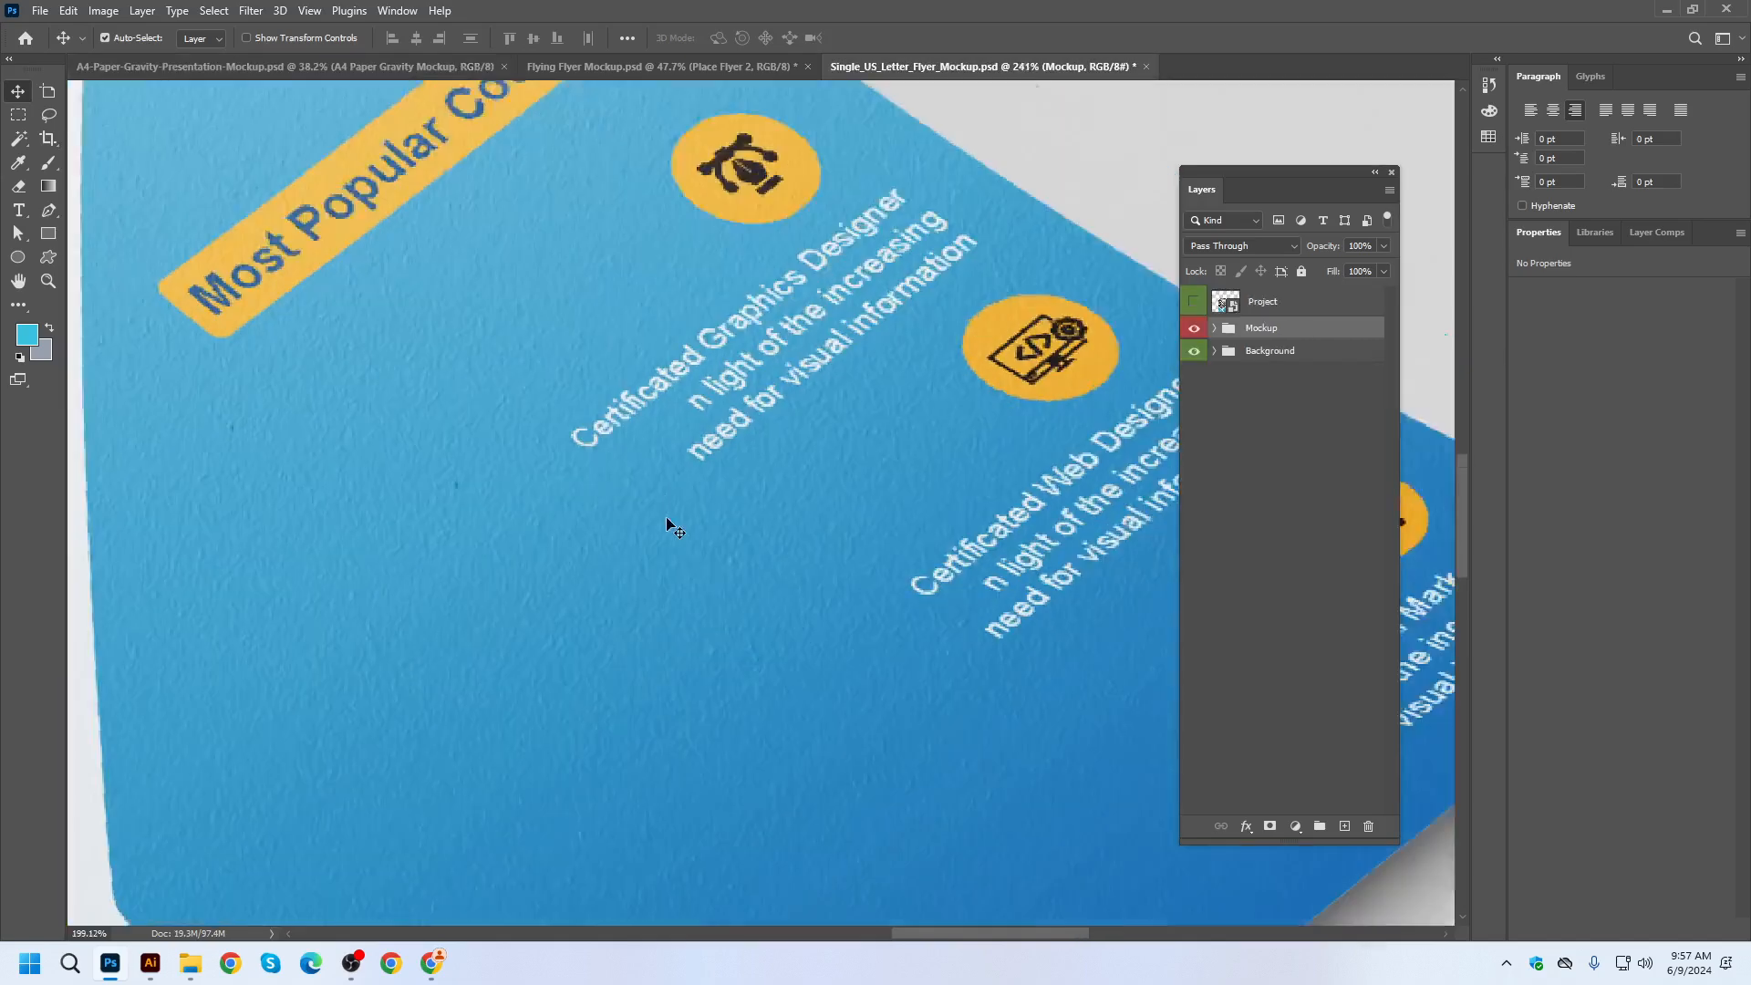
{"action": "scroll", "coordinate": [1024, 563], "scroll_direction": "down", "scroll_amount": 8}
{"action": "scroll", "coordinate": [1047, 563], "scroll_direction": "down", "scroll_amount": 3}
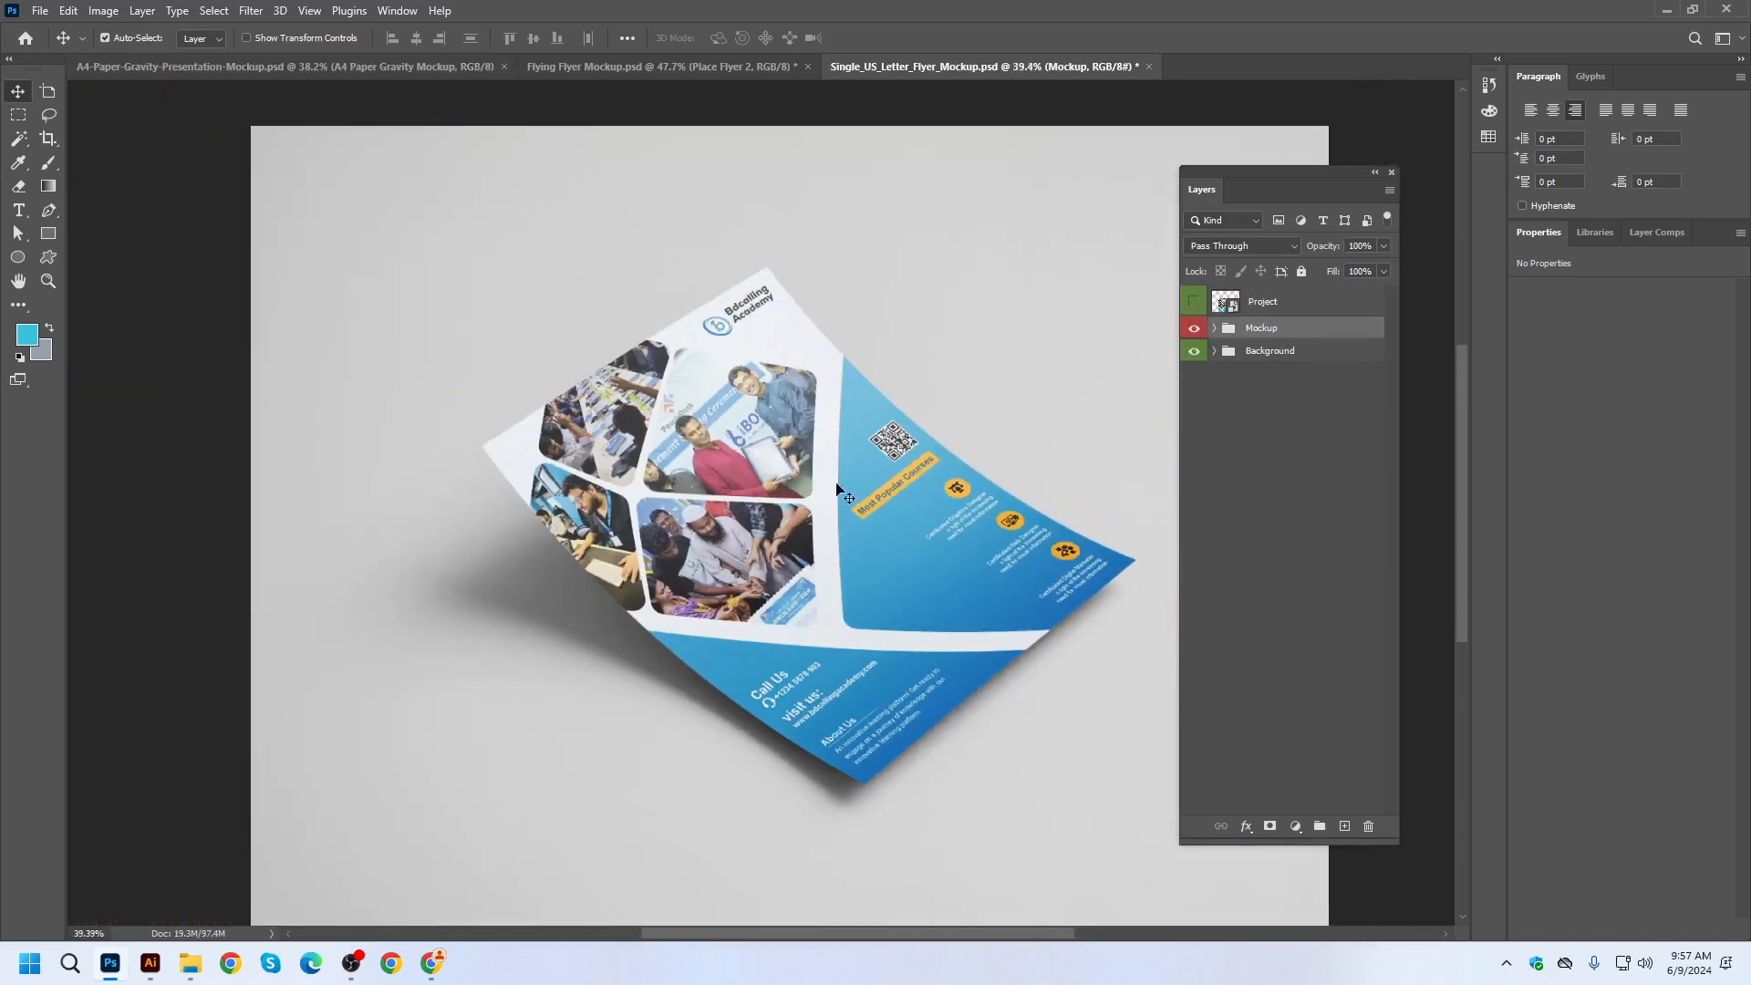
{"action": "scroll", "coordinate": [912, 472], "scroll_direction": "up", "scroll_amount": 2}
{"action": "key", "text": "ctrl+alt+shift+s"}
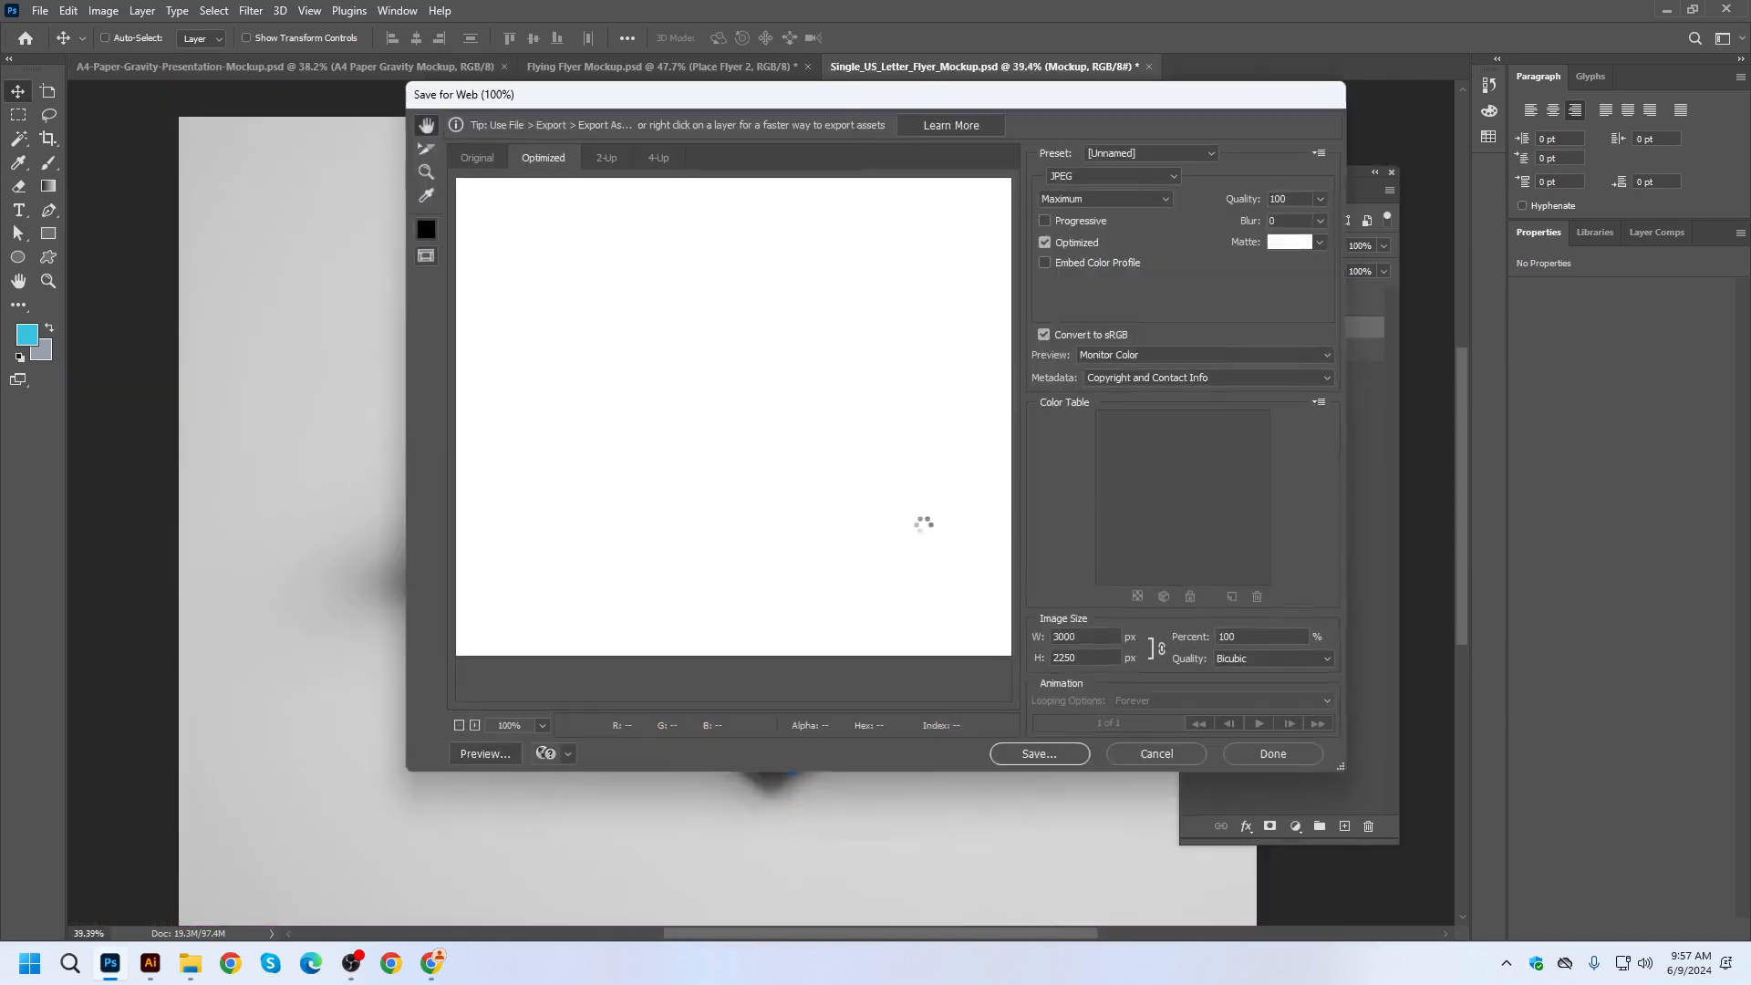
{"action": "key", "text": "Return"}
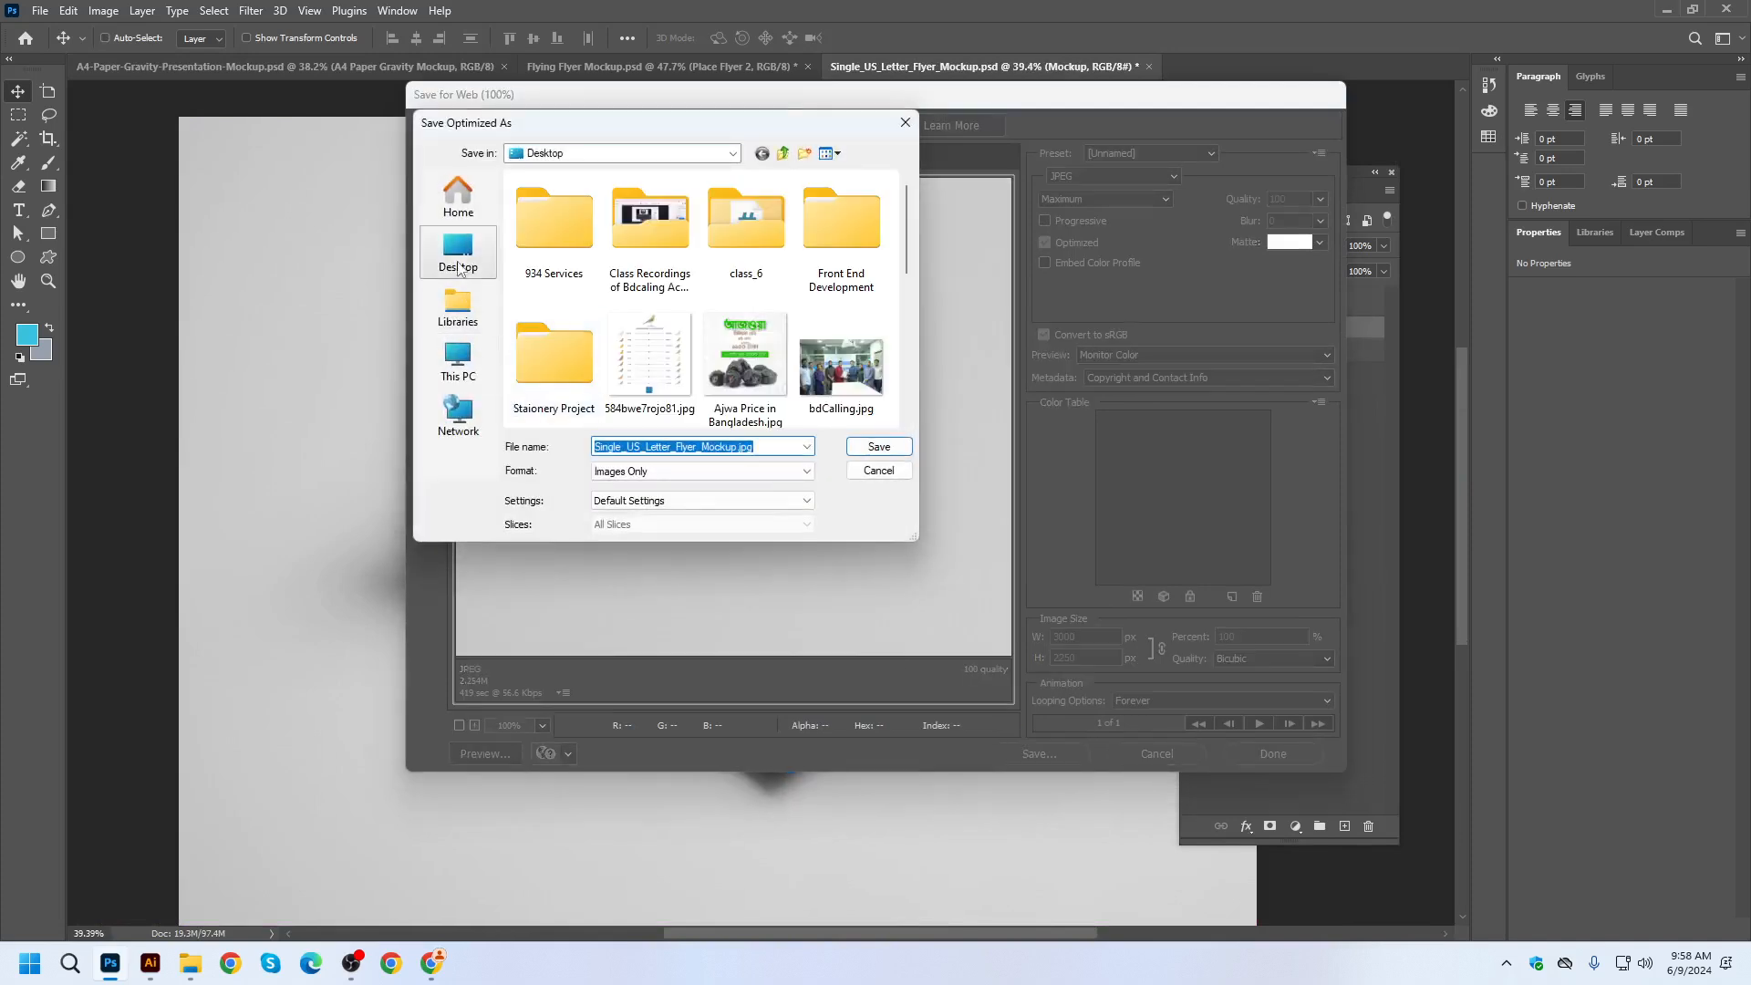
{"action": "left_click", "coordinate": [878, 446]}
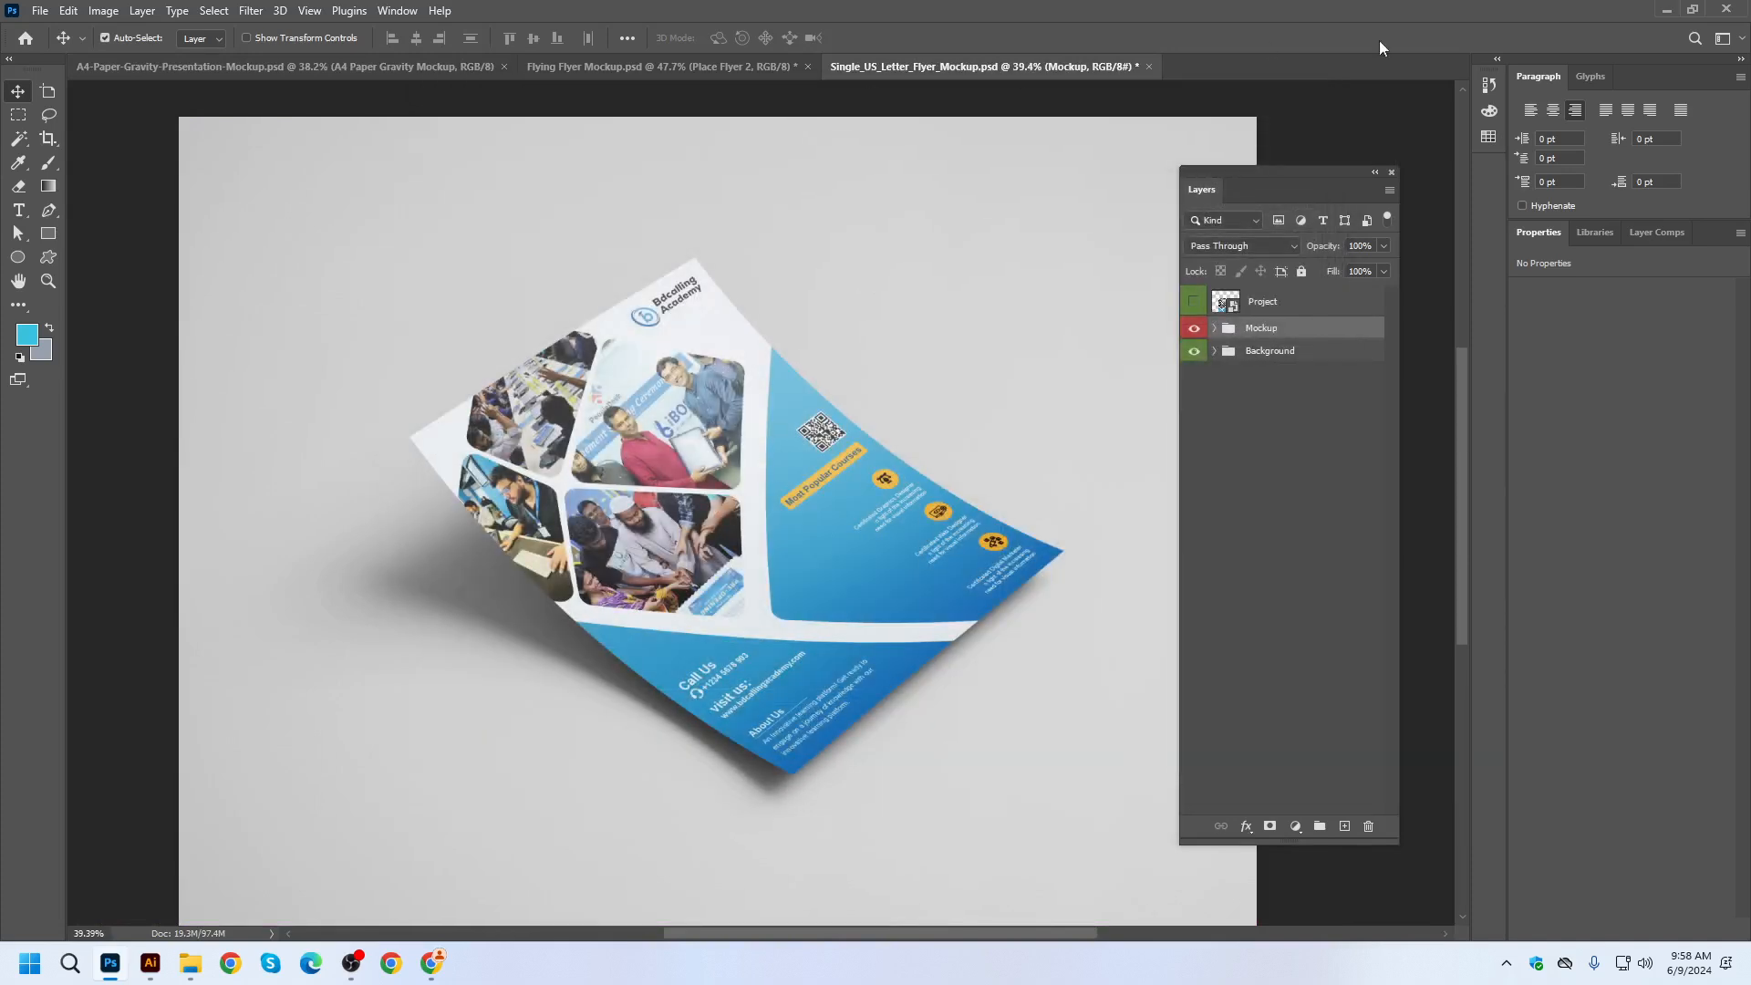
Quit Photoshop without saving the changes to the open mockup documents.
{"action": "left_click", "coordinate": [1725, 9]}
{"action": "left_click", "coordinate": [863, 375]}
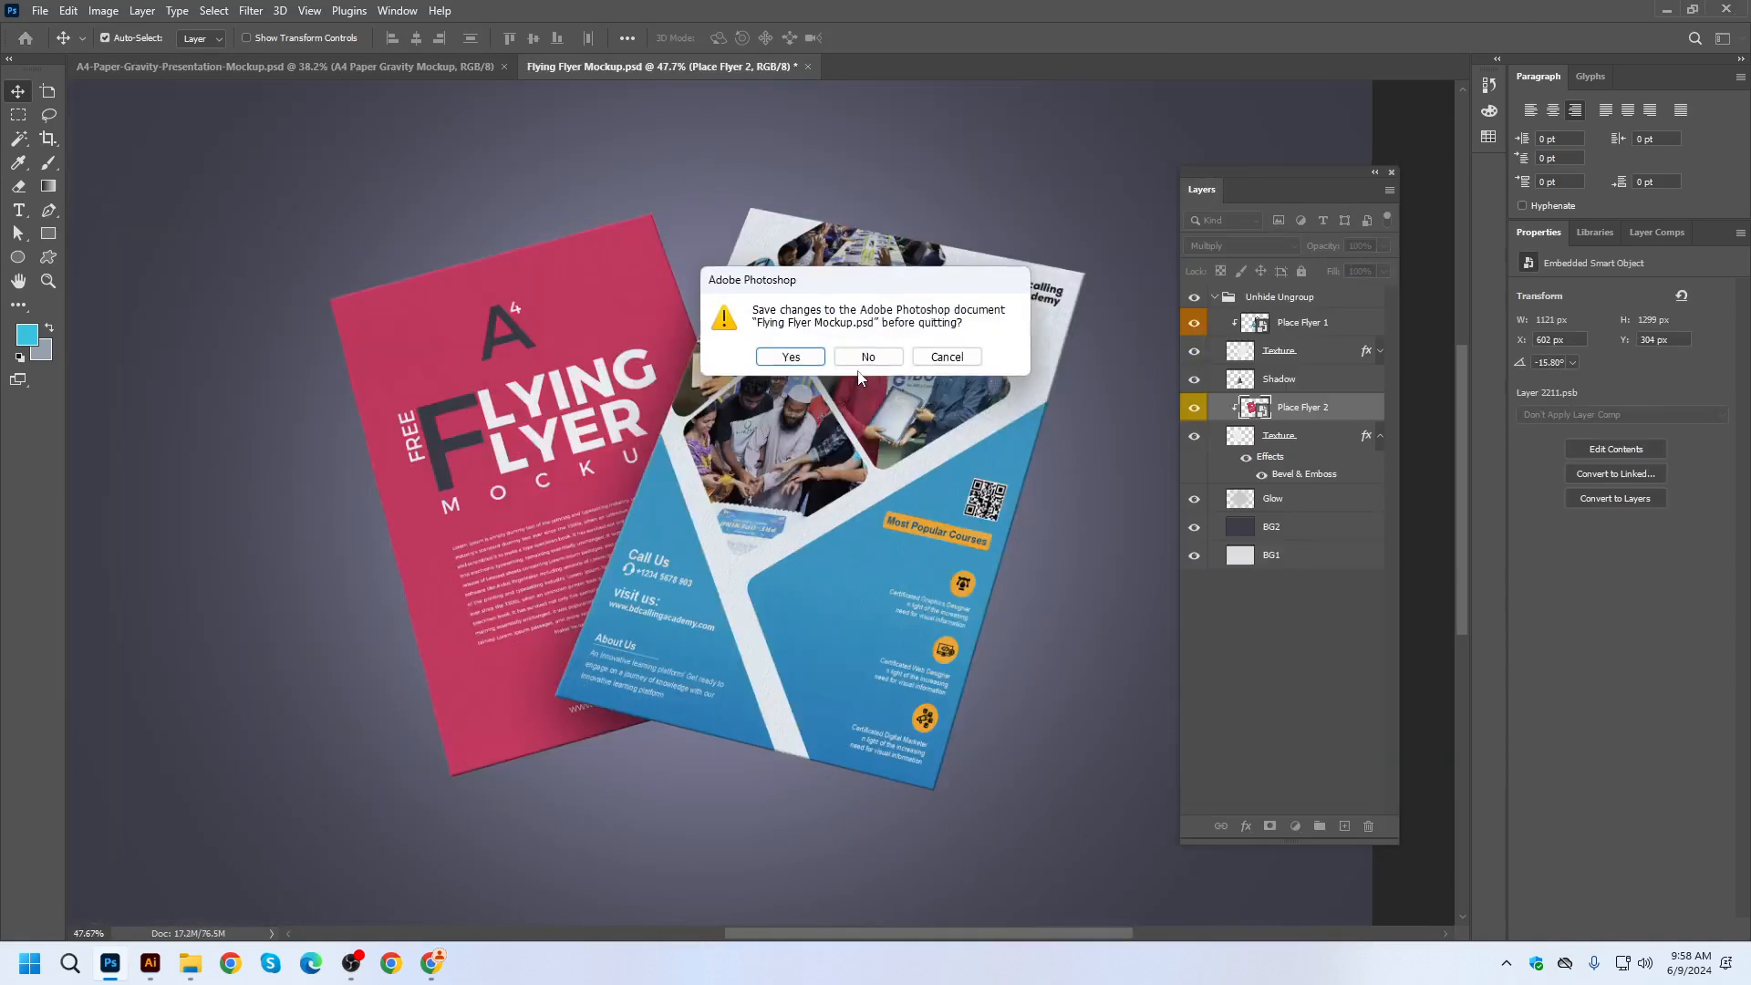
{"action": "left_click", "coordinate": [887, 365]}
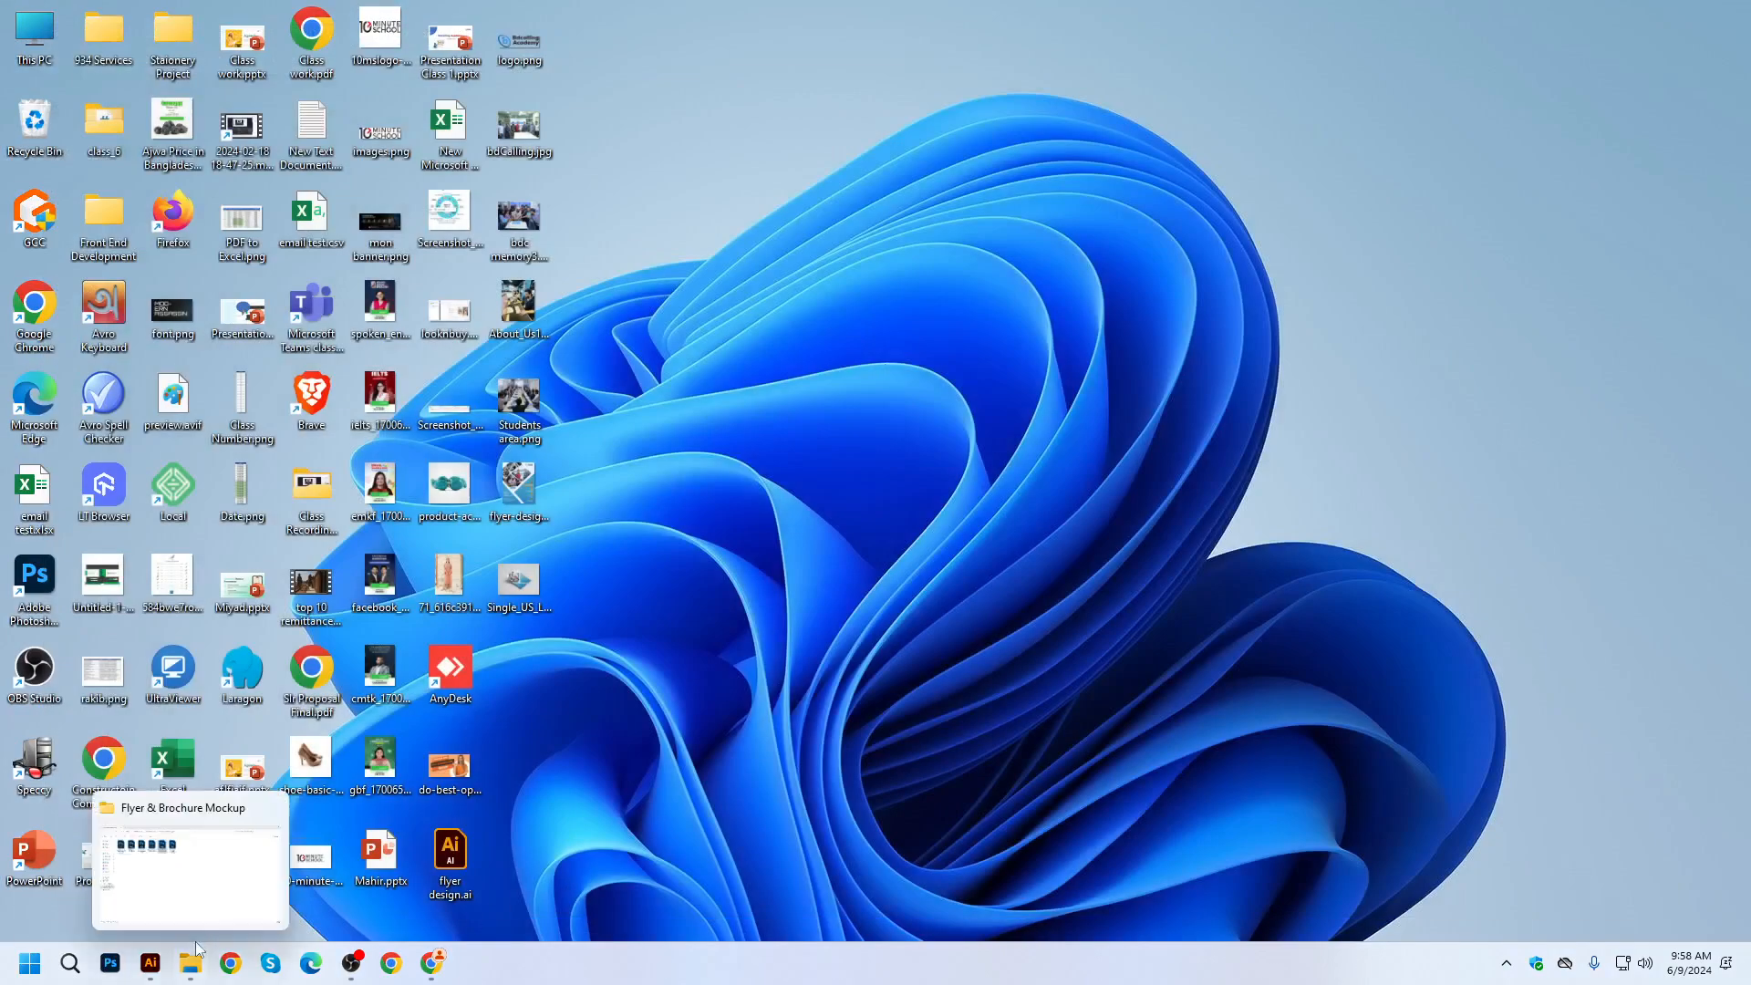
Switch to Illustrator and save flyer design.ai.
{"action": "left_click", "coordinate": [150, 962]}
{"action": "left_click_drag", "start_coordinate": [915, 518], "coordinate": [1044, 463]}
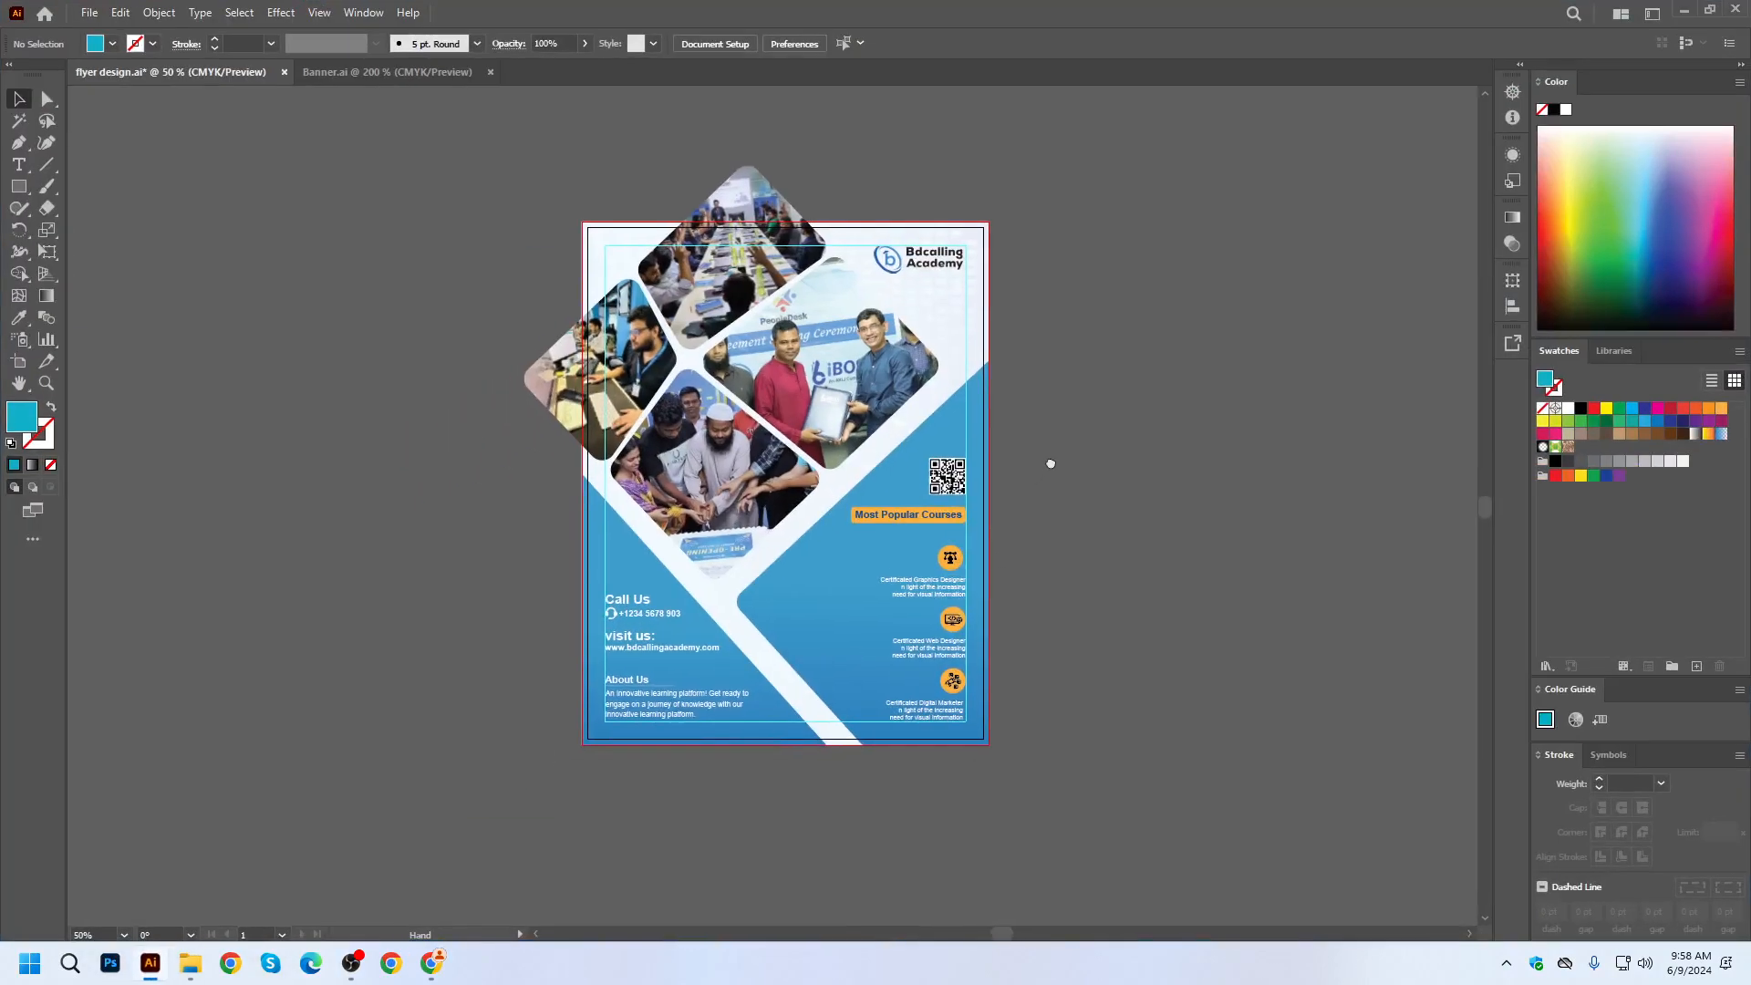
{"action": "key", "text": "ctrl+s"}
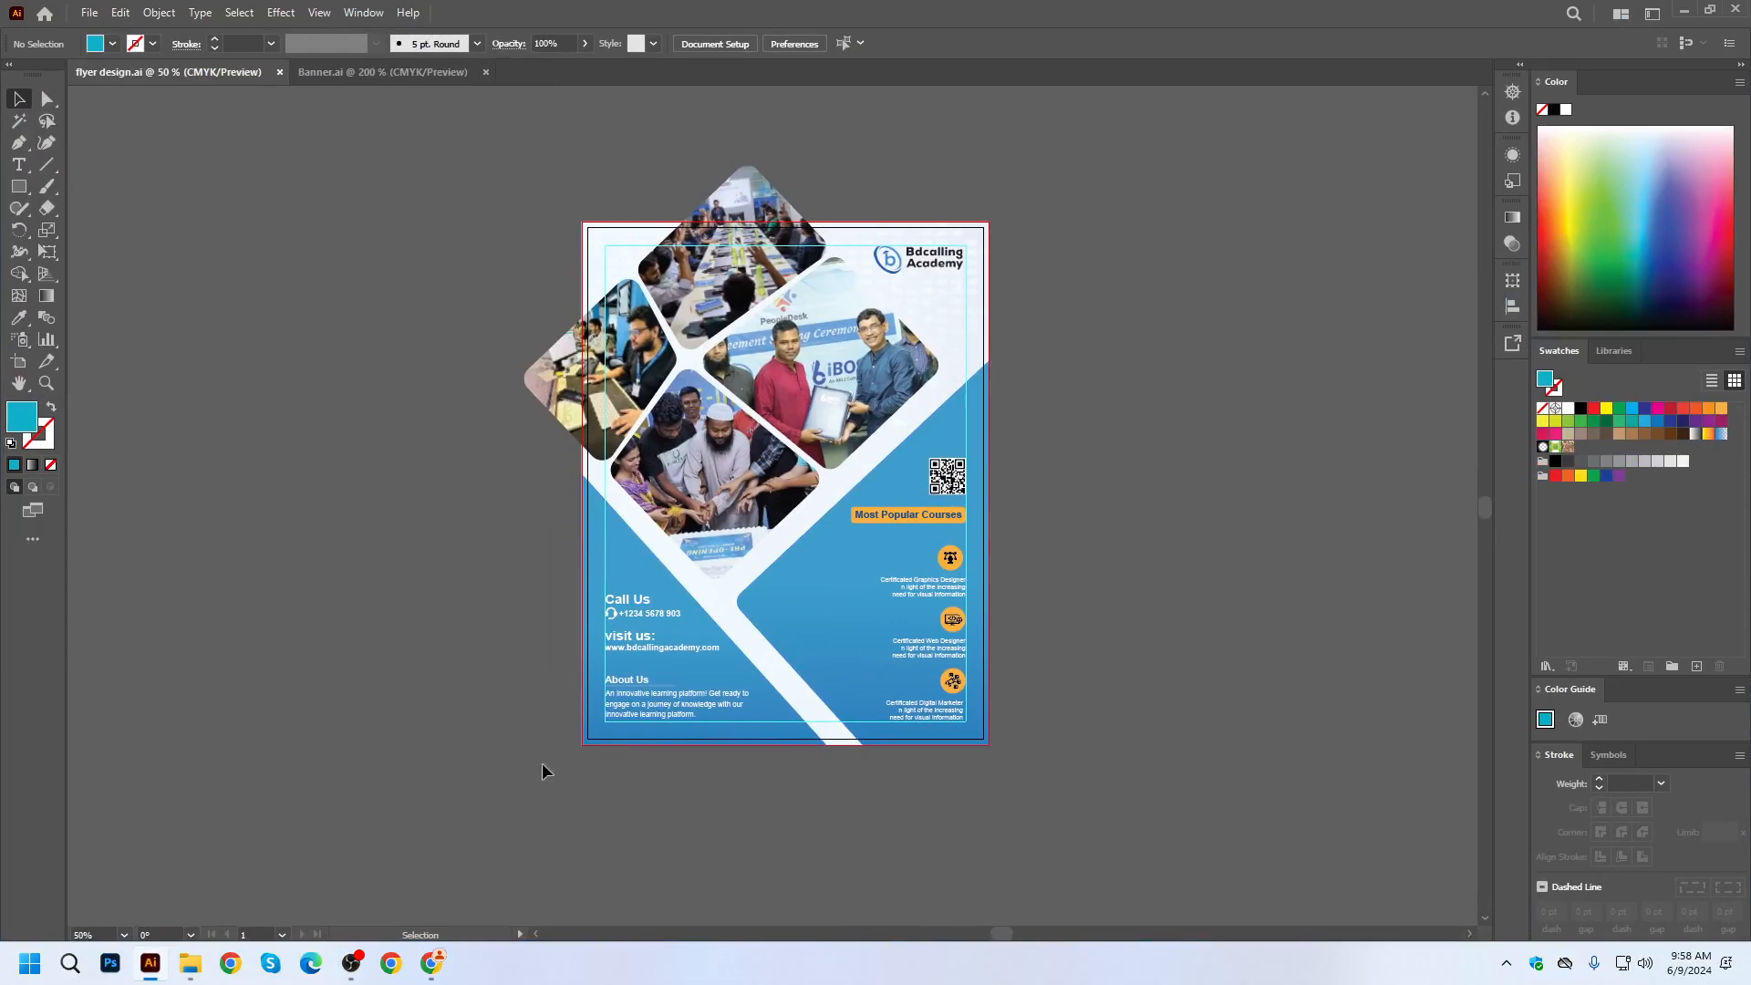
{"action": "left_click", "coordinate": [351, 963]}
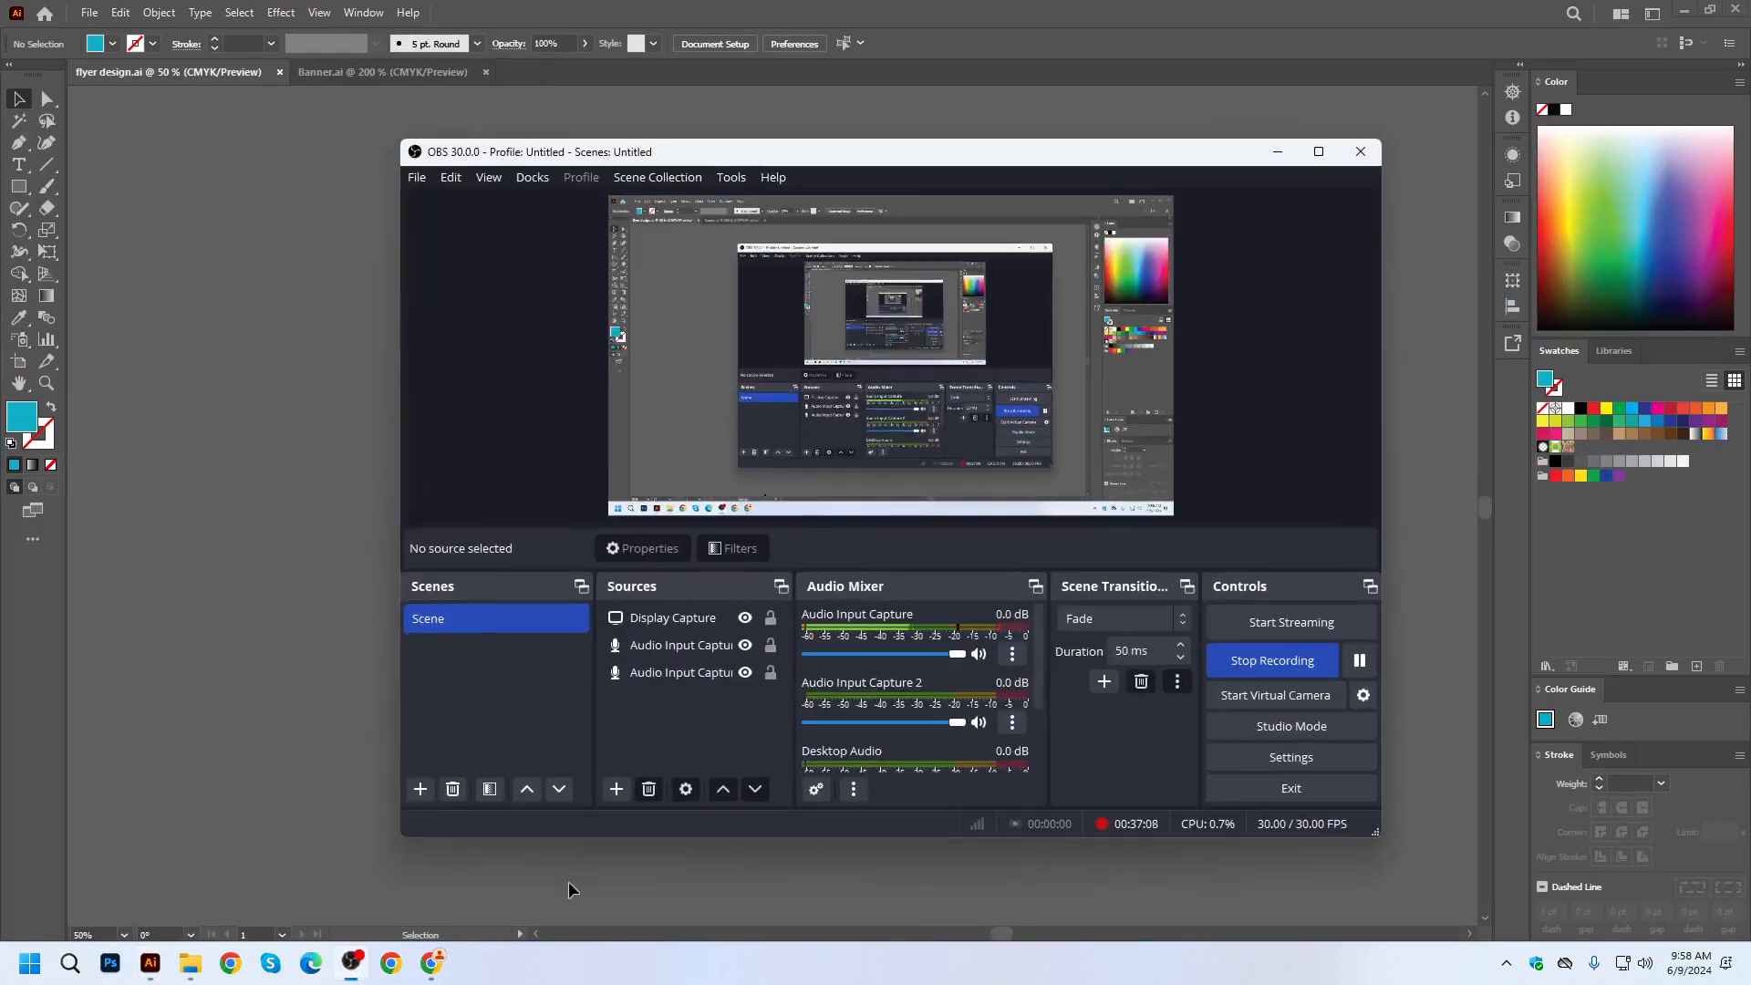
{"action": "left_click", "coordinate": [1359, 662]}
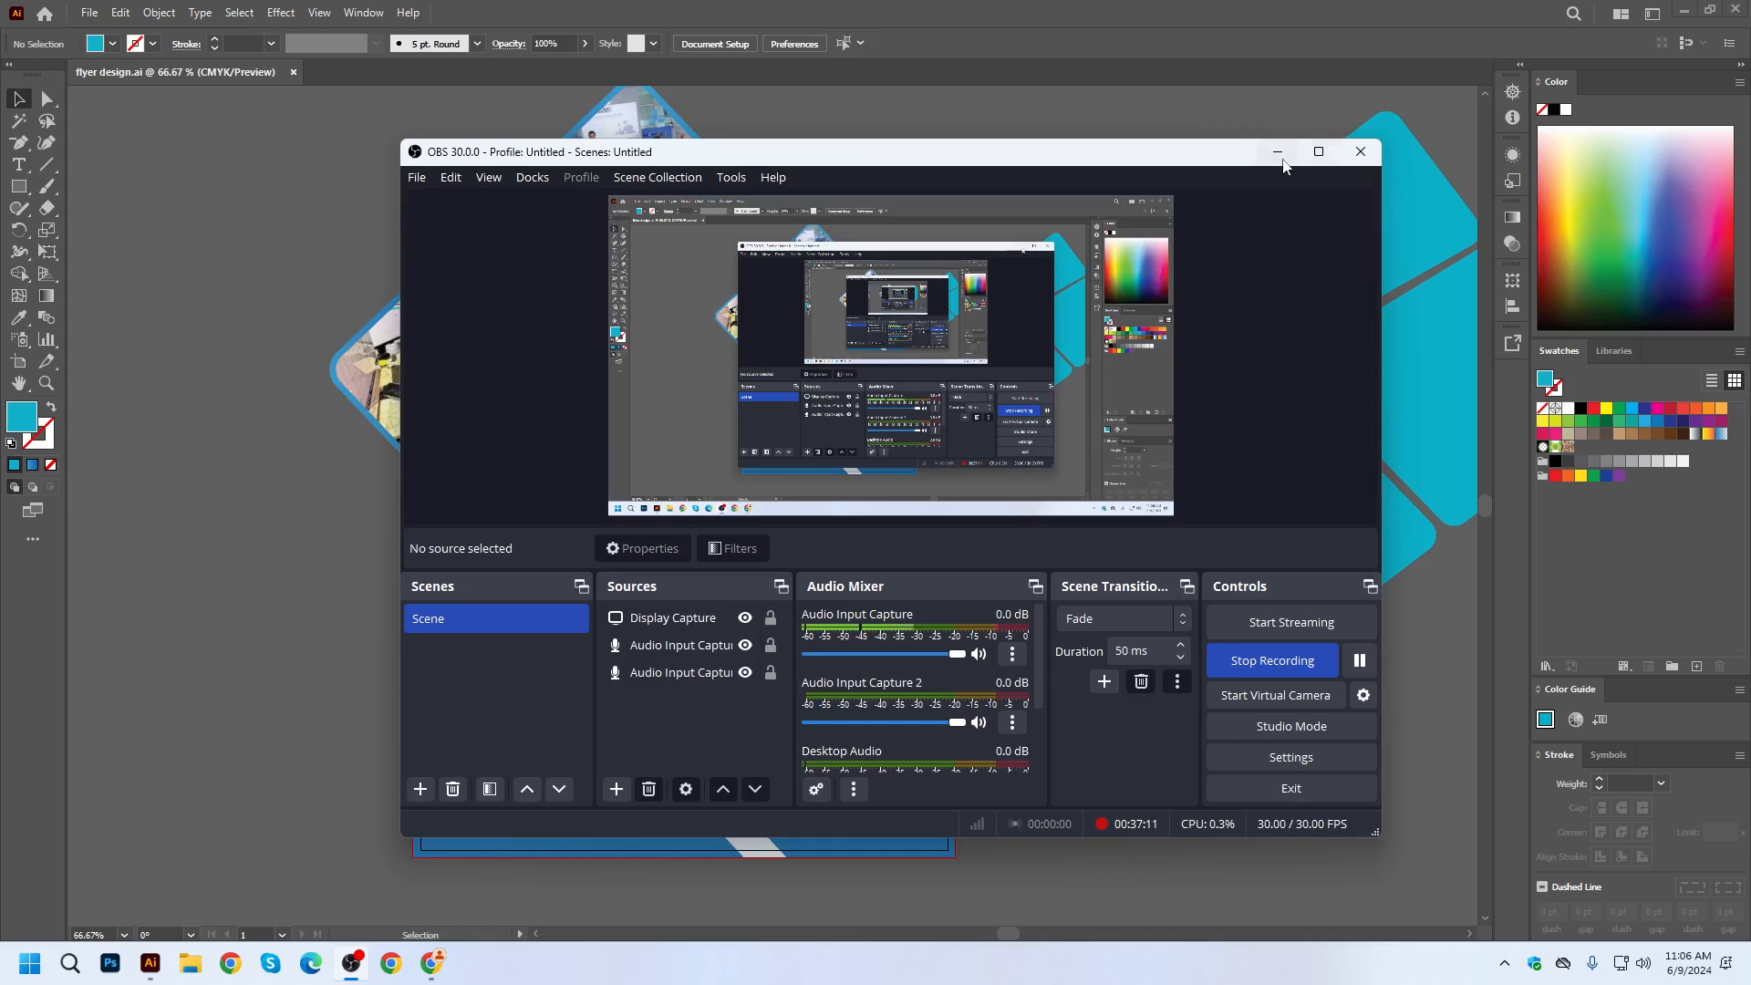
{"action": "left_click", "coordinate": [1278, 153]}
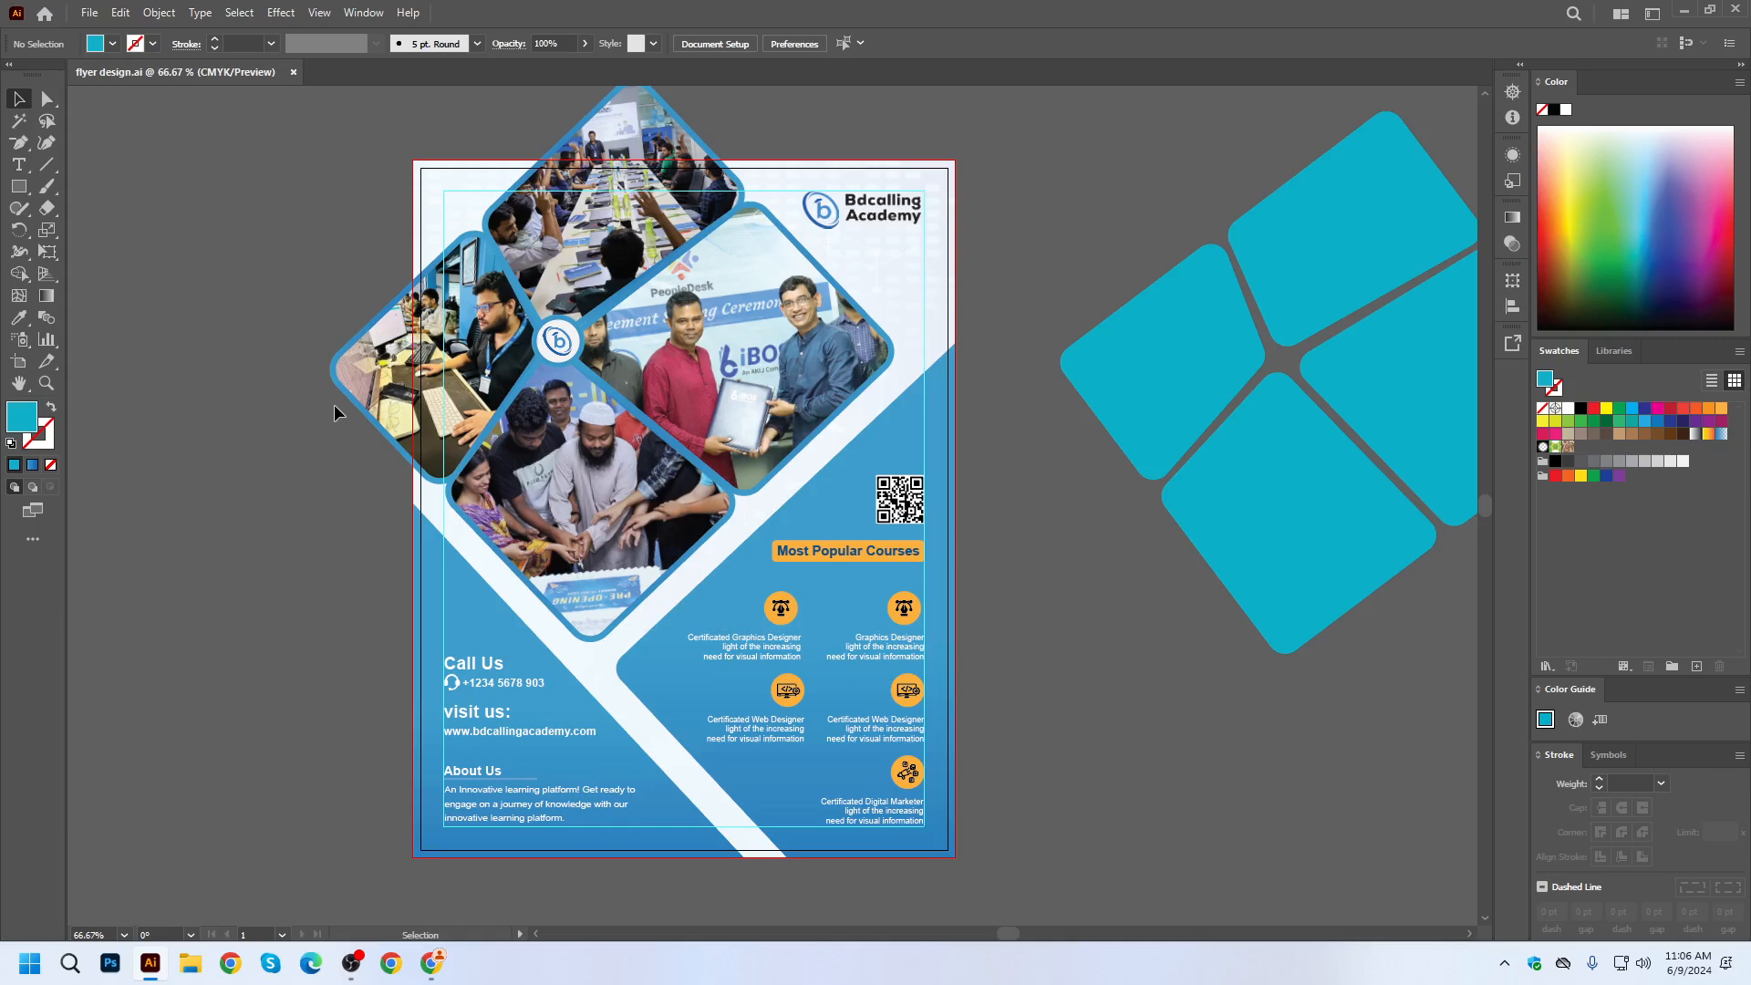
Create a new landscape Letter document, 11 x 8.5 in, with 0.125 in bleed on all sides.
{"action": "key", "text": "ctrl+n"}
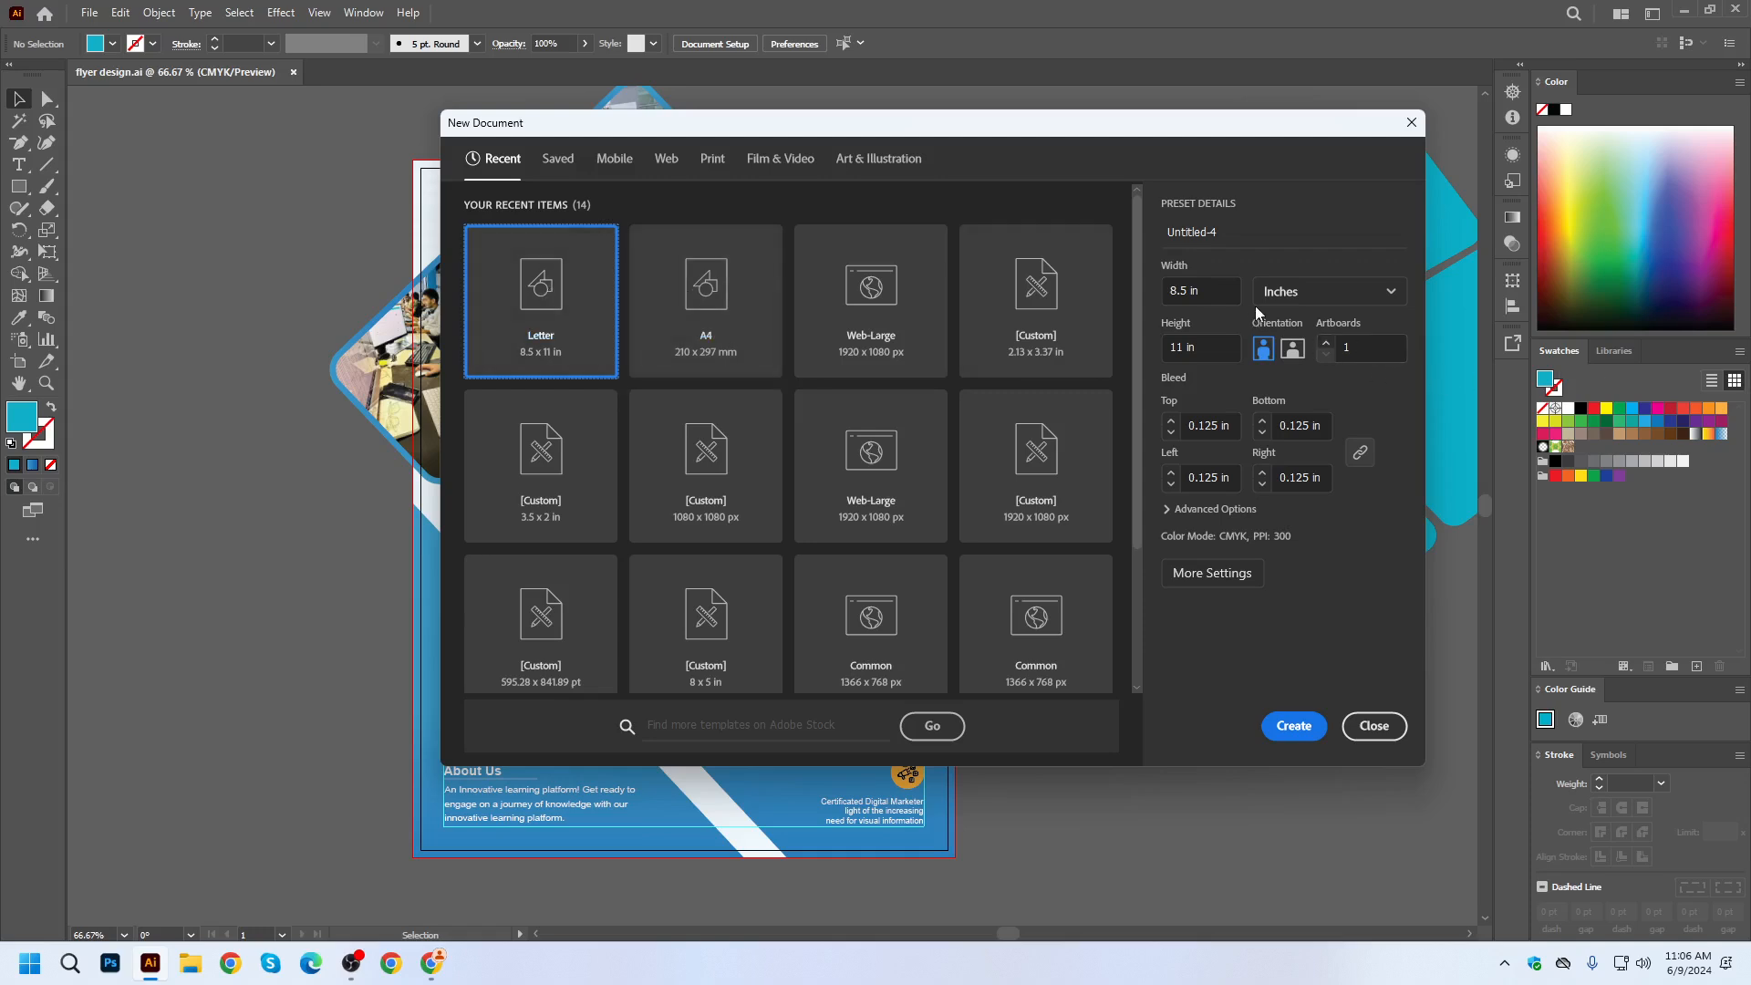
{"action": "left_click", "coordinate": [1291, 352]}
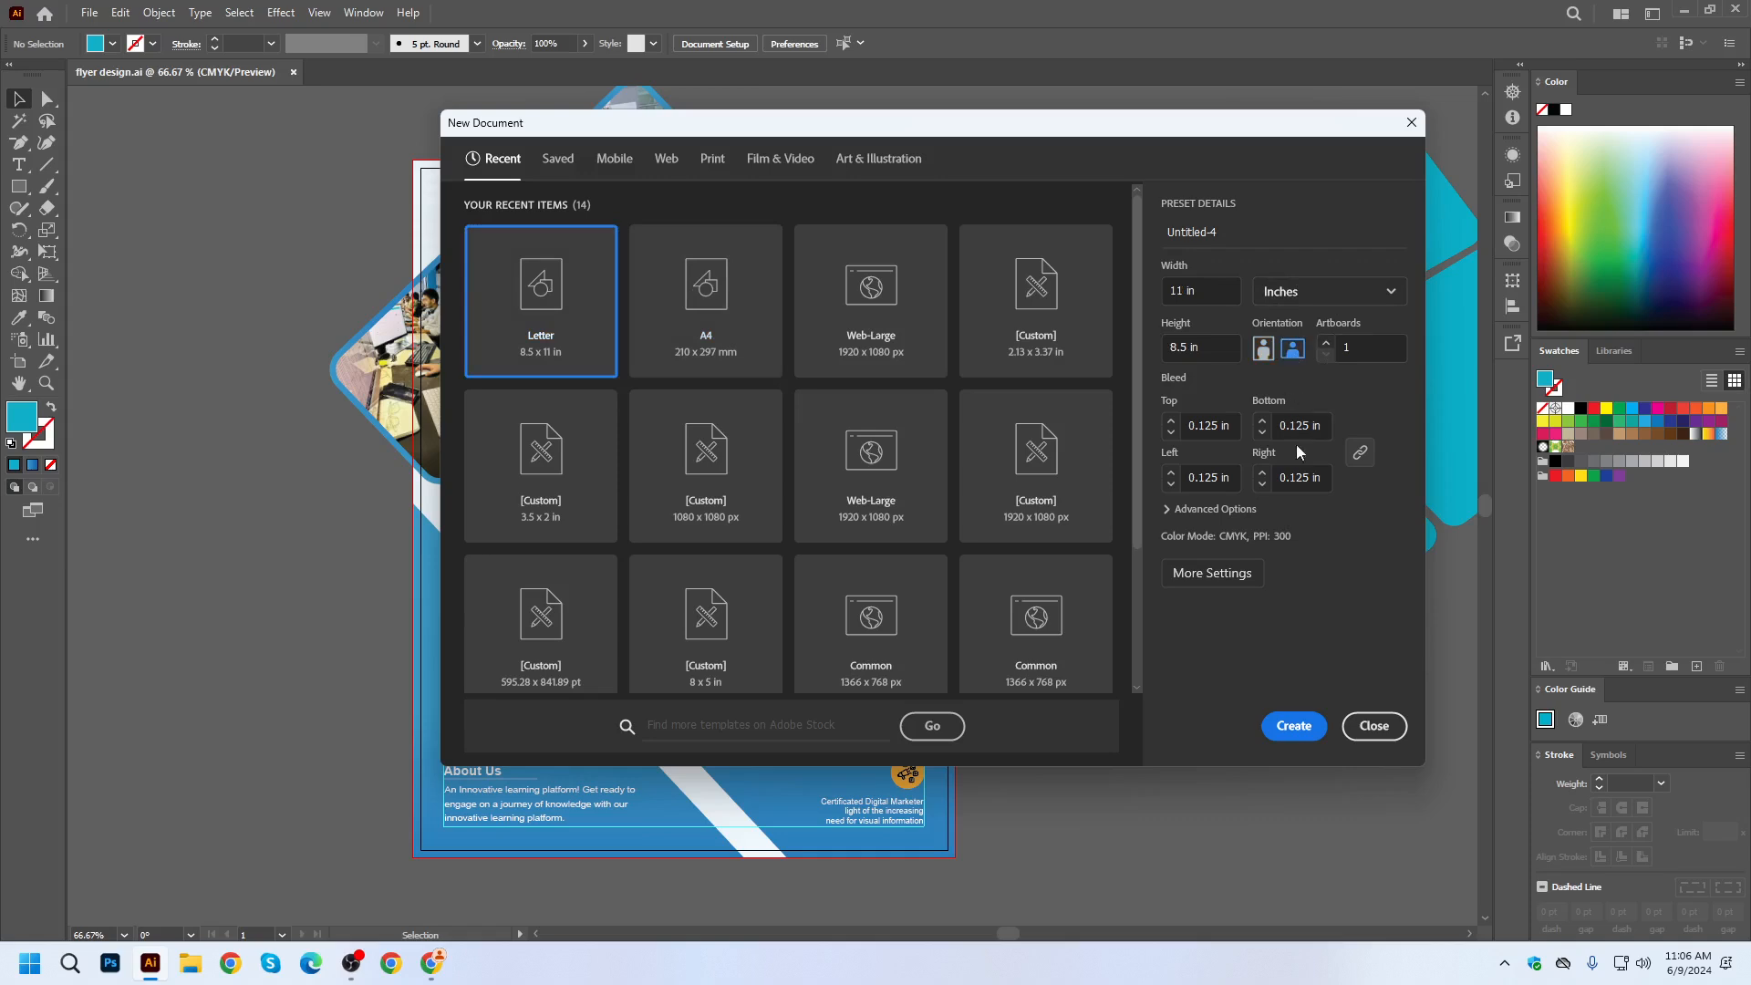
{"action": "left_click", "coordinate": [1286, 727]}
{"action": "scroll", "coordinate": [922, 421], "scroll_direction": "down", "scroll_amount": 3}
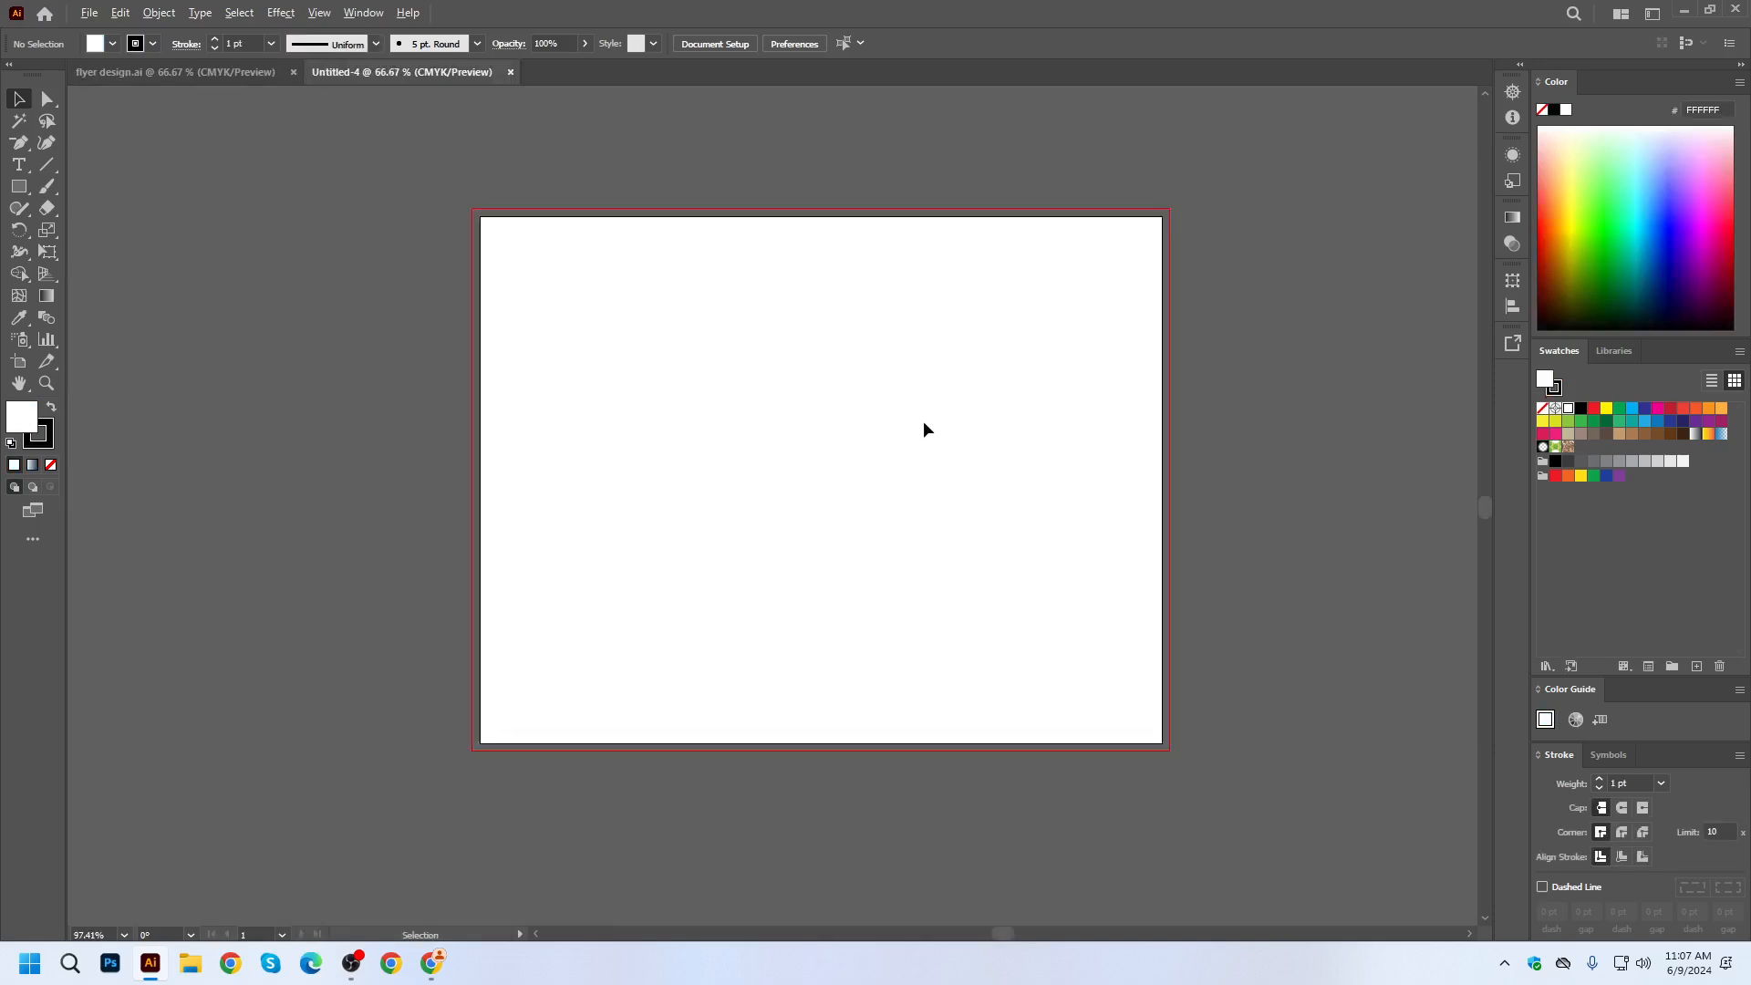
Draw a white 11.25 x 8.75 in rectangle covering the artboard out to the bleed edges and remove its stroke.
{"action": "scroll", "coordinate": [923, 419], "scroll_direction": "up", "scroll_amount": 2}
{"action": "left_click", "coordinate": [18, 186]}
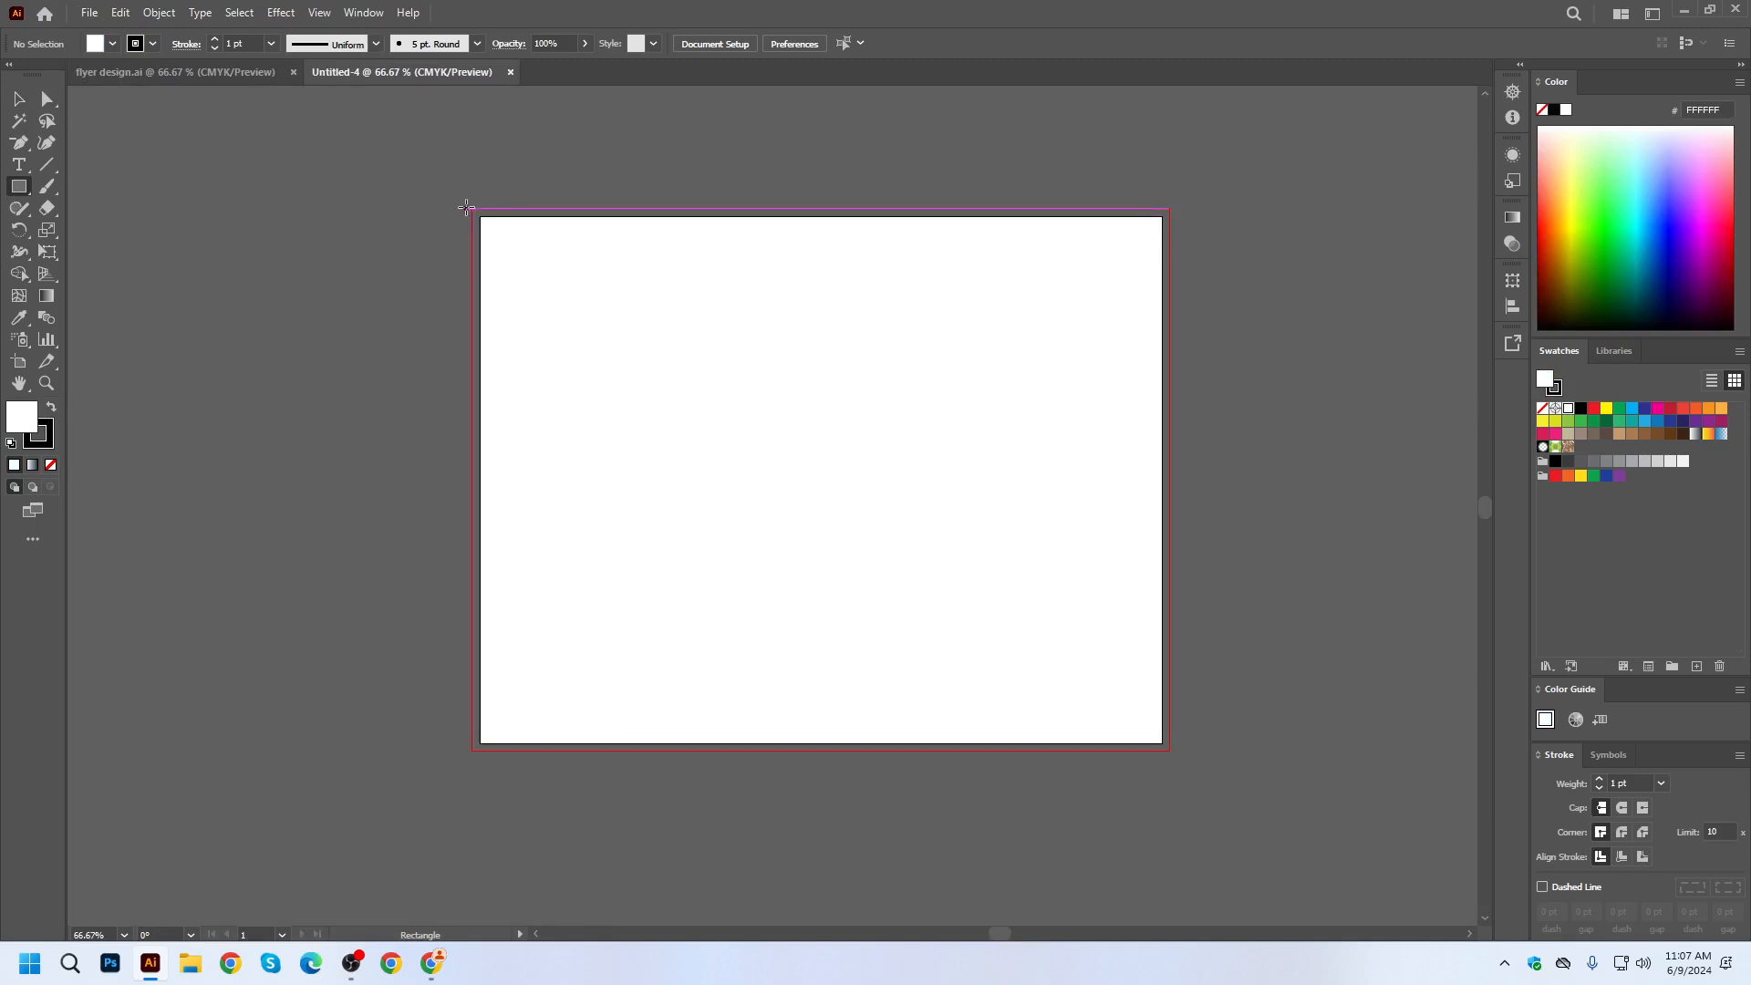
{"action": "left_click_drag", "start_coordinate": [473, 209], "coordinate": [1170, 749]}
{"action": "left_click", "coordinate": [18, 99]}
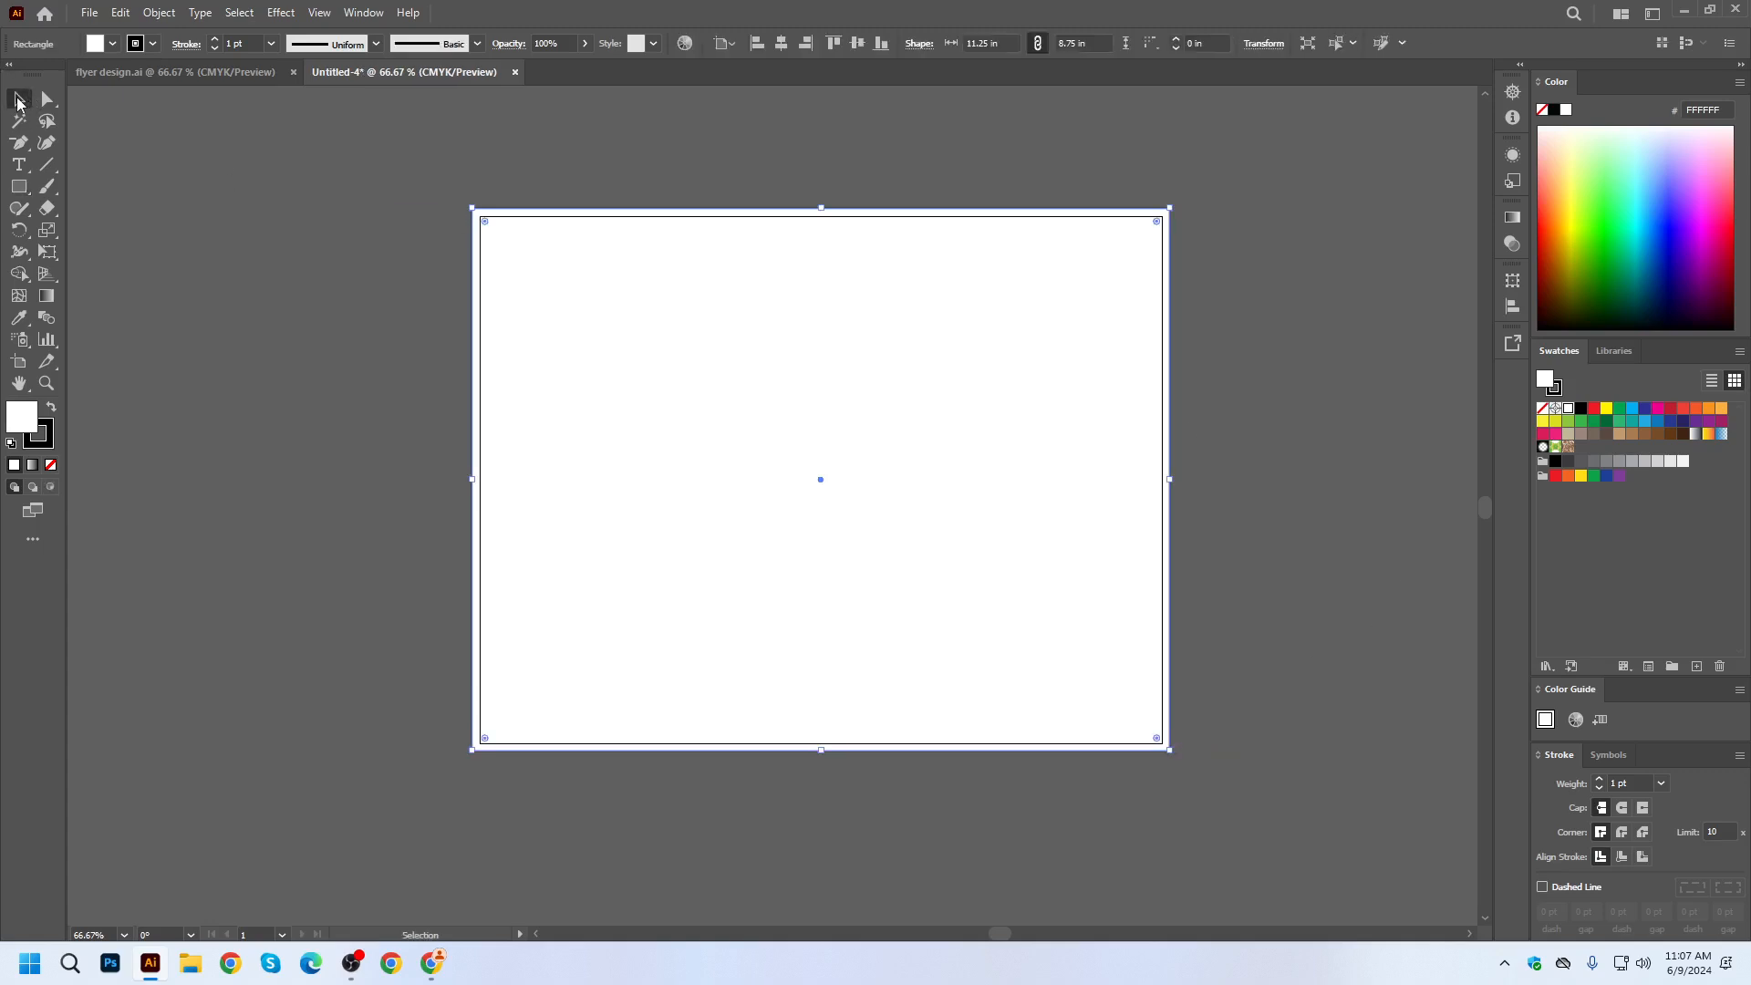
{"action": "left_click", "coordinate": [42, 439]}
{"action": "left_click", "coordinate": [51, 464]}
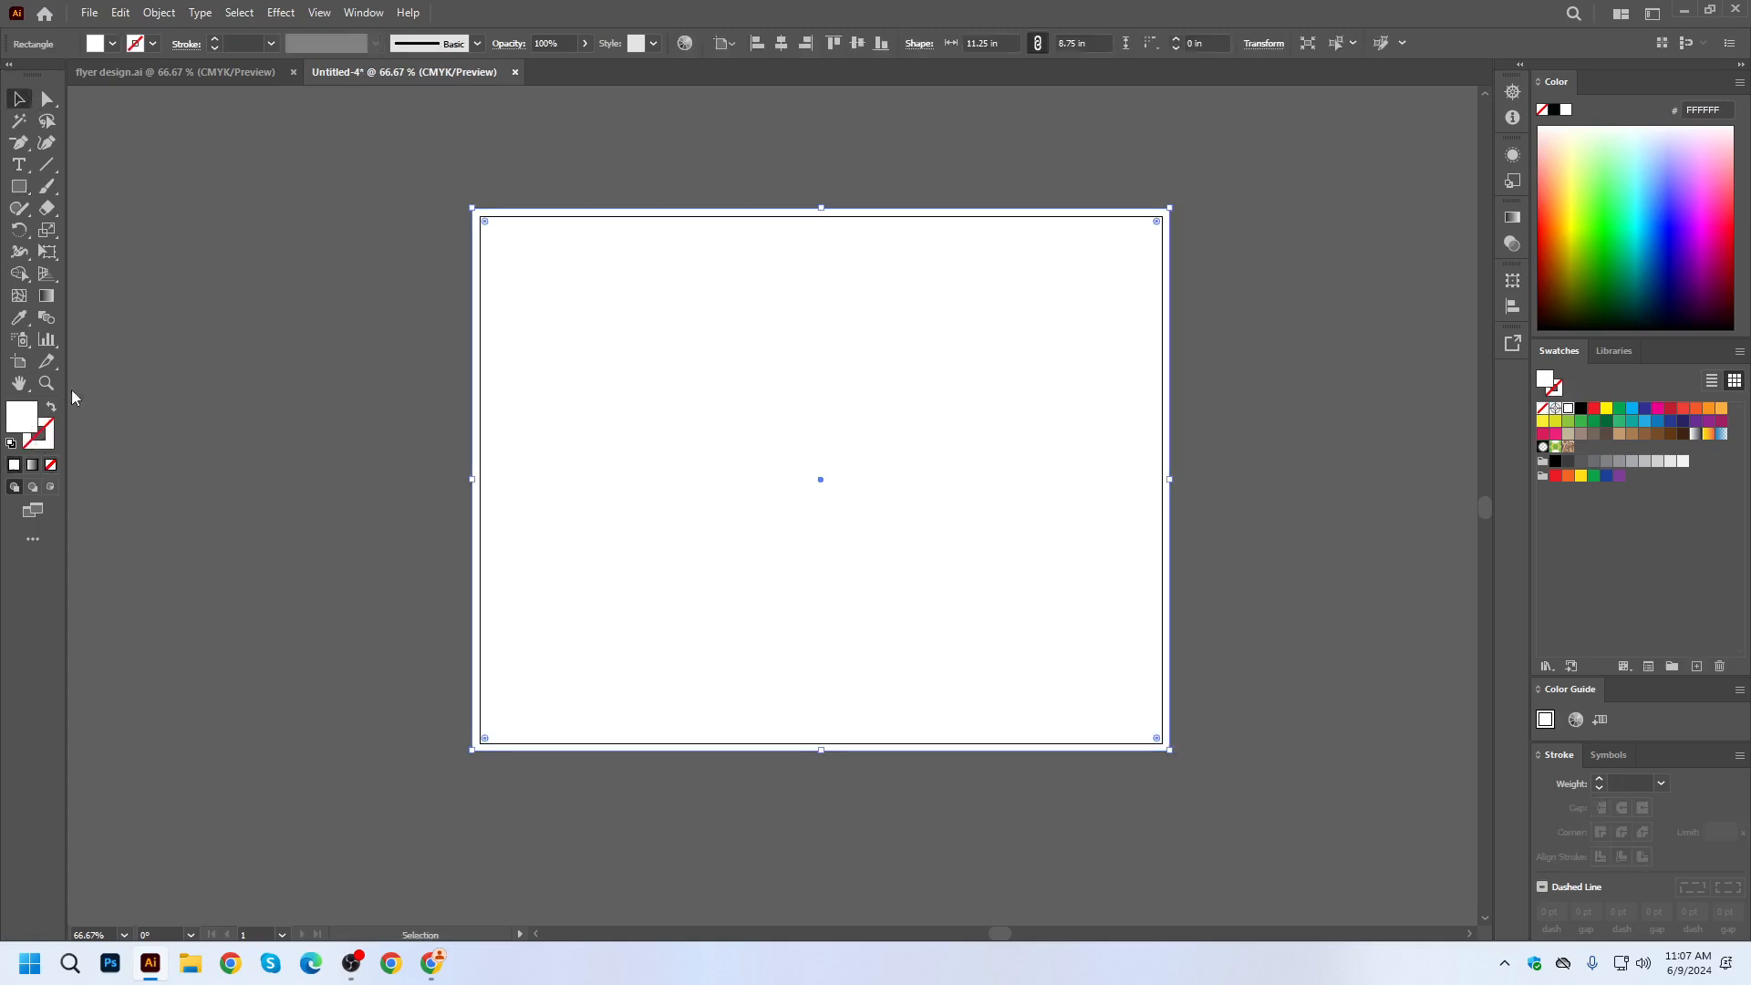
{"action": "left_click", "coordinate": [239, 321]}
Duplicate the white rectangle and place the copy beside the artboard, aligned horizontally with the original.
{"action": "scroll", "coordinate": [809, 395], "scroll_direction": "down", "scroll_amount": 1}
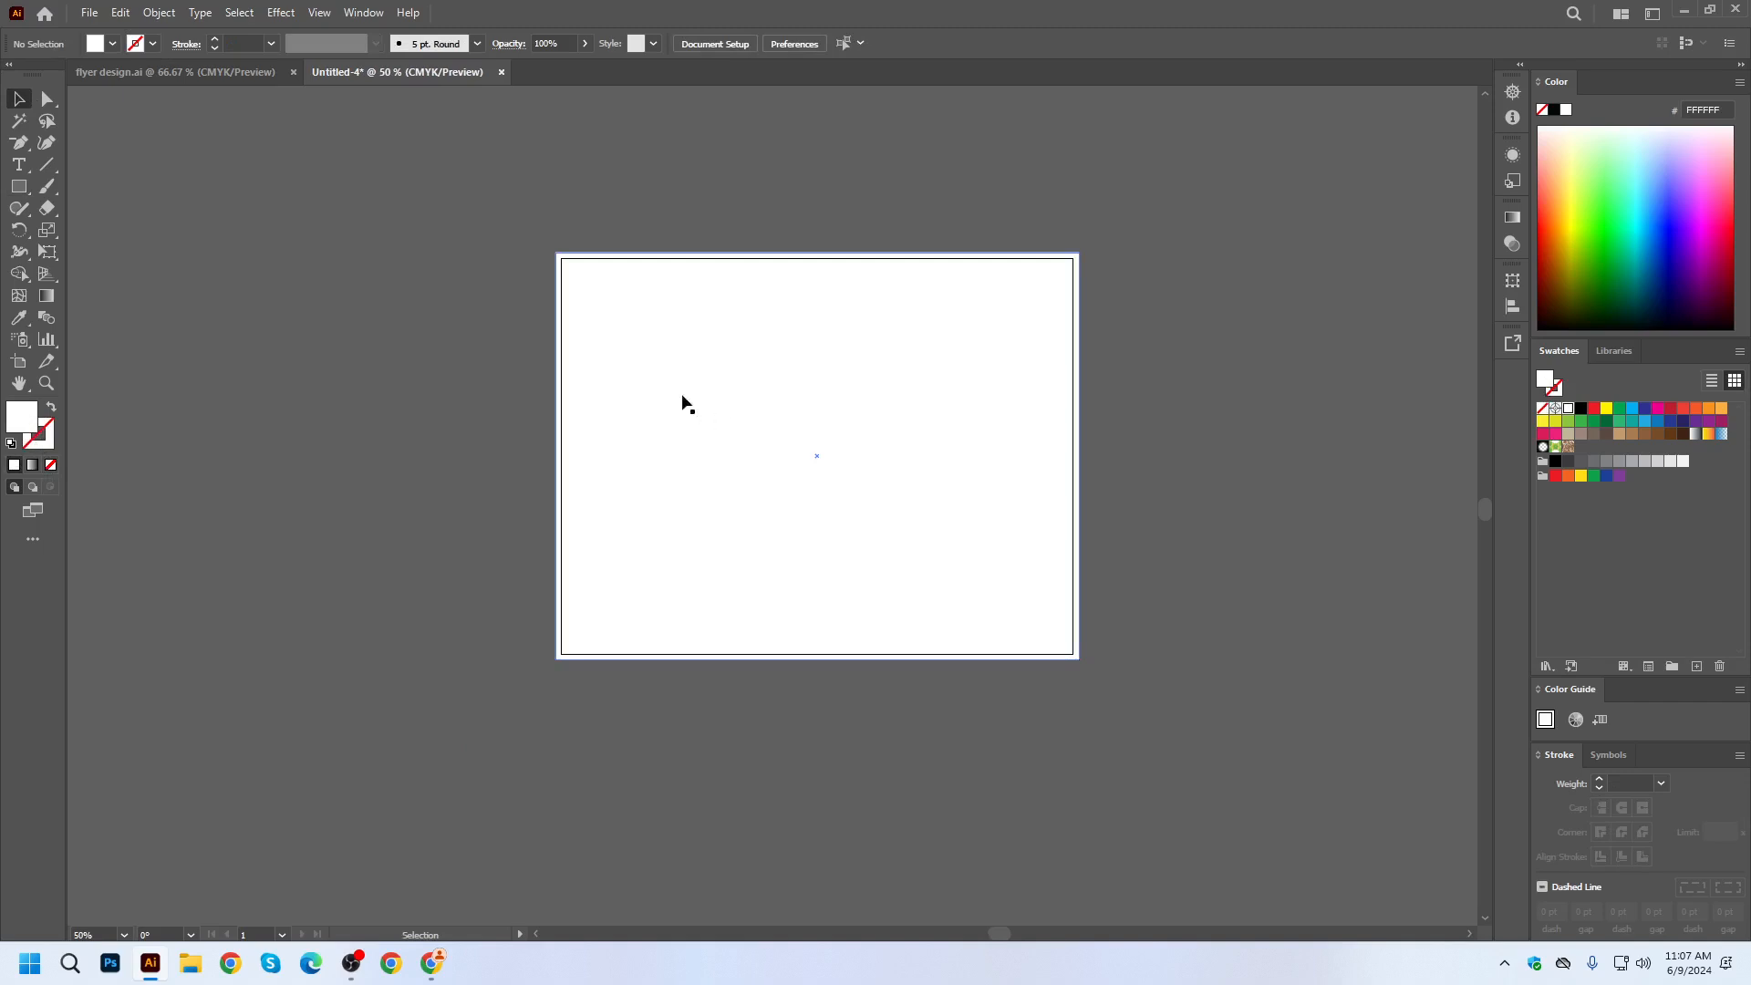
{"action": "scroll", "coordinate": [684, 403], "scroll_direction": "down", "scroll_amount": 1}
{"action": "left_click_drag", "start_coordinate": [827, 429], "coordinate": [510, 427]}
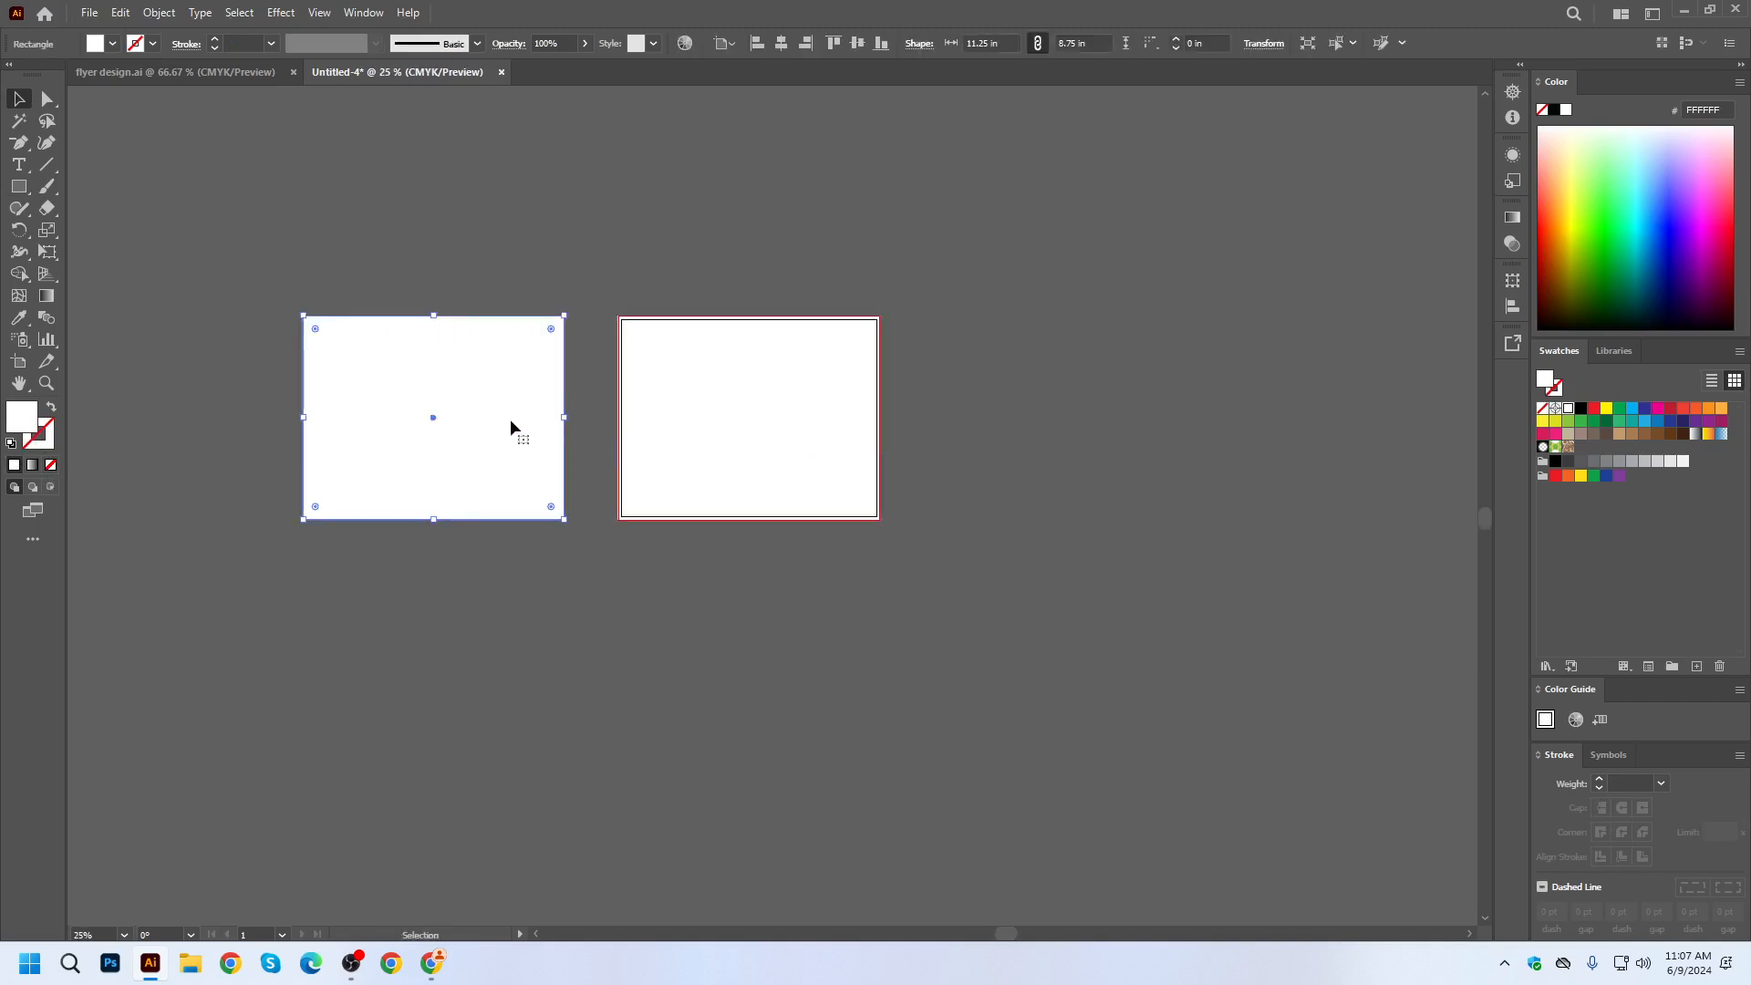
{"action": "scroll", "coordinate": [442, 422], "scroll_direction": "up", "scroll_amount": 2}
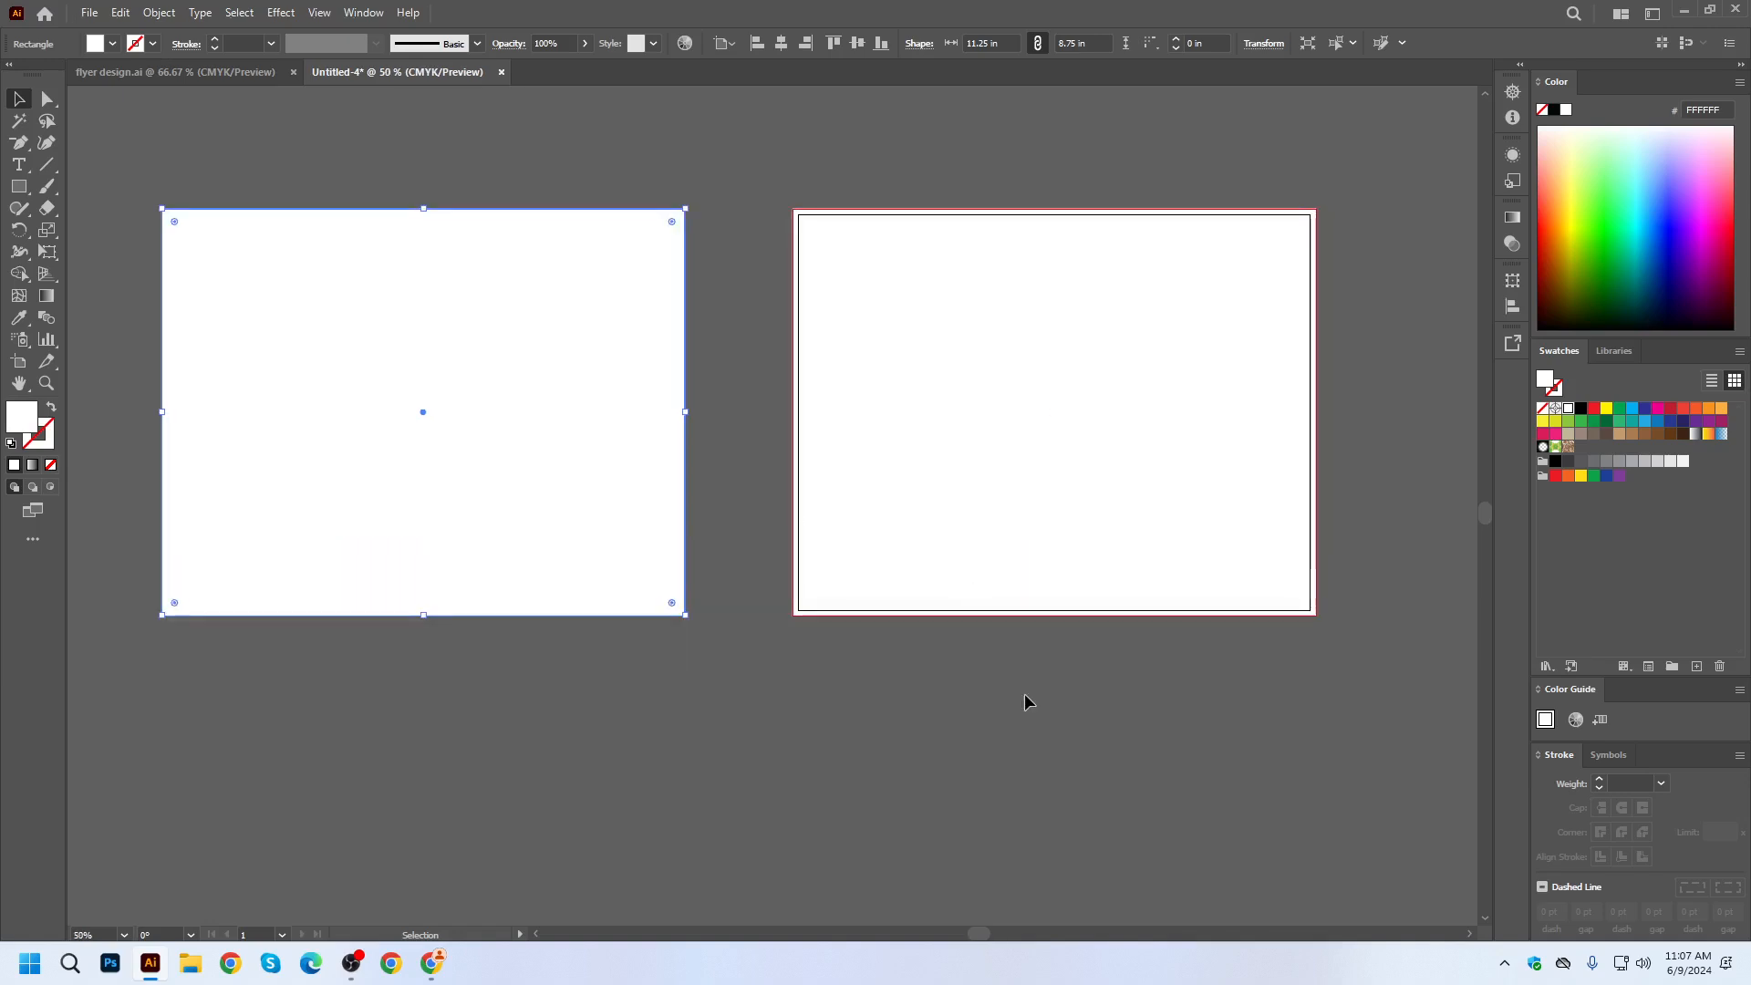
Try narrowing the duplicate rectangle to 5.625 in wide, and undo the resize.
{"action": "scroll", "coordinate": [452, 728], "scroll_direction": "left", "scroll_amount": 3}
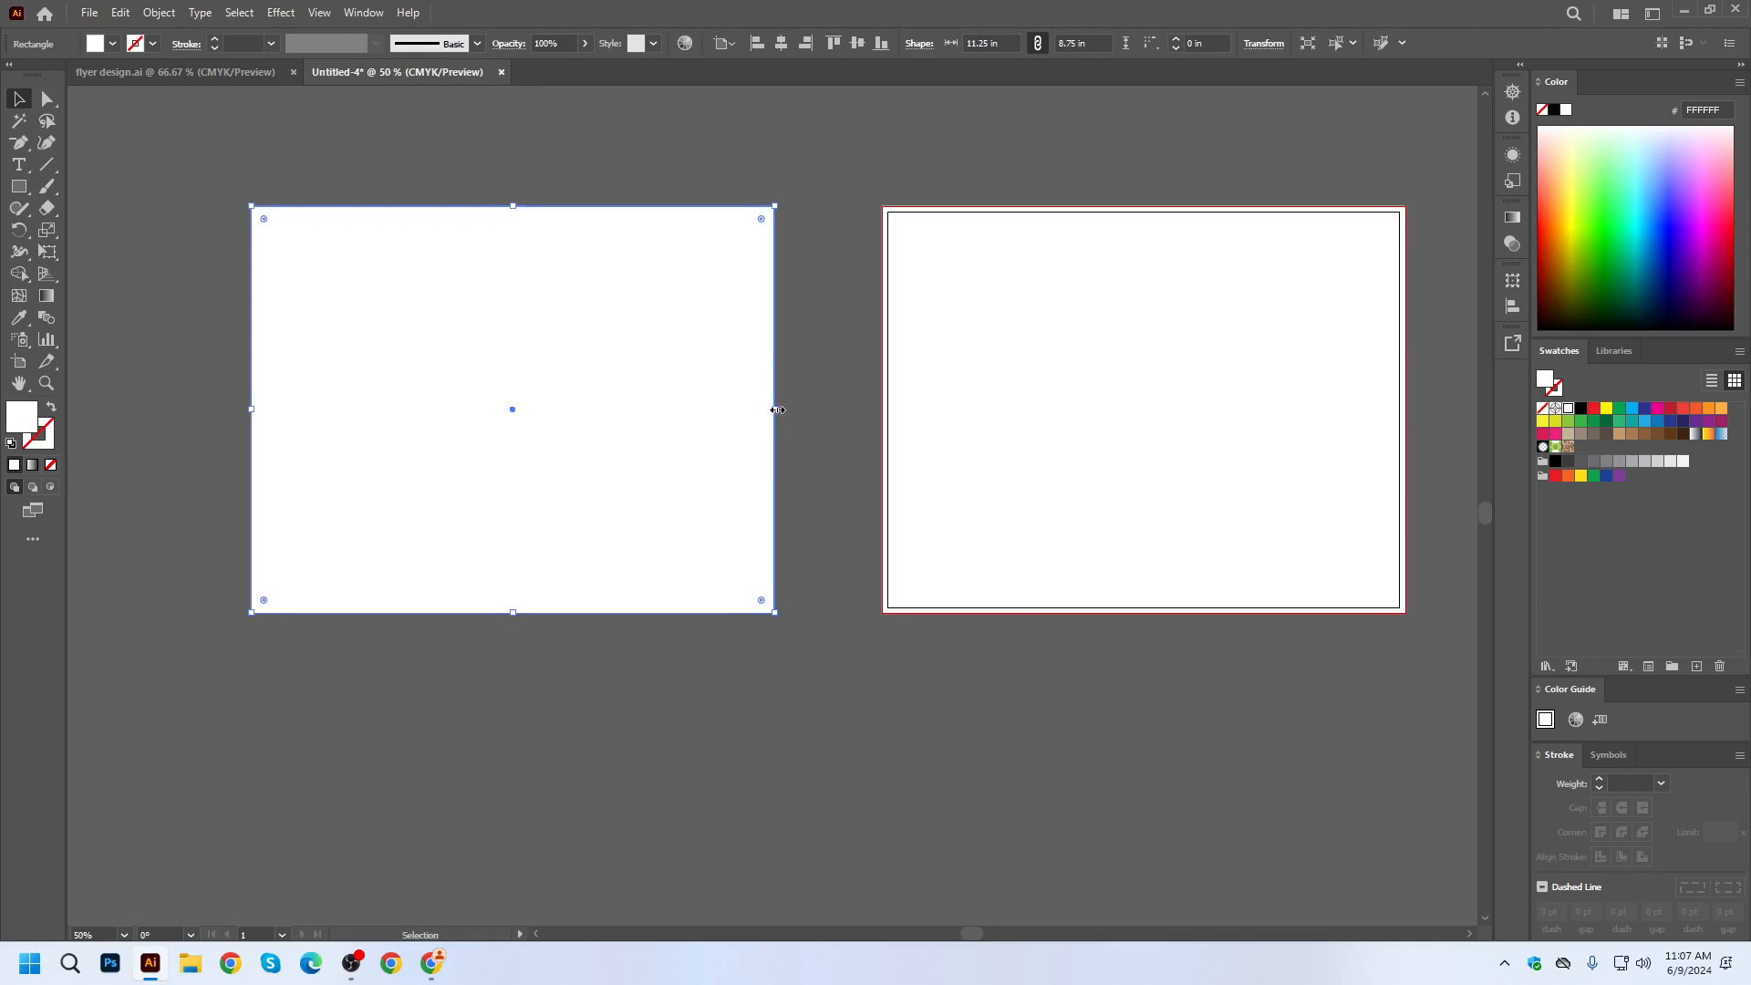
{"action": "left_click_drag", "start_coordinate": [775, 409], "coordinate": [516, 418]}
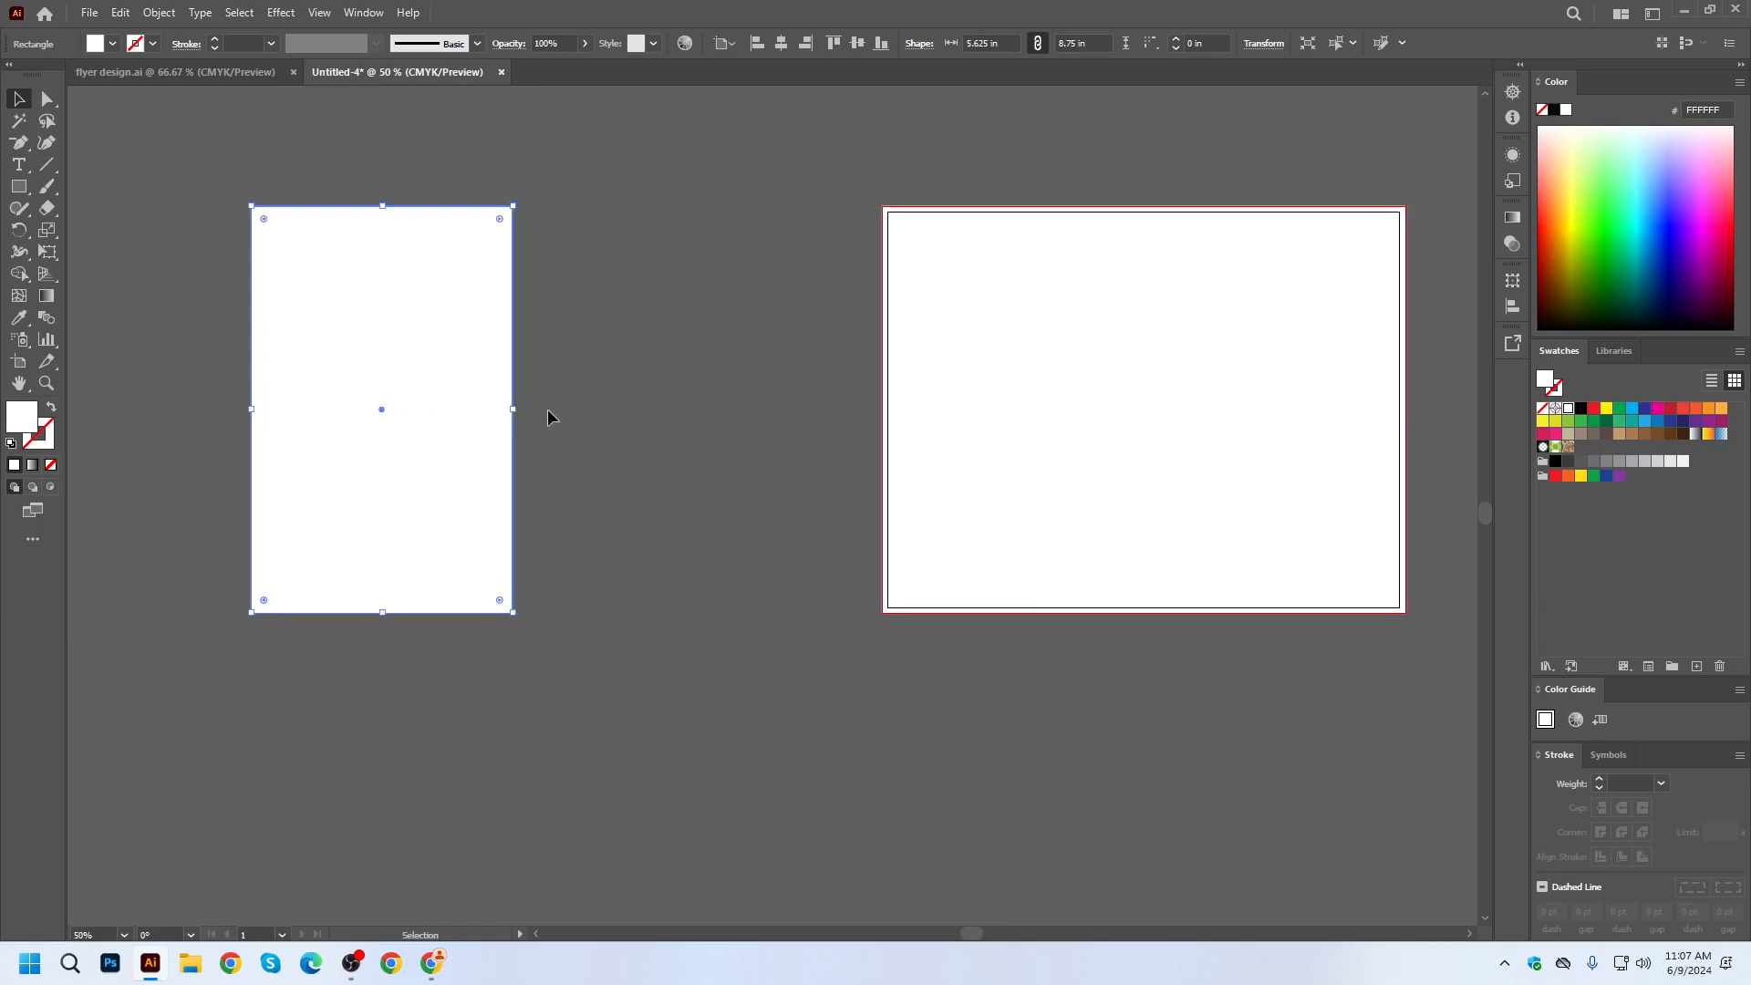
{"action": "key", "text": "ctrl+z"}
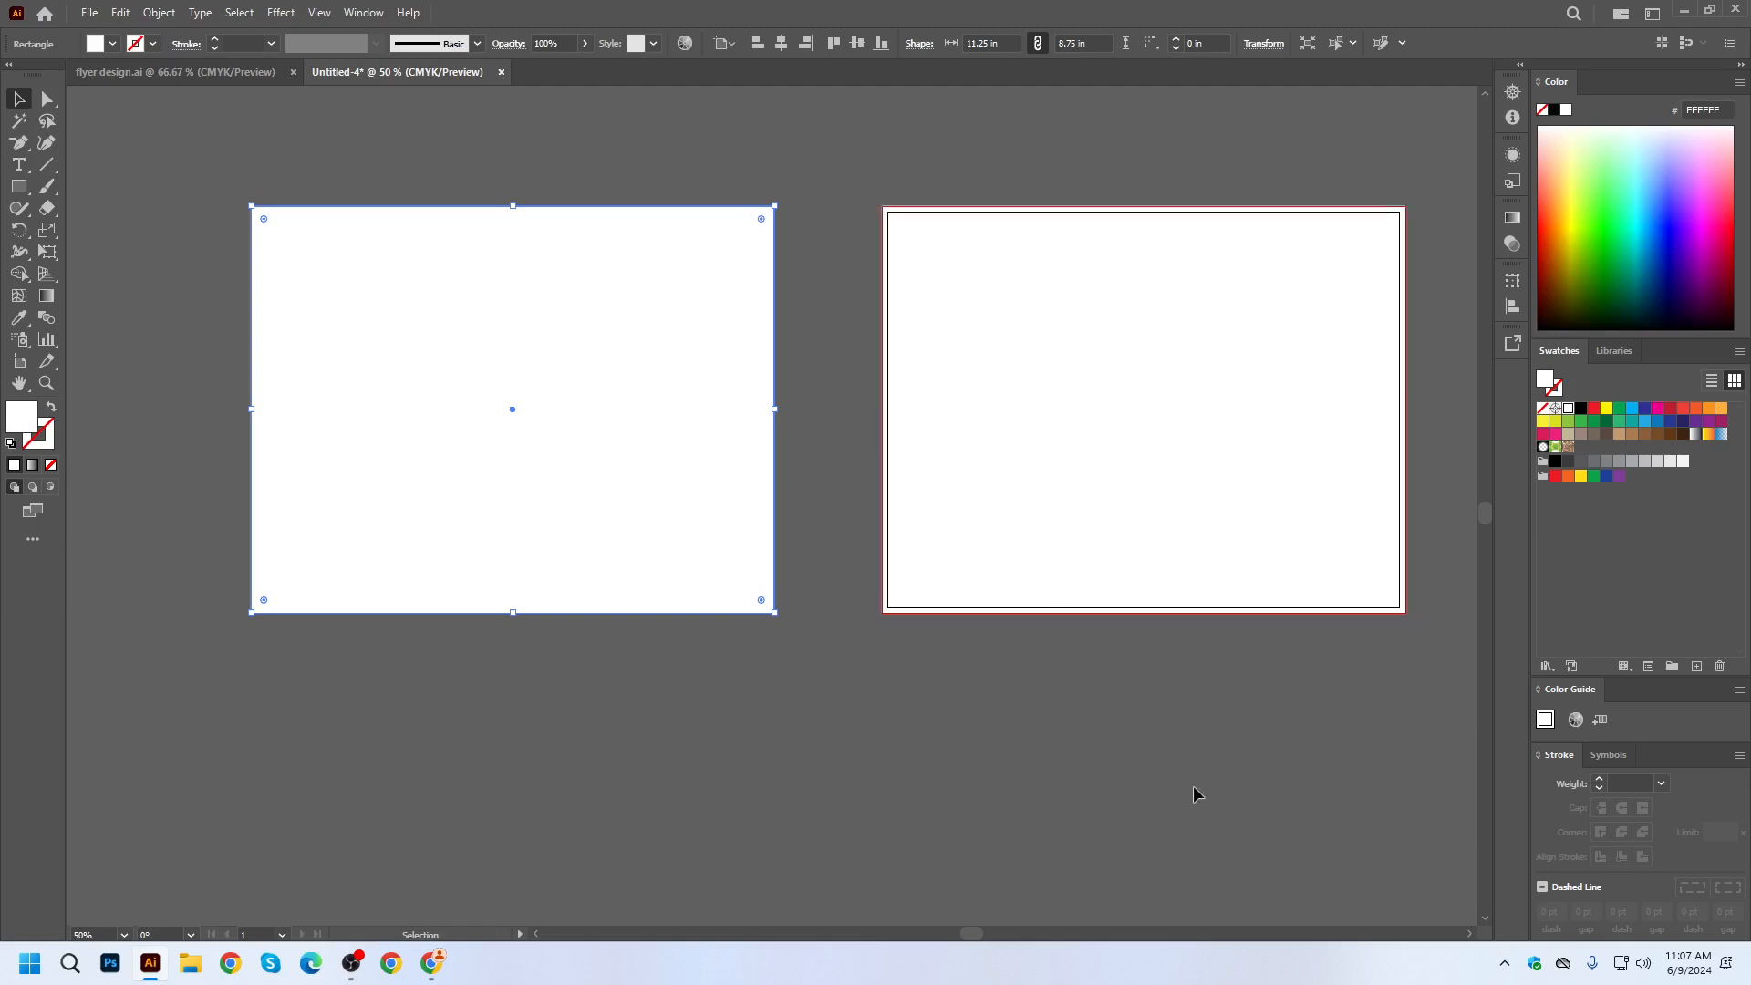
Set up Split Into Grid on the artboard rectangle with 1 row, 3 columns and a 0 in gutter, with the preview on.
{"action": "key", "text": "space"}
{"action": "left_click_drag", "start_coordinate": [1277, 671], "coordinate": [961, 680]}
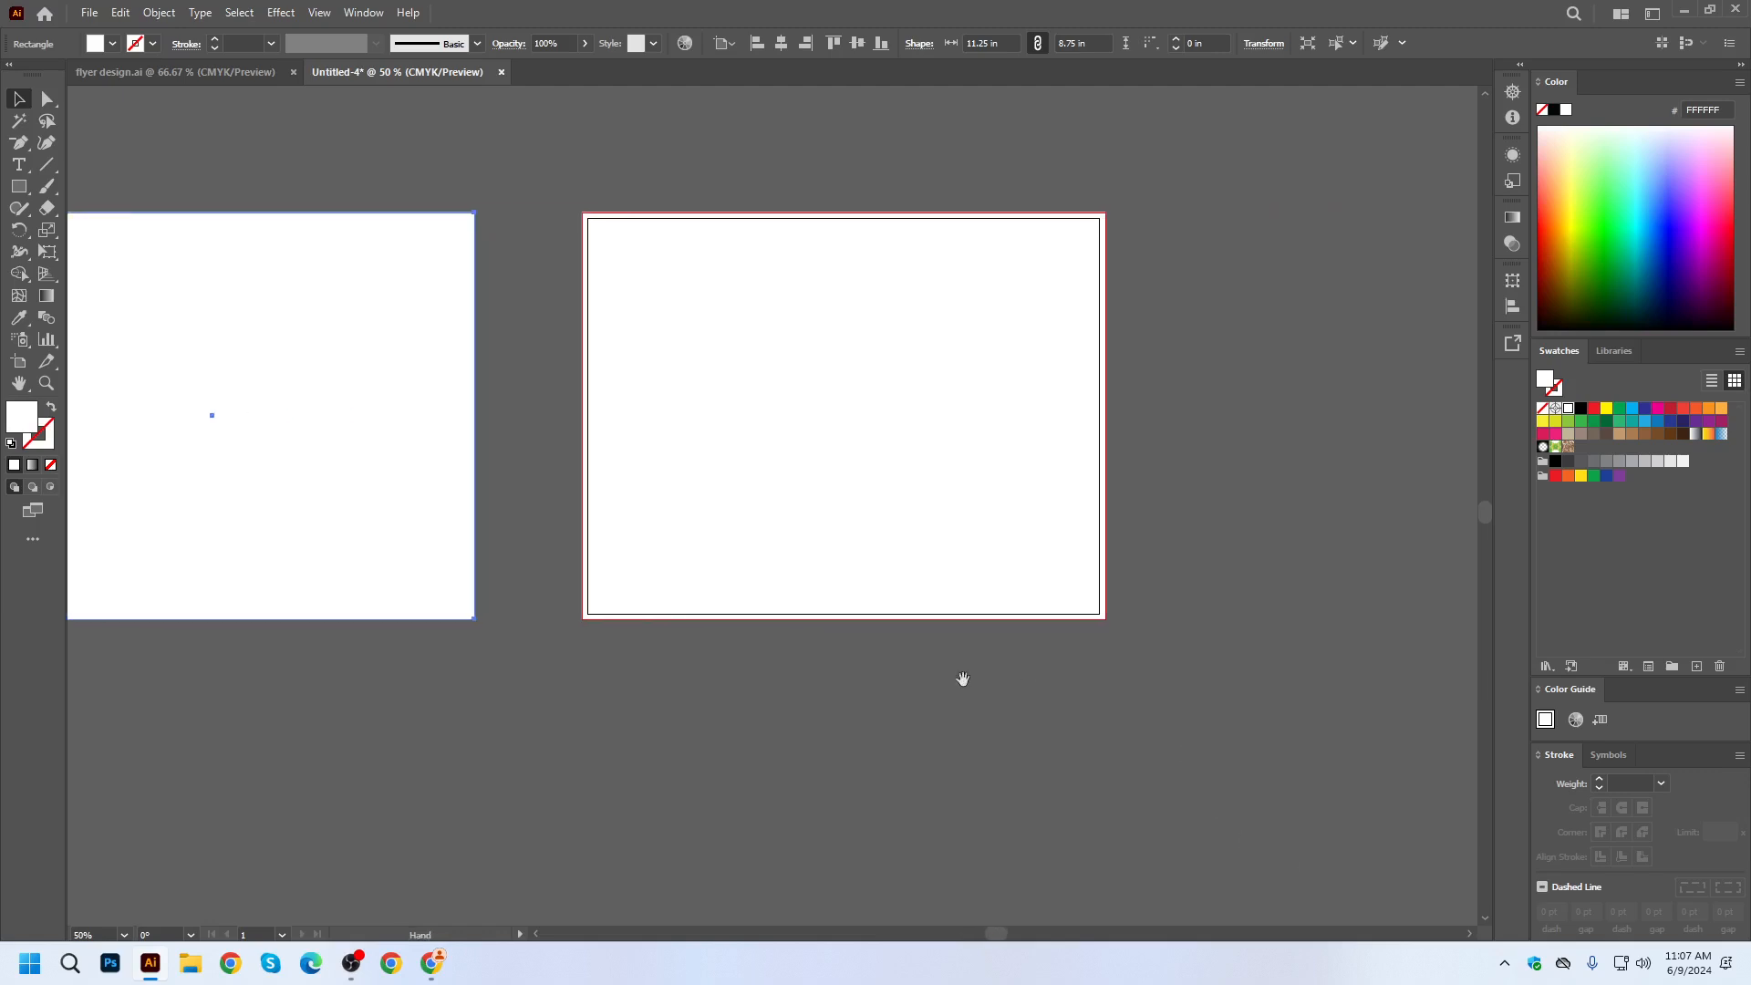
{"action": "left_click", "coordinate": [832, 344]}
{"action": "left_click", "coordinate": [153, 12]}
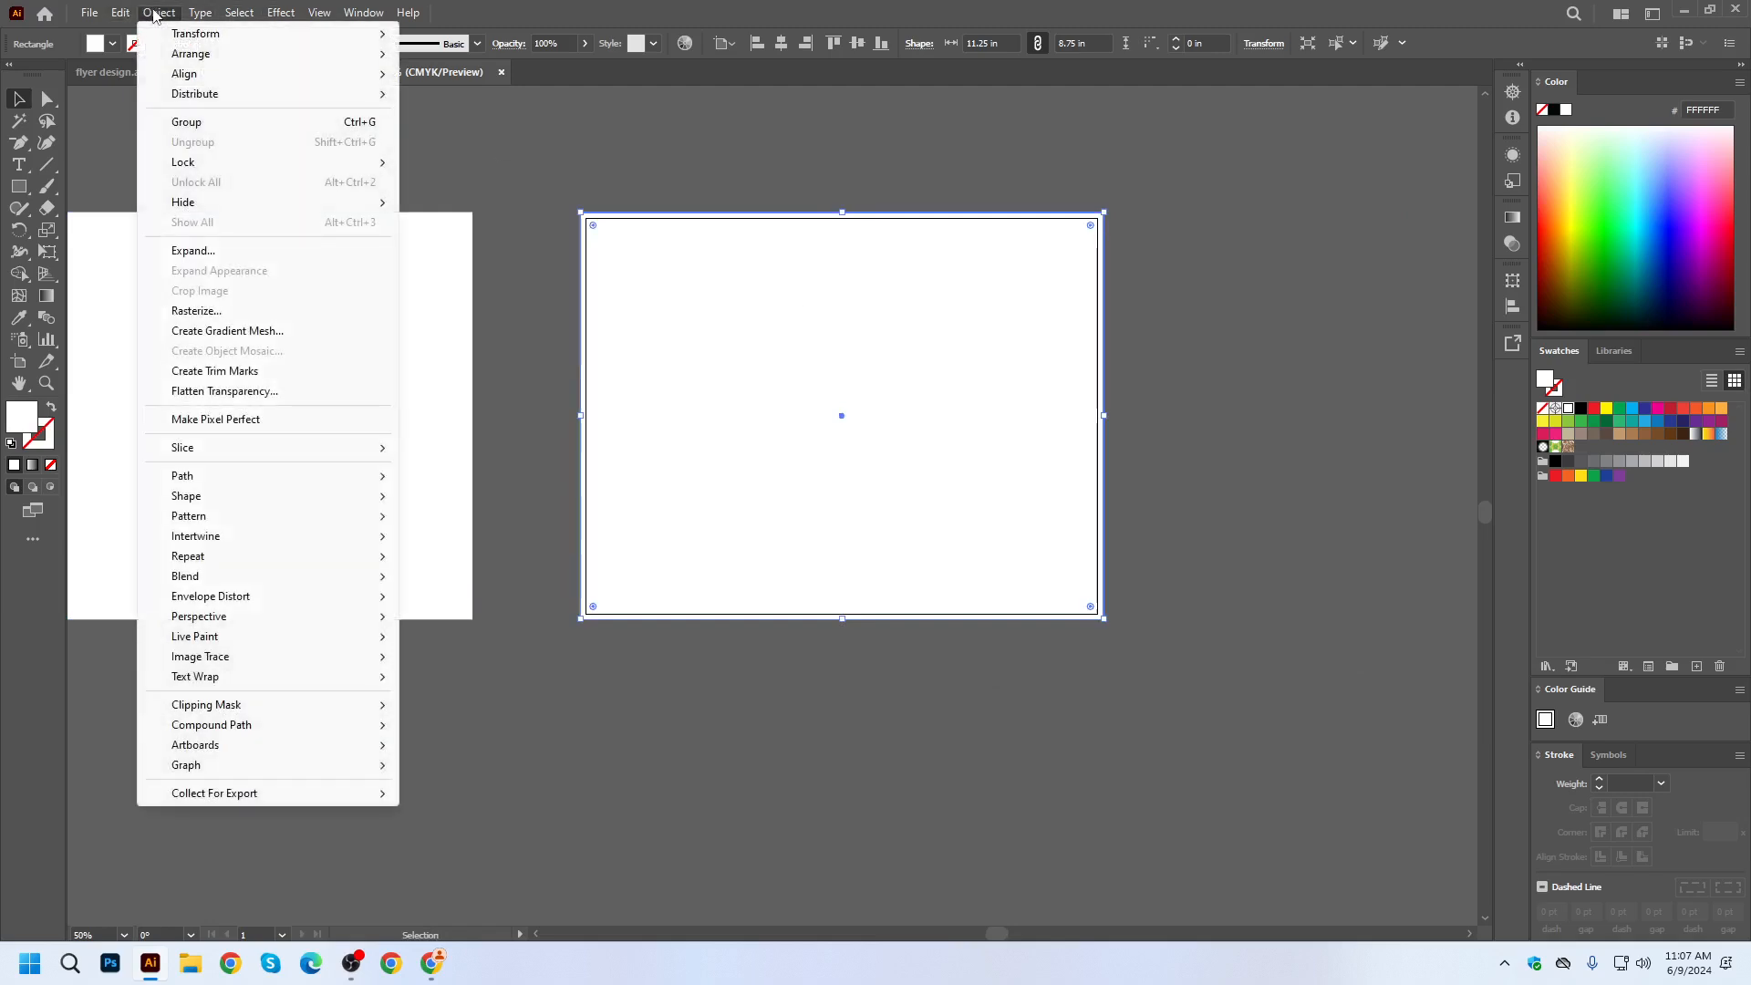
{"action": "mouse_move", "coordinate": [189, 473]}
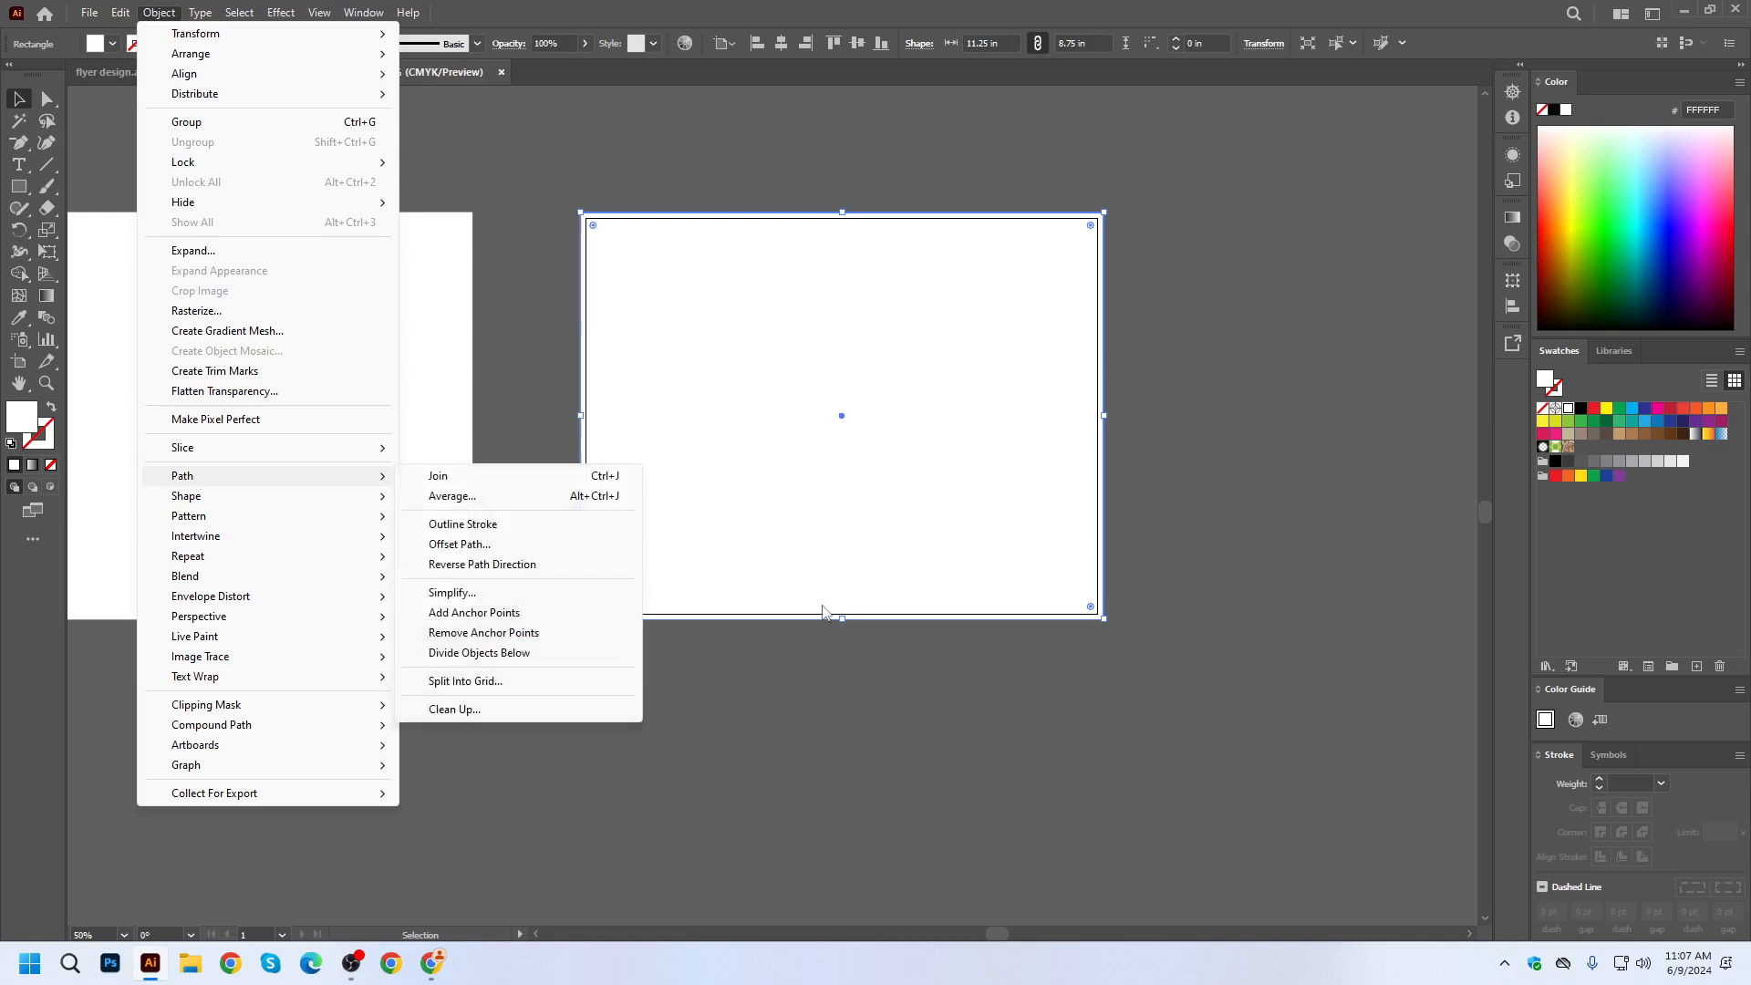
{"action": "left_click", "coordinate": [498, 690]}
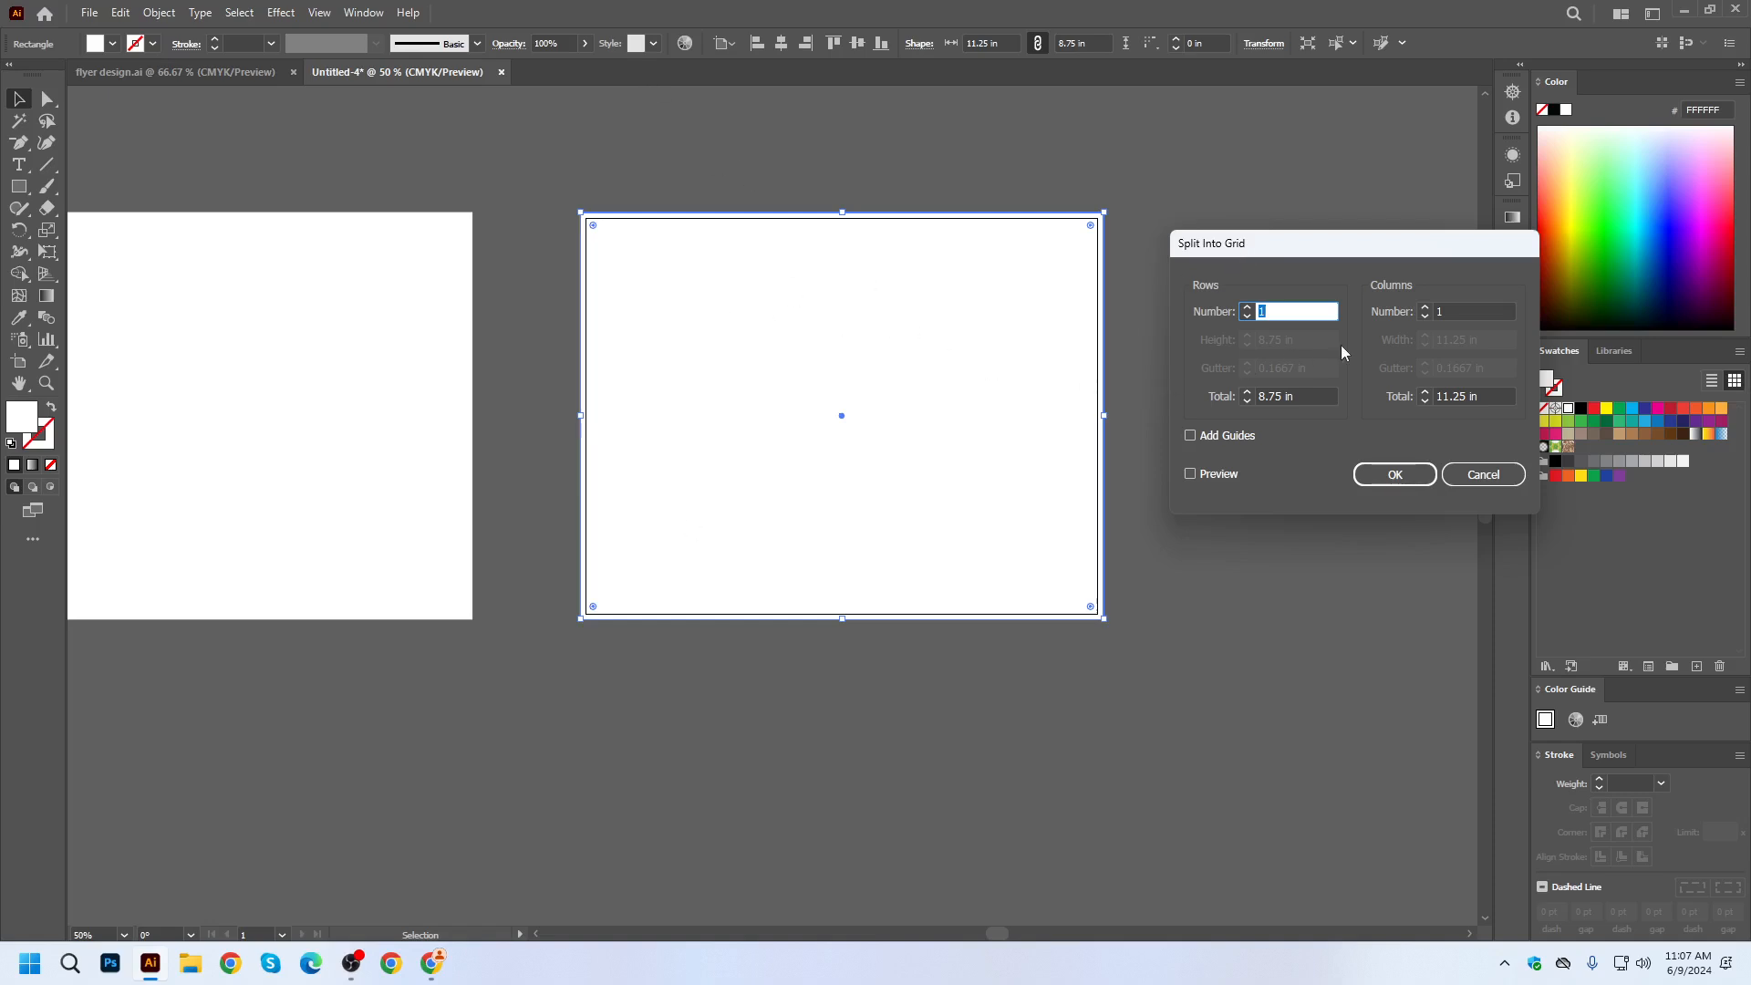
{"action": "left_click", "coordinate": [1201, 471]}
{"action": "left_click", "coordinate": [1464, 313]}
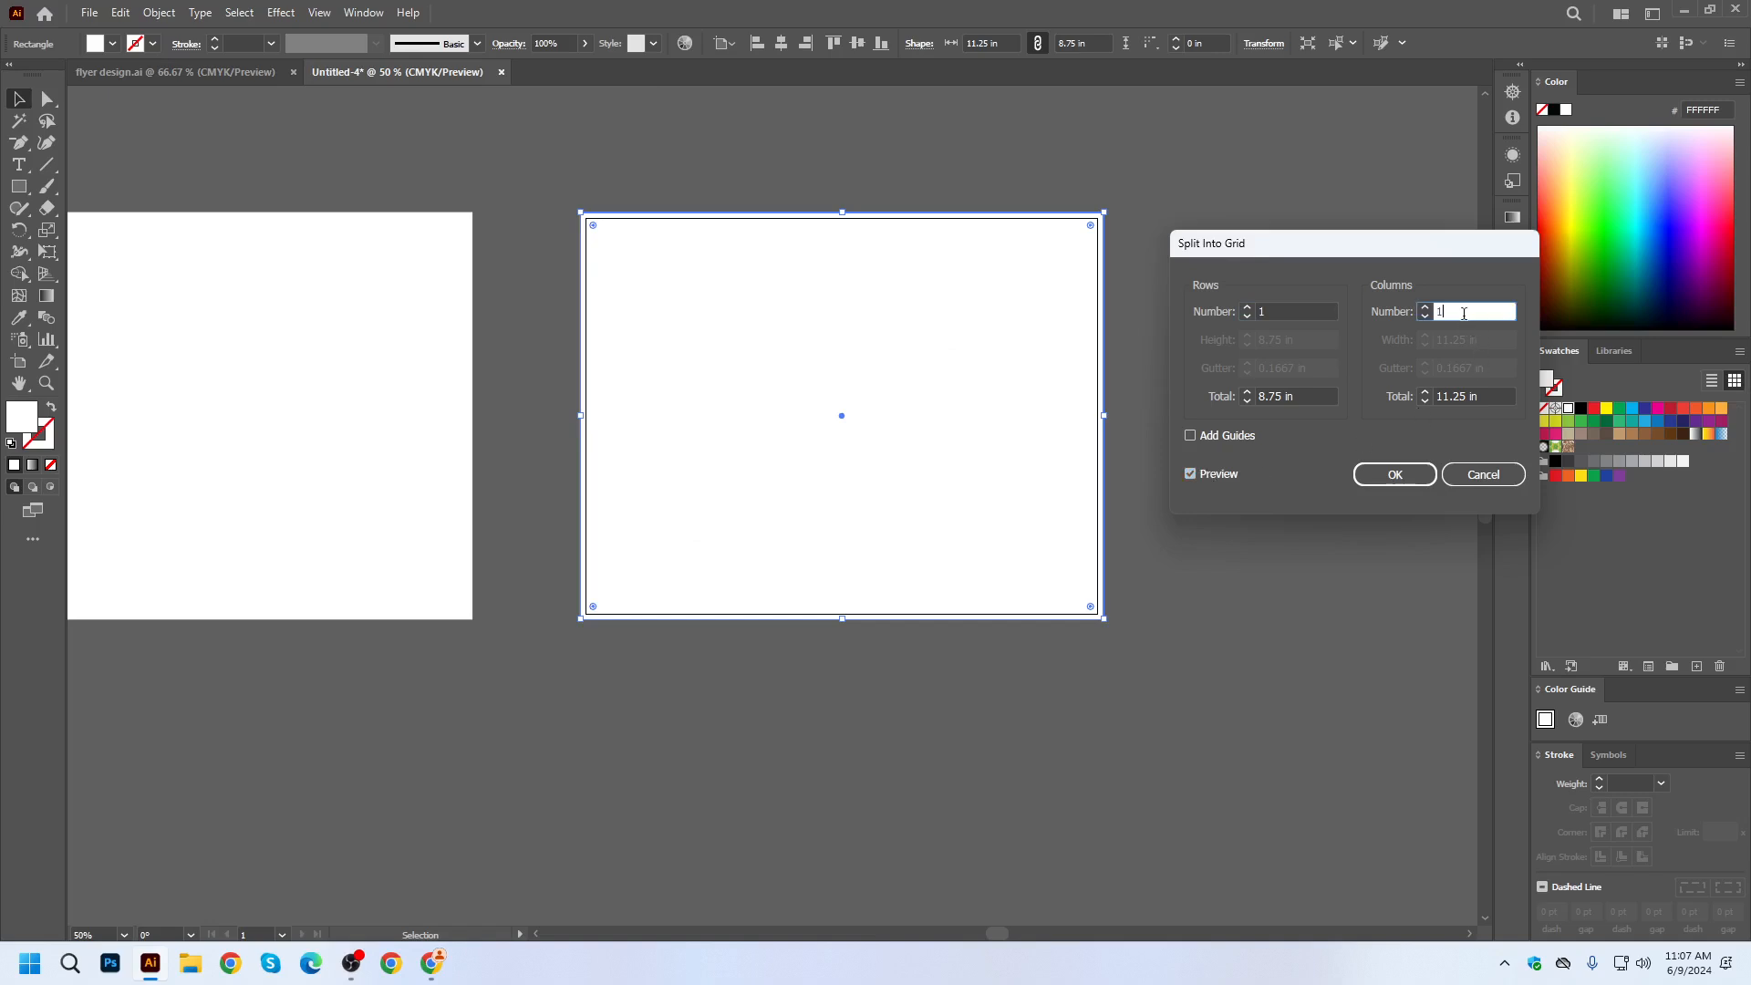
{"action": "key", "text": "Up"}
{"action": "key", "text": "Up"}
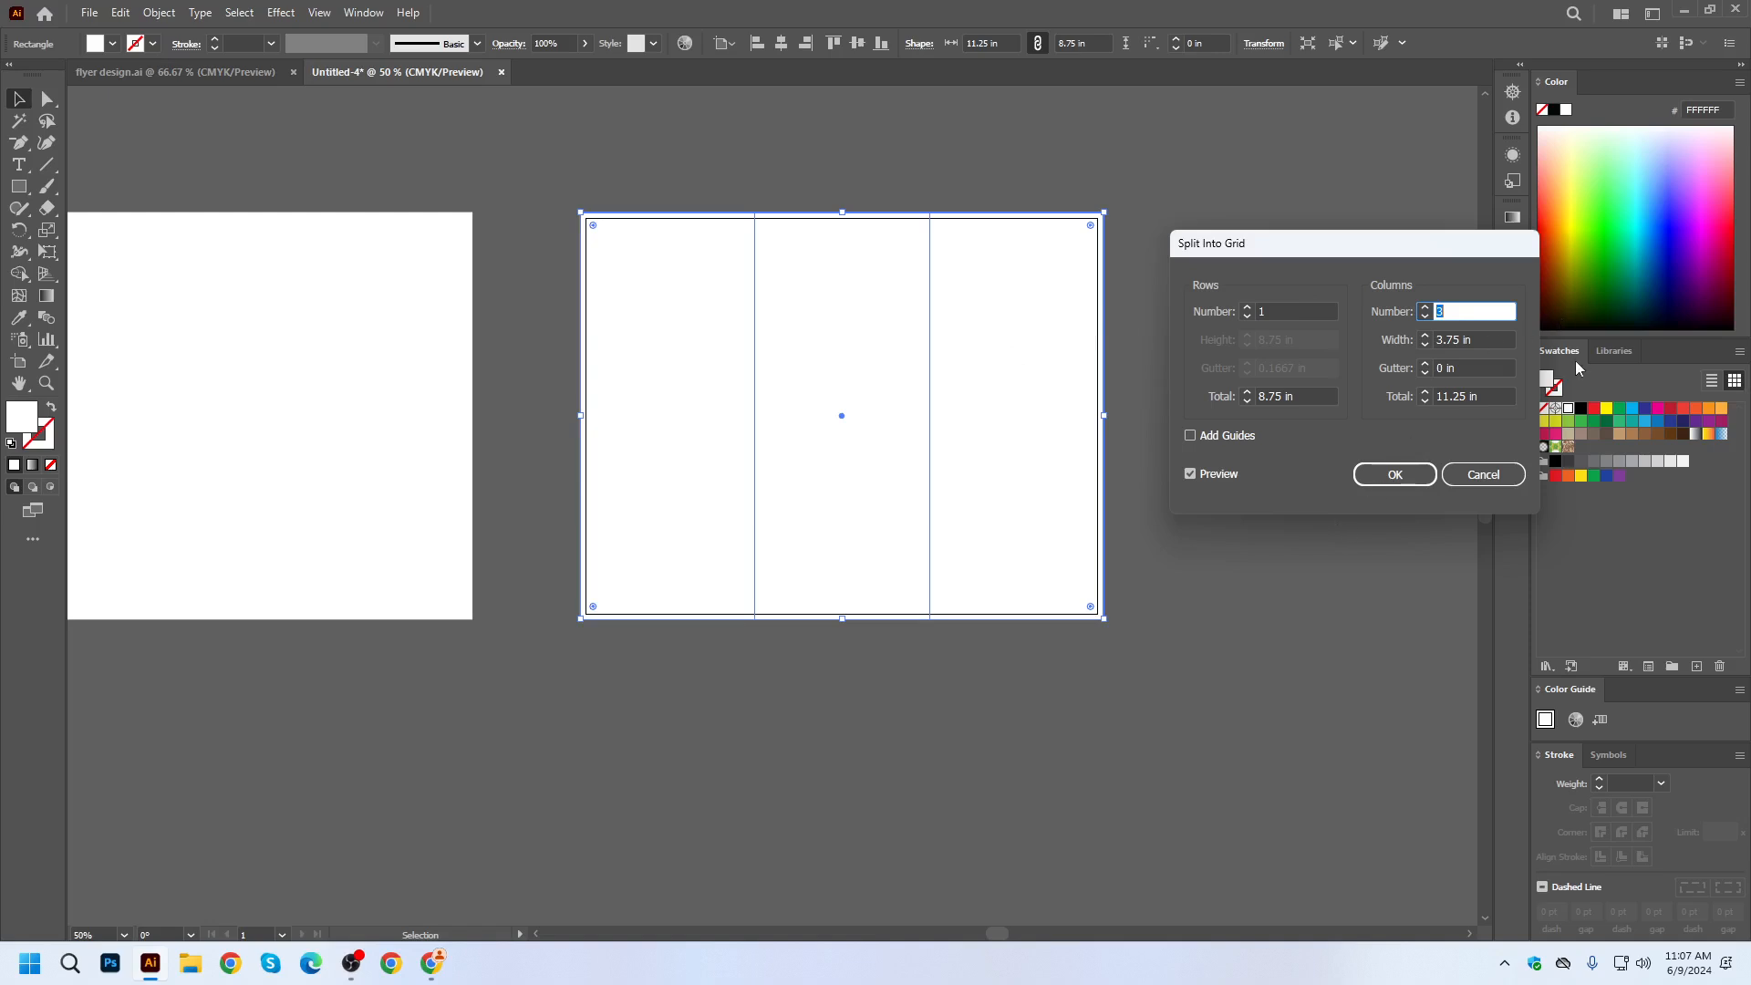
Switch to Chrome and search Google Images for brochure designs.
{"action": "left_click", "coordinate": [431, 962]}
{"action": "left_click", "coordinate": [351, 19]}
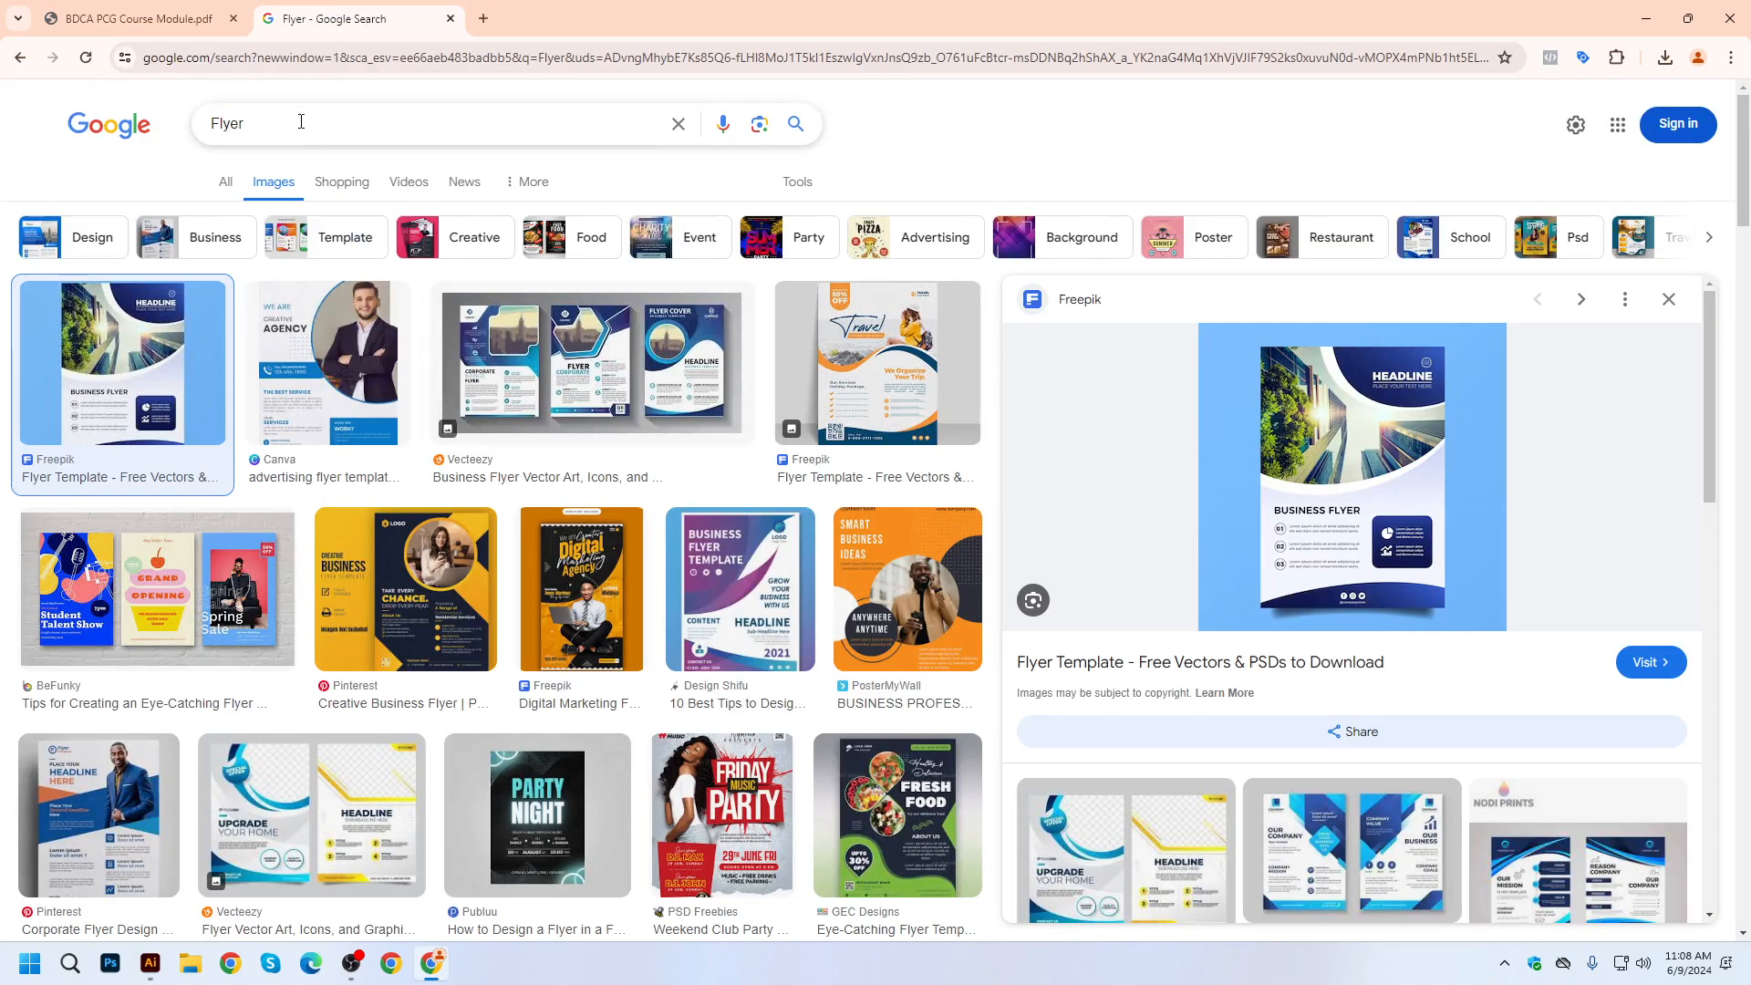
{"action": "left_click_drag", "start_coordinate": [301, 122], "coordinate": [2, 115]}
{"action": "type", "text": "brochur"}
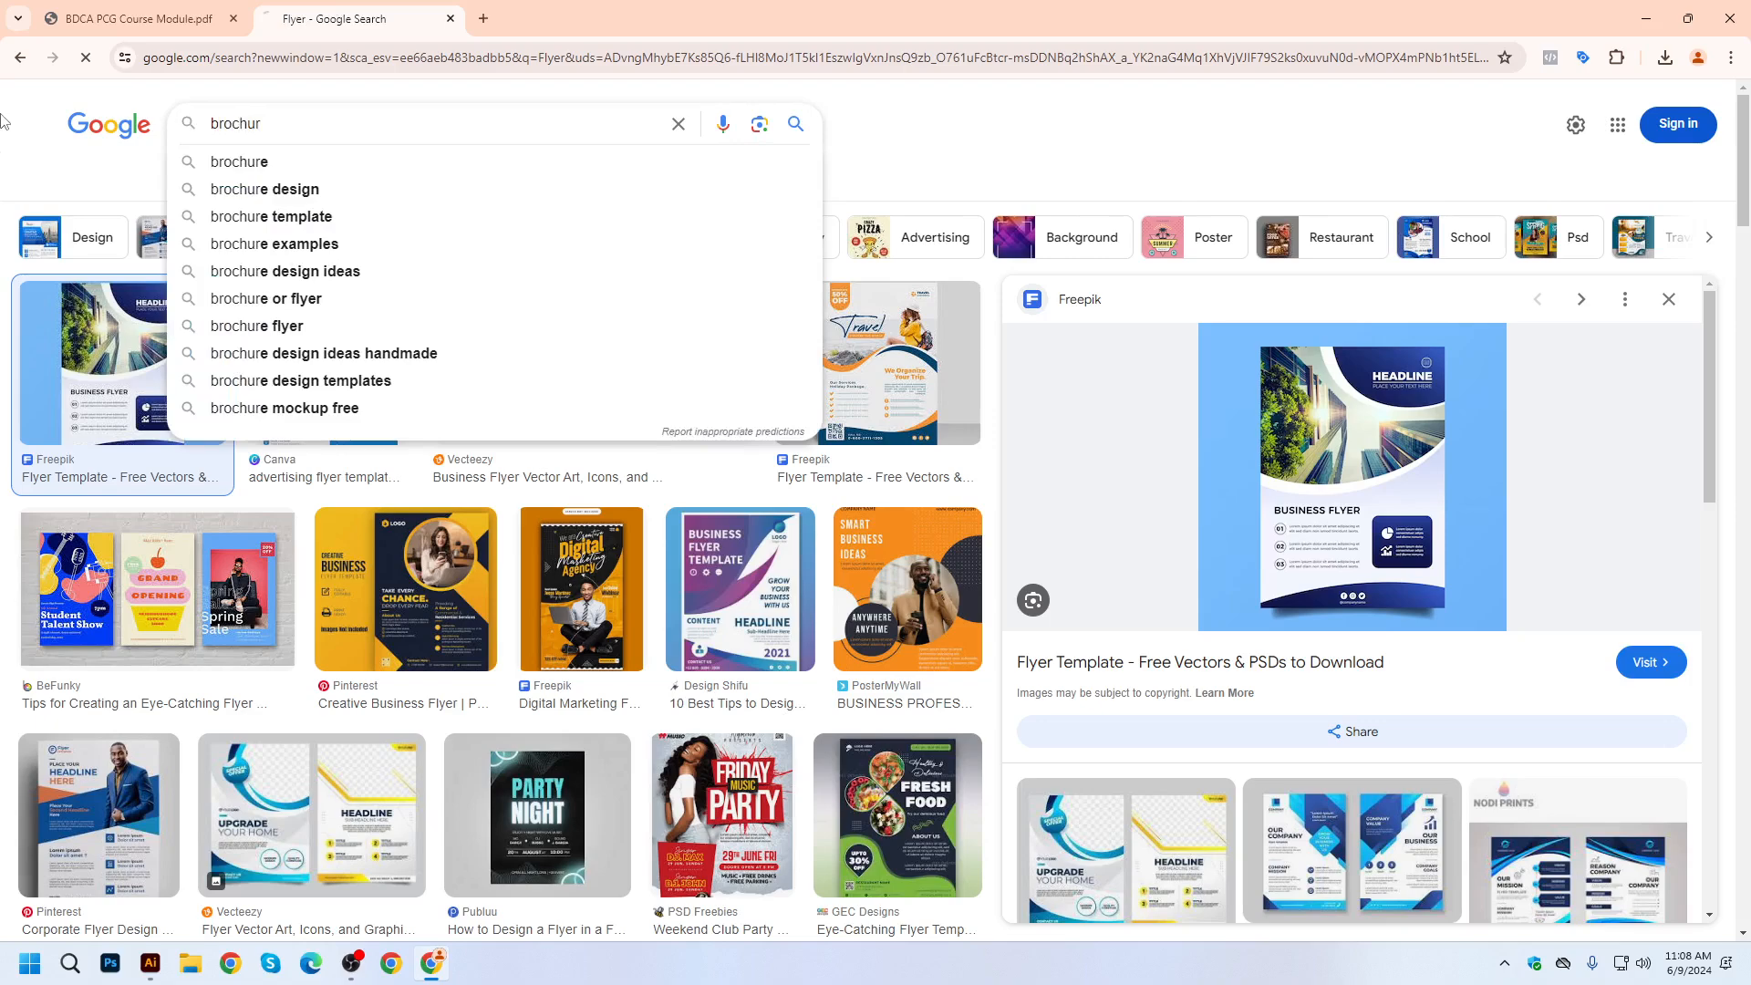
{"action": "key", "text": "Return"}
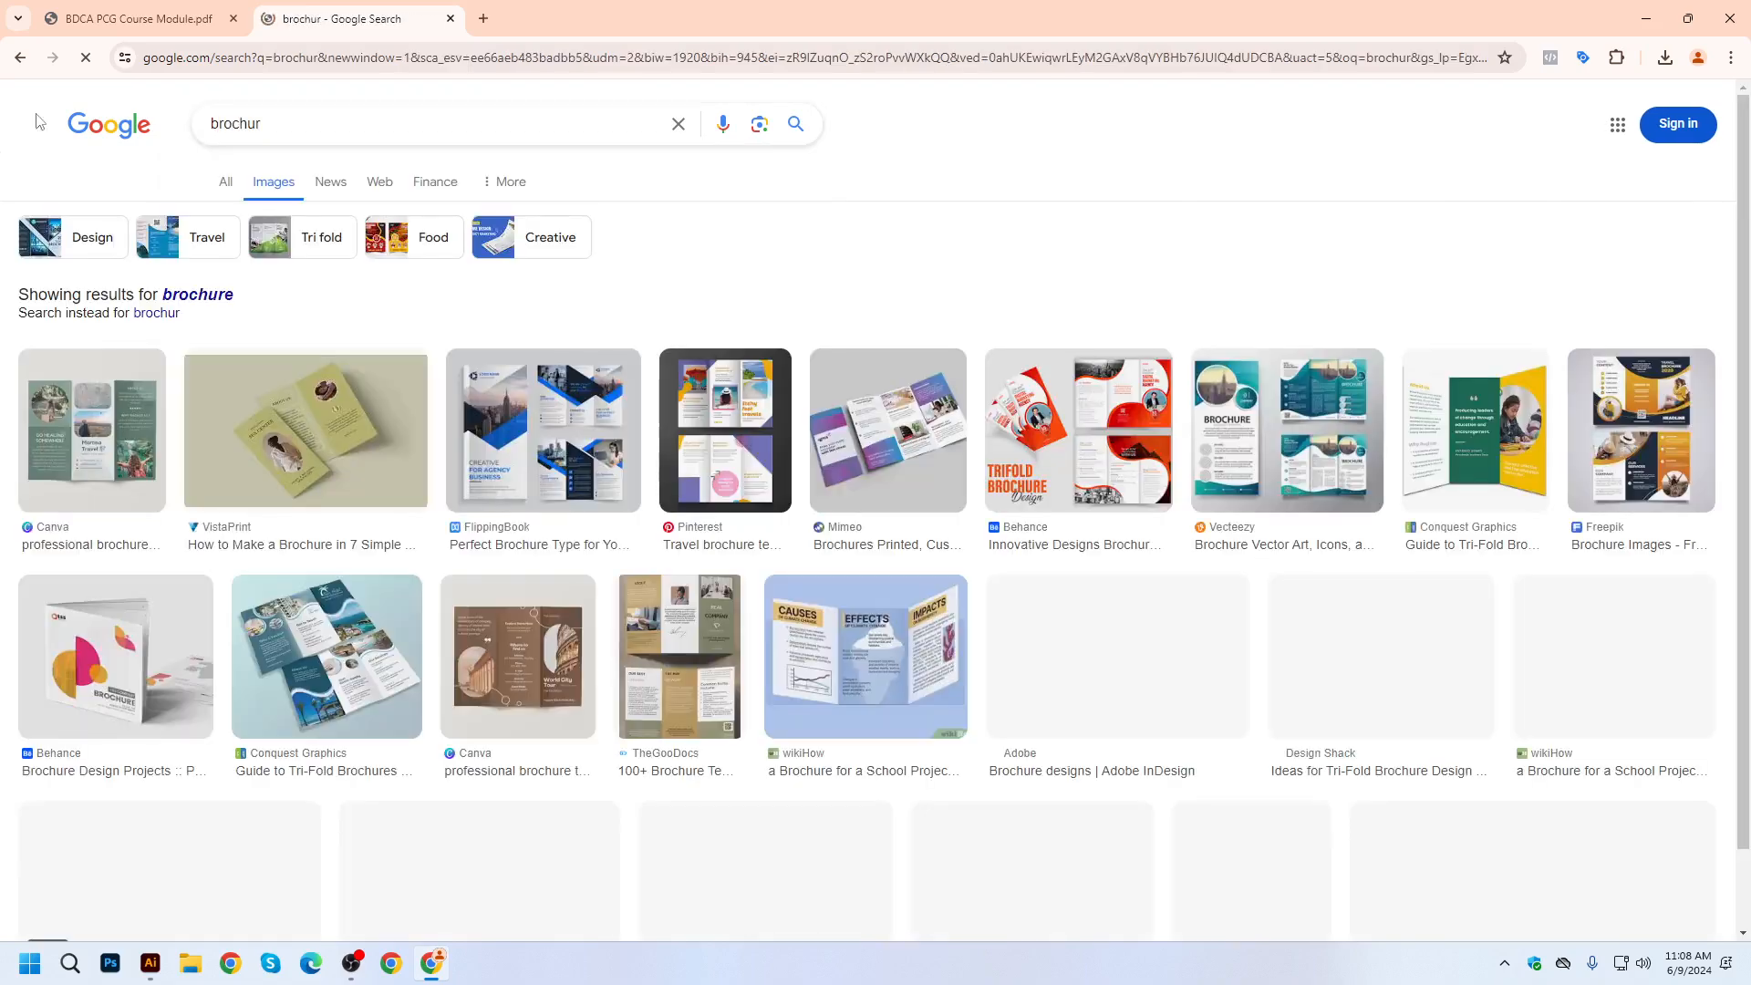
{"action": "scroll", "coordinate": [228, 303], "scroll_direction": "down", "scroll_amount": 1}
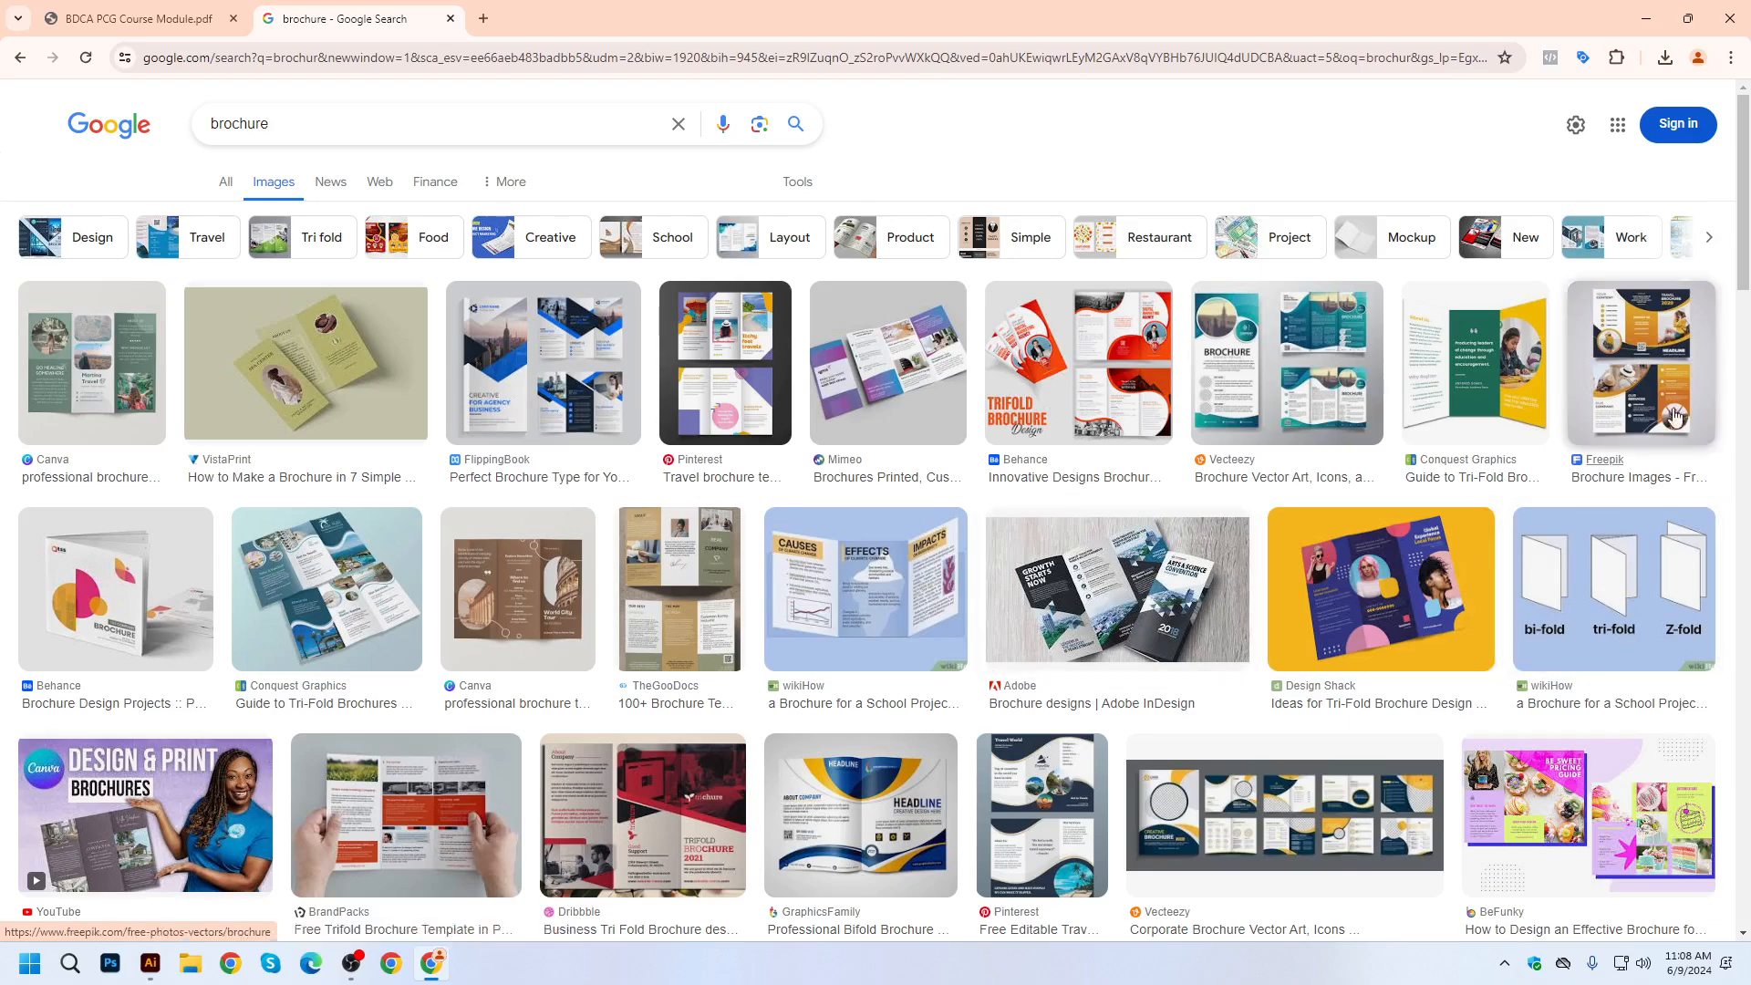
Browse the brochure results and related images, and preview the Business Trifold Brochure Design Corporate Identity image.
{"action": "left_click", "coordinate": [1650, 345]}
{"action": "scroll", "coordinate": [1326, 516], "scroll_direction": "down", "scroll_amount": 2}
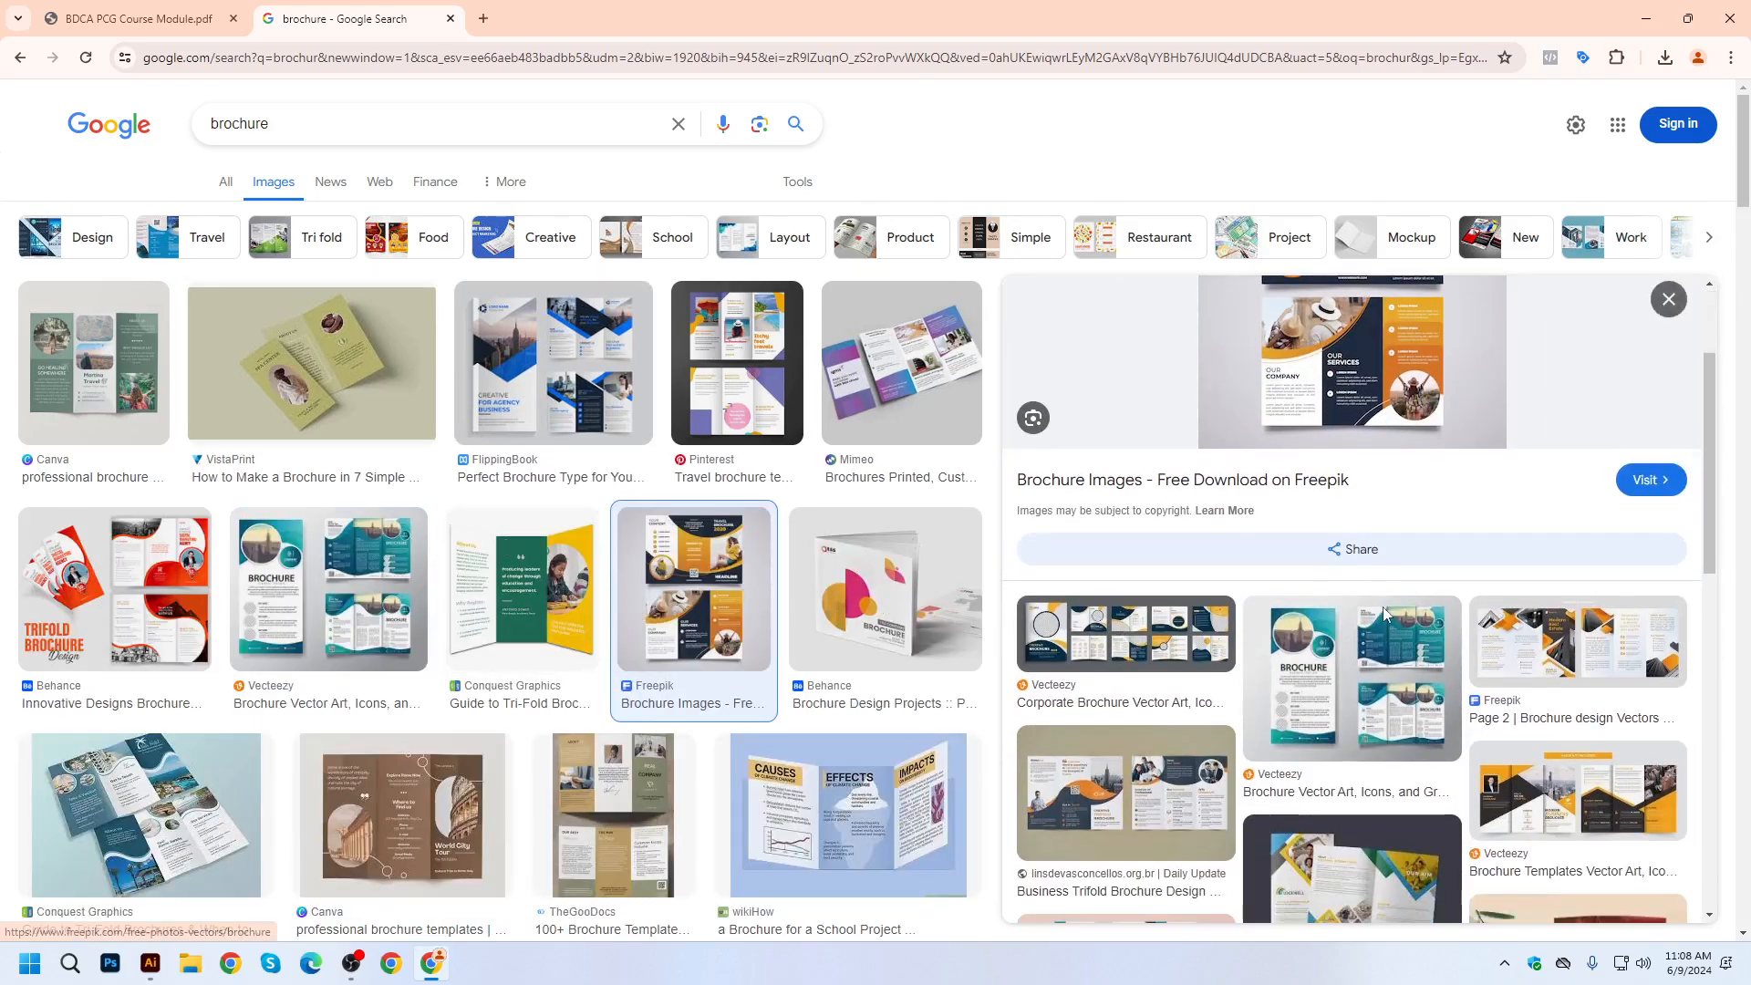
{"action": "left_click", "coordinate": [1605, 648]}
{"action": "scroll", "coordinate": [1309, 620], "scroll_direction": "down", "scroll_amount": 5}
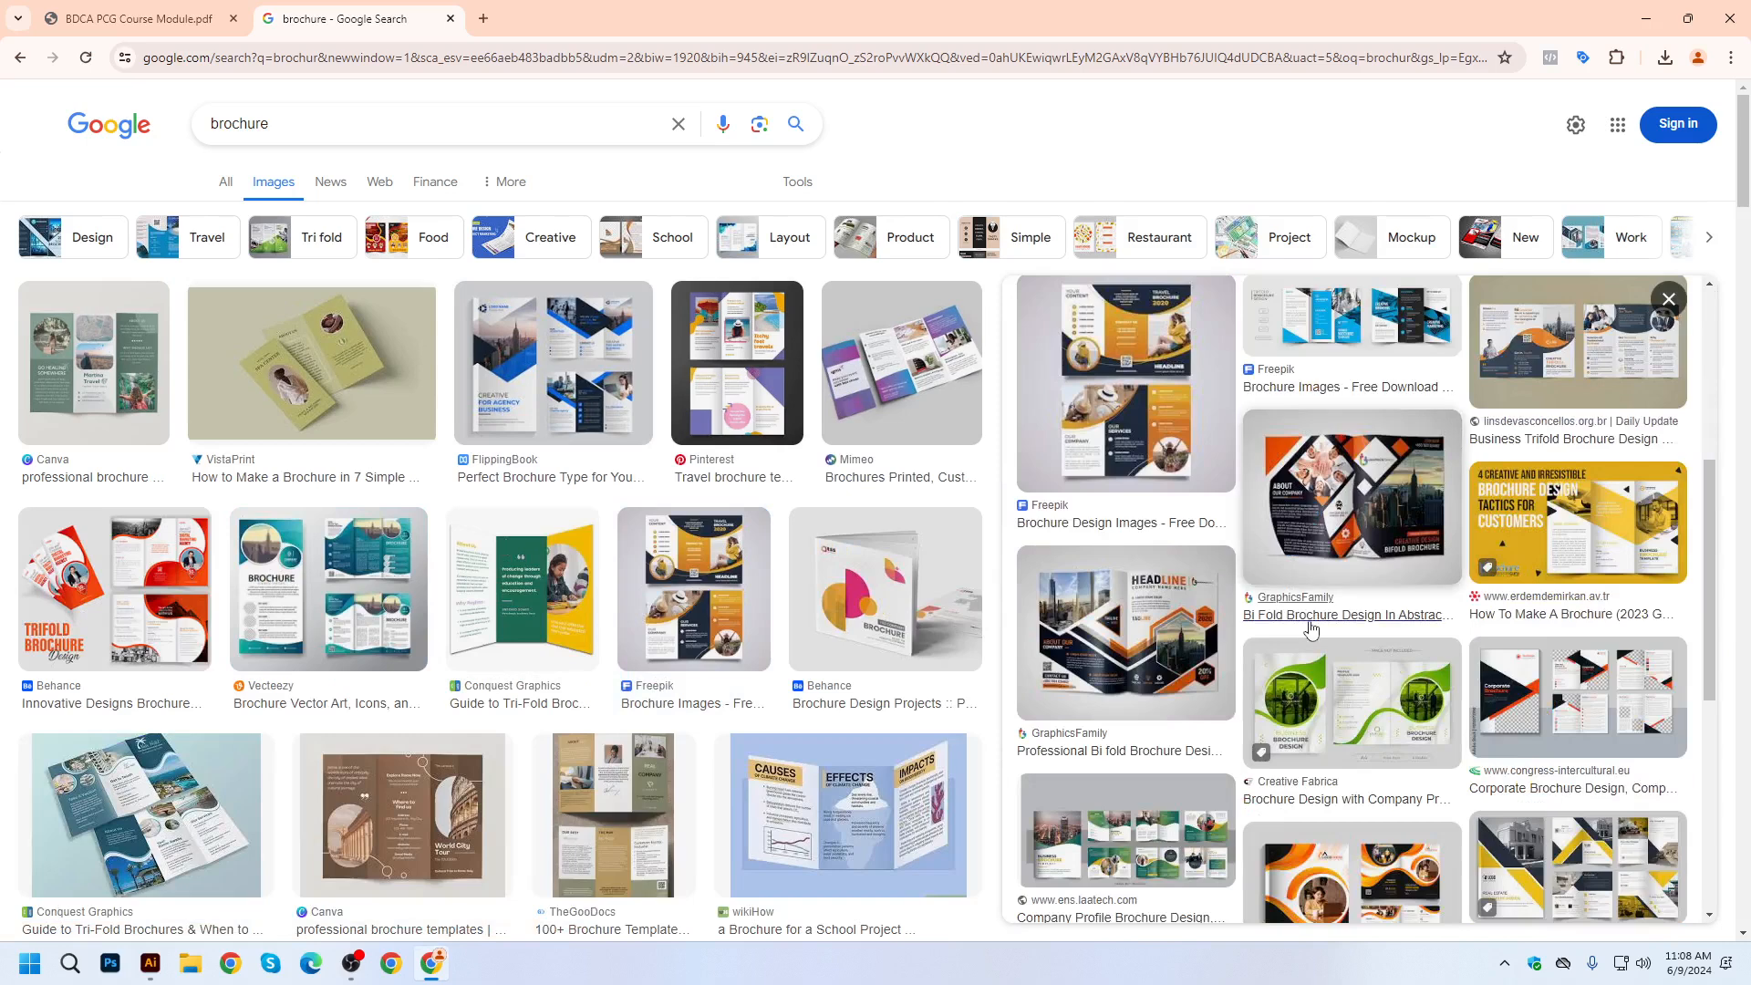
{"action": "left_click", "coordinate": [1572, 410]}
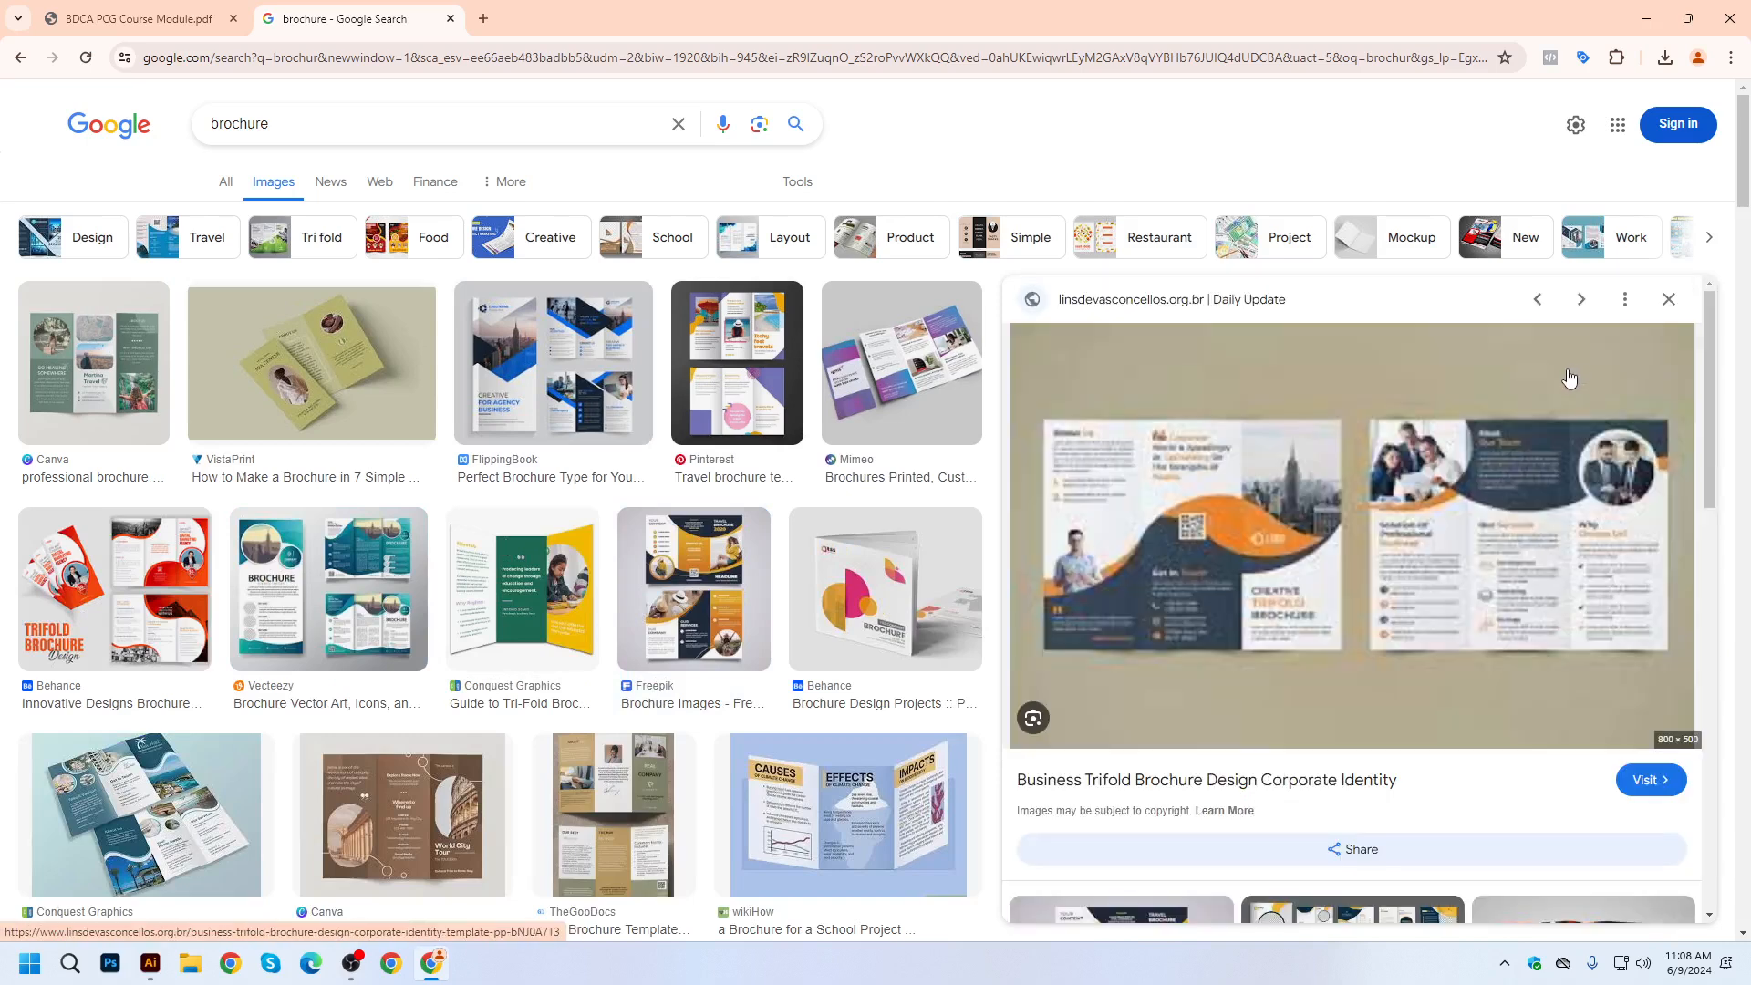
Open the trifold brochure image in its own browser tab and enlarge it to examine the panel layout.
{"action": "right_click", "coordinate": [1237, 792]}
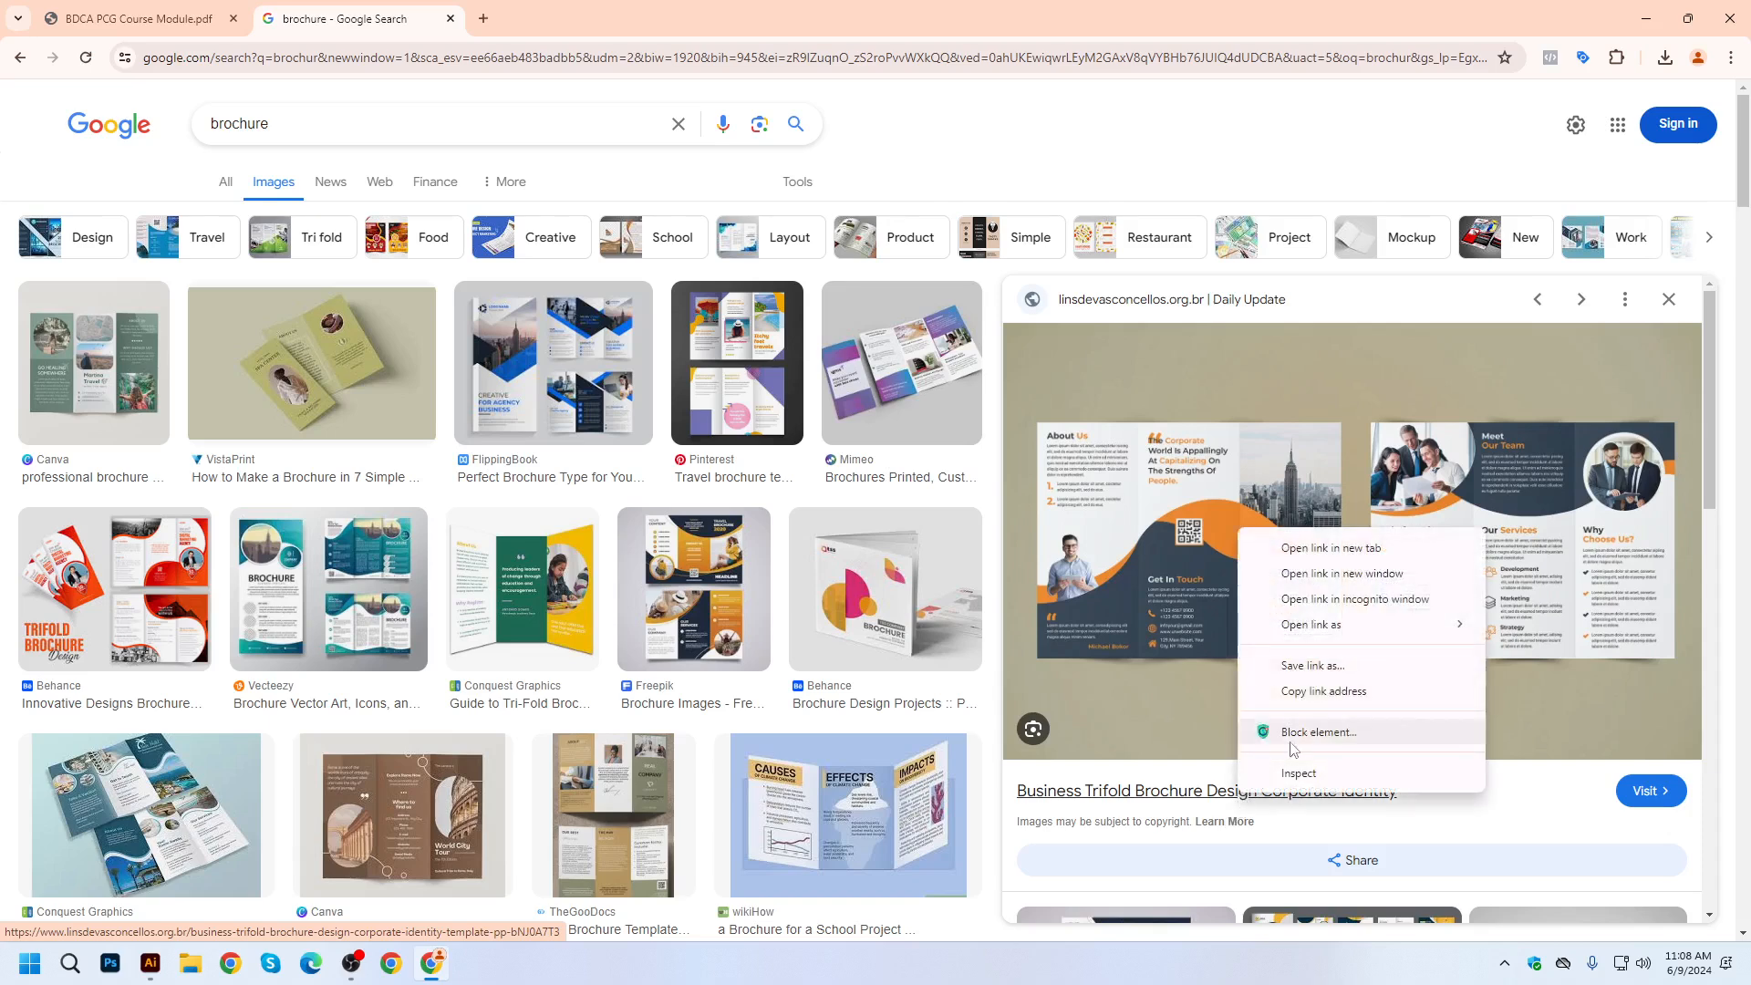
{"action": "left_click", "coordinate": [1317, 549]}
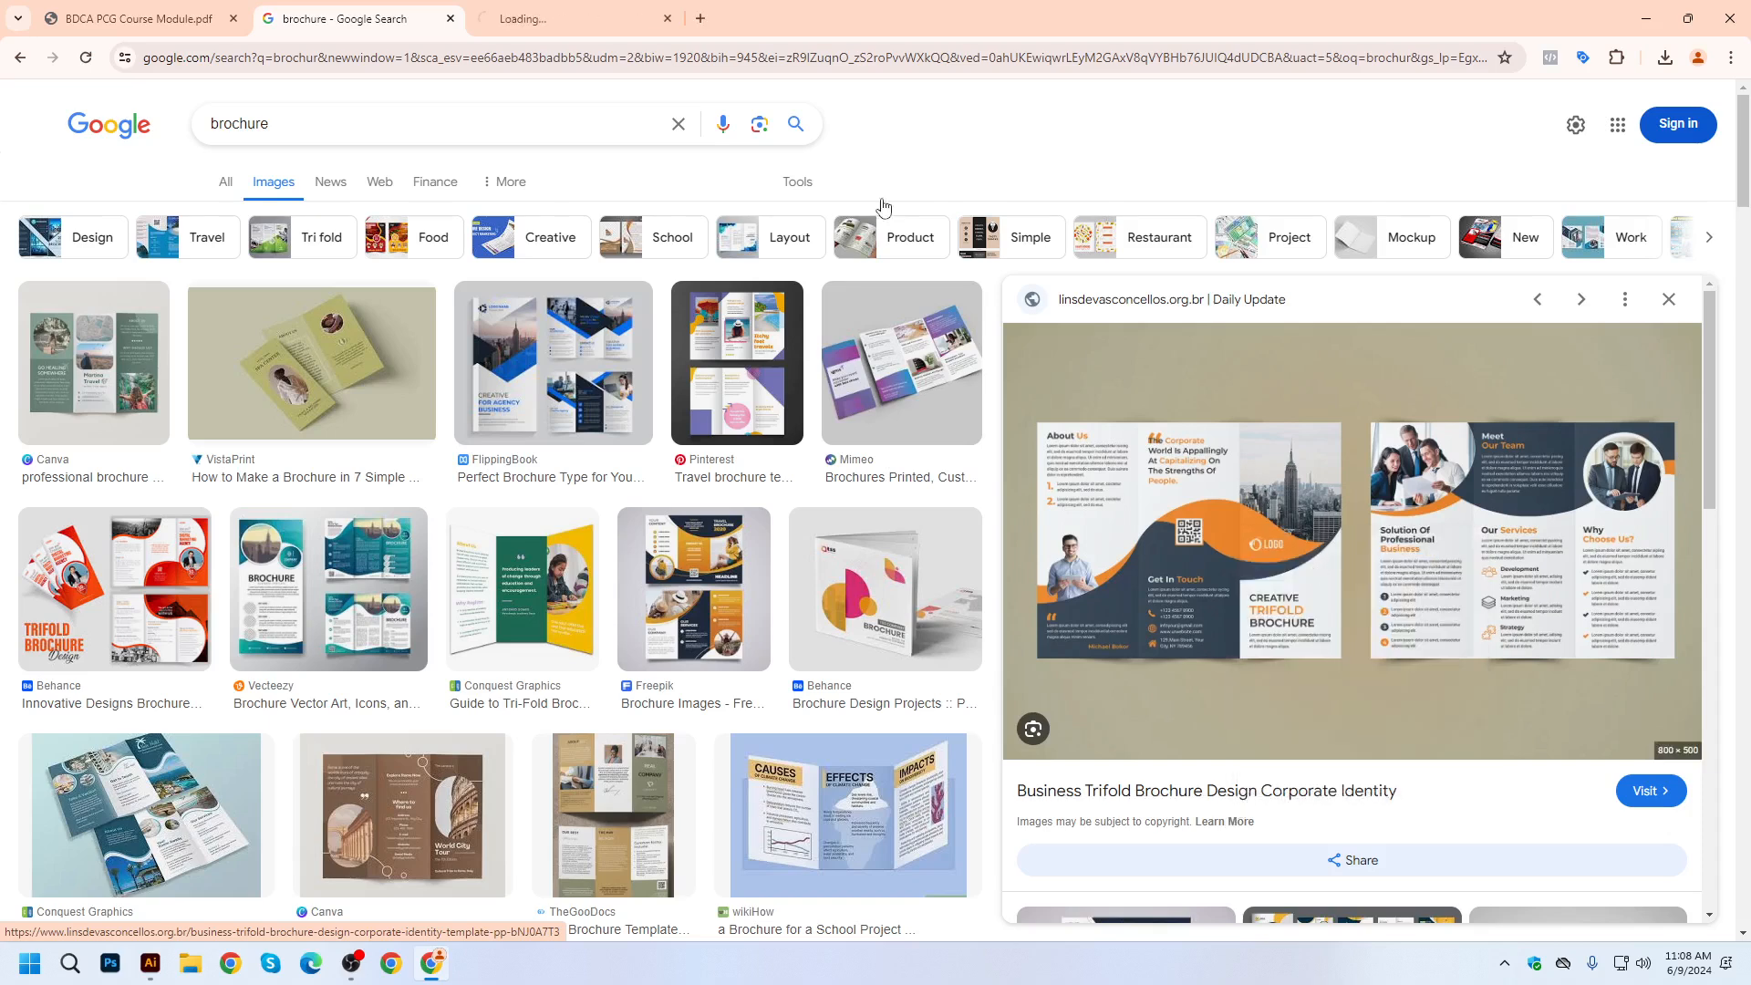
{"action": "right_click", "coordinate": [1251, 510]}
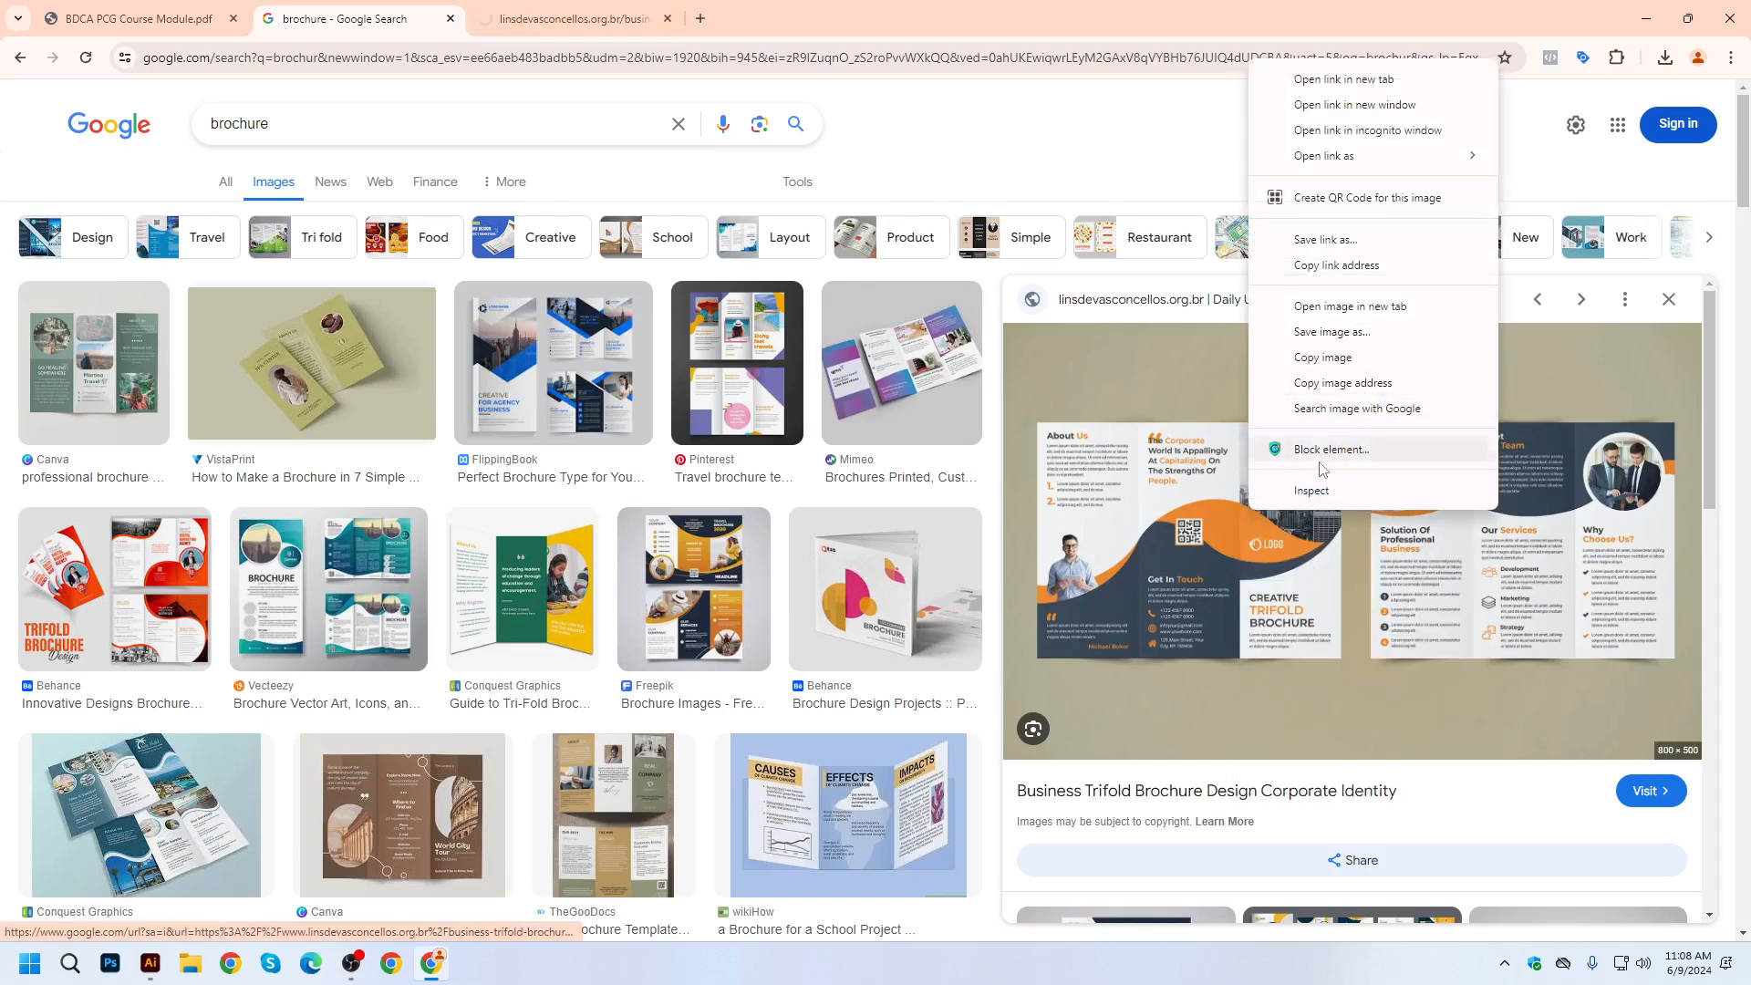
{"action": "left_click", "coordinate": [1350, 308]}
{"action": "left_click", "coordinate": [576, 8]}
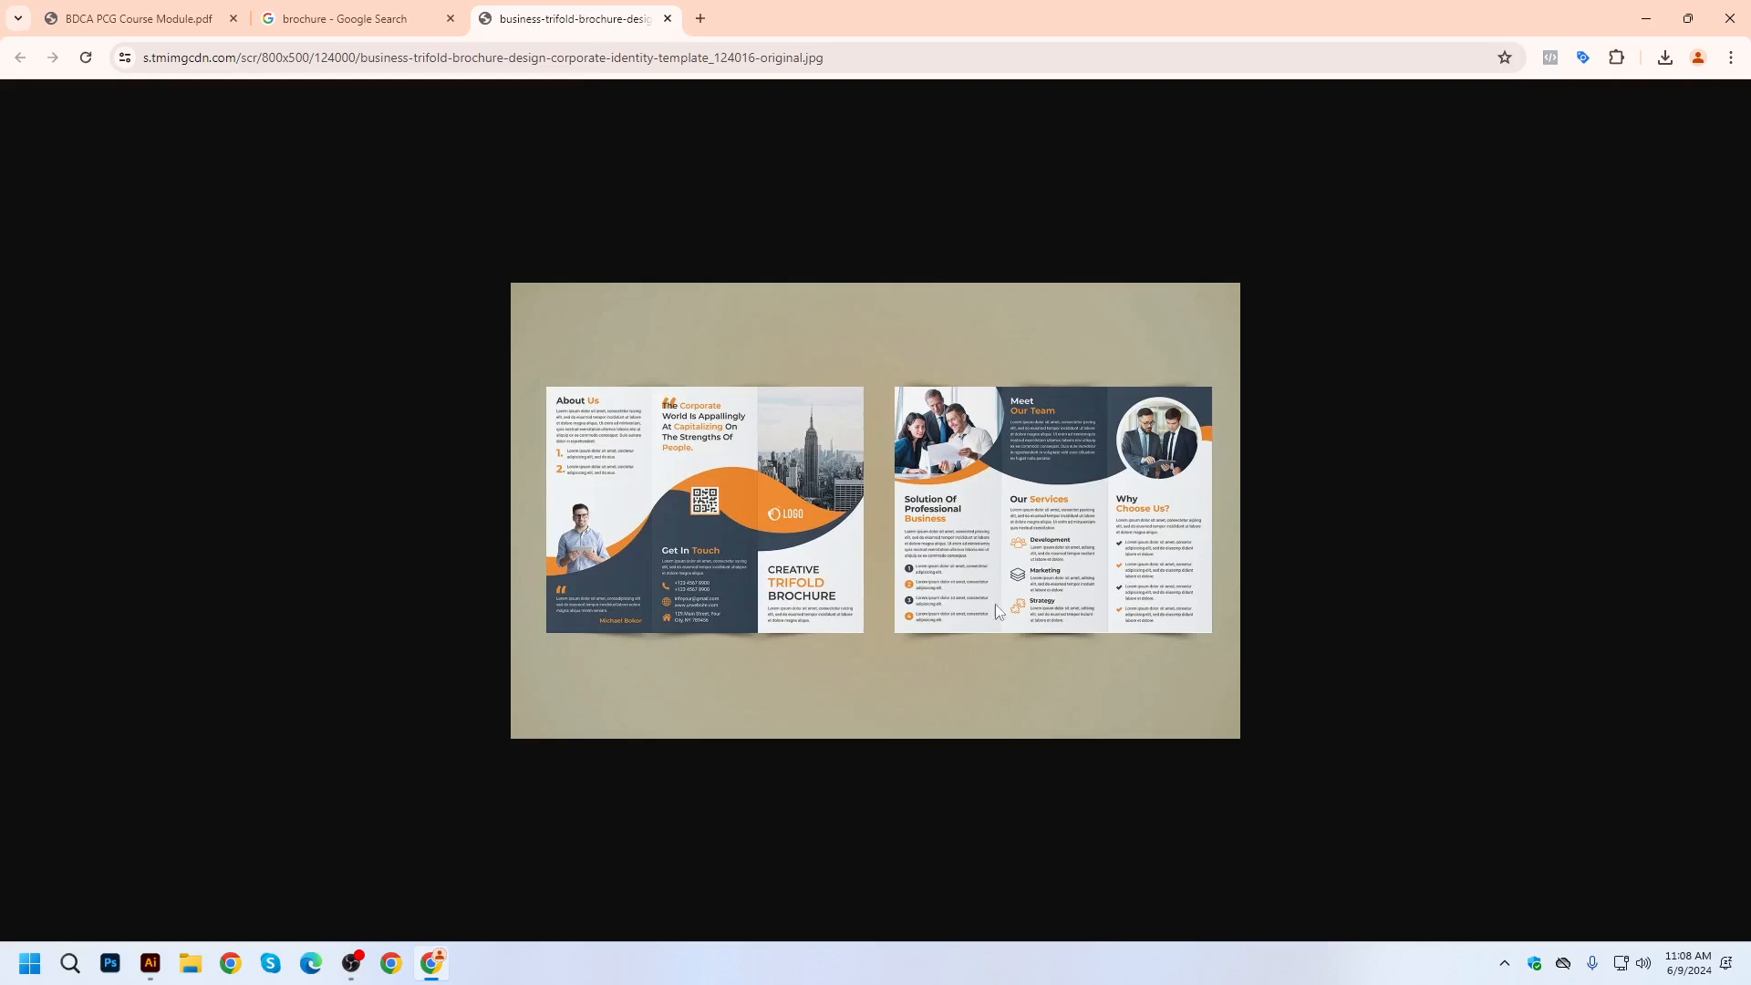
{"action": "scroll", "coordinate": [814, 538], "scroll_direction": "up", "scroll_amount": 5}
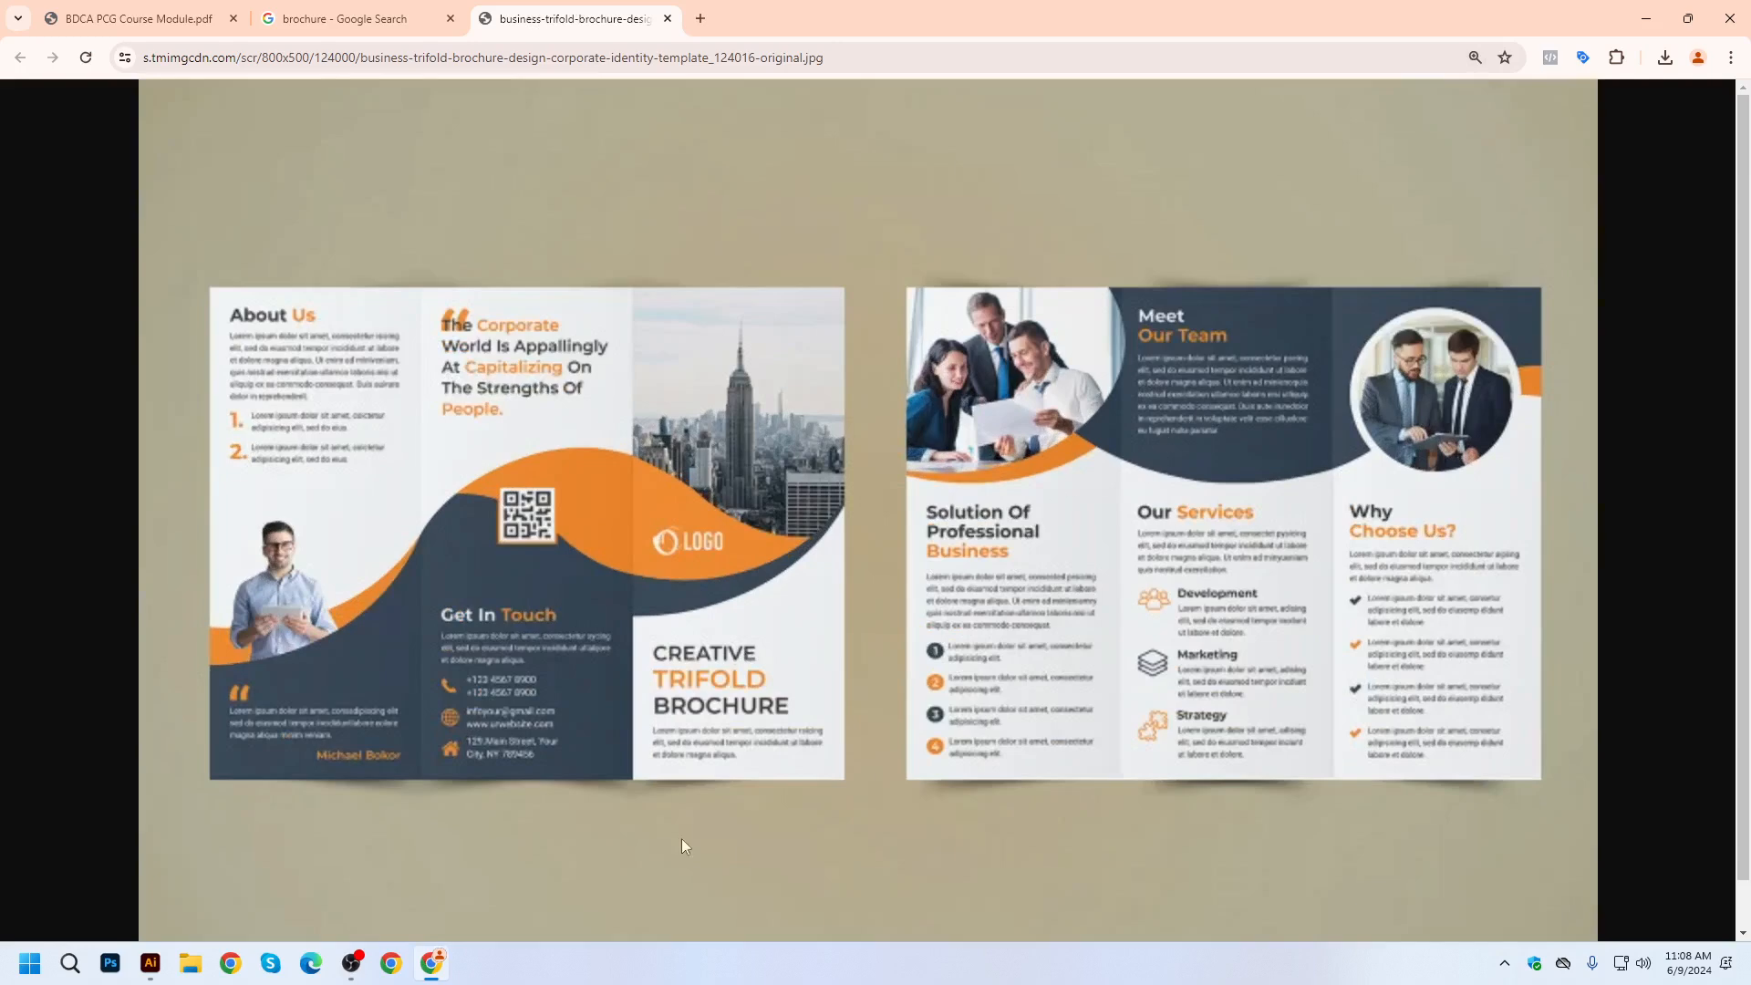
Compare the three-column split in Illustrator with the trifold brochure reference image in Chrome.
{"action": "left_click", "coordinate": [152, 966]}
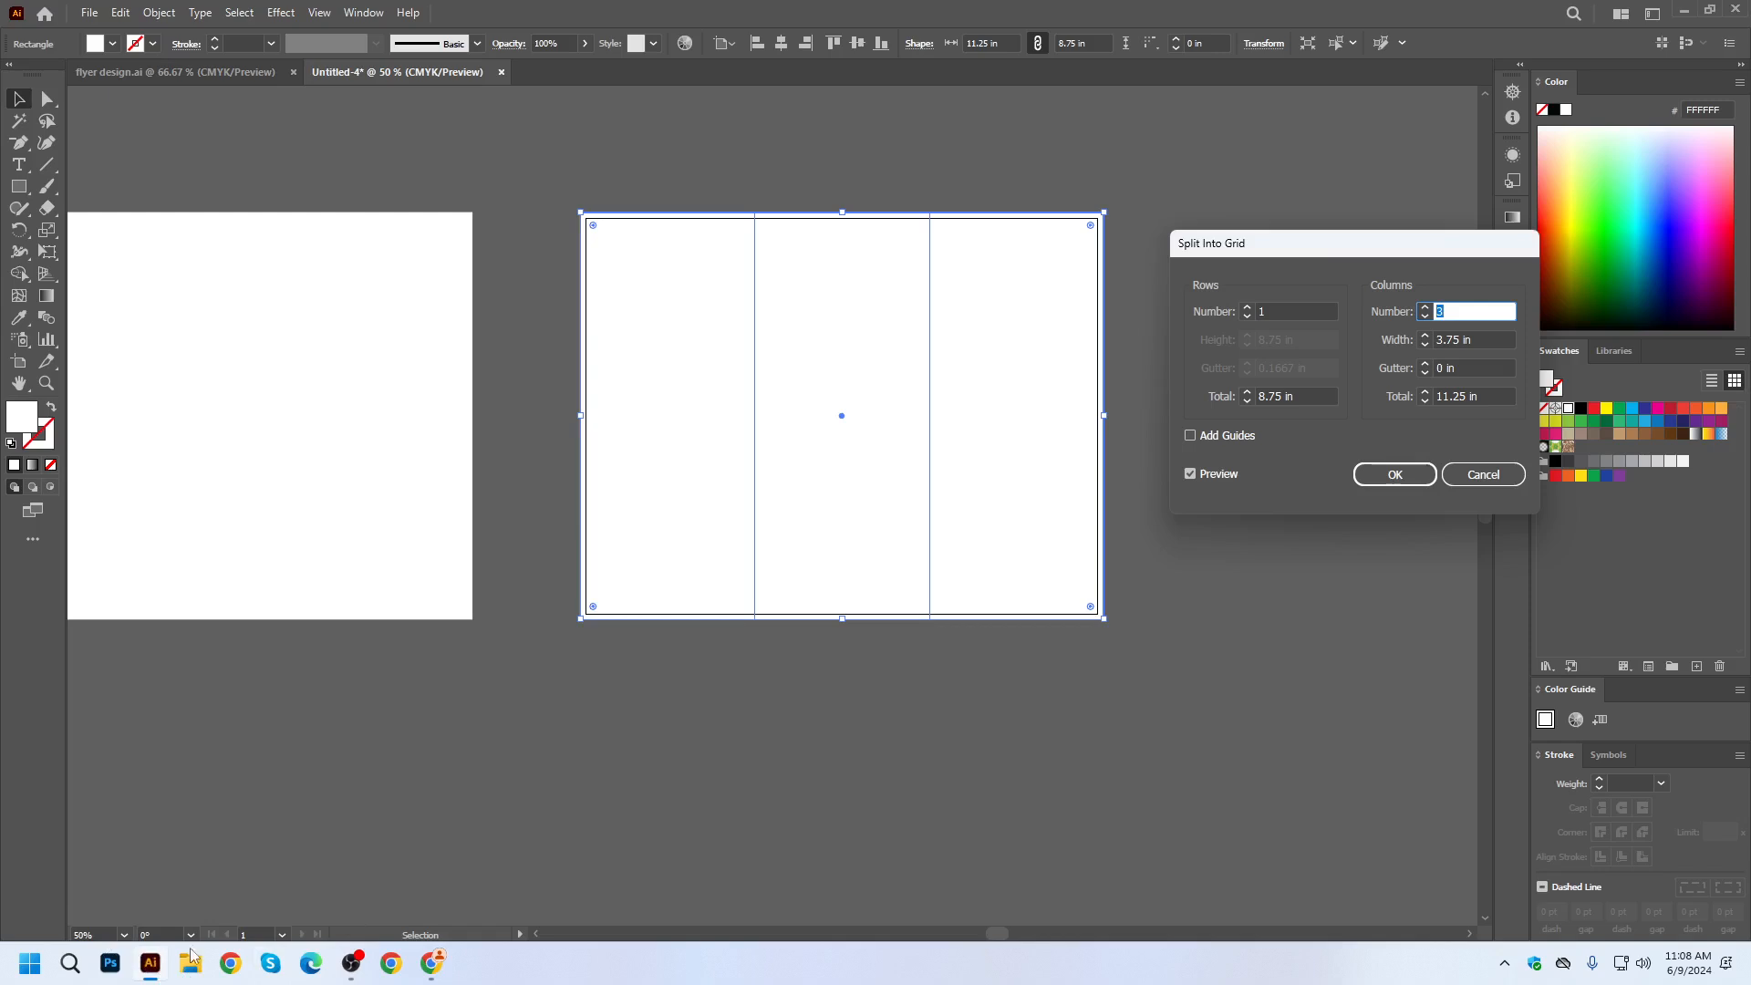
{"action": "left_click", "coordinate": [430, 963]}
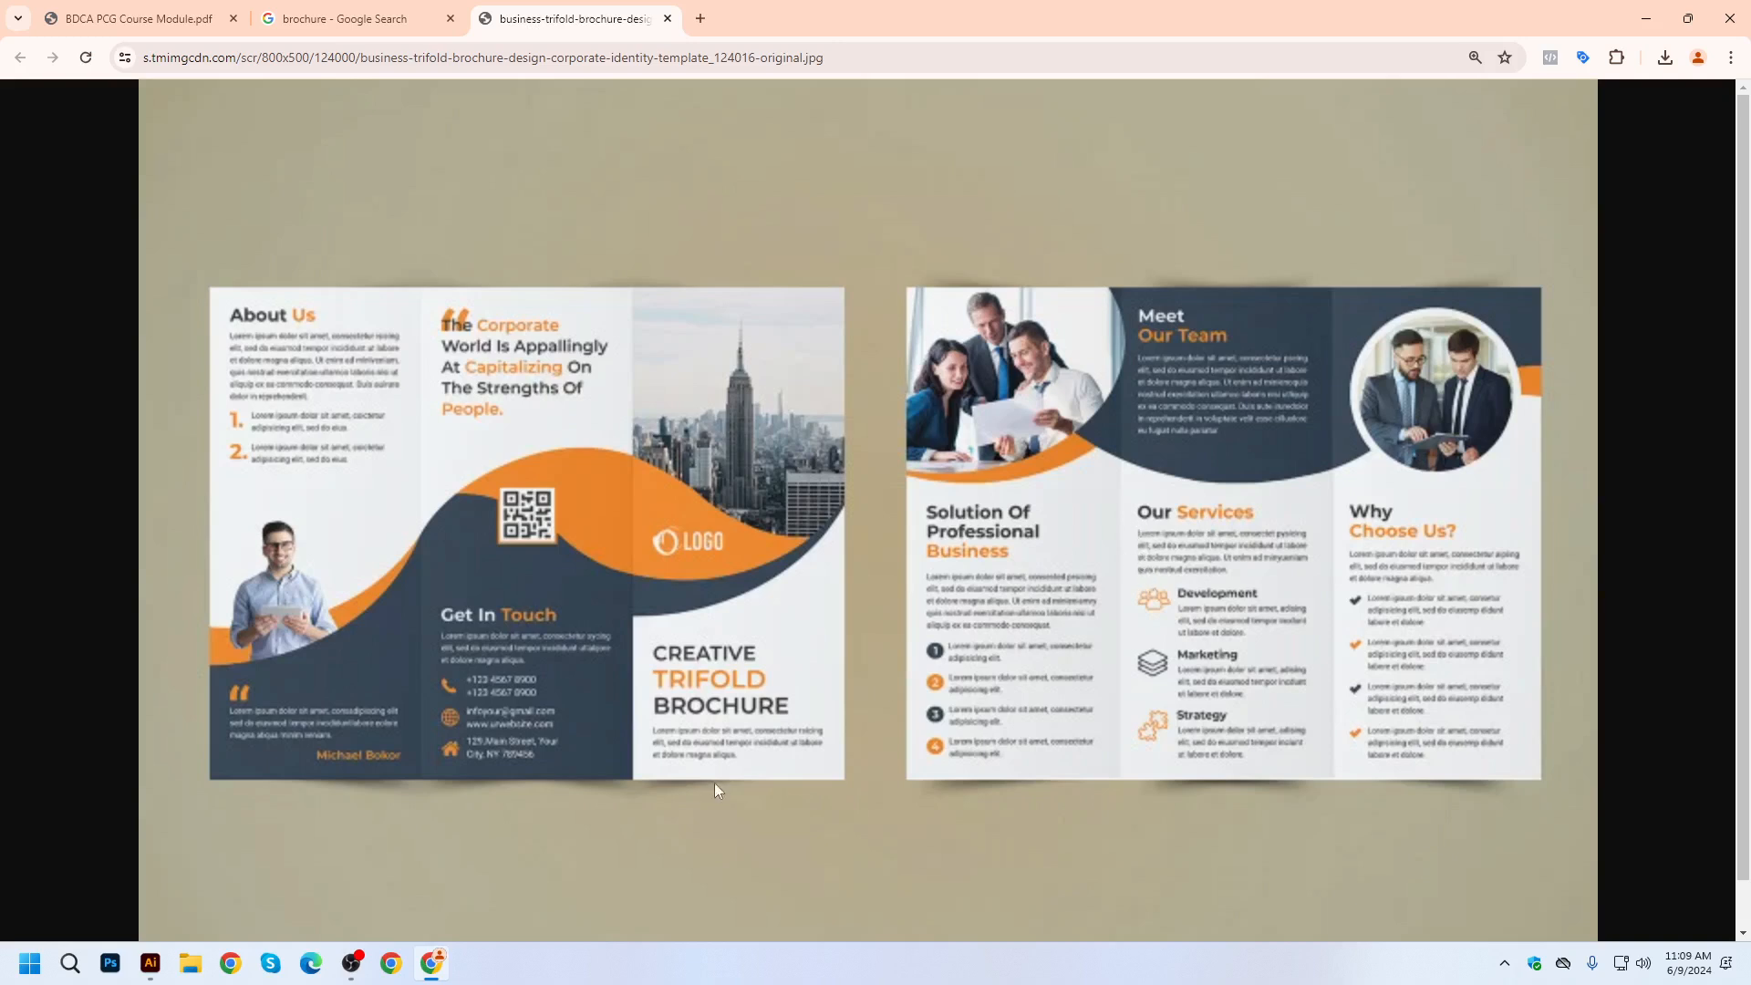
{"action": "left_click", "coordinate": [150, 963]}
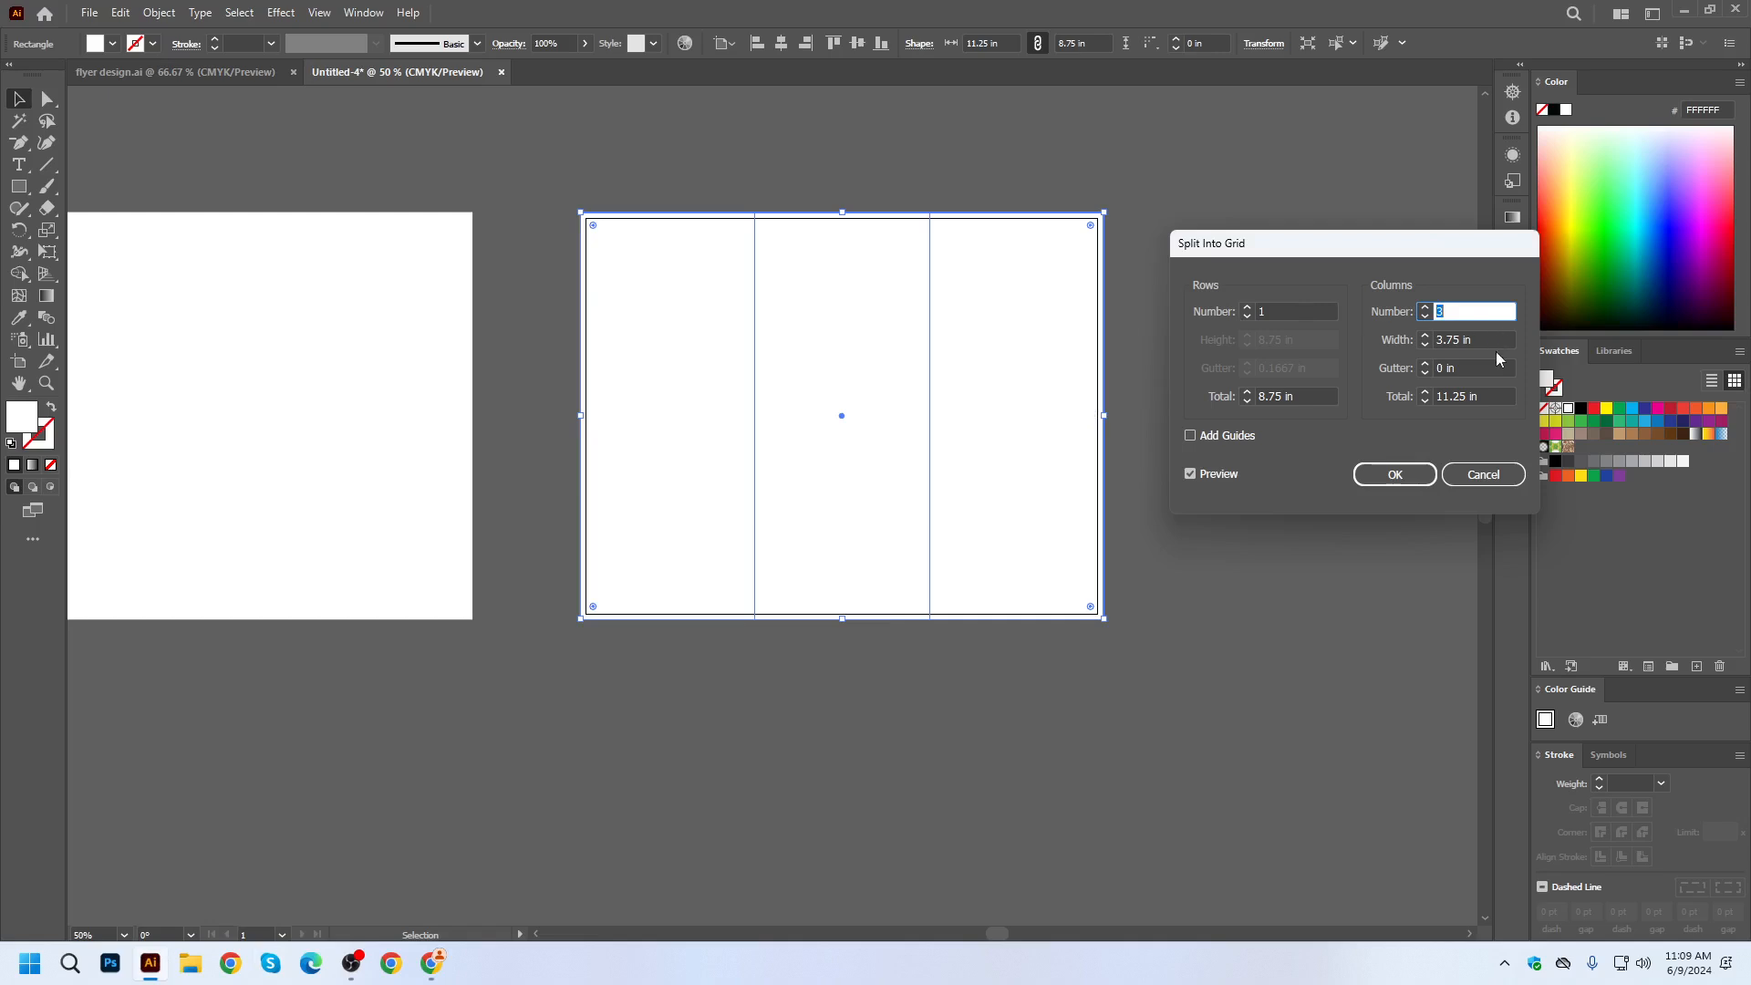
Try a 0.25 in column gutter in the grid split, and reset the gutter to 0.
{"action": "left_click", "coordinate": [1467, 369]}
{"action": "type", "text": "0.25"}
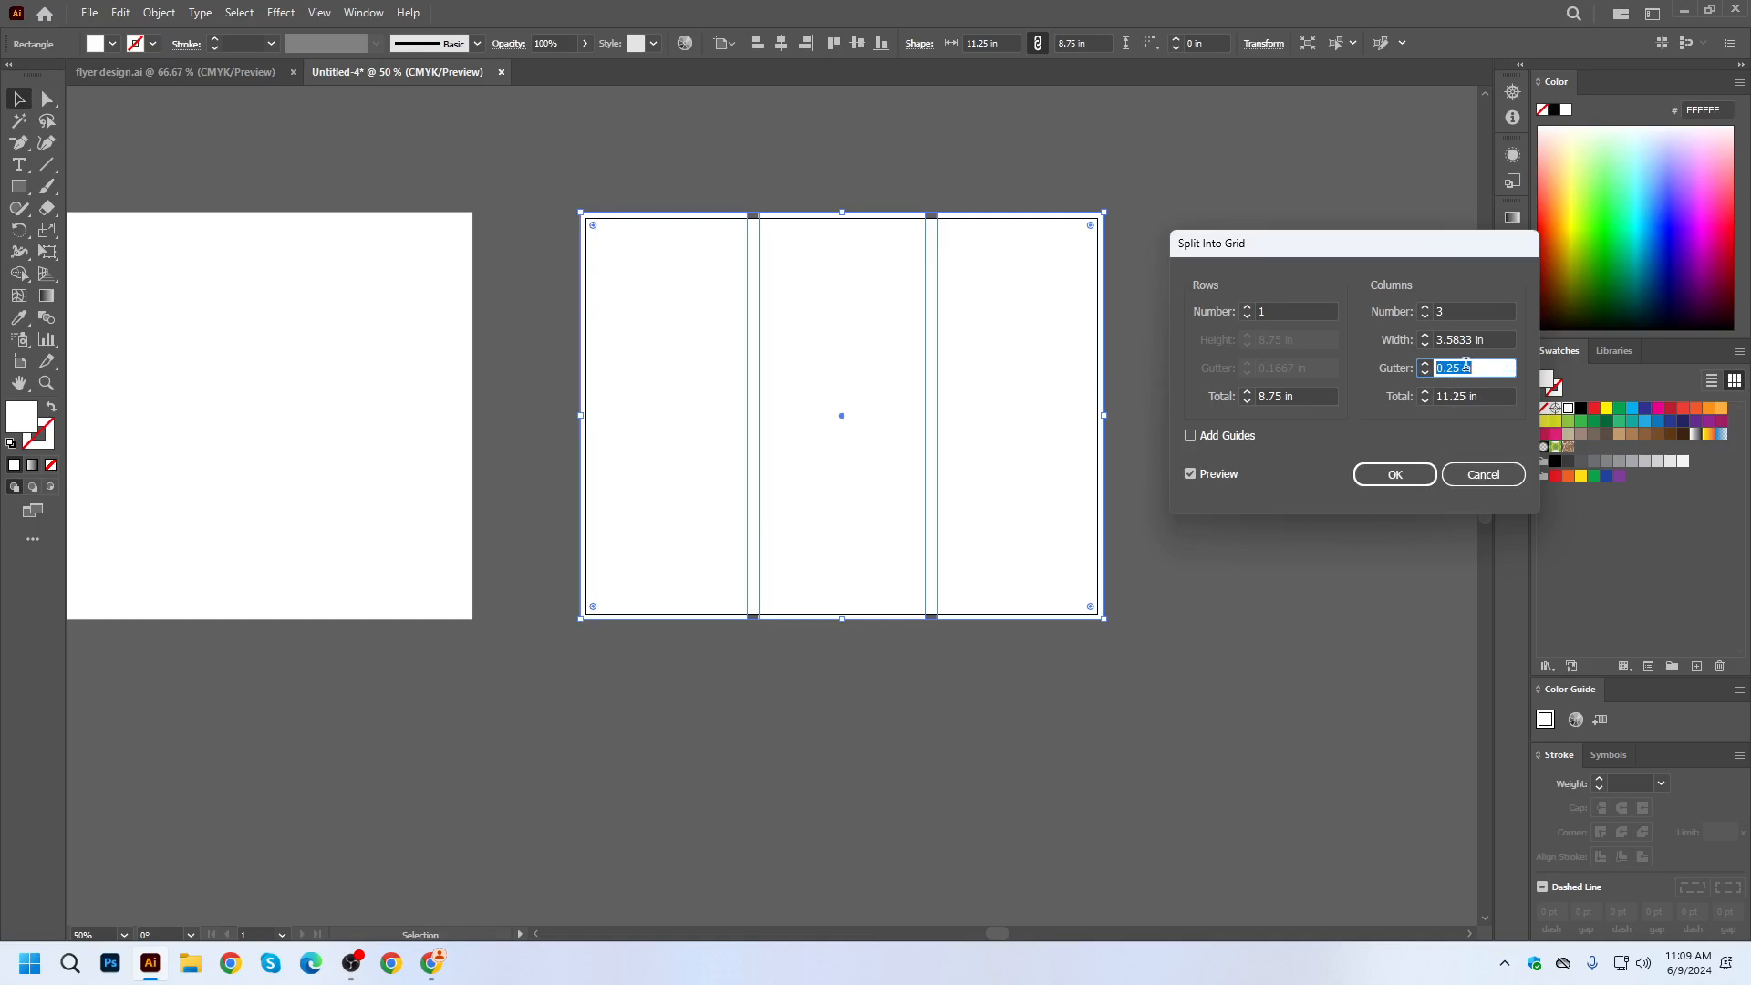
{"action": "type", "text": "0"}
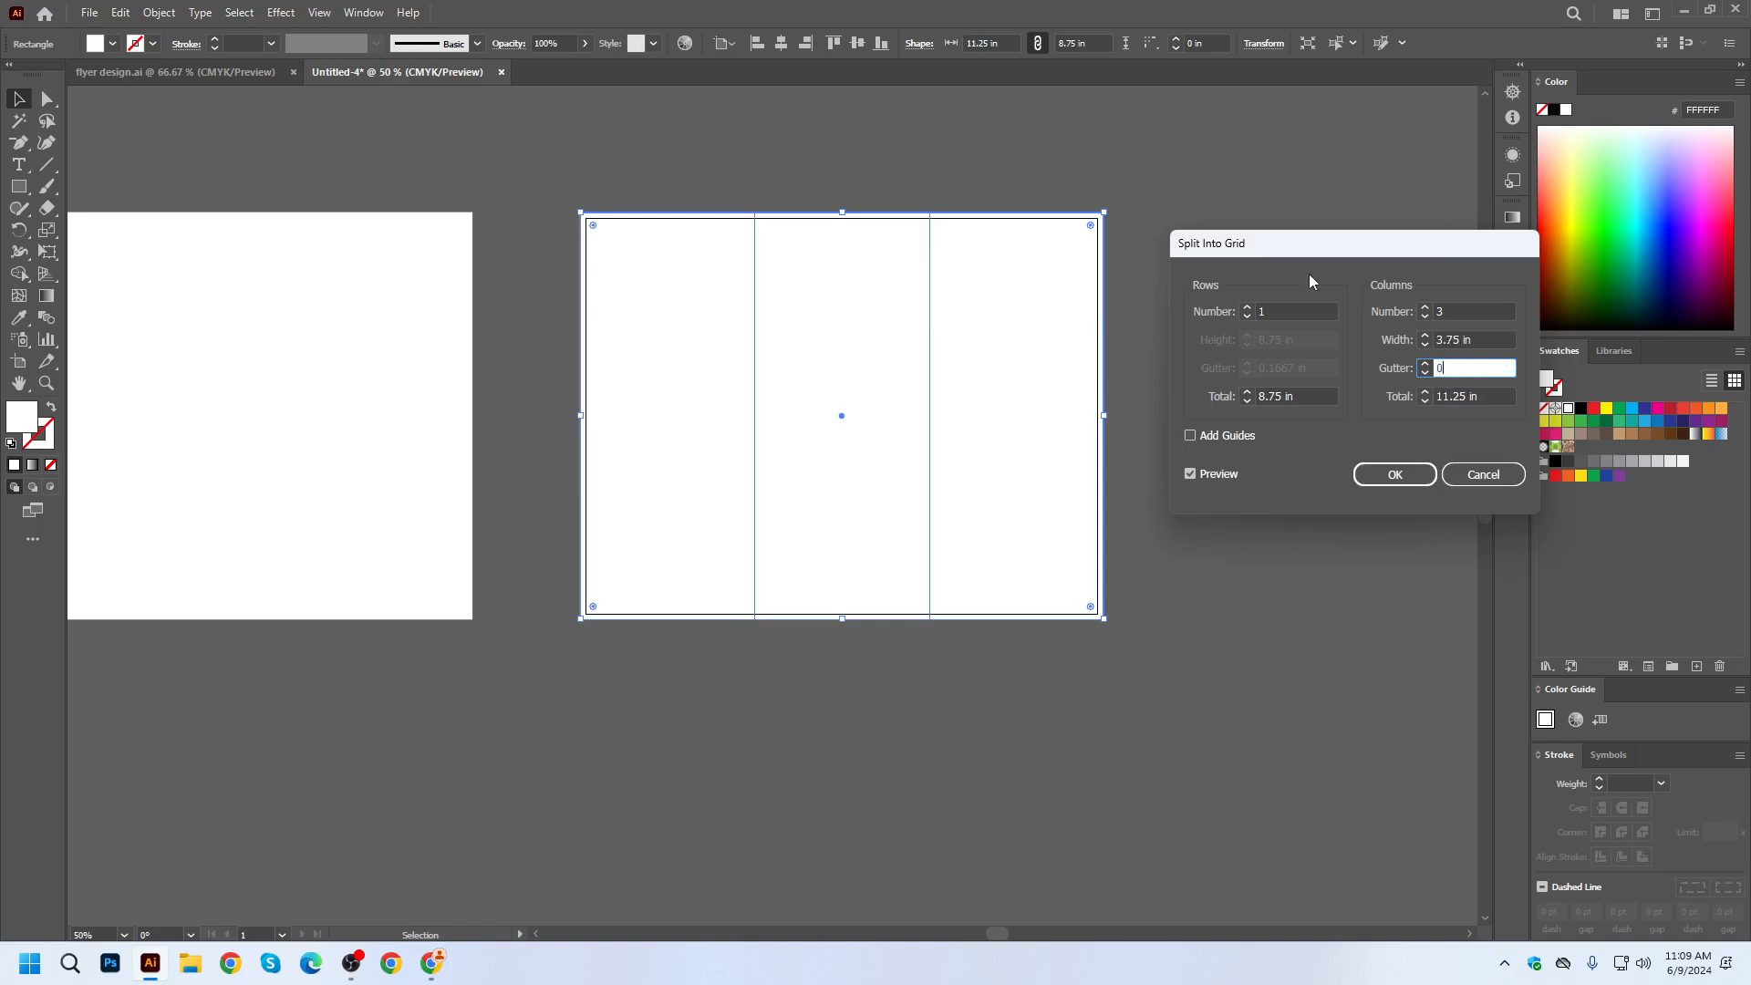
Split the bleed-sized background rectangle into three equal columns with no gutter.
{"action": "left_click", "coordinate": [1456, 312]}
{"action": "key", "text": "Down"}
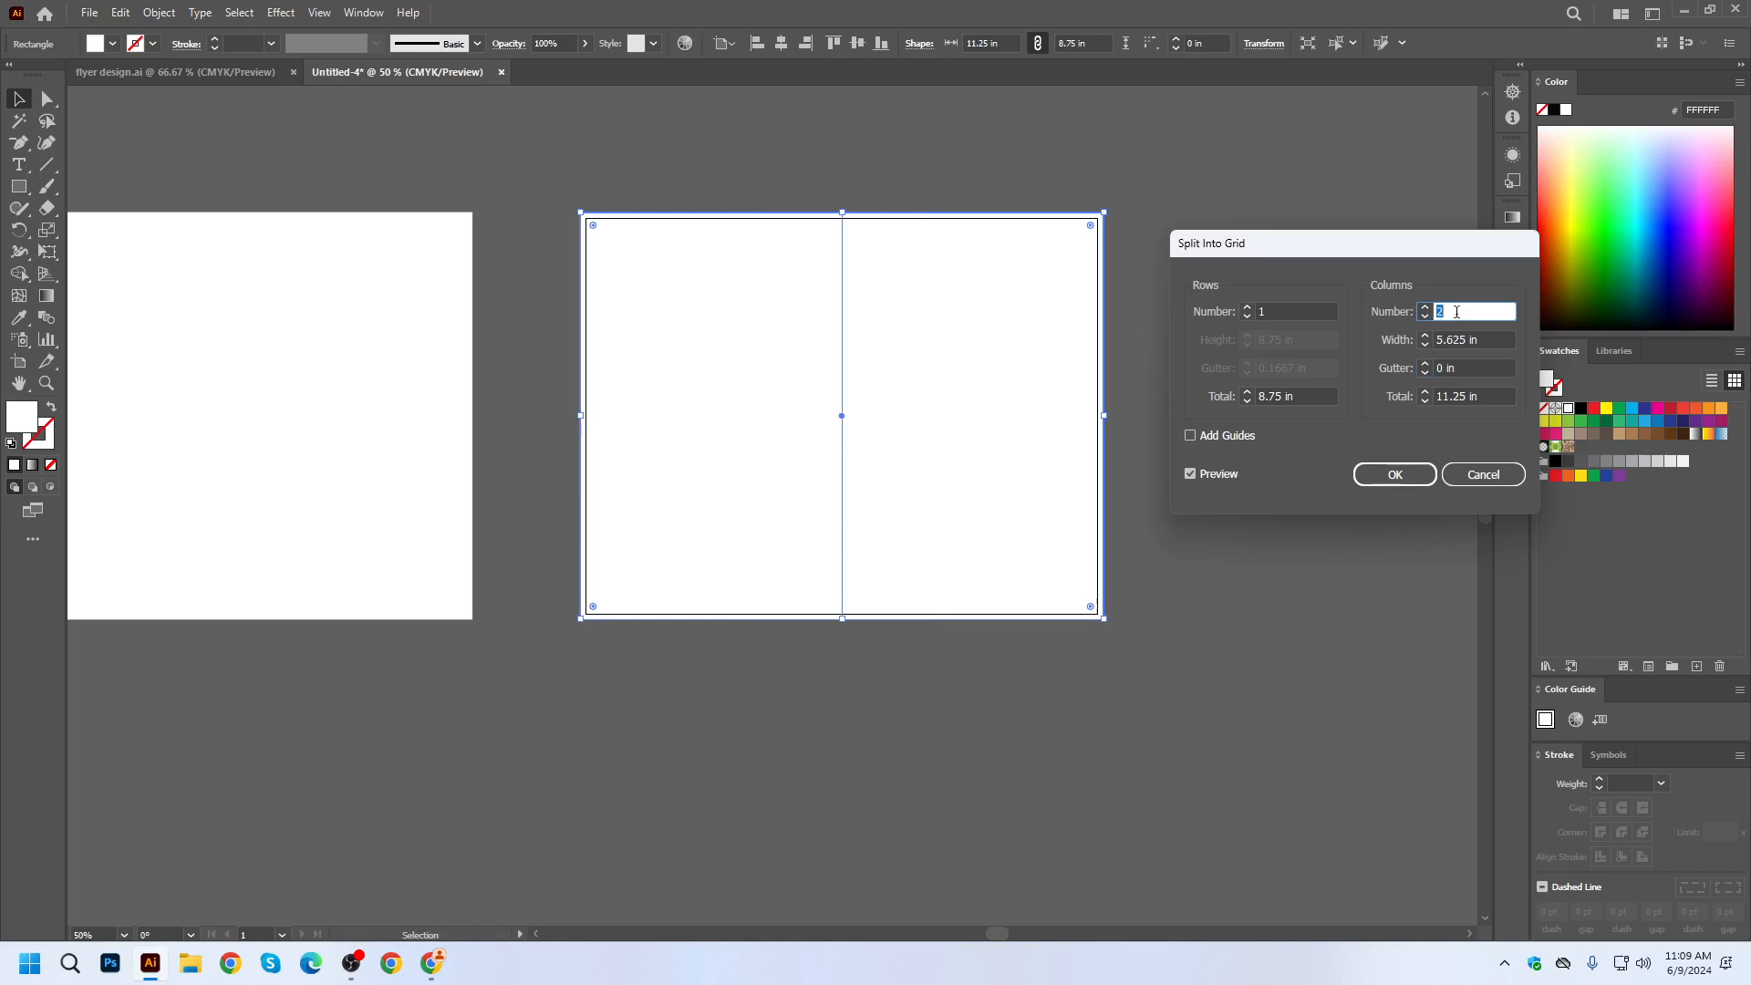
{"action": "key", "text": "Up"}
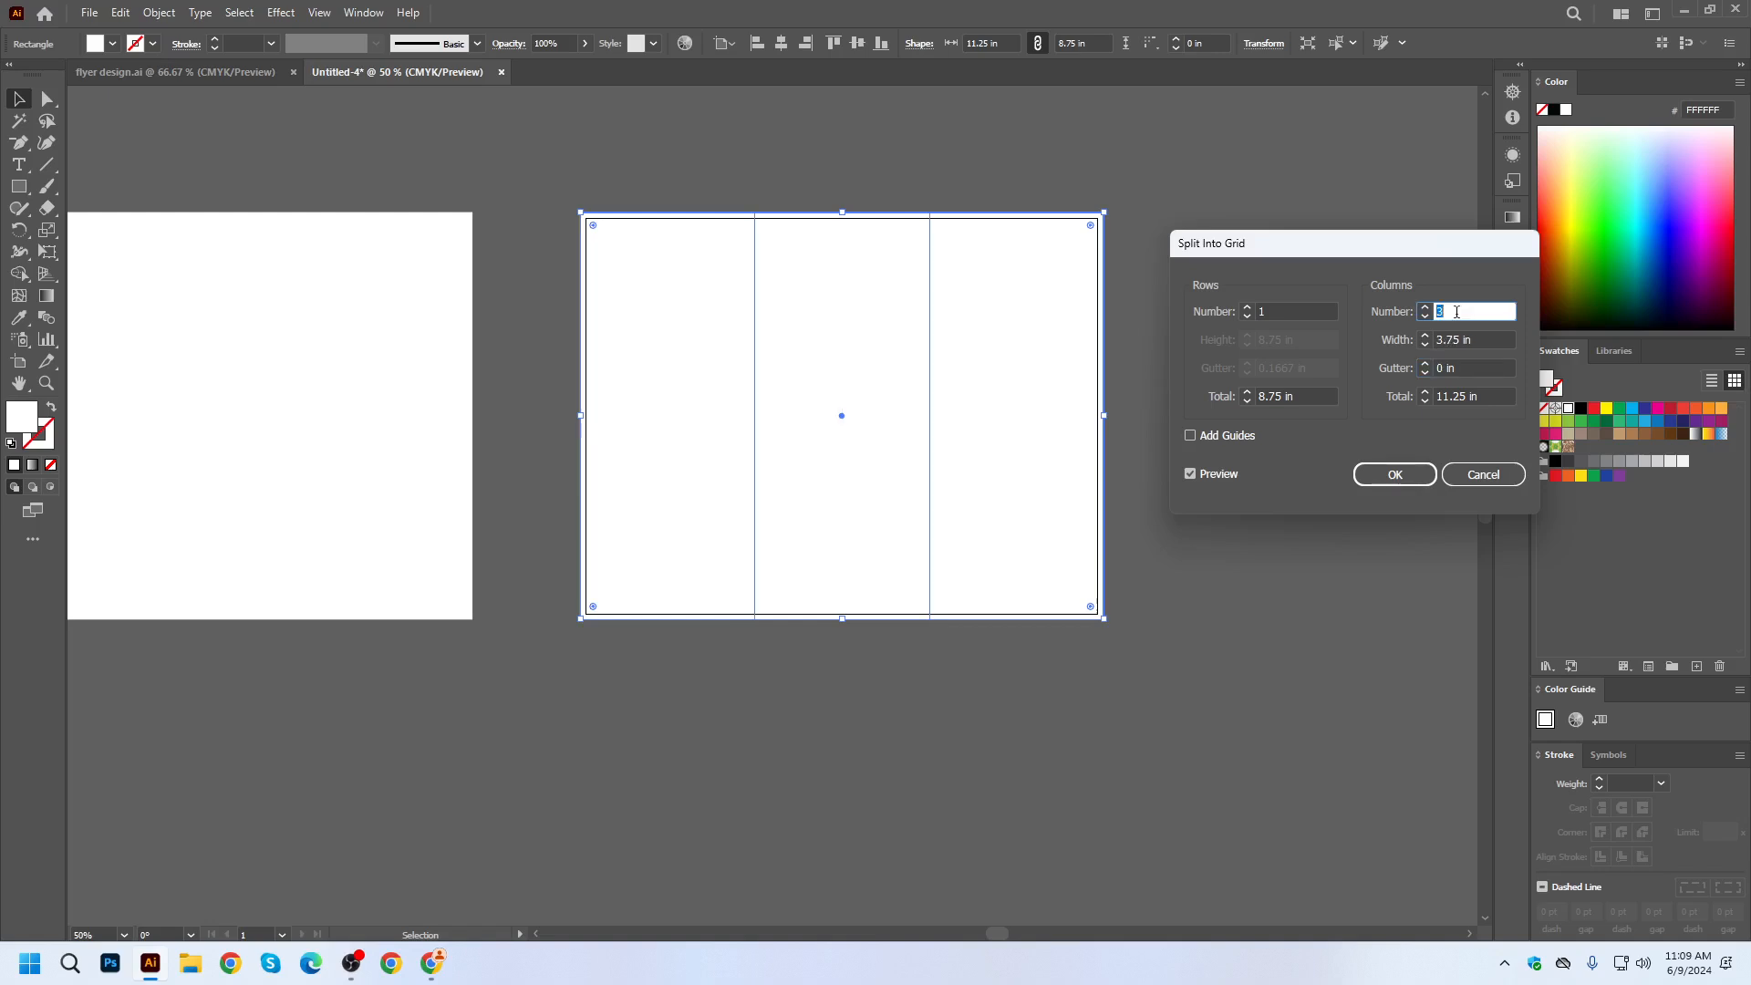
{"action": "left_click", "coordinate": [1377, 473]}
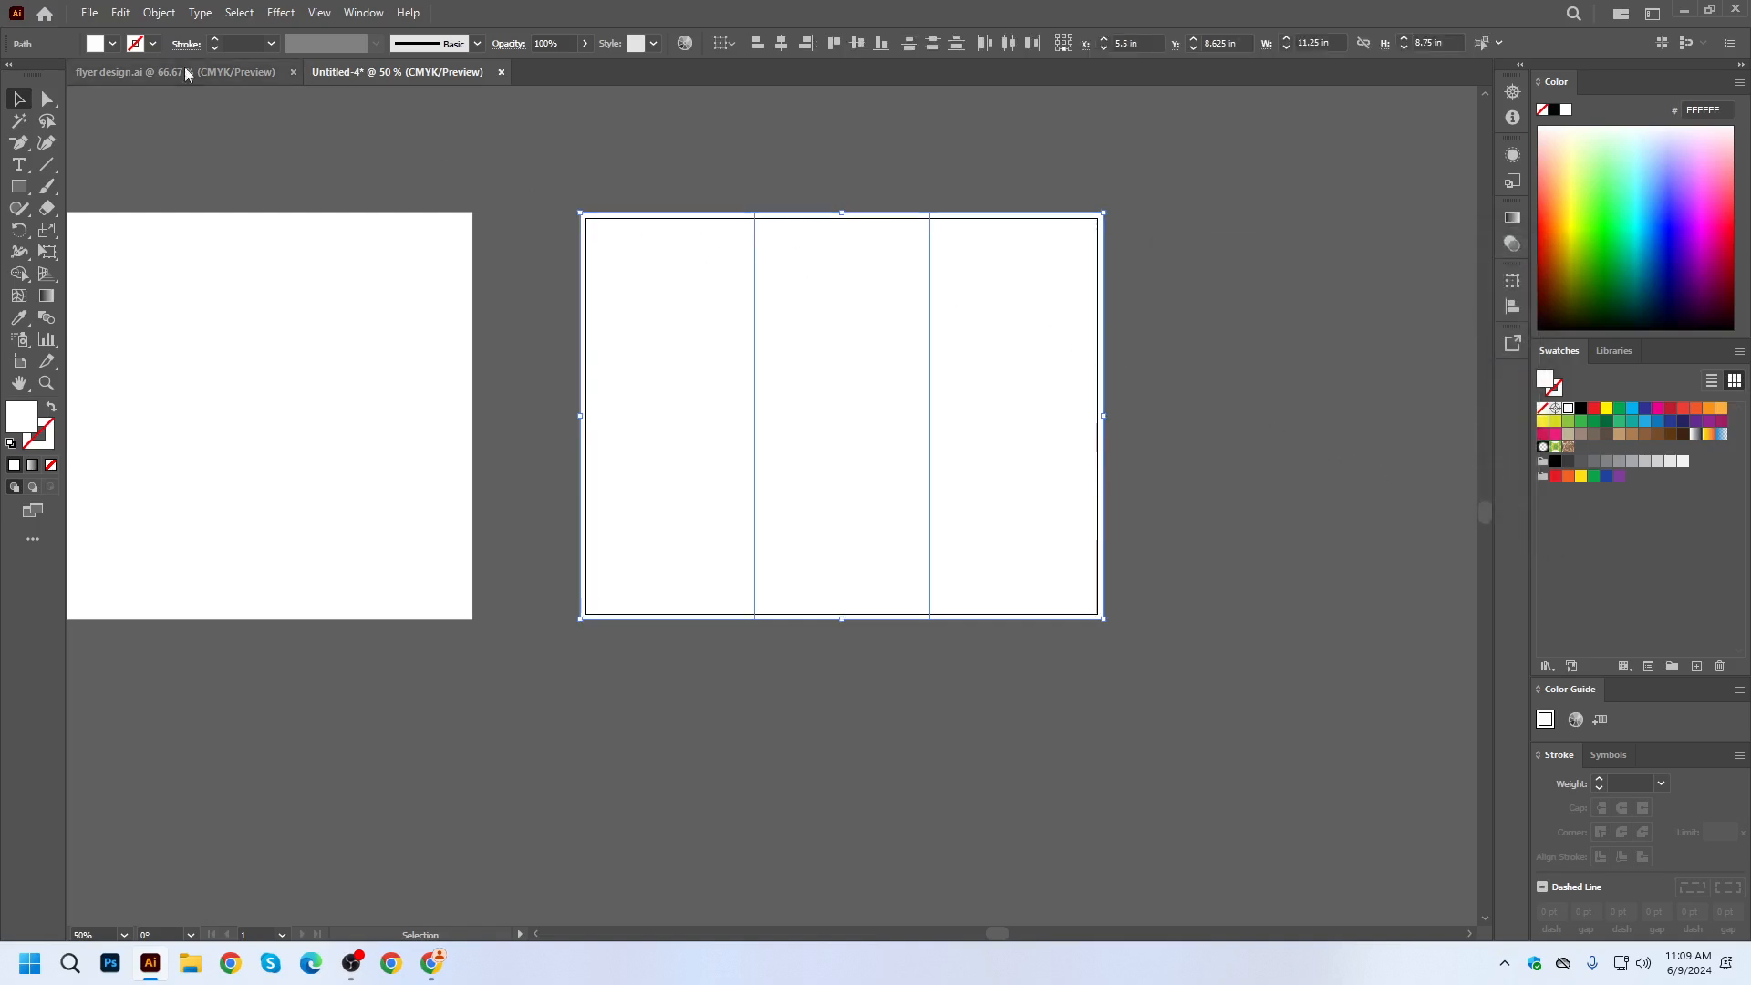
Try inward path offsets of 0.25 in and 0.375 in on the three columns and compare with the brochure reference in Chrome.
{"action": "left_click", "coordinate": [159, 12]}
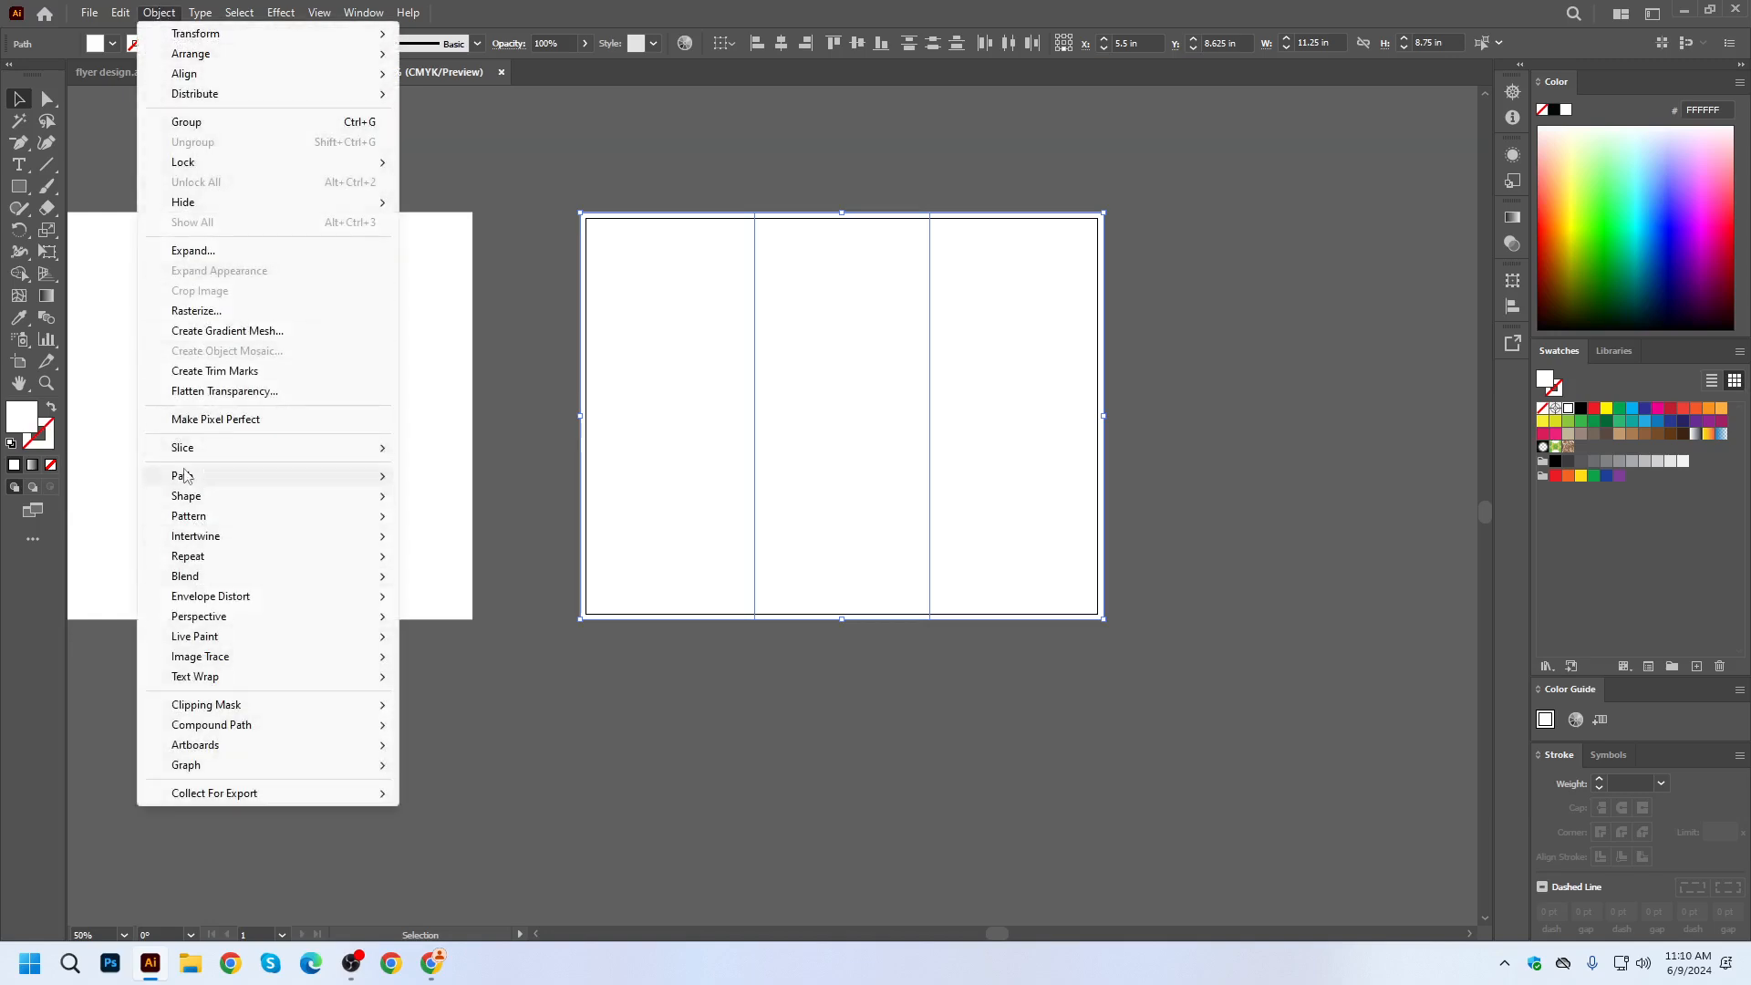
{"action": "mouse_move", "coordinate": [201, 475]}
{"action": "left_click", "coordinate": [459, 545]}
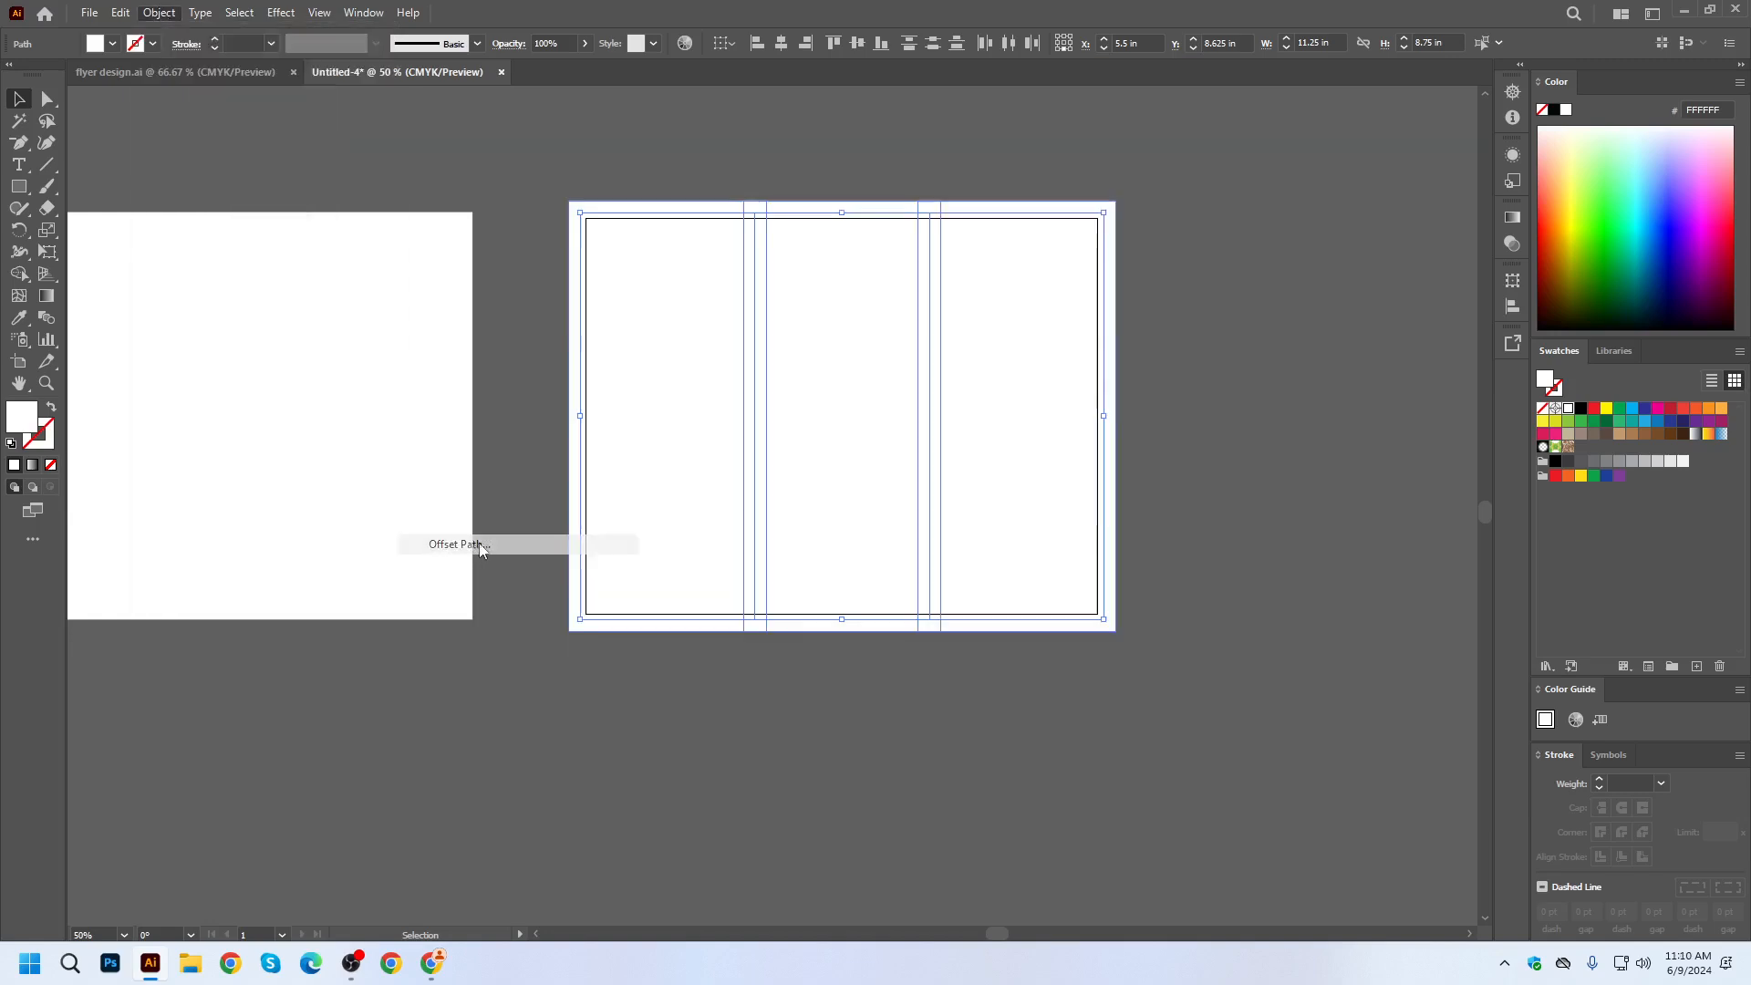
{"action": "type", "text": "-0.25"}
{"action": "key", "text": "Tab"}
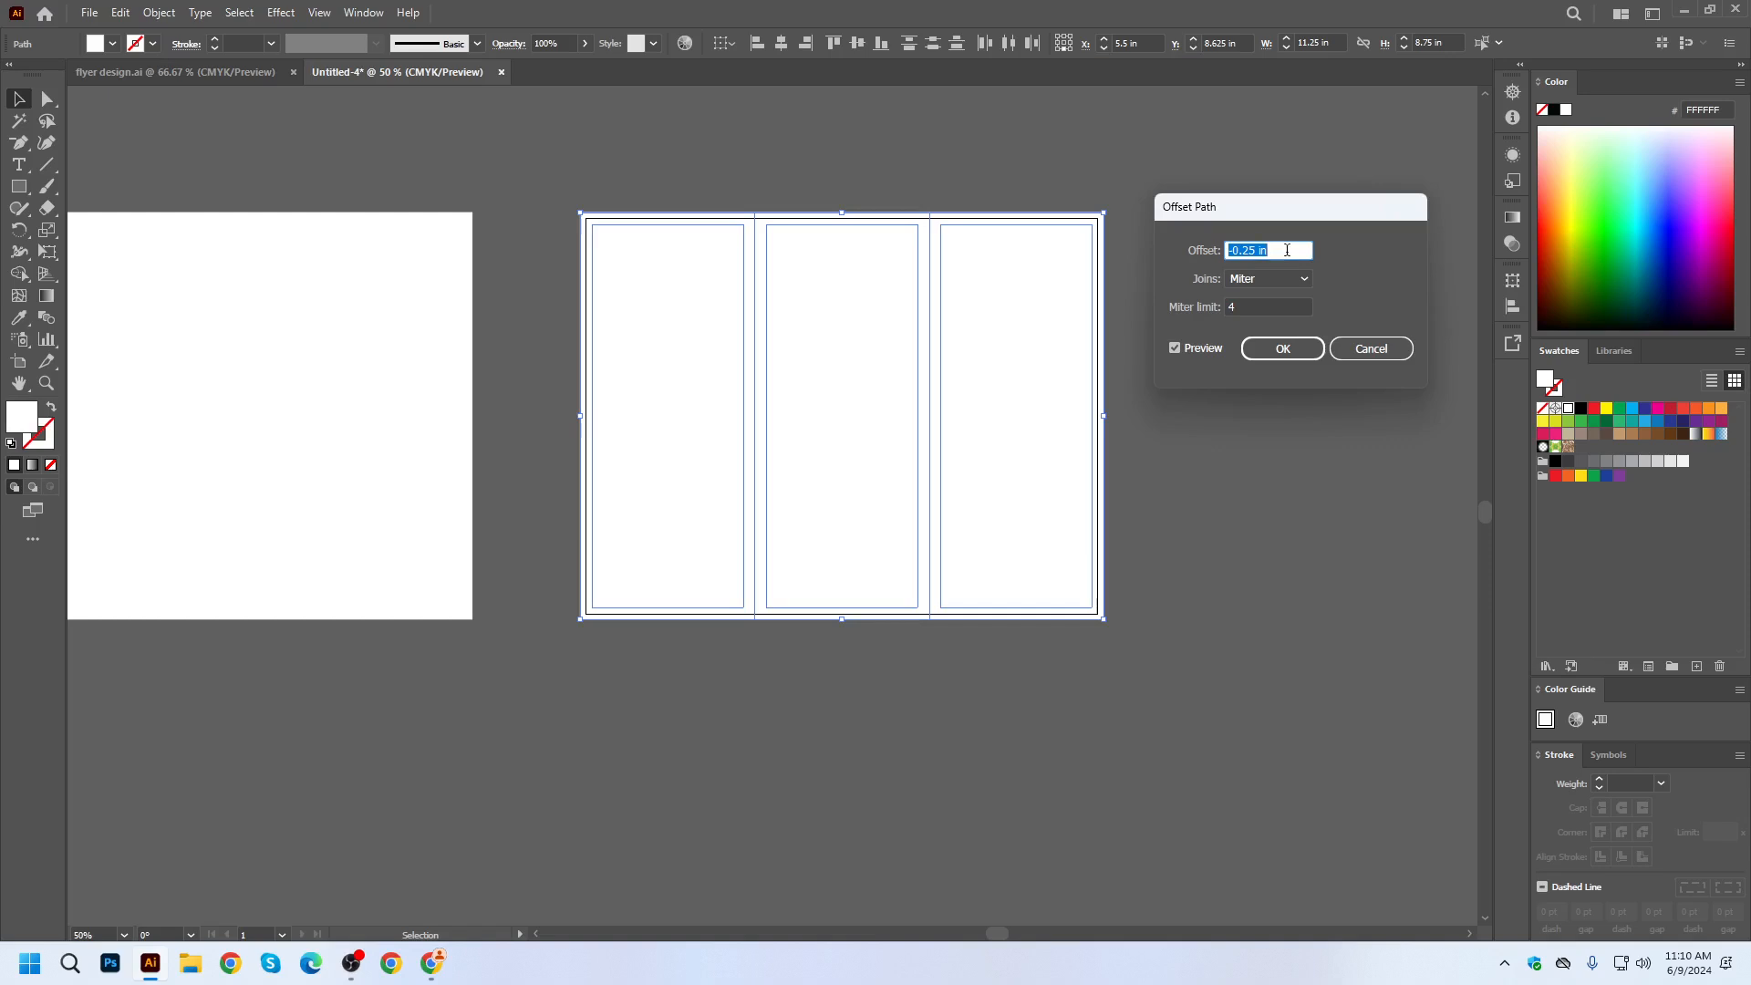
{"action": "key", "text": "Down"}
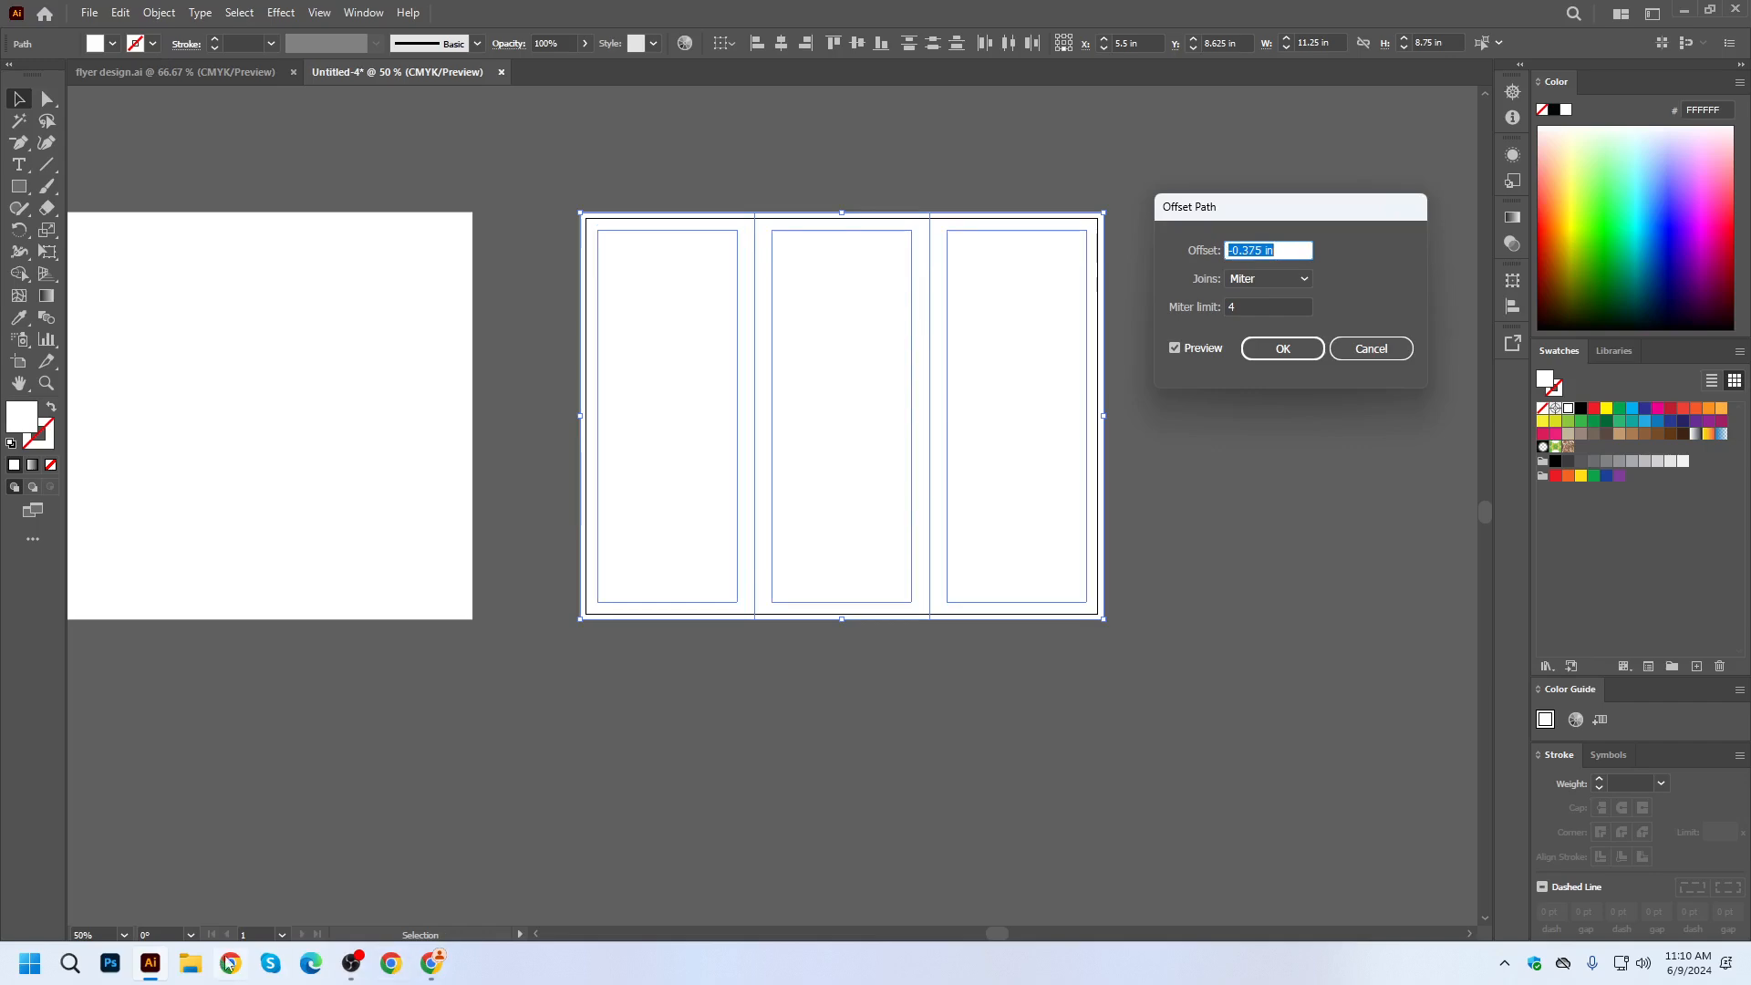
{"action": "left_click", "coordinate": [433, 970]}
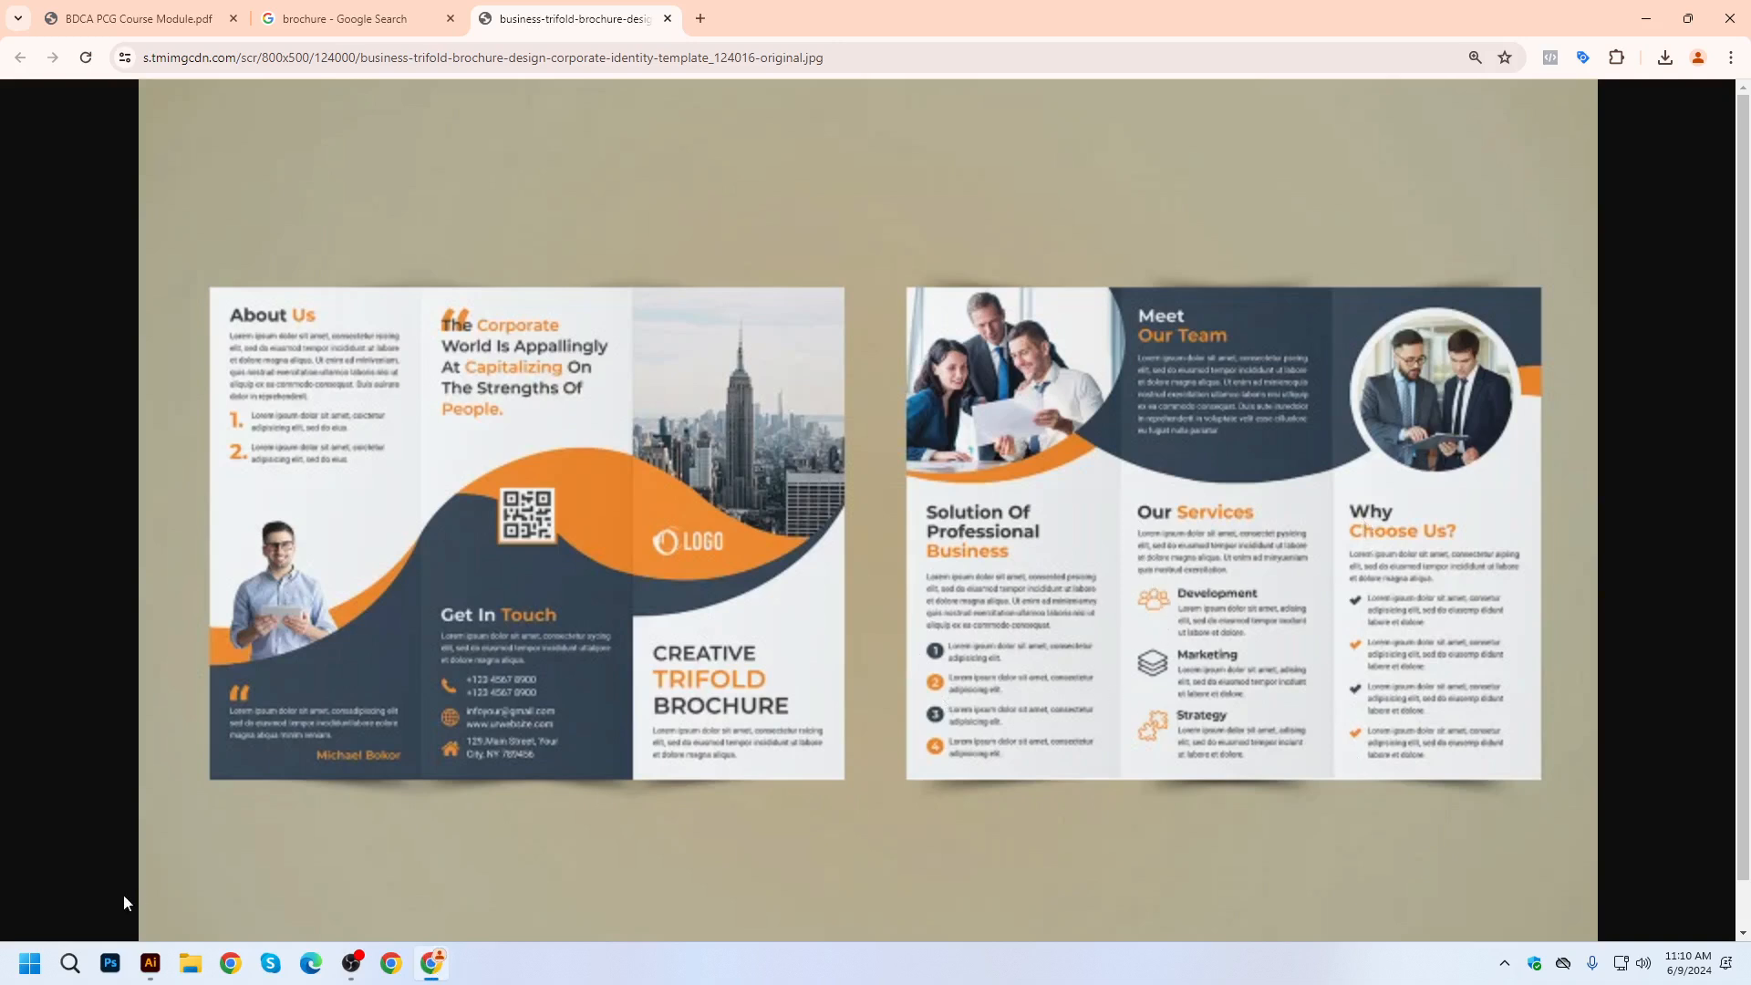
{"action": "left_click", "coordinate": [149, 969]}
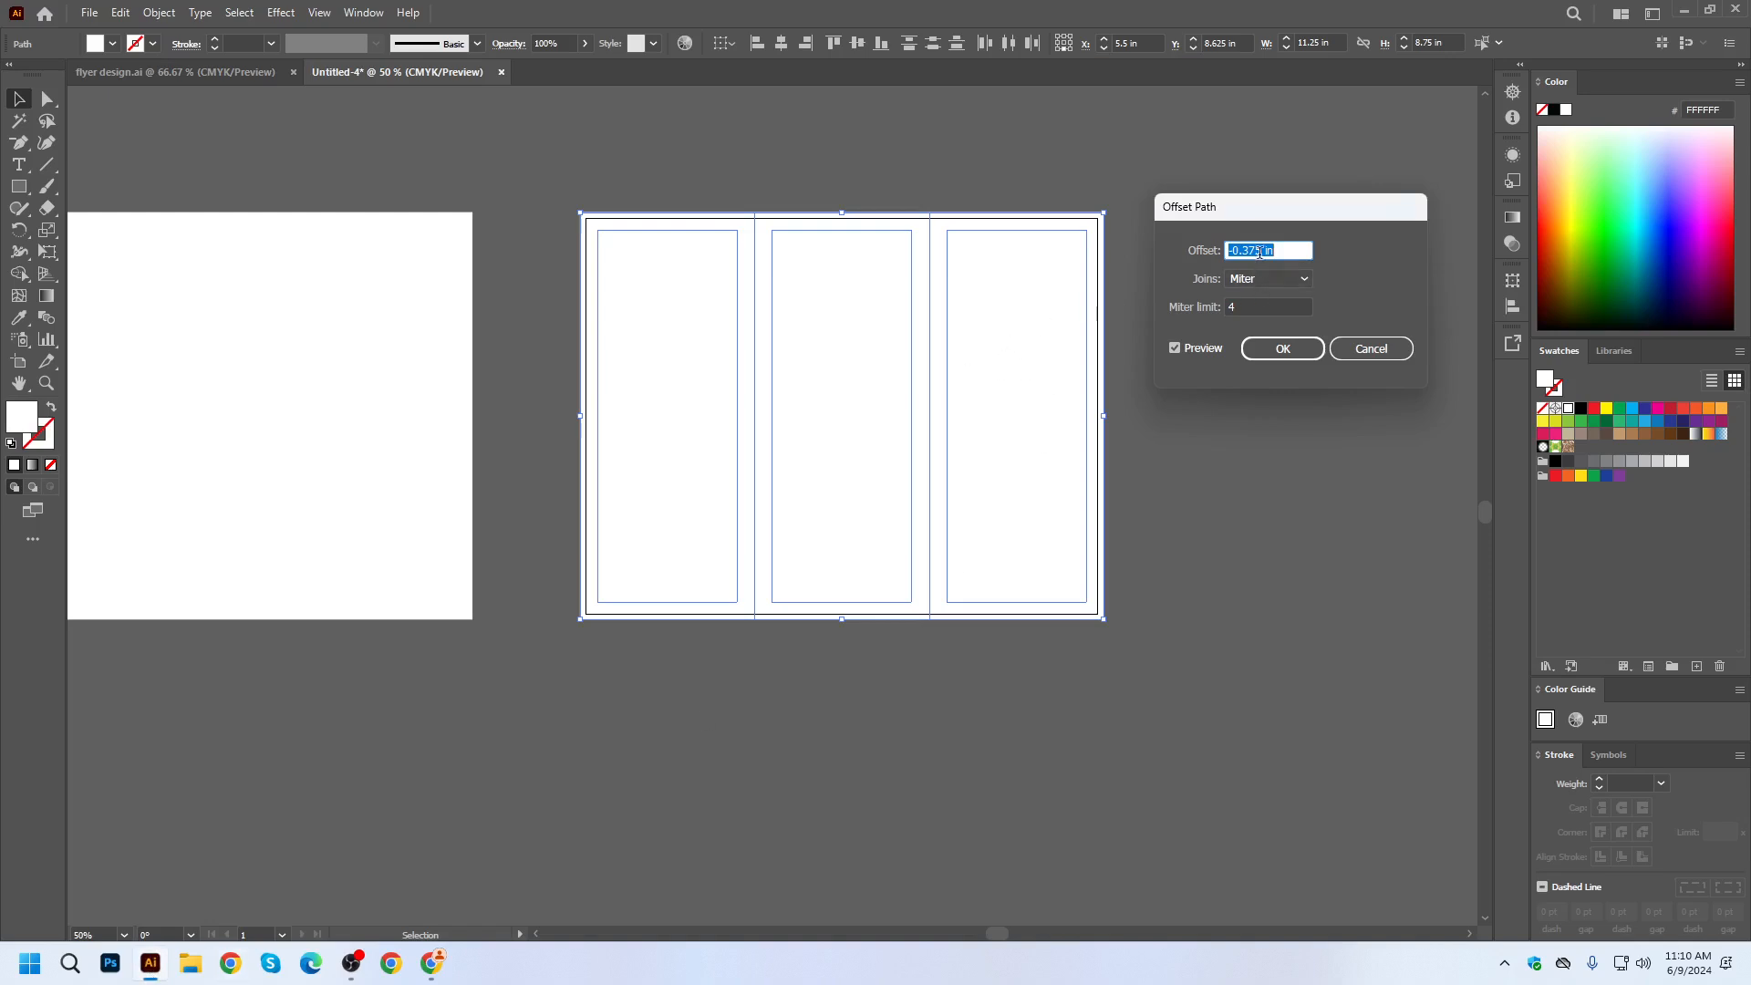
Offset the three columns inward by 0.3 in and fill the inset panels with blue 38A9FF.
{"action": "left_click", "coordinate": [1261, 249]}
{"action": "type", "text": "0"}
{"action": "left_click", "coordinate": [1272, 363]}
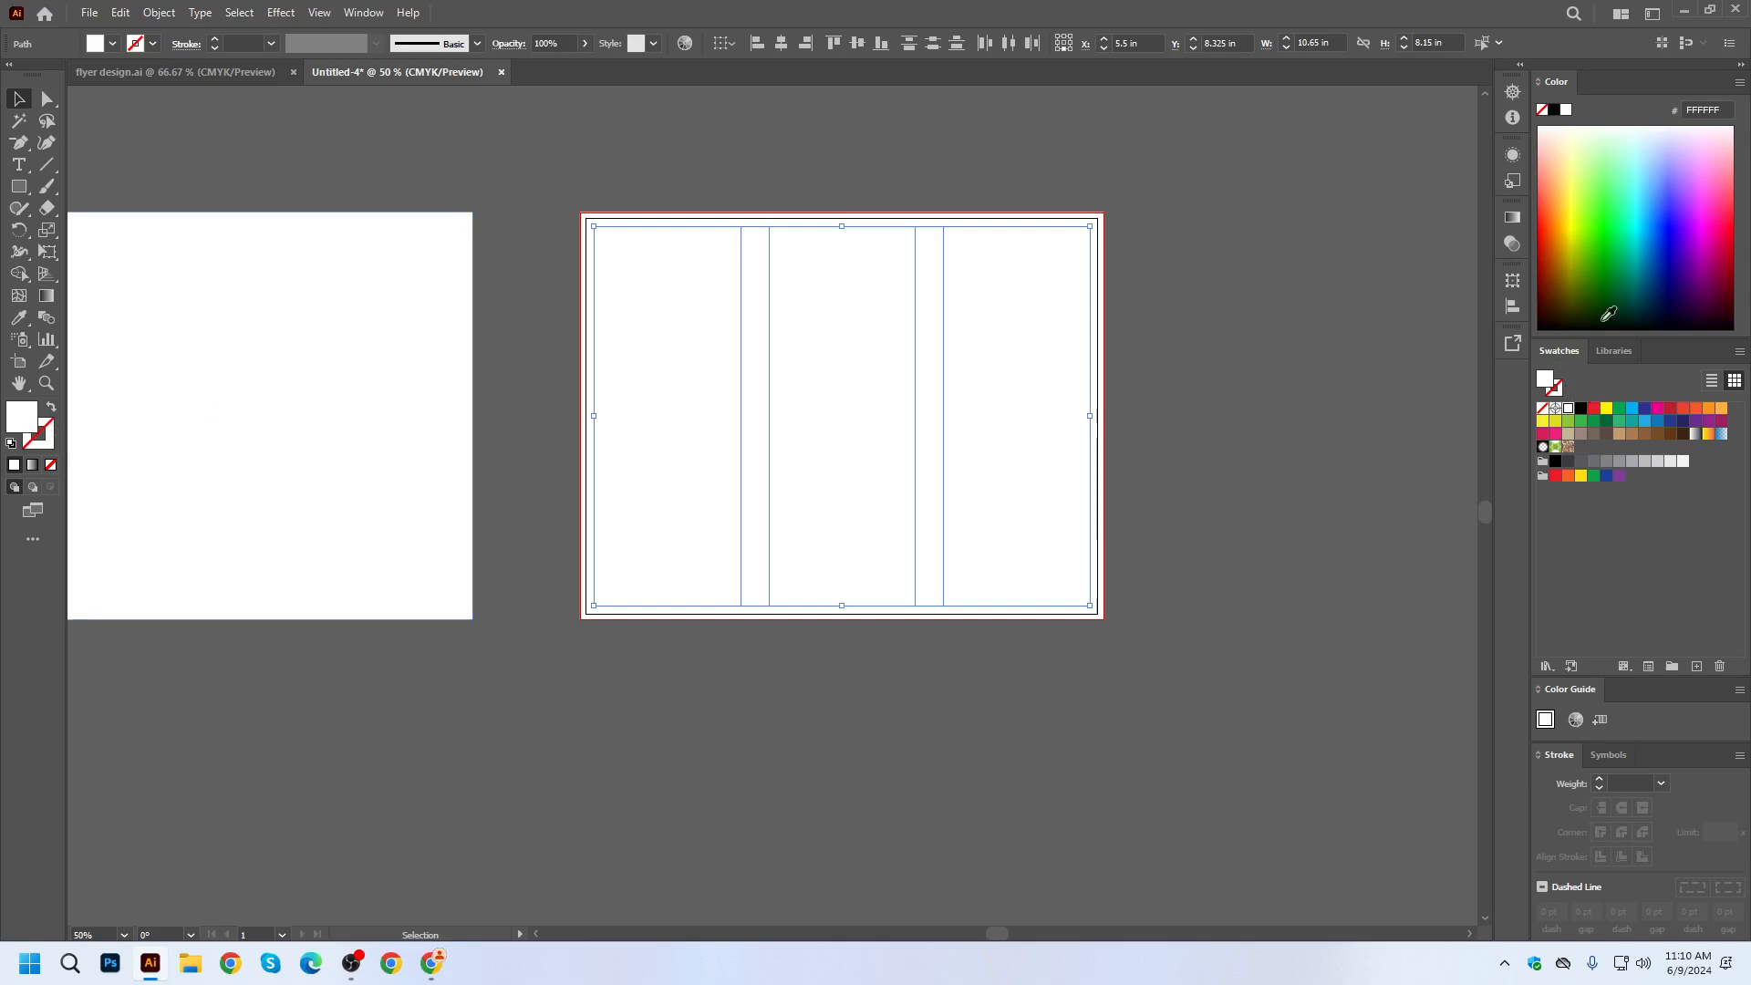
{"action": "left_click", "coordinate": [1653, 195]}
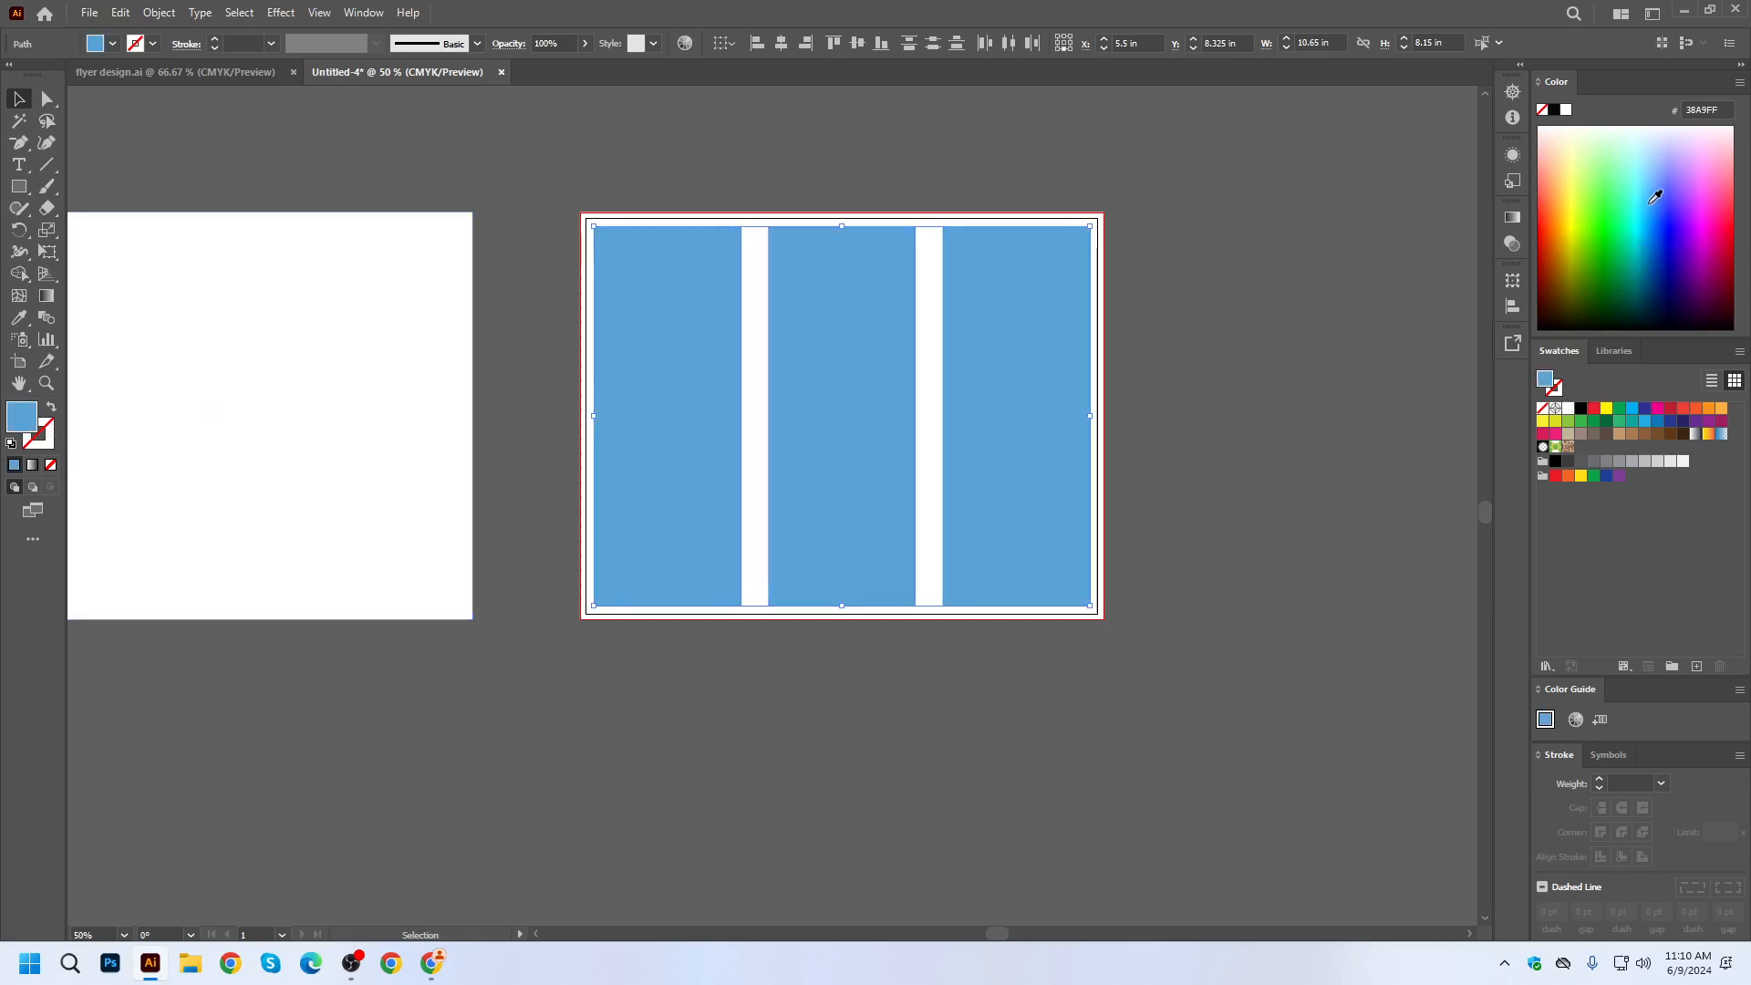
{"action": "left_click", "coordinate": [1244, 261]}
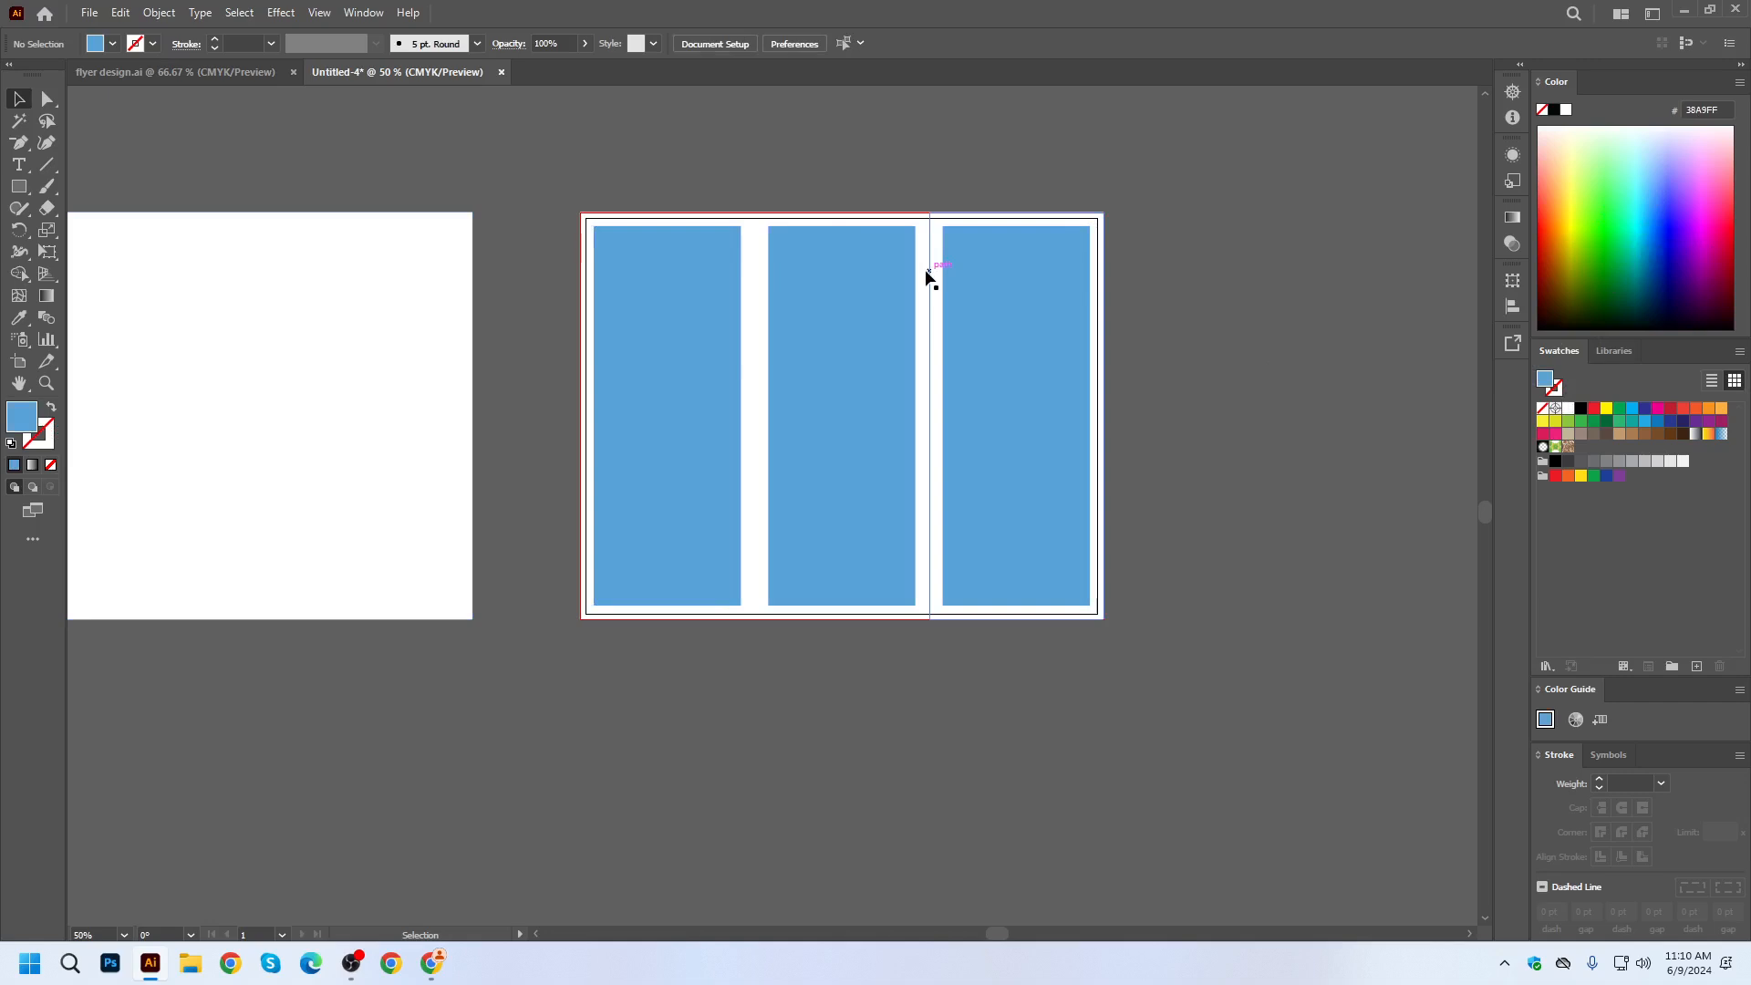
Examine the margins of the blue panels against the trim line, bleed edge and column divisions.
{"action": "scroll", "coordinate": [916, 272], "scroll_direction": "up", "scroll_amount": 1}
{"action": "left_click", "coordinate": [554, 281]}
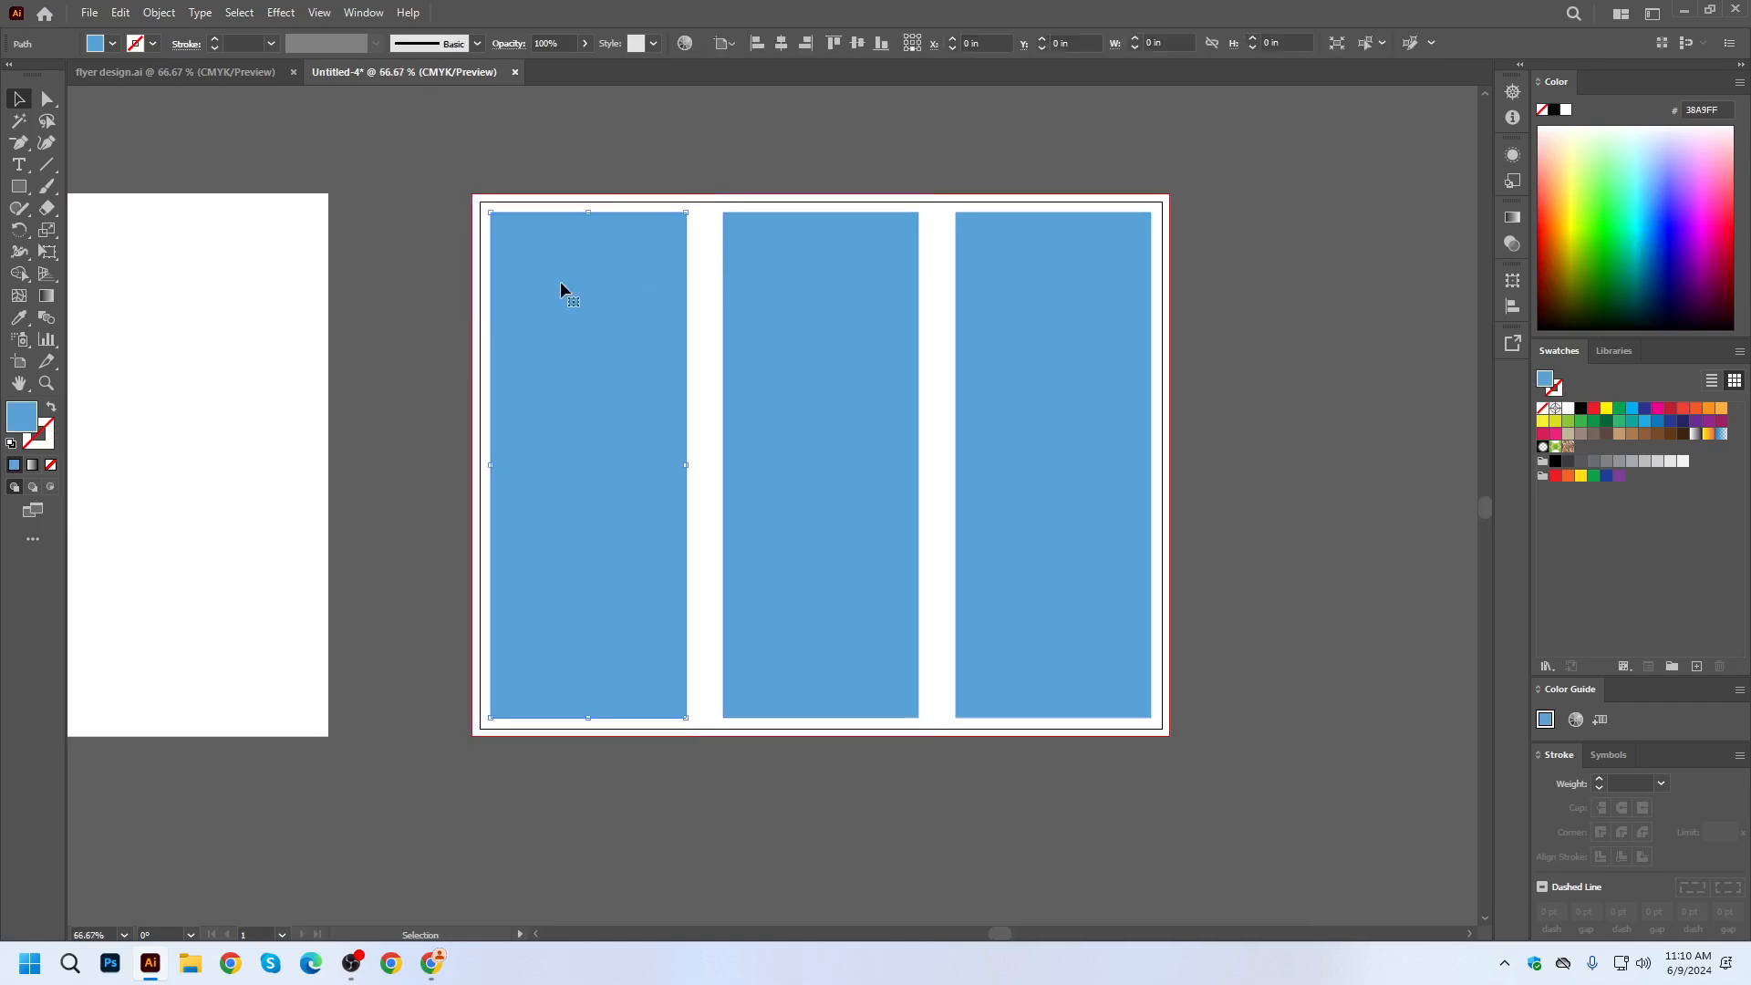
{"action": "scroll", "coordinate": [729, 237], "scroll_direction": "up", "scroll_amount": 2}
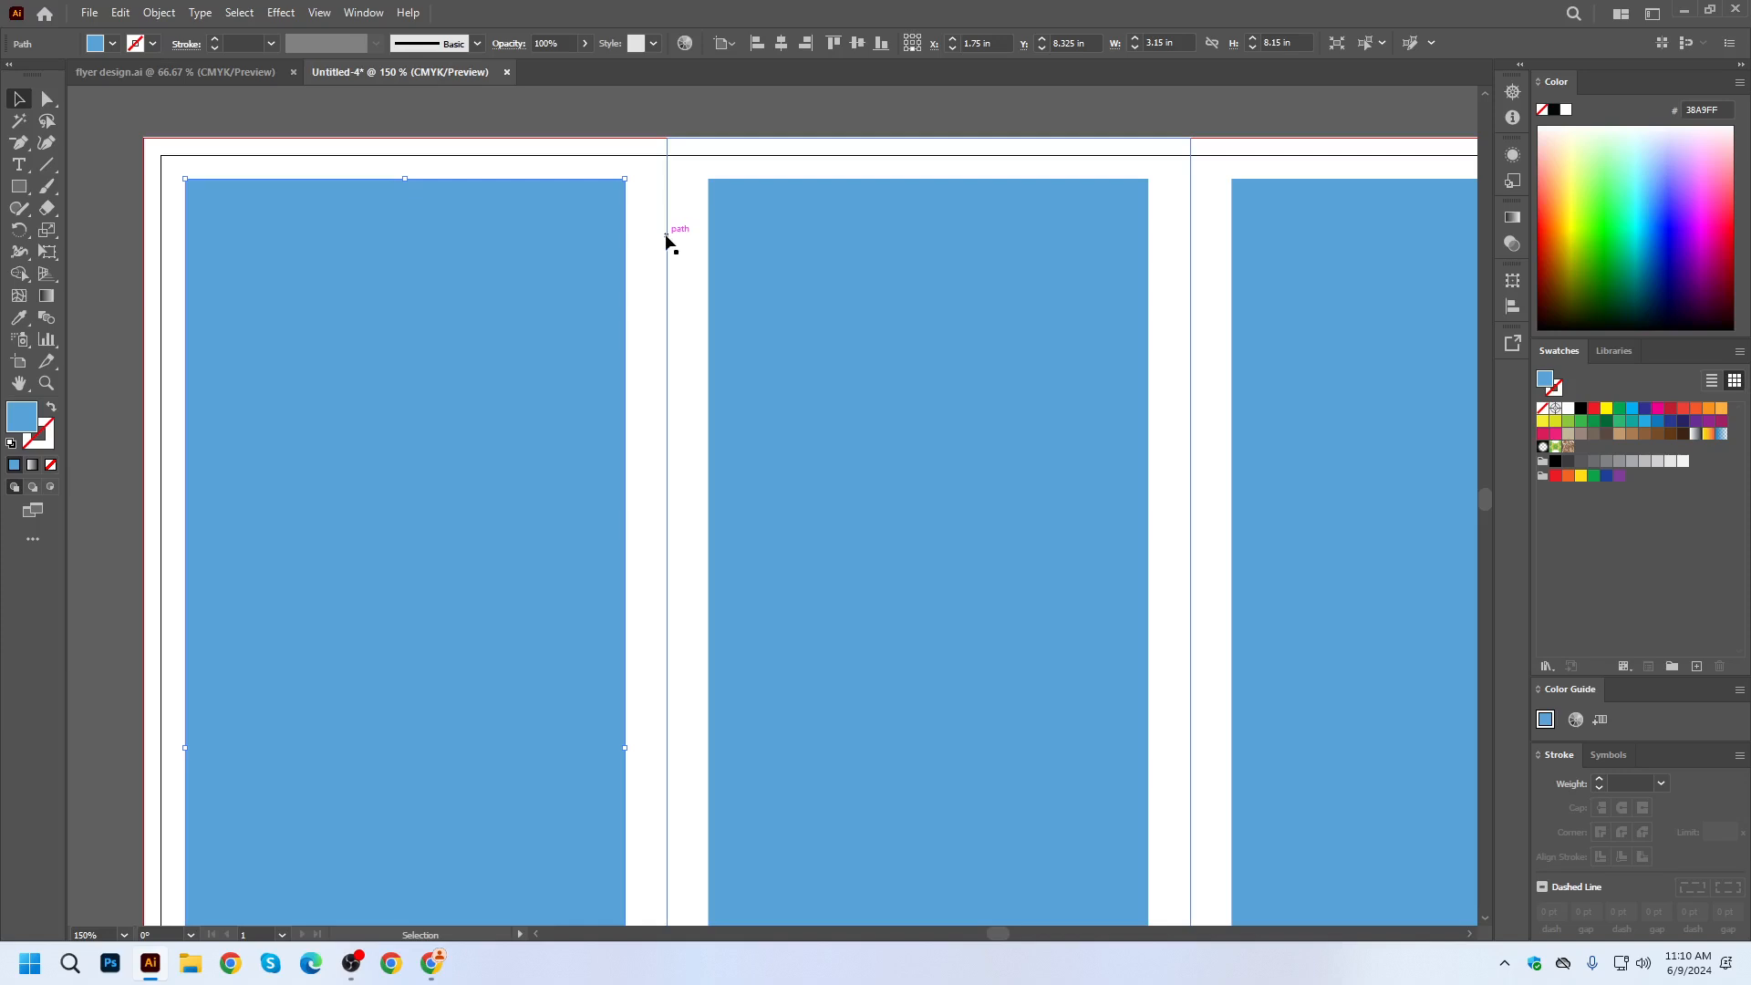
{"action": "scroll", "coordinate": [645, 241], "scroll_direction": "down", "scroll_amount": 1}
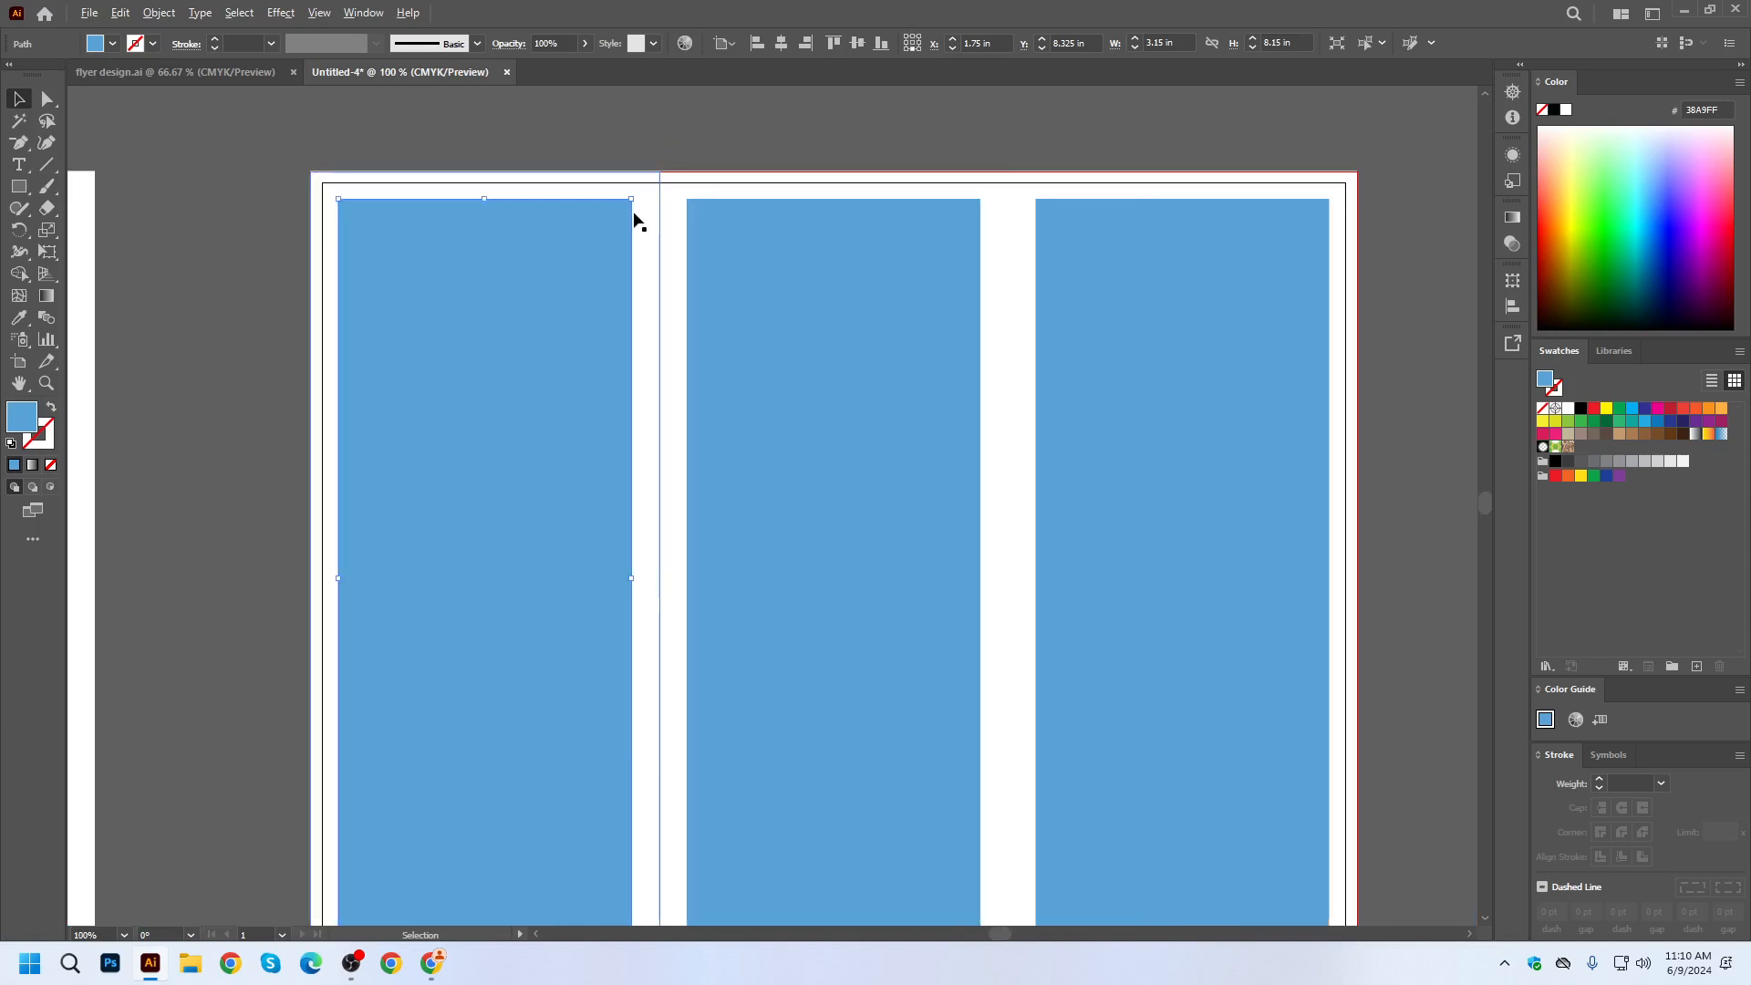
{"action": "scroll", "coordinate": [449, 168], "scroll_direction": "up", "scroll_amount": 4}
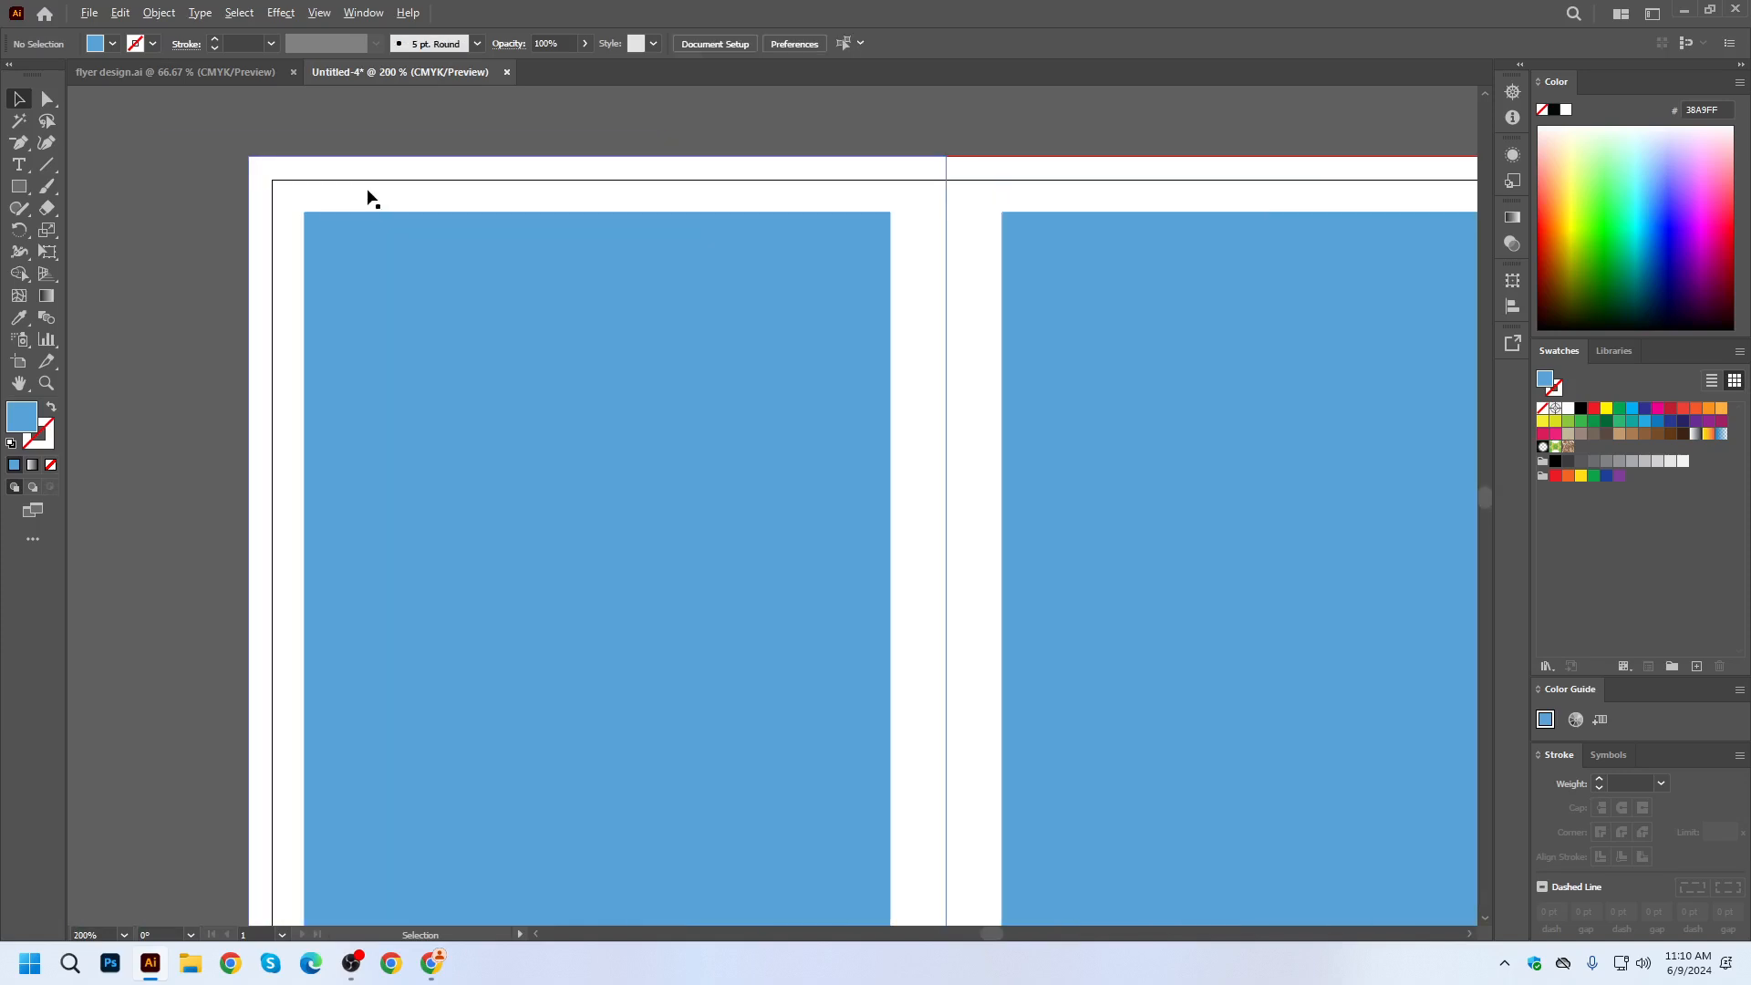
{"action": "scroll", "coordinate": [326, 280], "scroll_direction": "down", "scroll_amount": 4}
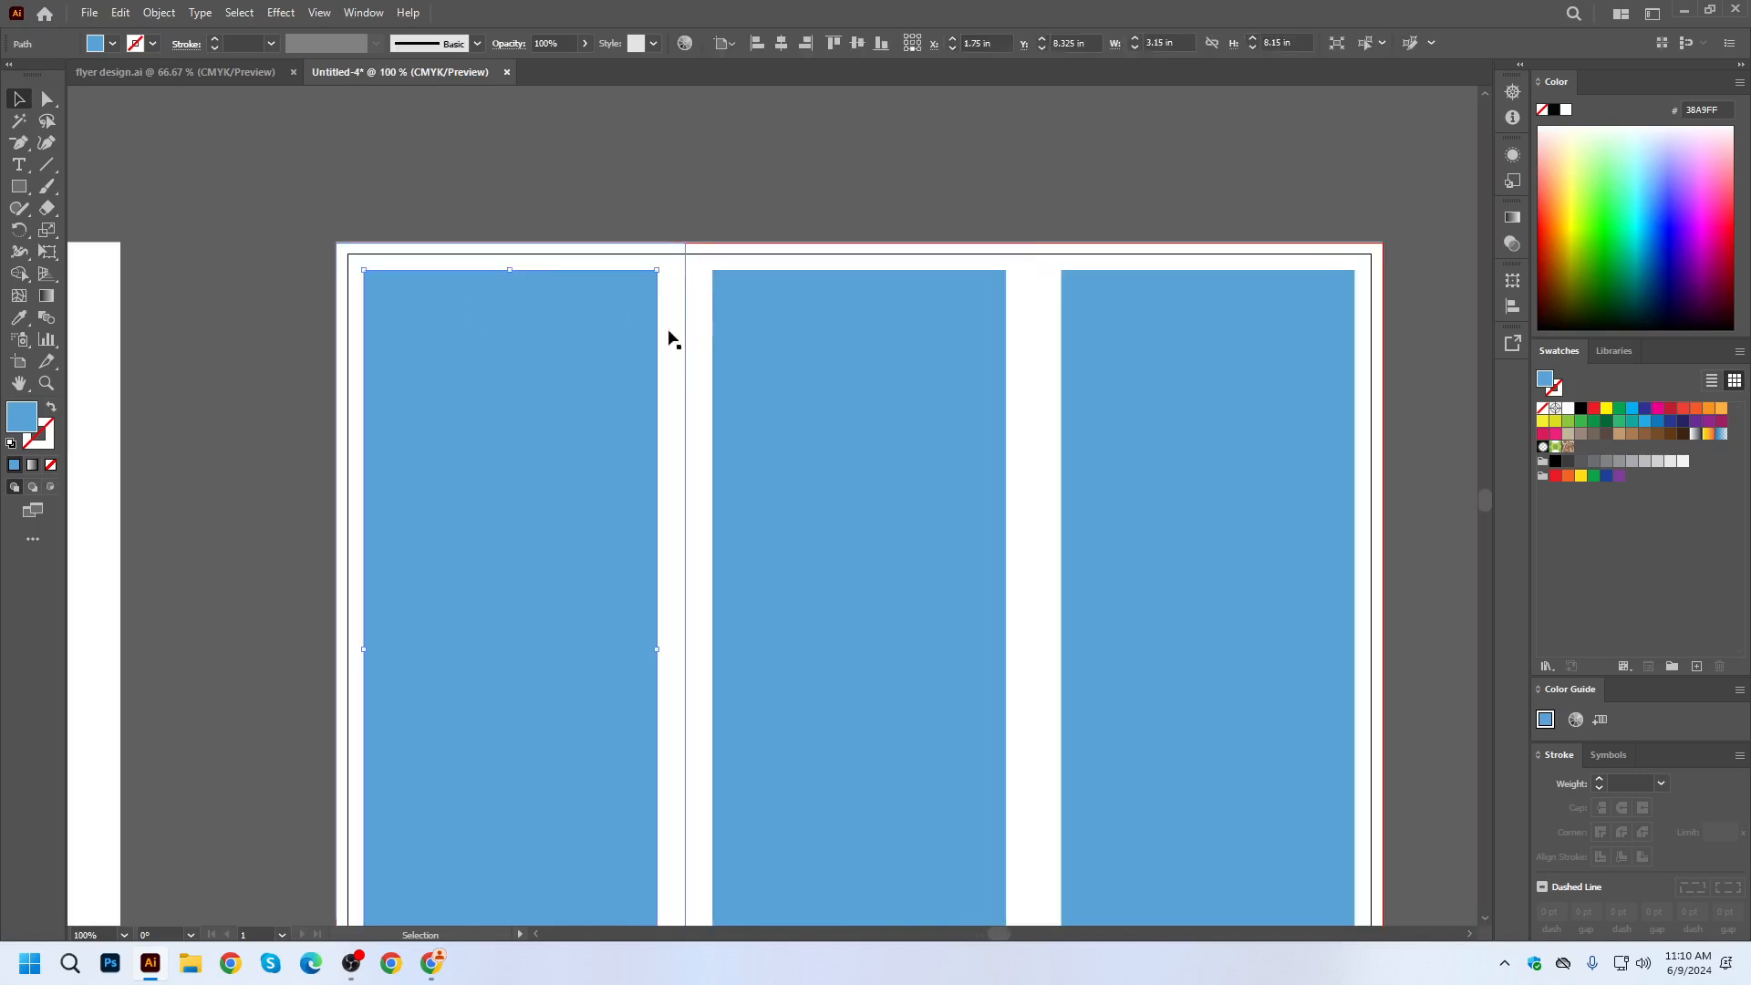
{"action": "scroll", "coordinate": [411, 260], "scroll_direction": "up", "scroll_amount": 3}
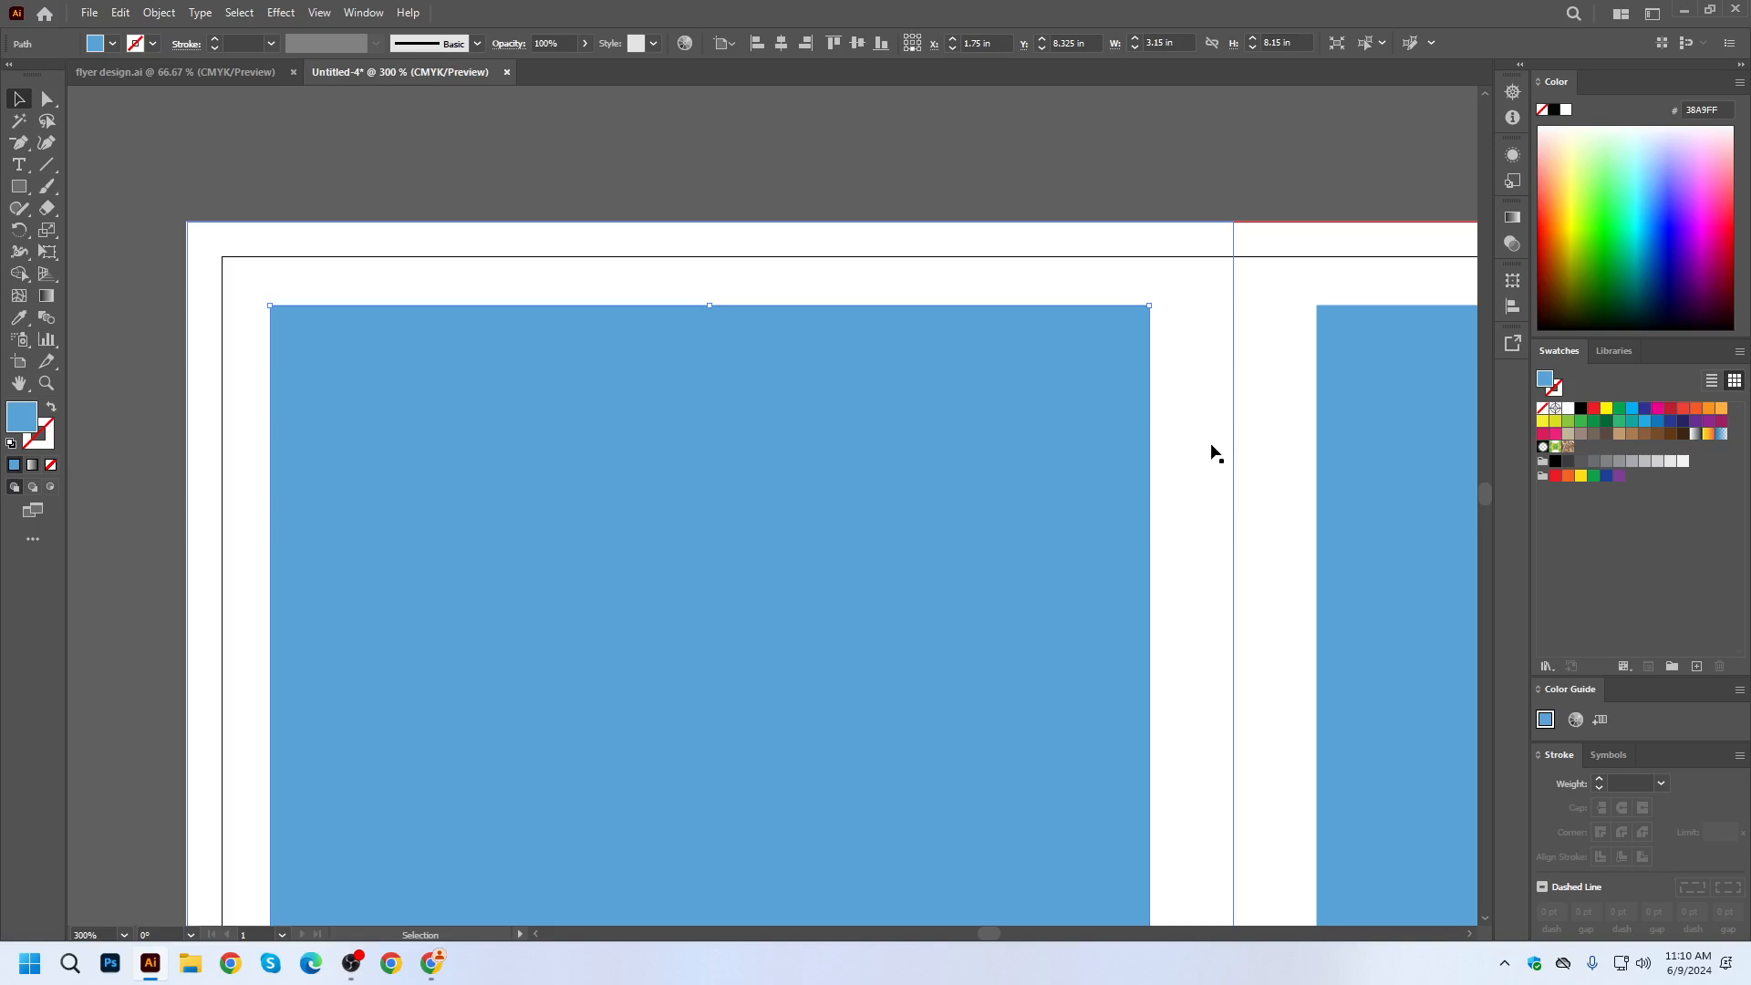
{"action": "key", "text": "ctrl+minus"}
{"action": "key", "text": "ctrl+minus"}
{"action": "key", "text": "ctrl+minus"}
{"action": "key", "text": "ctrl+minus"}
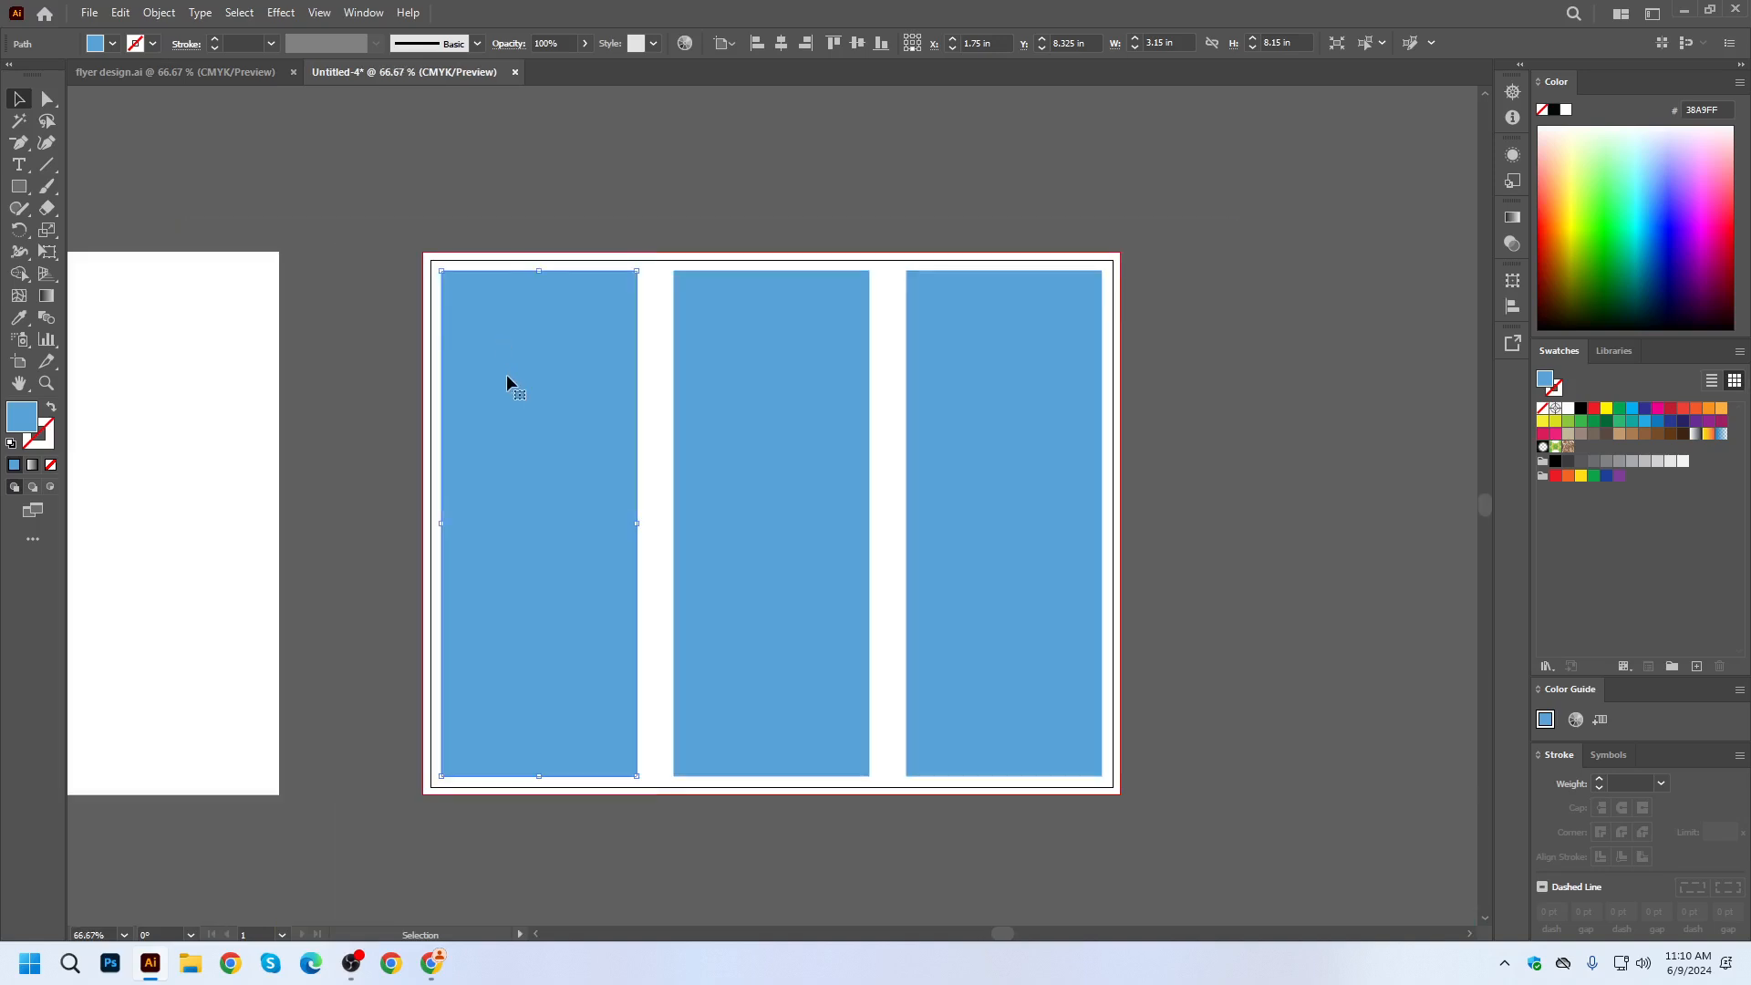
Delete the three blue inset panels.
{"action": "key", "text": "Delete"}
{"action": "left_click", "coordinate": [723, 352]}
{"action": "key", "text": "Delete"}
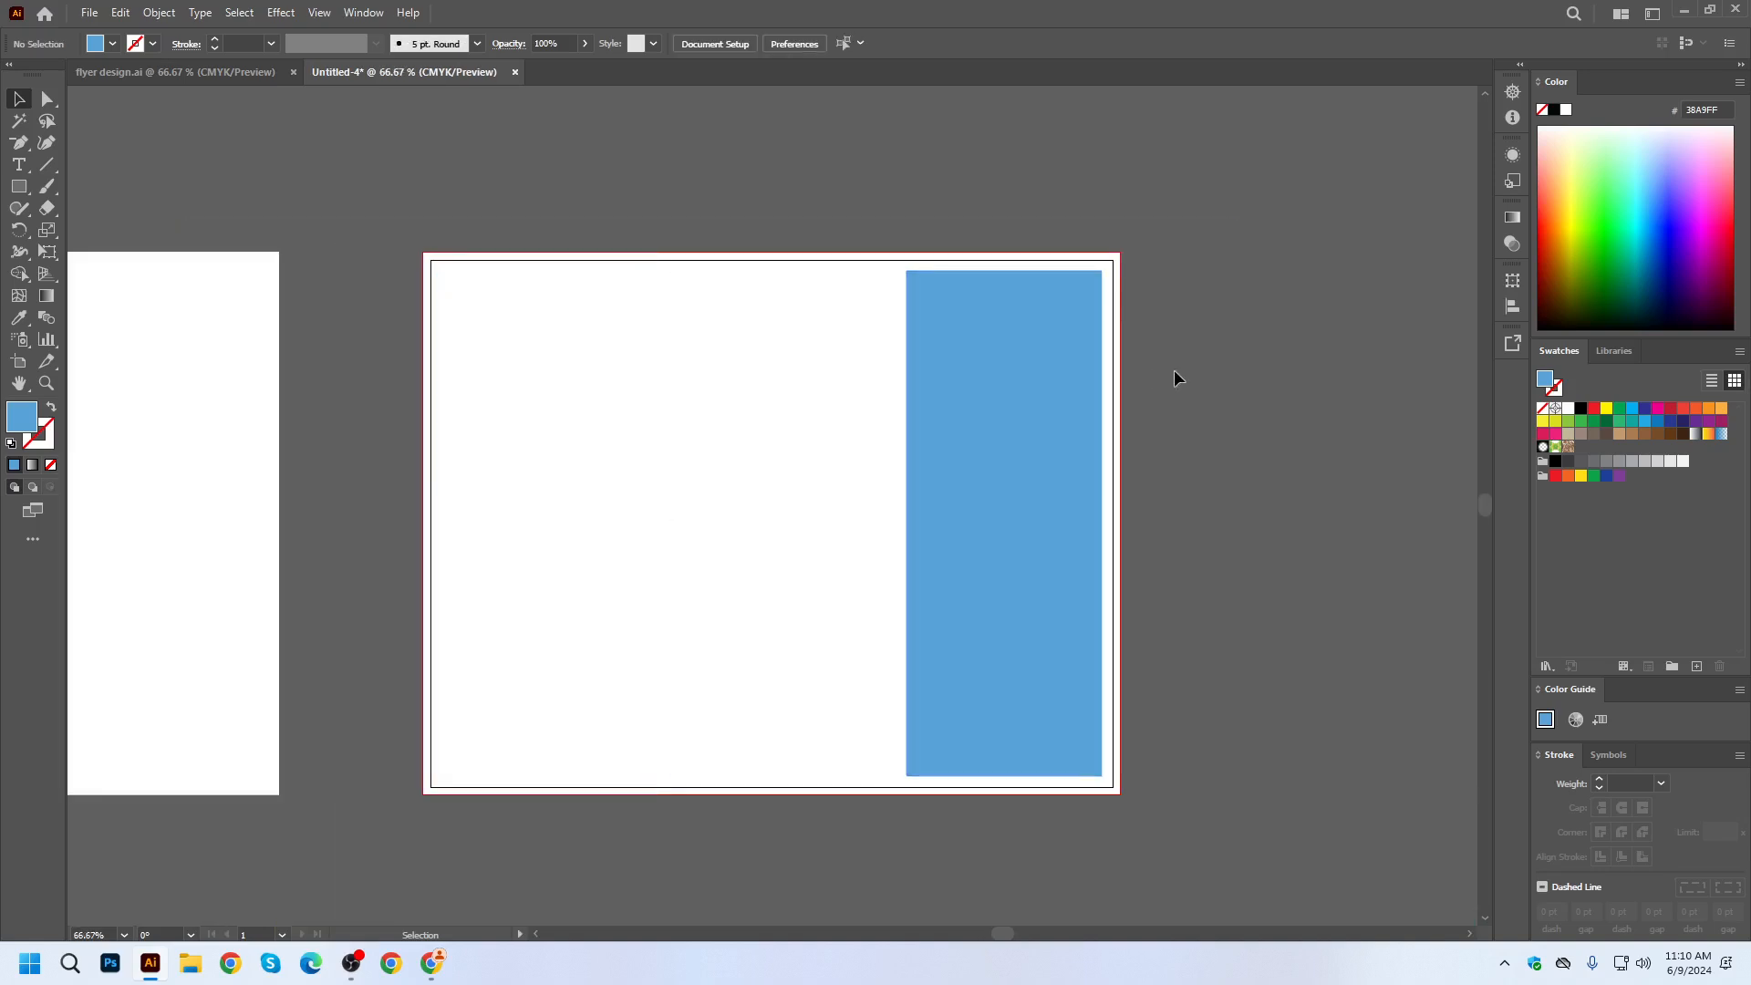
{"action": "left_click", "coordinate": [1098, 347]}
{"action": "key", "text": "Delete"}
Draw a 3.625 by 8.5 in rectangle over the first column, from the trim corner to the first fold line.
{"action": "left_click", "coordinate": [473, 312]}
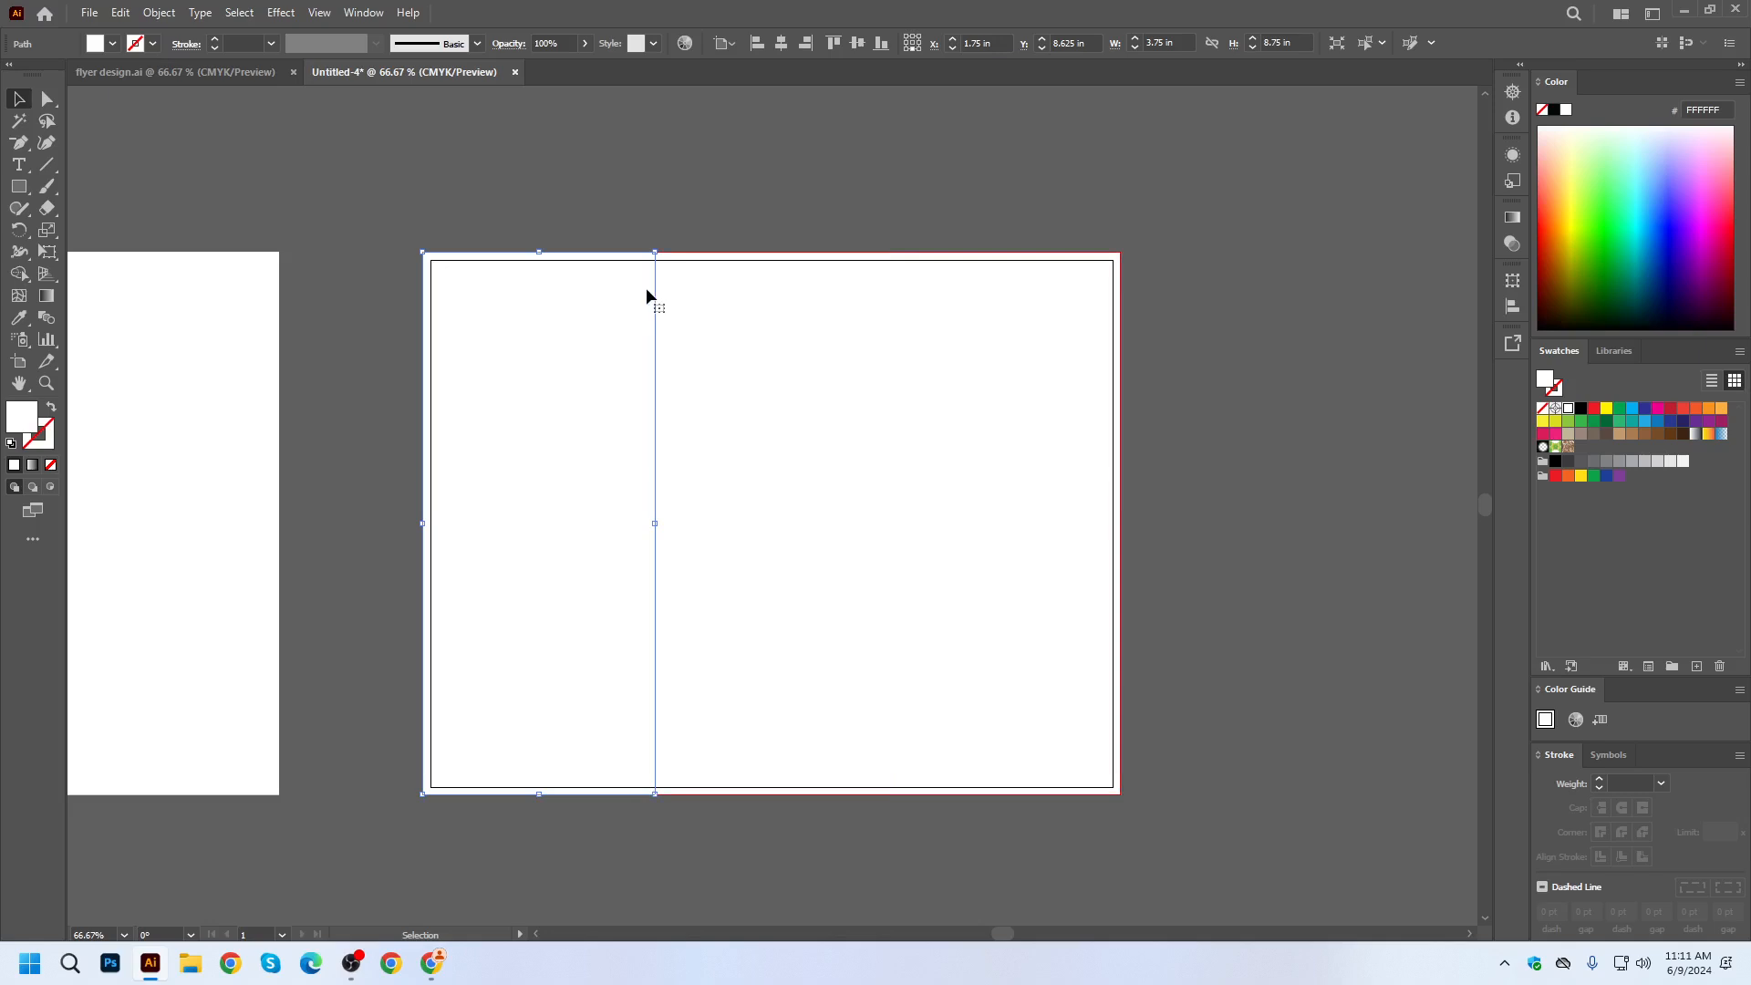
{"action": "left_click_drag", "start_coordinate": [391, 222], "coordinate": [912, 574]}
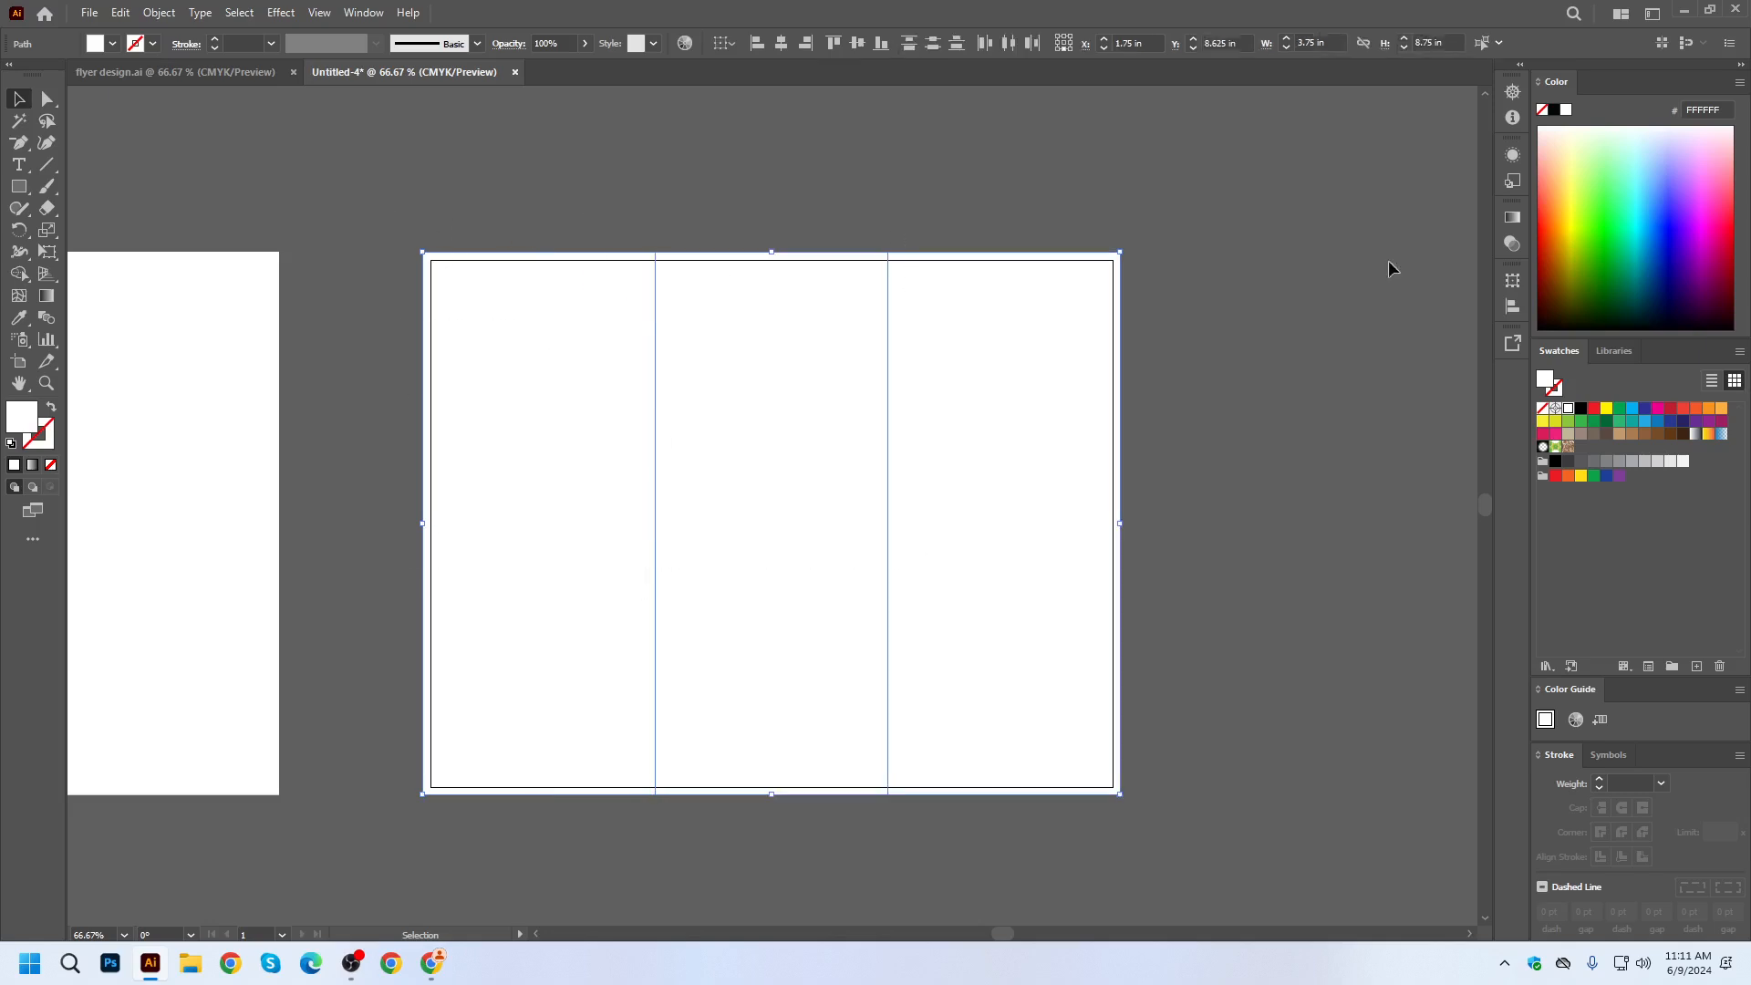
{"action": "key", "text": "Delete"}
{"action": "left_click", "coordinate": [508, 360]}
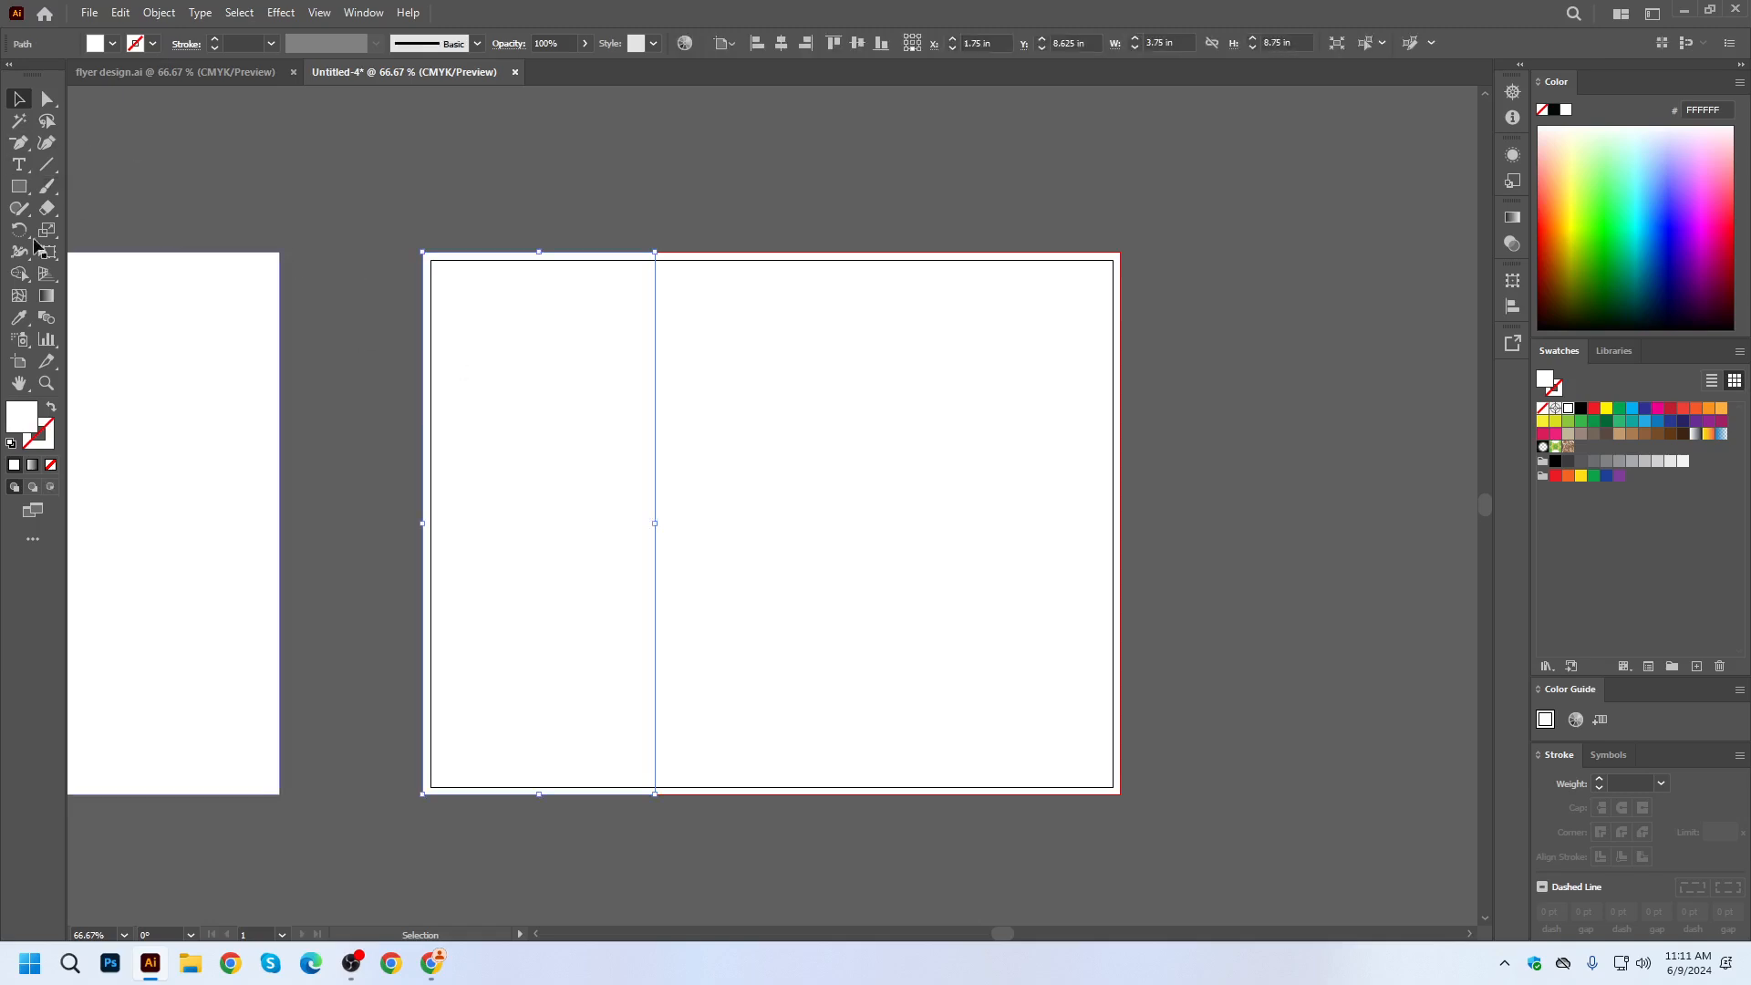
{"action": "left_click", "coordinate": [18, 186]}
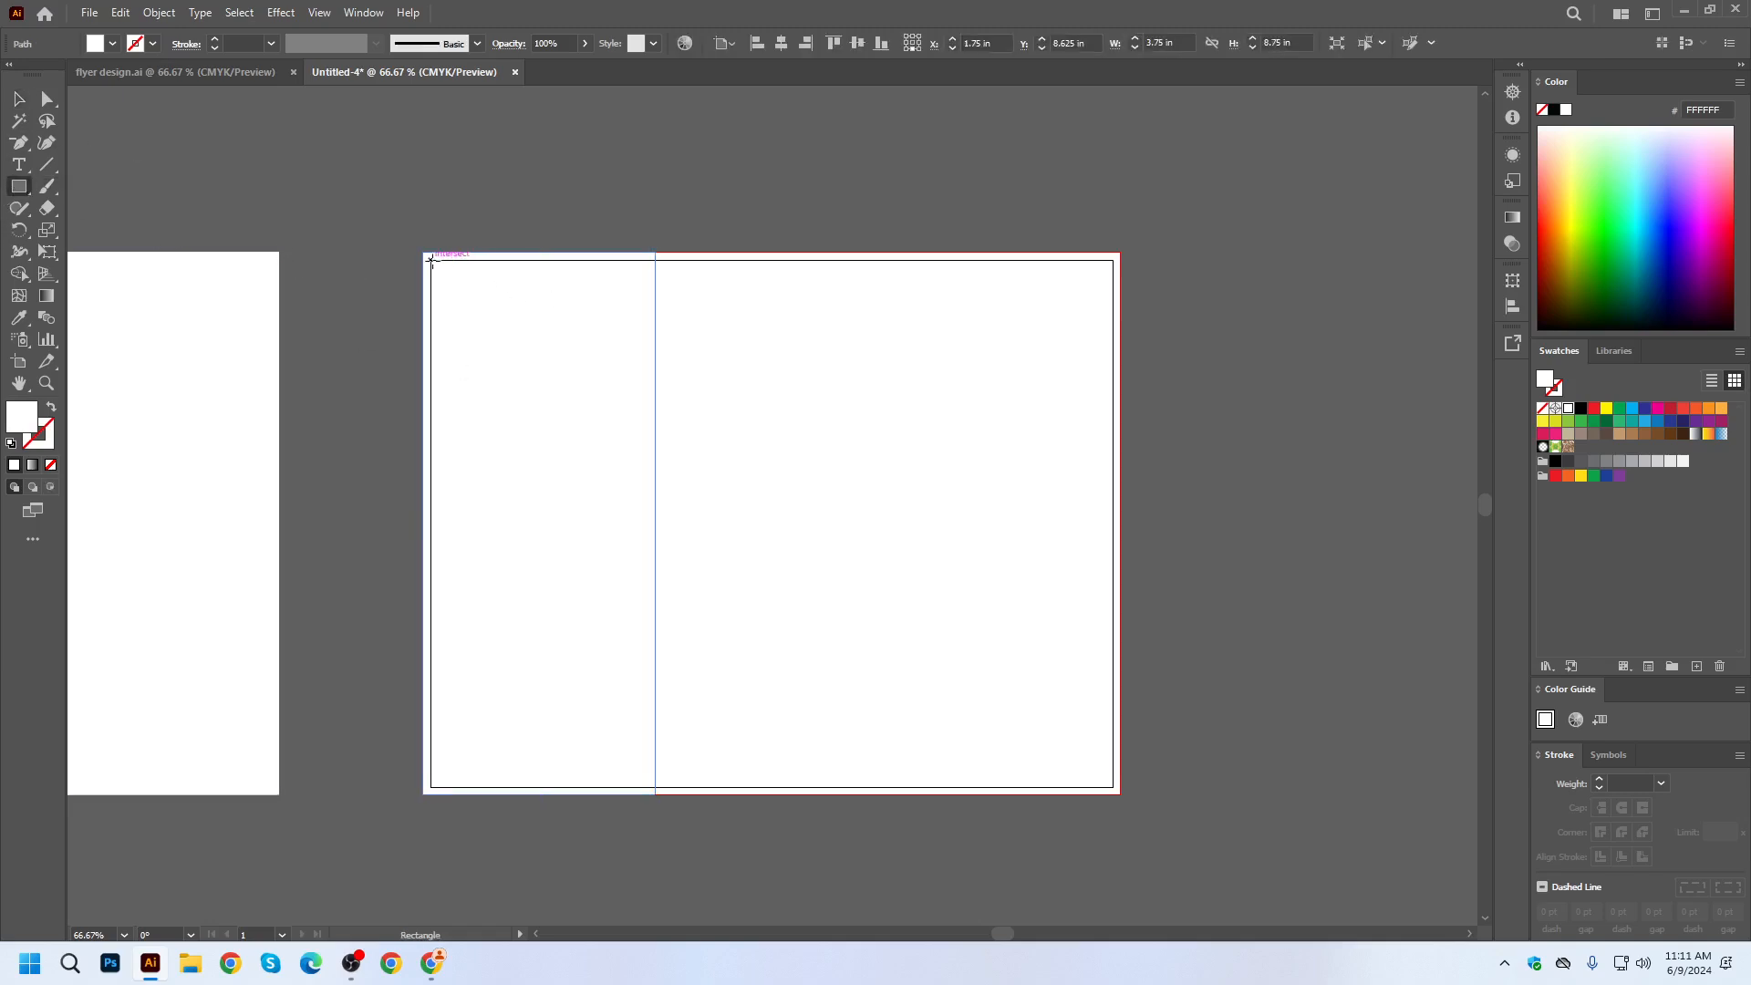
{"action": "mouse_move", "coordinate": [436, 261]}
{"action": "left_mouse_down"}
{"action": "mouse_move", "coordinate": [606, 742]}
{"action": "mouse_move", "coordinate": [653, 786]}
{"action": "left_mouse_up"}
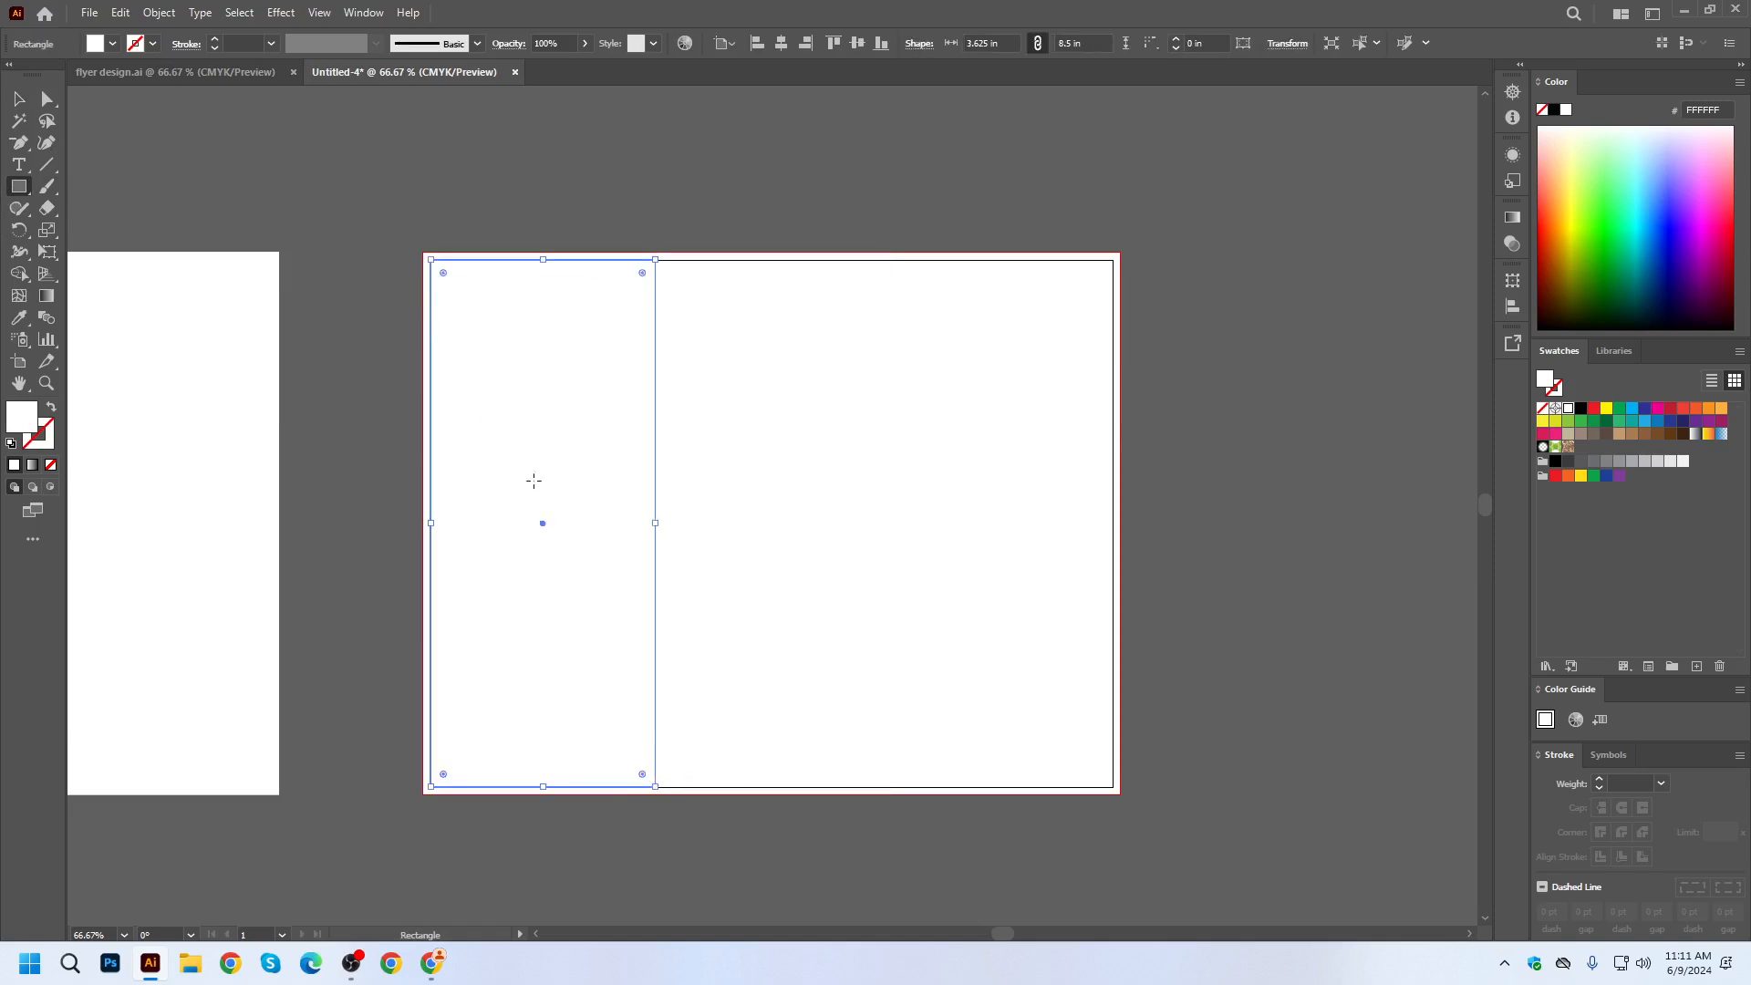
{"action": "left_click", "coordinate": [23, 100]}
Check the new rectangle against the trim and column edges in Outline view and in a close-up of its corner.
{"action": "key", "text": "ctrl+y"}
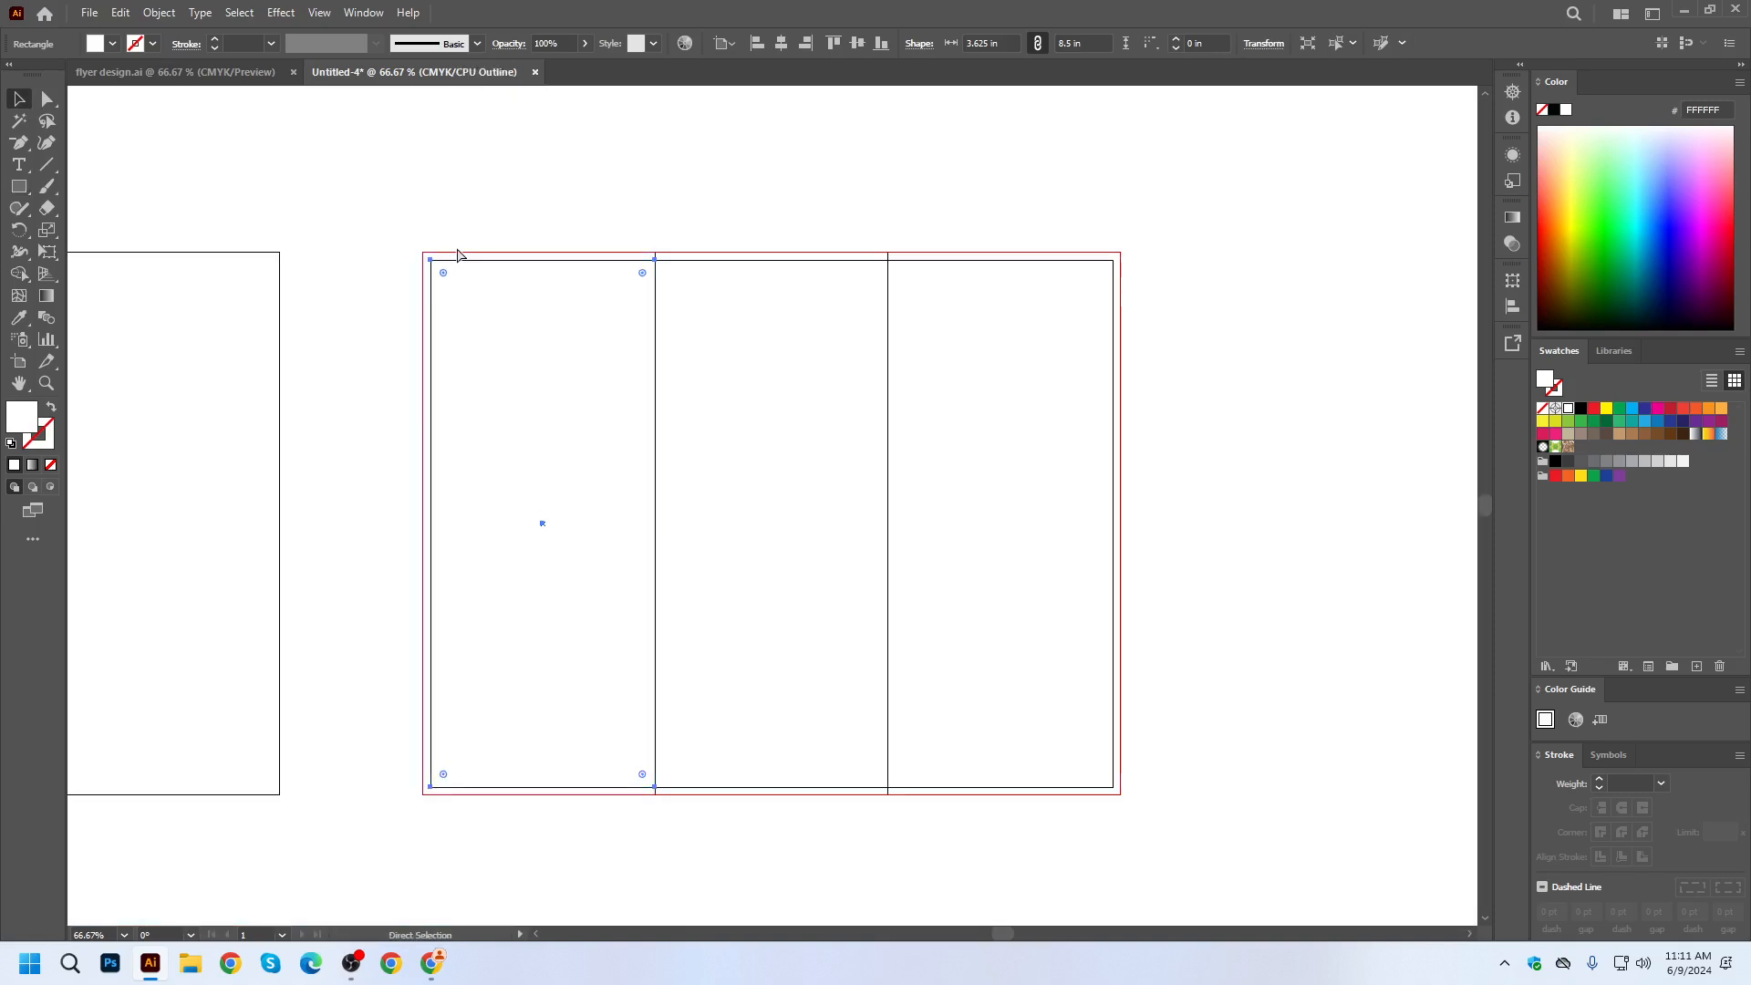
{"action": "key", "text": "ctrl+y"}
{"action": "scroll", "coordinate": [329, 251], "scroll_direction": "up", "scroll_amount": 5}
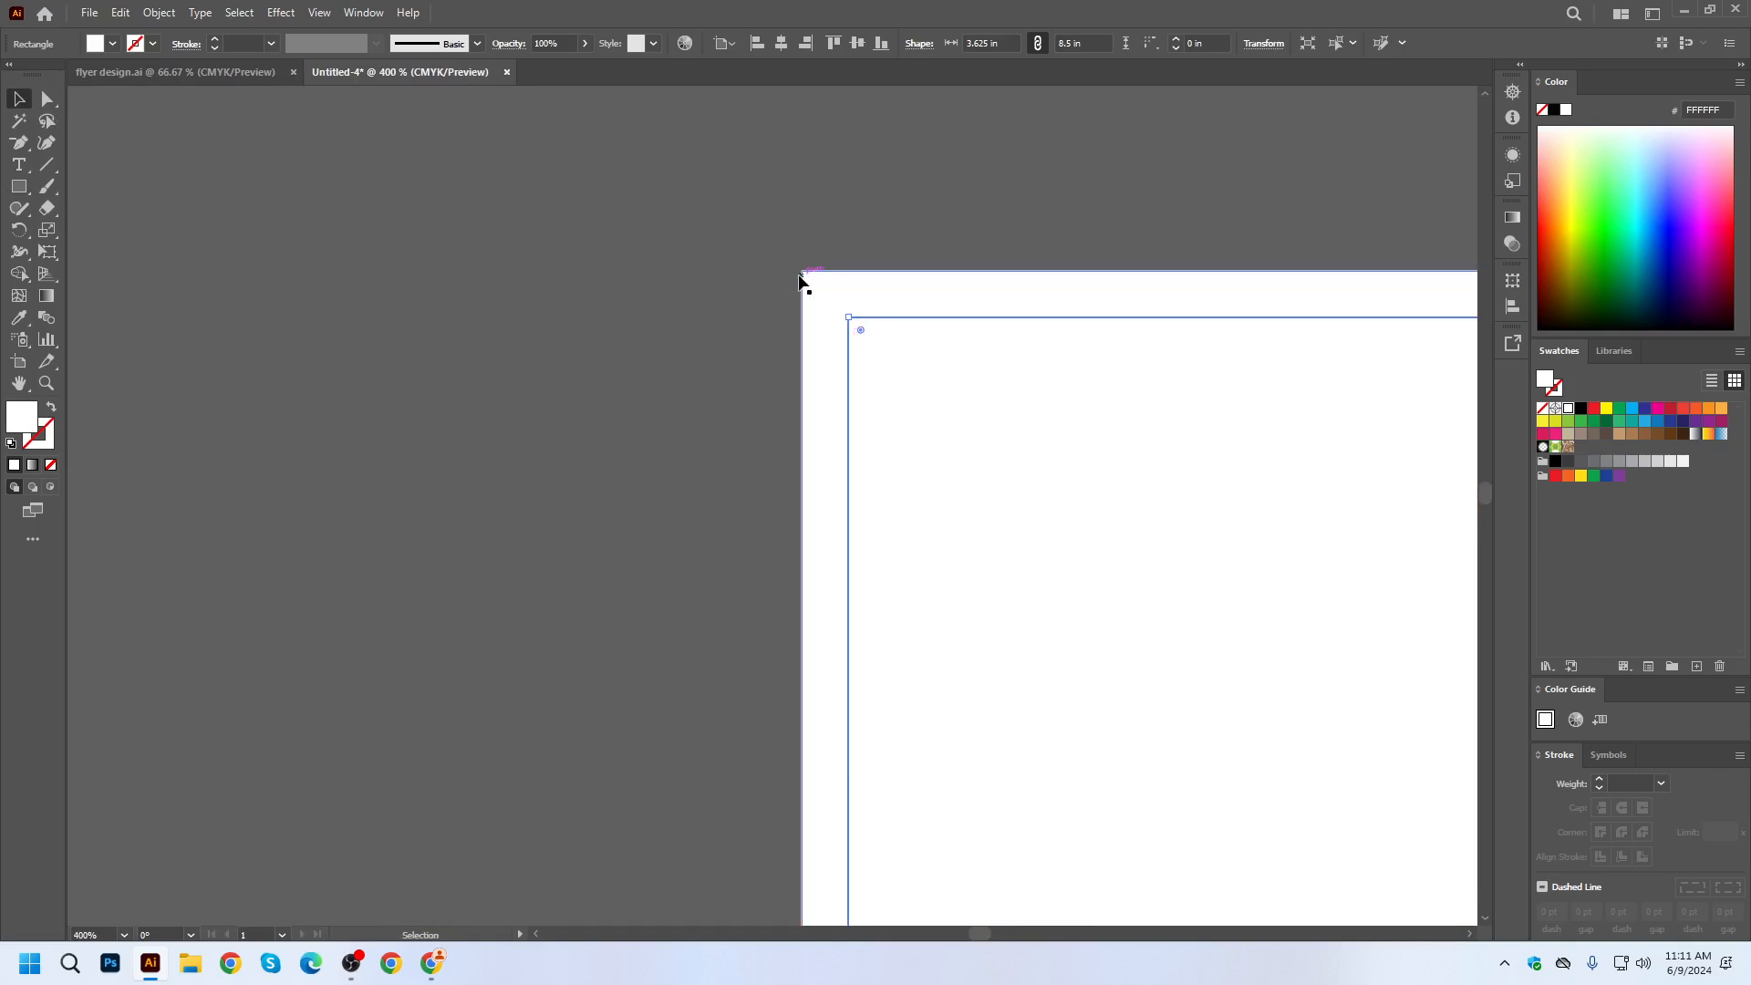
{"action": "scroll", "coordinate": [731, 244], "scroll_direction": "down", "scroll_amount": 5}
{"action": "scroll", "coordinate": [891, 394], "scroll_direction": "up", "scroll_amount": 1}
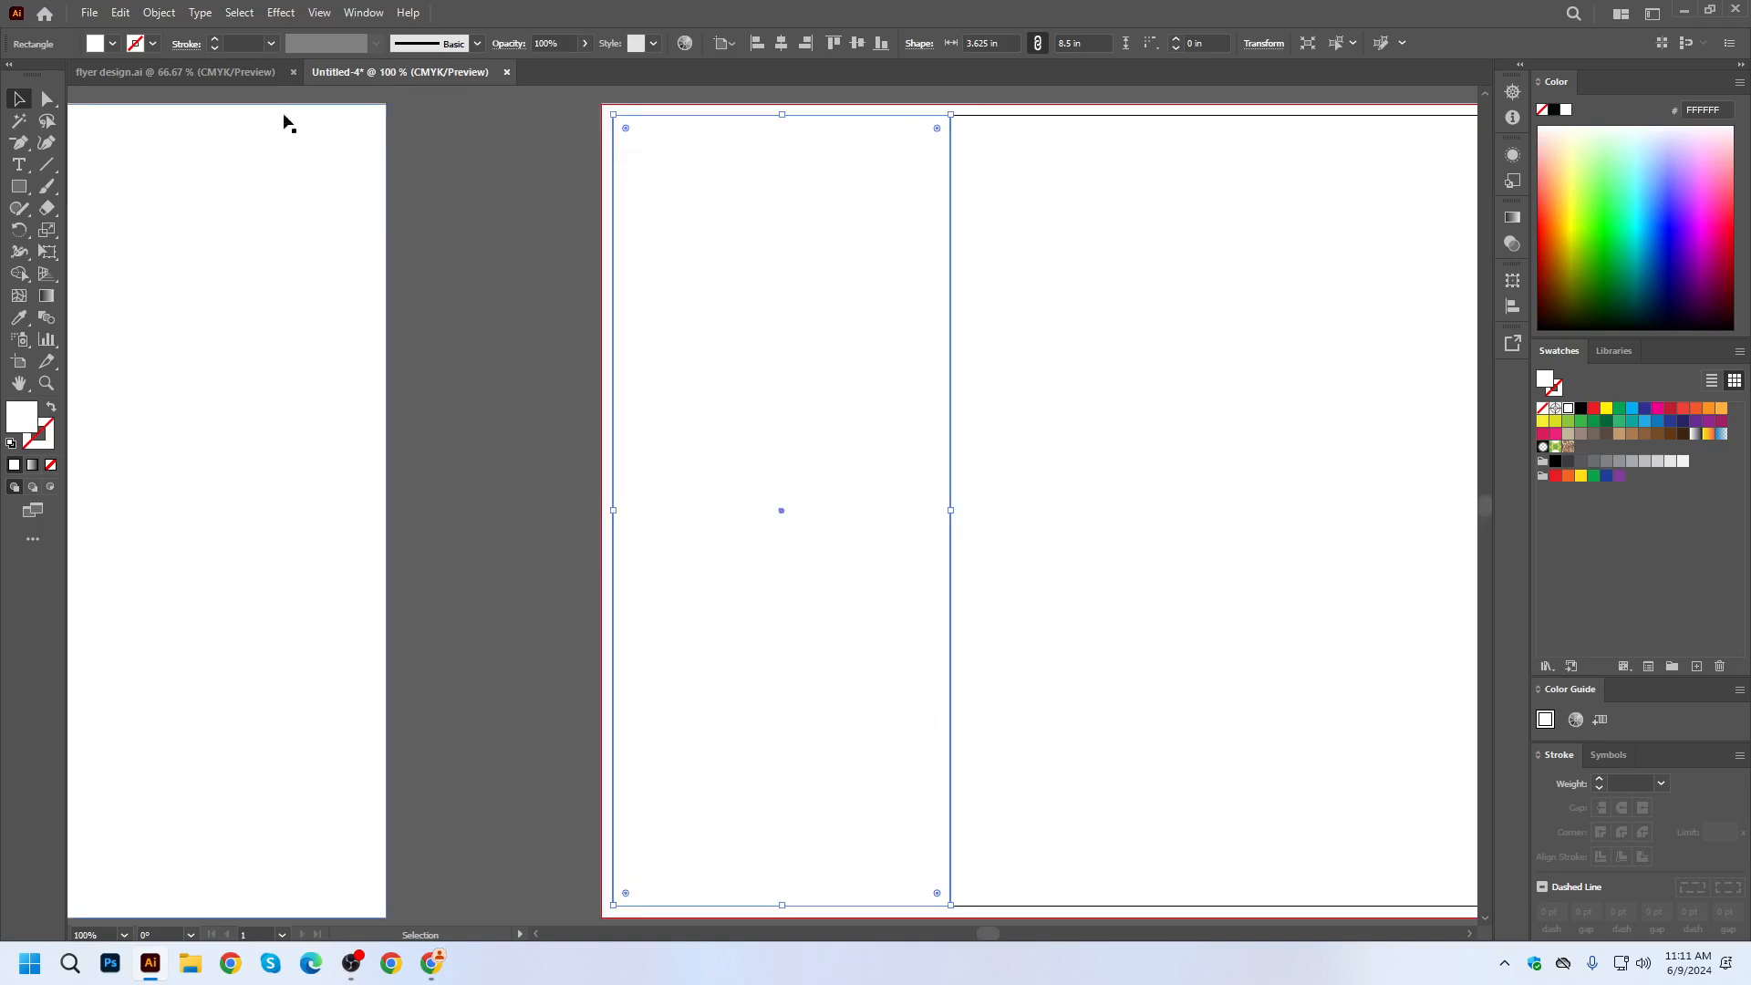
Offset the first column's trim-sized rectangle inward by 0.3 in and fill the inset panel green.
{"action": "left_click", "coordinate": [163, 20]}
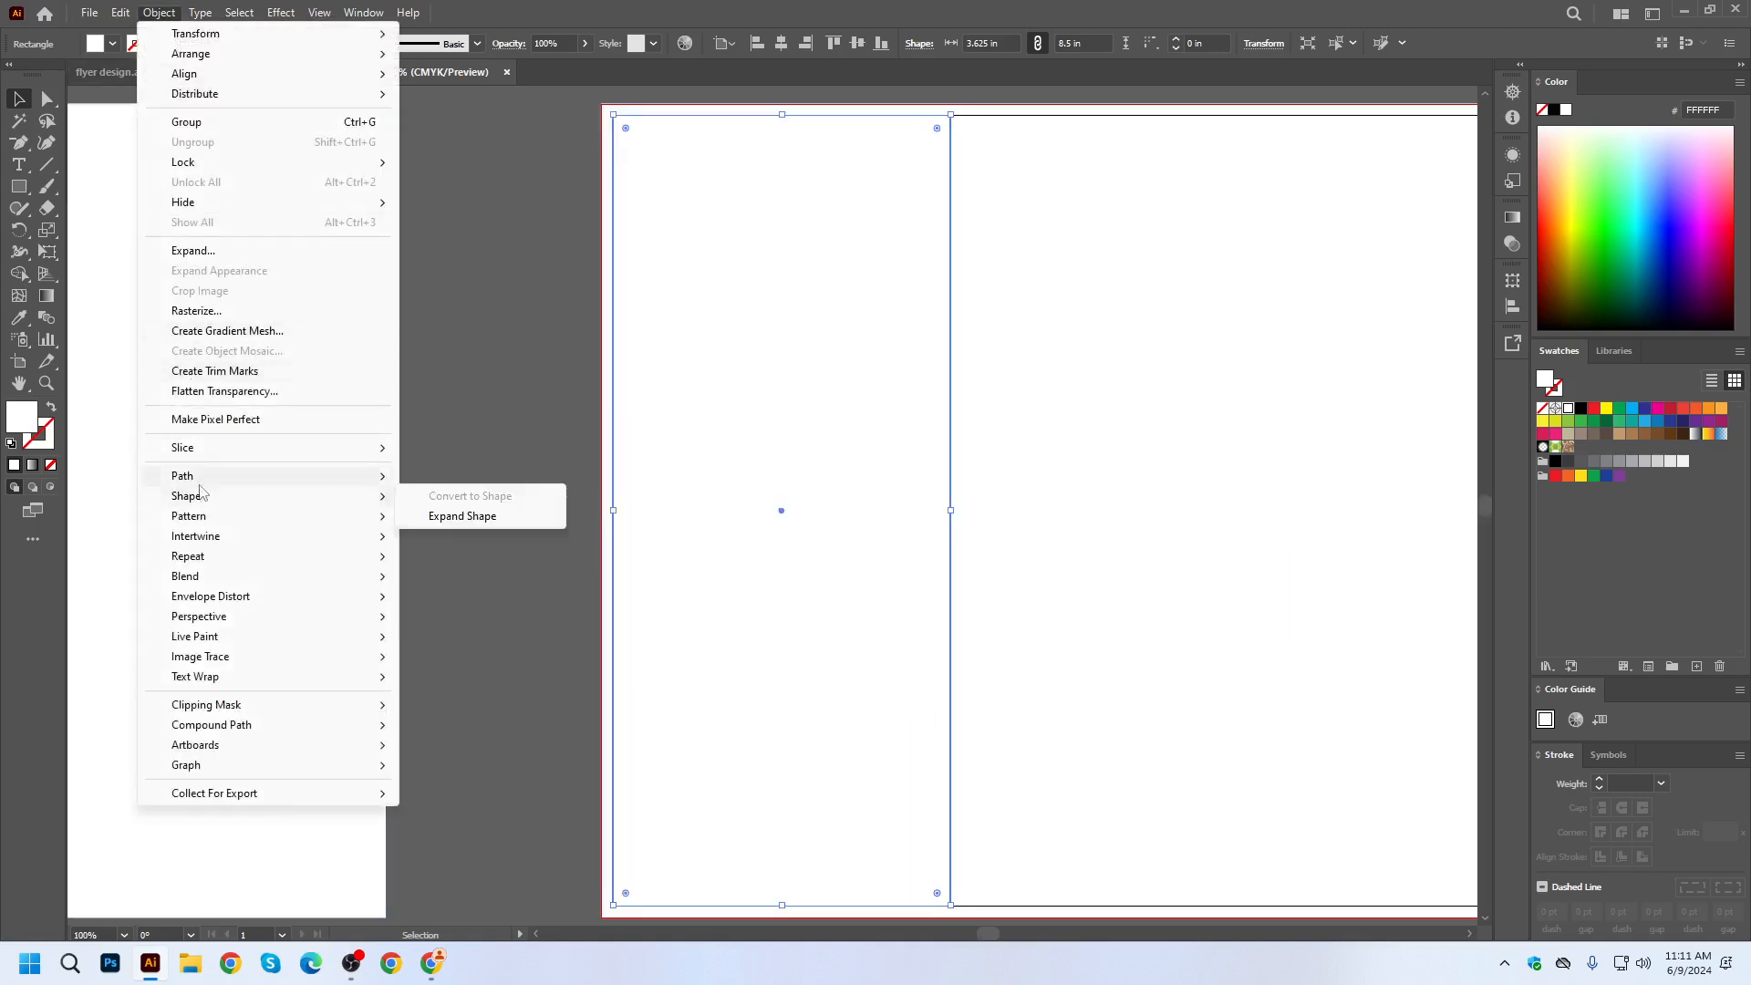
{"action": "mouse_move", "coordinate": [374, 476]}
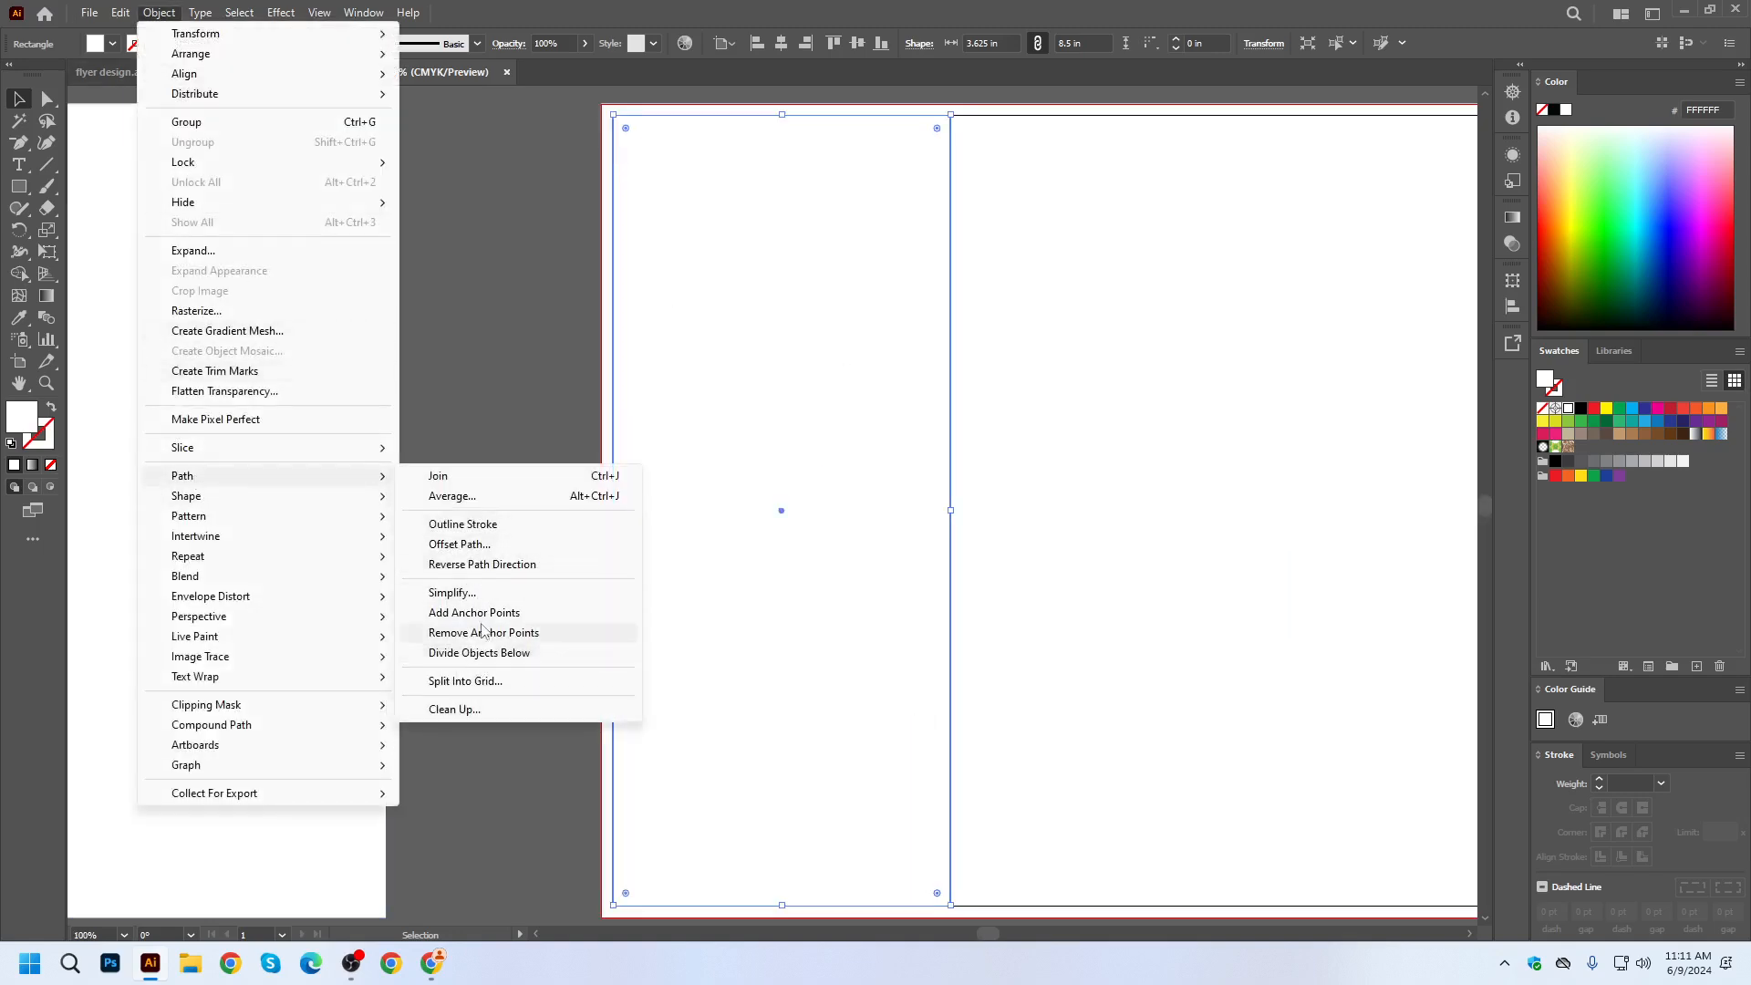
{"action": "left_click", "coordinate": [481, 546]}
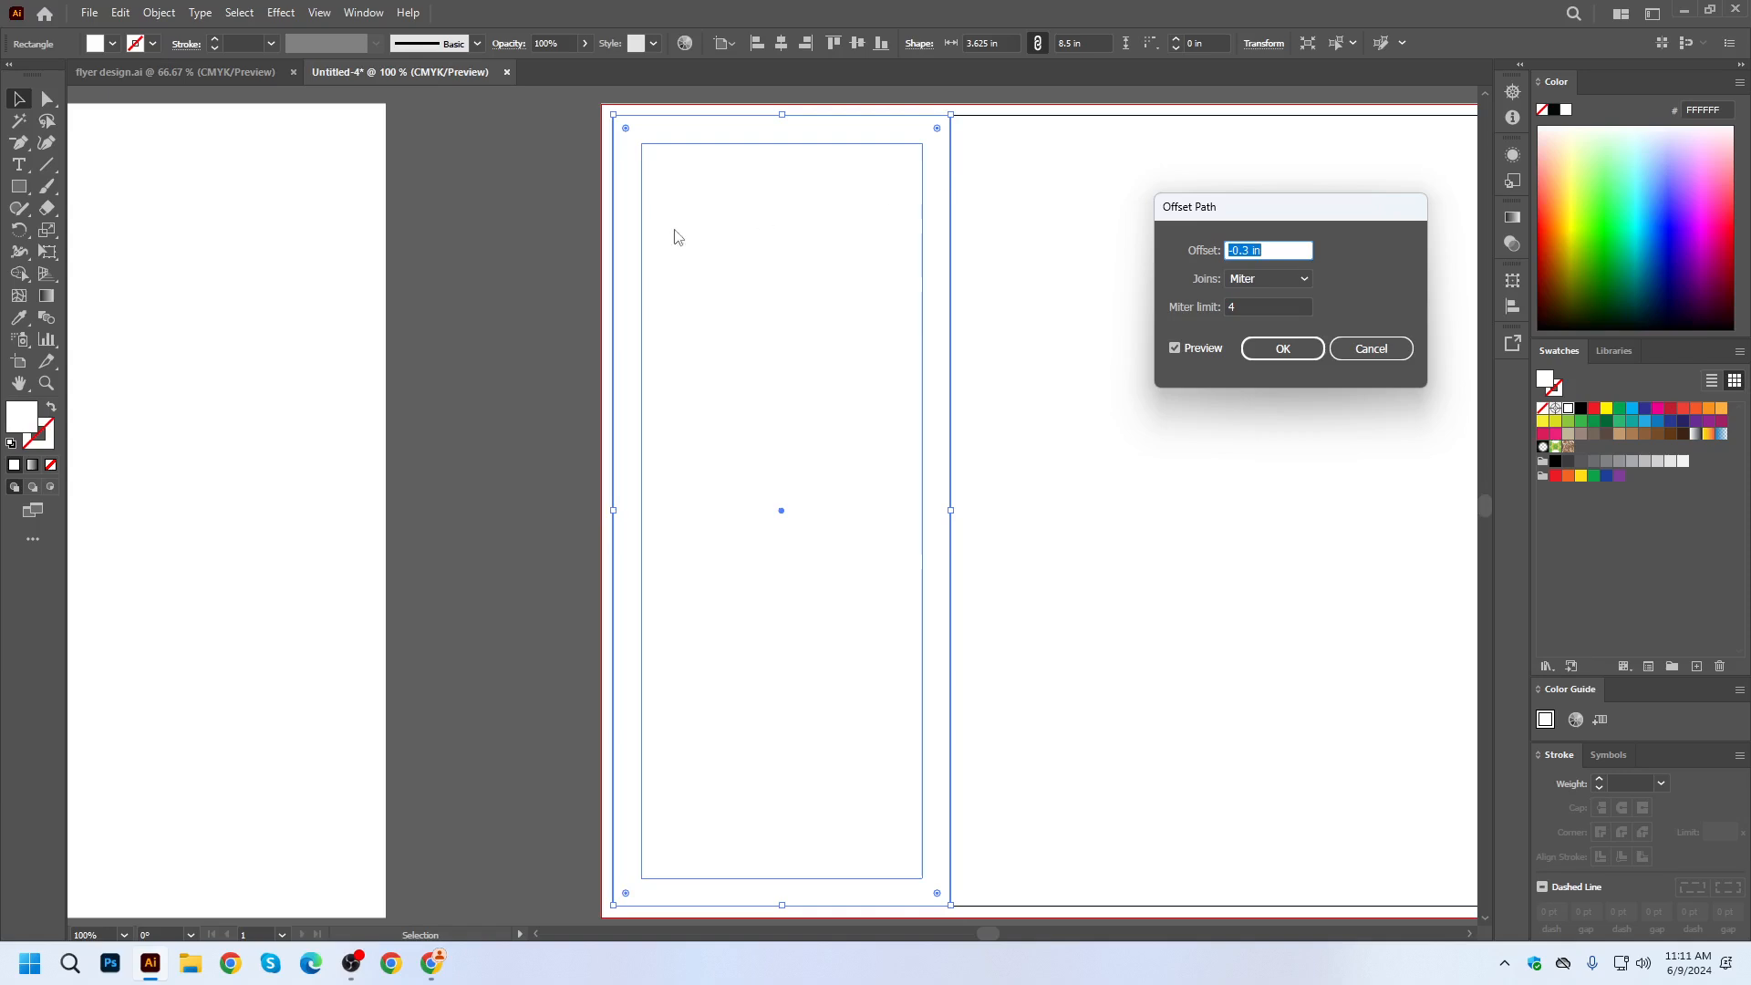
{"action": "left_click", "coordinate": [1280, 350]}
{"action": "scroll", "coordinate": [483, 391], "scroll_direction": "down", "scroll_amount": 3}
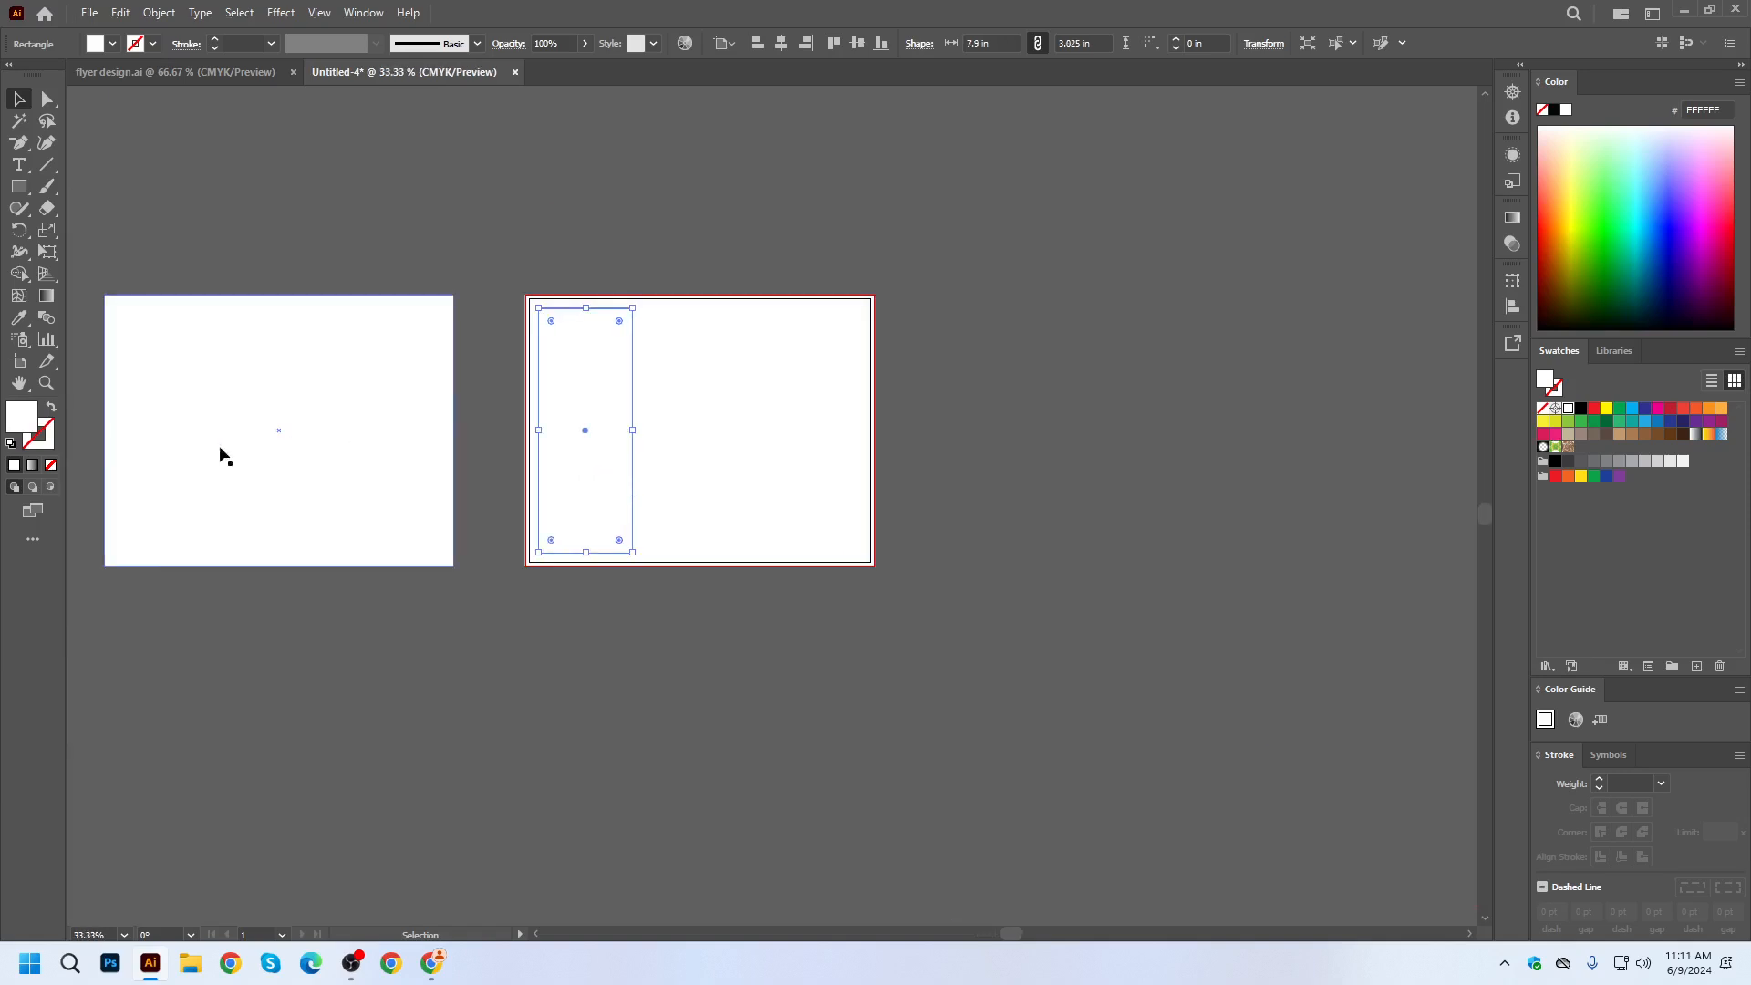
{"action": "left_click", "coordinate": [1590, 234]}
{"action": "left_click", "coordinate": [795, 336]}
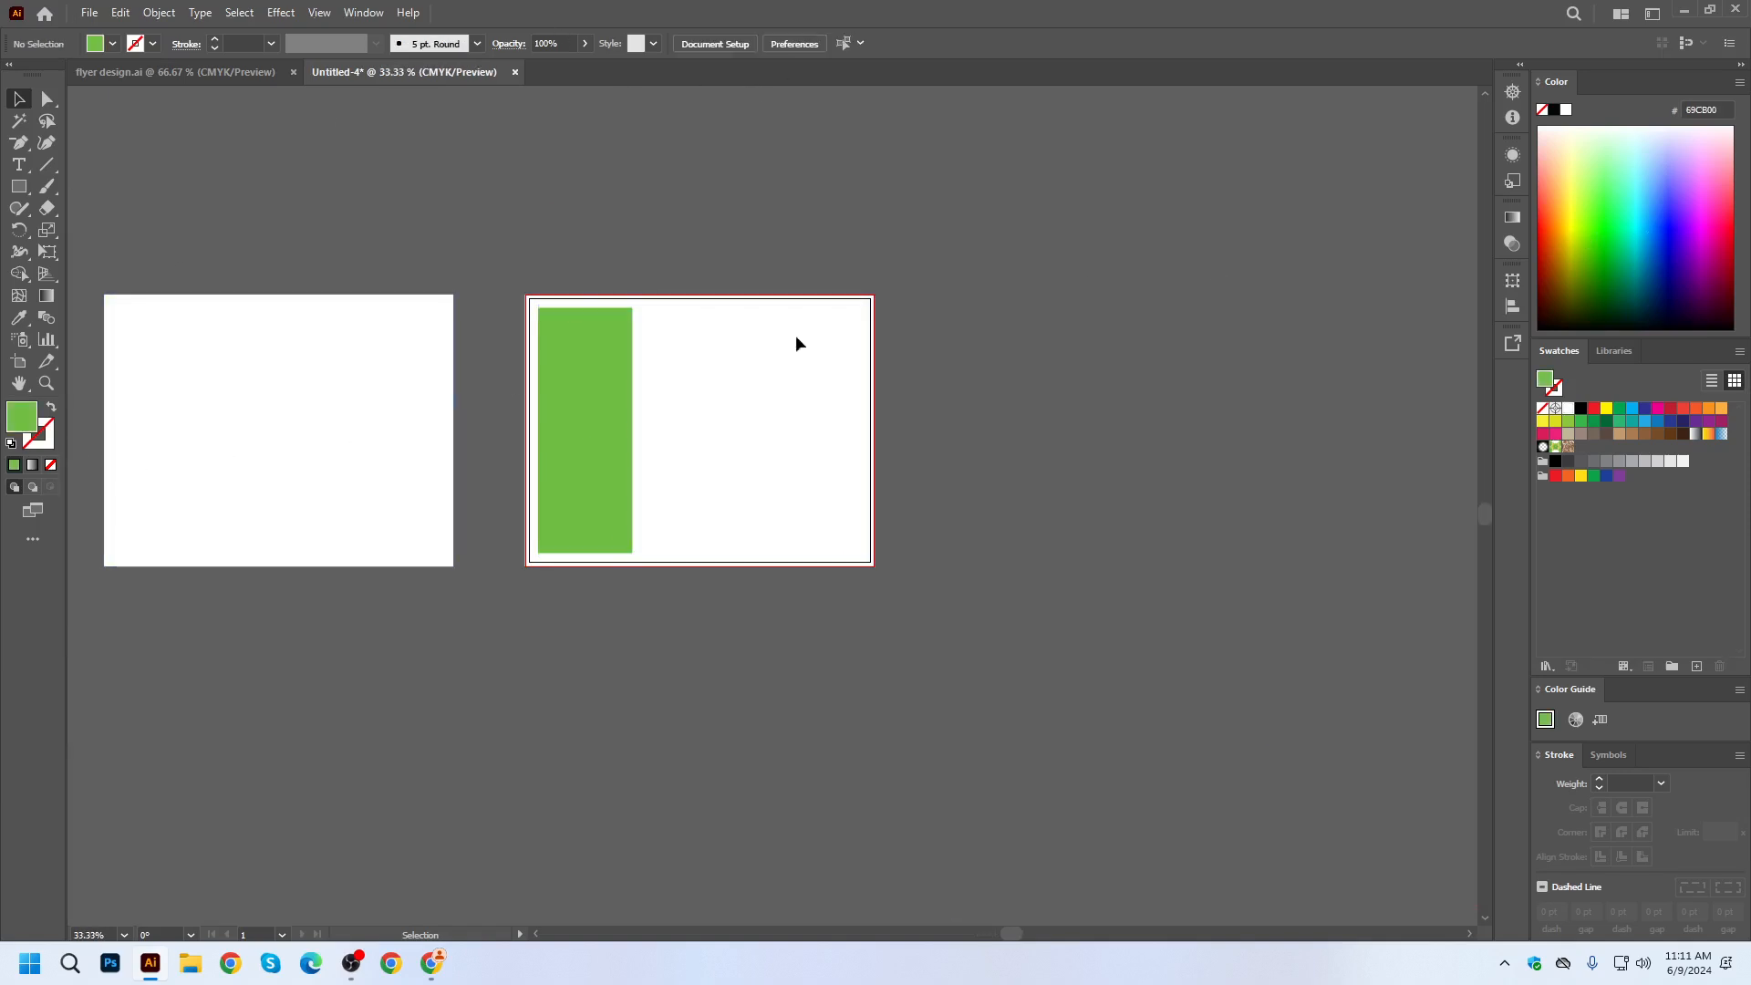
Duplicate the green inset panel horizontally into the middle column.
{"action": "scroll", "coordinate": [529, 391], "scroll_direction": "up", "scroll_amount": 3}
{"action": "scroll", "coordinate": [1081, 332], "scroll_direction": "right", "scroll_amount": 5}
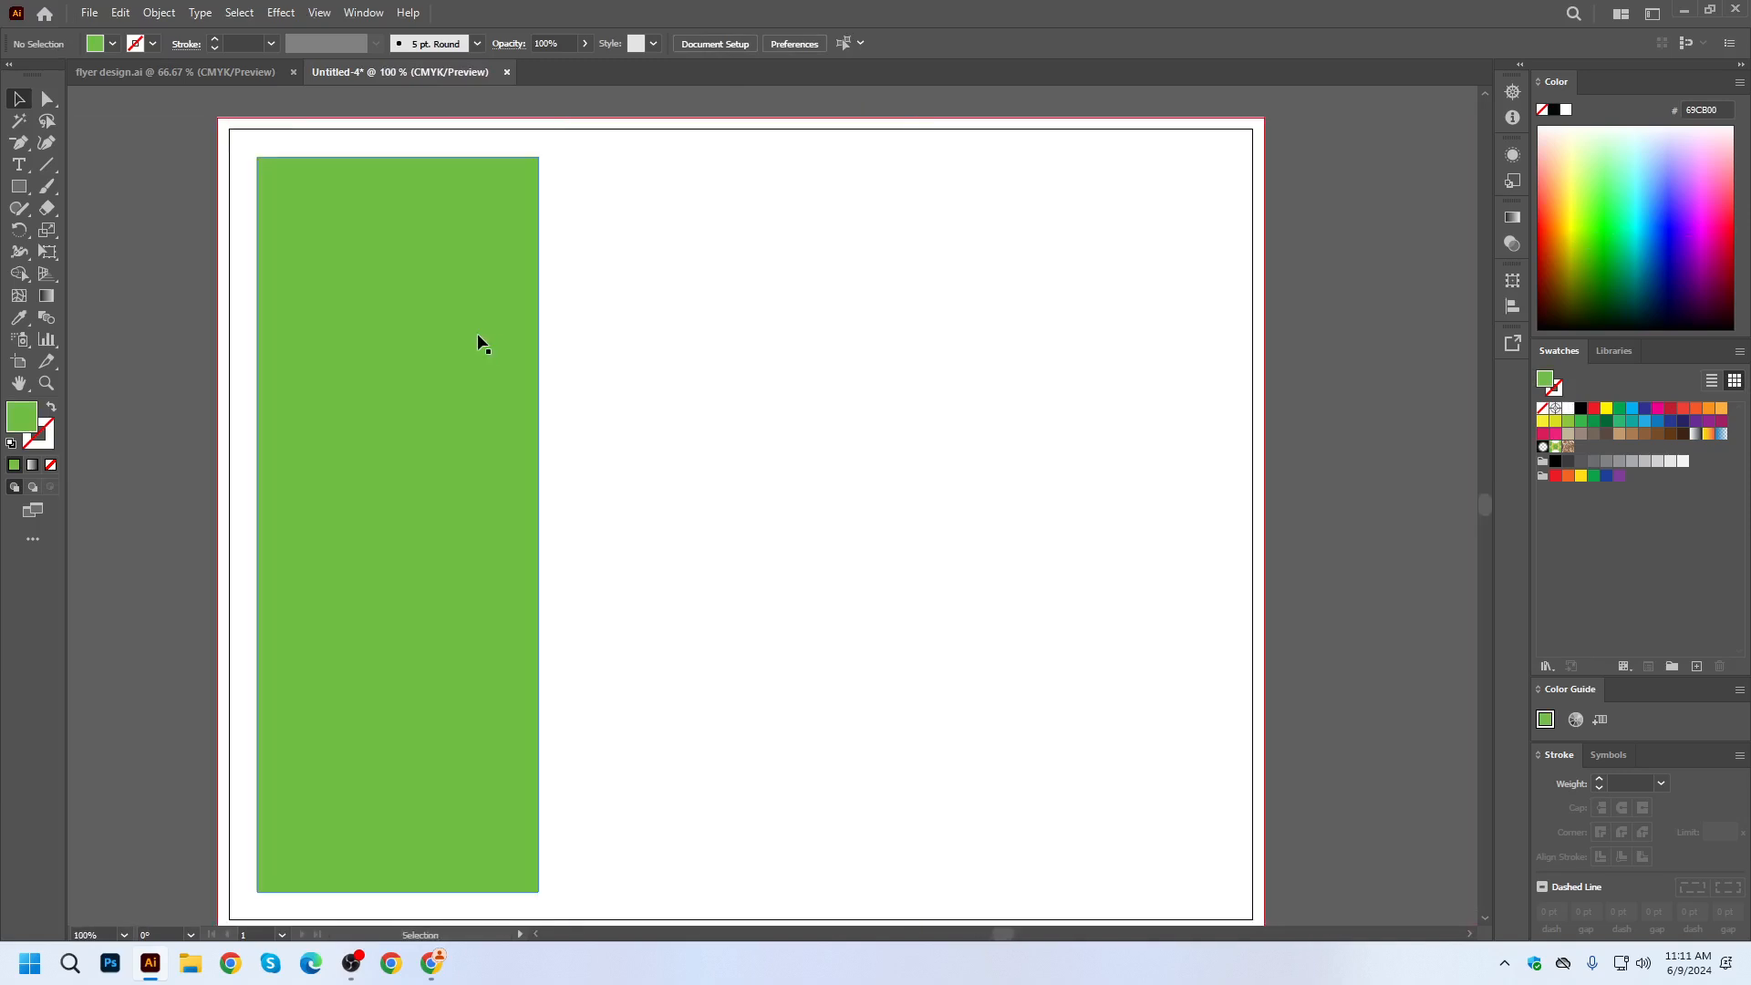
{"action": "left_click_drag", "start_coordinate": [481, 338], "coordinate": [837, 346]}
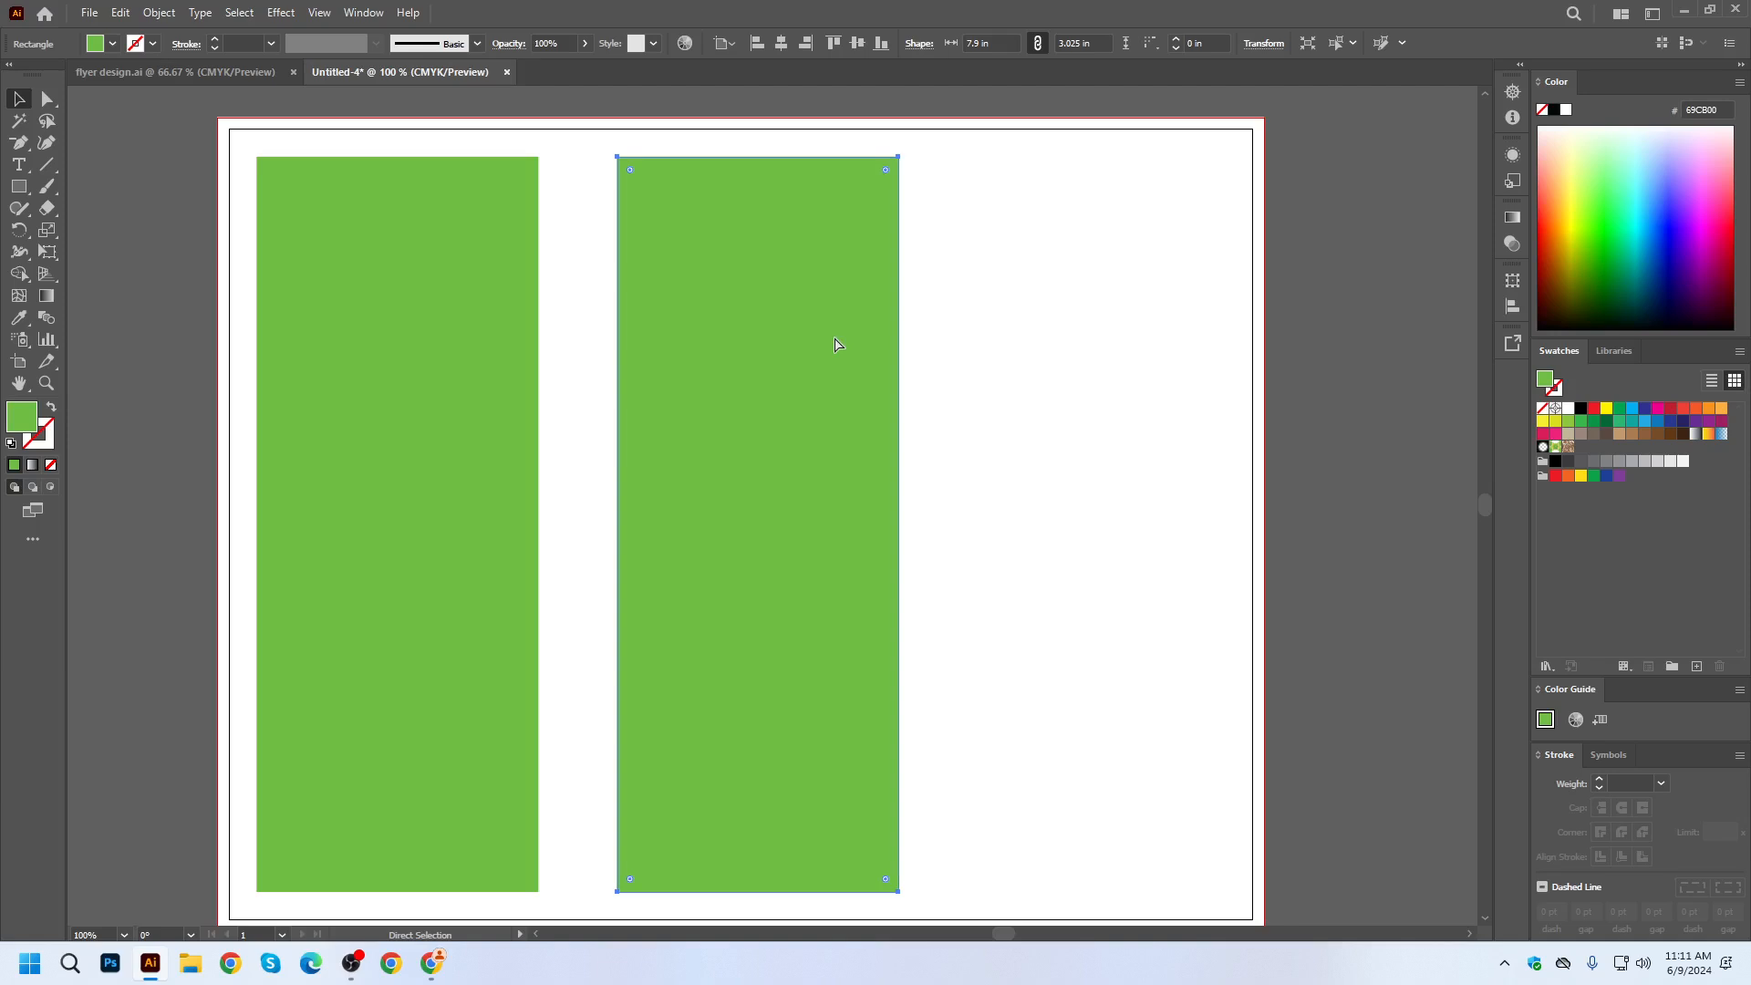
Remove the duplicated inset panel from the middle column while working in Outline view.
{"action": "key", "text": "ctrl+y"}
{"action": "left_click_drag", "start_coordinate": [899, 270], "coordinate": [1218, 274]}
{"action": "key", "text": "Delete"}
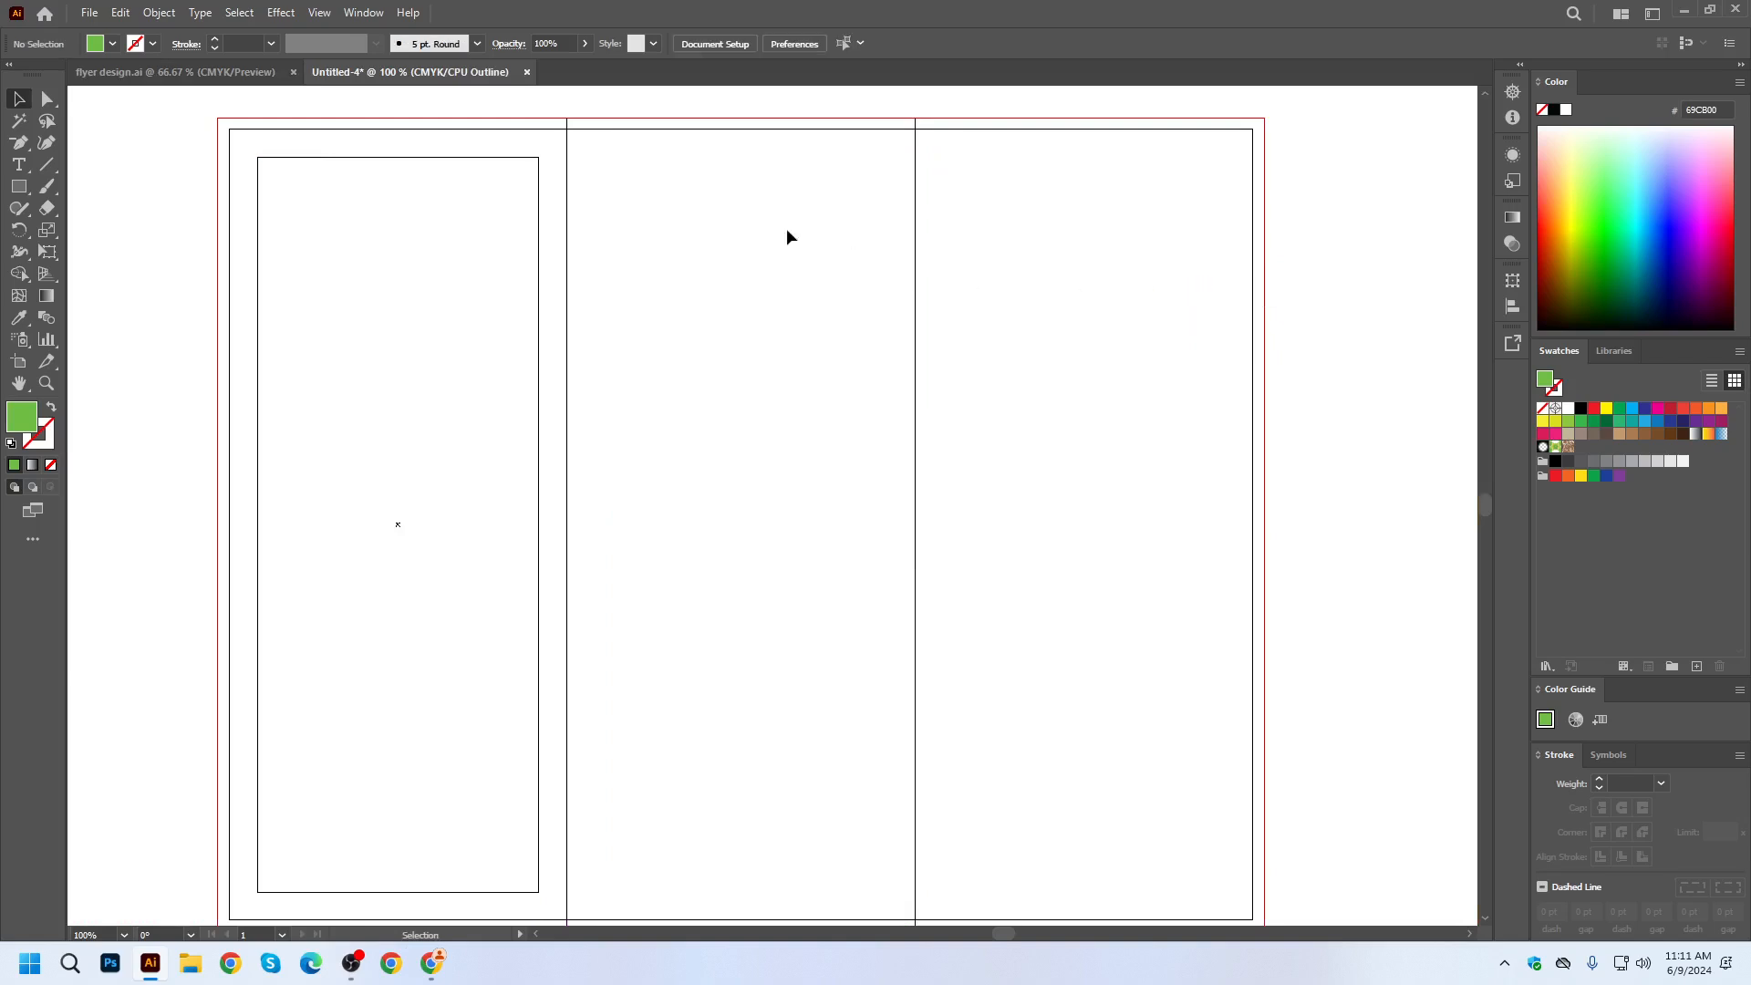
Duplicate the first column's trim rectangle together with its inset panel edge to edge into the middle and third column areas.
{"action": "left_click", "coordinate": [538, 195]}
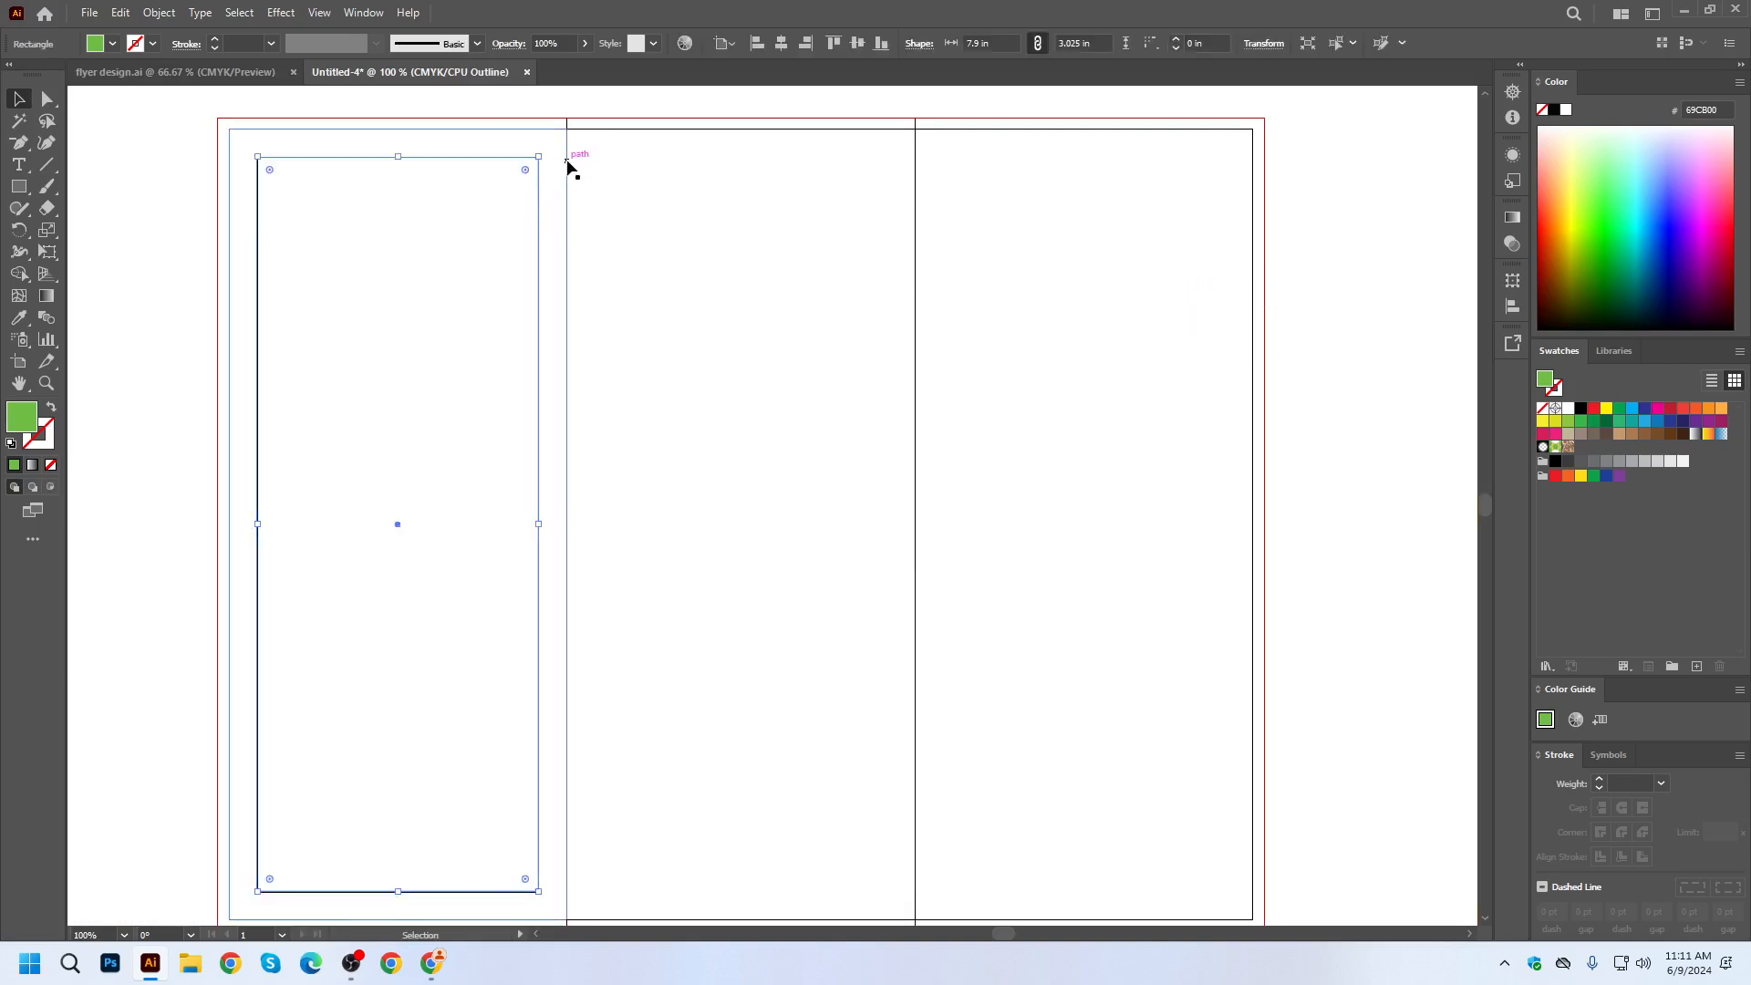
{"action": "left_click", "coordinate": [567, 165]}
{"action": "left_click", "coordinate": [540, 173], "text": "shift"}
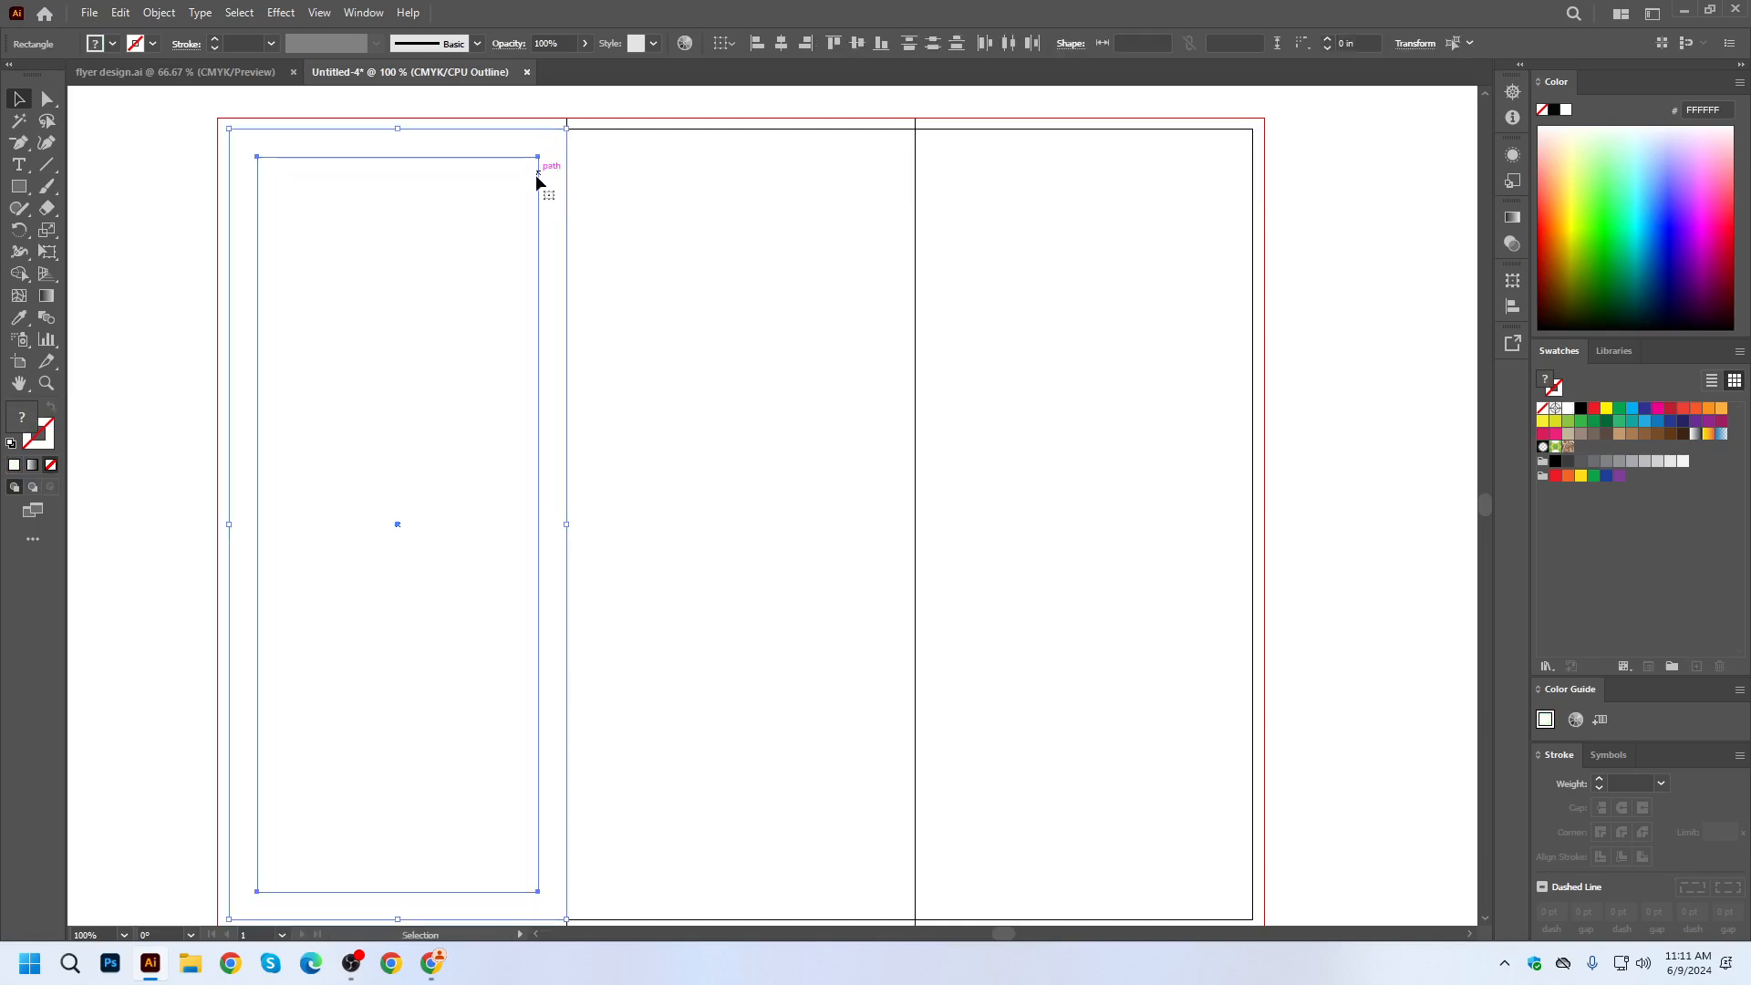
{"action": "left_click_drag", "start_coordinate": [539, 176], "coordinate": [873, 190]}
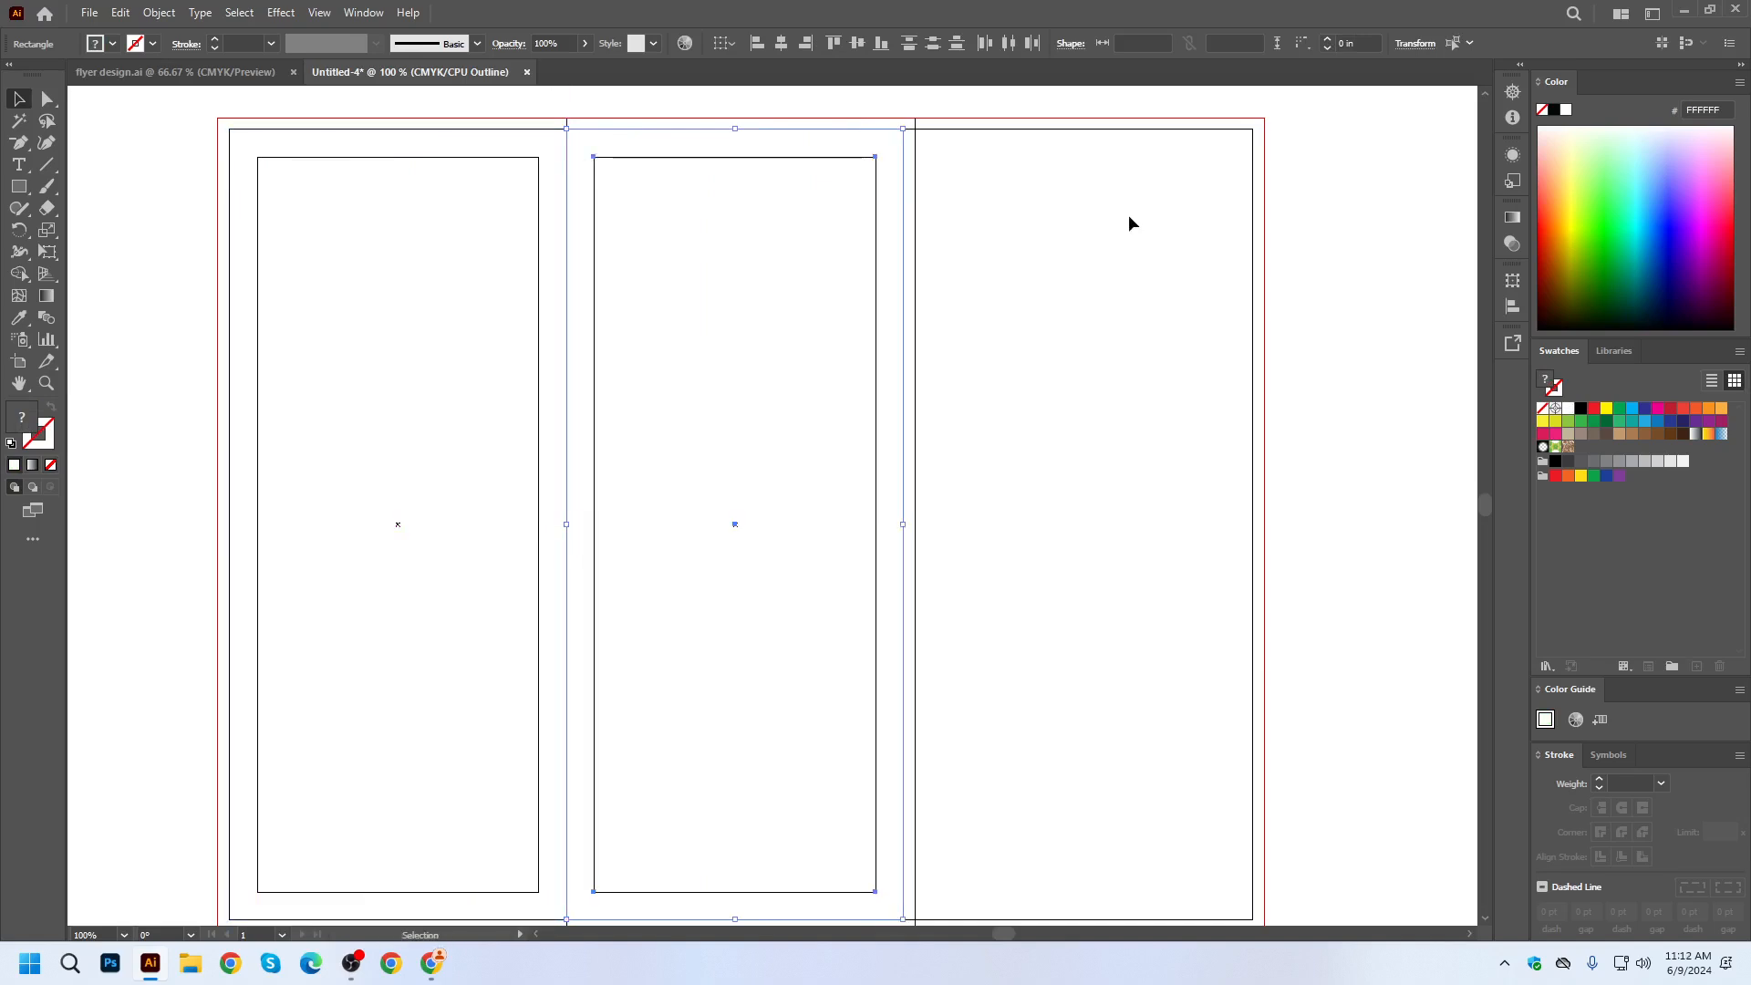
{"action": "key", "text": "a"}
{"action": "key", "text": "ctrl+d"}
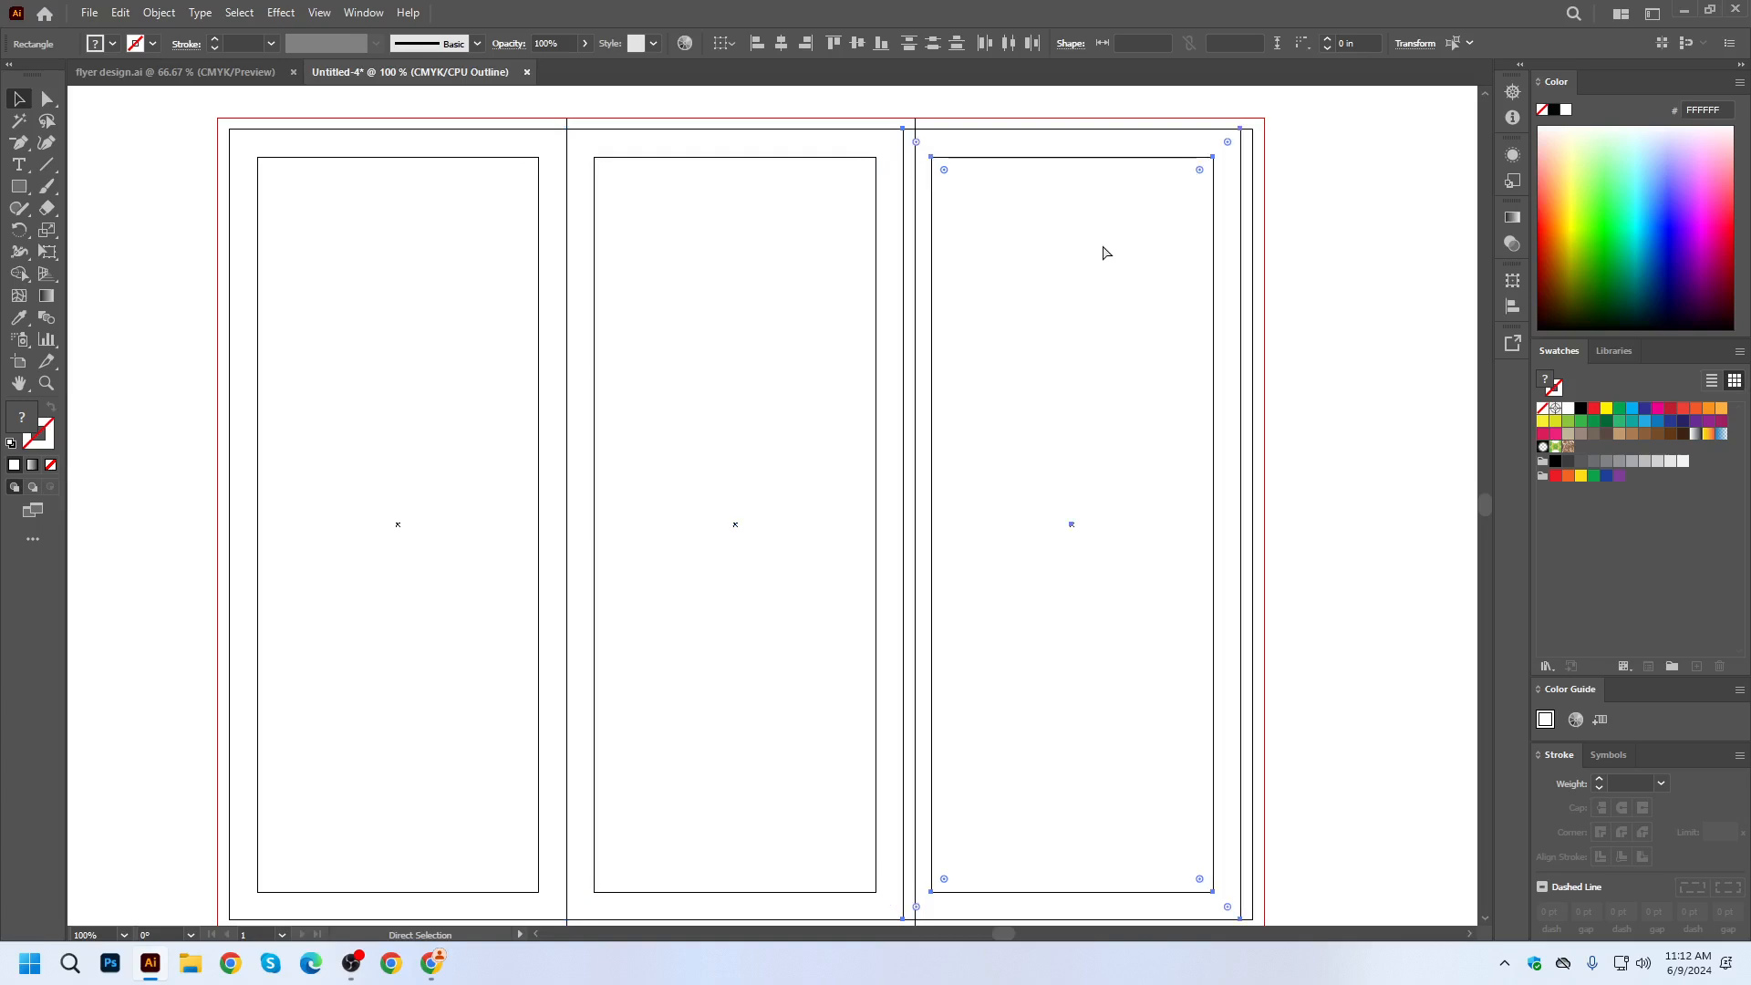
{"action": "key", "text": "ctrl+y"}
{"action": "key", "text": "v"}
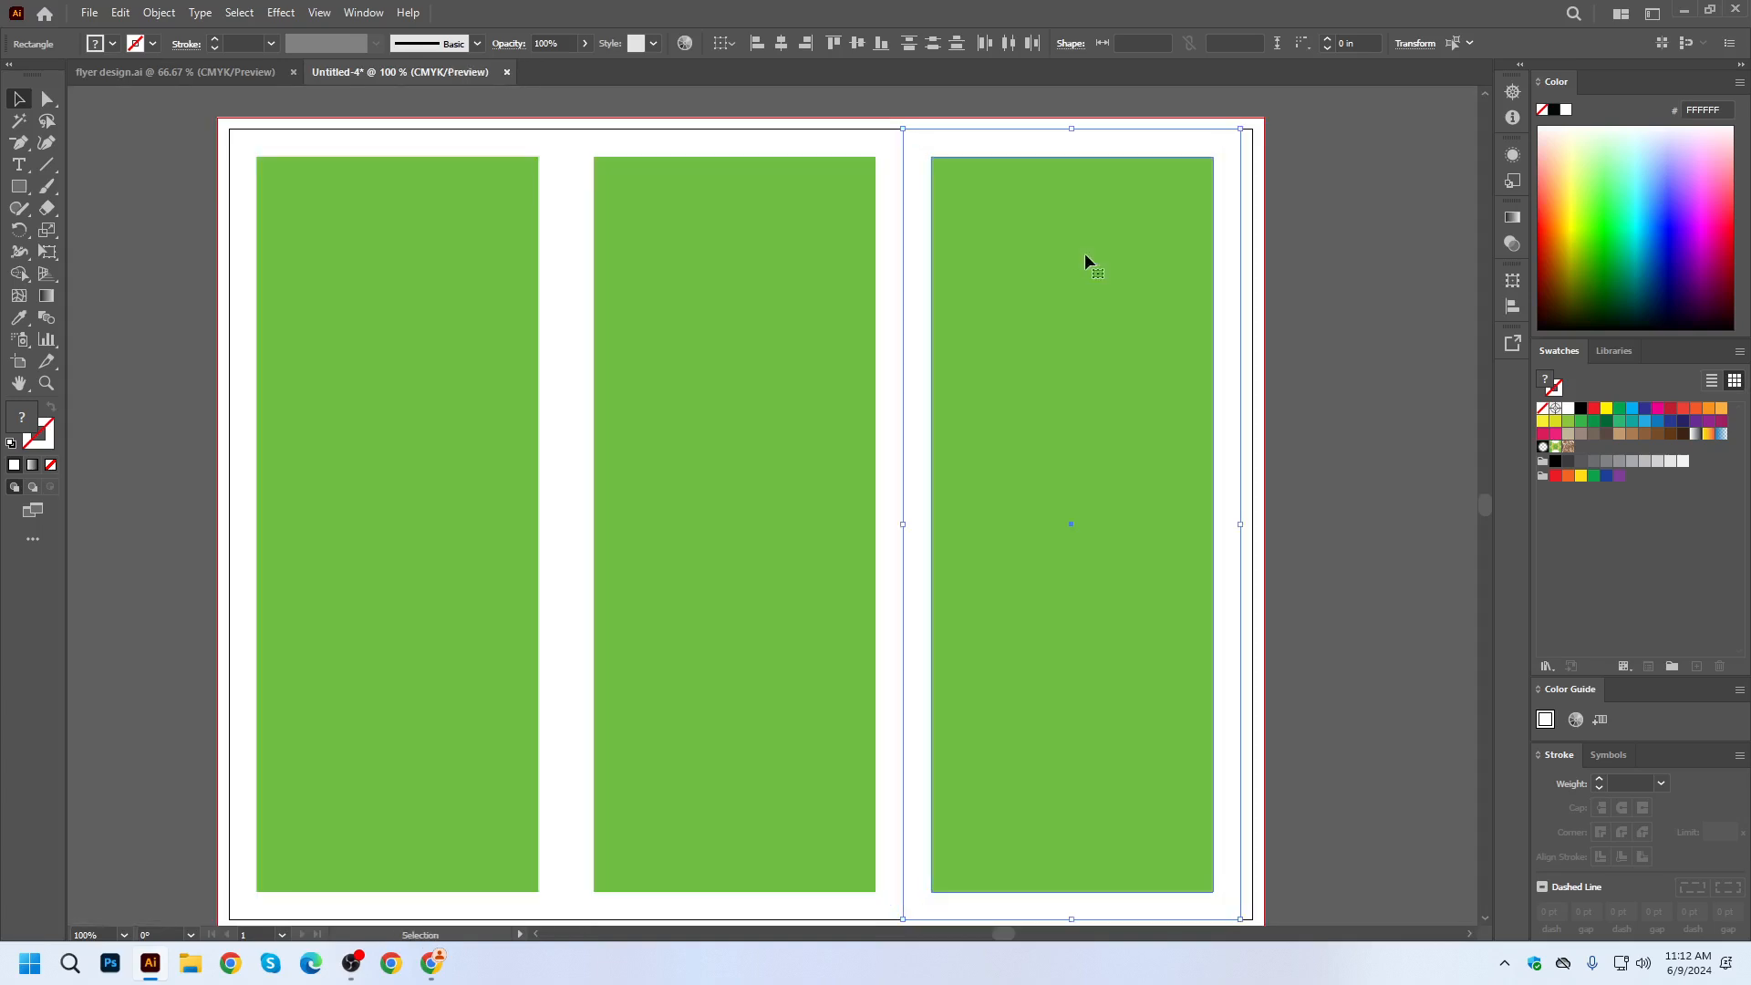
{"action": "left_click", "coordinate": [1366, 293]}
{"action": "scroll", "coordinate": [1099, 325], "scroll_direction": "down", "scroll_amount": 3}
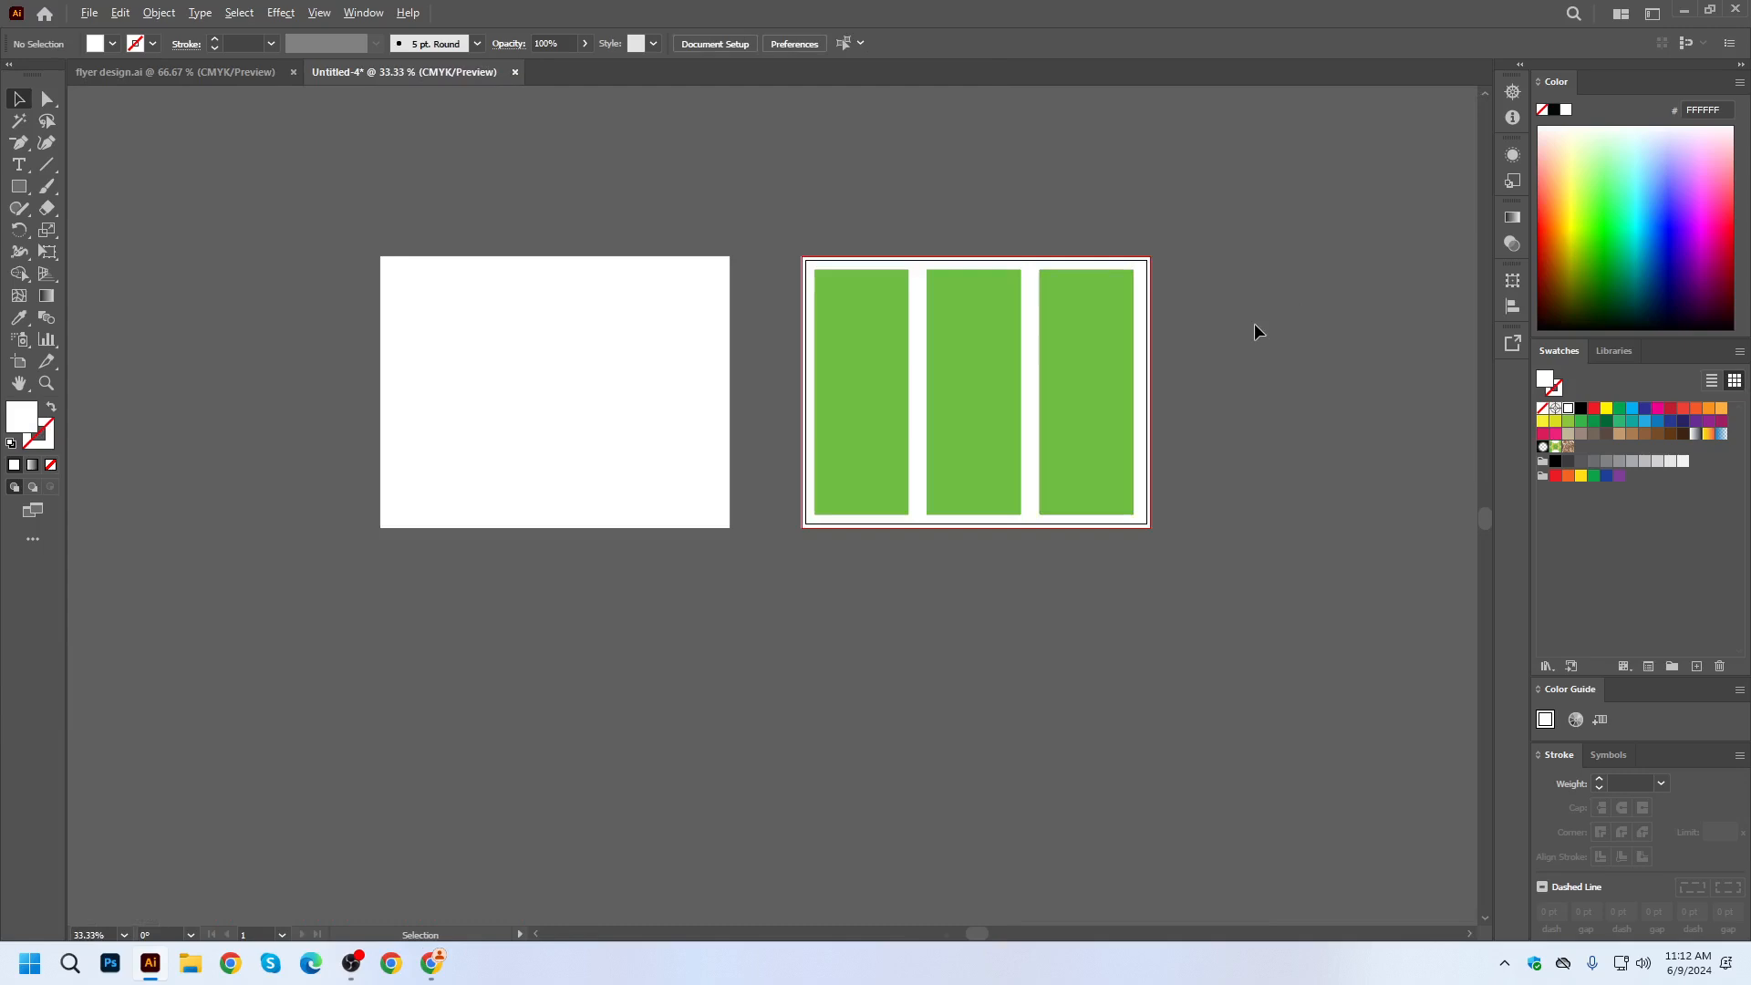
Duplicate the complete three-panel layout directly below the original.
{"action": "left_click_drag", "start_coordinate": [795, 193], "coordinate": [977, 594]}
{"action": "scroll", "coordinate": [1042, 358], "scroll_direction": "down", "scroll_amount": 1}
{"action": "left_click", "coordinate": [1300, 495]}
{"action": "scroll", "coordinate": [1218, 558], "scroll_direction": "up", "scroll_amount": 1}
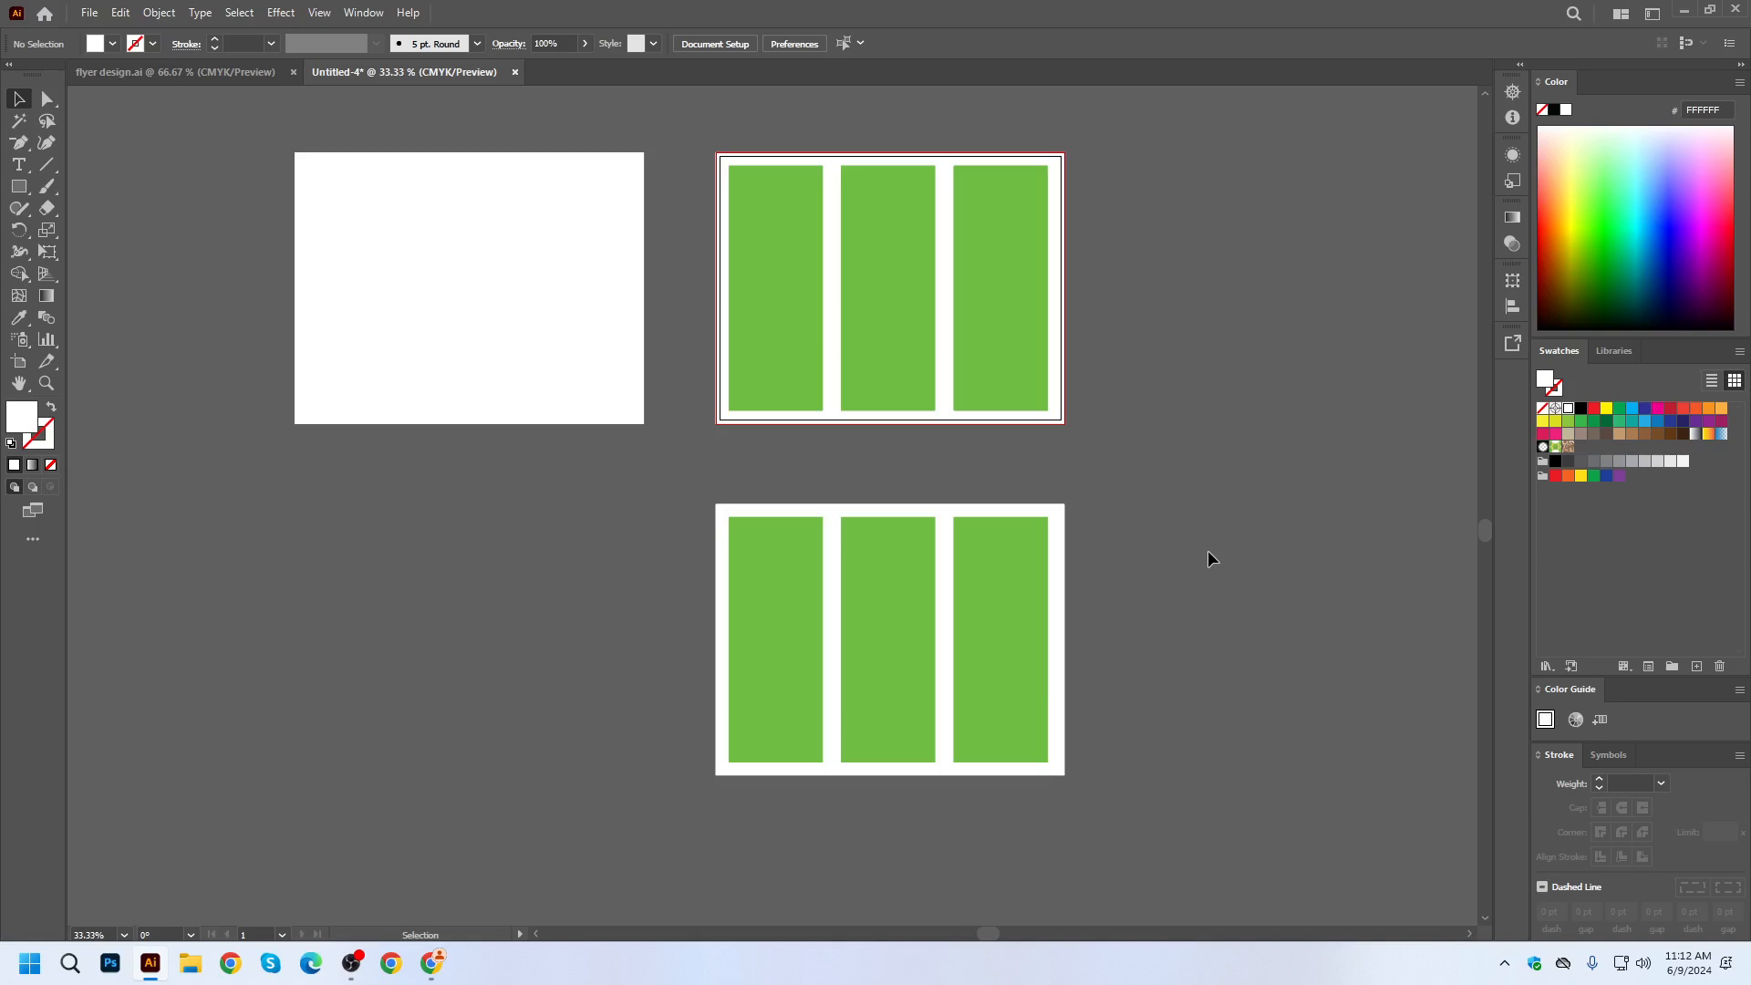
Add a light green placeholder text line beside the upper layout and scale it to about 71 pt.
{"action": "left_click", "coordinate": [18, 164]}
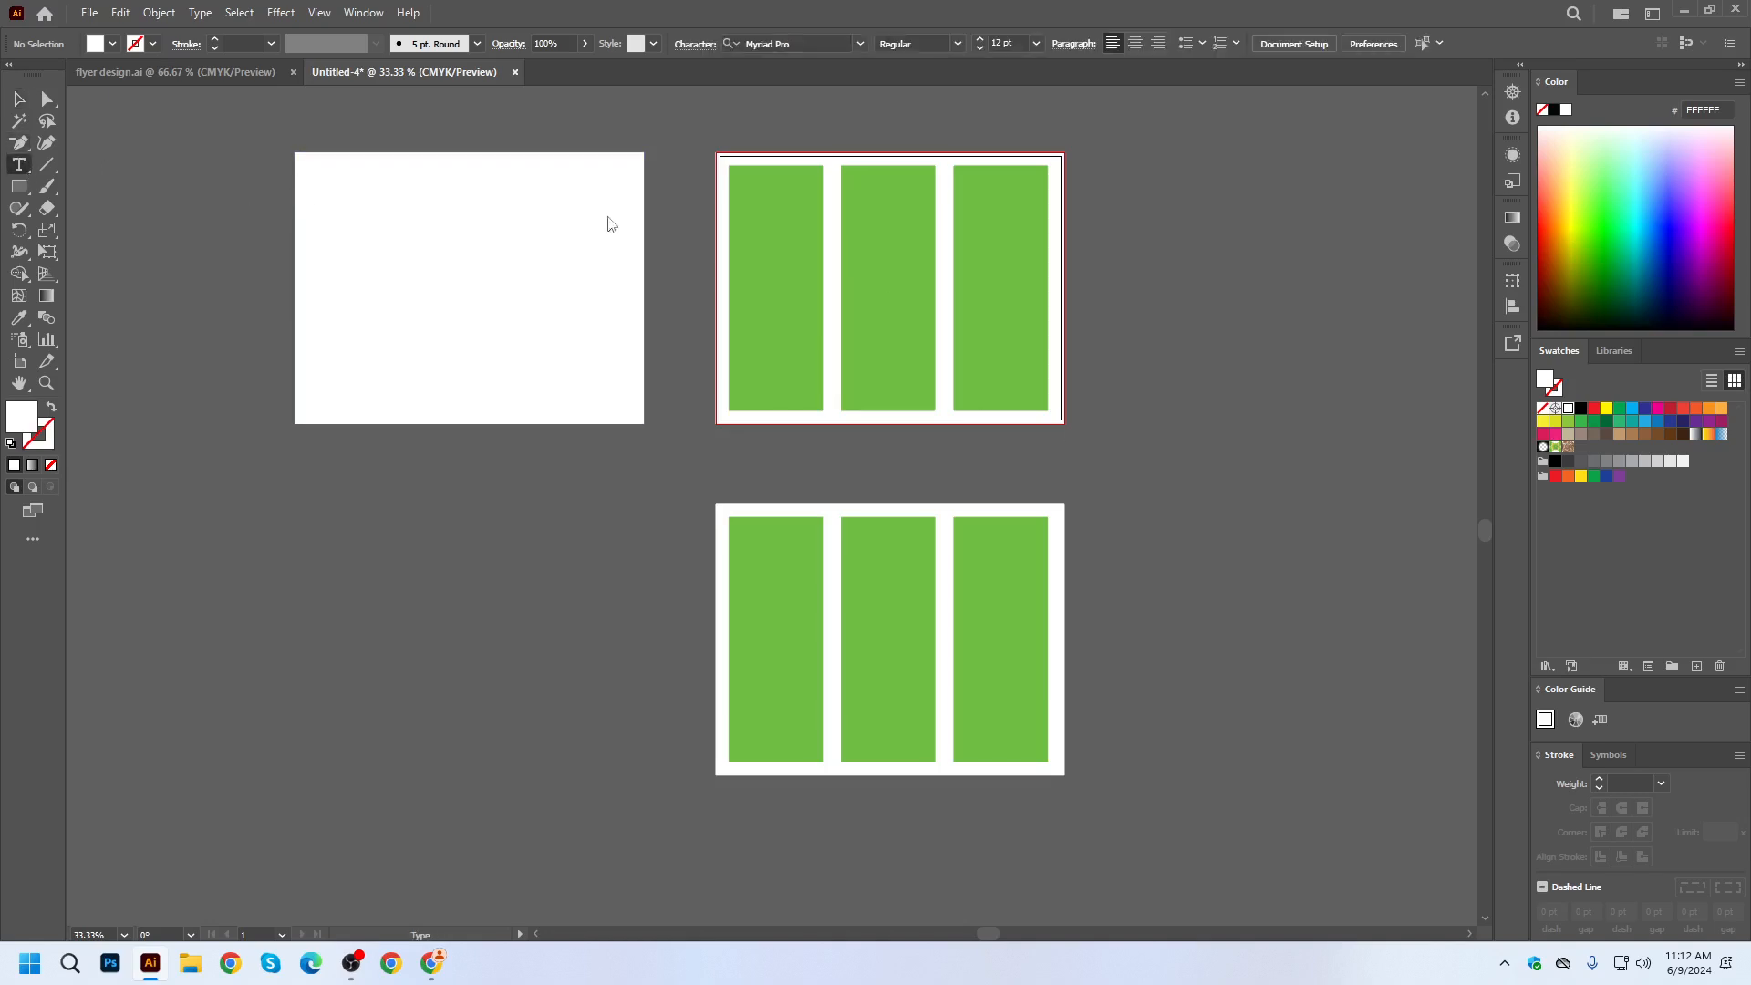
{"action": "scroll", "coordinate": [1079, 250], "scroll_direction": "up", "scroll_amount": 1}
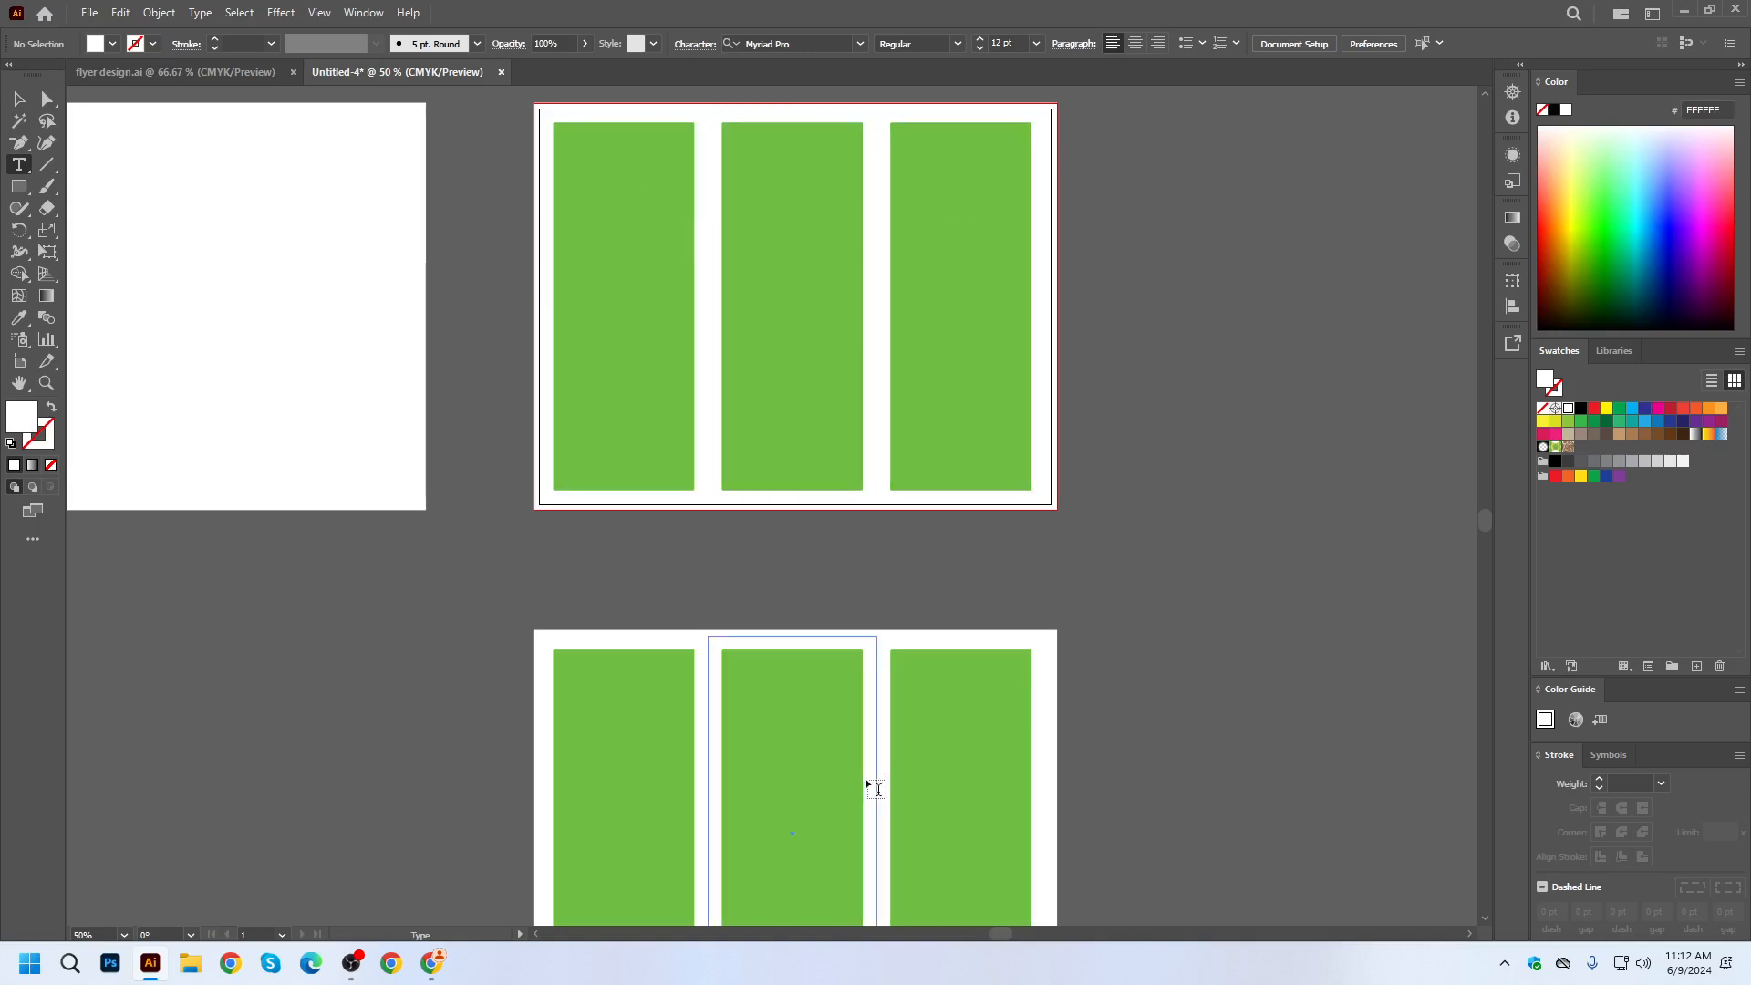
{"action": "left_click", "coordinate": [1158, 255]}
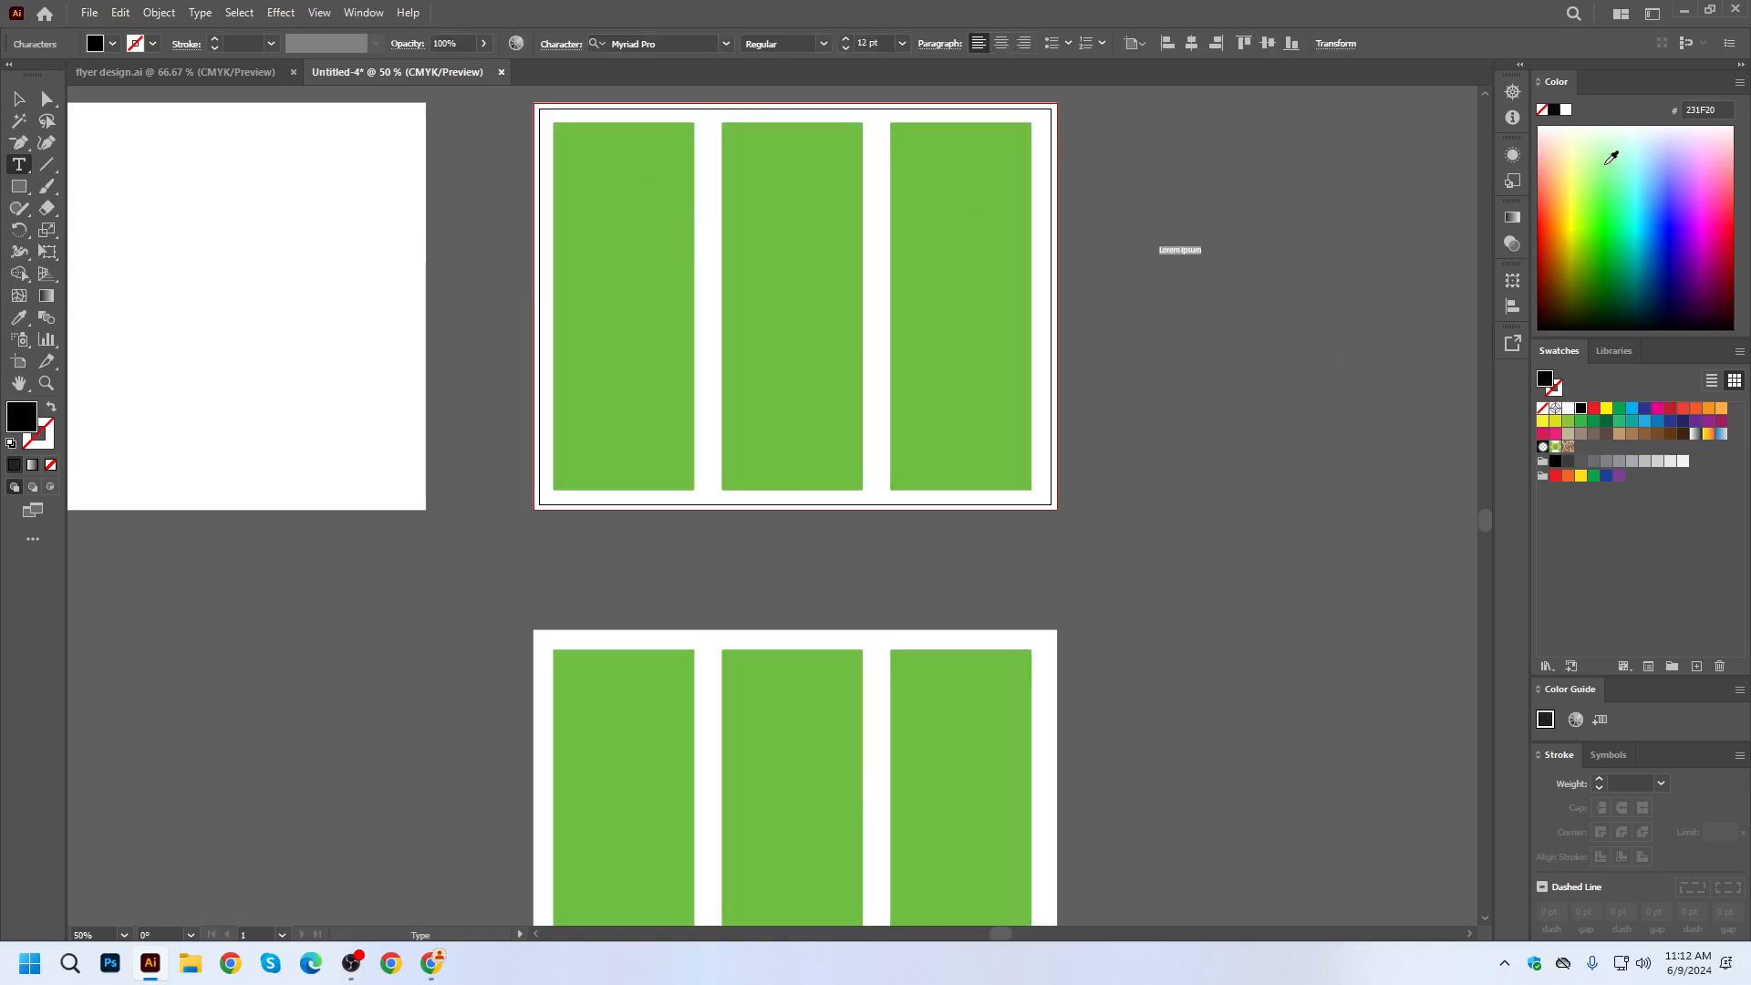
{"action": "left_click", "coordinate": [1605, 164]}
{"action": "left_click", "coordinate": [19, 99]}
{"action": "left_click_drag", "start_coordinate": [1202, 258], "coordinate": [1409, 305]}
{"action": "left_click_drag", "start_coordinate": [1244, 266], "coordinate": [1184, 268]}
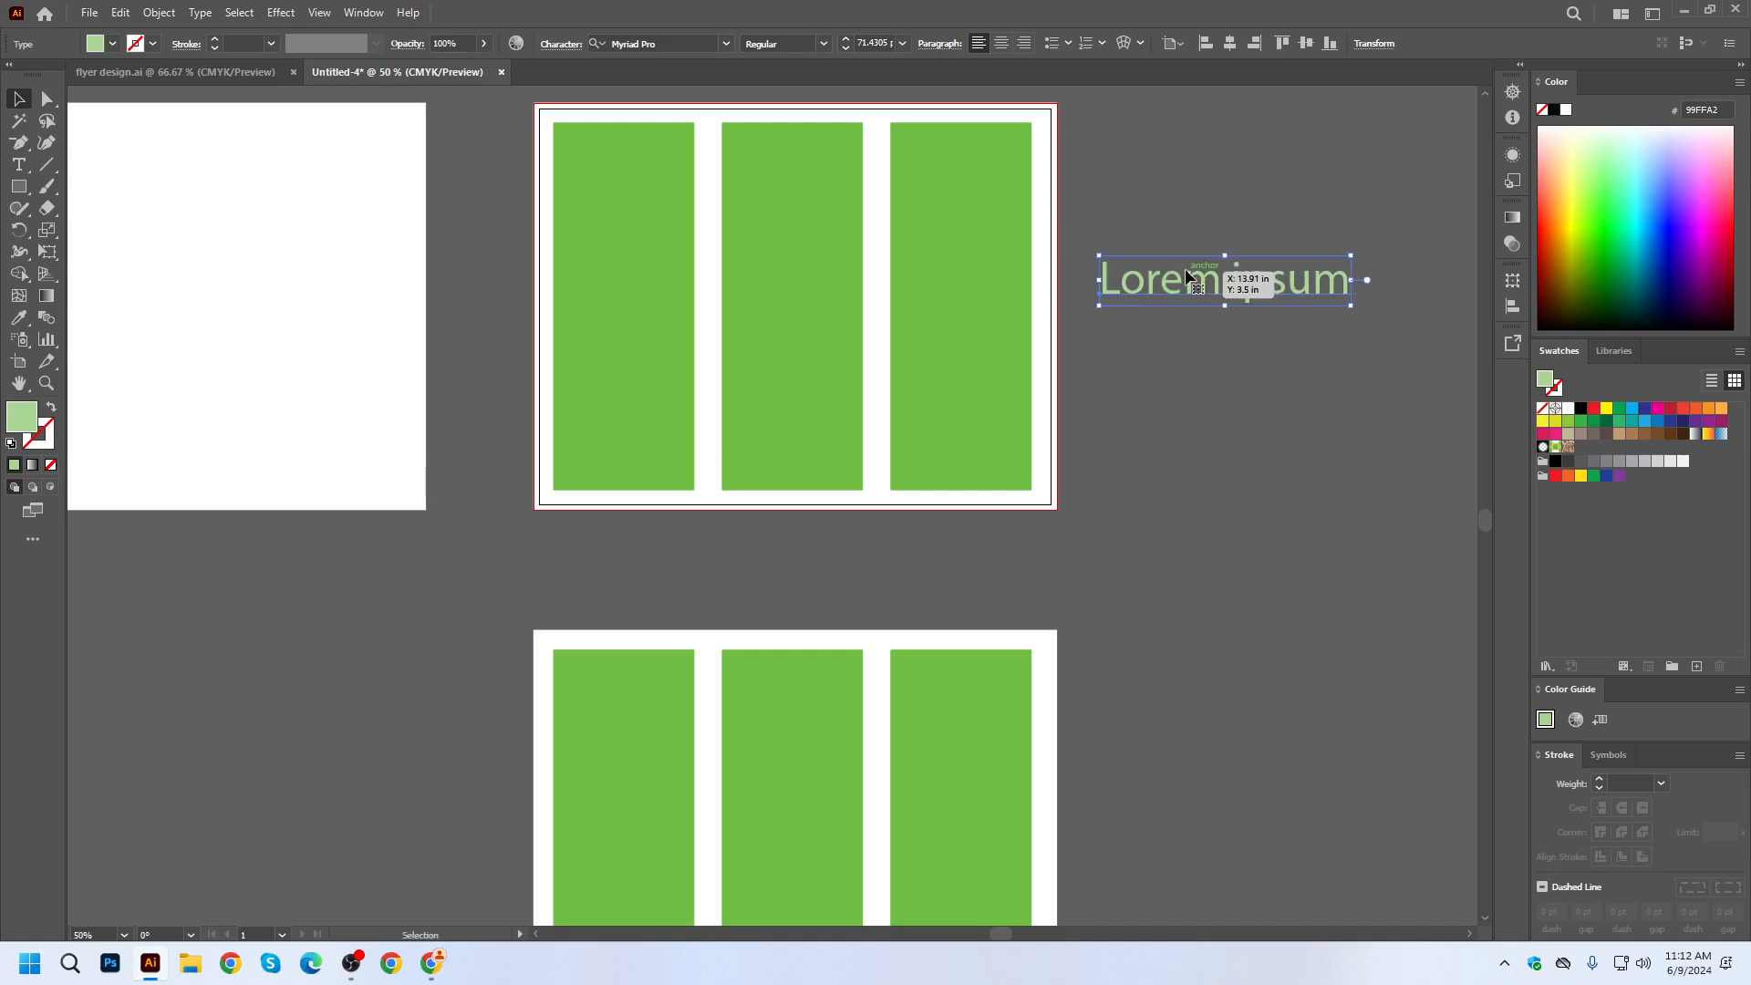
Replace the placeholder text beside the upper layout with "Inside".
{"action": "double_click", "coordinate": [1190, 275]}
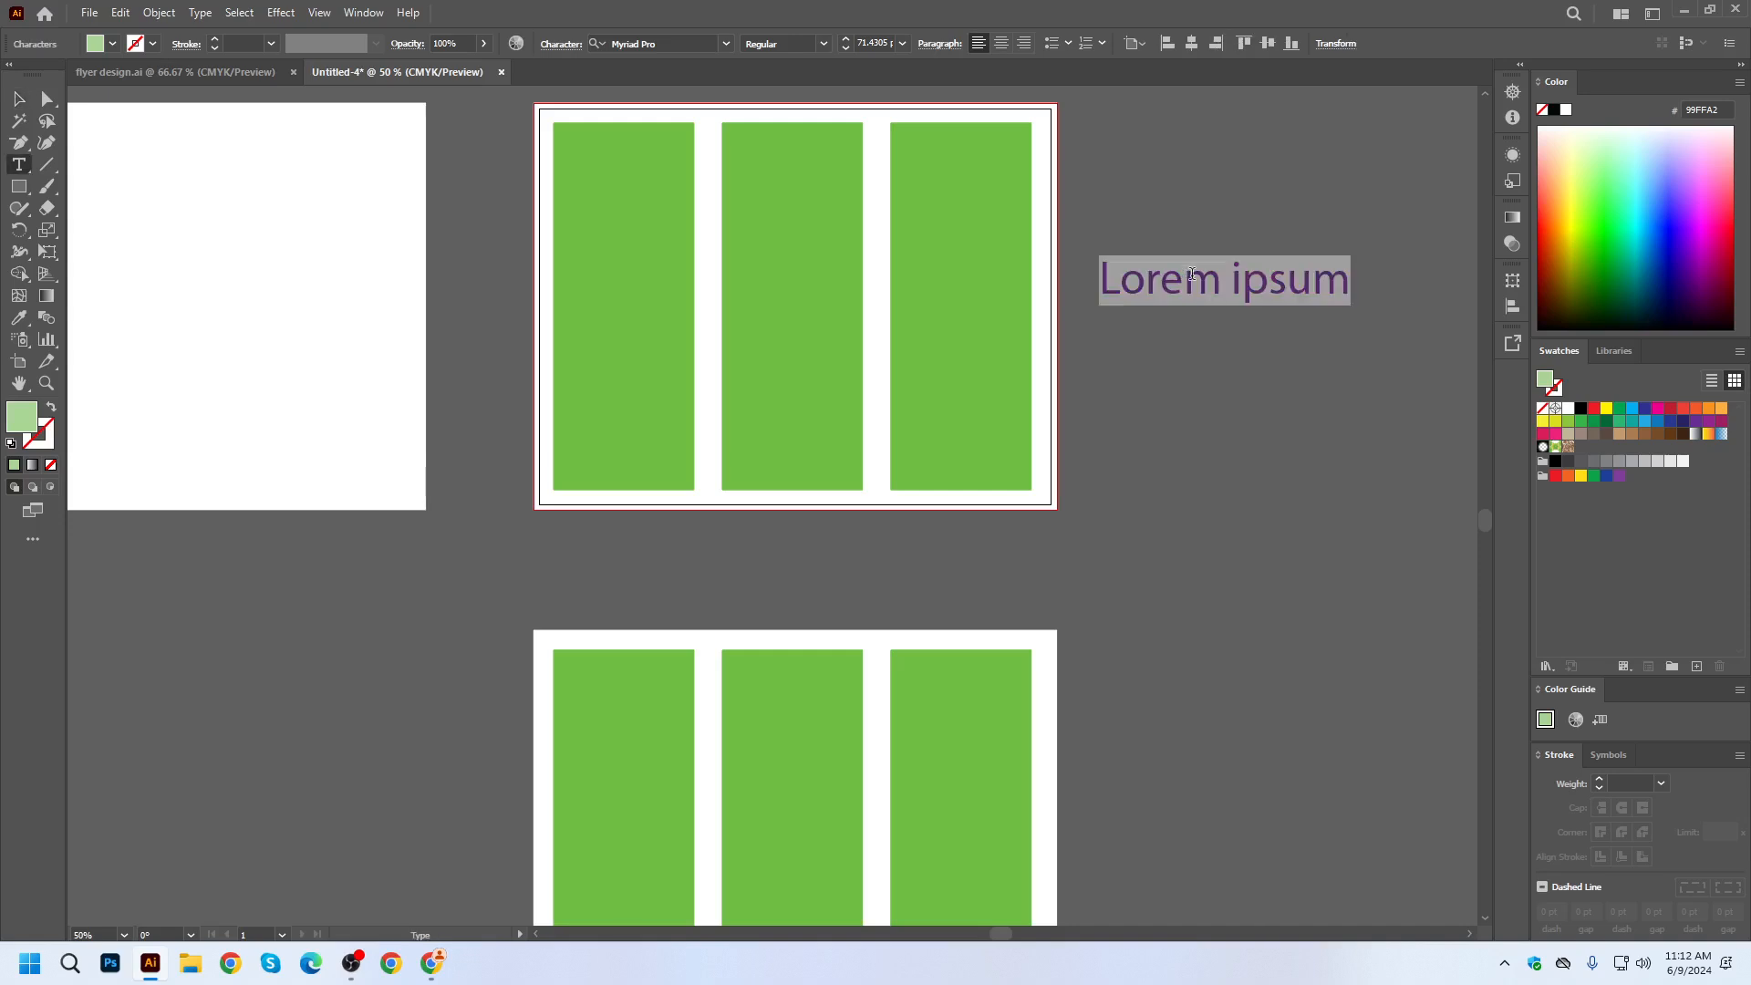
{"action": "type", "text": "In"}
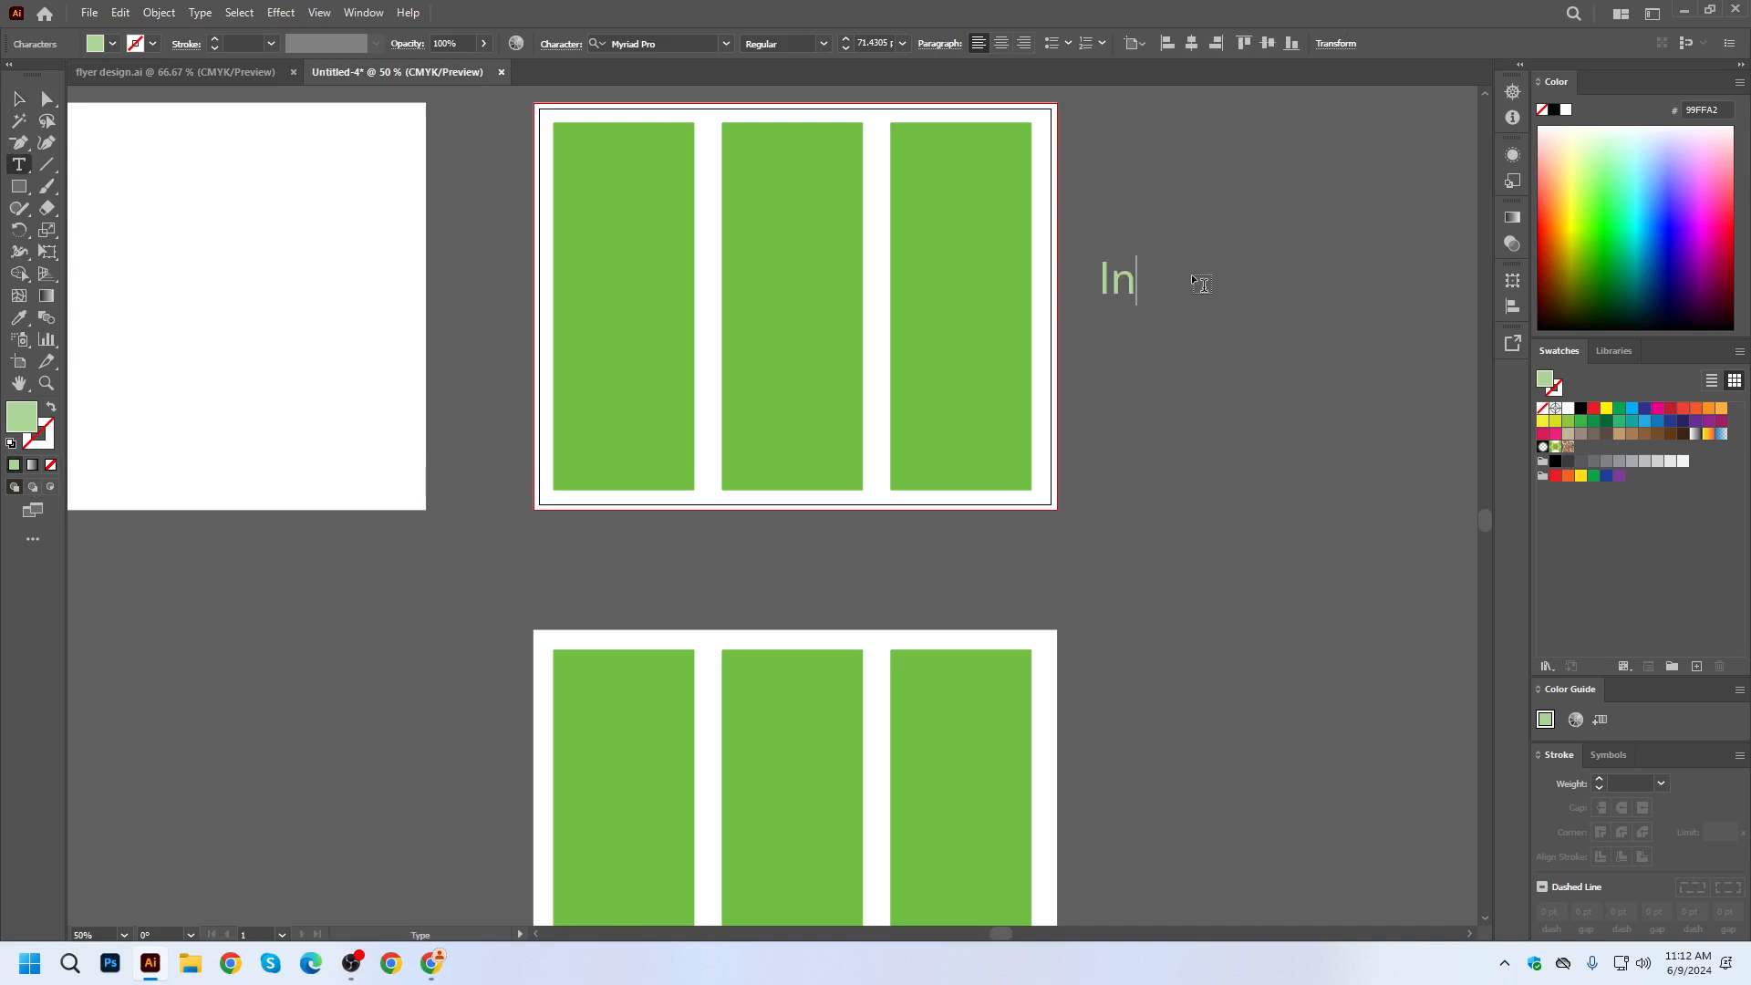
{"action": "type", "text": "side"}
{"action": "left_click", "coordinate": [21, 100]}
Duplicate the Inside label beside the lower layout and change the copy to "Outside".
{"action": "left_click_drag", "start_coordinate": [1242, 359], "coordinate": [1186, 282]}
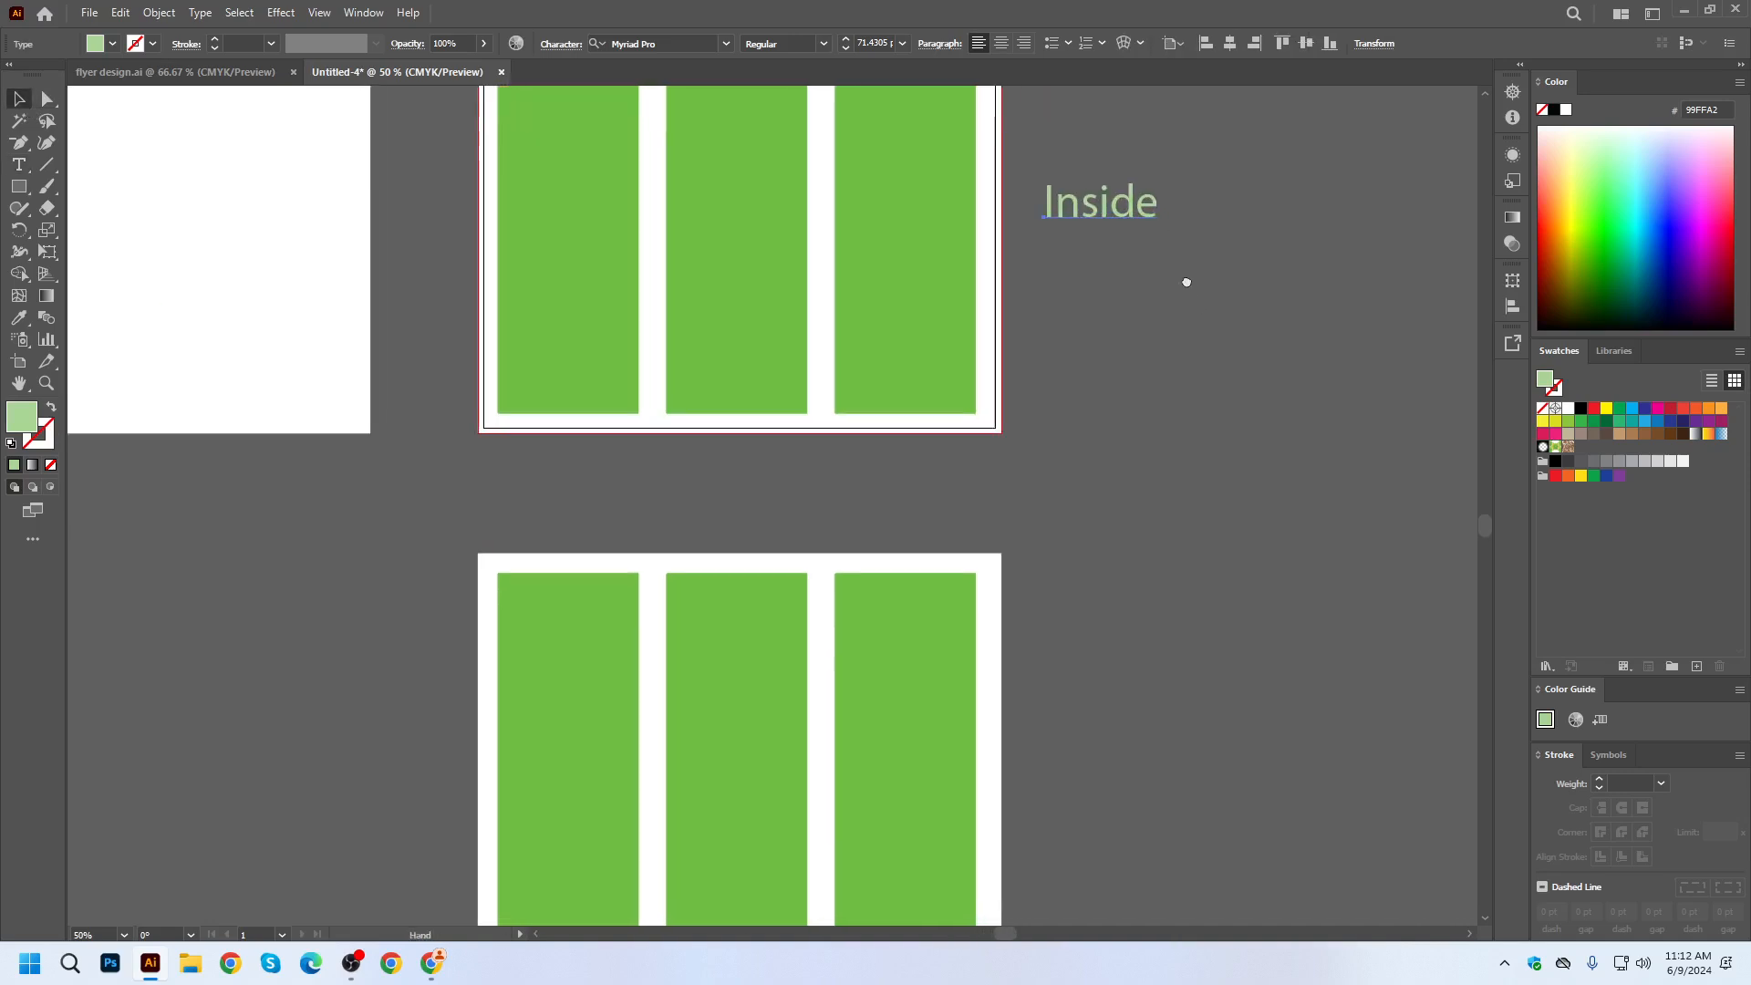
{"action": "left_click_drag", "start_coordinate": [1103, 199], "coordinate": [1113, 673]}
{"action": "double_click", "coordinate": [1115, 673]}
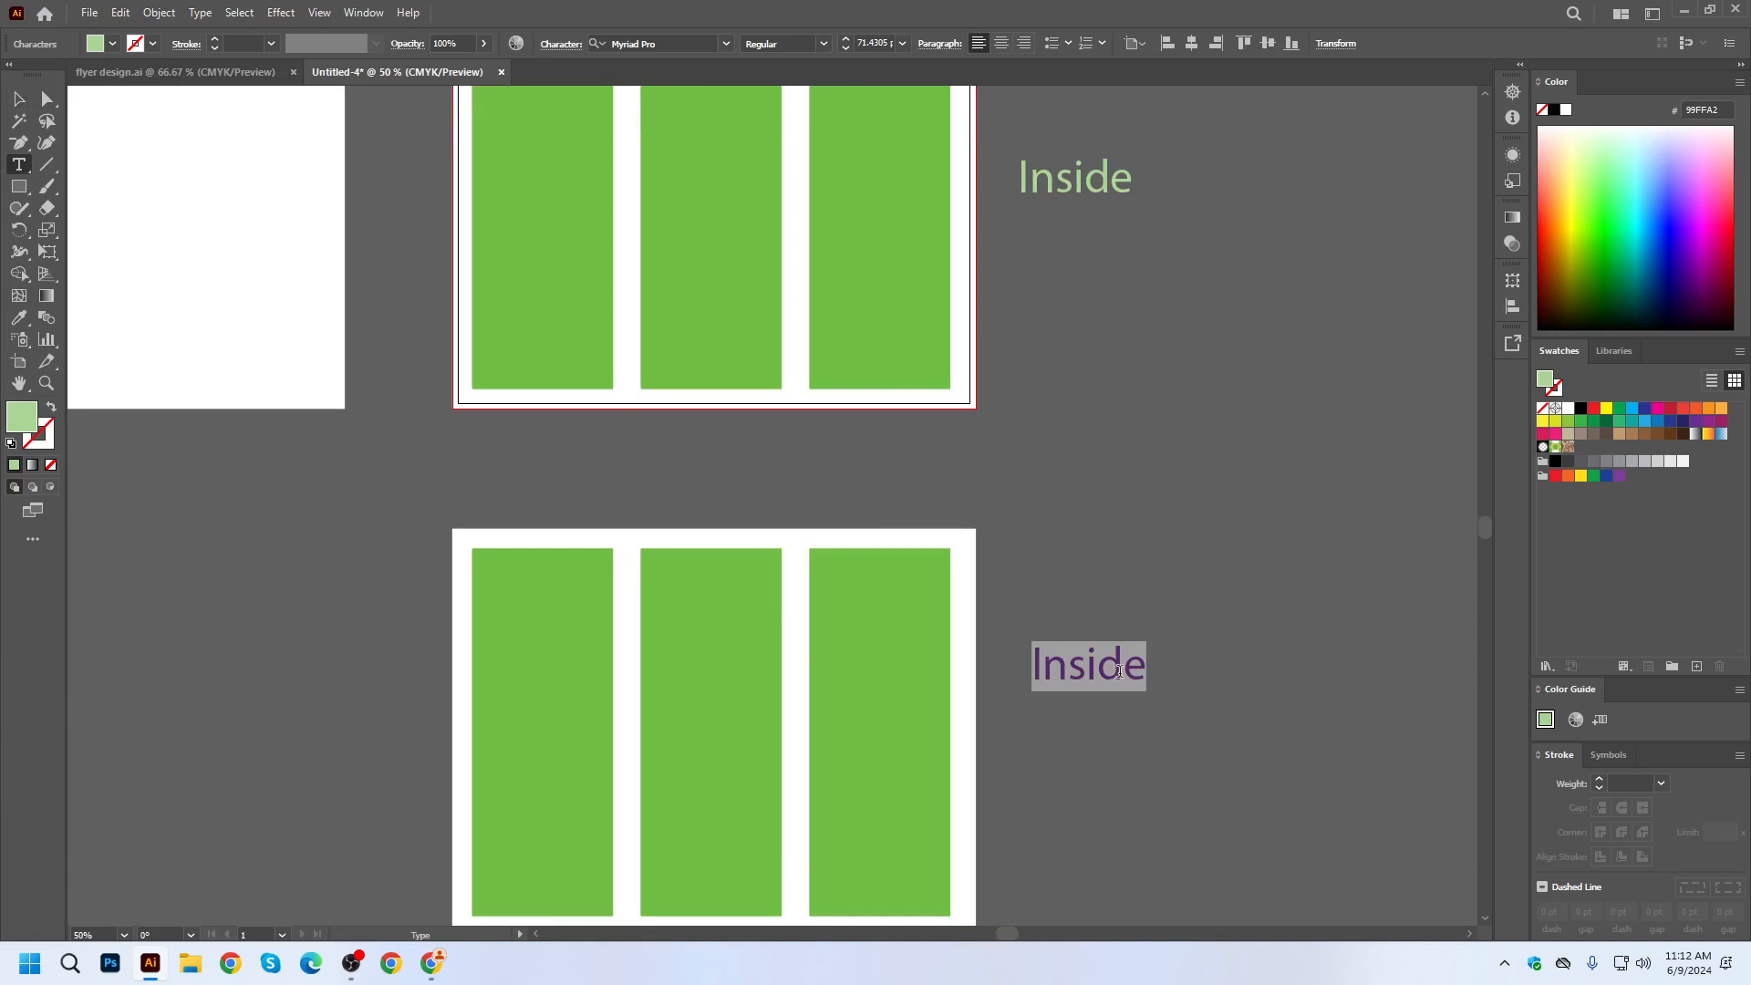
{"action": "left_click_drag", "start_coordinate": [1062, 651], "coordinate": [957, 651]}
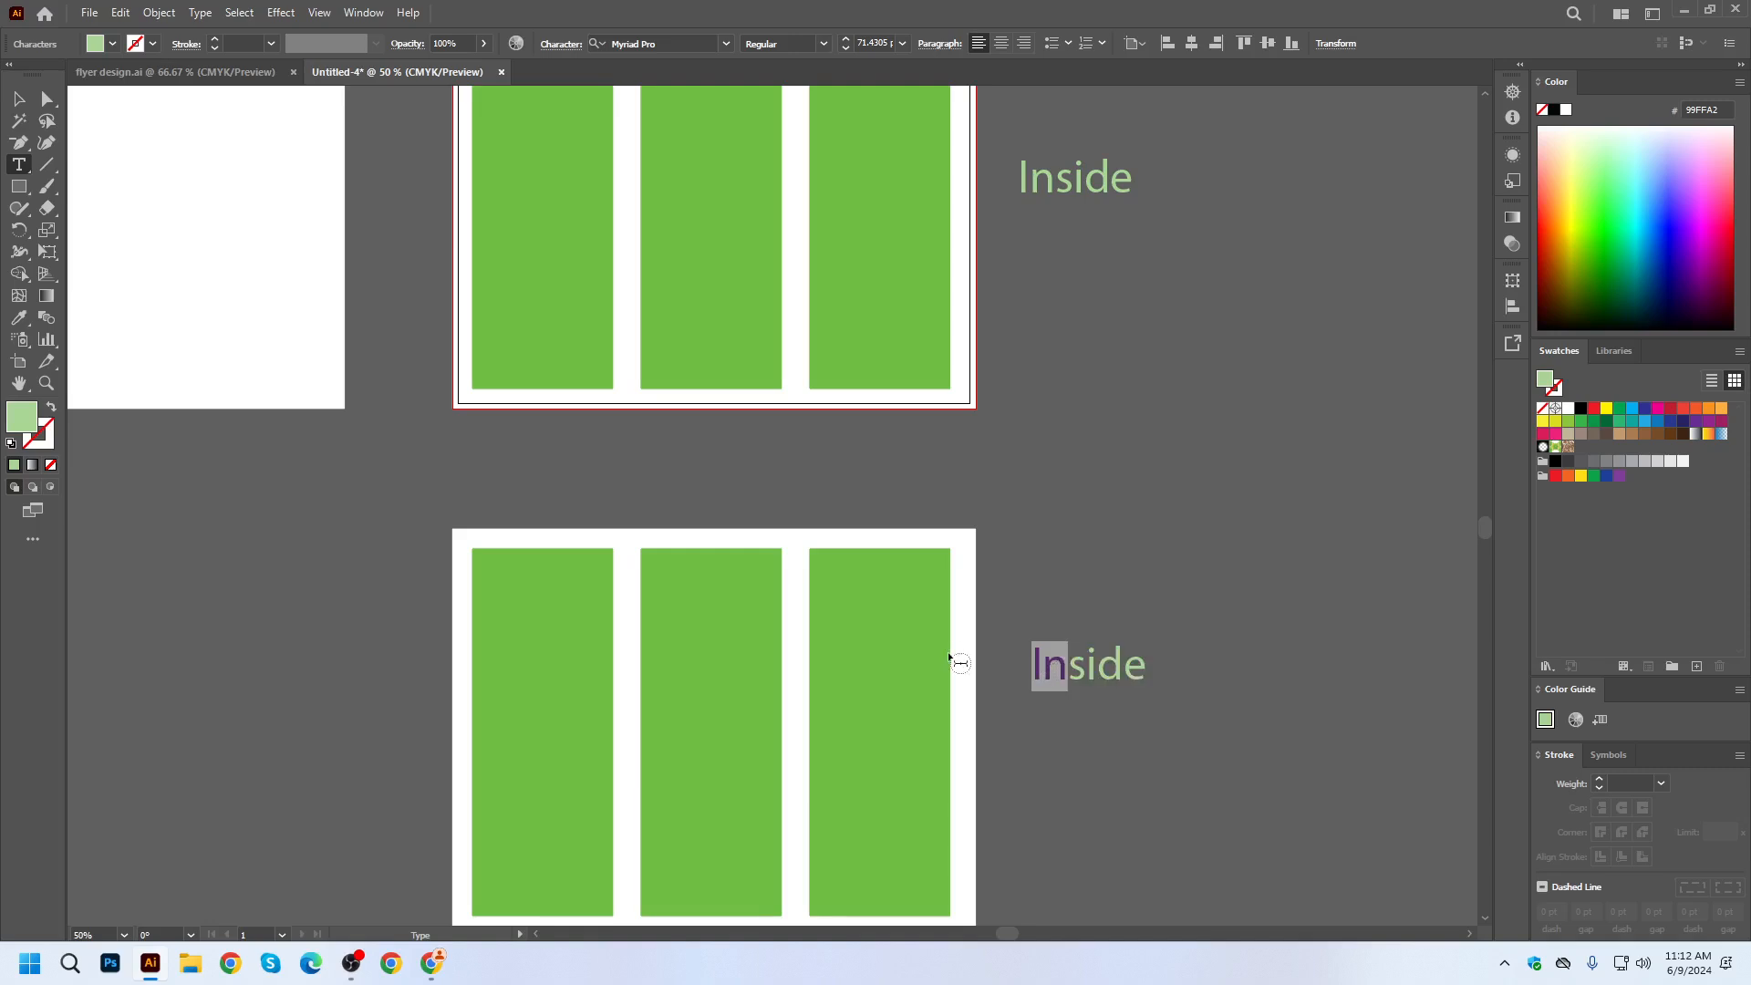
{"action": "type", "text": "Out"}
{"action": "left_click", "coordinate": [18, 98]}
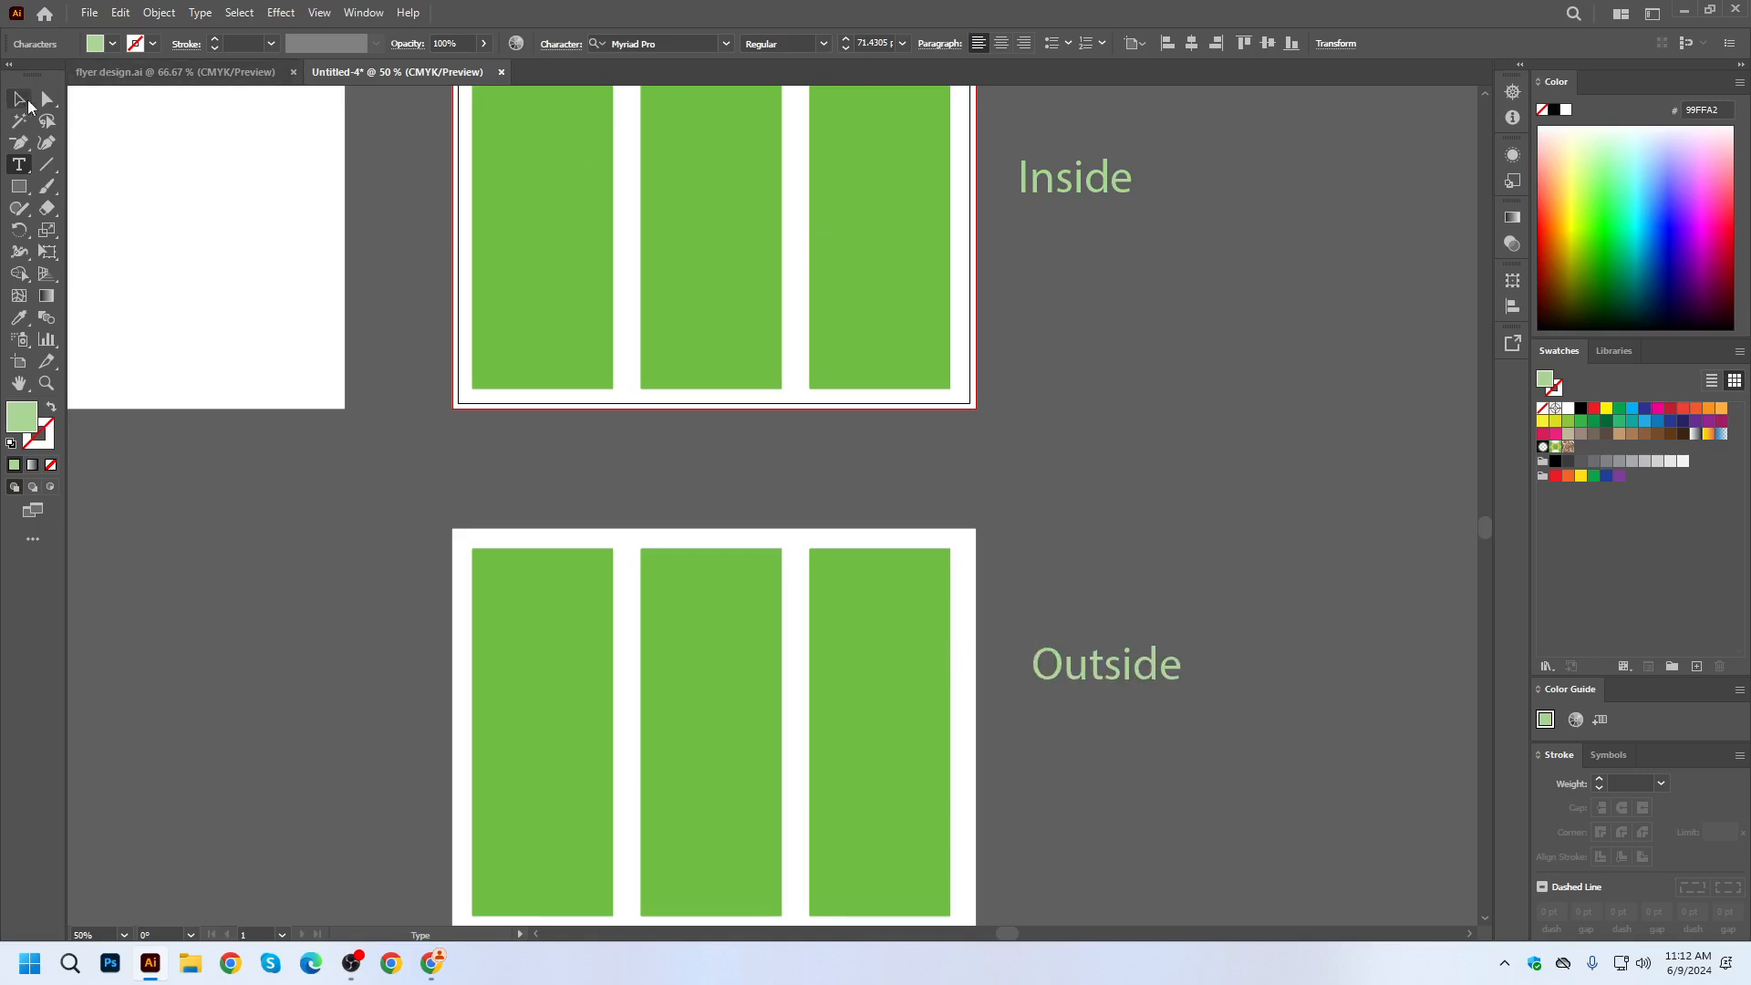
Move the Outside label slightly down so it sits beside the middle of the lower layout, roughly in line with the Inside label.
{"action": "left_click", "coordinate": [1145, 362]}
{"action": "scroll", "coordinate": [922, 383], "scroll_direction": "down", "scroll_amount": 1, "text": "alt"}
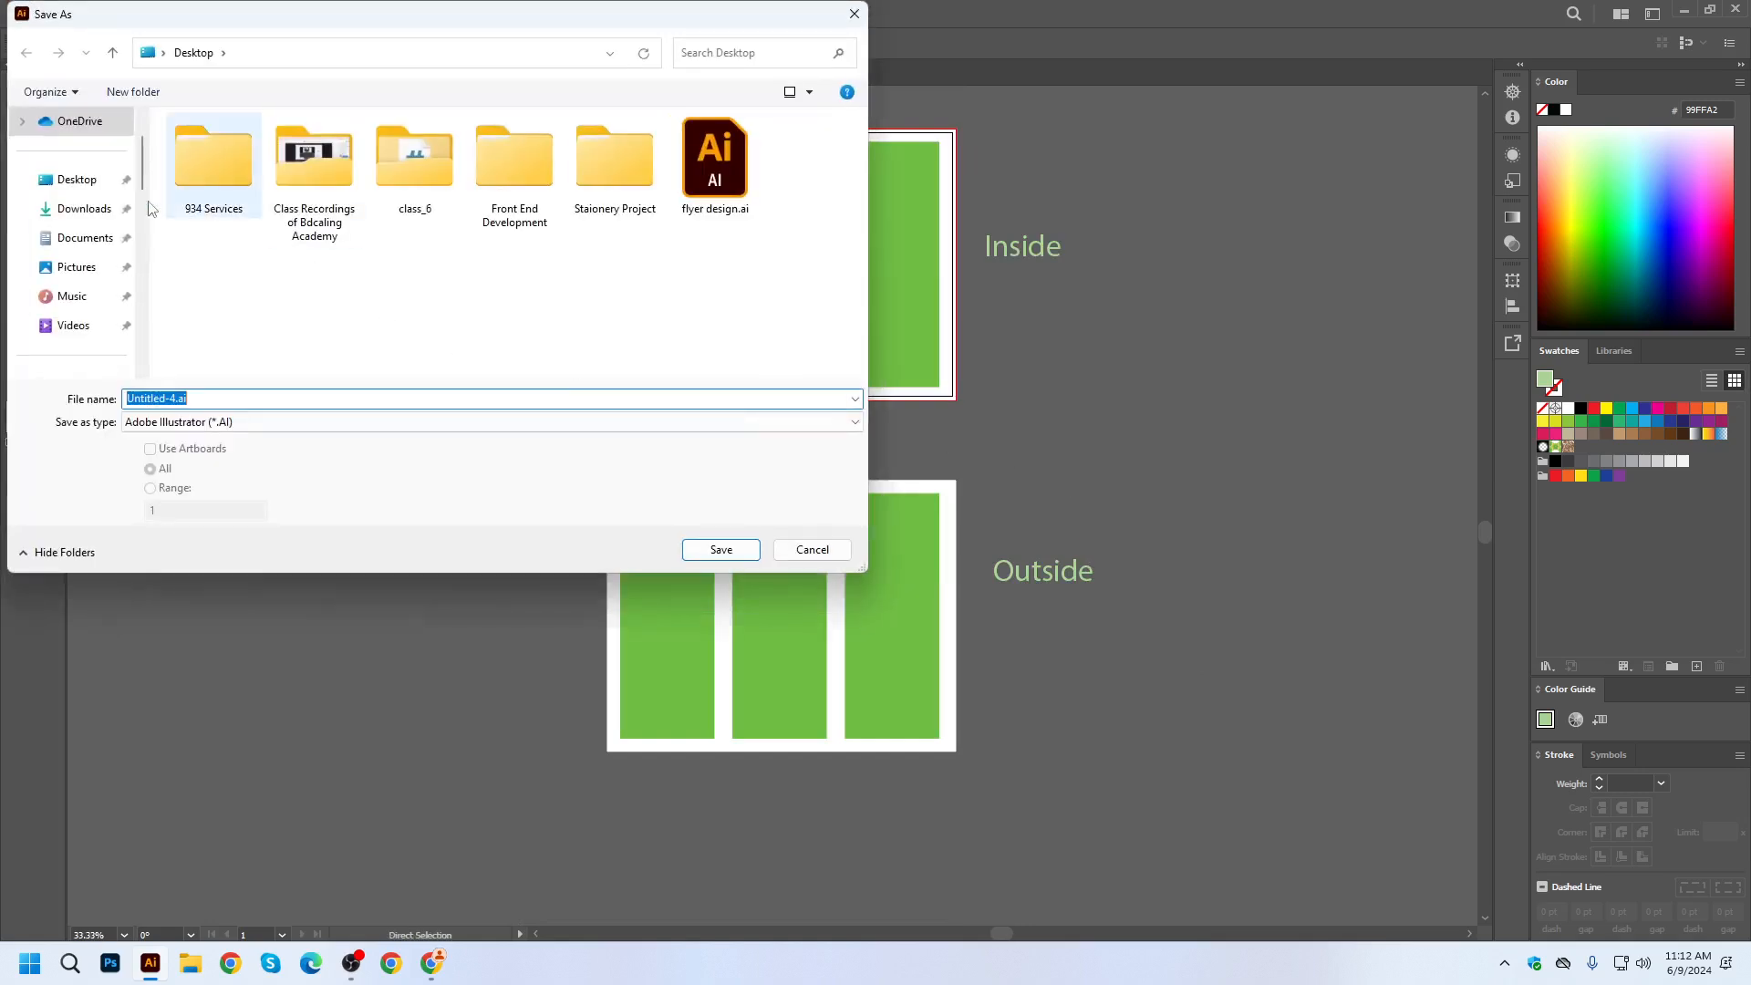
{"action": "left_click", "coordinate": [810, 548]}
{"action": "left_click_drag", "start_coordinate": [1043, 578], "coordinate": [1037, 613]}
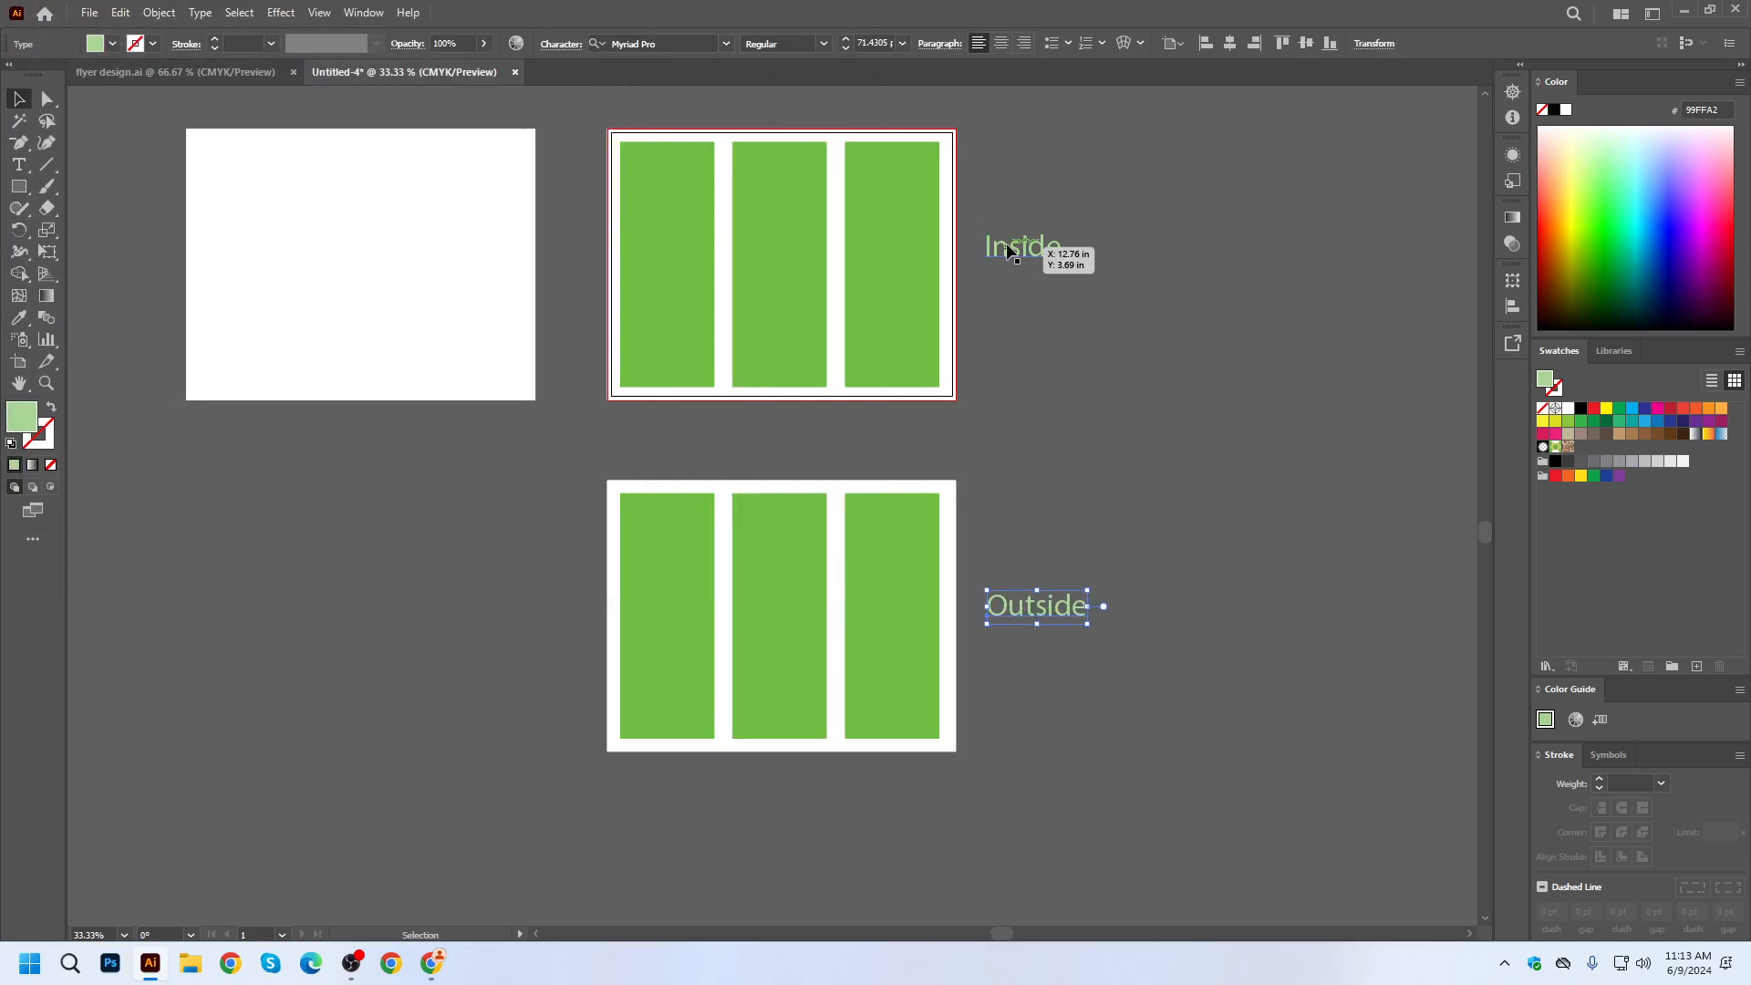
{"action": "left_click", "coordinate": [1020, 252]}
{"action": "left_click", "coordinate": [1021, 605]}
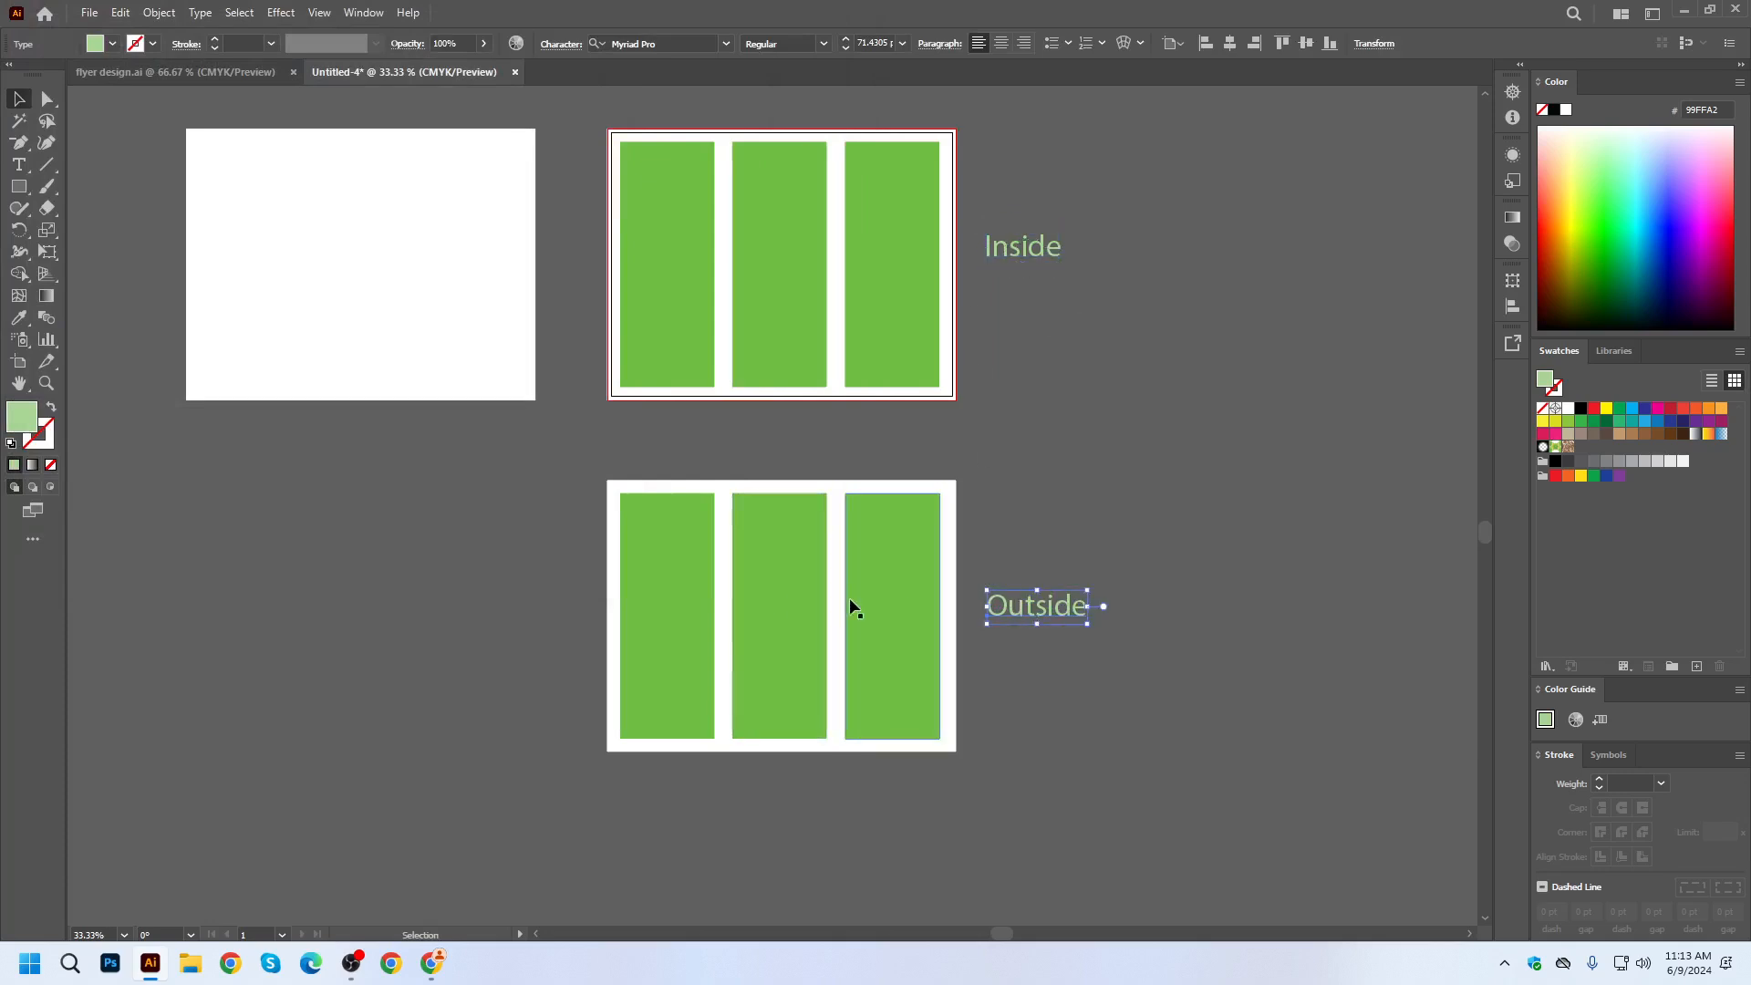
Examine the panel arrangement in the reference trifold brochure image in Chrome and return to the Illustrator document.
{"action": "left_click", "coordinate": [429, 964]}
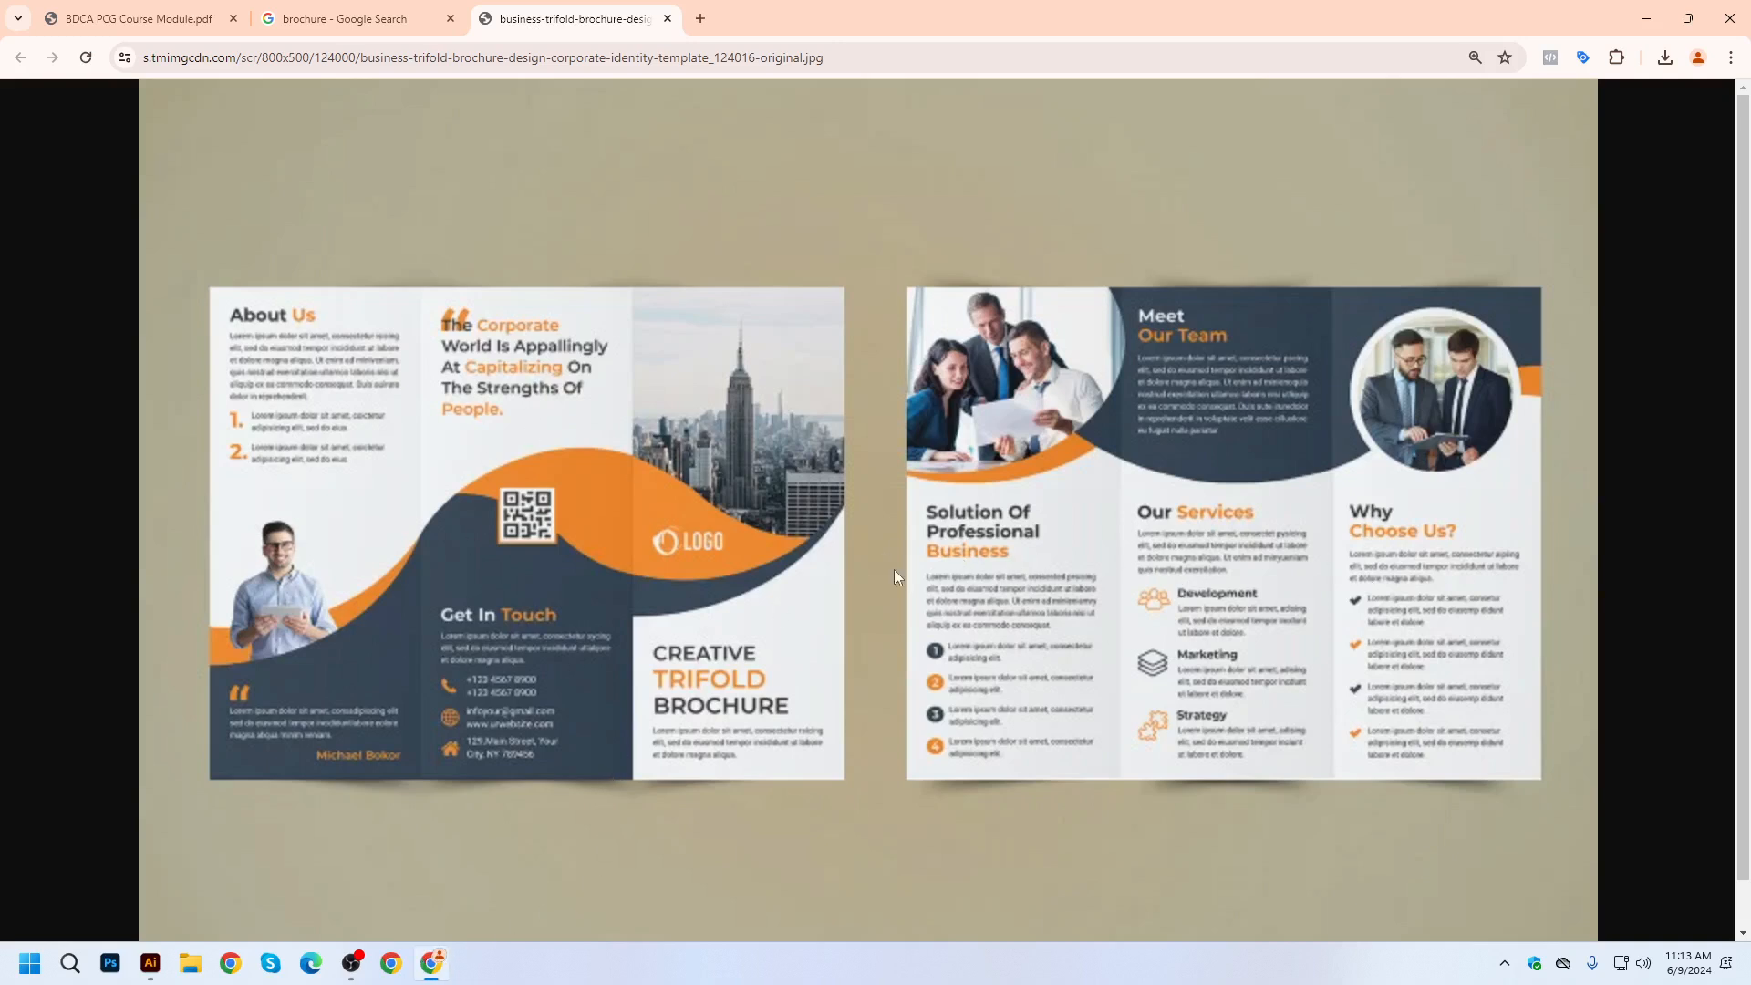
{"action": "left_click", "coordinate": [150, 962]}
{"action": "scroll", "coordinate": [790, 621], "scroll_direction": "up", "scroll_amount": 1}
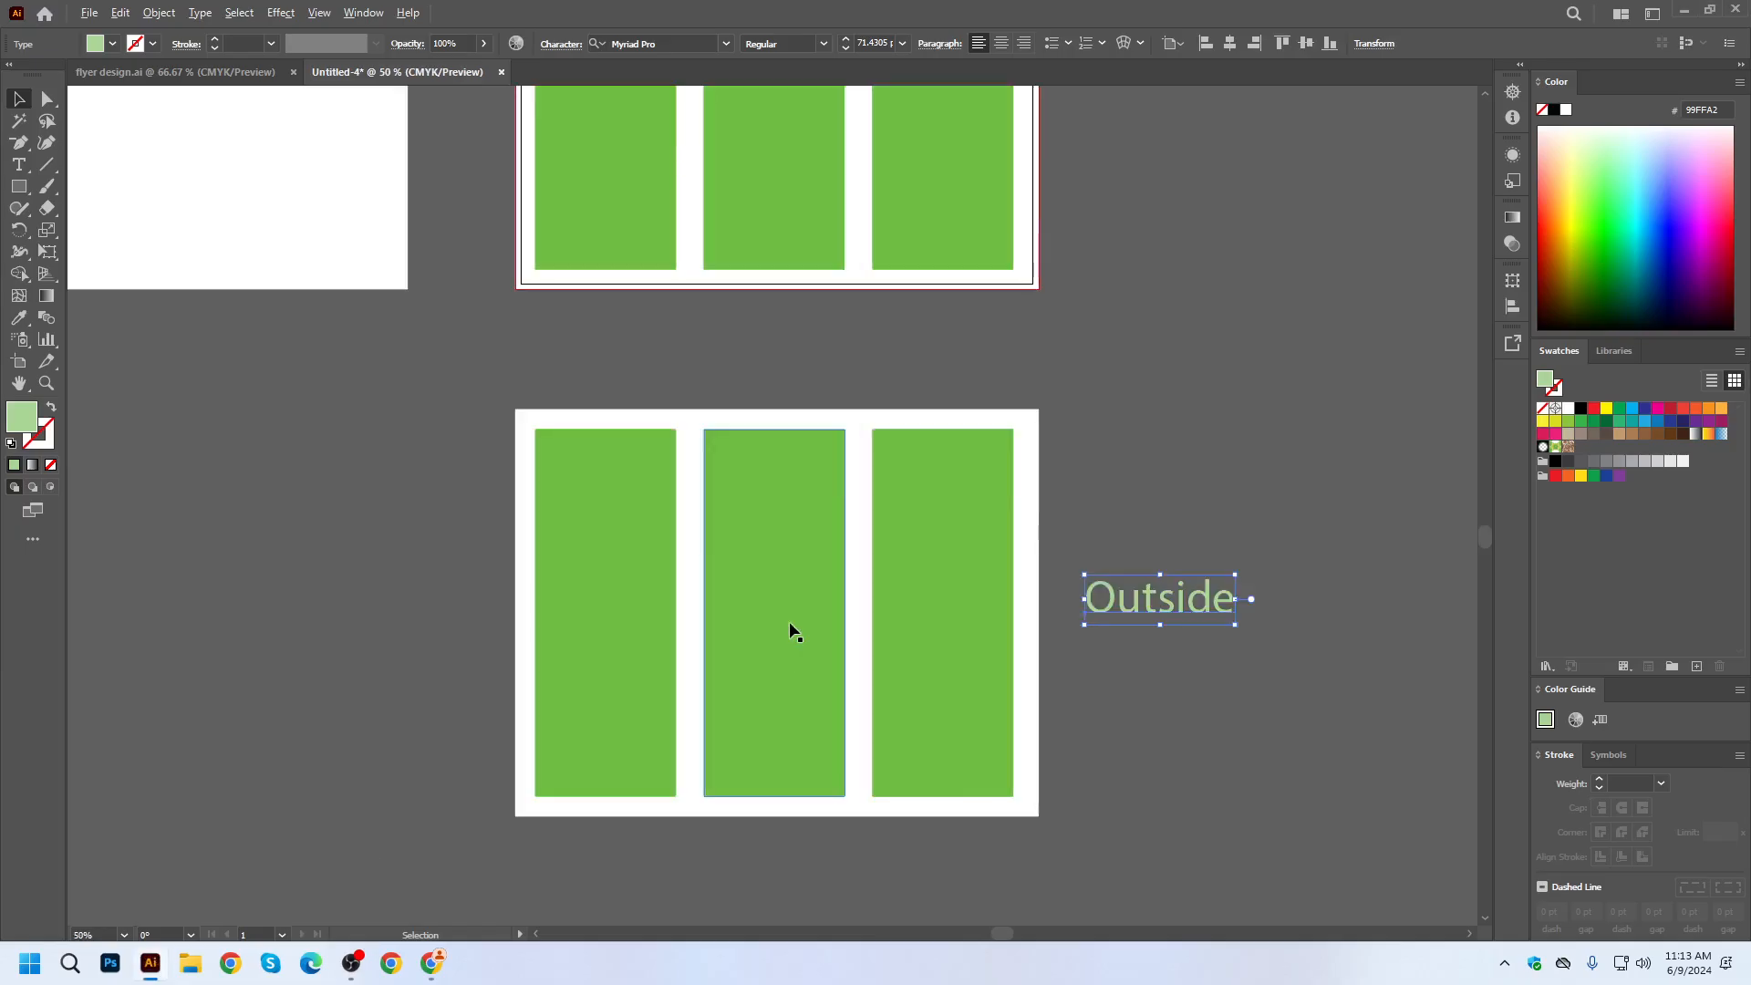
{"action": "left_click", "coordinate": [496, 266]}
Place a placeholder text line on the outside layout's third panel and enlarge it to about 86 pt.
{"action": "left_click", "coordinate": [18, 165]}
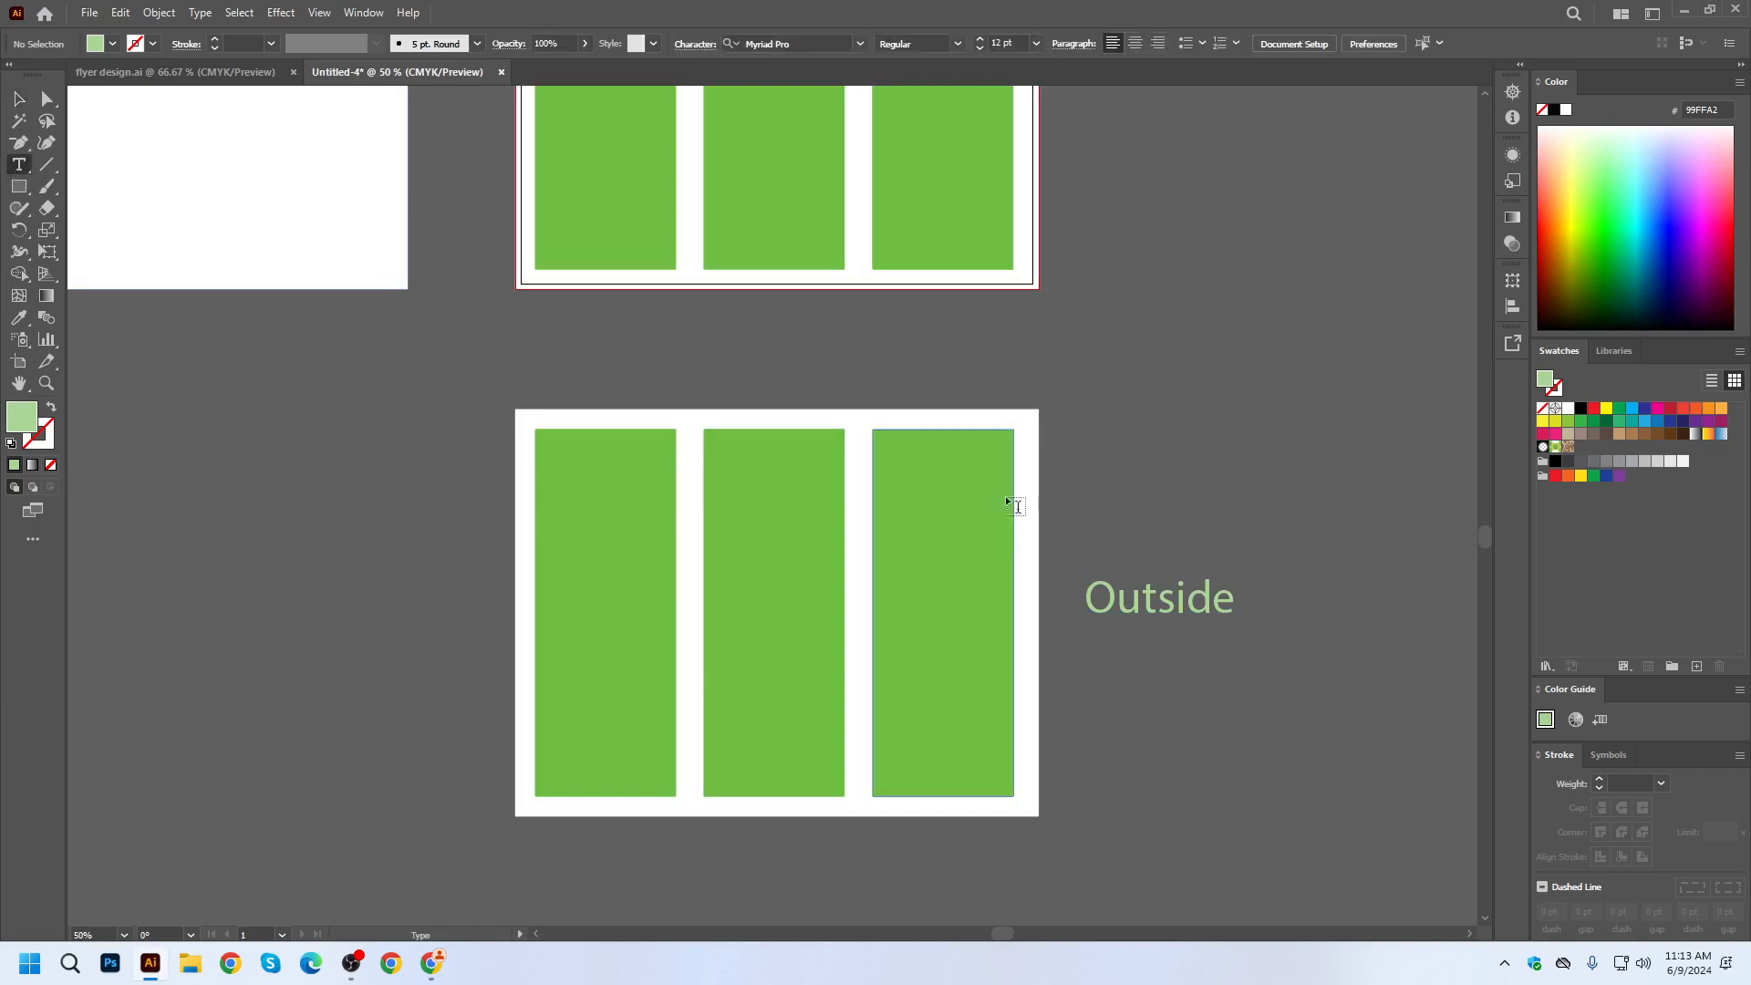
{"action": "scroll", "coordinate": [955, 617], "scroll_direction": "up", "scroll_amount": 1}
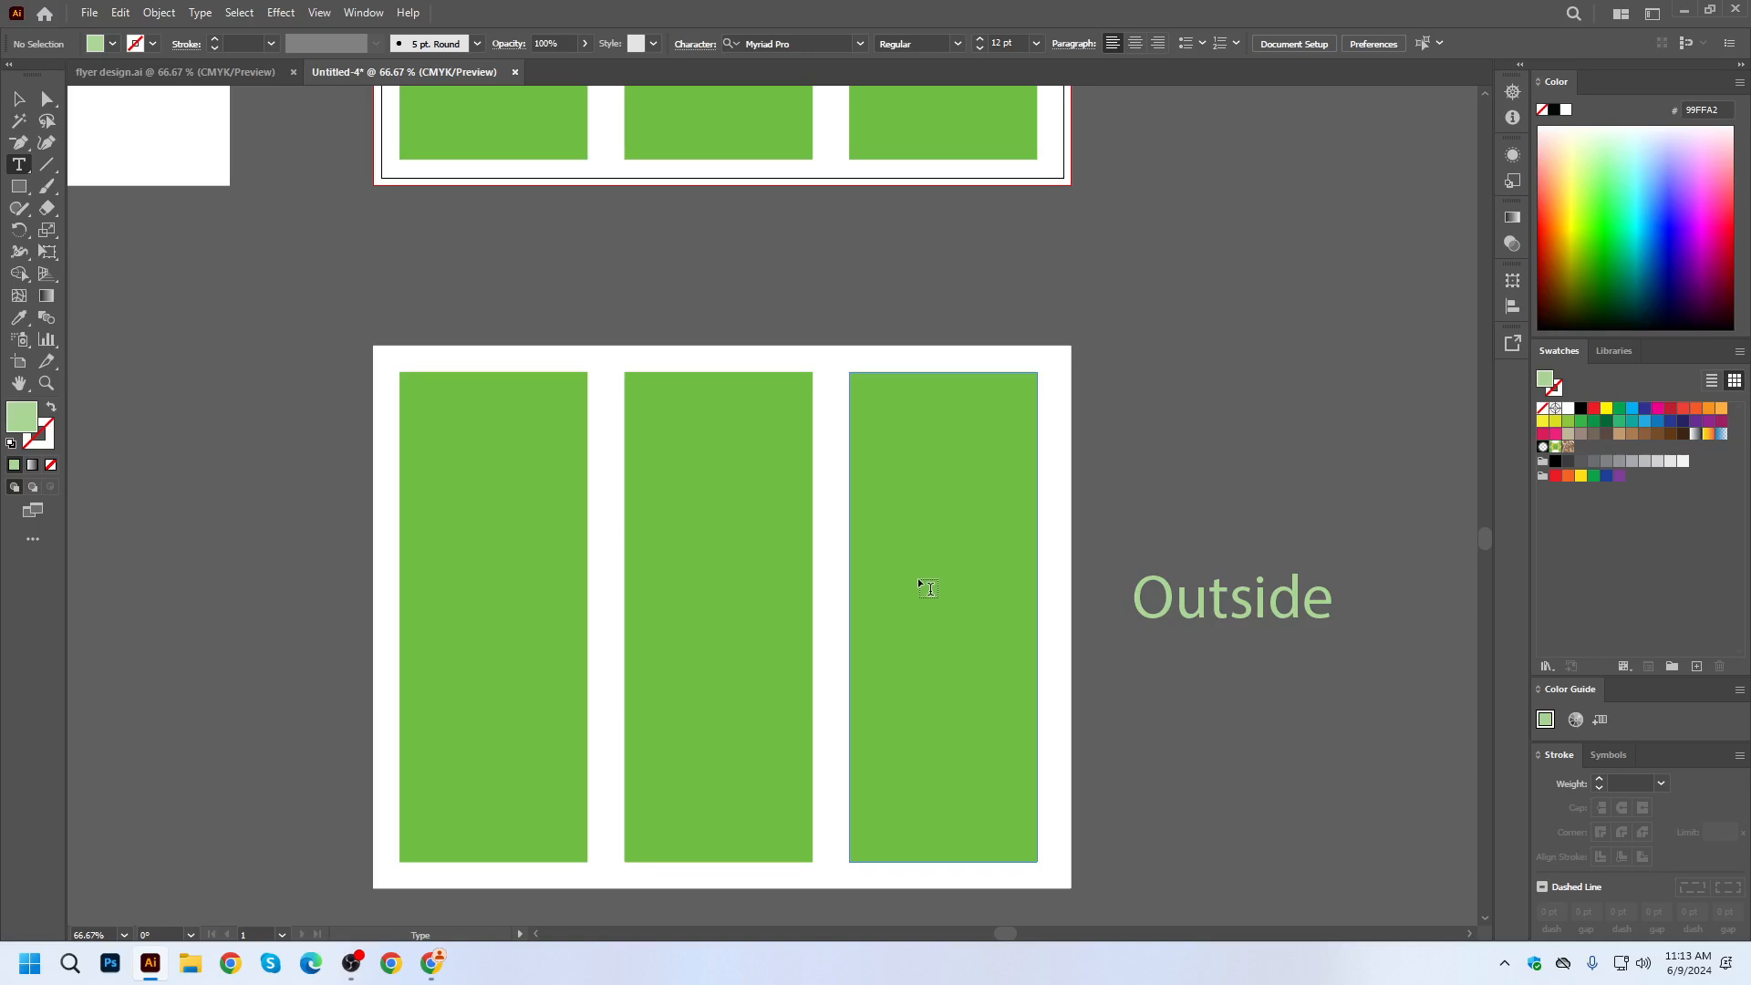
{"action": "left_click", "coordinate": [900, 582]}
{"action": "left_click", "coordinate": [18, 98]}
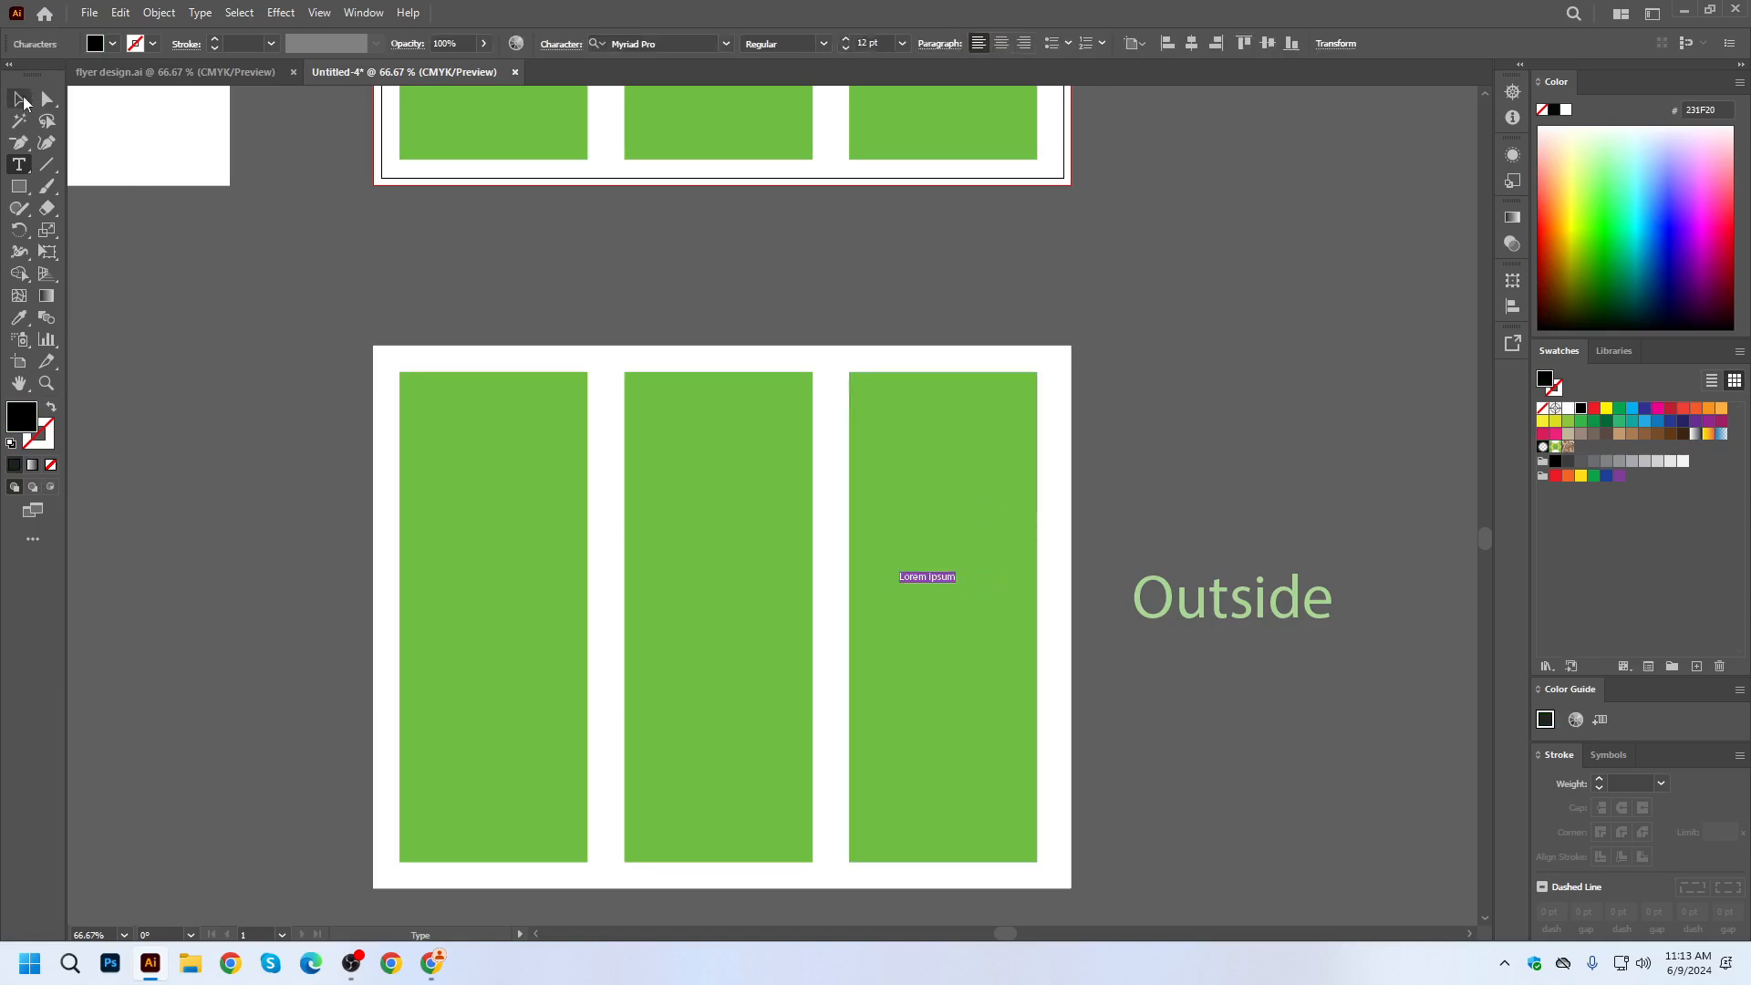
{"action": "left_click_drag", "start_coordinate": [955, 570], "coordinate": [1303, 502]}
Replace the third panel's placeholder text with "Front Cover", split over two lines.
{"action": "double_click", "coordinate": [1112, 544]}
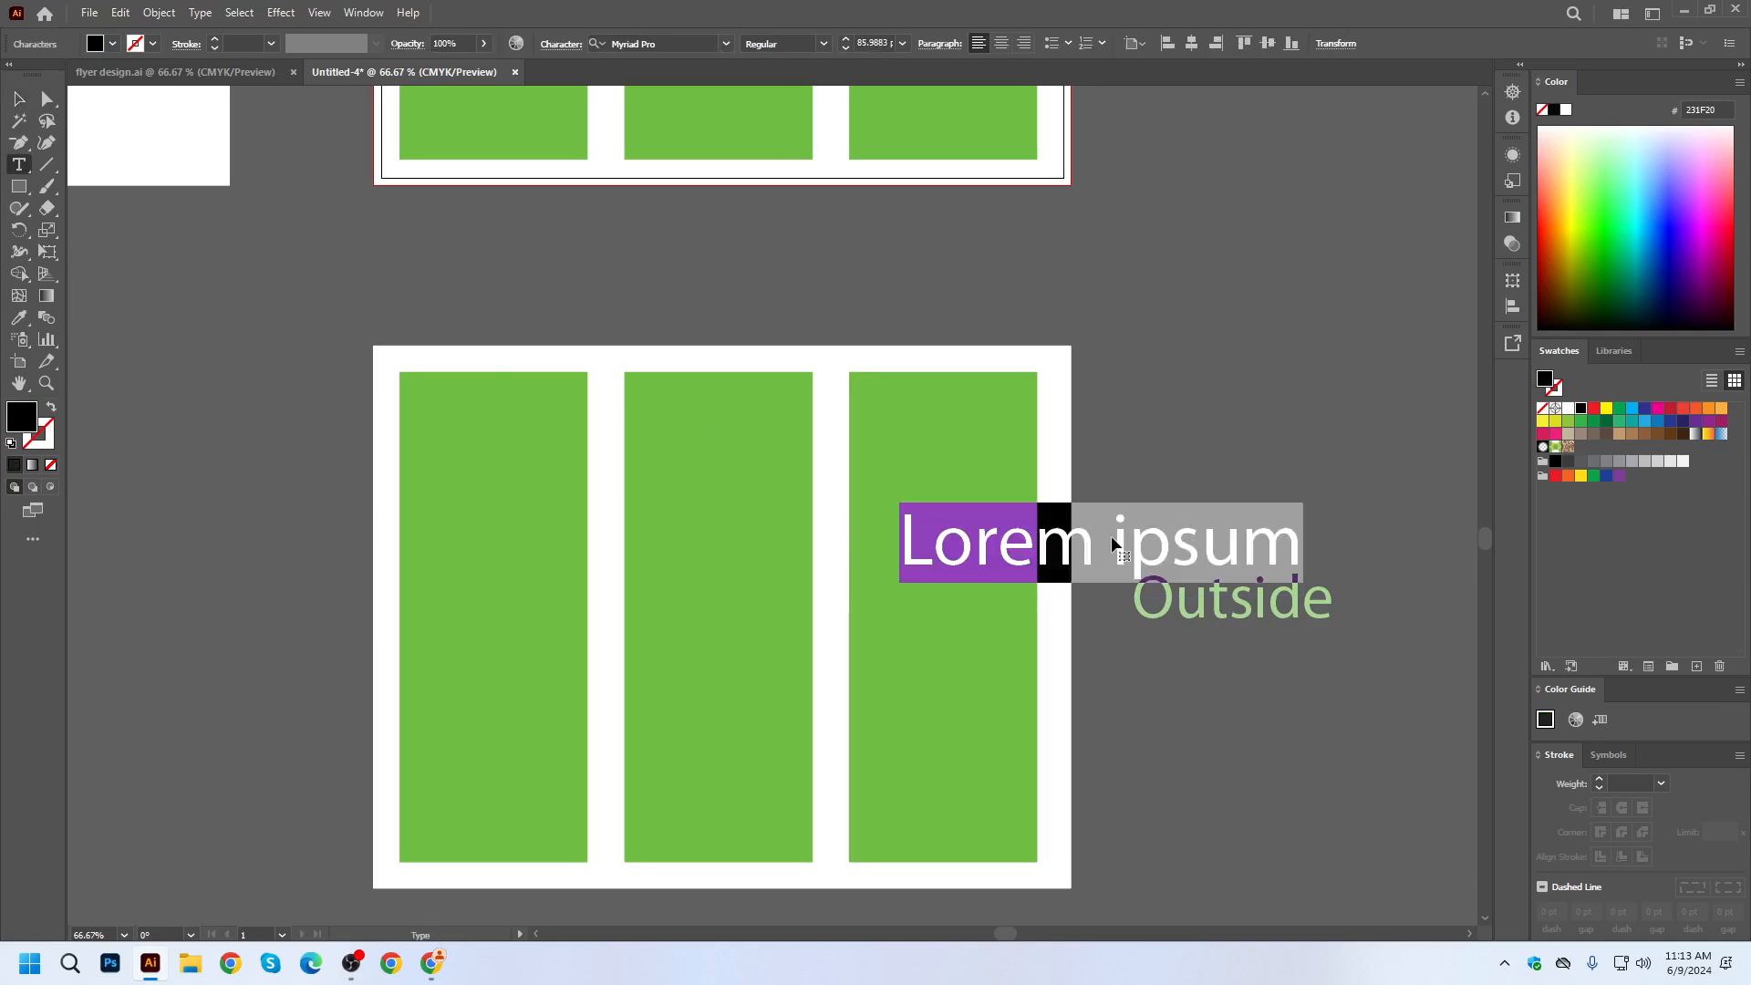
{"action": "type", "text": "Fron"}
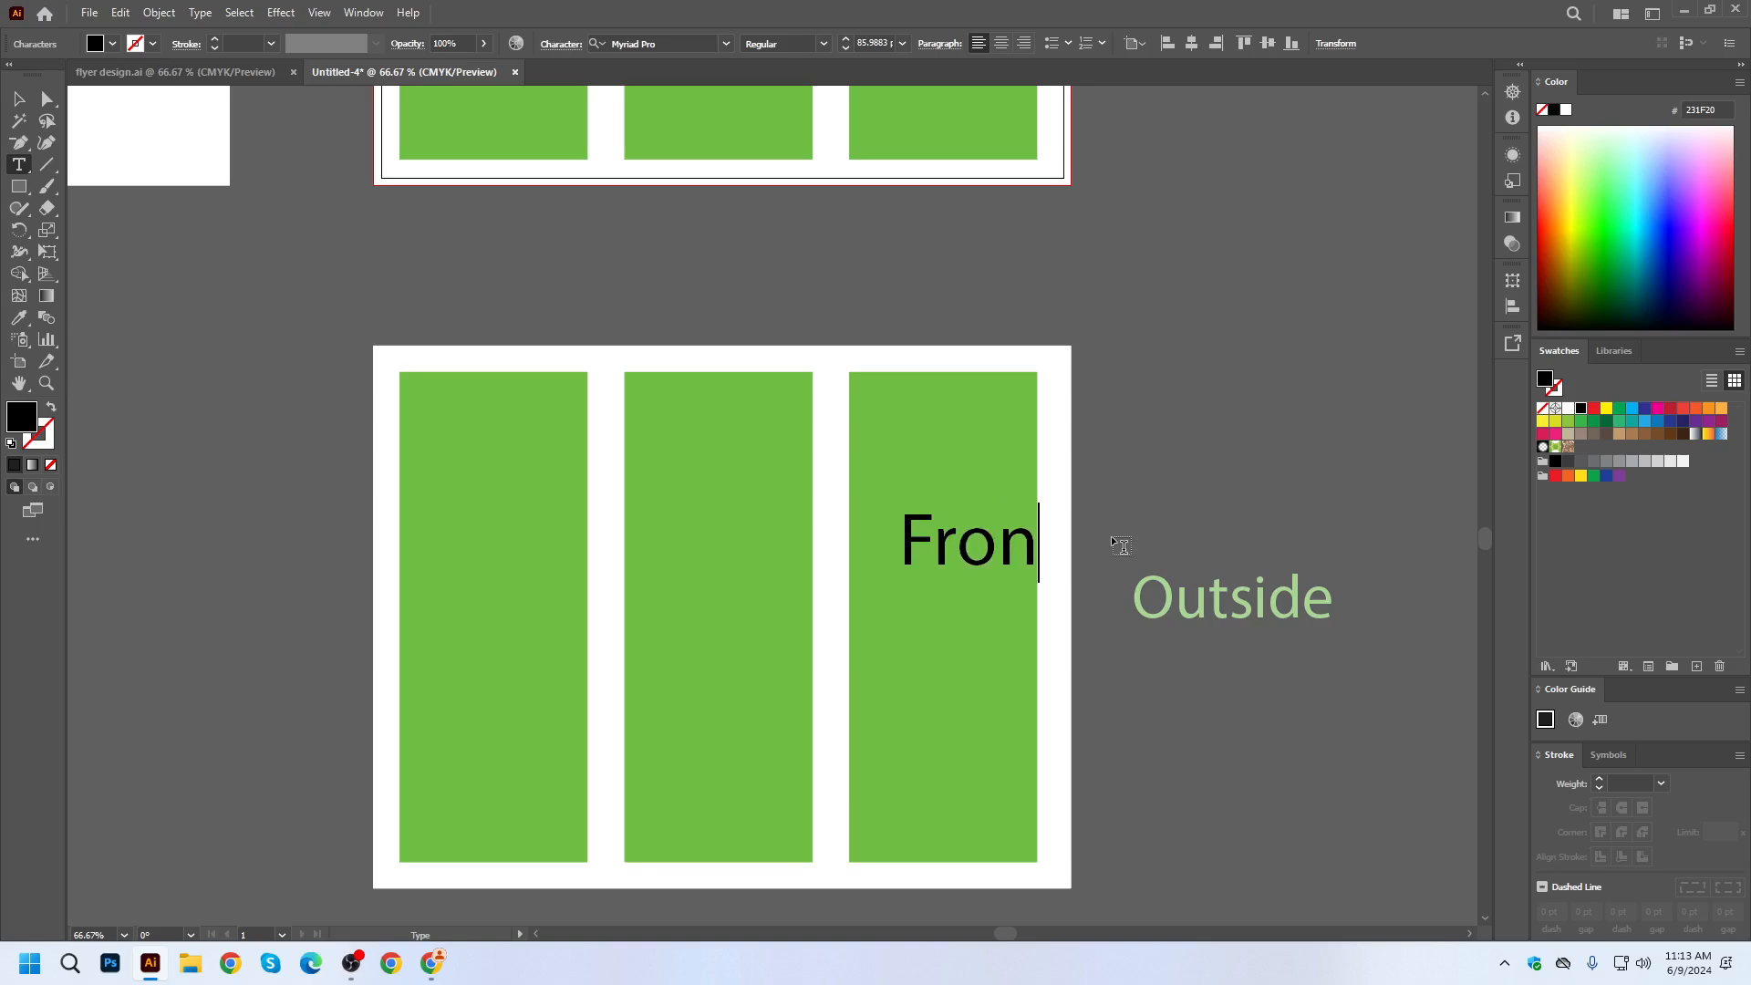
{"action": "type", "text": "t Cover"}
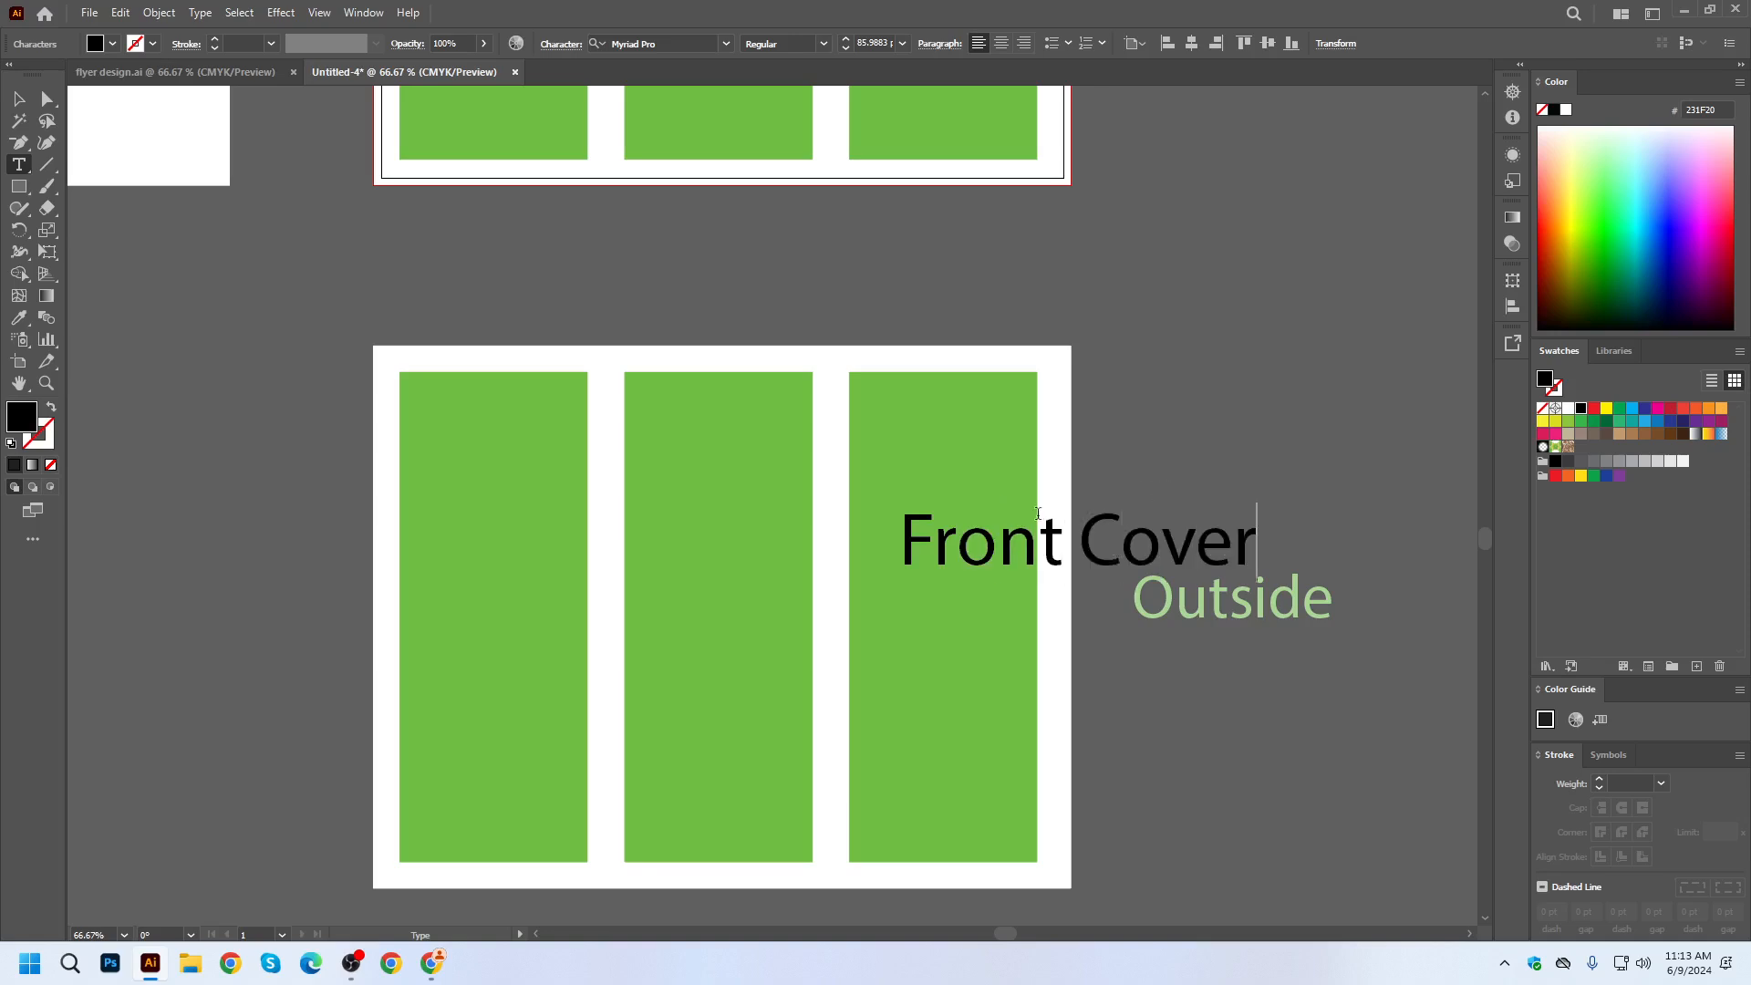
{"action": "left_click", "coordinate": [1079, 544]}
{"action": "key", "text": "Return"}
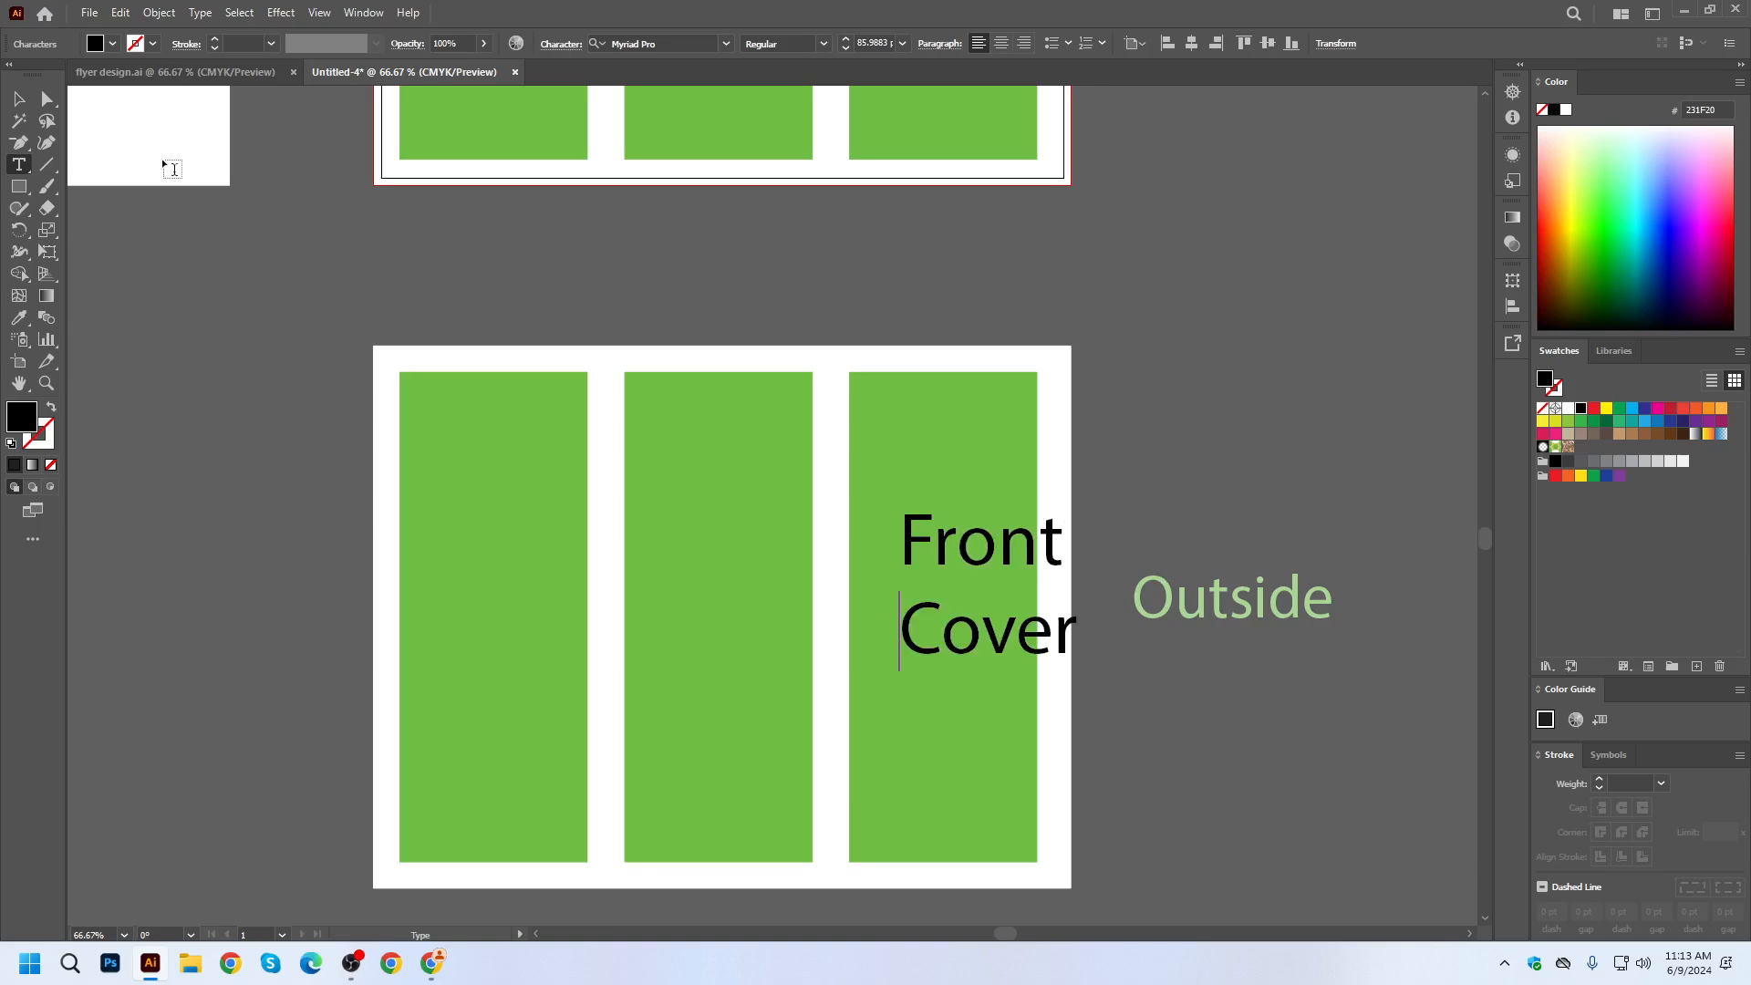
{"action": "left_click", "coordinate": [18, 98]}
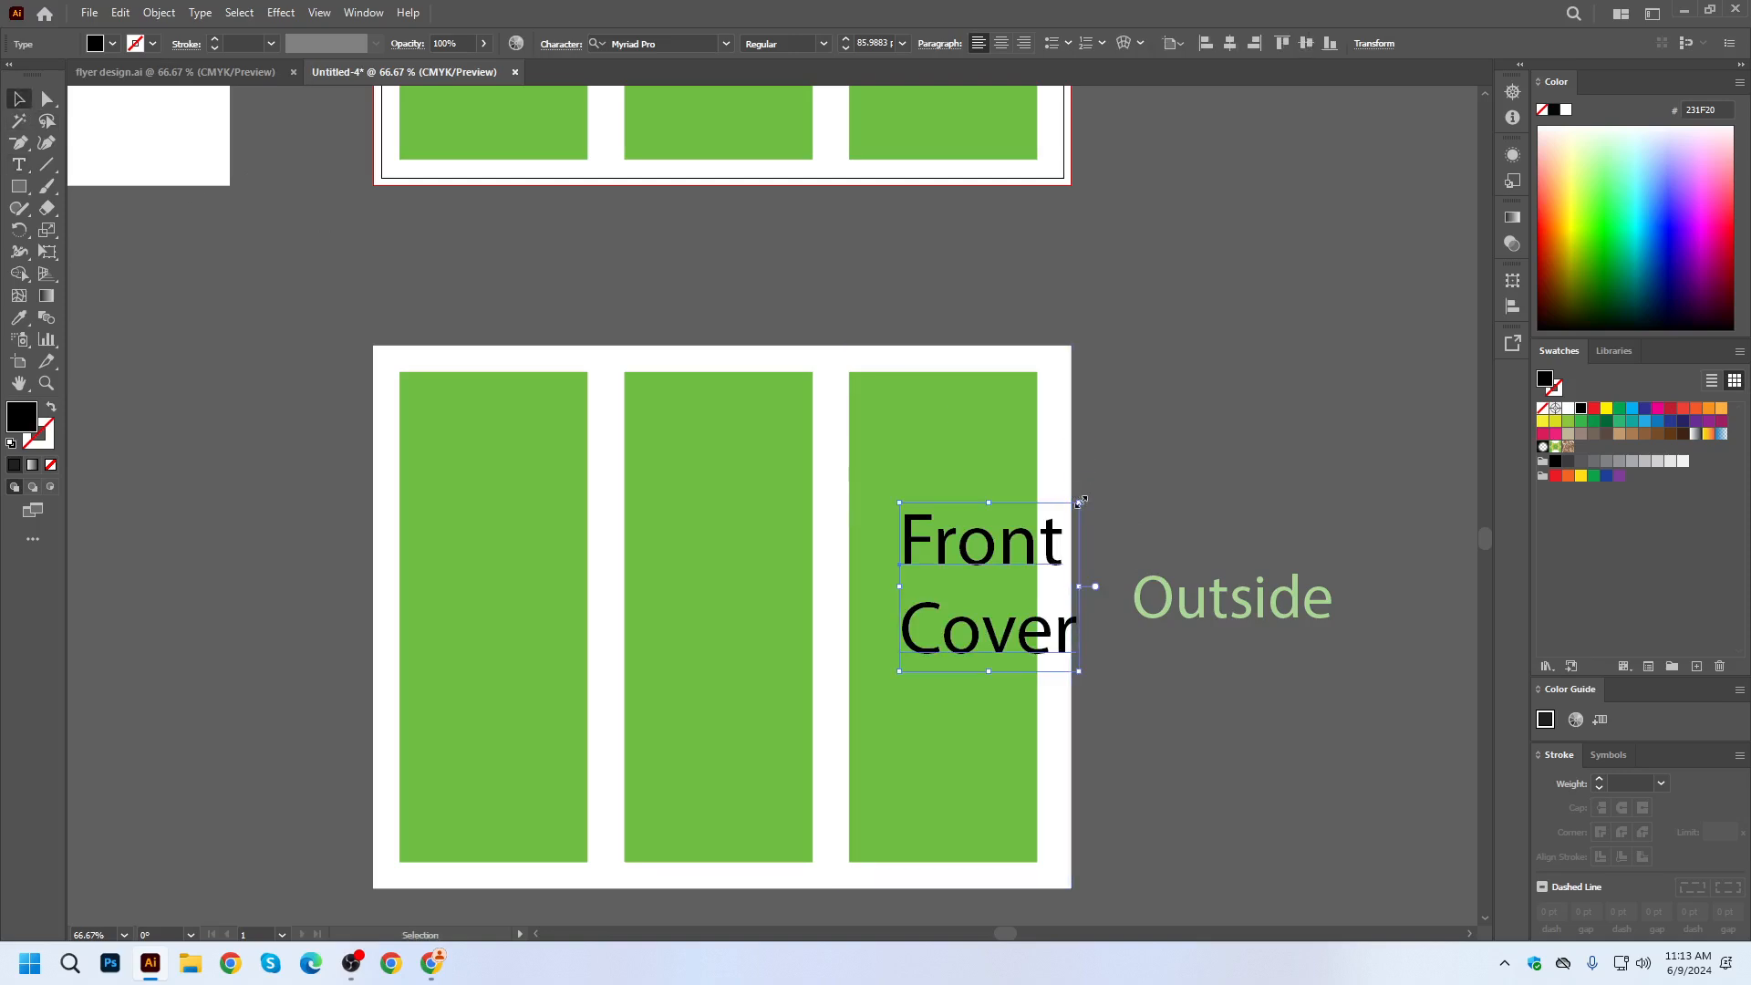
Scale the Front Cover label to about 53 pt to fit inside the third panel and fill it white.
{"action": "left_click_drag", "start_coordinate": [1082, 500], "coordinate": [549, 574]}
{"action": "left_click", "coordinate": [1568, 408]}
Duplicate the white cover label onto the middle panel and change the copy to "Back Cover".
{"action": "double_click", "coordinate": [748, 594]}
{"action": "type", "text": "Back"}
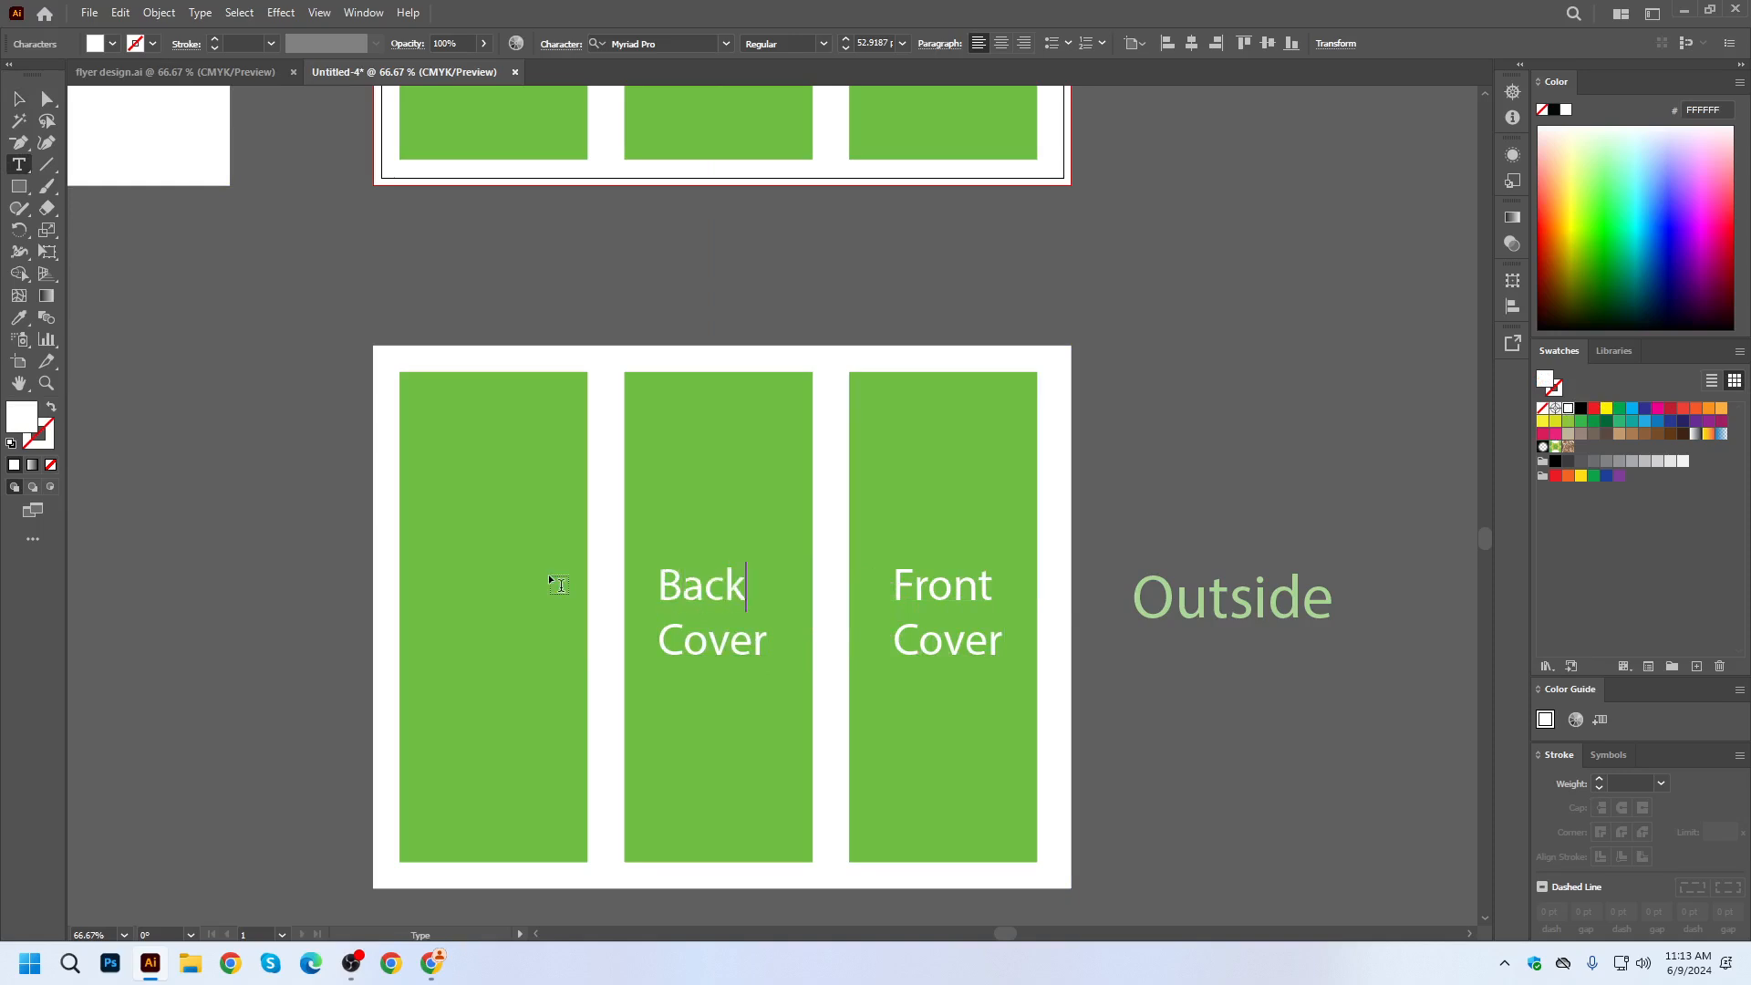
{"action": "left_click", "coordinate": [19, 98]}
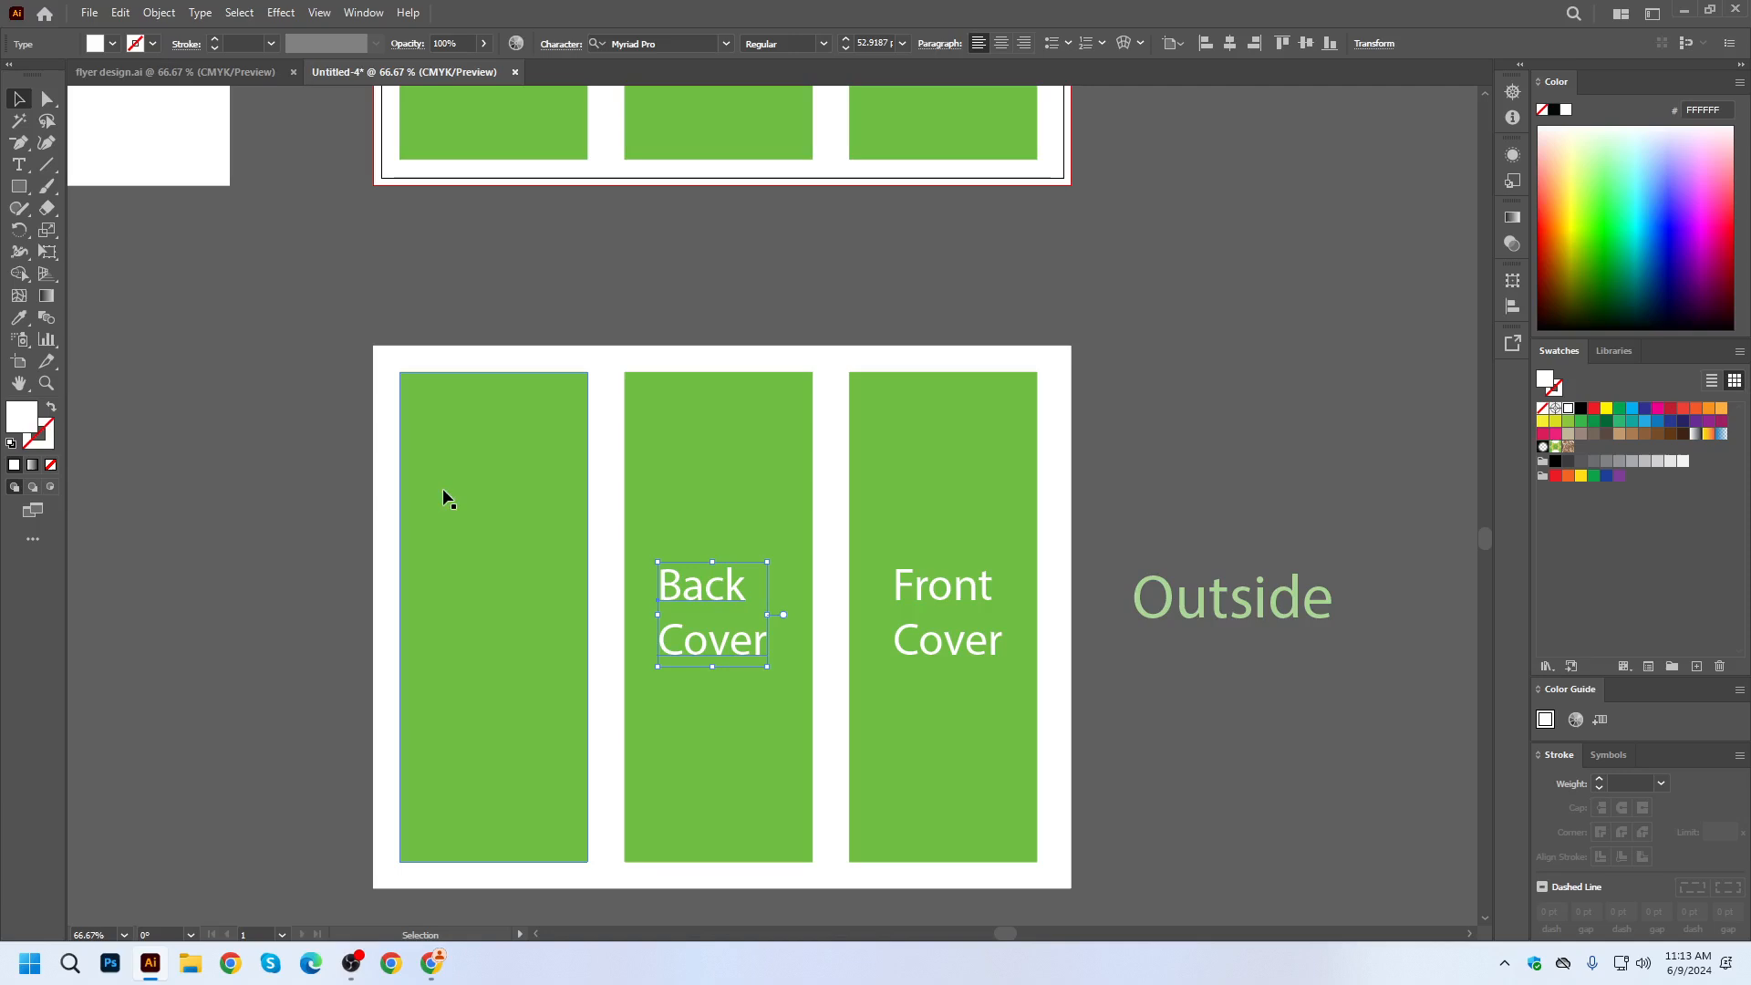
Duplicate the Back Cover label onto the outside layout's first panel and change the copy to "Flap Cover" on two lines.
{"action": "left_click_drag", "start_coordinate": [688, 591], "coordinate": [468, 590]}
{"action": "double_click", "coordinate": [491, 592]}
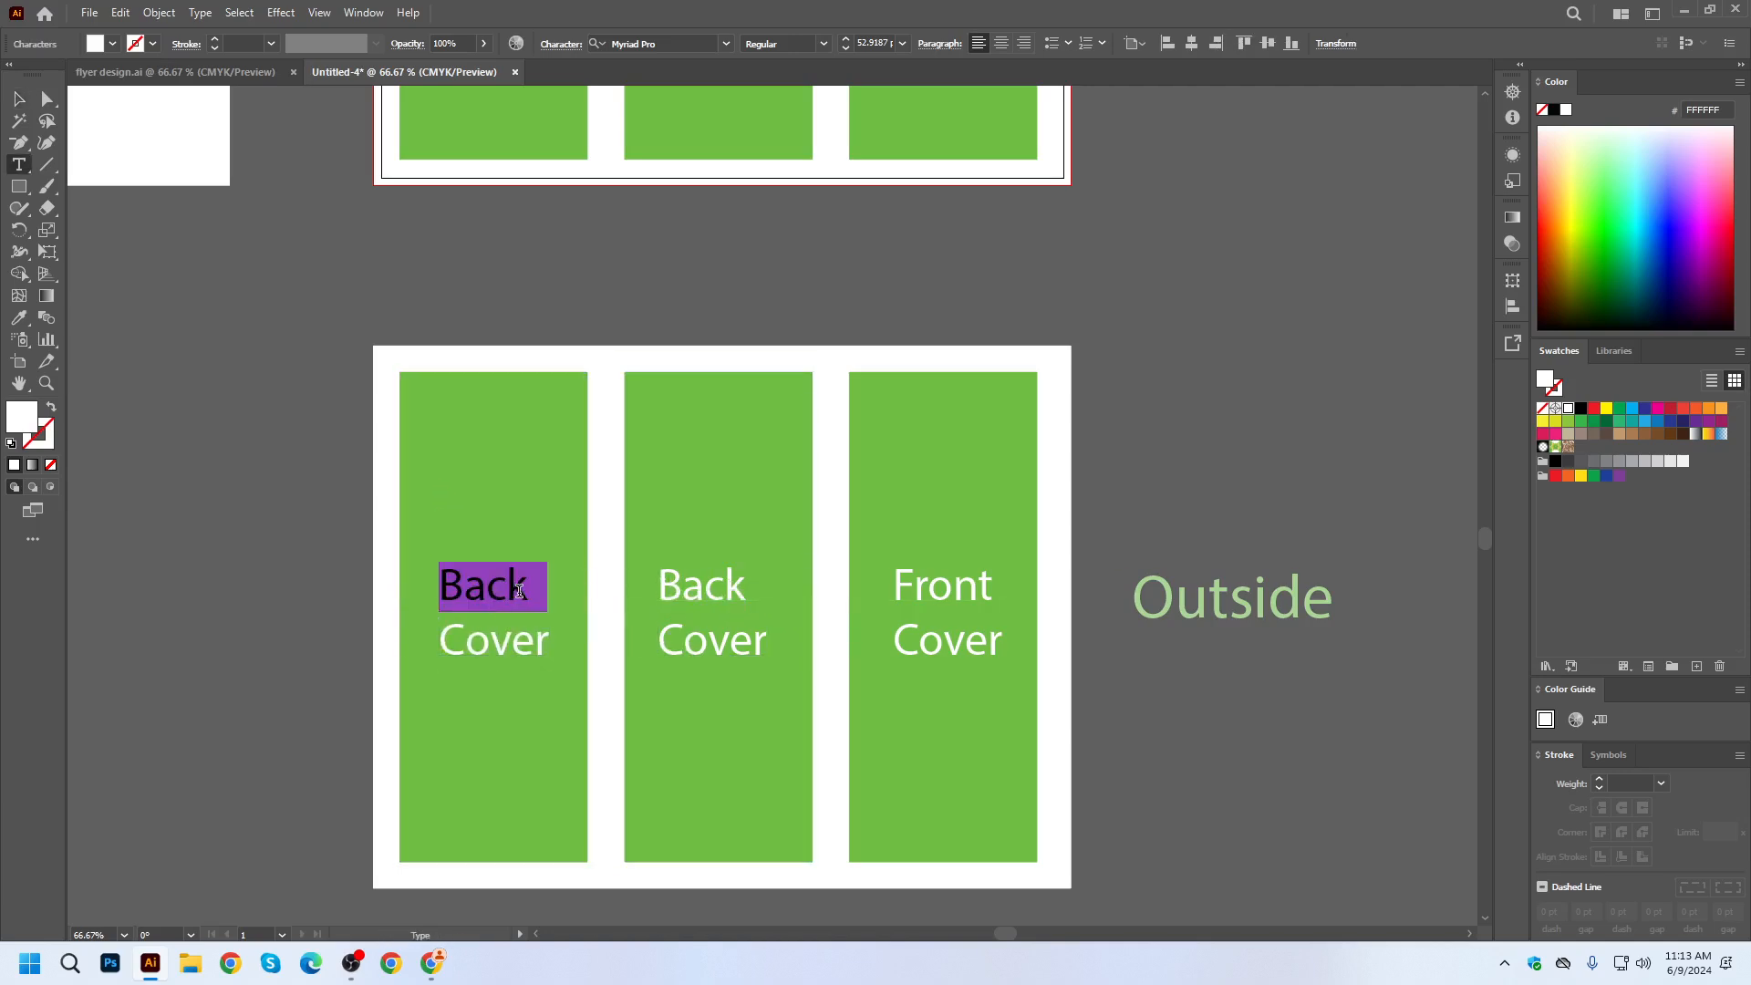
{"action": "type", "text": "FlapCover"}
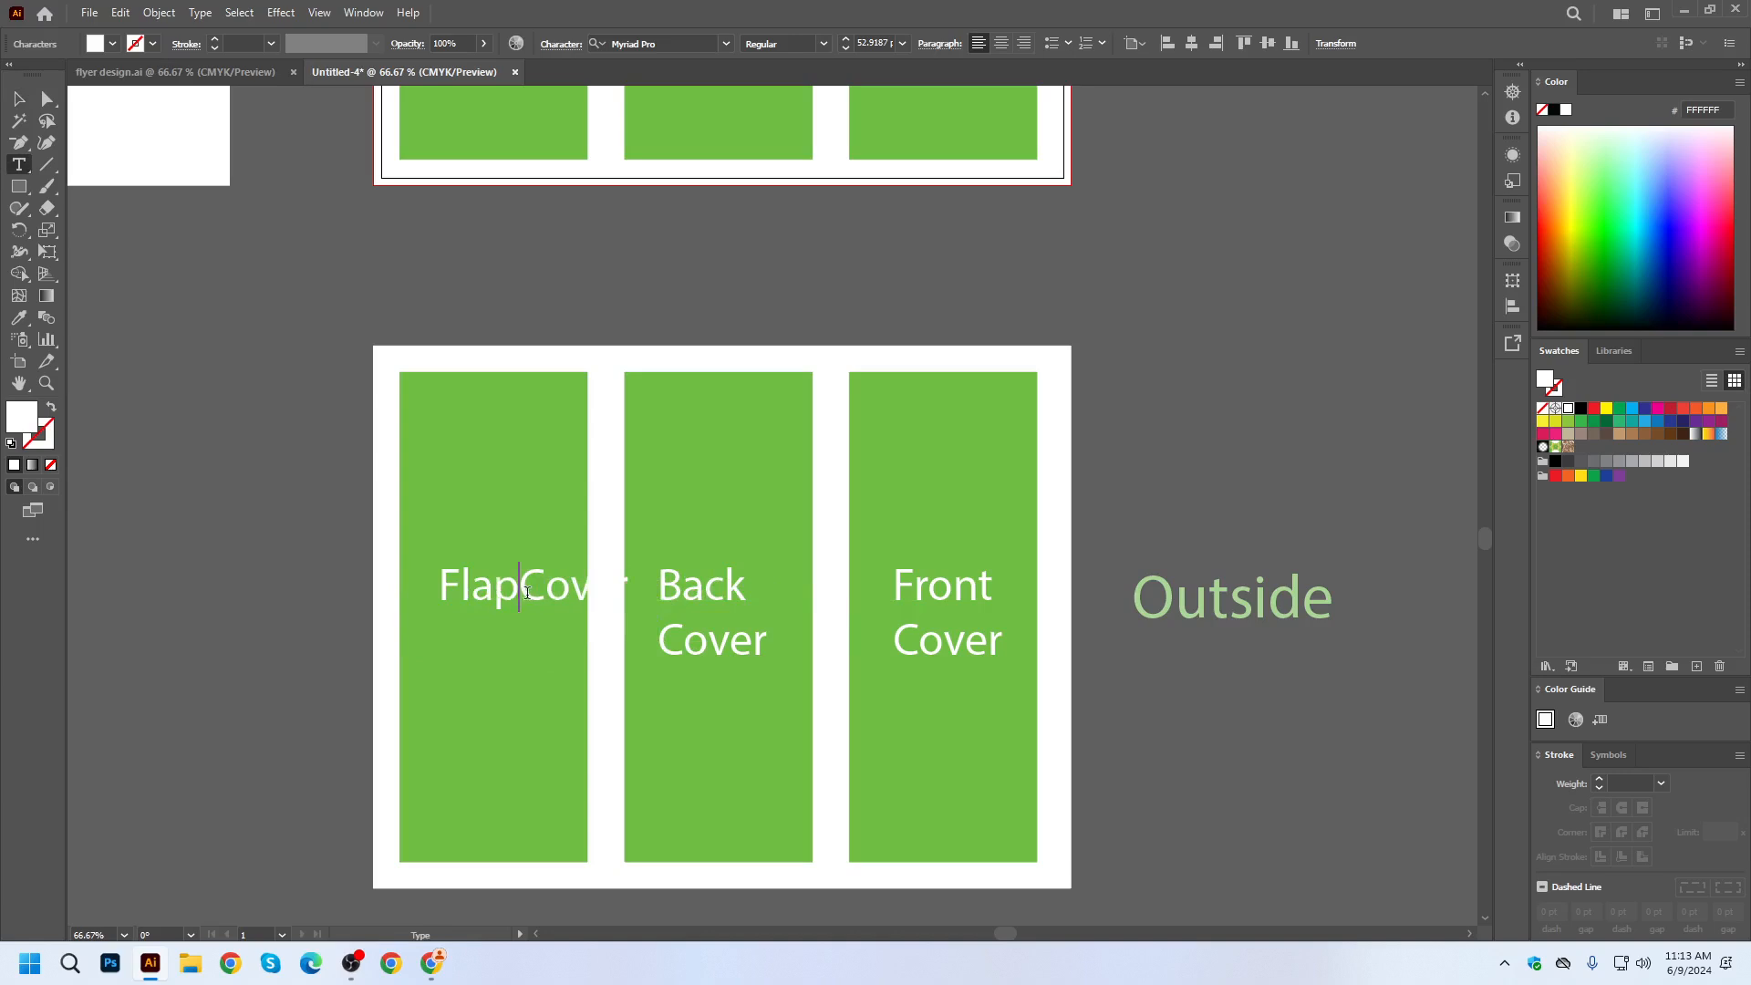
{"action": "key", "text": "Return"}
{"action": "left_click", "coordinate": [500, 648]}
{"action": "double_click", "coordinate": [500, 648]}
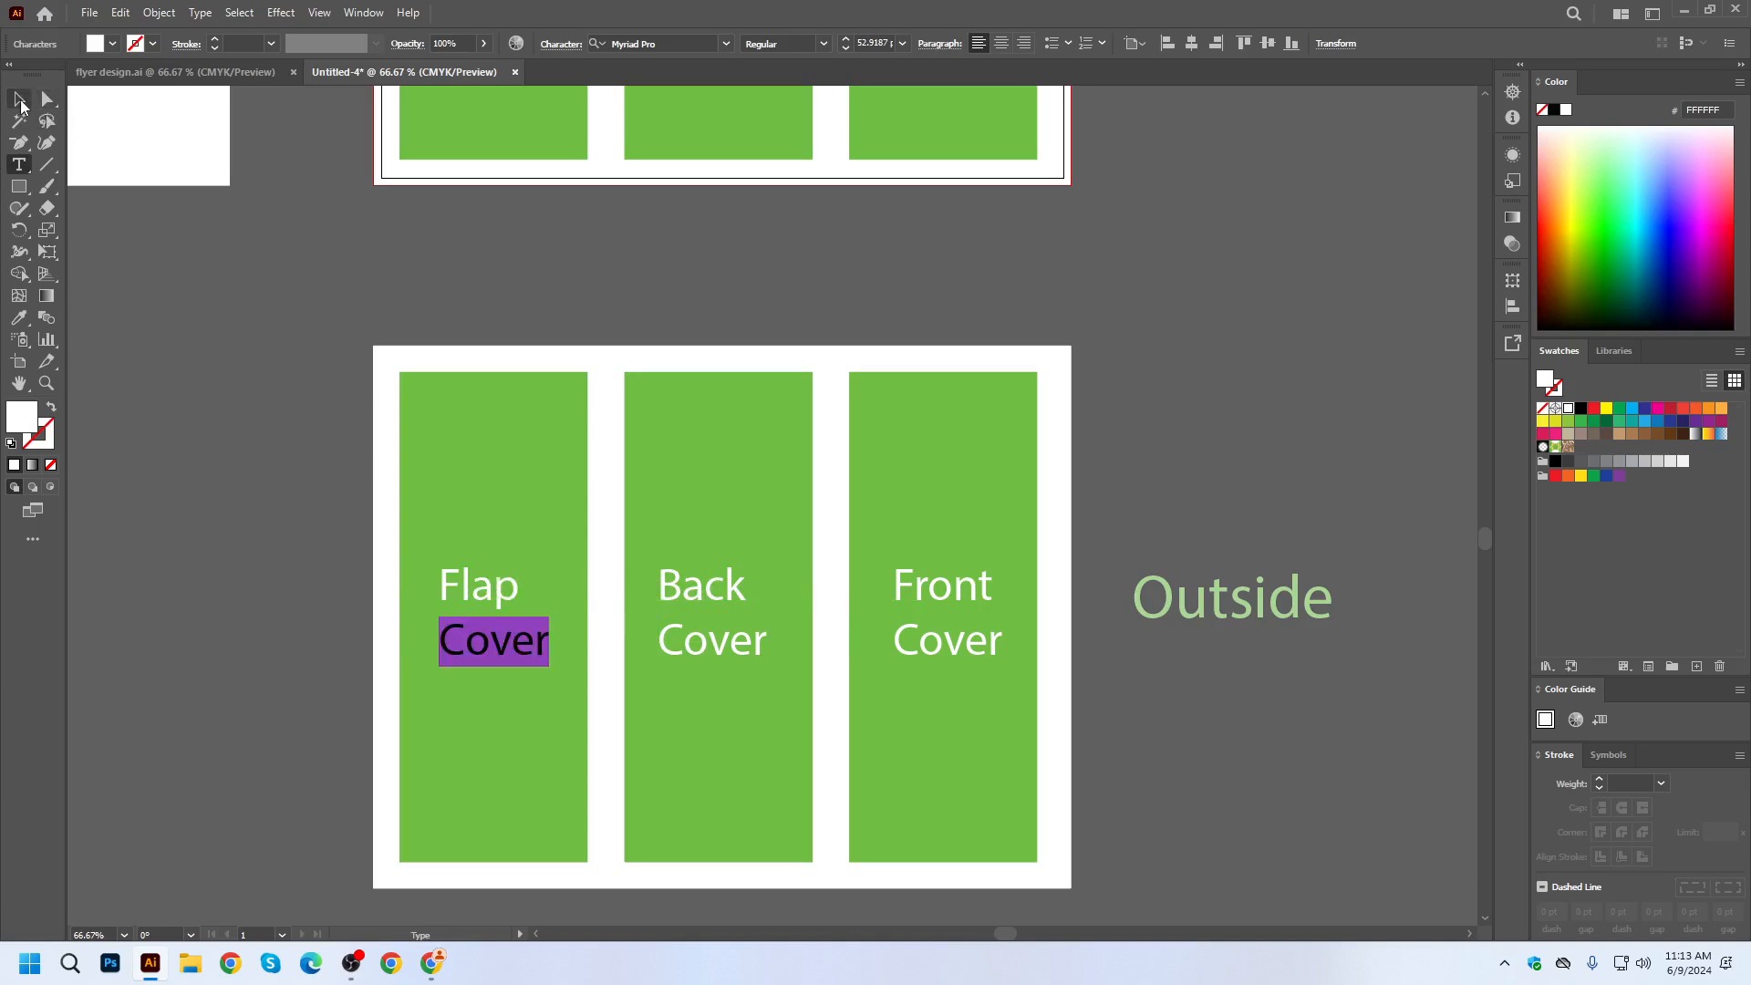
{"action": "left_click", "coordinate": [18, 98]}
{"action": "left_click", "coordinate": [273, 328]}
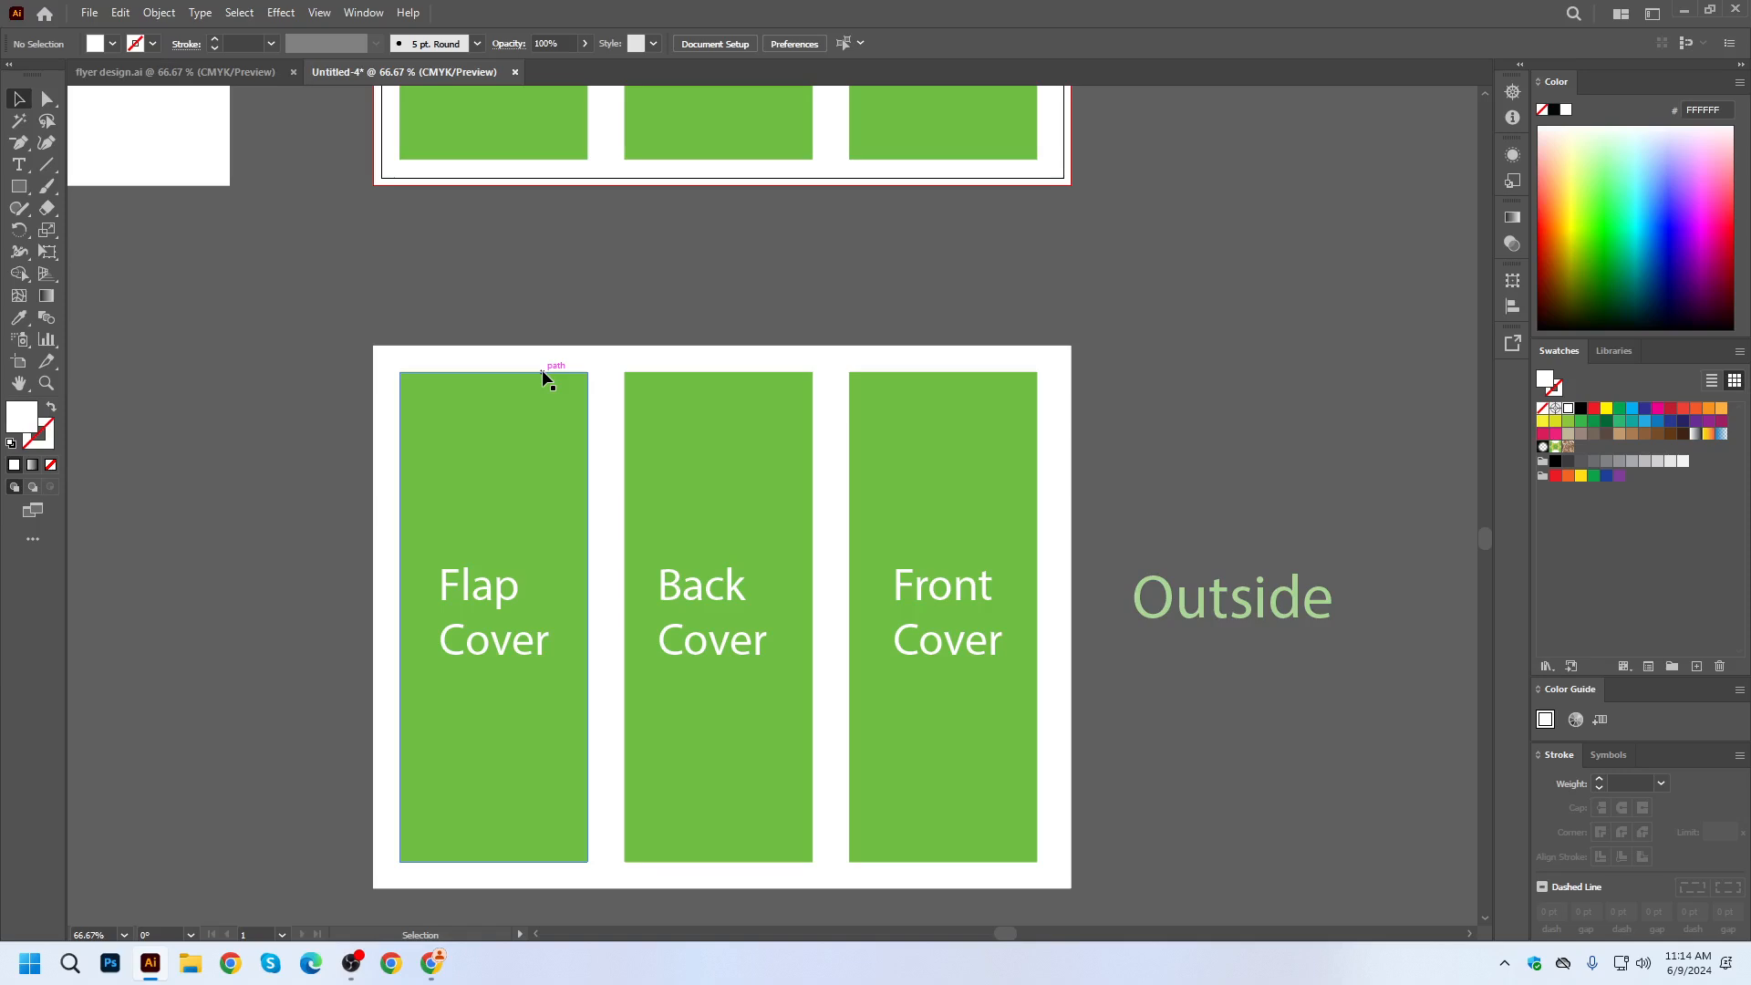
Duplicate the Flap Cover label onto the inside layout's first panel and replace its text with "Panel 1", split over two lines.
{"action": "scroll", "coordinate": [766, 538], "scroll_direction": "up", "scroll_amount": 4}
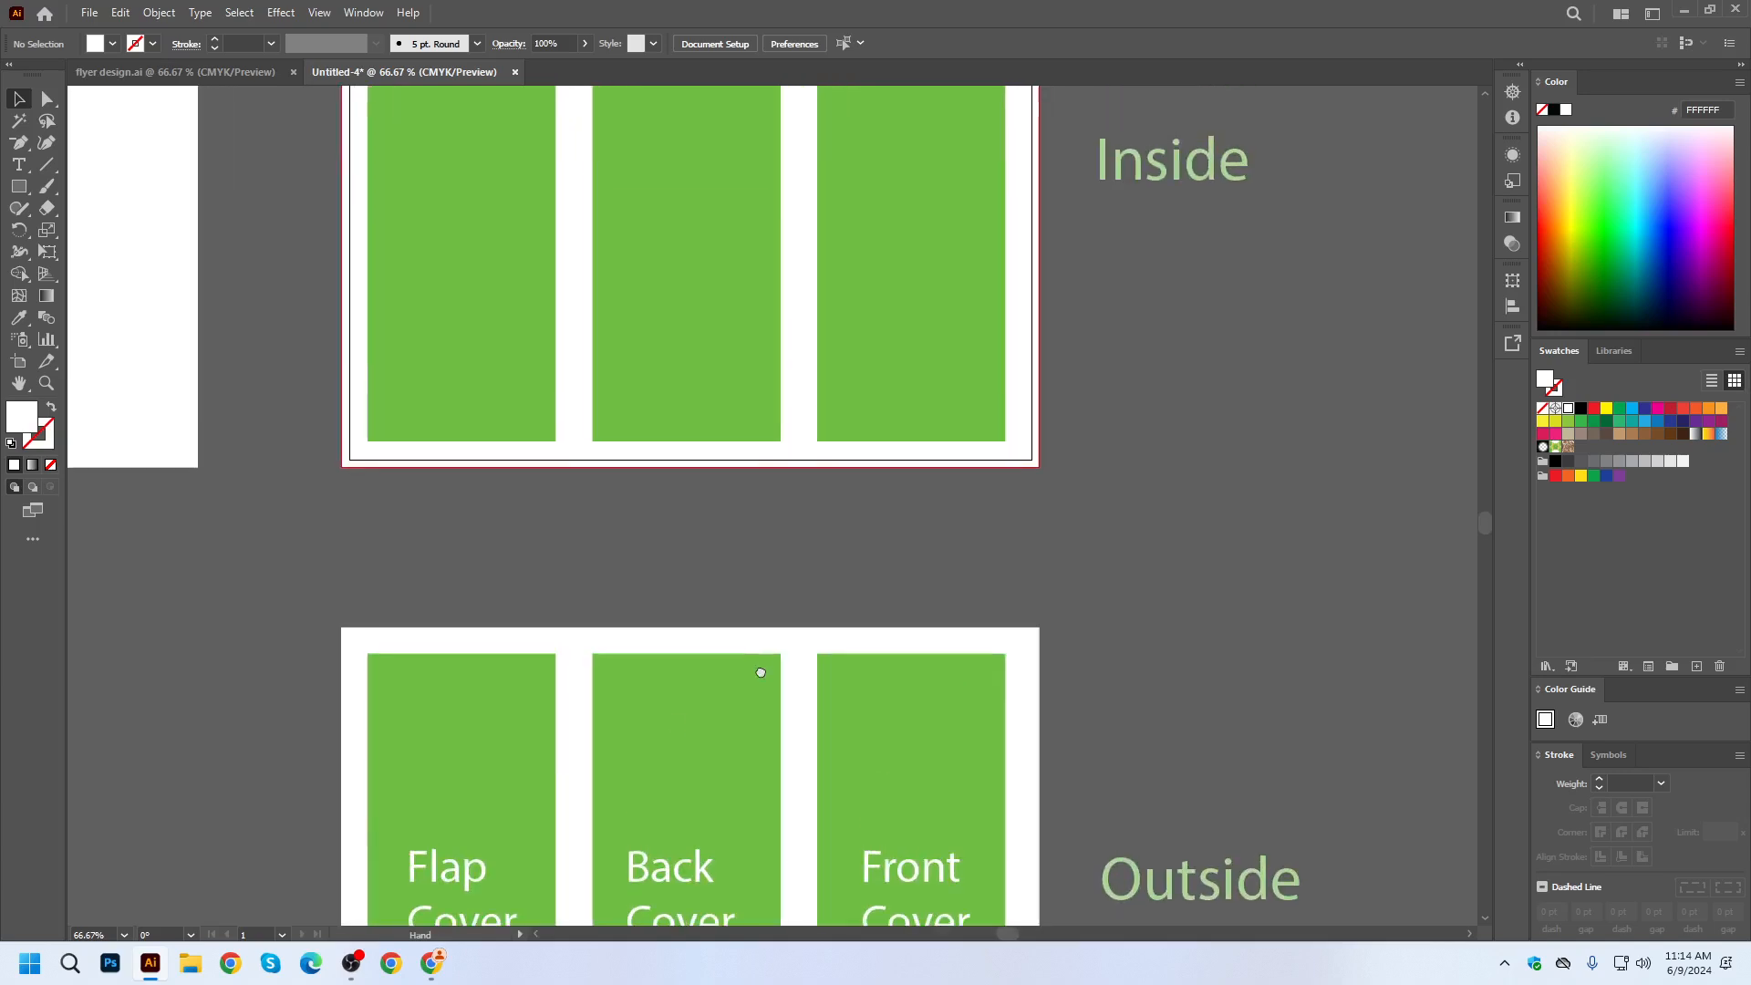
{"action": "left_click_drag", "start_coordinate": [450, 862], "coordinate": [450, 208], "text": "alt"}
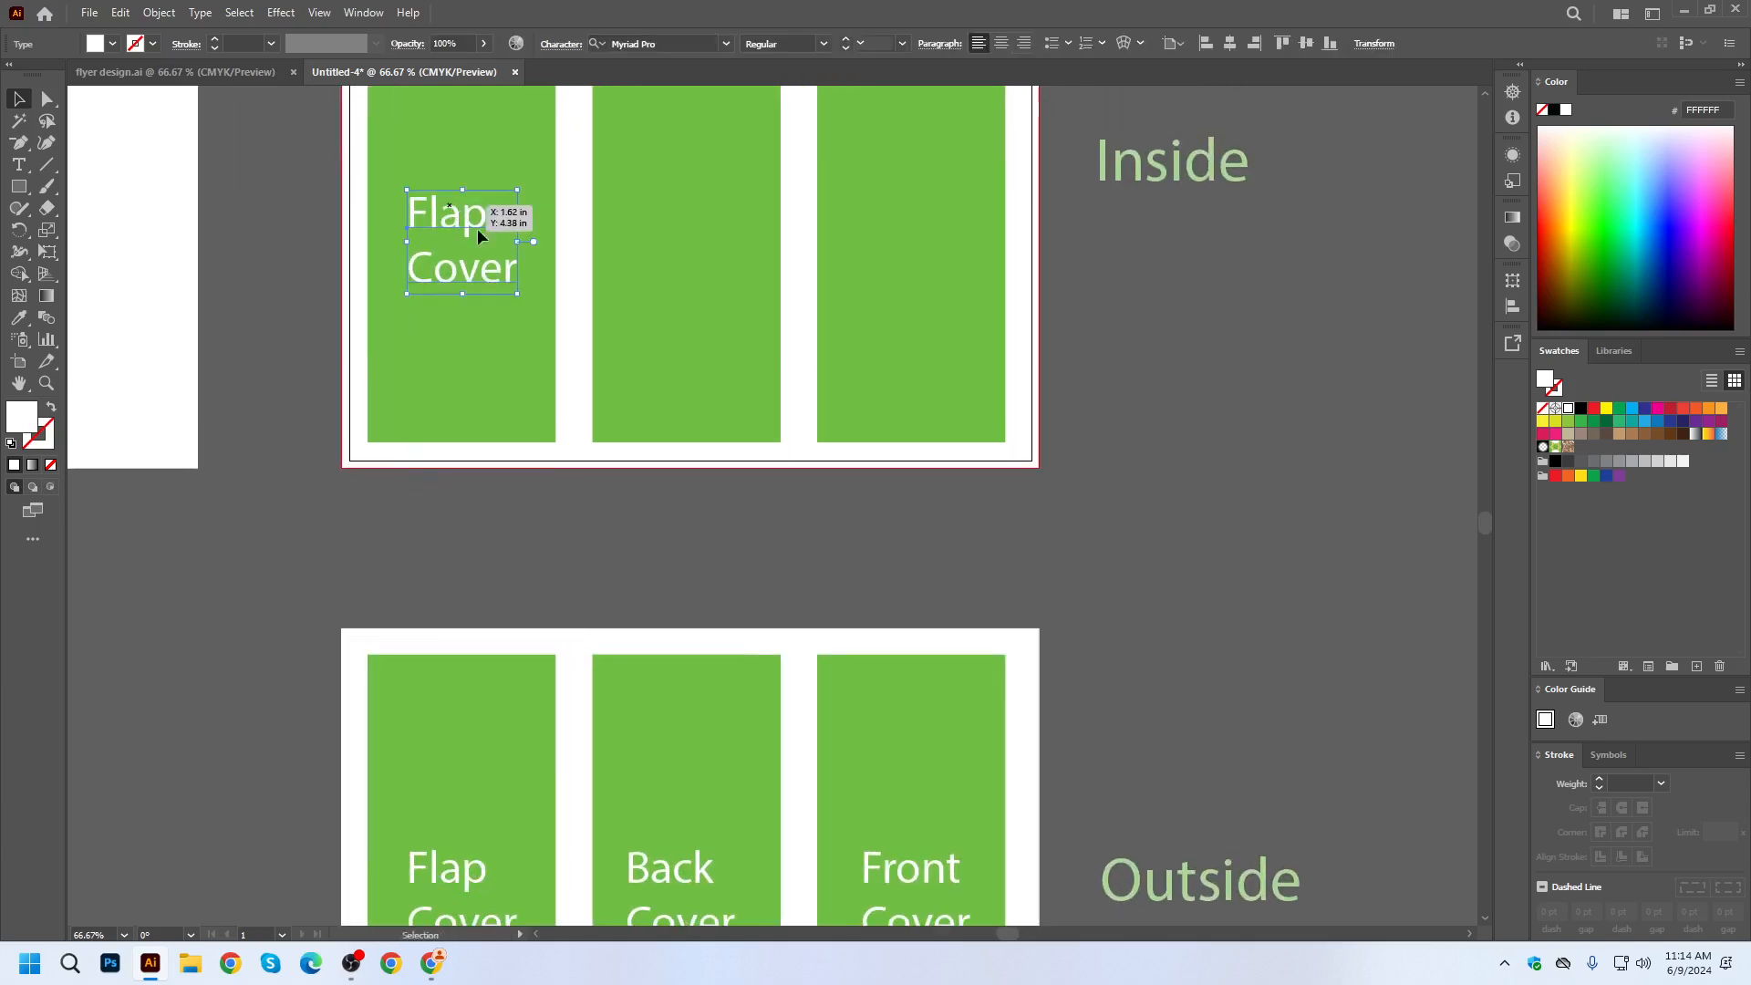
{"action": "left_click_drag", "start_coordinate": [577, 311], "coordinate": [602, 516]}
{"action": "triple_click", "coordinate": [496, 421]}
{"action": "key", "text": "ctrl+a"}
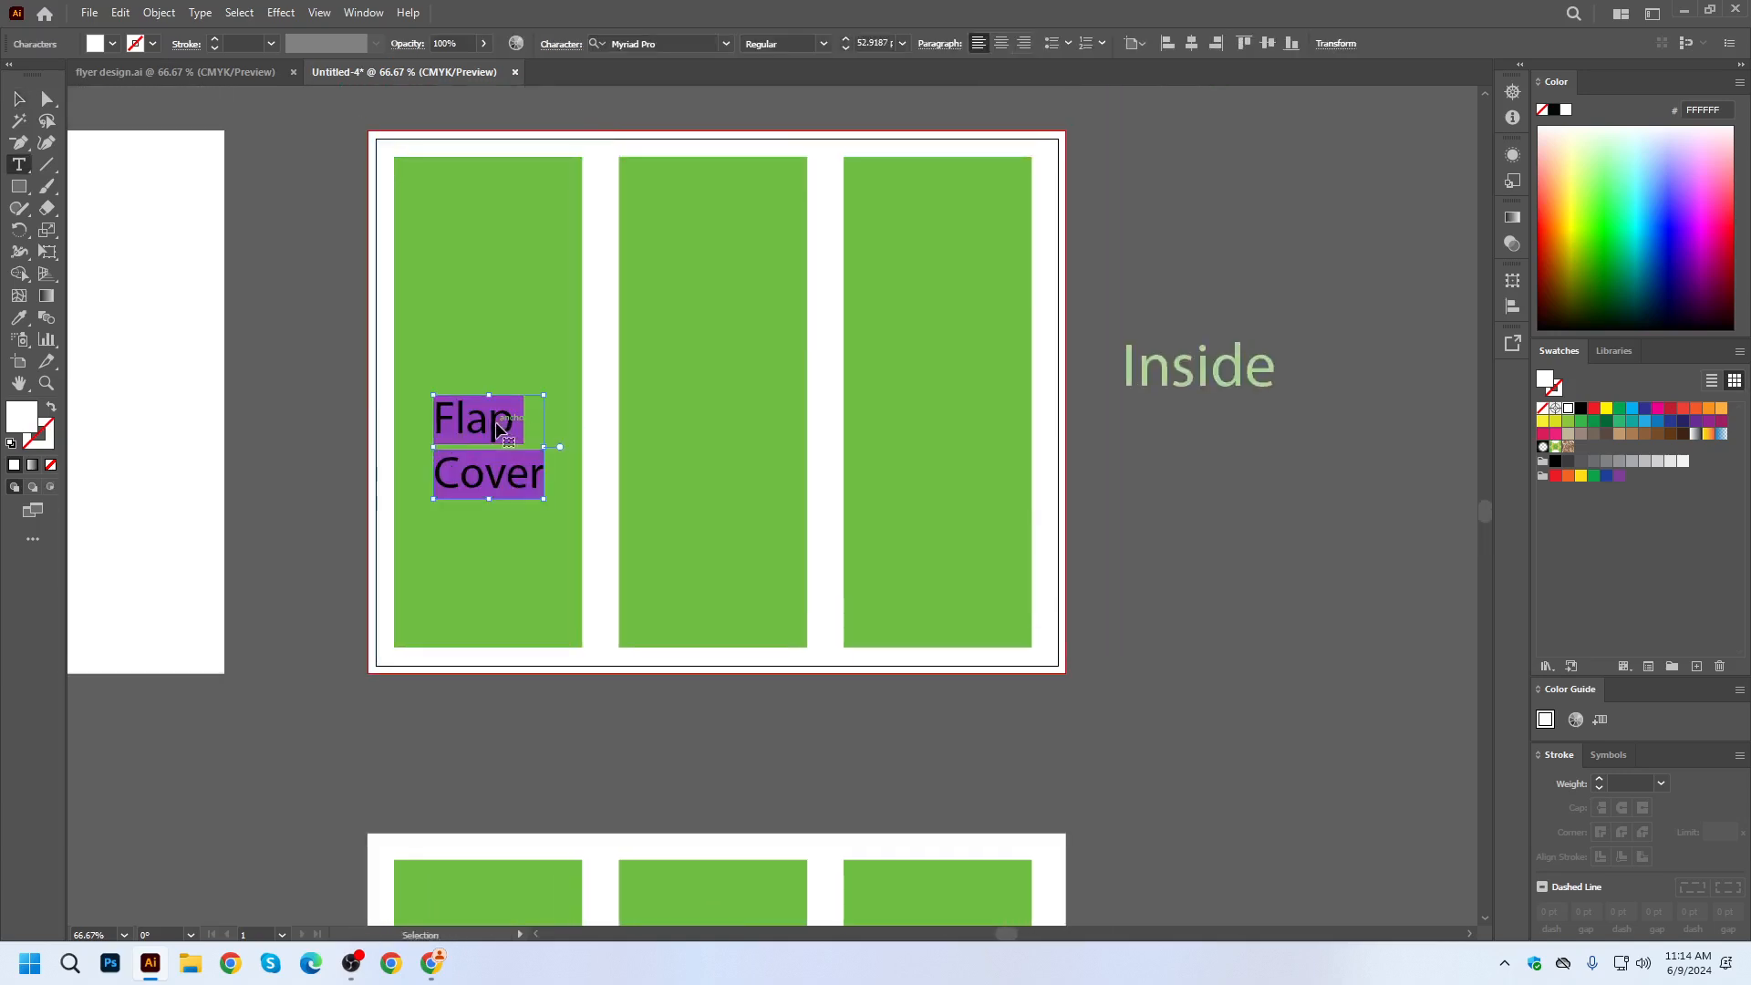
{"action": "type", "text": "Panel"}
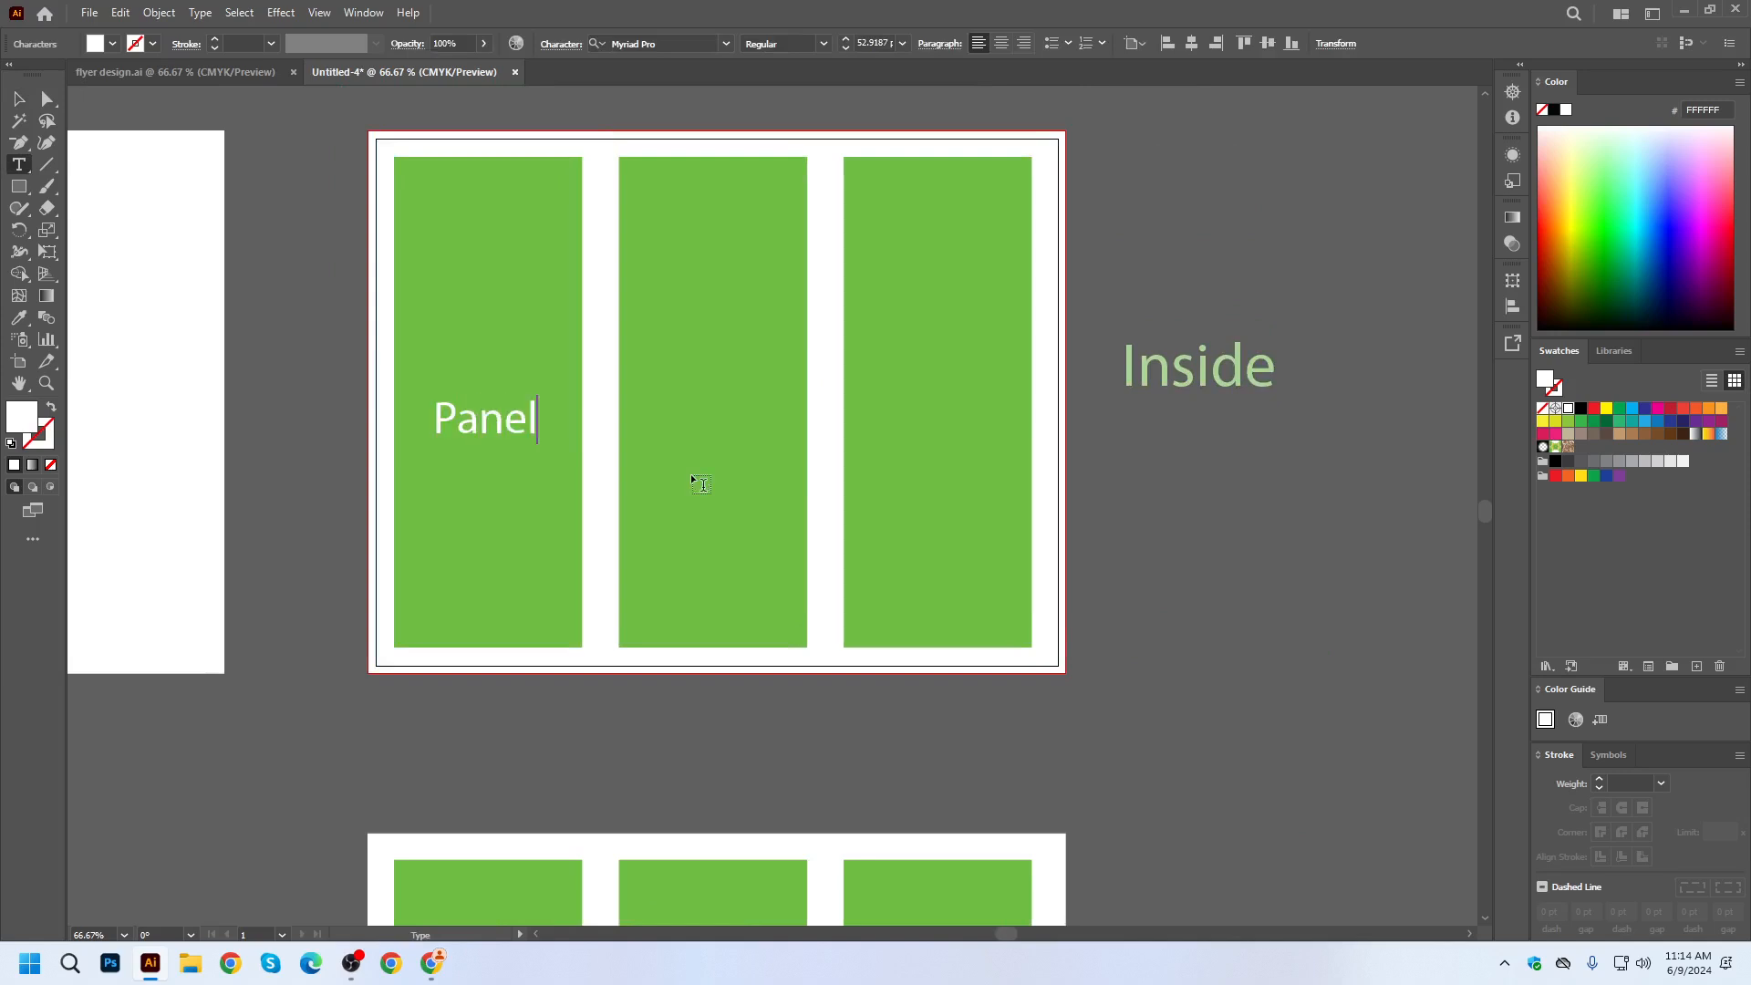
{"action": "key", "text": "Return"}
{"action": "type", "text": "1"}
{"action": "left_click", "coordinate": [19, 99]}
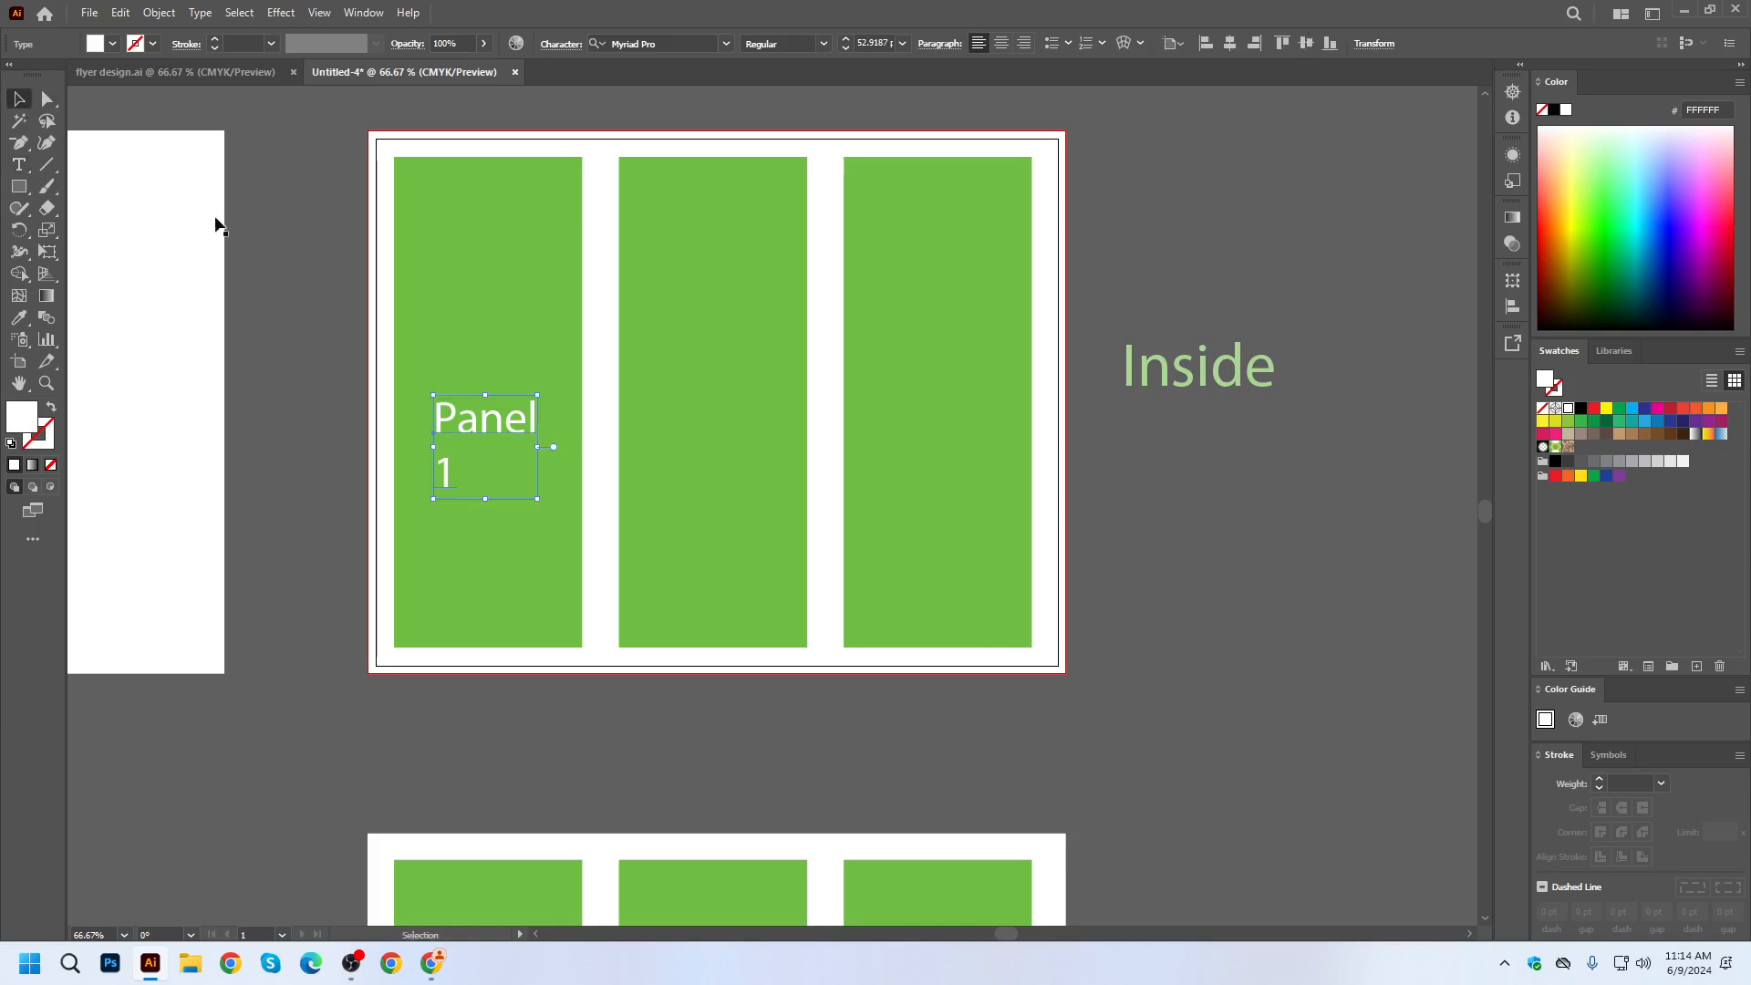
Duplicate the Panel 1 label onto the inside layout's middle panel and change its number to 2.
{"action": "left_click_drag", "start_coordinate": [490, 435], "coordinate": [710, 435]}
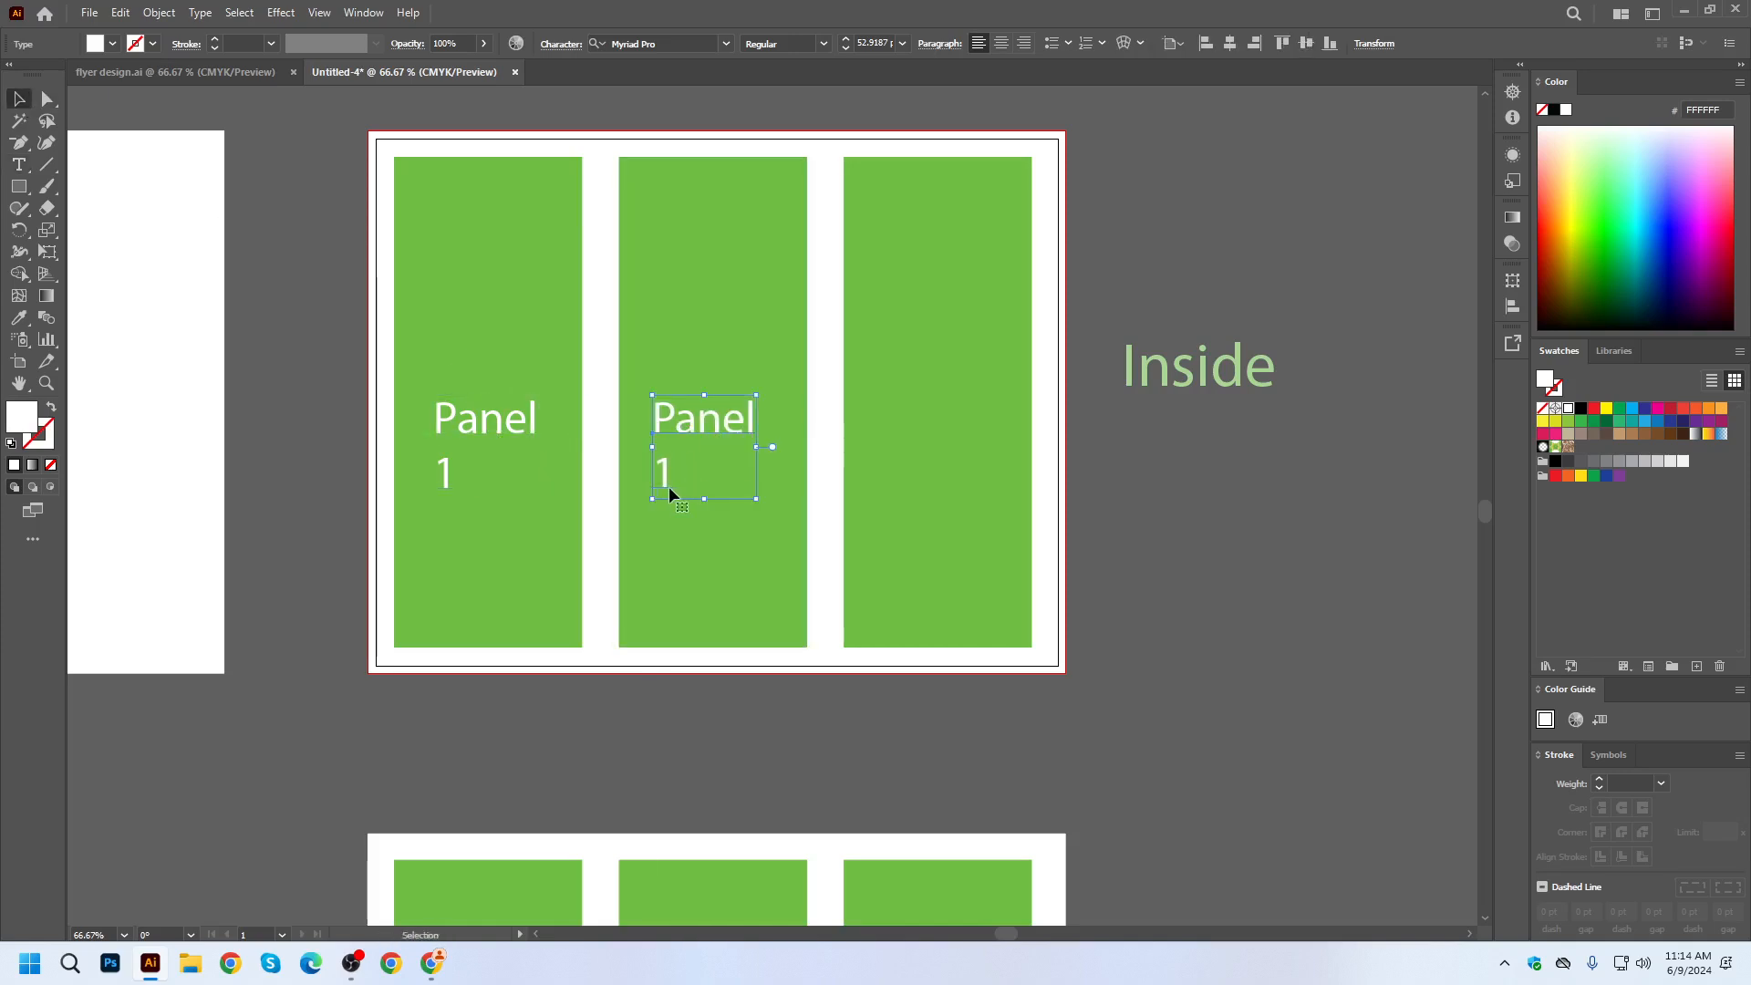
{"action": "double_click", "coordinate": [664, 484]}
{"action": "type", "text": "2"}
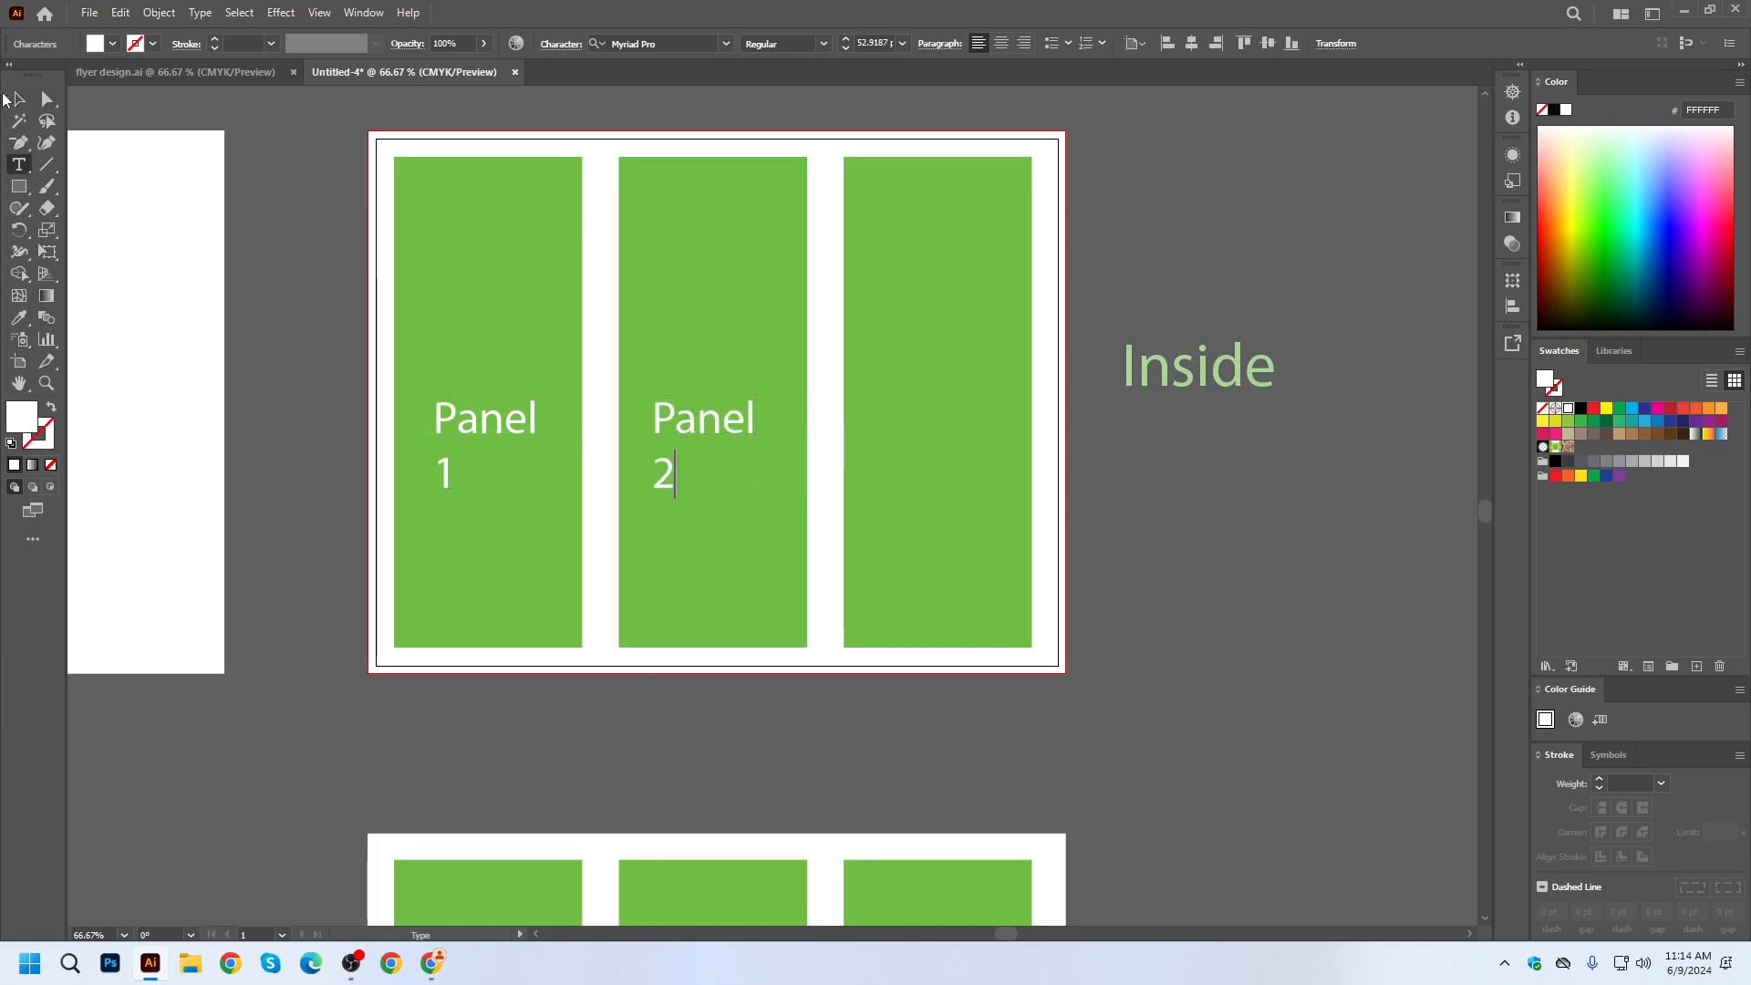
{"action": "left_click", "coordinate": [20, 92]}
Duplicate the Panel 2 label onto the inside layout's third panel and number the copy 3.
{"action": "left_click_drag", "start_coordinate": [693, 417], "coordinate": [931, 412]}
{"action": "double_click", "coordinate": [908, 467]}
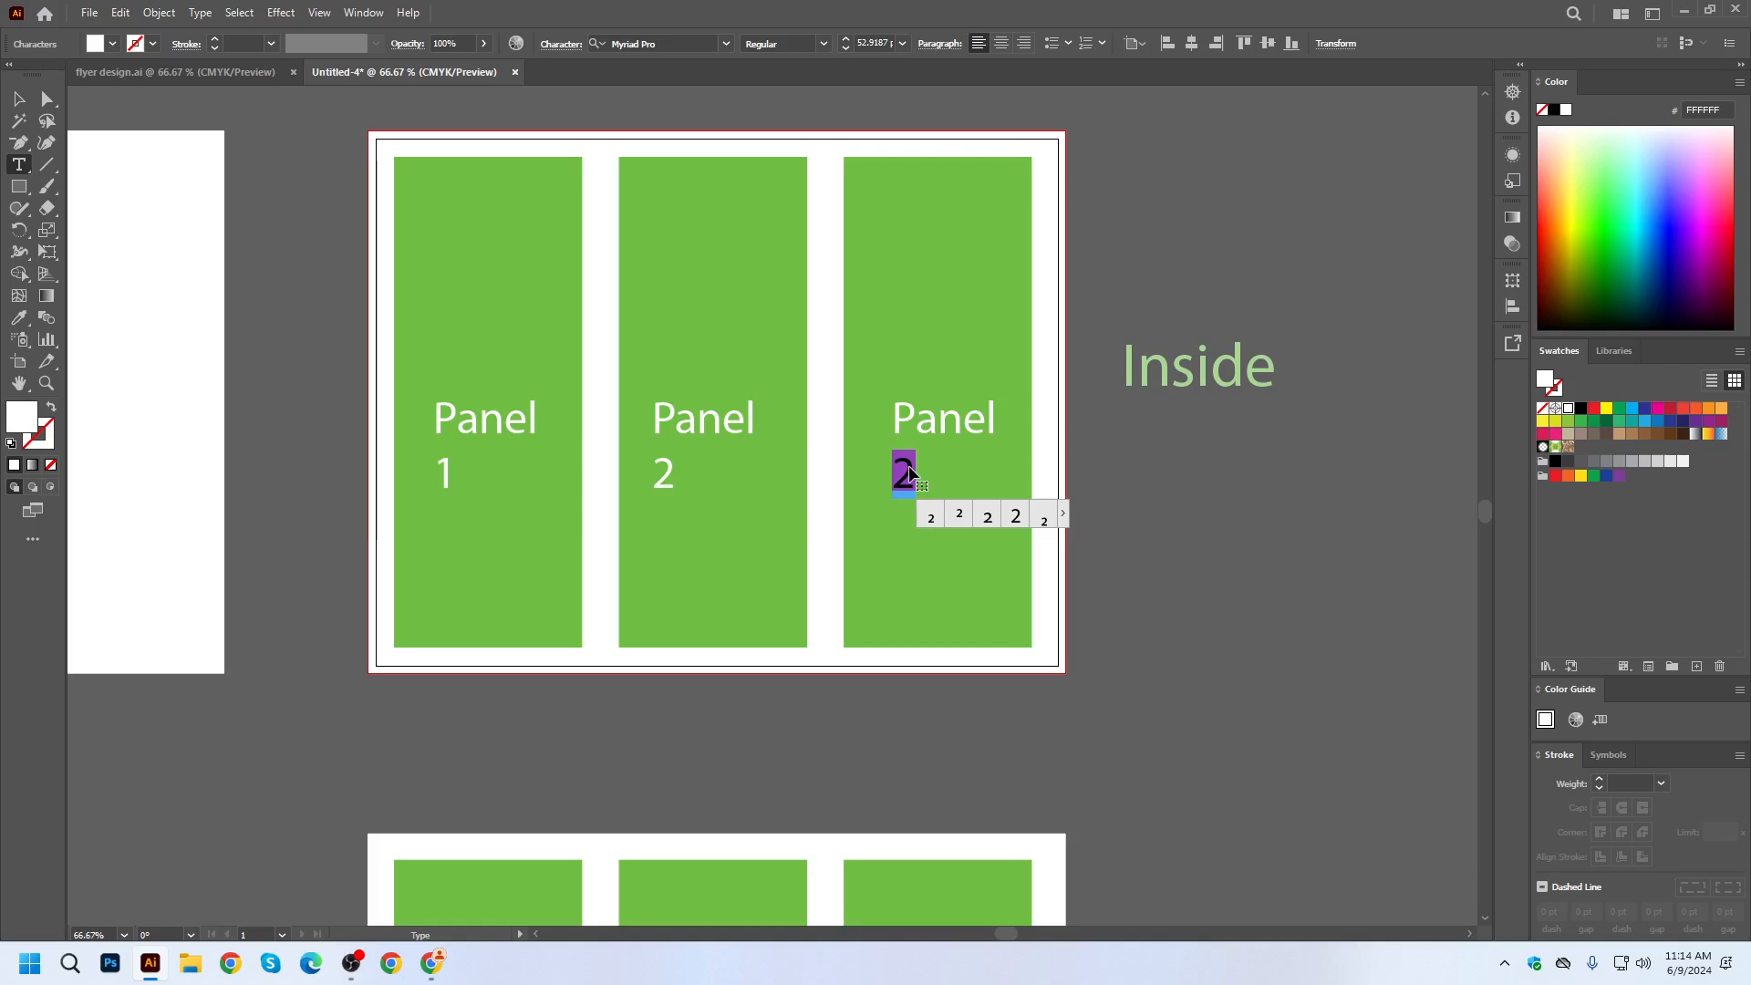
{"action": "type", "text": "4"}
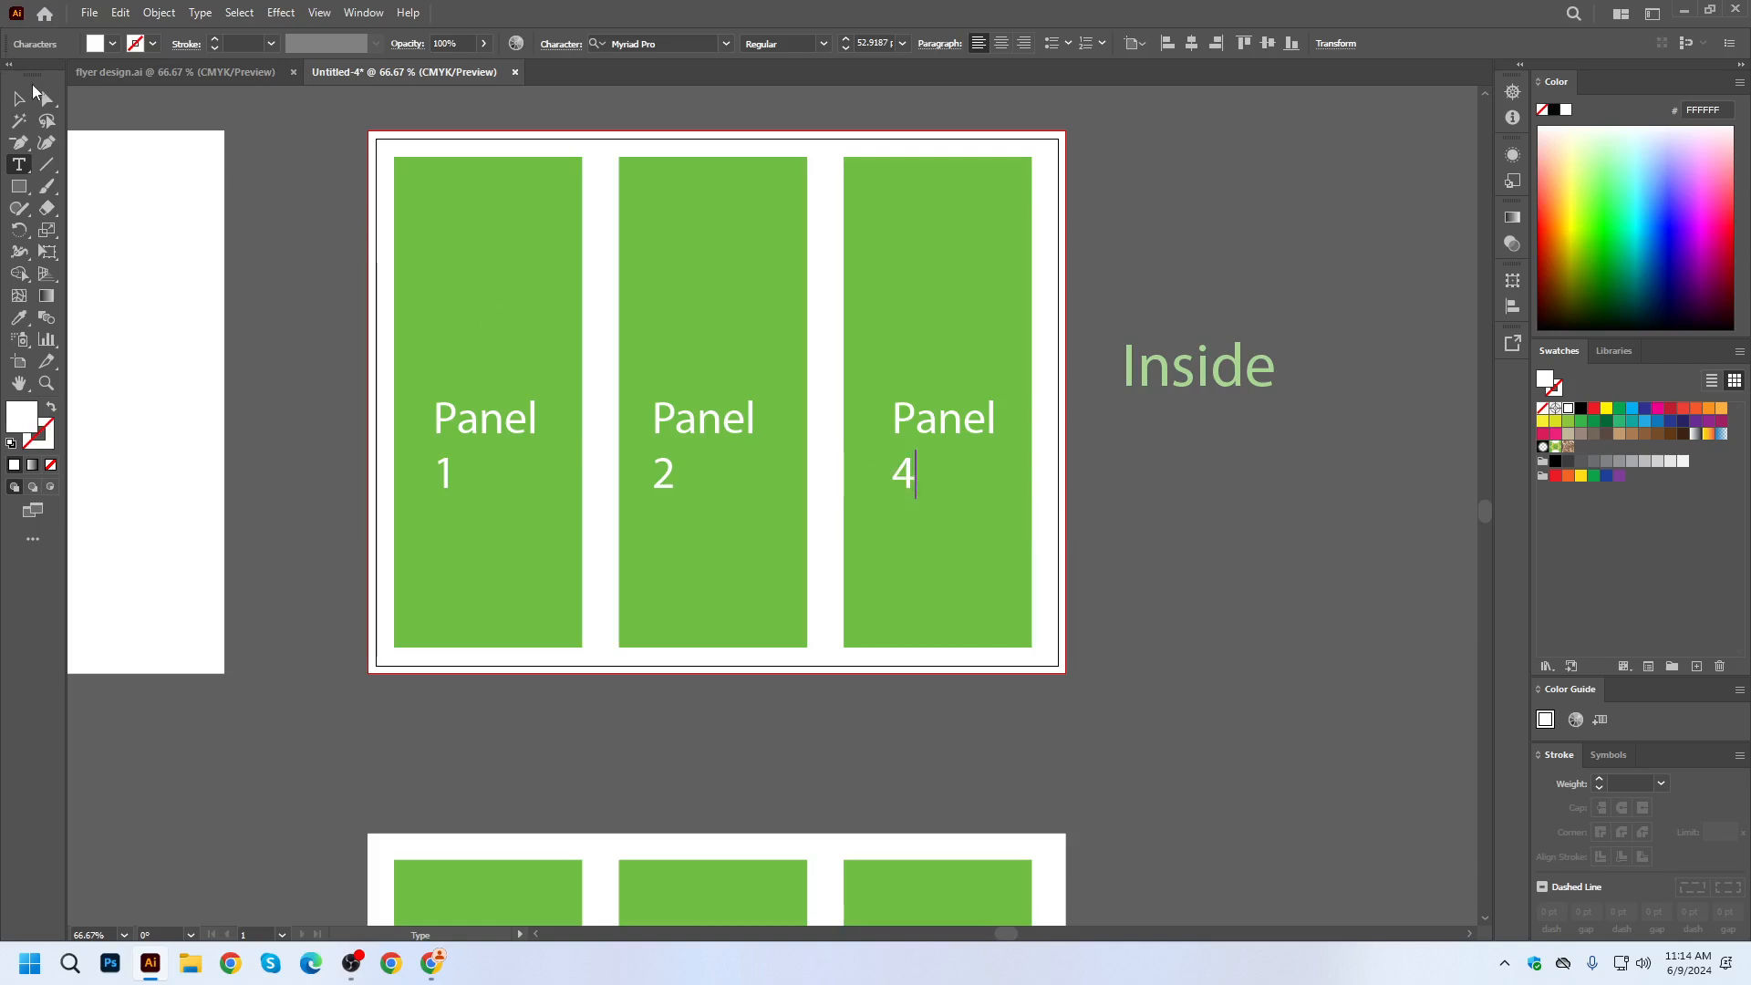
{"action": "left_click", "coordinate": [20, 98]}
{"action": "scroll", "coordinate": [766, 335], "scroll_direction": "down", "scroll_amount": 2}
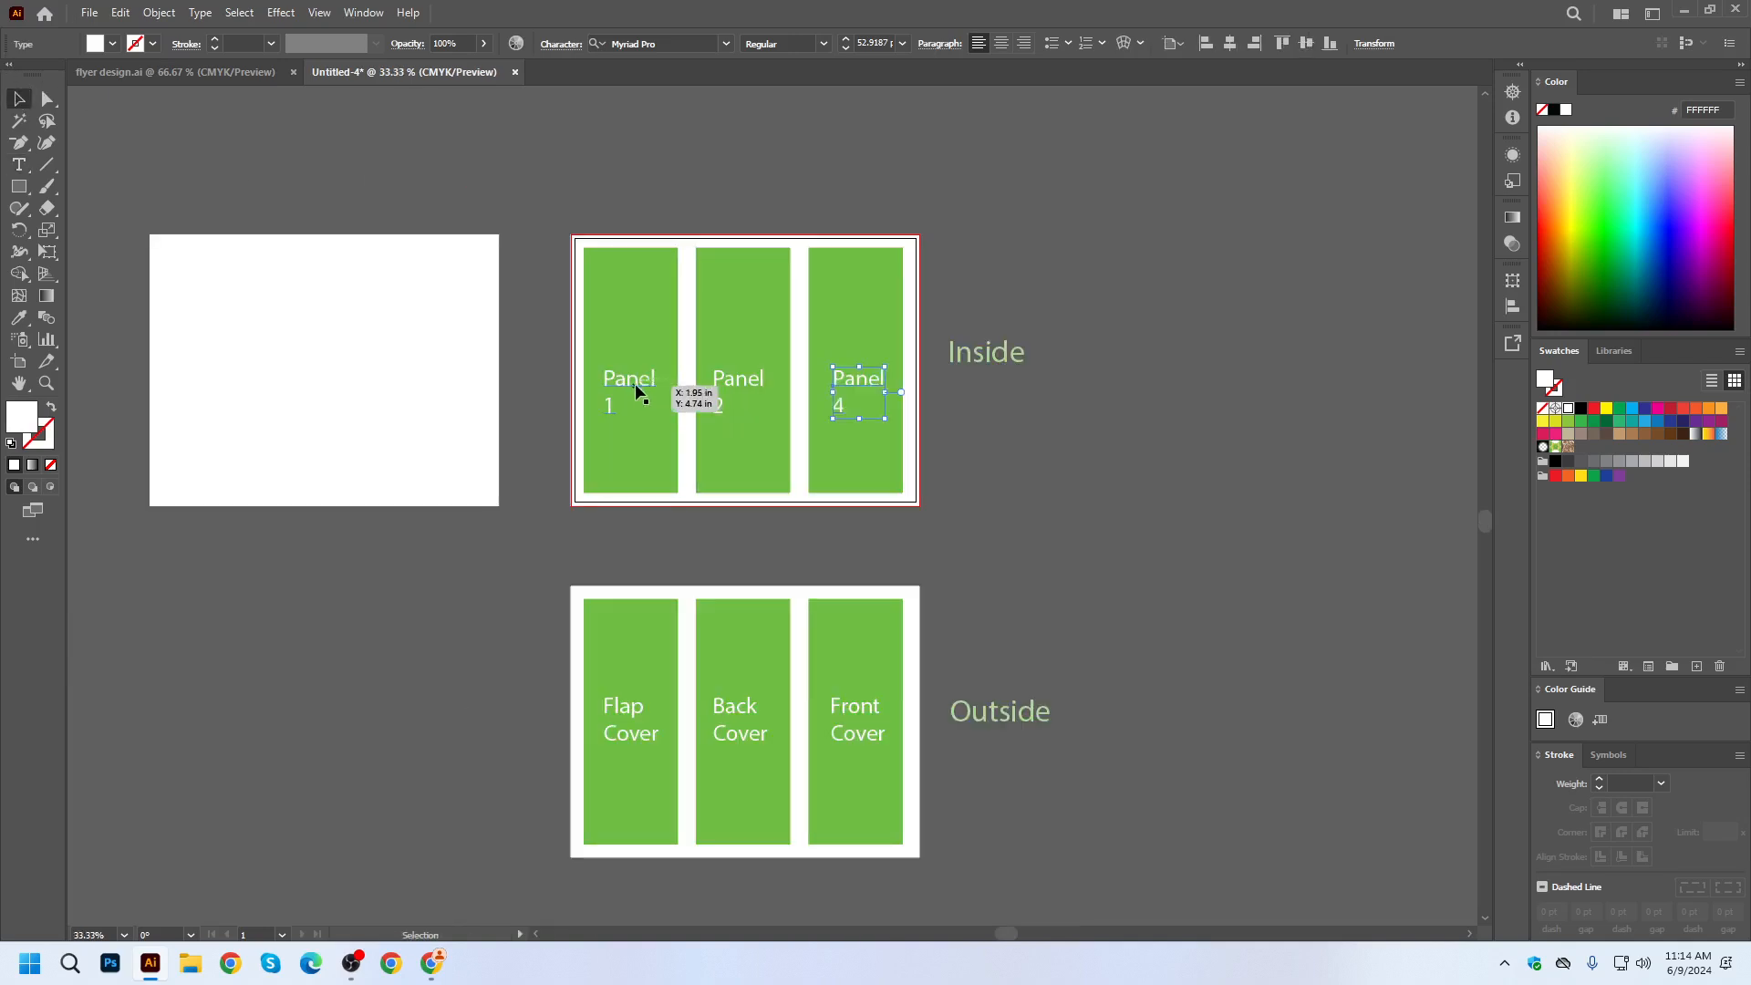
{"action": "double_click", "coordinate": [840, 407]}
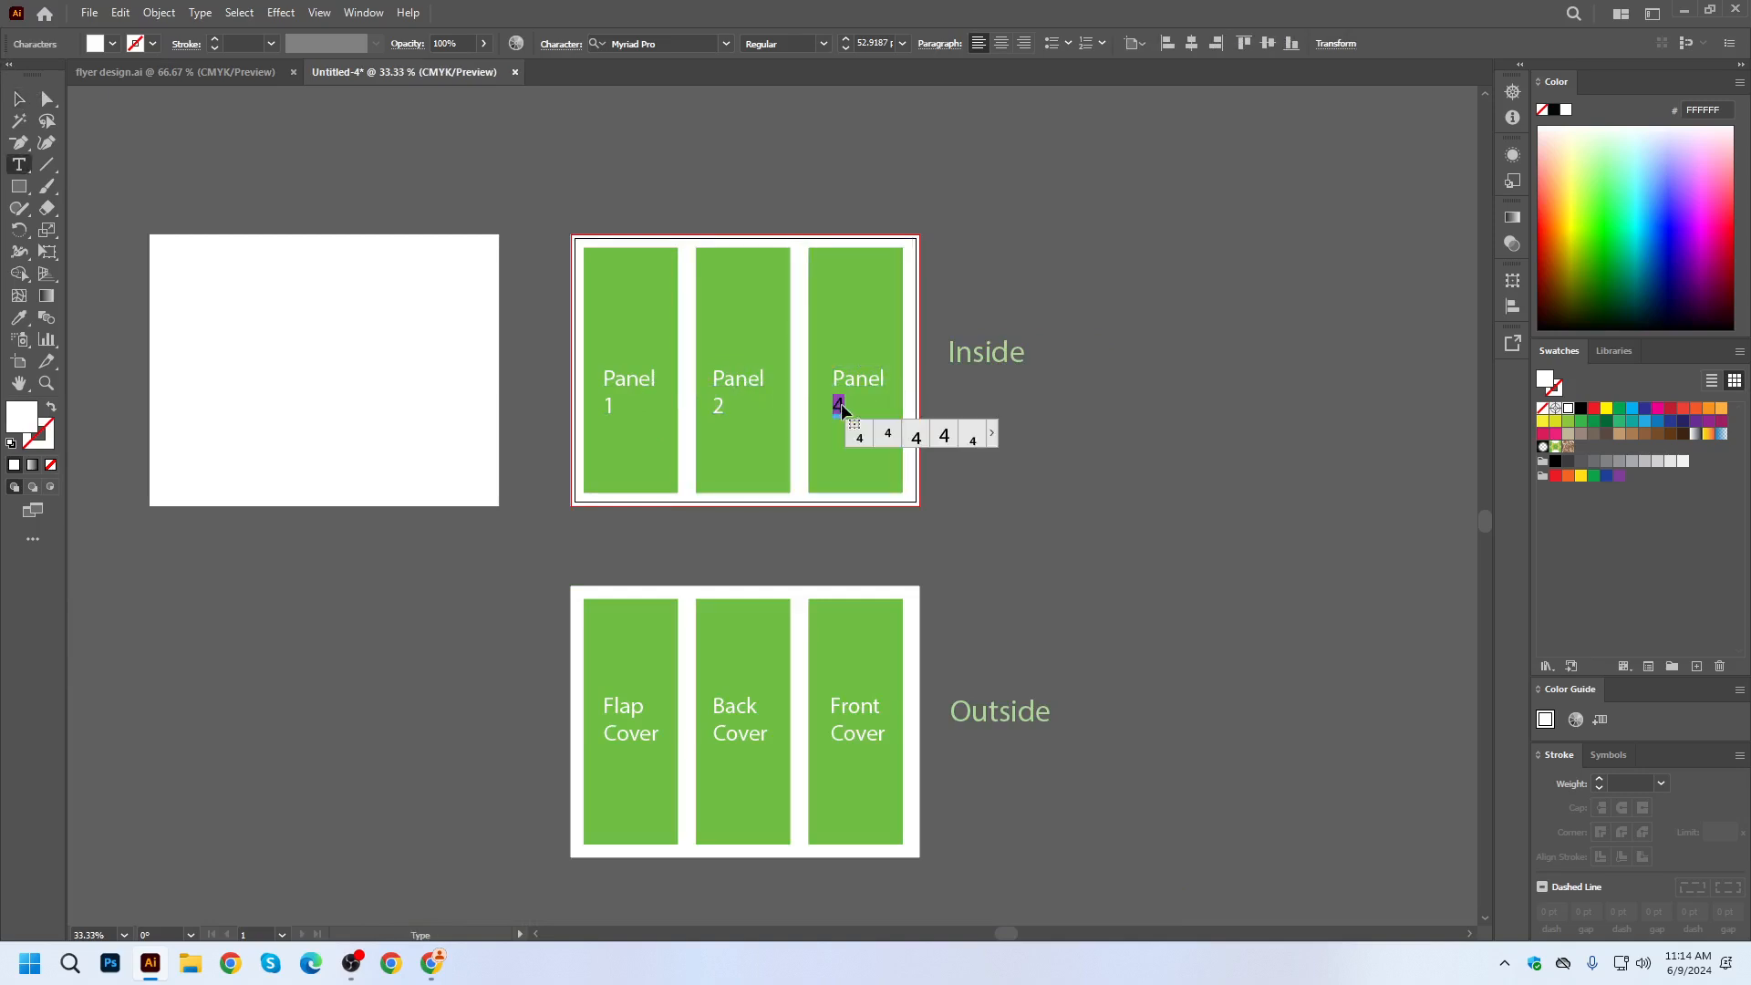
{"action": "type", "text": "3"}
{"action": "key", "text": "Escape"}
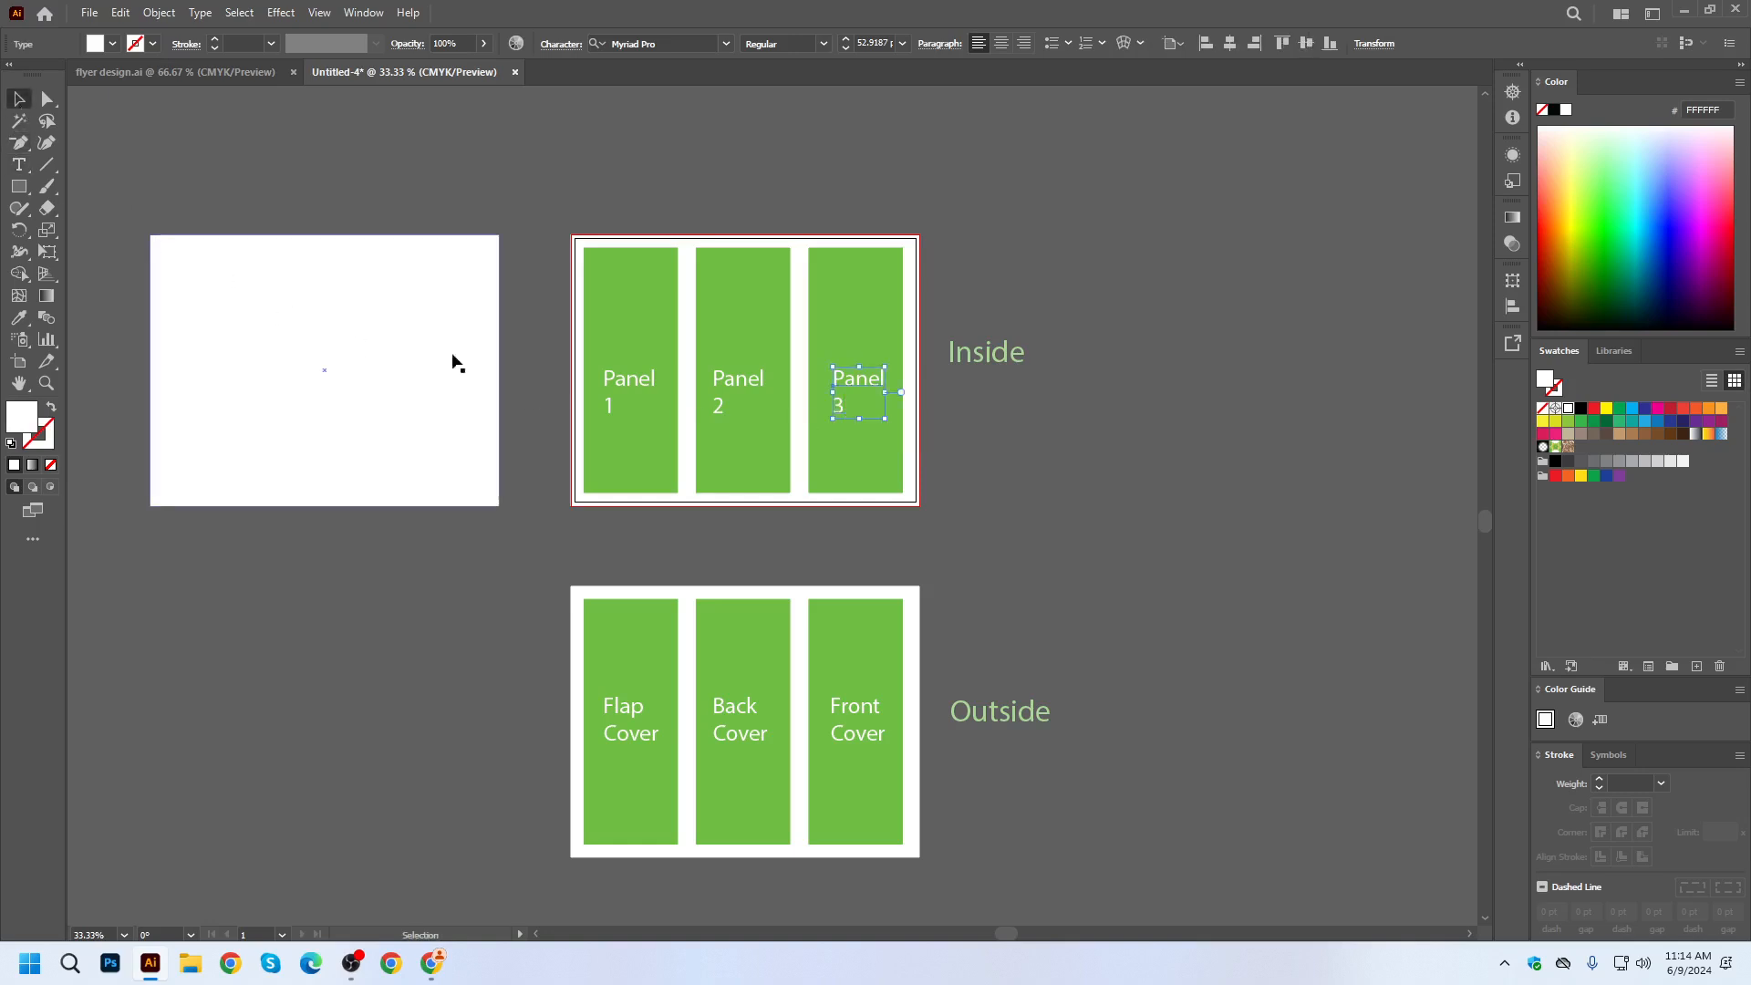
{"action": "left_click", "coordinate": [1039, 597]}
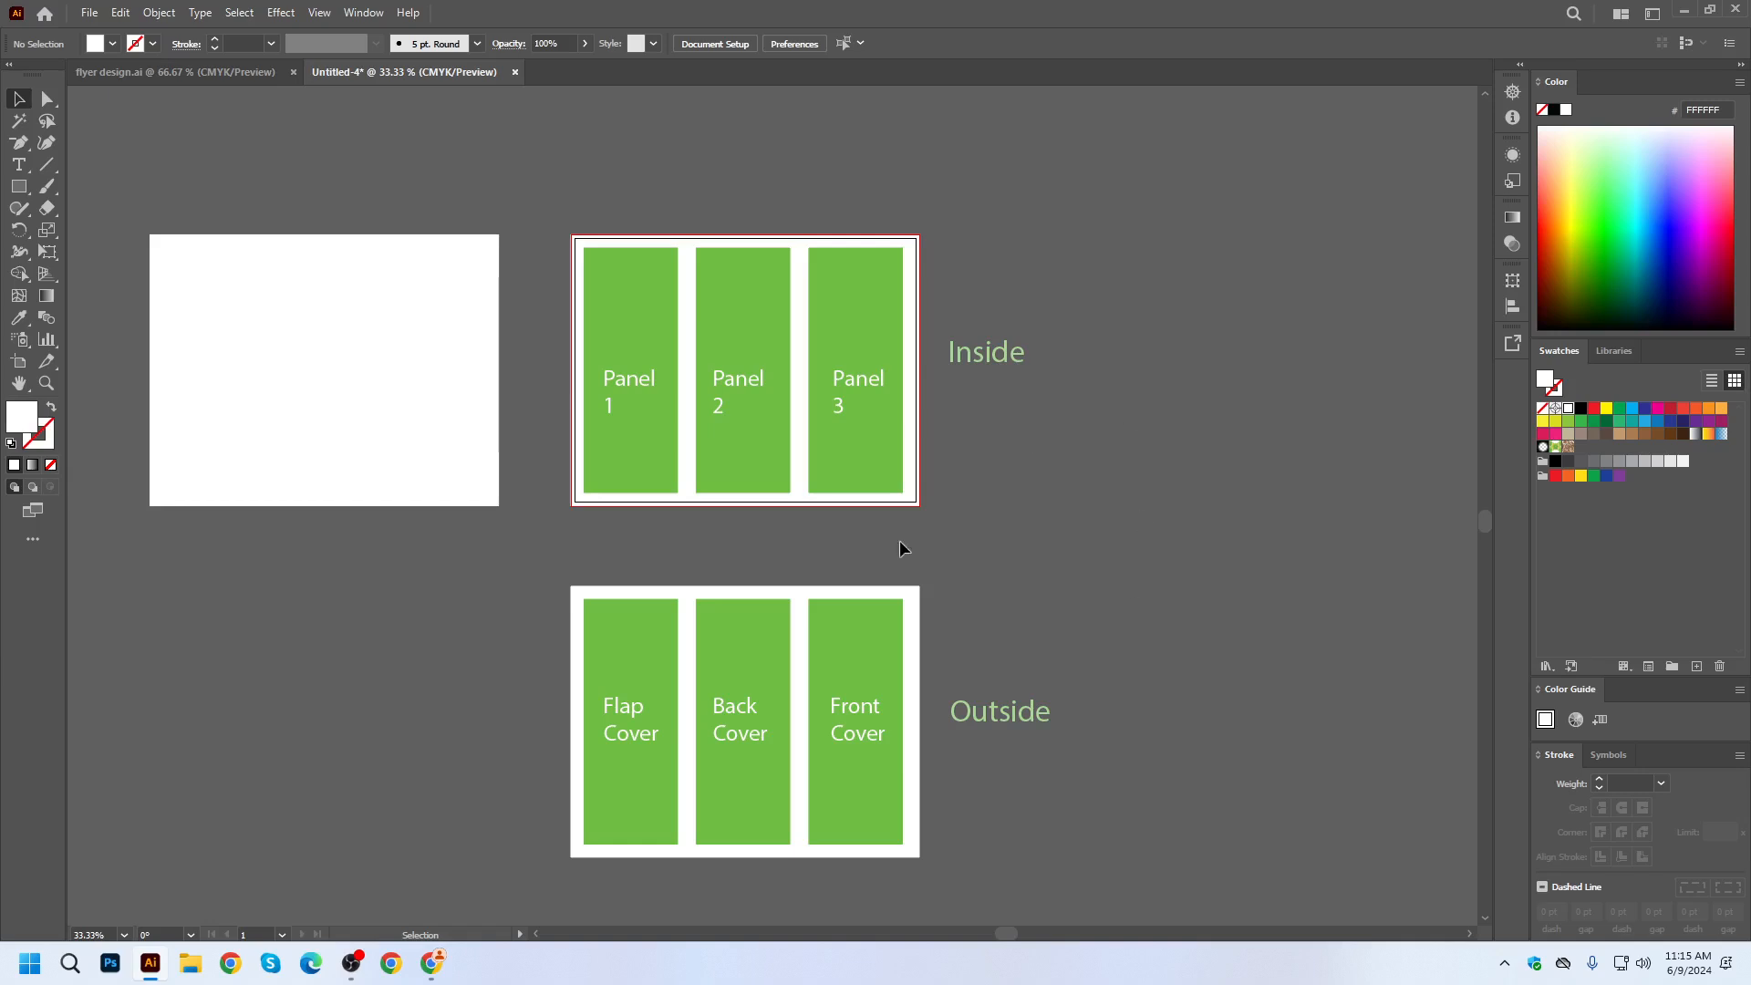
Swap the outside cover labels so Back Cover sits on the first panel and Flap Cover on the middle panel.
{"action": "mouse_move", "coordinate": [759, 735]}
{"action": "left_mouse_down"}
{"action": "mouse_move", "coordinate": [534, 734]}
{"action": "mouse_move", "coordinate": [763, 736]}
{"action": "left_mouse_up"}
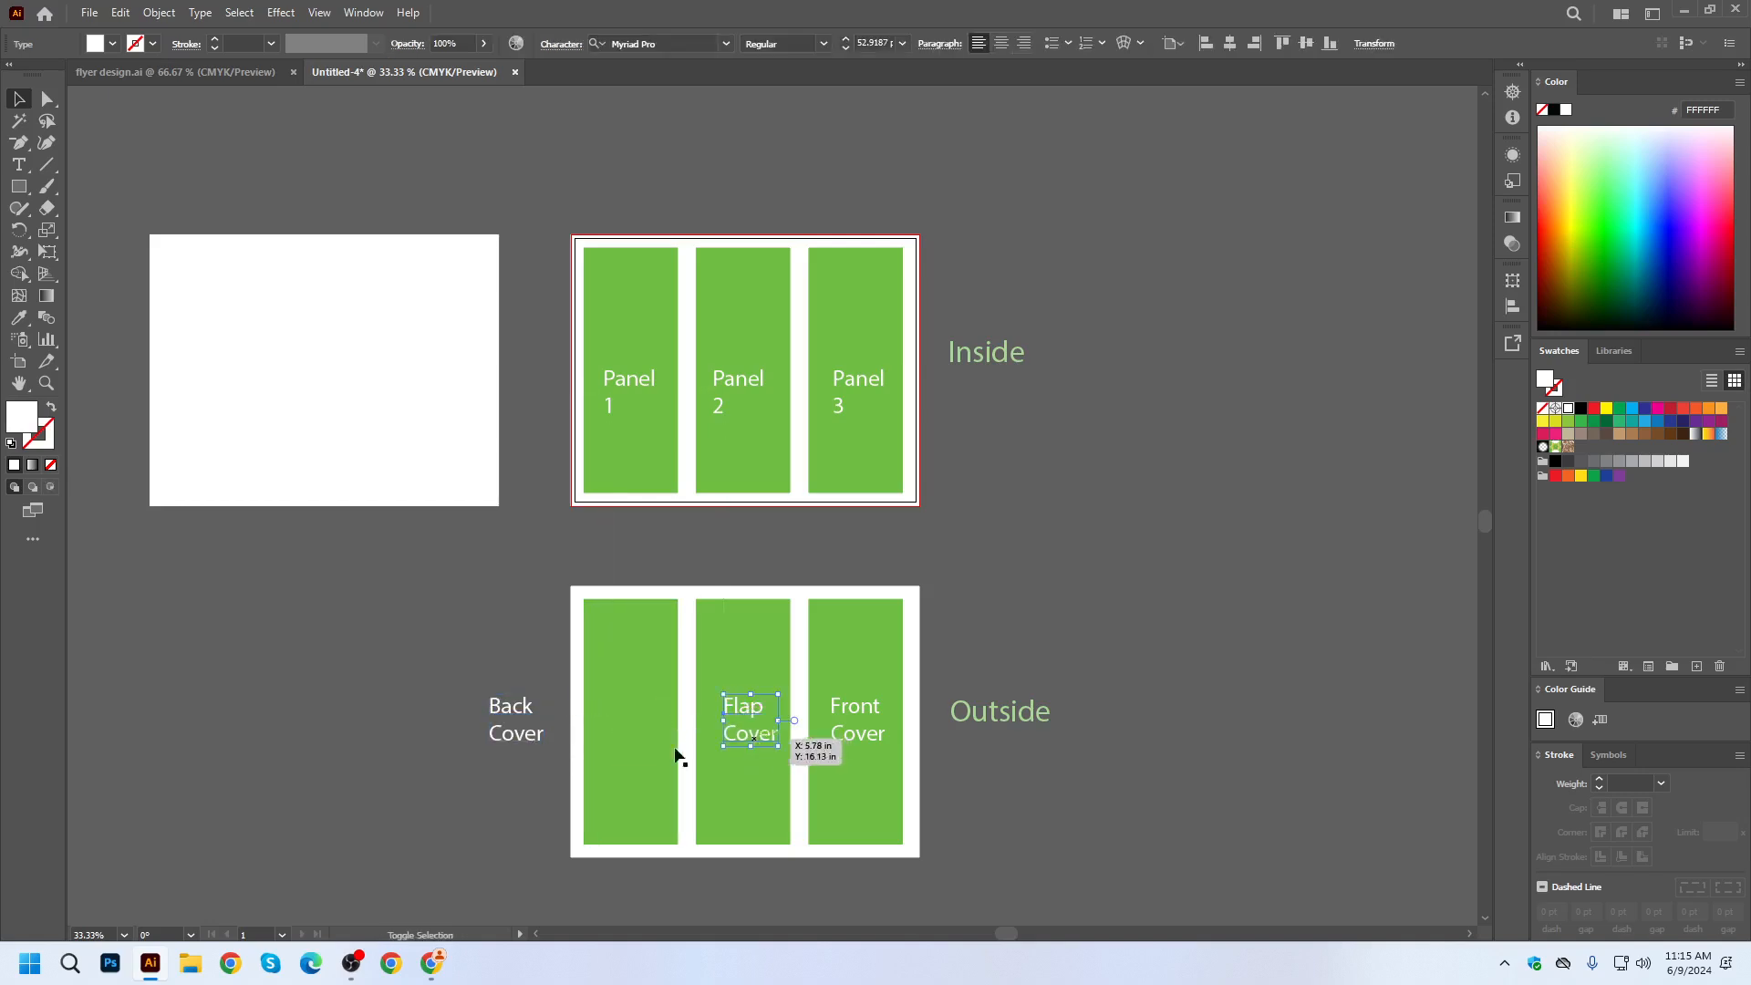
{"action": "left_click_drag", "start_coordinate": [516, 735], "coordinate": [625, 731]}
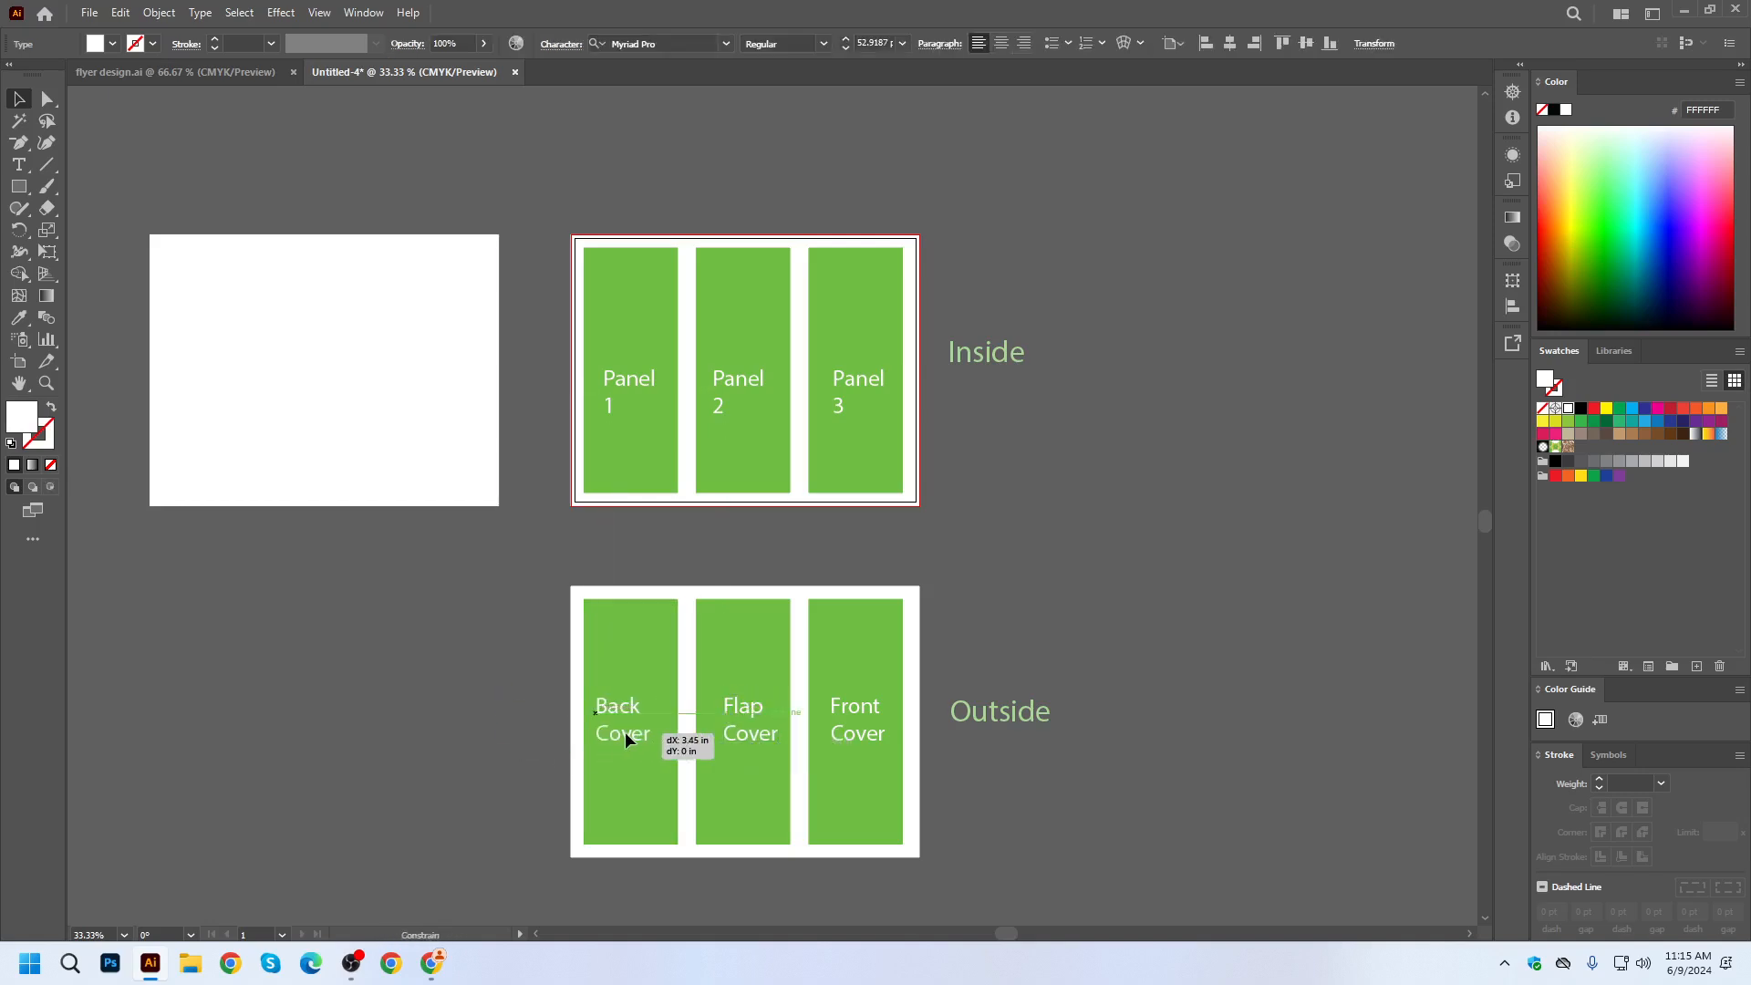
{"action": "left_click", "coordinate": [1189, 578]}
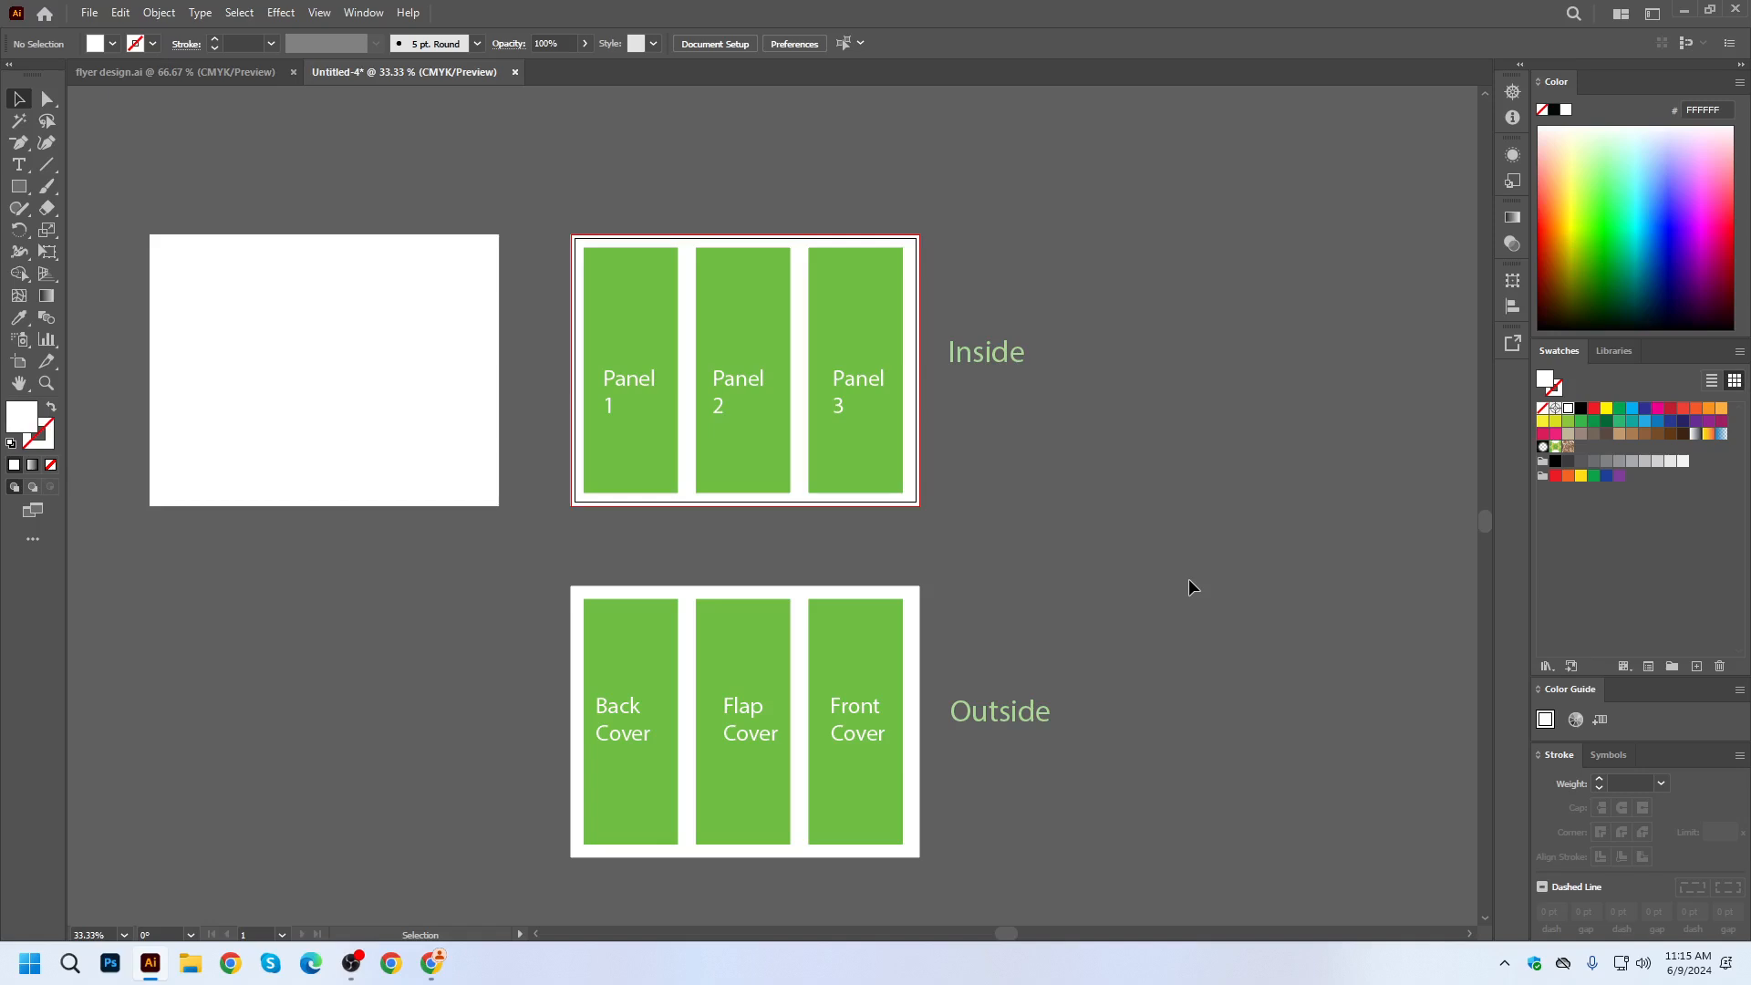
{"action": "scroll", "coordinate": [813, 718], "scroll_direction": "up", "scroll_amount": 1}
{"action": "scroll", "coordinate": [986, 662], "scroll_direction": "down", "scroll_amount": 1}
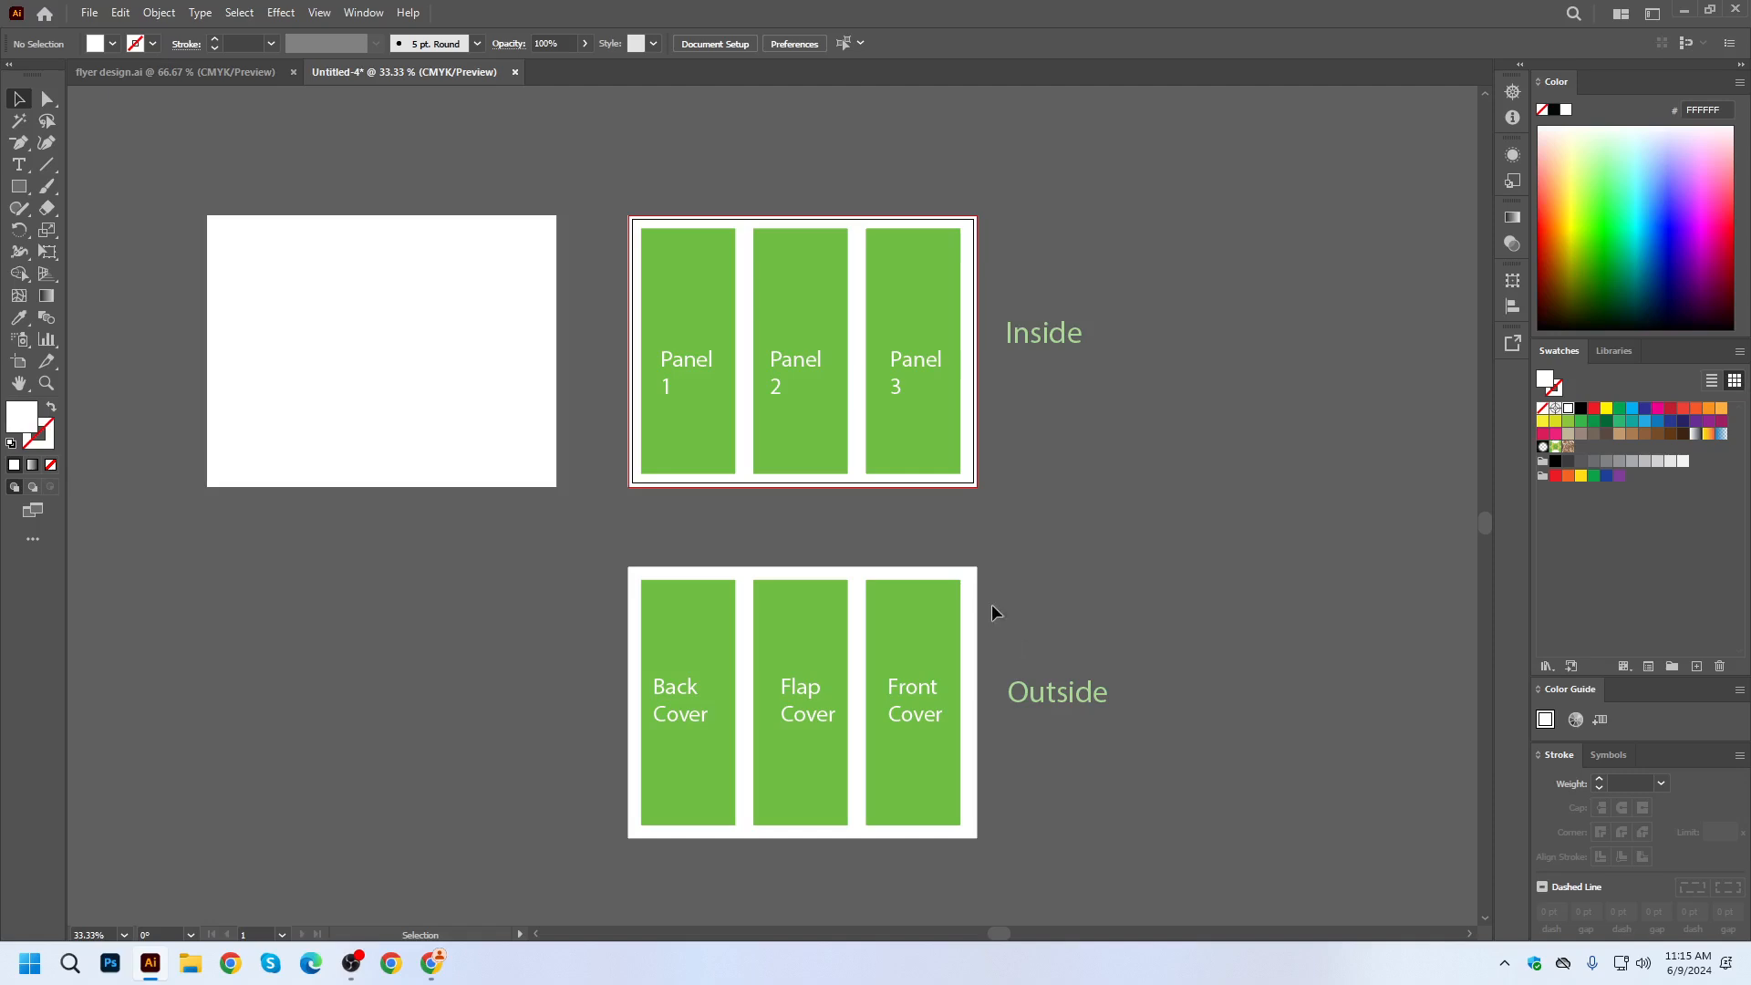
{"action": "scroll", "coordinate": [885, 794], "scroll_direction": "up", "scroll_amount": 1, "text": "alt"}
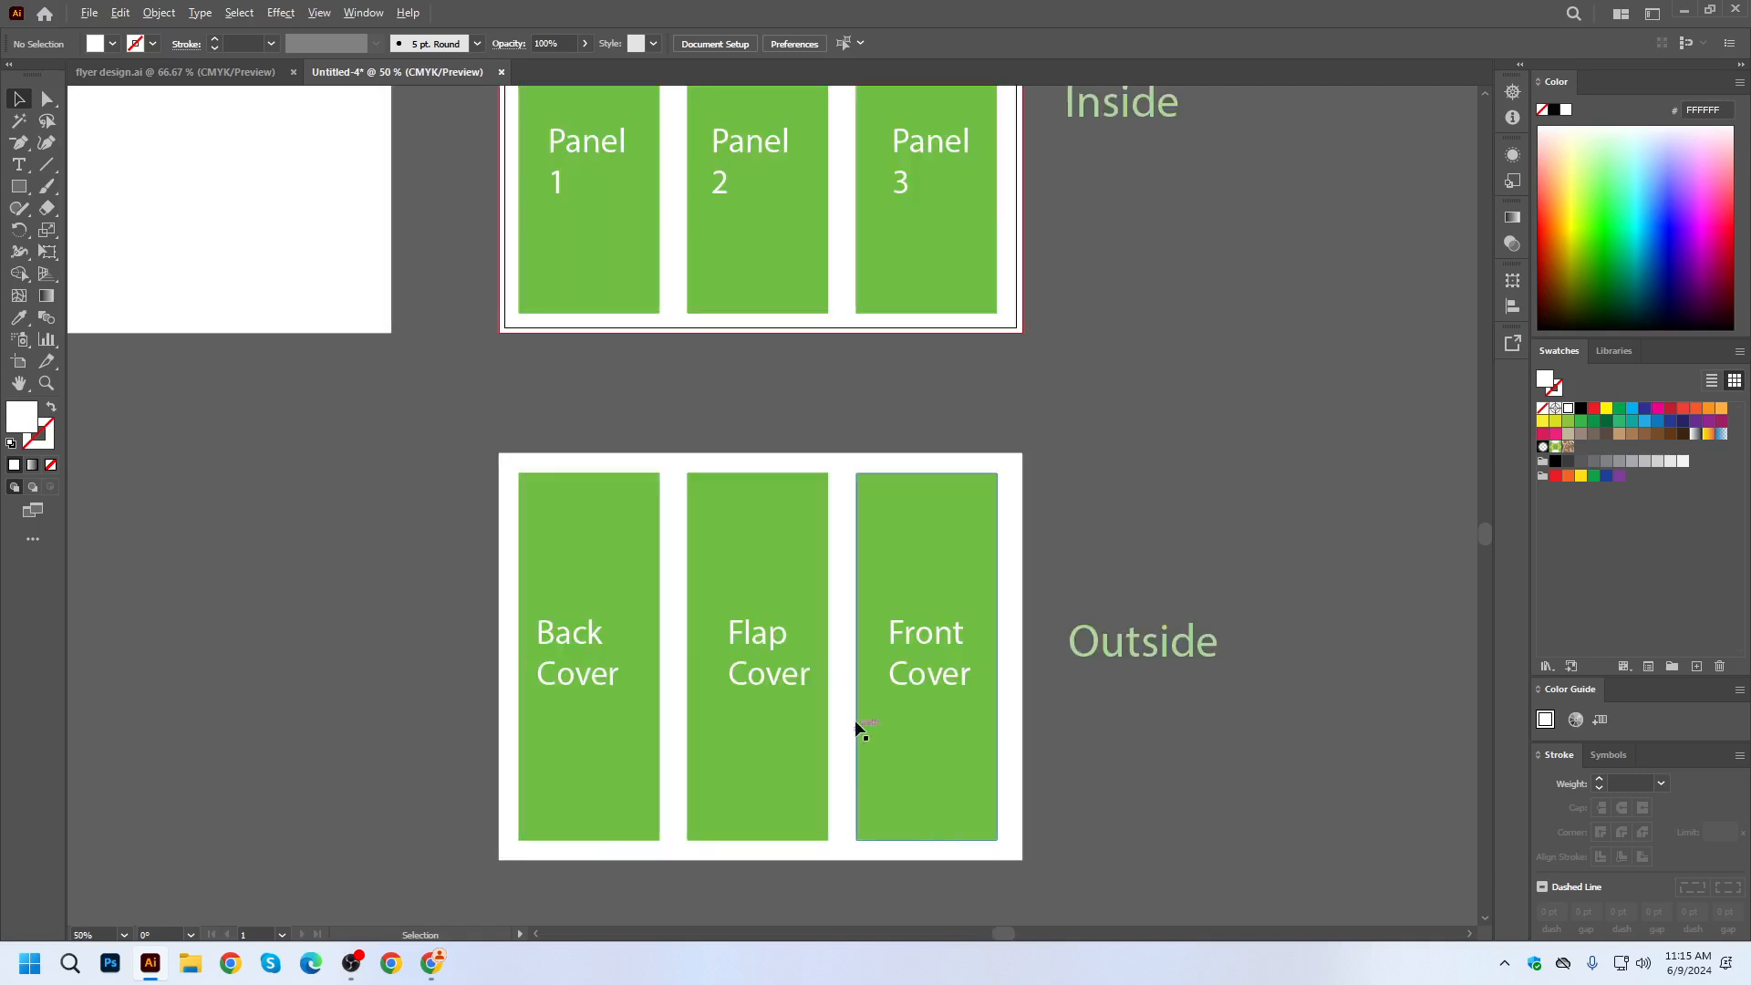
{"action": "double_click", "coordinate": [1158, 644]}
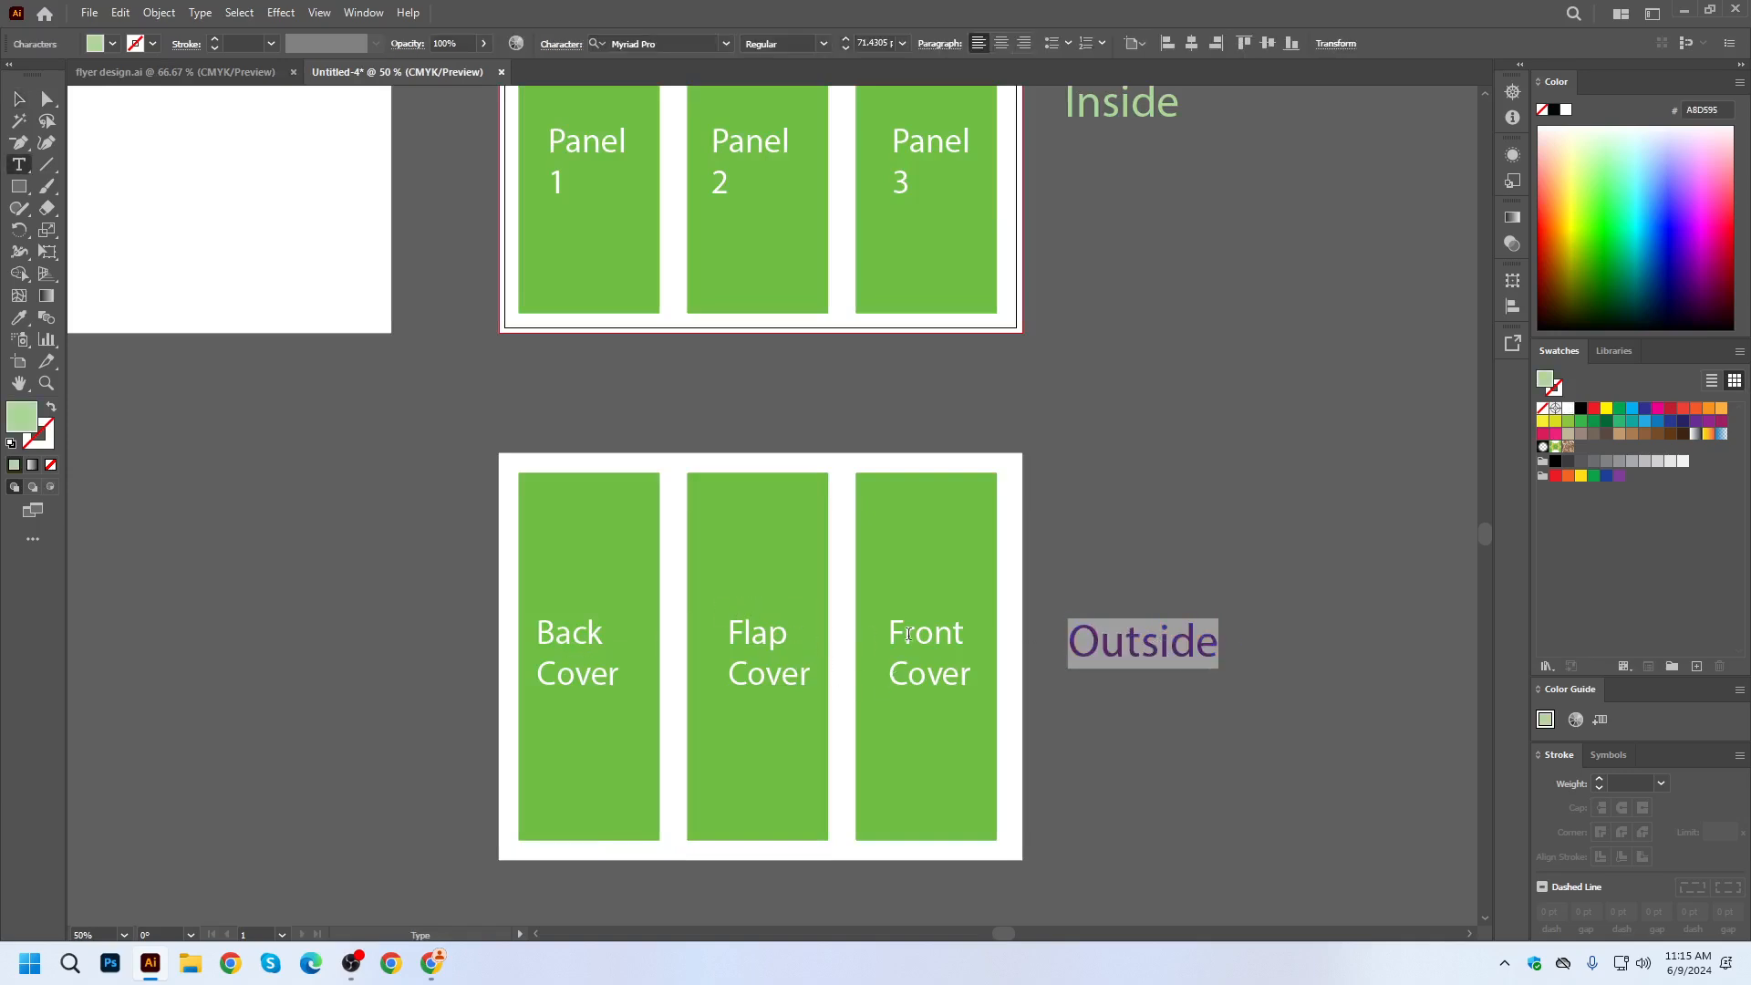
{"action": "left_click", "coordinate": [18, 97]}
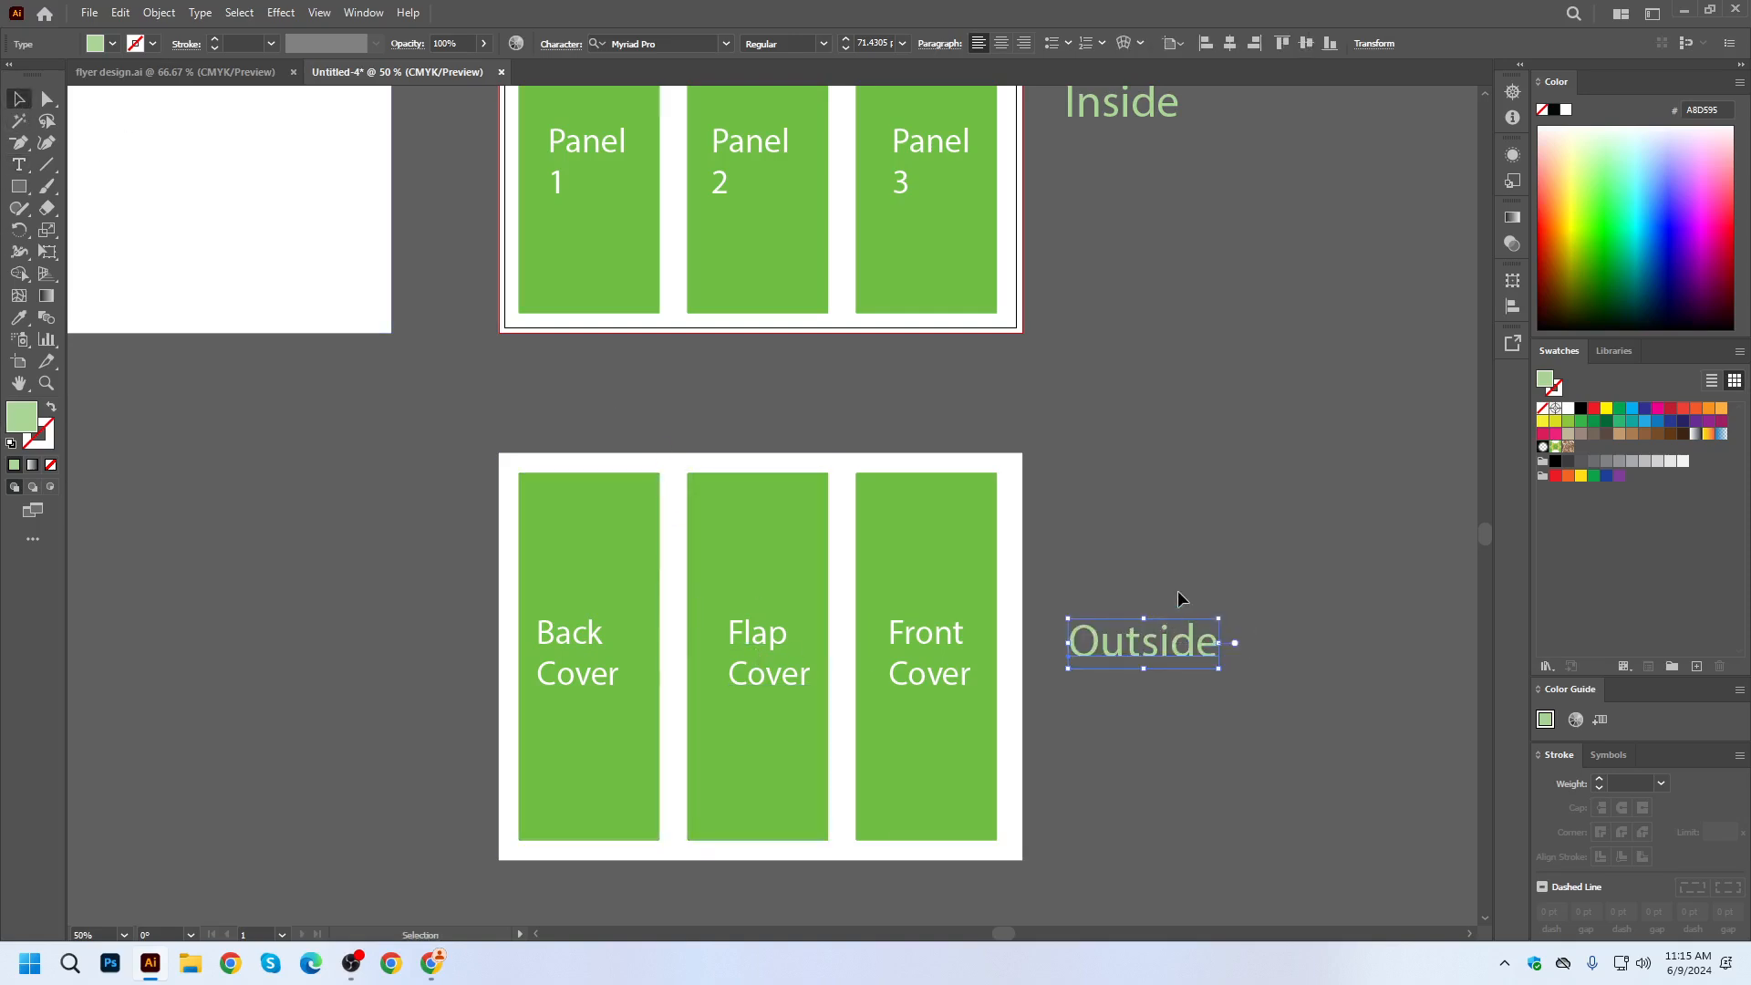
{"action": "scroll", "coordinate": [958, 501], "scroll_direction": "down", "scroll_amount": 1}
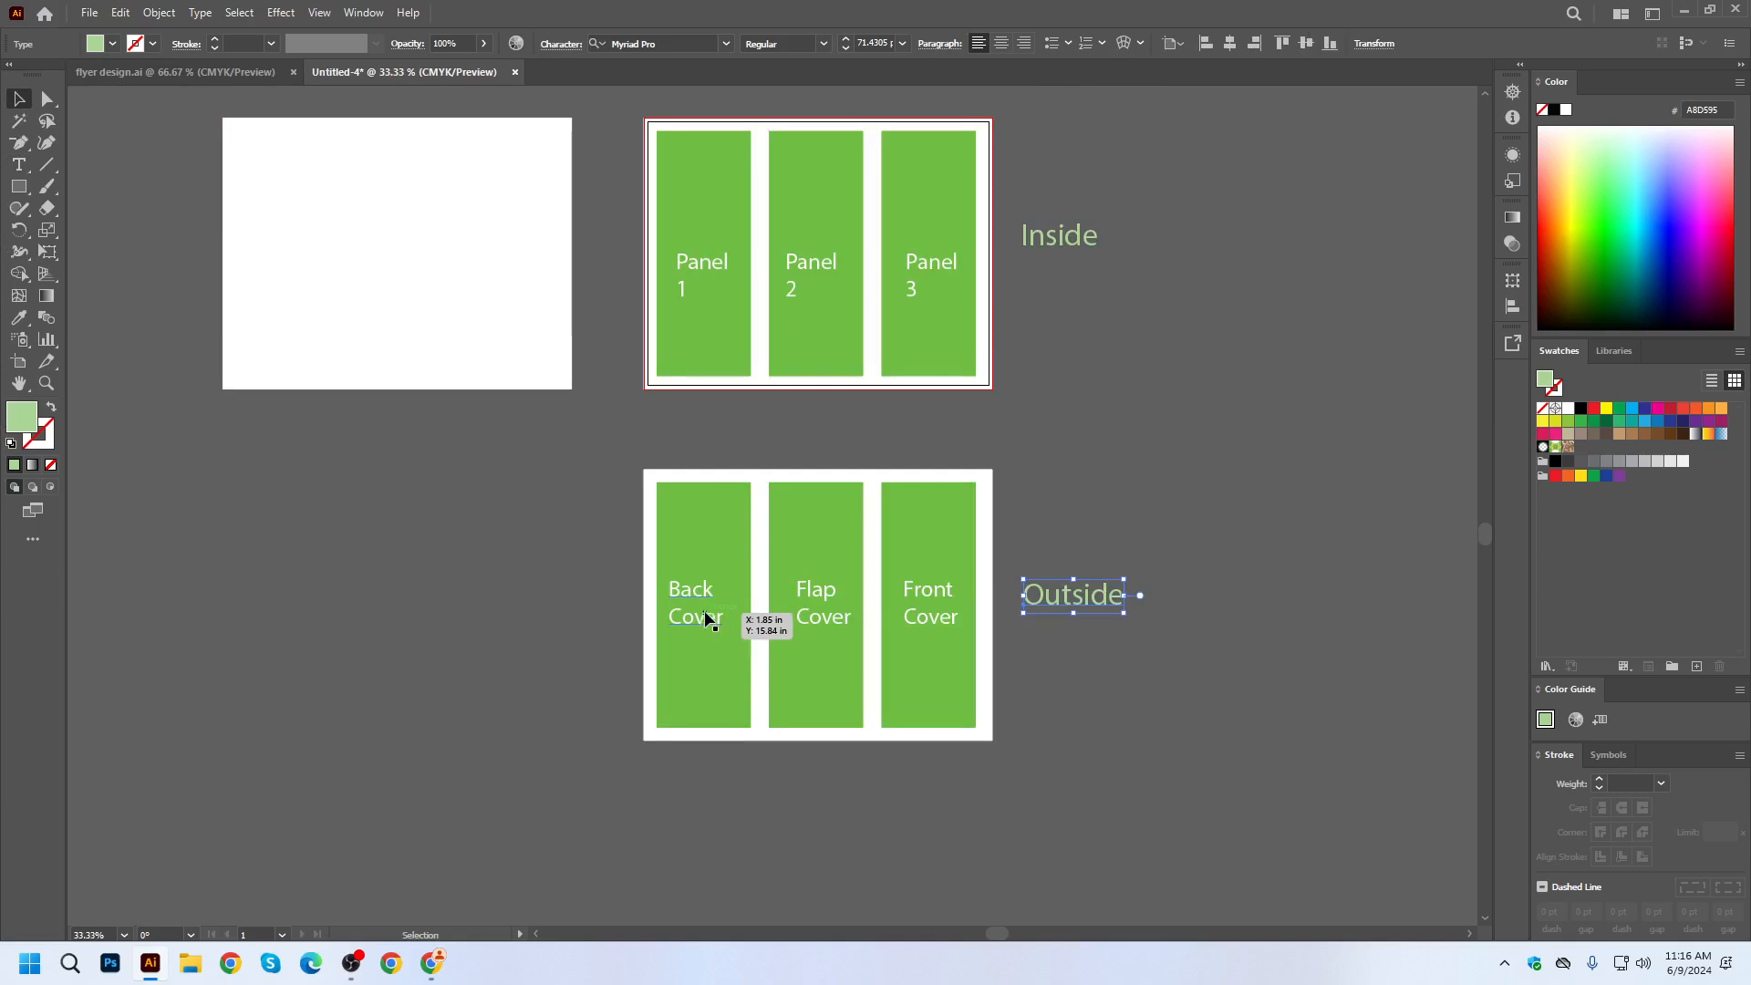
Add swapped copies of the Flap Cover and Back Cover labels beneath the originals on the first two outside panels and fill them yellow.
{"action": "left_click_drag", "start_coordinate": [713, 617], "coordinate": [835, 695]}
{"action": "left_click_drag", "start_coordinate": [824, 632], "coordinate": [698, 705]}
{"action": "left_click", "coordinate": [794, 679], "text": "shift"}
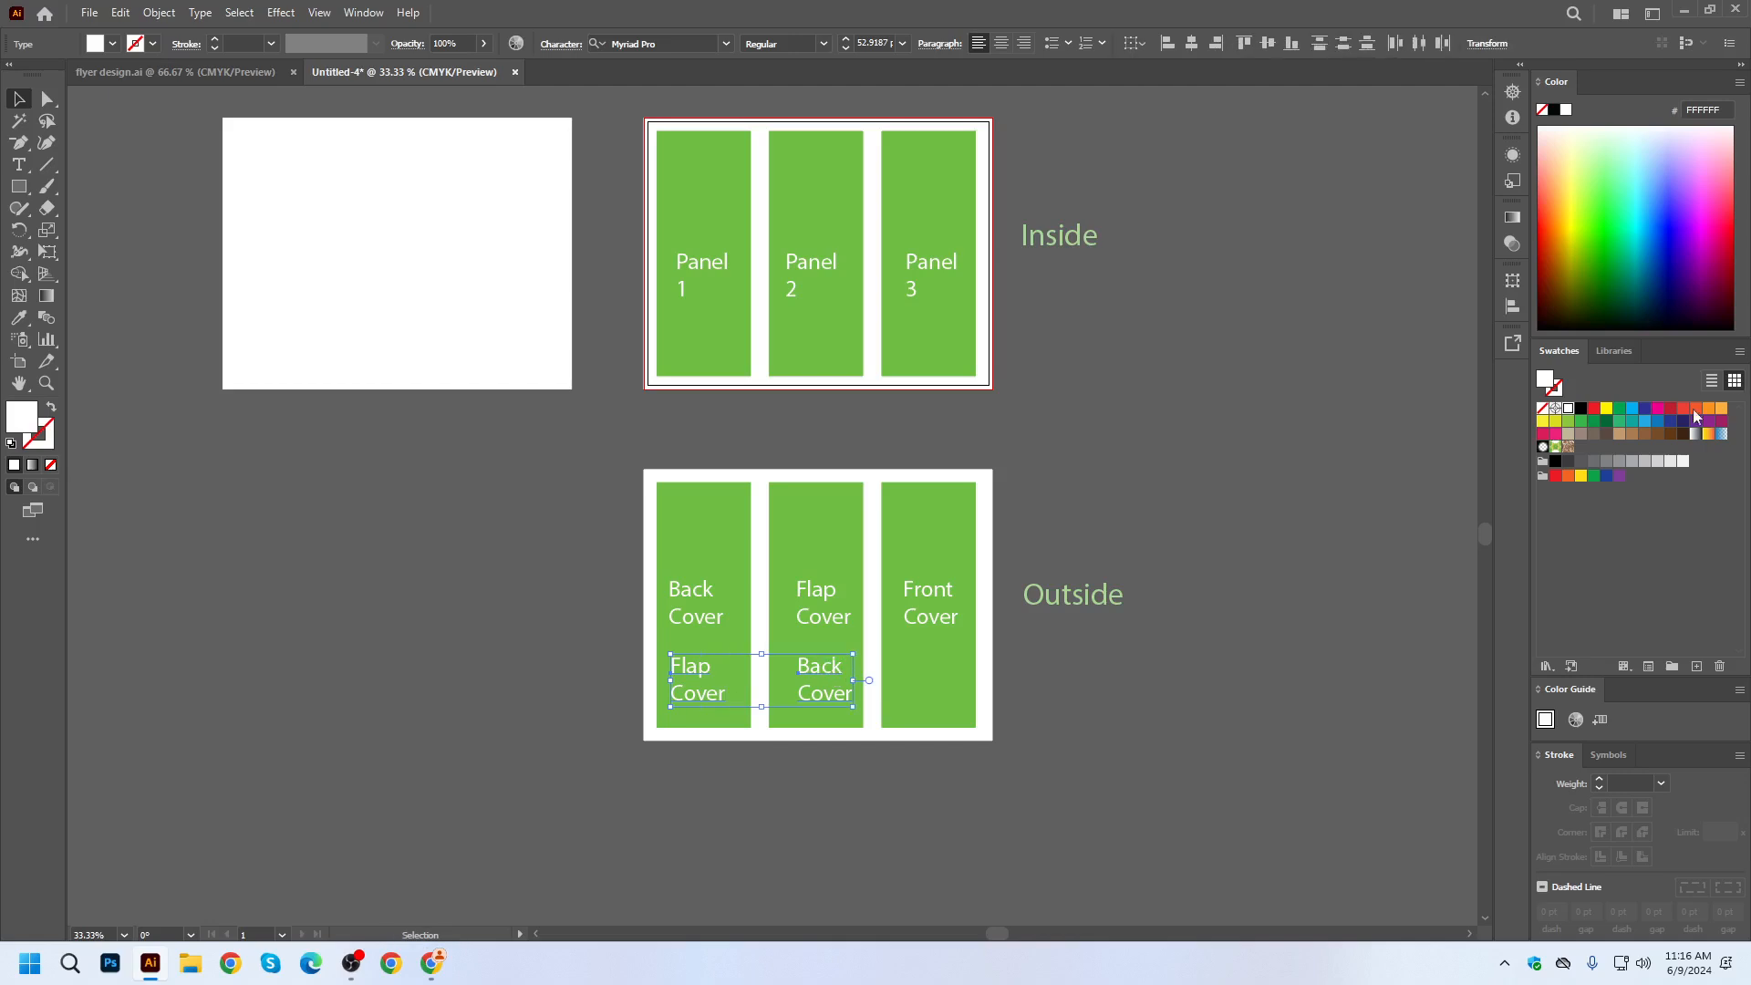
{"action": "left_click", "coordinate": [1606, 408]}
{"action": "left_click", "coordinate": [1266, 617]}
{"action": "left_click_drag", "start_coordinate": [1266, 618], "coordinate": [1156, 667]}
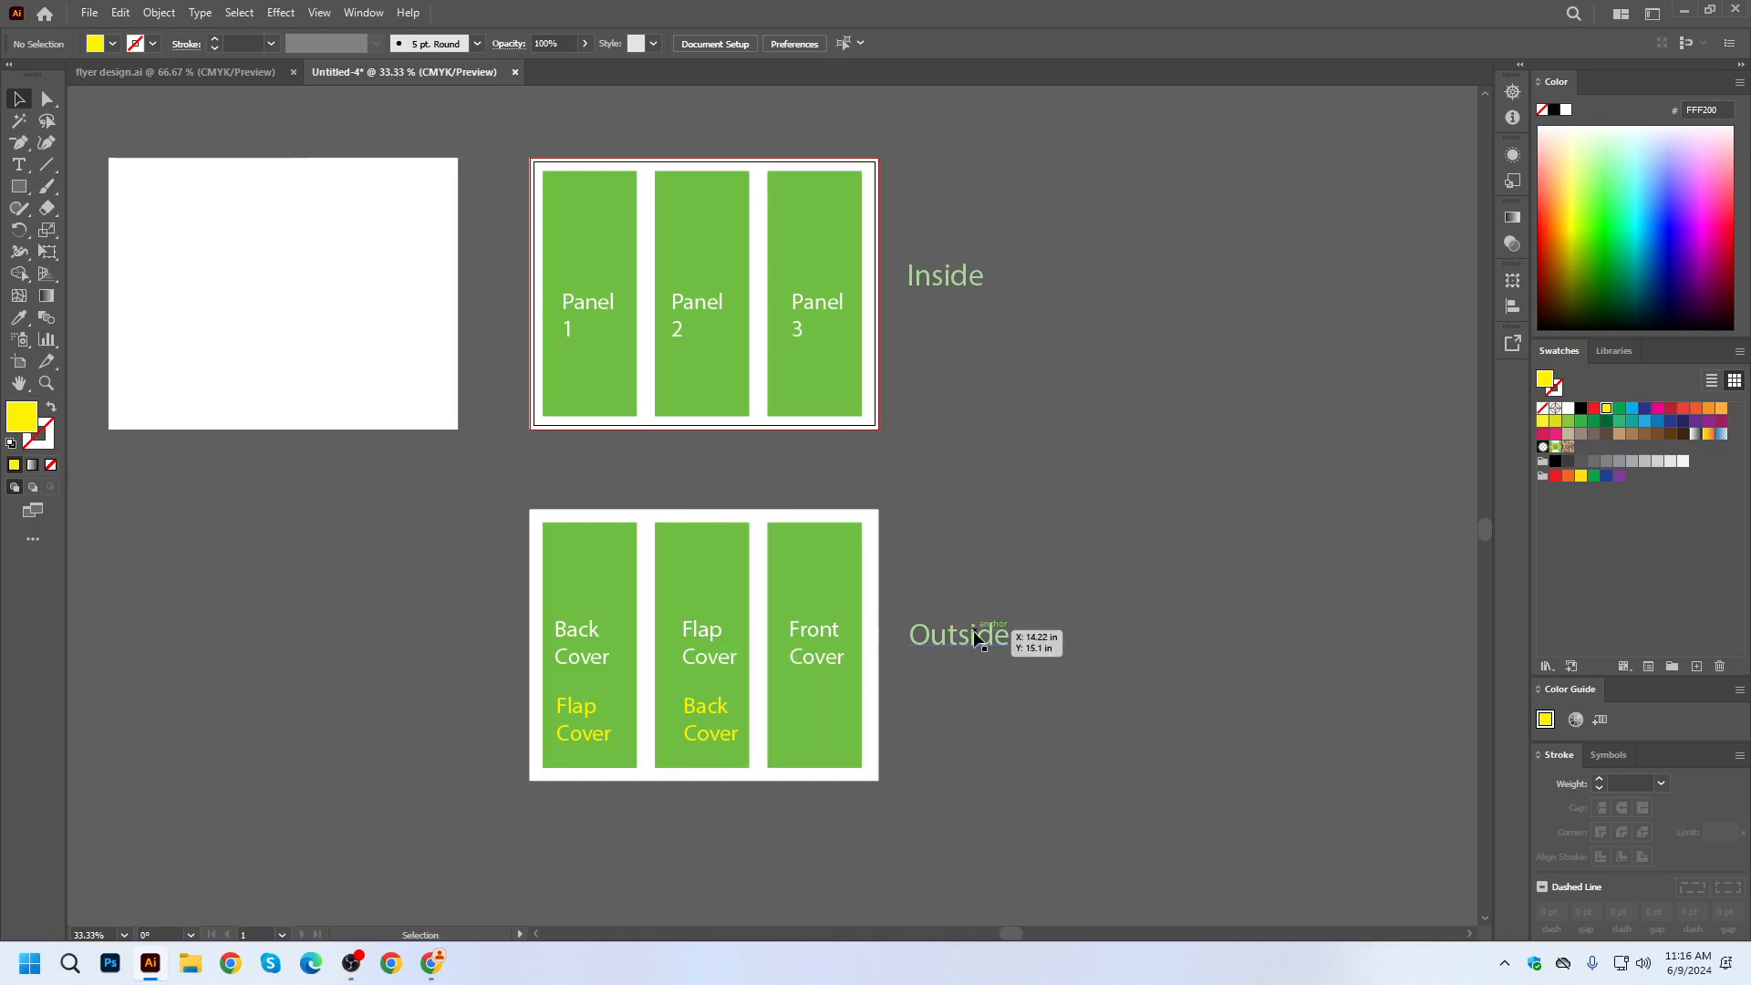
Switch to Chrome to view the trifold brochure reference image, close its tab and return to Illustrator.
{"action": "left_click", "coordinate": [431, 963]}
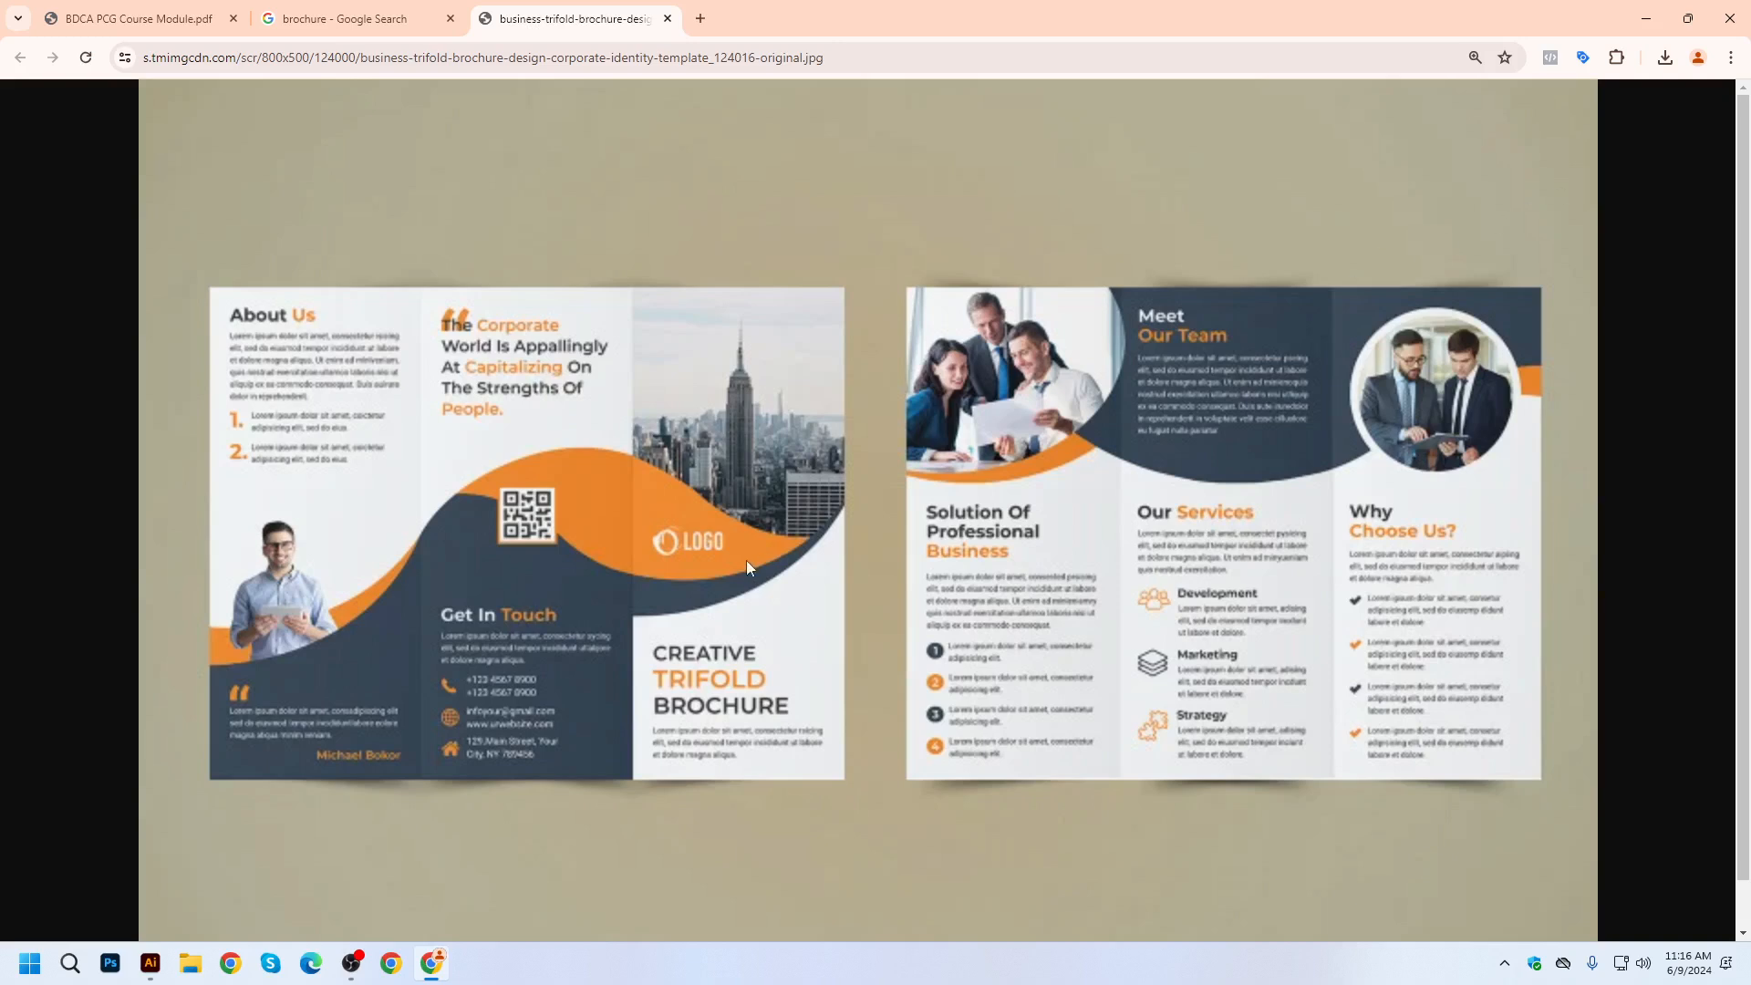
{"action": "left_click", "coordinate": [667, 18]}
{"action": "left_click", "coordinate": [165, 963]}
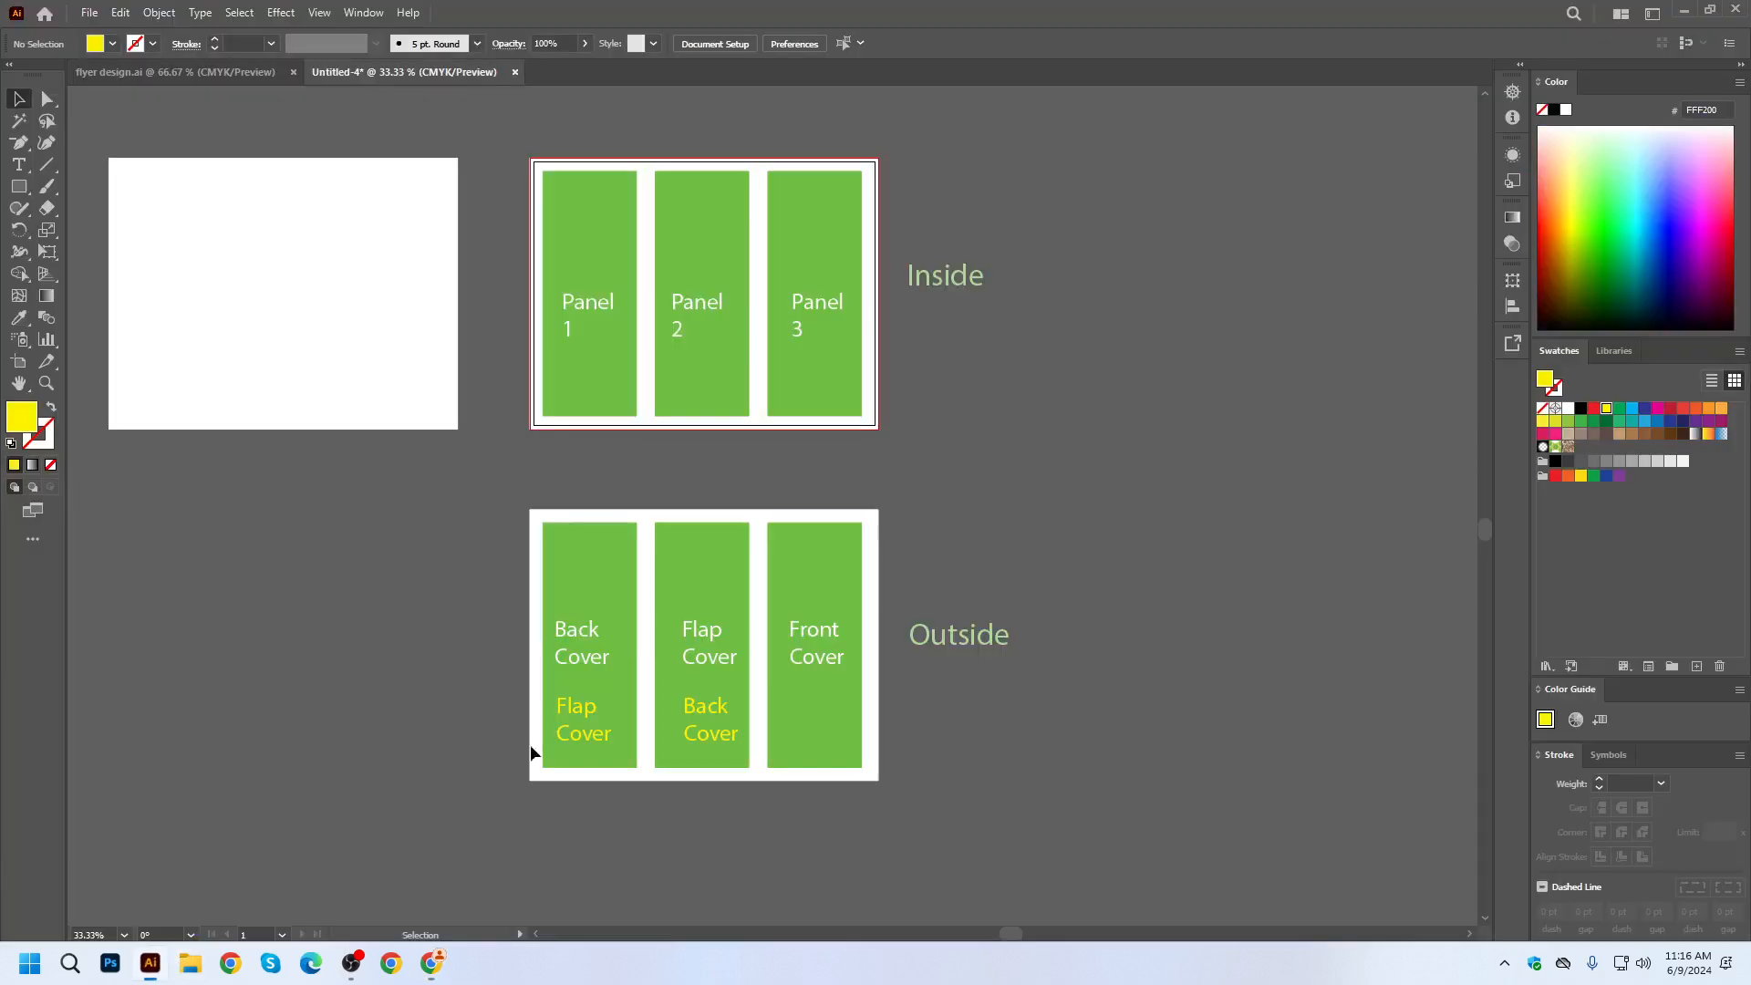
{"action": "key", "text": "space"}
{"action": "left_click_drag", "start_coordinate": [931, 454], "coordinate": [1008, 477]}
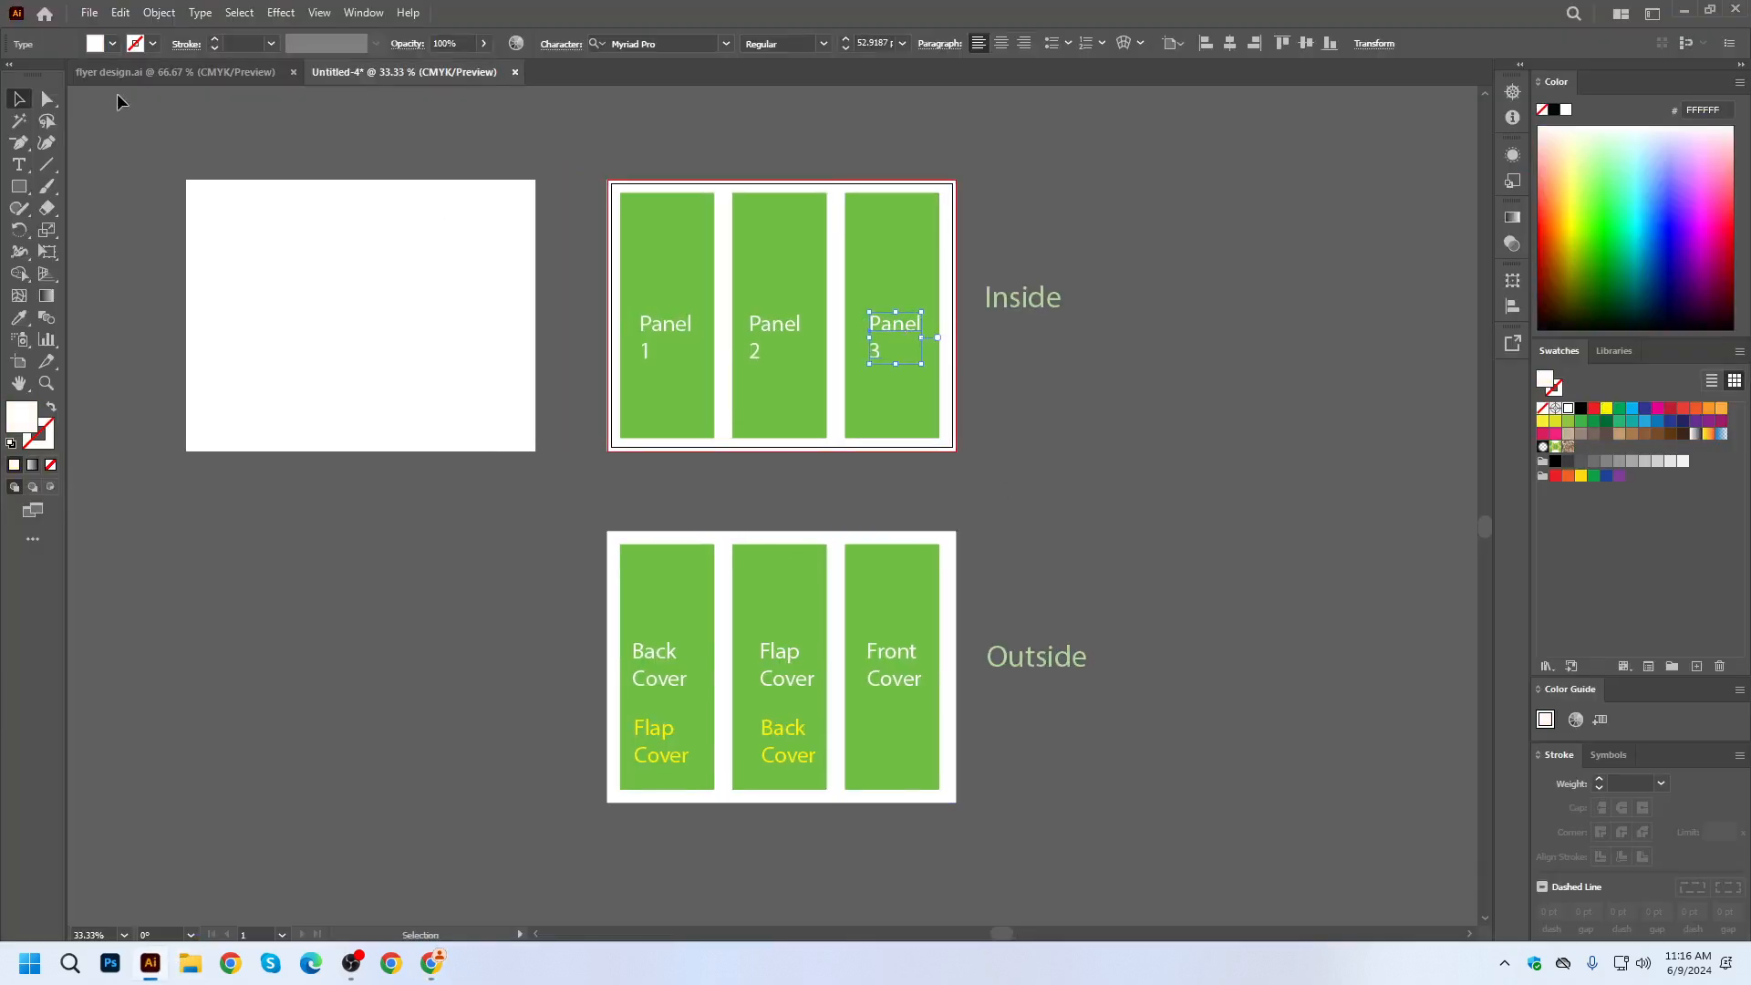
{"action": "left_click", "coordinate": [182, 72]}
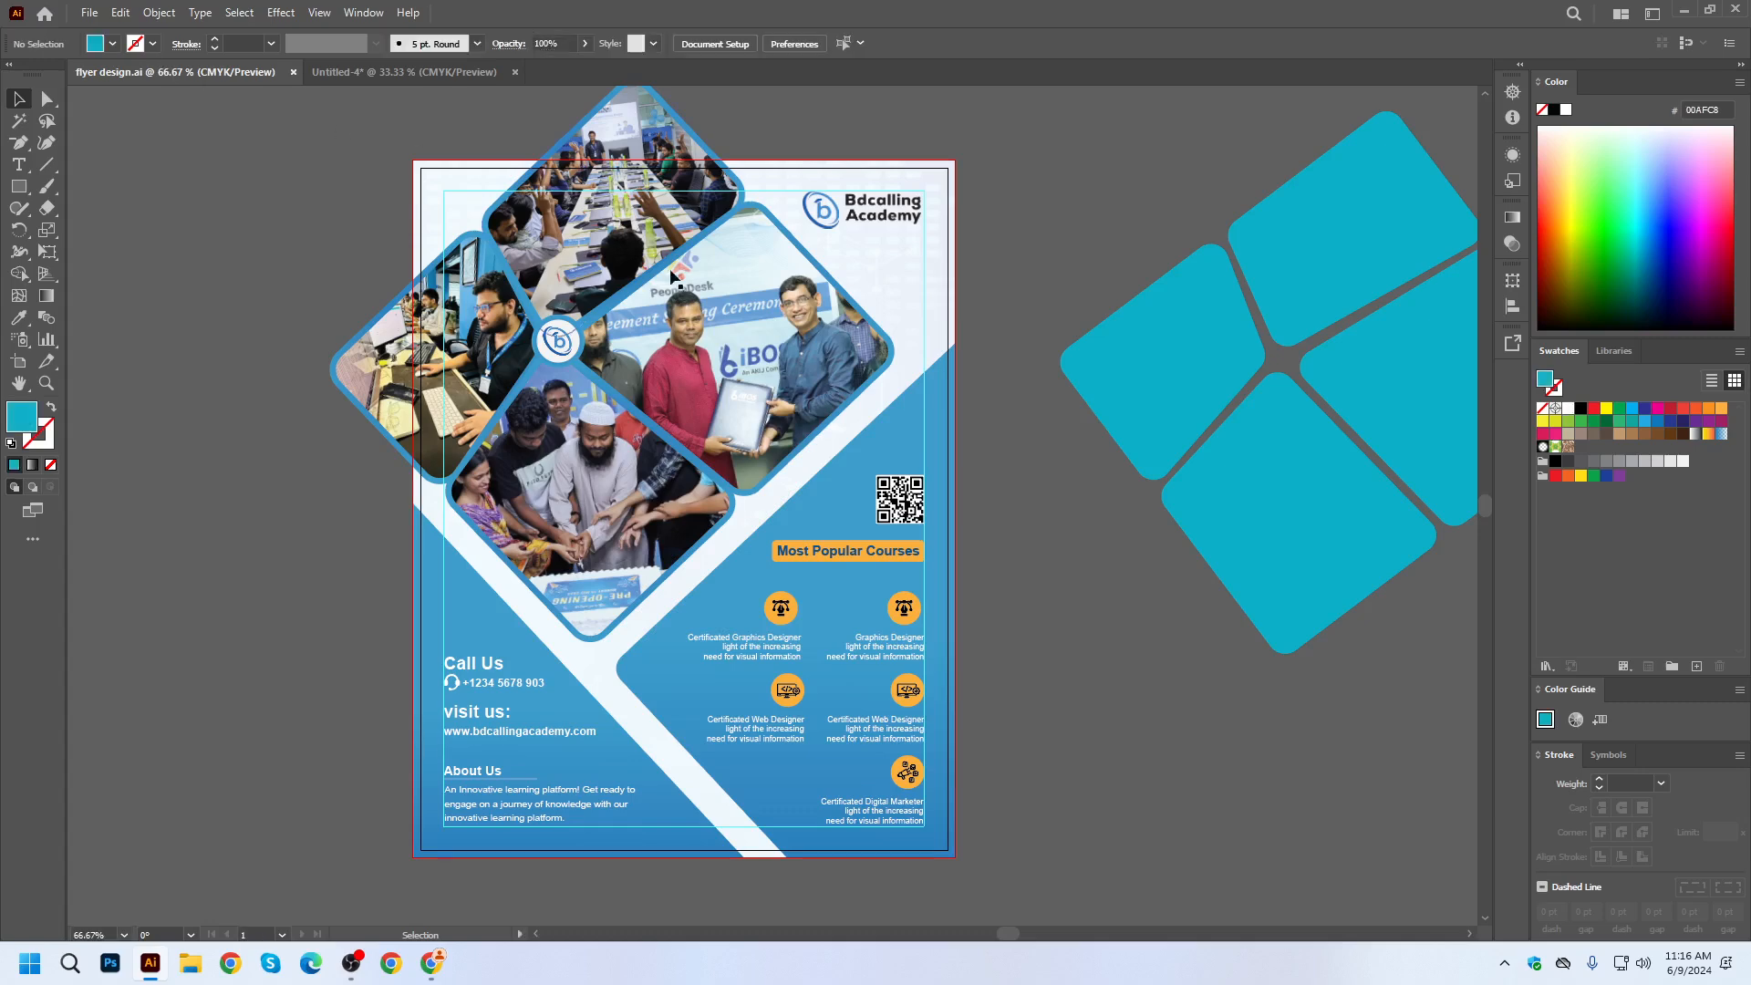
{"action": "left_click", "coordinate": [418, 71]}
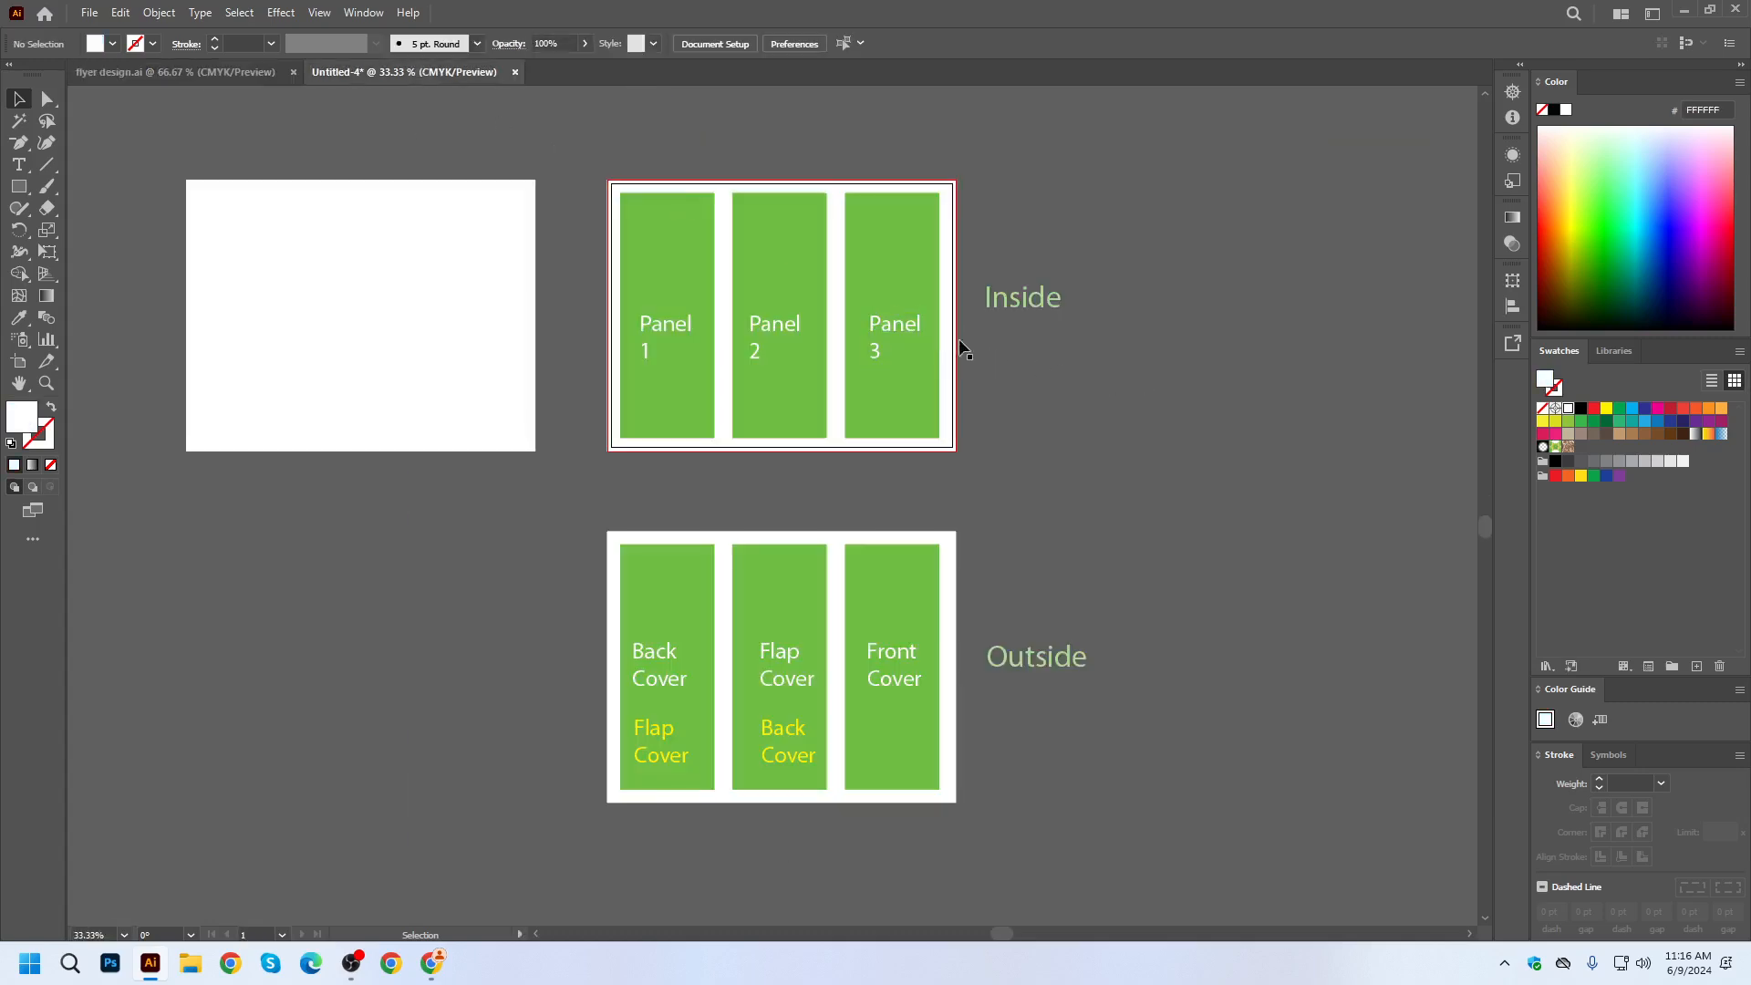
{"action": "key", "text": "ctrl+s"}
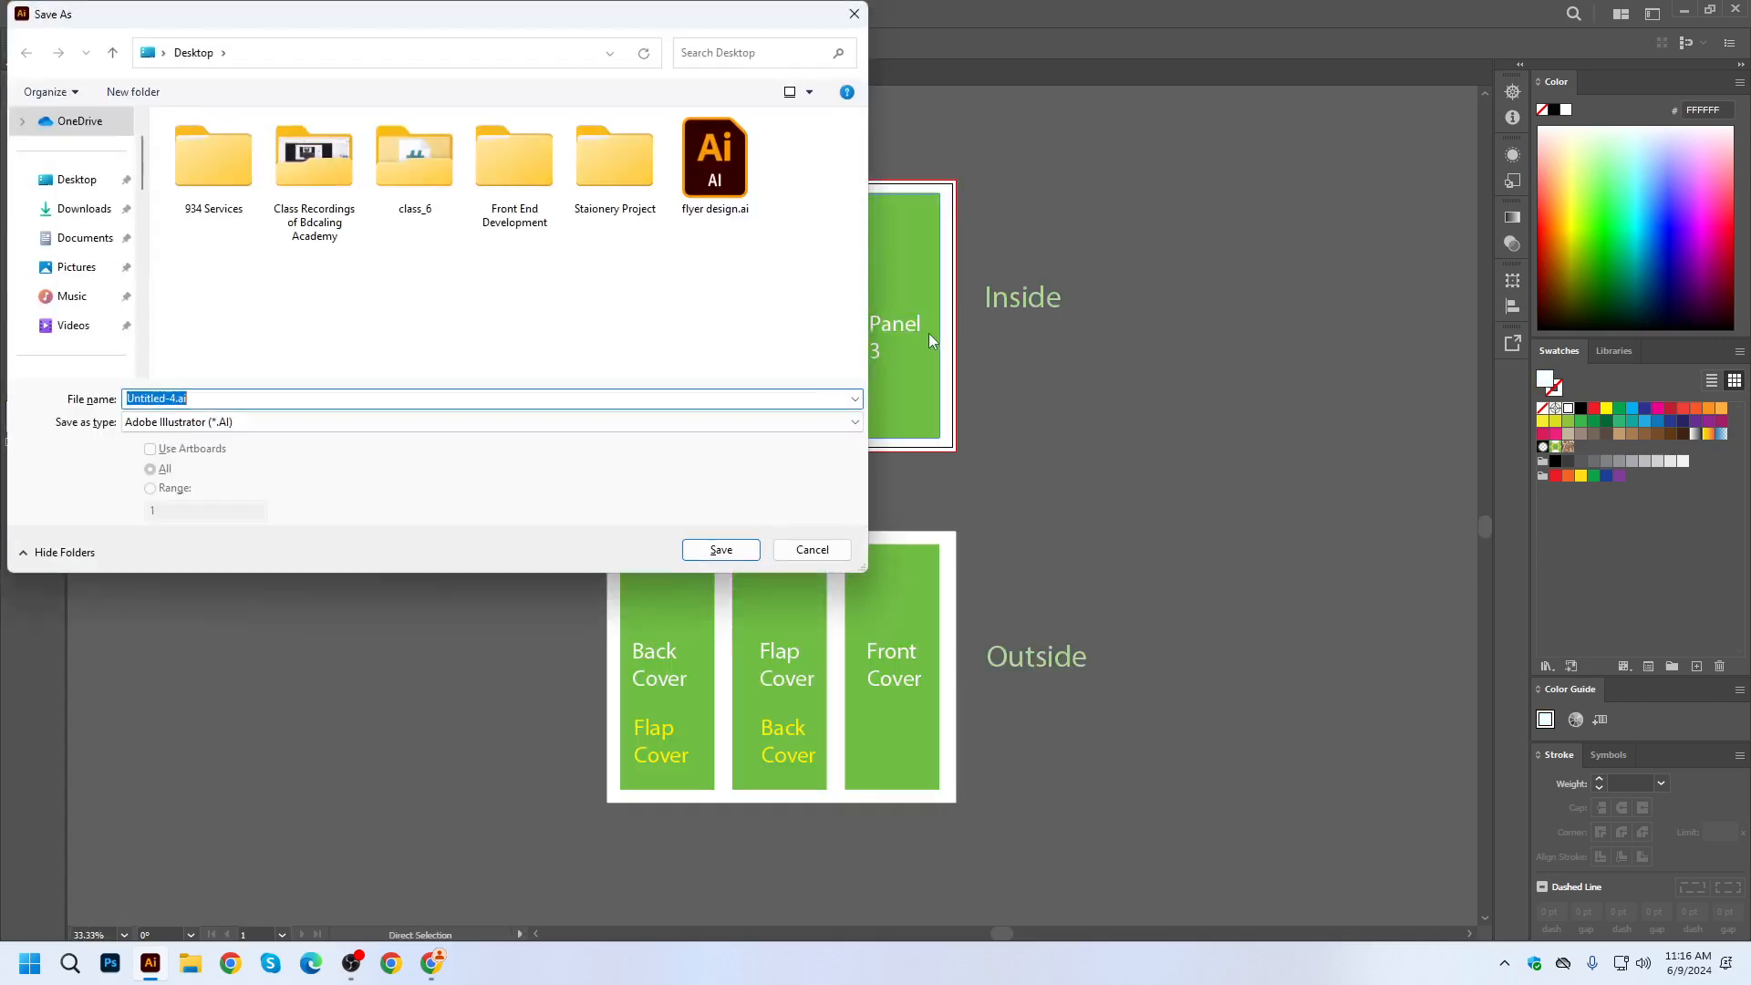
{"action": "left_click", "coordinate": [806, 547]}
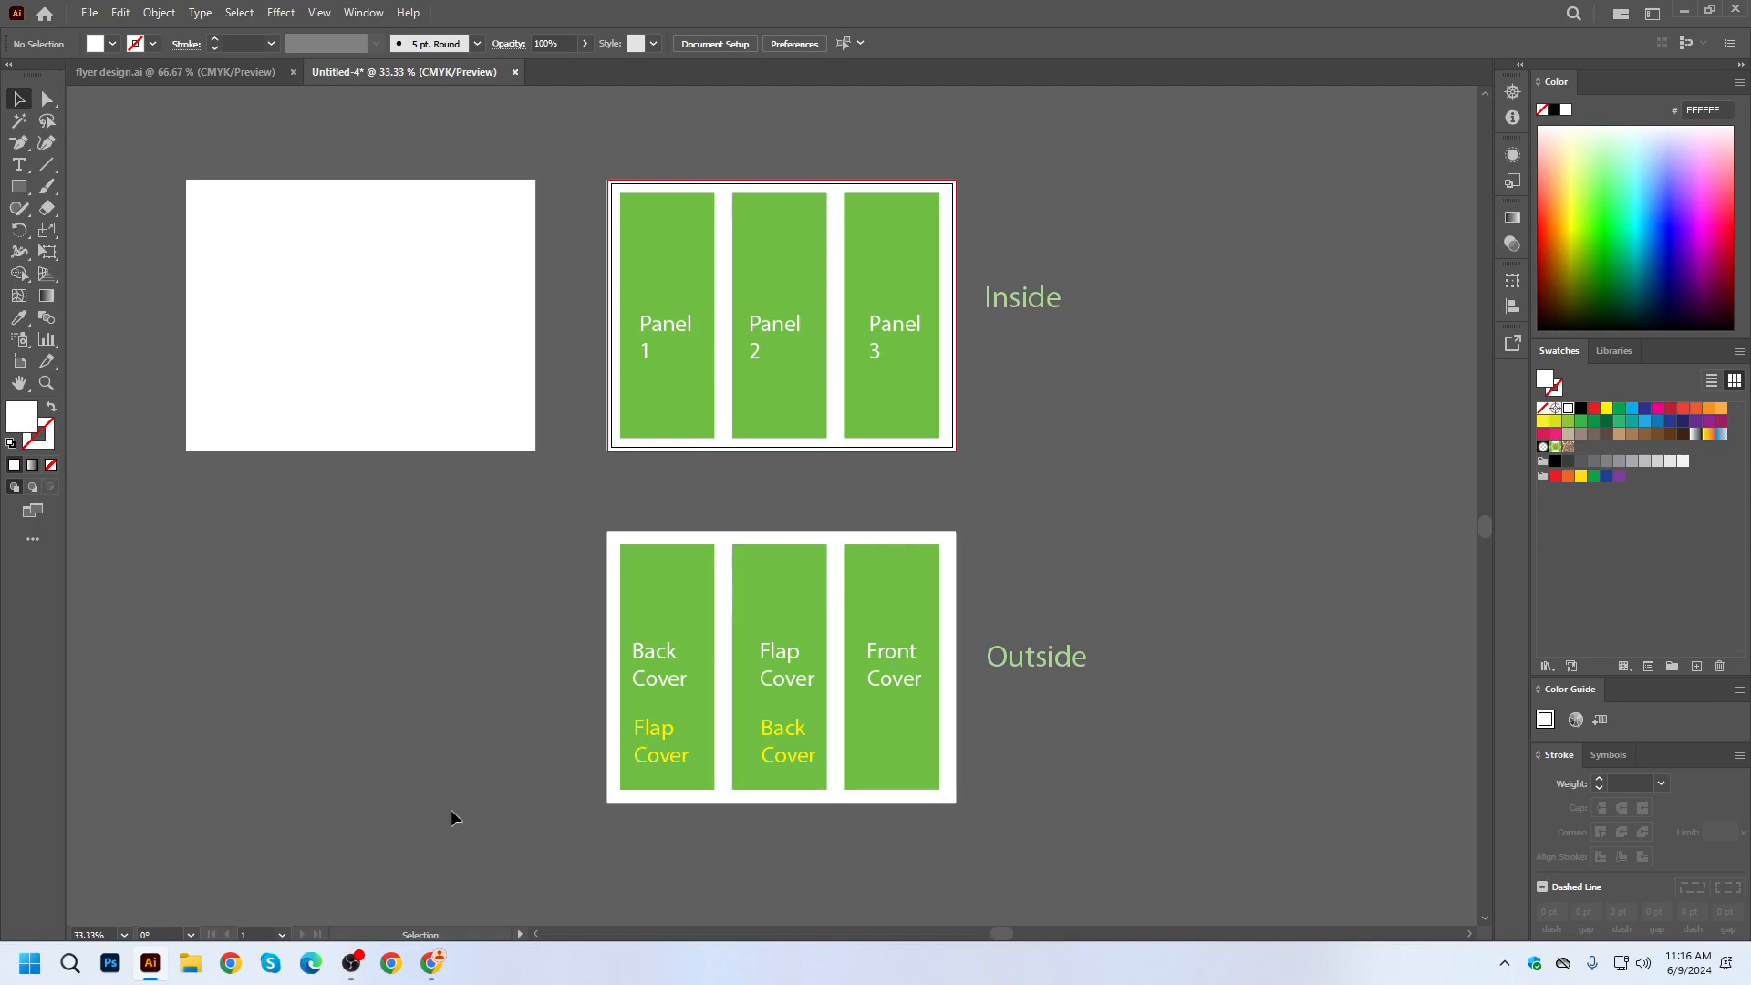
Switch to Chrome to view the brochure image search results.
{"action": "left_click", "coordinate": [428, 965]}
{"action": "left_click", "coordinate": [432, 964]}
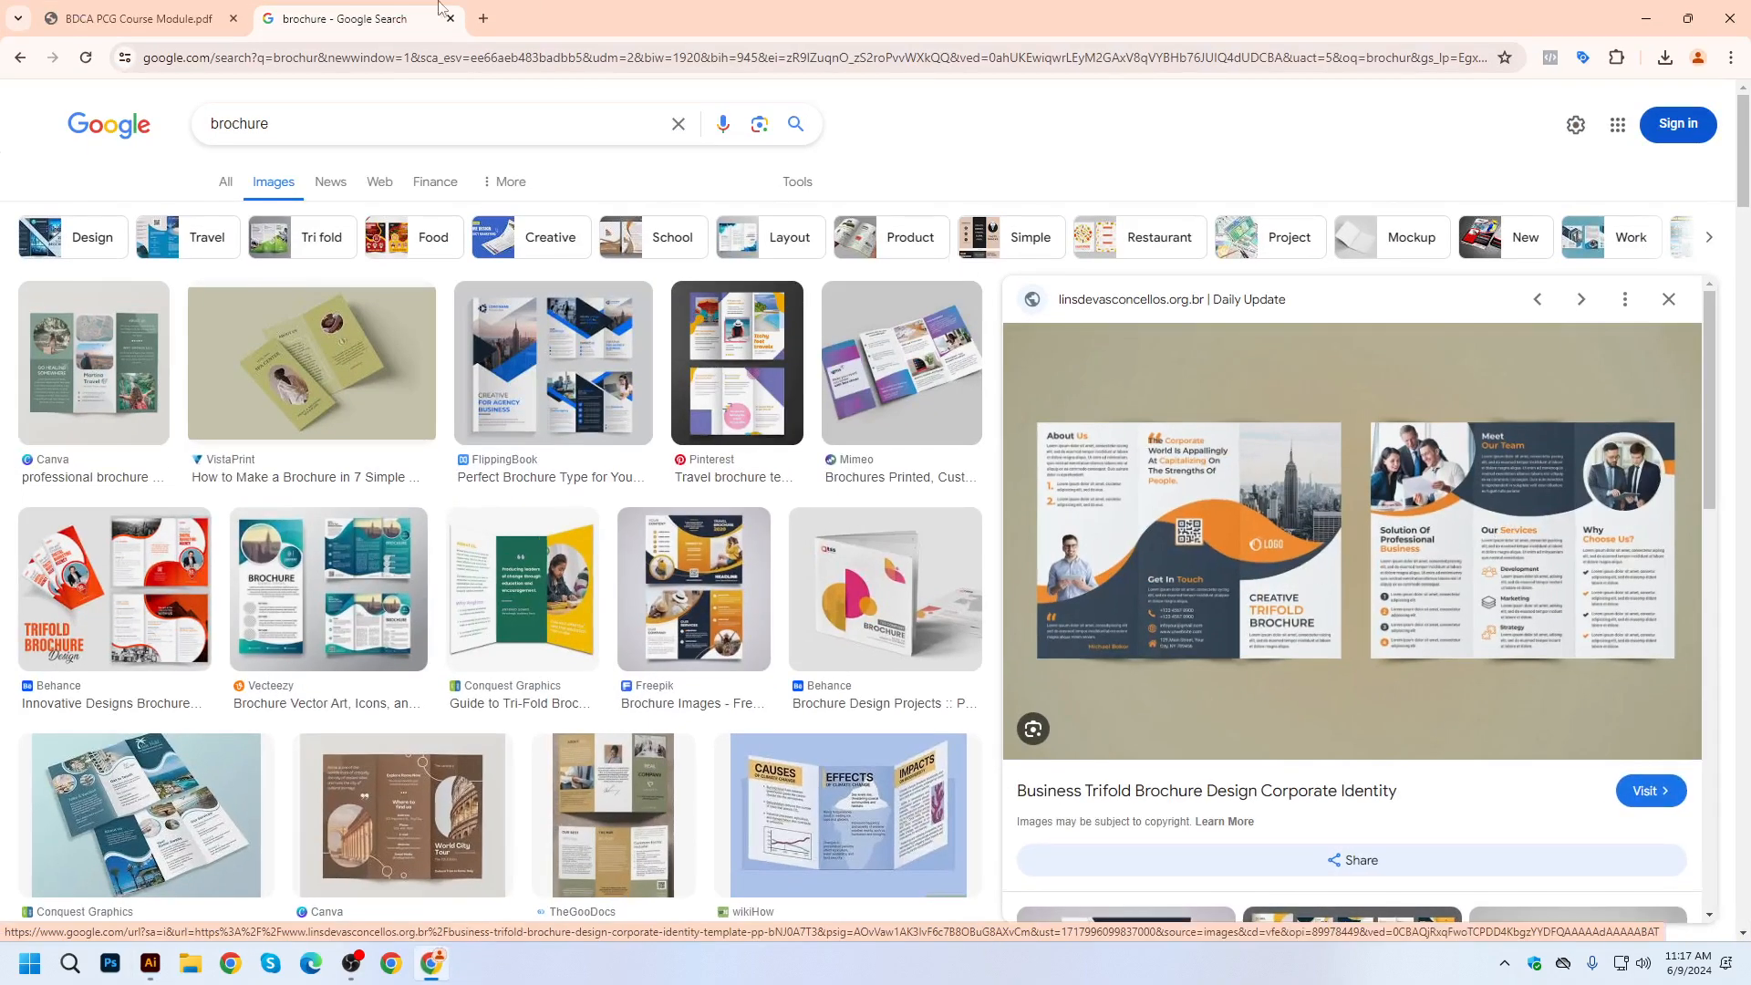
Open the business trifold brochure image from the search preview in a new tab.
{"action": "right_click", "coordinate": [1195, 440]}
{"action": "left_click", "coordinate": [1321, 693]}
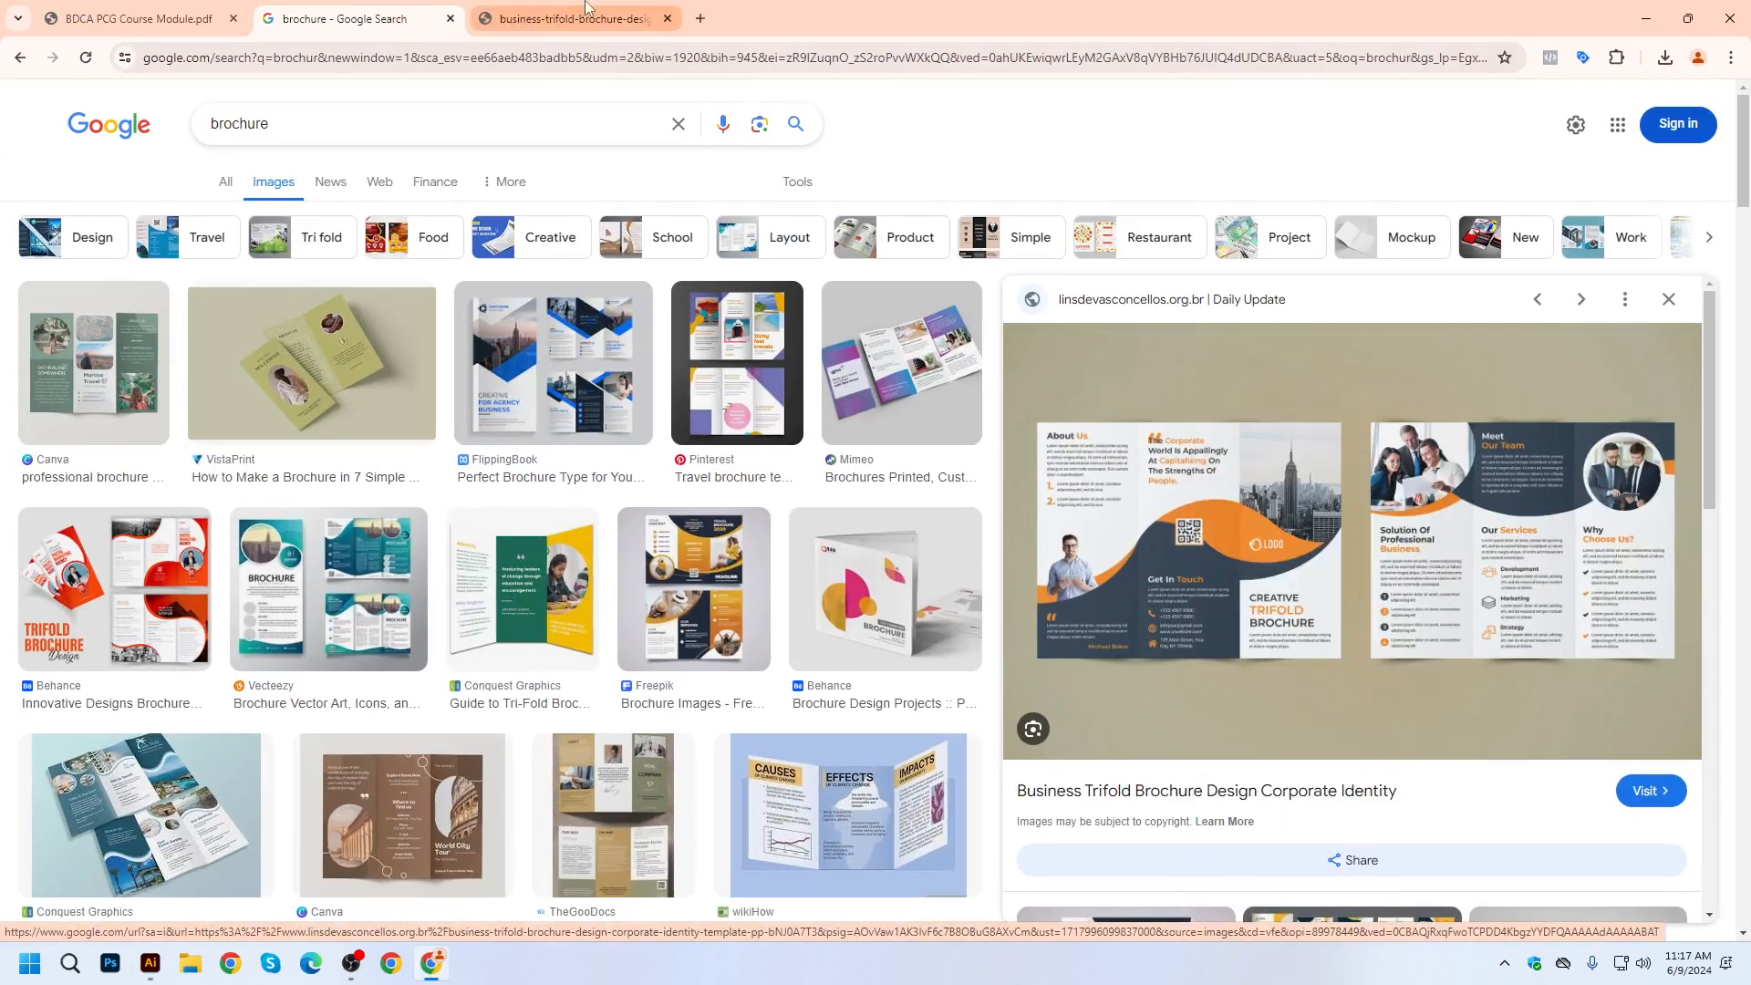
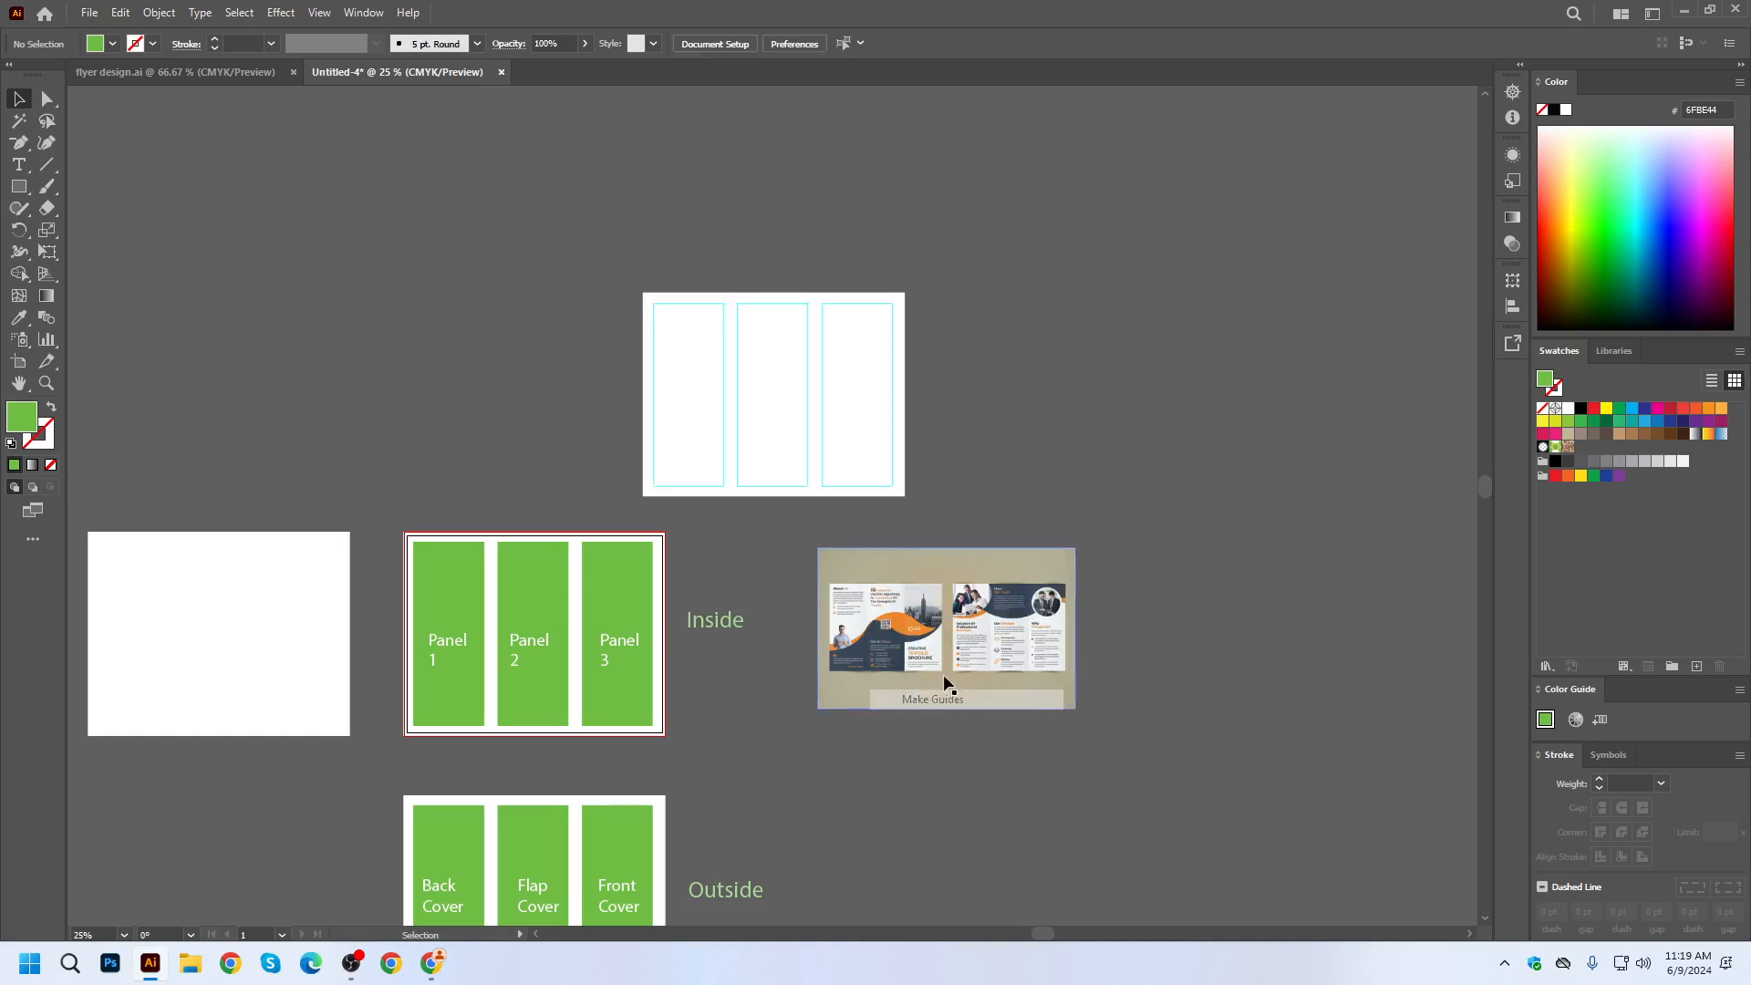
Move the trifold brochure reference image up beside the blank artboard with the three panel guides in Illustrator.
{"action": "scroll", "coordinate": [867, 353], "scroll_direction": "up", "scroll_amount": 1}
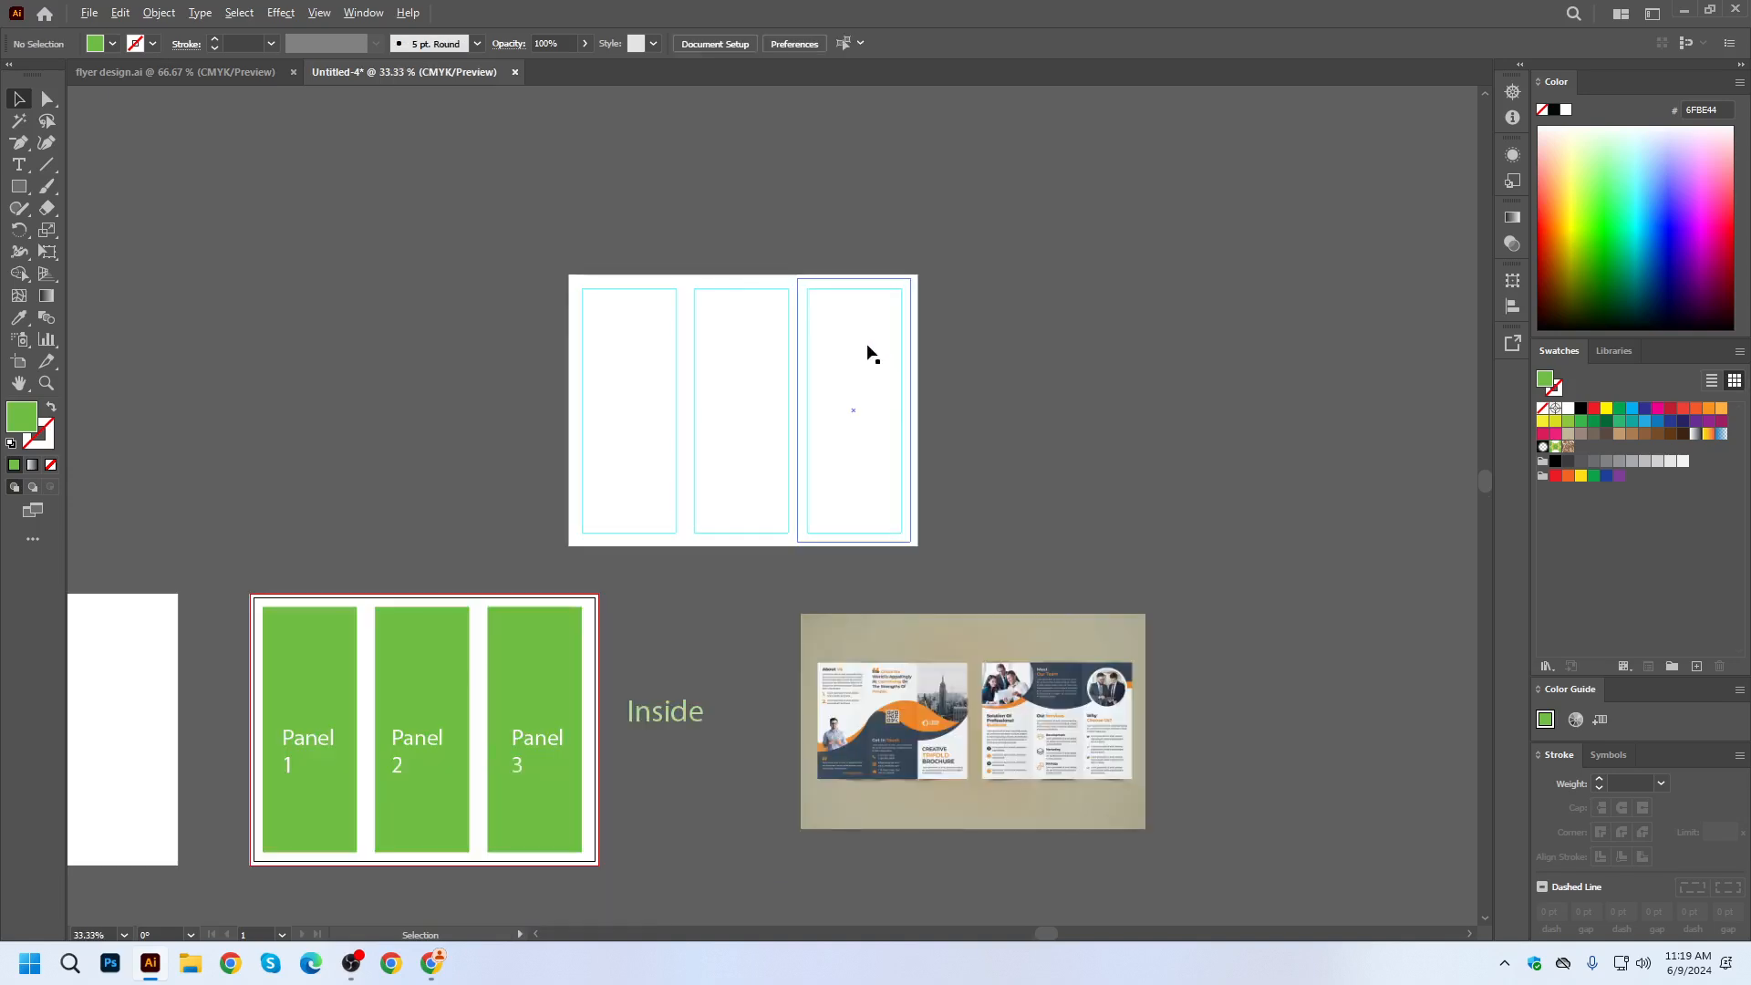
{"action": "scroll", "coordinate": [867, 353], "scroll_direction": "up", "scroll_amount": 1}
{"action": "scroll", "coordinate": [703, 402], "scroll_direction": "down", "scroll_amount": 1}
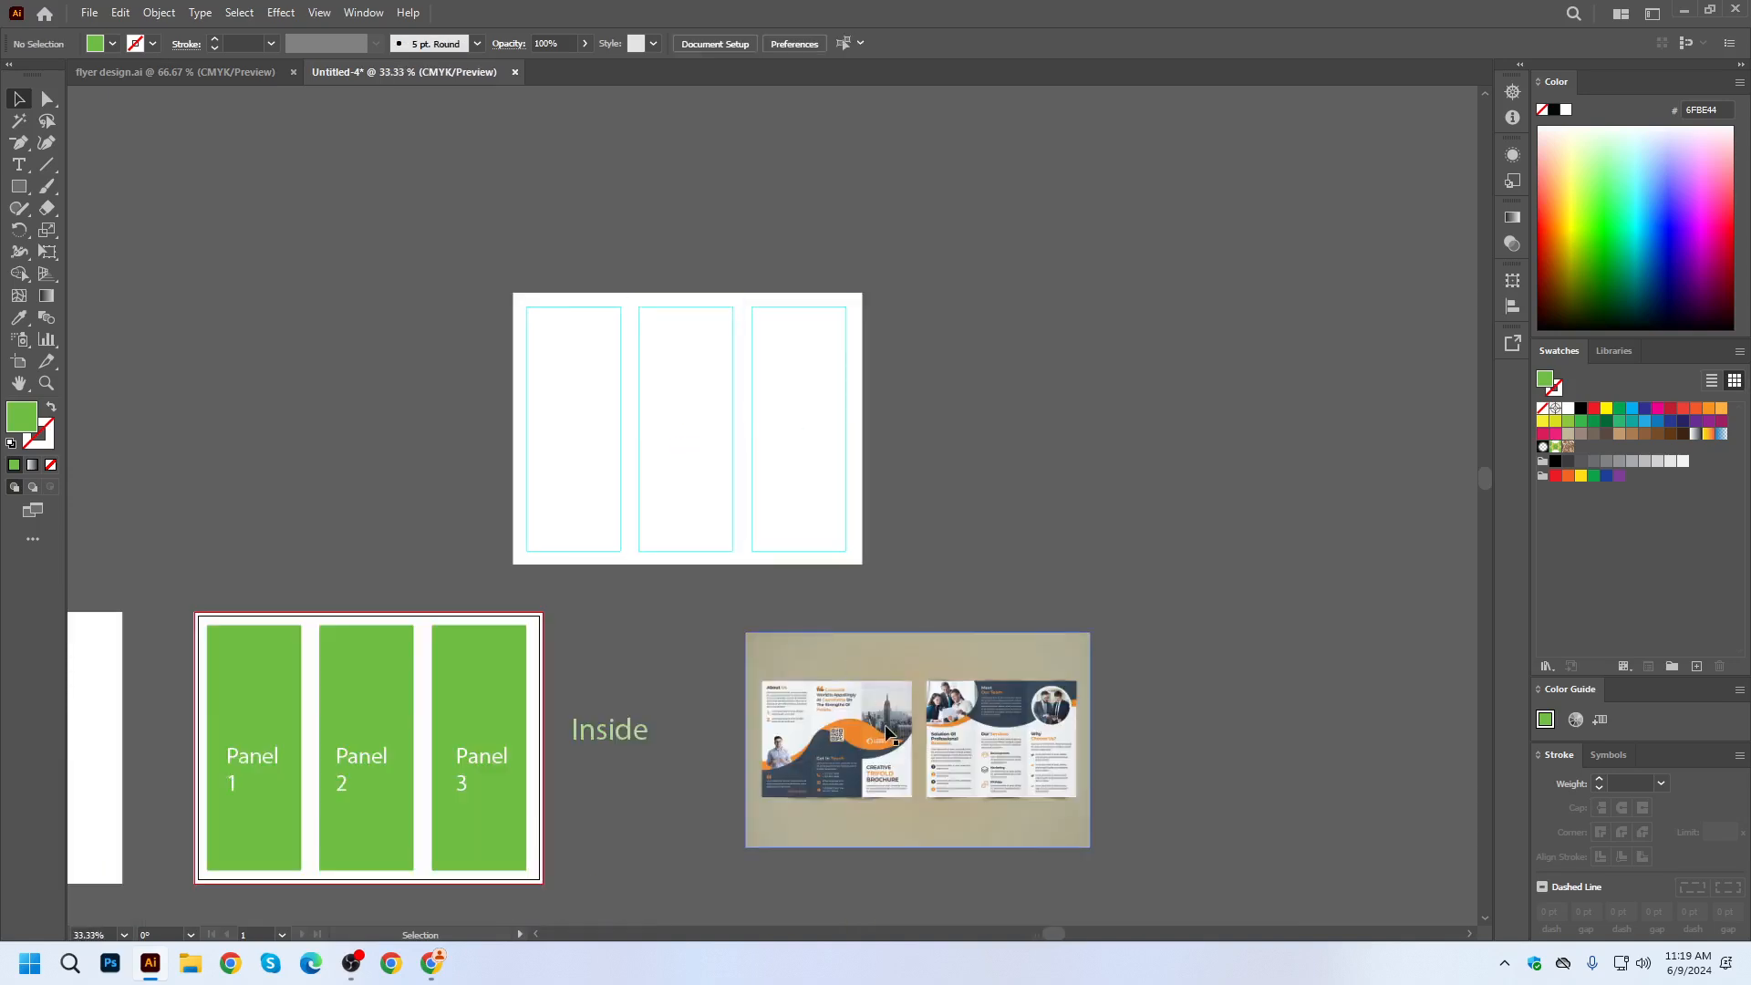
{"action": "left_click_drag", "start_coordinate": [889, 732], "coordinate": [1061, 412]}
{"action": "scroll", "coordinate": [931, 444], "scroll_direction": "up", "scroll_amount": 1}
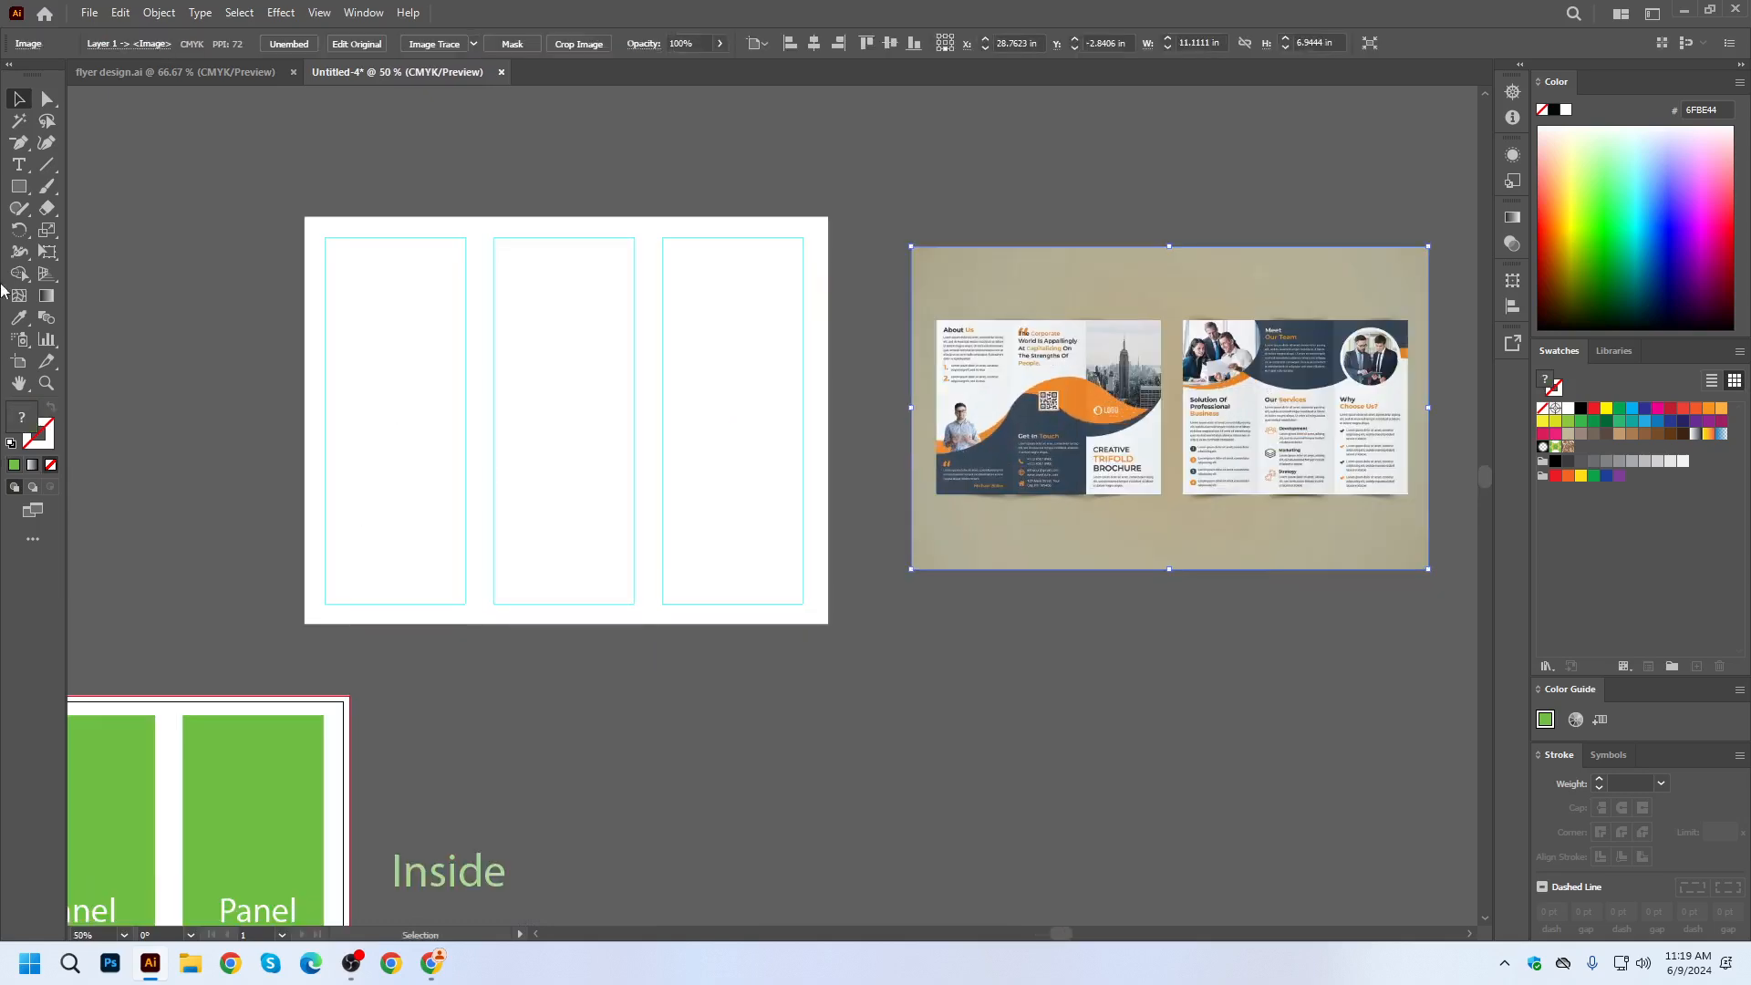
Draw a closed green shape with the Pen tool, with a wavy upper edge across all three panels and straight edges along the artboard's bottom.
{"action": "left_click_drag", "start_coordinate": [18, 142], "coordinate": [64, 139]}
{"action": "left_click_drag", "start_coordinate": [628, 468], "coordinate": [535, 465]}
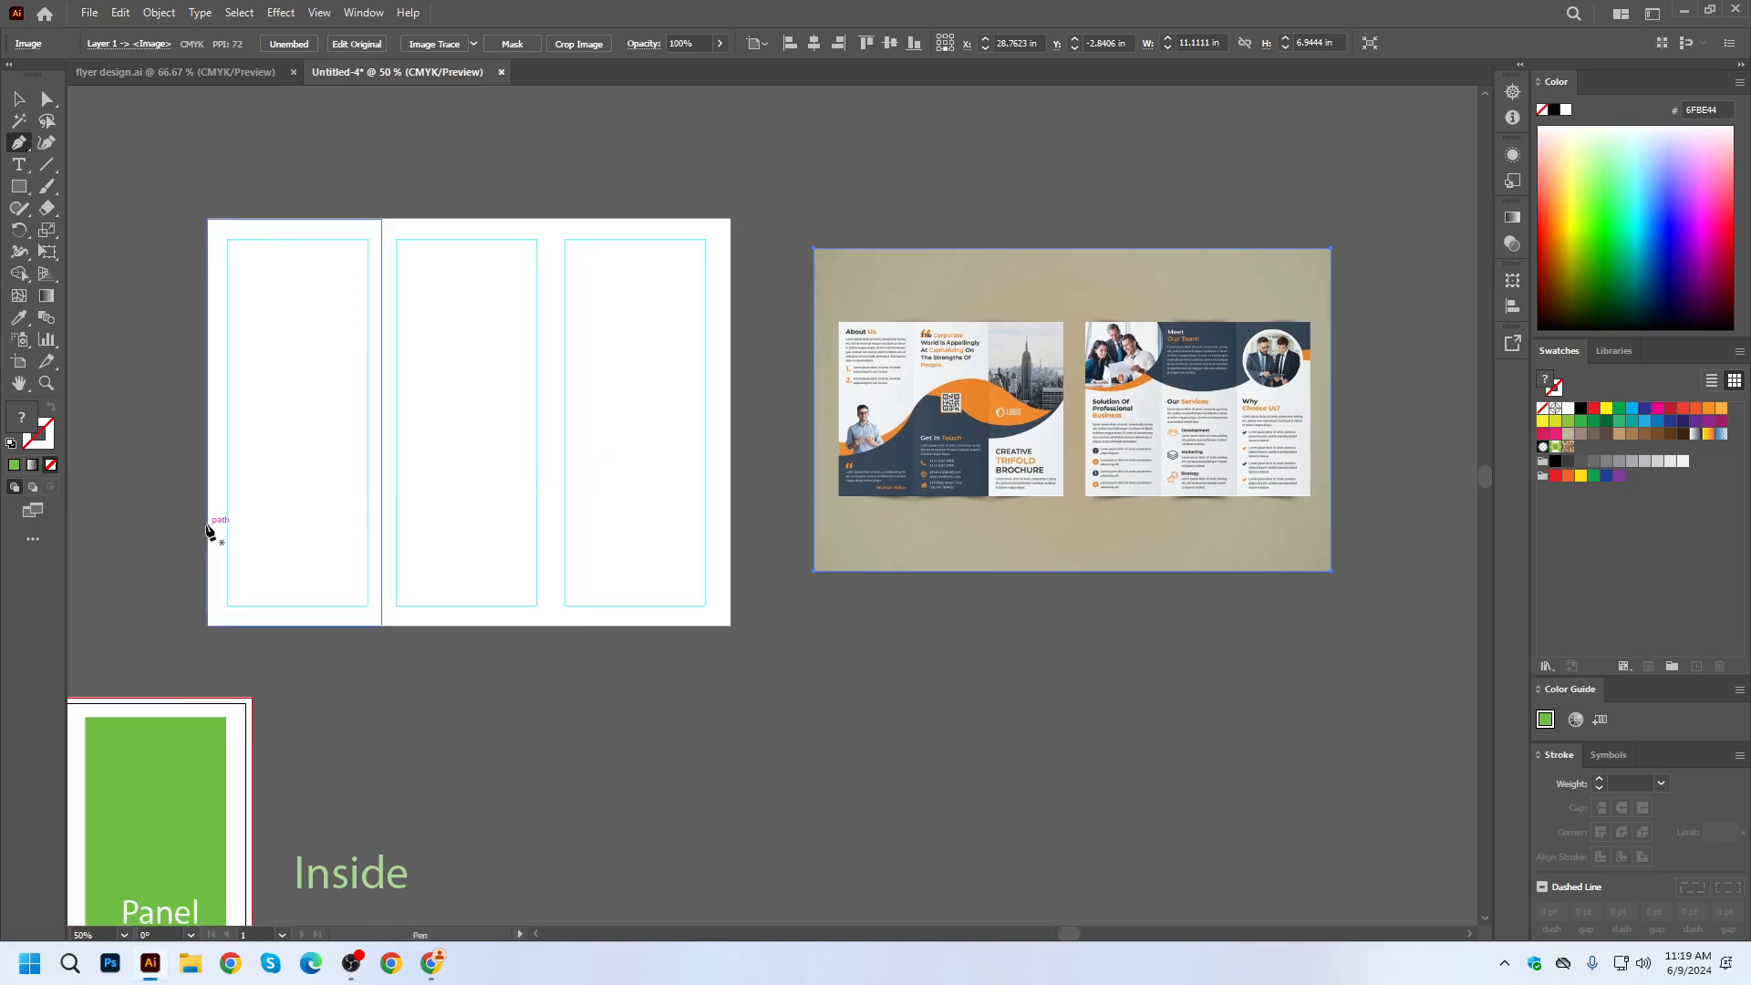
{"action": "left_click_drag", "start_coordinate": [208, 523], "coordinate": [256, 509]}
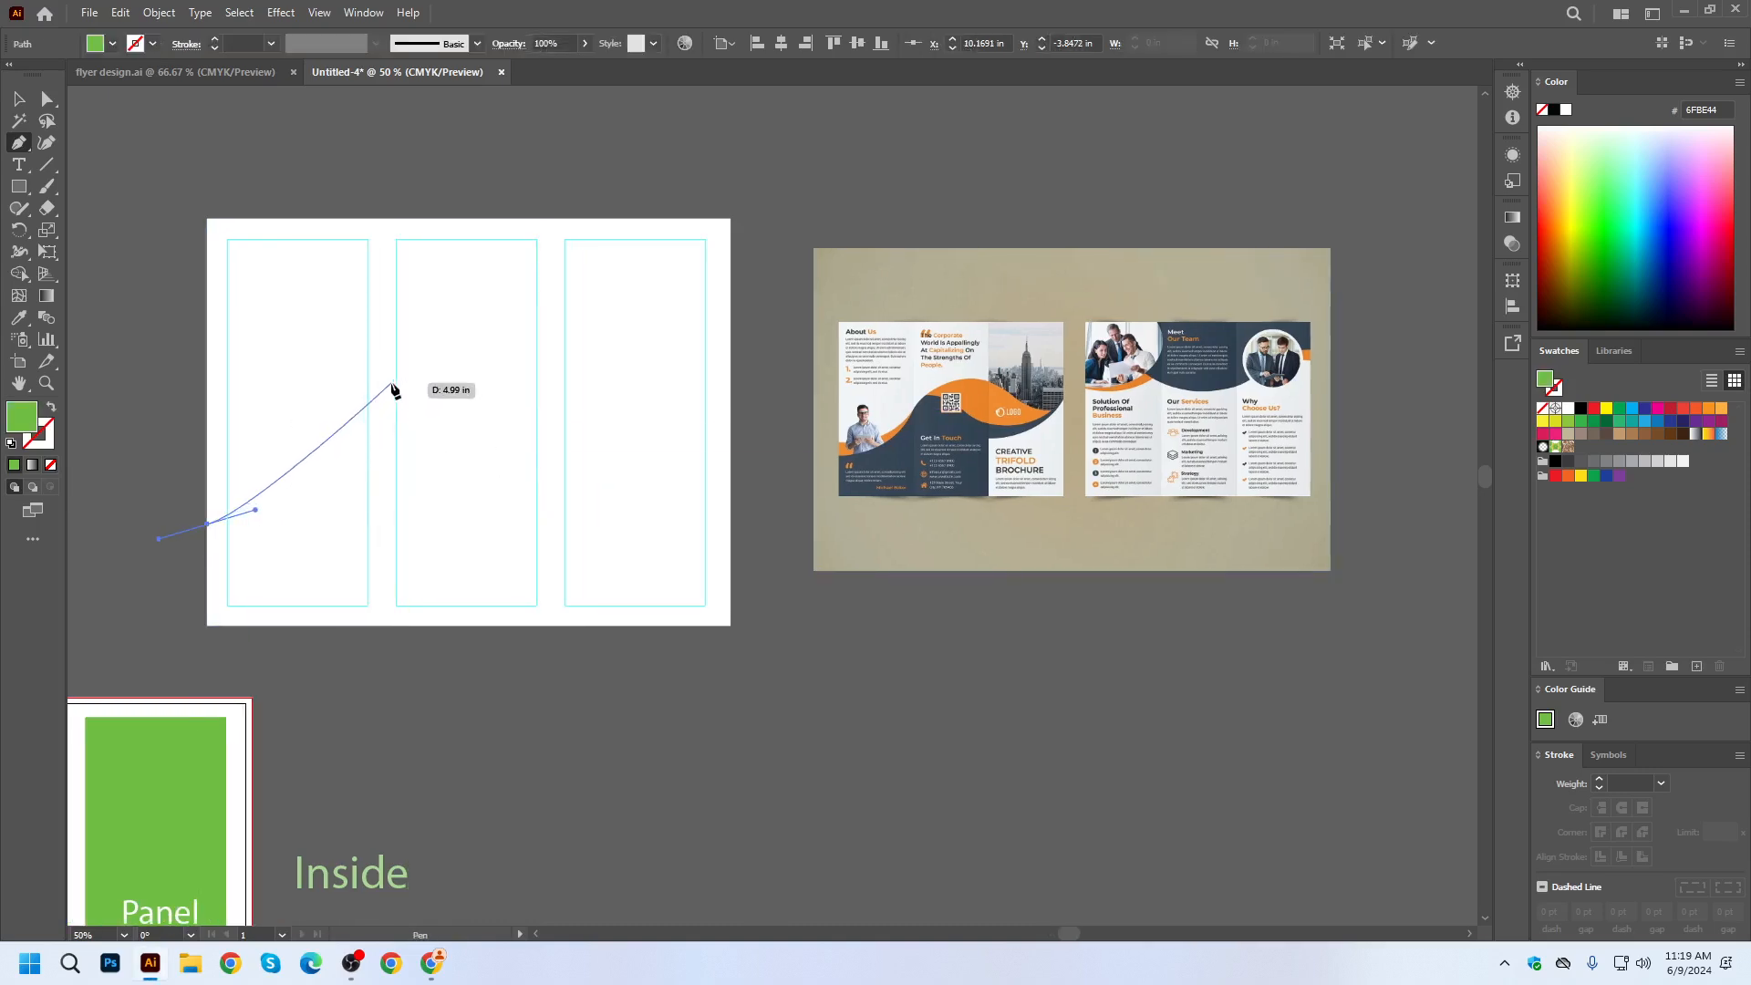
{"action": "left_click_drag", "start_coordinate": [395, 403], "coordinate": [438, 322]}
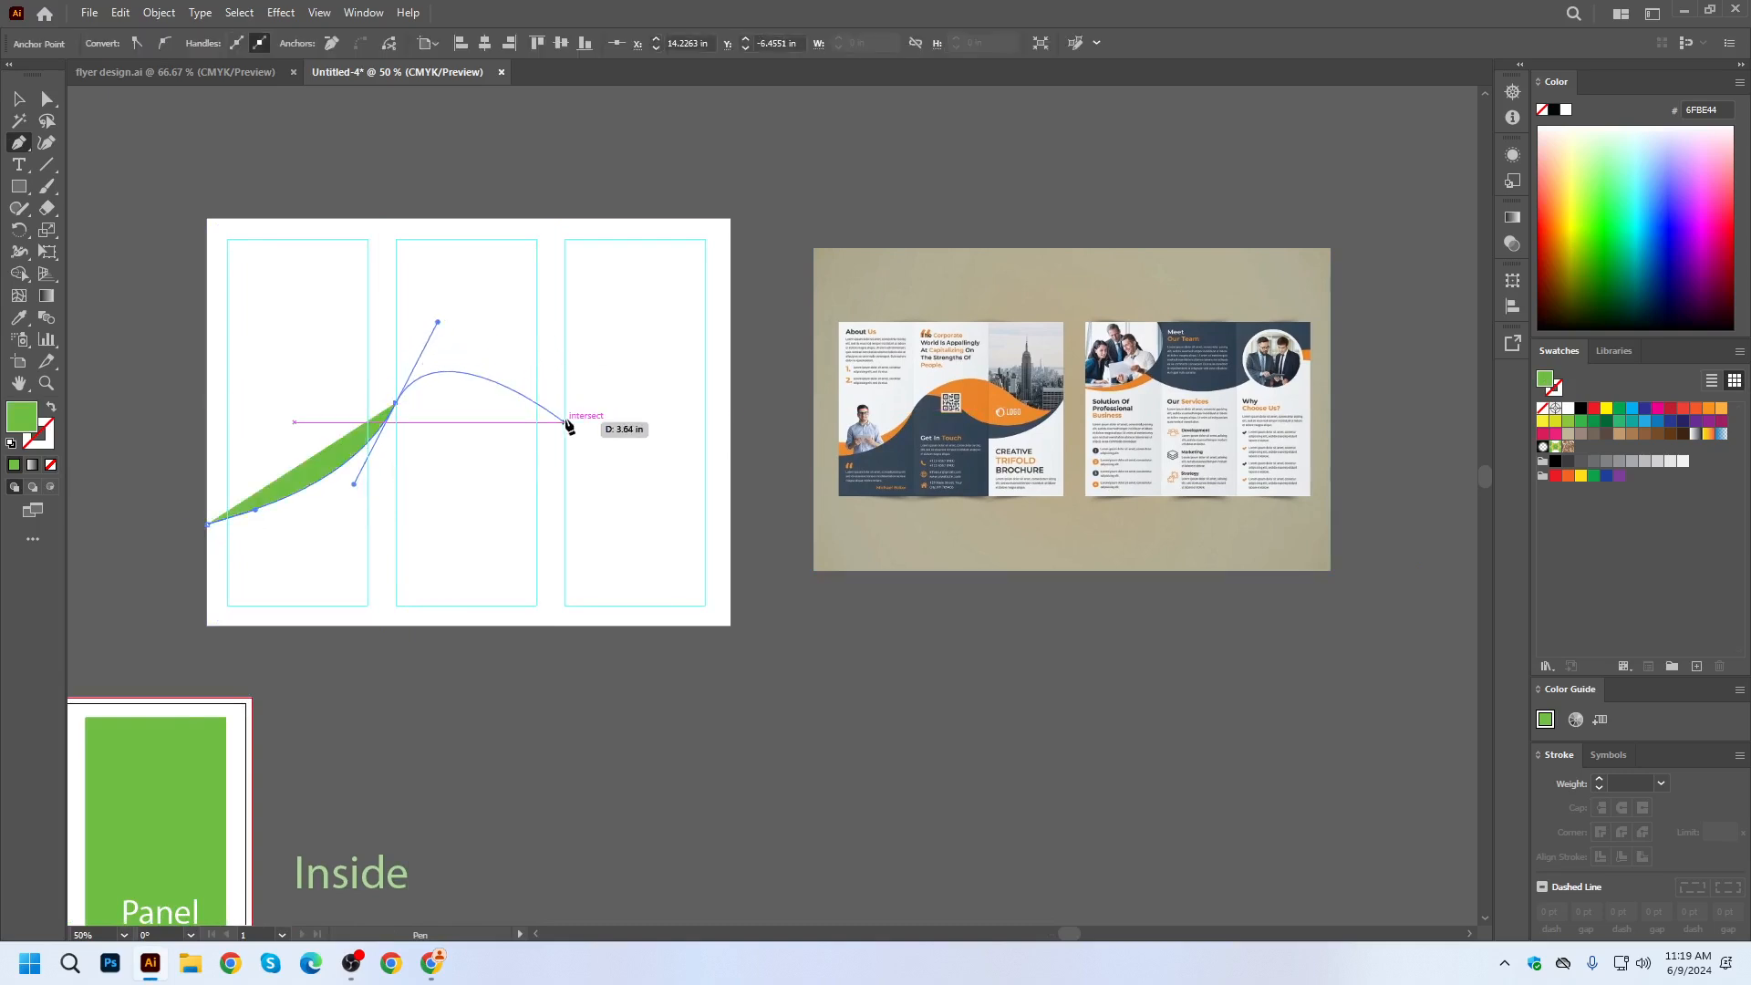
{"action": "left_click_drag", "start_coordinate": [558, 429], "coordinate": [571, 466]}
{"action": "left_click_drag", "start_coordinate": [726, 363], "coordinate": [734, 304]}
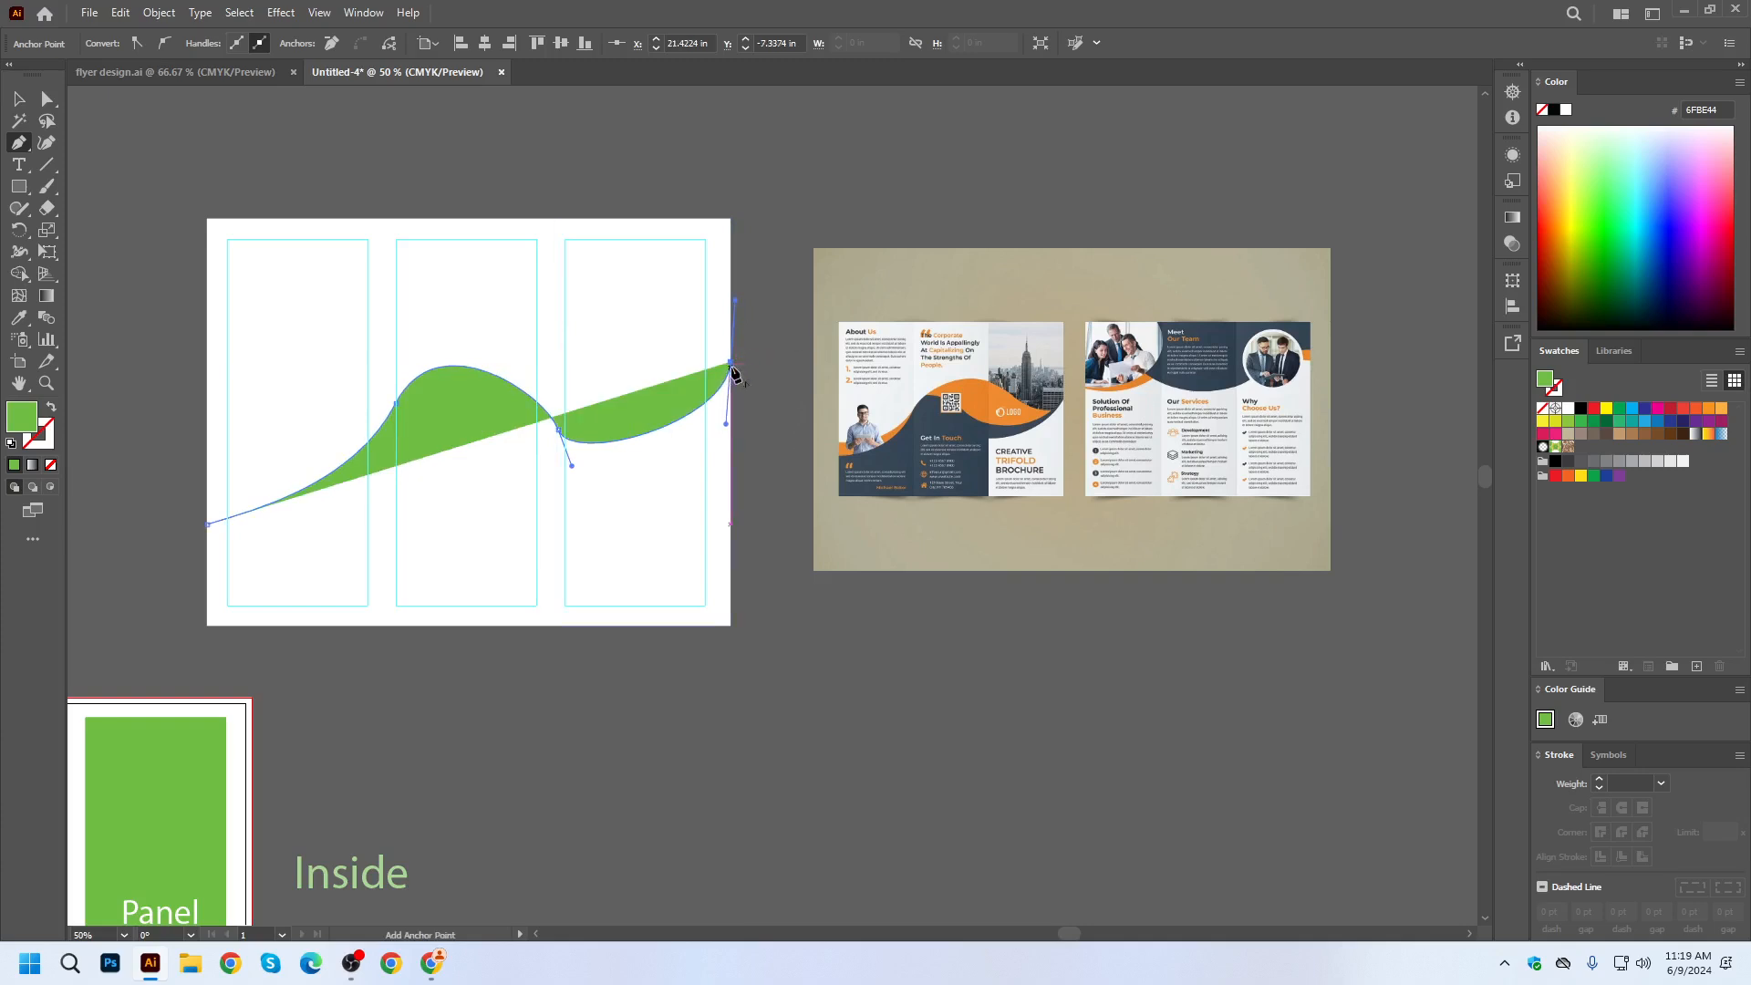
{"action": "left_click", "coordinate": [730, 364]}
{"action": "left_click", "coordinate": [730, 625]}
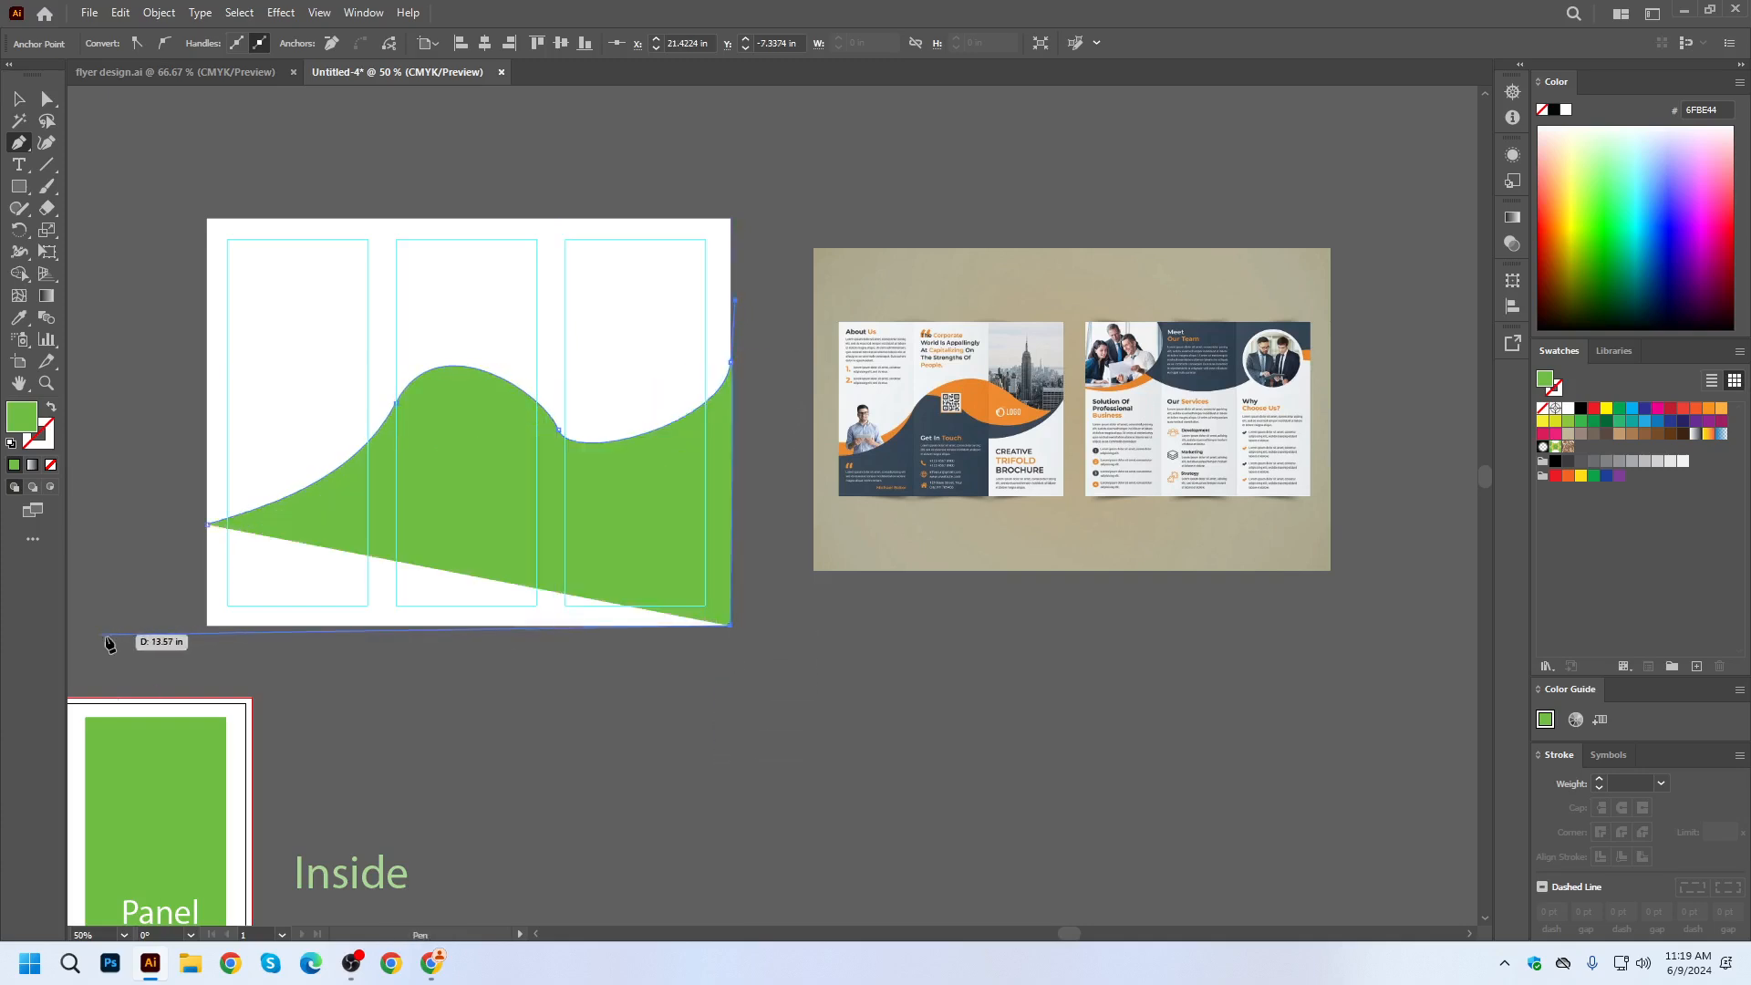
{"action": "left_click", "coordinate": [208, 625]}
{"action": "left_click", "coordinate": [209, 524]}
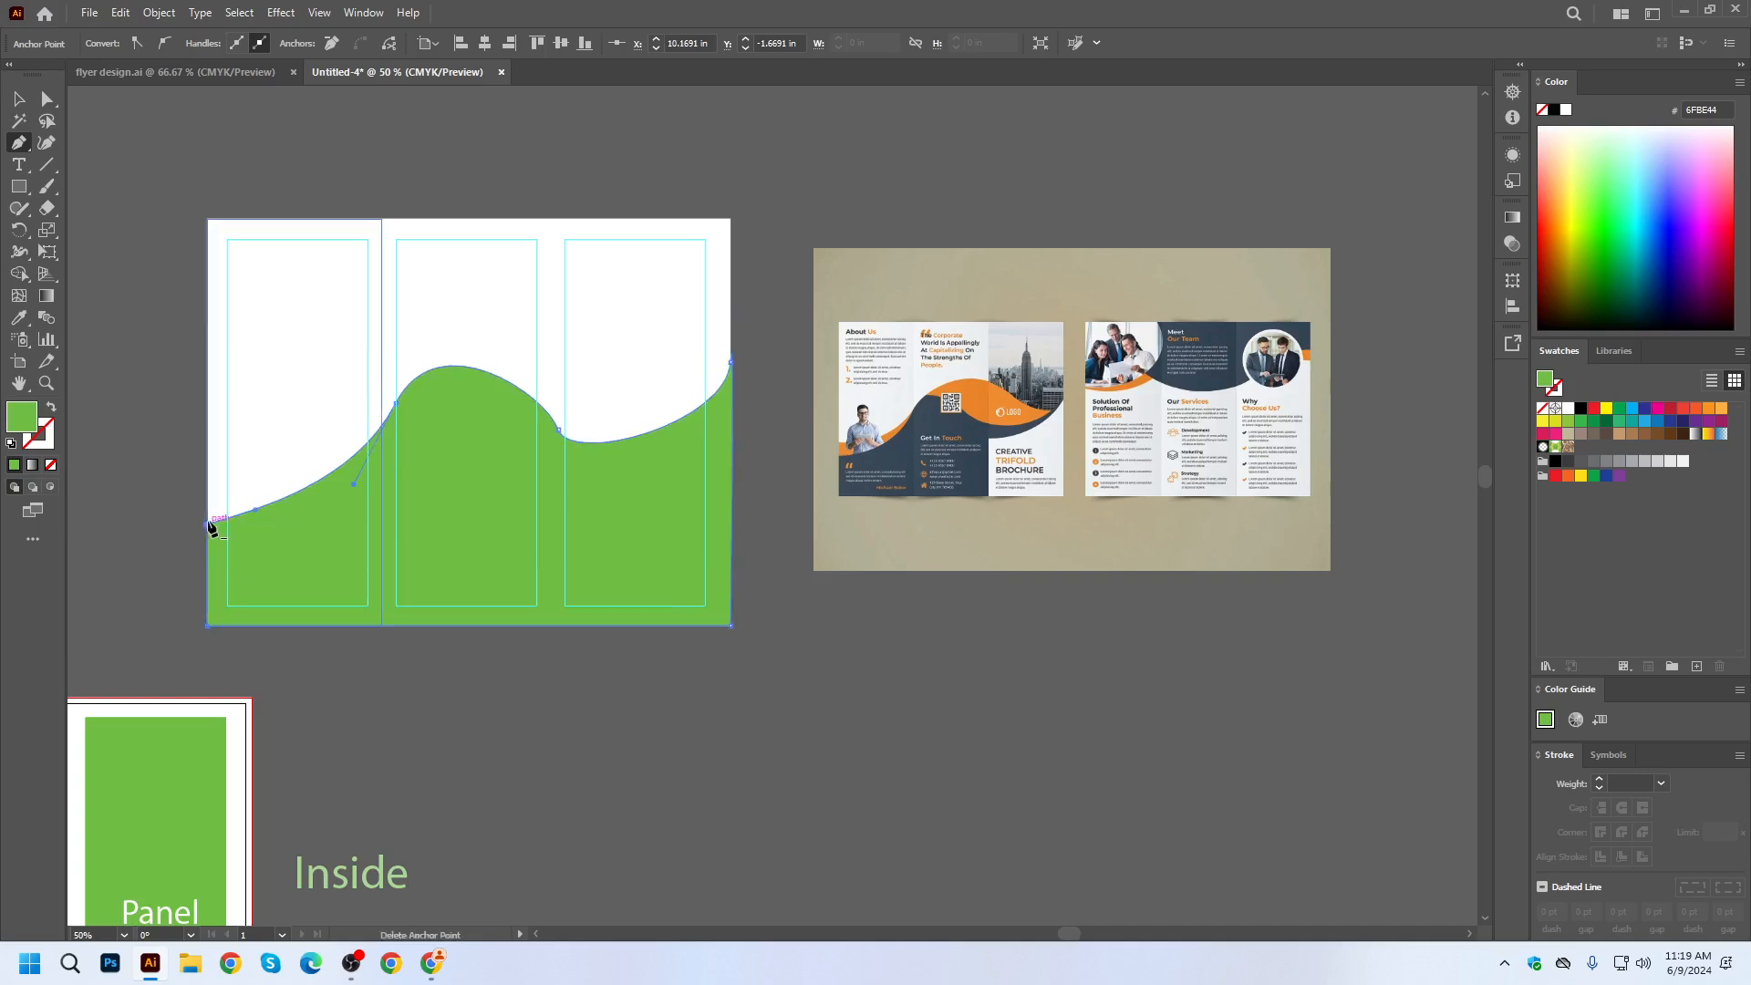
Reshape the wave's curve at the anchor between the second and third panels by adjusting its direction handle.
{"action": "left_click", "coordinate": [47, 99]}
{"action": "key", "text": "ctrl+1"}
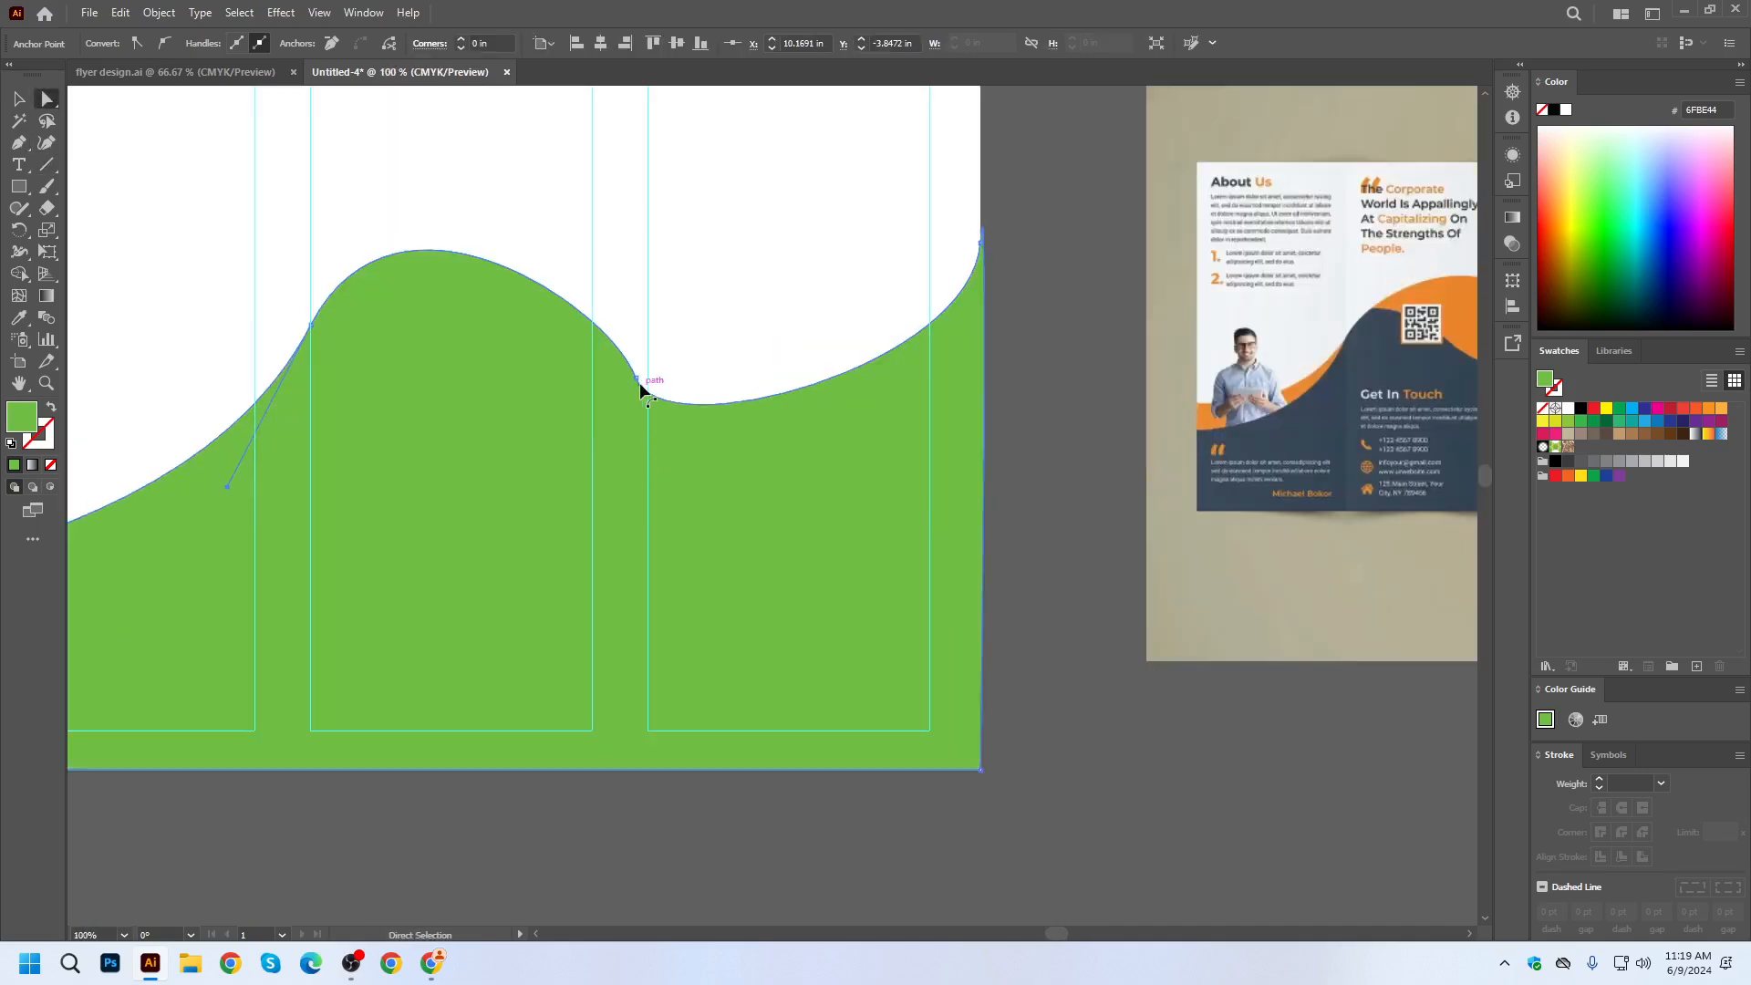
{"action": "left_click", "coordinate": [638, 382]}
{"action": "left_click_drag", "start_coordinate": [608, 305], "coordinate": [558, 309]}
{"action": "scroll", "coordinate": [635, 544], "scroll_direction": "down", "scroll_amount": 4}
{"action": "left_click", "coordinate": [782, 617]}
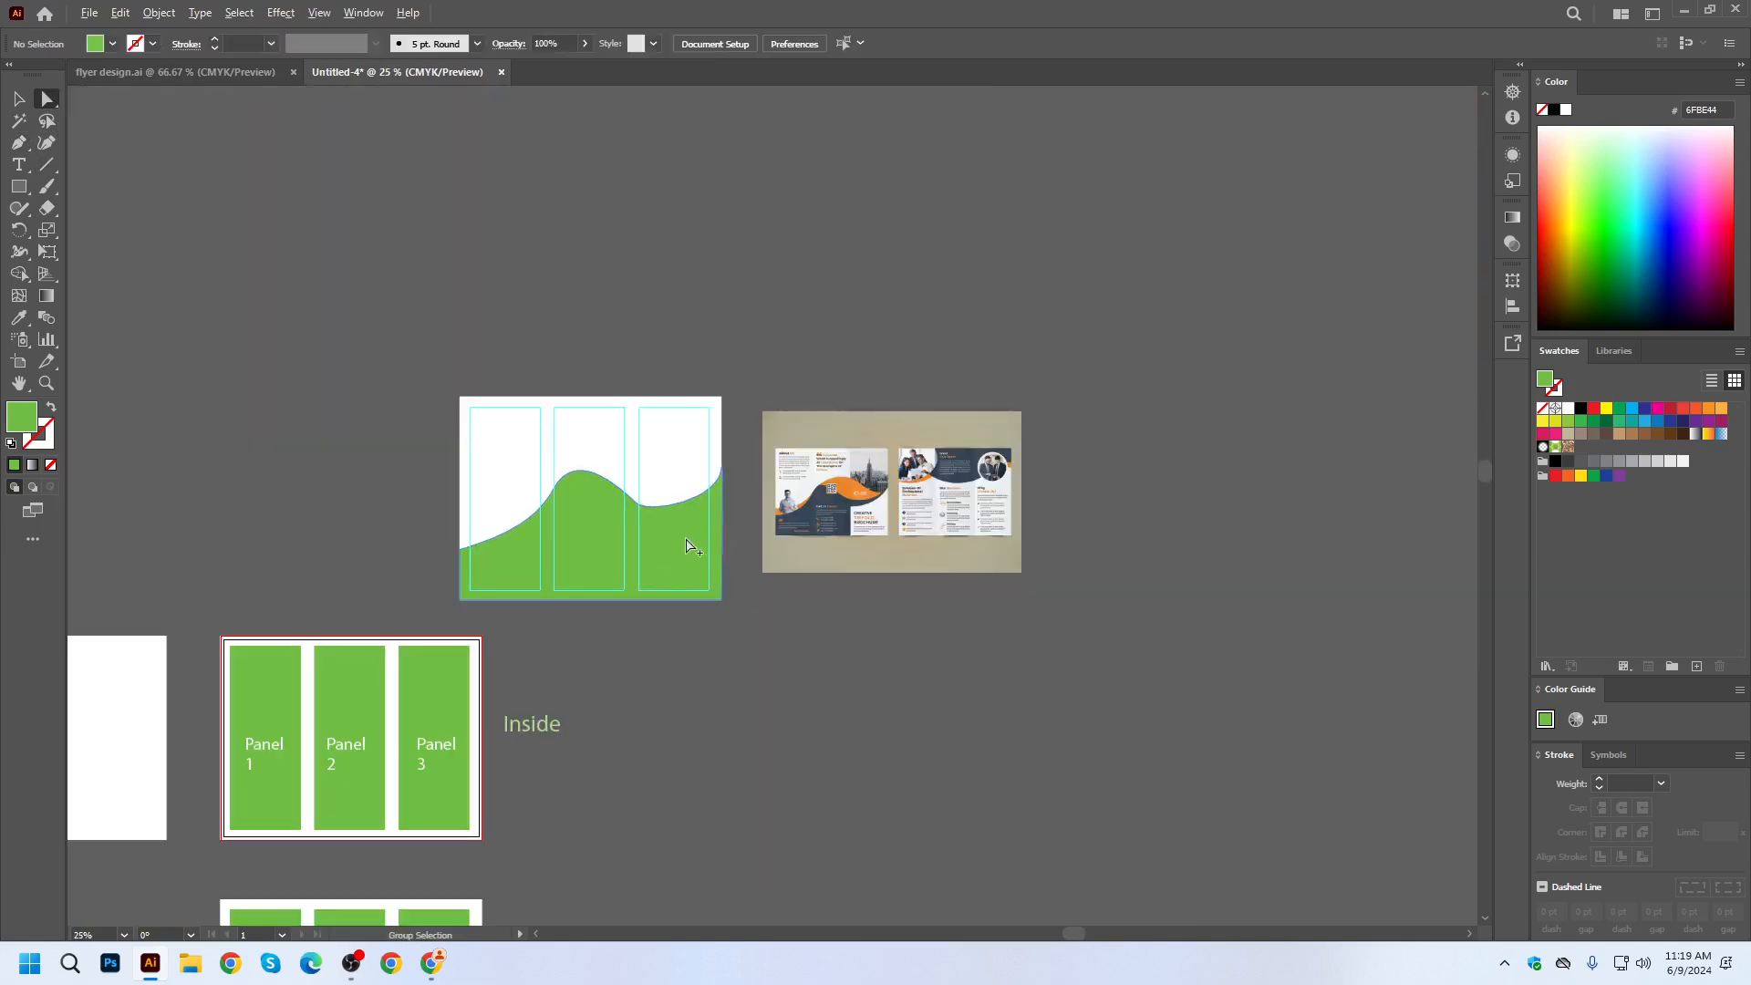
Examine the layout and wave shapes of the reference brochure against the green wave on the artboard.
{"action": "scroll", "coordinate": [755, 522], "scroll_direction": "up", "scroll_amount": 1}
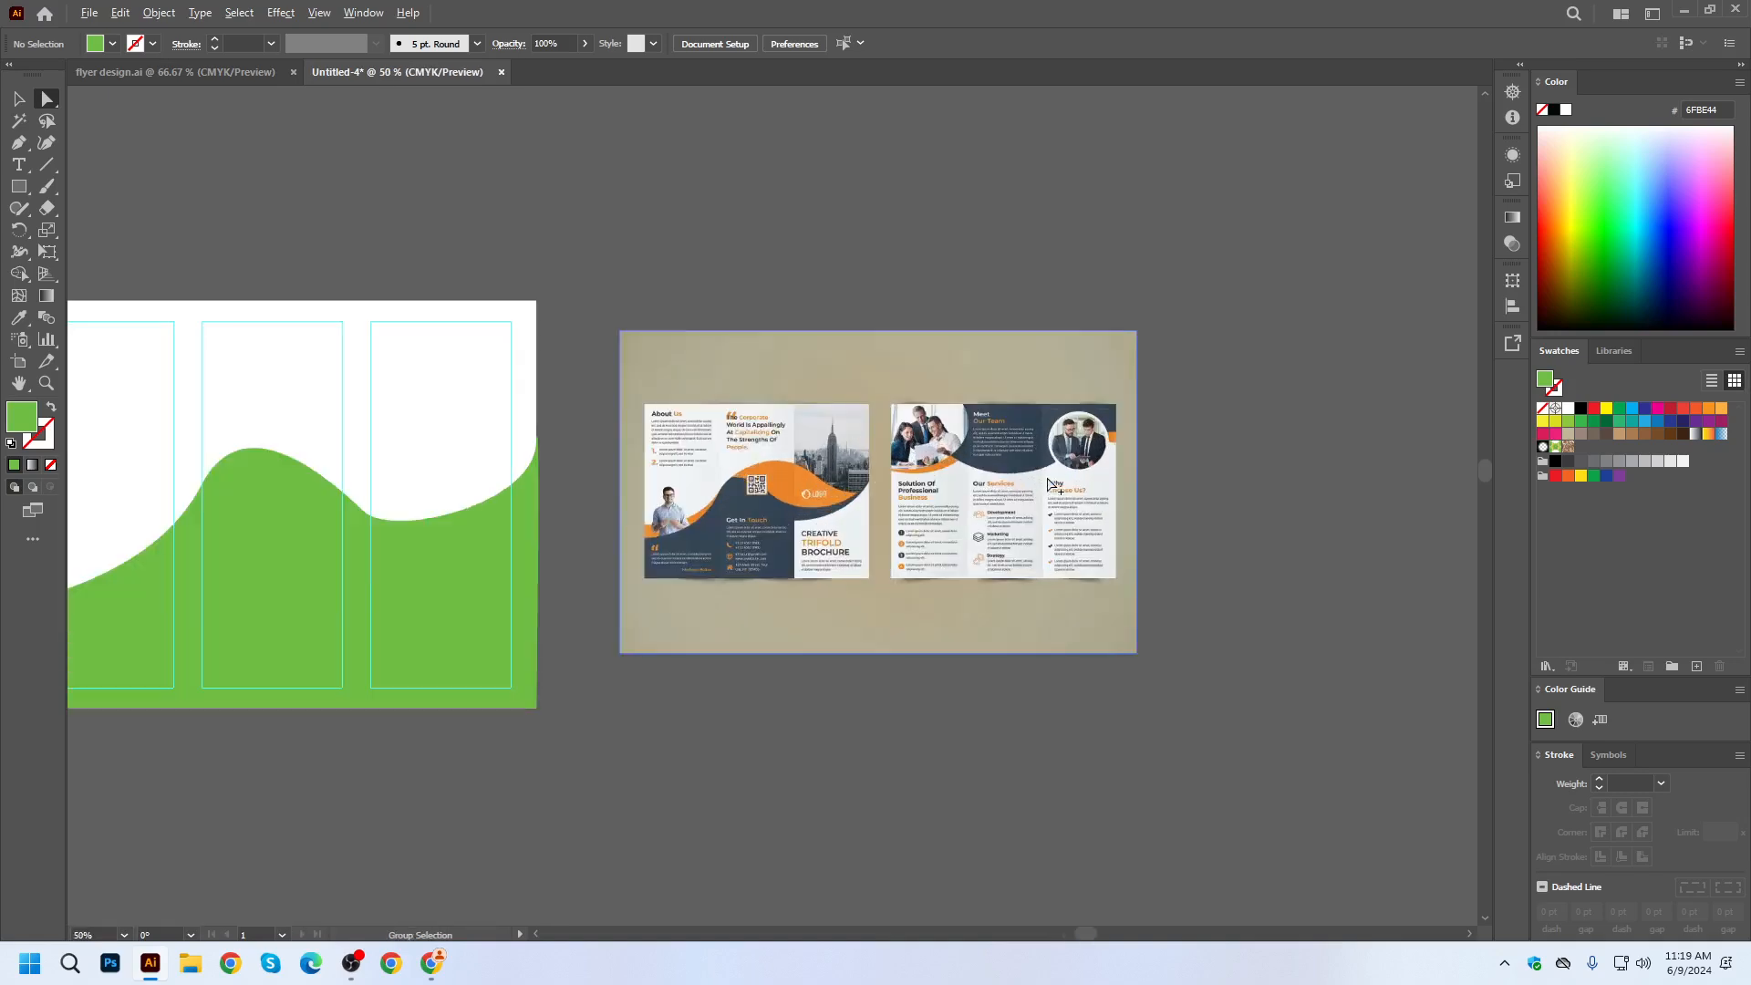
{"action": "scroll", "coordinate": [989, 491], "scroll_direction": "up", "scroll_amount": 1}
{"action": "scroll", "coordinate": [1007, 449], "scroll_direction": "up", "scroll_amount": 1}
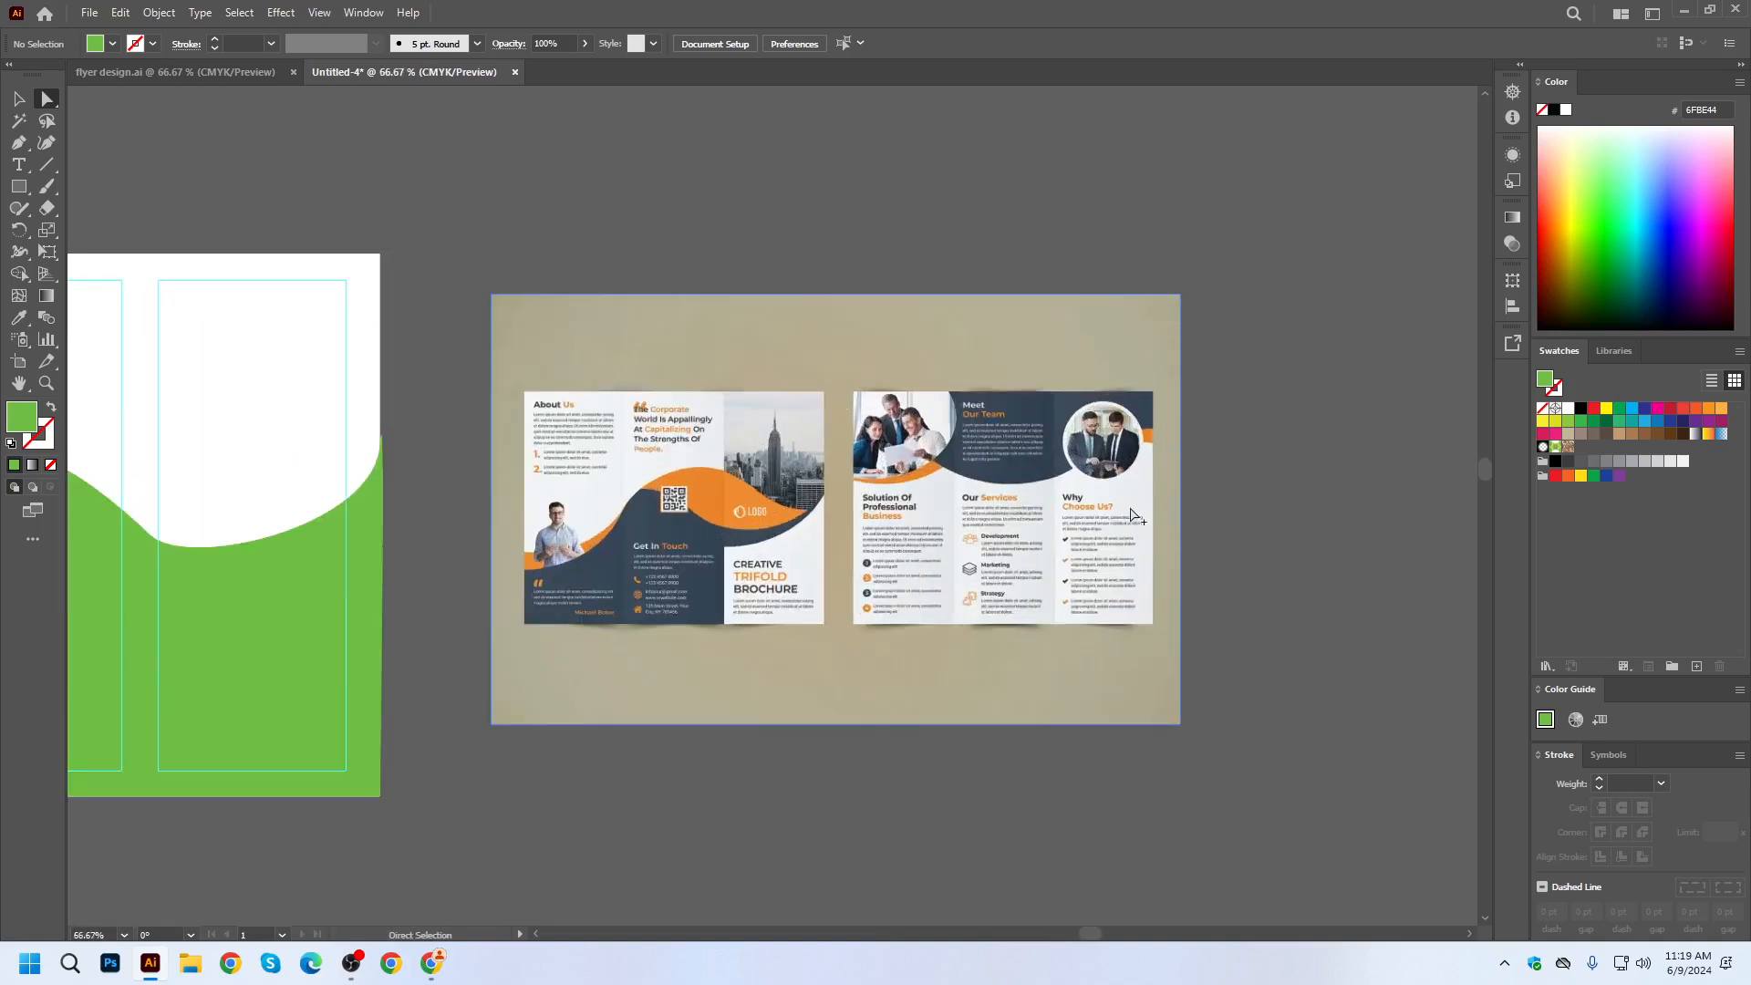
{"action": "scroll", "coordinate": [1137, 511], "scroll_direction": "down", "scroll_amount": 1}
{"action": "key", "text": "v"}
{"action": "scroll", "coordinate": [918, 360], "scroll_direction": "left", "scroll_amount": 5}
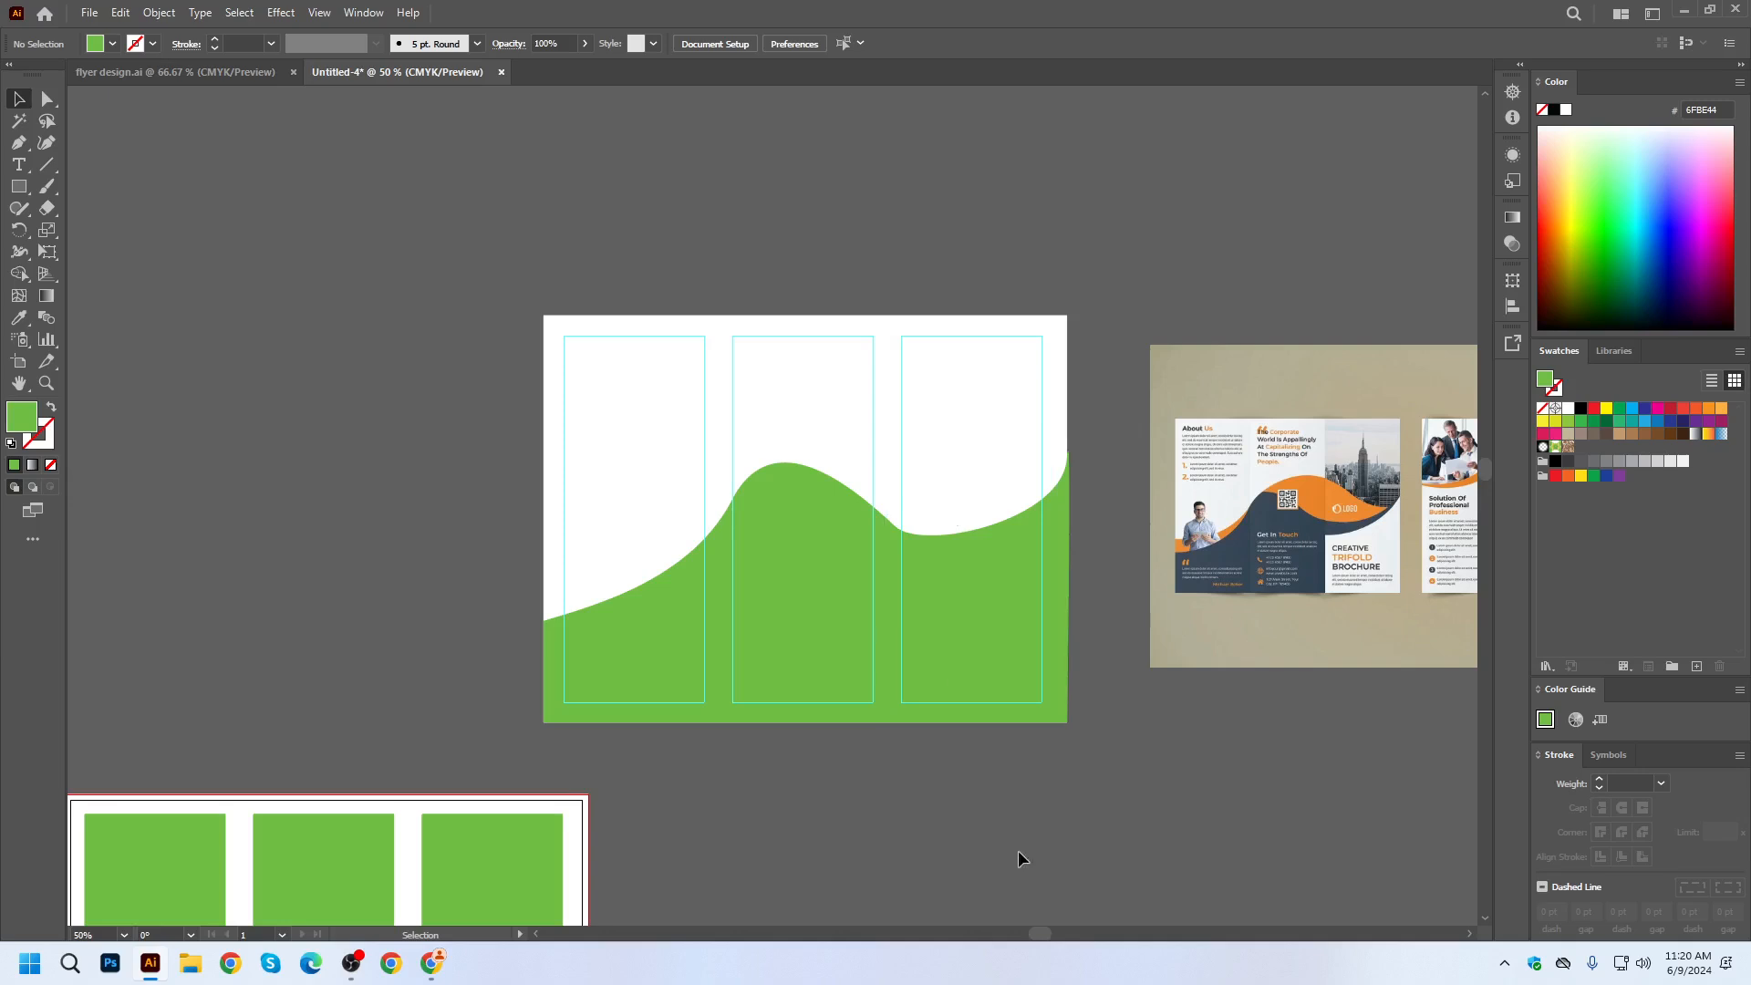
{"action": "left_click_drag", "start_coordinate": [1168, 812], "coordinate": [949, 758]}
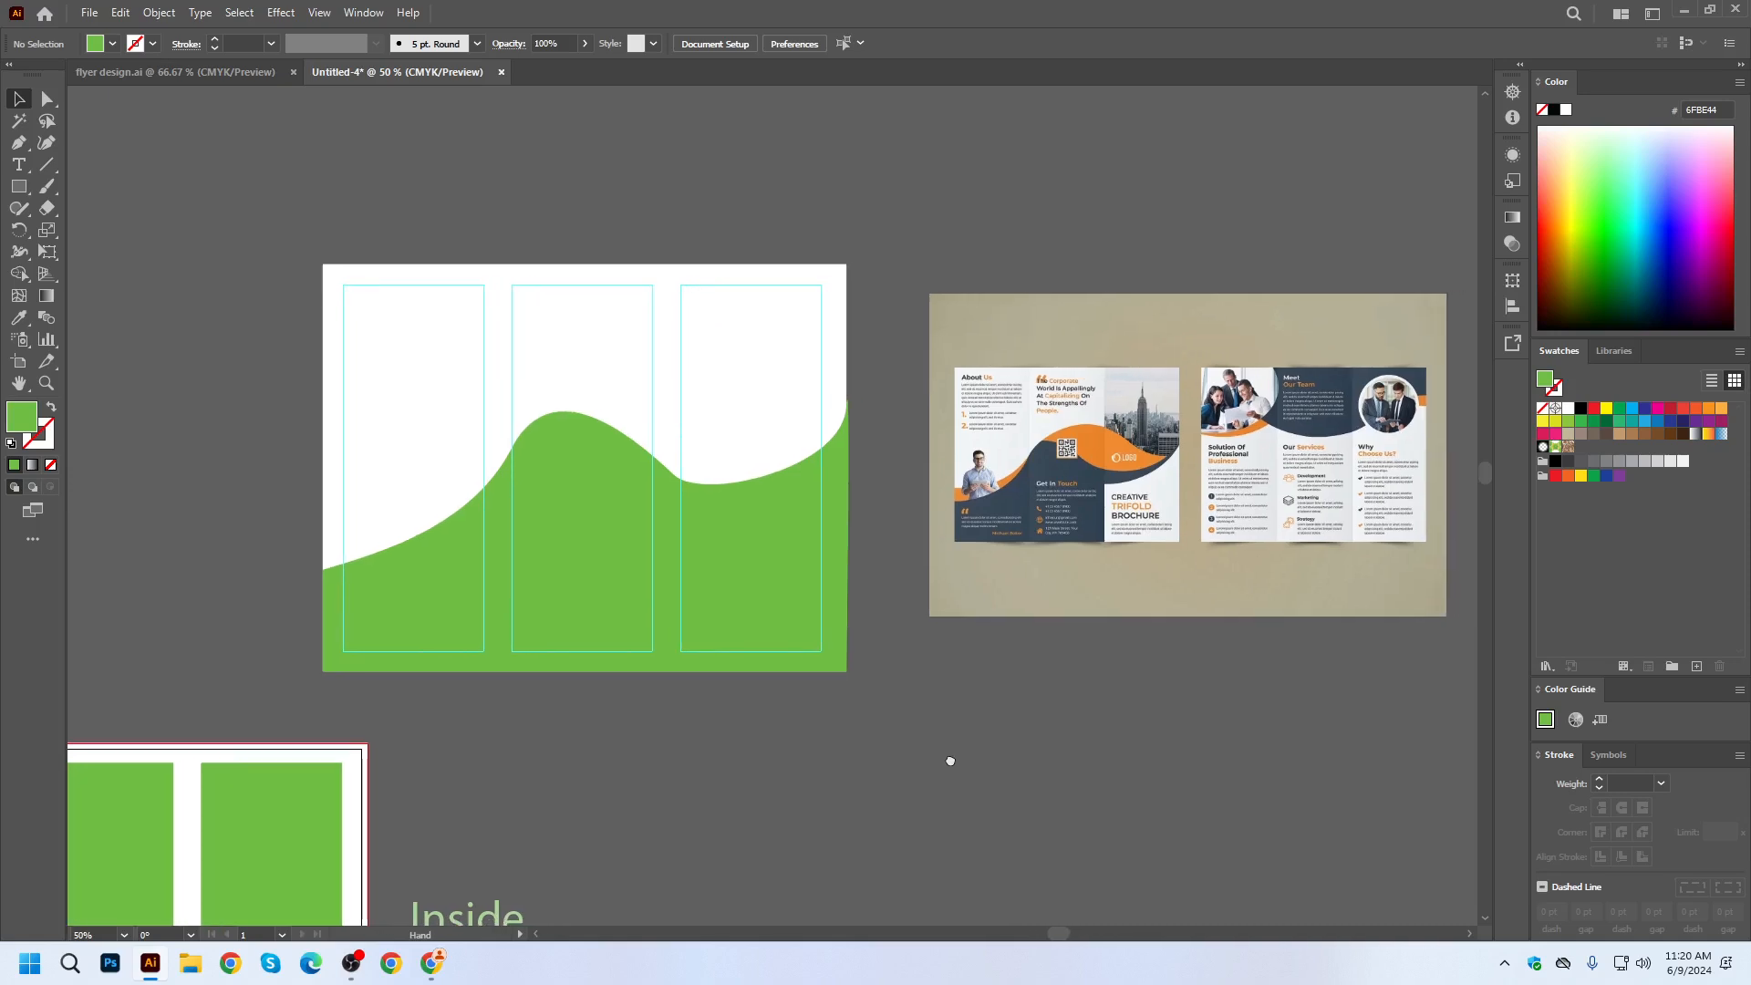
{"action": "left_click", "coordinate": [846, 517]}
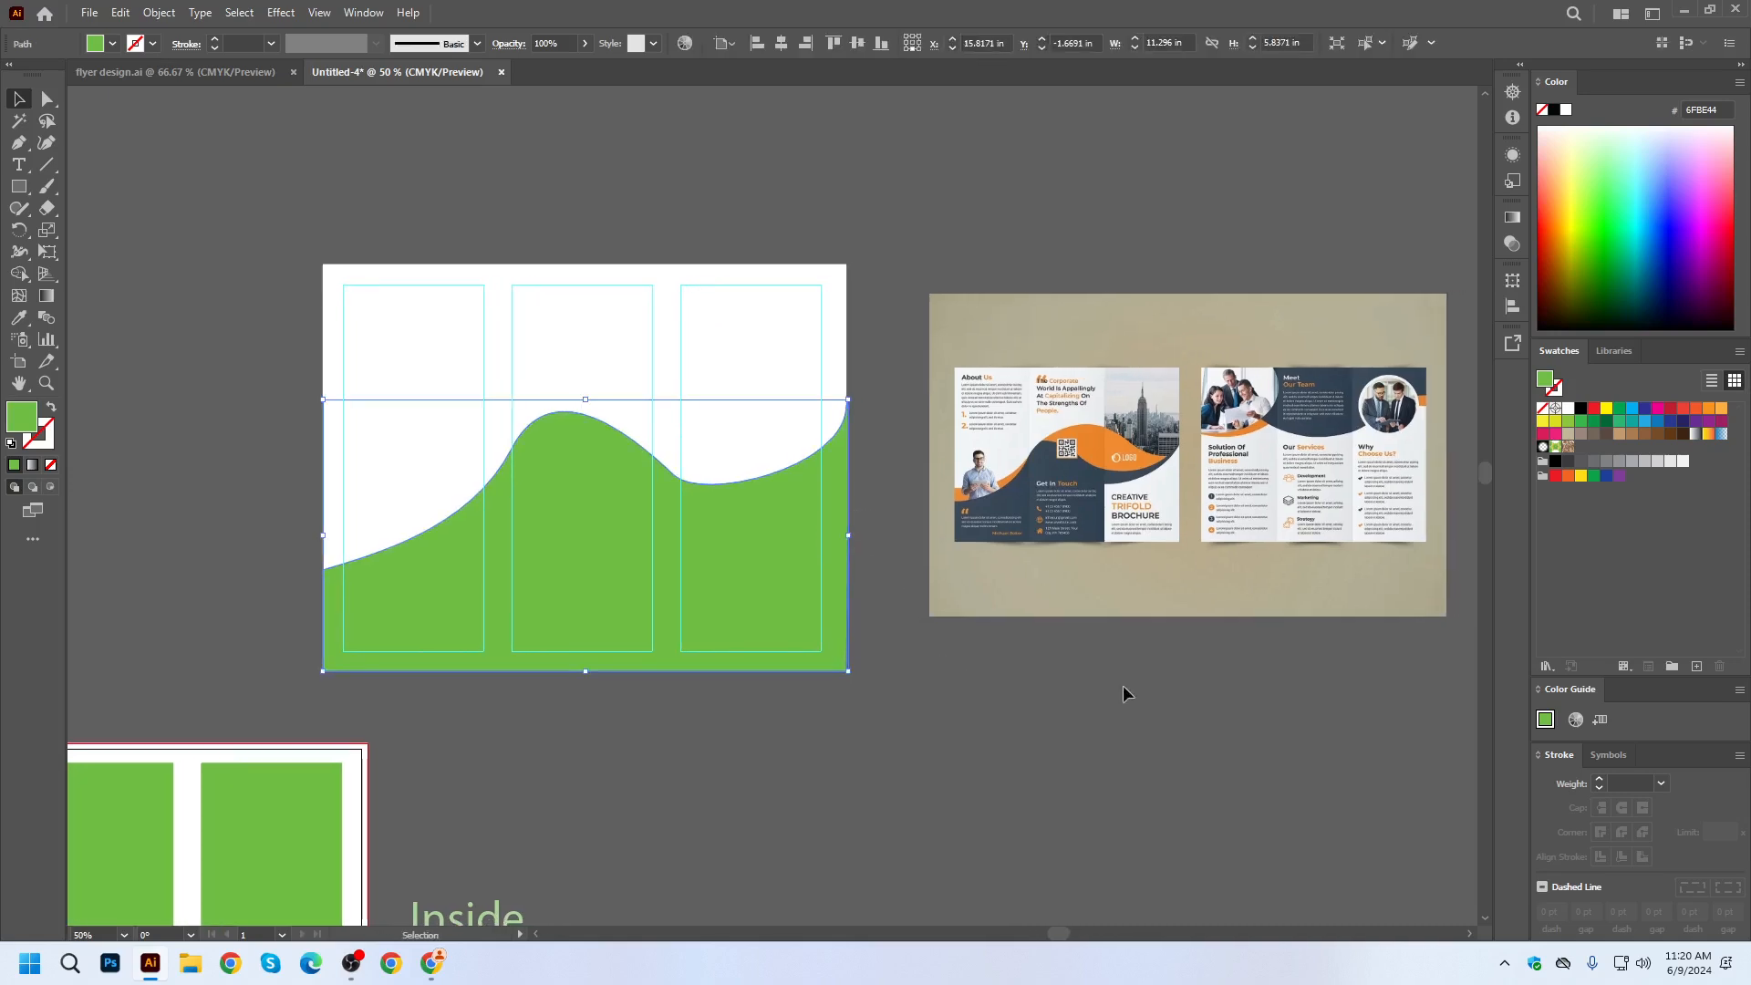
{"action": "left_click", "coordinate": [1251, 718]}
{"action": "left_click", "coordinate": [1089, 492]}
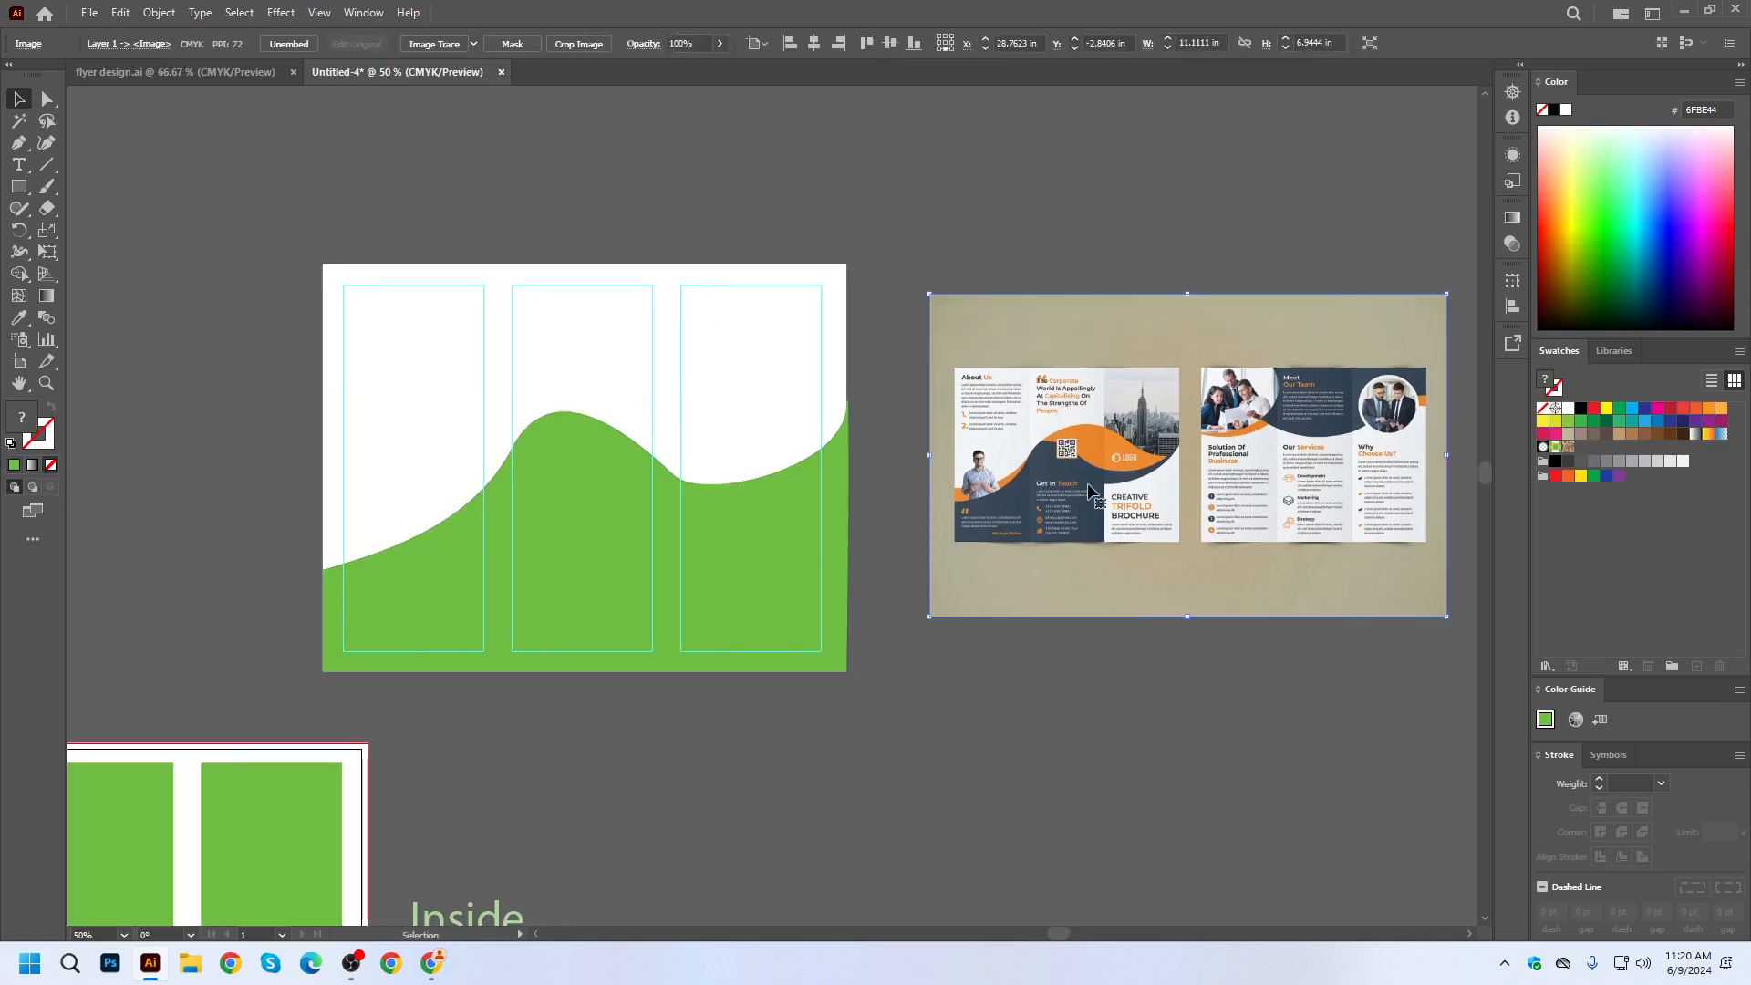
{"action": "left_click", "coordinate": [1049, 814]}
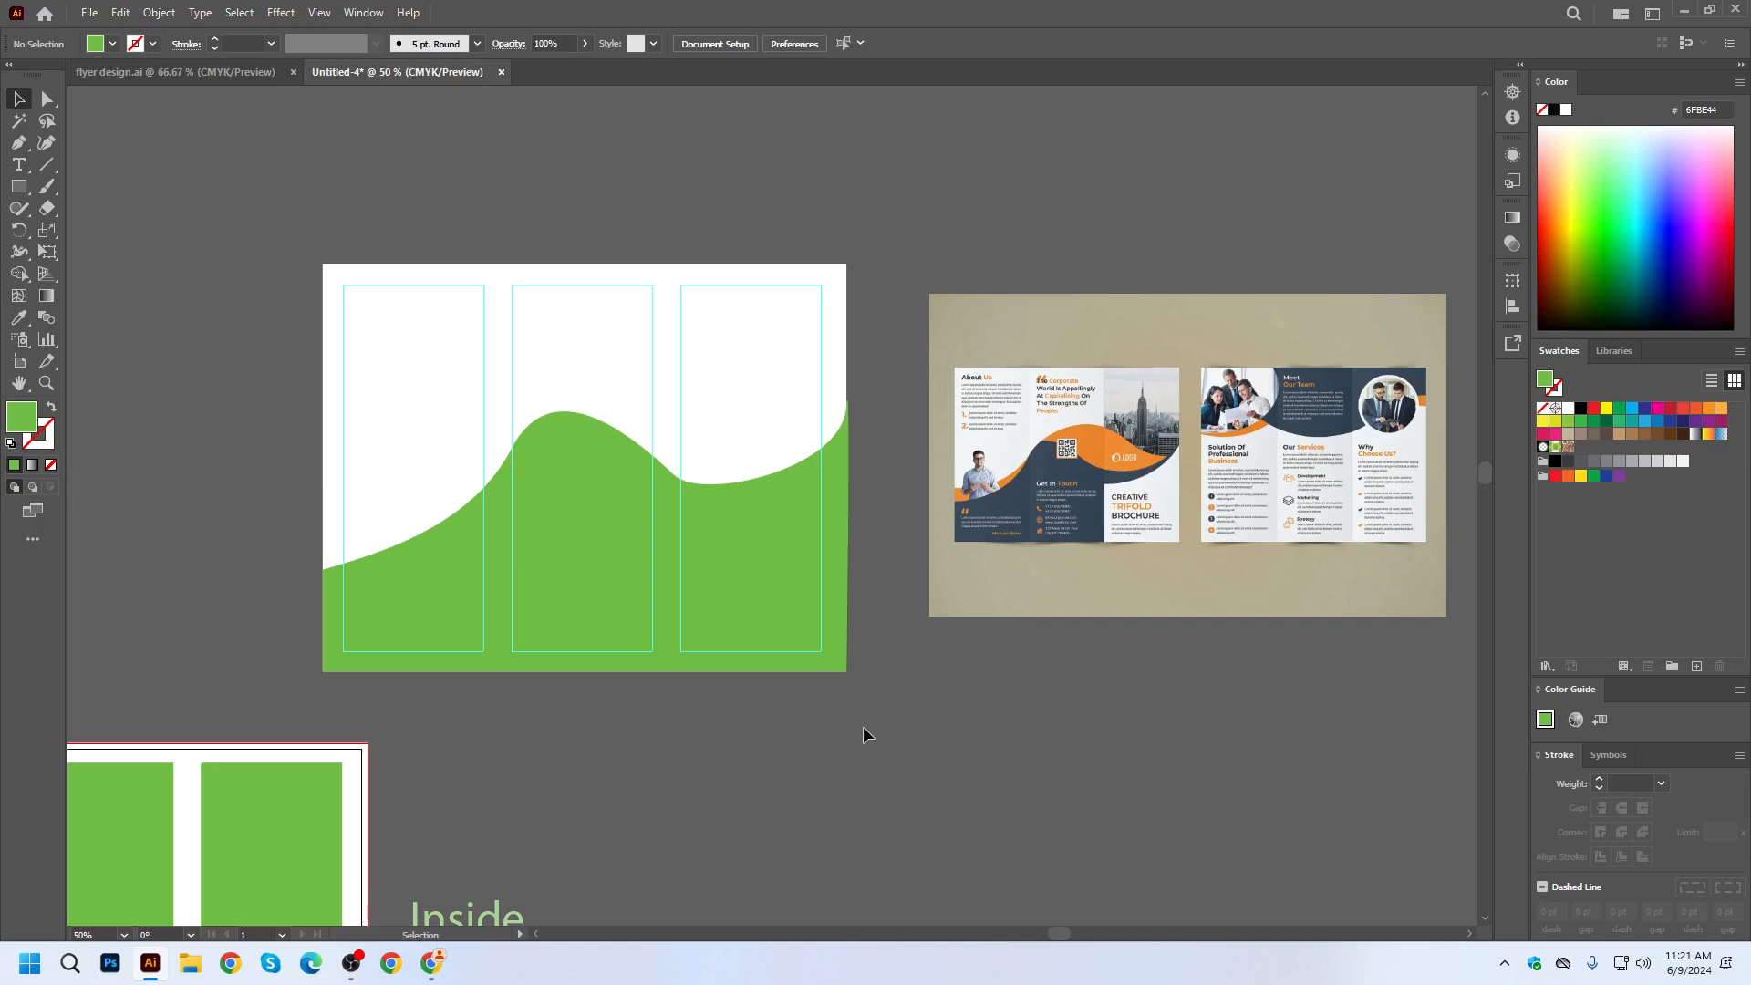
{"action": "scroll", "coordinate": [863, 516], "scroll_direction": "down", "scroll_amount": 3}
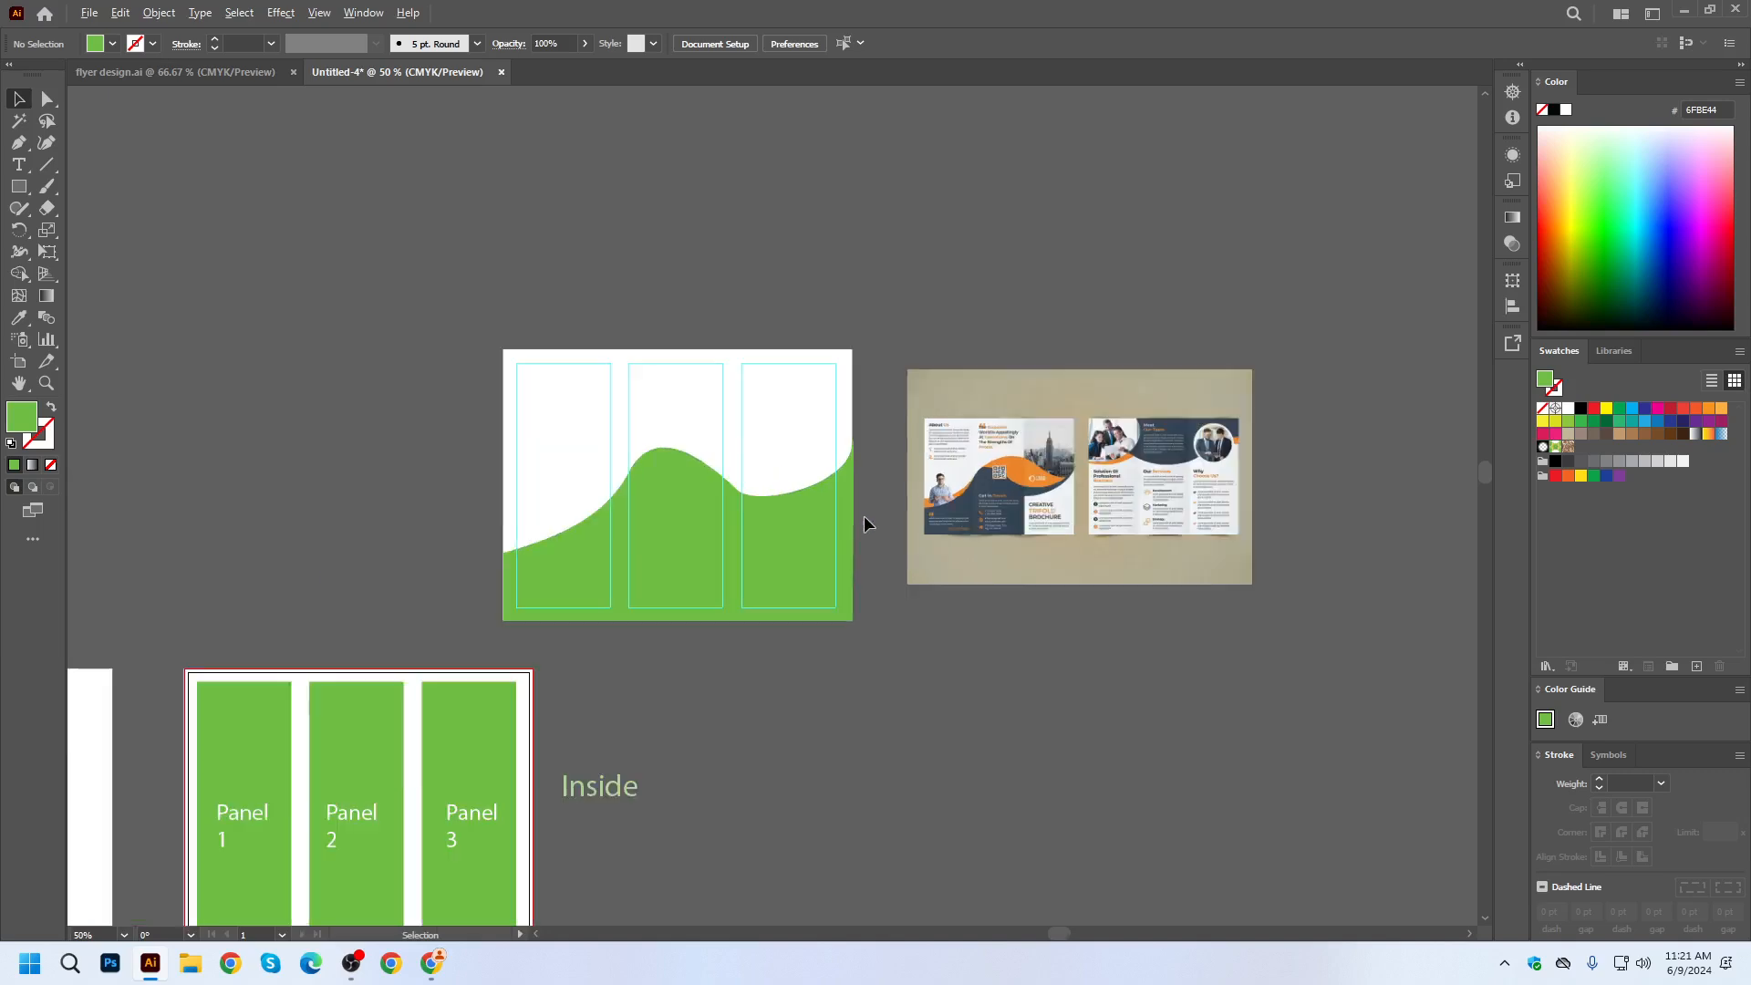
{"action": "scroll", "coordinate": [862, 516], "scroll_direction": "up", "scroll_amount": 2}
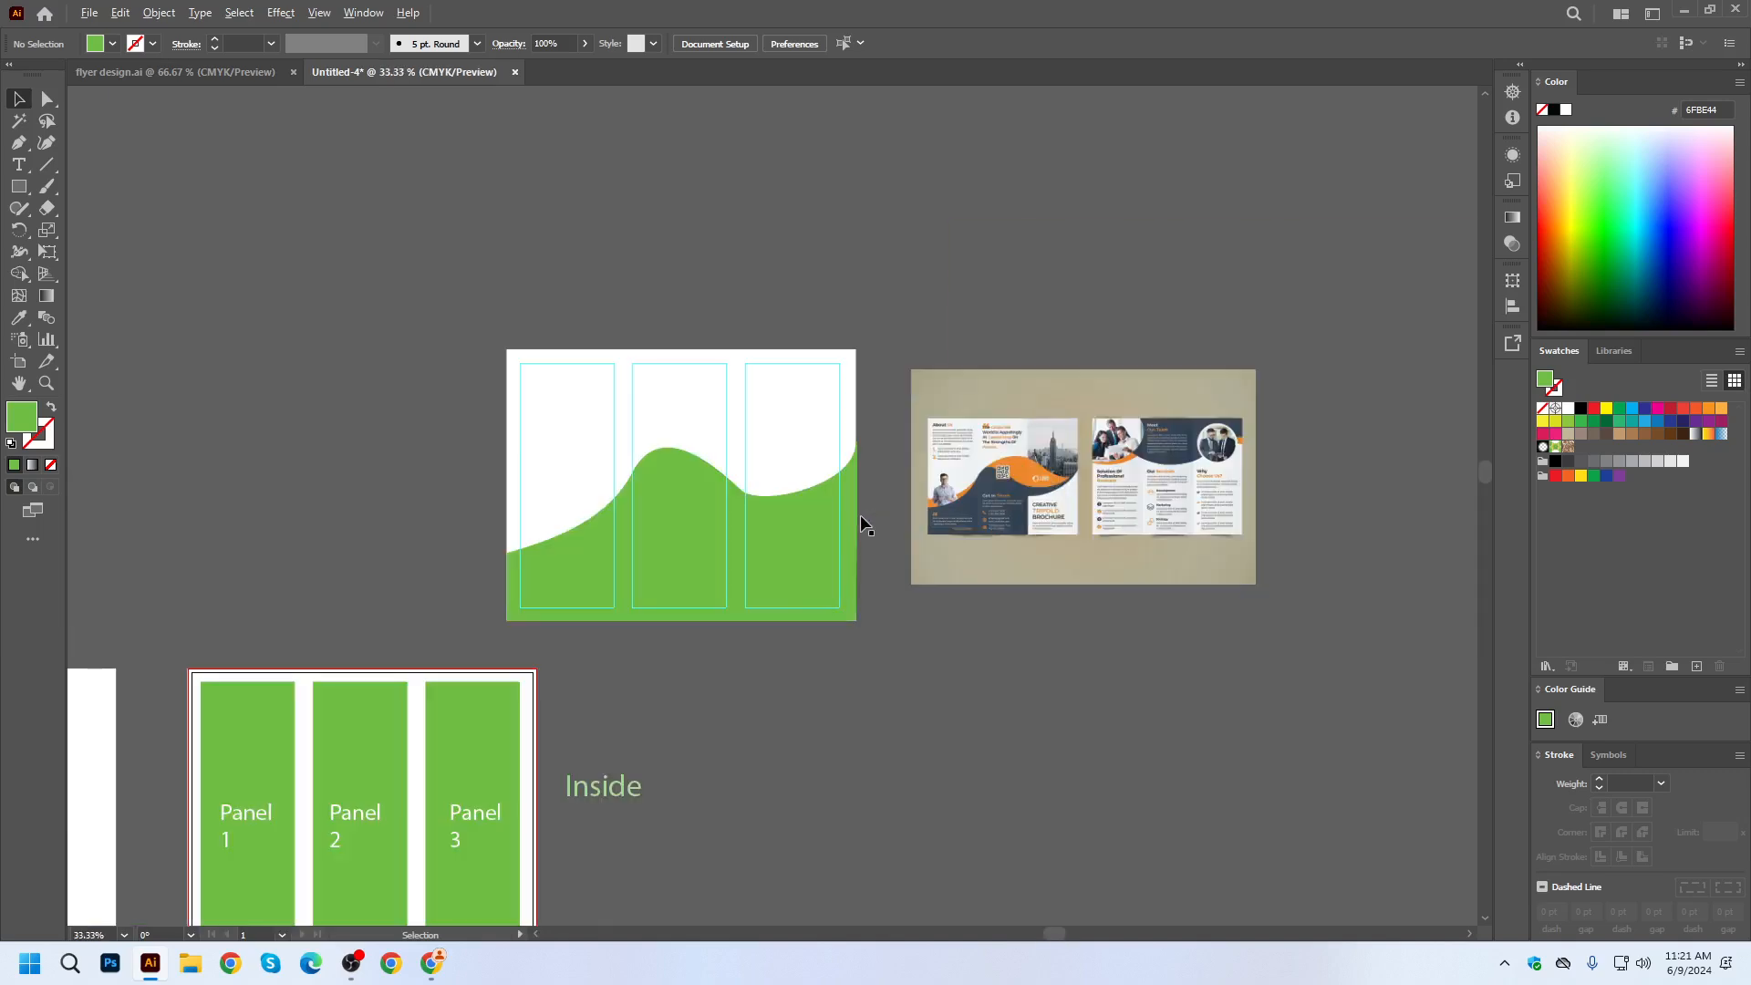
{"action": "scroll", "coordinate": [845, 521], "scroll_direction": "down", "scroll_amount": 1}
{"action": "left_click_drag", "start_coordinate": [920, 606], "coordinate": [956, 493]}
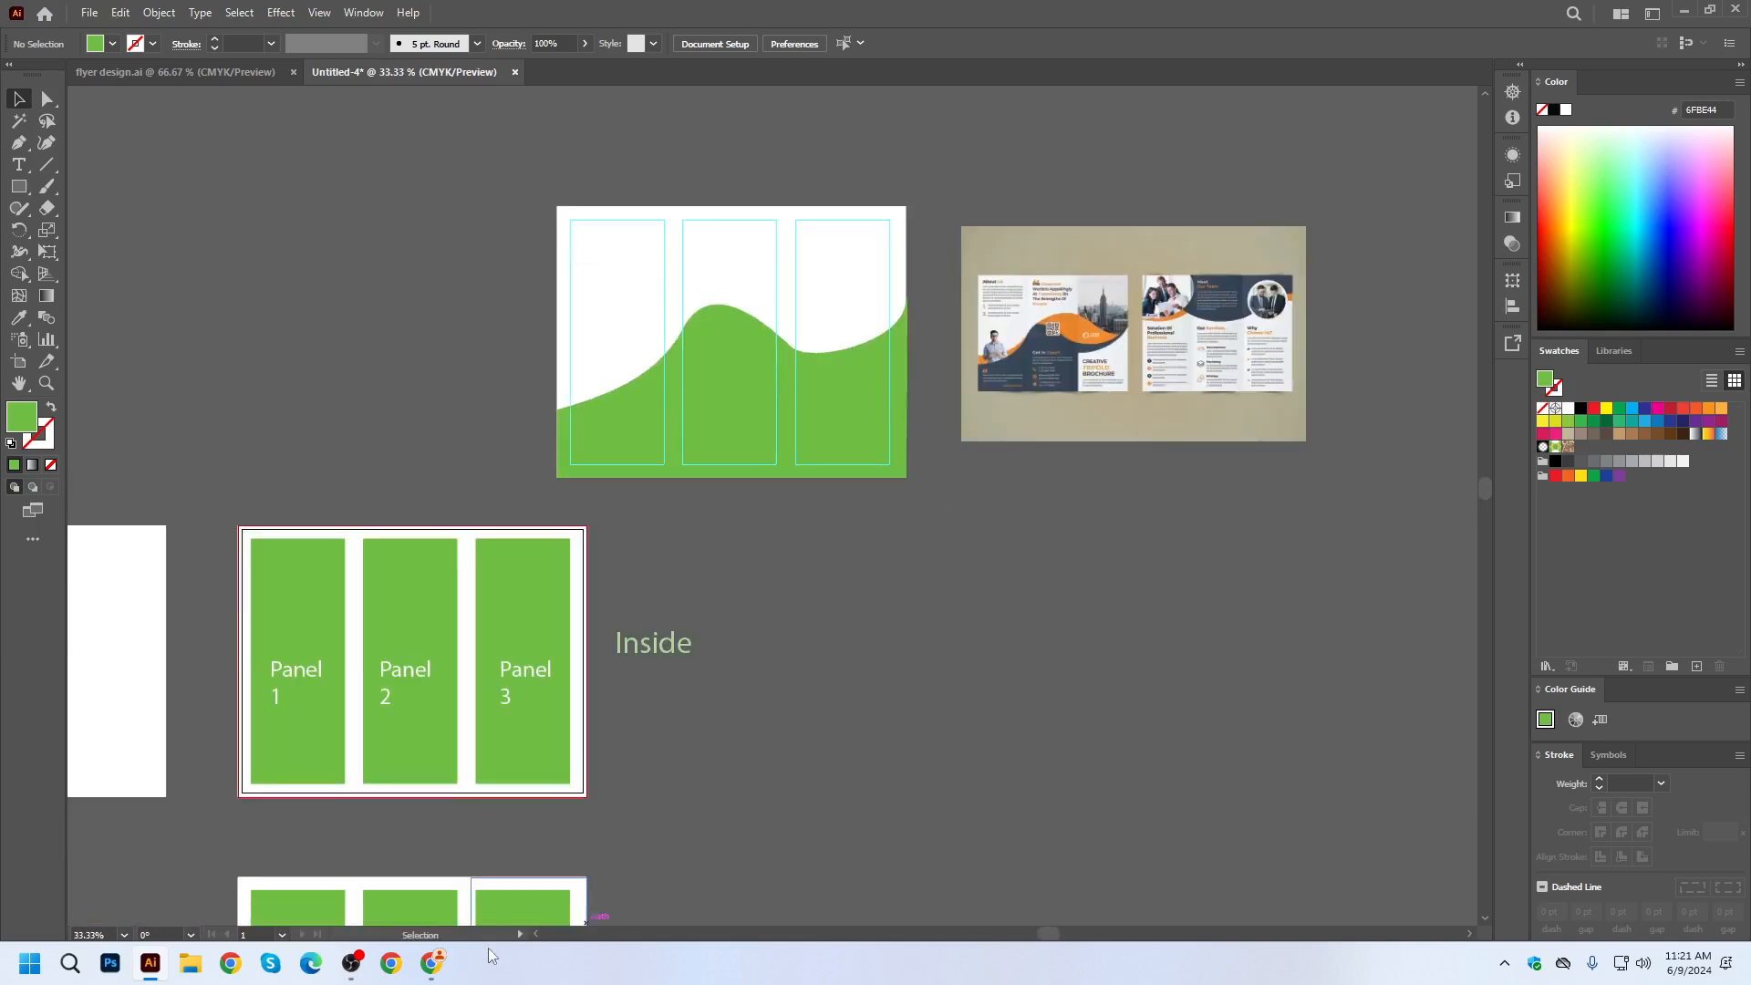
Switch to Chrome, close the trifold image tab and preview the Freepik travel brochure and FlippingBook bi-fold designs from the search results.
{"action": "left_click", "coordinate": [444, 966]}
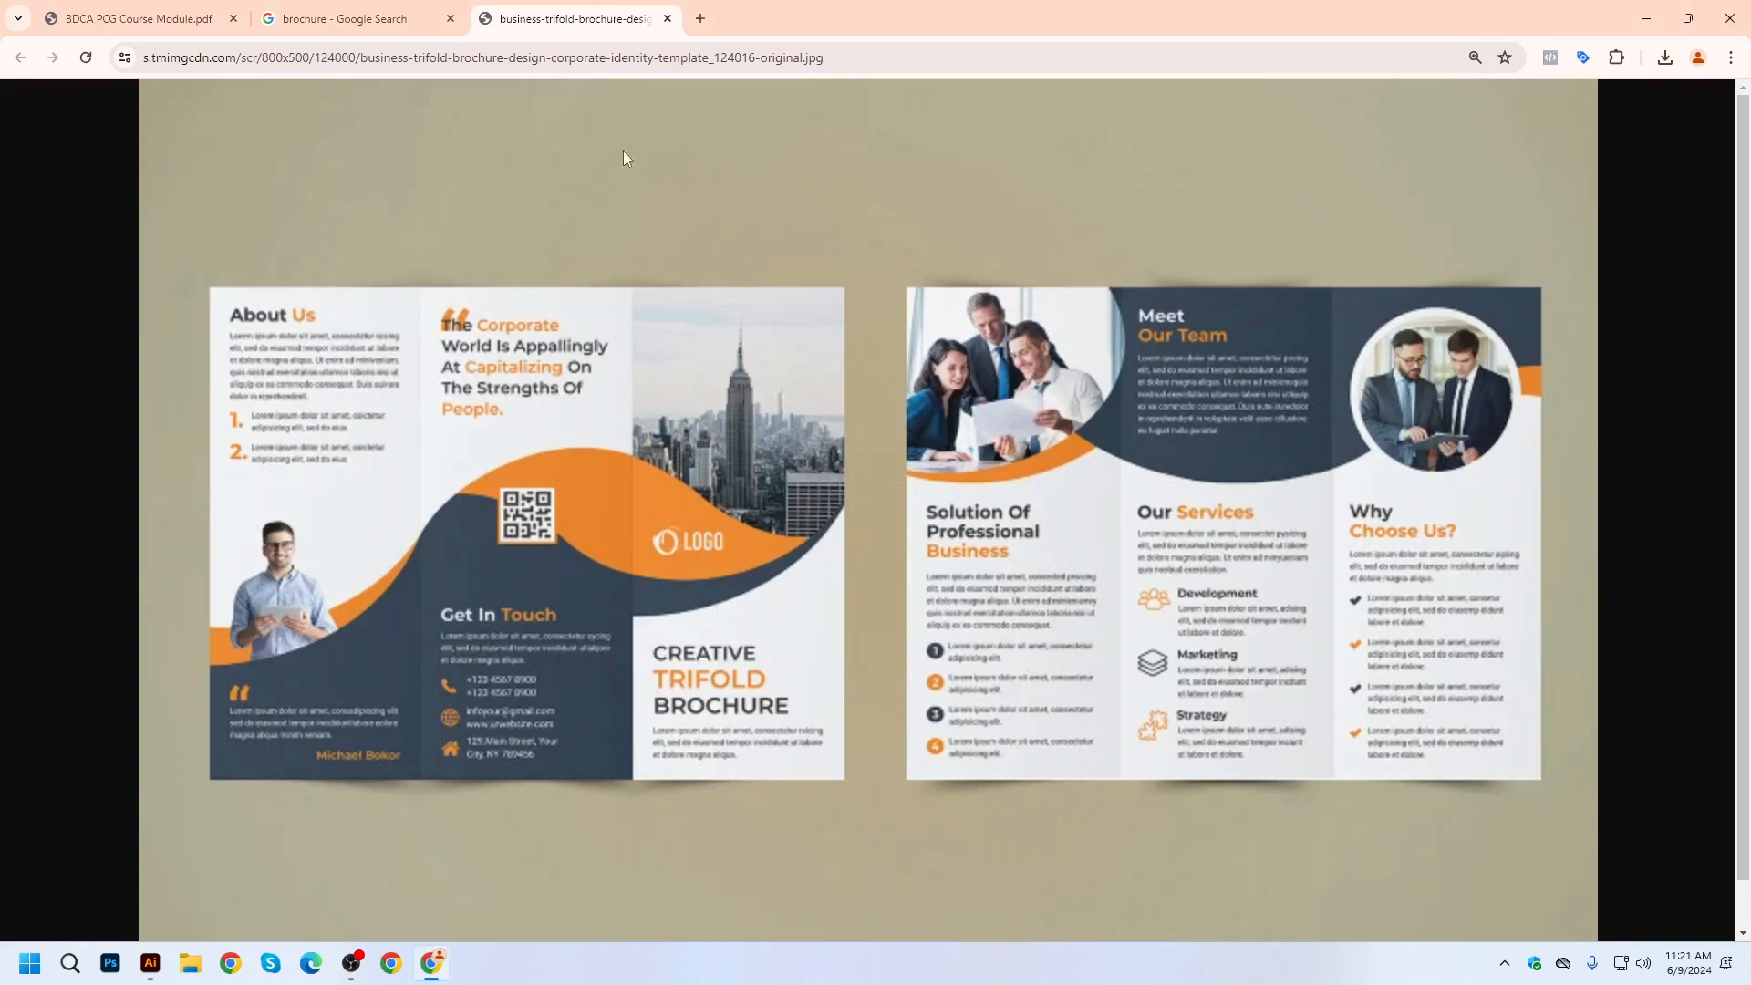
{"action": "middle_click", "coordinate": [576, 6]}
{"action": "scroll", "coordinate": [1021, 547], "scroll_direction": "down", "scroll_amount": 5}
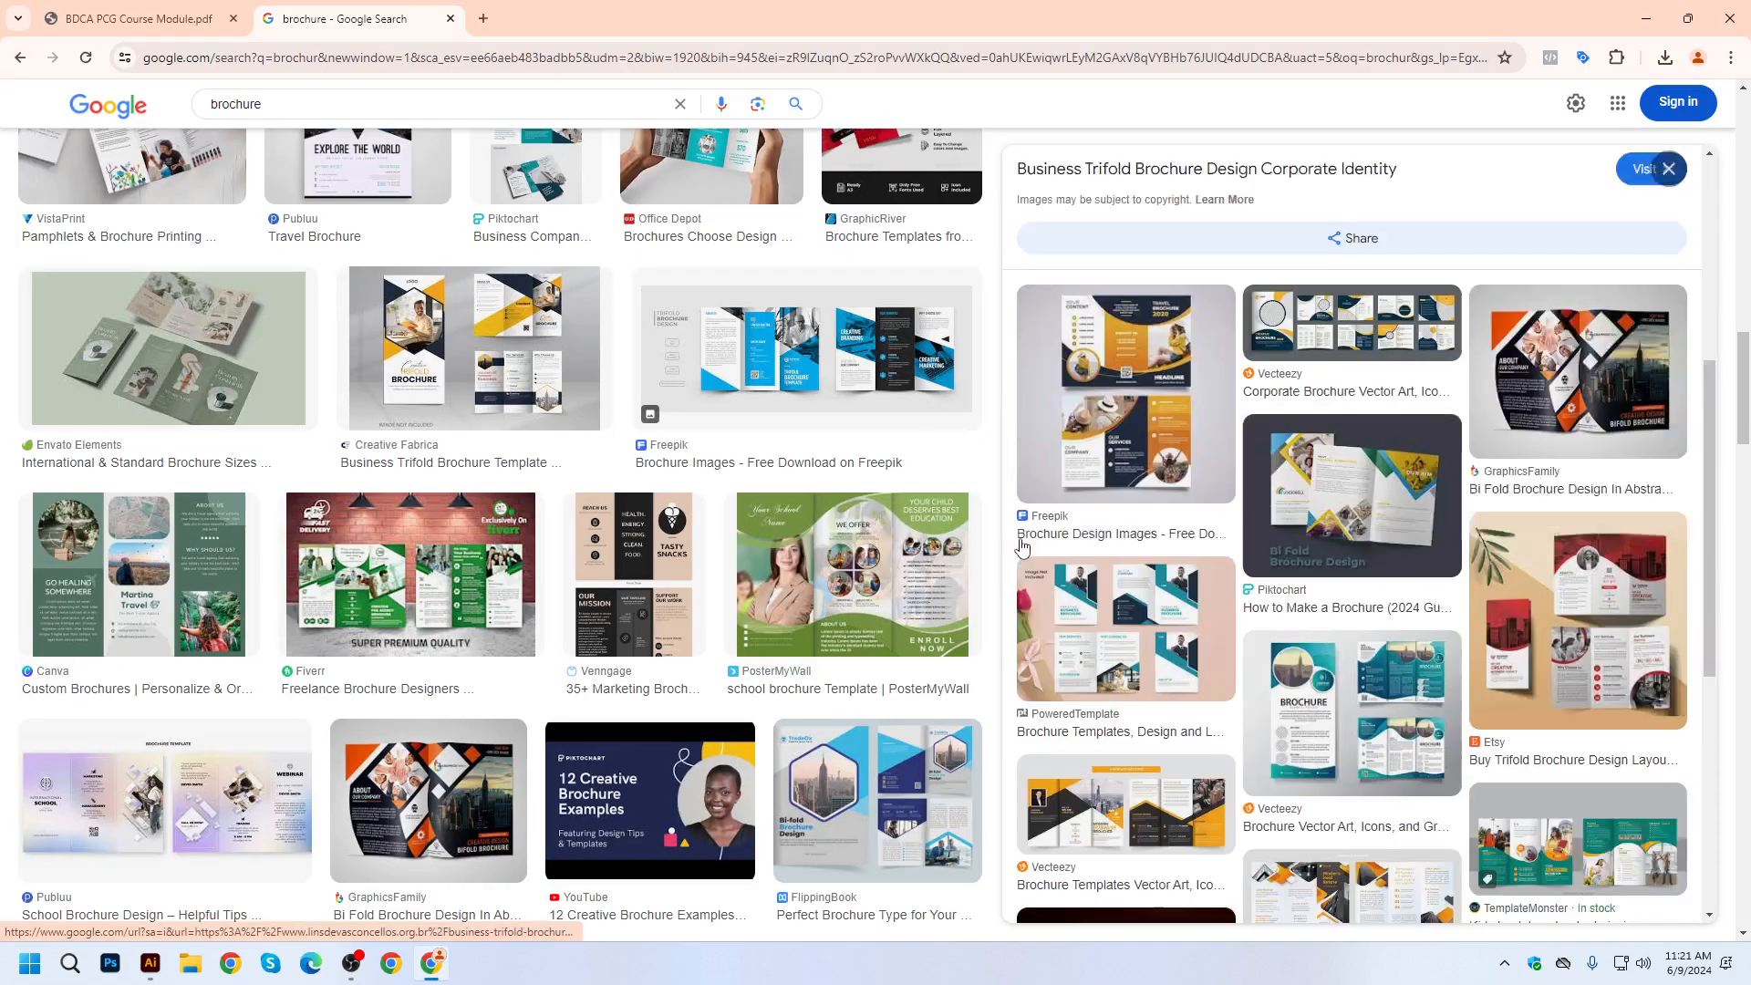
{"action": "scroll", "coordinate": [675, 558], "scroll_direction": "down", "scroll_amount": 5}
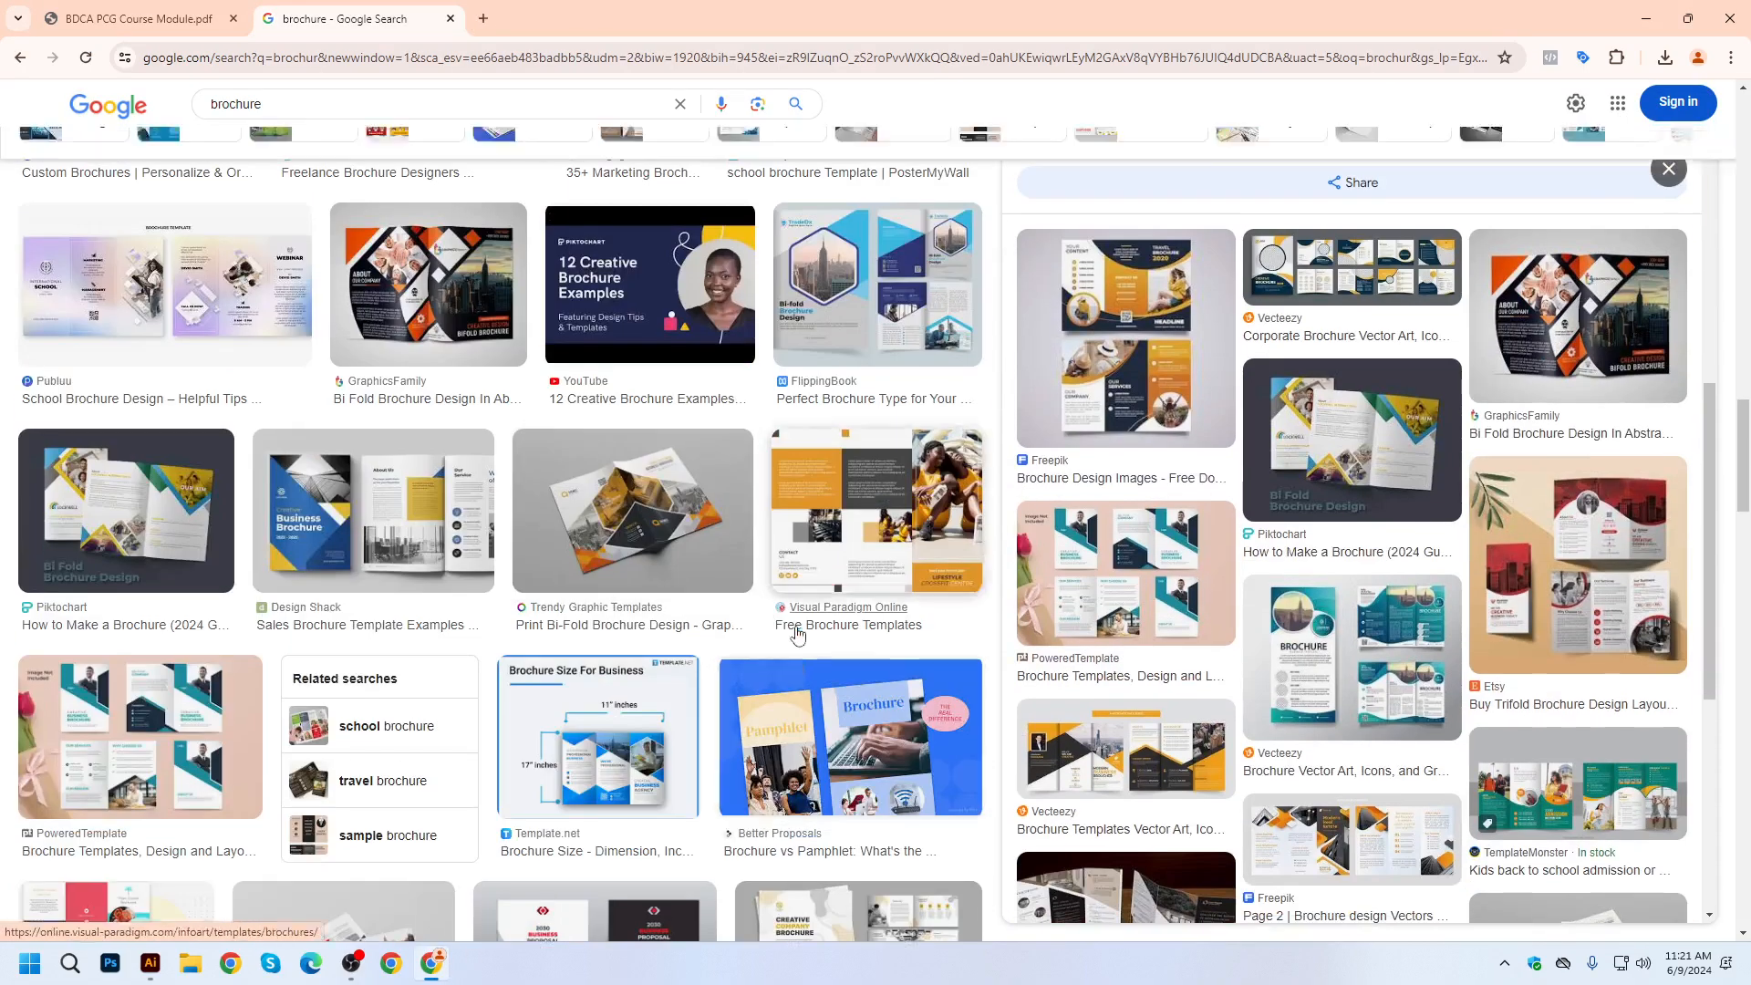
{"action": "scroll", "coordinate": [796, 628], "scroll_direction": "up", "scroll_amount": 5}
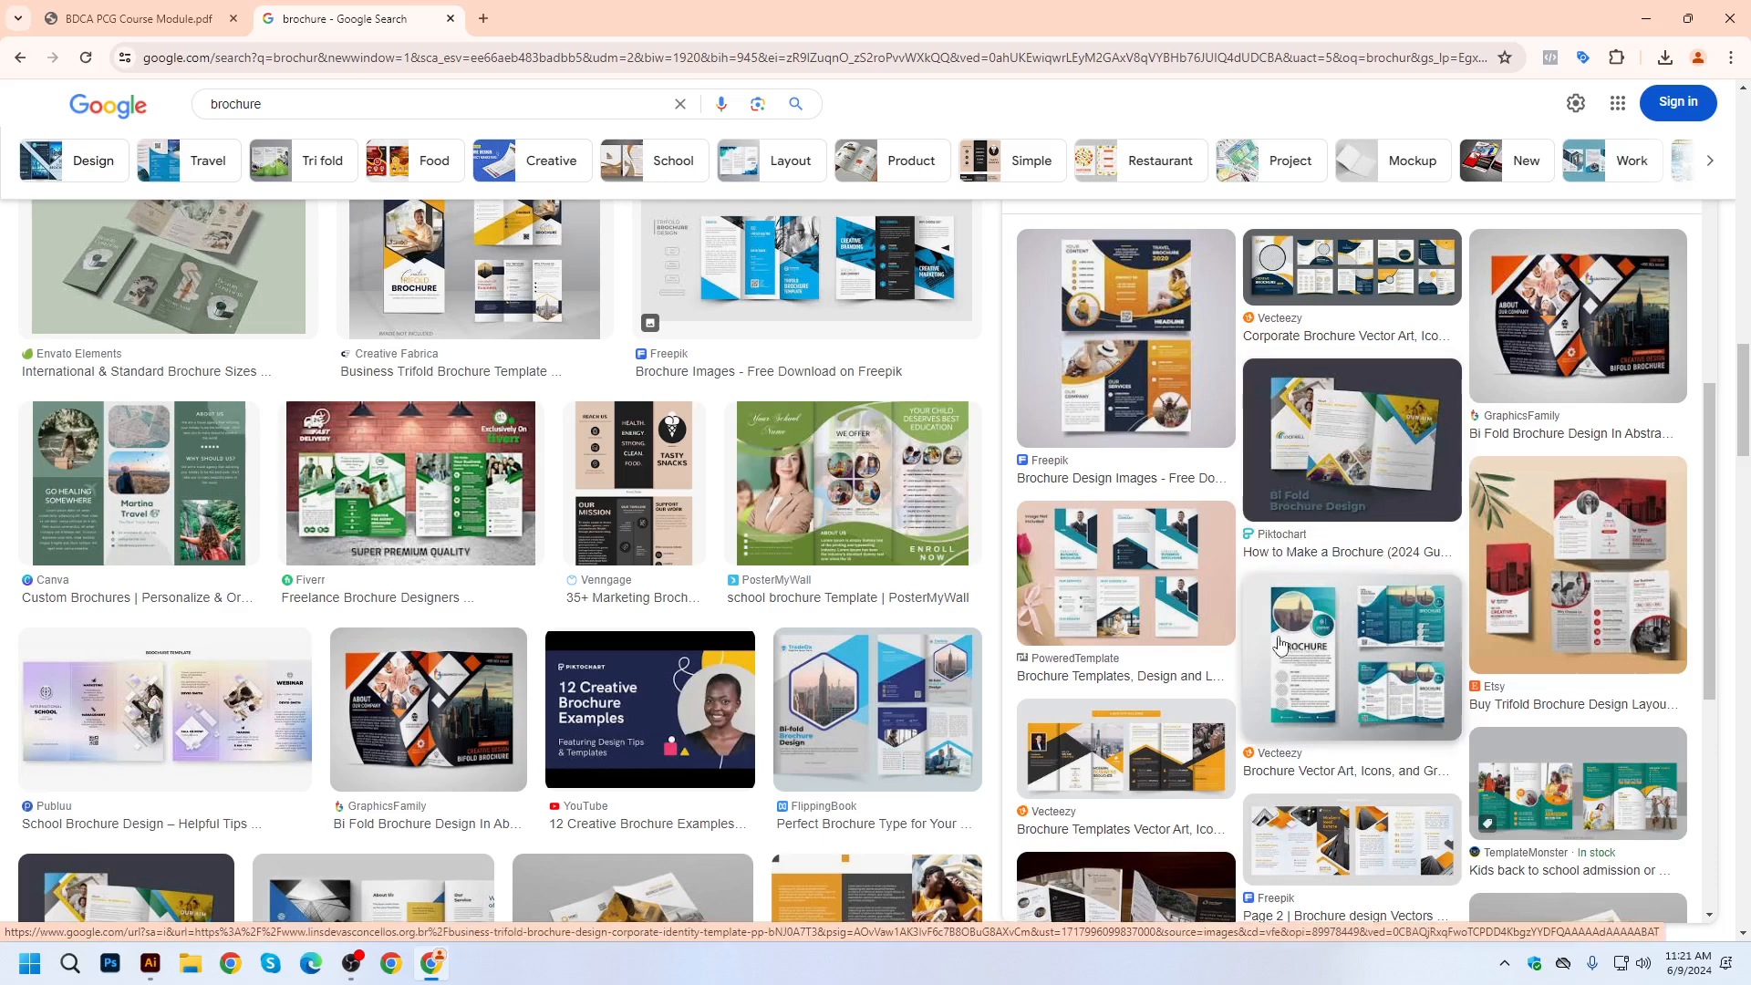
{"action": "left_click", "coordinate": [1108, 429]}
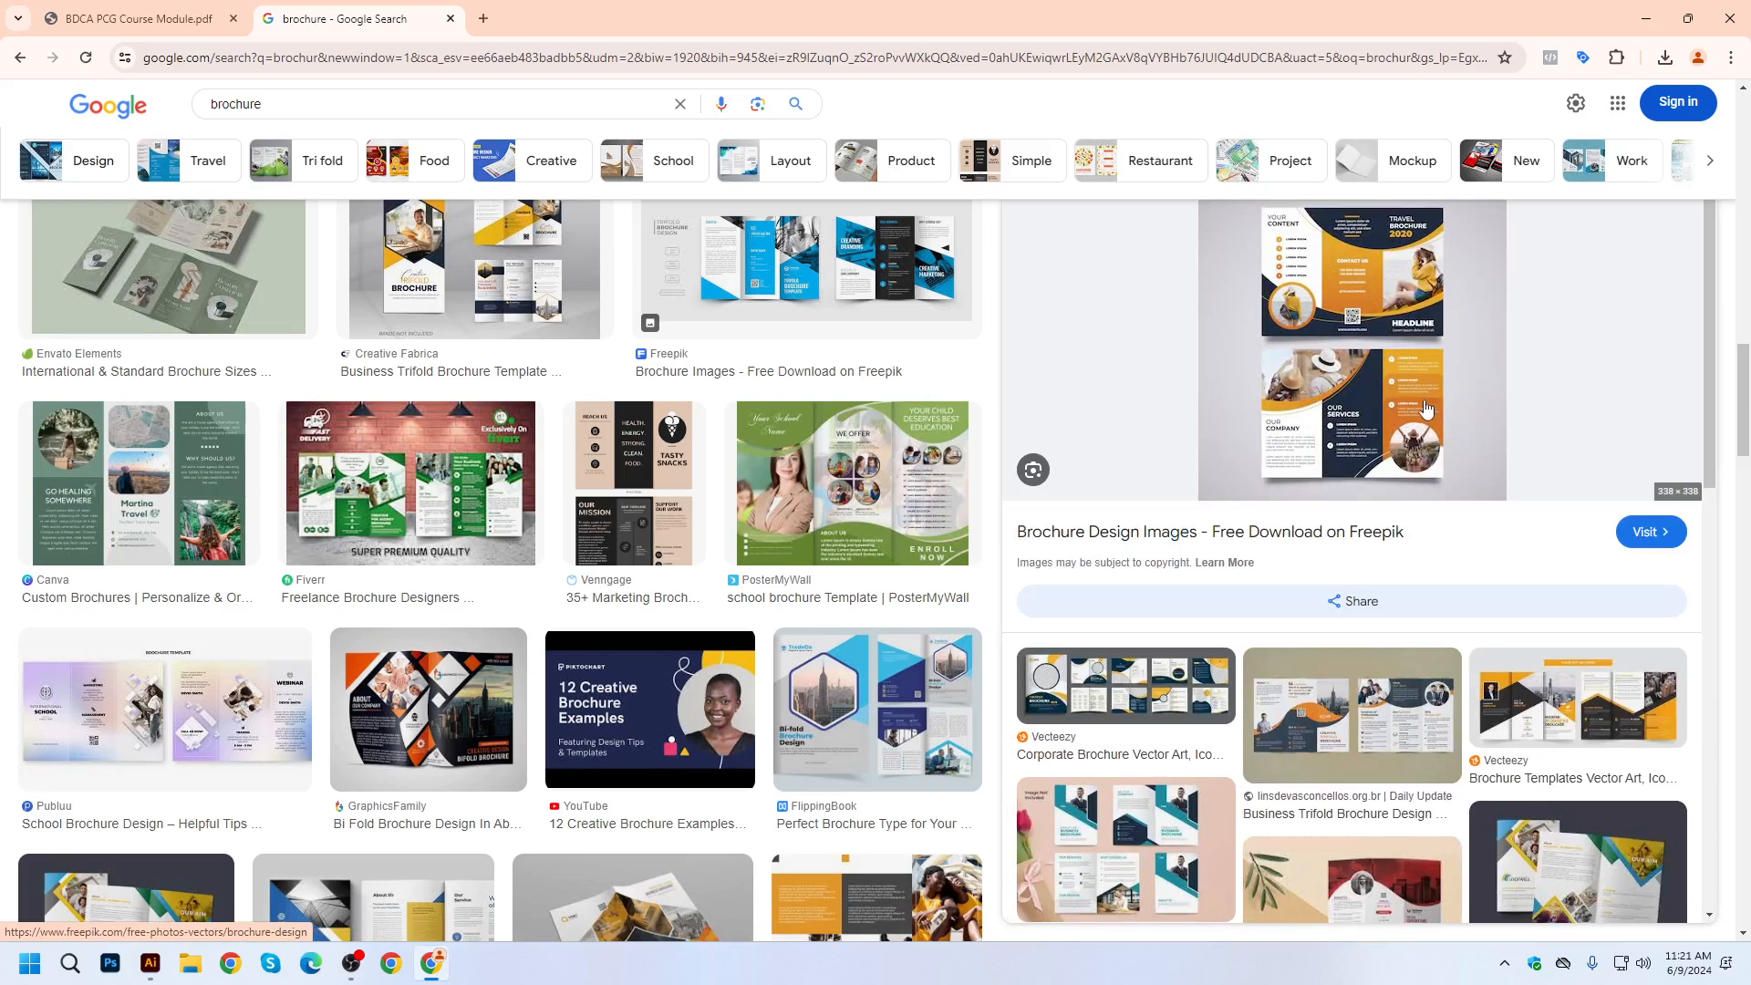
{"action": "left_click", "coordinate": [903, 702]}
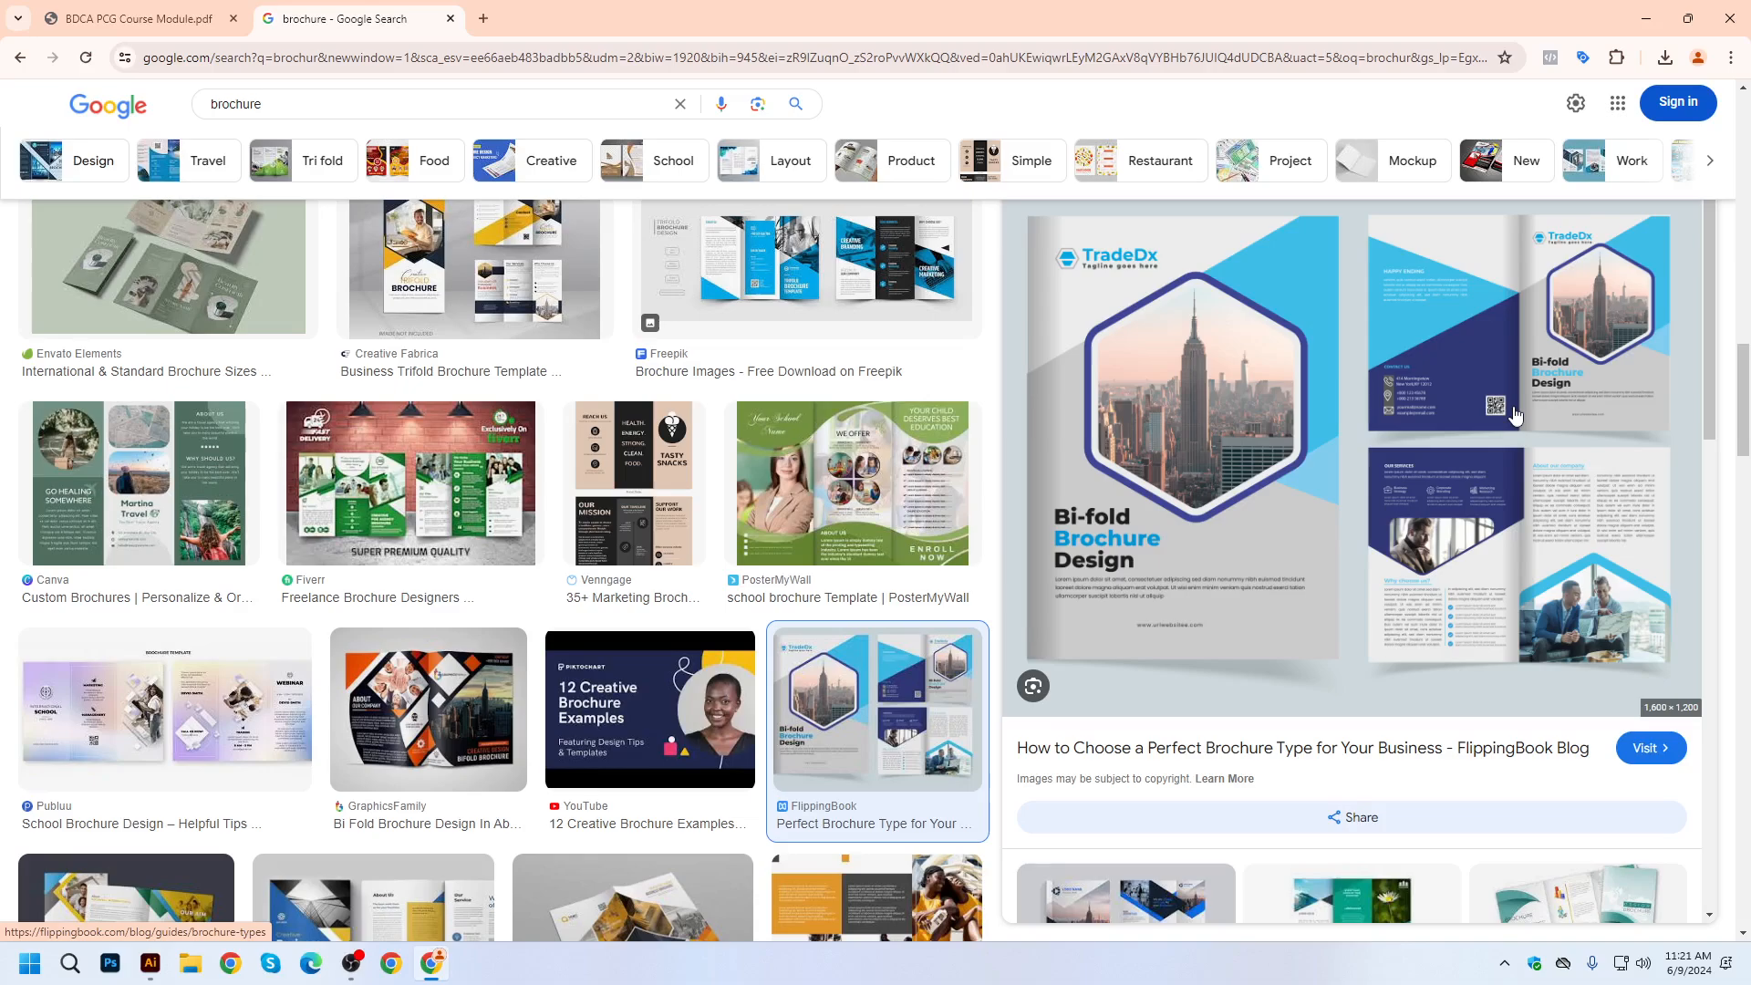
Switch to the flyer design document in Illustrator, and open the BDCA Class File folder on Local Disk (D:) in File Explorer.
{"action": "left_click", "coordinate": [151, 962]}
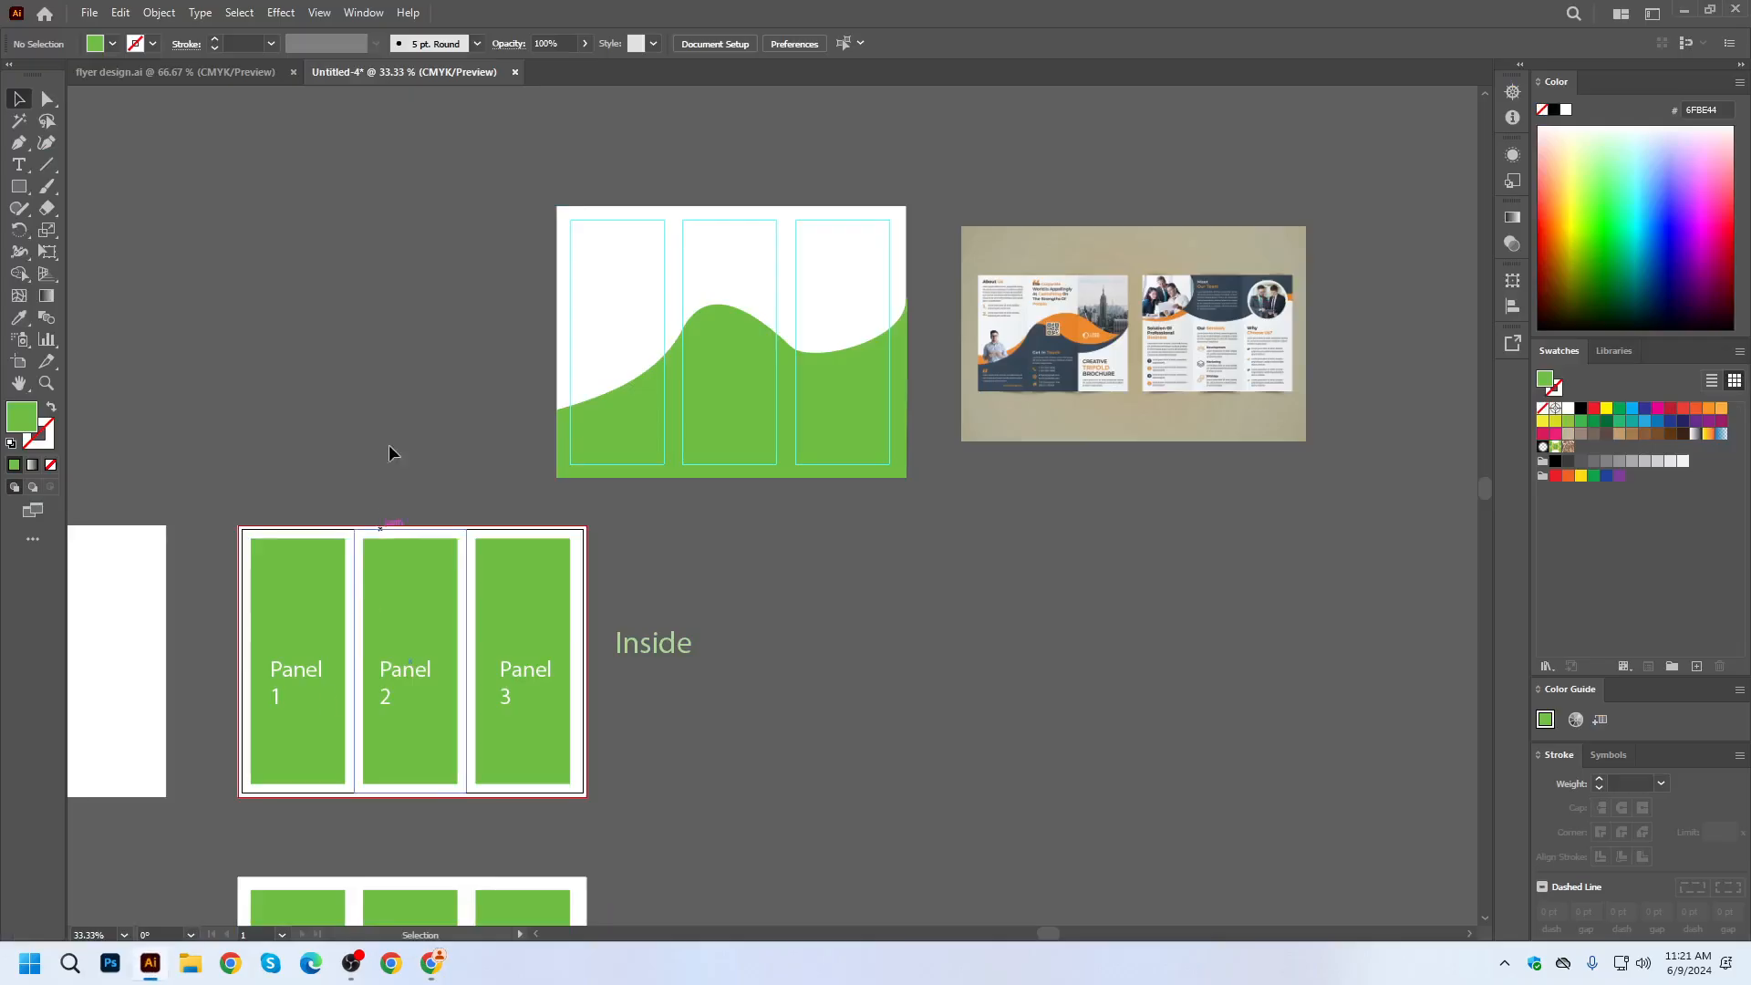
{"action": "left_click", "coordinate": [209, 67]}
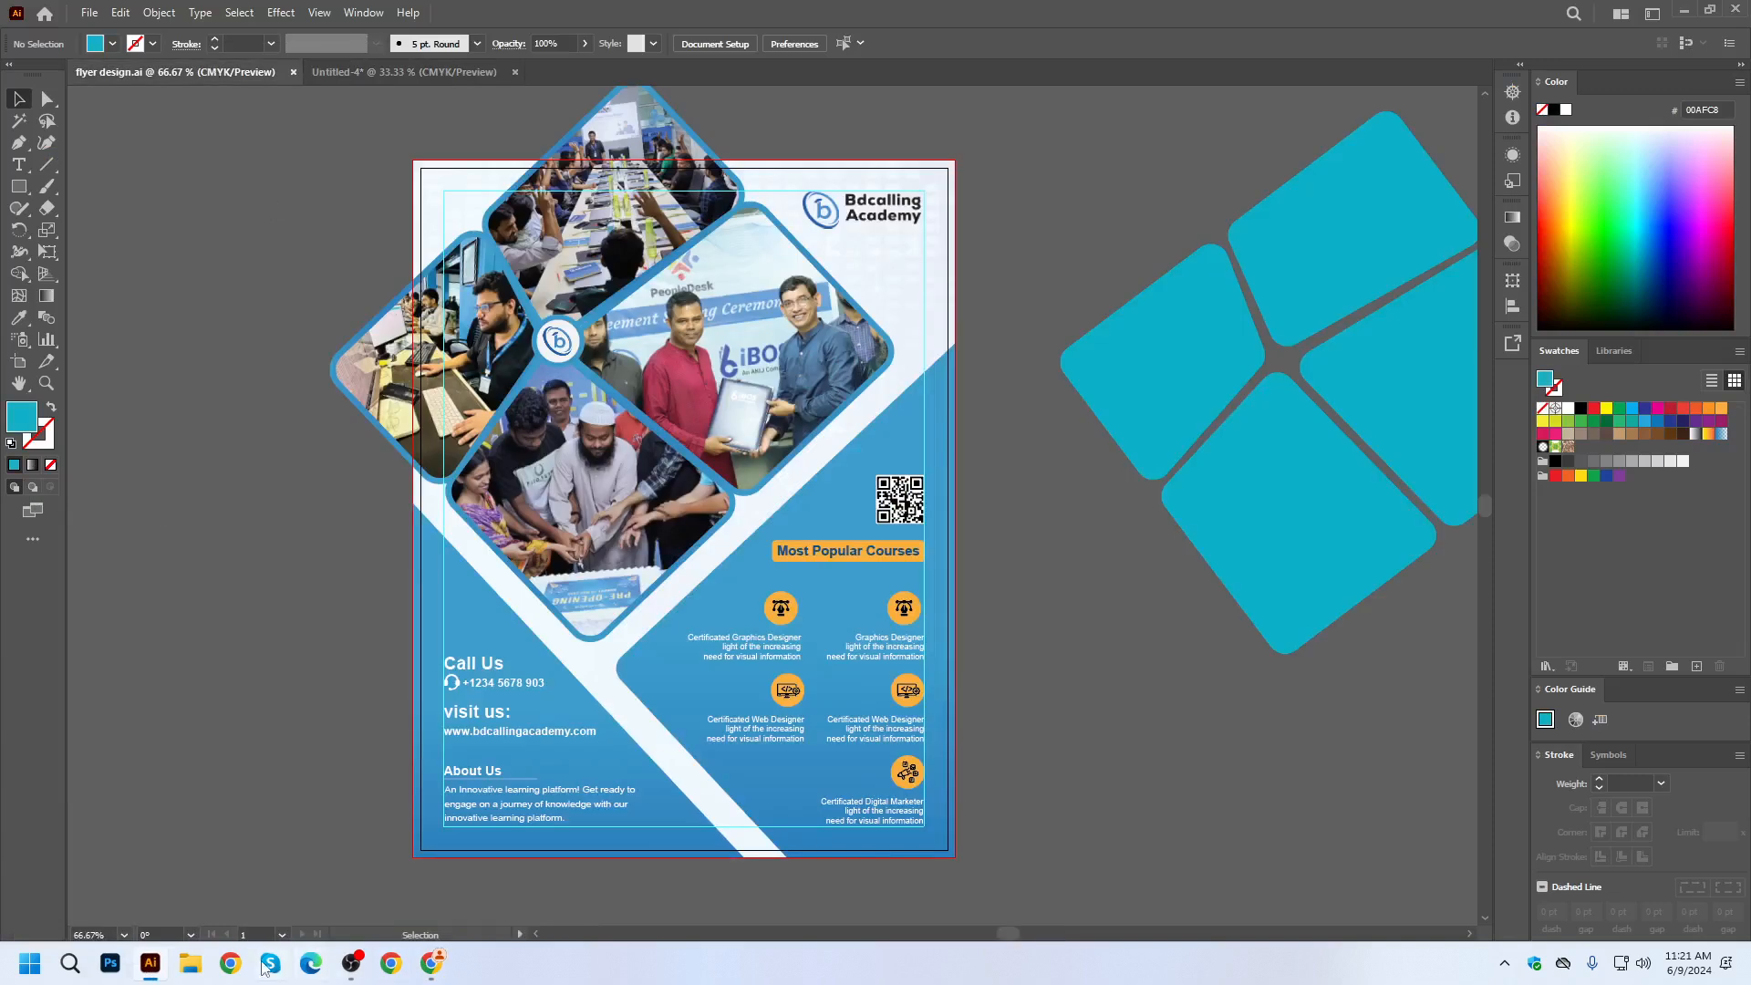
{"action": "left_click", "coordinate": [202, 969]}
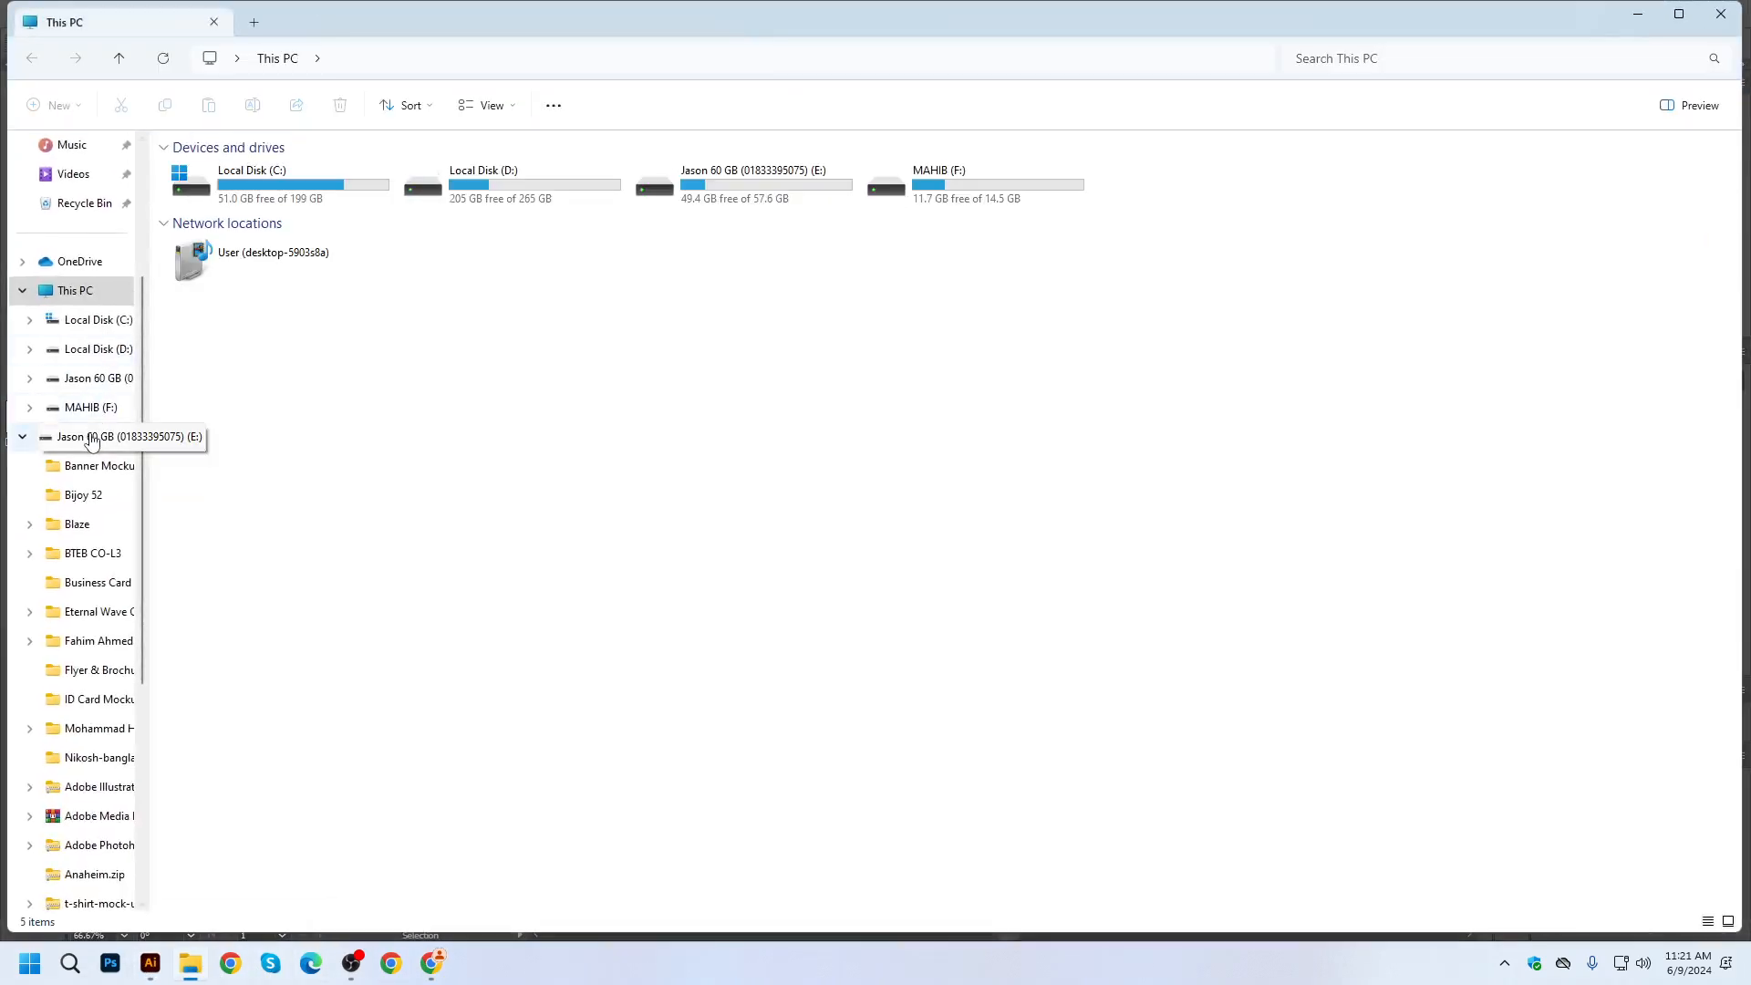
{"action": "left_click", "coordinate": [87, 378]}
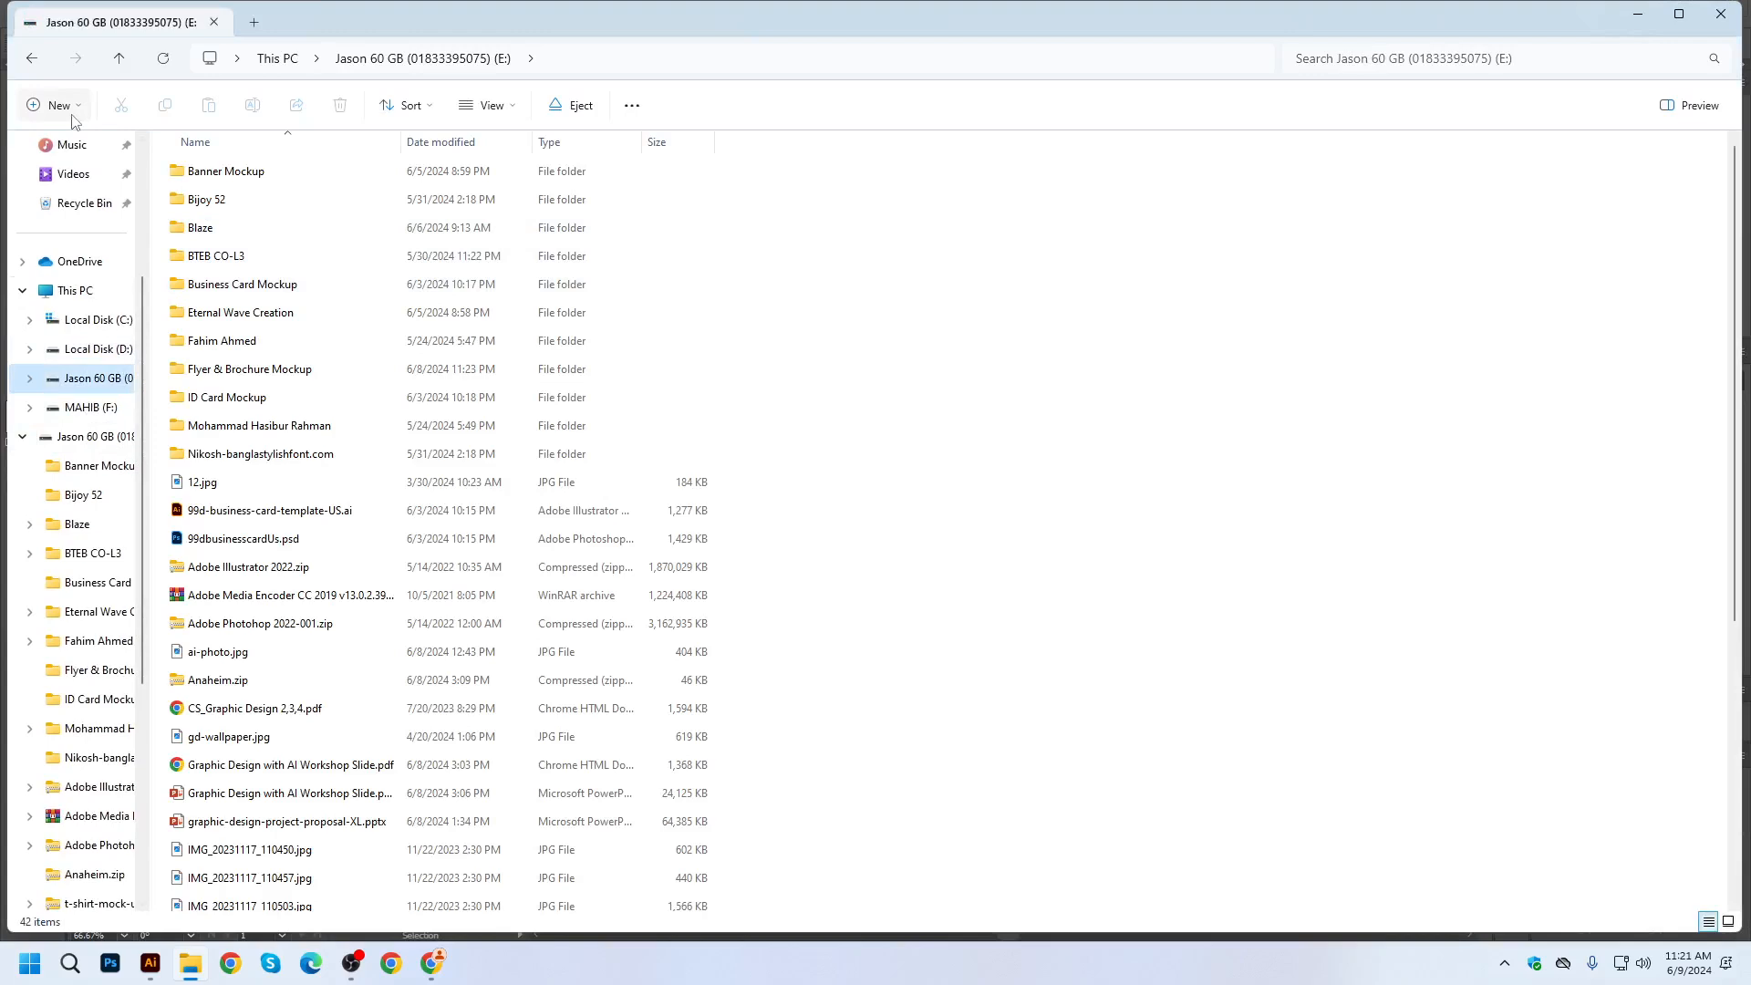
{"action": "left_click", "coordinate": [91, 349]}
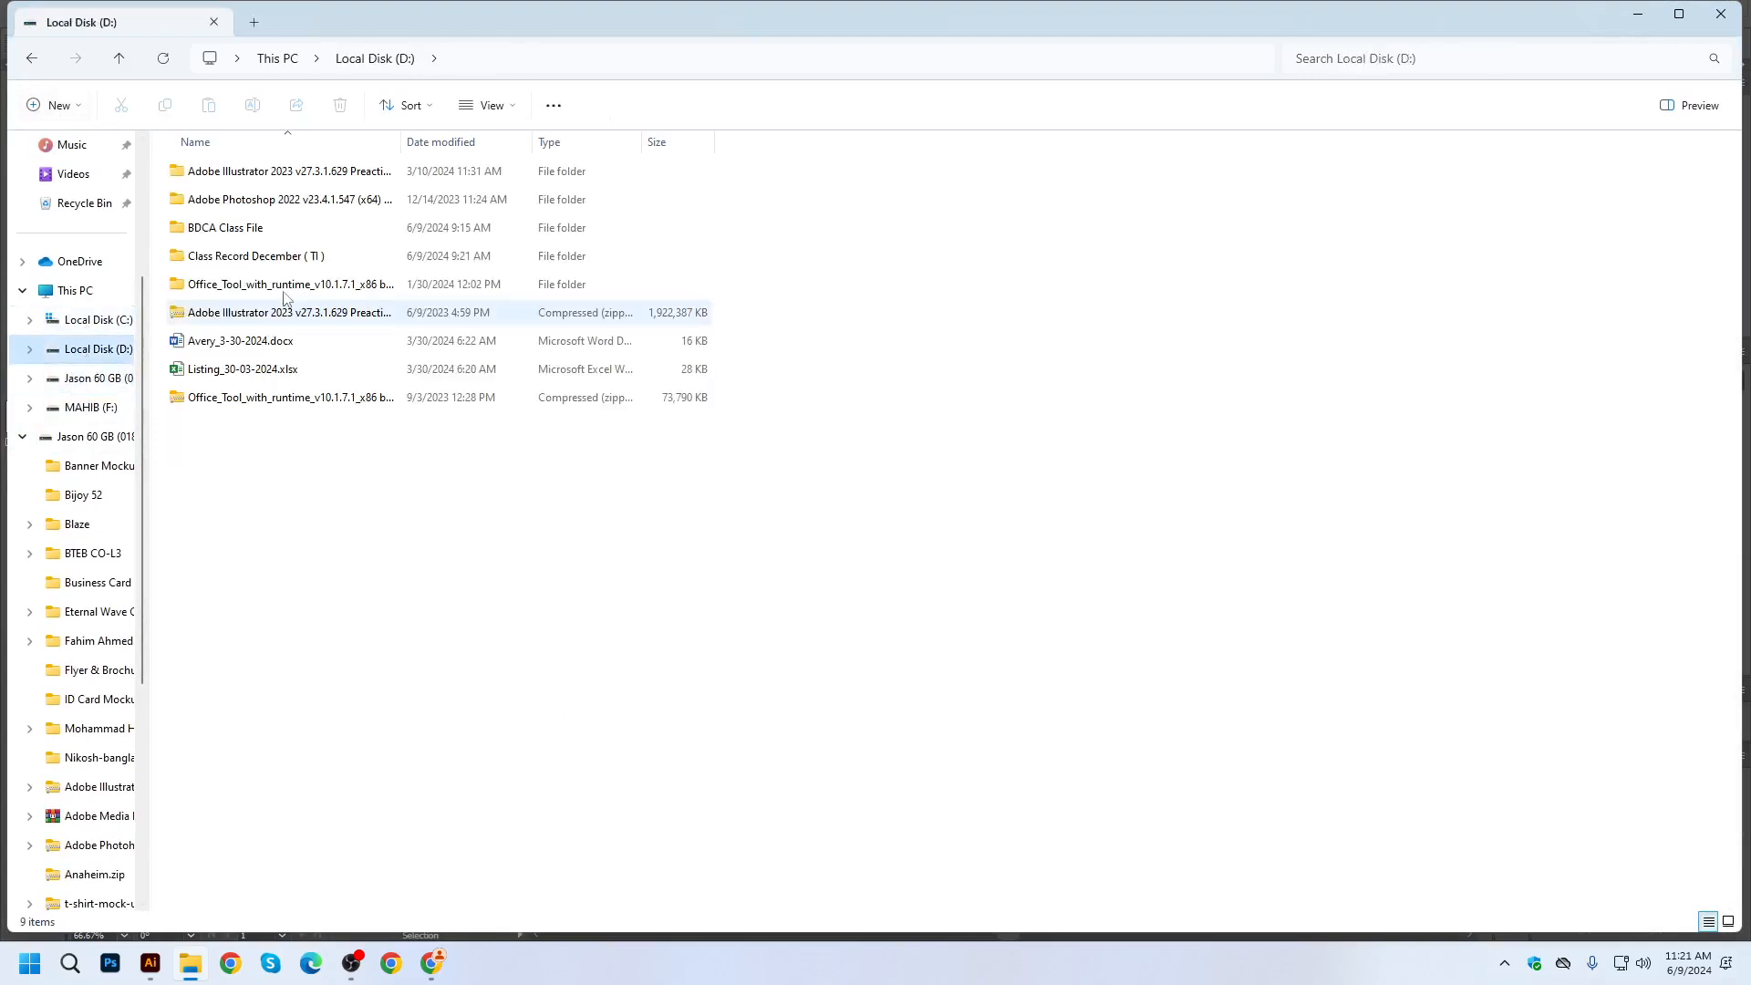
{"action": "double_click", "coordinate": [259, 236]}
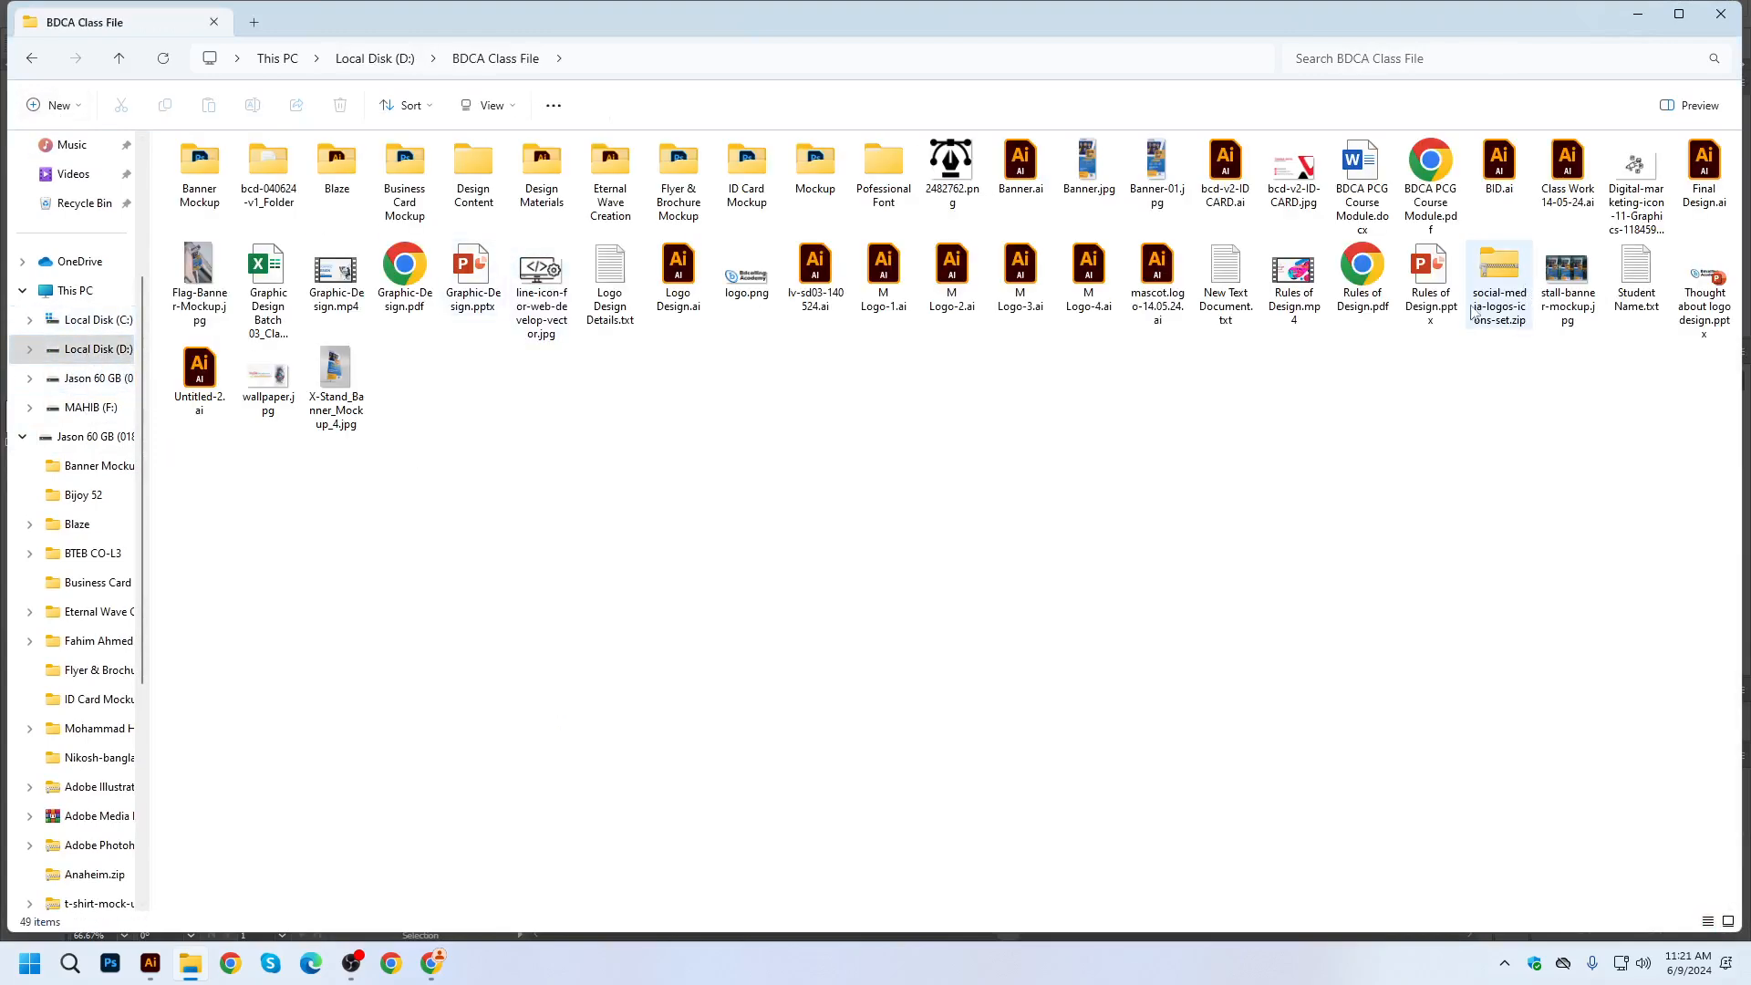
Open BDCA PCG Course Module.pdf from the class folder, skim its class outline, and return to the folder.
{"action": "double_click", "coordinate": [1430, 183]}
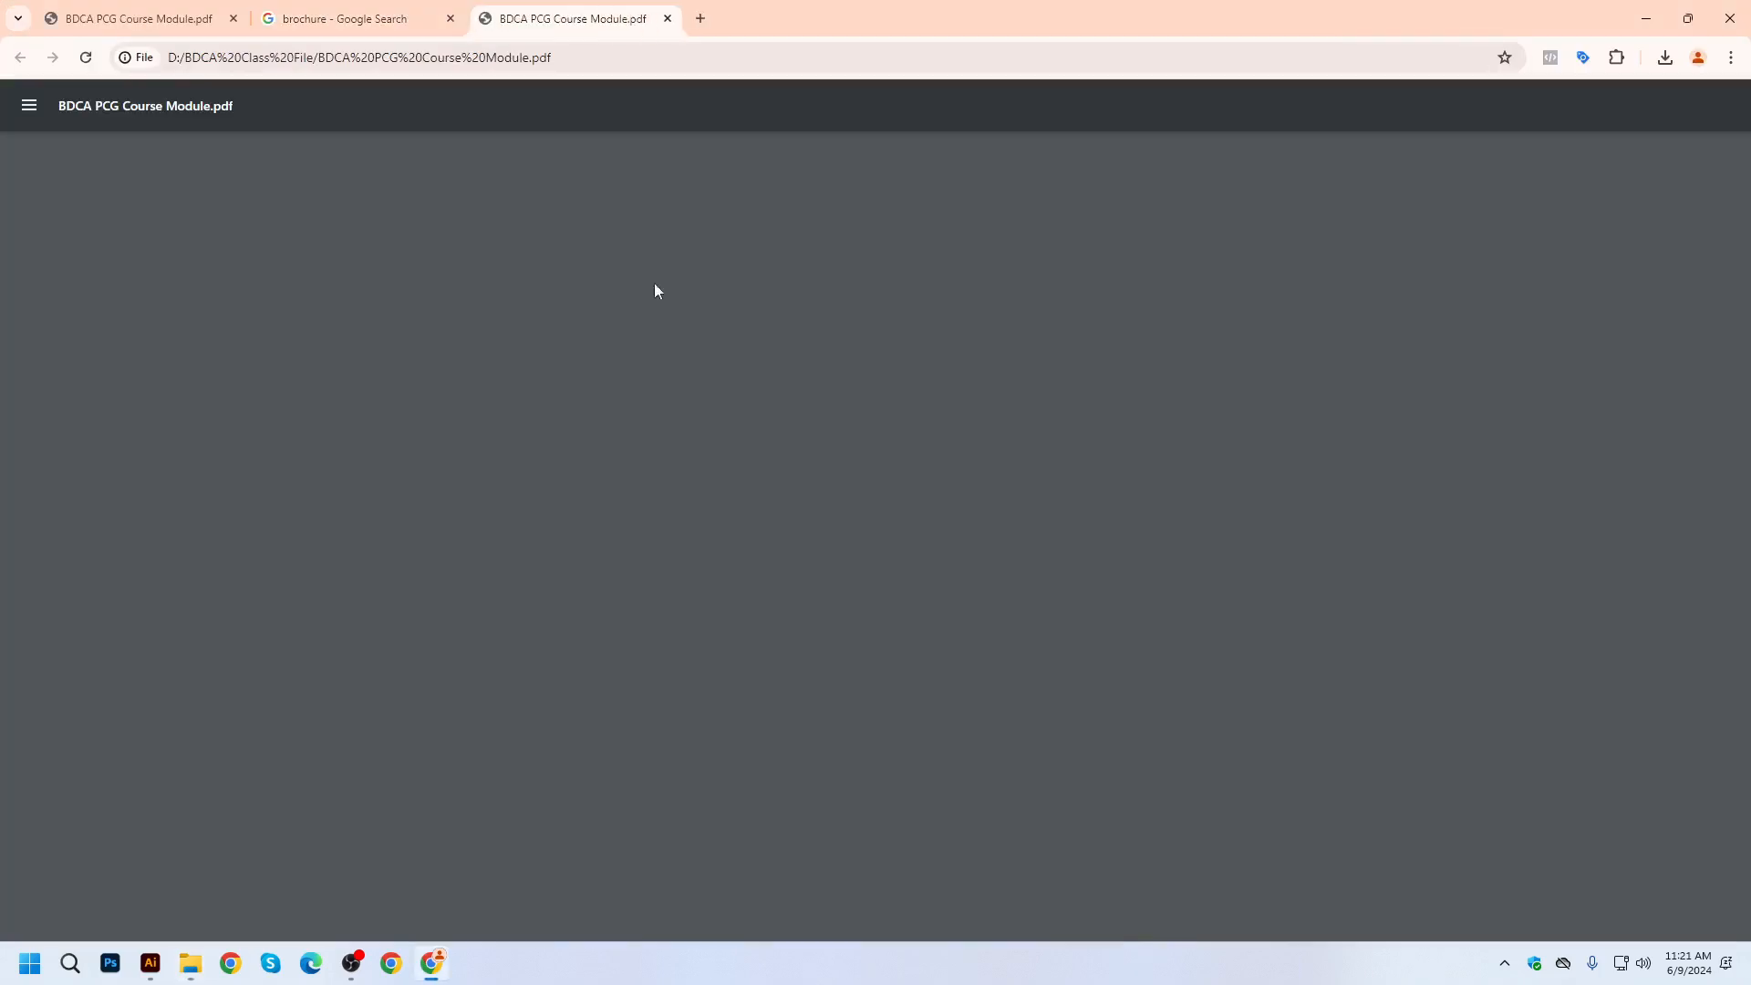
{"action": "scroll", "coordinate": [857, 461], "scroll_direction": "down", "scroll_amount": 20}
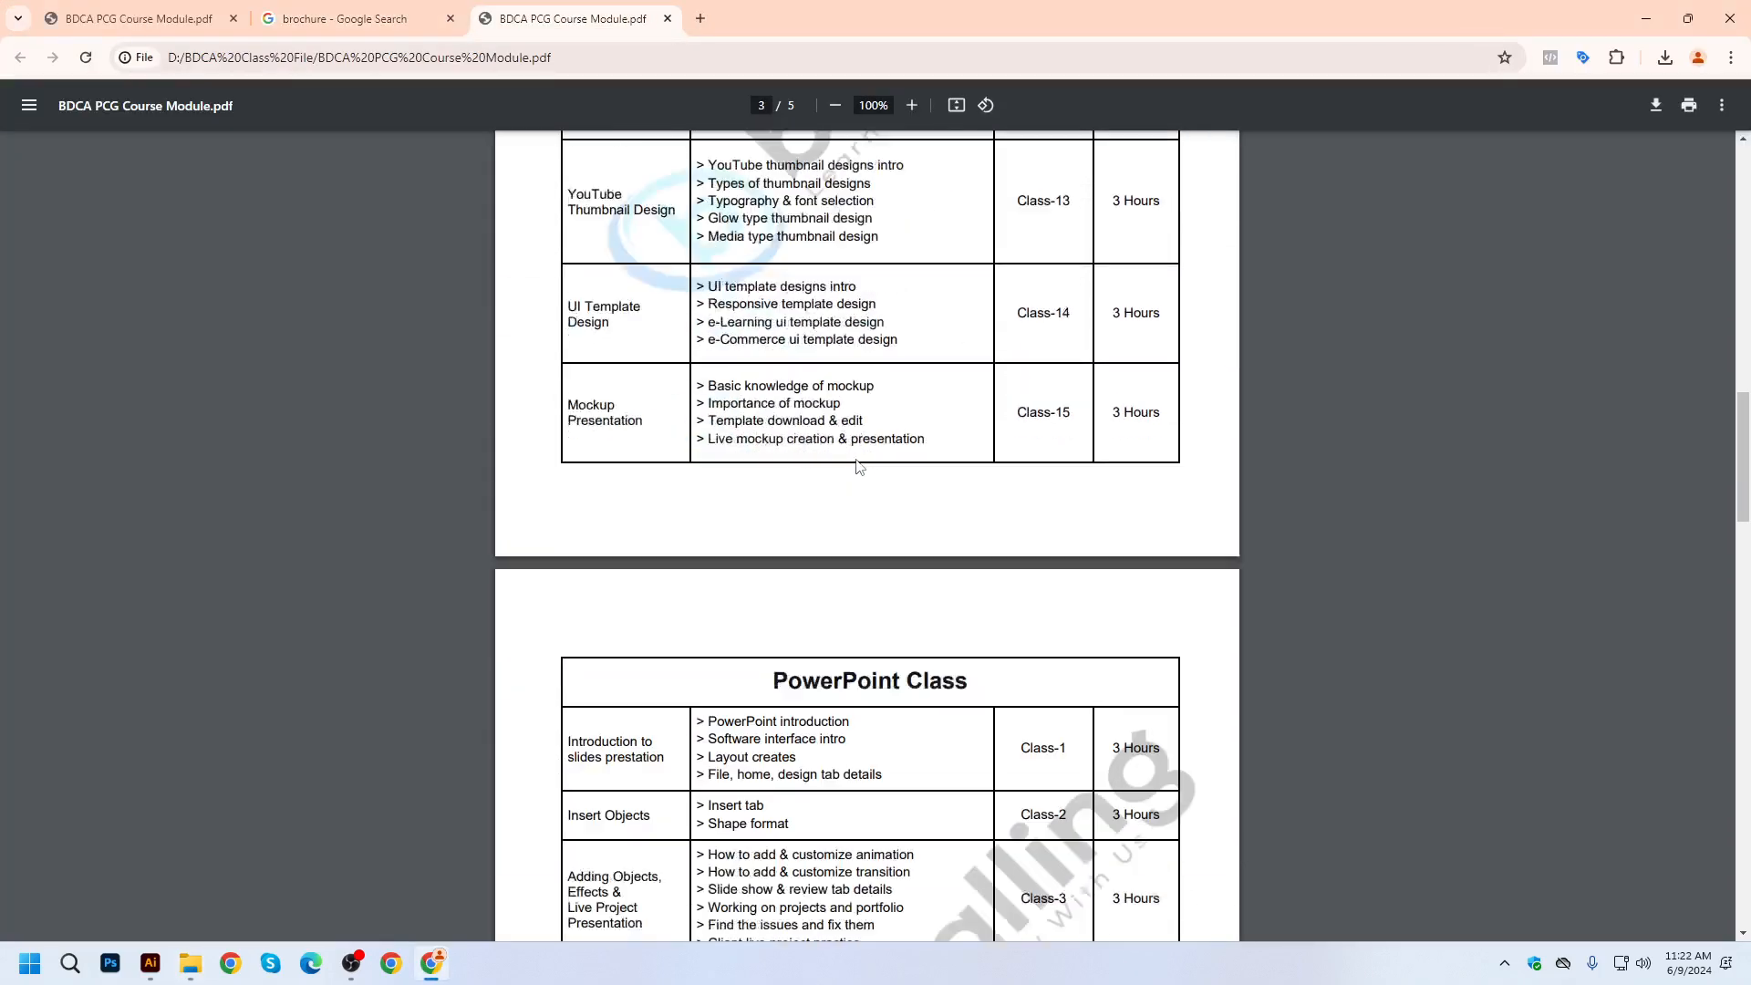
{"action": "scroll", "coordinate": [860, 466], "scroll_direction": "down", "scroll_amount": 2}
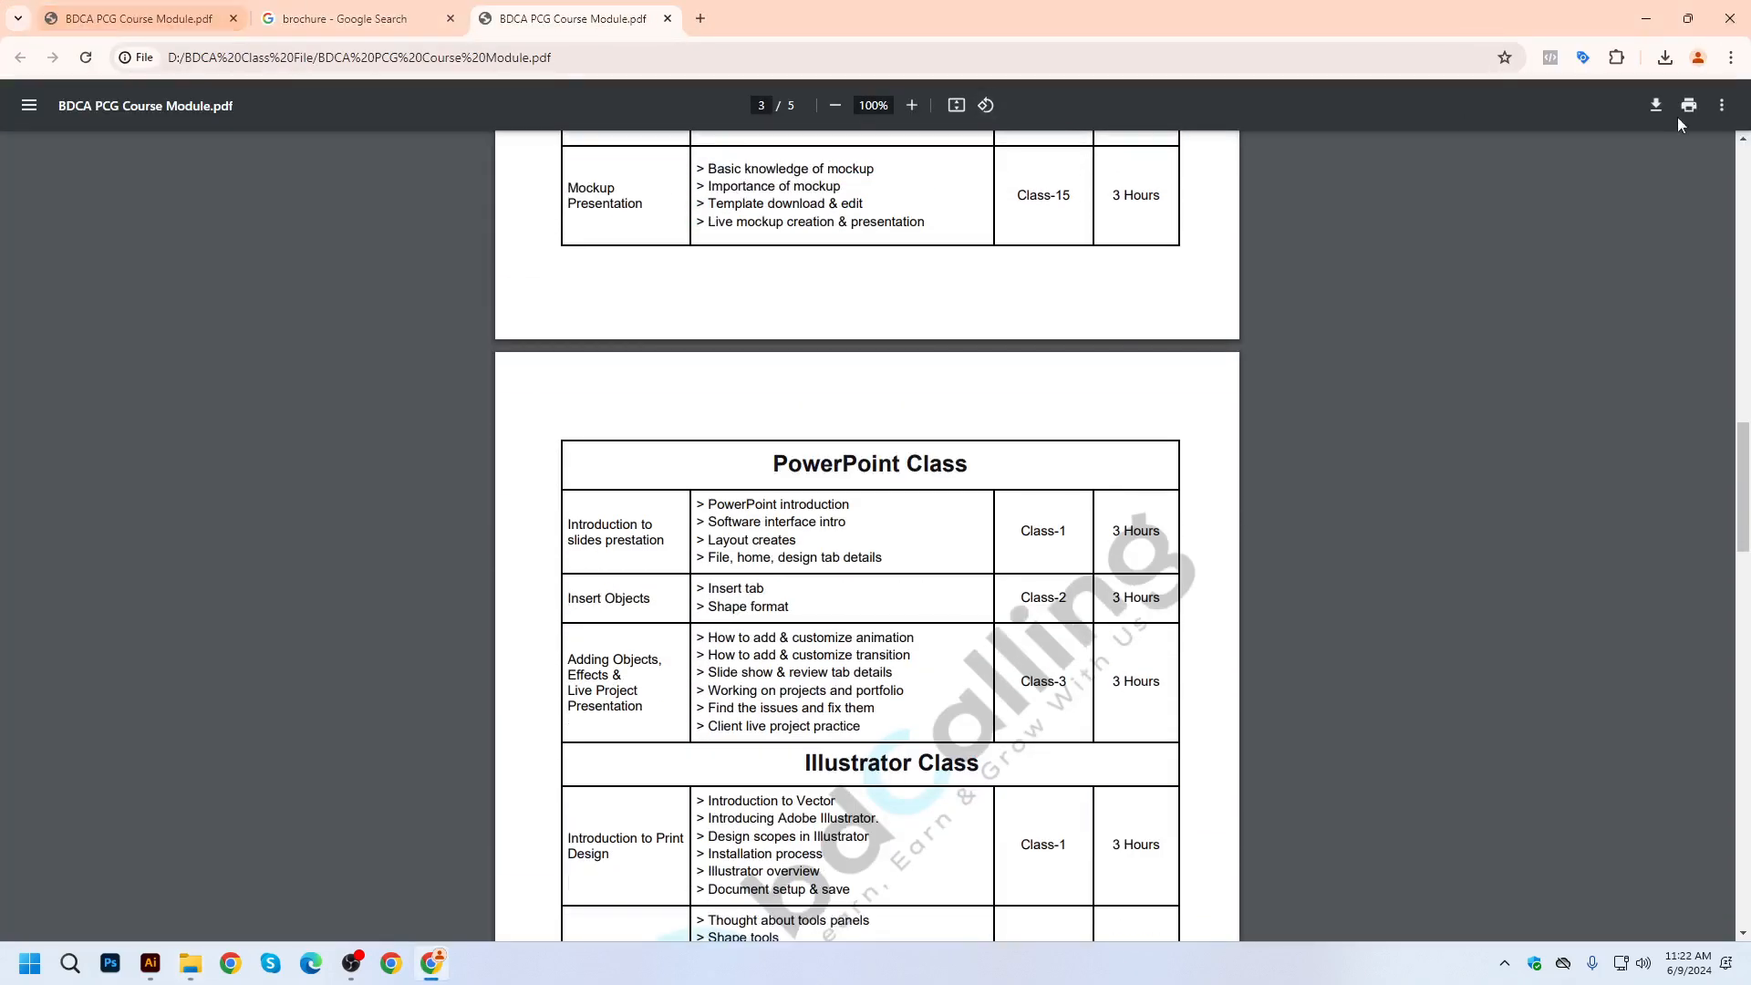
{"action": "left_click", "coordinate": [1646, 20]}
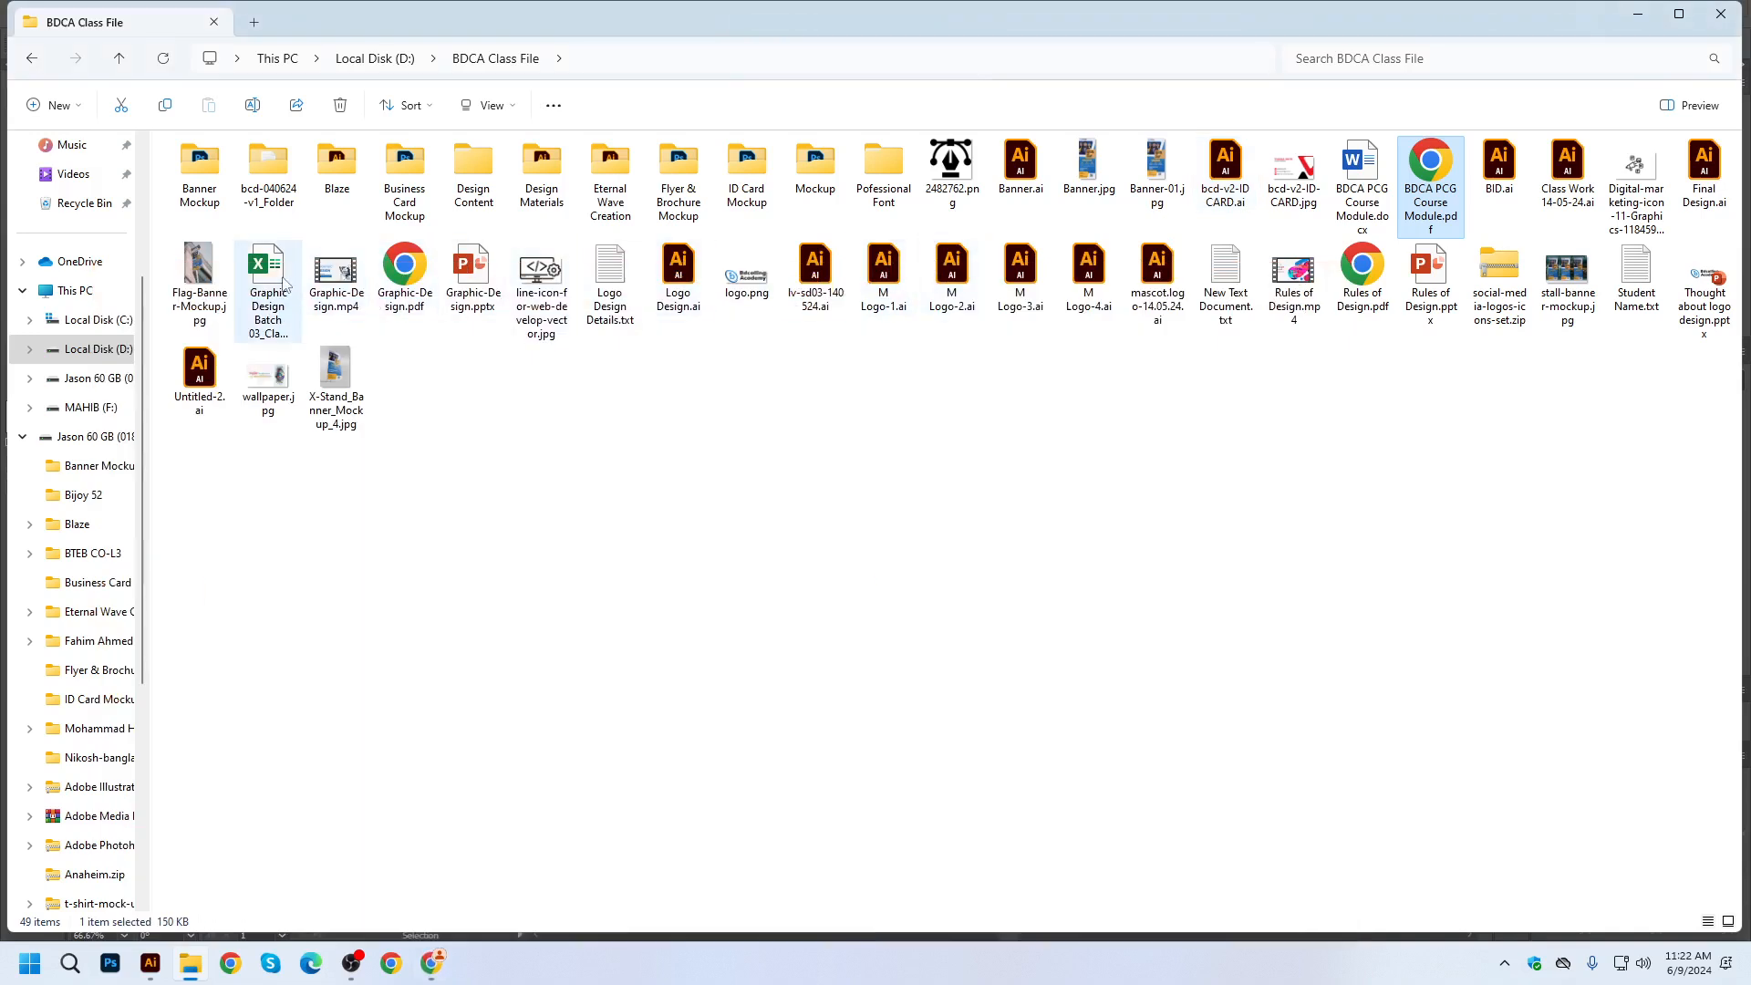
Open Free_Accordion_Brochure_Mockup.psd from the Flyer & Brochure Mockup folder in Photoshop and inspect the folded brochure.
{"action": "double_click", "coordinate": [675, 183]}
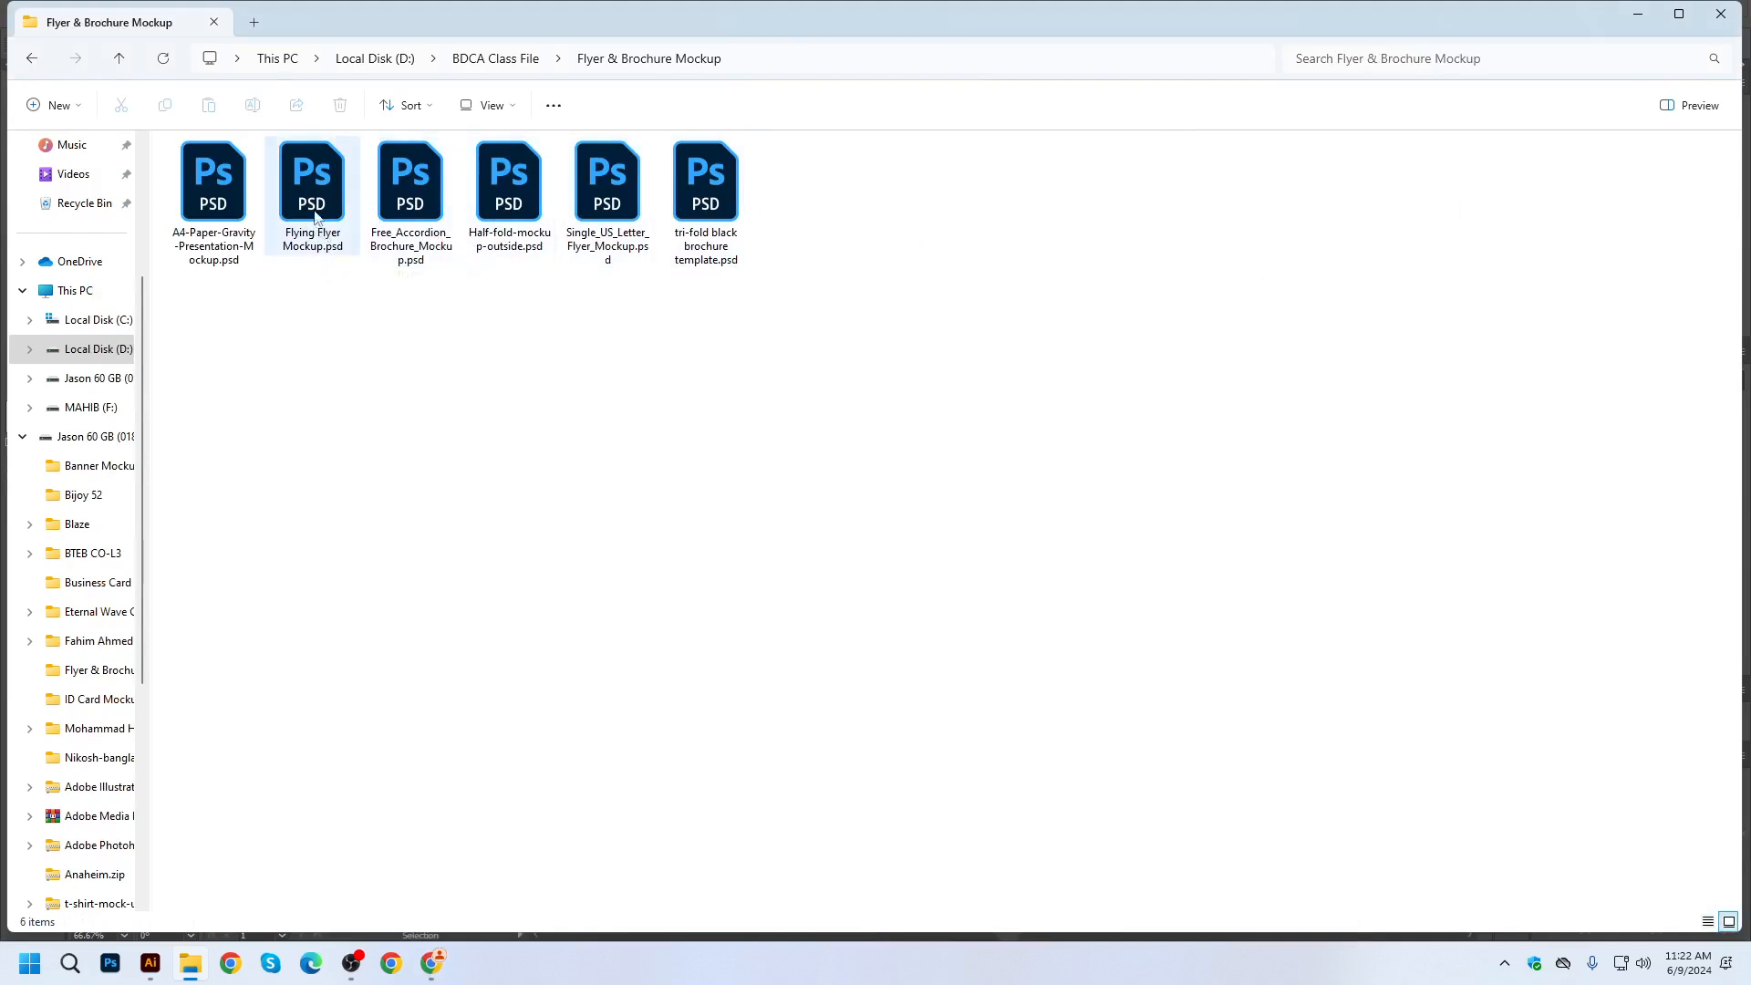
{"action": "left_click", "coordinate": [417, 201]}
{"action": "key", "text": "Return"}
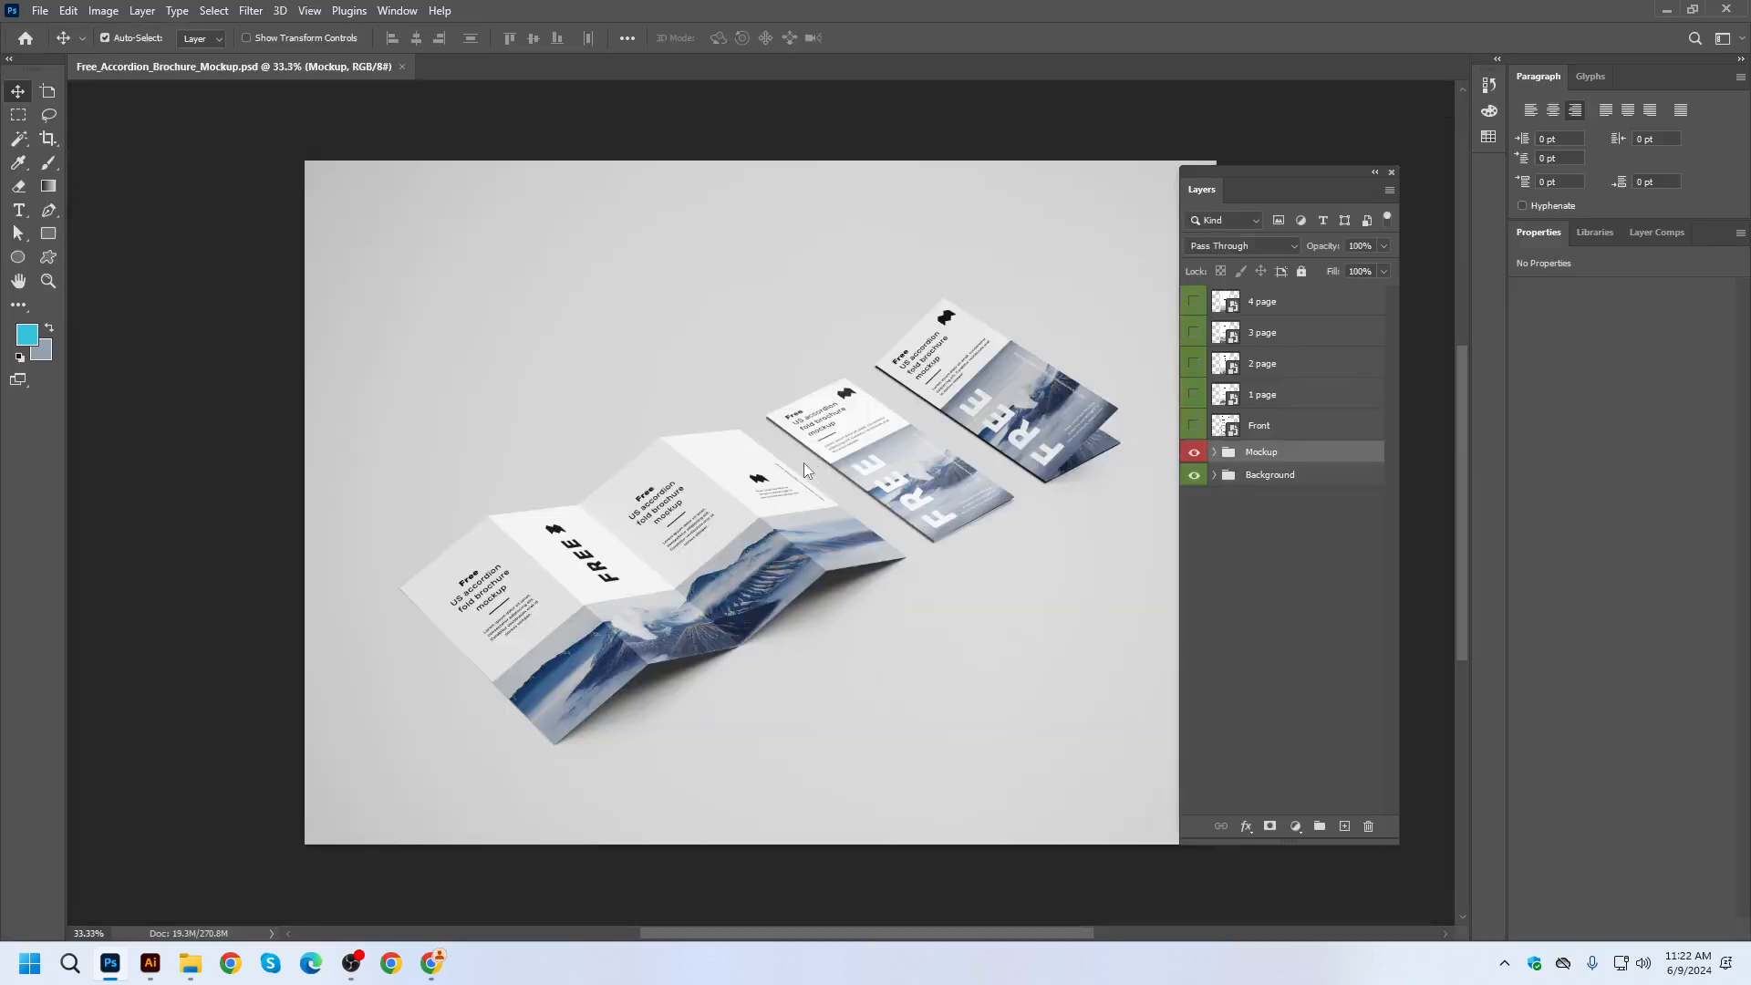
{"action": "scroll", "coordinate": [1222, 467], "scroll_direction": "up", "scroll_amount": 3}
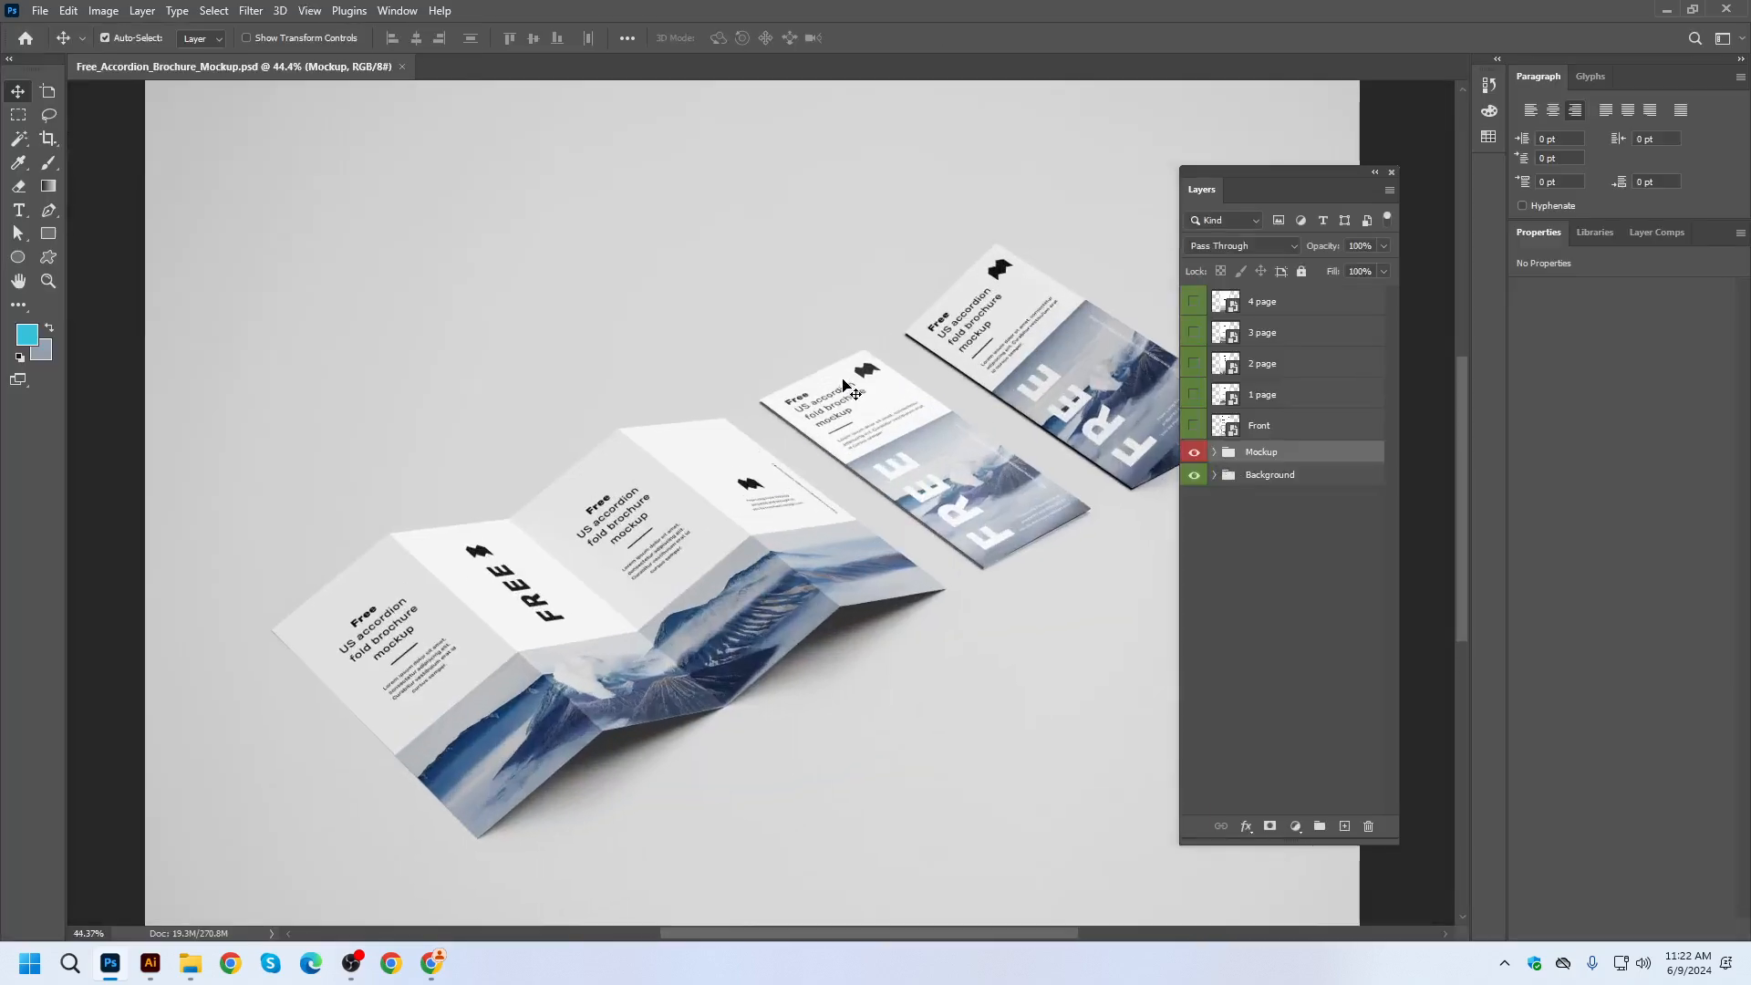
Return to the BDCA Class File folder in File Explorer and check the files in its Mockup subfolder.
{"action": "left_click", "coordinate": [432, 966]}
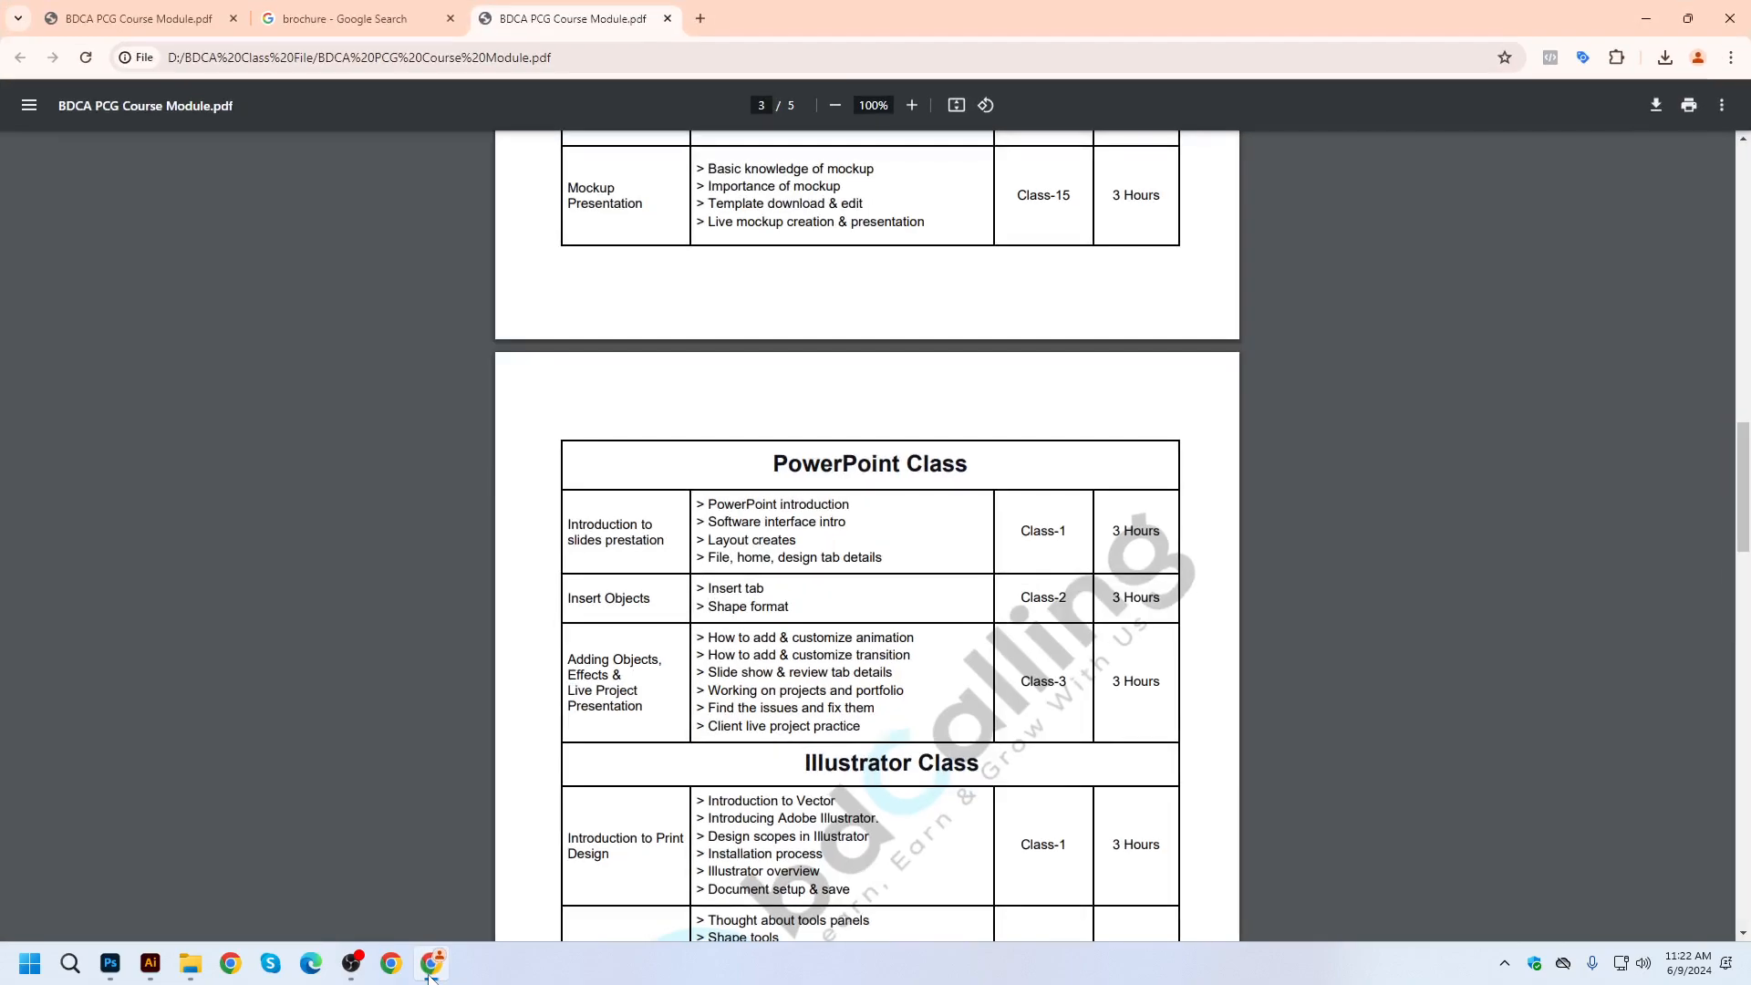
{"action": "left_click", "coordinate": [110, 967]}
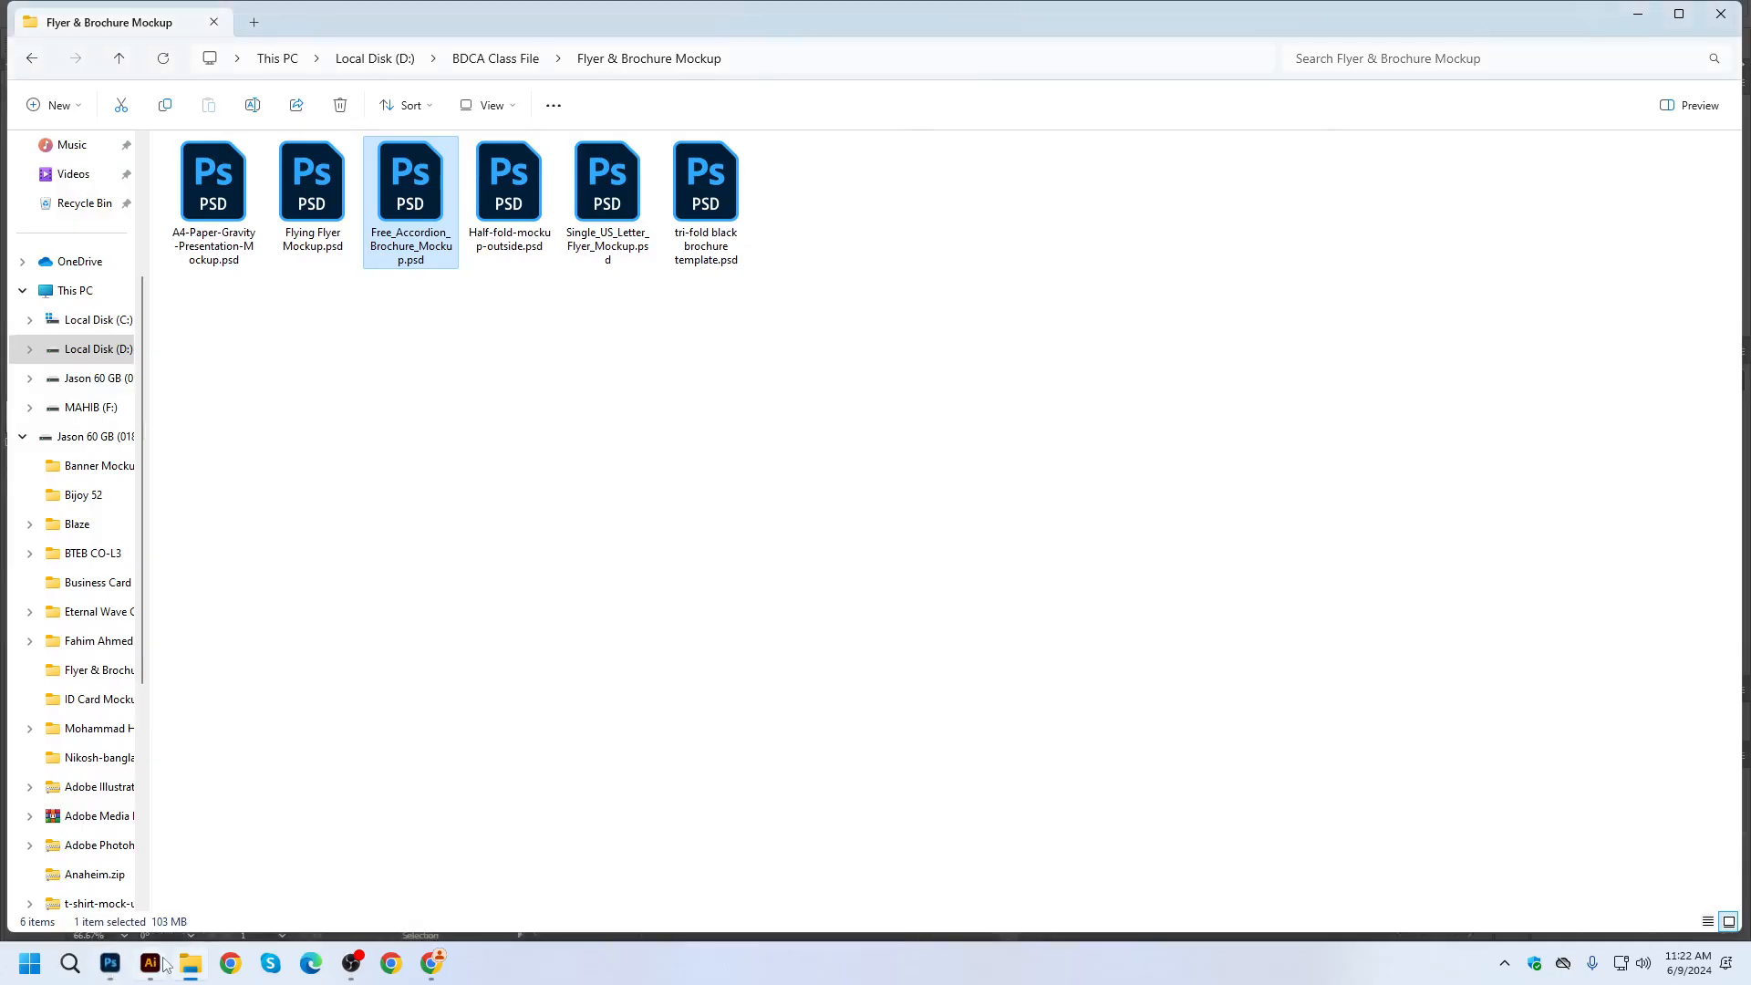
{"action": "left_click", "coordinate": [162, 966]}
{"action": "left_click", "coordinate": [191, 966]}
{"action": "left_click", "coordinate": [199, 975]}
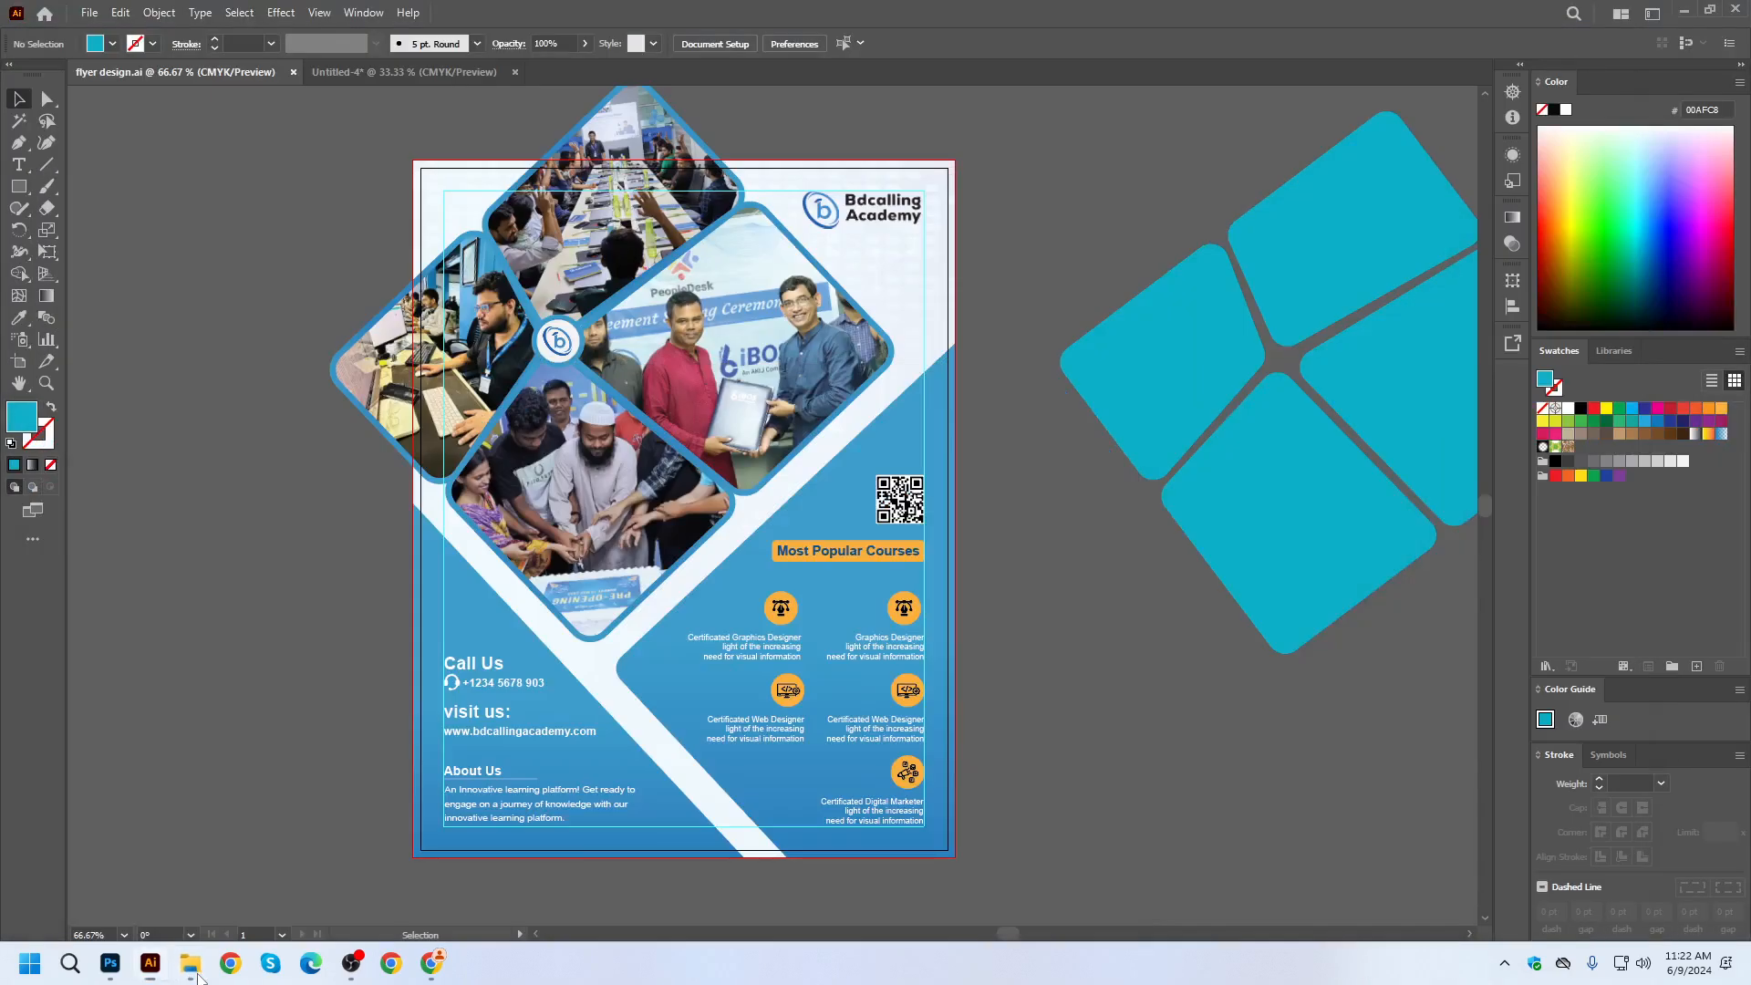
{"action": "left_click", "coordinate": [199, 975]}
{"action": "left_click", "coordinate": [119, 60]}
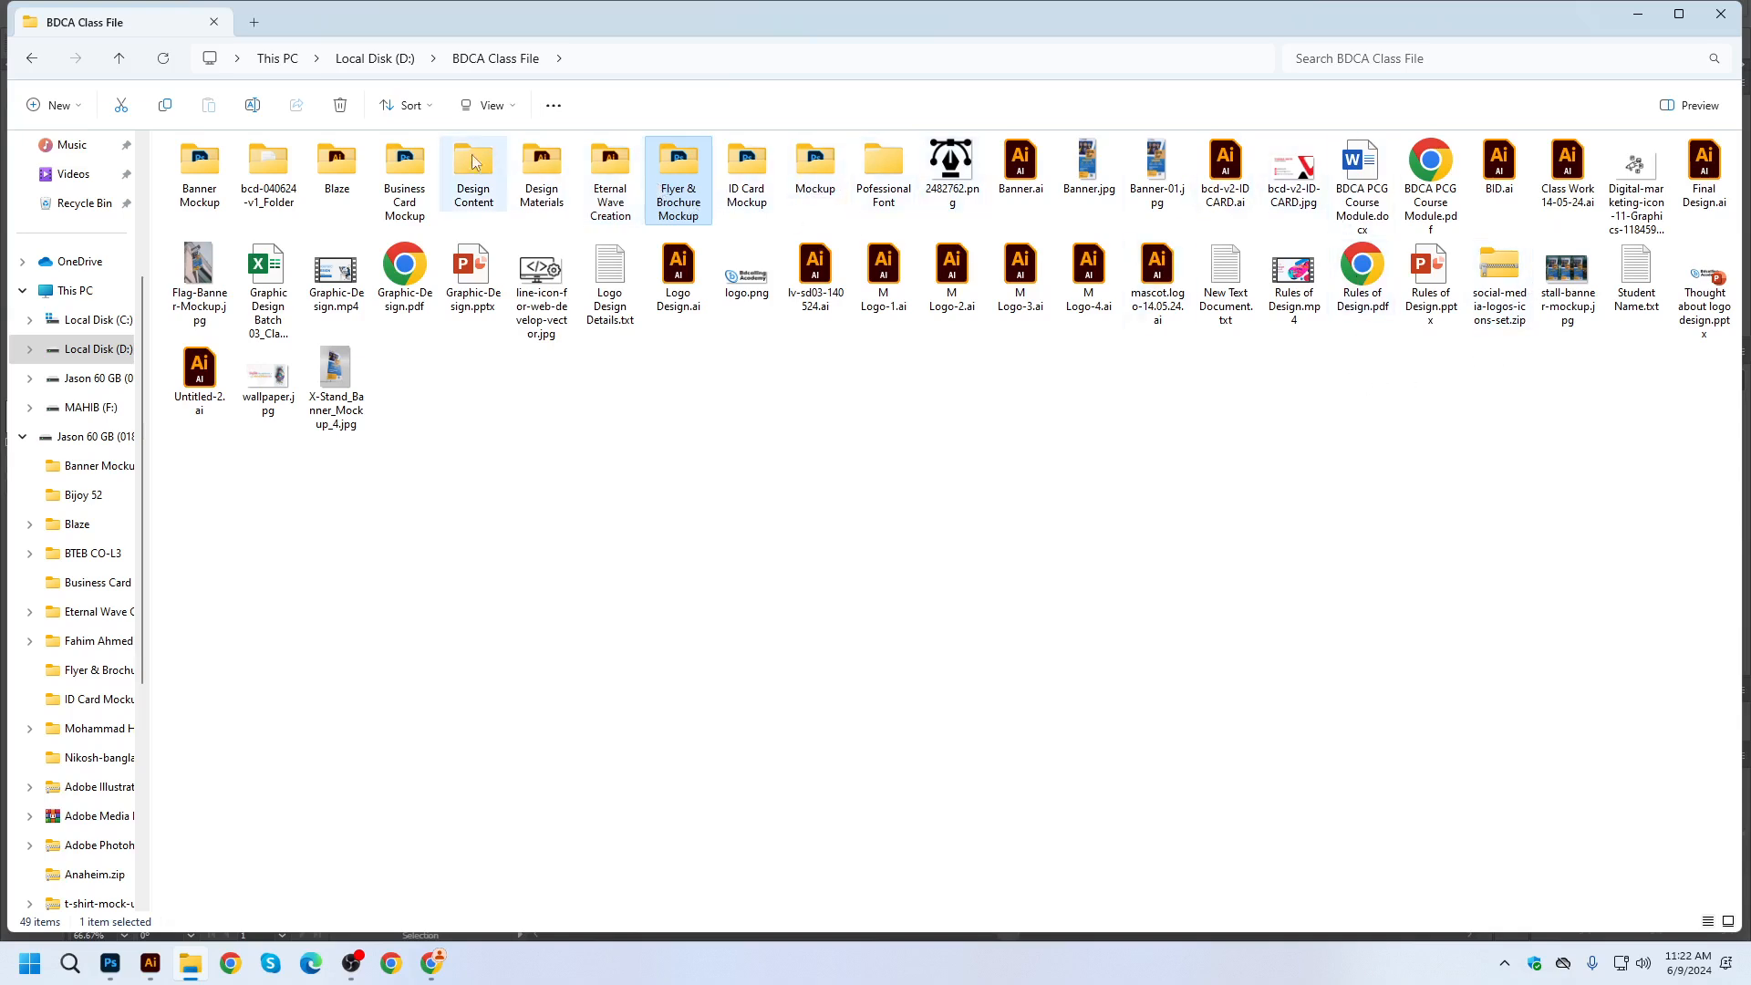
{"action": "key", "text": "ctrl+shift+6"}
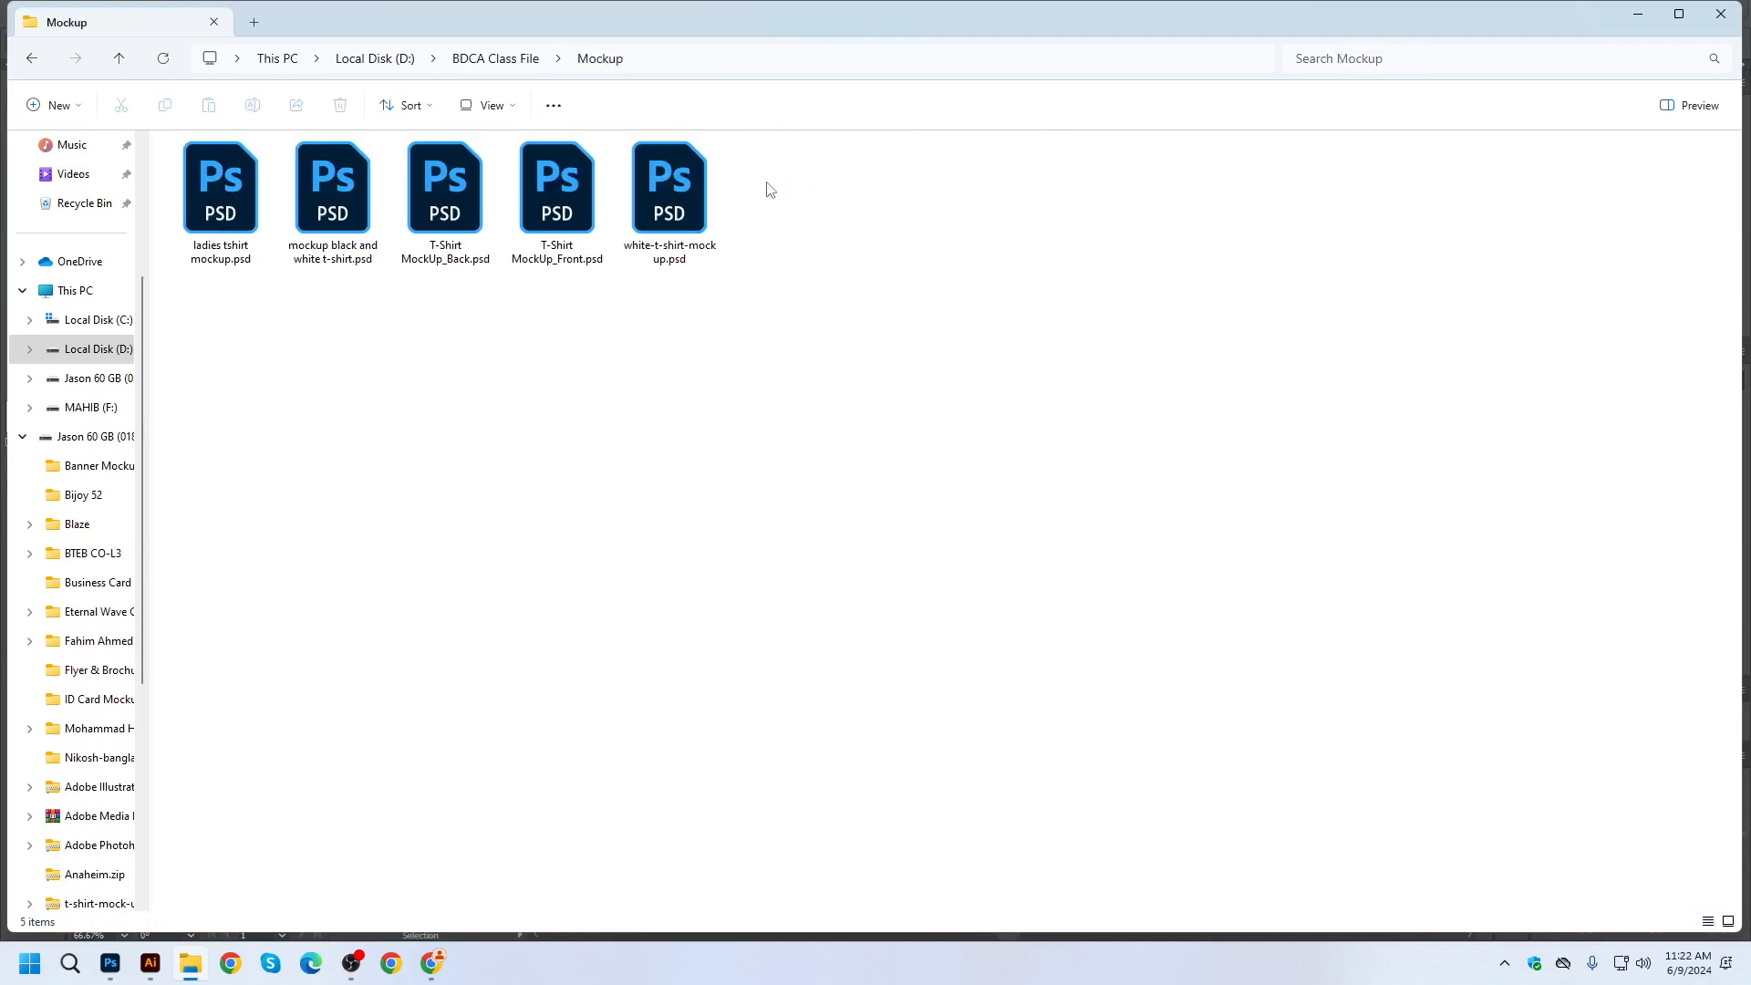
{"action": "left_click", "coordinate": [120, 59]}
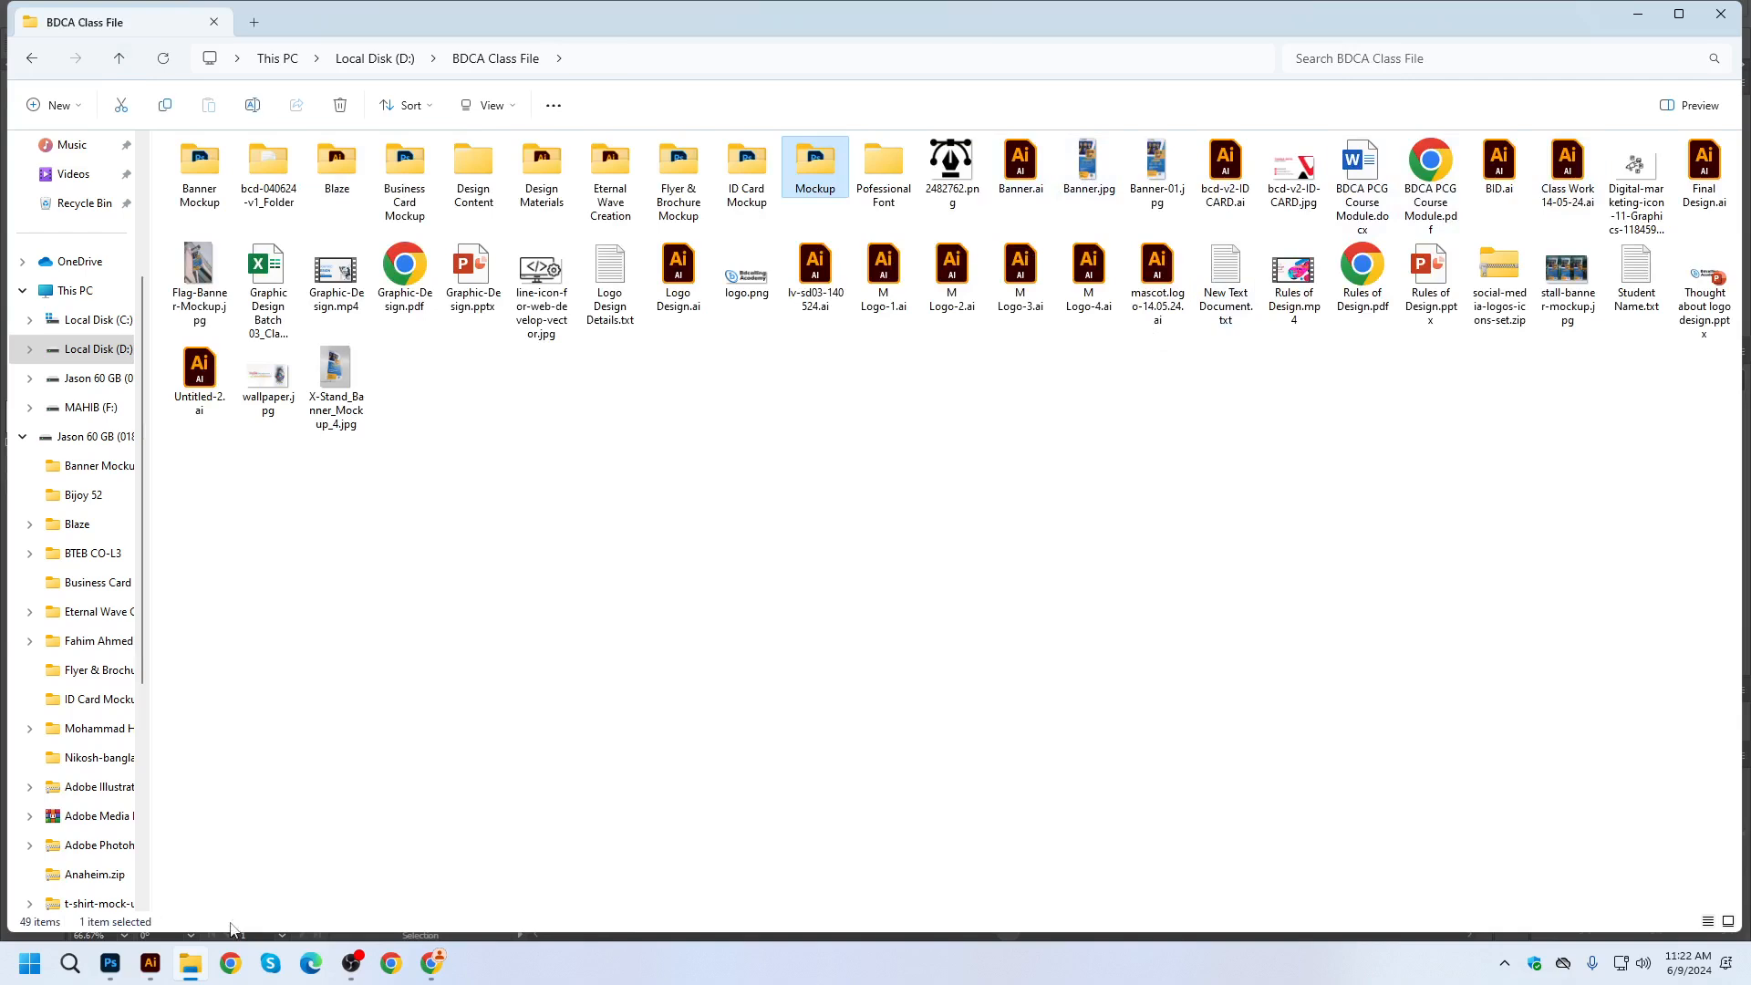
Point out Banner.jpg and Banner-01.jpg in the BDCA Class File folder, and clear the selection.
{"action": "left_click", "coordinate": [1093, 169]}
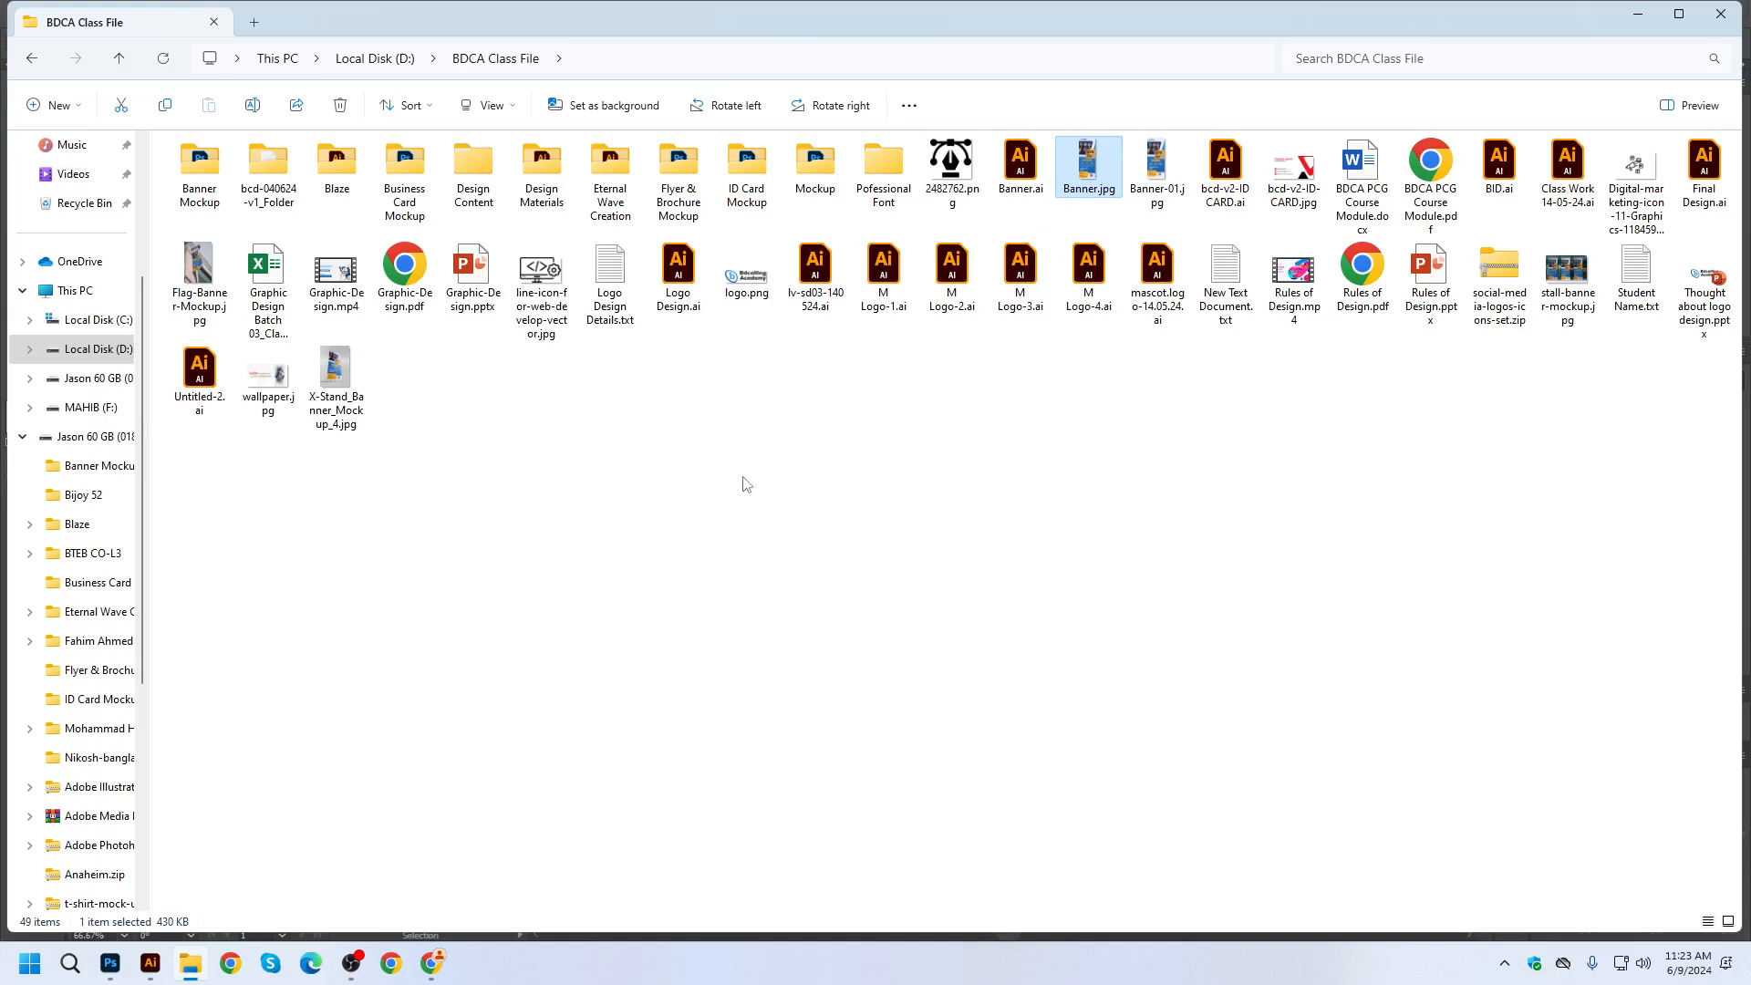
{"action": "mouse_move", "coordinate": [186, 972]}
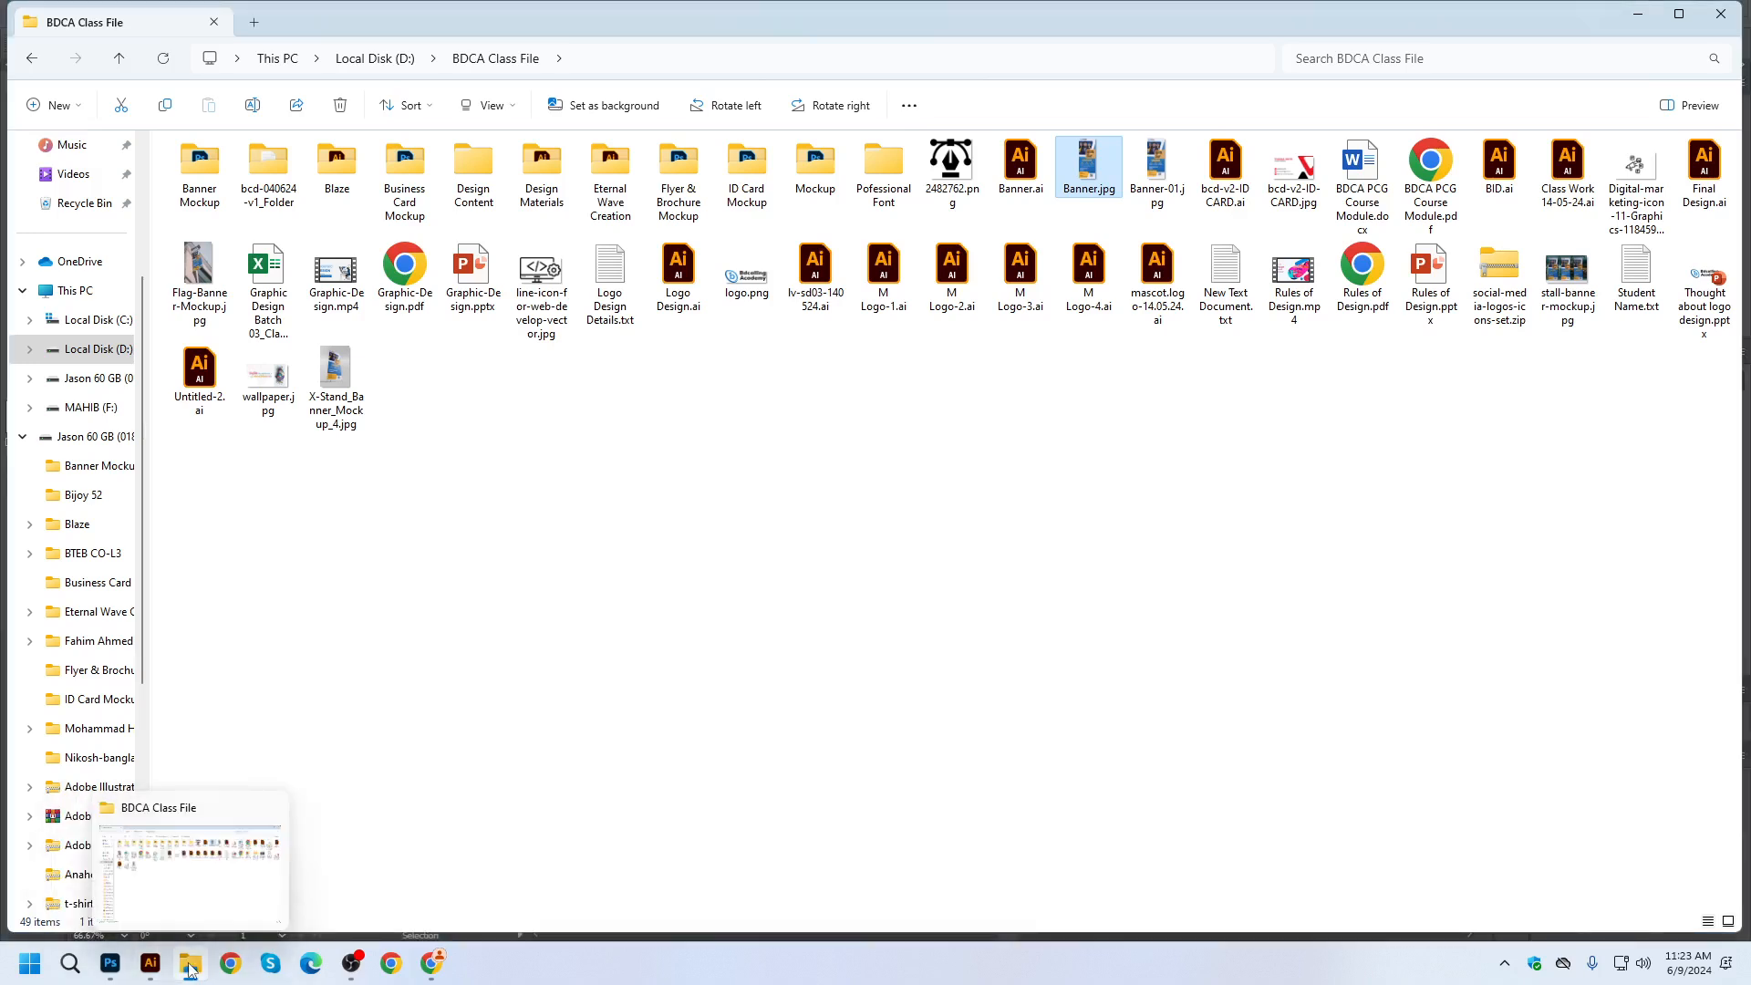
{"action": "left_click", "coordinate": [1163, 177], "text": "ctrl"}
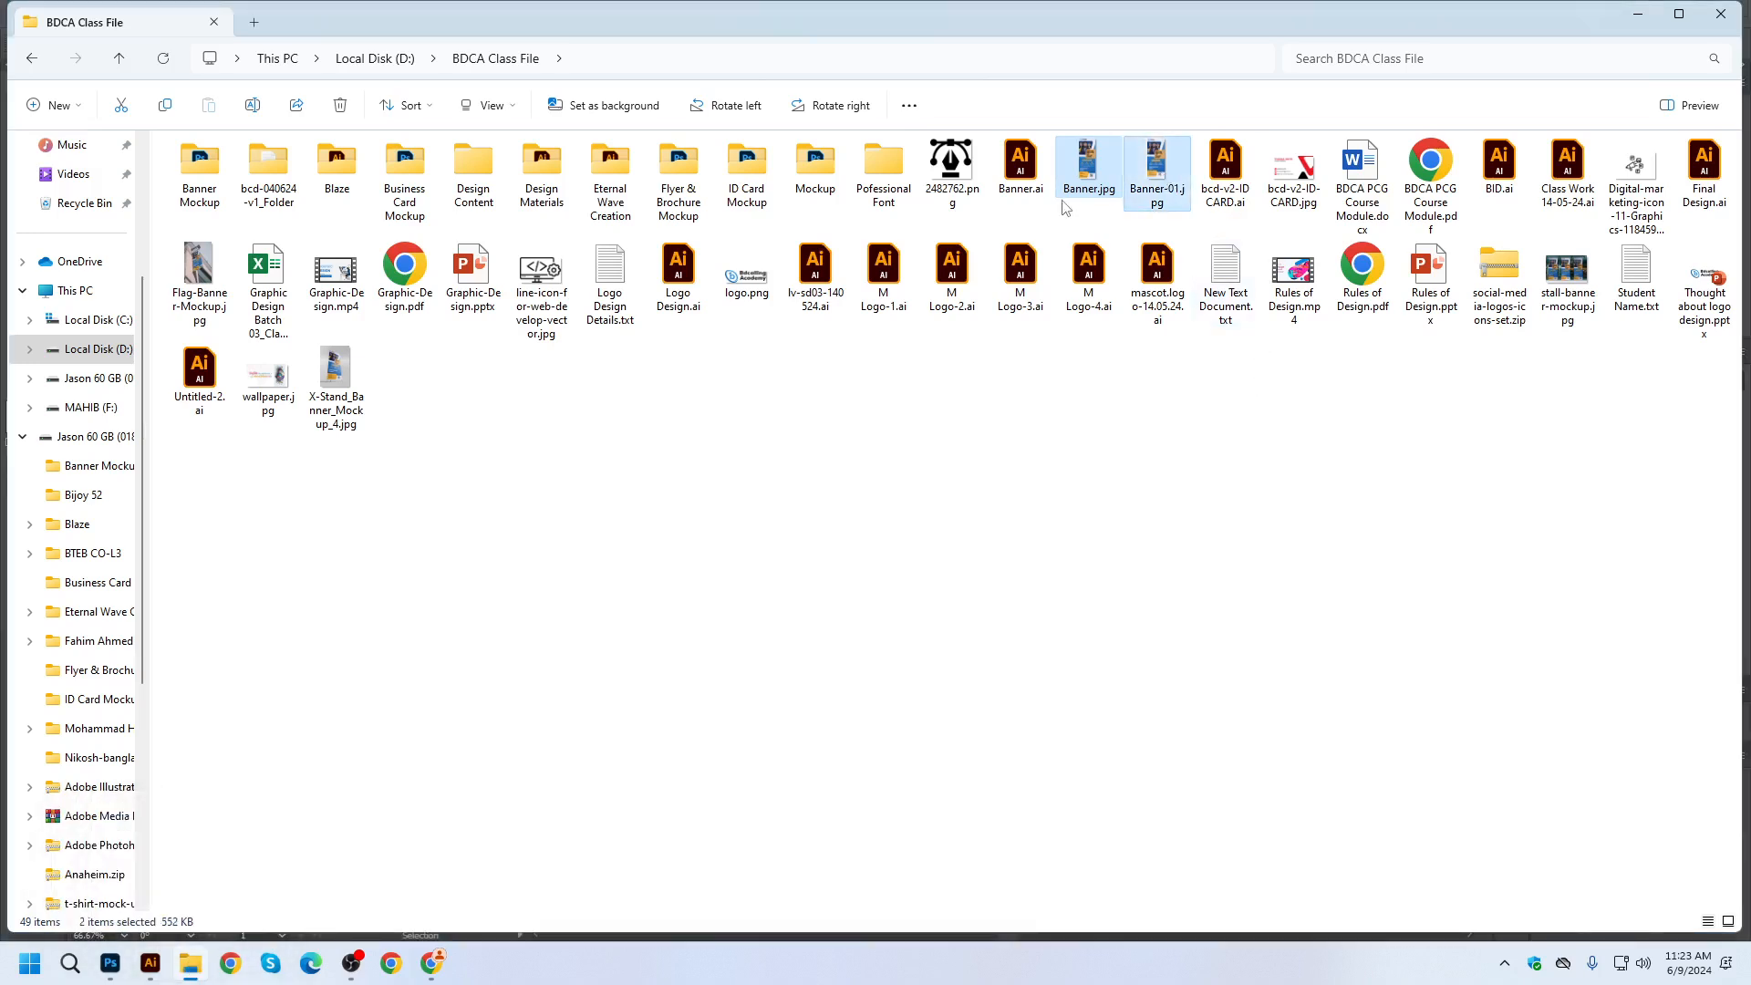
{"action": "left_click", "coordinate": [569, 844]}
Switch to Photoshop, step through the mockup's layers from Front to 4 page, and open the 4 page smart object's contents.
{"action": "left_click", "coordinate": [110, 963]}
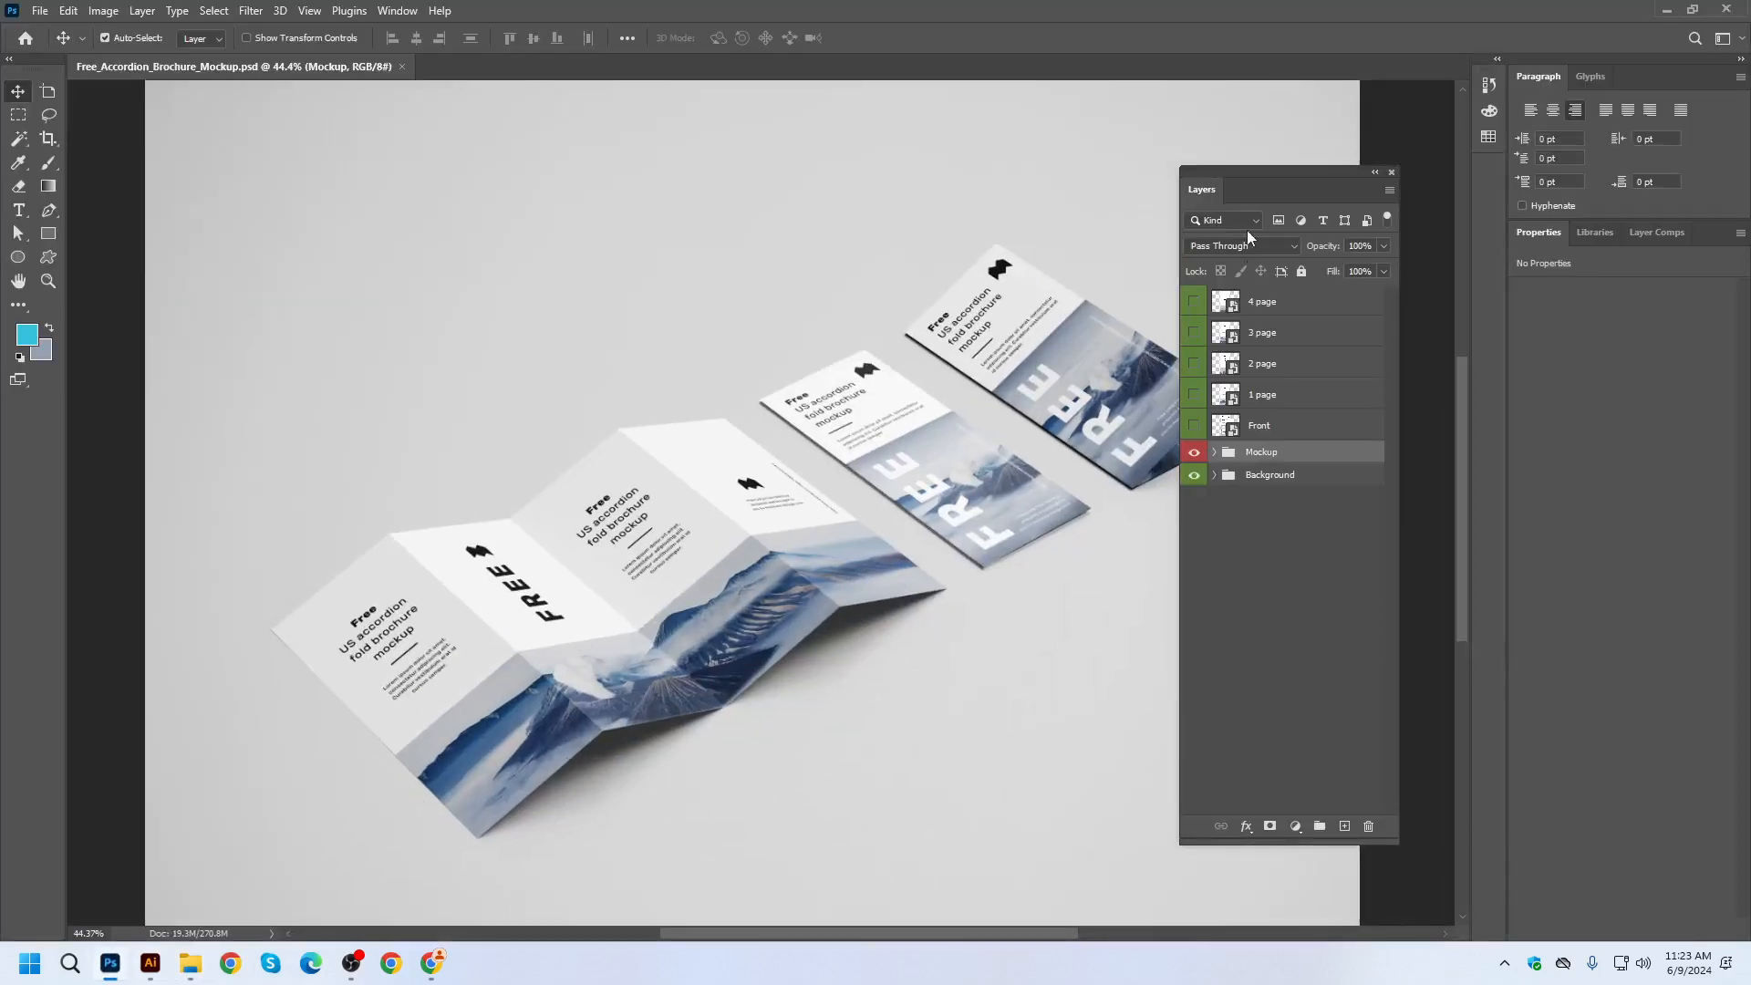
{"action": "left_click_drag", "start_coordinate": [1260, 177], "coordinate": [1307, 149]}
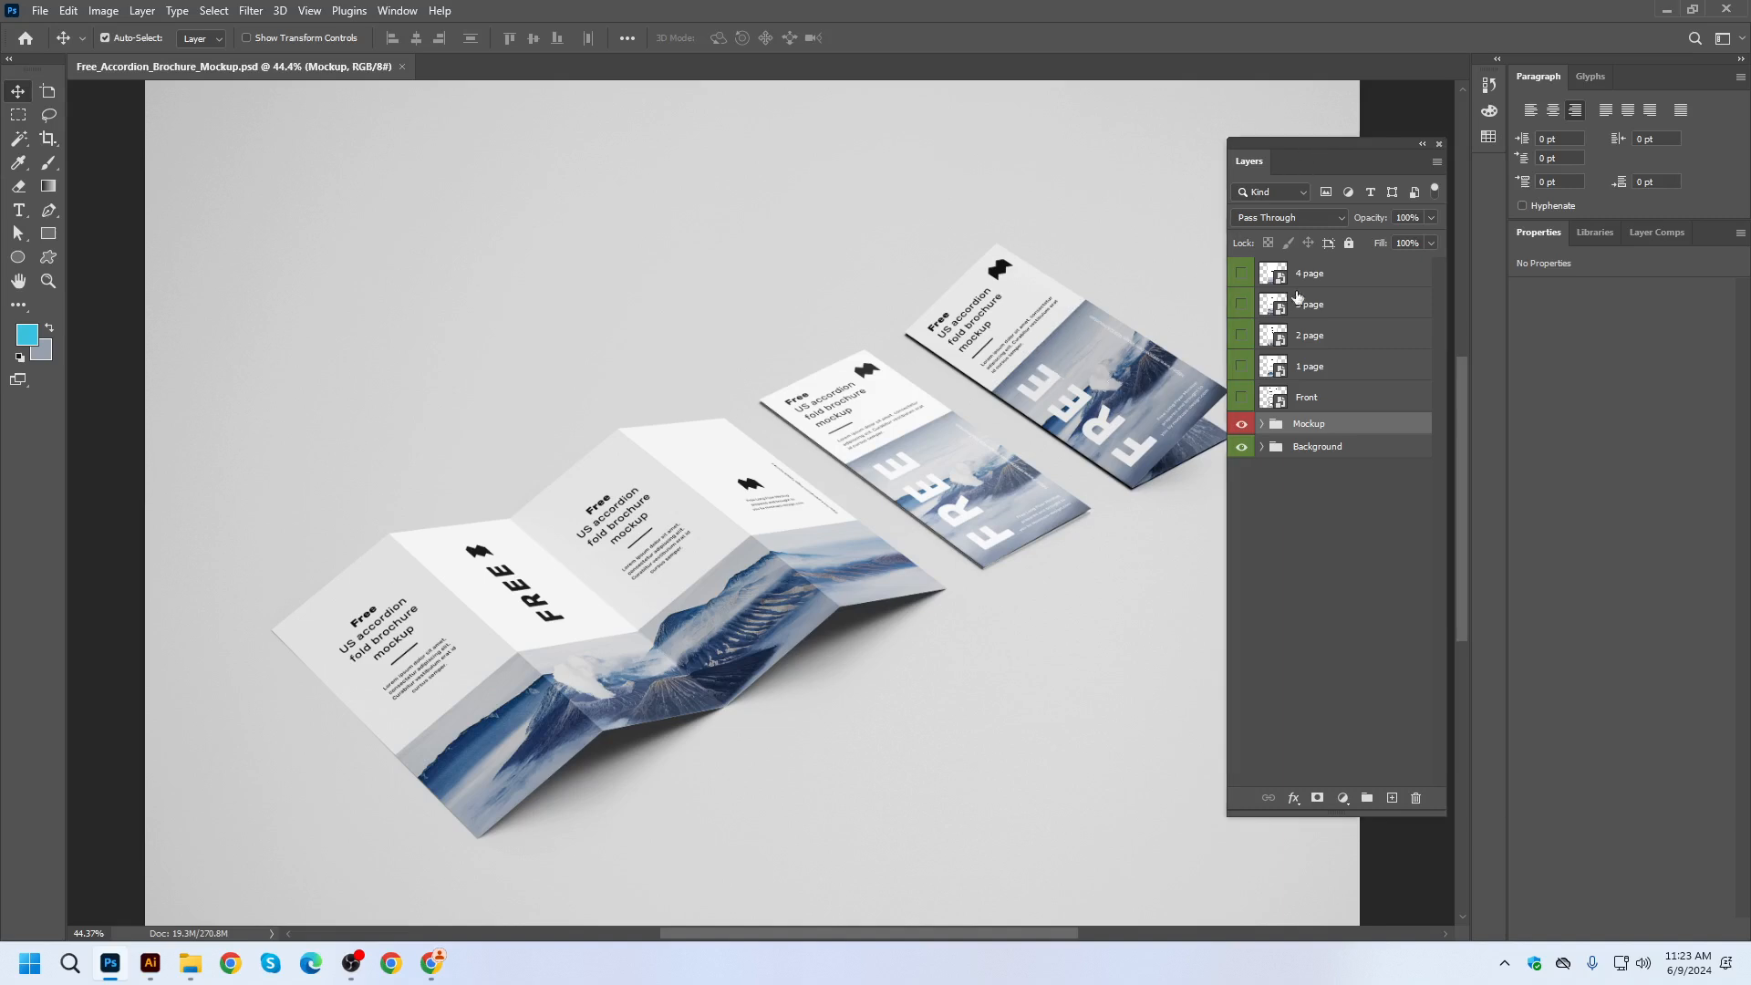
{"action": "left_click", "coordinate": [1306, 405]}
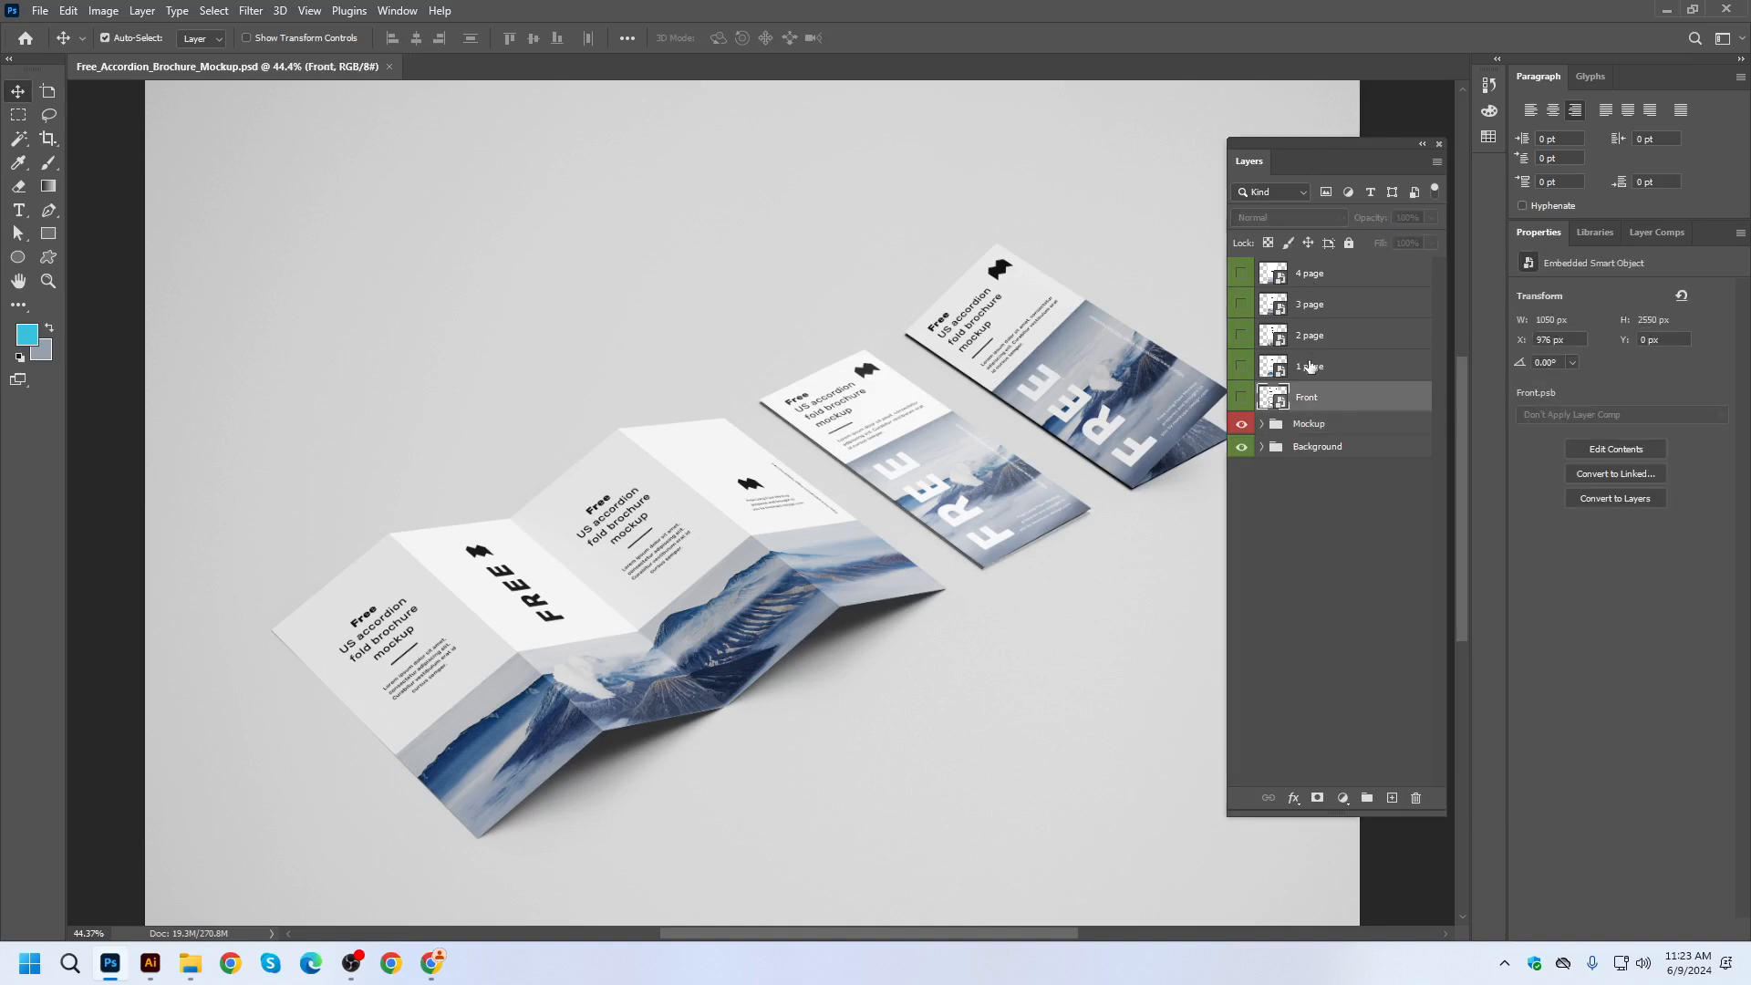
{"action": "key", "text": "alt+bracketright"}
{"action": "key", "text": "alt+bracketright"}
{"action": "key", "text": "alt+bracketright"}
{"action": "key", "text": "alt+bracketright"}
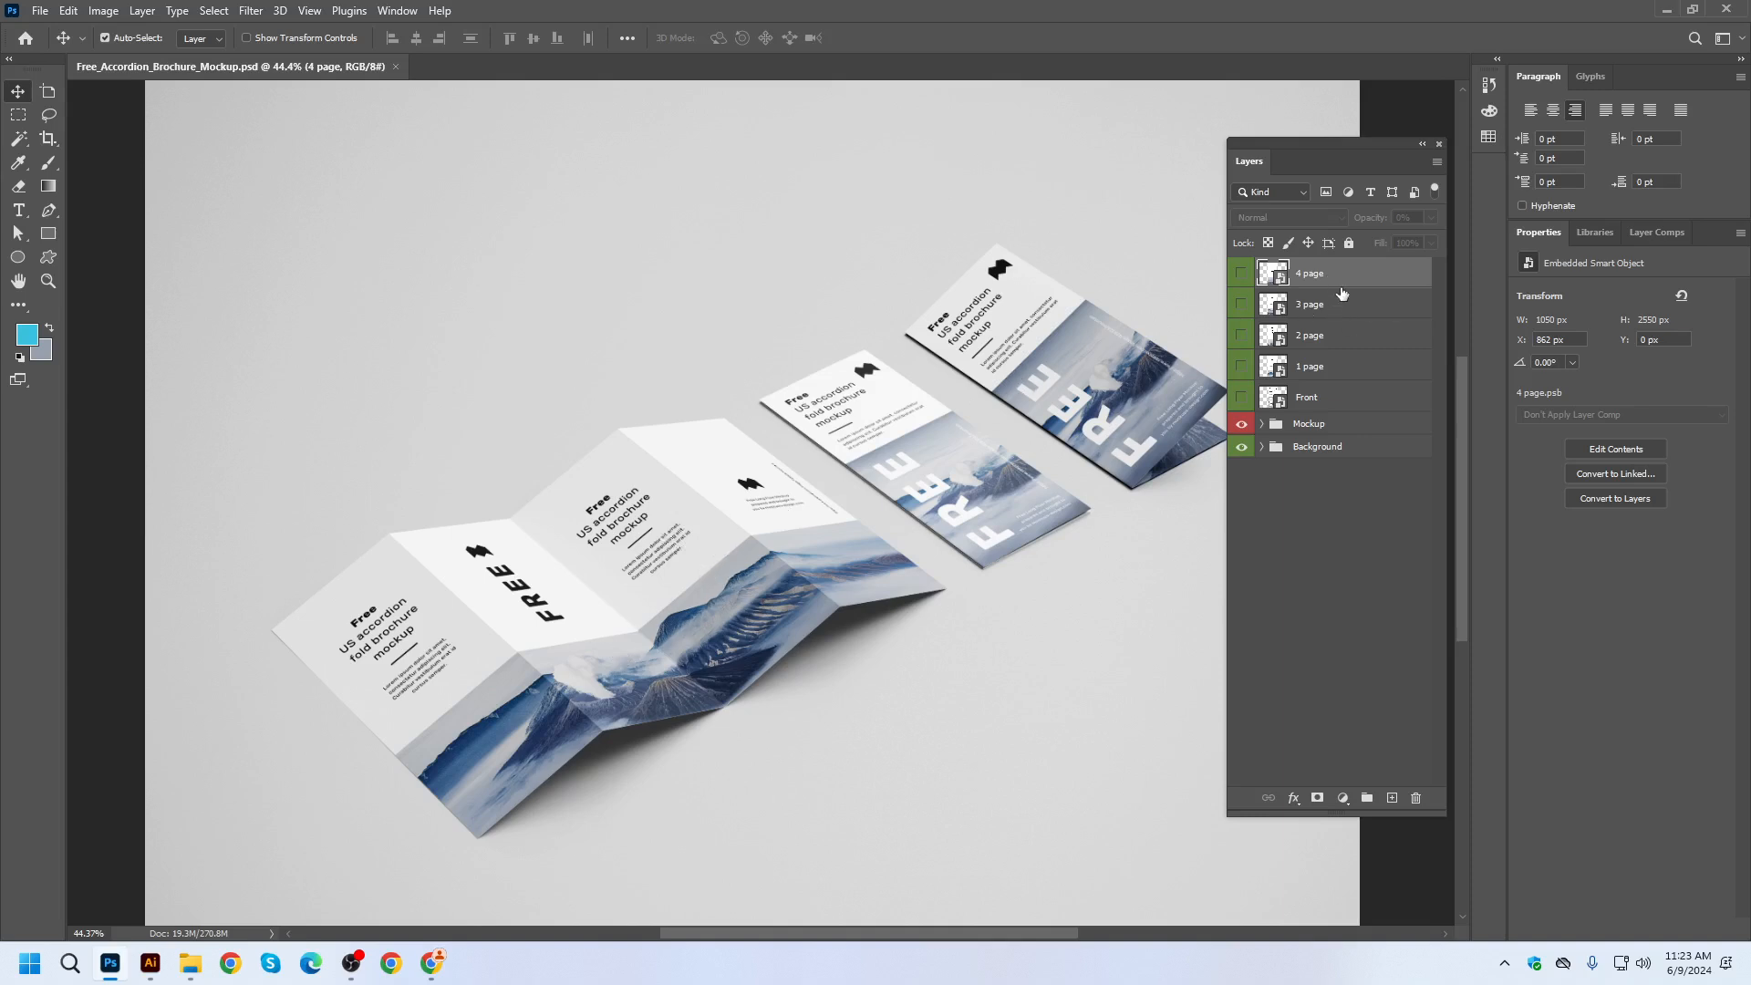
{"action": "double_click", "coordinate": [1279, 278]}
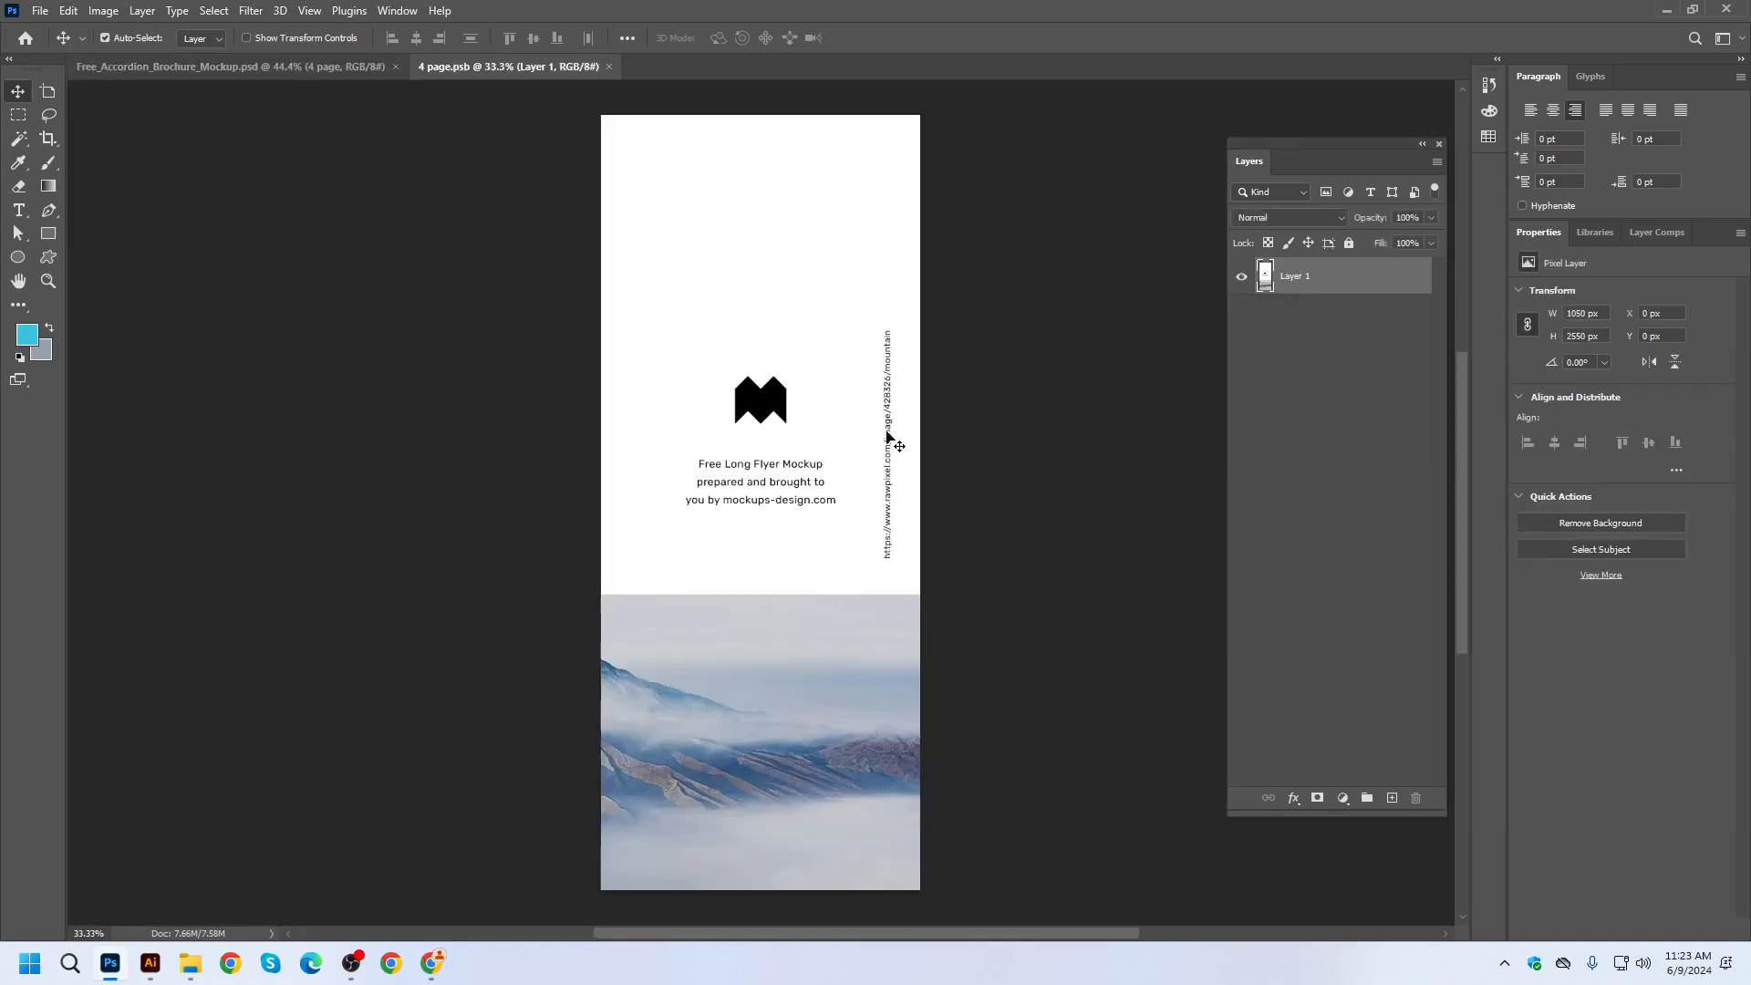
Switch to the Untitled-4 document in Illustrator and examine the Inside artboard with its three labelled panels.
{"action": "left_click", "coordinate": [189, 964]}
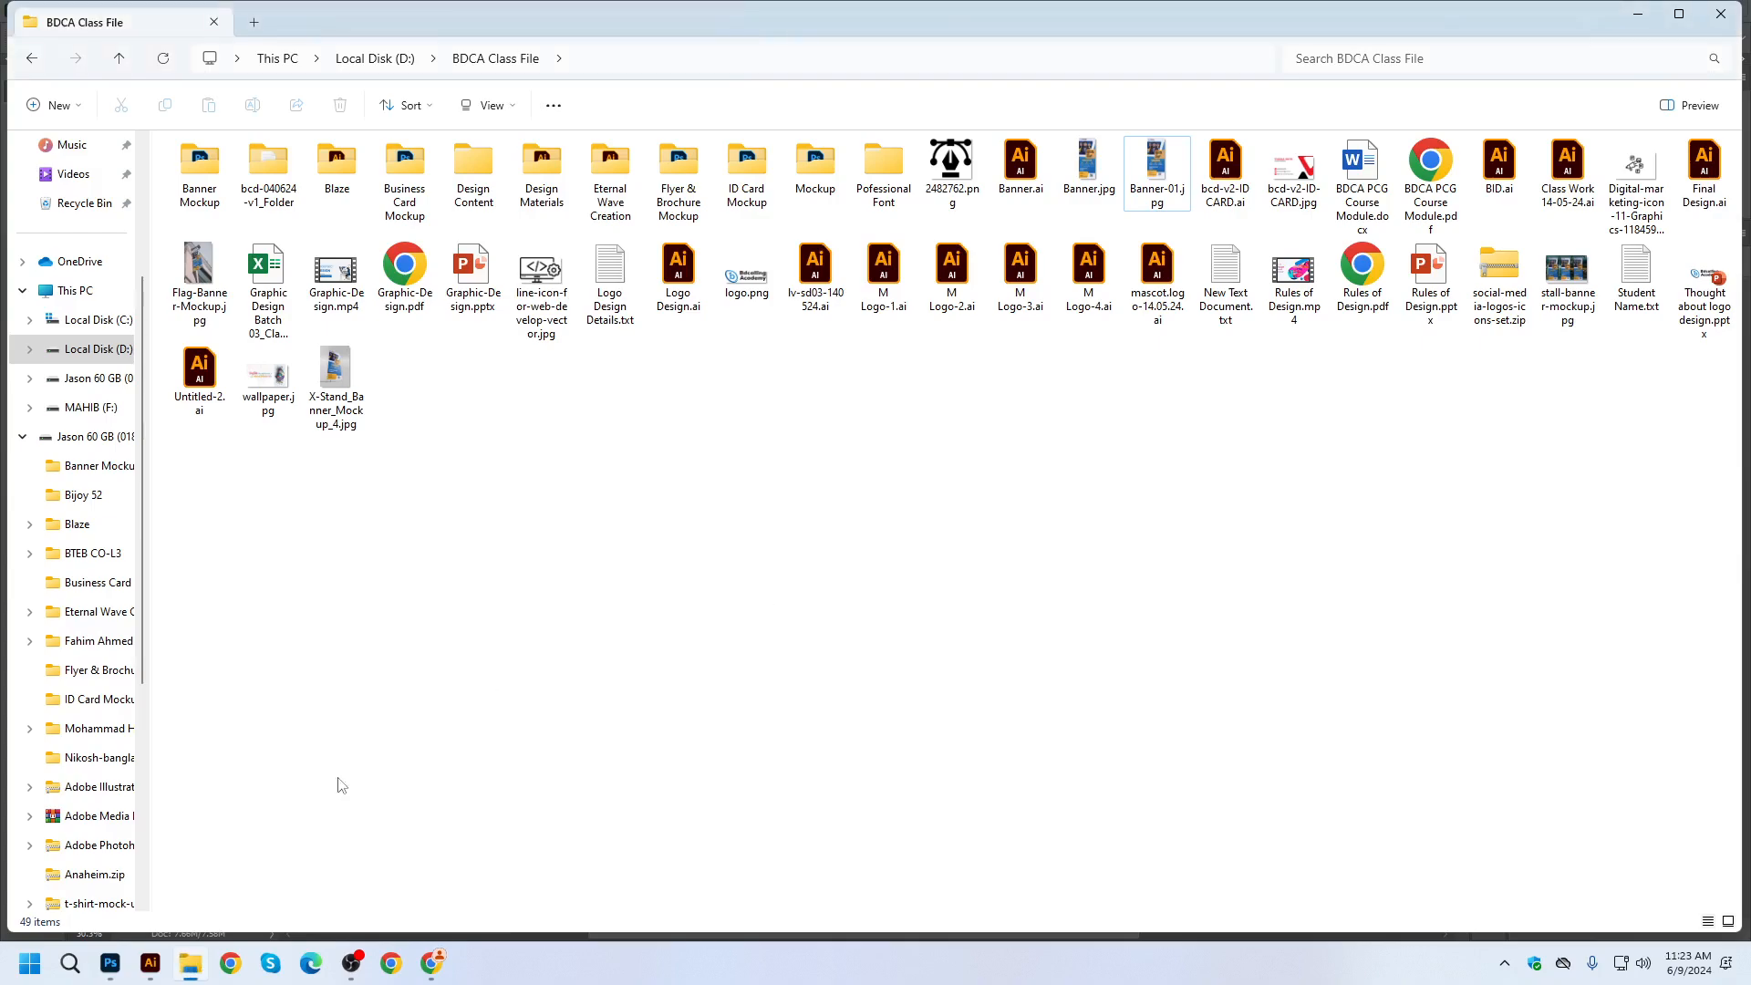
{"action": "left_click", "coordinate": [150, 964]}
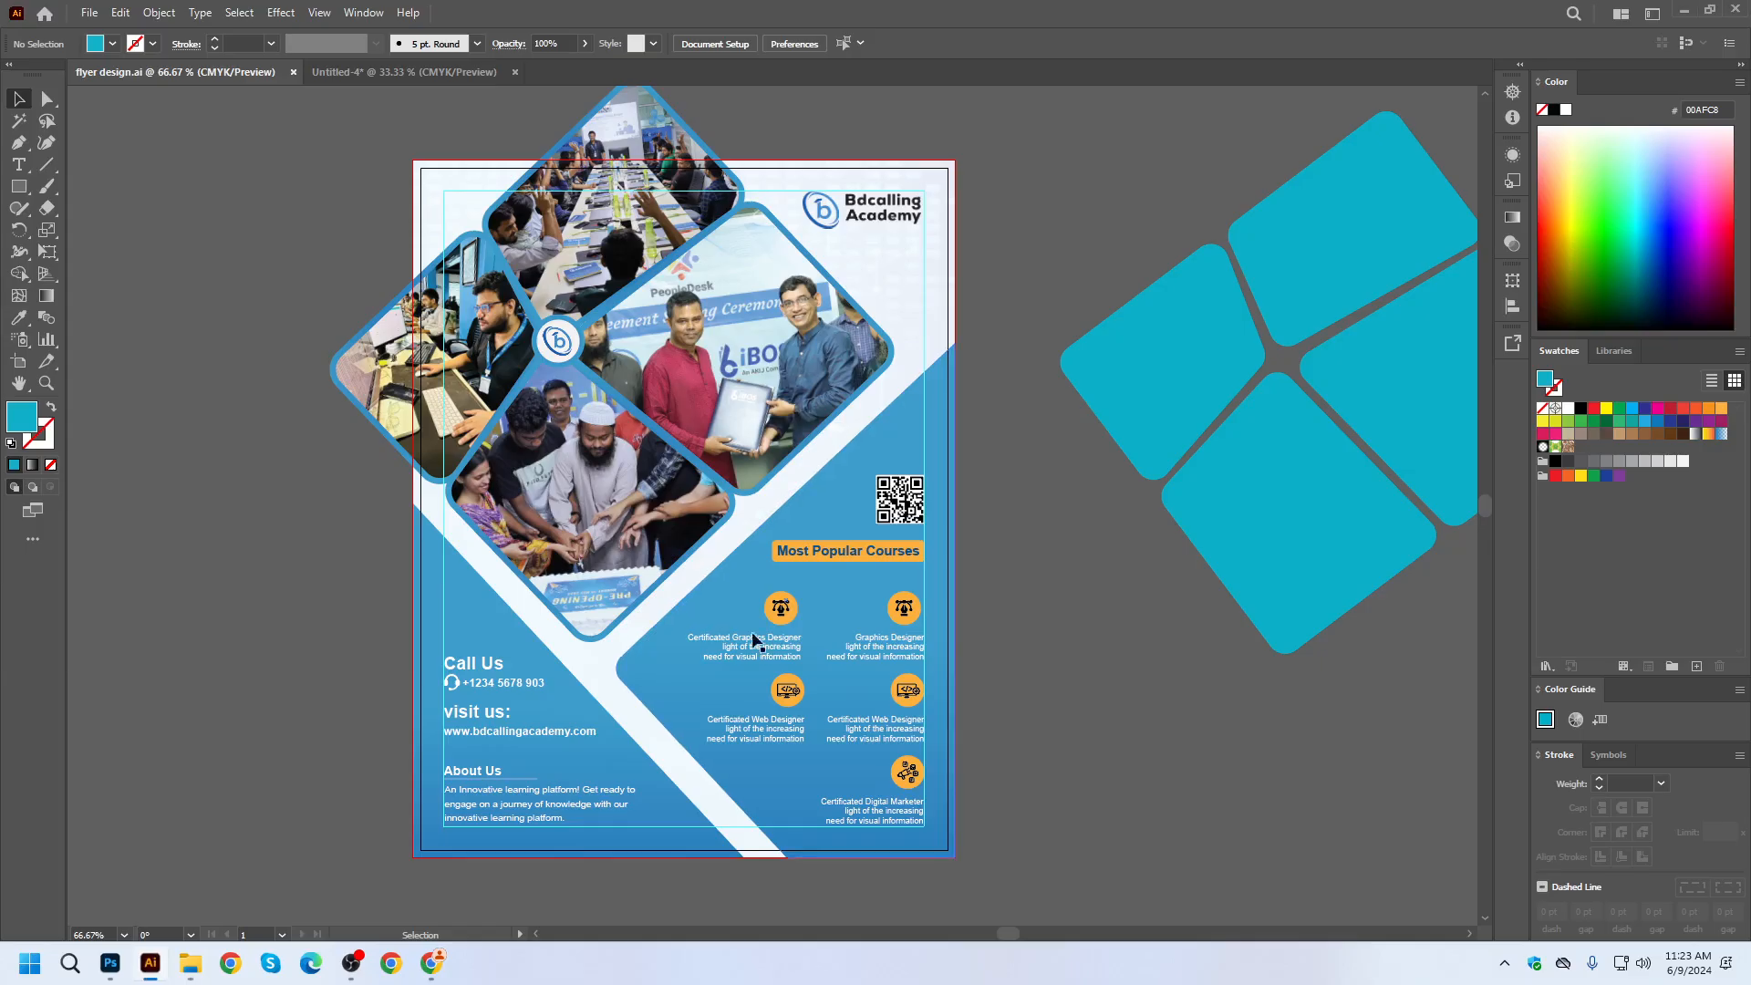
{"action": "left_click", "coordinate": [386, 78]}
{"action": "scroll", "coordinate": [312, 356], "scroll_direction": "down", "scroll_amount": 2}
{"action": "scroll", "coordinate": [450, 337], "scroll_direction": "up", "scroll_amount": 2}
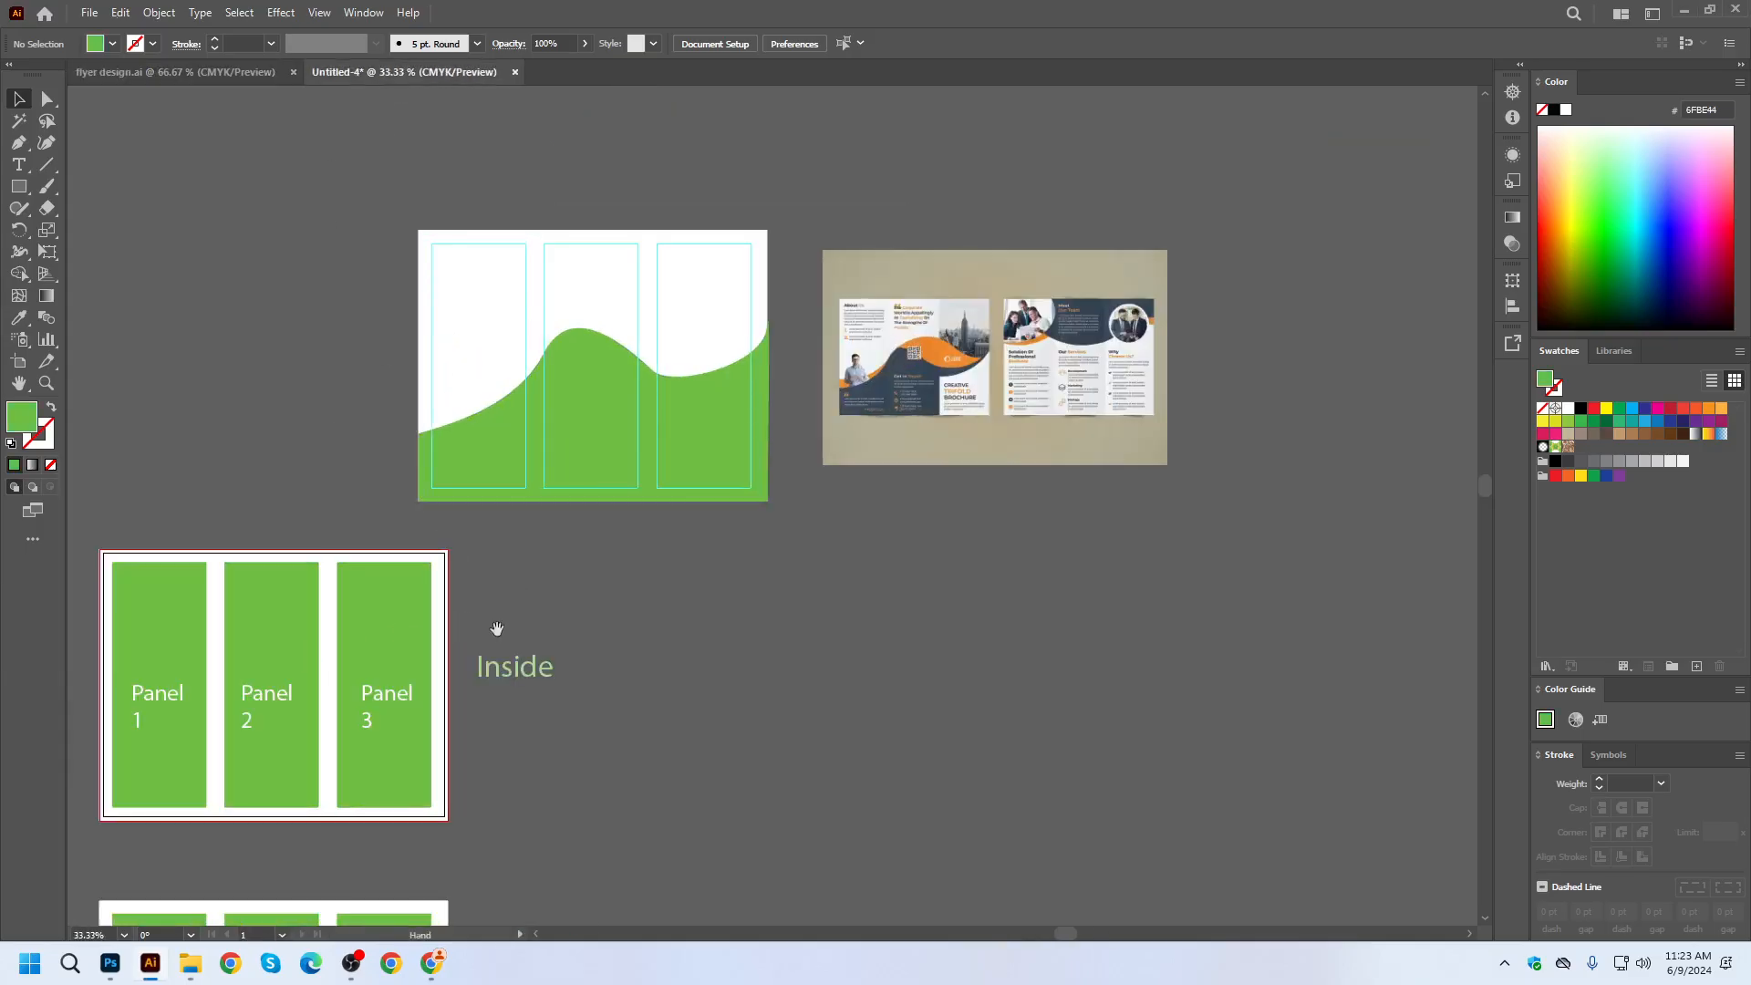
{"action": "left_click_drag", "start_coordinate": [497, 628], "coordinate": [751, 545]}
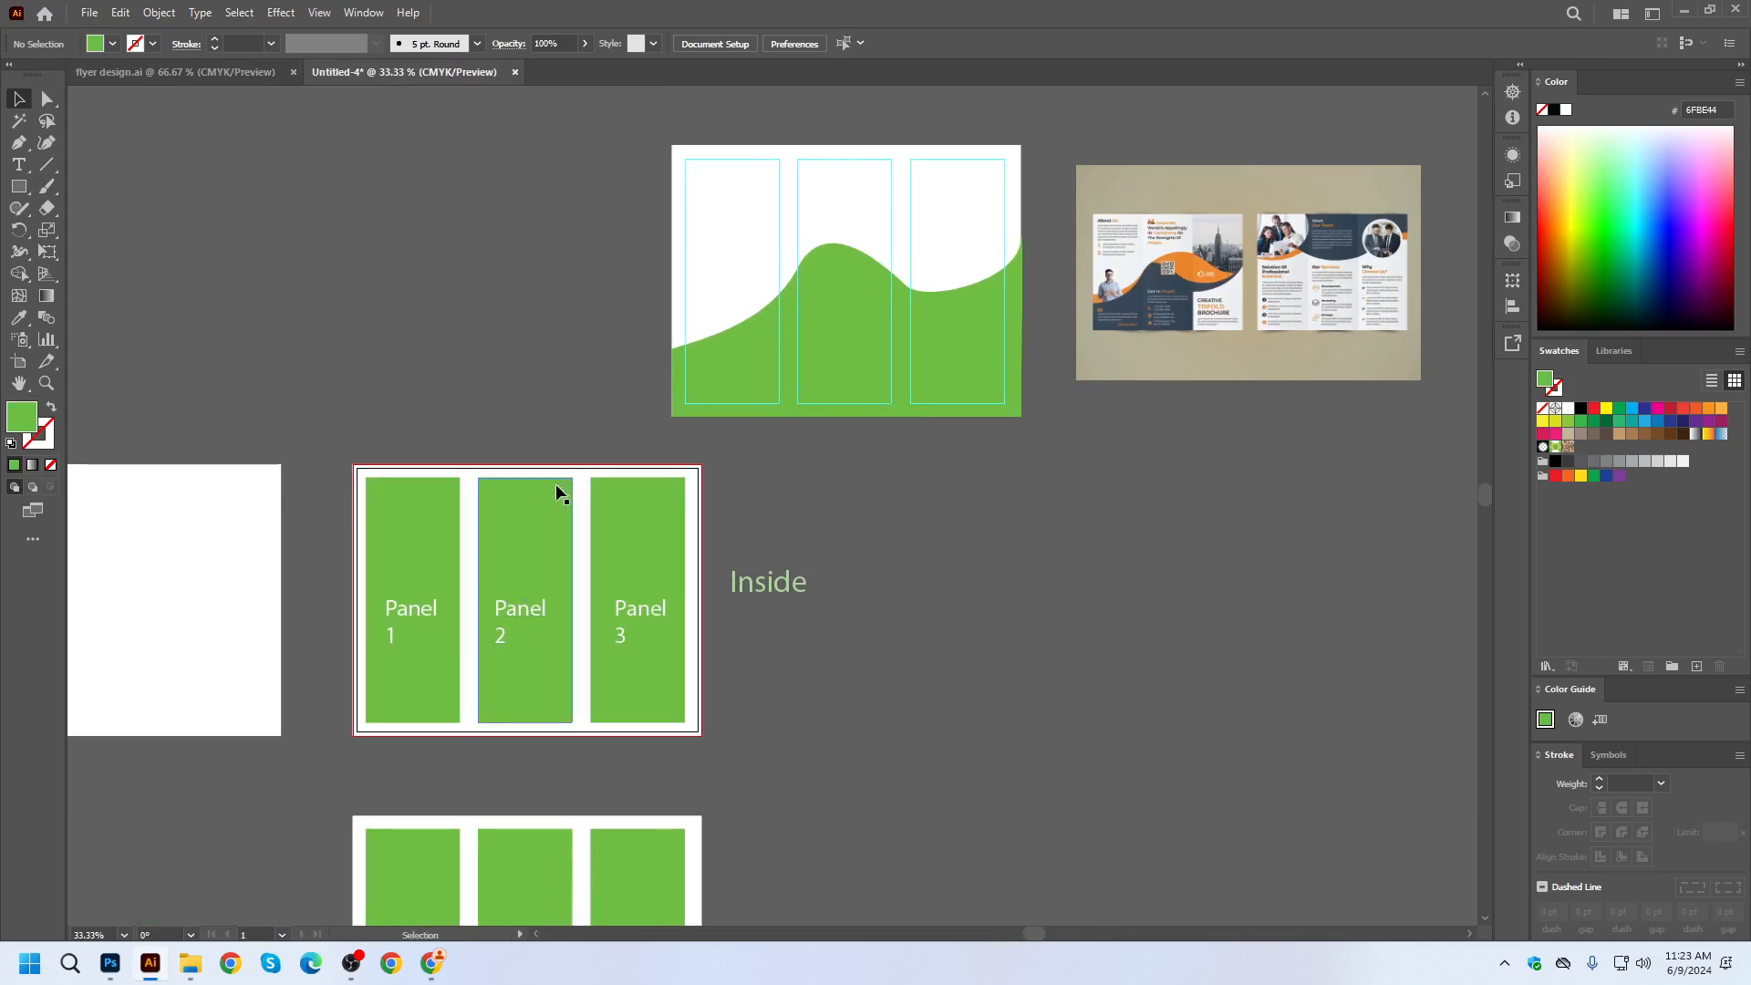
{"action": "left_click_drag", "start_coordinate": [498, 490], "coordinate": [569, 371]}
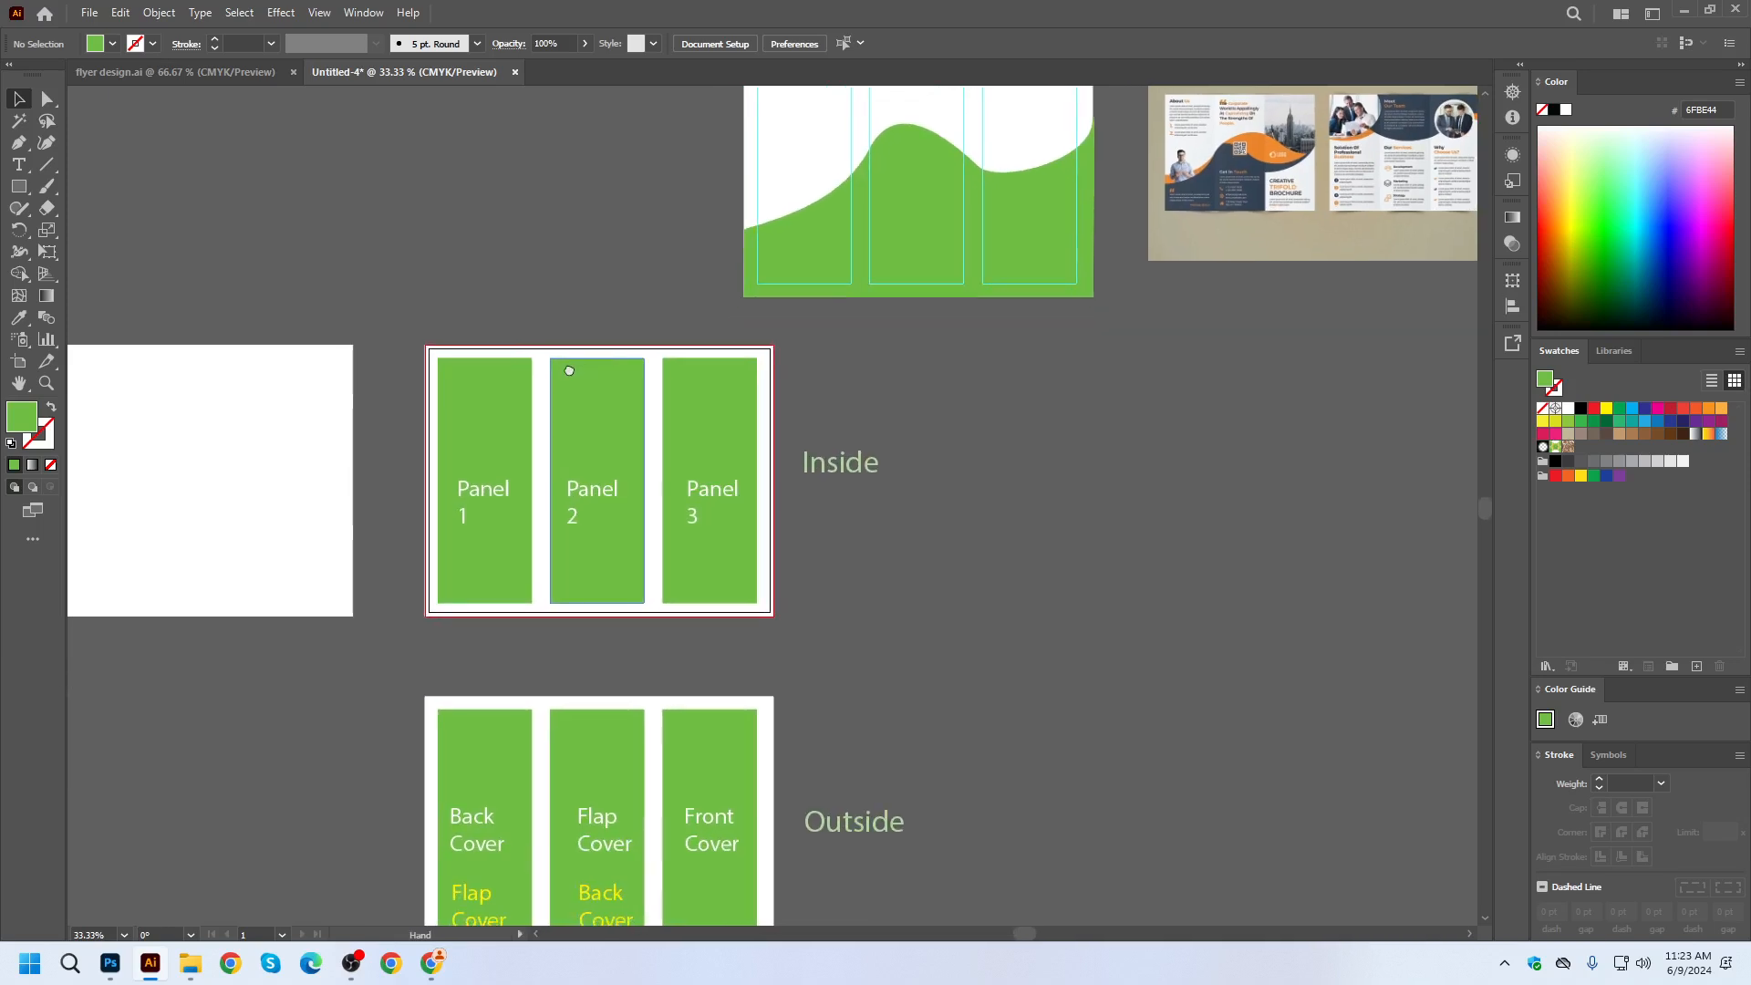
{"action": "left_click", "coordinate": [695, 397]}
{"action": "left_click", "coordinate": [883, 571]}
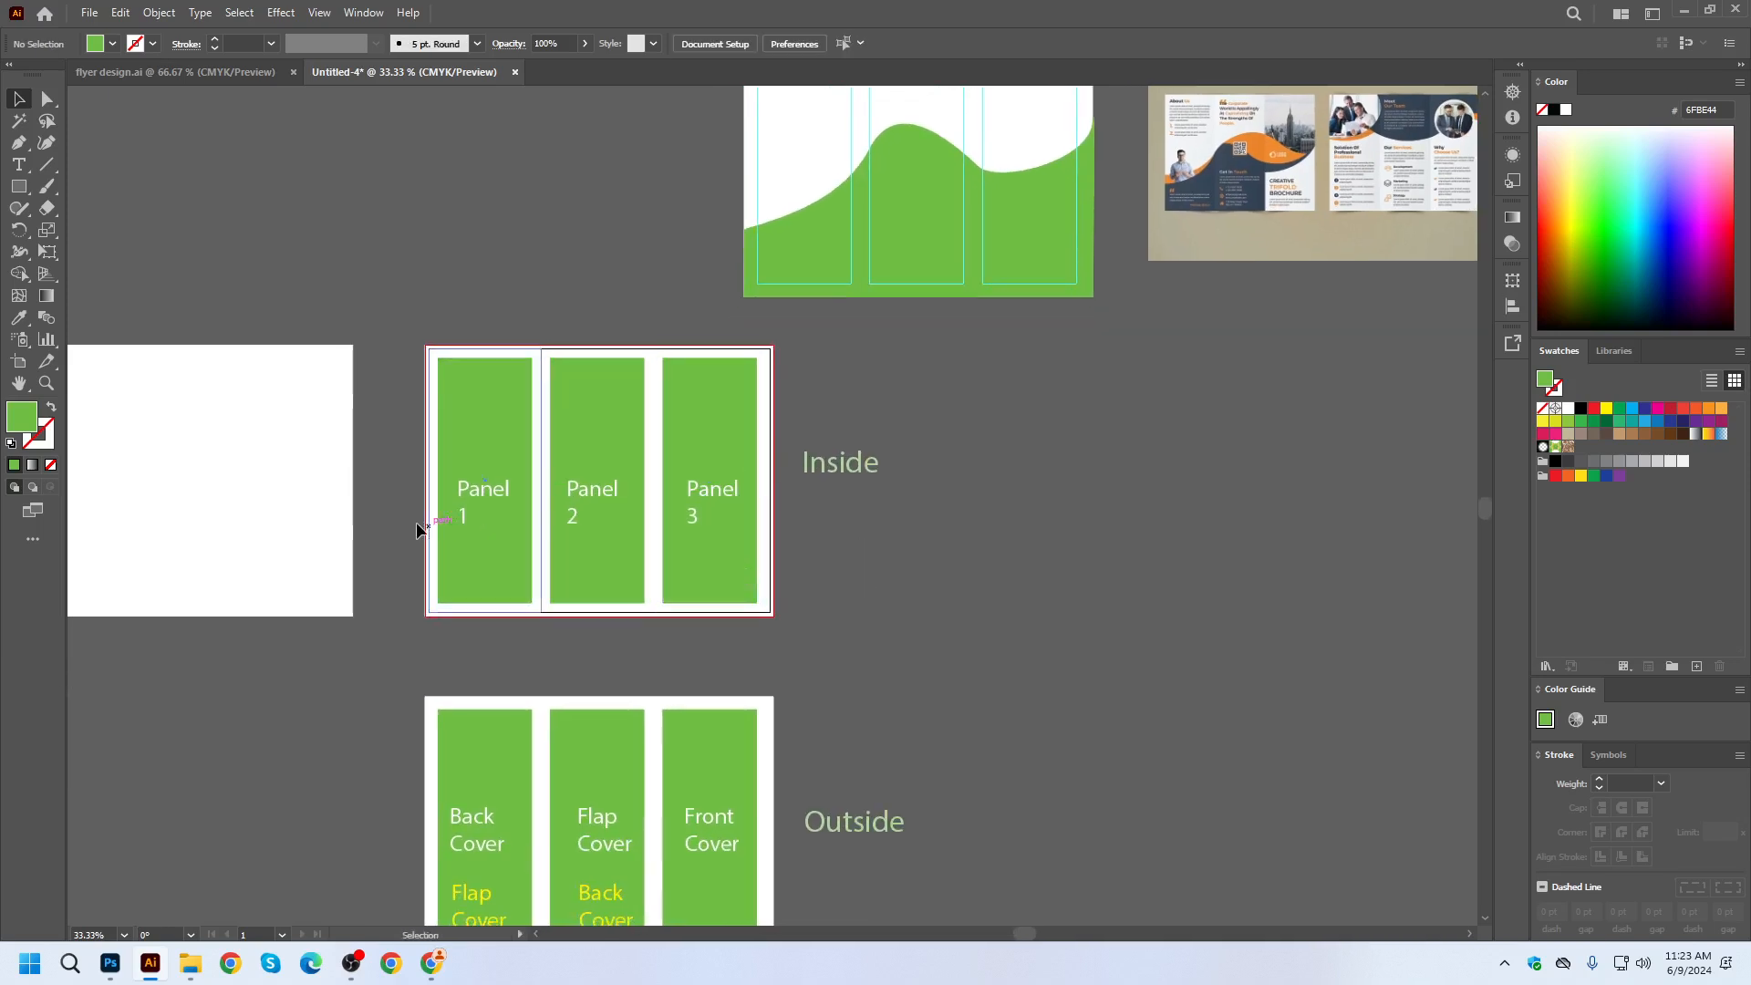
{"action": "scroll", "coordinate": [479, 483], "scroll_direction": "up", "scroll_amount": 2}
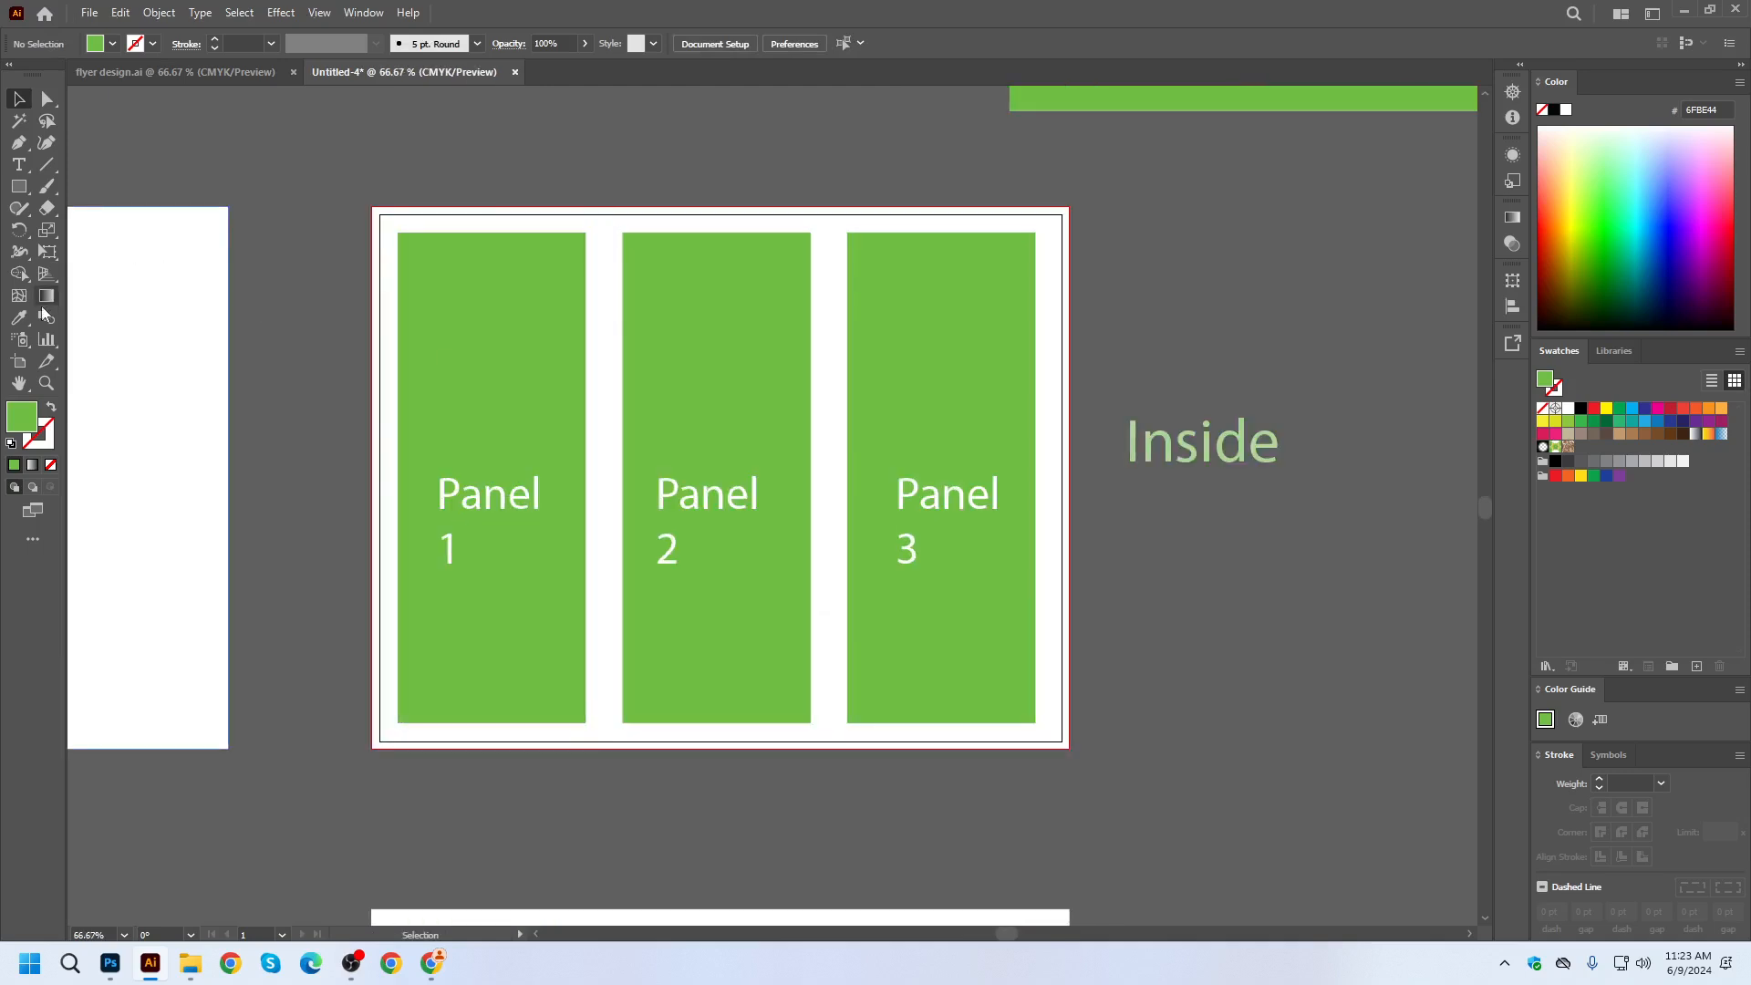
Draw a slice about 3.68 in wide and 8.76 in high around Panel 1 on the Inside artboard with the Slice tool.
{"action": "left_click", "coordinate": [50, 213]}
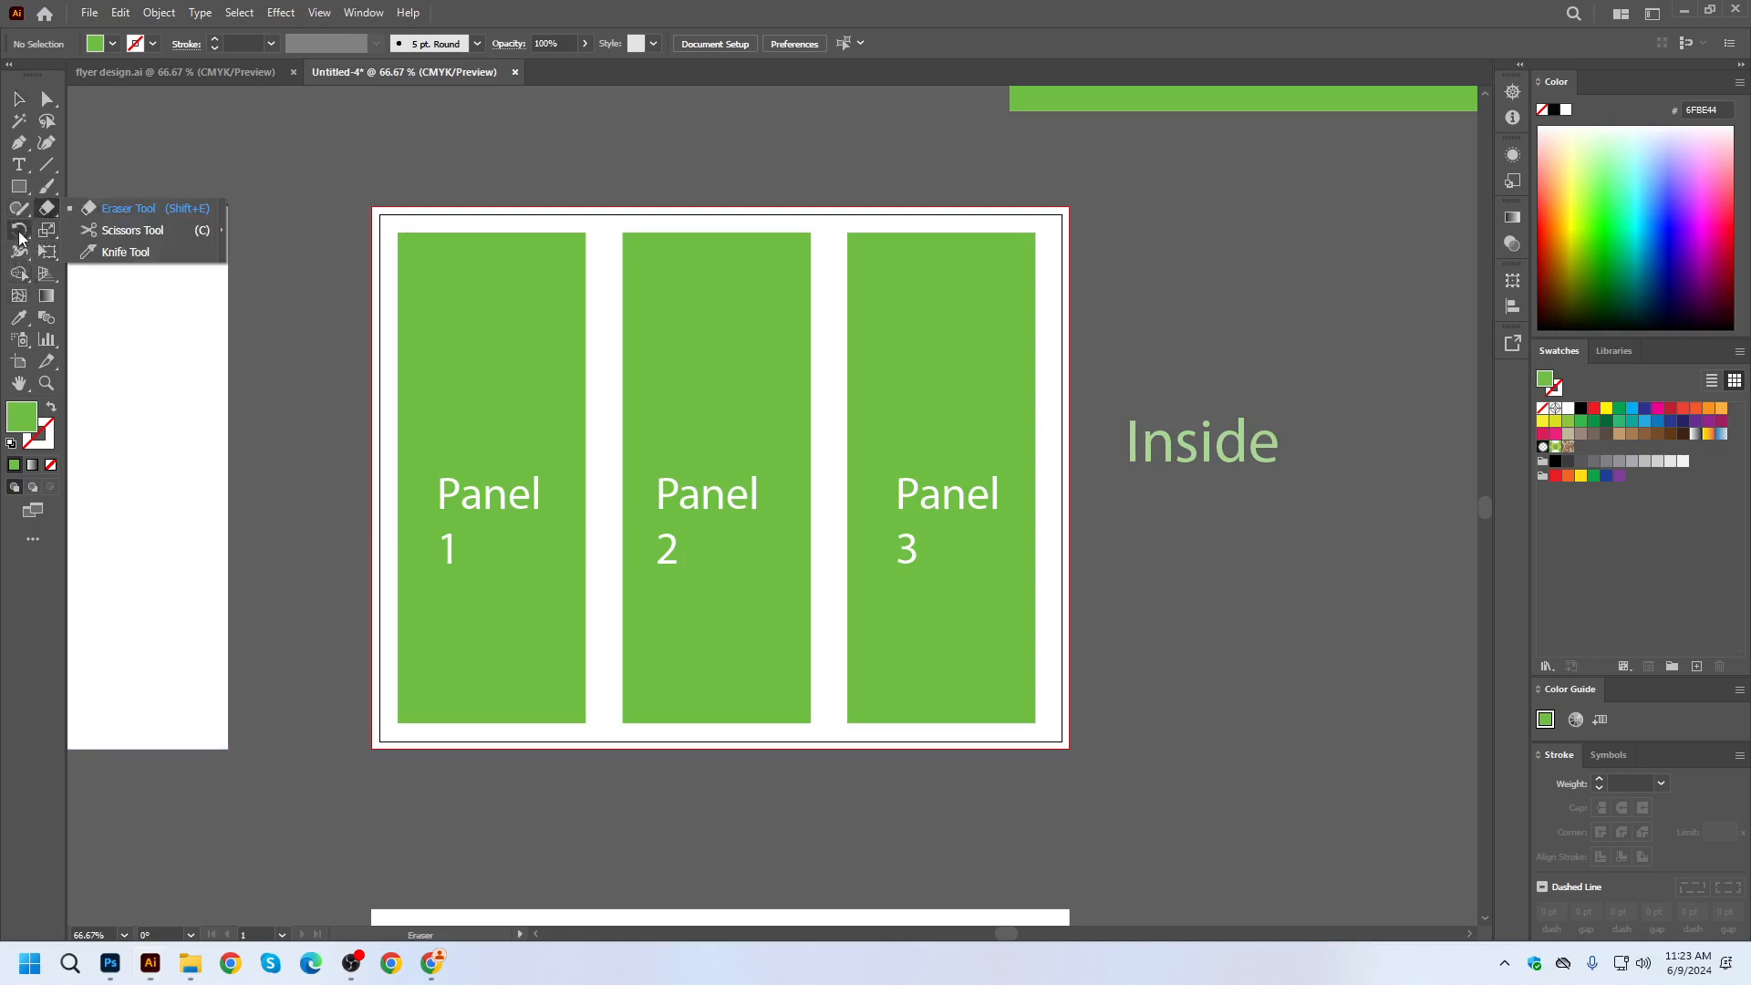
{"action": "left_click", "coordinate": [20, 231]}
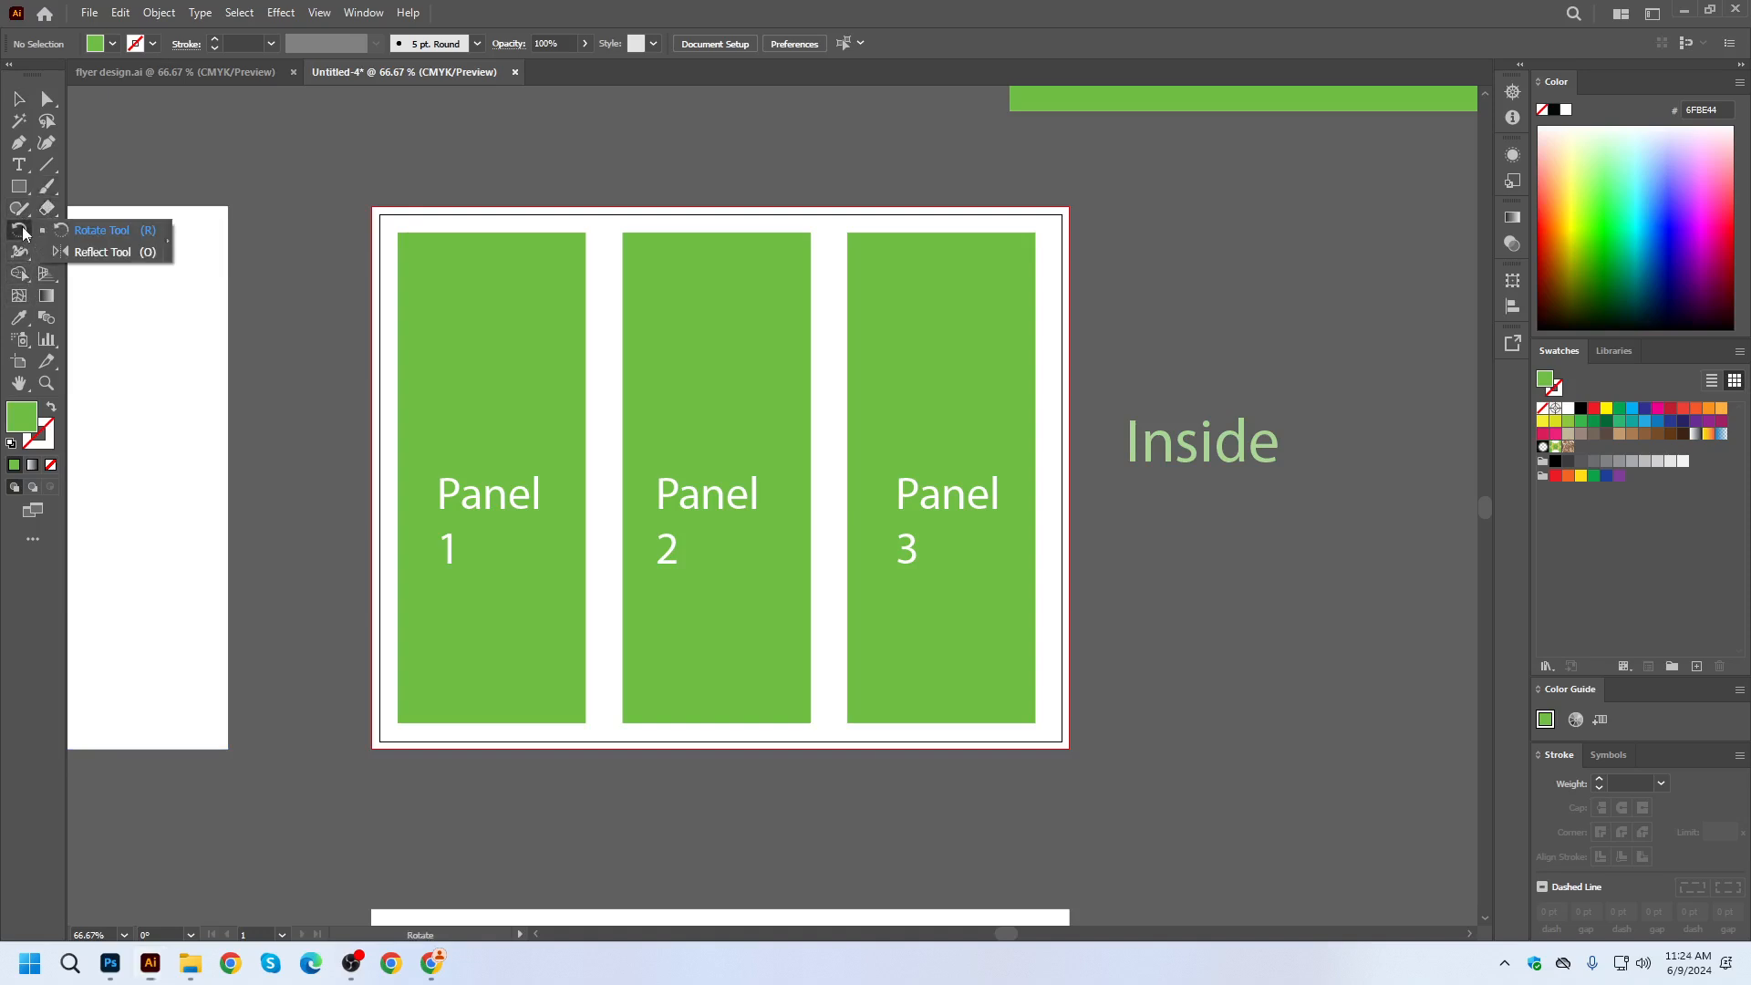
{"action": "left_click", "coordinate": [47, 361]}
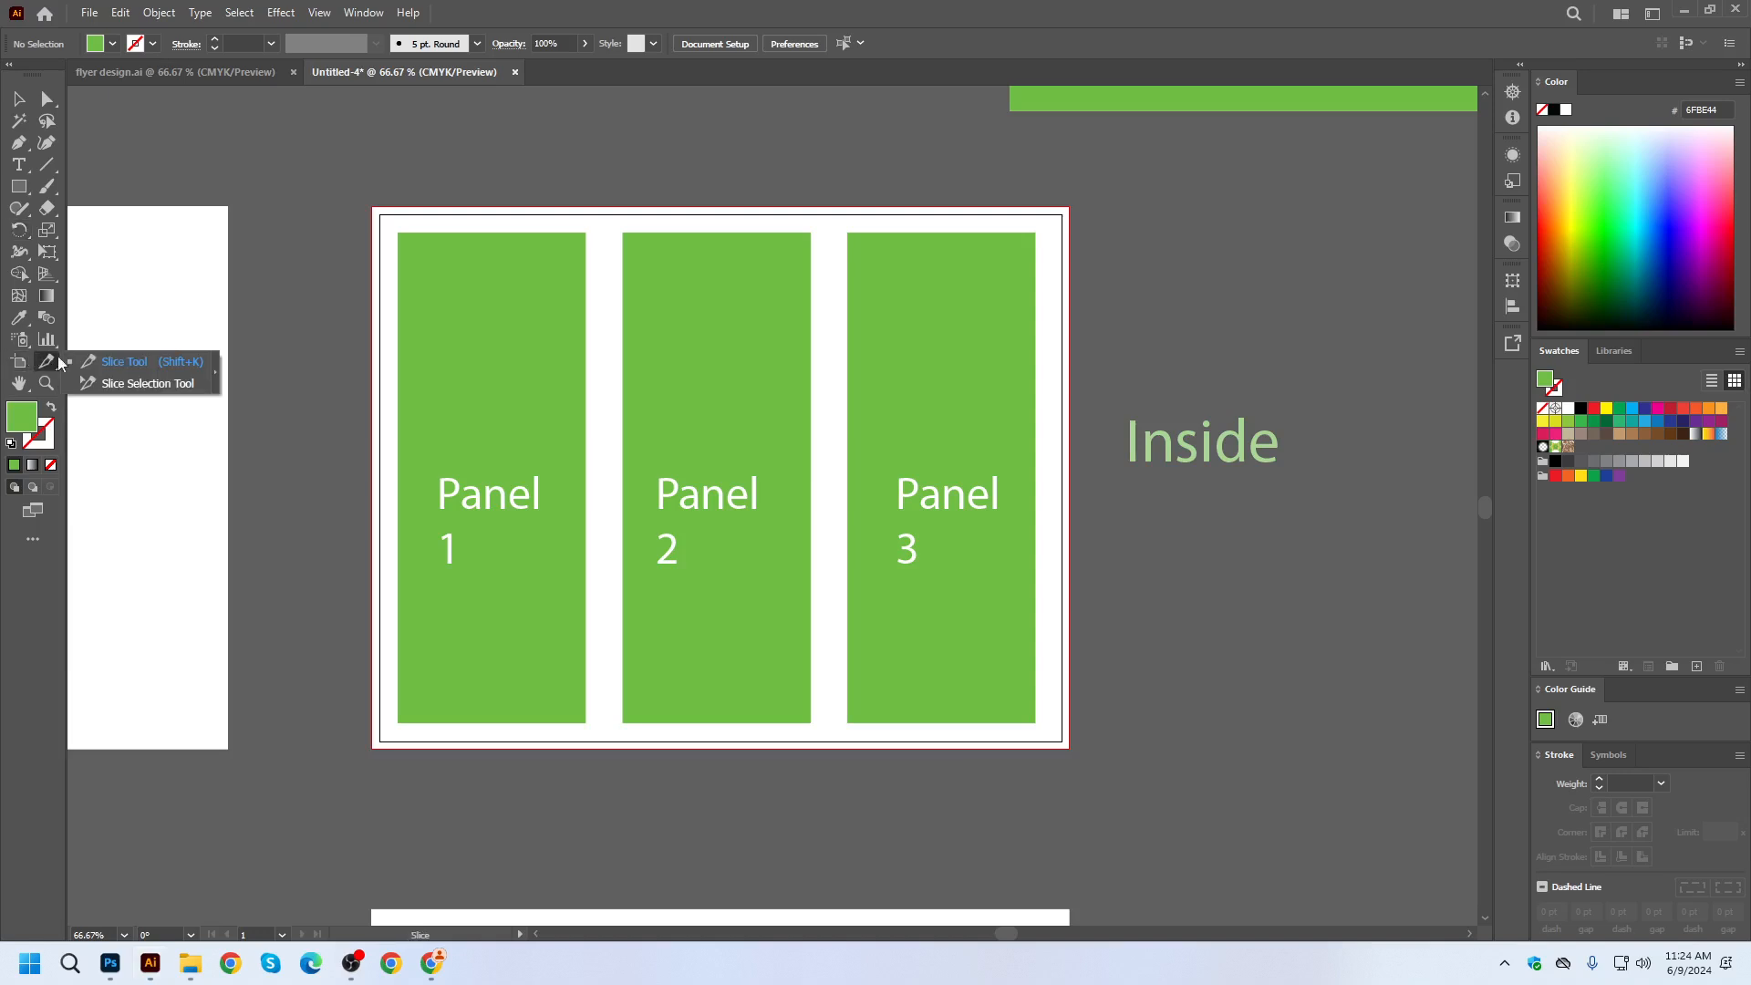
{"action": "left_click", "coordinate": [133, 358]}
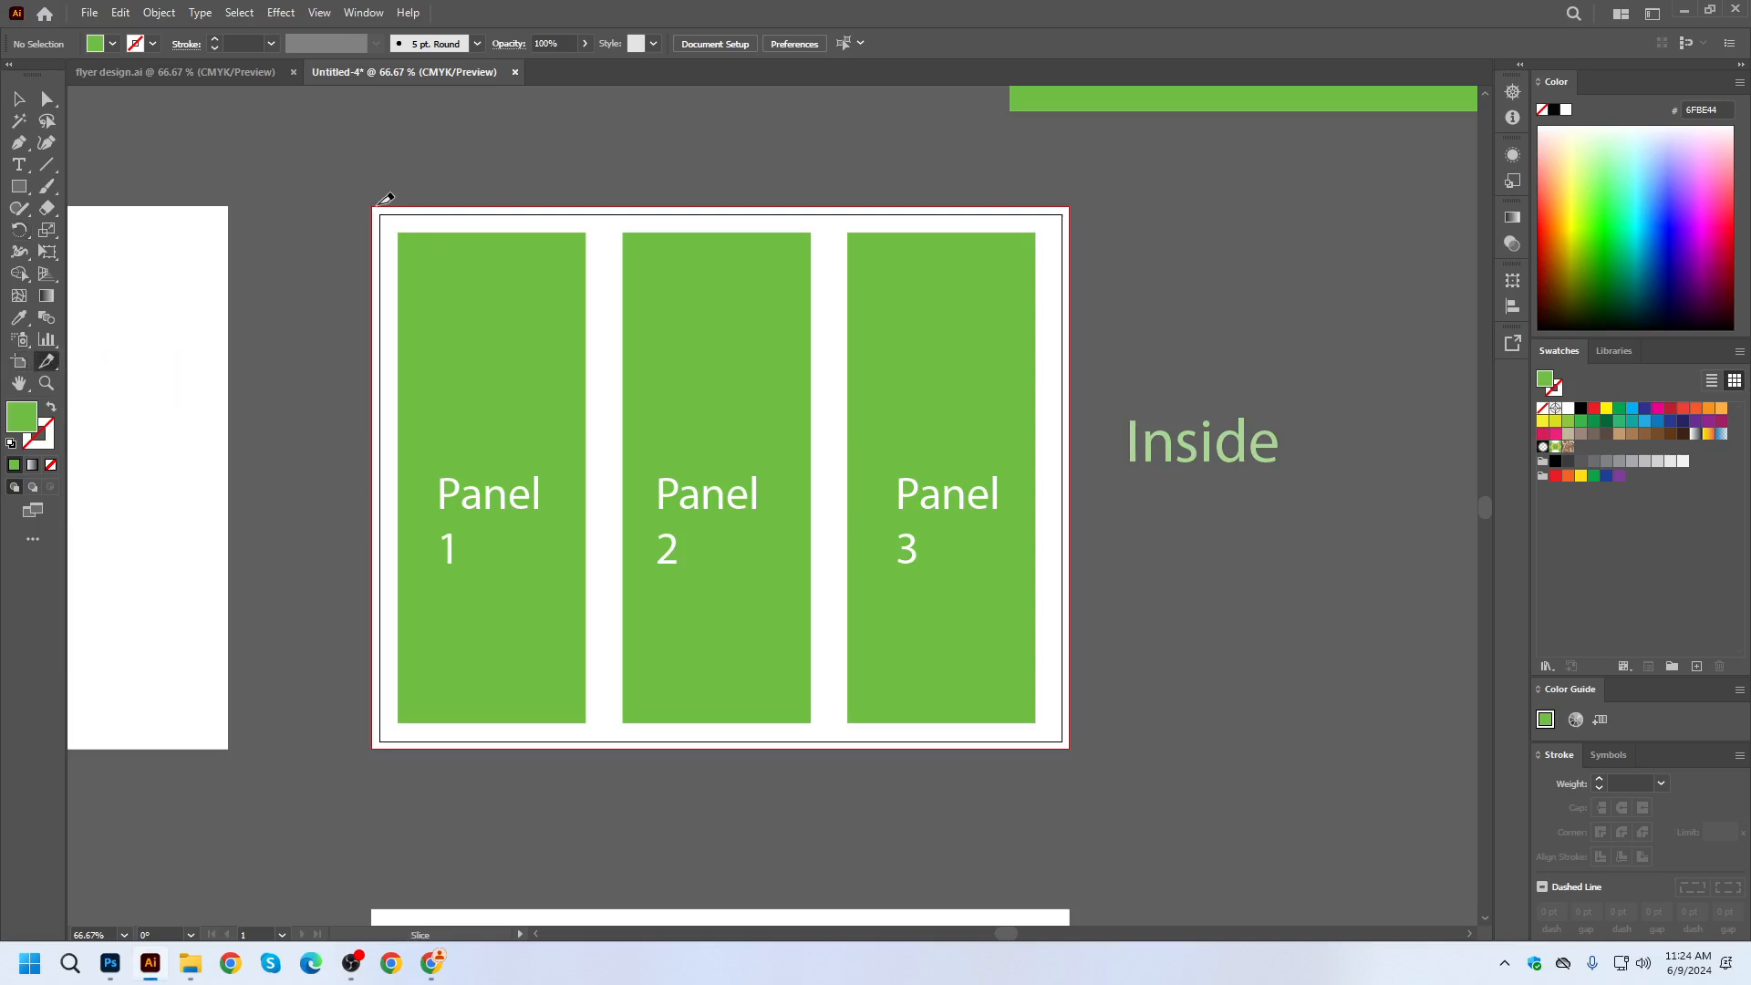
{"action": "left_click_drag", "start_coordinate": [382, 199], "coordinate": [602, 746]}
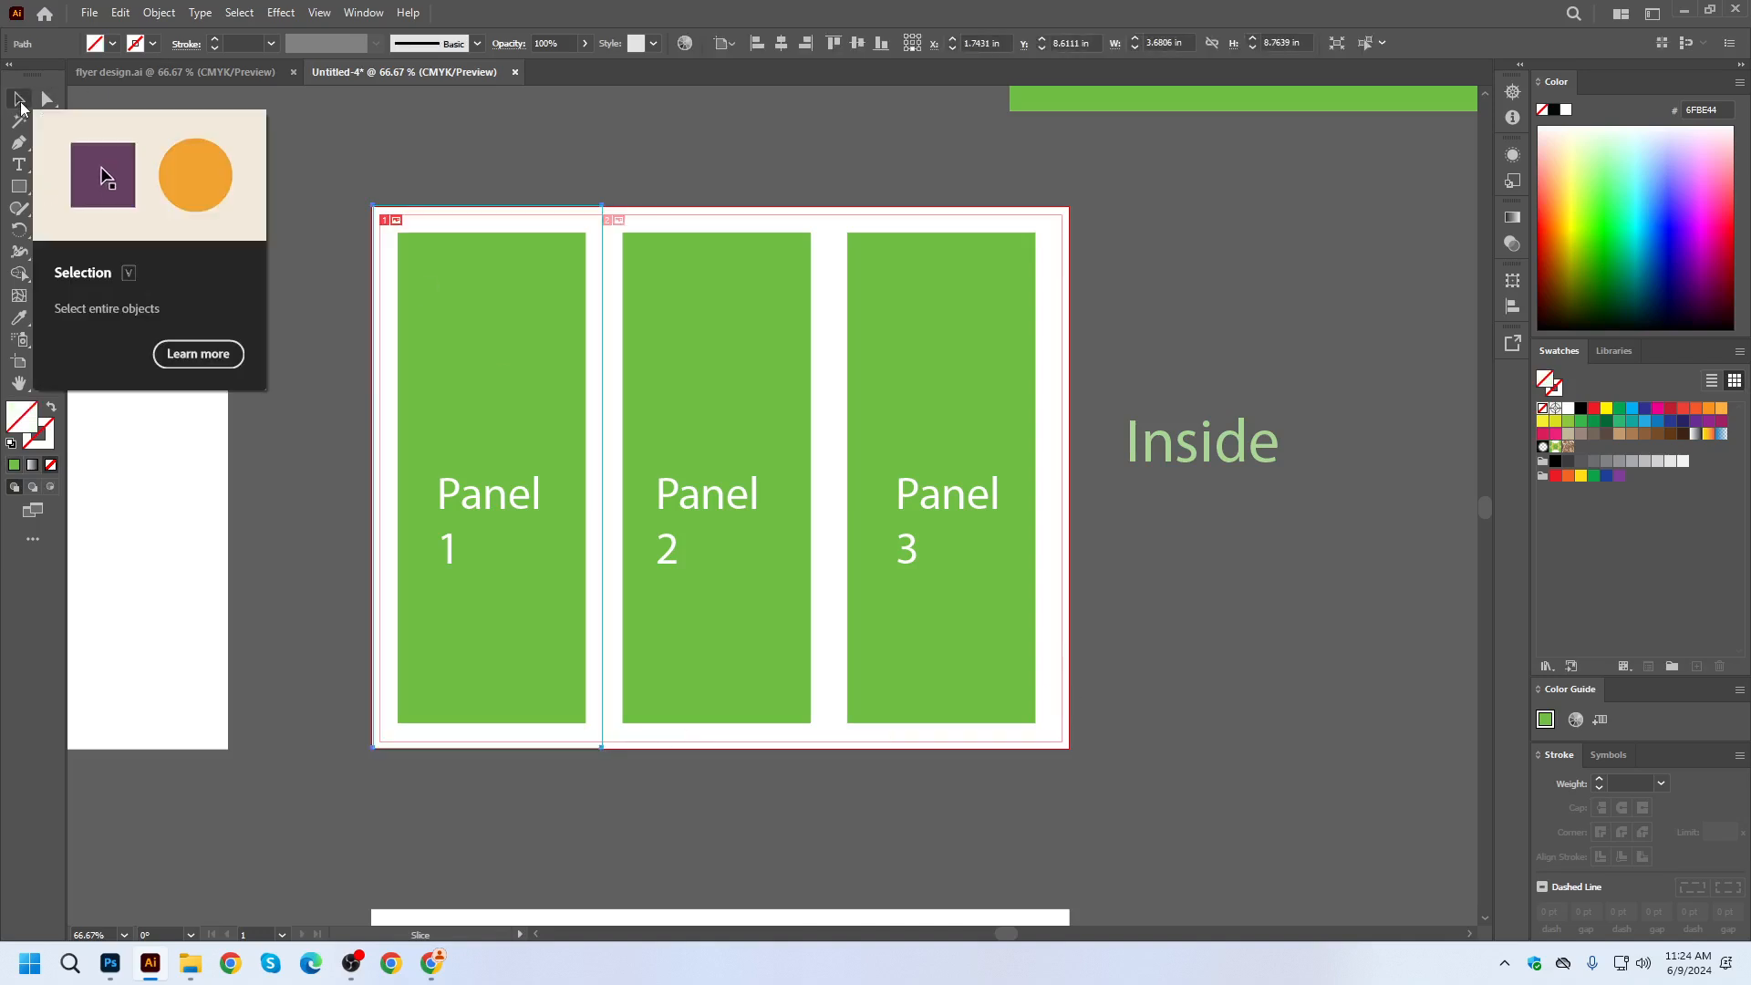
Try to export Artboard 1 as a PNG at 1x scale with Export for Screens, and close the export dialog.
{"action": "left_click", "coordinate": [20, 100]}
{"action": "left_click", "coordinate": [89, 13]}
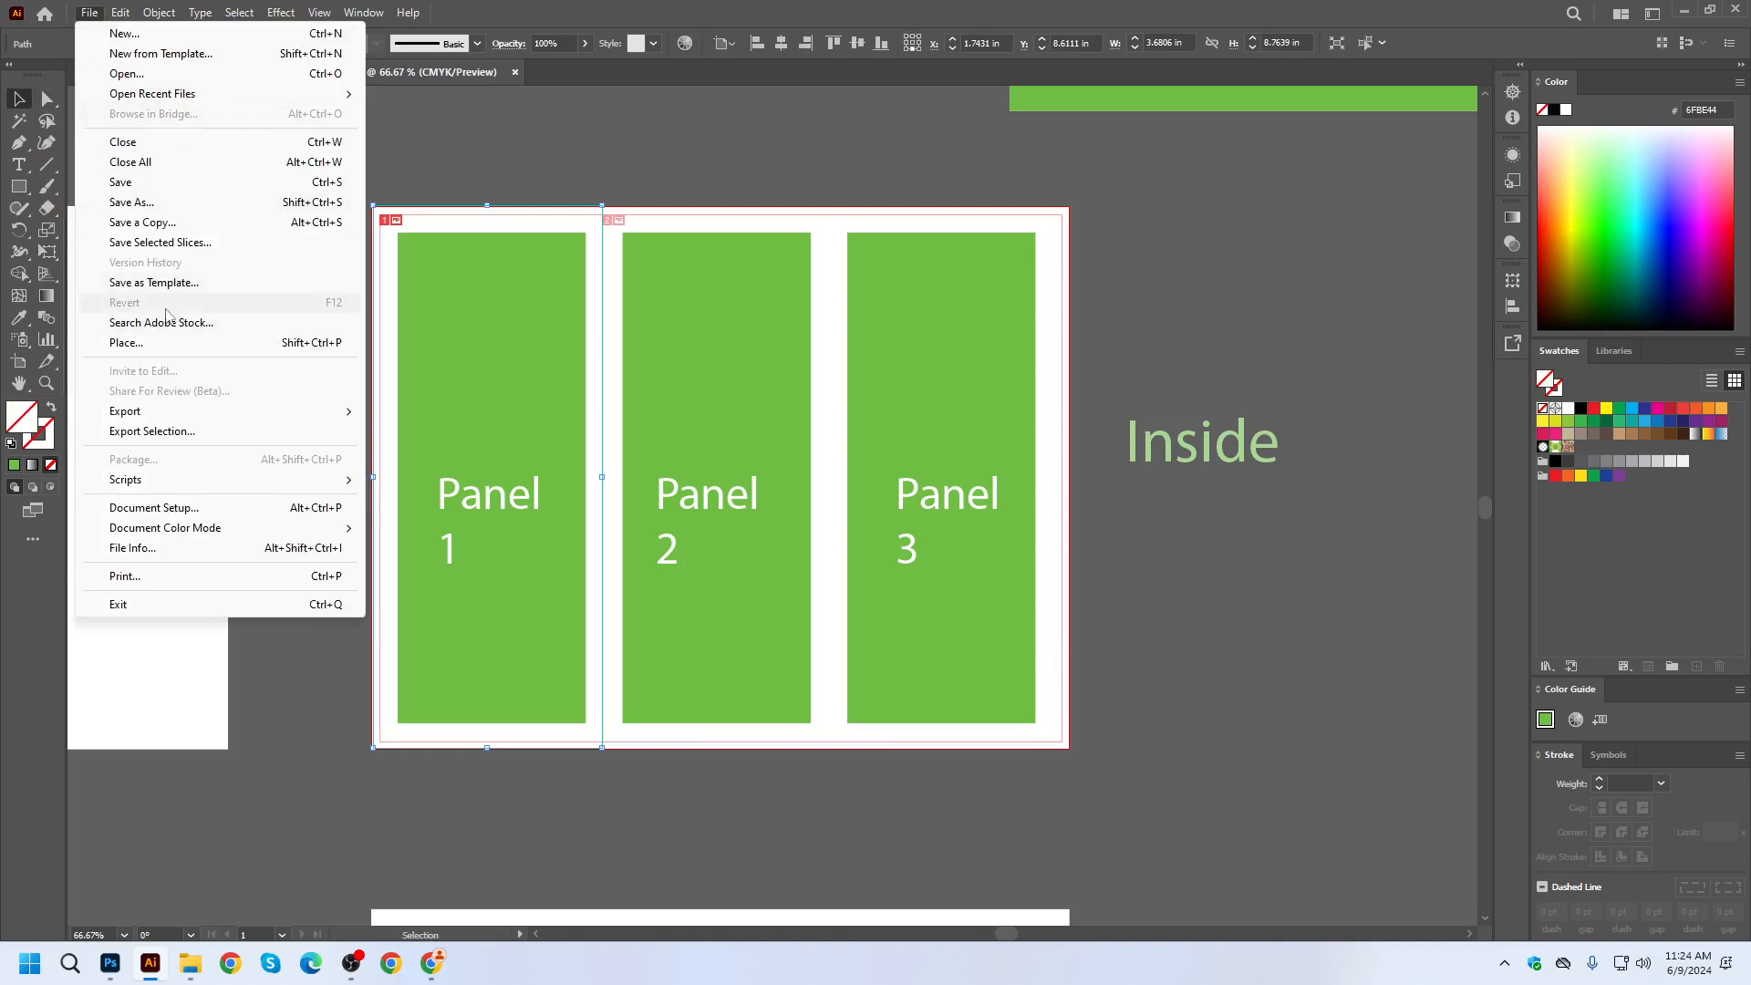
{"action": "left_click", "coordinate": [152, 432]}
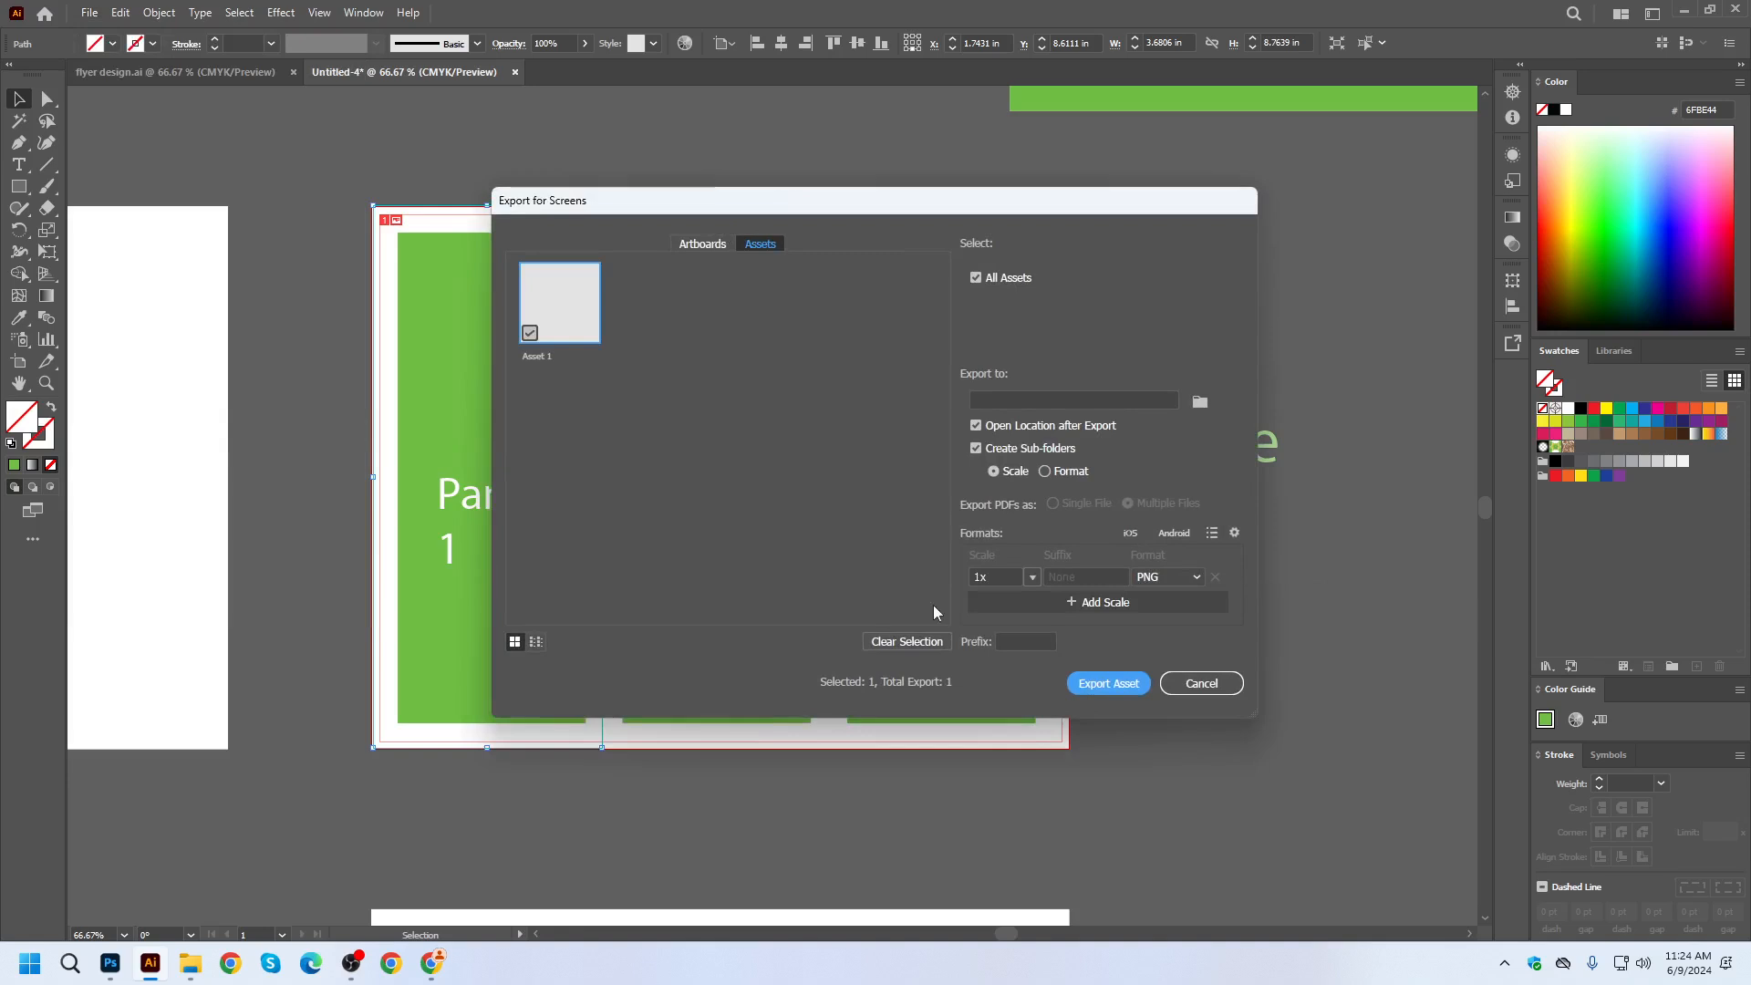
{"action": "left_click", "coordinate": [712, 244]}
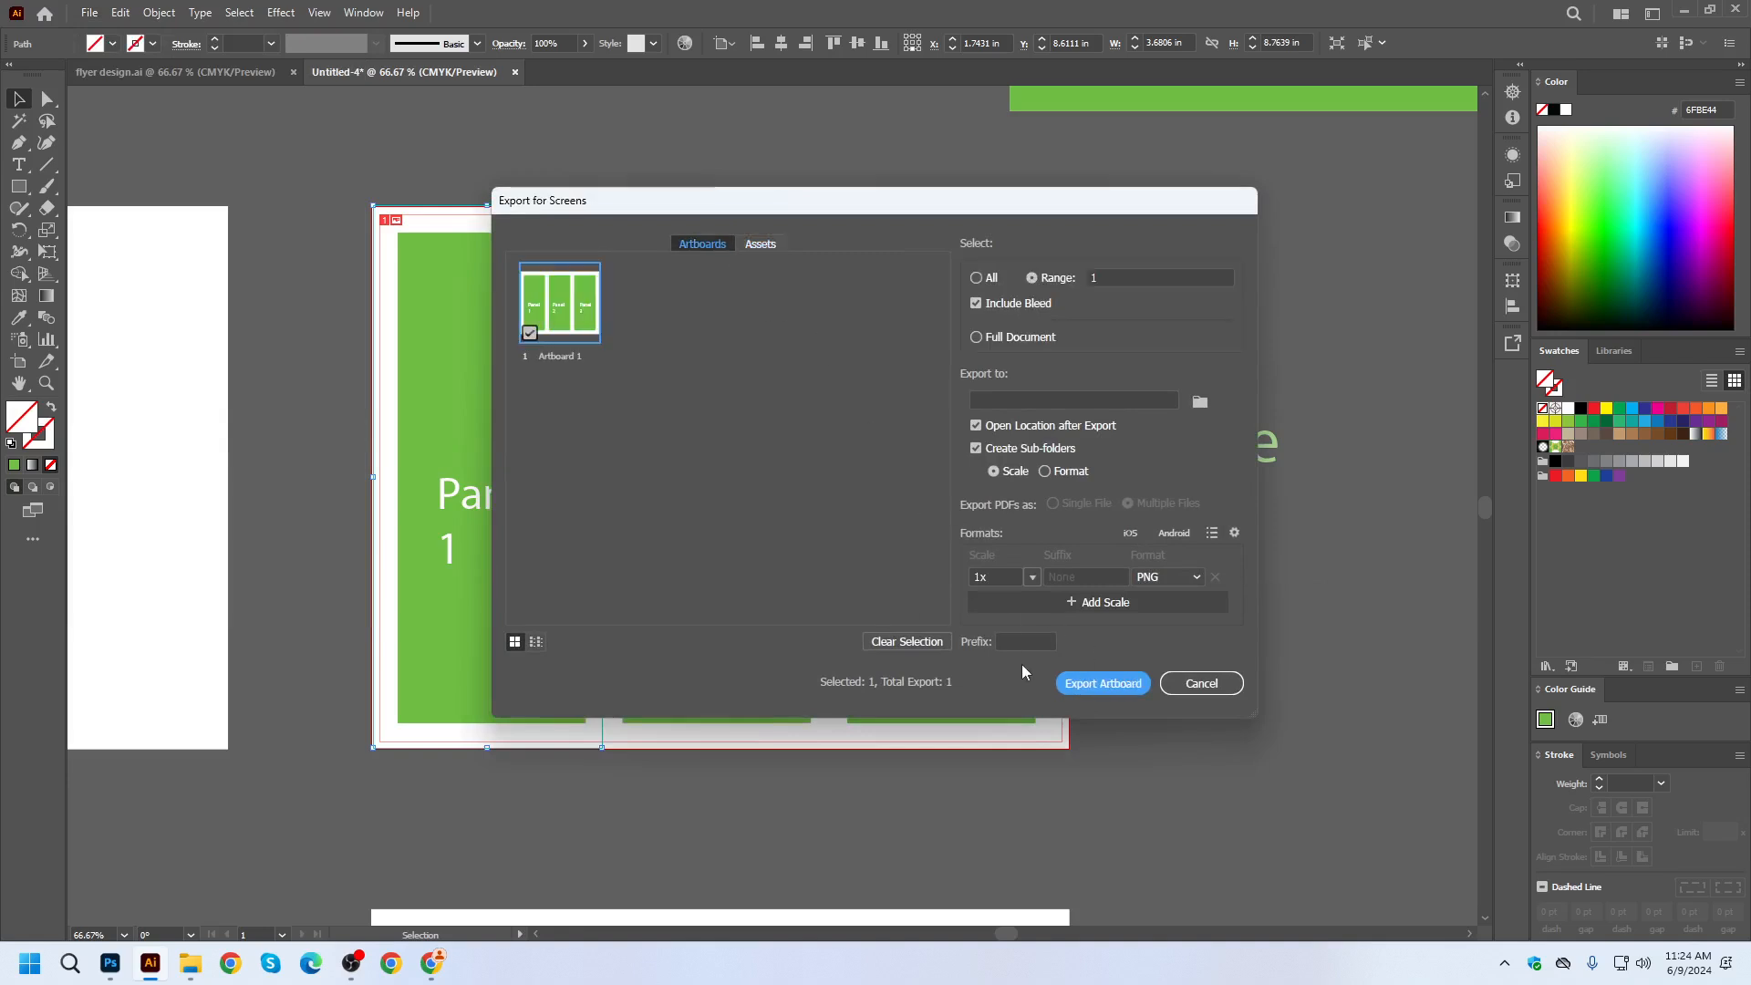
{"action": "left_click", "coordinate": [1121, 685]}
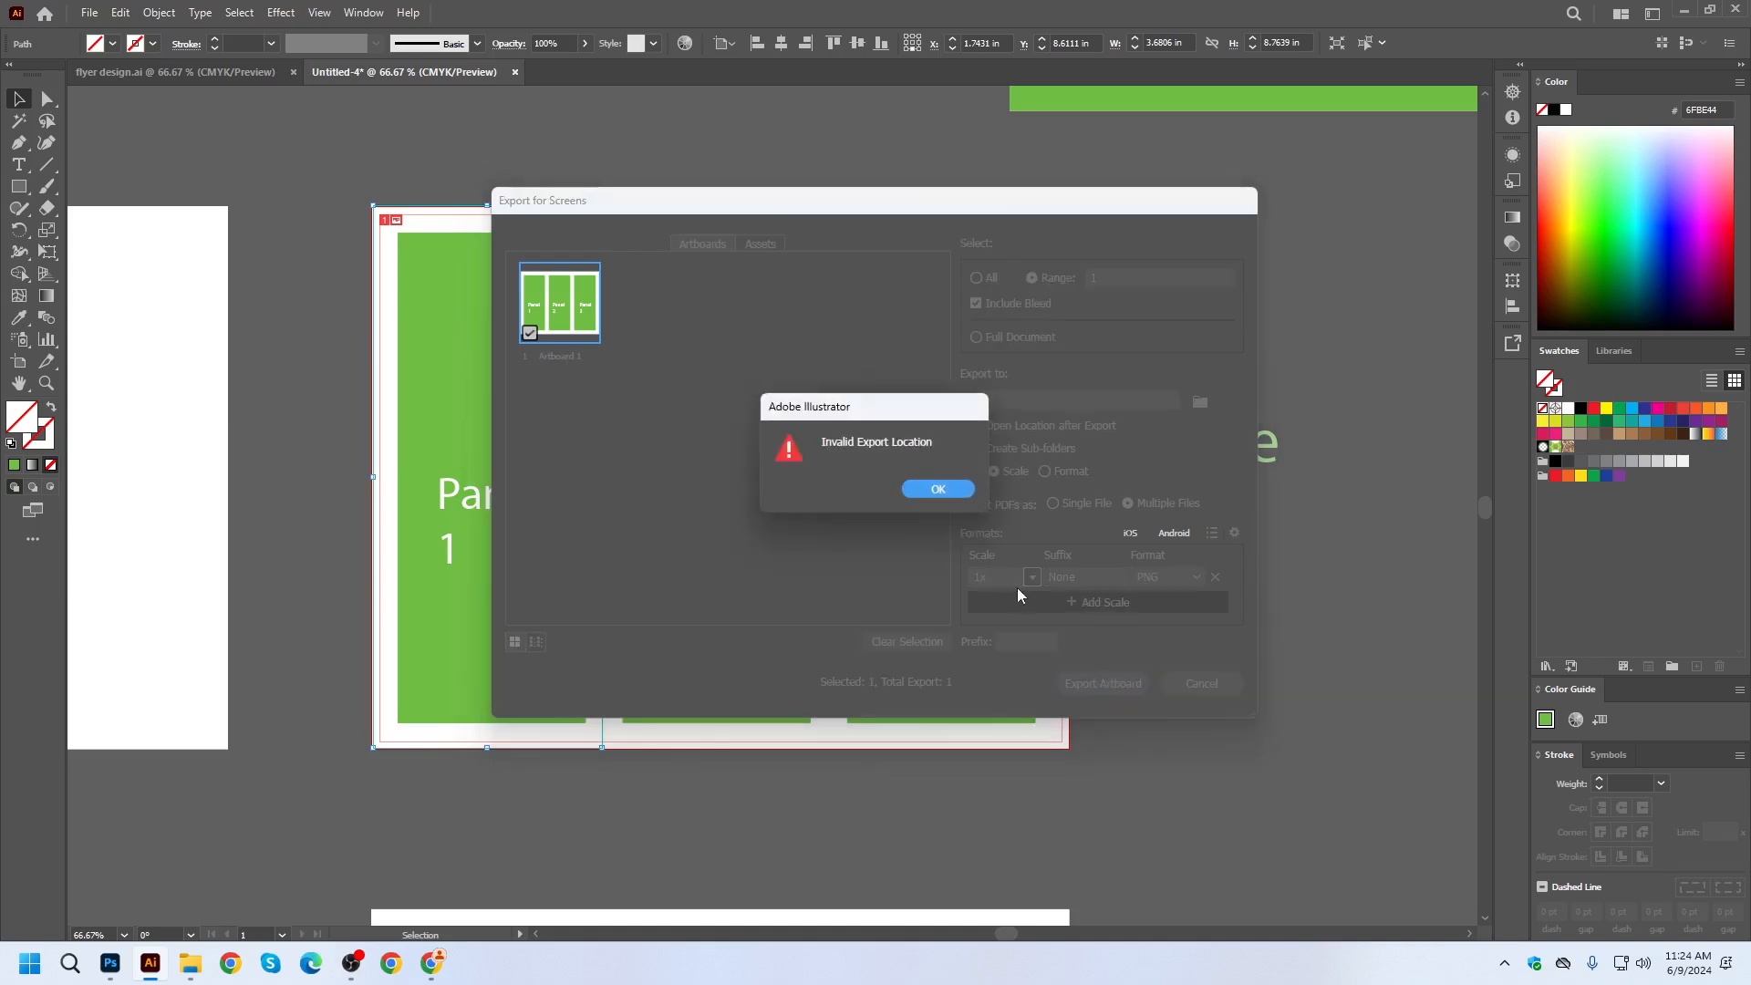
{"action": "left_click", "coordinate": [949, 488]}
{"action": "key", "text": "Escape"}
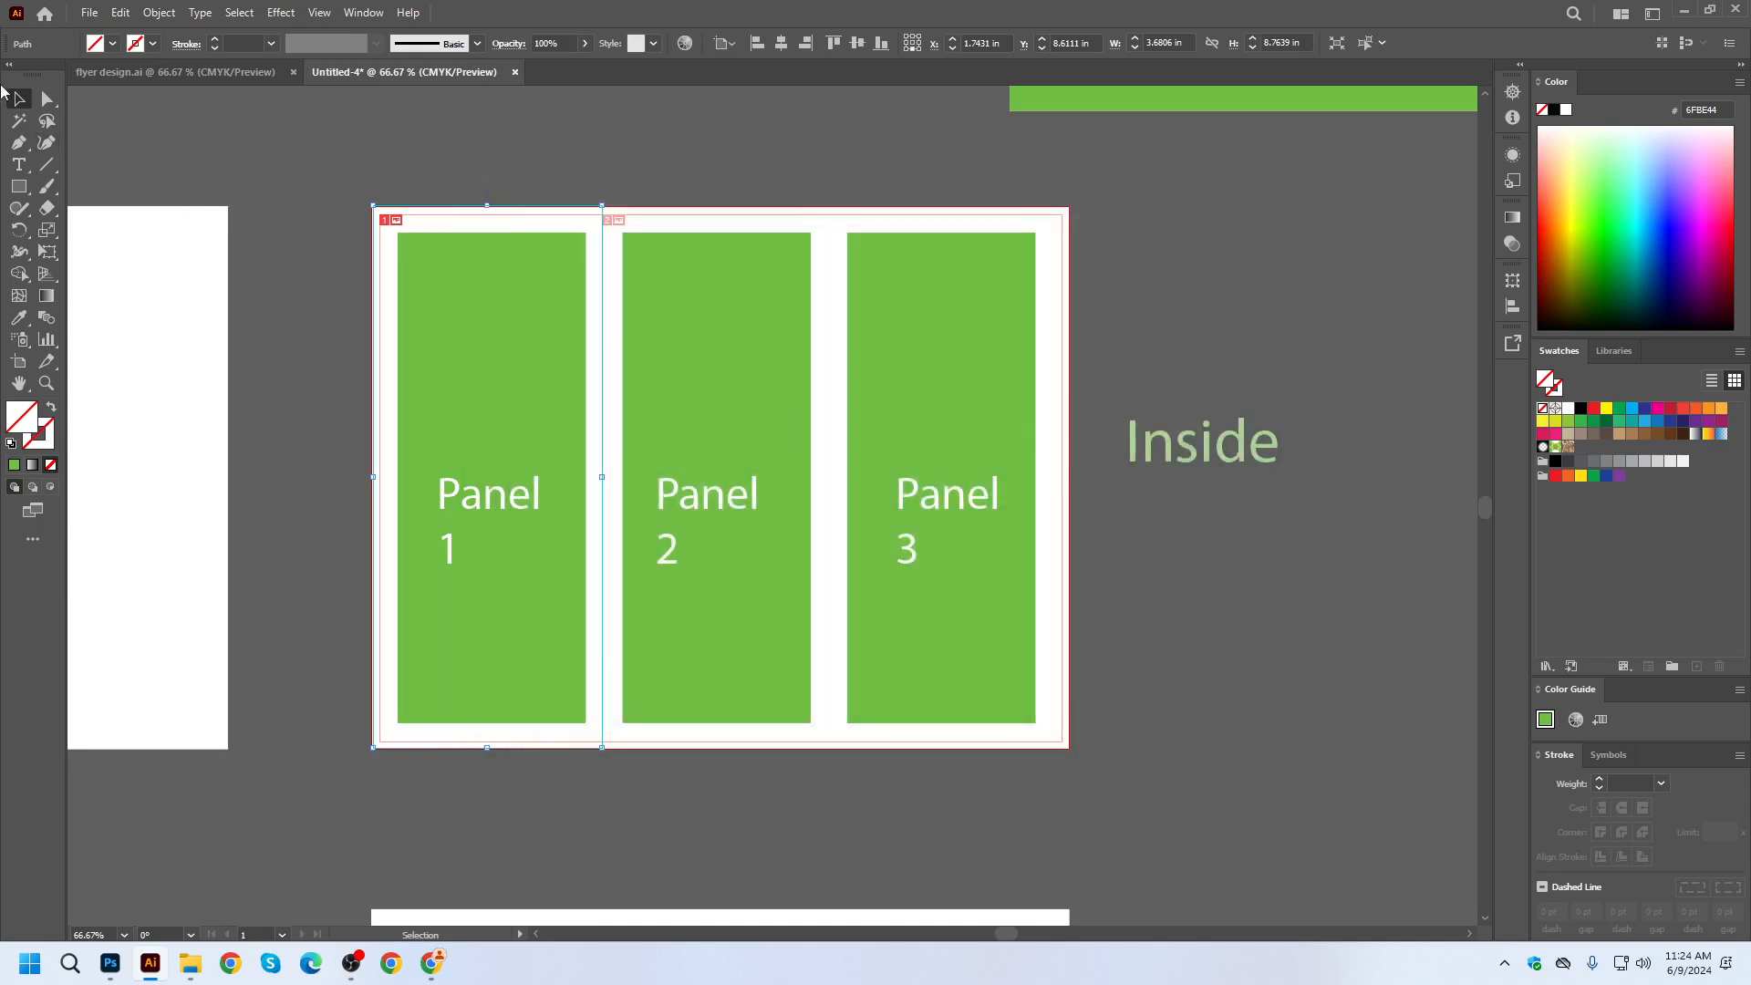
Export all artboards to the Desktop as a CMYK JPEG named Untitled-4.jpg at maximum quality and 72 ppi, and check the file there.
{"action": "left_click", "coordinate": [90, 13]}
{"action": "mouse_move", "coordinate": [274, 411]}
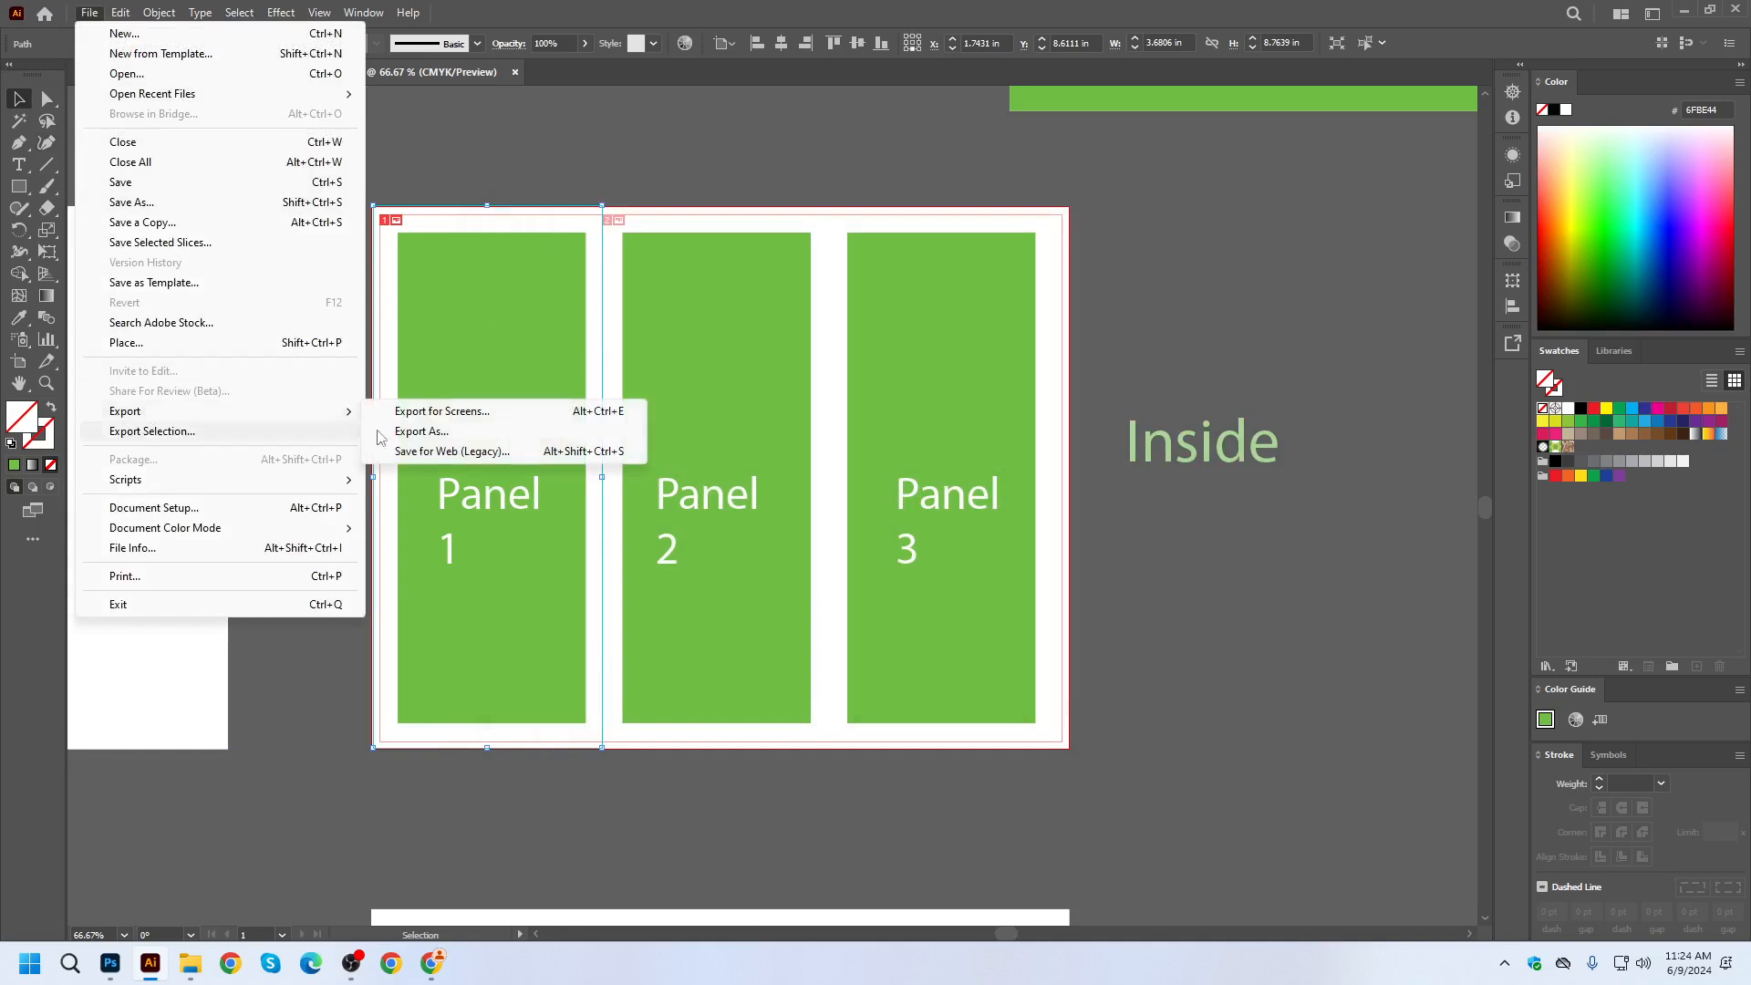
{"action": "left_click", "coordinate": [567, 434]}
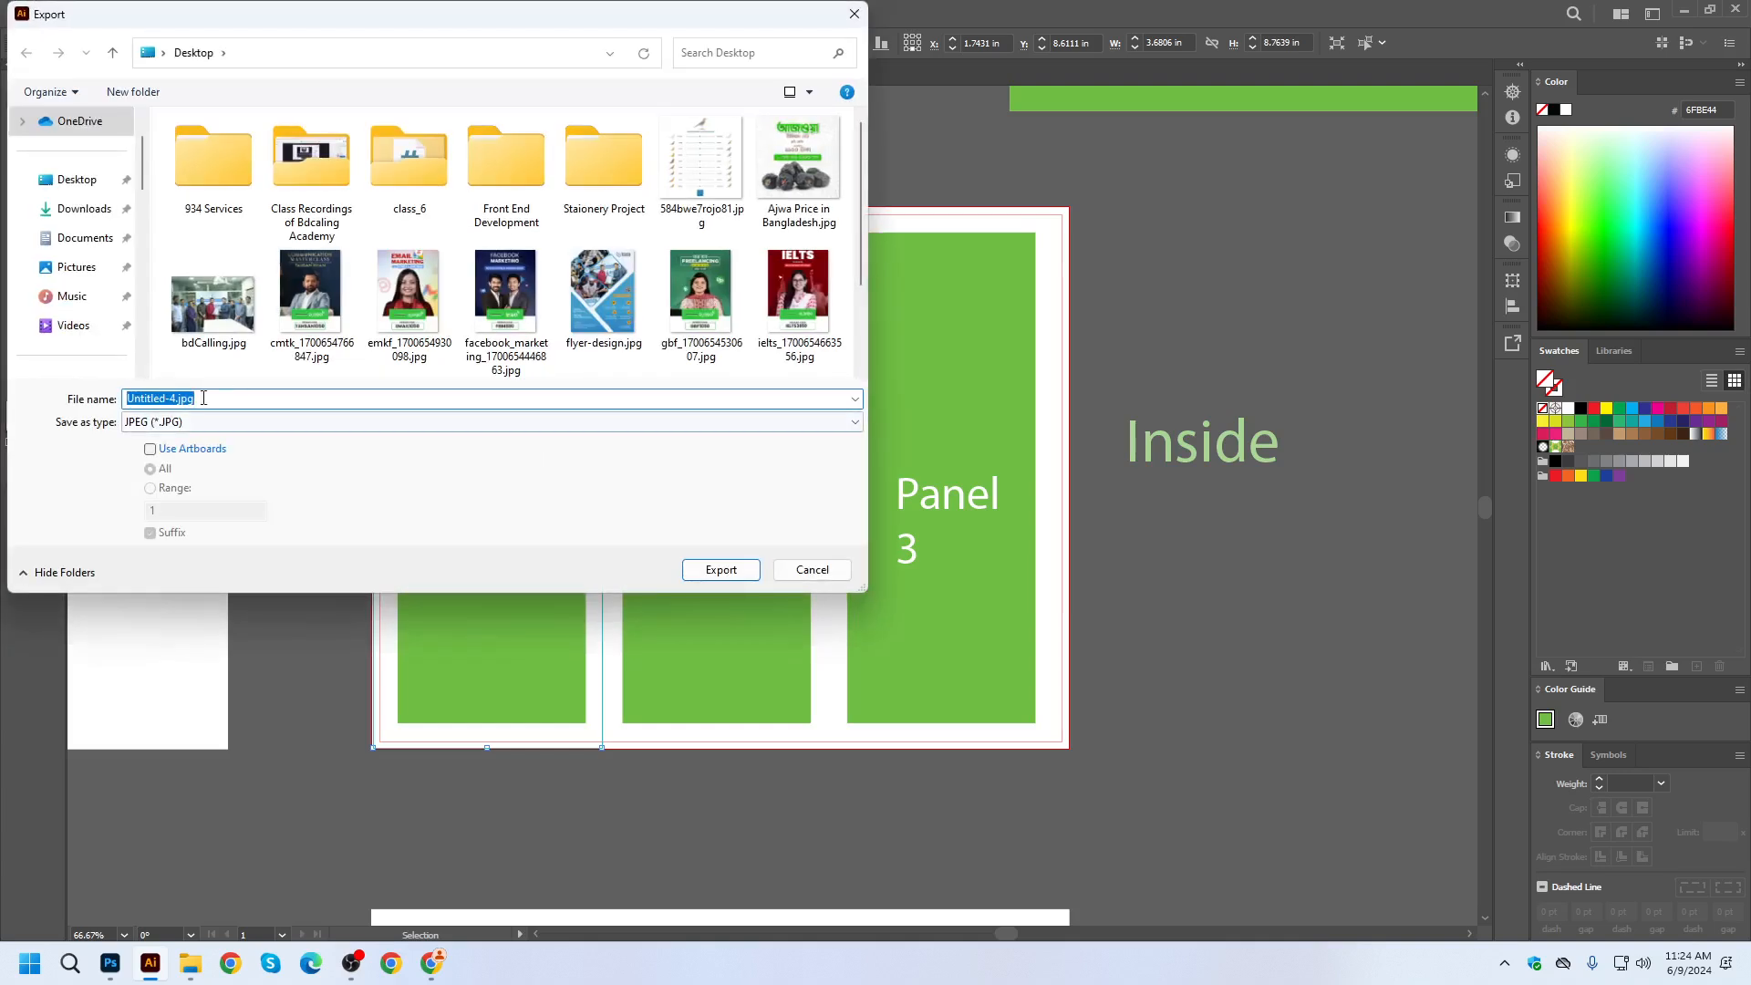
{"action": "left_click", "coordinate": [179, 453]}
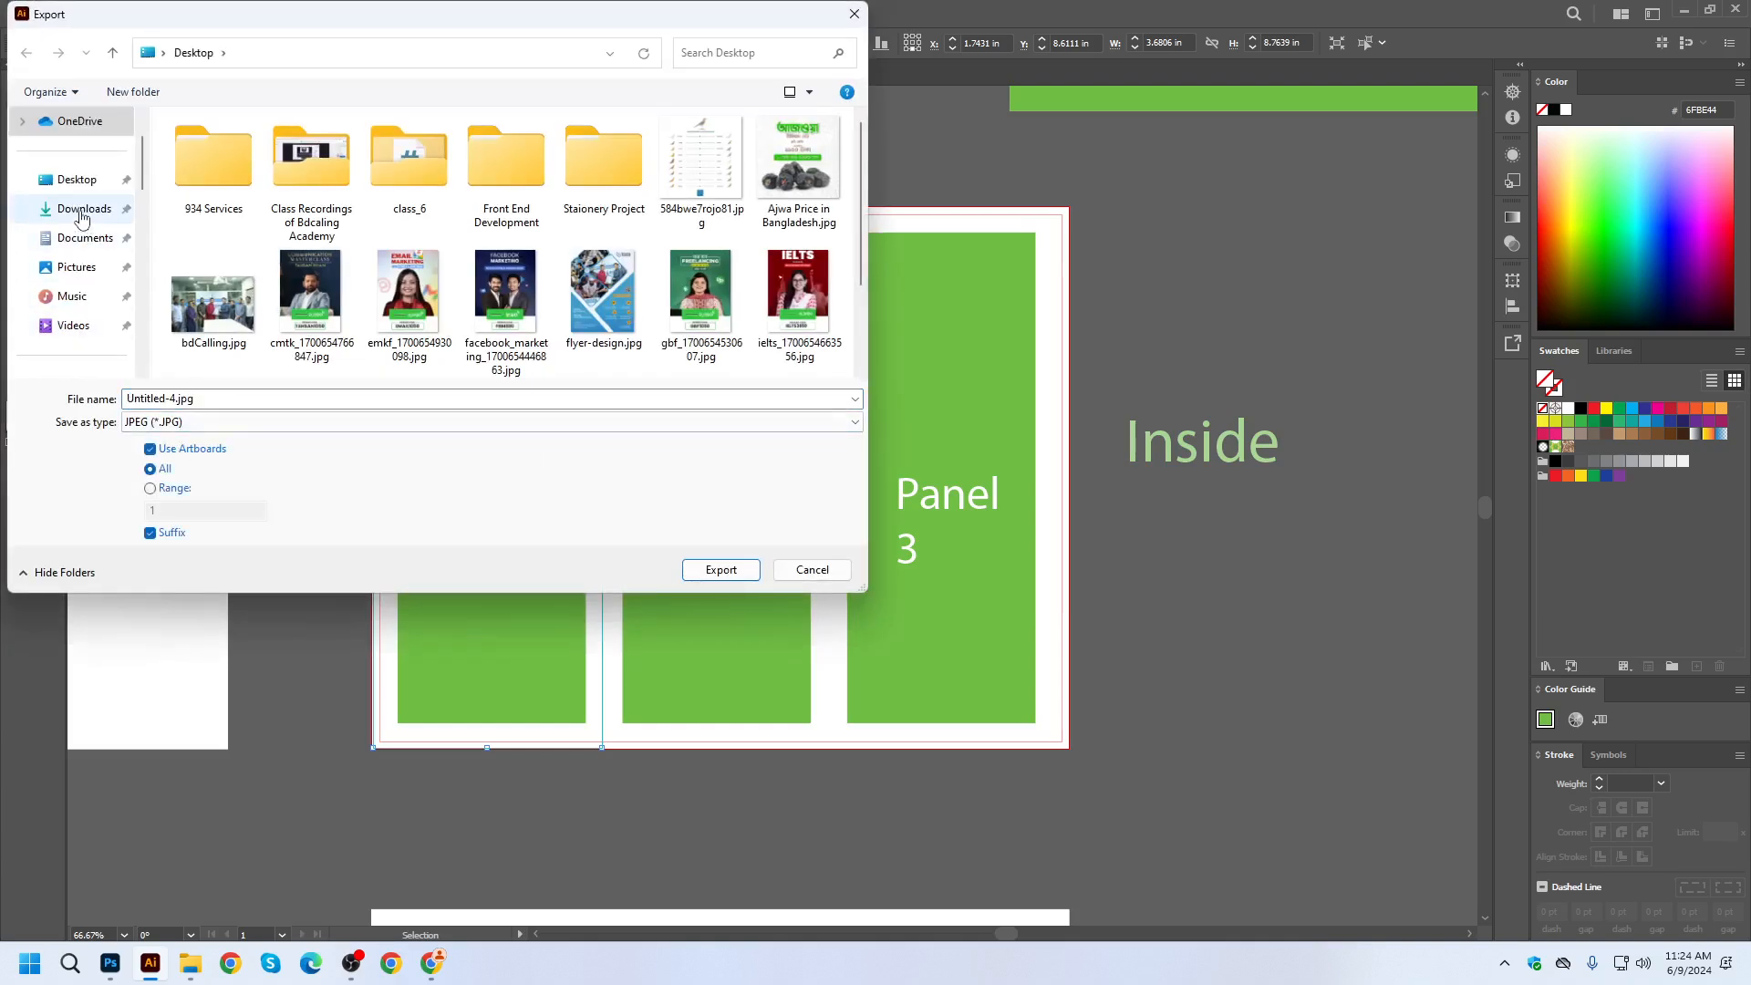
{"action": "left_click", "coordinate": [710, 573]}
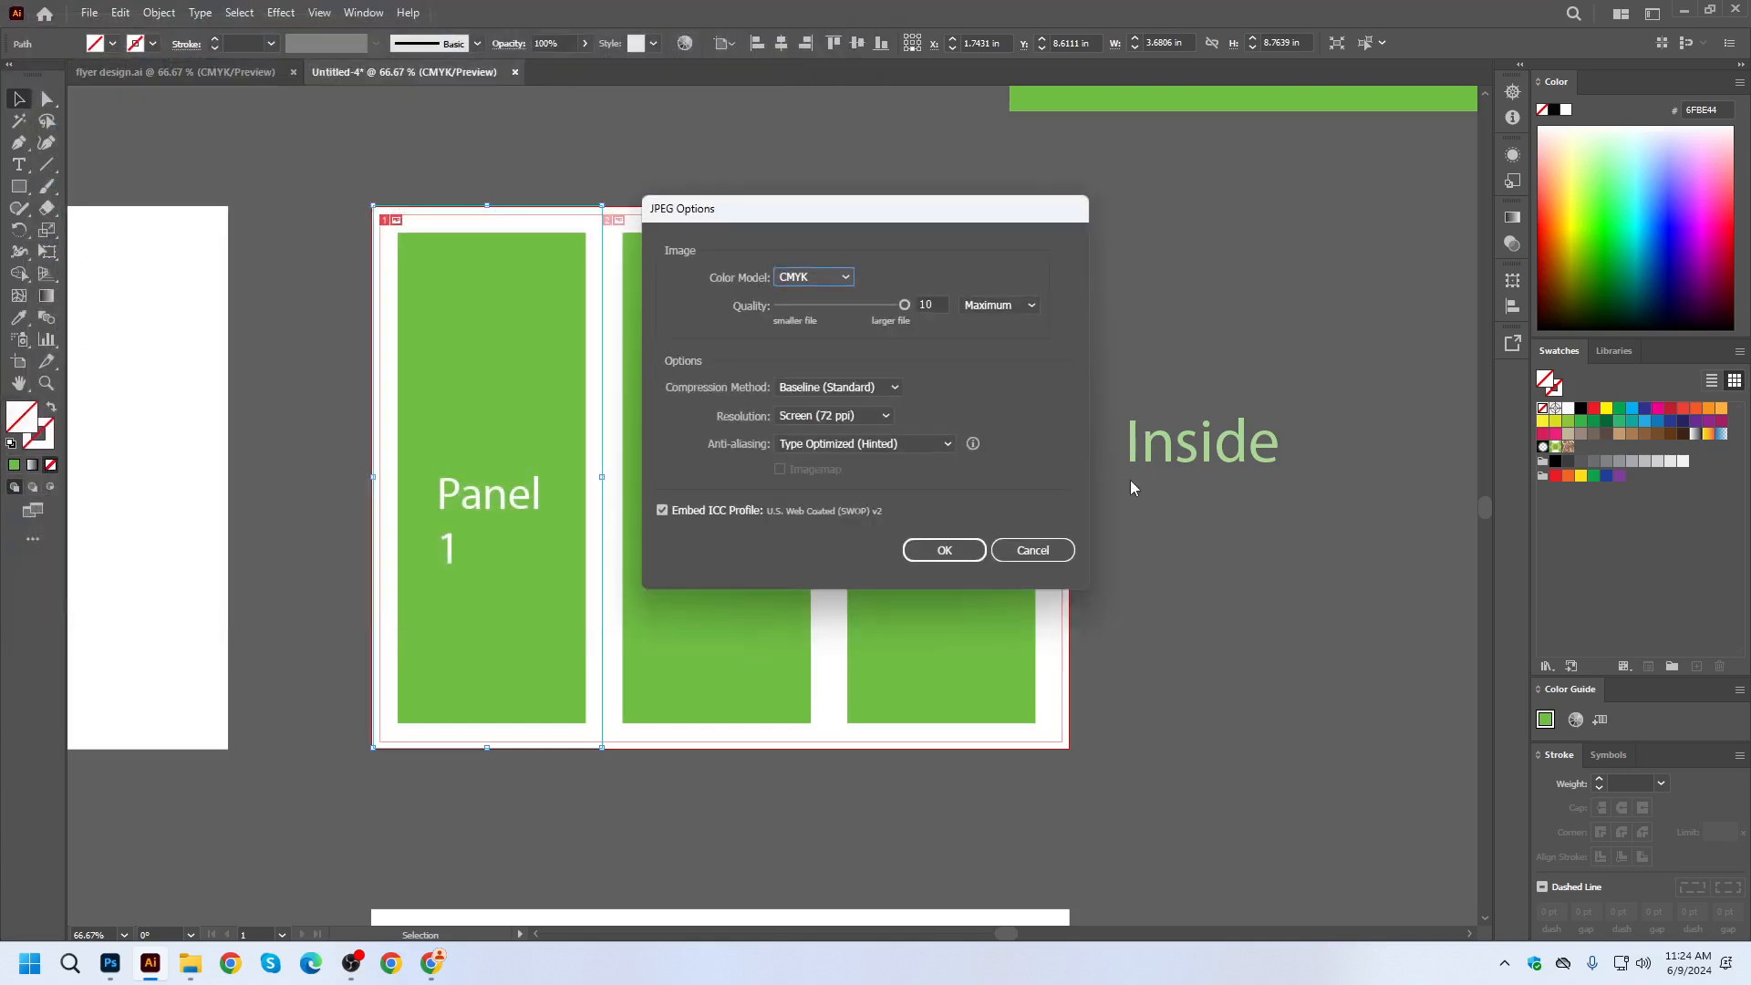
{"action": "left_click", "coordinate": [943, 549]}
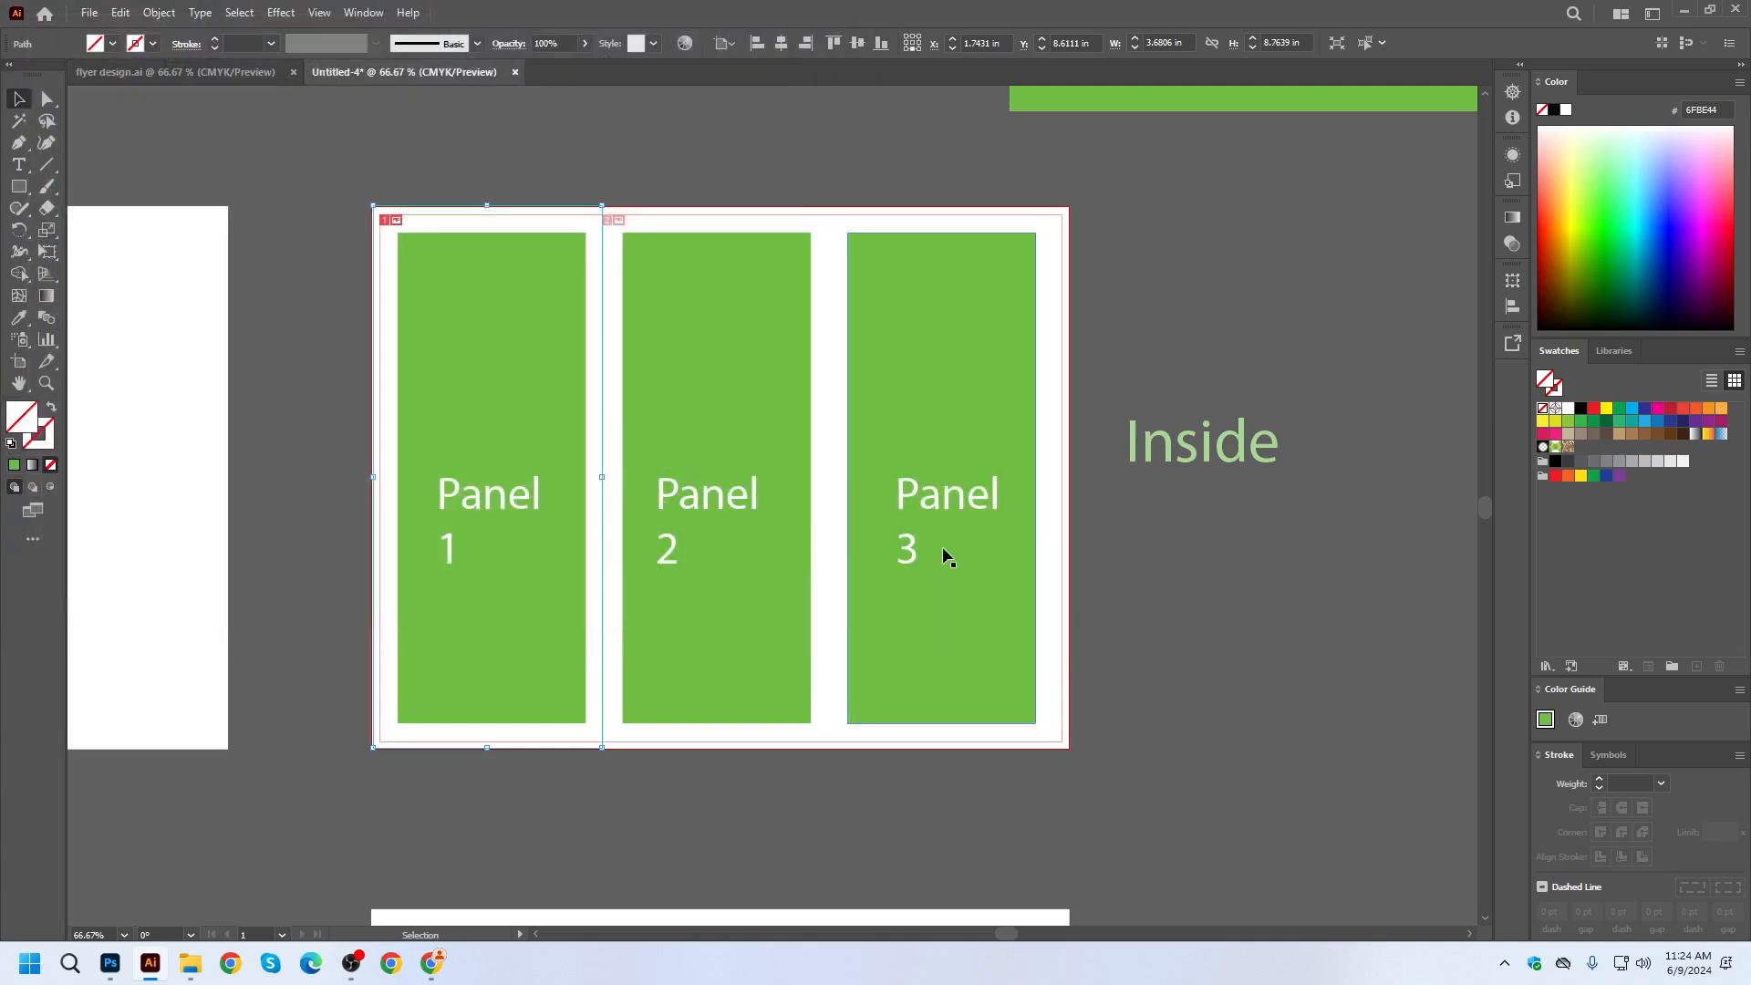
{"action": "key", "text": "super+d"}
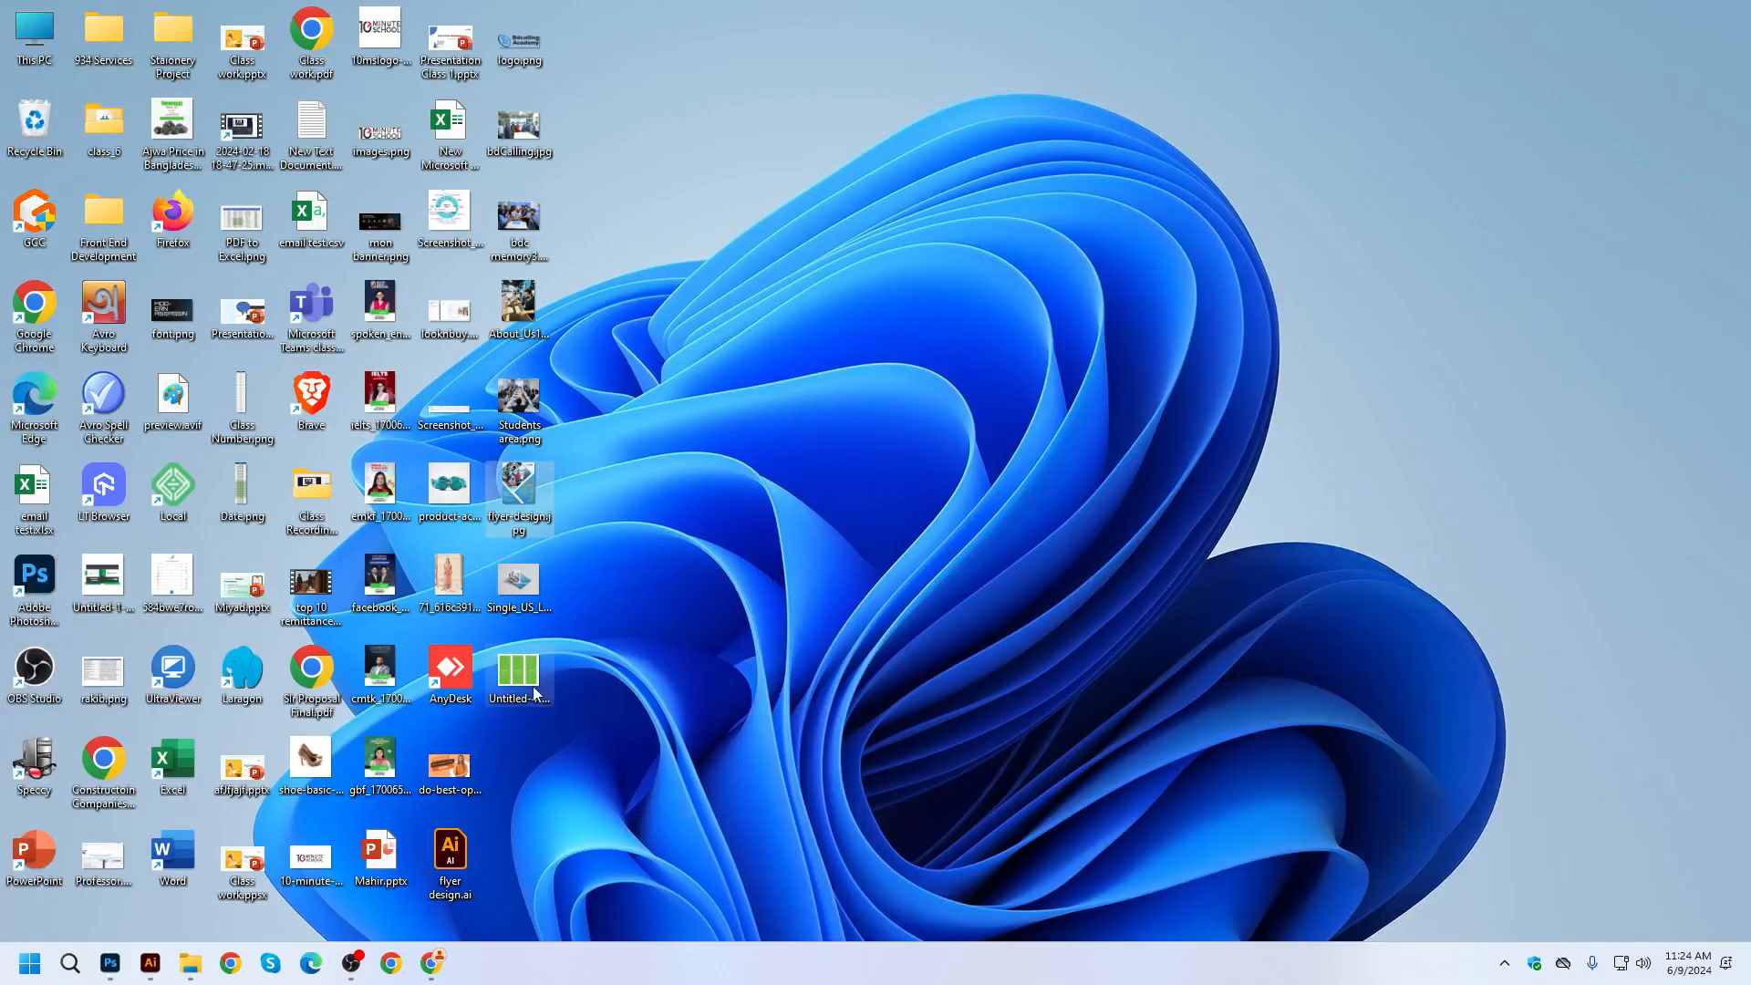
{"action": "left_click", "coordinate": [148, 964]}
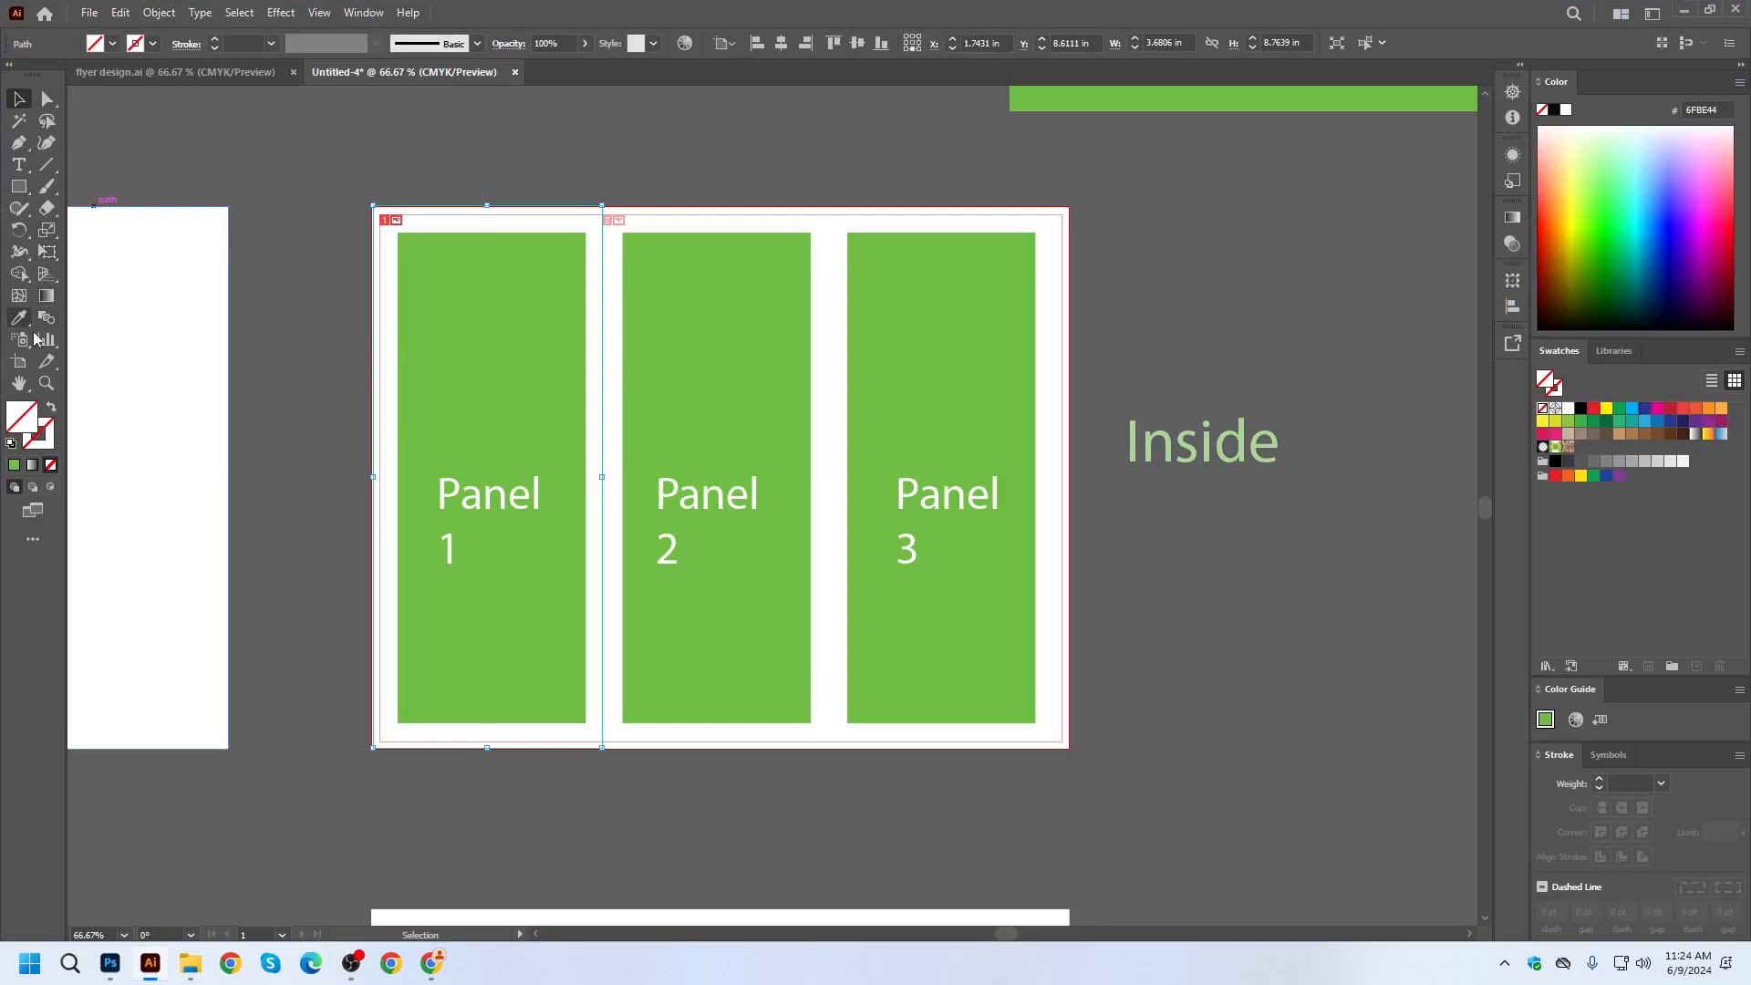
Draw a slice about 3.63 in wide and 8.78 in high around Panel 2 and another around Panel 3, and clear the selection.
{"action": "left_click", "coordinate": [46, 361]}
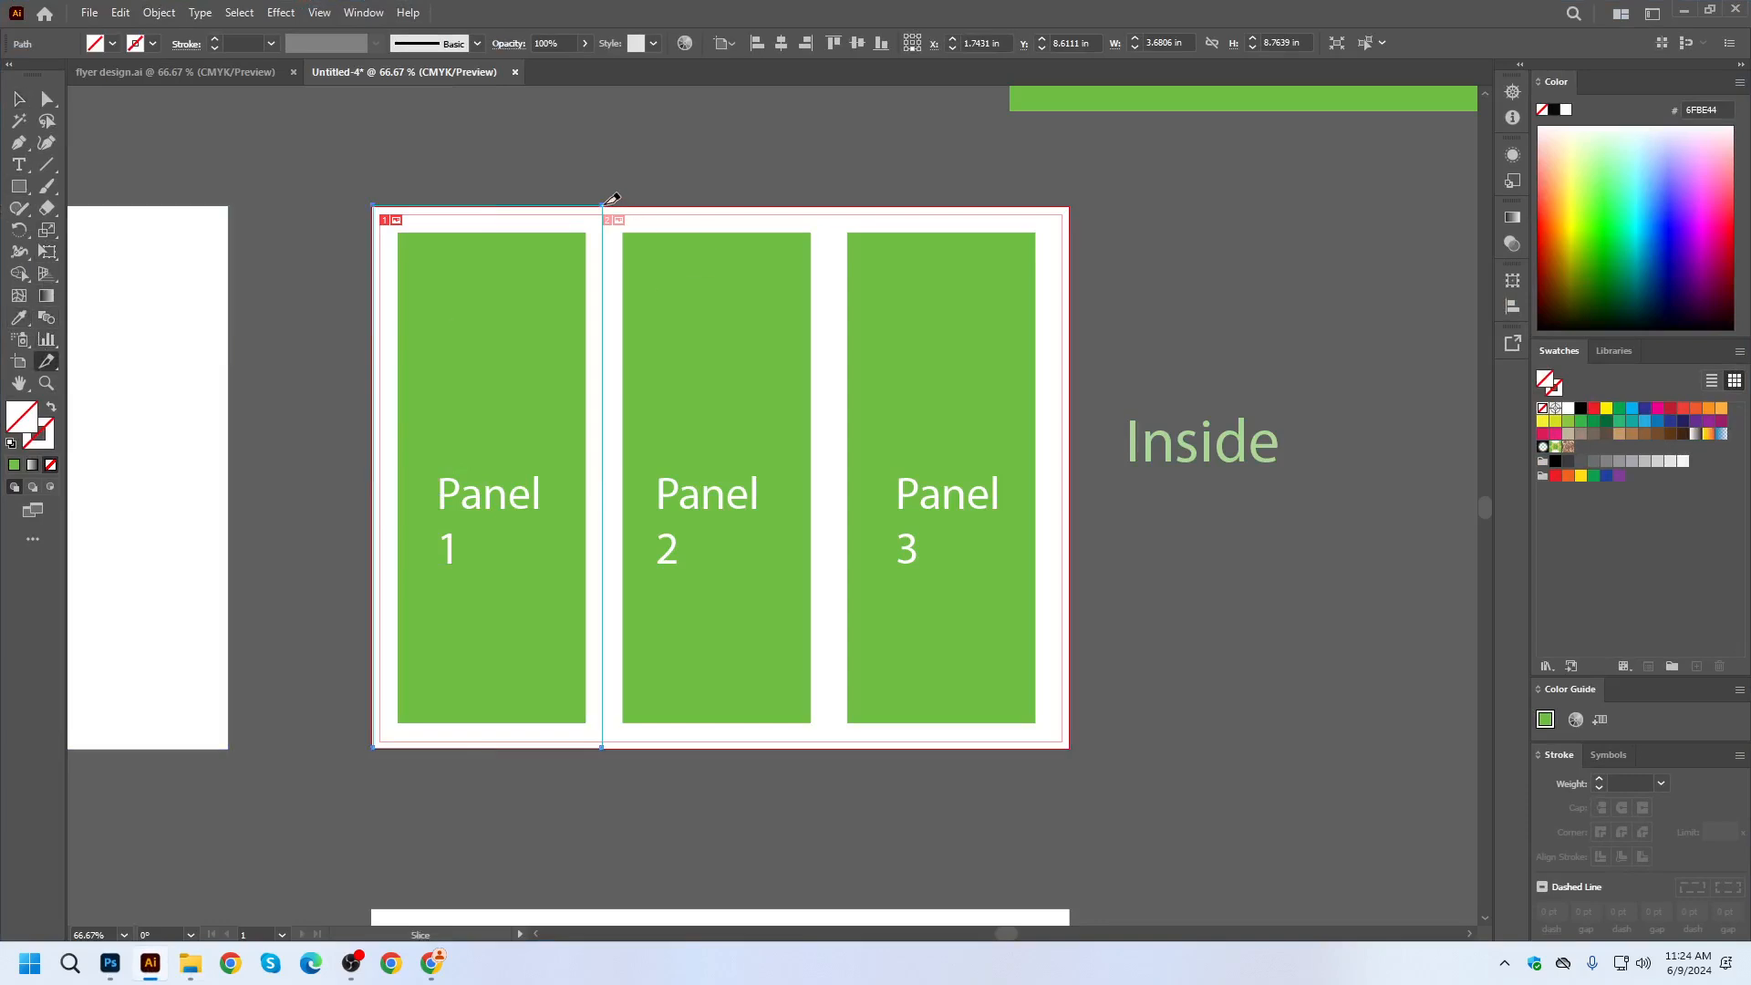
{"action": "left_click_drag", "start_coordinate": [612, 199], "coordinate": [828, 746]}
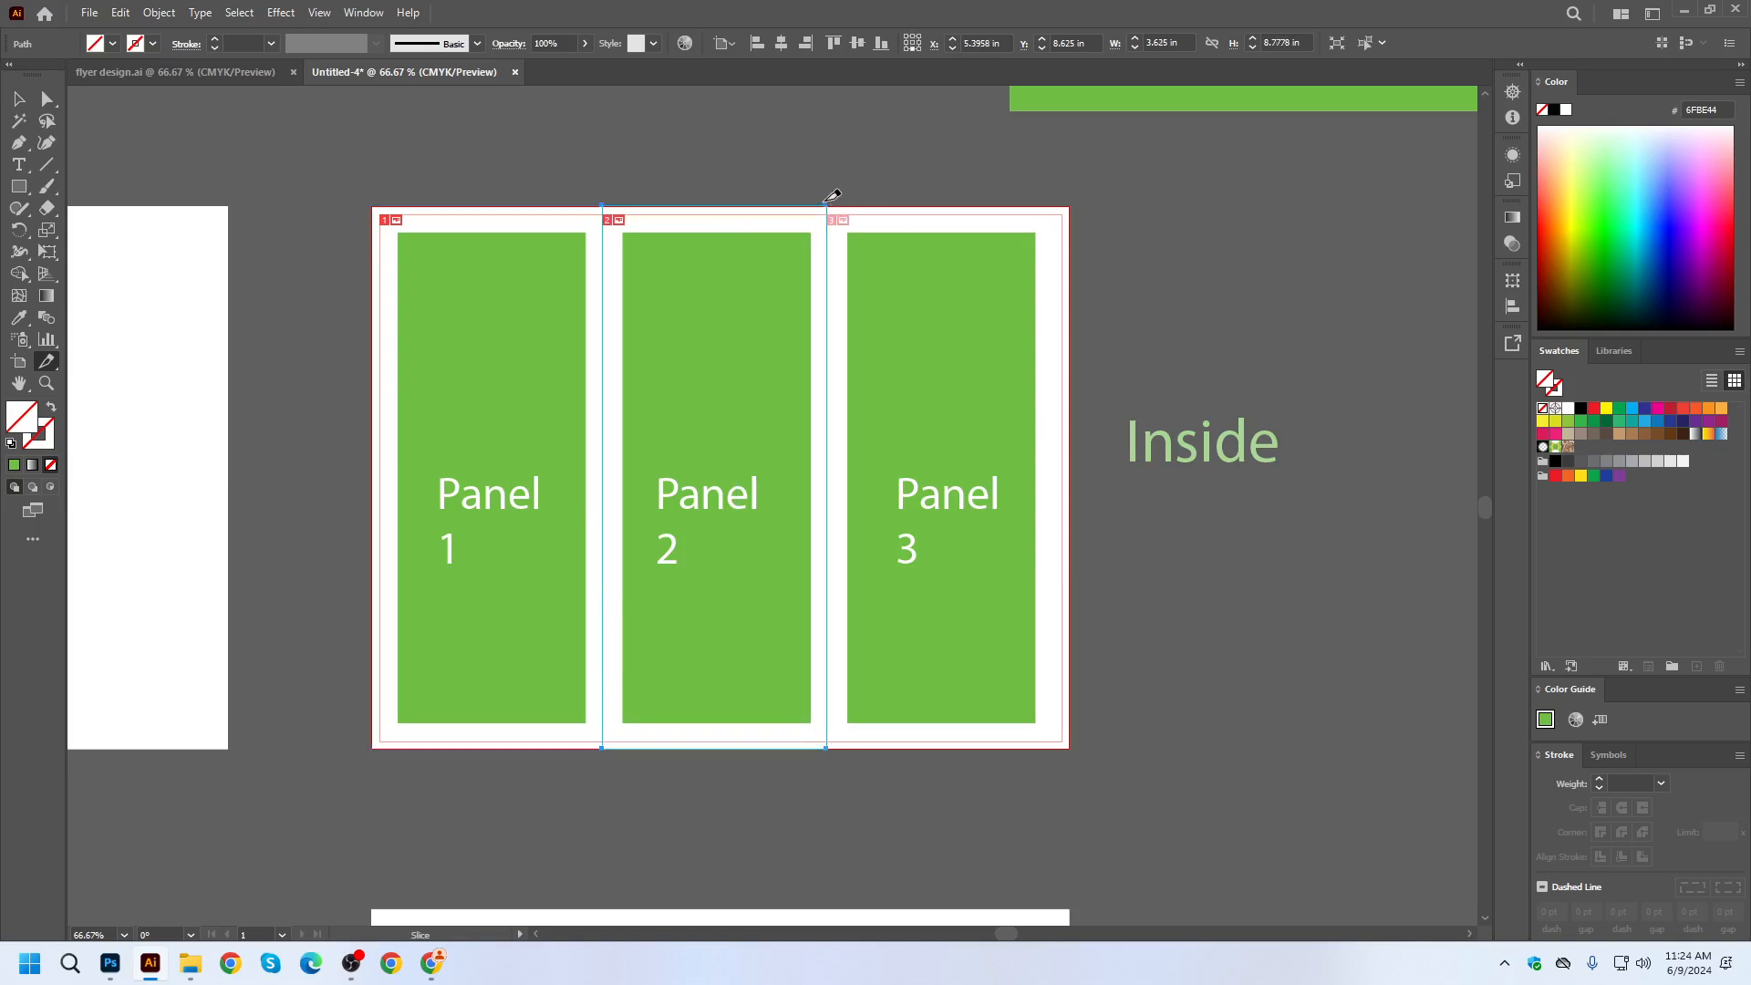
{"action": "left_click_drag", "start_coordinate": [833, 198], "coordinate": [1069, 748]}
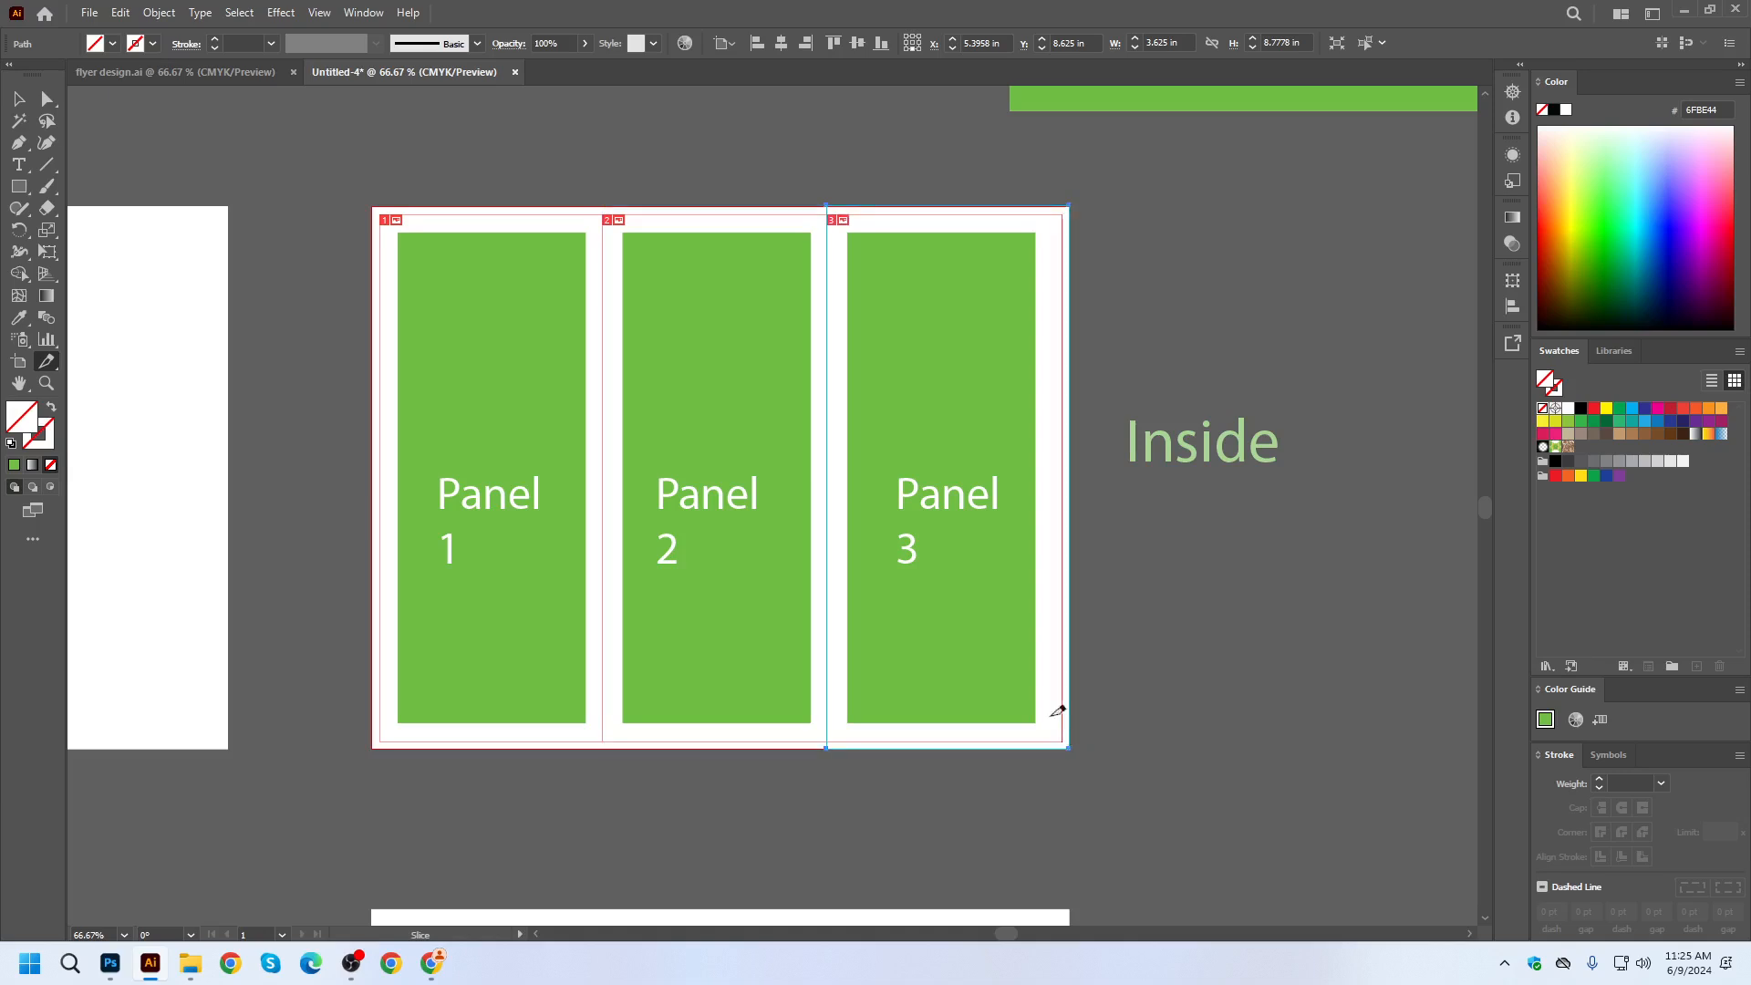
{"action": "left_click", "coordinate": [19, 98]}
{"action": "left_click", "coordinate": [579, 166]}
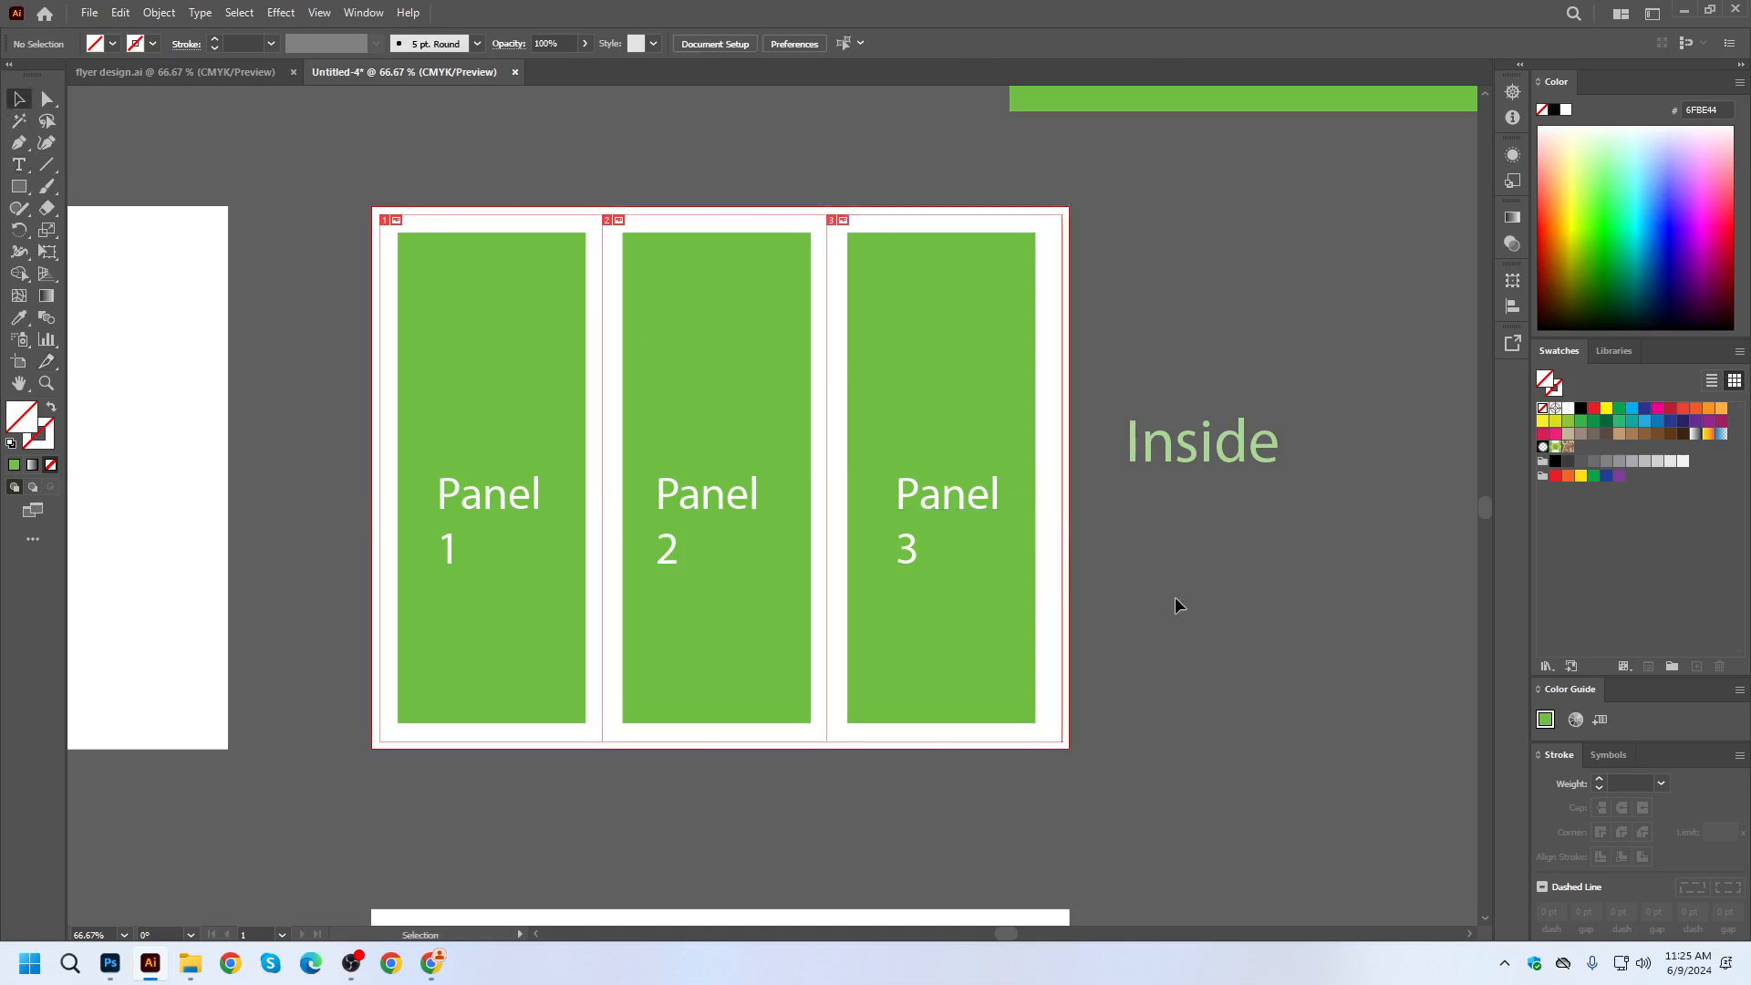
Select the white background rectangles behind the three Inside panels and compare their edges with the slice boundaries.
{"action": "left_click", "coordinate": [832, 253]}
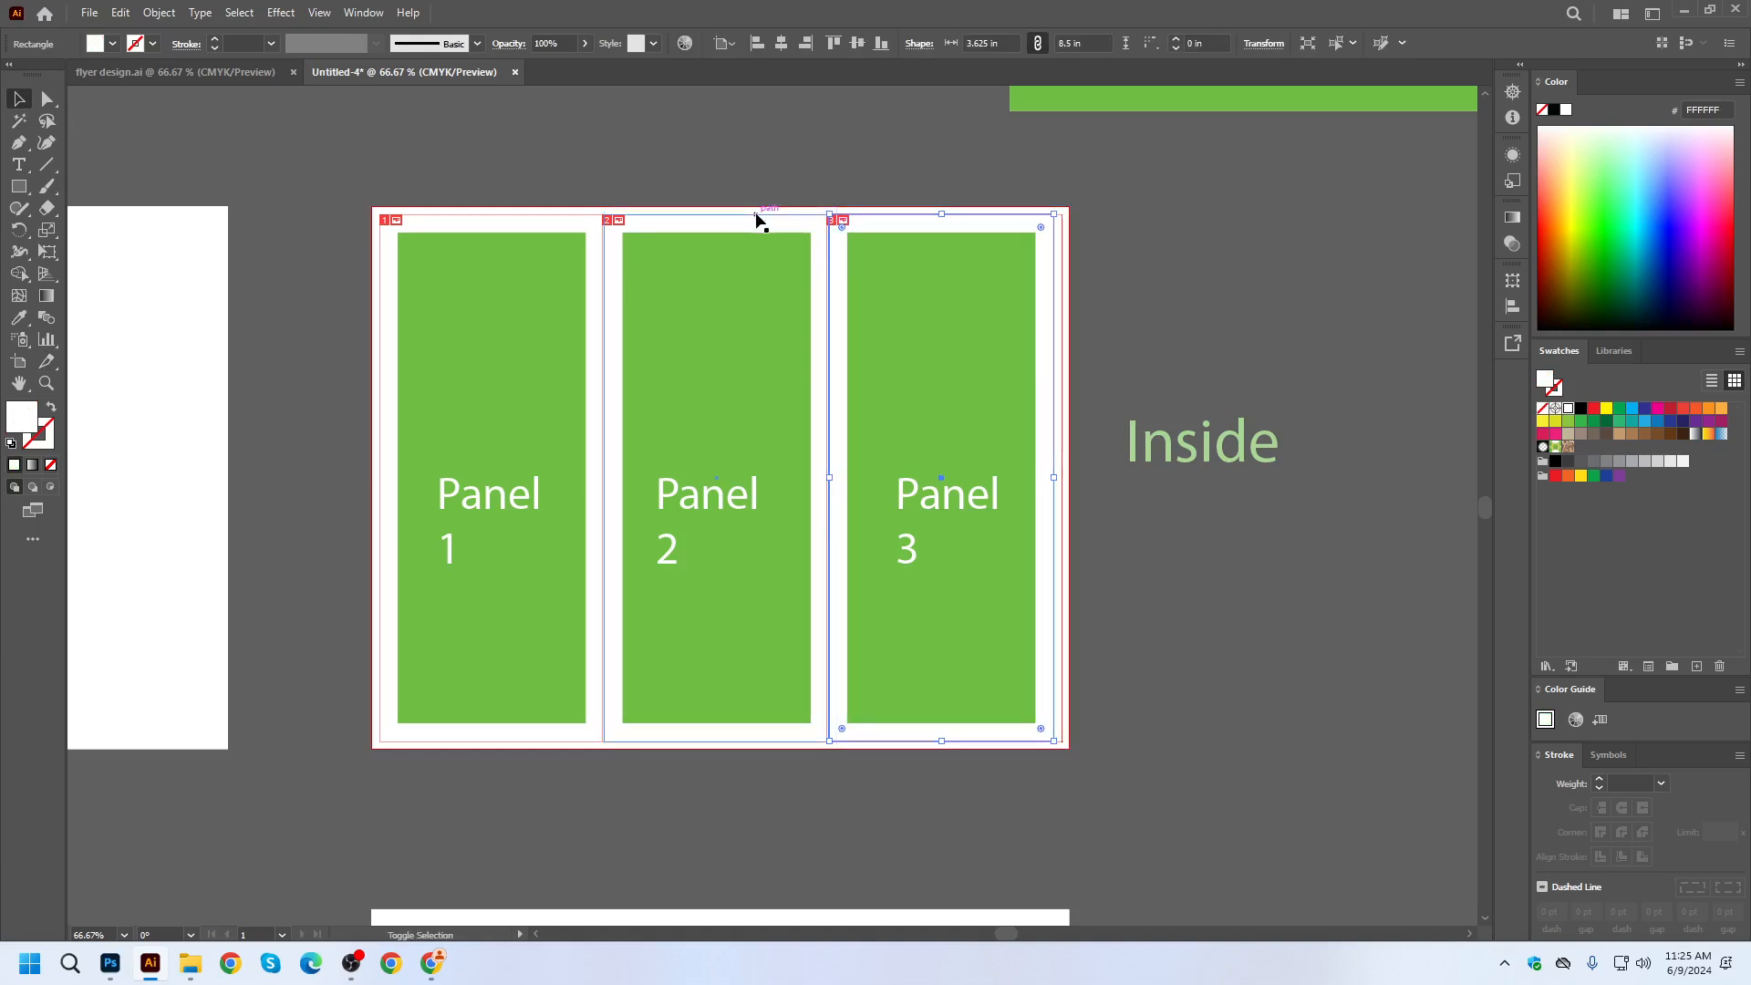
{"action": "left_click", "coordinate": [617, 222], "text": "shift"}
{"action": "left_click", "coordinate": [584, 225], "text": "shift"}
{"action": "scroll", "coordinate": [601, 215], "scroll_direction": "up", "scroll_amount": 4}
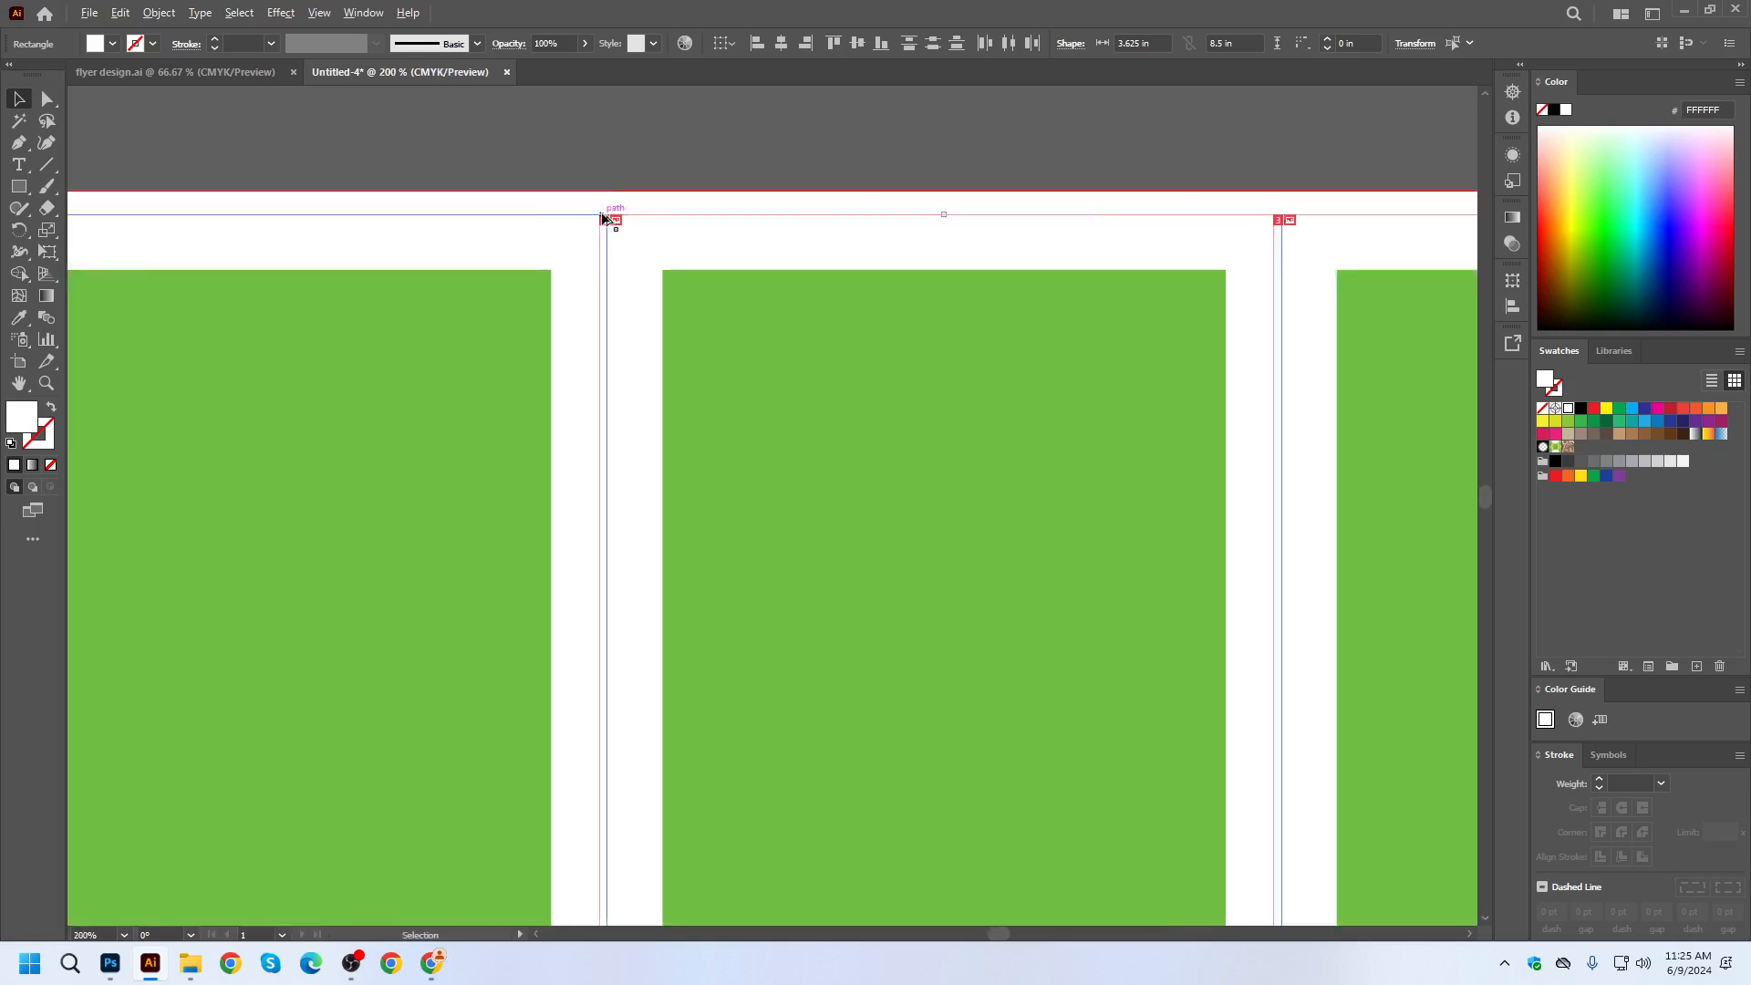
{"action": "scroll", "coordinate": [601, 215], "scroll_direction": "down", "scroll_amount": 2}
Select the slices of Panel 1, Panel 2 and Panel 3 together with the Slice Selection tool.
{"action": "left_click", "coordinate": [47, 361]}
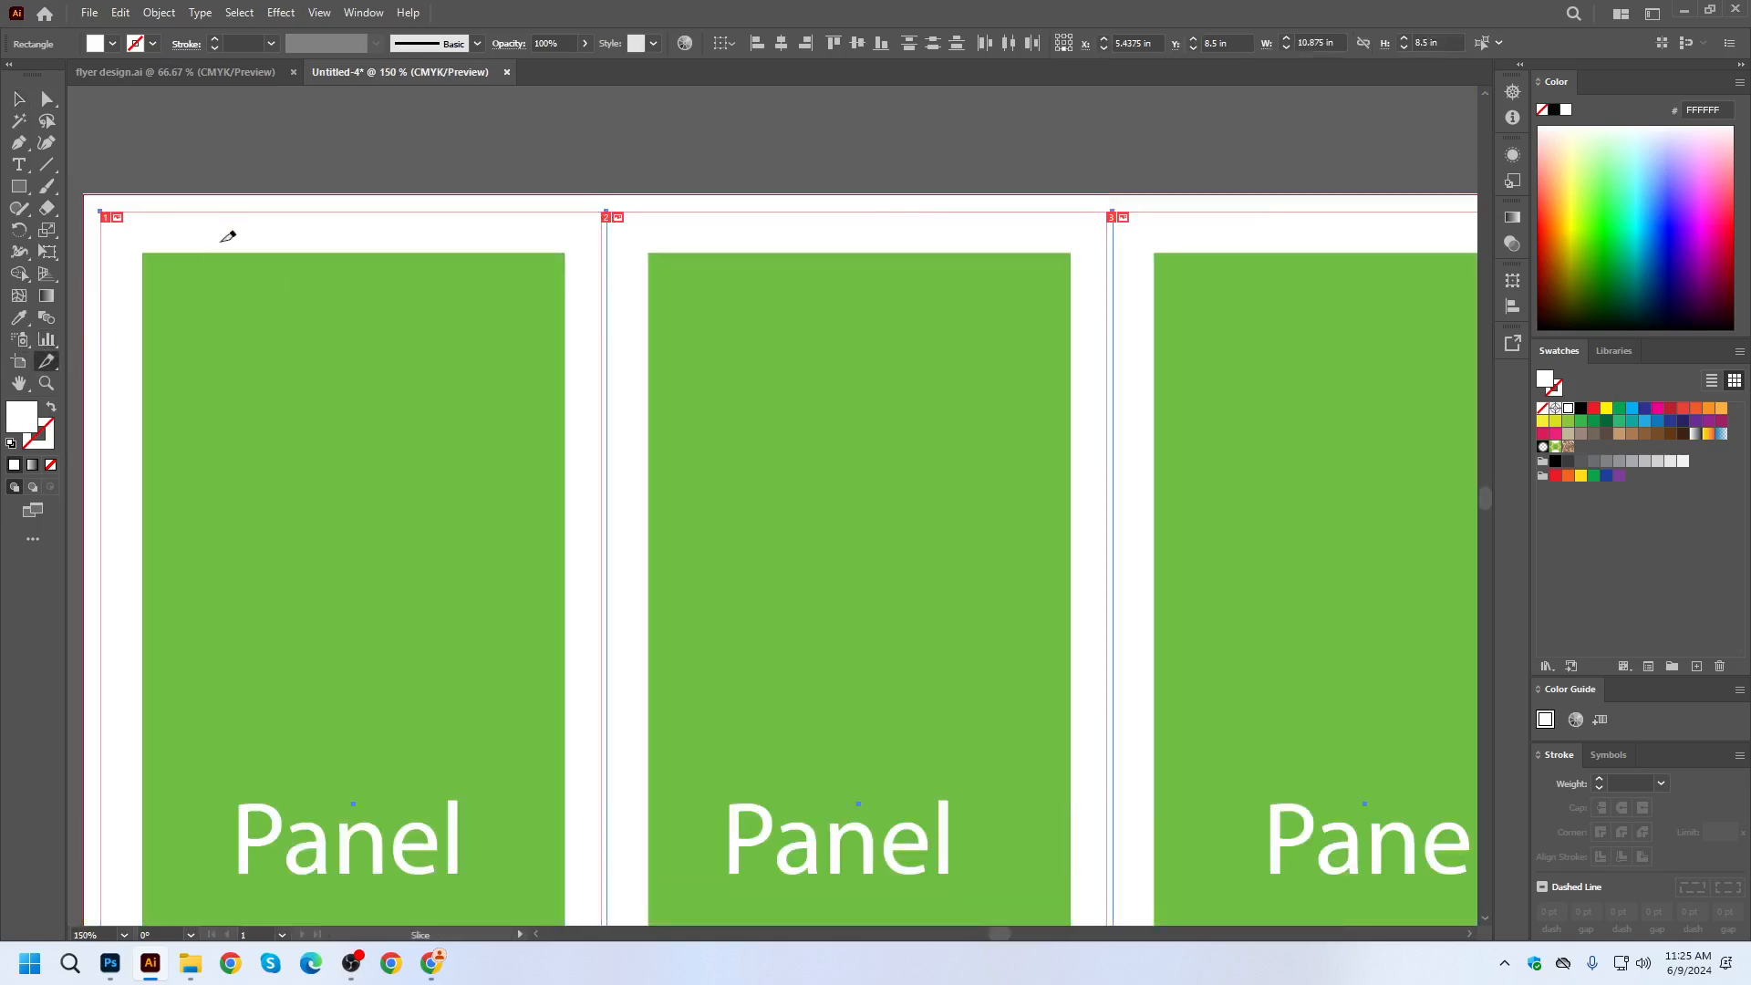
{"action": "left_click_drag", "start_coordinate": [47, 361], "coordinate": [105, 383]}
{"action": "left_click", "coordinate": [118, 224]}
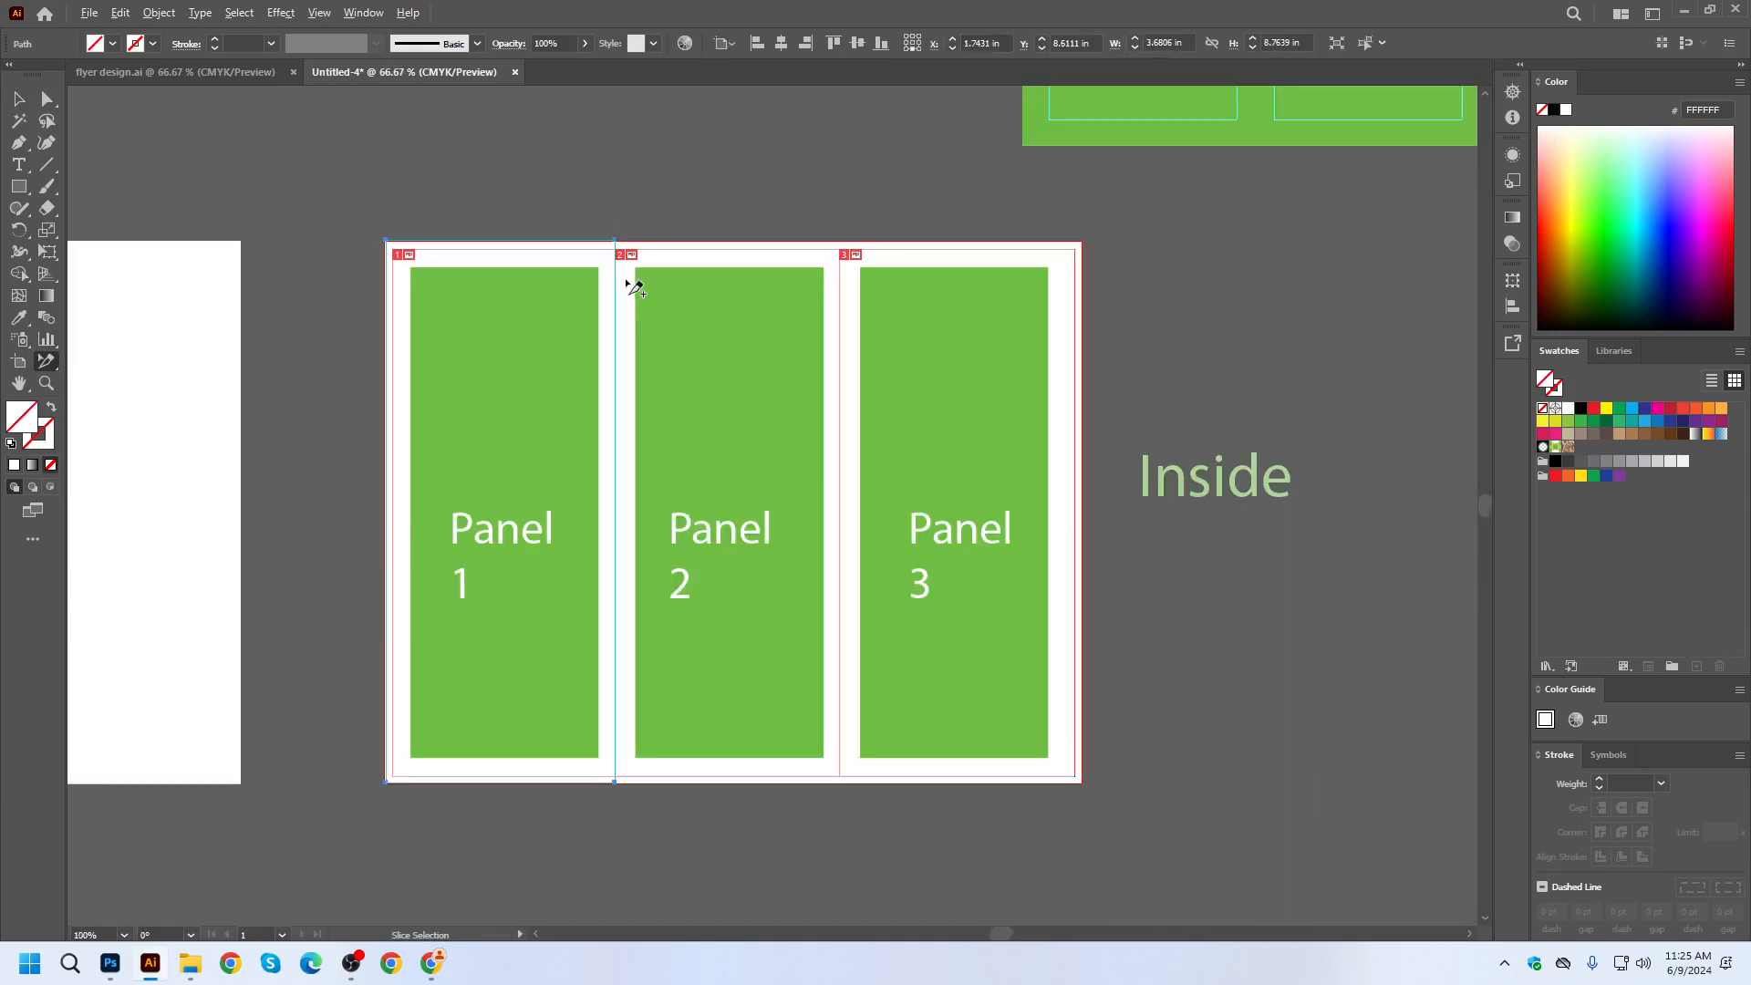
{"action": "scroll", "coordinate": [629, 281], "scroll_direction": "down", "scroll_amount": 2}
{"action": "left_click", "coordinate": [636, 258], "text": "shift"}
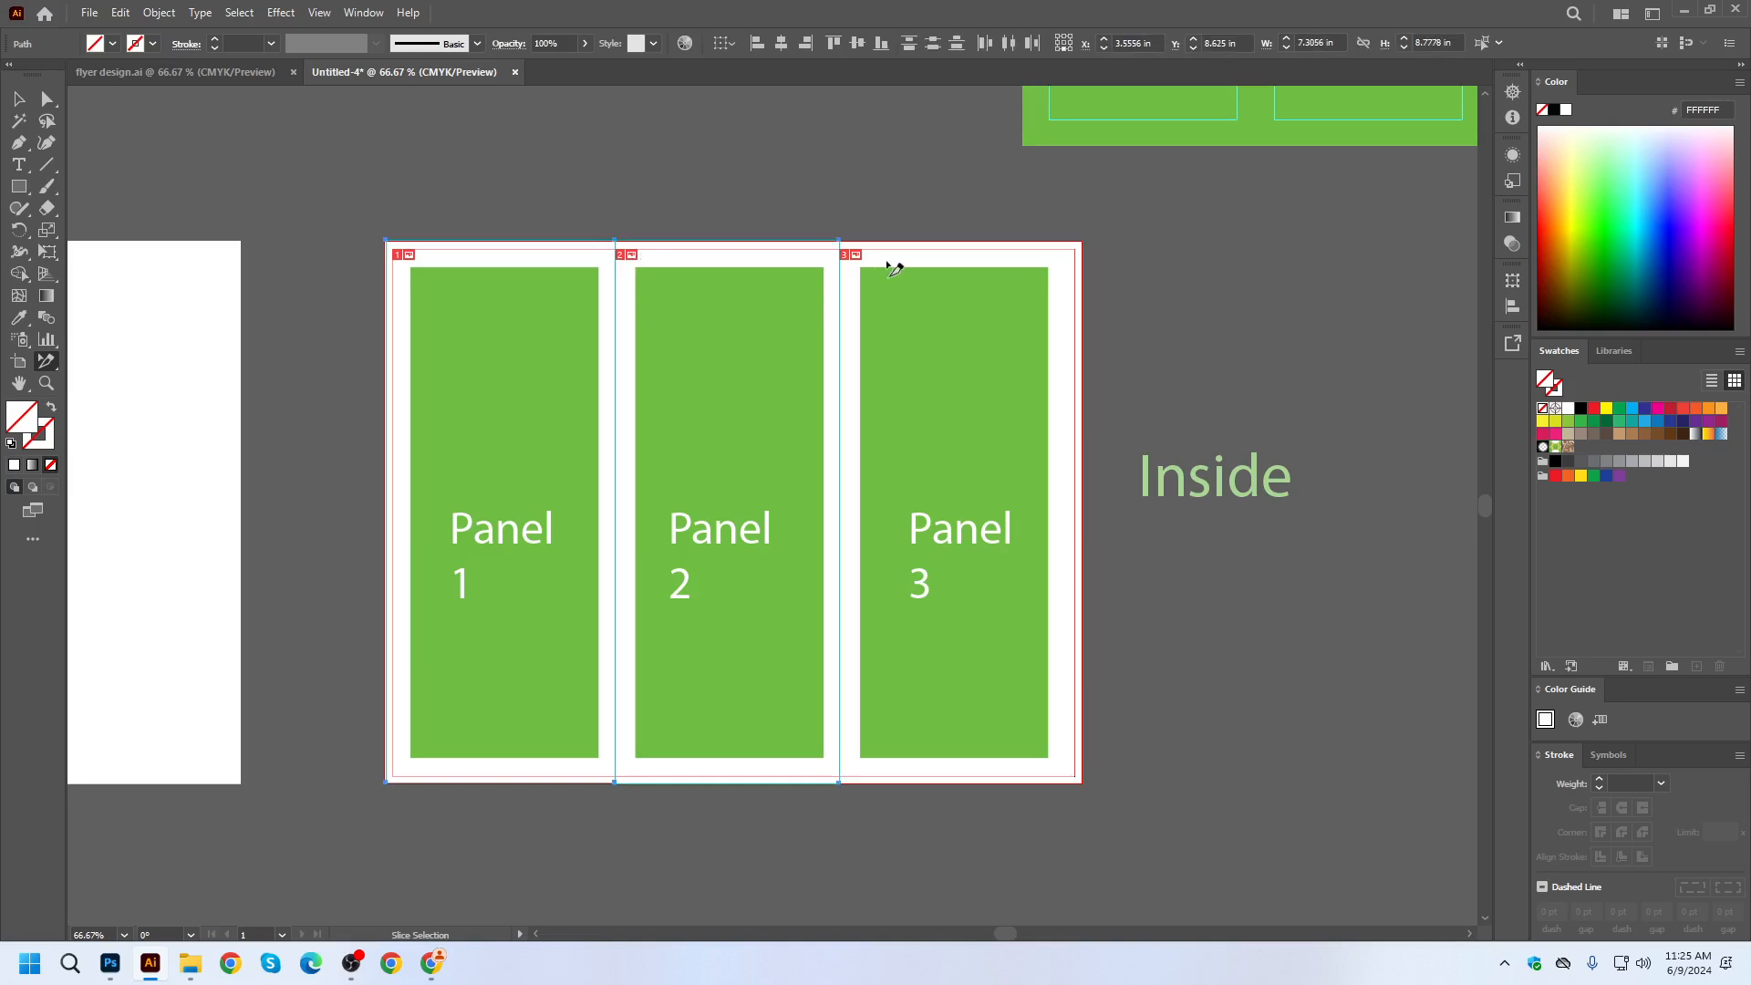
{"action": "left_click", "coordinate": [863, 260], "text": "shift"}
Try to export Asset 1 and Asset 2 as PNG at 1x scale with Export for Screens, and cancel the dialog.
{"action": "left_click", "coordinate": [90, 12]}
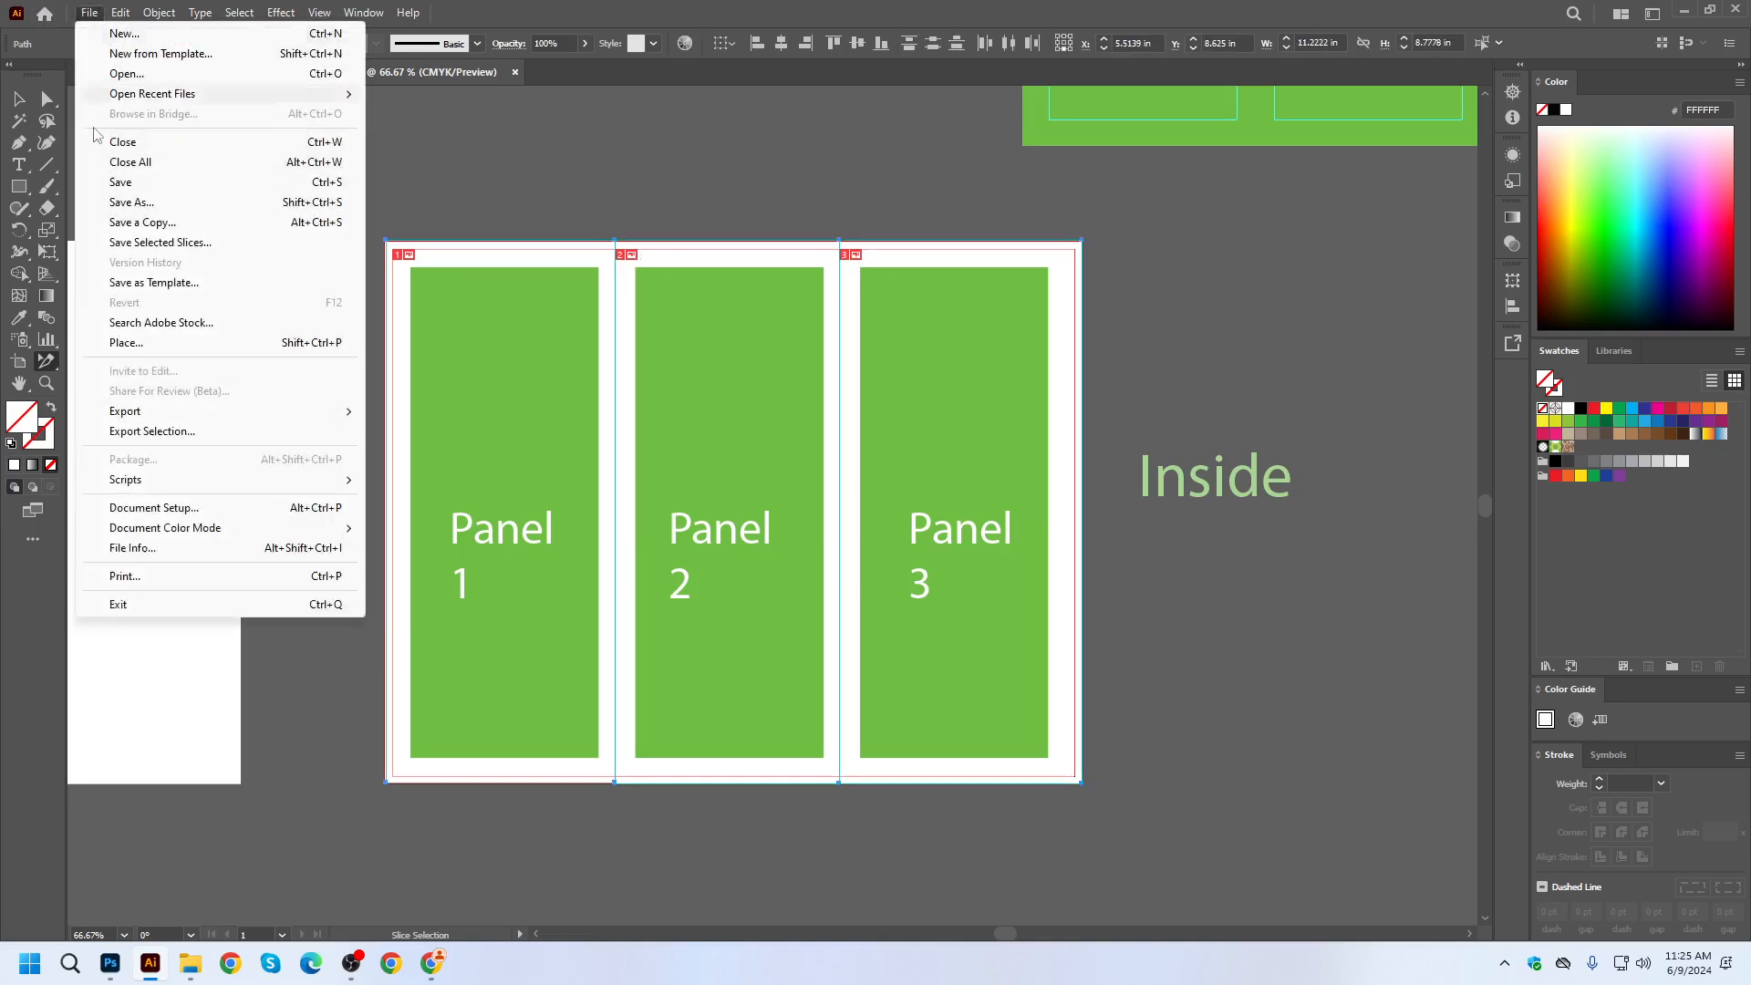
{"action": "left_click", "coordinate": [183, 430]}
{"action": "left_click", "coordinate": [638, 333]}
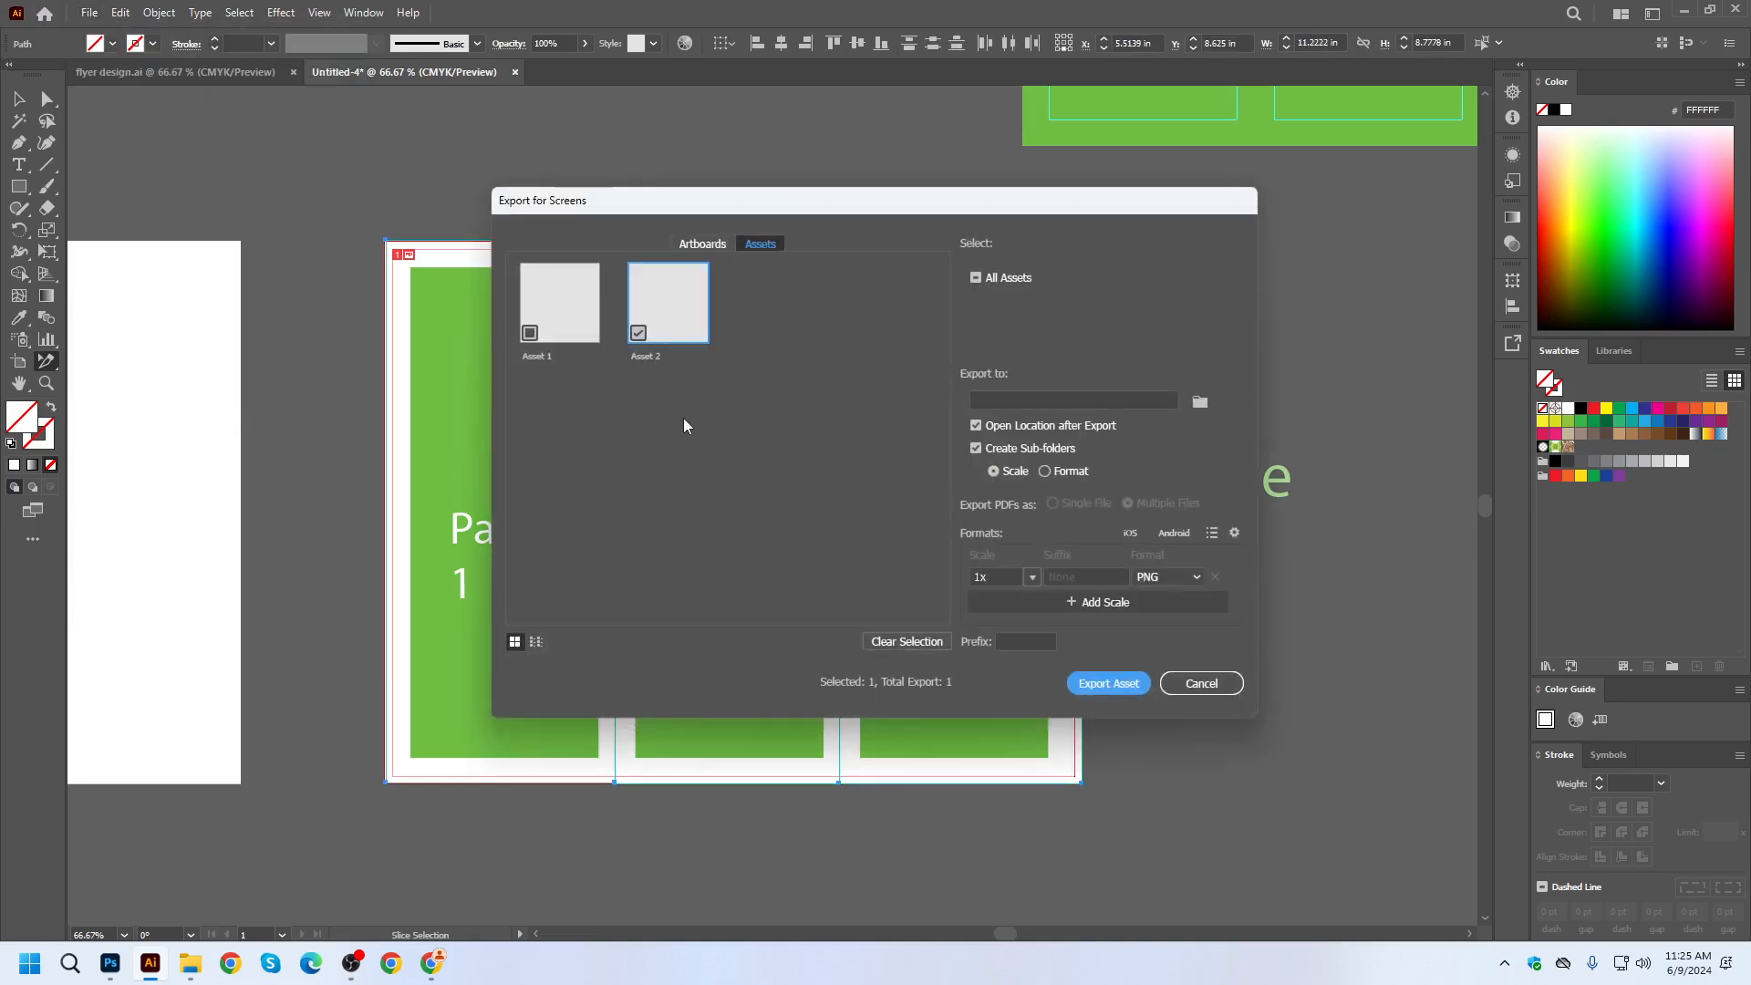
{"action": "left_click", "coordinate": [590, 340]}
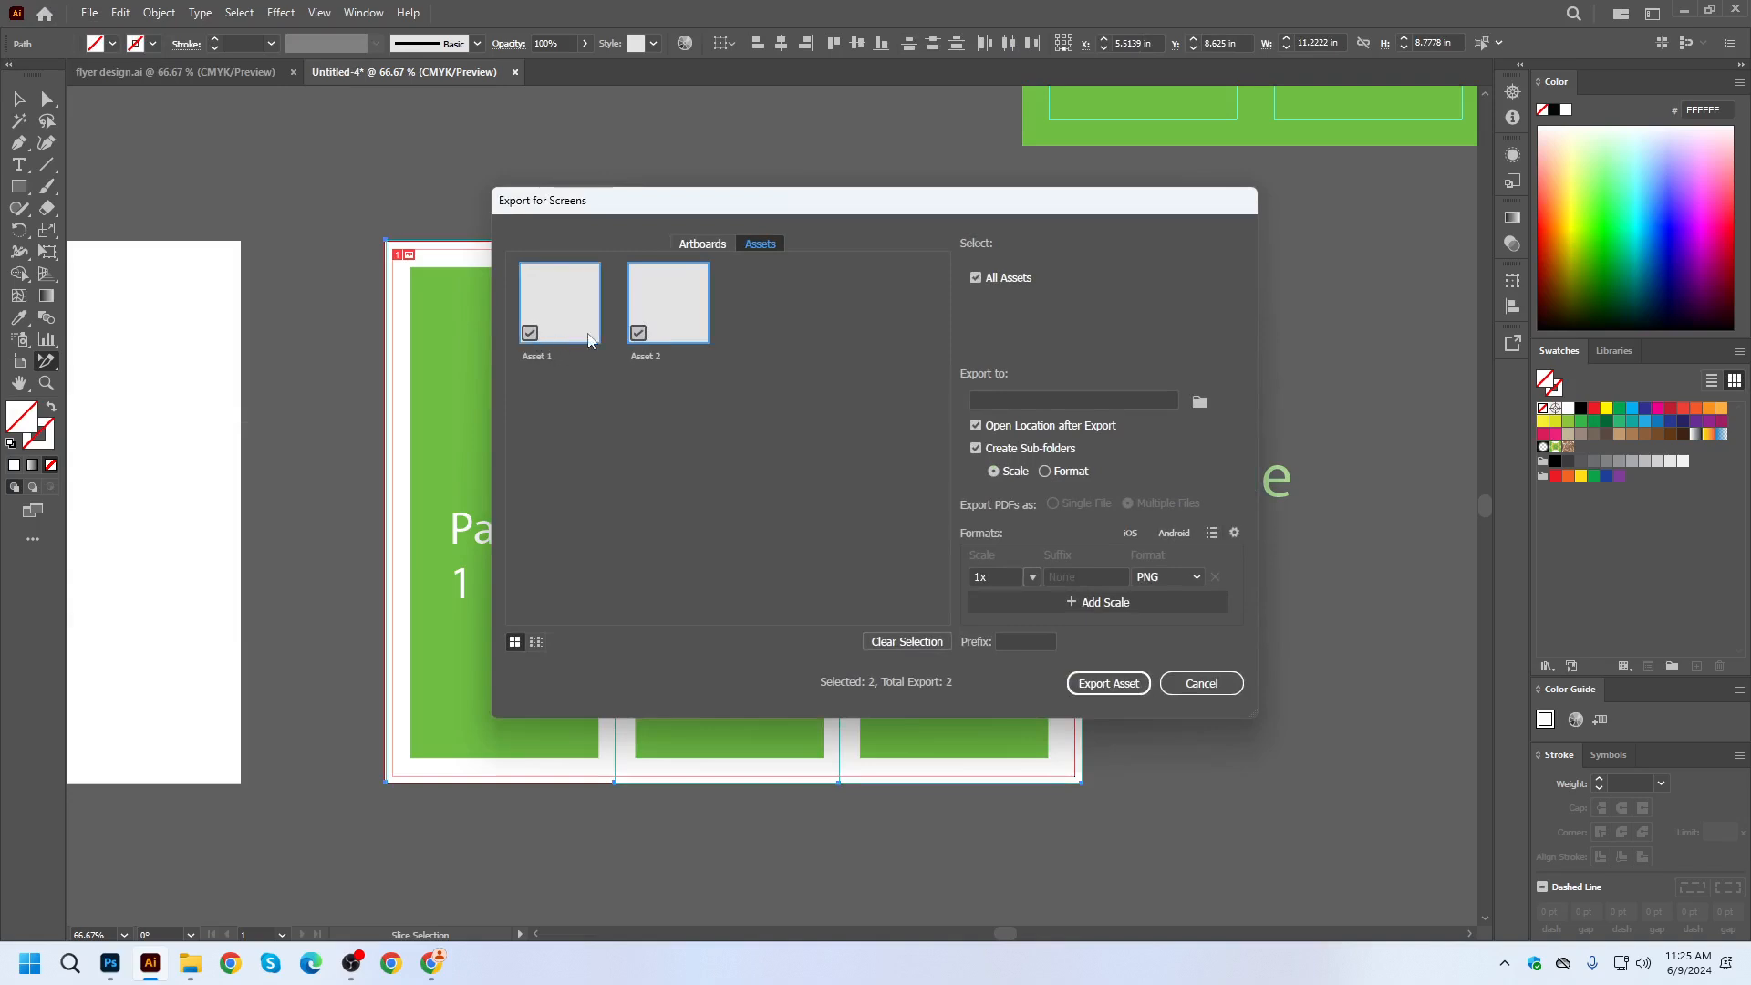
{"action": "left_click", "coordinate": [638, 333]}
{"action": "left_click", "coordinate": [638, 334]}
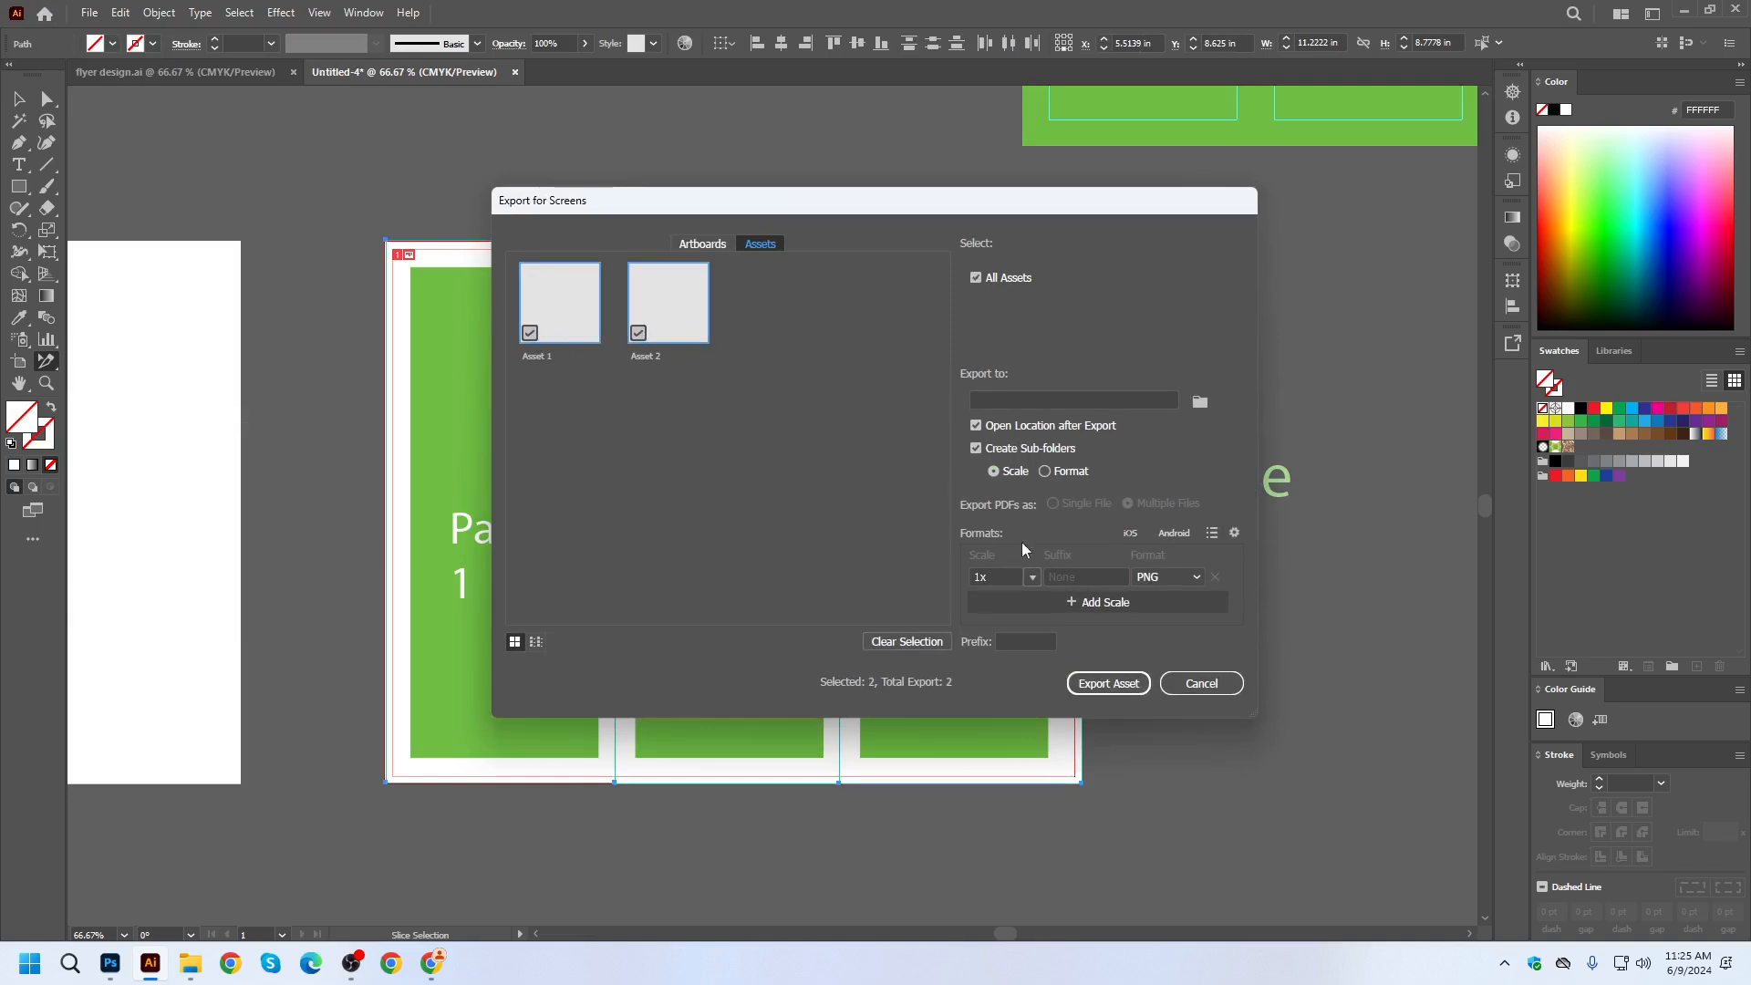
{"action": "left_click", "coordinate": [1125, 693]}
{"action": "left_click", "coordinate": [949, 490]}
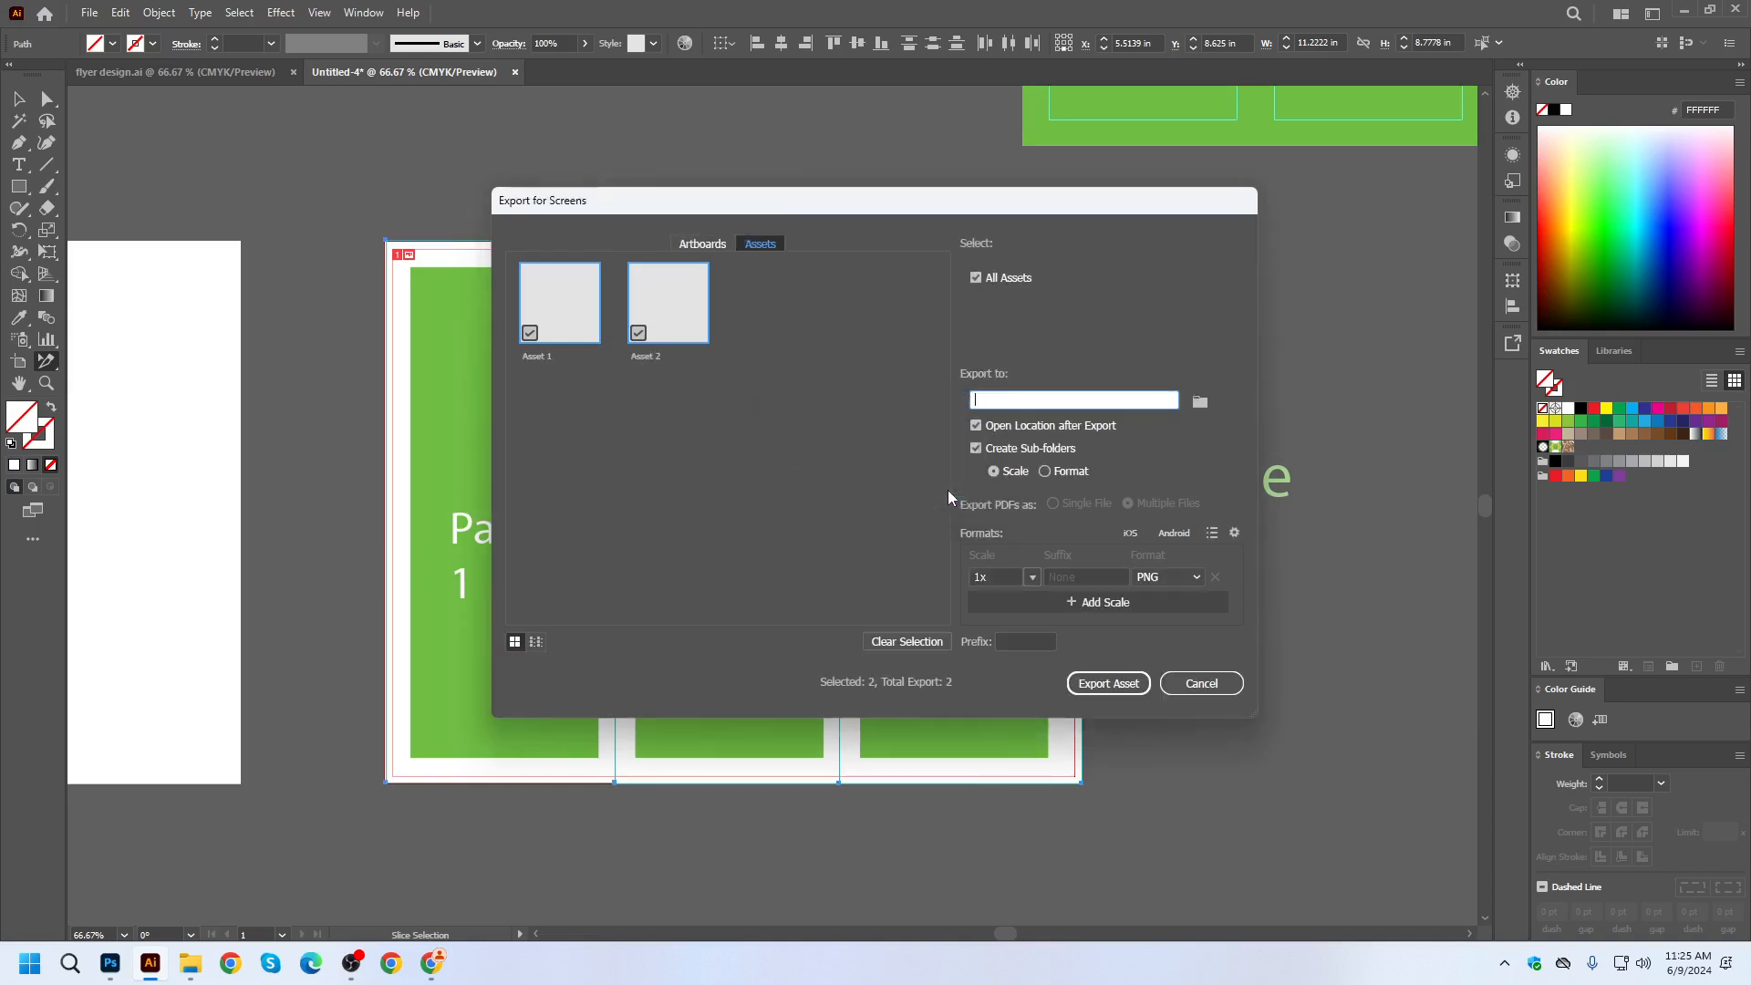
{"action": "left_click", "coordinate": [704, 243]}
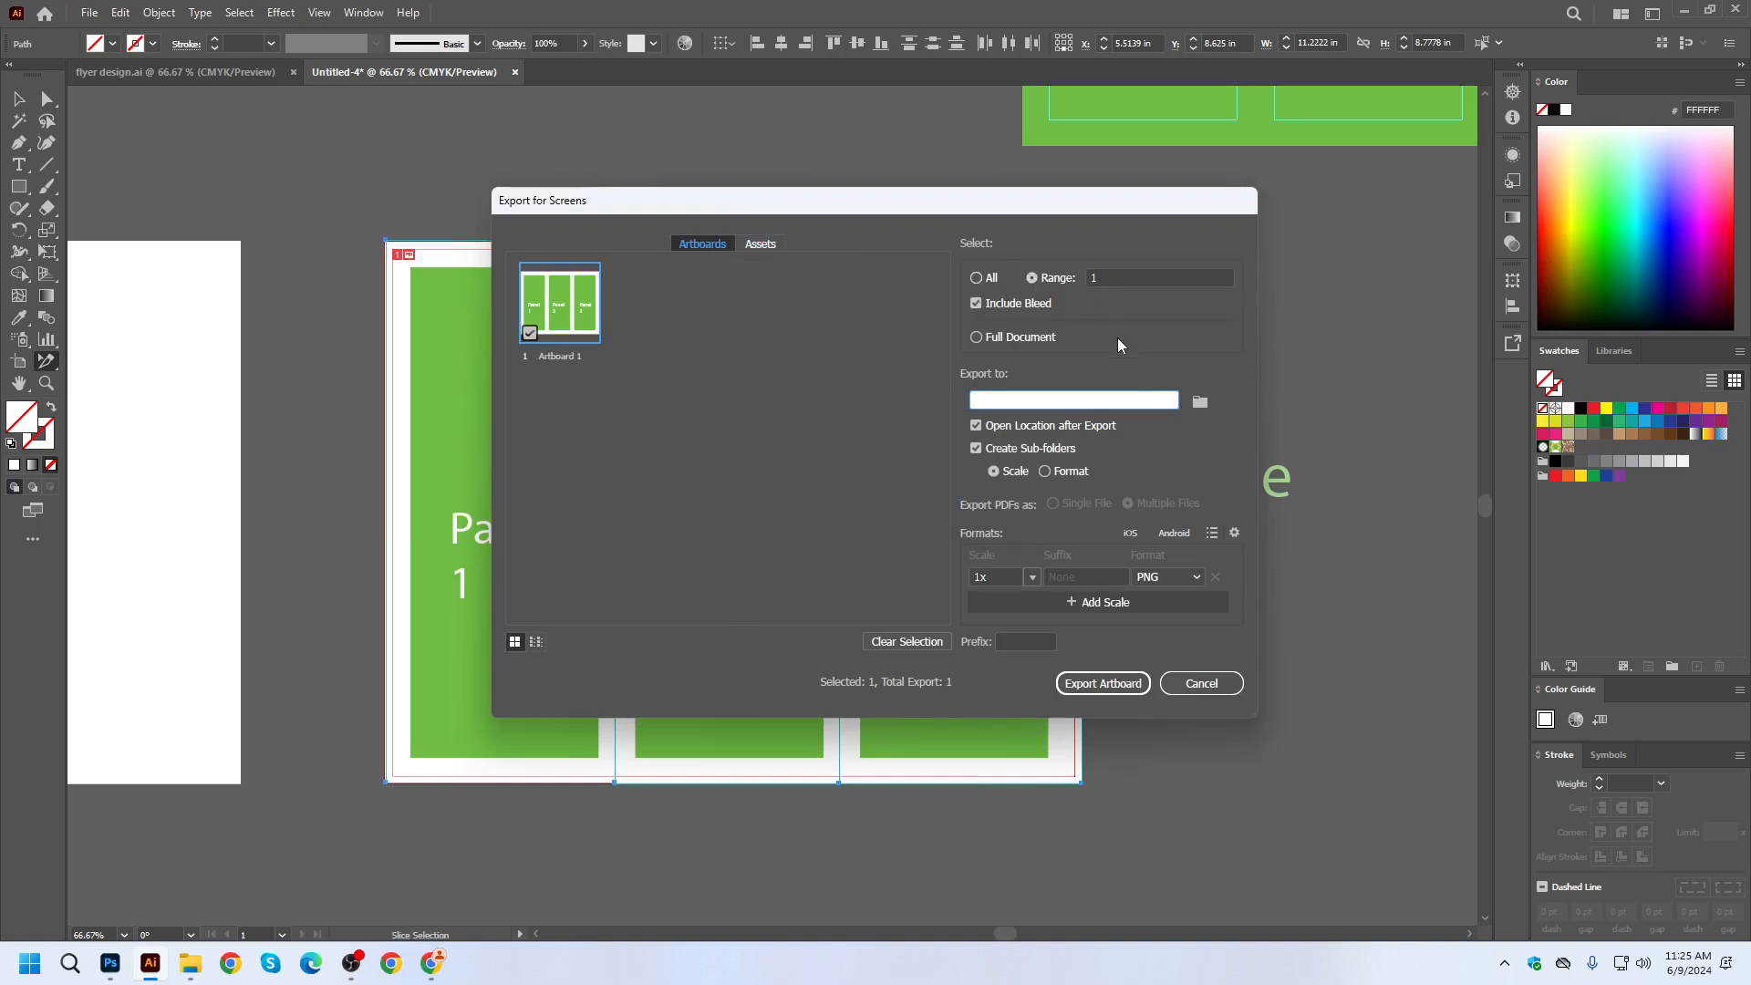
{"action": "left_click", "coordinate": [1192, 685]}
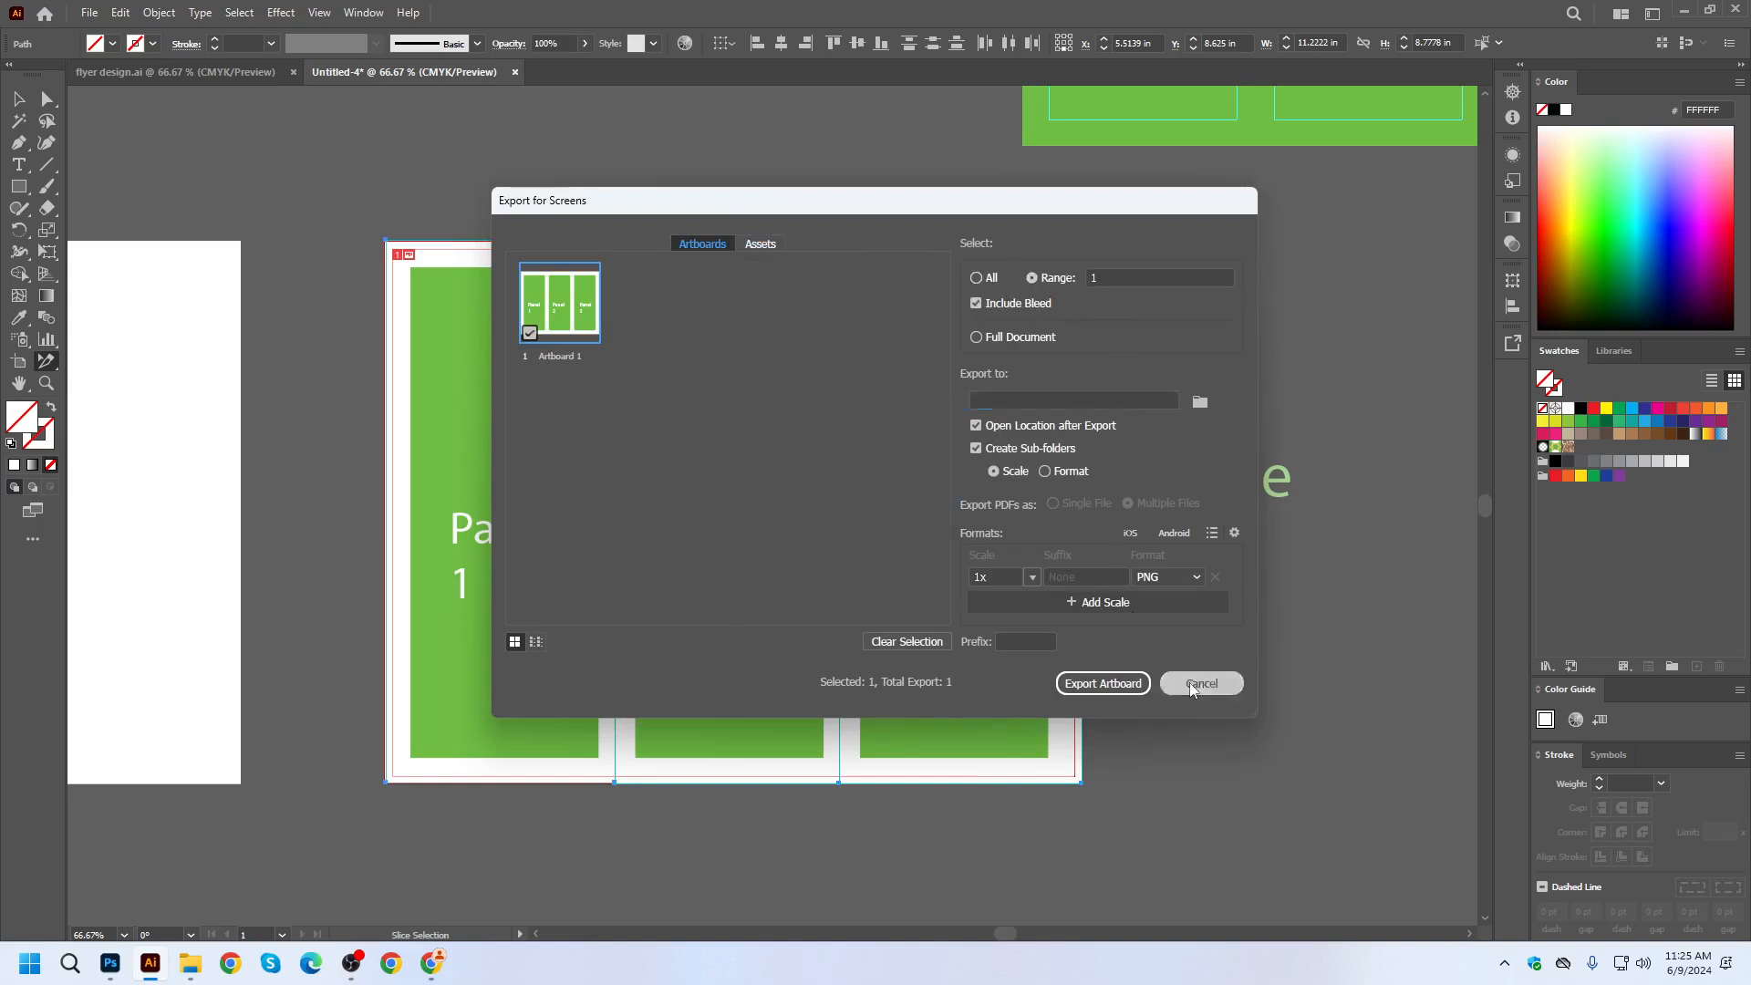
{"action": "left_click", "coordinate": [89, 13]}
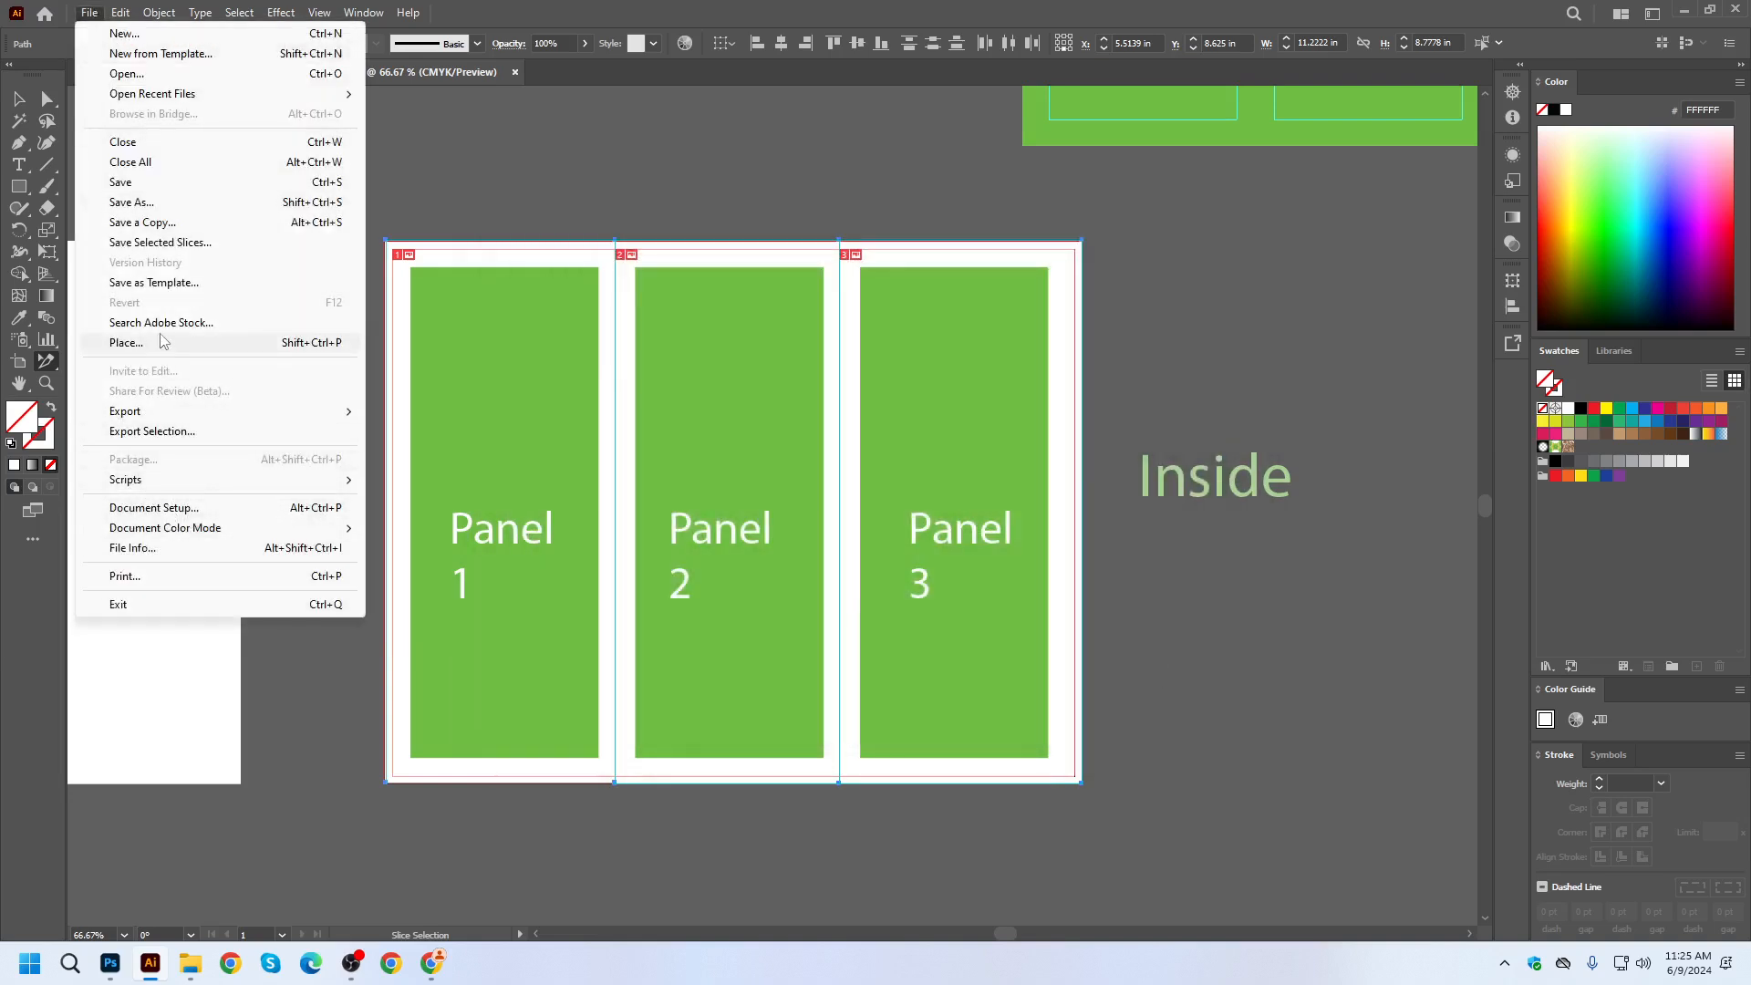
{"action": "left_click", "coordinate": [152, 202]}
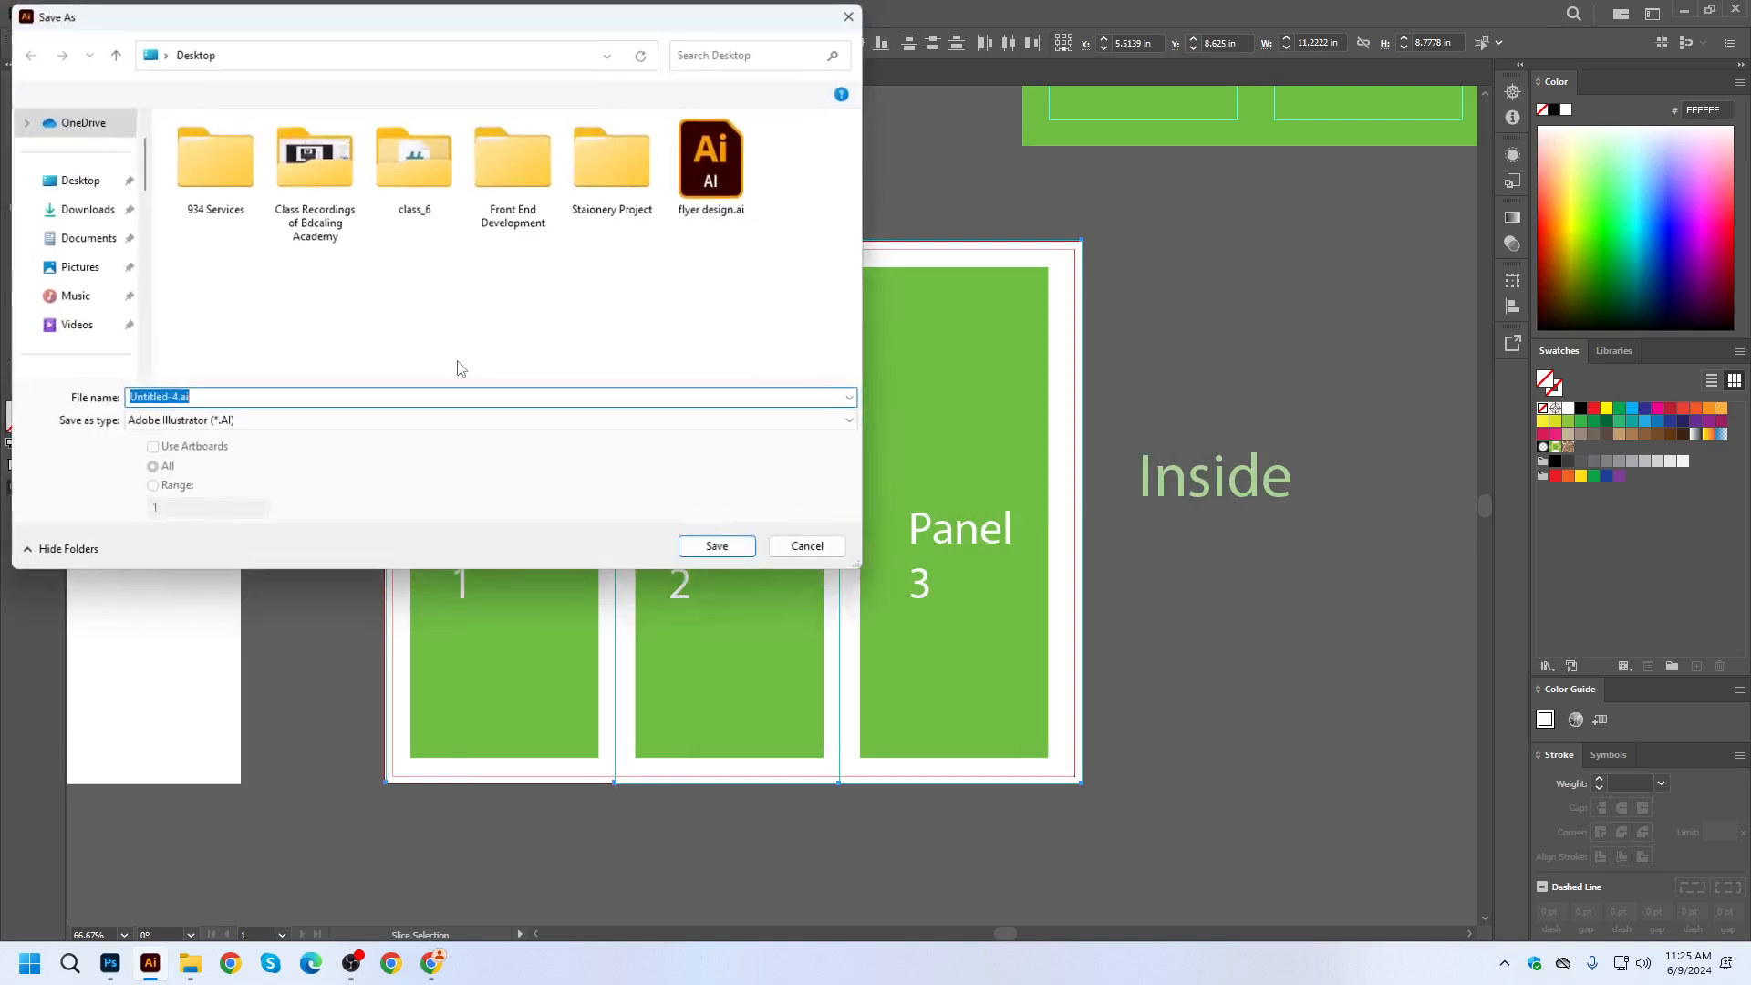
{"action": "left_click", "coordinate": [548, 421]}
{"action": "left_click", "coordinate": [807, 550]}
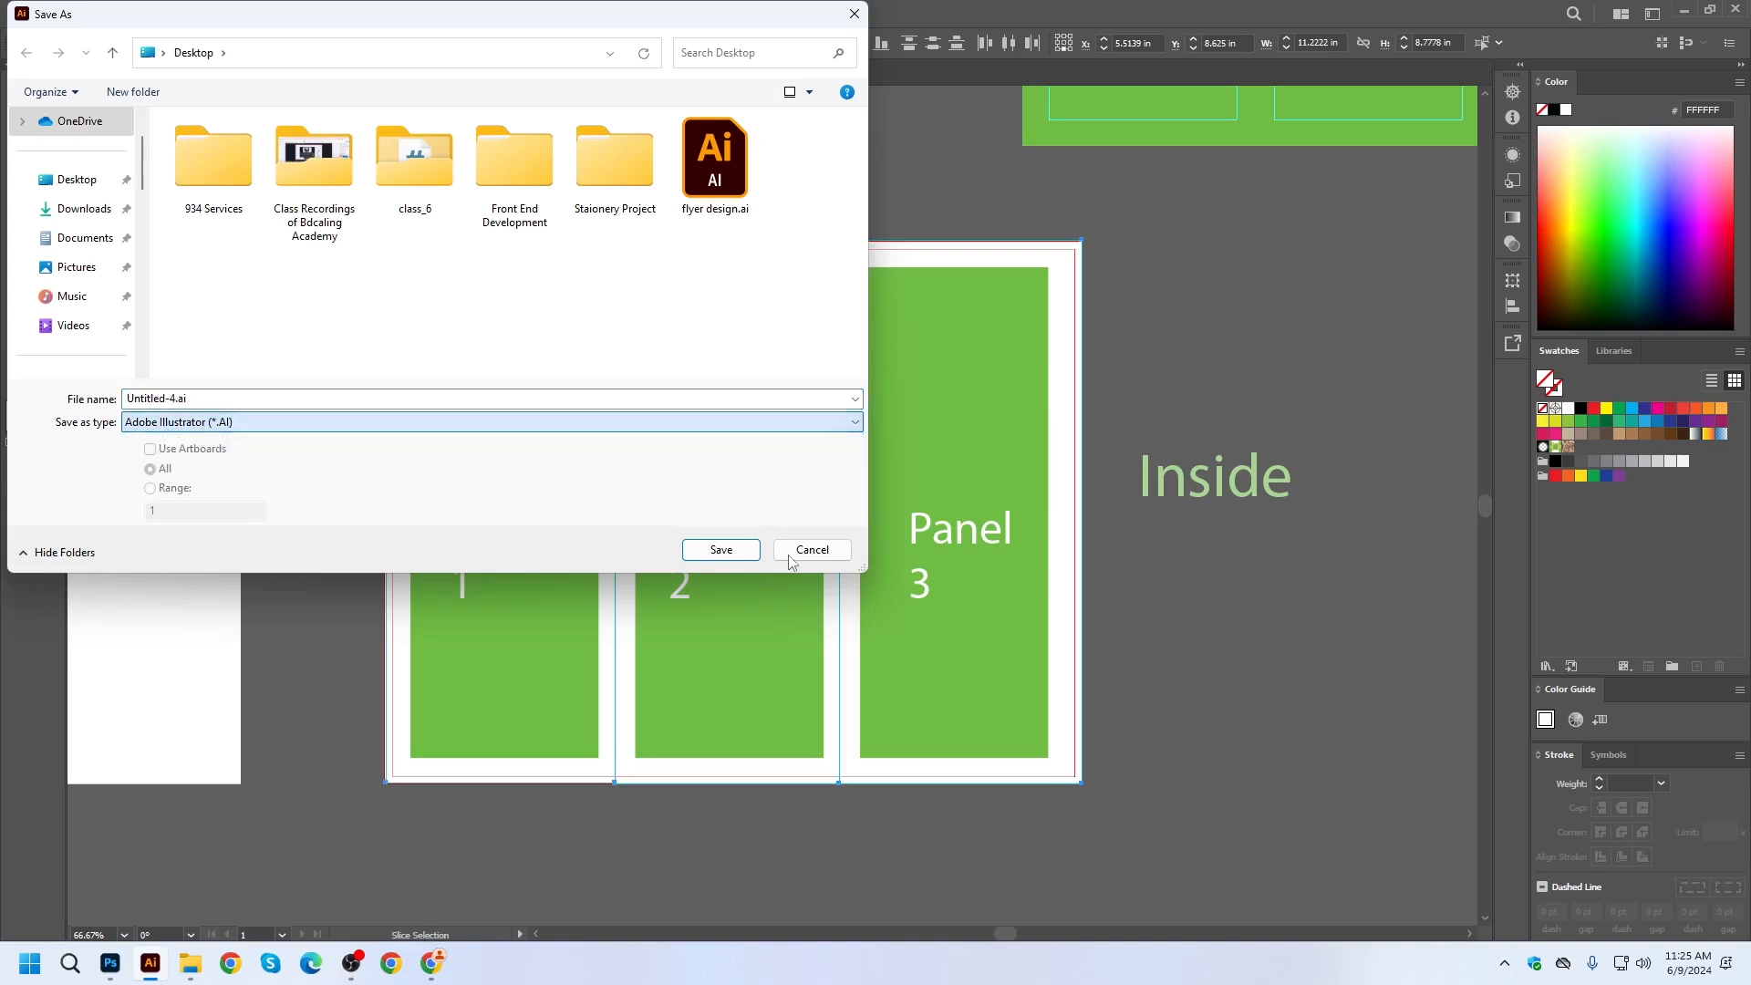
{"action": "left_click", "coordinate": [807, 550]}
Export all slices as JPEG at High, 60% quality to the Desktop as Untitled-4.jpg with Save for Web.
{"action": "left_click", "coordinate": [89, 12]}
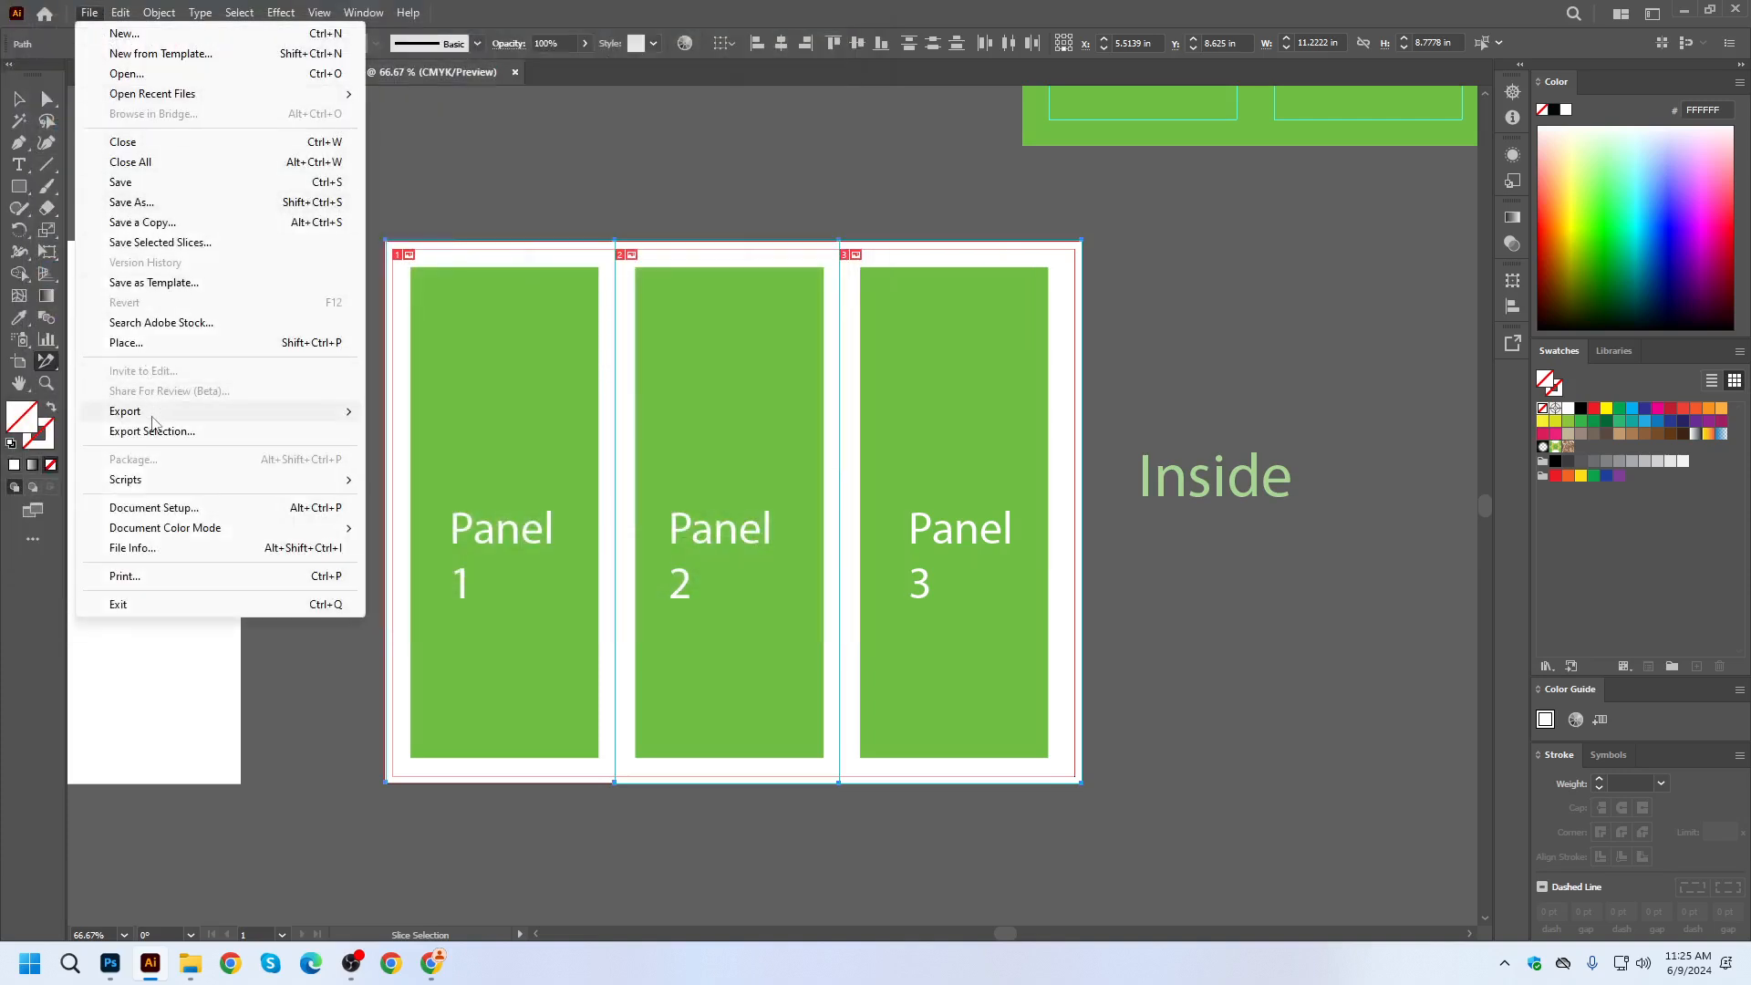
{"action": "mouse_move", "coordinate": [192, 415]}
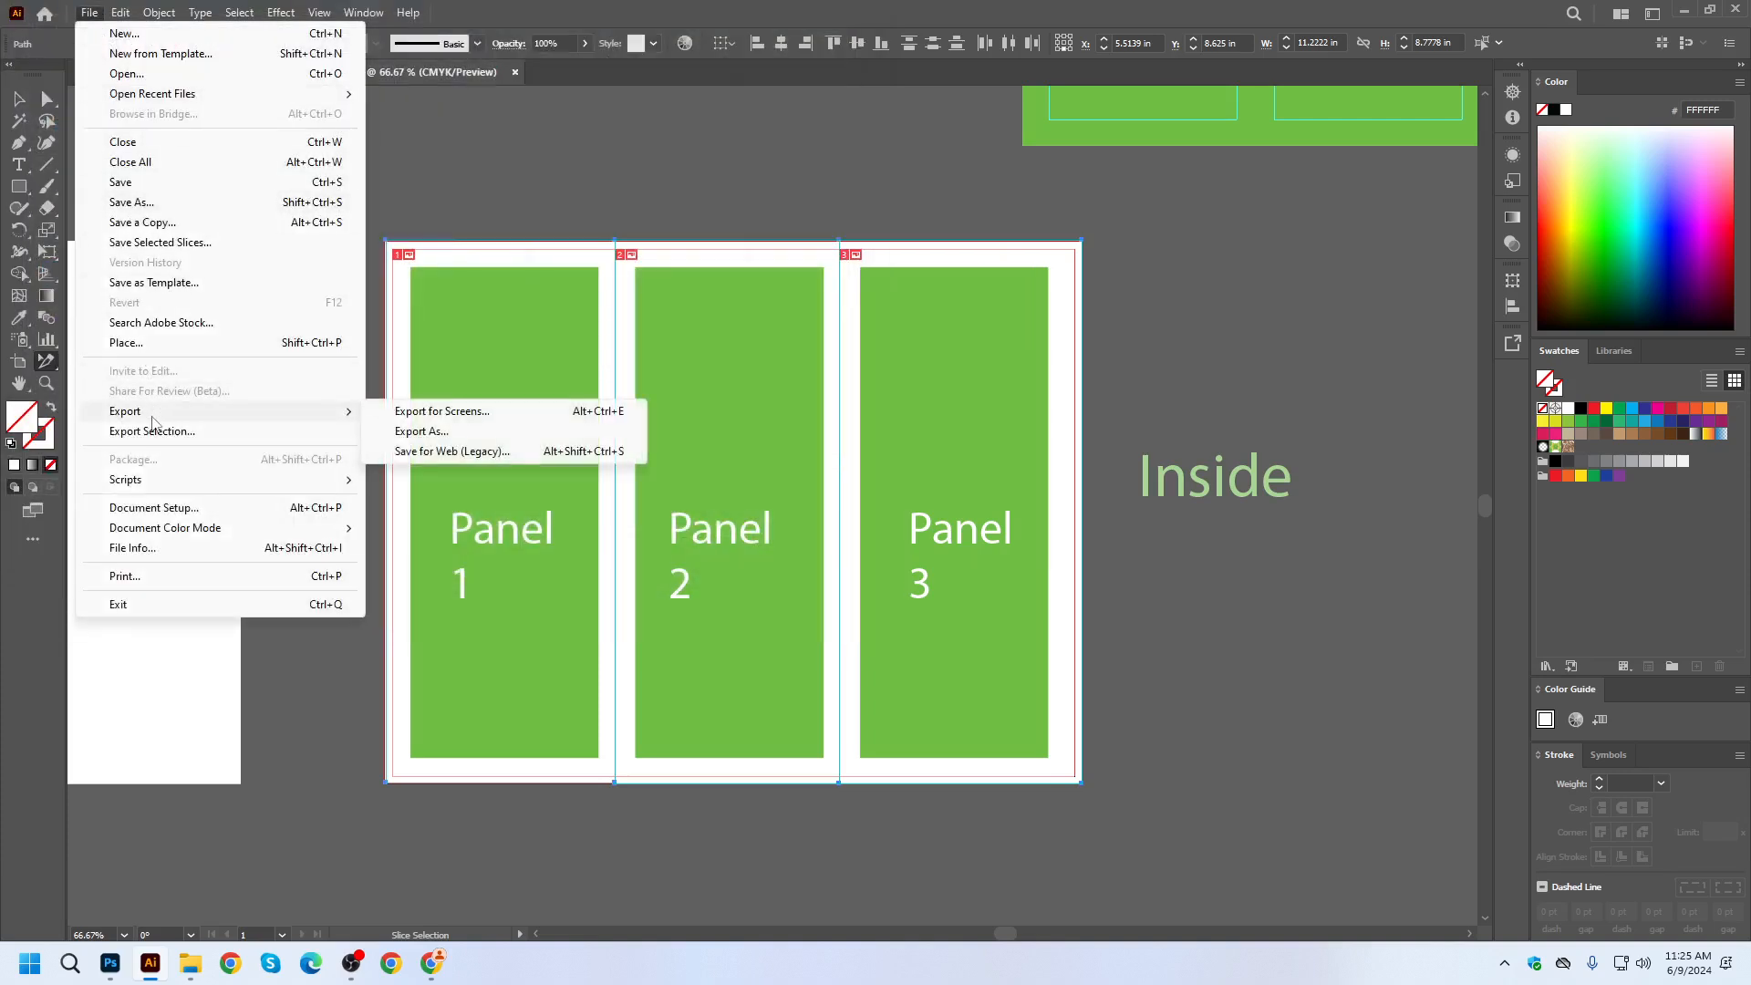
{"action": "left_click", "coordinate": [473, 452]}
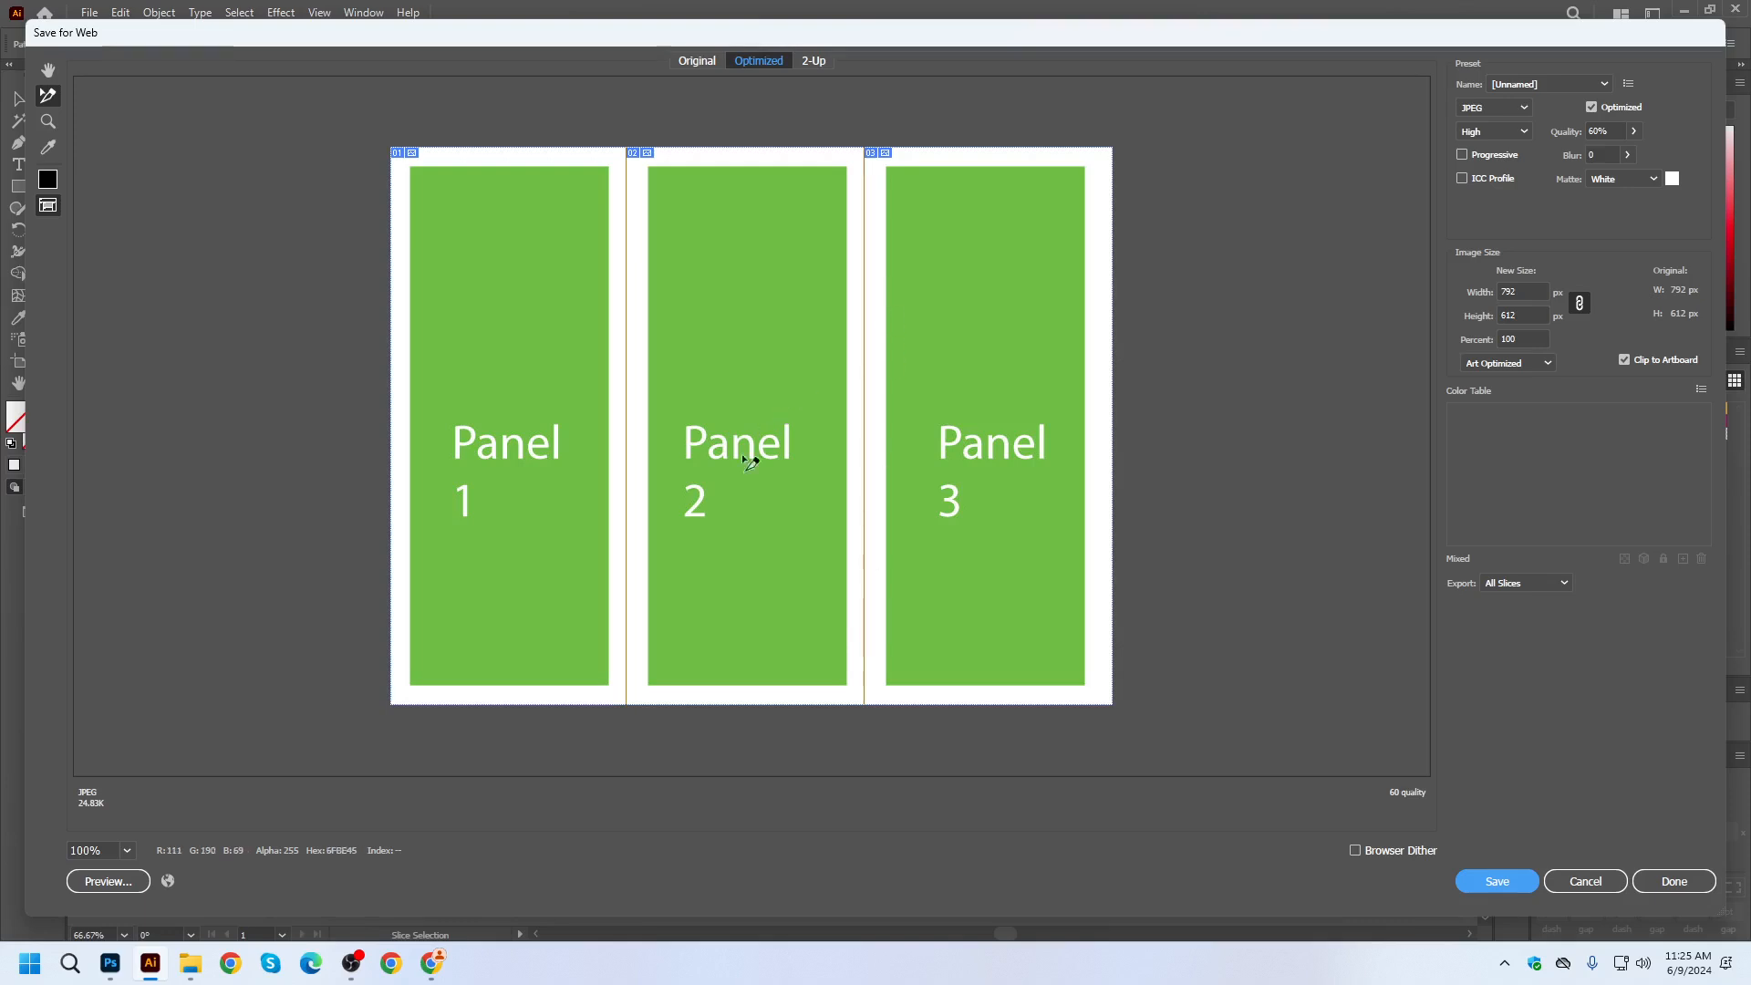
{"action": "left_click", "coordinate": [1496, 882]}
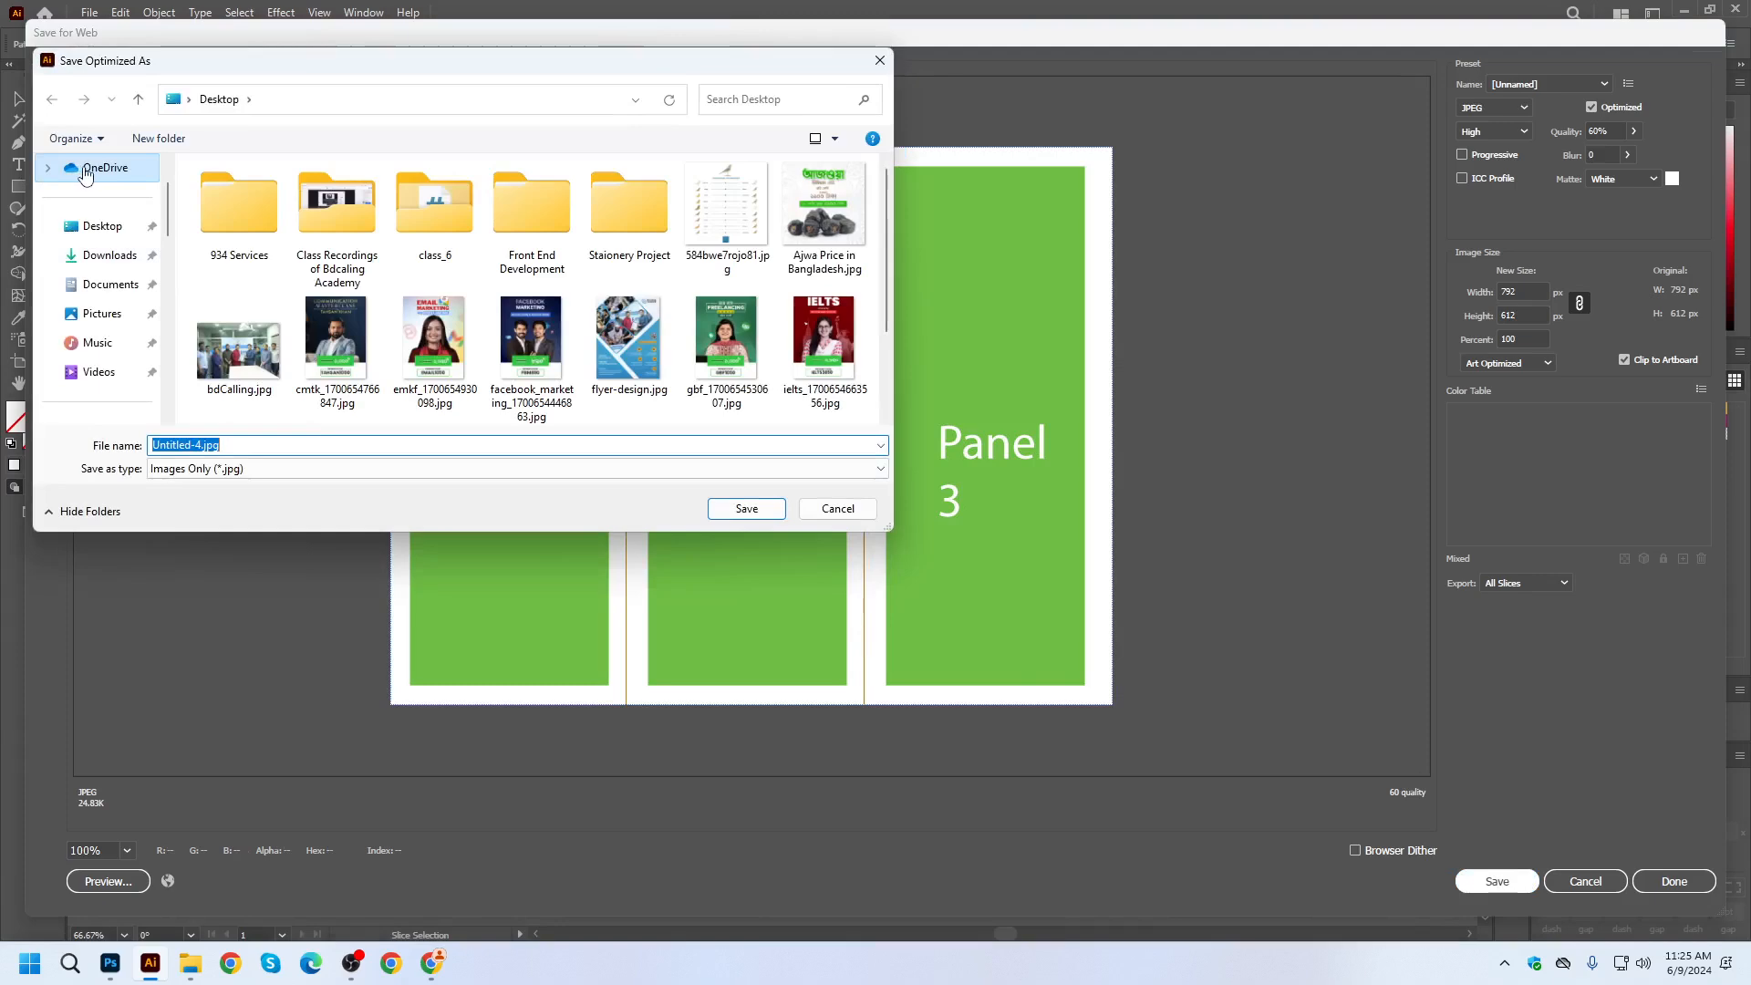
{"action": "left_click", "coordinate": [91, 226]}
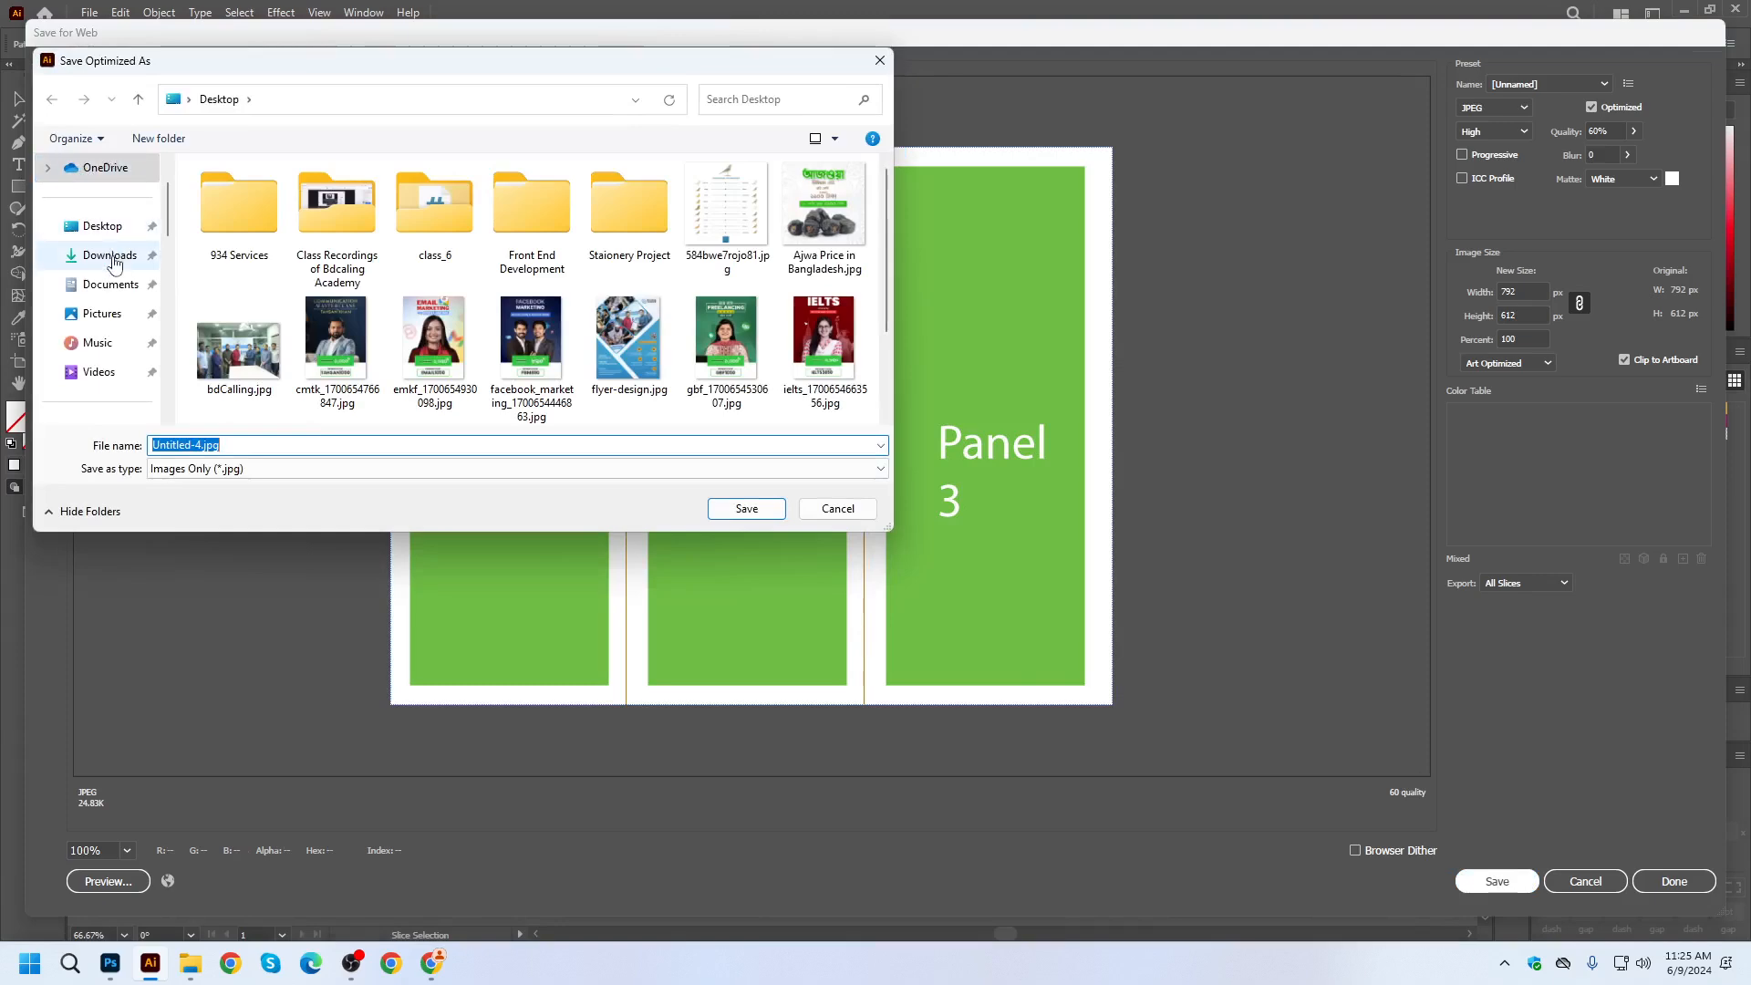
{"action": "left_click", "coordinate": [739, 511]}
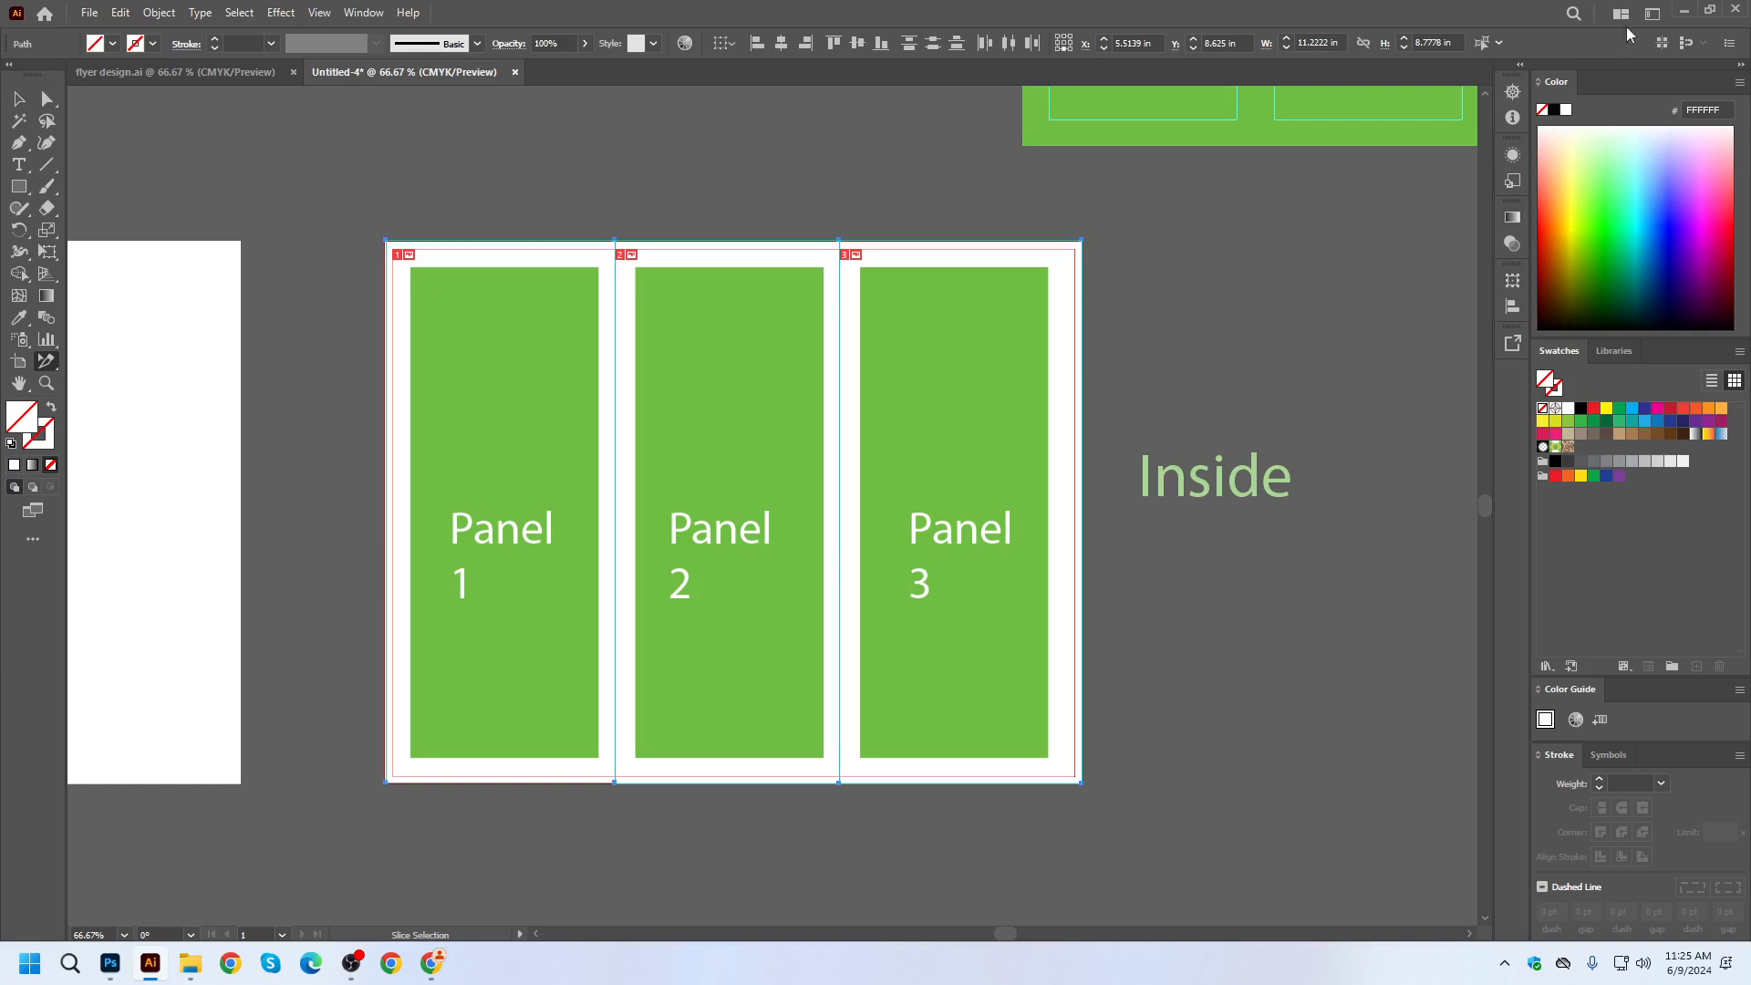
Look at the exported panel JPEGs in the images folder on the Desktop and switch back to Illustrator.
{"action": "left_click", "coordinate": [1683, 11]}
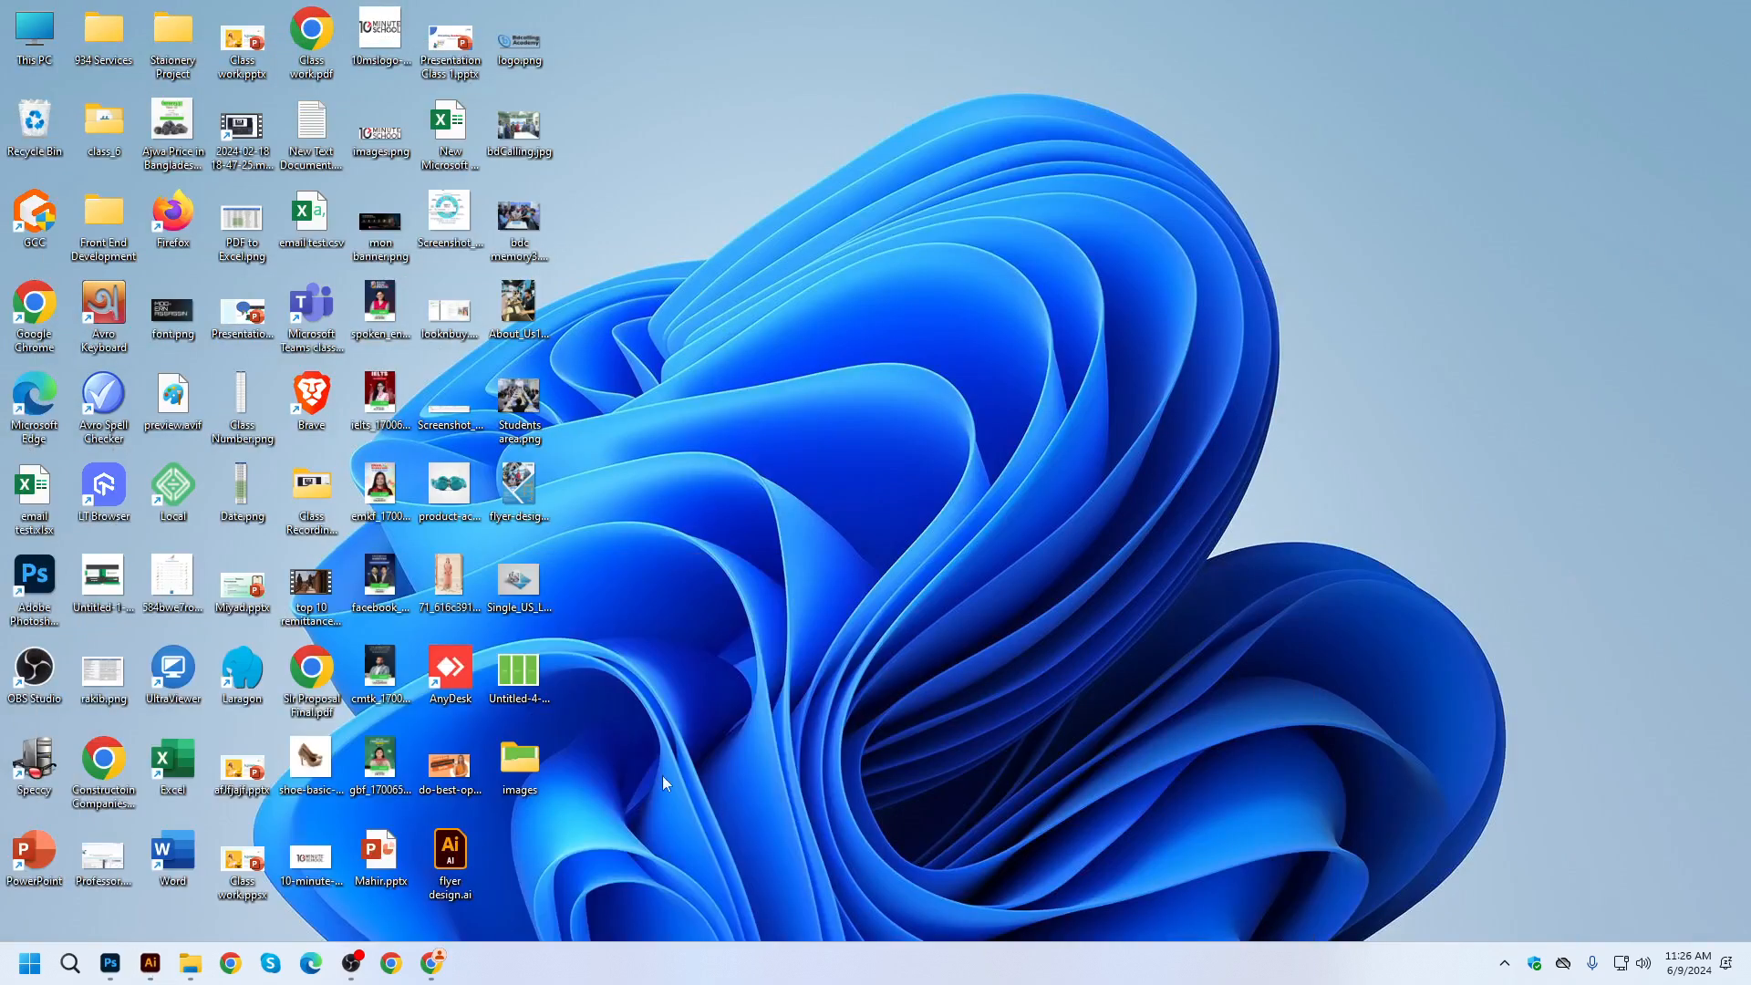
{"action": "double_click", "coordinate": [520, 761]}
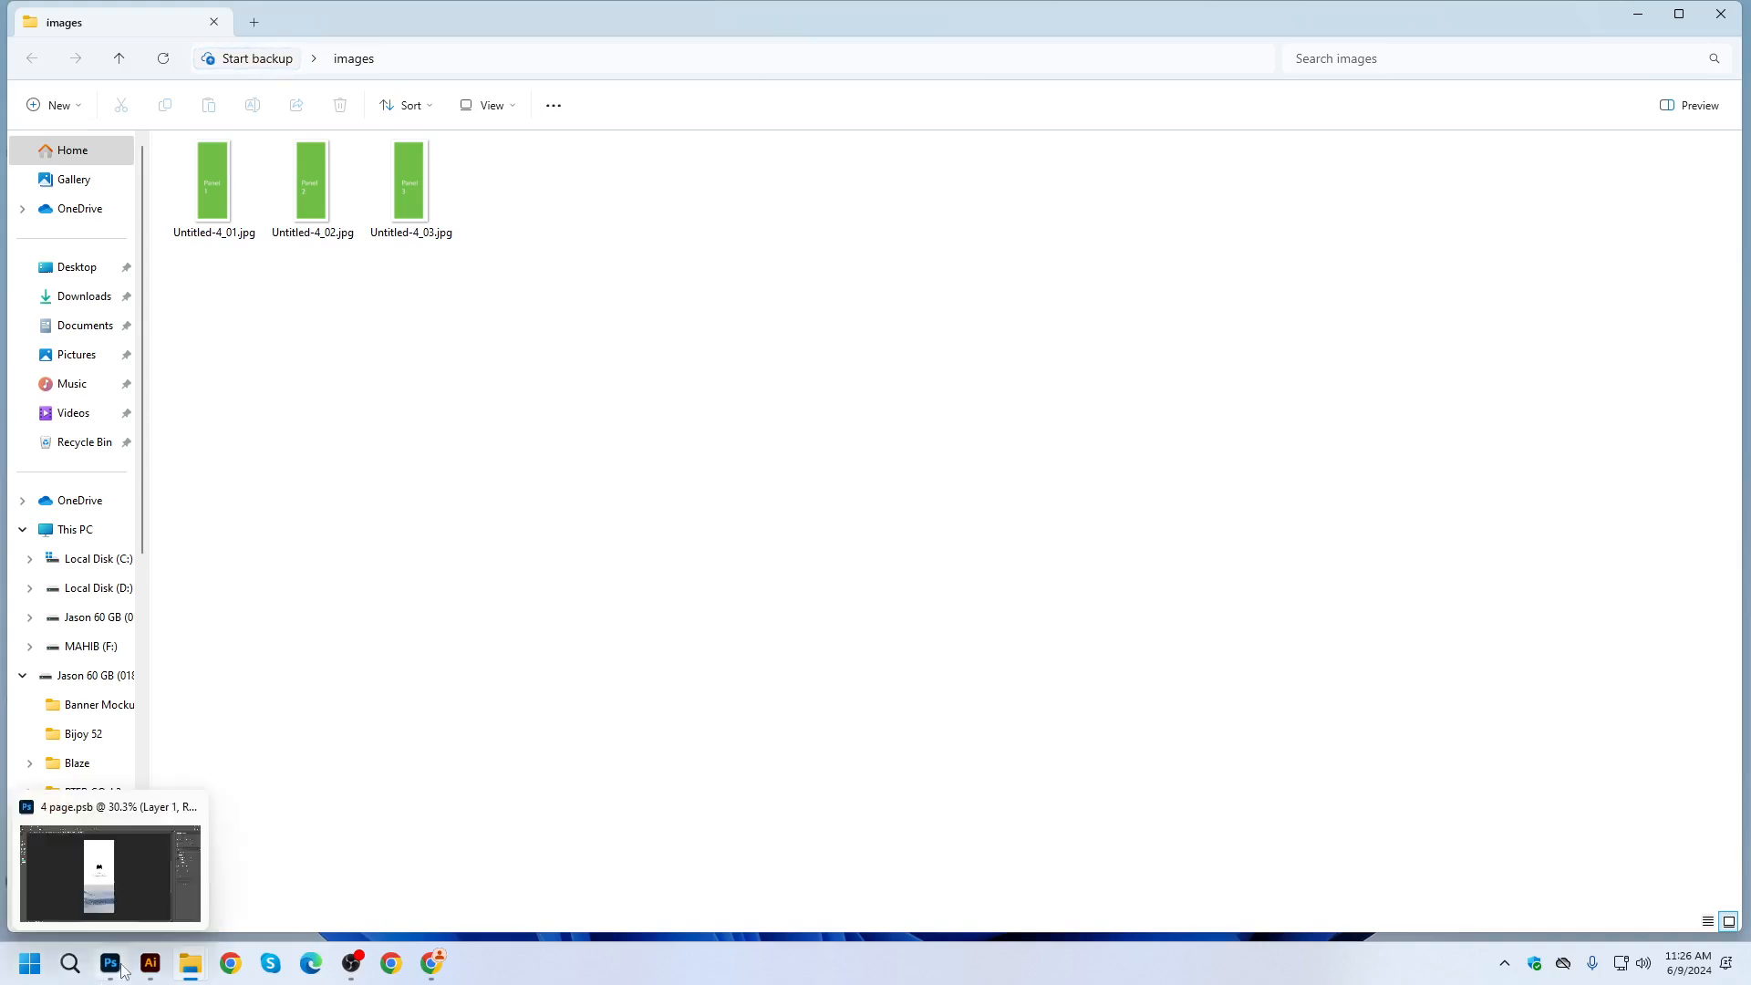
{"action": "left_click", "coordinate": [151, 963]}
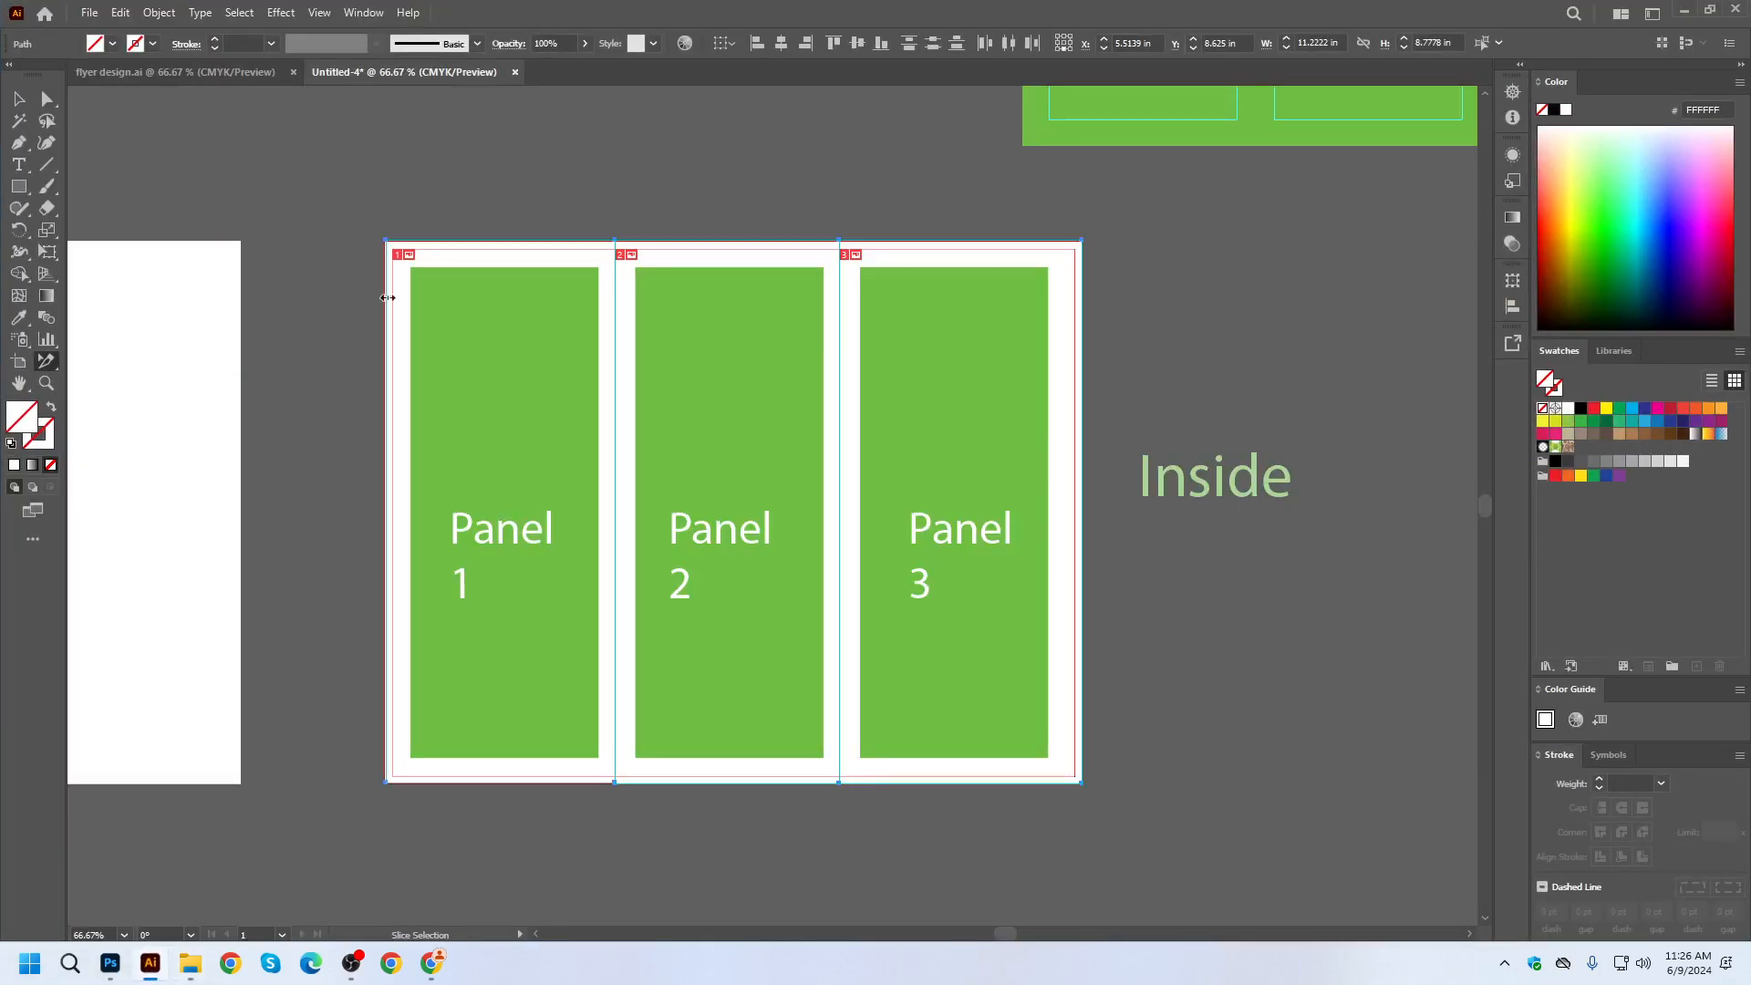
Reselect the slices of Panel 1, Panel 2 and Panel 3 and preview them in Save for Web, cancelling without saving.
{"action": "key", "text": "v"}
{"action": "left_click", "coordinate": [105, 333]}
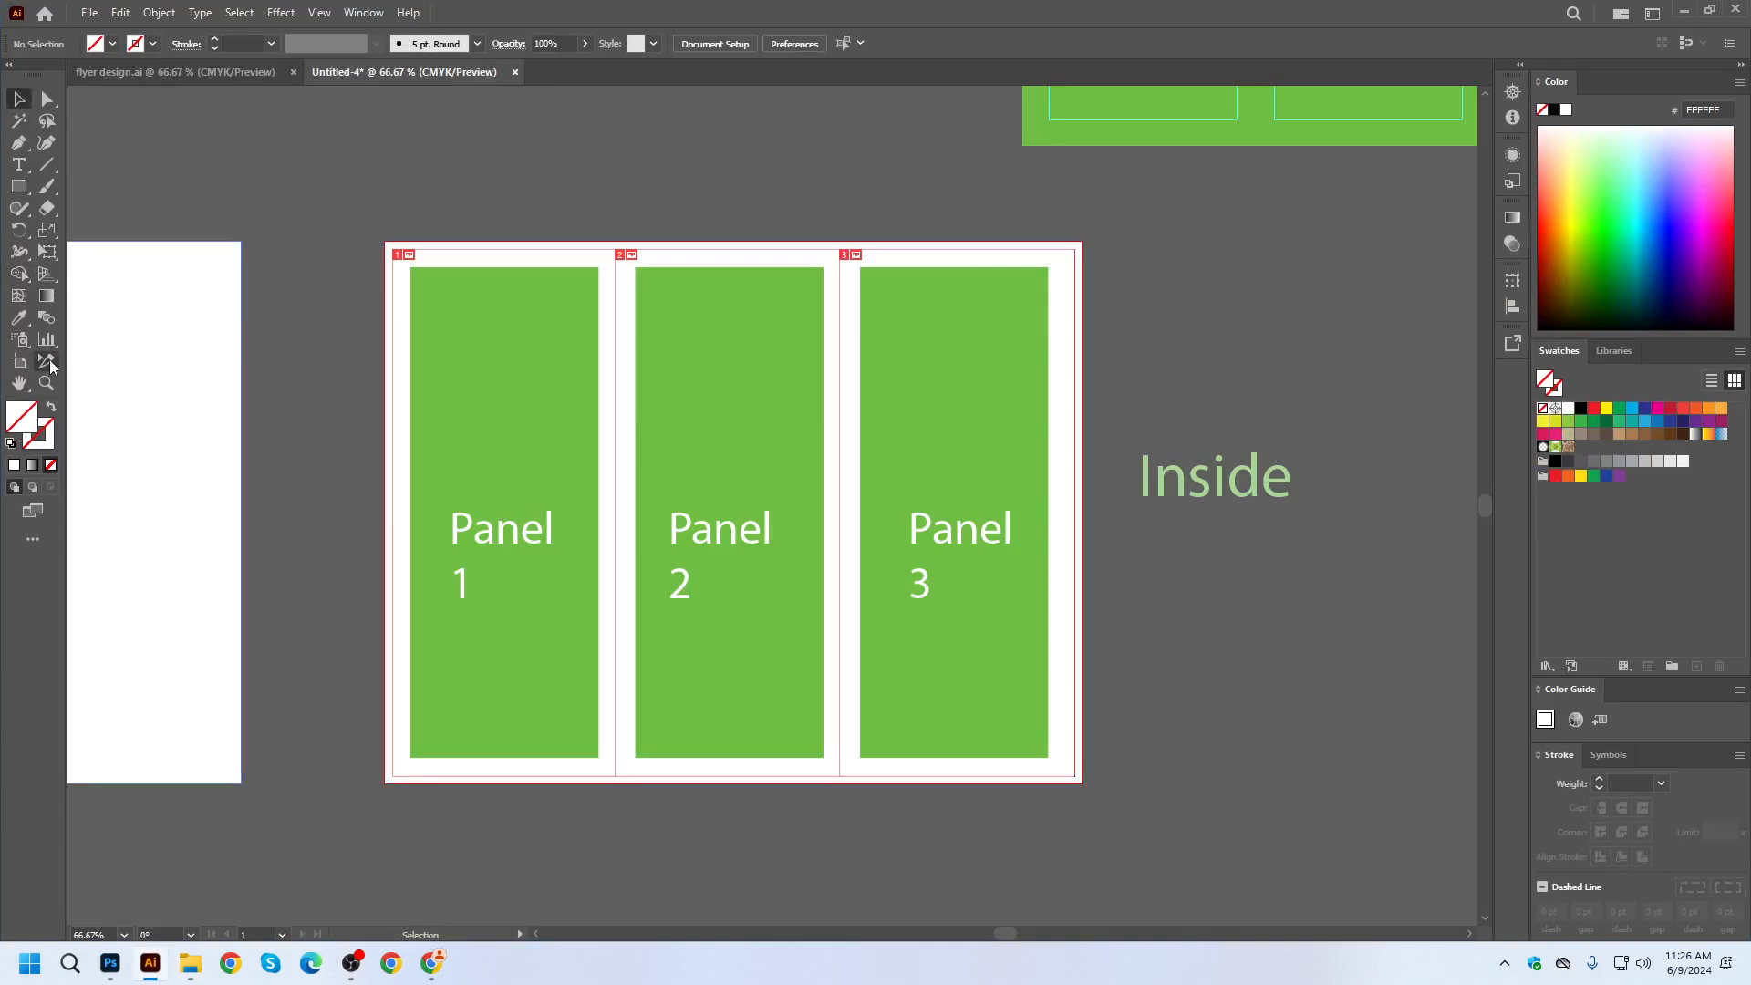
{"action": "left_click", "coordinate": [46, 361]}
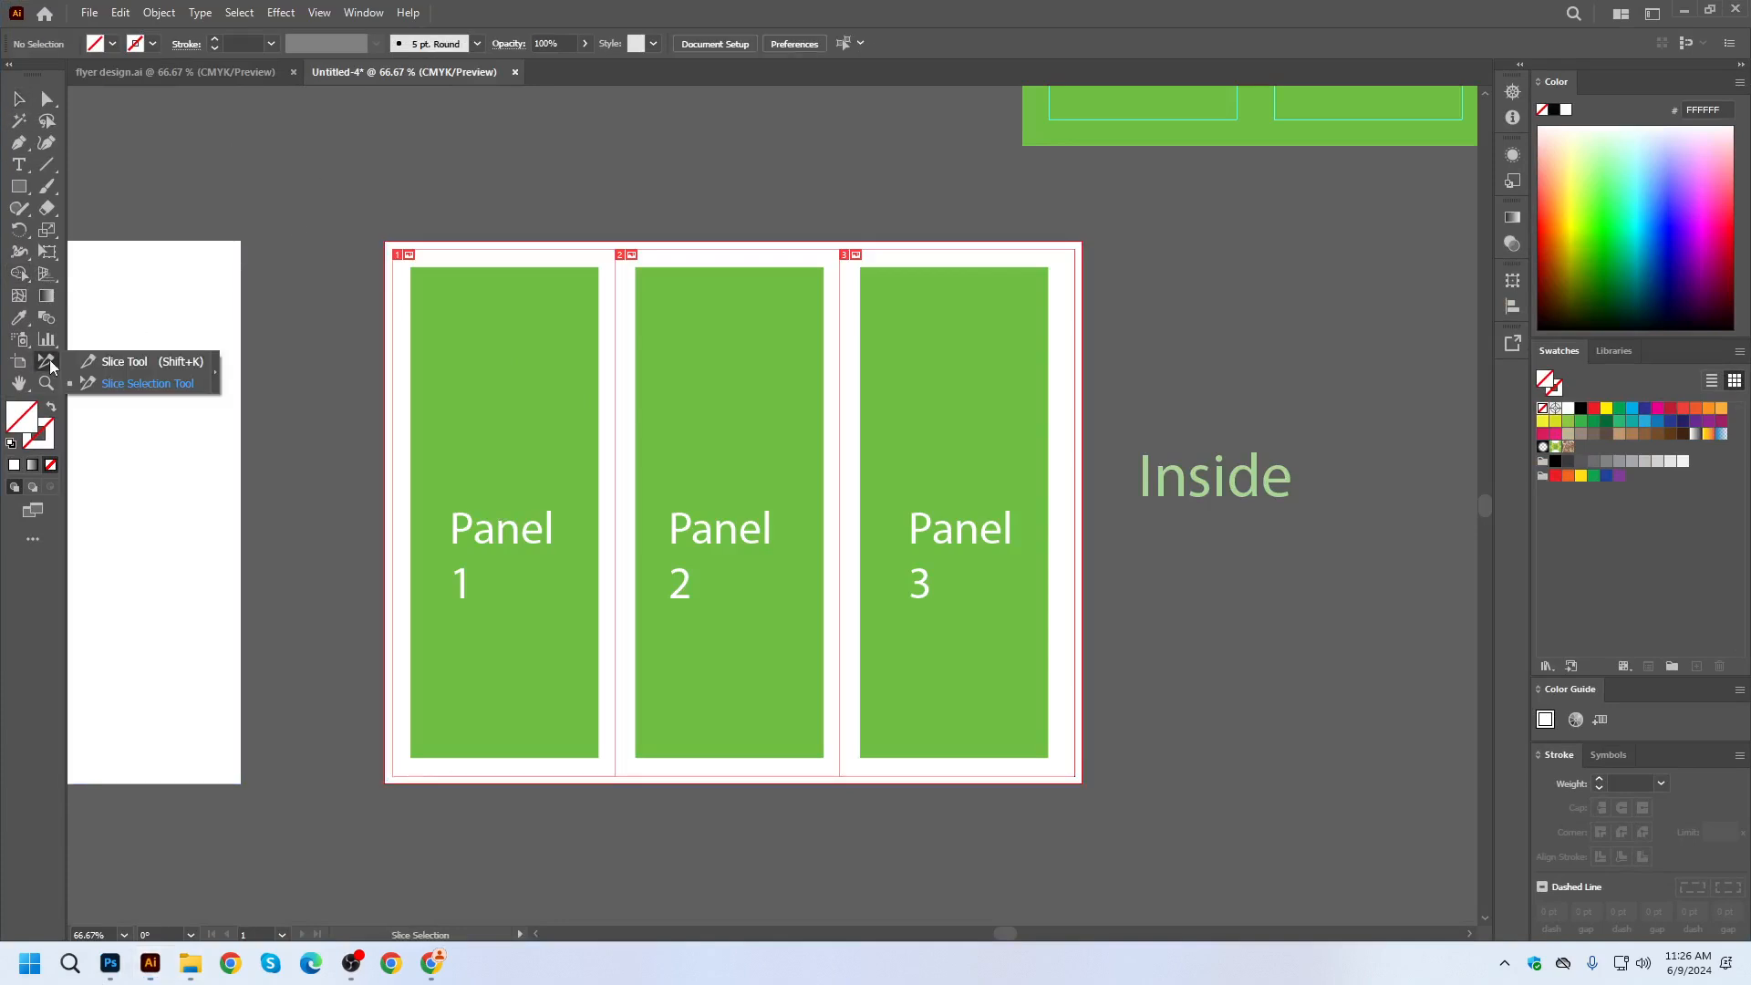
{"action": "left_click", "coordinate": [114, 384]}
{"action": "left_click", "coordinate": [398, 274]}
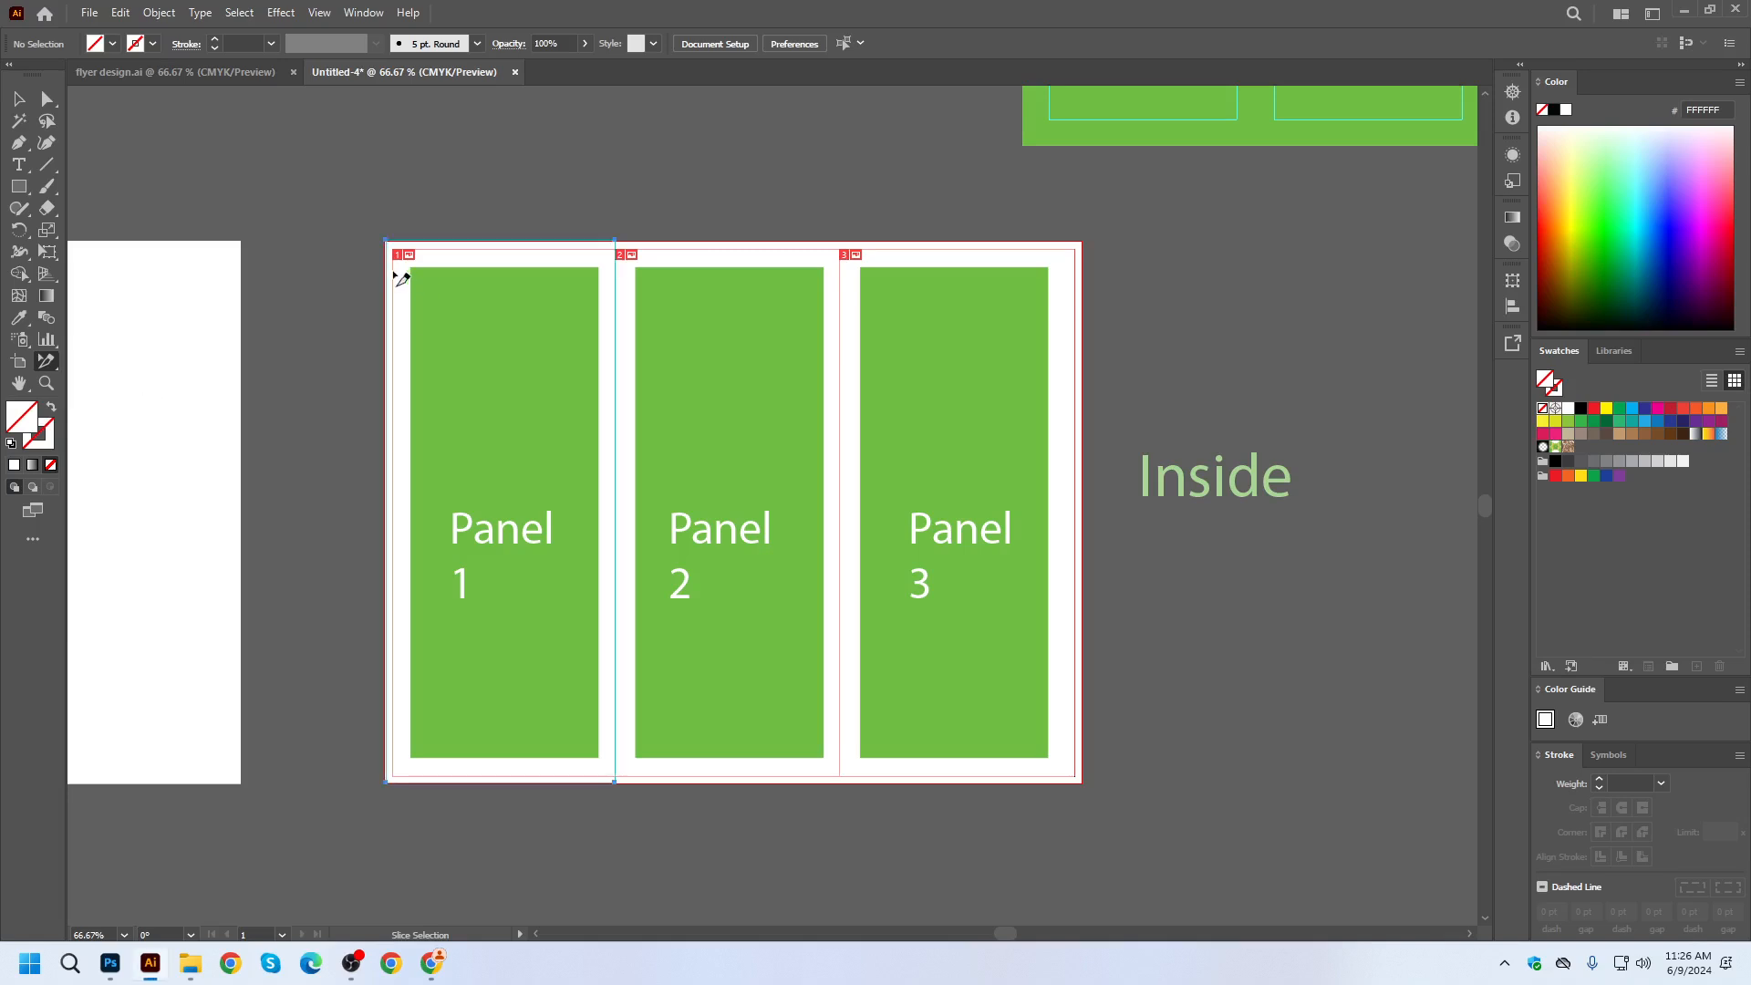
{"action": "left_click", "coordinate": [636, 282], "text": "shift"}
{"action": "left_click", "coordinate": [853, 286], "text": "shift"}
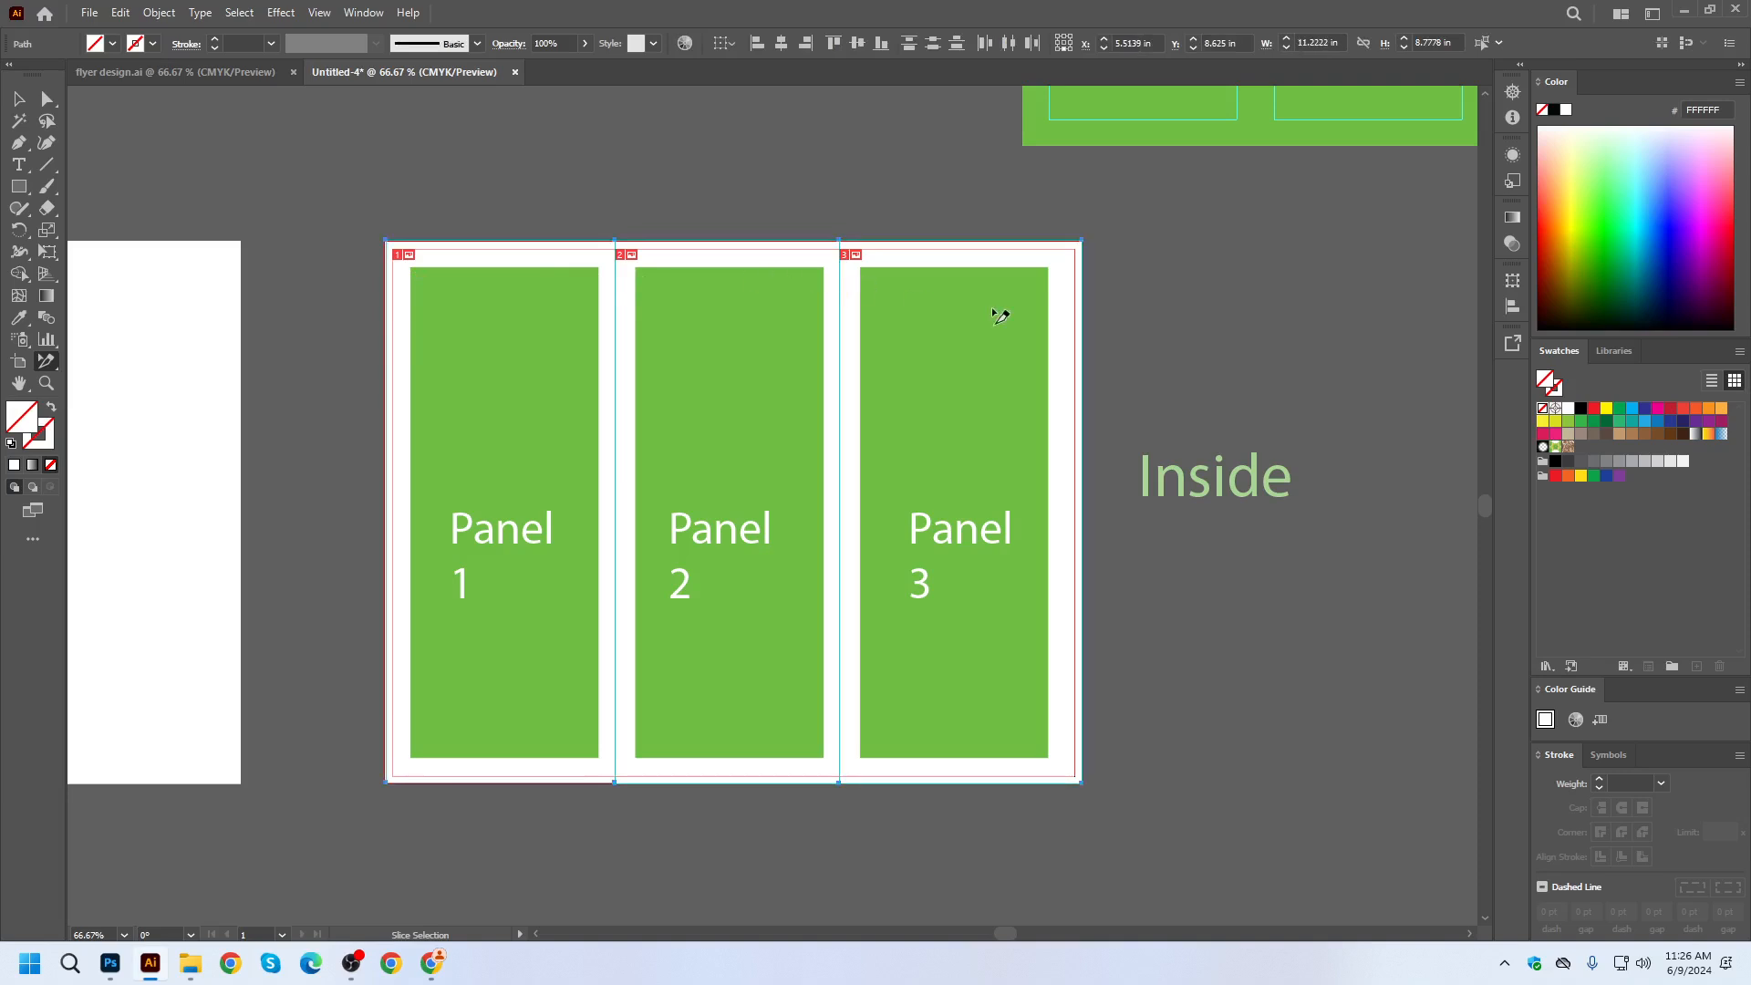
{"action": "left_click", "coordinate": [89, 13]}
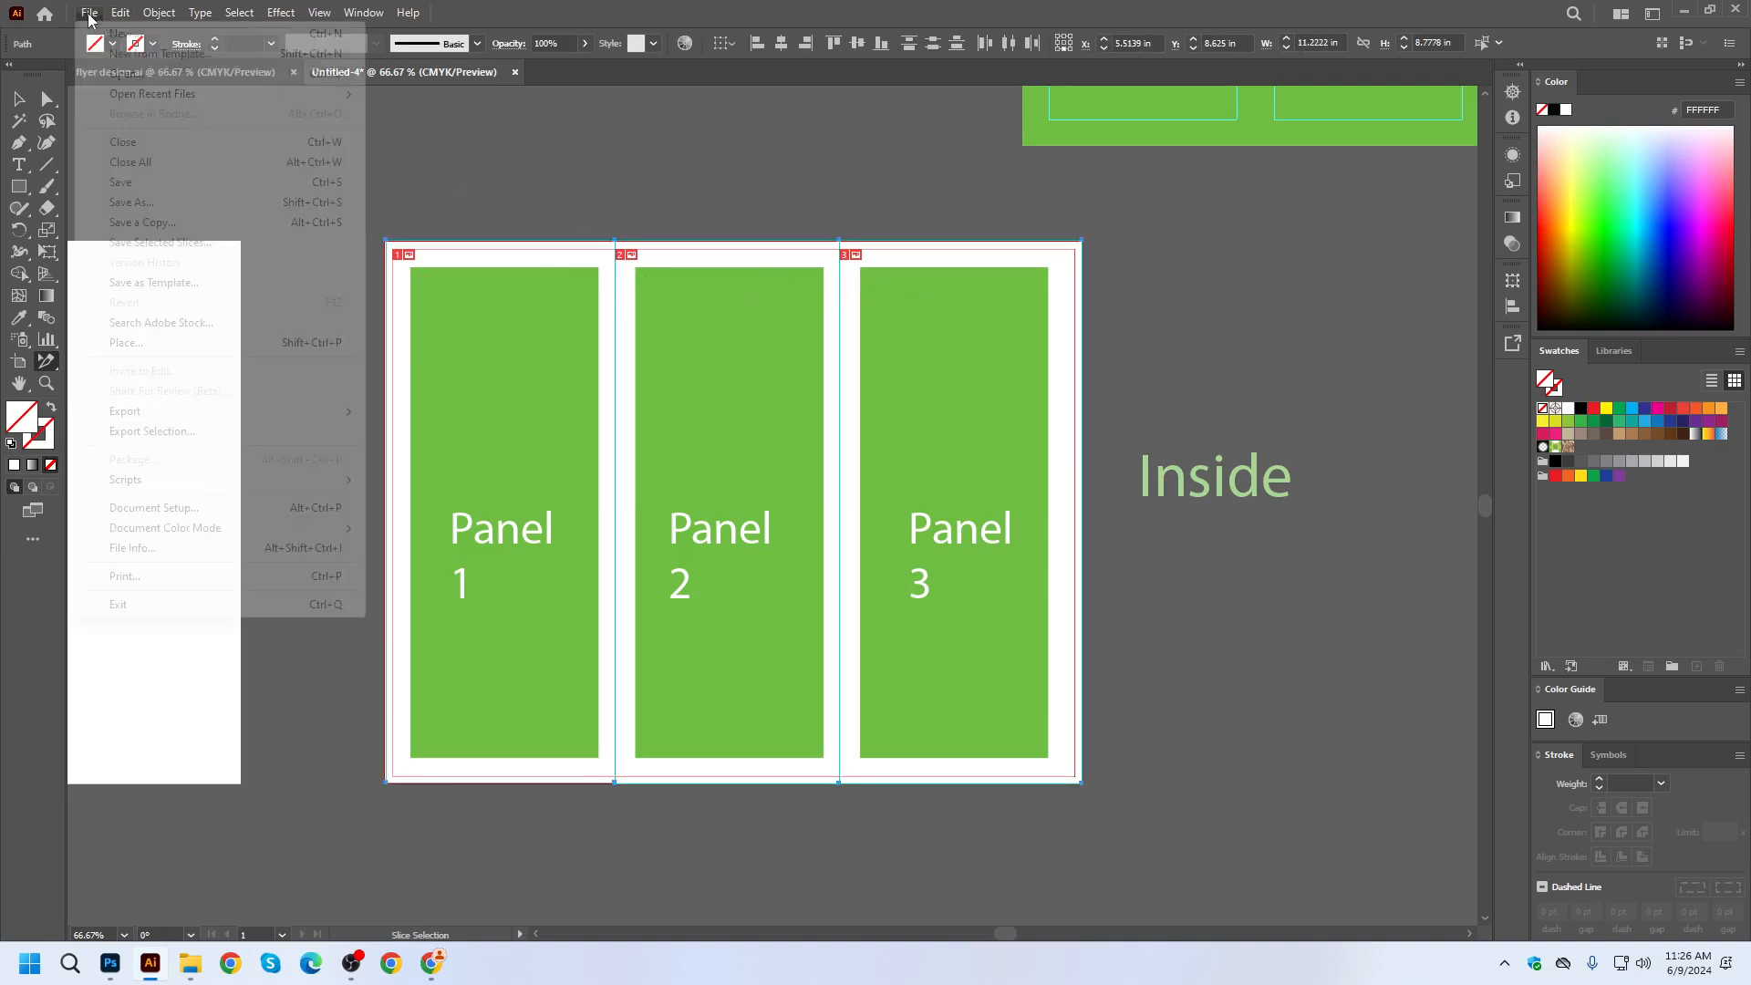
{"action": "mouse_move", "coordinate": [132, 410]}
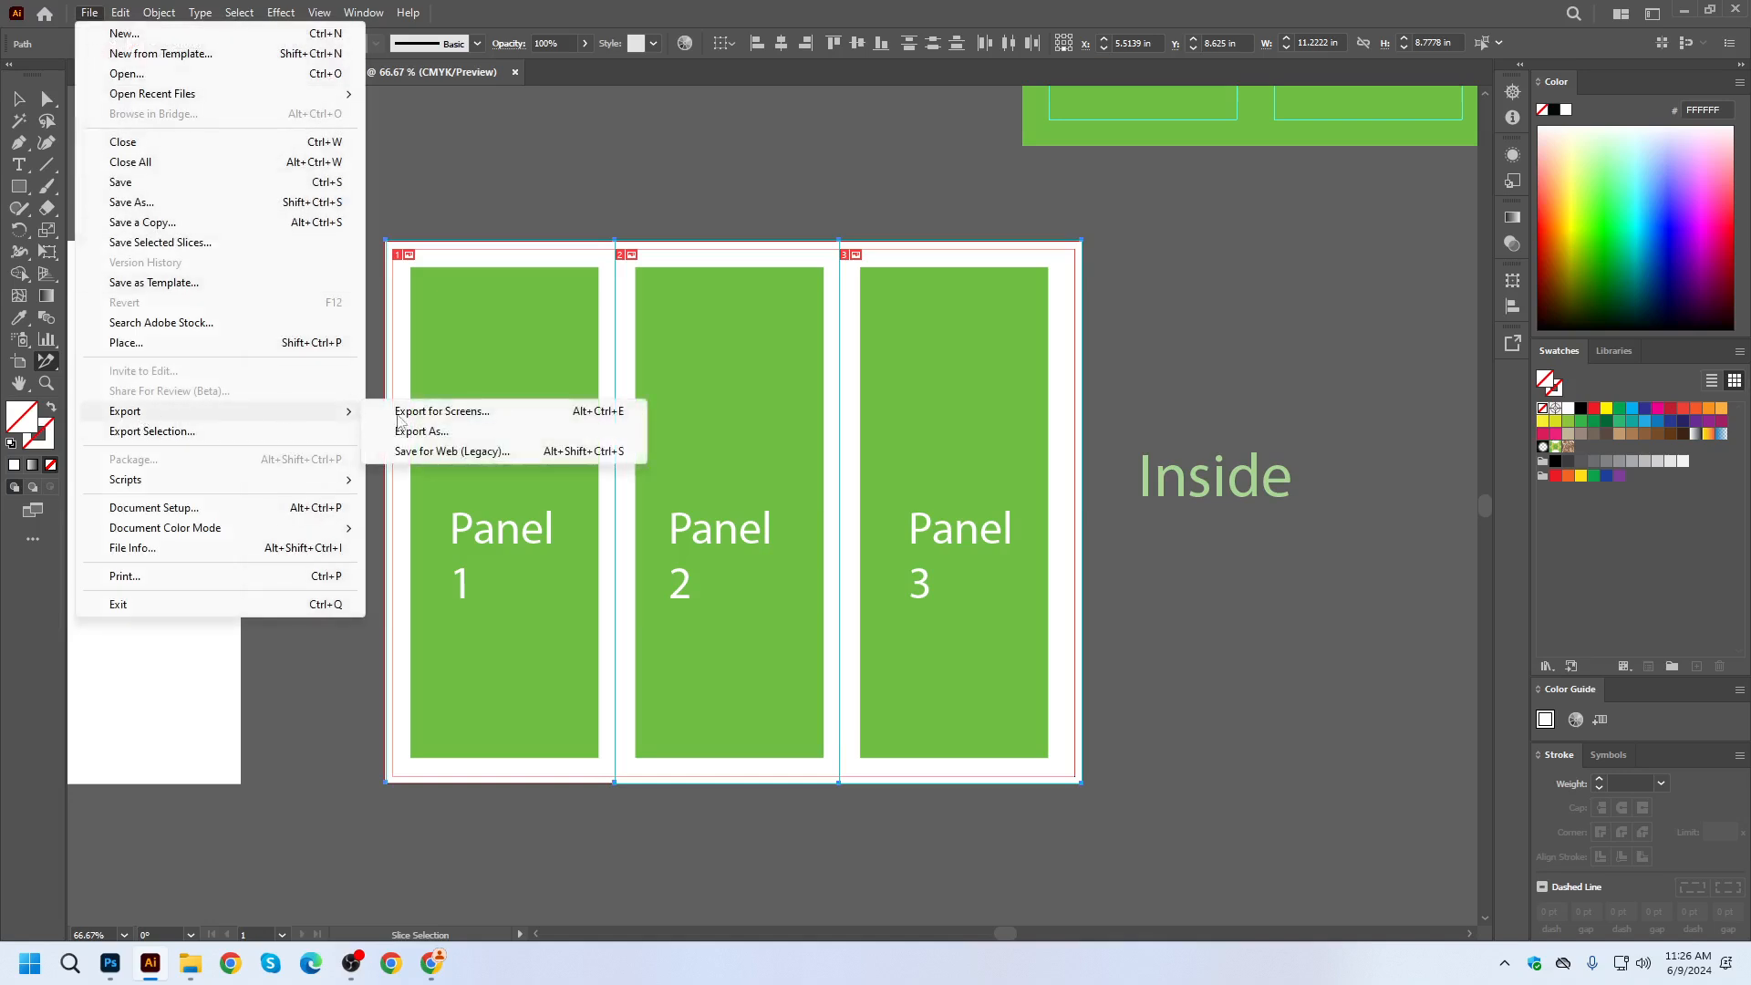
{"action": "left_click", "coordinate": [468, 455]}
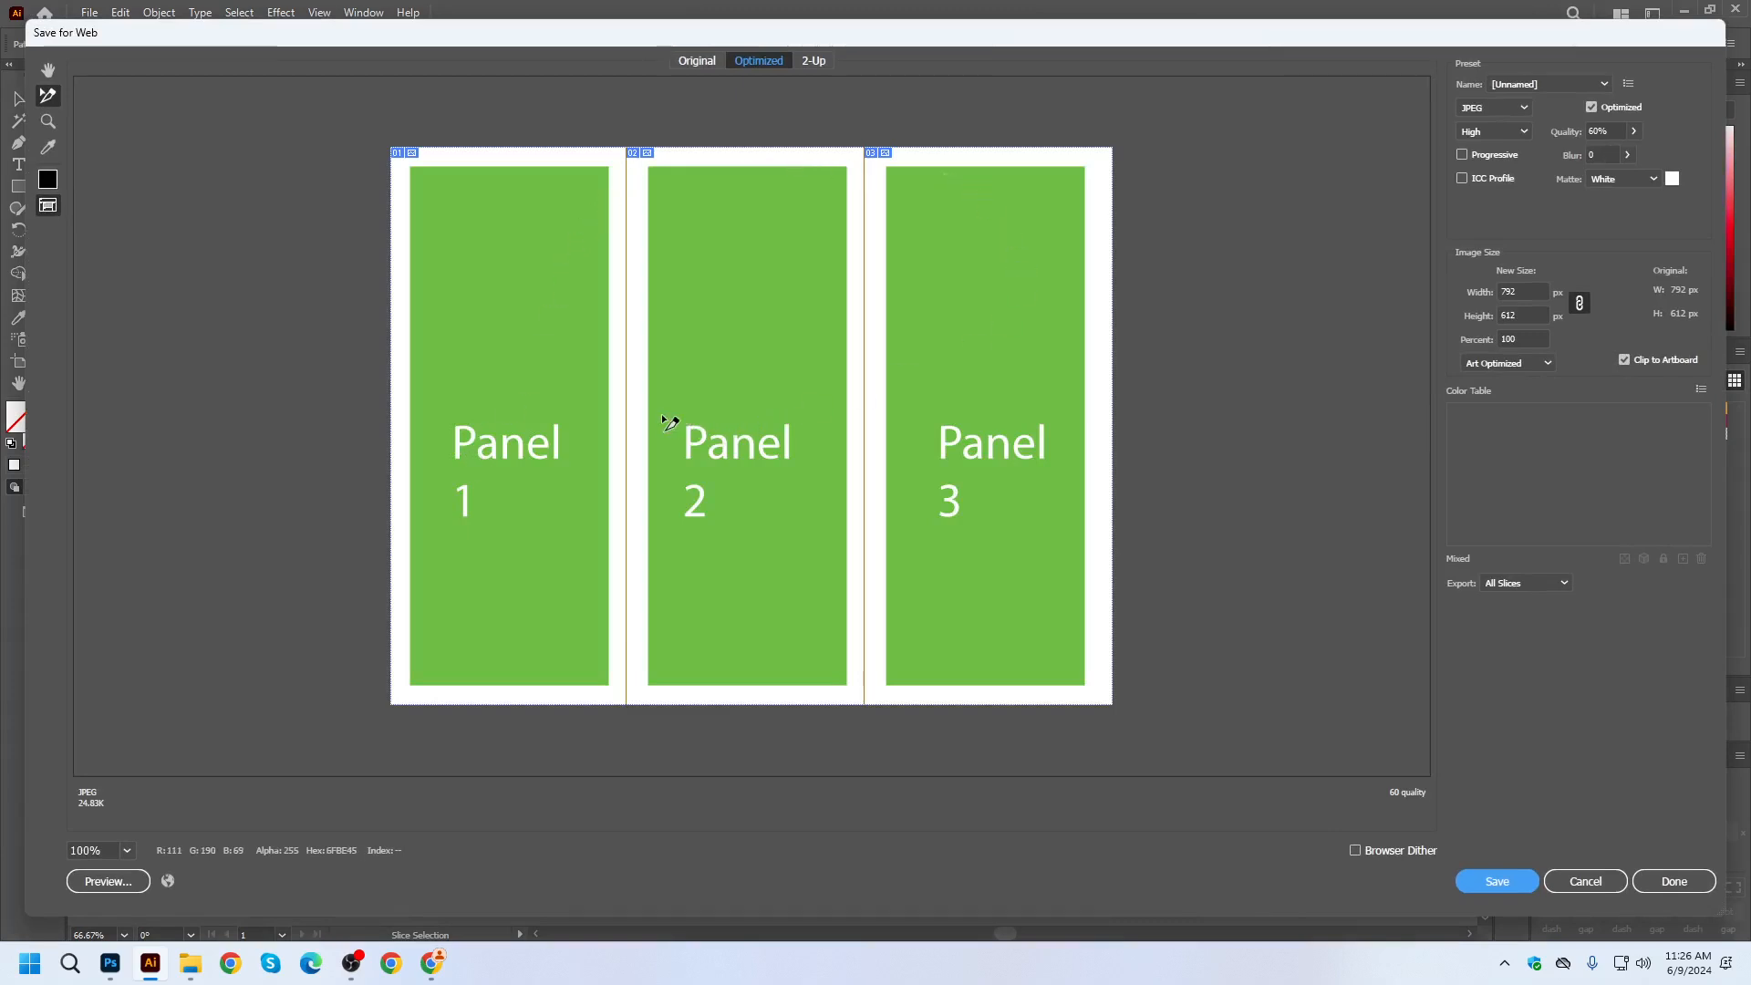
{"action": "left_click", "coordinate": [1585, 881]}
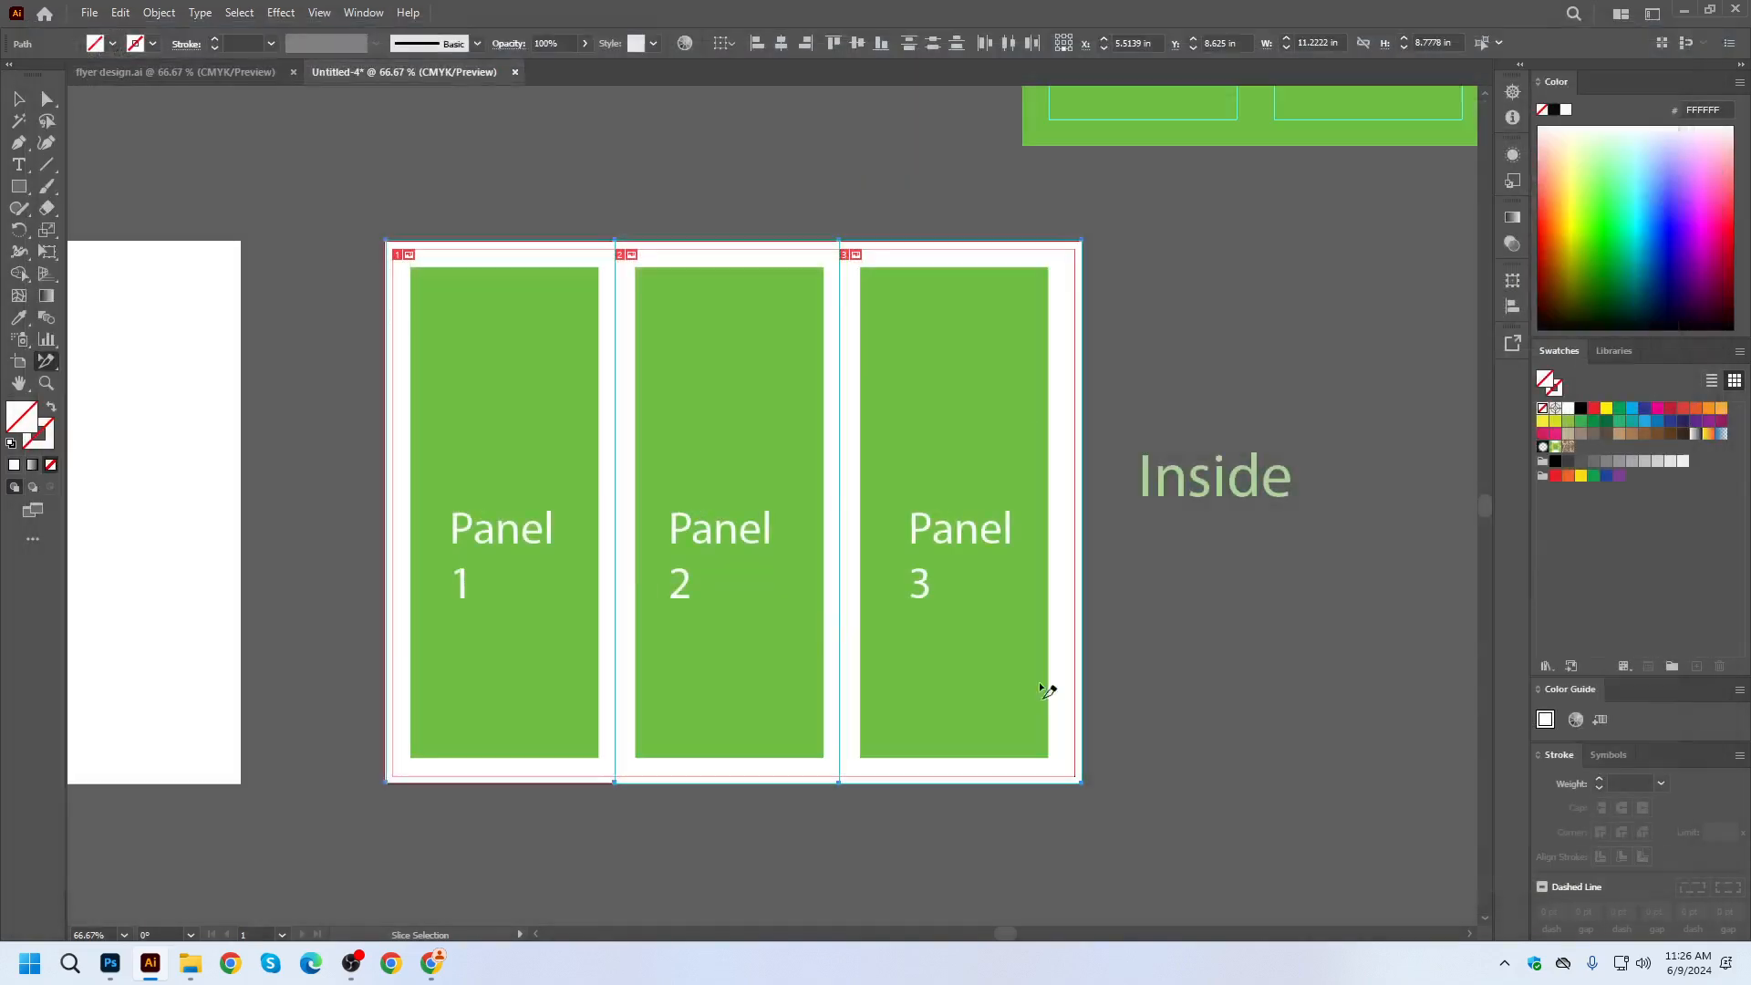
{"action": "left_click", "coordinate": [46, 361]}
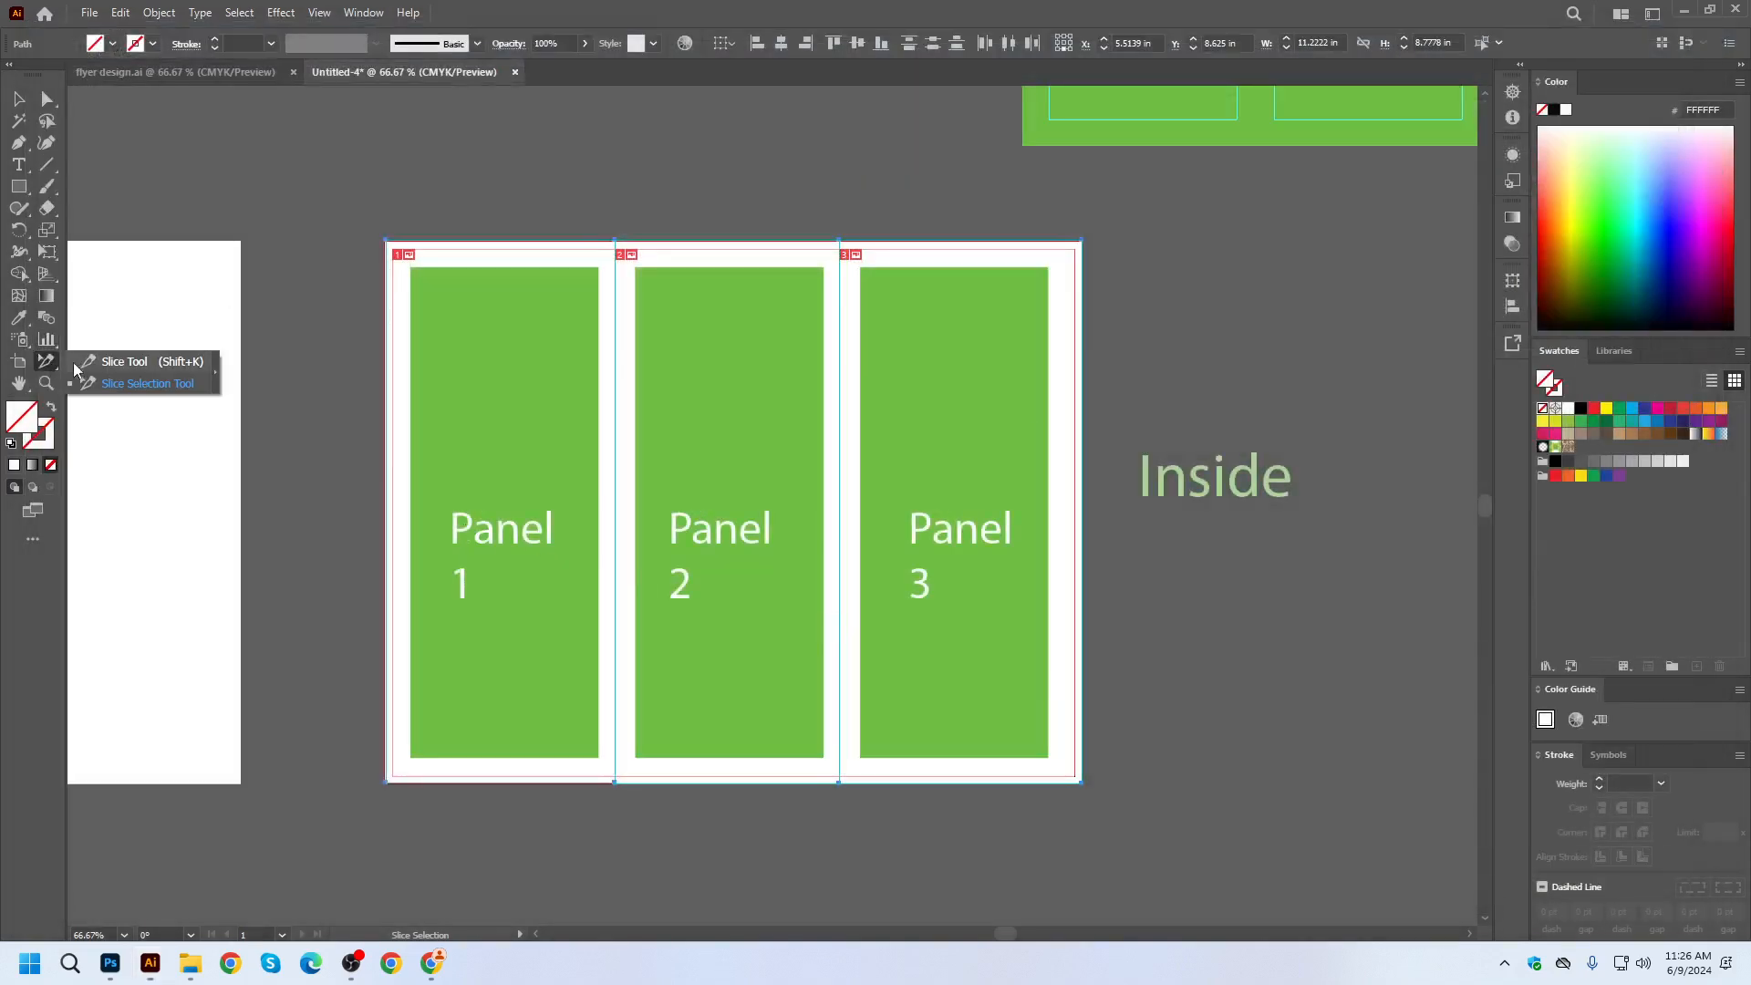
{"action": "left_click", "coordinate": [177, 385]}
{"action": "left_click_drag", "start_coordinate": [436, 508], "coordinate": [535, 607]}
{"action": "key", "text": "ctrl+z"}
Draw a slice around the Panel 1 text, one about 2.26 × 1.79 in around Panel 2's text, and one about 2.14 × 1.83 in around Panel 3's.
{"action": "left_click", "coordinate": [18, 98]}
{"action": "left_click", "coordinate": [95, 209]}
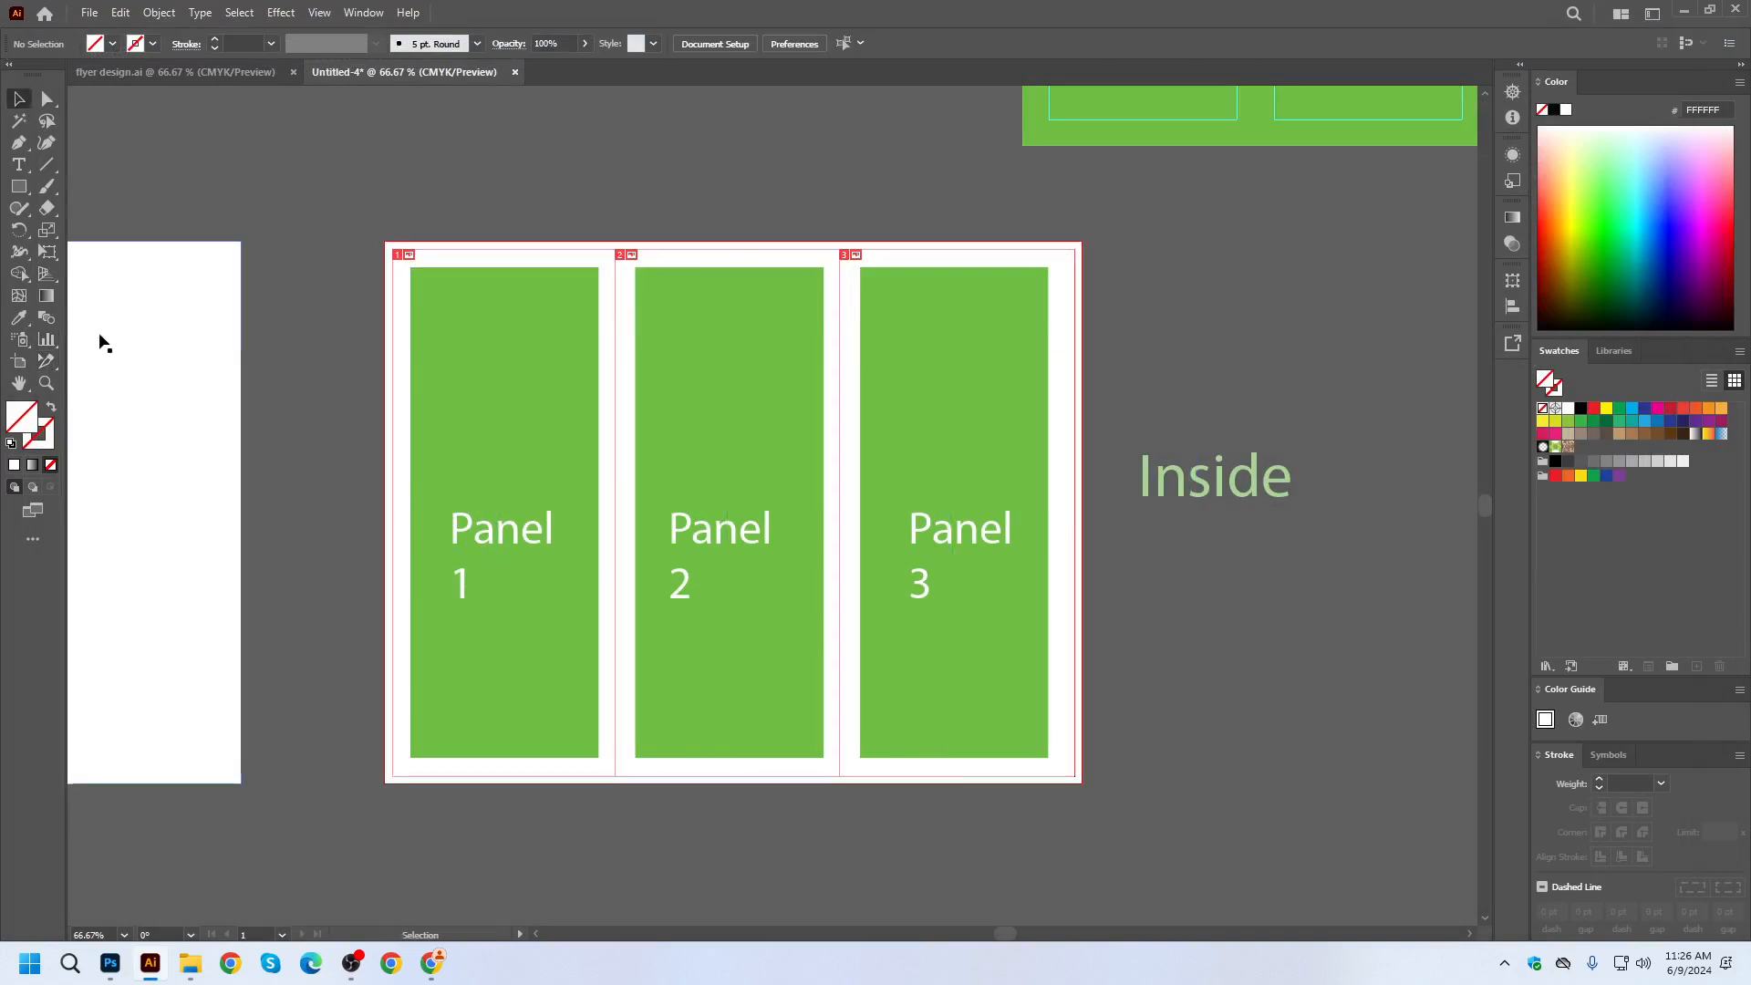
{"action": "left_click", "coordinate": [52, 345]}
{"action": "left_click", "coordinate": [50, 362]}
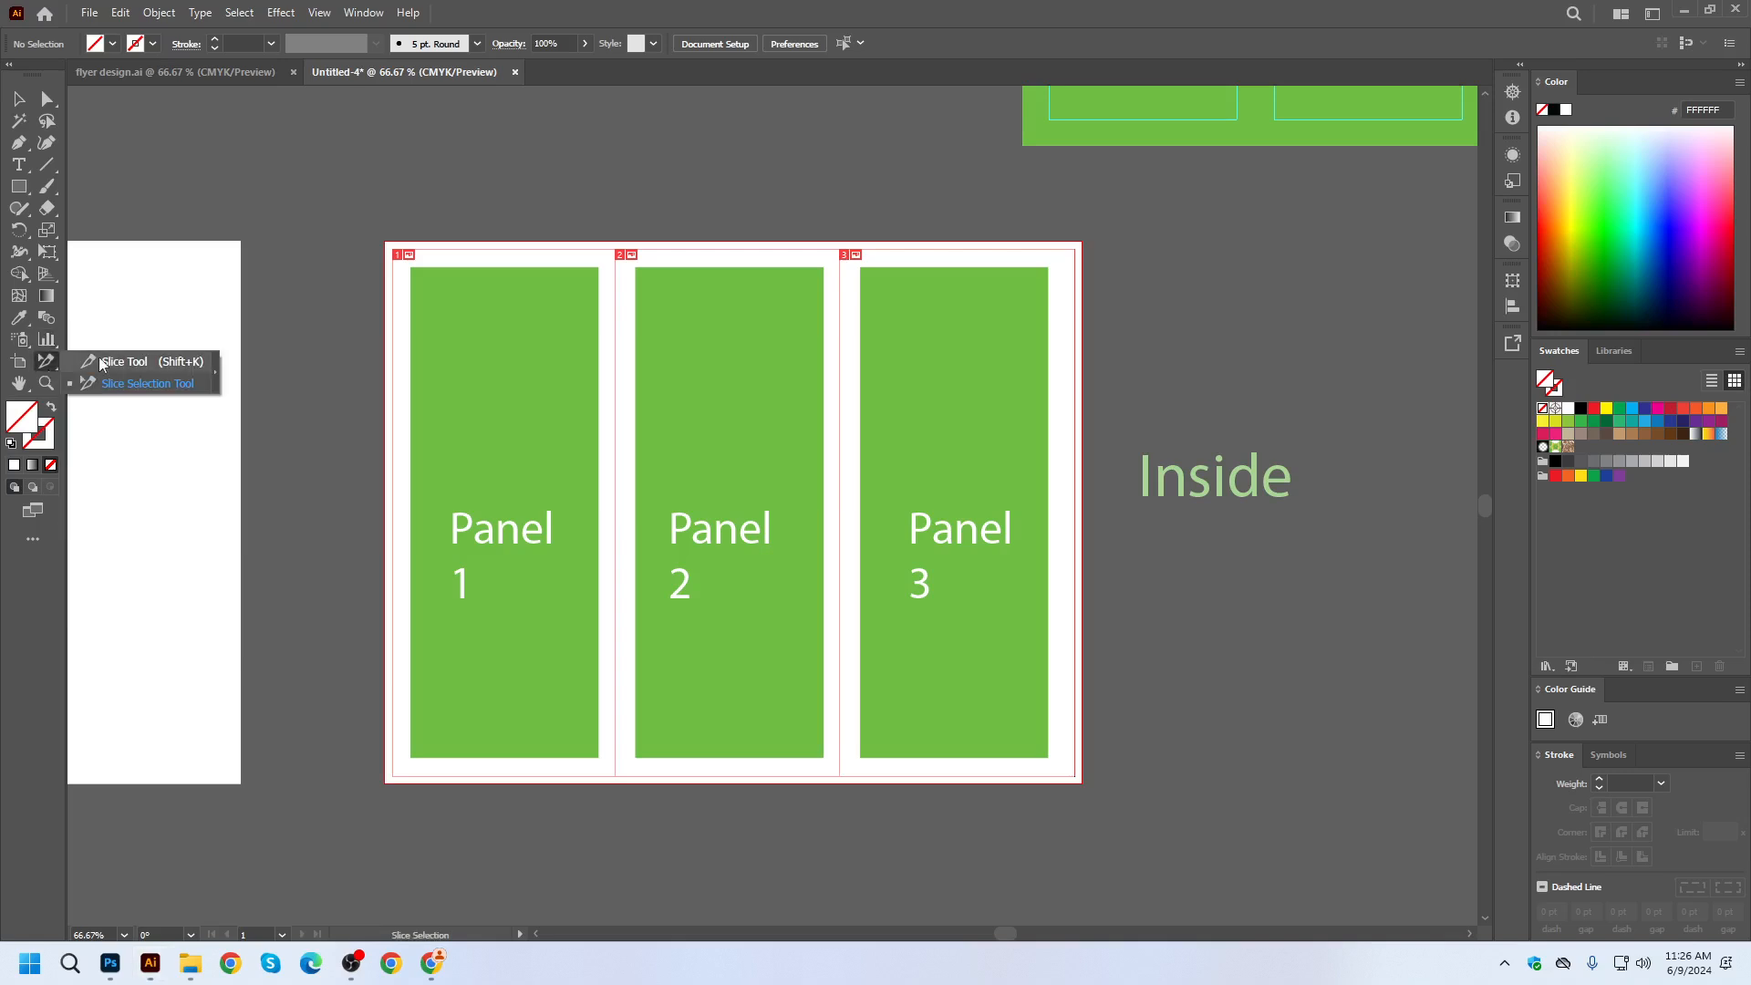
{"action": "left_click", "coordinate": [102, 362]}
{"action": "left_click_drag", "start_coordinate": [429, 500], "coordinate": [563, 600]}
{"action": "left_click_drag", "start_coordinate": [645, 505], "coordinate": [786, 616]}
{"action": "left_click_drag", "start_coordinate": [891, 500], "coordinate": [1022, 611]}
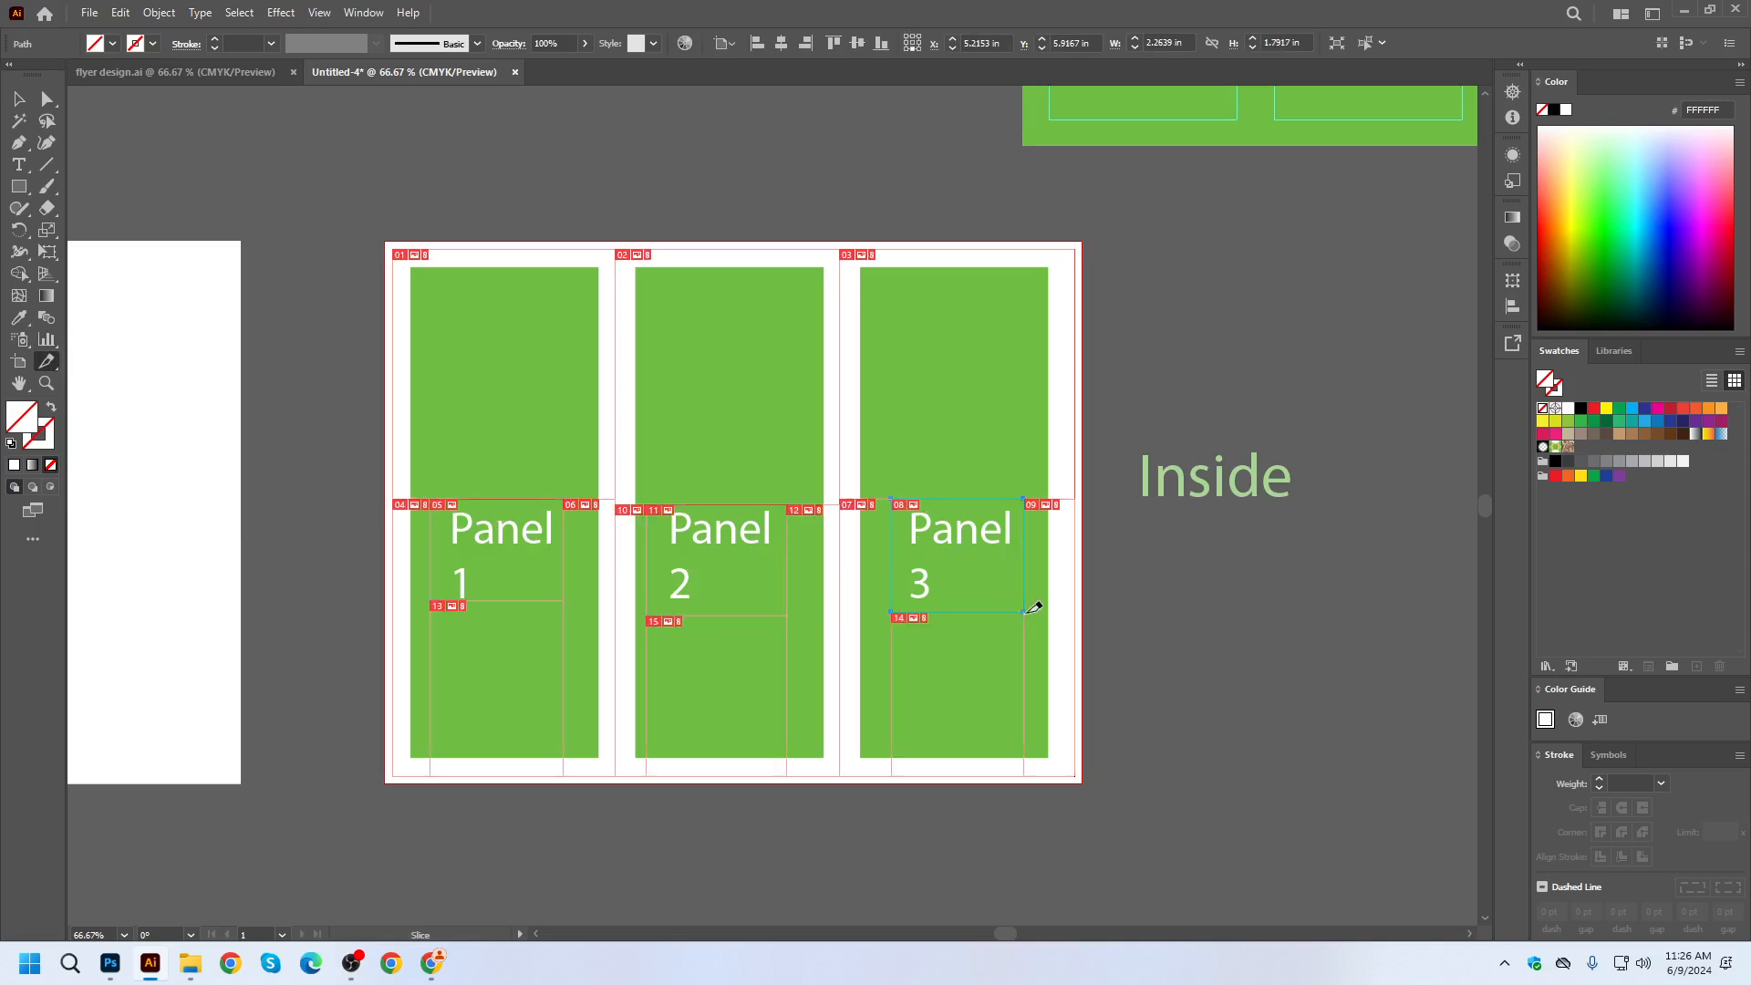
Add the full-height slices of Panel 1, Panel 2 and Panel 3 to the selection with the Slice Selection tool.
{"action": "left_click_drag", "start_coordinate": [47, 361], "coordinate": [95, 394]}
{"action": "left_click", "coordinate": [405, 266], "text": "shift"}
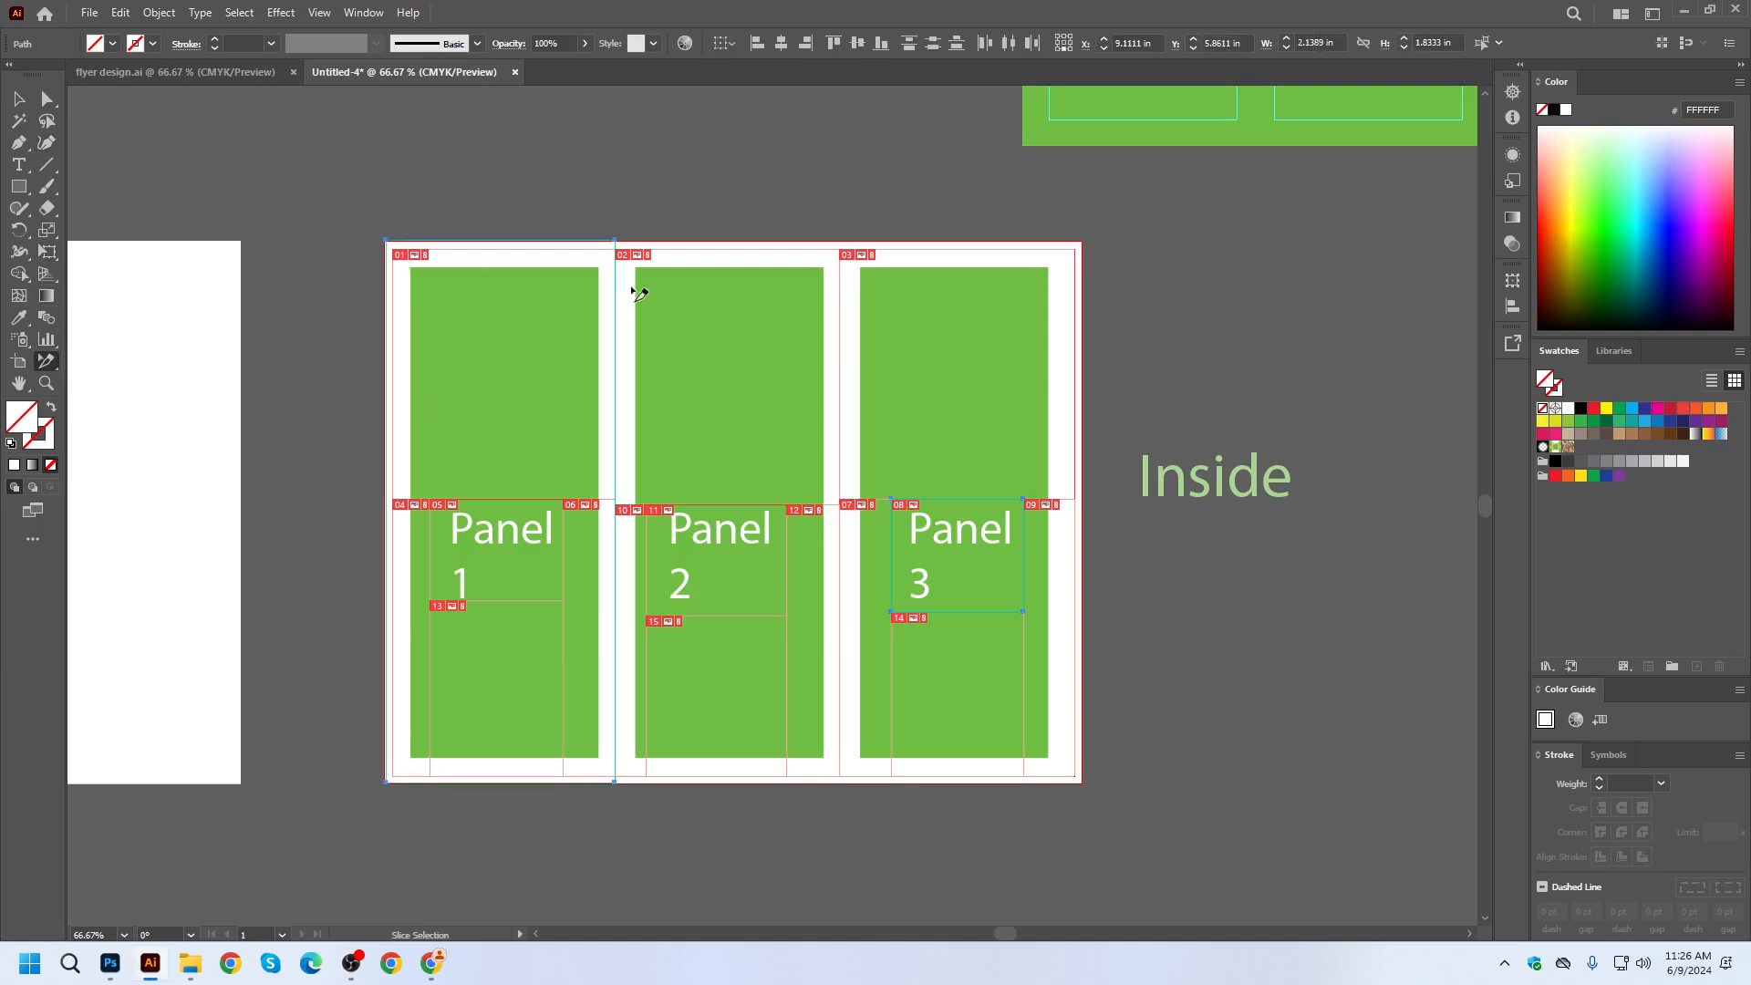
{"action": "left_click", "coordinate": [726, 303], "text": "shift"}
{"action": "left_click", "coordinate": [866, 320], "text": "shift"}
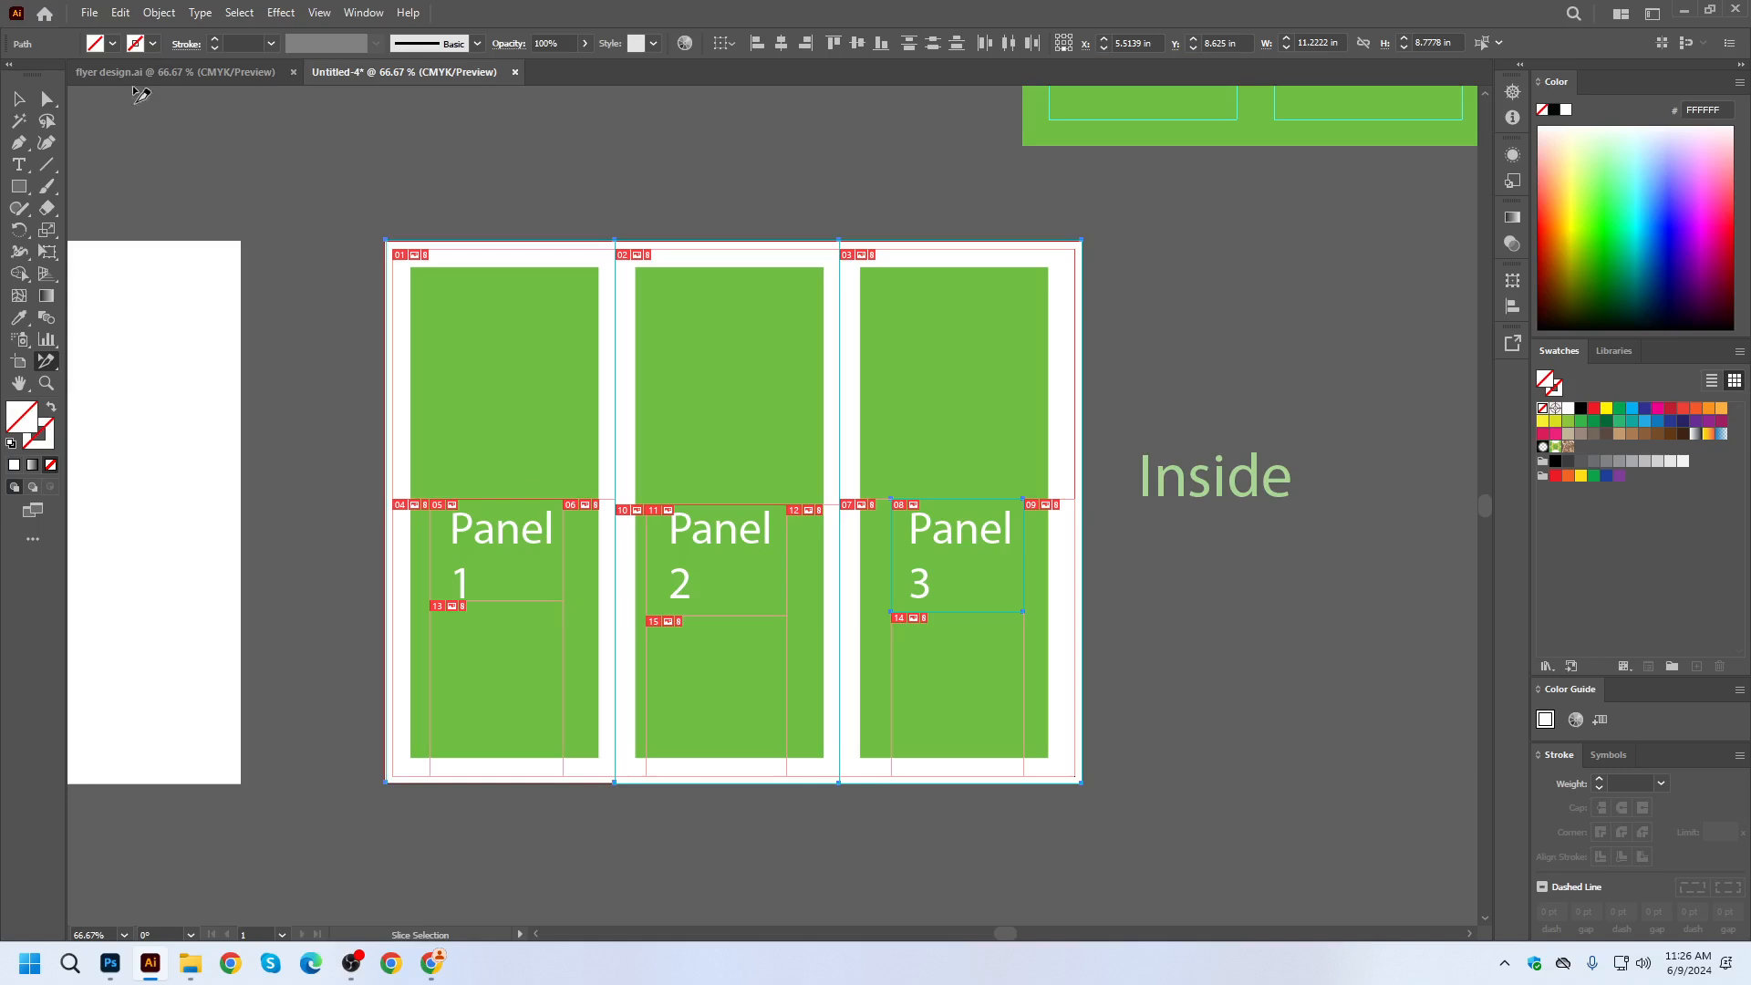
Export all slices as JPEG to the Desktop as Untitled-4.jpg with Save for Web, replacing the existing Untitled-4_01 to Untitled-4_03 files.
{"action": "left_click", "coordinate": [88, 12]}
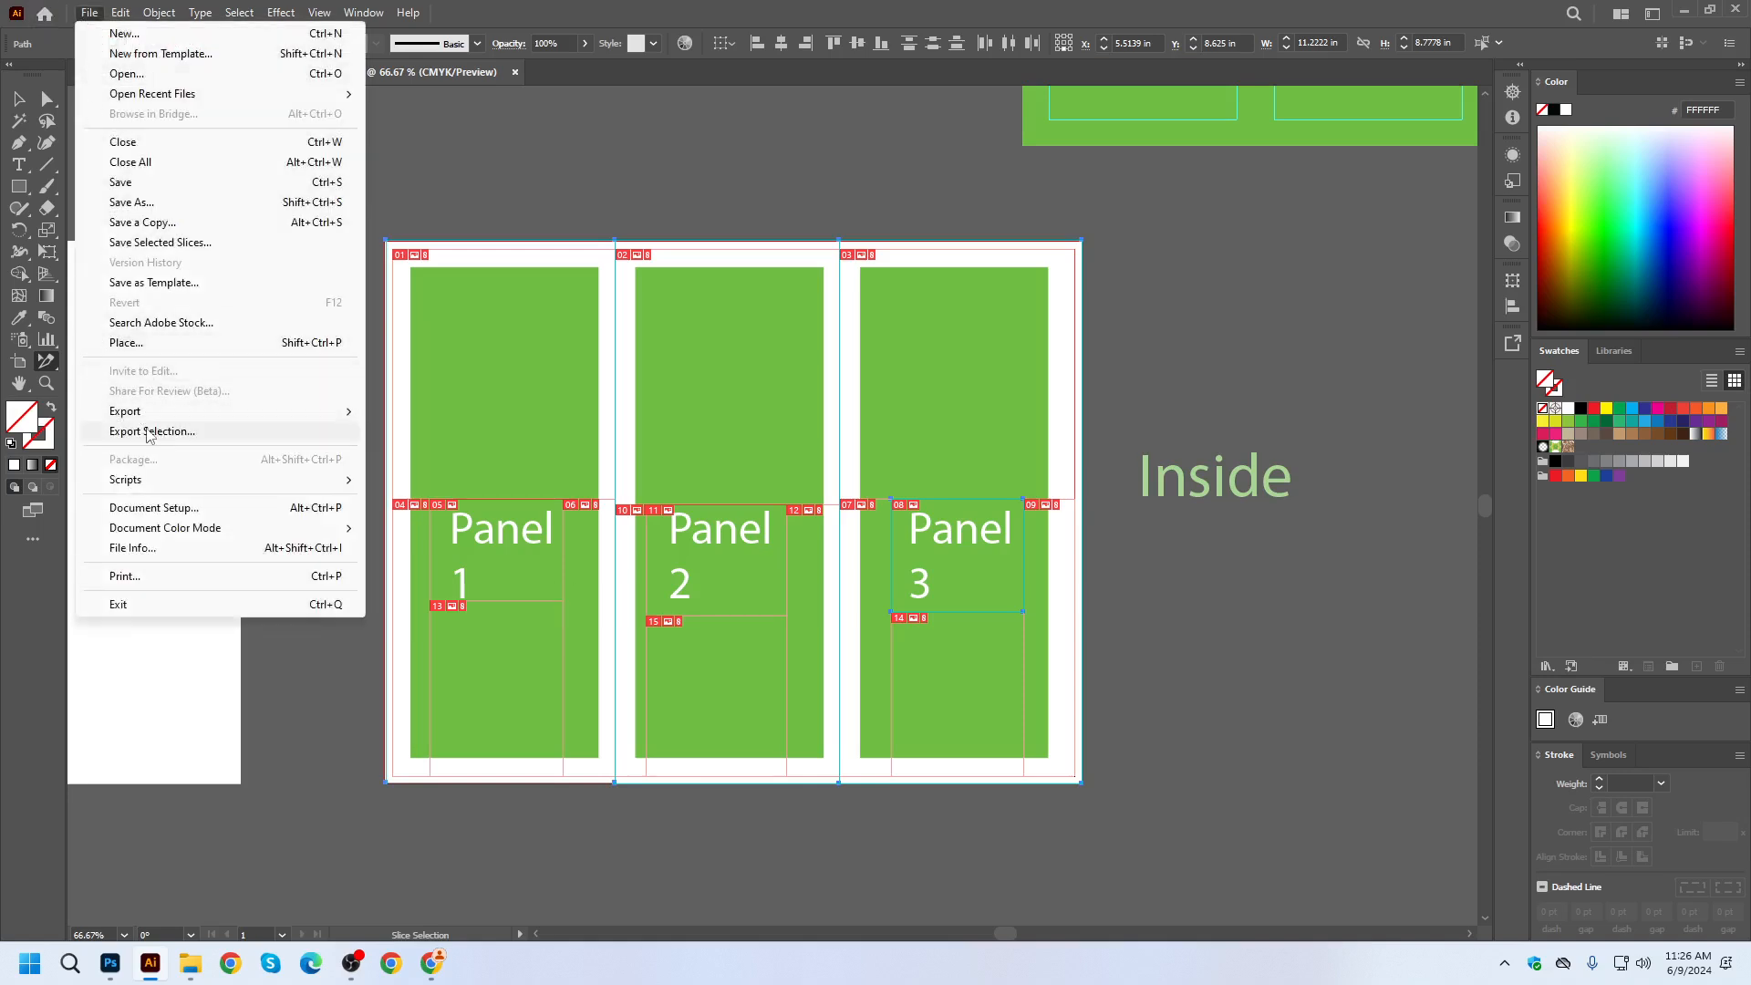
{"action": "mouse_move", "coordinate": [150, 415]}
{"action": "left_click", "coordinate": [475, 453]}
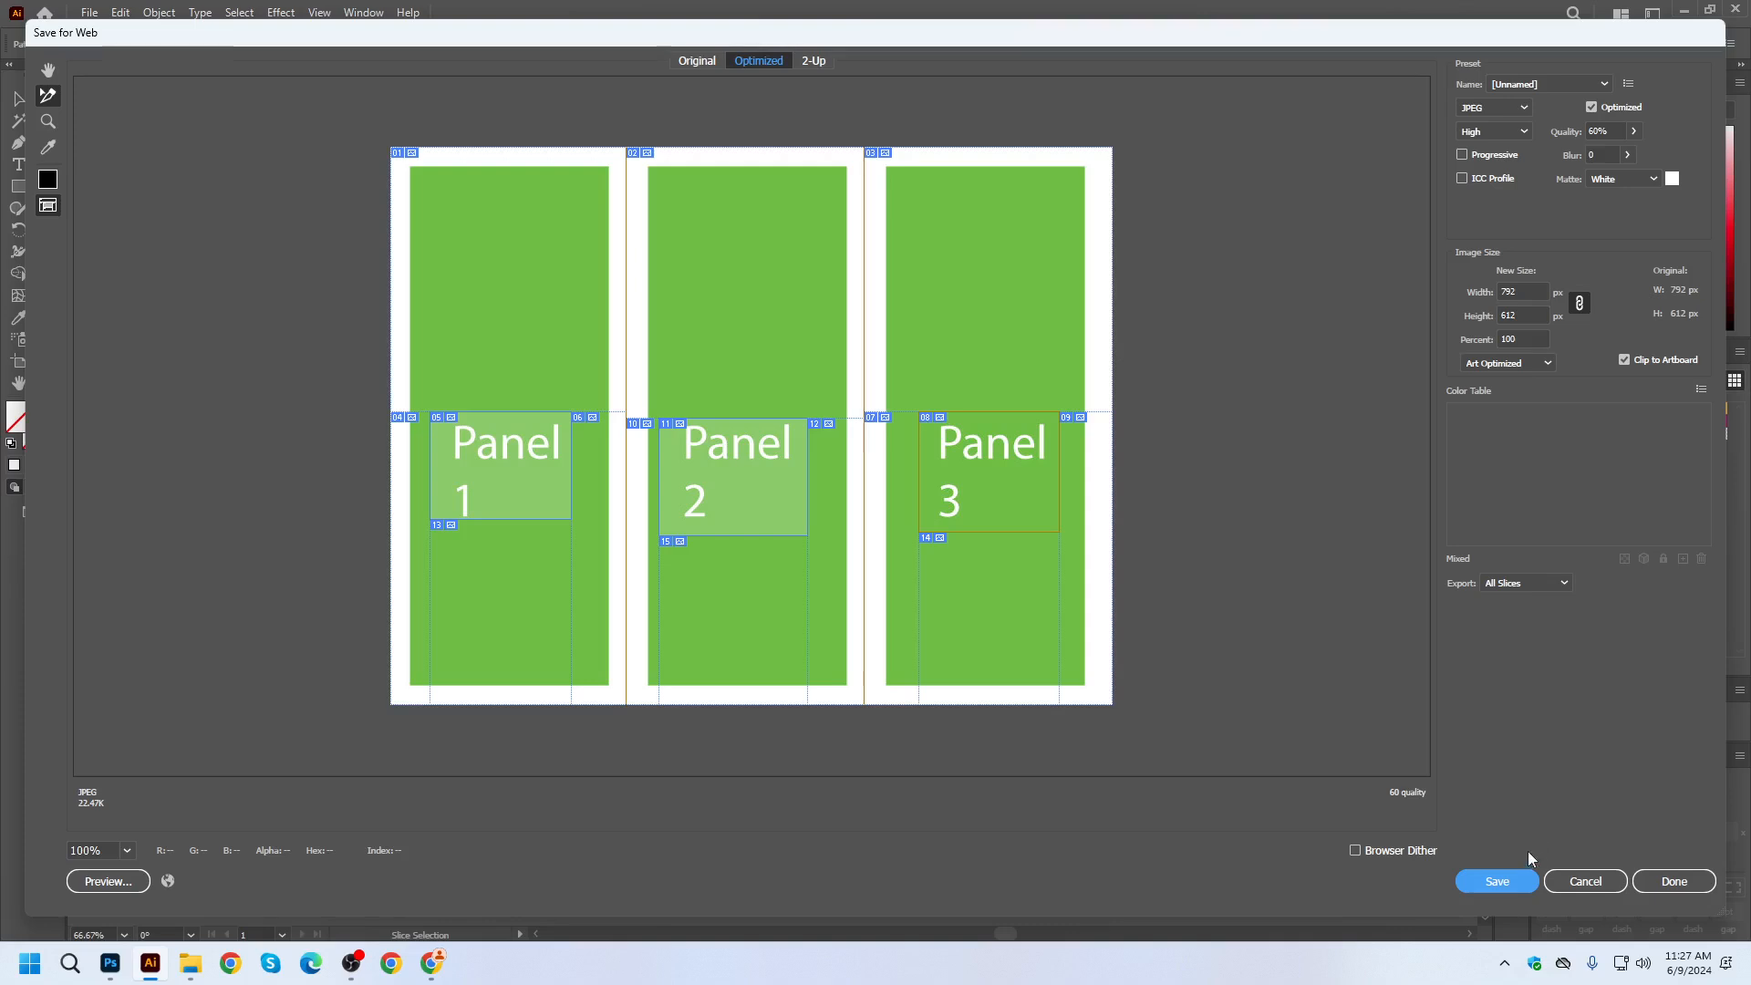
{"action": "left_click", "coordinate": [1524, 881]}
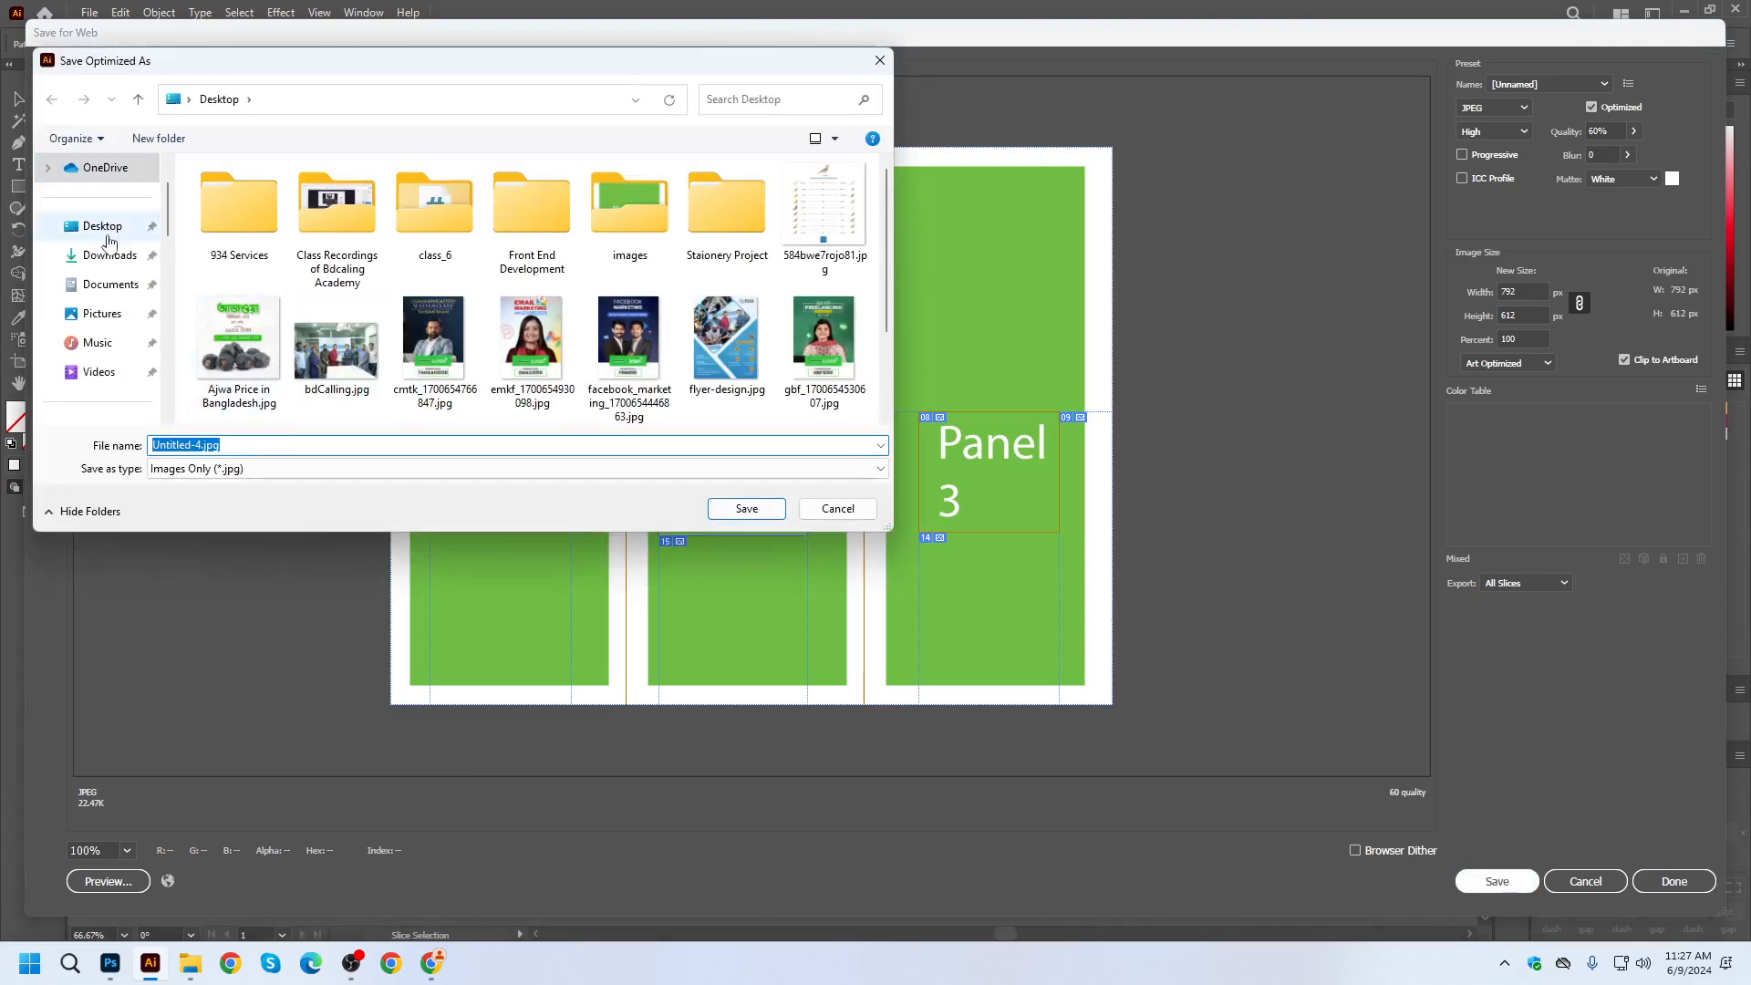
{"action": "left_click", "coordinate": [735, 509]}
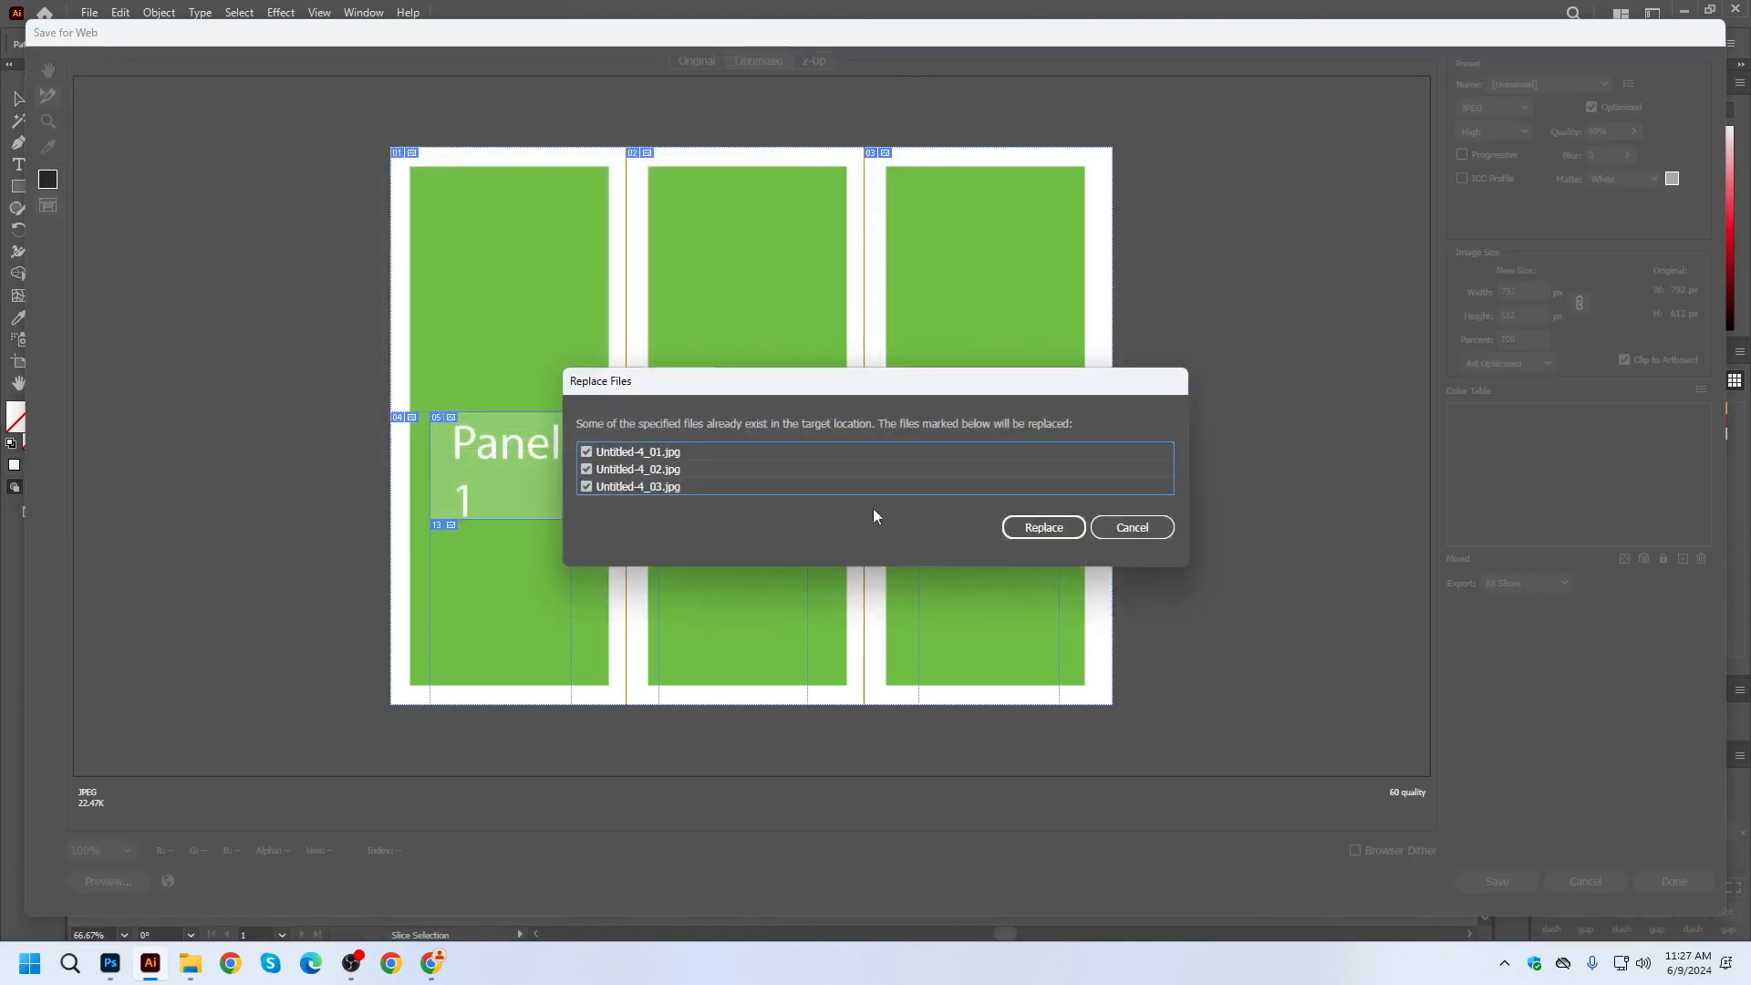
{"action": "left_click", "coordinate": [1008, 528]}
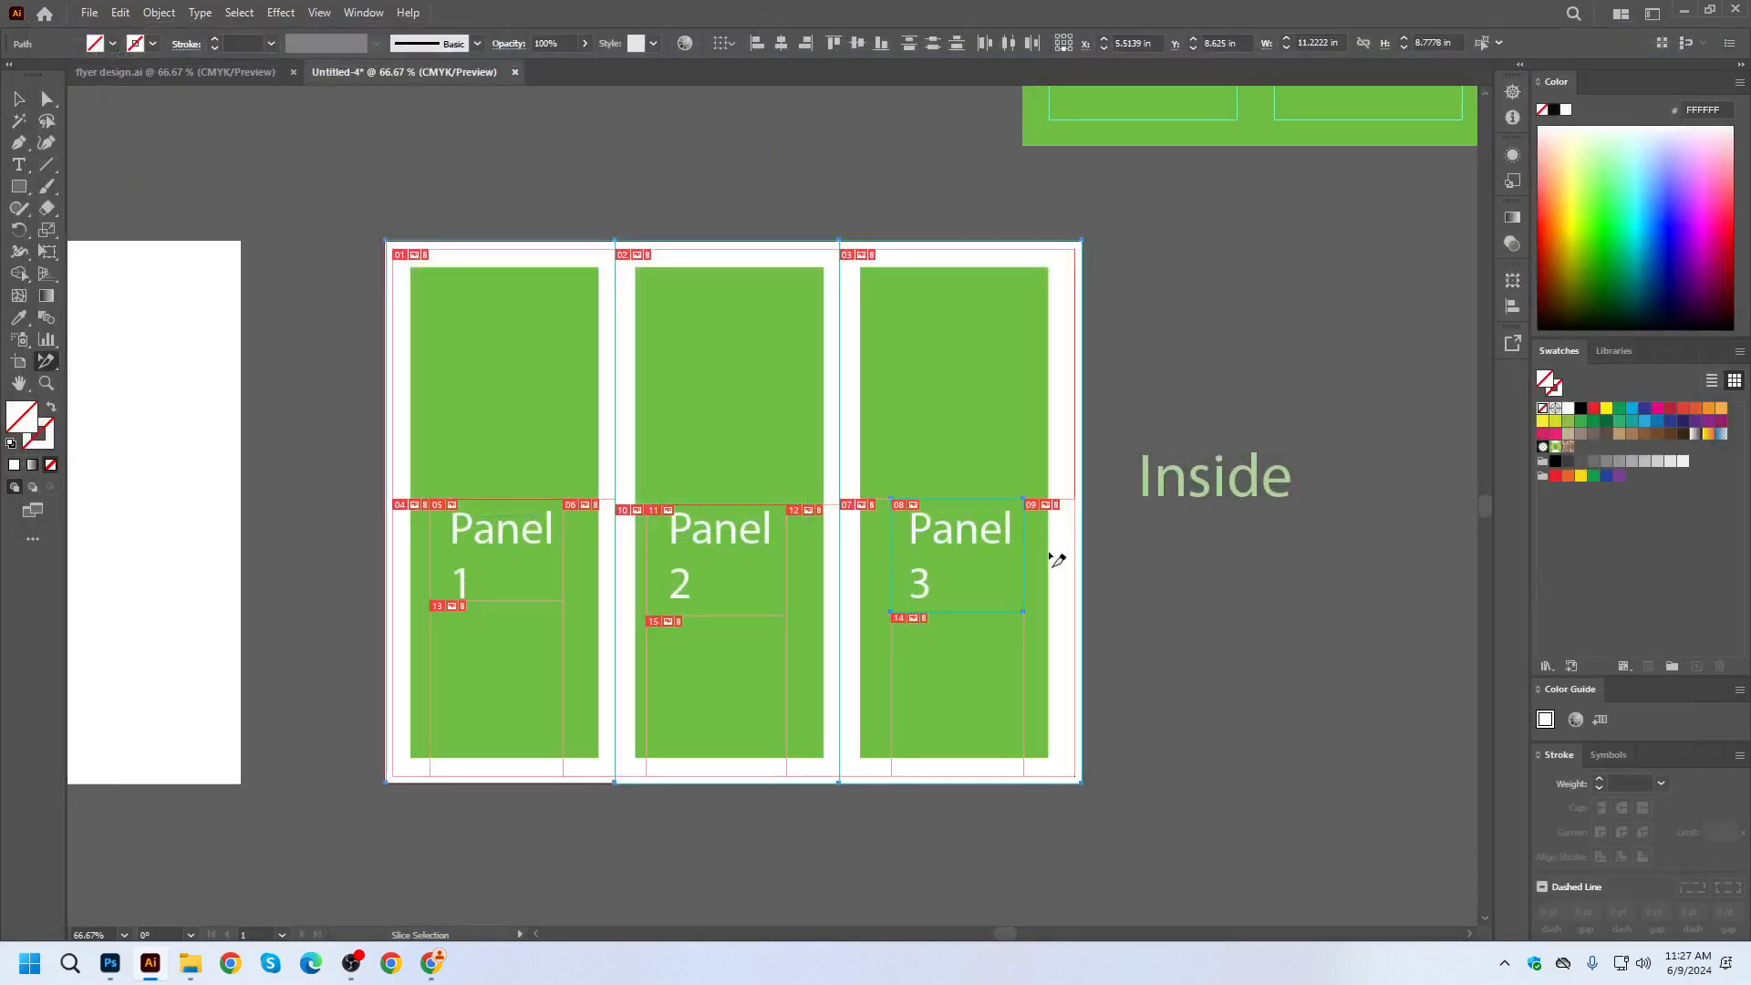
Examine how the added text slices divide the exported JPEGs in the Desktop images folder, and return to Illustrator.
{"action": "key", "text": "super+d"}
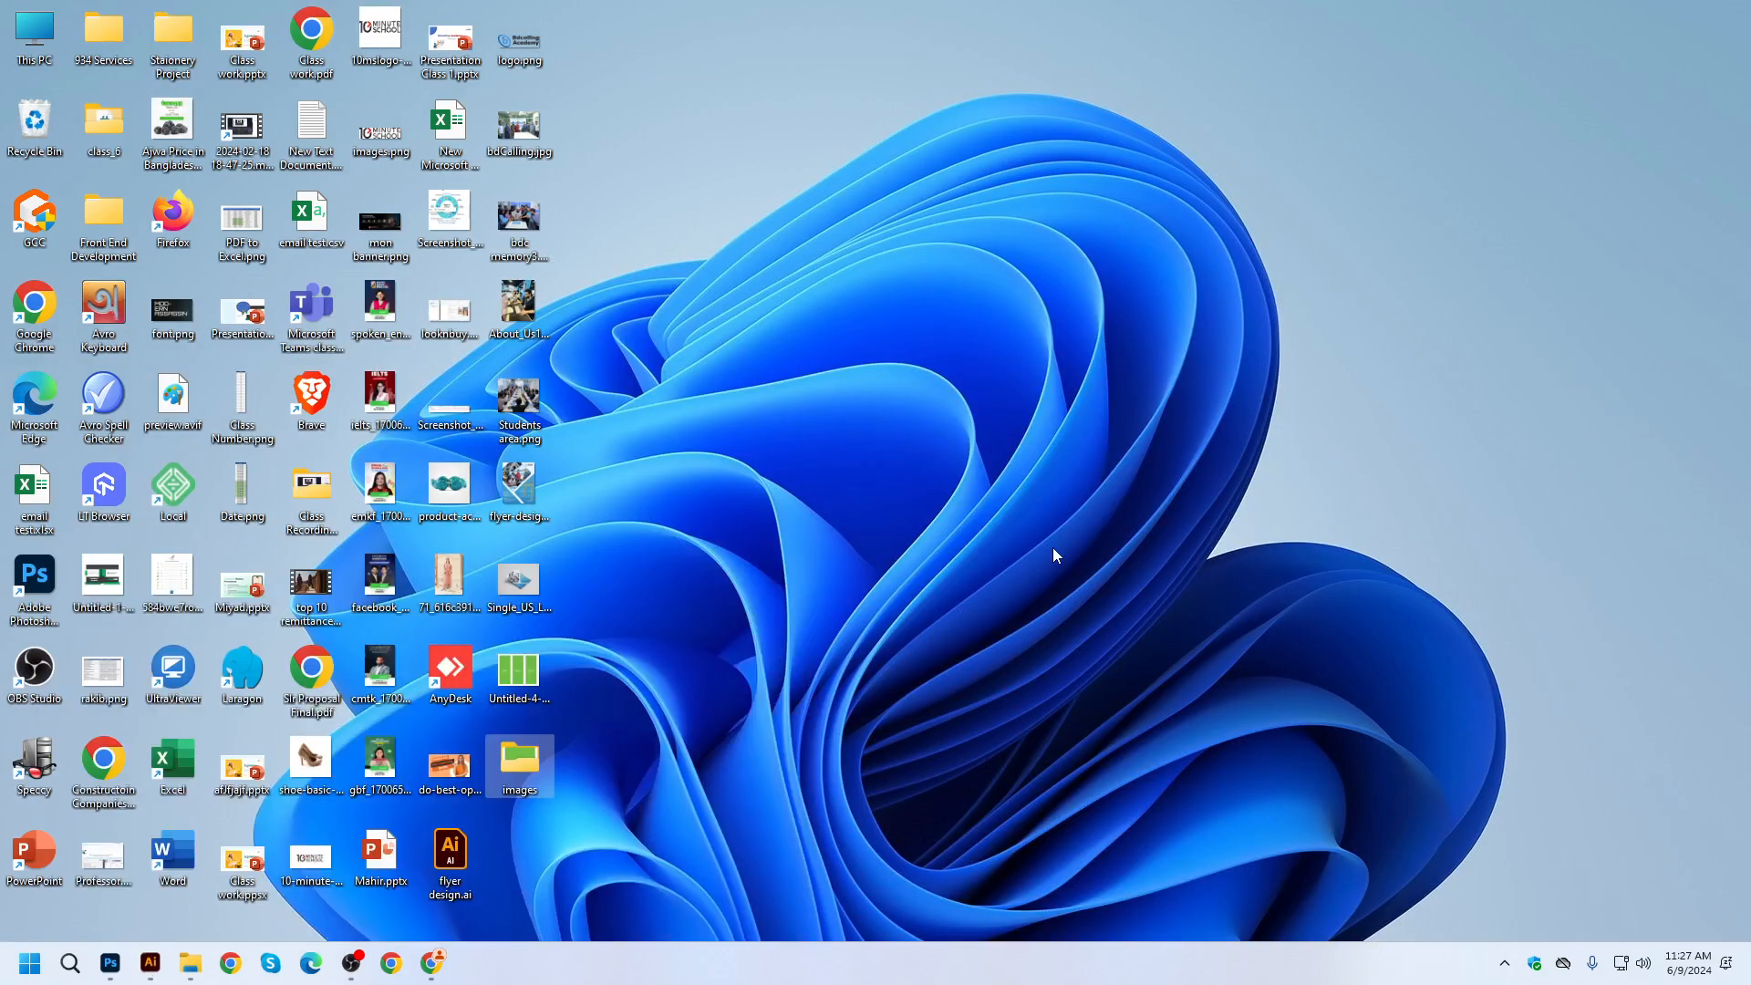
{"action": "double_click", "coordinate": [516, 768]}
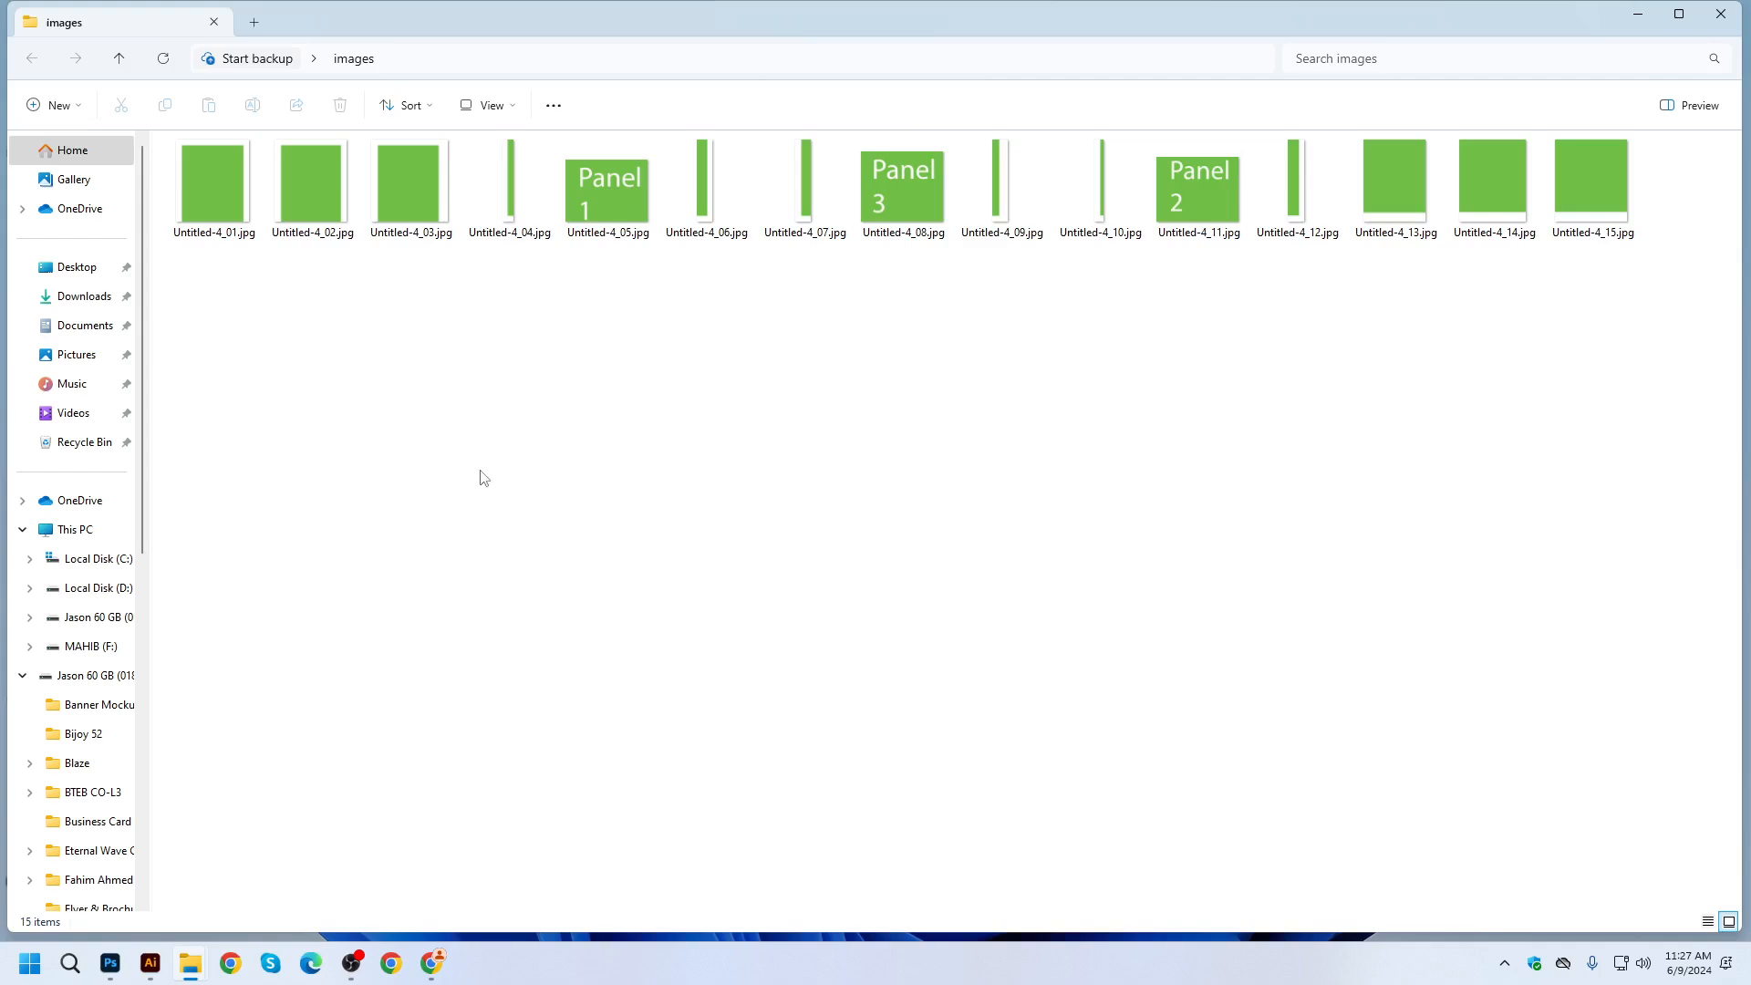
{"action": "left_click", "coordinate": [150, 963]}
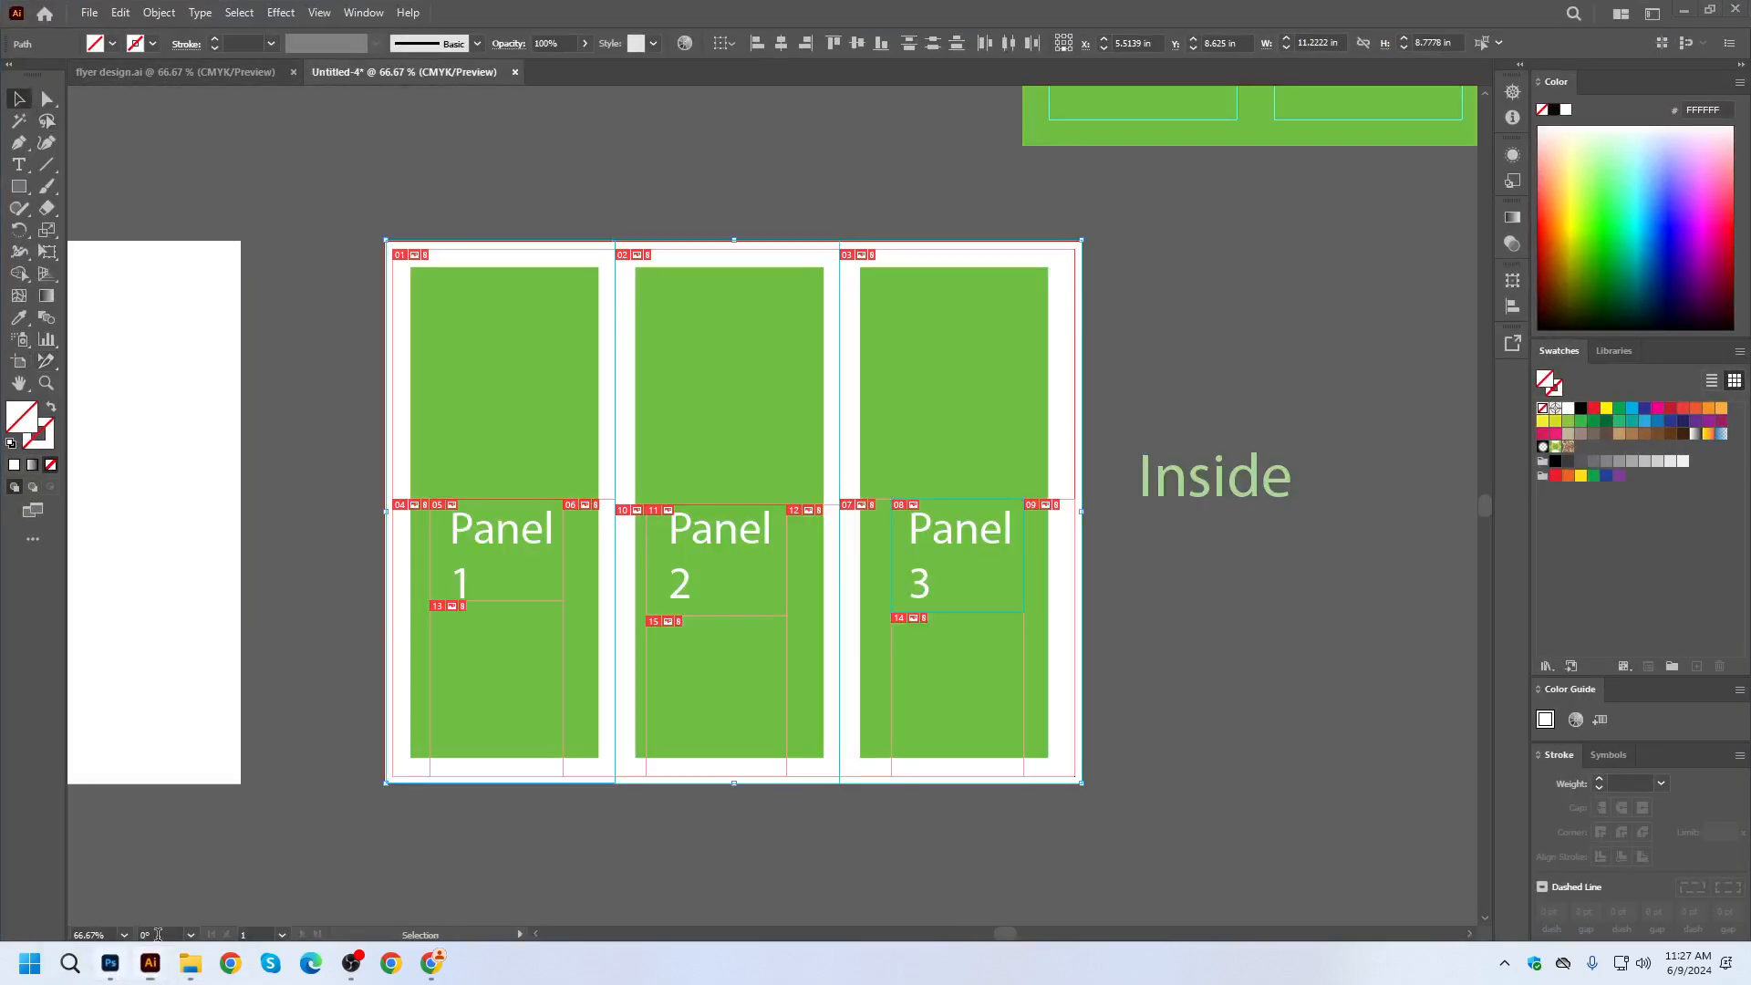
Switch to Photoshop and close the 4 page.psb document to return to the accordion brochure mockup.
{"action": "left_click", "coordinate": [109, 963]}
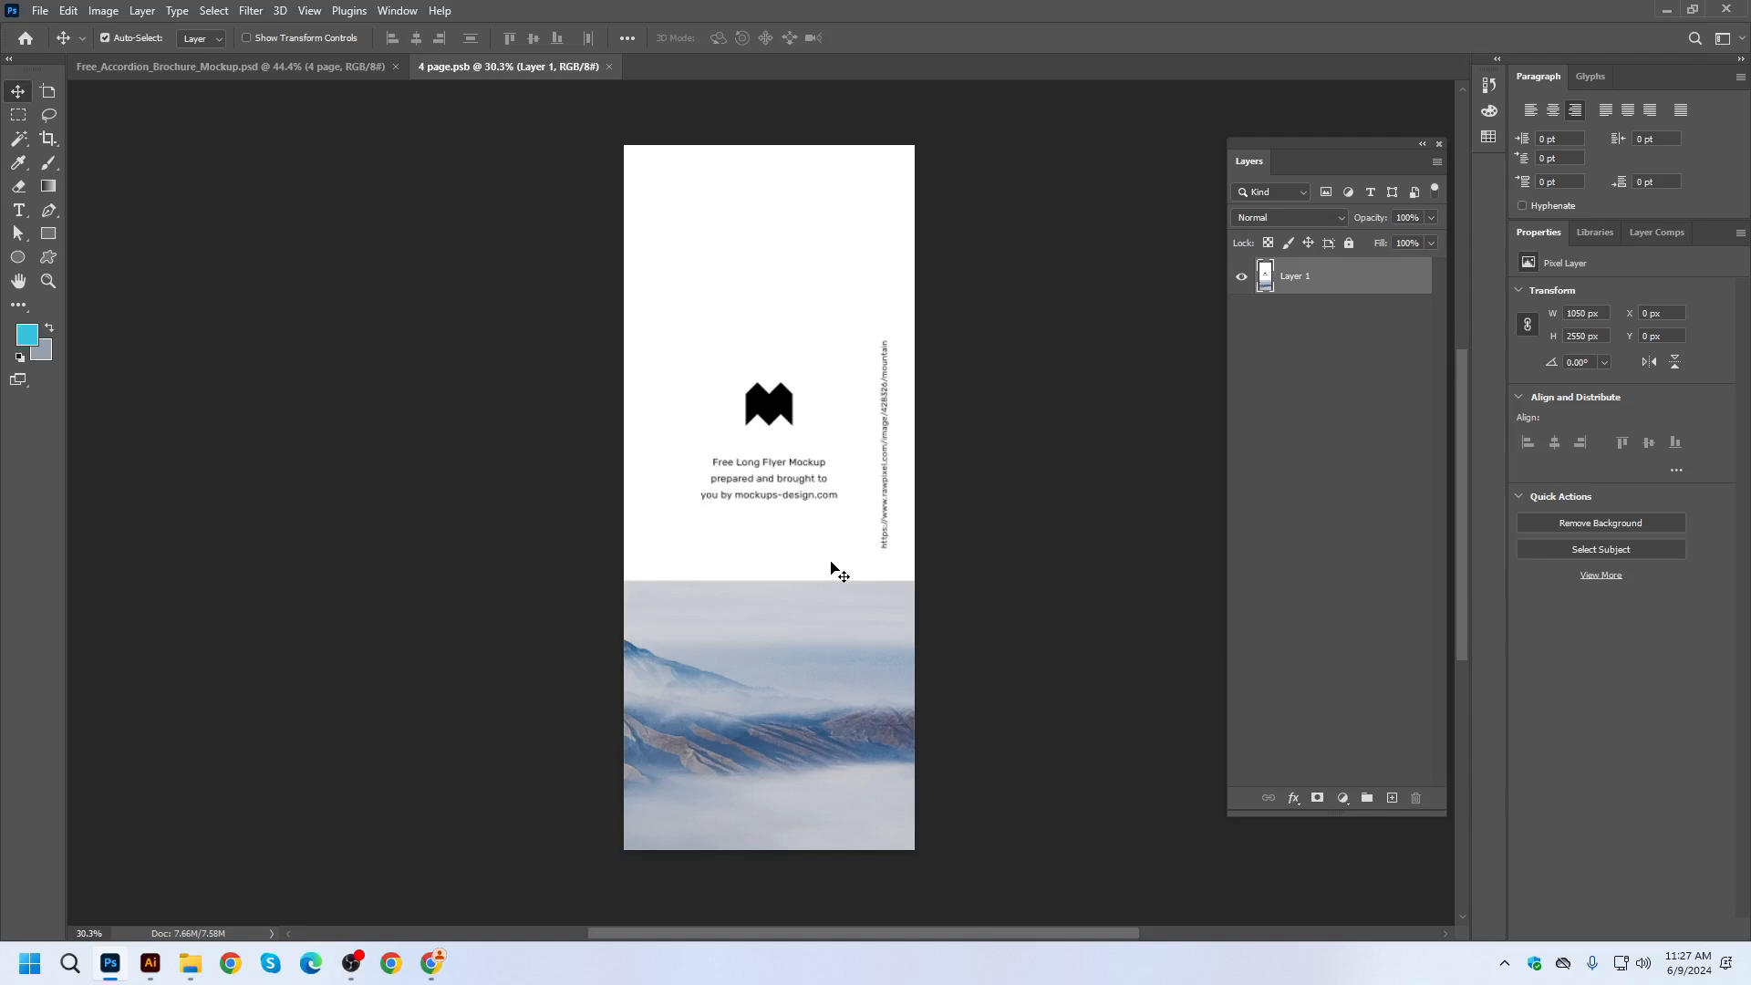
{"action": "left_click", "coordinate": [610, 66]}
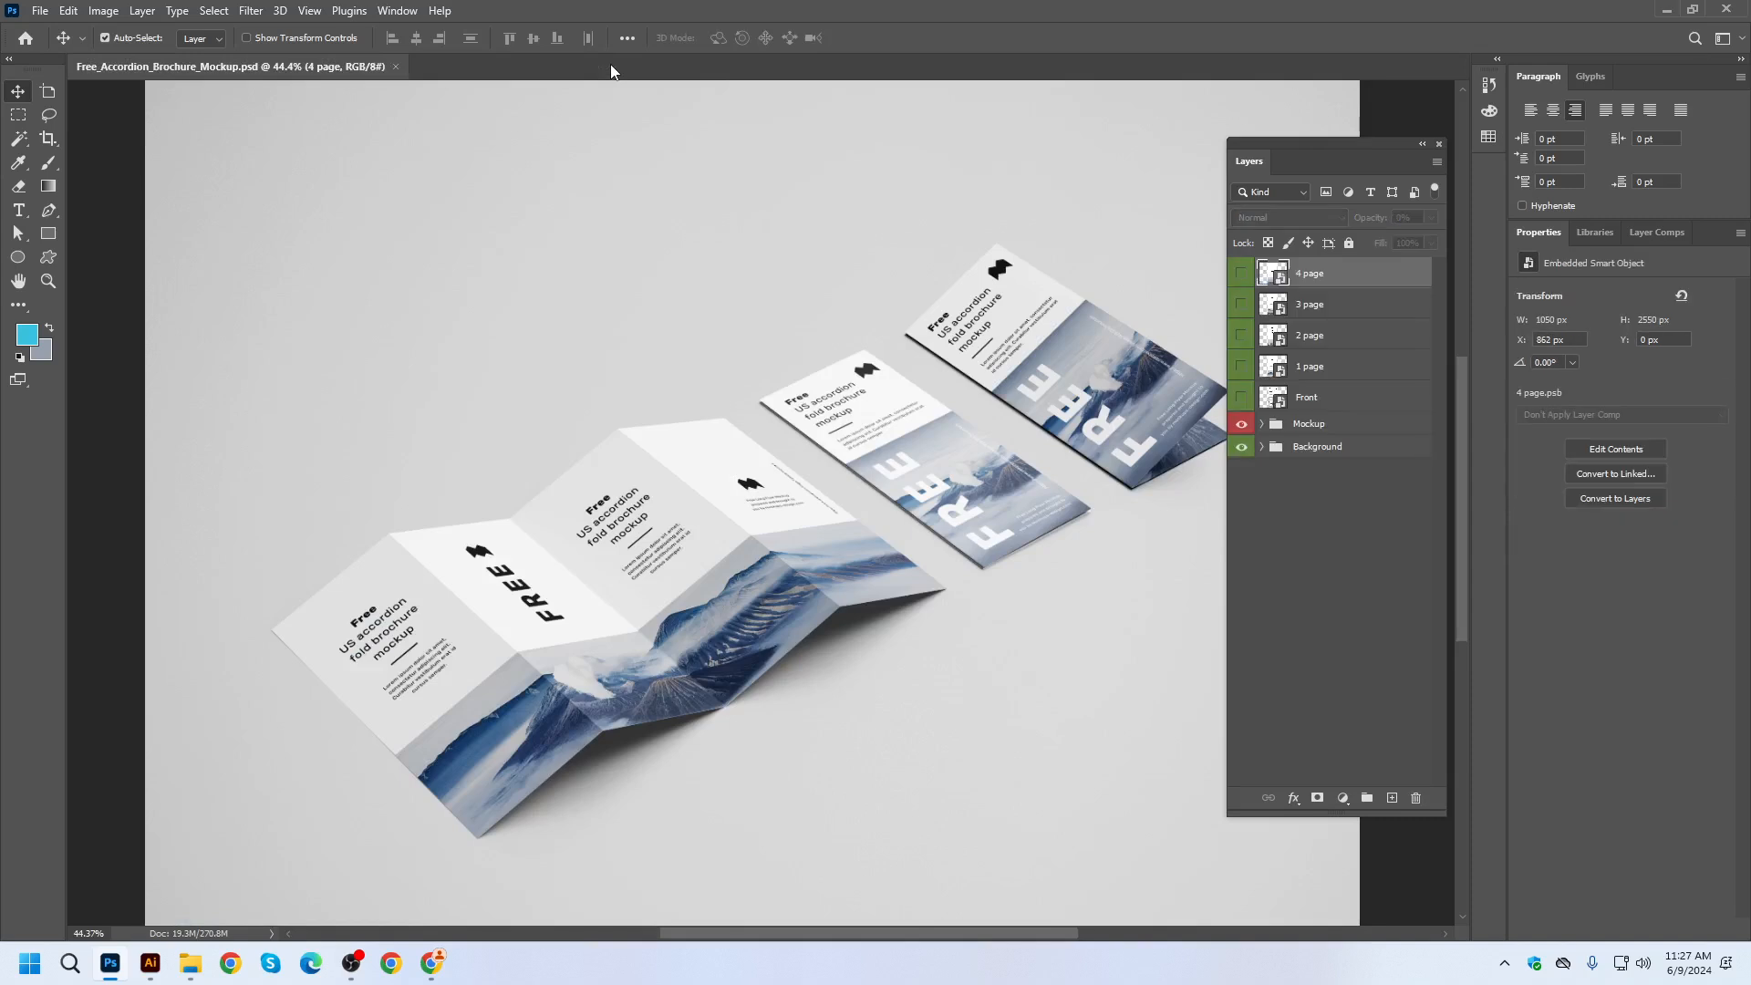